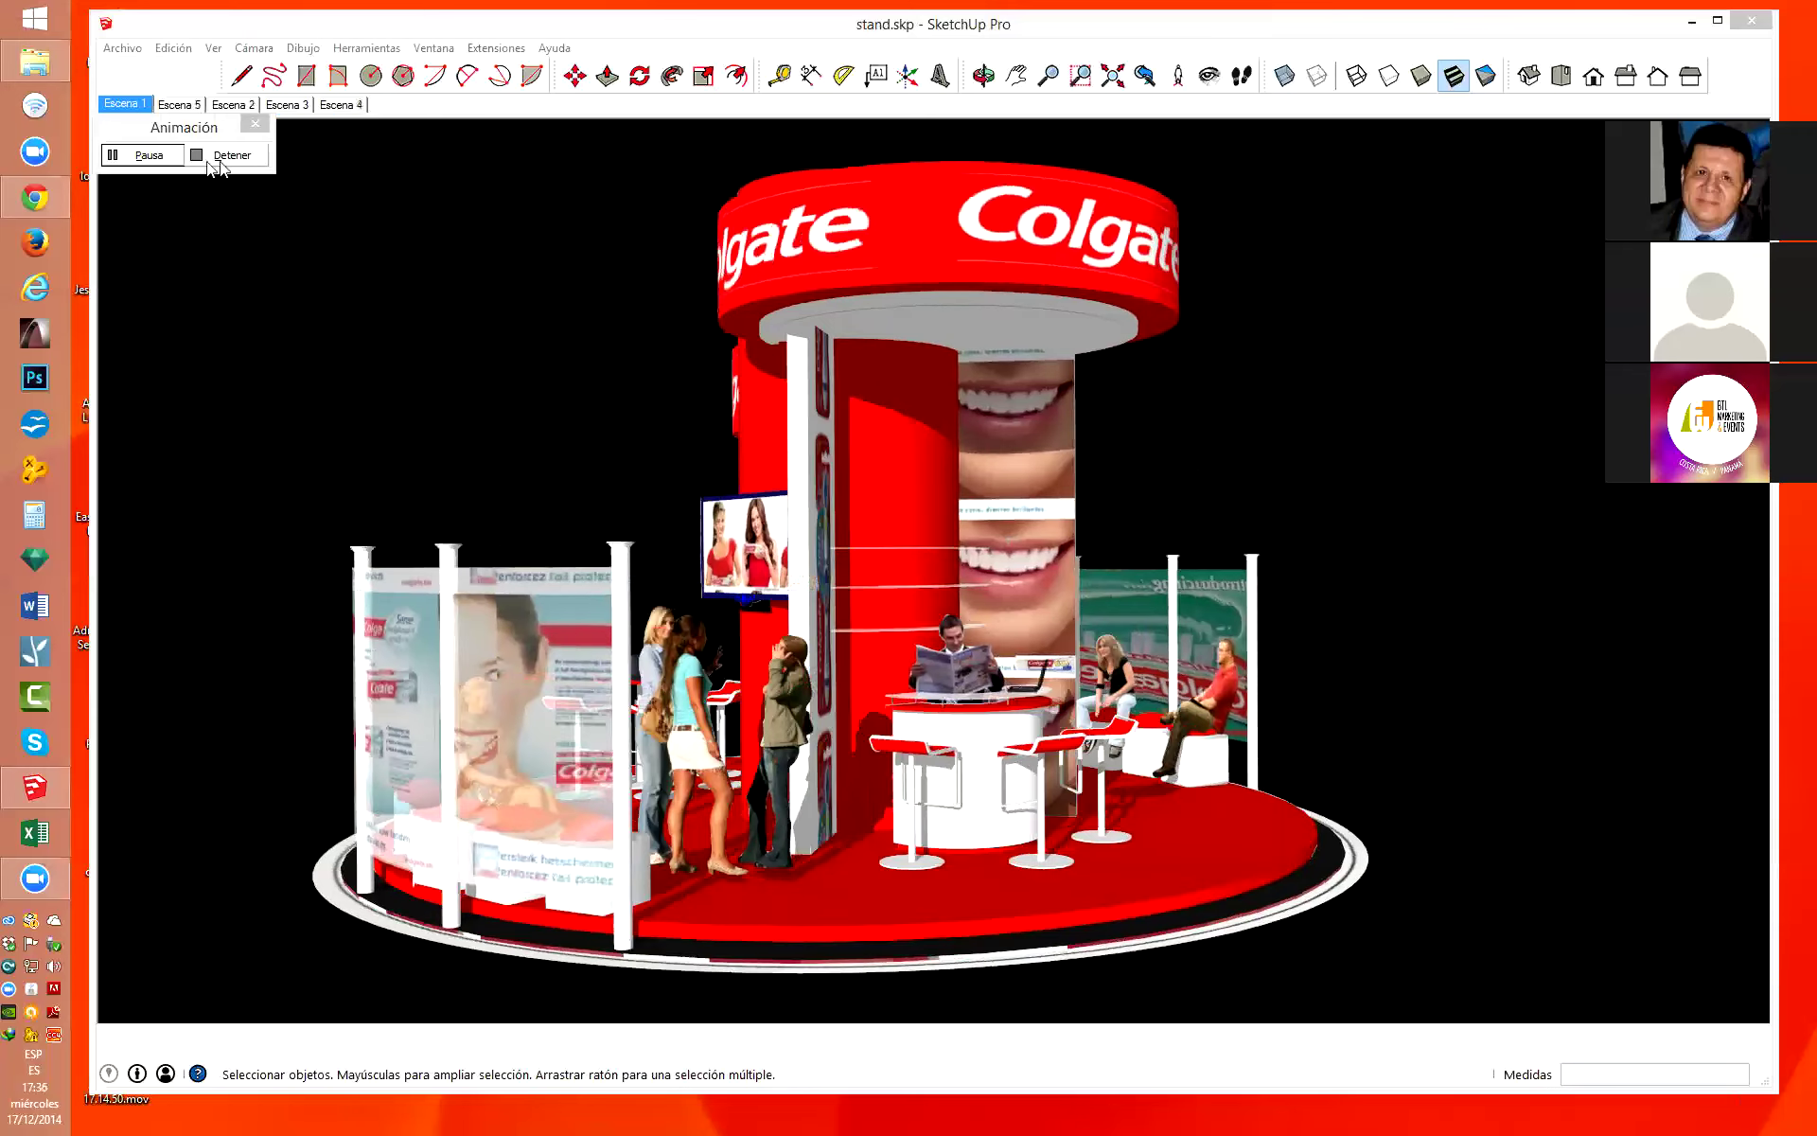
Stop the playing animation and close the Animación controls, leaving the view on Escena 1.
{"action": "left_click", "coordinate": [150, 159]}
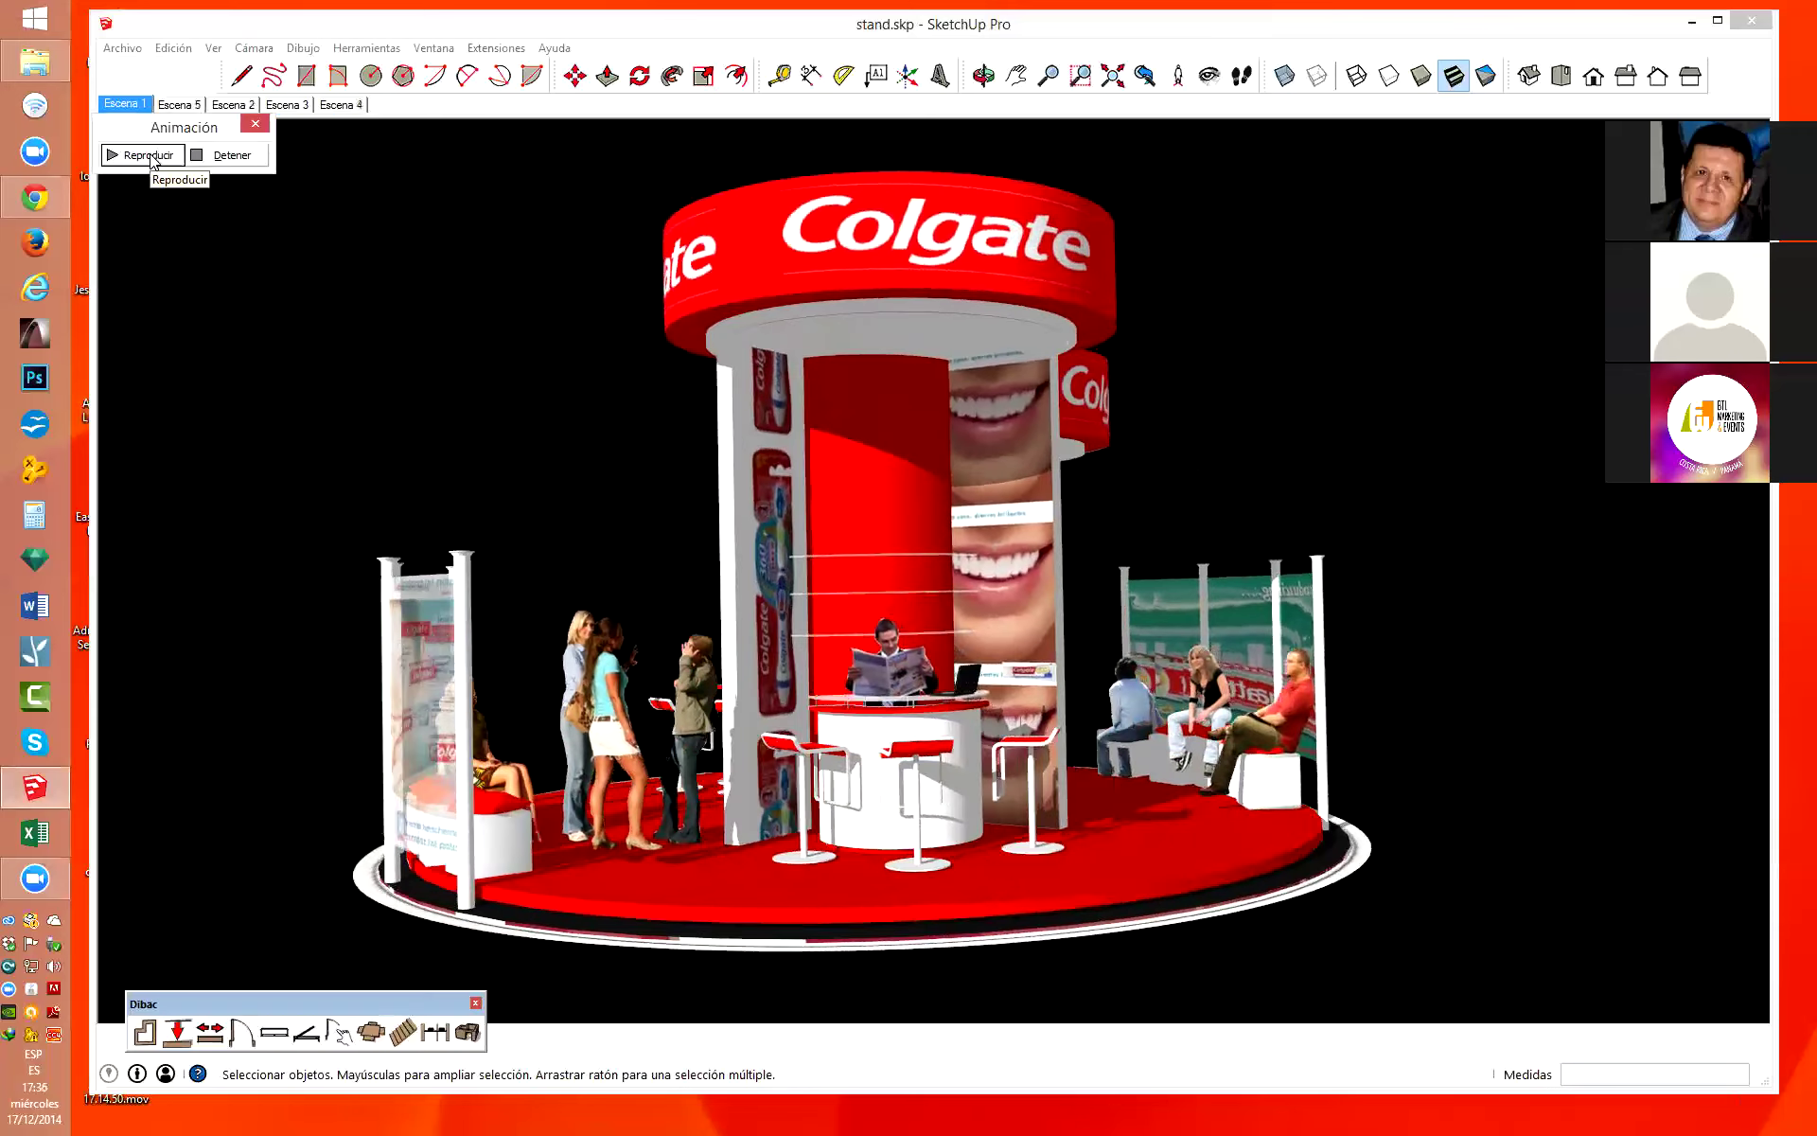
{"action": "left_click", "coordinate": [237, 159]}
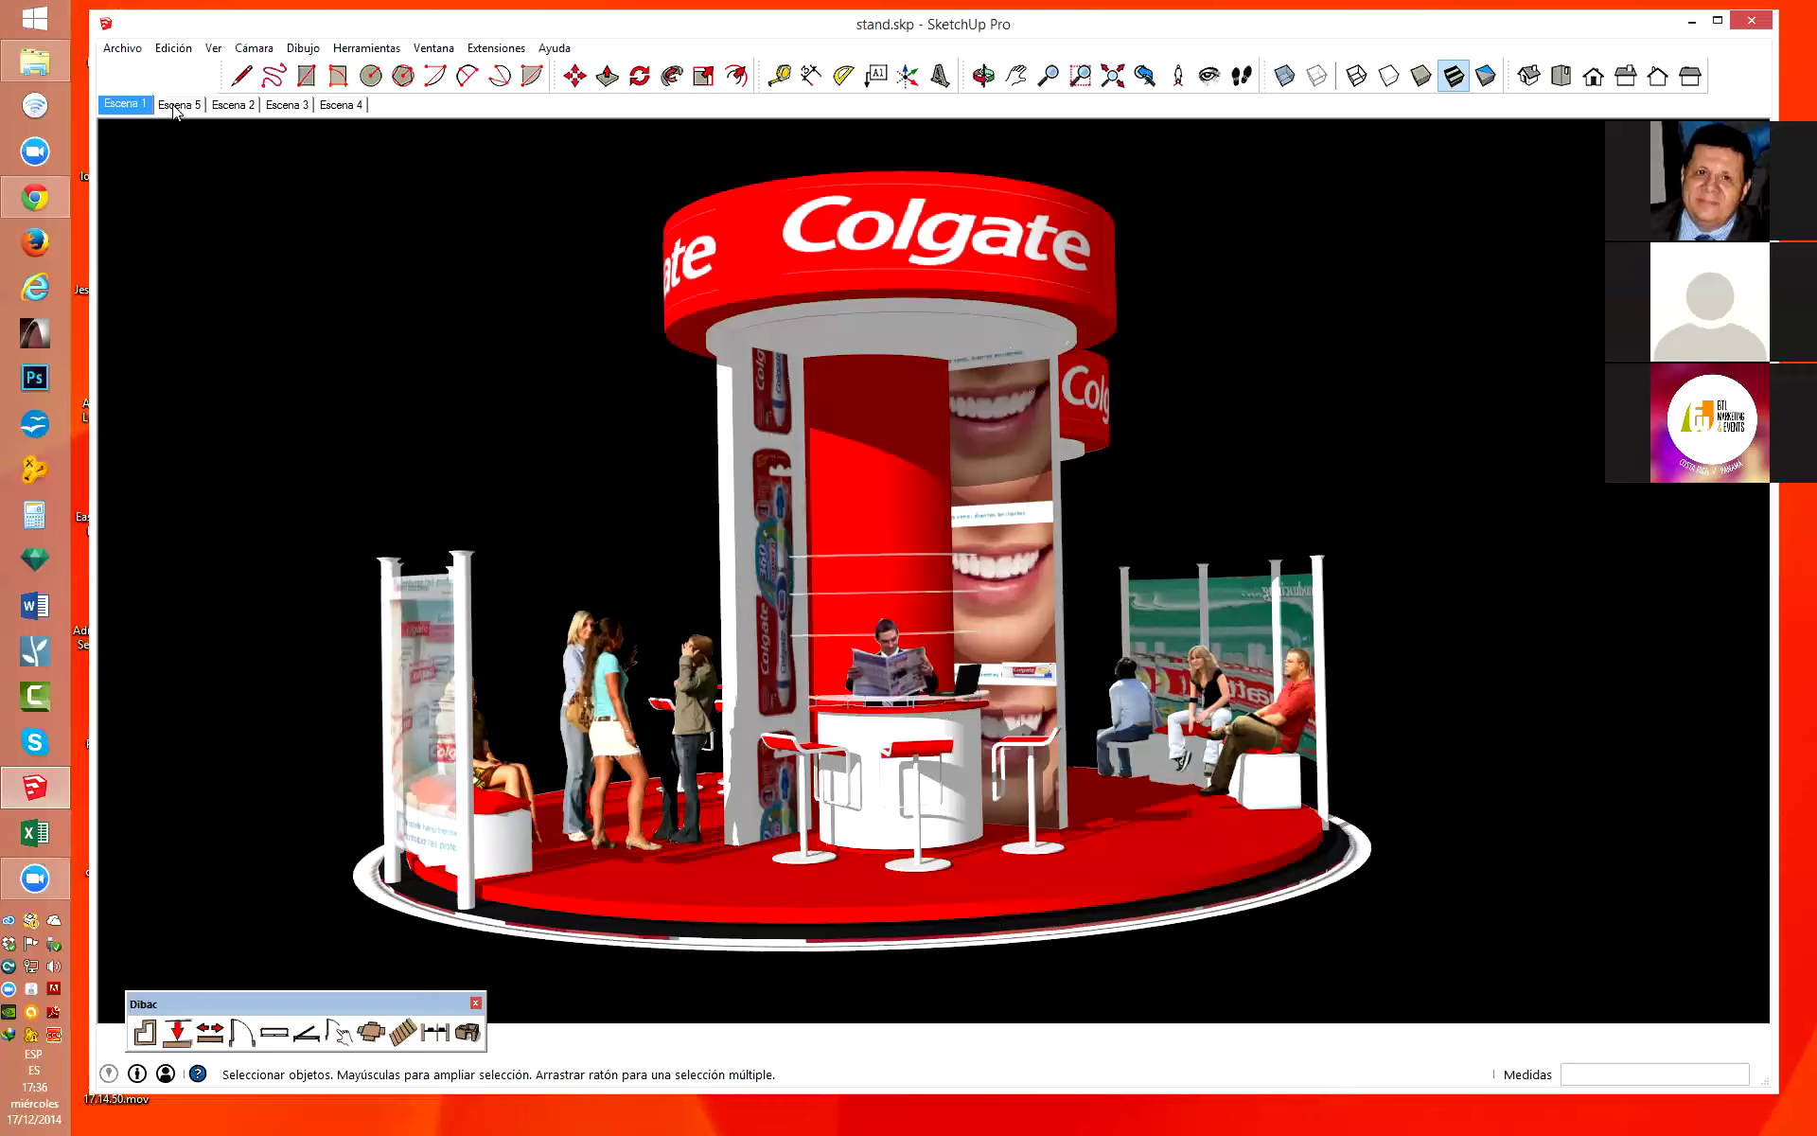
Step through Escena 5, 2 and 3, ending on the Escena 4 rear view.
{"action": "left_click", "coordinate": [176, 105]}
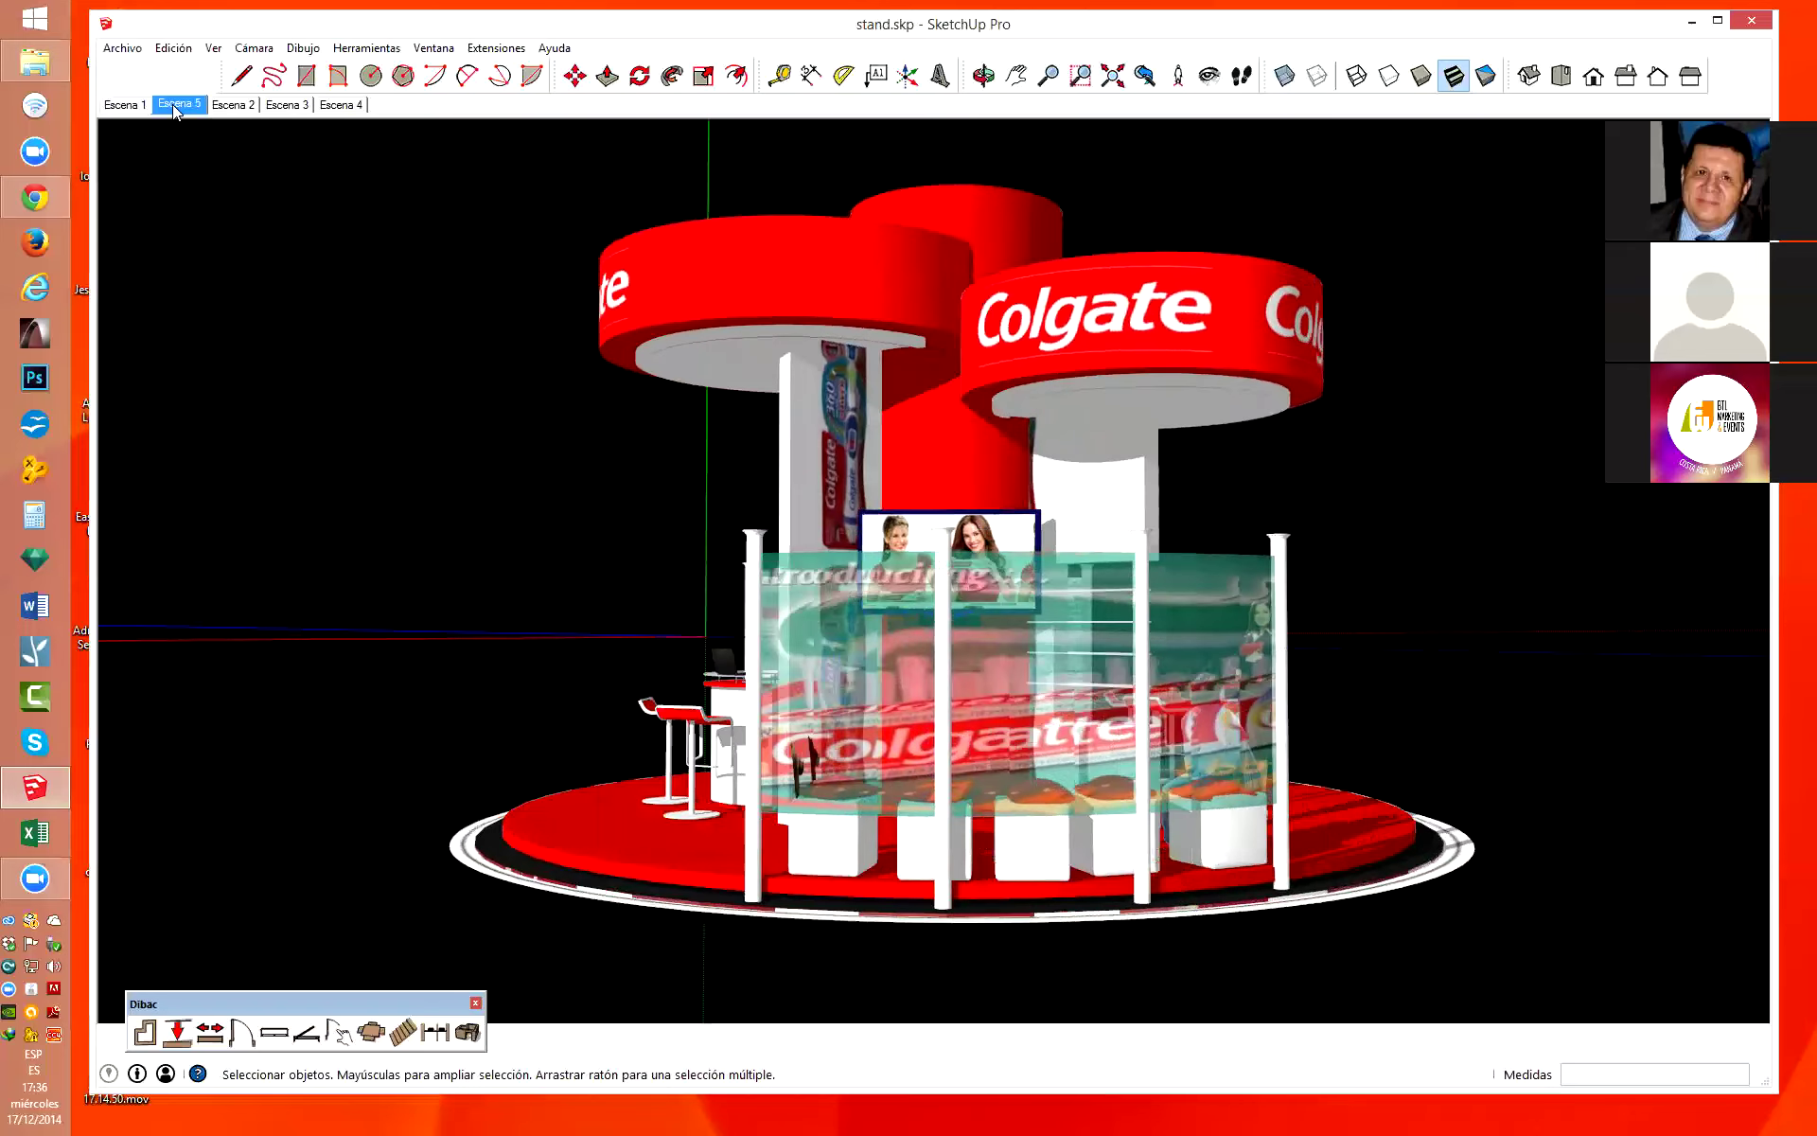
{"action": "left_click", "coordinate": [231, 111]}
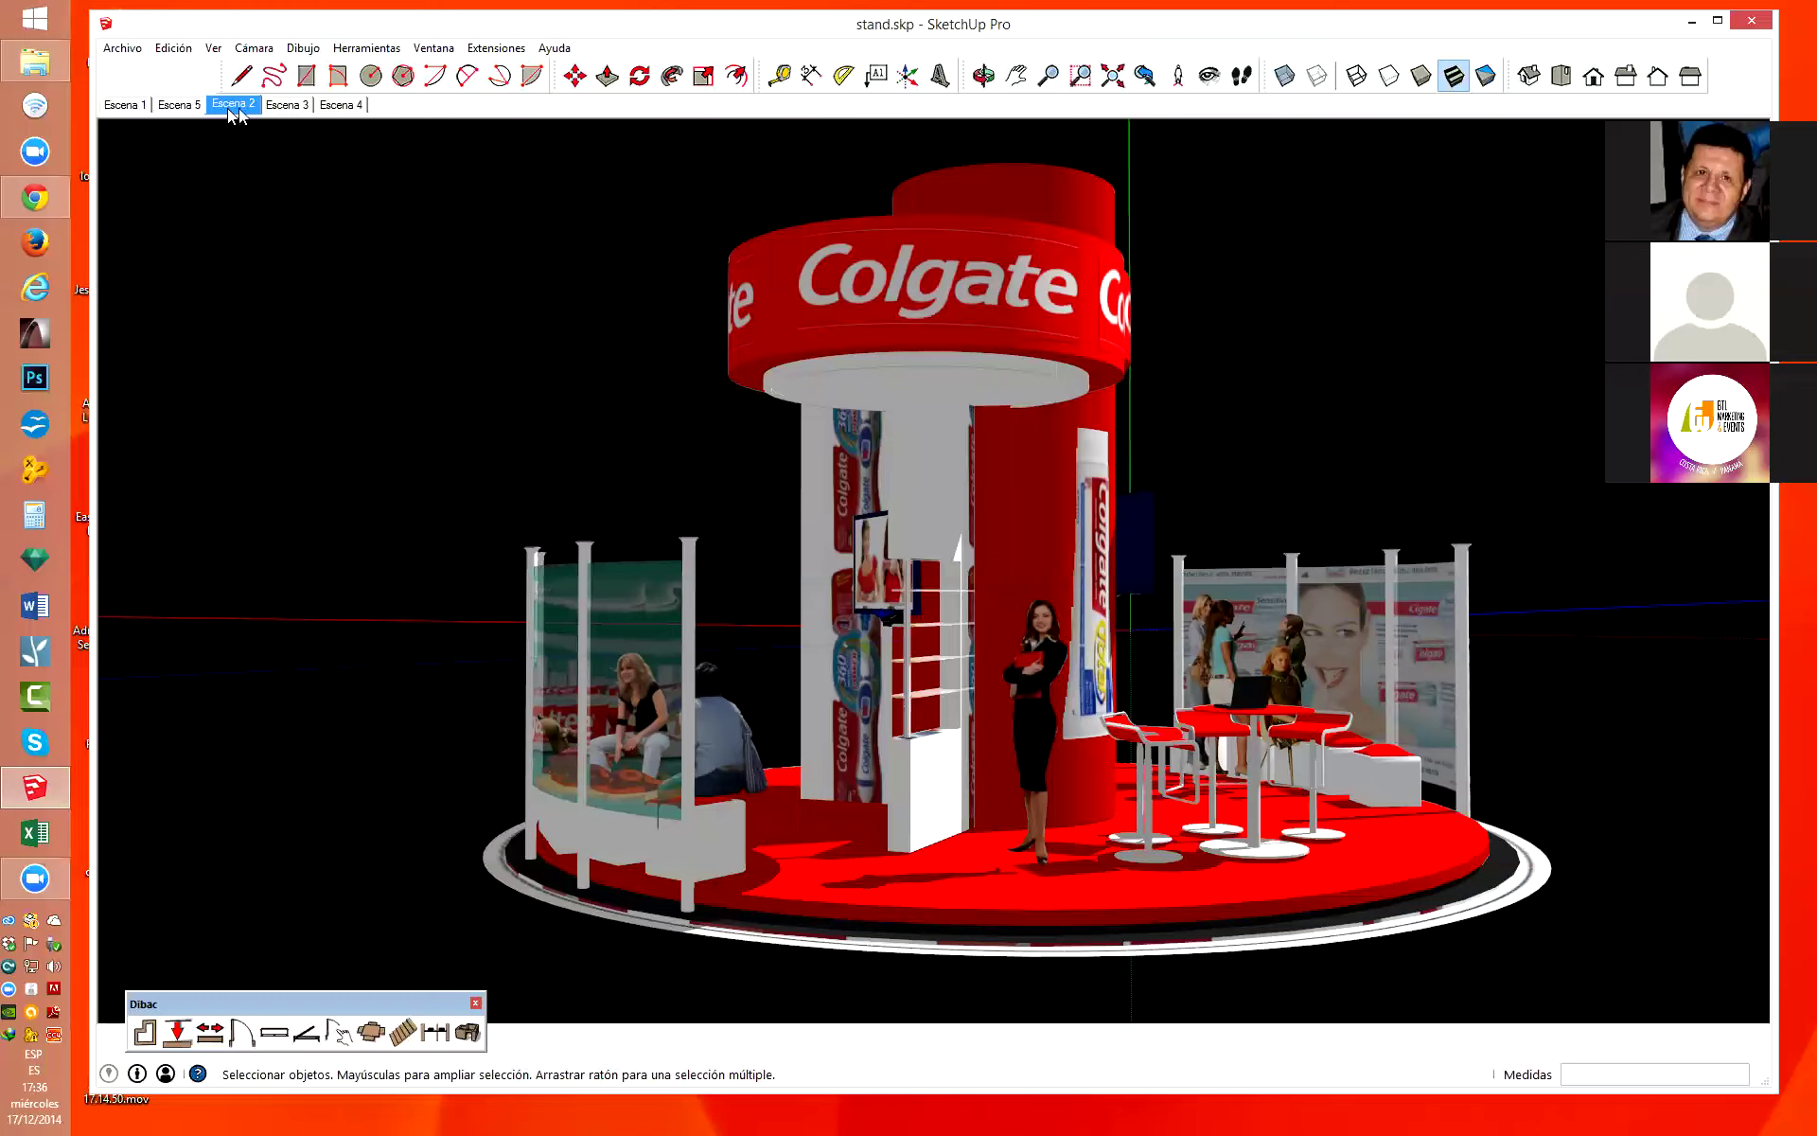
{"action": "left_click", "coordinate": [303, 110]}
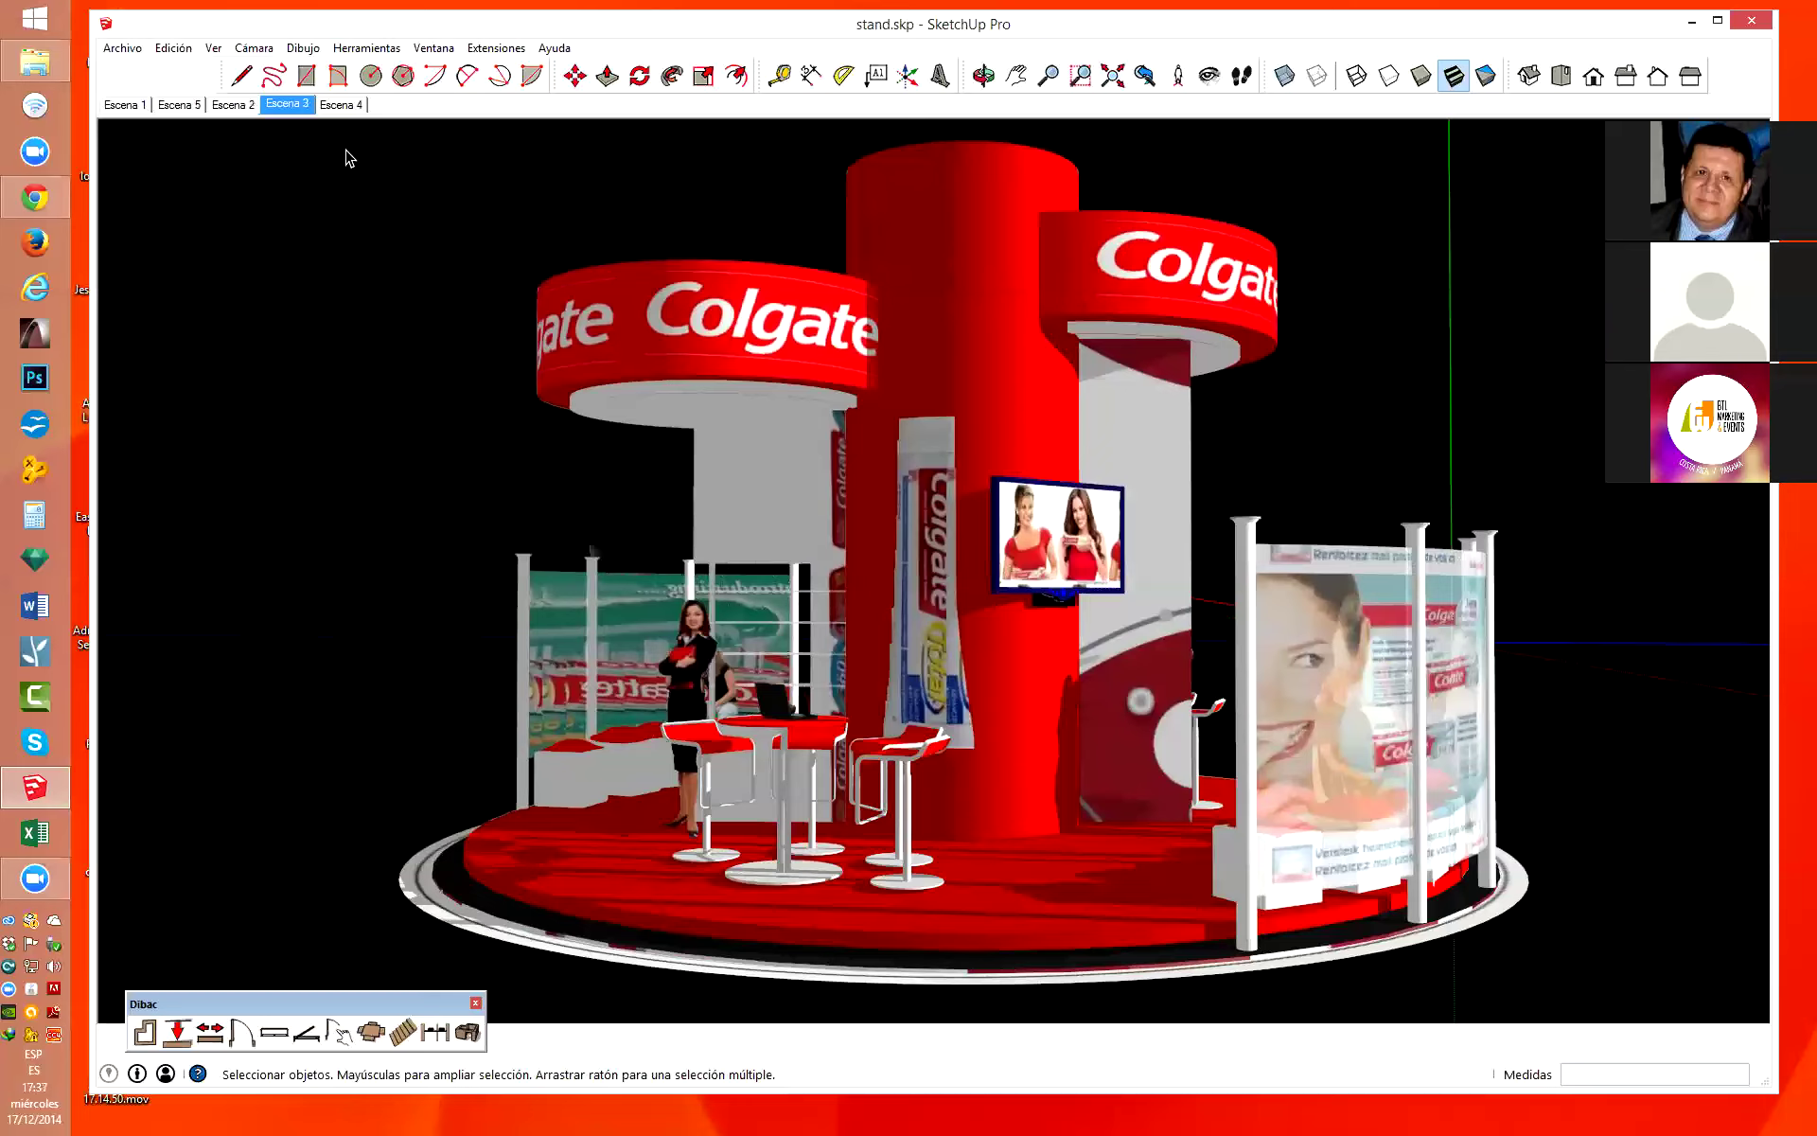
{"action": "left_click", "coordinate": [352, 112]}
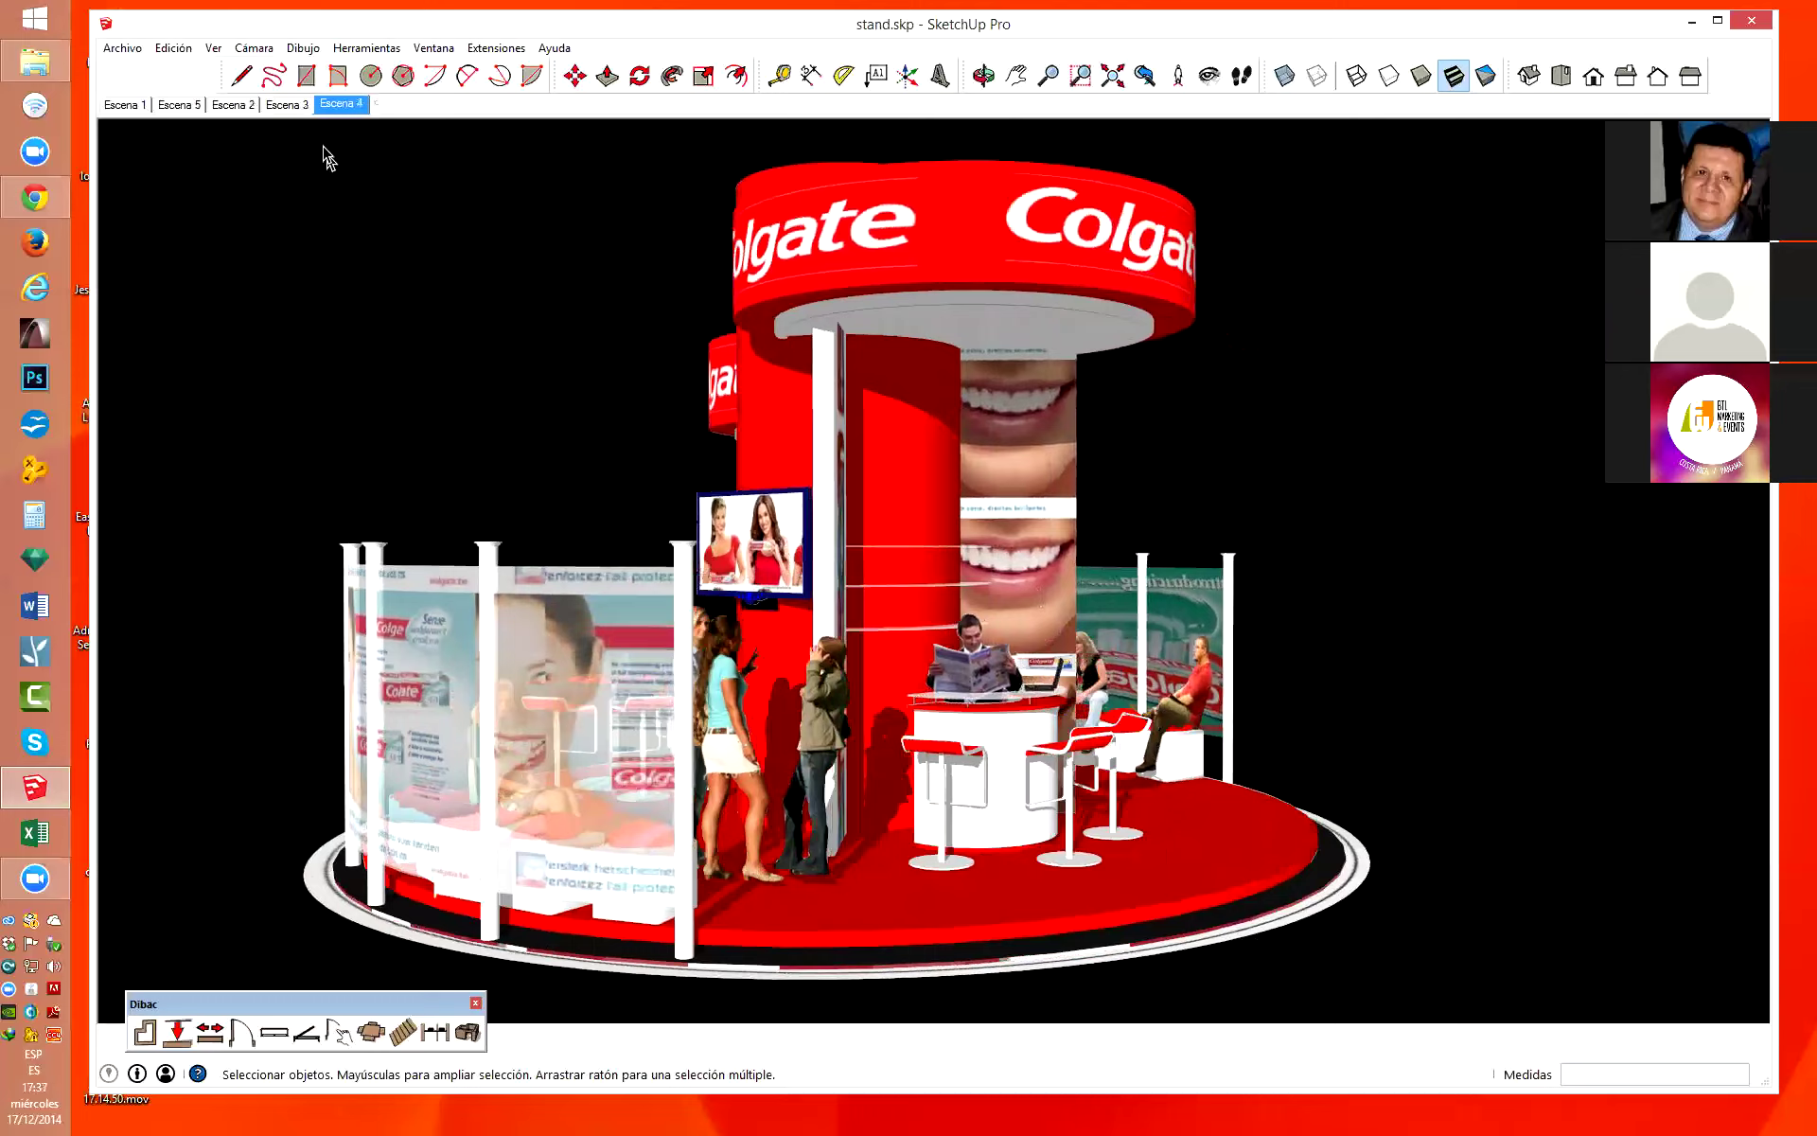
Play the scene animation with Reproducir animación, then stop it back on Escena 1.
{"action": "right_click", "coordinate": [136, 112]}
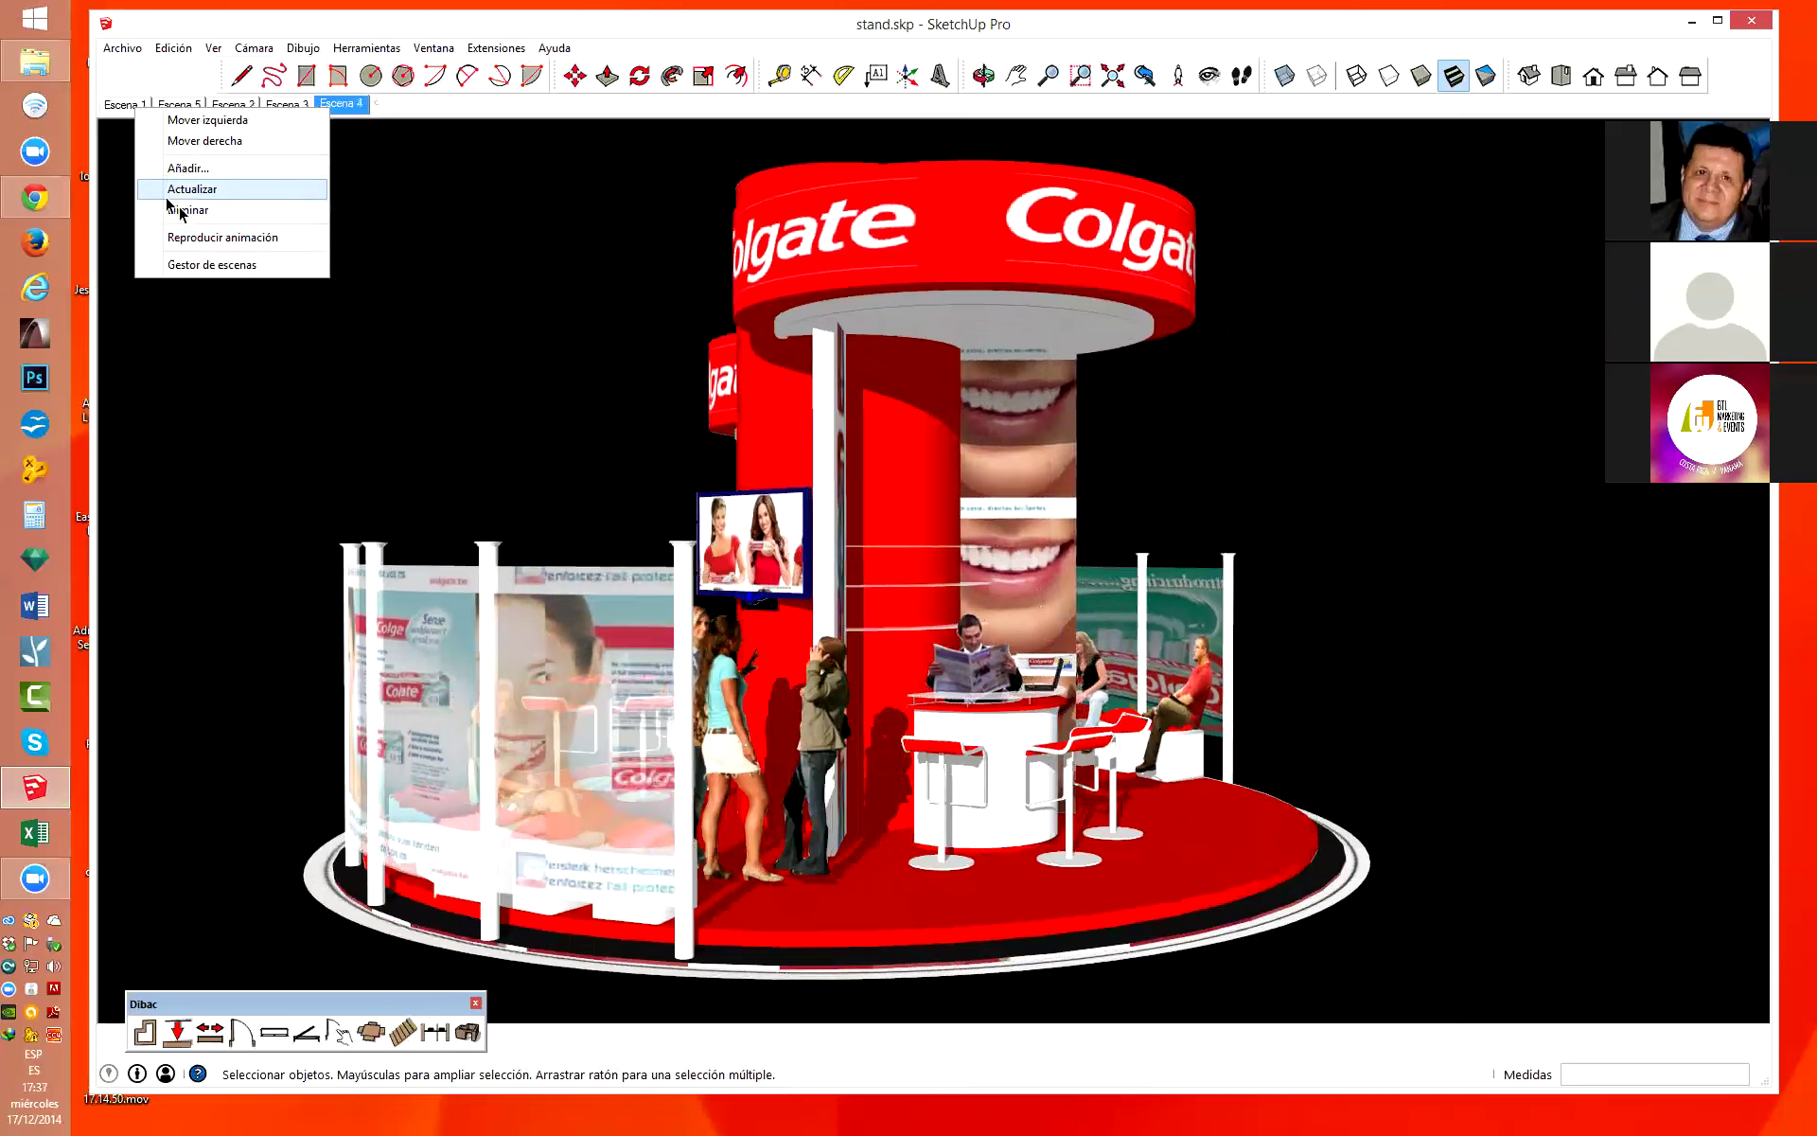
{"action": "left_click", "coordinate": [225, 237]}
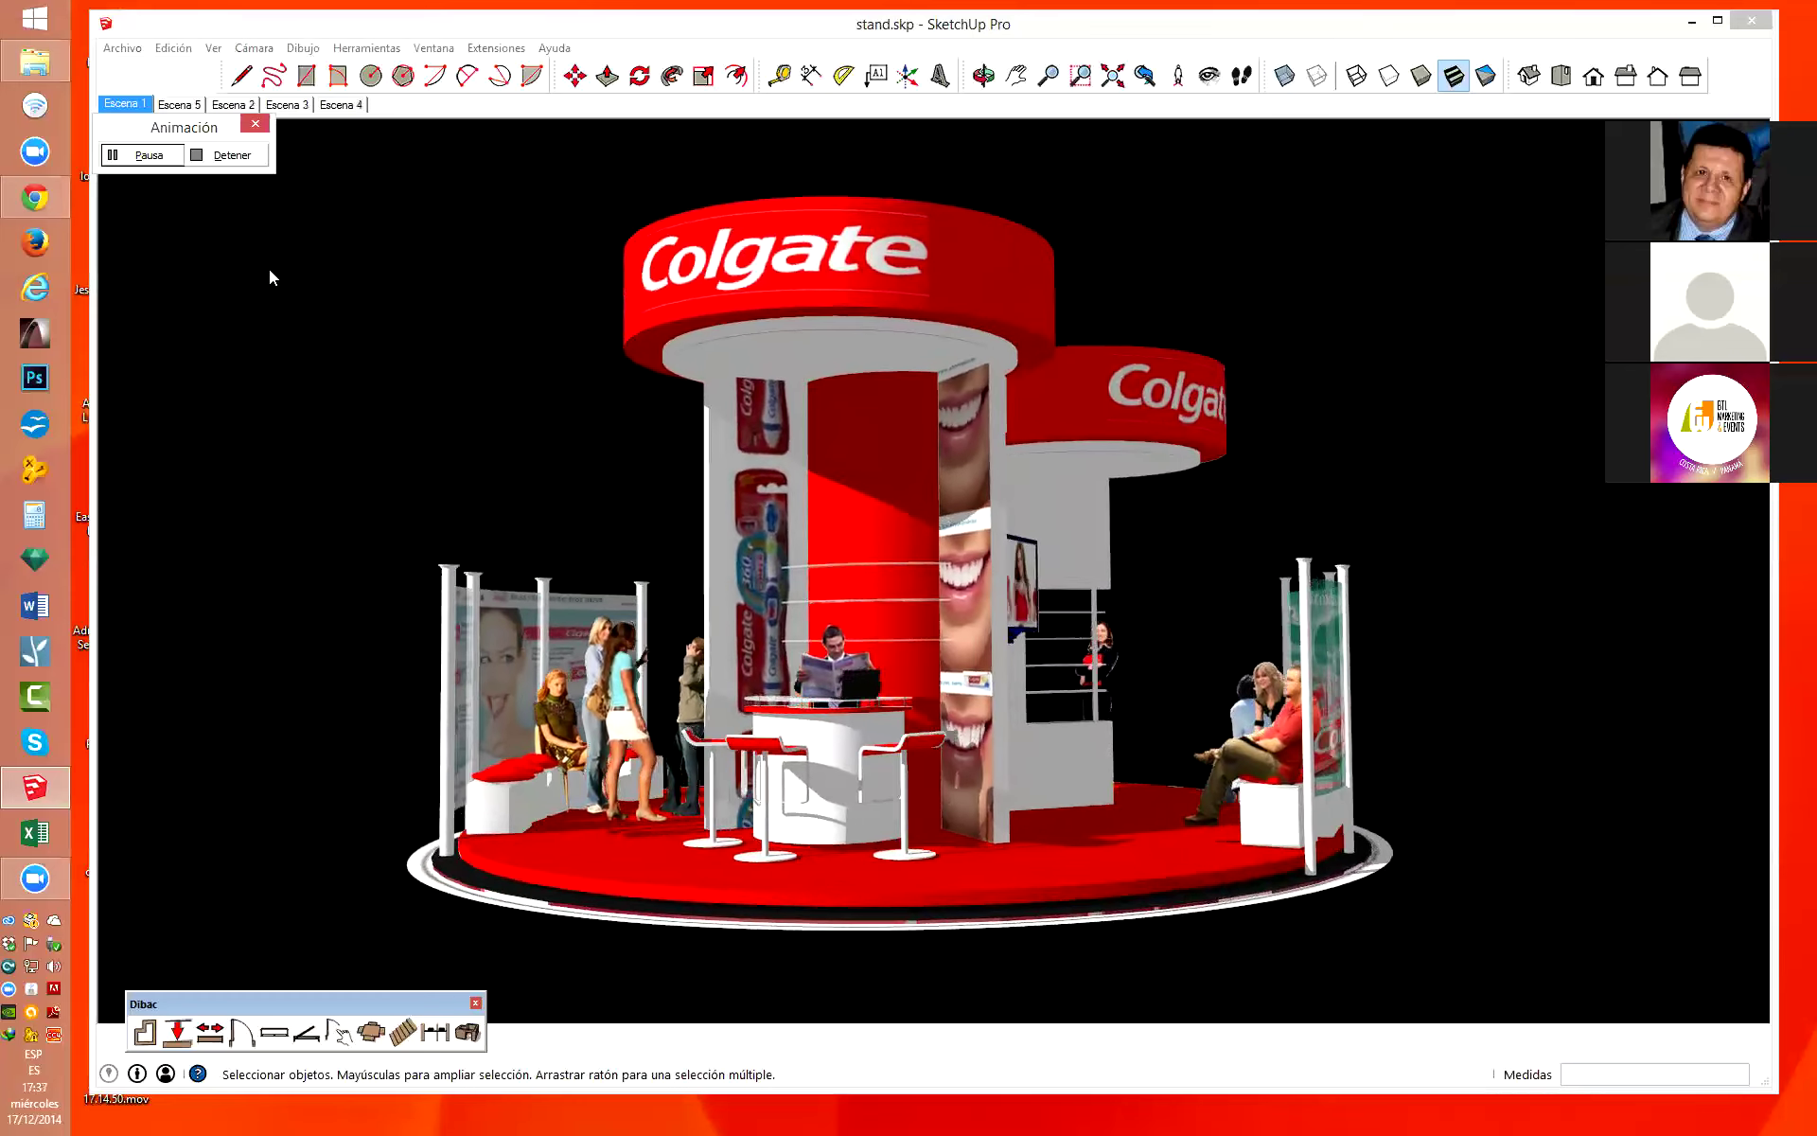
{"action": "left_click", "coordinate": [234, 156]}
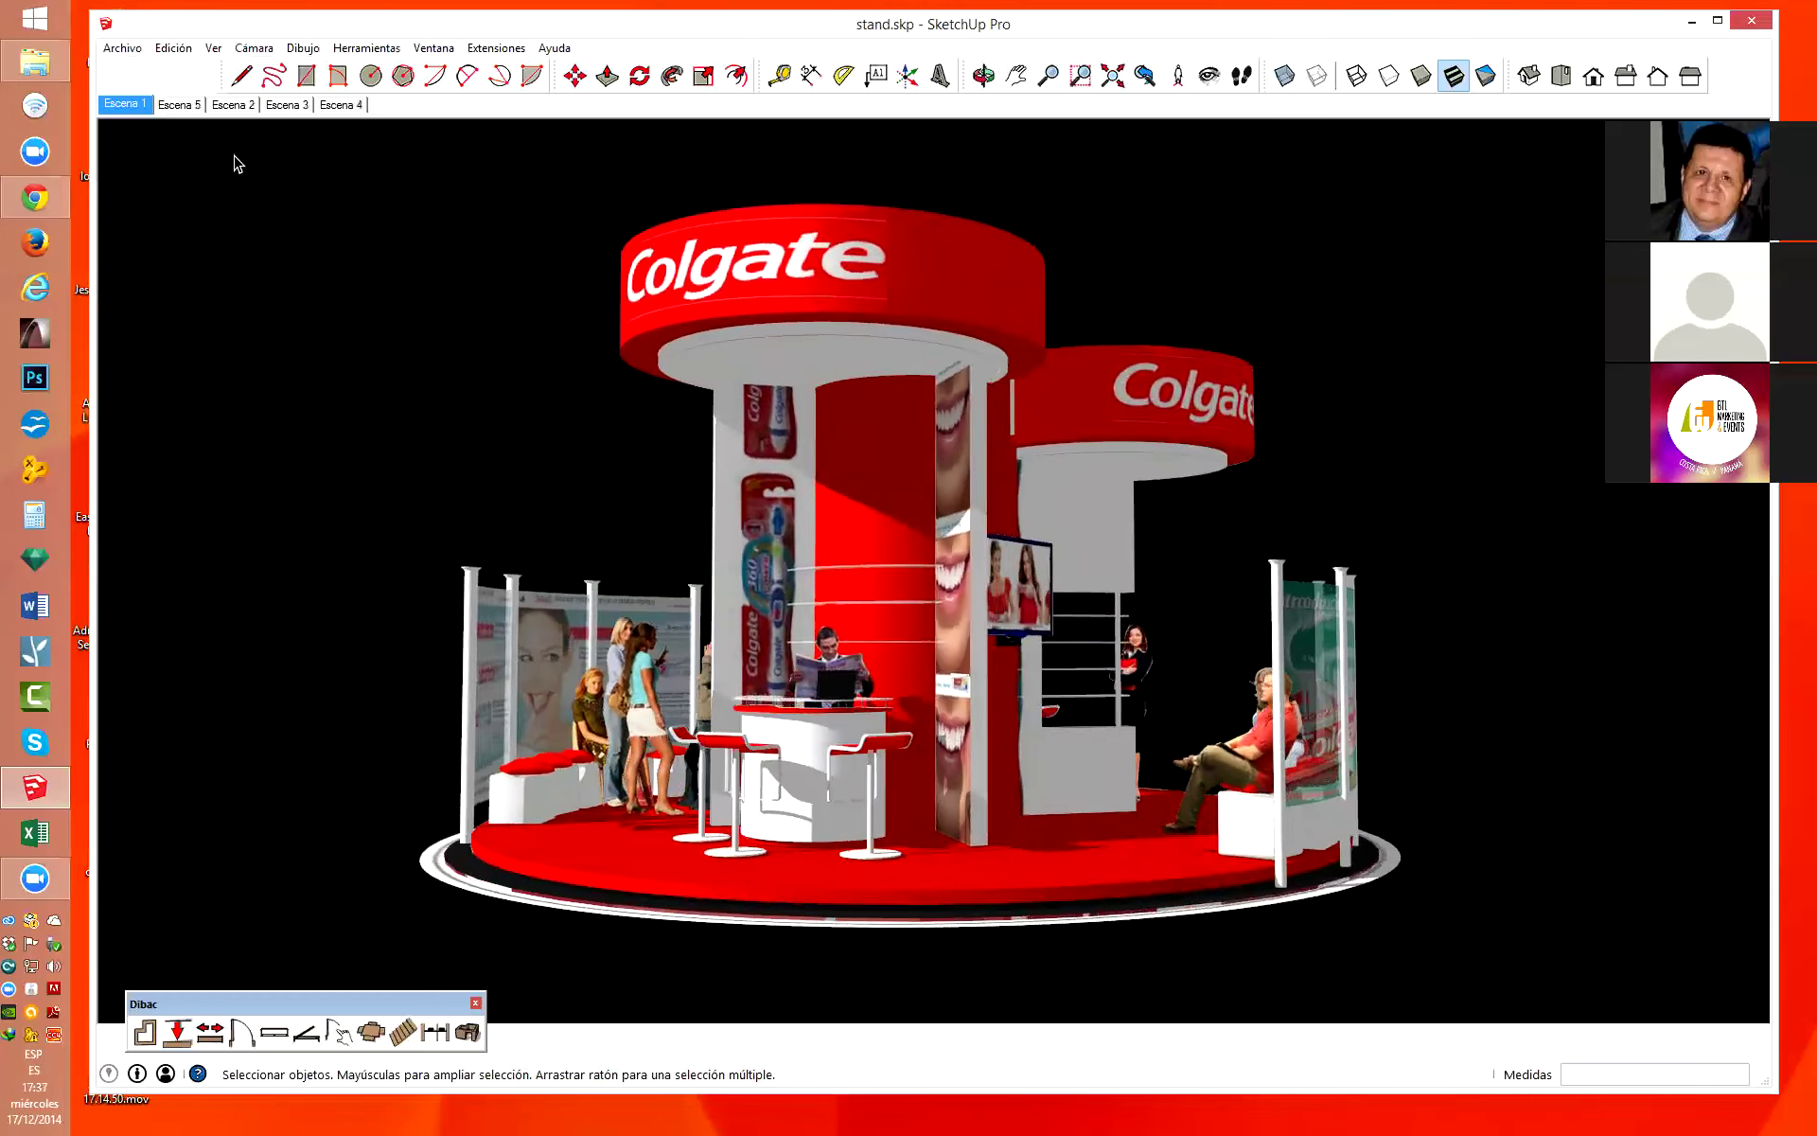
Browse the scene tab options and the View menu's animation settings.
{"action": "right_click", "coordinate": [122, 106]}
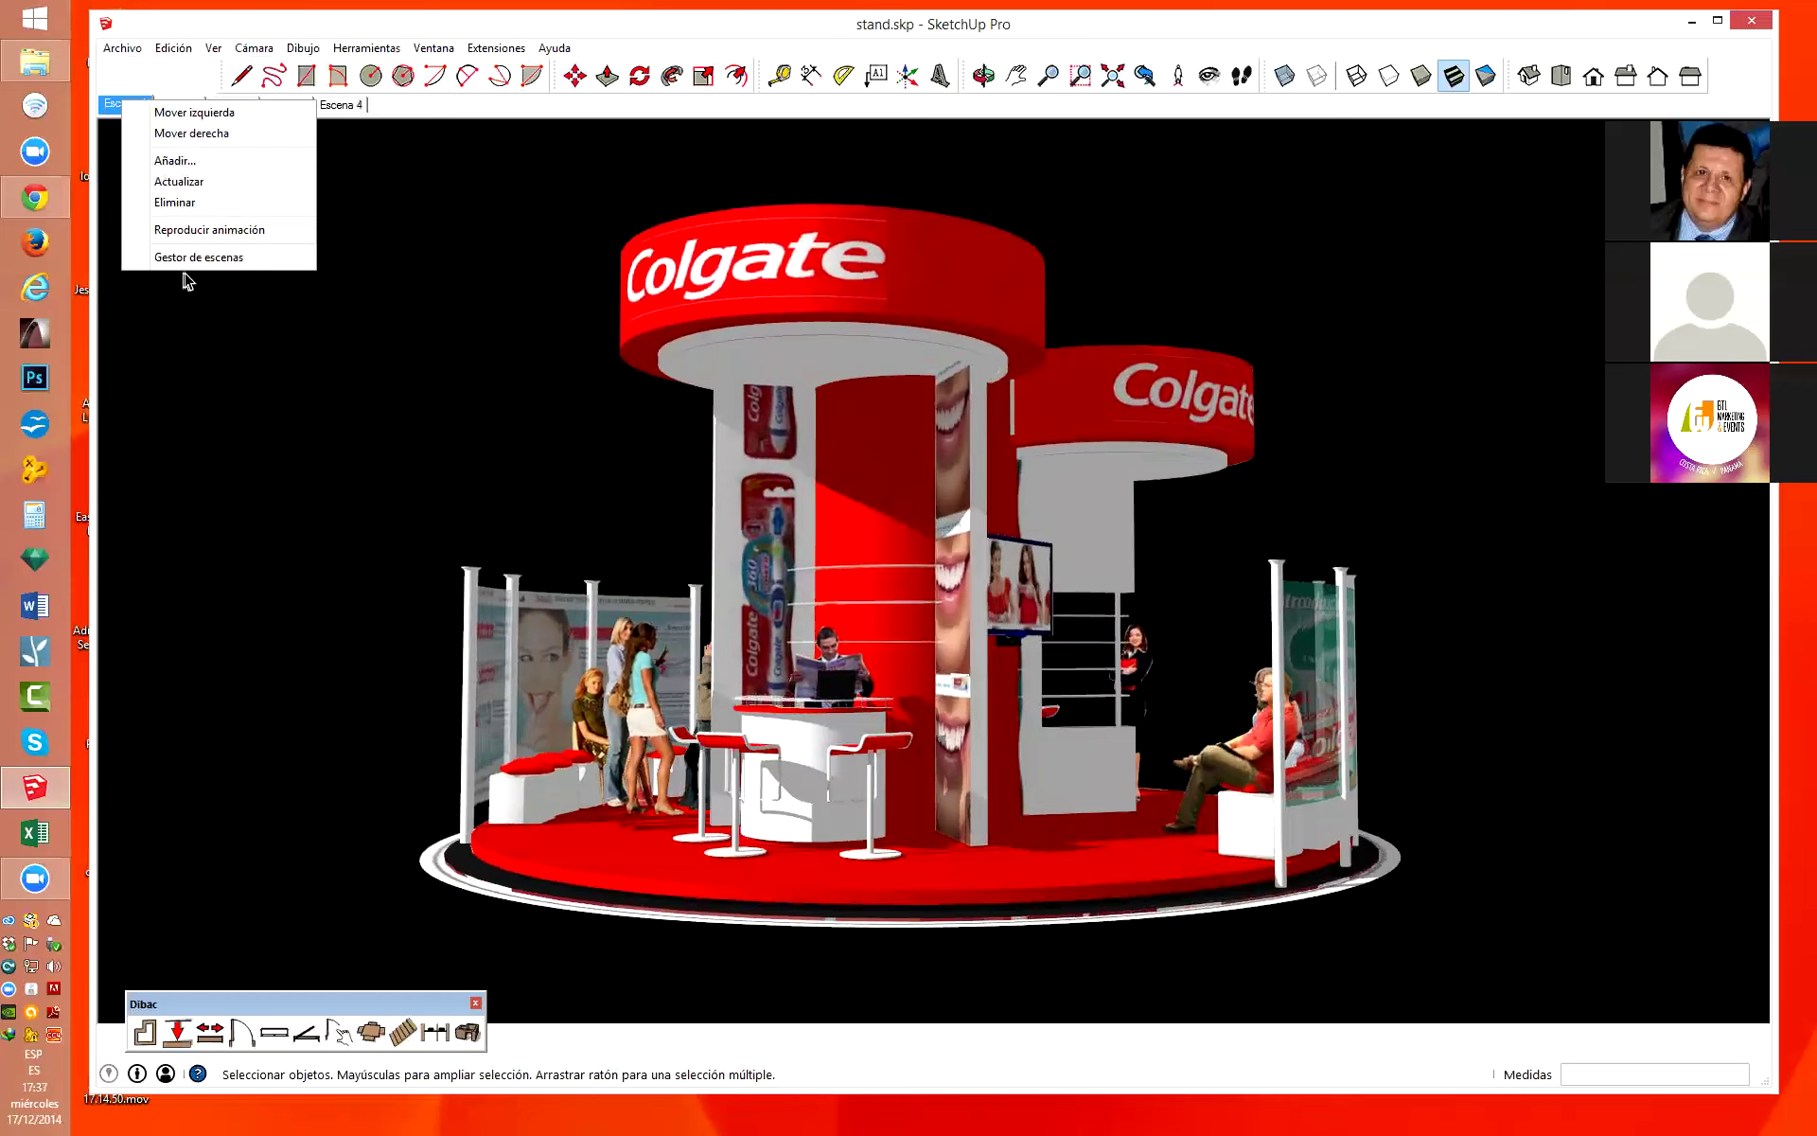
{"action": "left_click", "coordinate": [213, 49]}
{"action": "mouse_move", "coordinate": [260, 347]}
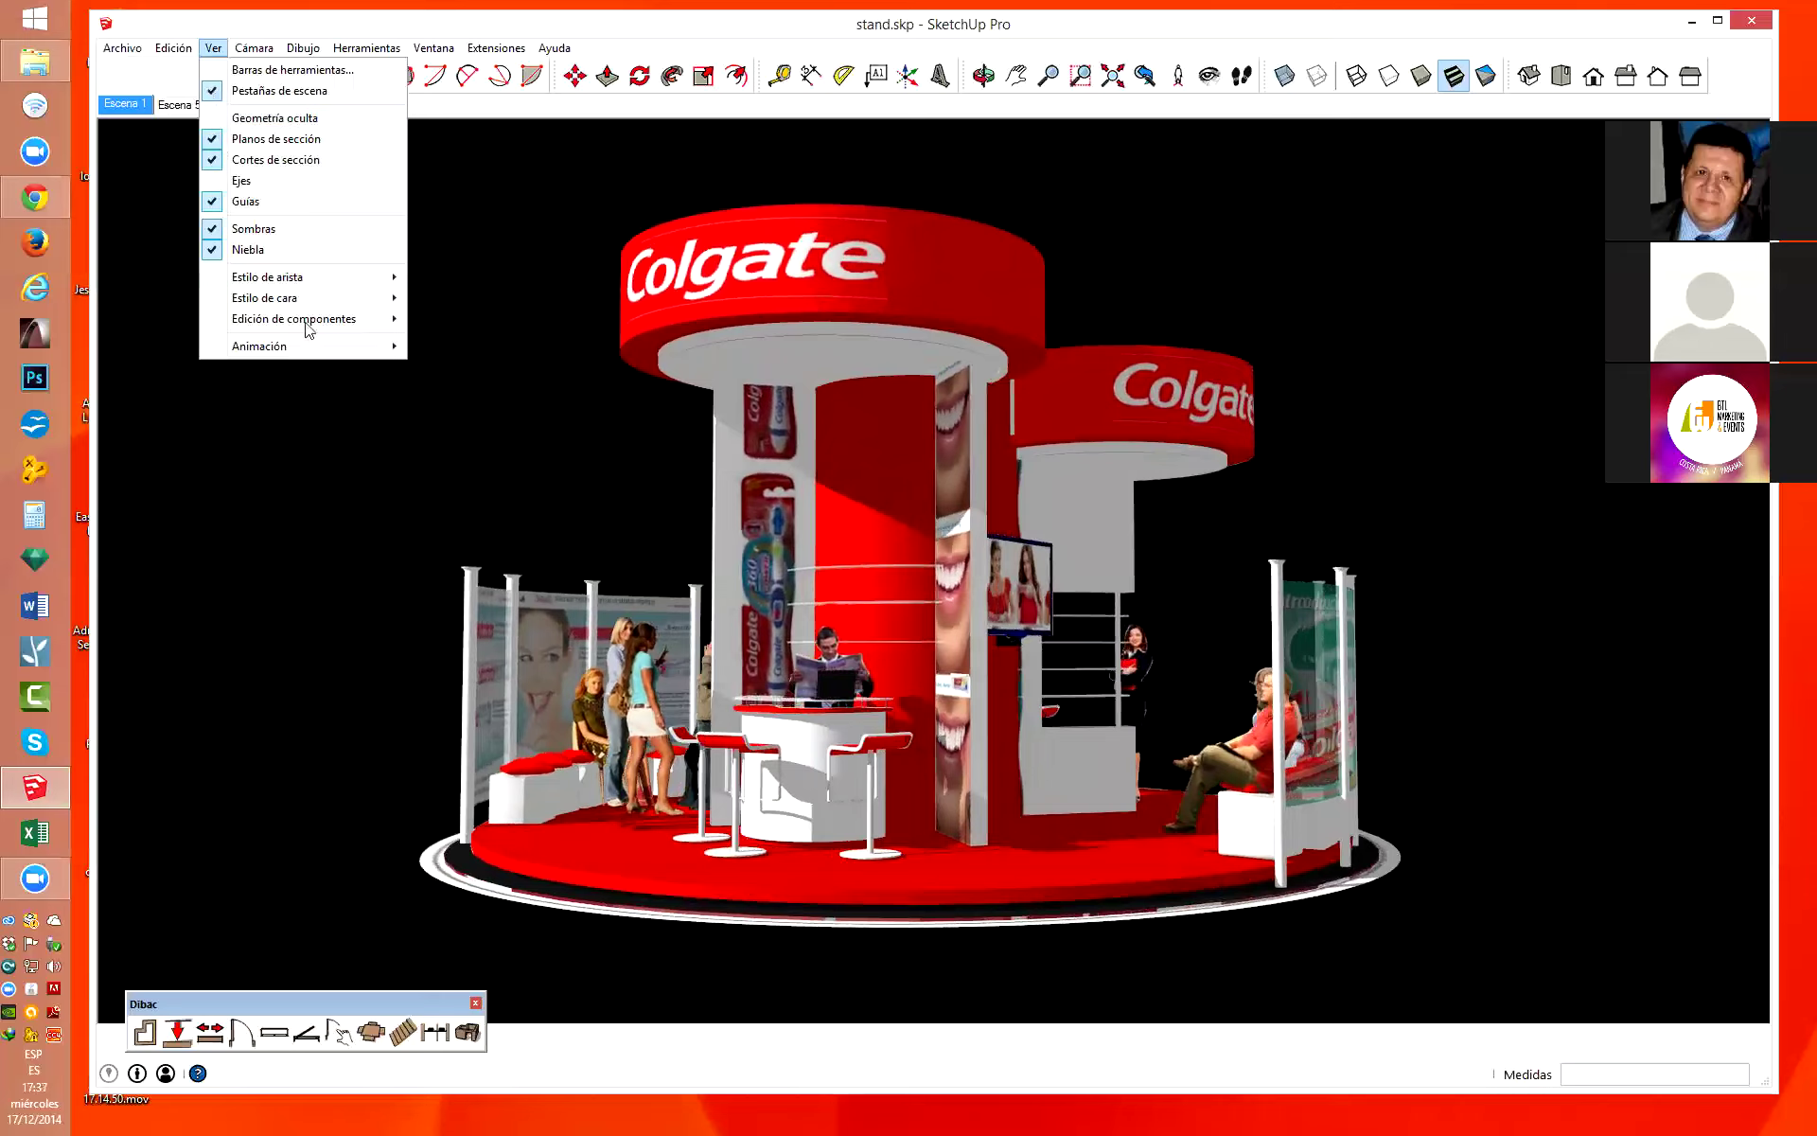
{"action": "right_click", "coordinate": [130, 110]}
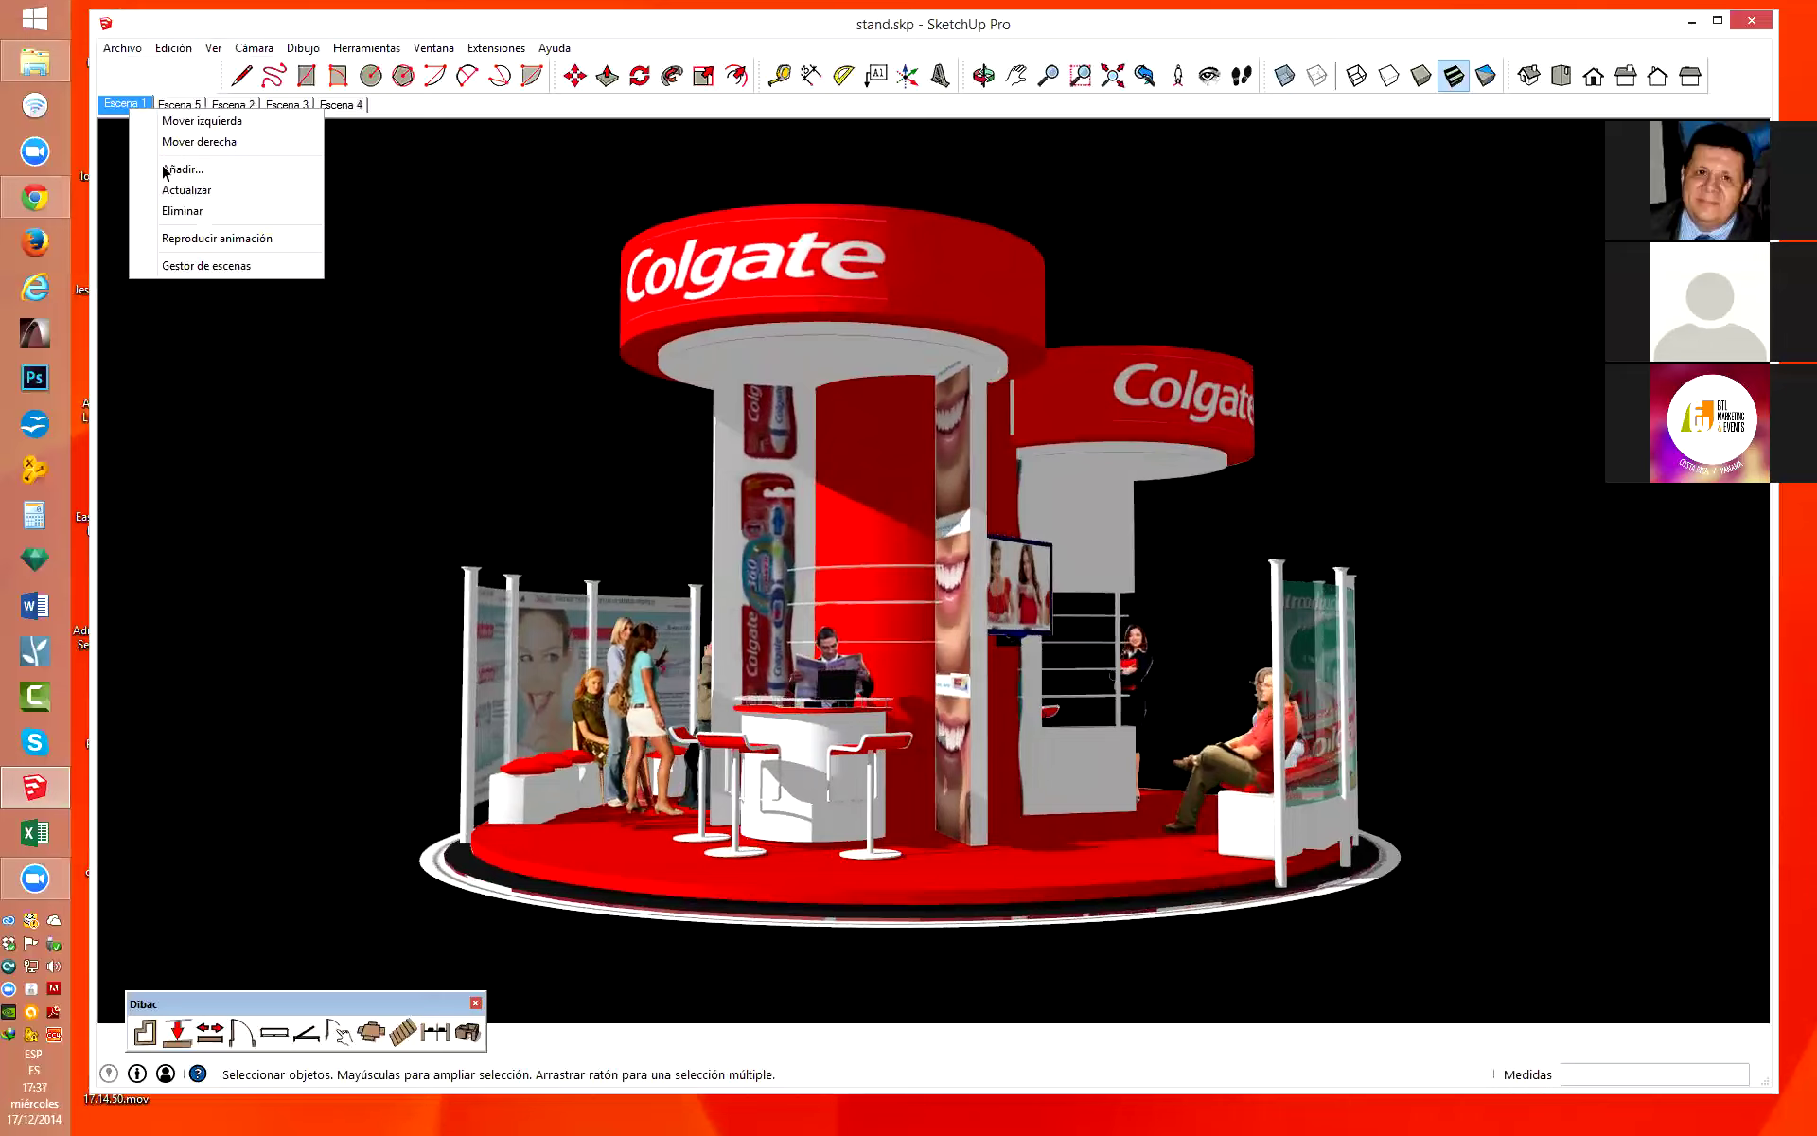
Open Gestor de escenas and enlarge the Escenas panel to list all five scenes.
{"action": "left_click", "coordinate": [246, 269]}
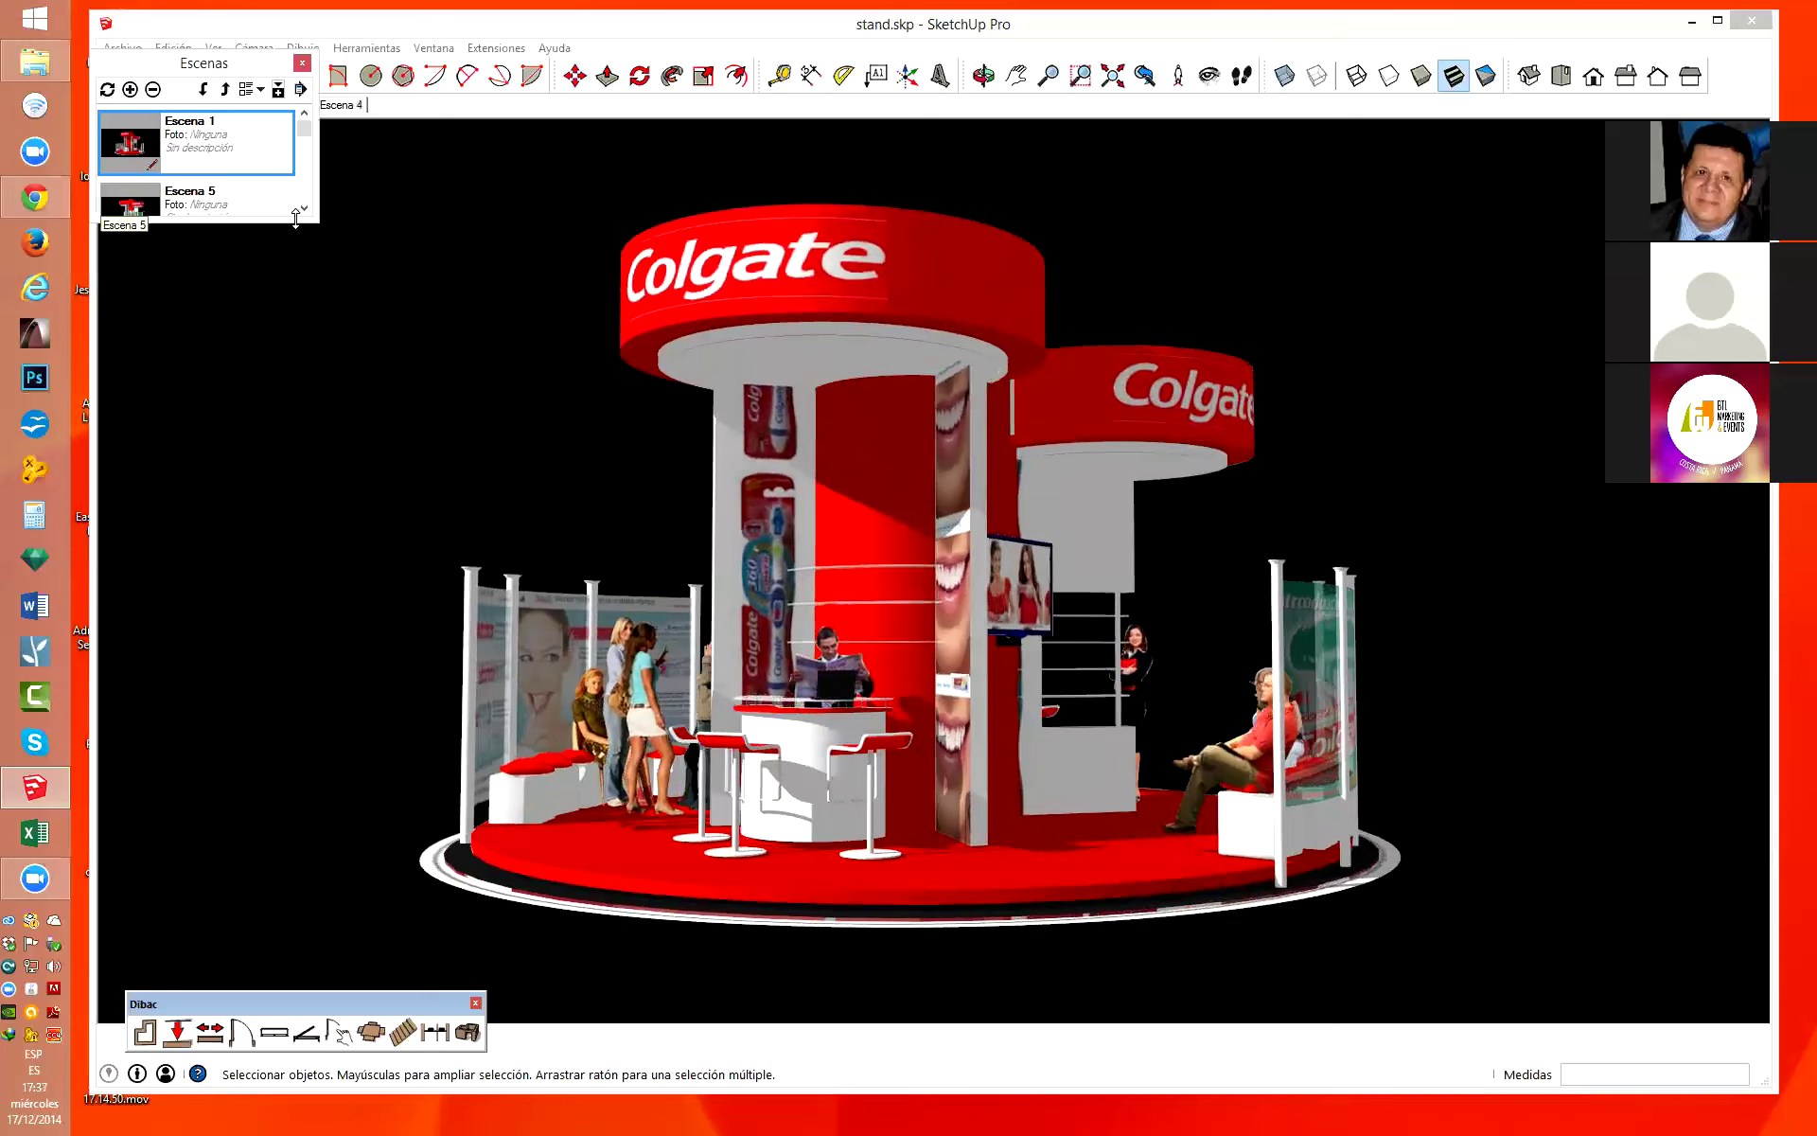
{"action": "left_click_drag", "start_coordinate": [295, 217], "coordinate": [295, 453]}
{"action": "left_click_drag", "start_coordinate": [189, 66], "coordinate": [252, 163]}
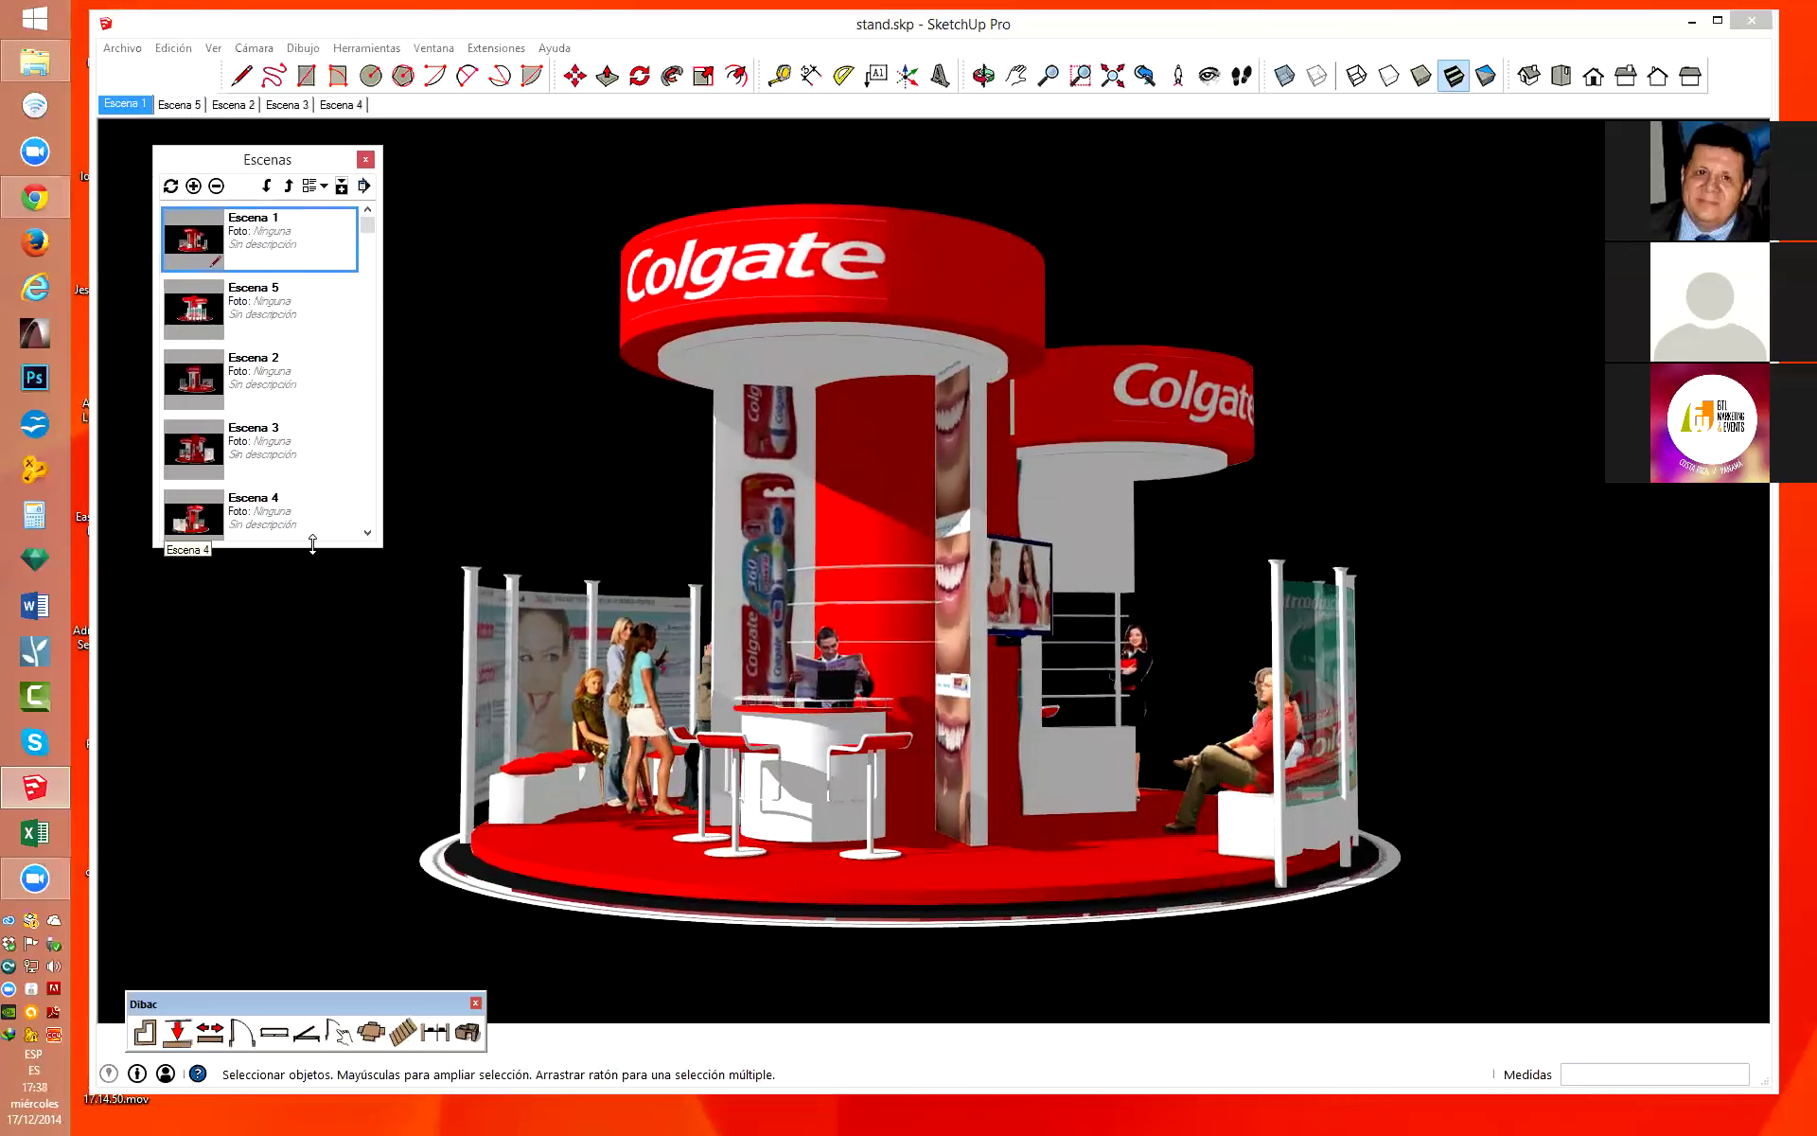
{"action": "left_click_drag", "start_coordinate": [312, 544], "coordinate": [313, 633]}
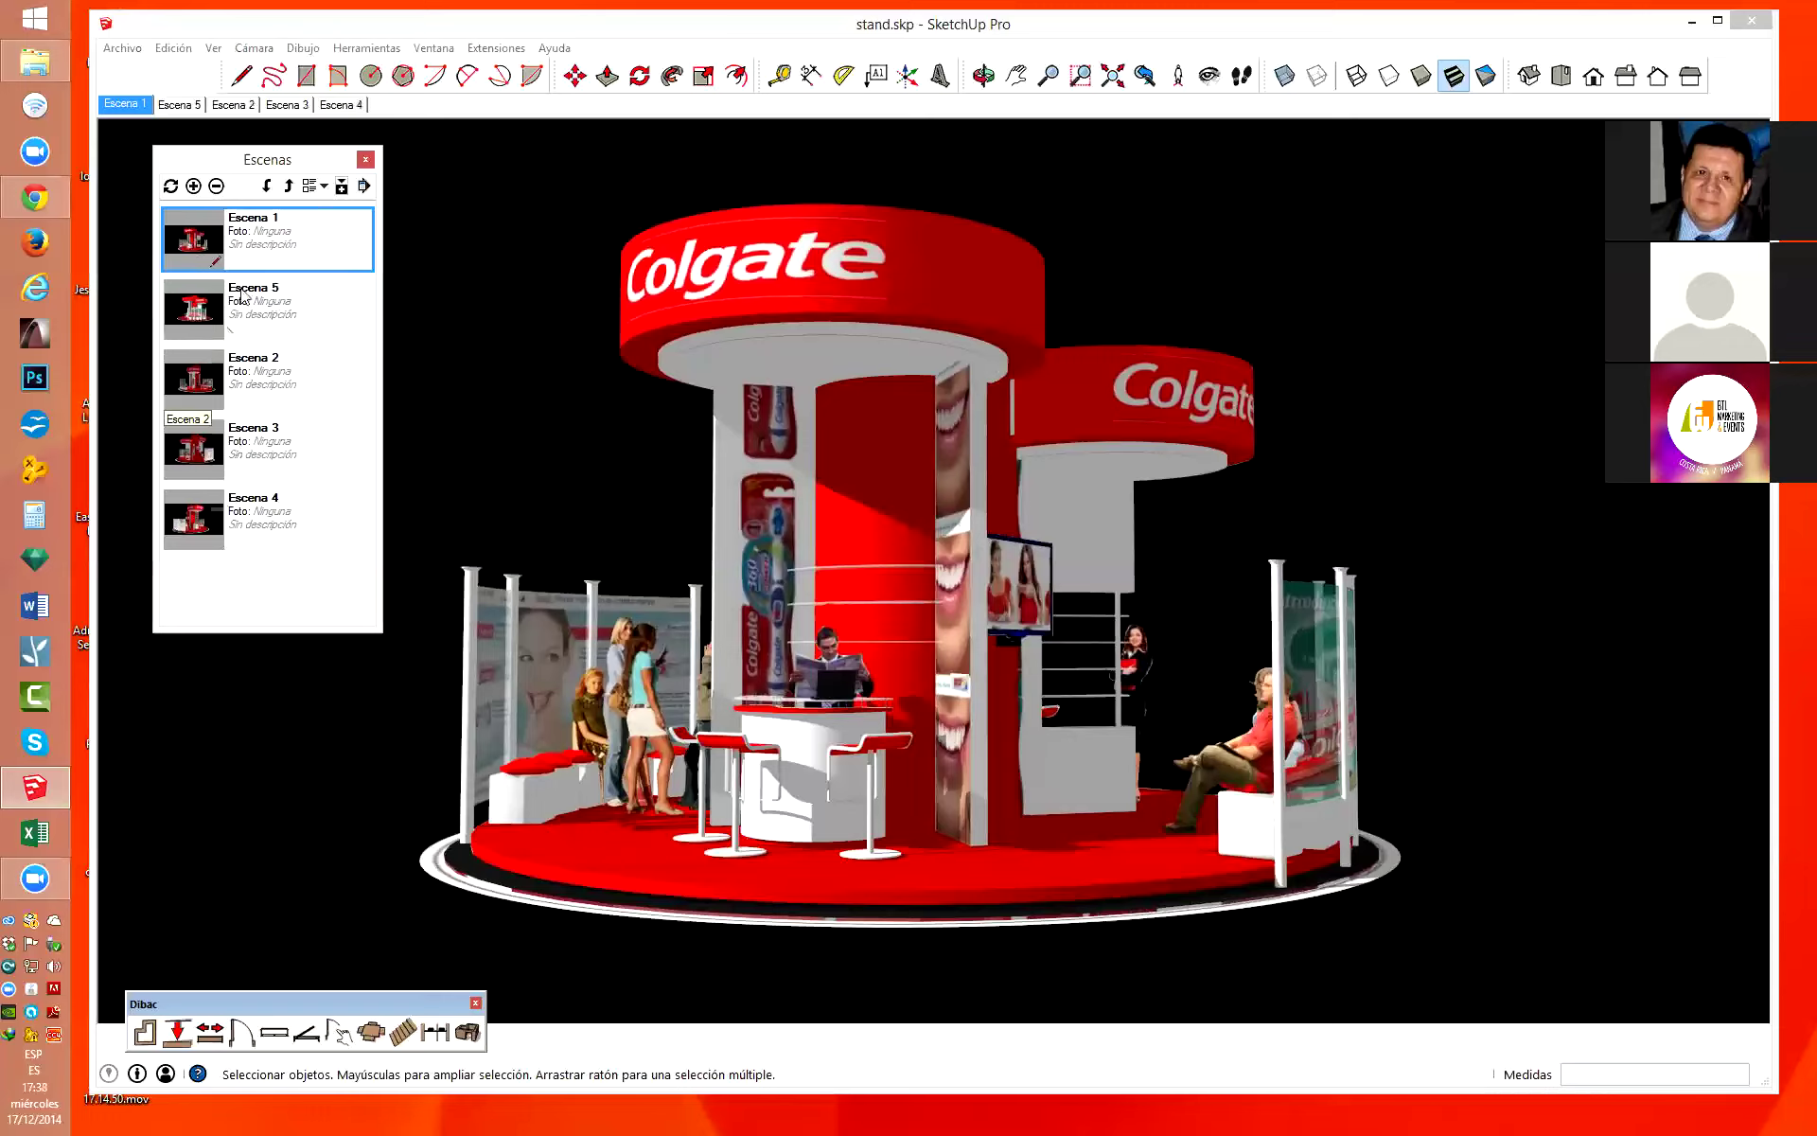
Toggle the scene details area and review the listing options without changing them.
{"action": "left_click", "coordinate": [342, 187]}
{"action": "left_click", "coordinate": [325, 187]}
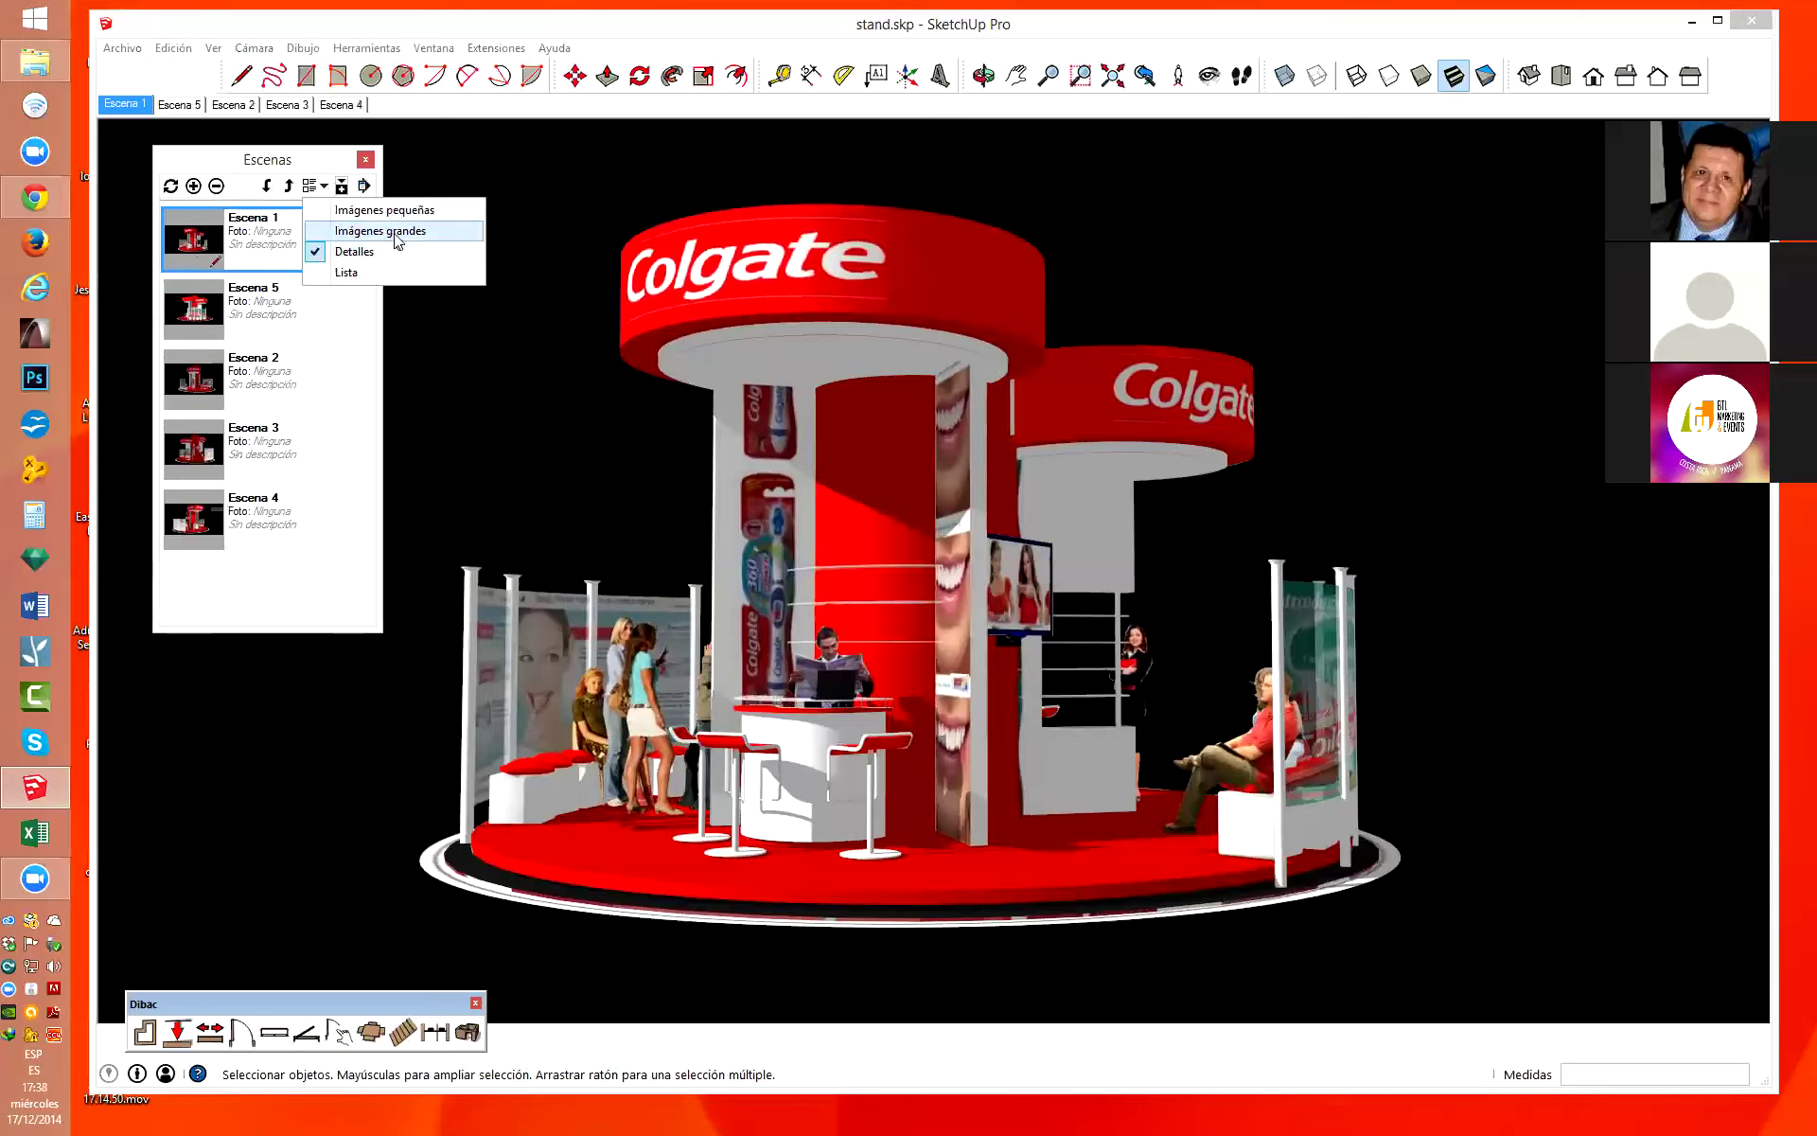
{"action": "left_click", "coordinate": [367, 175]}
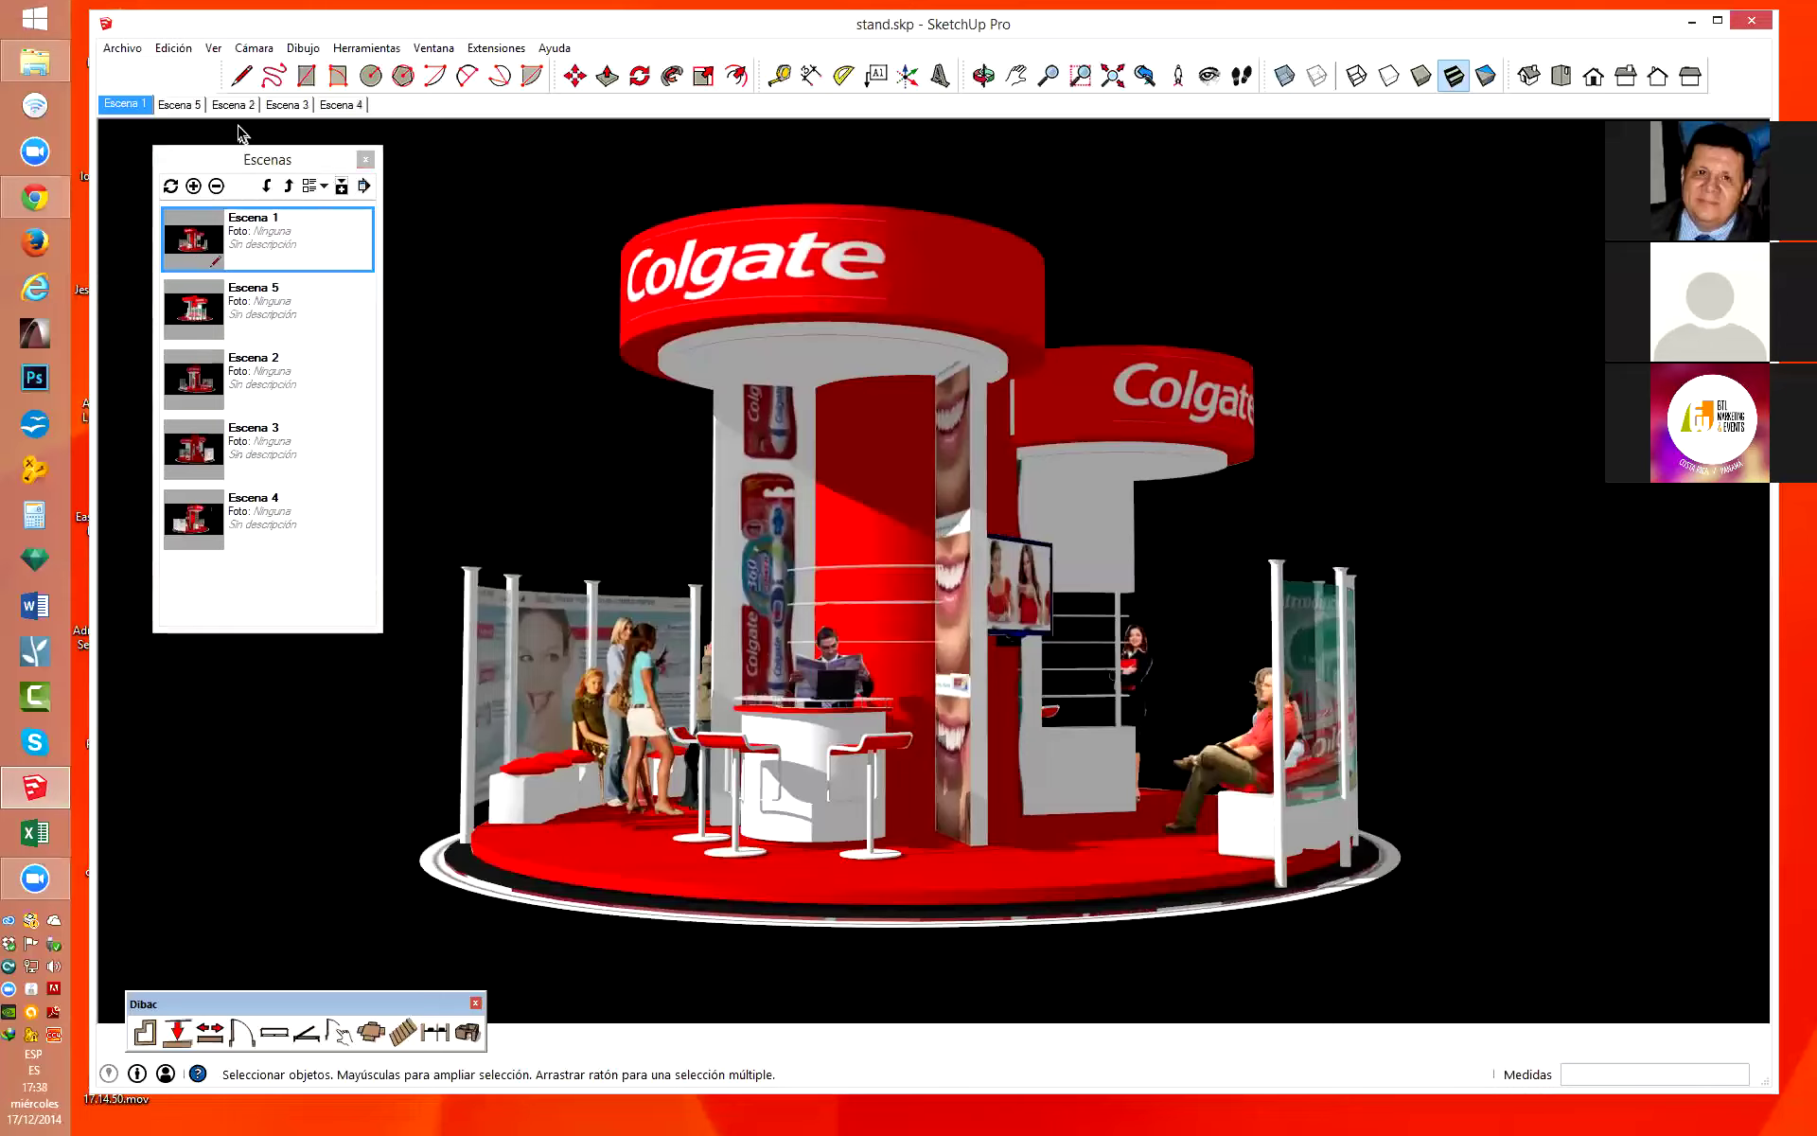
{"action": "left_click", "coordinate": [213, 48]}
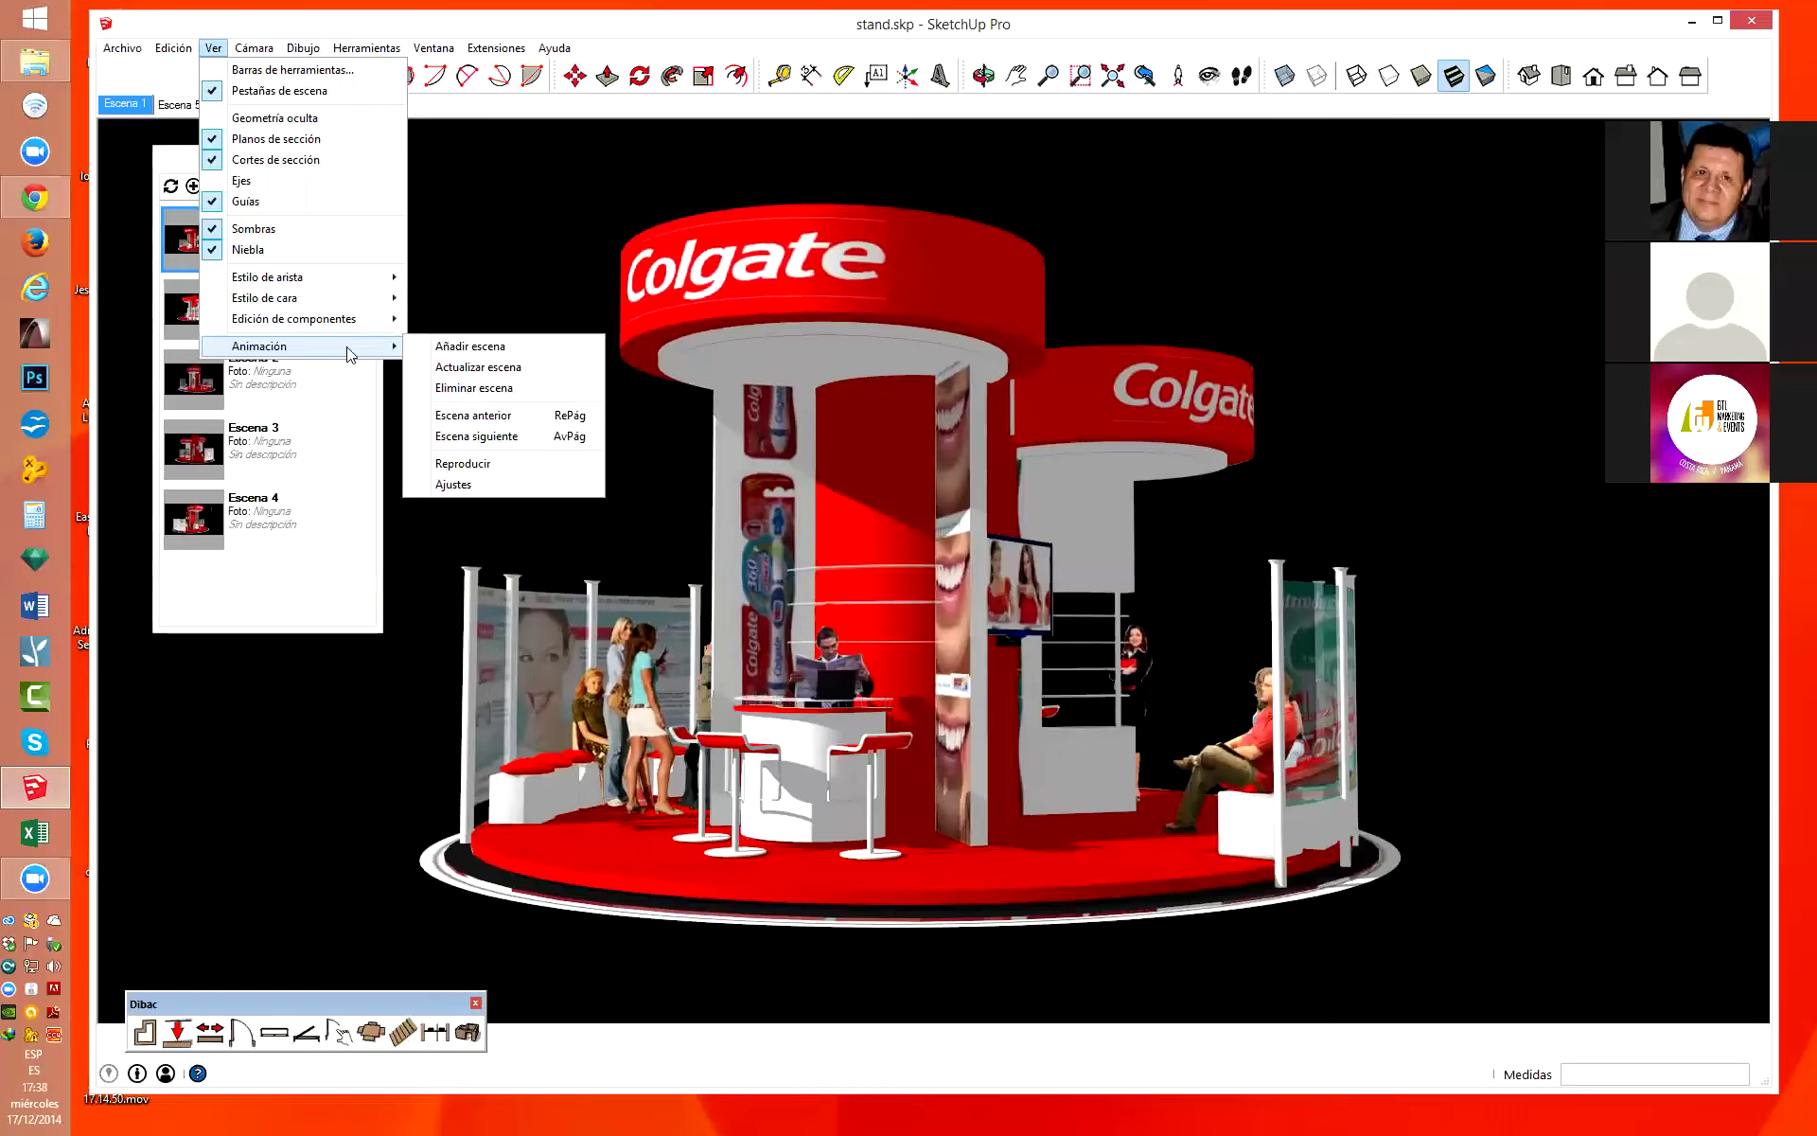
{"action": "mouse_move", "coordinate": [258, 347]}
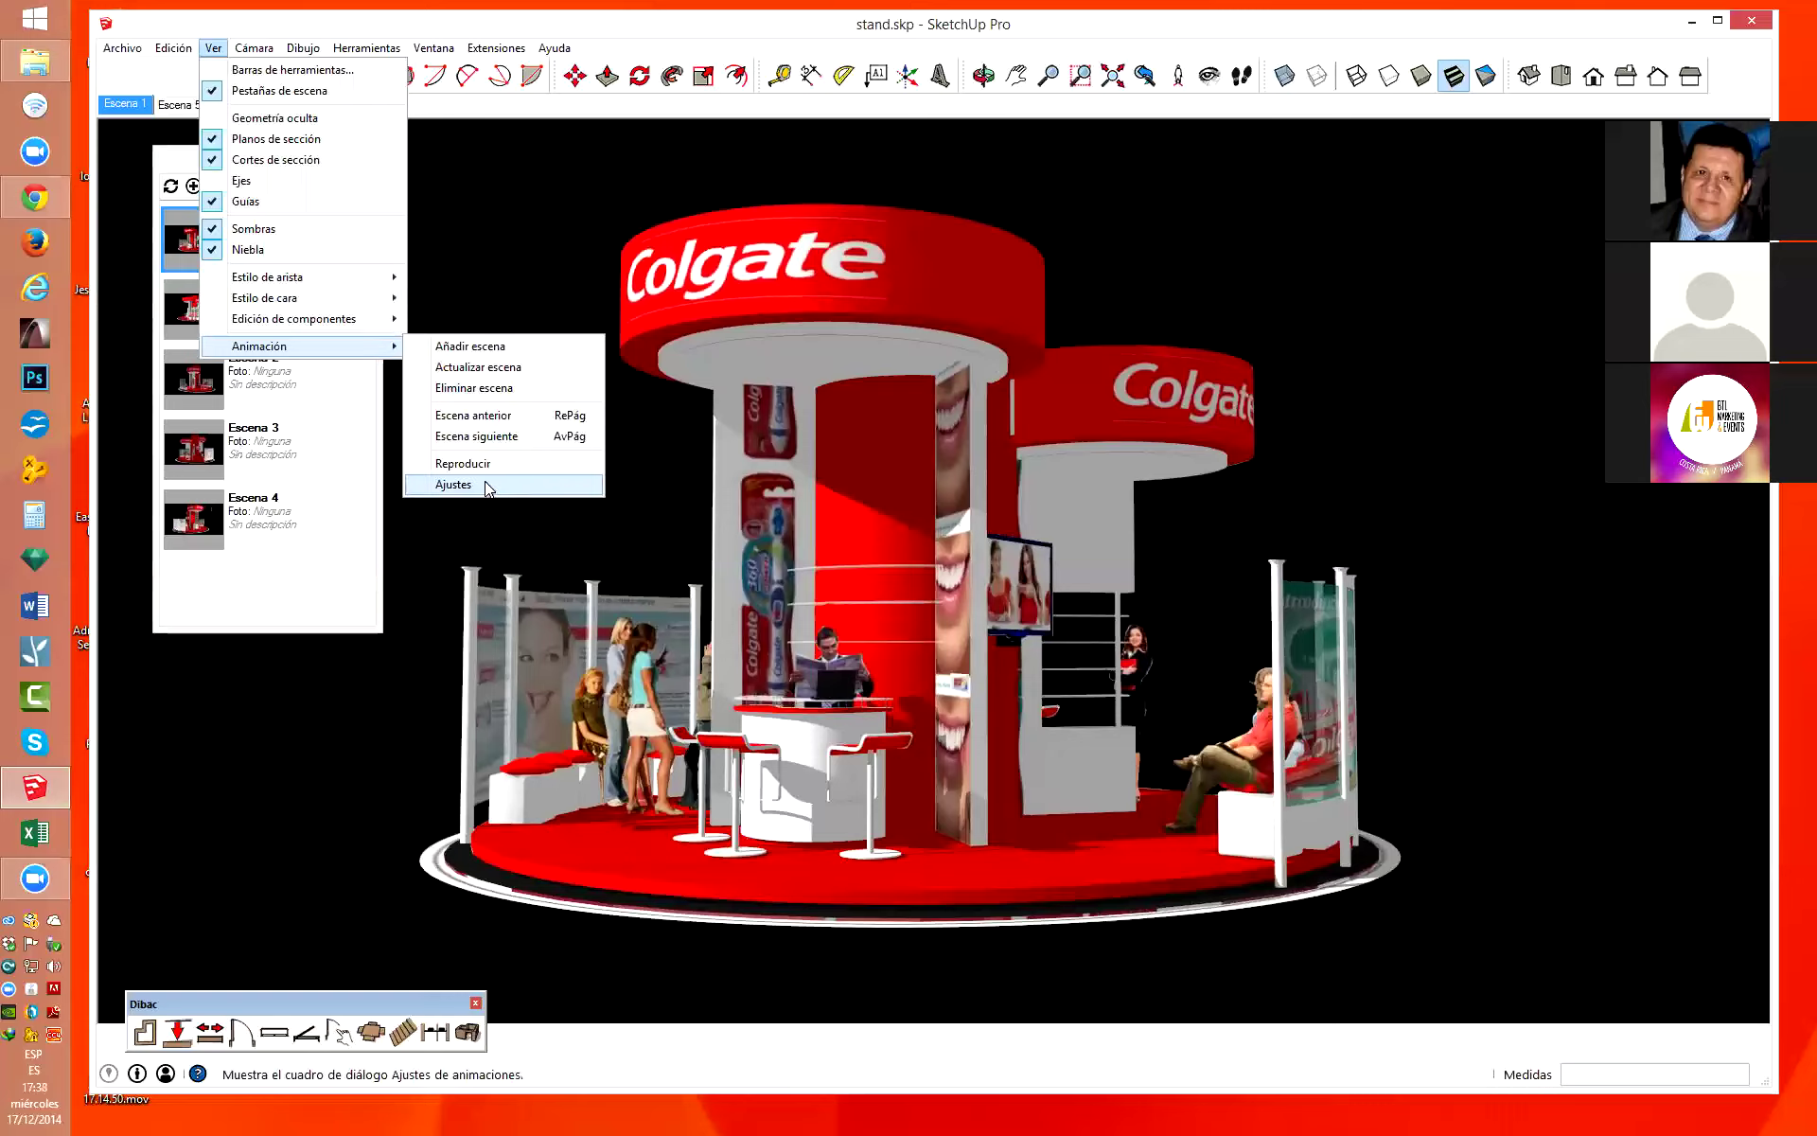
Uncheck Activar transiciones de escena in the animation settings and close Información del modelo.
{"action": "left_click", "coordinate": [487, 488]}
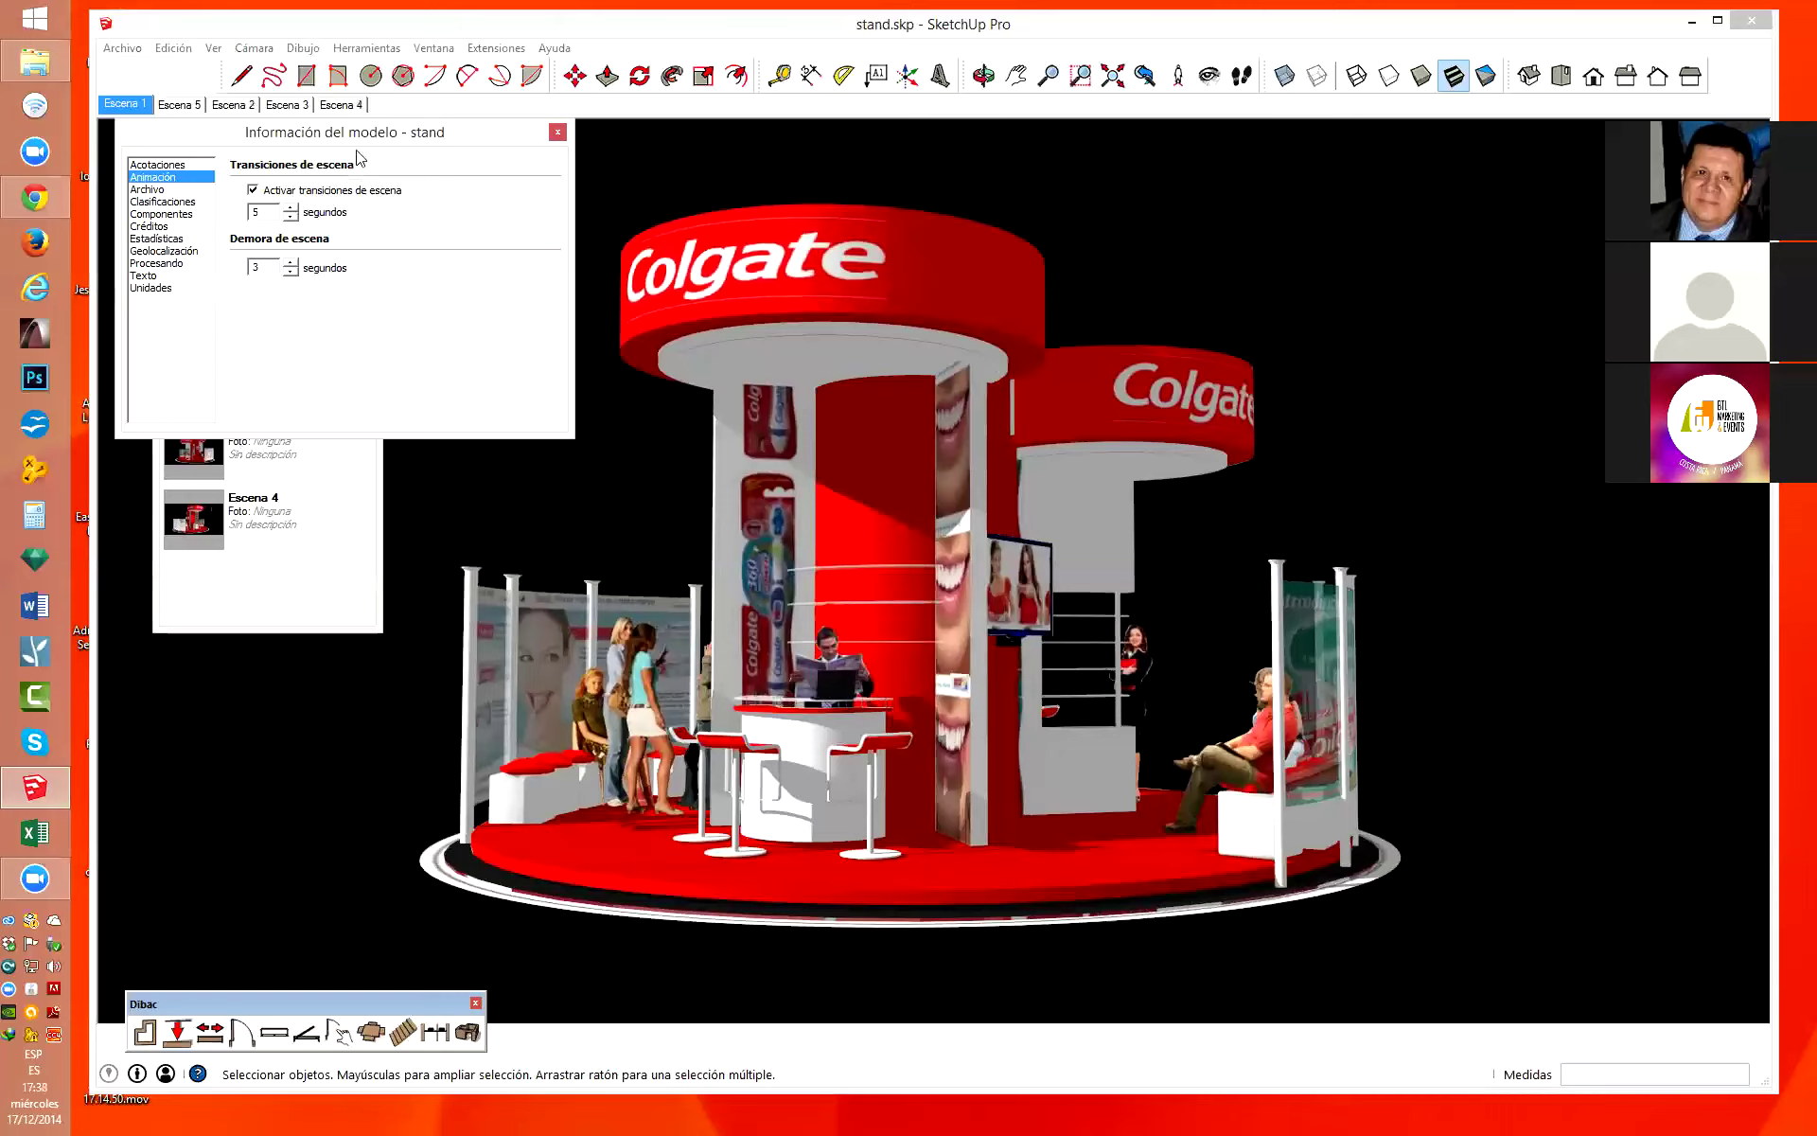
{"action": "left_click_drag", "start_coordinate": [394, 135], "coordinate": [535, 235]}
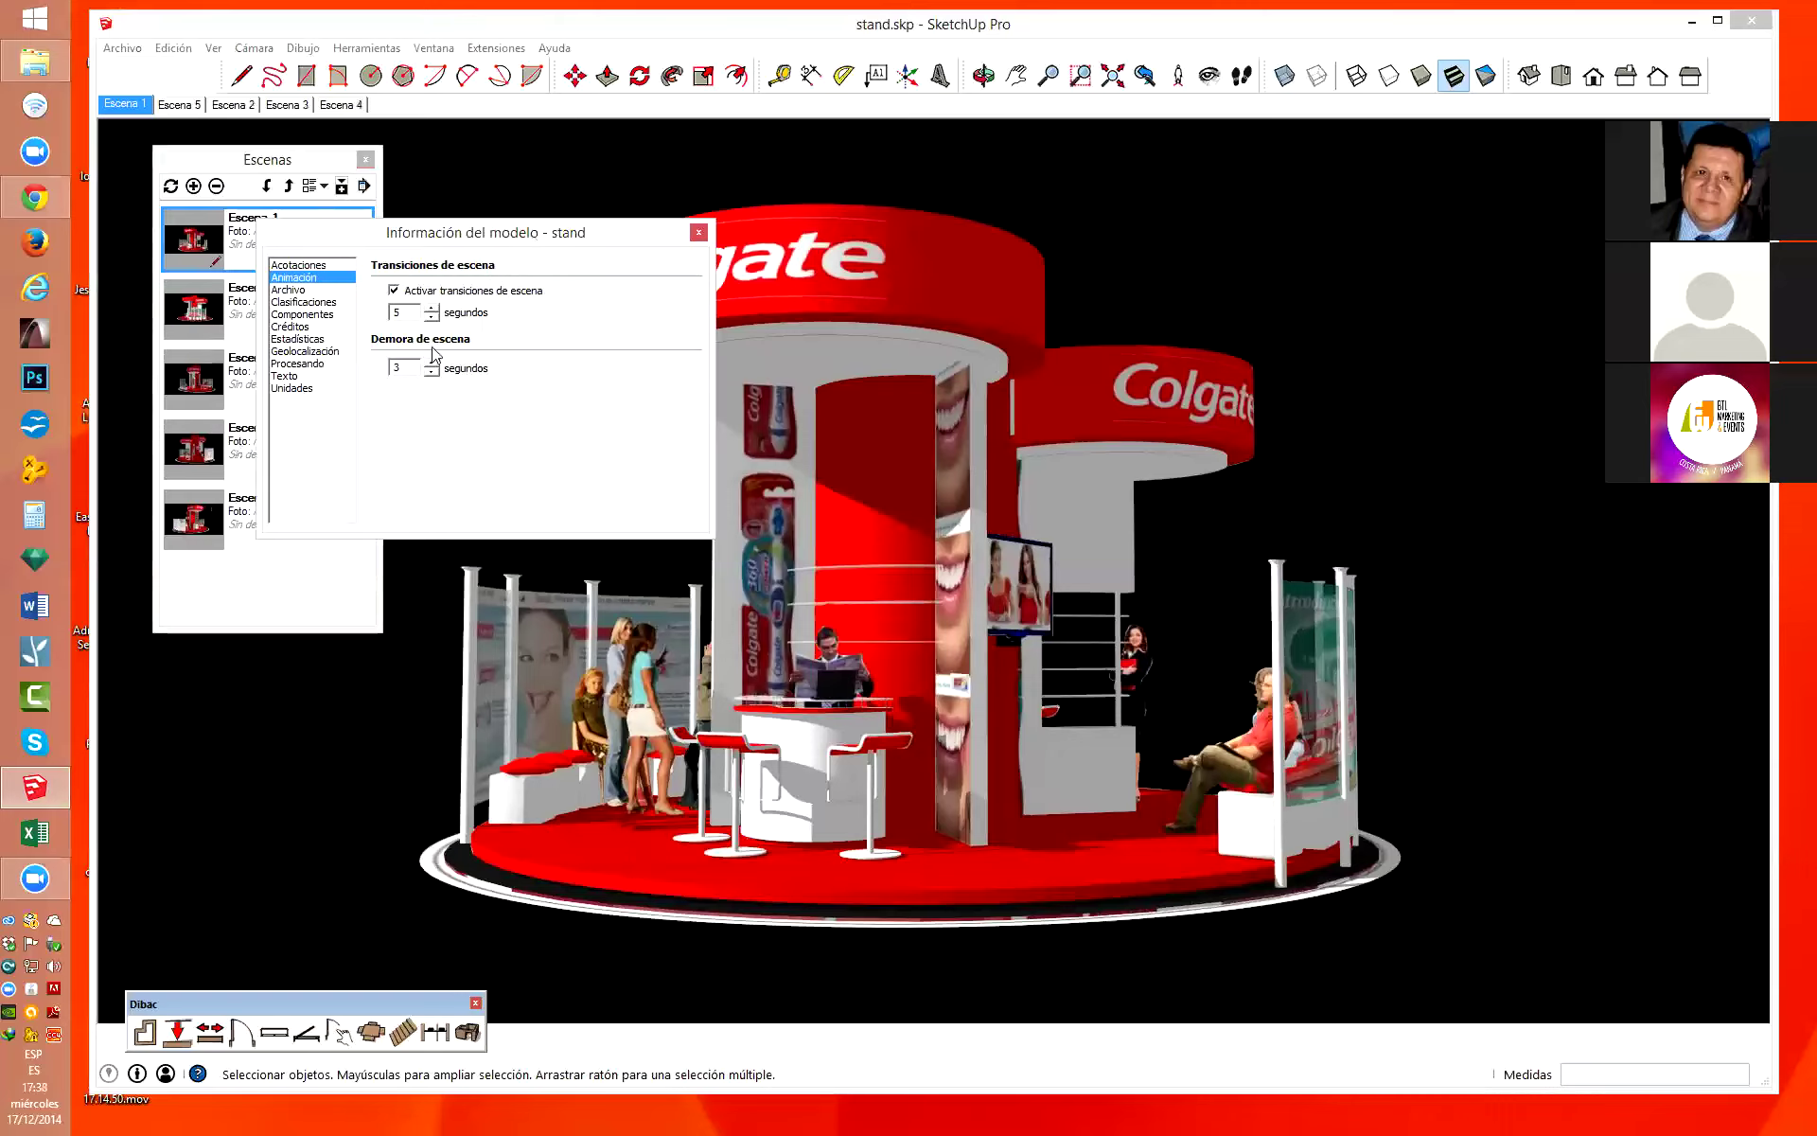
{"action": "left_click", "coordinate": [395, 292]}
{"action": "left_click_drag", "start_coordinate": [558, 237], "coordinate": [405, 263]}
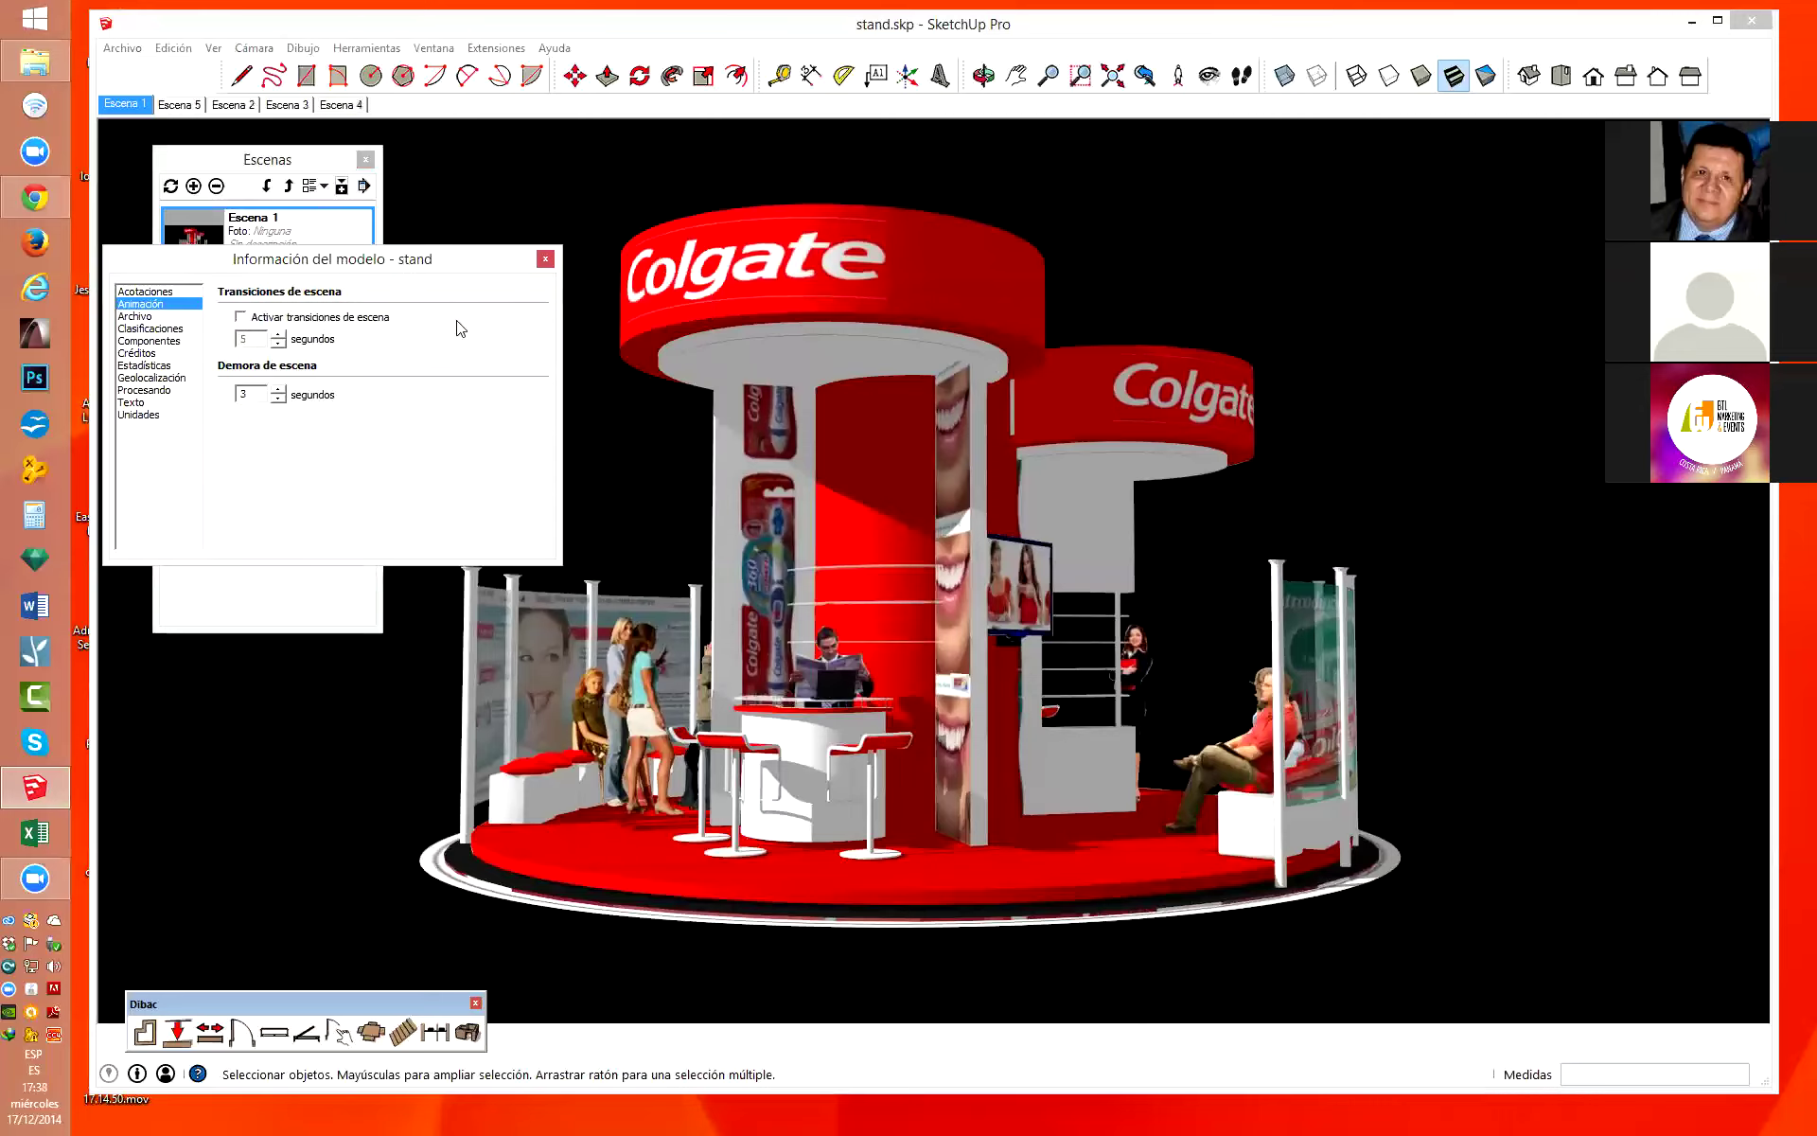
{"action": "left_click", "coordinate": [547, 259]}
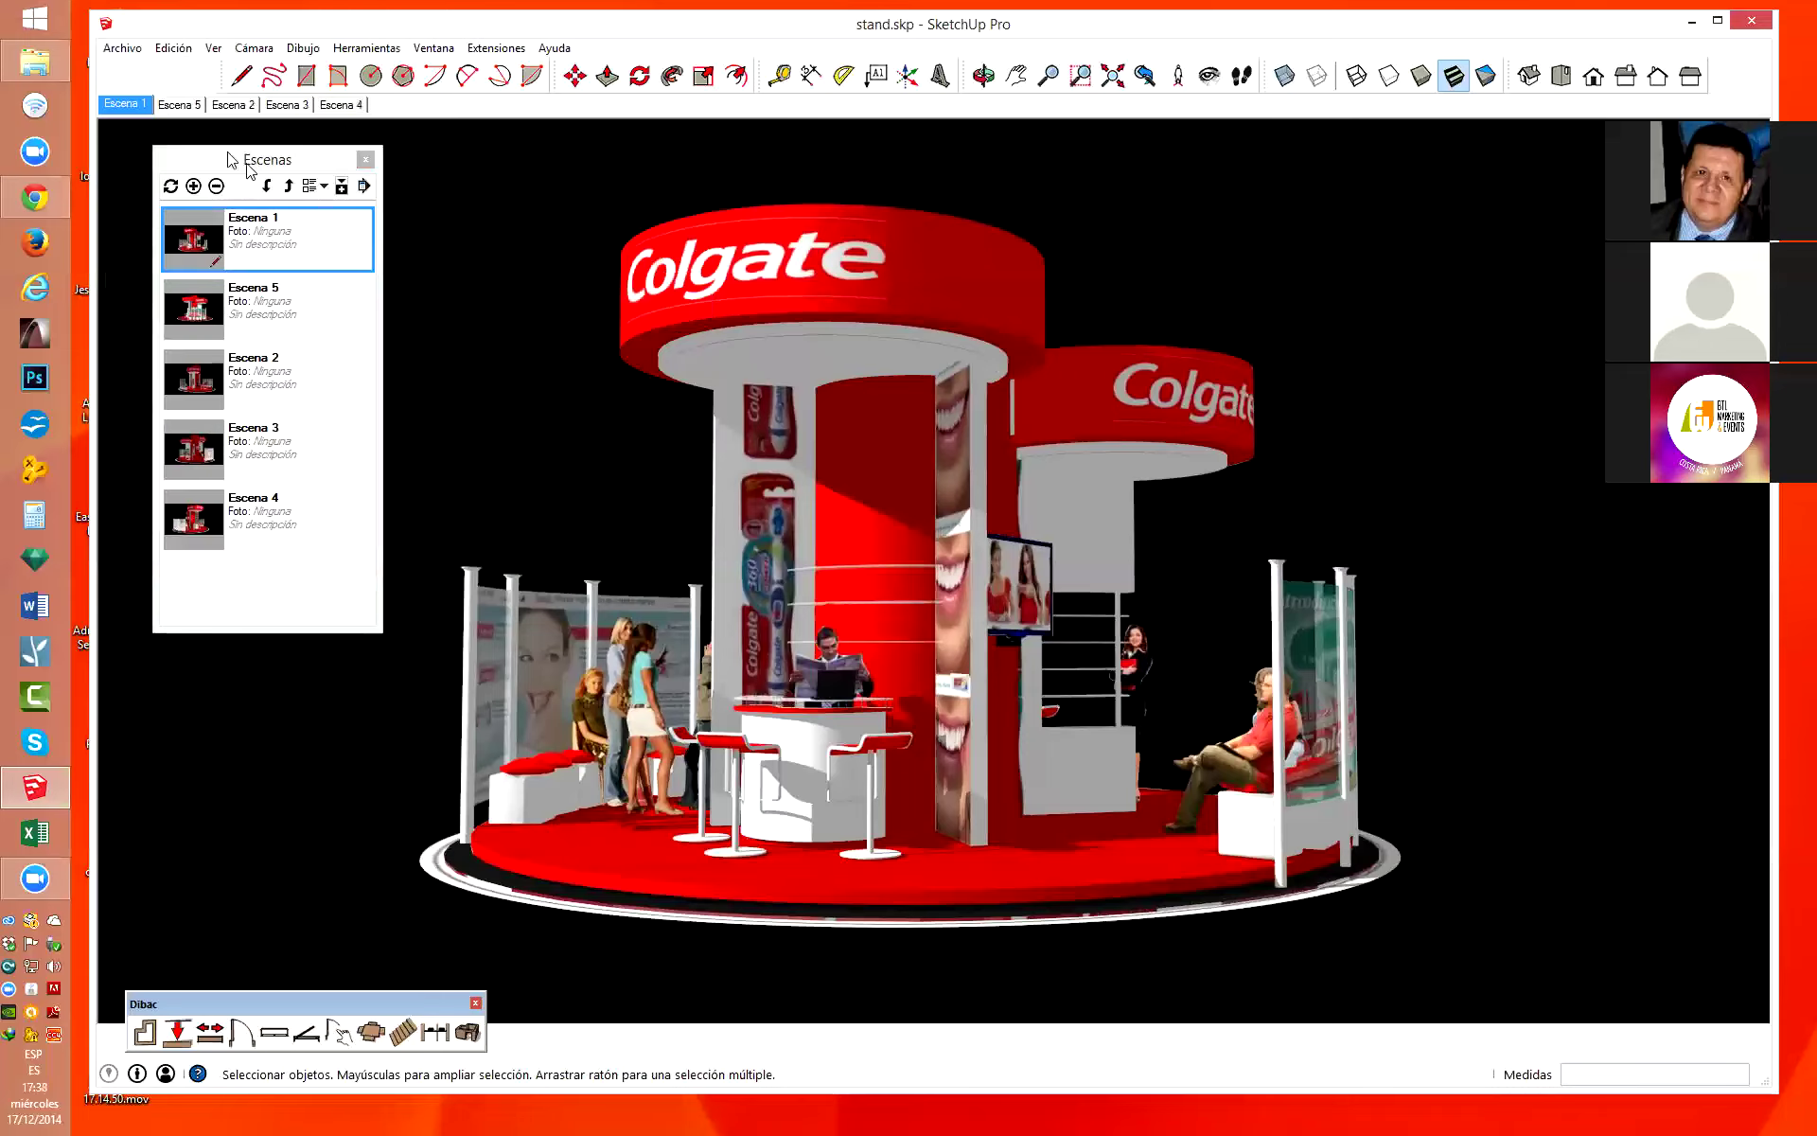
{"action": "right_click", "coordinate": [133, 113]}
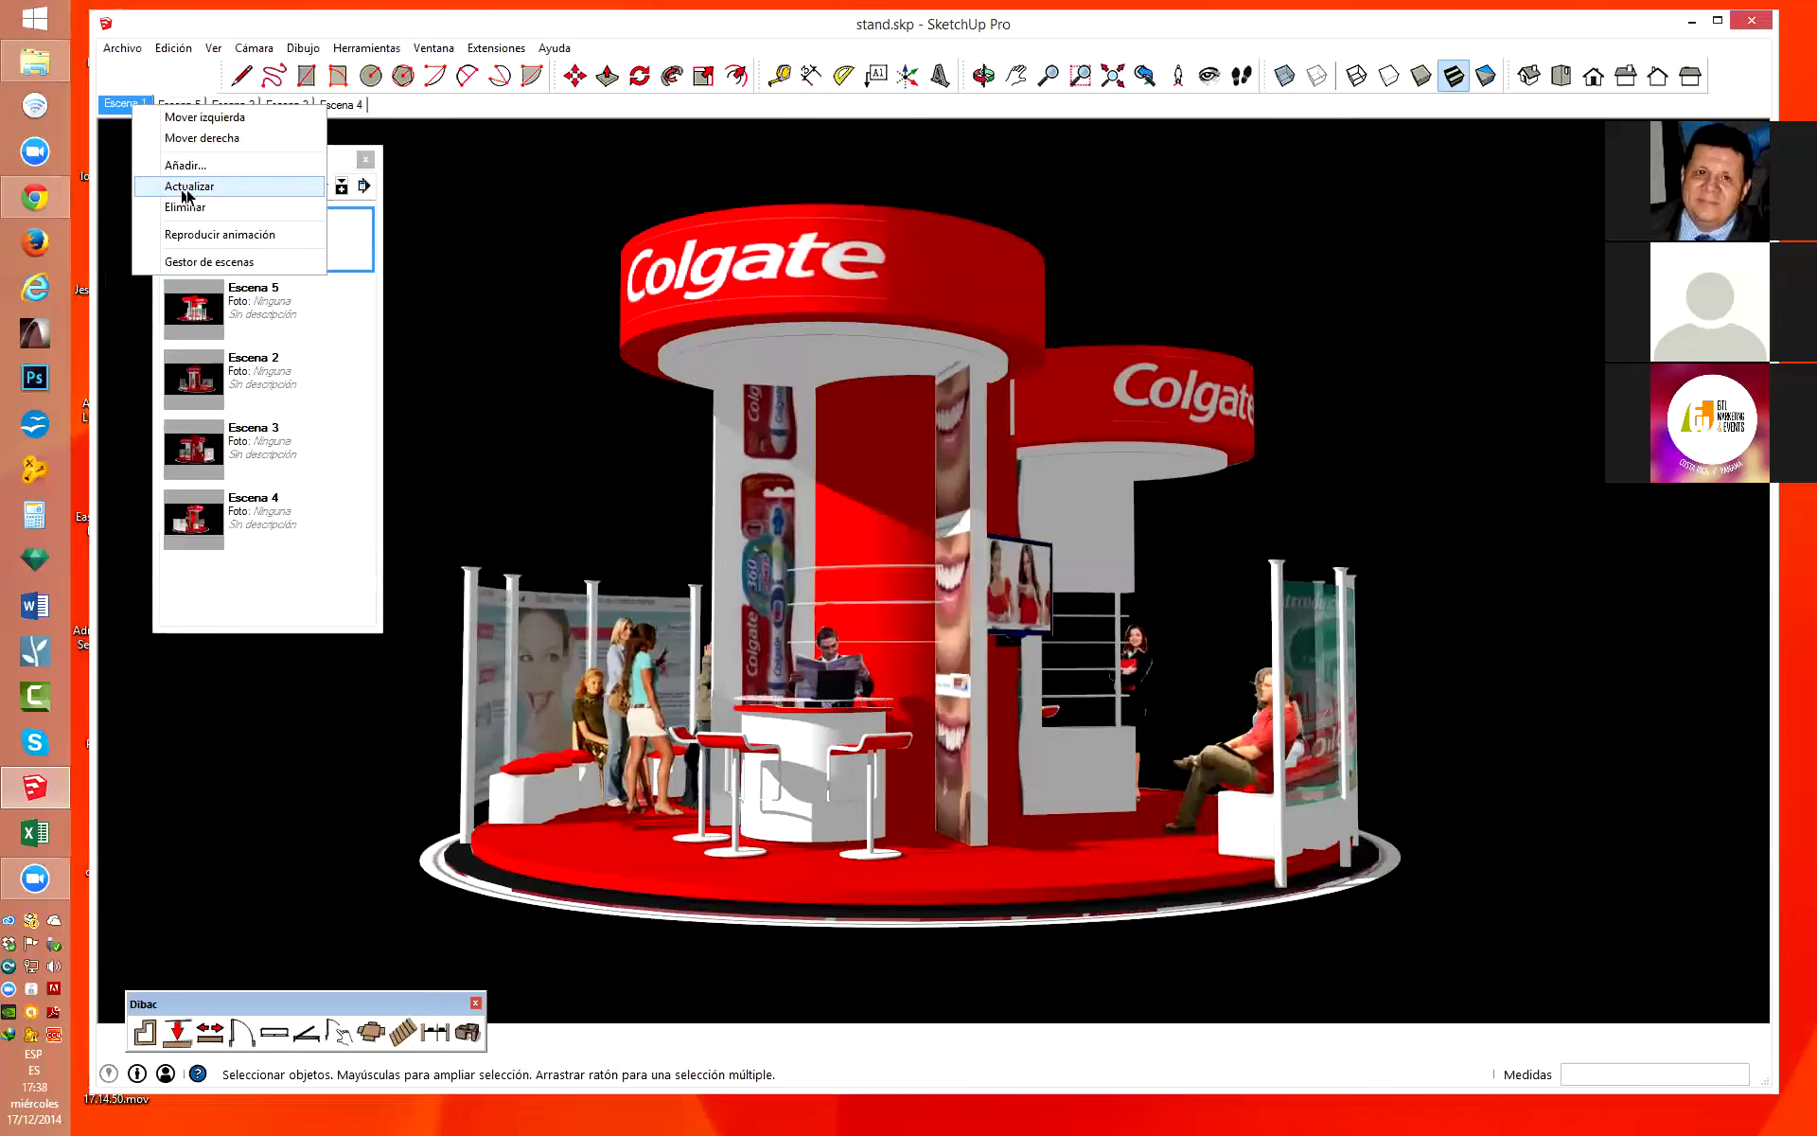
Replay the animation without transitions and stop it on Escena 2.
{"action": "left_click", "coordinate": [216, 237]}
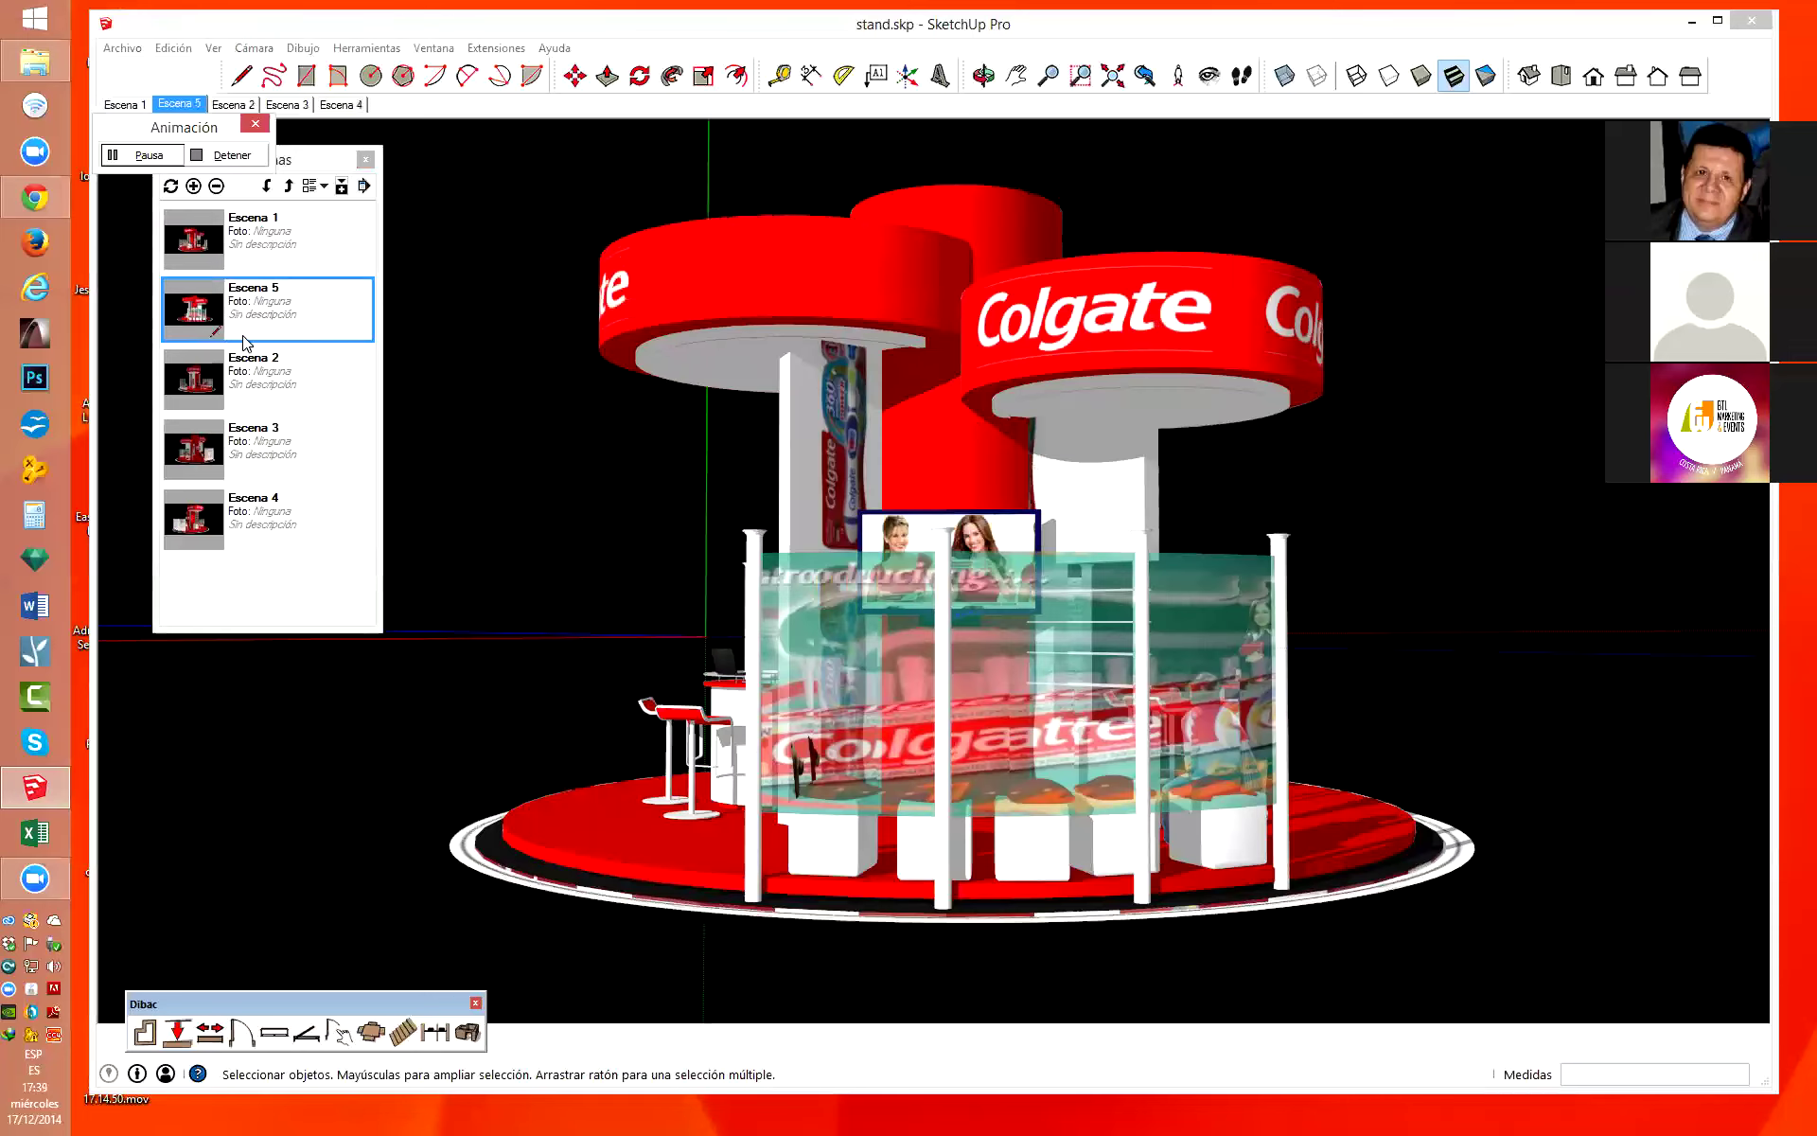
{"action": "left_click", "coordinate": [230, 156]}
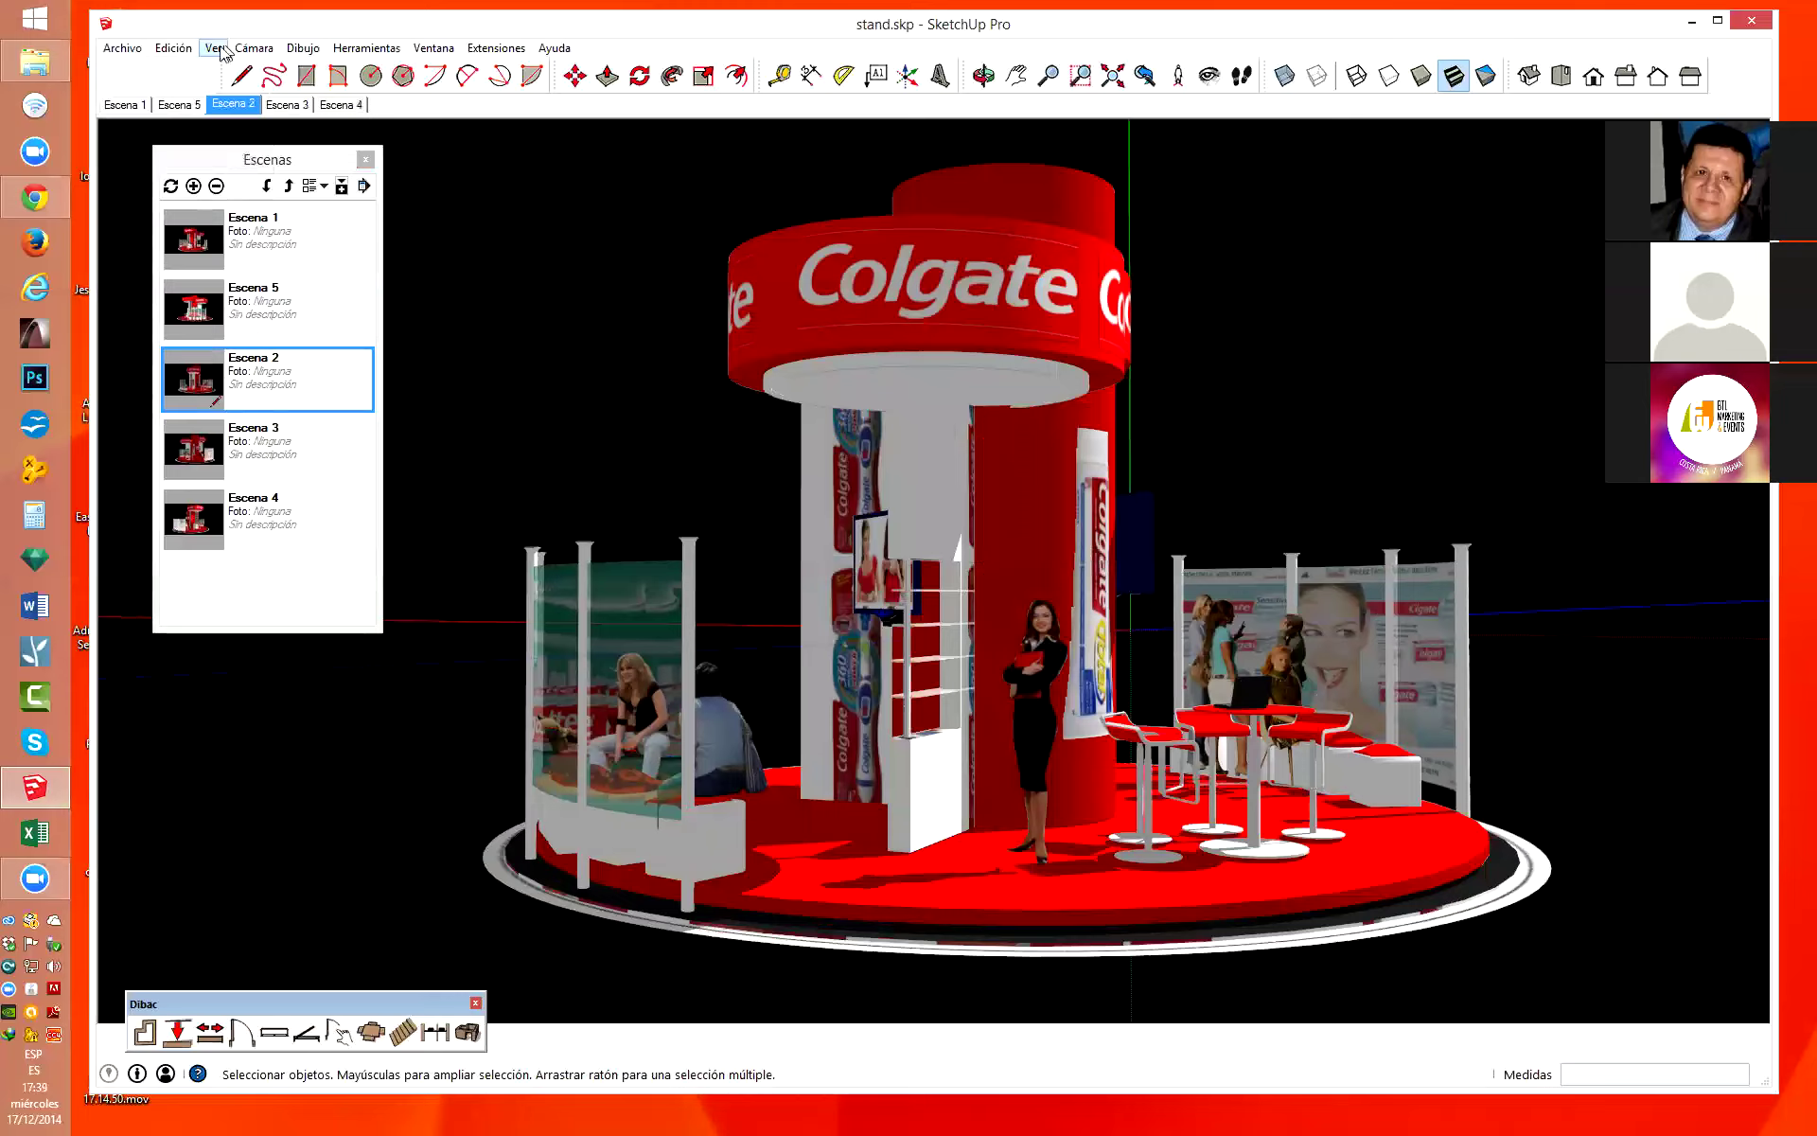
{"action": "left_click", "coordinate": [216, 50]}
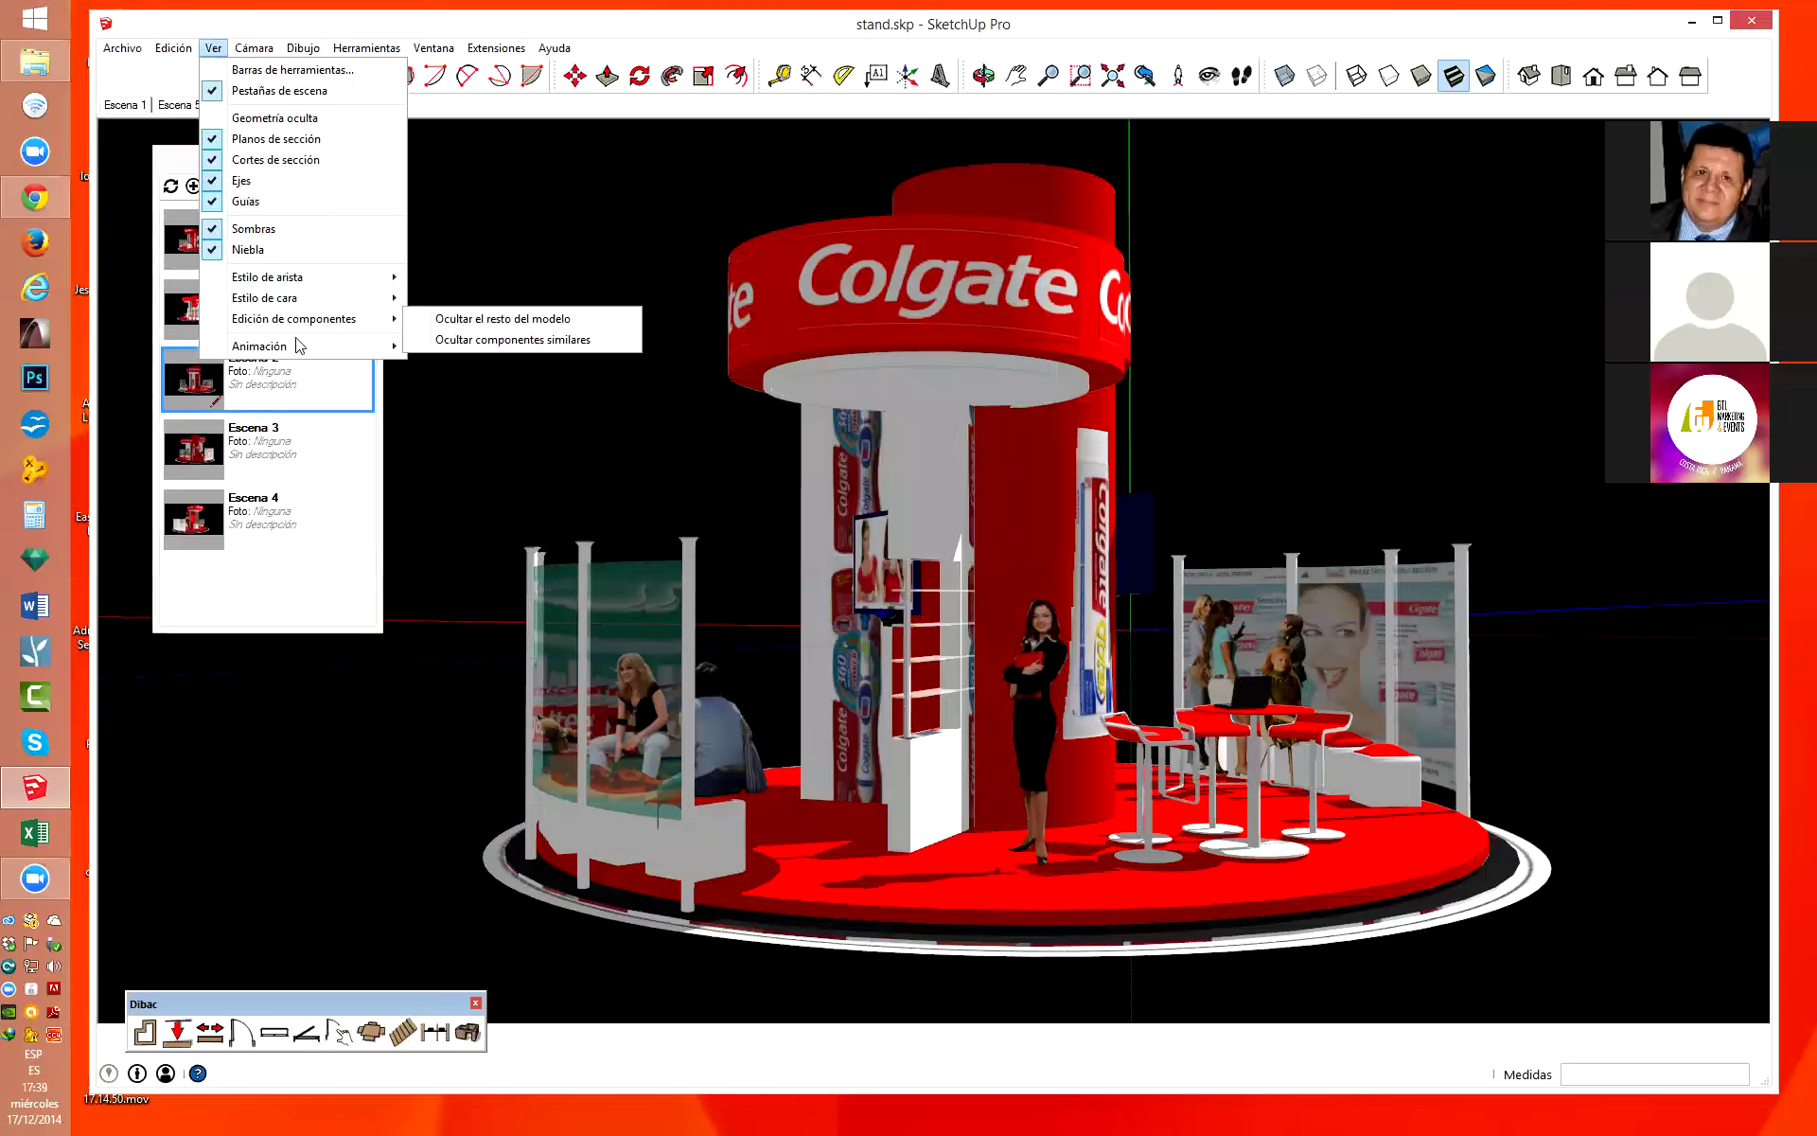
Set Demora de escena to 0 seconds in the animation settings, then close the window.
{"action": "mouse_move", "coordinate": [259, 345]}
{"action": "left_click", "coordinate": [488, 484]}
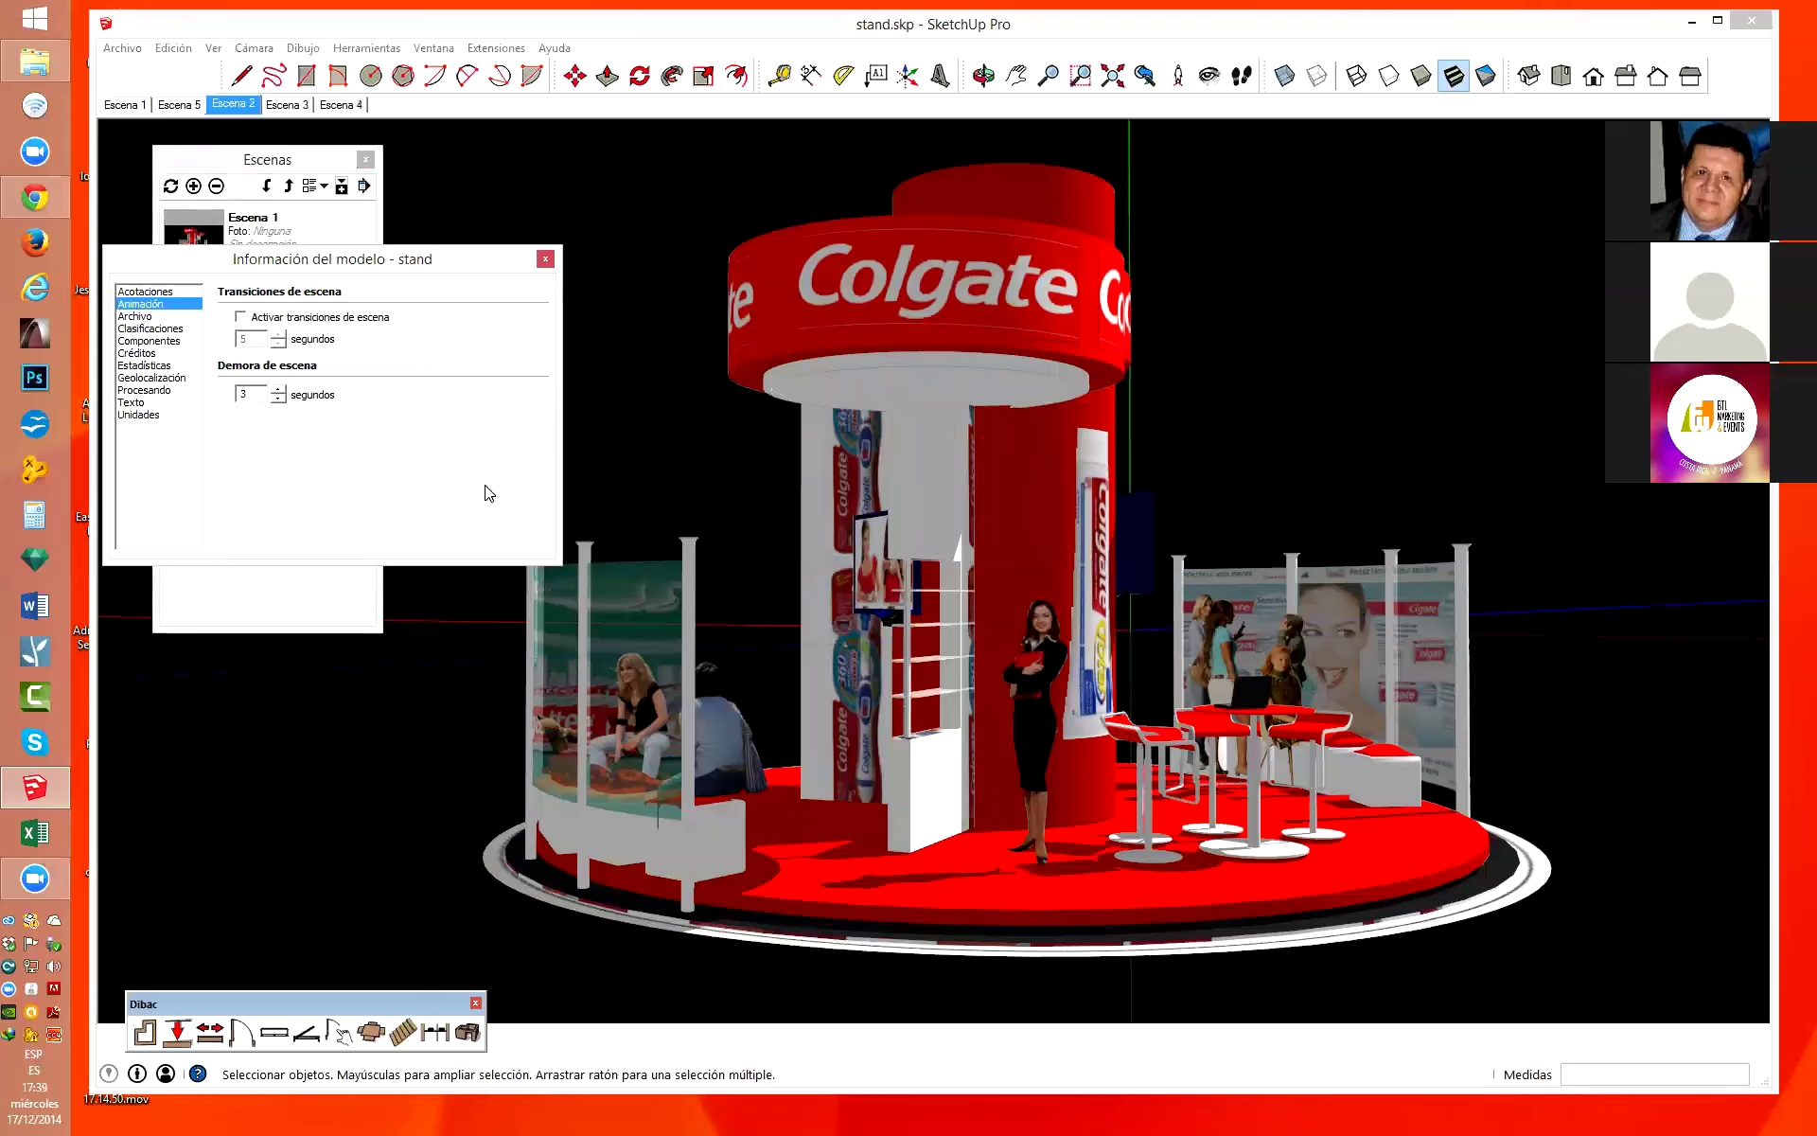
{"action": "left_click_drag", "start_coordinate": [397, 266], "coordinate": [697, 214]}
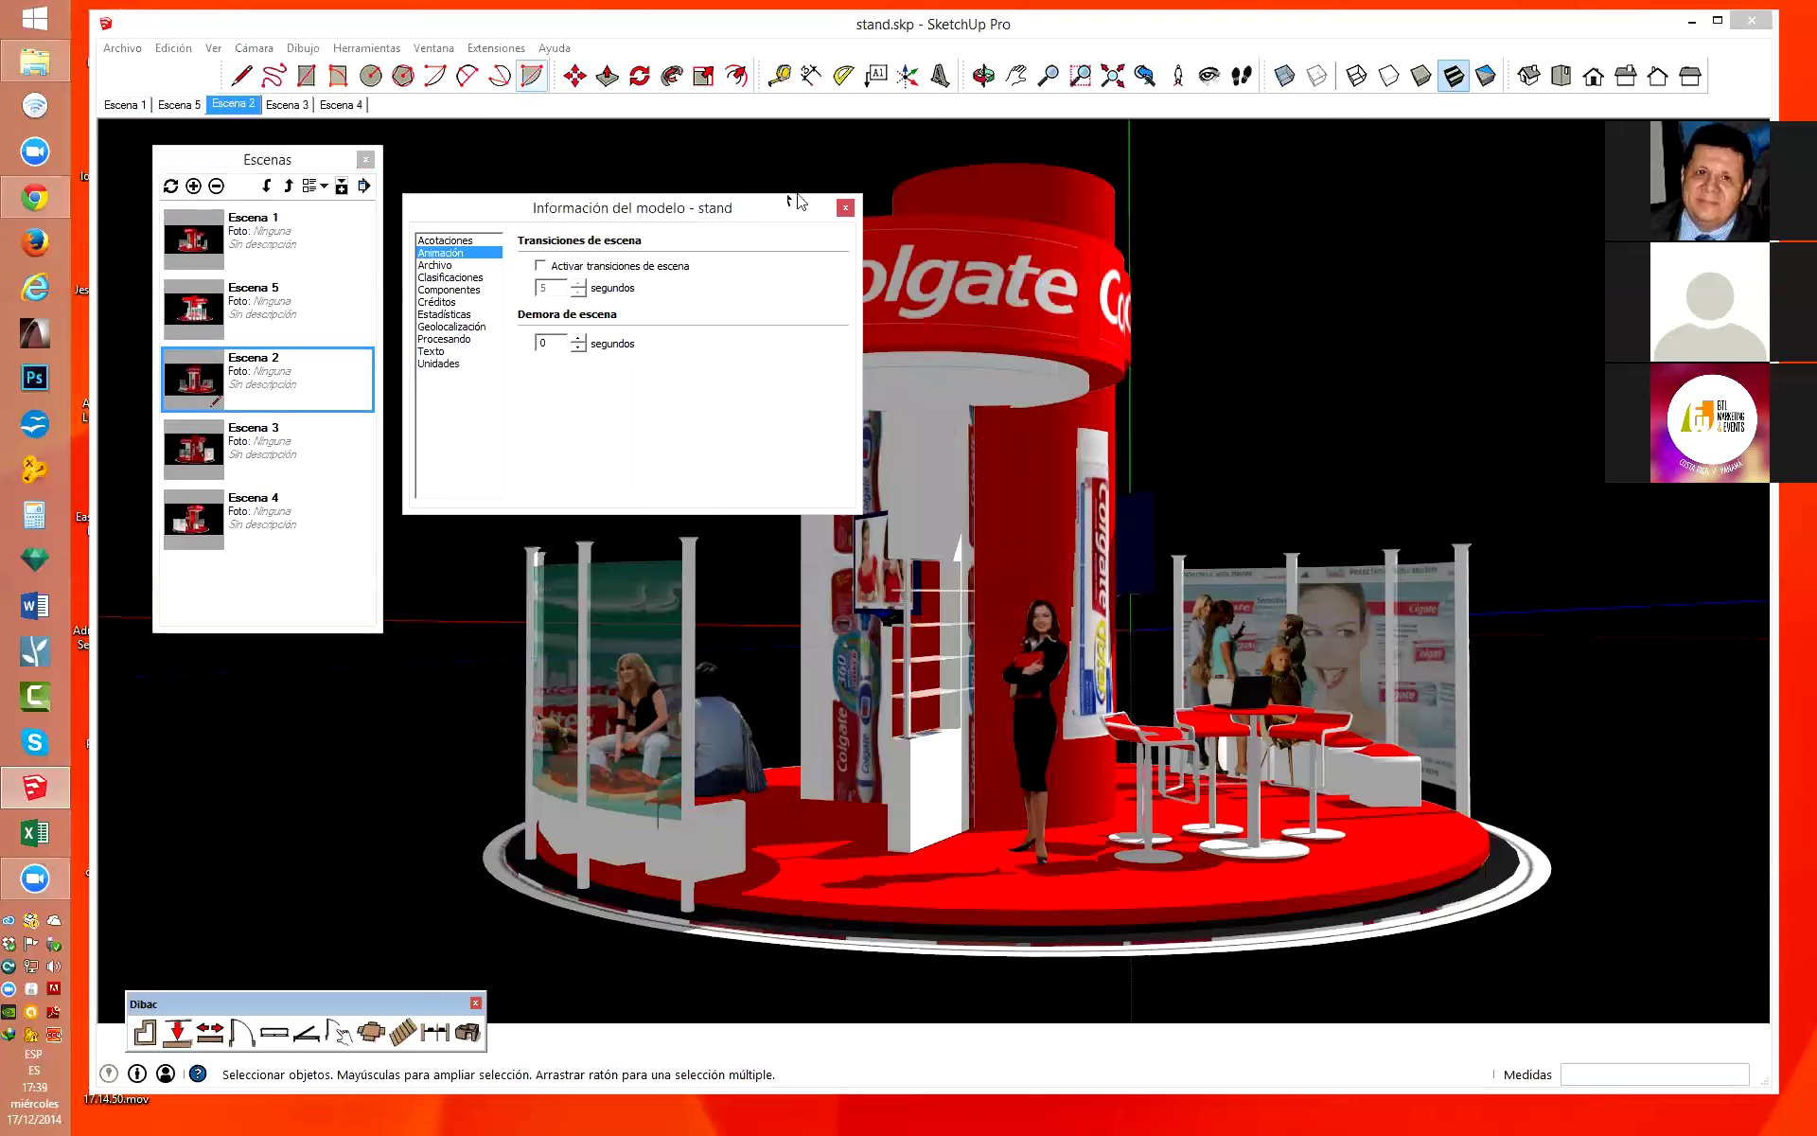
{"action": "left_click", "coordinate": [845, 209]}
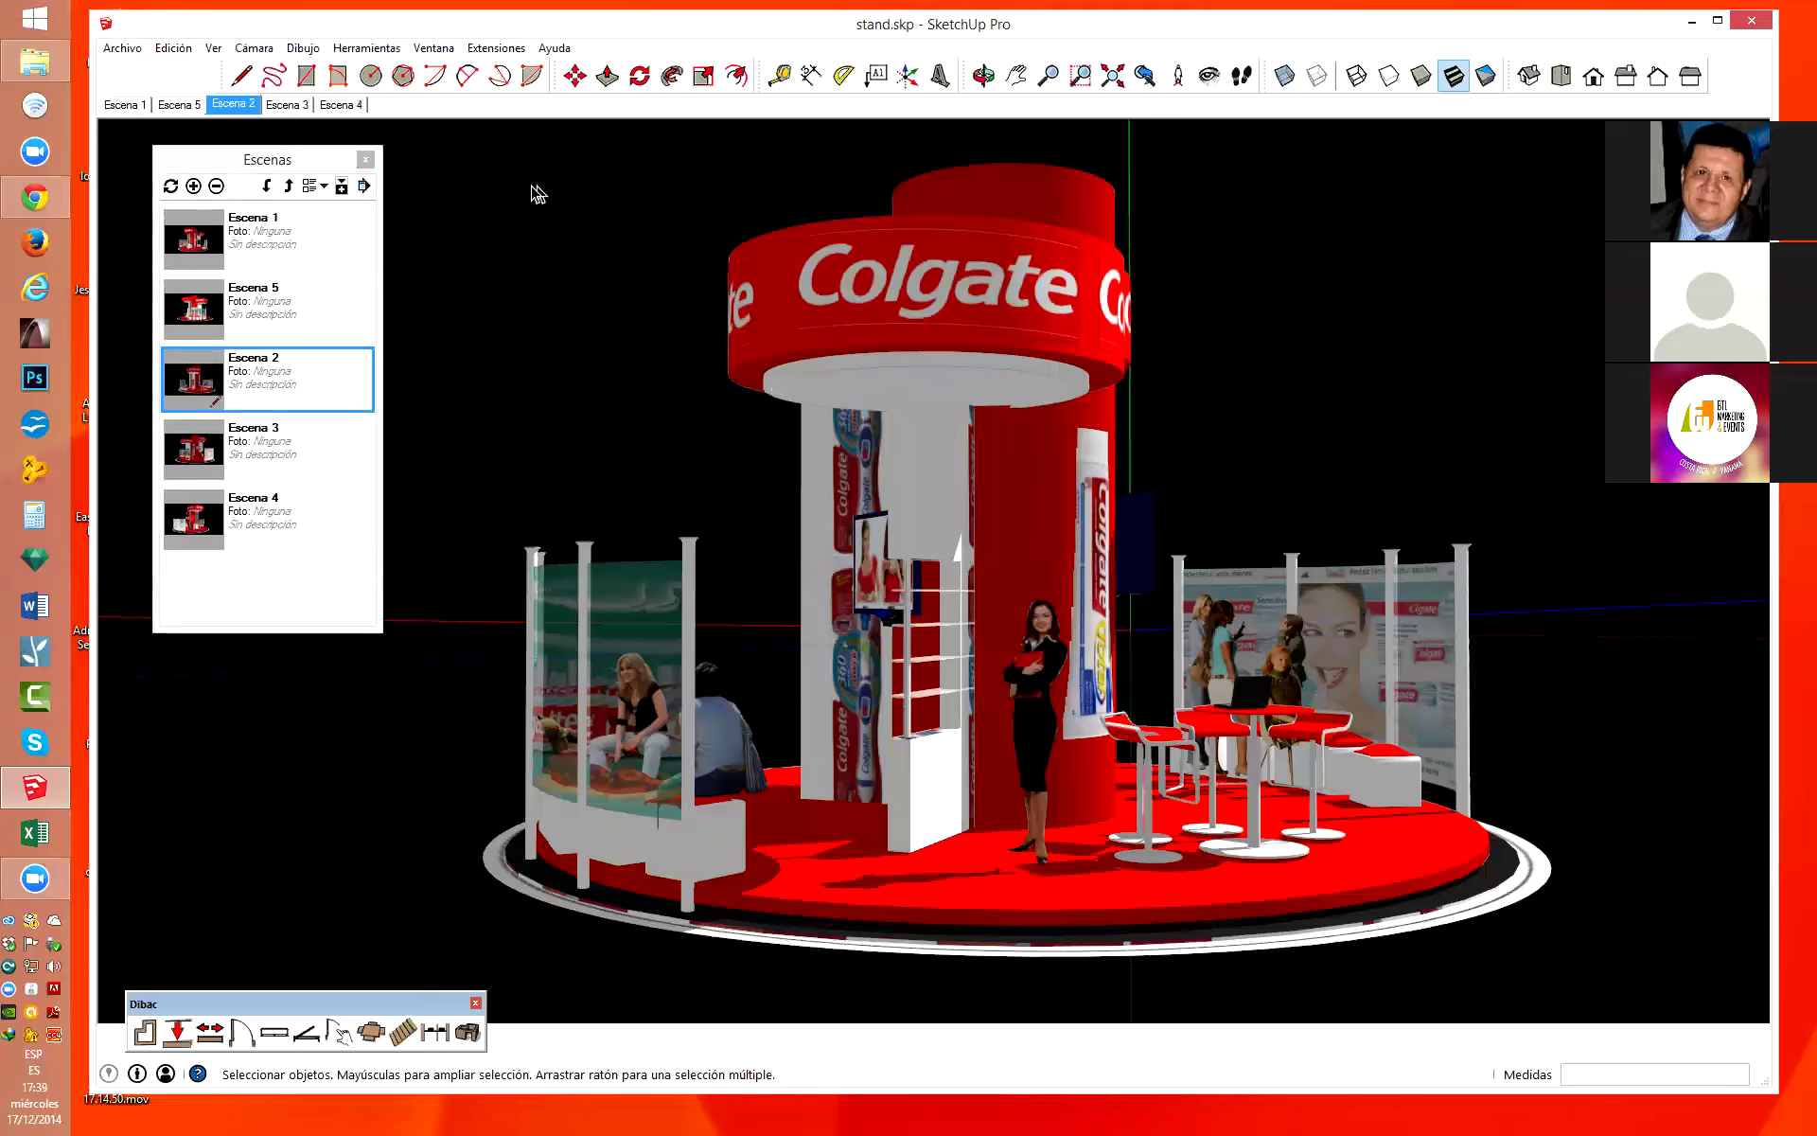
Play the zero-delay animation through all scenes and stop it on Escena 1.
{"action": "right_click", "coordinate": [134, 111]}
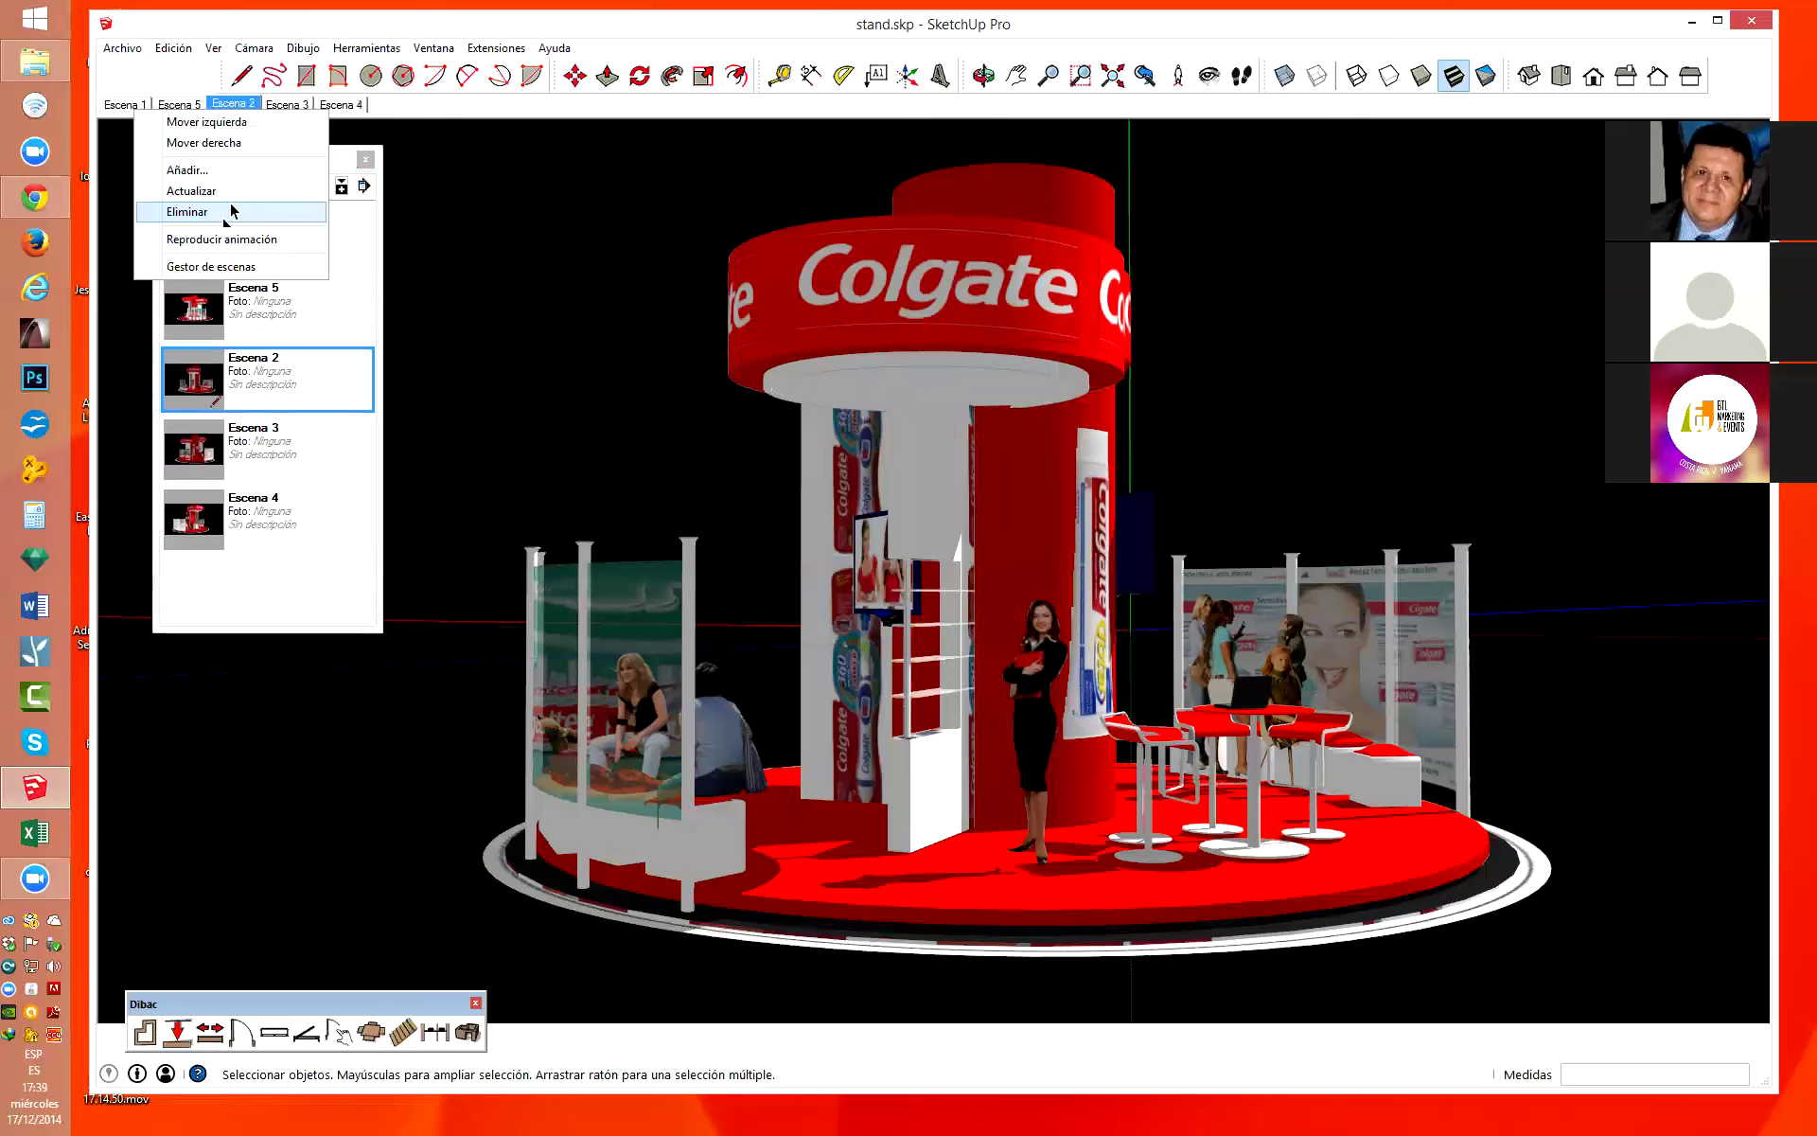
{"action": "left_click", "coordinate": [233, 244]}
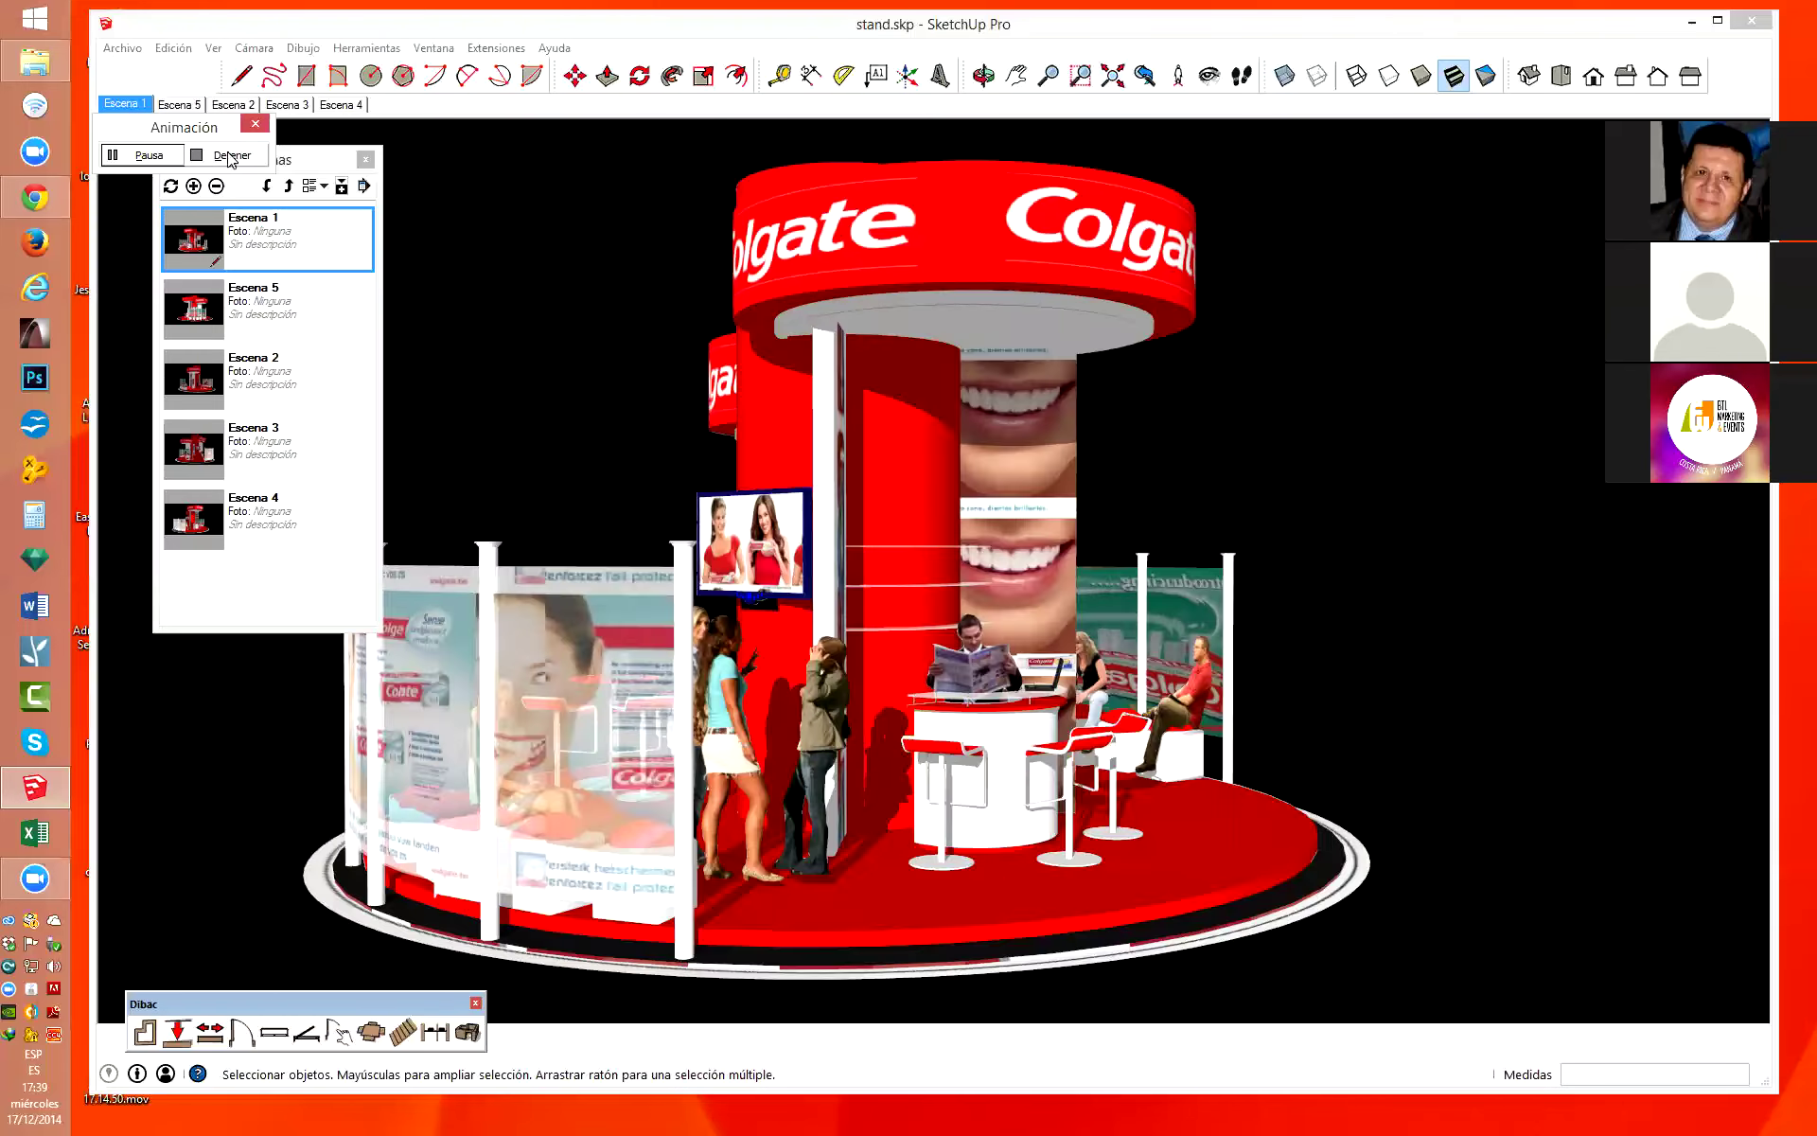
{"action": "left_click", "coordinate": [232, 154]}
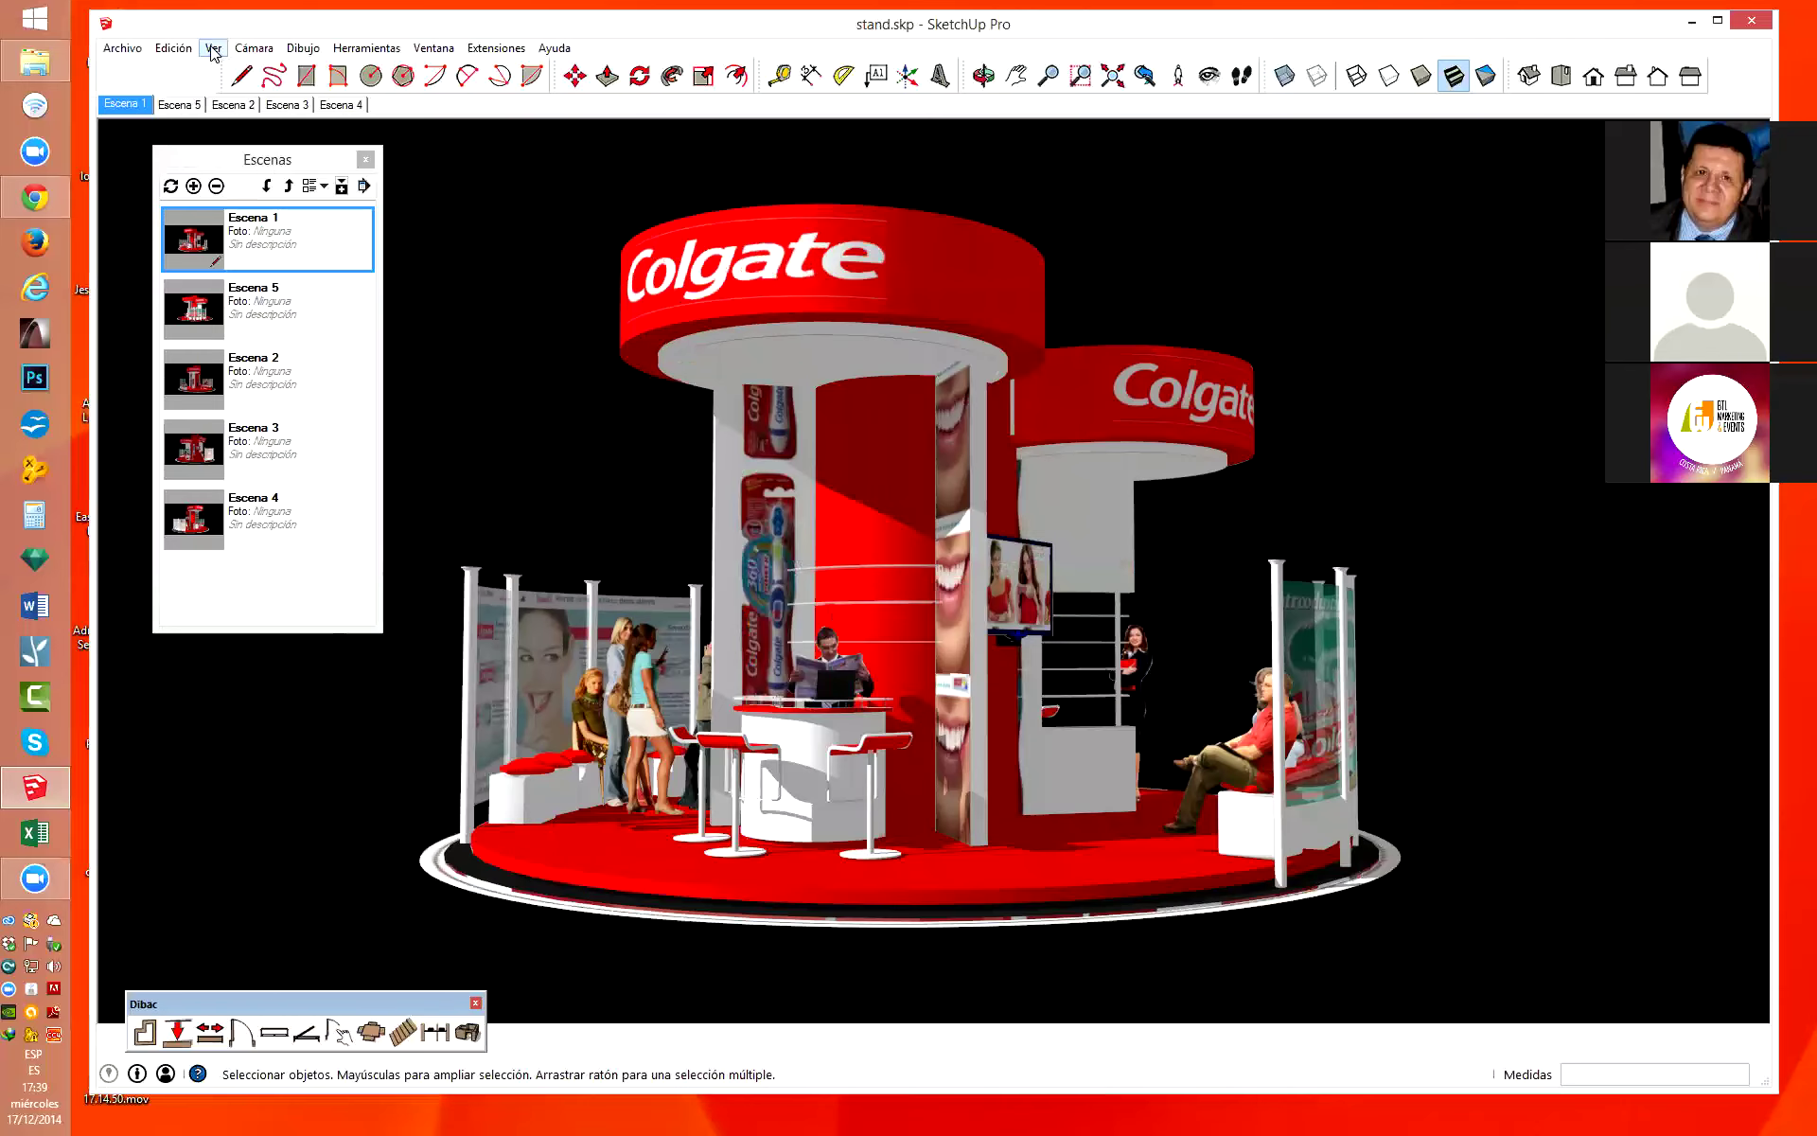
Review the animation settings: transitions on at 6 seconds, scene delay 0 seconds.
{"action": "left_click", "coordinate": [214, 49]}
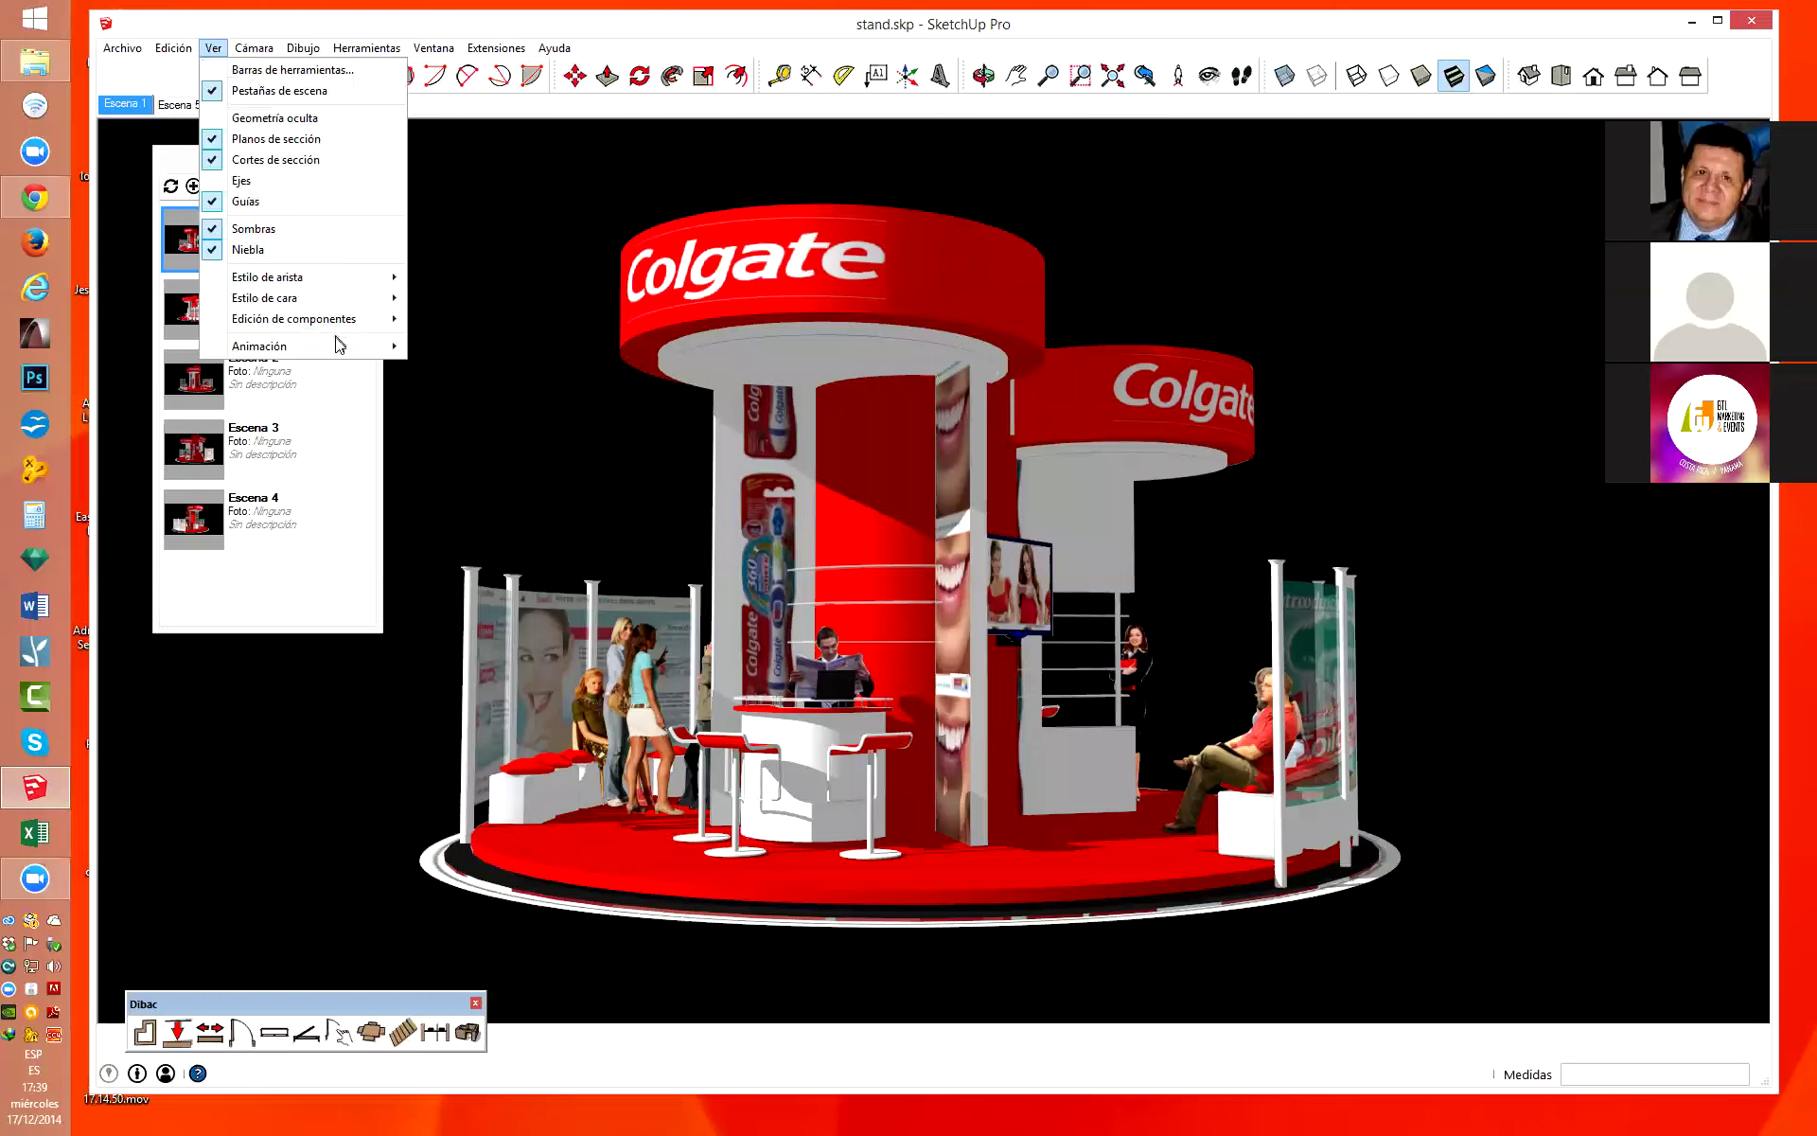
{"action": "mouse_move", "coordinate": [298, 347]}
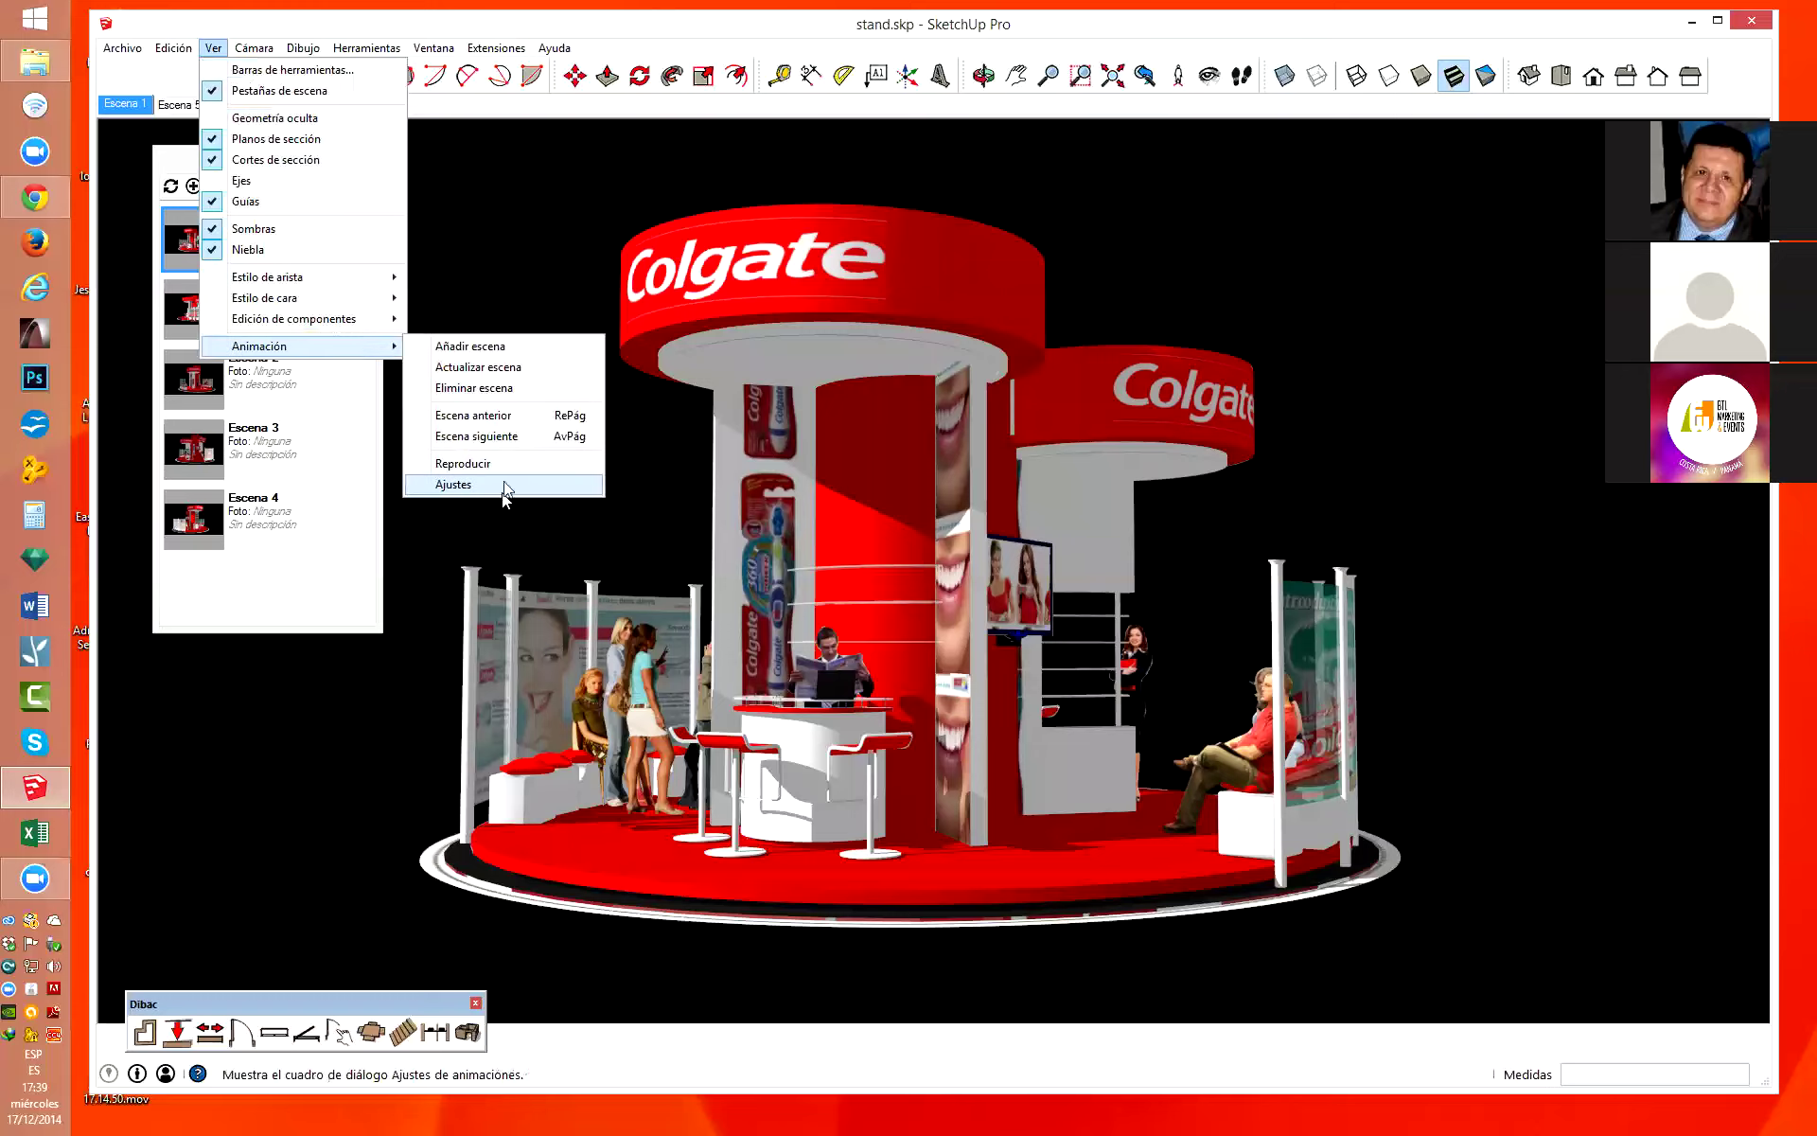
{"action": "left_click", "coordinate": [506, 486]}
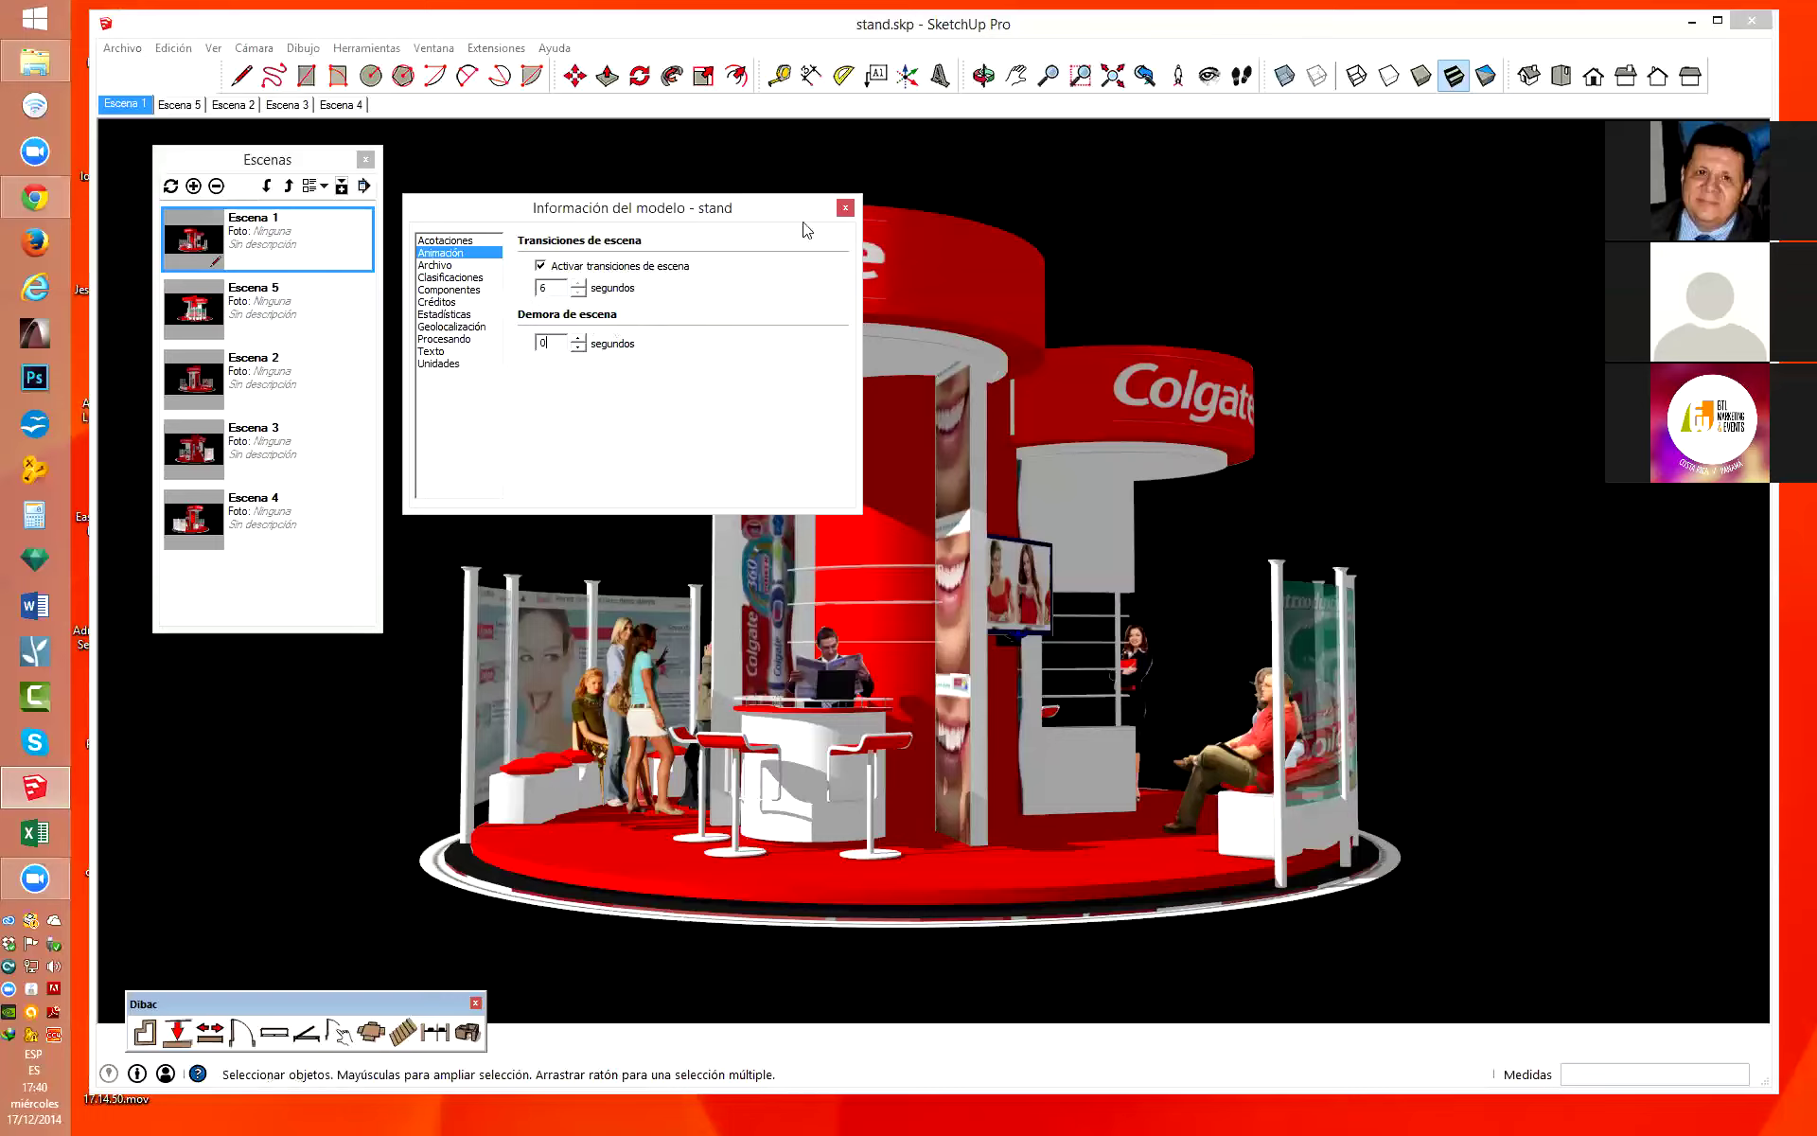
{"action": "left_click", "coordinate": [845, 209]}
Replay the animation with 6-second transitions and stop it on Escena 1.
{"action": "right_click", "coordinate": [130, 102]}
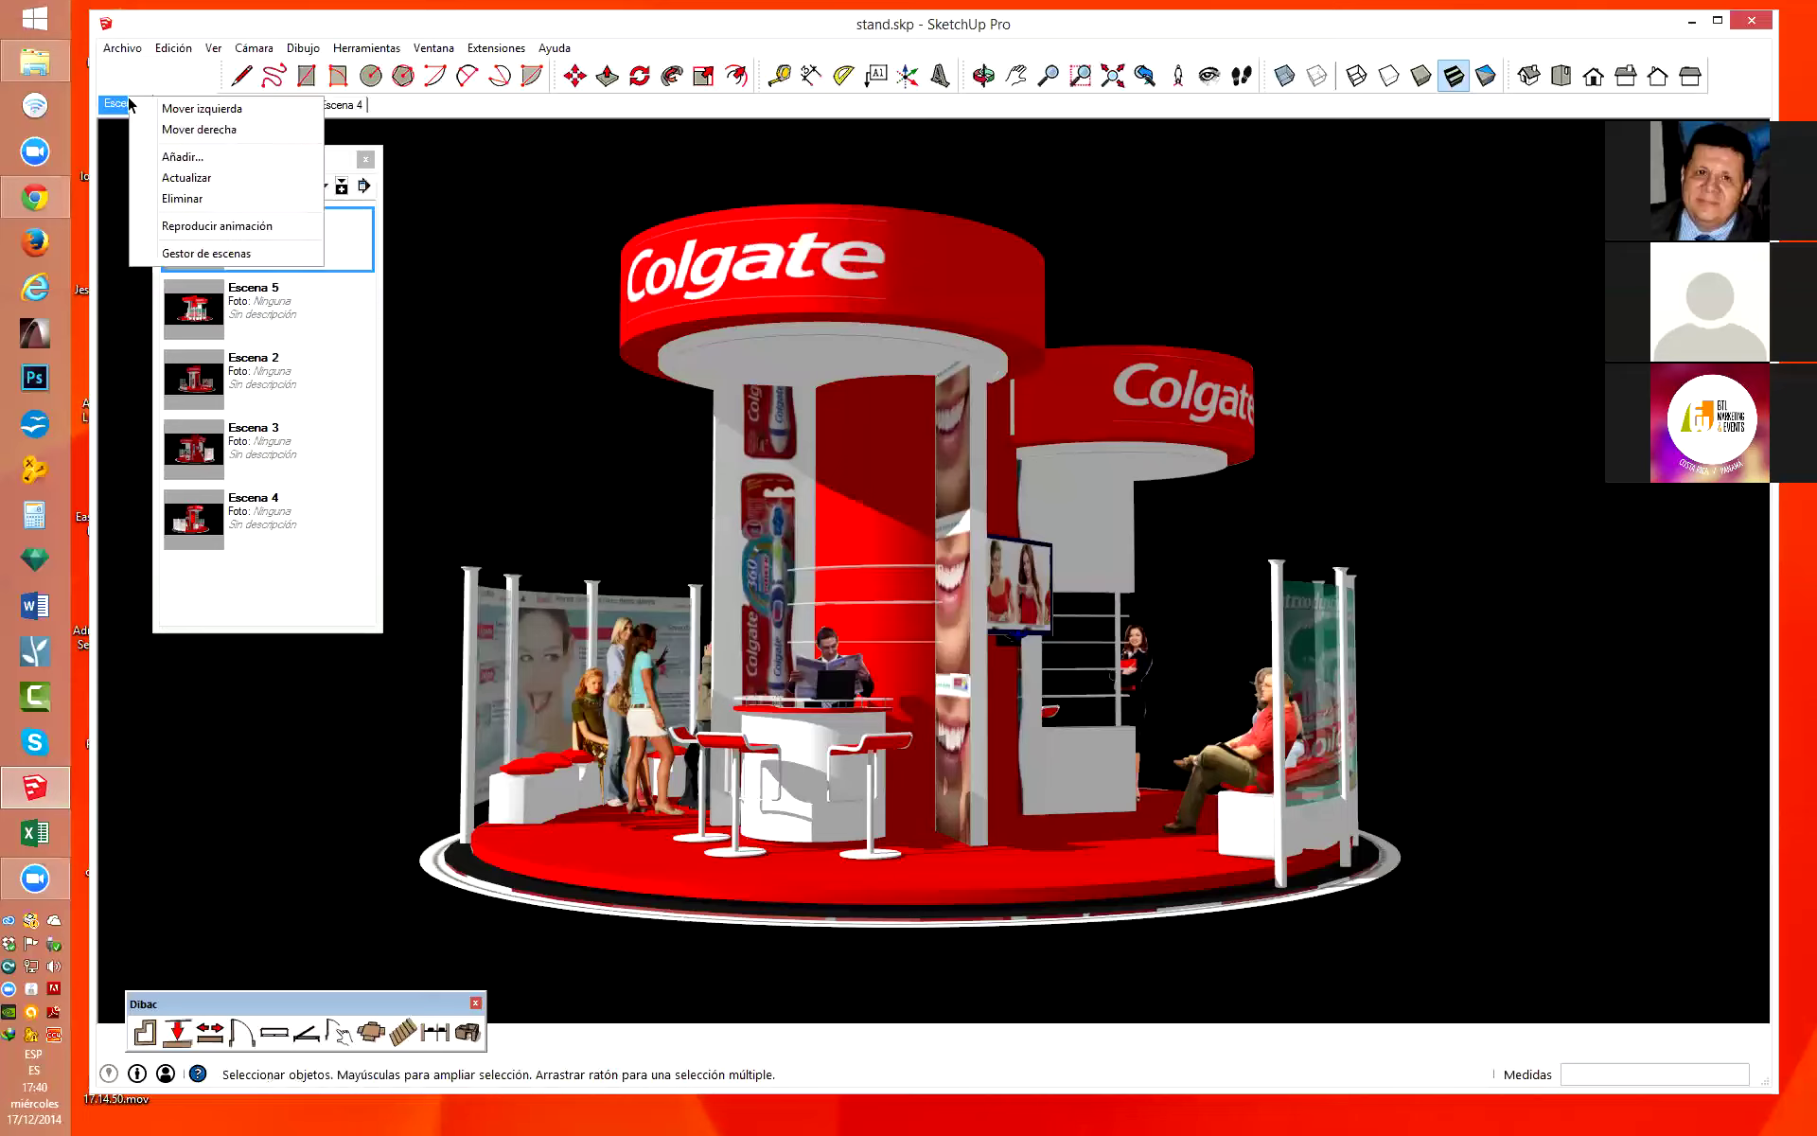
{"action": "left_click", "coordinate": [203, 226]}
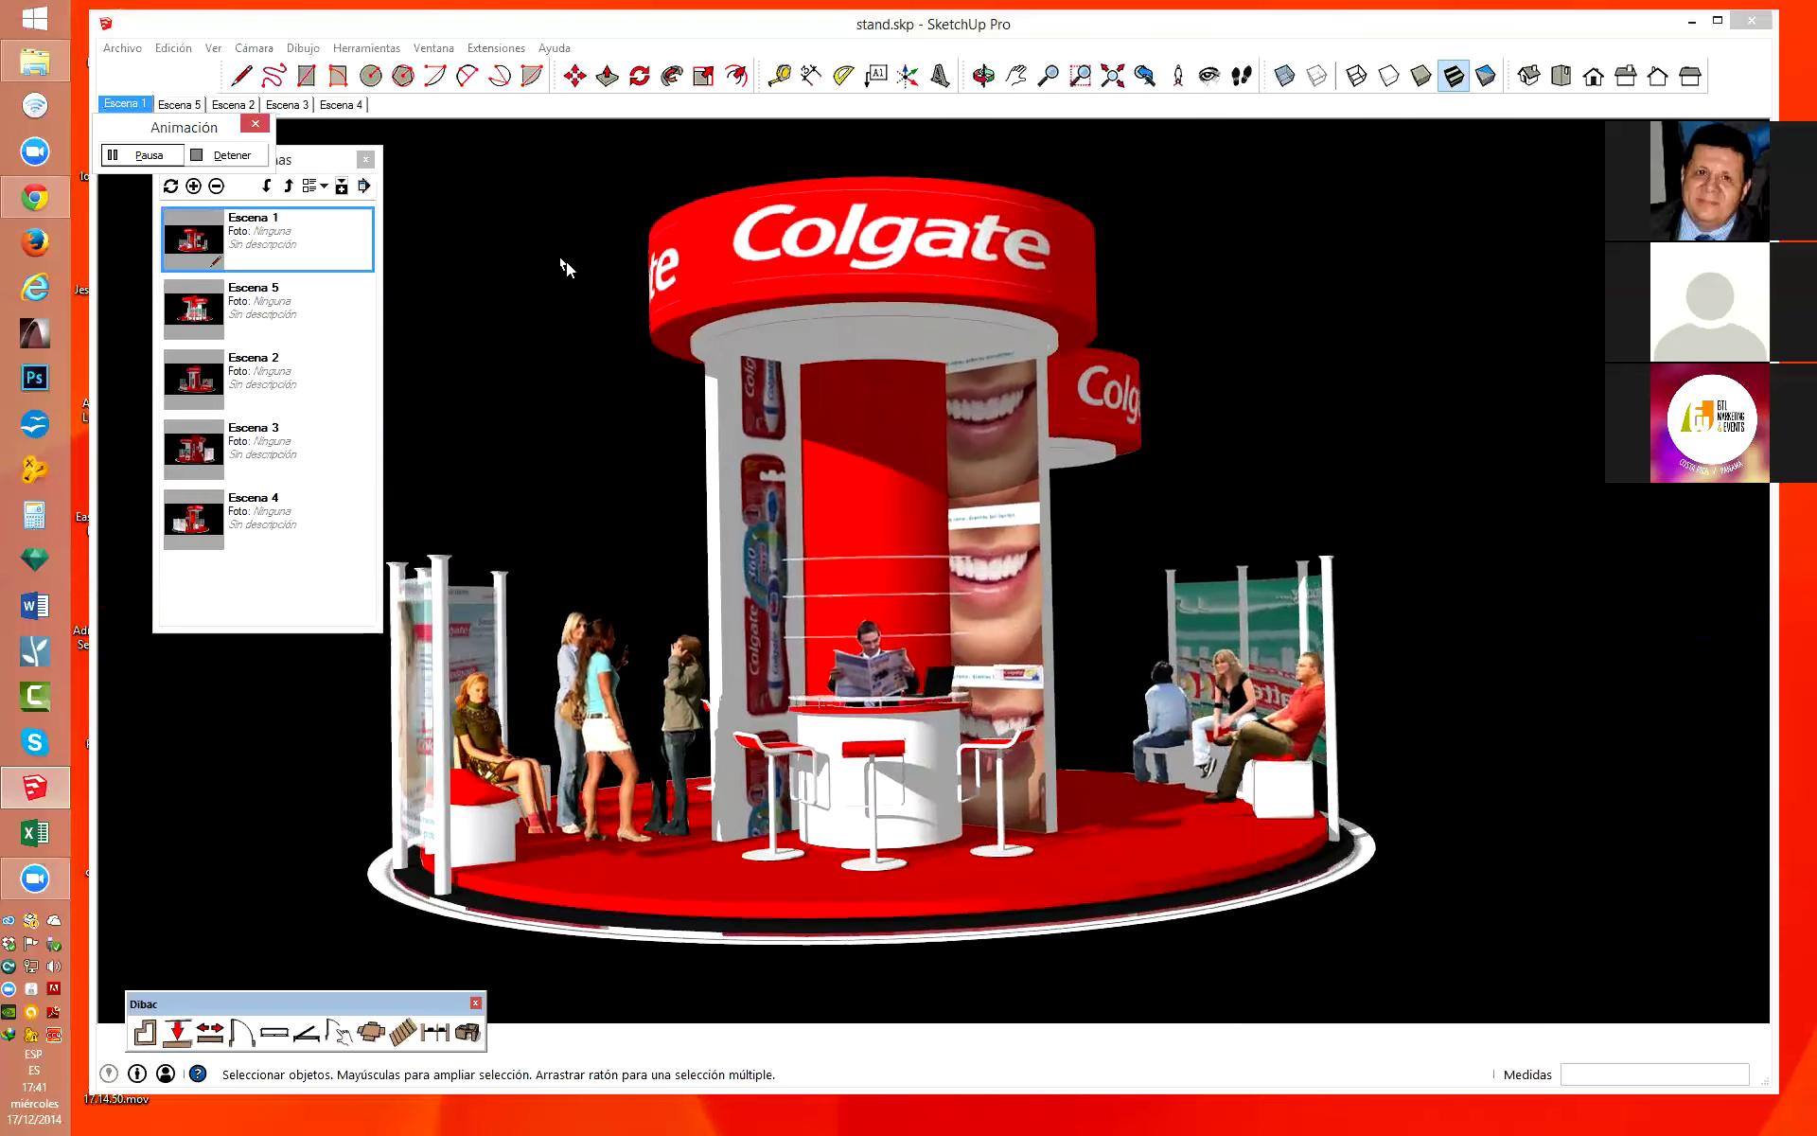
{"action": "left_click", "coordinate": [228, 157]}
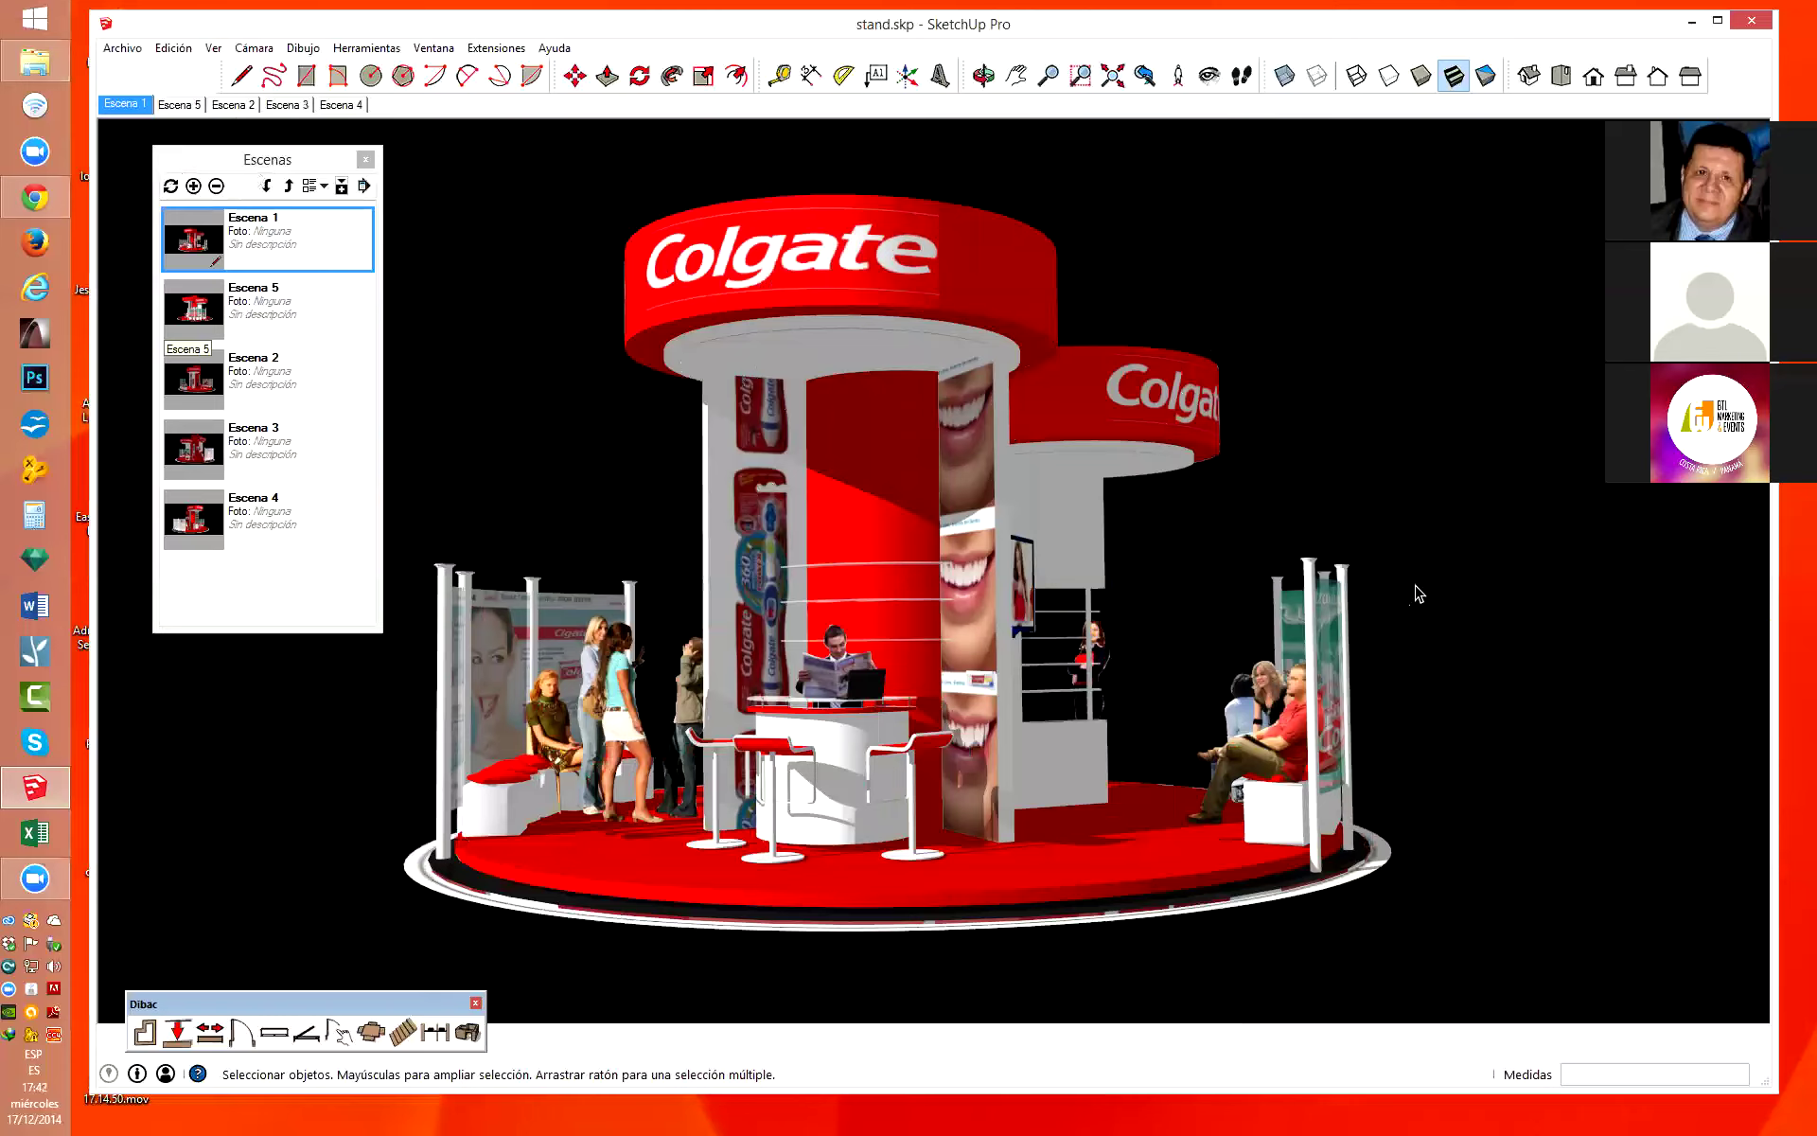
Jump to the Escena 4 camera and zoom far out until the stand sits small mid-screen.
{"action": "scroll", "coordinate": [1309, 520], "scroll_direction": "down", "scroll_amount": 1}
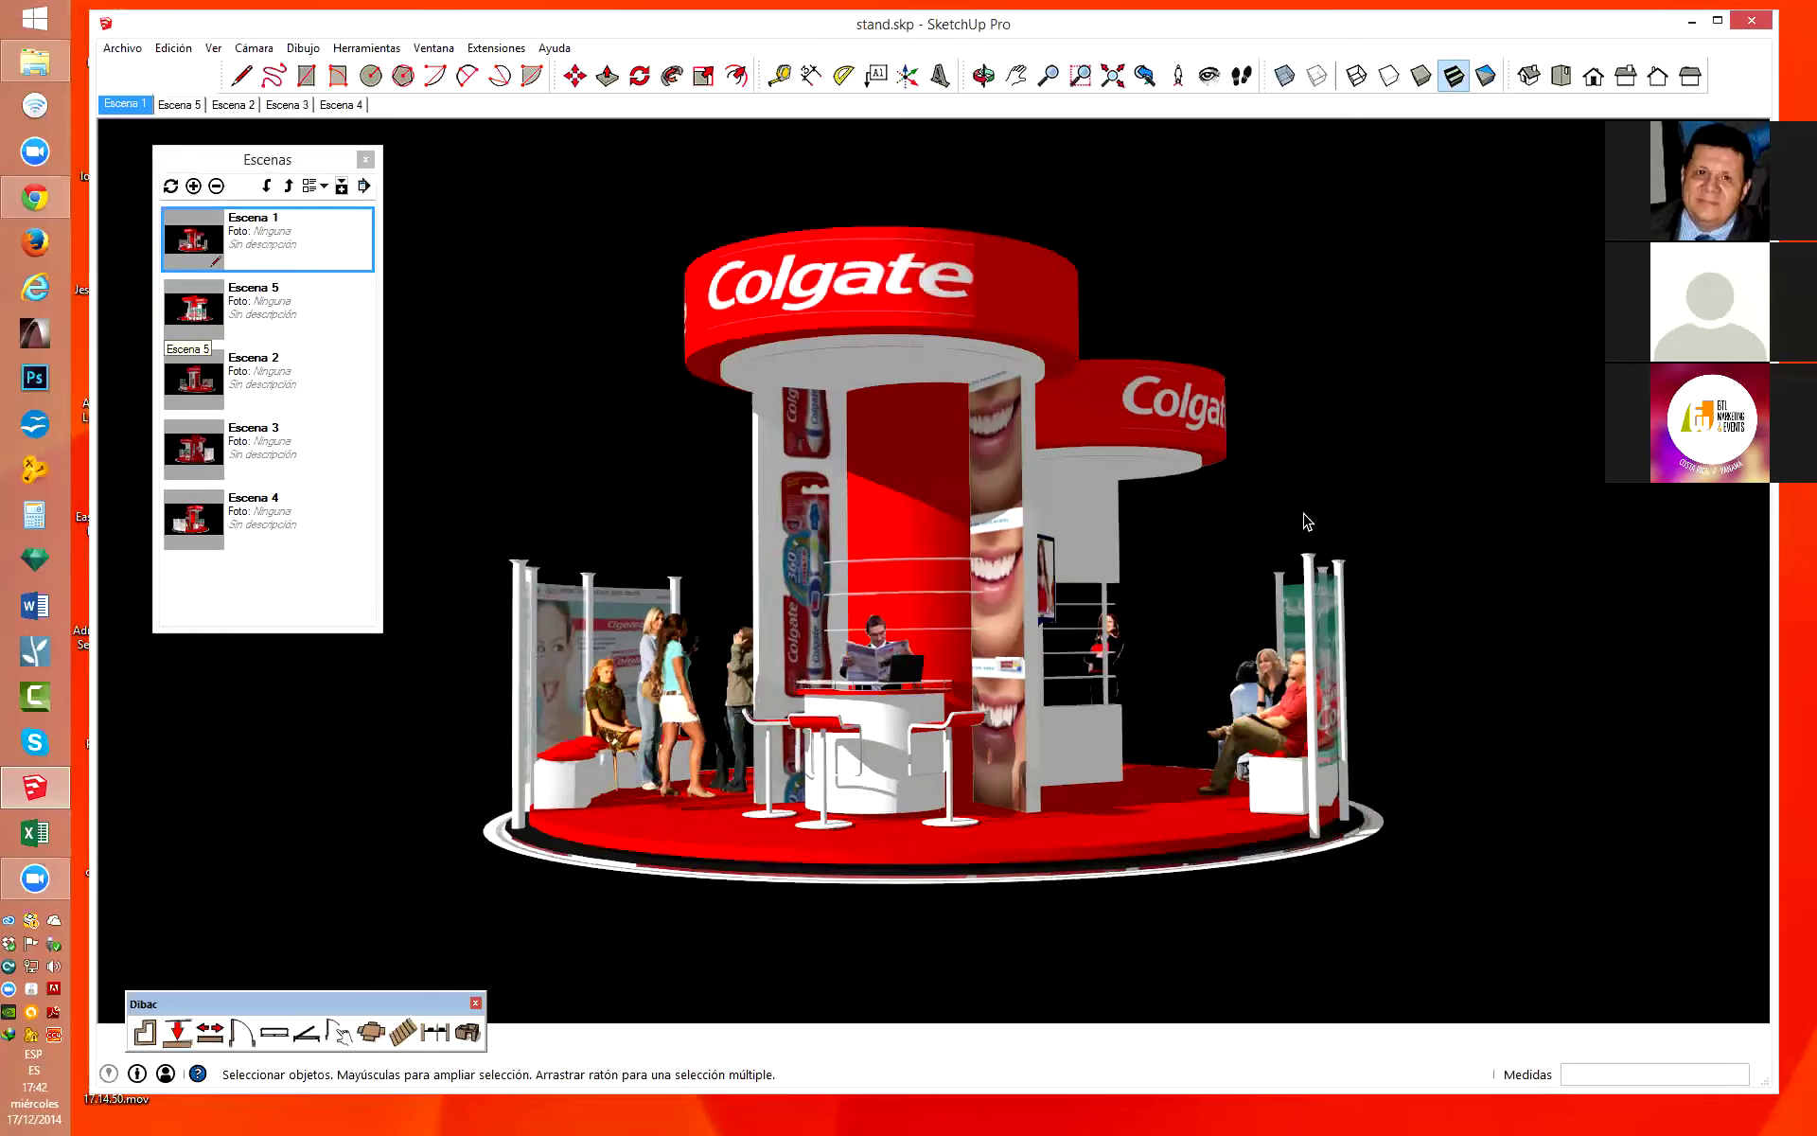
{"action": "scroll", "coordinate": [1219, 615], "scroll_direction": "down", "scroll_amount": 2}
{"action": "scroll", "coordinate": [1181, 689], "scroll_direction": "down", "scroll_amount": 1}
{"action": "scroll", "coordinate": [1233, 625], "scroll_direction": "down", "scroll_amount": 1}
{"action": "scroll", "coordinate": [1233, 625], "scroll_direction": "down", "scroll_amount": 1}
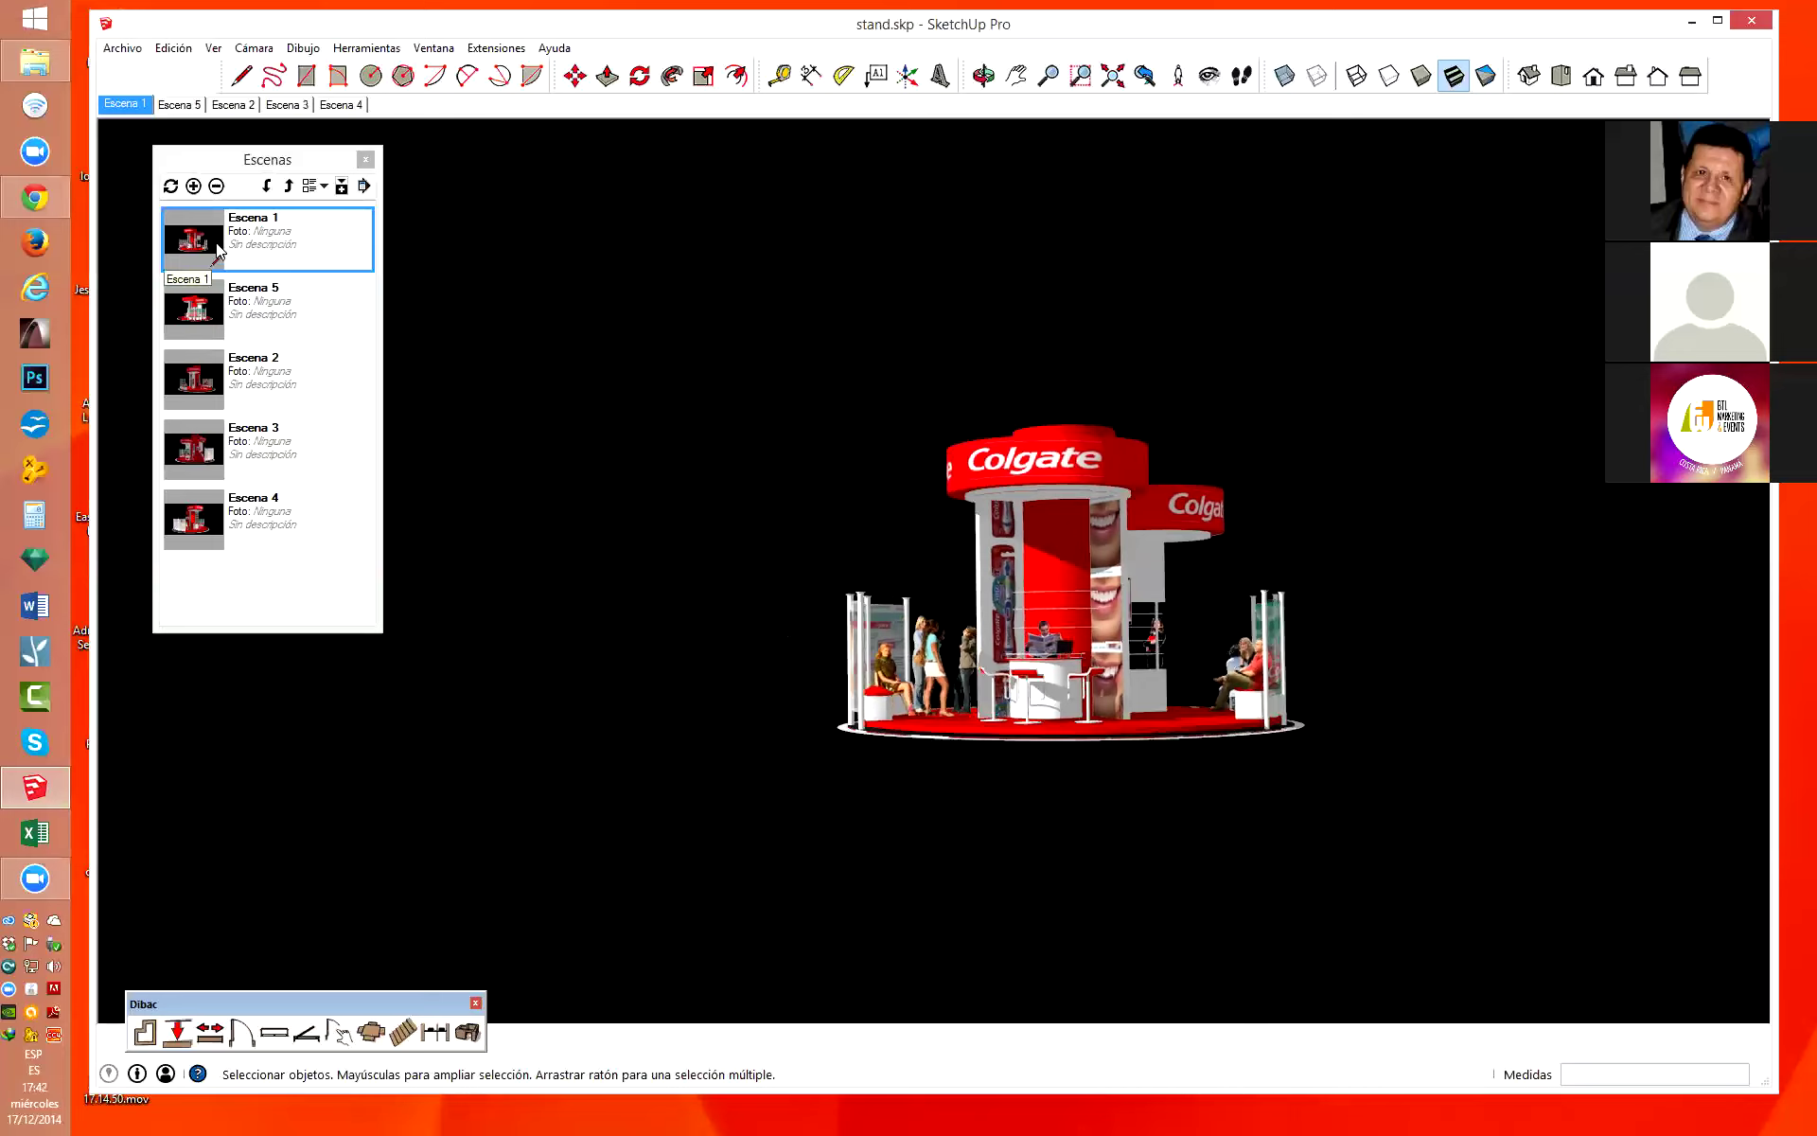
{"action": "left_click", "coordinate": [336, 106]}
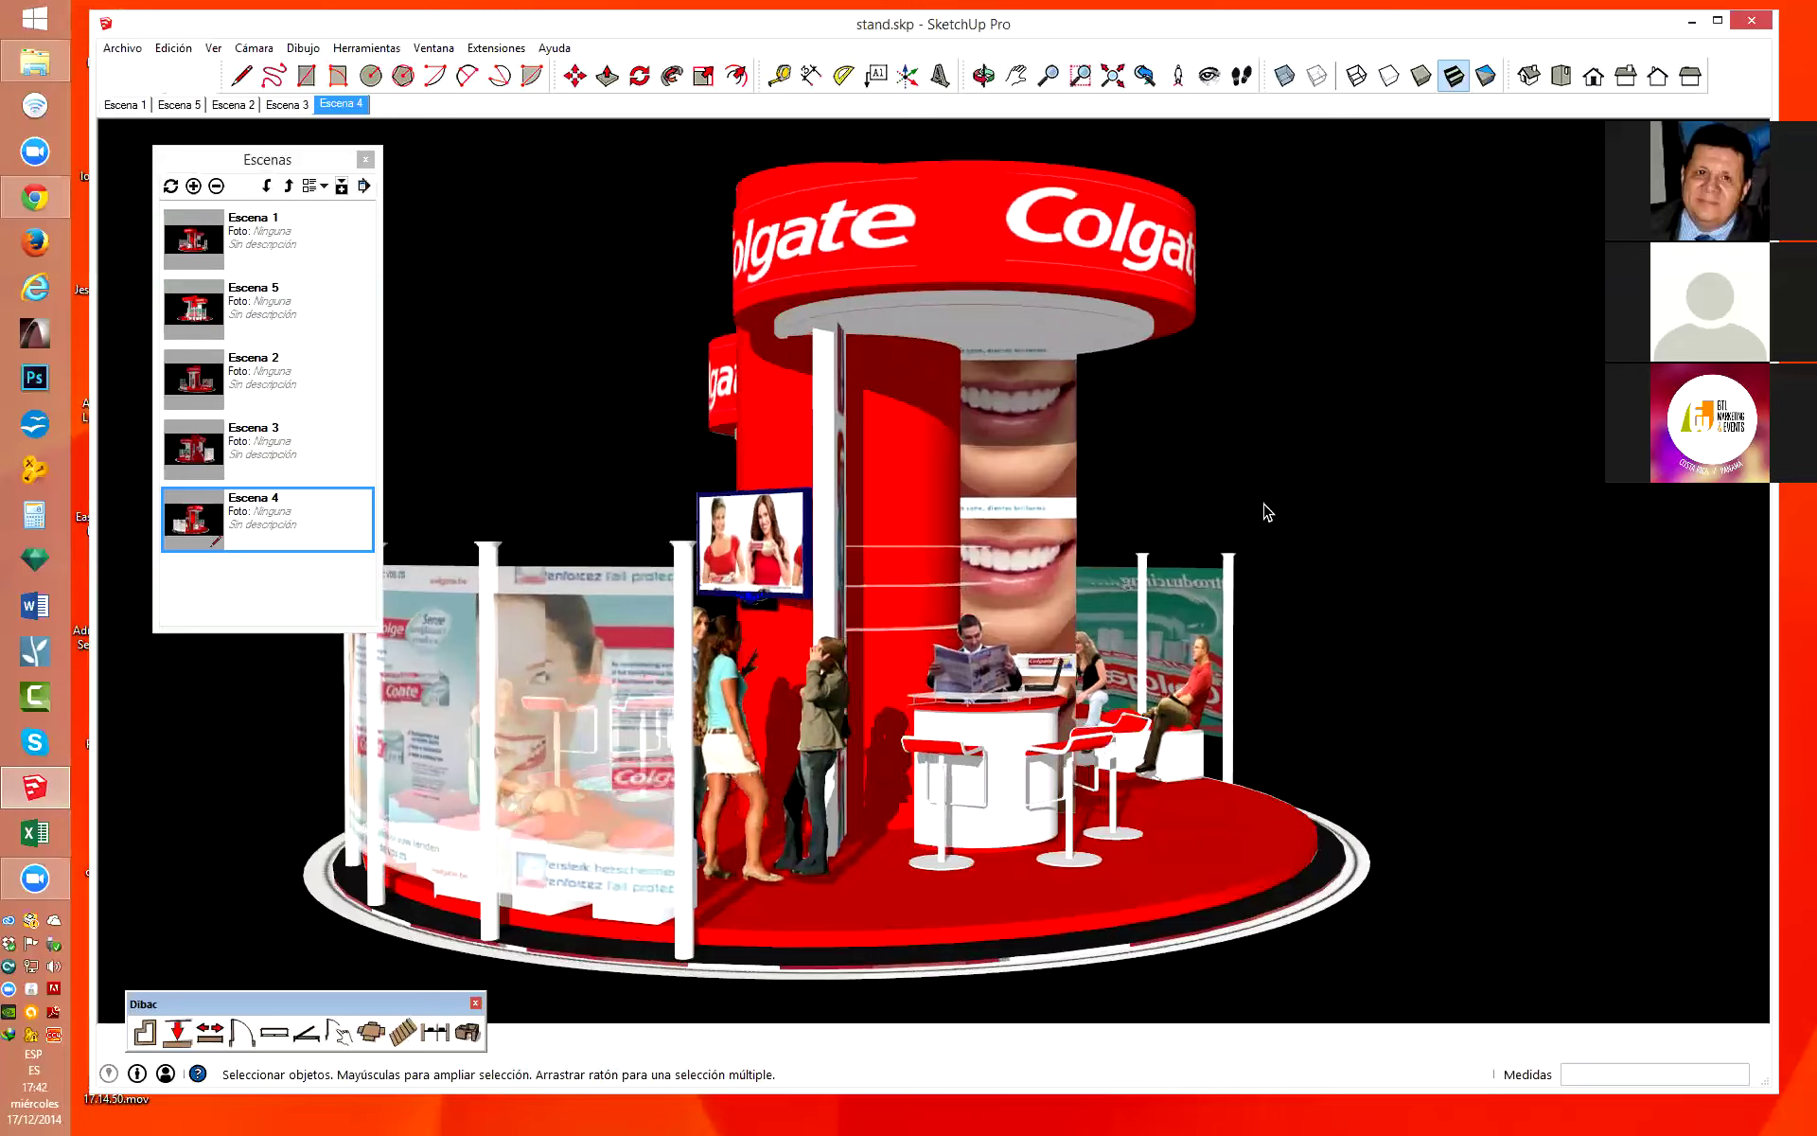
{"action": "scroll", "coordinate": [1268, 512], "scroll_direction": "down", "scroll_amount": 5}
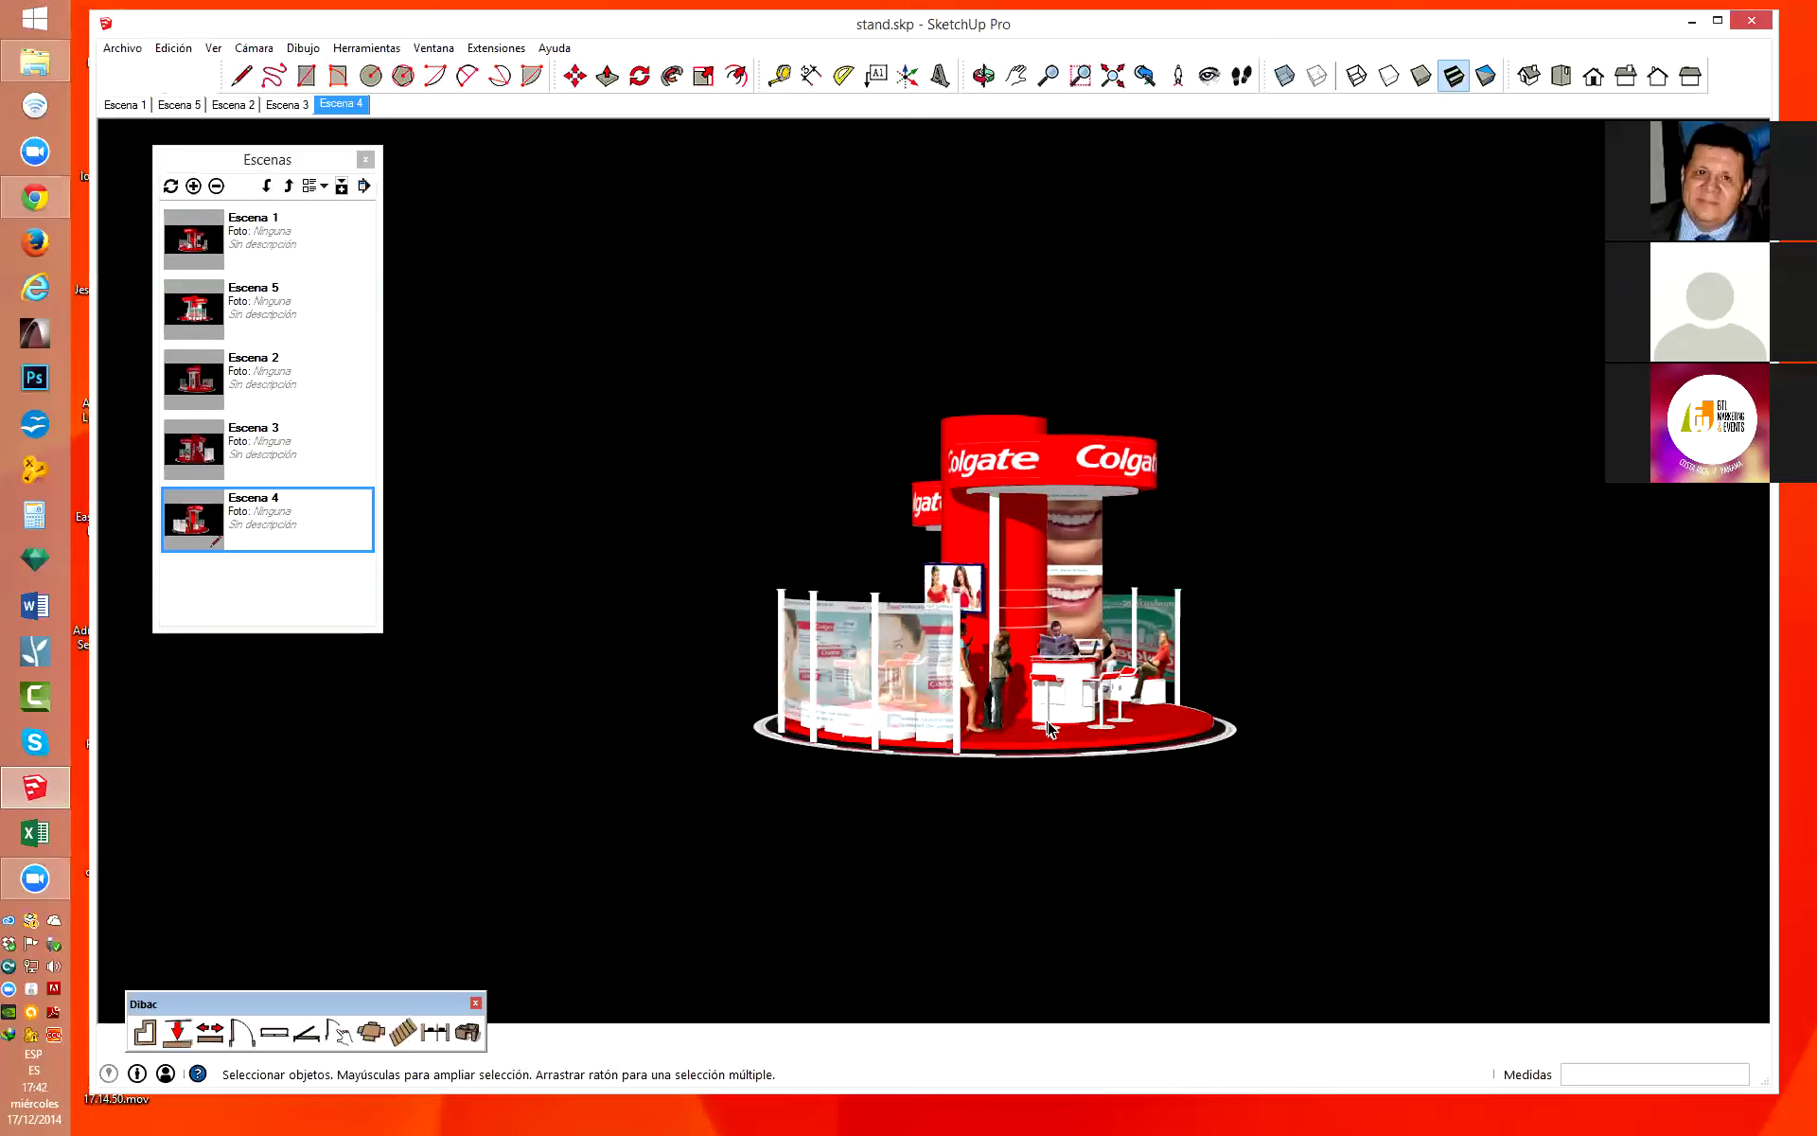
{"action": "scroll", "coordinate": [1069, 727], "scroll_direction": "down", "scroll_amount": 1}
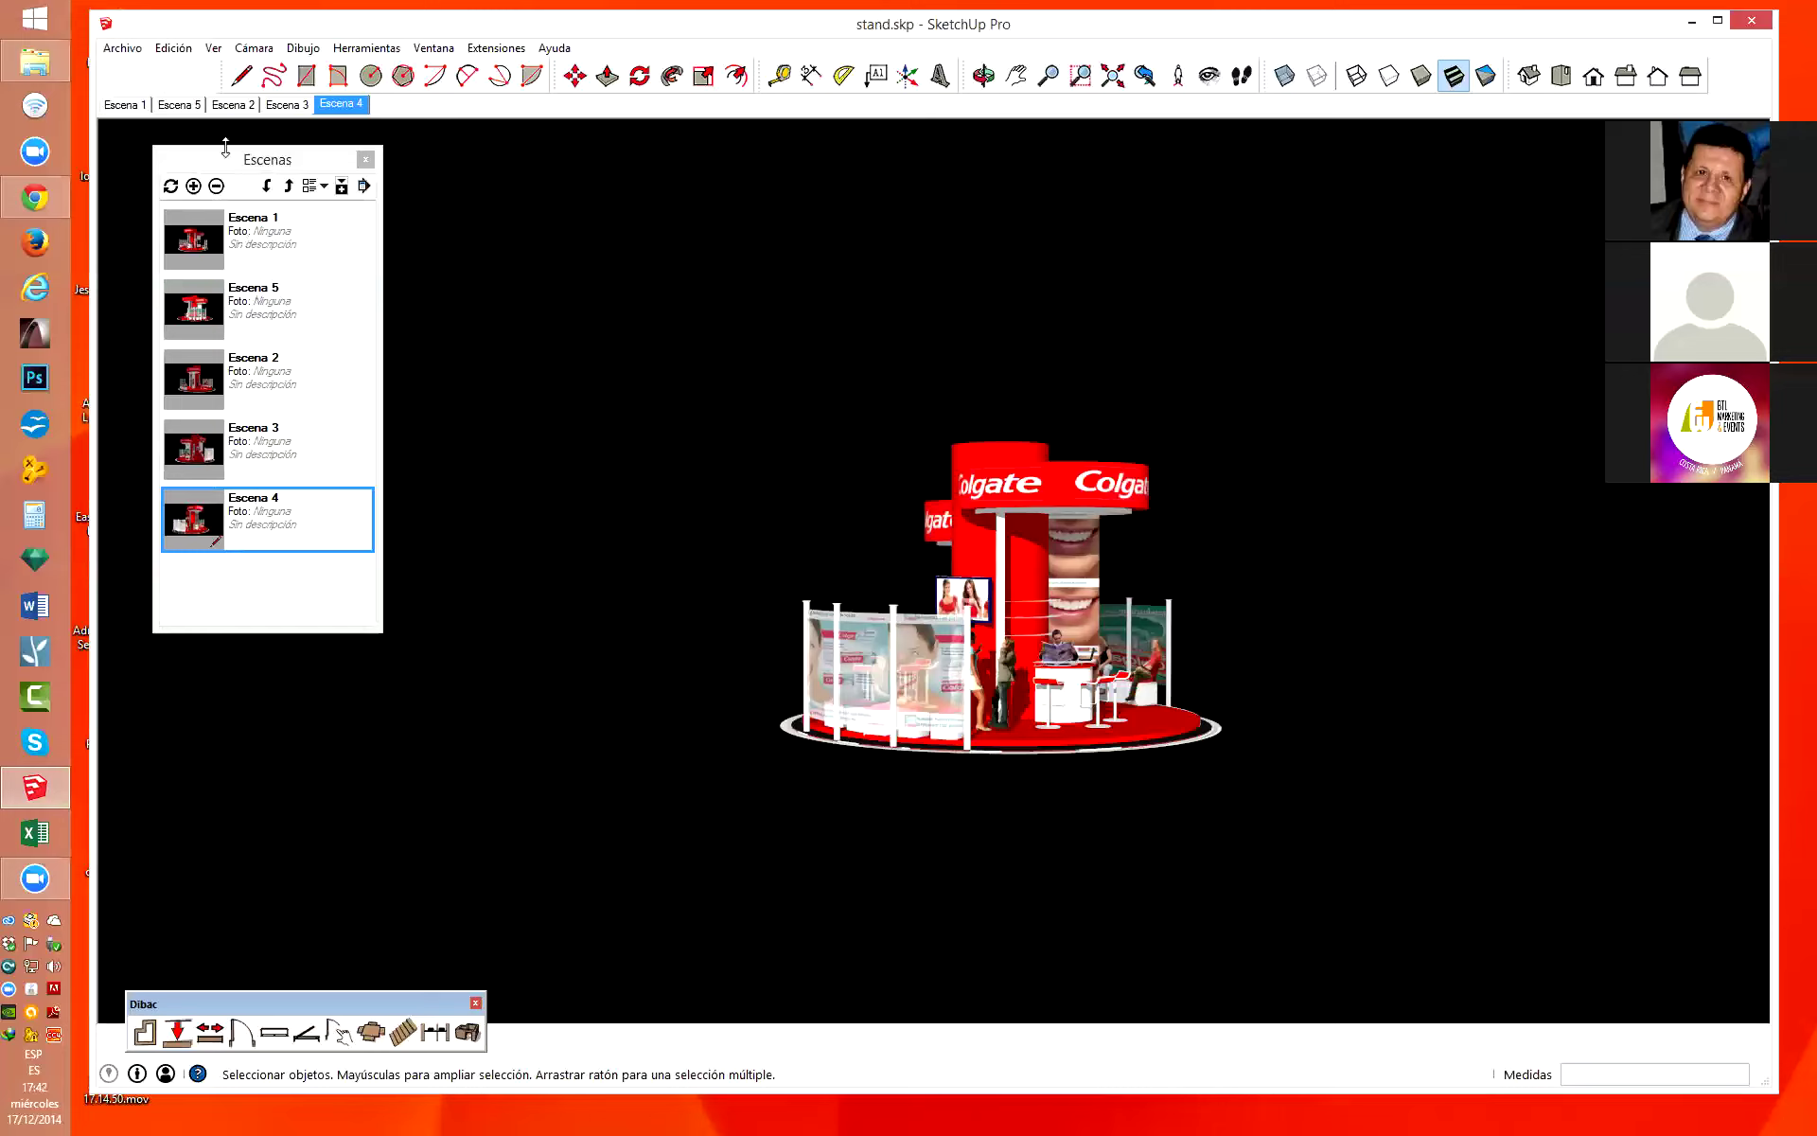
{"action": "right_click", "coordinate": [127, 112]}
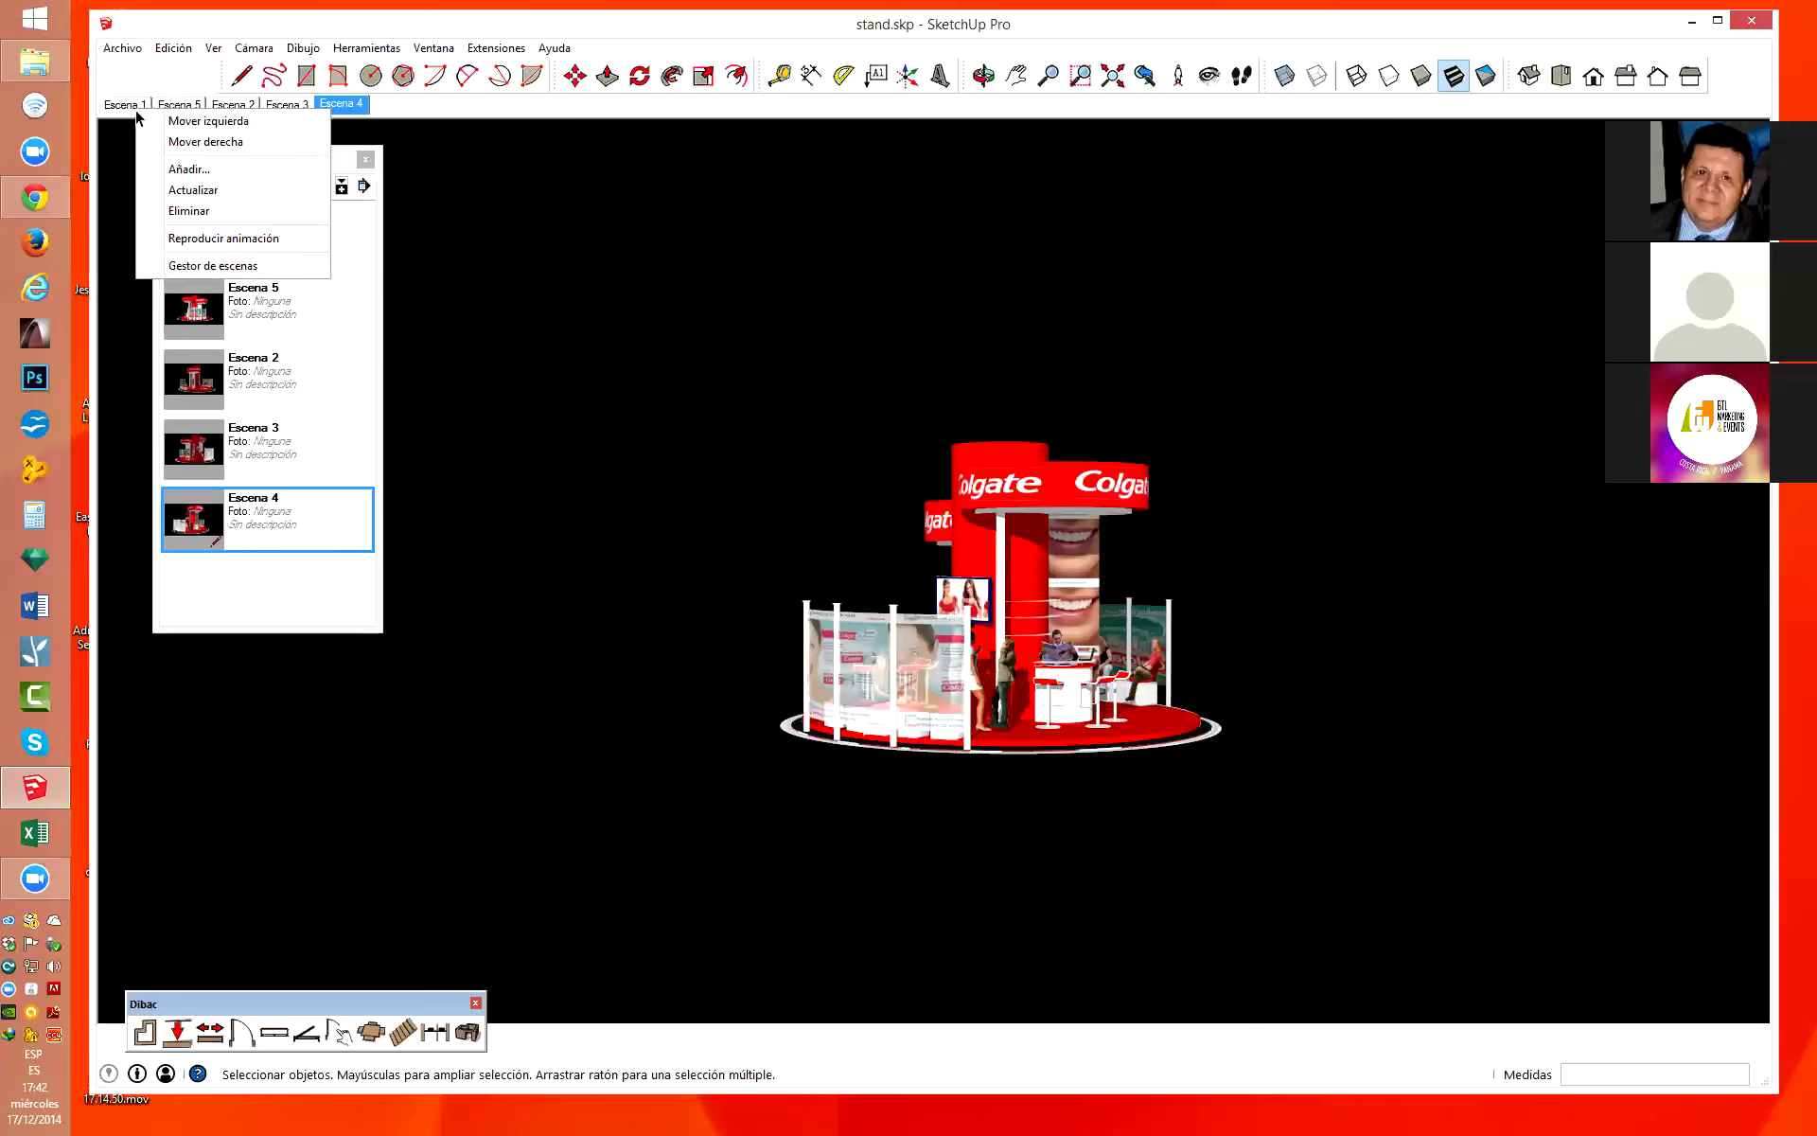
Close the Escenas panel, reopen it from Ventana > Escenas, and select Escena 5.
{"action": "left_click", "coordinate": [281, 271]}
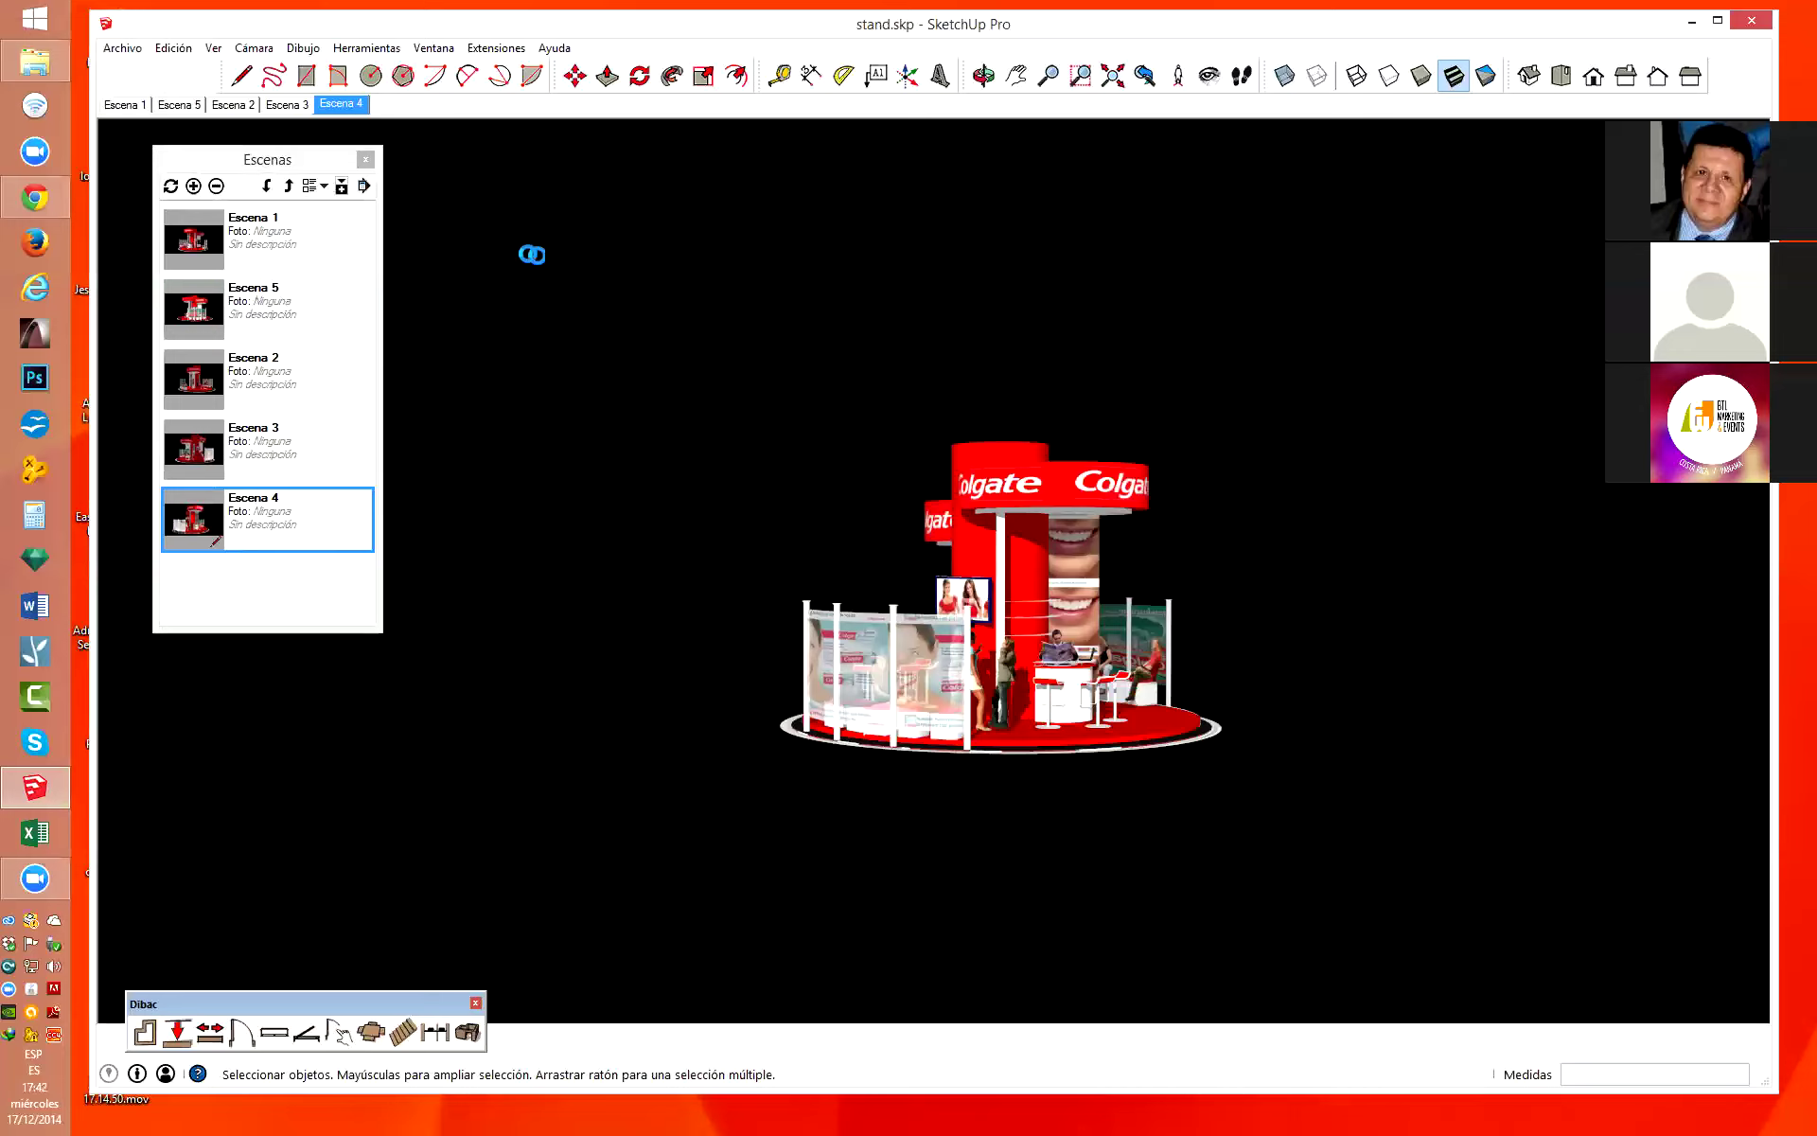
{"action": "left_click", "coordinate": [365, 159]}
{"action": "left_click", "coordinate": [424, 49]}
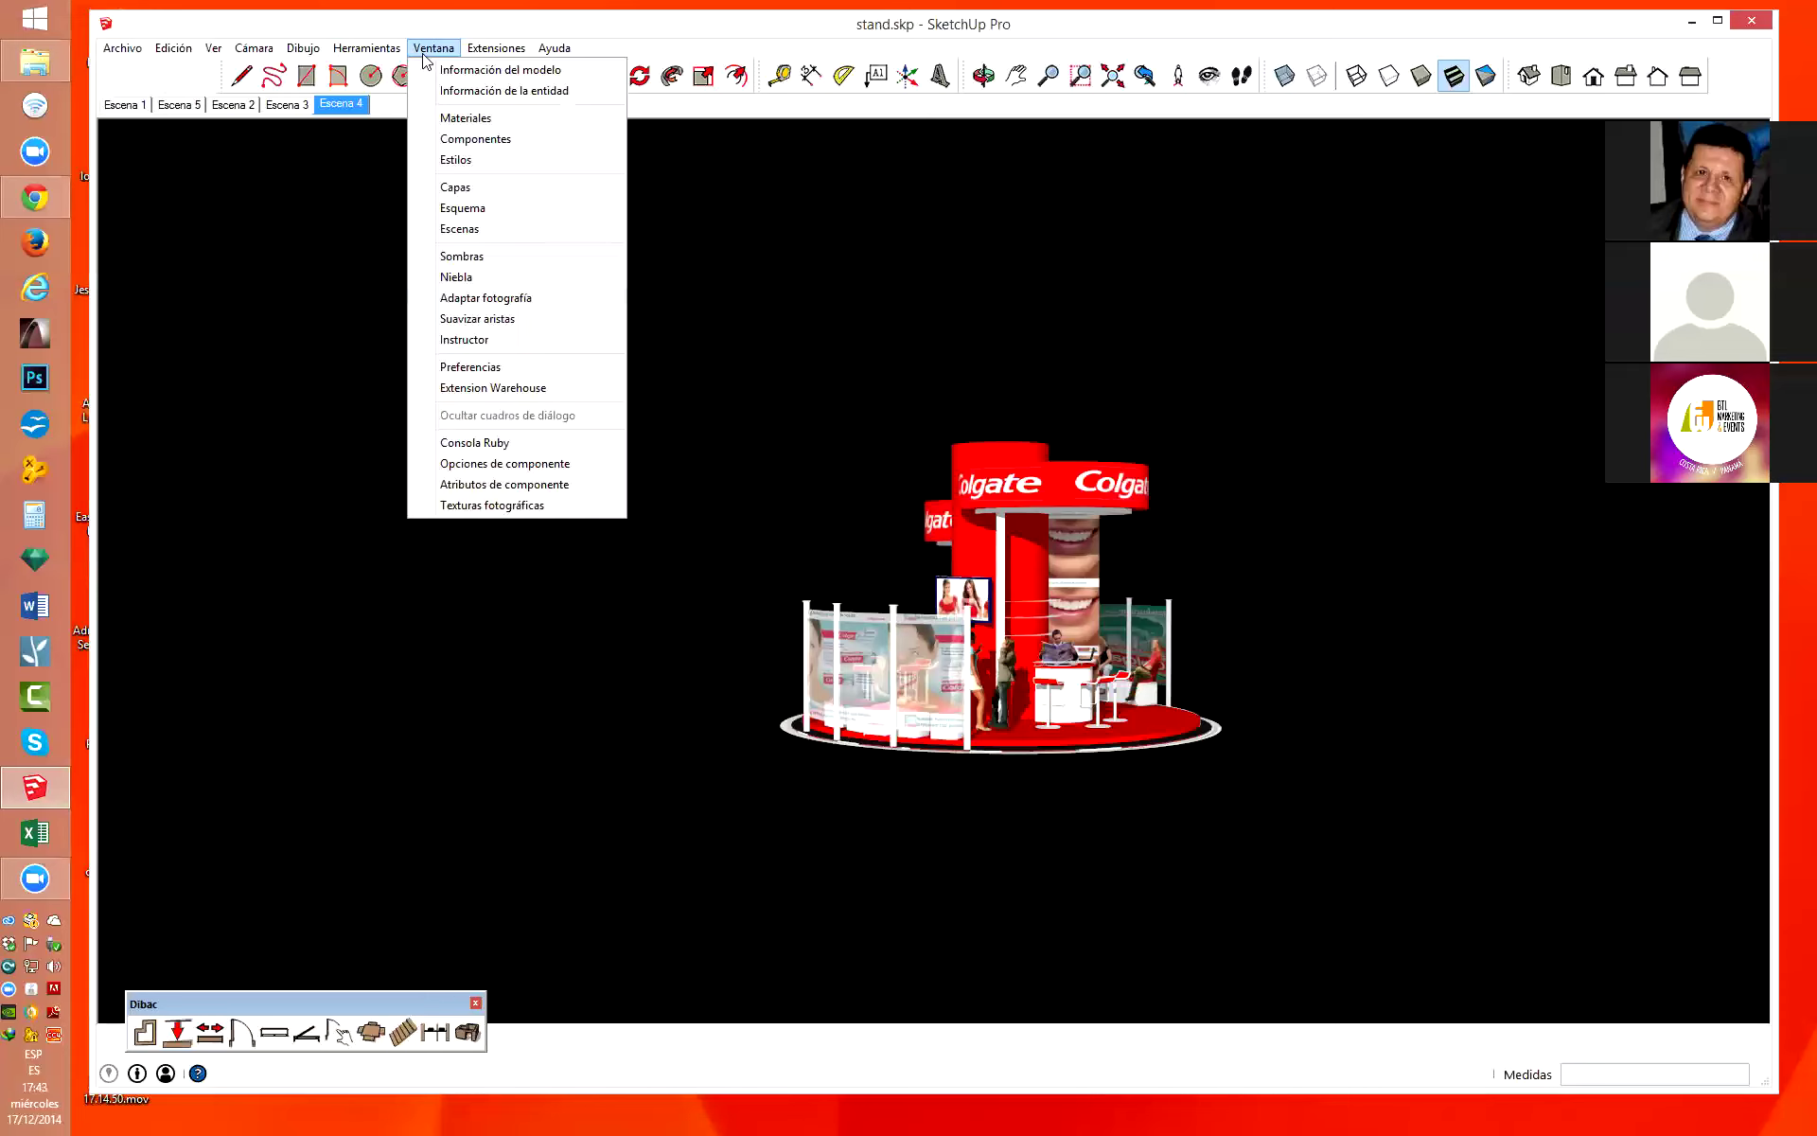
{"action": "left_click", "coordinate": [469, 230]}
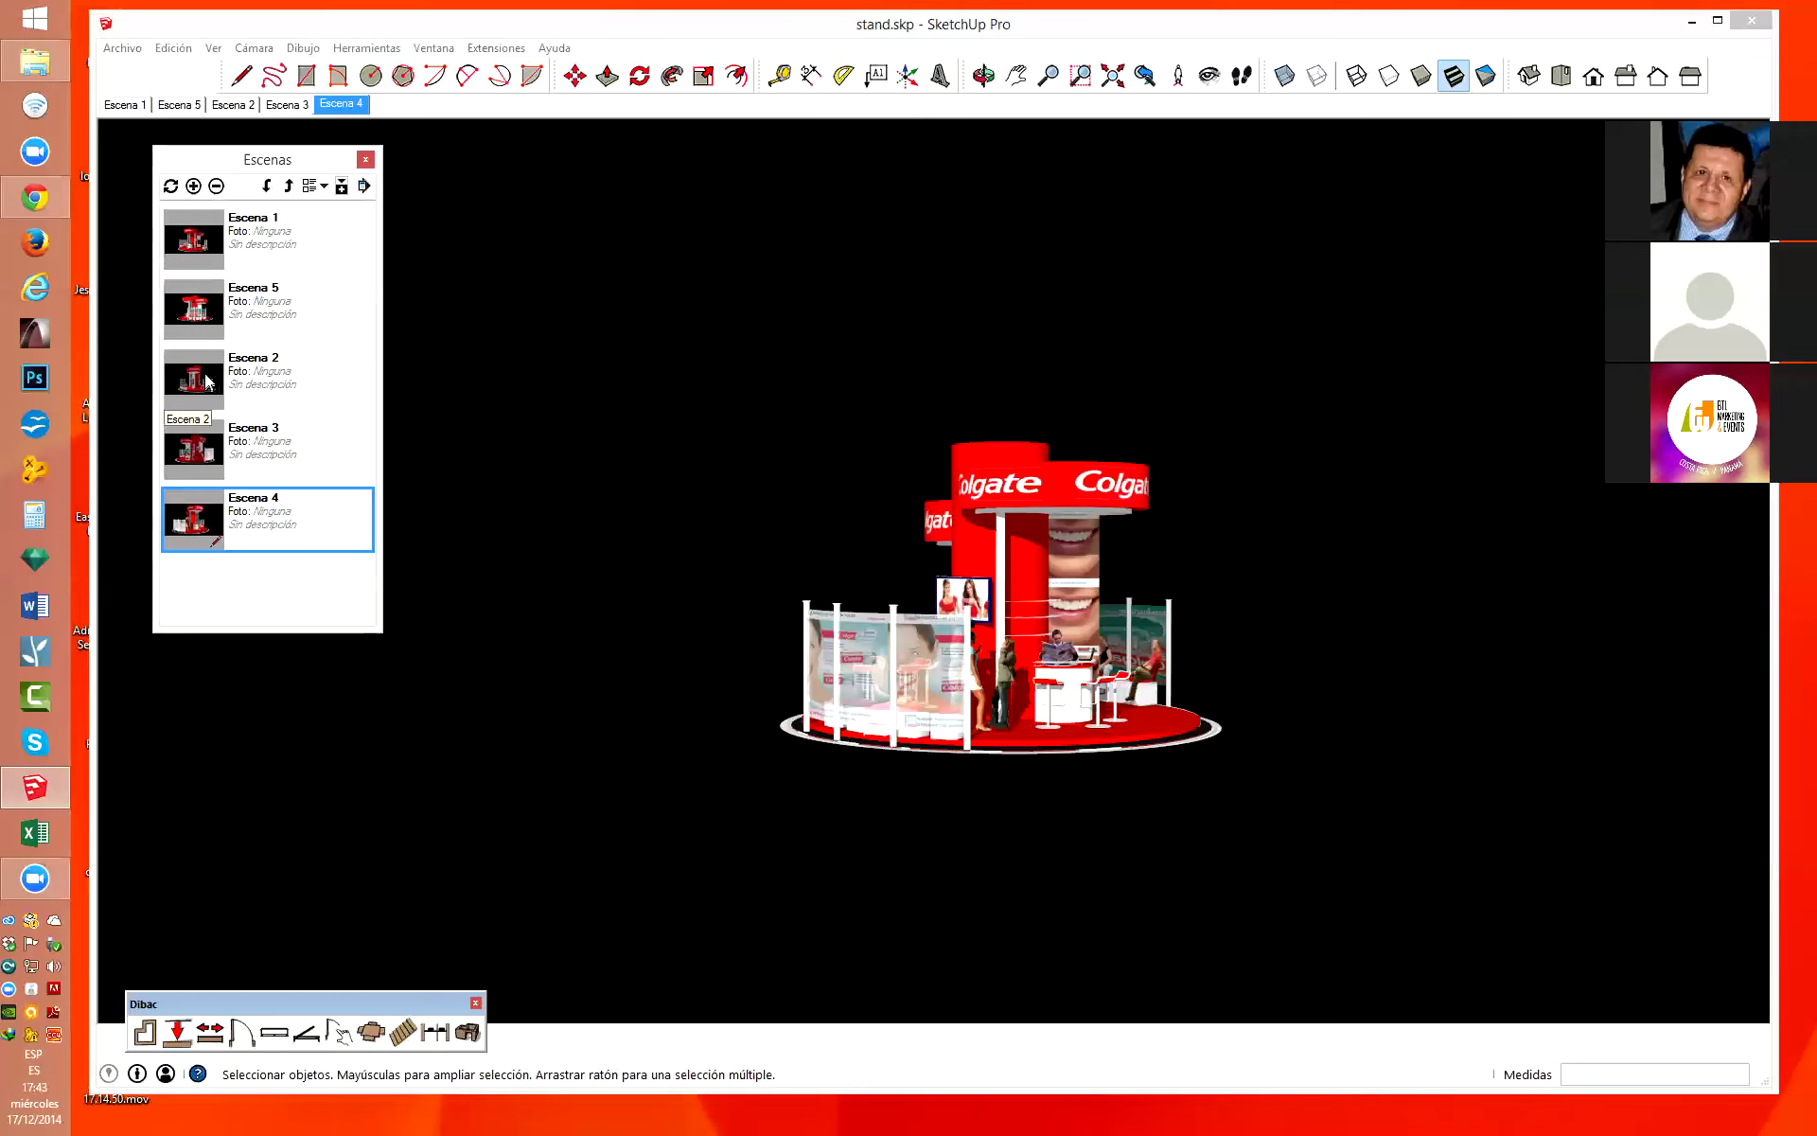
{"action": "left_click", "coordinate": [232, 317]}
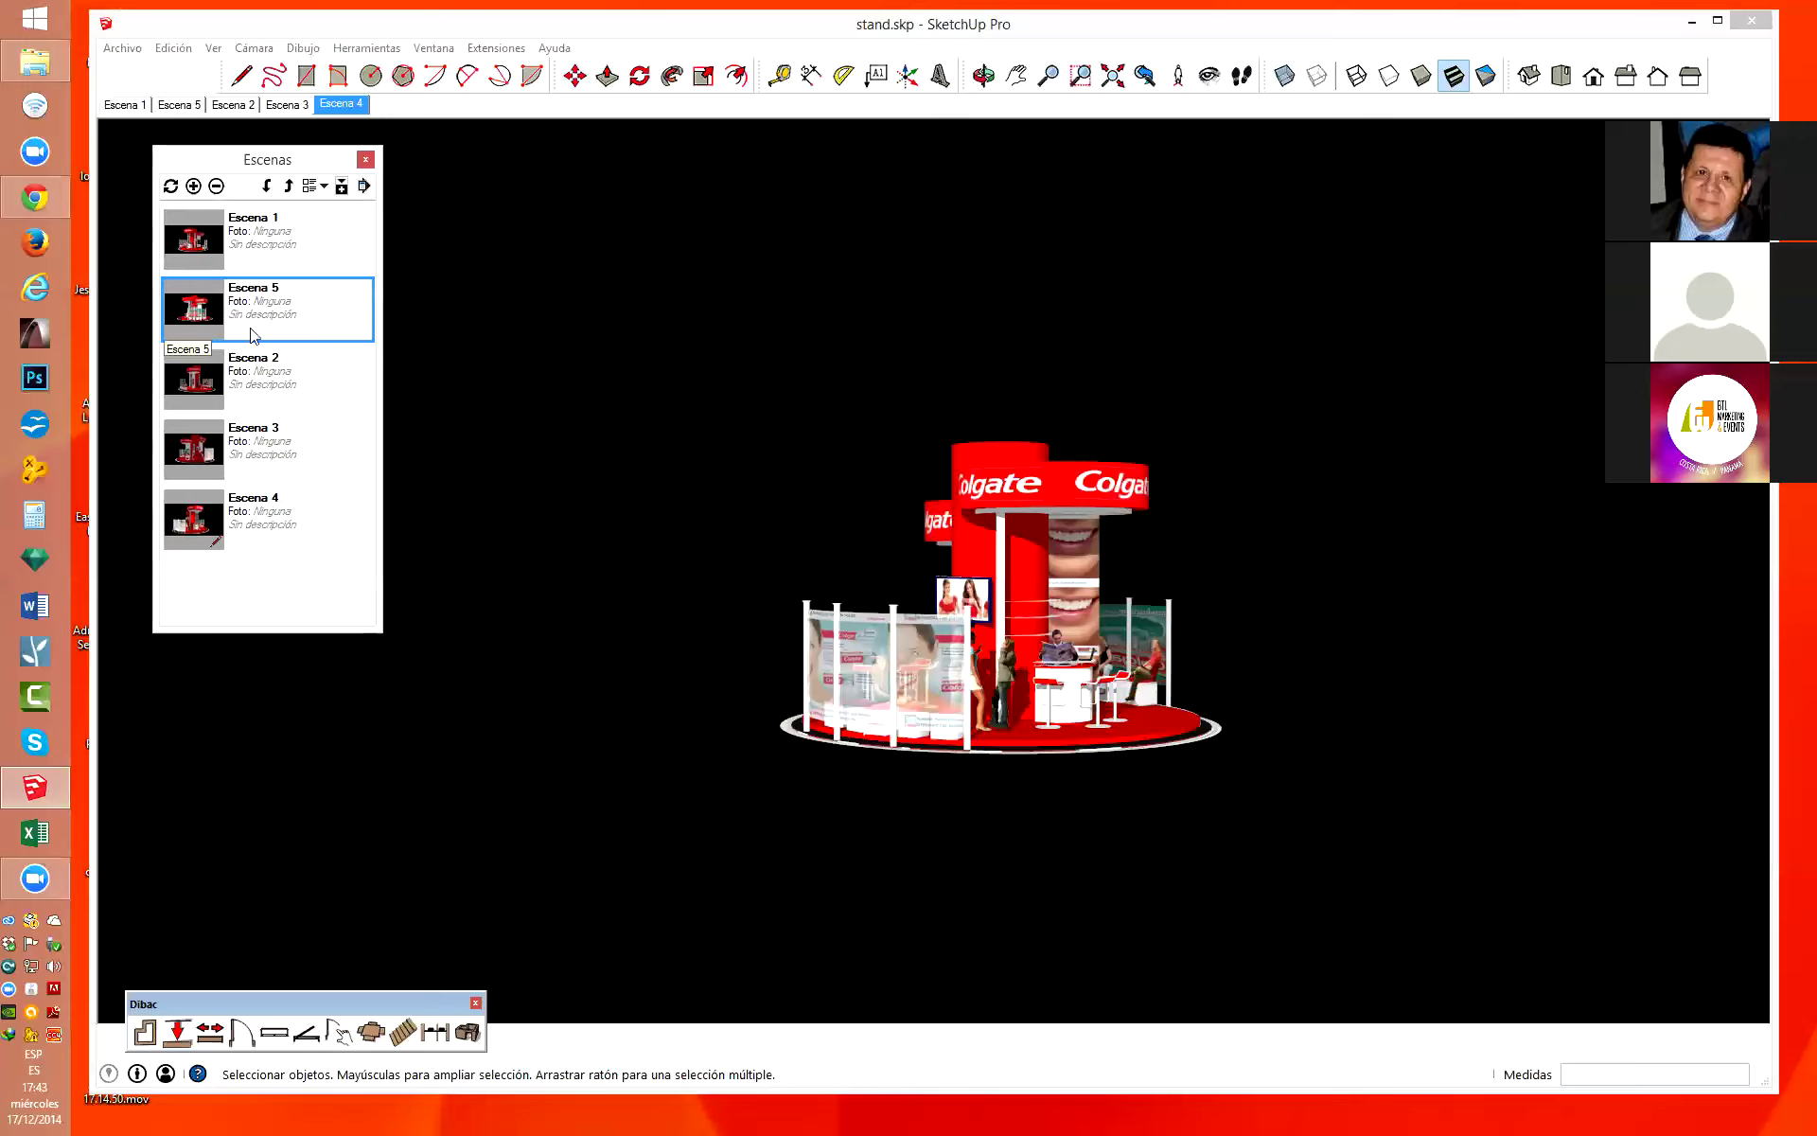
Delete the old Escena 5 and add a new scene after Escena 4 from the current distant view.
{"action": "left_click", "coordinate": [216, 186]}
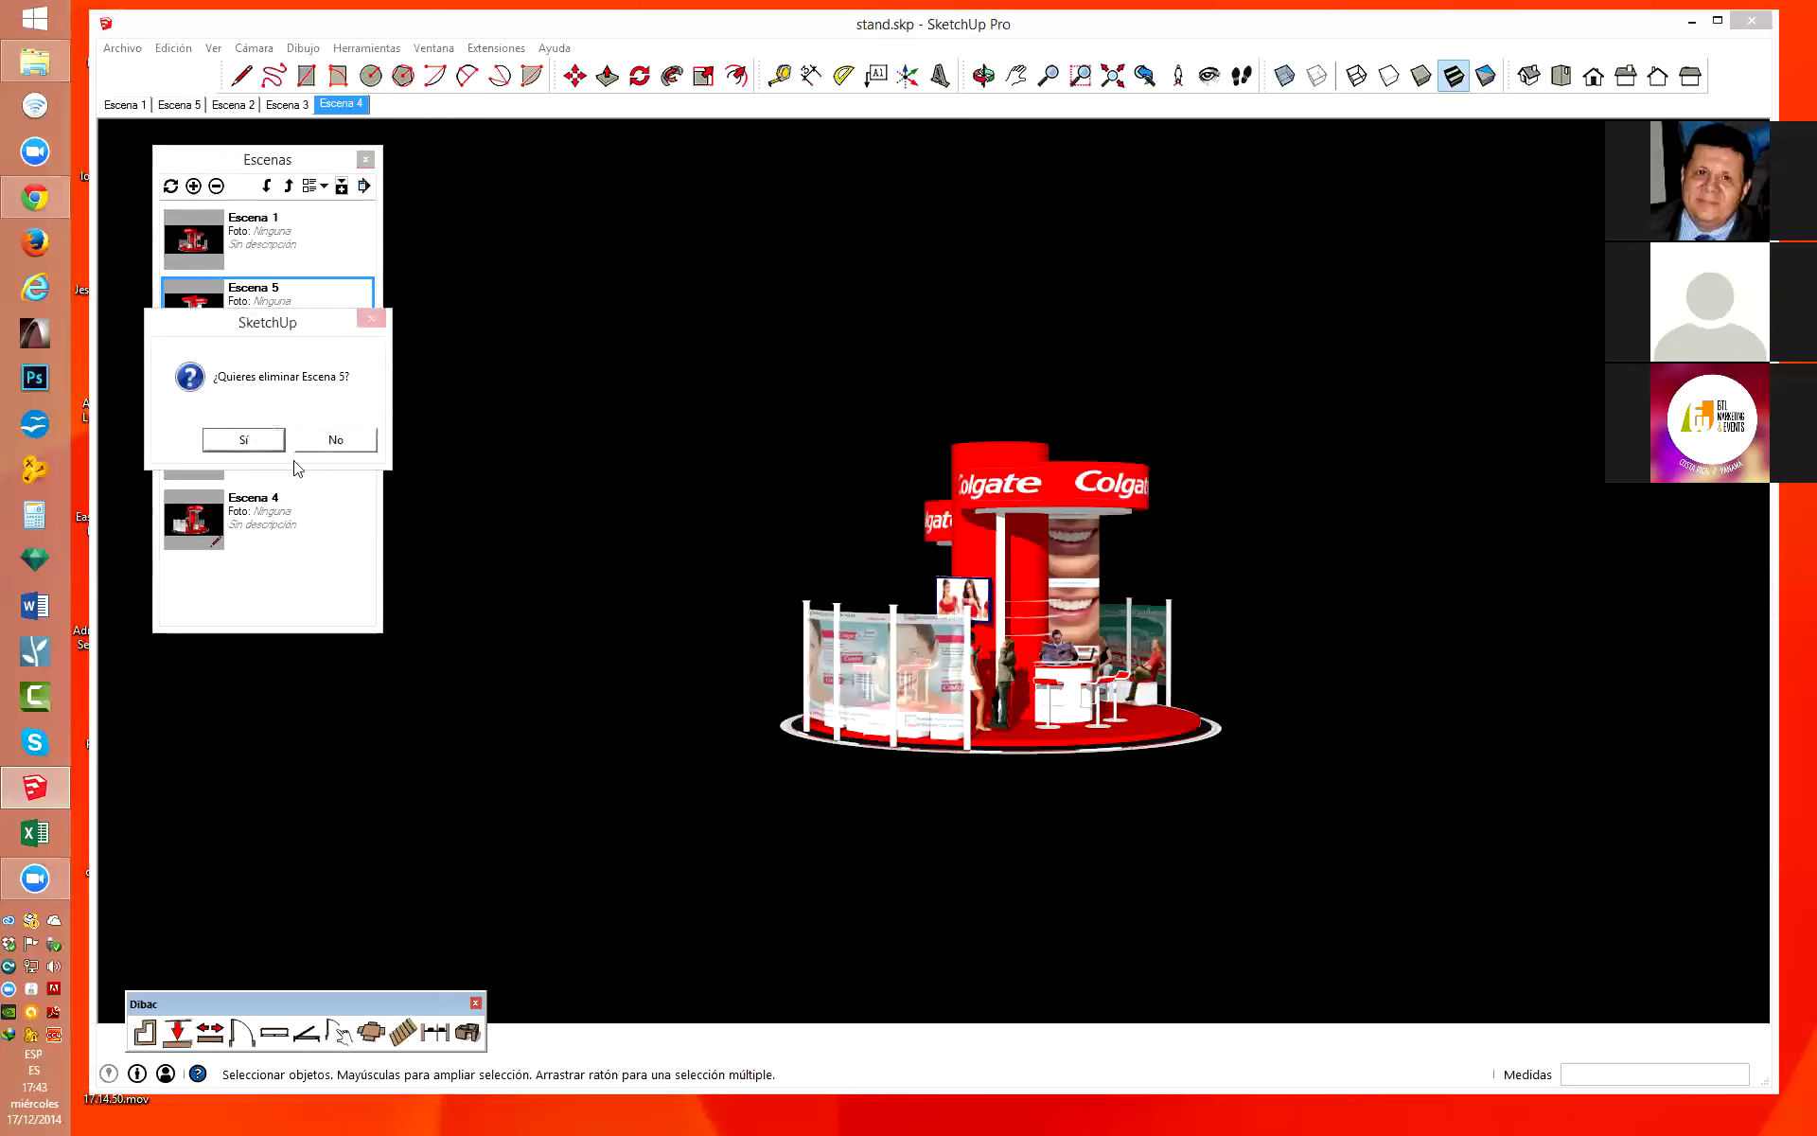
{"action": "left_click", "coordinate": [245, 440]}
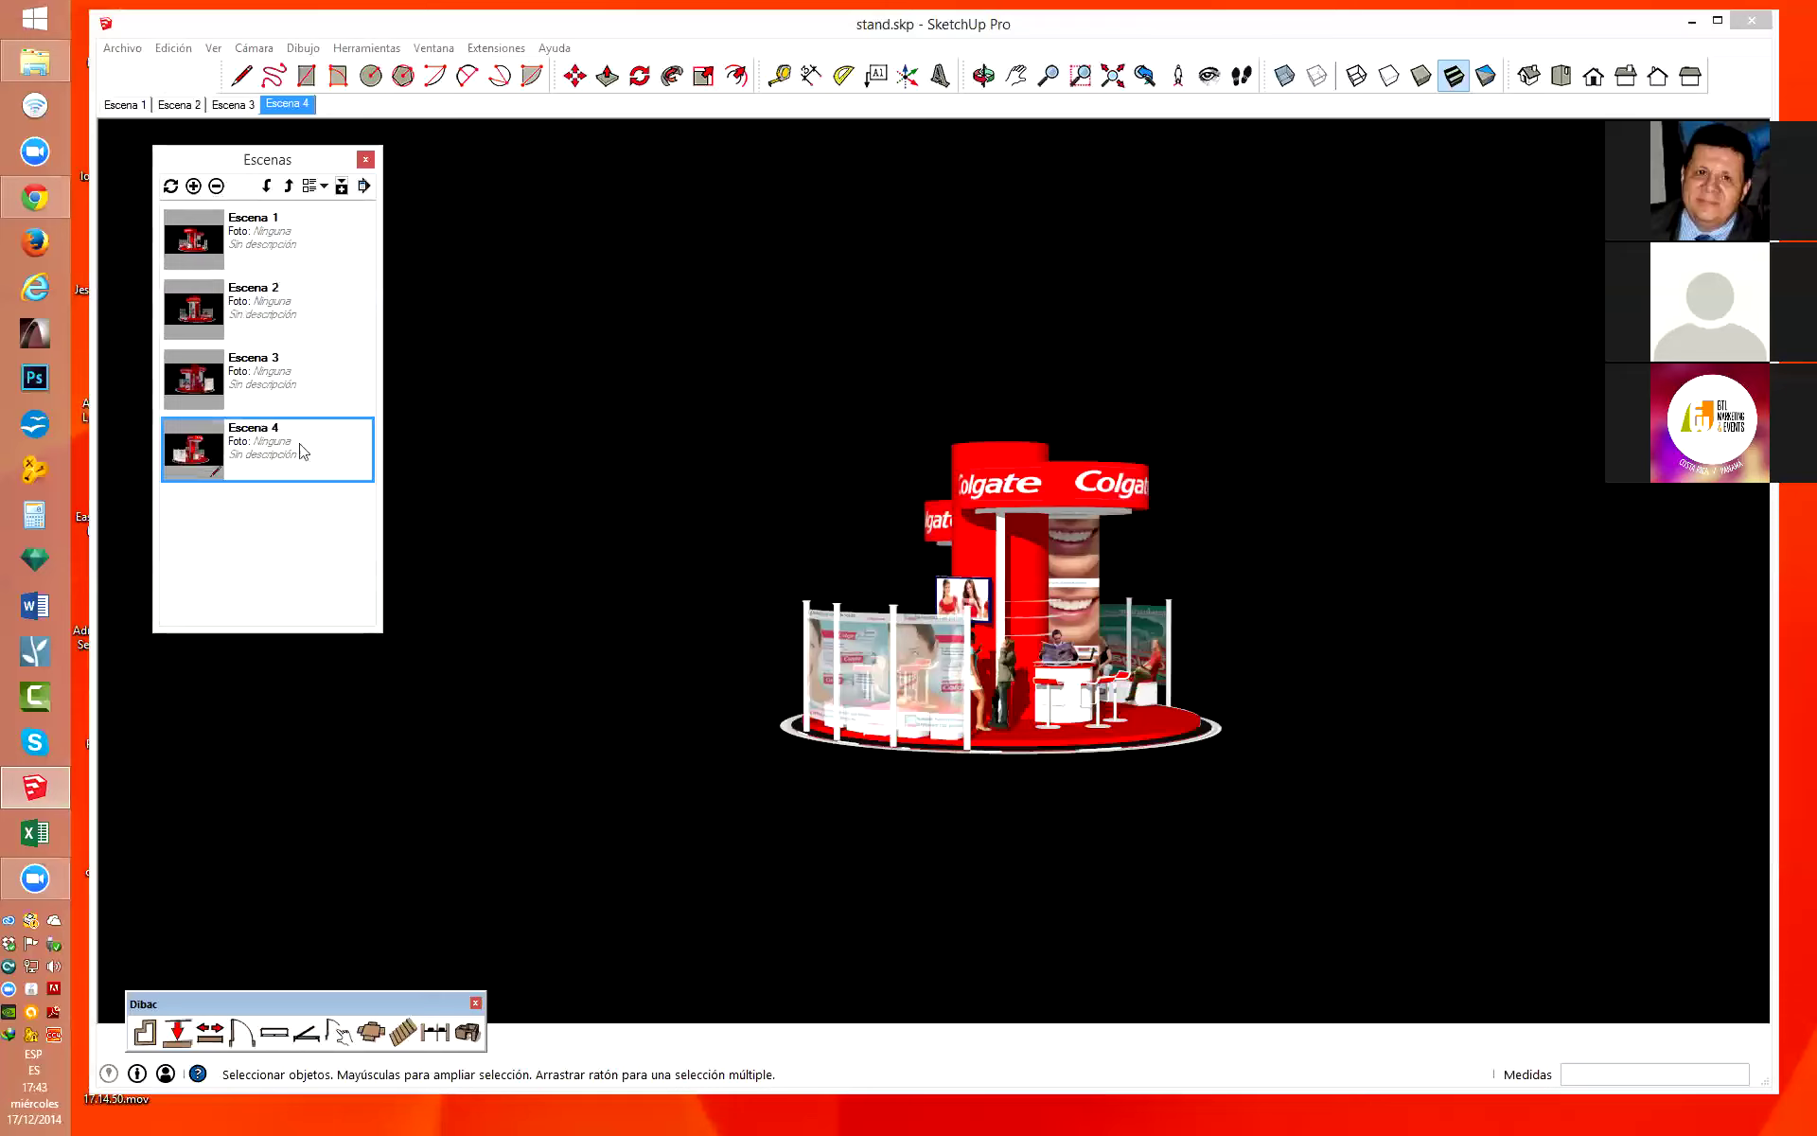
{"action": "right_click", "coordinate": [266, 454]}
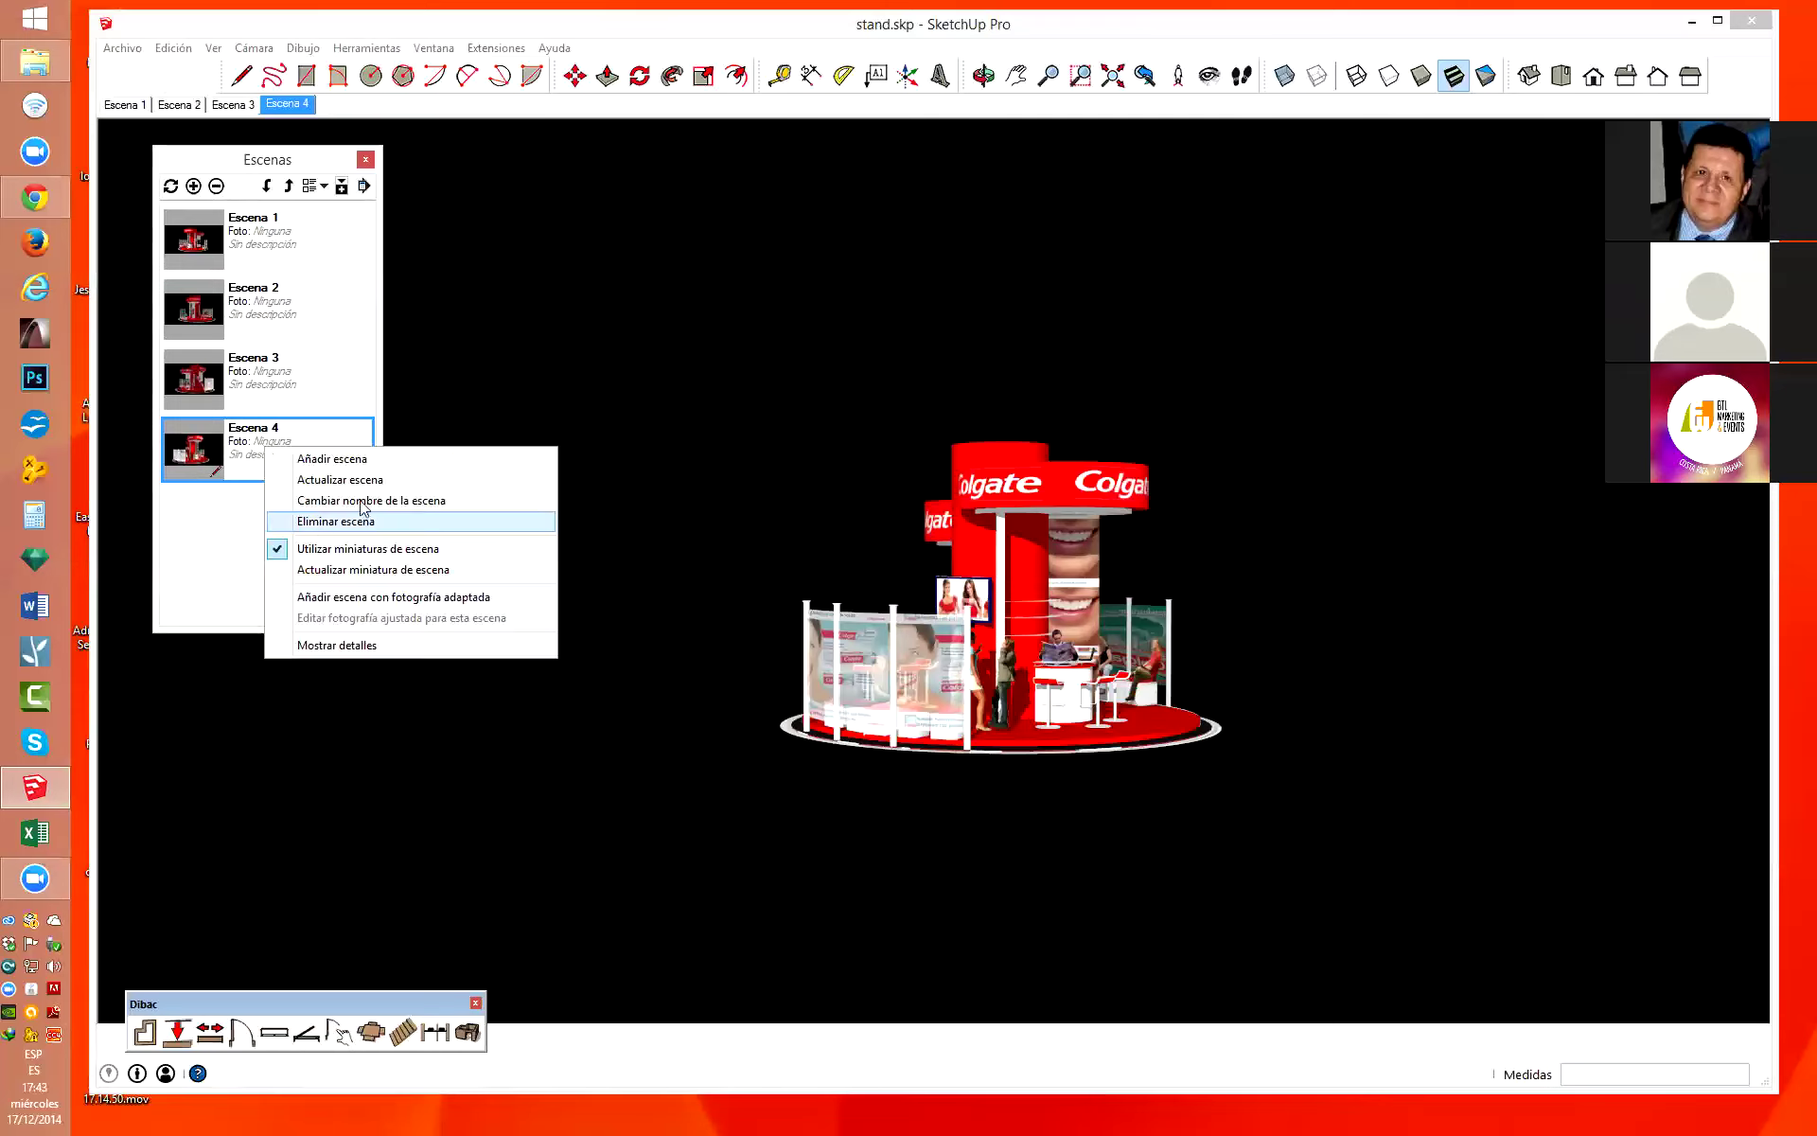
{"action": "left_click", "coordinate": [193, 531]}
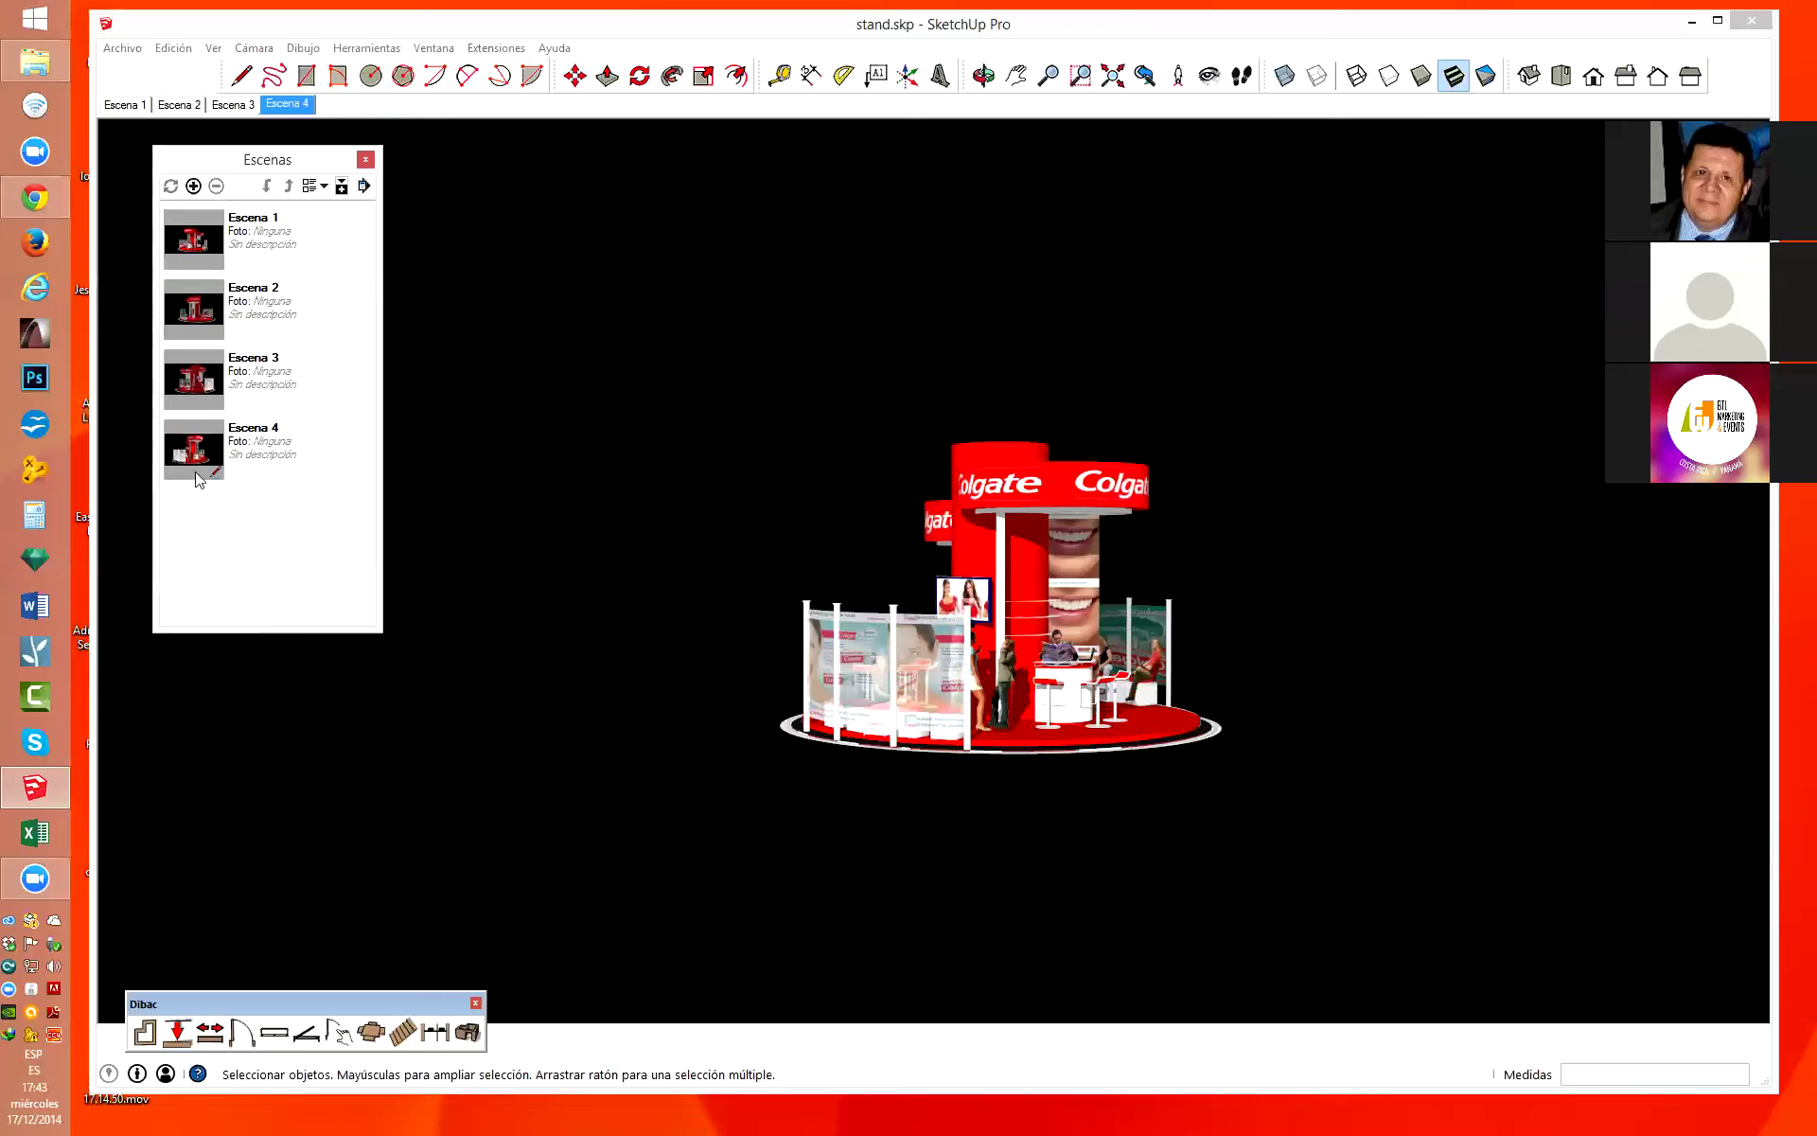
{"action": "left_click", "coordinate": [284, 468]}
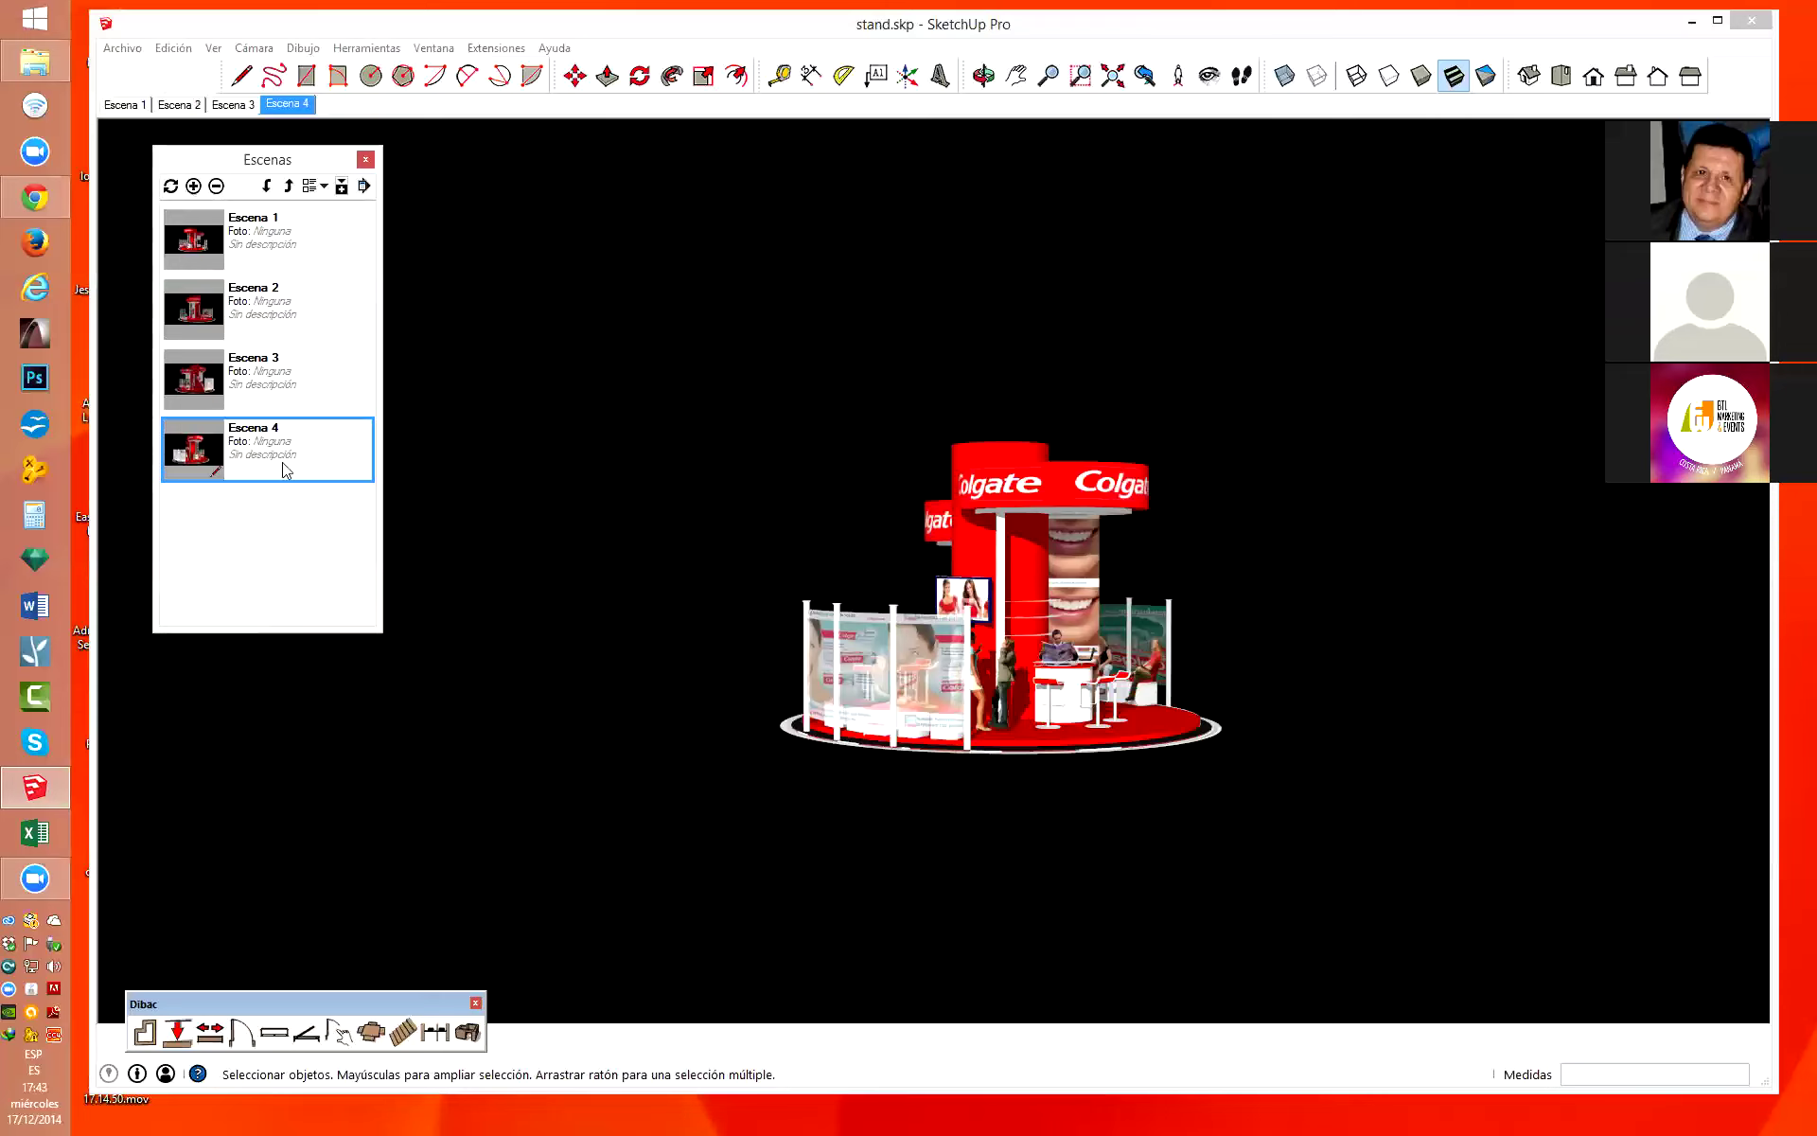
{"action": "left_click", "coordinate": [195, 185]}
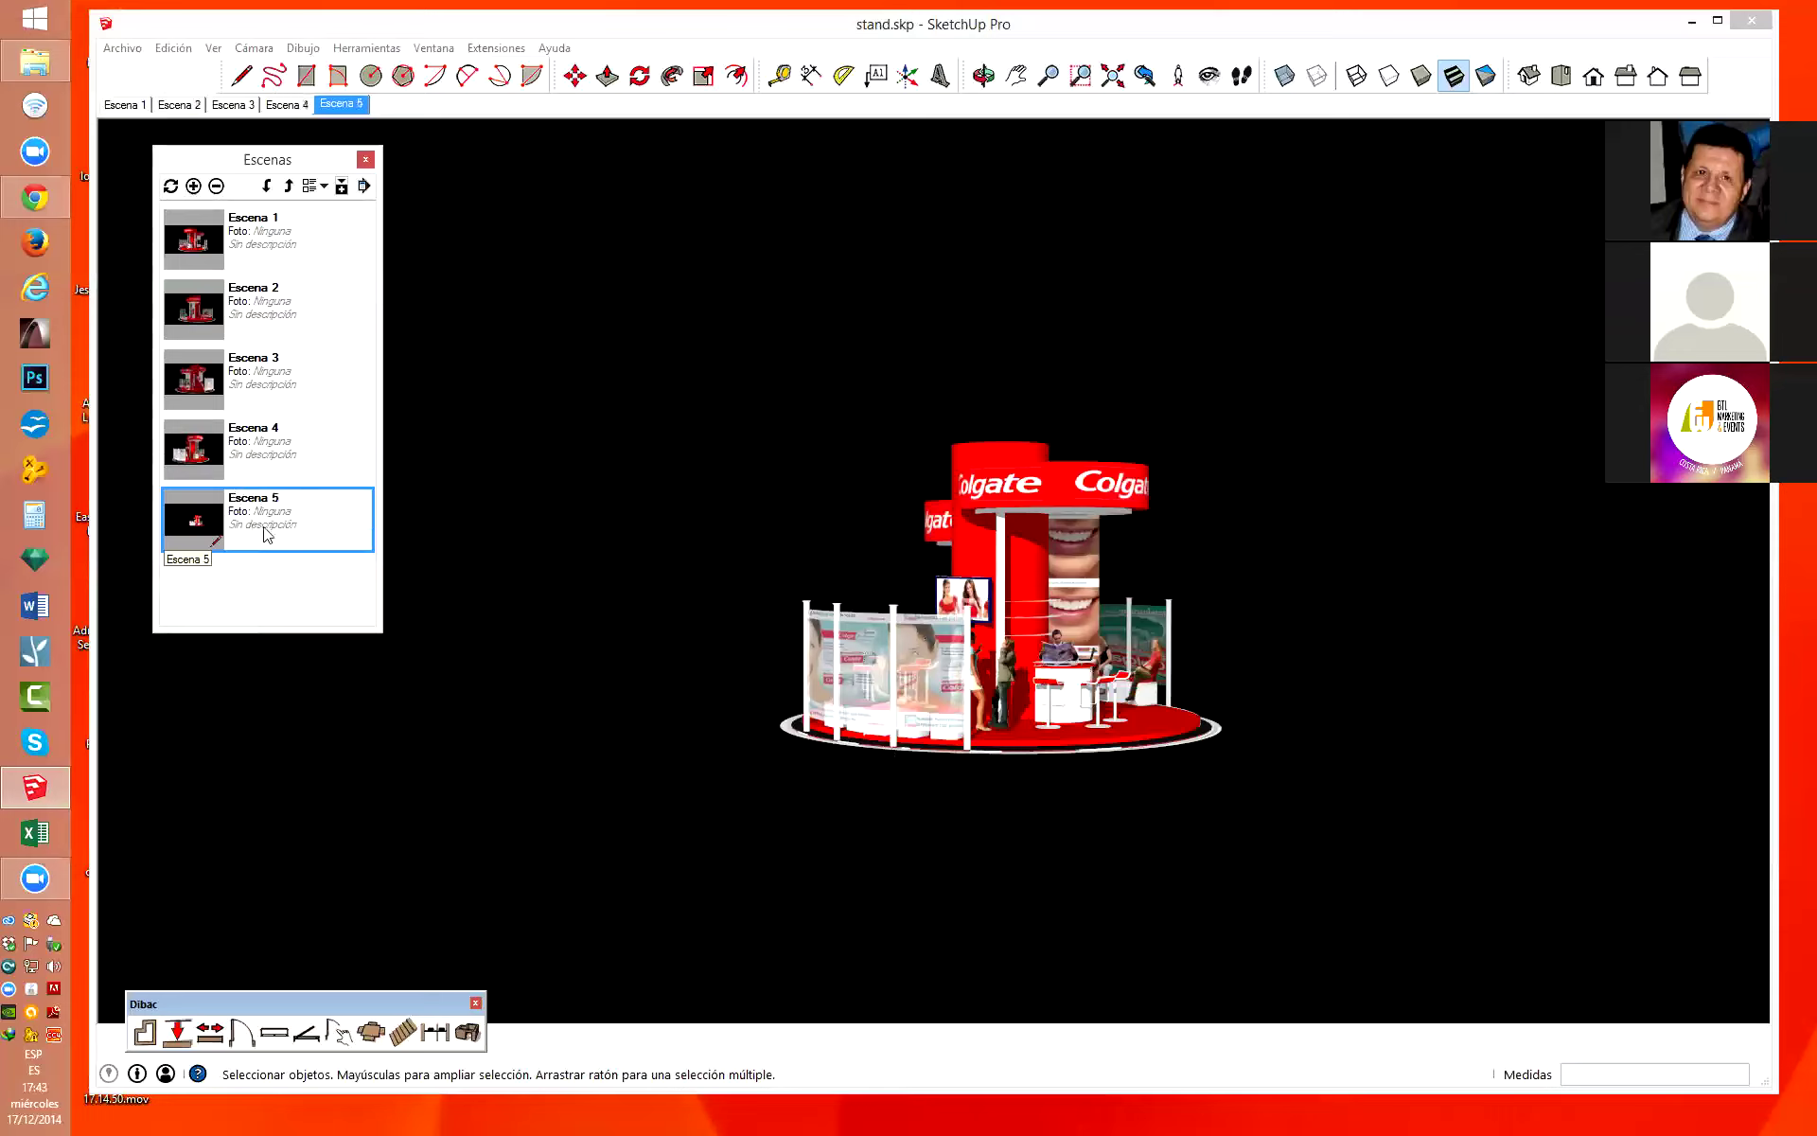
Preview Escena 4 and the new Escena 5, trying an upward orbit before returning to Escena 5.
{"action": "left_click", "coordinate": [208, 459]}
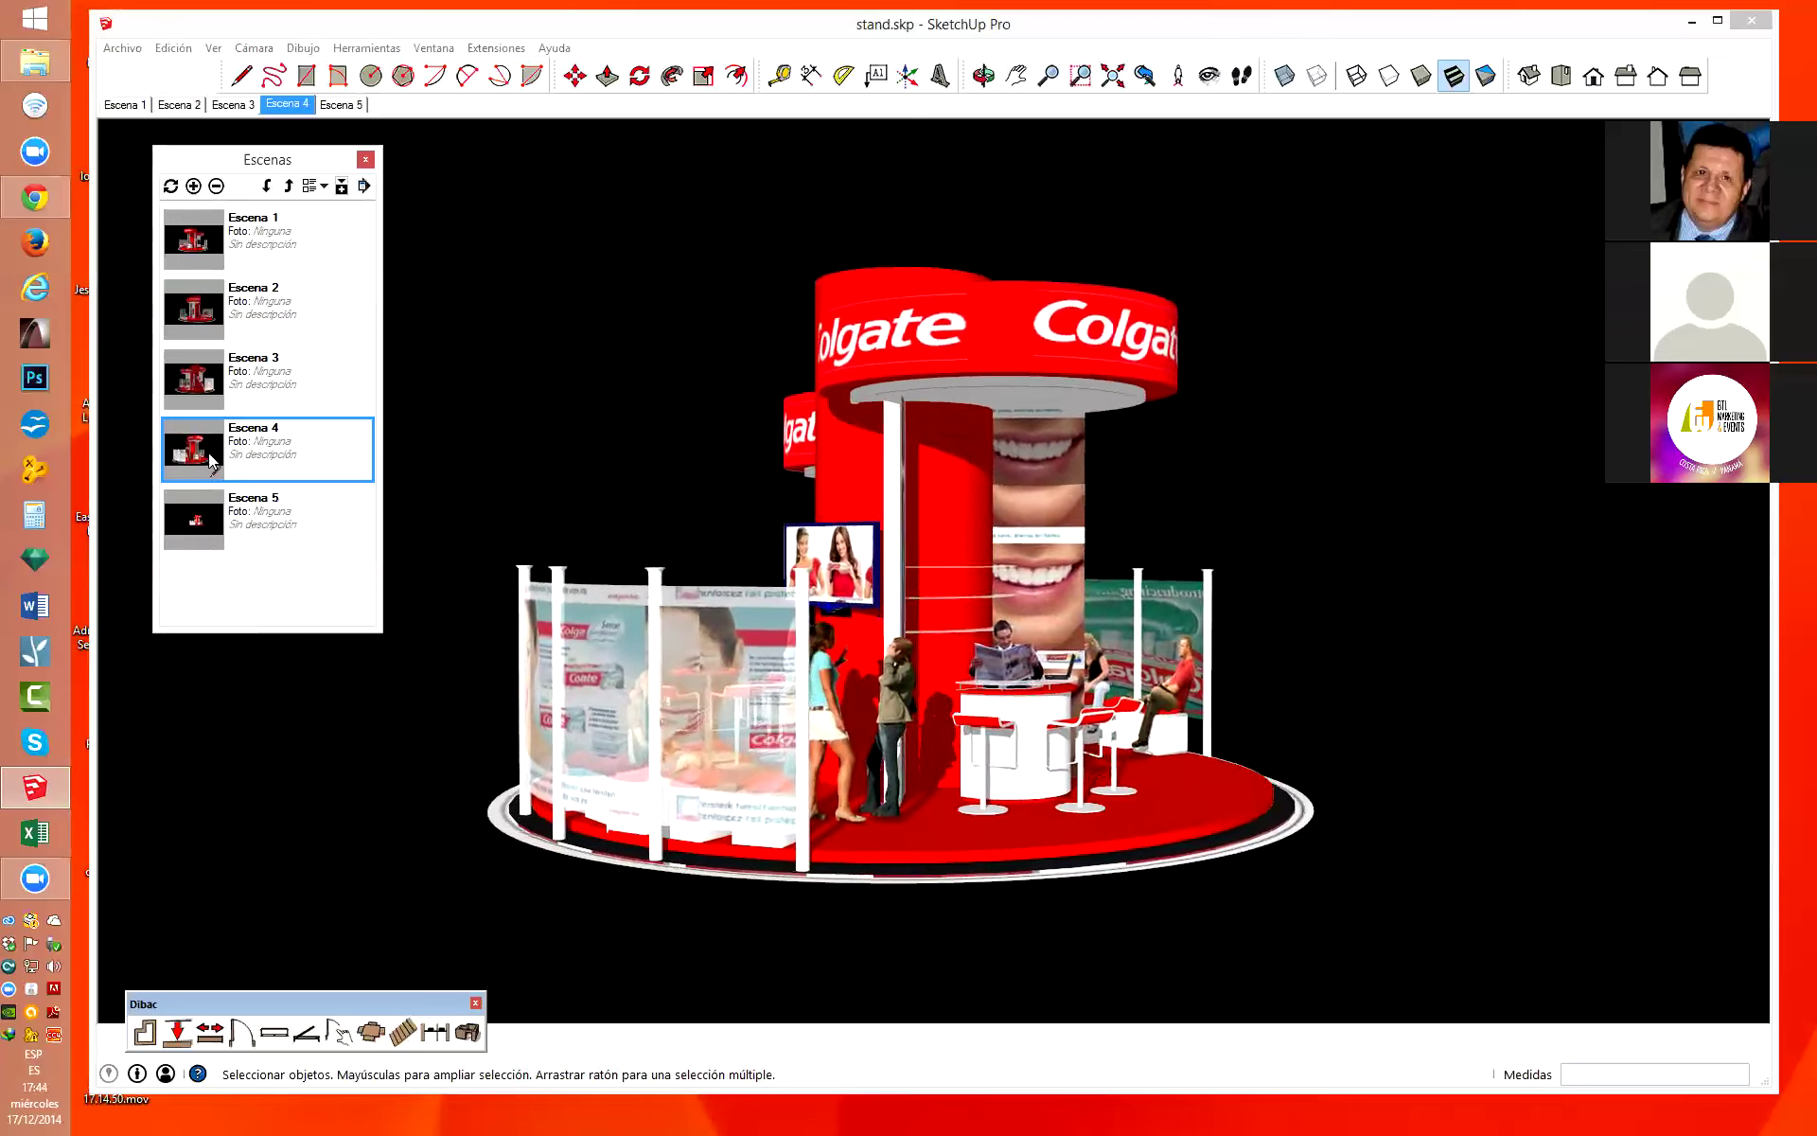
{"action": "left_click", "coordinate": [219, 534]}
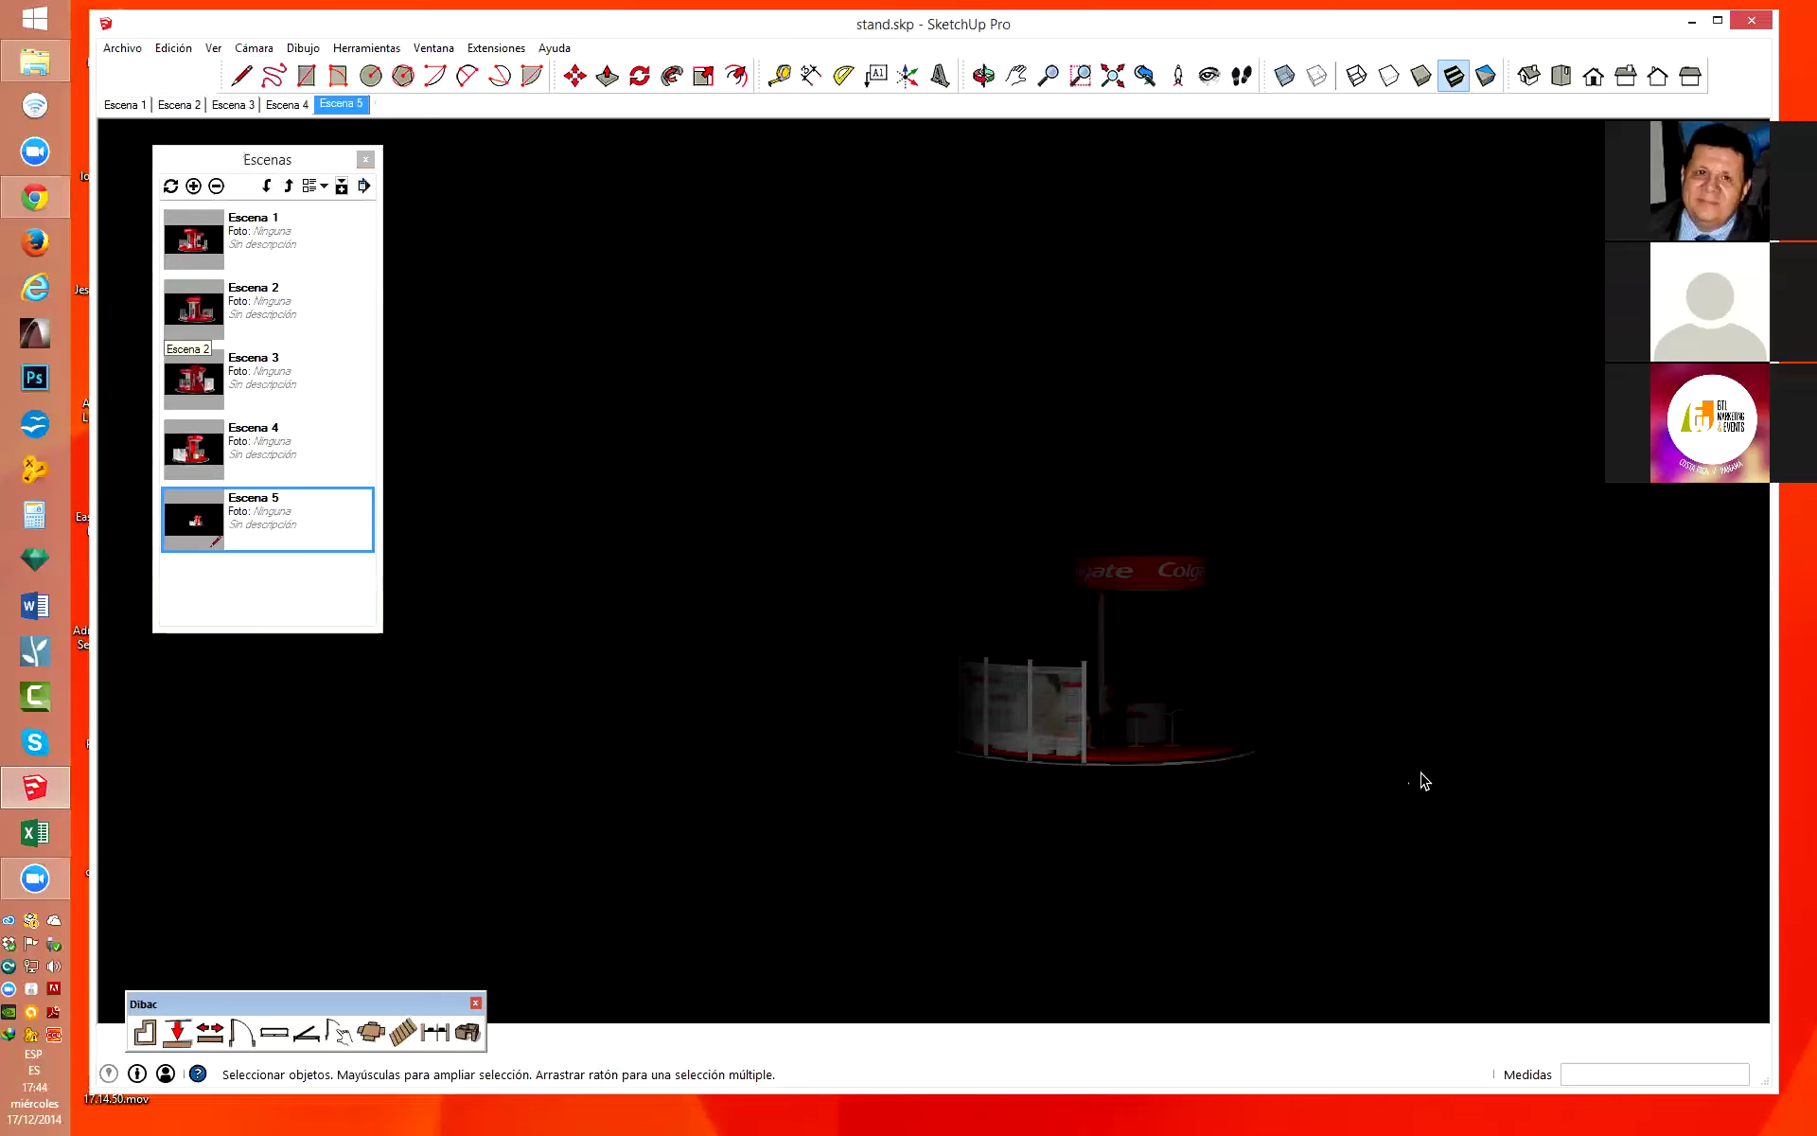
{"action": "scroll", "coordinate": [1269, 625], "scroll_direction": "up", "scroll_amount": 3}
{"action": "mouse_move", "coordinate": [1256, 594]}
{"action": "middle_mouse_down"}
{"action": "mouse_move", "coordinate": [1237, 580]}
{"action": "mouse_move", "coordinate": [1243, 917]}
{"action": "middle_mouse_up"}
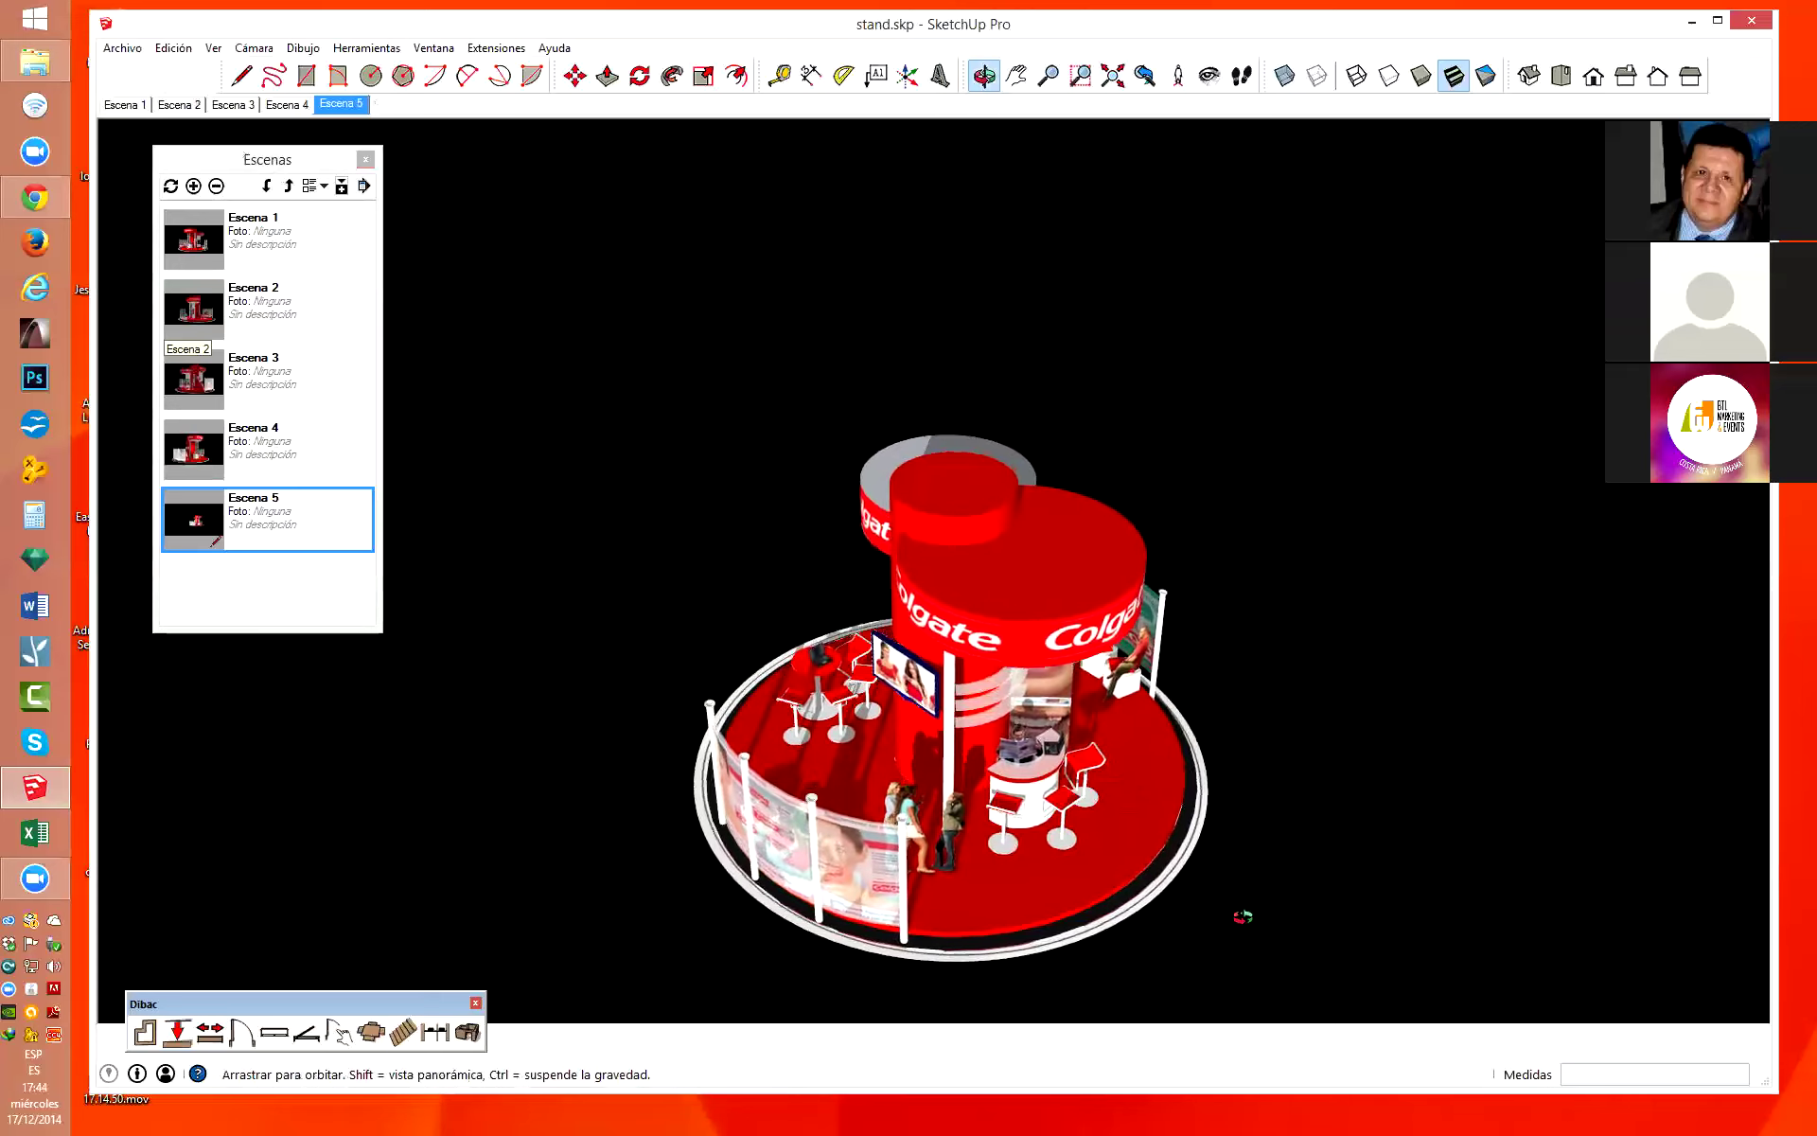
{"action": "left_click", "coordinate": [304, 536]}
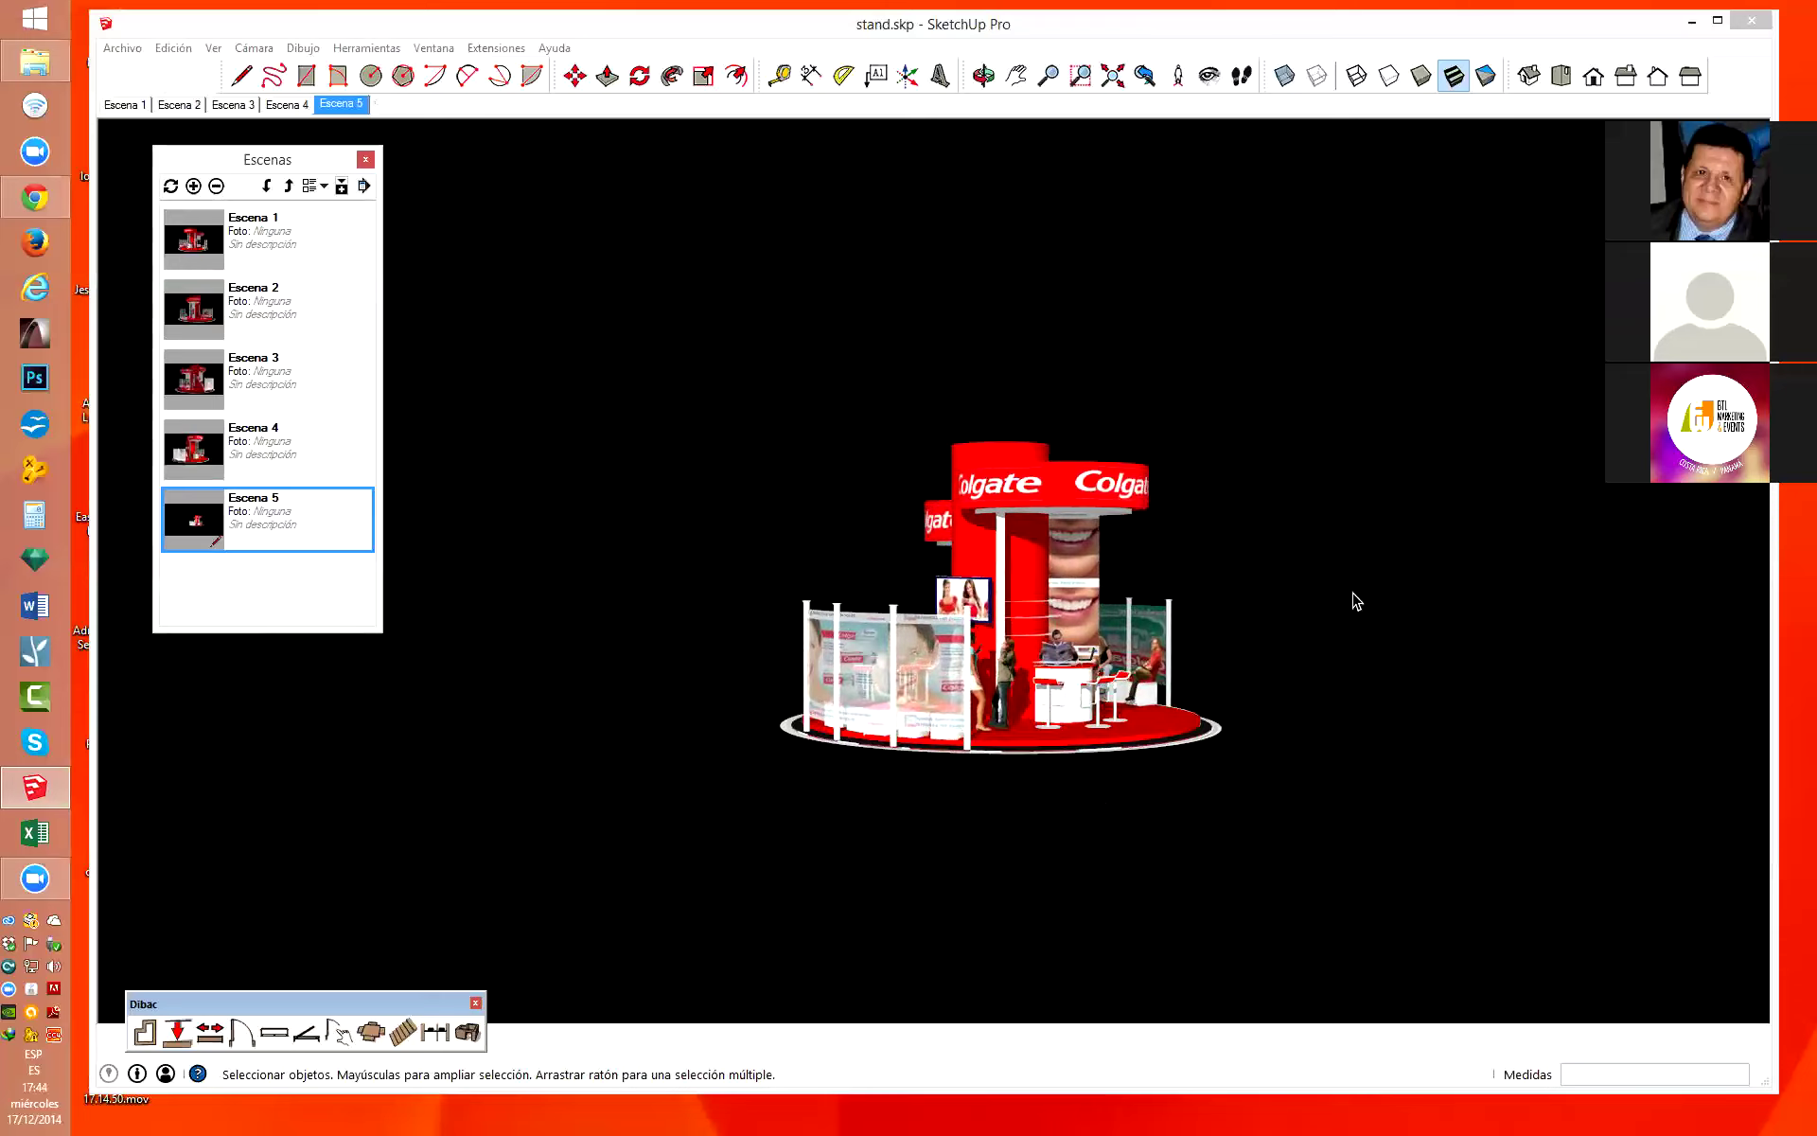
Orbit the stand with the O tool until it is seen nearly top-down.
{"action": "key", "text": "o"}
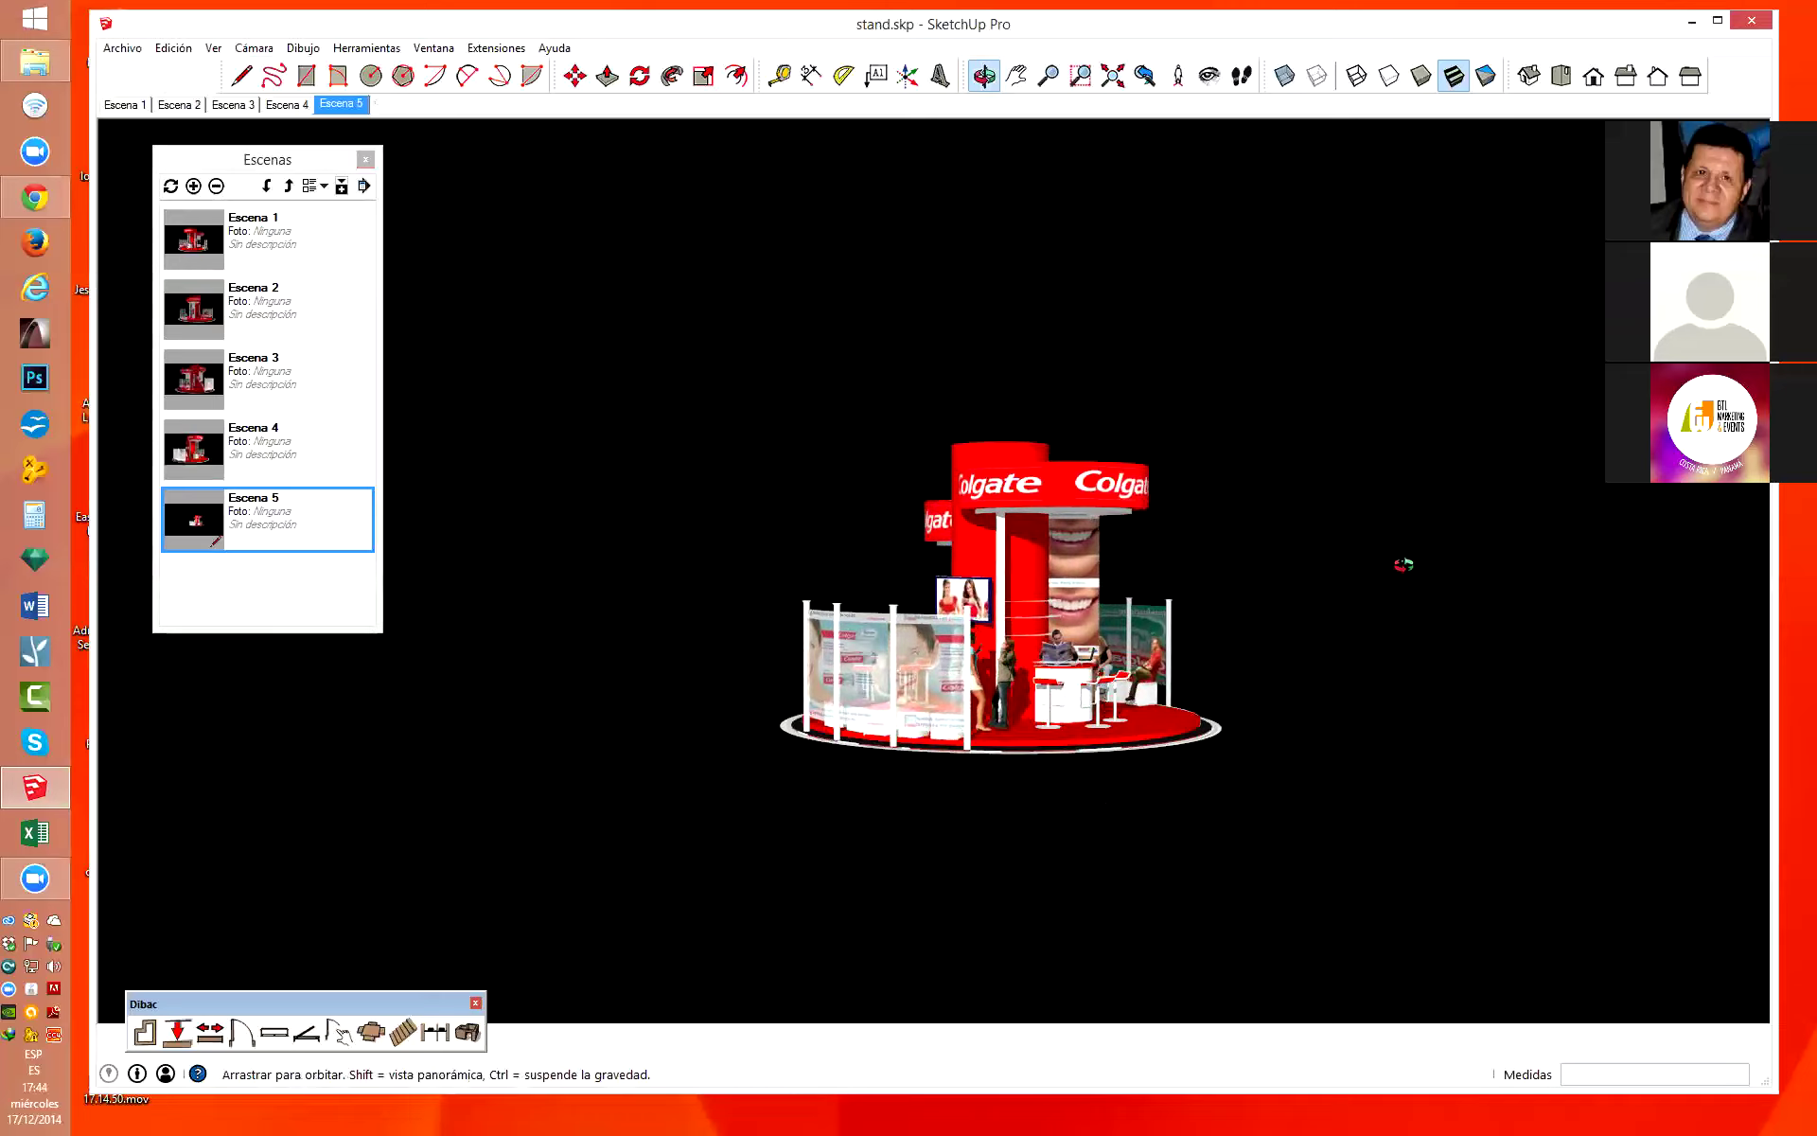
{"action": "mouse_move", "coordinate": [1404, 559]}
{"action": "left_mouse_down"}
{"action": "mouse_move", "coordinate": [1401, 895]}
{"action": "mouse_move", "coordinate": [1366, 985]}
{"action": "left_mouse_up"}
{"action": "key", "text": "space"}
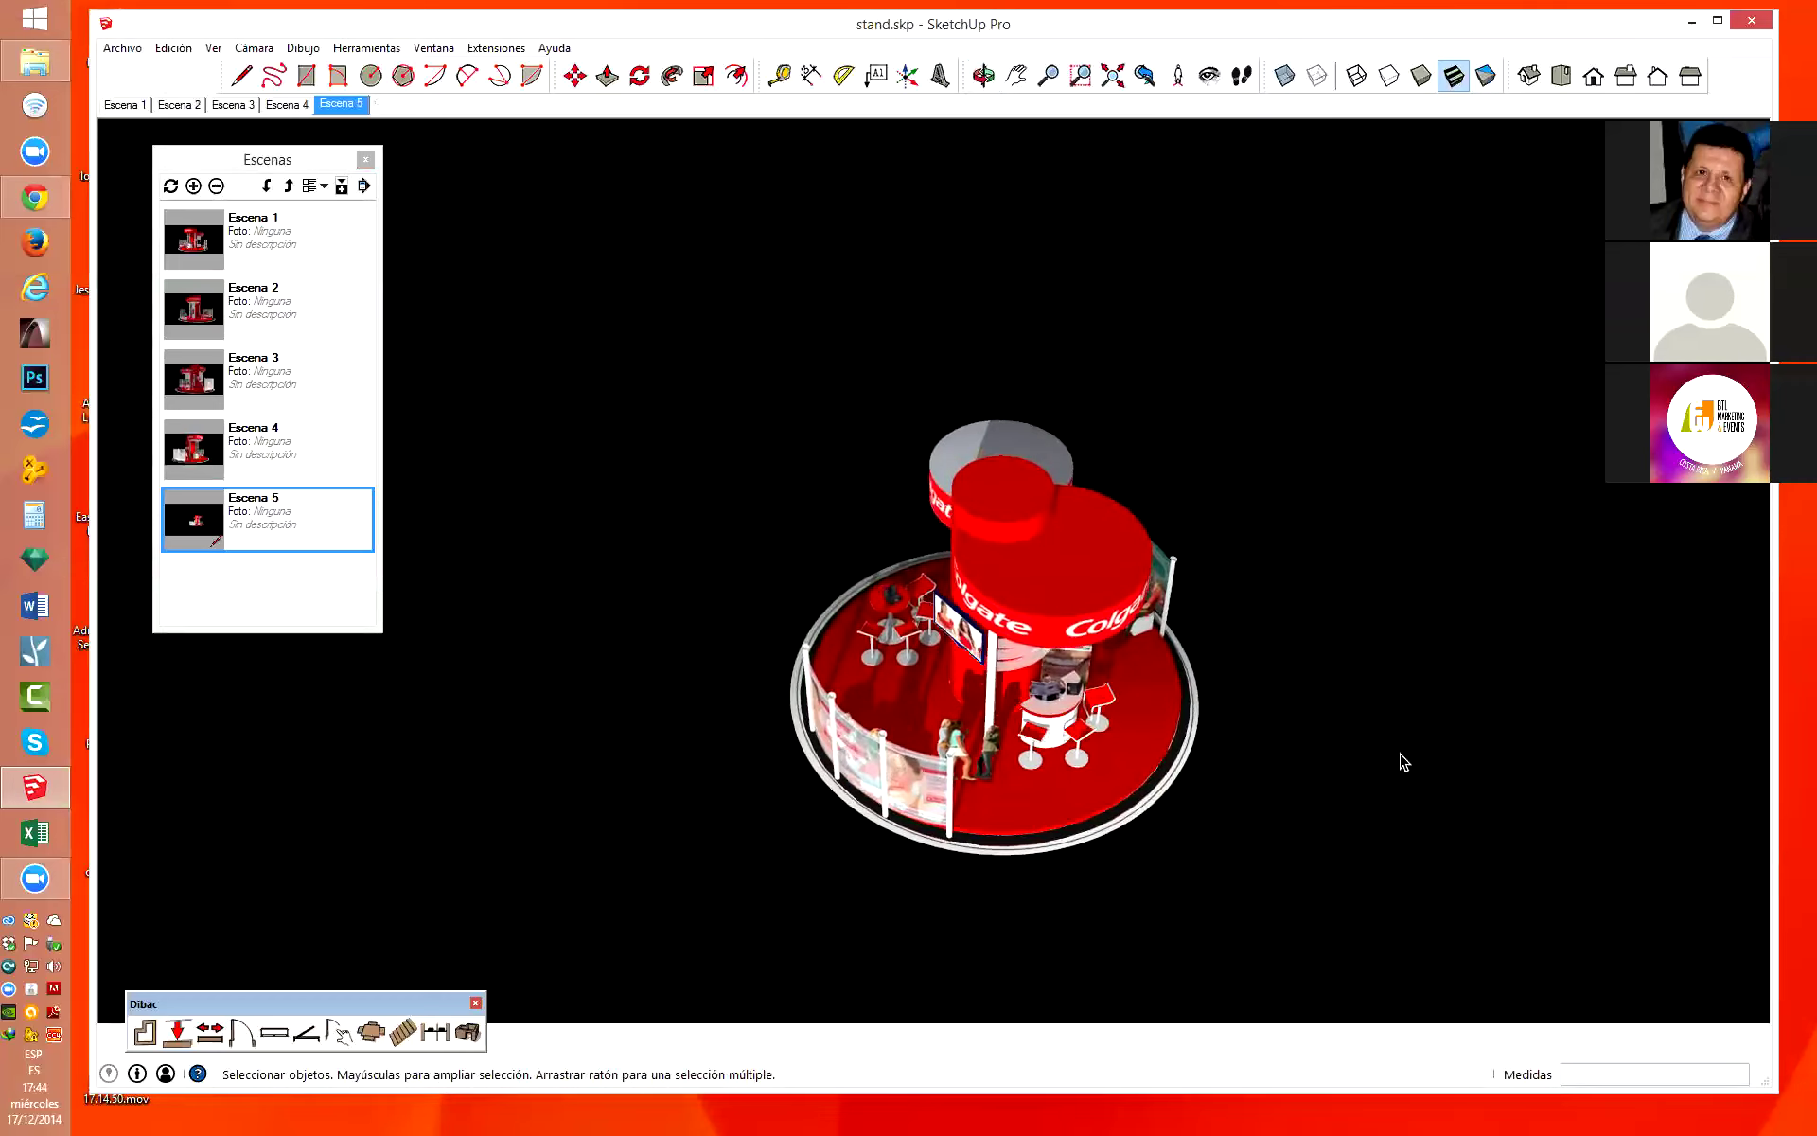
{"action": "key", "text": "o"}
{"action": "mouse_move", "coordinate": [1325, 729]}
{"action": "left_mouse_down"}
{"action": "mouse_move", "coordinate": [1303, 747]}
{"action": "mouse_move", "coordinate": [1323, 977]}
{"action": "left_mouse_up"}
{"action": "left_click_drag", "start_coordinate": [1326, 566], "coordinate": [1326, 706]}
{"action": "key", "text": "space"}
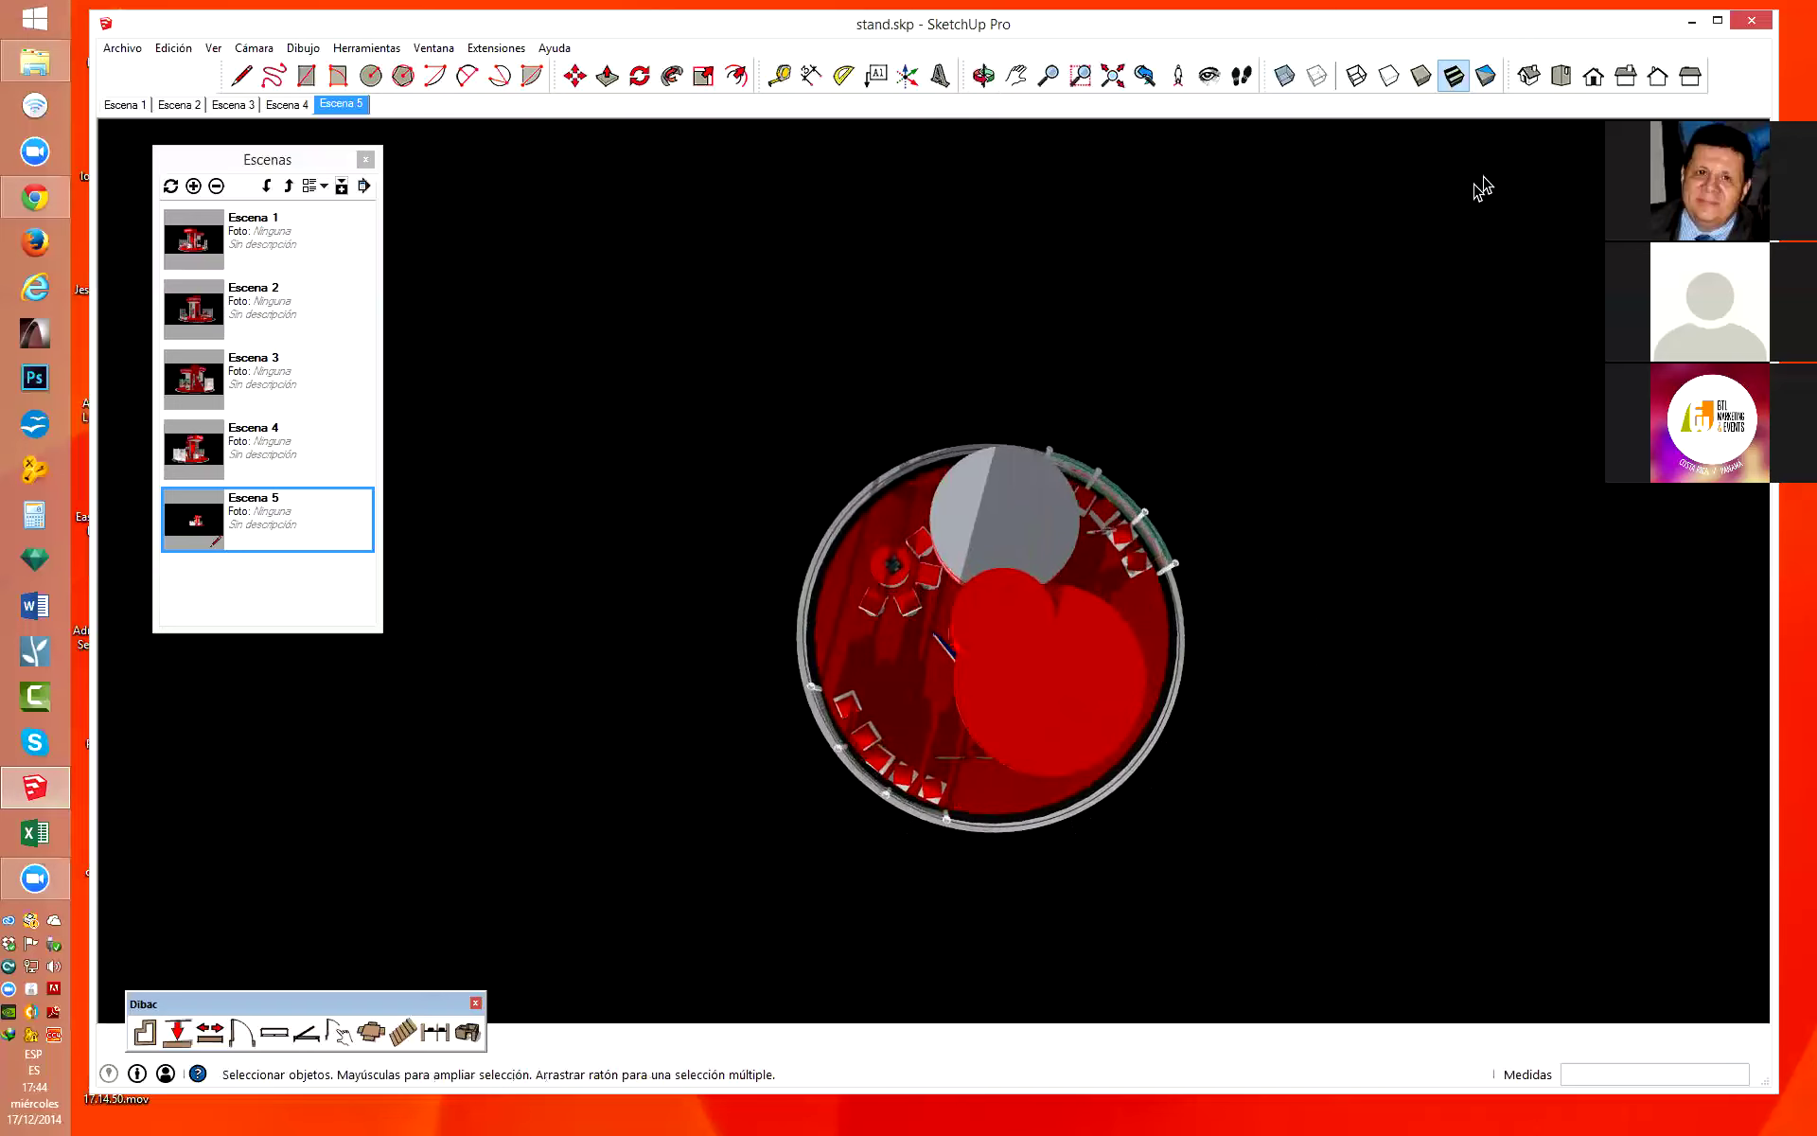
Snap to the Top plan view, save it as Escena 6, and go back to Escena 1.
{"action": "left_click", "coordinate": [1562, 77]}
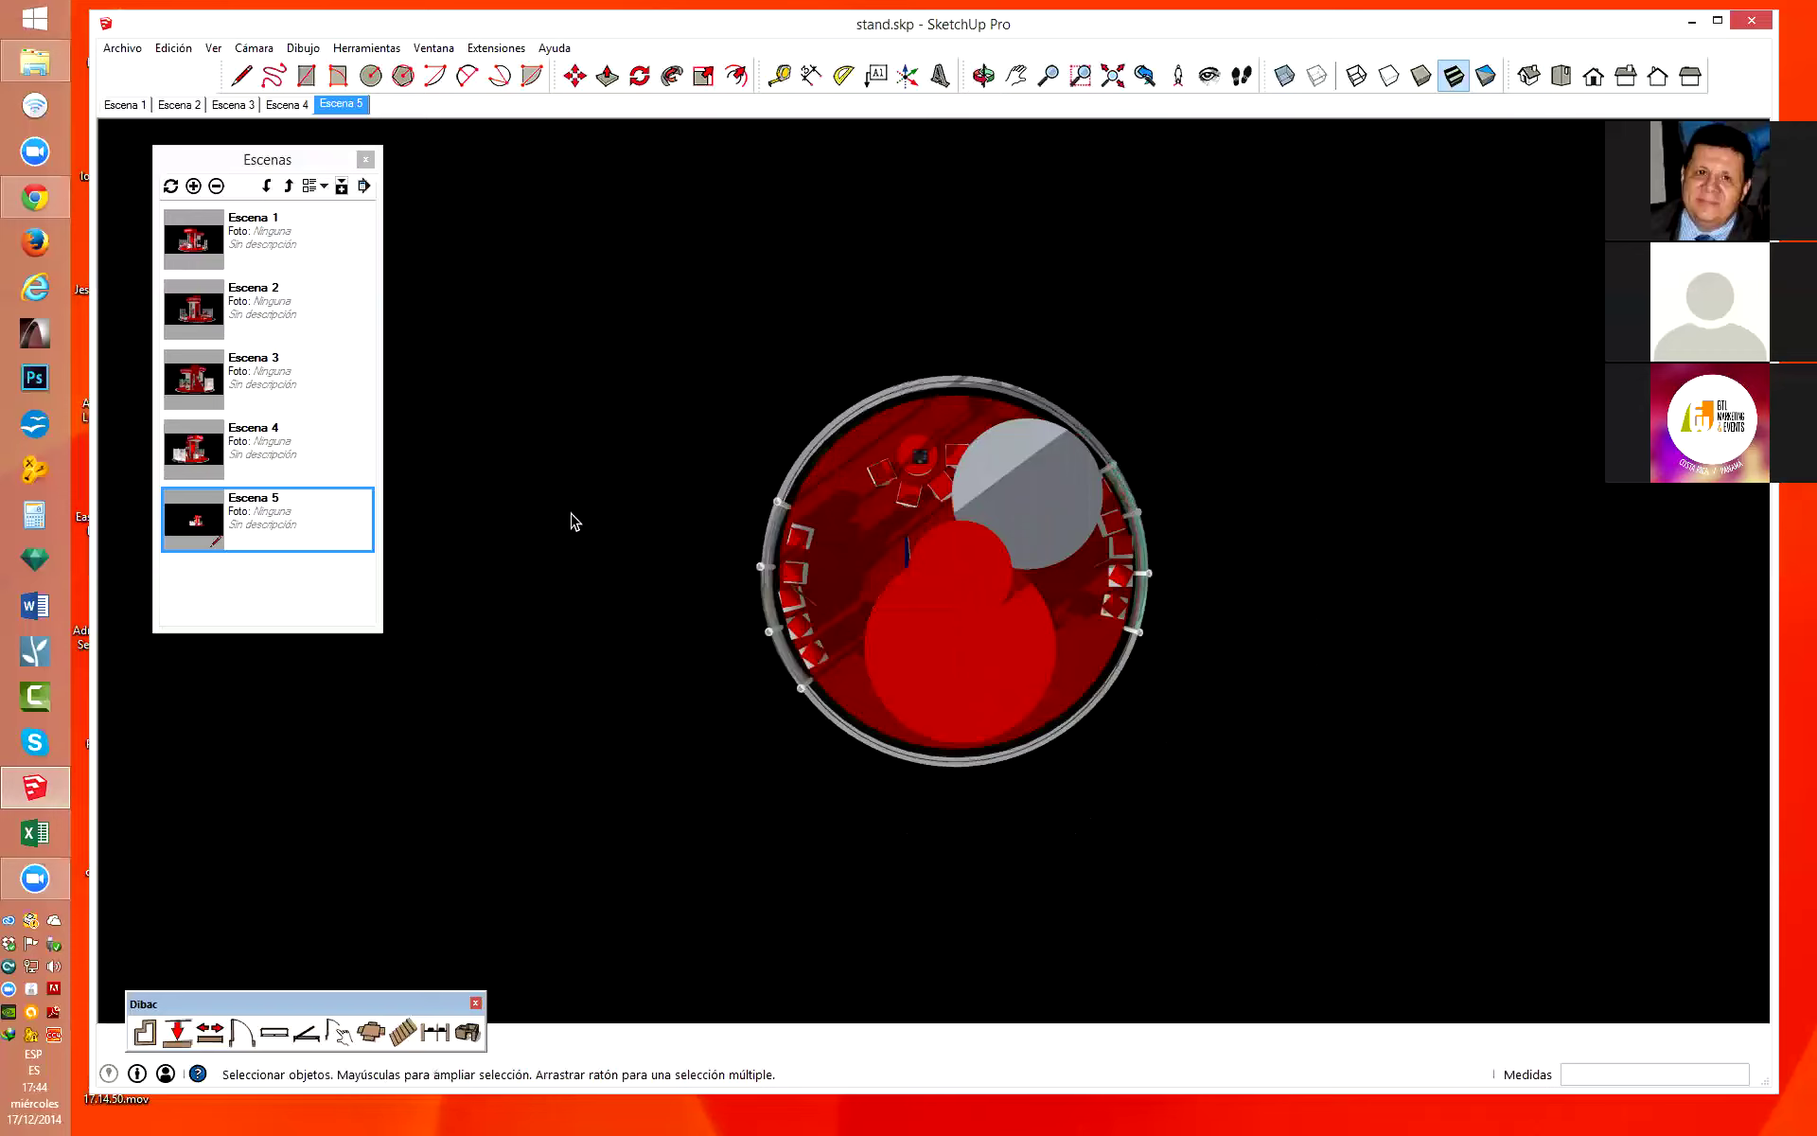
{"action": "left_click", "coordinate": [193, 187]}
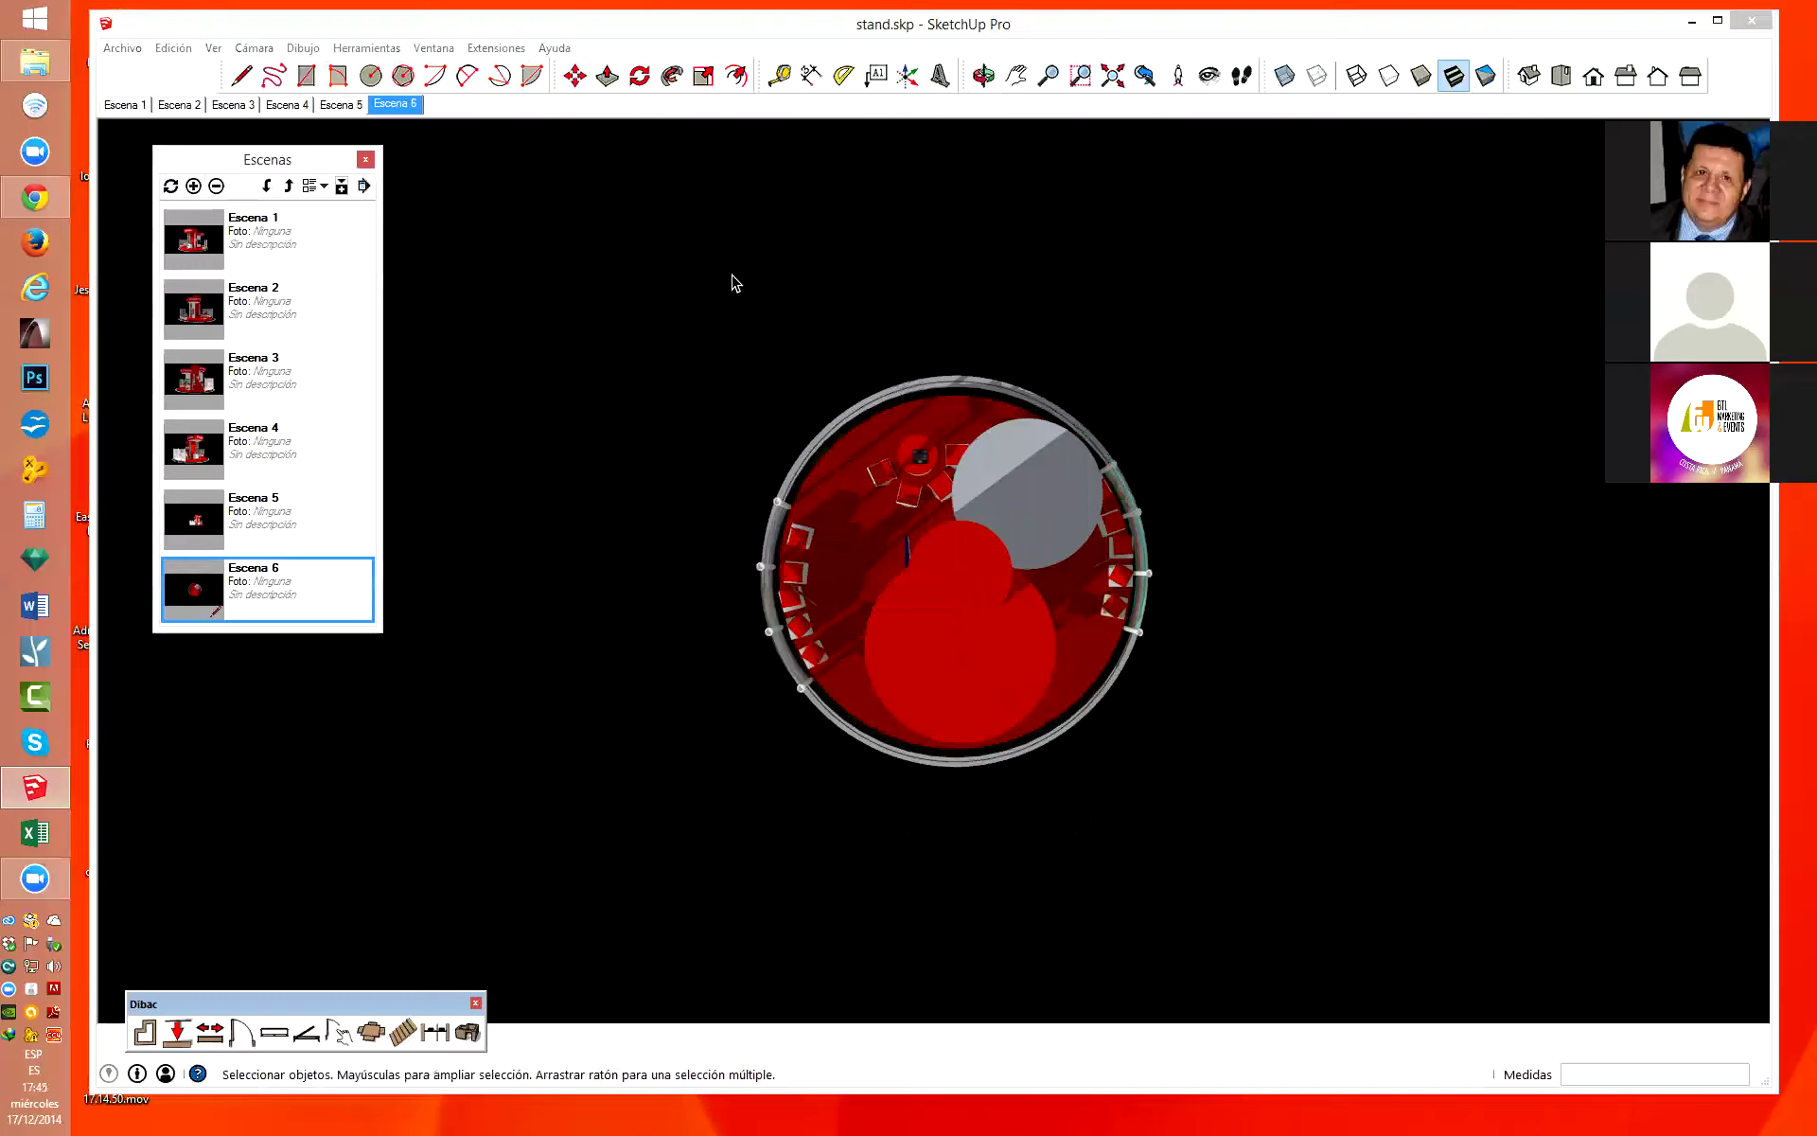
{"action": "double_click", "coordinate": [263, 237]}
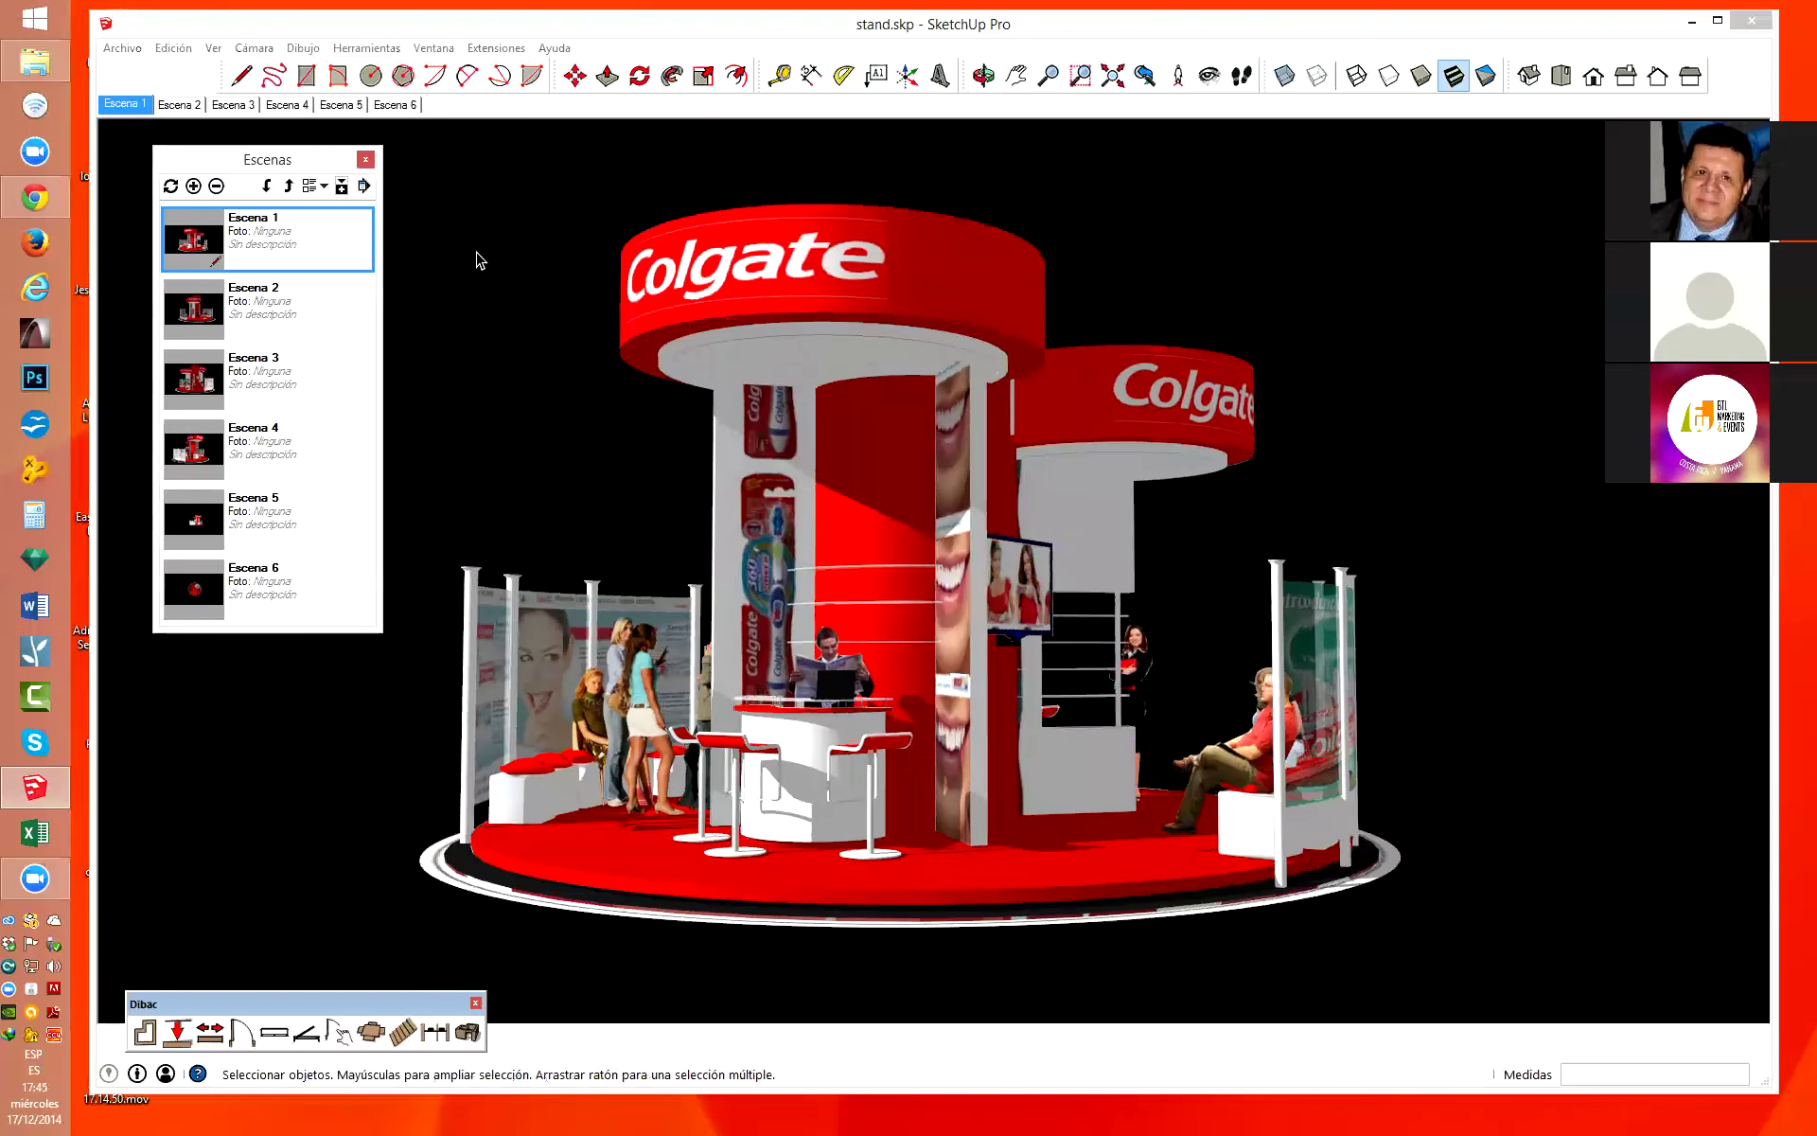
Play the scene animation using Reproducir animación from the Escena 1 tab.
{"action": "left_click", "coordinate": [121, 107]}
{"action": "right_click", "coordinate": [121, 107]}
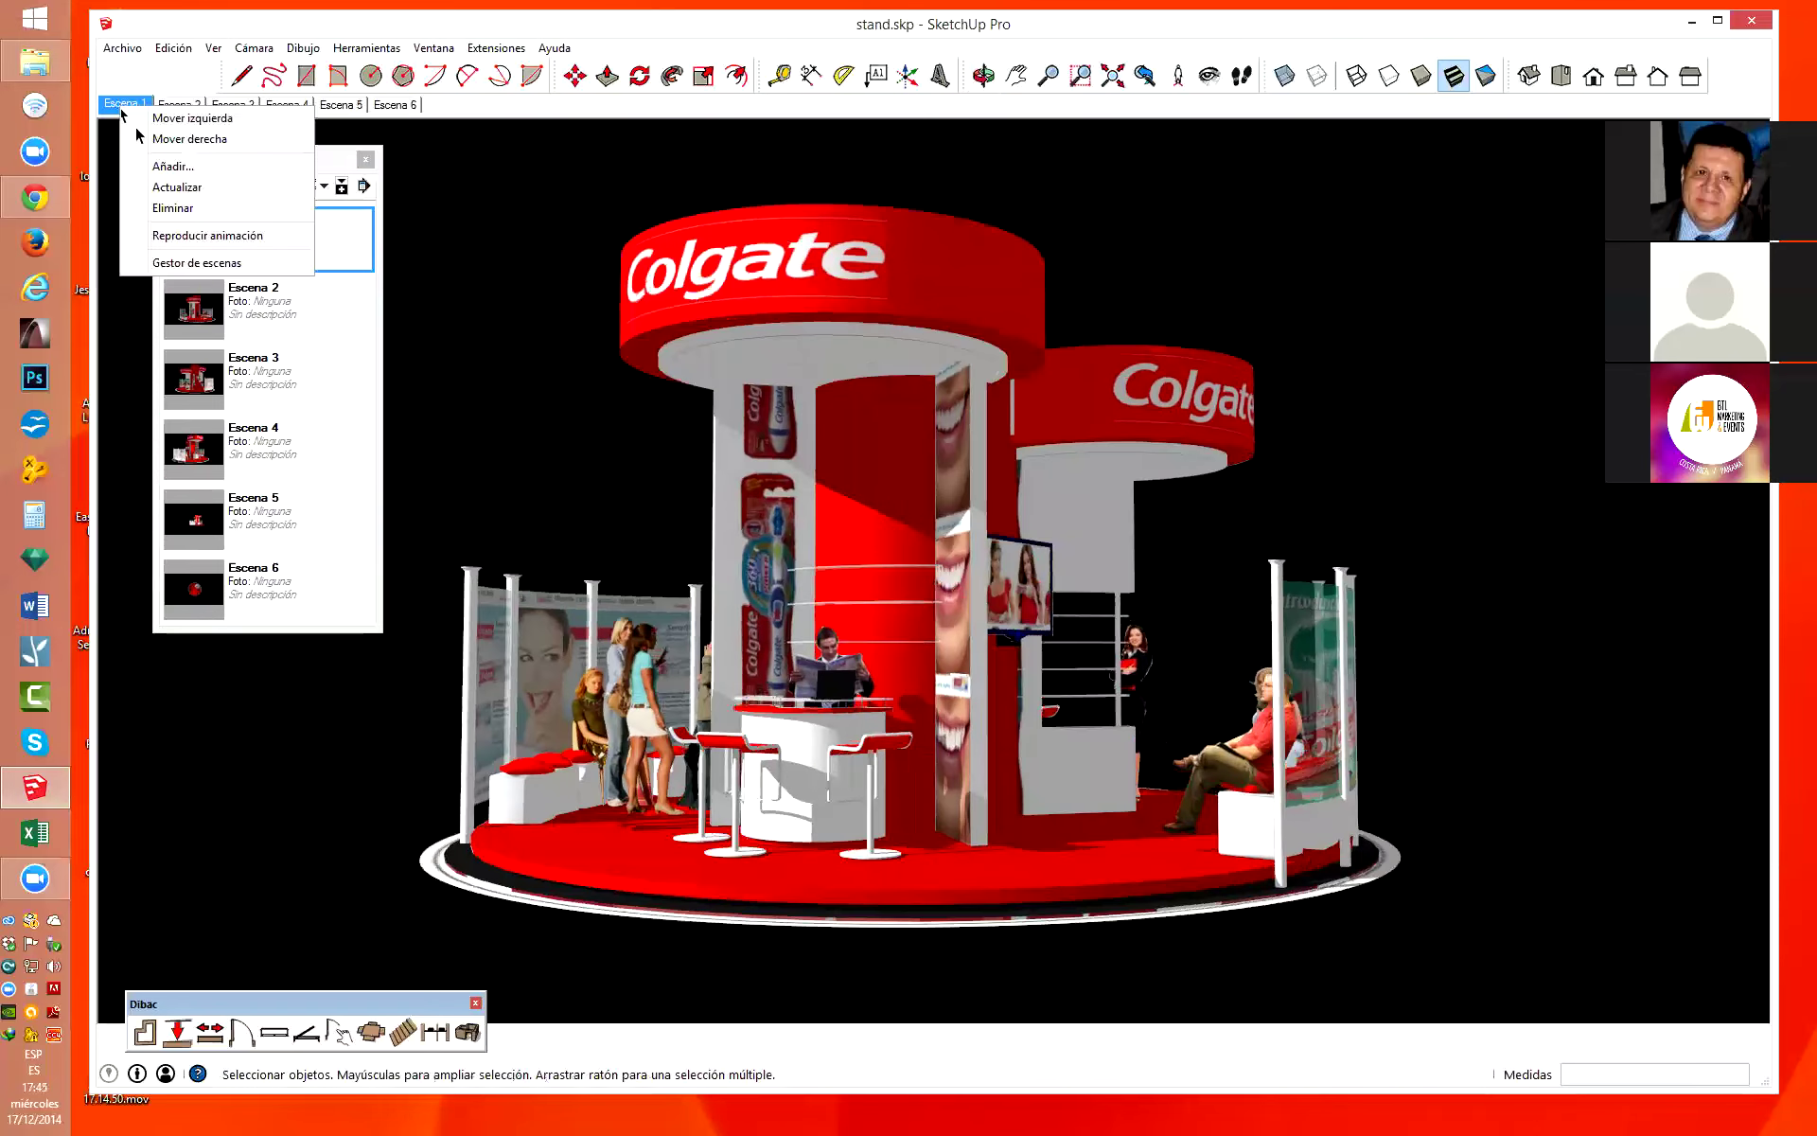
{"action": "left_click", "coordinate": [232, 243]}
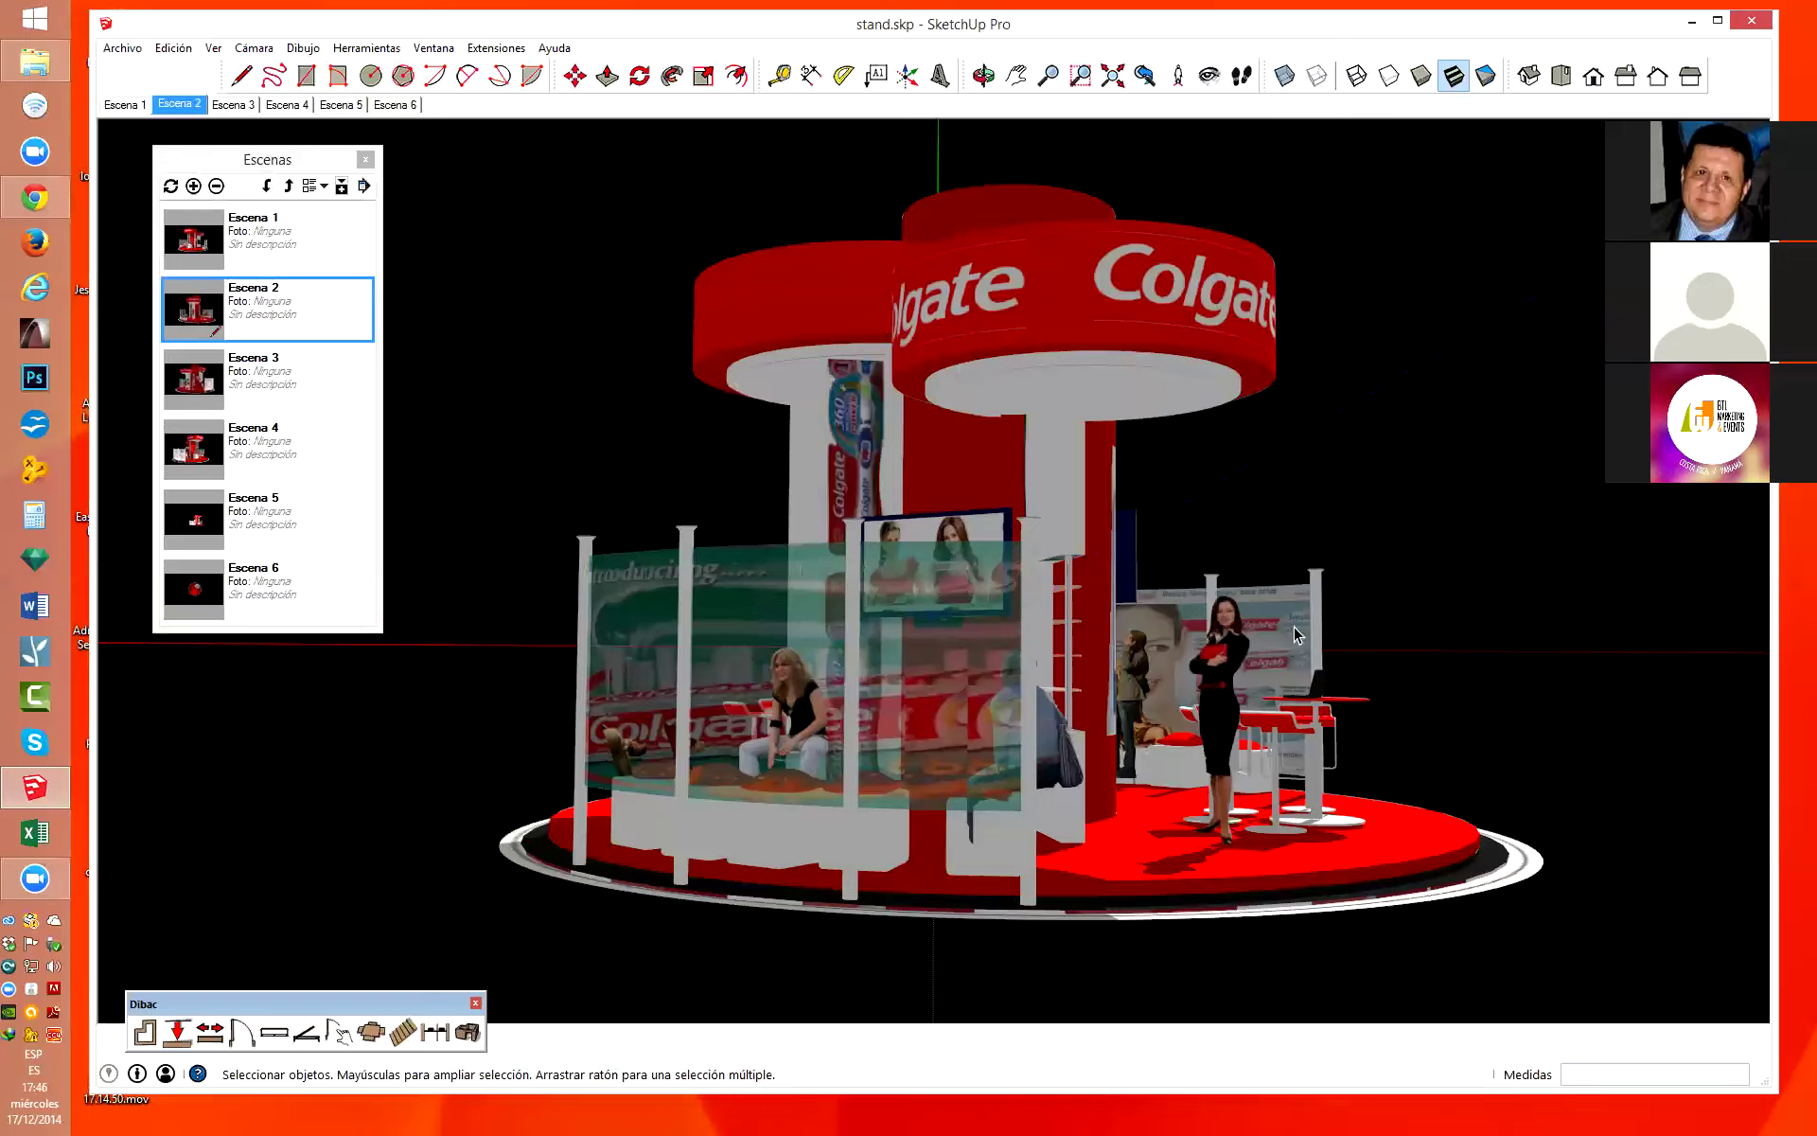
{"action": "left_click", "coordinate": [122, 48]}
{"action": "mouse_move", "coordinate": [213, 339]}
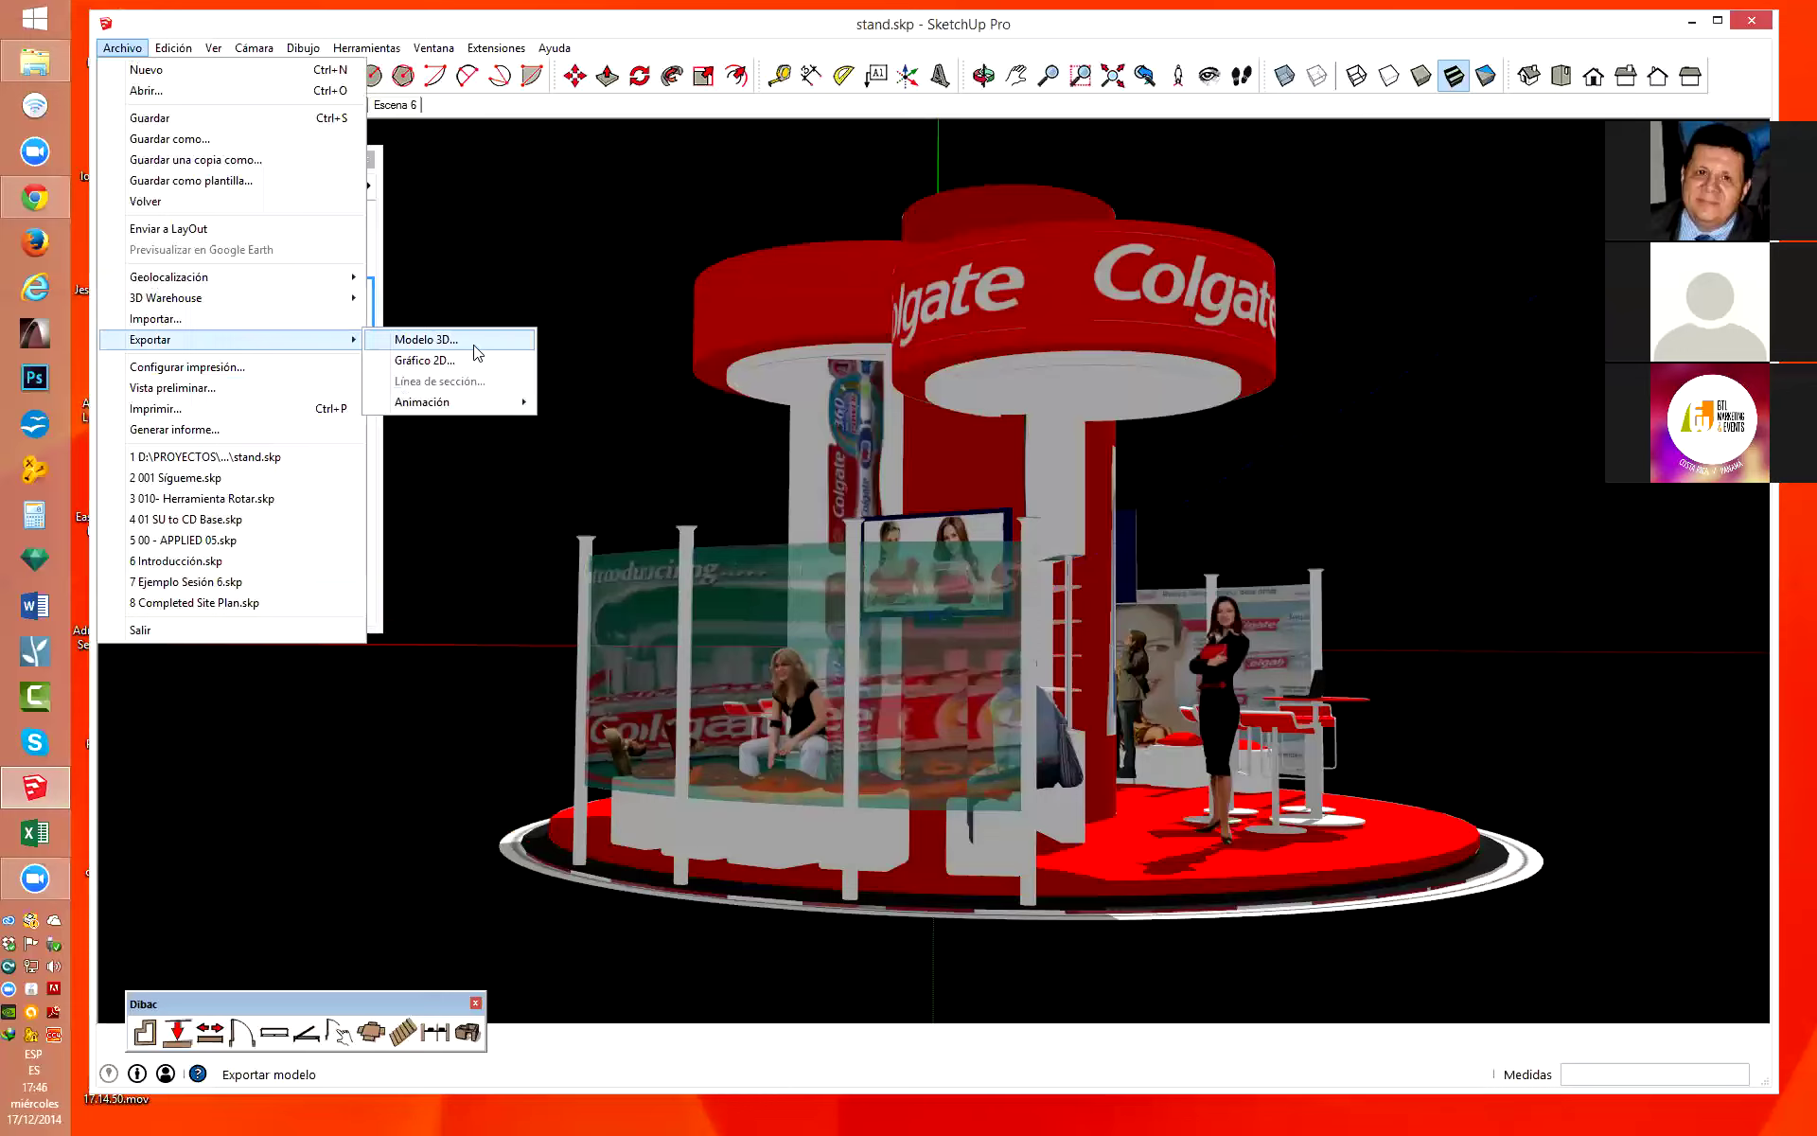
{"action": "left_click", "coordinate": [416, 341]}
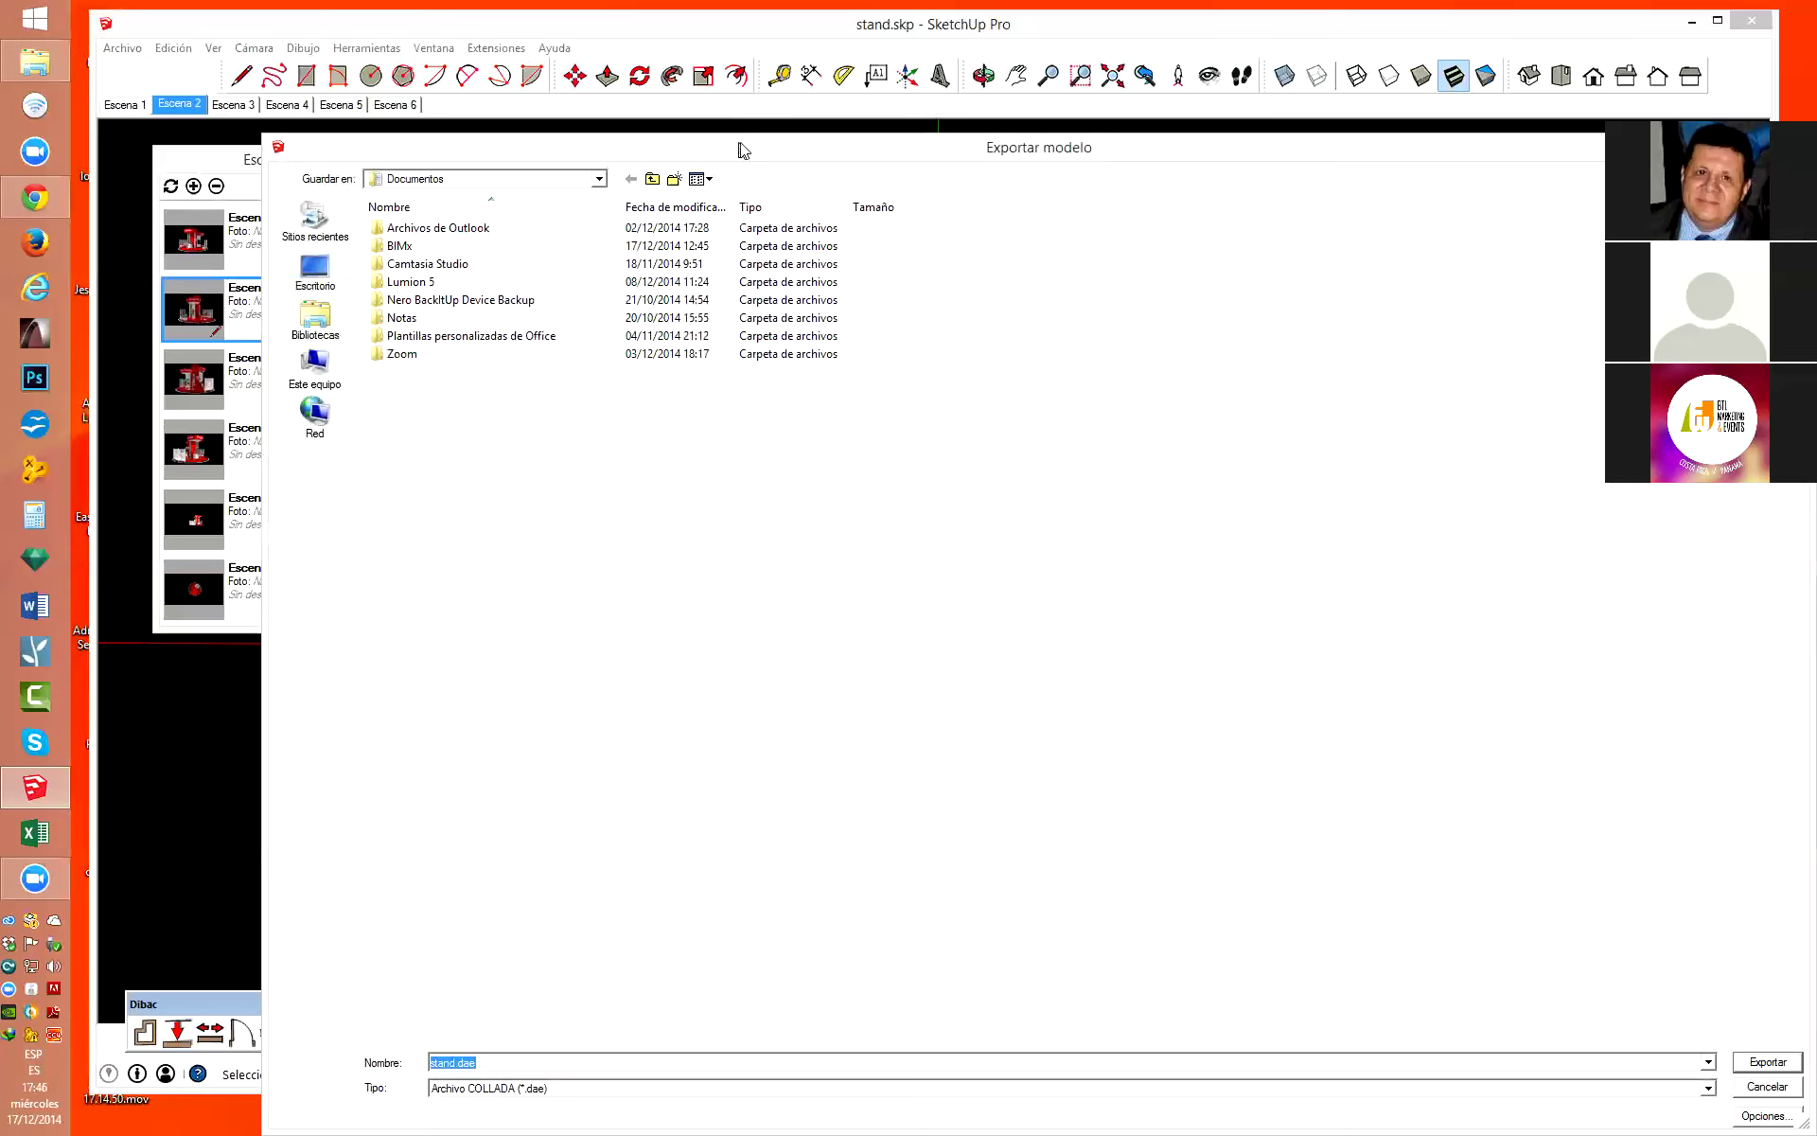
{"action": "mouse_move", "coordinate": [743, 150]}
{"action": "left_mouse_down"}
{"action": "mouse_move", "coordinate": [729, 24]}
{"action": "mouse_move", "coordinate": [729, 169]}
{"action": "left_mouse_up"}
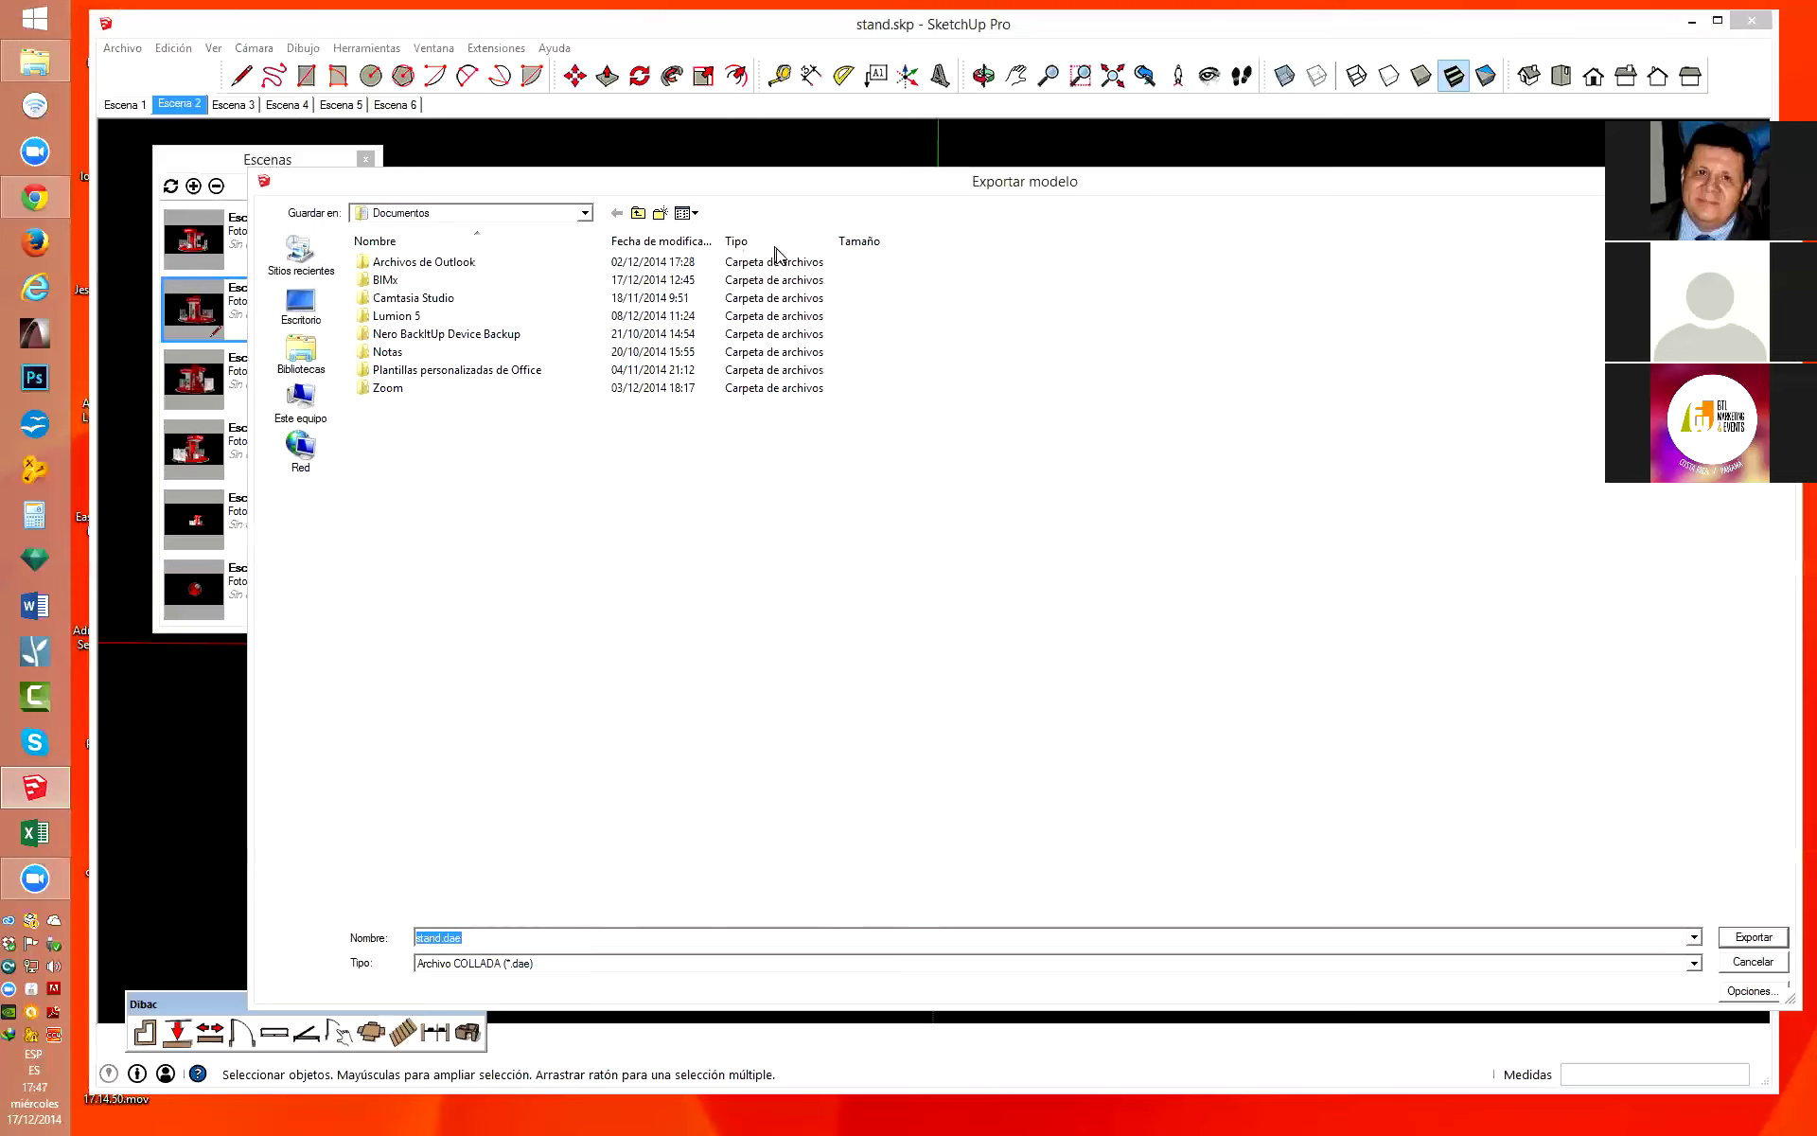
{"action": "left_click", "coordinate": [1699, 965]}
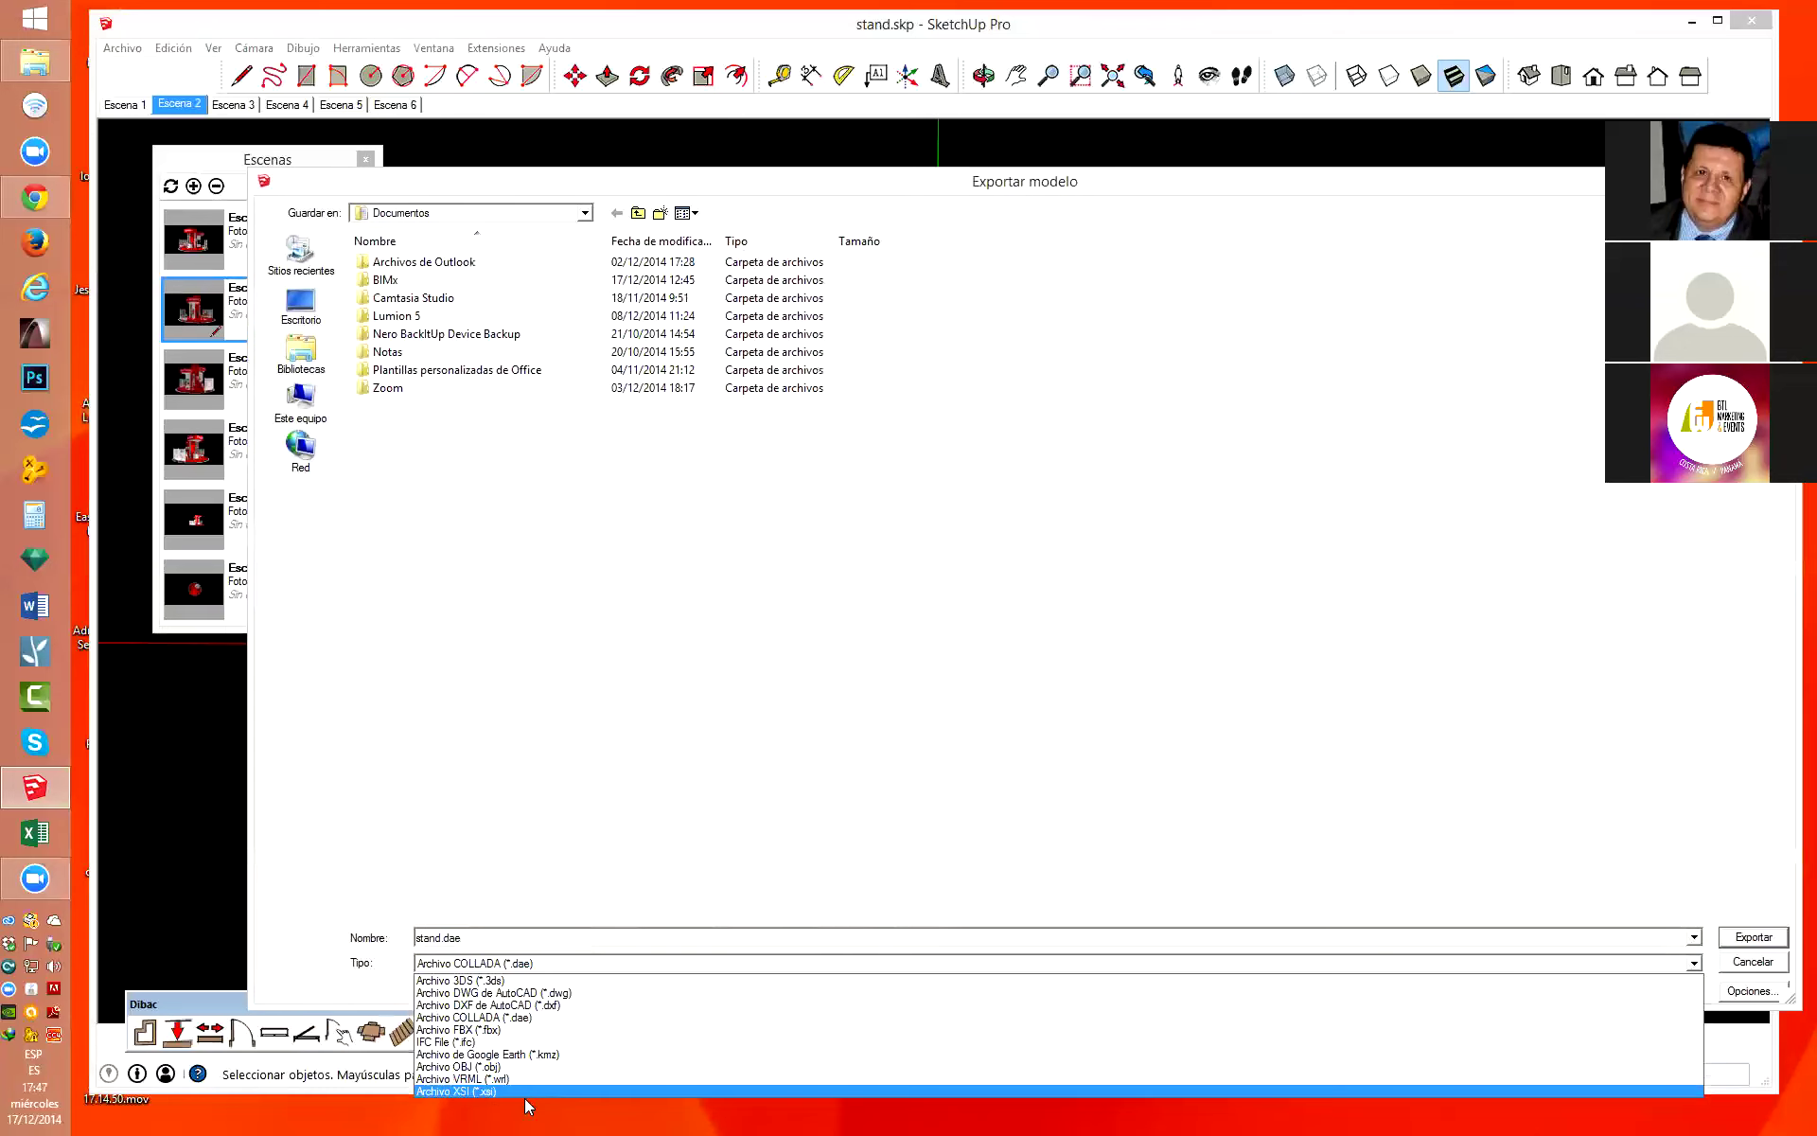
{"action": "left_click", "coordinate": [873, 778]}
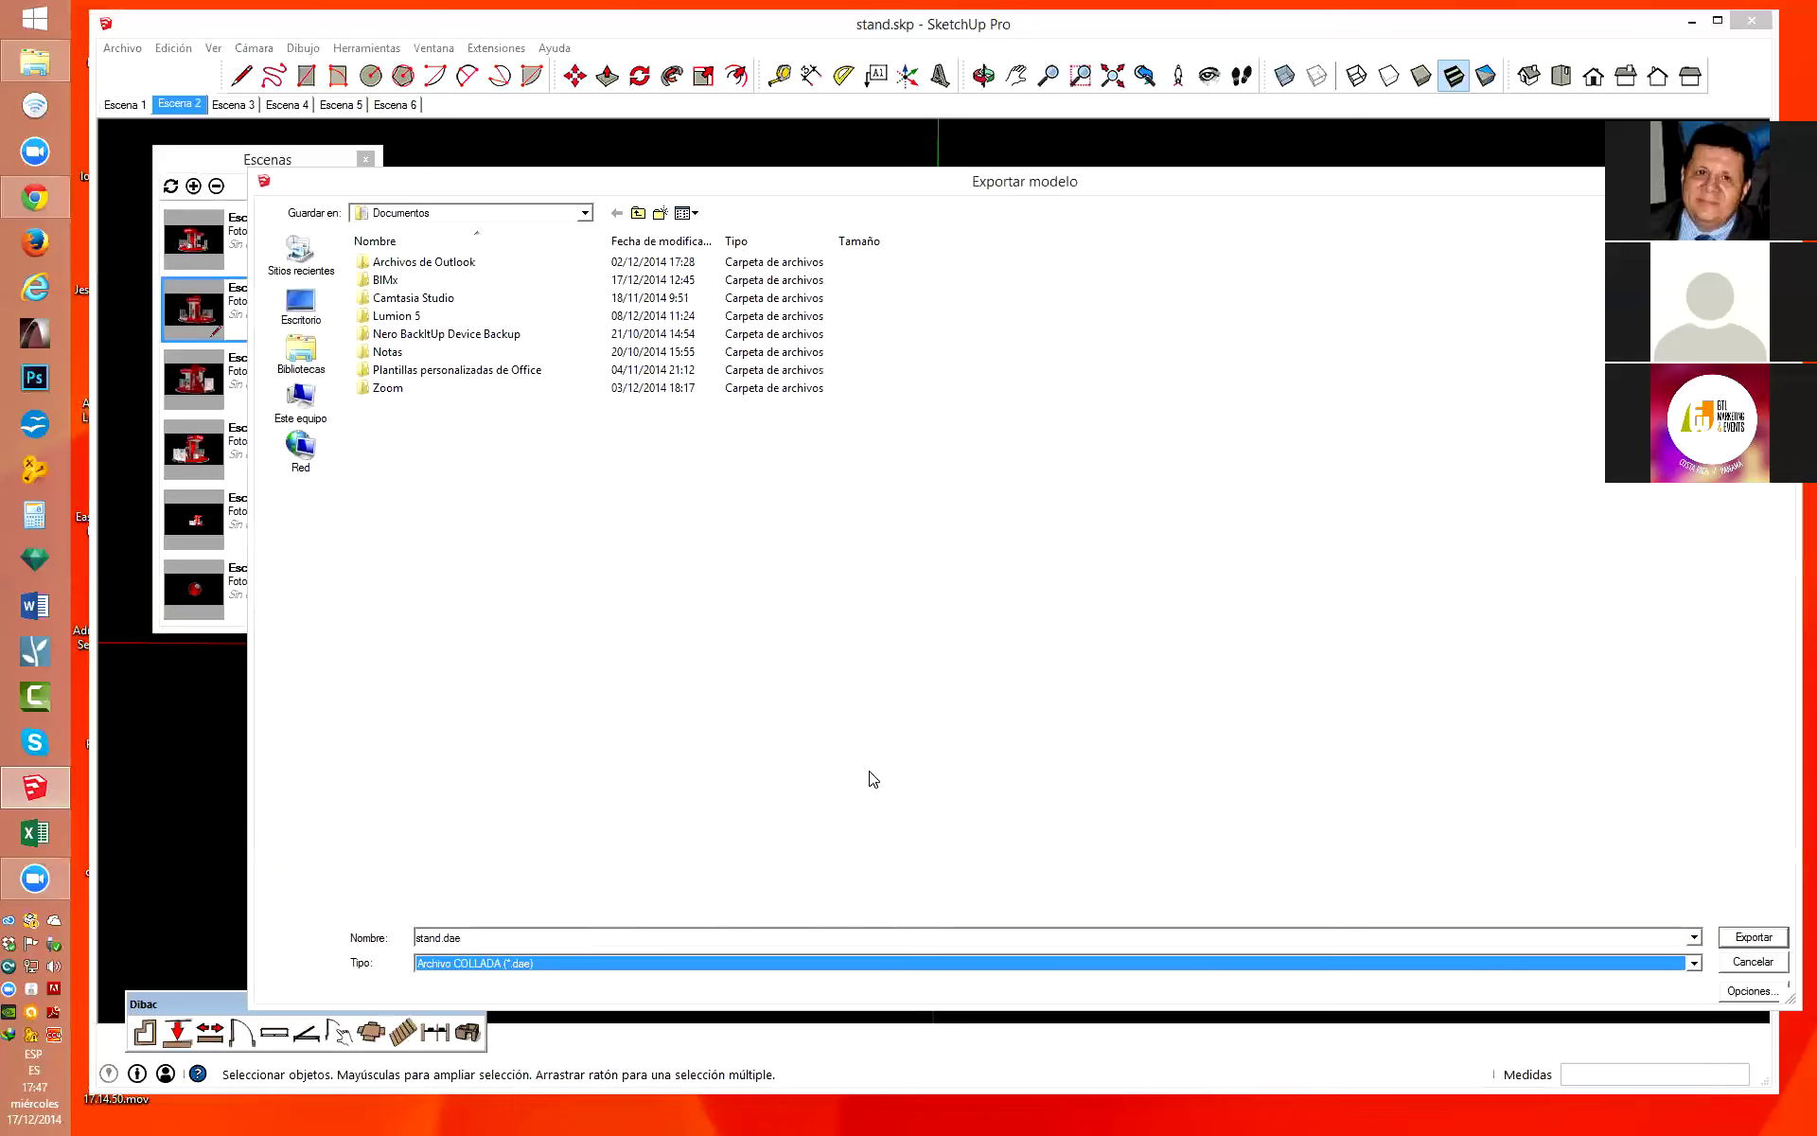
{"action": "left_click", "coordinate": [1753, 962]}
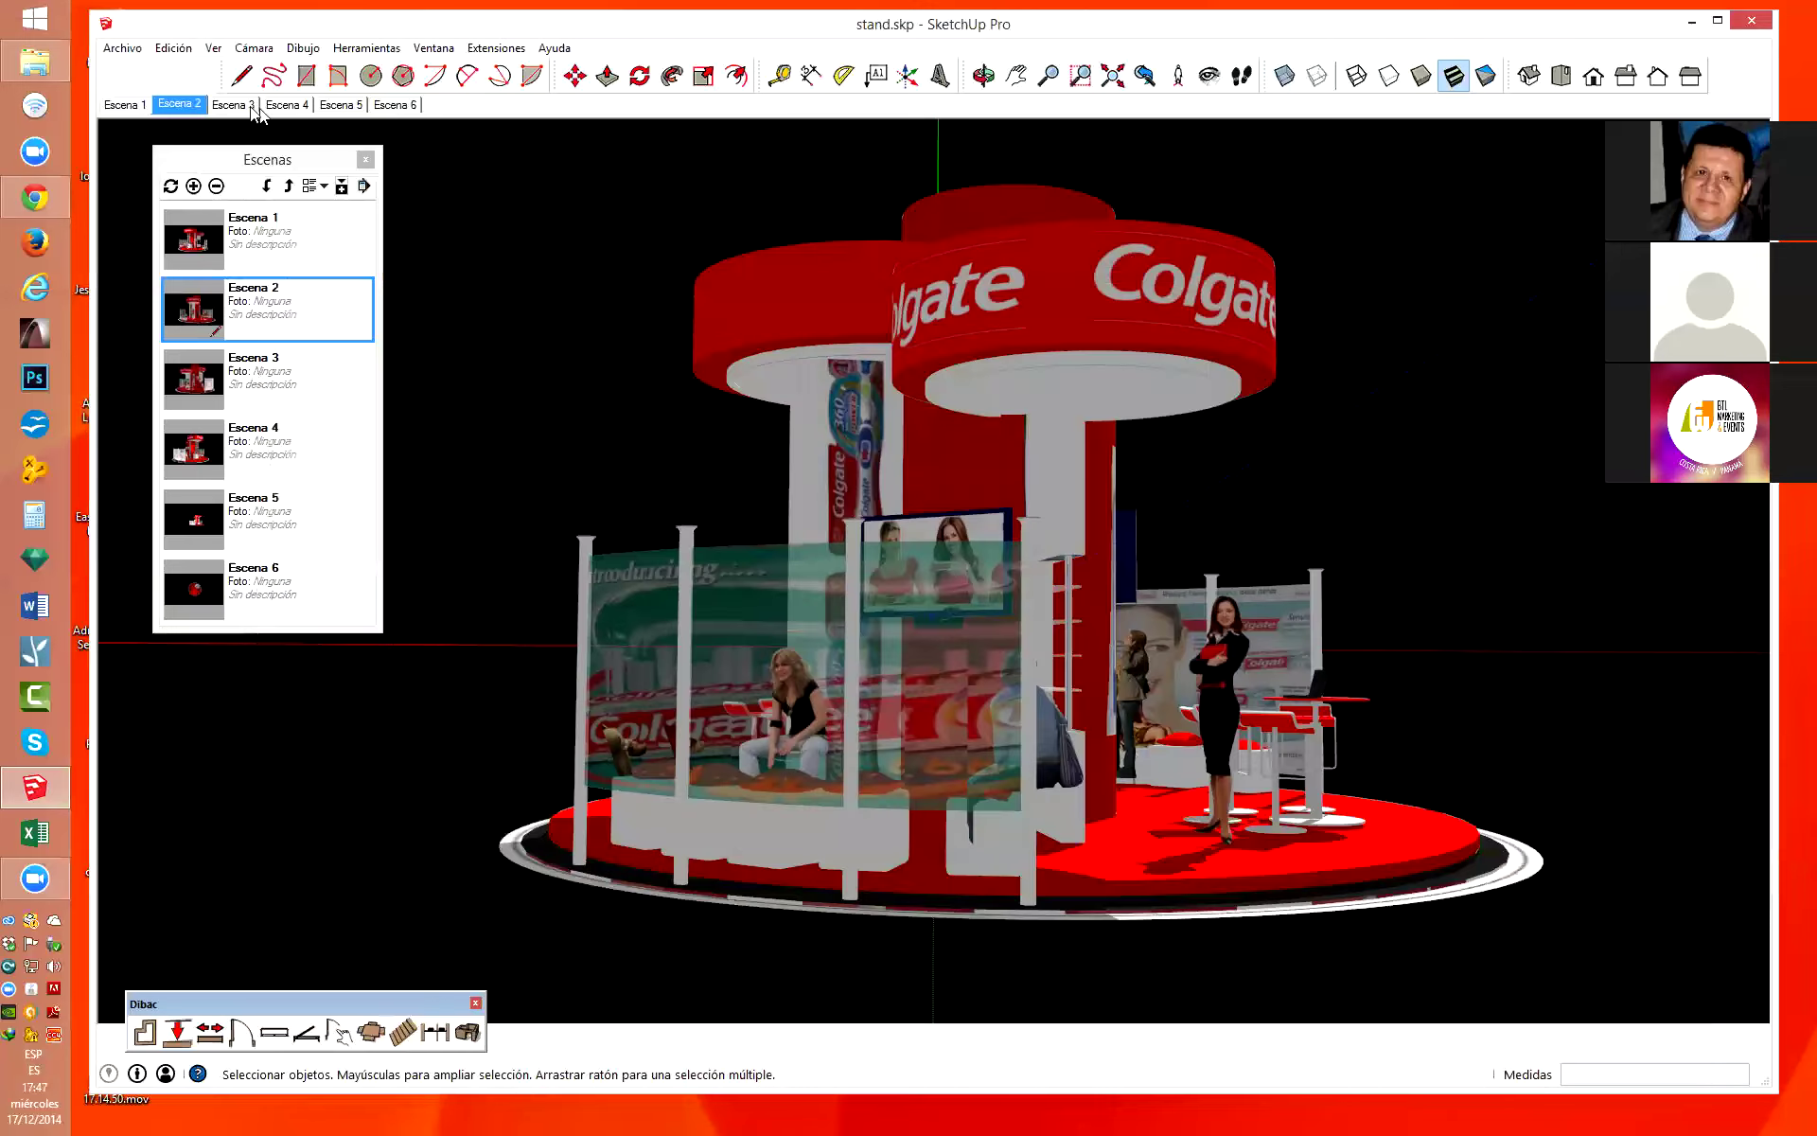
{"action": "left_click", "coordinate": [122, 47]}
{"action": "mouse_move", "coordinate": [151, 339]}
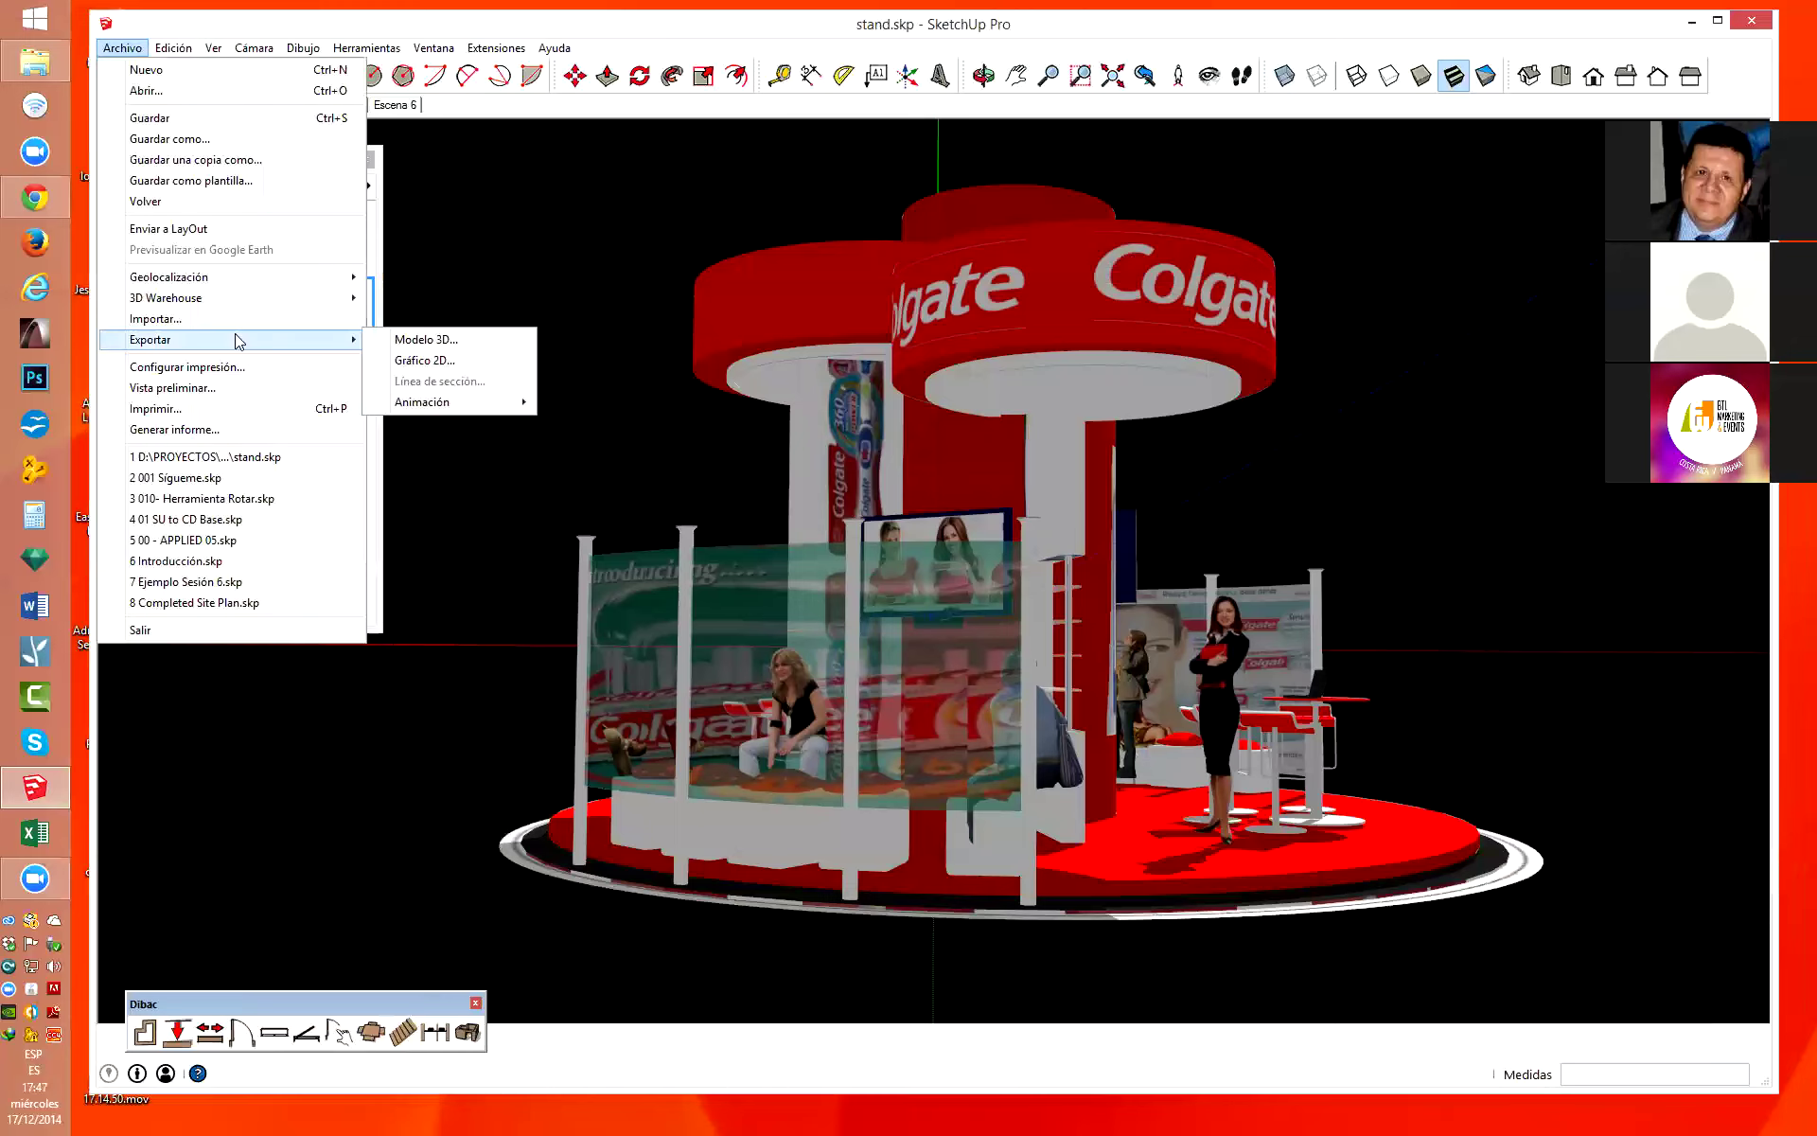
{"action": "left_click", "coordinate": [441, 365]}
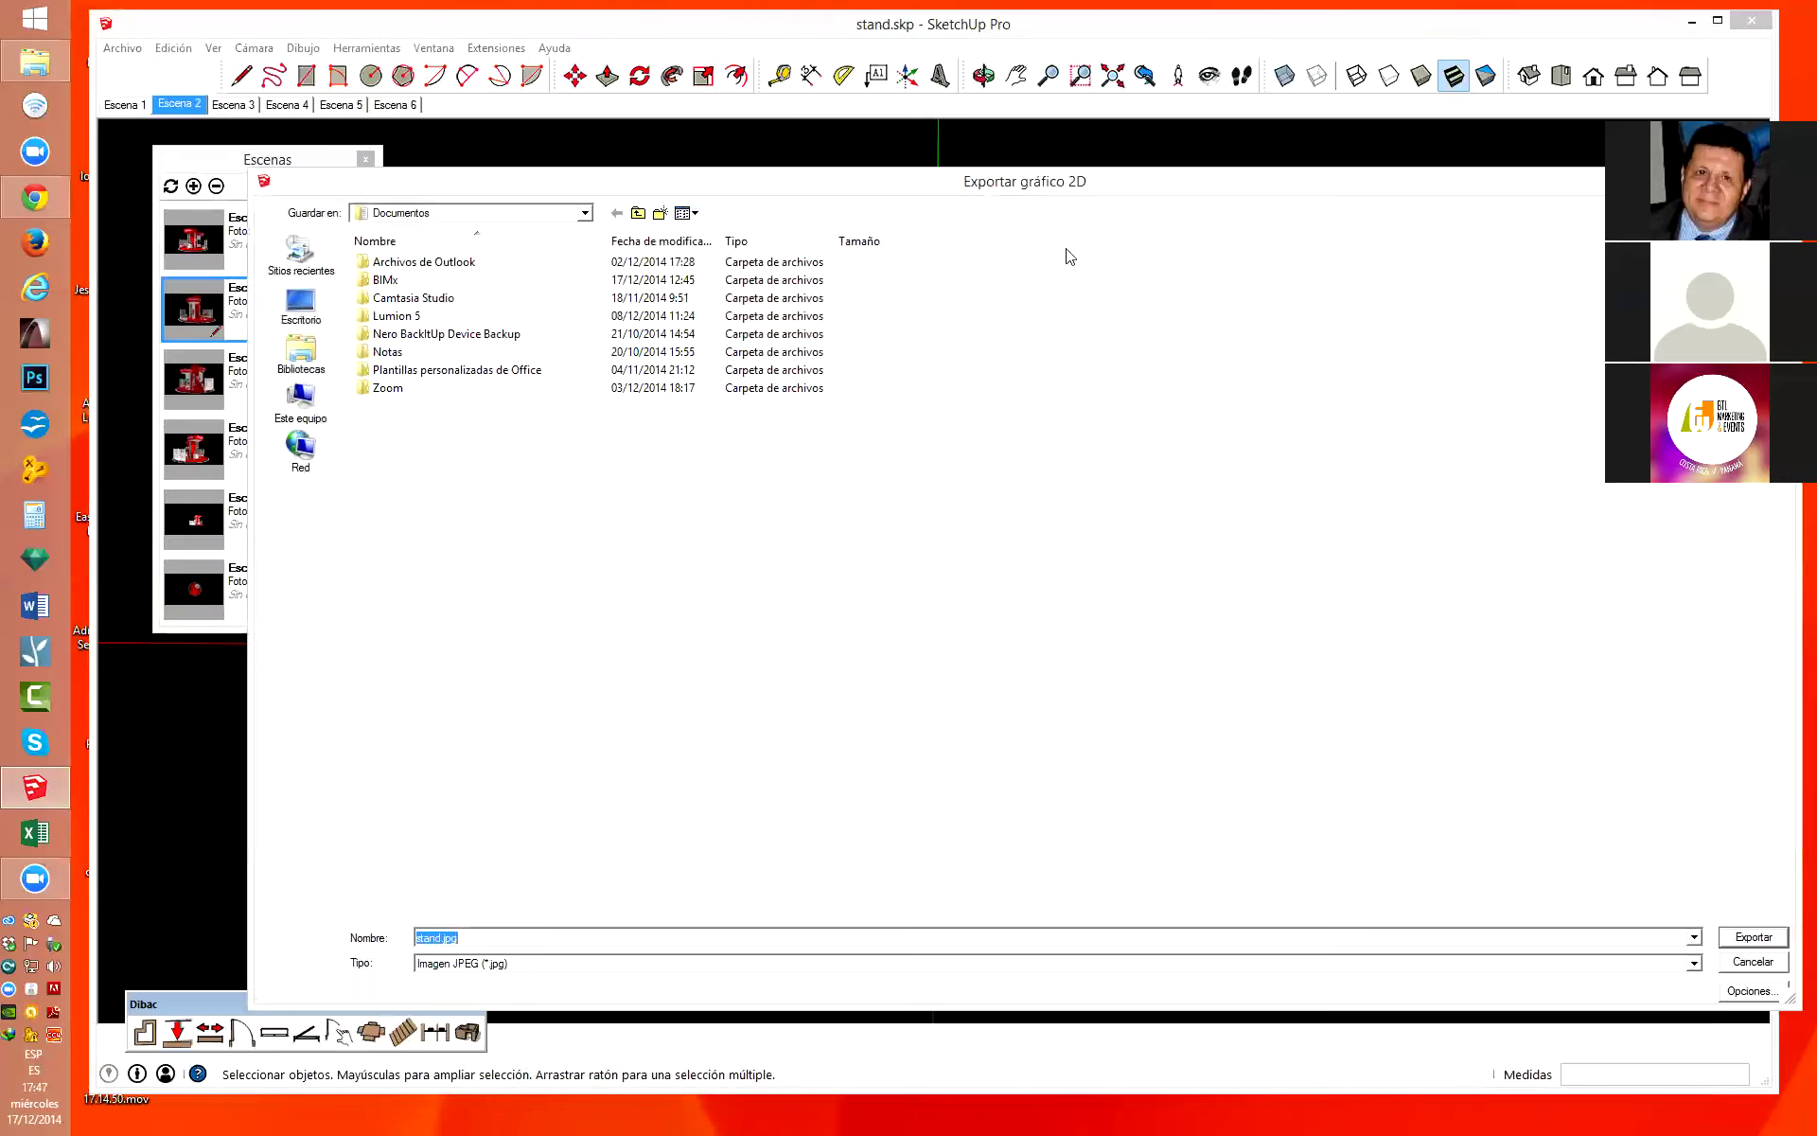
{"action": "left_click_drag", "start_coordinate": [1082, 194], "coordinate": [1038, 966]}
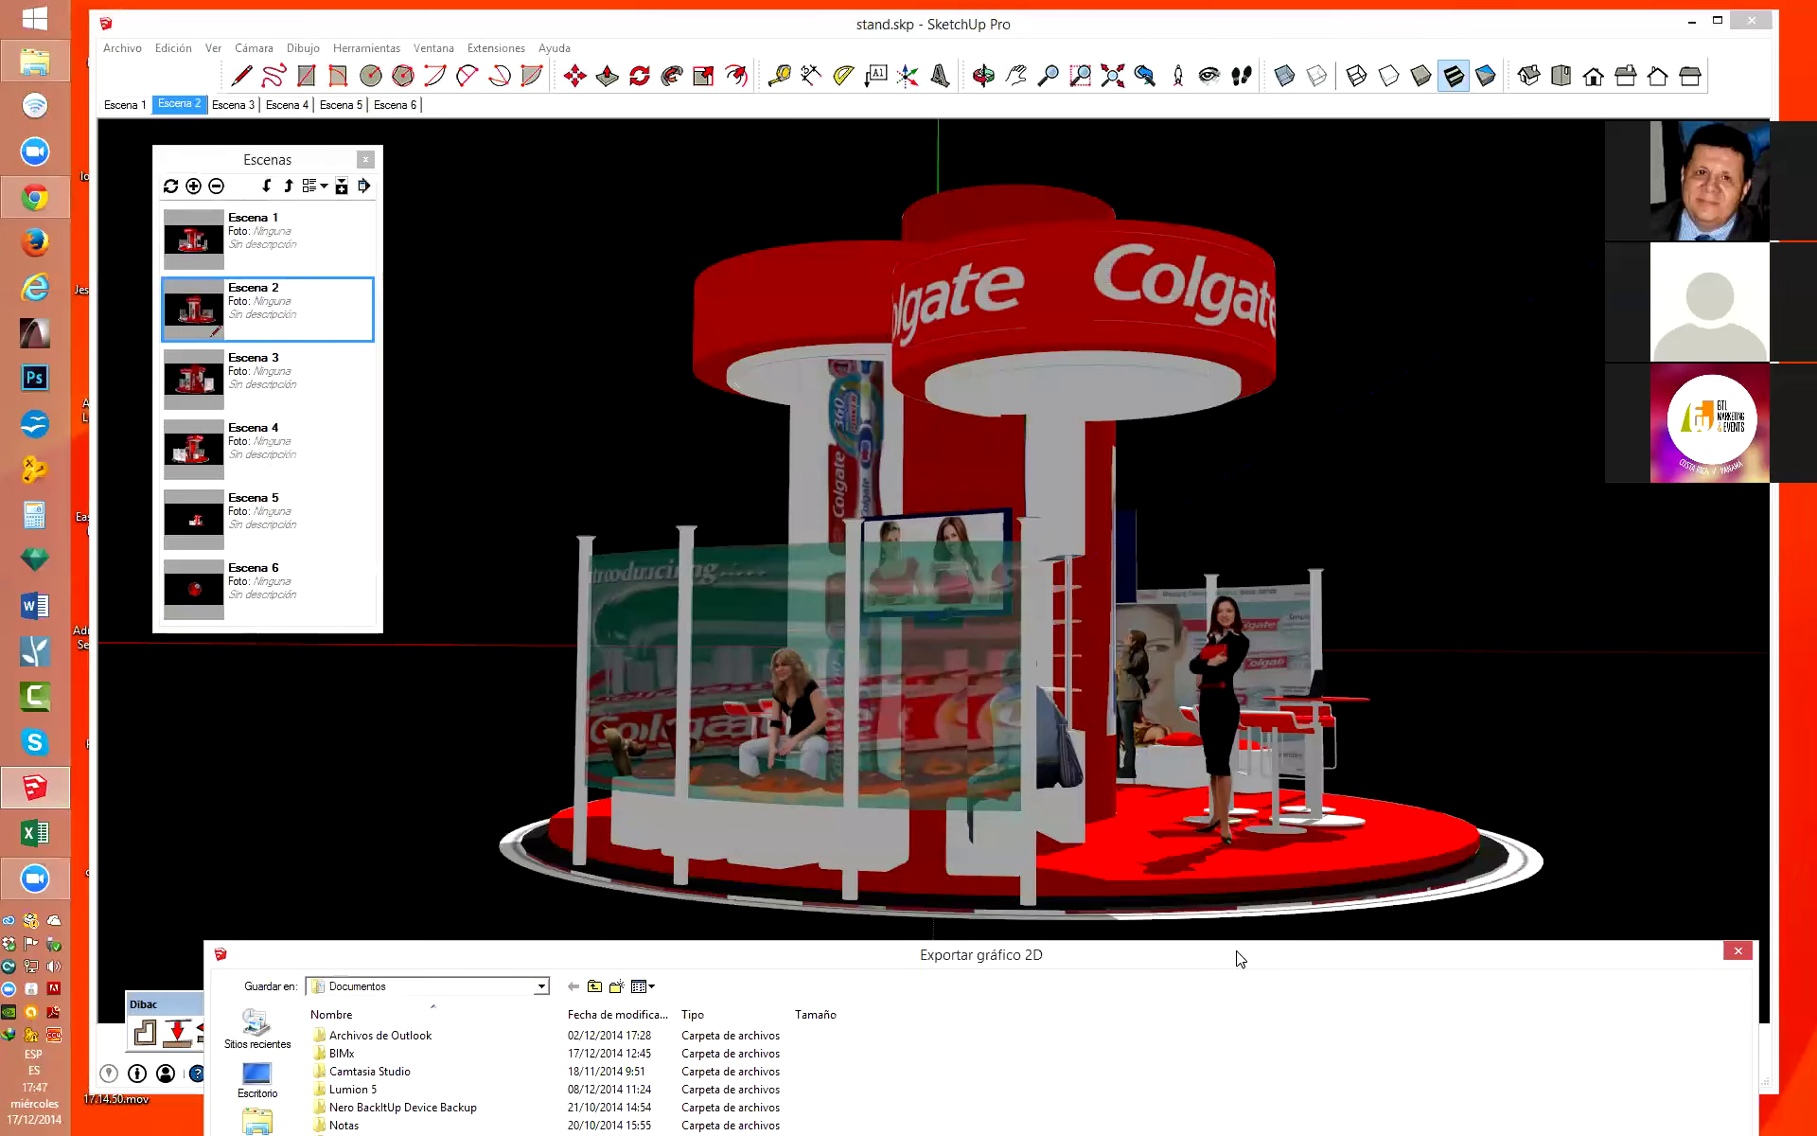
{"action": "left_click_drag", "start_coordinate": [1240, 959], "coordinate": [1297, 217]}
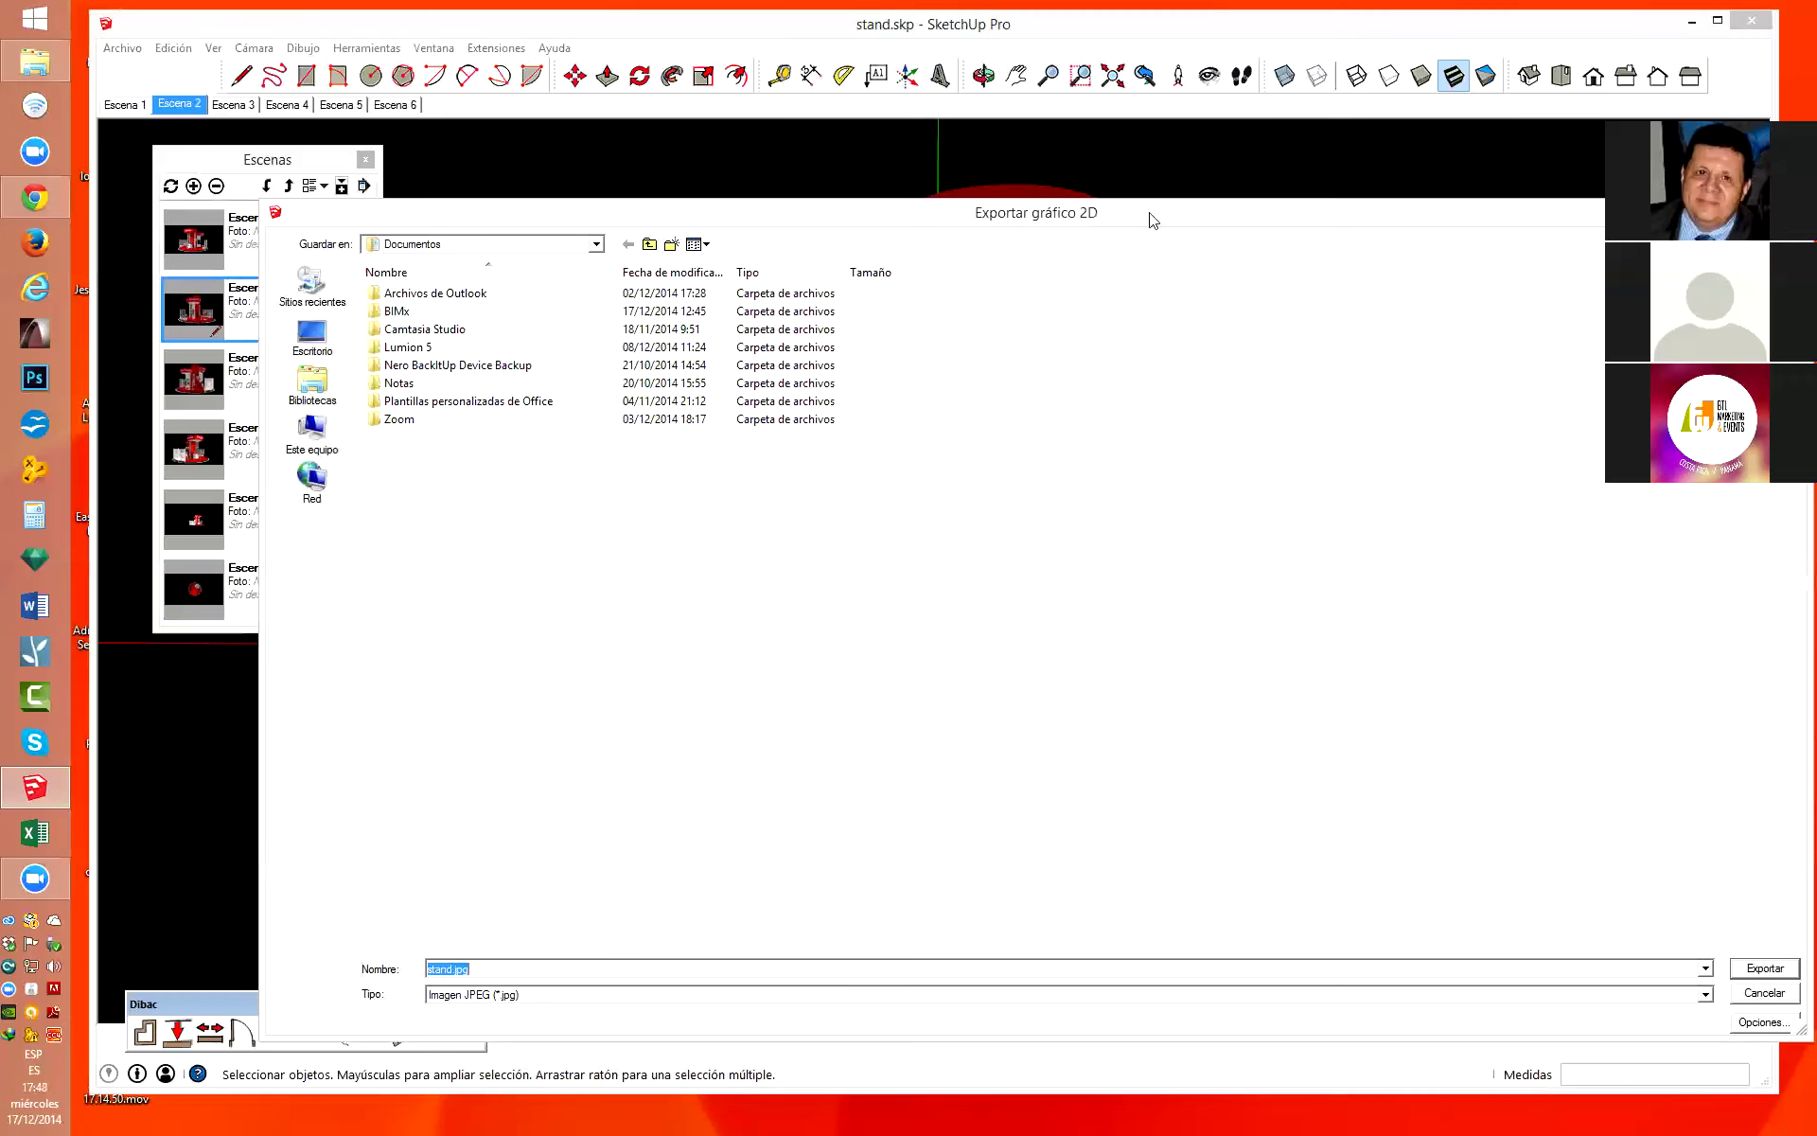
{"action": "left_click_drag", "start_coordinate": [1153, 220], "coordinate": [1122, 114]}
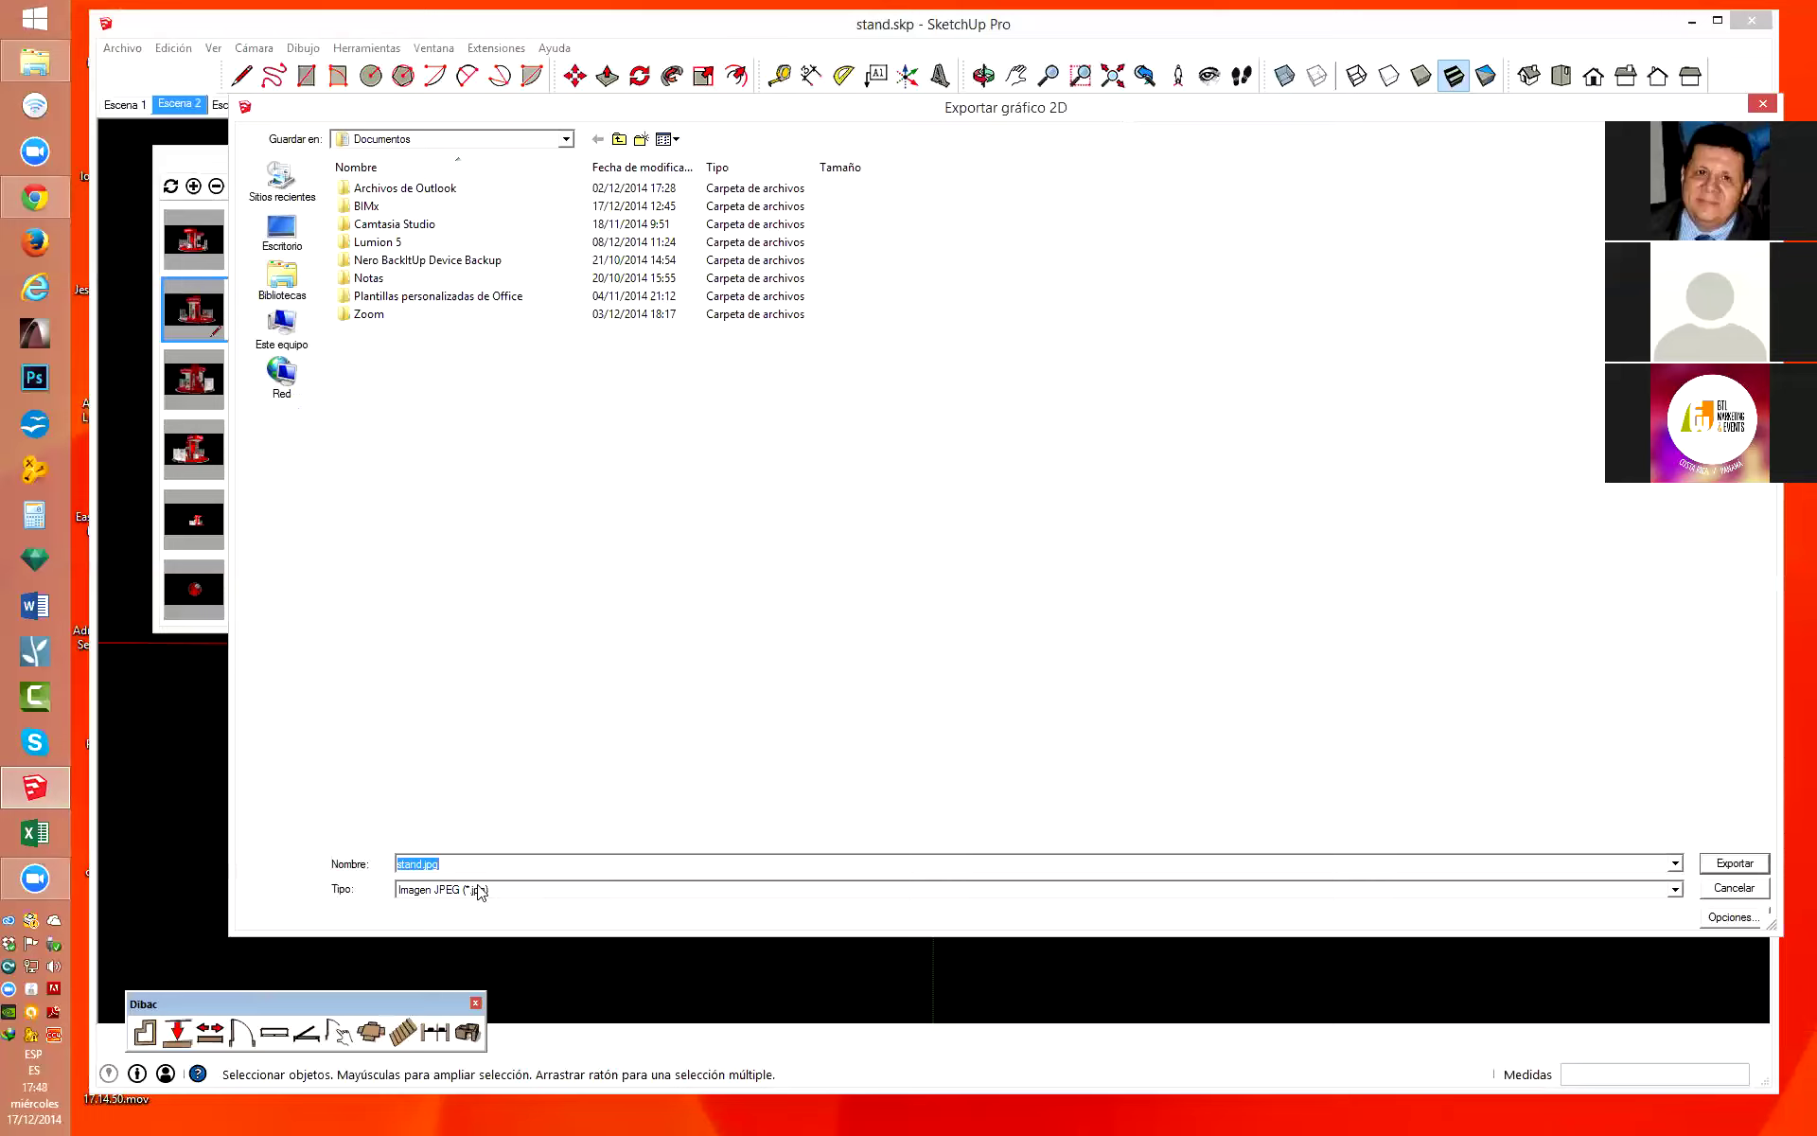
{"action": "left_click", "coordinate": [622, 893]}
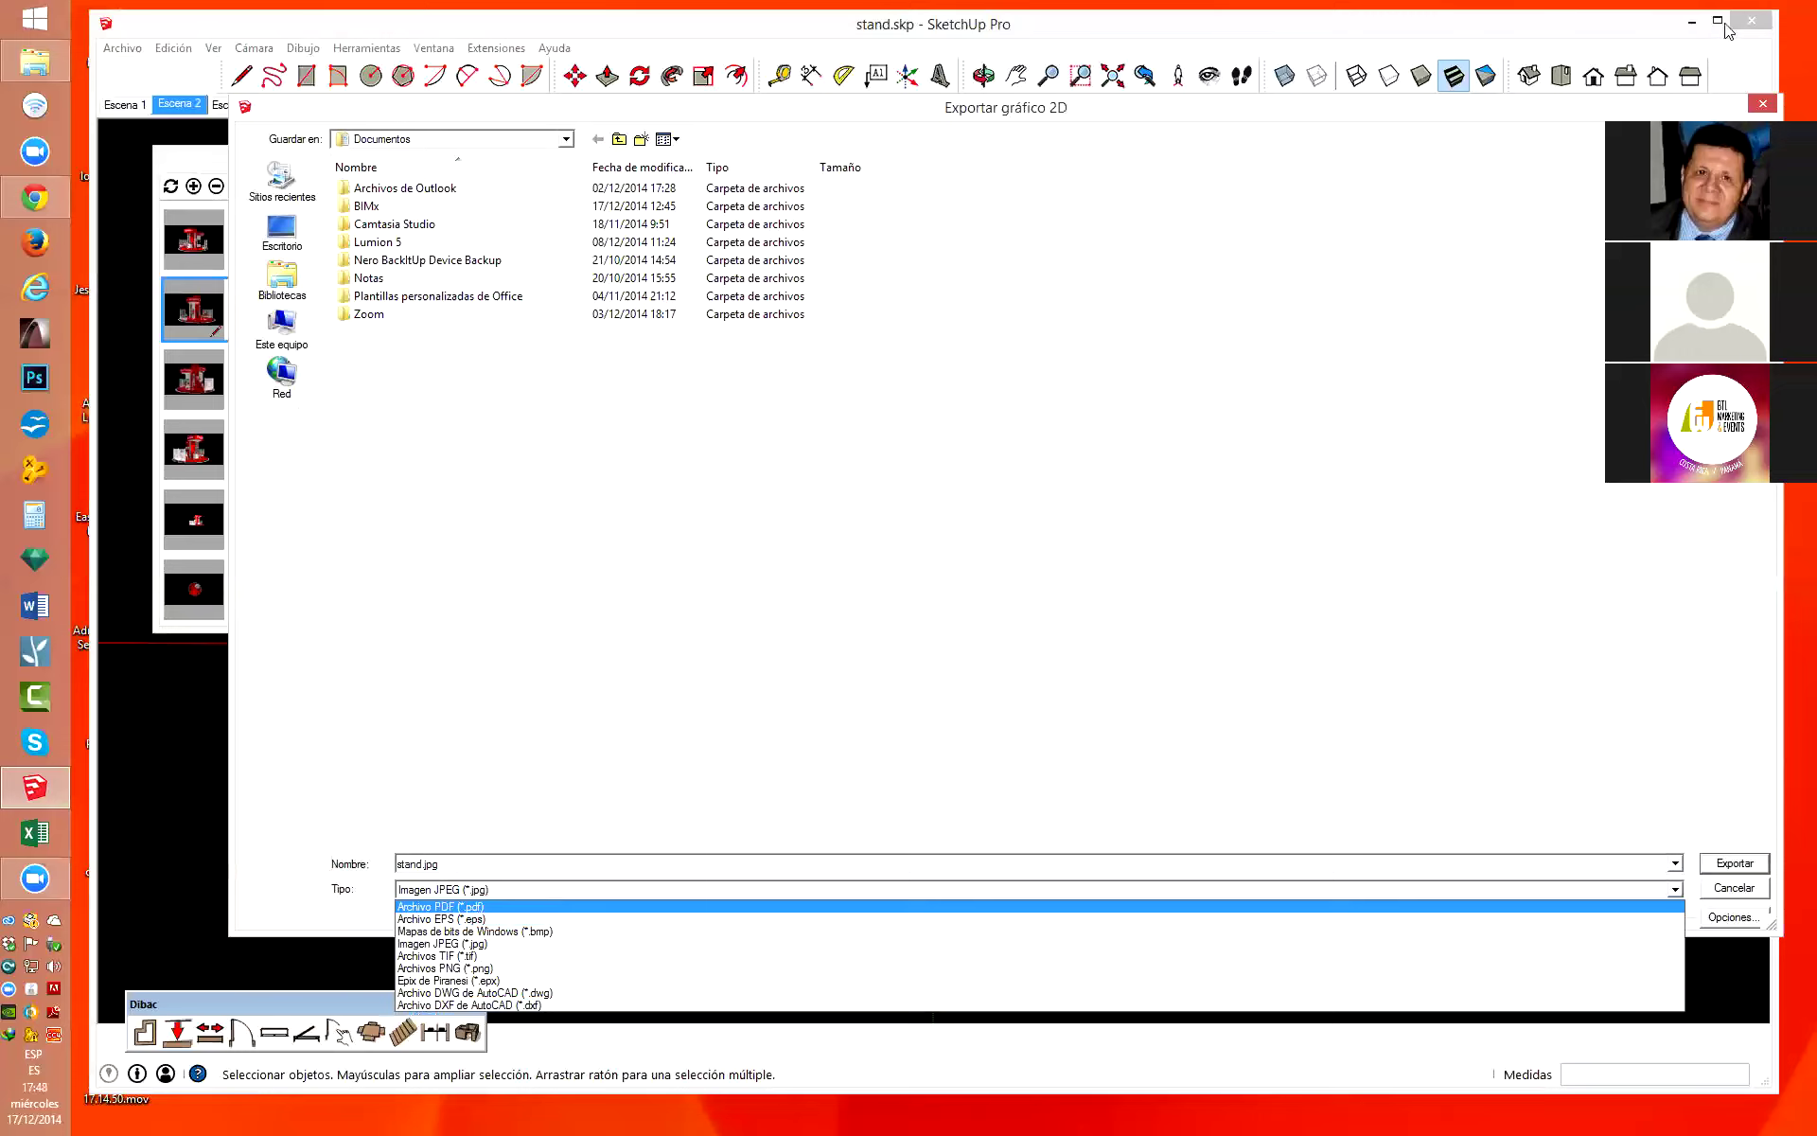
{"action": "left_click", "coordinate": [1760, 23]}
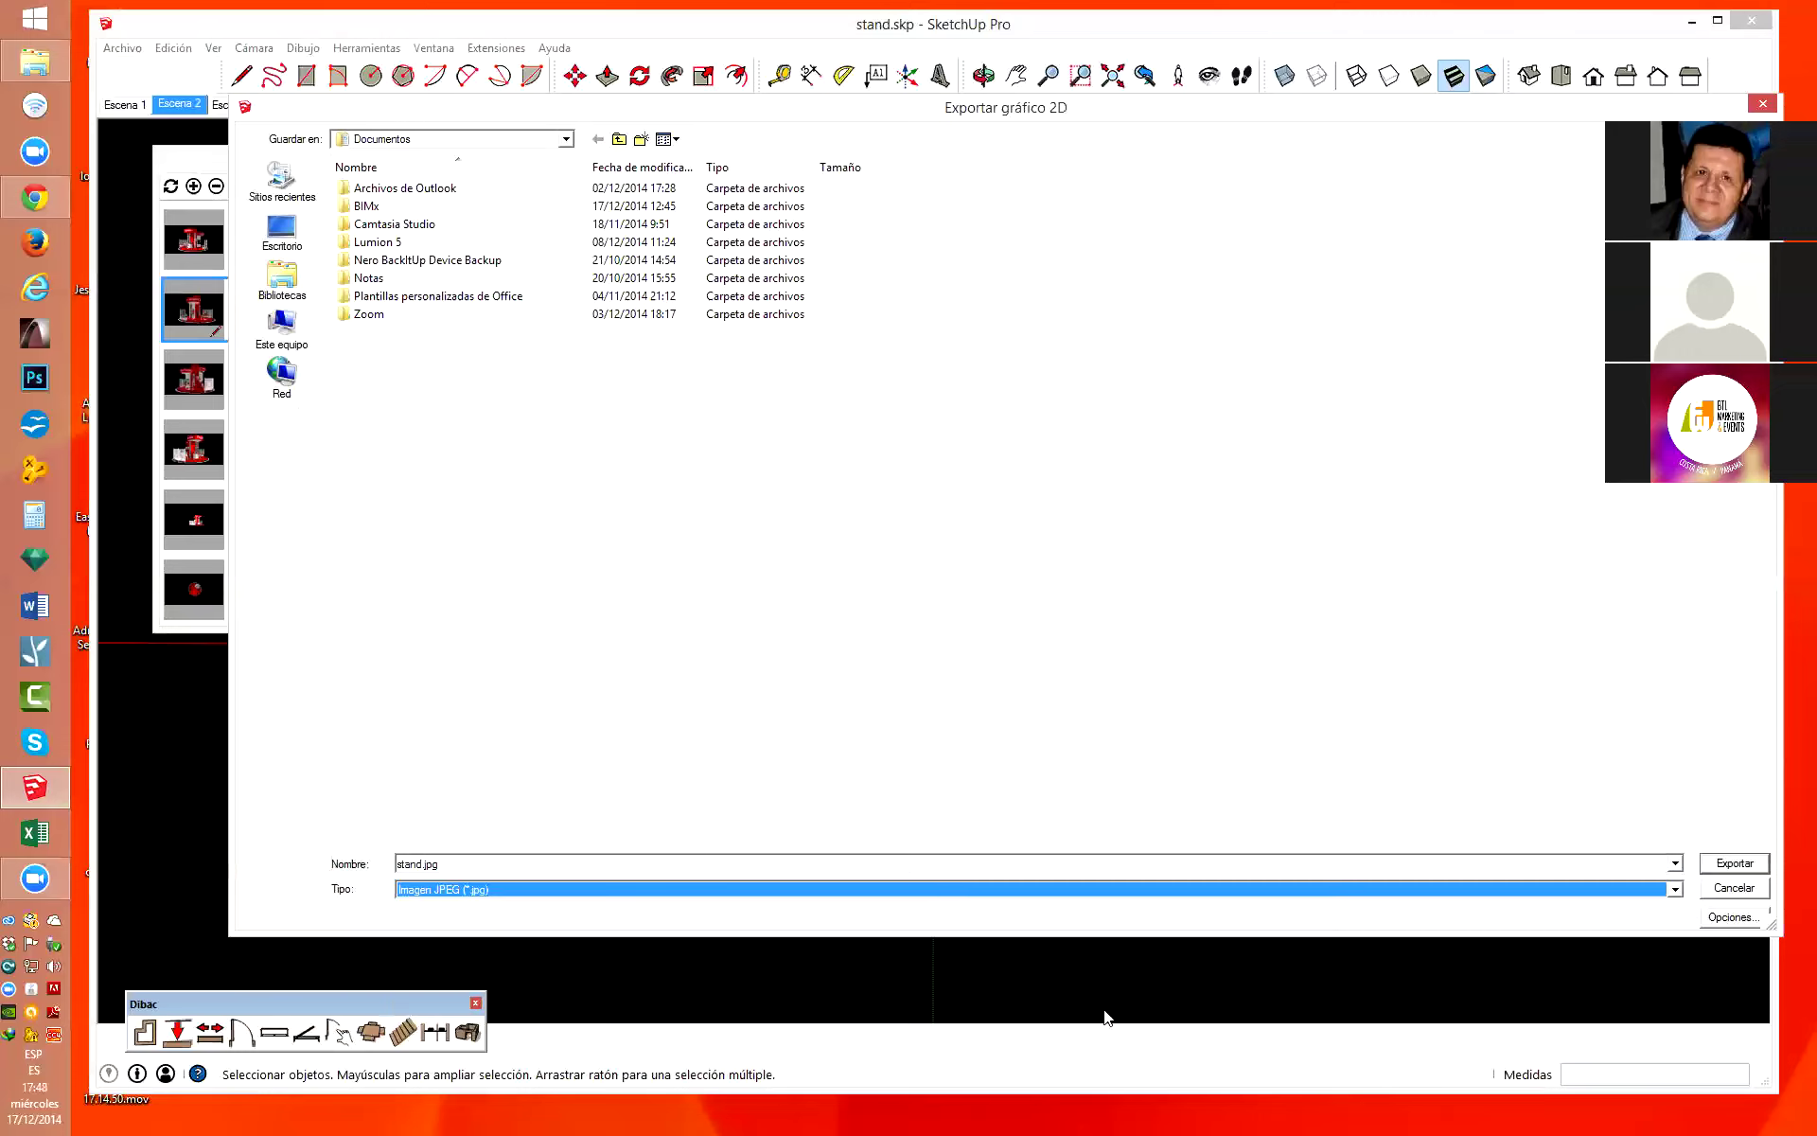
{"action": "left_click", "coordinate": [1732, 918]}
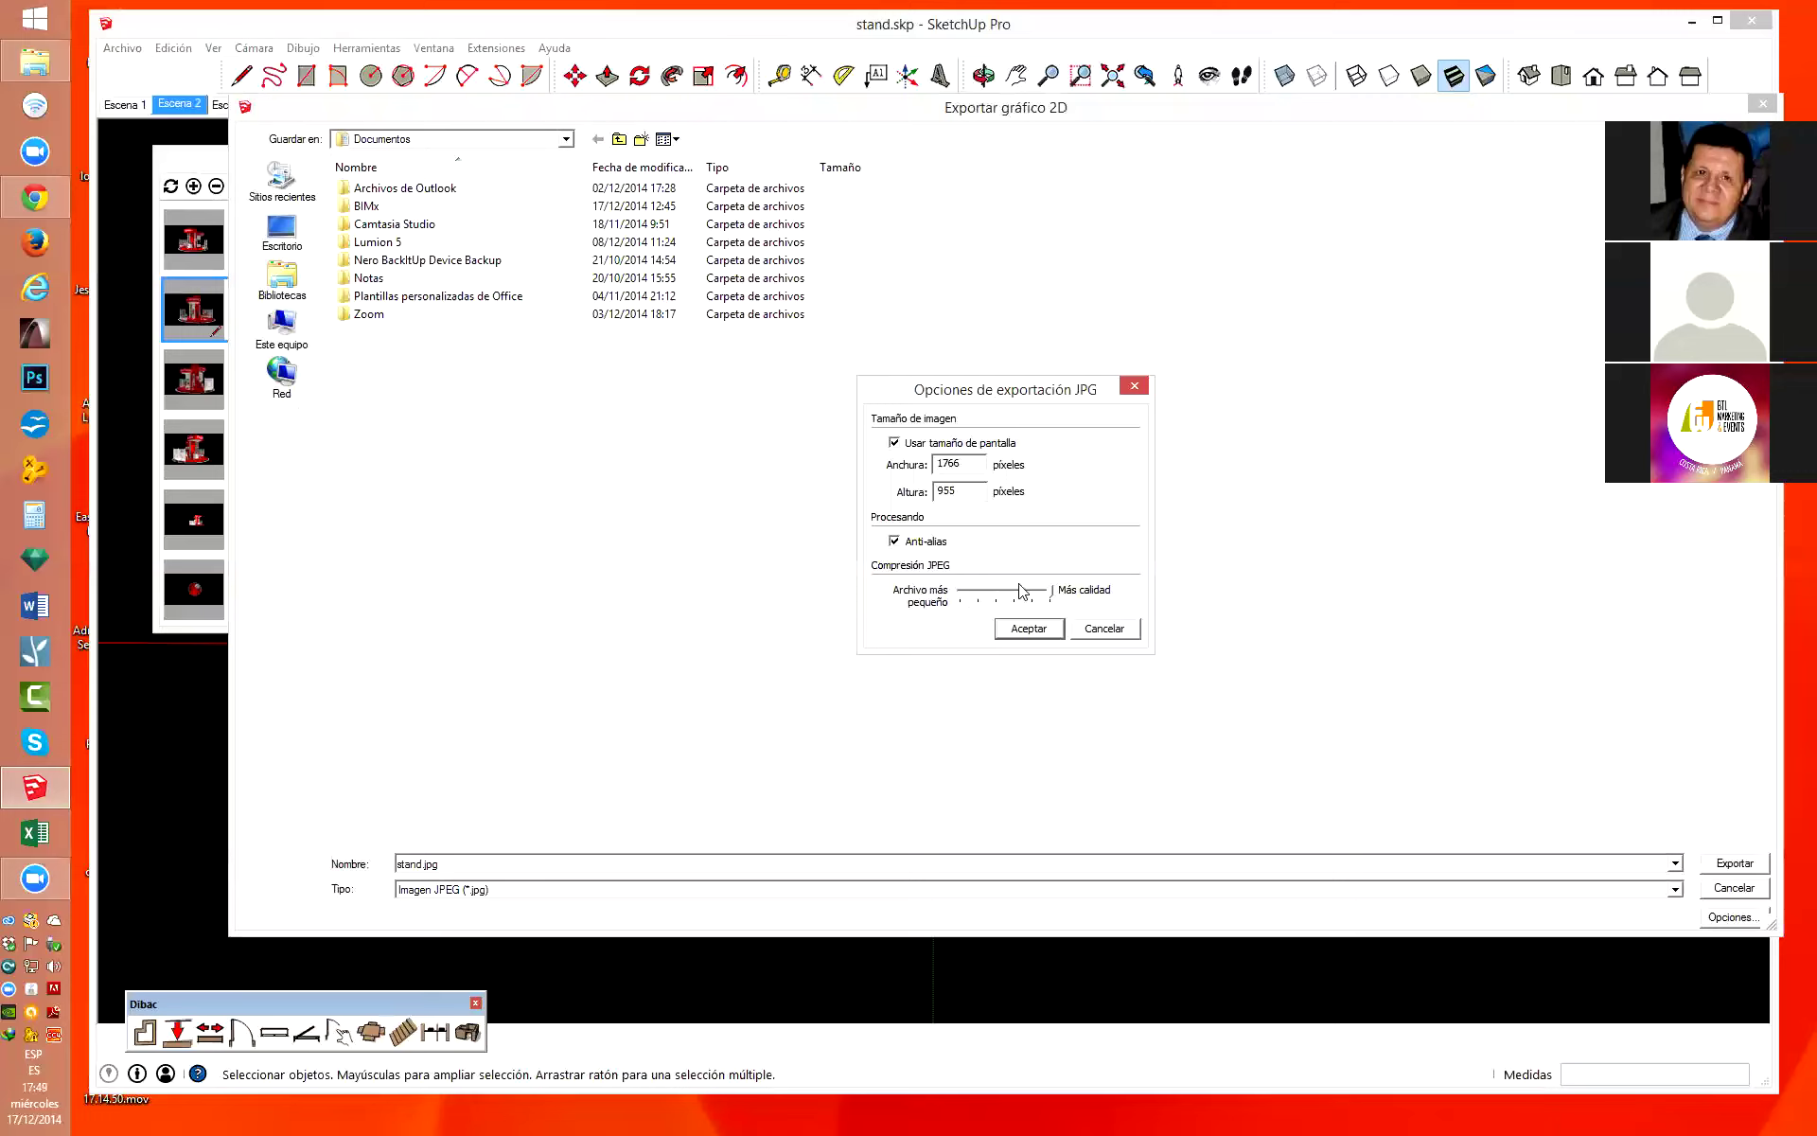
{"action": "left_click", "coordinate": [1043, 636]}
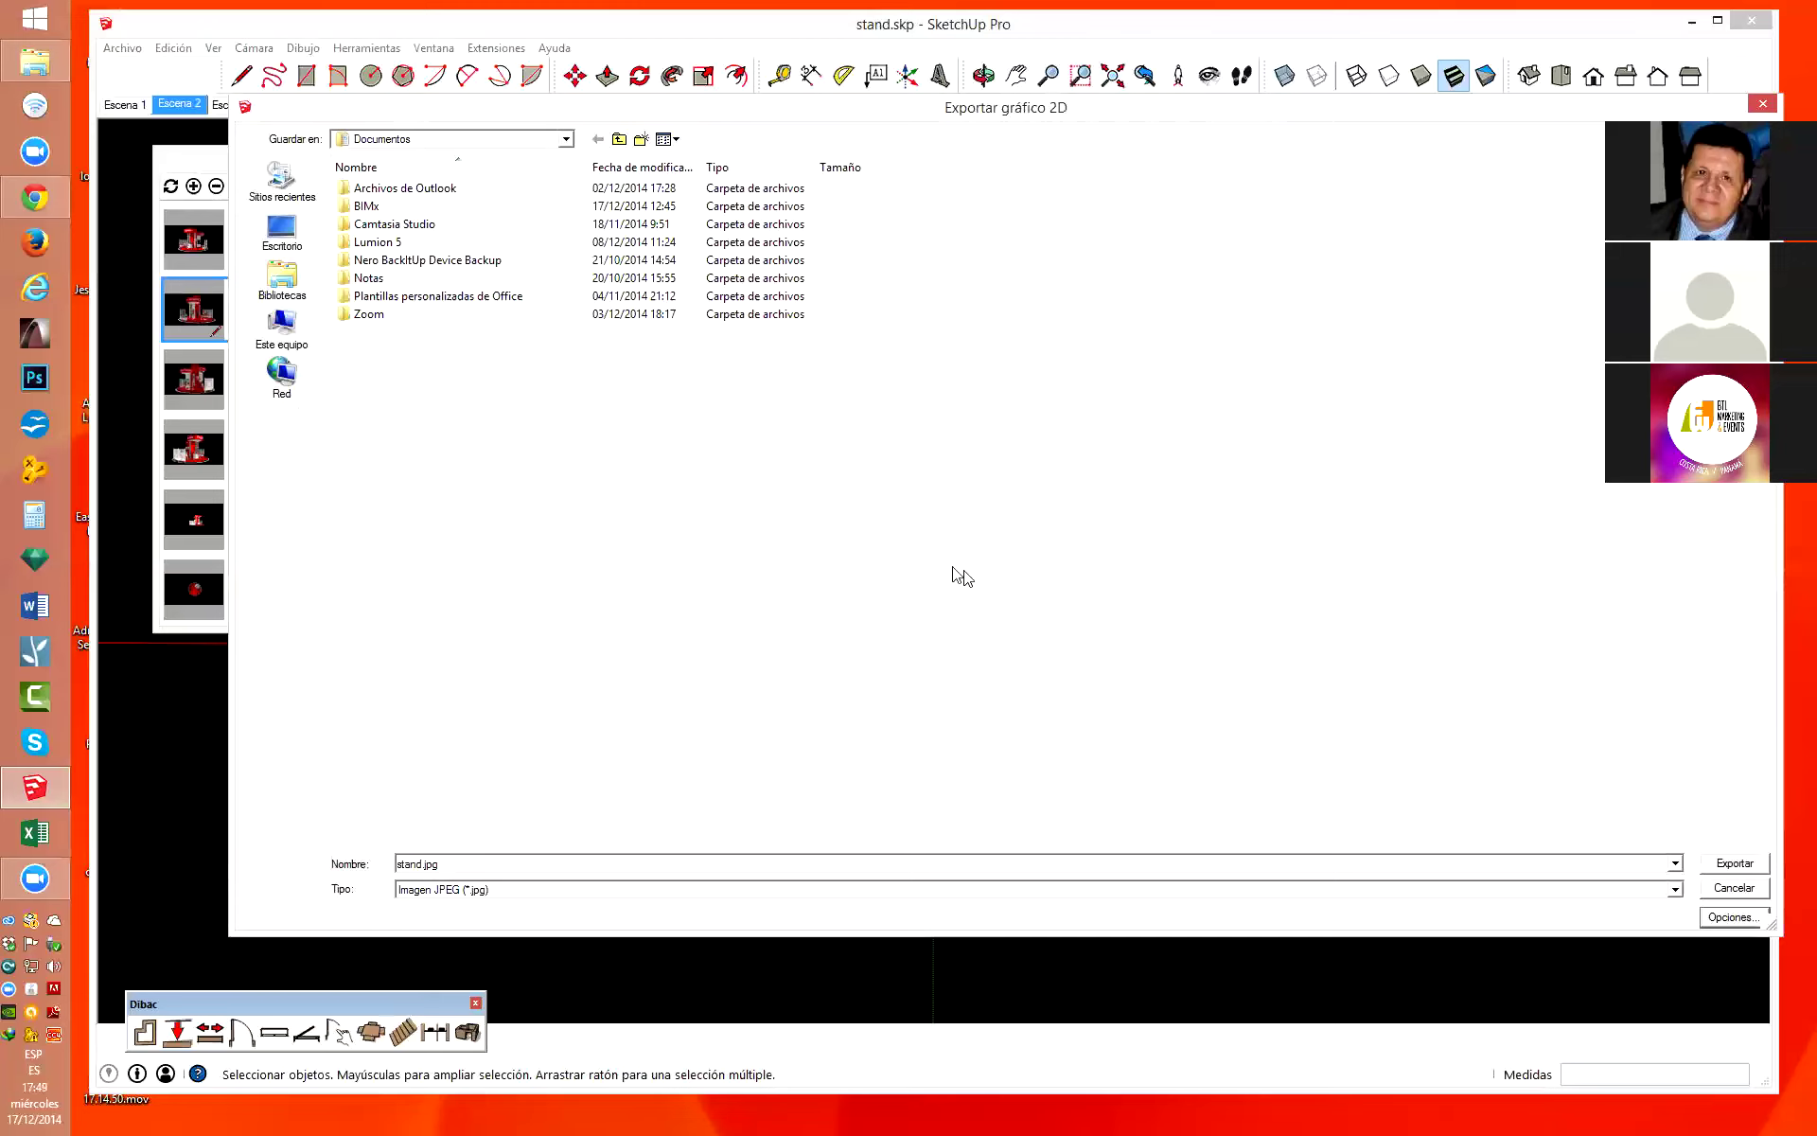
{"action": "left_click", "coordinate": [1734, 889]}
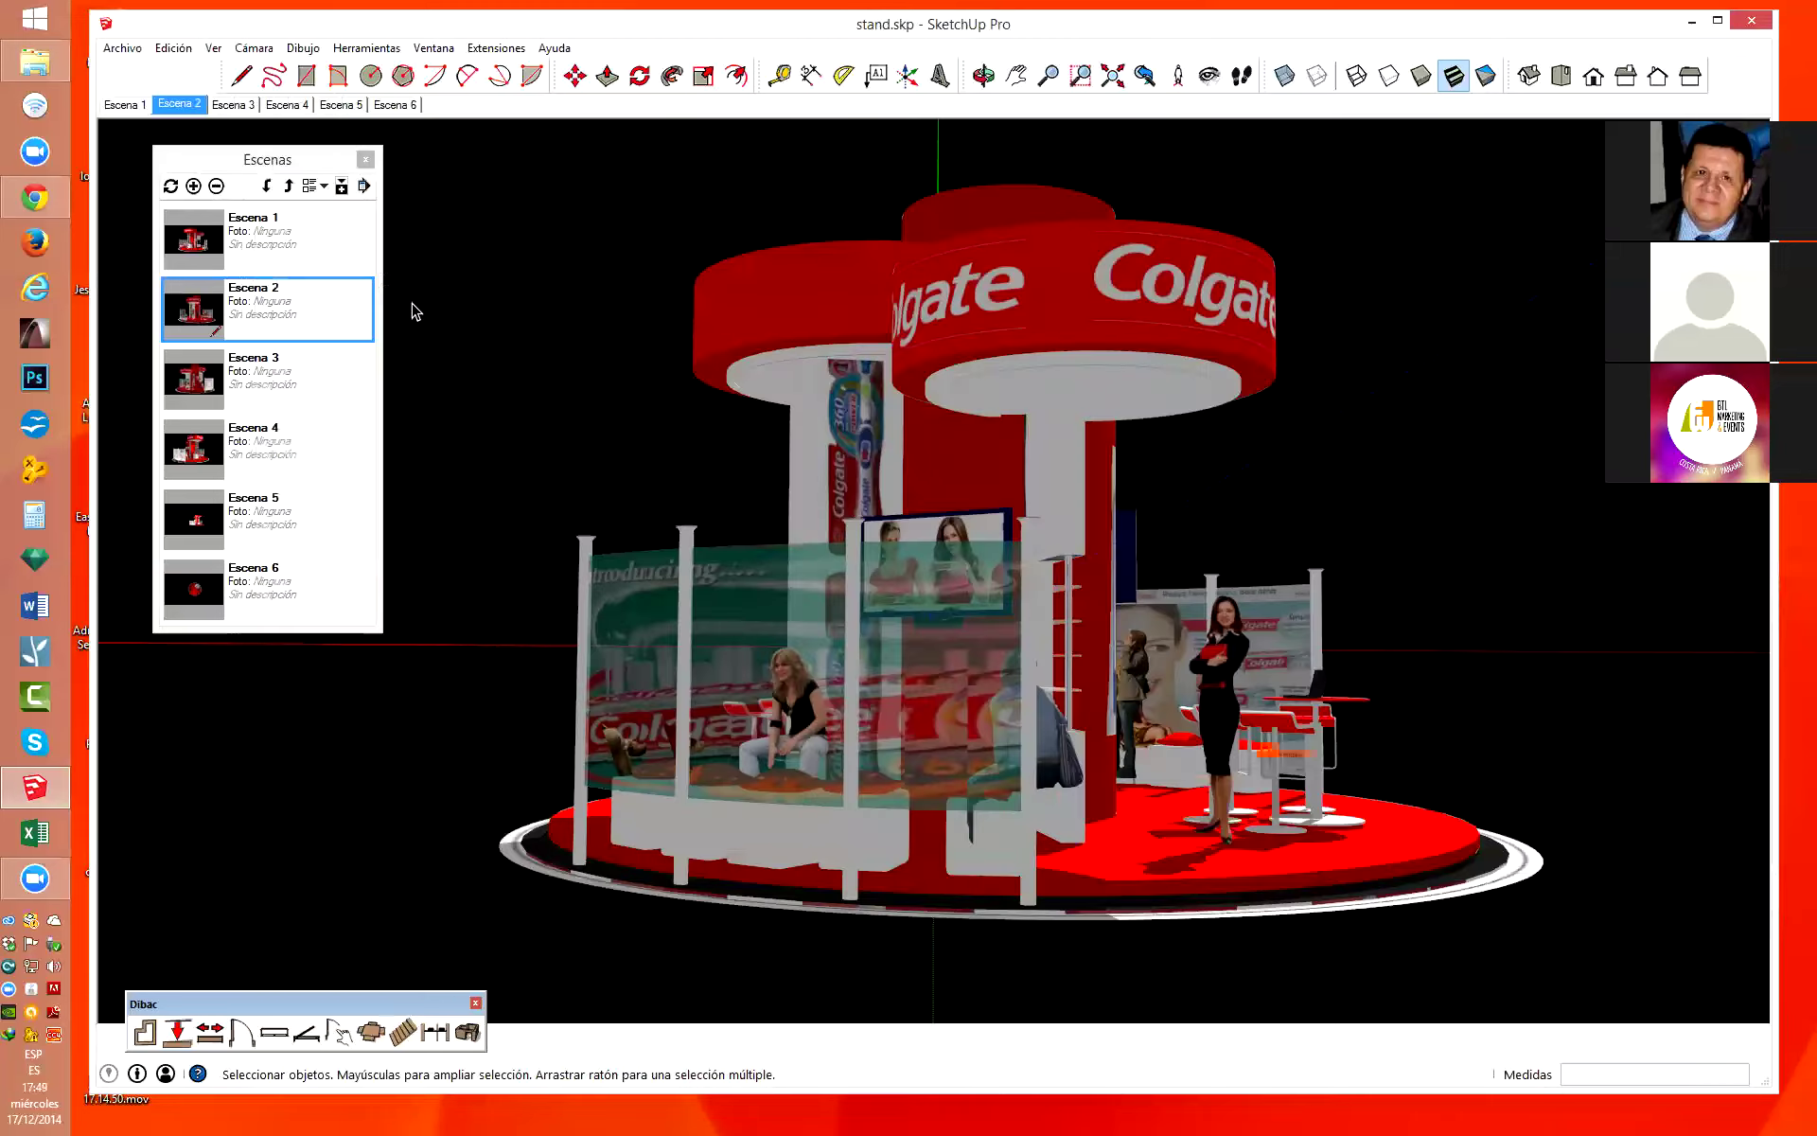
{"action": "left_click", "coordinate": [123, 48]}
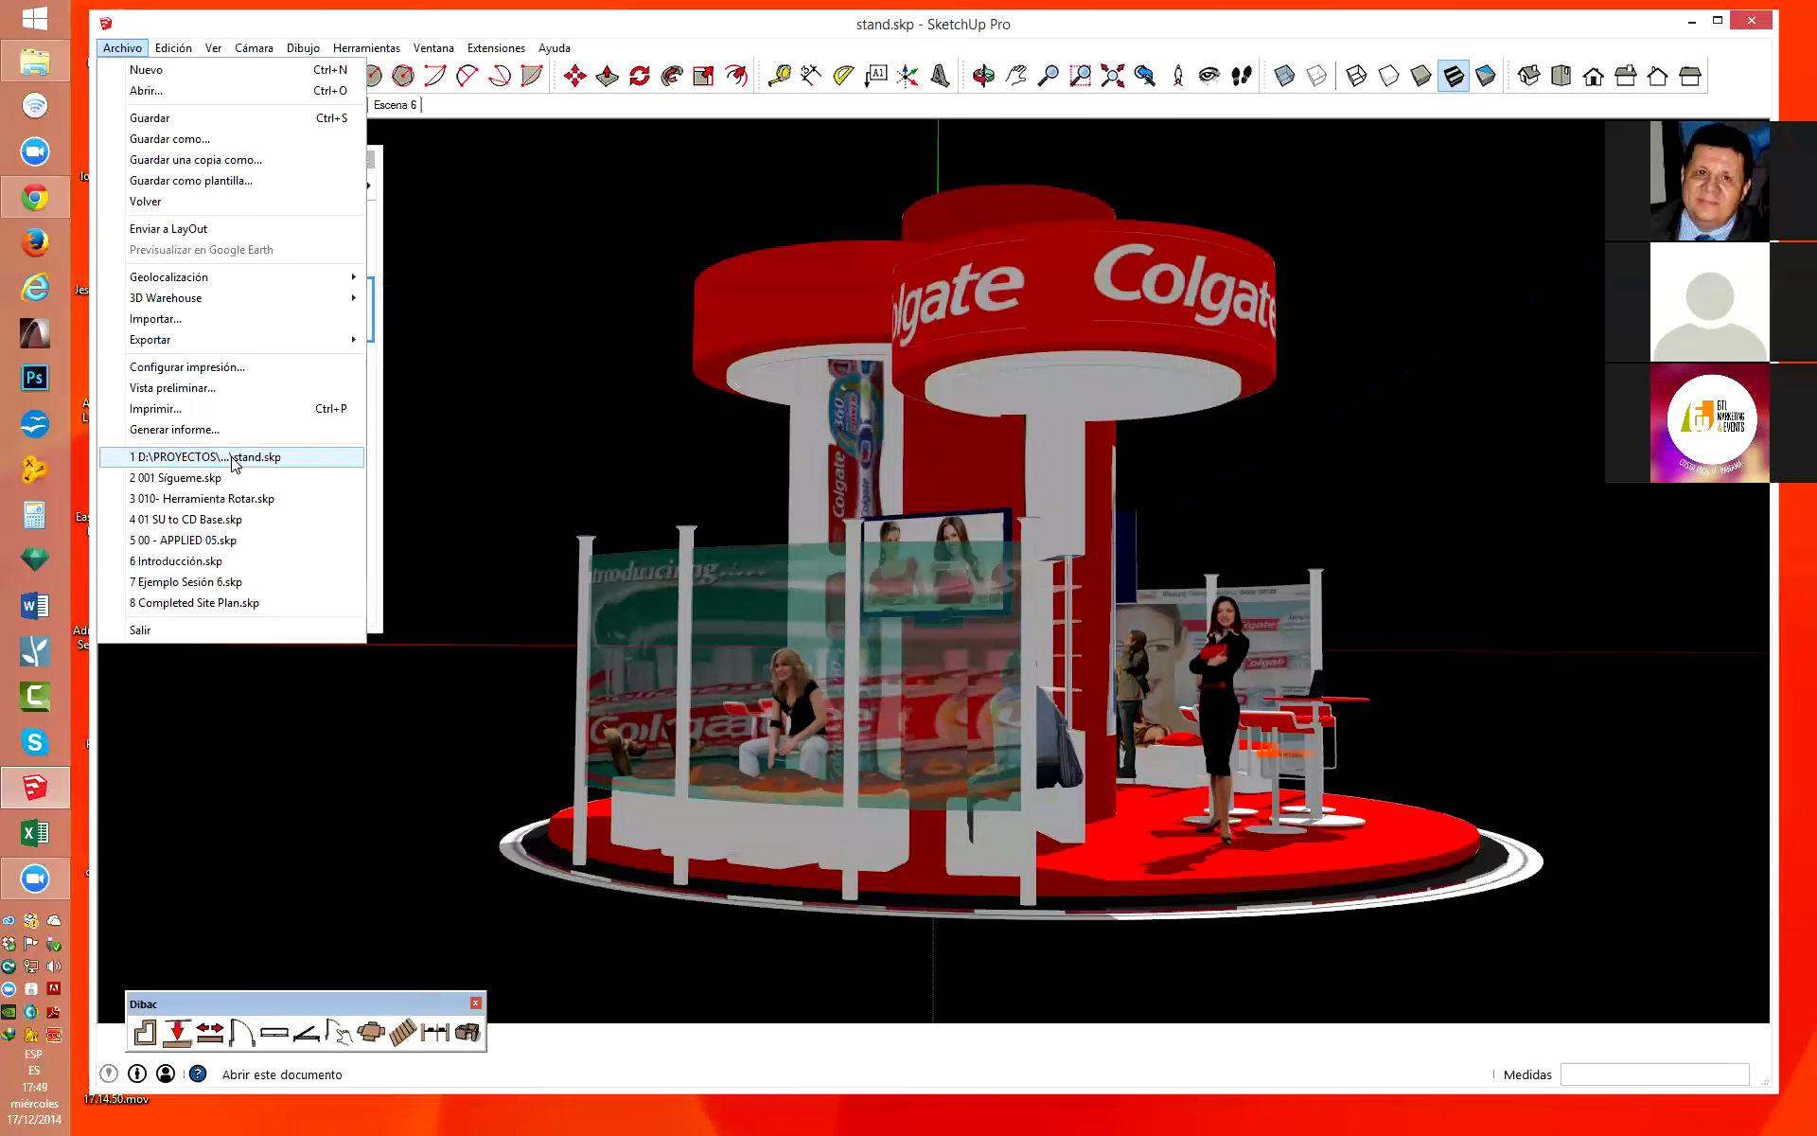
{"action": "mouse_move", "coordinate": [151, 339]}
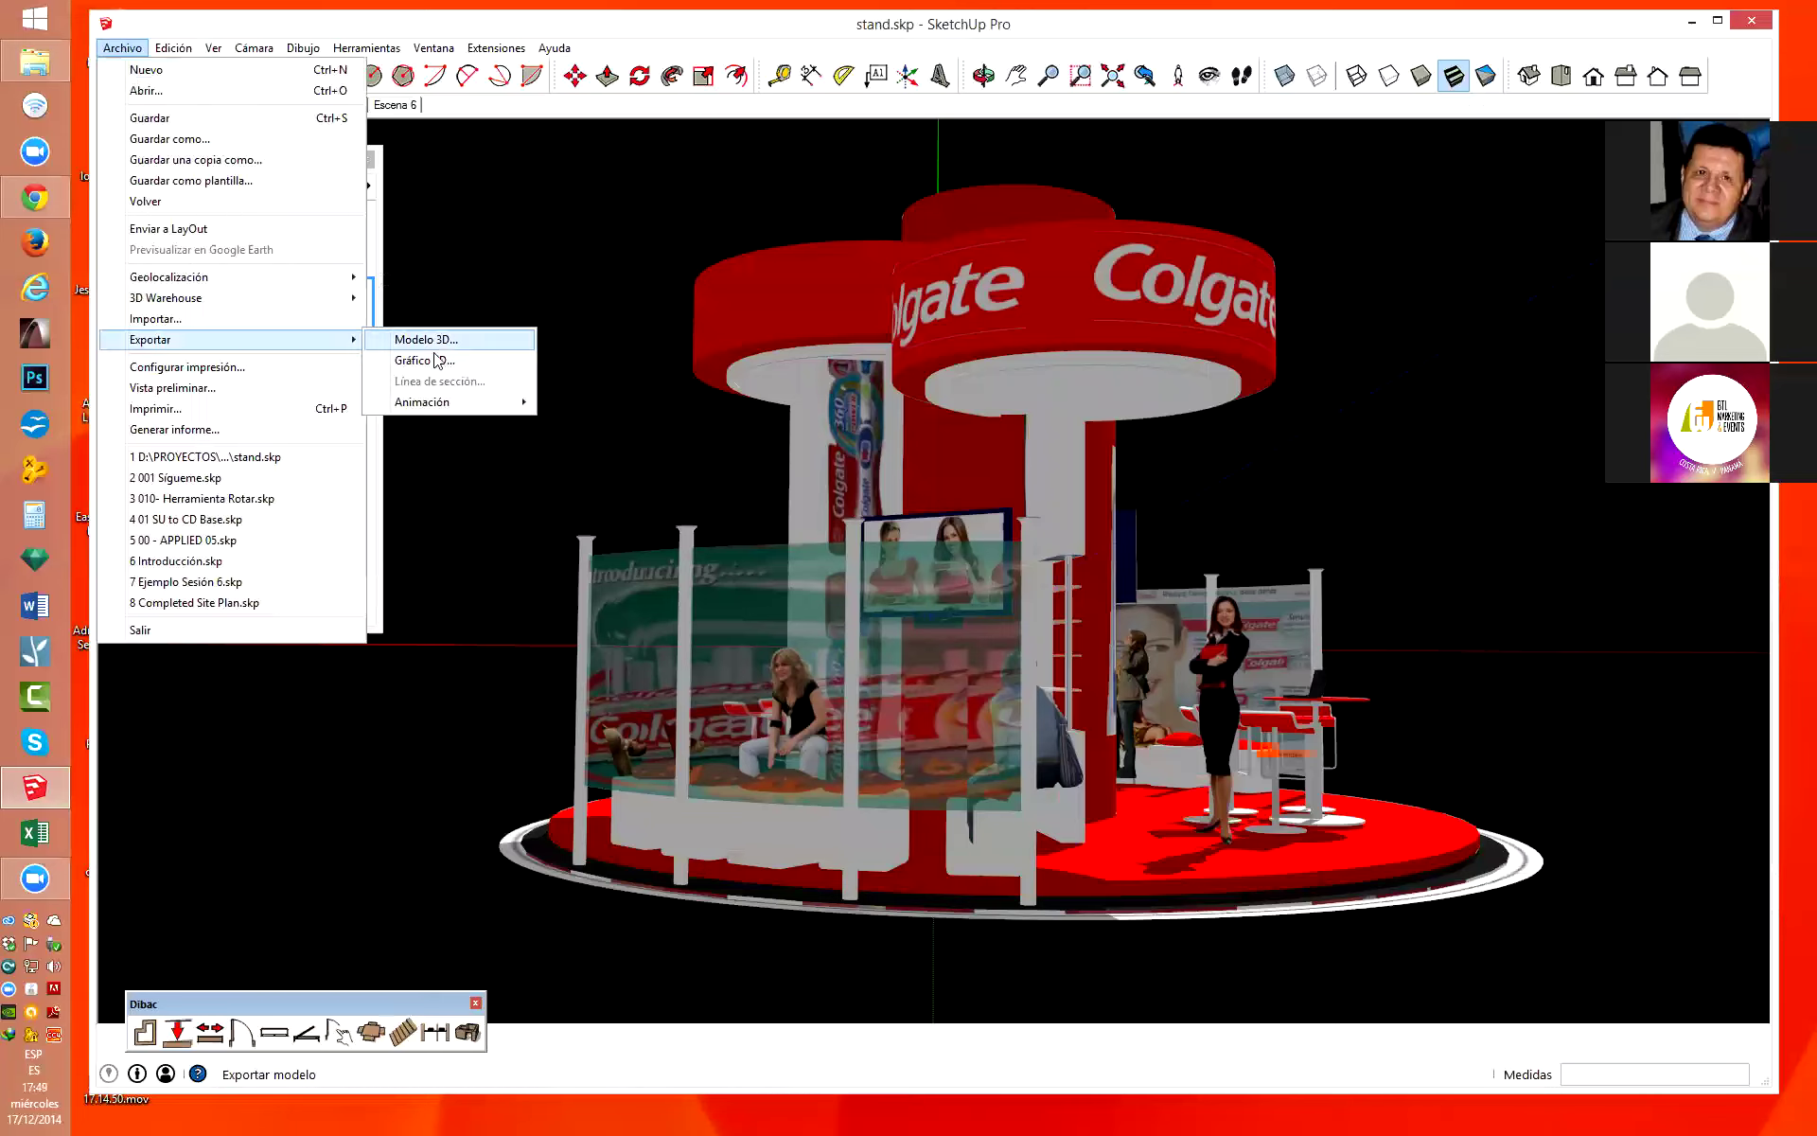
{"action": "mouse_move", "coordinate": [423, 402]}
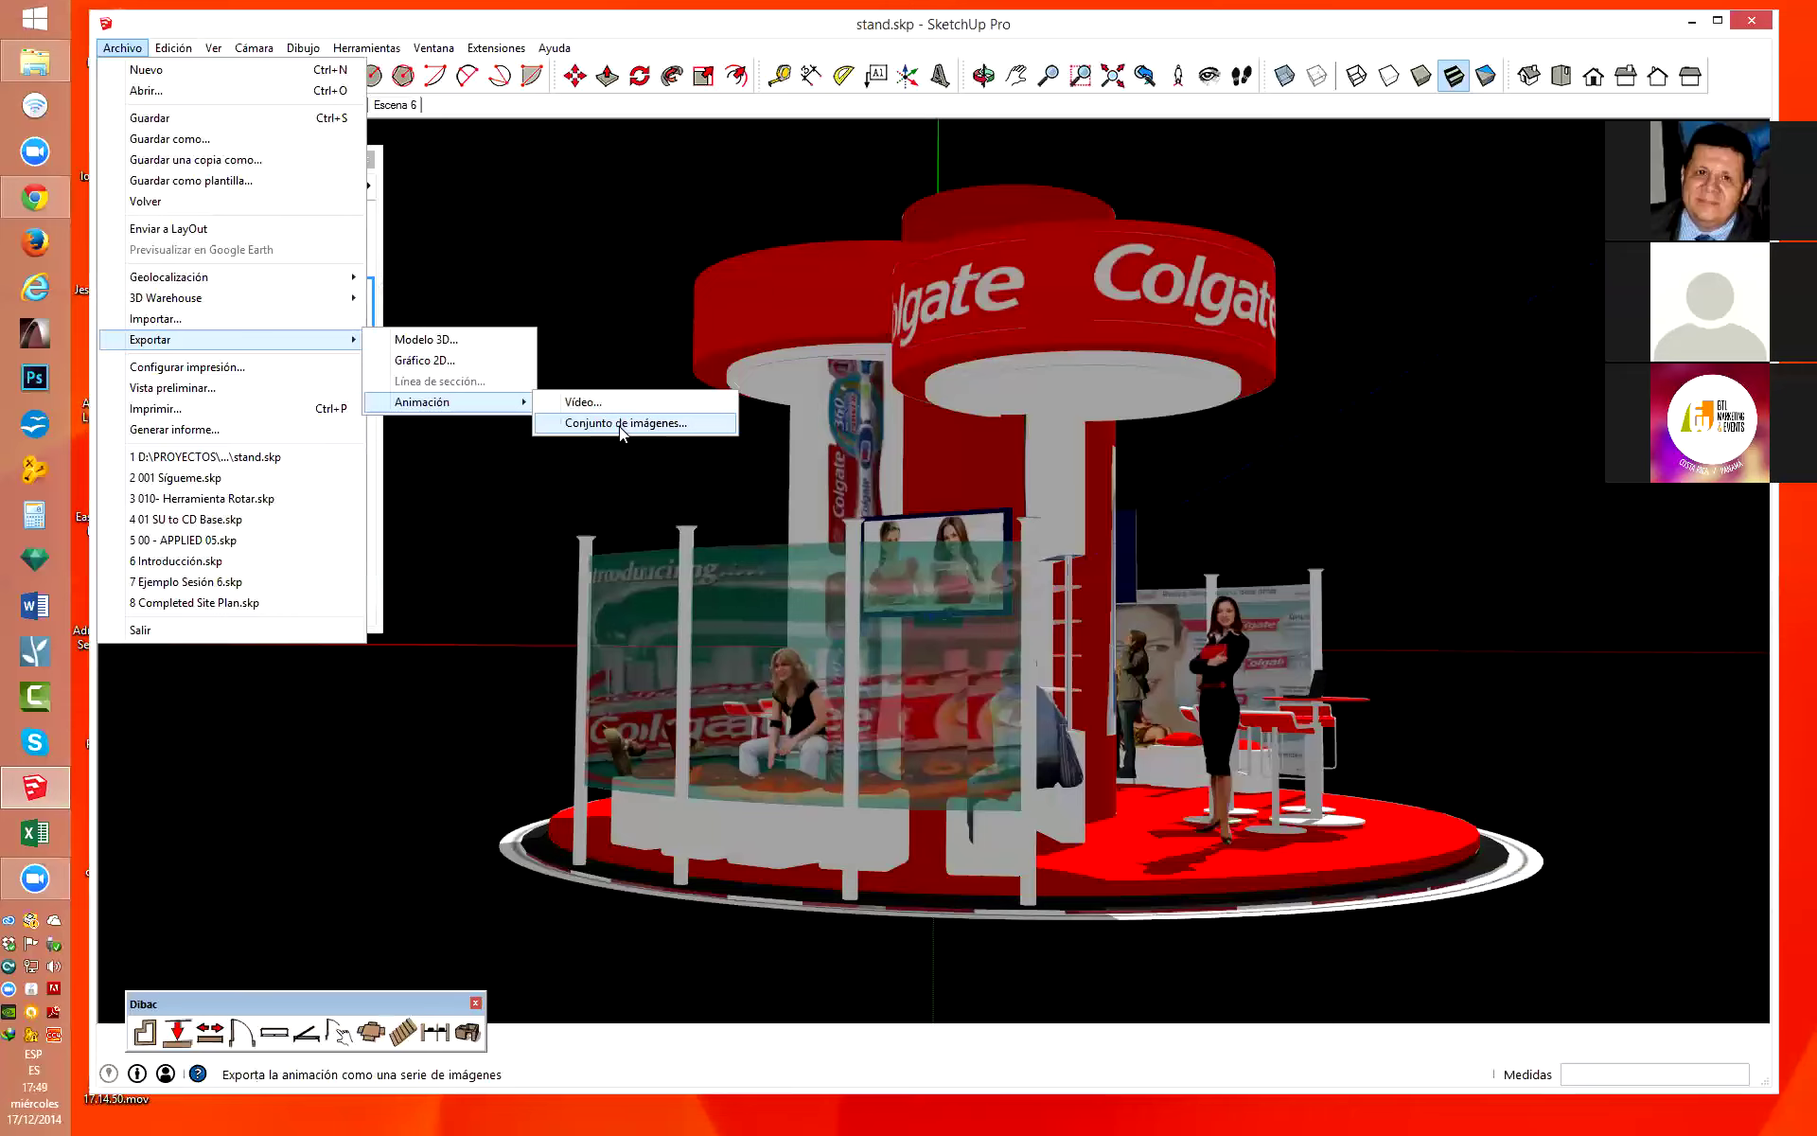
{"action": "left_click", "coordinate": [623, 424]}
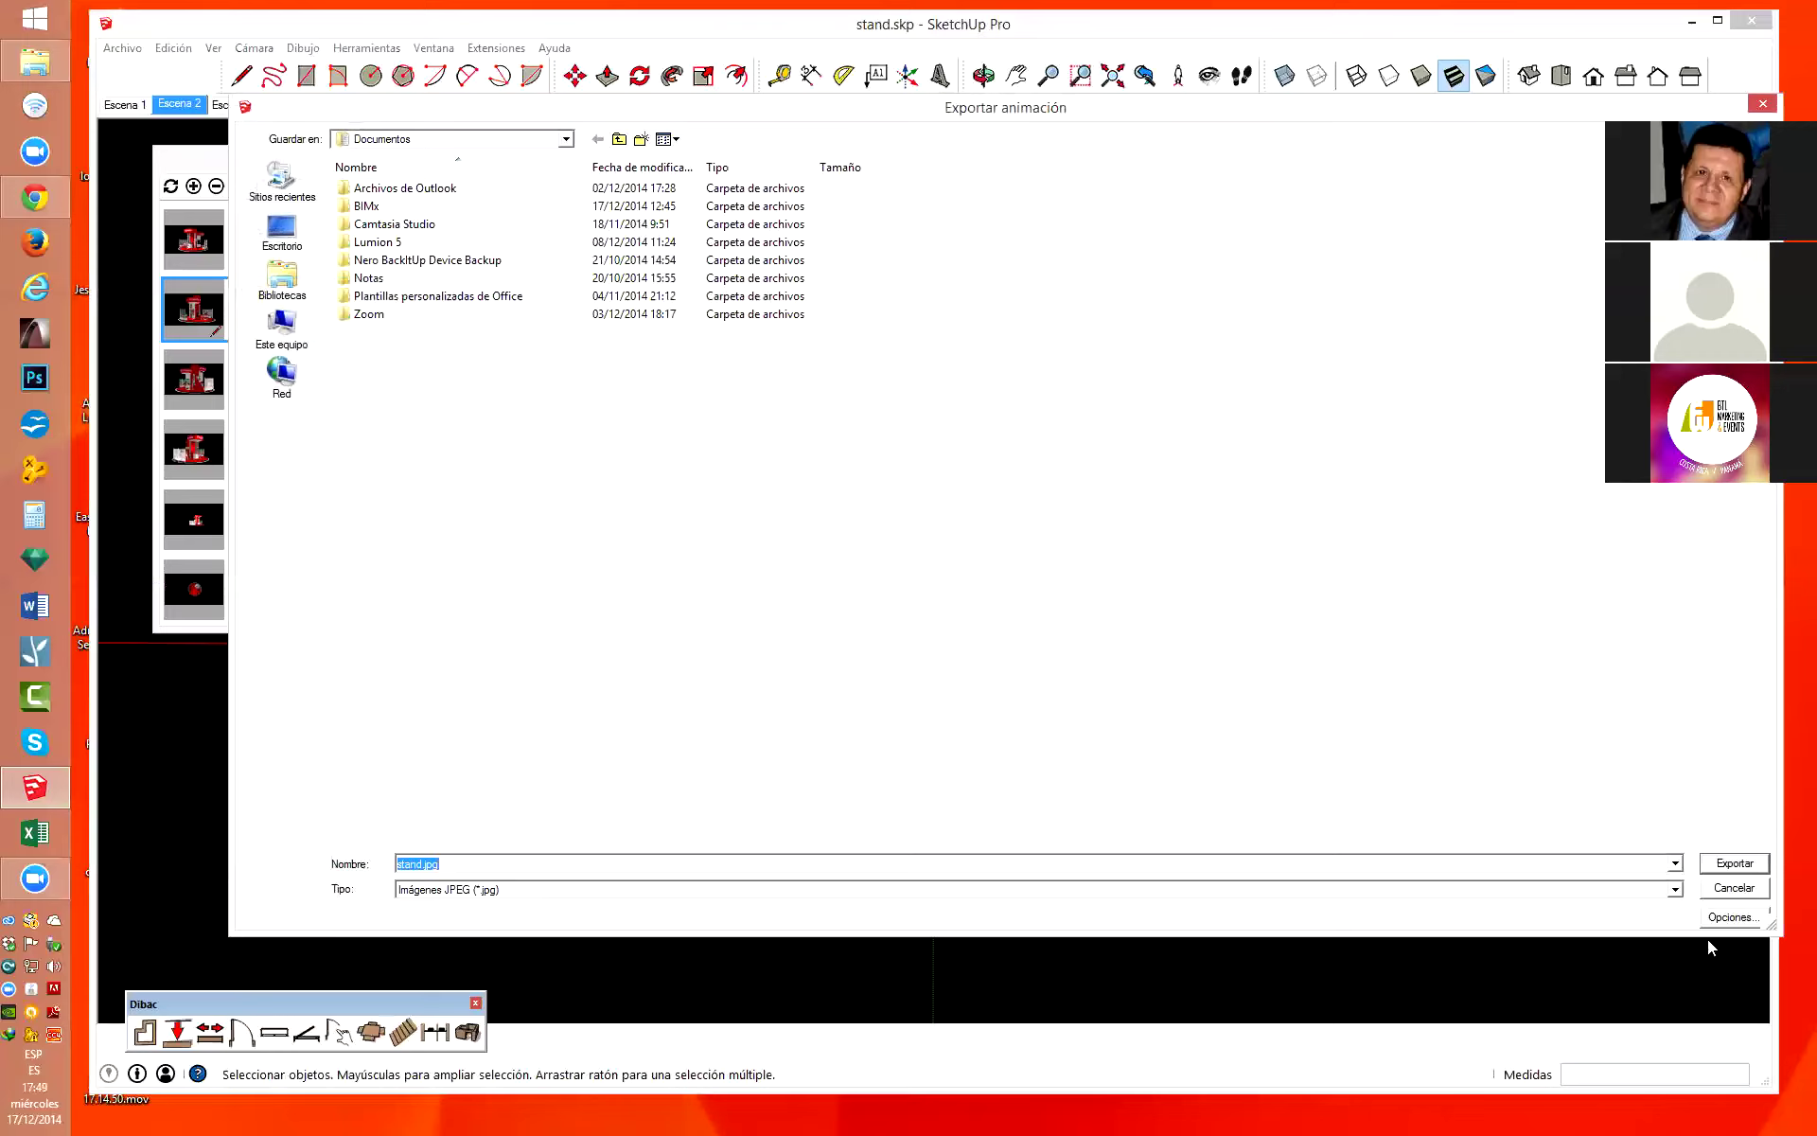
{"action": "left_click", "coordinate": [1736, 890]}
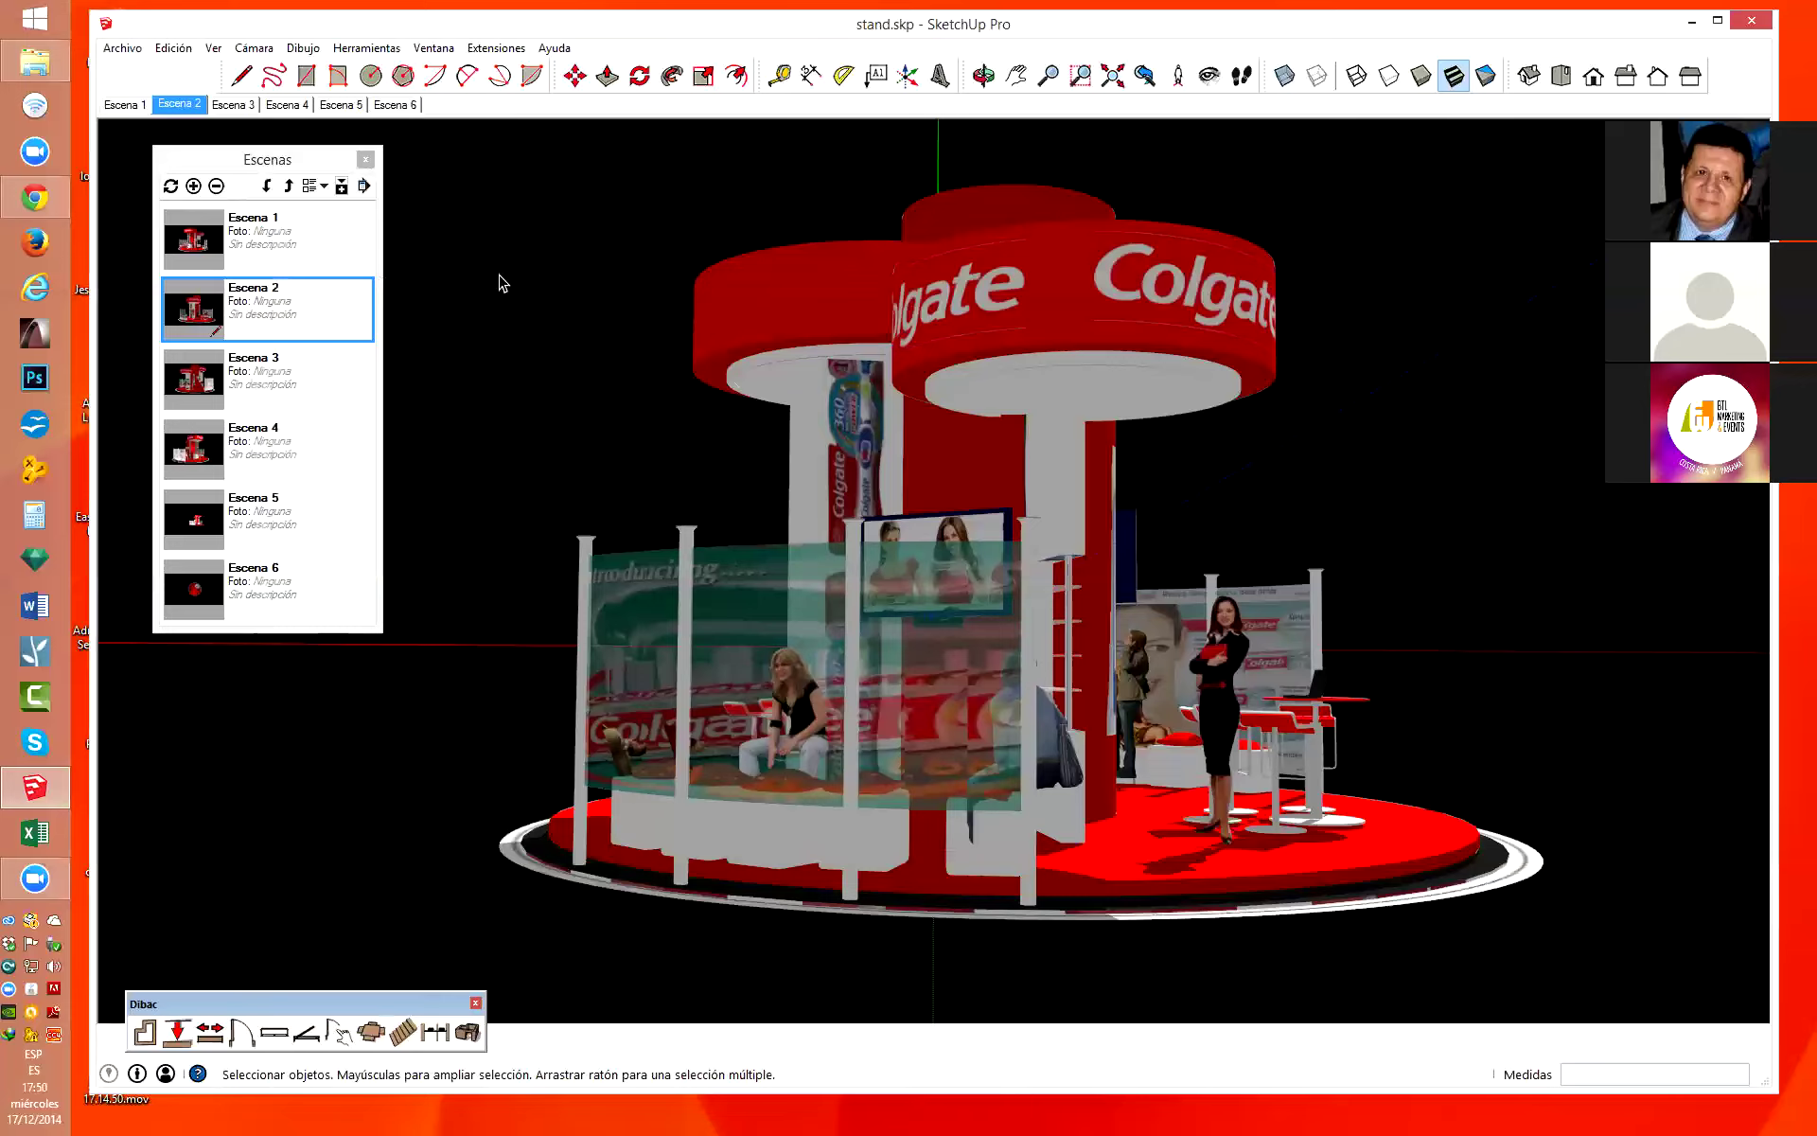
Export the animation with file type H.264 codec/Mp4 File (*.mp4) and the name stand.mp4.
{"action": "left_click", "coordinate": [112, 53]}
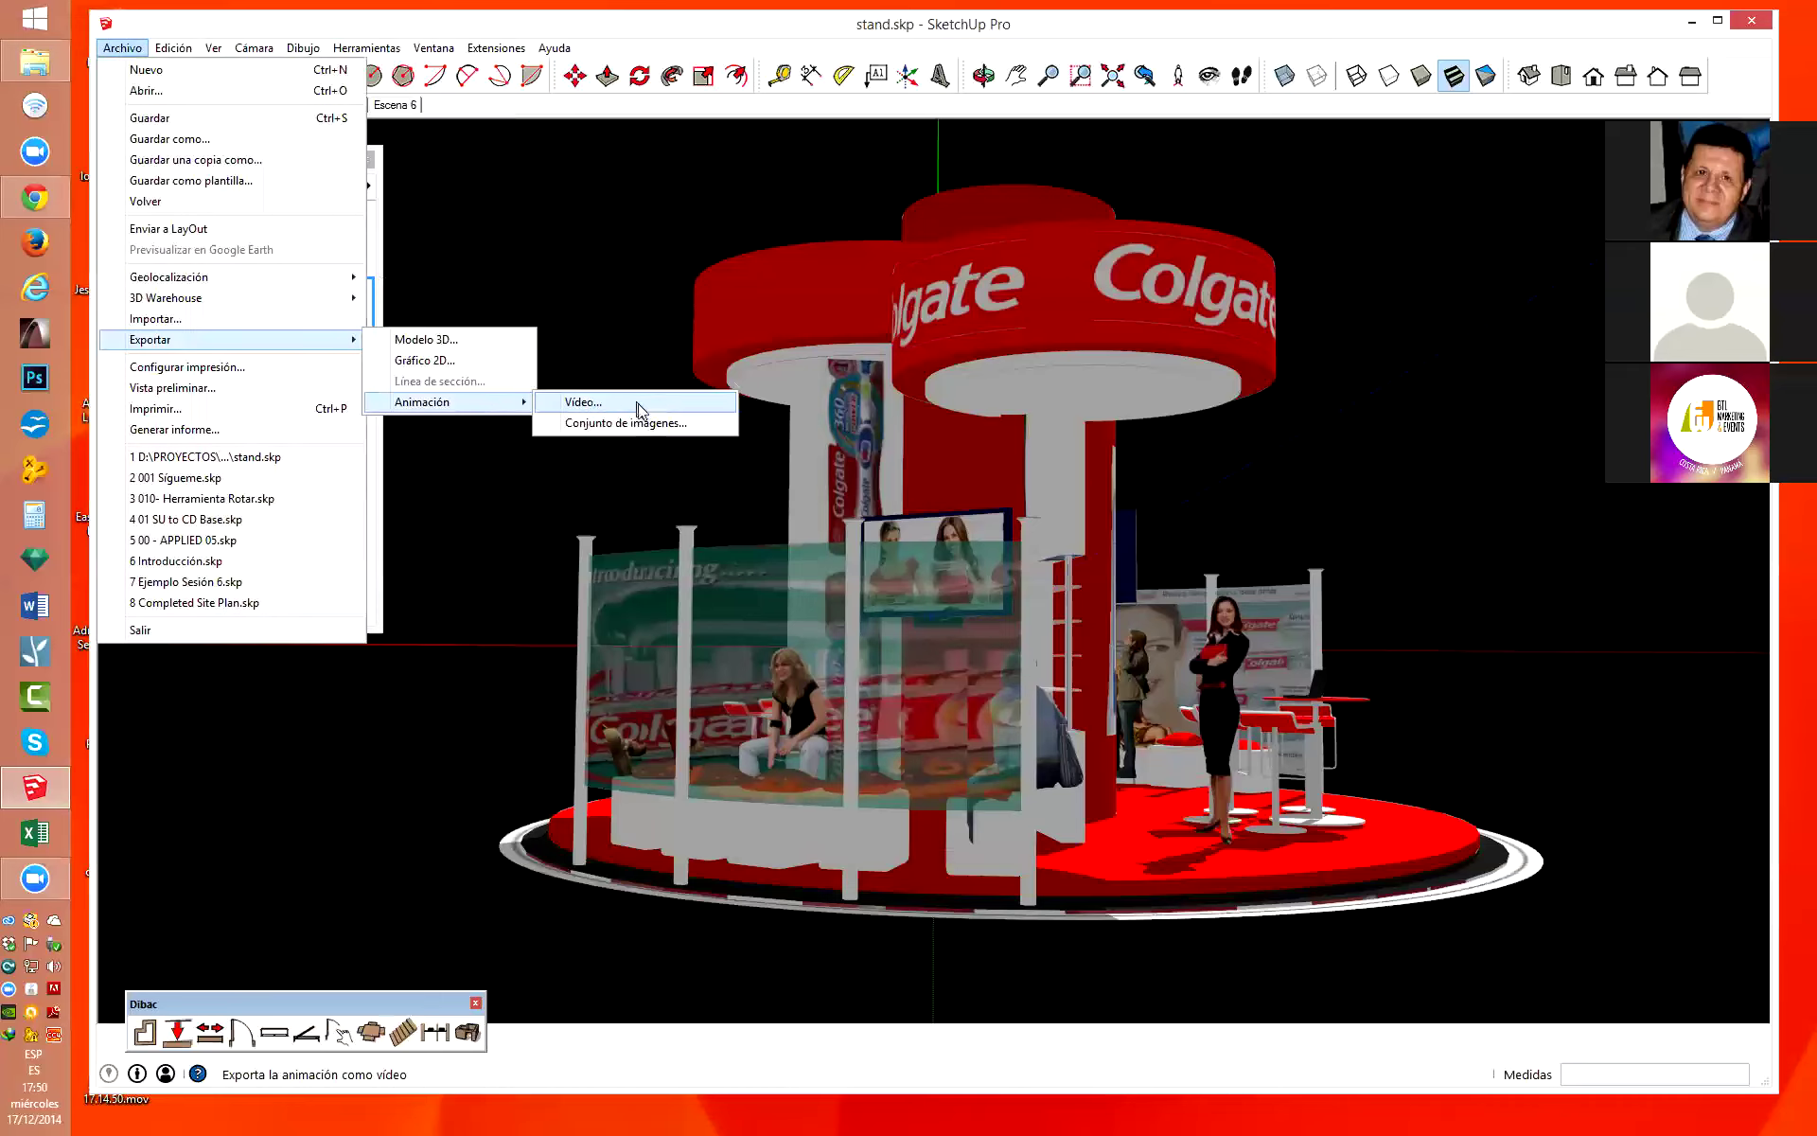
{"action": "left_click", "coordinate": [596, 405]}
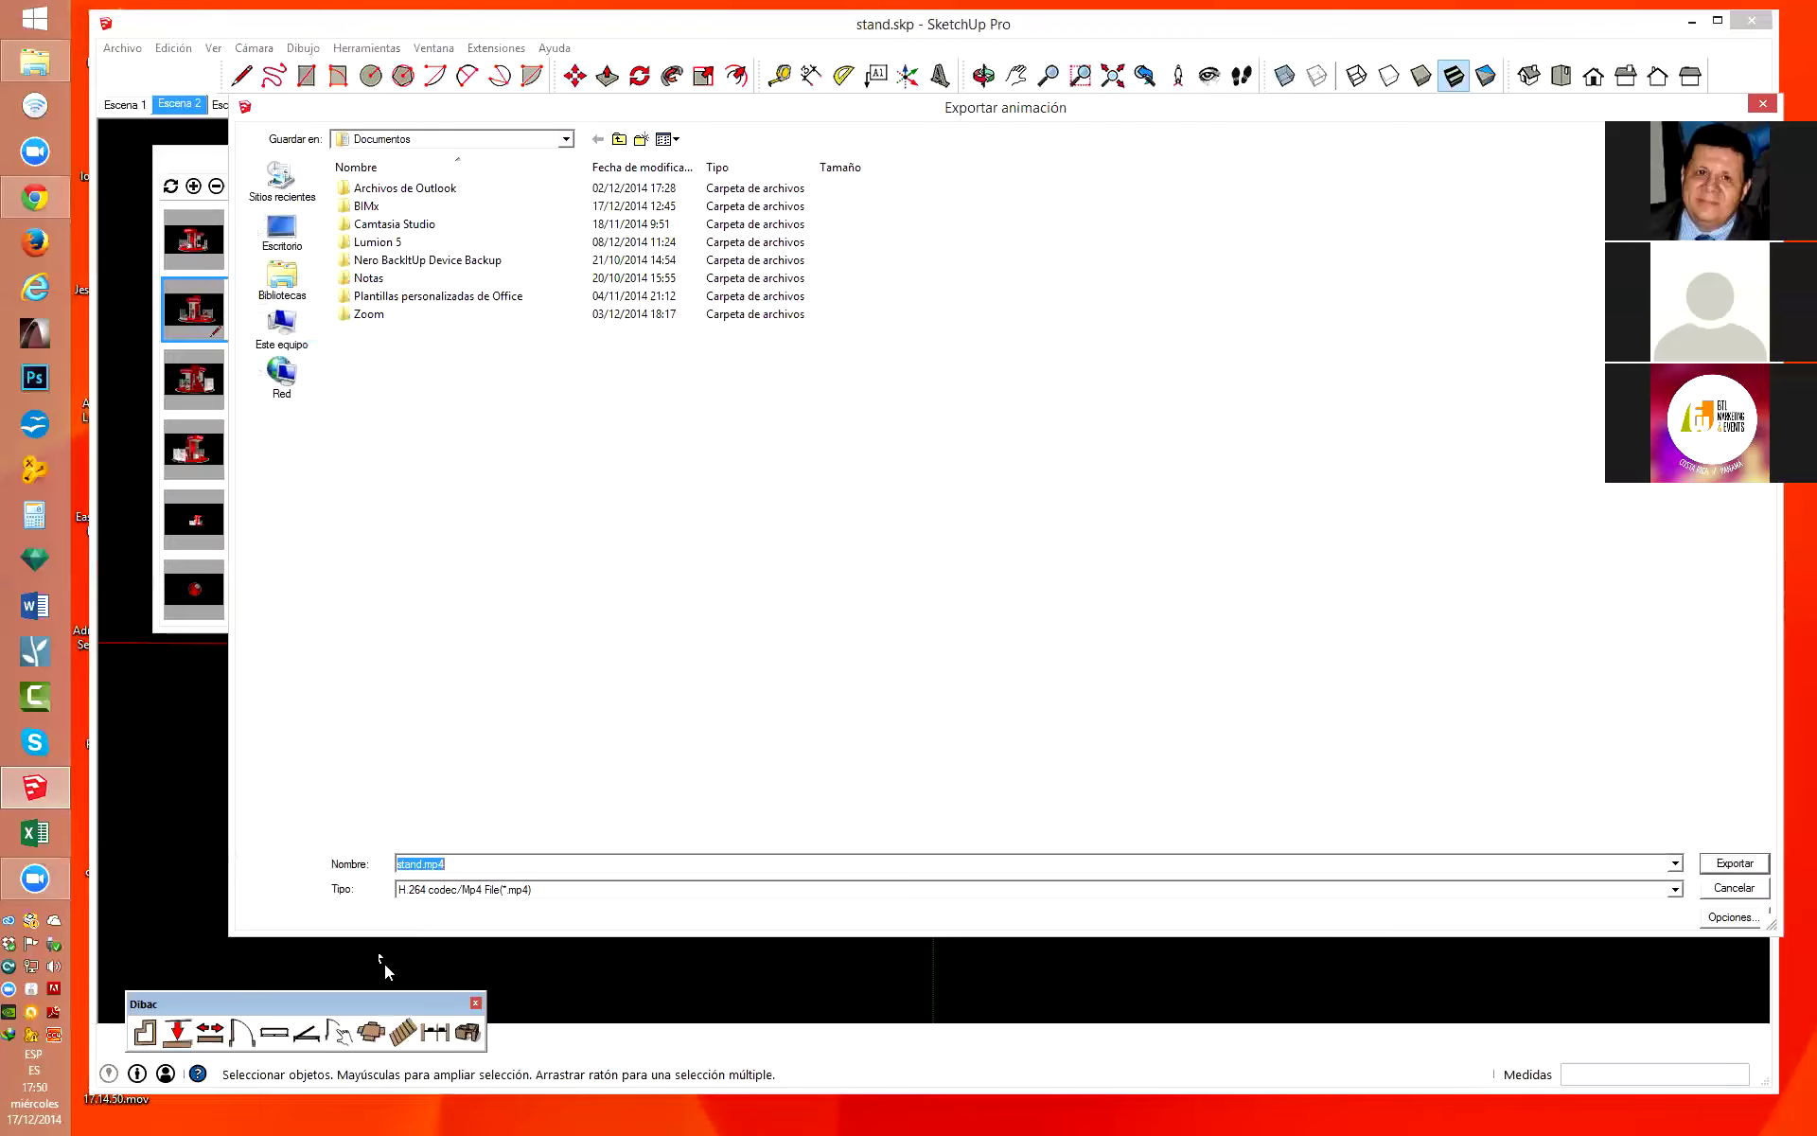
{"action": "left_click", "coordinate": [1675, 890]}
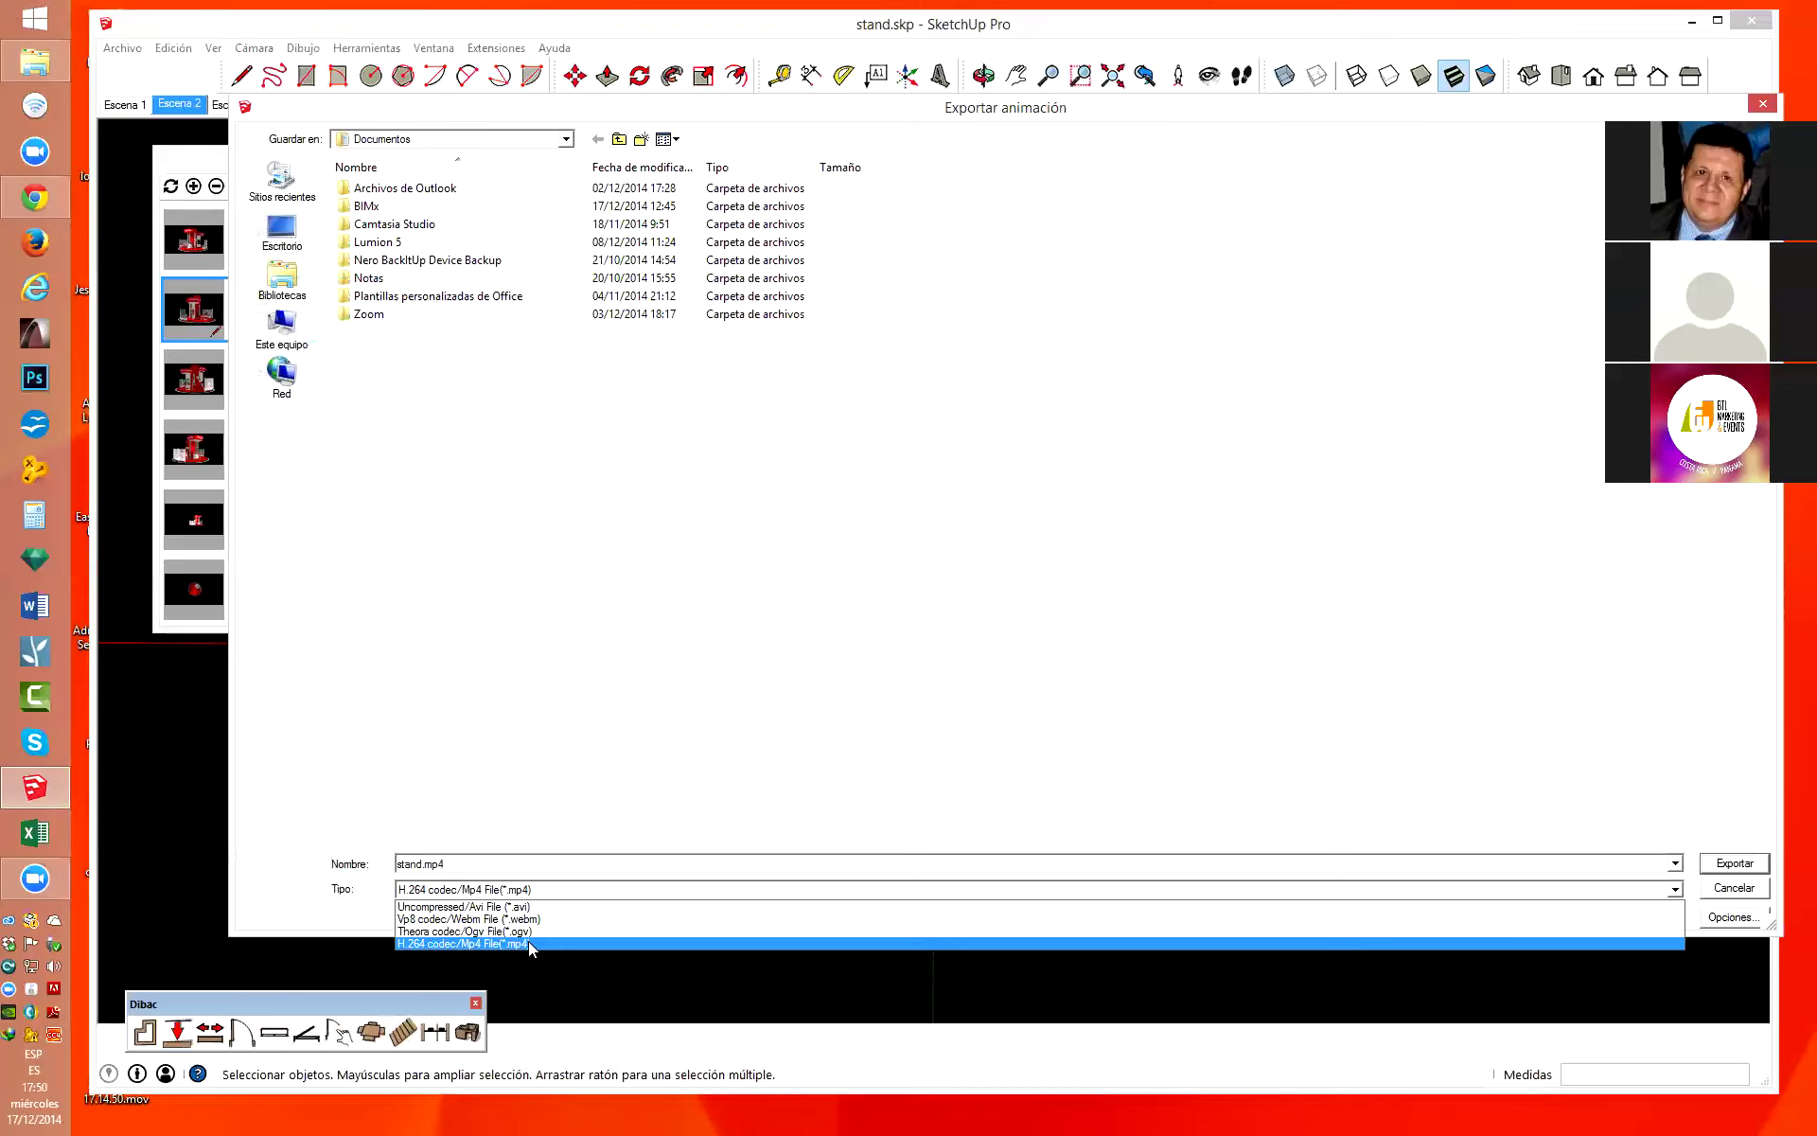
{"action": "left_click", "coordinate": [530, 943]}
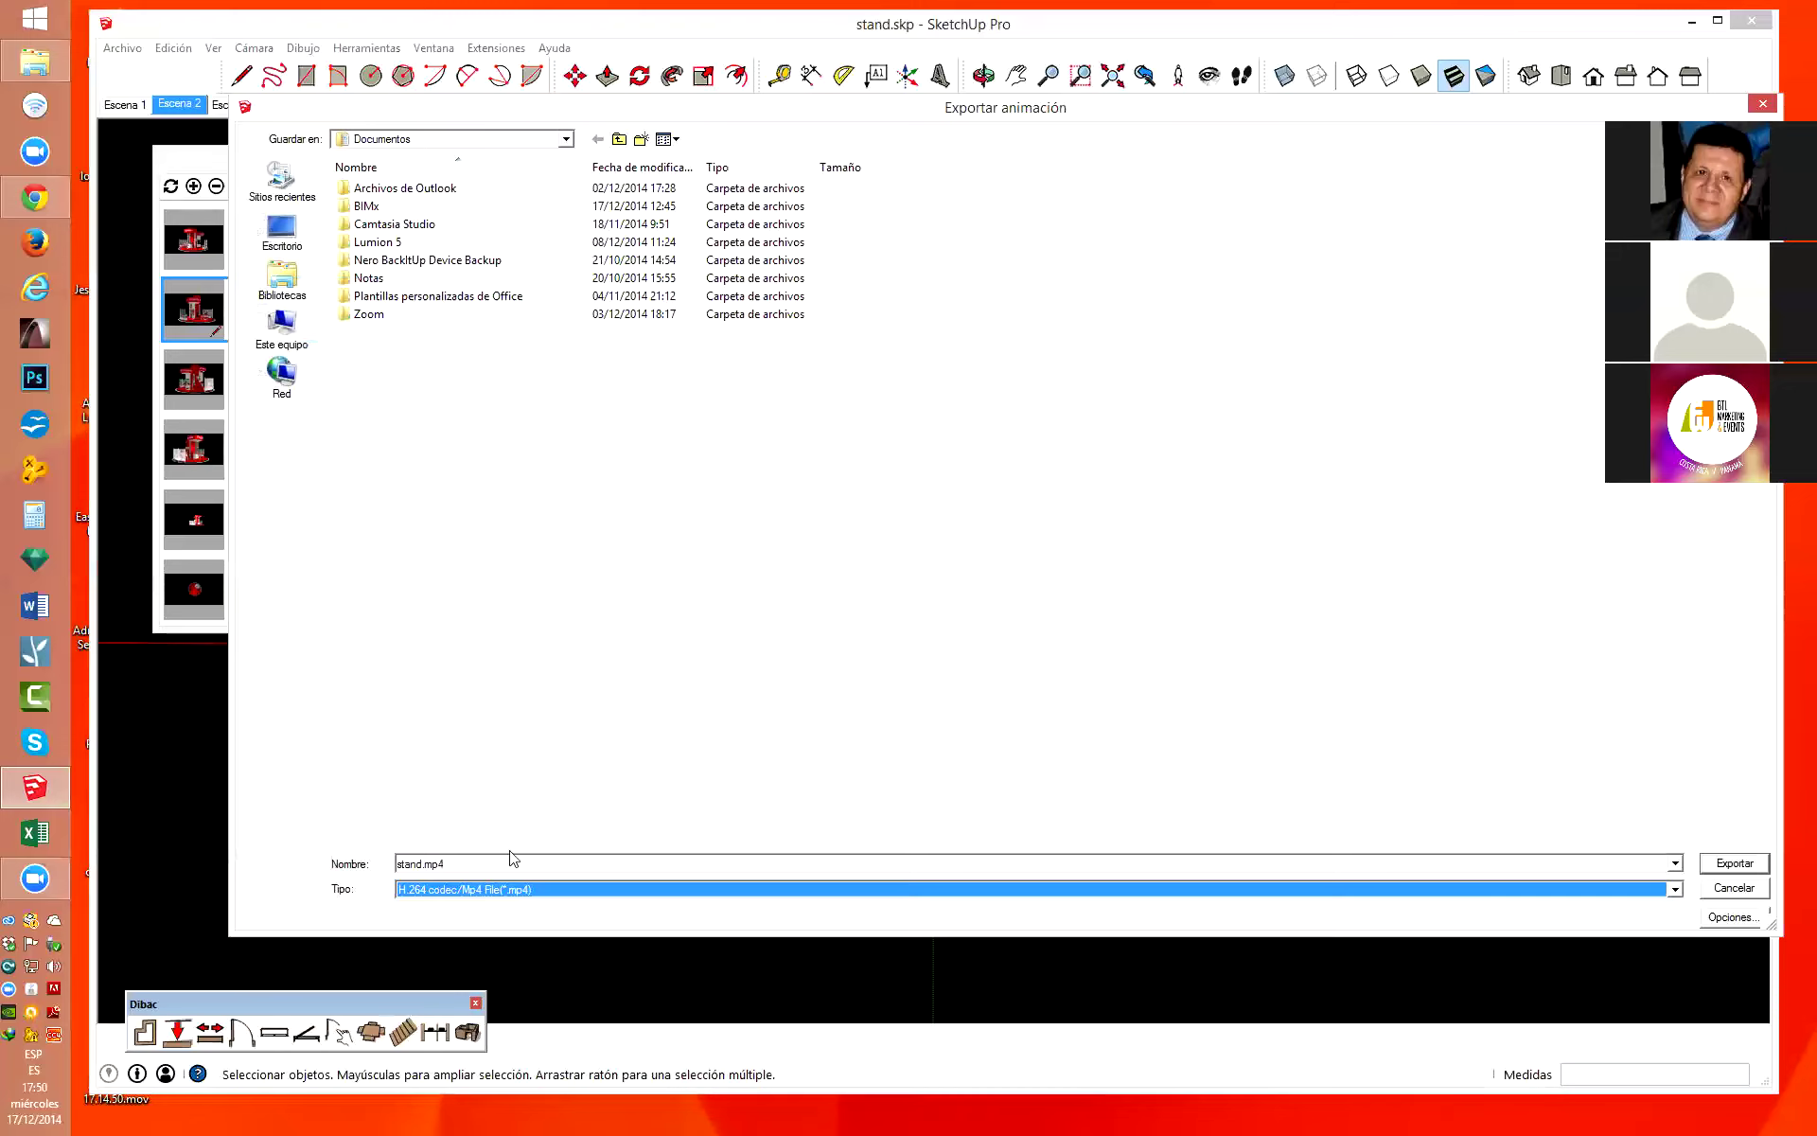
{"action": "left_click", "coordinate": [565, 140]}
Save stand.mp4 in ARCHIVOS (D:) > INTERMEDIA > CURSOS > SKETCHUP > 000EN LINEA > BASICO, then open Opciones.
{"action": "left_click", "coordinate": [406, 386]}
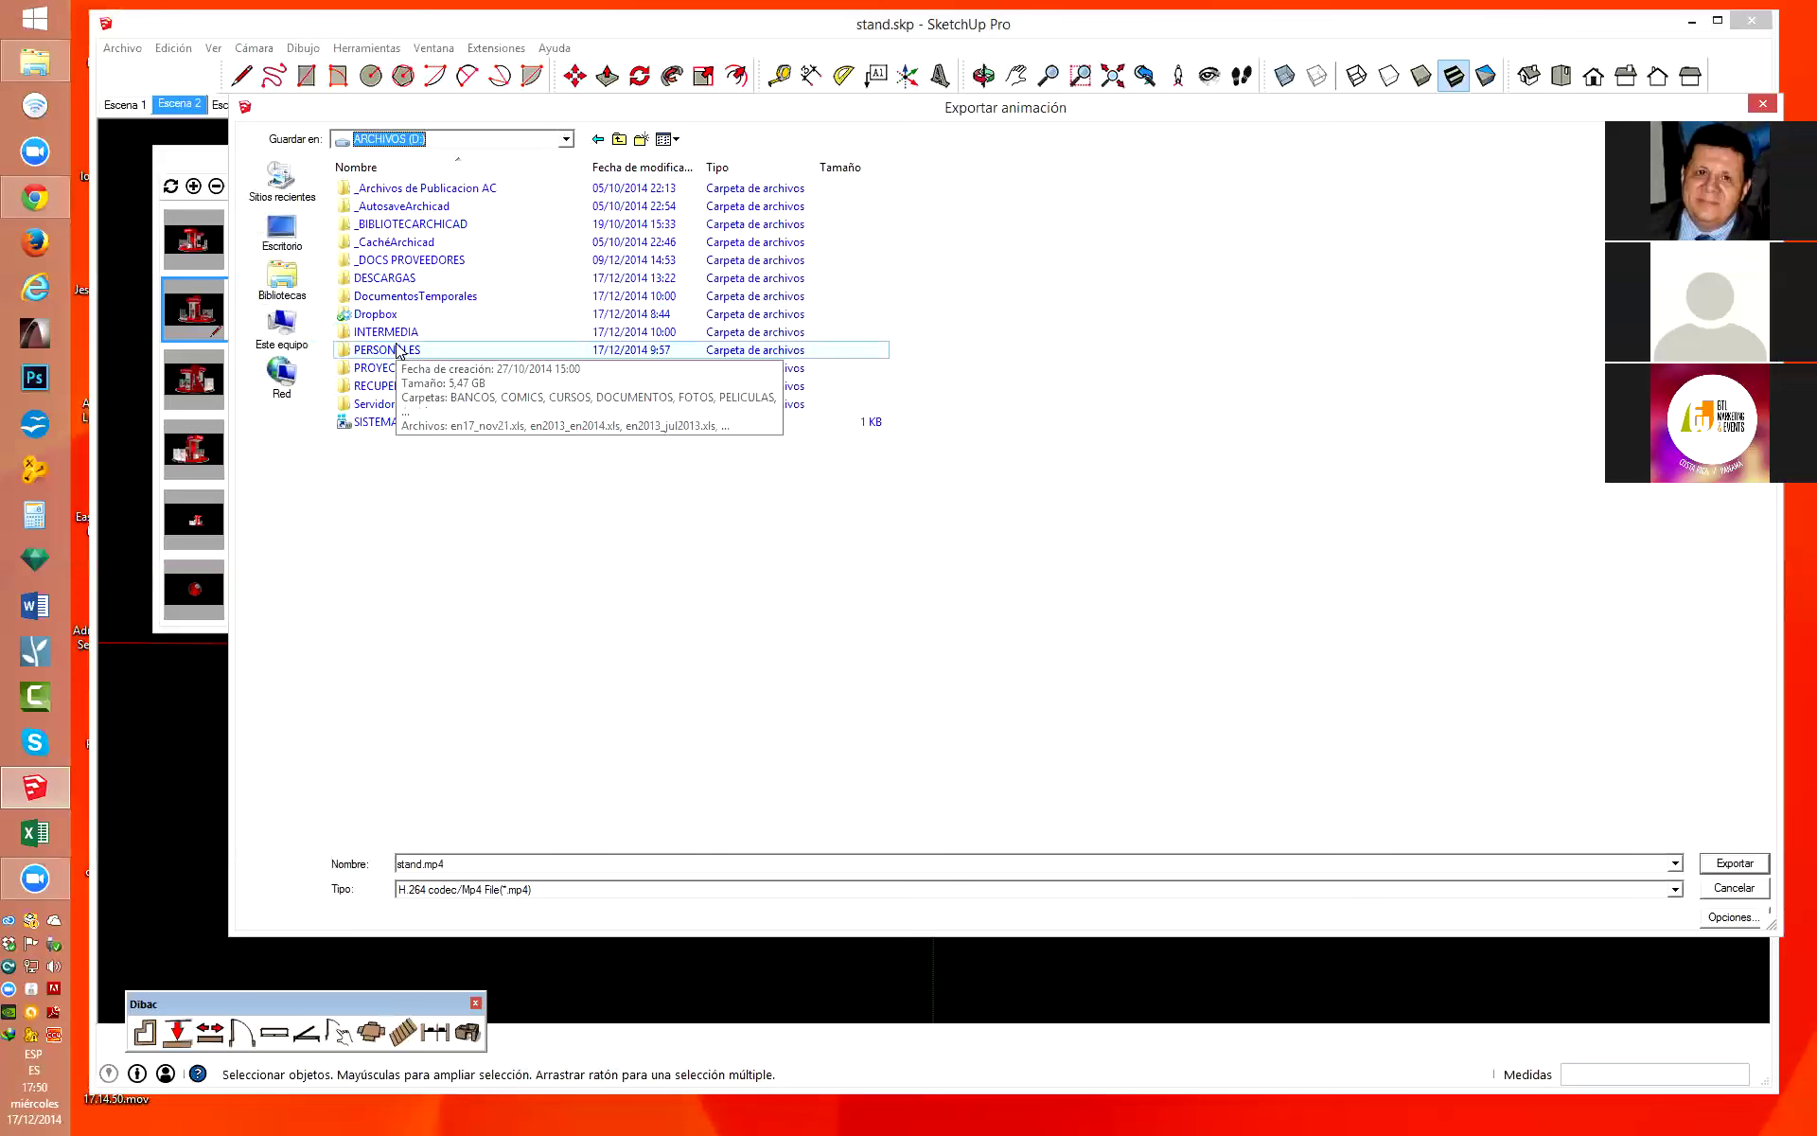
{"action": "double_click", "coordinate": [397, 337]}
{"action": "double_click", "coordinate": [384, 261]}
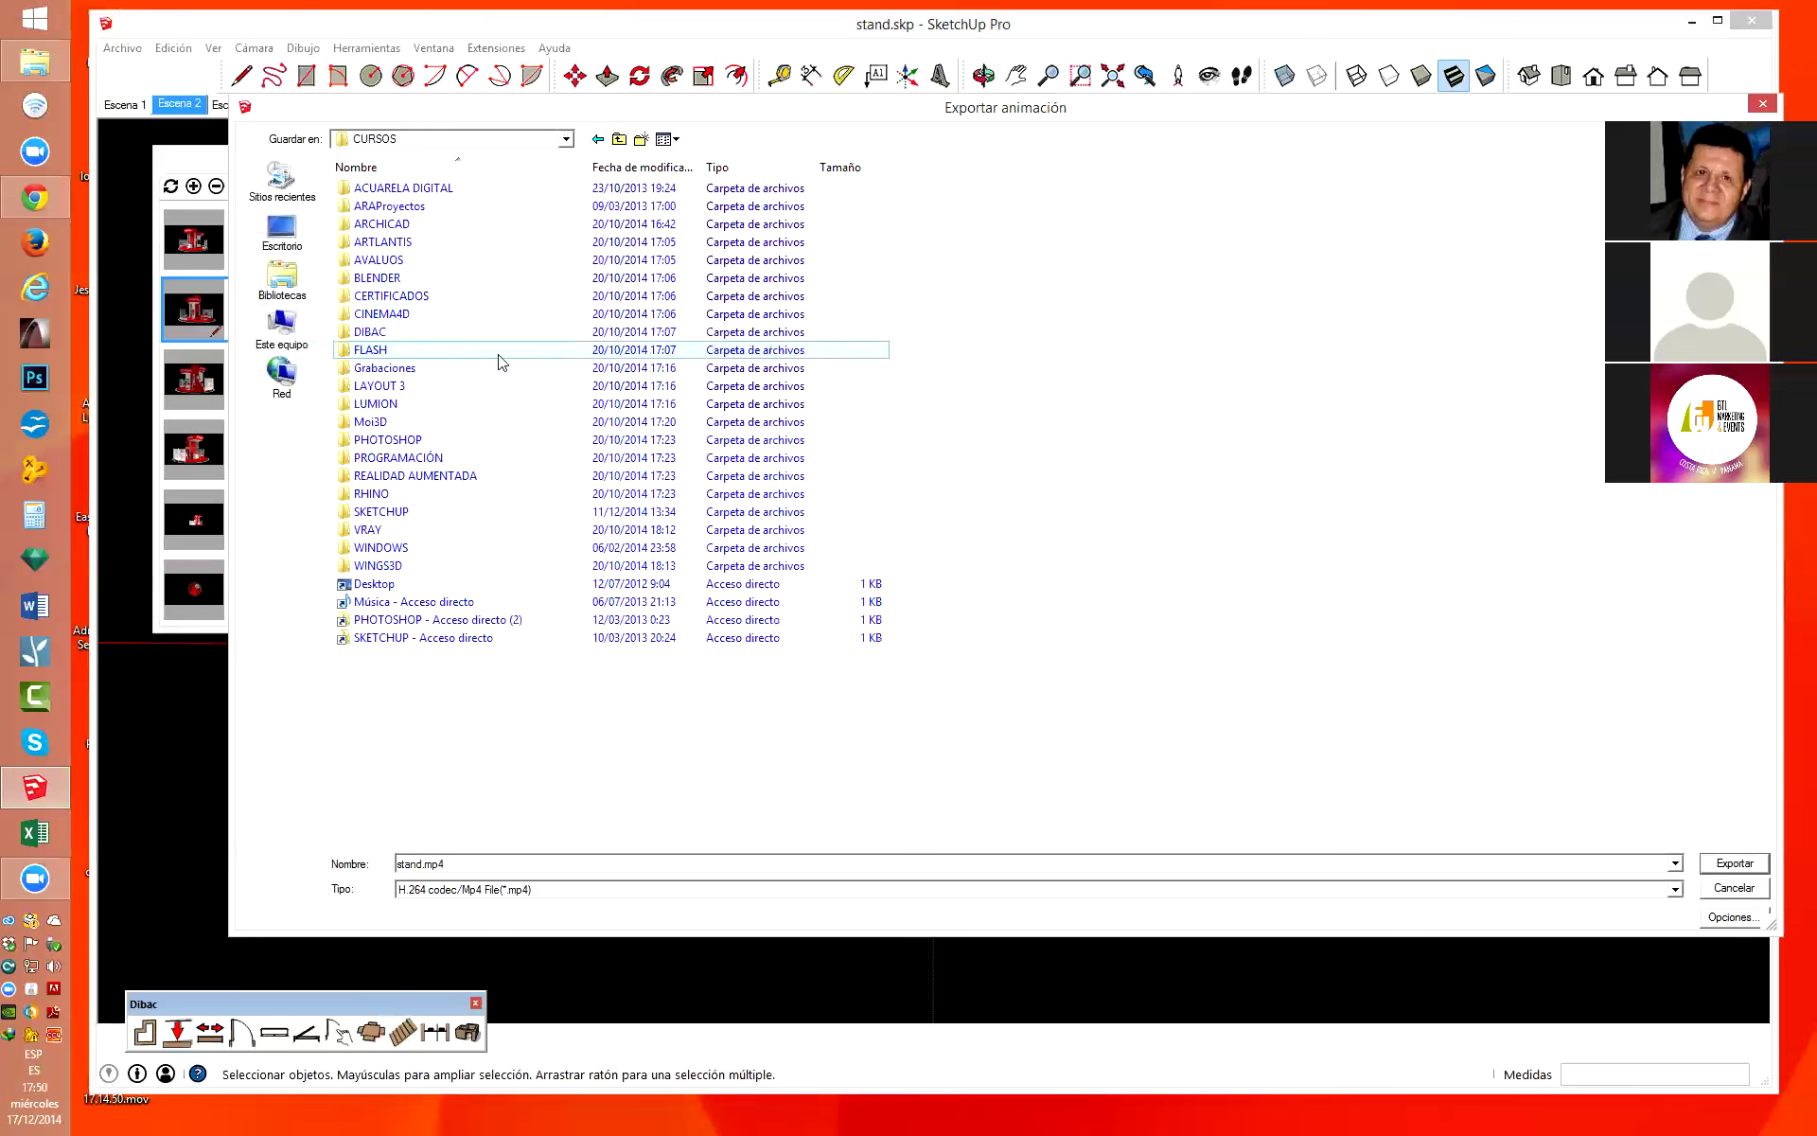
{"action": "double_click", "coordinate": [397, 512]}
{"action": "double_click", "coordinate": [383, 189]}
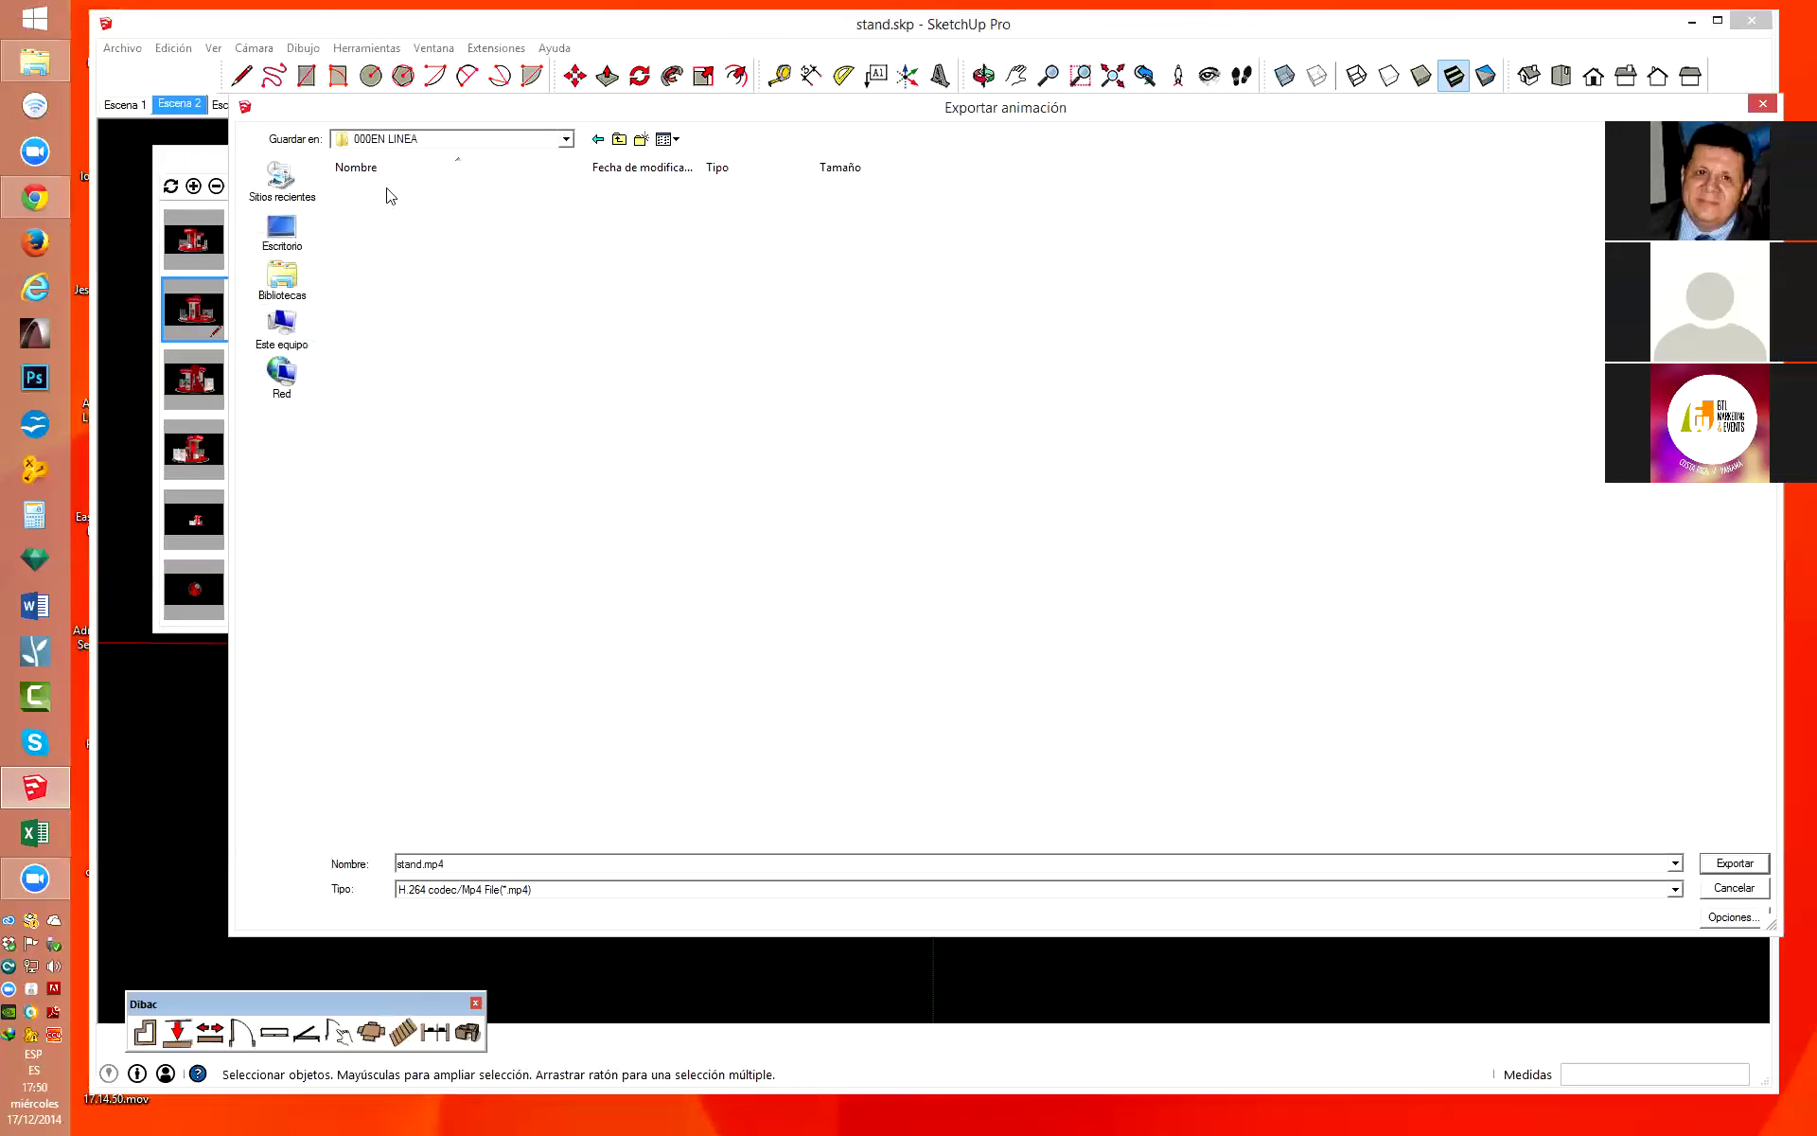
{"action": "mouse_move", "coordinate": [372, 207]}
{"action": "double_click", "coordinate": [387, 207]}
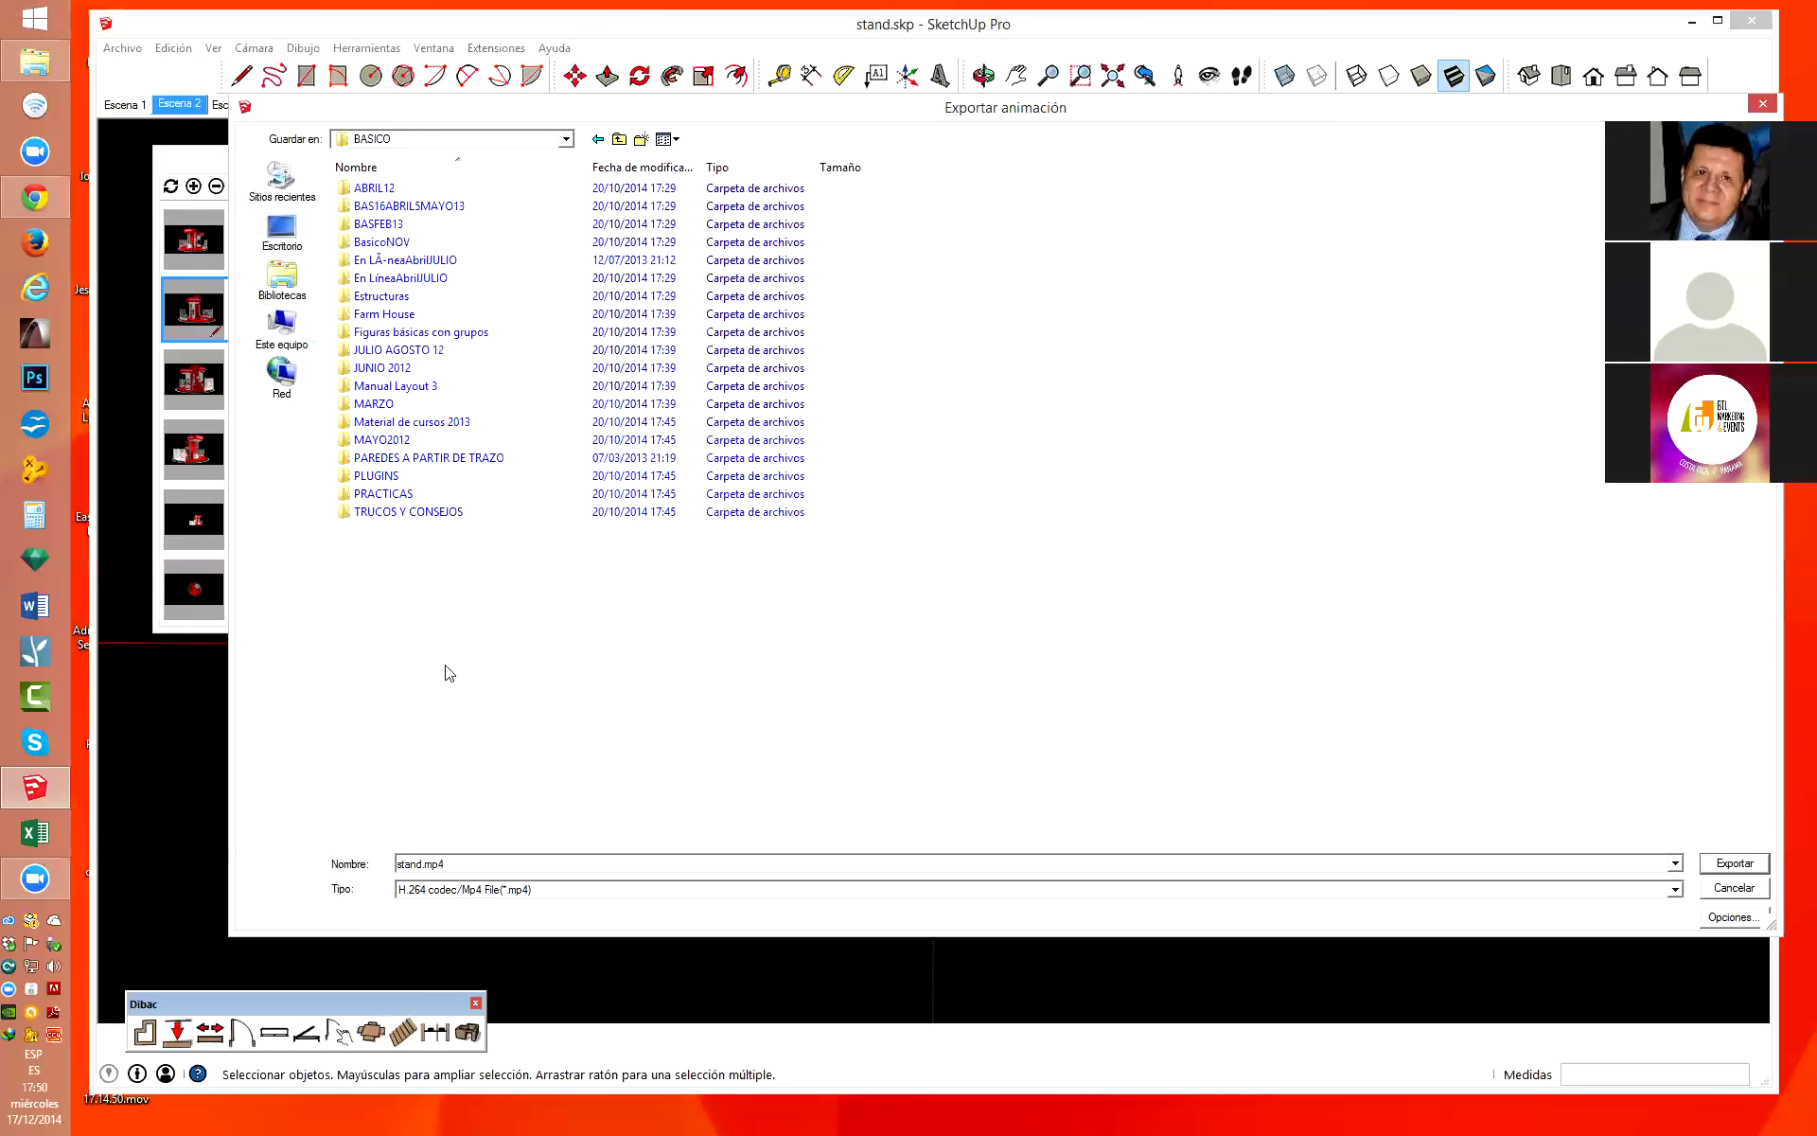
{"action": "double_click", "coordinate": [479, 864]}
{"action": "left_click", "coordinate": [1731, 916]}
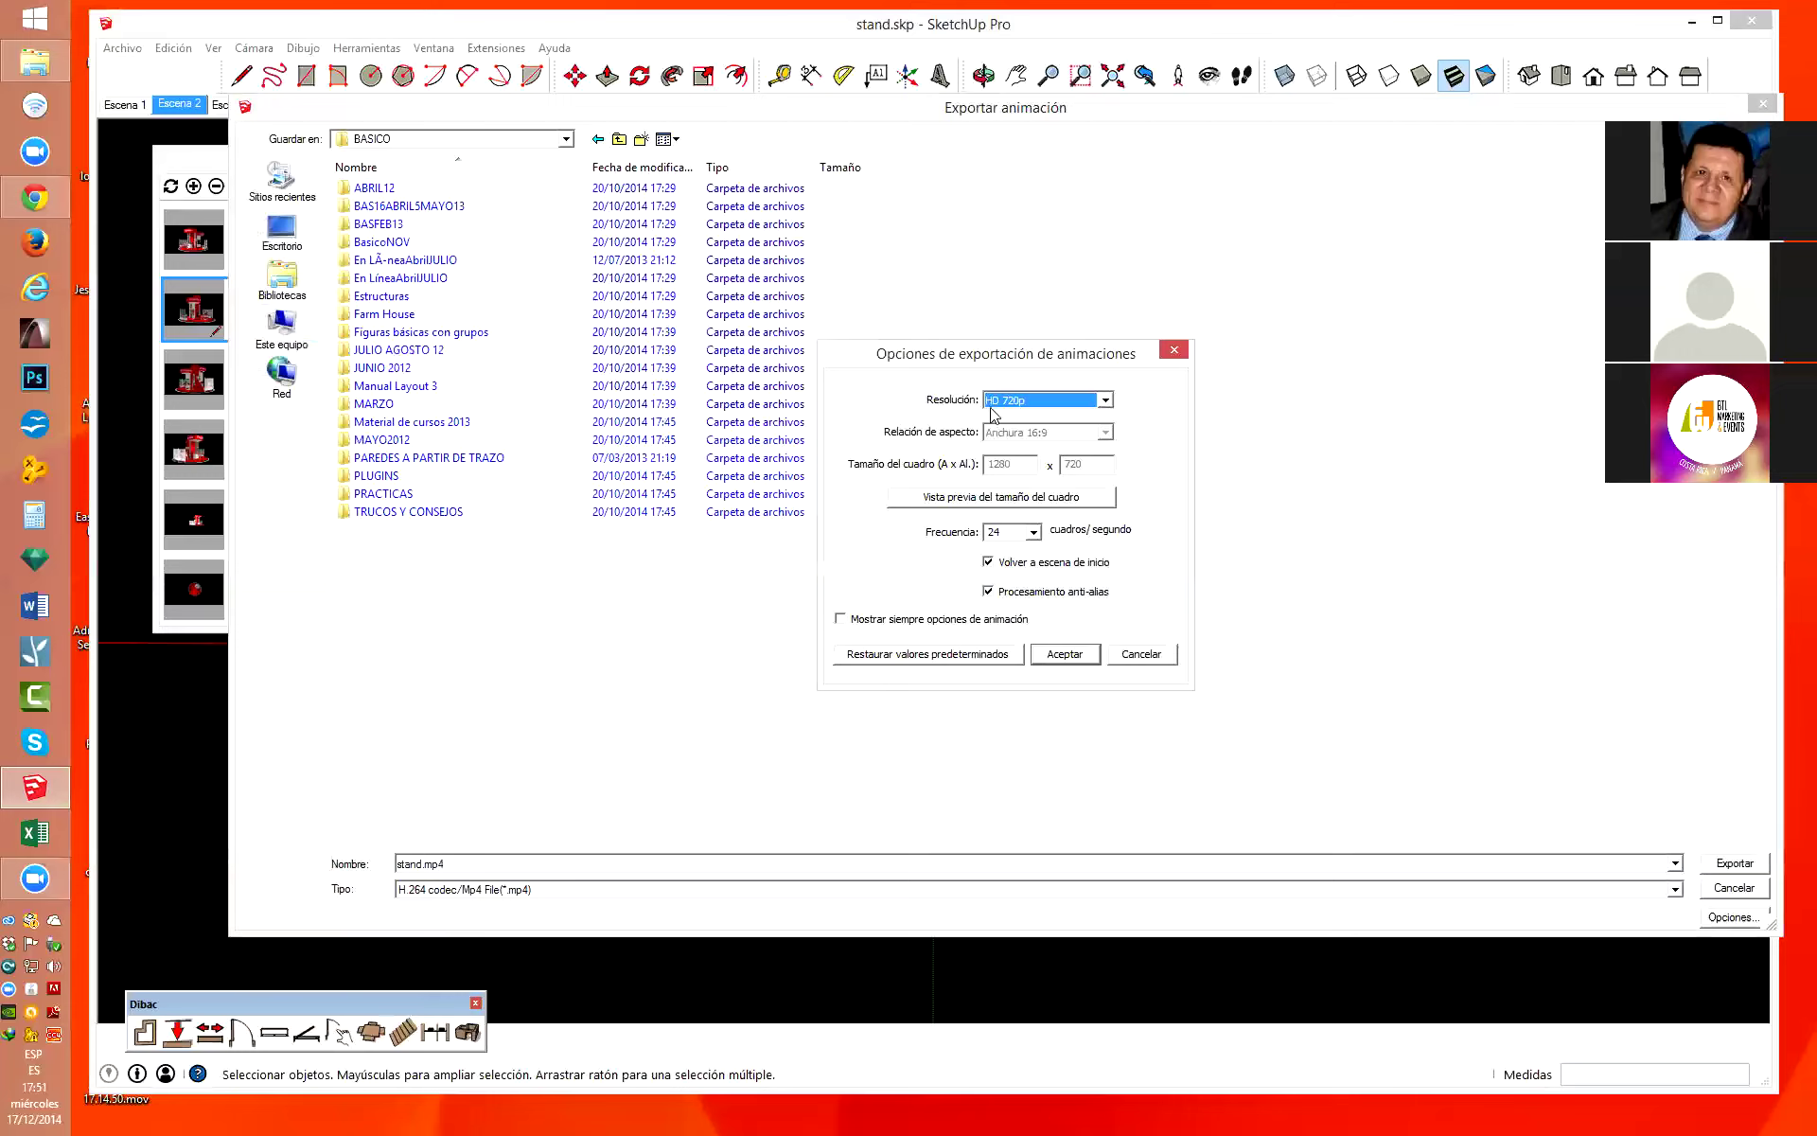
{"action": "left_click", "coordinate": [1106, 402]}
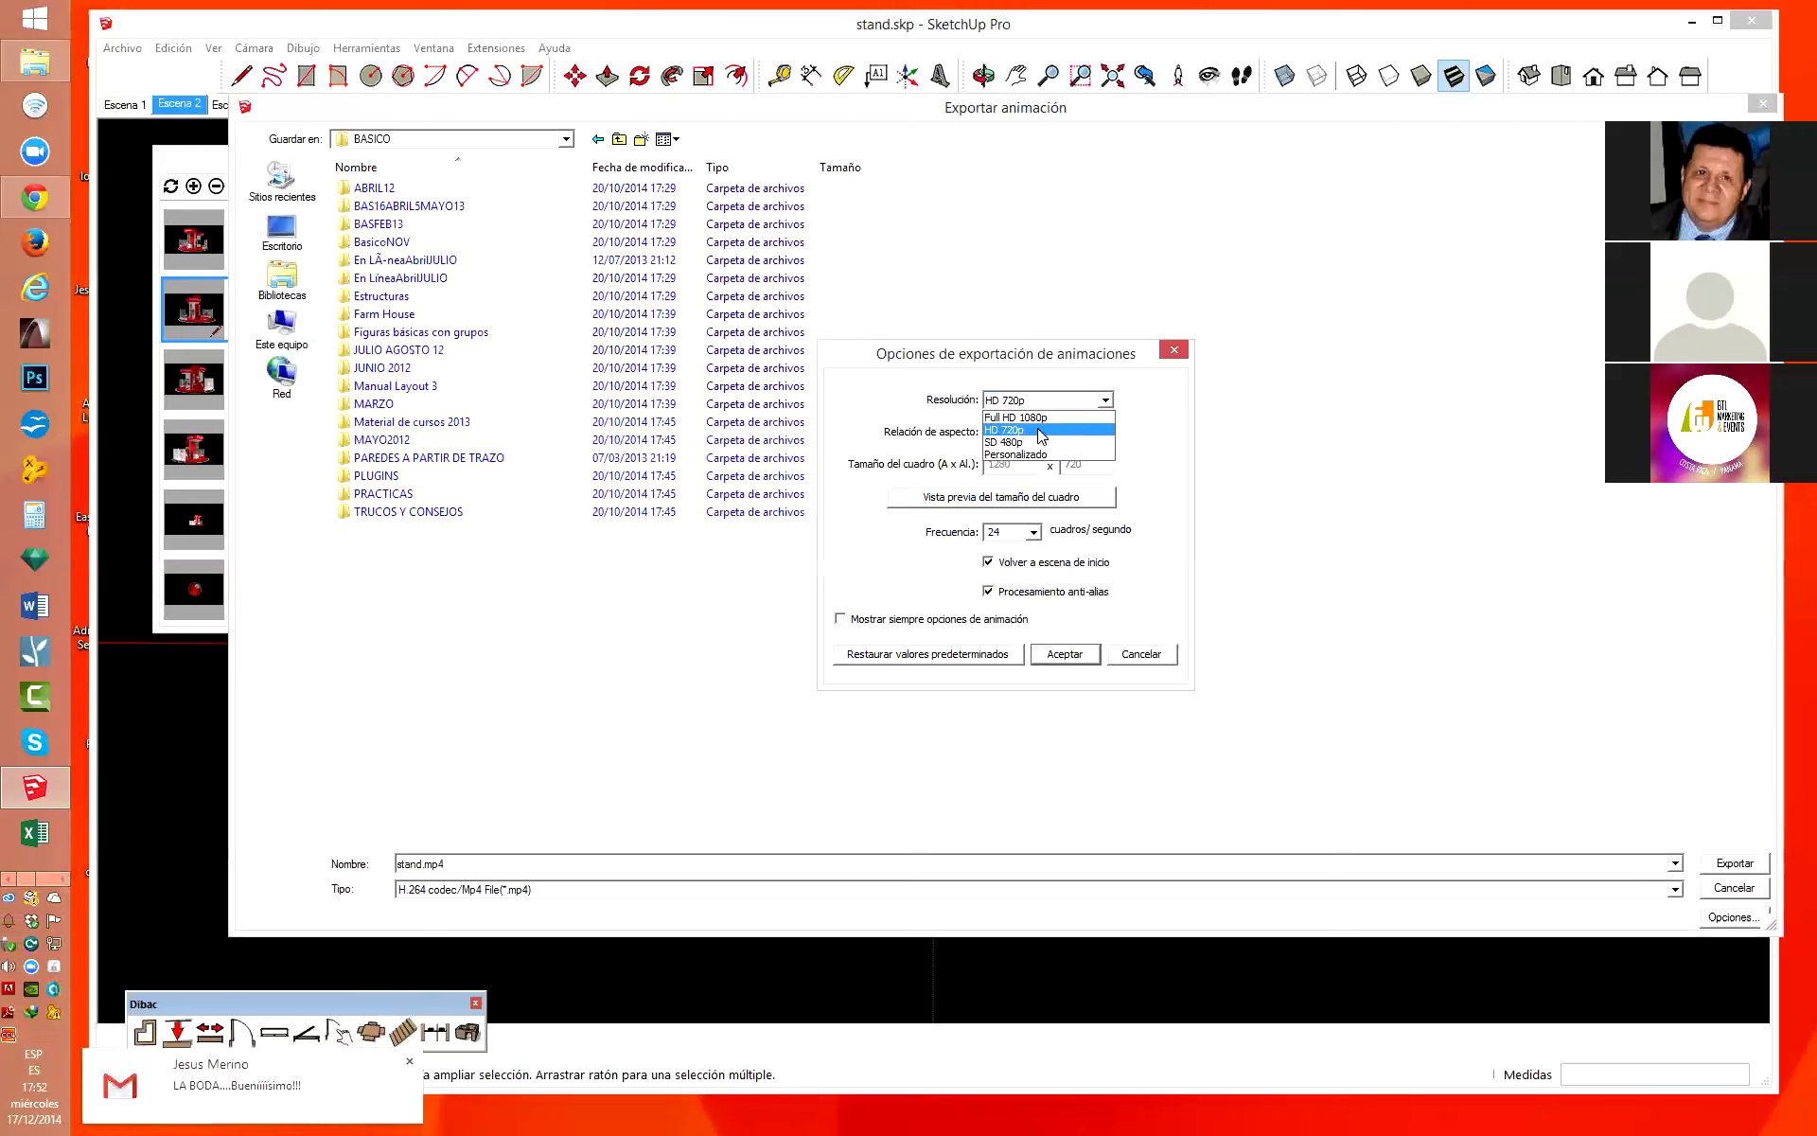
{"action": "left_click", "coordinate": [1041, 436]}
{"action": "left_click", "coordinate": [1105, 399]}
{"action": "left_click", "coordinate": [1041, 430]}
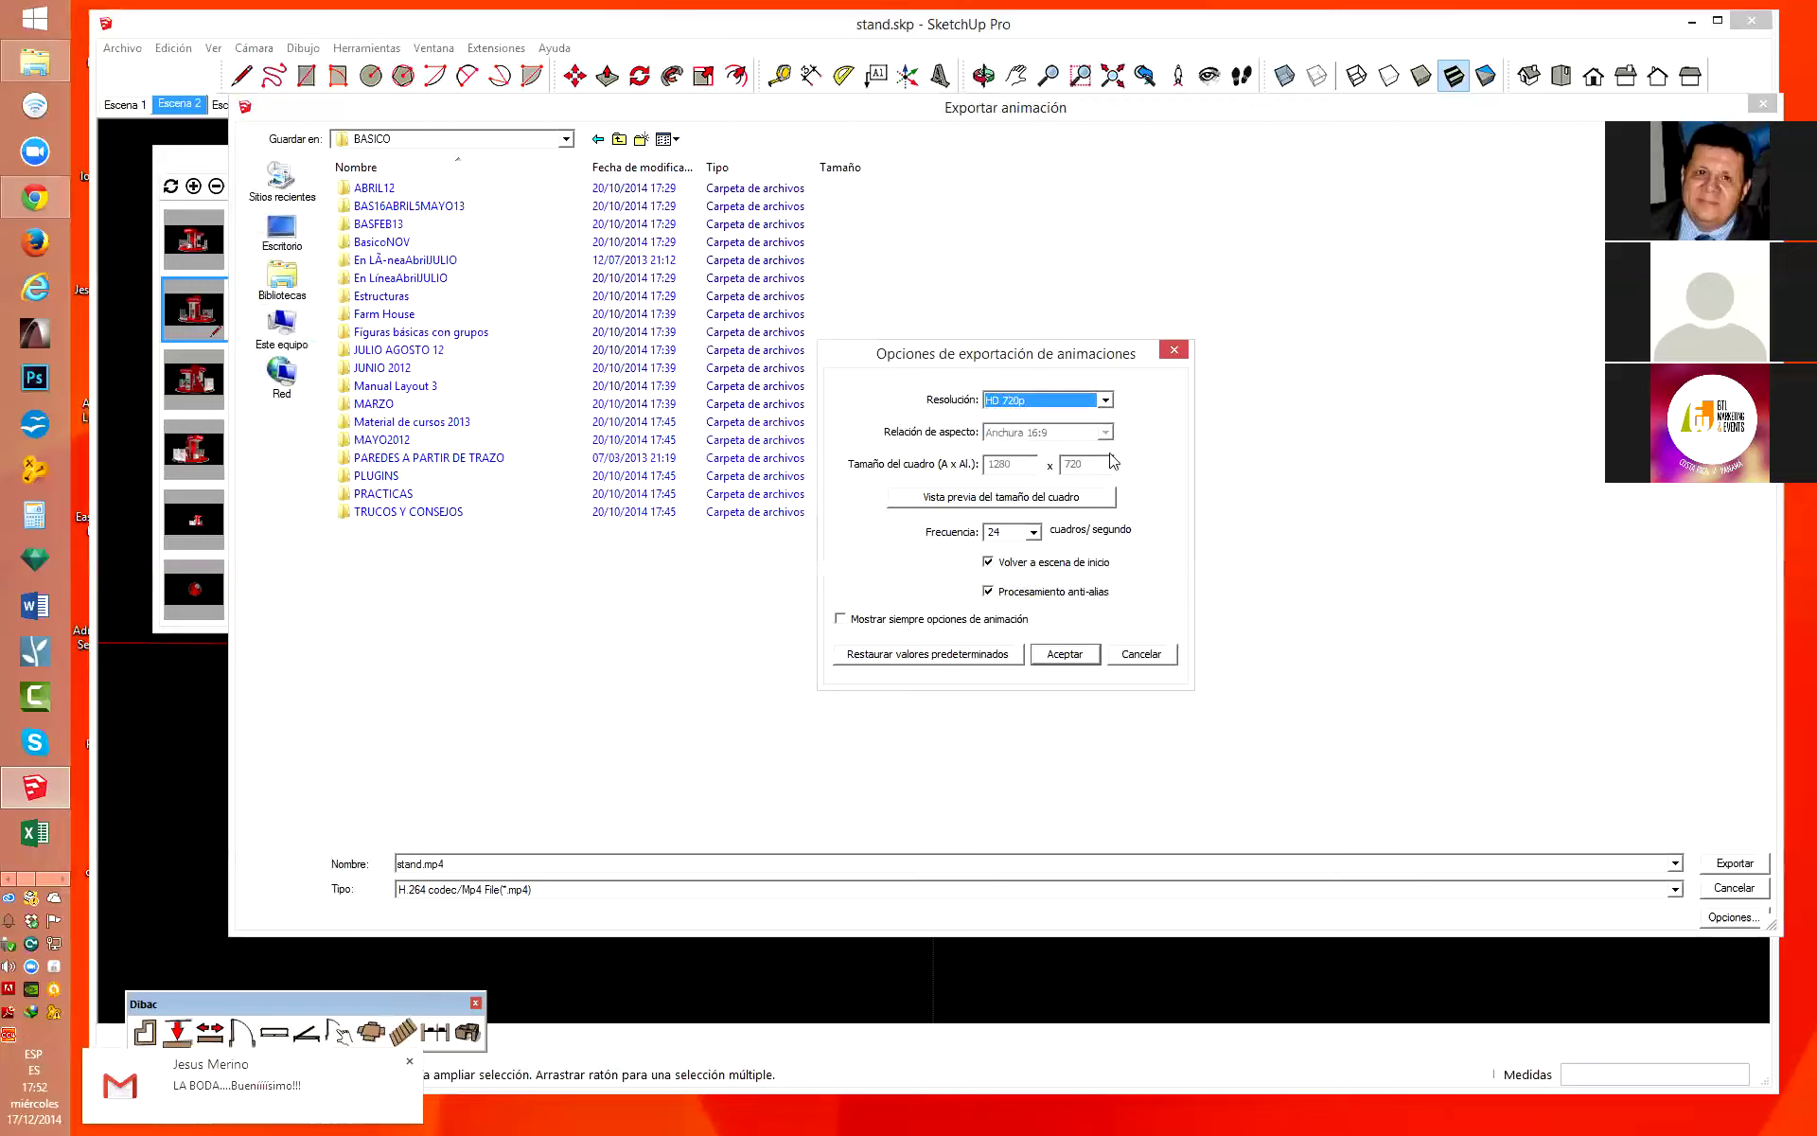
{"action": "left_click", "coordinate": [1105, 399]}
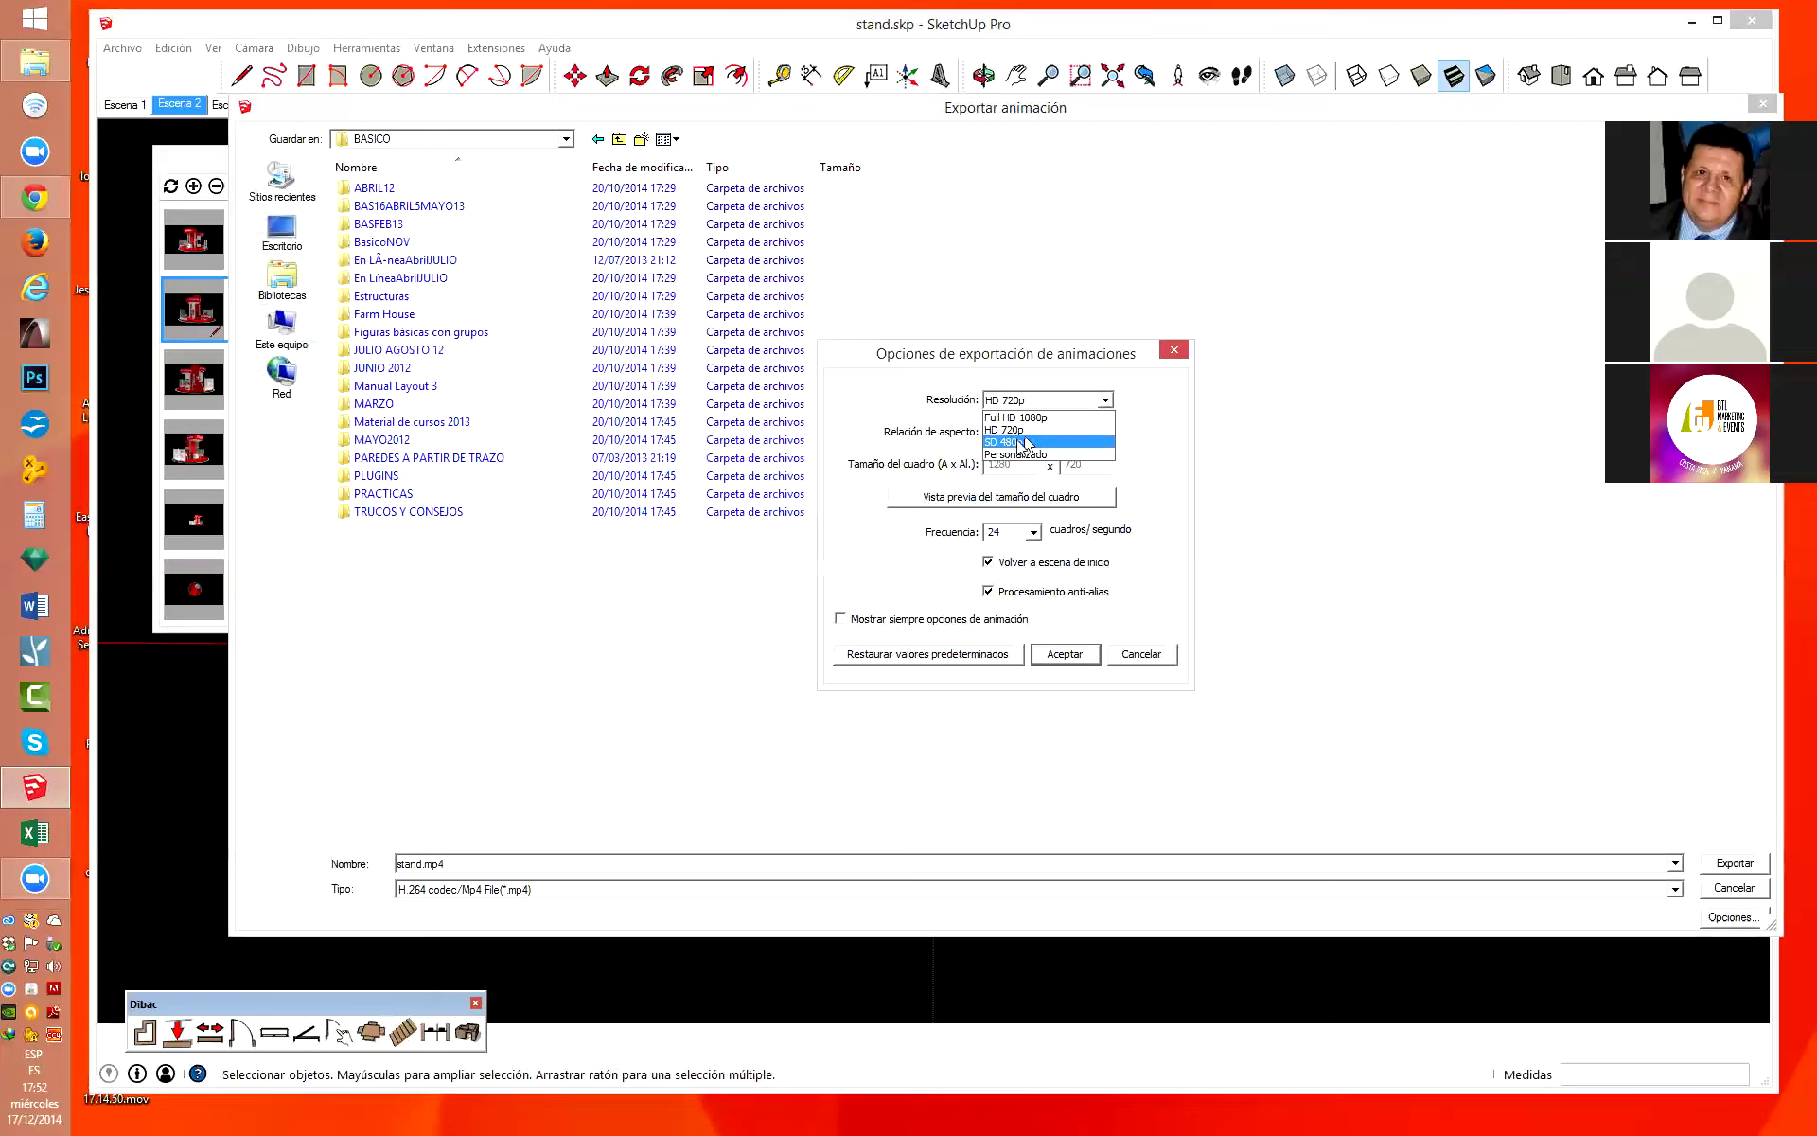
{"action": "left_click", "coordinate": [1221, 440]}
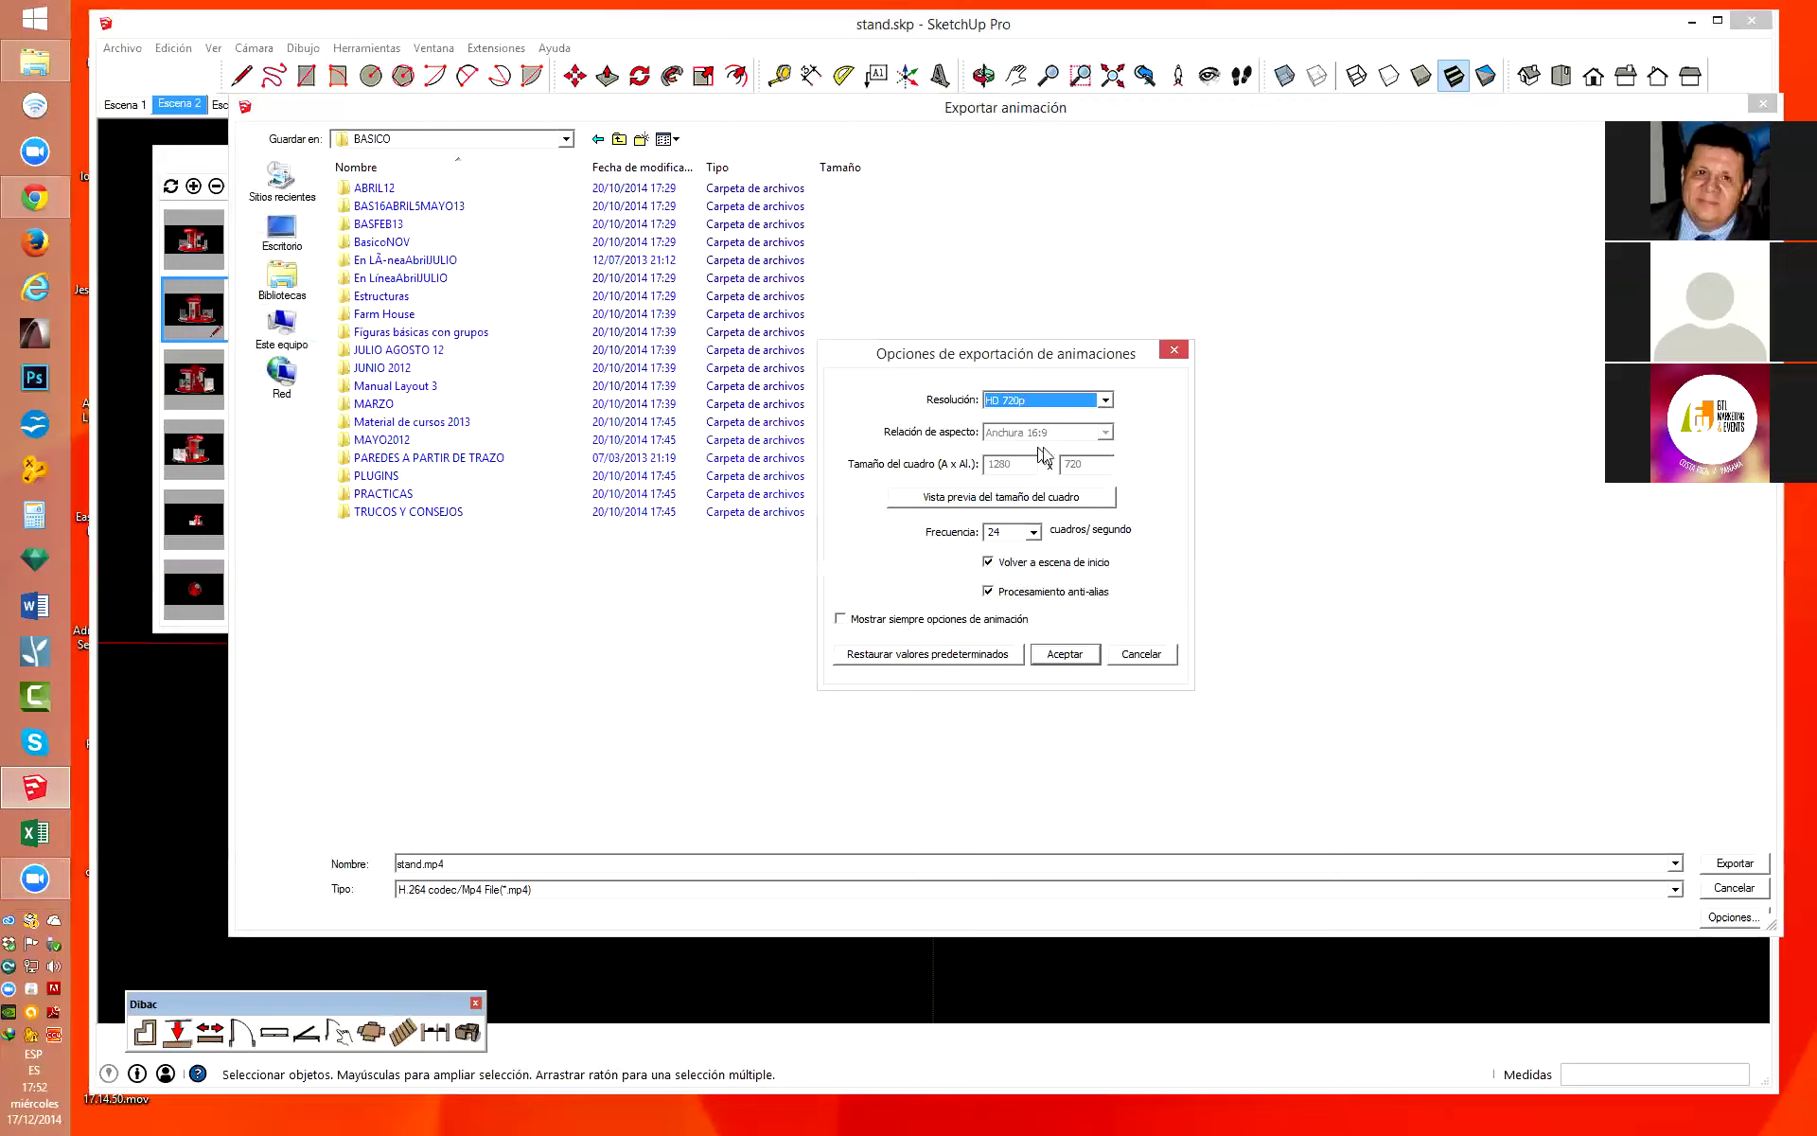
{"action": "left_click", "coordinate": [1091, 401]}
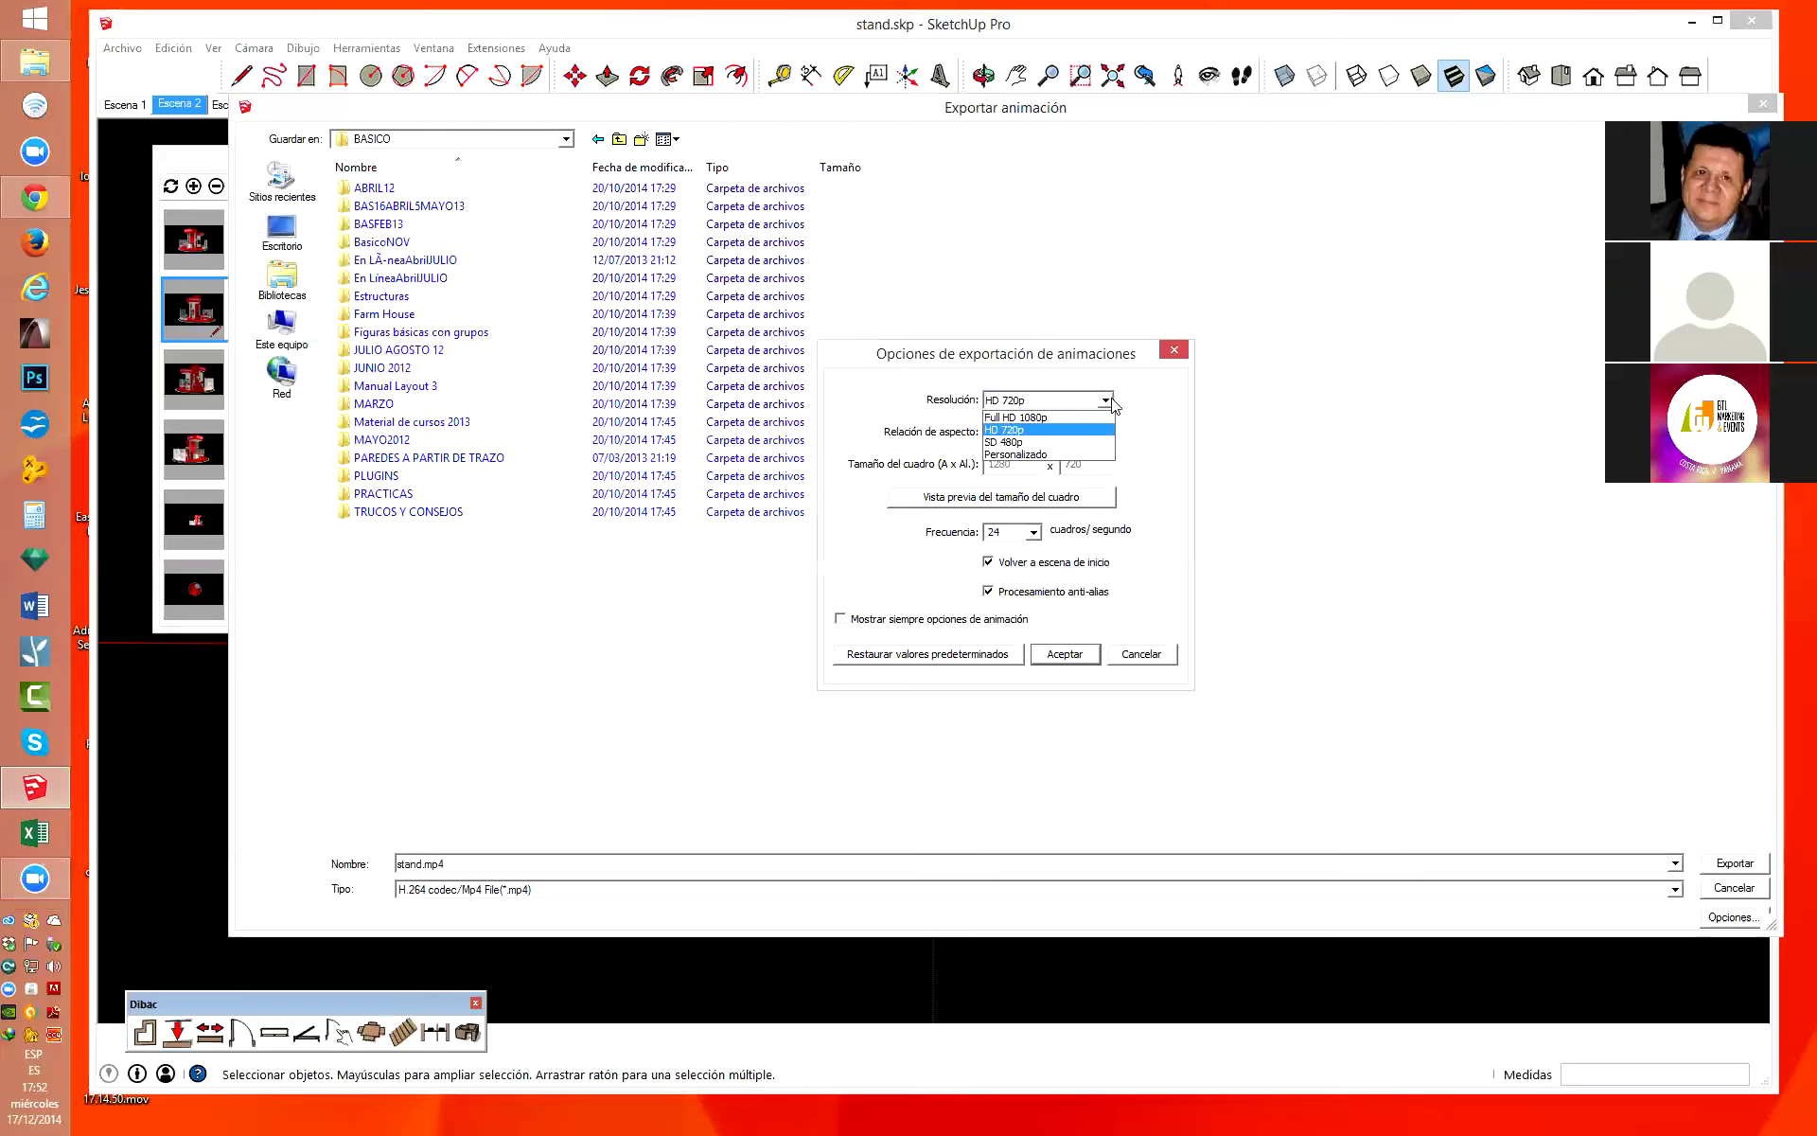
{"action": "left_click", "coordinate": [1020, 443]}
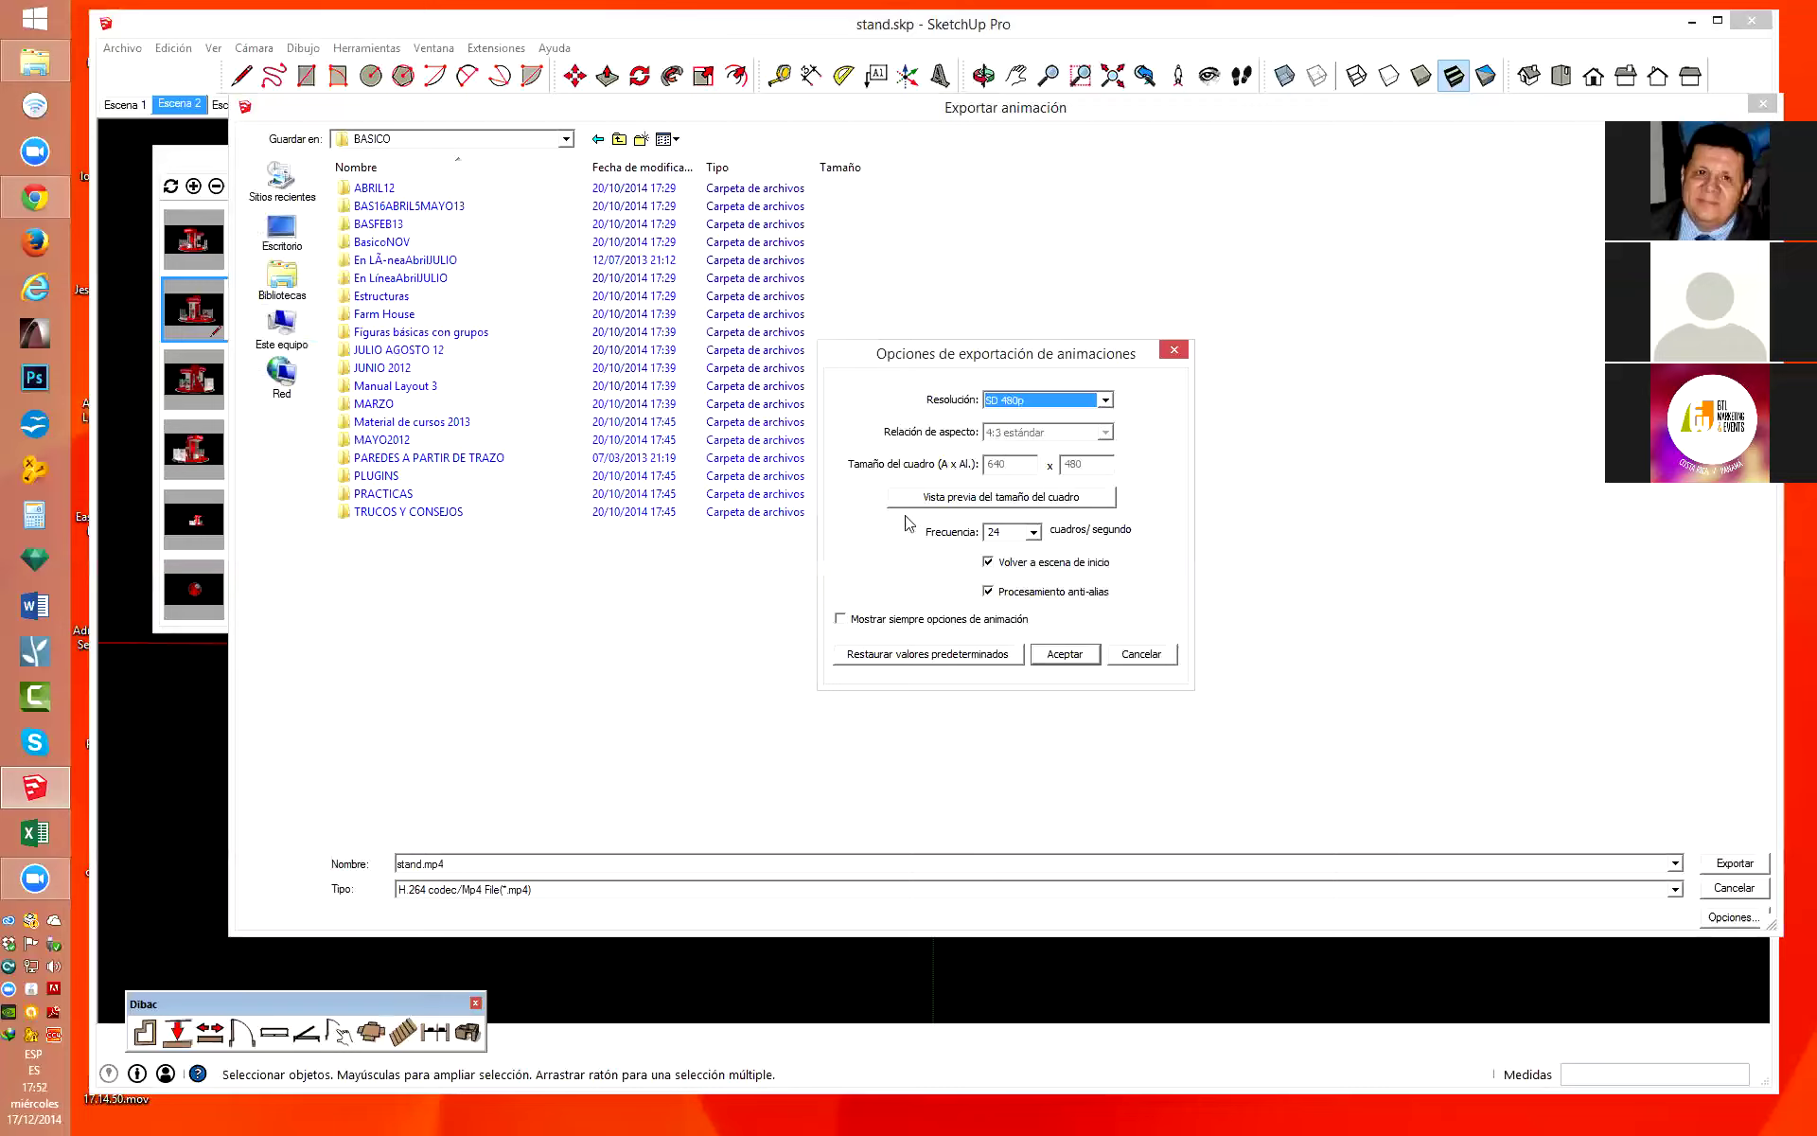
{"action": "left_click", "coordinate": [1106, 401]}
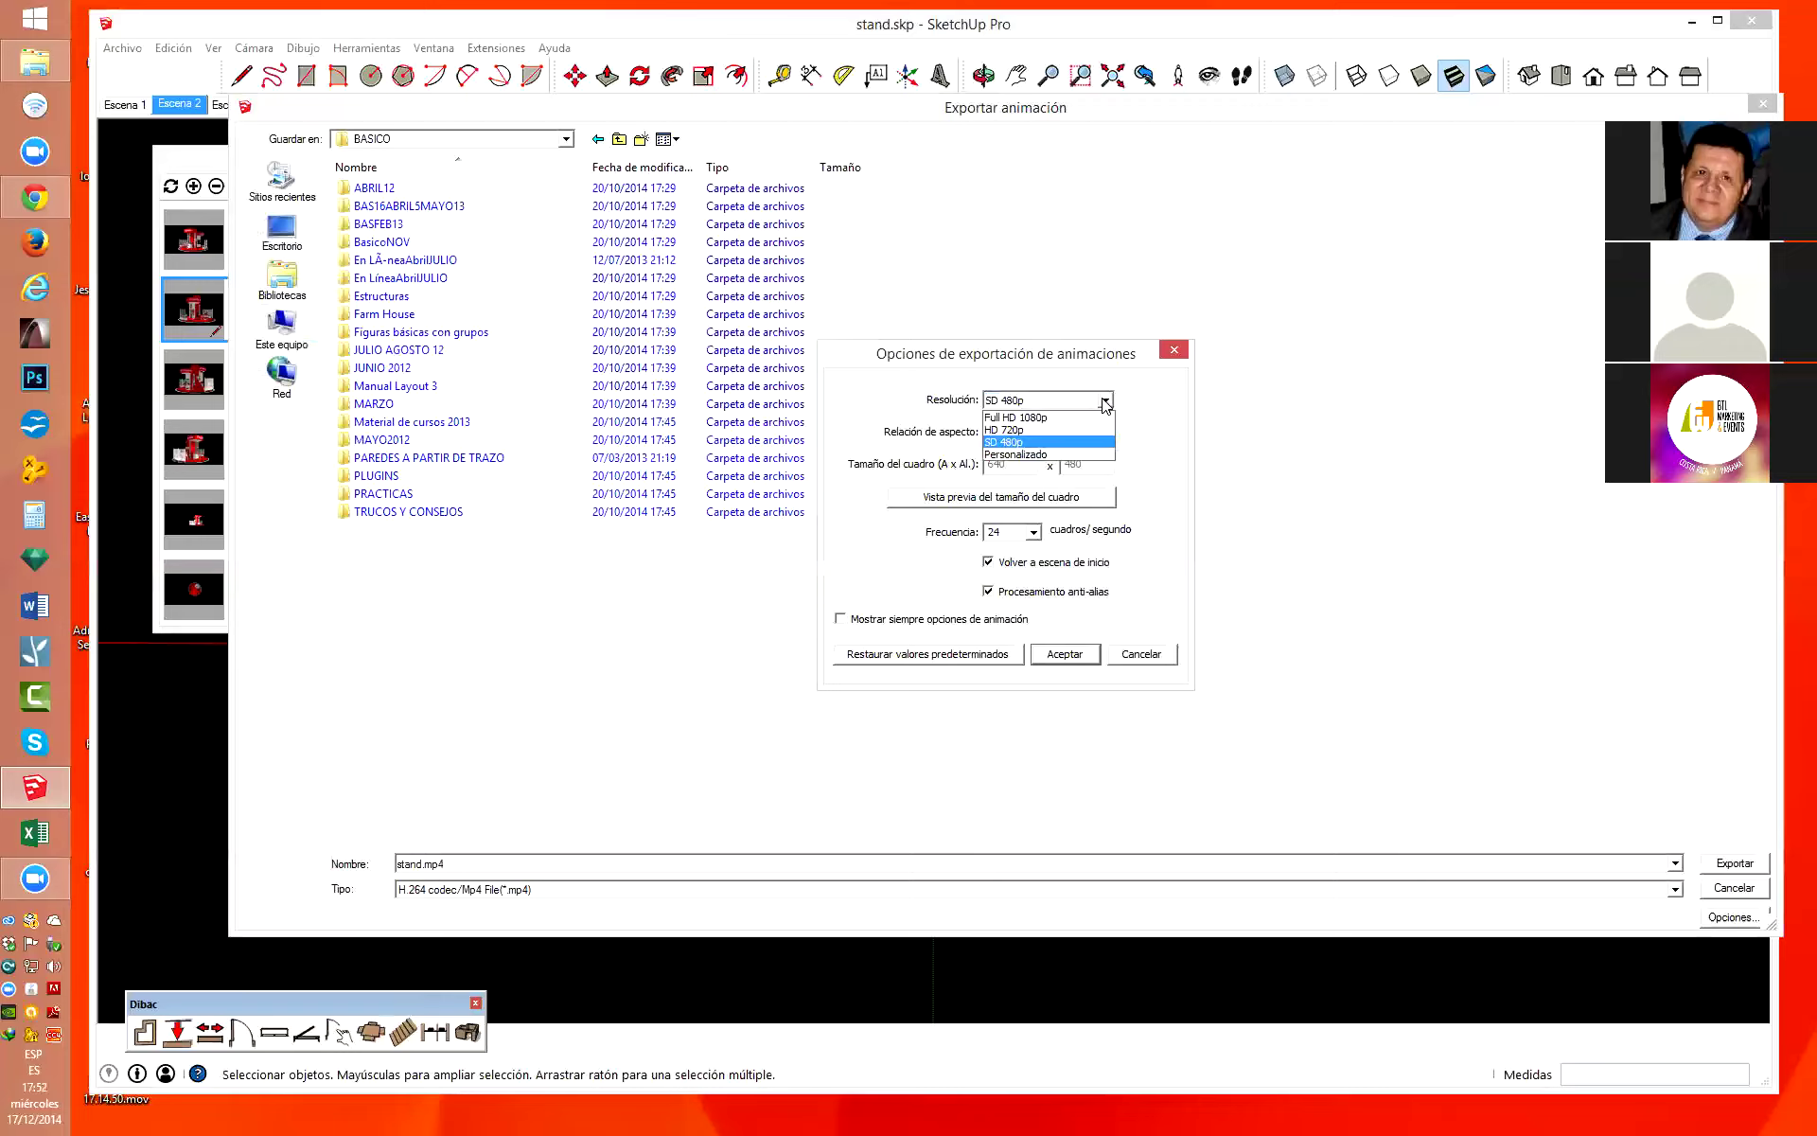
{"action": "left_click", "coordinate": [1018, 431]}
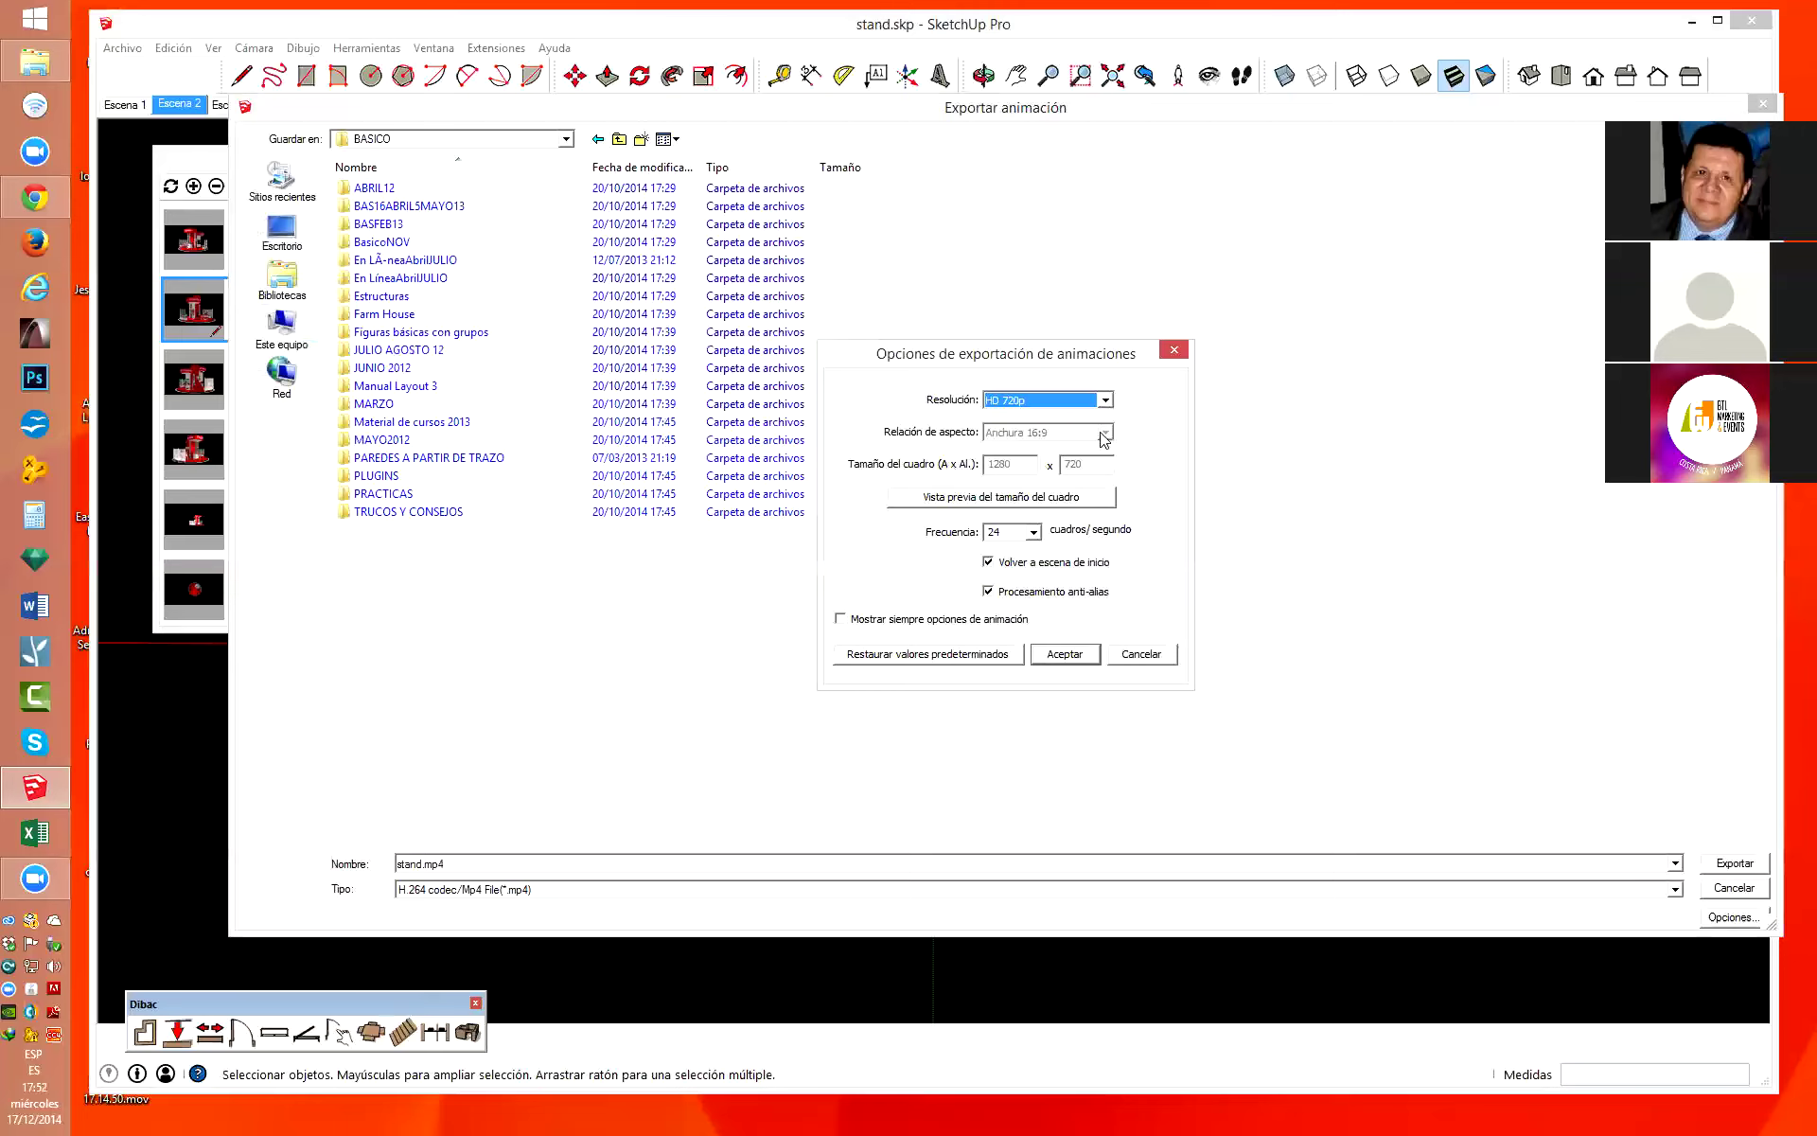
{"action": "left_click", "coordinate": [1114, 399]}
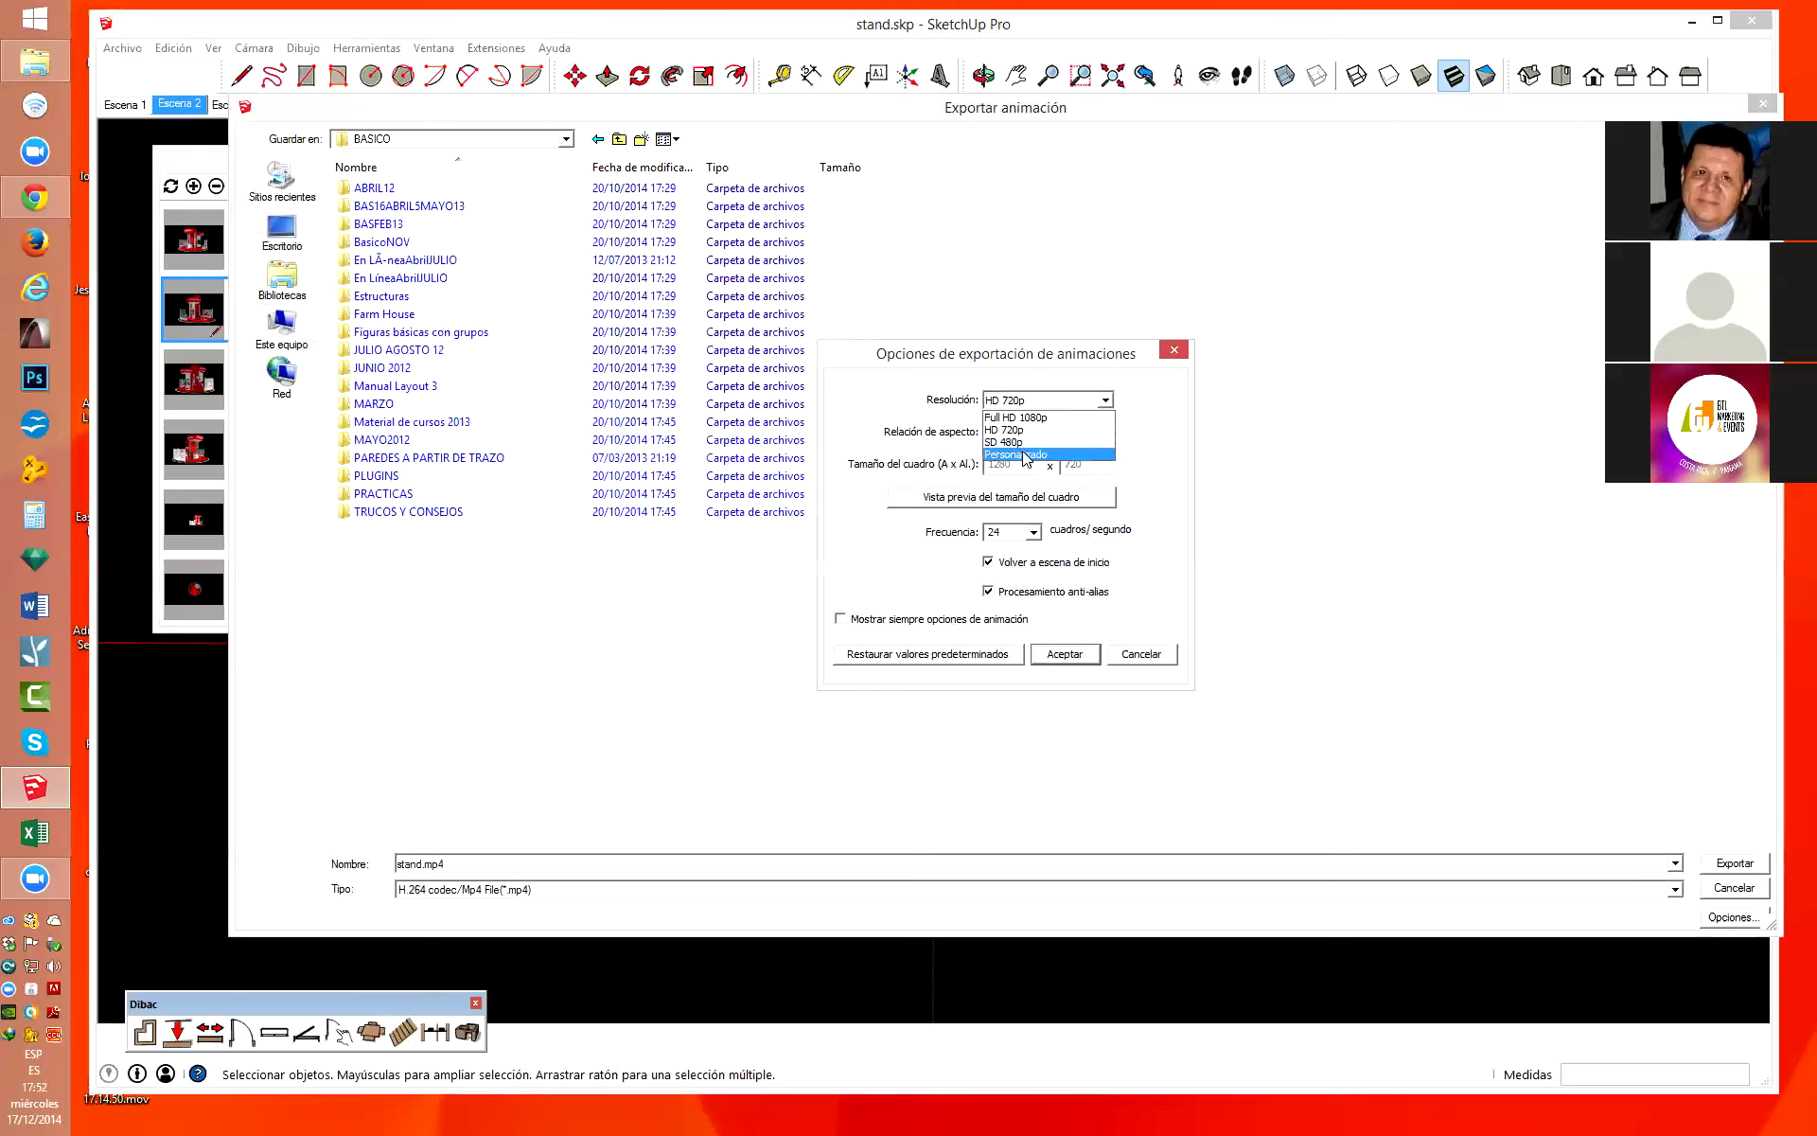
{"action": "left_click", "coordinate": [1022, 455]}
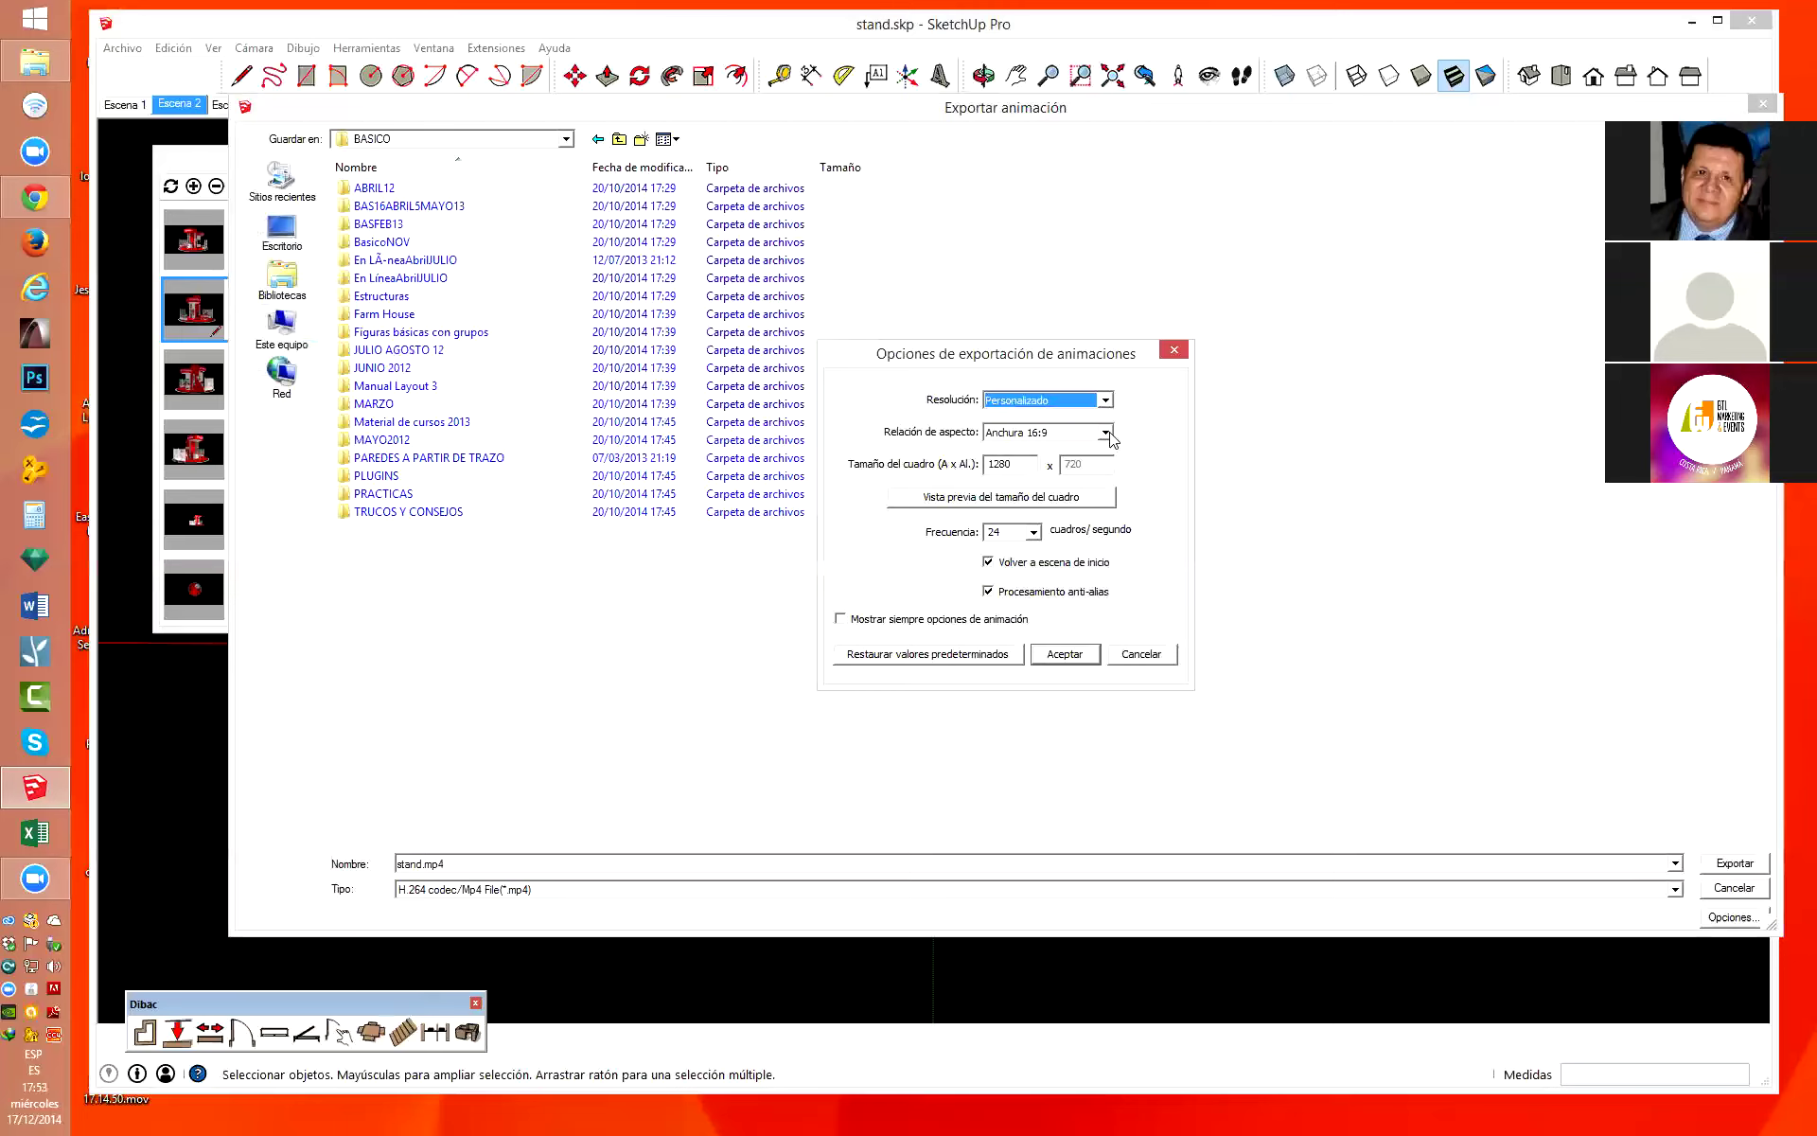
{"action": "left_click", "coordinate": [1105, 433]}
{"action": "left_click", "coordinate": [1191, 438]}
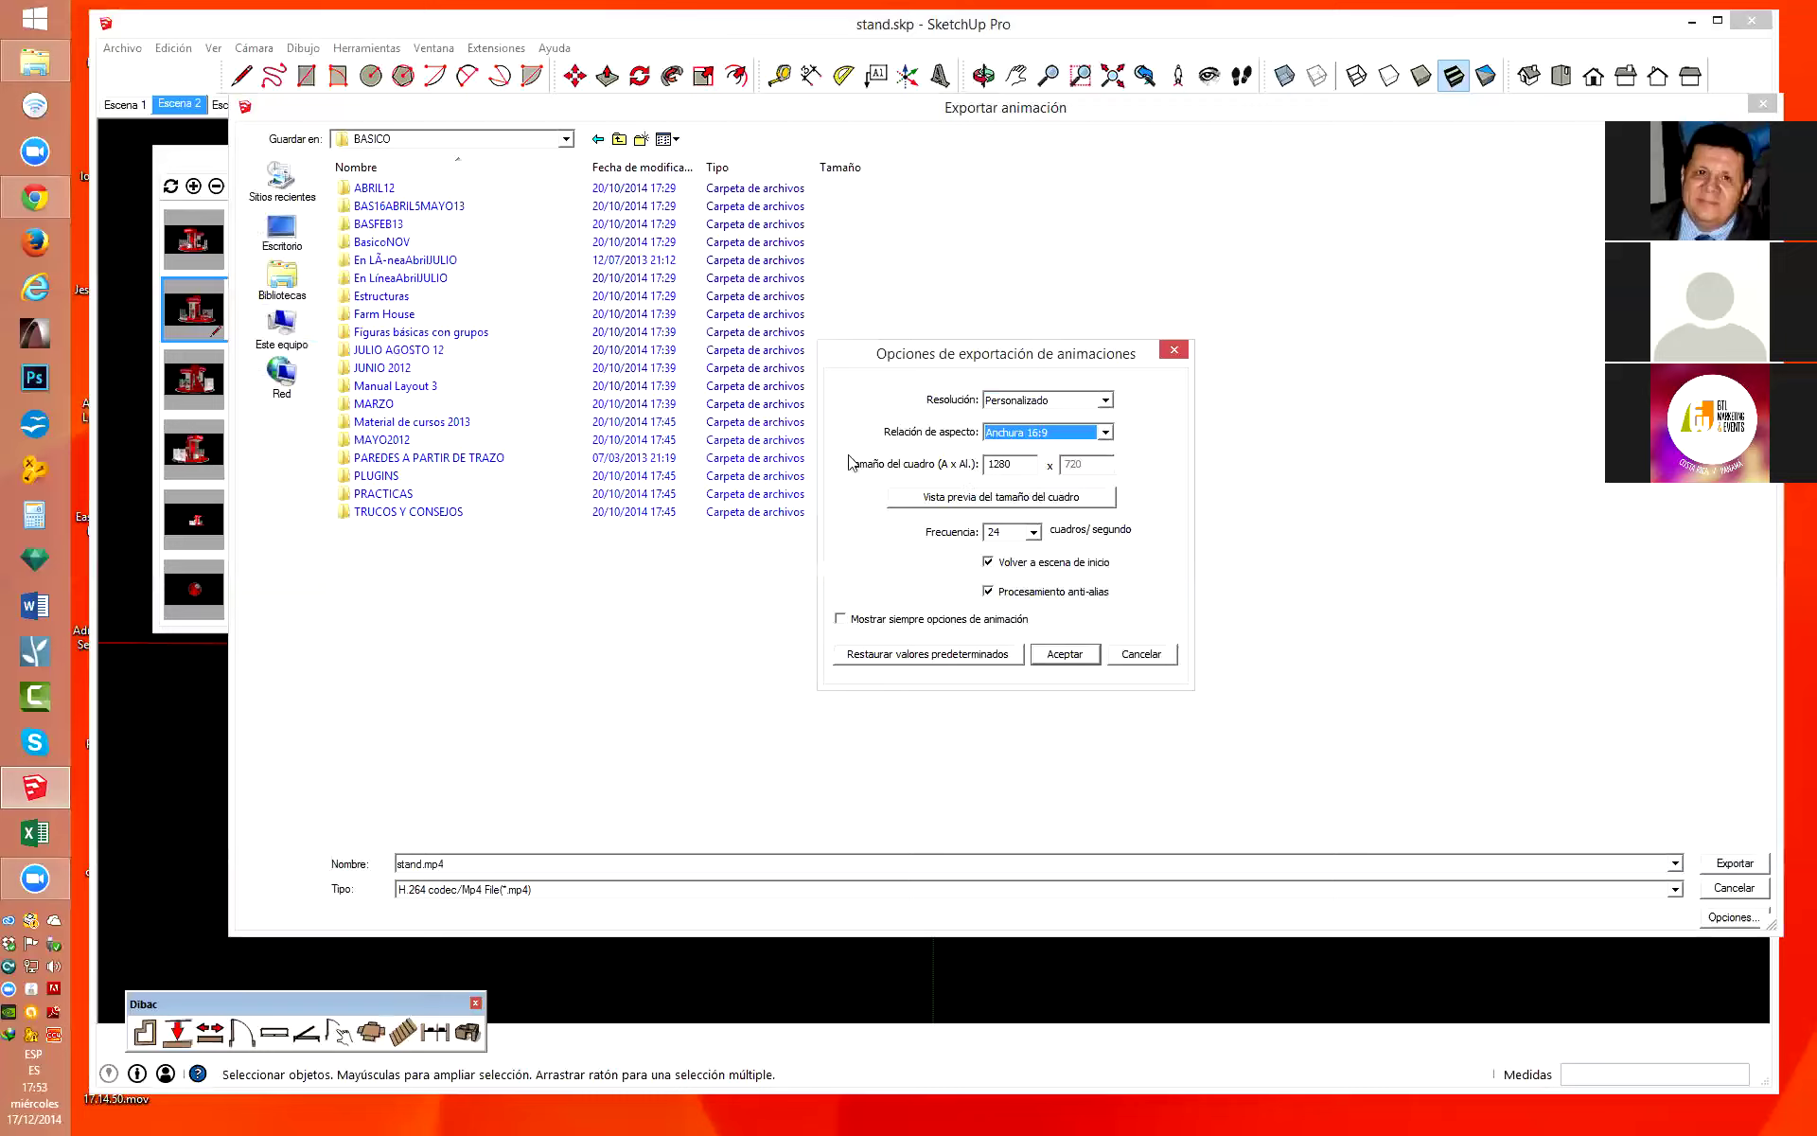
{"action": "left_click", "coordinate": [1105, 401]}
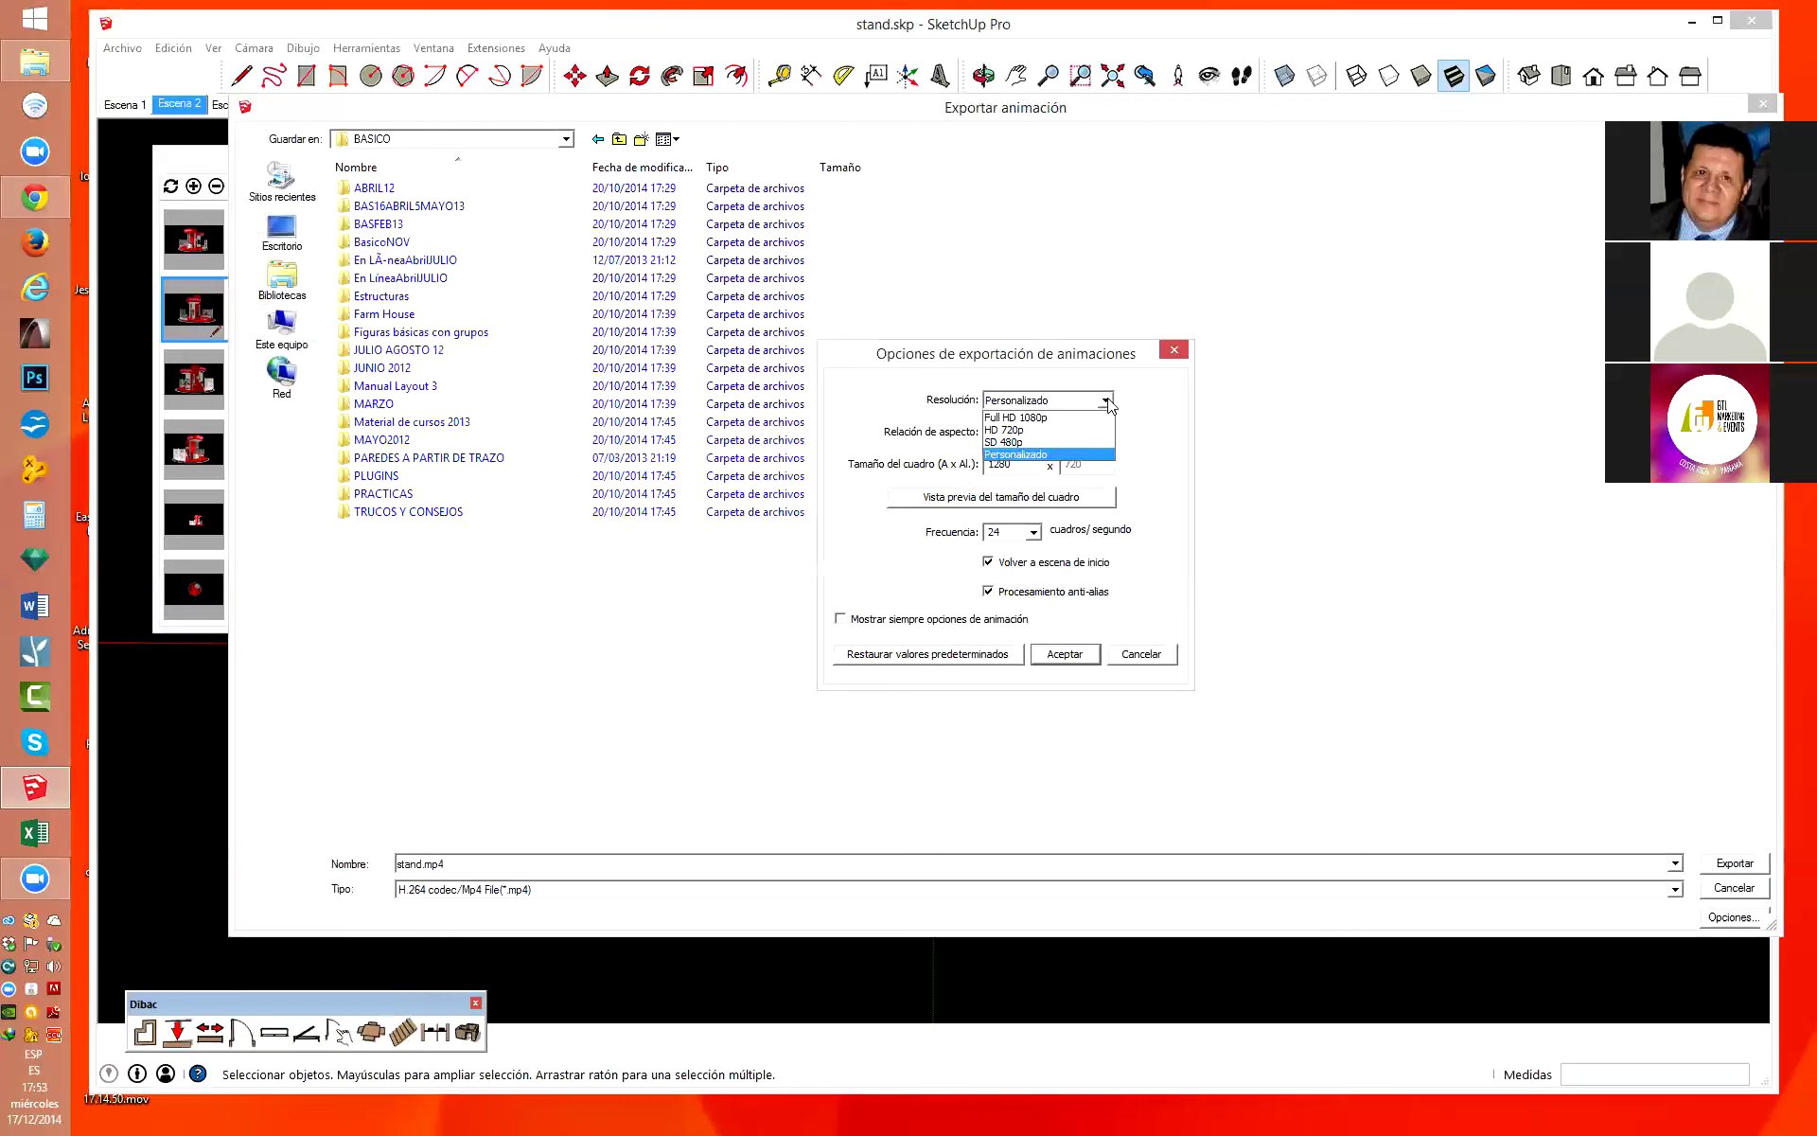
{"action": "left_click", "coordinate": [1072, 459]}
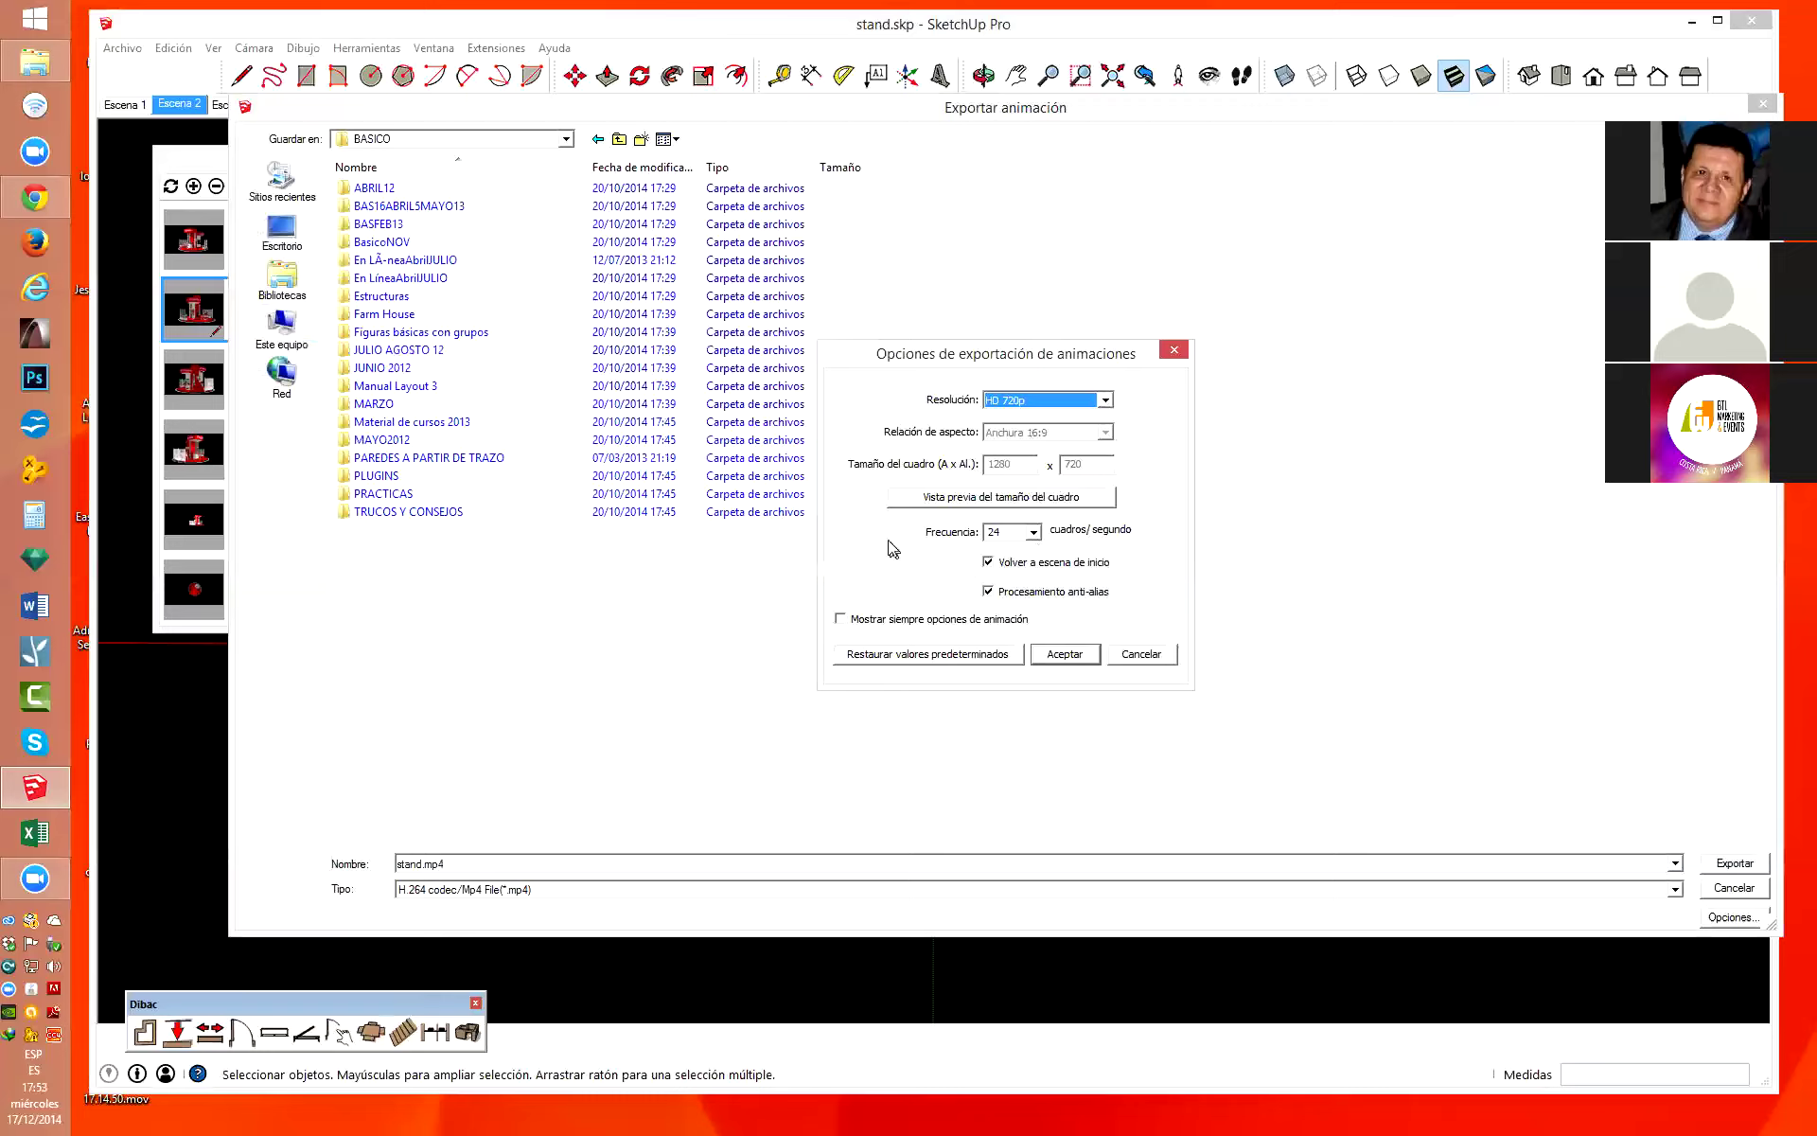
{"action": "left_click", "coordinate": [1035, 533]}
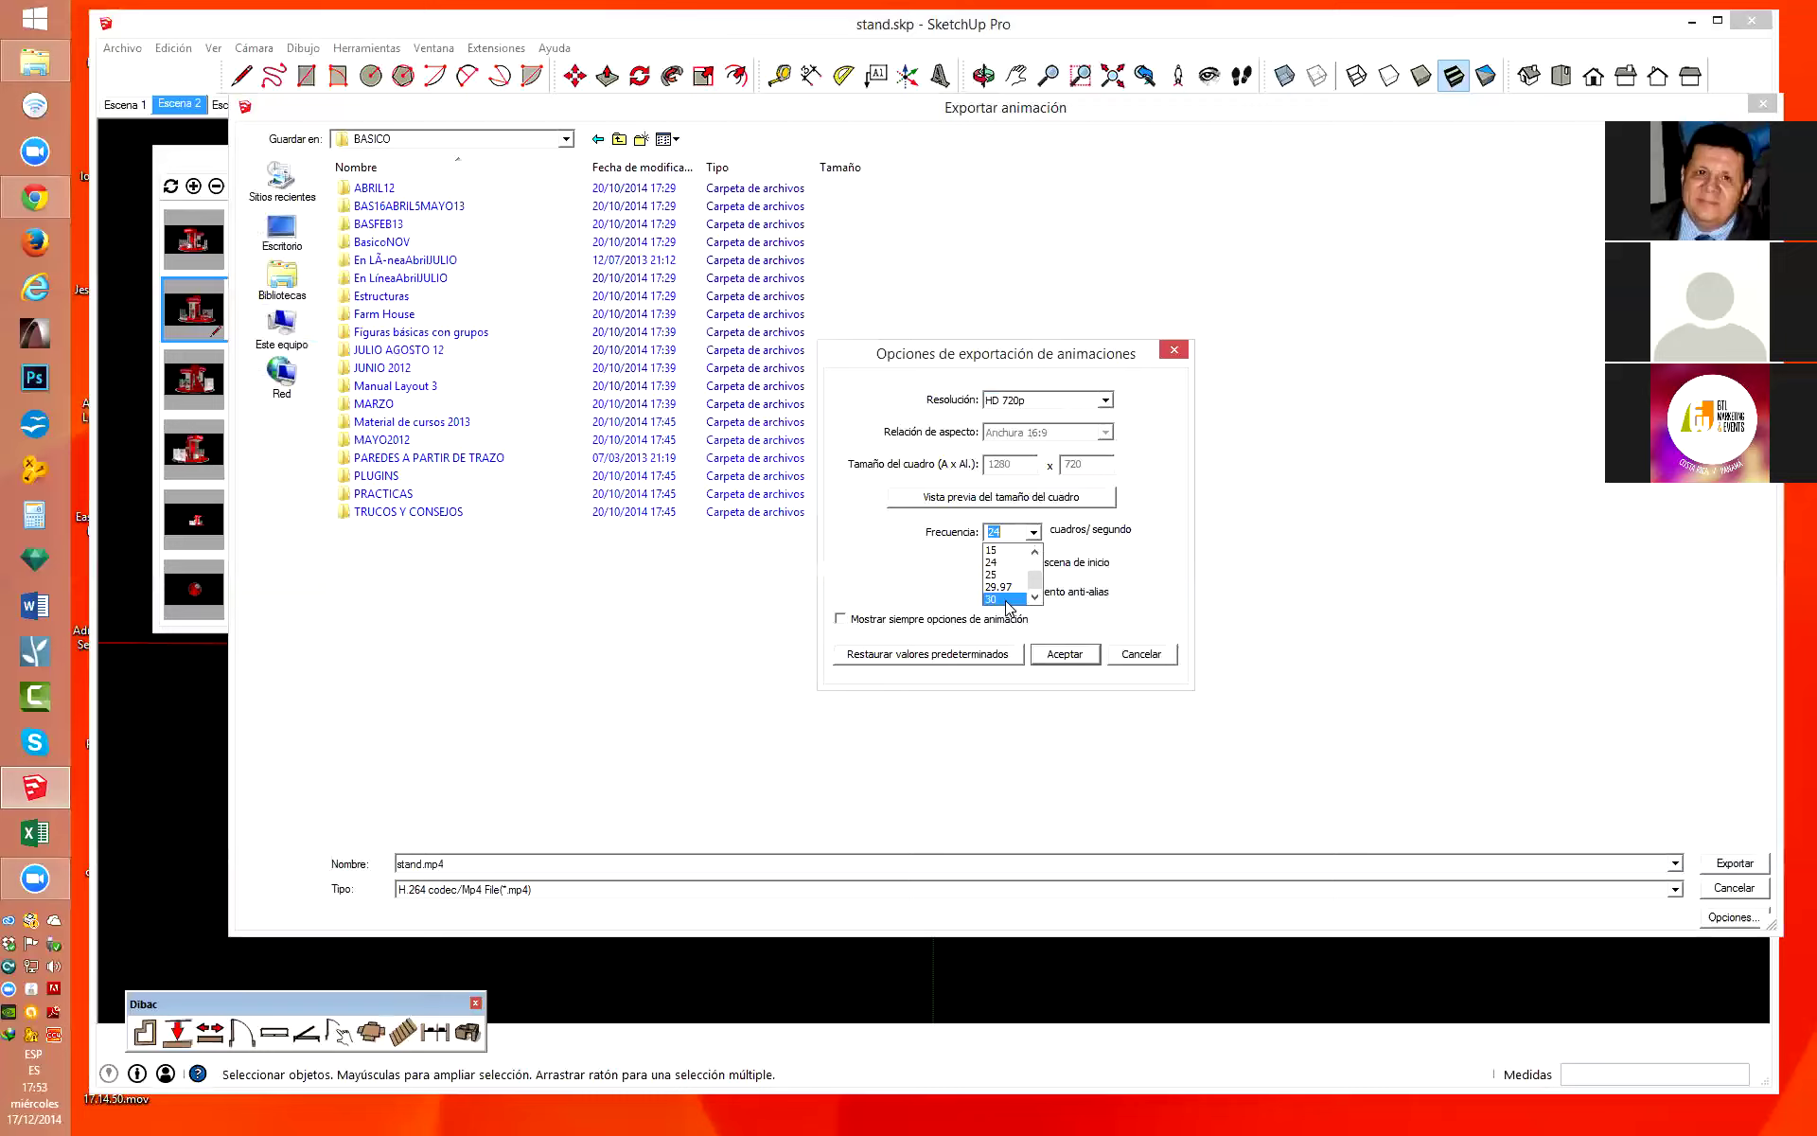
Change the export frame rate from 24 to 10 fps and accept the HD 720p settings.
{"action": "left_click", "coordinate": [999, 551]}
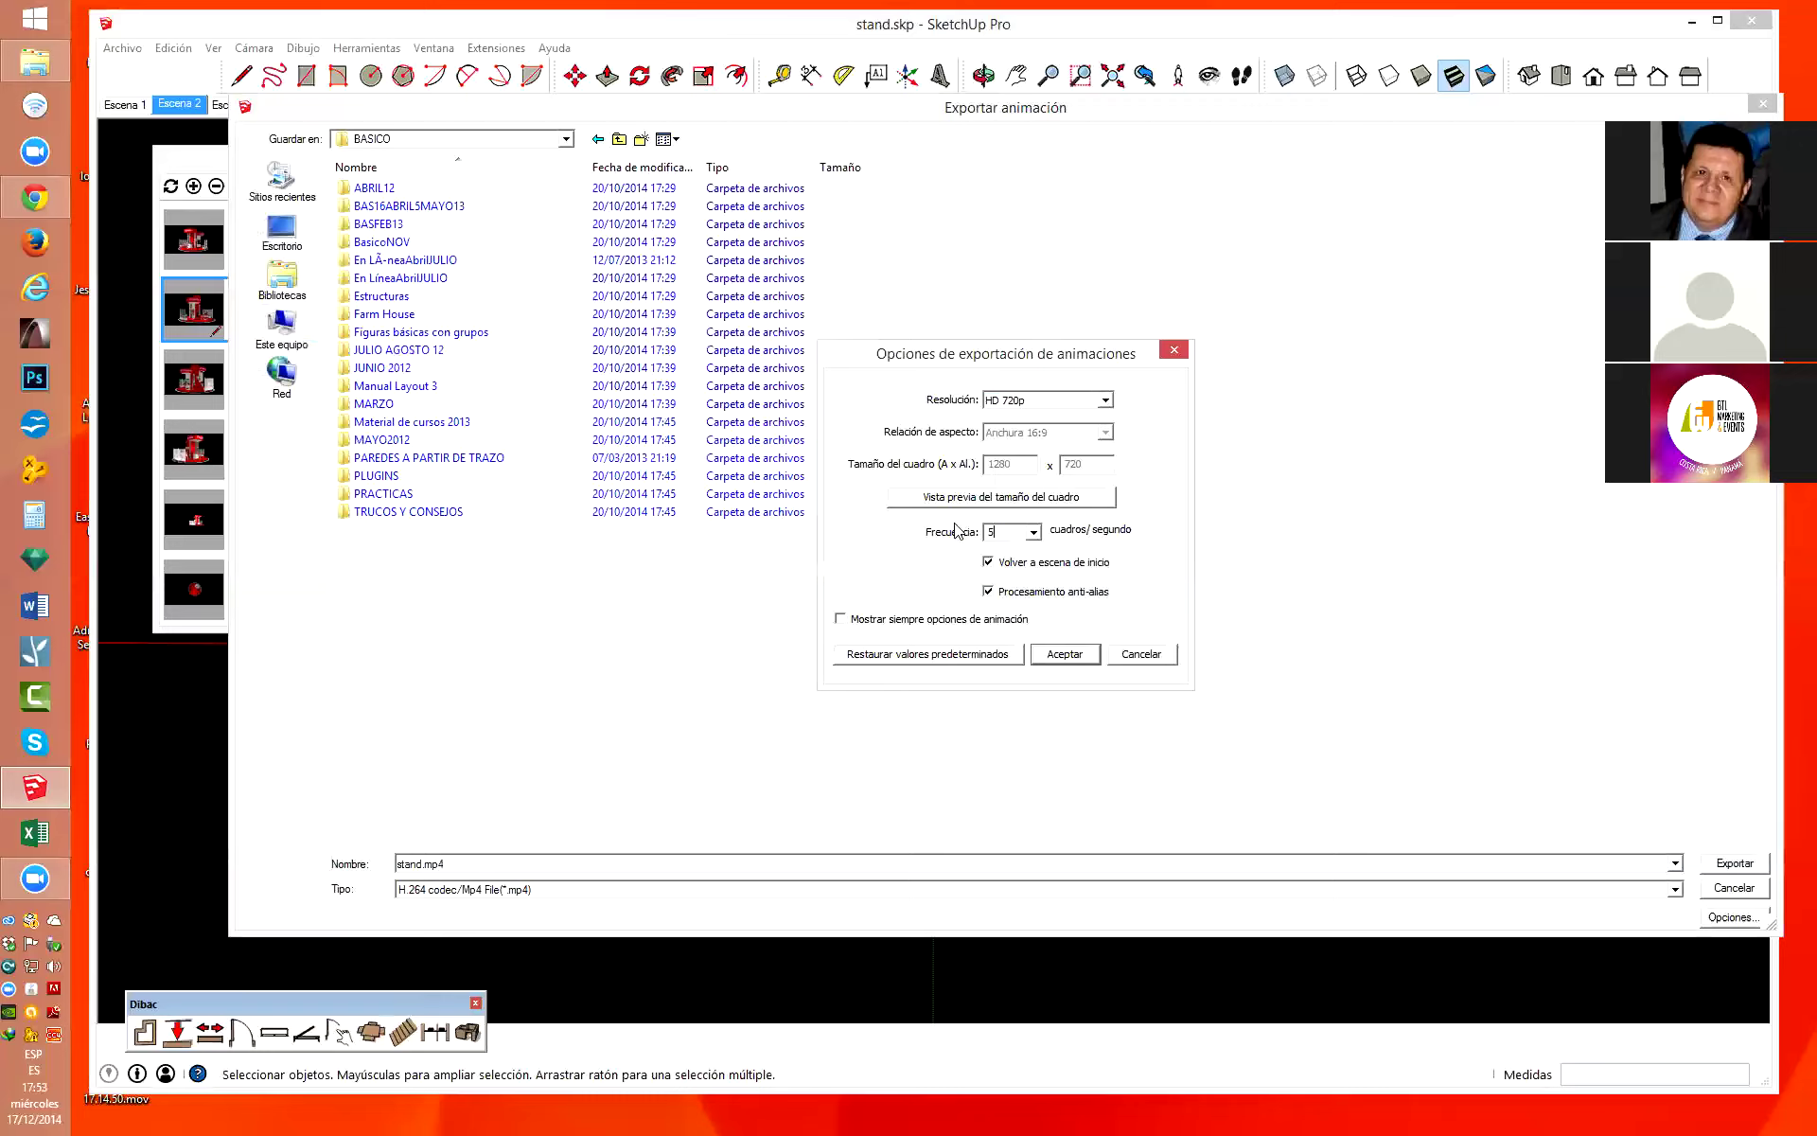
{"action": "type", "text": "5"}
{"action": "type", "text": "10"}
{"action": "left_click", "coordinate": [1033, 532]}
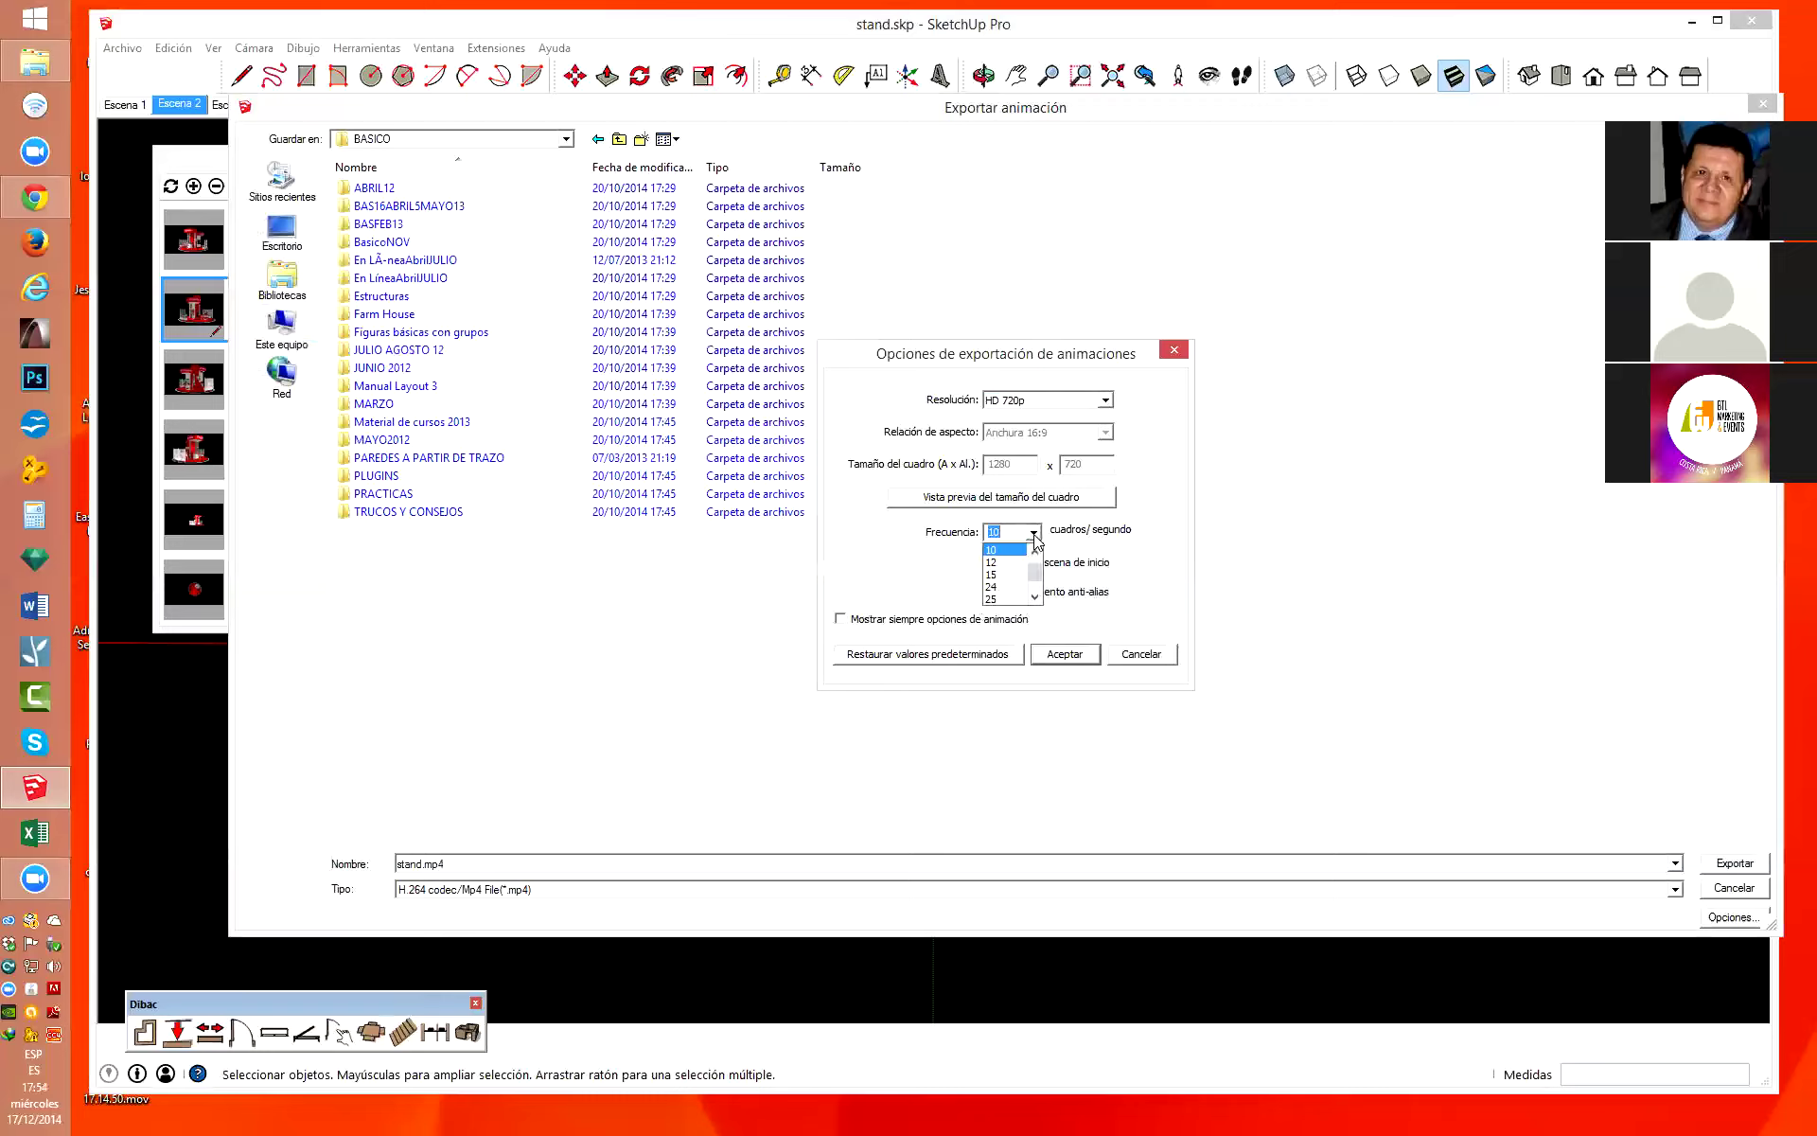
{"action": "scroll", "coordinate": [1037, 587], "scroll_direction": "down", "scroll_amount": 1}
{"action": "left_click", "coordinate": [909, 573]}
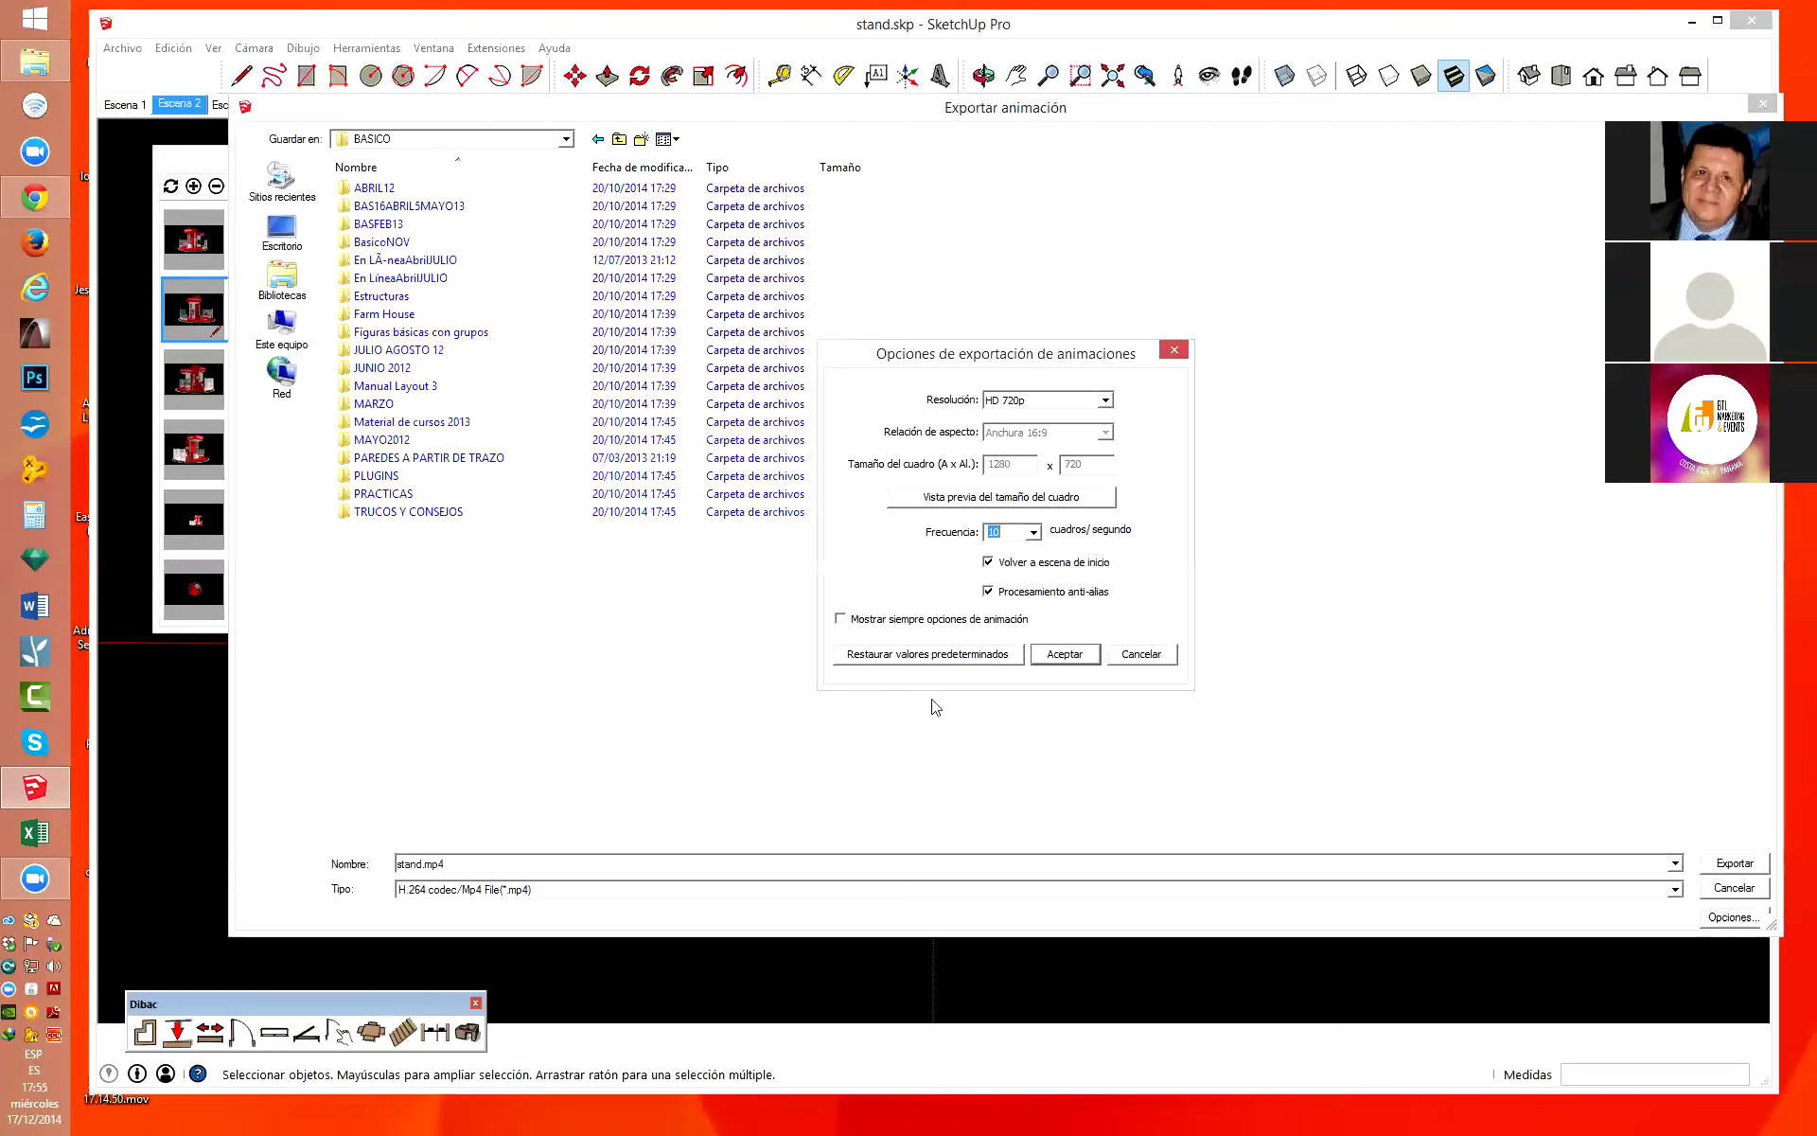
{"action": "left_click", "coordinate": [1066, 655]}
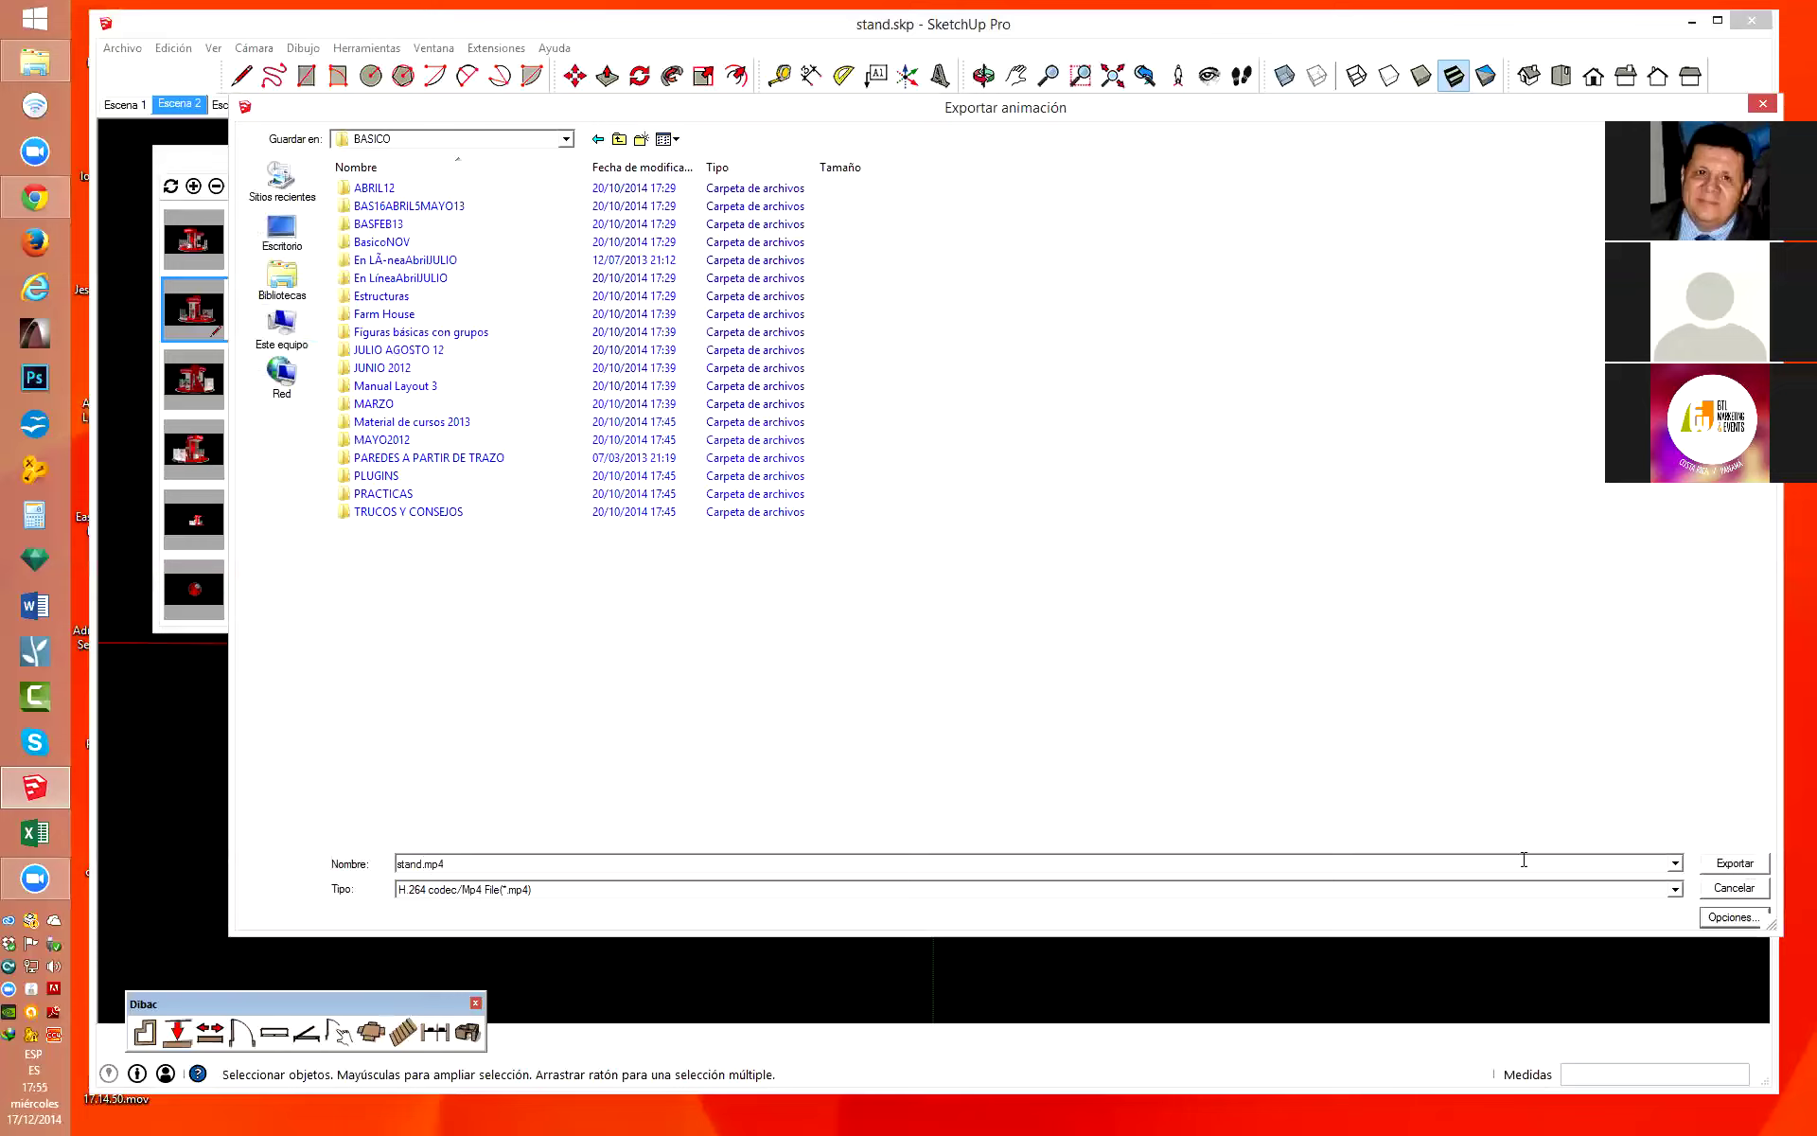
Confirm the video format is still H.264 codec/Mp4 File.
{"action": "left_click", "coordinate": [1675, 891]}
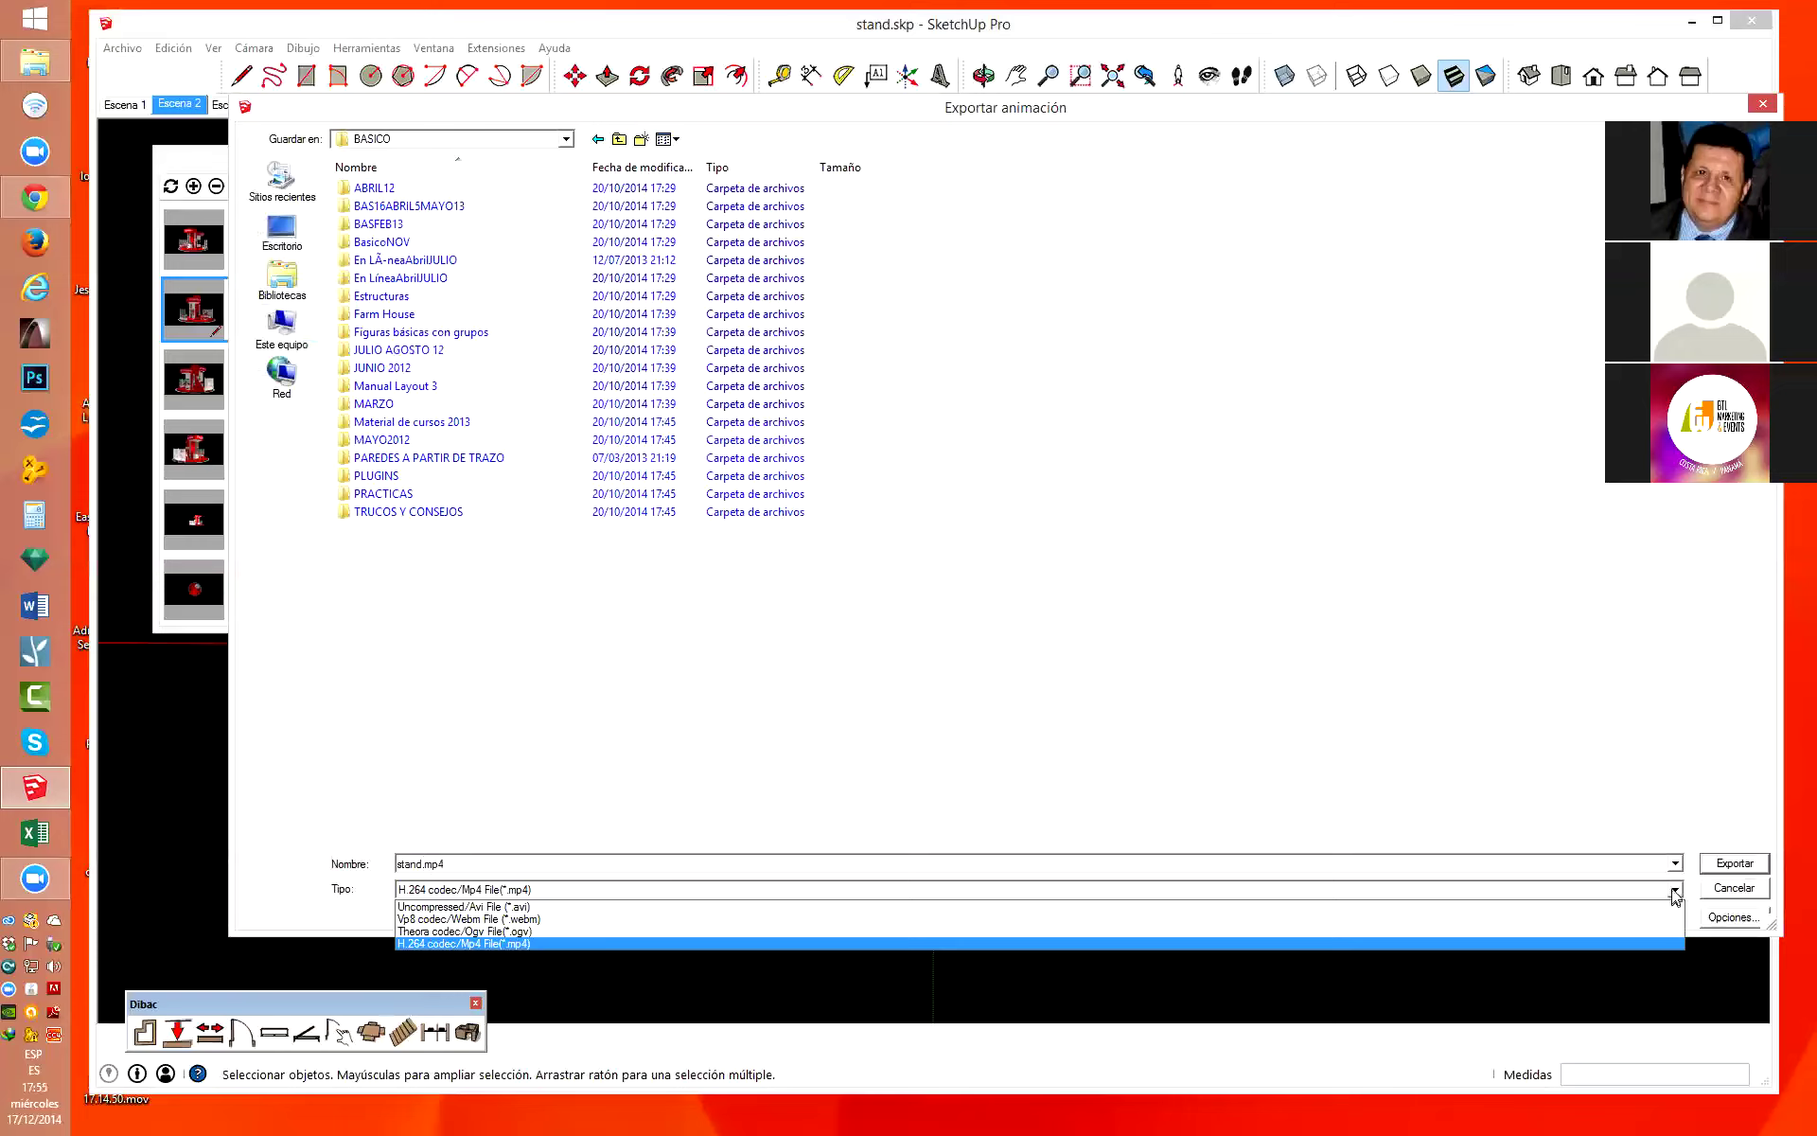
{"action": "left_click", "coordinate": [1675, 891]}
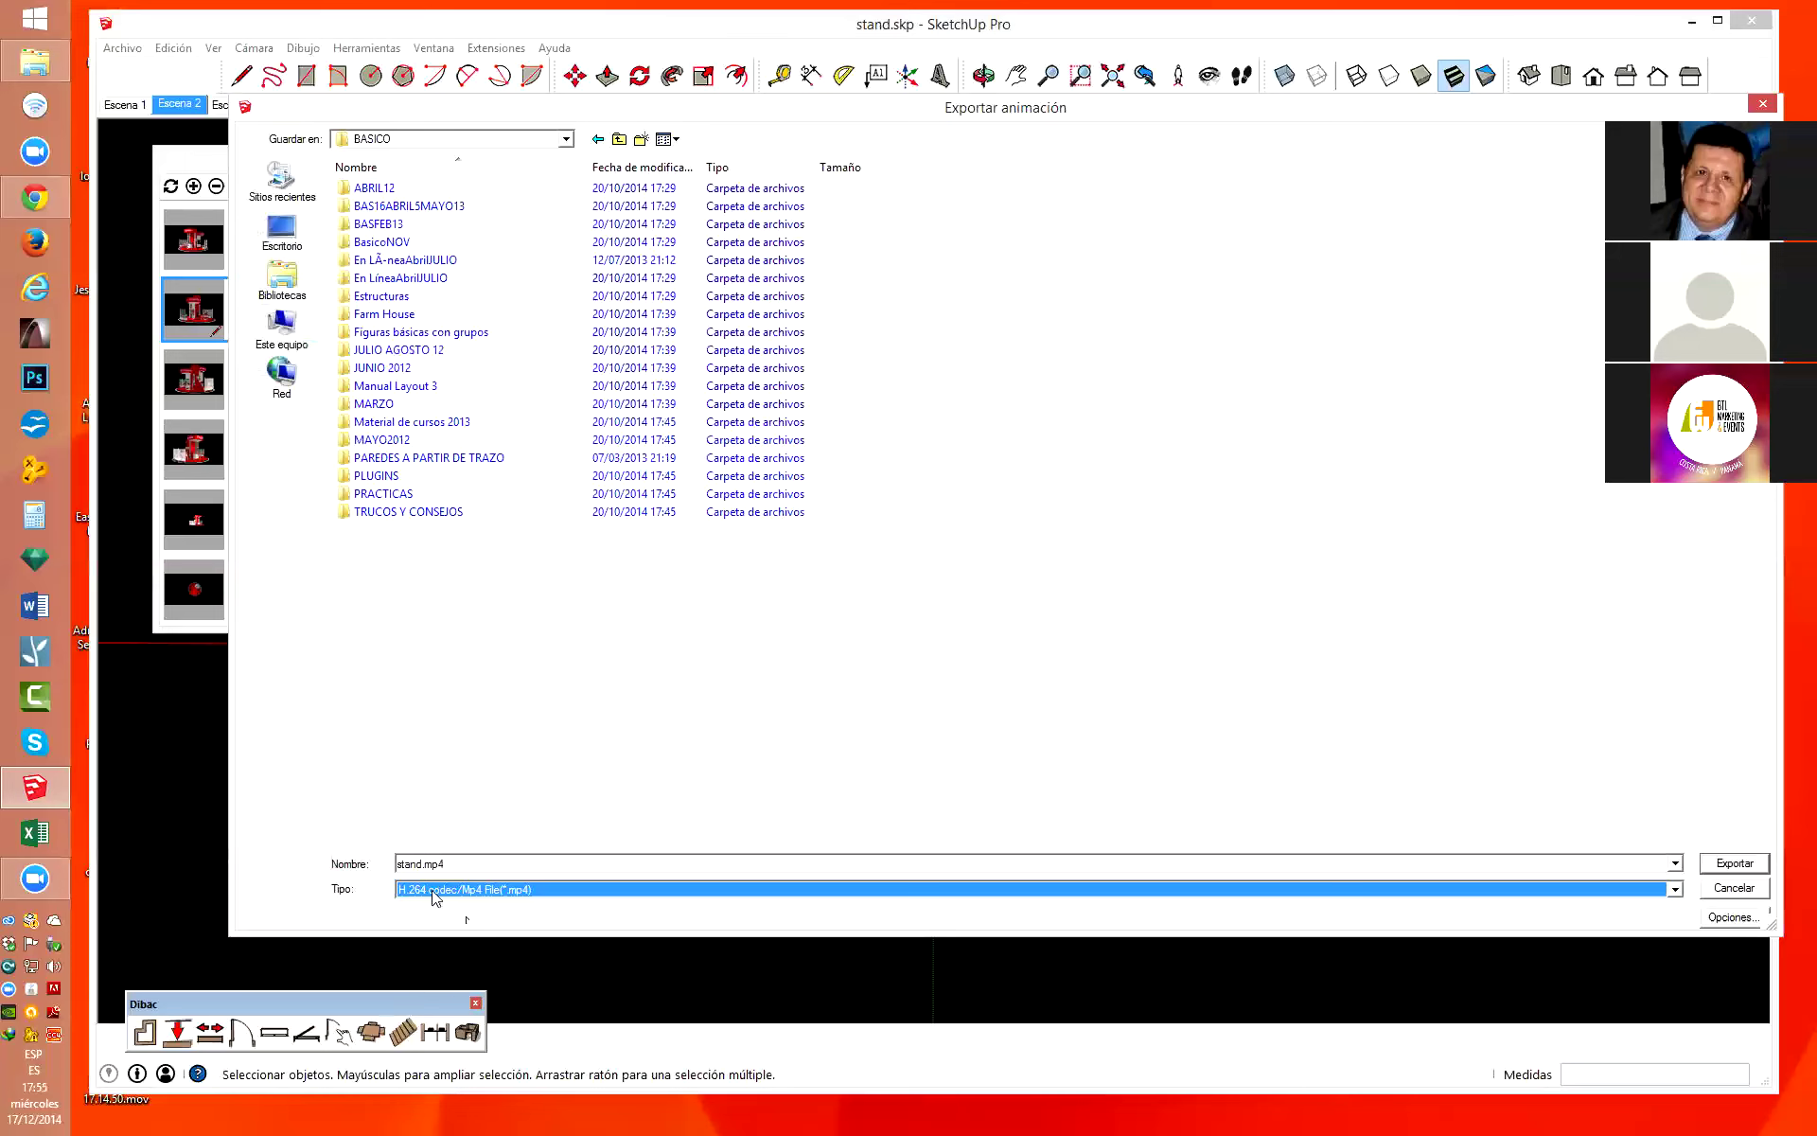
Start the animation video export, then briefly open and dismiss the Archivo (File) menu.
{"action": "left_click", "coordinate": [1738, 864]}
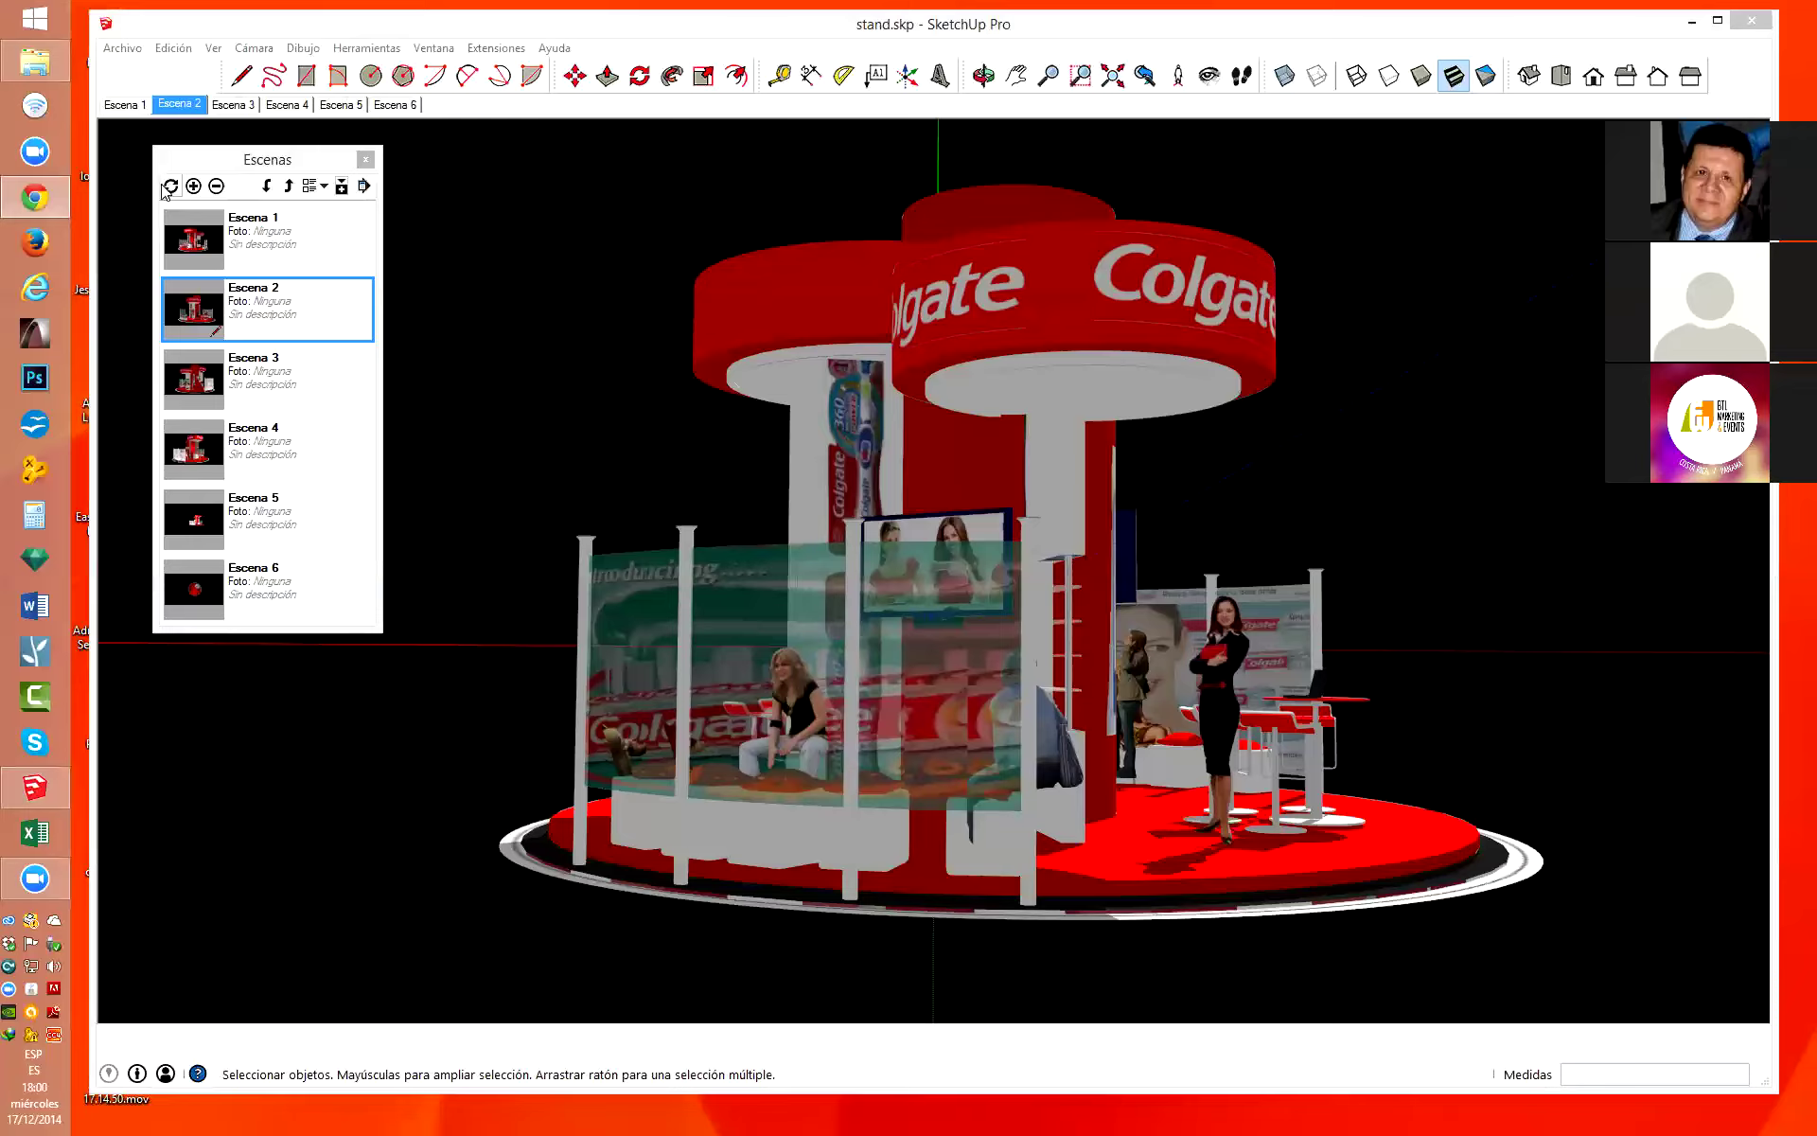
{"action": "left_click", "coordinate": [121, 49]}
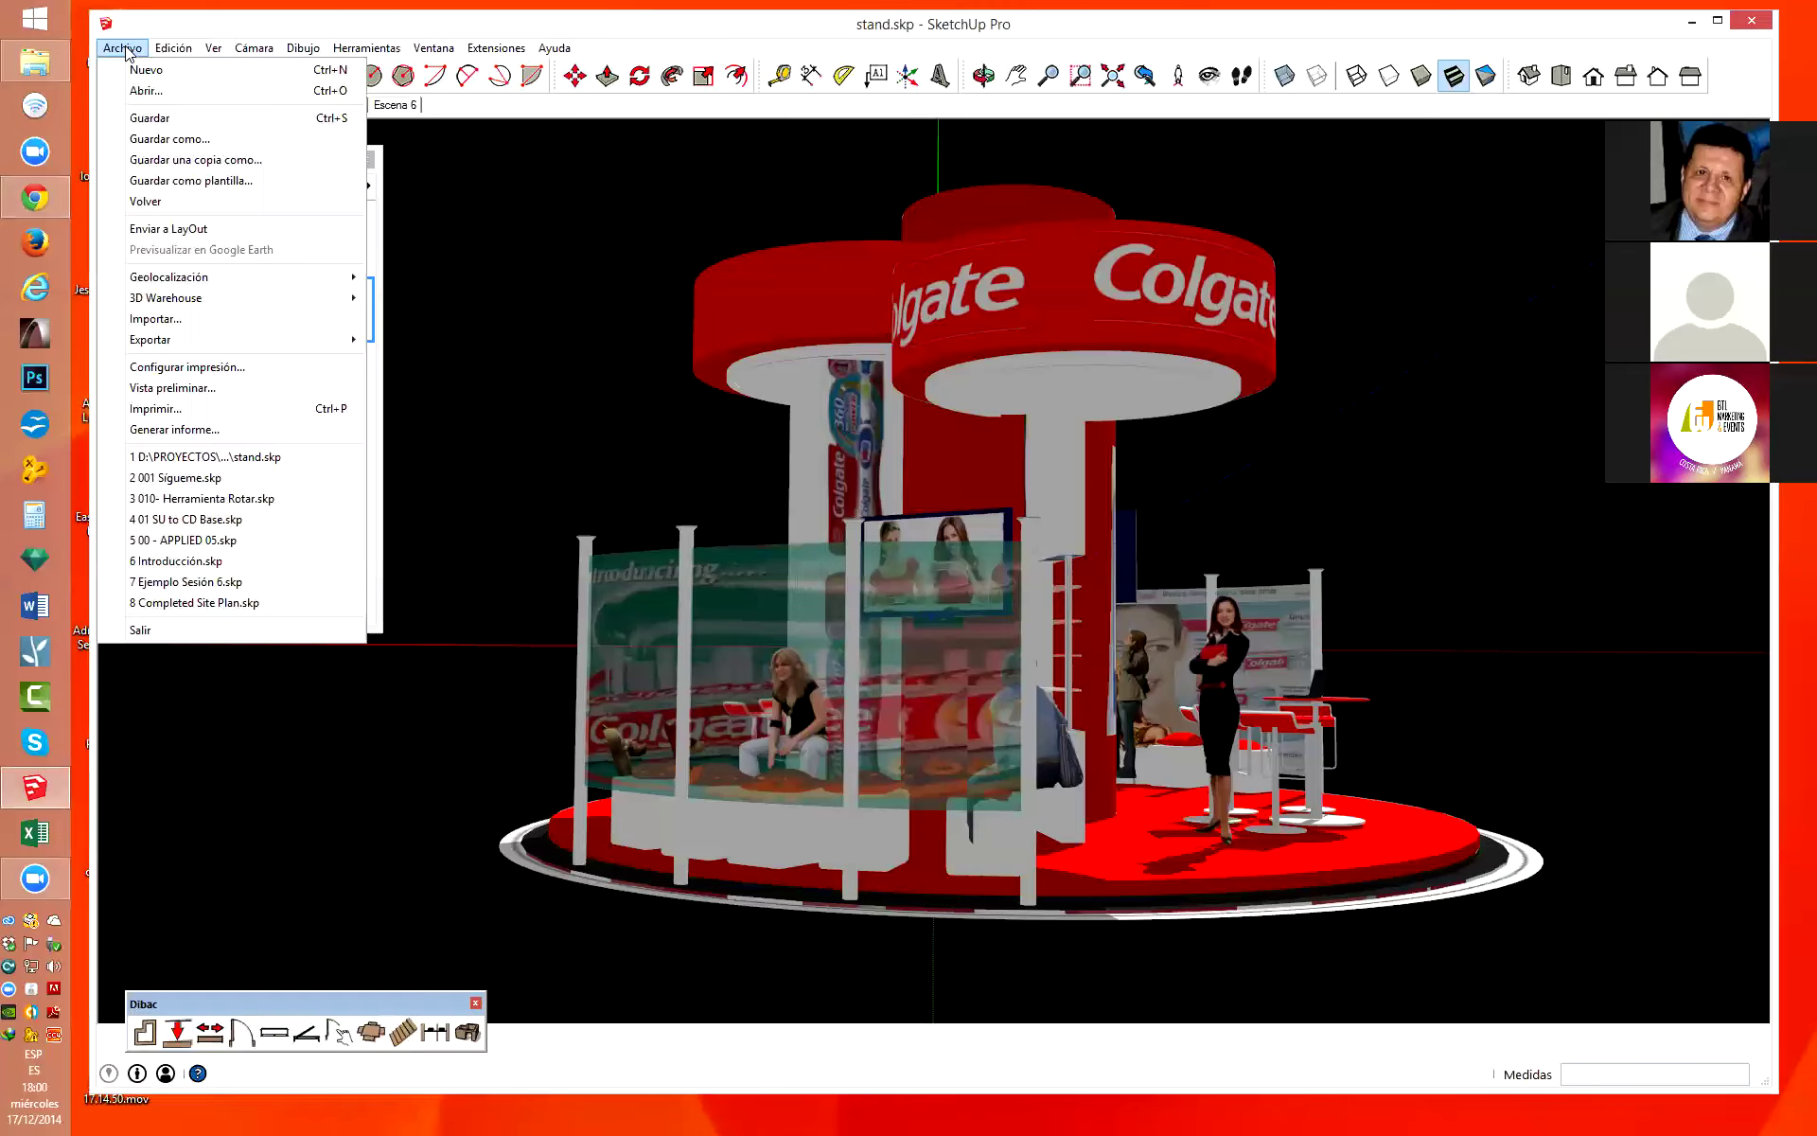
{"action": "left_click", "coordinate": [587, 222]}
{"action": "scroll", "coordinate": [677, 512], "scroll_direction": "down", "scroll_amount": 2}
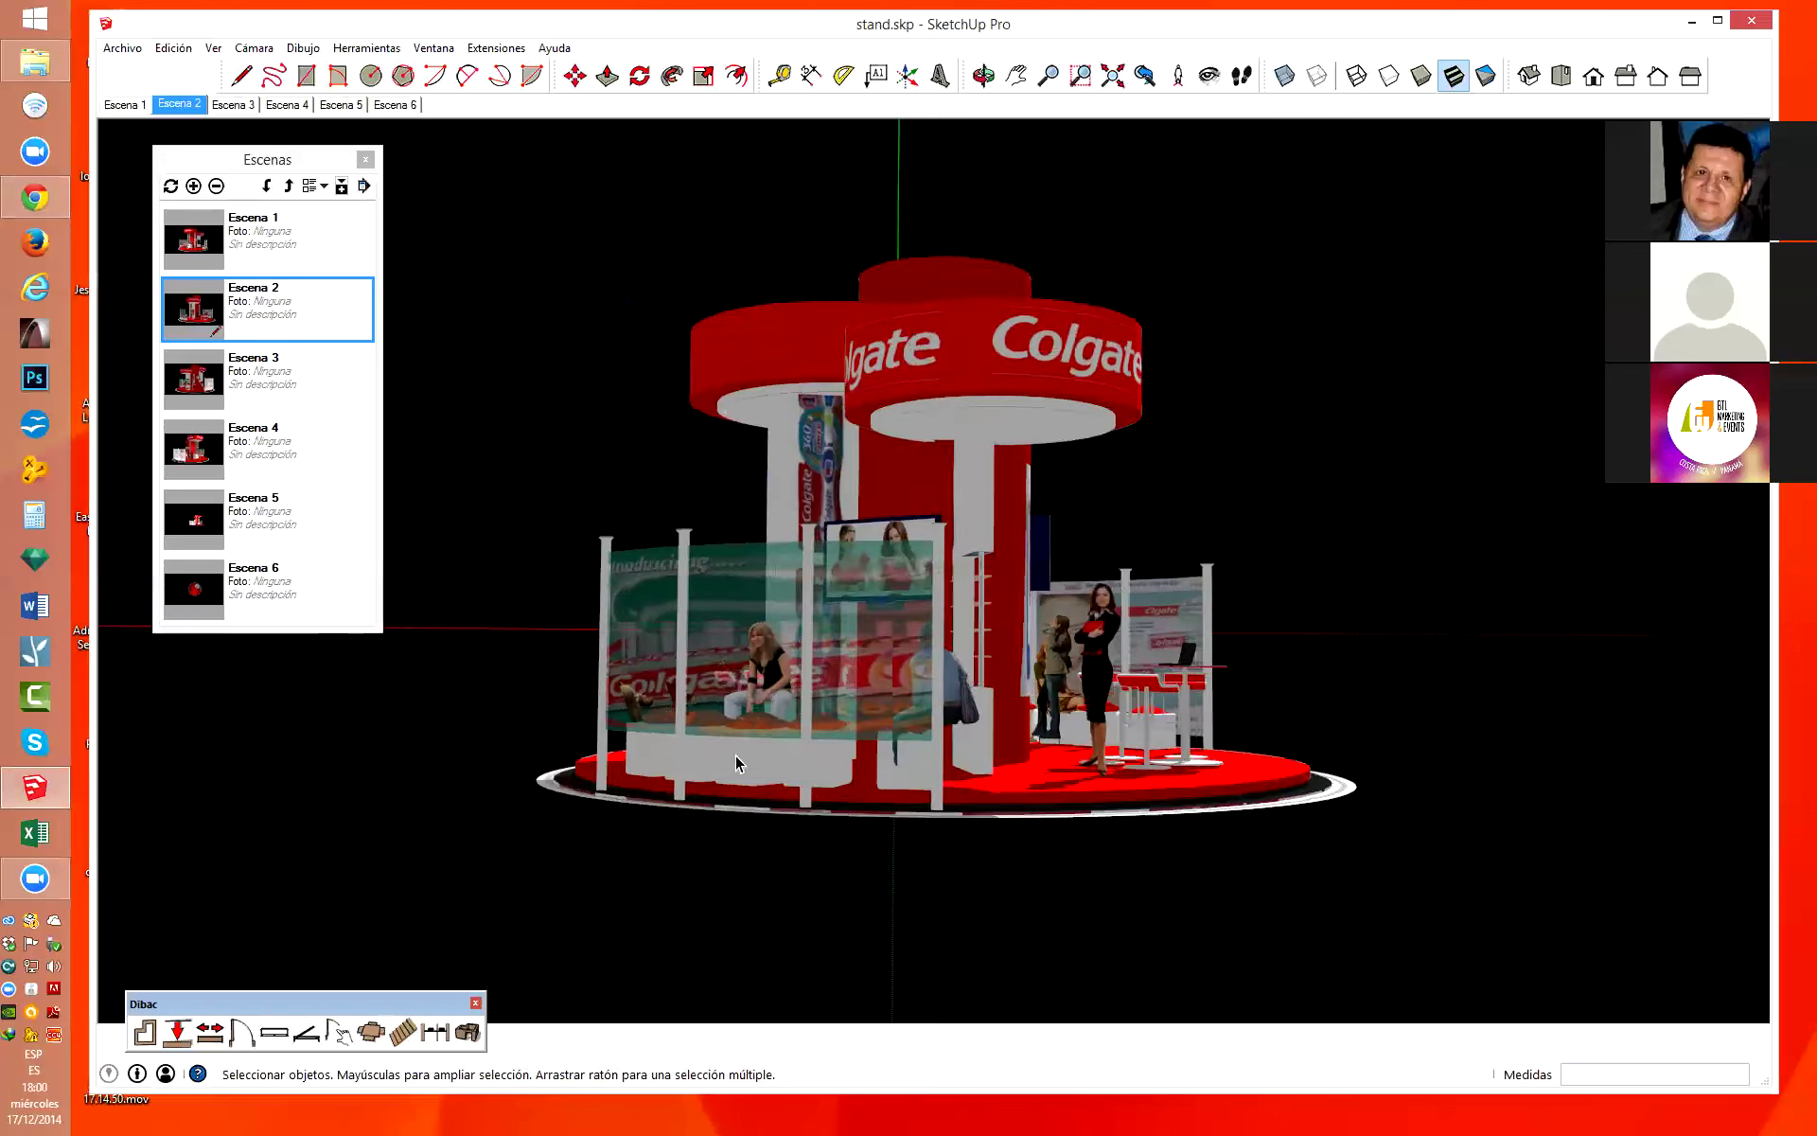
Select then deselect the stand, and open the Ver menu's Edición de componentes options.
{"action": "scroll", "coordinate": [833, 310], "scroll_direction": "up", "scroll_amount": 1}
{"action": "left_click", "coordinate": [978, 360]}
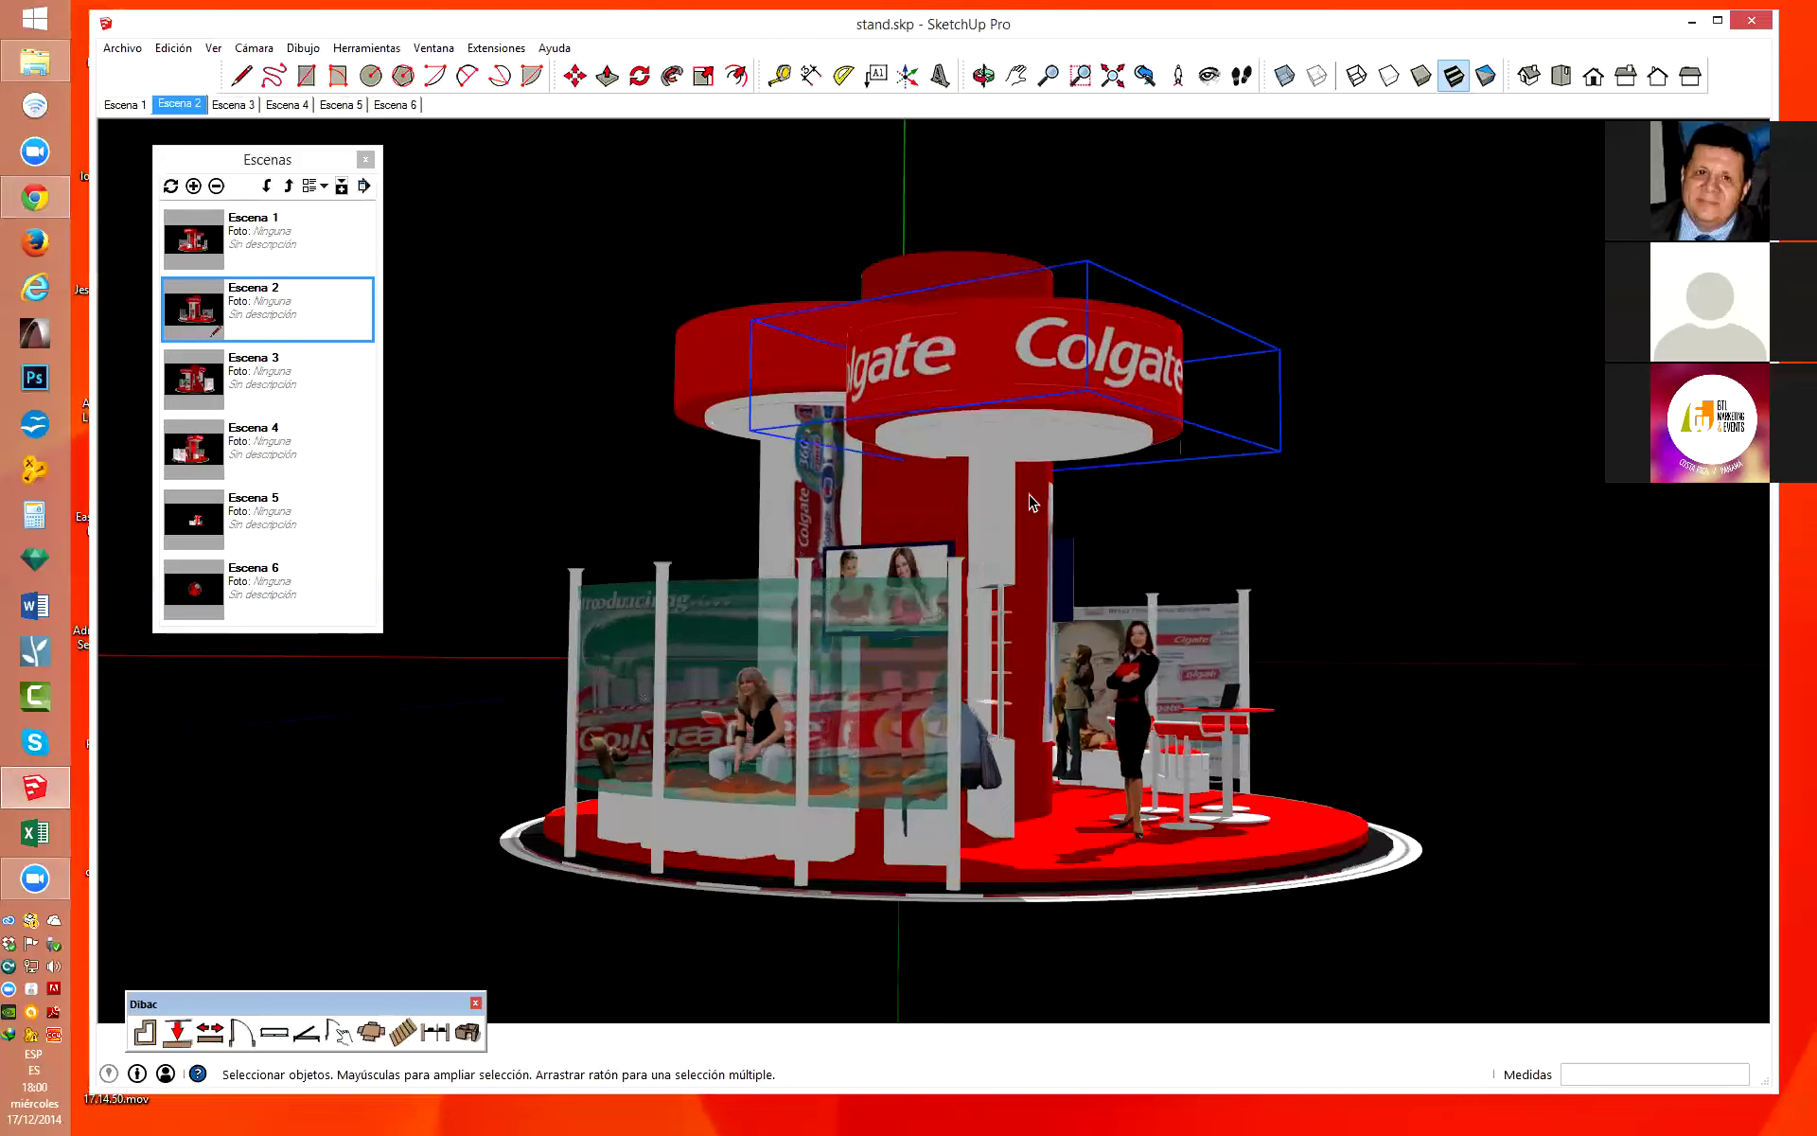
{"action": "left_click", "coordinate": [1027, 530]}
{"action": "scroll", "coordinate": [900, 818], "scroll_direction": "down", "scroll_amount": 2}
{"action": "scroll", "coordinate": [899, 817], "scroll_direction": "down", "scroll_amount": 2}
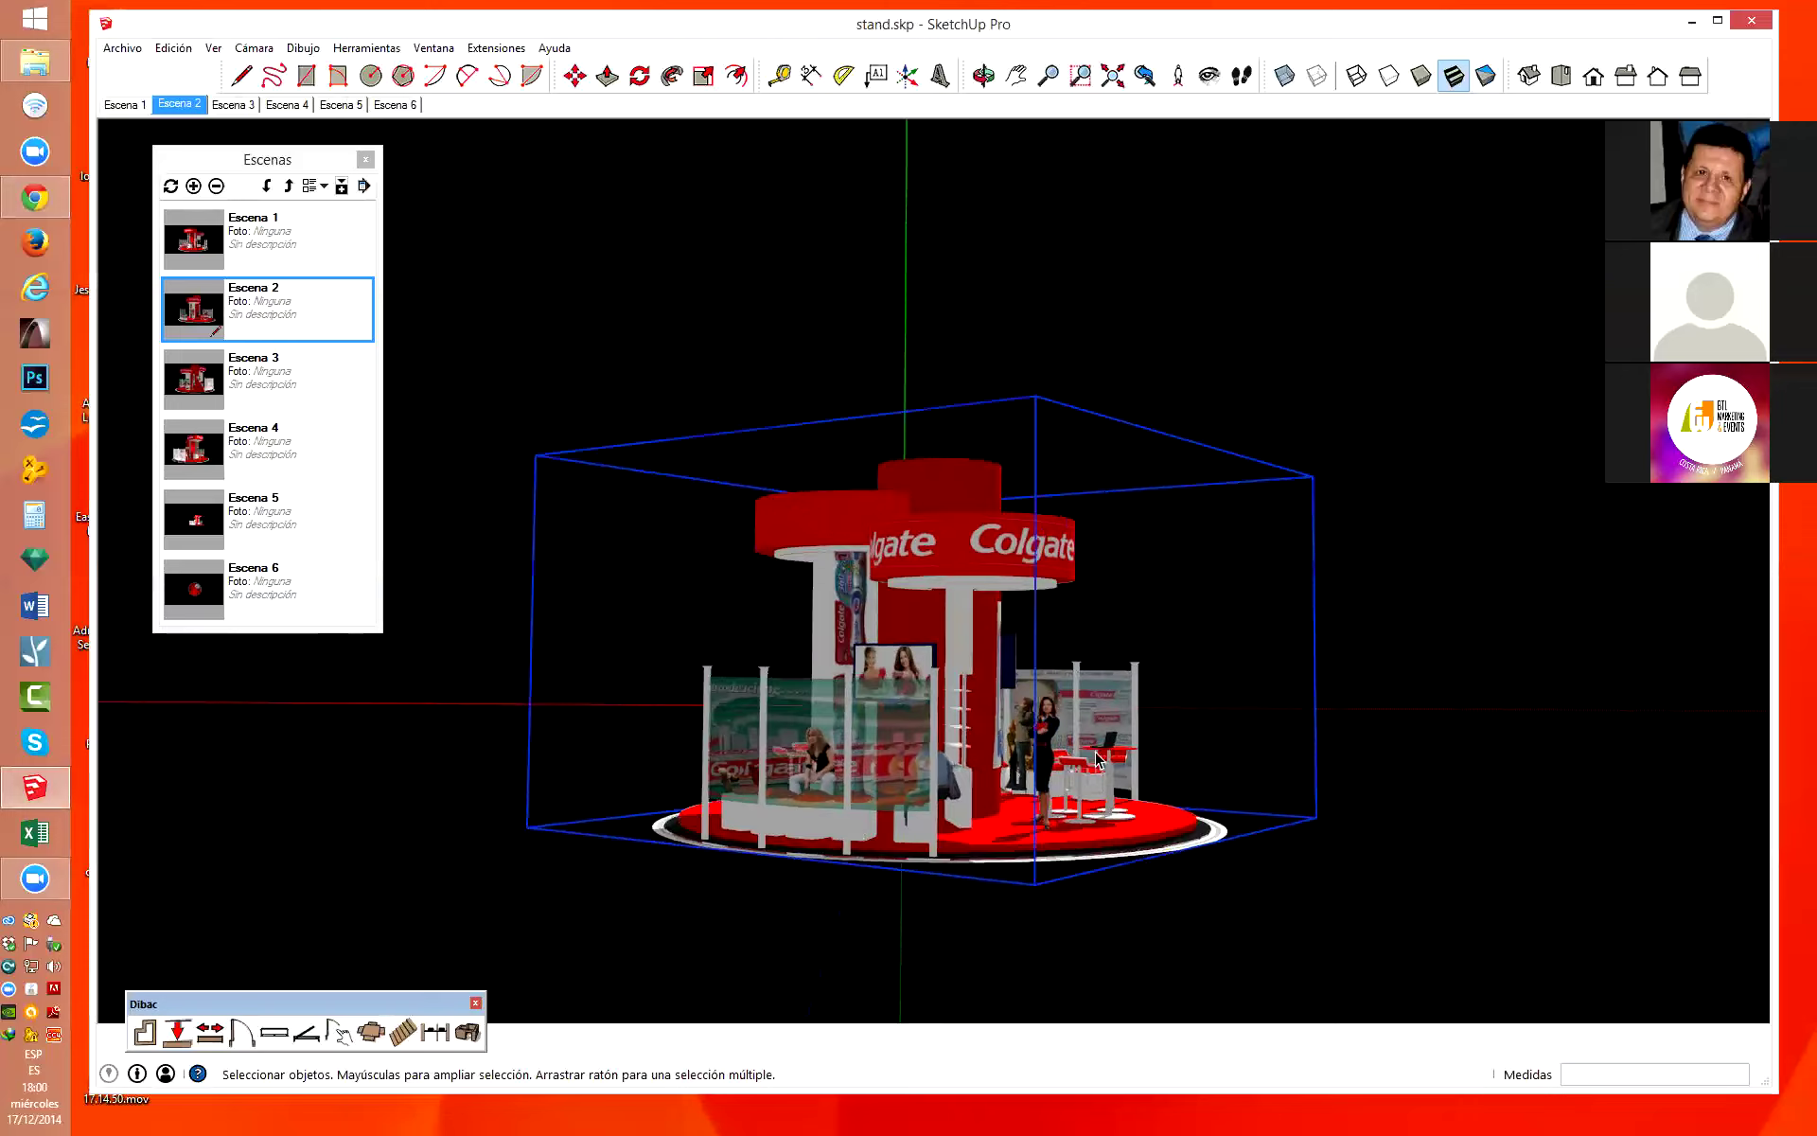
{"action": "left_click", "coordinate": [1426, 514]}
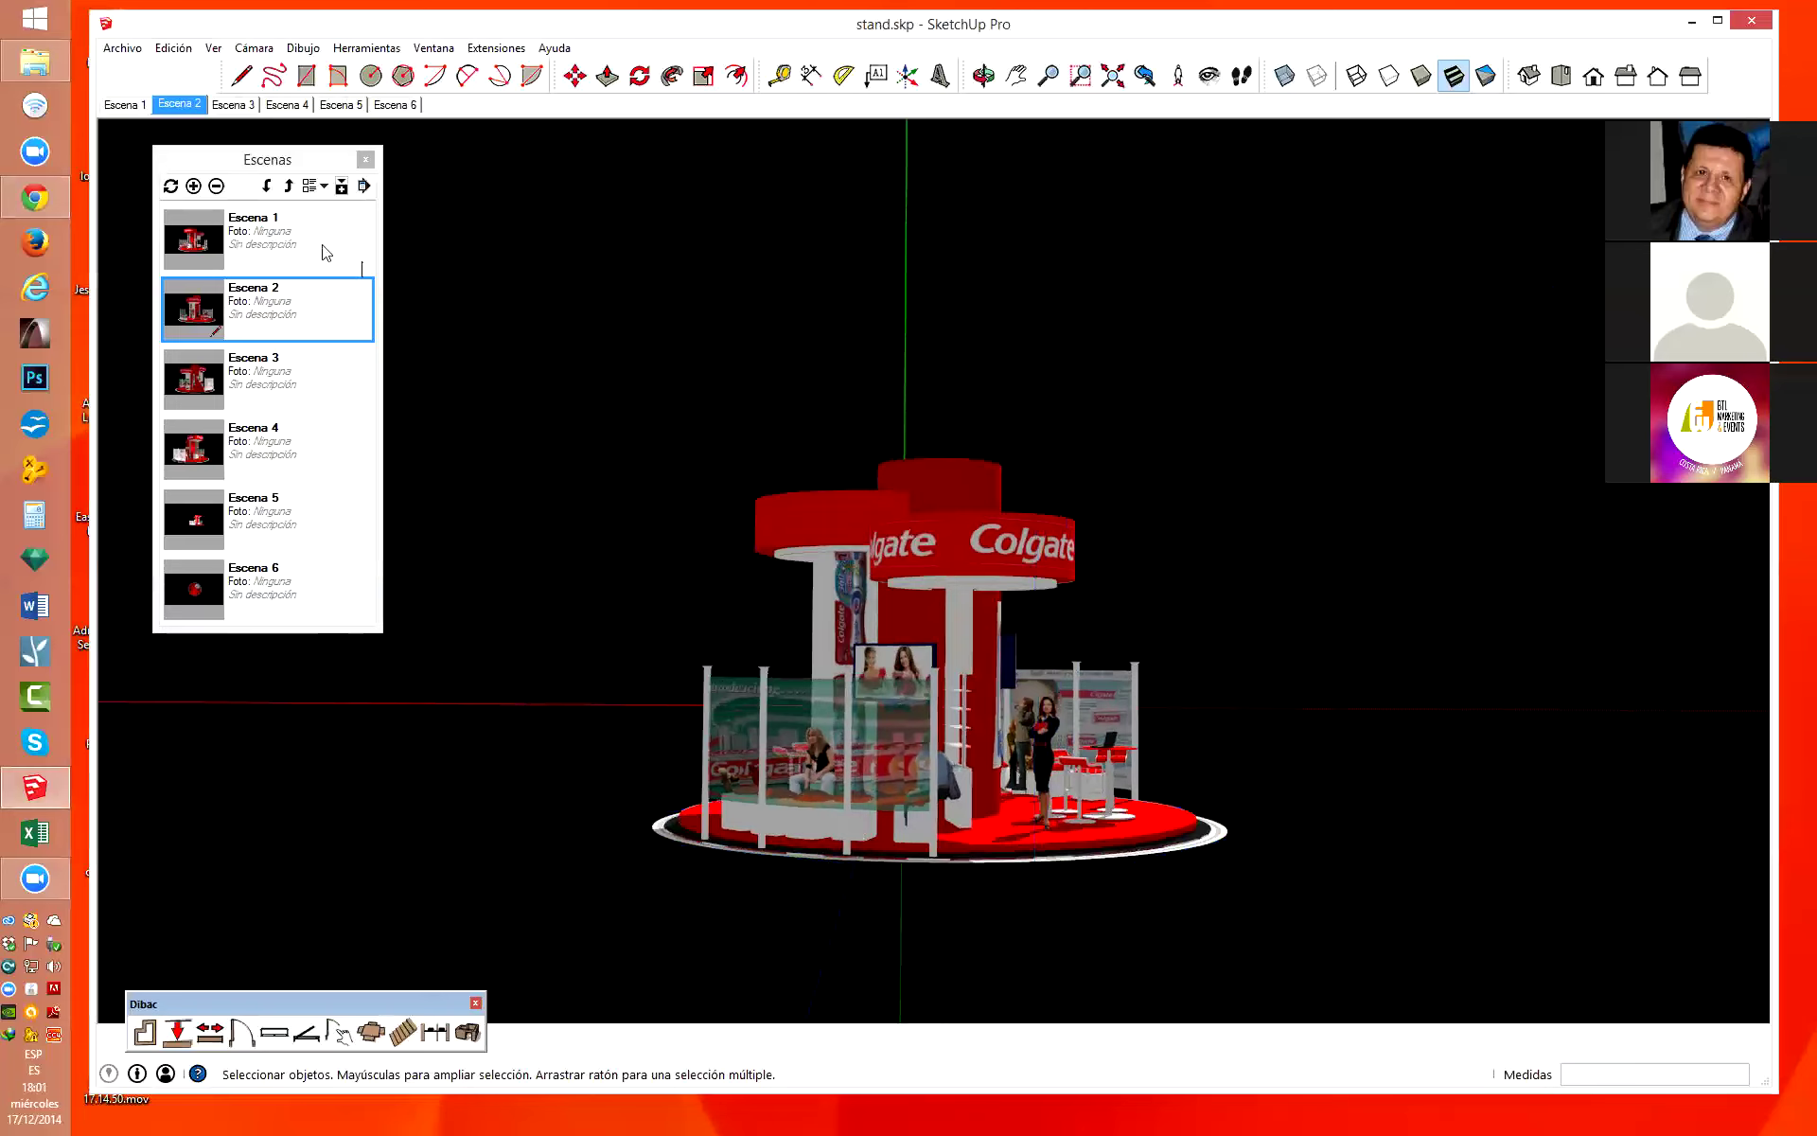
{"action": "left_click", "coordinate": [213, 49]}
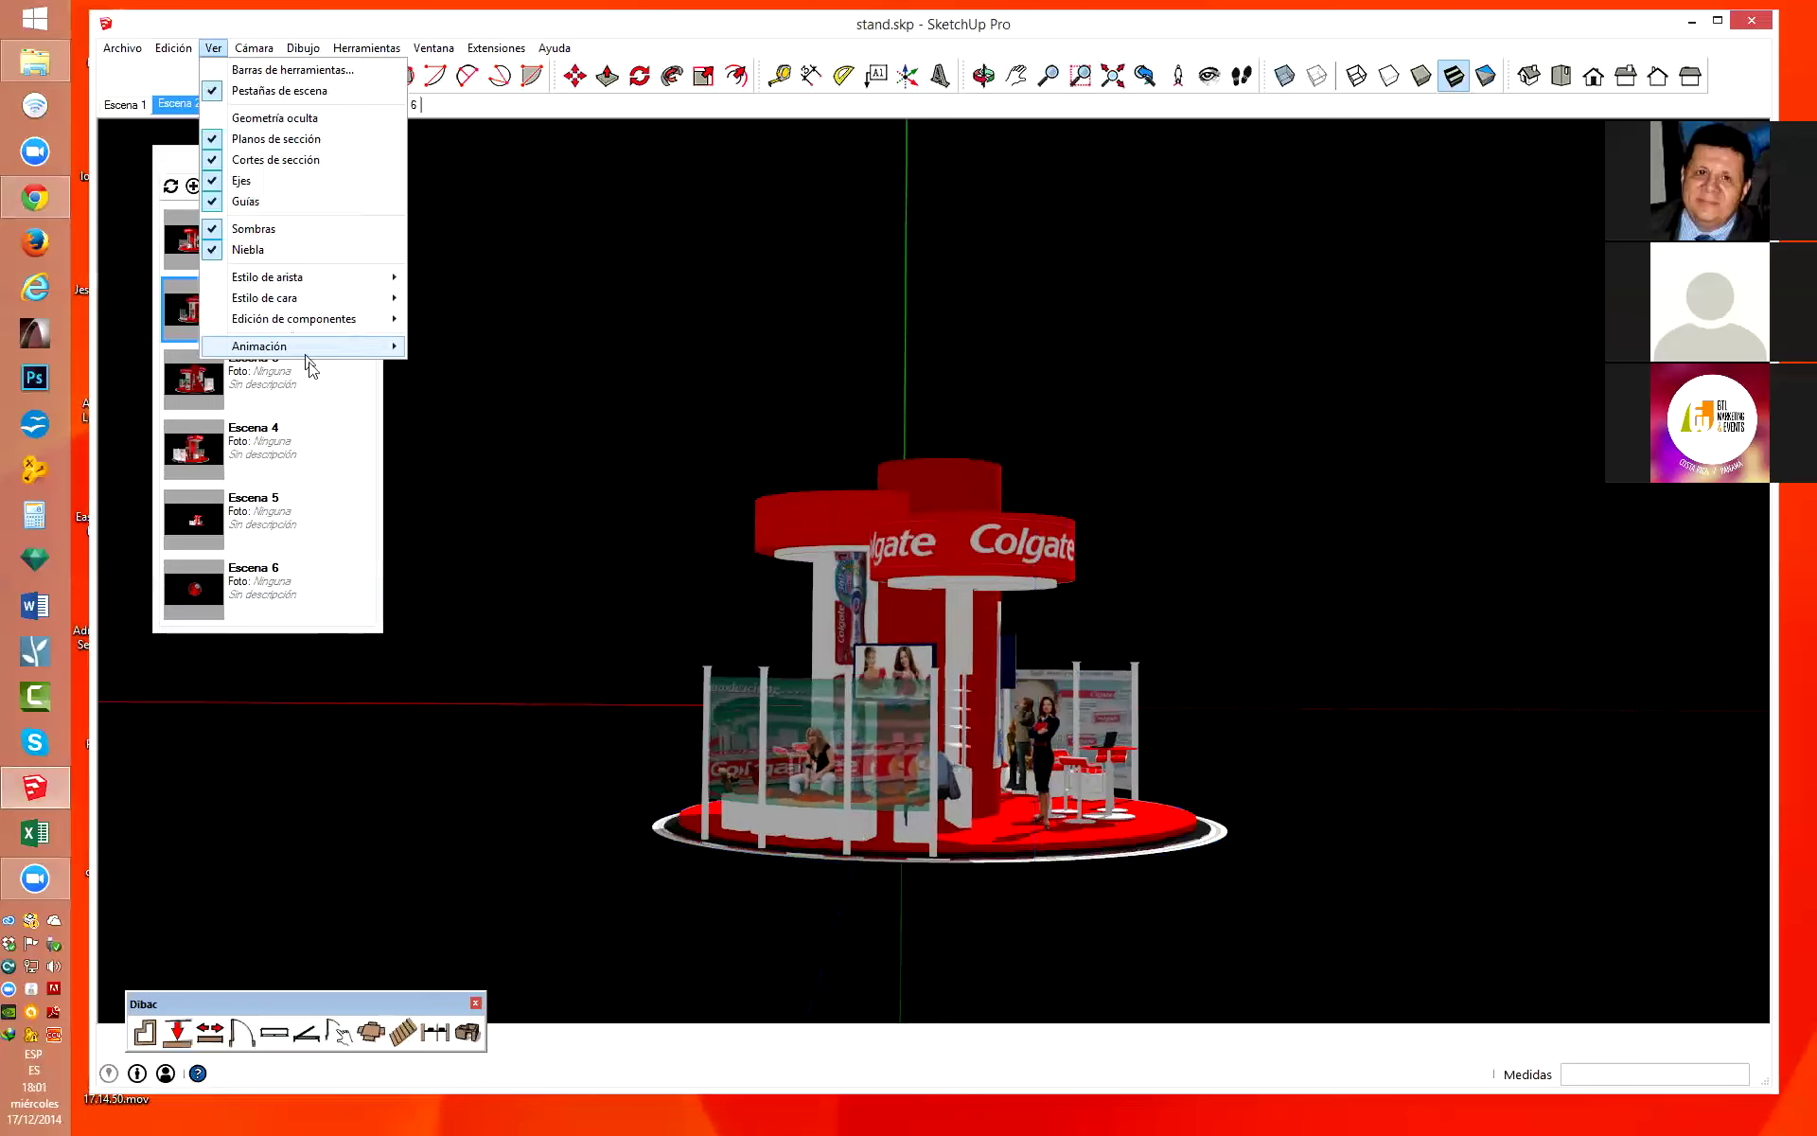
{"action": "mouse_move", "coordinate": [293, 318]}
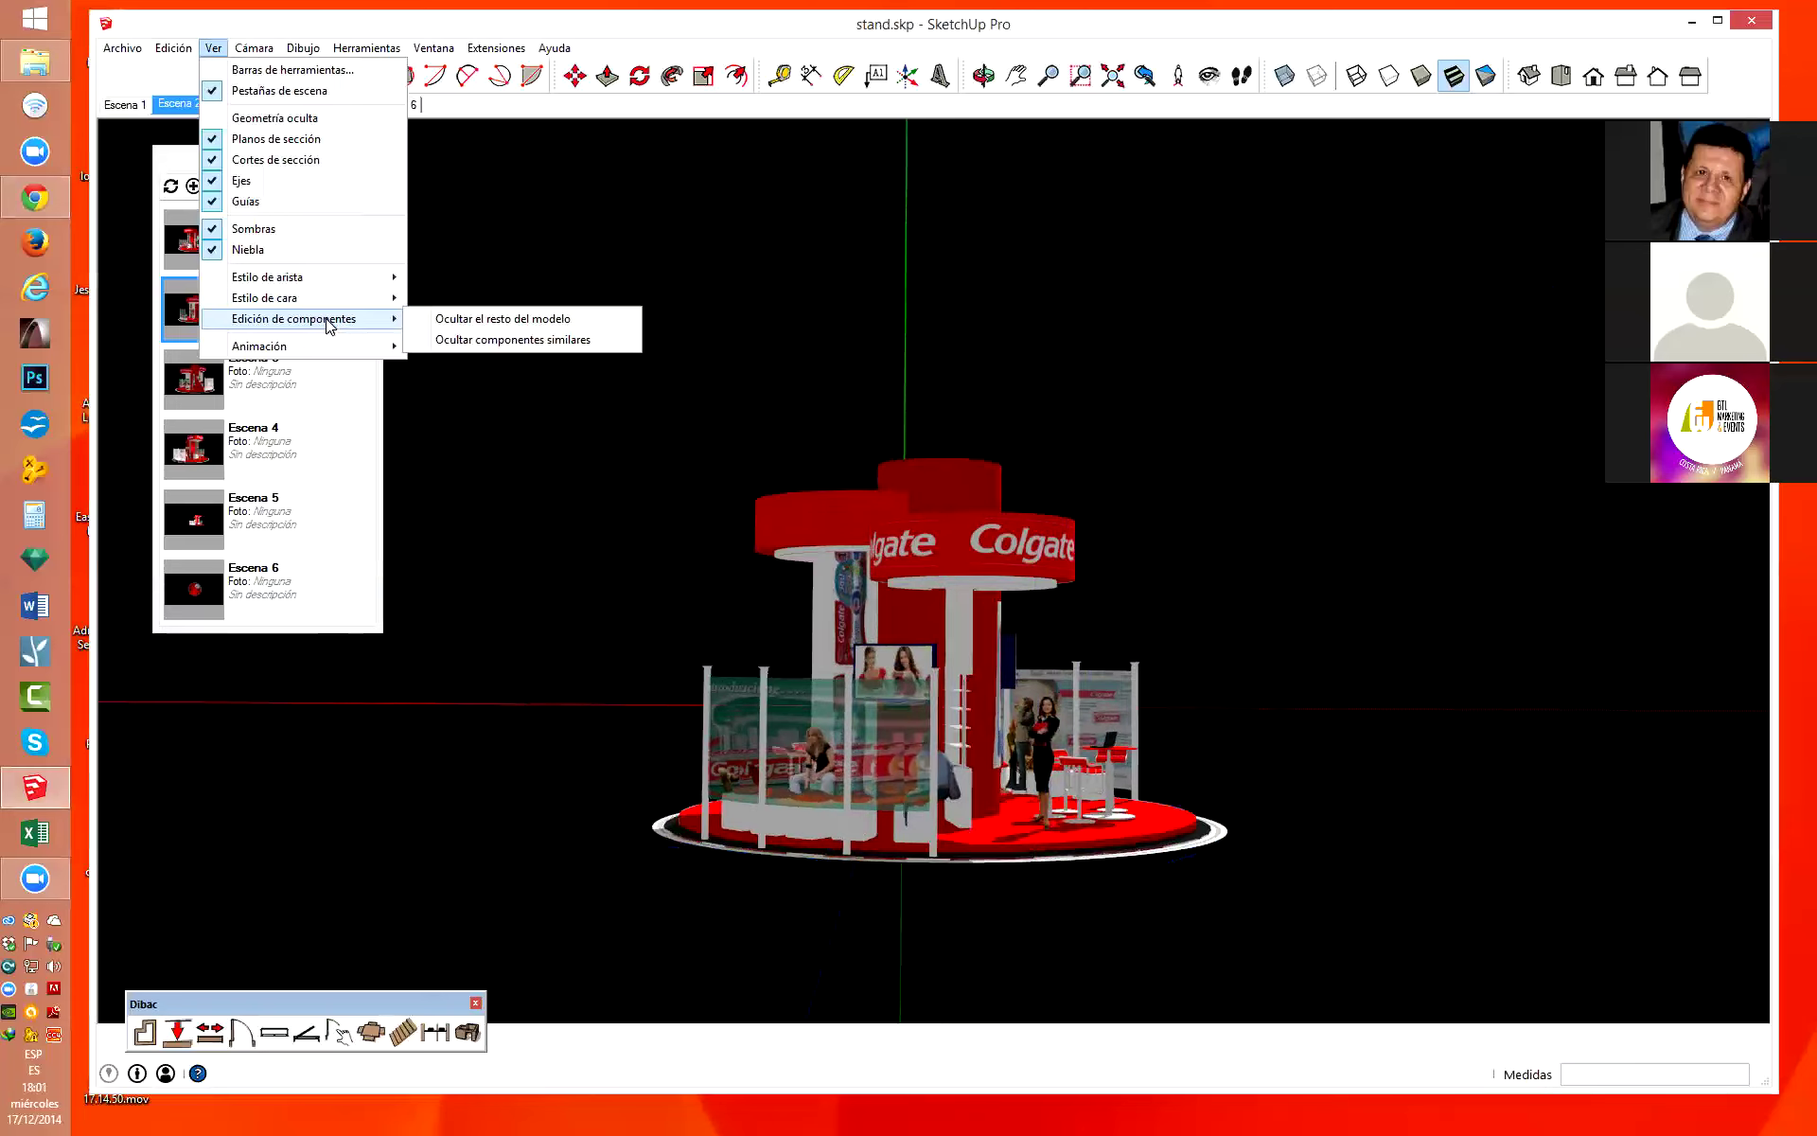
Turn on Ocultar el resto del modelo and view the top Colgate ring group alone.
{"action": "left_click", "coordinate": [547, 319]}
{"action": "double_click", "coordinate": [985, 560]}
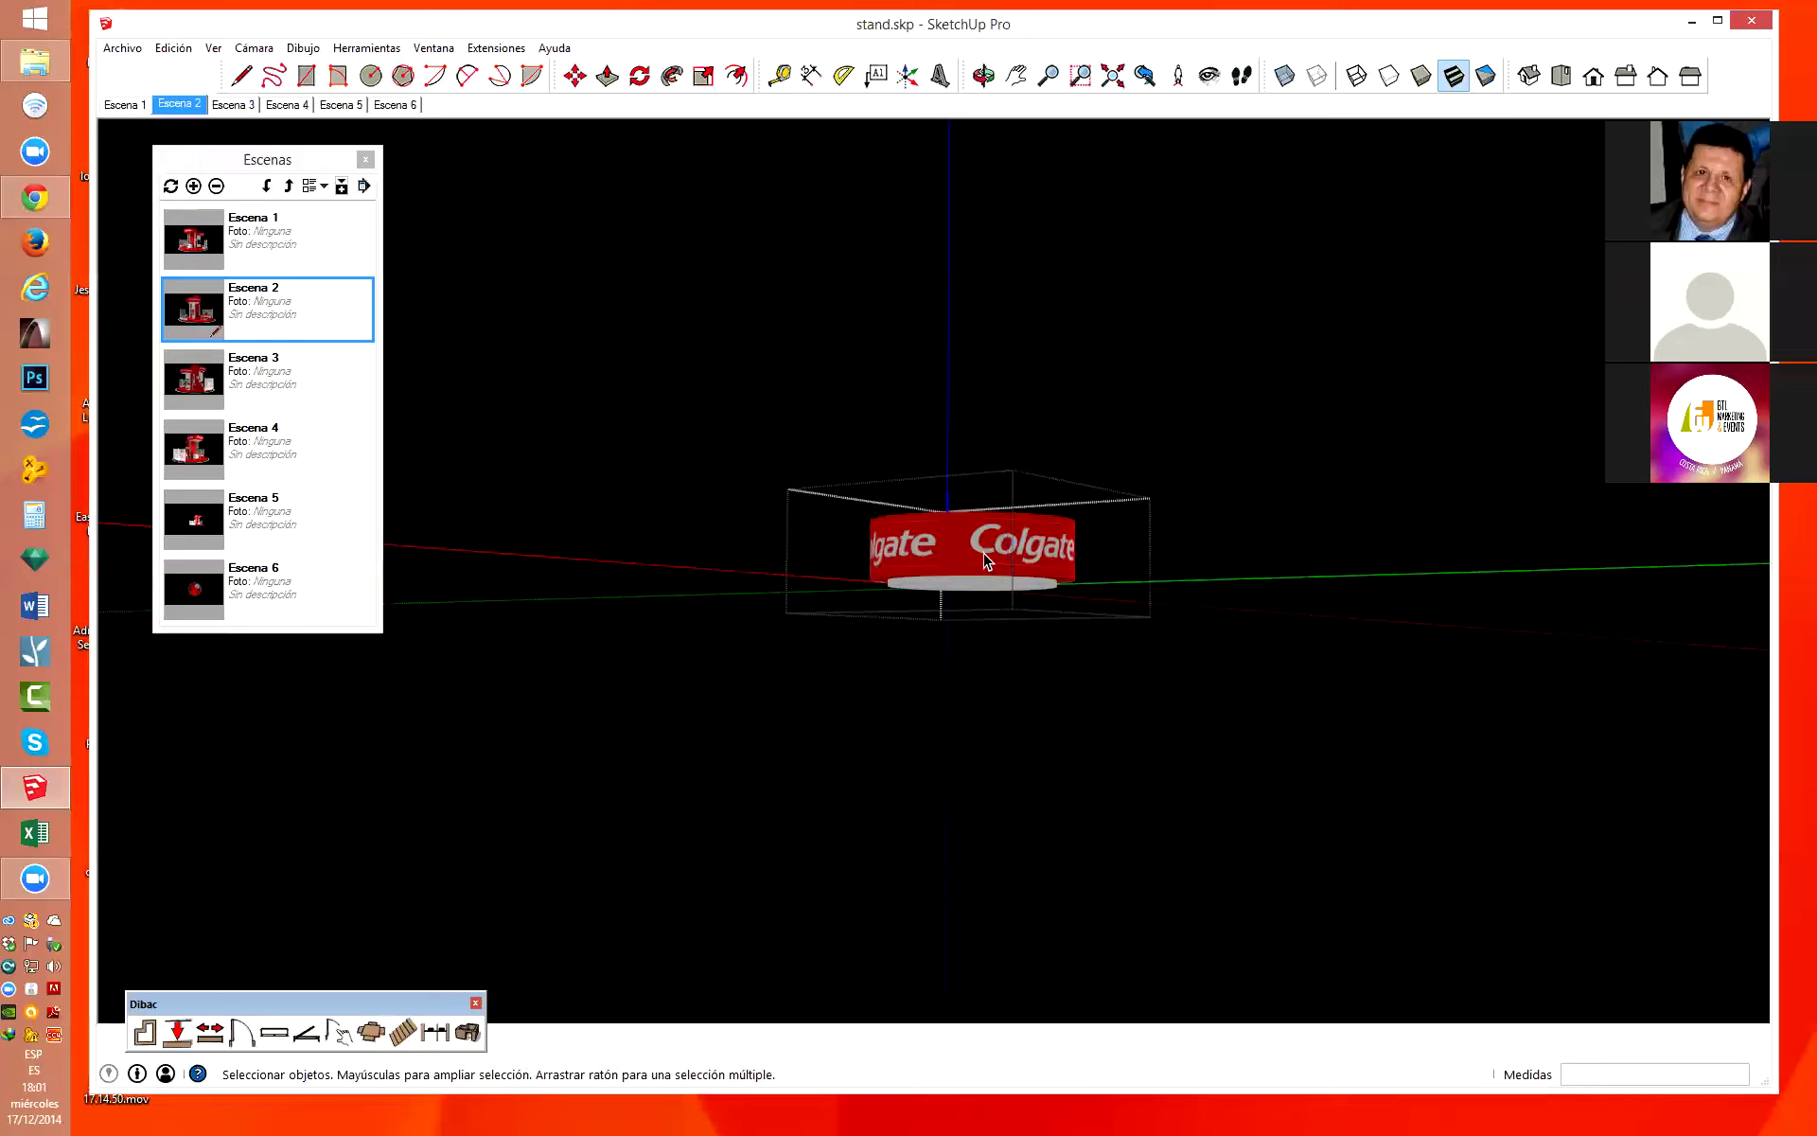
{"action": "scroll", "coordinate": [1114, 636], "scroll_direction": "up", "scroll_amount": 3}
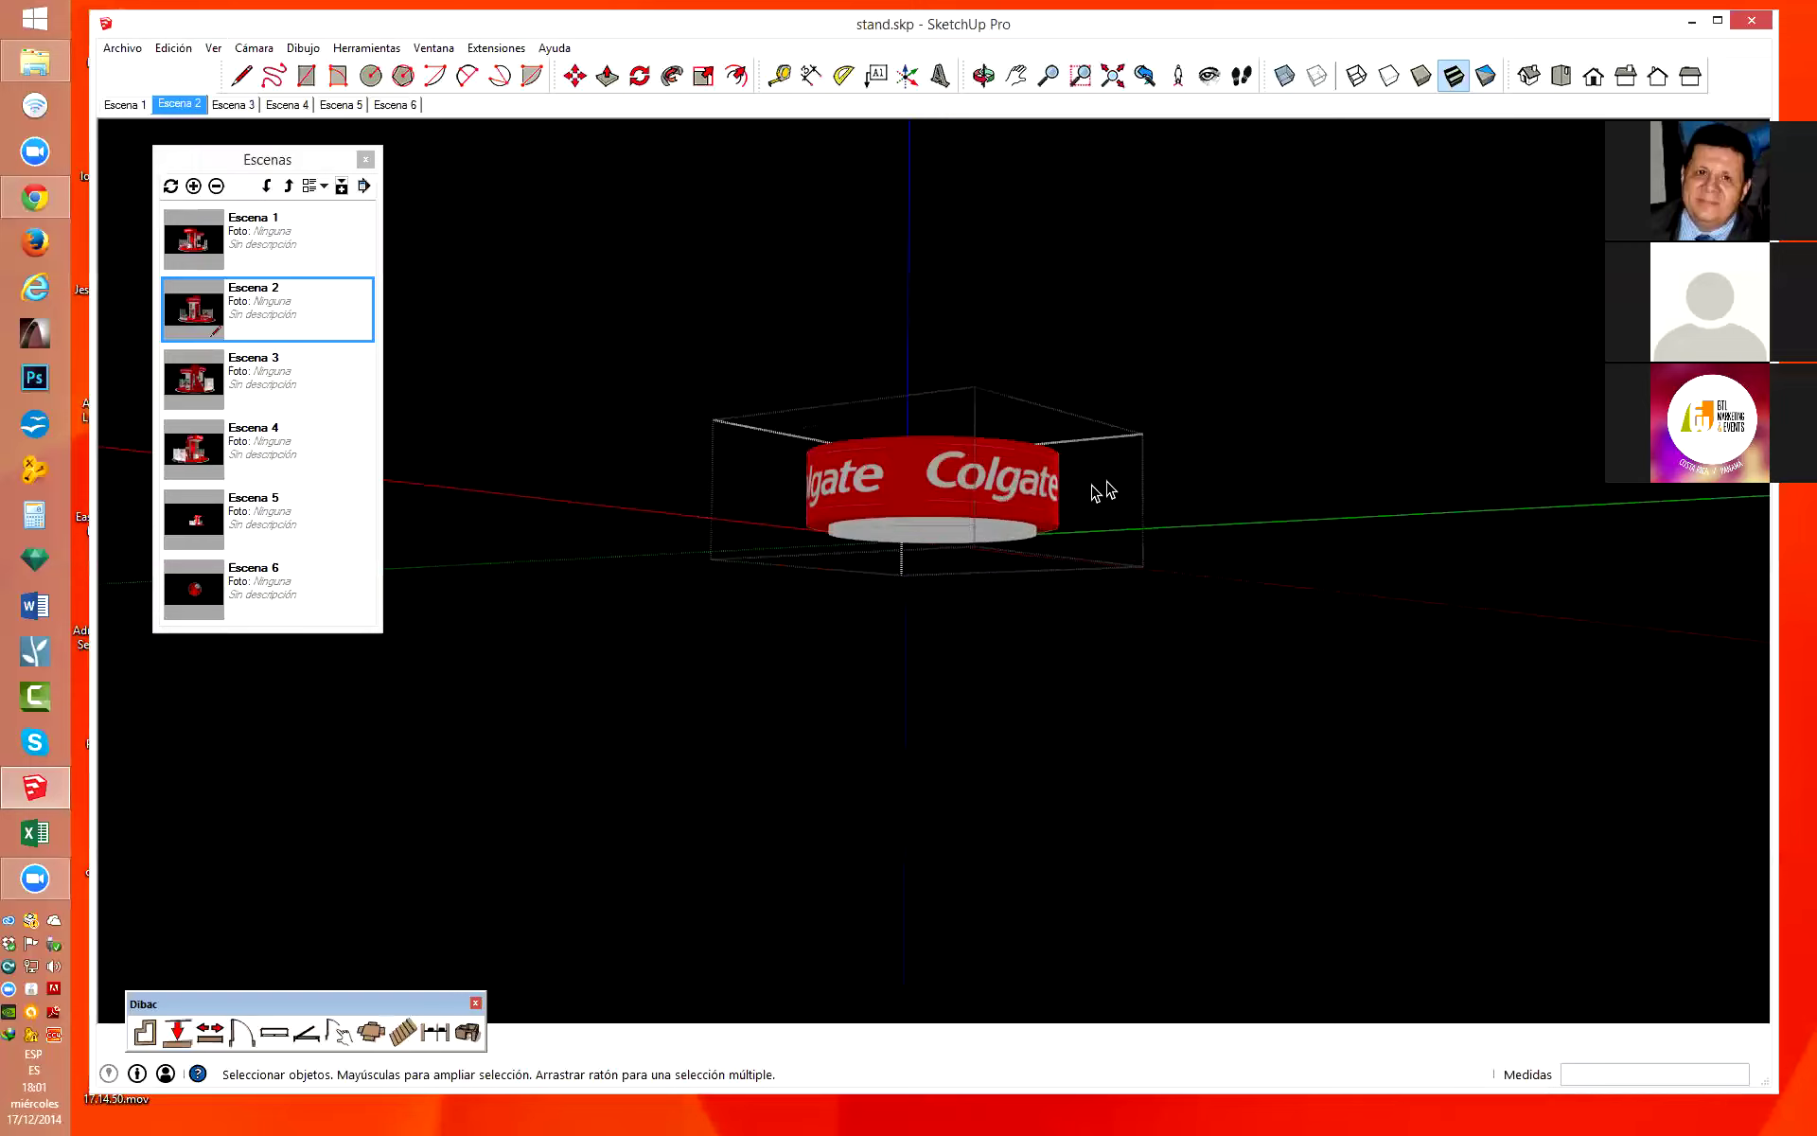
{"action": "mouse_move", "coordinate": [994, 492]}
{"action": "middle_mouse_down"}
{"action": "mouse_move", "coordinate": [881, 767]}
{"action": "mouse_move", "coordinate": [901, 730]}
{"action": "middle_mouse_up"}
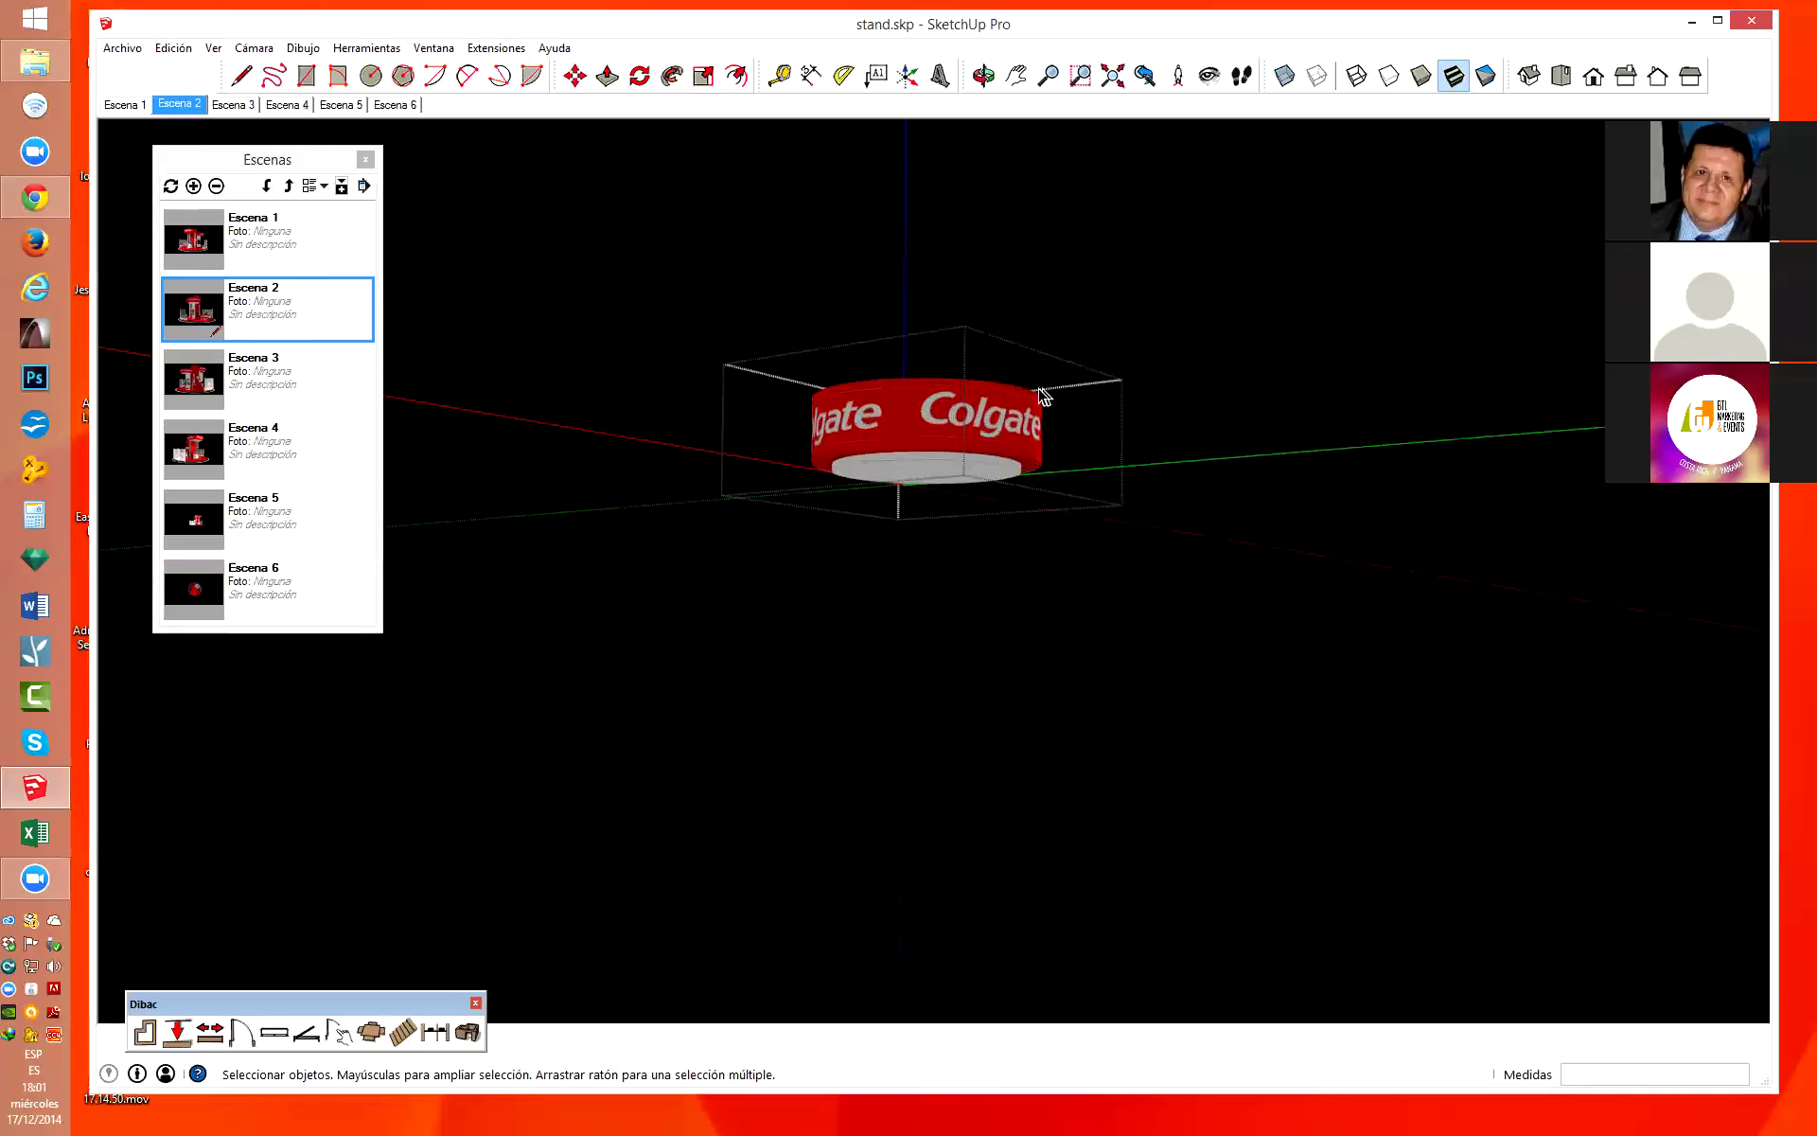
{"action": "left_click", "coordinate": [1088, 375]}
Reopen the Colgate ring group, orbit around it in isolation, then return to the full stand.
{"action": "left_click", "coordinate": [932, 423]}
{"action": "double_click", "coordinate": [933, 424]}
{"action": "scroll", "coordinate": [974, 628], "scroll_direction": "down", "scroll_amount": 3}
{"action": "middle_click_drag", "start_coordinate": [933, 621], "coordinate": [944, 504]}
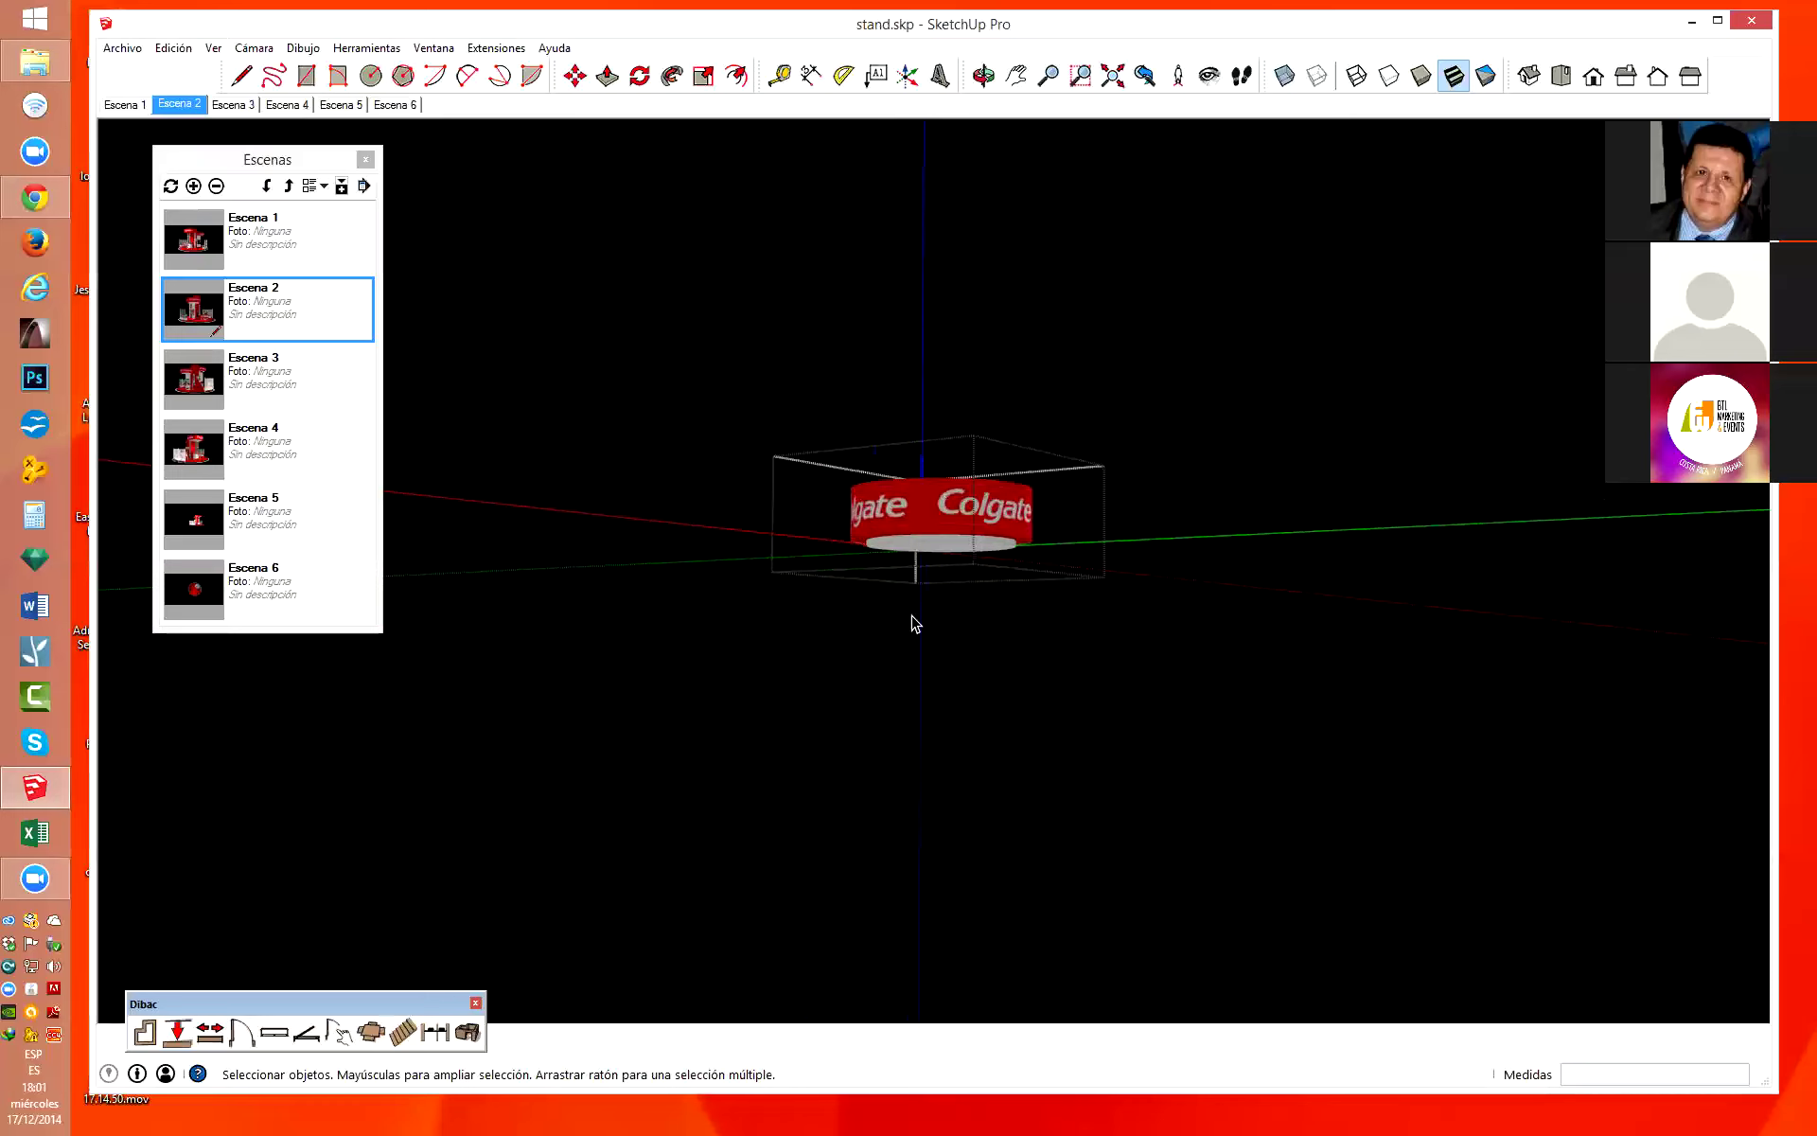
{"action": "scroll", "coordinate": [909, 615], "scroll_direction": "up", "scroll_amount": 3}
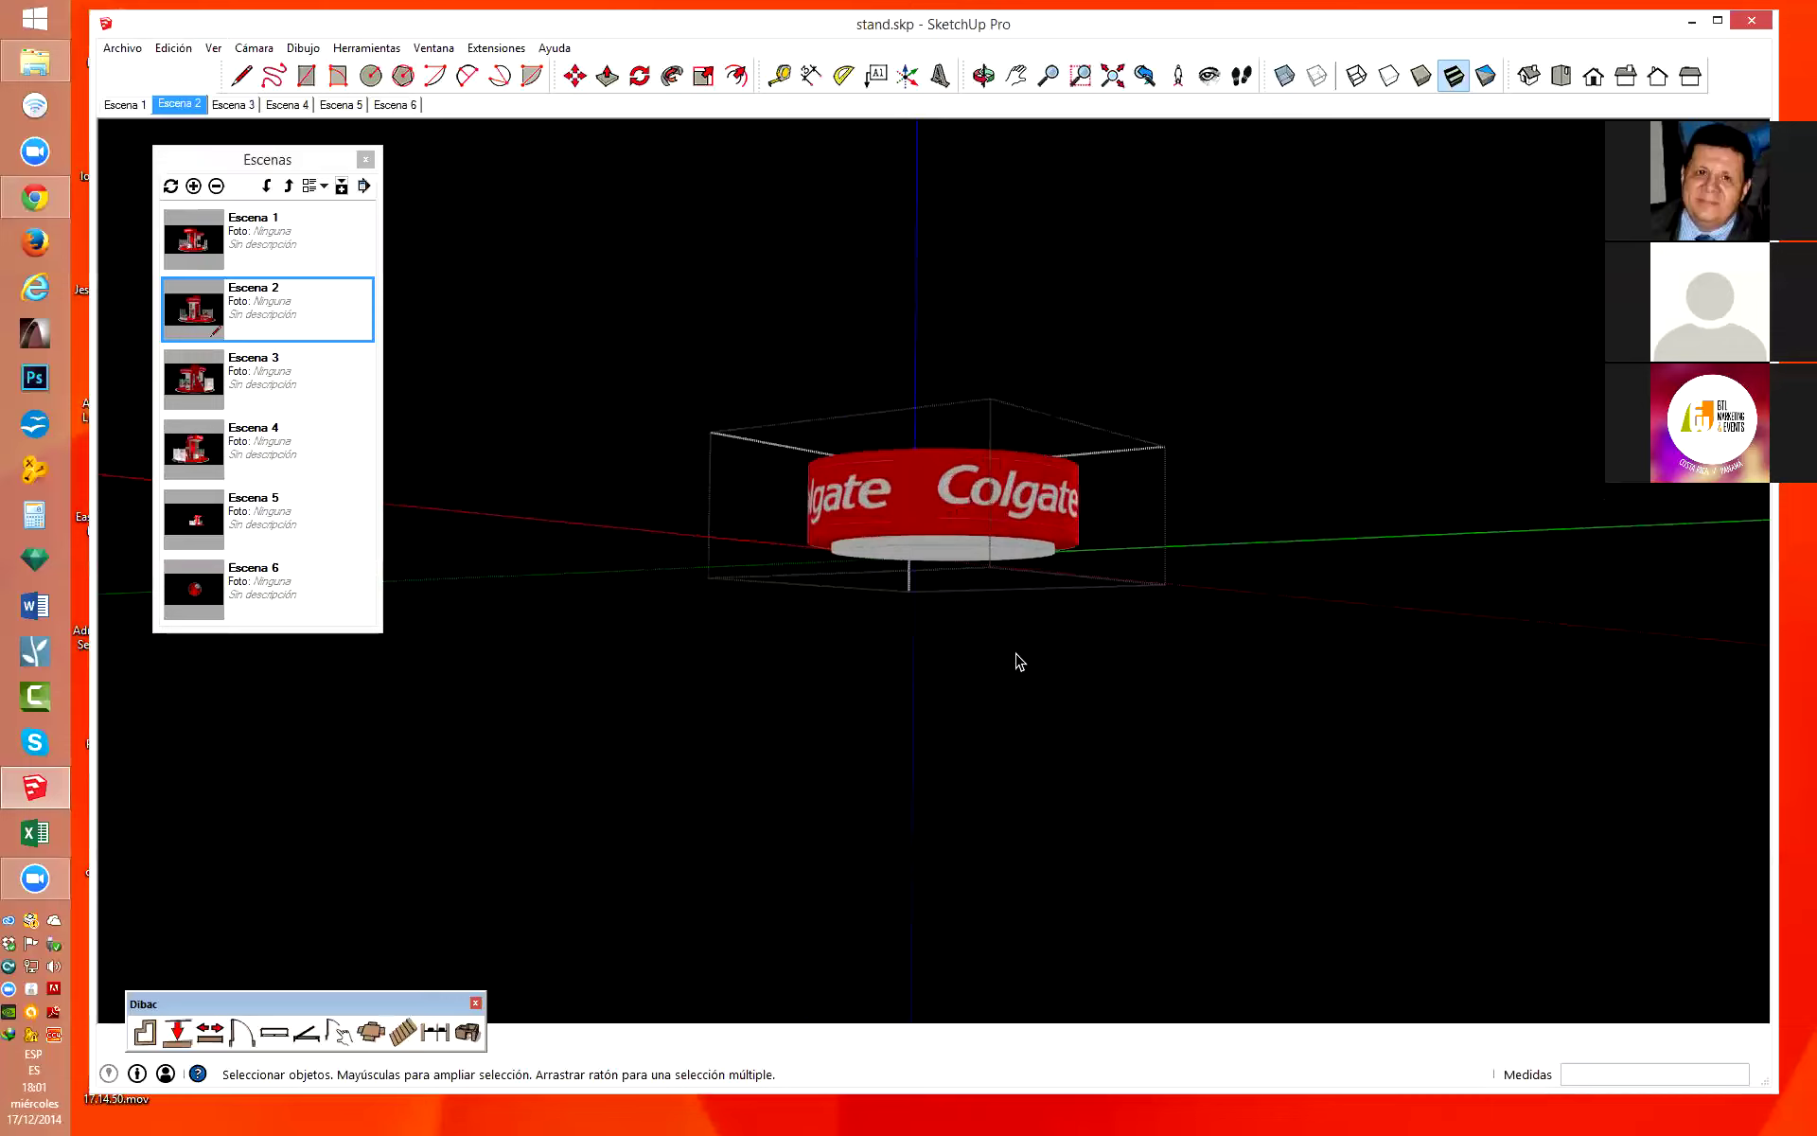
{"action": "middle_click_drag", "start_coordinate": [1095, 546], "coordinate": [1171, 554]}
{"action": "mouse_move", "coordinate": [1171, 553]}
{"action": "left_mouse_down"}
{"action": "mouse_move", "coordinate": [629, 357]}
{"action": "mouse_move", "coordinate": [820, 224]}
{"action": "mouse_move", "coordinate": [1284, 600]}
{"action": "mouse_move", "coordinate": [1477, 527]}
{"action": "mouse_move", "coordinate": [1156, 555]}
{"action": "mouse_move", "coordinate": [634, 546]}
{"action": "left_mouse_up"}
{"action": "middle_click_drag", "start_coordinate": [634, 546], "coordinate": [953, 520]}
{"action": "scroll", "coordinate": [952, 520], "scroll_direction": "up", "scroll_amount": 1}
{"action": "scroll", "coordinate": [953, 521], "scroll_direction": "up", "scroll_amount": 2}
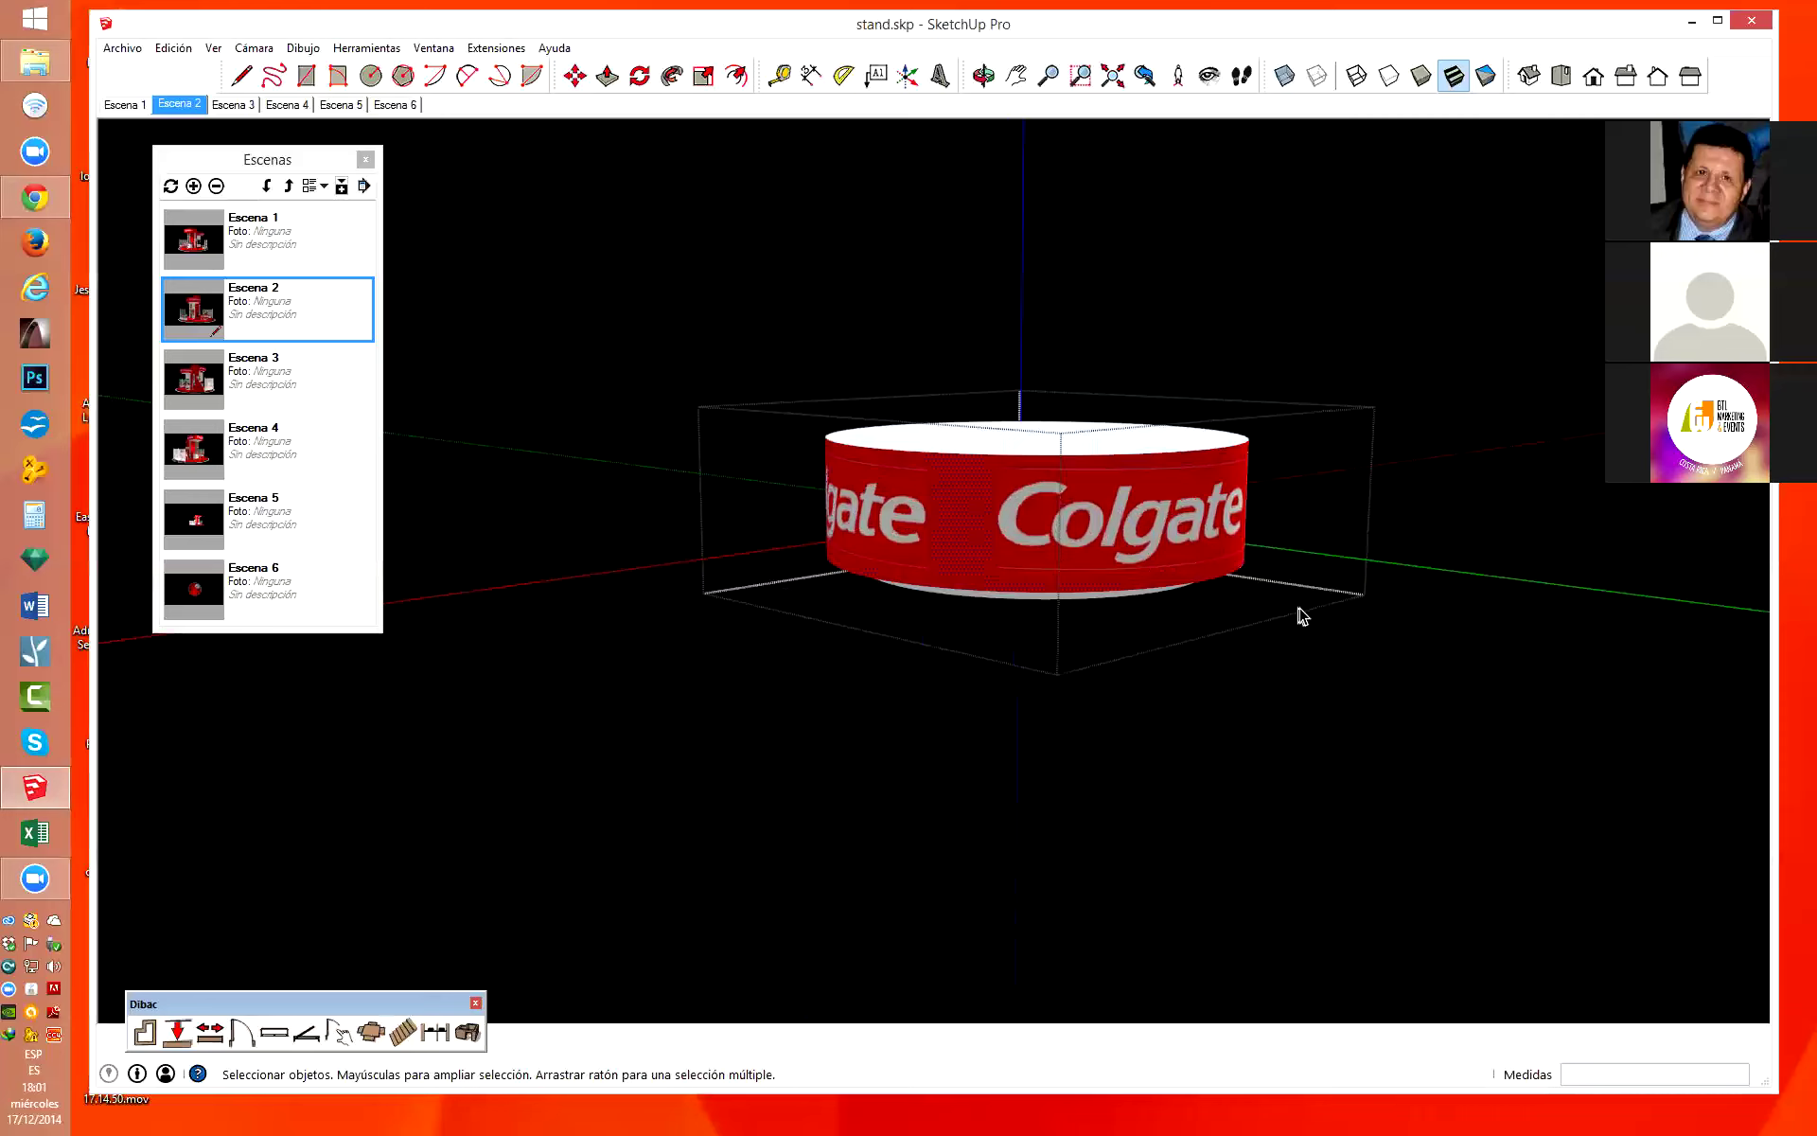
{"action": "middle_click_drag", "start_coordinate": [1299, 615], "coordinate": [1330, 603]}
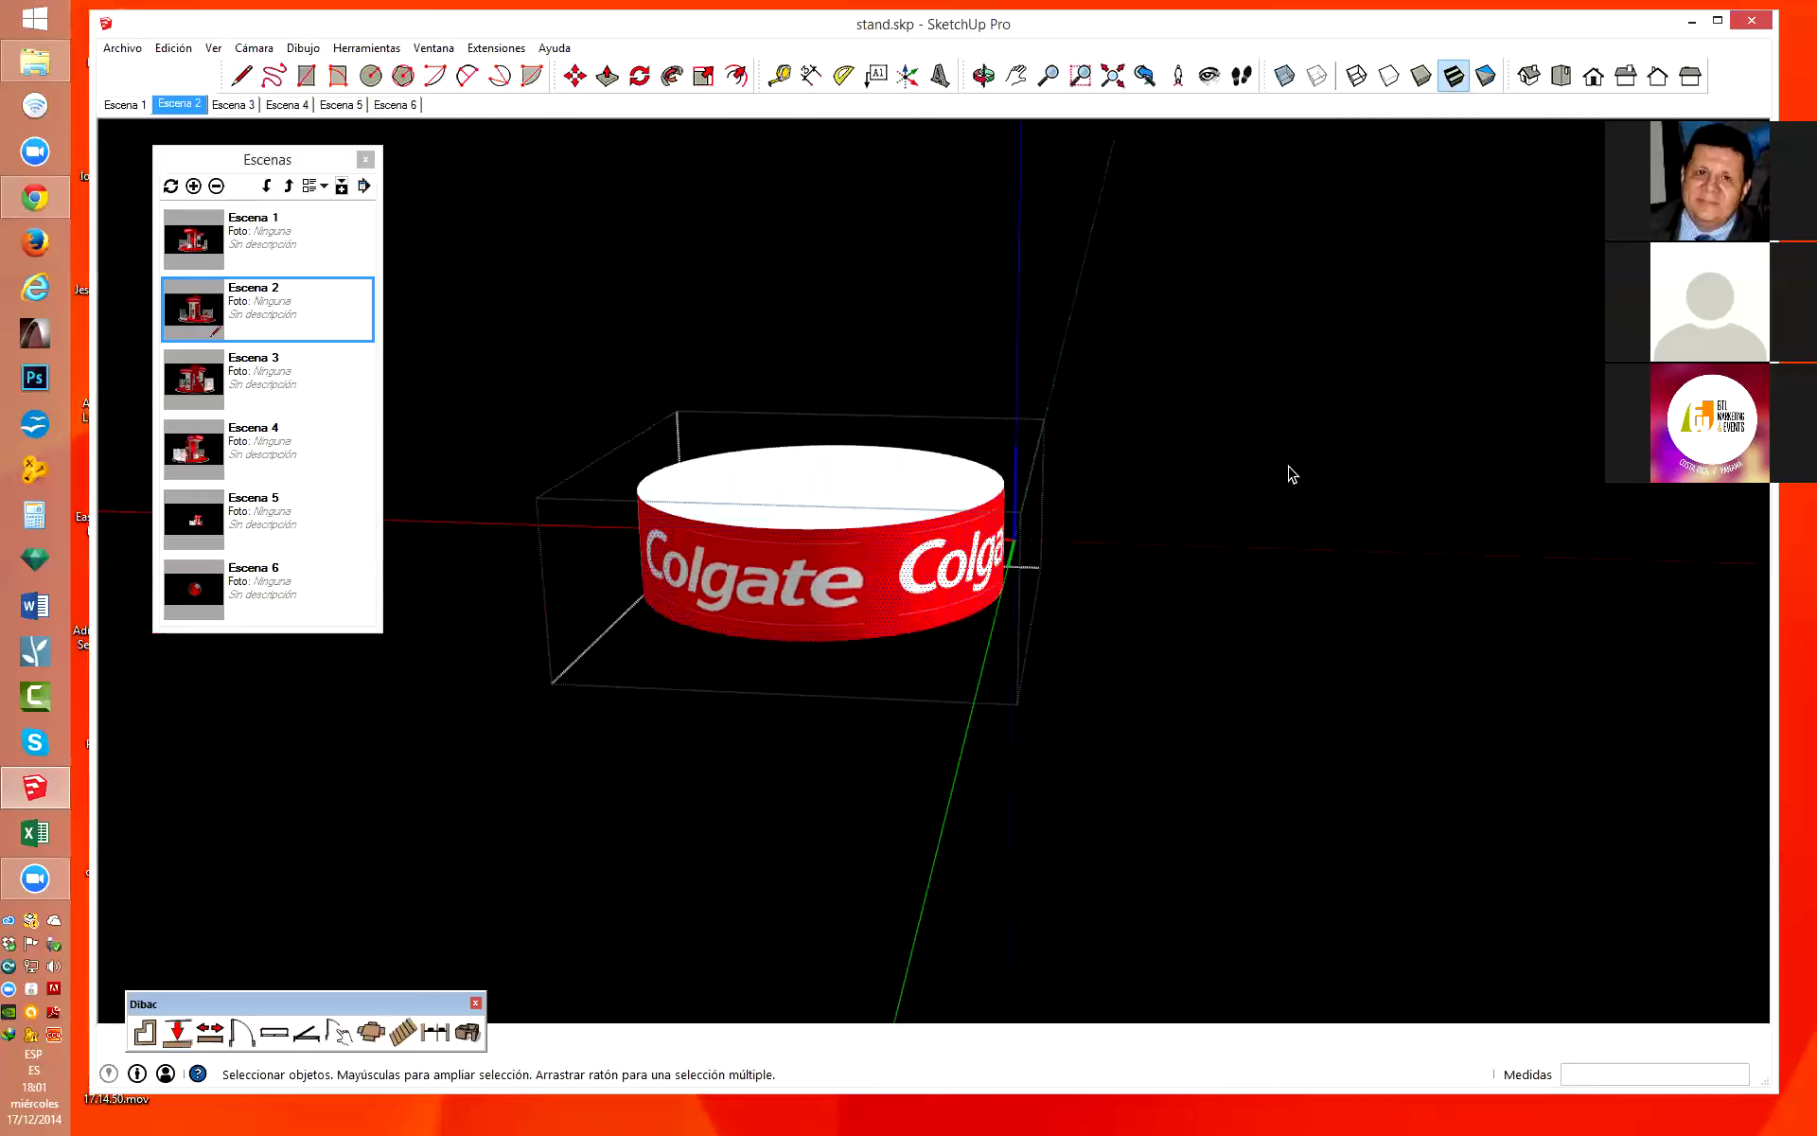
{"action": "left_click", "coordinate": [1292, 473]}
{"action": "middle_click_drag", "start_coordinate": [1292, 473], "coordinate": [1247, 546]}
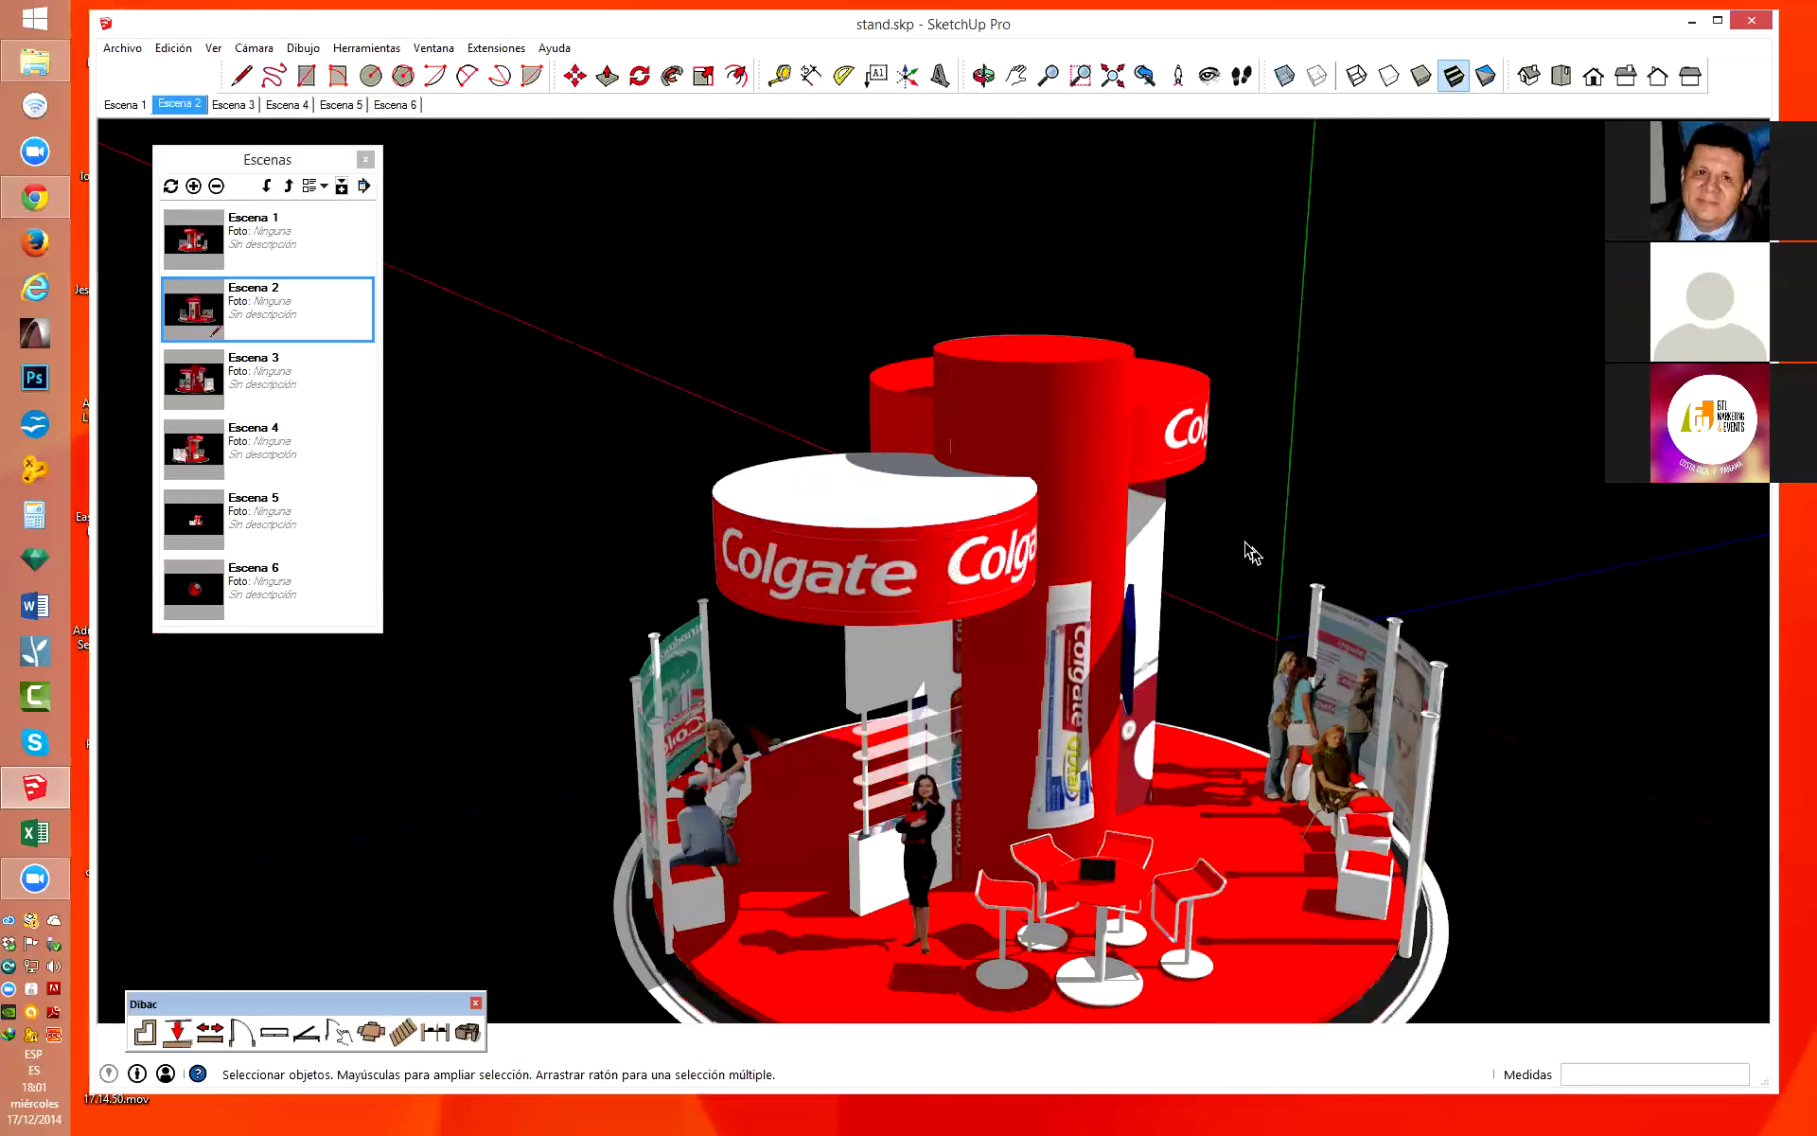
Inspect the curved Colgate sign group on its own, orbiting until it faces the camera.
{"action": "scroll", "coordinate": [1177, 430], "scroll_direction": "up", "scroll_amount": 3}
{"action": "scroll", "coordinate": [1176, 434], "scroll_direction": "up", "scroll_amount": 2}
{"action": "double_click", "coordinate": [1174, 442]}
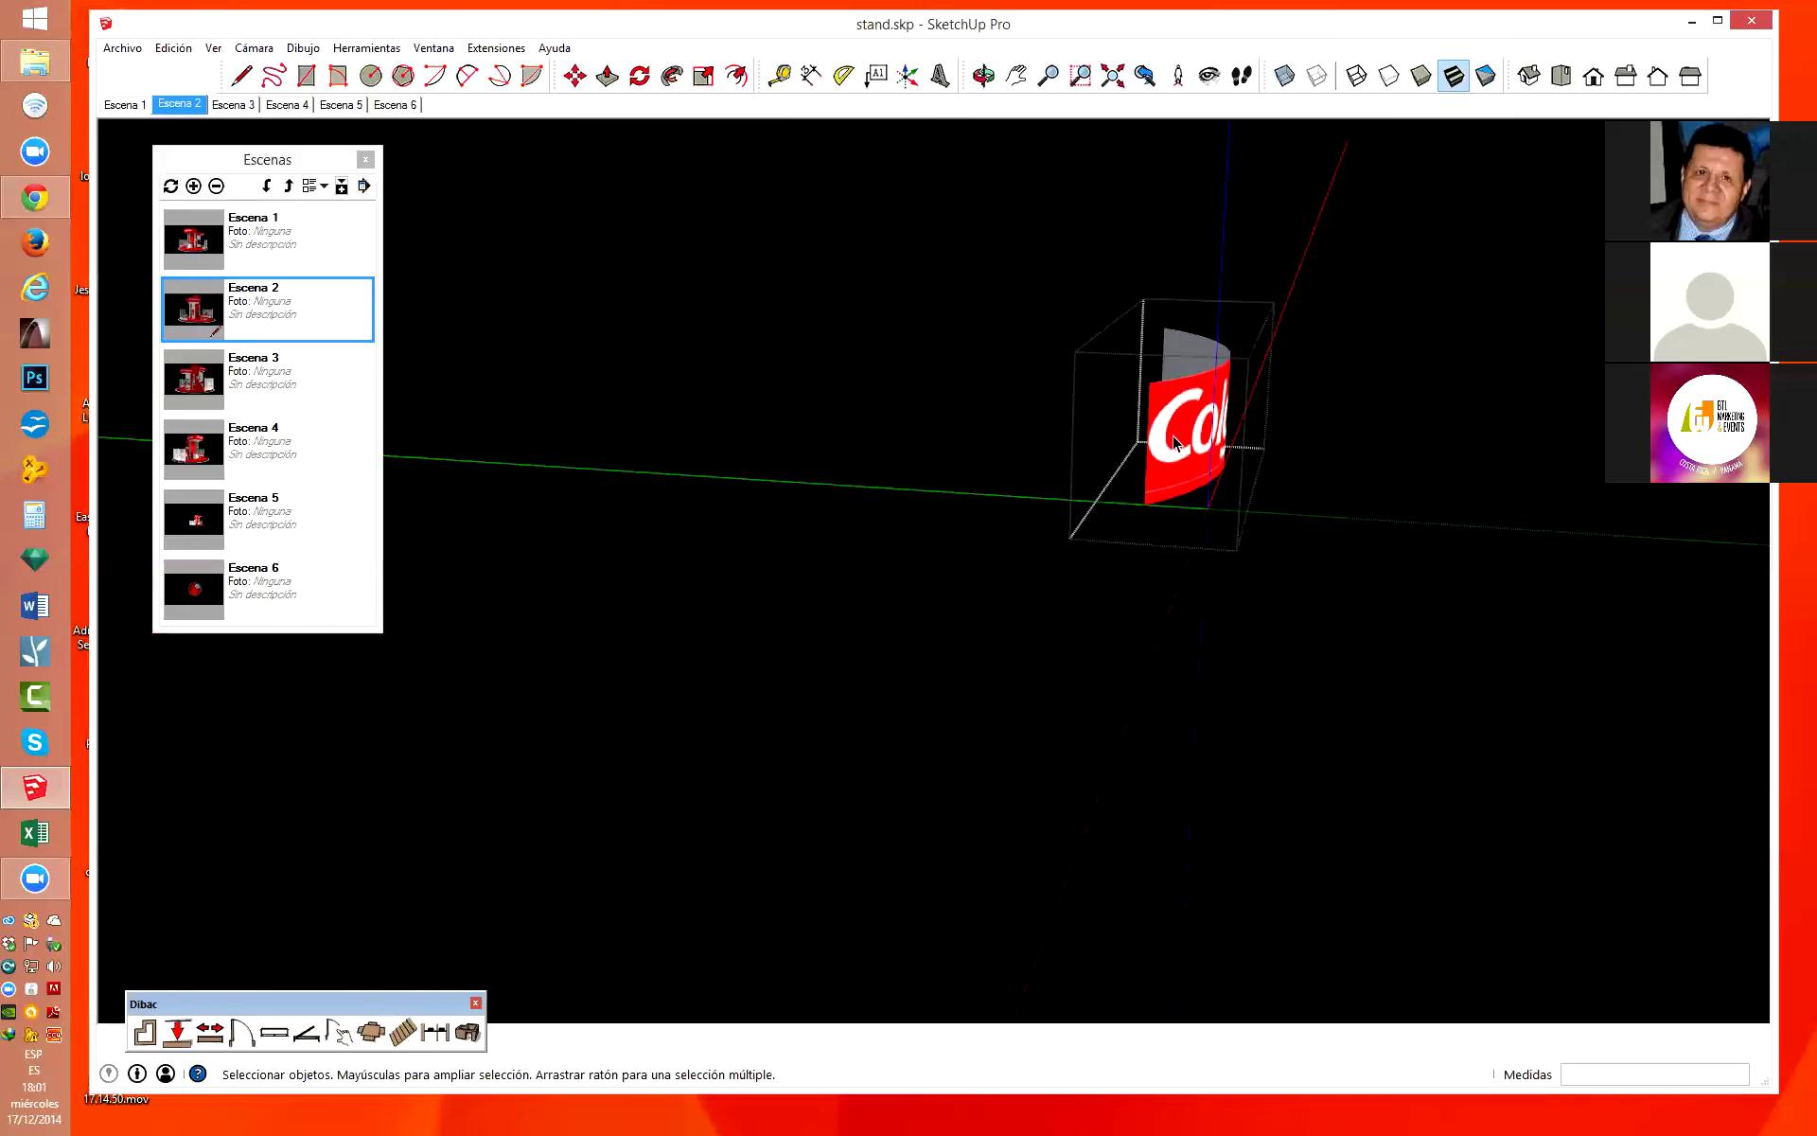
{"action": "middle_click_drag", "start_coordinate": [1461, 579], "coordinate": [1268, 641]}
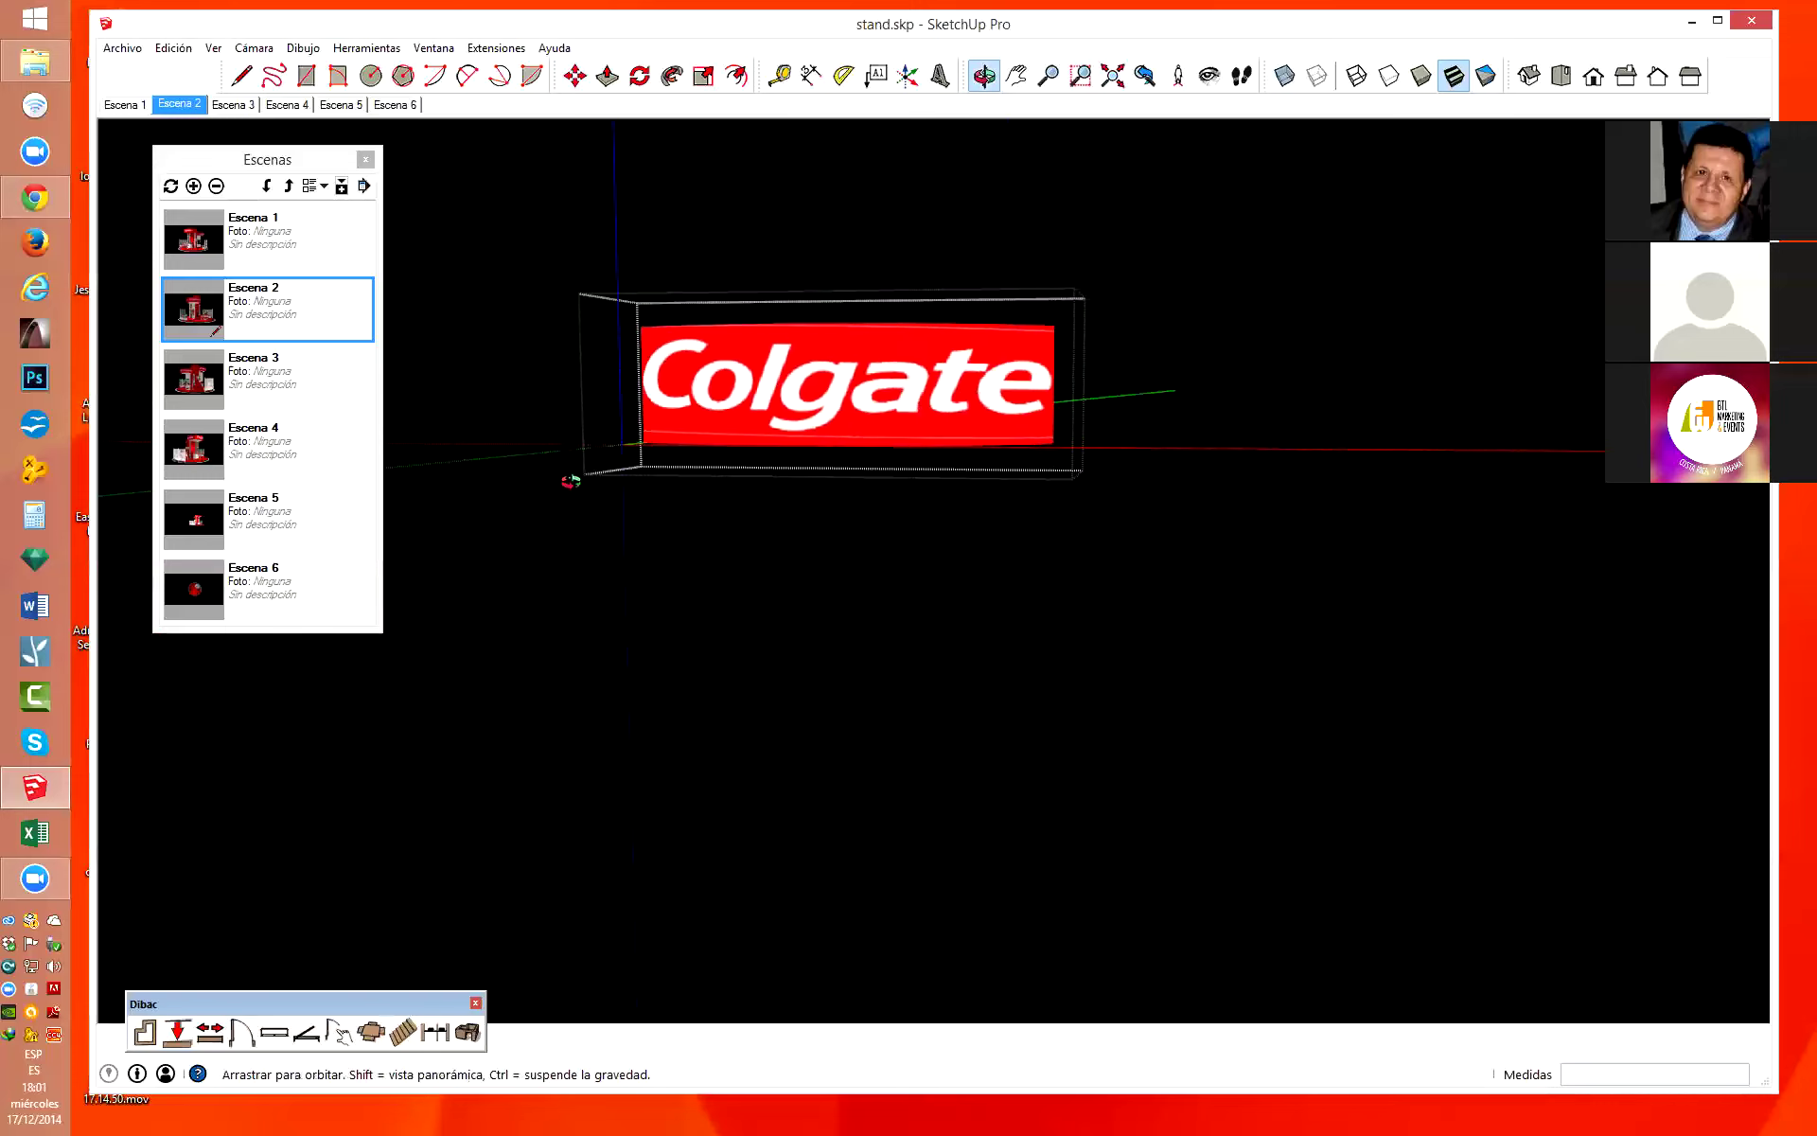
{"action": "left_click", "coordinate": [1277, 636]}
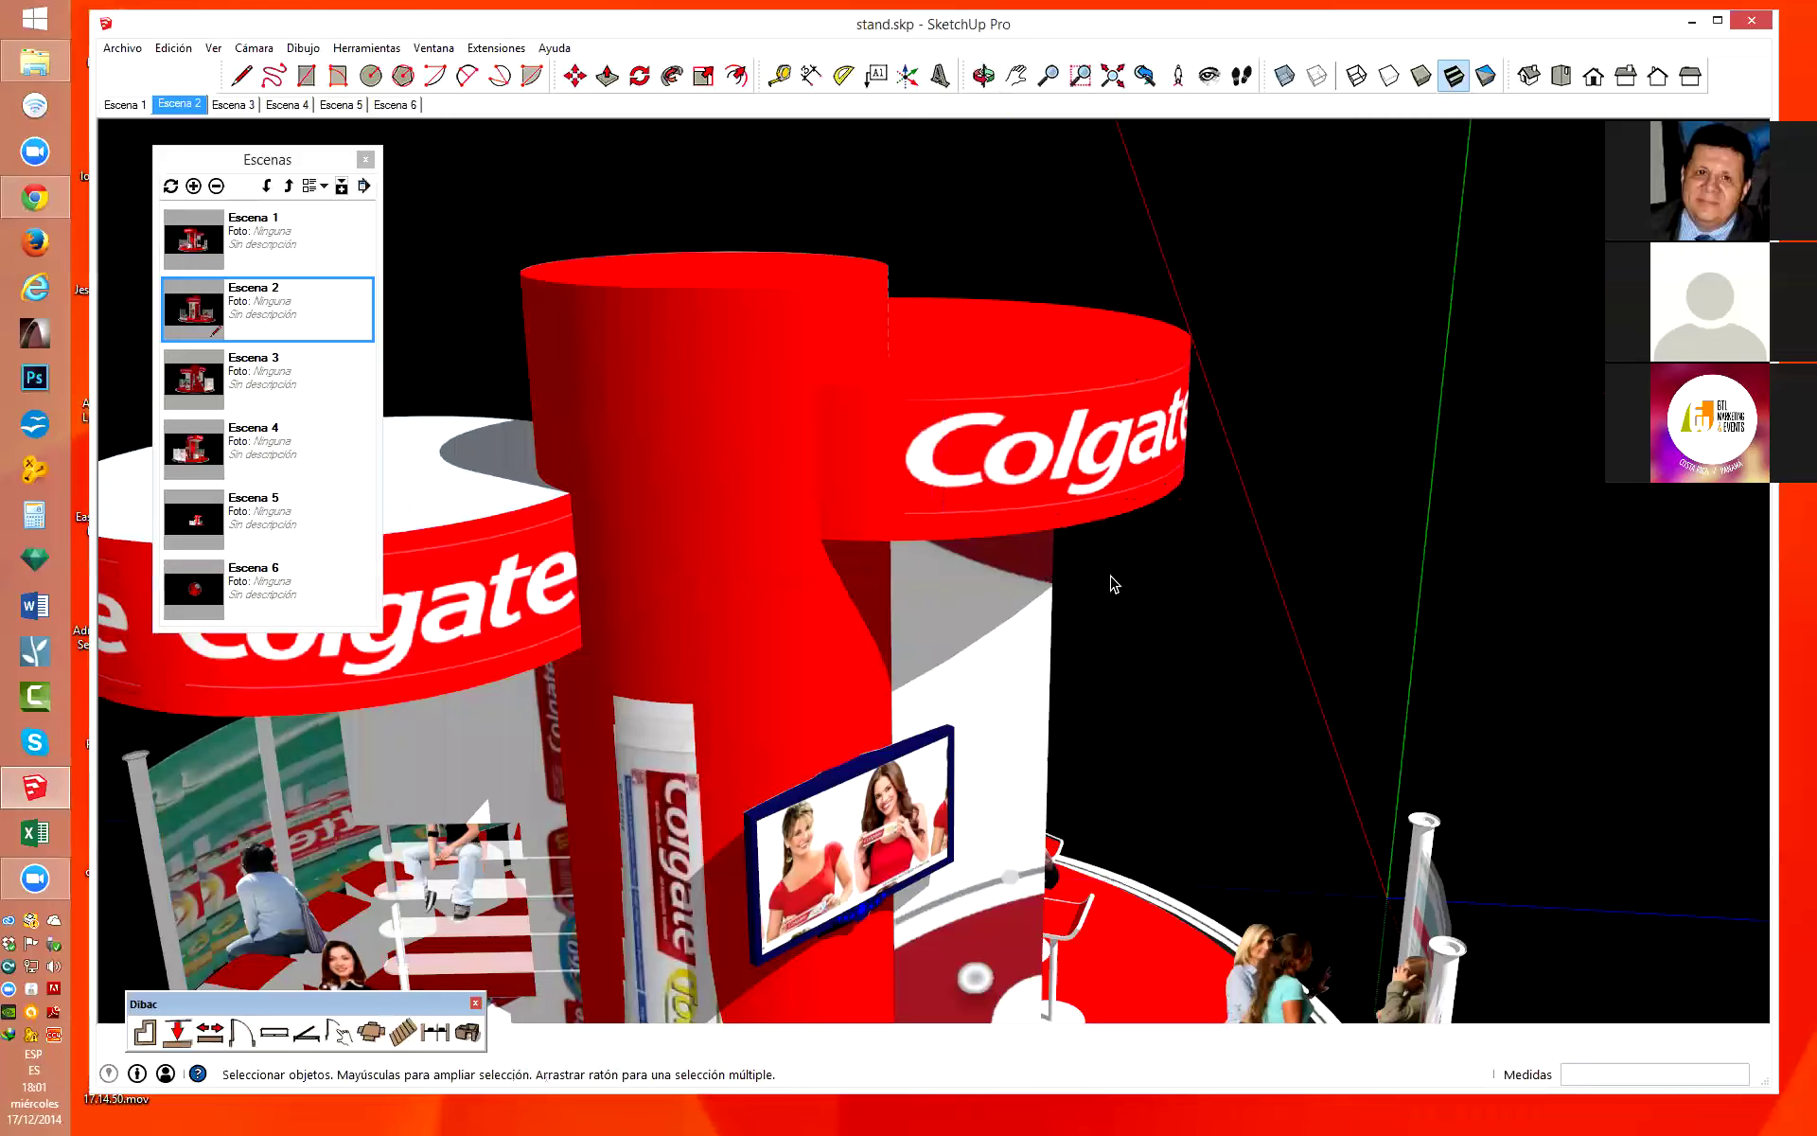
Inspect the red cylinder group in isolation, then zoom back out over the stand.
{"action": "double_click", "coordinate": [872, 472]}
{"action": "middle_click_drag", "start_coordinate": [1198, 655], "coordinate": [1142, 678]}
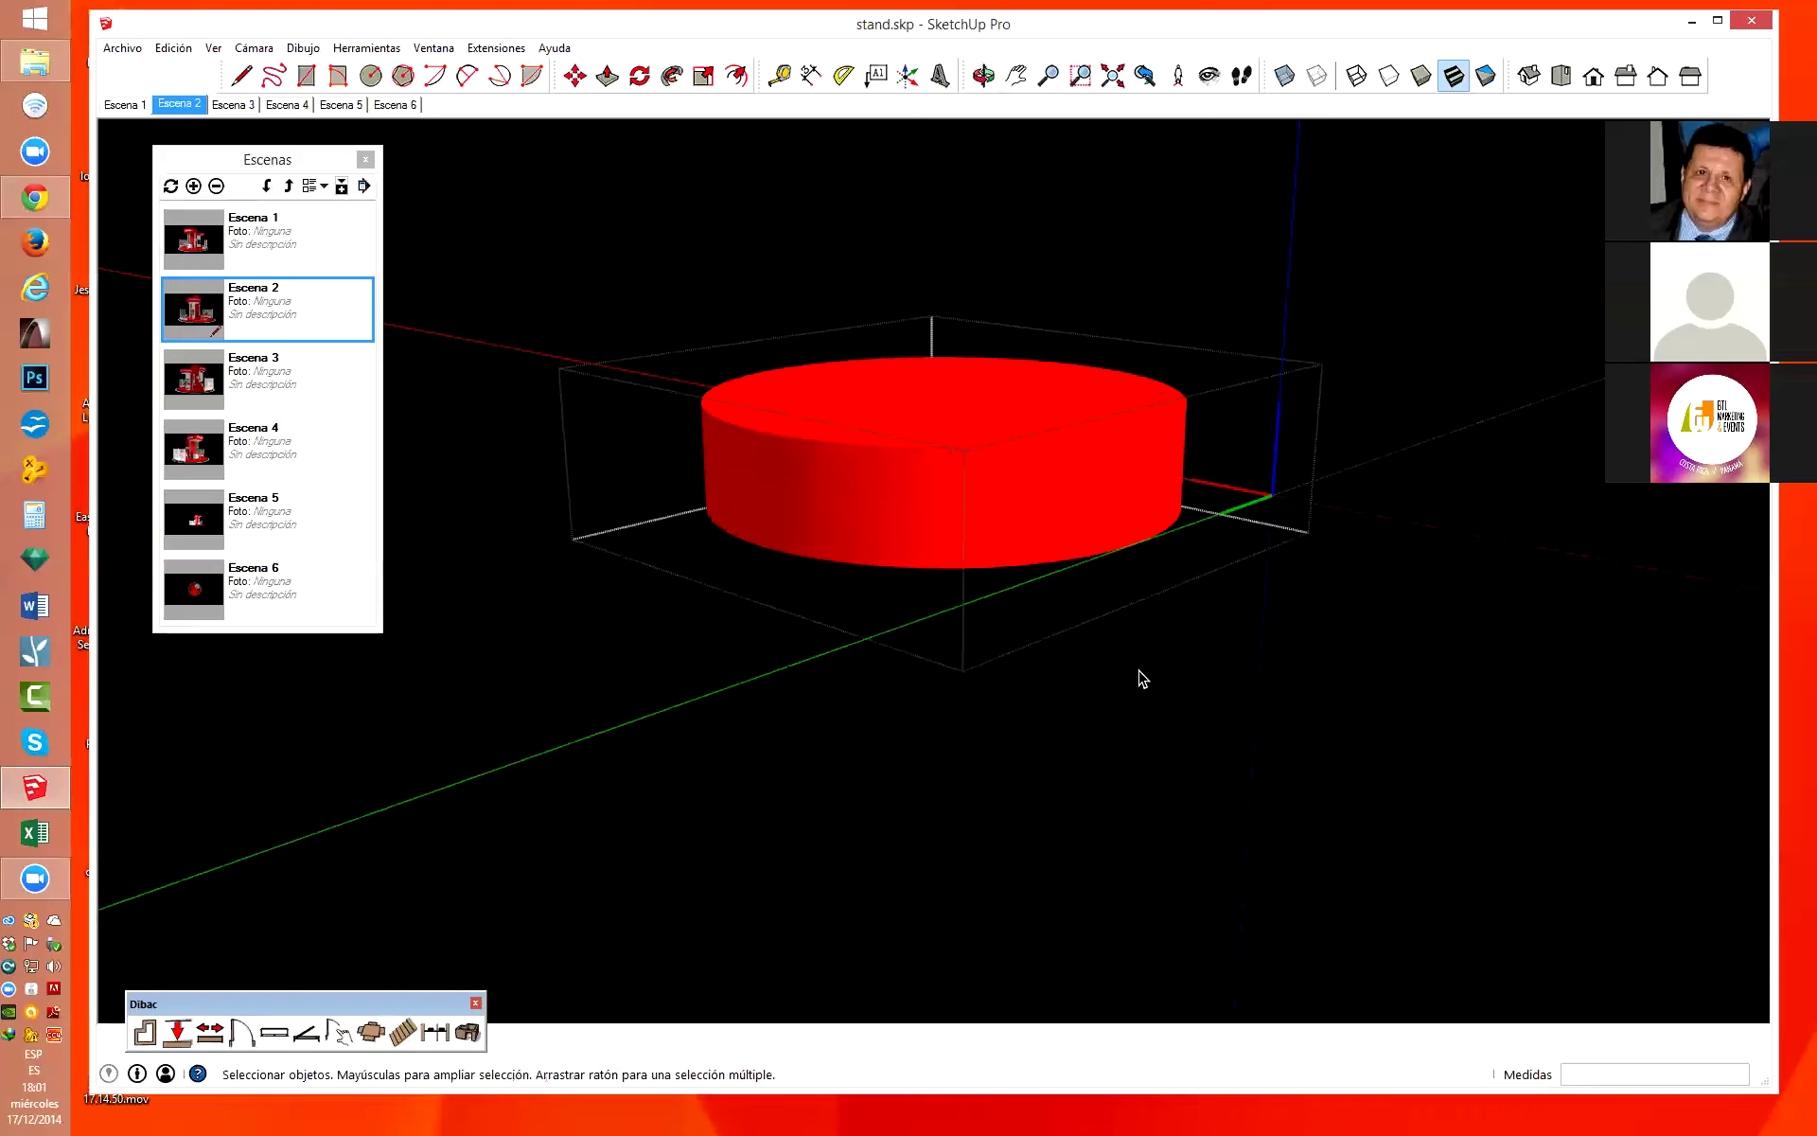
{"action": "left_click", "coordinate": [1411, 632]}
{"action": "scroll", "coordinate": [824, 422], "scroll_direction": "up", "scroll_amount": 2}
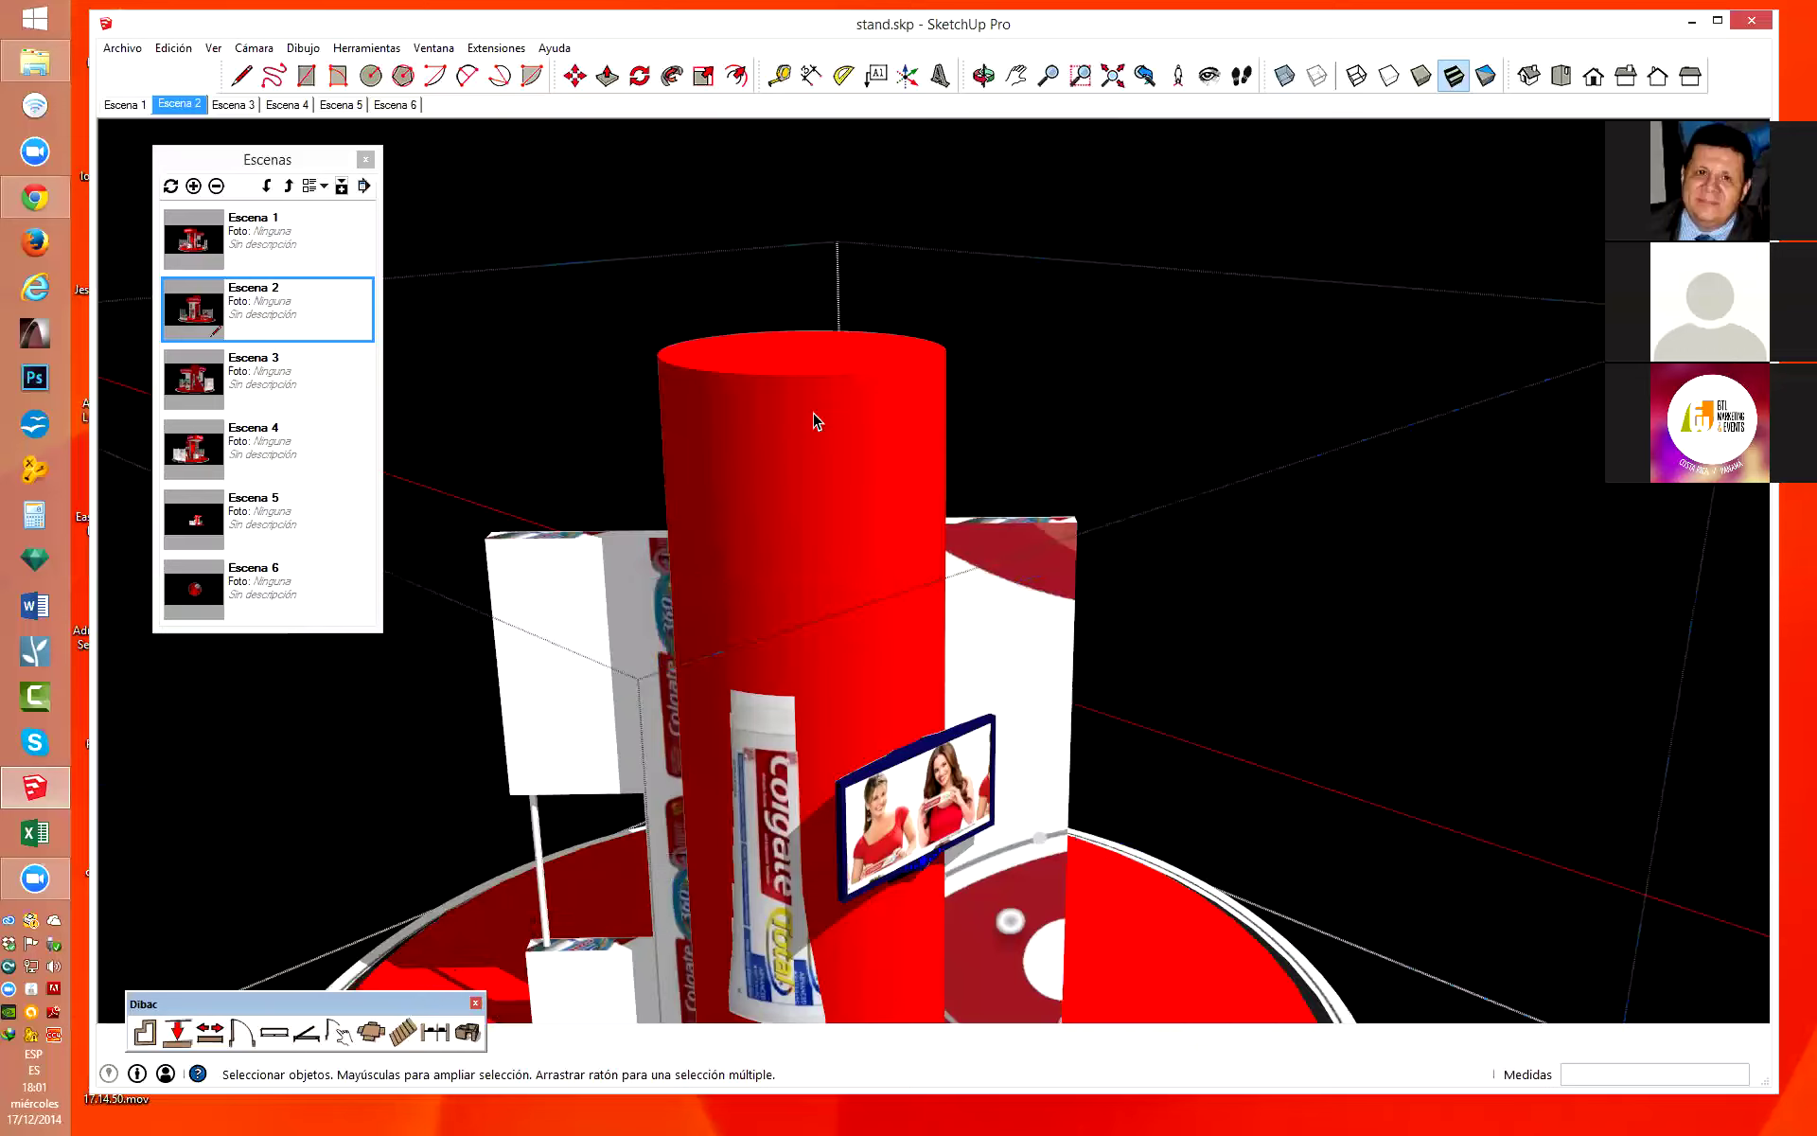
{"action": "scroll", "coordinate": [1057, 409], "scroll_direction": "down", "scroll_amount": 1}
{"action": "scroll", "coordinate": [1060, 417], "scroll_direction": "down", "scroll_amount": 2}
{"action": "scroll", "coordinate": [1050, 445], "scroll_direction": "down", "scroll_amount": 1}
{"action": "scroll", "coordinate": [1041, 449], "scroll_direction": "down", "scroll_amount": 1}
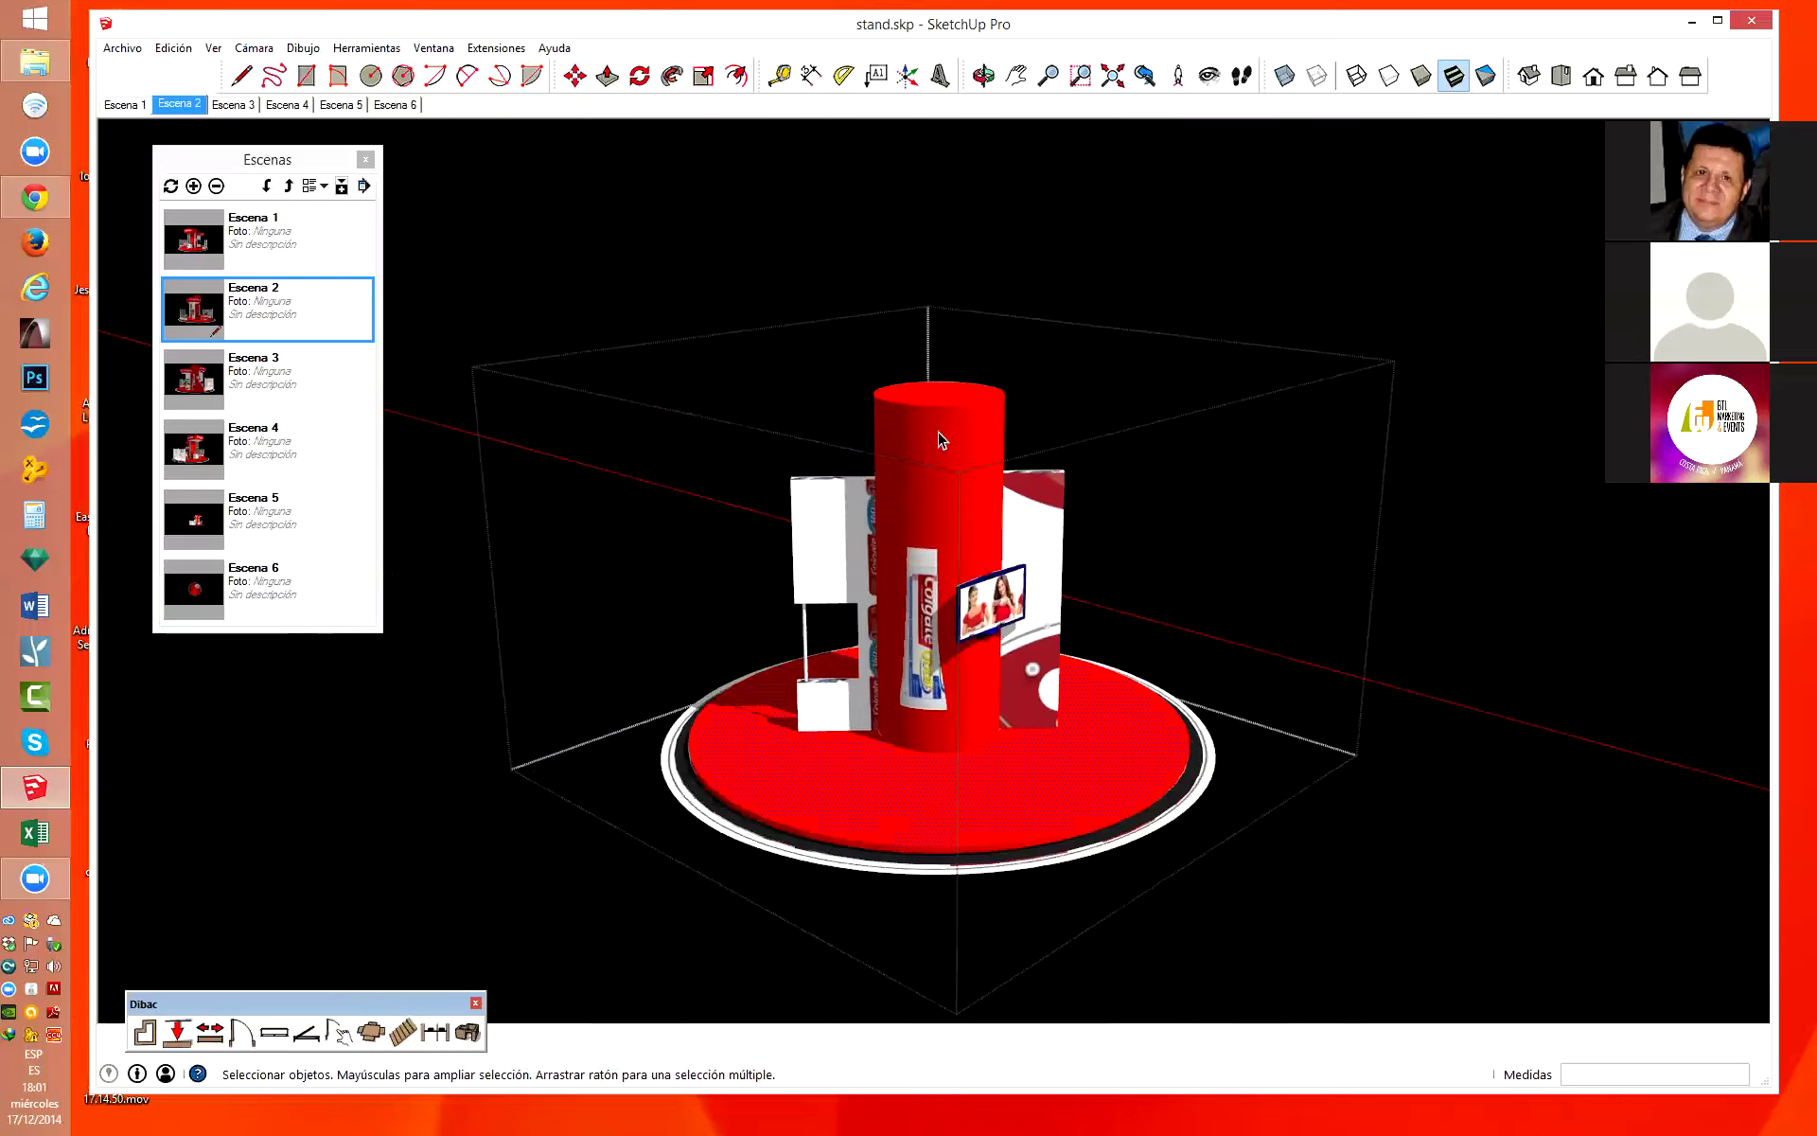
Orbit and zoom around the central column assembly, selecting the base's outer white ring.
{"action": "scroll", "coordinate": [932, 409], "scroll_direction": "up", "scroll_amount": 1}
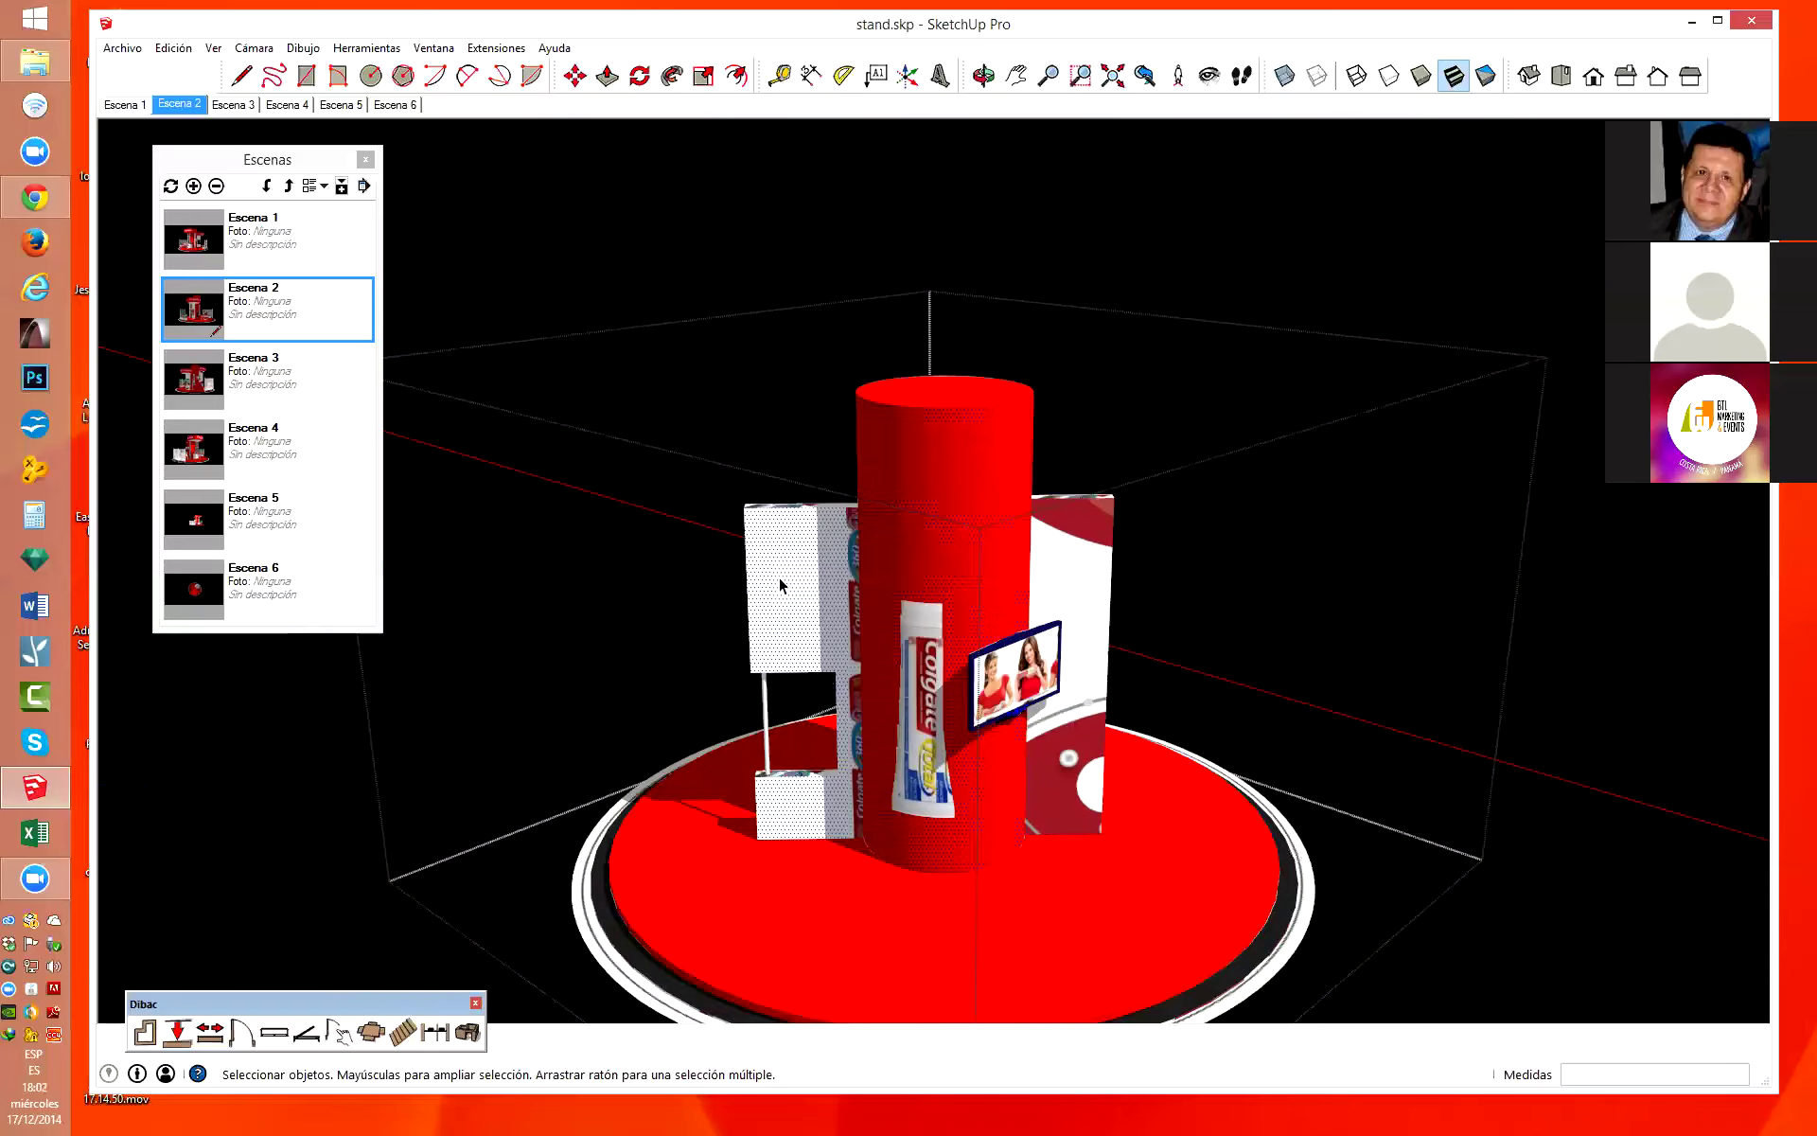
{"action": "mouse_move", "coordinate": [837, 587]}
{"action": "middle_mouse_down"}
{"action": "mouse_move", "coordinate": [1238, 490]}
{"action": "mouse_move", "coordinate": [952, 637]}
{"action": "middle_mouse_up"}
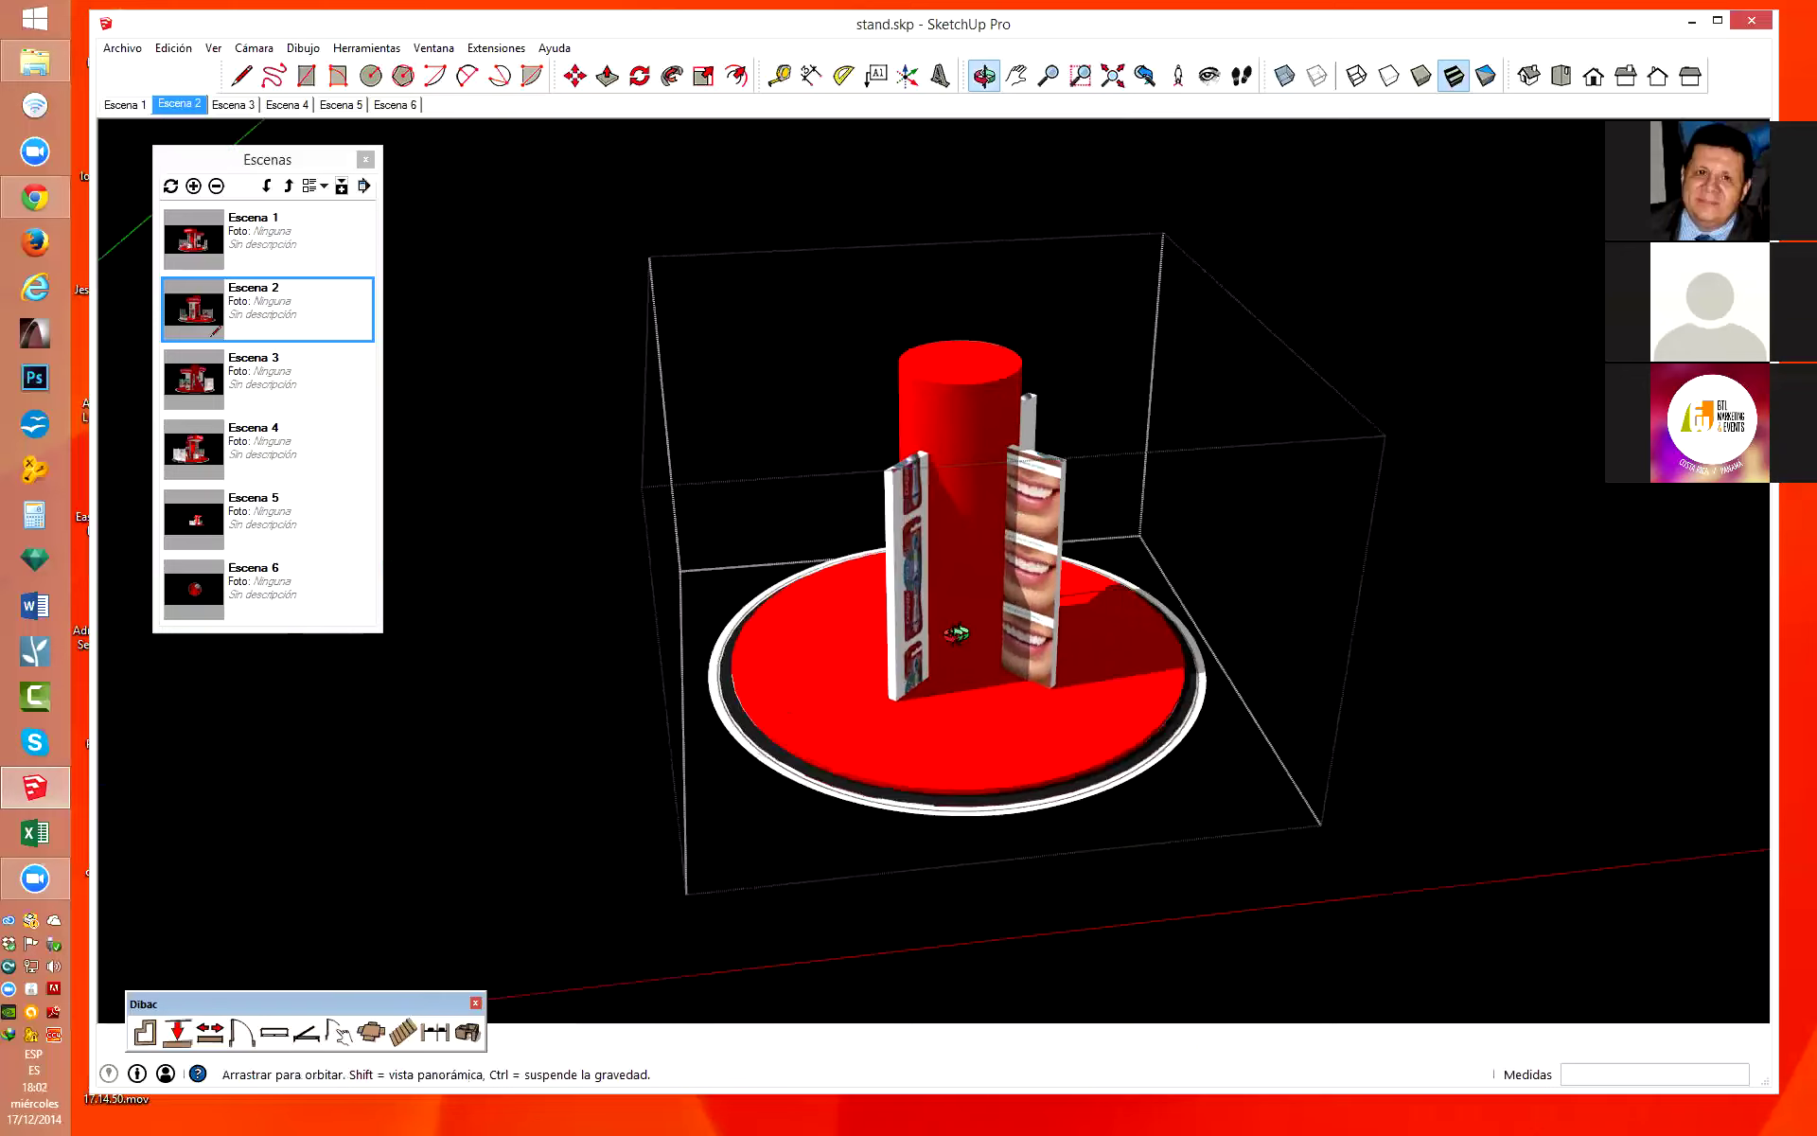
{"action": "left_click", "coordinate": [1259, 739]}
{"action": "scroll", "coordinate": [1136, 776], "scroll_direction": "up", "scroll_amount": 2}
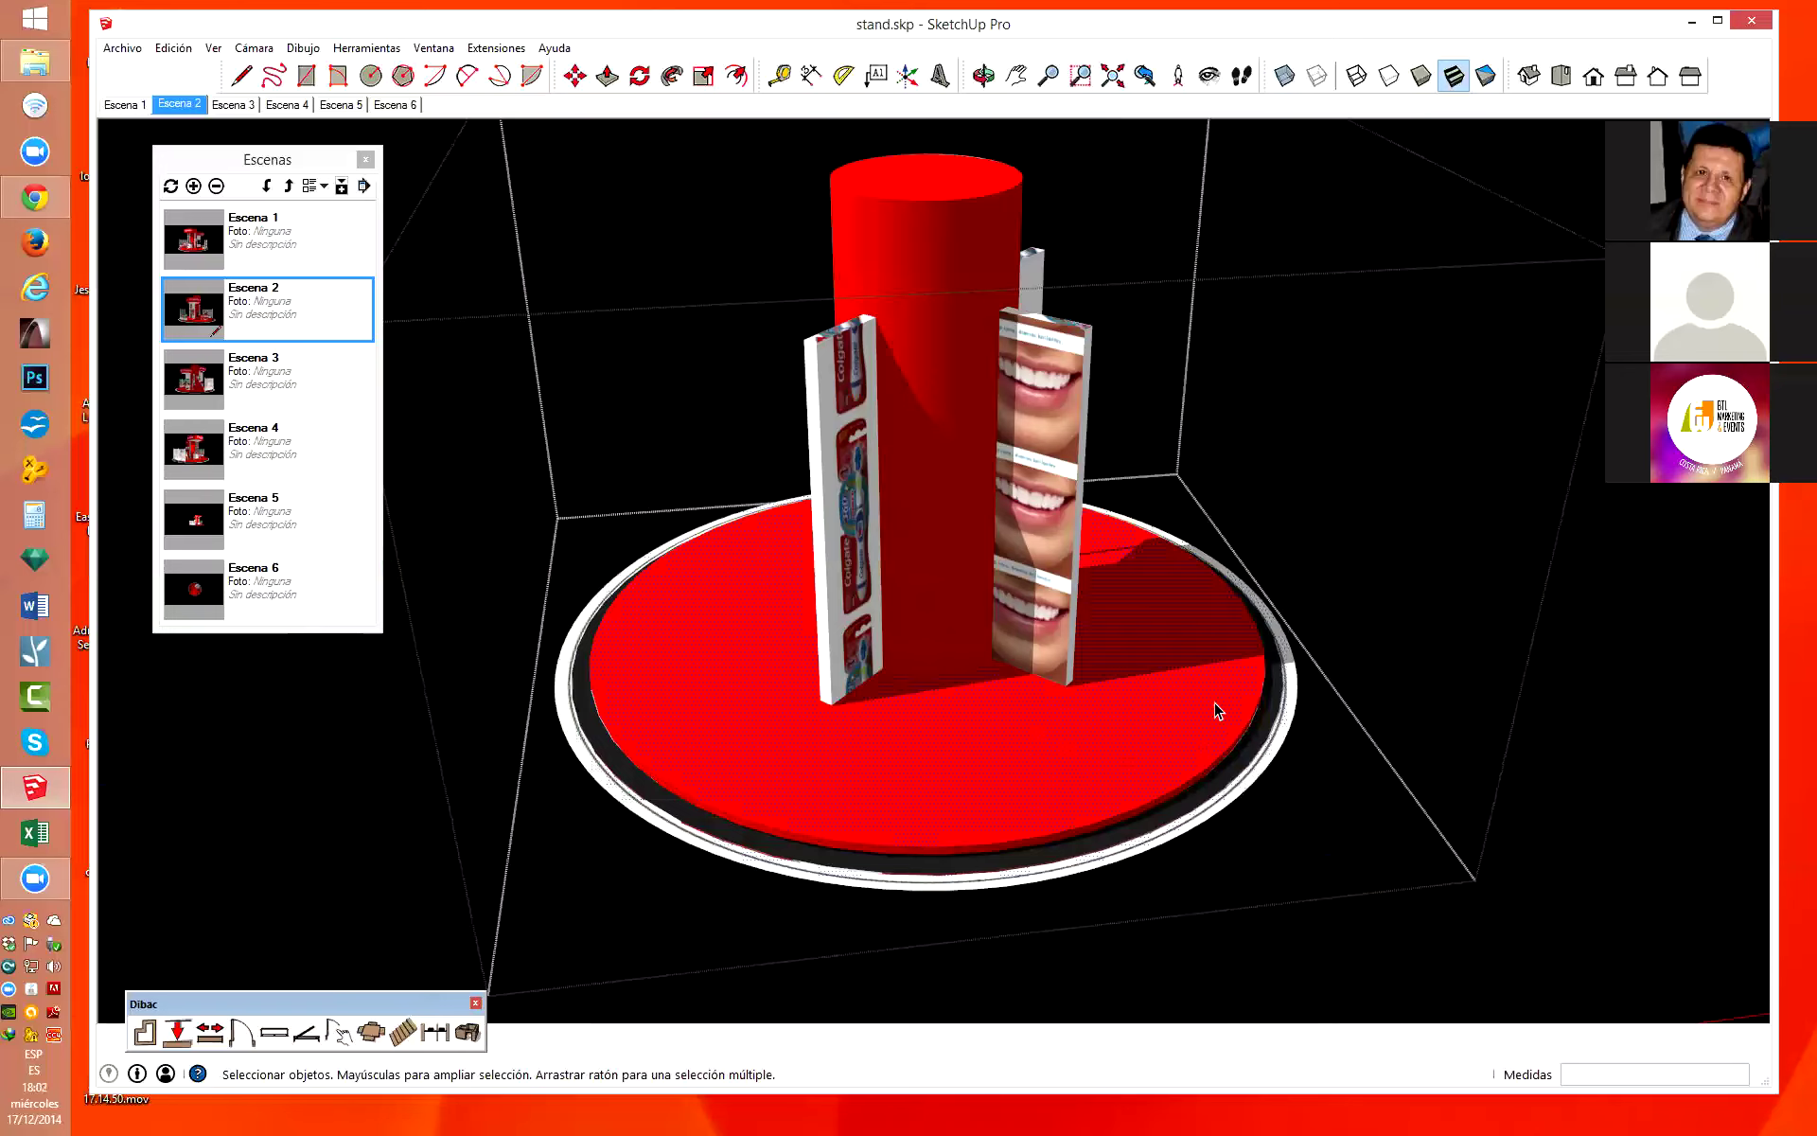
{"action": "scroll", "coordinate": [951, 793], "scroll_direction": "down", "scroll_amount": 1}
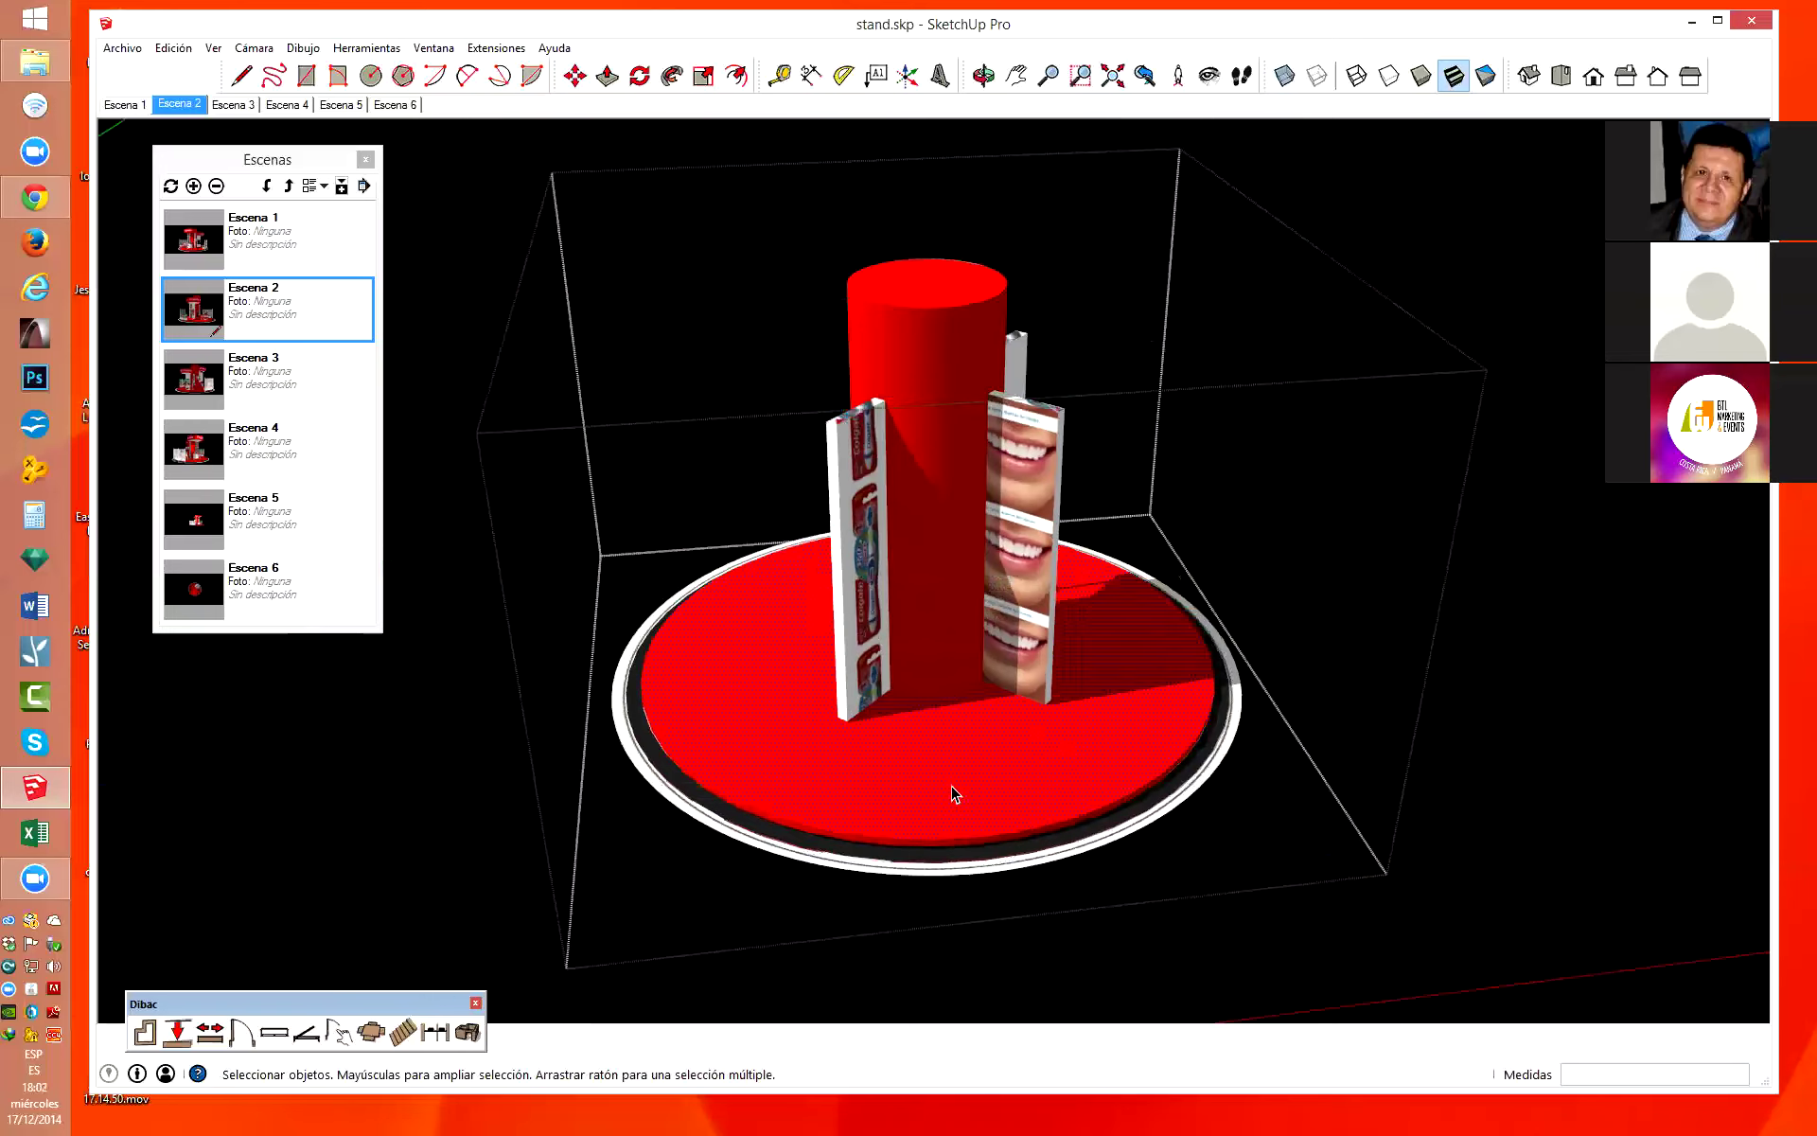
{"action": "key", "text": "o"}
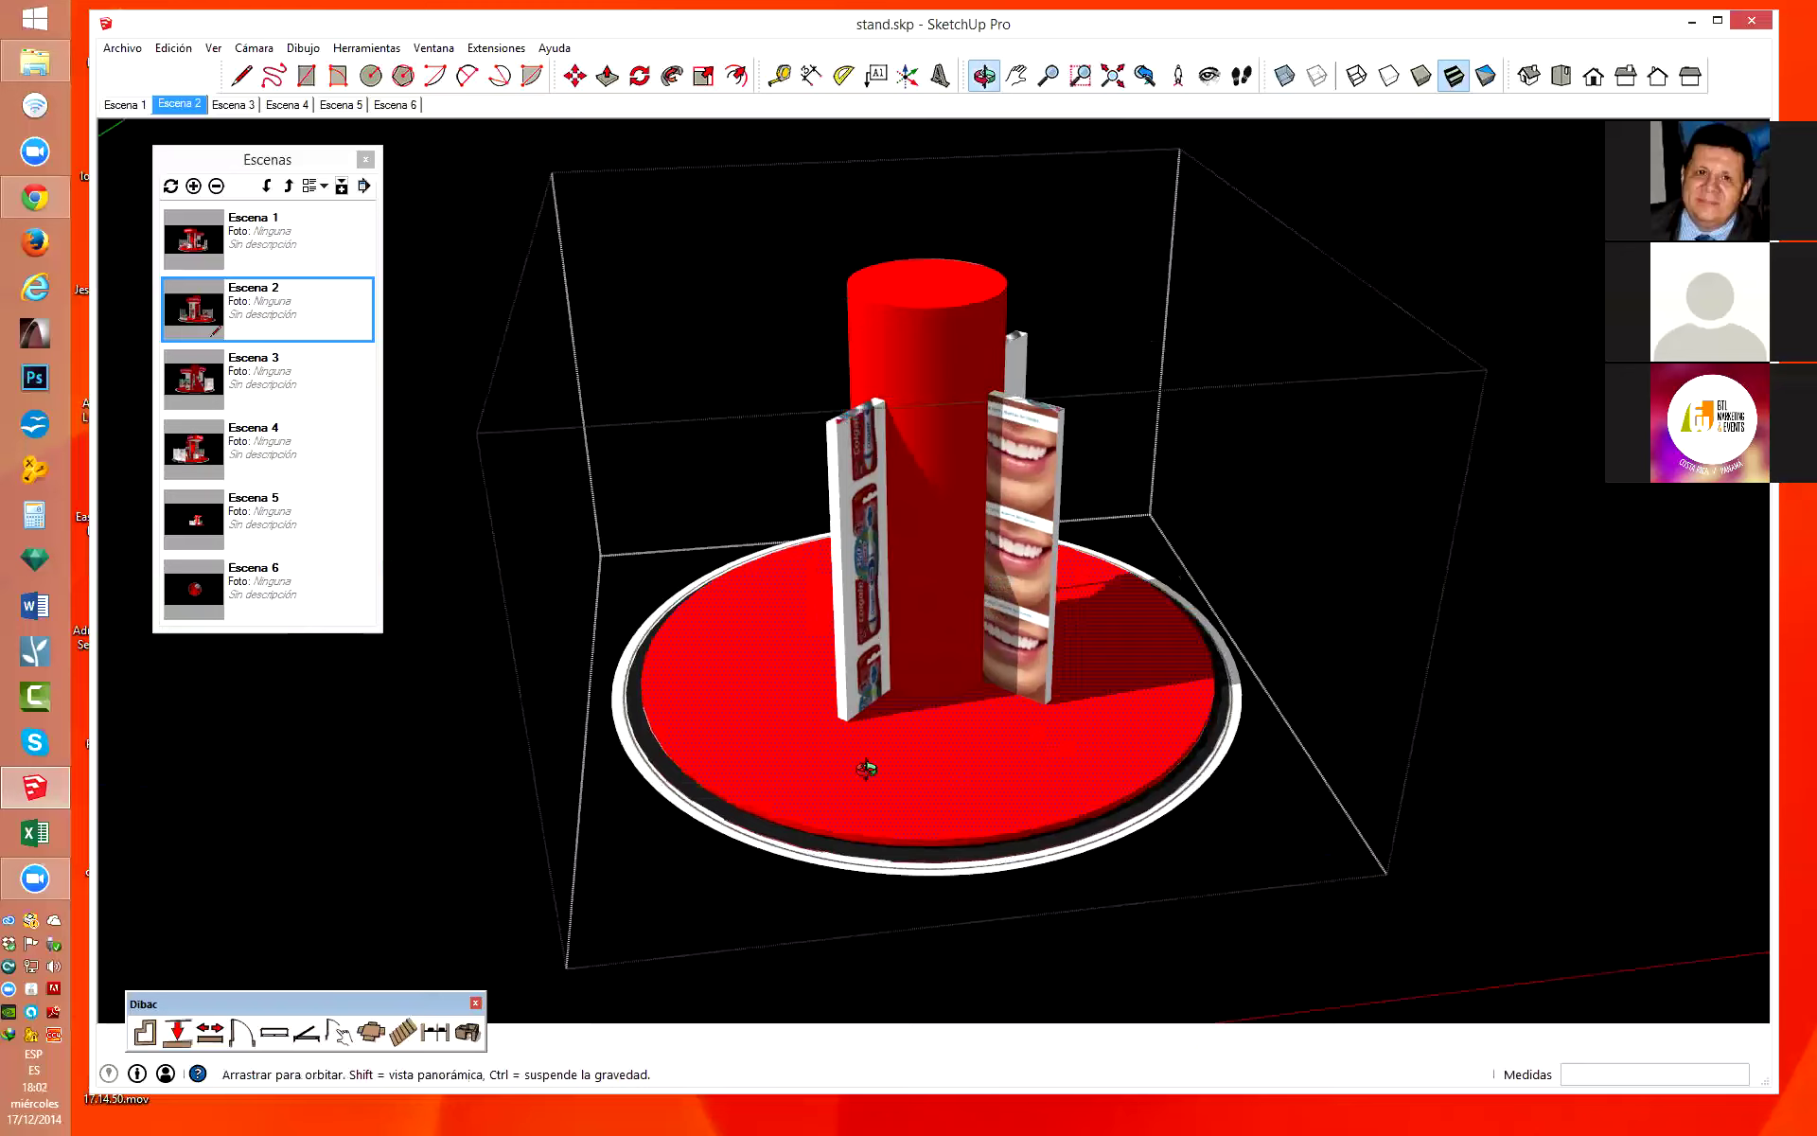
{"action": "mouse_move", "coordinate": [763, 690]}
{"action": "left_mouse_down"}
{"action": "mouse_move", "coordinate": [1058, 628]}
{"action": "mouse_move", "coordinate": [1029, 933]}
{"action": "mouse_move", "coordinate": [1007, 309]}
{"action": "left_mouse_up"}
{"action": "key", "text": "space"}
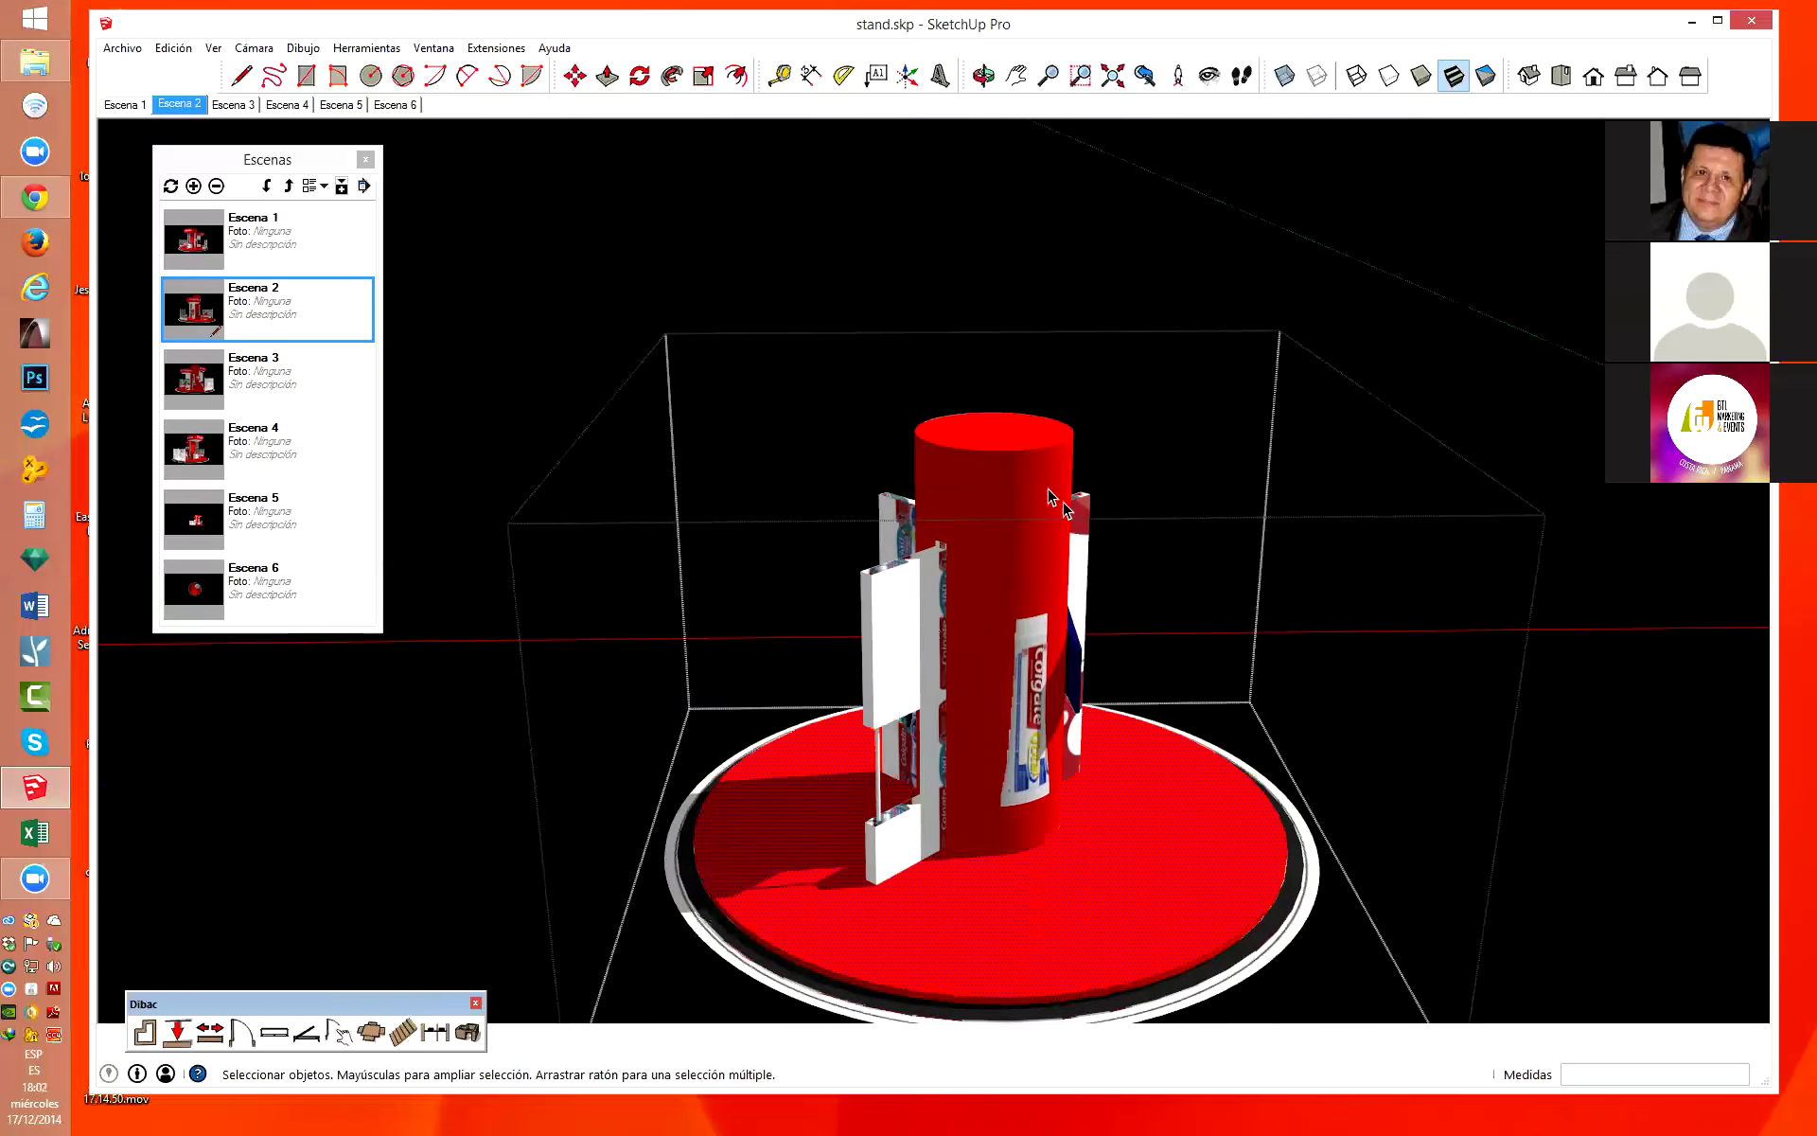
{"action": "scroll", "coordinate": [959, 616], "scroll_direction": "down", "scroll_amount": 2}
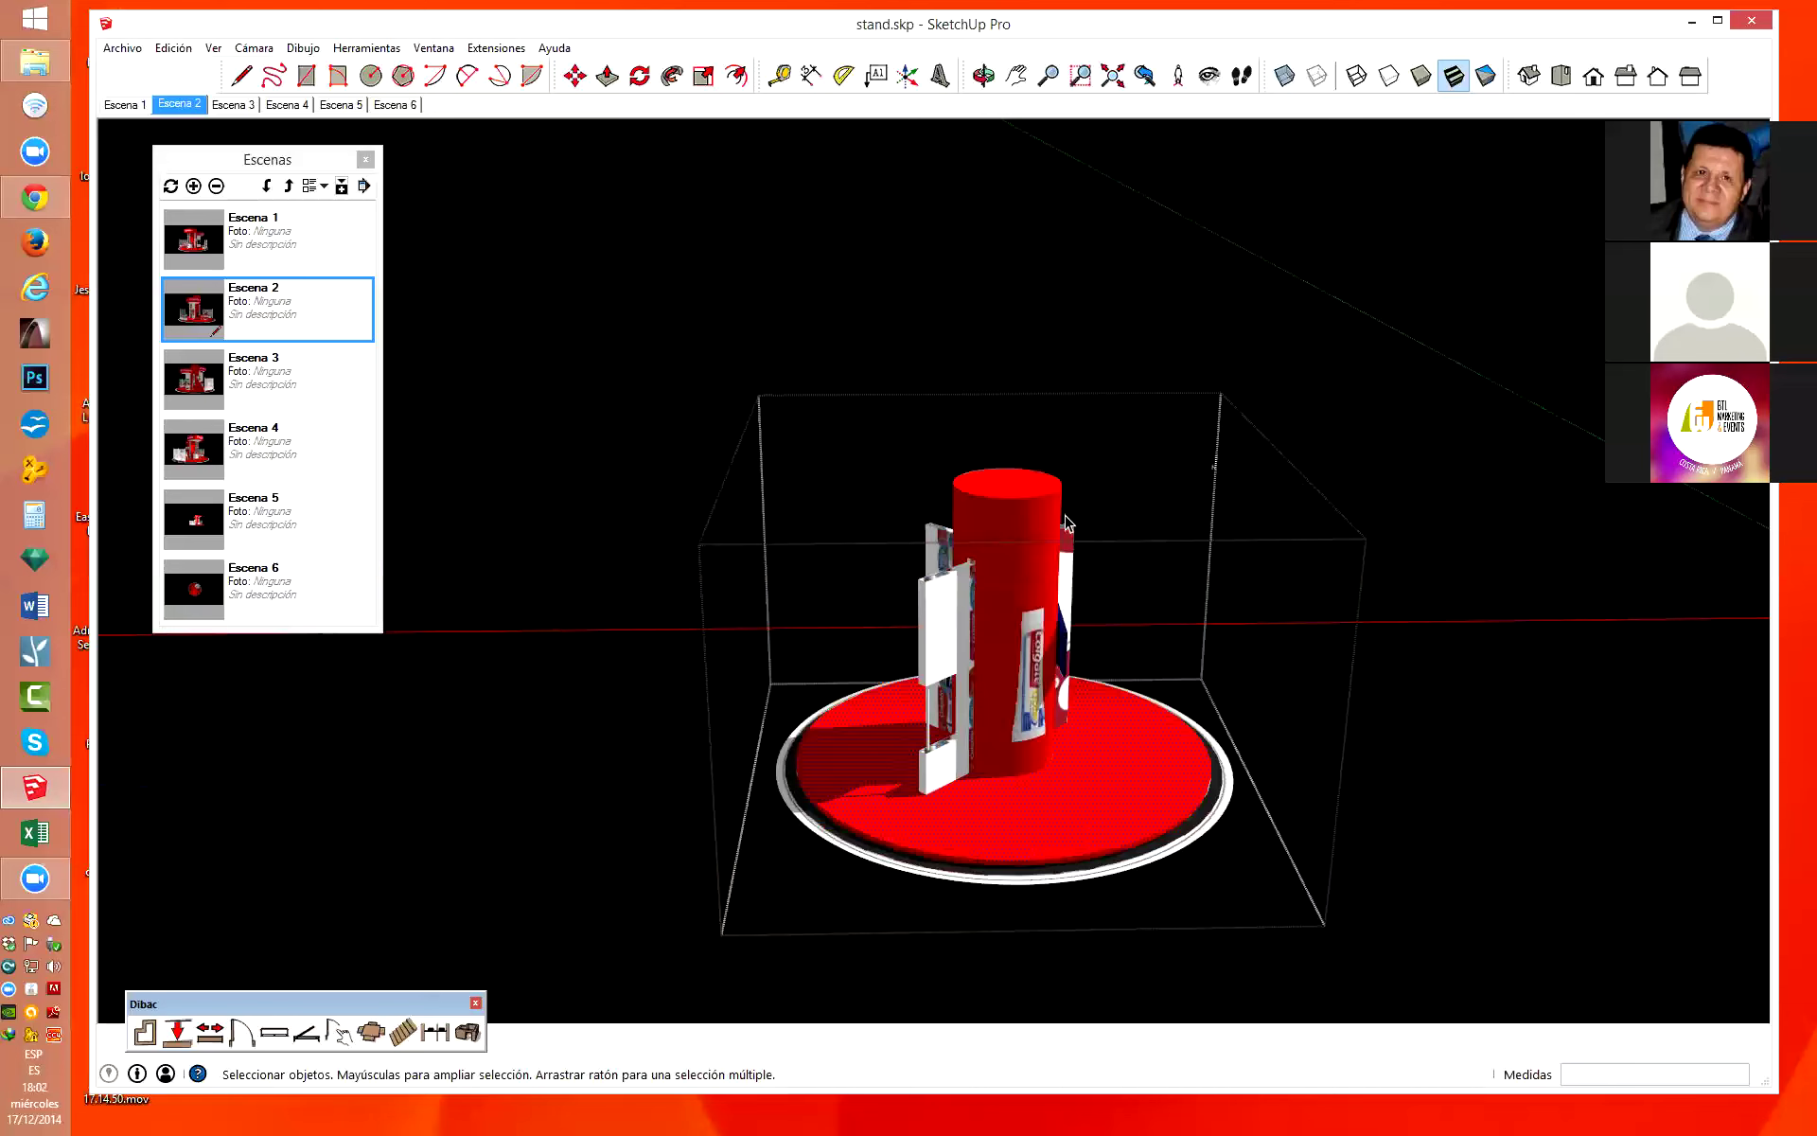
{"action": "scroll", "coordinate": [833, 846], "scroll_direction": "up", "scroll_amount": 1}
{"action": "scroll", "coordinate": [833, 845], "scroll_direction": "up", "scroll_amount": 2}
{"action": "scroll", "coordinate": [833, 846], "scroll_direction": "up", "scroll_amount": 3}
{"action": "scroll", "coordinate": [833, 846], "scroll_direction": "down", "scroll_amount": 1}
Open the central column group alone, check its back panel and tube faces, then zoom out.
{"action": "left_click", "coordinate": [831, 833]}
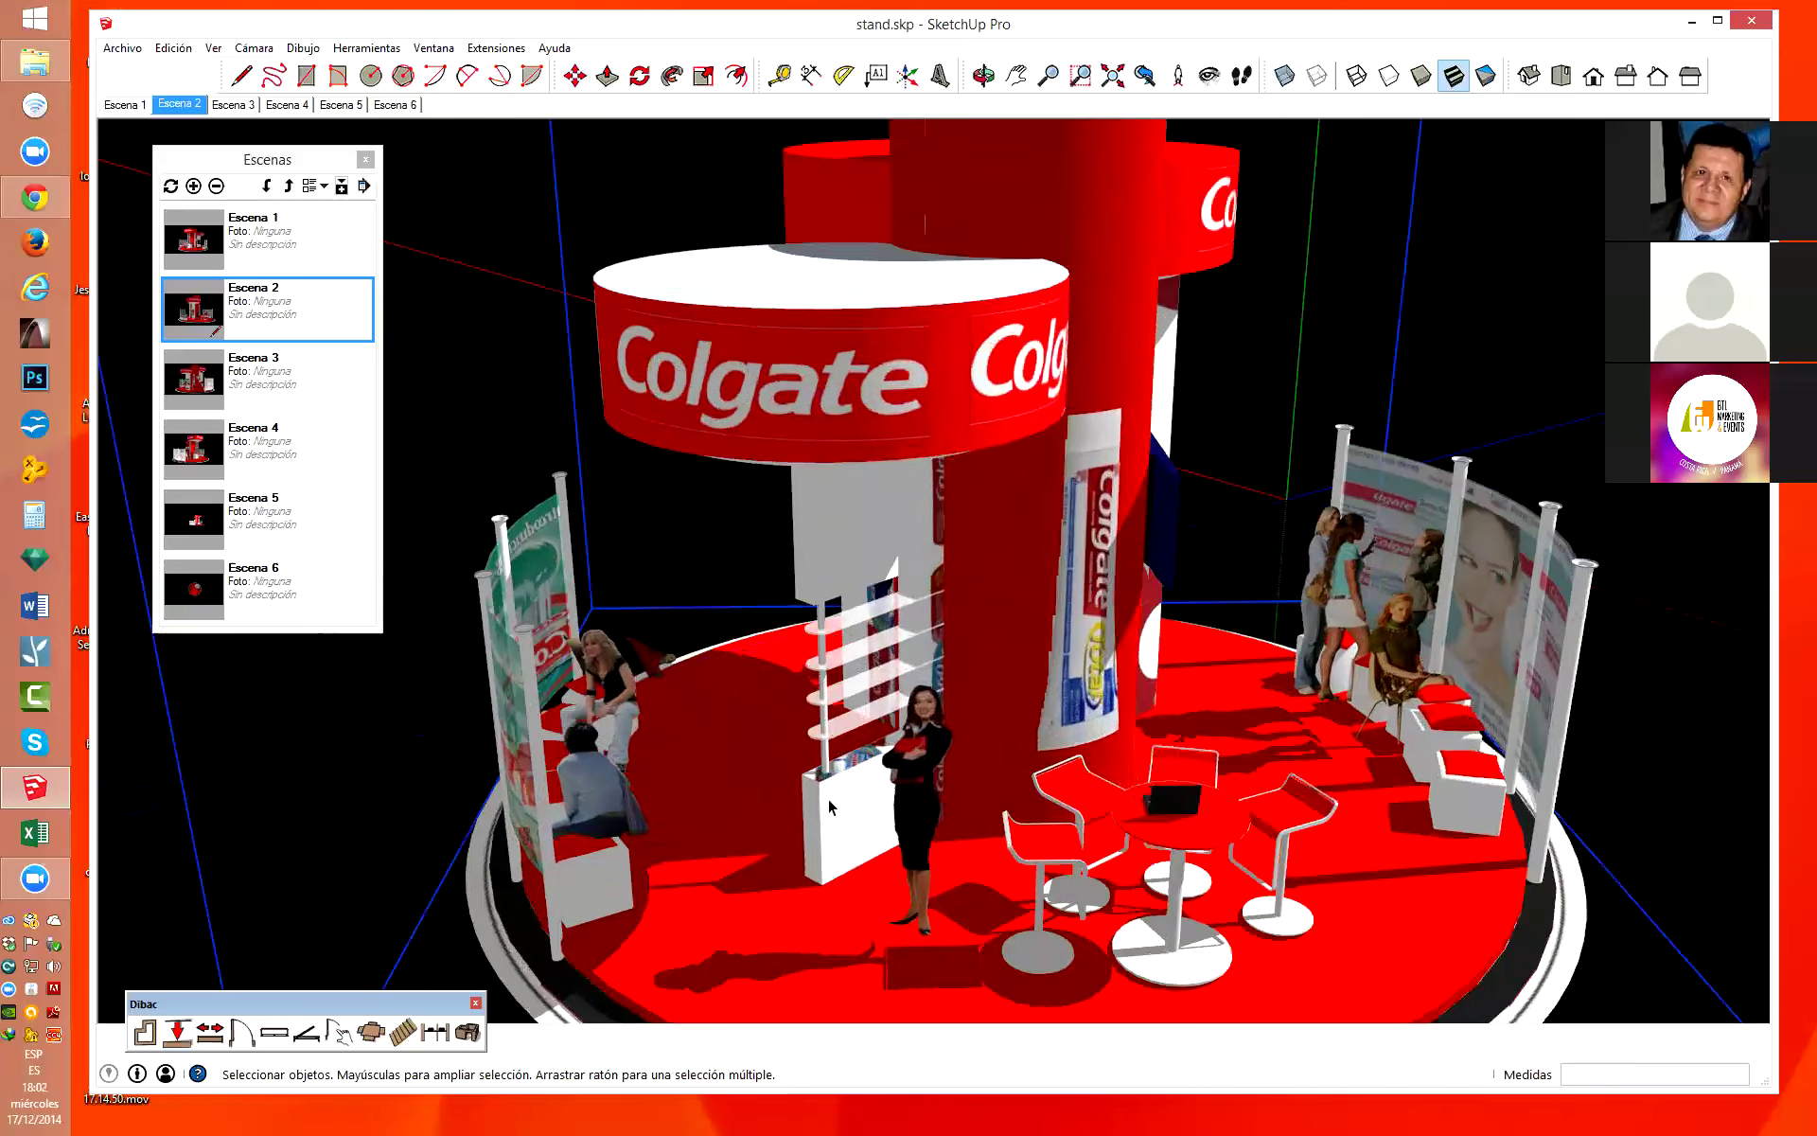
{"action": "double_click", "coordinate": [823, 805]}
{"action": "scroll", "coordinate": [821, 798], "scroll_direction": "up", "scroll_amount": 3}
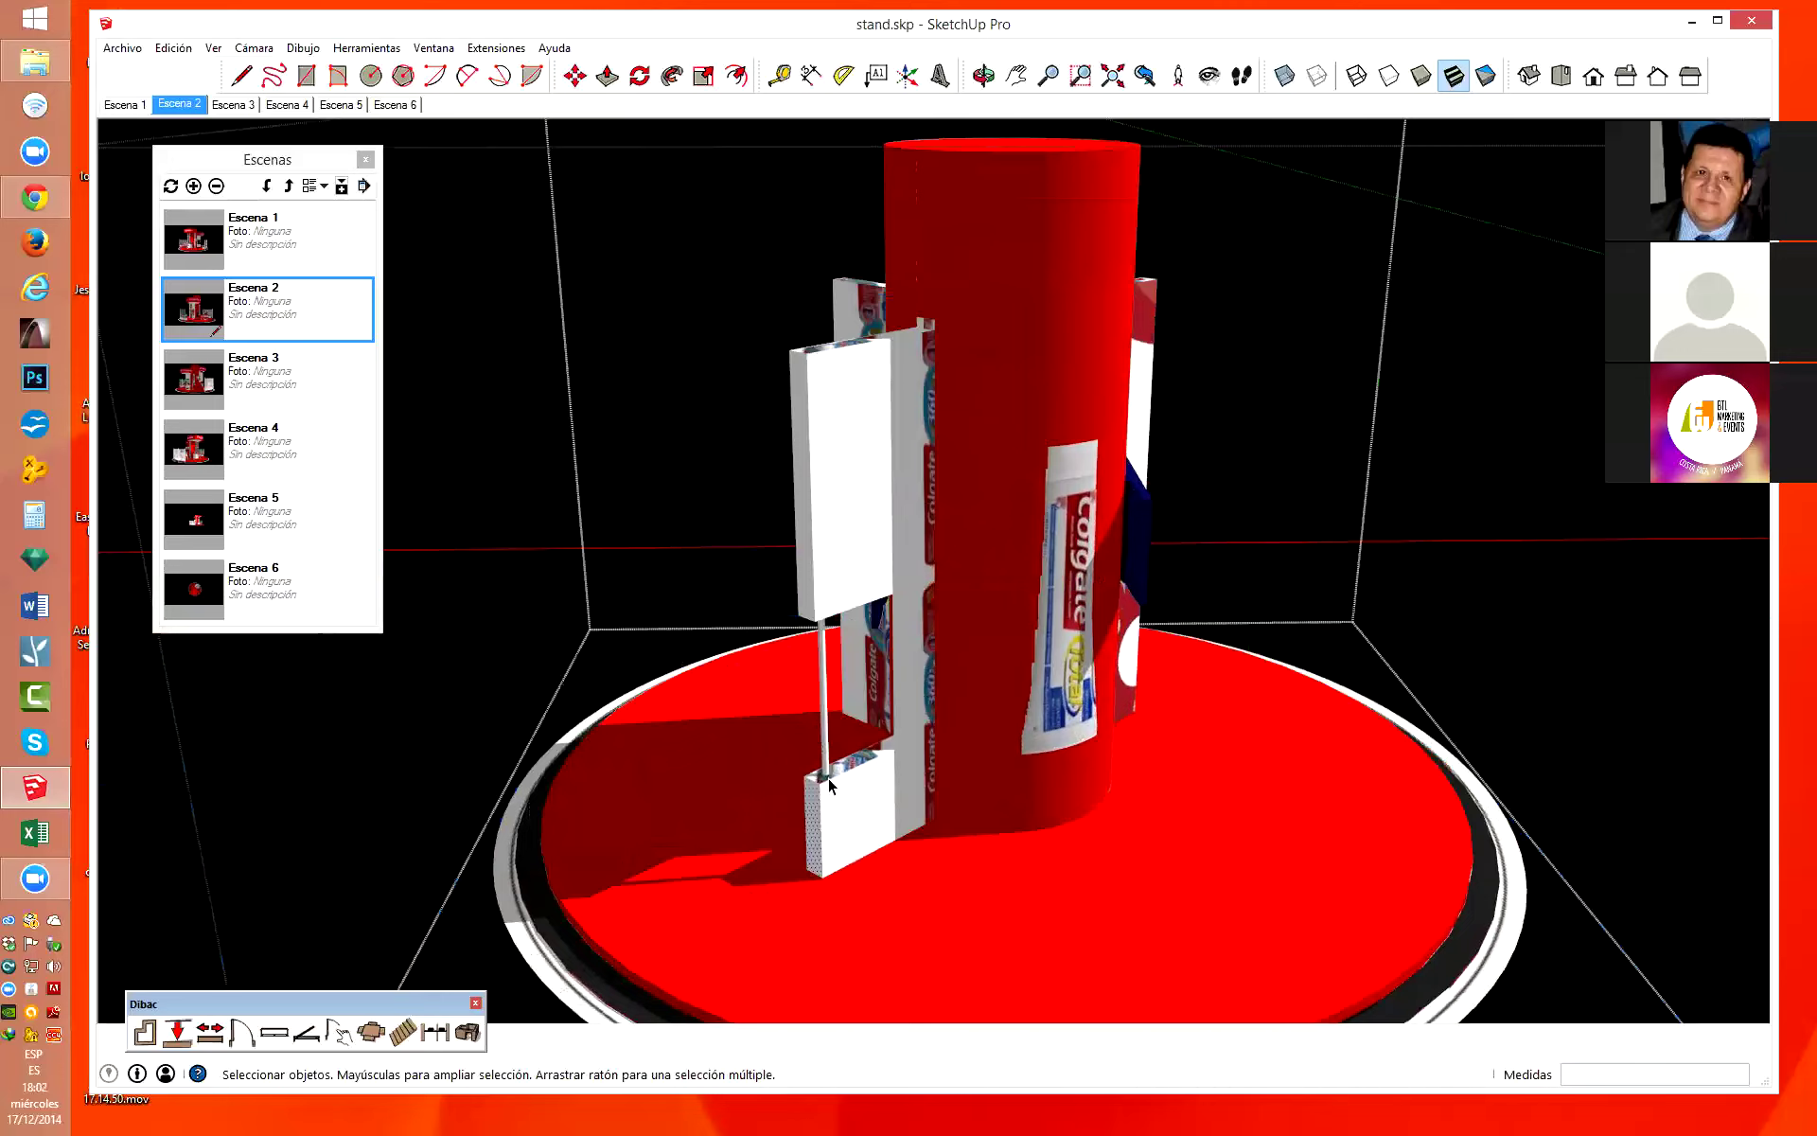
{"action": "scroll", "coordinate": [829, 784], "scroll_direction": "up", "scroll_amount": 2}
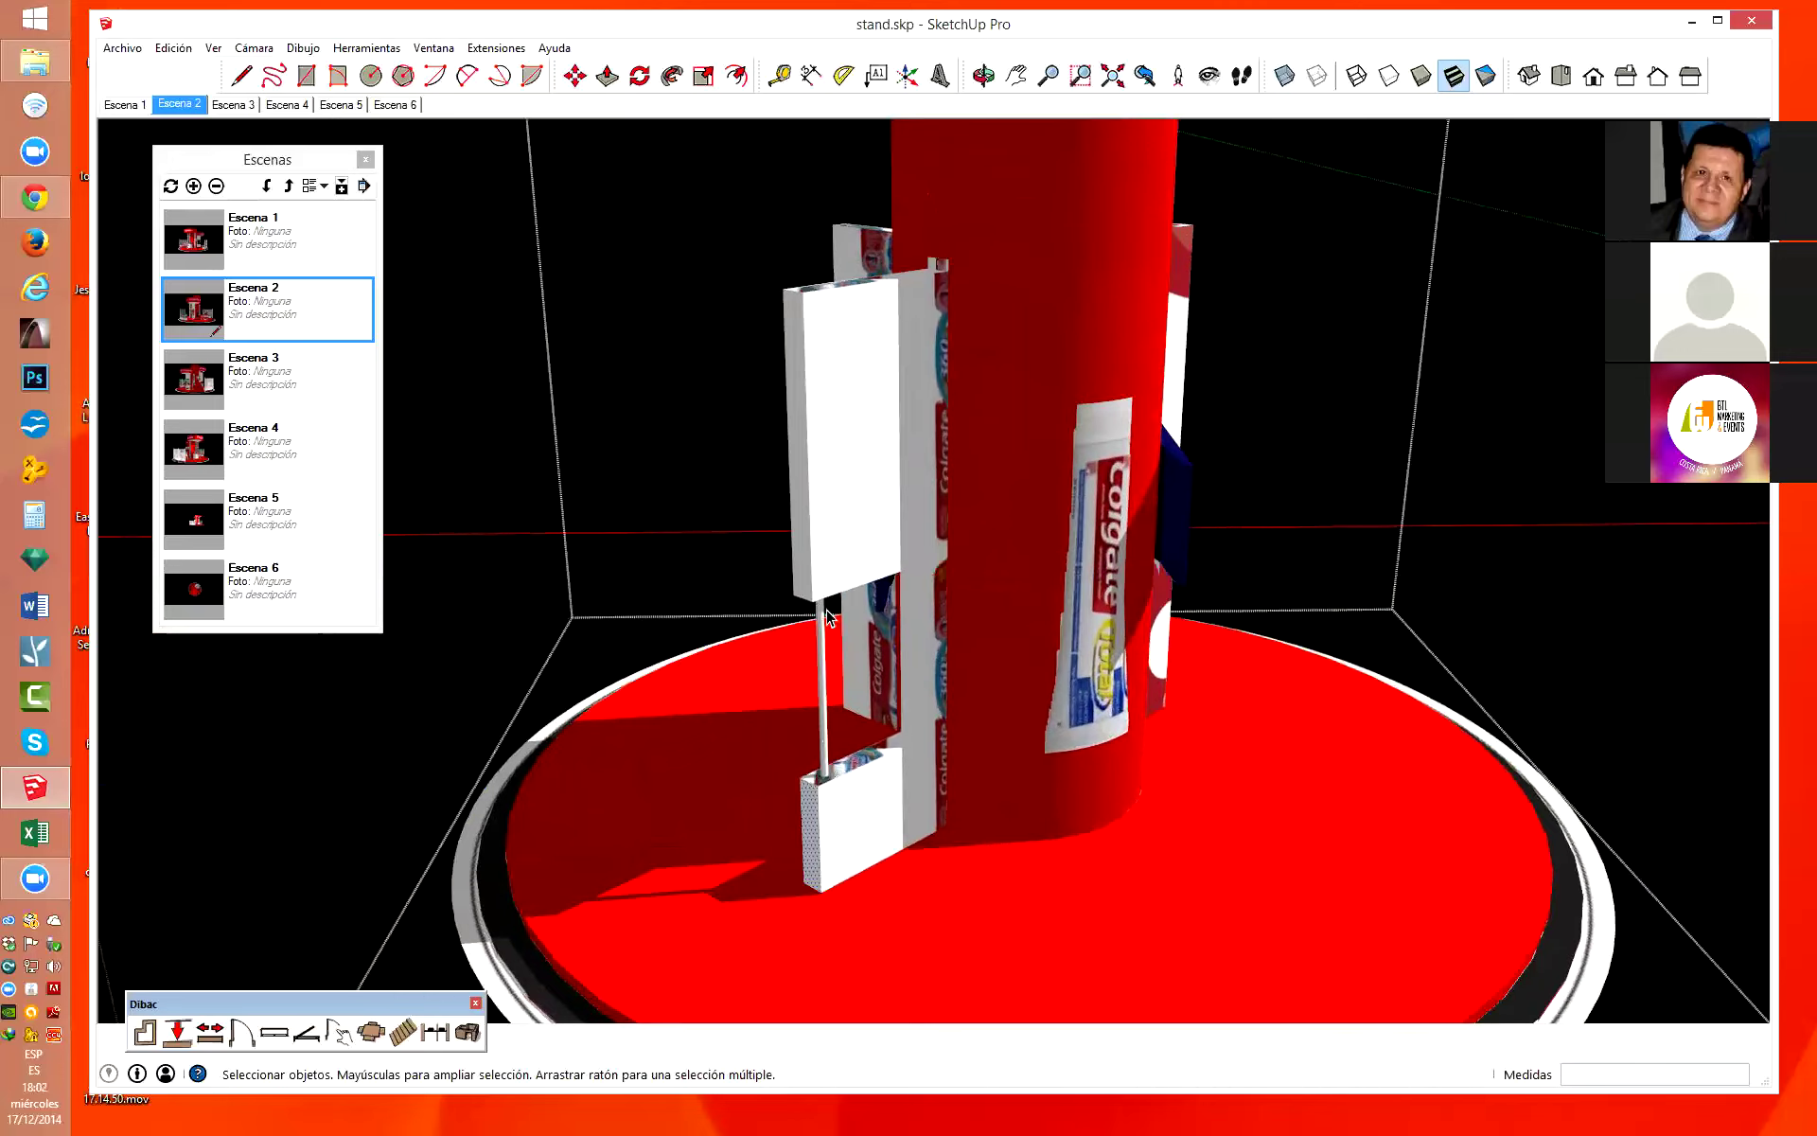
{"action": "left_click", "coordinate": [878, 661]}
{"action": "left_click", "coordinate": [1101, 571]}
{"action": "scroll", "coordinate": [1183, 568], "scroll_direction": "up", "scroll_amount": 1}
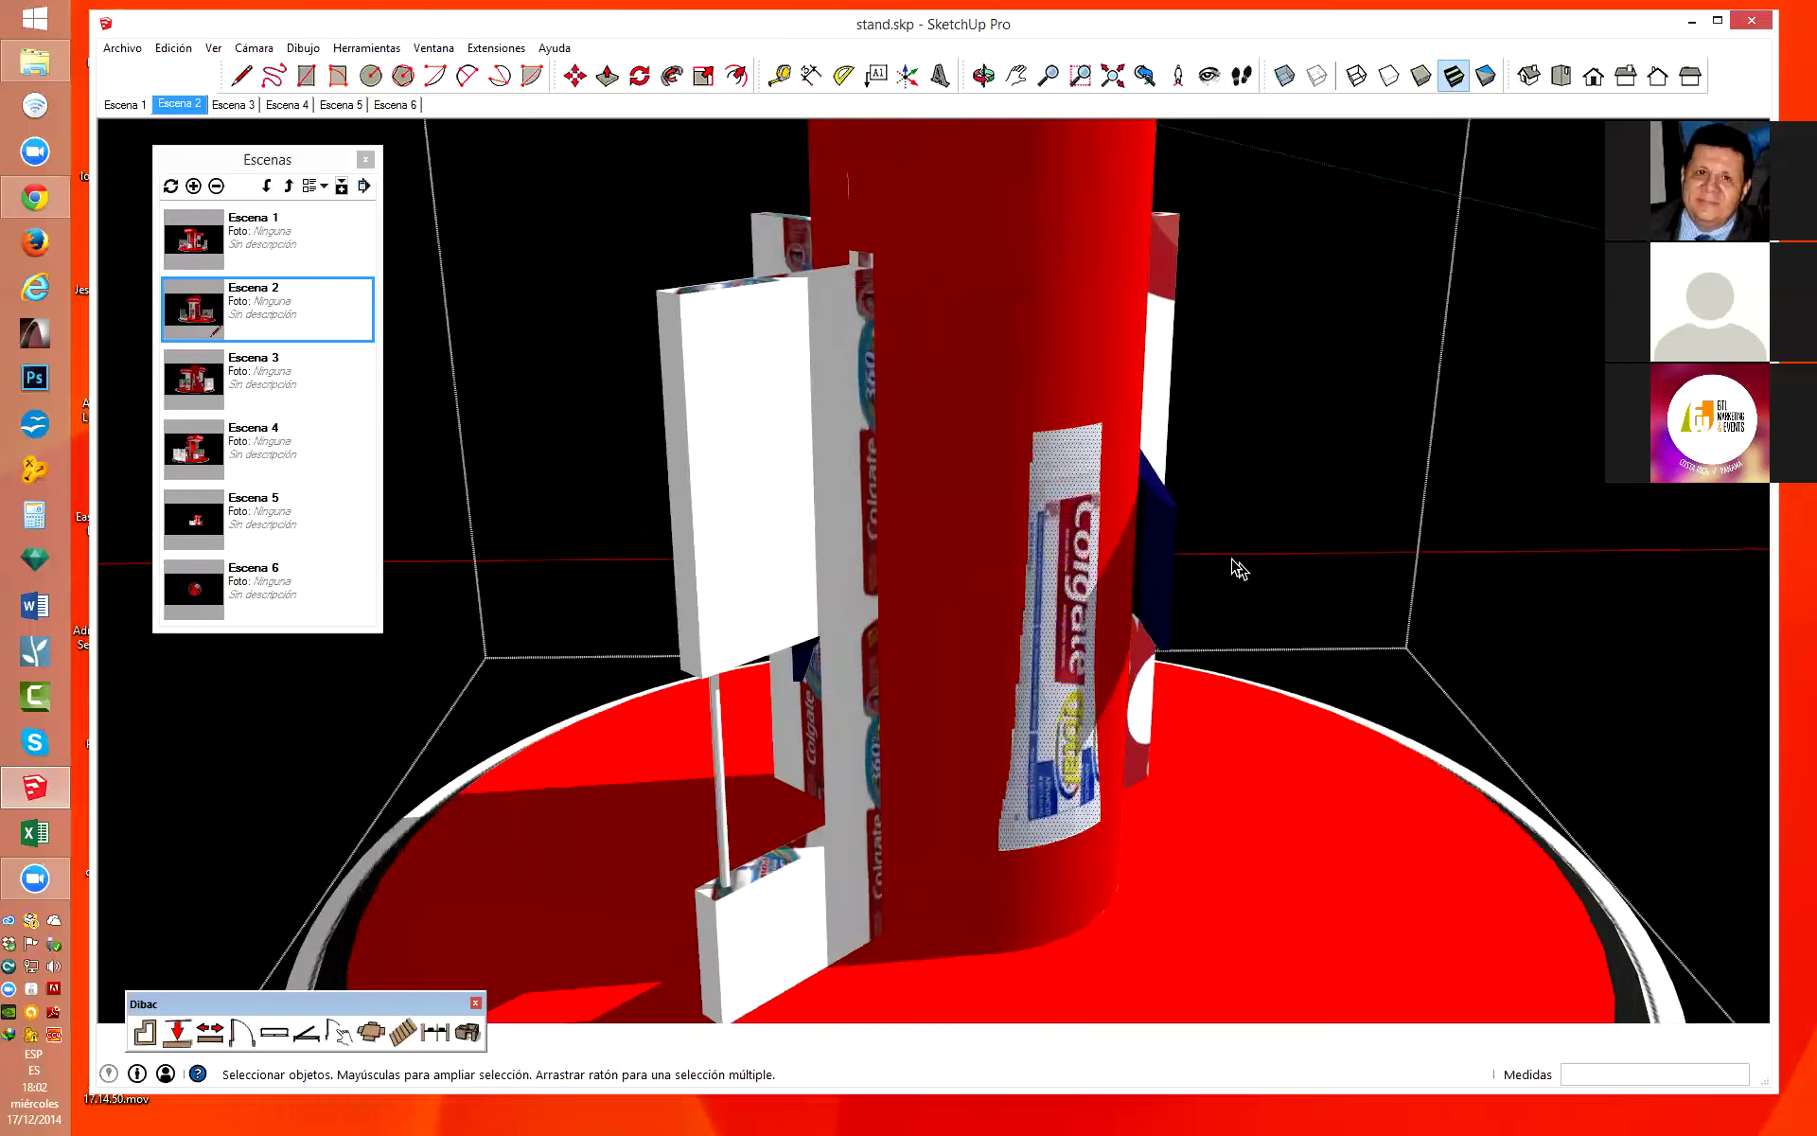
{"action": "scroll", "coordinate": [1237, 568], "scroll_direction": "up", "scroll_amount": 2}
{"action": "scroll", "coordinate": [987, 606], "scroll_direction": "down", "scroll_amount": 4}
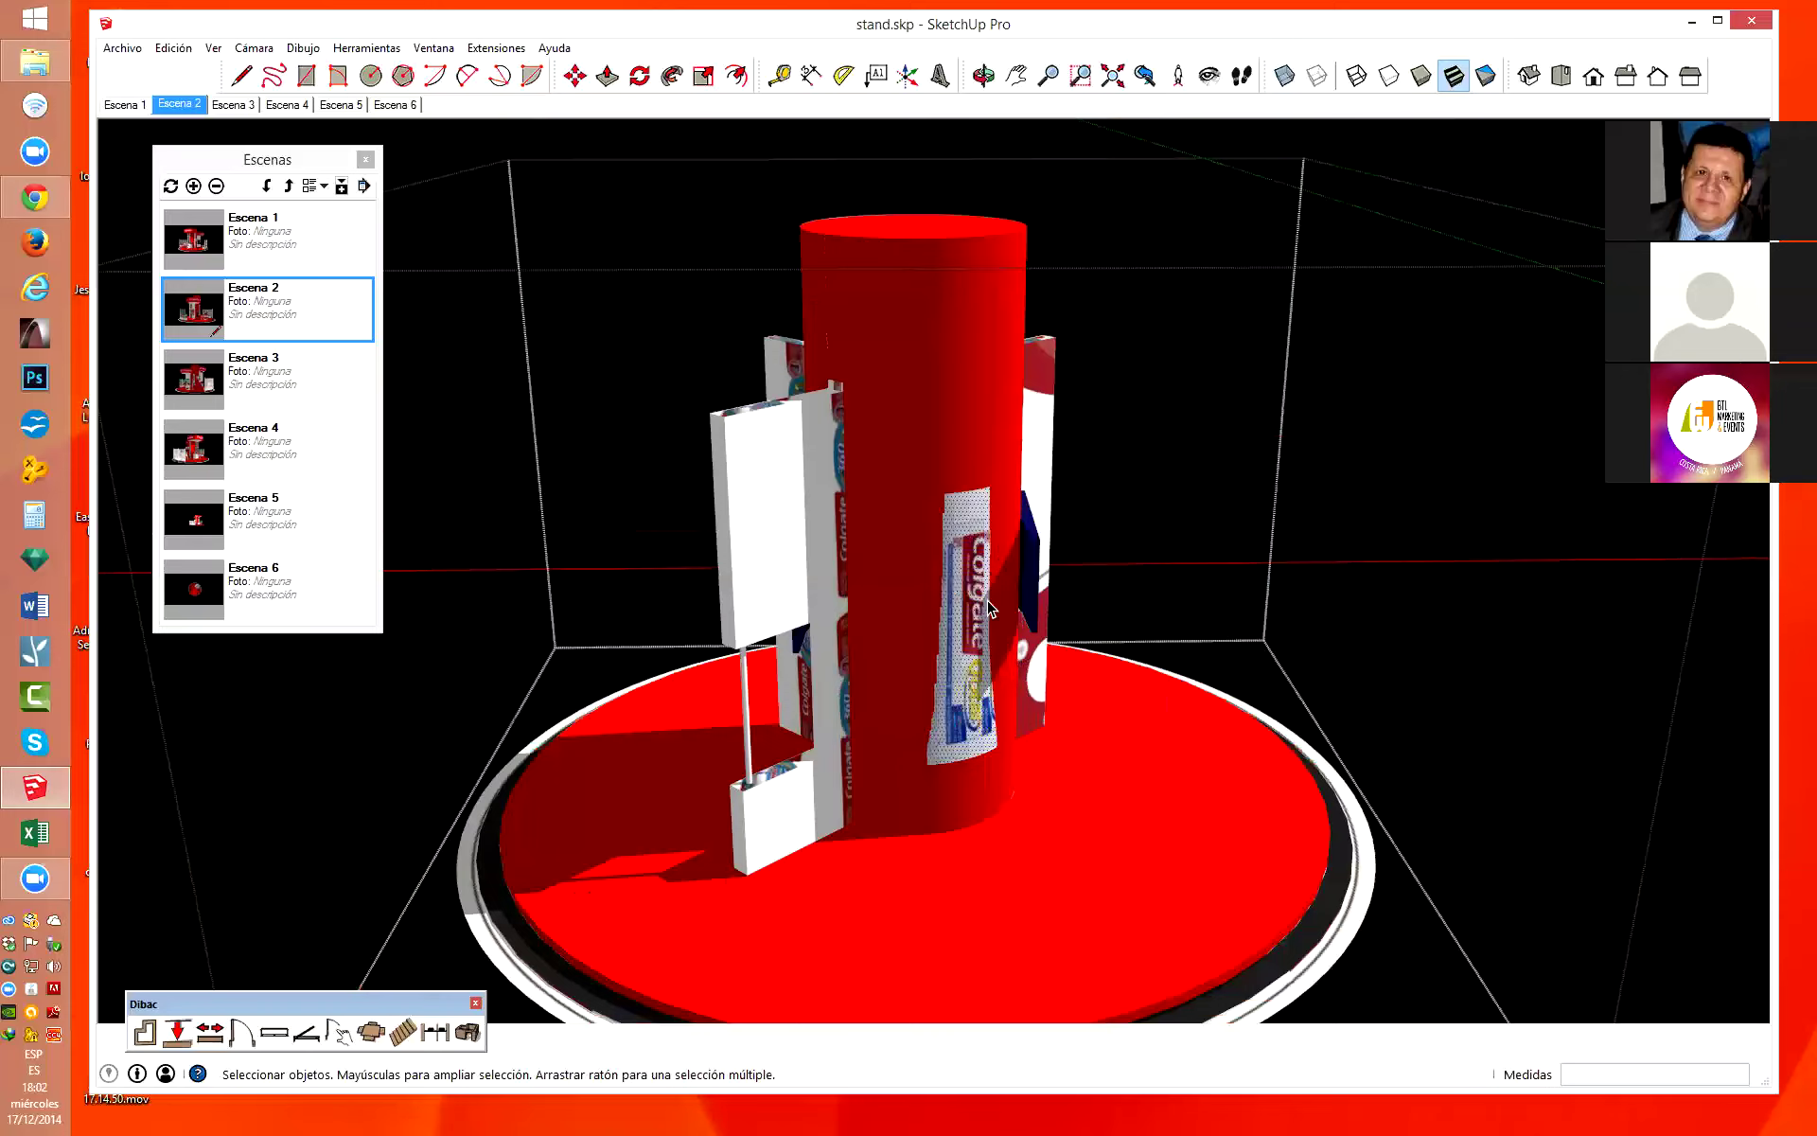
{"action": "scroll", "coordinate": [989, 609], "scroll_direction": "down", "scroll_amount": 3}
{"action": "scroll", "coordinate": [1136, 610], "scroll_direction": "down", "scroll_amount": 2}
{"action": "mouse_move", "coordinate": [1266, 613]}
{"action": "middle_mouse_down"}
{"action": "mouse_move", "coordinate": [1237, 593]}
{"action": "mouse_move", "coordinate": [497, 568]}
{"action": "mouse_move", "coordinate": [1440, 650]}
{"action": "middle_mouse_up"}
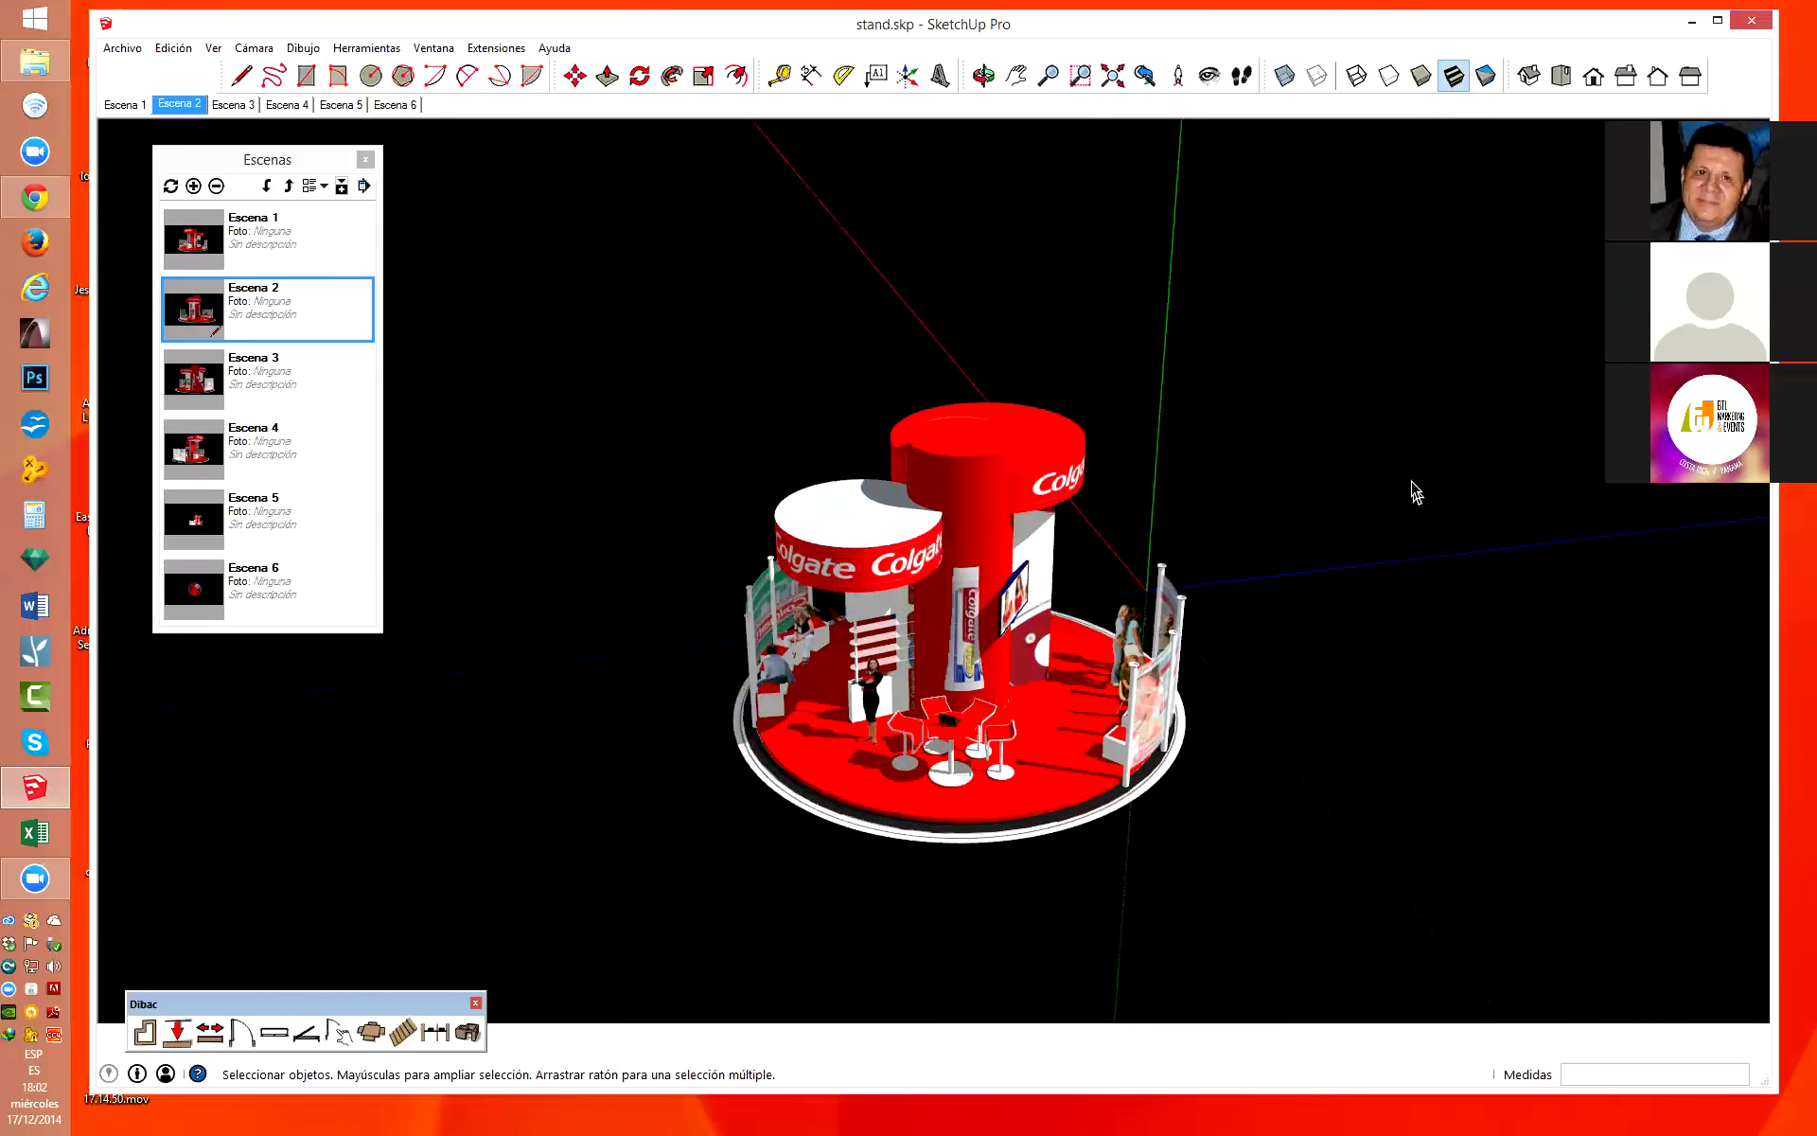
Turn off Niebla for a white background and orbit around the stand.
{"action": "left_click", "coordinate": [212, 50]}
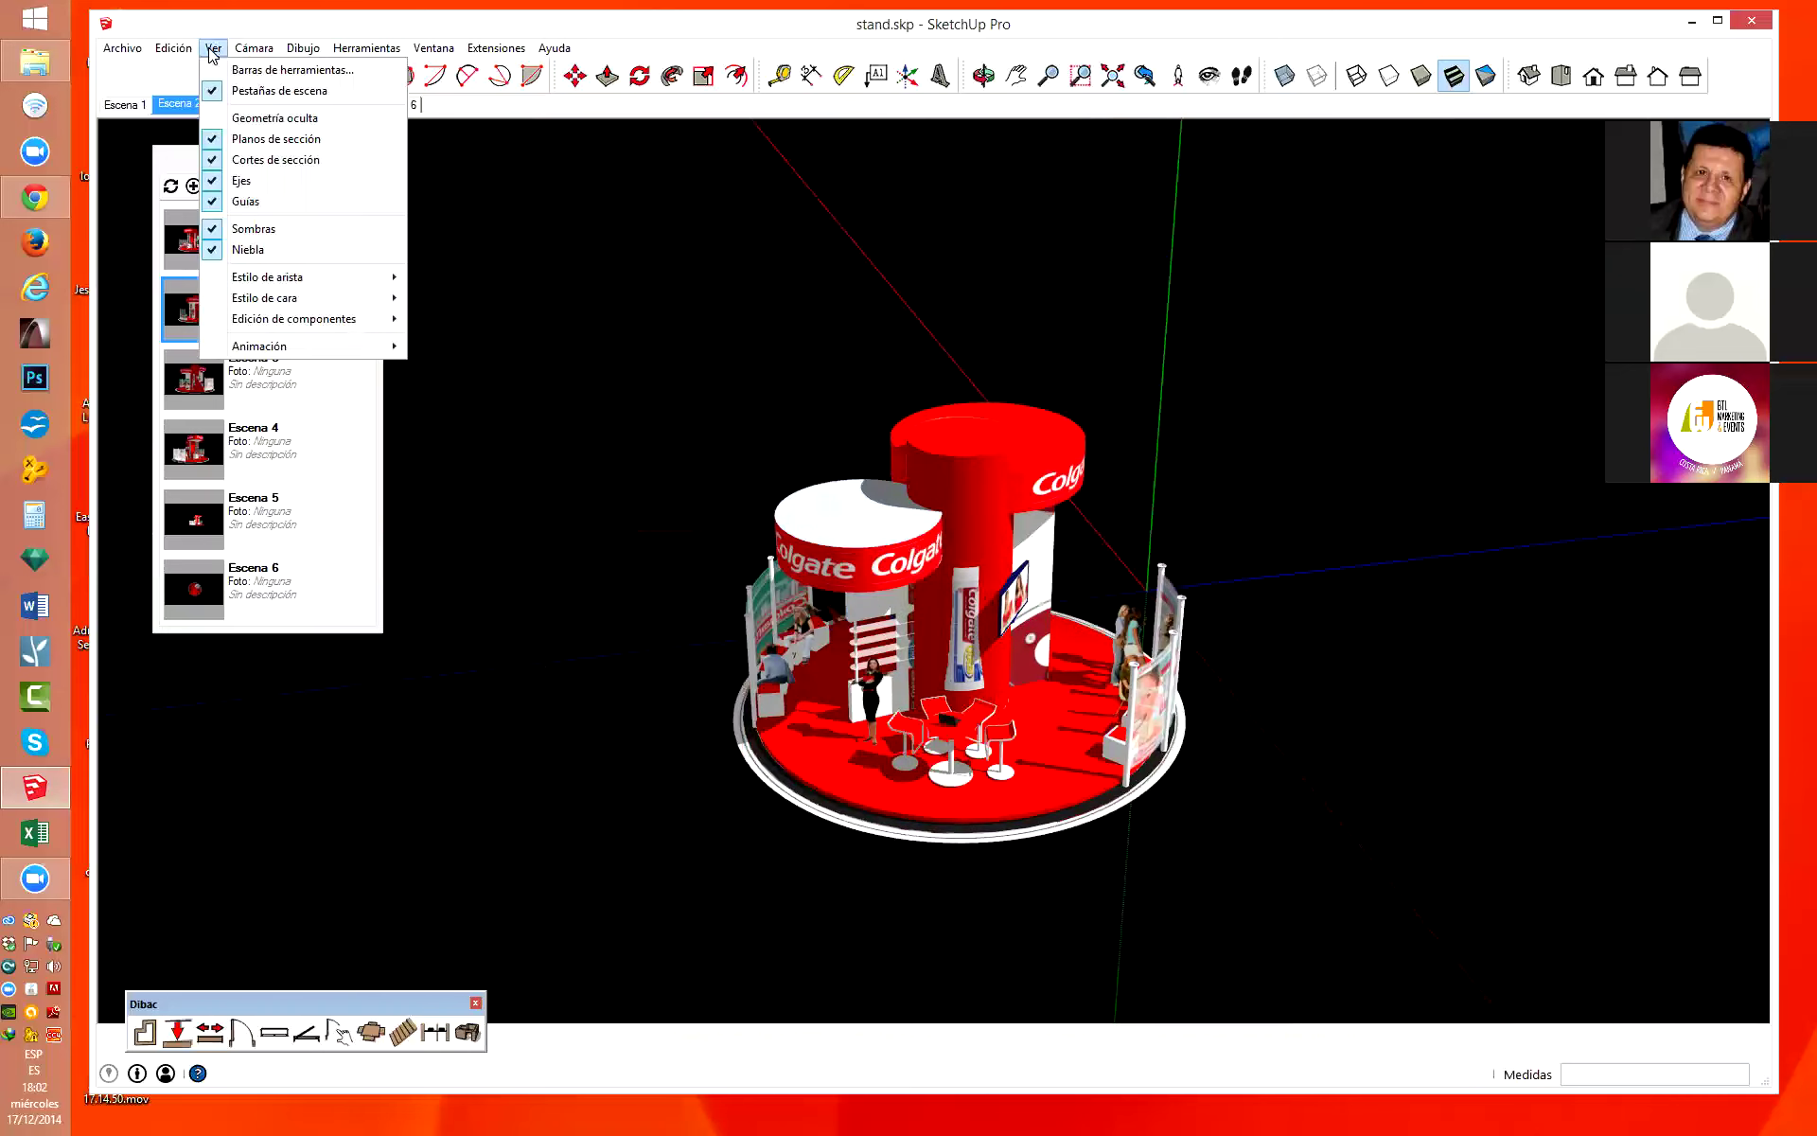
{"action": "left_click", "coordinate": [262, 252]}
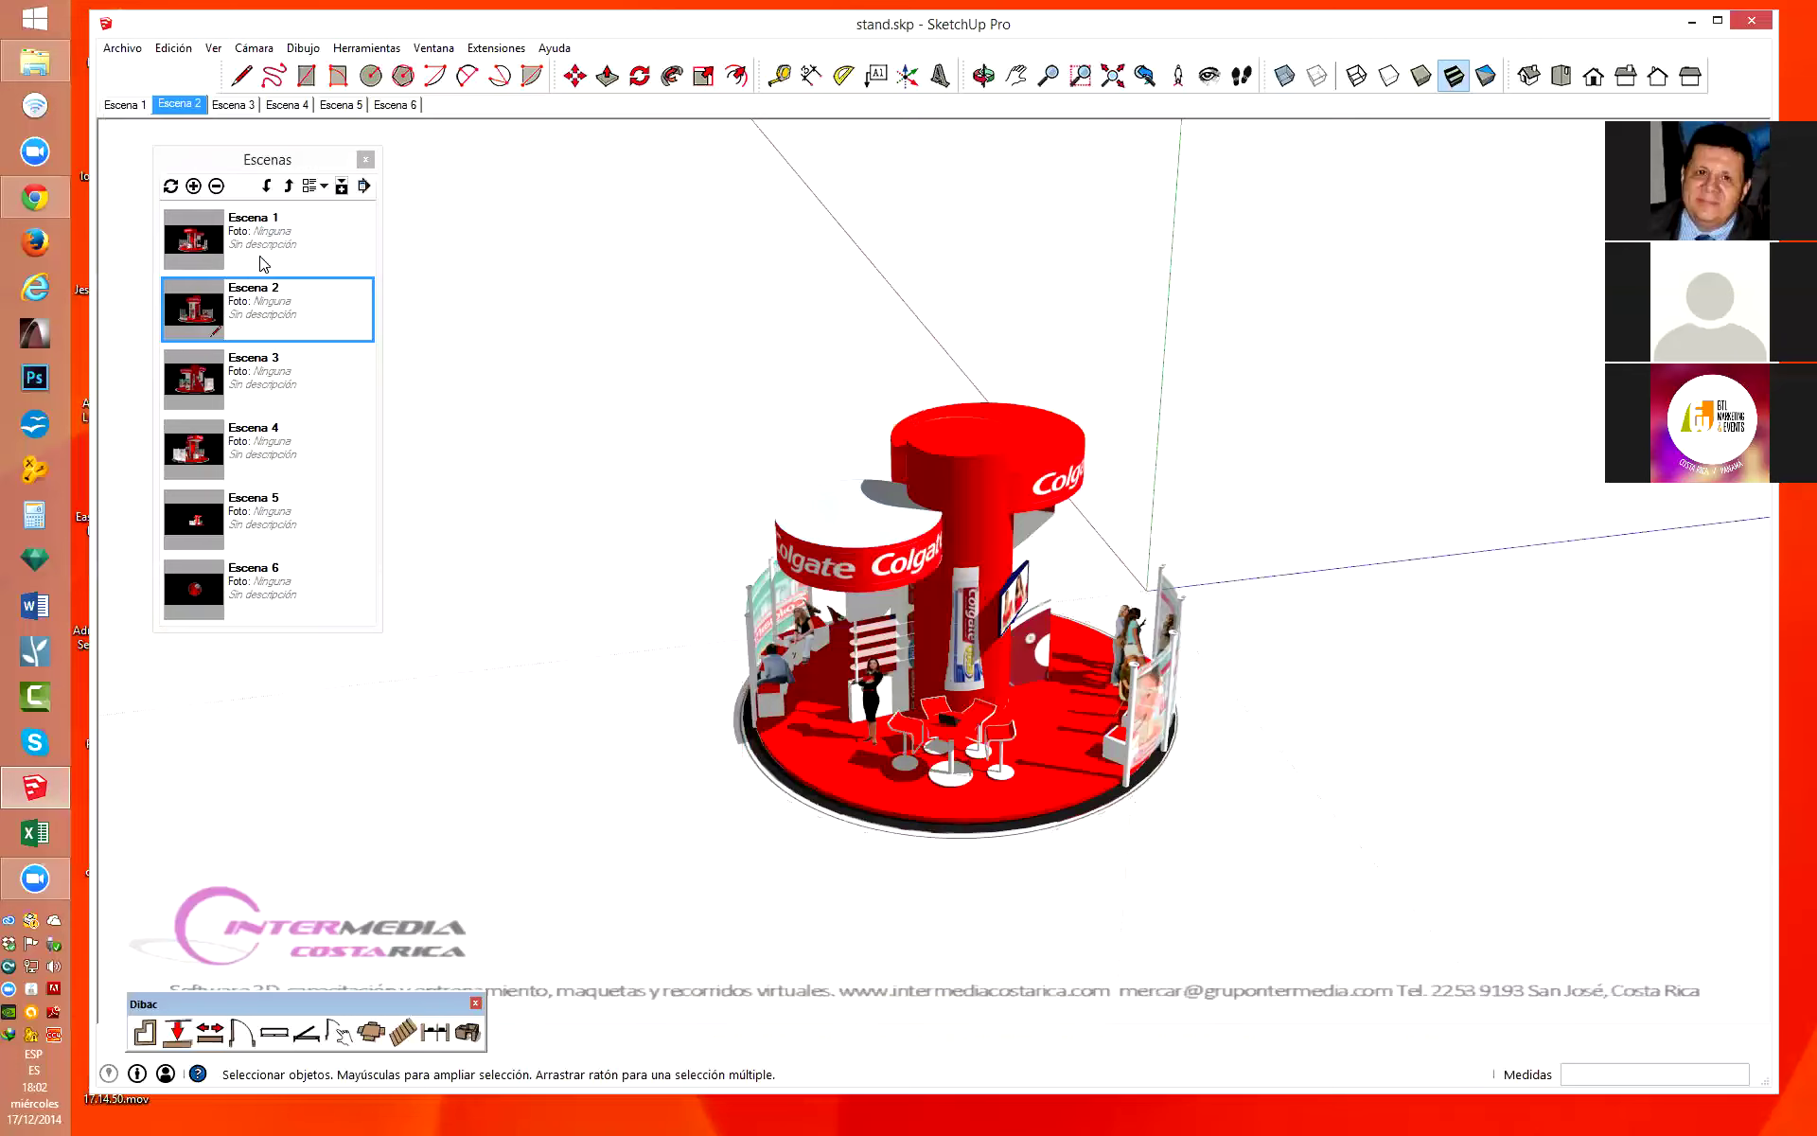
{"action": "key", "text": "o"}
{"action": "mouse_move", "coordinate": [1241, 511]}
{"action": "left_mouse_down"}
{"action": "mouse_move", "coordinate": [1135, 411]}
{"action": "mouse_move", "coordinate": [625, 406]}
{"action": "left_mouse_up"}
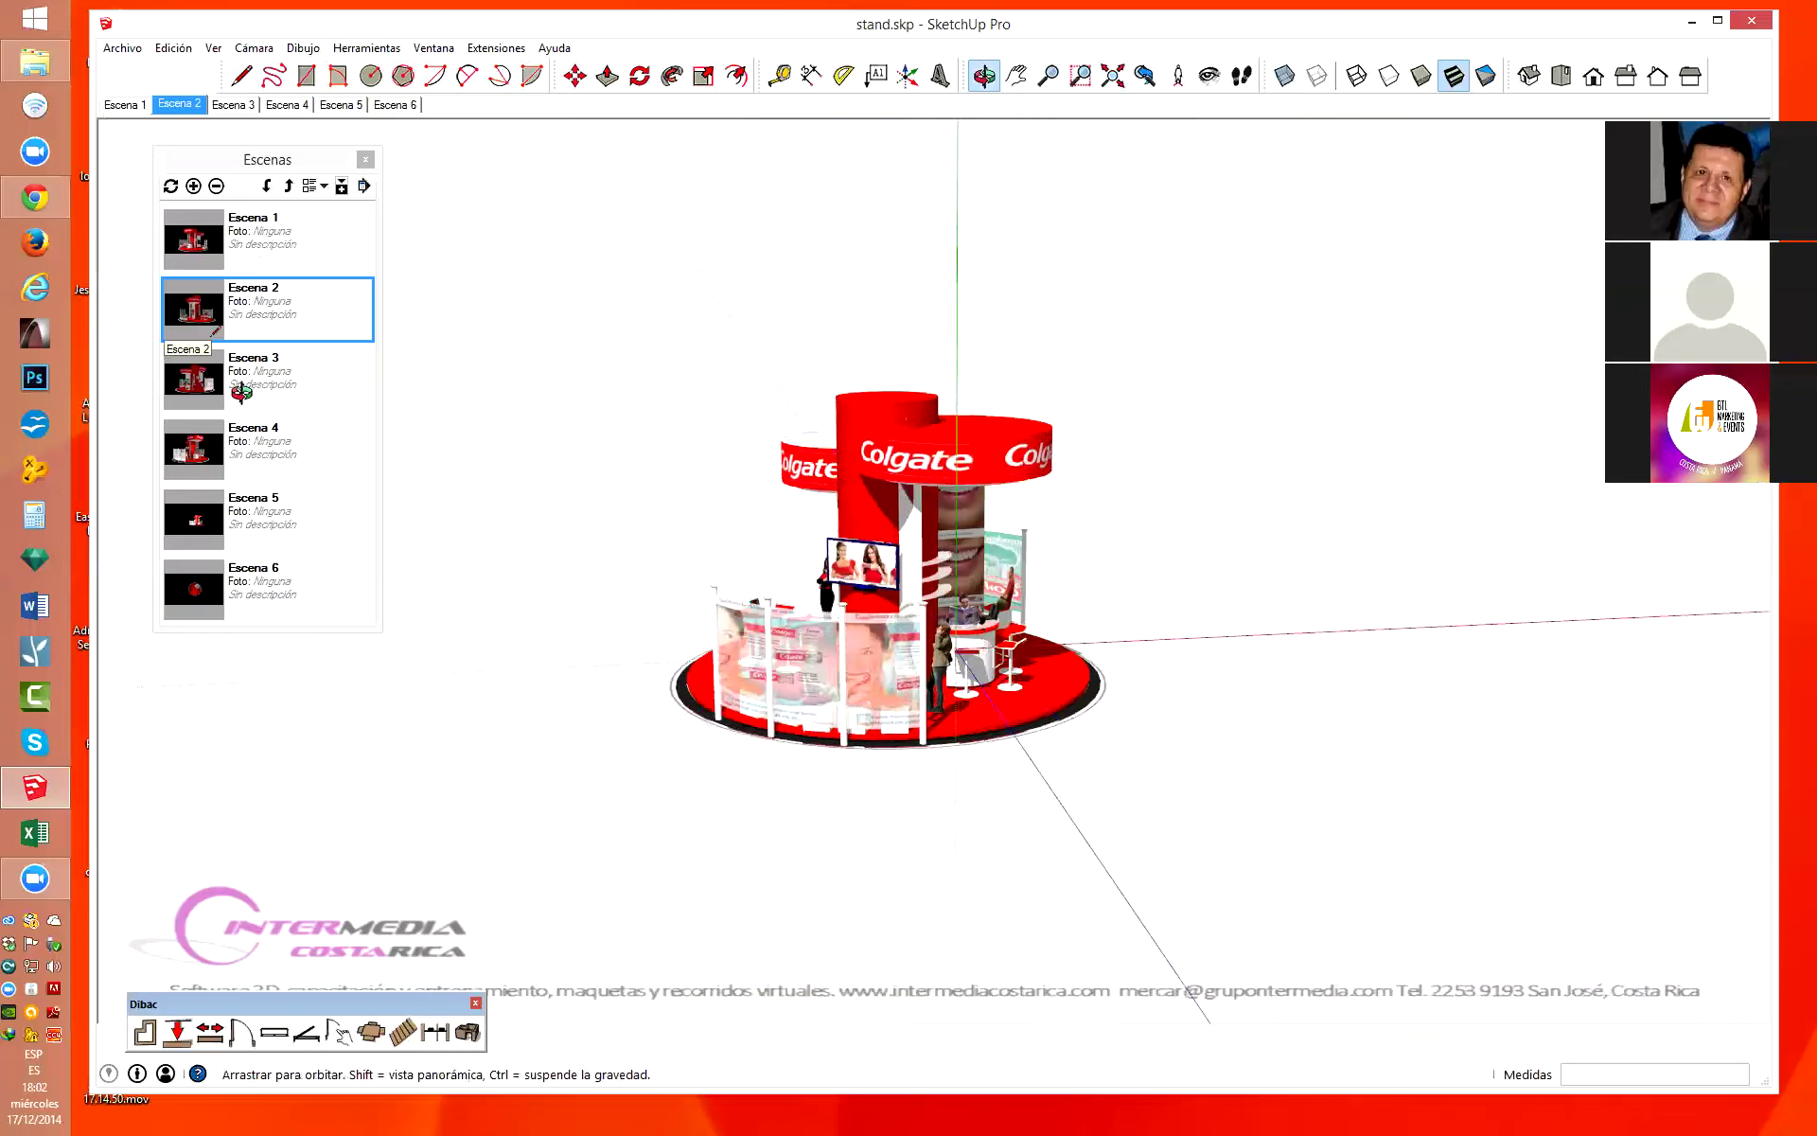
{"action": "mouse_move", "coordinate": [1307, 316]}
{"action": "left_mouse_down"}
{"action": "mouse_move", "coordinate": [1558, 272]}
{"action": "mouse_move", "coordinate": [1395, 364]}
{"action": "left_mouse_up"}
{"action": "left_click_drag", "start_coordinate": [815, 486], "coordinate": [679, 471]}
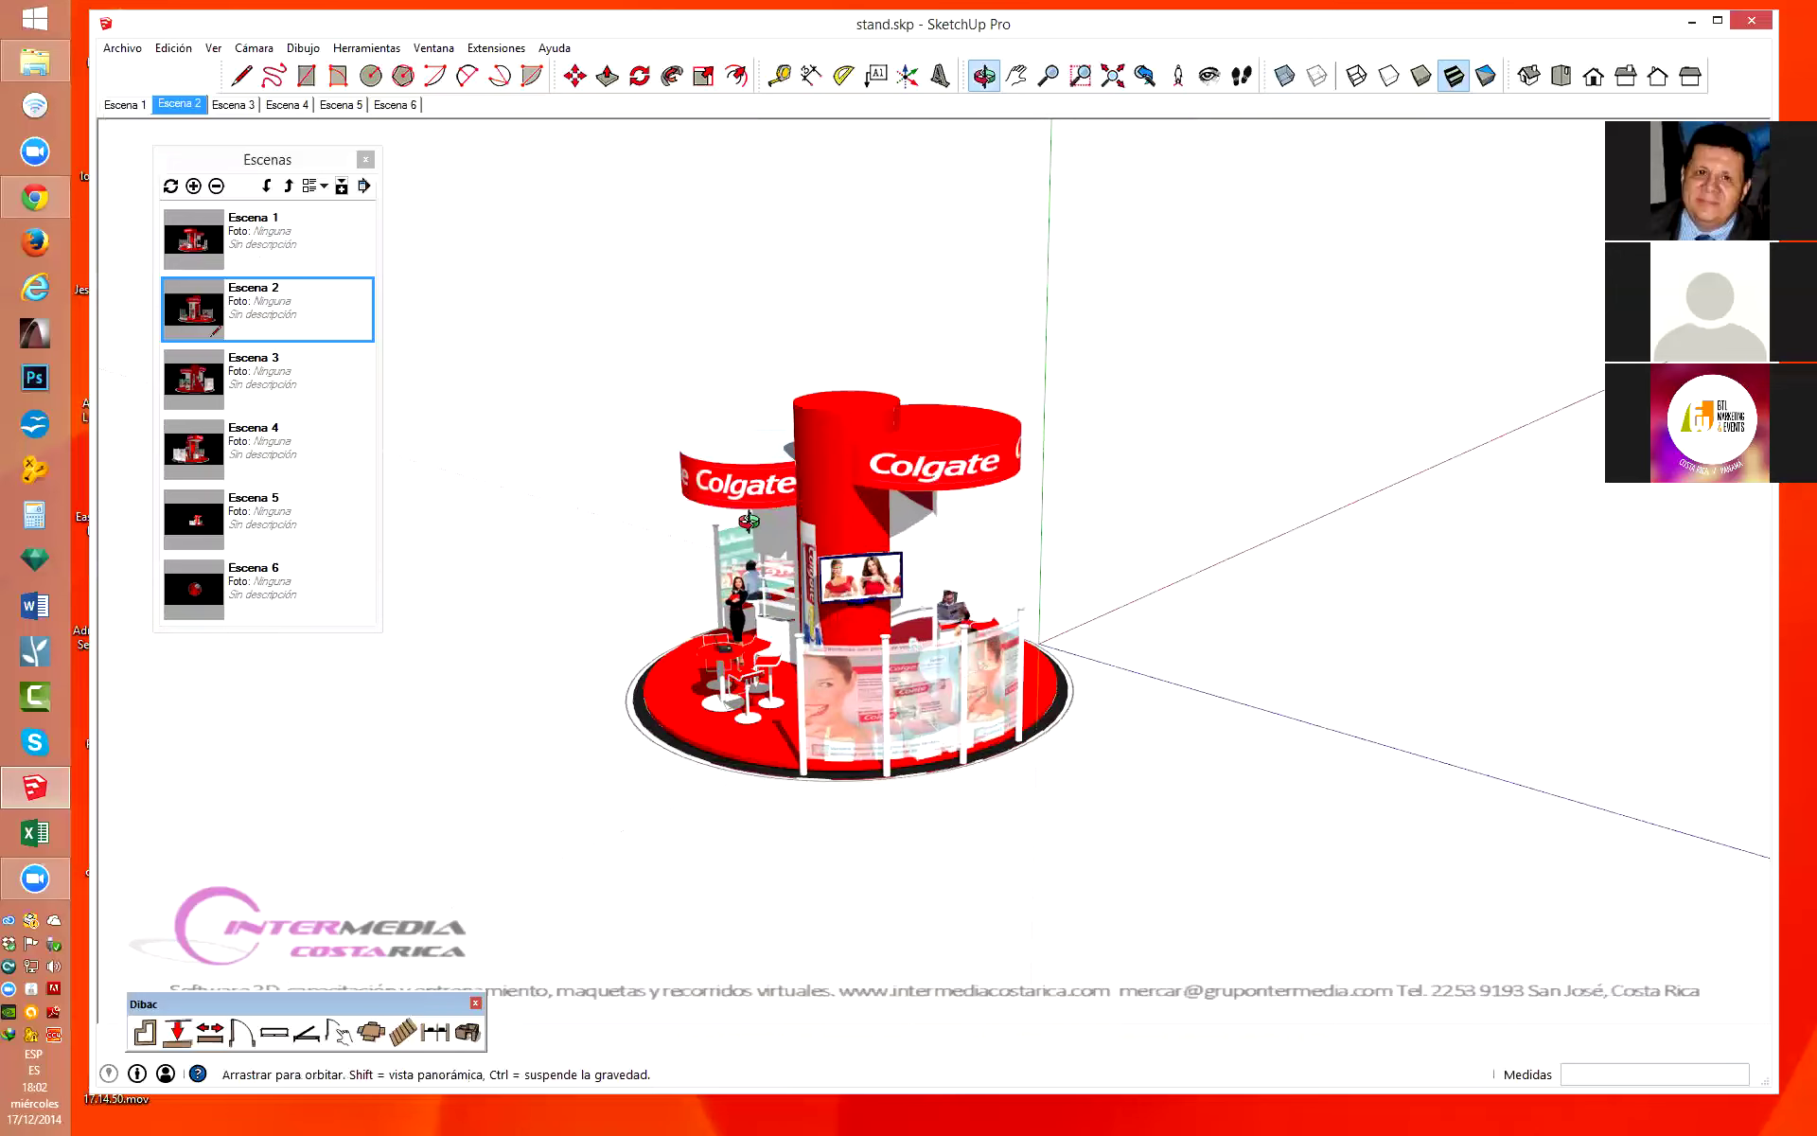
Zoom in on the visitors near the counter and select the standing people group.
{"action": "scroll", "coordinate": [962, 663], "scroll_direction": "up", "scroll_amount": 2}
{"action": "scroll", "coordinate": [962, 663], "scroll_direction": "up", "scroll_amount": 4}
{"action": "scroll", "coordinate": [961, 663], "scroll_direction": "up", "scroll_amount": 2}
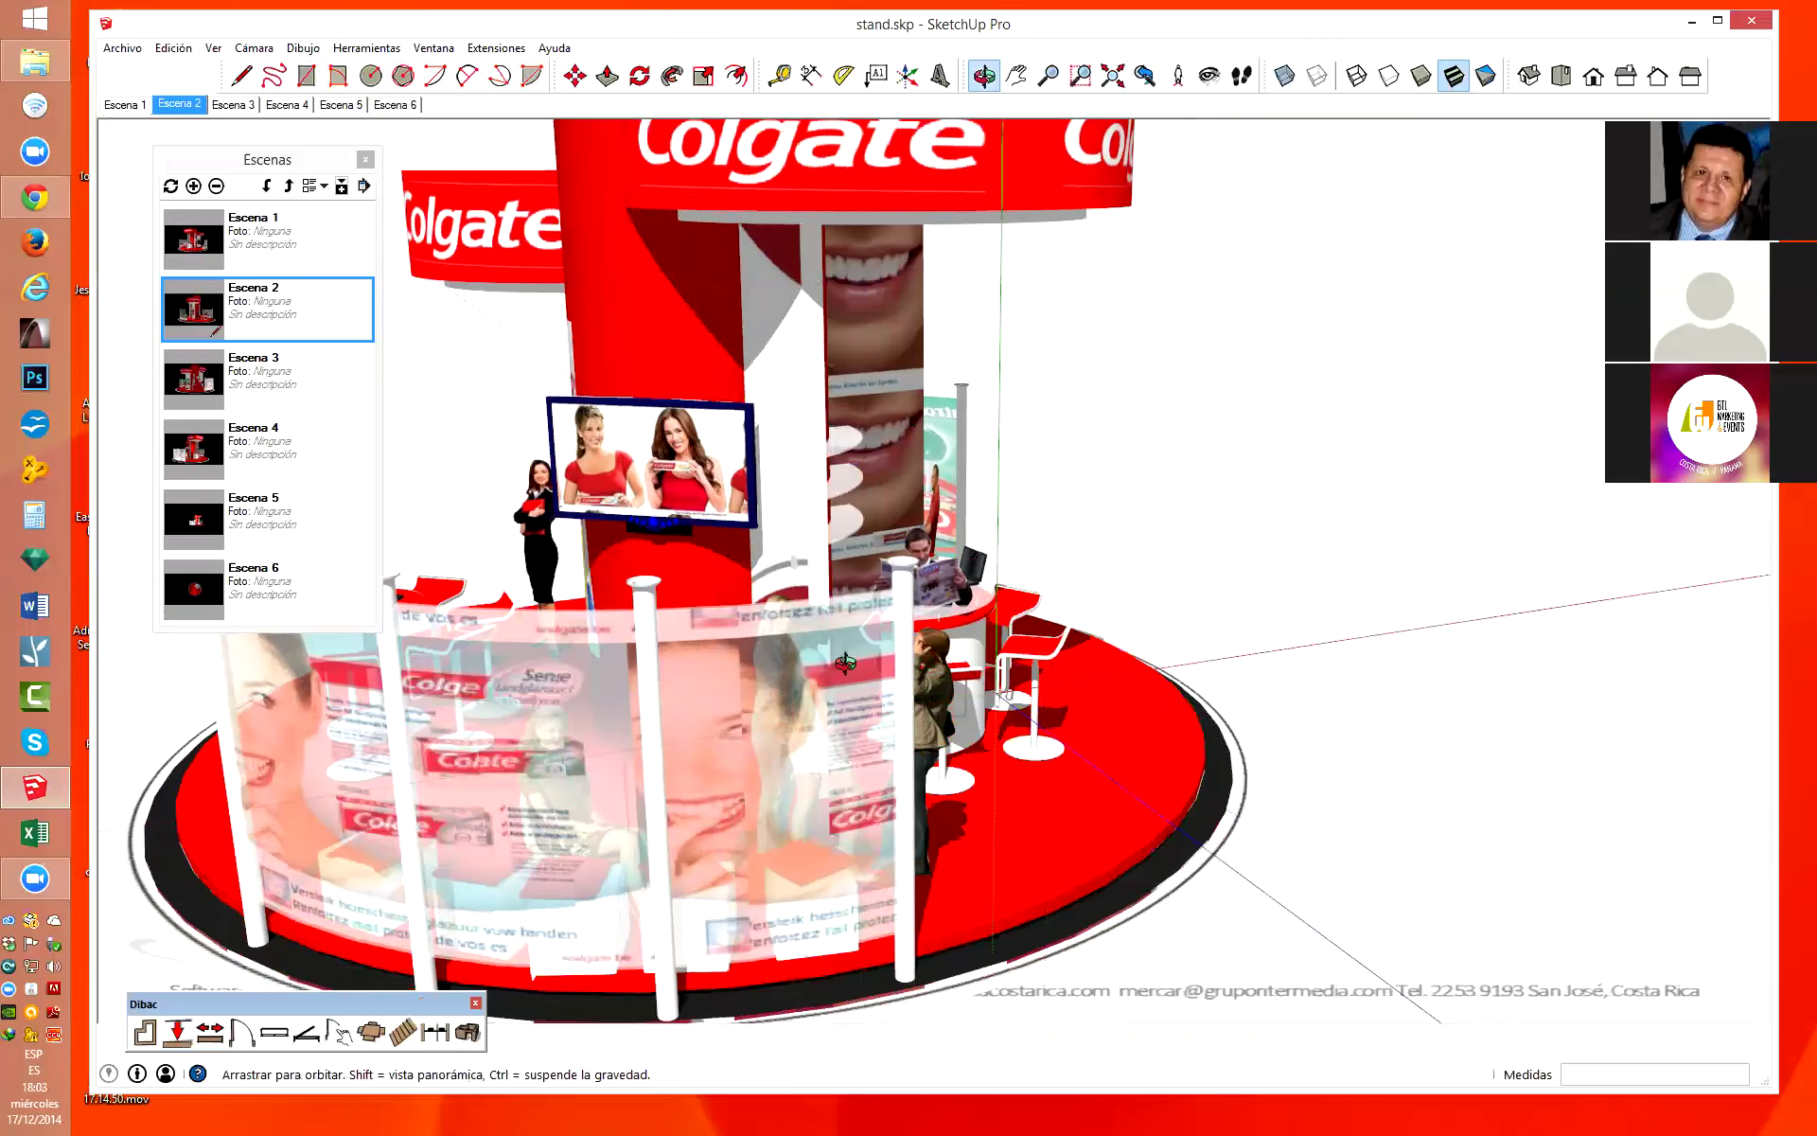
{"action": "scroll", "coordinate": [852, 658], "scroll_direction": "down", "scroll_amount": 2}
{"action": "scroll", "coordinate": [867, 606], "scroll_direction": "down", "scroll_amount": 2}
{"action": "scroll", "coordinate": [899, 566], "scroll_direction": "down", "scroll_amount": 2}
{"action": "left_click_drag", "start_coordinate": [653, 561], "coordinate": [618, 587]}
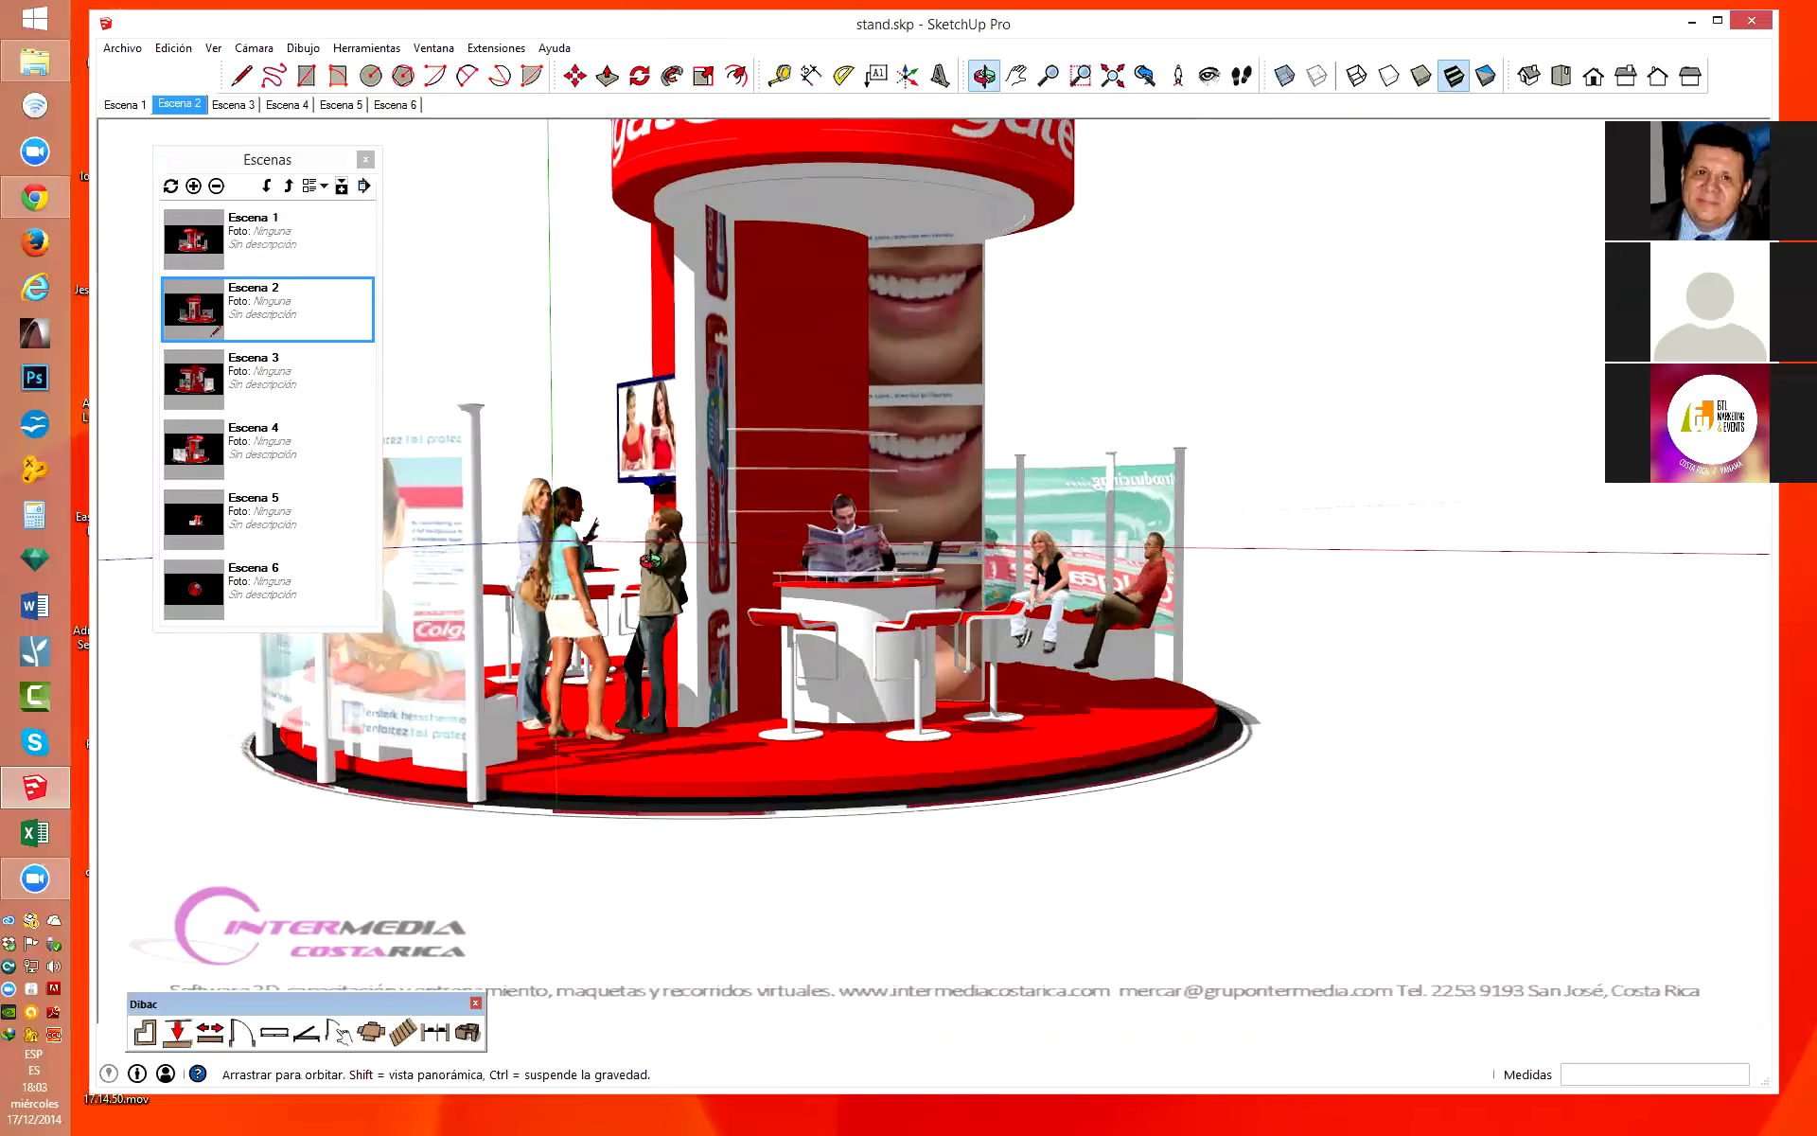
{"action": "key", "text": "space"}
{"action": "scroll", "coordinate": [618, 587], "scroll_direction": "up", "scroll_amount": 3}
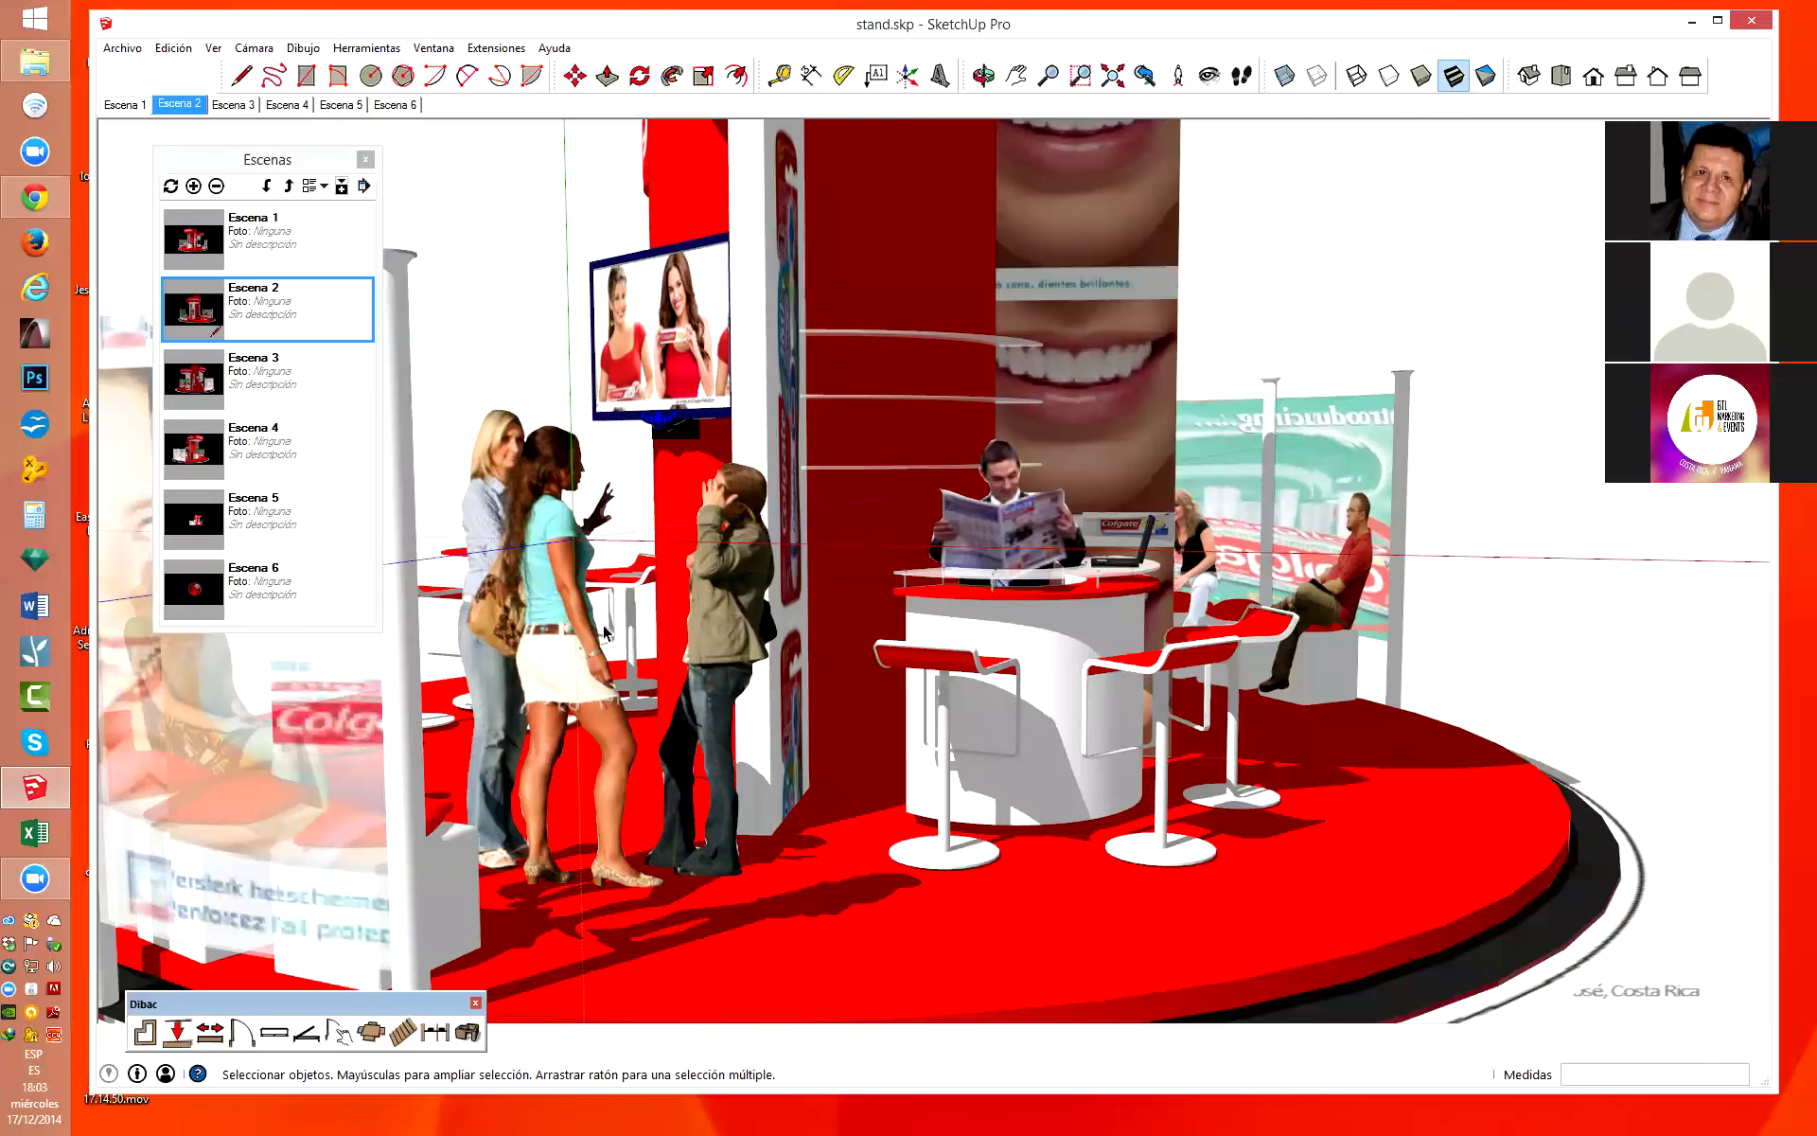
{"action": "left_click", "coordinate": [563, 666]}
Orbit around the three standing people in isolation, then open the glass Colgate banner panel alone.
{"action": "double_click", "coordinate": [565, 680]}
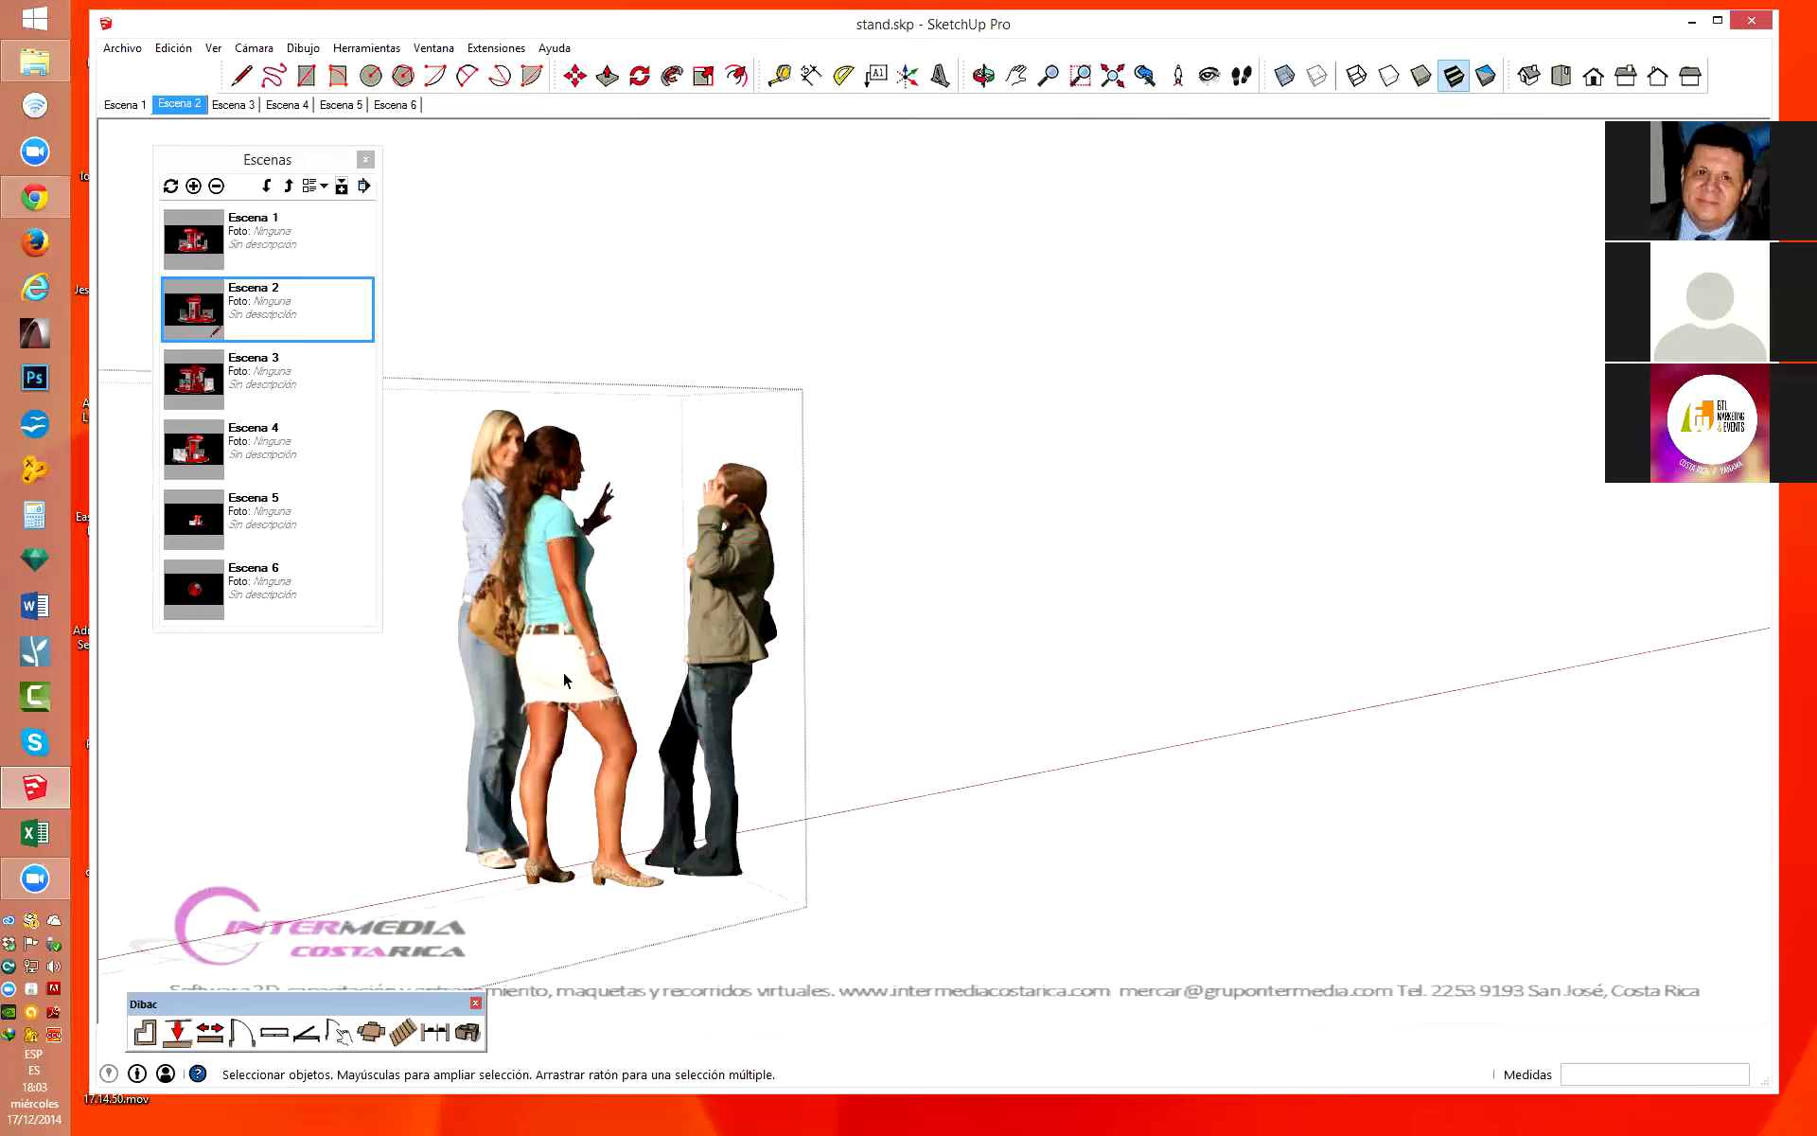
{"action": "scroll", "coordinate": [978, 718], "scroll_direction": "up", "scroll_amount": 3}
{"action": "mouse_move", "coordinate": [974, 710]}
{"action": "middle_mouse_down"}
{"action": "mouse_move", "coordinate": [1014, 690]}
{"action": "mouse_move", "coordinate": [714, 852]}
{"action": "mouse_move", "coordinate": [1156, 763]}
{"action": "mouse_move", "coordinate": [1035, 749]}
{"action": "mouse_move", "coordinate": [969, 682]}
{"action": "mouse_move", "coordinate": [1230, 653]}
{"action": "mouse_move", "coordinate": [1096, 730]}
{"action": "mouse_move", "coordinate": [948, 716]}
{"action": "mouse_move", "coordinate": [1181, 697]}
{"action": "mouse_move", "coordinate": [1156, 710]}
{"action": "mouse_move", "coordinate": [1181, 697]}
{"action": "mouse_move", "coordinate": [799, 662]}
{"action": "mouse_move", "coordinate": [978, 475]}
{"action": "middle_mouse_up"}
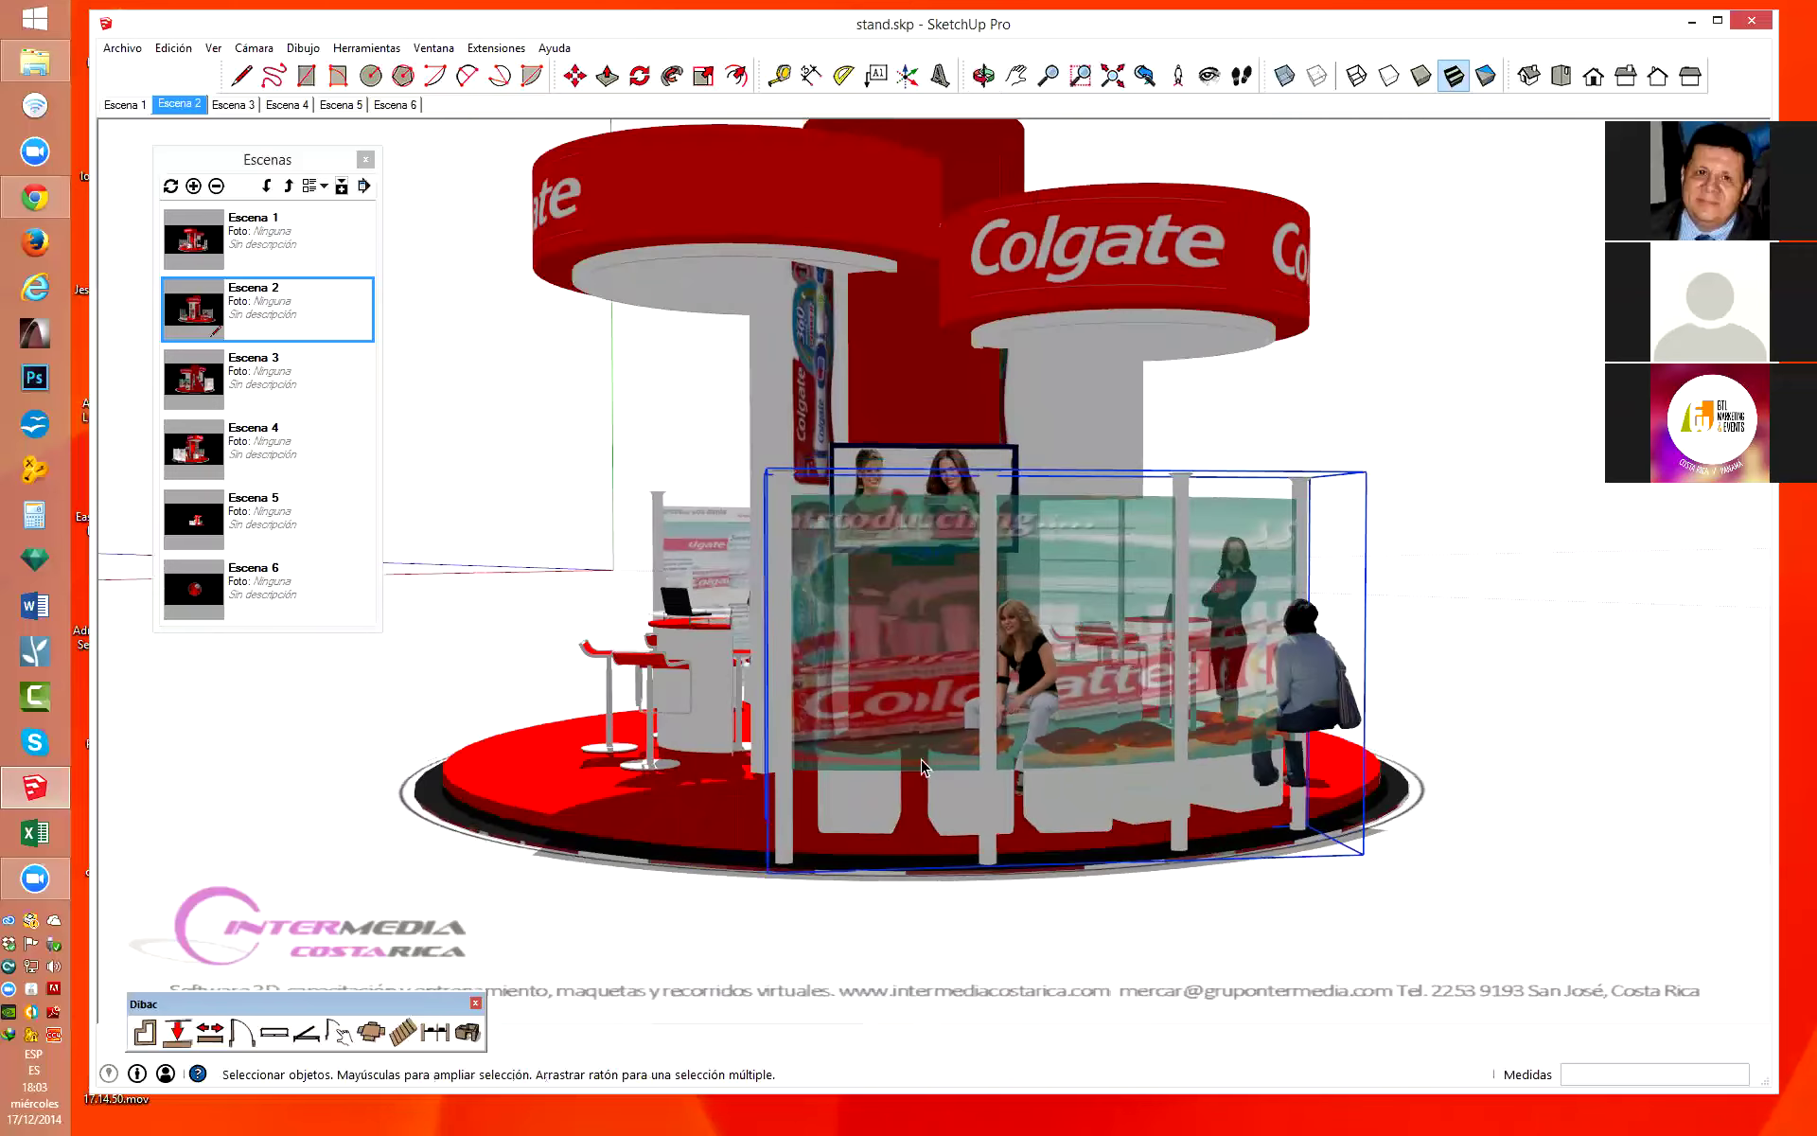
{"action": "double_click", "coordinate": [922, 759]}
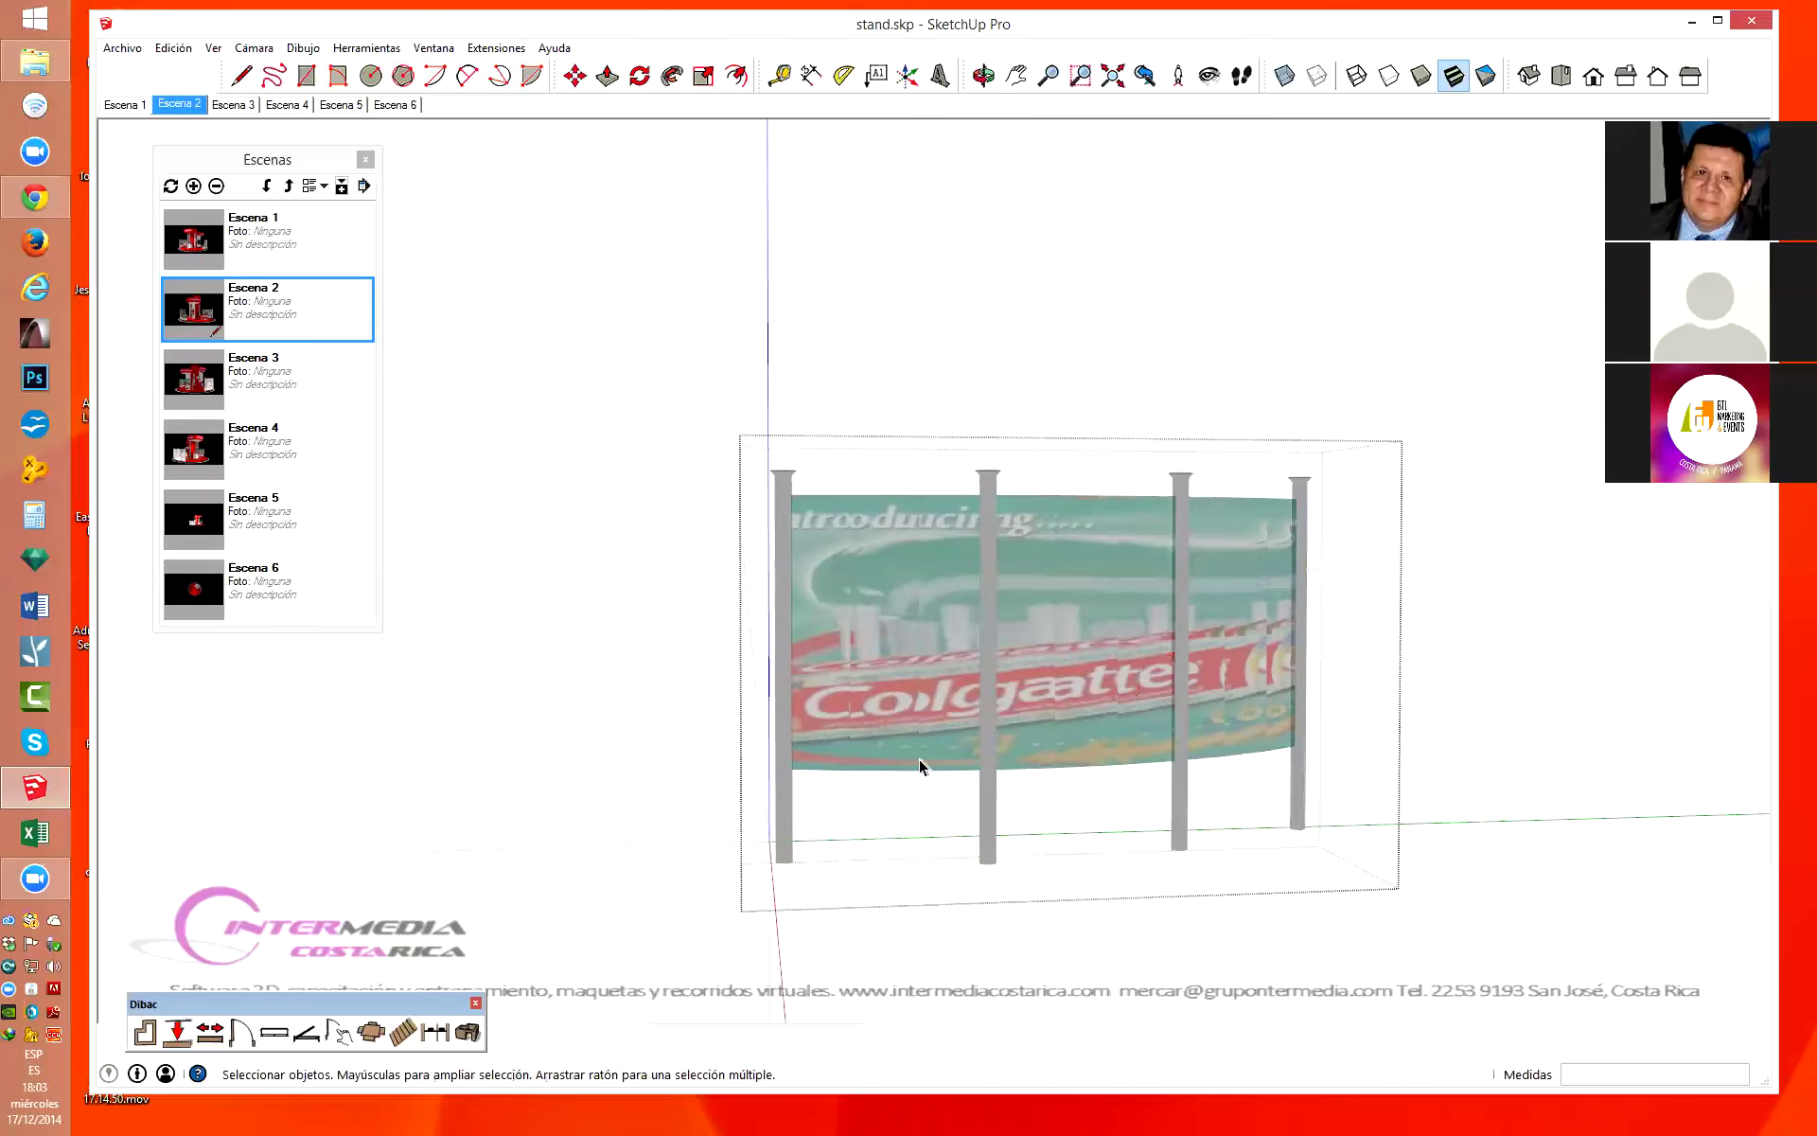
Orbit the banner panel side-on and open its printed banner group to select its faces.
{"action": "scroll", "coordinate": [969, 598], "scroll_direction": "up", "scroll_amount": 1}
{"action": "mouse_move", "coordinate": [641, 532]}
{"action": "middle_mouse_down"}
{"action": "mouse_move", "coordinate": [1217, 616]}
{"action": "mouse_move", "coordinate": [1062, 618]}
{"action": "middle_mouse_up"}
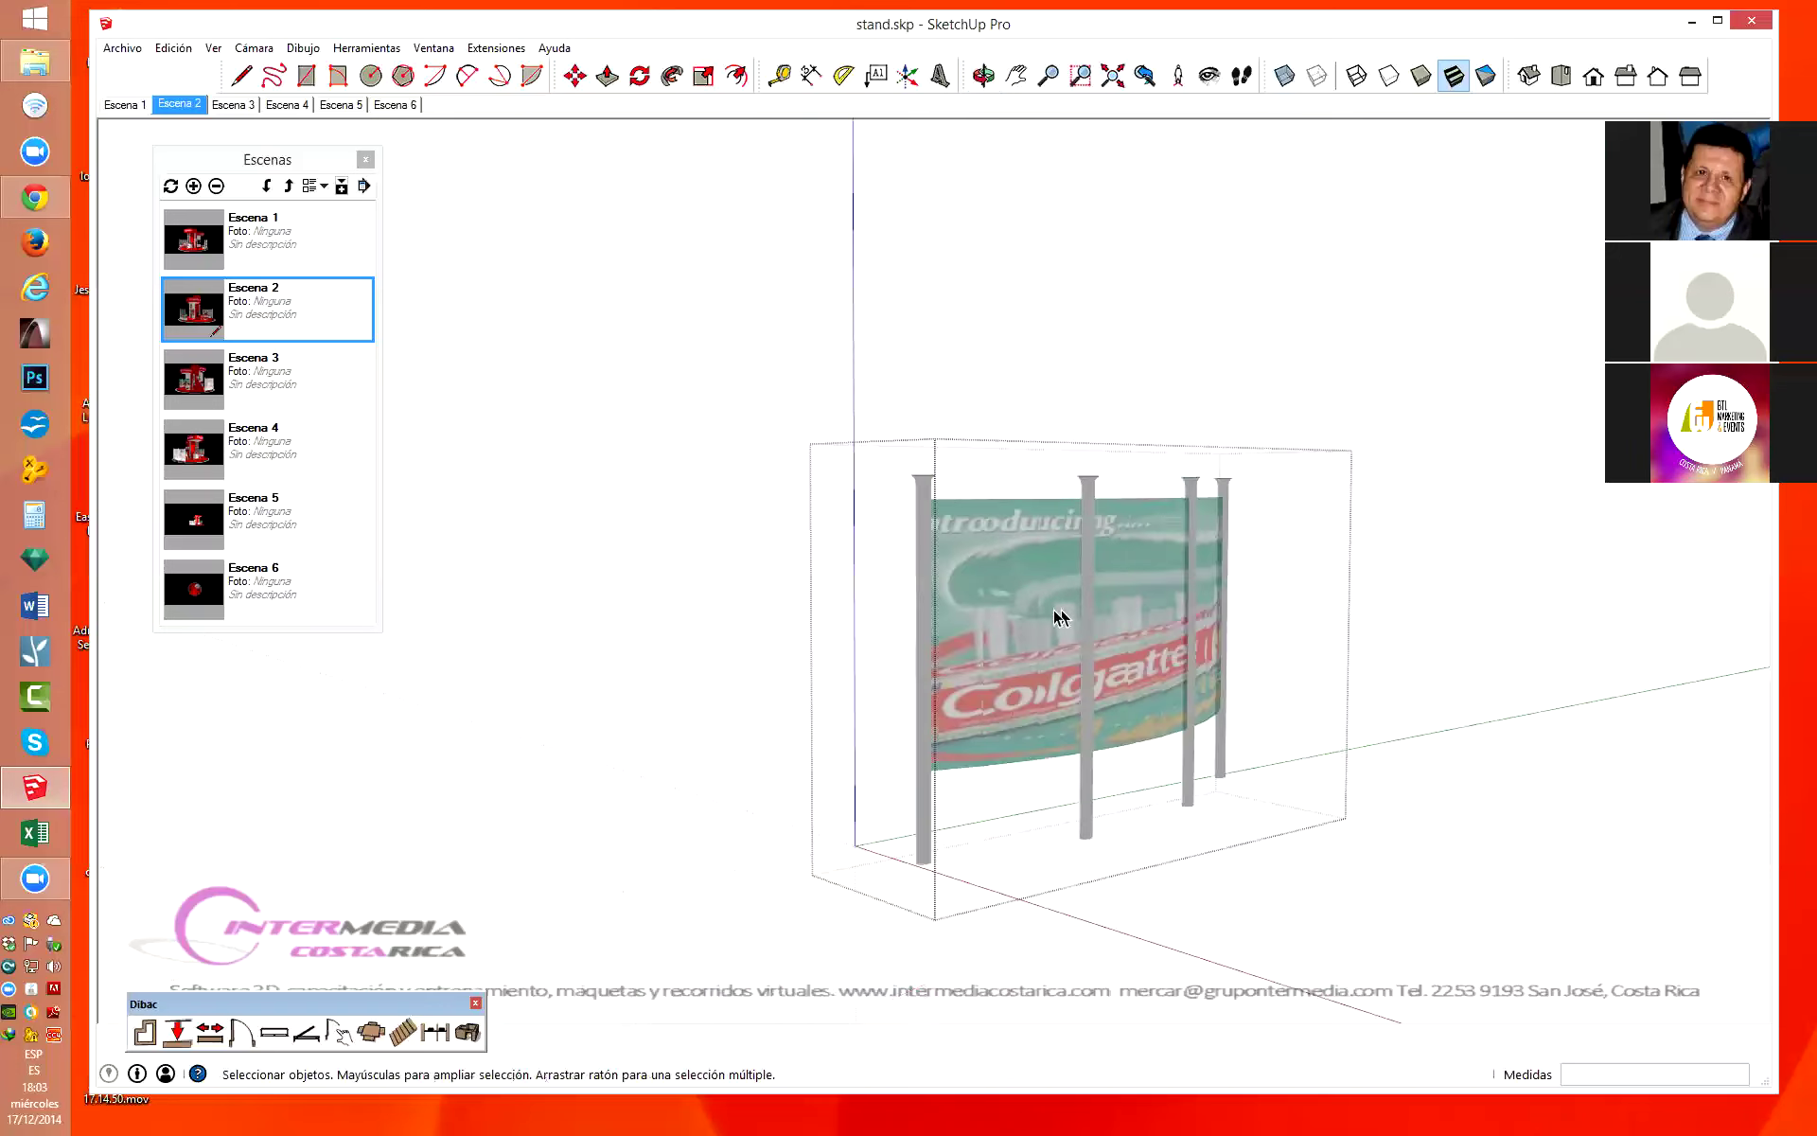
{"action": "left_click", "coordinate": [1034, 580]}
{"action": "double_click", "coordinate": [1035, 580]}
{"action": "left_click", "coordinate": [1035, 580]}
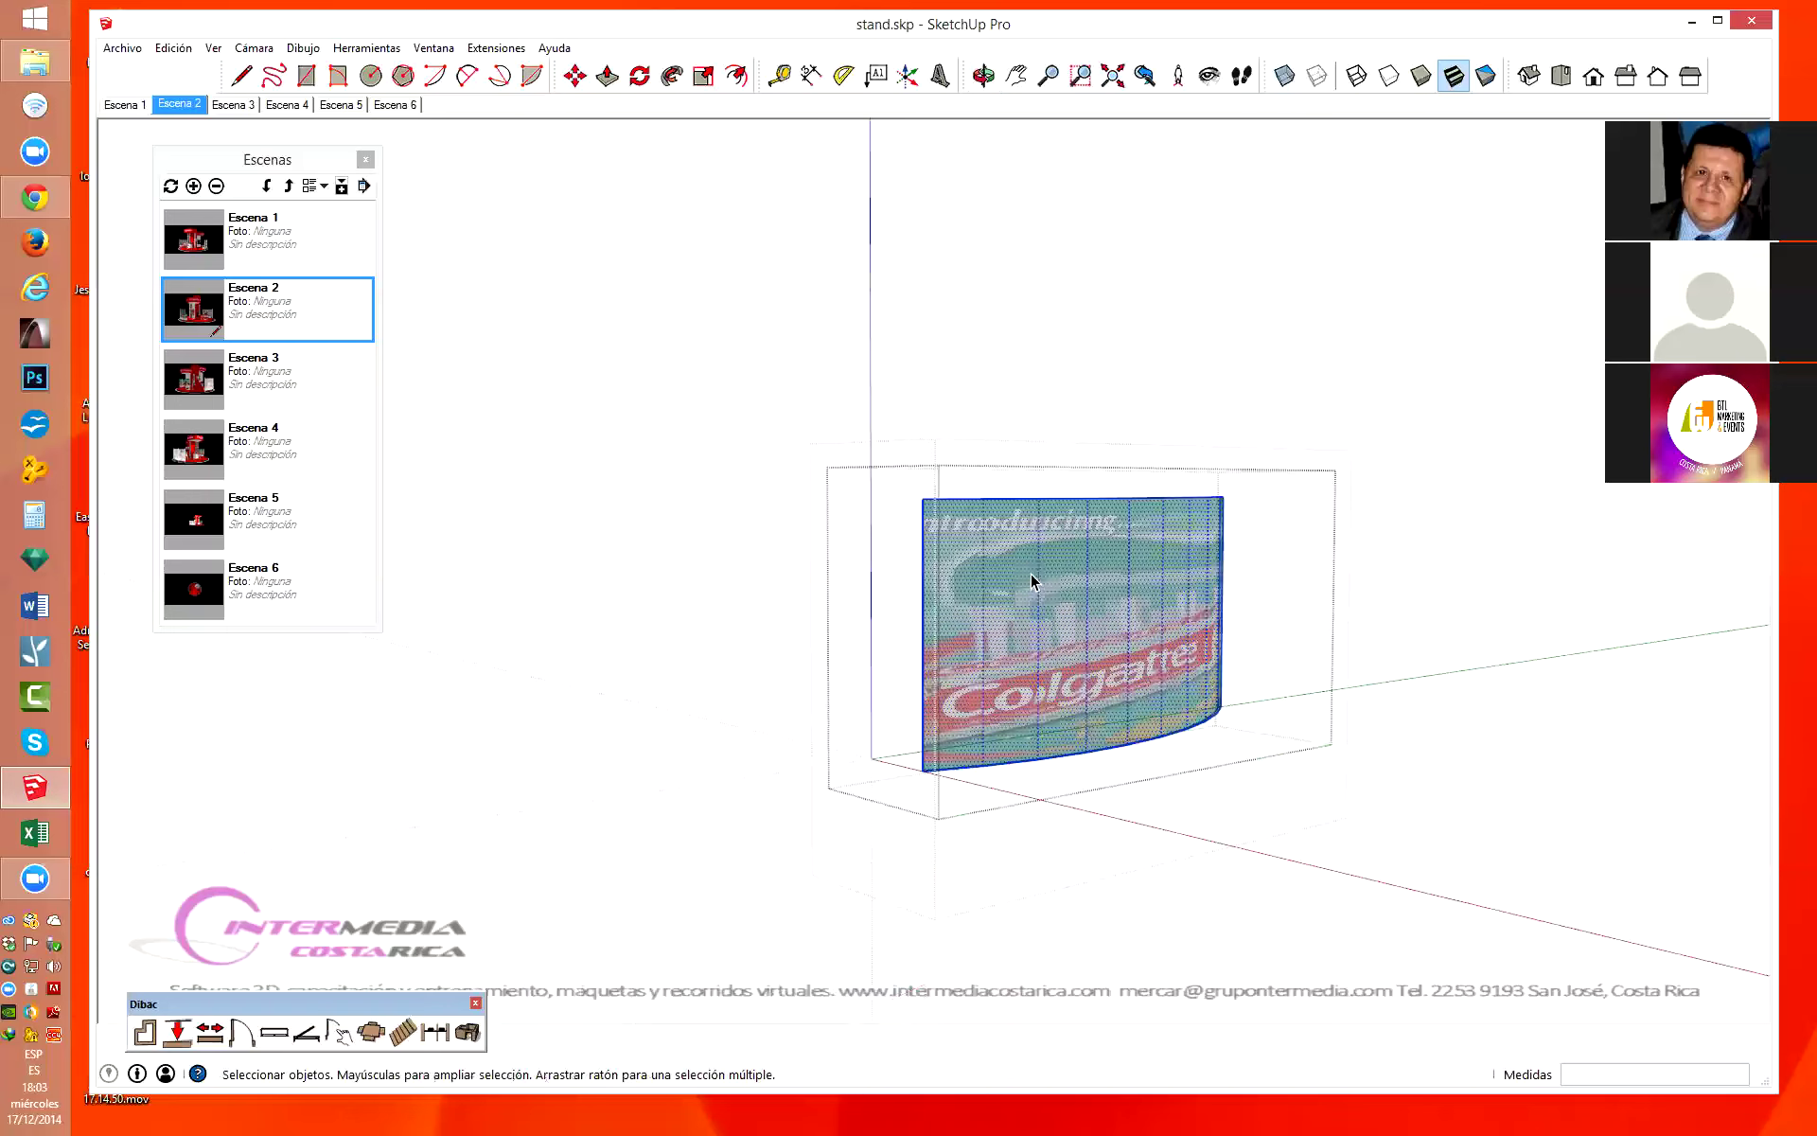
View the banner from behind with its poles, then orbit out to the column, TV and counter.
{"action": "scroll", "coordinate": [1089, 606], "scroll_direction": "up", "scroll_amount": 3}
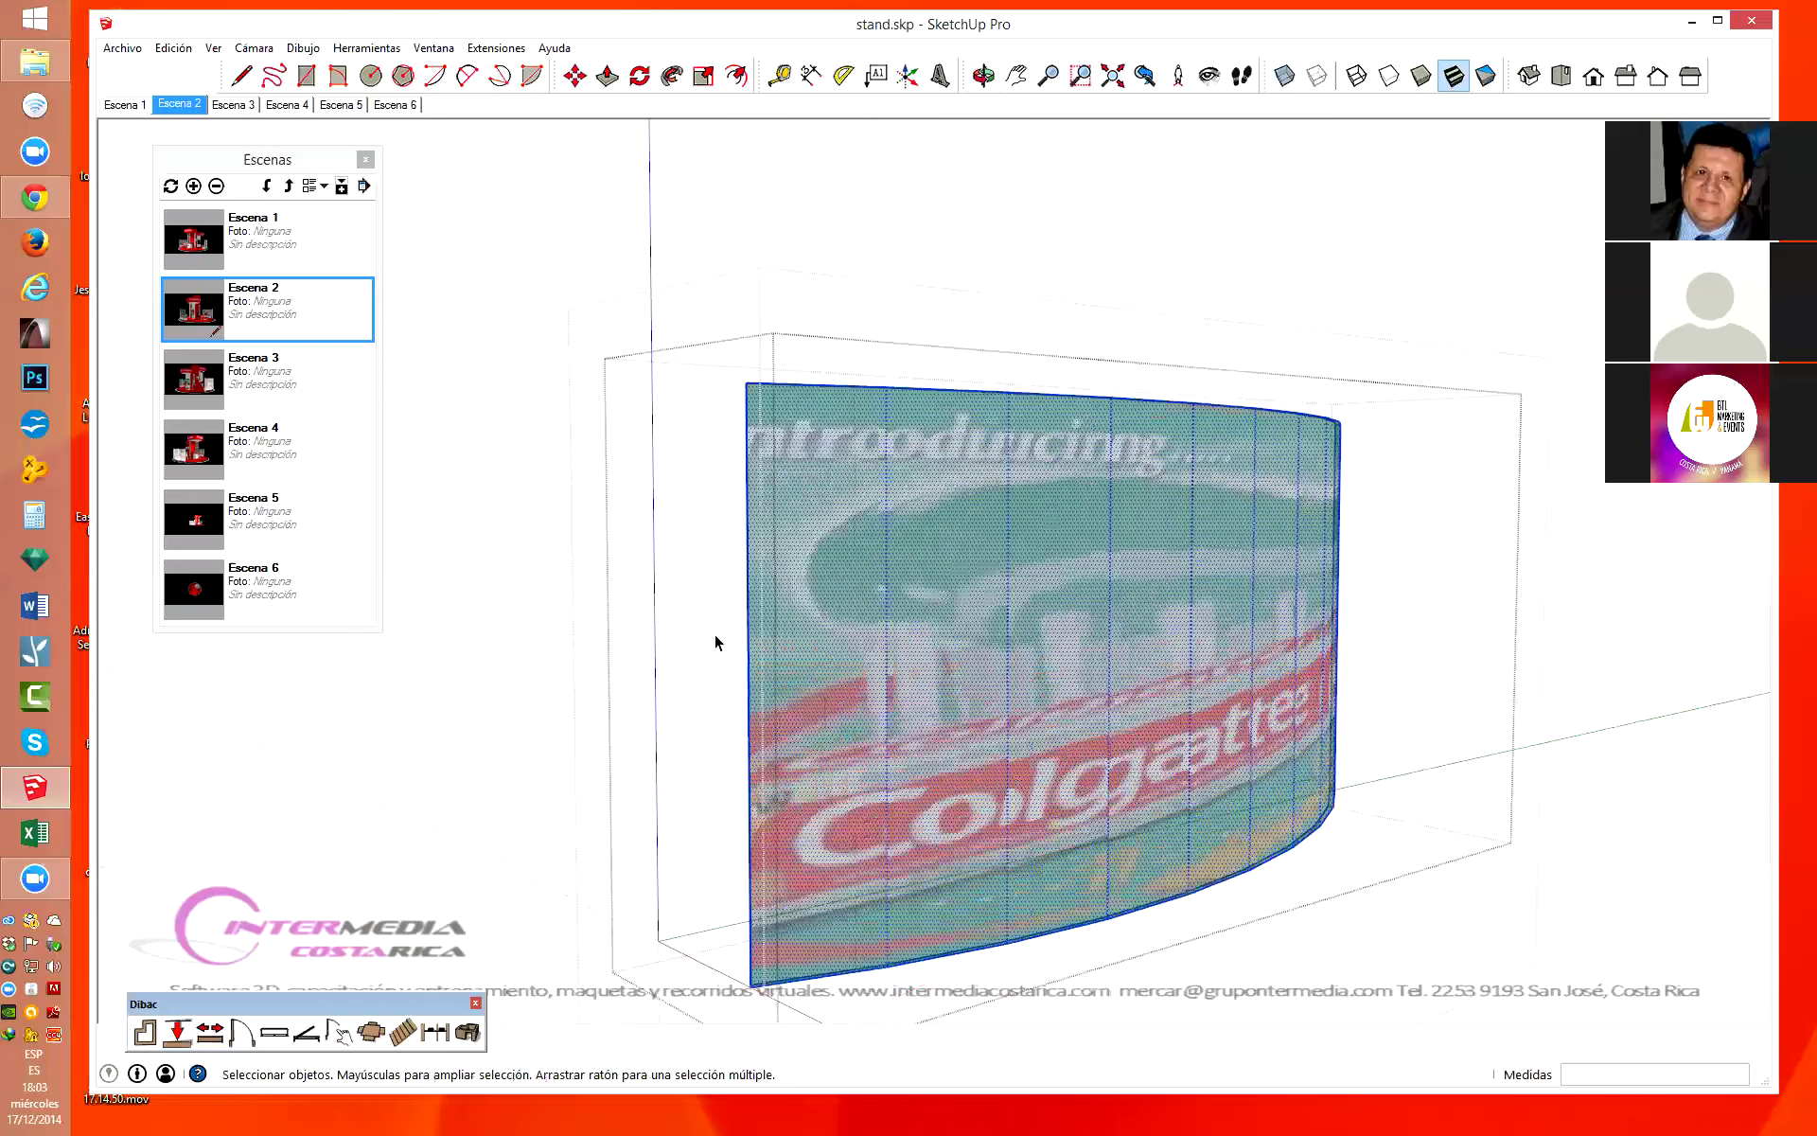
{"action": "mouse_move", "coordinate": [716, 642]}
{"action": "middle_mouse_down"}
{"action": "mouse_move", "coordinate": [669, 597]}
{"action": "mouse_move", "coordinate": [1506, 585]}
{"action": "mouse_move", "coordinate": [1594, 499]}
{"action": "mouse_move", "coordinate": [1562, 593]}
{"action": "middle_mouse_up"}
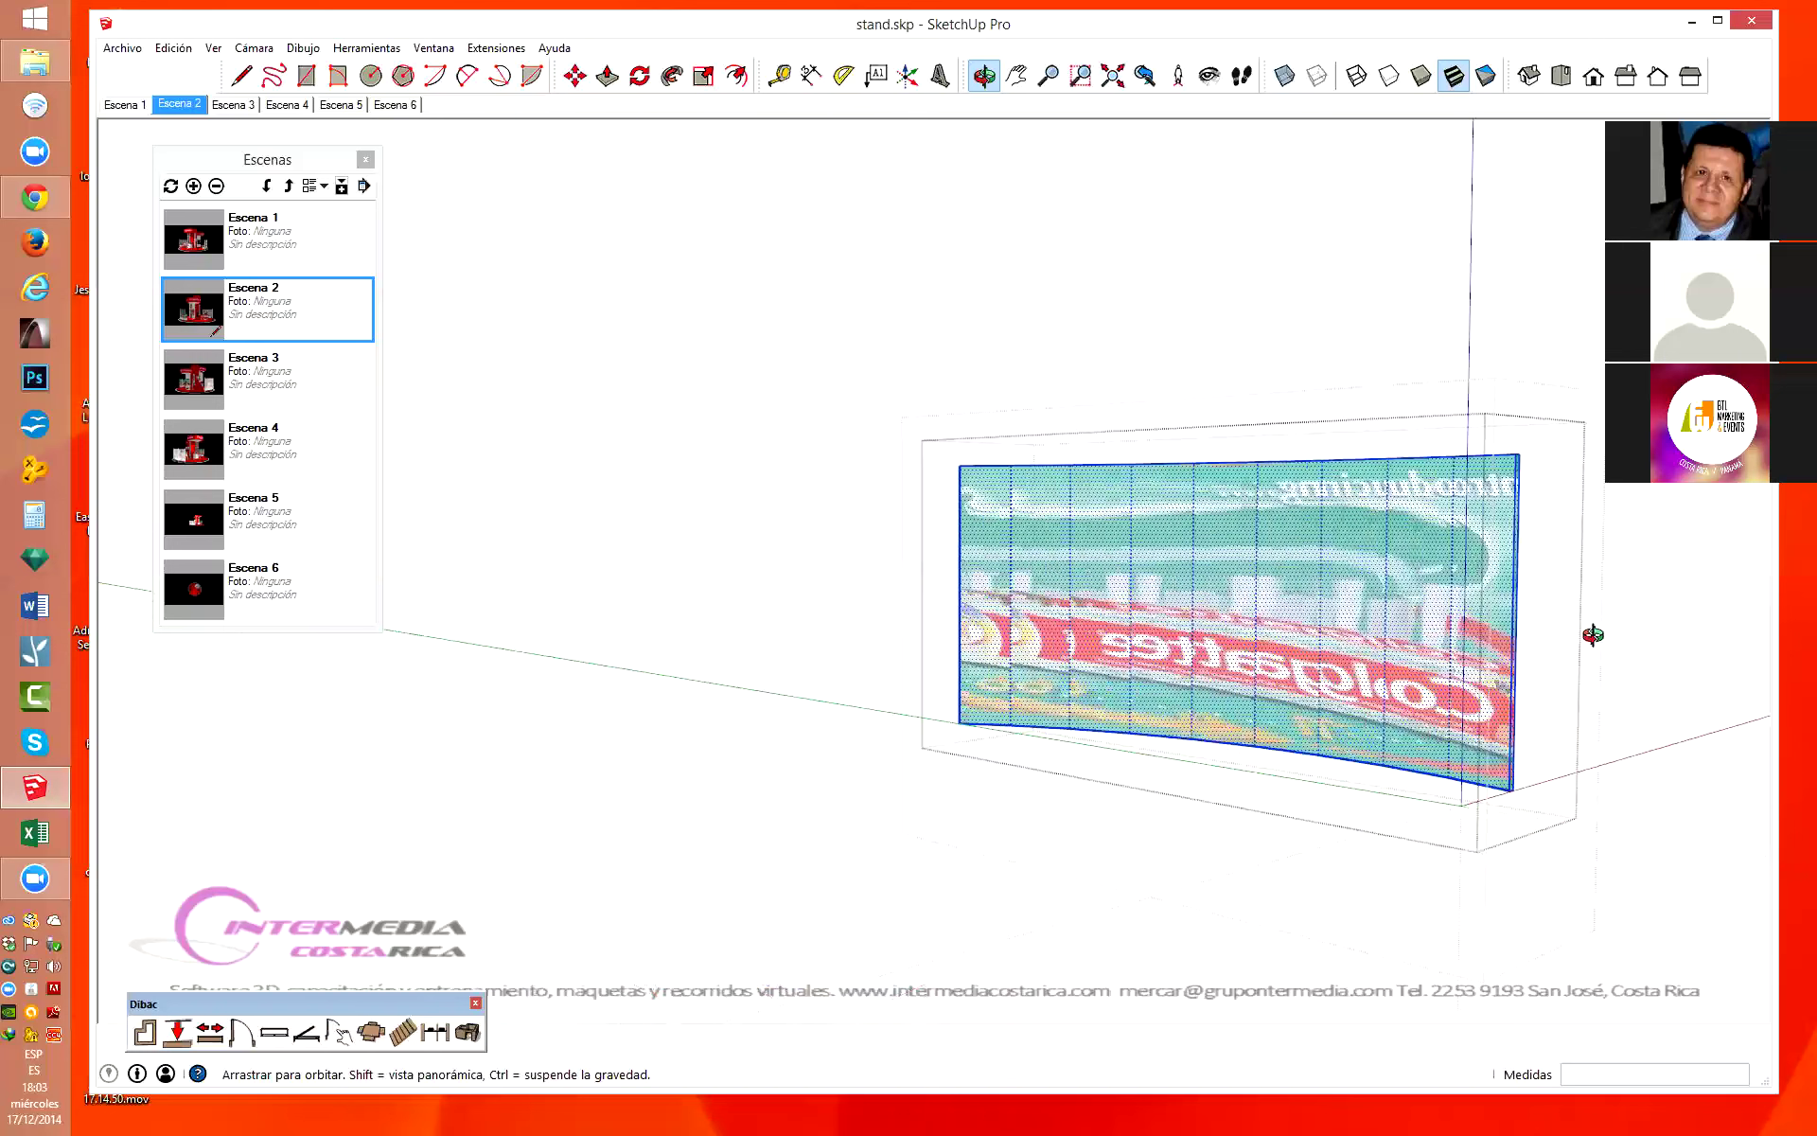
{"action": "middle_click_drag", "start_coordinate": [1718, 589], "coordinate": [1604, 582]}
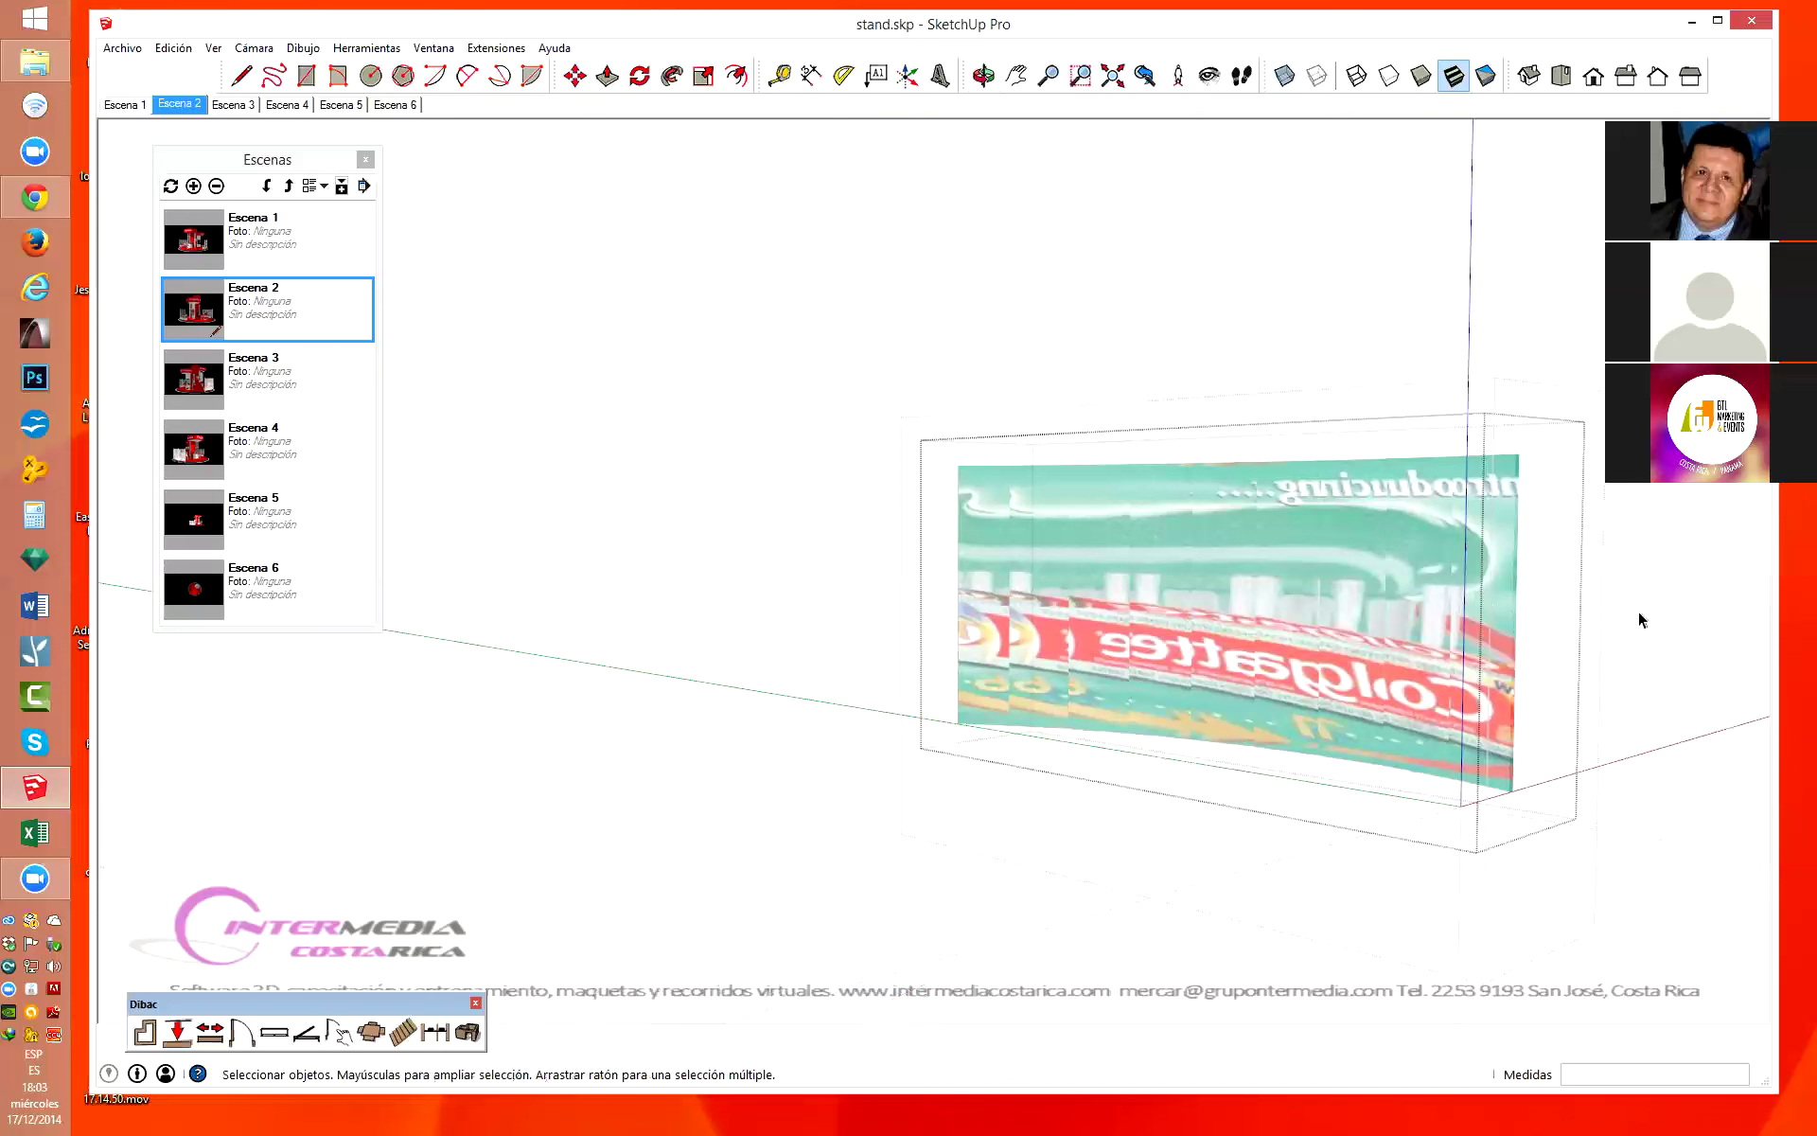
{"action": "scroll", "coordinate": [1644, 511], "scroll_direction": "down", "scroll_amount": 5}
{"action": "mouse_move", "coordinate": [1645, 511]}
{"action": "middle_mouse_down"}
{"action": "mouse_move", "coordinate": [1578, 570]}
{"action": "mouse_move", "coordinate": [921, 669]}
{"action": "mouse_move", "coordinate": [734, 620]}
{"action": "middle_mouse_up"}
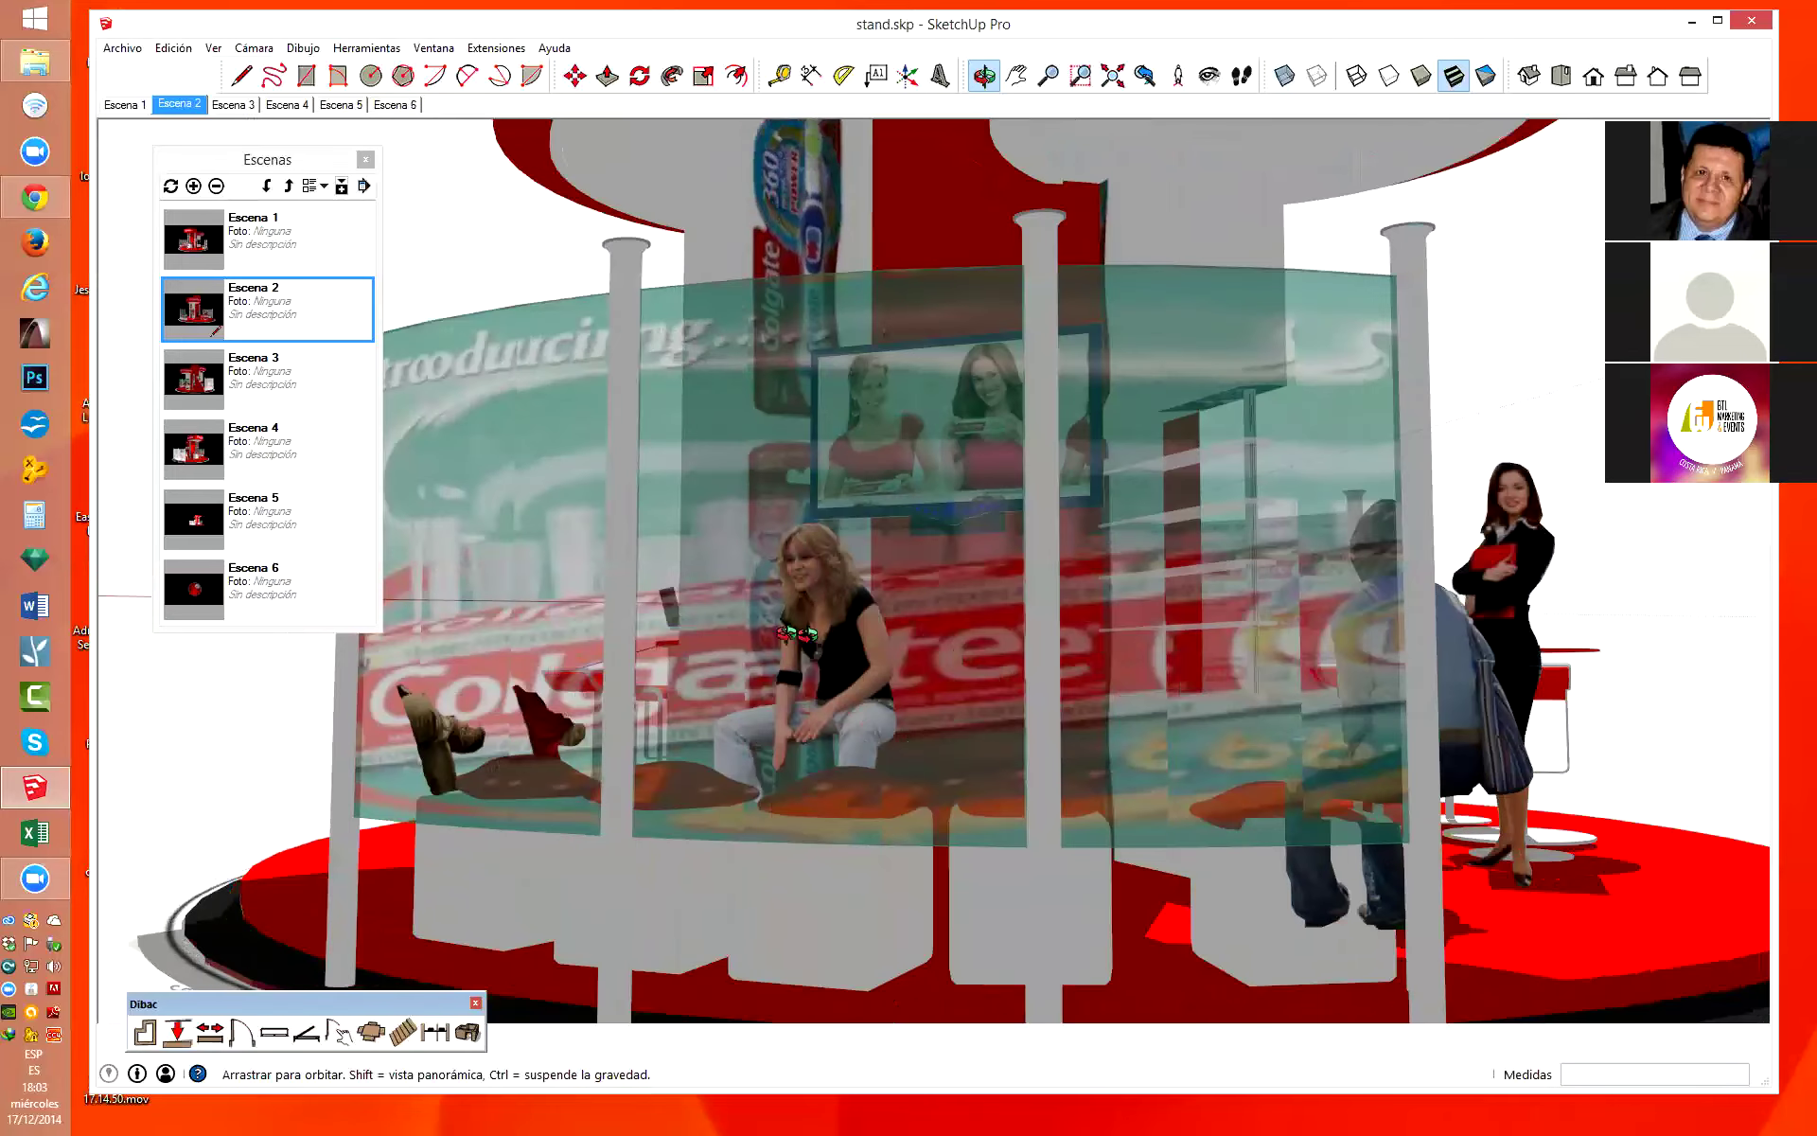
{"action": "mouse_move", "coordinate": [1306, 716]}
{"action": "middle_mouse_down"}
{"action": "mouse_move", "coordinate": [1544, 720]}
{"action": "mouse_move", "coordinate": [1451, 481]}
{"action": "middle_mouse_up"}
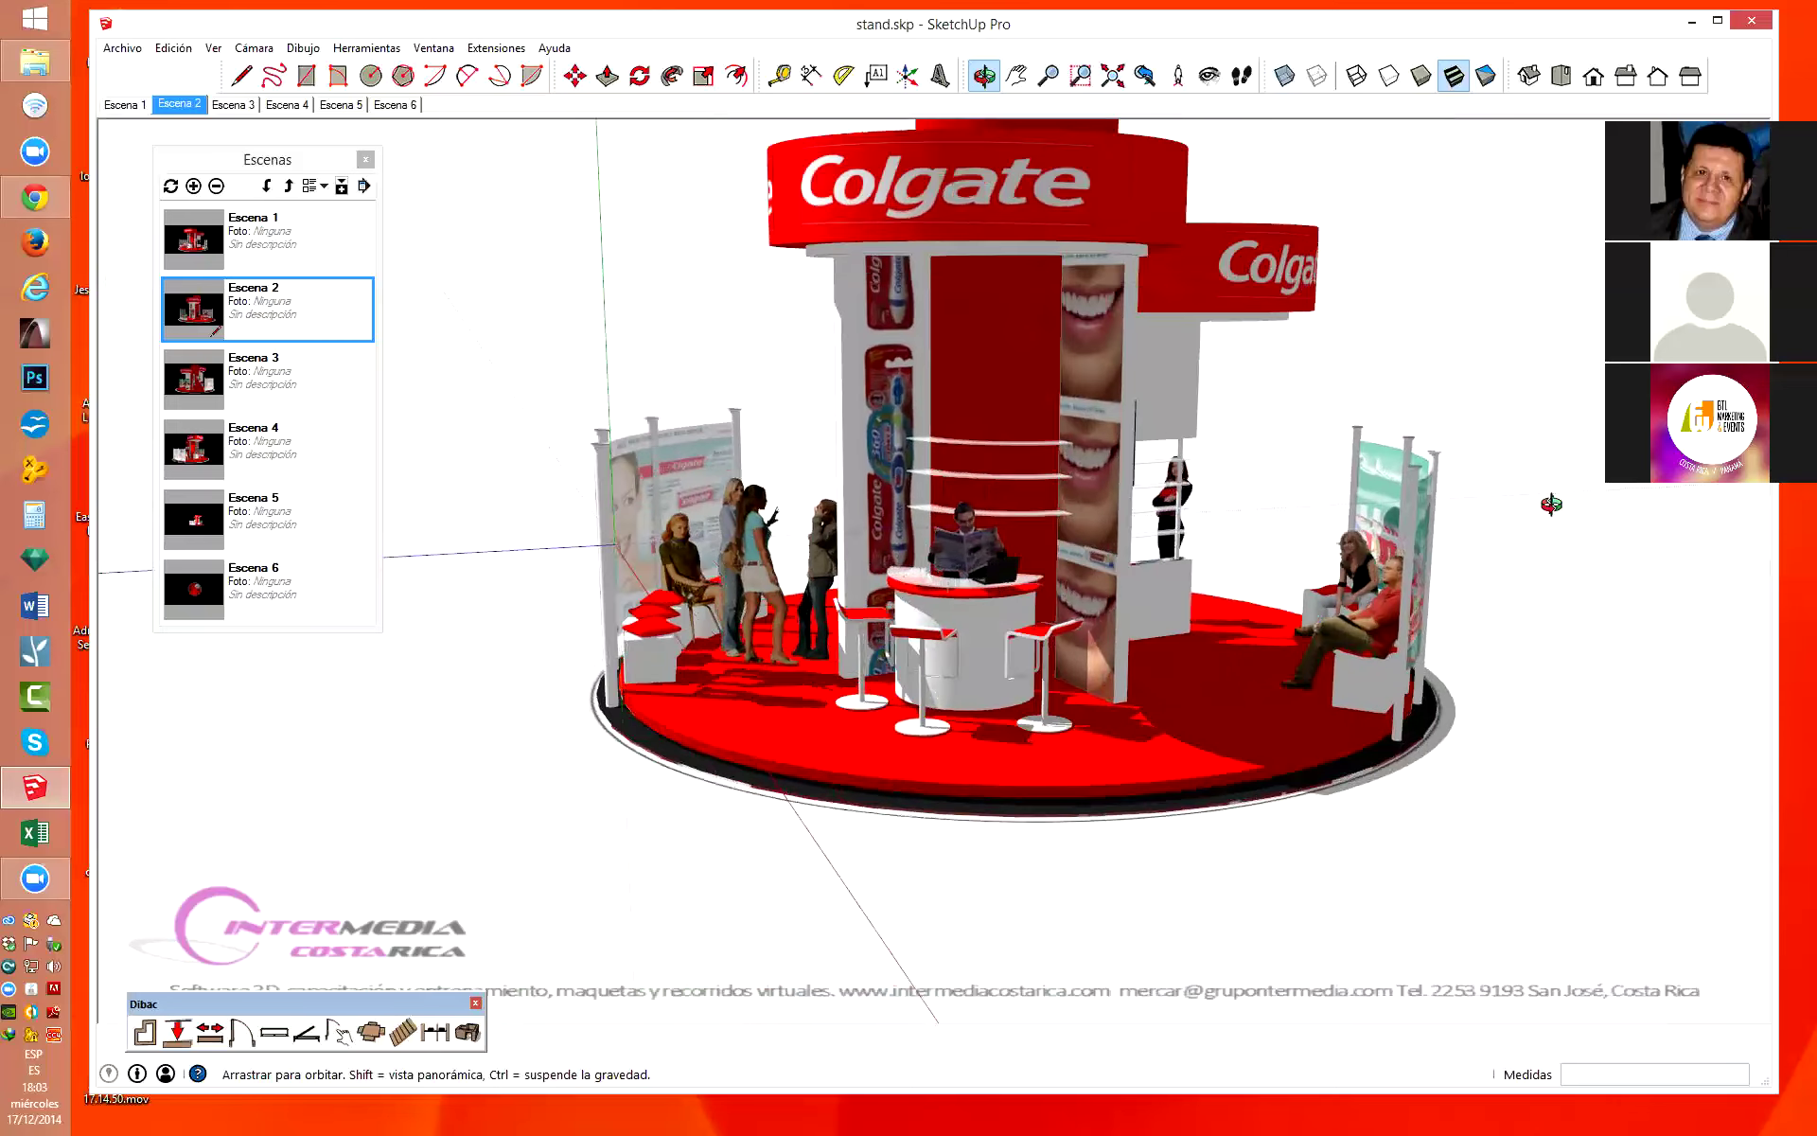
Open the TV showing two women on its own, select its screen and orbit around it.
{"action": "scroll", "coordinate": [1340, 376], "scroll_direction": "up", "scroll_amount": 4}
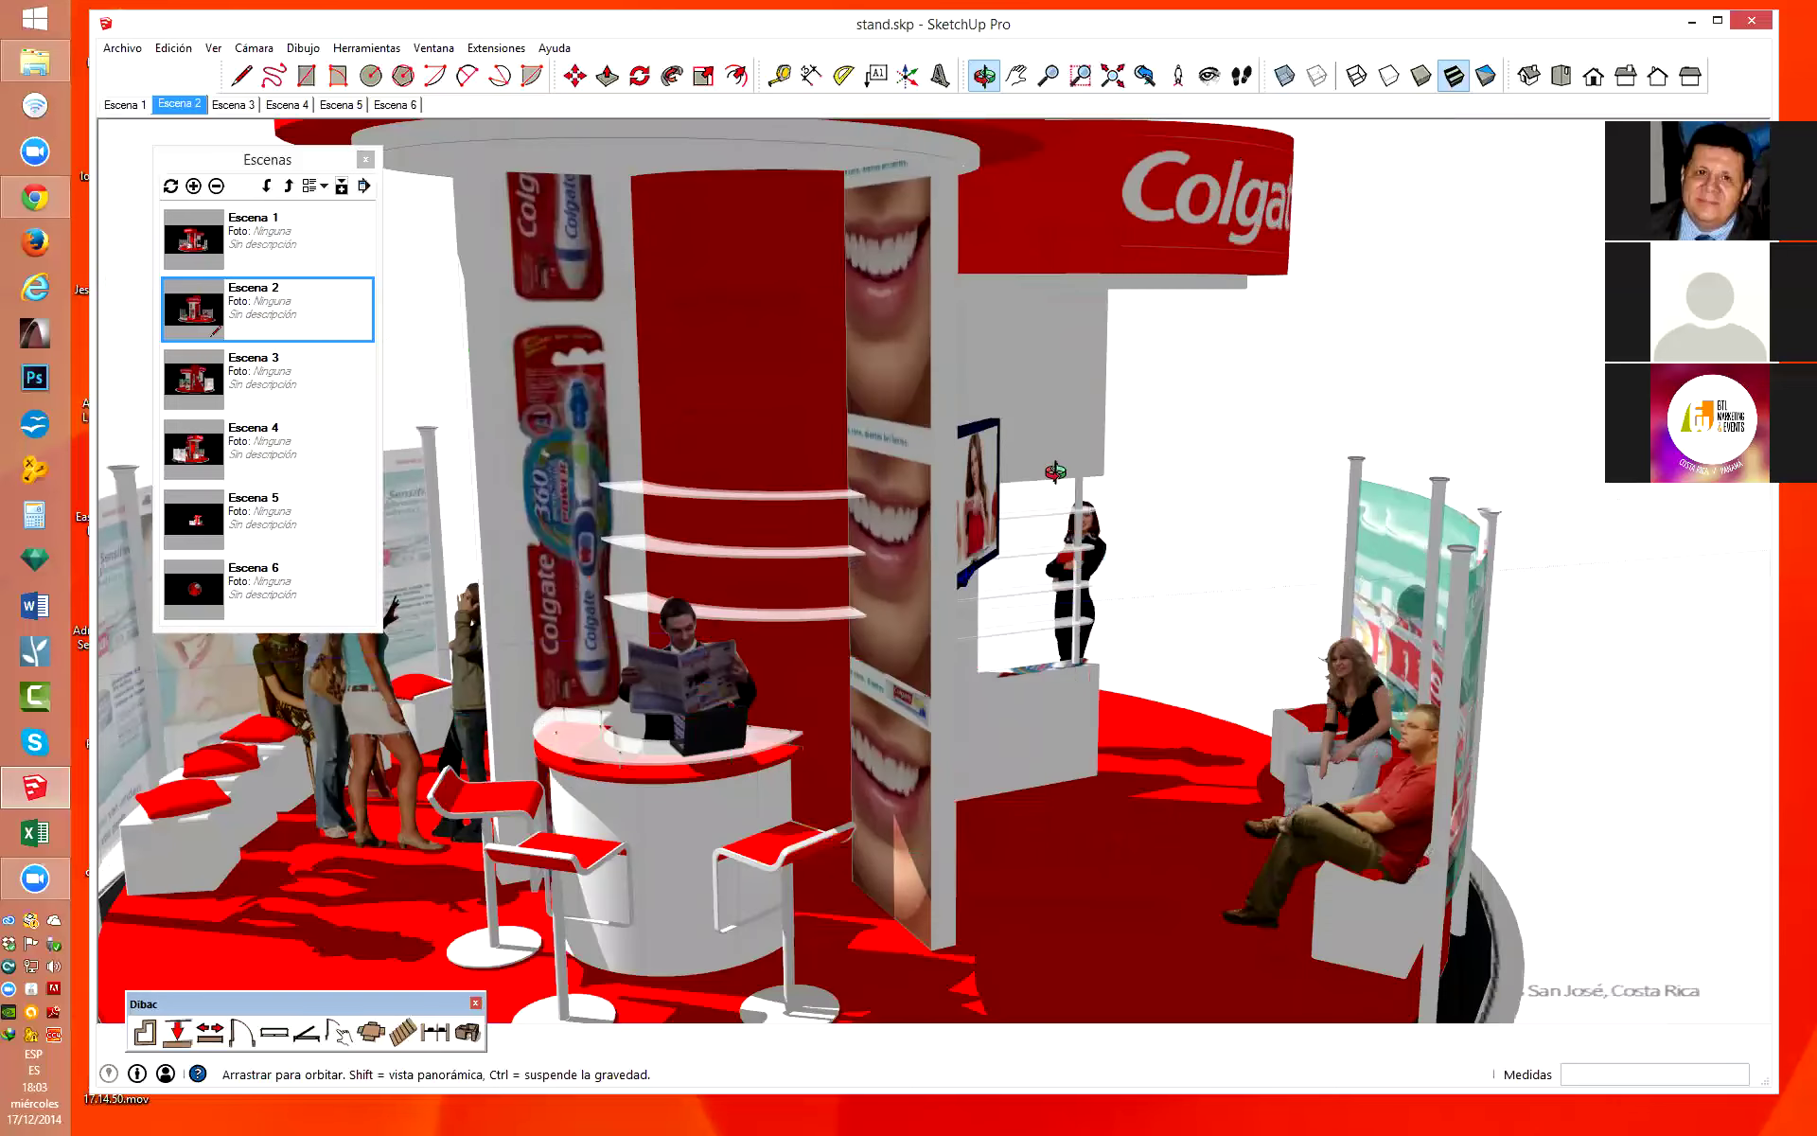
{"action": "middle_click_drag", "start_coordinate": [1340, 375], "coordinate": [881, 482]}
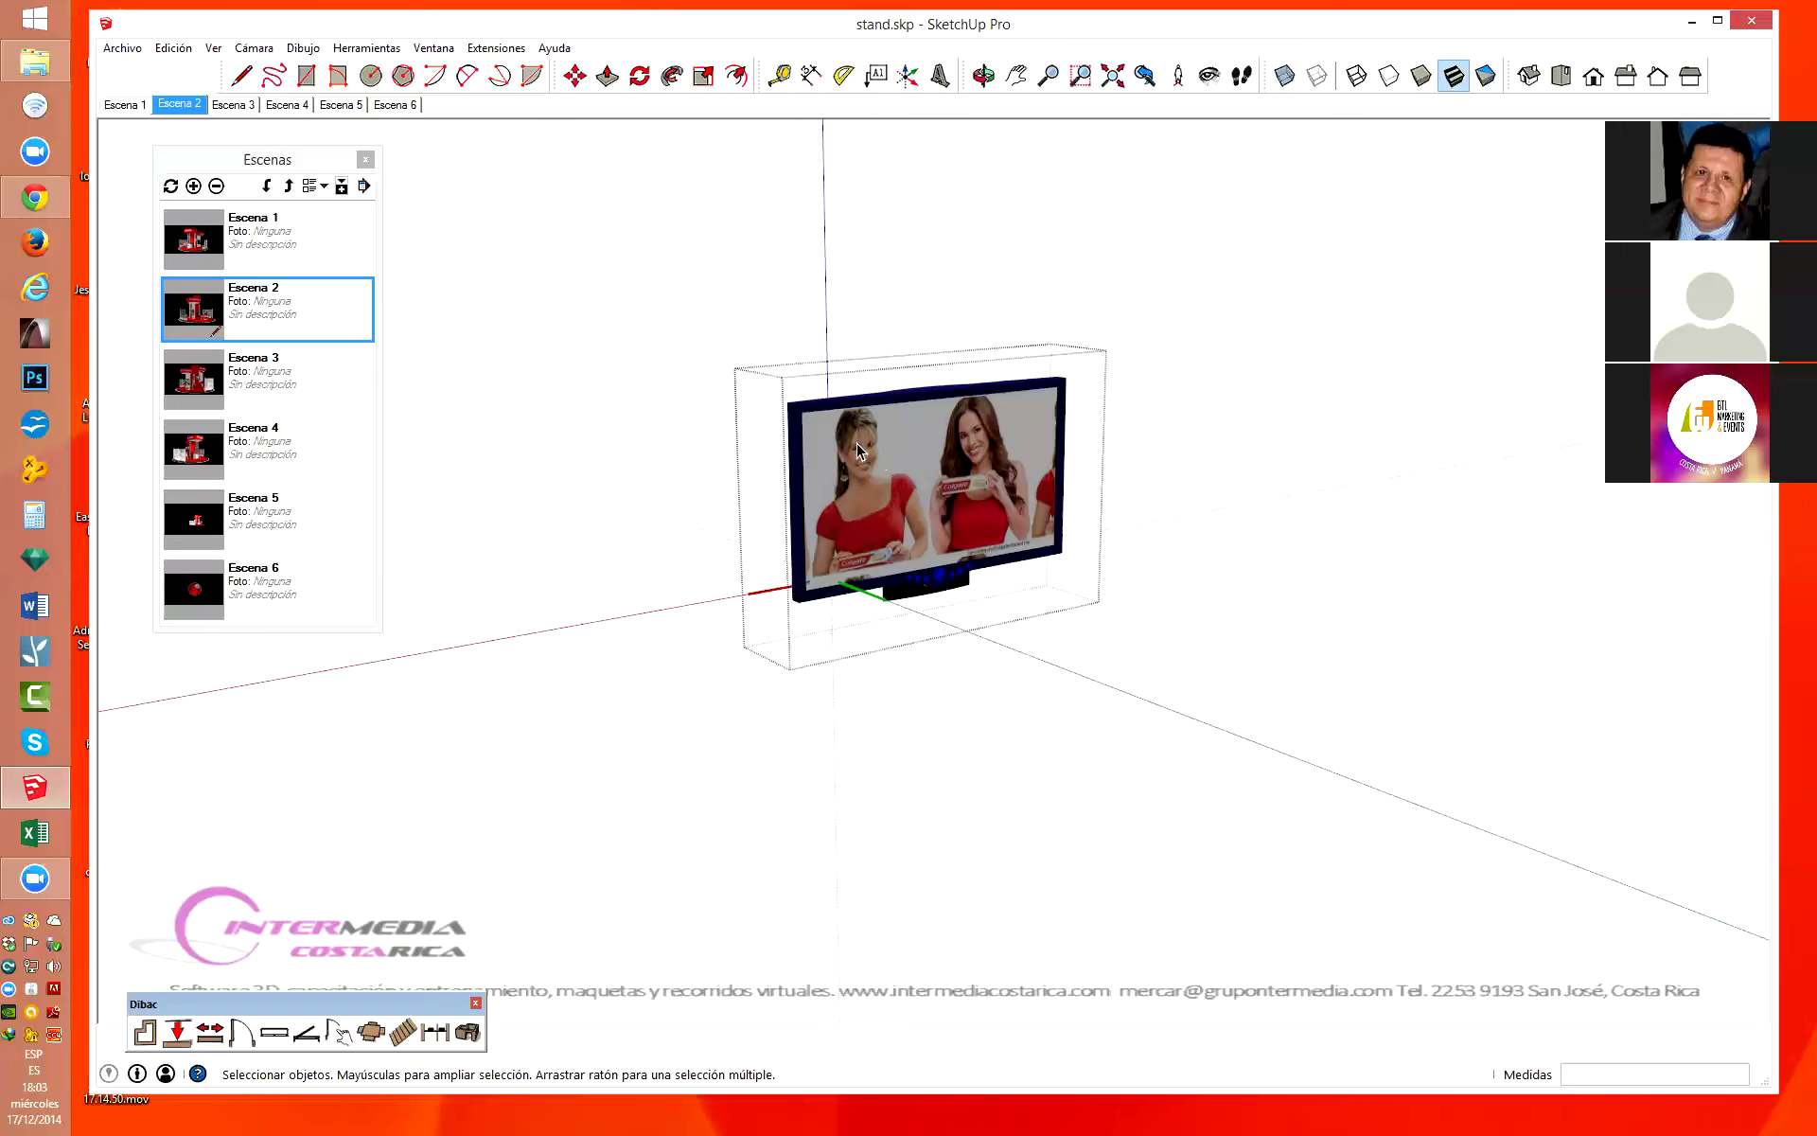
{"action": "scroll", "coordinate": [826, 450], "scroll_direction": "up", "scroll_amount": 2}
{"action": "left_click", "coordinate": [826, 451]}
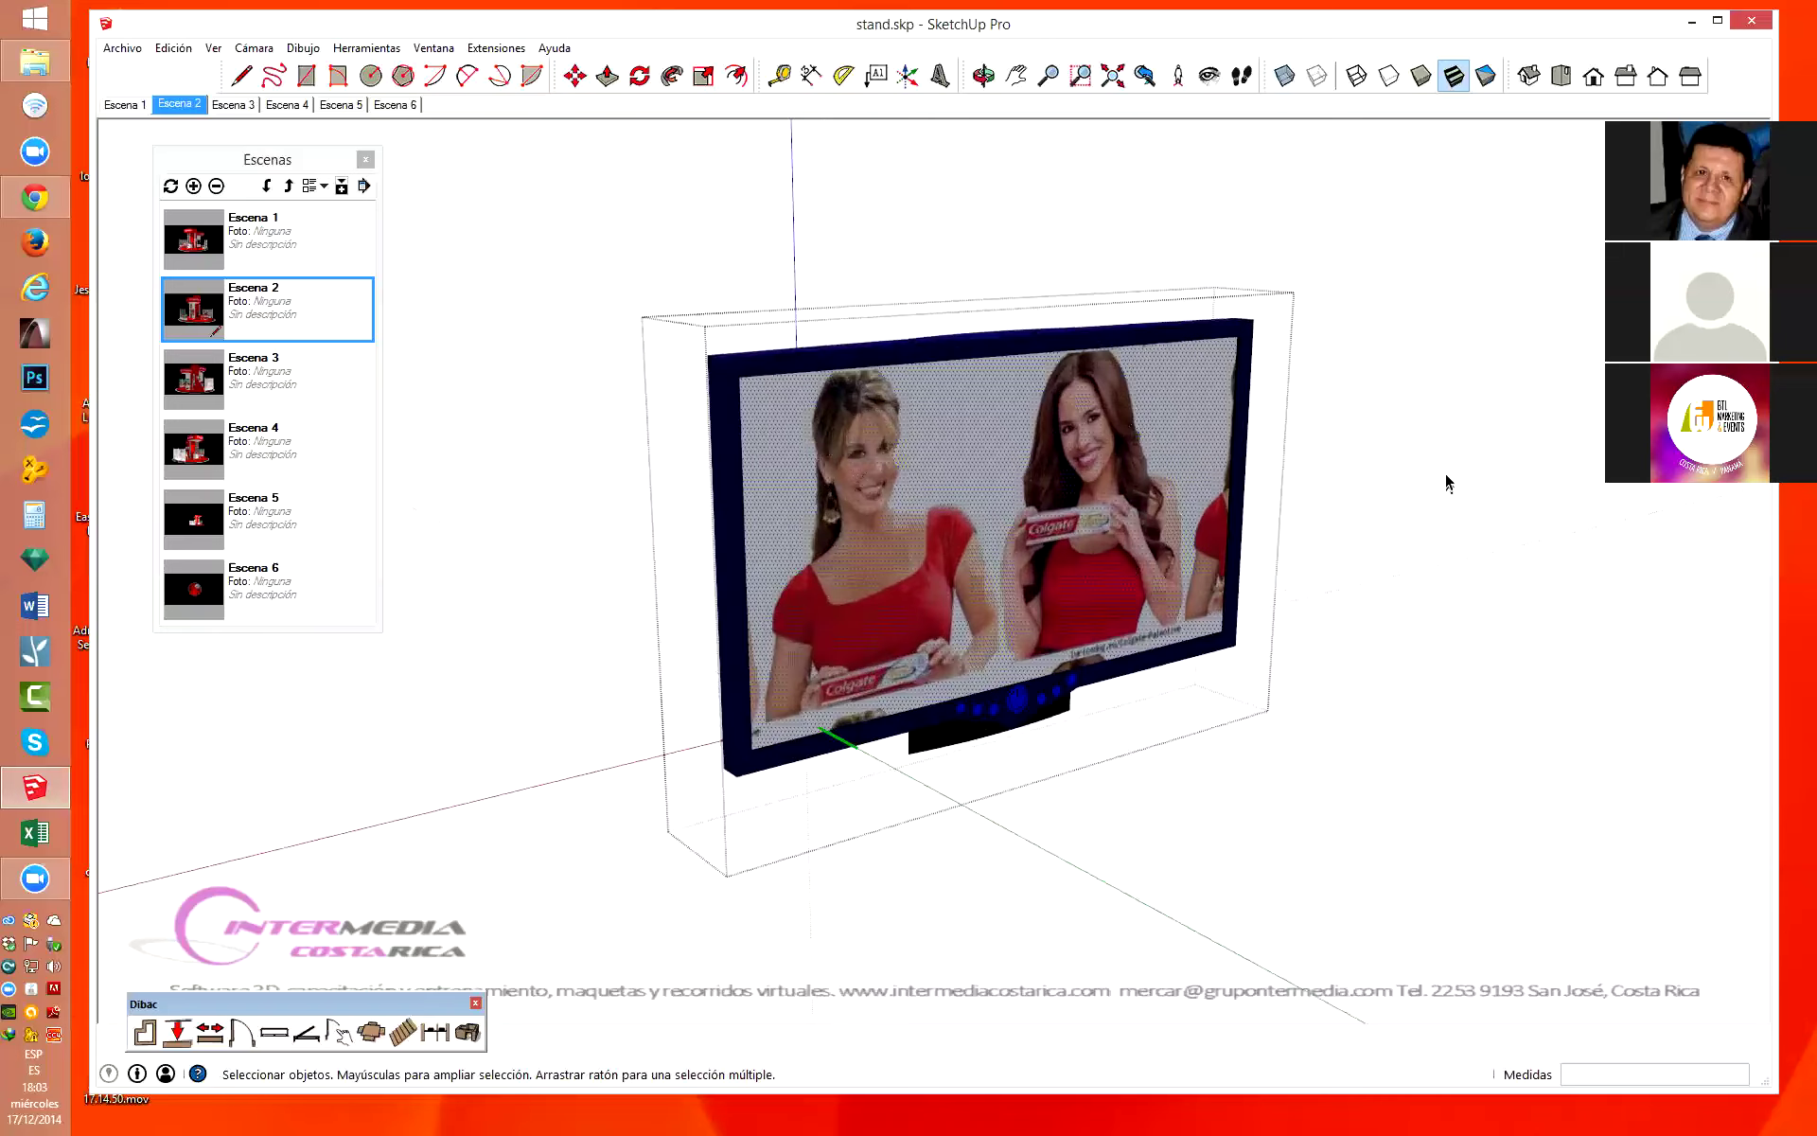
{"action": "left_click", "coordinate": [1400, 435]}
{"action": "double_click", "coordinate": [963, 448]}
{"action": "left_click", "coordinate": [962, 459]}
{"action": "scroll", "coordinate": [1119, 452], "scroll_direction": "down", "scroll_amount": 3}
{"action": "mouse_move", "coordinate": [1086, 514]}
{"action": "middle_mouse_down"}
{"action": "mouse_move", "coordinate": [1418, 455]}
{"action": "mouse_move", "coordinate": [1338, 325]}
{"action": "middle_mouse_up"}
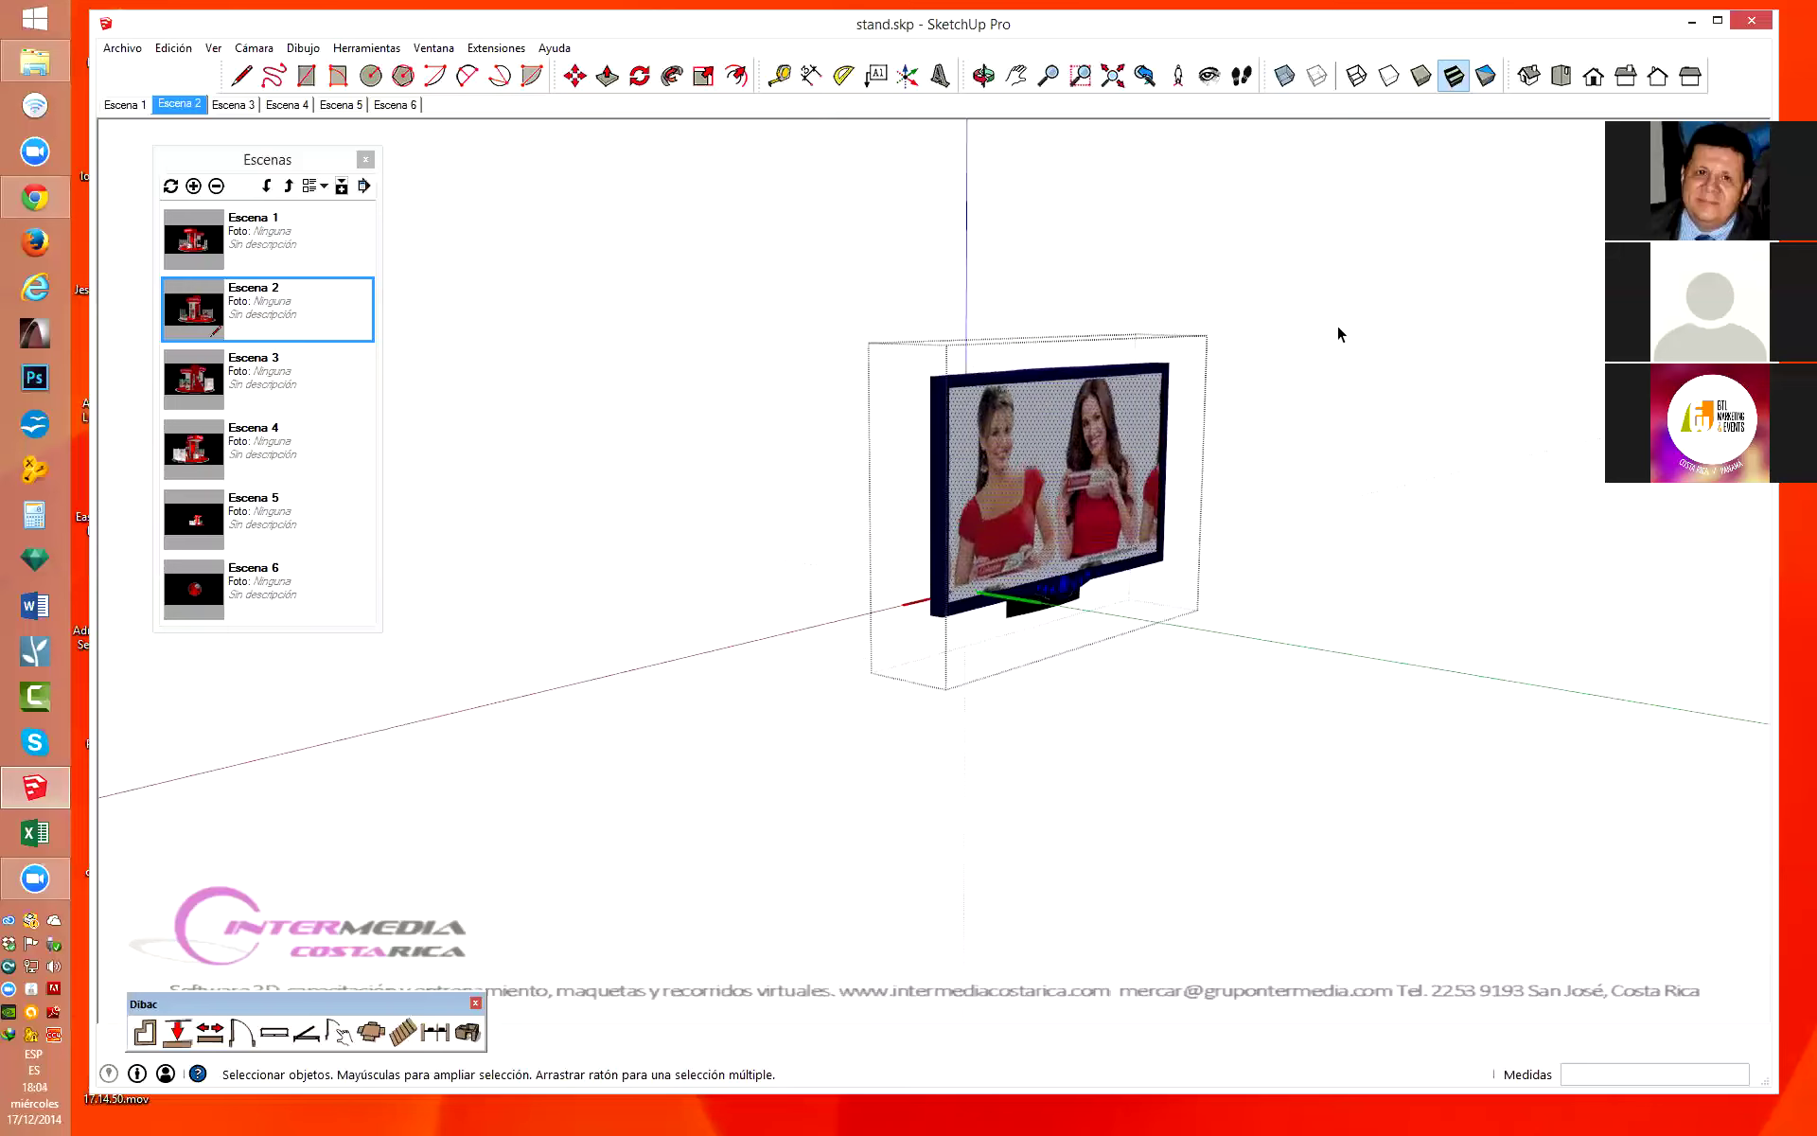
{"action": "key", "text": "Escape"}
Select the TV on the column, bring up its context menu, and zoom out to the stand.
{"action": "scroll", "coordinate": [964, 366], "scroll_direction": "up", "scroll_amount": 3}
{"action": "left_click", "coordinate": [918, 410]}
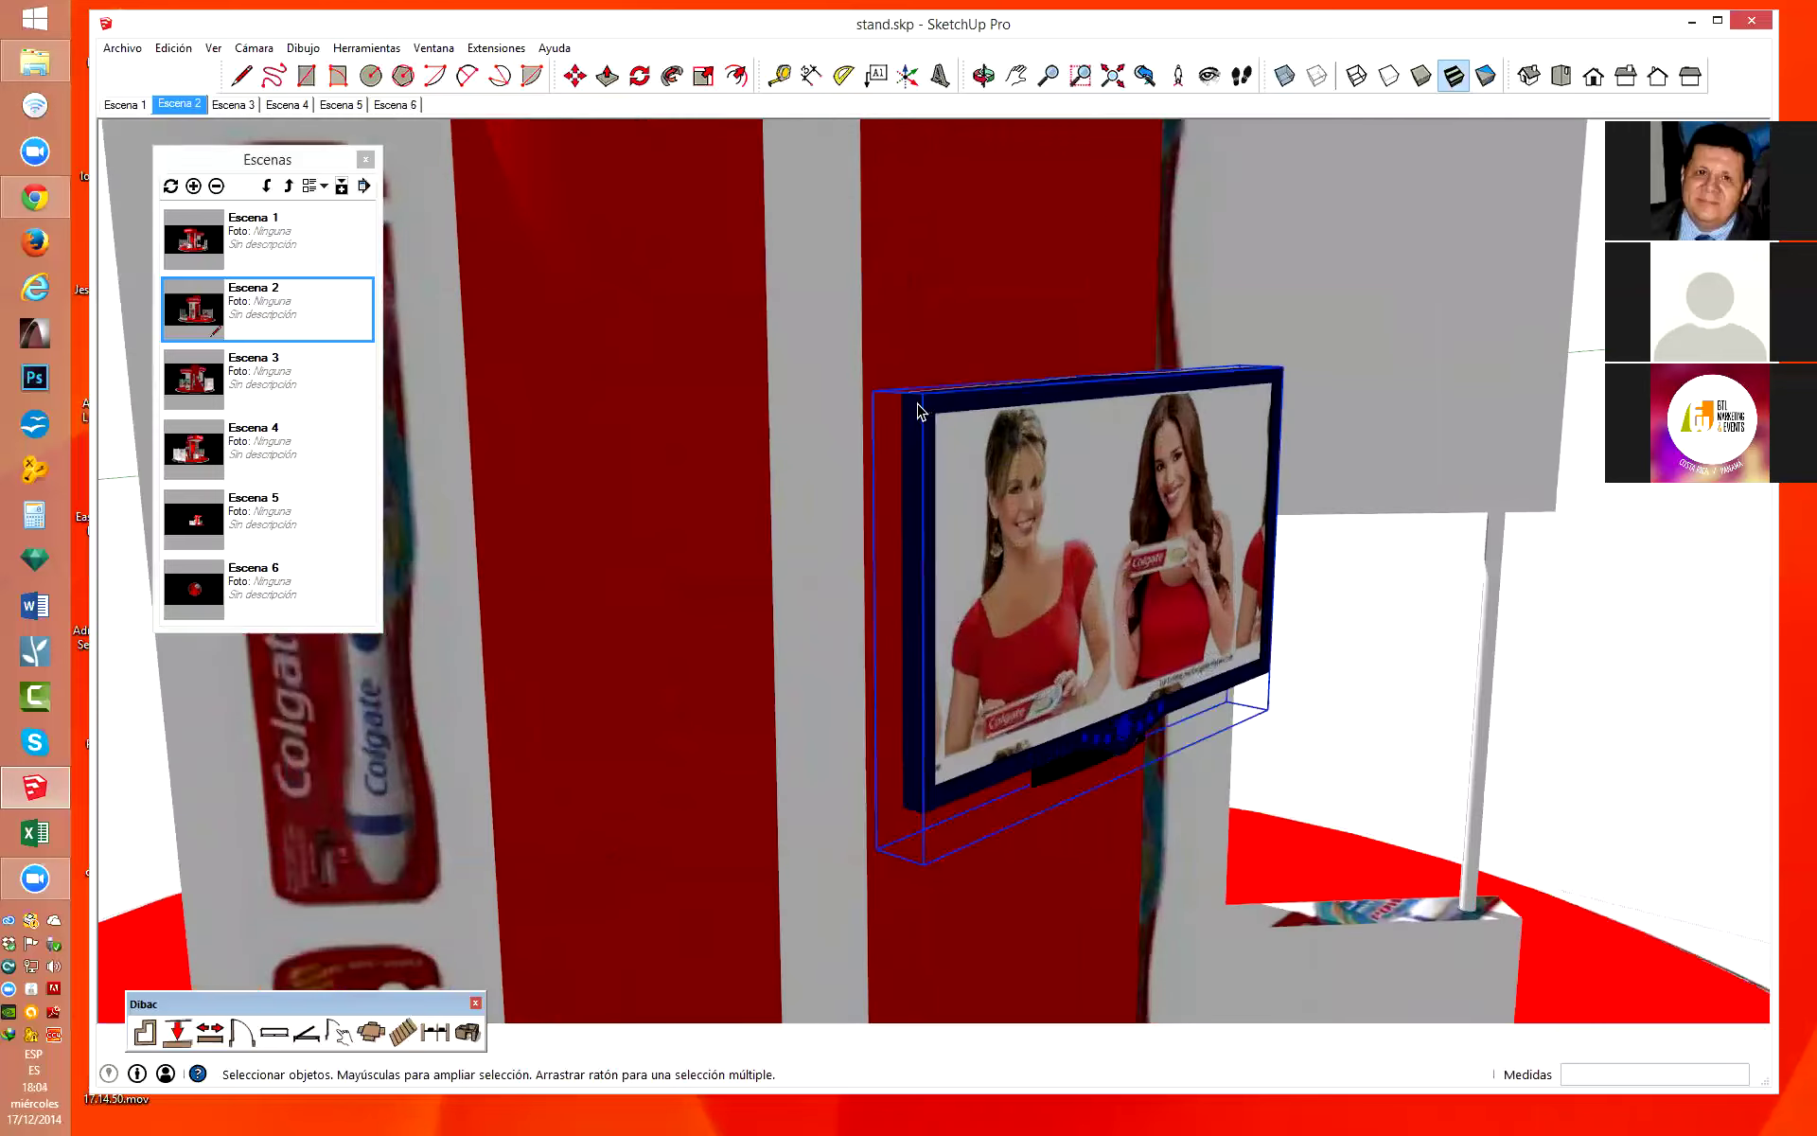
{"action": "right_click", "coordinate": [929, 417]}
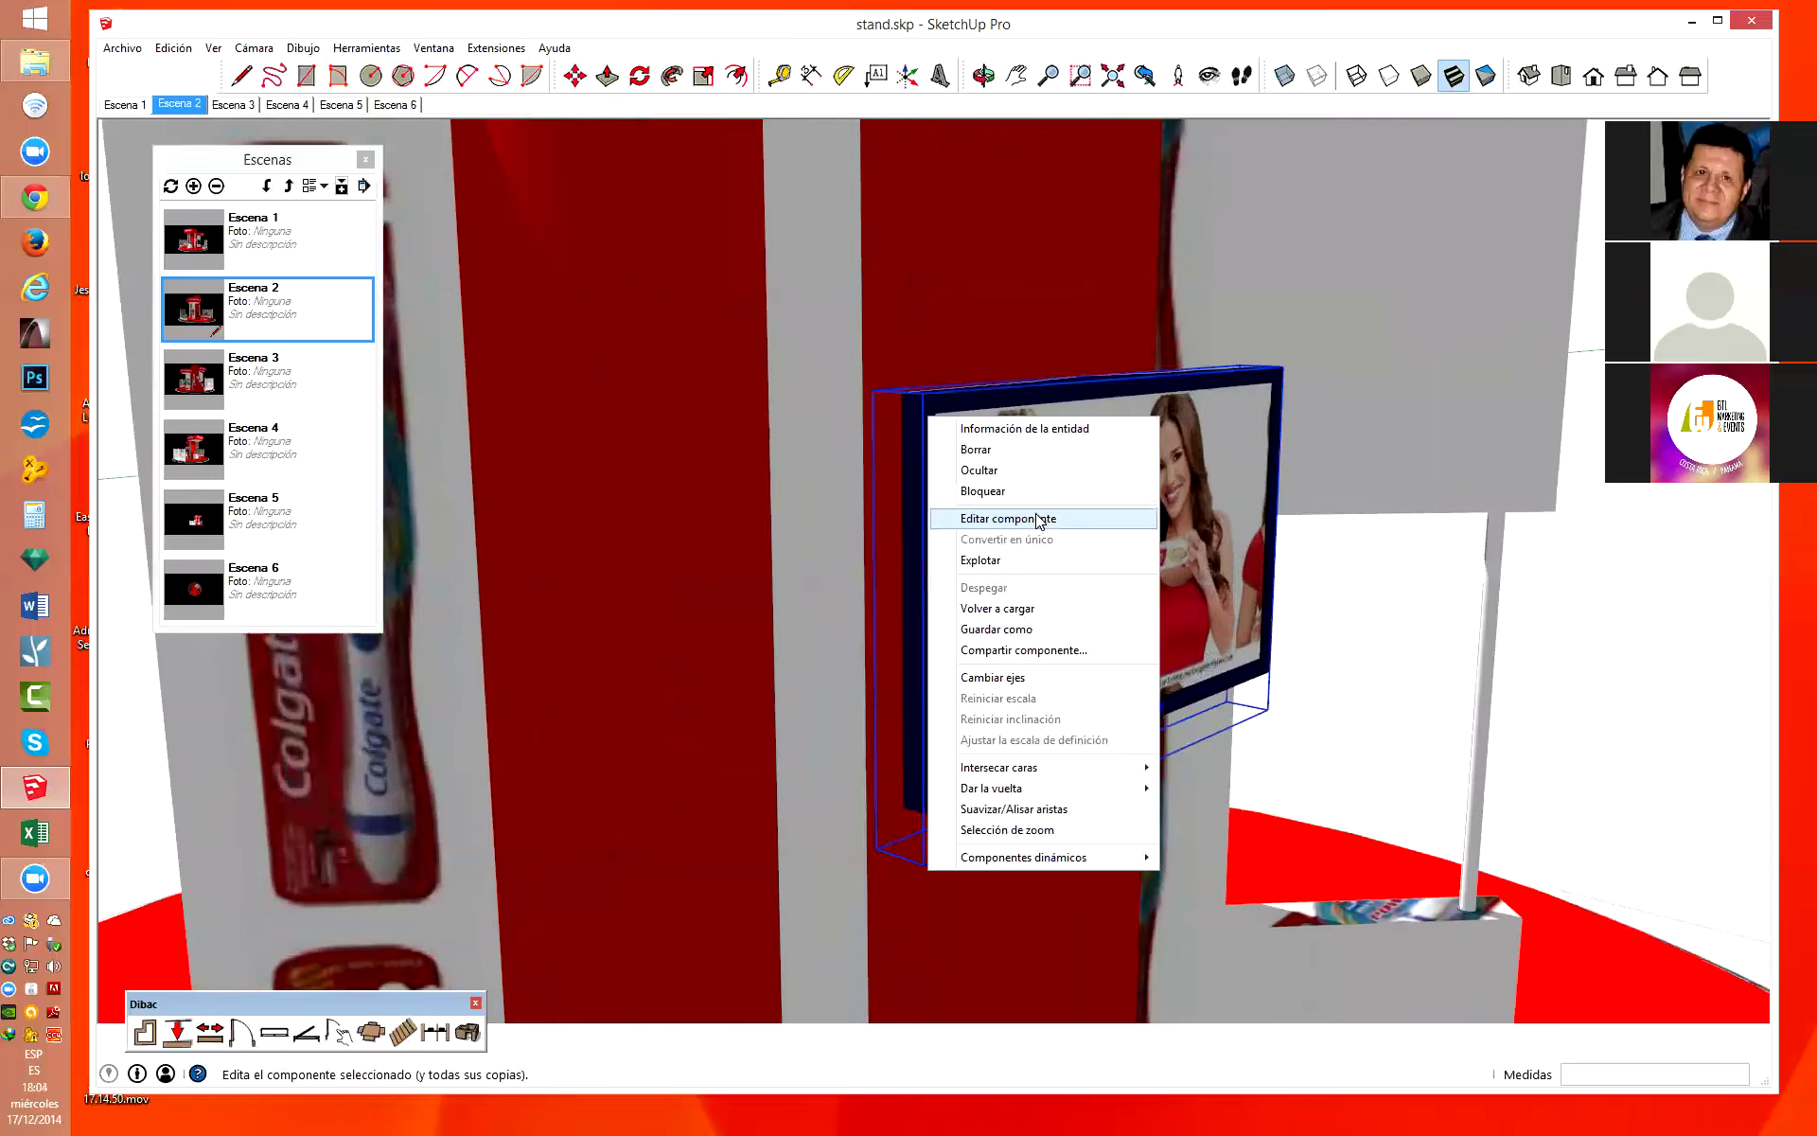
{"action": "scroll", "coordinate": [743, 521], "scroll_direction": "down", "scroll_amount": 3}
{"action": "scroll", "coordinate": [743, 521], "scroll_direction": "down", "scroll_amount": 3}
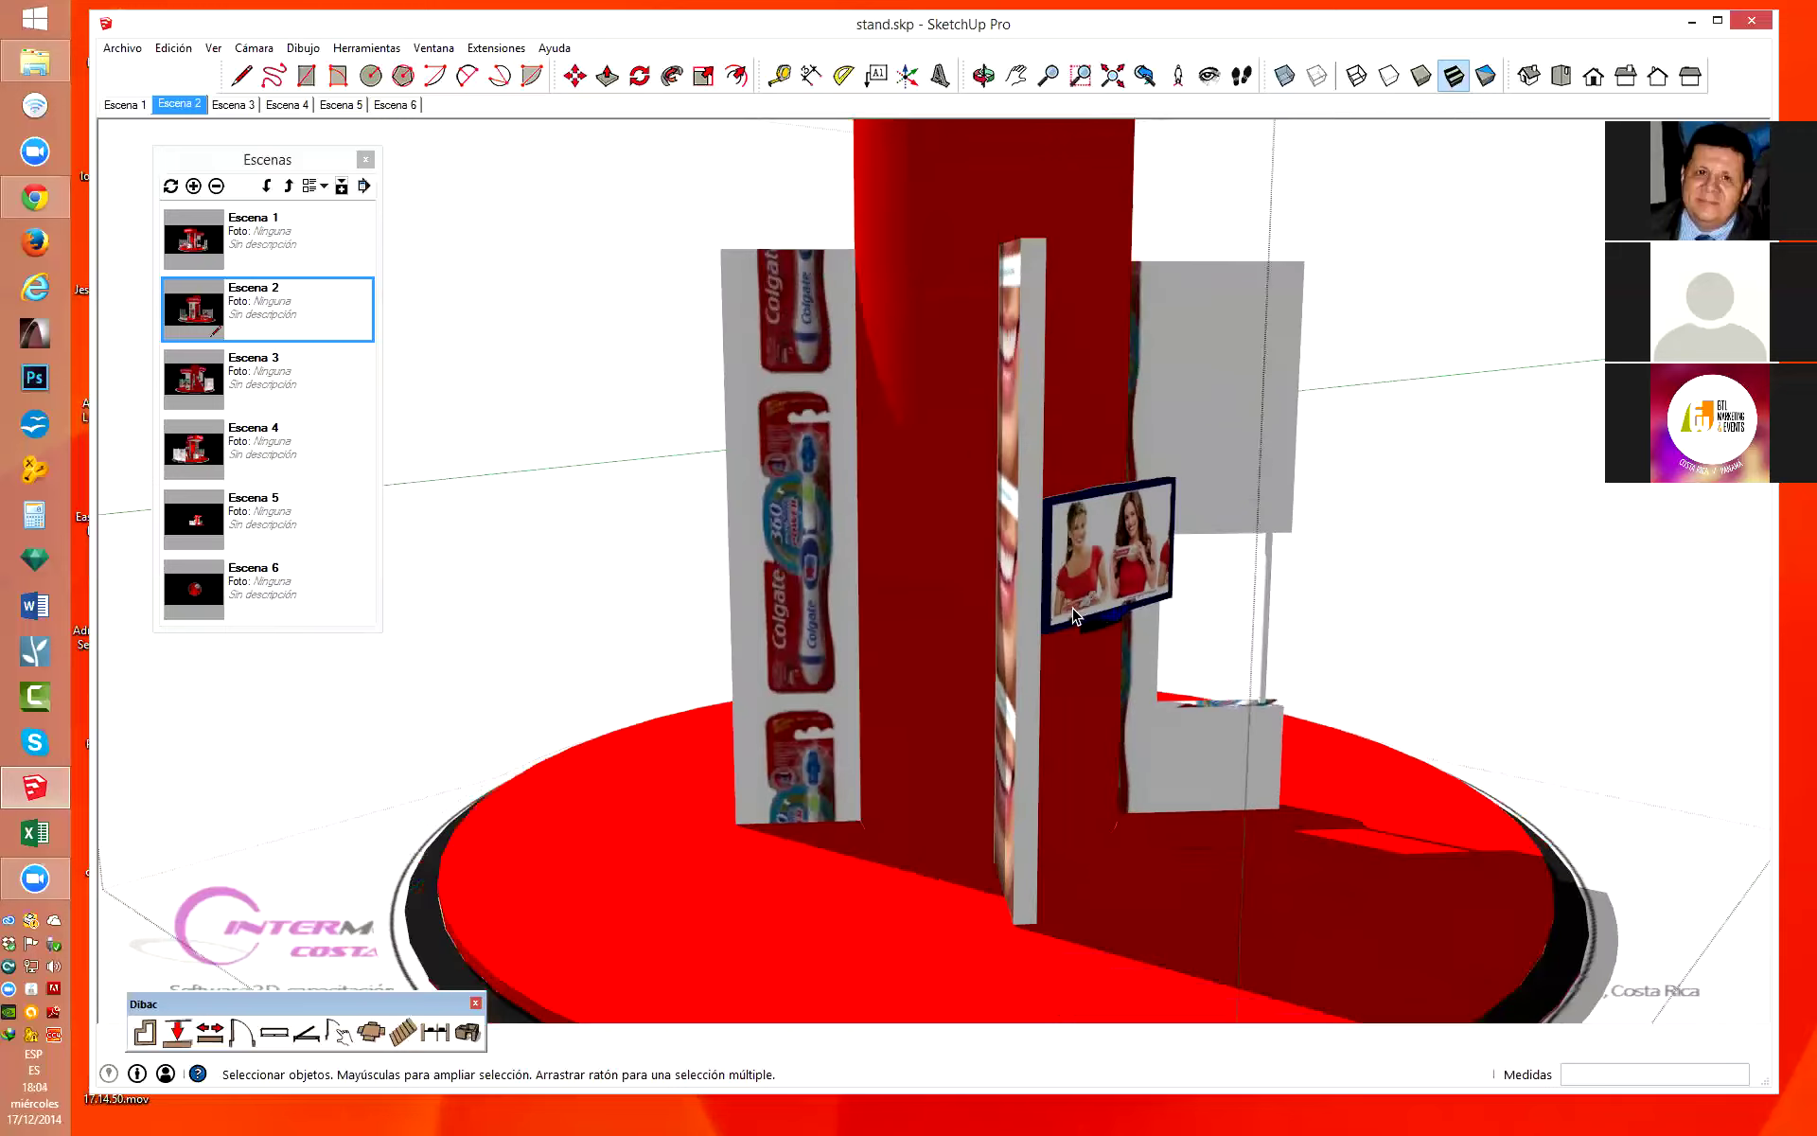
{"action": "scroll", "coordinate": [743, 521], "scroll_direction": "up", "scroll_amount": 8}
{"action": "scroll", "coordinate": [743, 521], "scroll_direction": "down", "scroll_amount": 1}
{"action": "scroll", "coordinate": [785, 568], "scroll_direction": "down", "scroll_amount": 1}
{"action": "scroll", "coordinate": [843, 626], "scroll_direction": "down", "scroll_amount": 3}
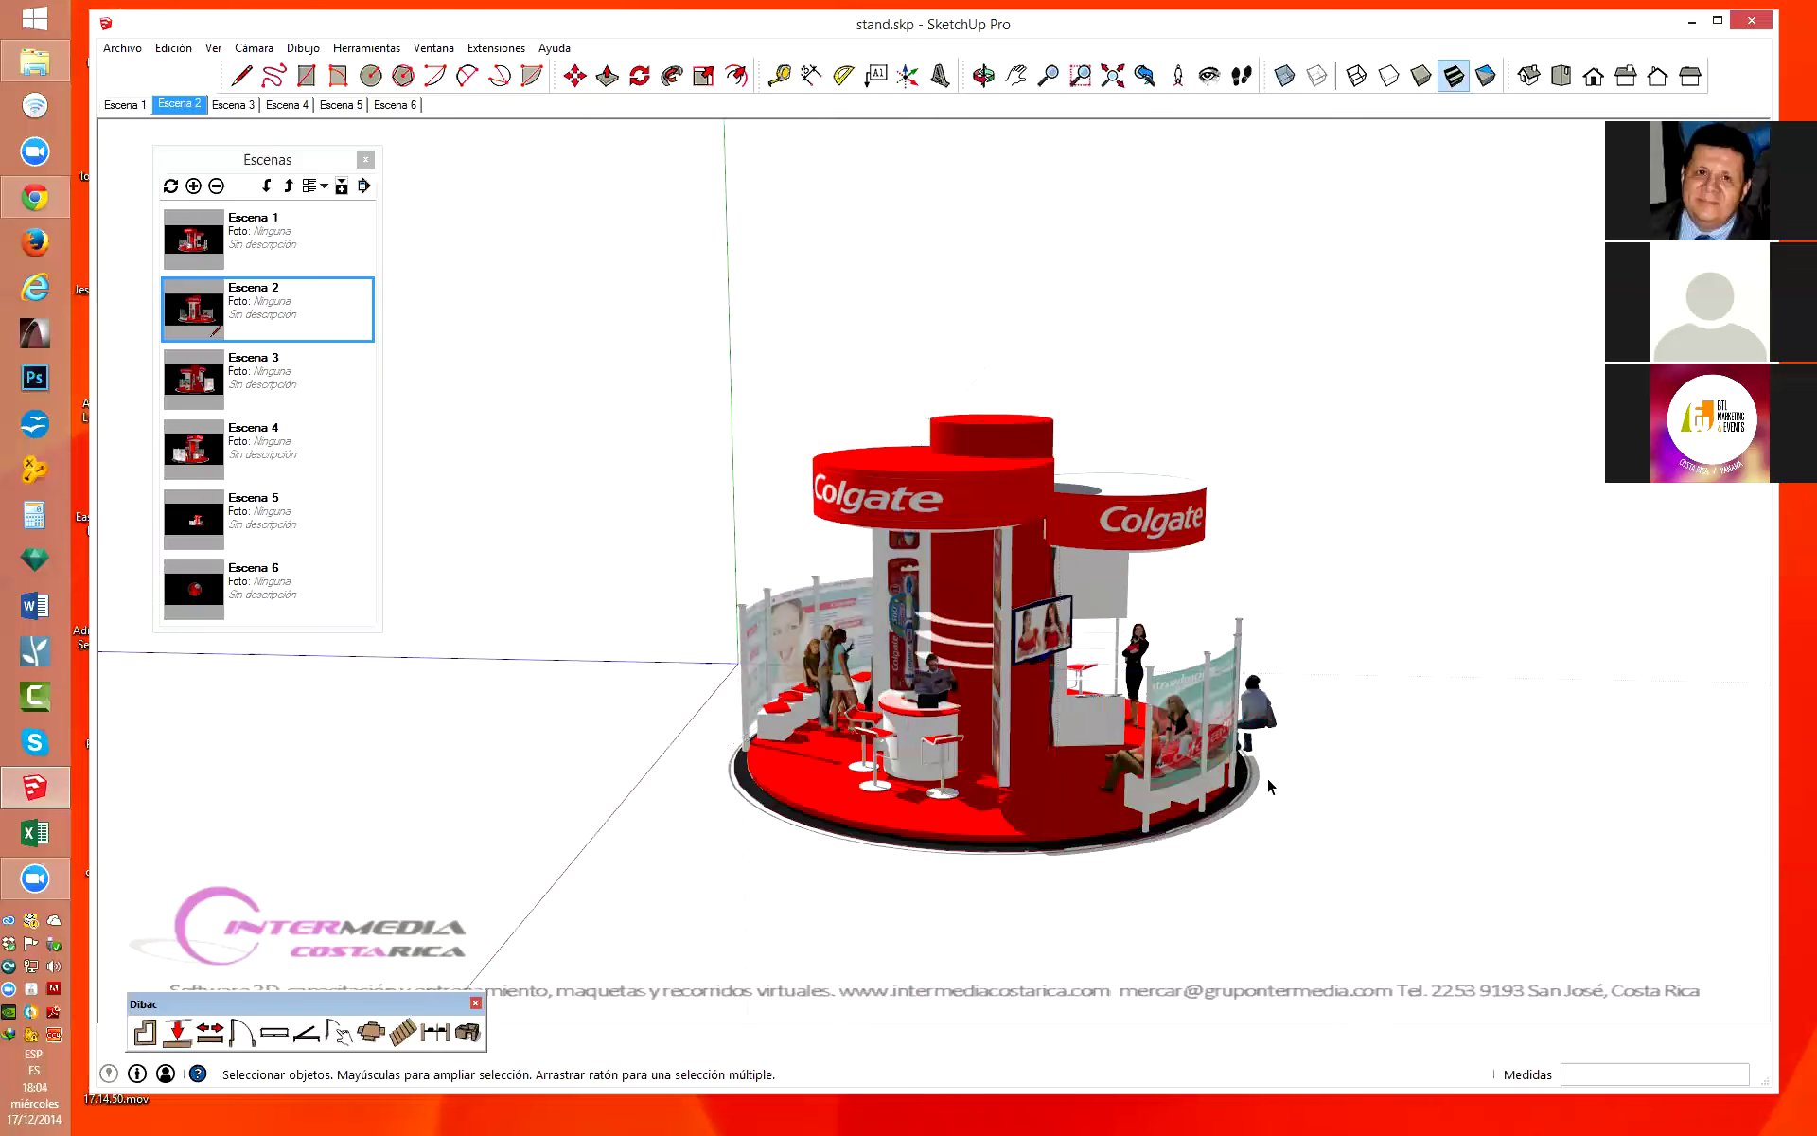
{"action": "scroll", "coordinate": [1009, 865], "scroll_direction": "up", "scroll_amount": 2}
{"action": "scroll", "coordinate": [1008, 865], "scroll_direction": "up", "scroll_amount": 1}
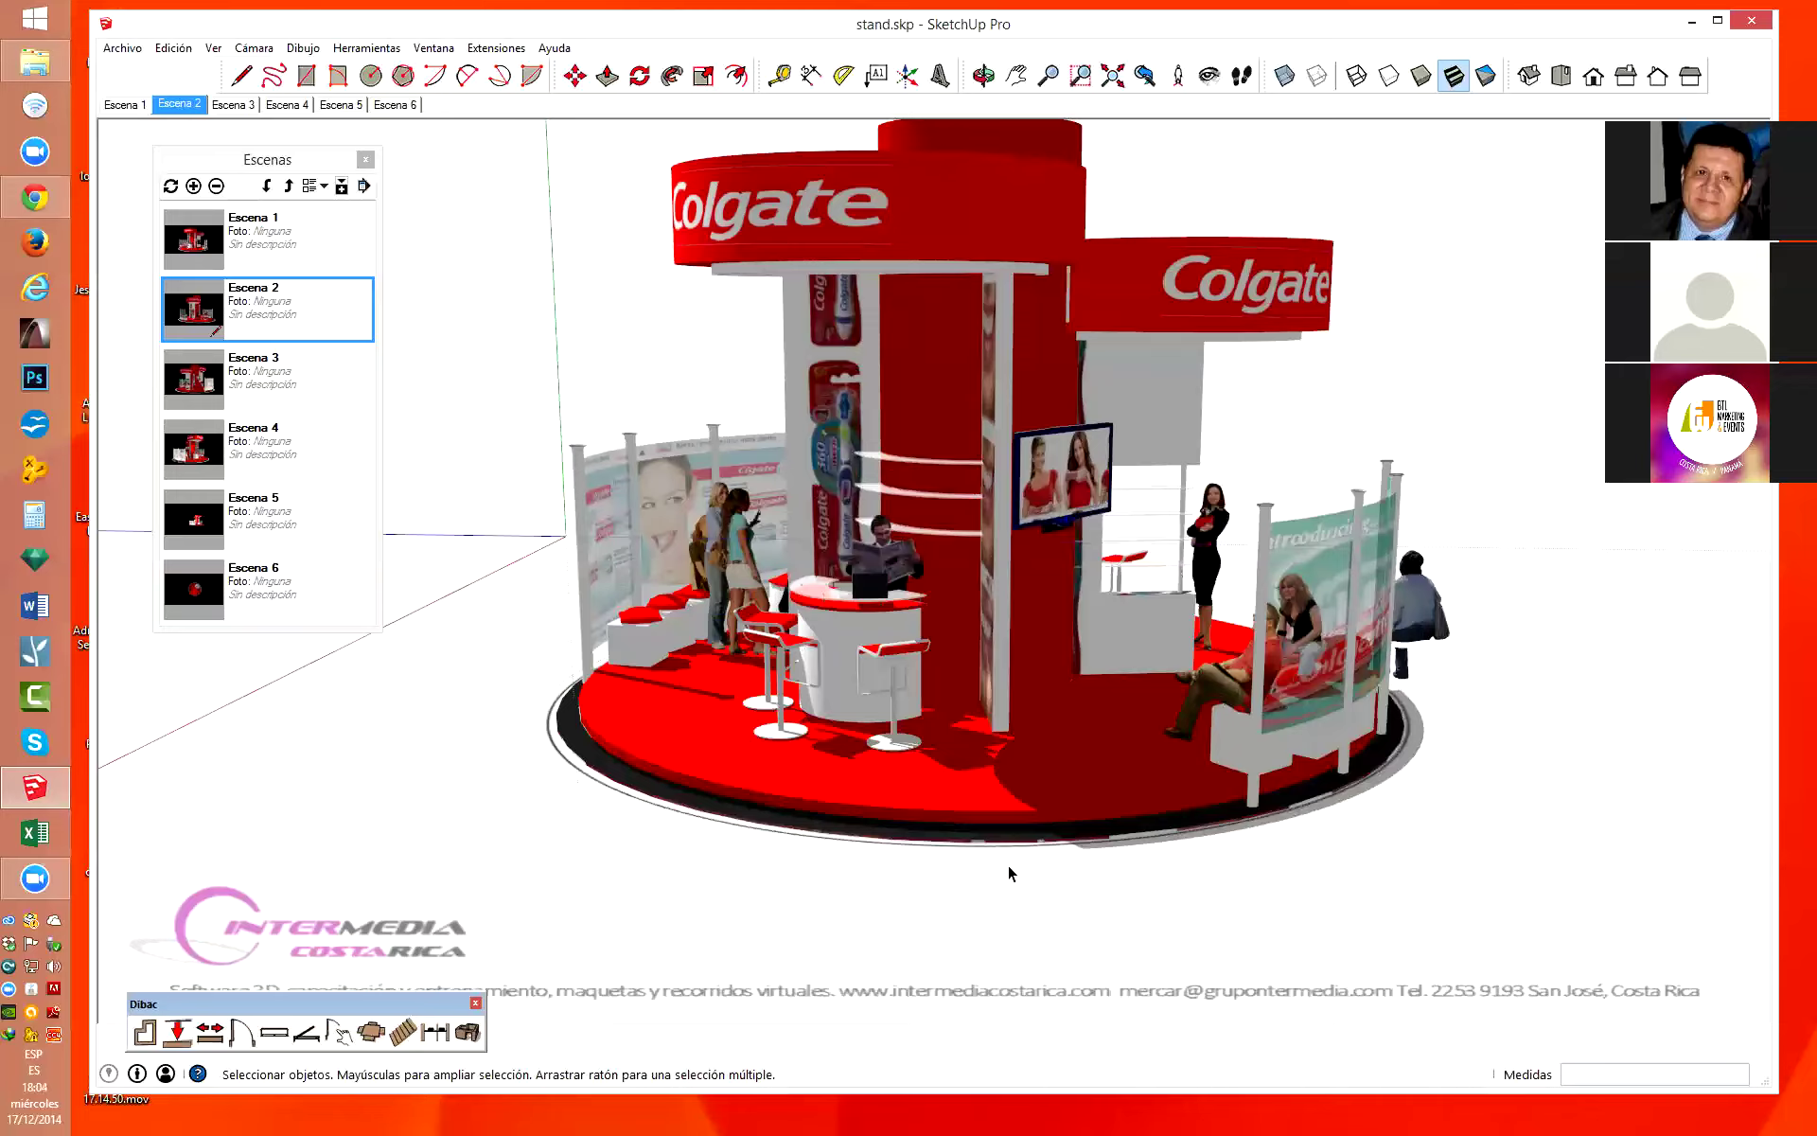
Zoom and orbit to view the stand from higher up.
{"action": "scroll", "coordinate": [1100, 560], "scroll_direction": "up", "scroll_amount": 1}
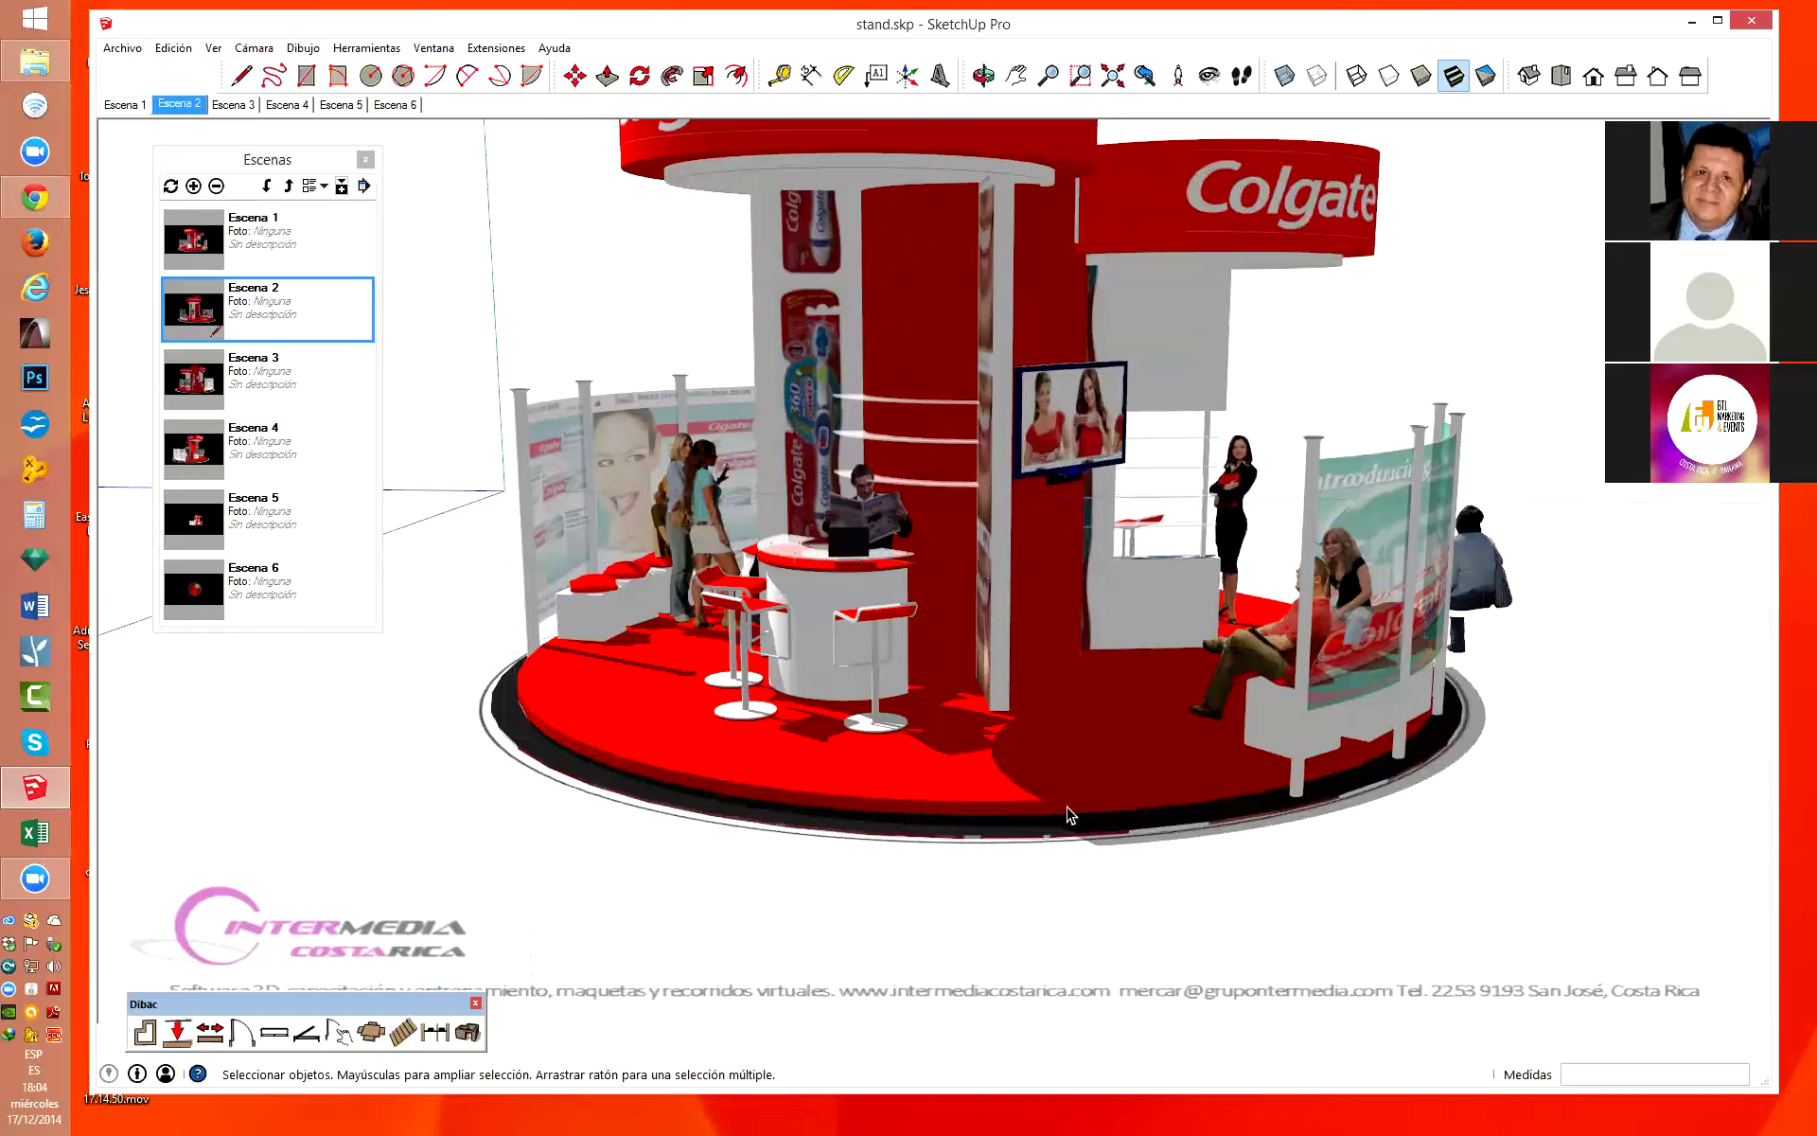
{"action": "scroll", "coordinate": [1100, 560], "scroll_direction": "up", "scroll_amount": 1}
{"action": "scroll", "coordinate": [1100, 561], "scroll_direction": "up", "scroll_amount": 1}
{"action": "scroll", "coordinate": [1100, 560], "scroll_direction": "up", "scroll_amount": 1}
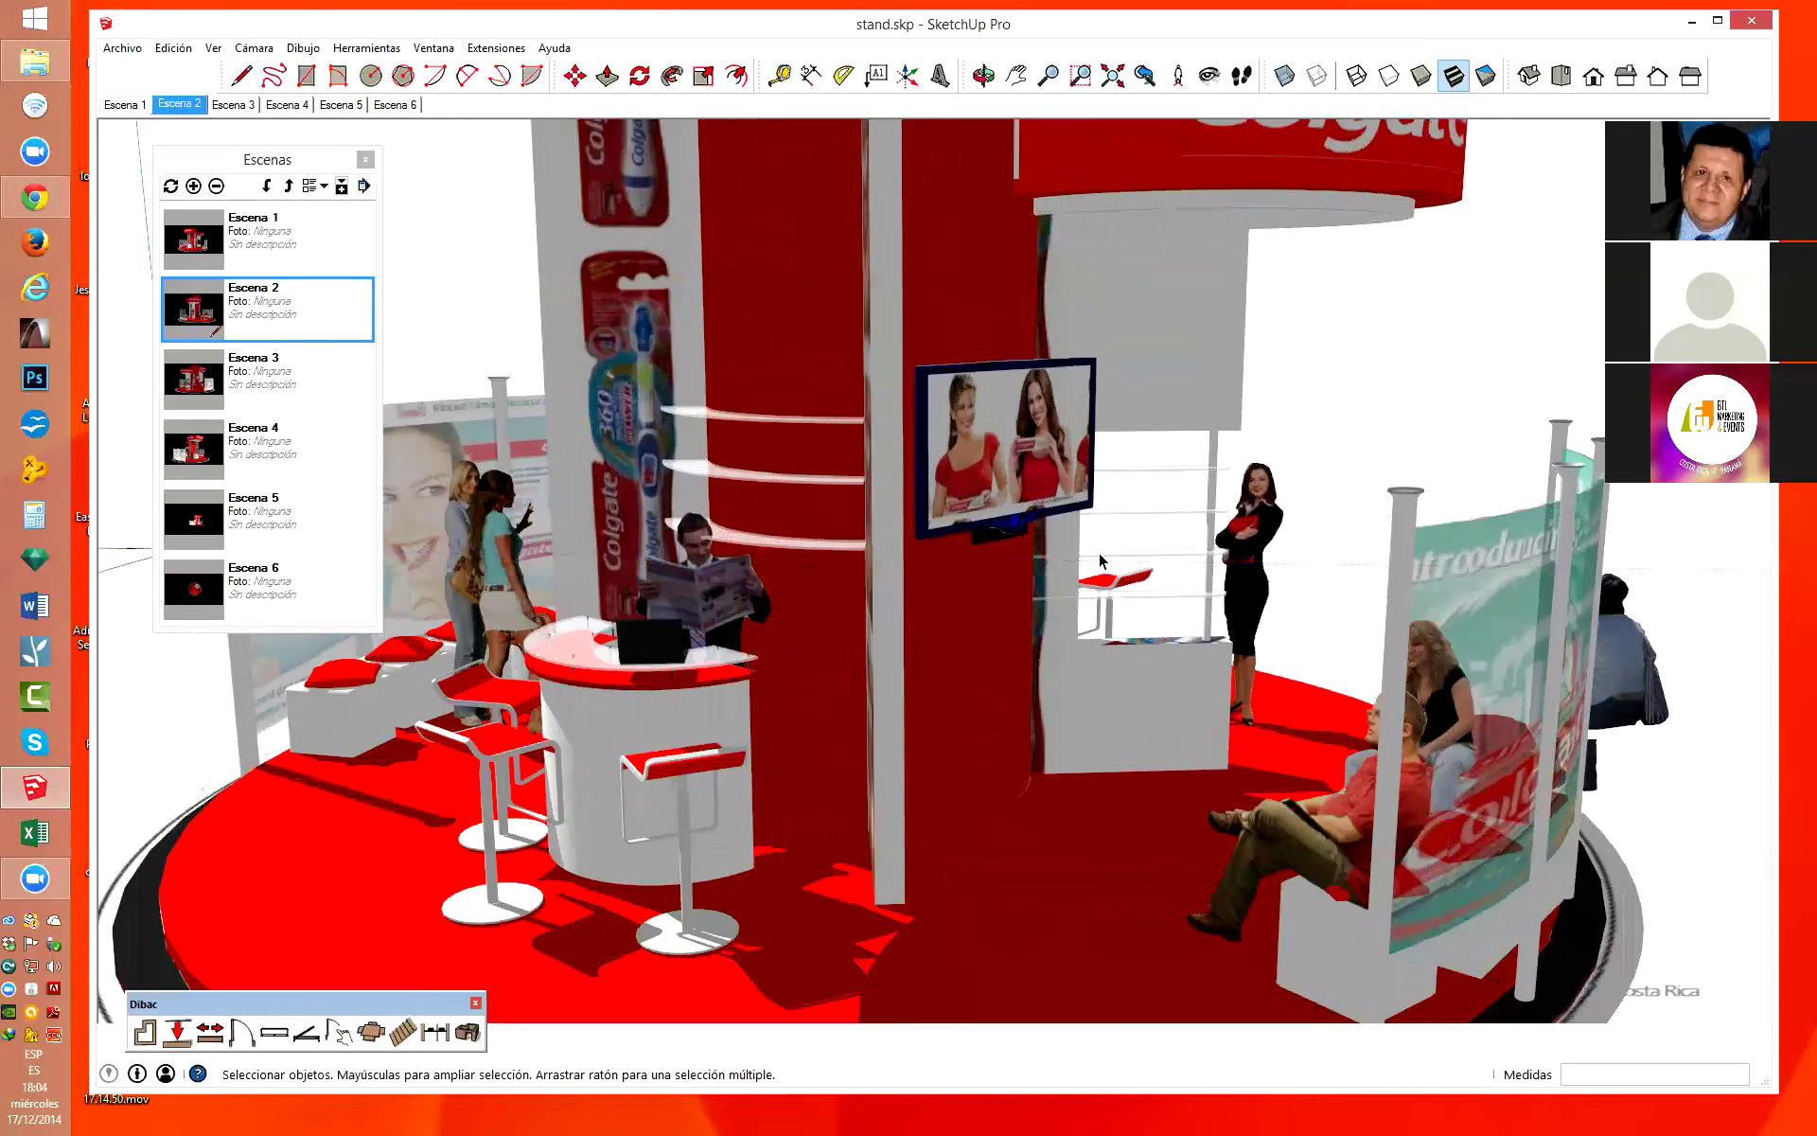
{"action": "scroll", "coordinate": [1100, 560], "scroll_direction": "down", "scroll_amount": 3}
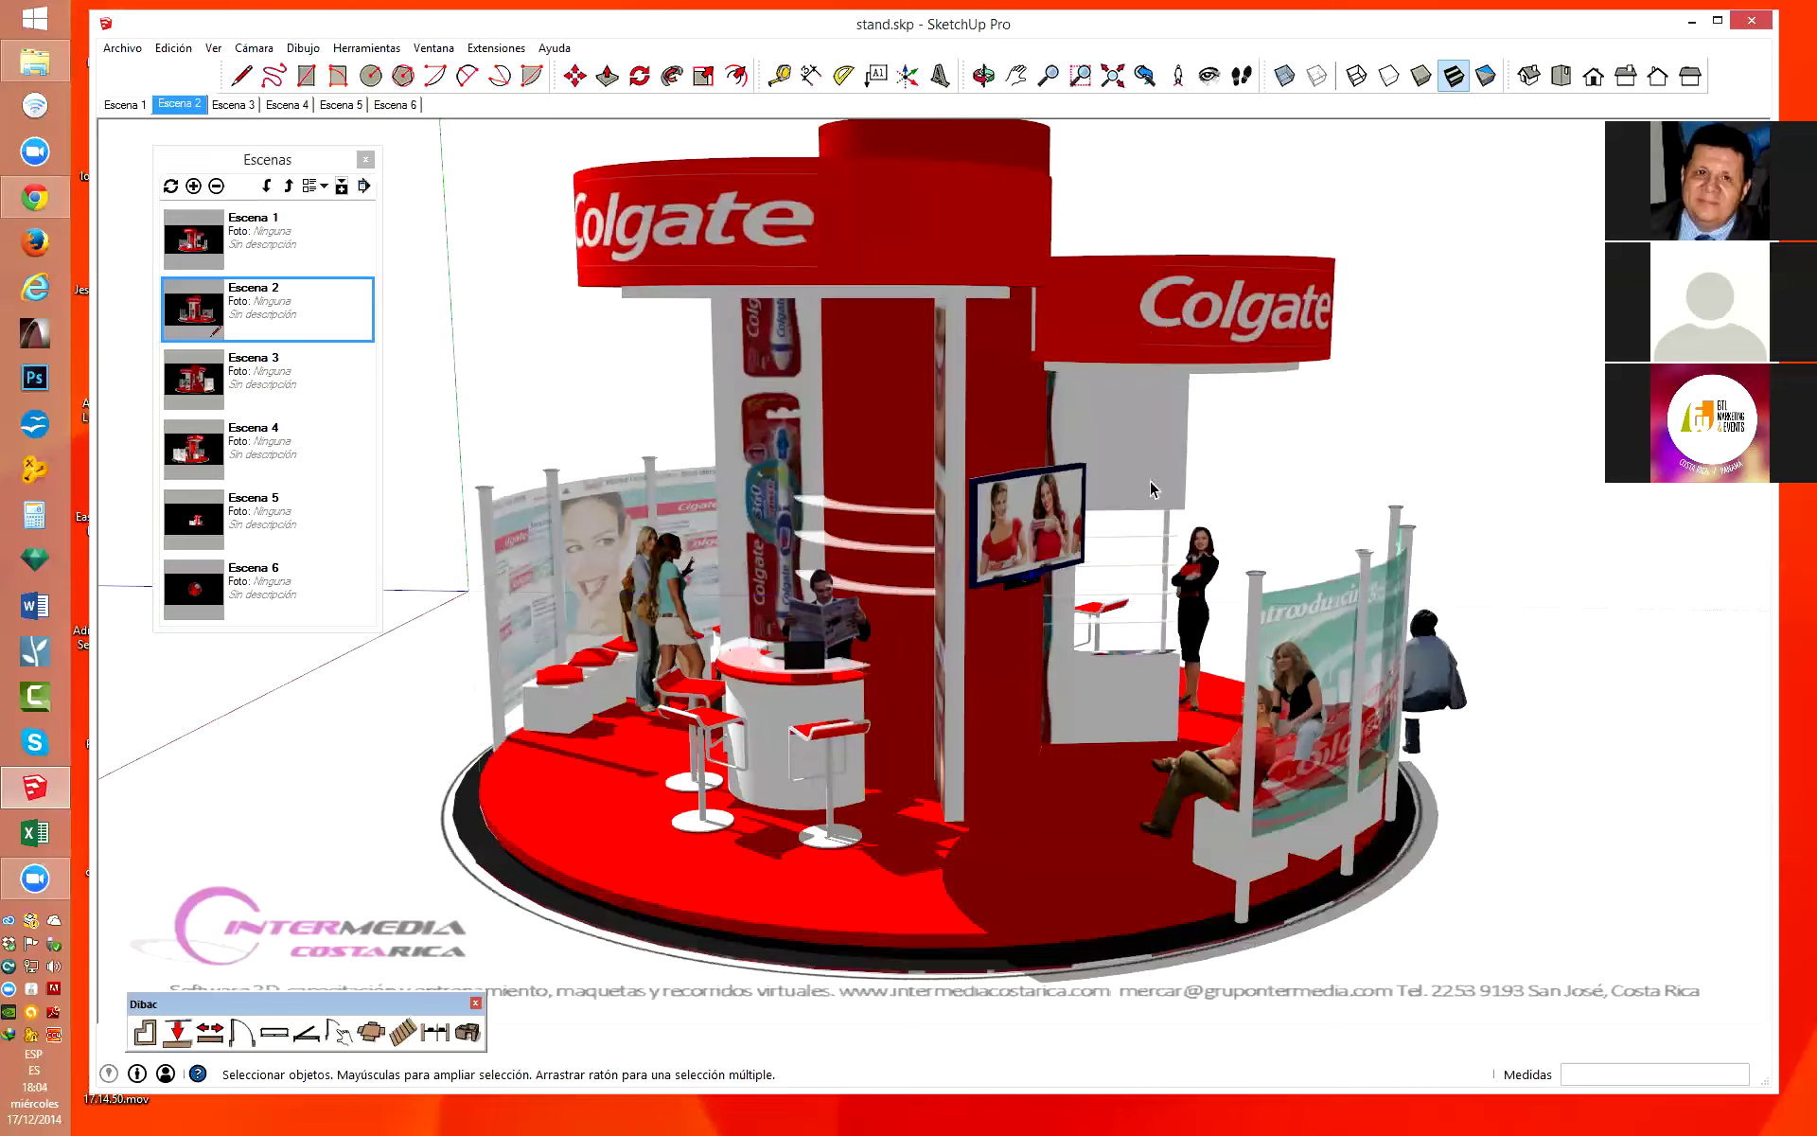
{"action": "scroll", "coordinate": [1152, 488], "scroll_direction": "down", "scroll_amount": 3}
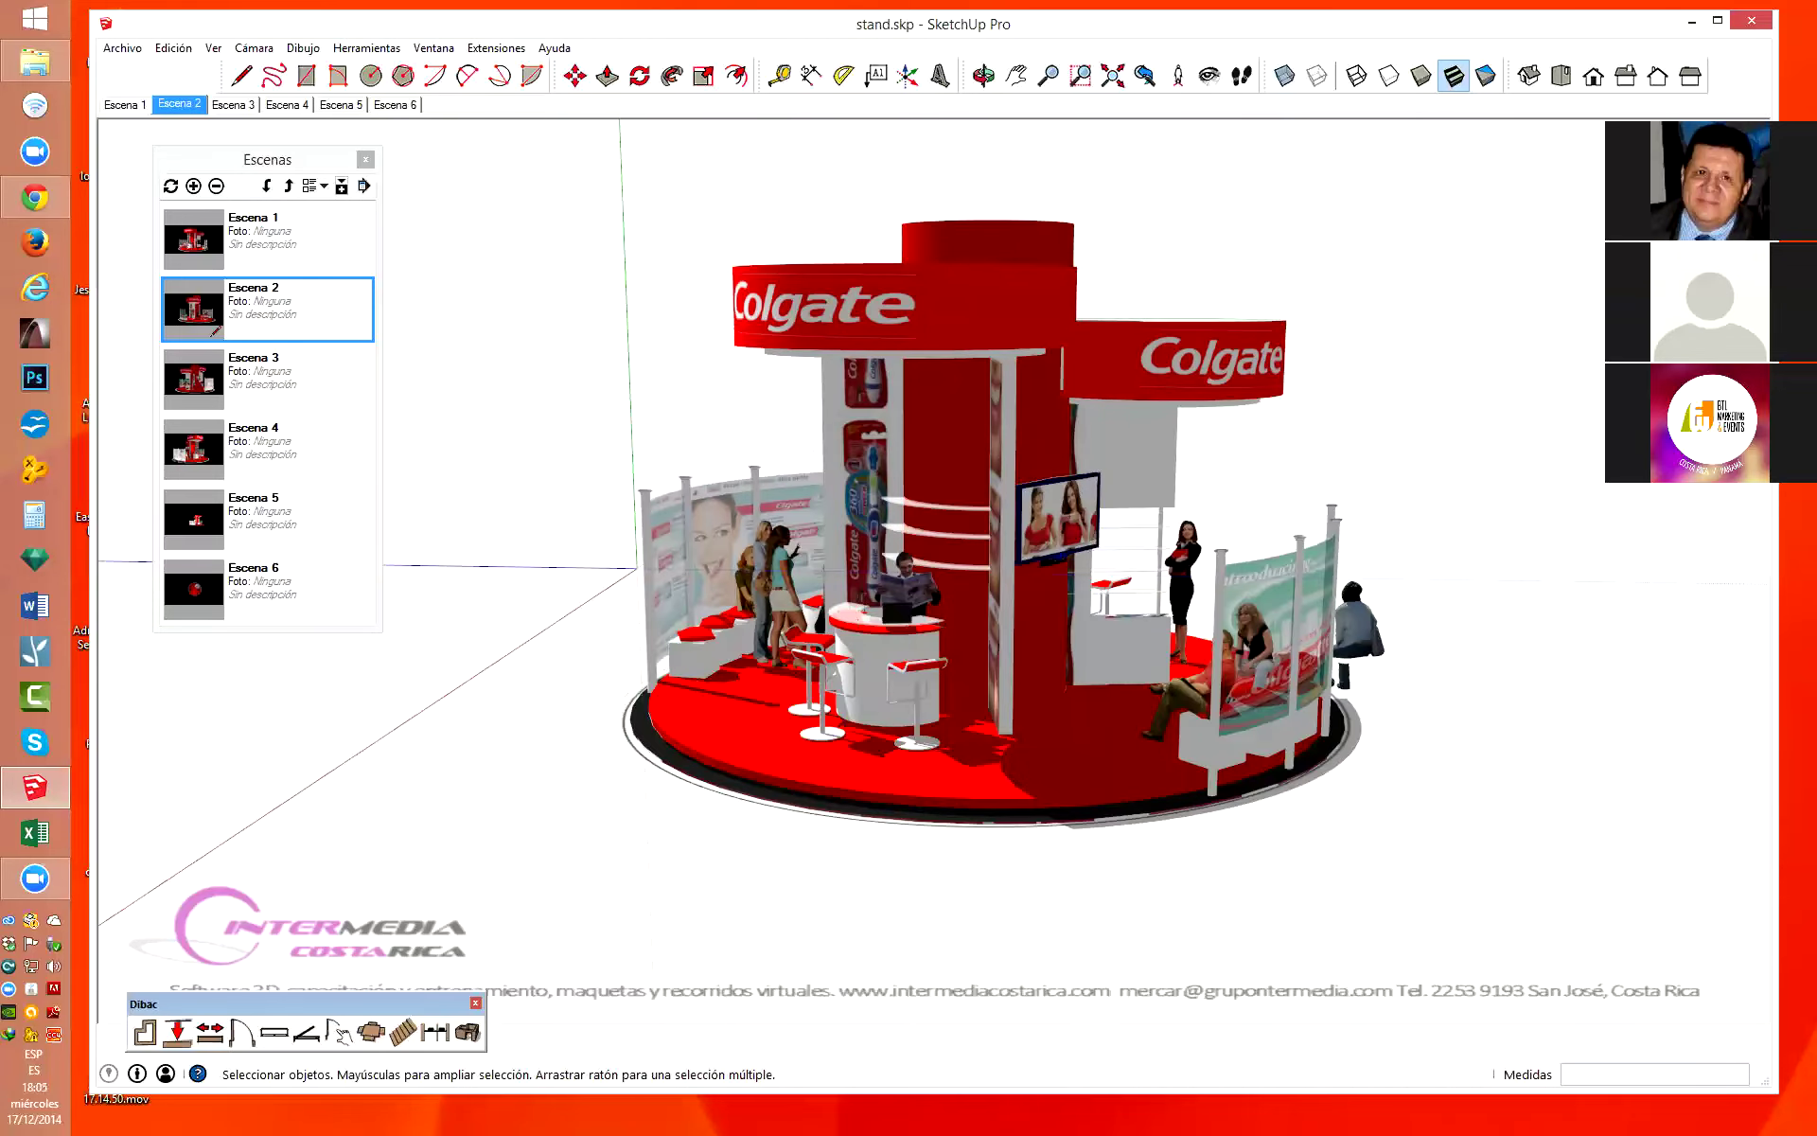
{"action": "scroll", "coordinate": [1338, 562], "scroll_direction": "up", "scroll_amount": 2}
{"action": "scroll", "coordinate": [1338, 562], "scroll_direction": "up", "scroll_amount": 1}
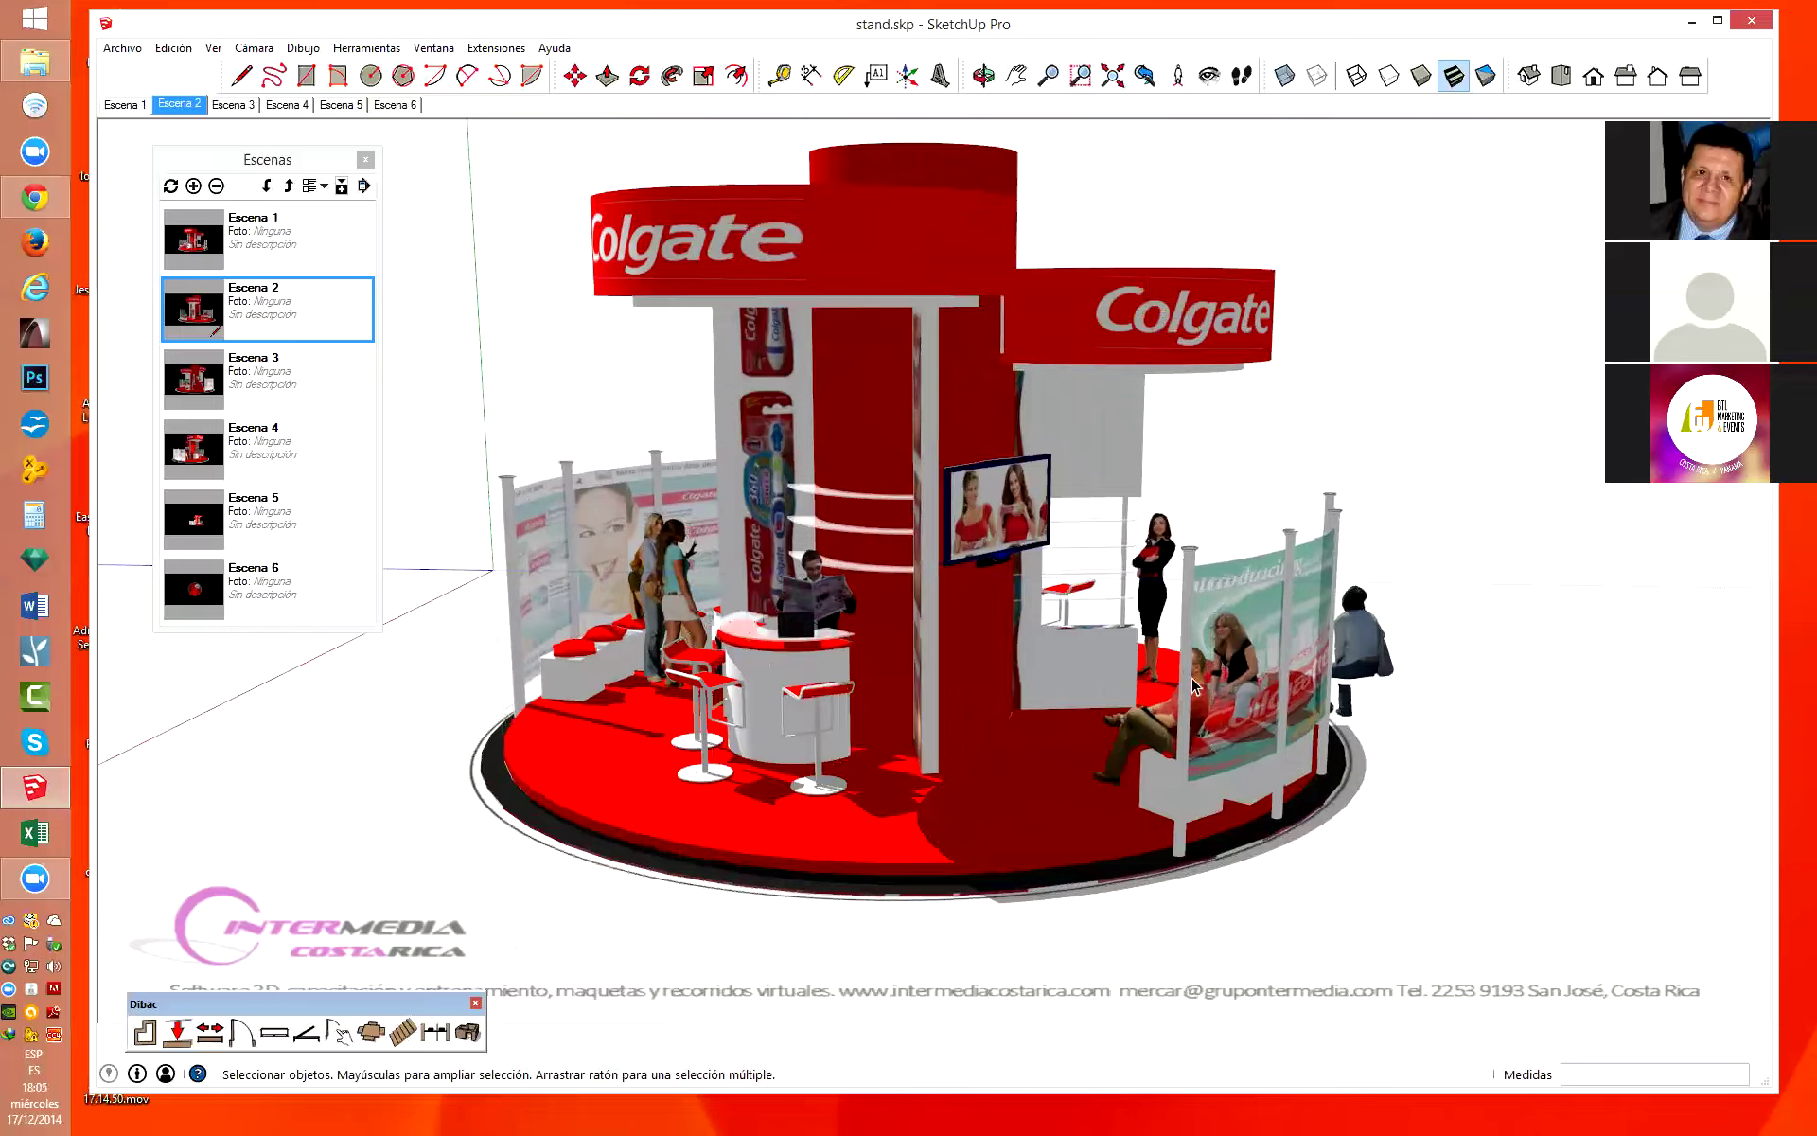
{"action": "scroll", "coordinate": [1245, 757], "scroll_direction": "up", "scroll_amount": 2}
{"action": "scroll", "coordinate": [1245, 757], "scroll_direction": "down", "scroll_amount": 3}
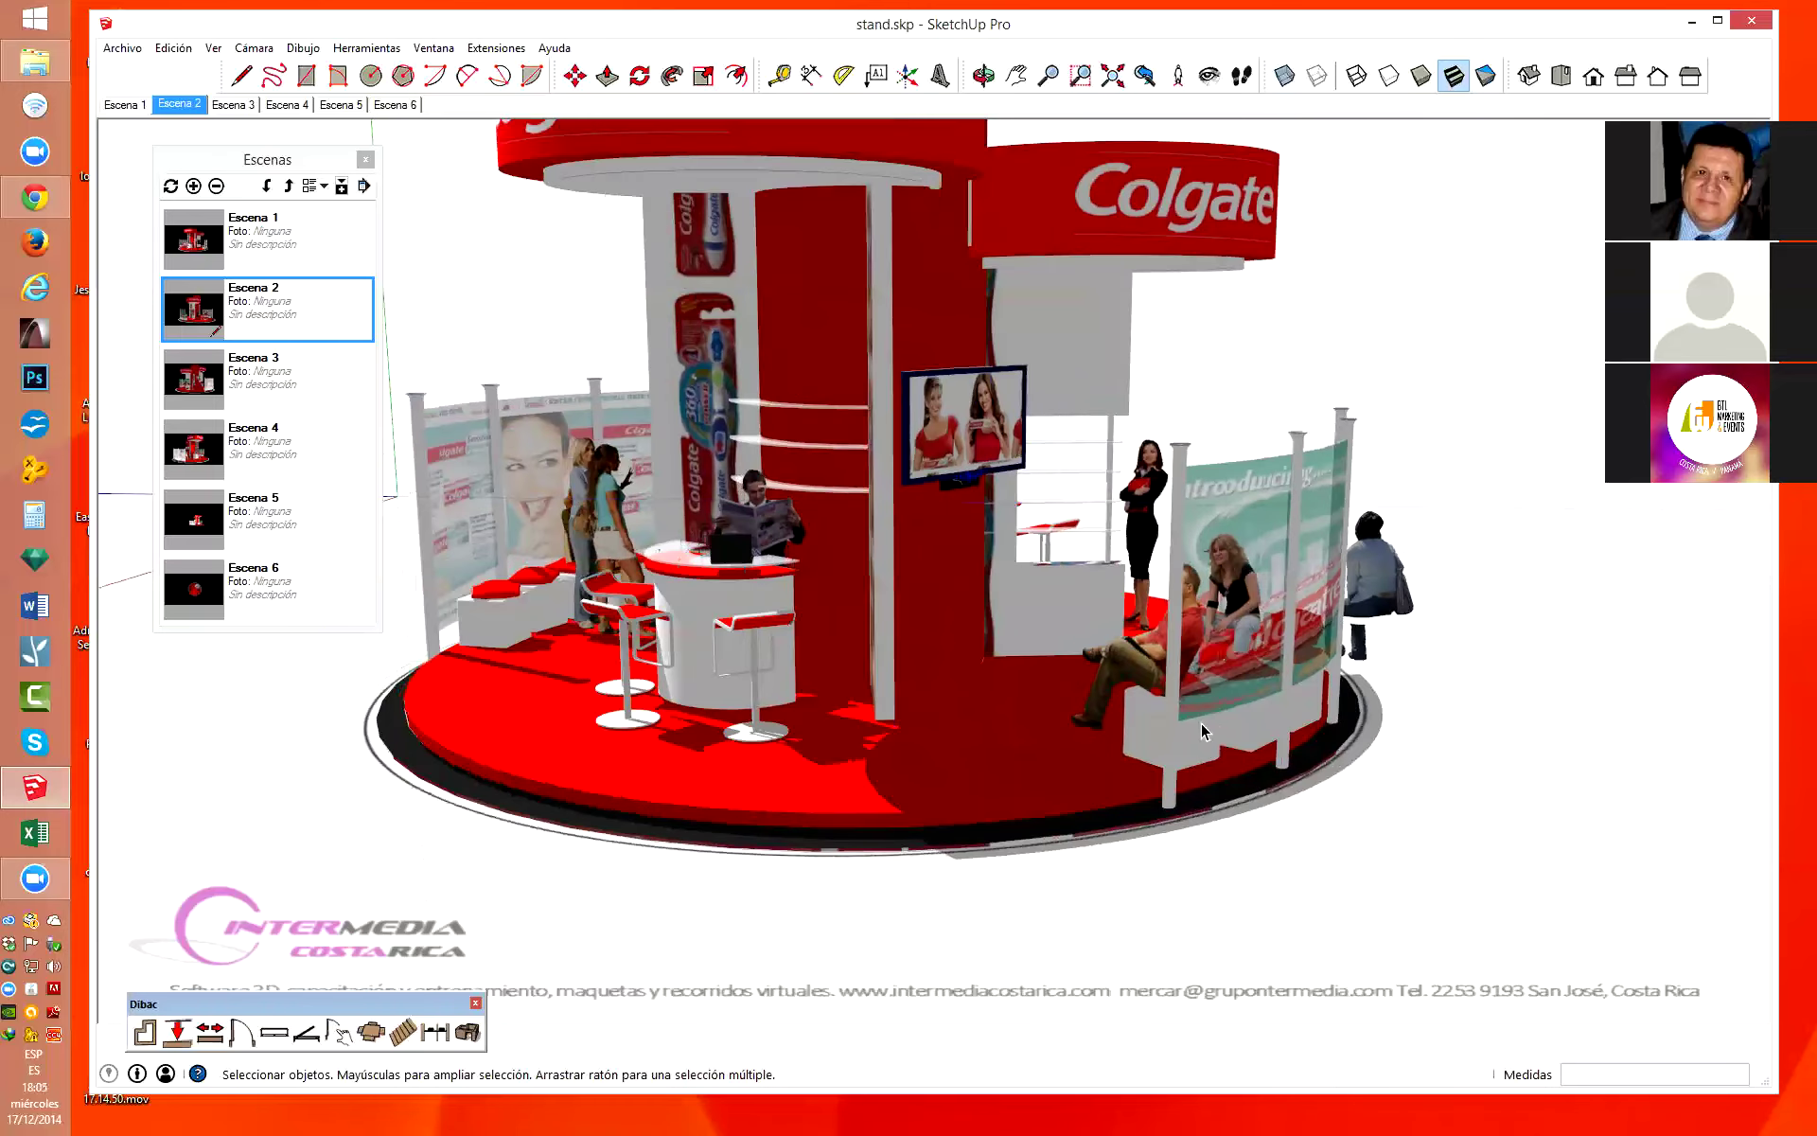
{"action": "middle_click_drag", "start_coordinate": [1201, 723], "coordinate": [925, 973]}
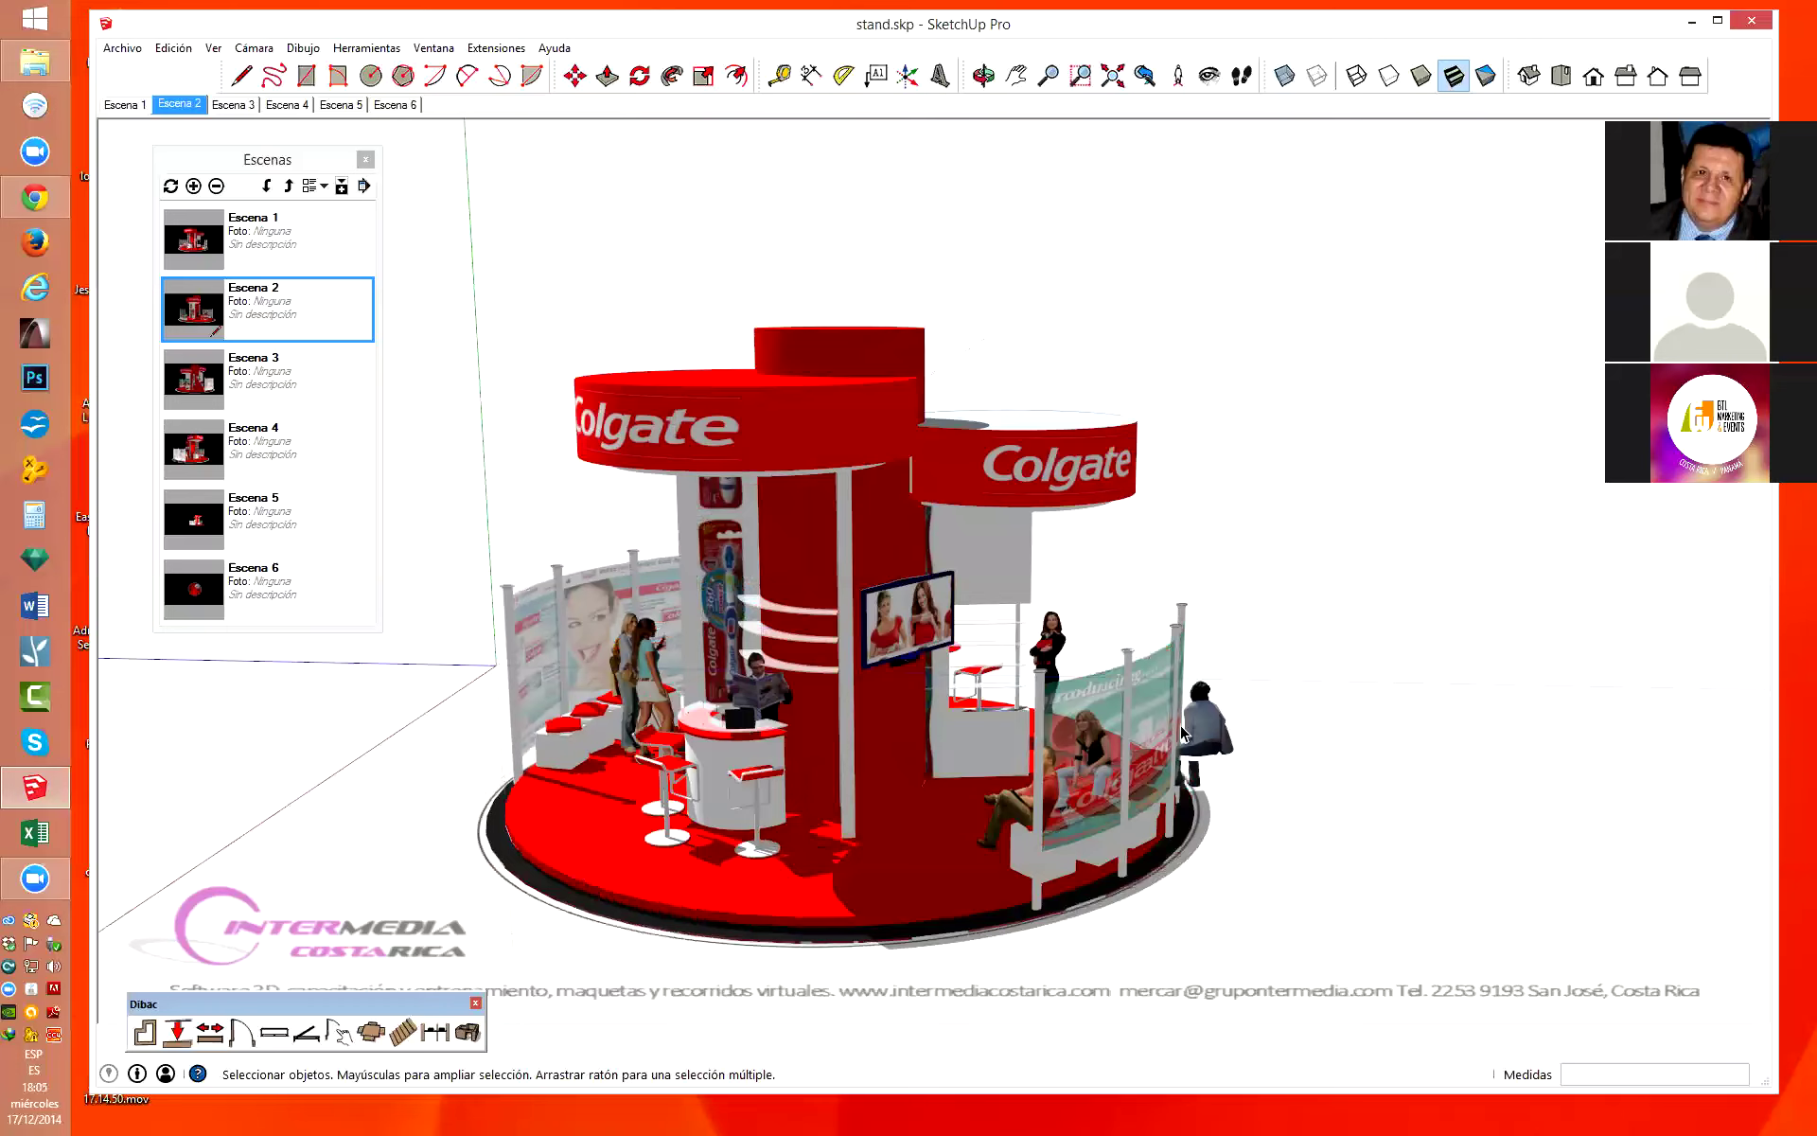
{"action": "scroll", "coordinate": [1068, 610], "scroll_direction": "down", "scroll_amount": 2}
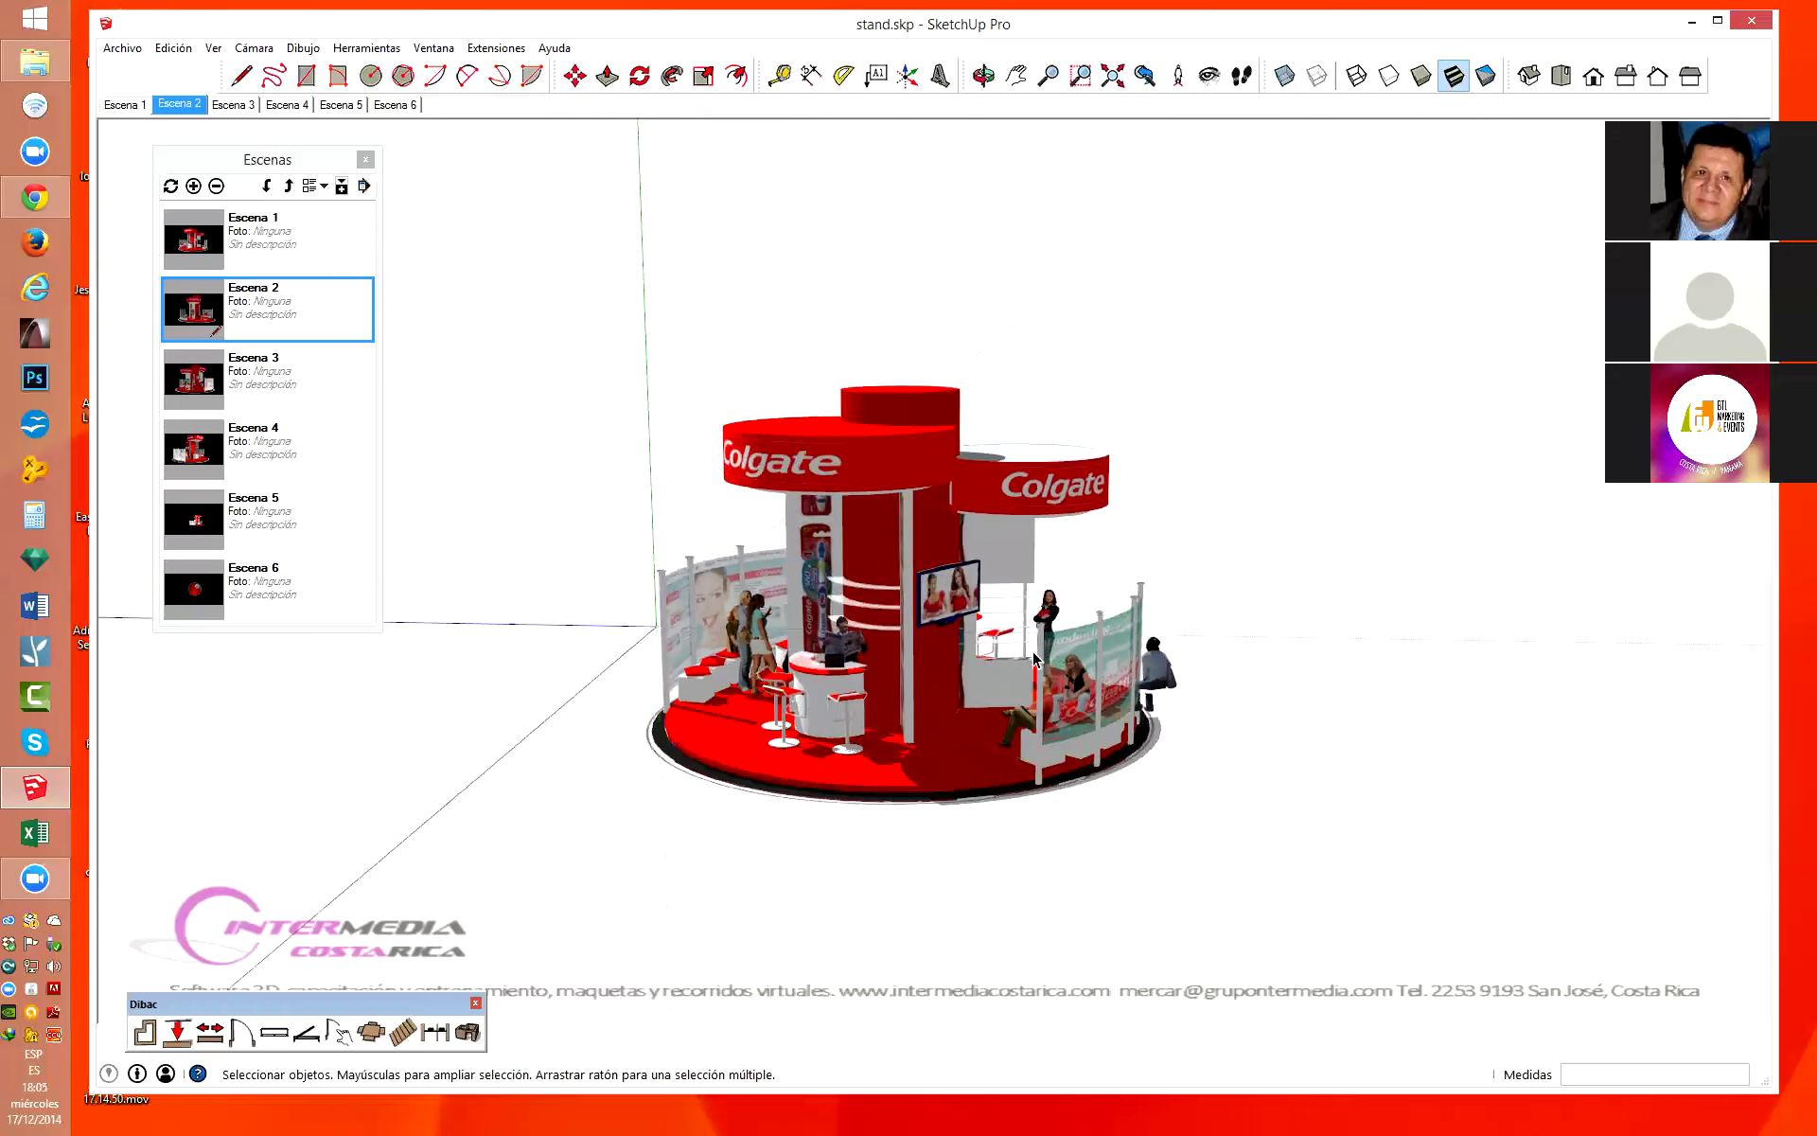
{"action": "scroll", "coordinate": [676, 713], "scroll_direction": "down", "scroll_amount": 1}
{"action": "scroll", "coordinate": [622, 687], "scroll_direction": "up", "scroll_amount": 1}
{"action": "scroll", "coordinate": [620, 698], "scroll_direction": "up", "scroll_amount": 2}
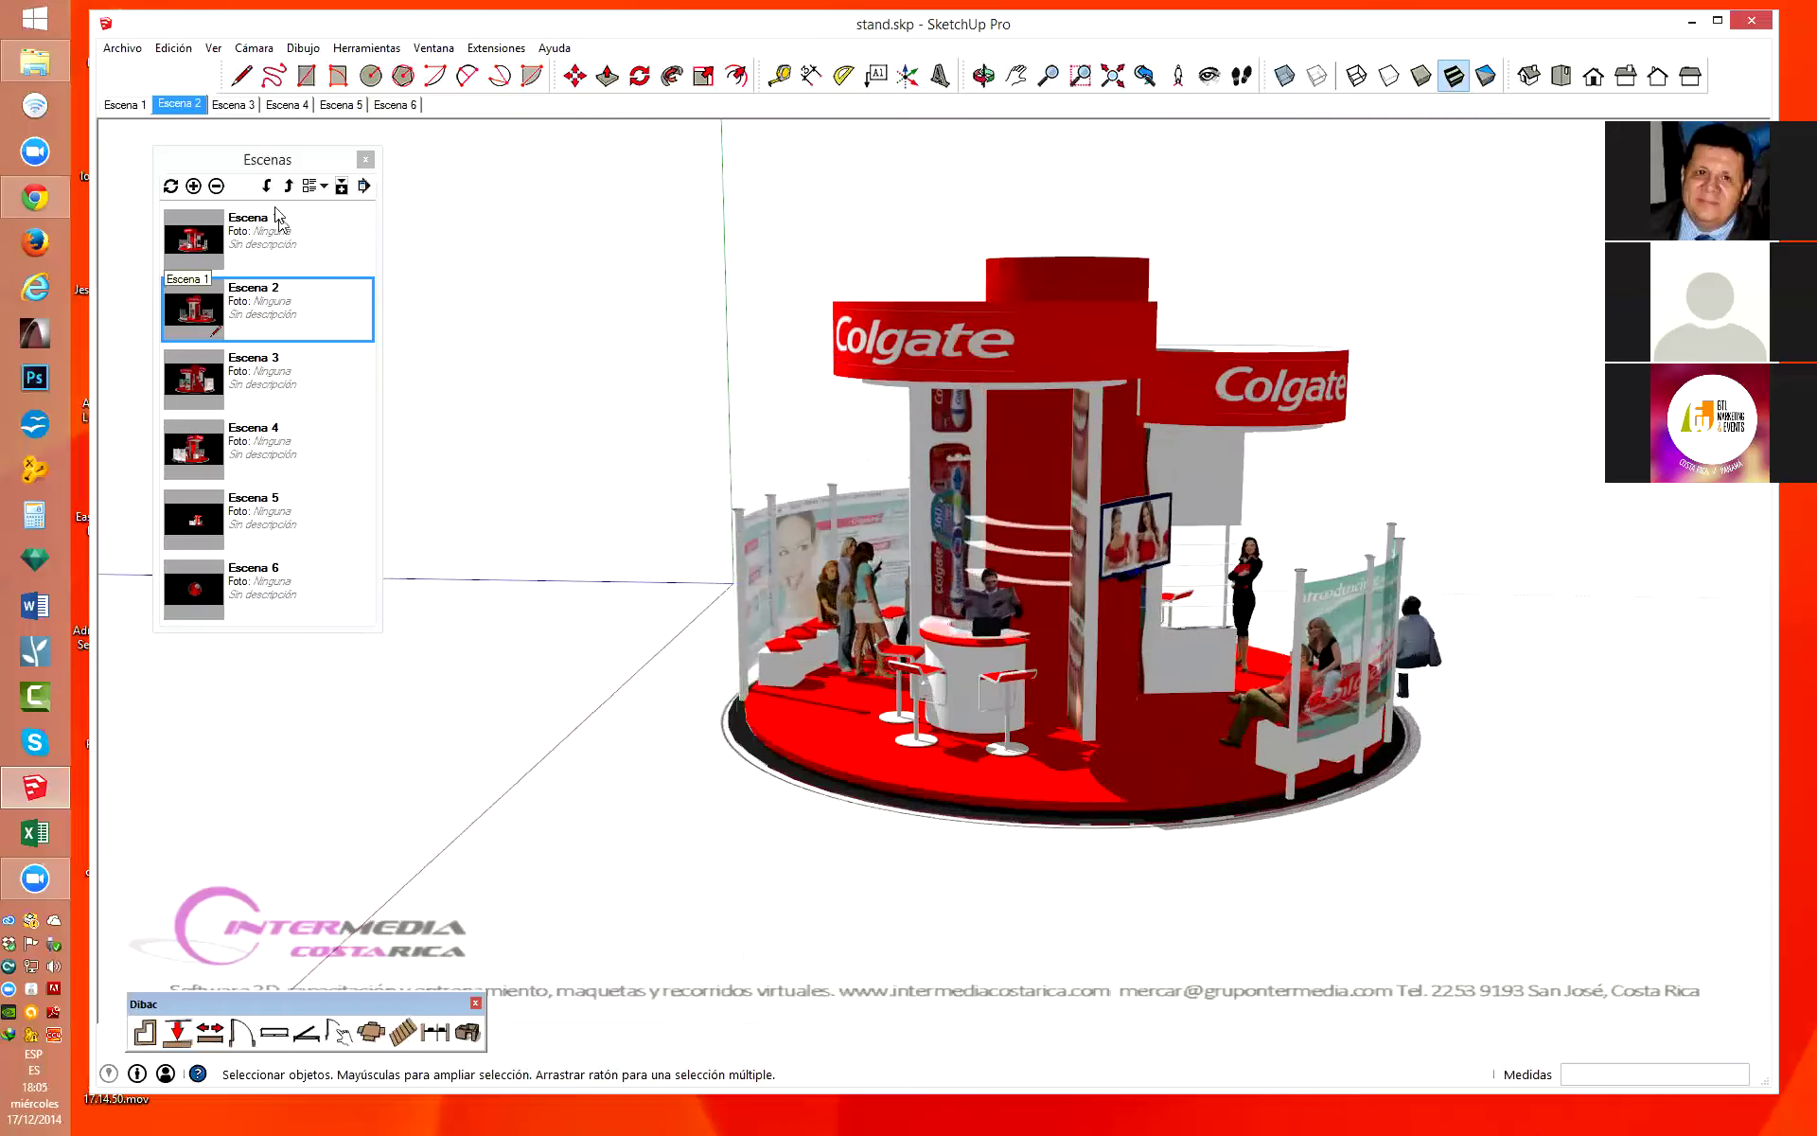
Turn shadows off and back on, then enable fog in the View display options.
{"action": "left_click", "coordinate": [213, 49]}
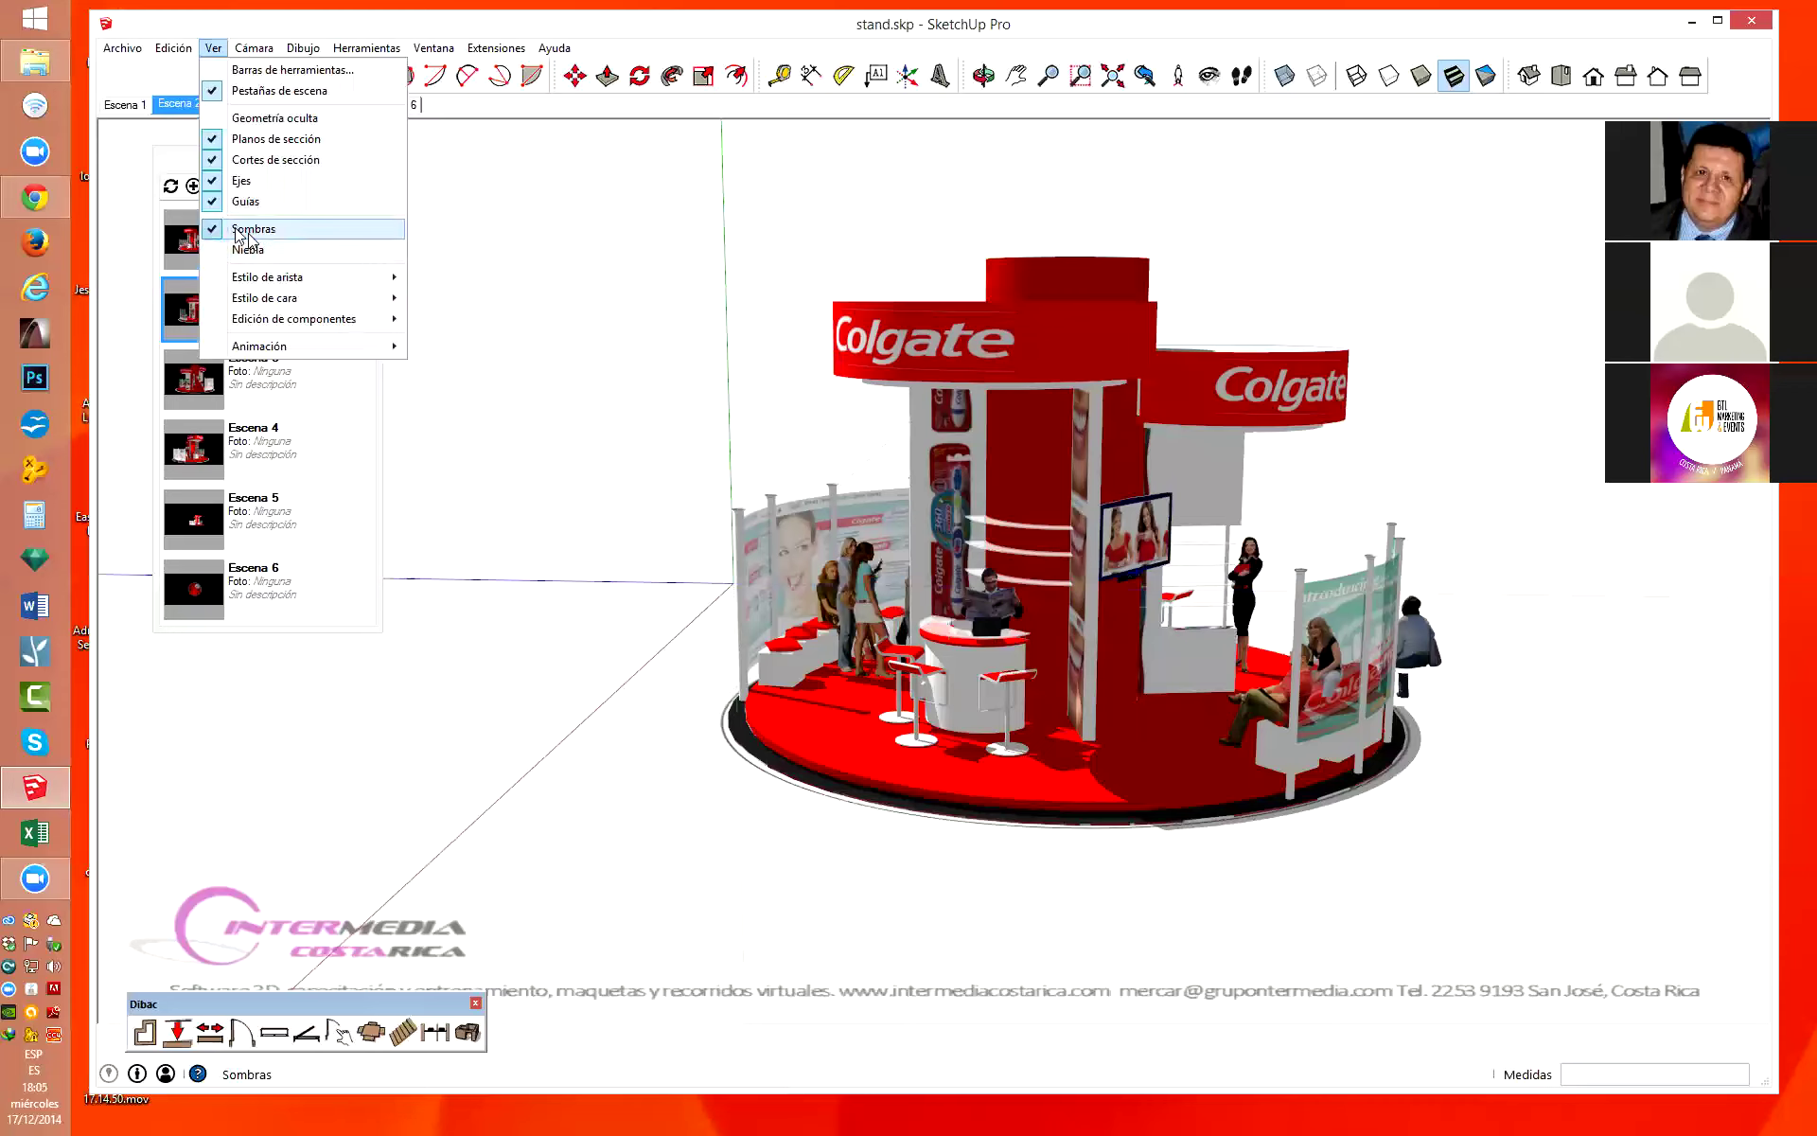
{"action": "left_click", "coordinate": [248, 231]}
{"action": "left_click", "coordinate": [213, 49]}
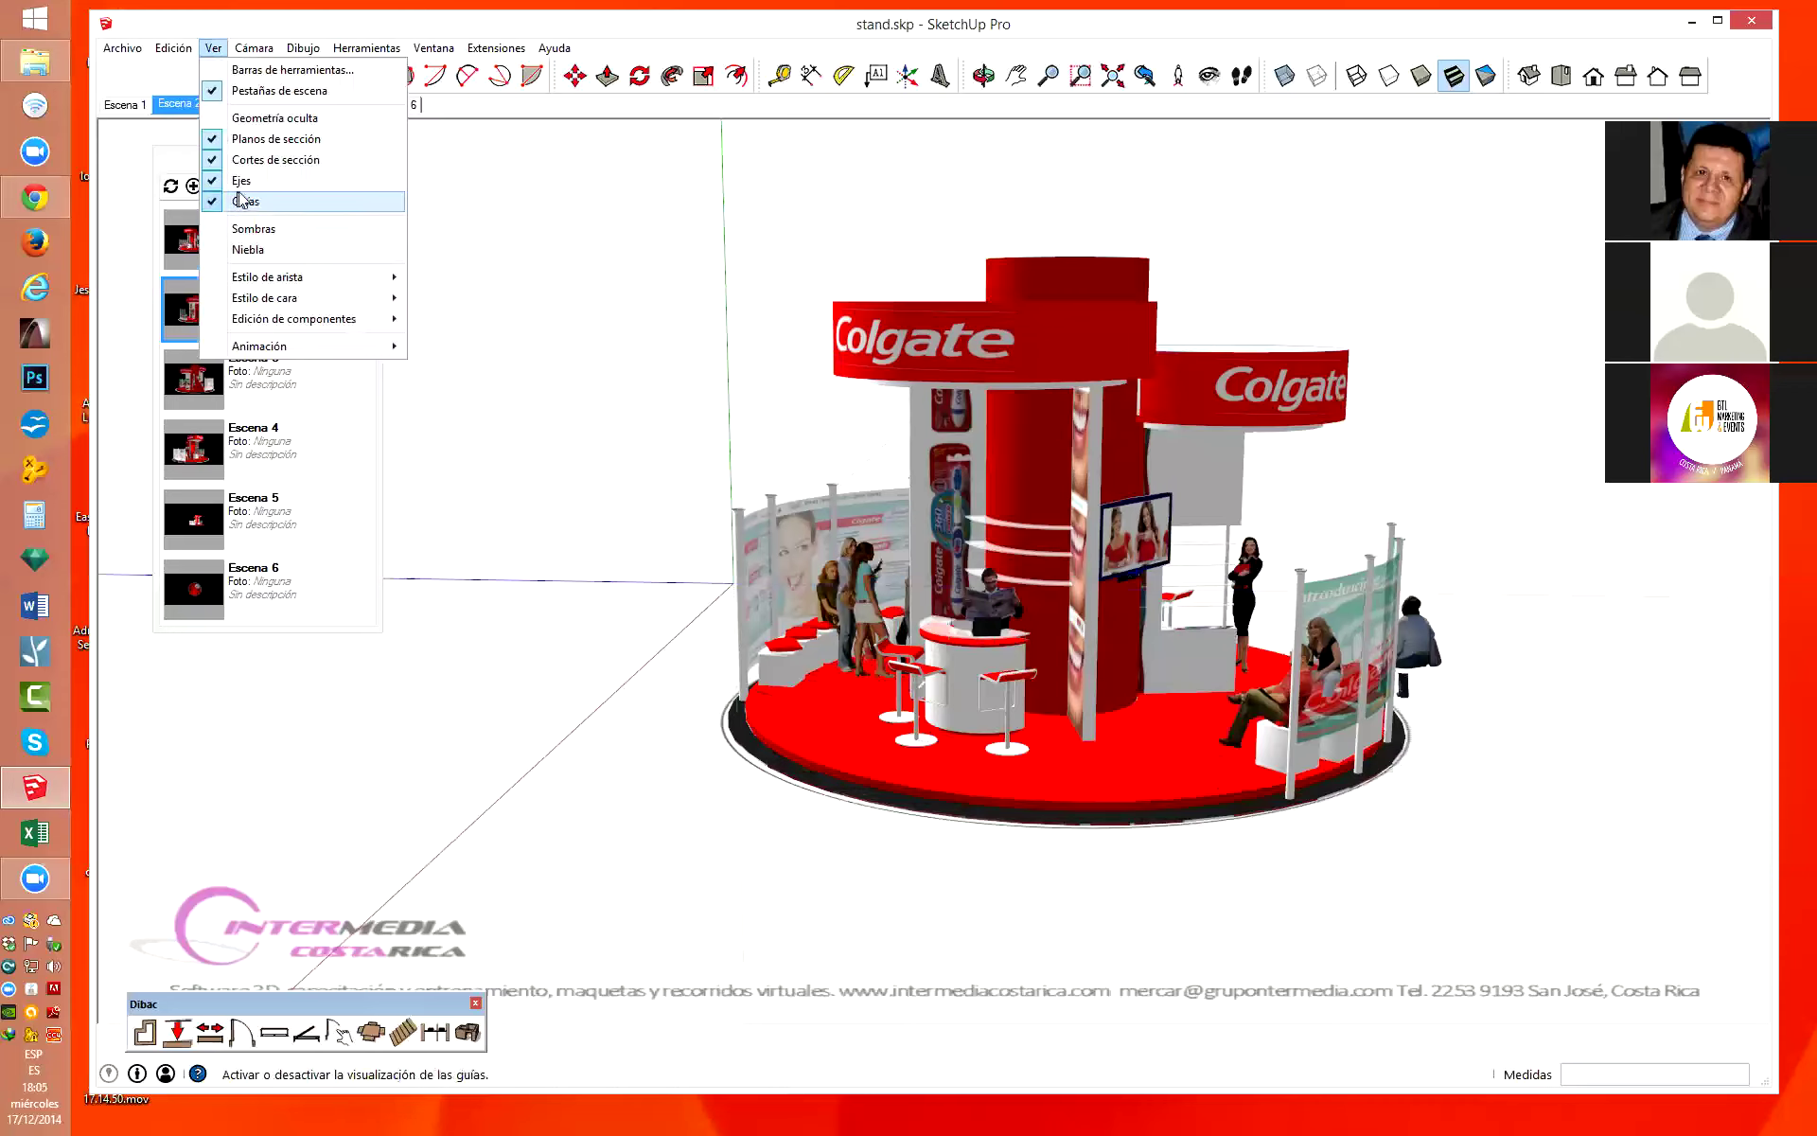
{"action": "left_click", "coordinate": [251, 229]}
{"action": "left_click", "coordinate": [213, 48]}
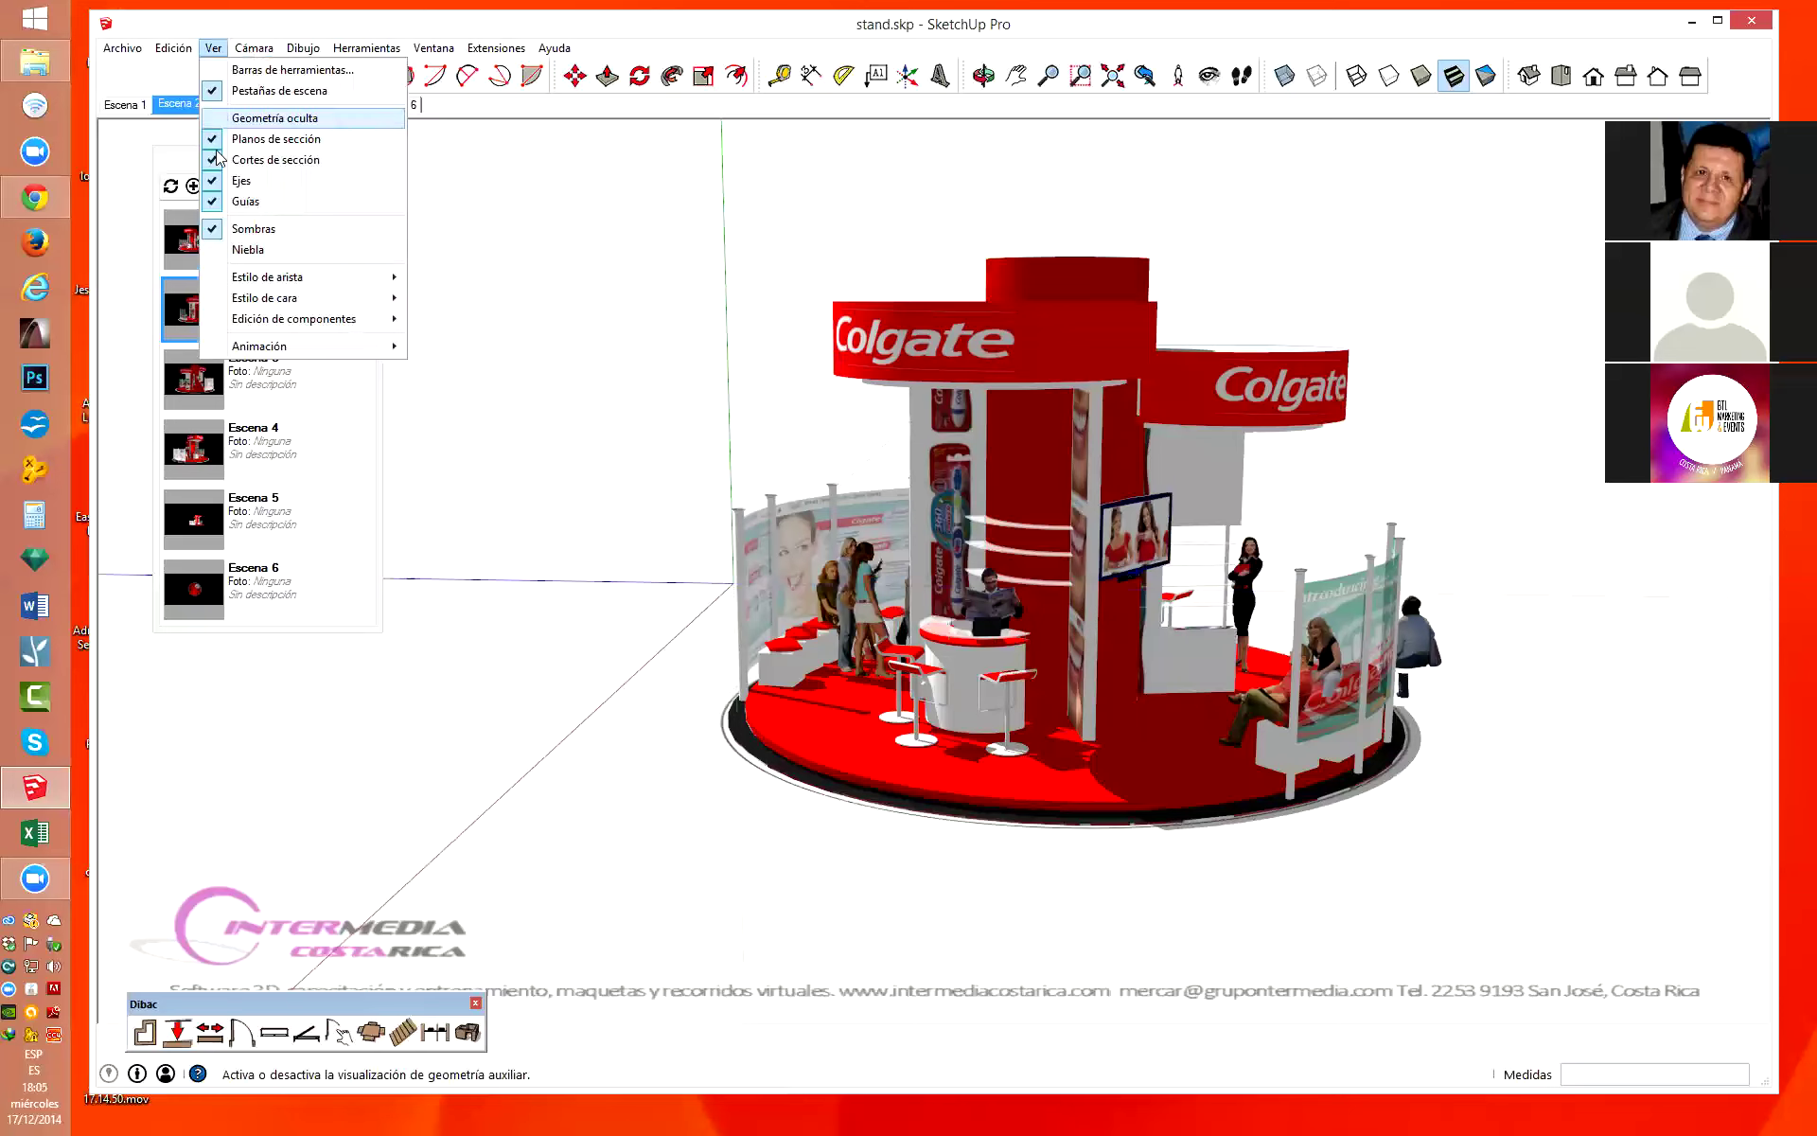
{"action": "left_click", "coordinate": [268, 254]}
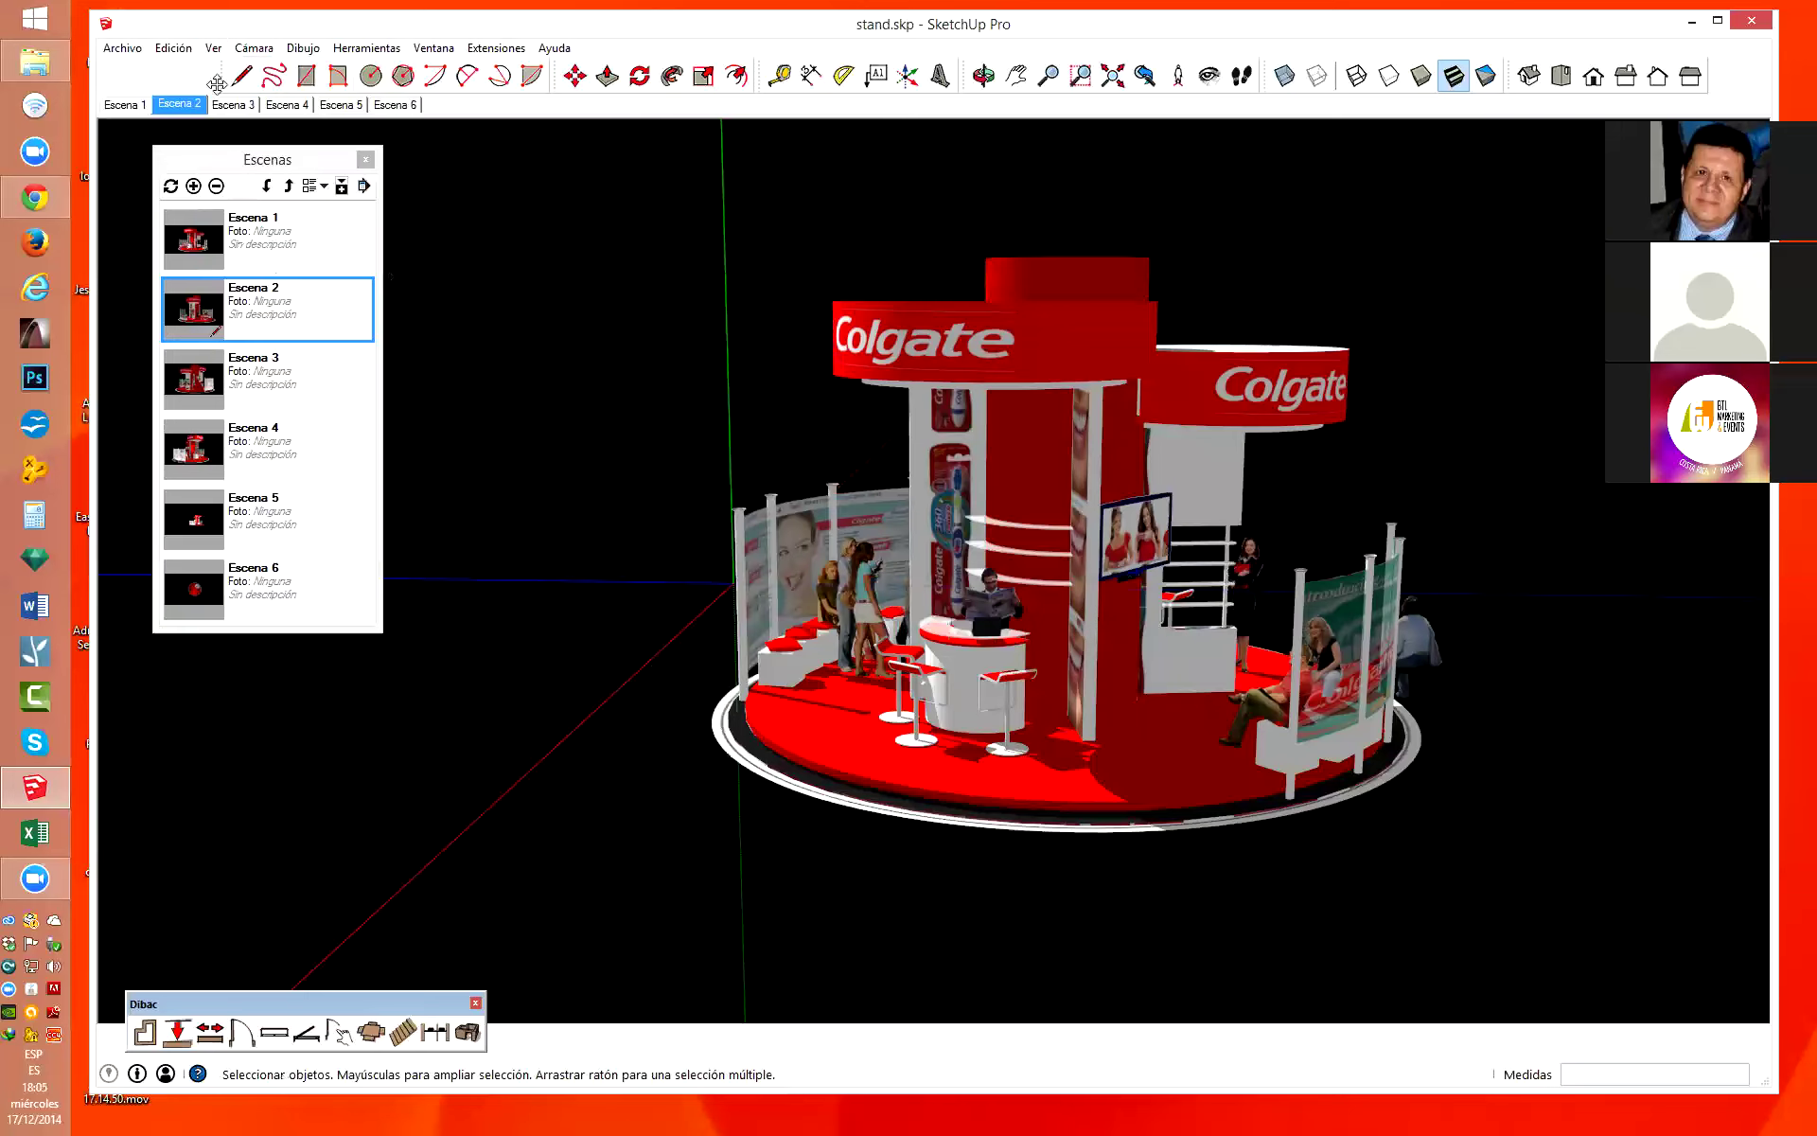
{"action": "left_click", "coordinate": [213, 48]}
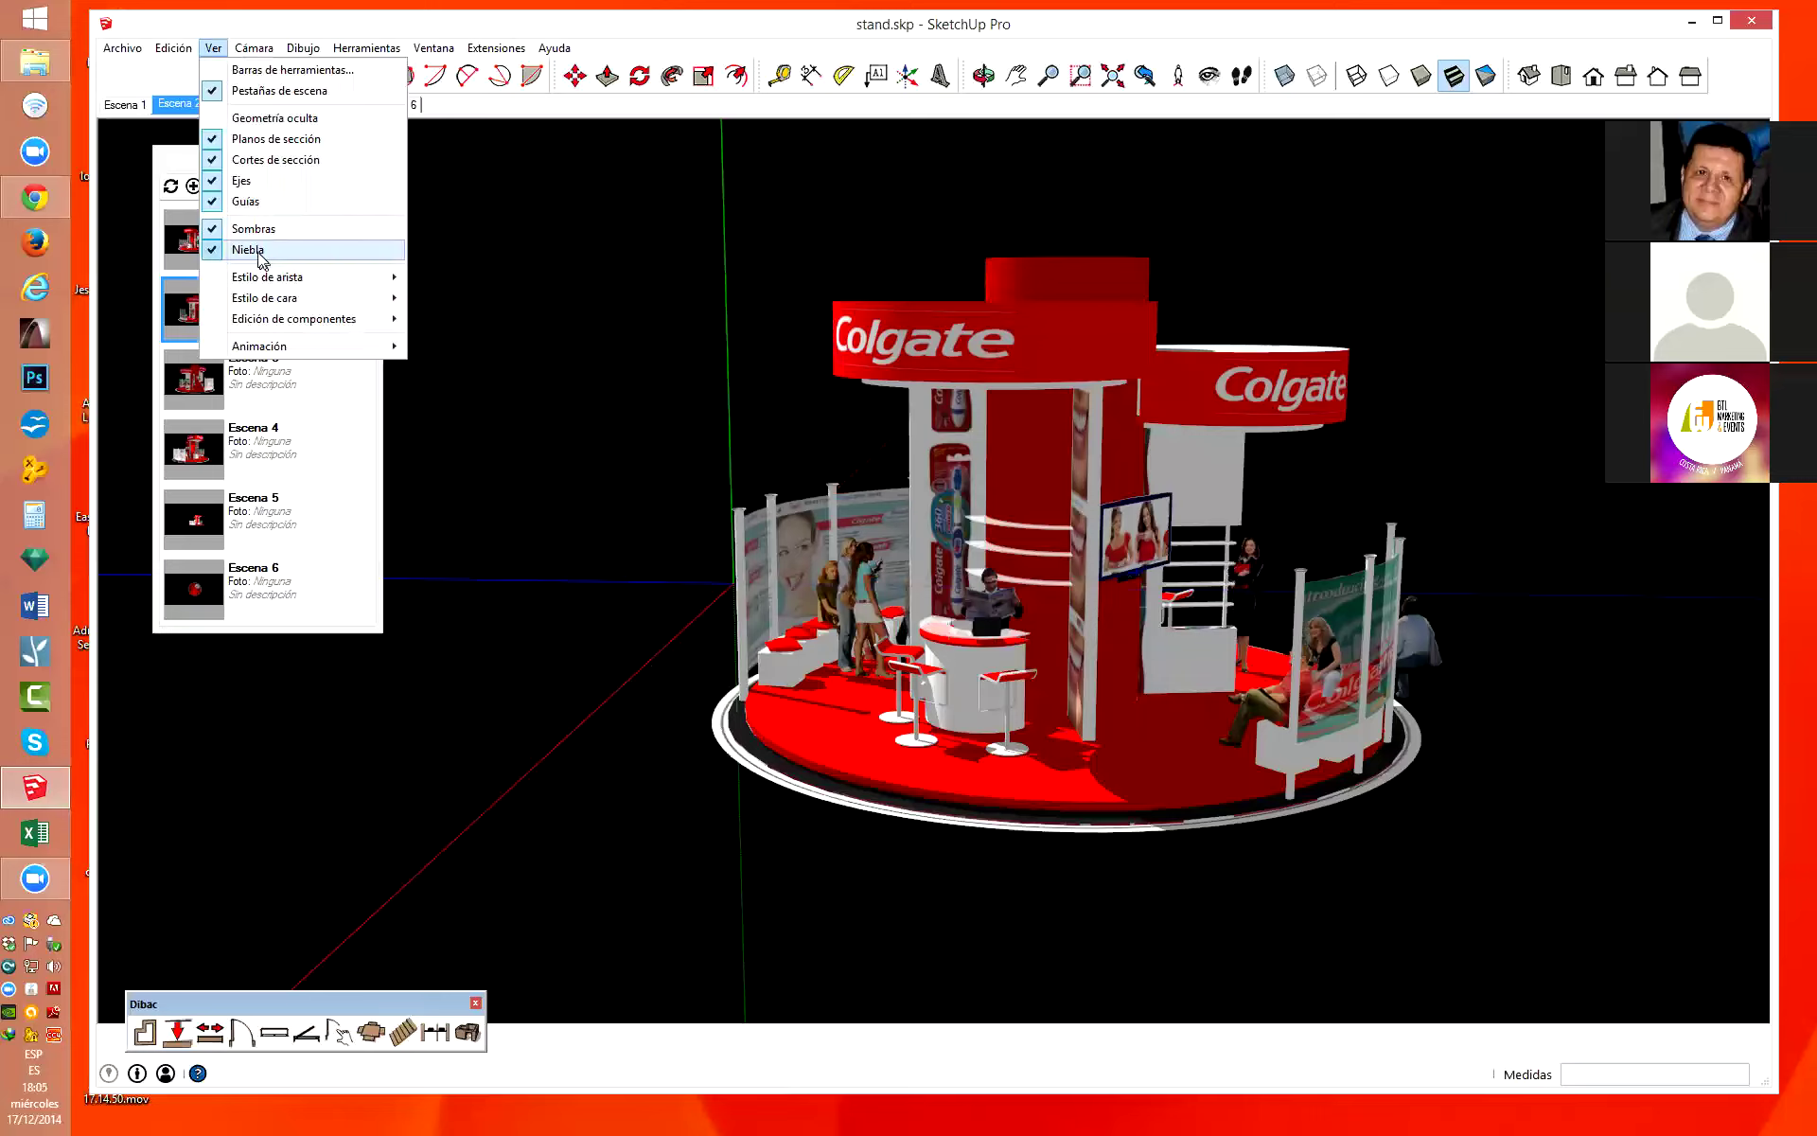
{"action": "left_click", "coordinate": [545, 383]}
{"action": "left_click", "coordinate": [217, 51]}
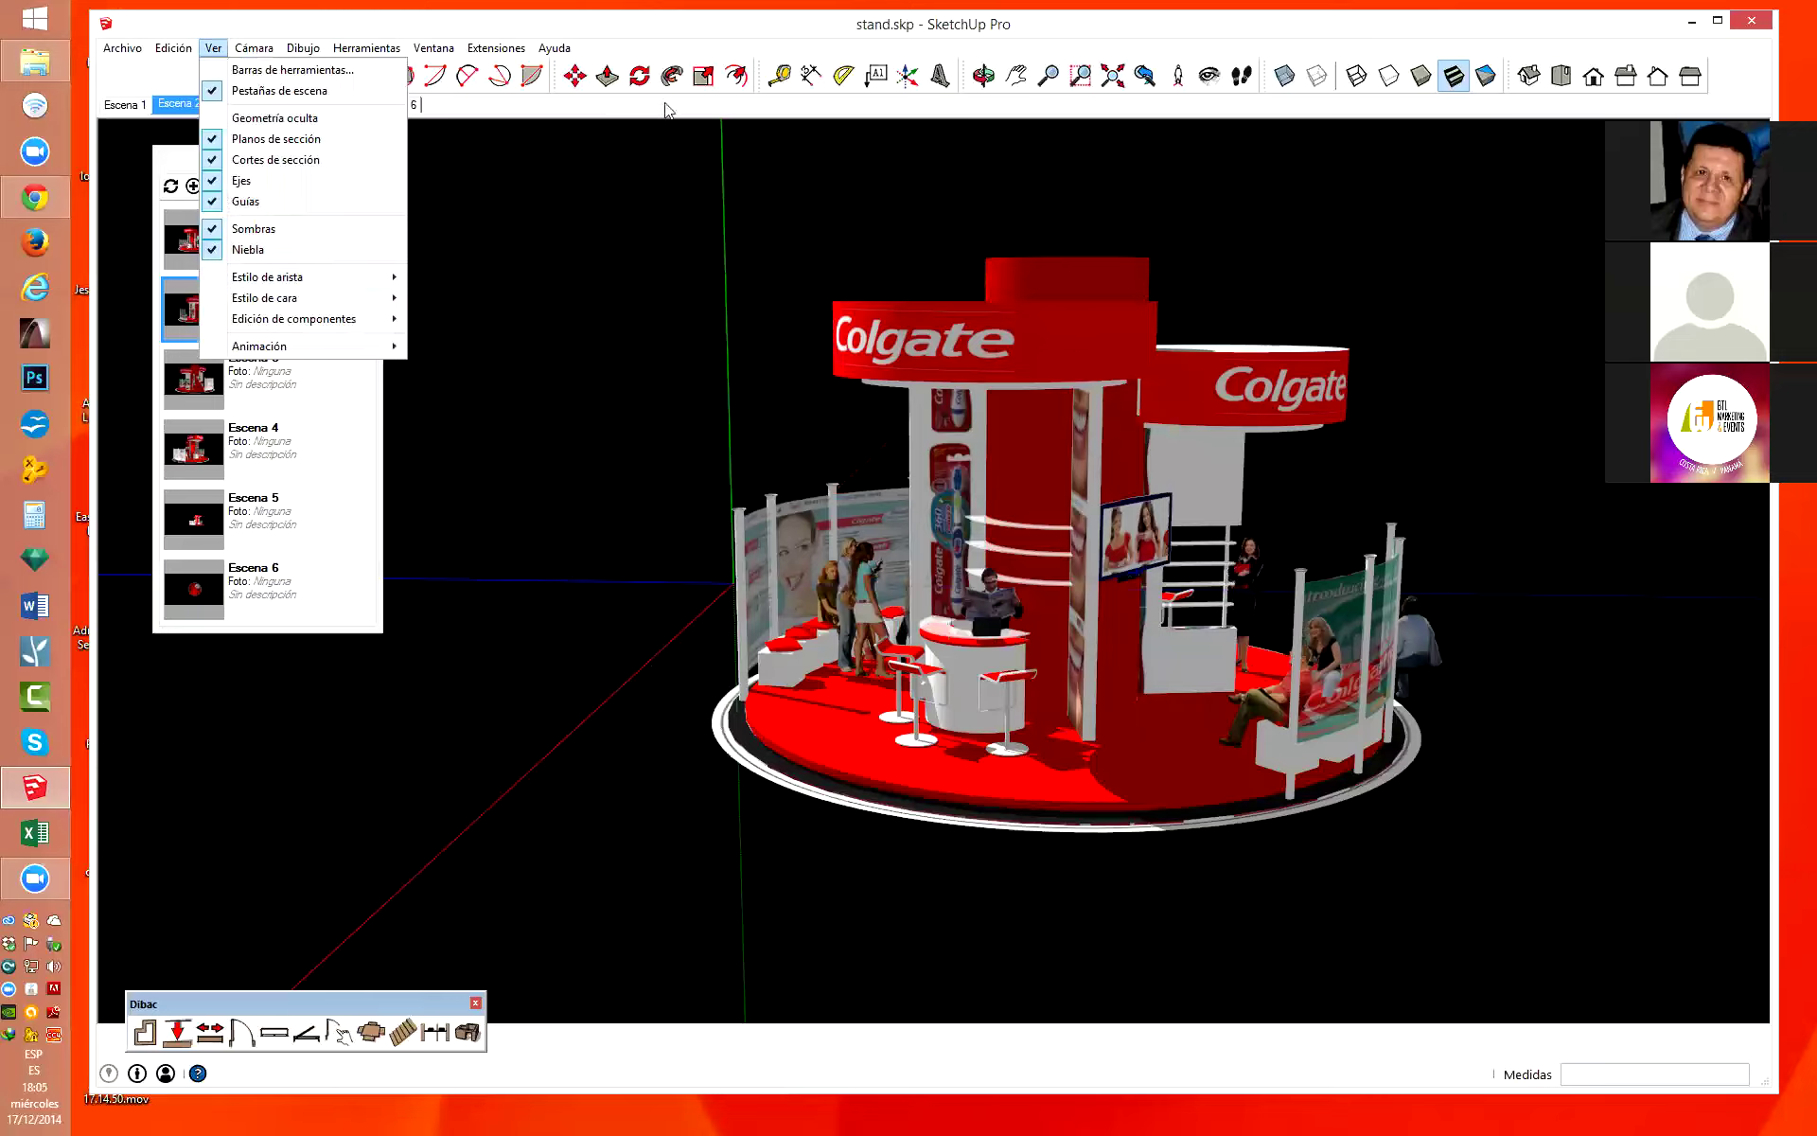
{"action": "left_click", "coordinate": [595, 167]}
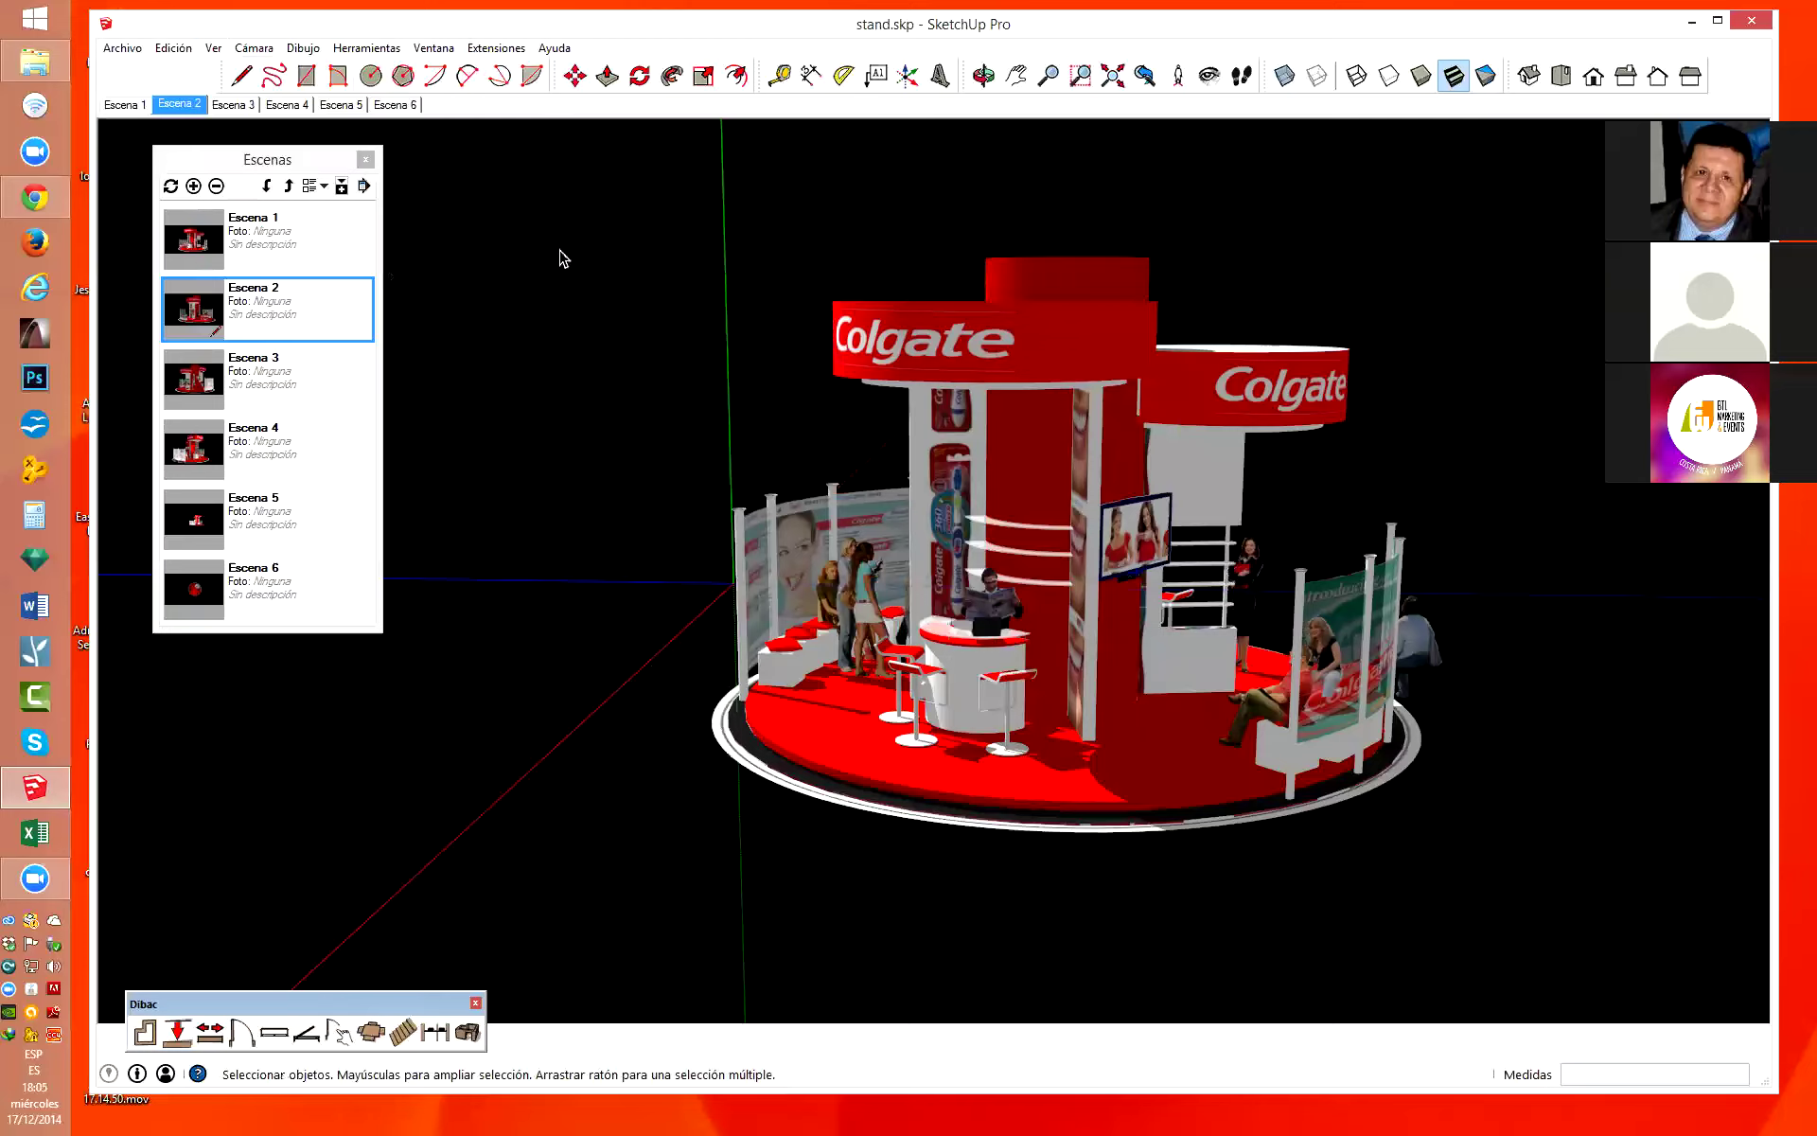
{"action": "left_click", "coordinate": [431, 49]}
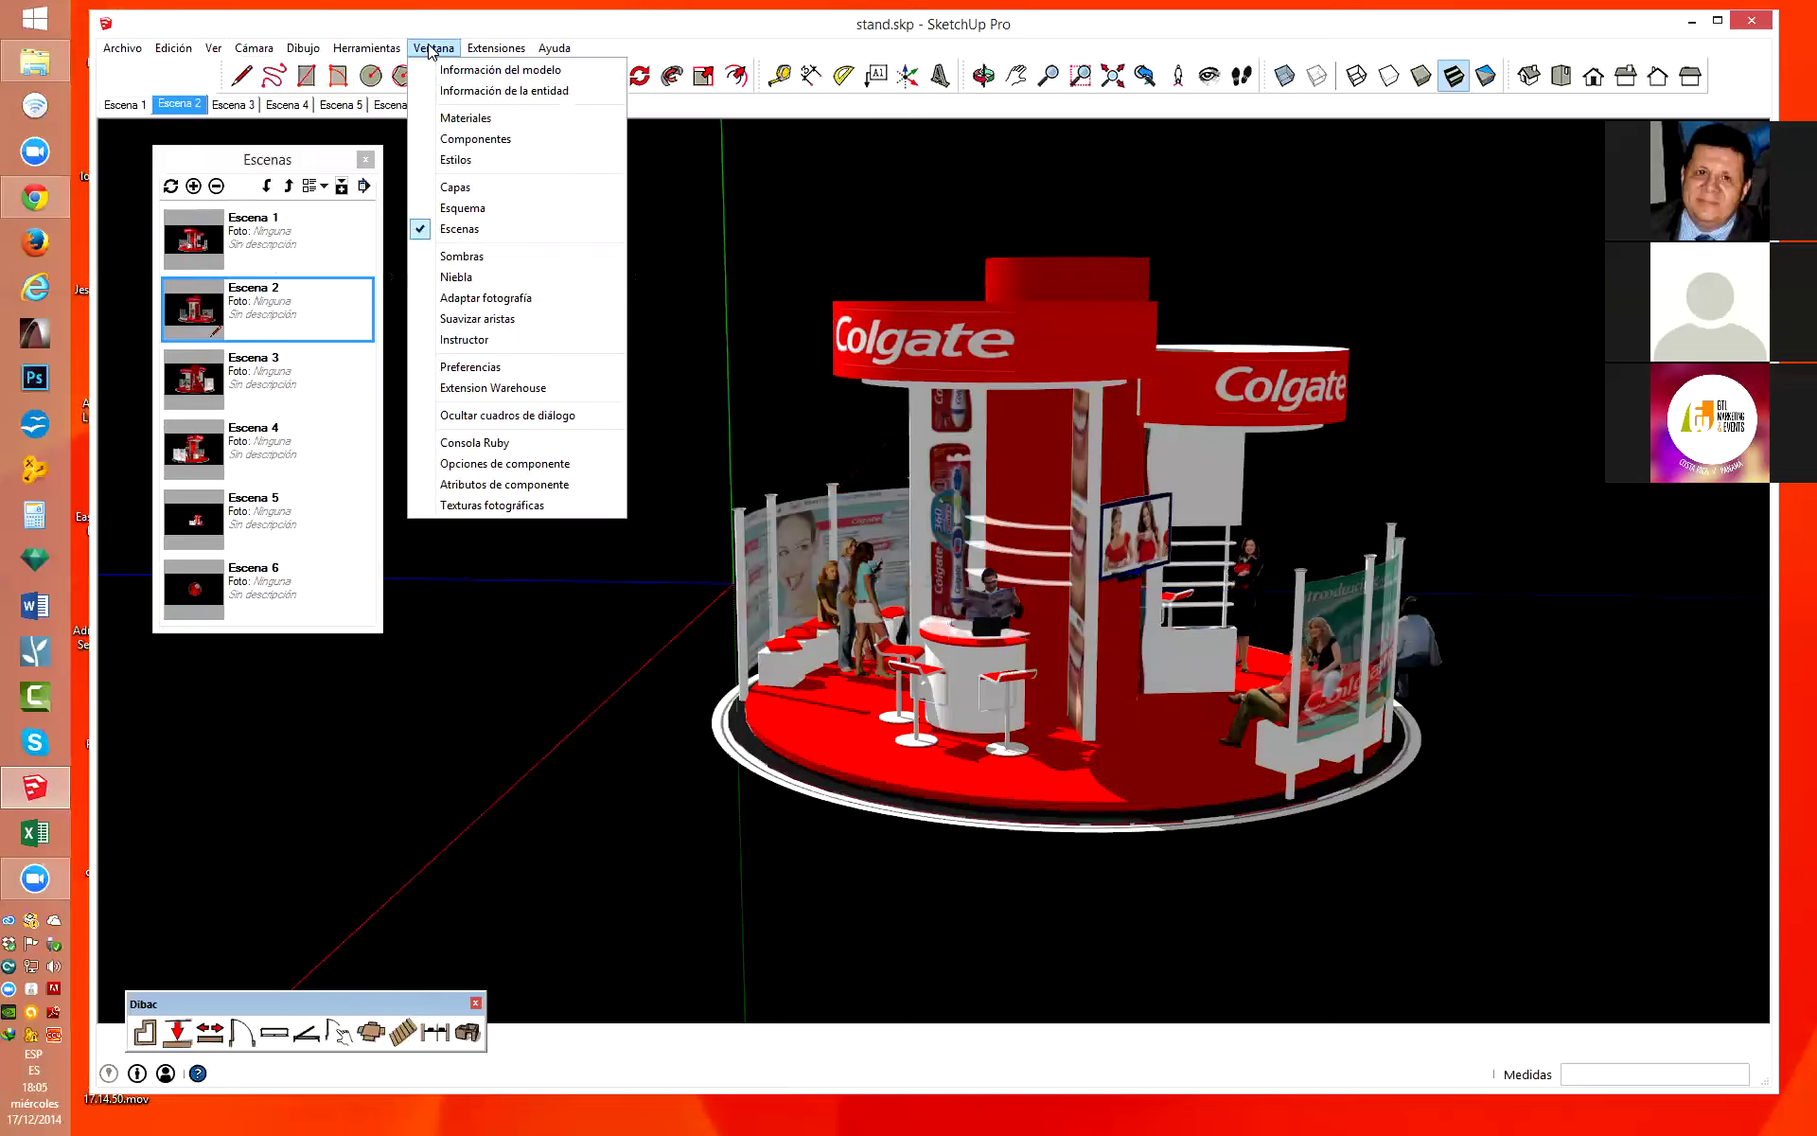
Open the Fog settings and set the fog to use the background colour.
{"action": "left_click", "coordinate": [493, 287]}
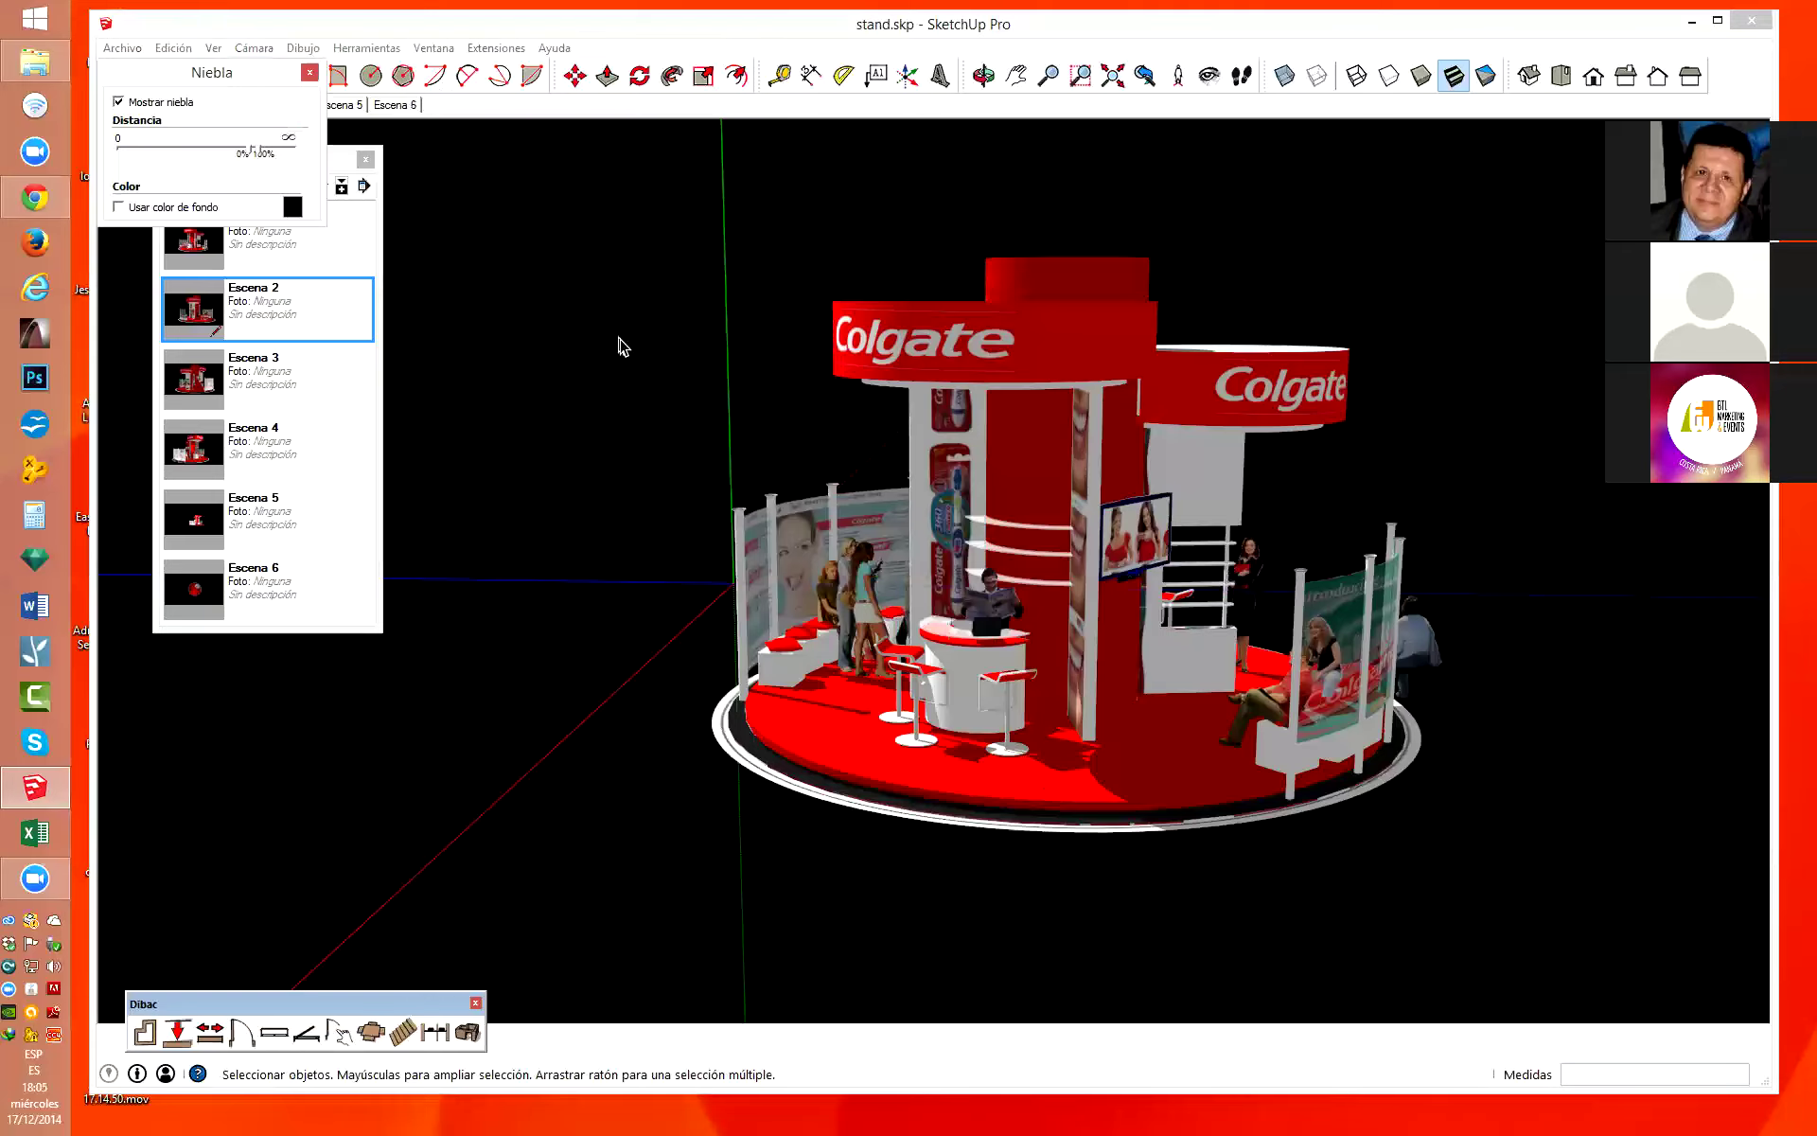
{"action": "left_click_drag", "start_coordinate": [208, 68], "coordinate": [642, 209]}
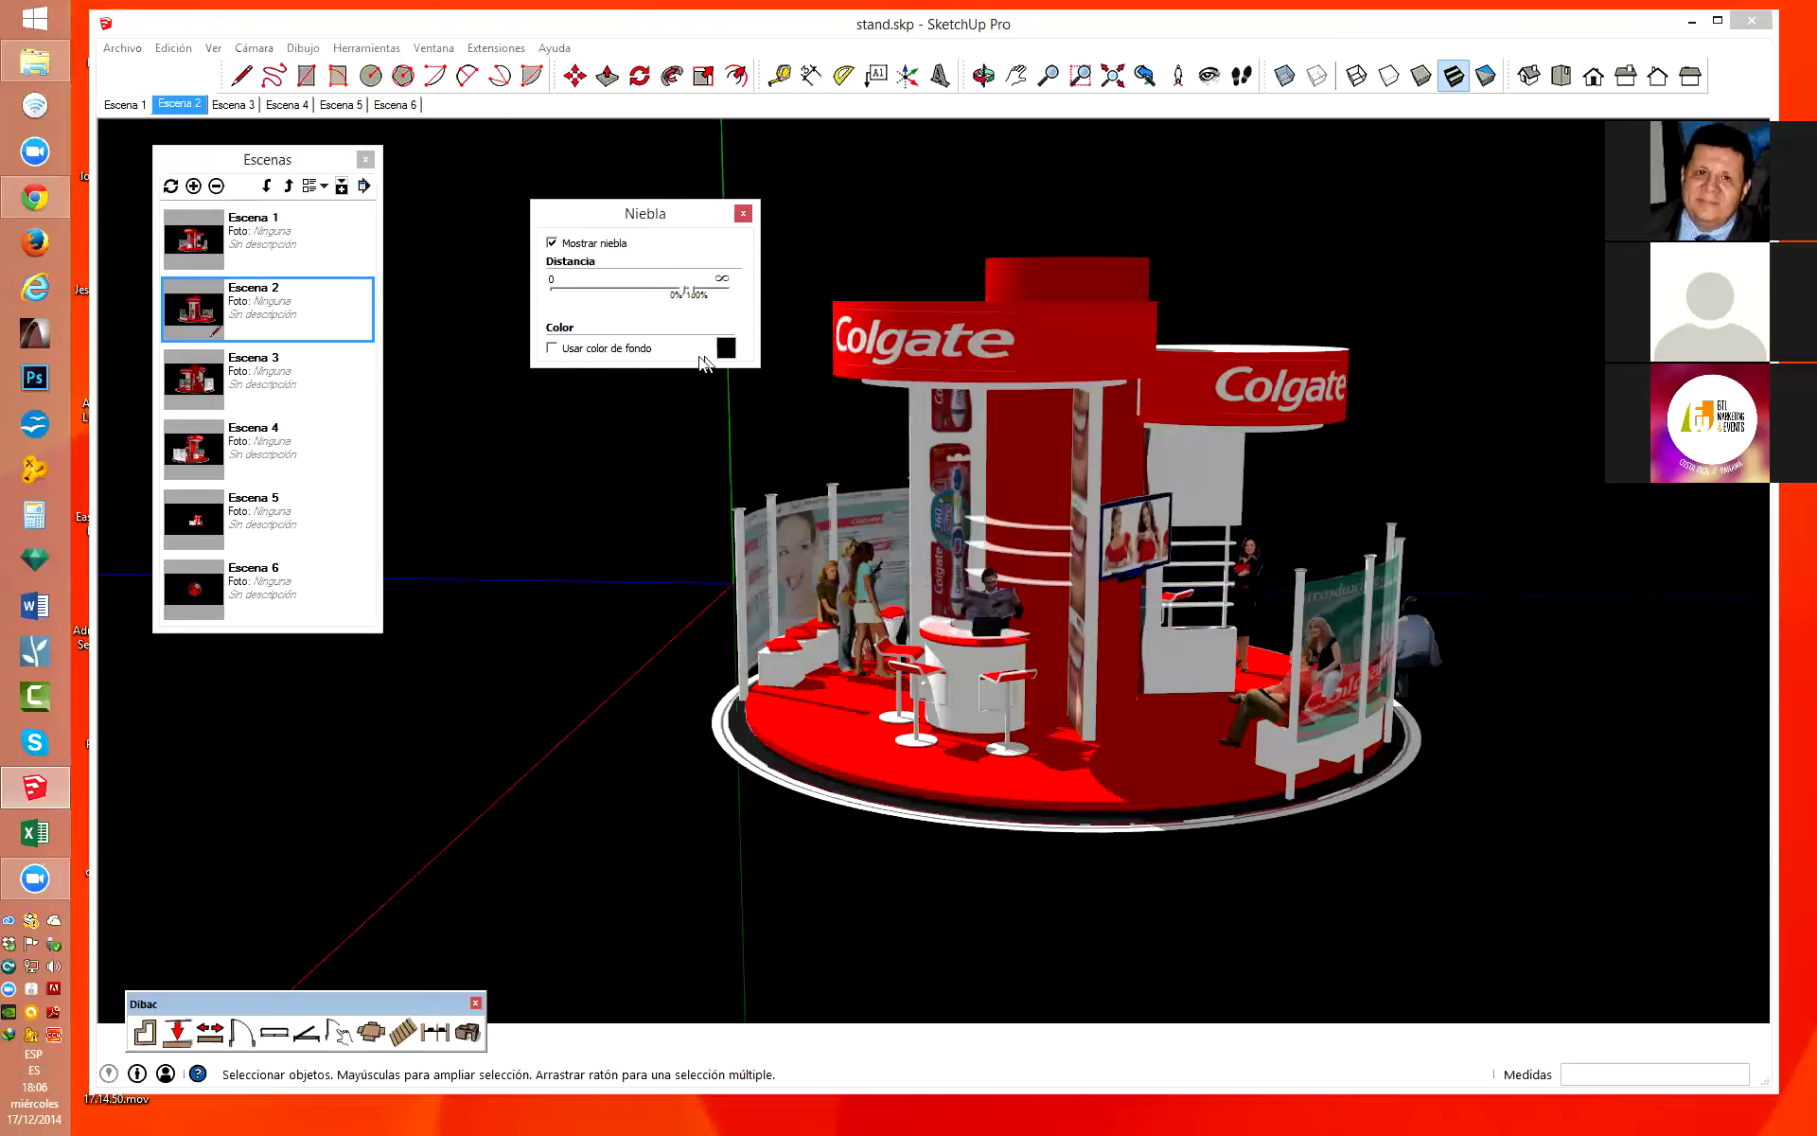
{"action": "left_click", "coordinate": [553, 349]}
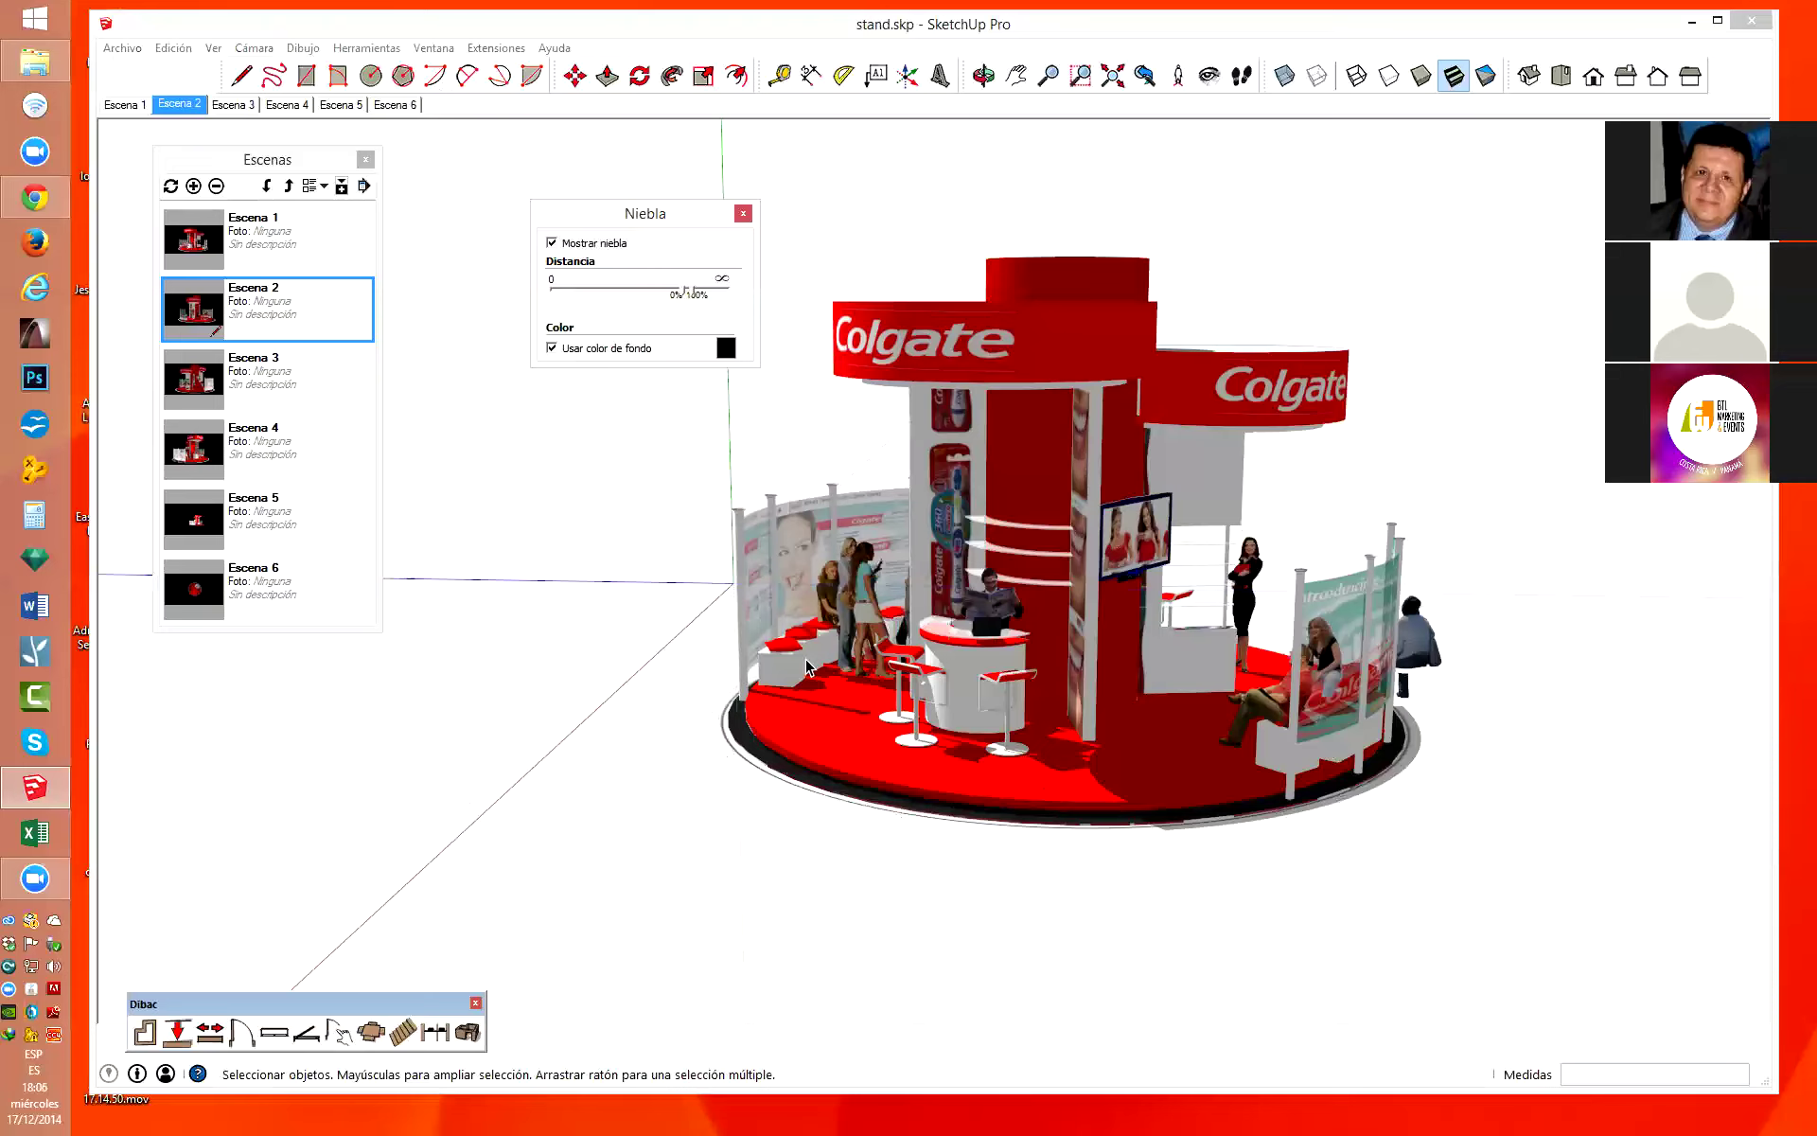
{"action": "scroll", "coordinate": [663, 609], "scroll_direction": "up", "scroll_amount": 1}
{"action": "scroll", "coordinate": [812, 727], "scroll_direction": "down", "scroll_amount": 3}
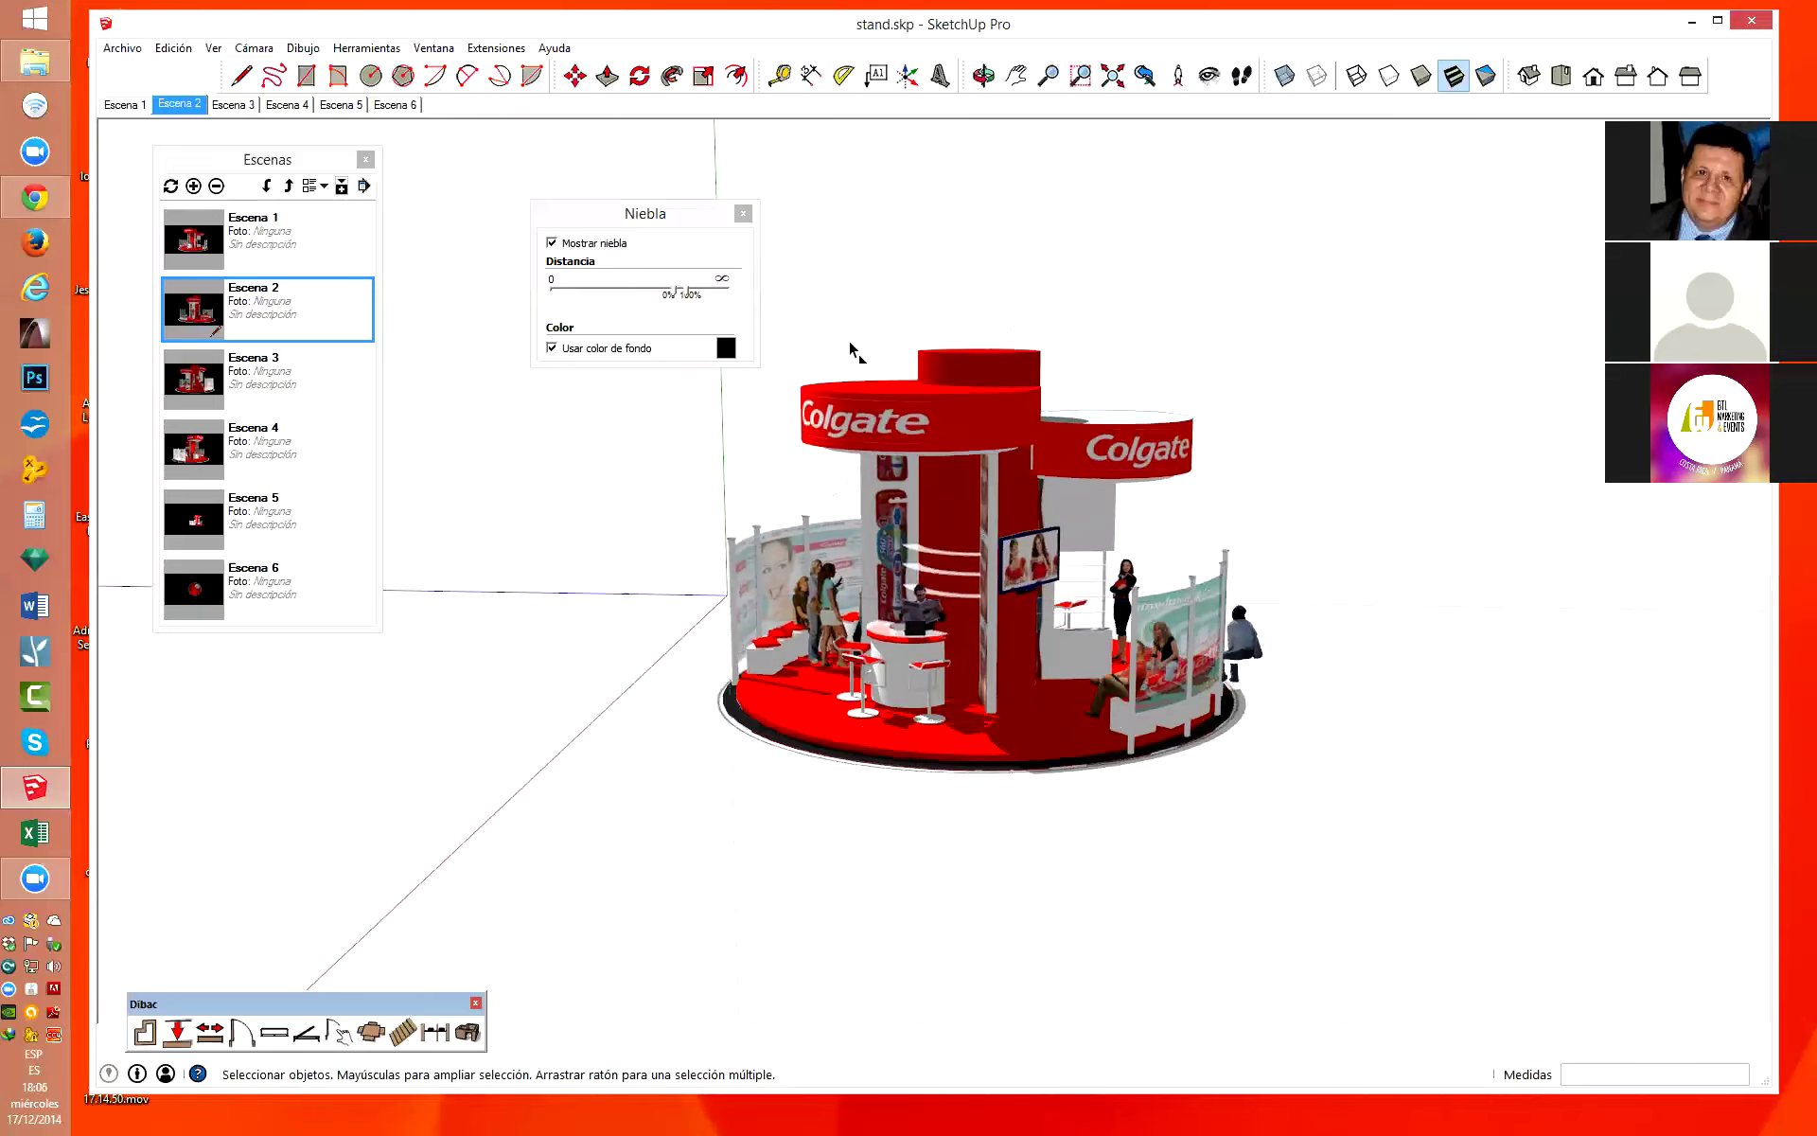
Adjust the fog distance sliders so the stand fades slightly, then stop using the background colour.
{"action": "left_click", "coordinate": [671, 295]}
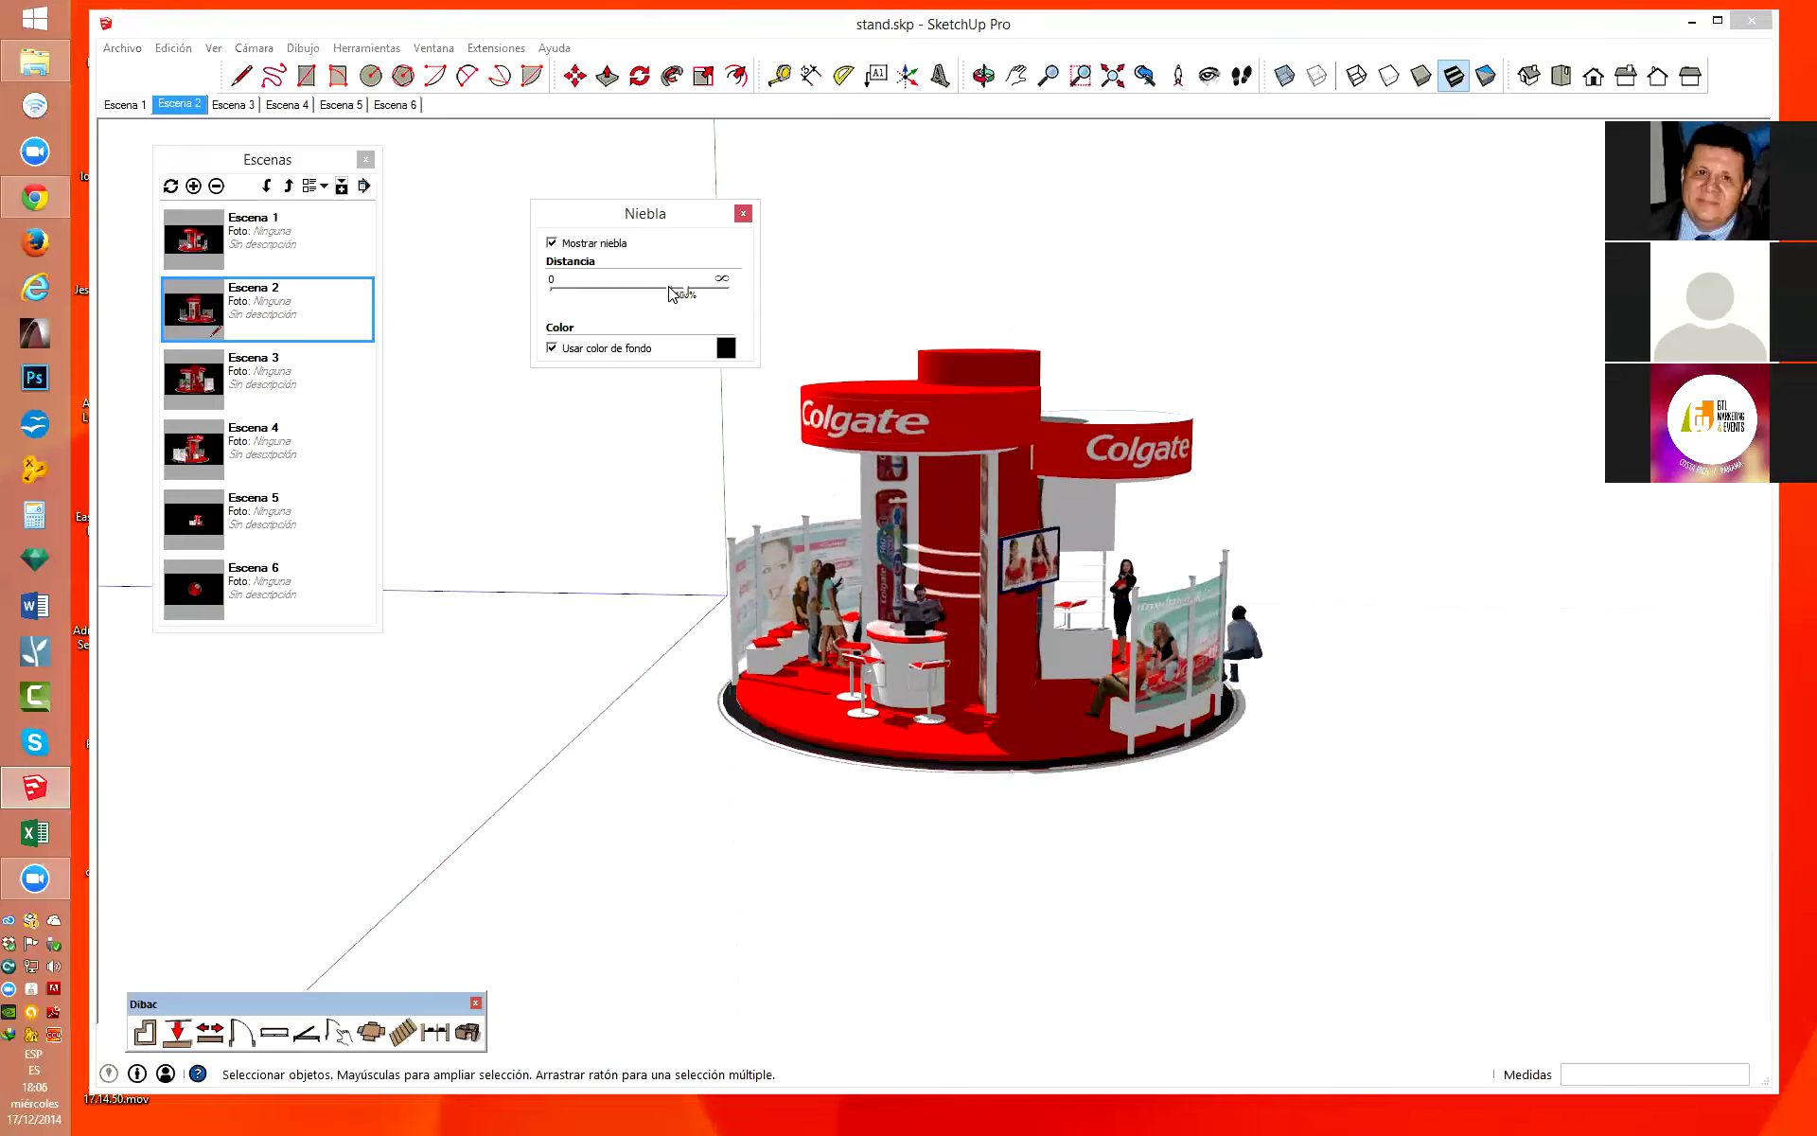
{"action": "left_click_drag", "start_coordinate": [671, 295], "coordinate": [571, 294]}
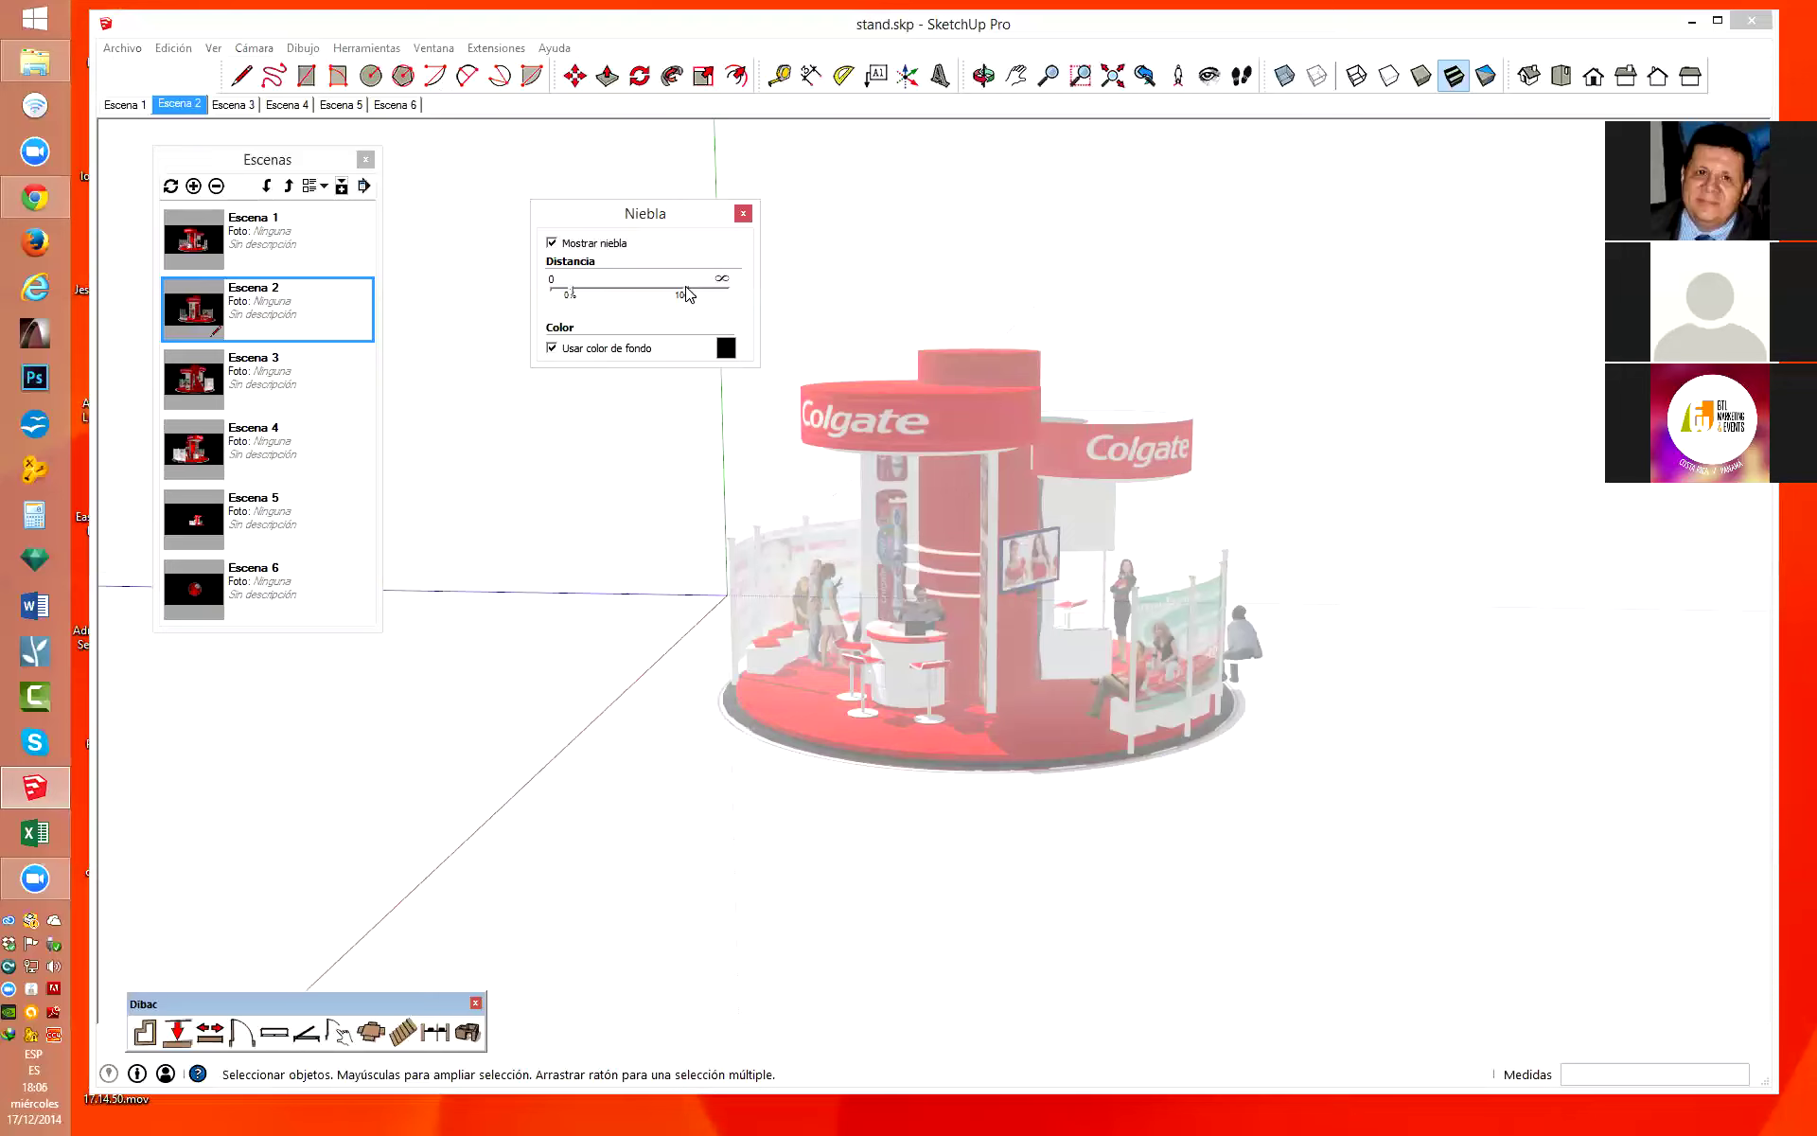
{"action": "left_click_drag", "start_coordinate": [688, 295], "coordinate": [674, 297]}
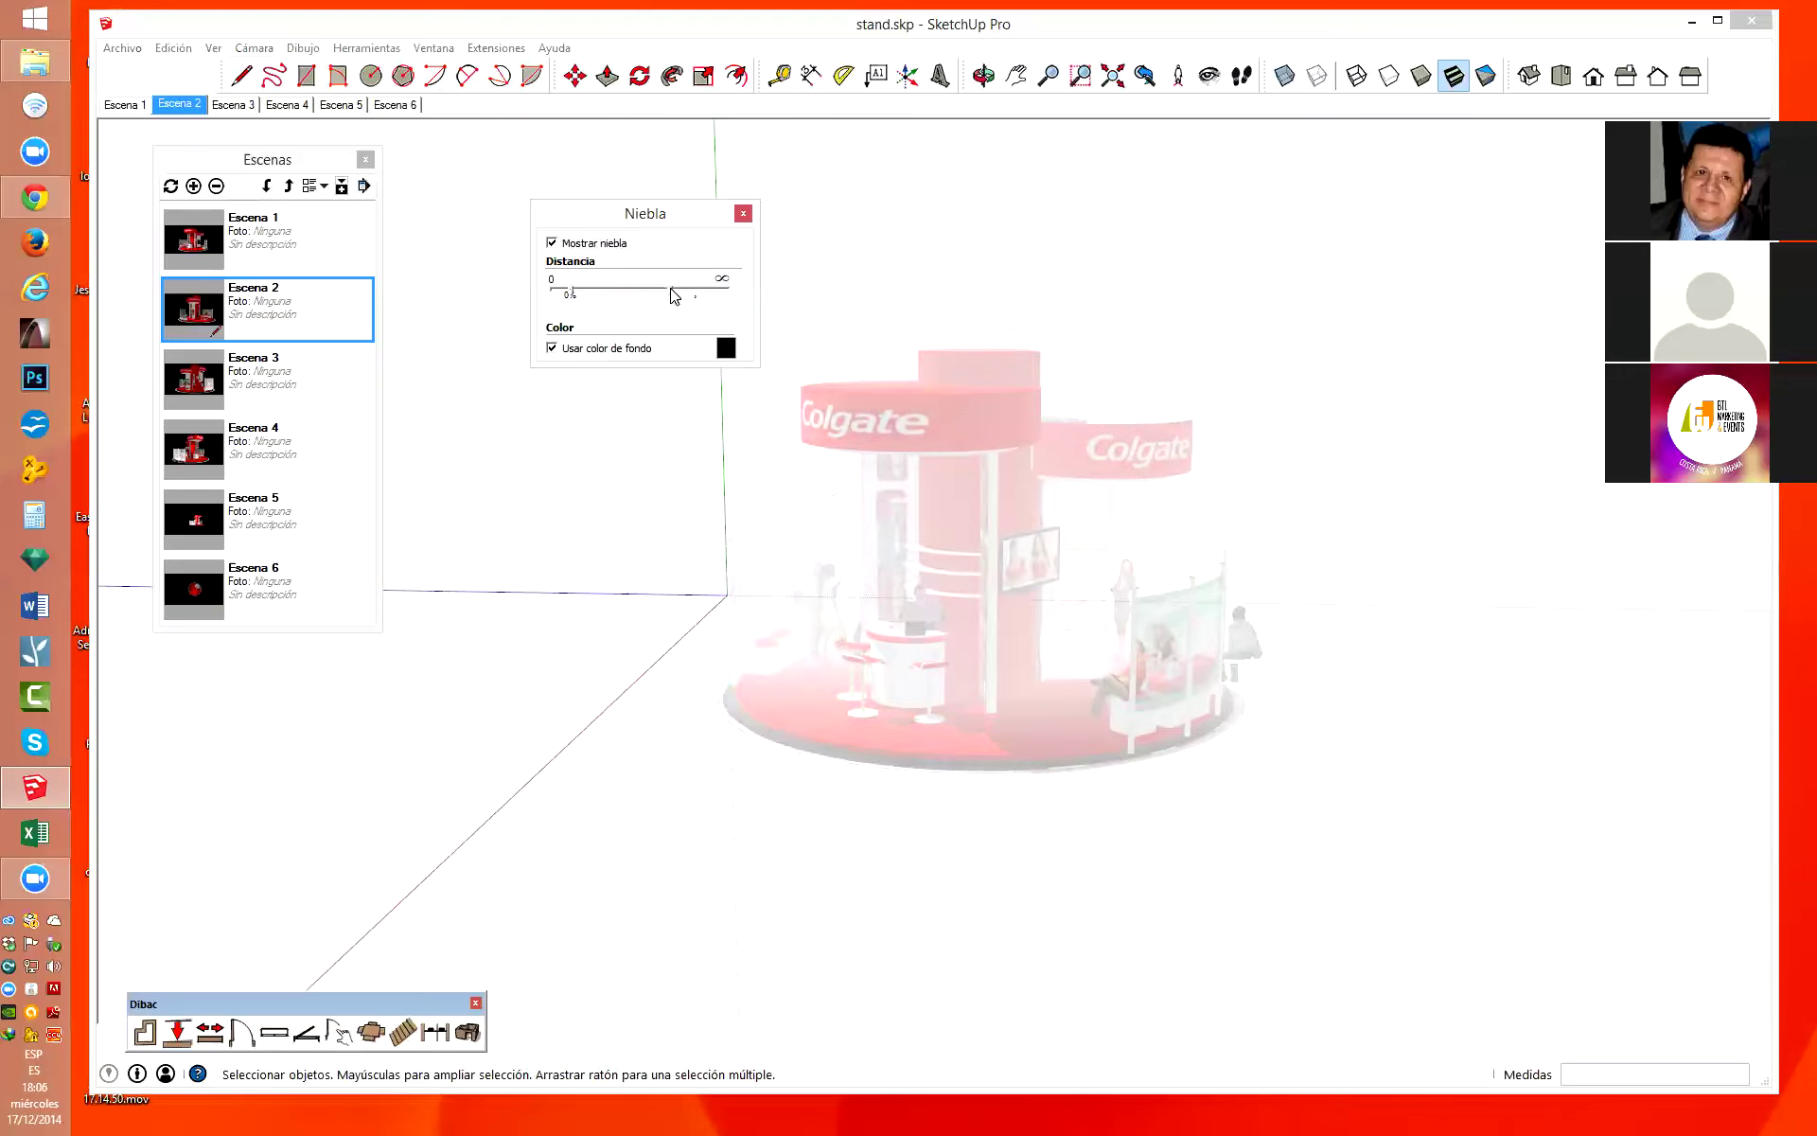
{"action": "mouse_move", "coordinate": [572, 294]}
{"action": "left_mouse_down"}
{"action": "mouse_move", "coordinate": [659, 294]}
{"action": "mouse_move", "coordinate": [641, 295]}
{"action": "left_mouse_up"}
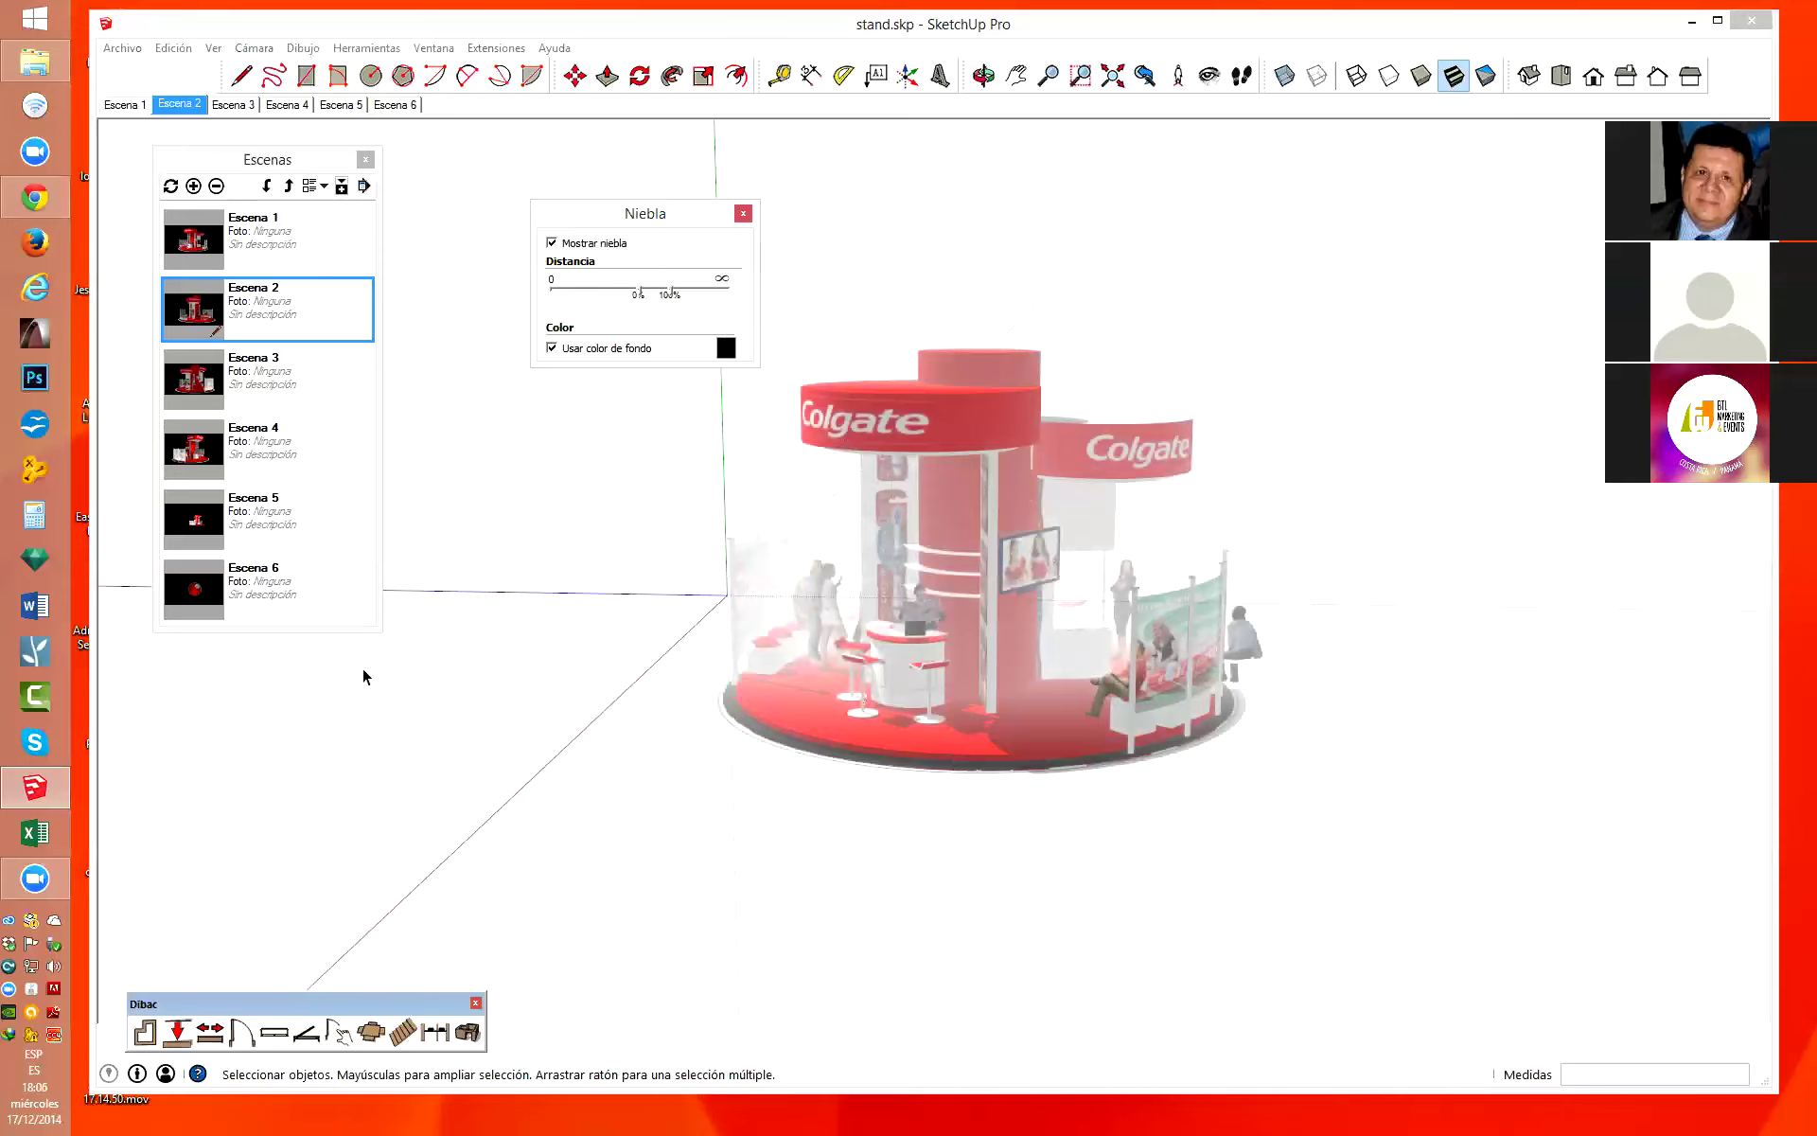
{"action": "left_click_drag", "start_coordinate": [640, 296], "coordinate": [667, 298]}
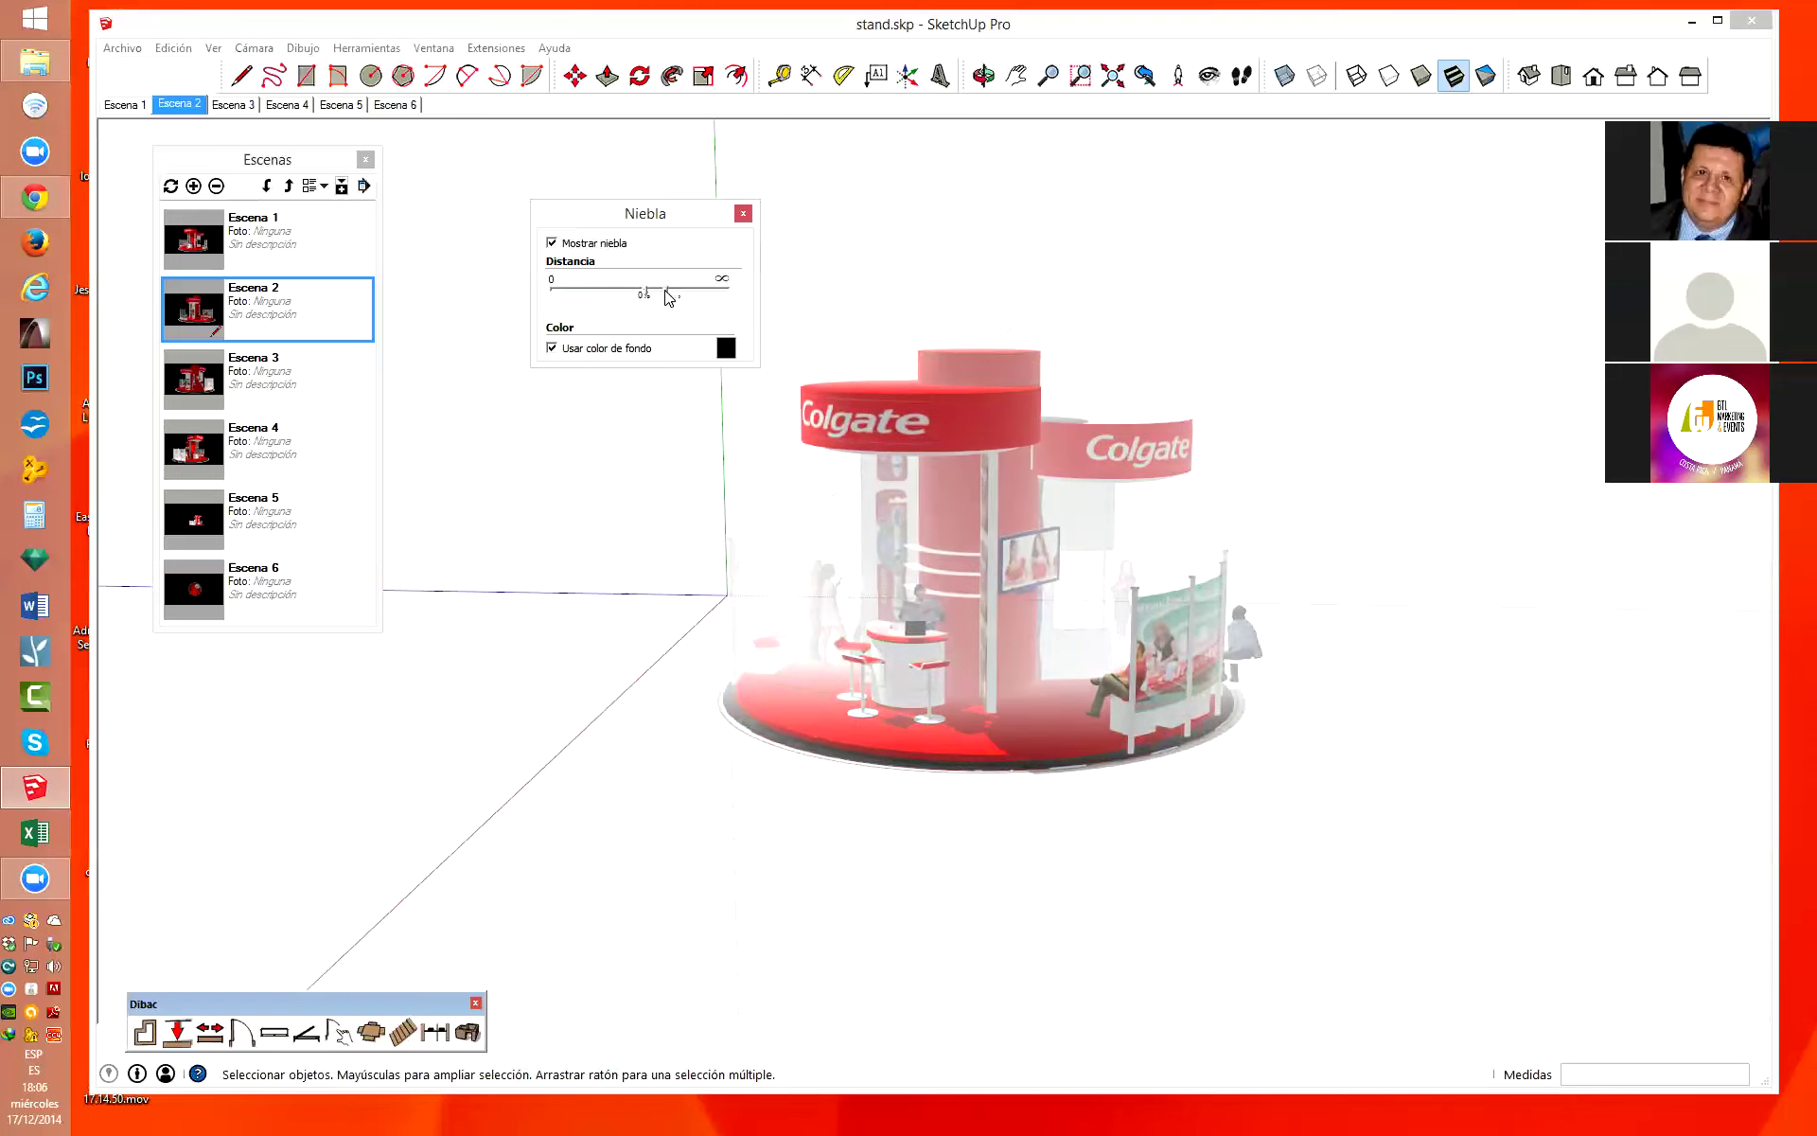
{"action": "left_click_drag", "start_coordinate": [644, 295], "coordinate": [662, 296]}
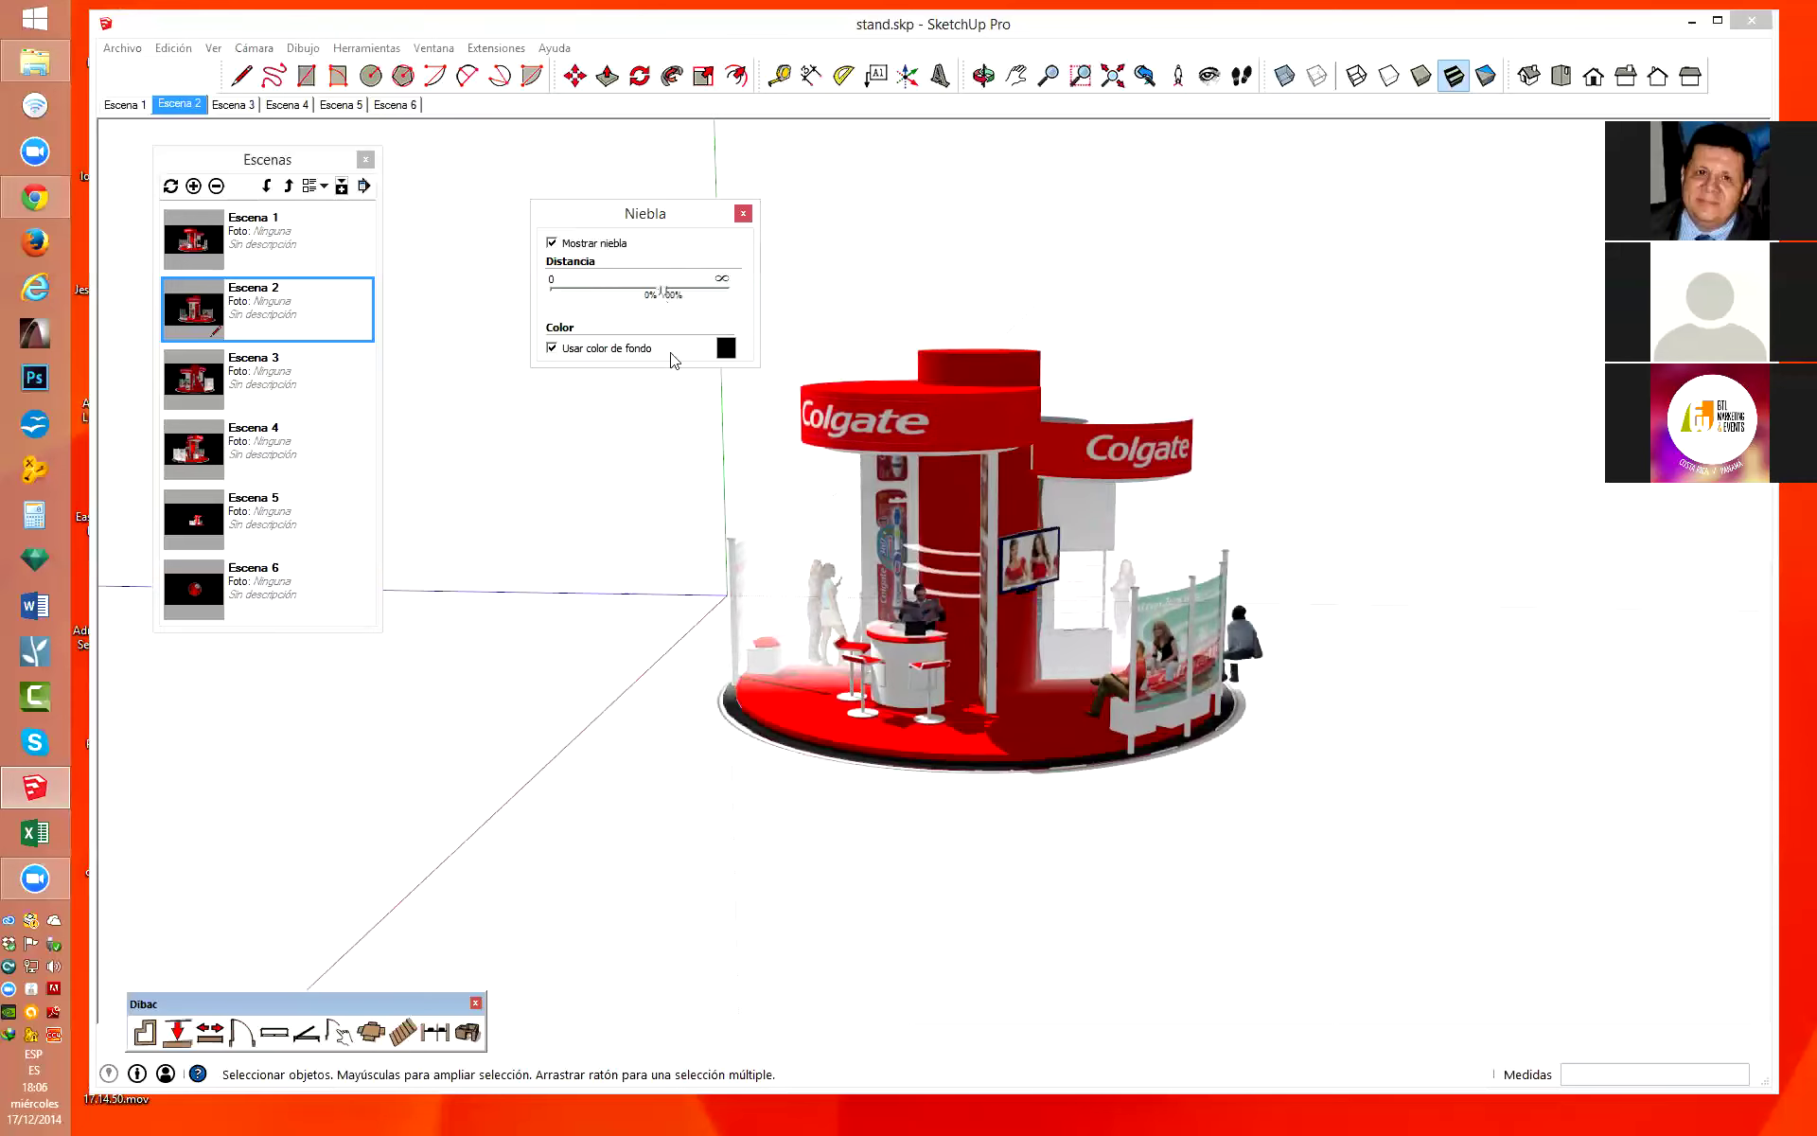
{"action": "left_click", "coordinate": [552, 349]}
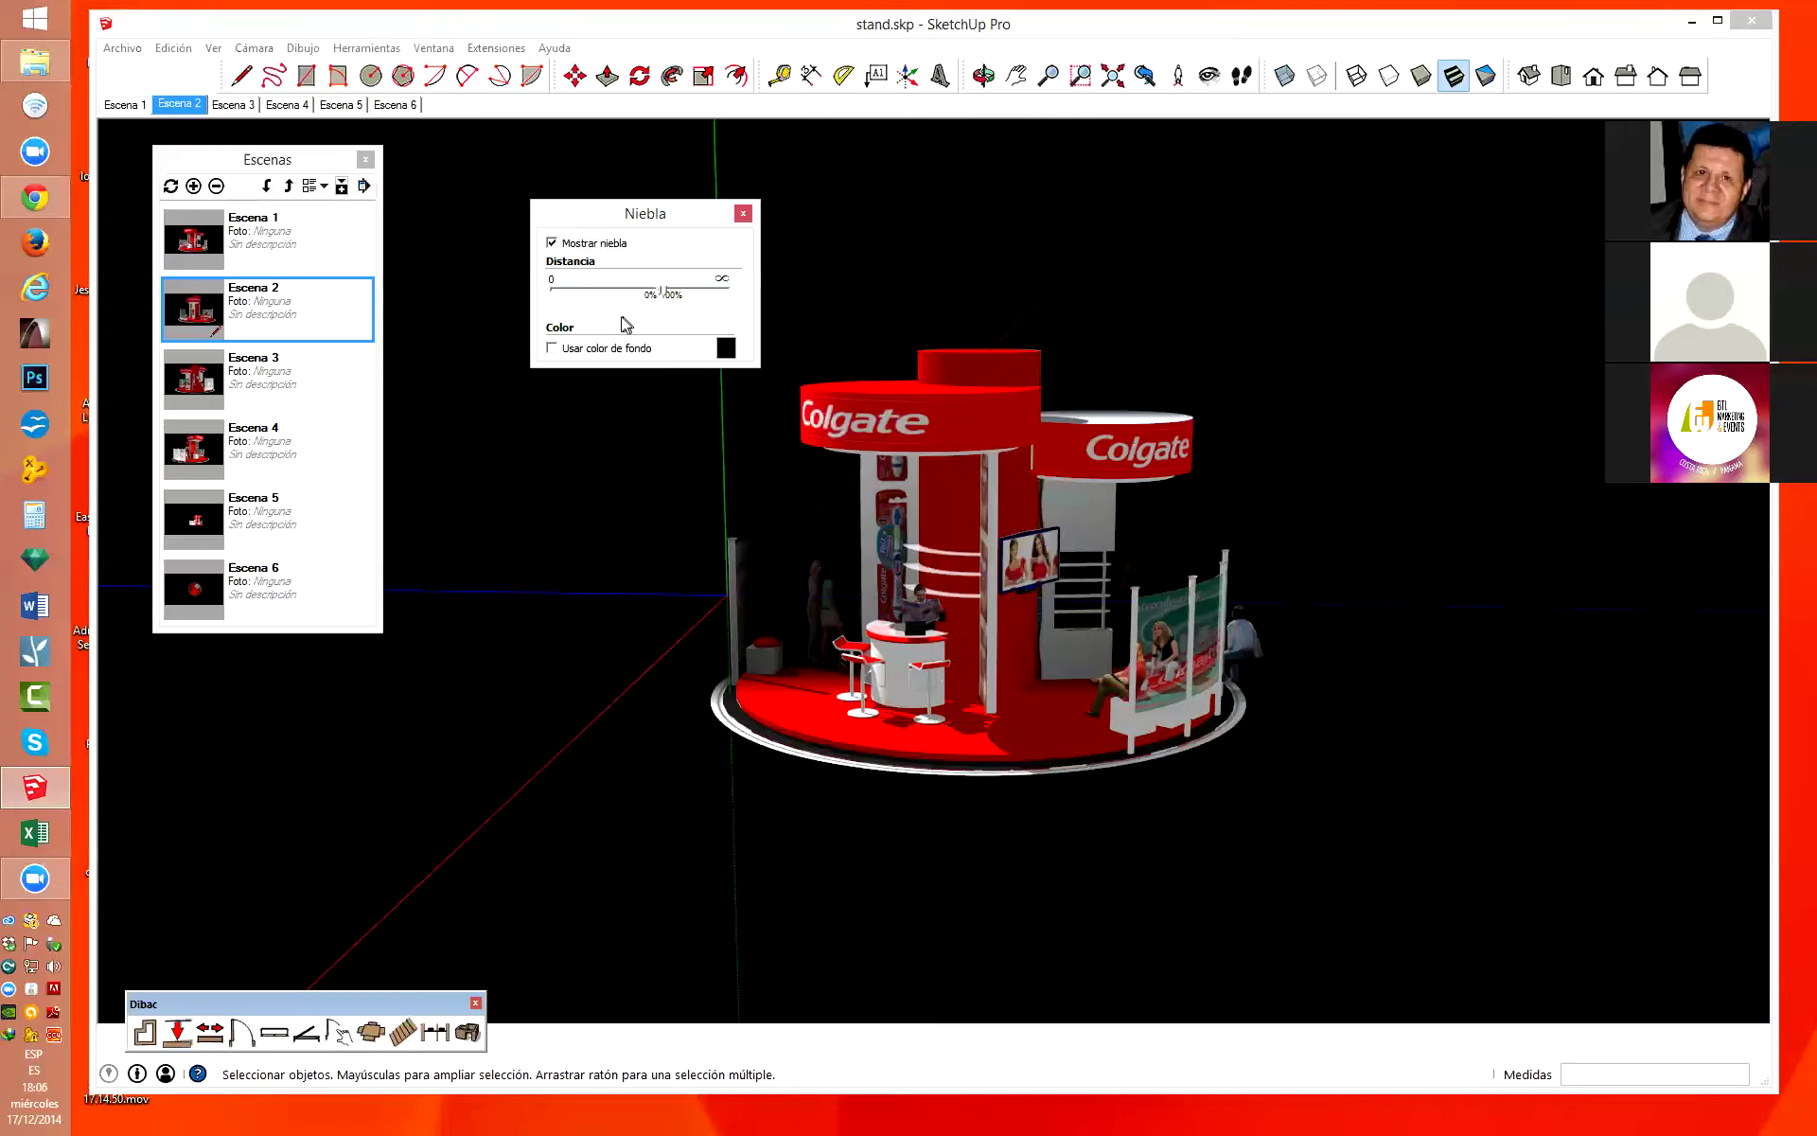
{"action": "left_click", "coordinate": [726, 351]}
Give the fog an orange-brown colour and fine-tune its density over the stand.
{"action": "left_click", "coordinate": [679, 346]}
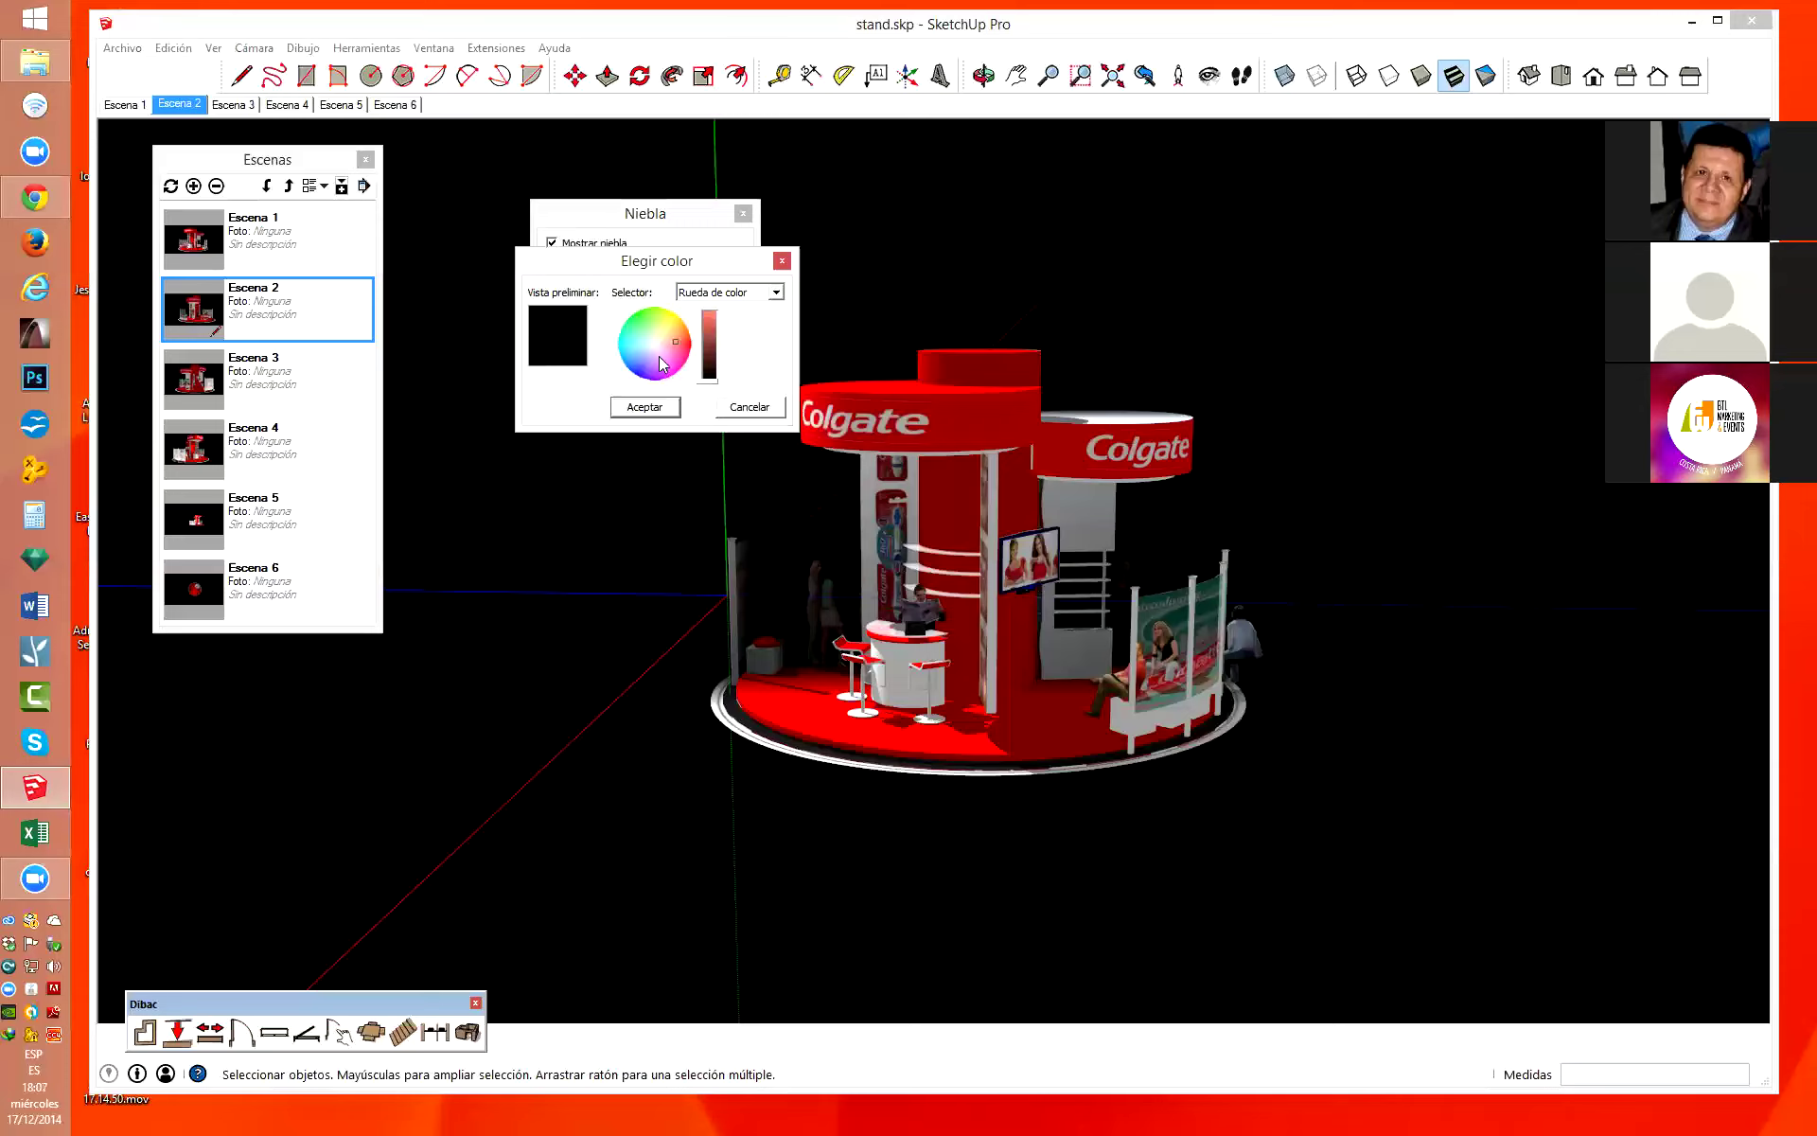
{"action": "left_click", "coordinate": [677, 329]}
{"action": "left_click", "coordinate": [678, 337]}
{"action": "left_click", "coordinate": [710, 337]}
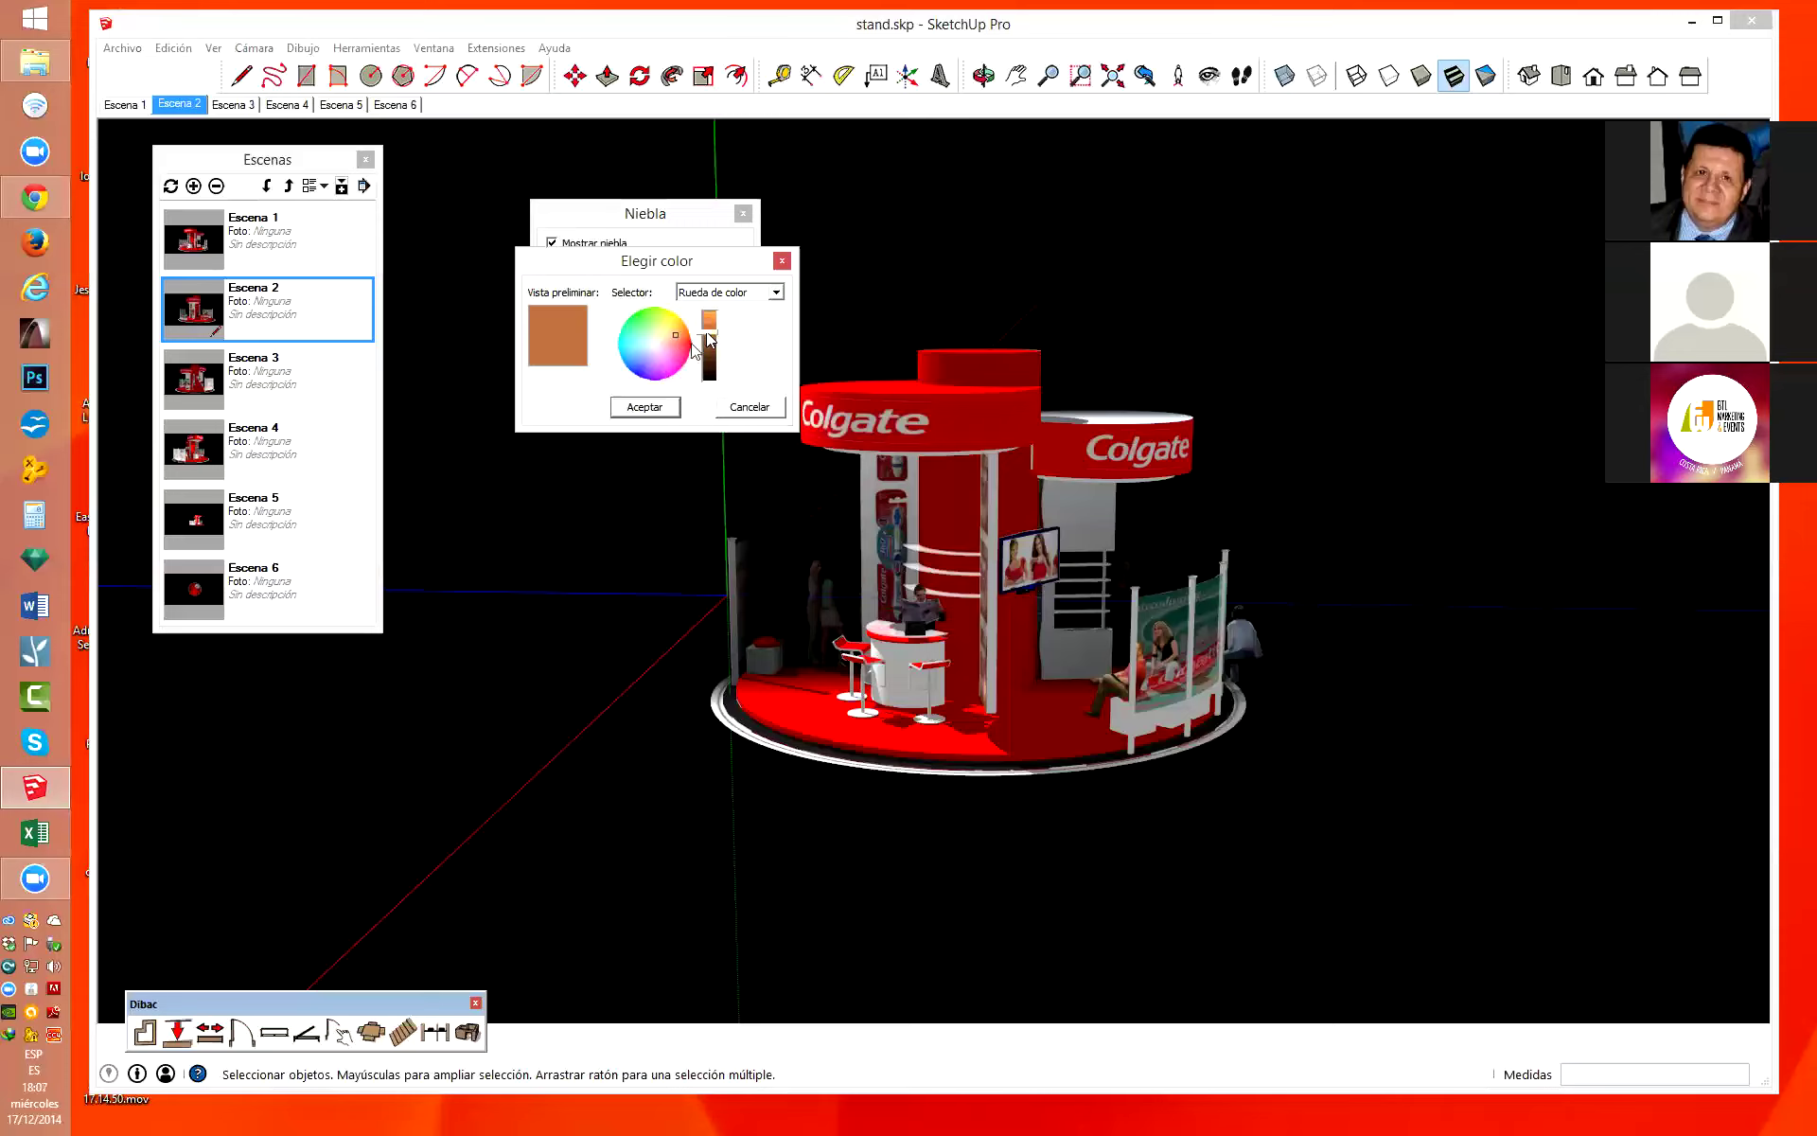
{"action": "left_click", "coordinate": [661, 406]}
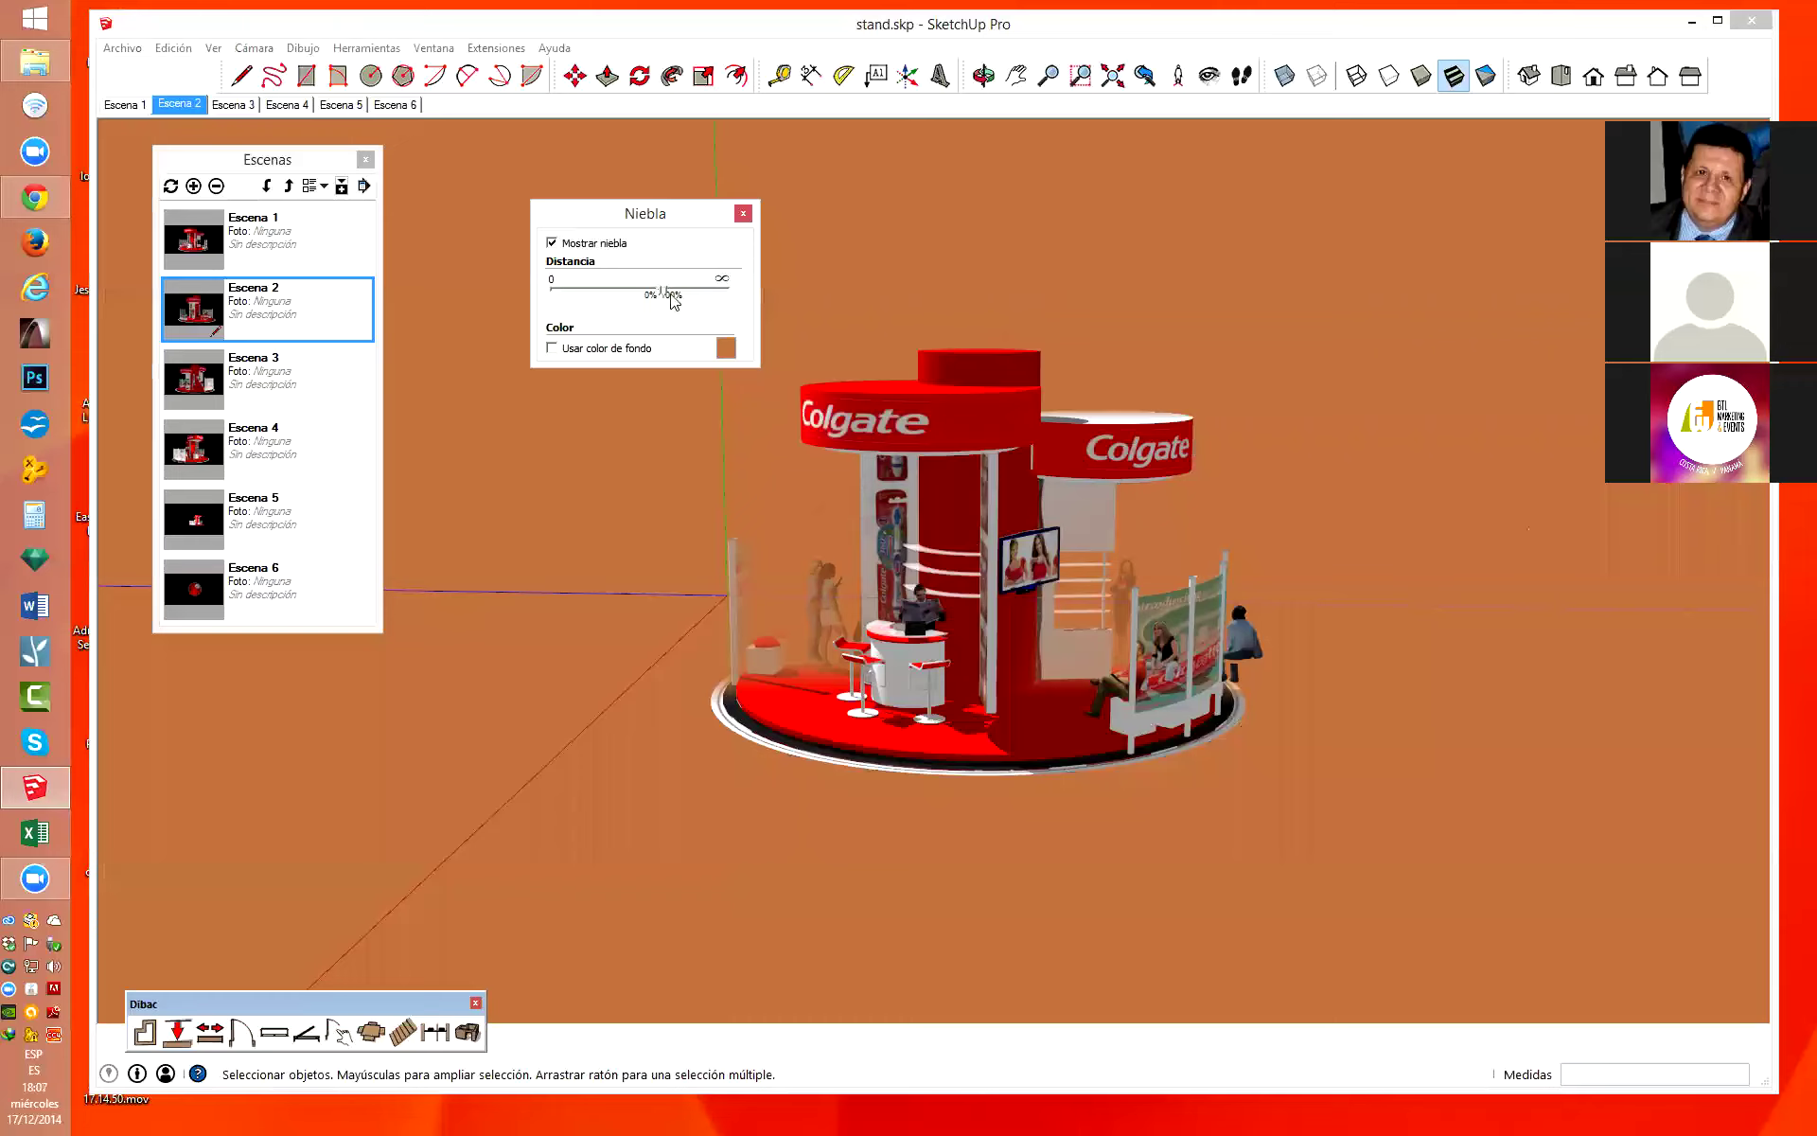
{"action": "left_click_drag", "start_coordinate": [675, 299], "coordinate": [666, 299]}
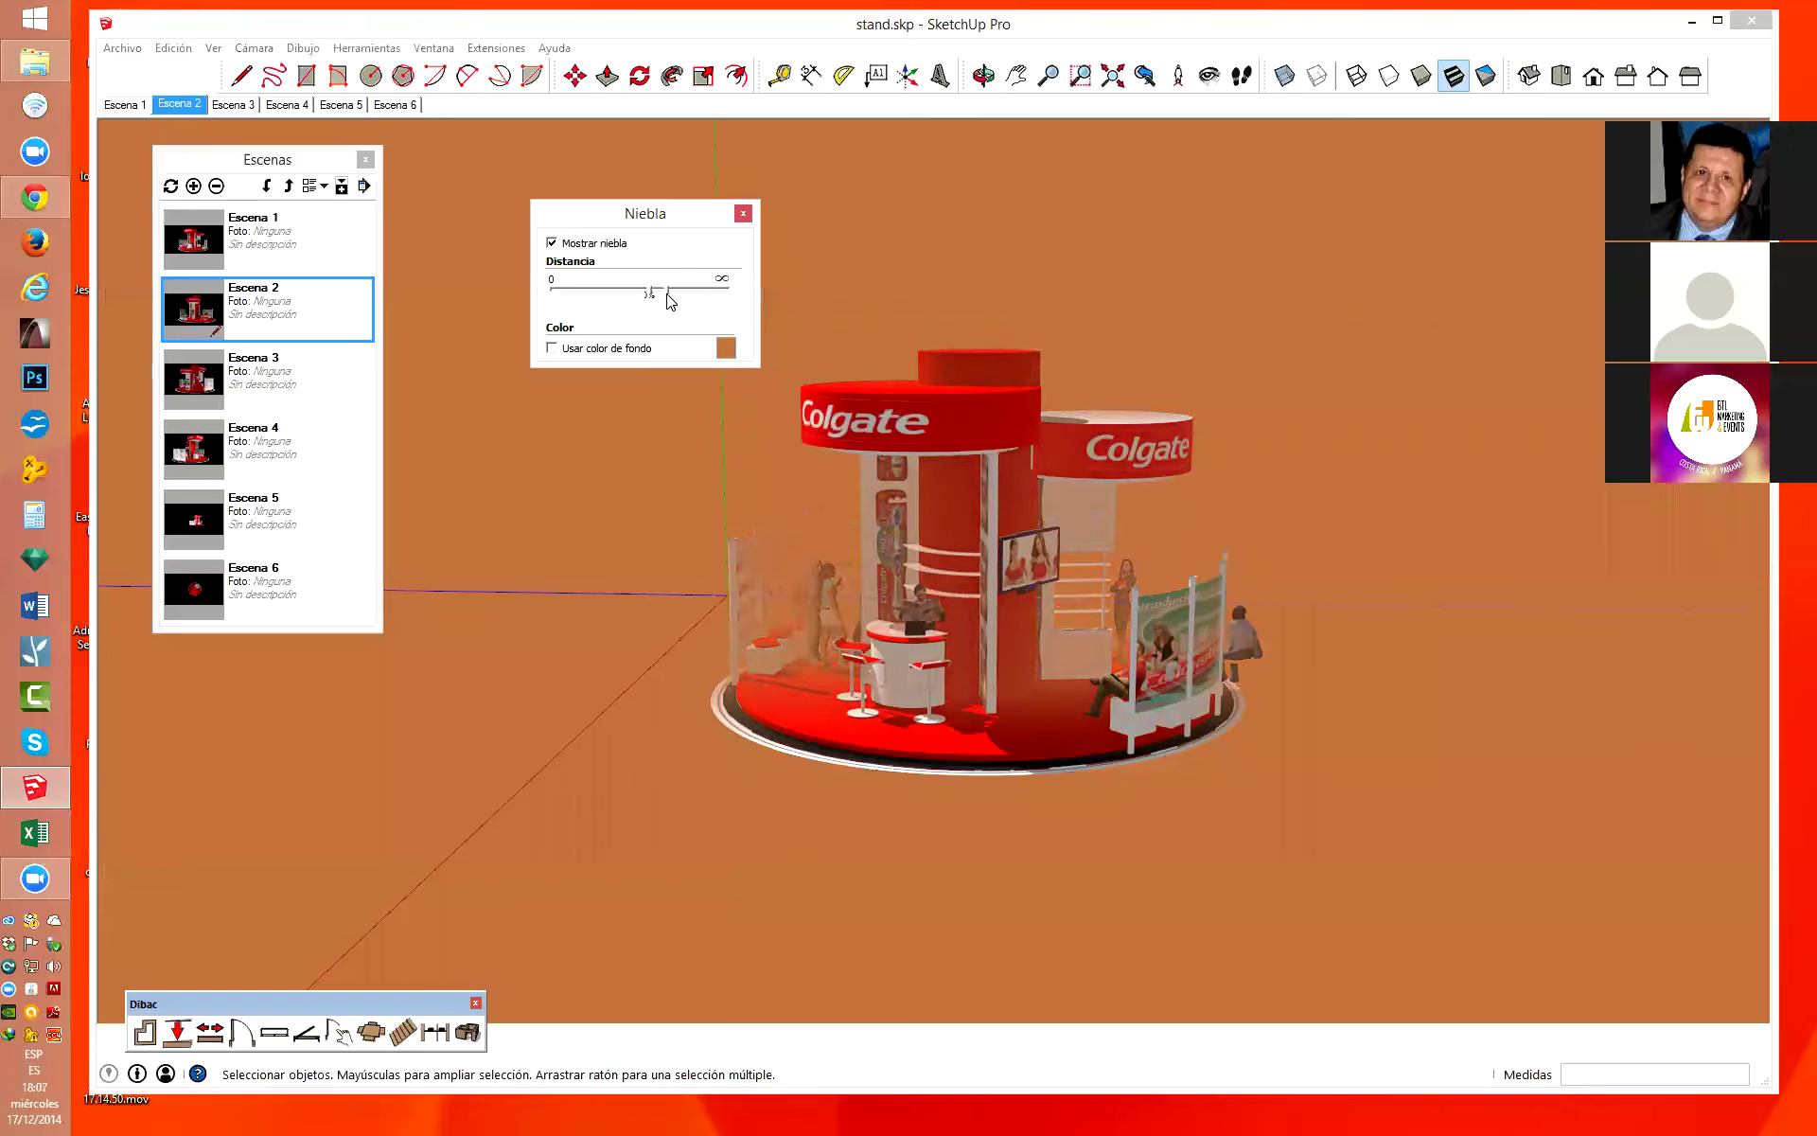
{"action": "left_click_drag", "start_coordinate": [653, 296], "coordinate": [656, 294]}
Change the fog colour to black, push the fog distance out, and close Fog settings.
{"action": "left_click", "coordinate": [726, 351]}
{"action": "left_click_drag", "start_coordinate": [708, 341], "coordinate": [702, 382]}
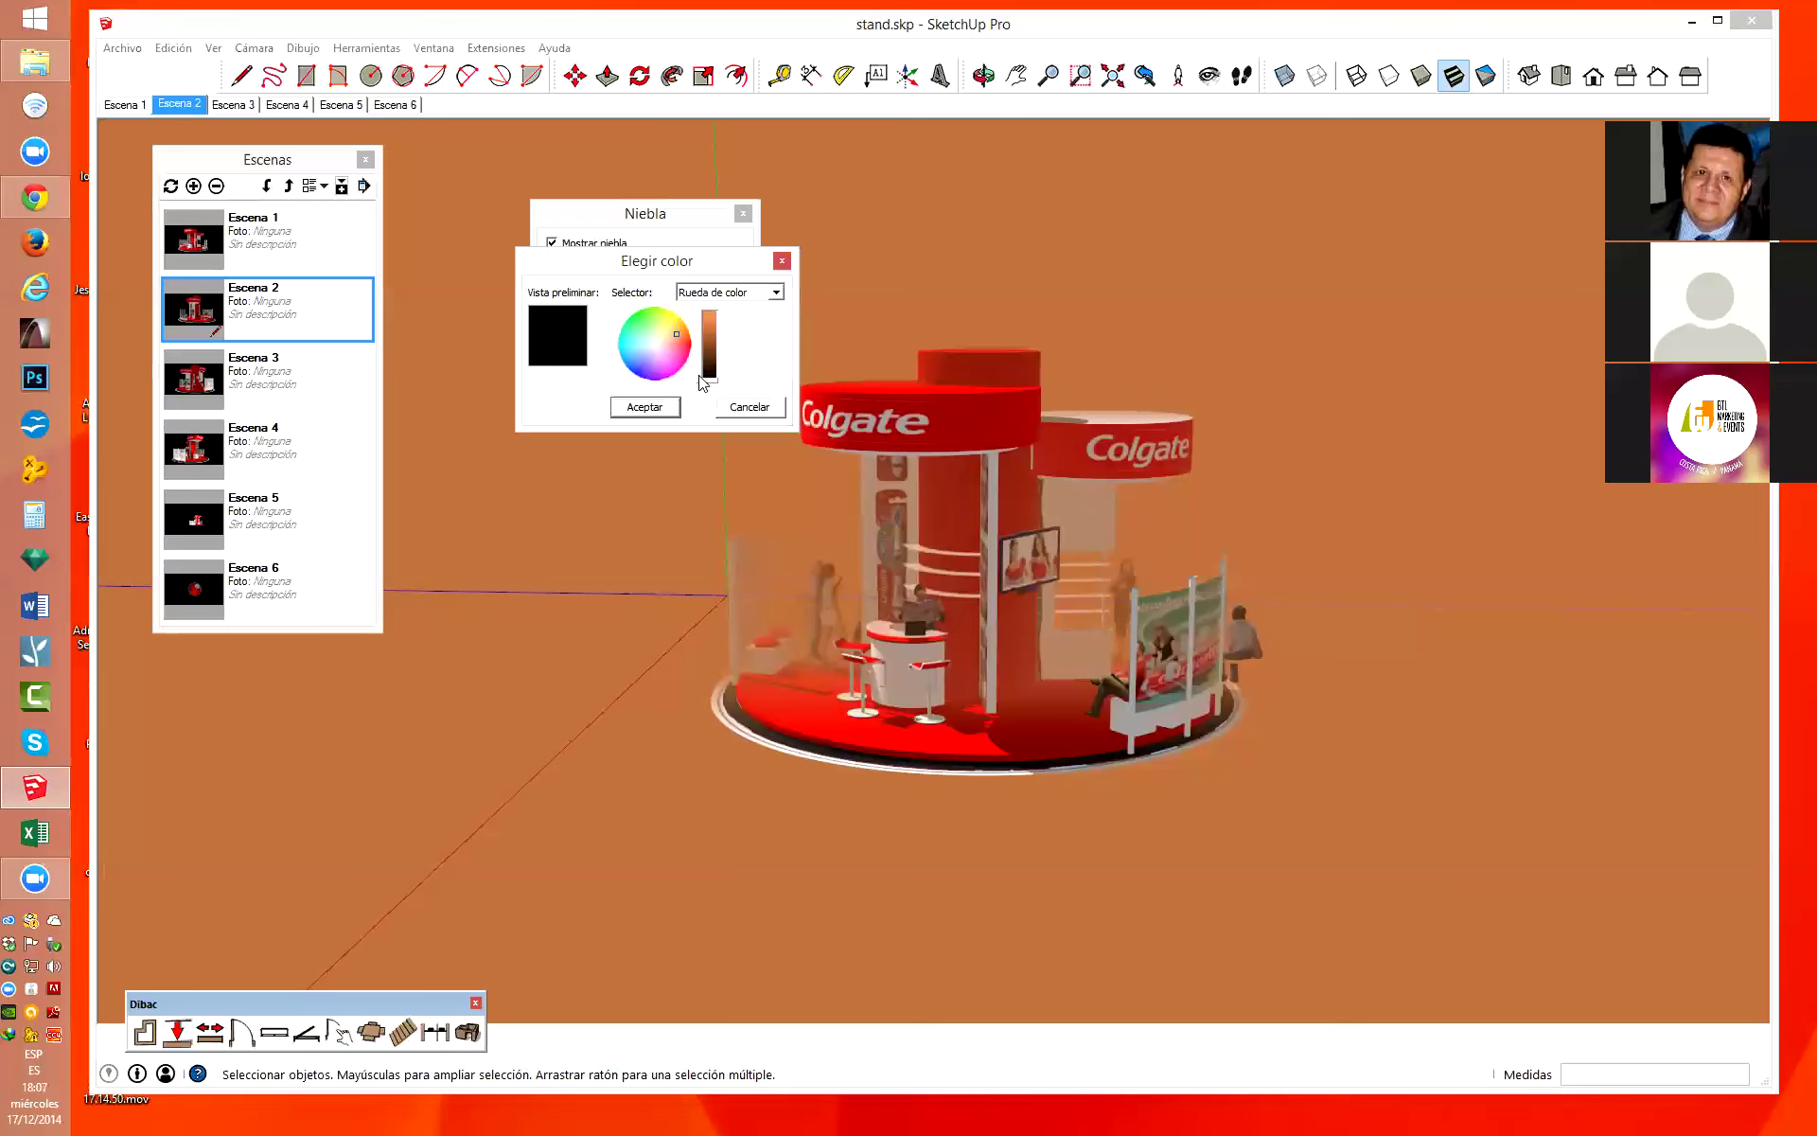
{"action": "left_click", "coordinate": [644, 408]}
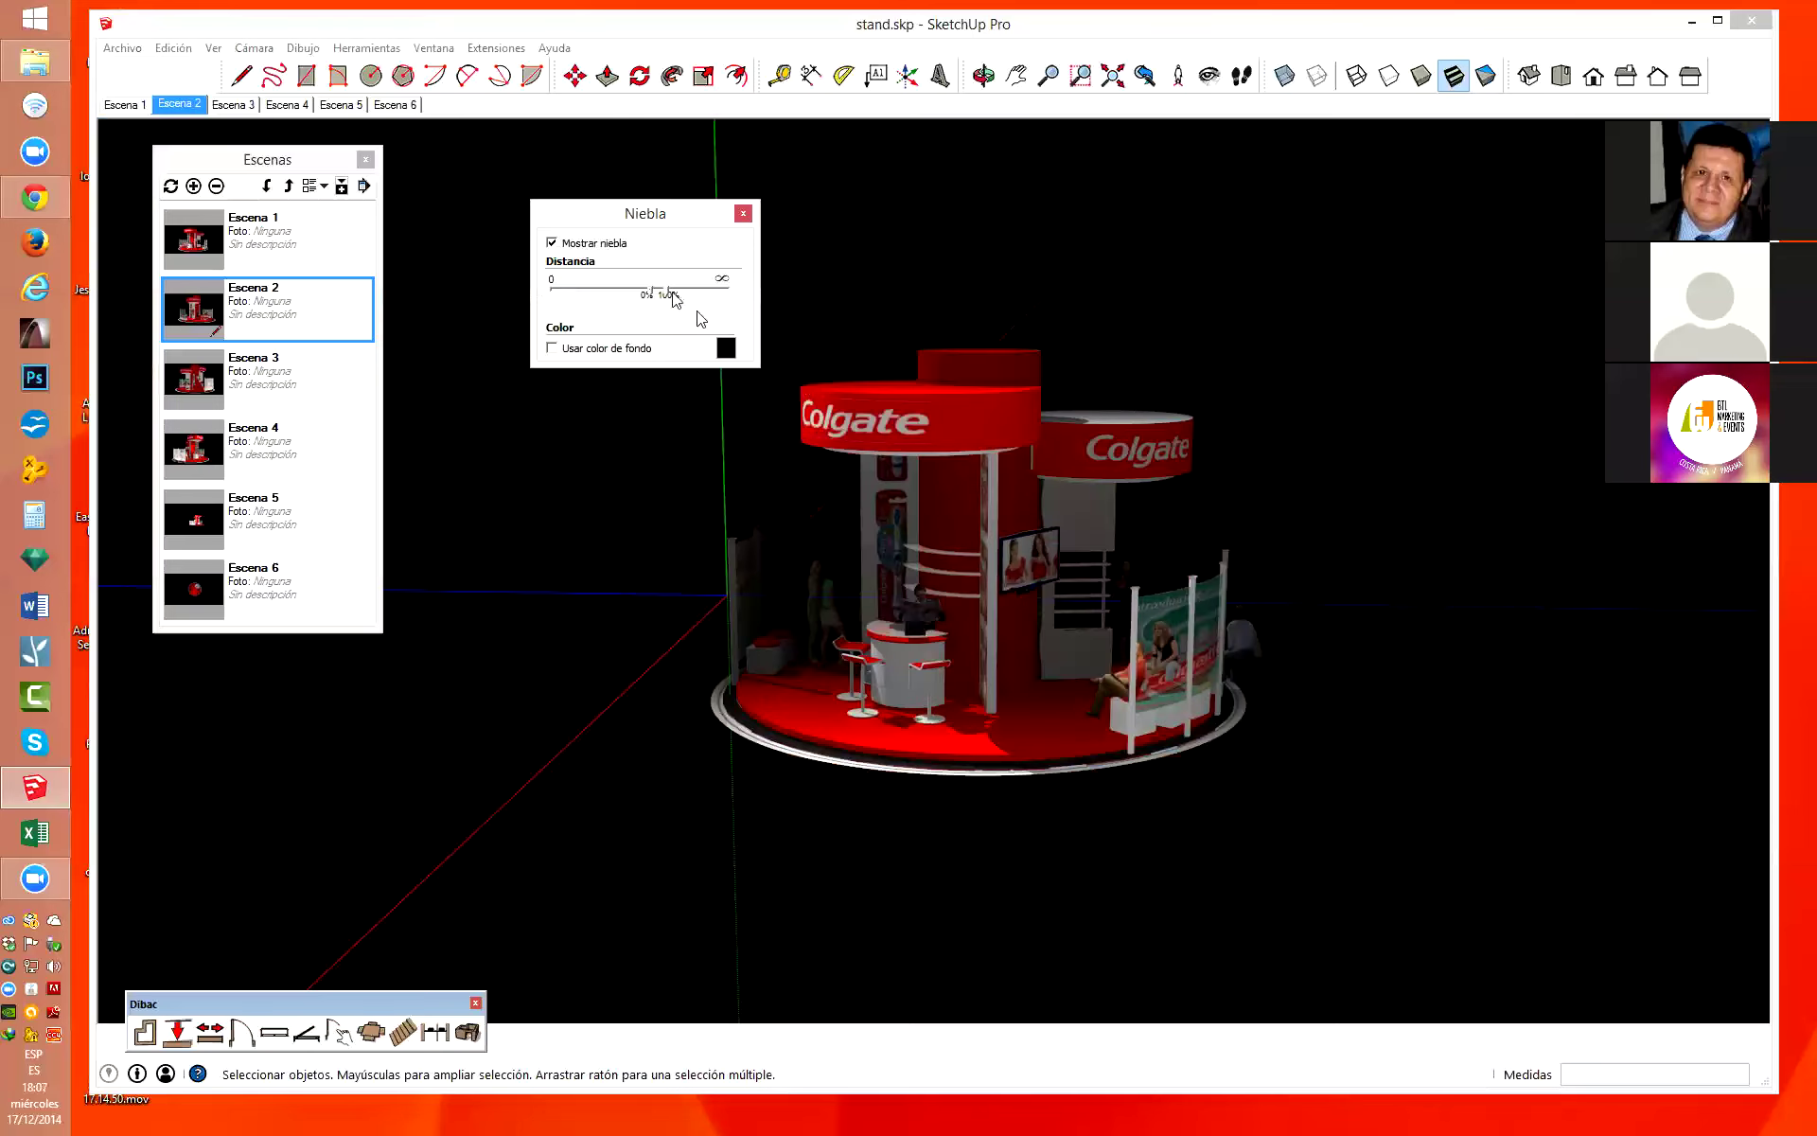
{"action": "mouse_move", "coordinate": [670, 292]}
{"action": "left_mouse_down"}
{"action": "mouse_move", "coordinate": [728, 291]}
{"action": "mouse_move", "coordinate": [696, 296]}
{"action": "left_mouse_up"}
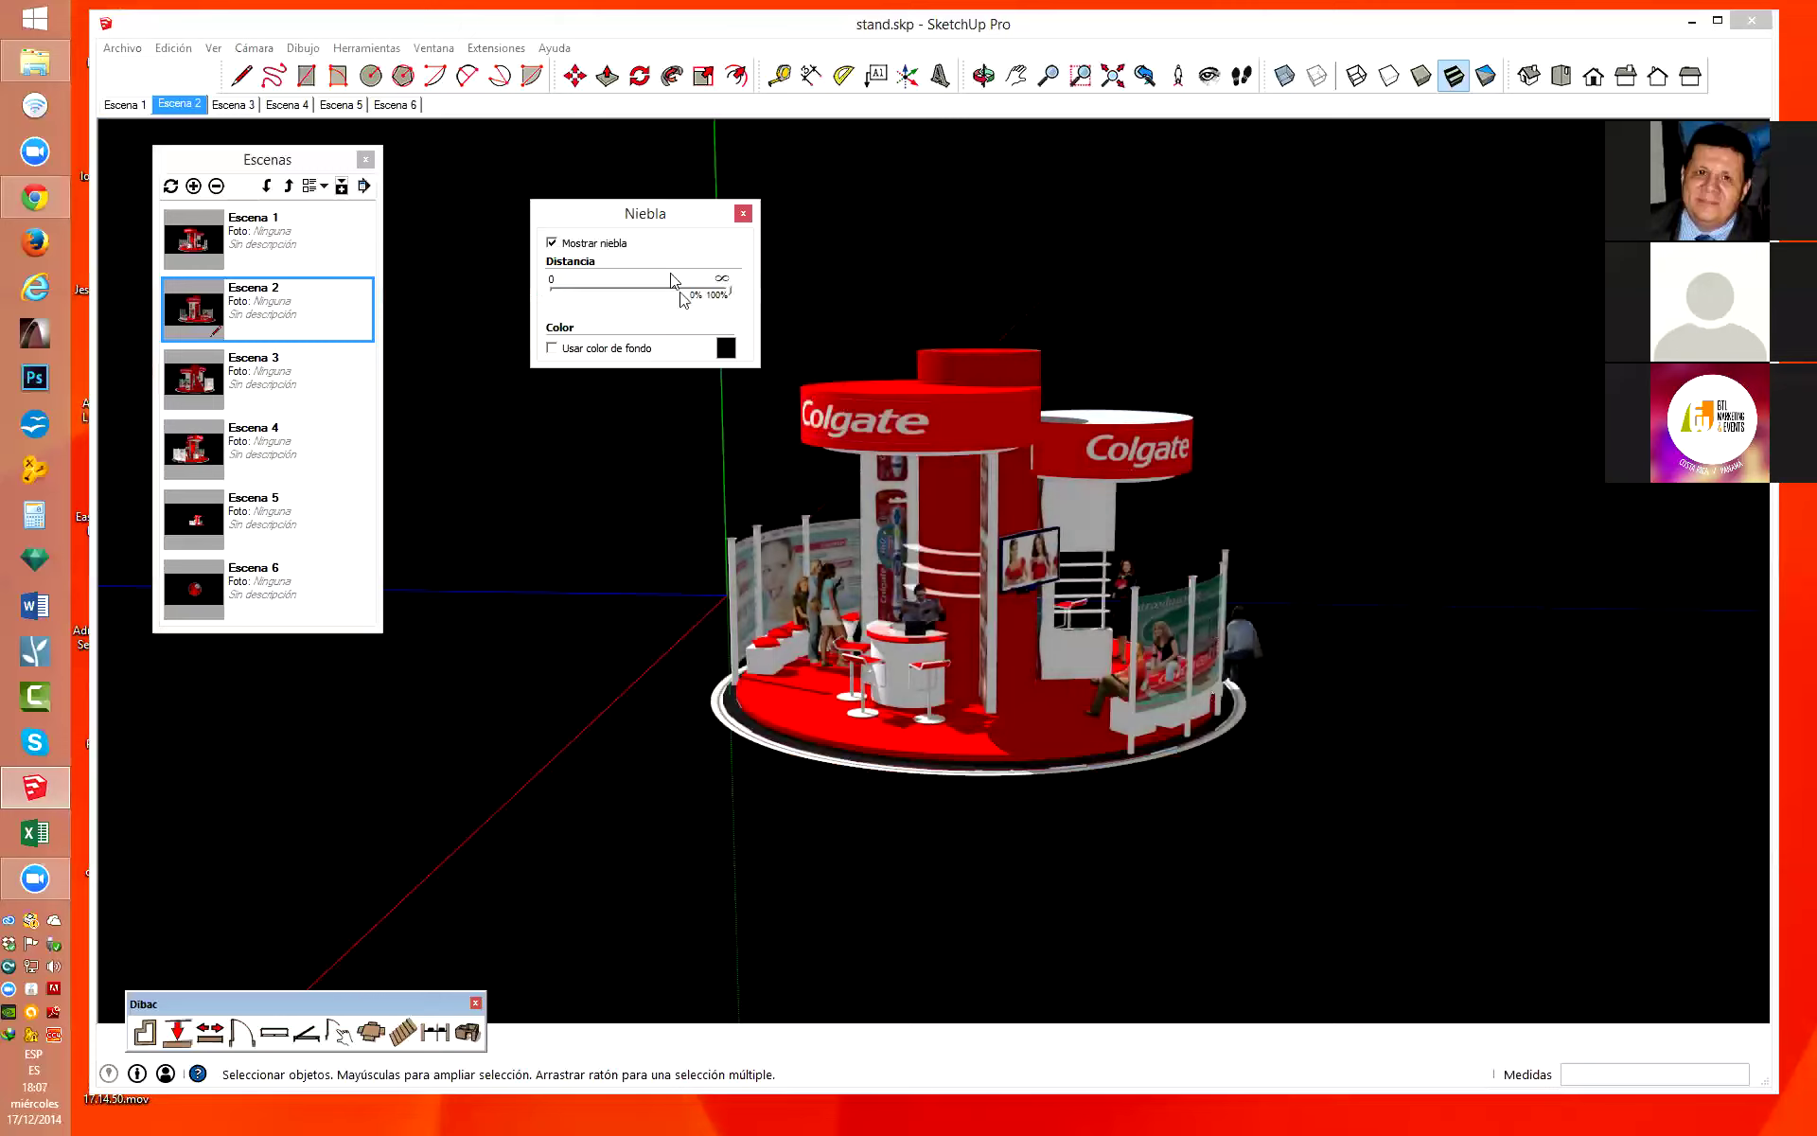
{"action": "left_click", "coordinate": [743, 215]}
Open the Shadows settings and set the time zone to UTC-06:00.
{"action": "left_click", "coordinate": [435, 48]}
{"action": "left_click", "coordinate": [499, 257]}
{"action": "left_click_drag", "start_coordinate": [288, 78], "coordinate": [674, 201]}
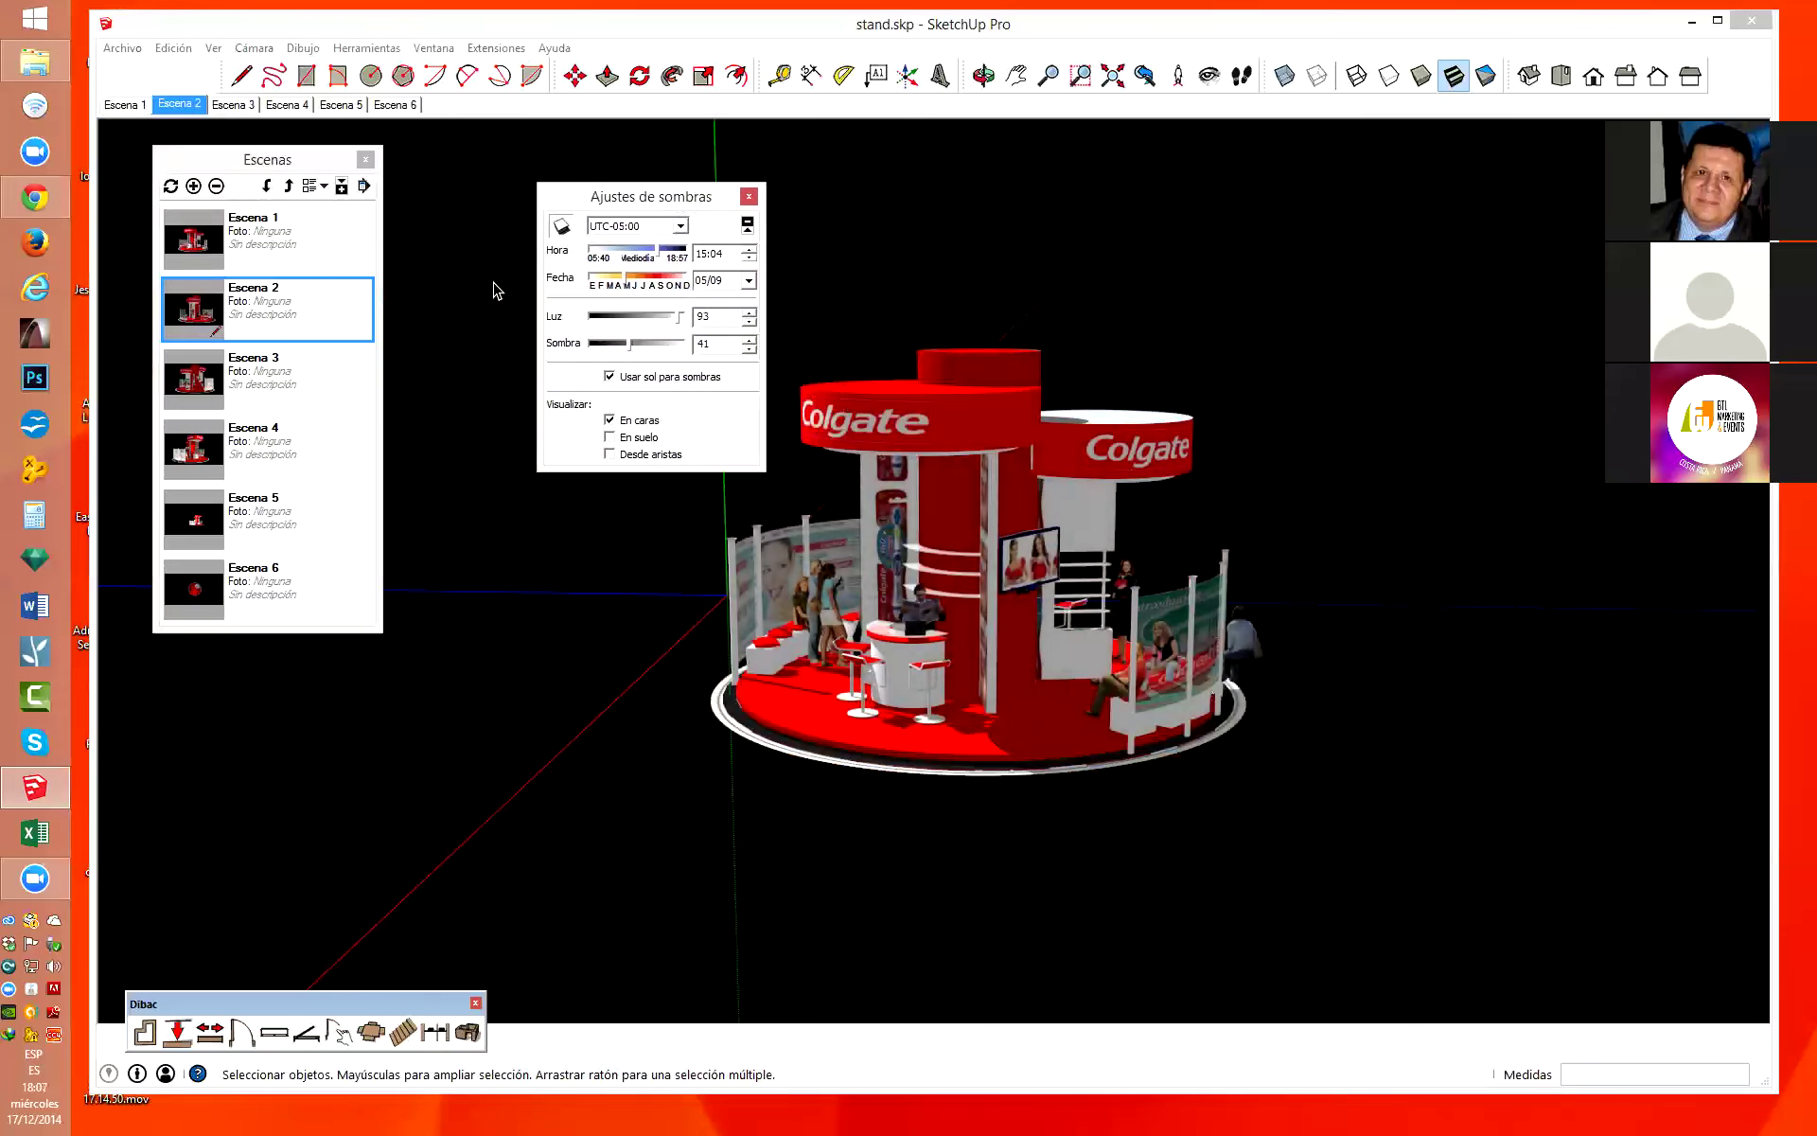
{"action": "left_click", "coordinate": [681, 227]}
{"action": "scroll", "coordinate": [676, 236], "scroll_direction": "up", "scroll_amount": 1}
{"action": "scroll", "coordinate": [677, 236], "scroll_direction": "up", "scroll_amount": 1}
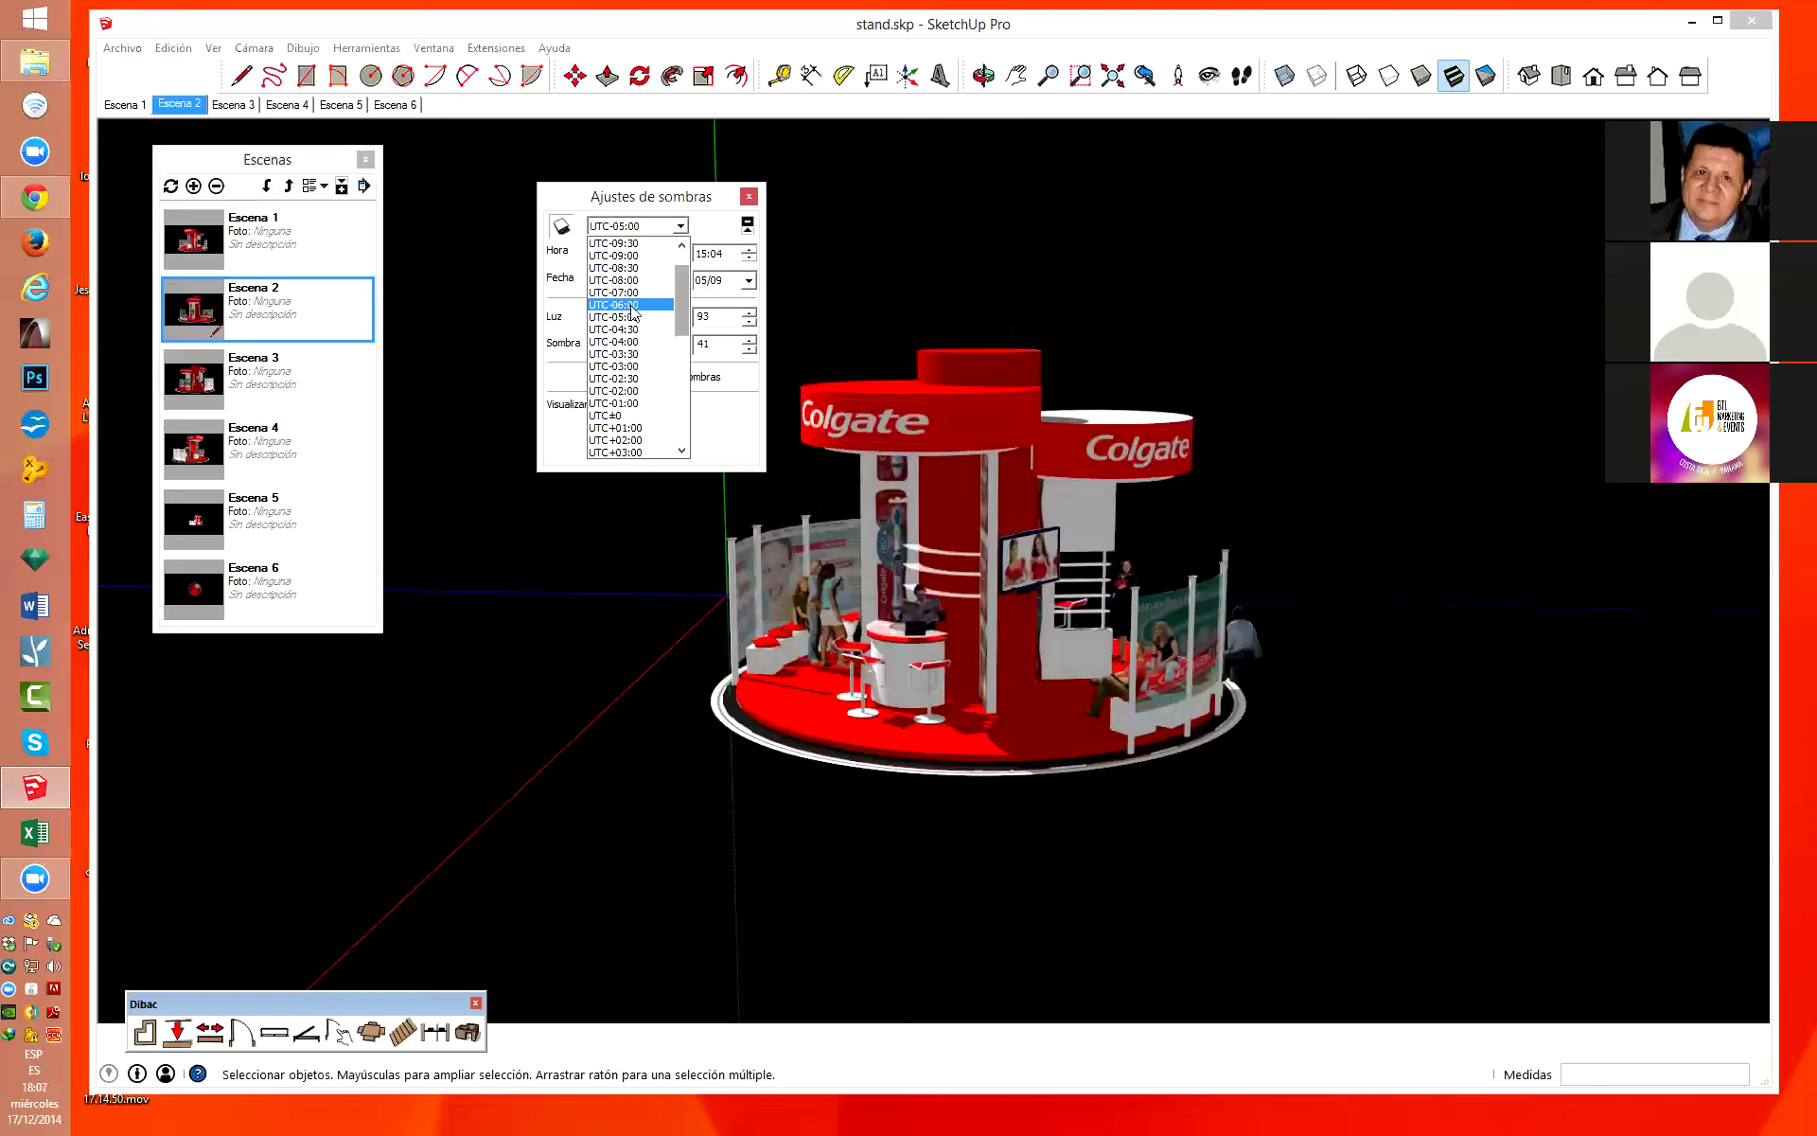
{"action": "left_click", "coordinate": [632, 305]}
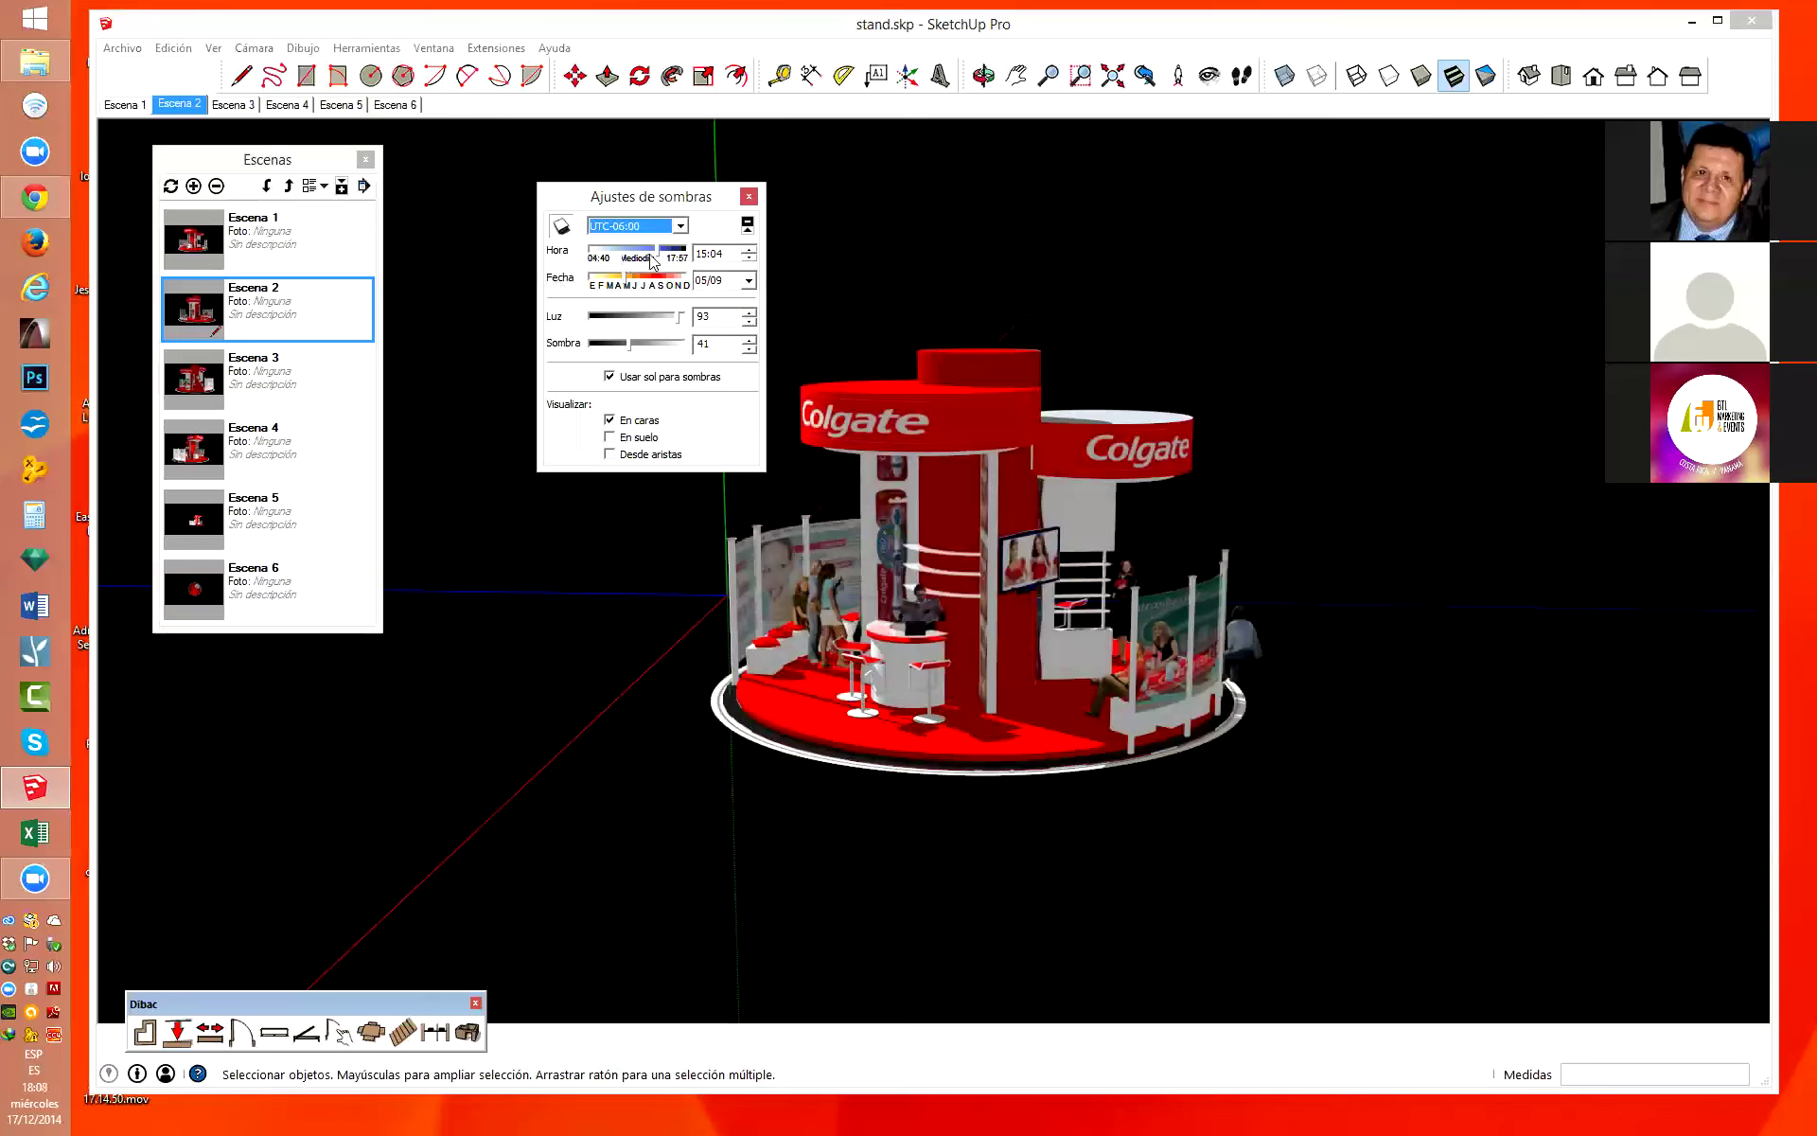
Set shadow time to 09:24 on 10/27, light 54, dark 68, and turn cast shadows off.
{"action": "mouse_move", "coordinate": [686, 258]}
{"action": "left_mouse_down"}
{"action": "mouse_move", "coordinate": [622, 257]}
{"action": "mouse_move", "coordinate": [640, 291]}
{"action": "mouse_move", "coordinate": [672, 288]}
{"action": "left_mouse_up"}
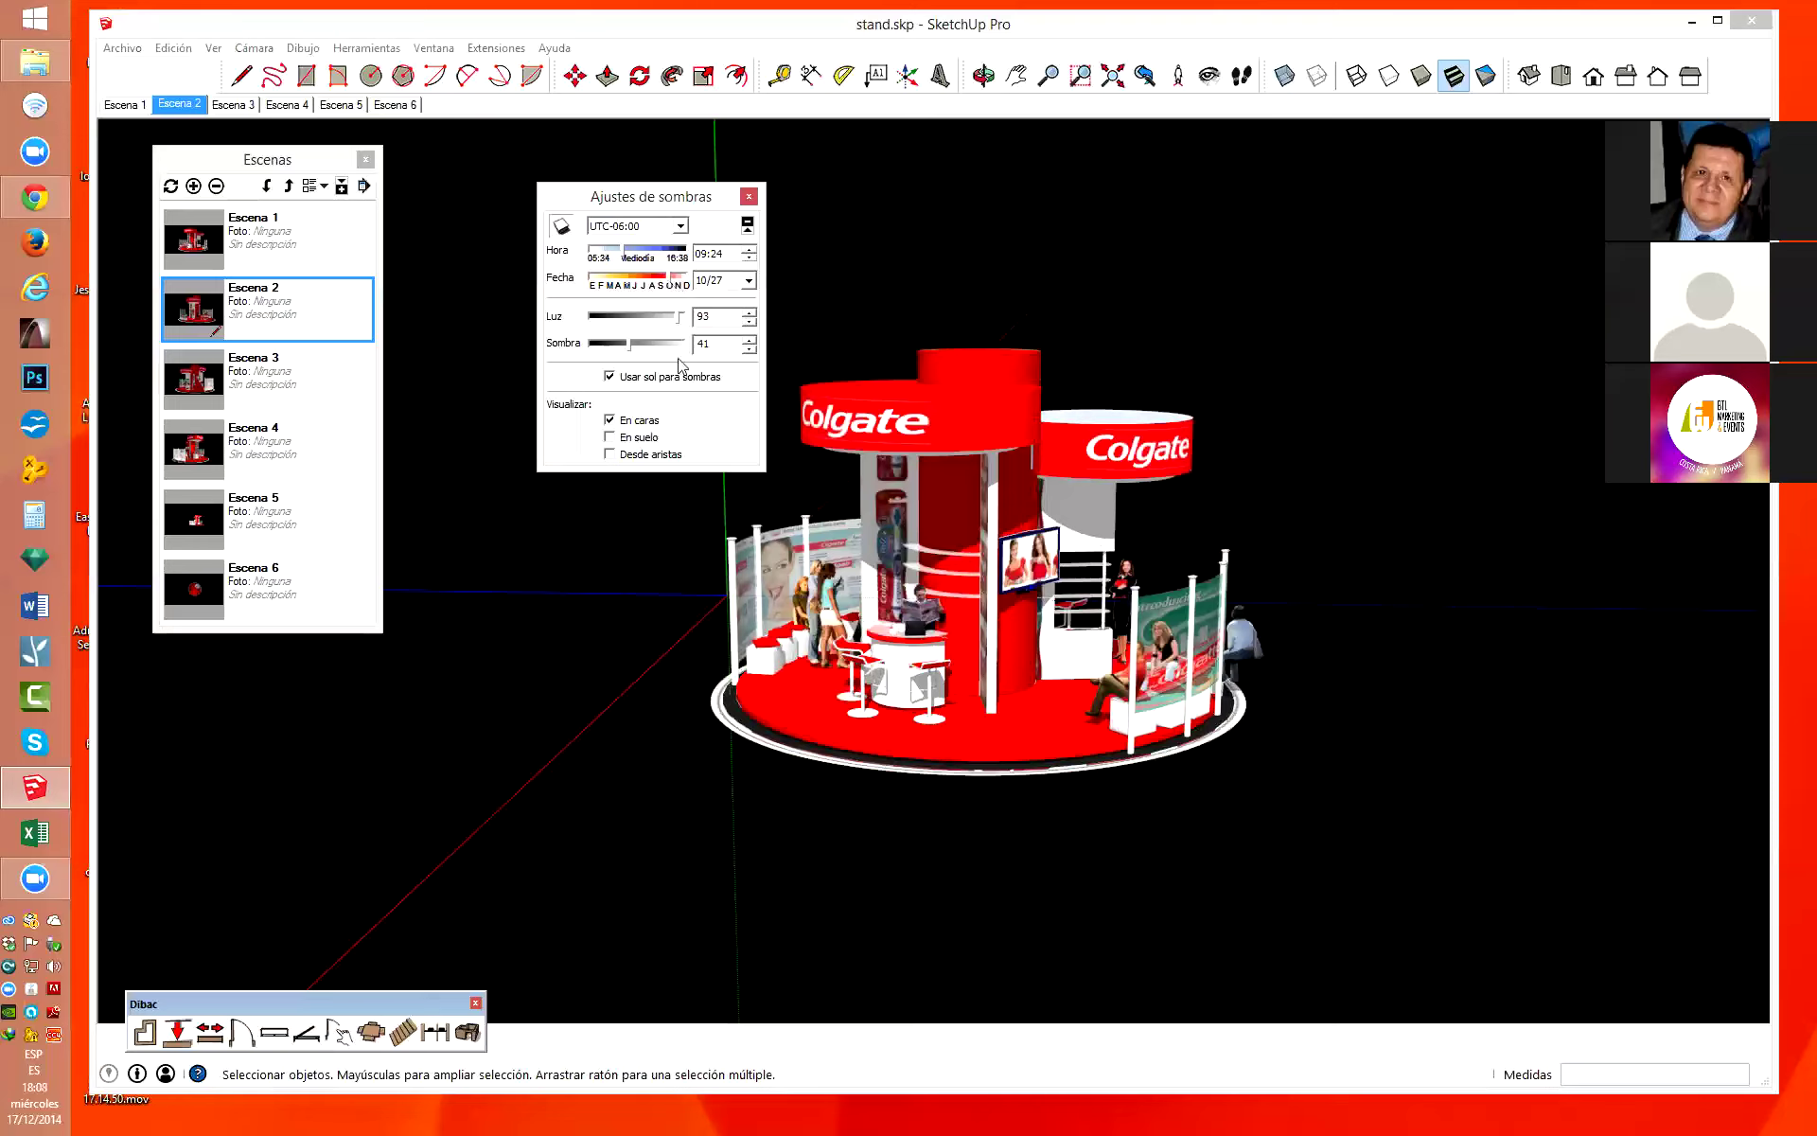
{"action": "mouse_move", "coordinate": [680, 316]}
{"action": "left_mouse_down"}
{"action": "mouse_move", "coordinate": [625, 316]}
{"action": "mouse_move", "coordinate": [695, 318]}
{"action": "mouse_move", "coordinate": [587, 342]}
{"action": "mouse_move", "coordinate": [682, 345]}
{"action": "left_mouse_up"}
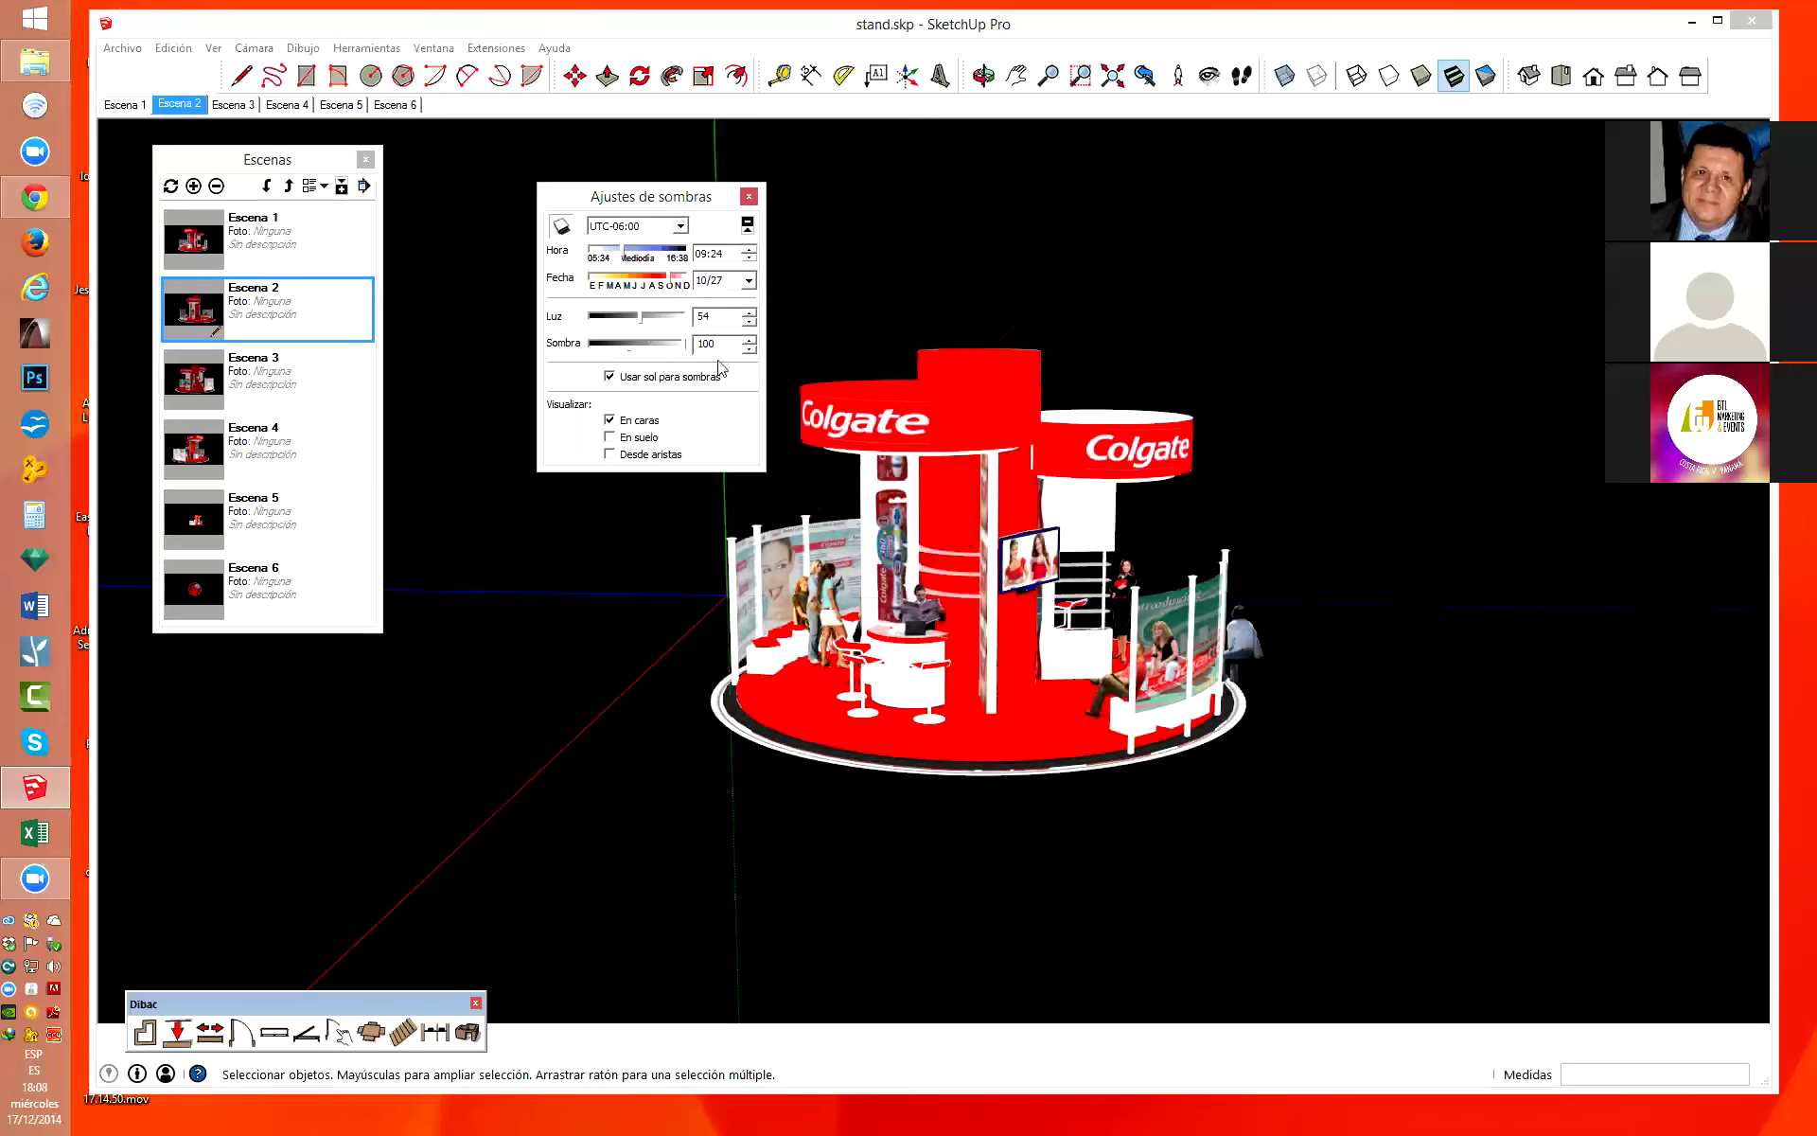
{"action": "left_click_drag", "start_coordinate": [683, 358], "coordinate": [652, 364]}
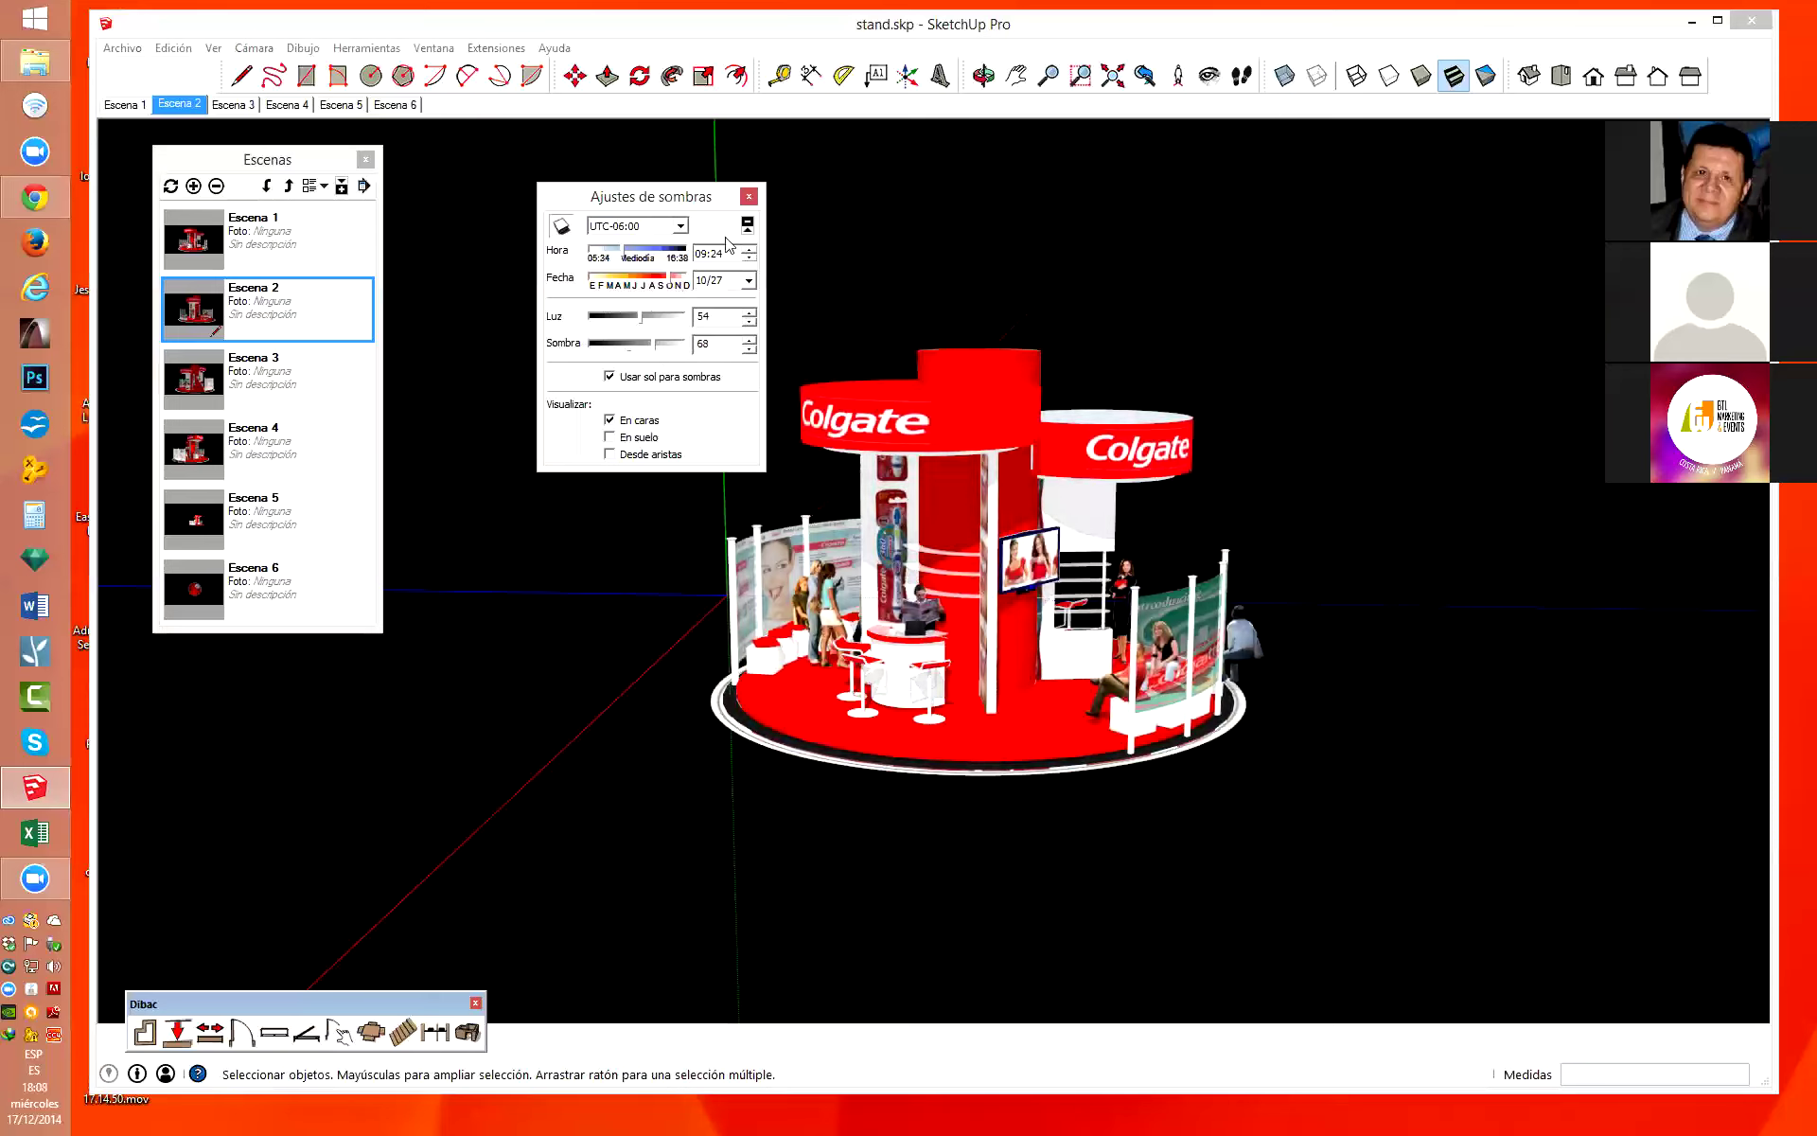
{"action": "left_click", "coordinate": [561, 230]}
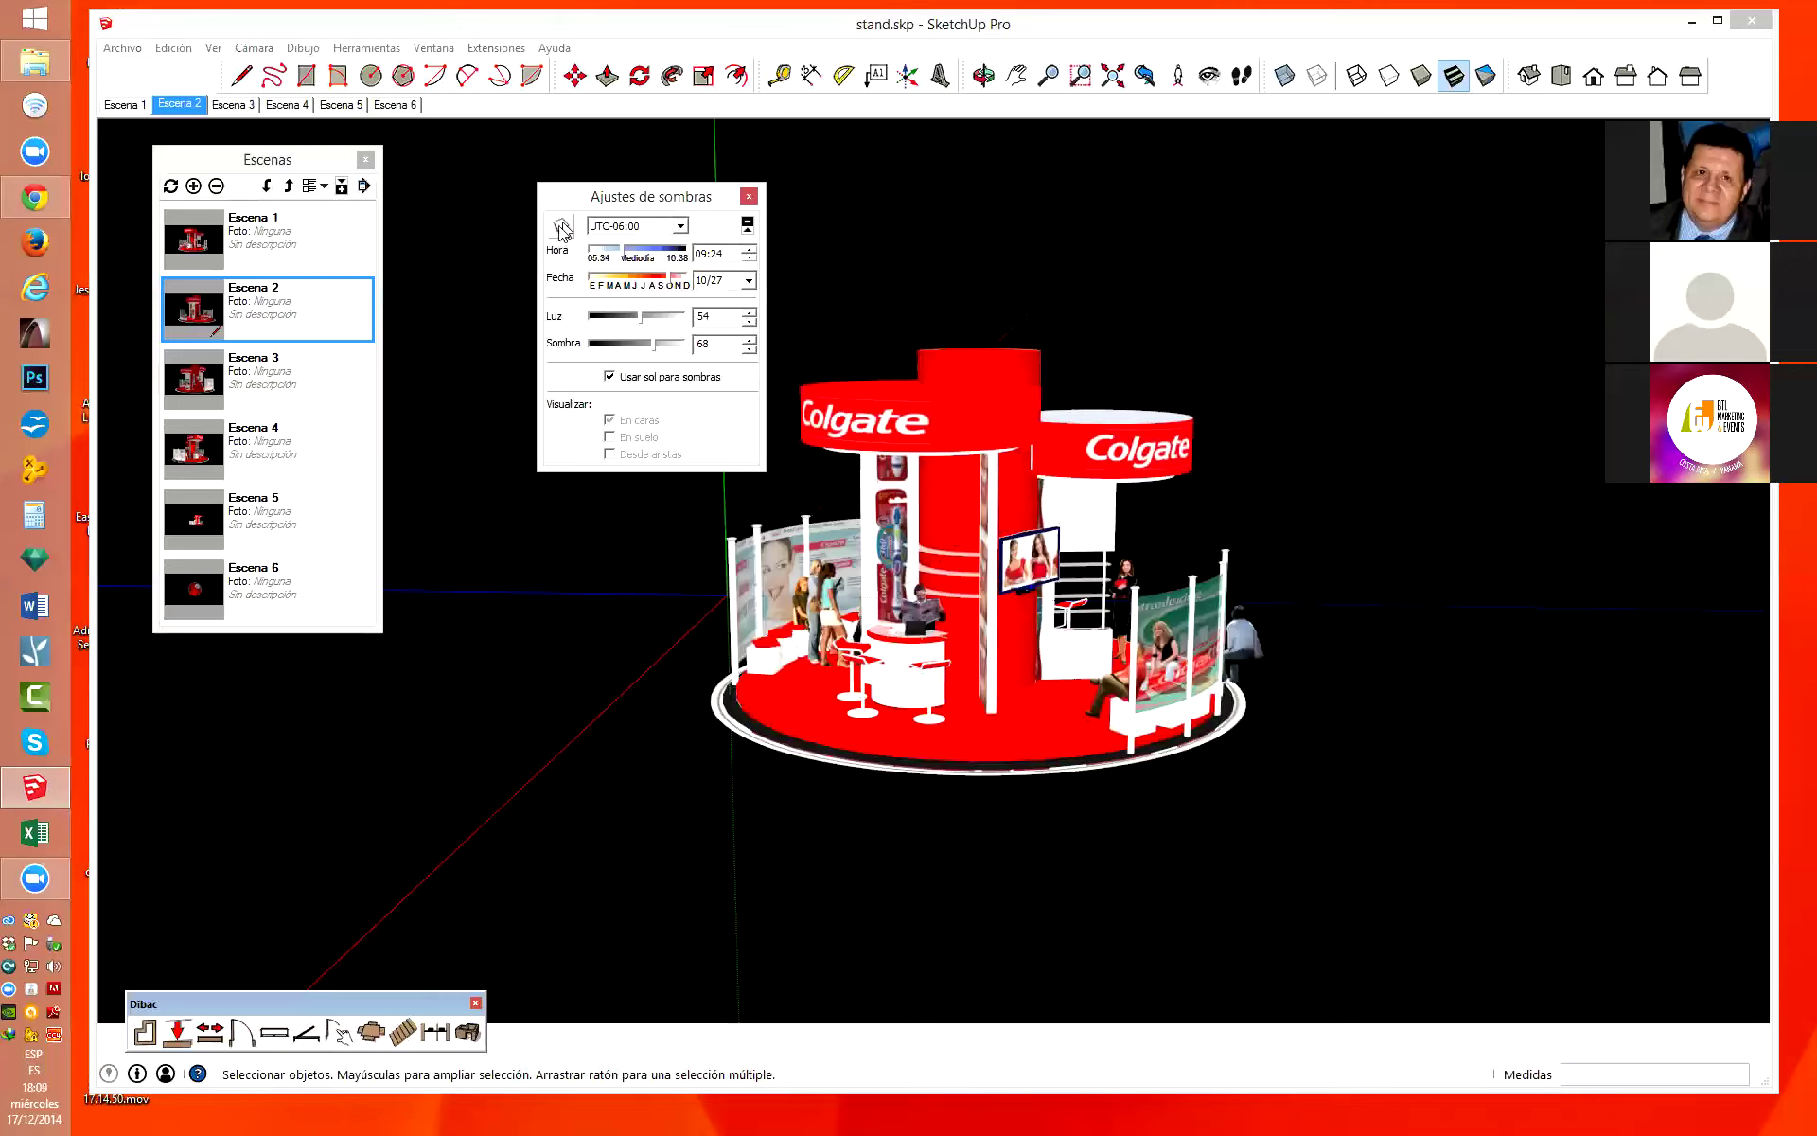
Set light to 68 and dark to 42, comparing shading with and without the sun.
{"action": "left_click_drag", "start_coordinate": [643, 324], "coordinate": [640, 325]}
{"action": "mouse_move", "coordinate": [663, 349]}
{"action": "left_mouse_down"}
{"action": "mouse_move", "coordinate": [631, 349]}
{"action": "mouse_move", "coordinate": [674, 322]}
{"action": "left_mouse_up"}
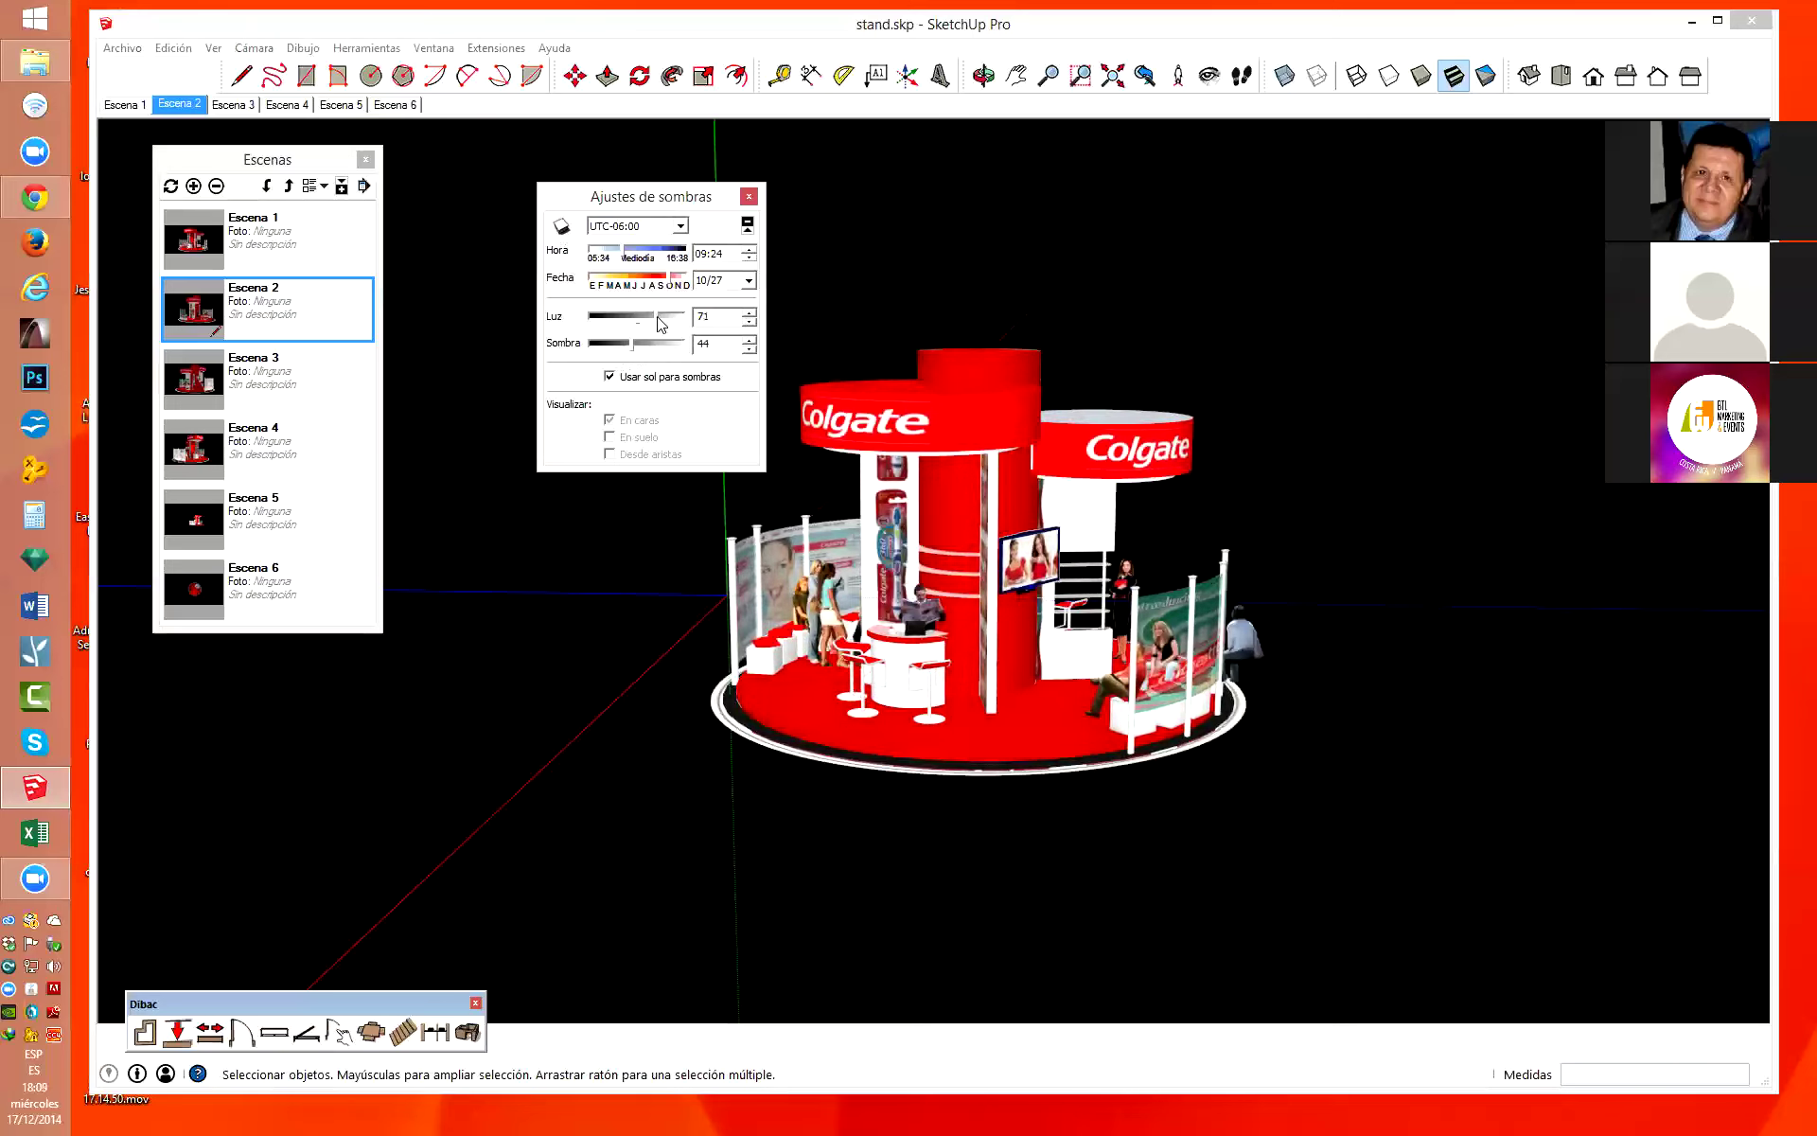
{"action": "left_click_drag", "start_coordinate": [668, 323], "coordinate": [660, 326]}
{"action": "left_click", "coordinate": [609, 377]}
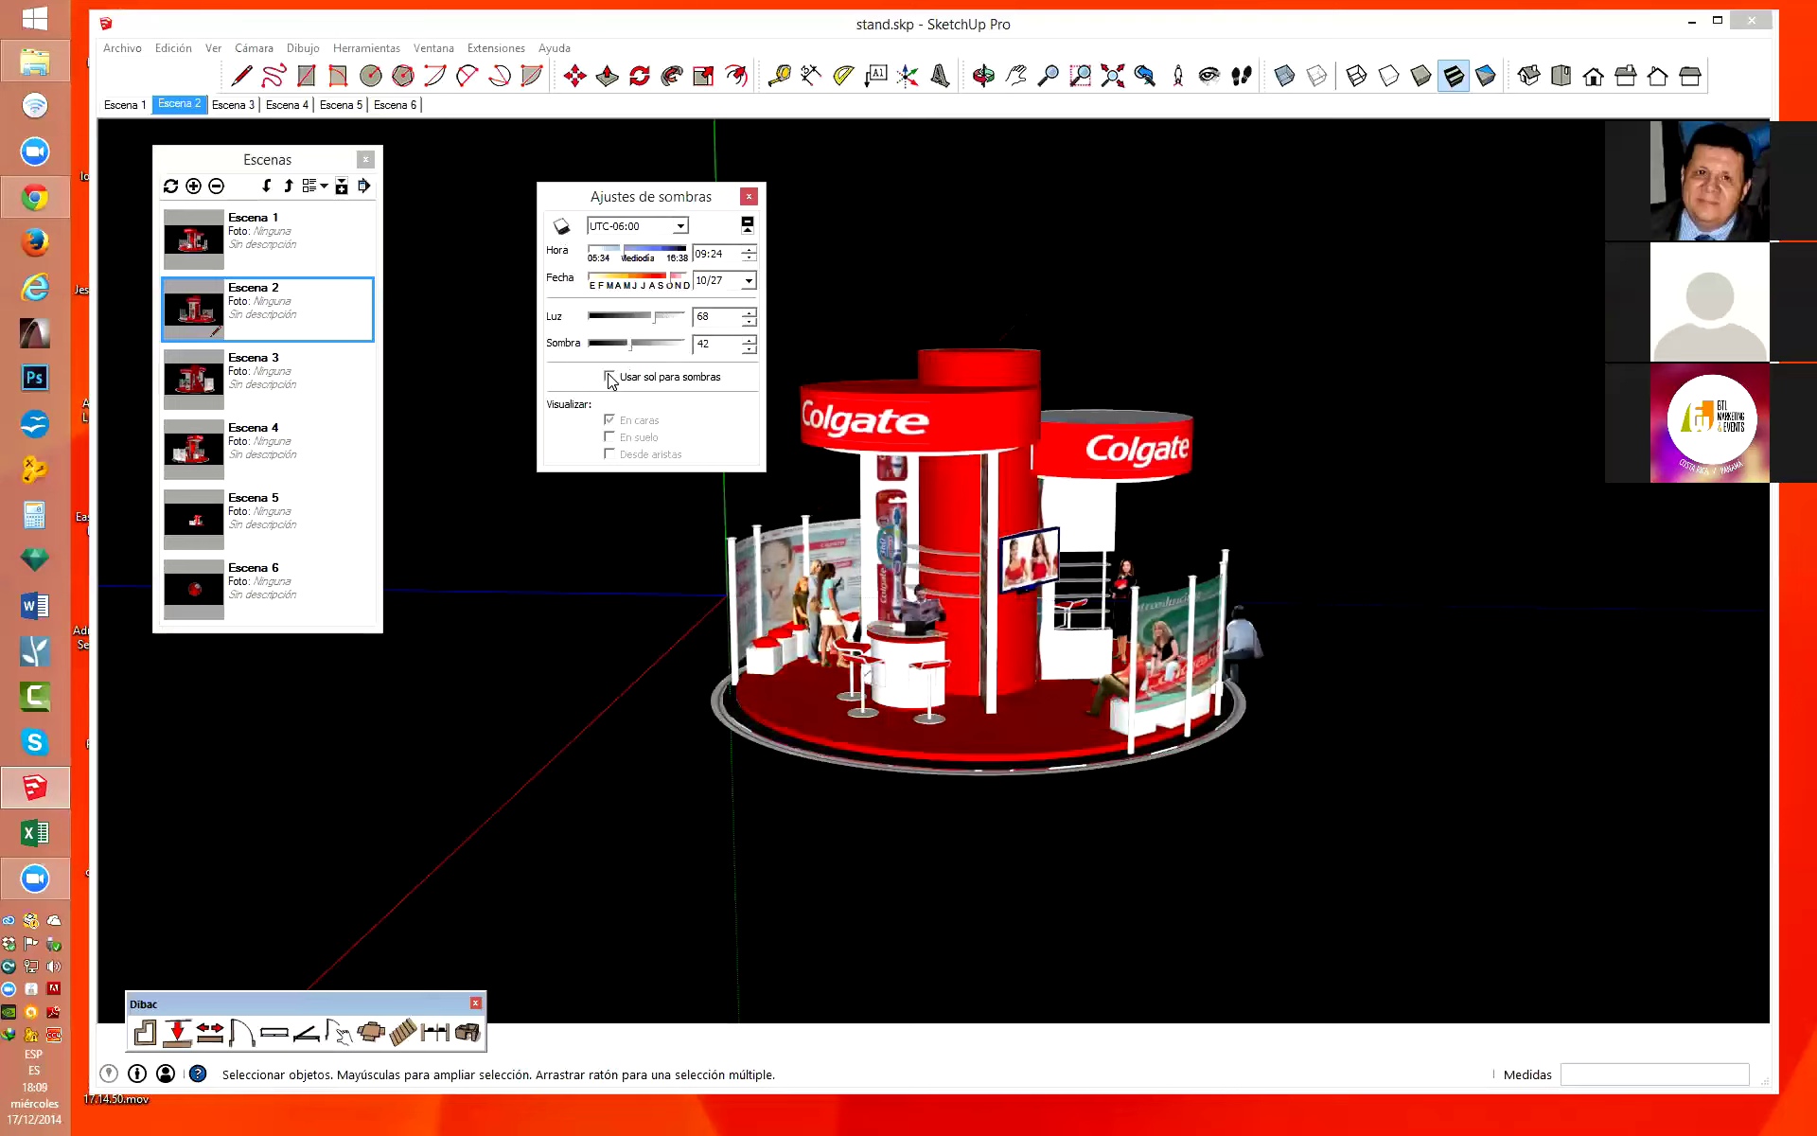
{"action": "left_click", "coordinate": [610, 377]}
{"action": "left_click", "coordinate": [609, 377]}
{"action": "left_click", "coordinate": [609, 377]}
{"action": "left_click", "coordinate": [610, 377]}
{"action": "left_click", "coordinate": [611, 378]}
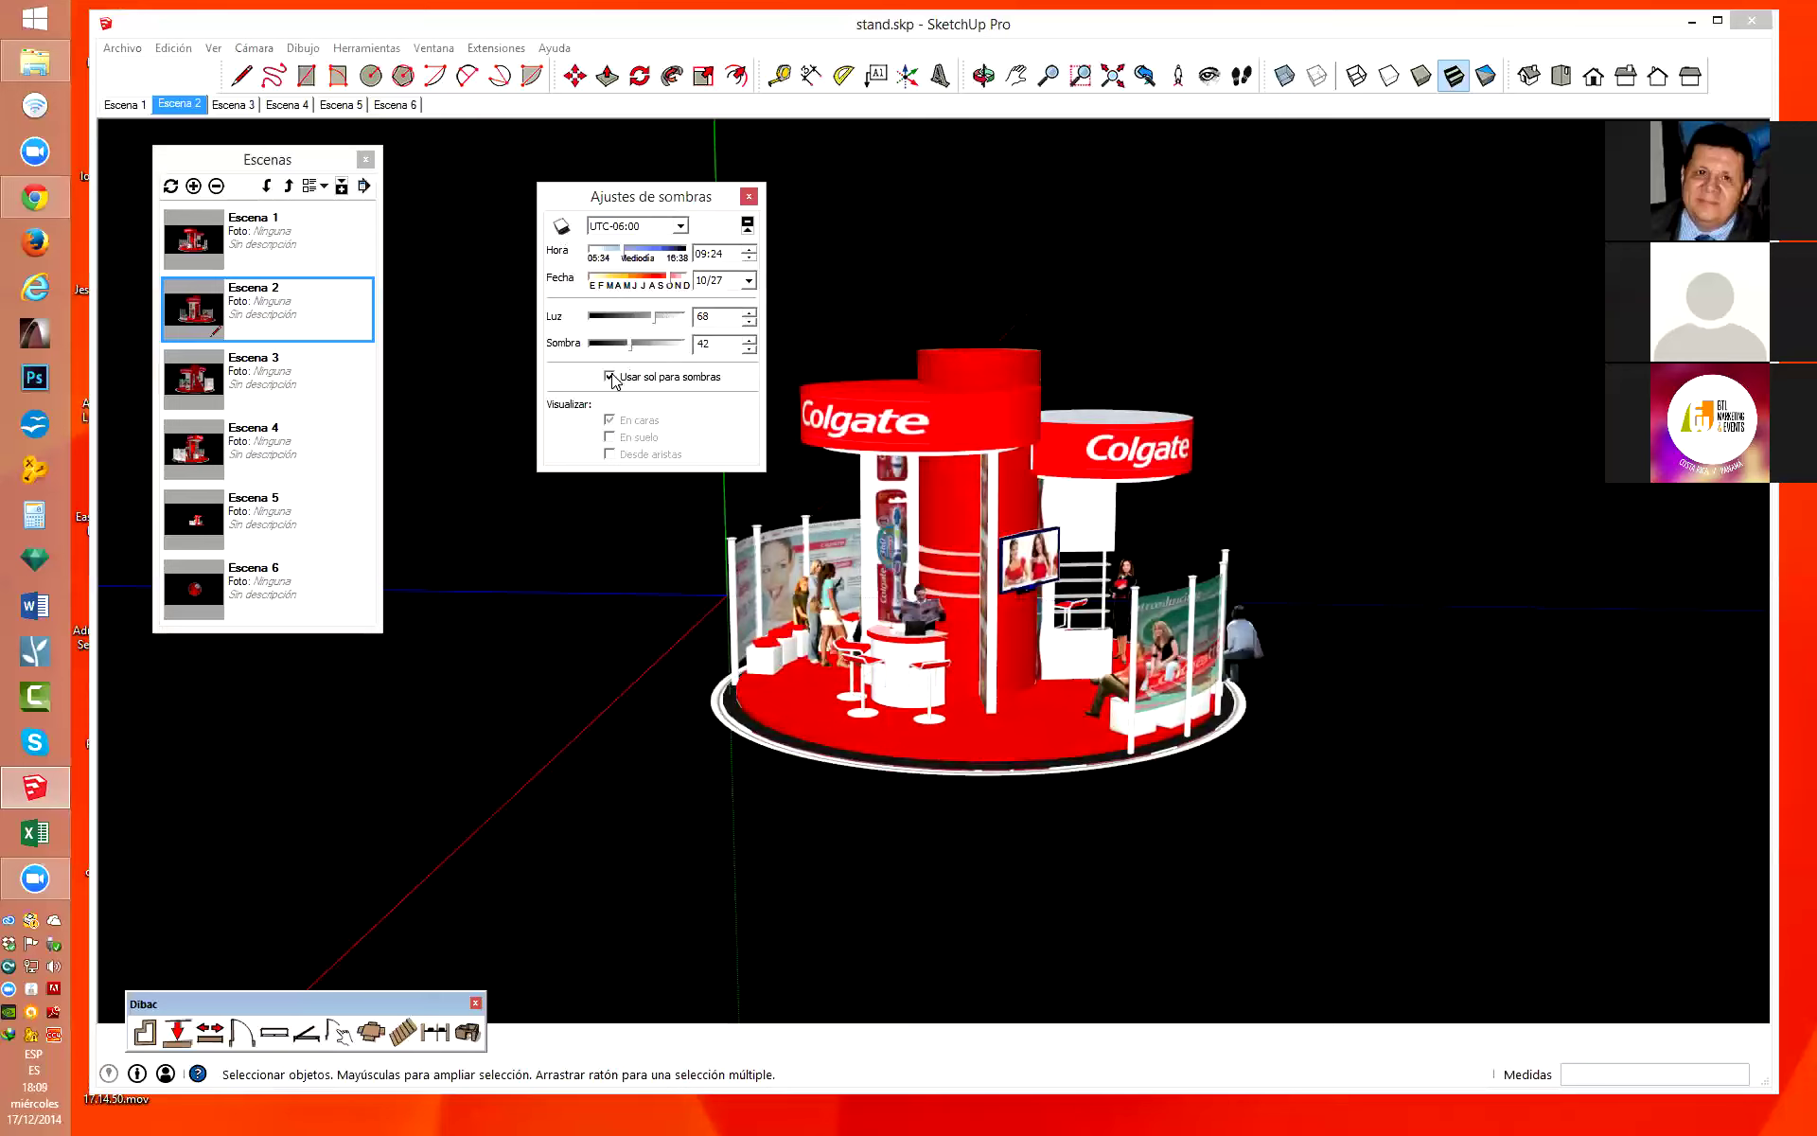
Turn shadows back on, close the Shadows settings, and orbit to view the stand from below.
{"action": "left_click", "coordinate": [562, 227]}
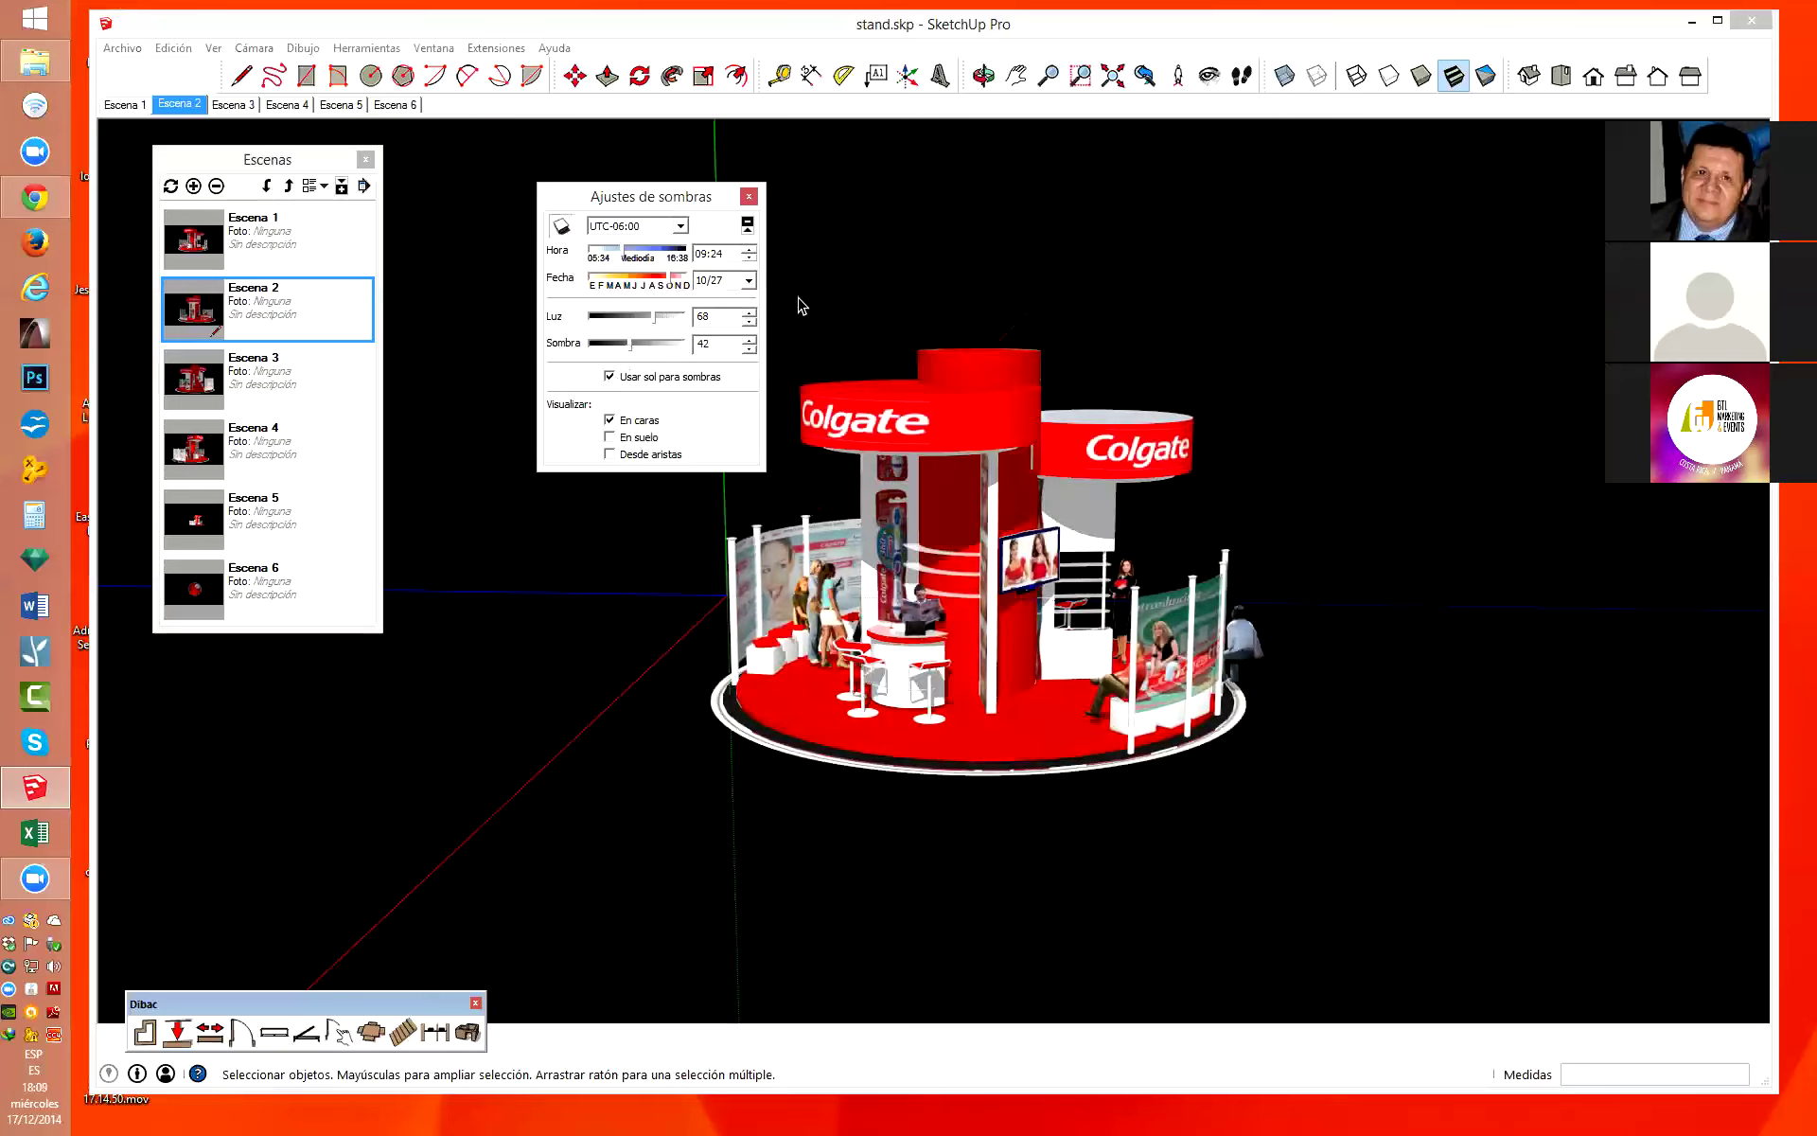
{"action": "left_click", "coordinate": [748, 197]}
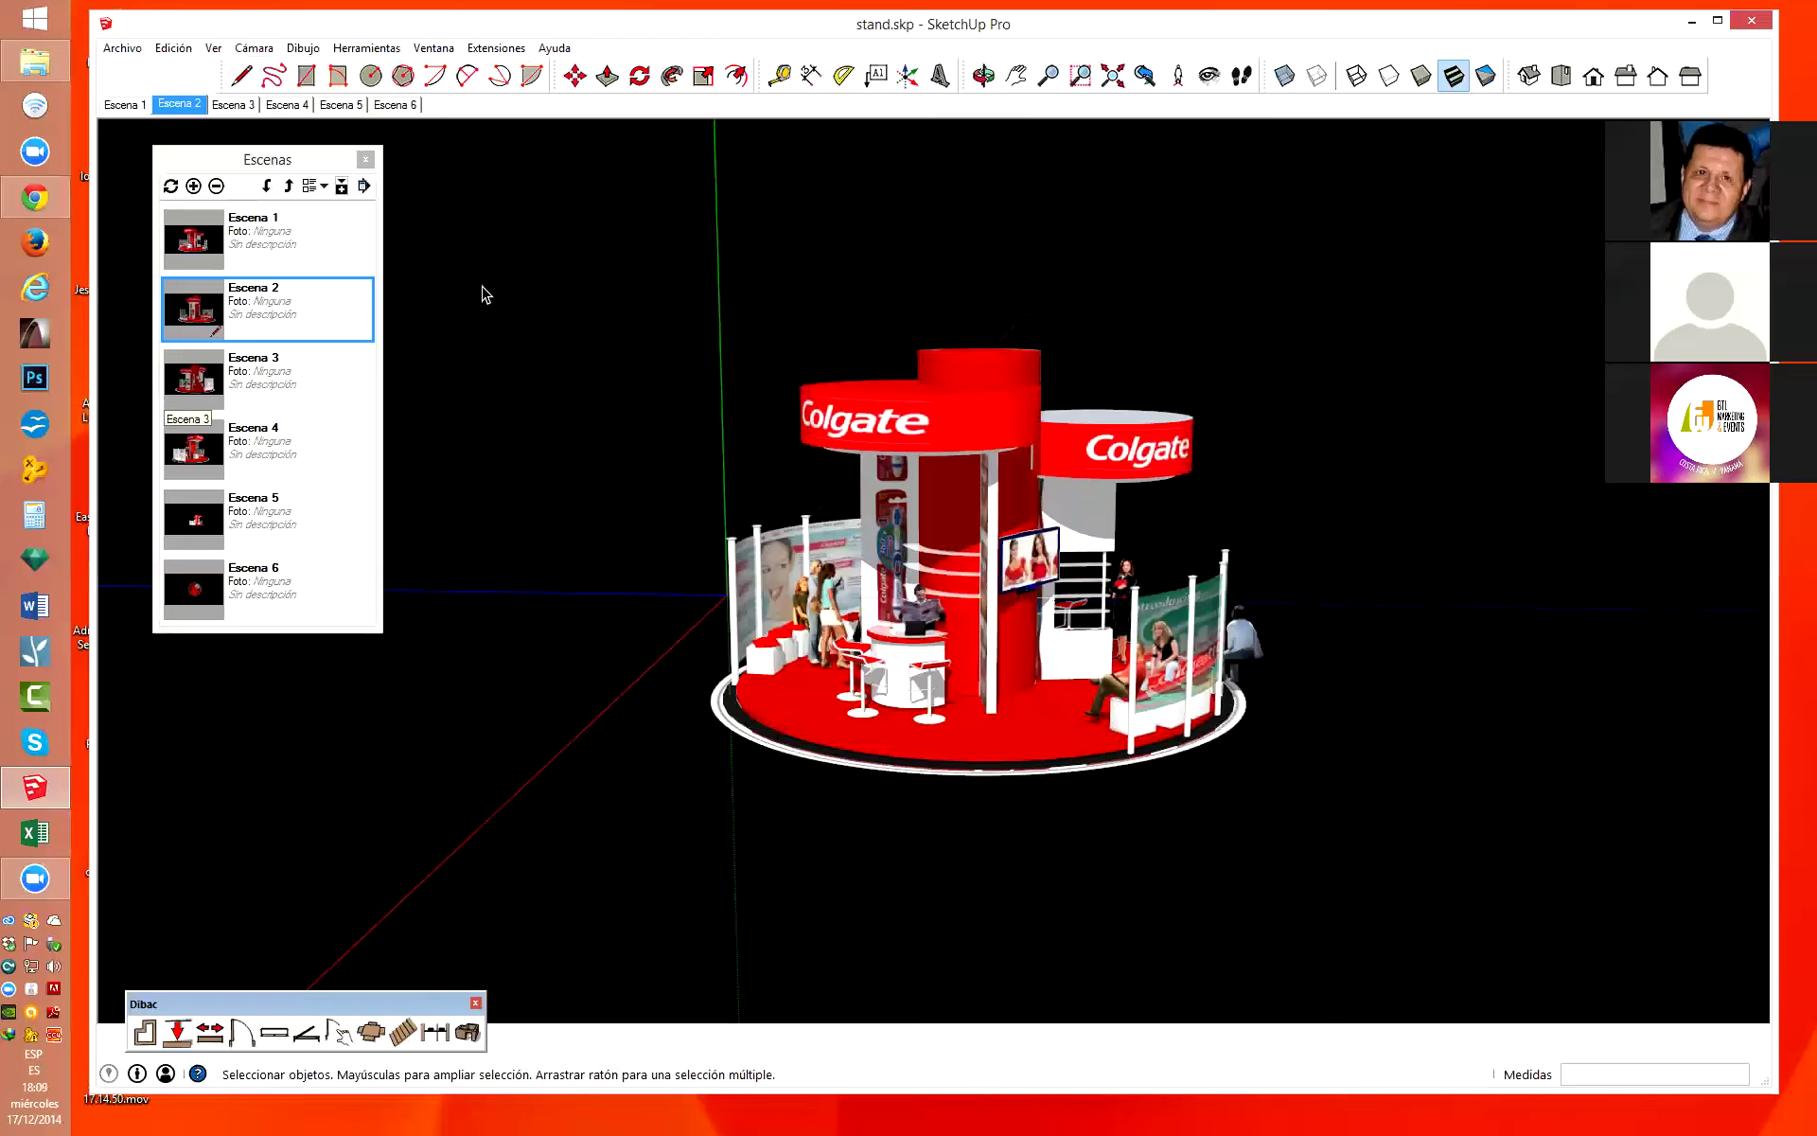
{"action": "scroll", "coordinate": [1237, 719], "scroll_direction": "down", "scroll_amount": 3}
{"action": "scroll", "coordinate": [1153, 689], "scroll_direction": "up", "scroll_amount": 2}
{"action": "mouse_move", "coordinate": [1154, 688]}
{"action": "middle_mouse_down"}
{"action": "mouse_move", "coordinate": [1138, 236]}
{"action": "mouse_move", "coordinate": [1151, 492]}
{"action": "middle_mouse_up"}
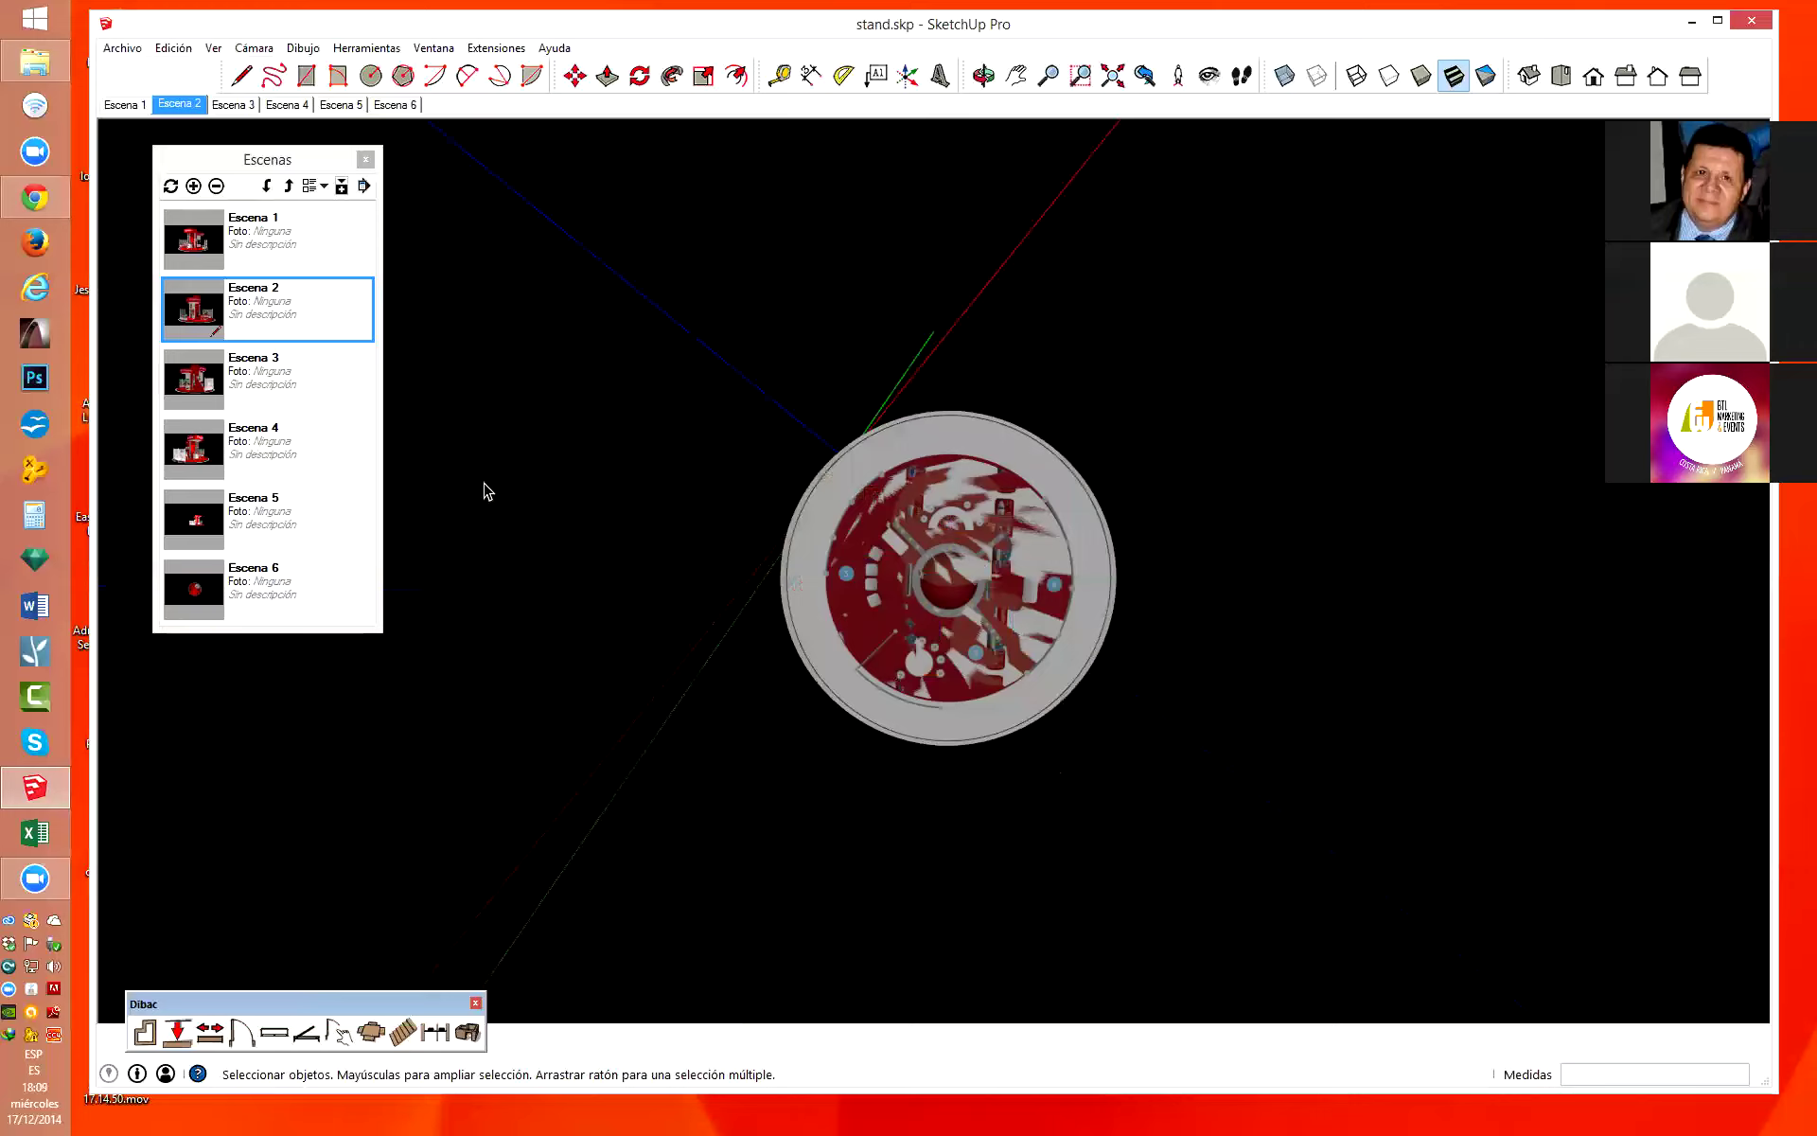
View scenes Escena 1, Escena 2 and Escena 3 in turn, then start a new model.
{"action": "left_click", "coordinate": [202, 252]}
{"action": "left_click", "coordinate": [130, 106]}
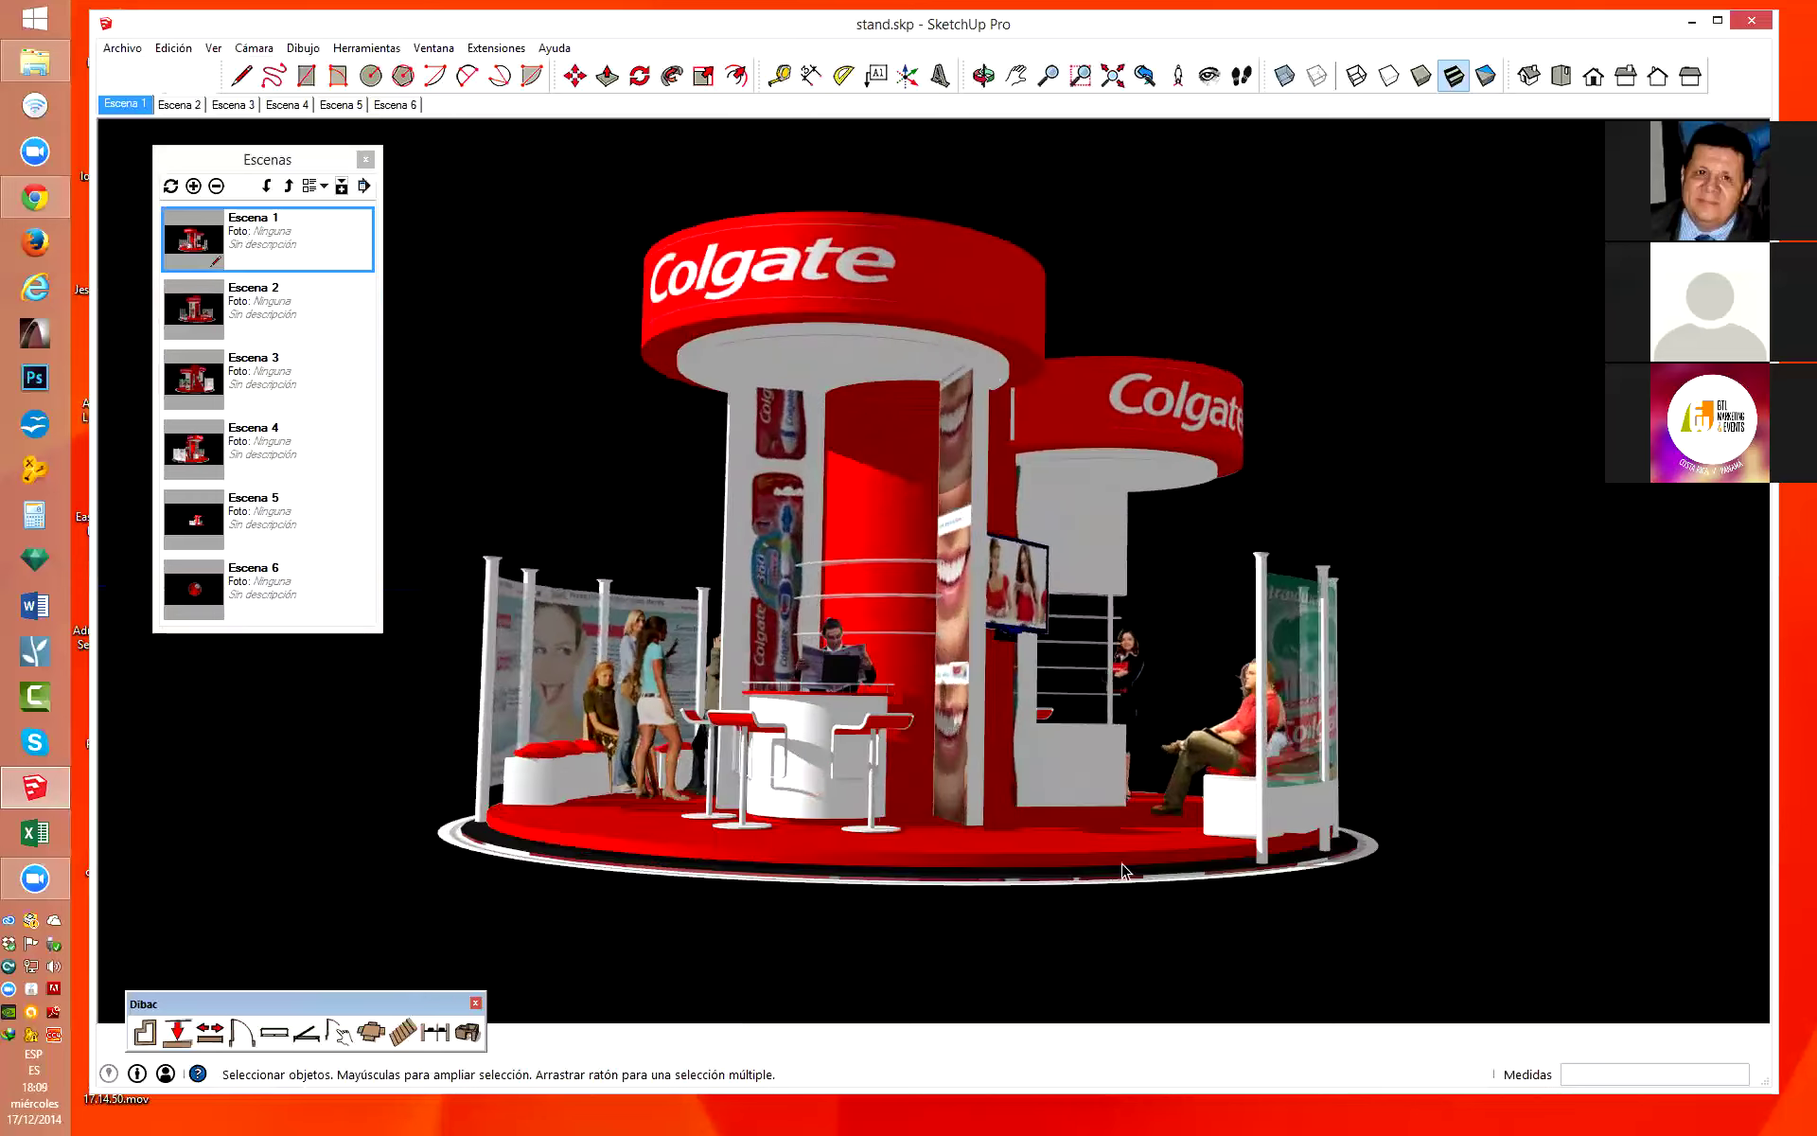
{"action": "left_click", "coordinate": [203, 308]}
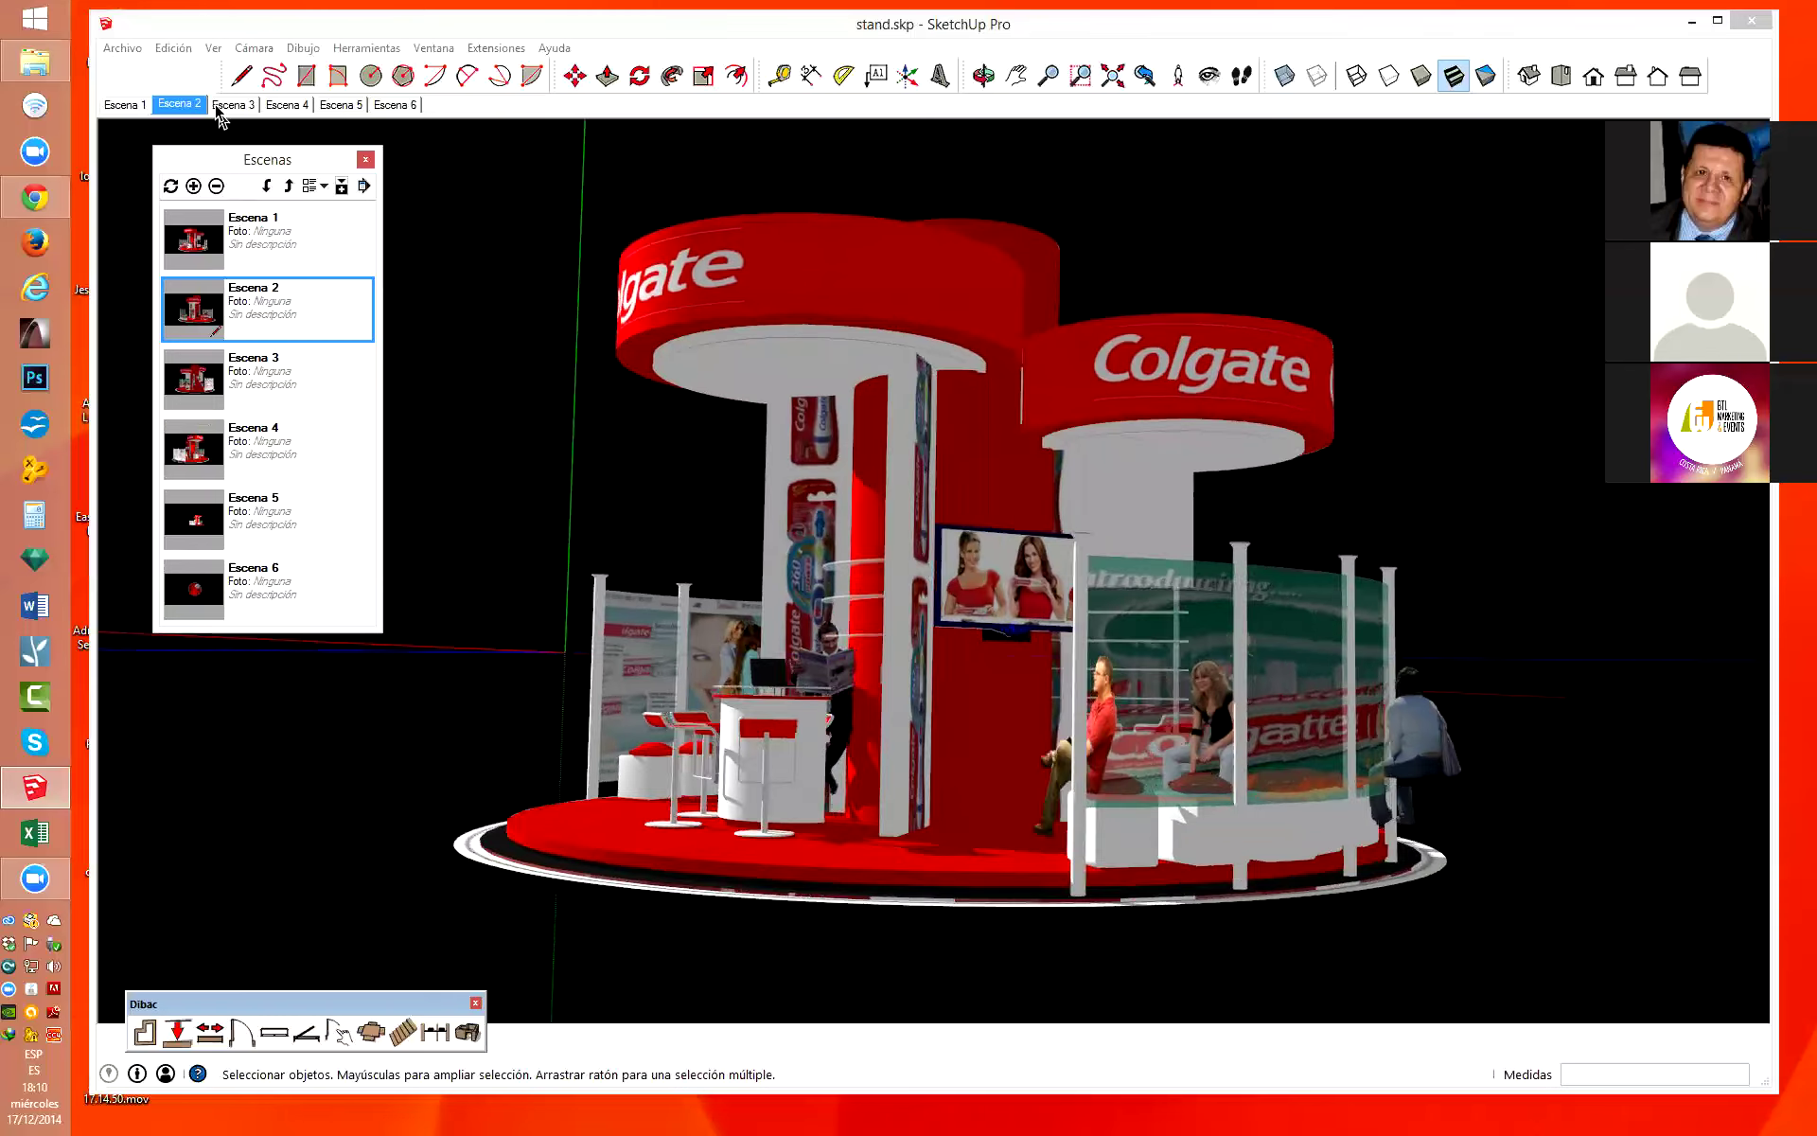
{"action": "left_click", "coordinate": [232, 105]}
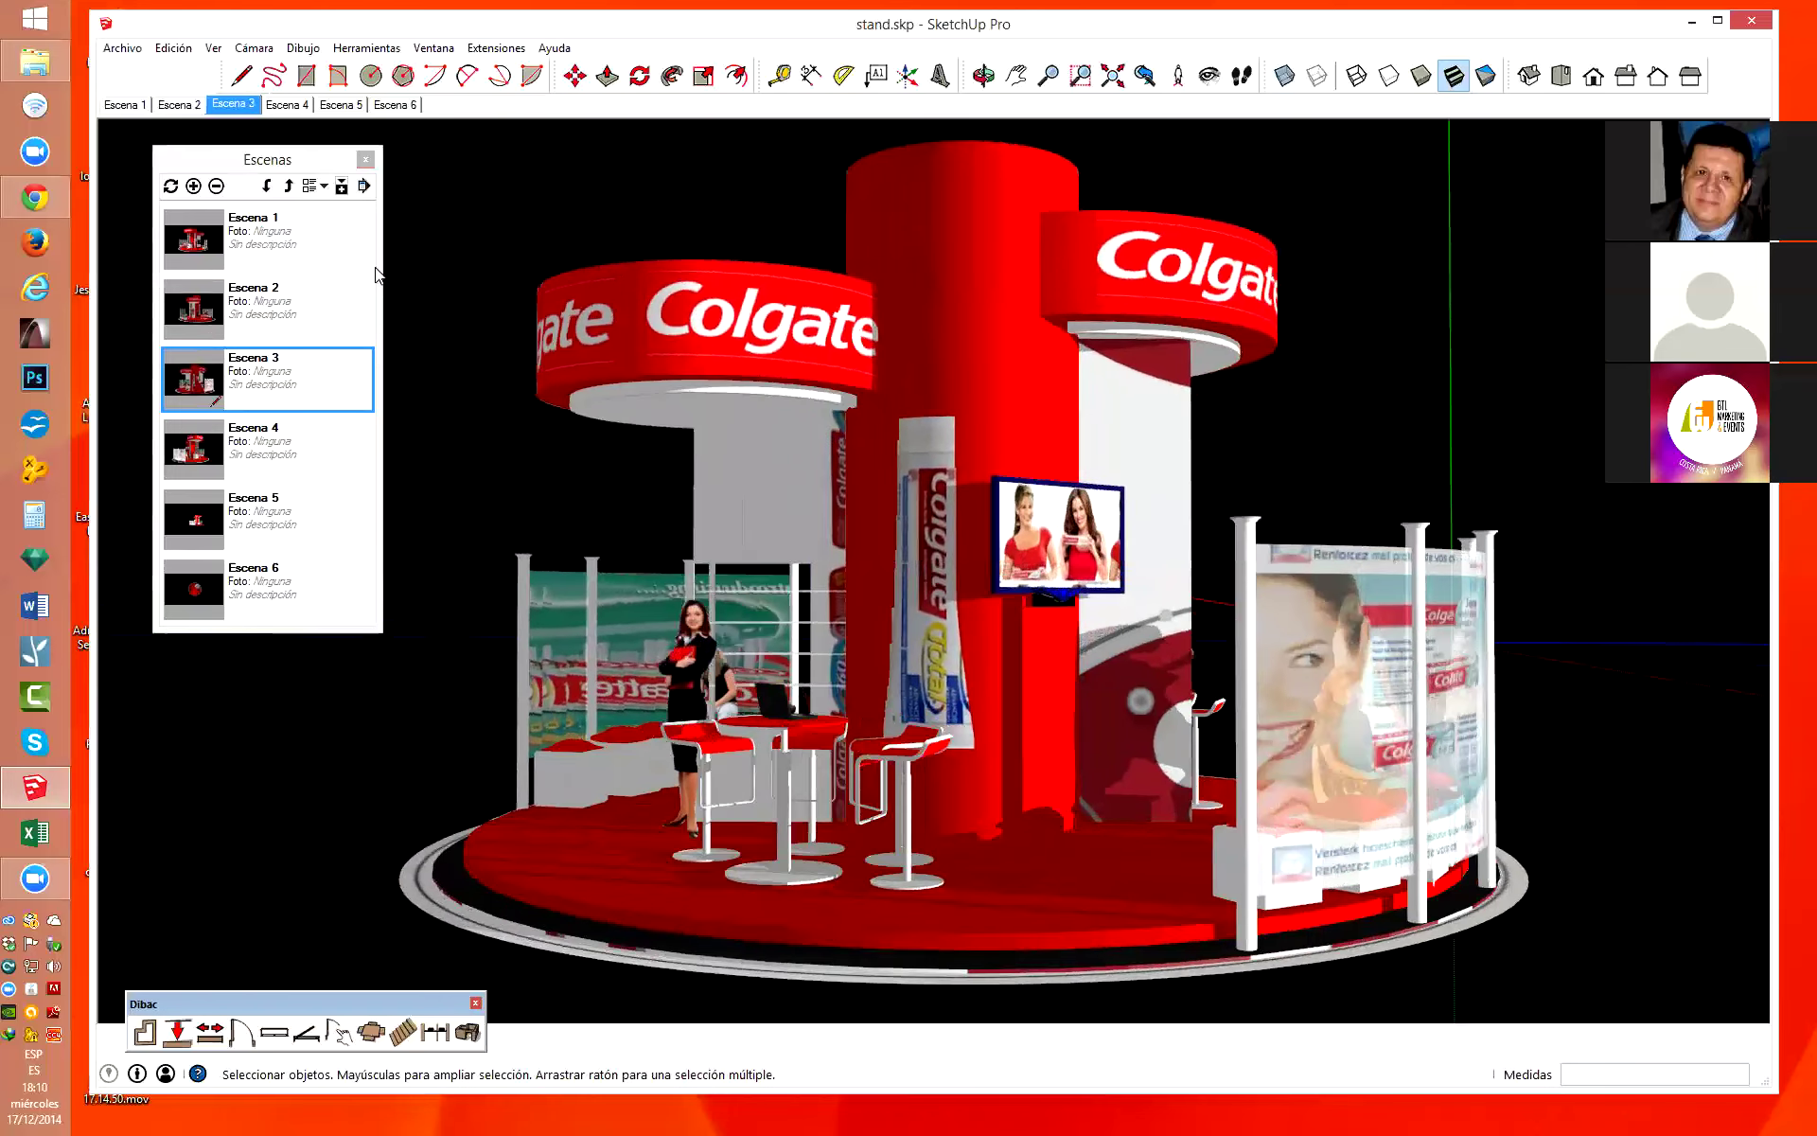
{"action": "left_click", "coordinate": [123, 48]}
{"action": "left_click", "coordinate": [140, 80]}
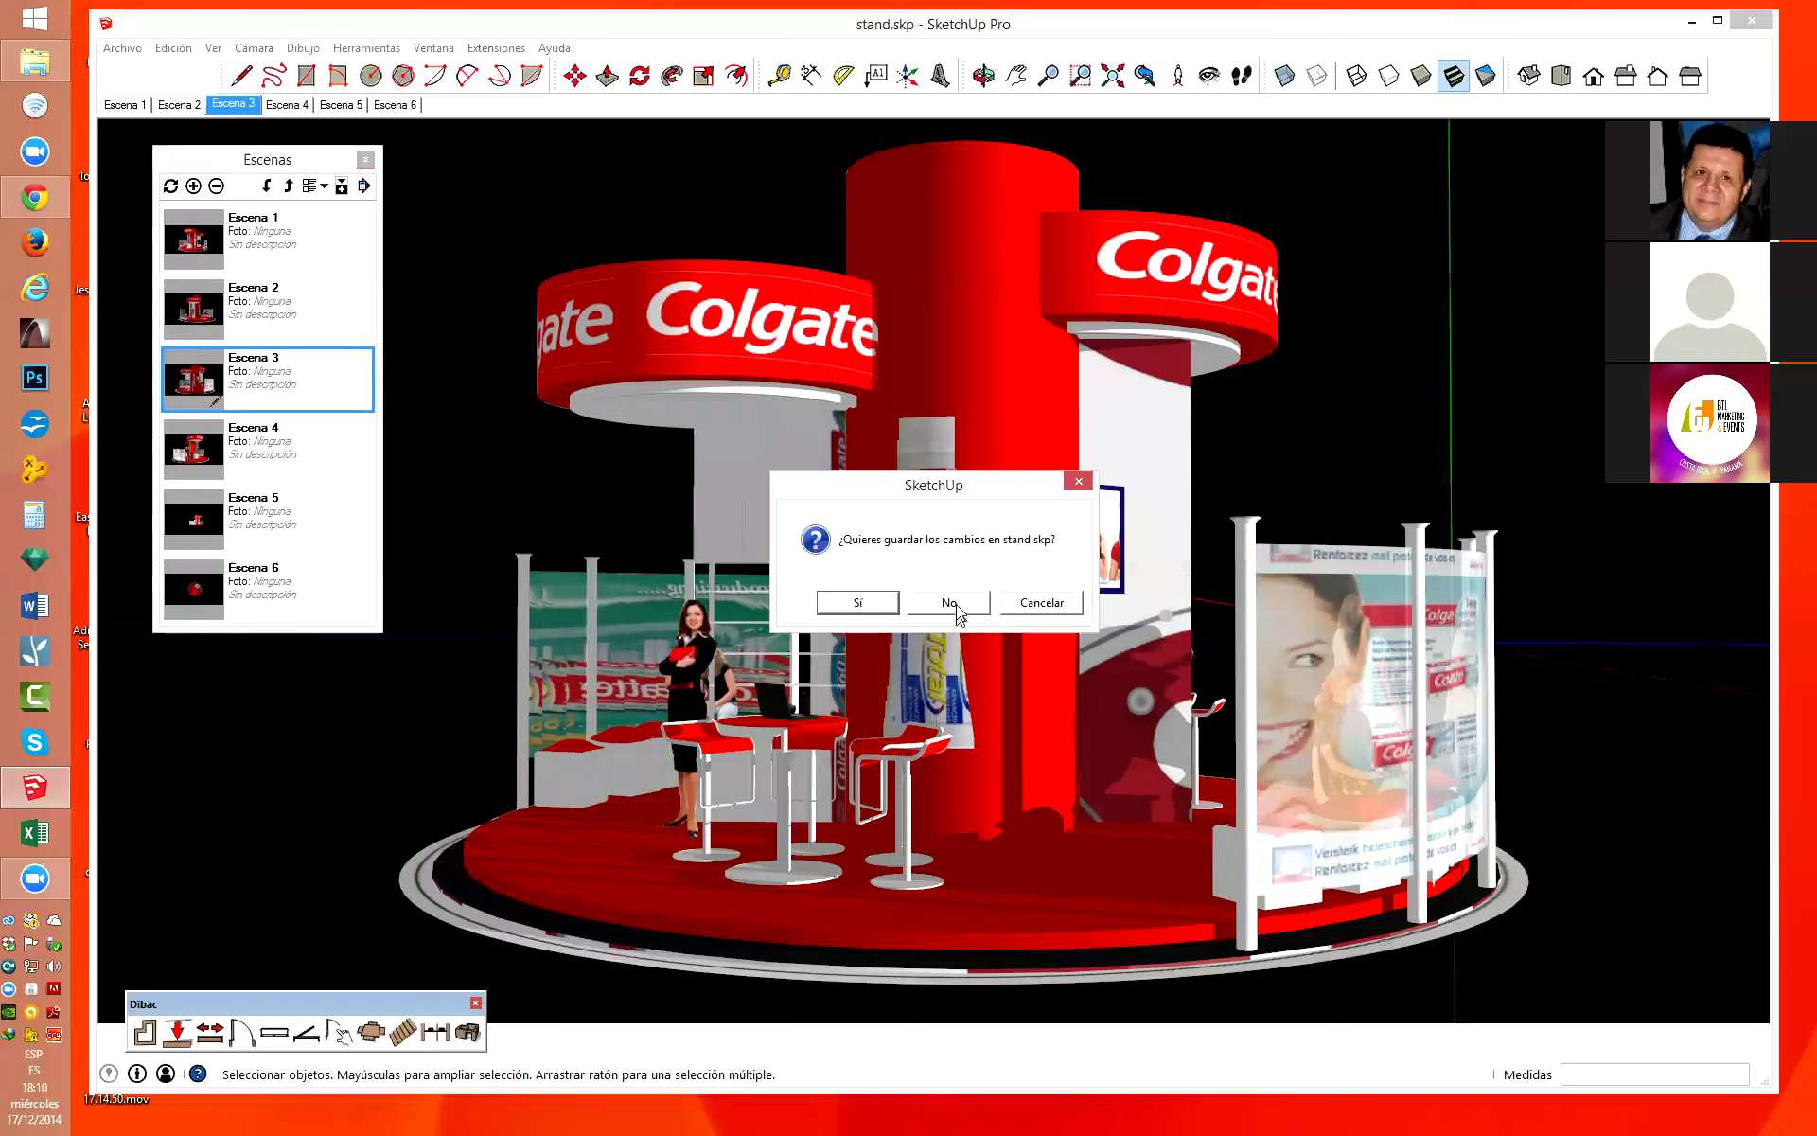
Save changes to stand.skp, close the Scenes panel, and orbit the empty new model.
{"action": "left_click", "coordinate": [863, 603]}
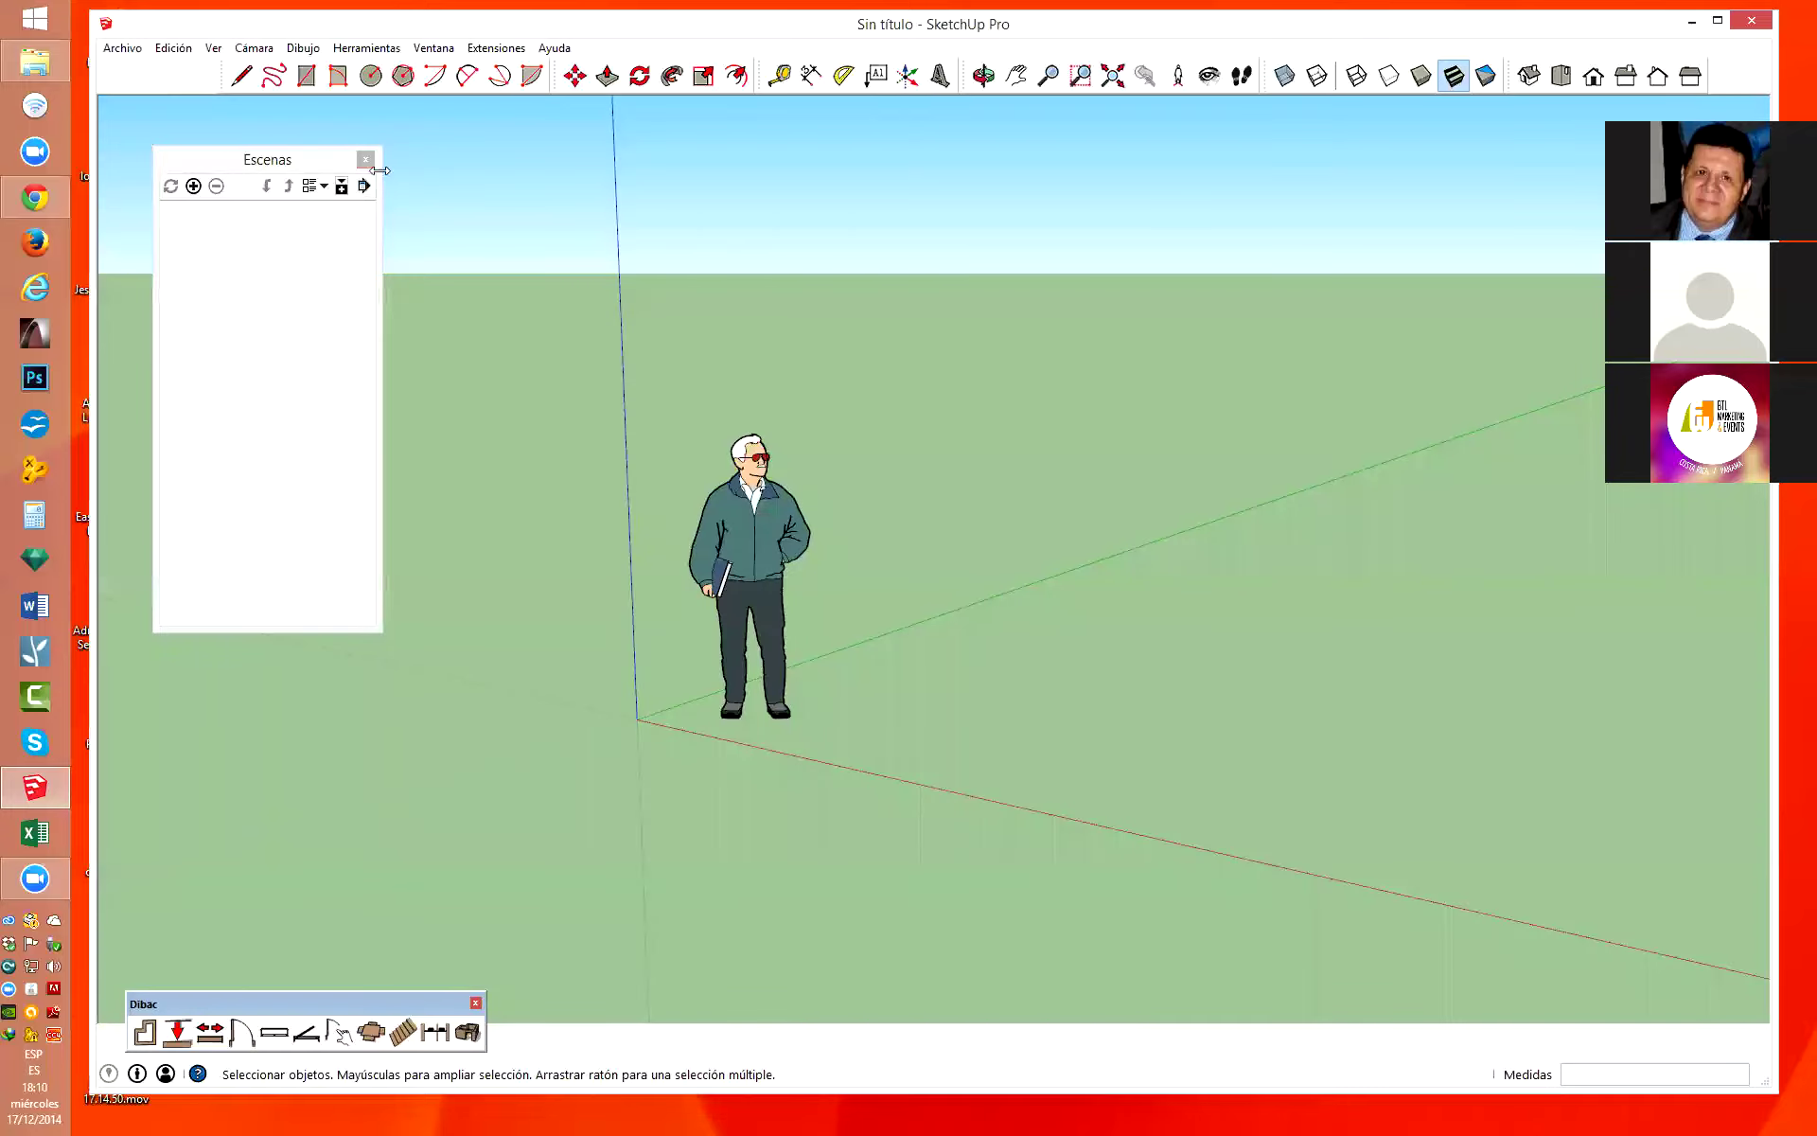
{"action": "left_click", "coordinate": [365, 160]}
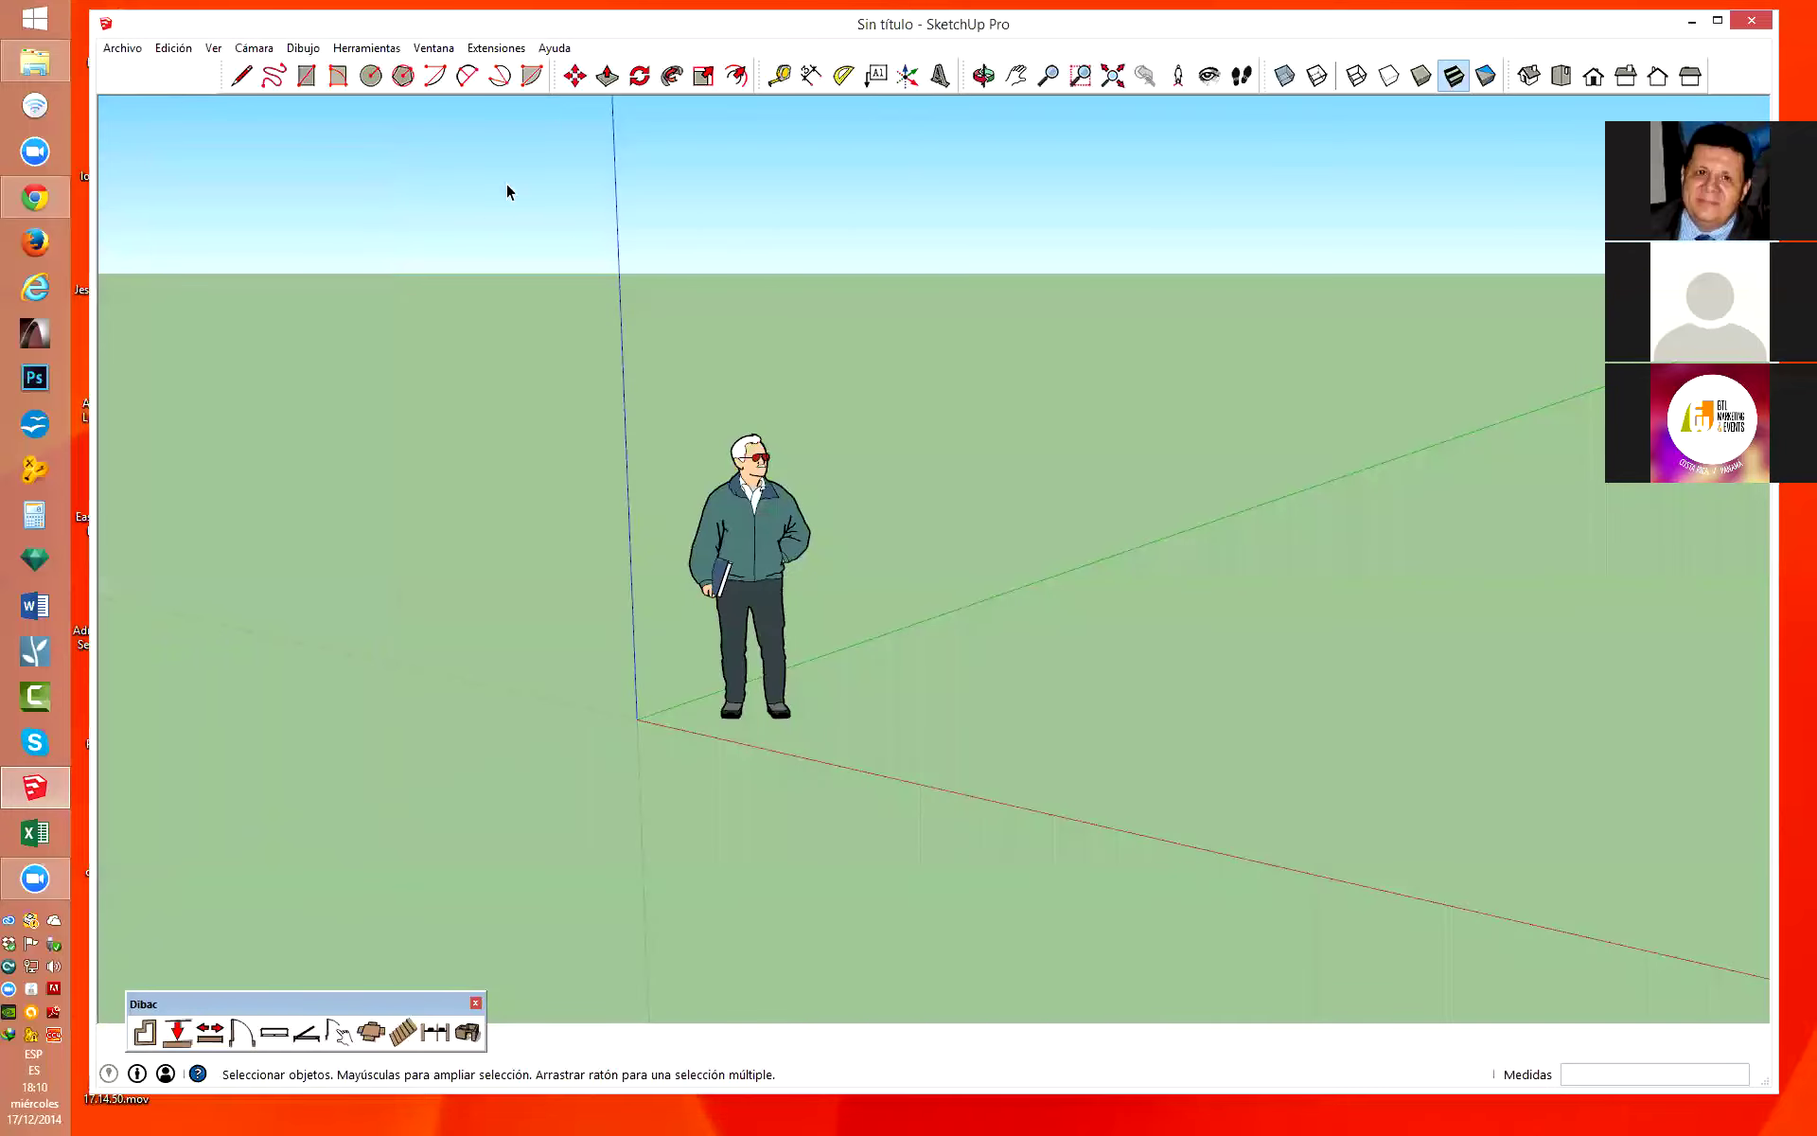
{"action": "middle_click_drag", "start_coordinate": [528, 637], "coordinate": [1293, 616]}
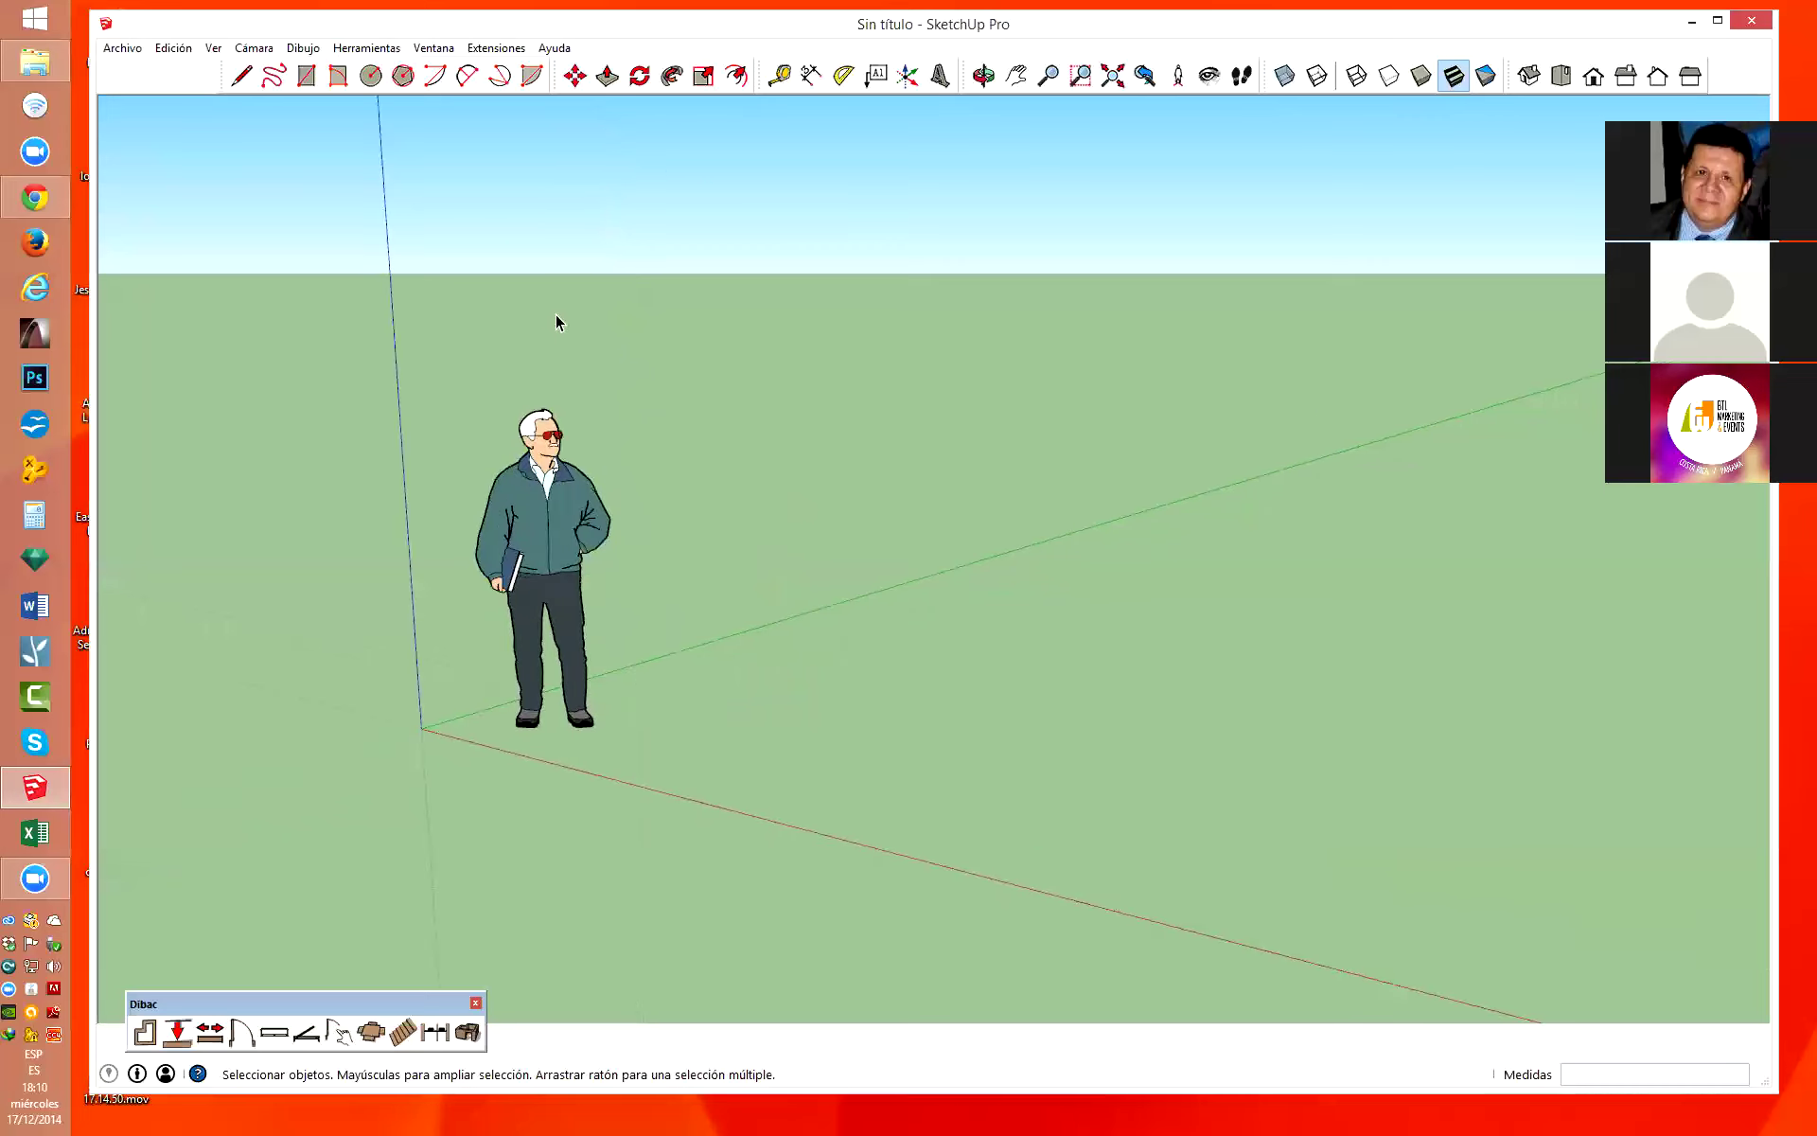
Open Model Info and Entity Info for the standing figure, then close both panels.
{"action": "left_click", "coordinate": [448, 49]}
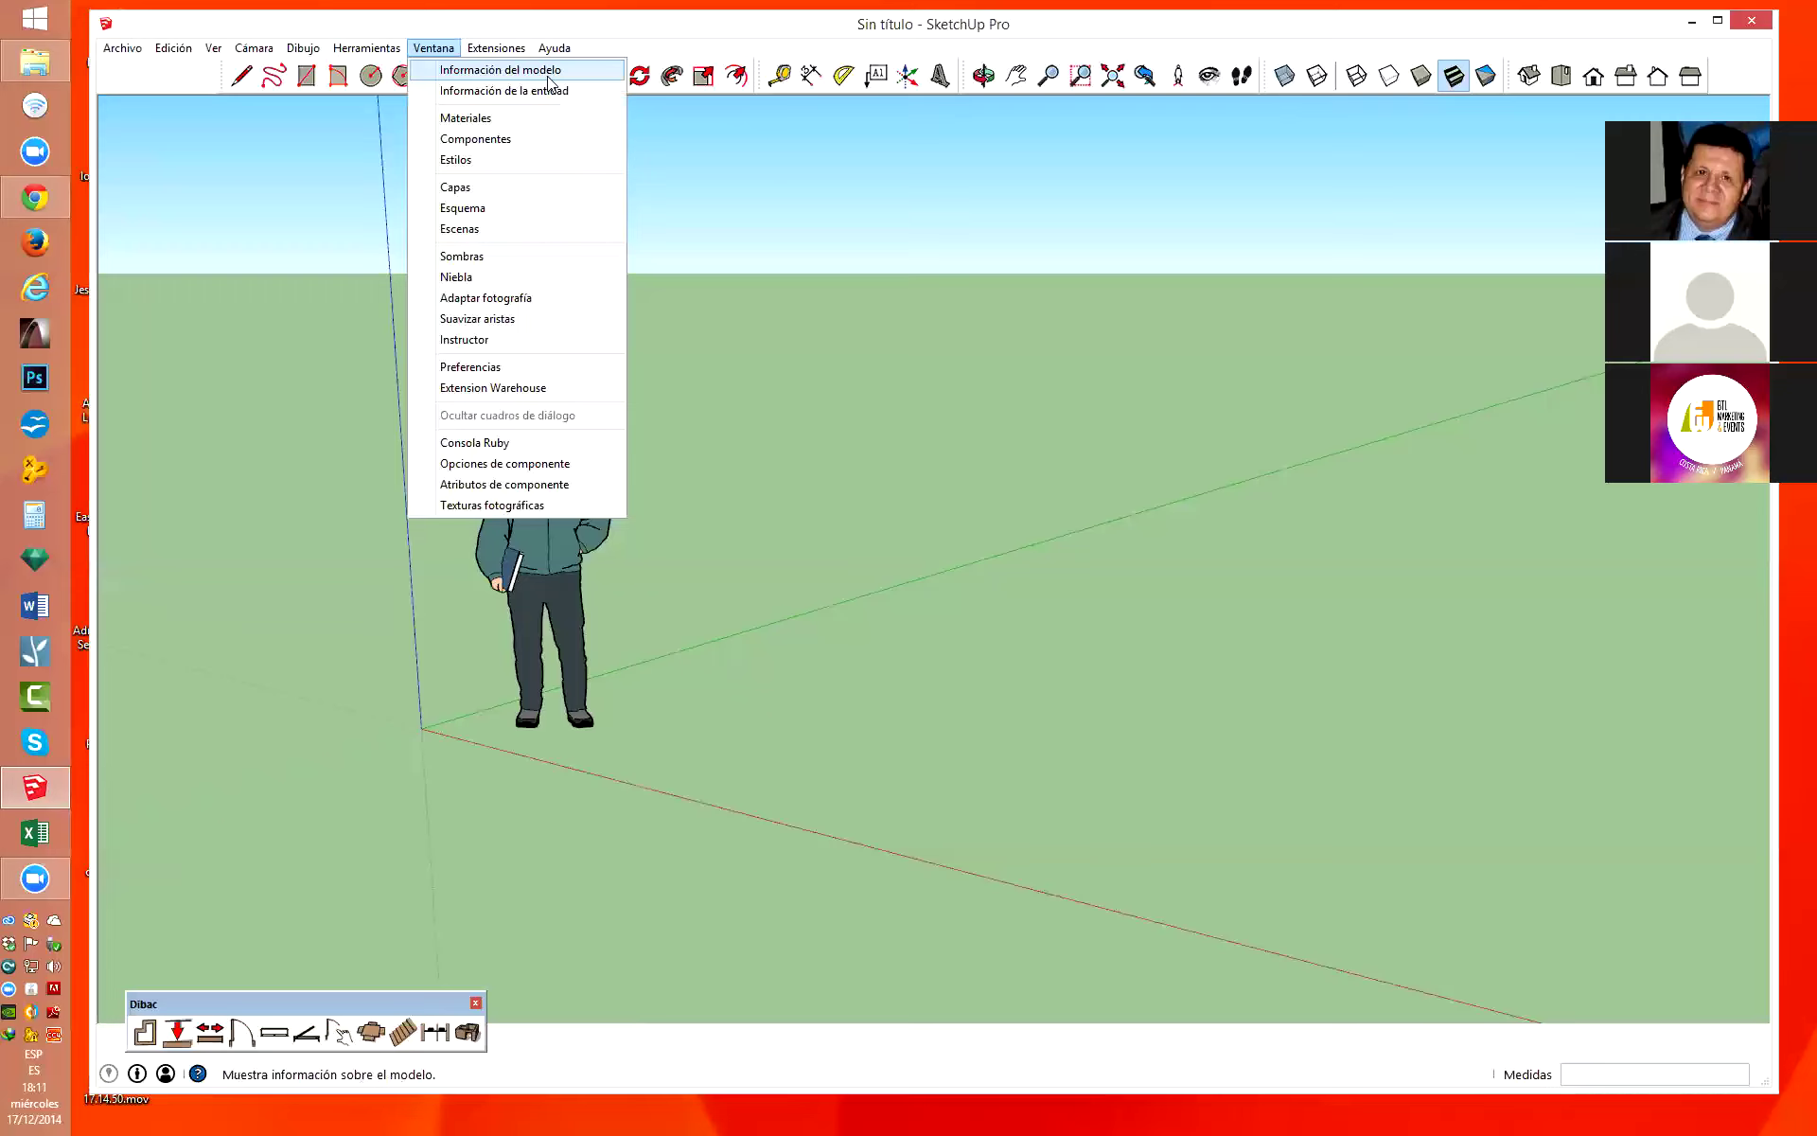
{"action": "left_click", "coordinate": [460, 78]}
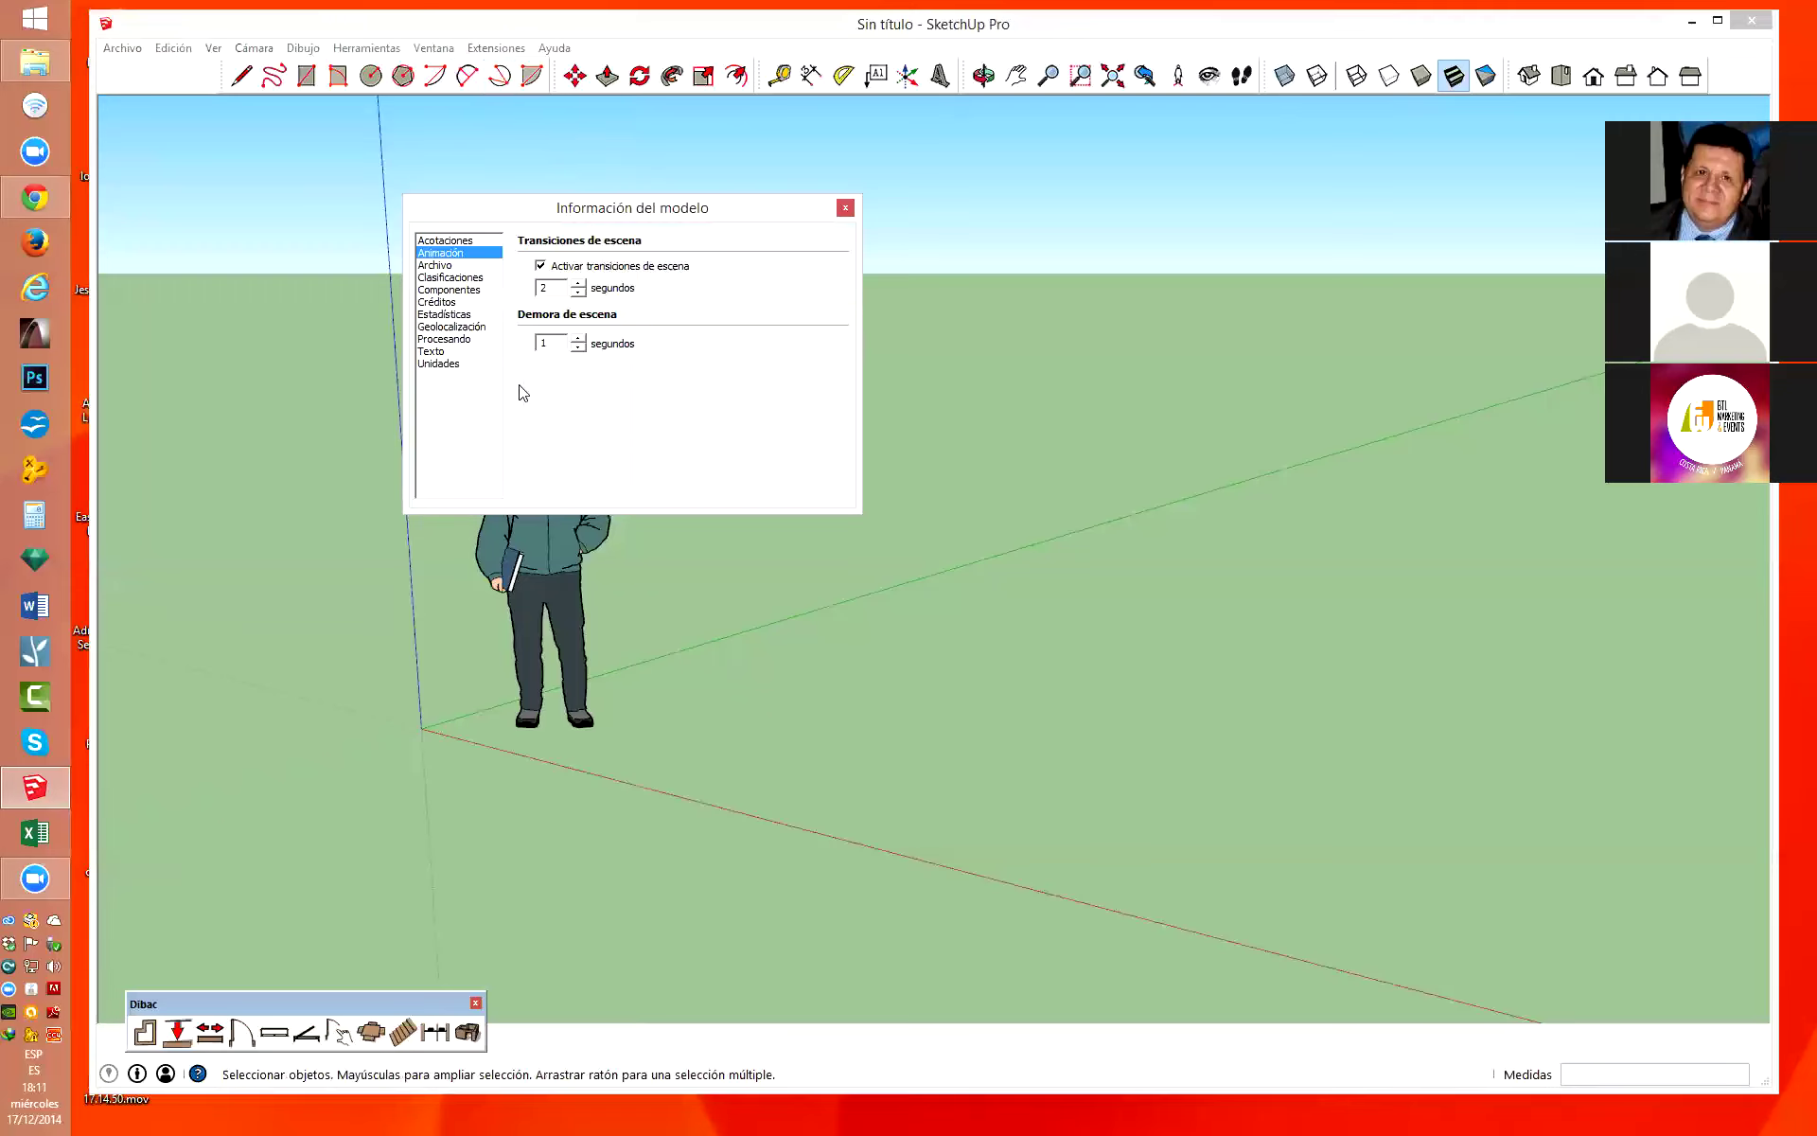
{"action": "left_click", "coordinate": [845, 207]}
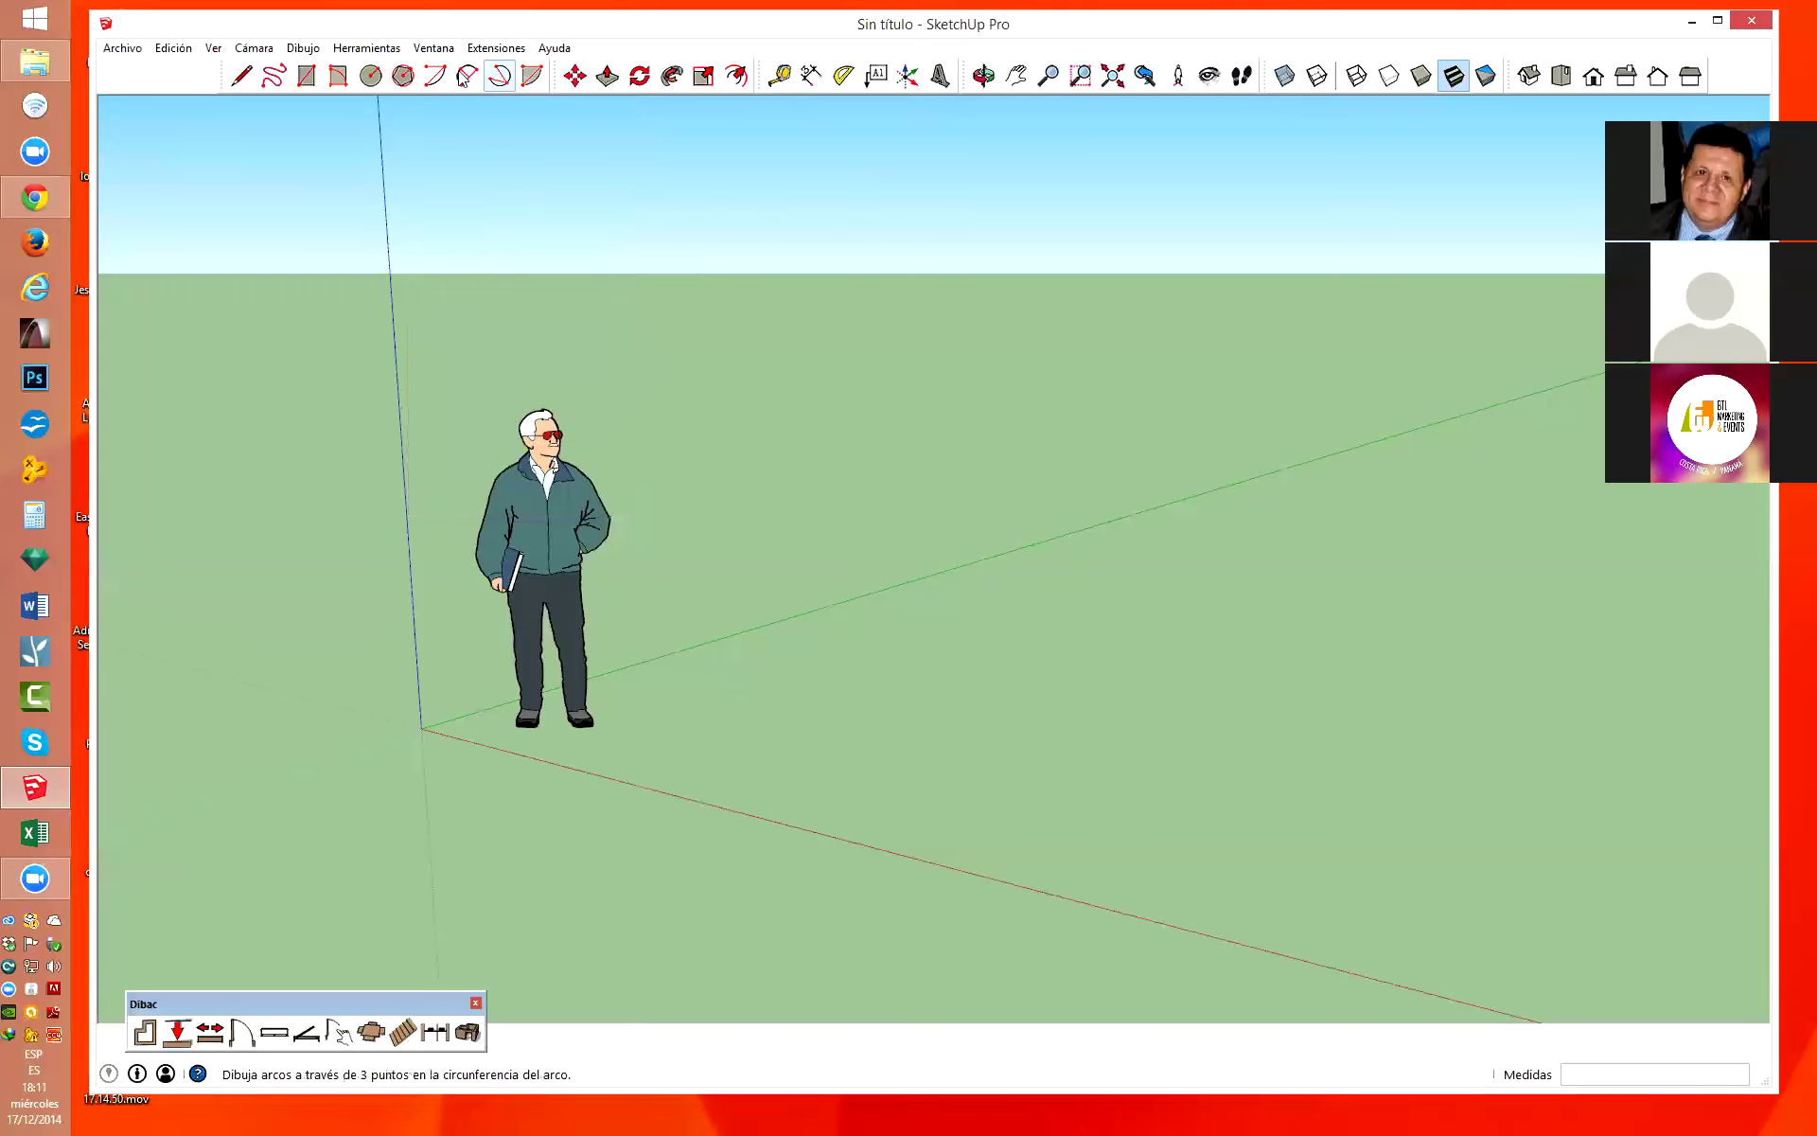
{"action": "left_click", "coordinate": [433, 47]}
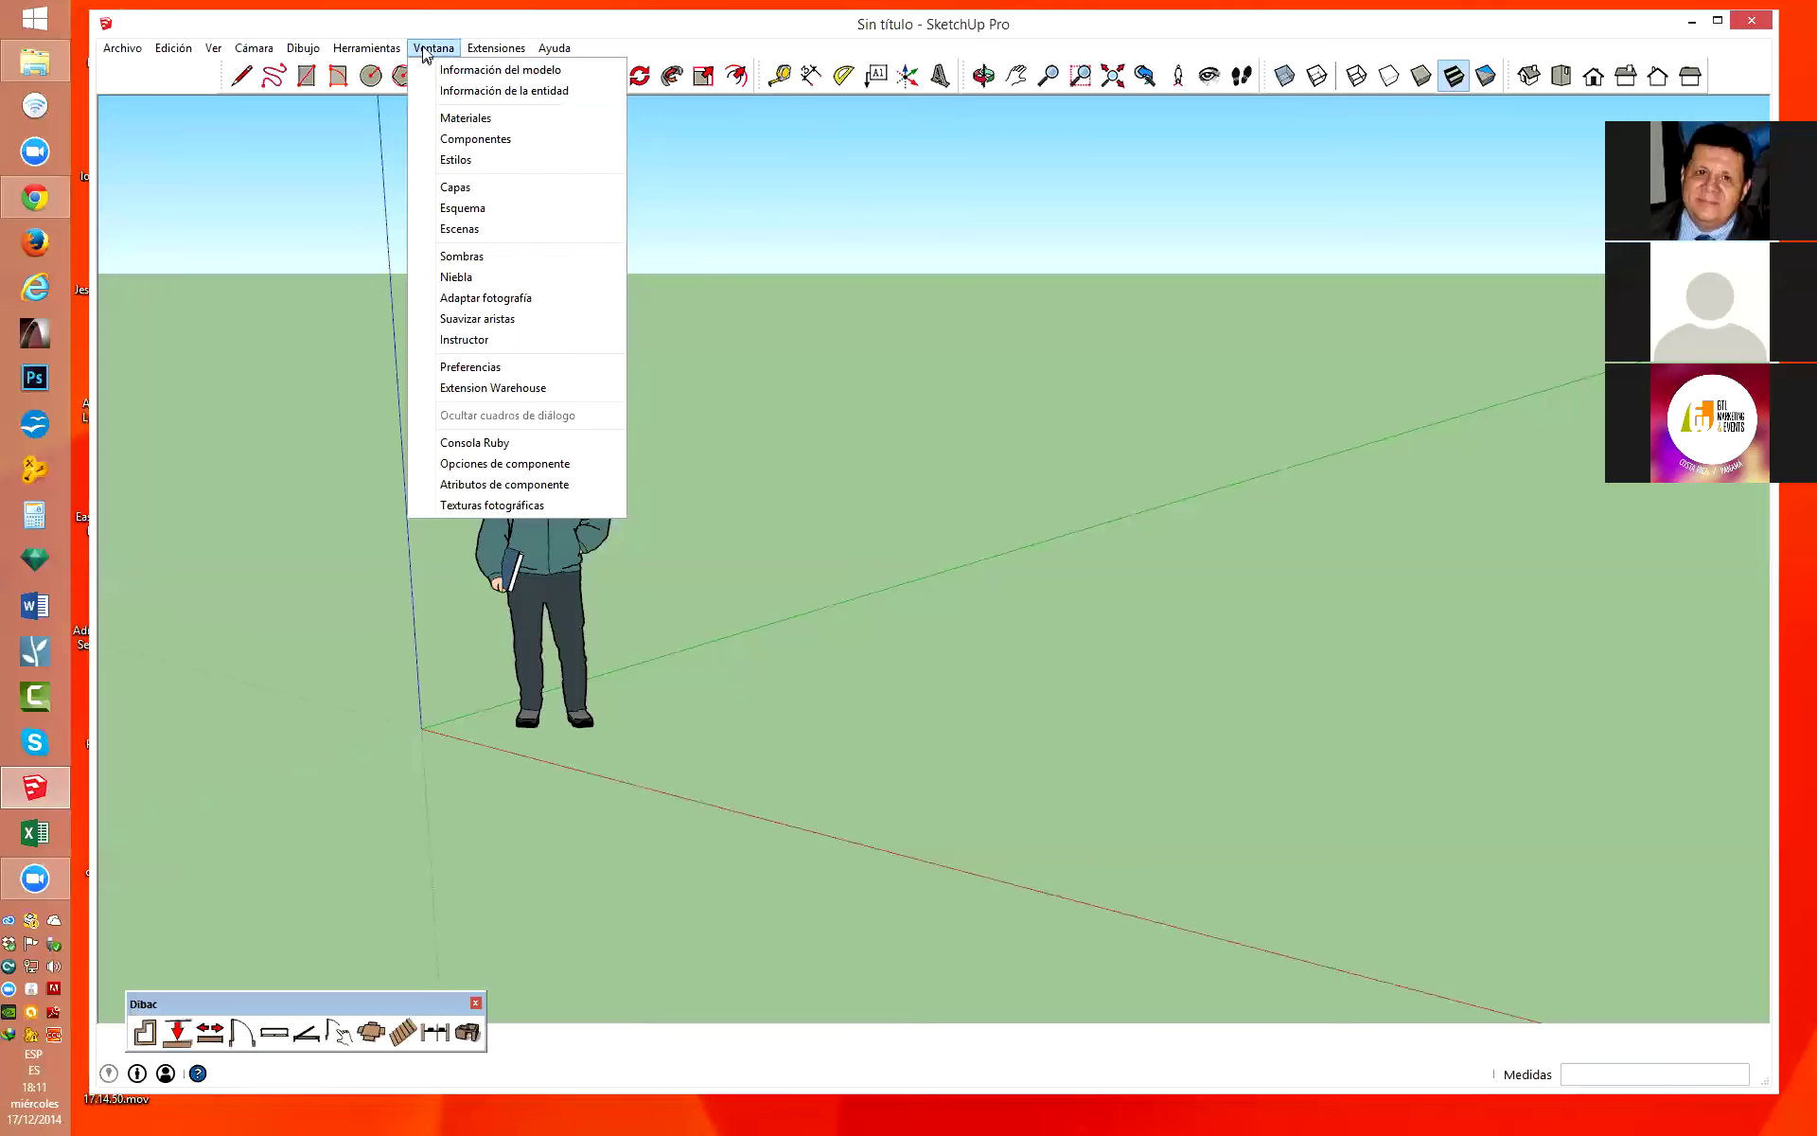
{"action": "left_click", "coordinate": [545, 92]}
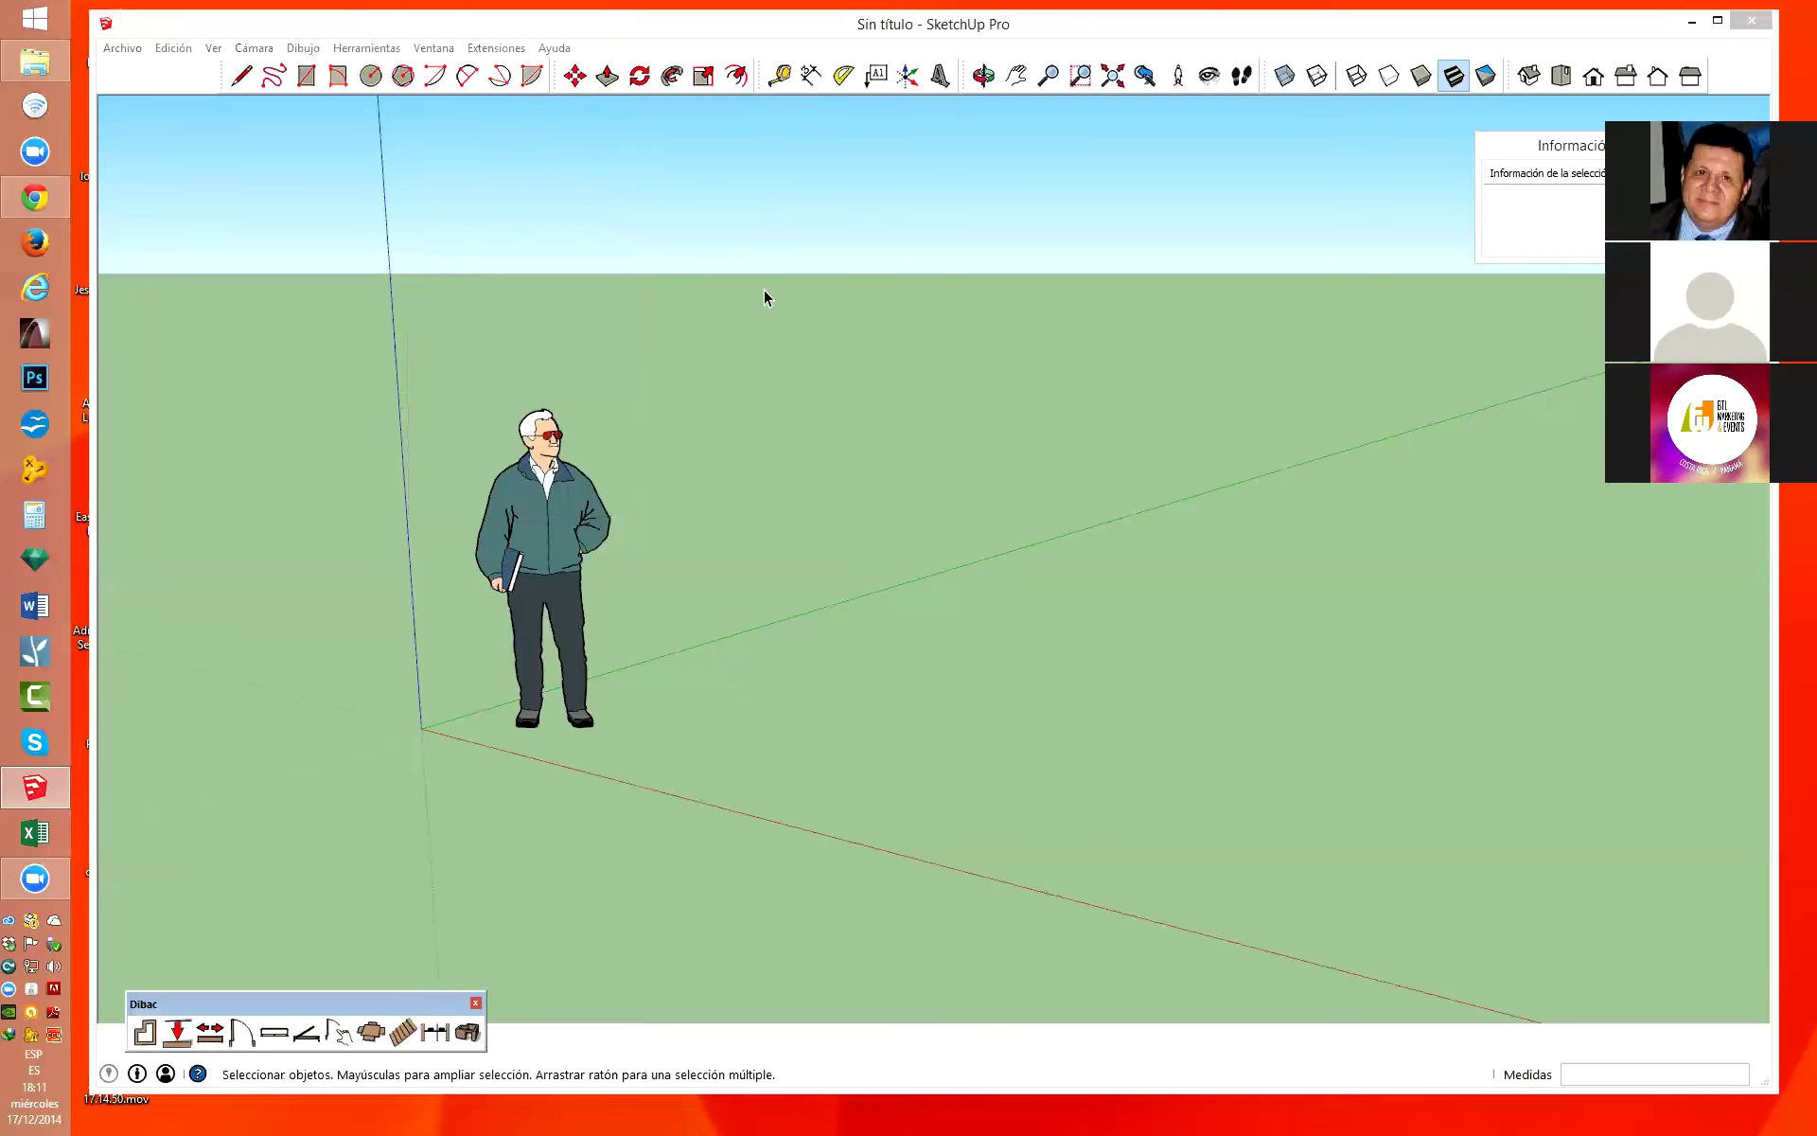
{"action": "left_click", "coordinate": [575, 530]}
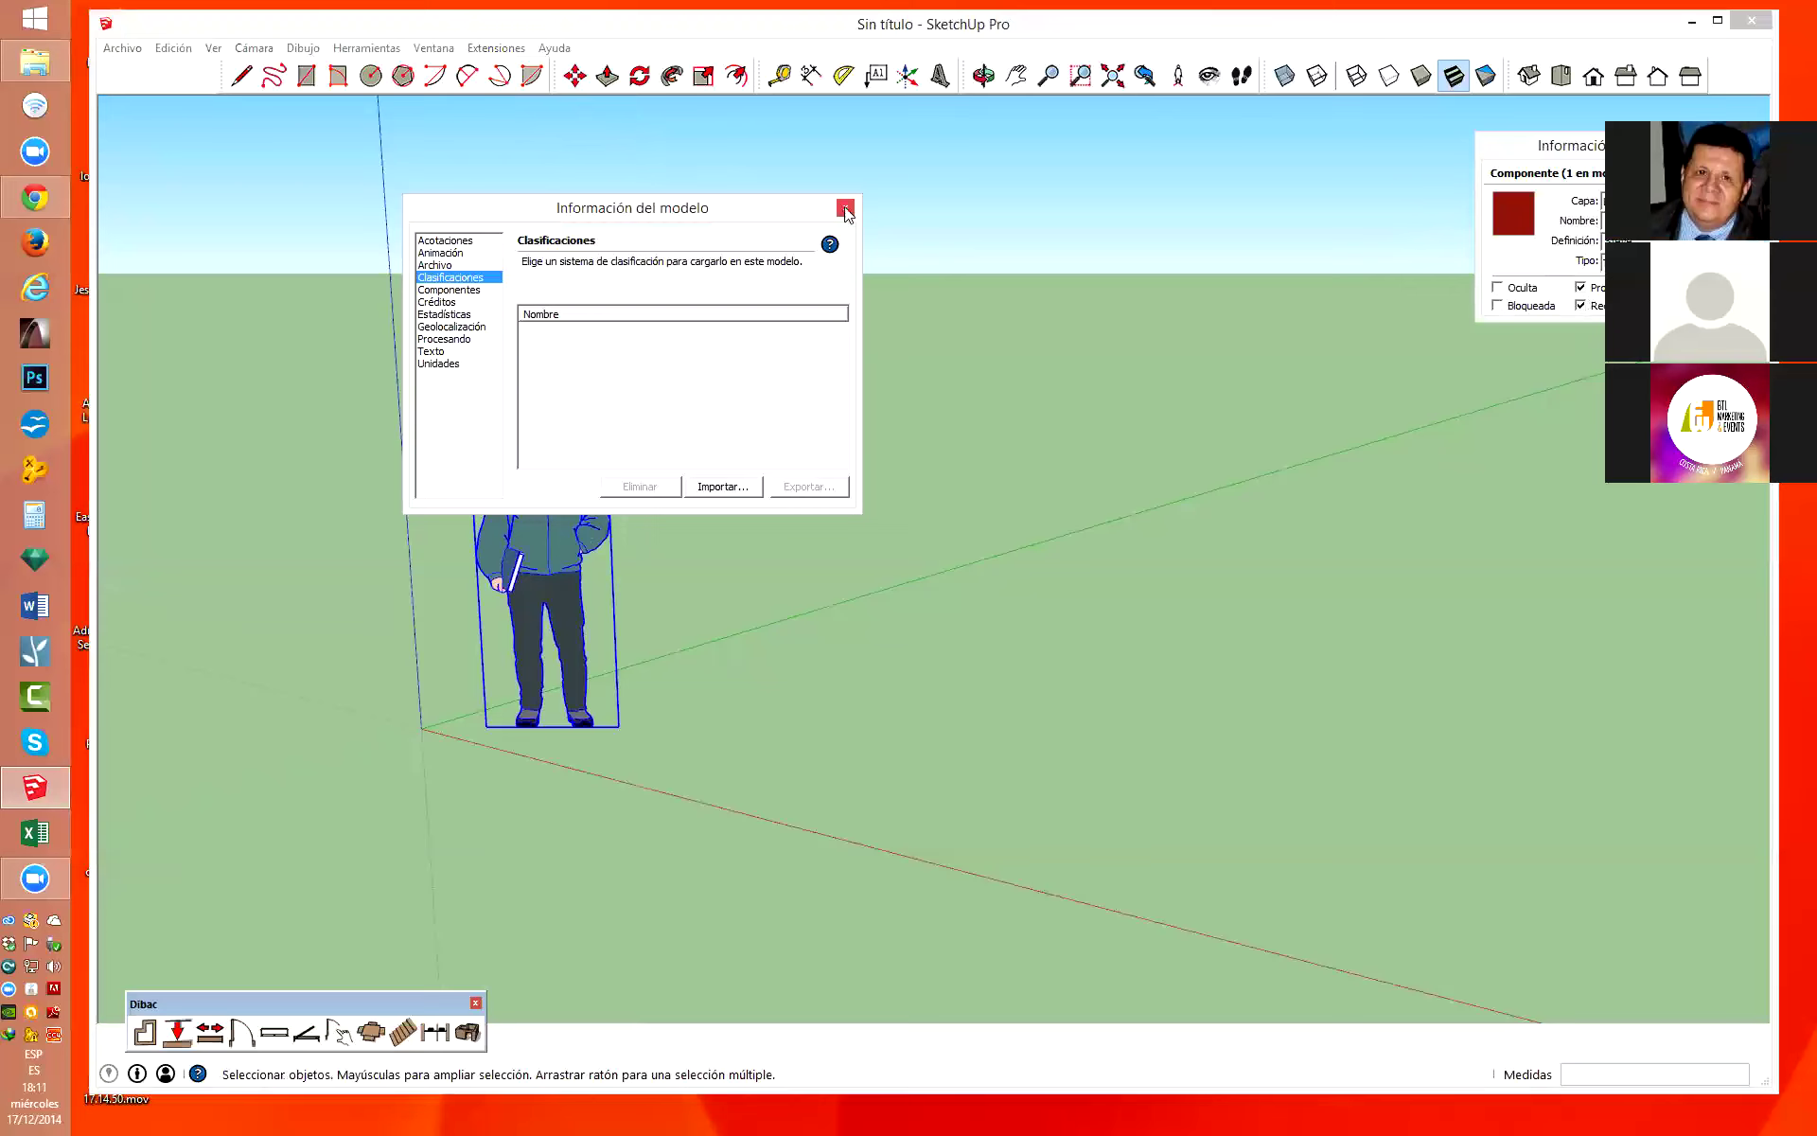
{"action": "left_click", "coordinate": [846, 207]}
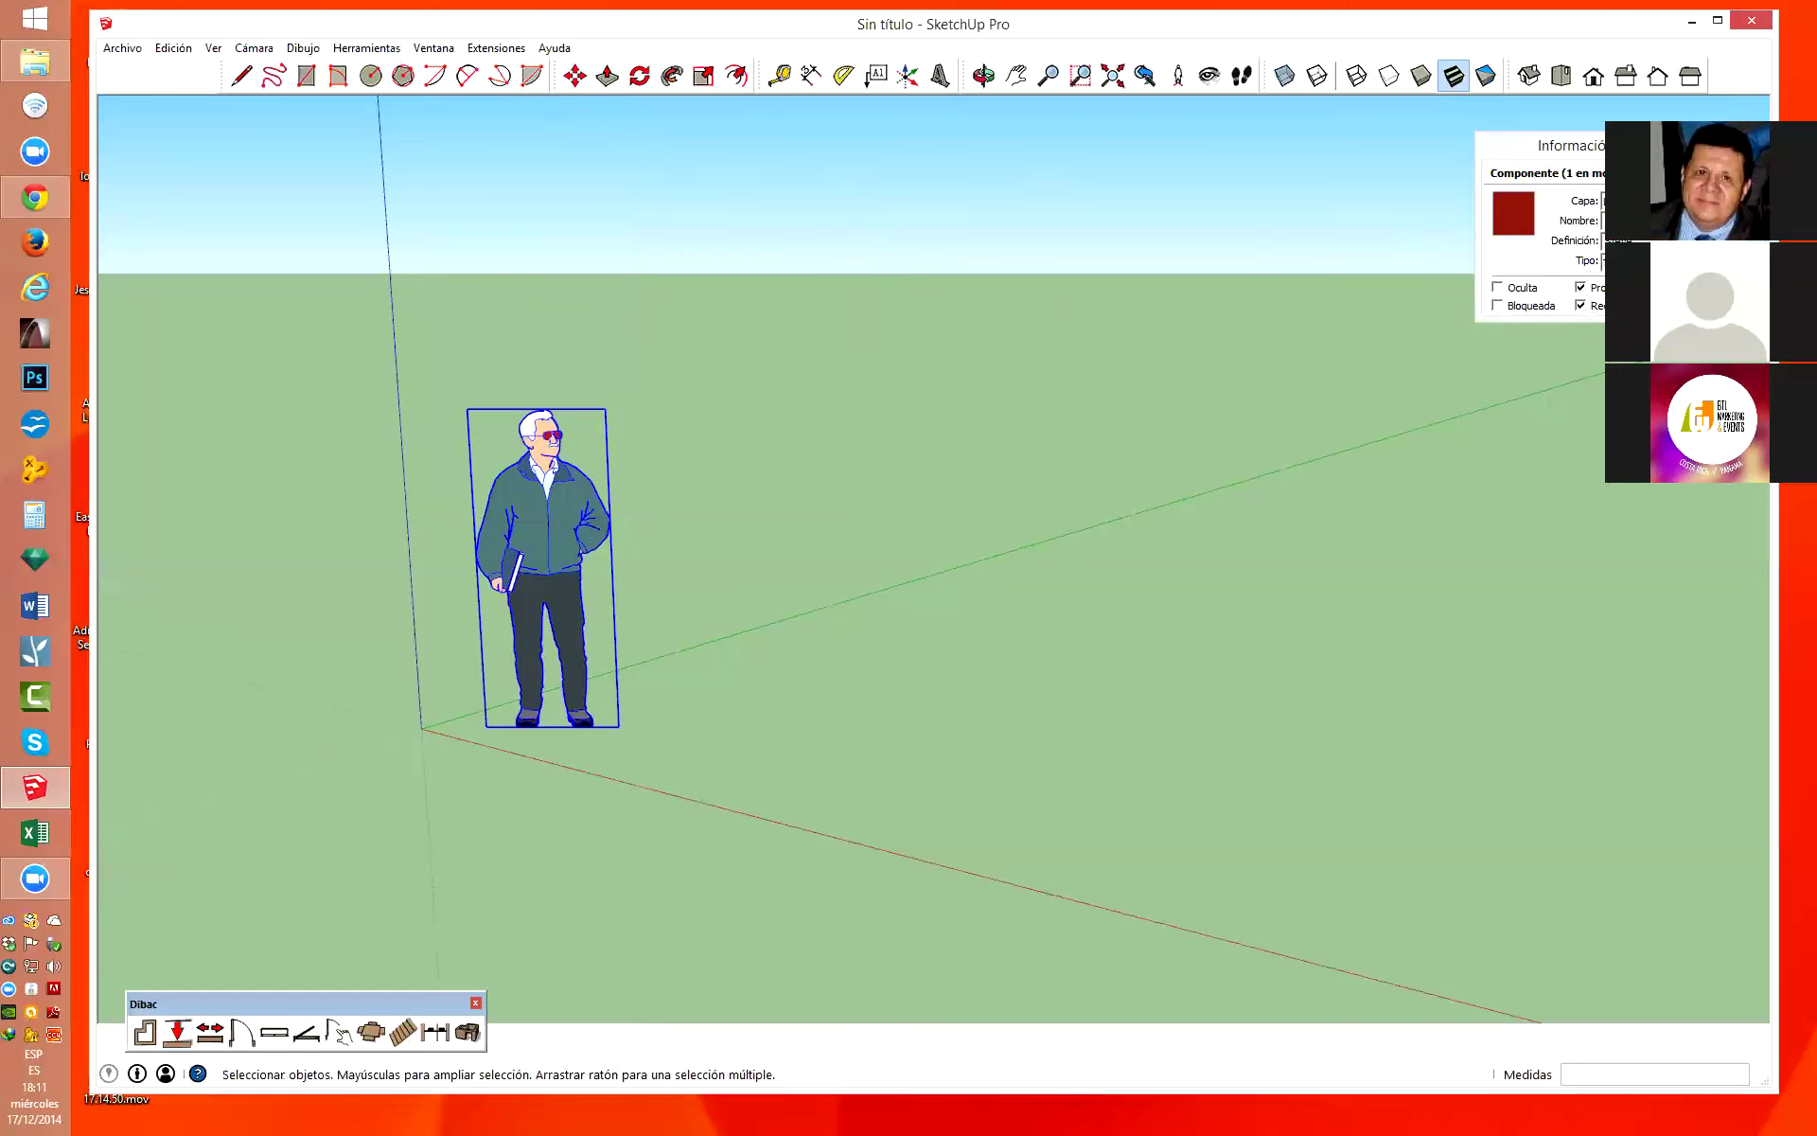
{"action": "left_click", "coordinate": [1749, 144]}
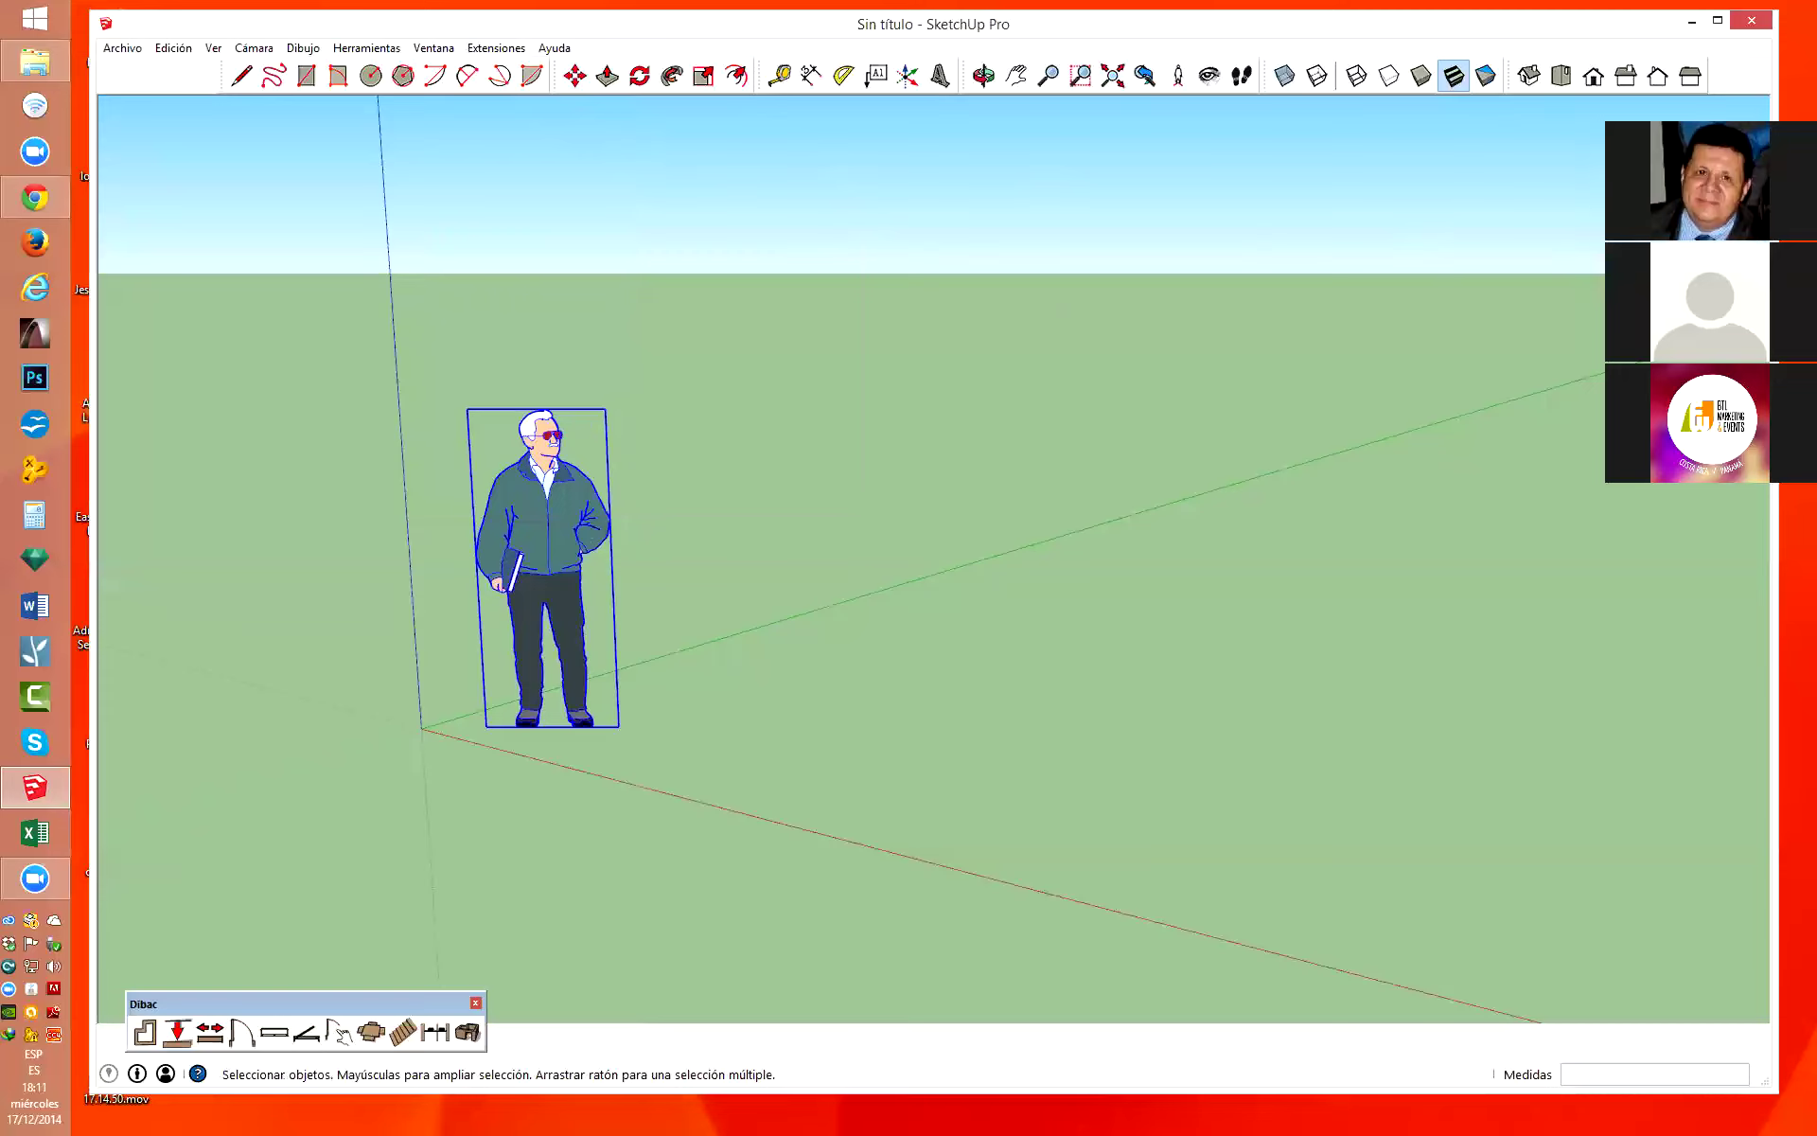
In Preferences, choose the Documentación de construcción - Metros template and confirm with Aceptar.
{"action": "left_click", "coordinate": [460, 44]}
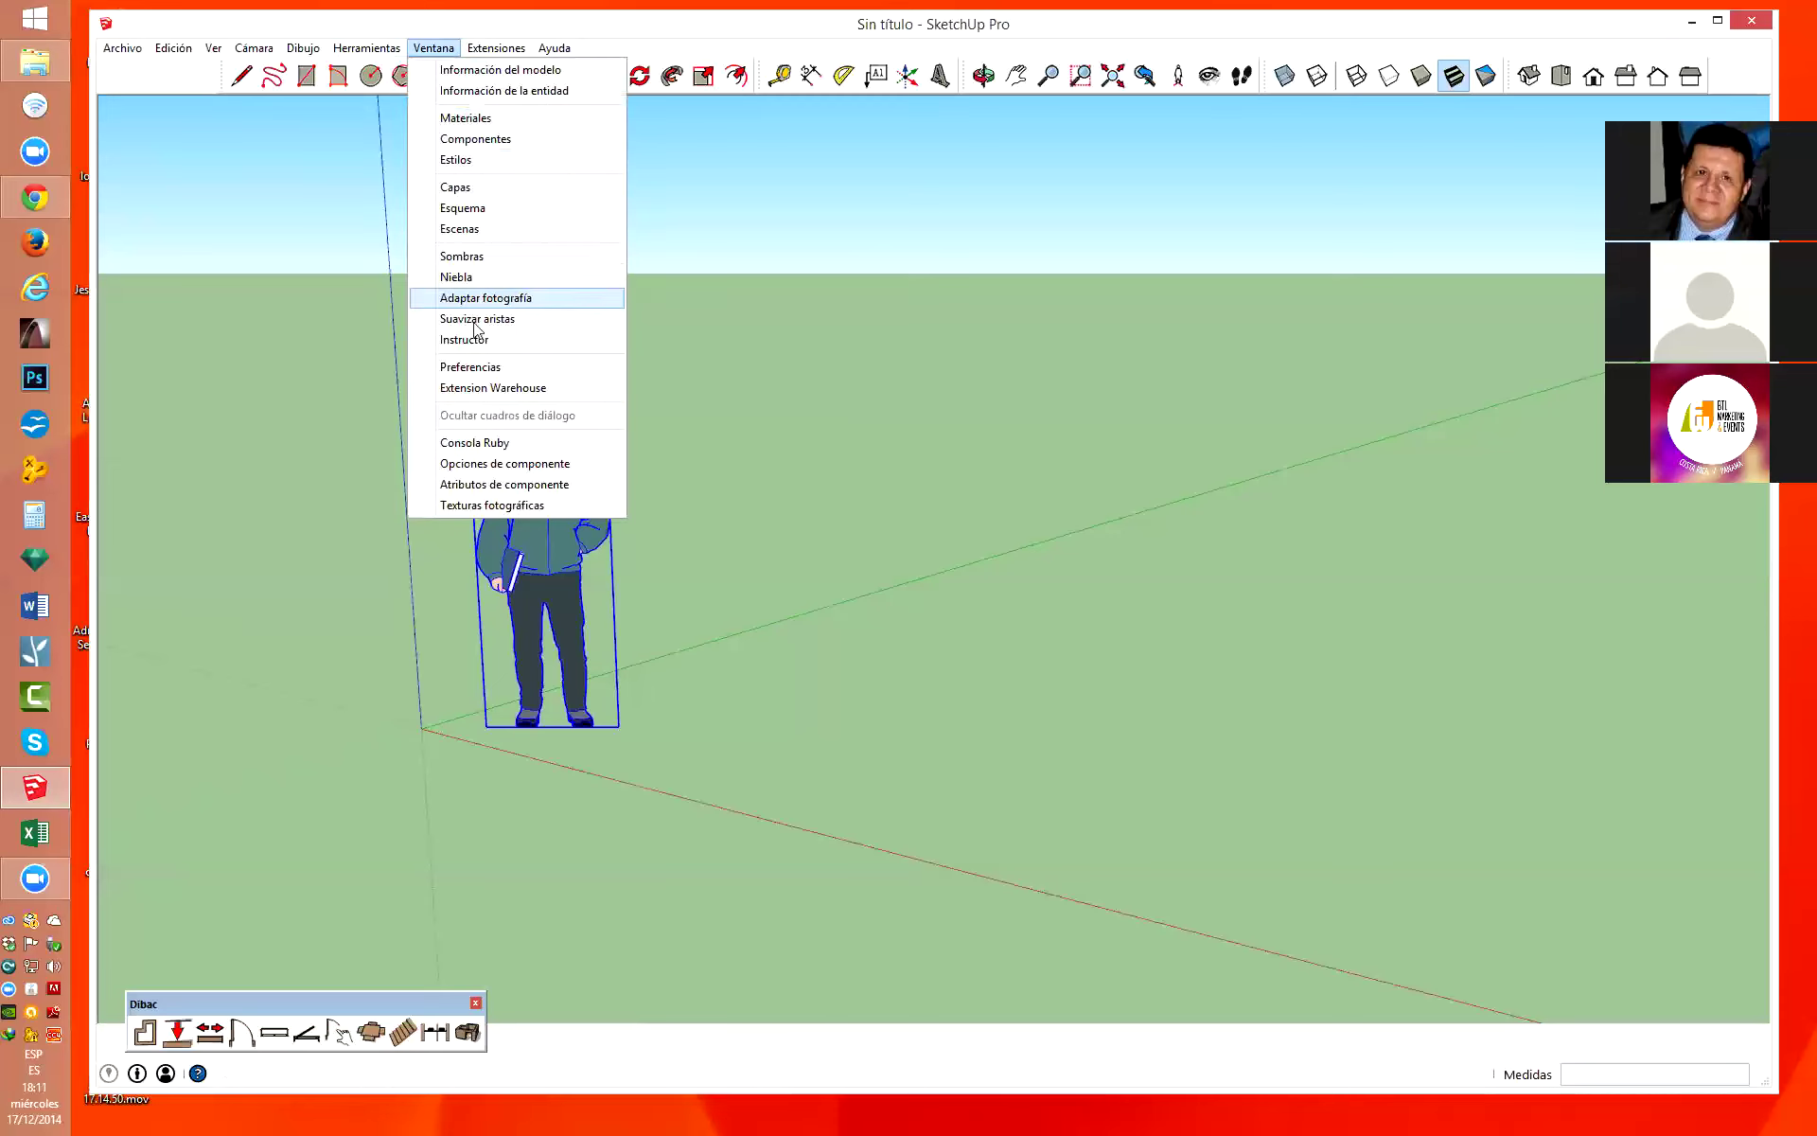
{"action": "left_click", "coordinate": [499, 366]}
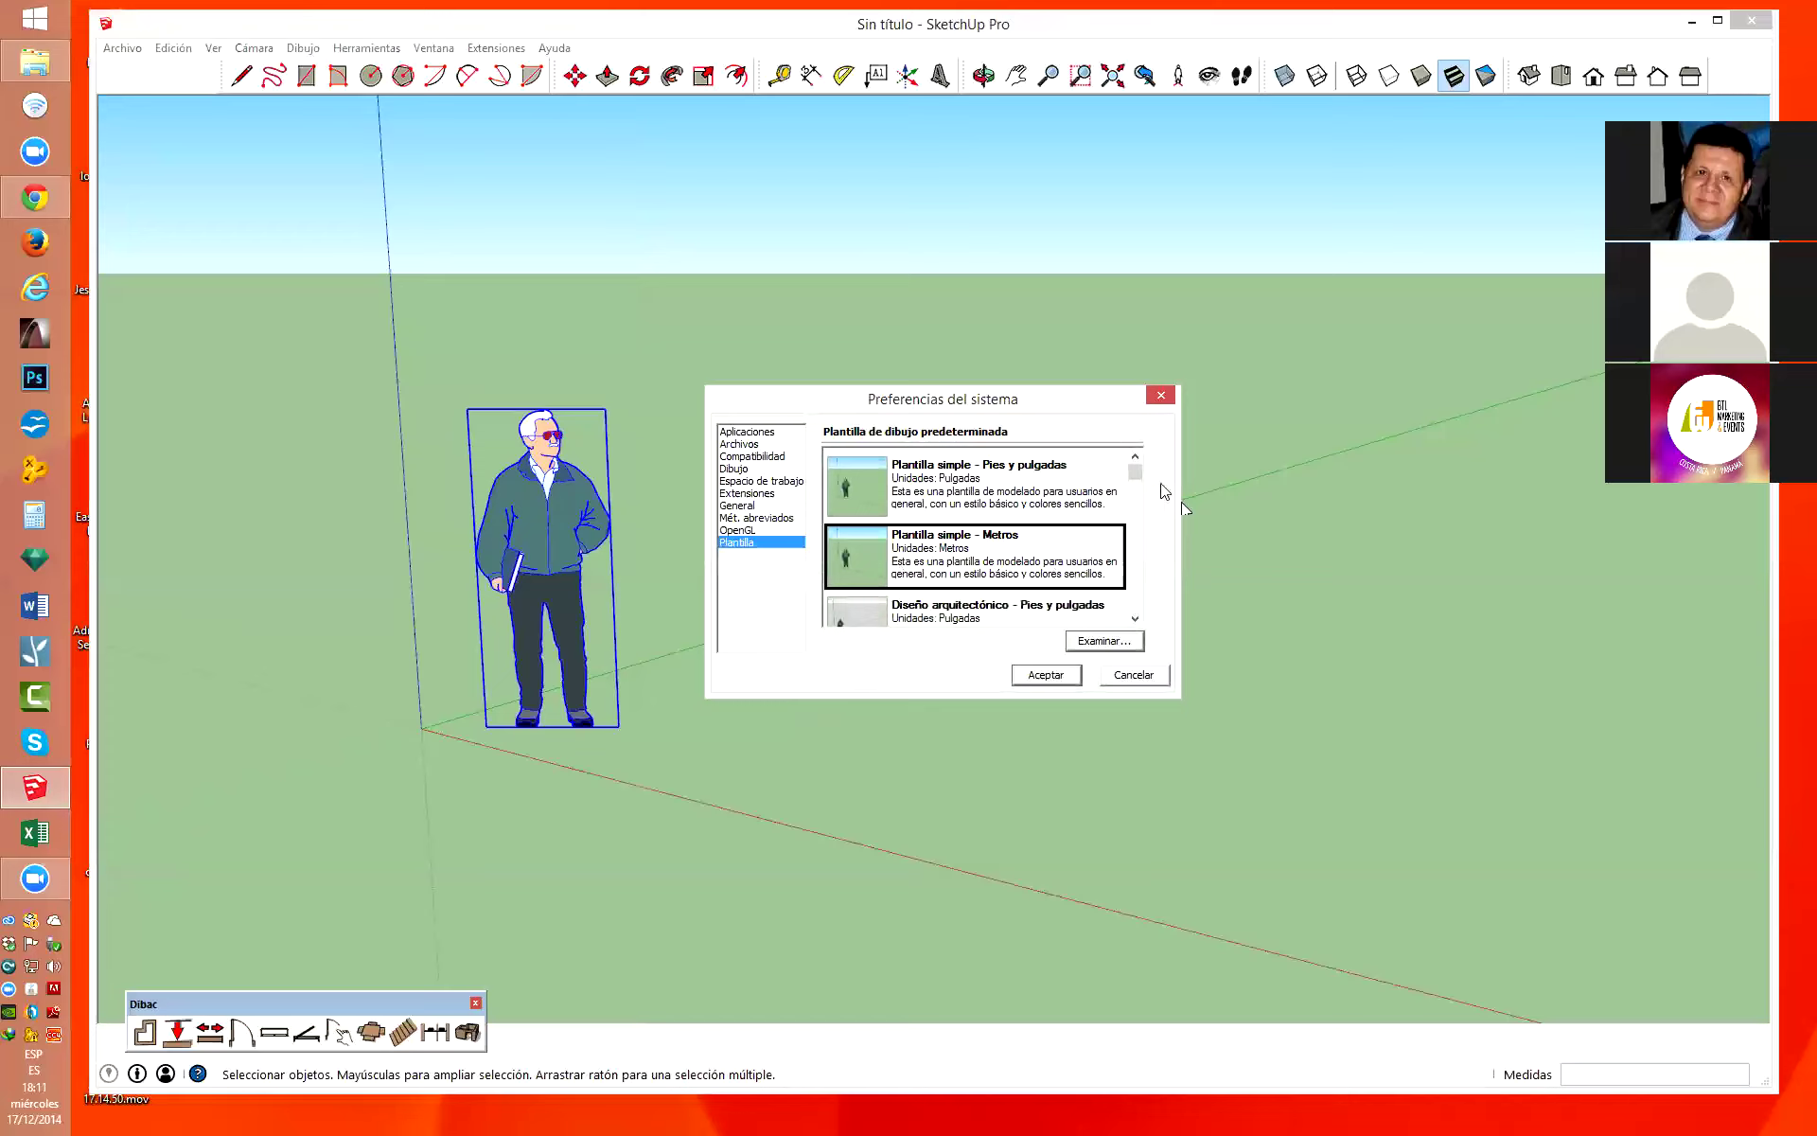
{"action": "mouse_move", "coordinate": [1135, 471]}
{"action": "left_mouse_down"}
{"action": "mouse_move", "coordinate": [1141, 583]}
{"action": "mouse_move", "coordinate": [1145, 562]}
{"action": "left_mouse_up"}
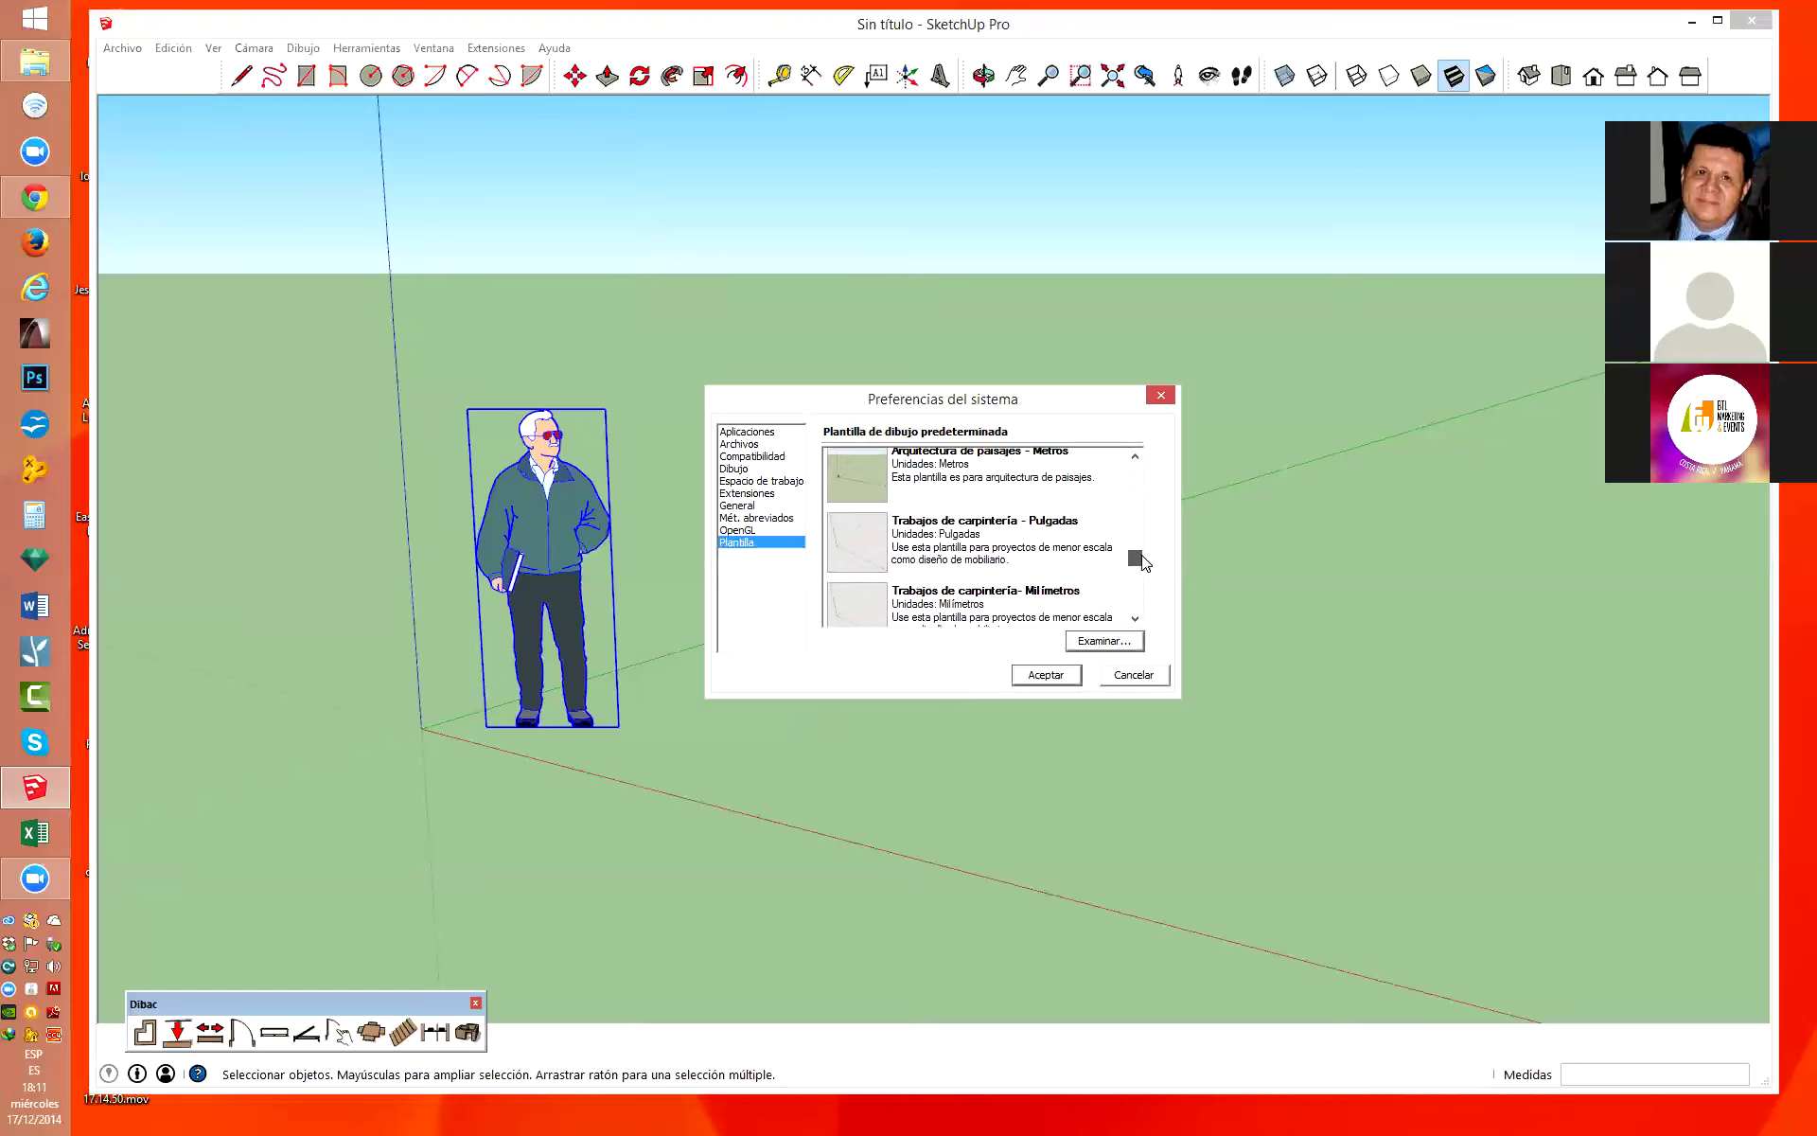
{"action": "left_click_drag", "start_coordinate": [1146, 562], "coordinate": [1156, 519]}
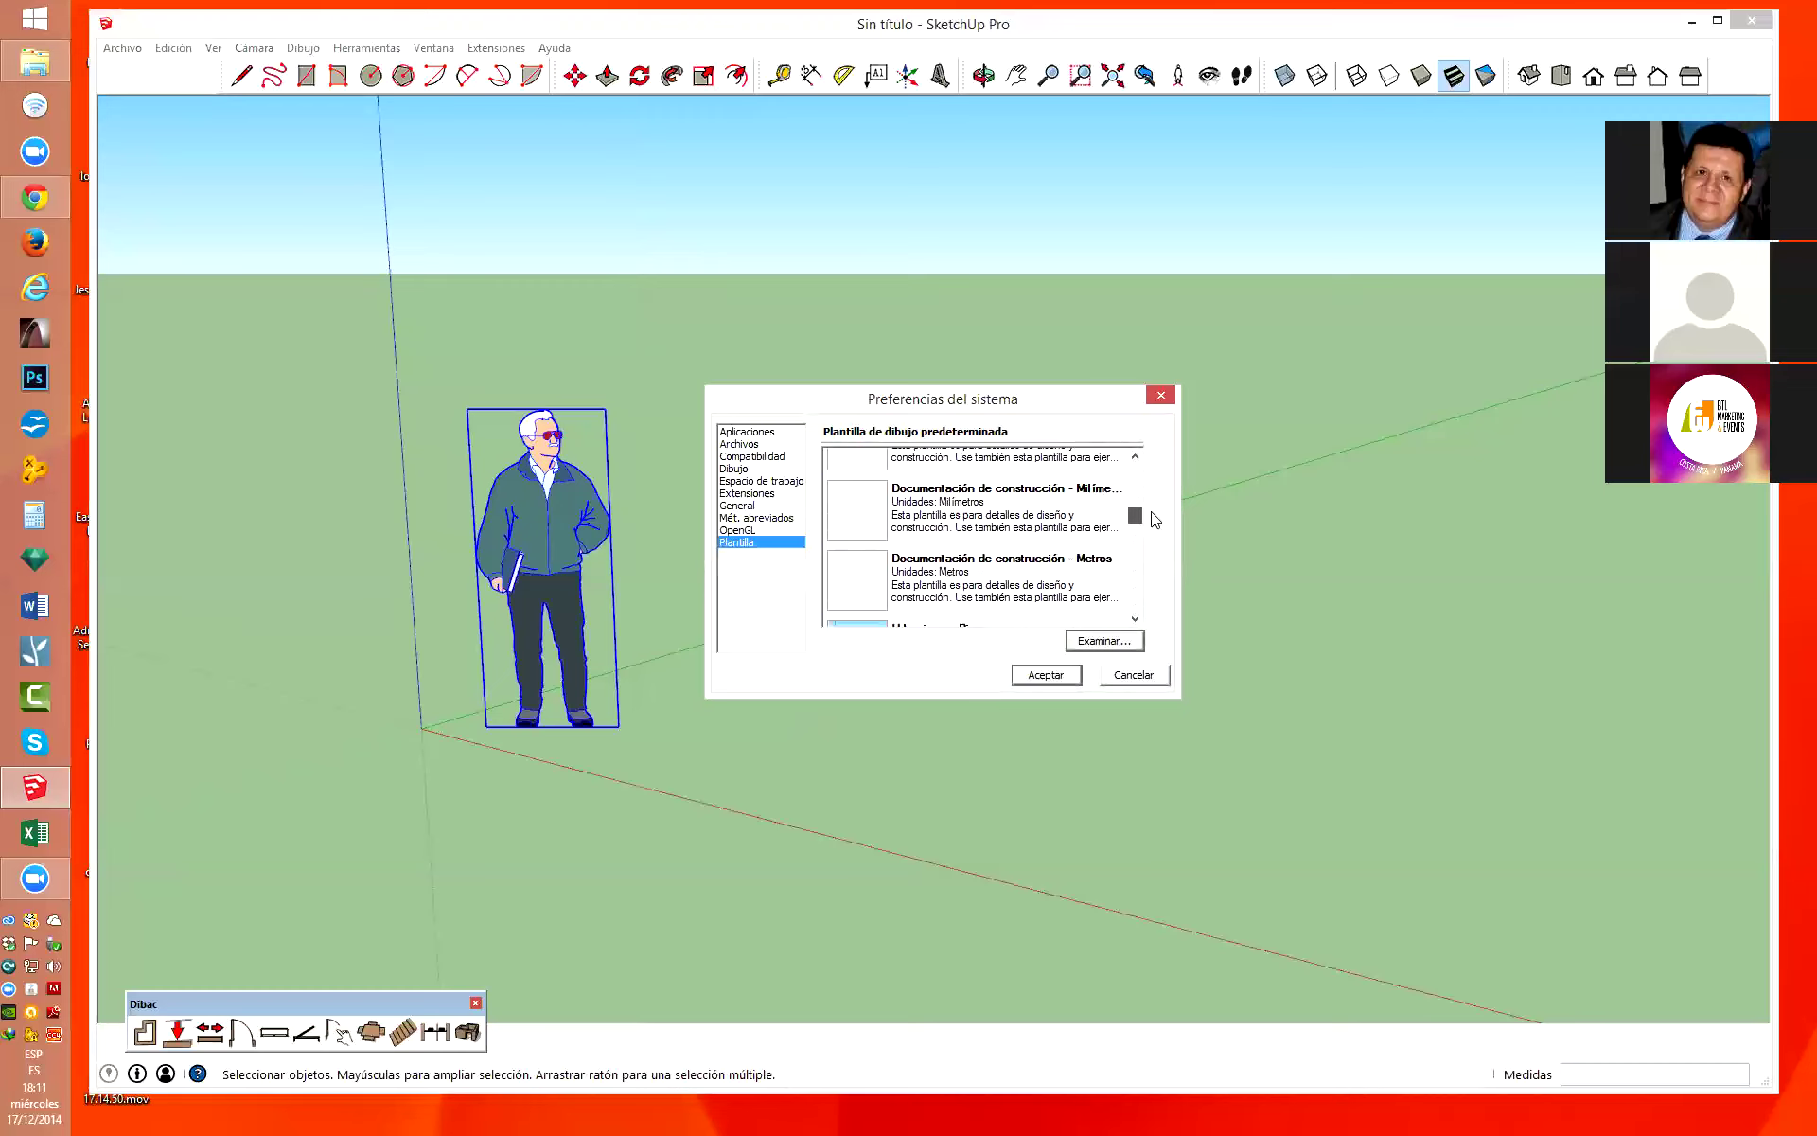
{"action": "left_click_drag", "start_coordinate": [1156, 518], "coordinate": [1150, 523]}
{"action": "left_click", "coordinate": [975, 582]}
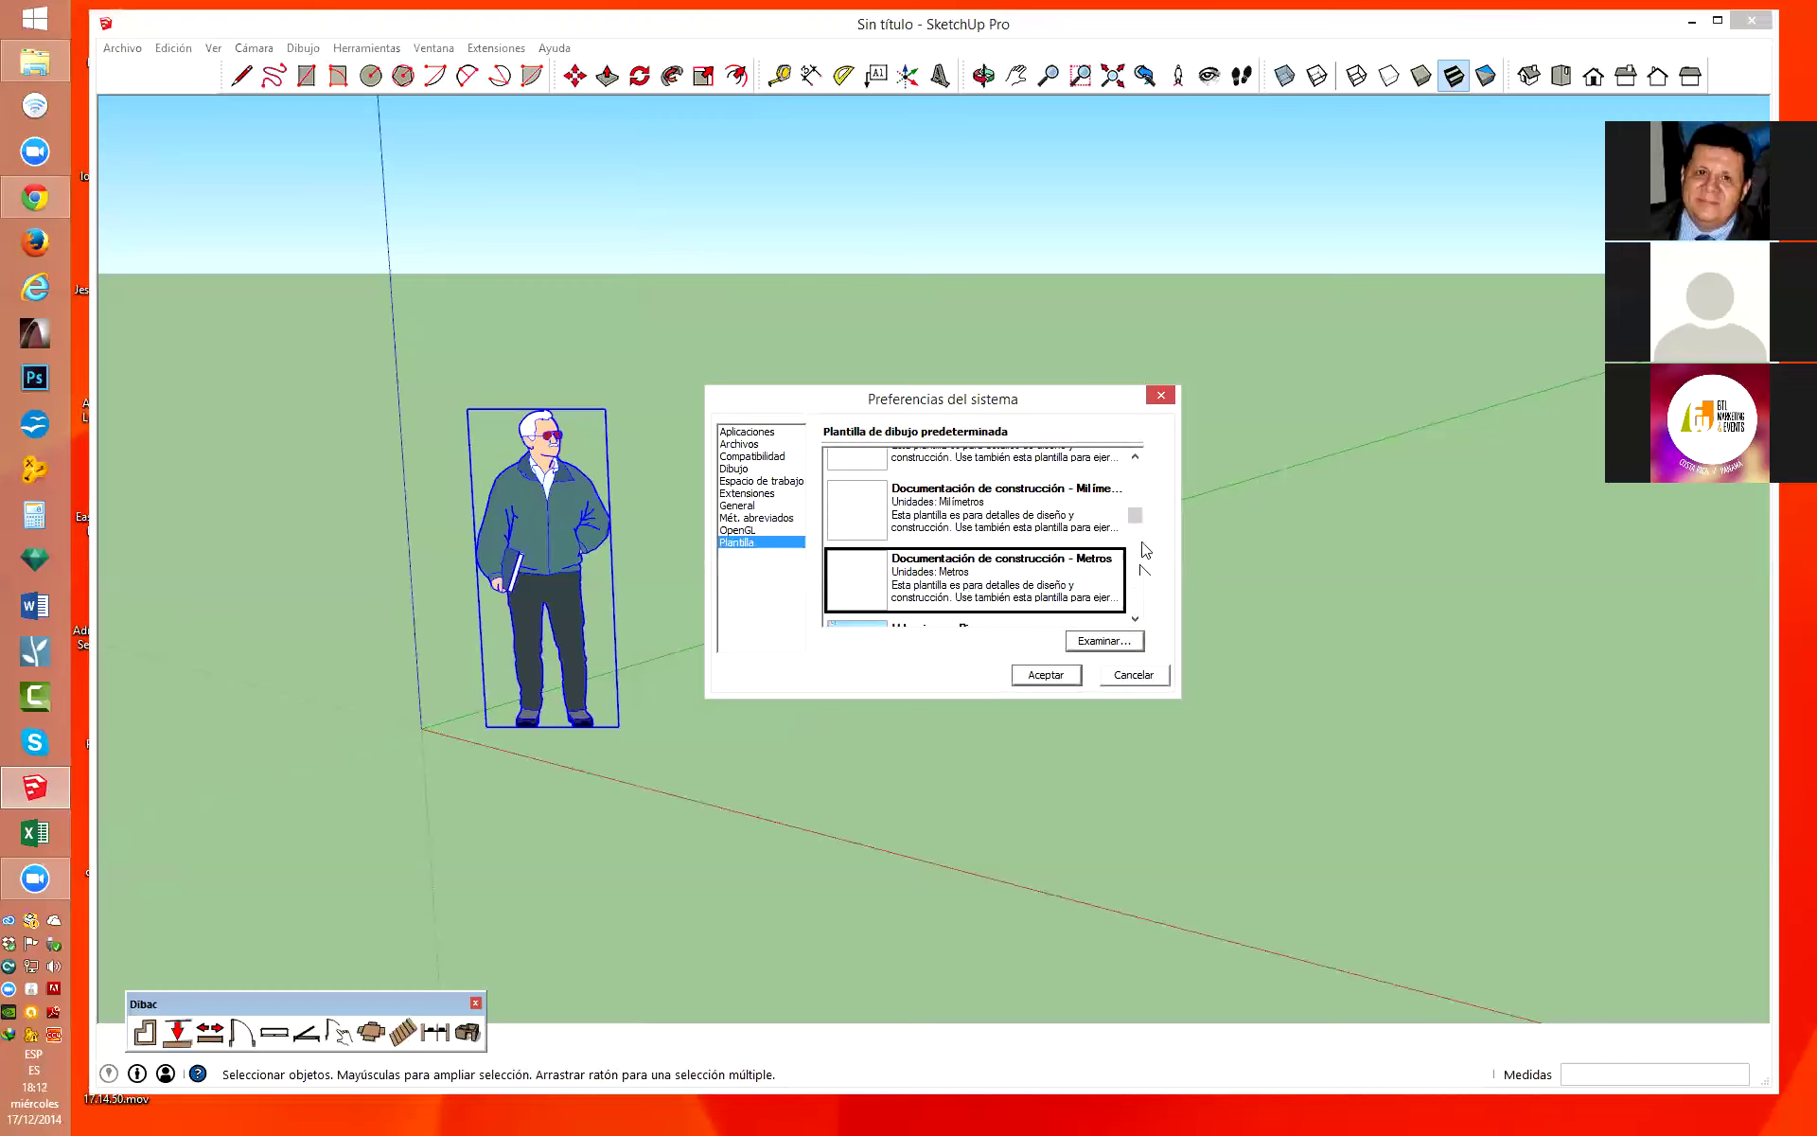
{"action": "left_click", "coordinate": [1046, 675]}
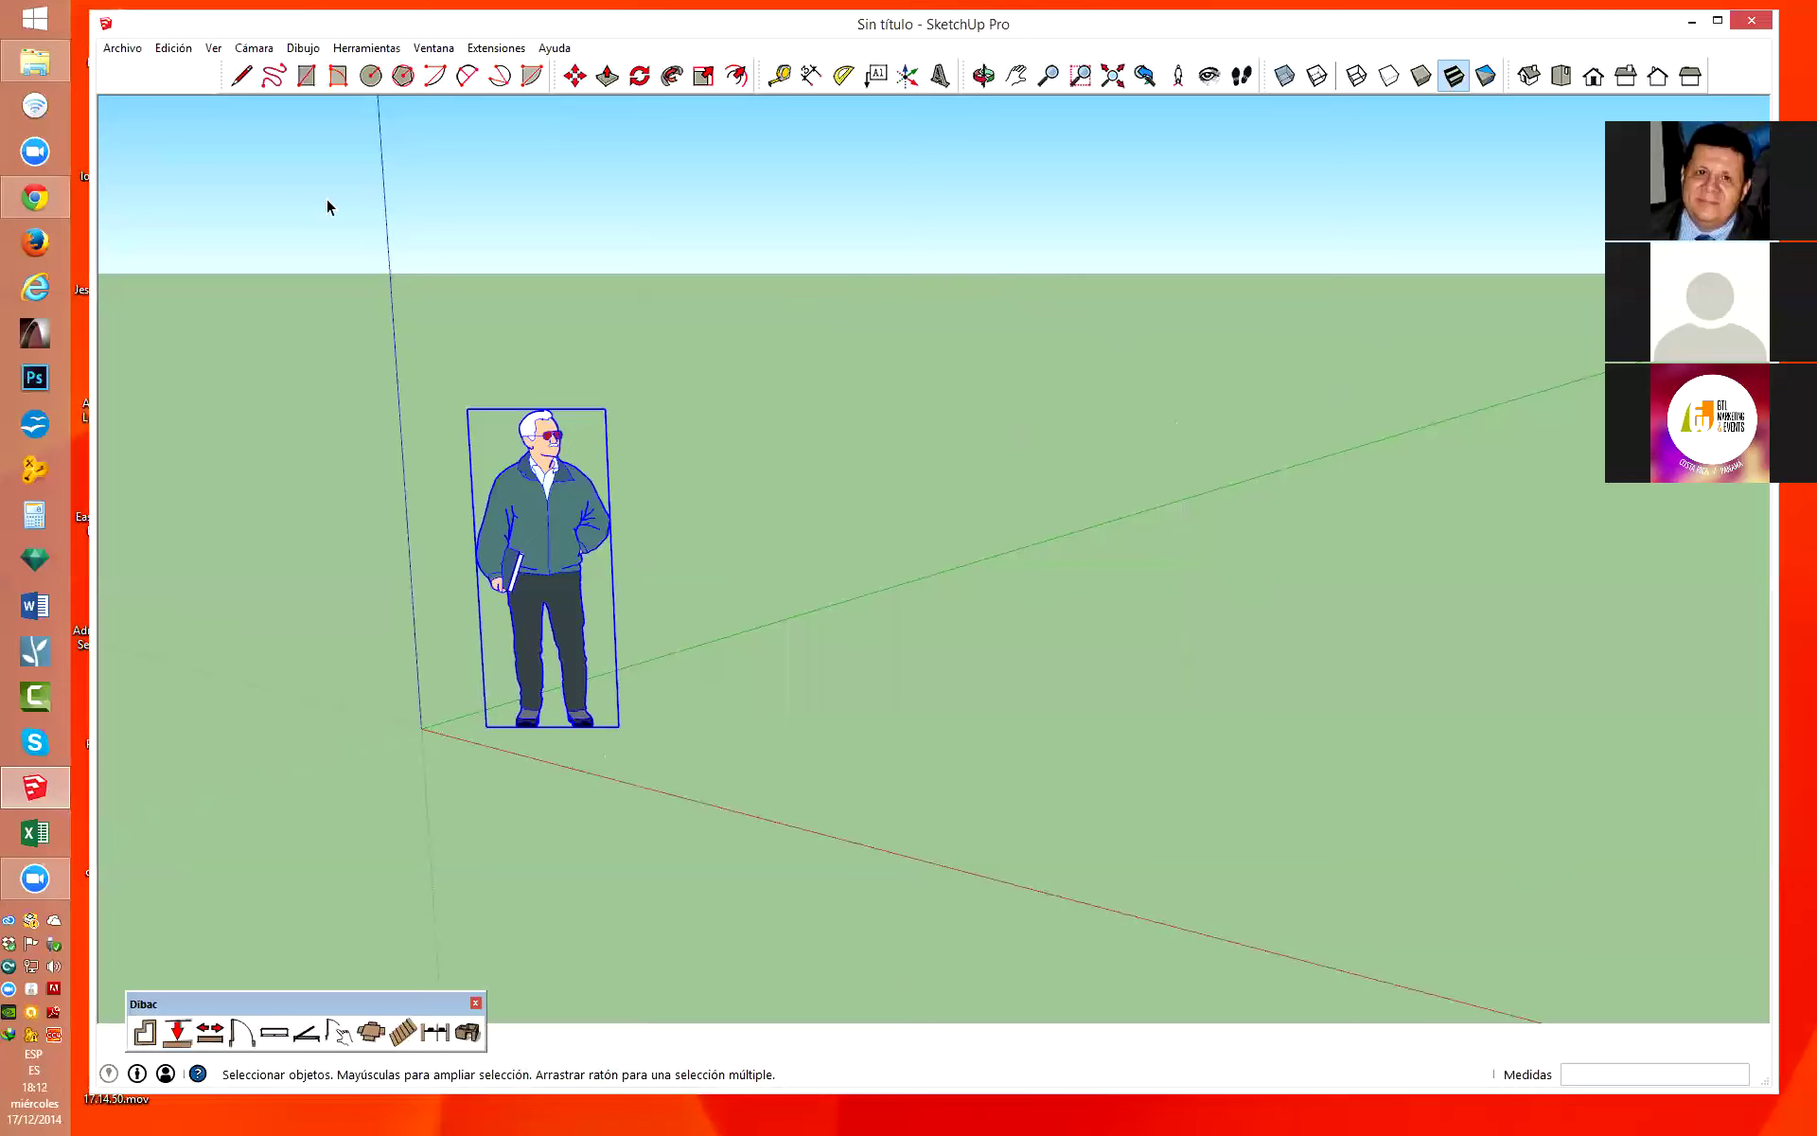
Start a new model via Archivo > Nuevo, discarding changes to the untitled model.
{"action": "left_click", "coordinate": [122, 48]}
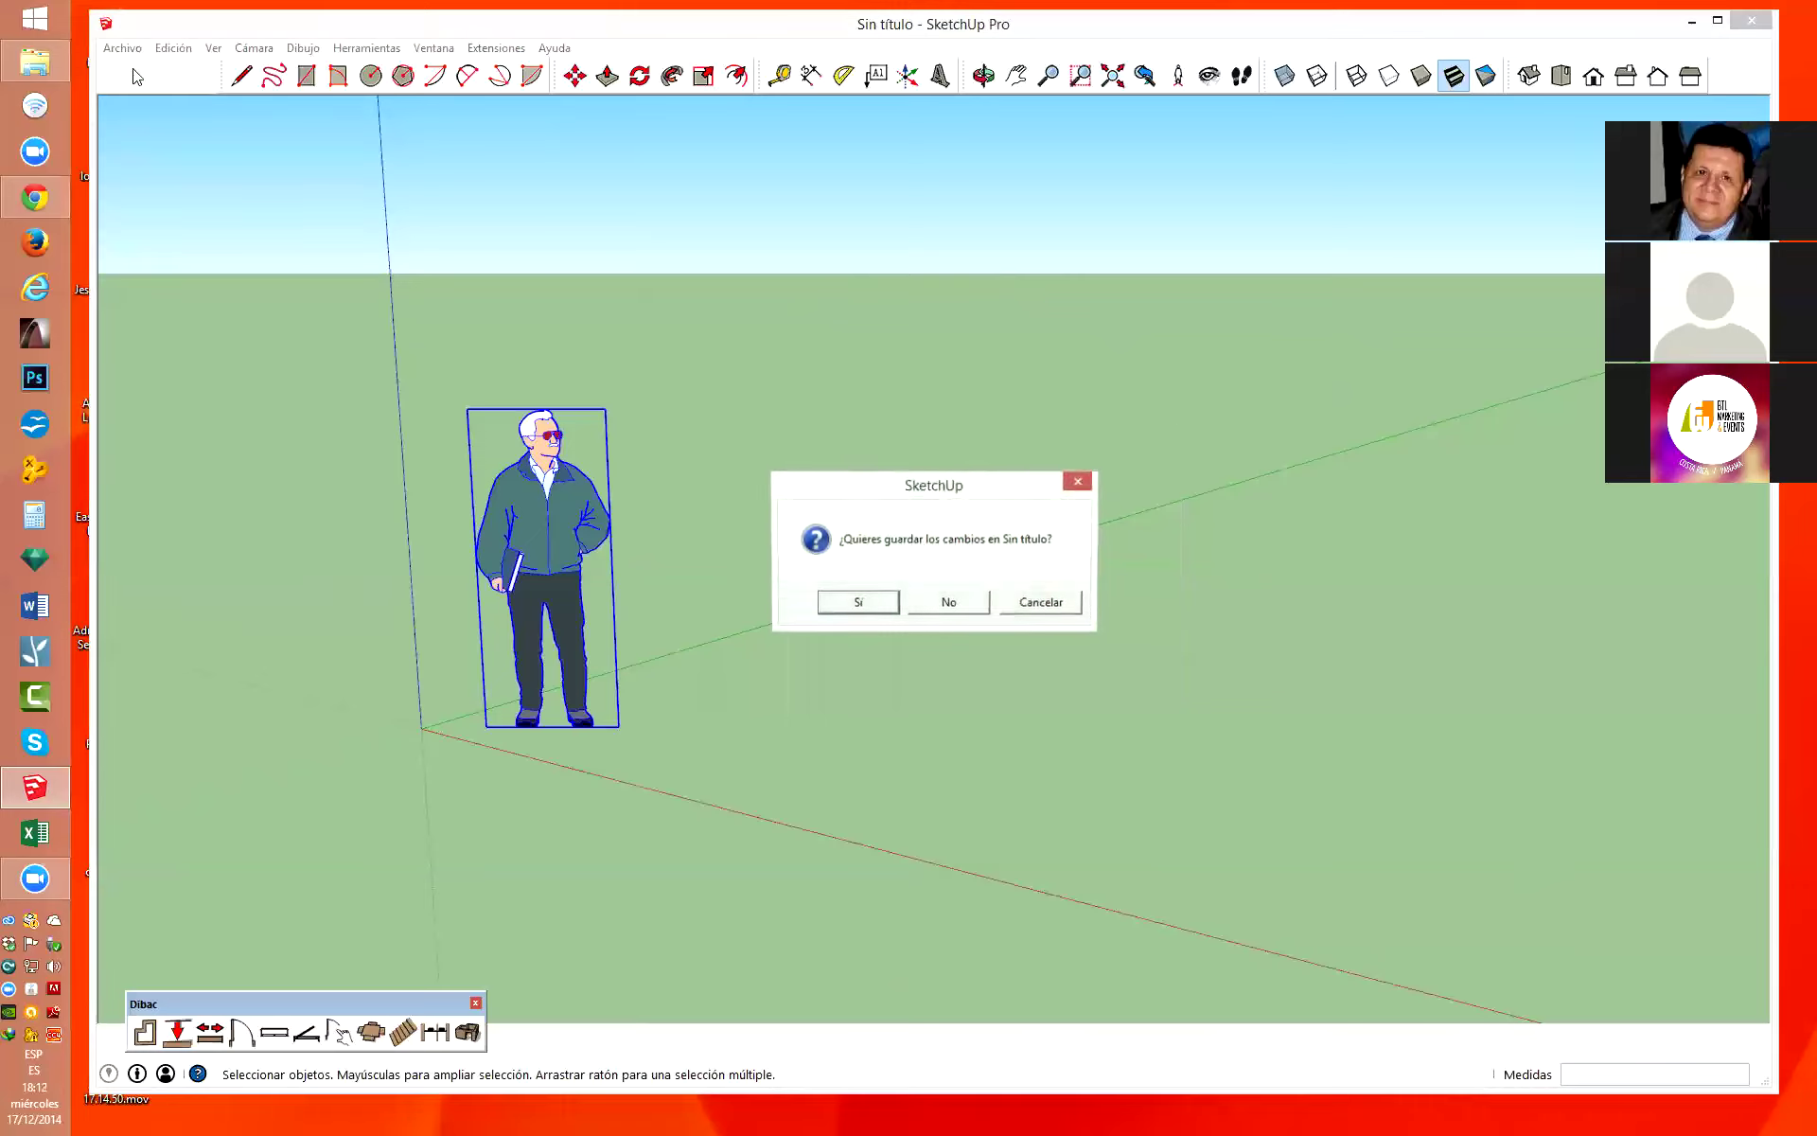
{"action": "left_click", "coordinate": [950, 606]}
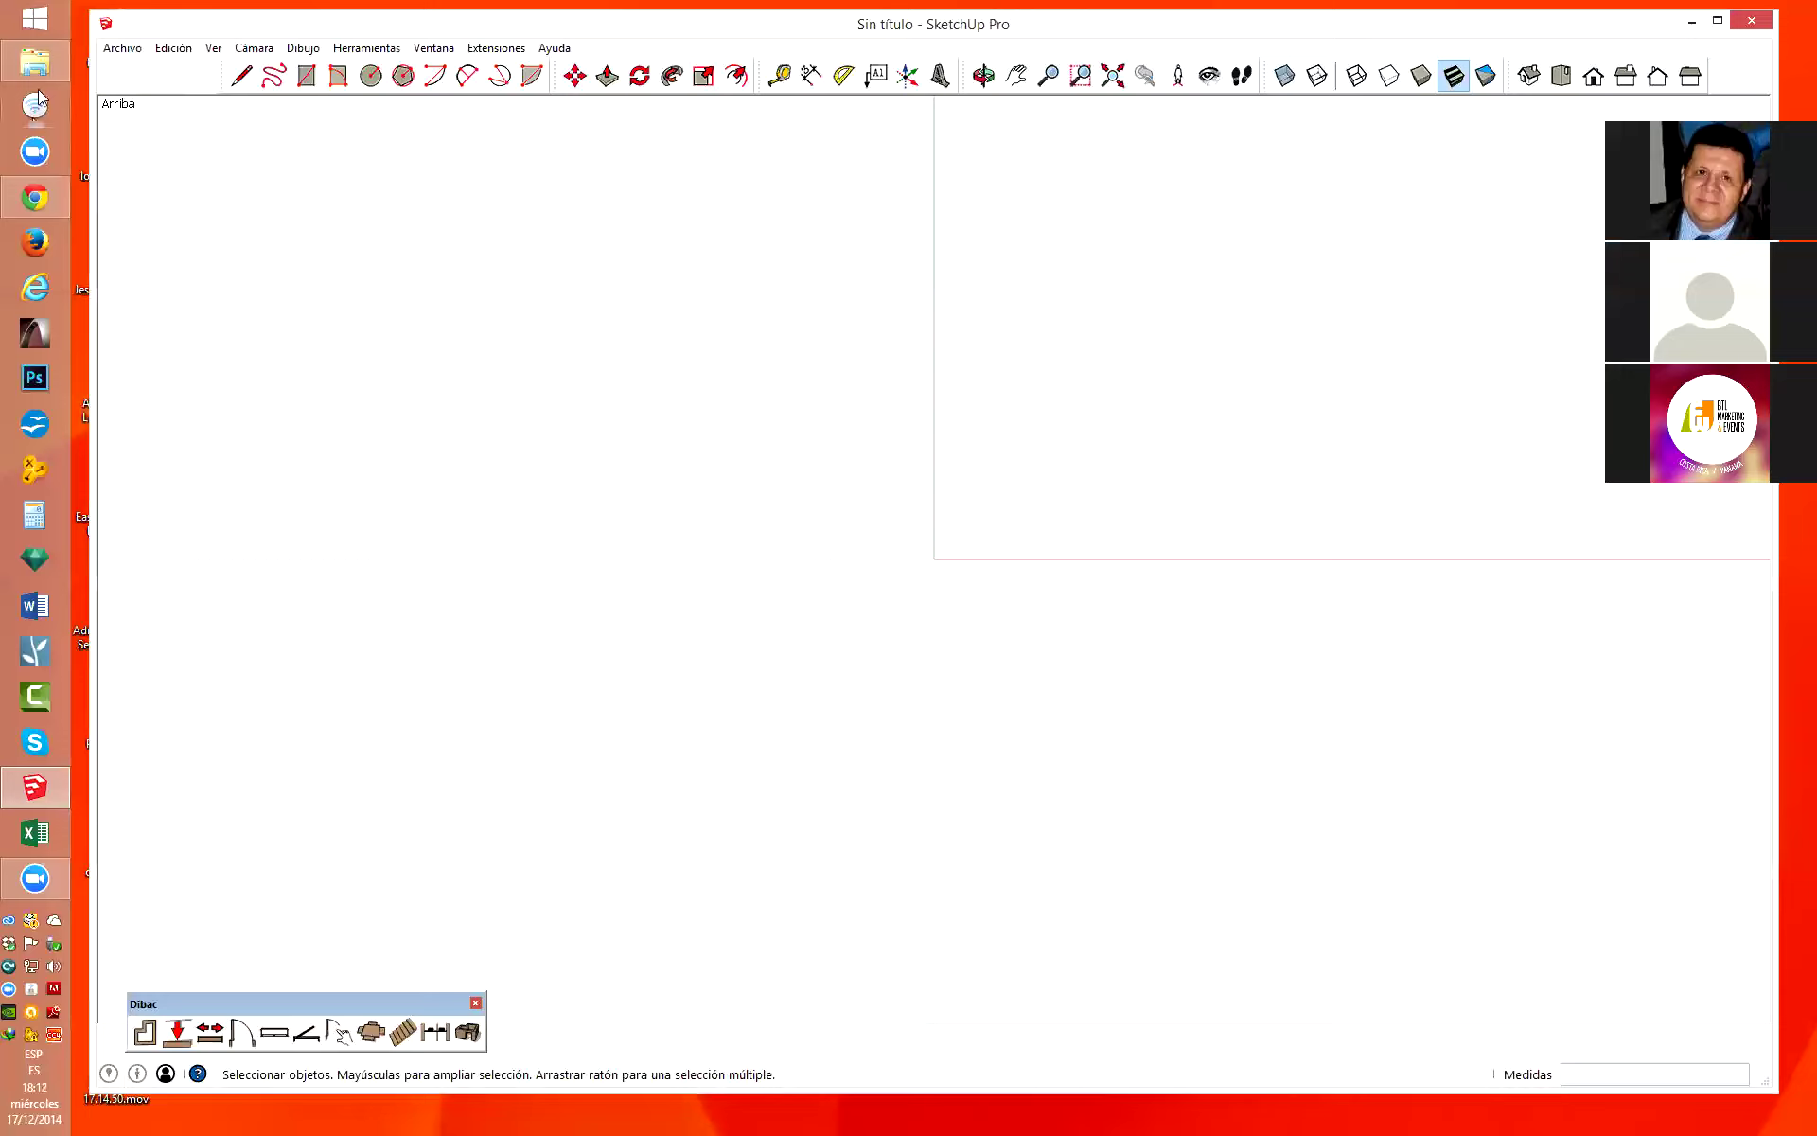
Preview plantaStandCOLGATE.jpg in the COLGATE project folder and open it full size.
{"action": "left_click", "coordinate": [35, 62]}
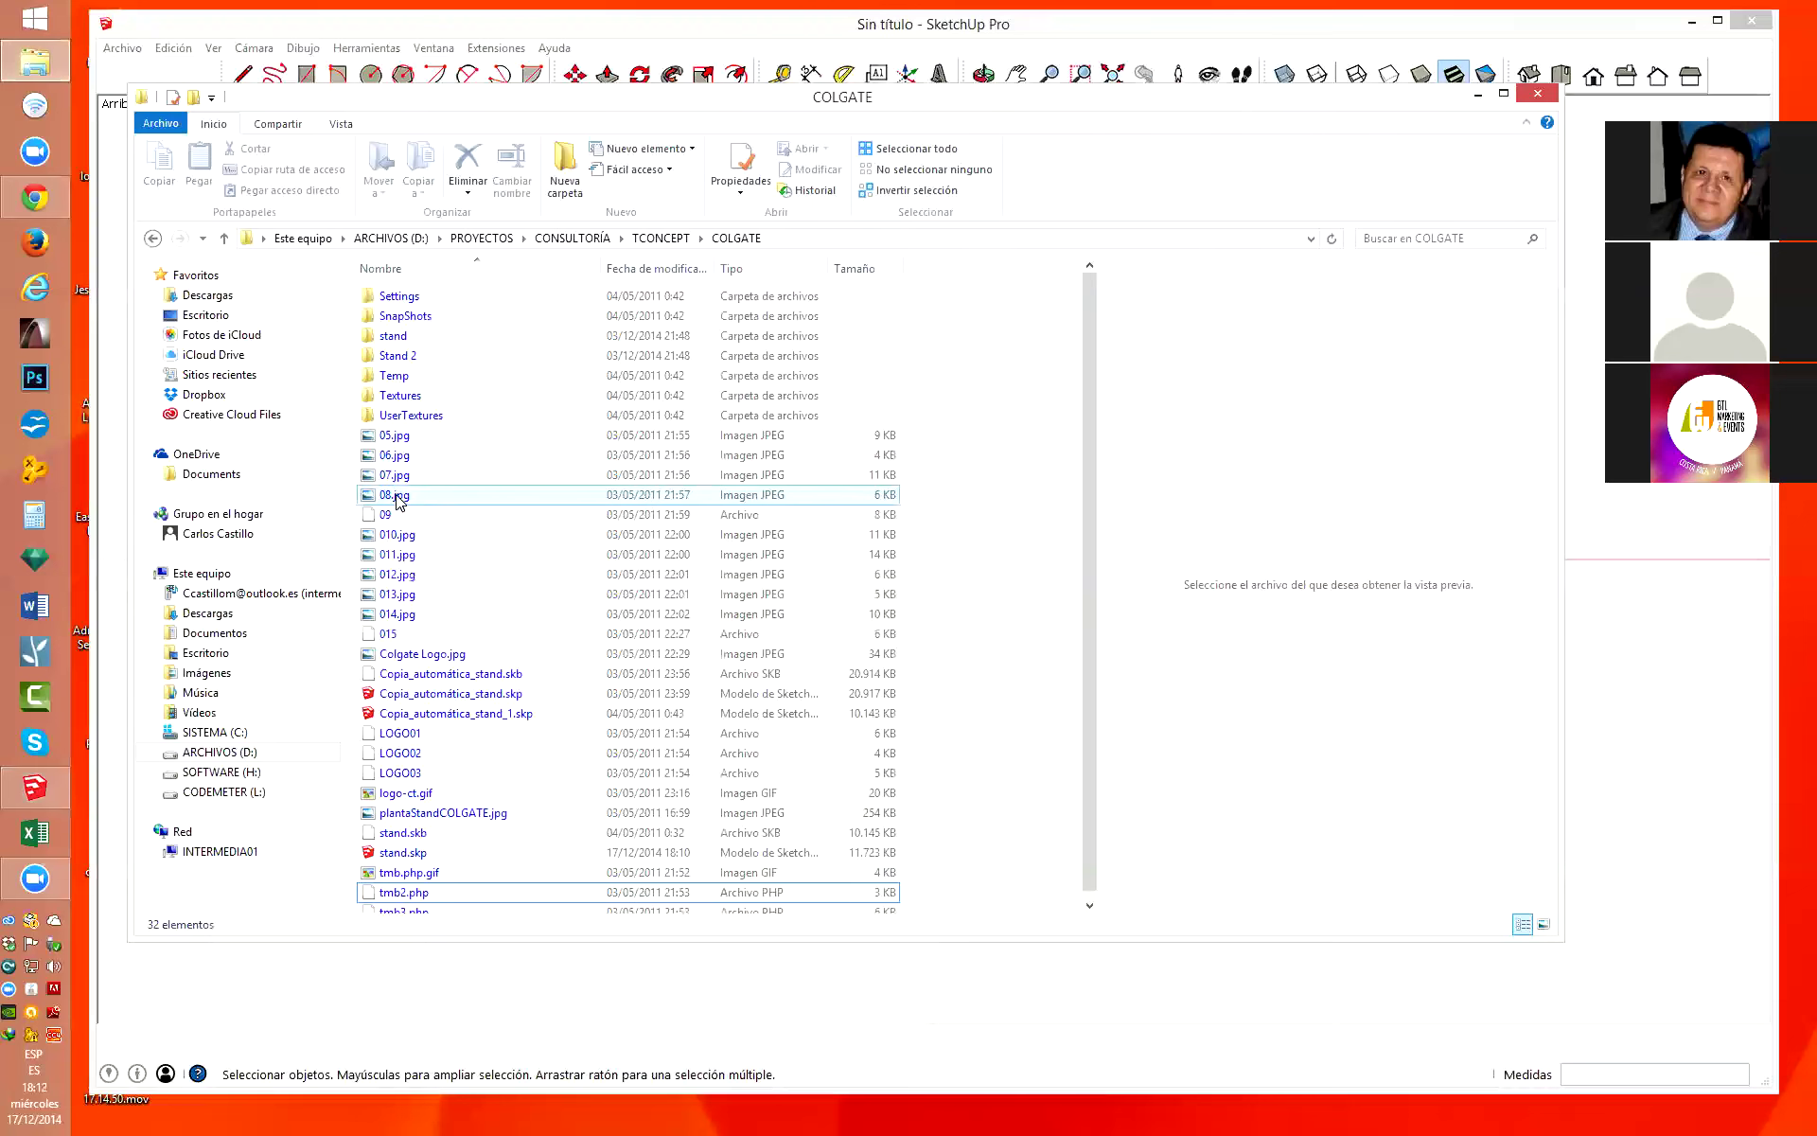
{"action": "left_click", "coordinate": [441, 812]}
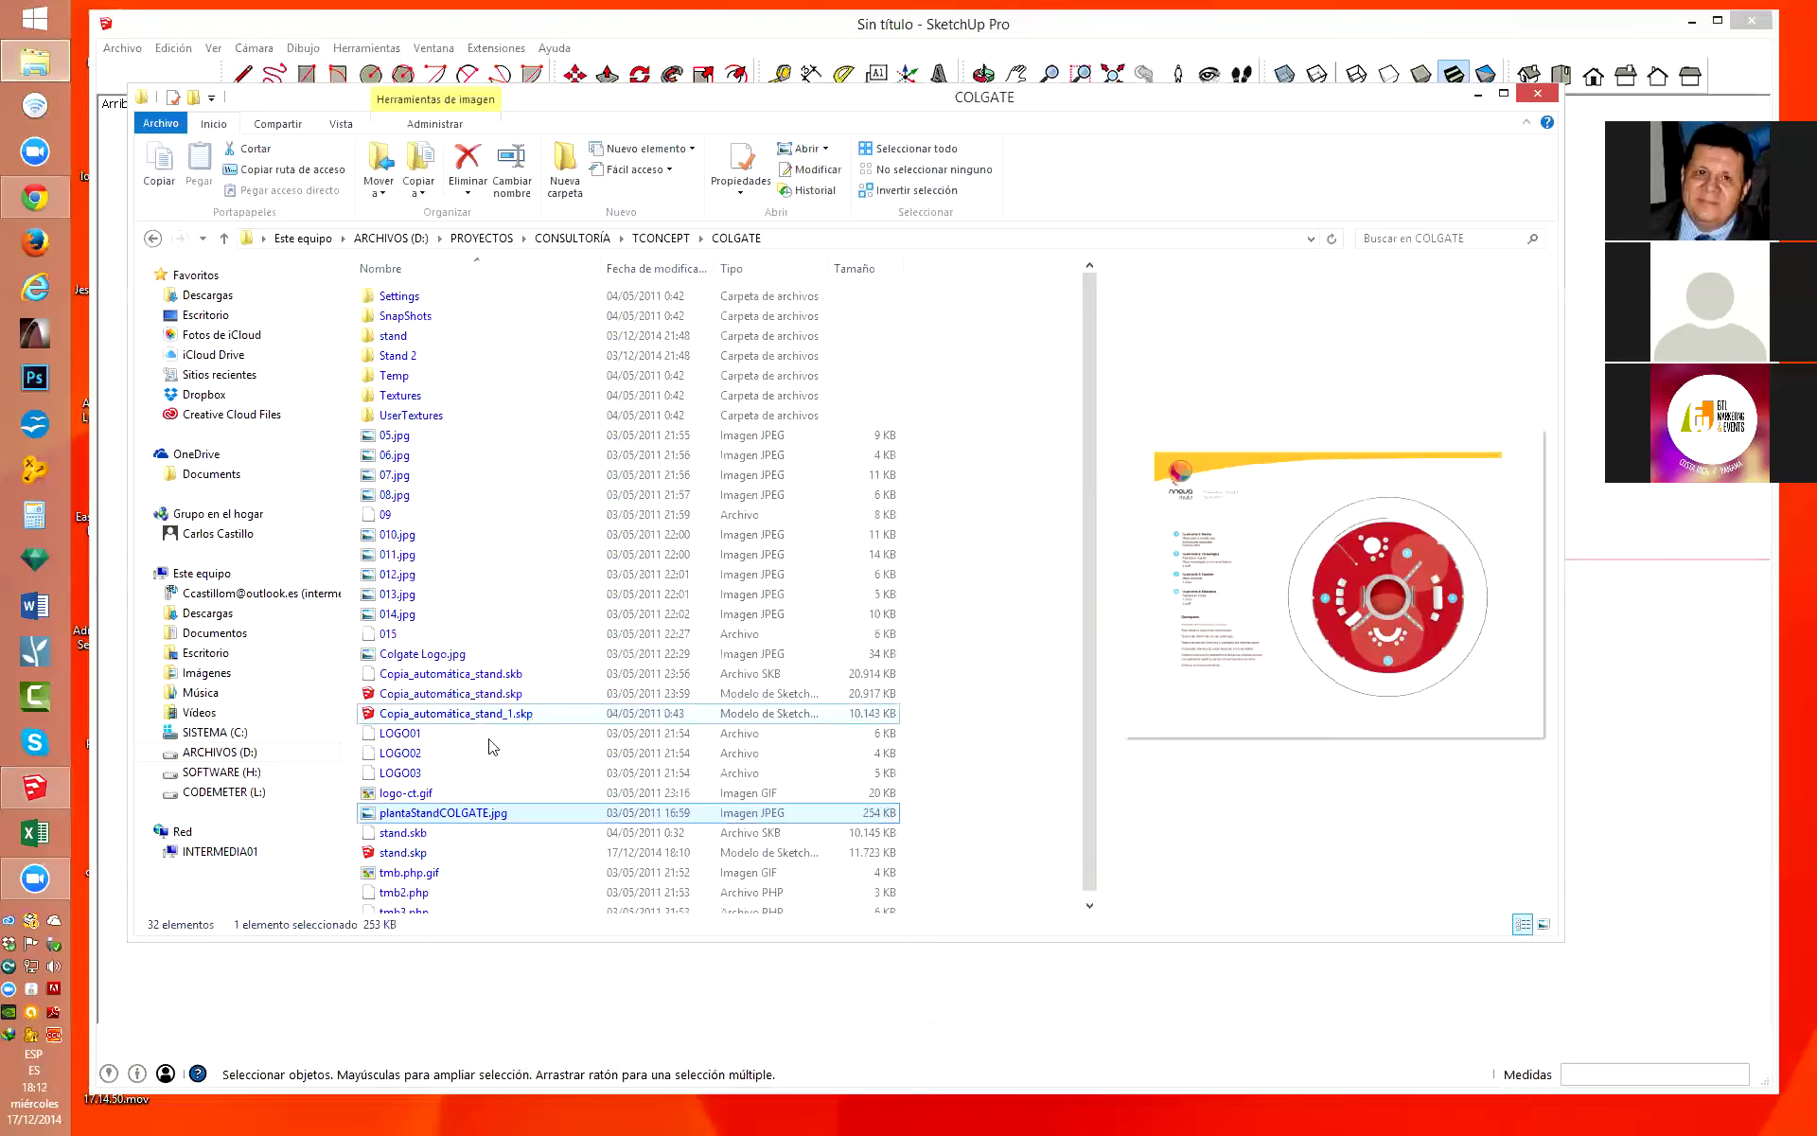
{"action": "double_click", "coordinate": [452, 814]}
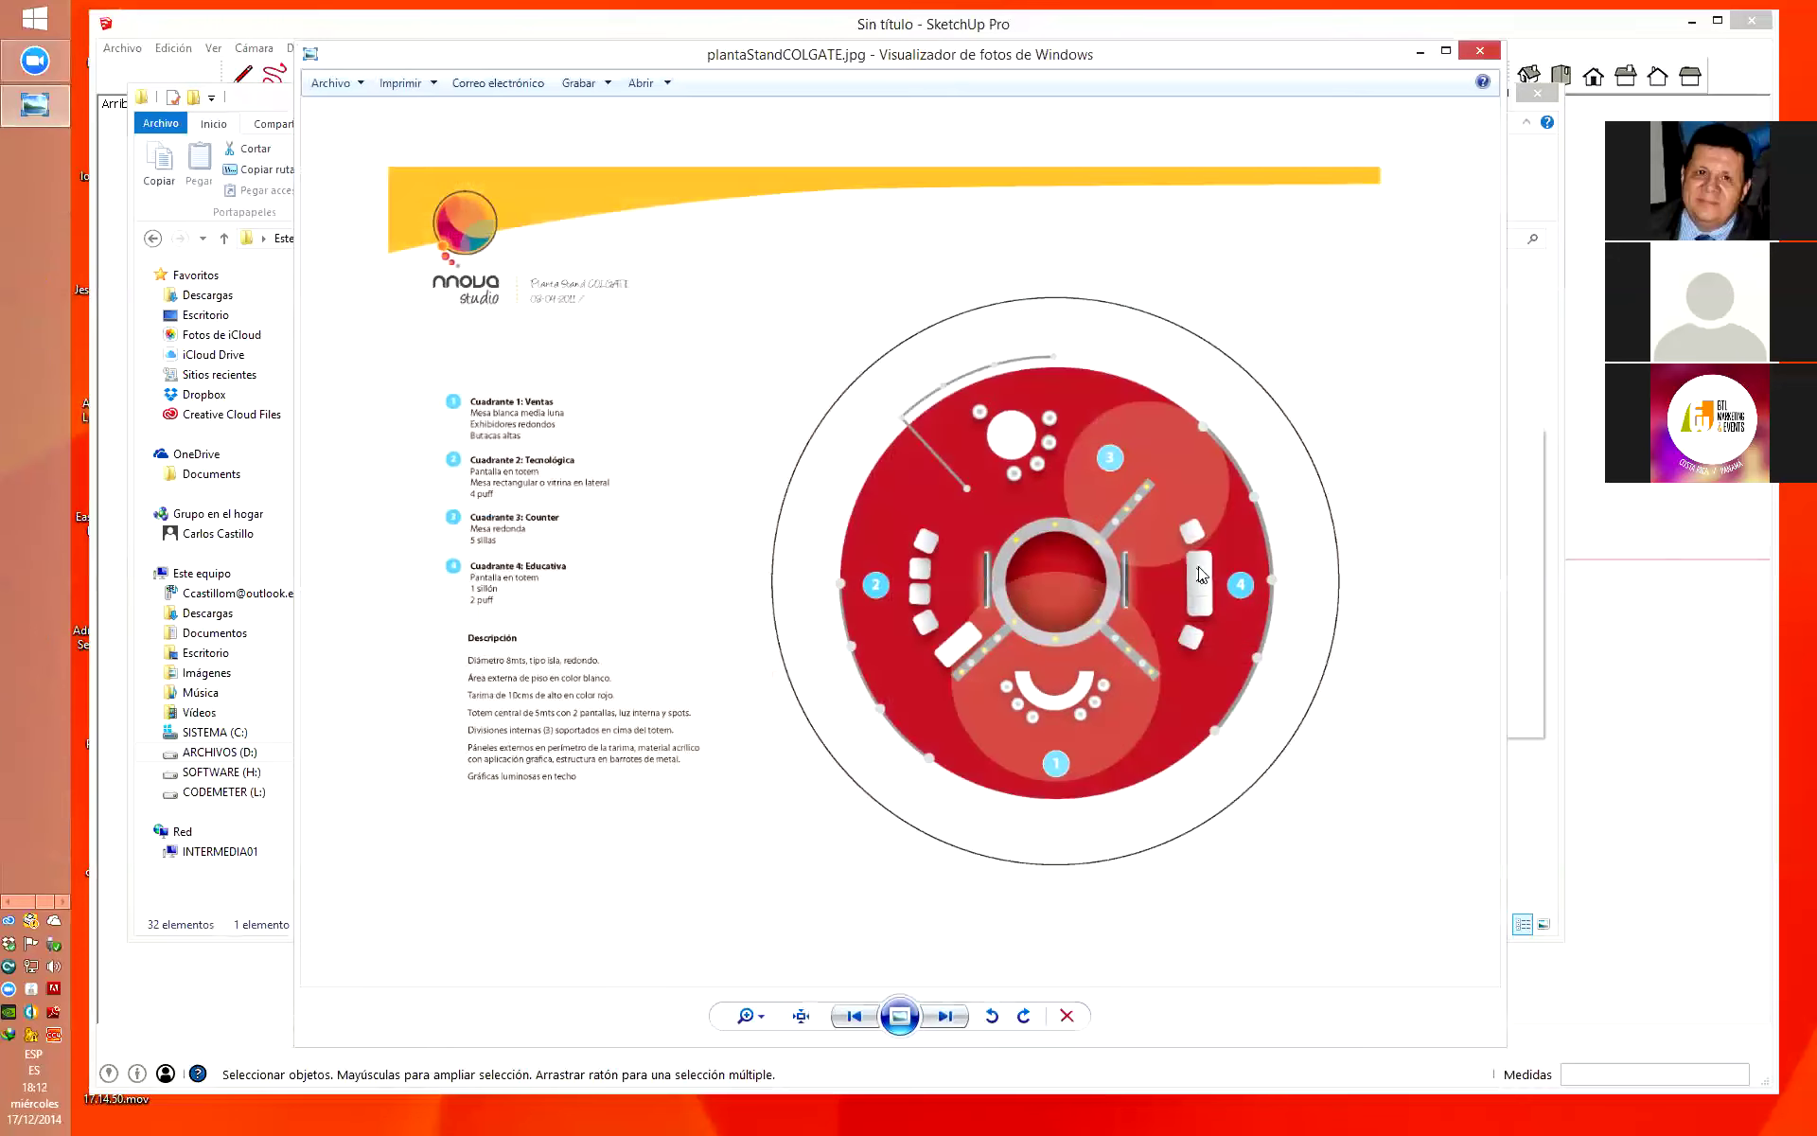
Zoom in on the stand plan, then back out to fit the circular plan and legend.
{"action": "scroll", "coordinate": [1268, 529], "scroll_direction": "up", "scroll_amount": 2}
{"action": "scroll", "coordinate": [1268, 529], "scroll_direction": "down", "scroll_amount": 2}
{"action": "scroll", "coordinate": [1232, 481], "scroll_direction": "down", "scroll_amount": 1}
Close the plan image and preview tmb.php.gif, Colgate Logo.jpg and 014.jpg in the folder.
{"action": "left_click", "coordinate": [1480, 50]}
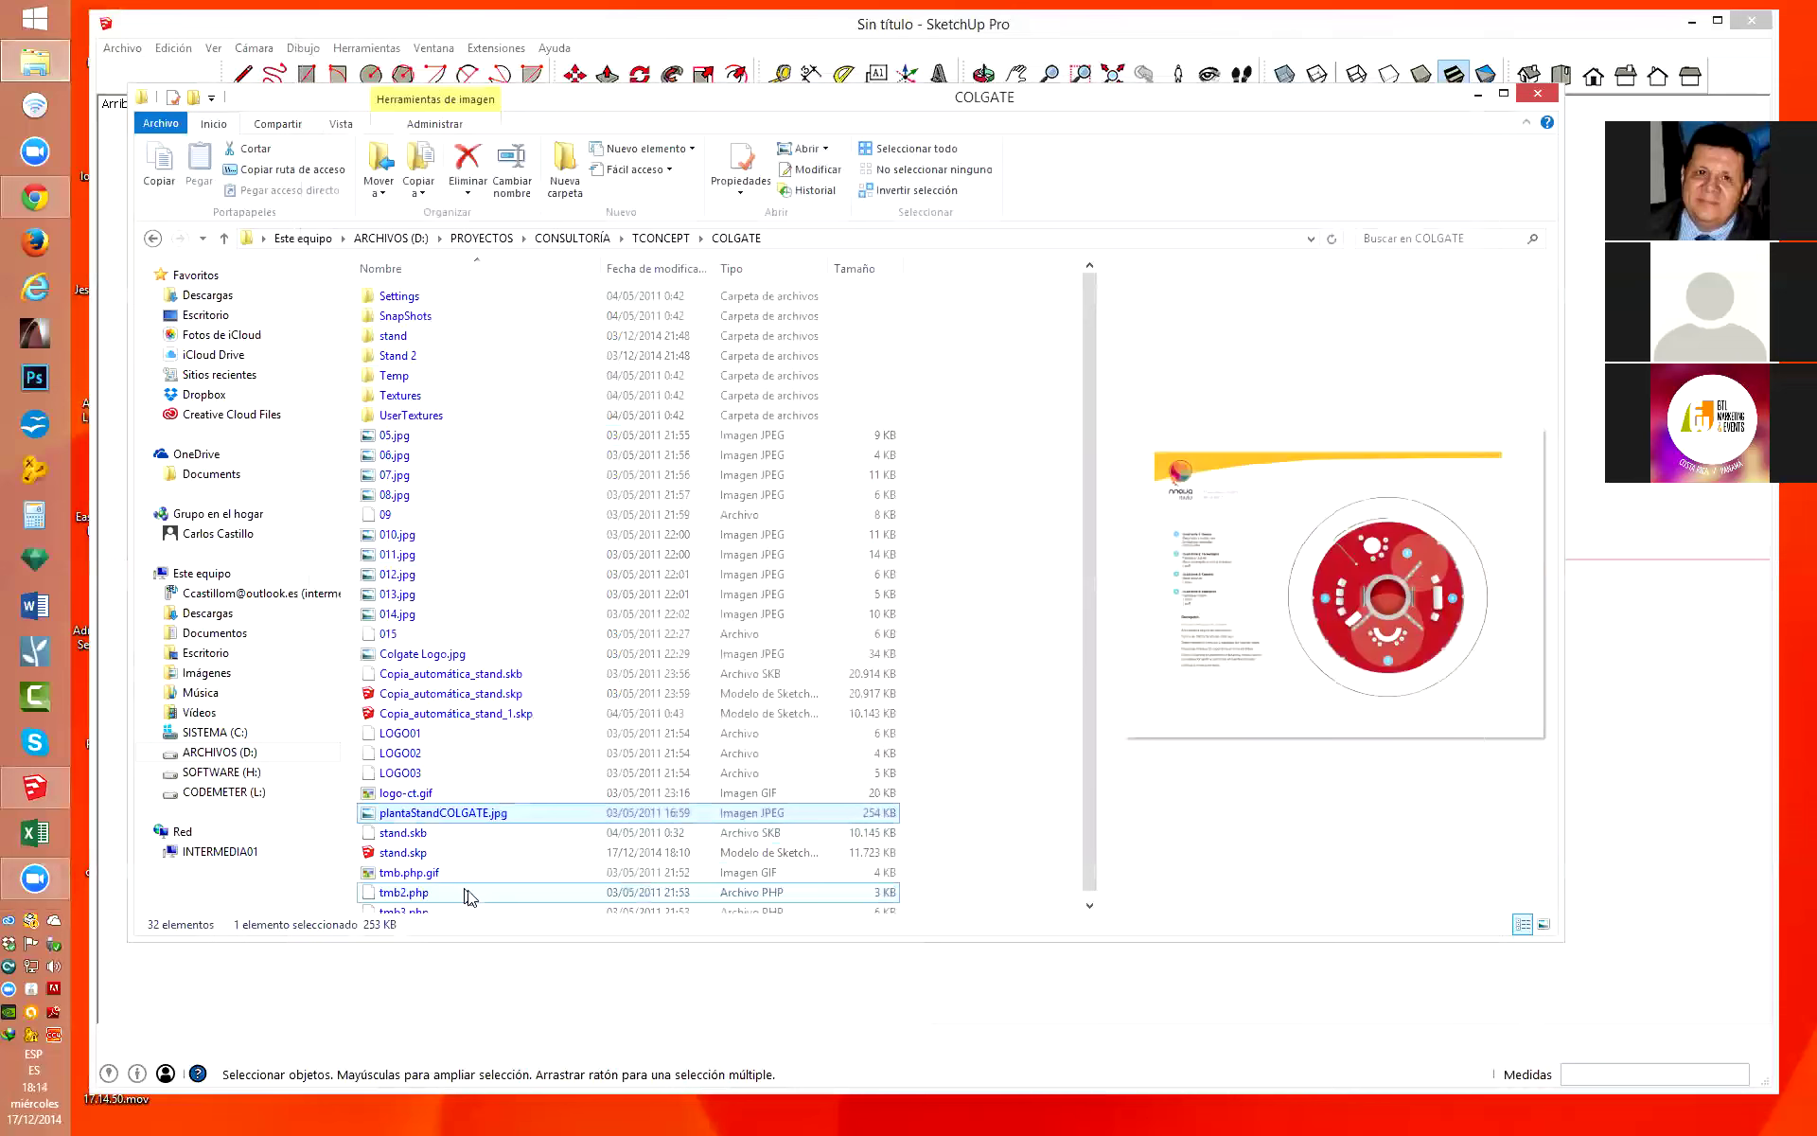
{"action": "left_click", "coordinate": [449, 878]}
{"action": "scroll", "coordinate": [499, 861], "scroll_direction": "down", "scroll_amount": 1}
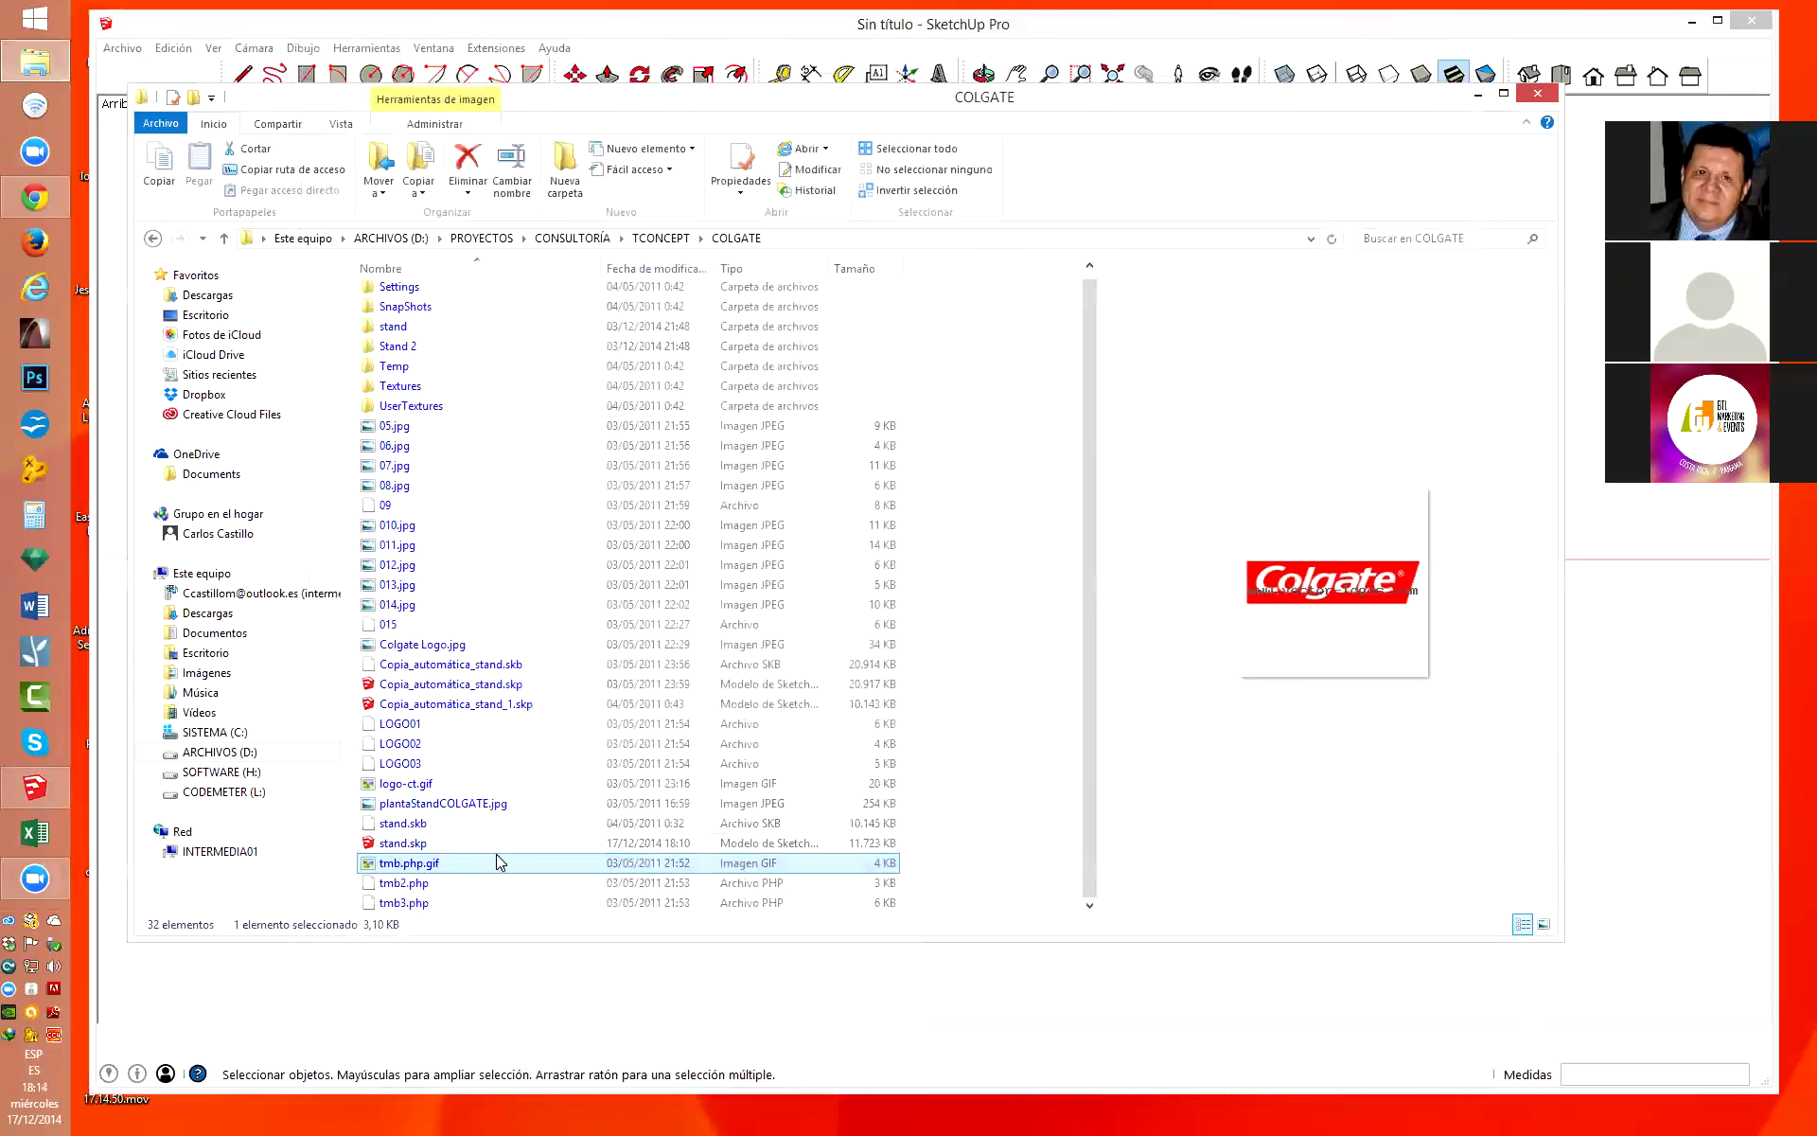
{"action": "left_click", "coordinate": [417, 647]}
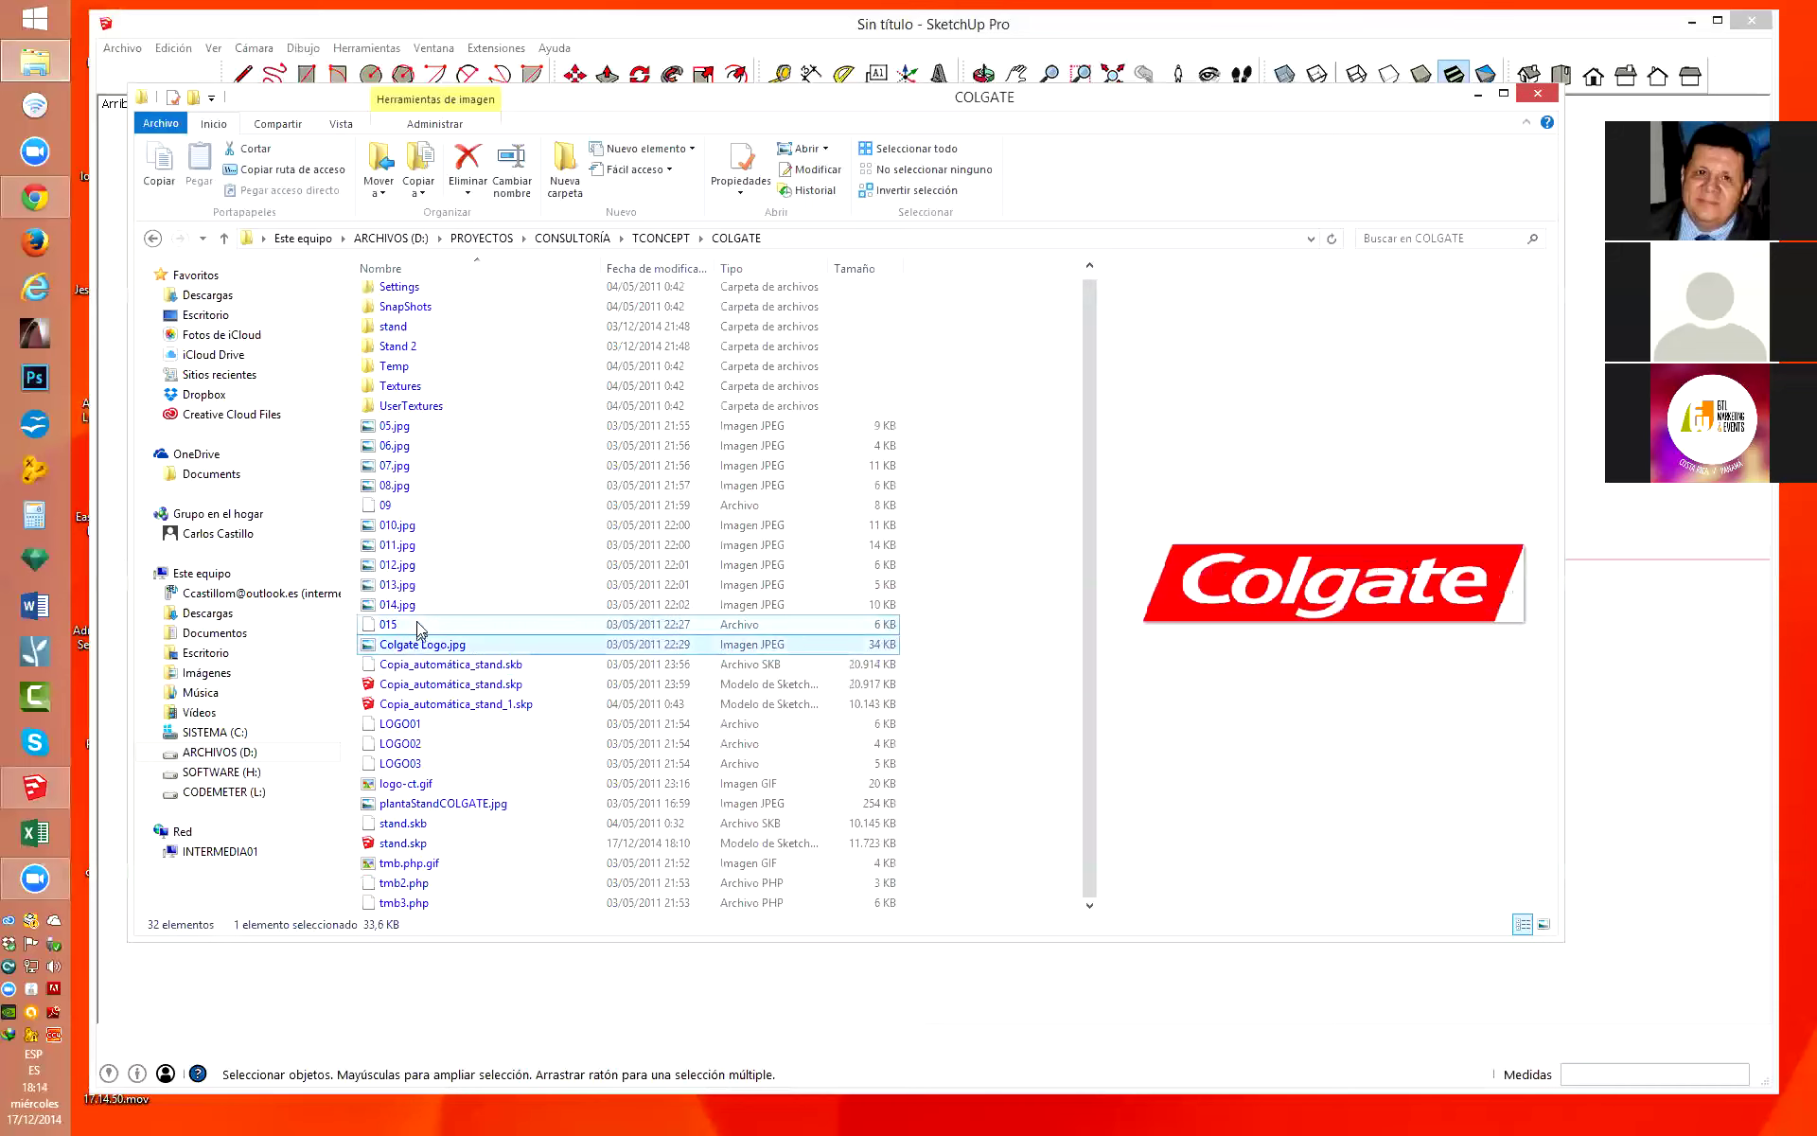
{"action": "mouse_move", "coordinate": [398, 605]}
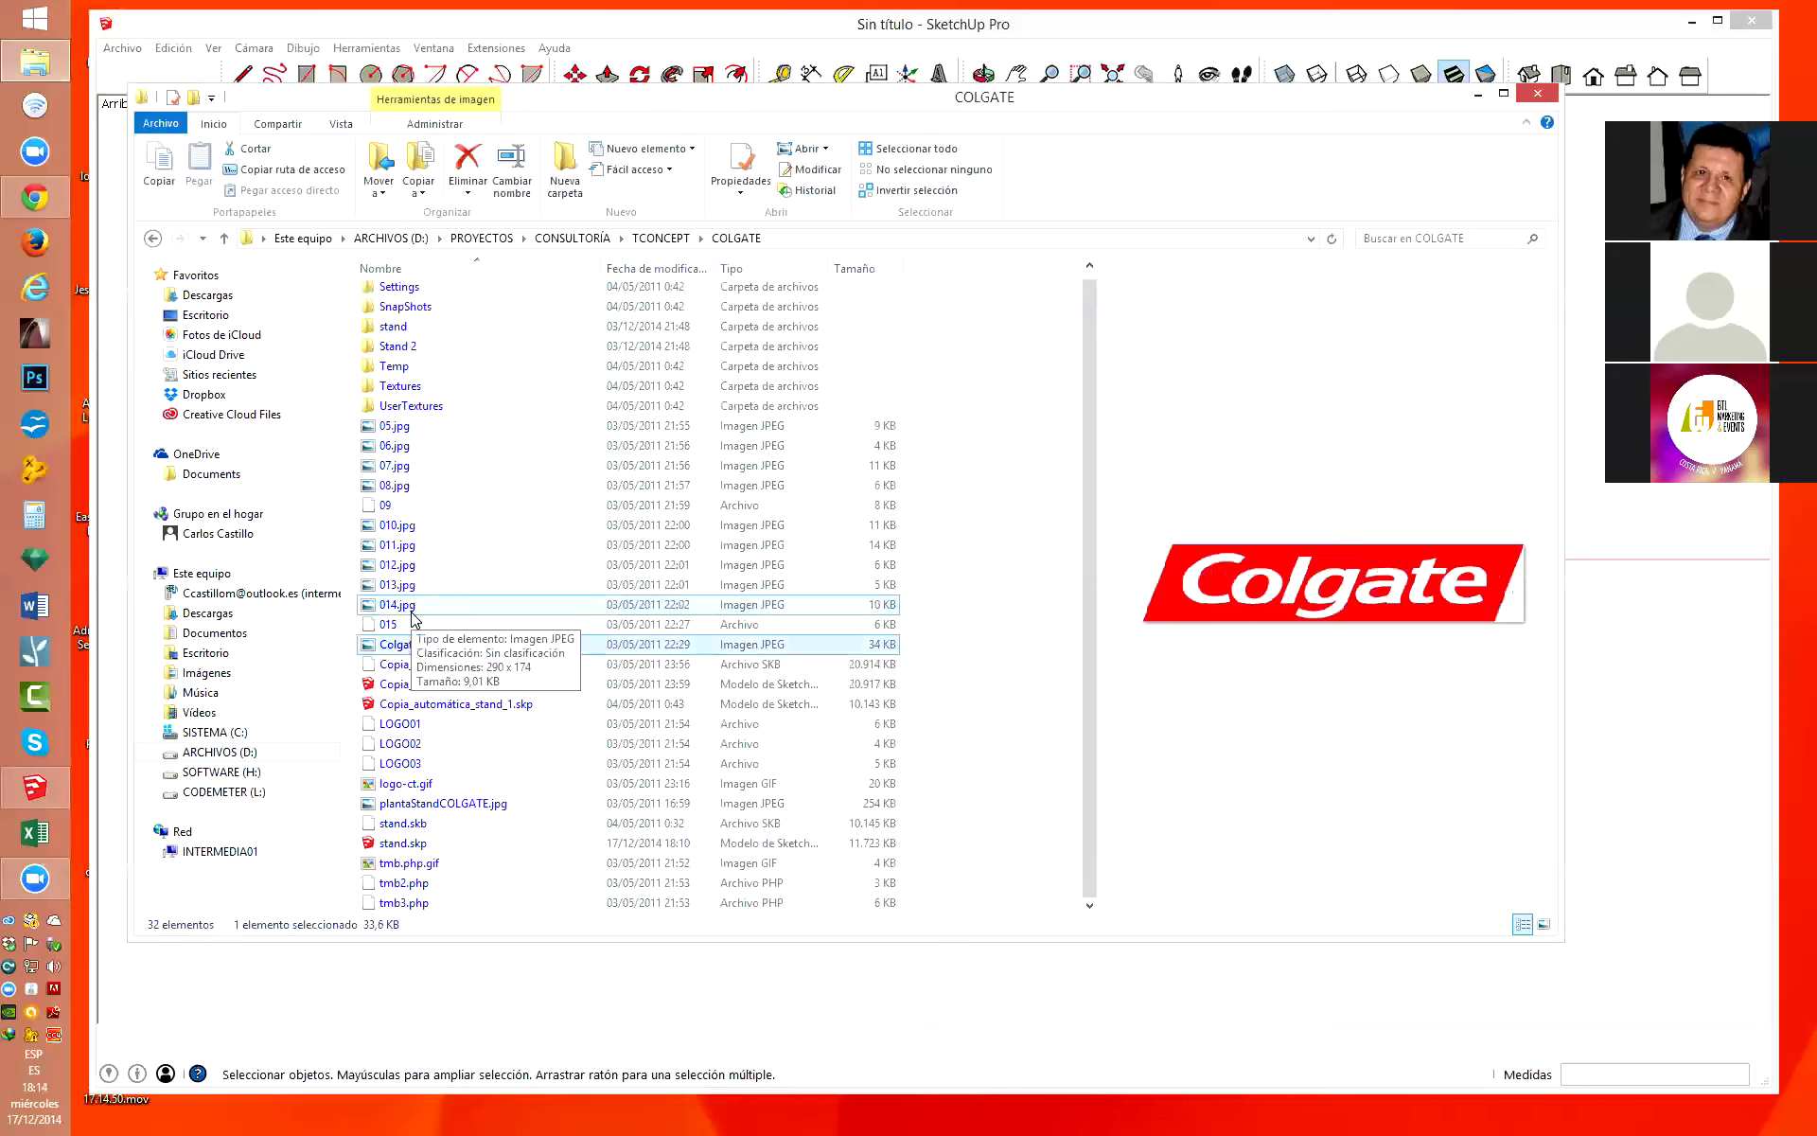
{"action": "left_click", "coordinate": [413, 611]}
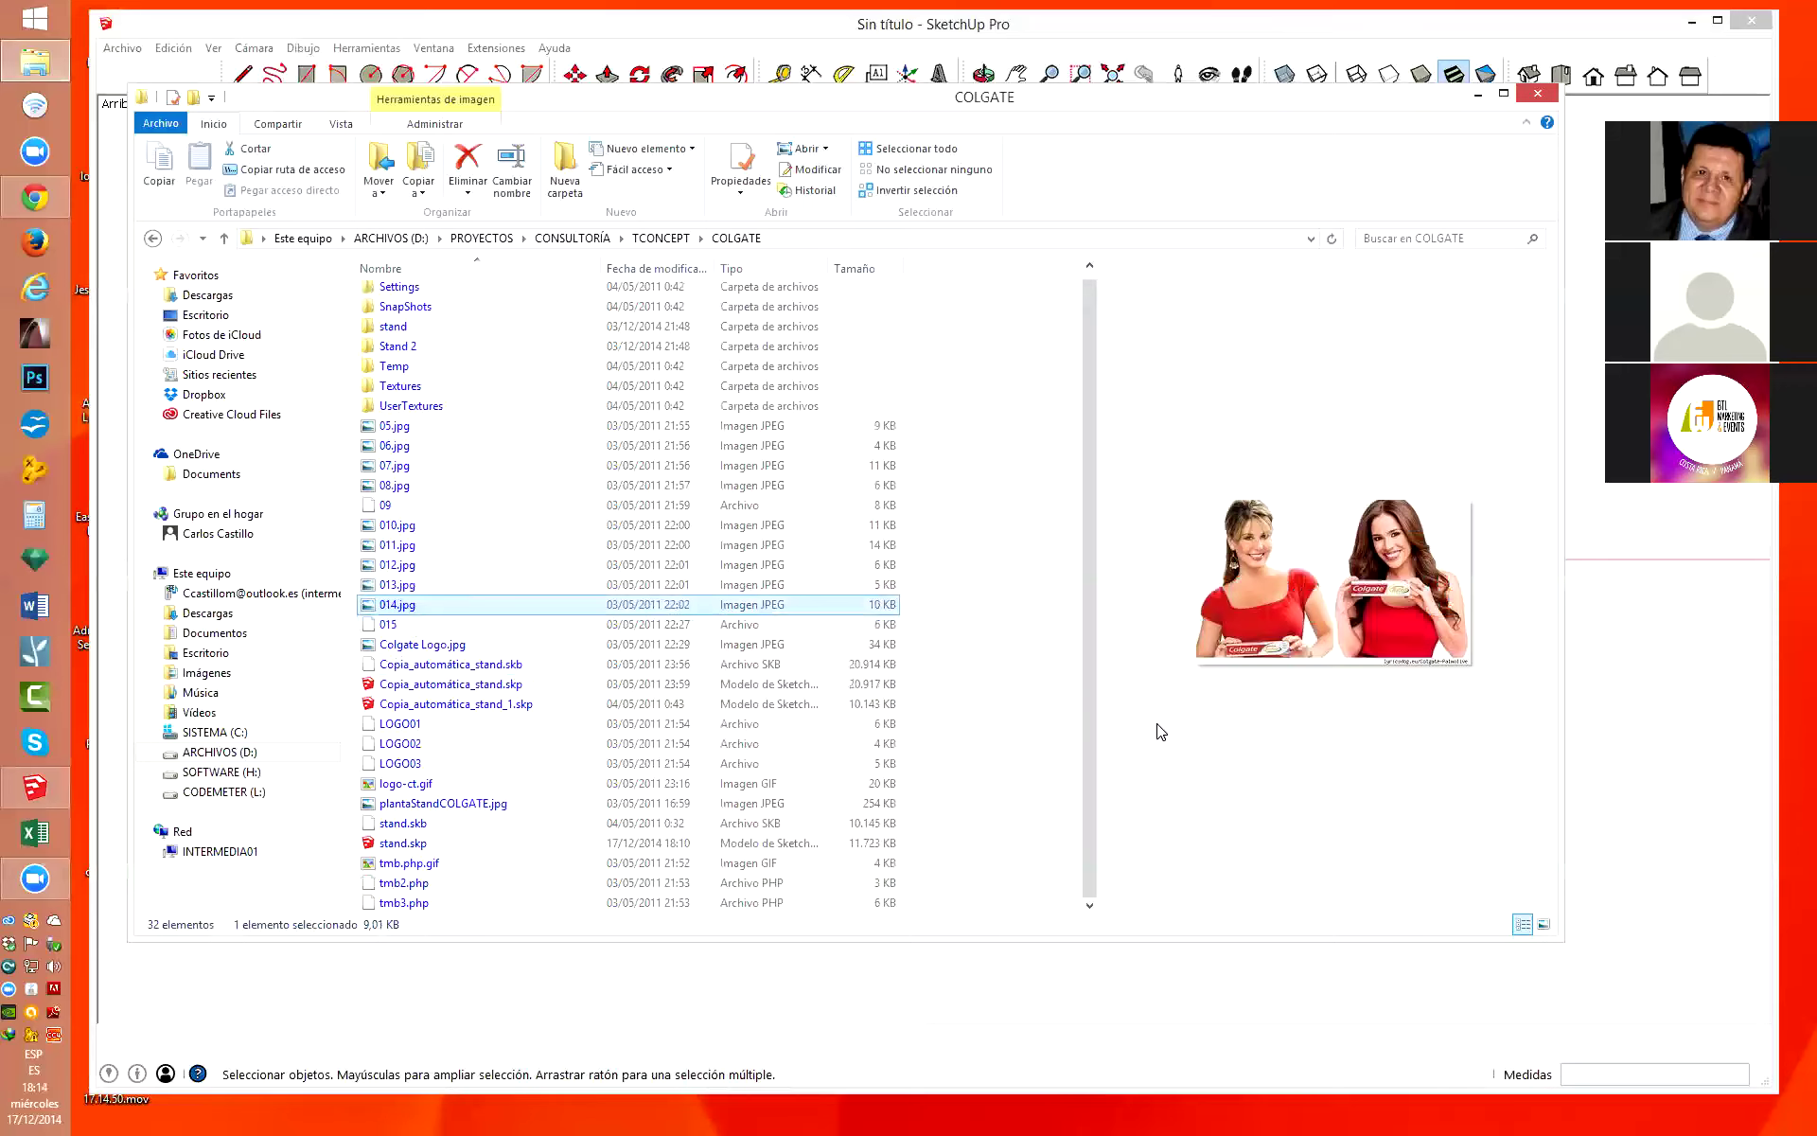
Browse previews of 013.jpg, 012.jpg, 09 and 06.jpg, then down through 08.jpg to LOGO02.
{"action": "key", "text": "Up"}
{"action": "key", "text": "Up"}
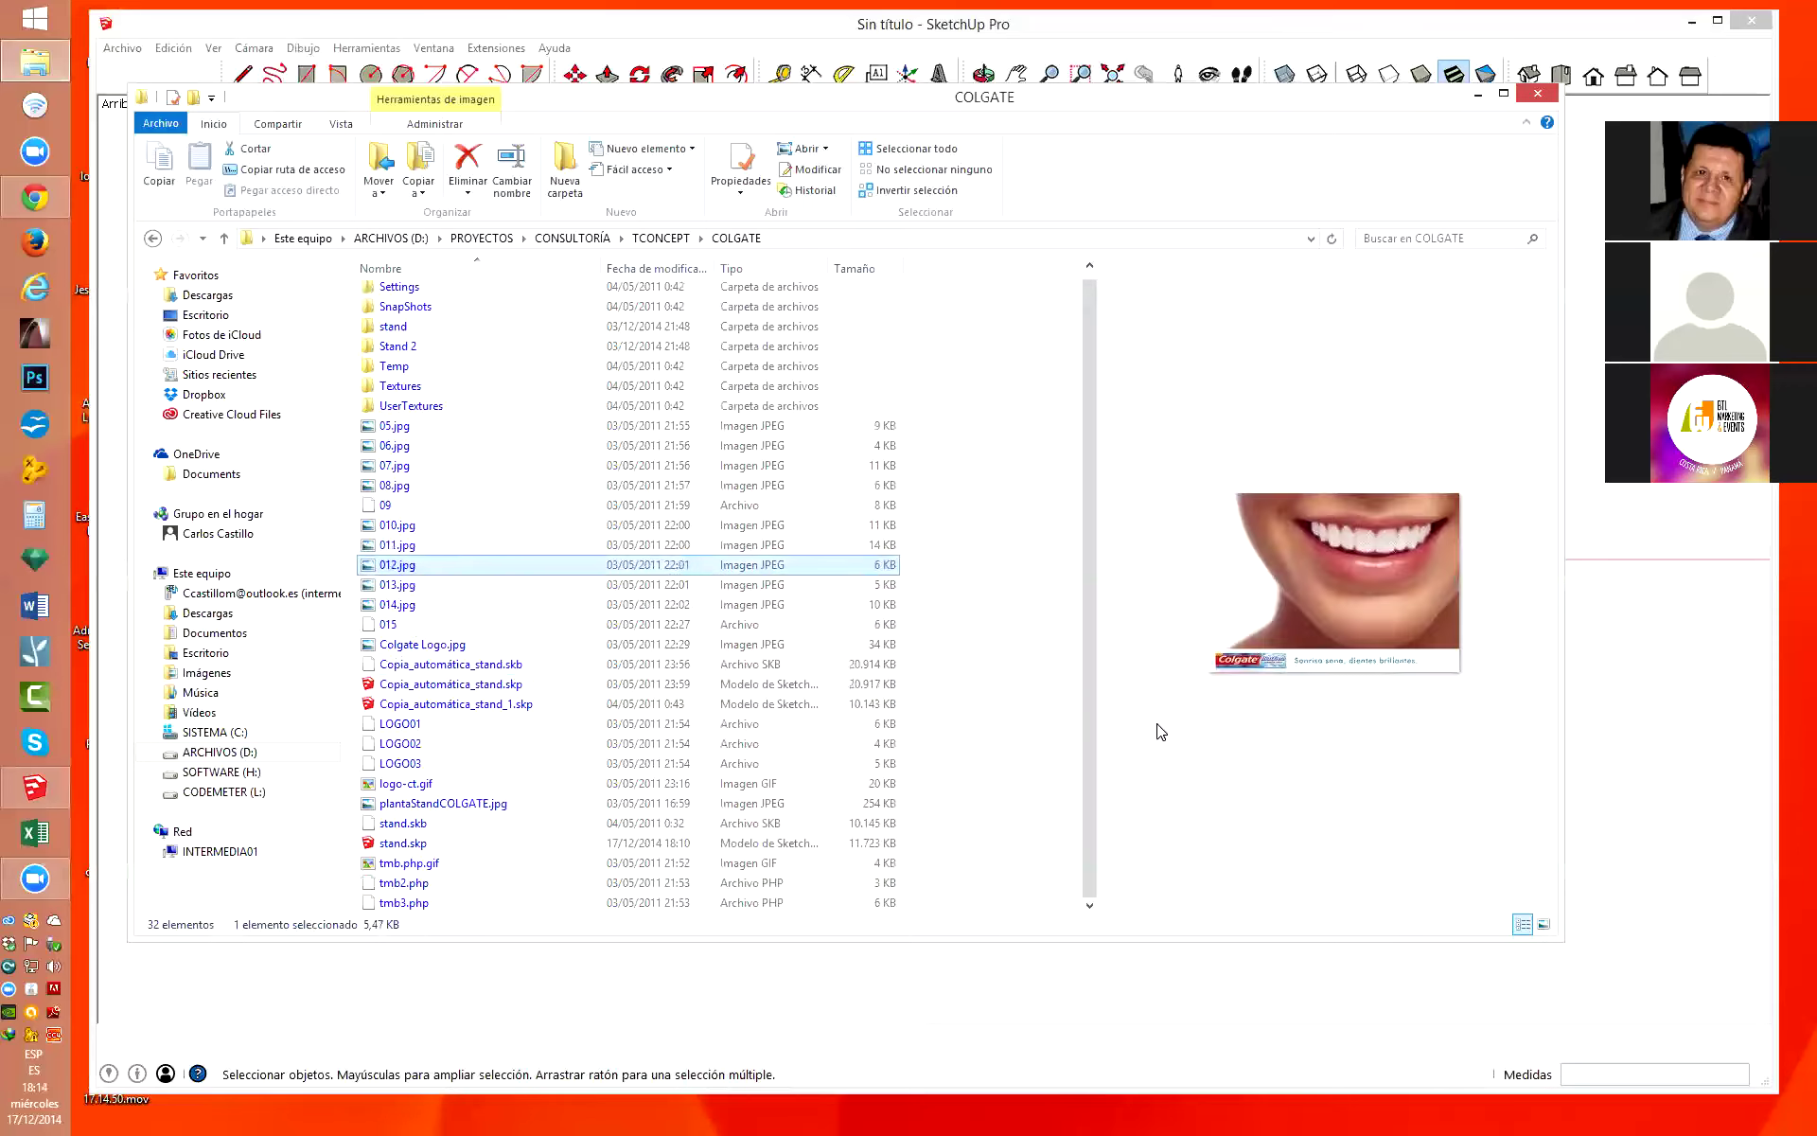
{"action": "key", "text": "Up"}
{"action": "key", "text": "Up"}
{"action": "key", "text": "Up"}
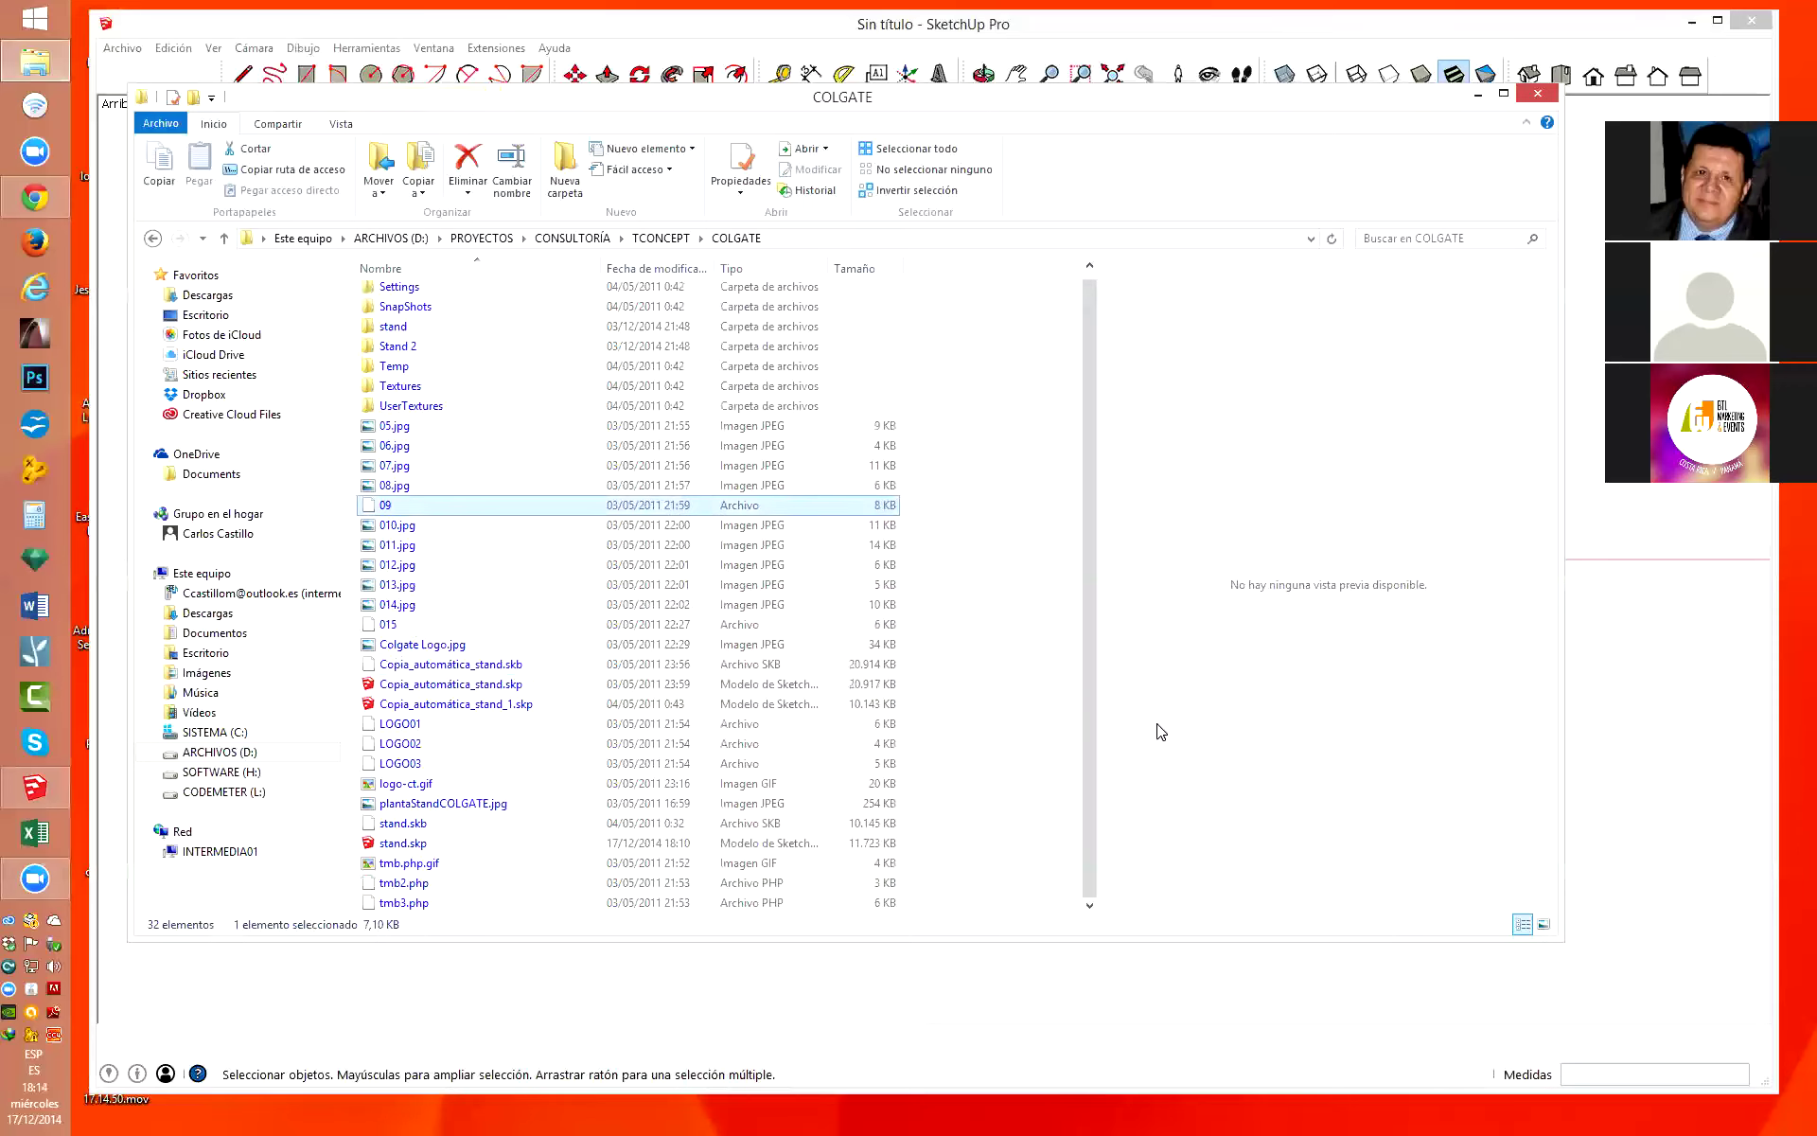
{"action": "key", "text": "Up"}
{"action": "key", "text": "Up"}
{"action": "key", "text": "Up"}
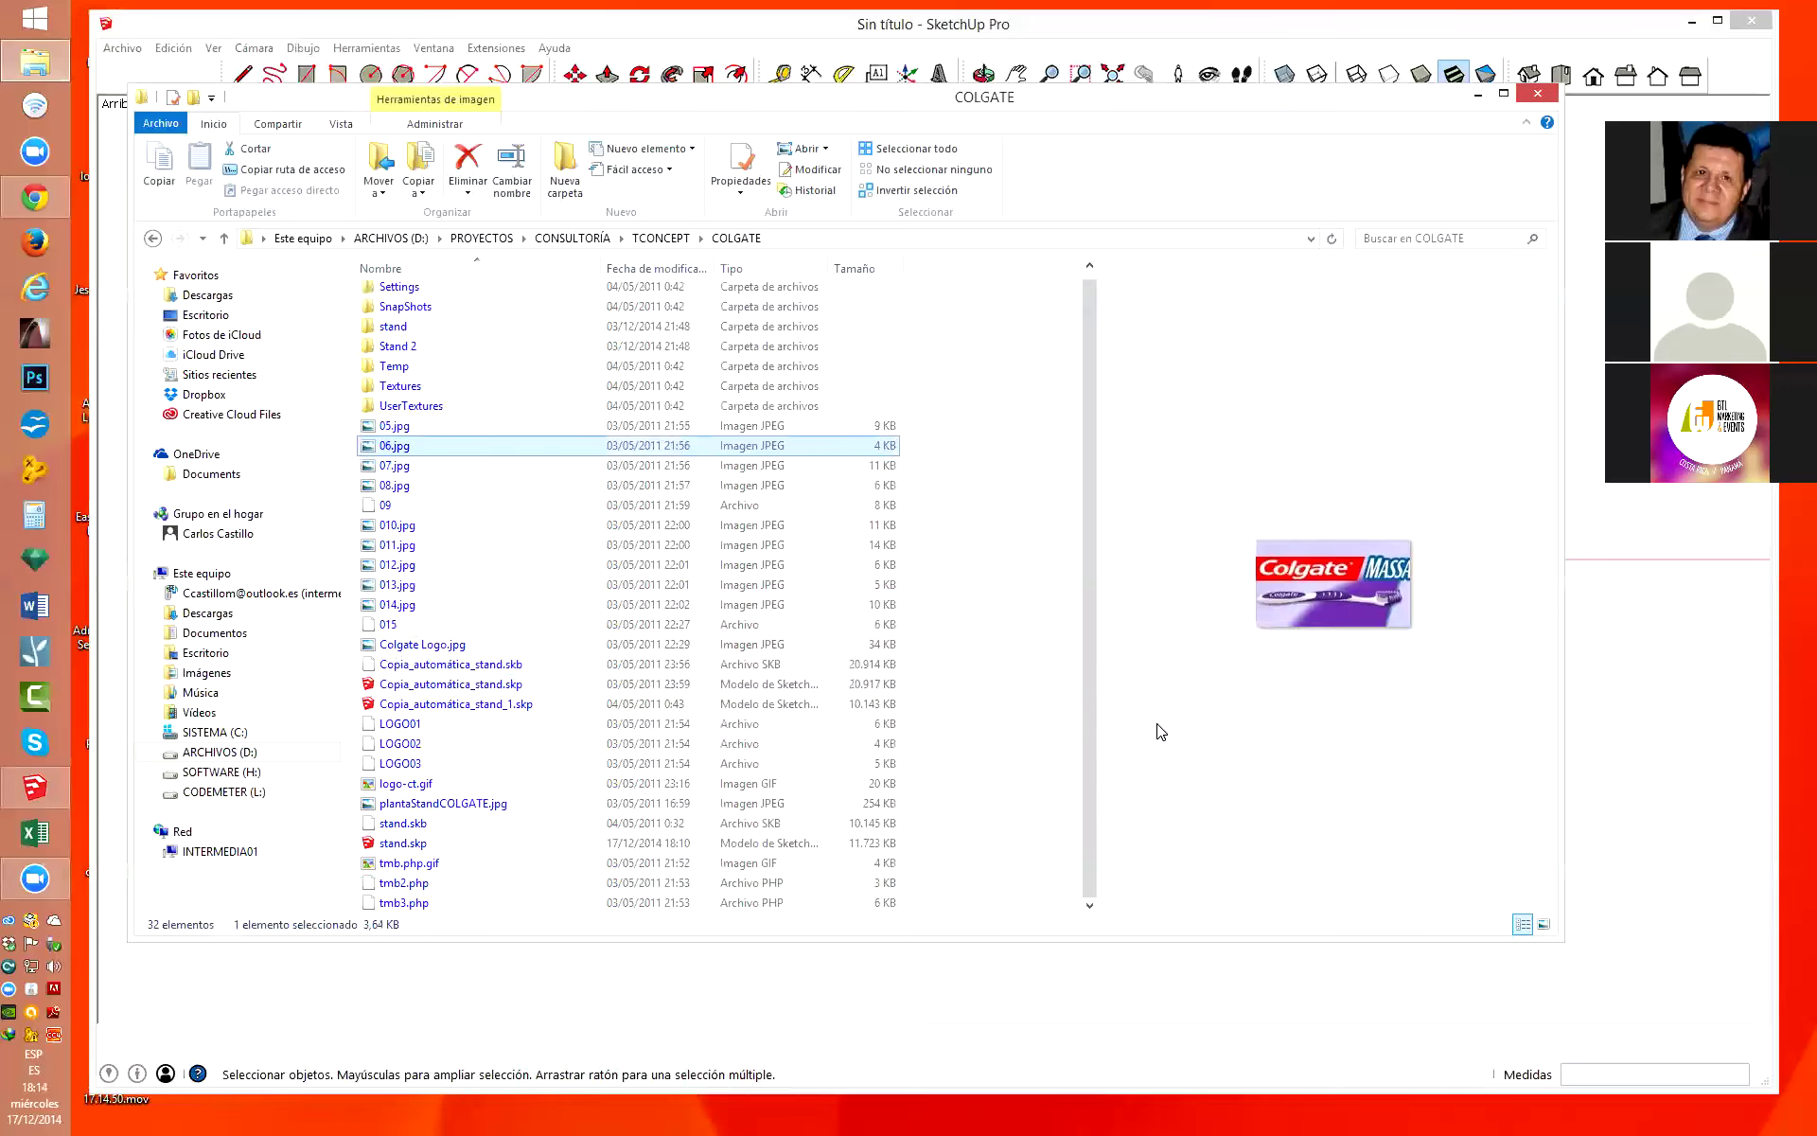
{"action": "key", "text": "Up"}
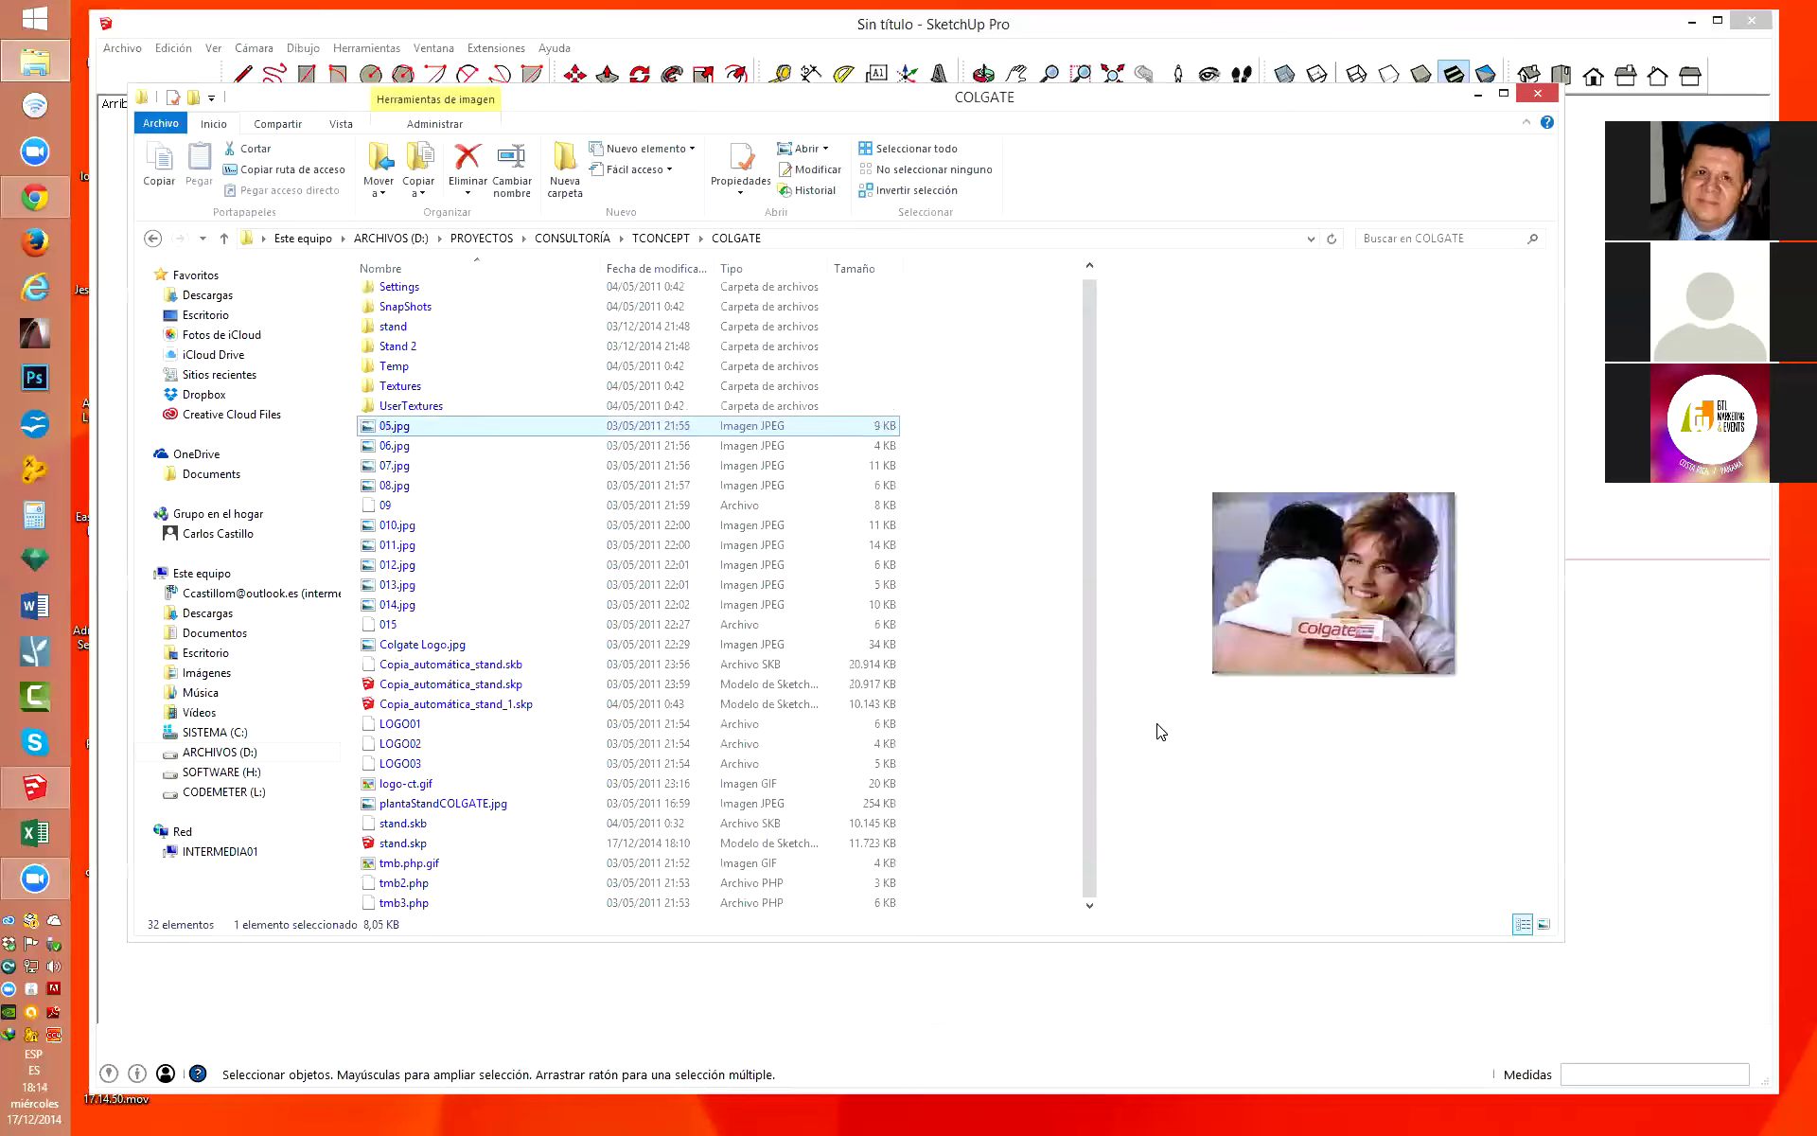
{"action": "key", "text": "Down"}
{"action": "key", "text": "Down"}
{"action": "key", "text": "Down"}
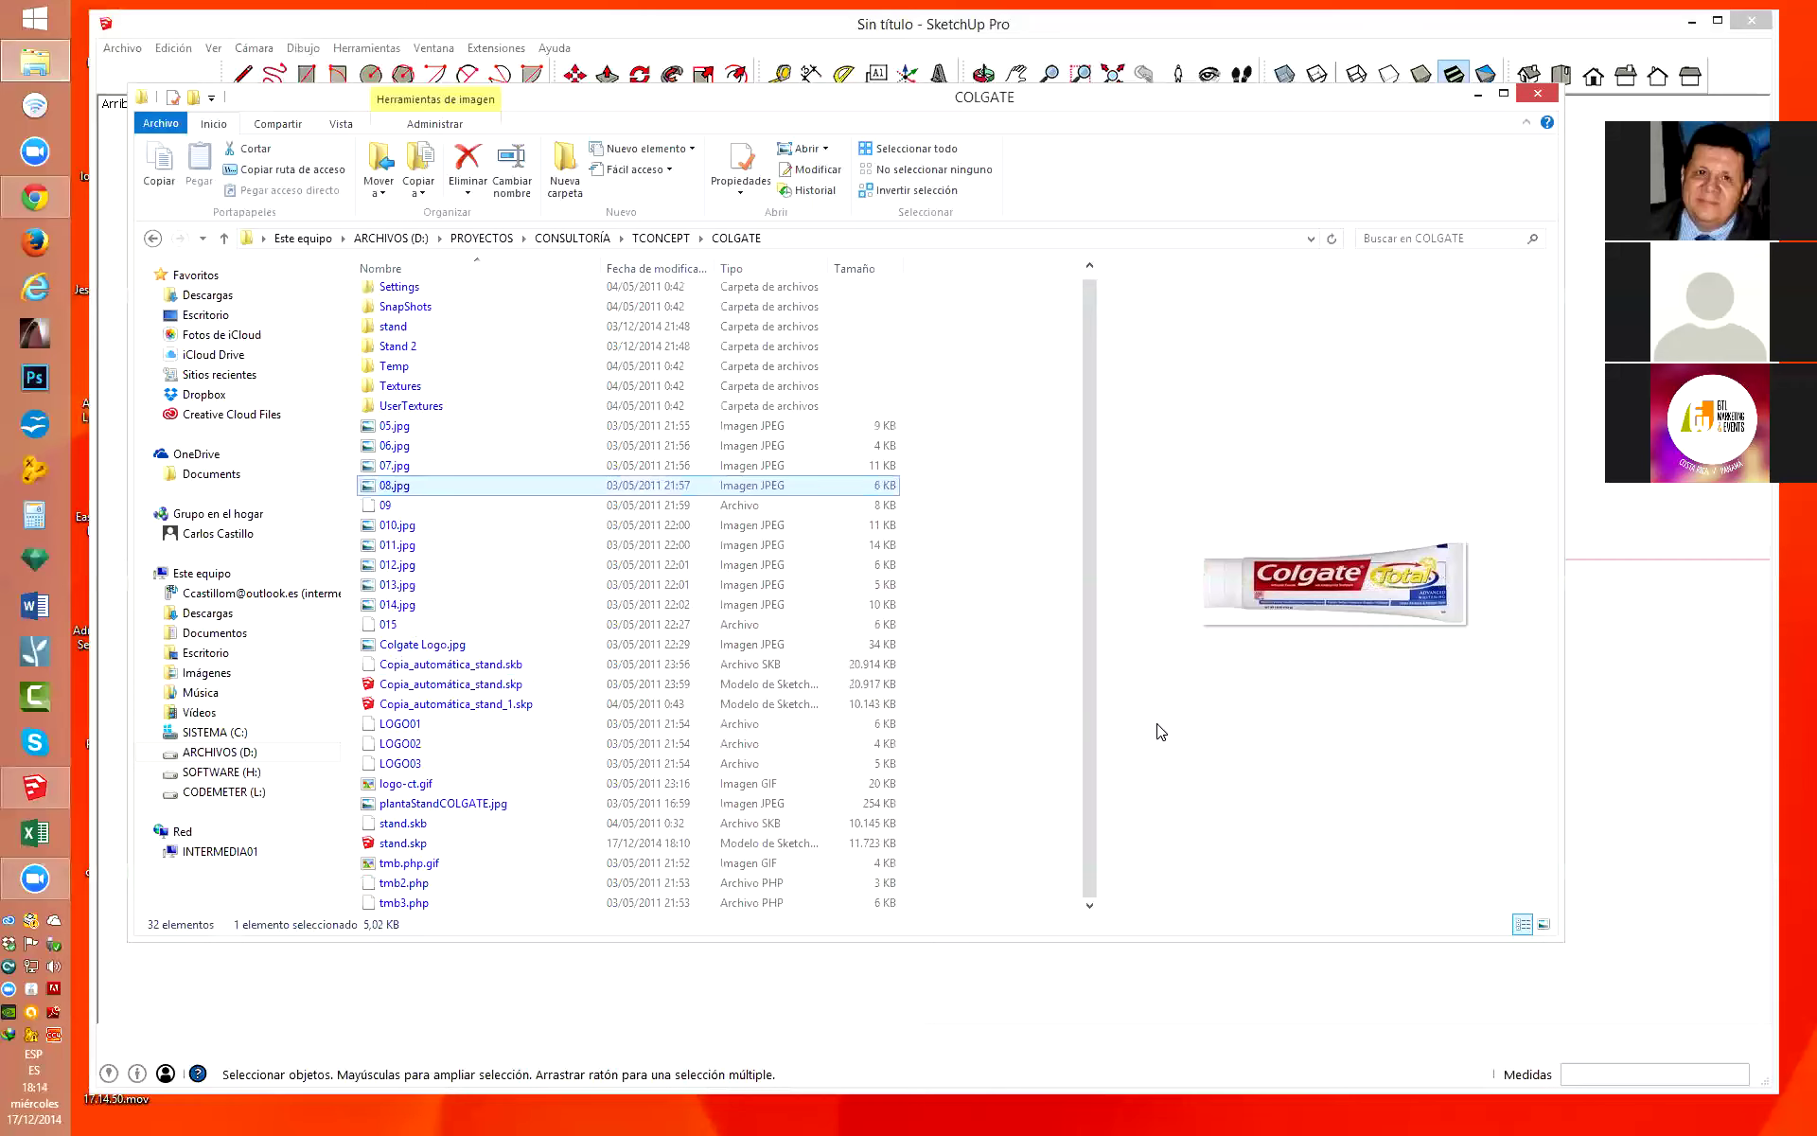
{"action": "key", "text": "Down"}
{"action": "key", "text": "Down"}
{"action": "key", "text": "Down"}
{"action": "key", "text": "Down"}
{"action": "key", "text": "Down"}
{"action": "key", "text": "Down"}
{"action": "key", "text": "Down"}
{"action": "key", "text": "Down"}
{"action": "key", "text": "Down"}
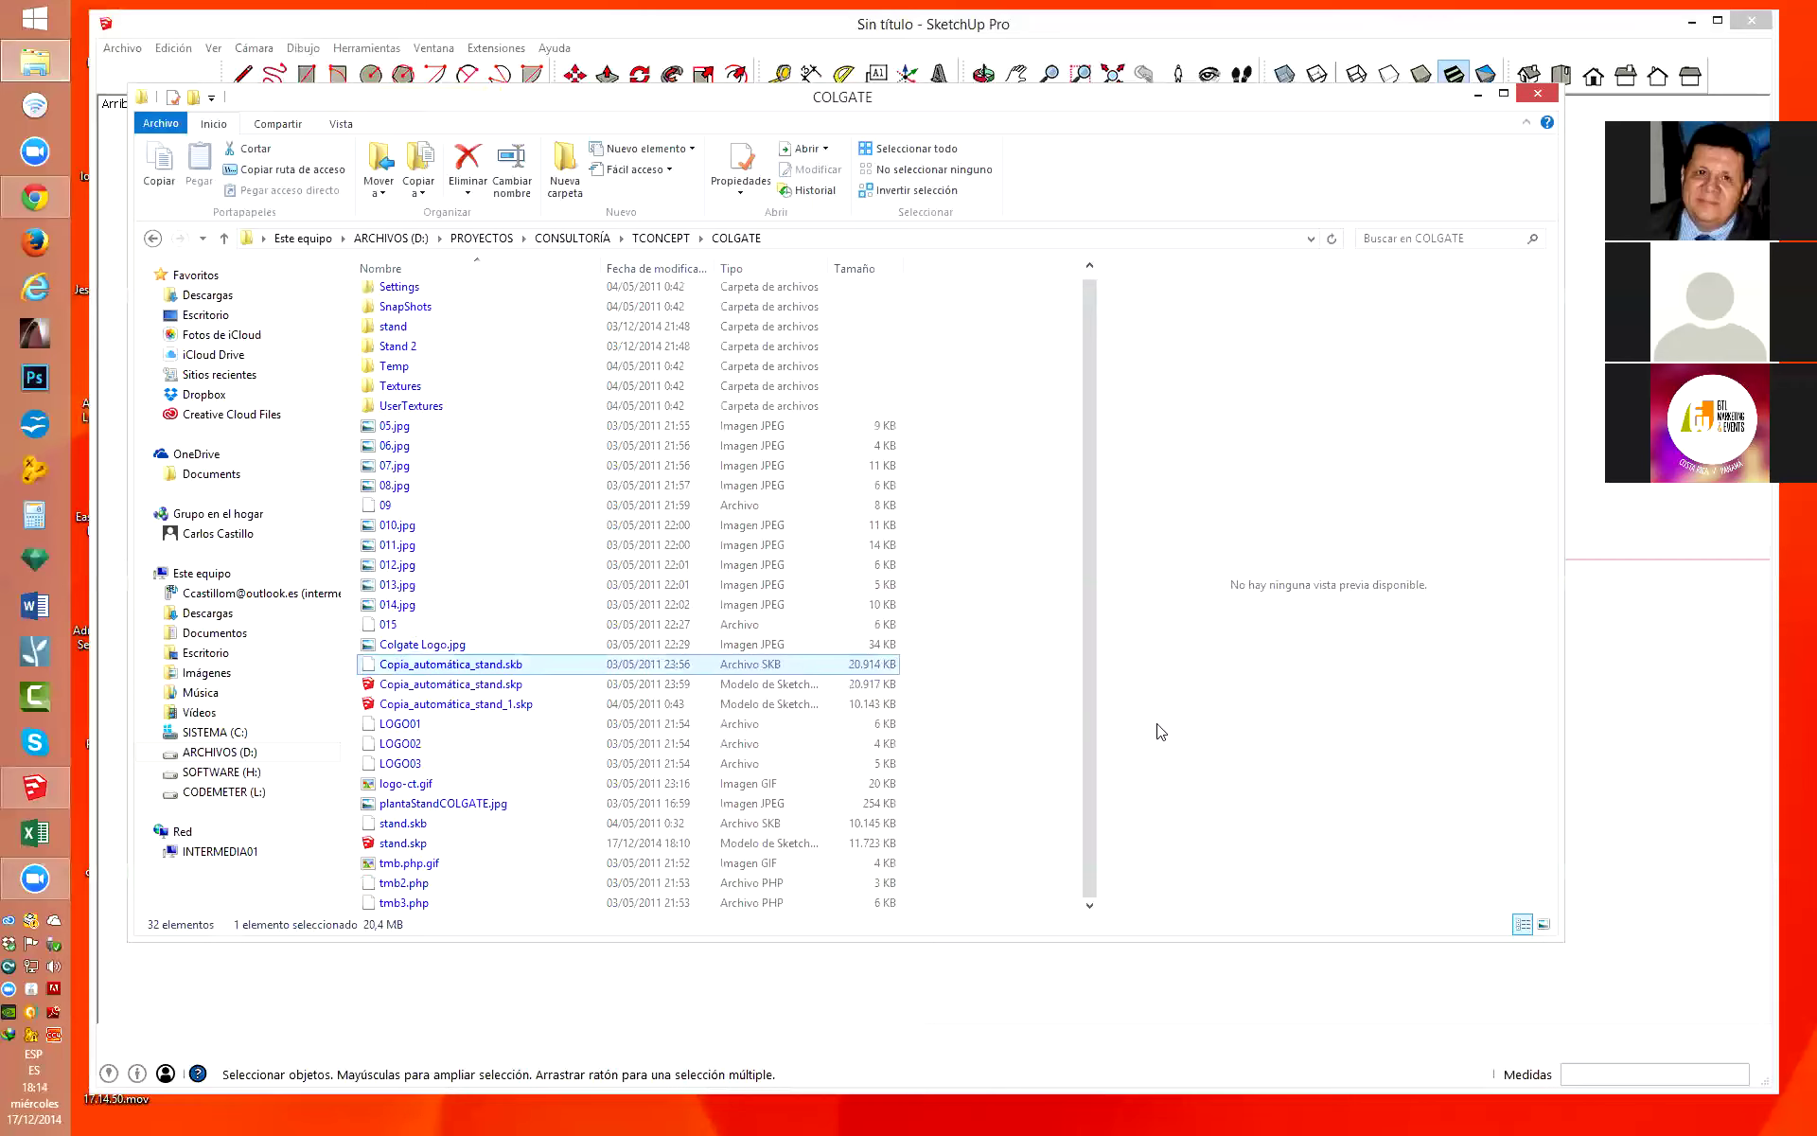
{"action": "key", "text": "Down"}
{"action": "key", "text": "Down"}
{"action": "key", "text": "Down"}
{"action": "key", "text": "Down"}
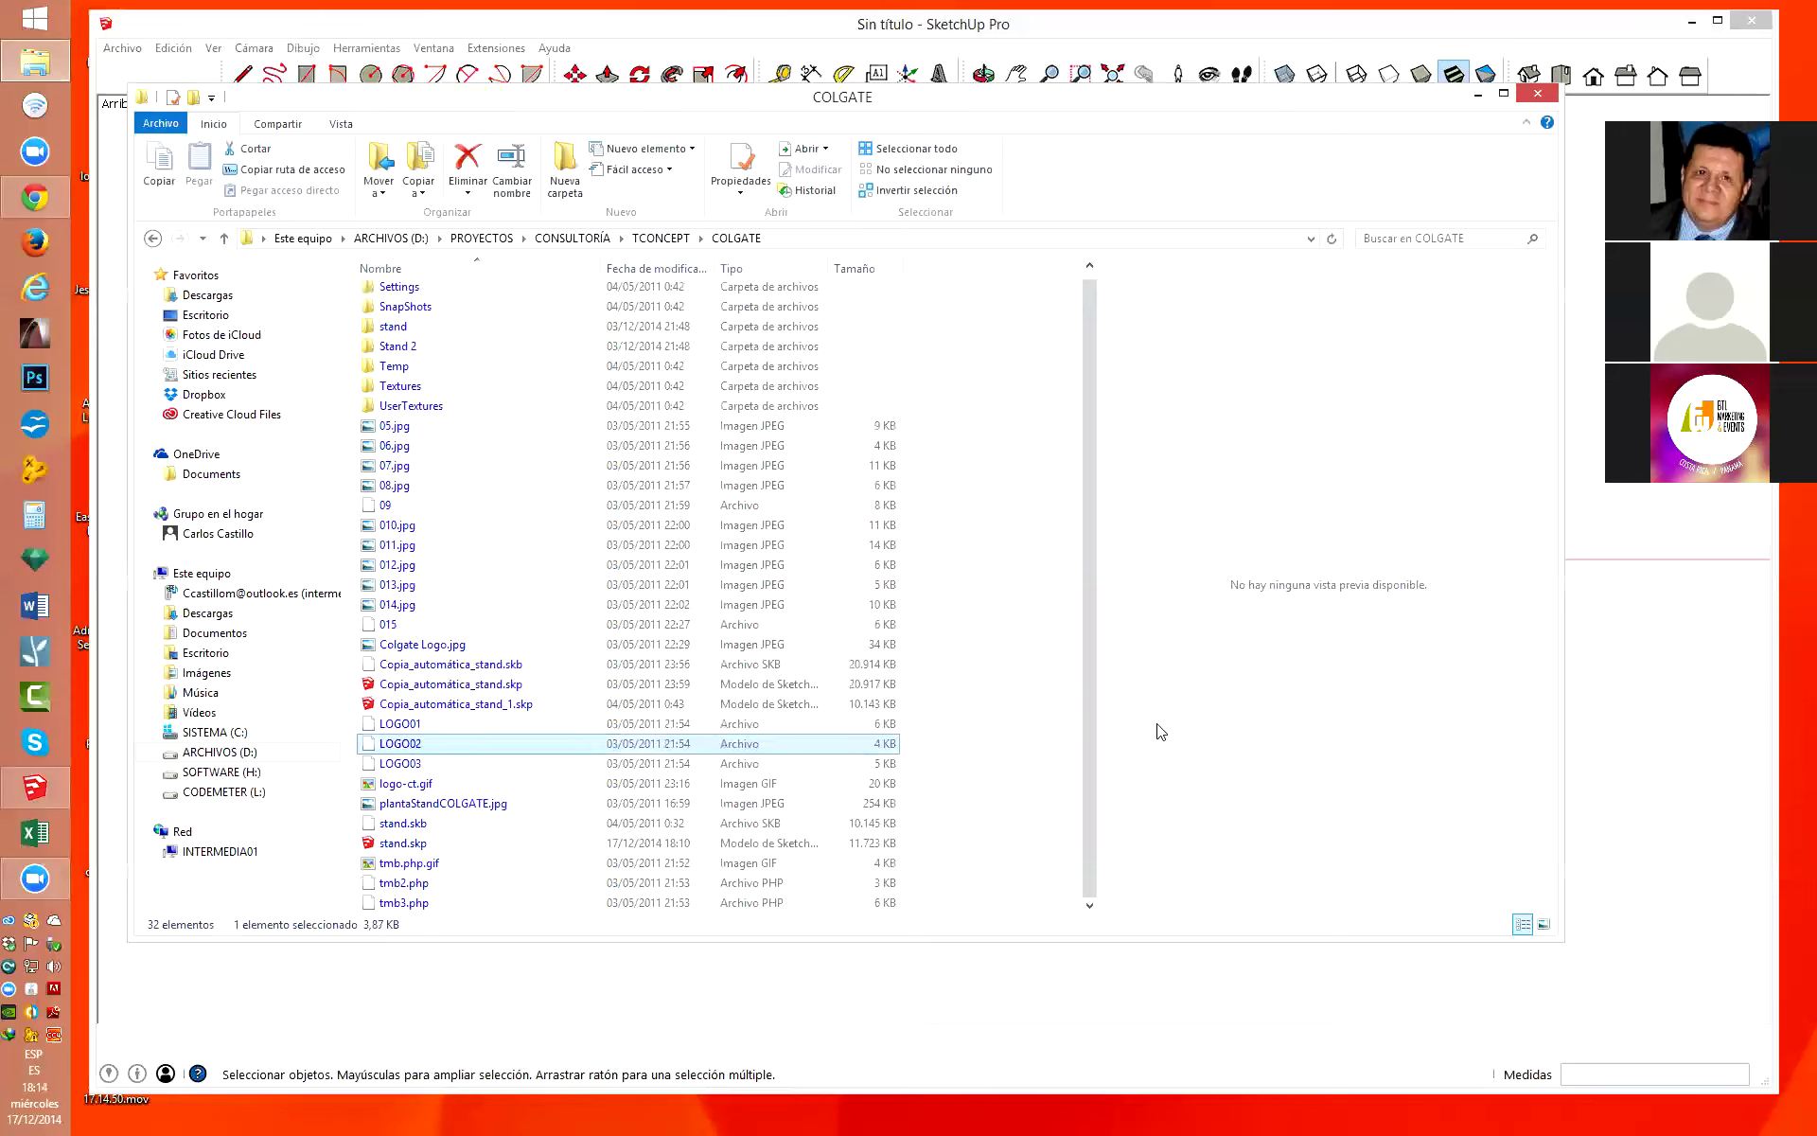
{"action": "key", "text": "Down"}
Return to the 013.jpg preview, then close the COLGATE folder window to go back to SketchUp.
{"action": "key", "text": "Down"}
{"action": "key", "text": "Down"}
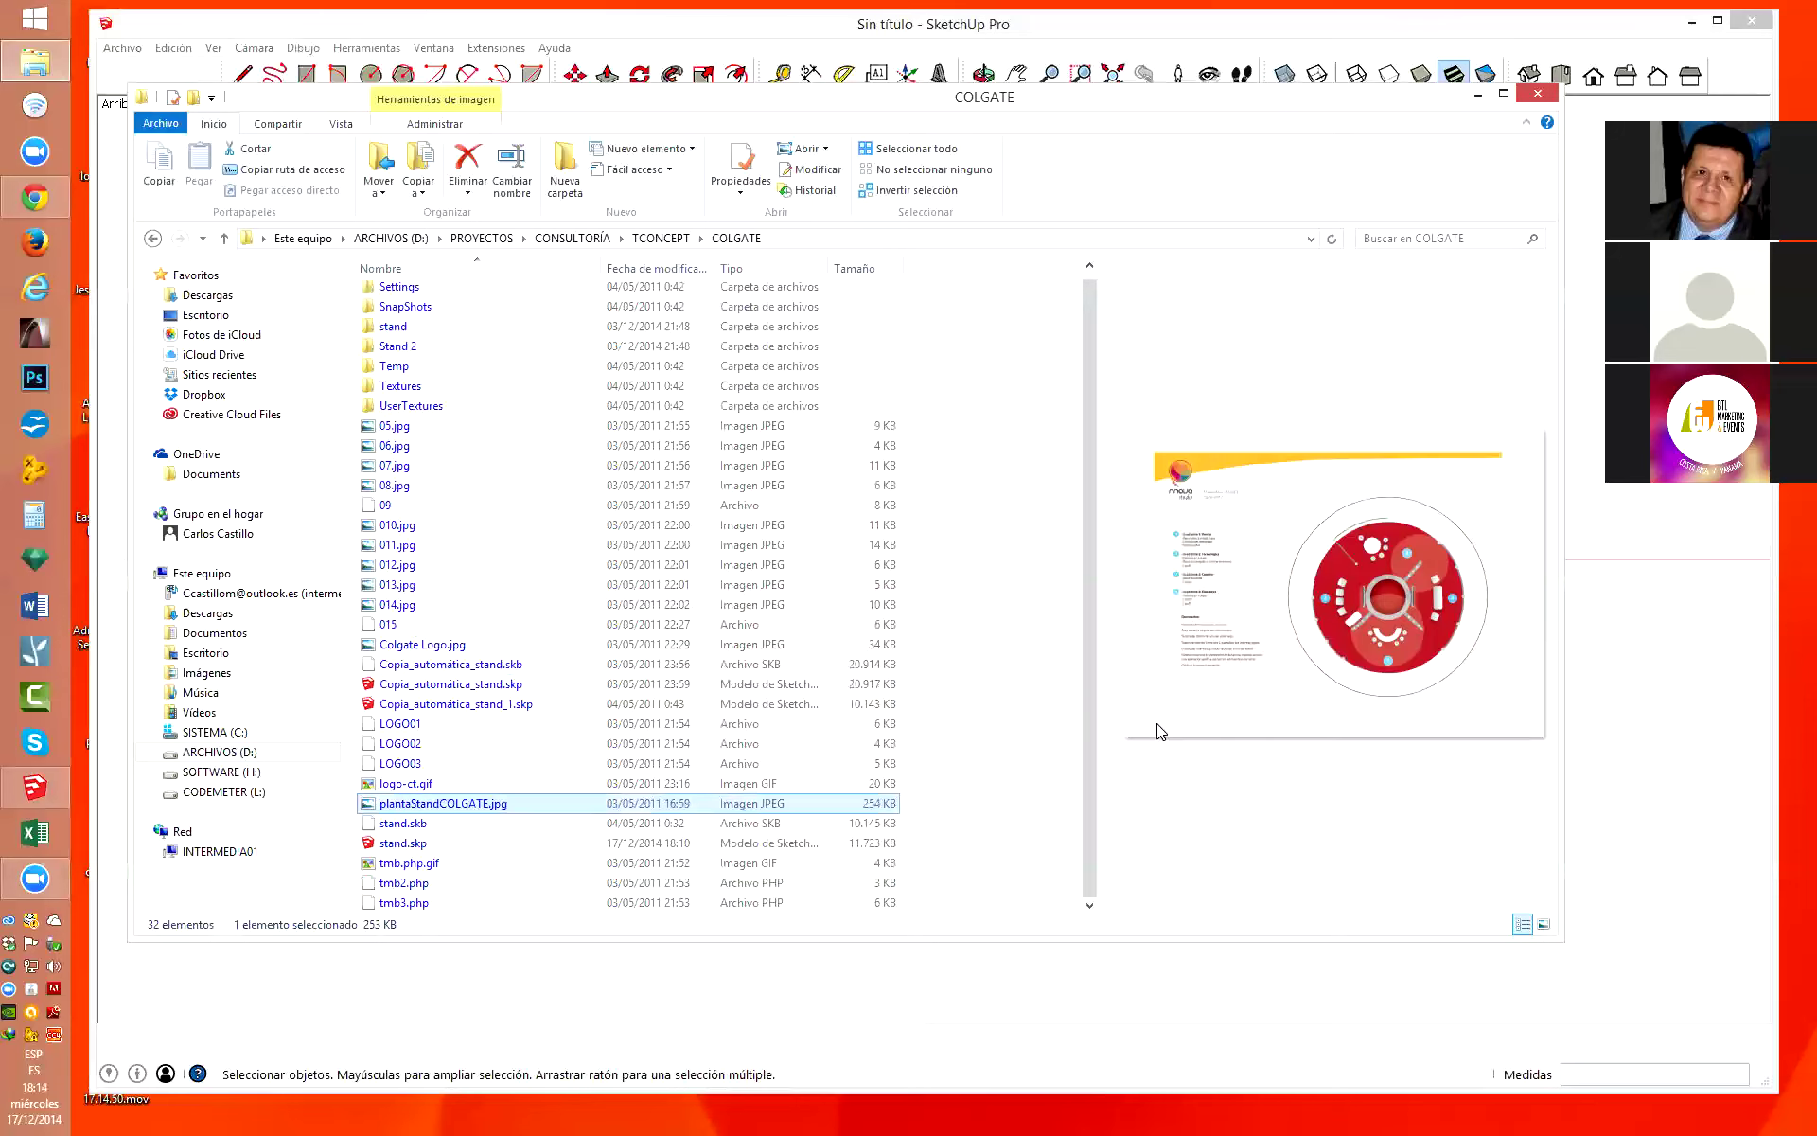
{"action": "key", "text": "Up"}
{"action": "key", "text": "Up"}
{"action": "key", "text": "Down"}
{"action": "key", "text": "Down"}
{"action": "key", "text": "Down"}
{"action": "key", "text": "Down"}
{"action": "key", "text": "Down"}
{"action": "key", "text": "Down"}
{"action": "key", "text": "Down"}
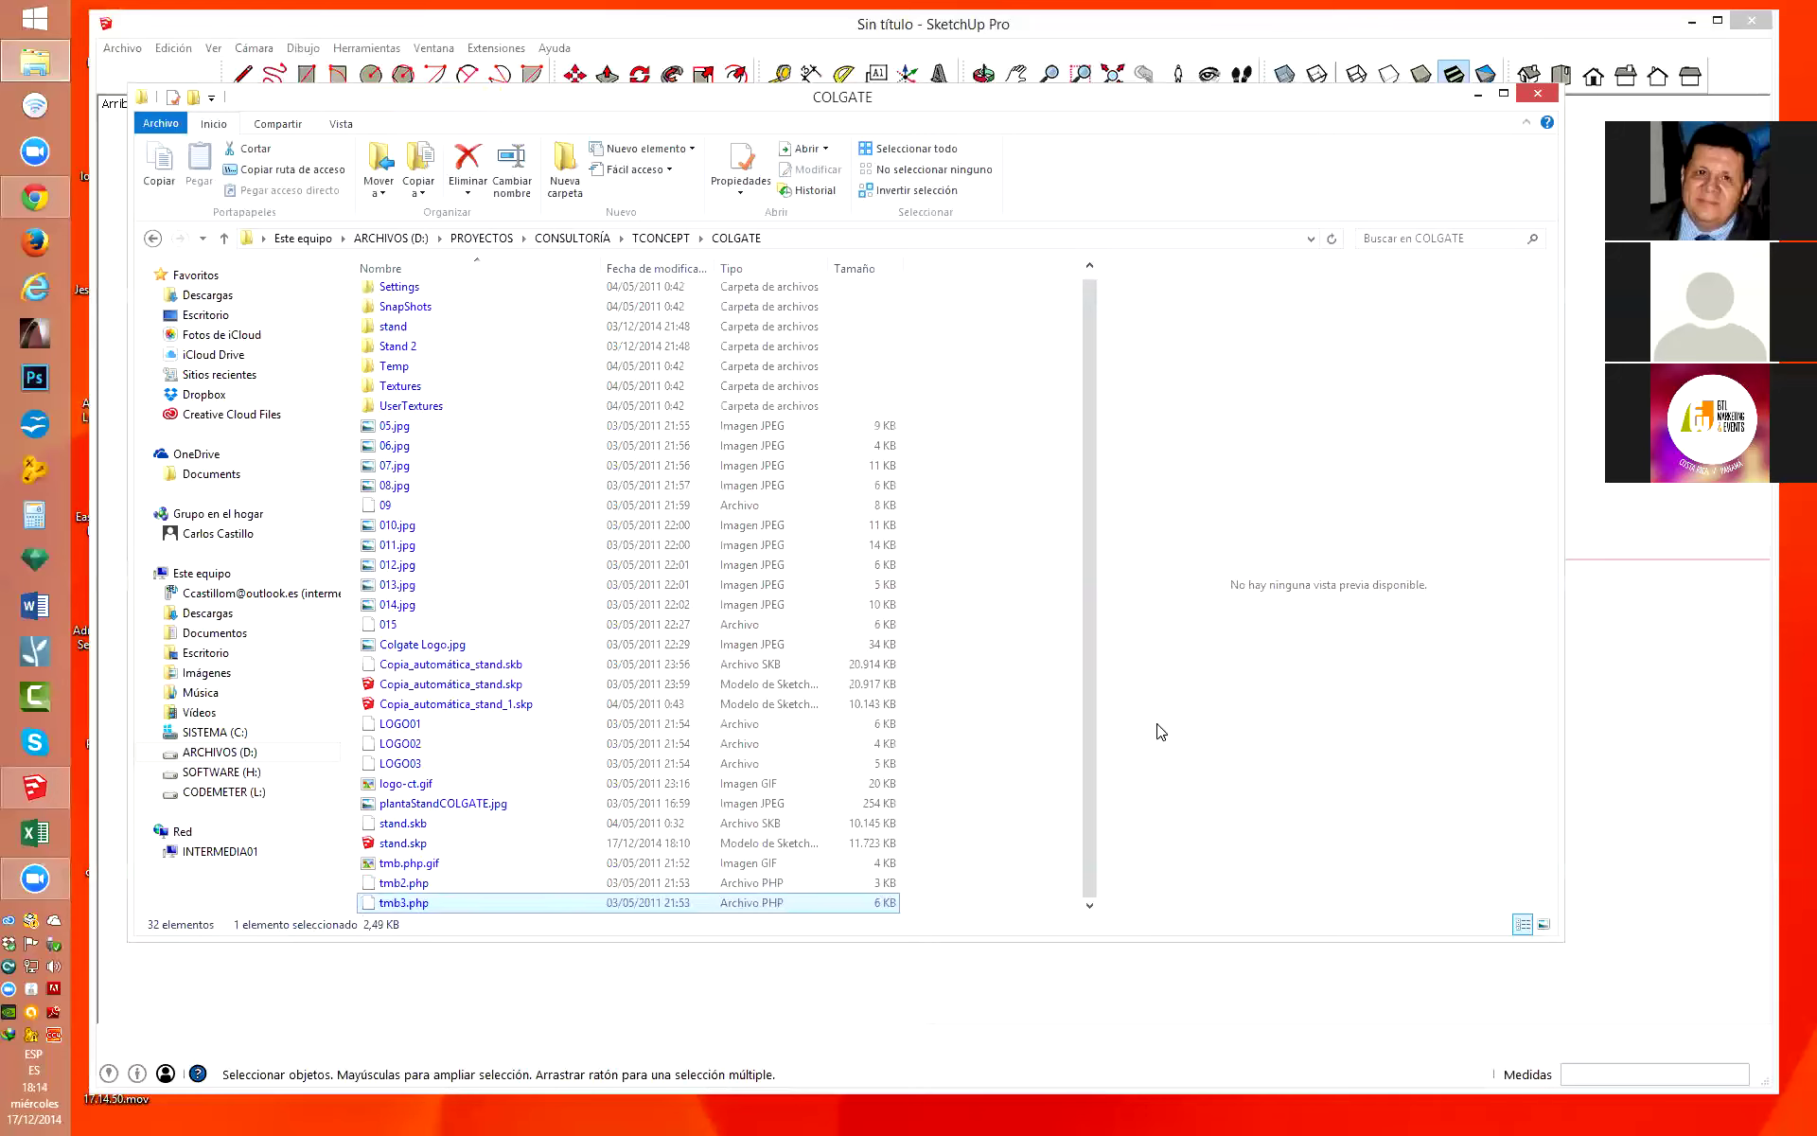
{"action": "key", "text": "Up"}
{"action": "key", "text": "Up"}
{"action": "key", "text": "Up"}
{"action": "key", "text": "Up"}
{"action": "key", "text": "Up"}
{"action": "key", "text": "Up"}
{"action": "key", "text": "Up"}
{"action": "key", "text": "Up"}
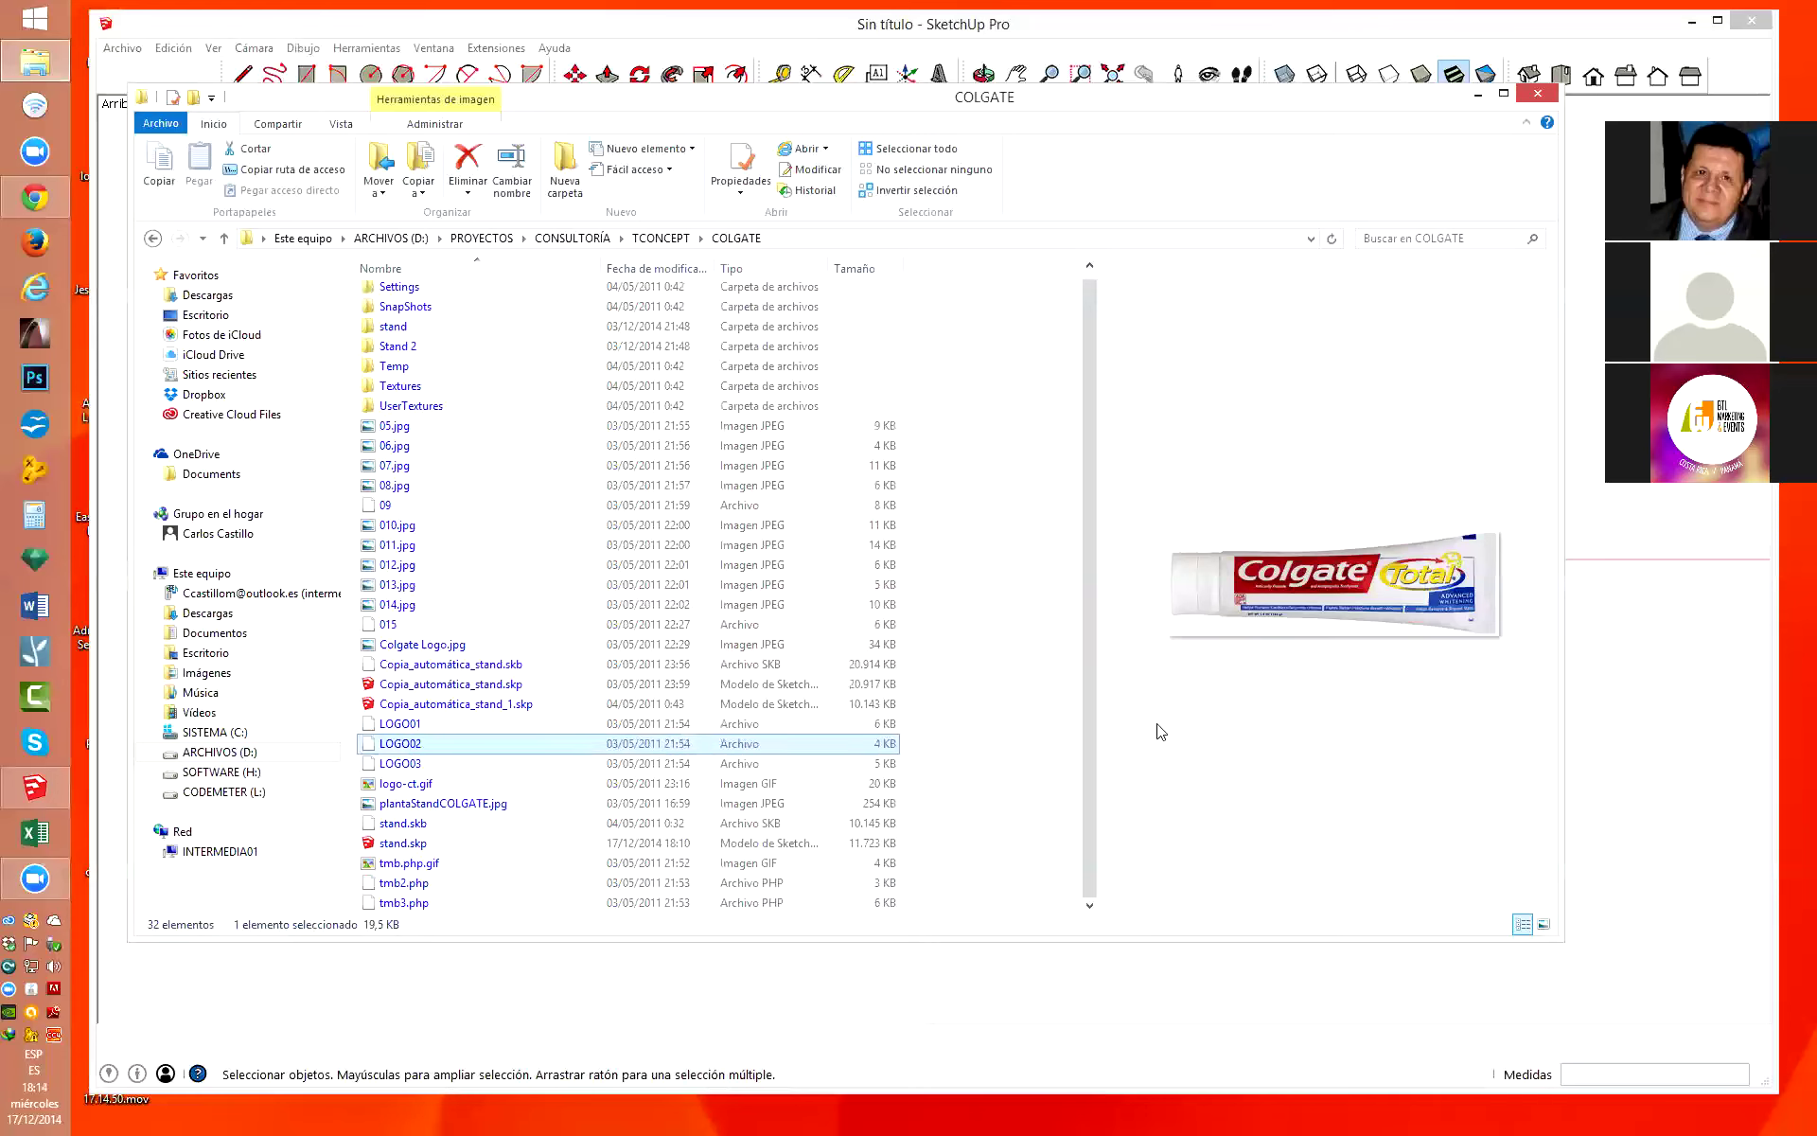
{"action": "key", "text": "Up"}
{"action": "key", "text": "Up"}
{"action": "key", "text": "Up"}
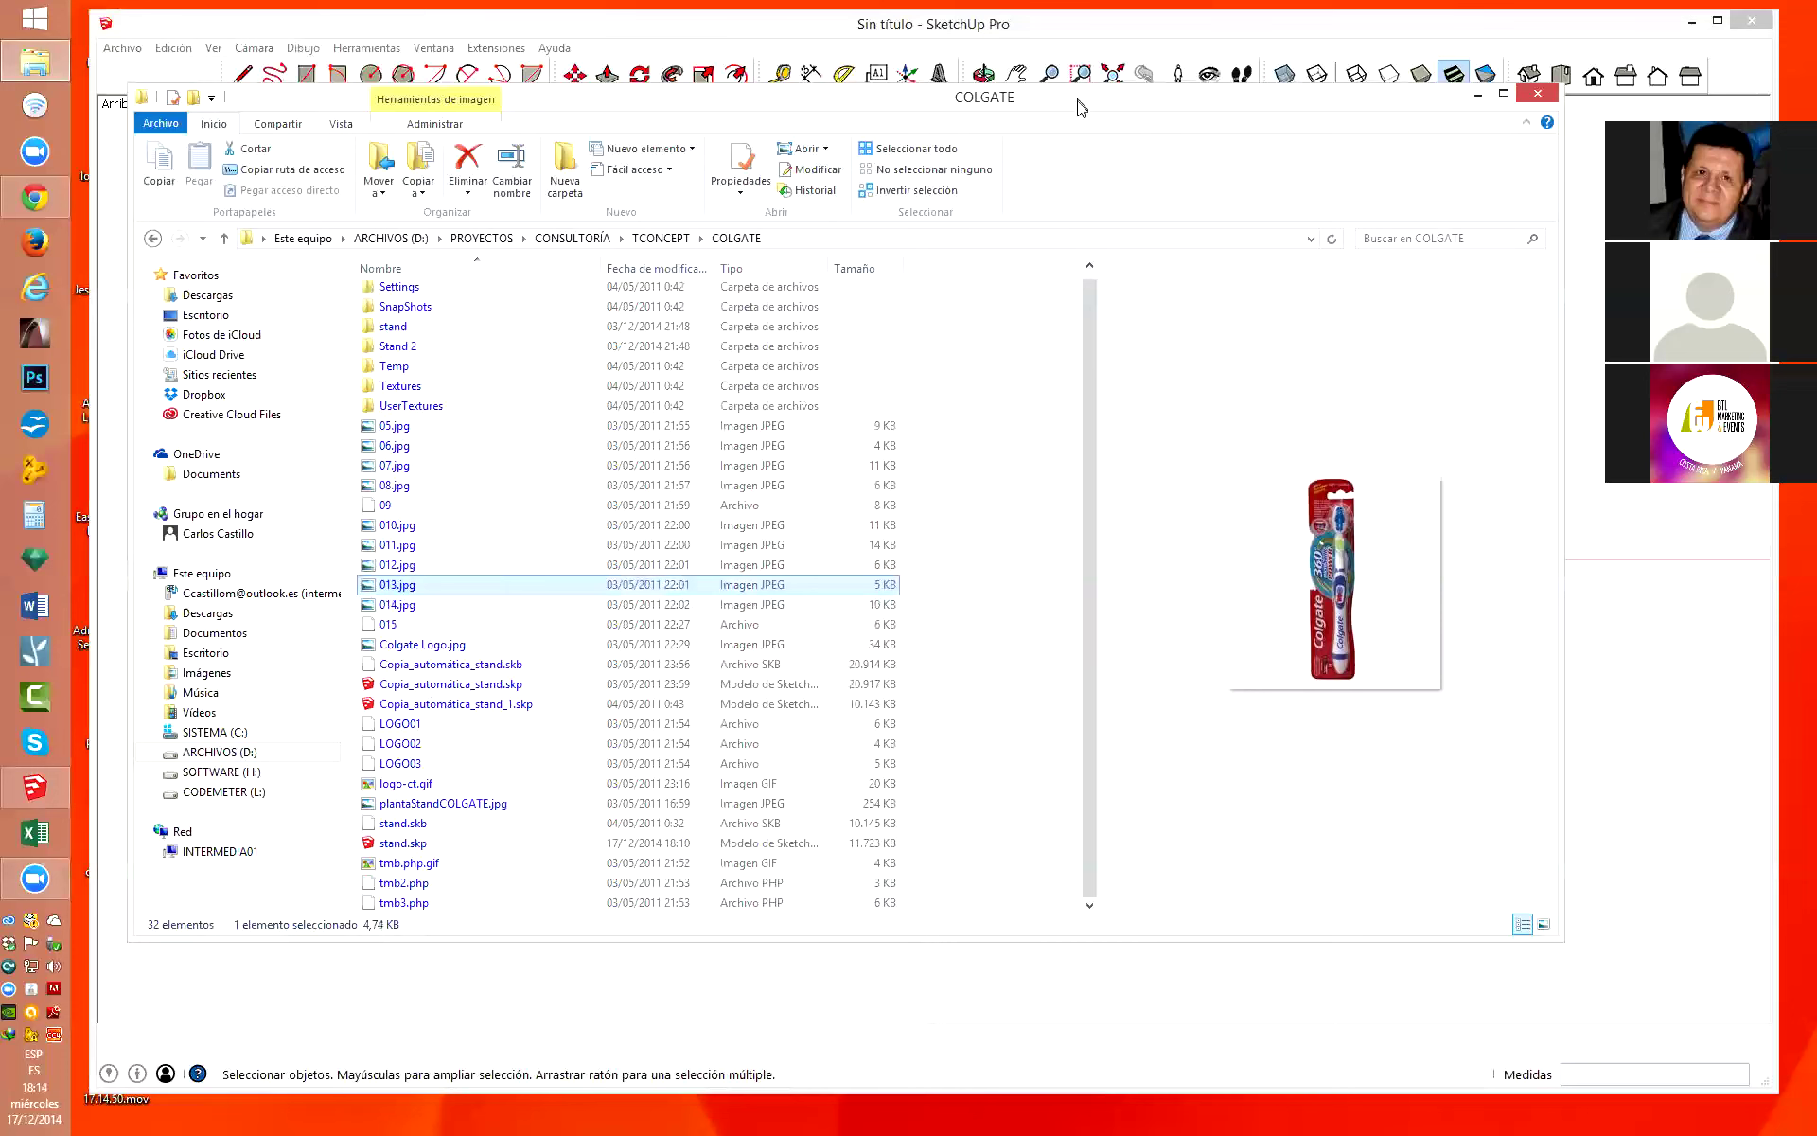
{"action": "left_click_drag", "start_coordinate": [1078, 100], "coordinate": [1081, 117]}
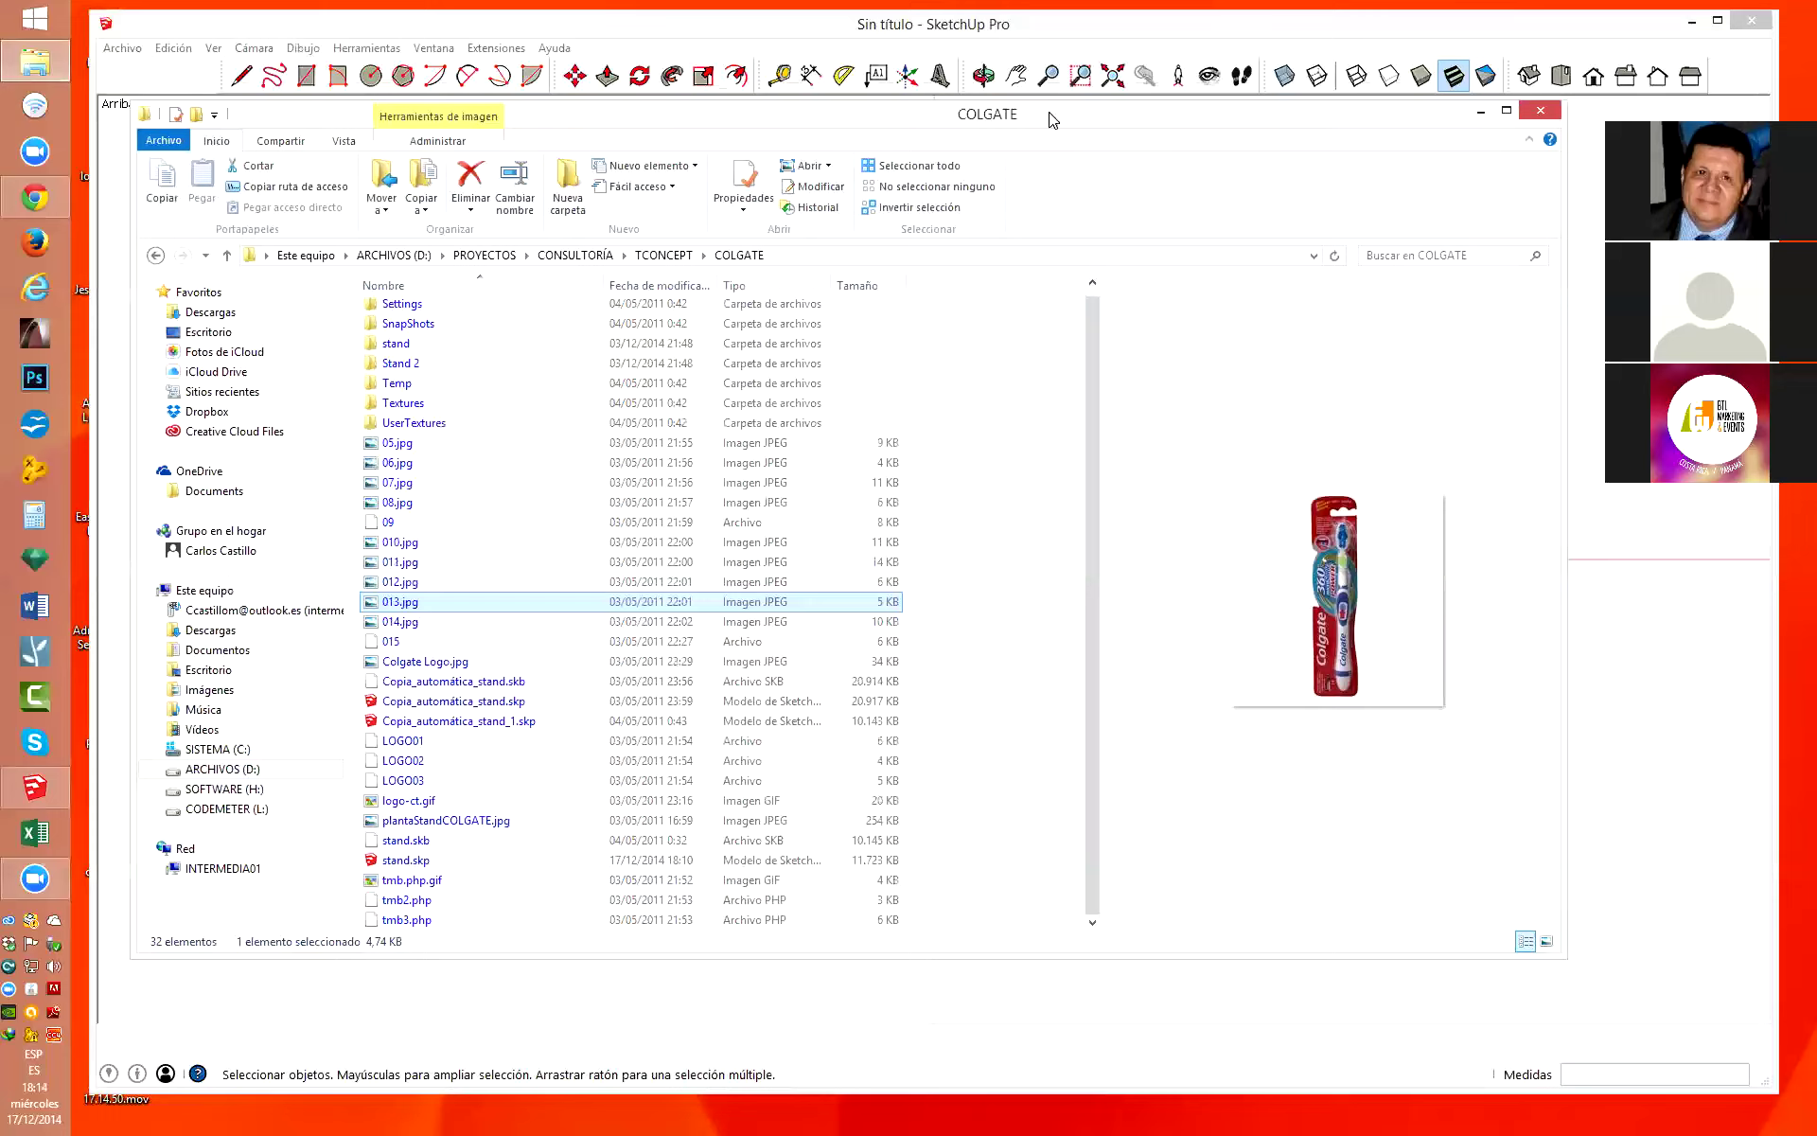
{"action": "key", "text": "alt+F4"}
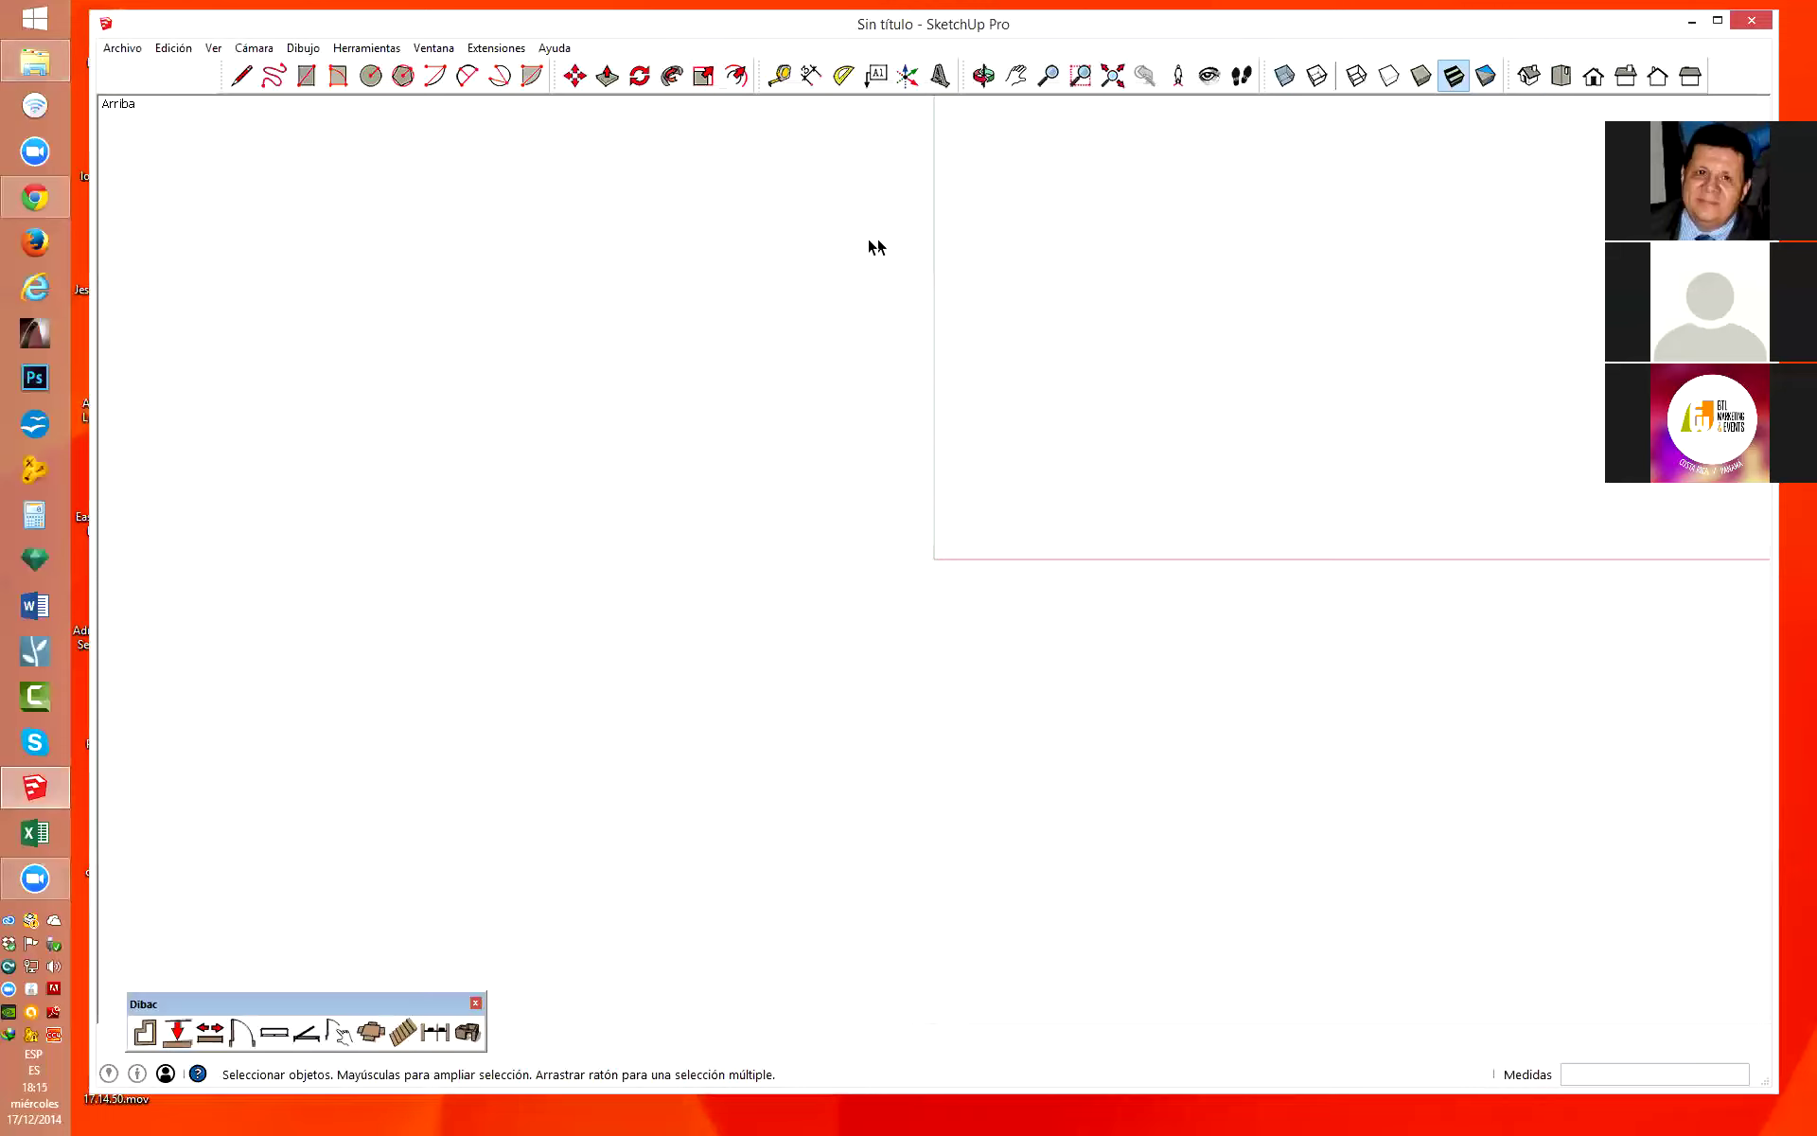
Start a File > Importar and set the file type to all compatible images.
{"action": "left_click", "coordinate": [133, 51]}
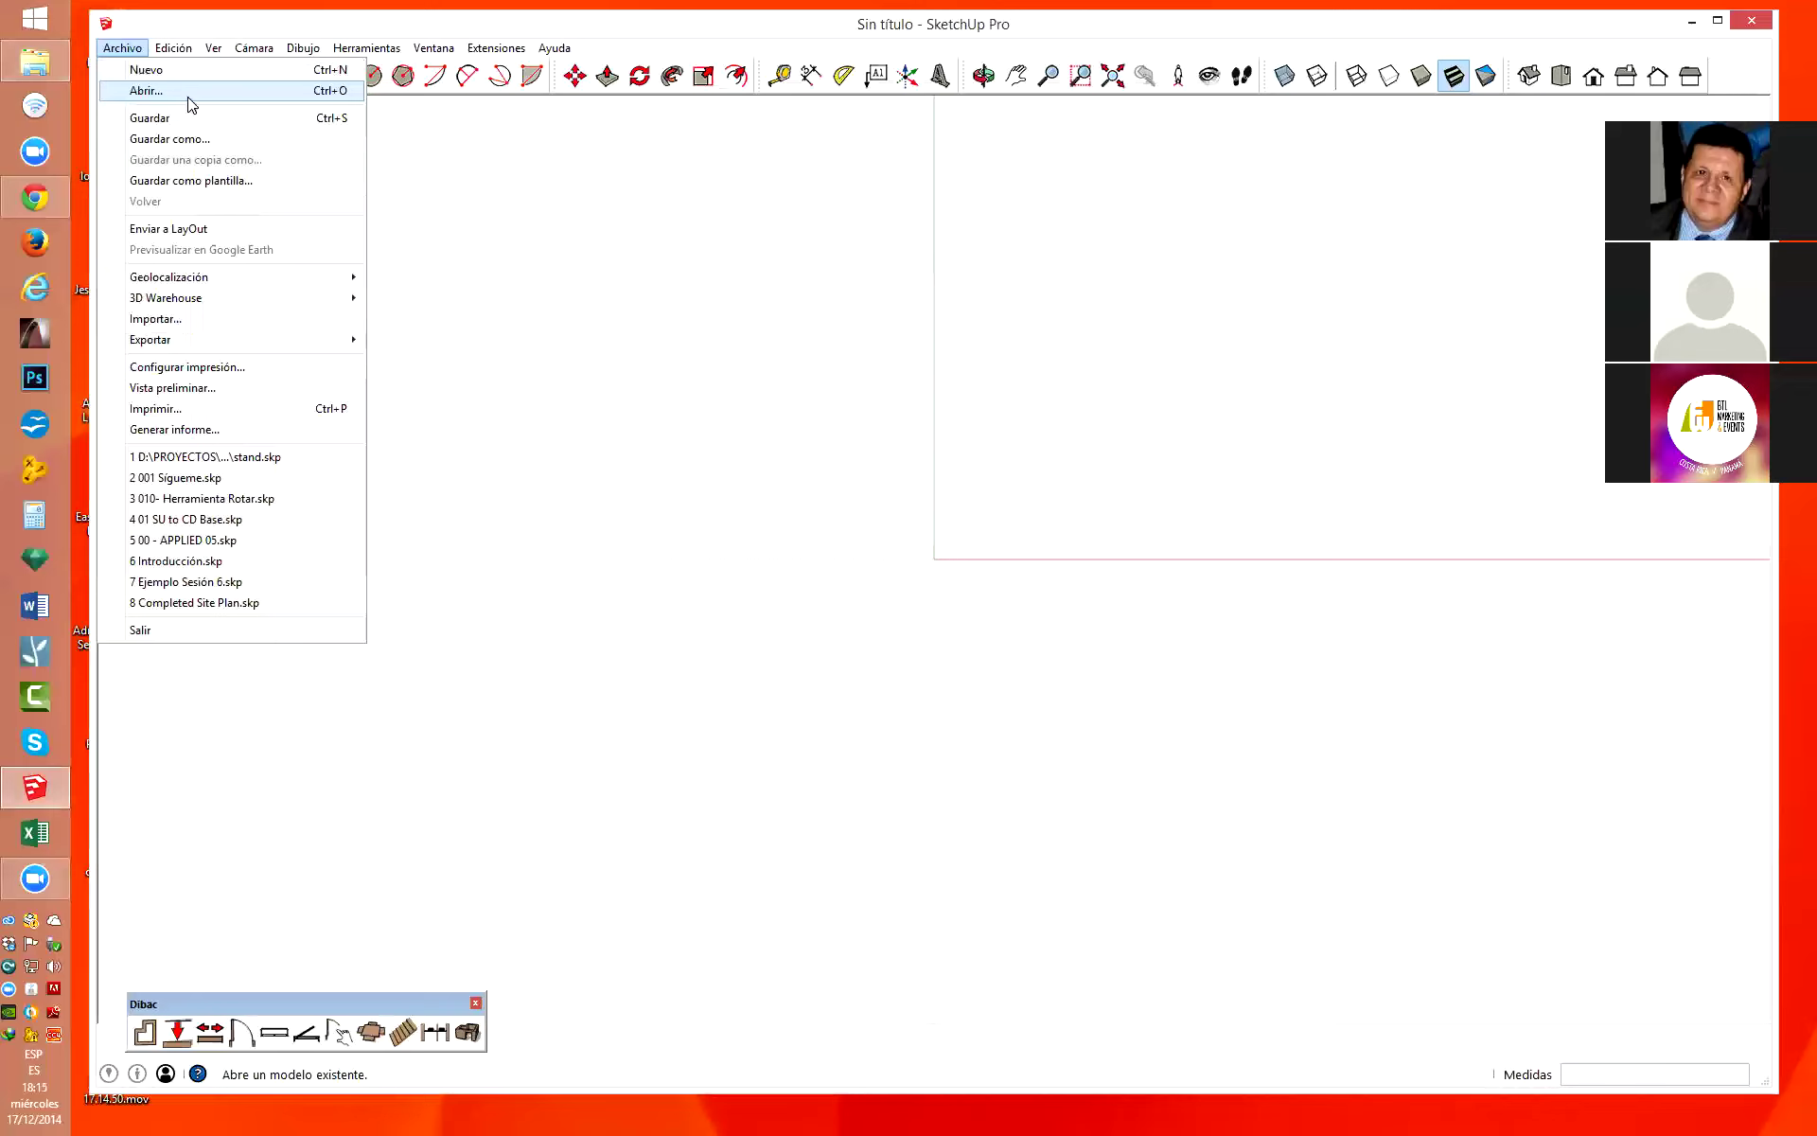
{"action": "left_click", "coordinate": [236, 326]}
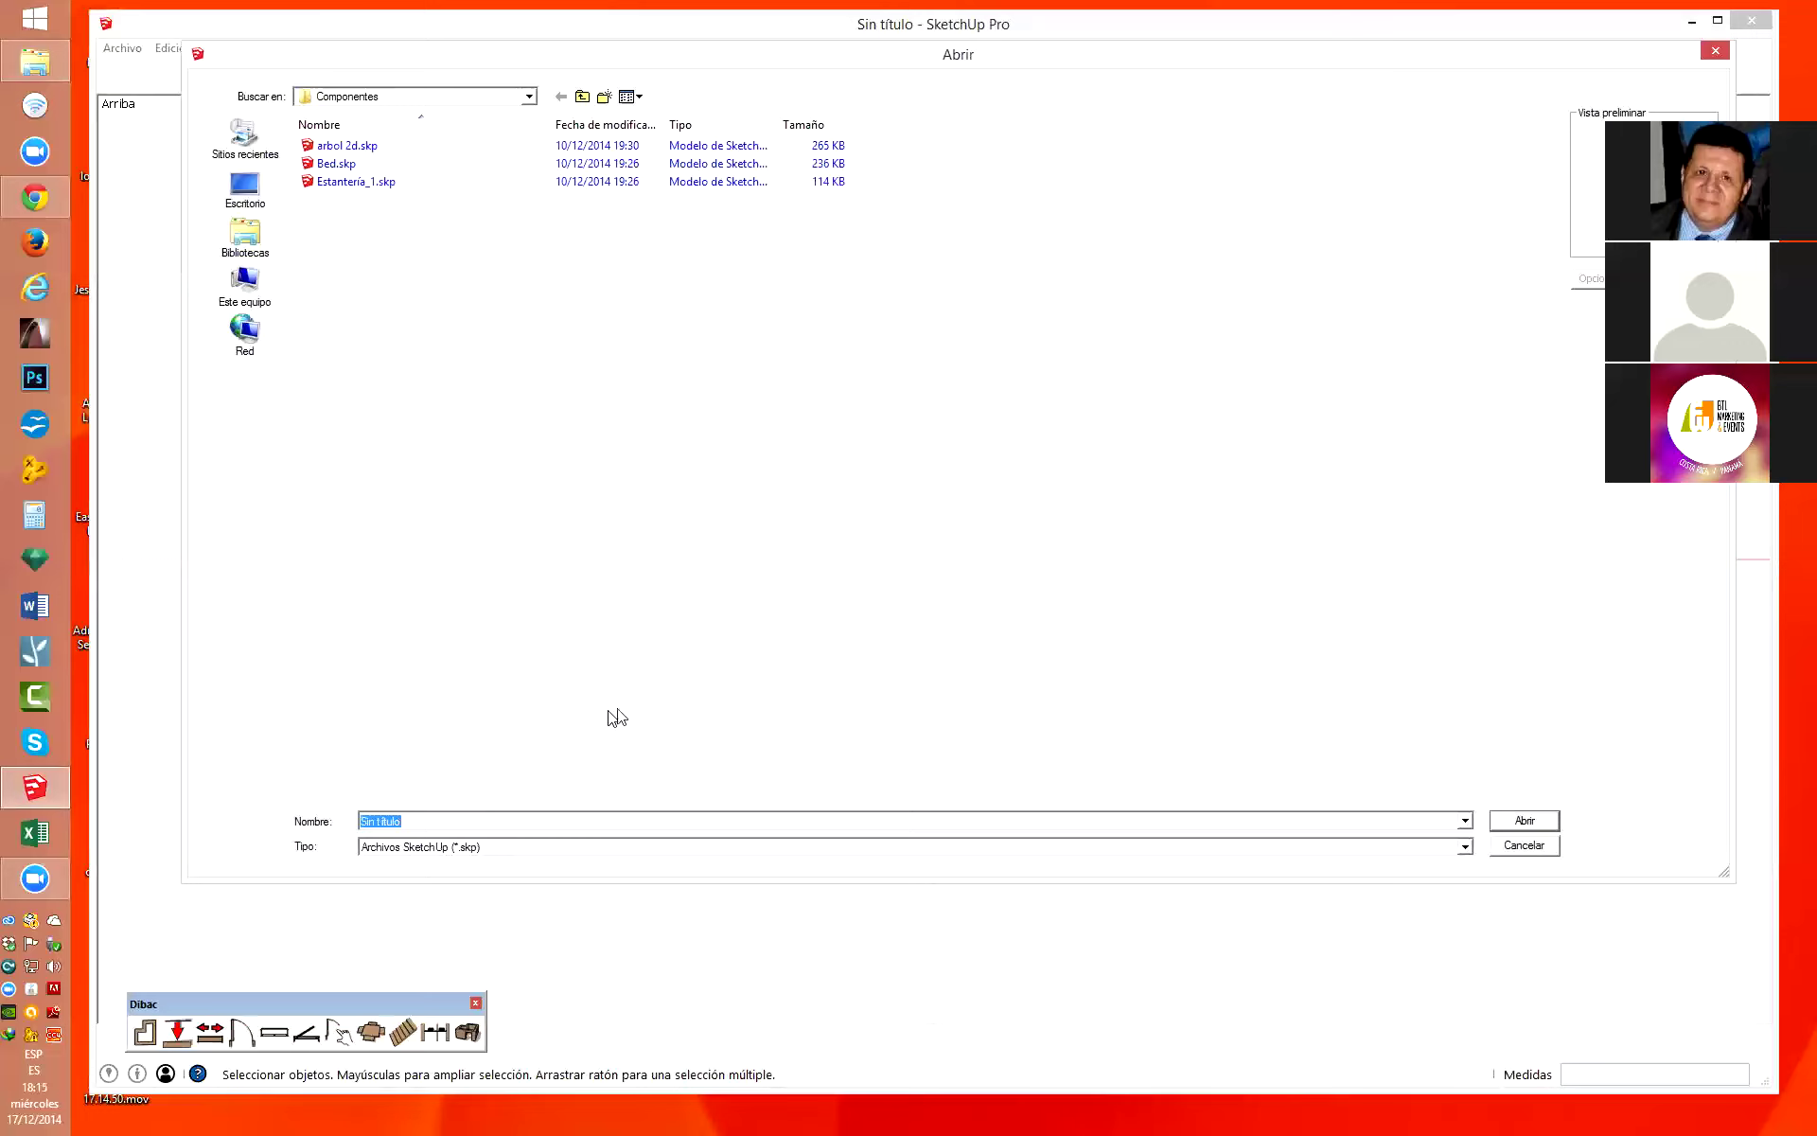
{"action": "left_click", "coordinate": [488, 845]}
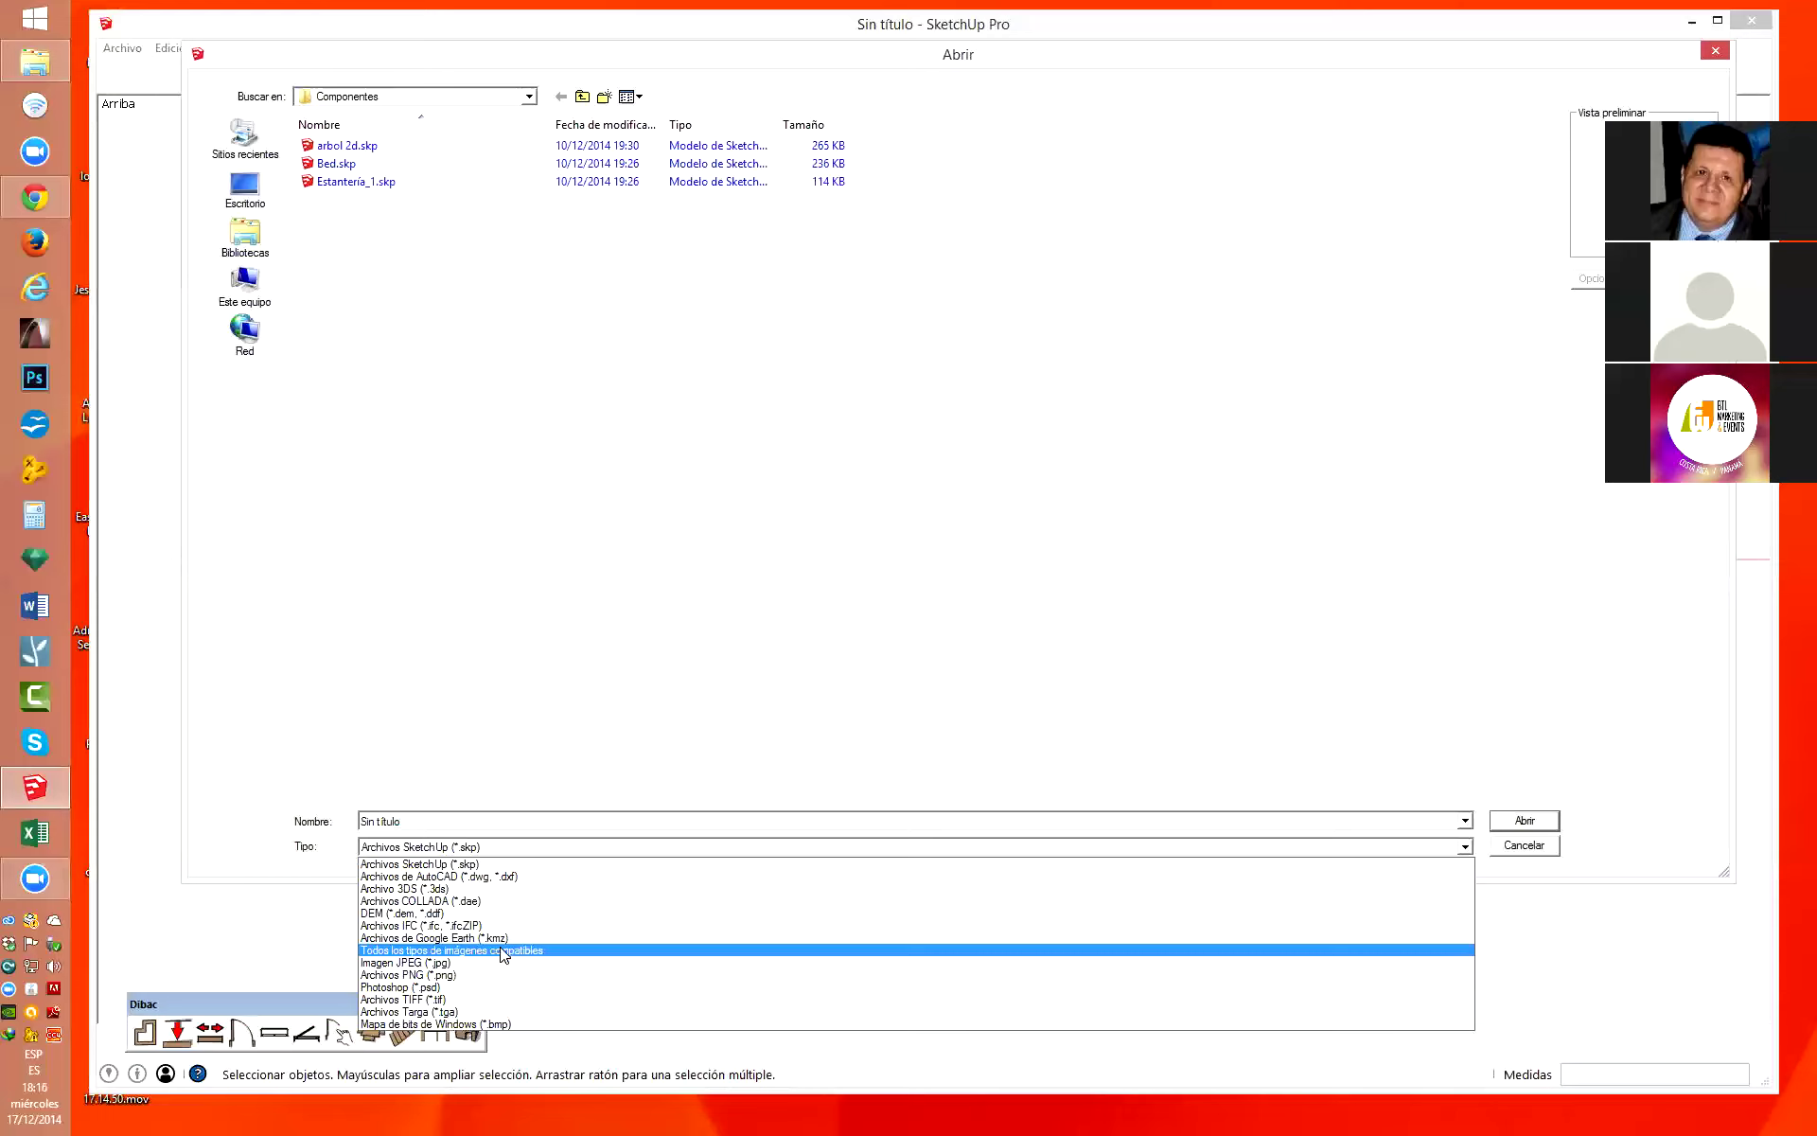
{"action": "left_click", "coordinate": [503, 951]}
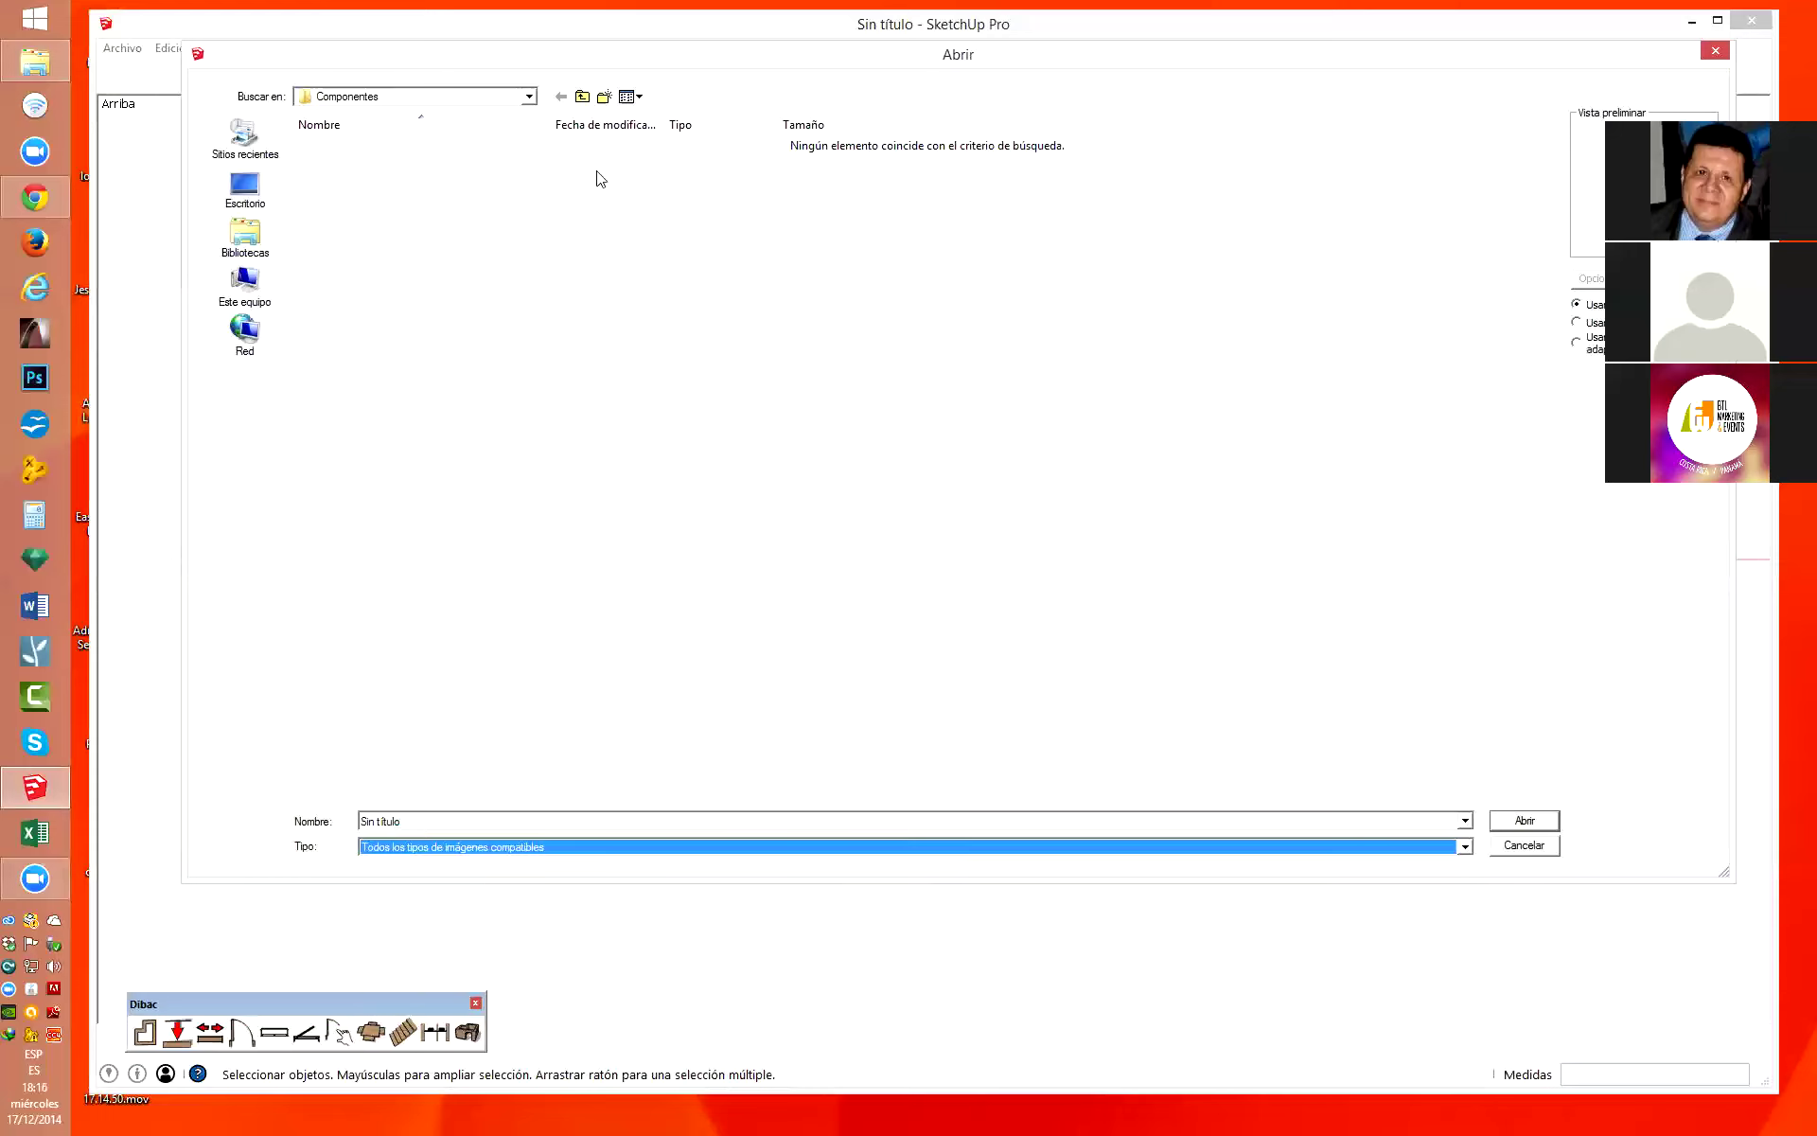
Browse the import folders from CURSOS\Sketchup over to the ARCHIVOS (D:) drive.
{"action": "left_click", "coordinate": [528, 97]}
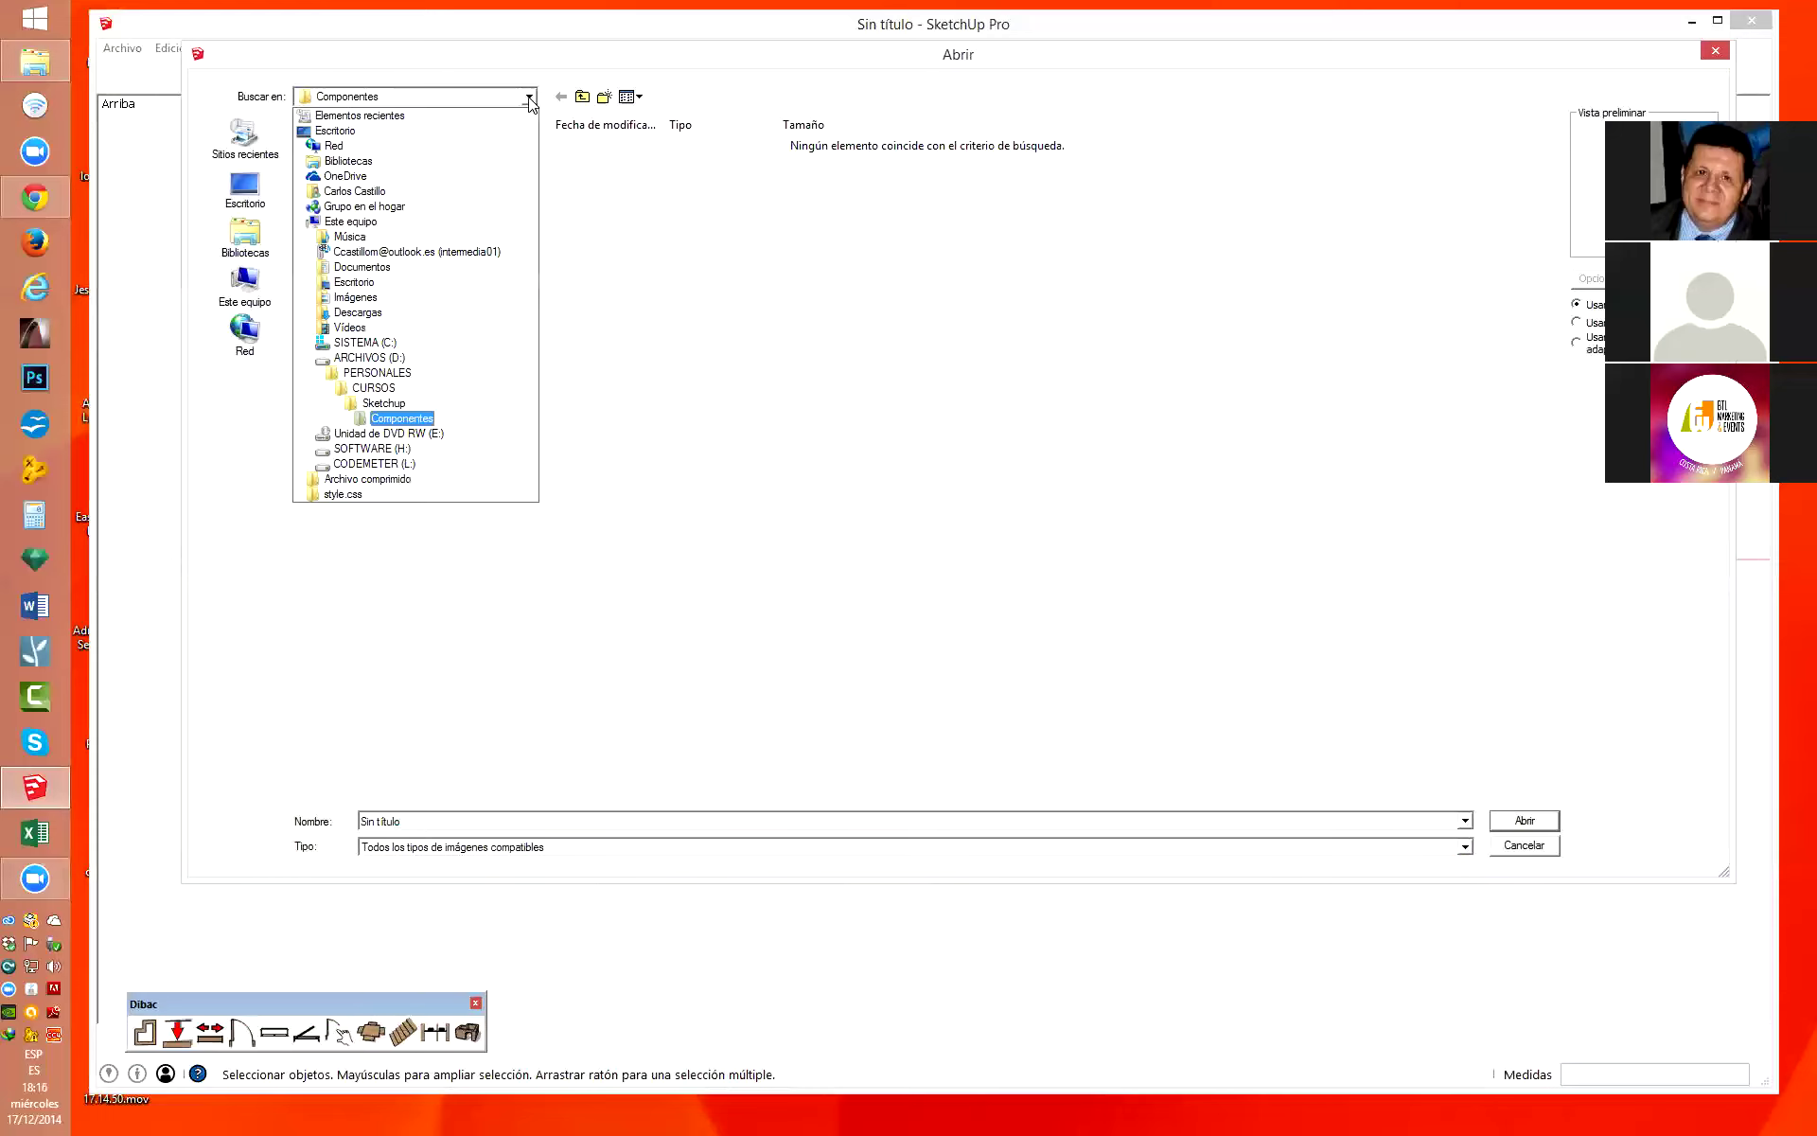
{"action": "left_click", "coordinate": [390, 388]}
{"action": "double_click", "coordinate": [341, 200]}
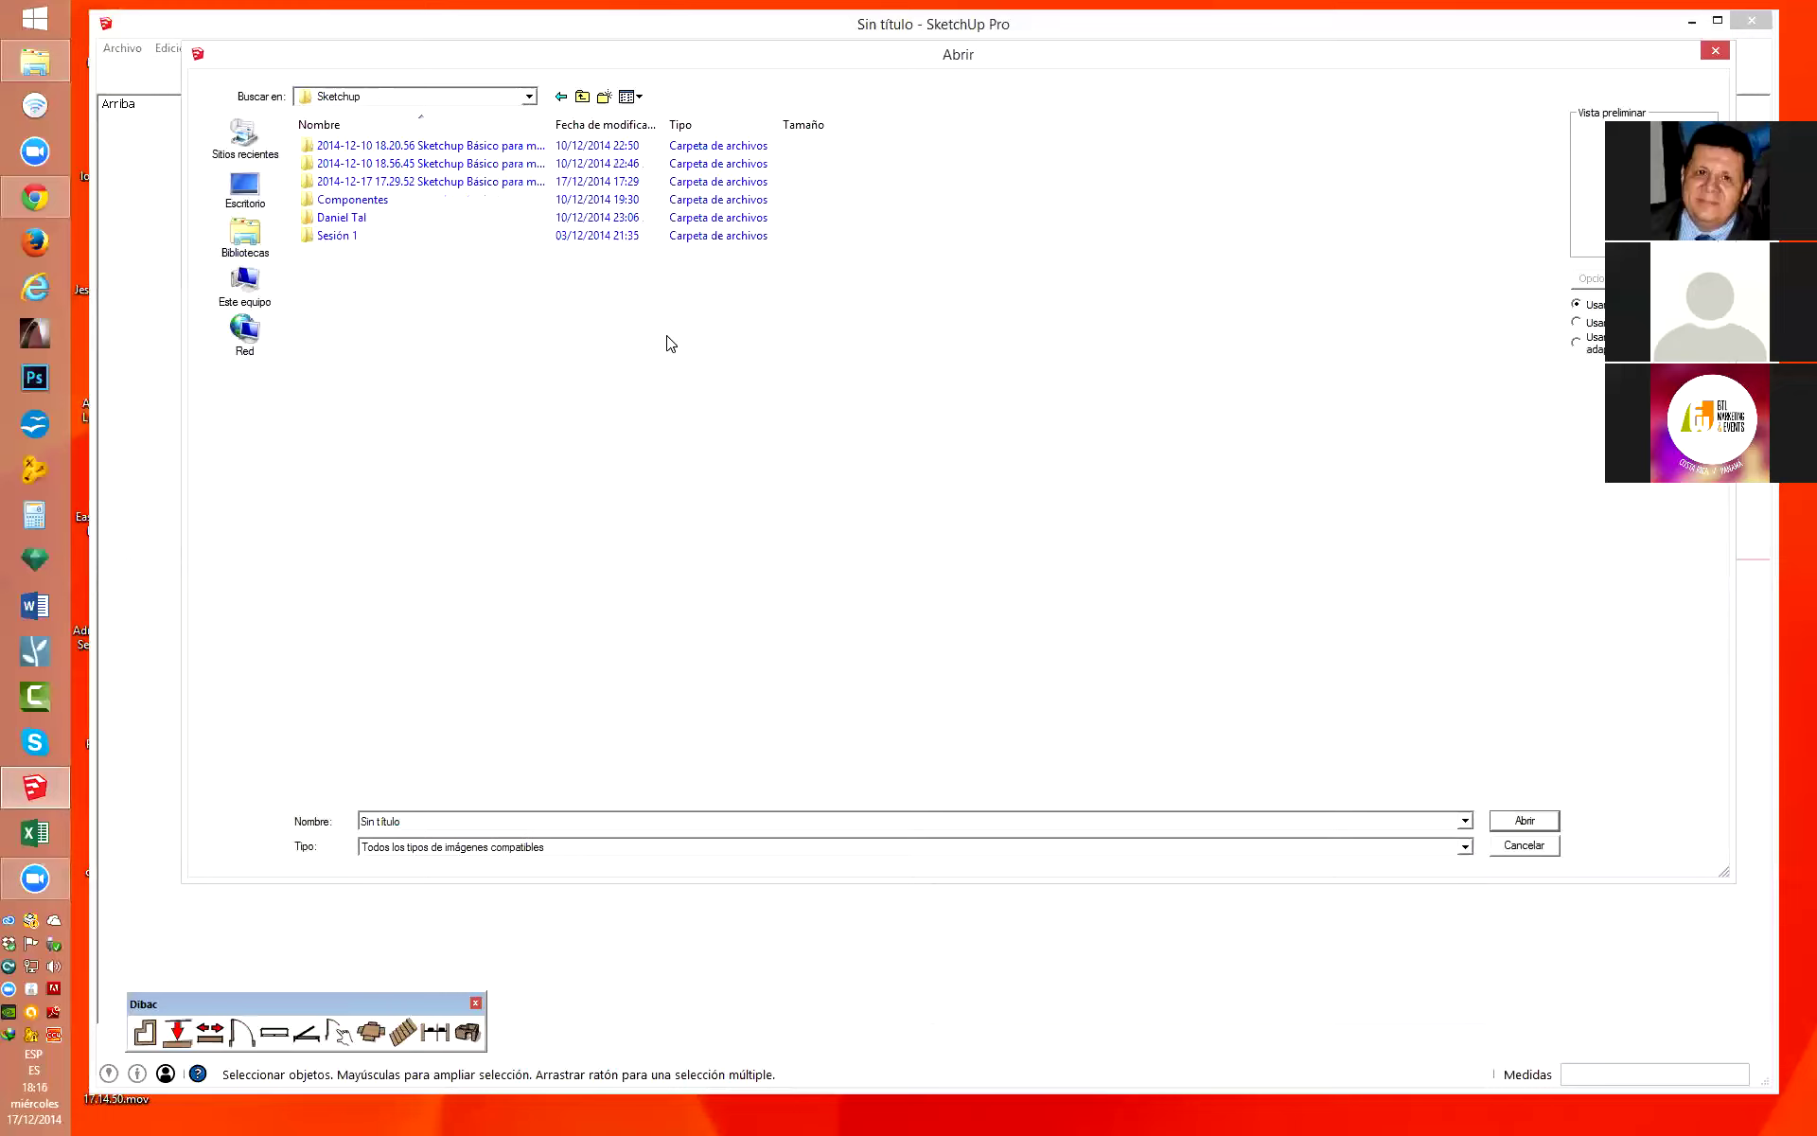
{"action": "left_click", "coordinate": [39, 74]}
{"action": "left_click", "coordinate": [39, 73]}
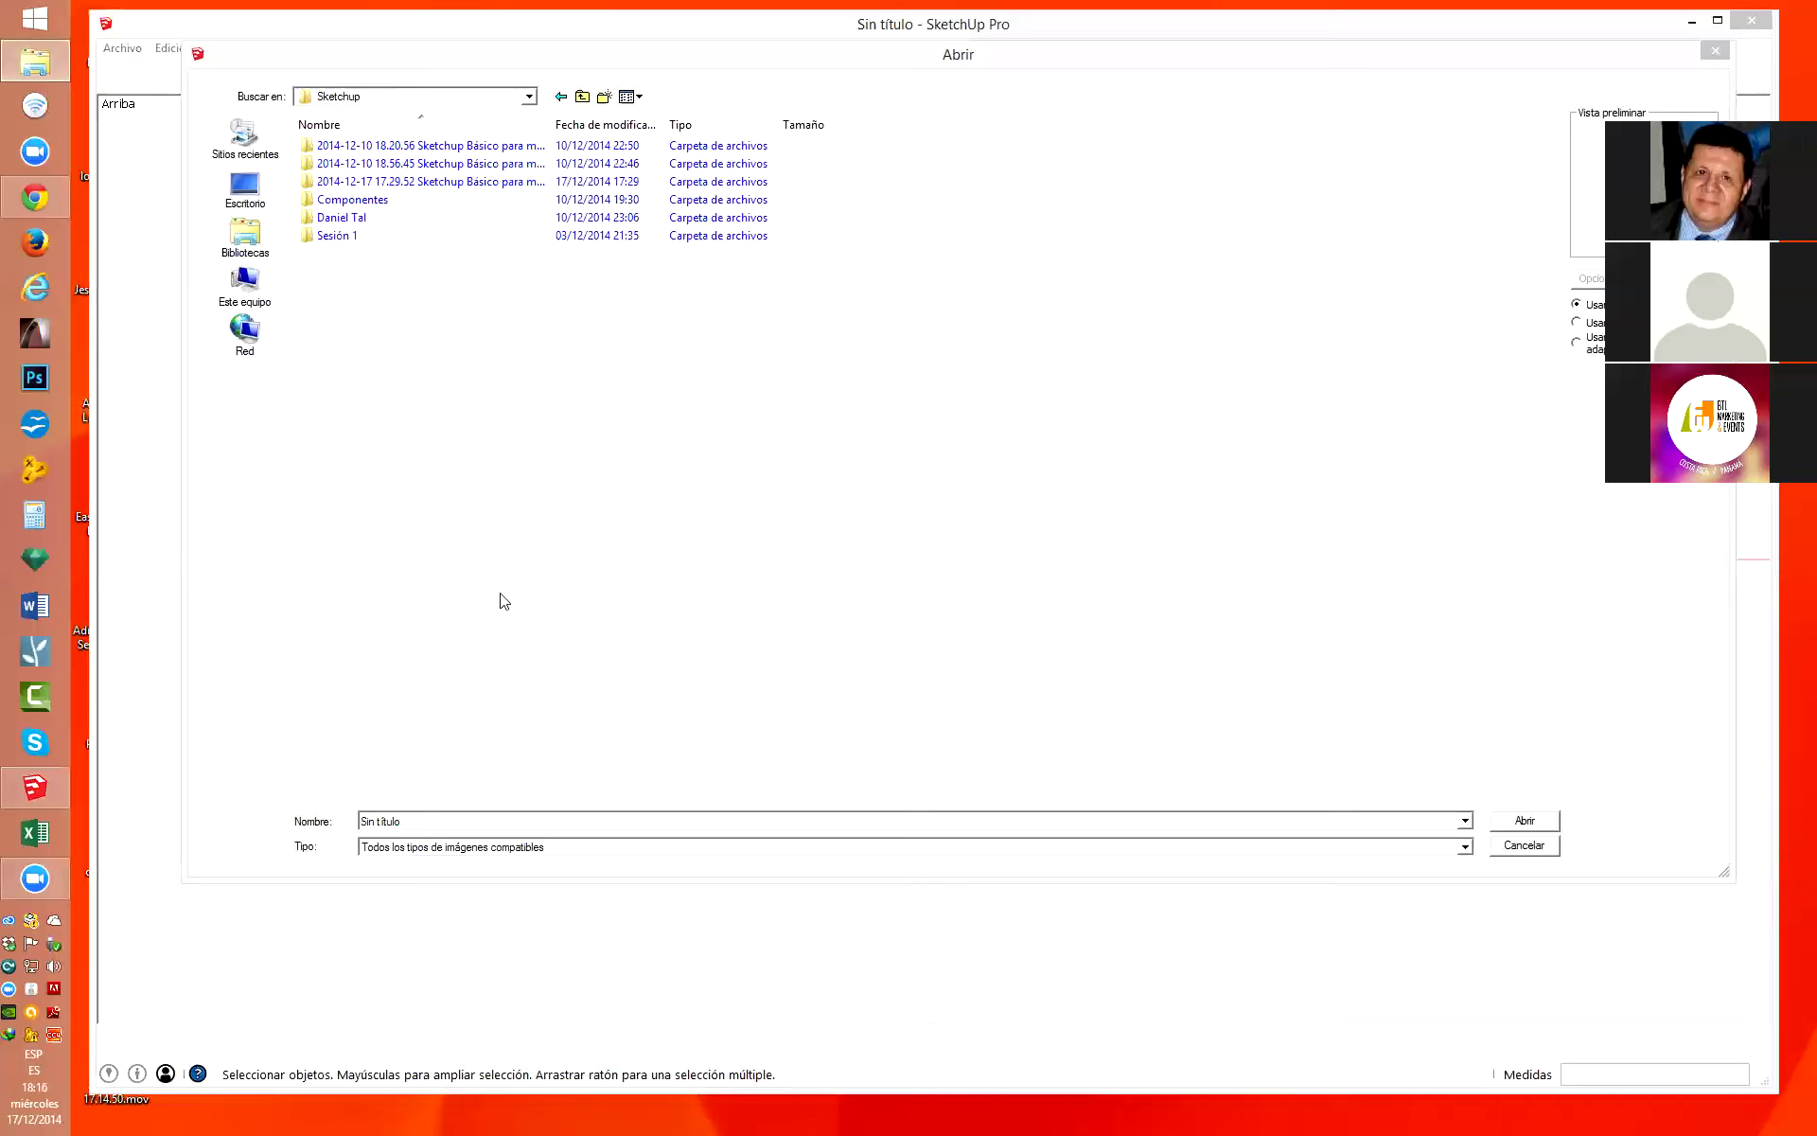
{"action": "left_click", "coordinate": [530, 99]}
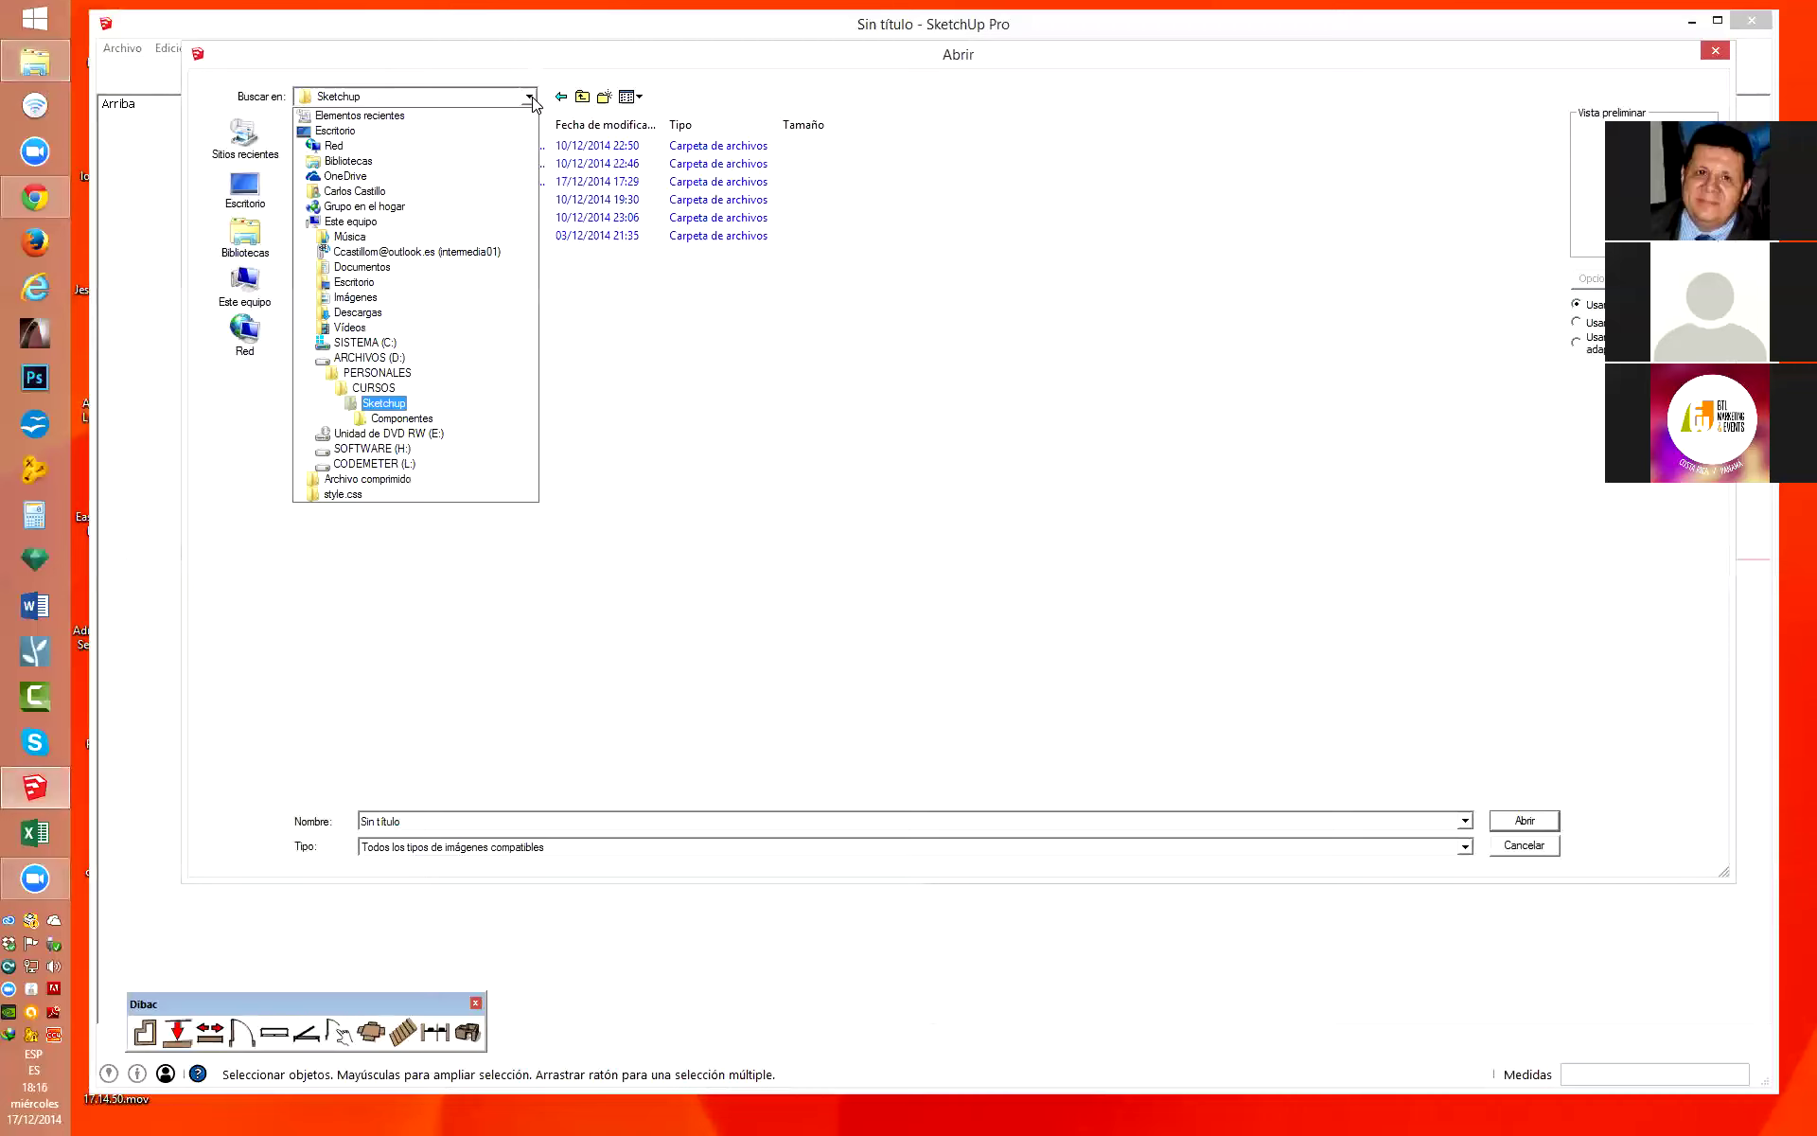
{"action": "left_click", "coordinate": [371, 357]}
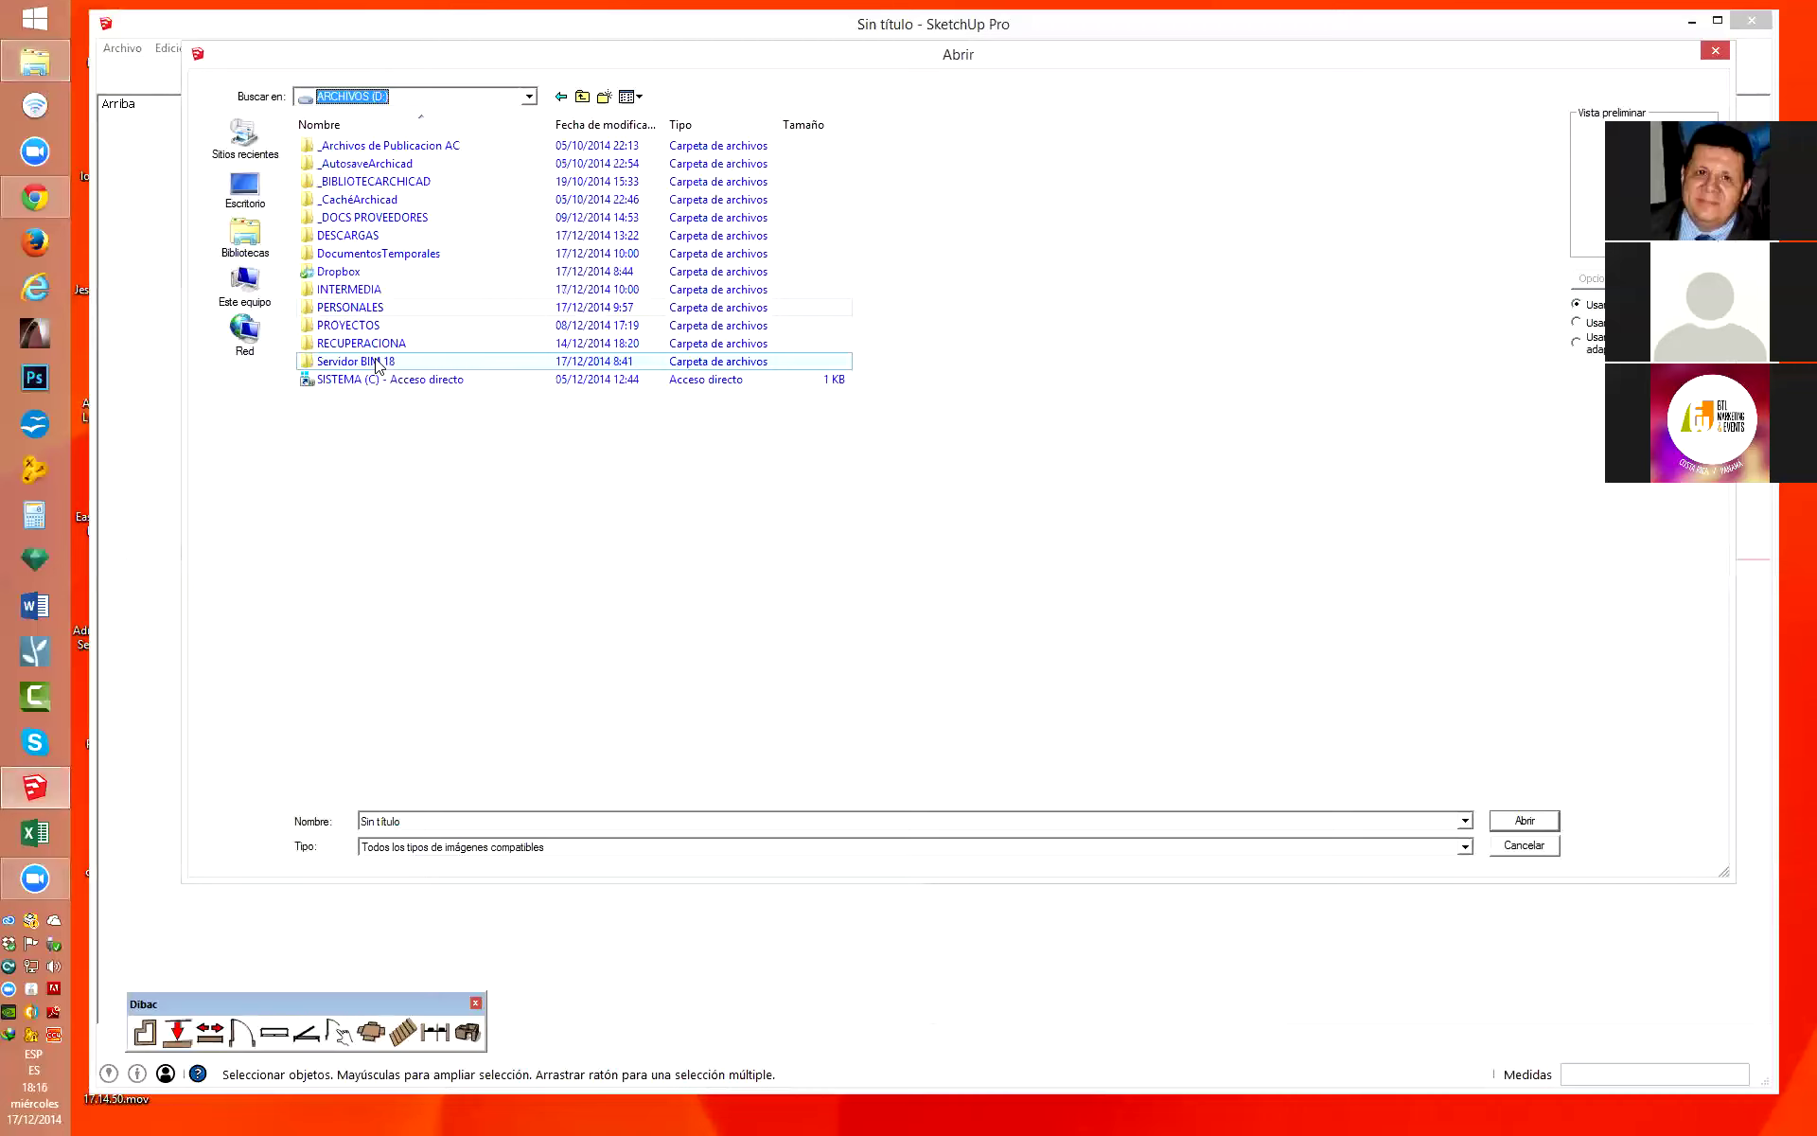
Open PROYECTOS\CONSULTORÍA\TCONCEPT\COLGATE and import plantaStandCOLGATE.jpg.
{"action": "double_click", "coordinate": [367, 332]}
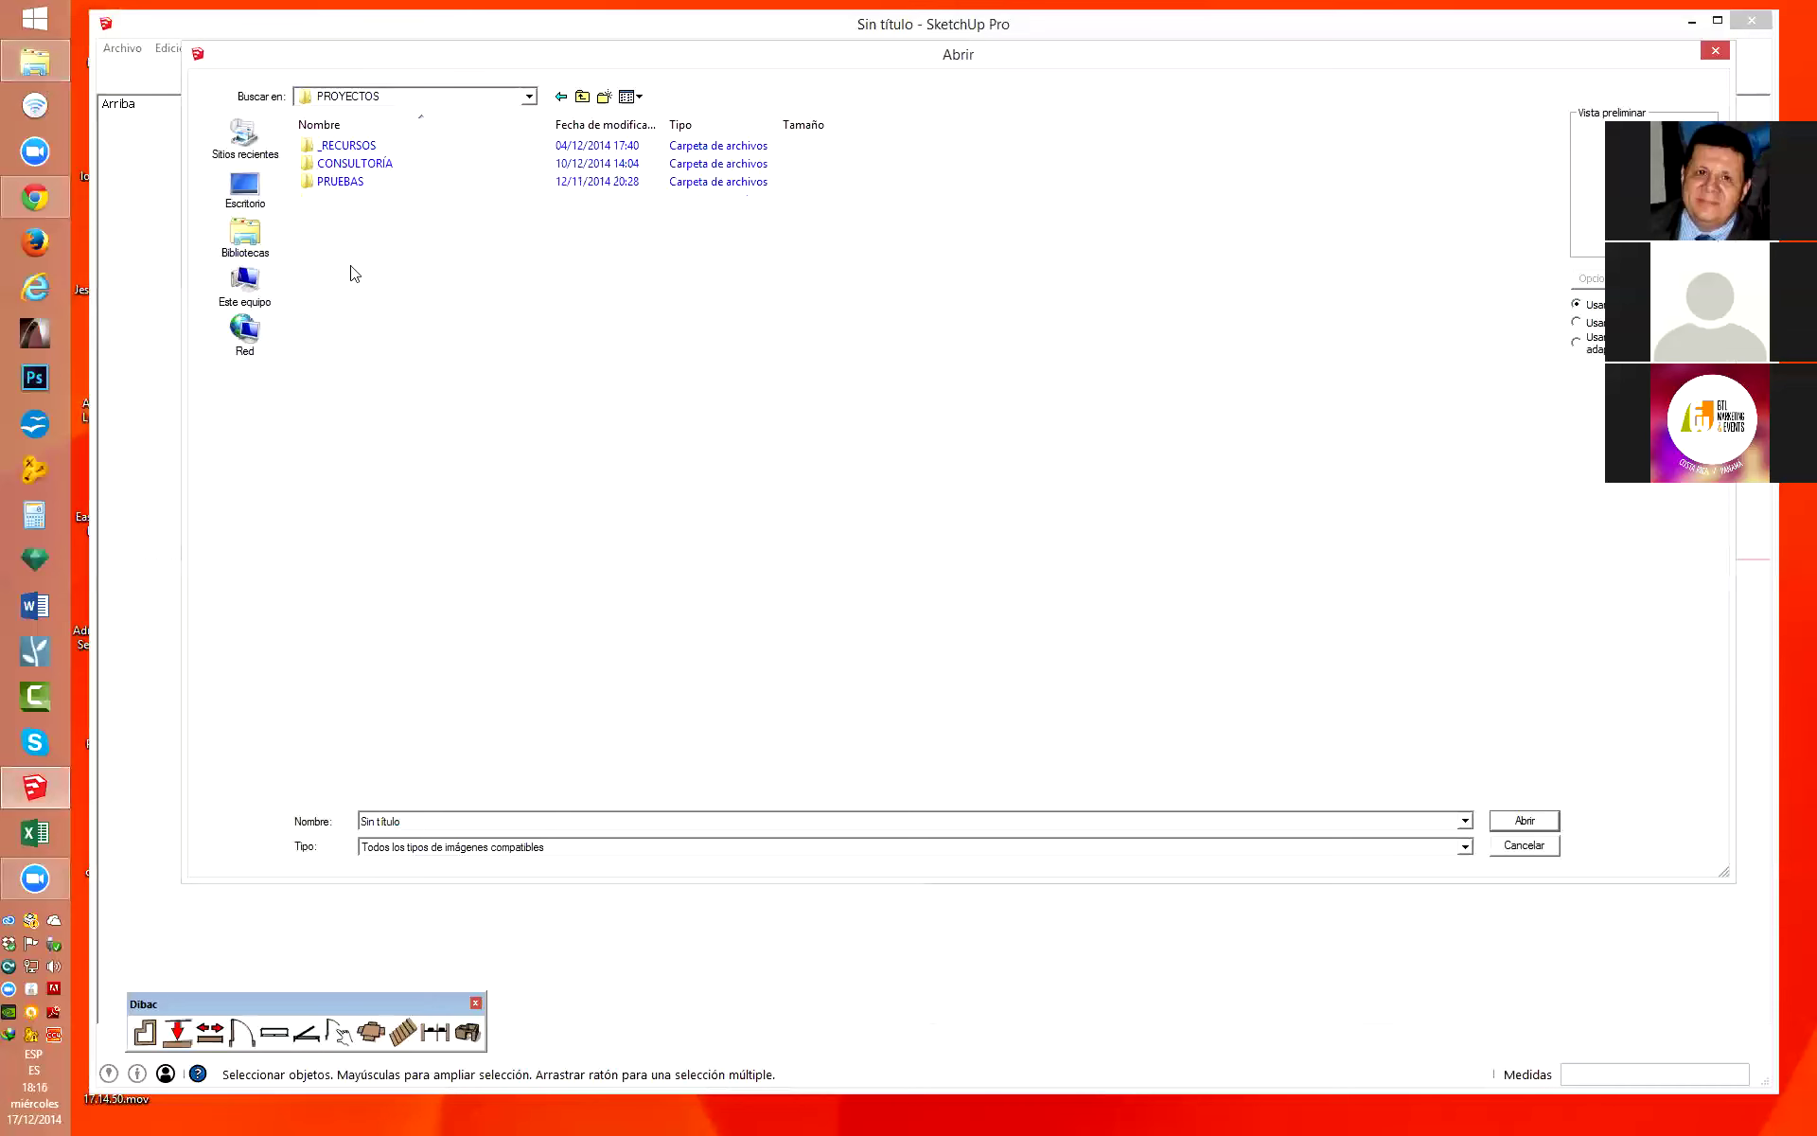
{"action": "double_click", "coordinate": [353, 168]}
{"action": "scroll", "coordinate": [422, 513], "scroll_direction": "down", "scroll_amount": 5}
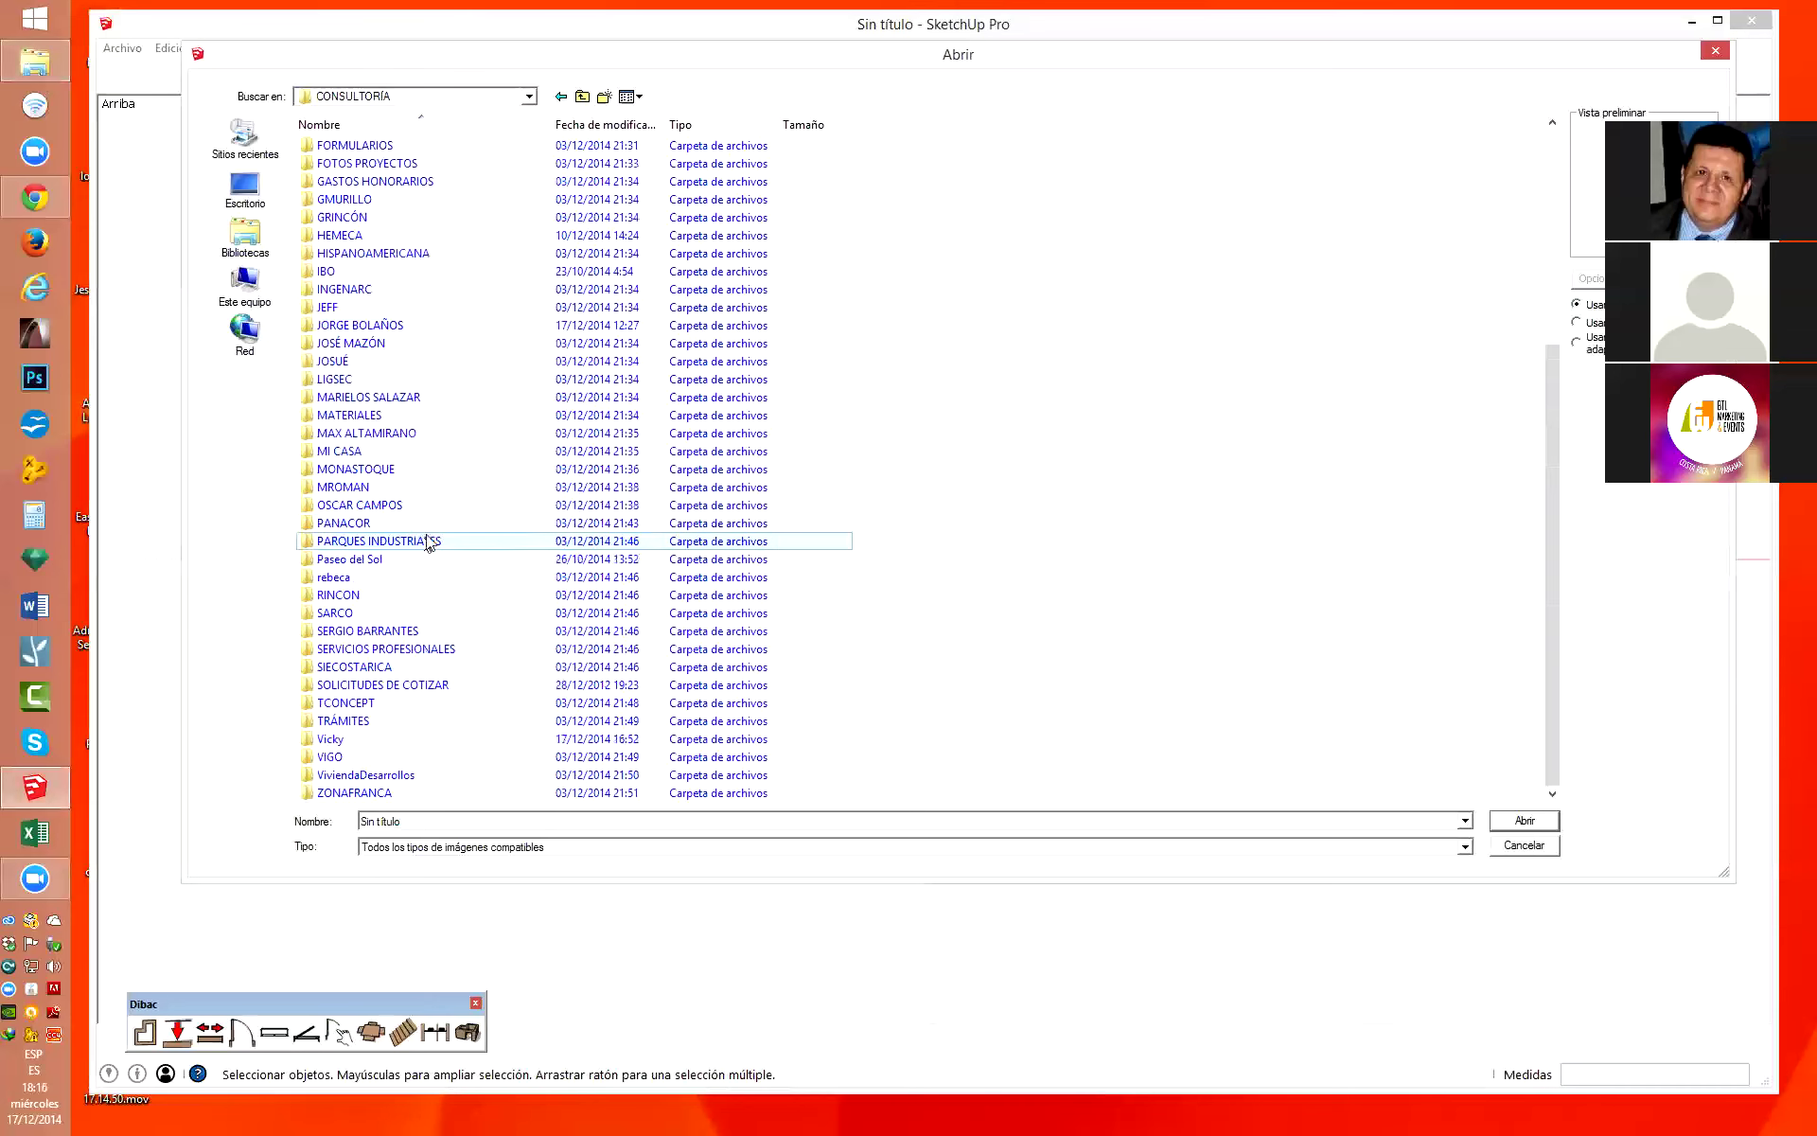
{"action": "double_click", "coordinate": [360, 704]}
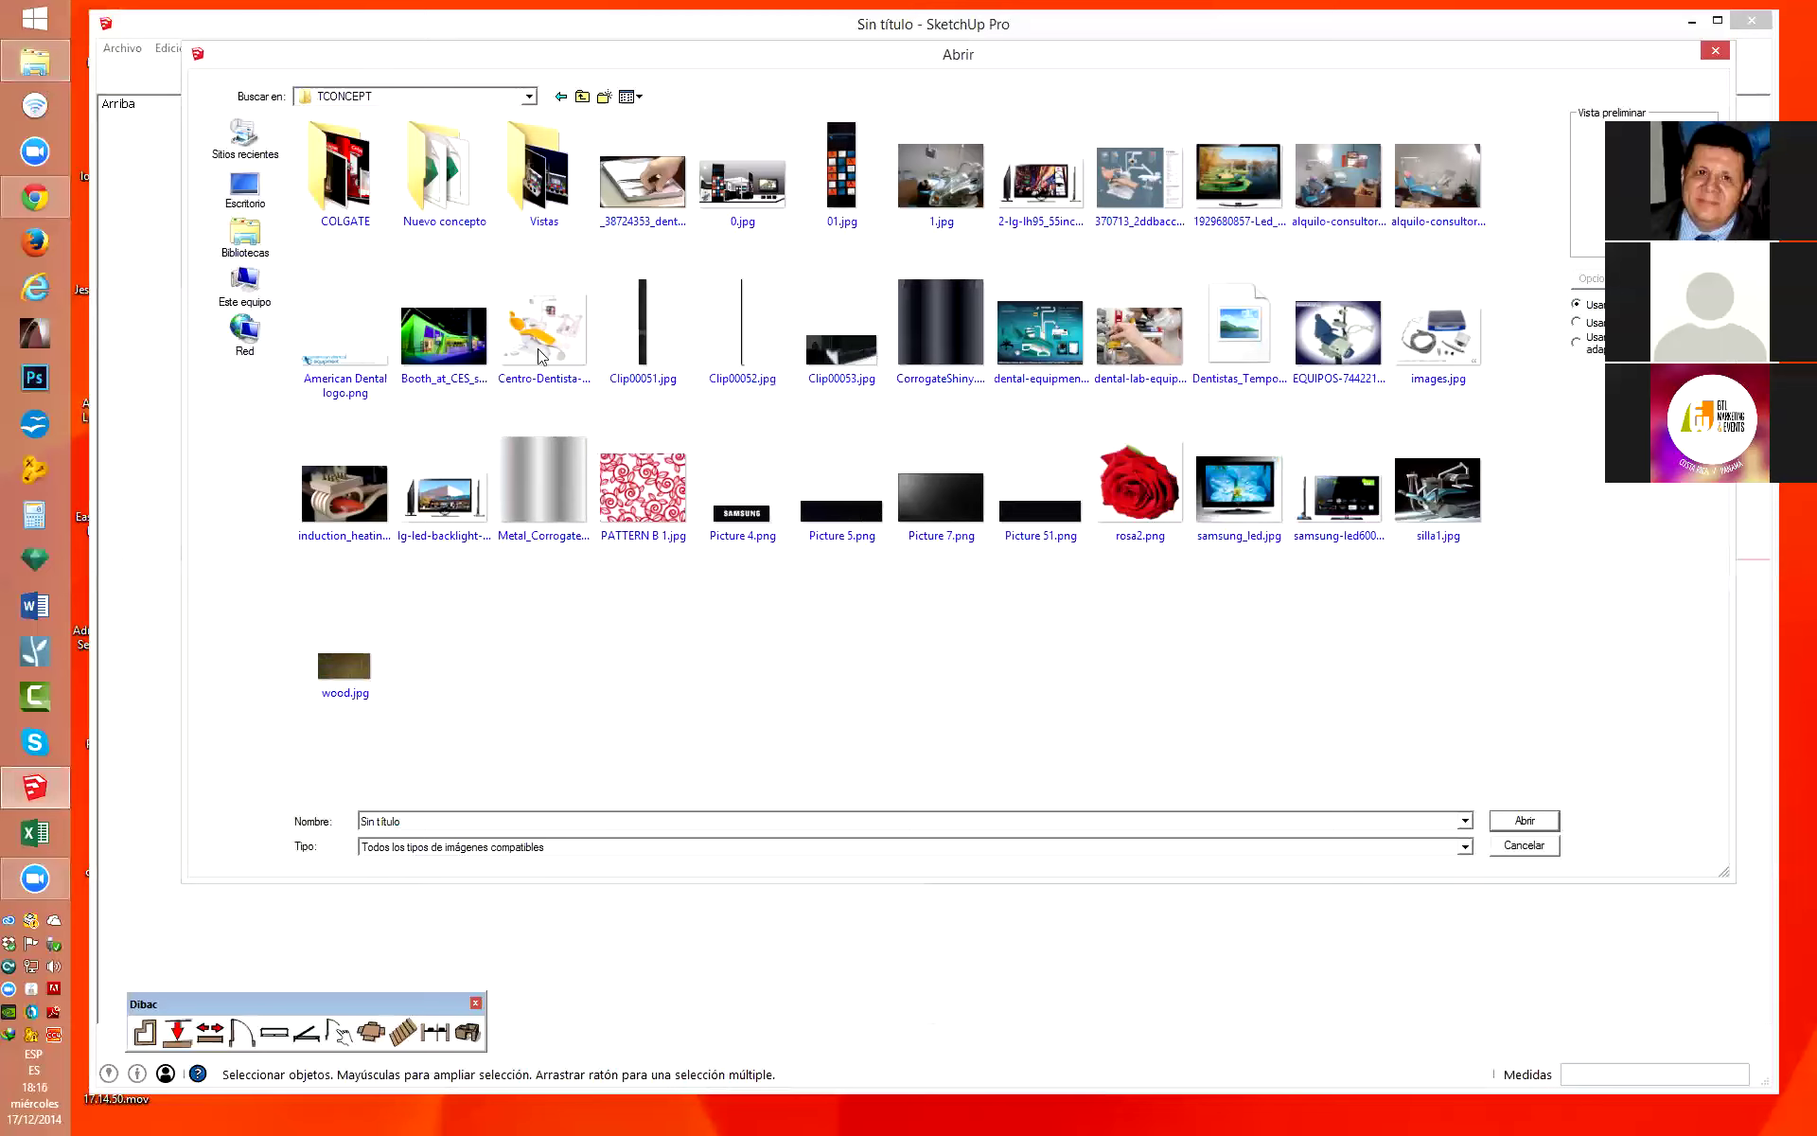
{"action": "double_click", "coordinate": [353, 173]}
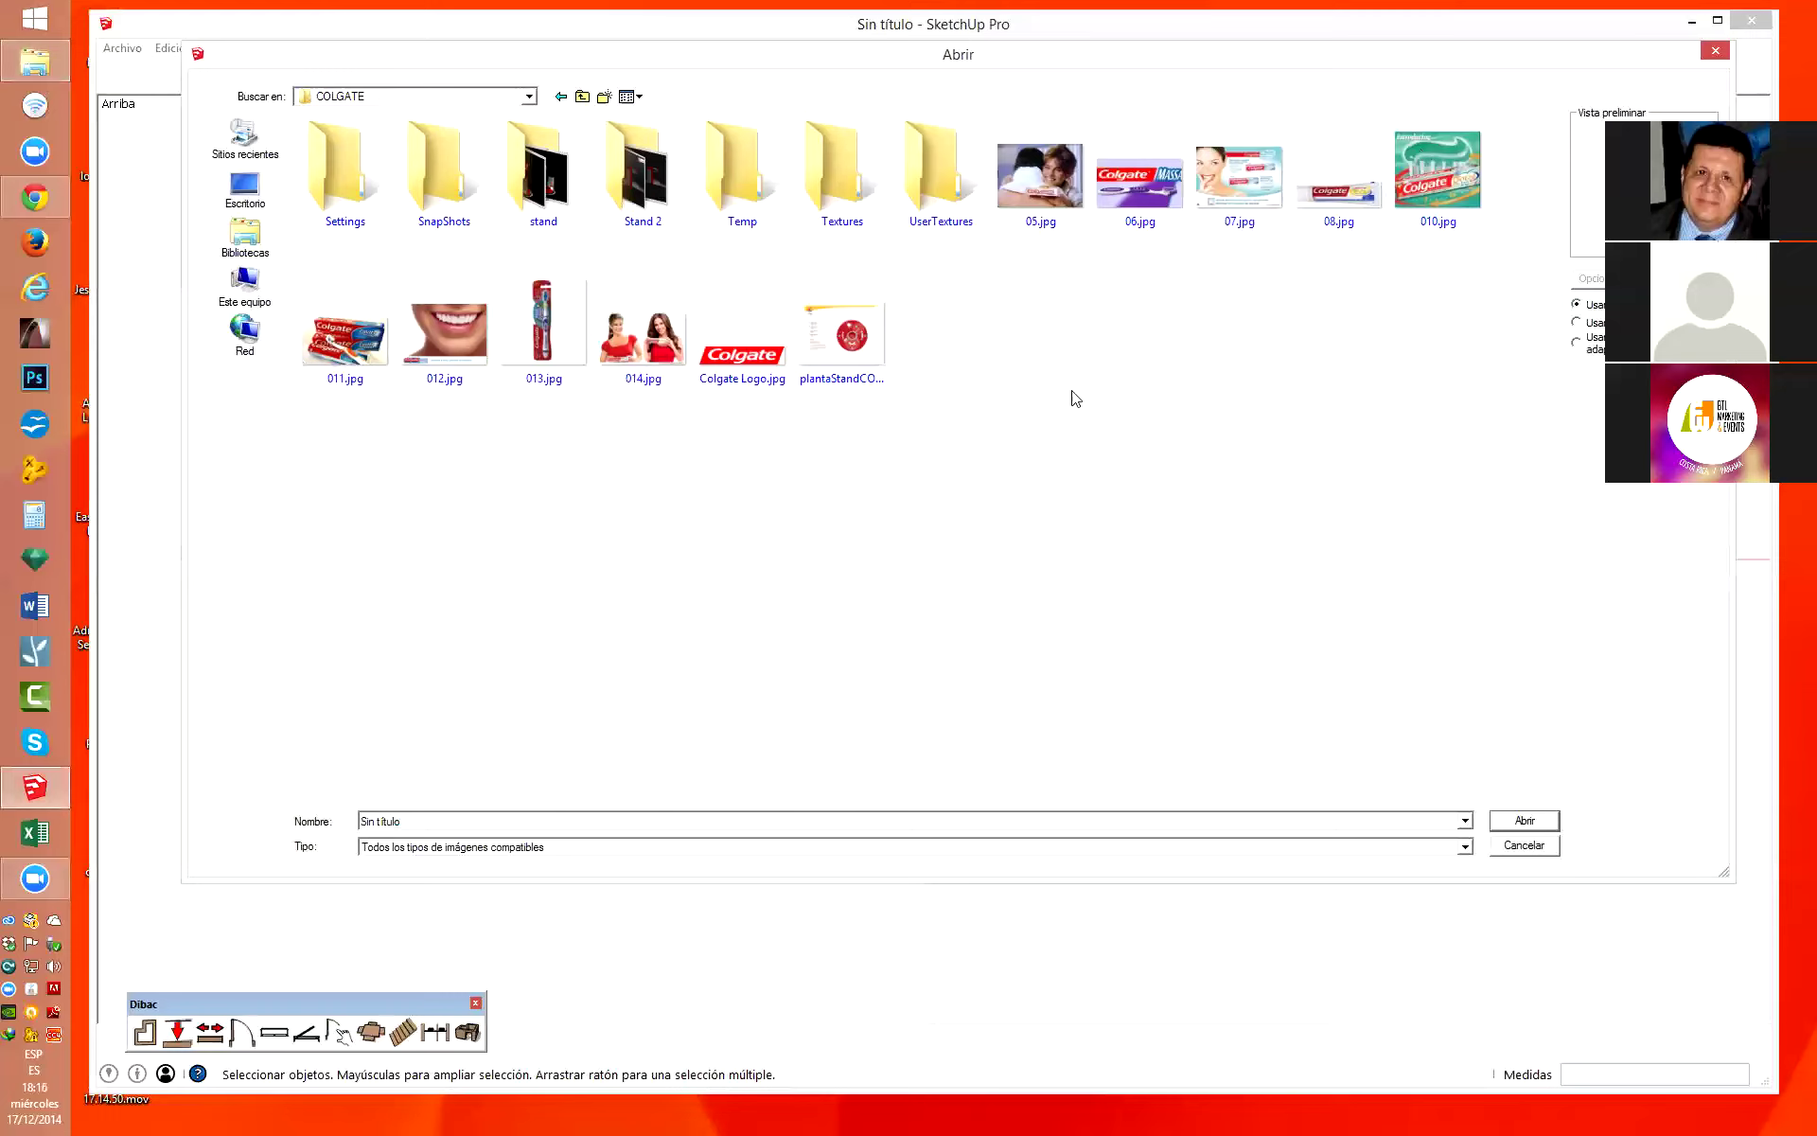
{"action": "left_click", "coordinate": [855, 355]}
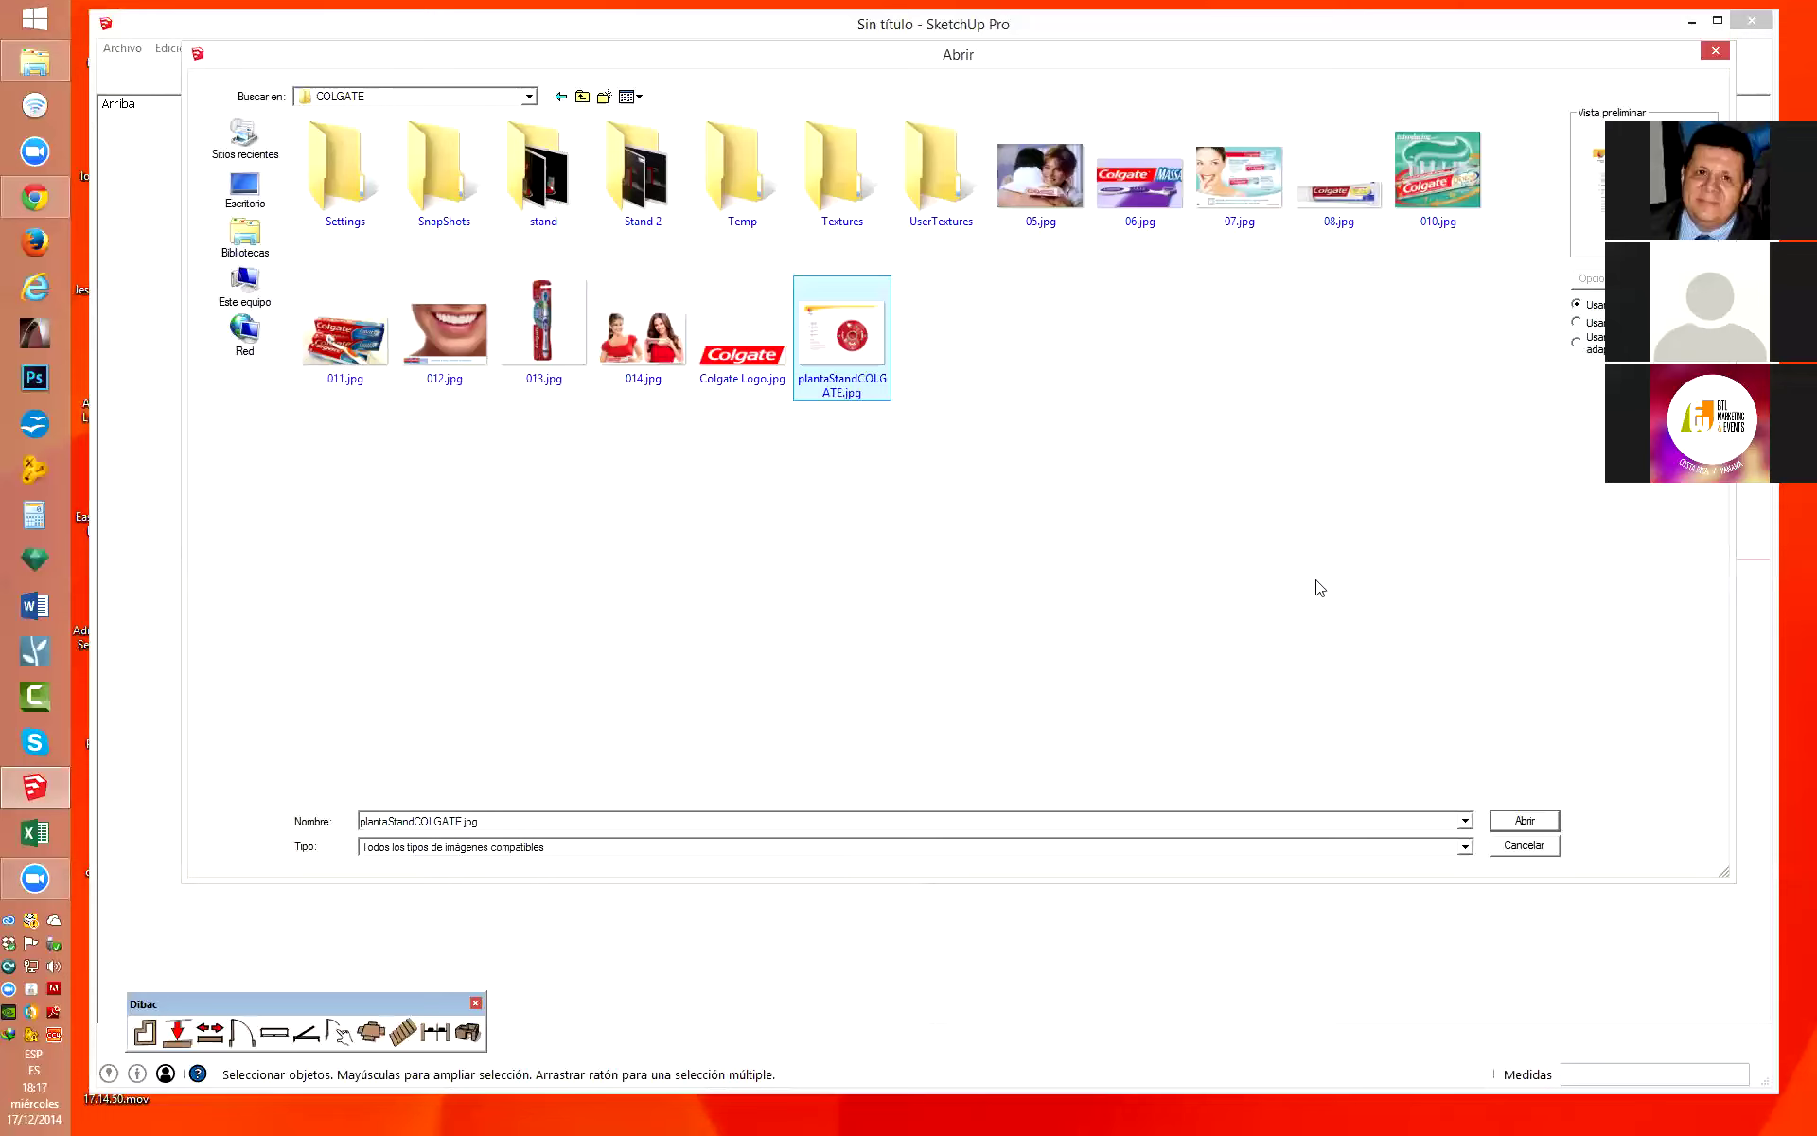
{"action": "left_click", "coordinate": [1525, 821]}
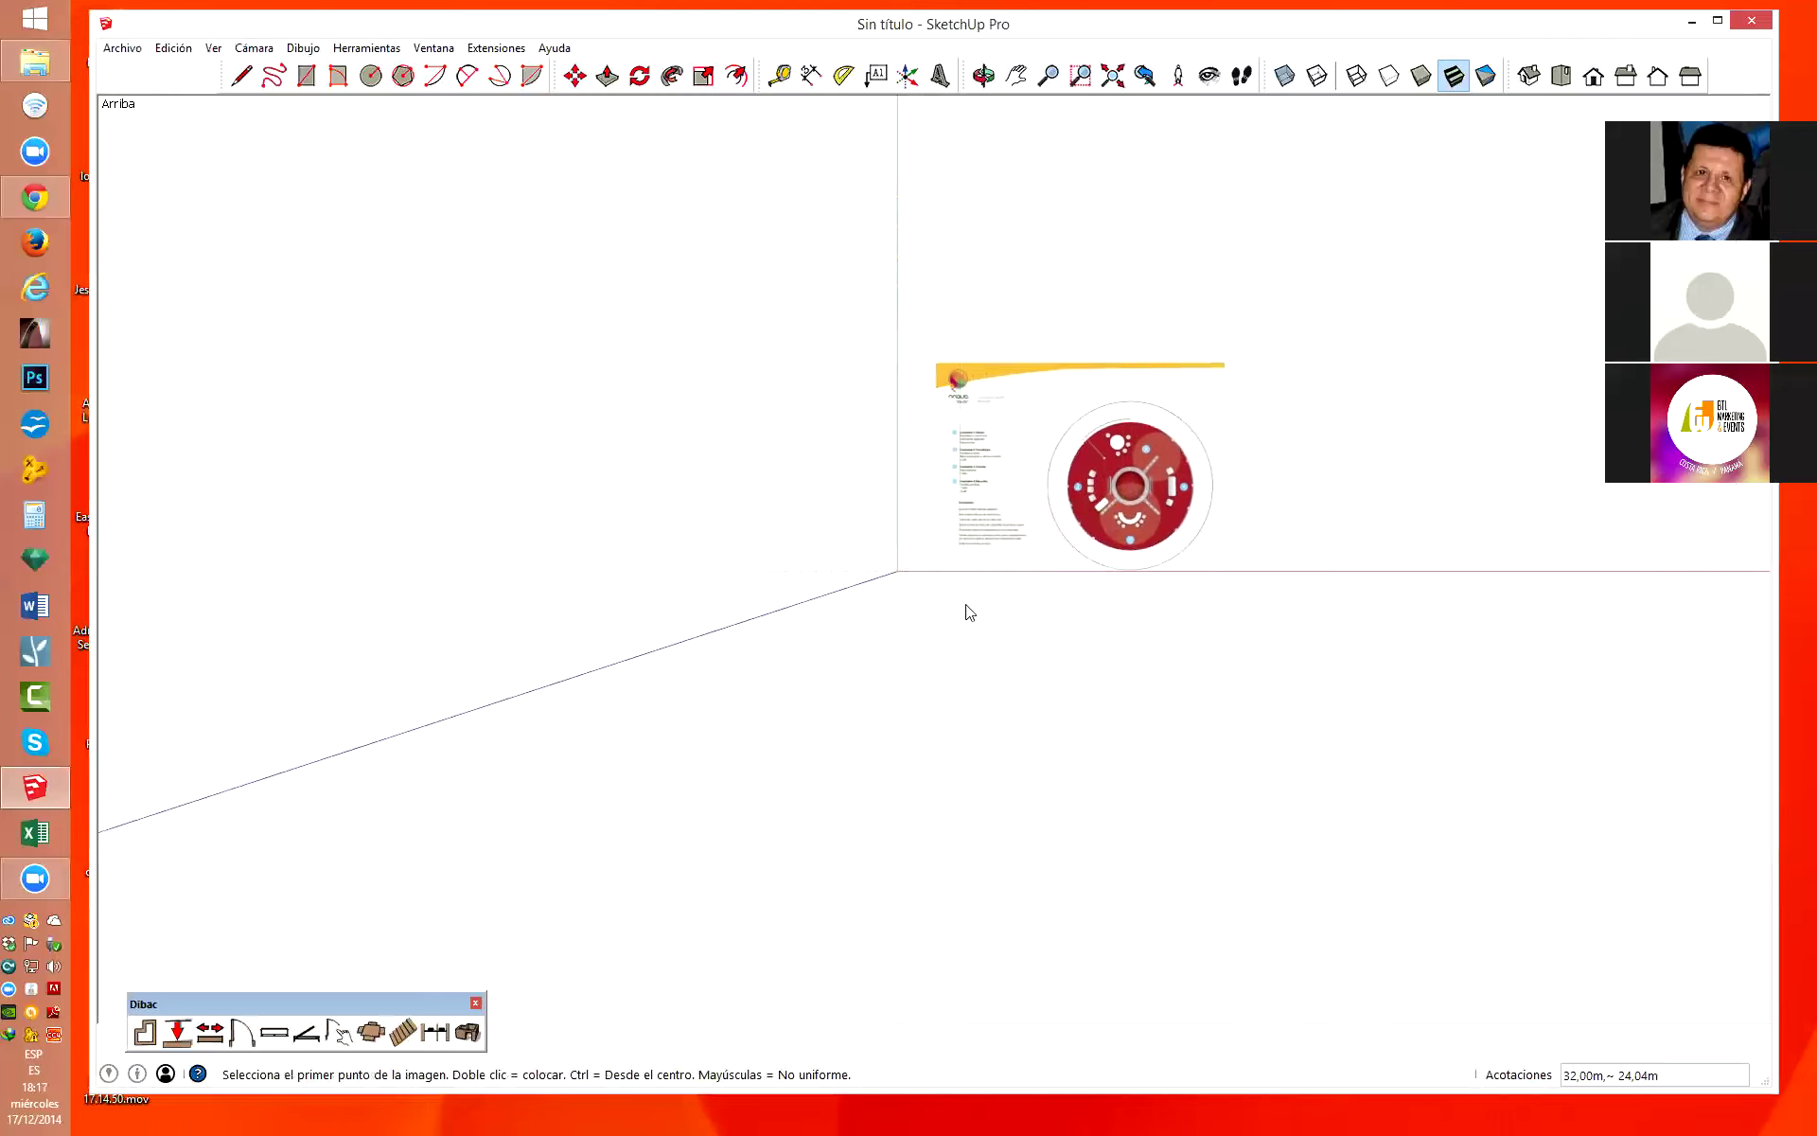
Place the stand plan image near the axes by clicking its corner and size point.
{"action": "middle_click_drag", "start_coordinate": [978, 609], "coordinate": [983, 434]}
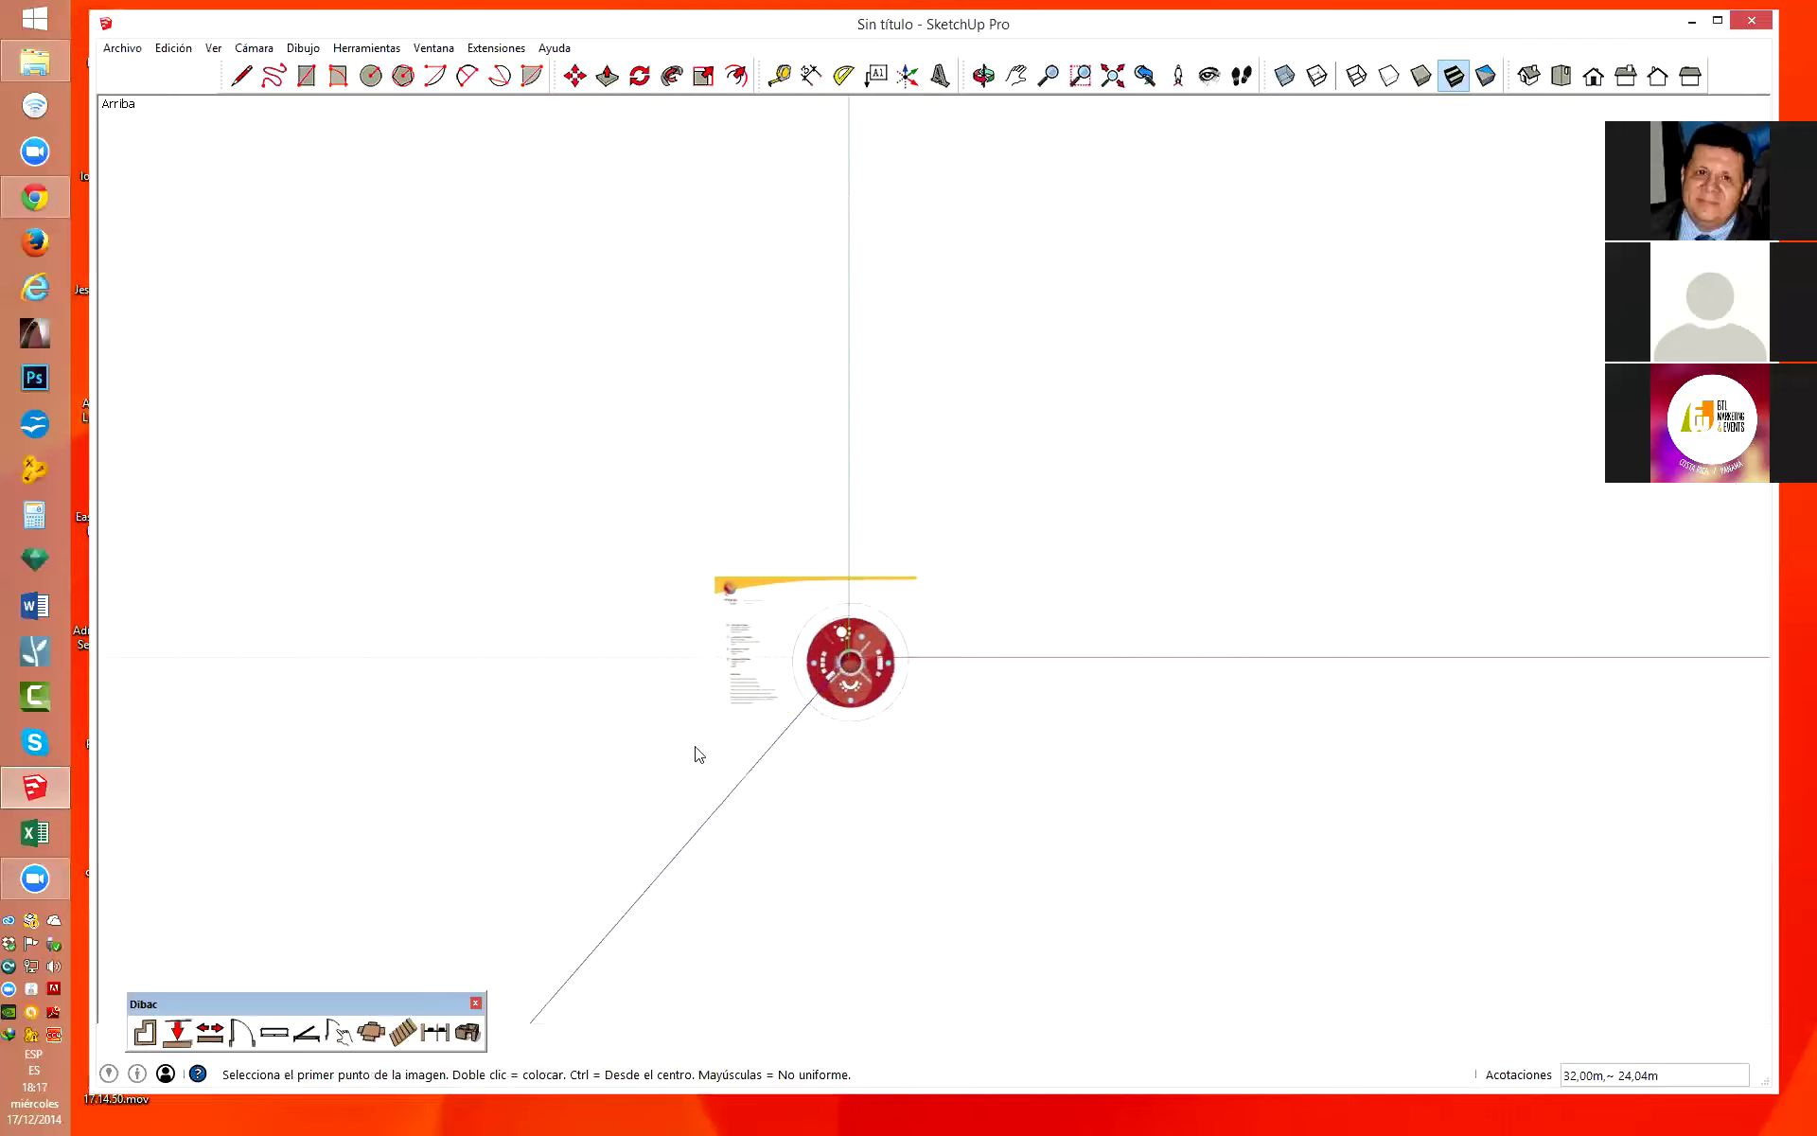
{"action": "scroll", "coordinate": [593, 848], "scroll_direction": "down", "scroll_amount": 1}
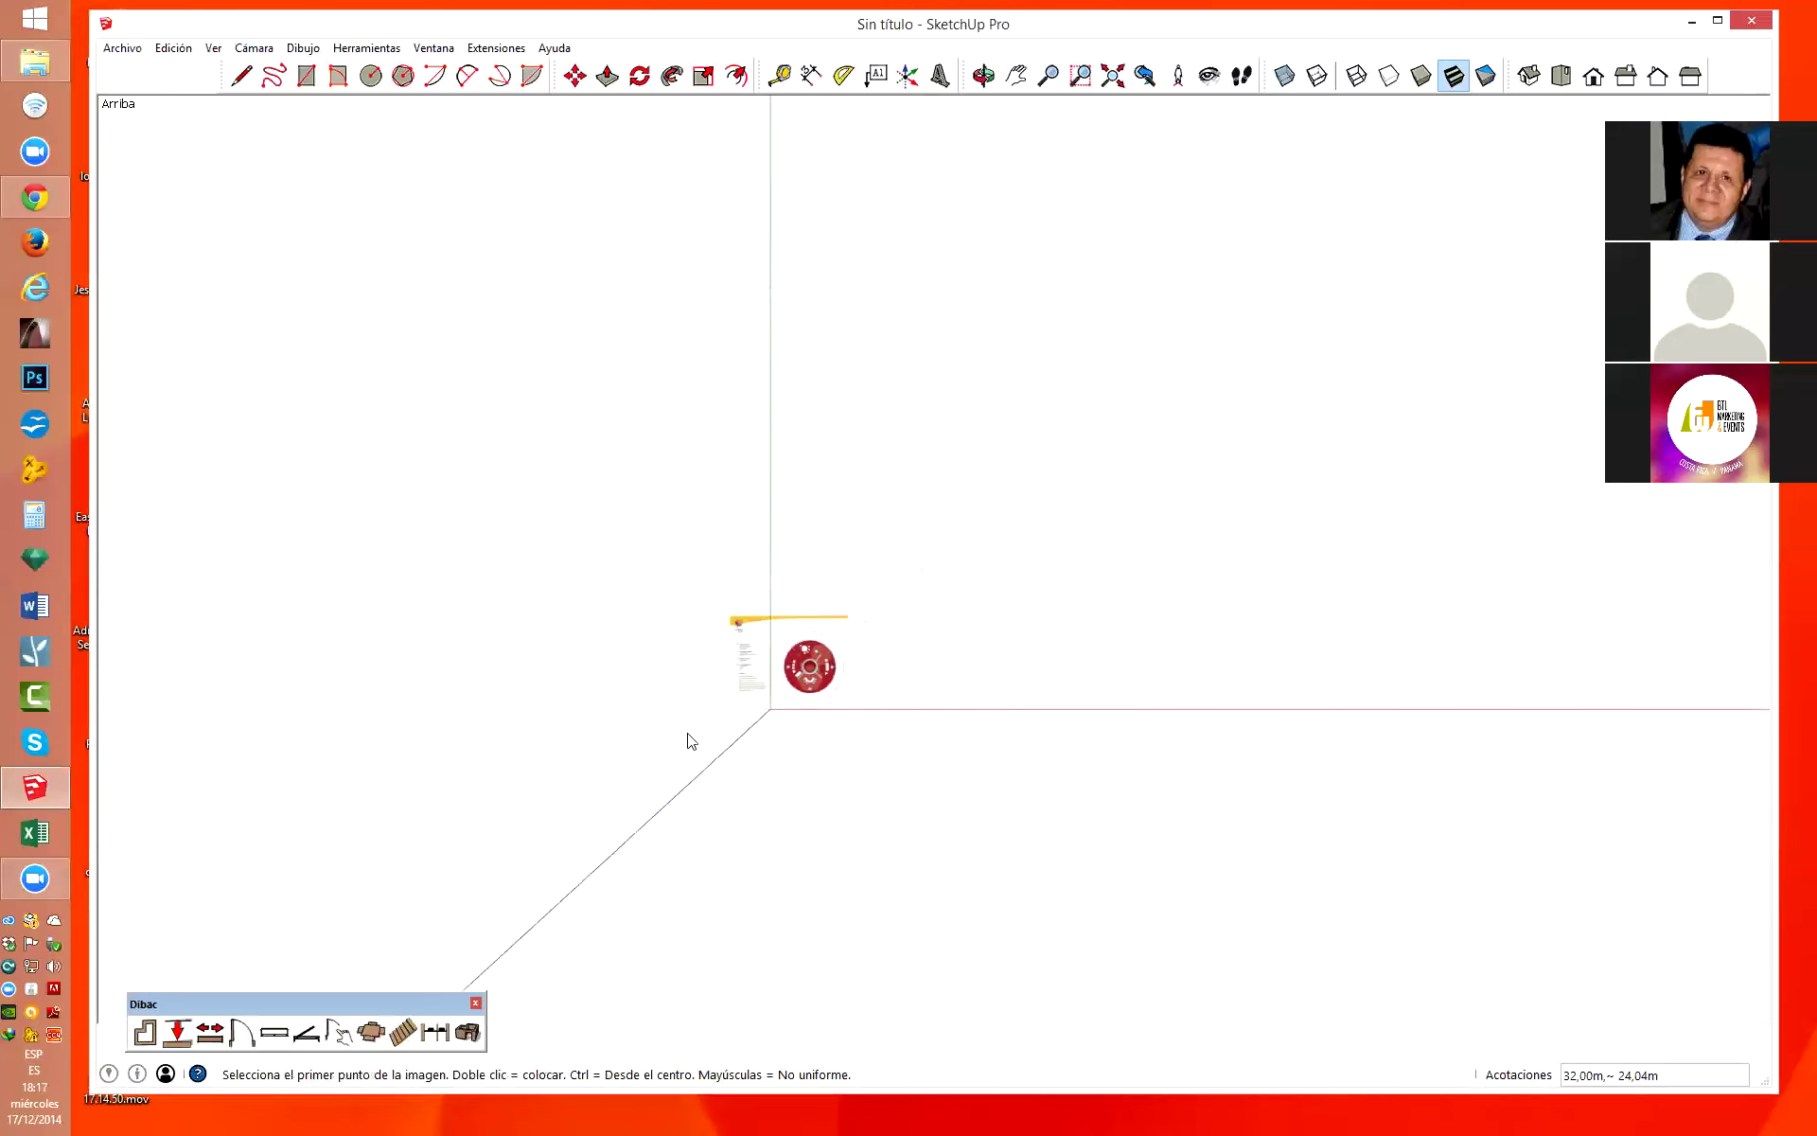
{"action": "scroll", "coordinate": [697, 760], "scroll_direction": "down", "scroll_amount": 1}
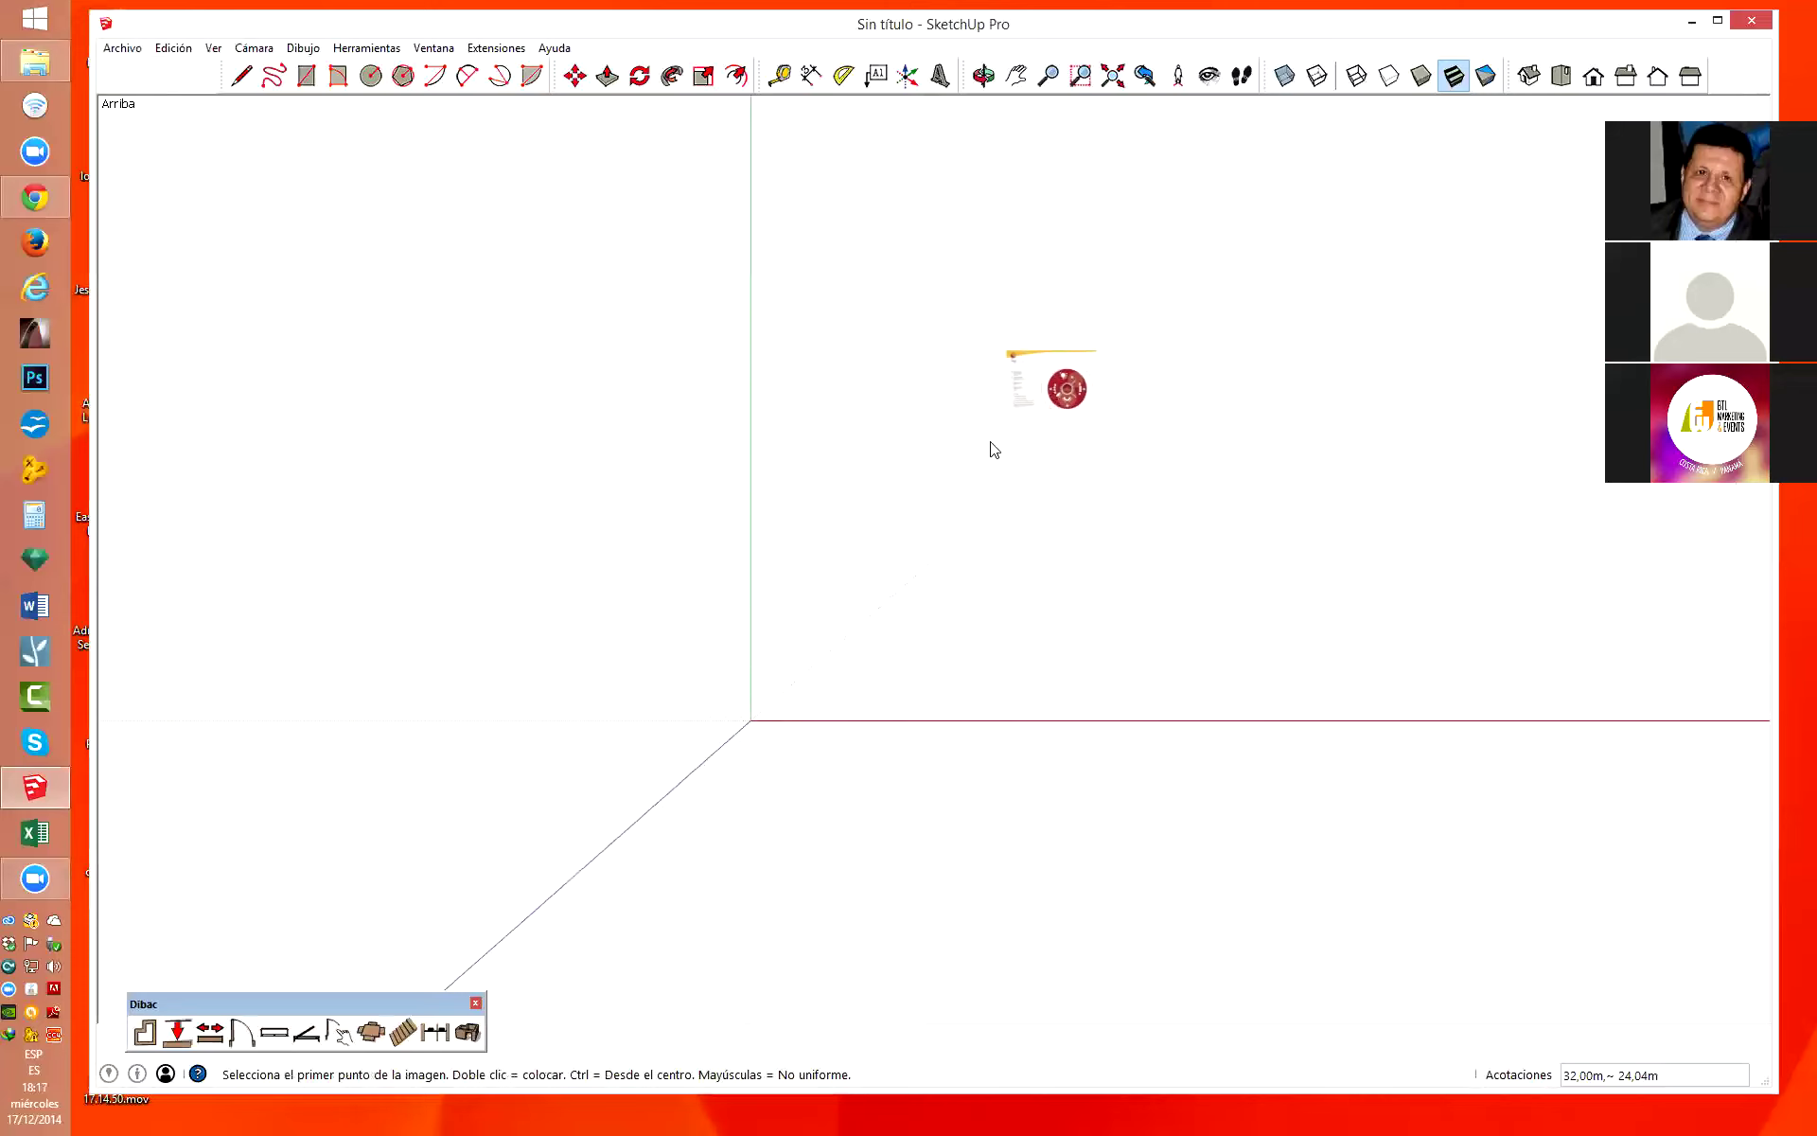
{"action": "left_click", "coordinate": [837, 652]}
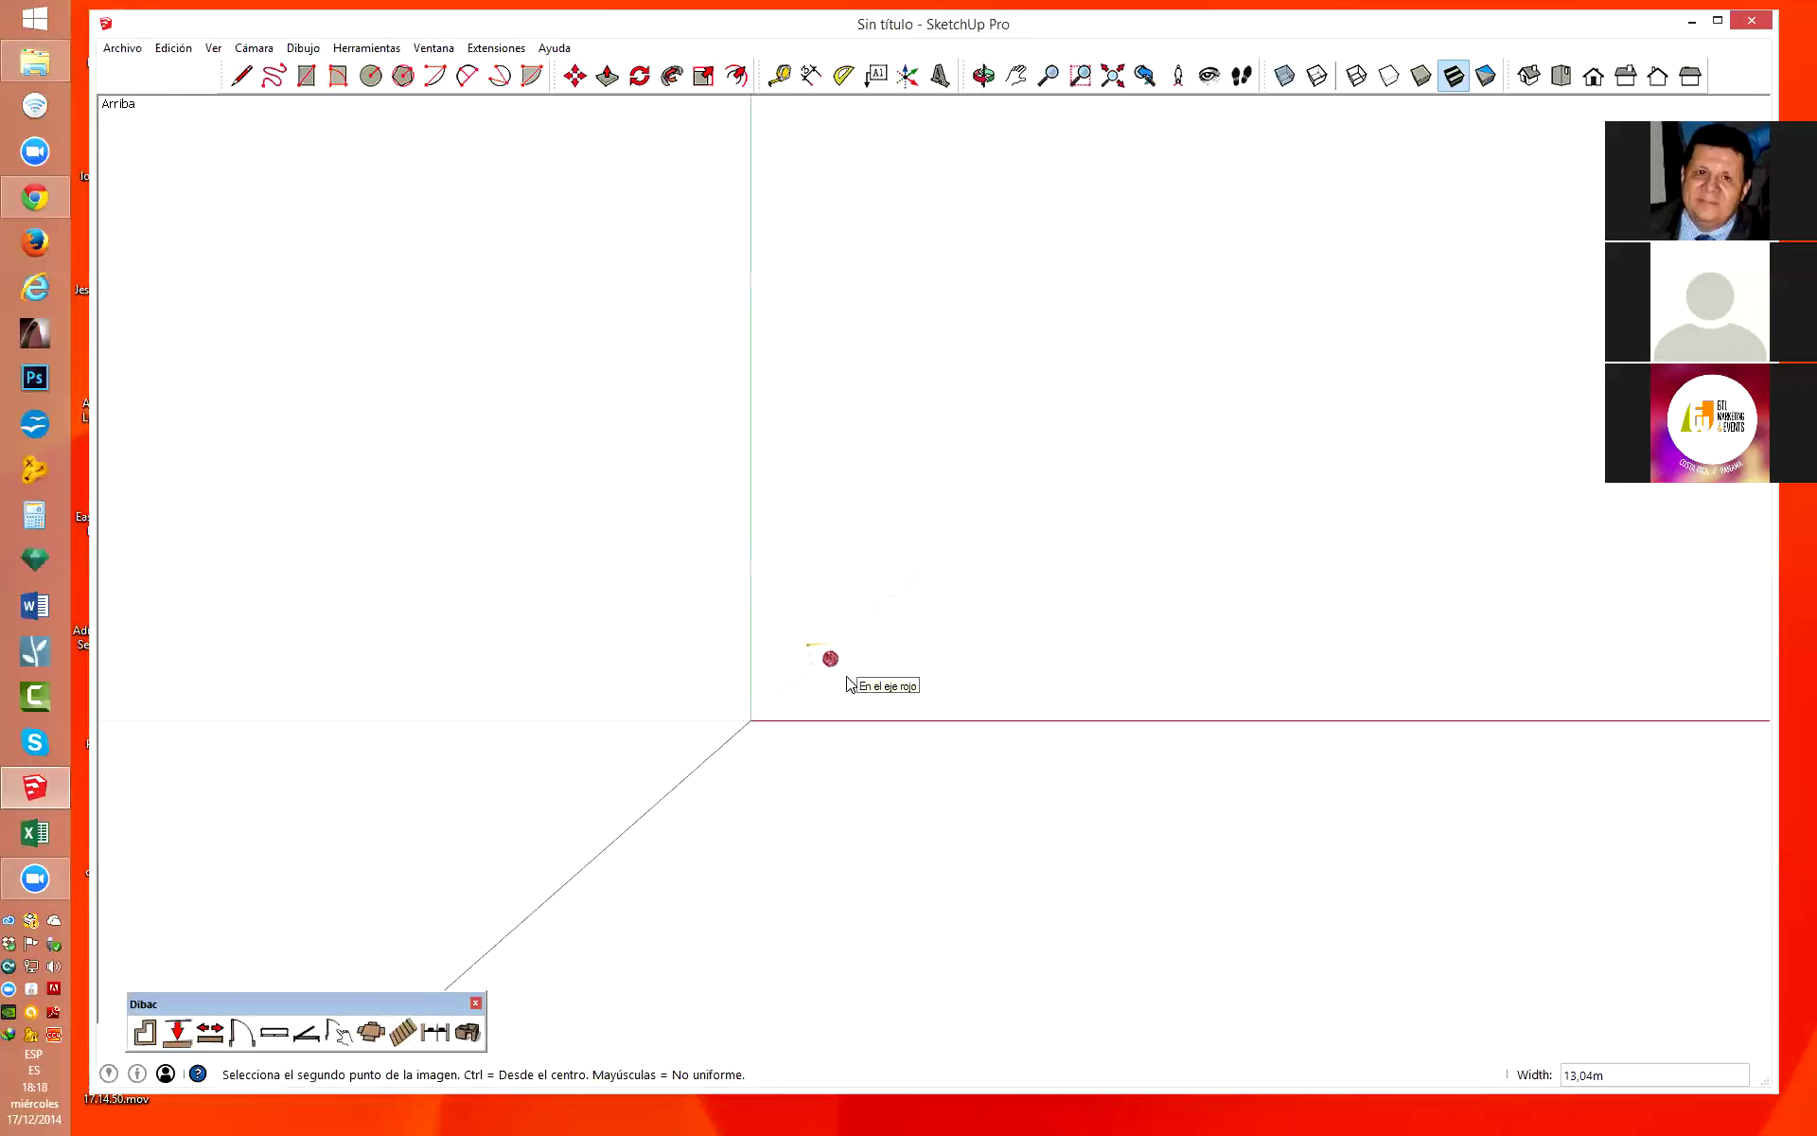
{"action": "left_click", "coordinate": [849, 684]}
{"action": "scroll", "coordinate": [795, 663], "scroll_direction": "up", "scroll_amount": 3}
{"action": "scroll", "coordinate": [814, 644], "scroll_direction": "up", "scroll_amount": 2}
{"action": "scroll", "coordinate": [1127, 539], "scroll_direction": "down", "scroll_amount": 1}
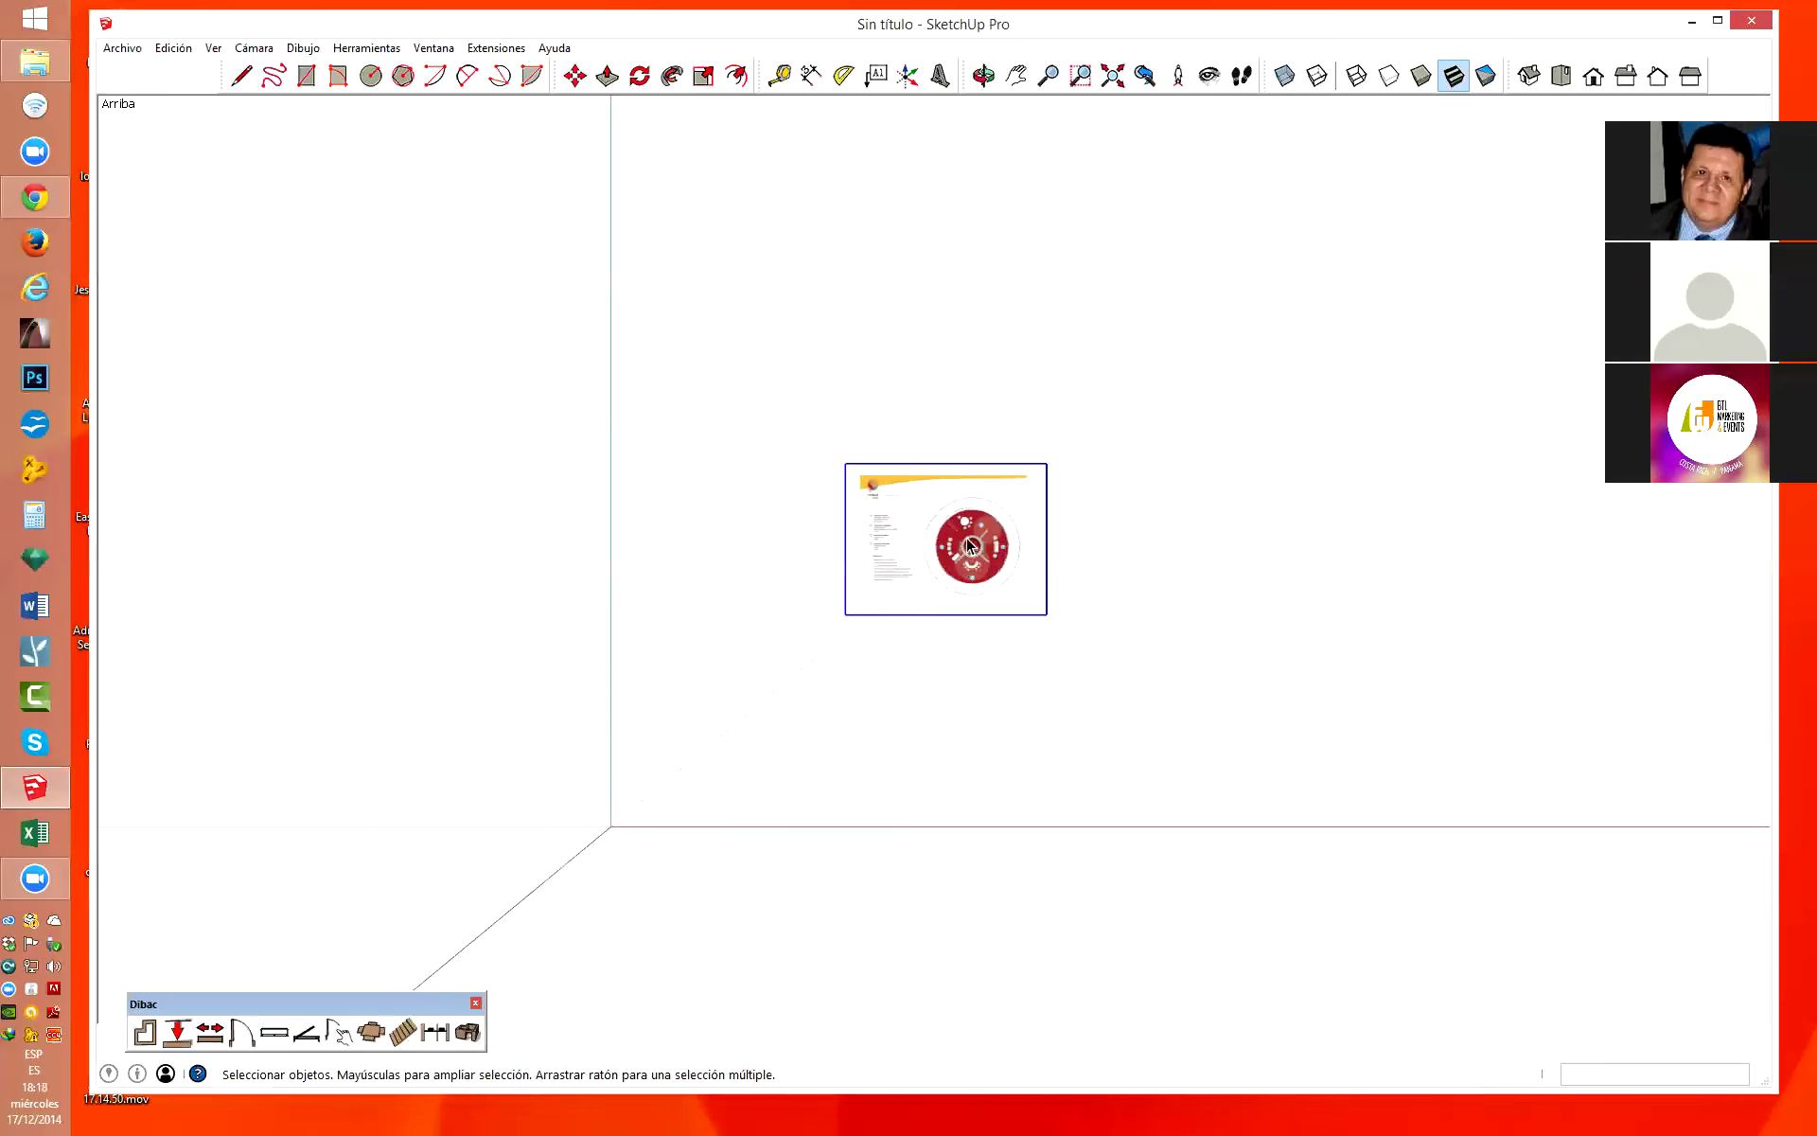
Move the stand plan image to sit next to the model origin.
{"action": "key", "text": "m"}
{"action": "left_click", "coordinate": [970, 546]}
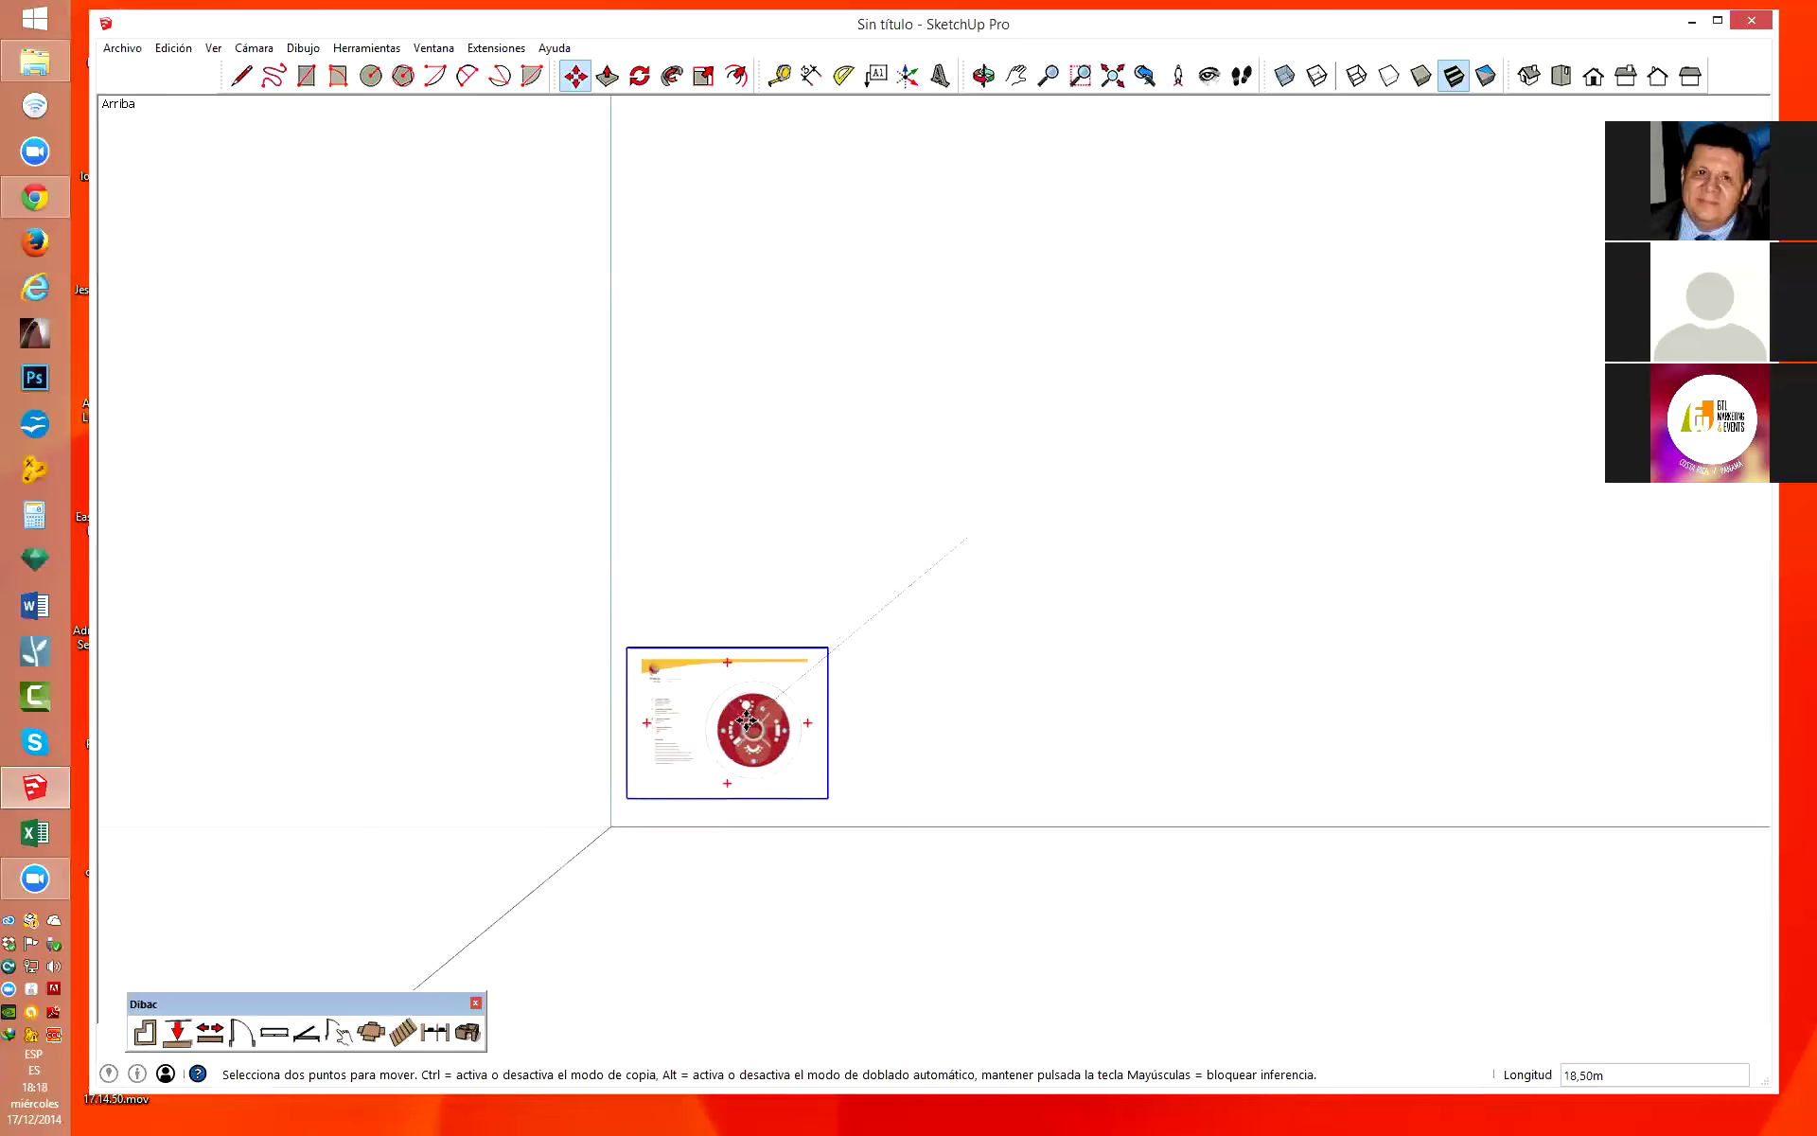
{"action": "left_click", "coordinate": [760, 729]}
{"action": "scroll", "coordinate": [710, 804], "scroll_direction": "up", "scroll_amount": 3}
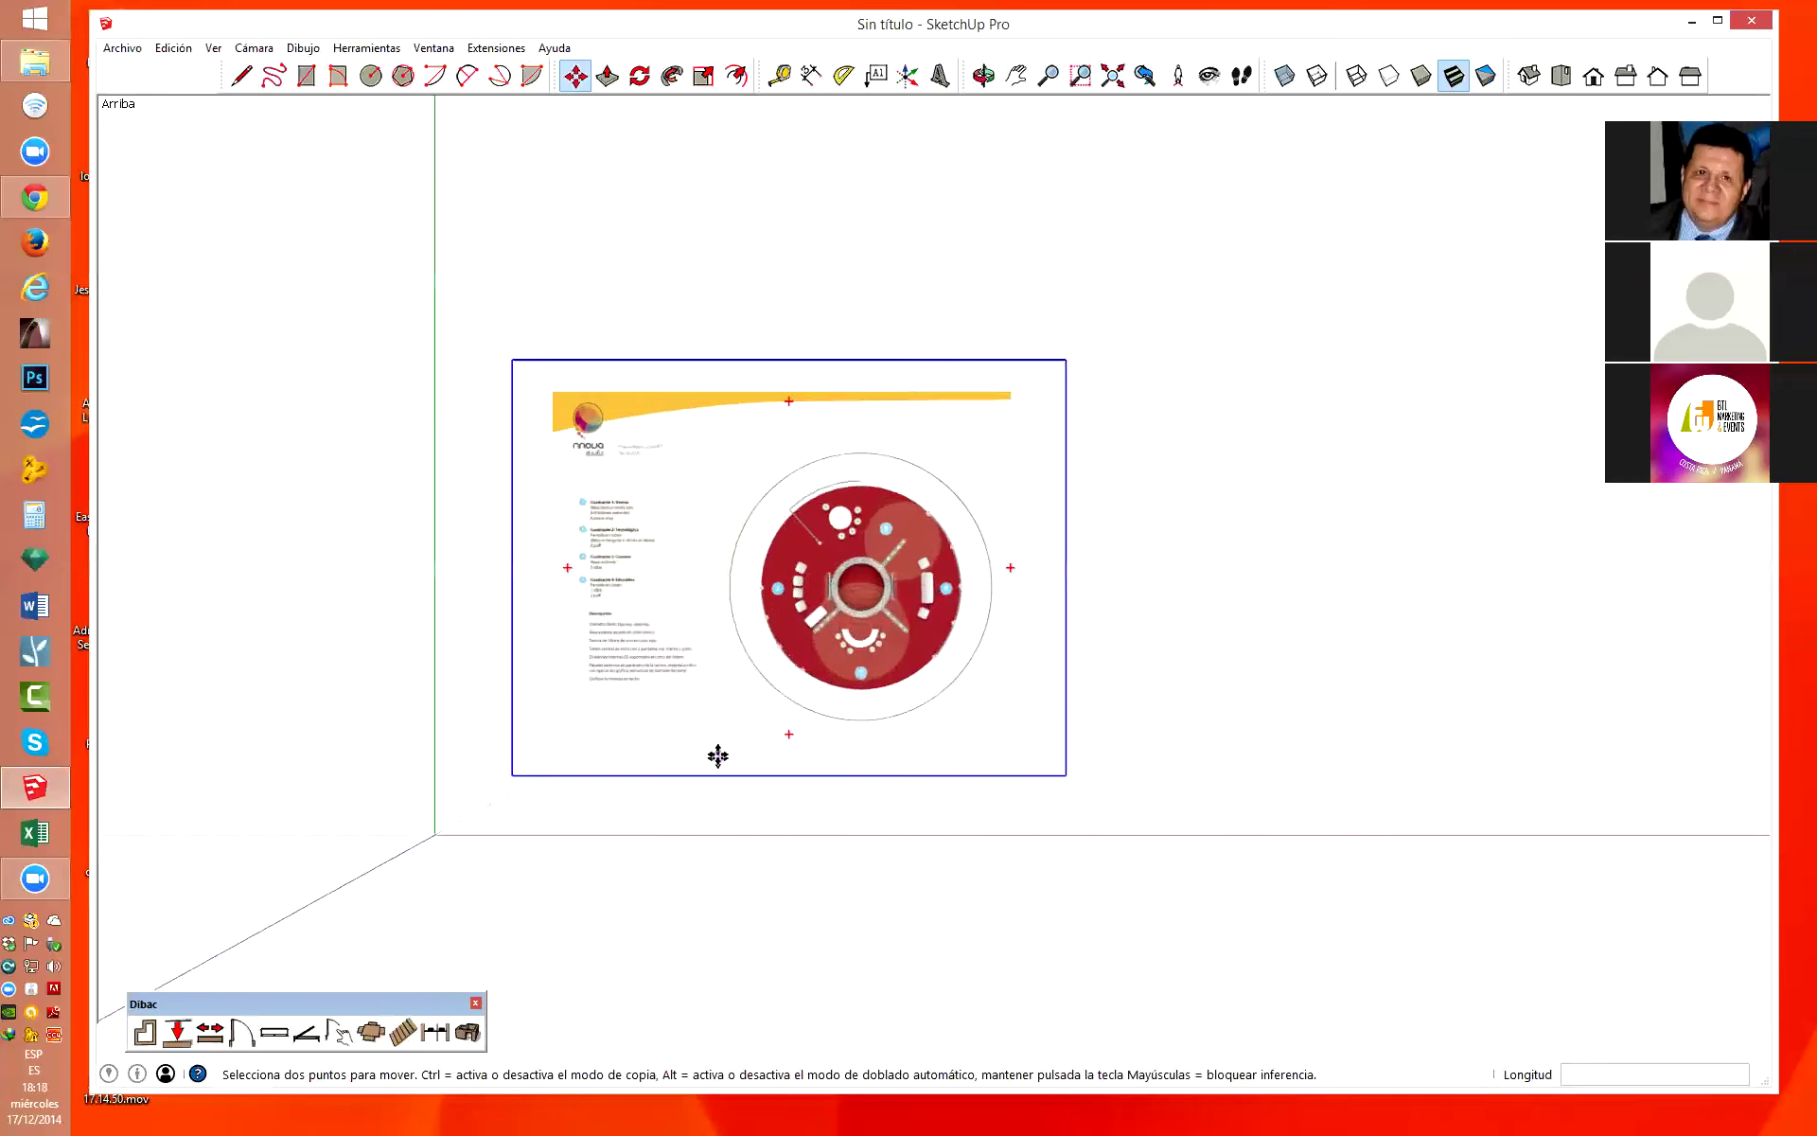
{"action": "scroll", "coordinate": [729, 738], "scroll_direction": "up", "scroll_amount": 2}
{"action": "scroll", "coordinate": [743, 719], "scroll_direction": "down", "scroll_amount": 1}
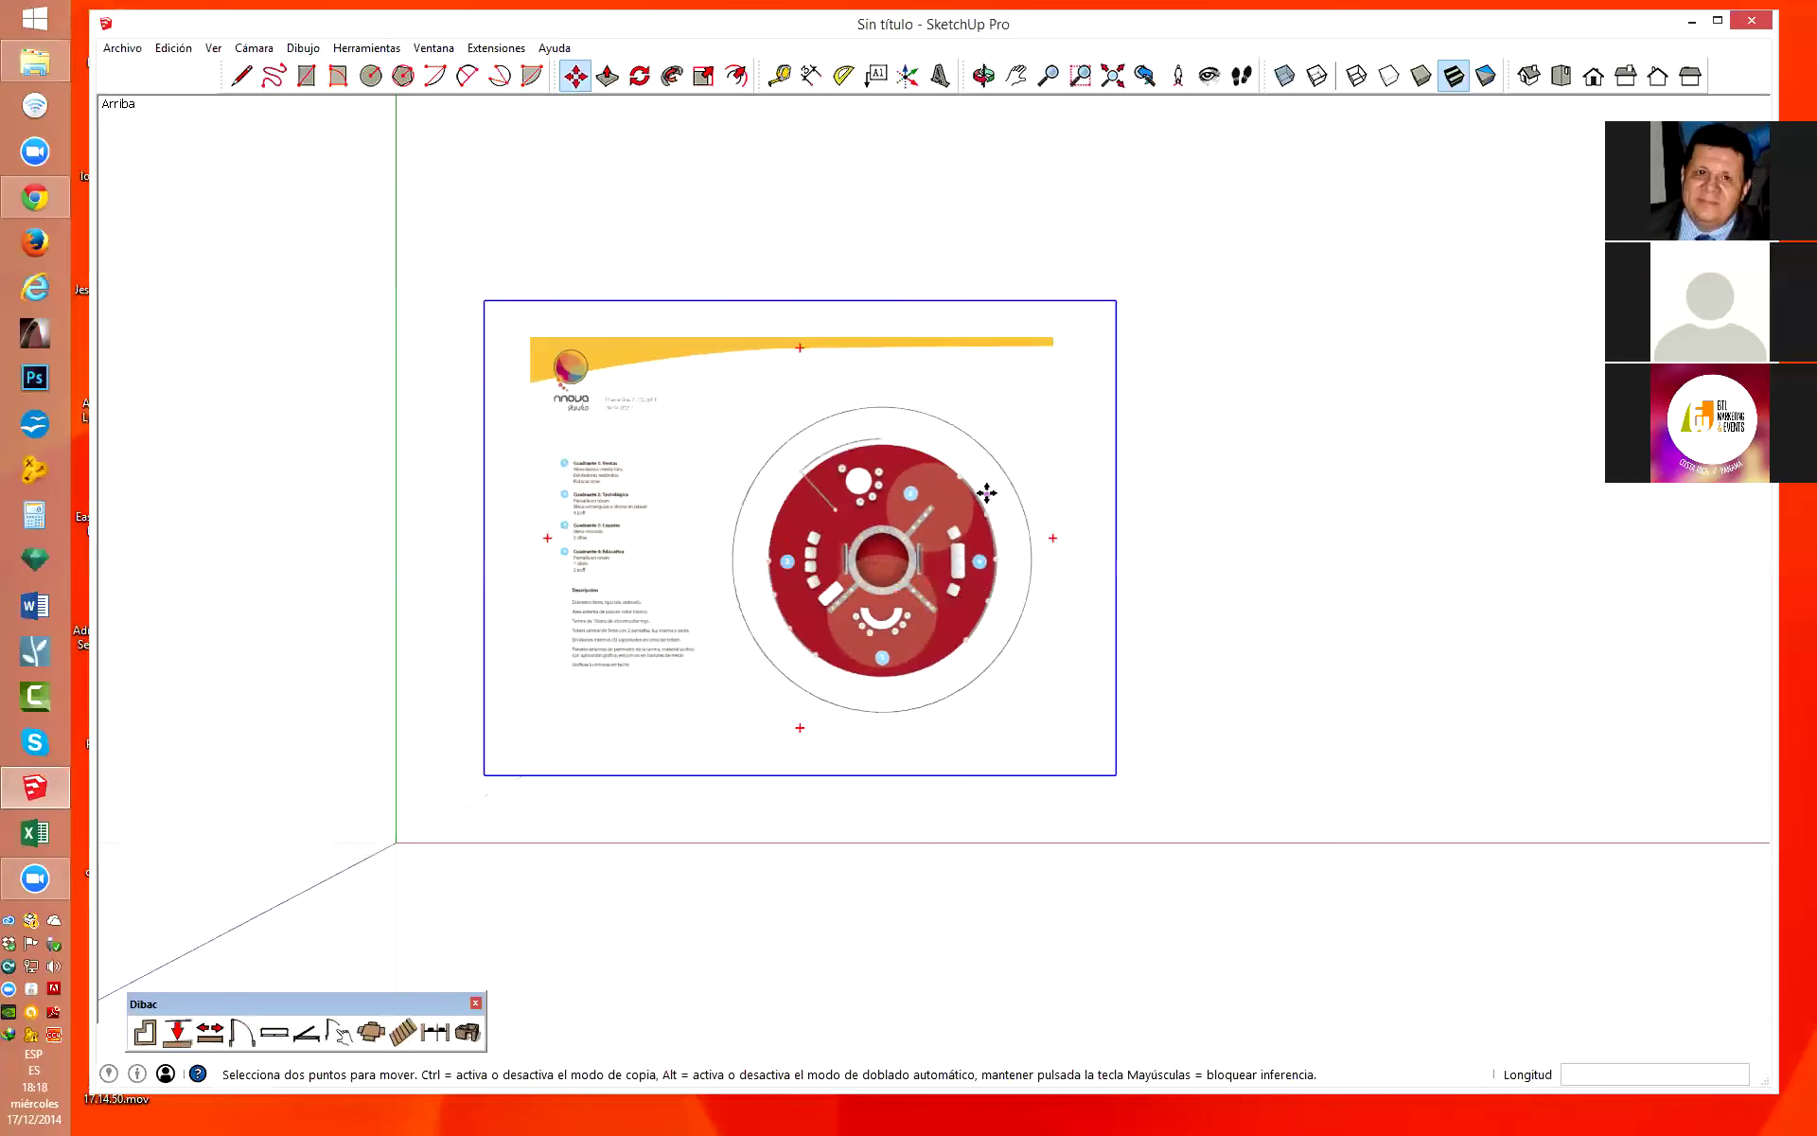
{"action": "key", "text": "space"}
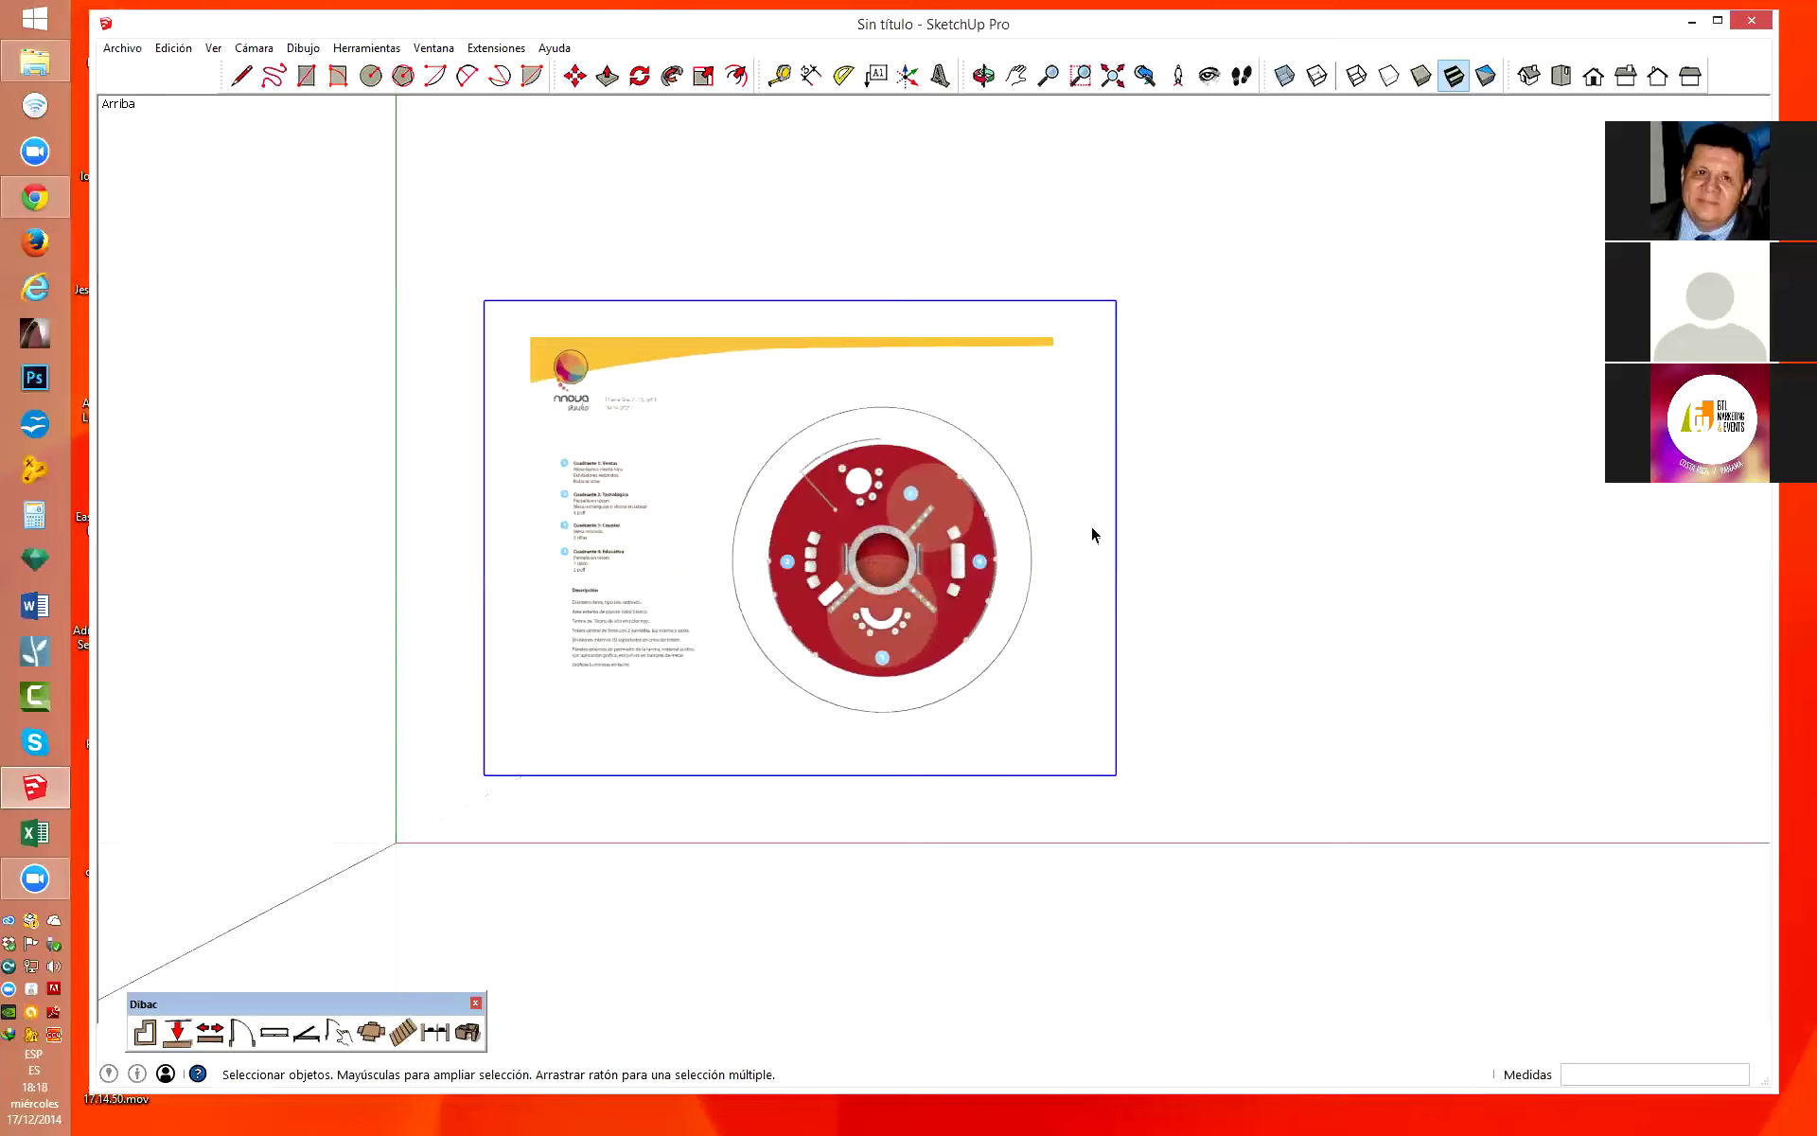
{"action": "left_click", "coordinate": [779, 75]}
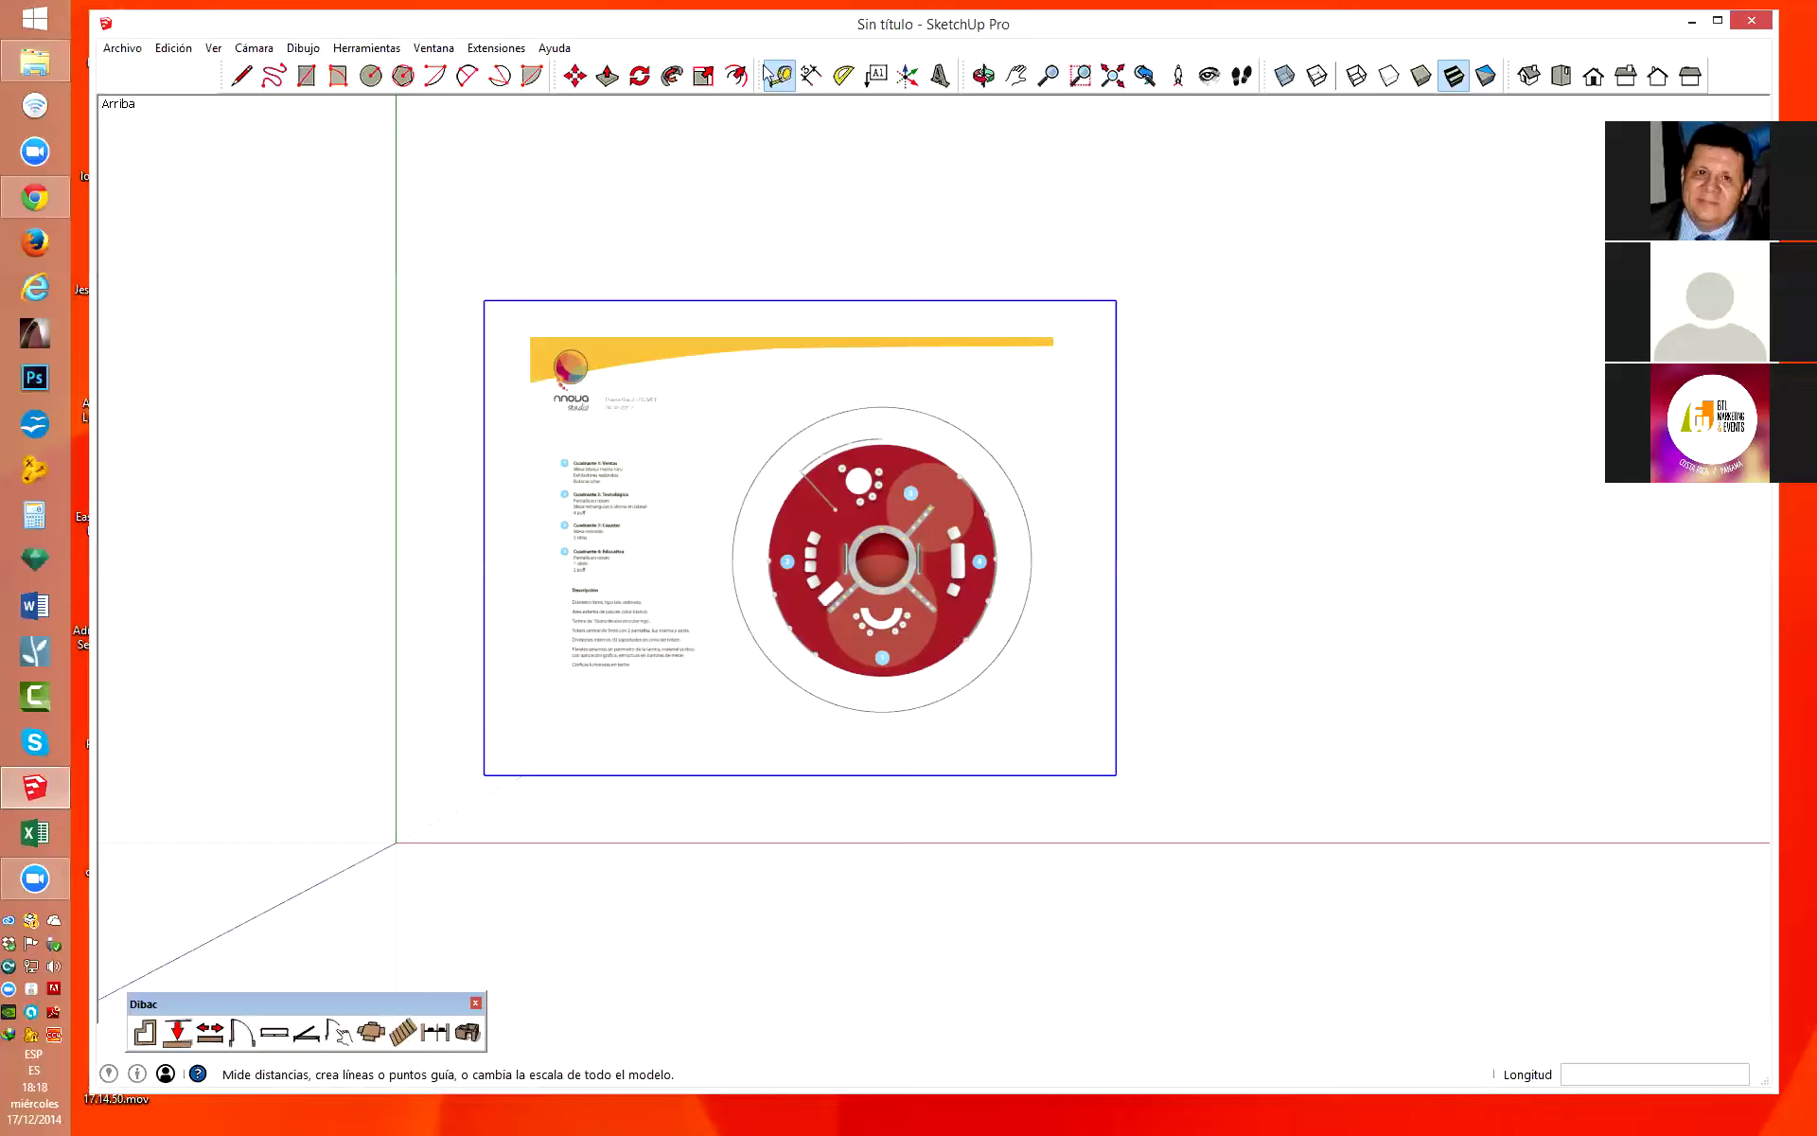
Measure the red platform across (4.70 m) and rescale the whole model so it reads 8 m.
{"action": "left_click", "coordinate": [770, 561]}
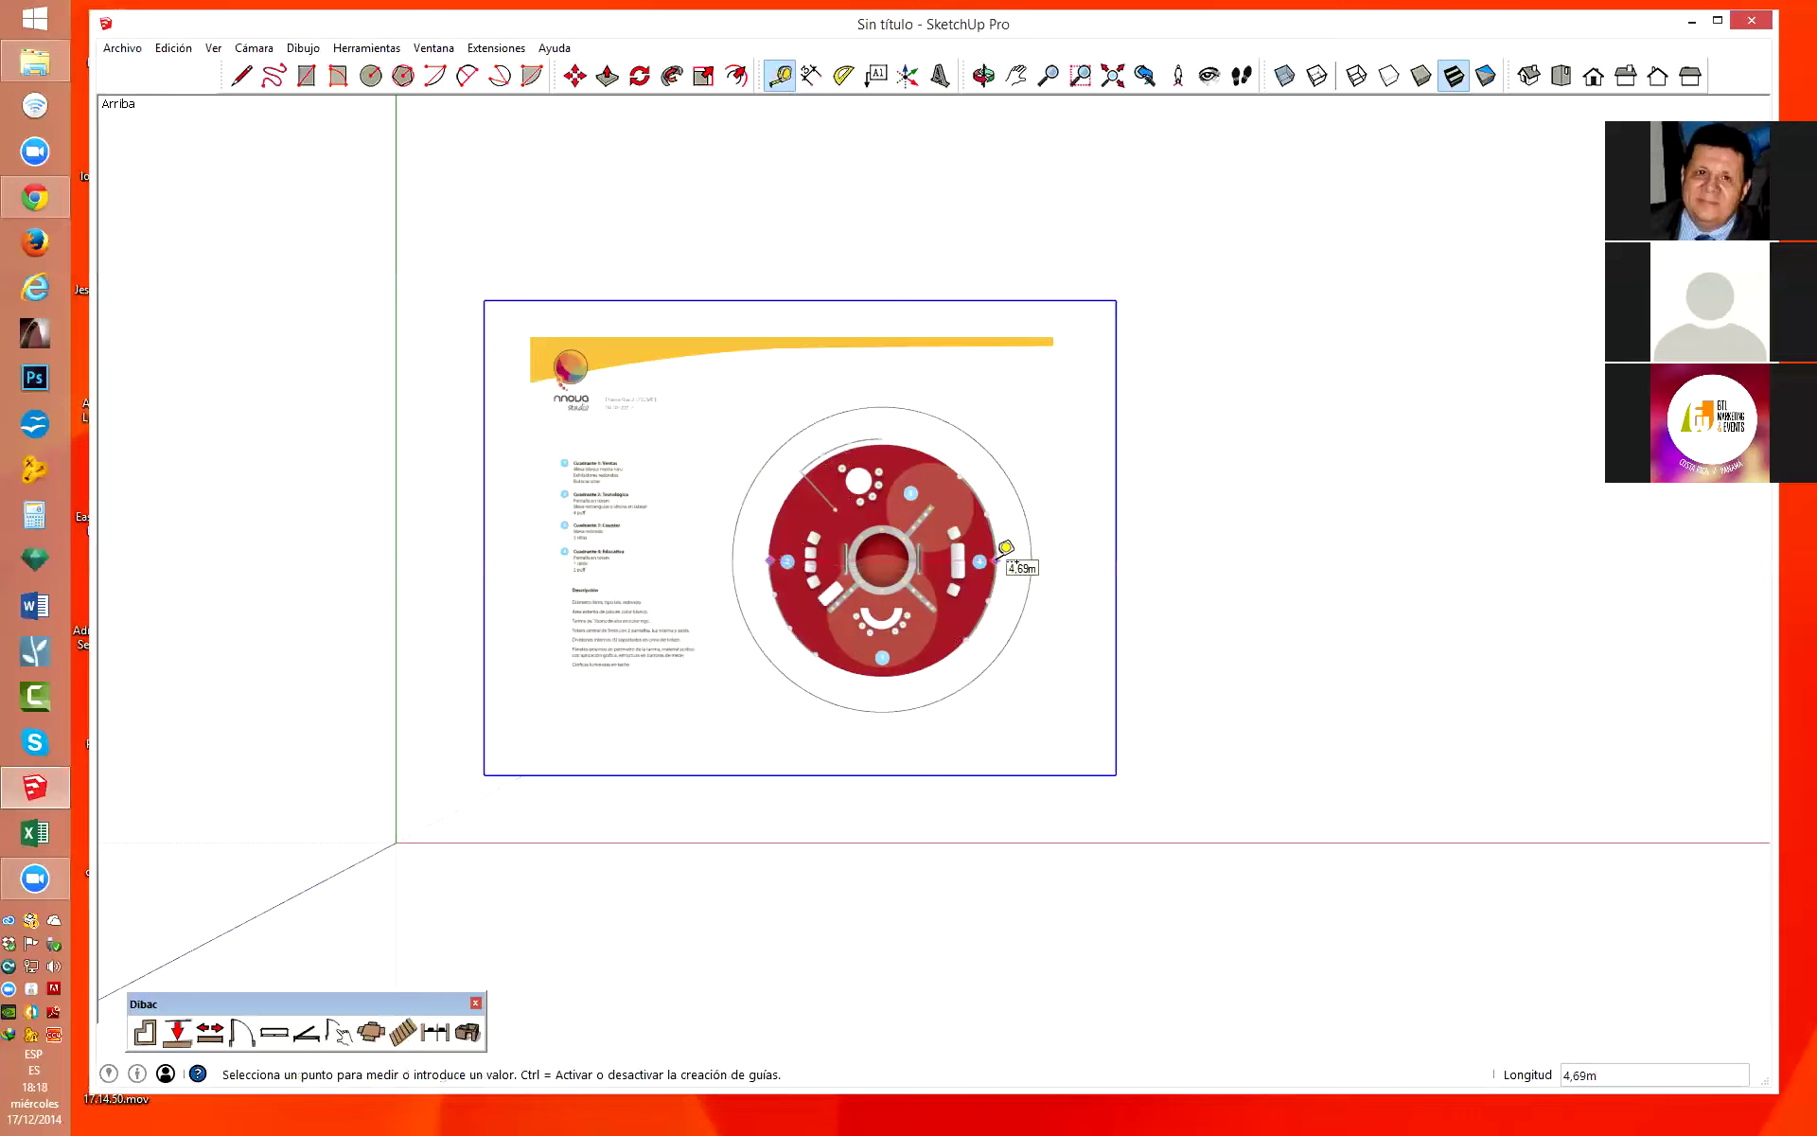
{"action": "left_click", "coordinate": [1006, 547]}
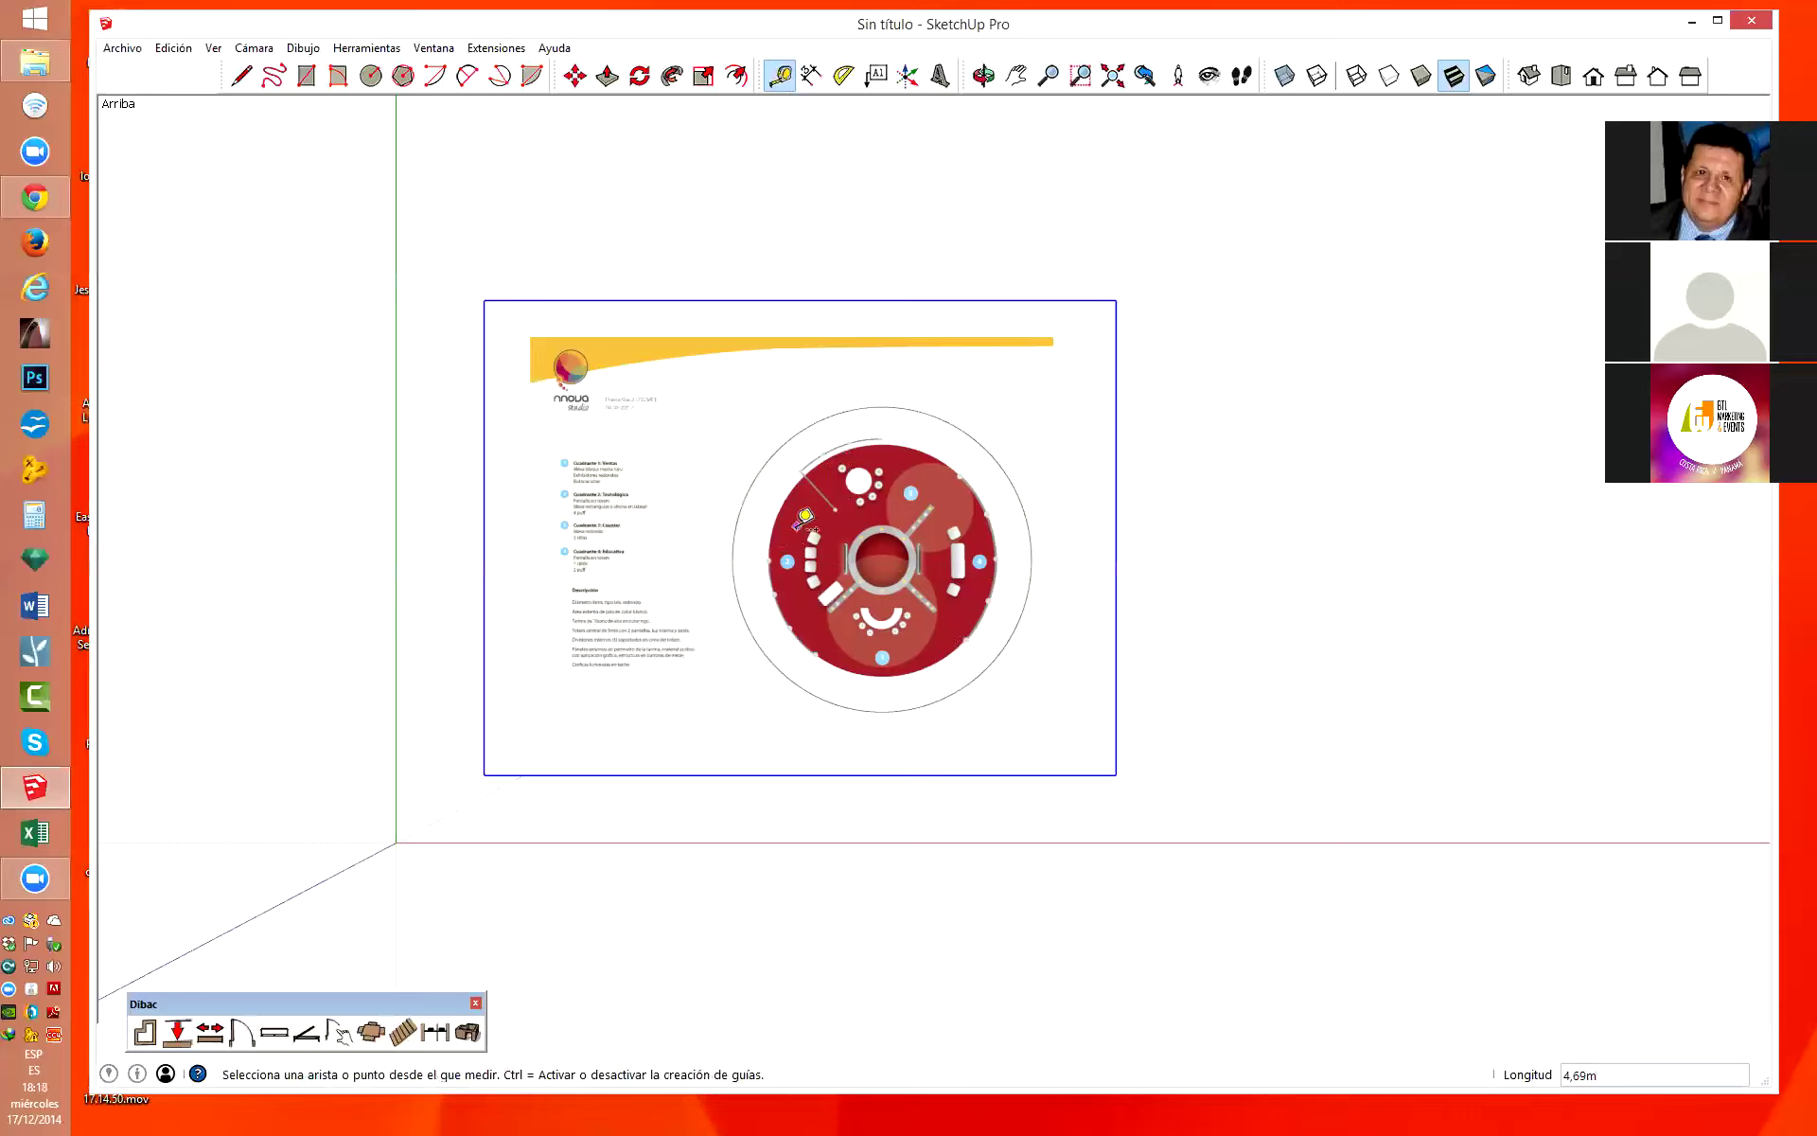
{"action": "scroll", "coordinate": [782, 541], "scroll_direction": "up", "scroll_amount": 2}
{"action": "scroll", "coordinate": [780, 532], "scroll_direction": "up", "scroll_amount": 2}
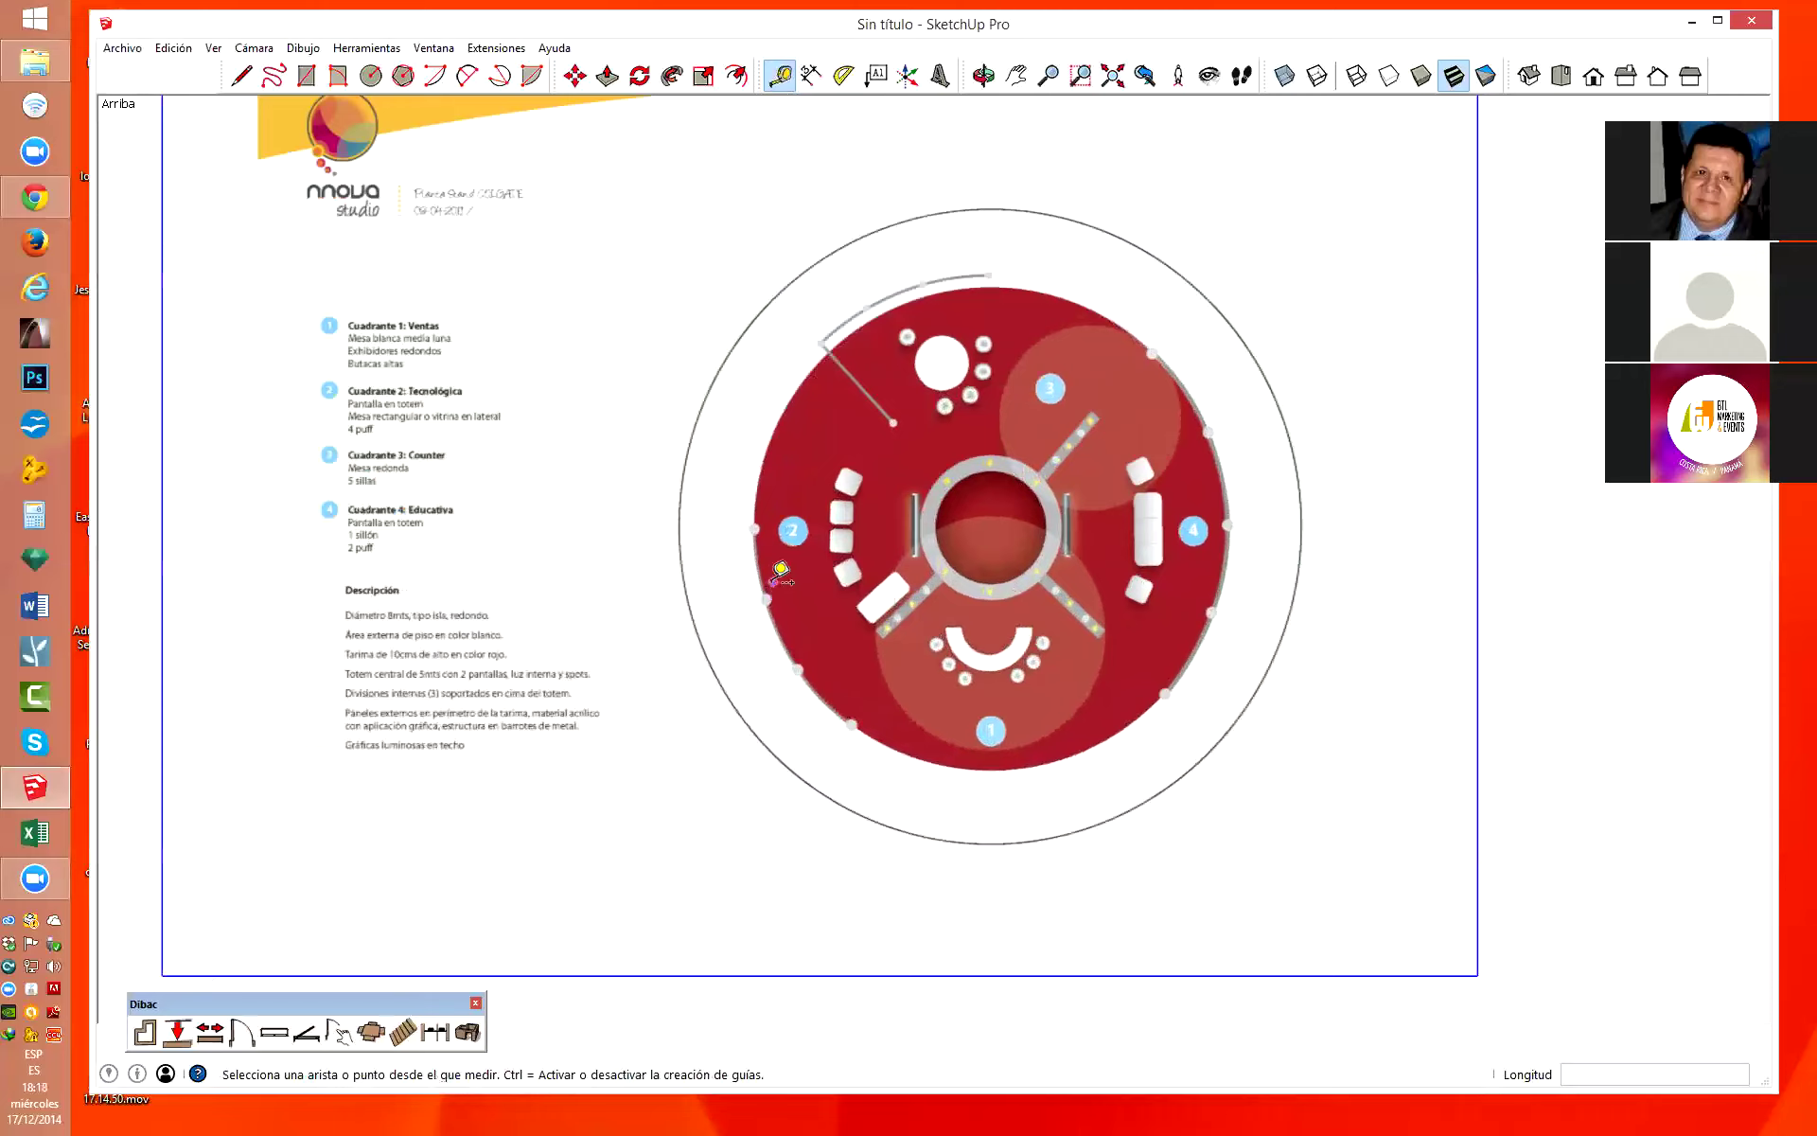
{"action": "left_click", "coordinate": [754, 528]}
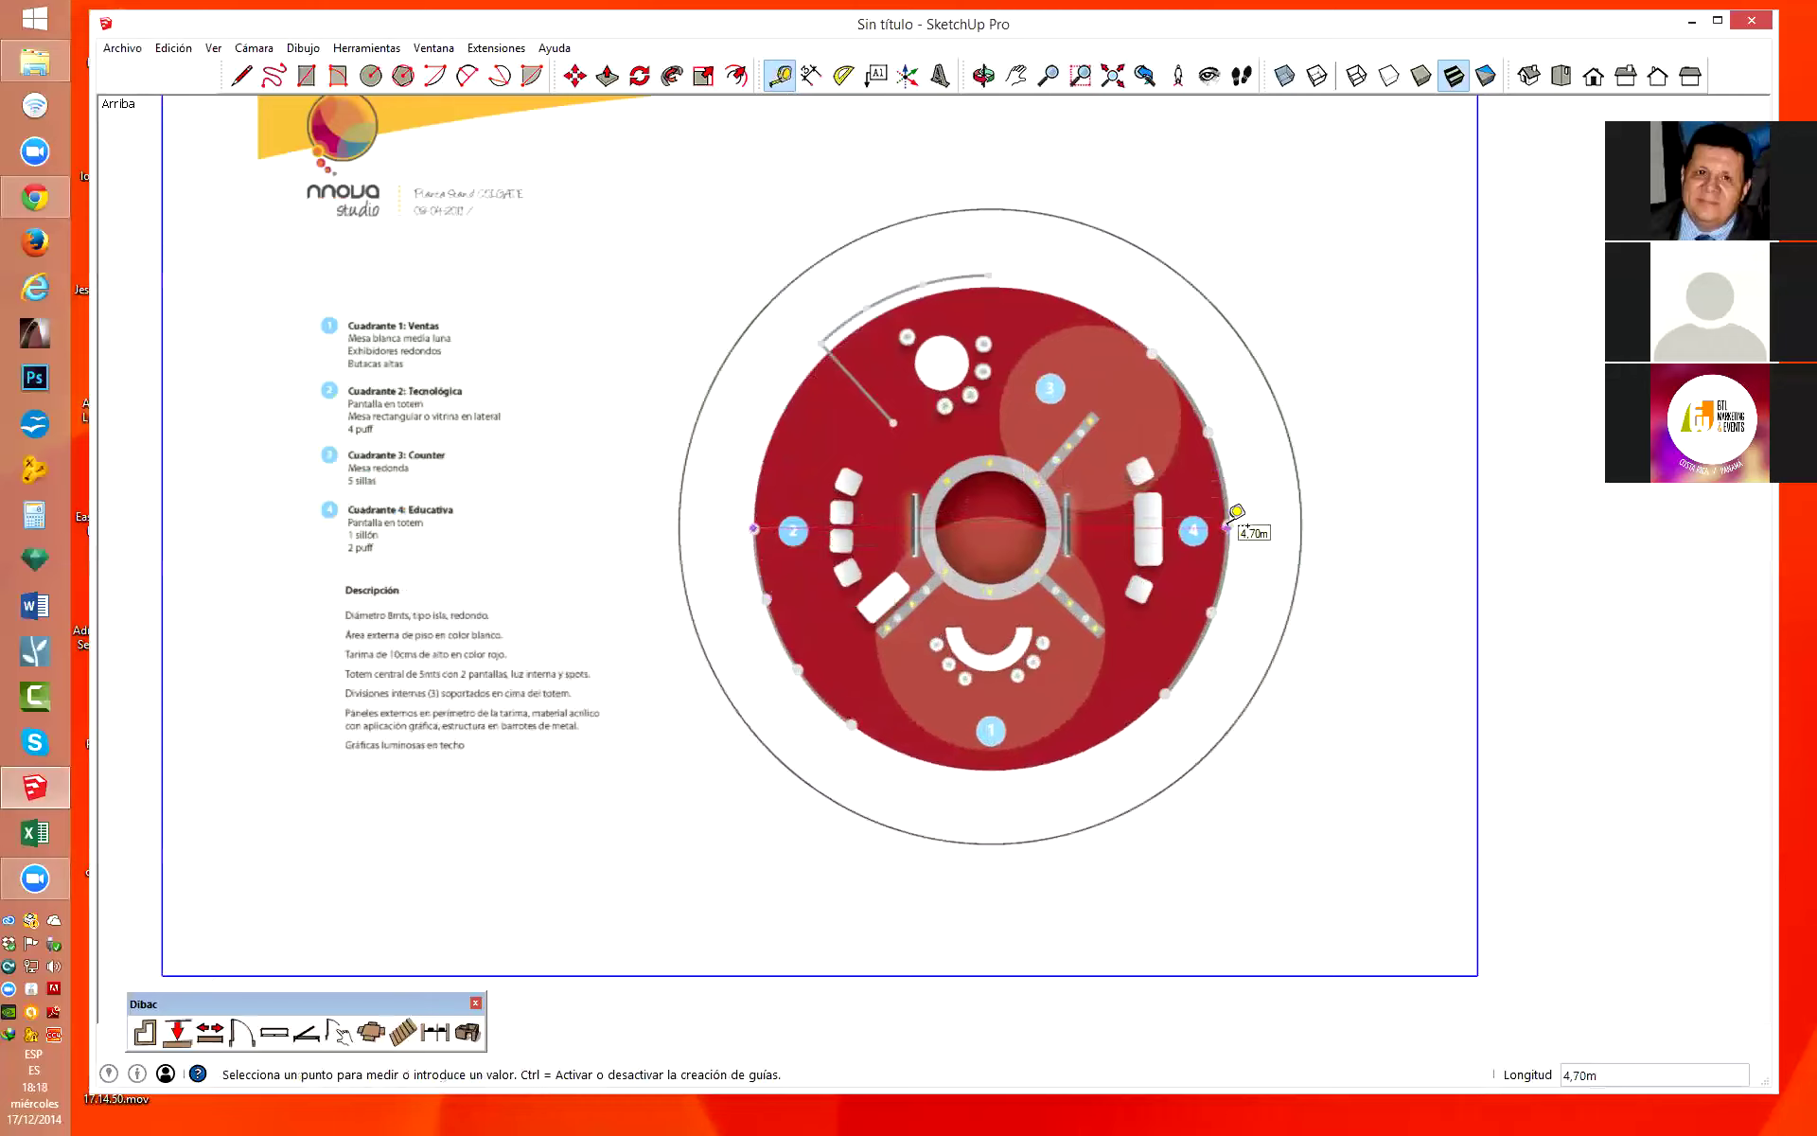
{"action": "left_click", "coordinate": [1229, 526]}
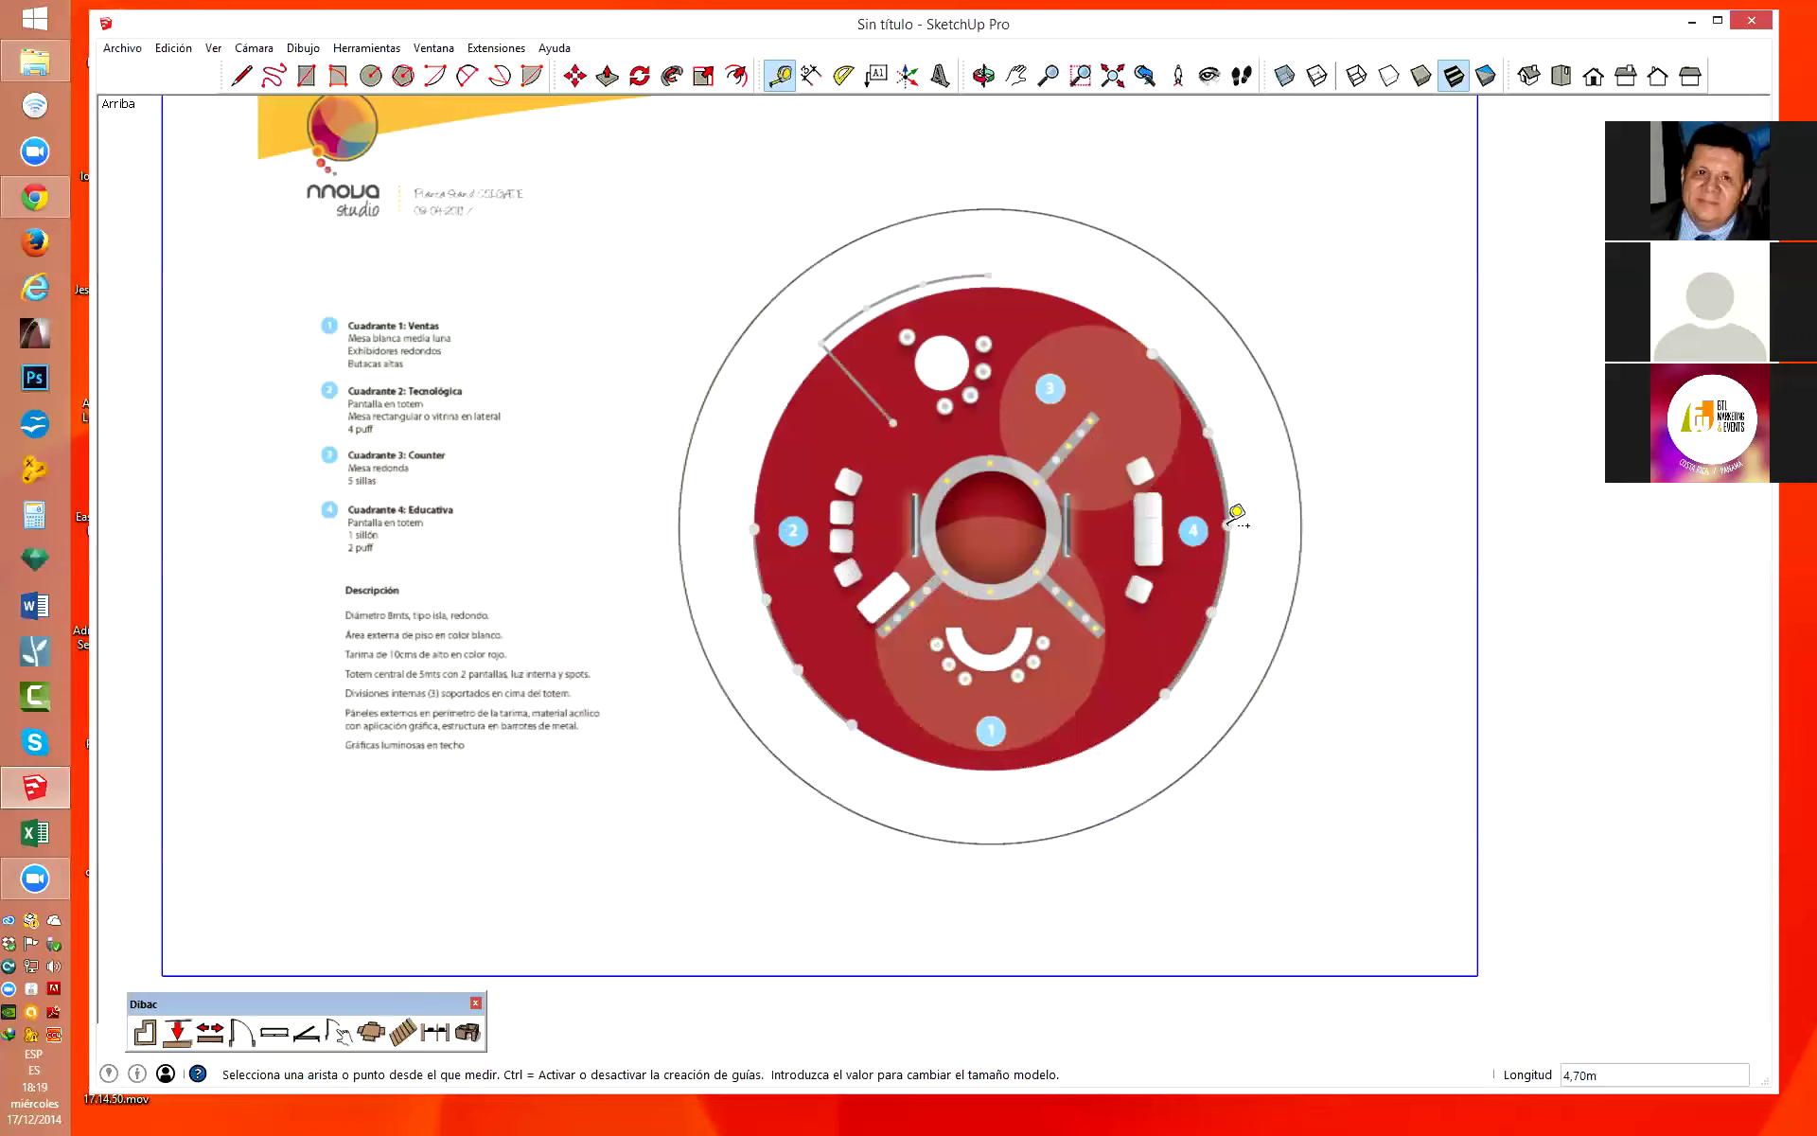
{"action": "type", "text": "8"}
{"action": "key", "text": "Return"}
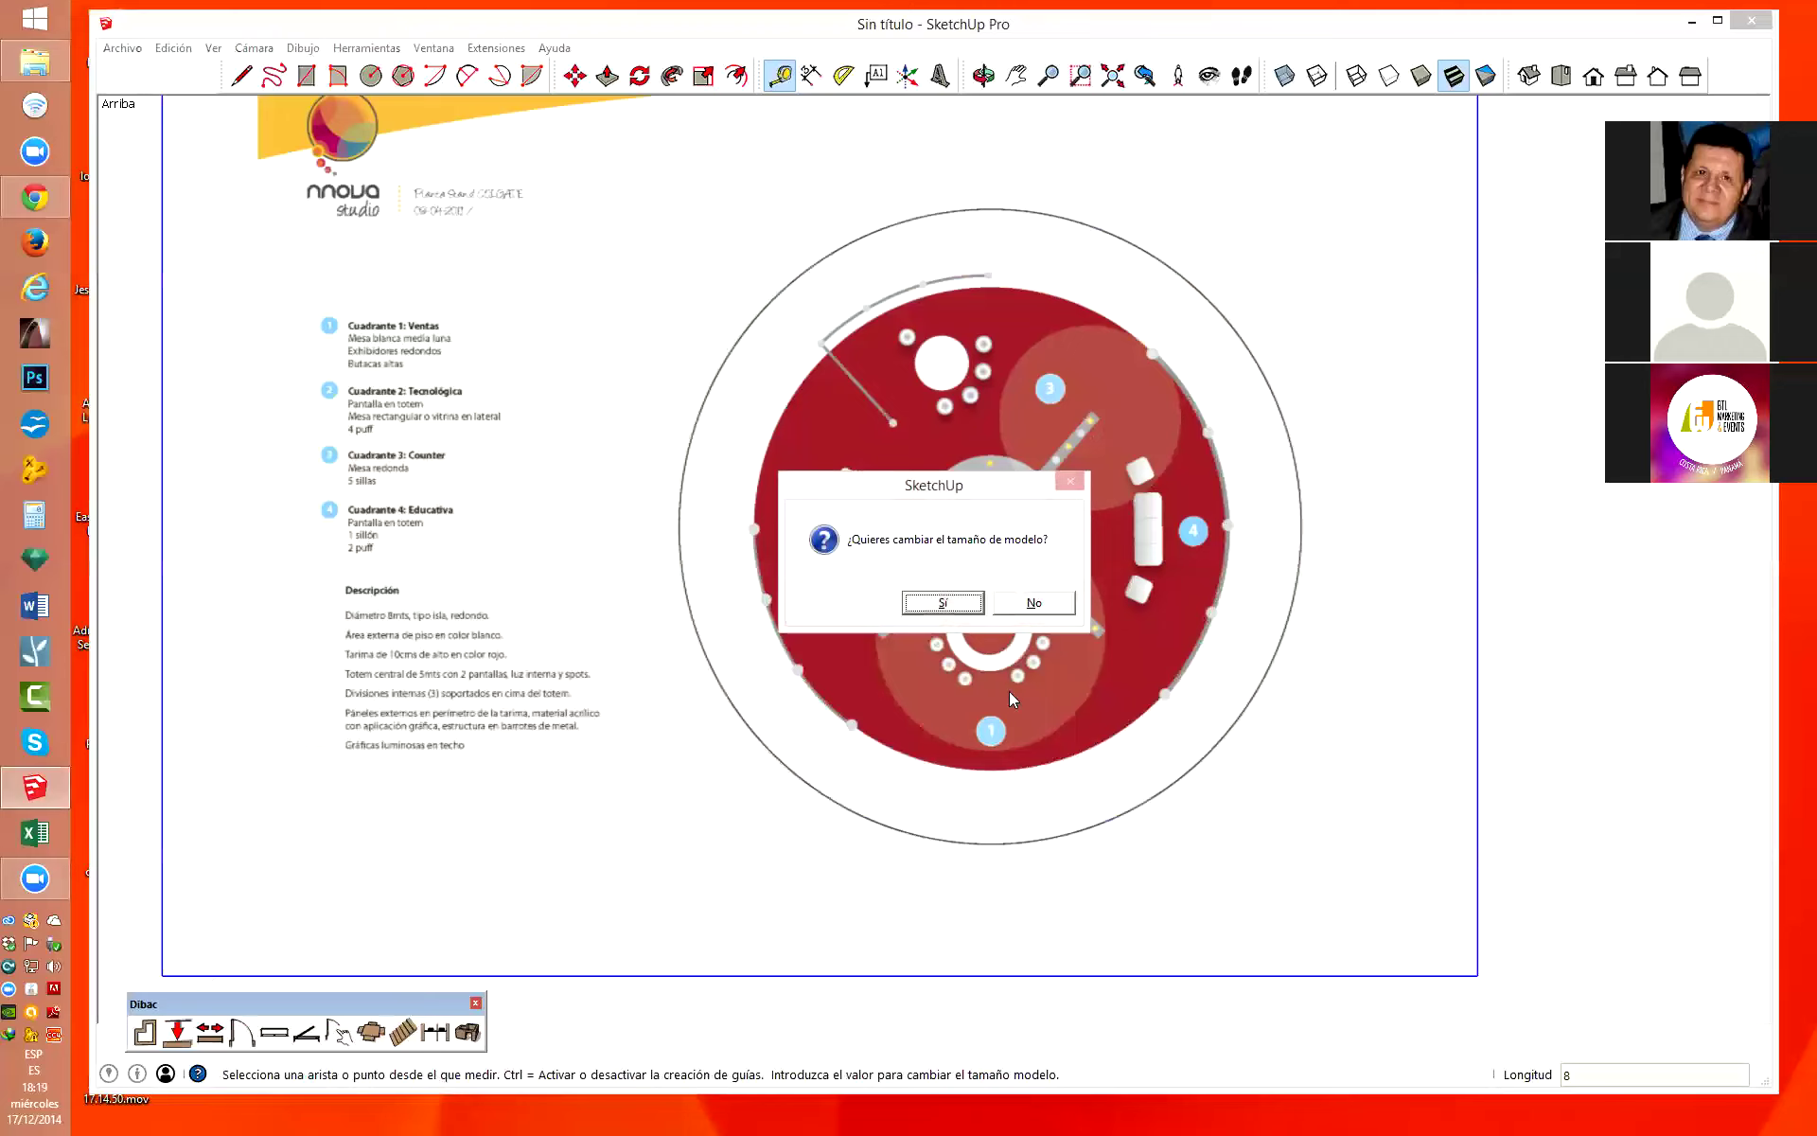
{"action": "left_click", "coordinate": [943, 603]}
{"action": "scroll", "coordinate": [520, 710], "scroll_direction": "down", "scroll_amount": 2}
{"action": "scroll", "coordinate": [770, 701], "scroll_direction": "down", "scroll_amount": 3}
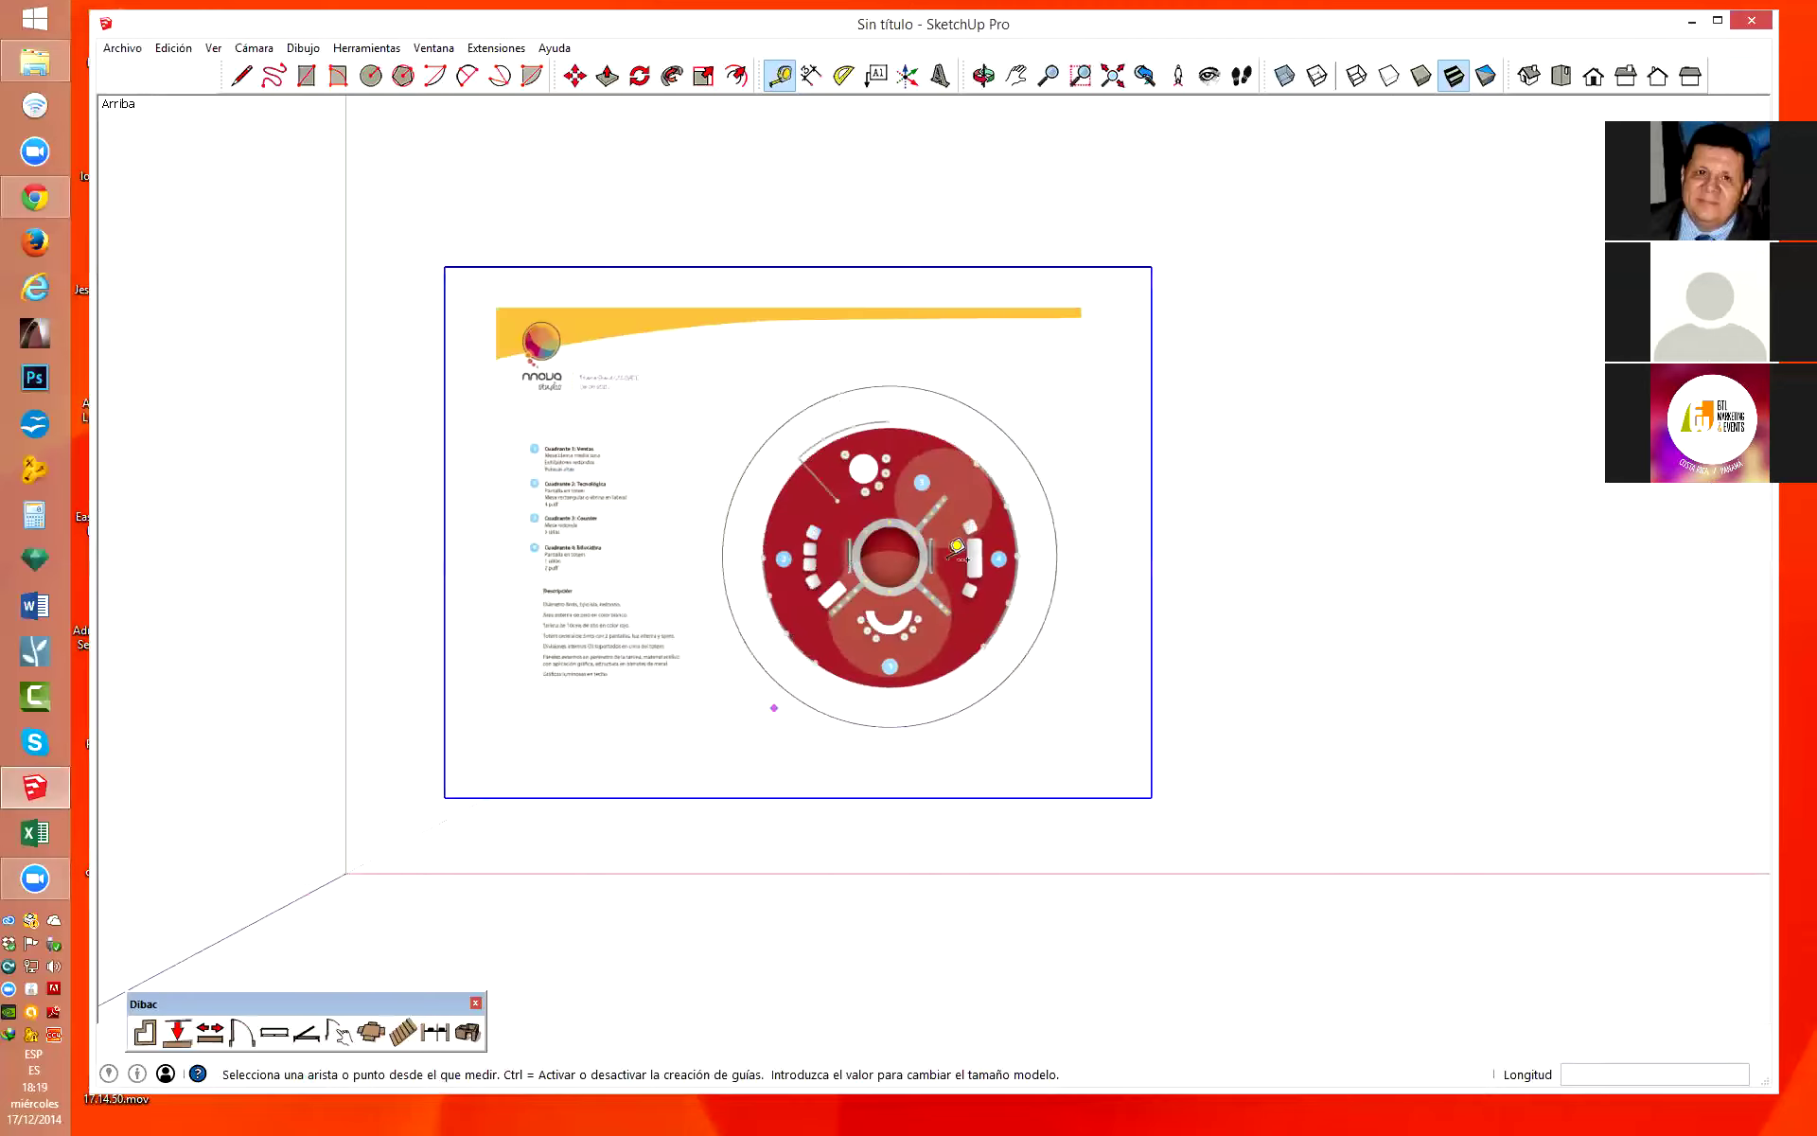
{"action": "scroll", "coordinate": [1086, 348], "scroll_direction": "up", "scroll_amount": 3}
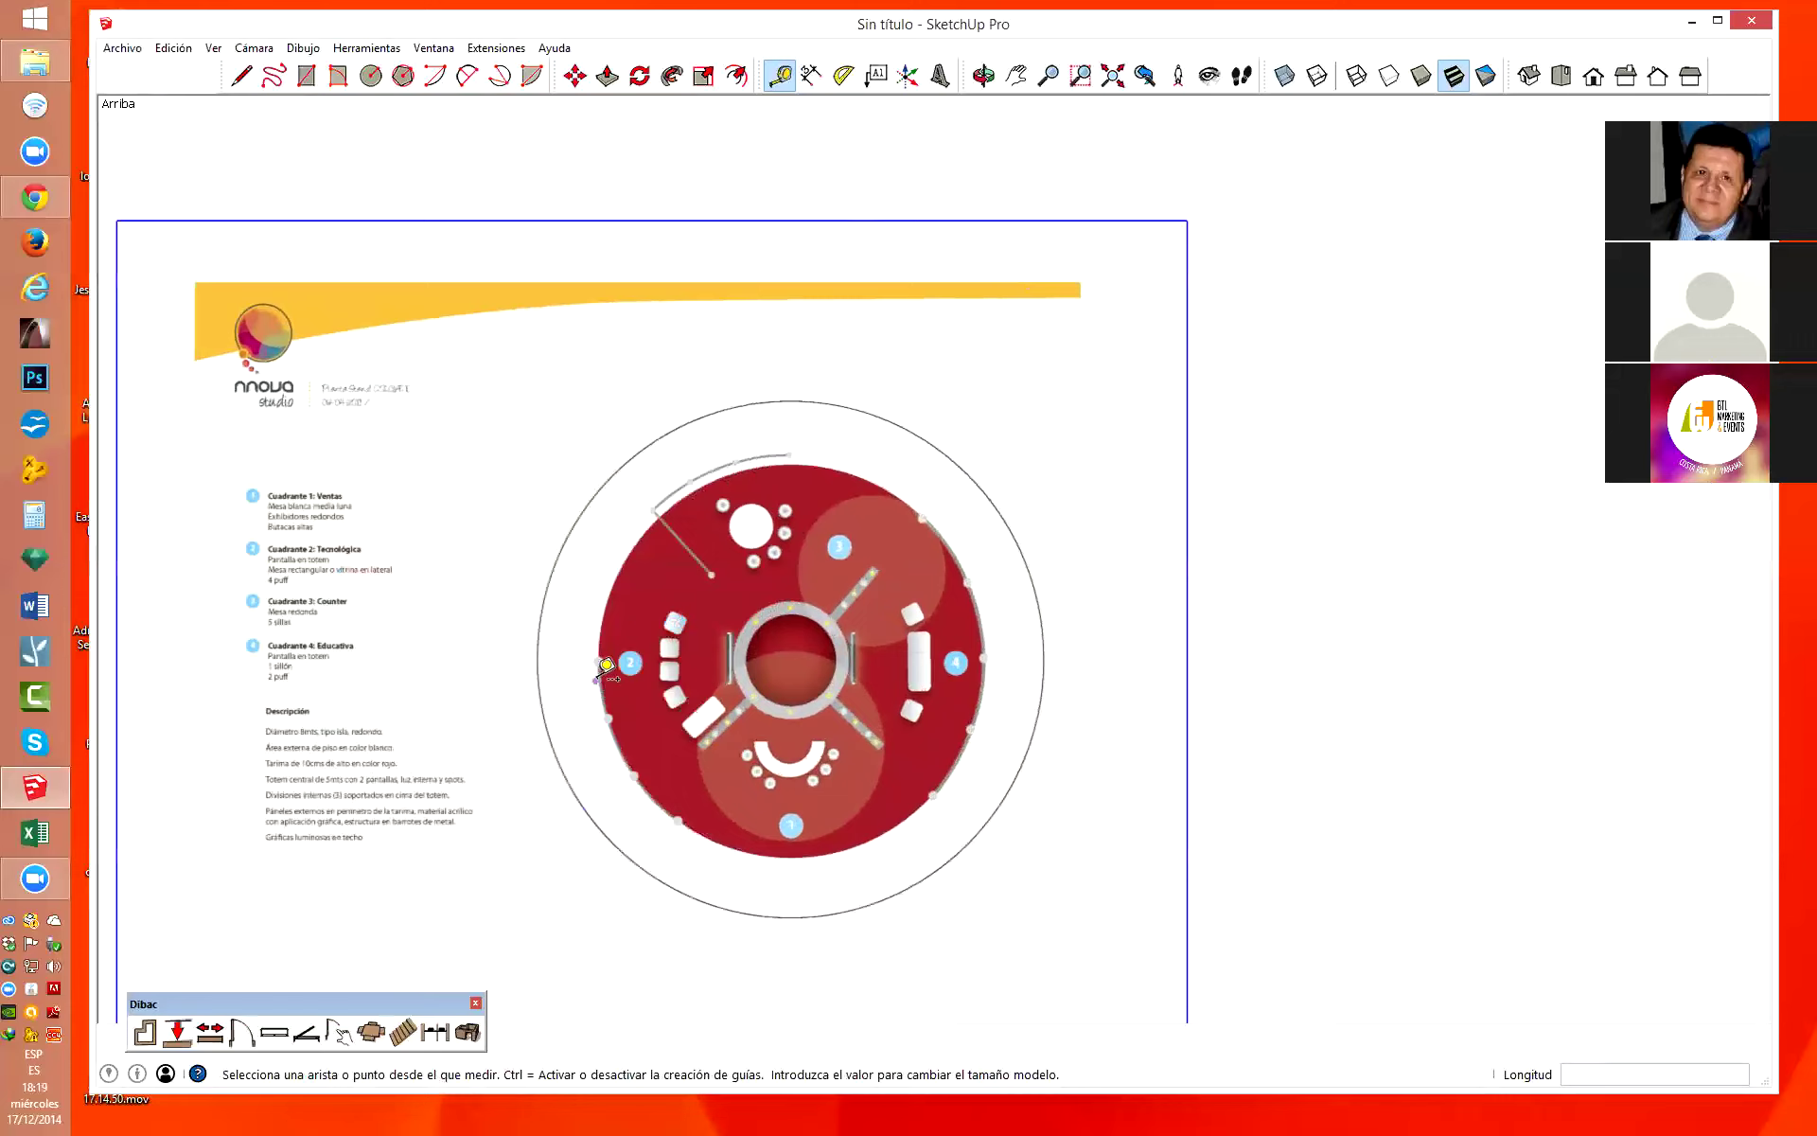
Measure across the red platform again and zoom around to inspect its edges.
{"action": "left_click", "coordinate": [598, 662]}
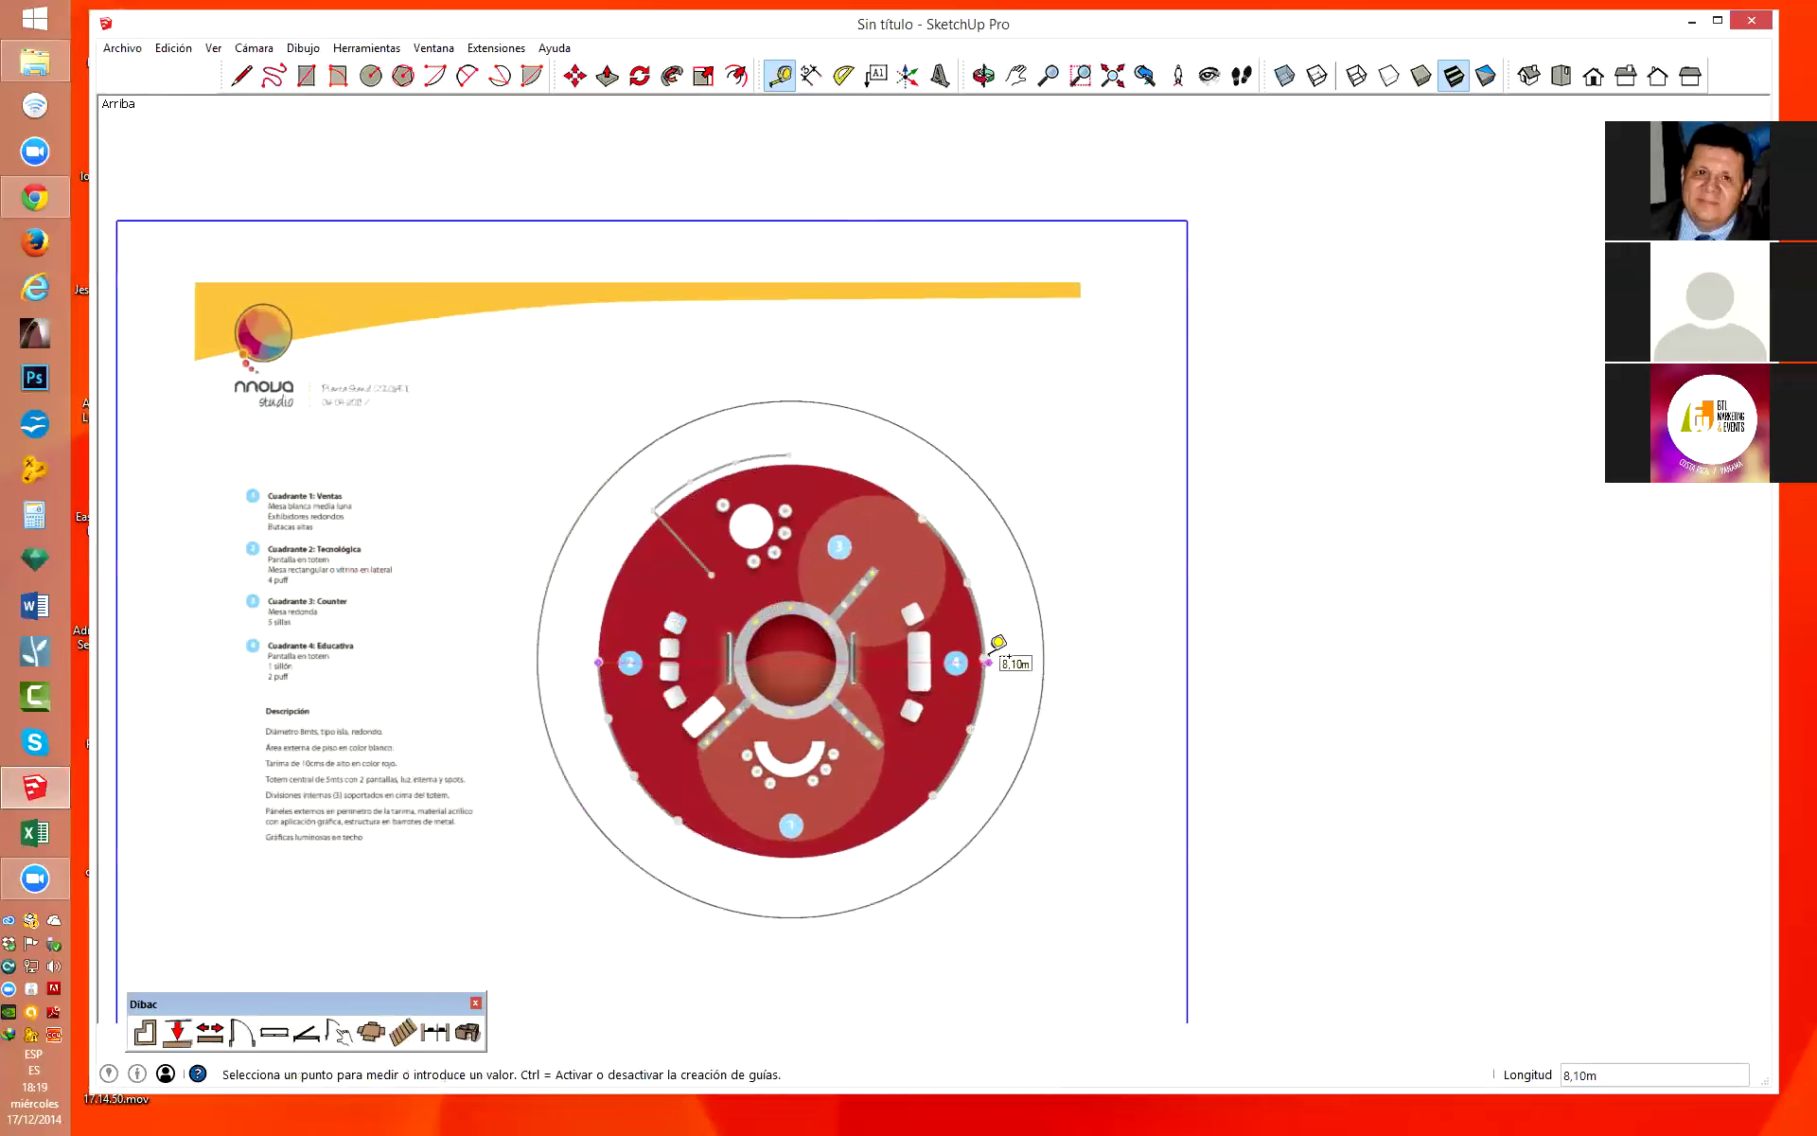
{"action": "left_click", "coordinate": [986, 660]}
{"action": "scroll", "coordinate": [909, 379], "scroll_direction": "down", "scroll_amount": 2}
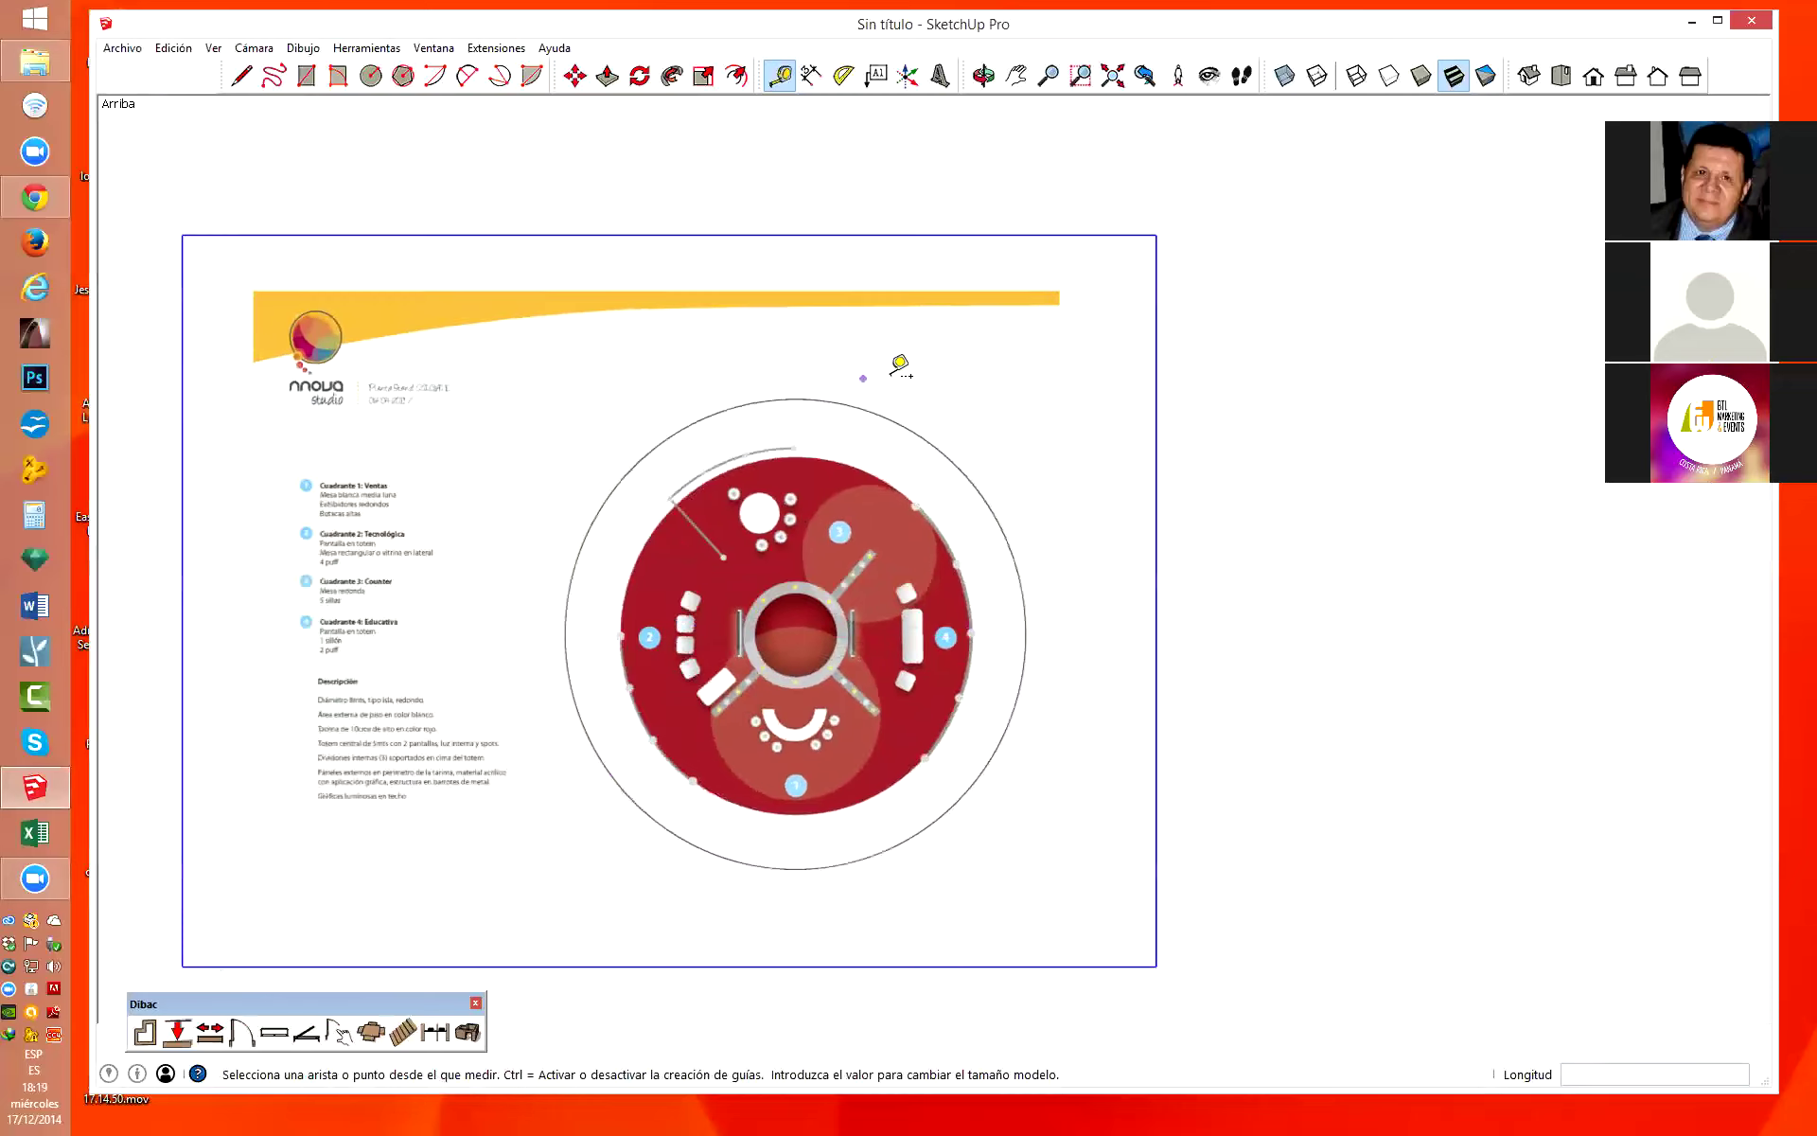
{"action": "scroll", "coordinate": [940, 416], "scroll_direction": "down", "scroll_amount": 1}
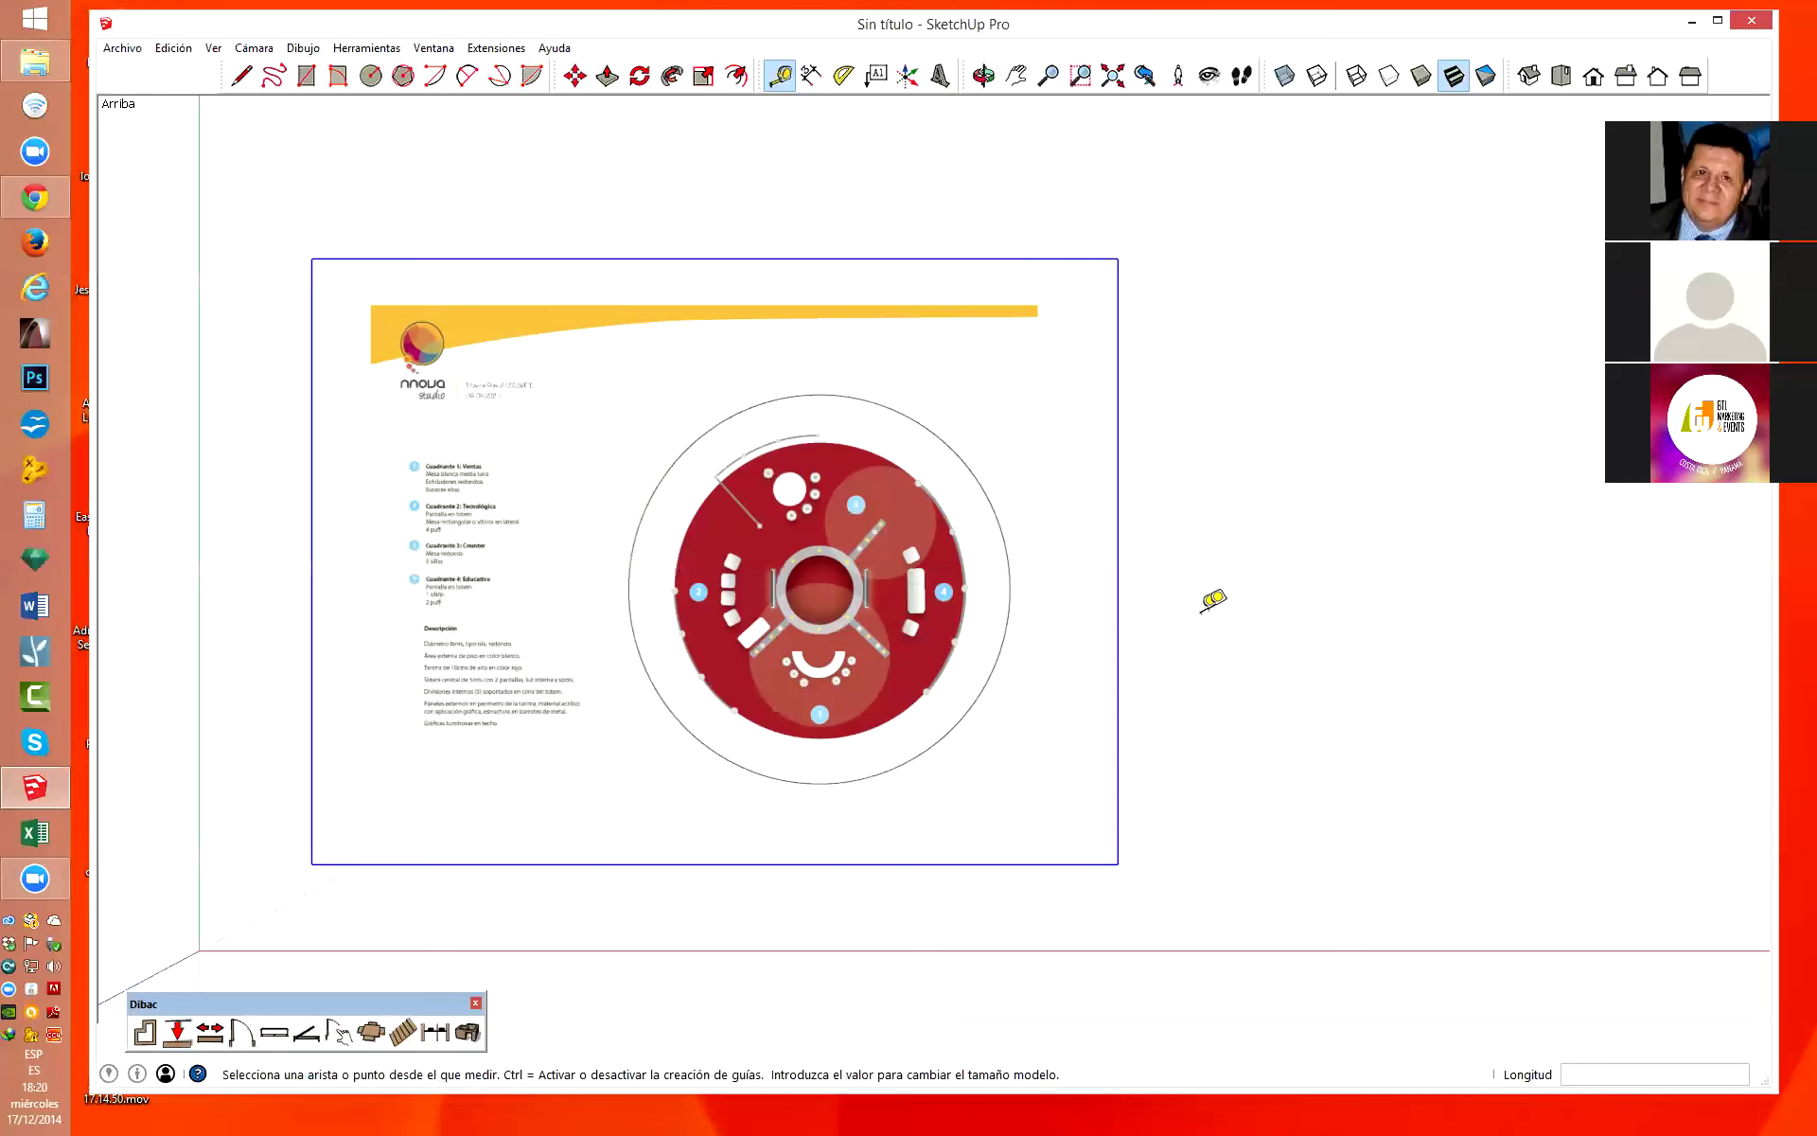
{"action": "scroll", "coordinate": [1214, 598], "scroll_direction": "down", "scroll_amount": 2}
{"action": "scroll", "coordinate": [1183, 521], "scroll_direction": "down", "scroll_amount": 1}
{"action": "scroll", "coordinate": [1041, 577], "scroll_direction": "down", "scroll_amount": 1}
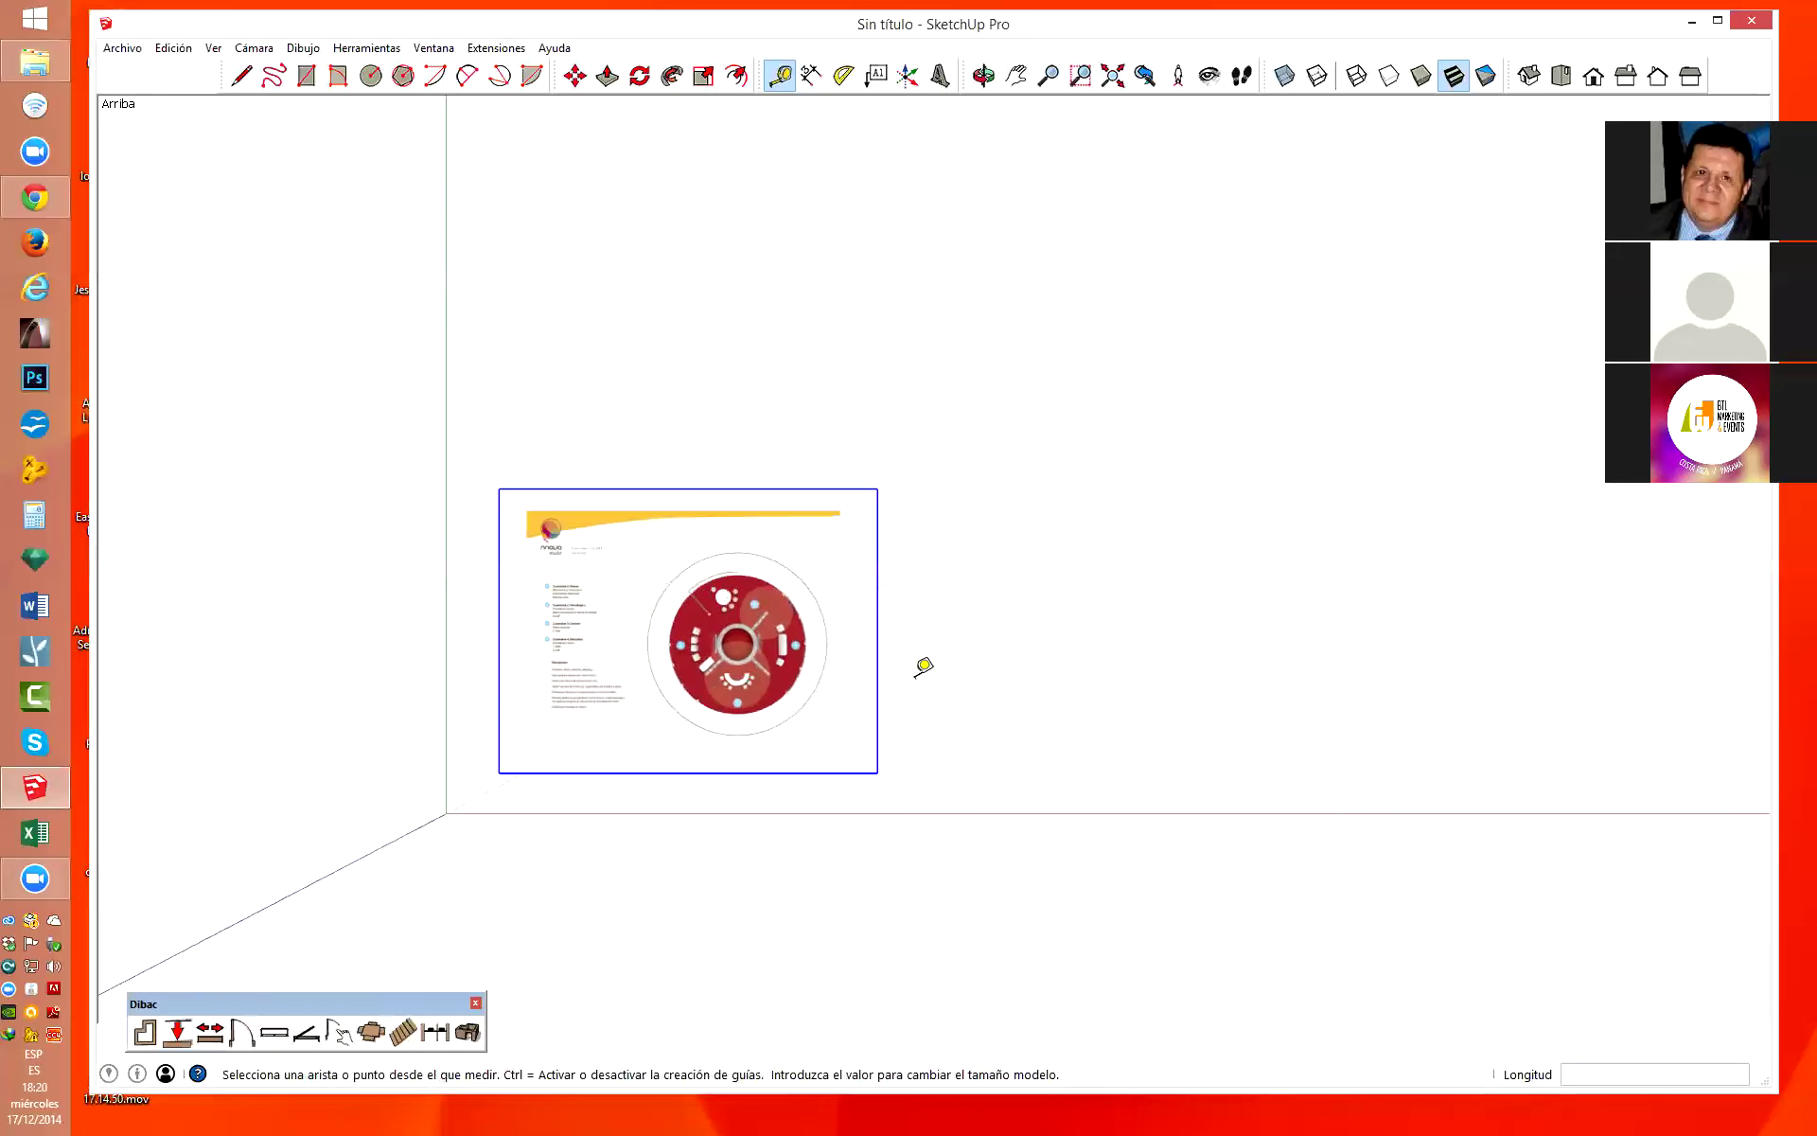
{"action": "scroll", "coordinate": [747, 667], "scroll_direction": "up", "scroll_amount": 2}
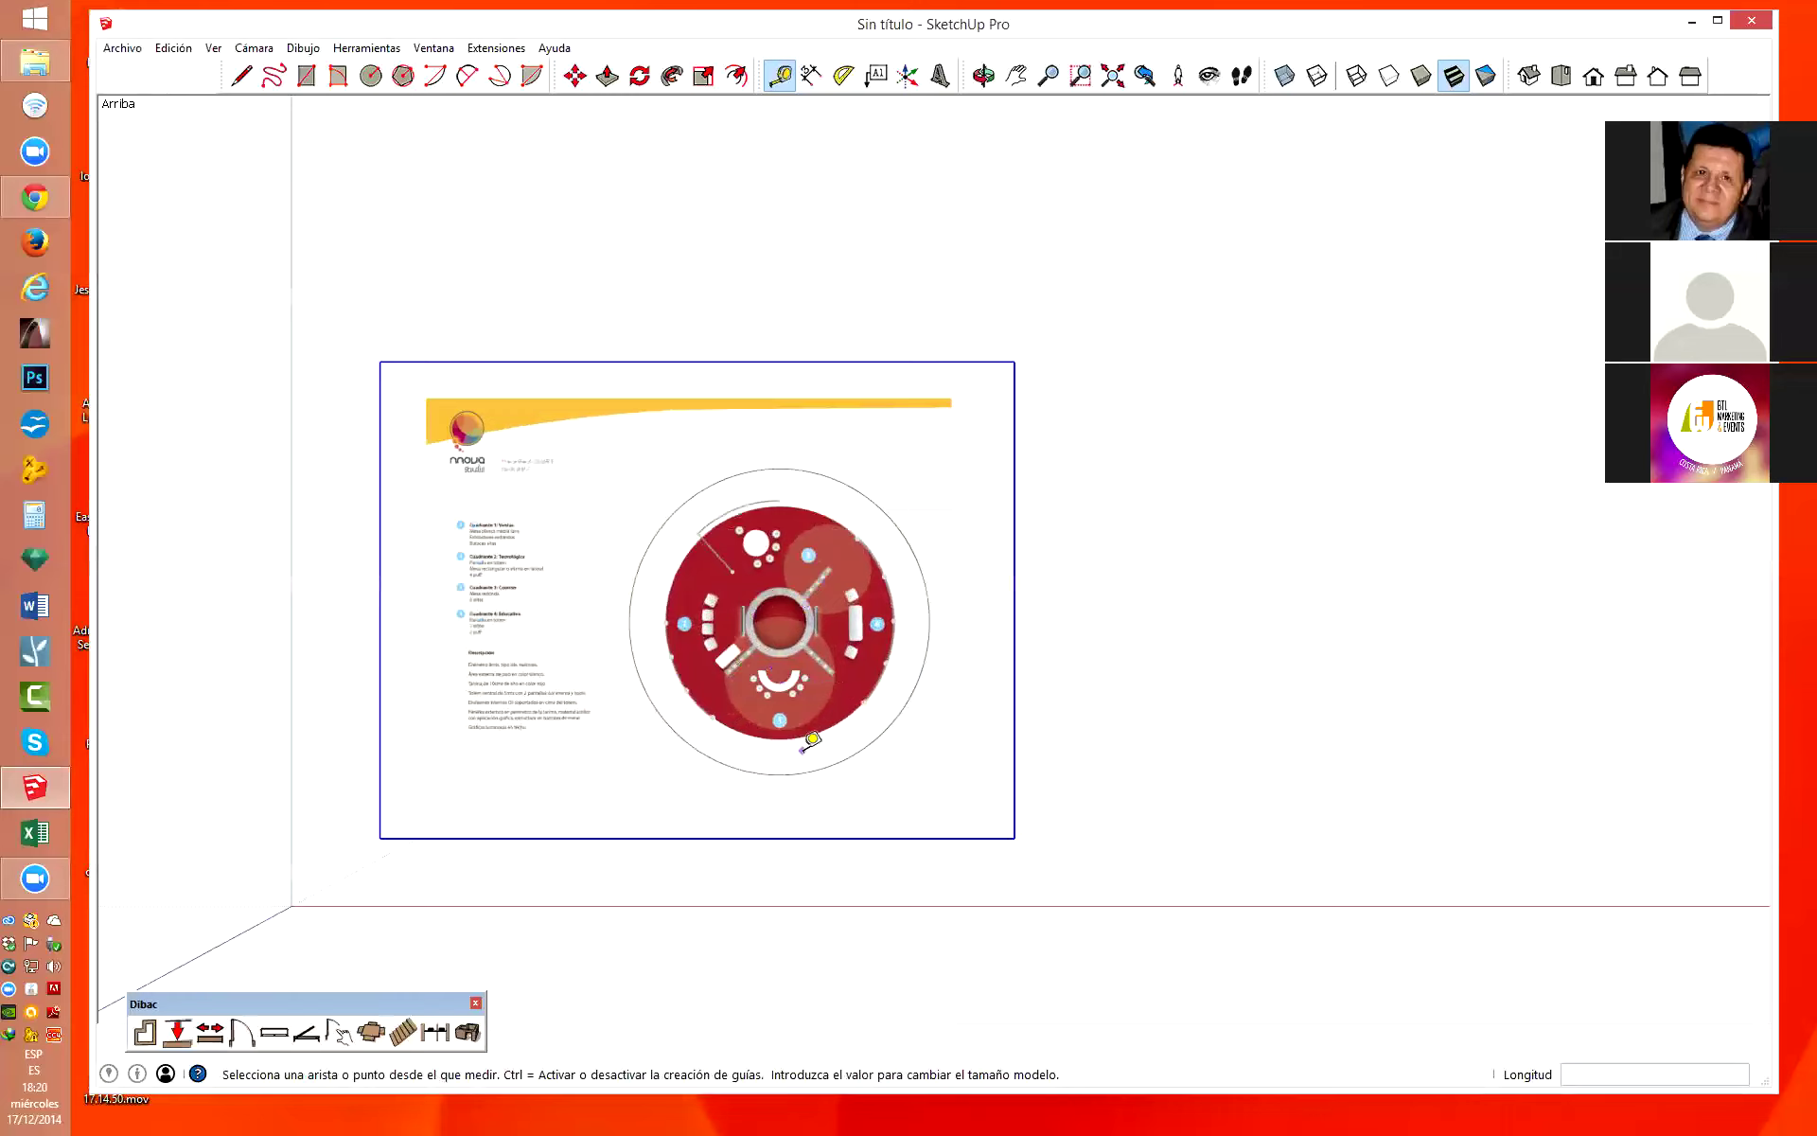
{"action": "scroll", "coordinate": [748, 734], "scroll_direction": "up", "scroll_amount": 2}
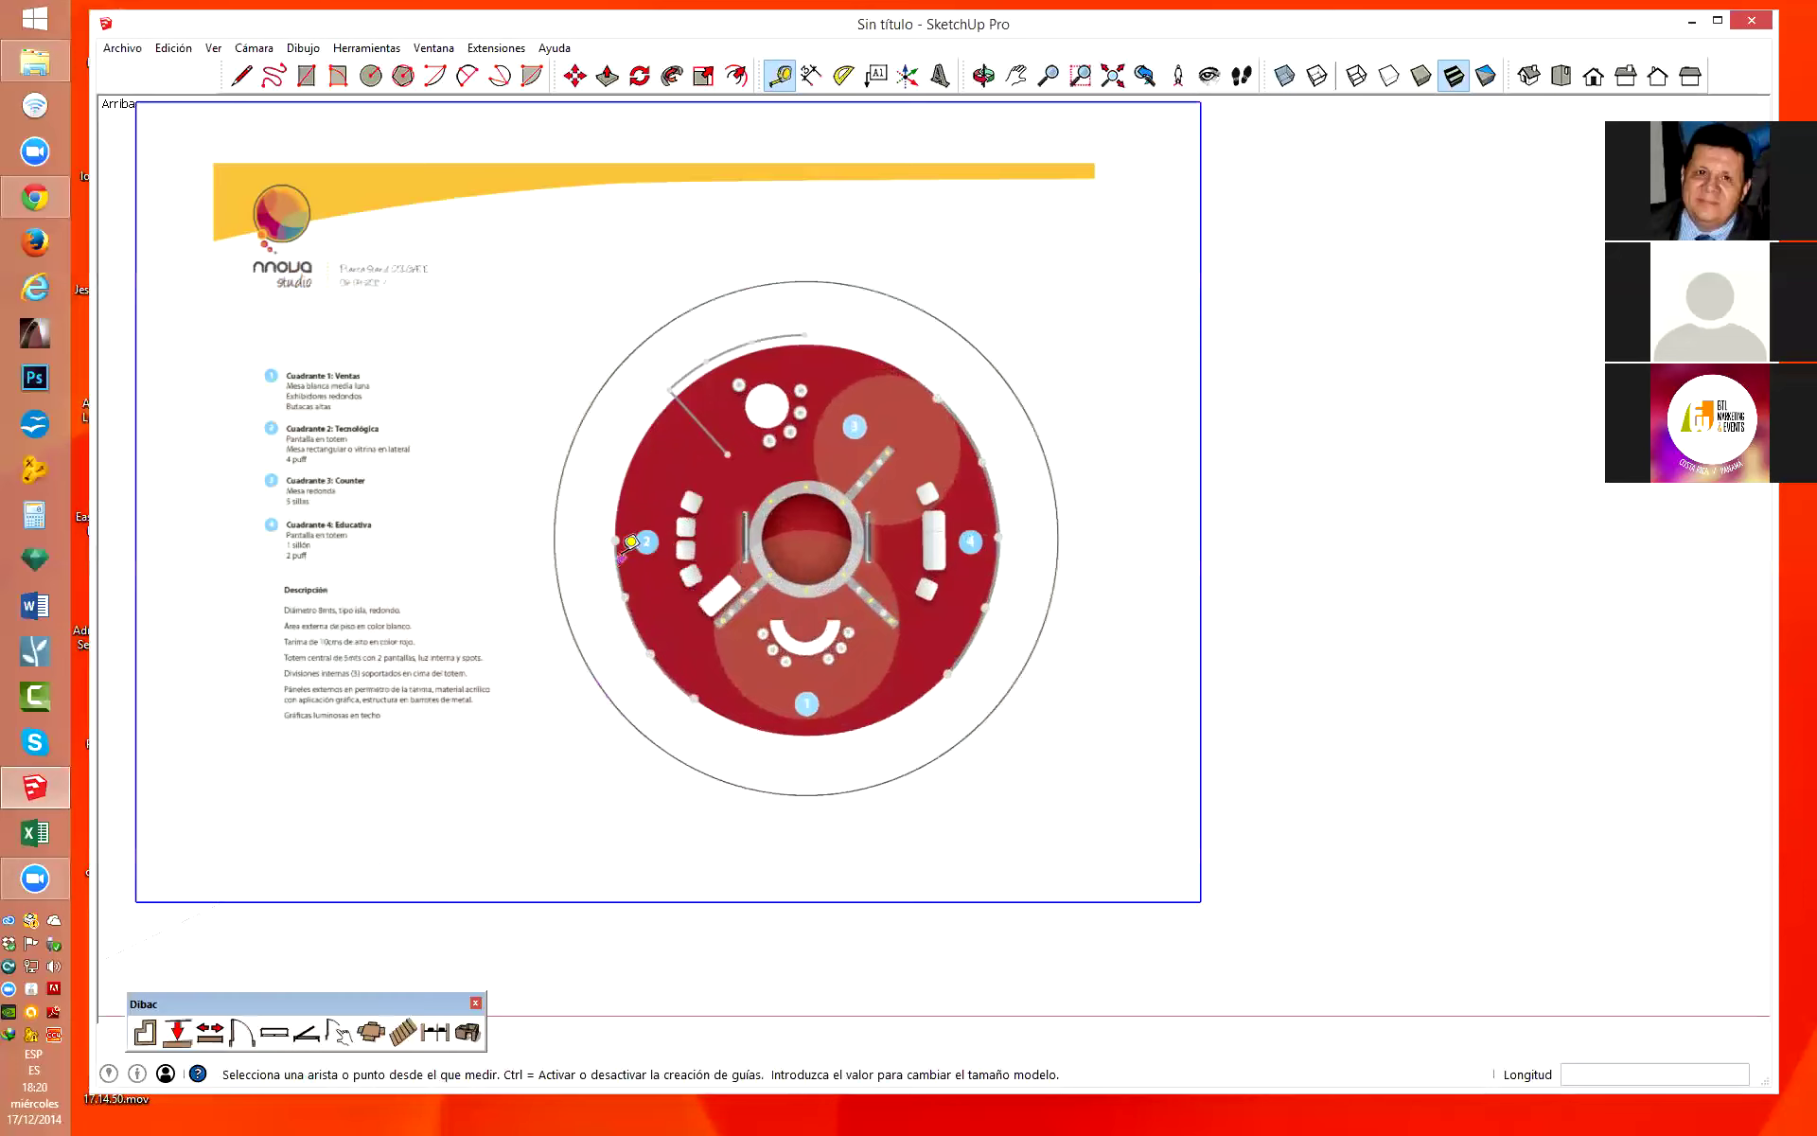
{"action": "scroll", "coordinate": [631, 541], "scroll_direction": "up", "scroll_amount": 2}
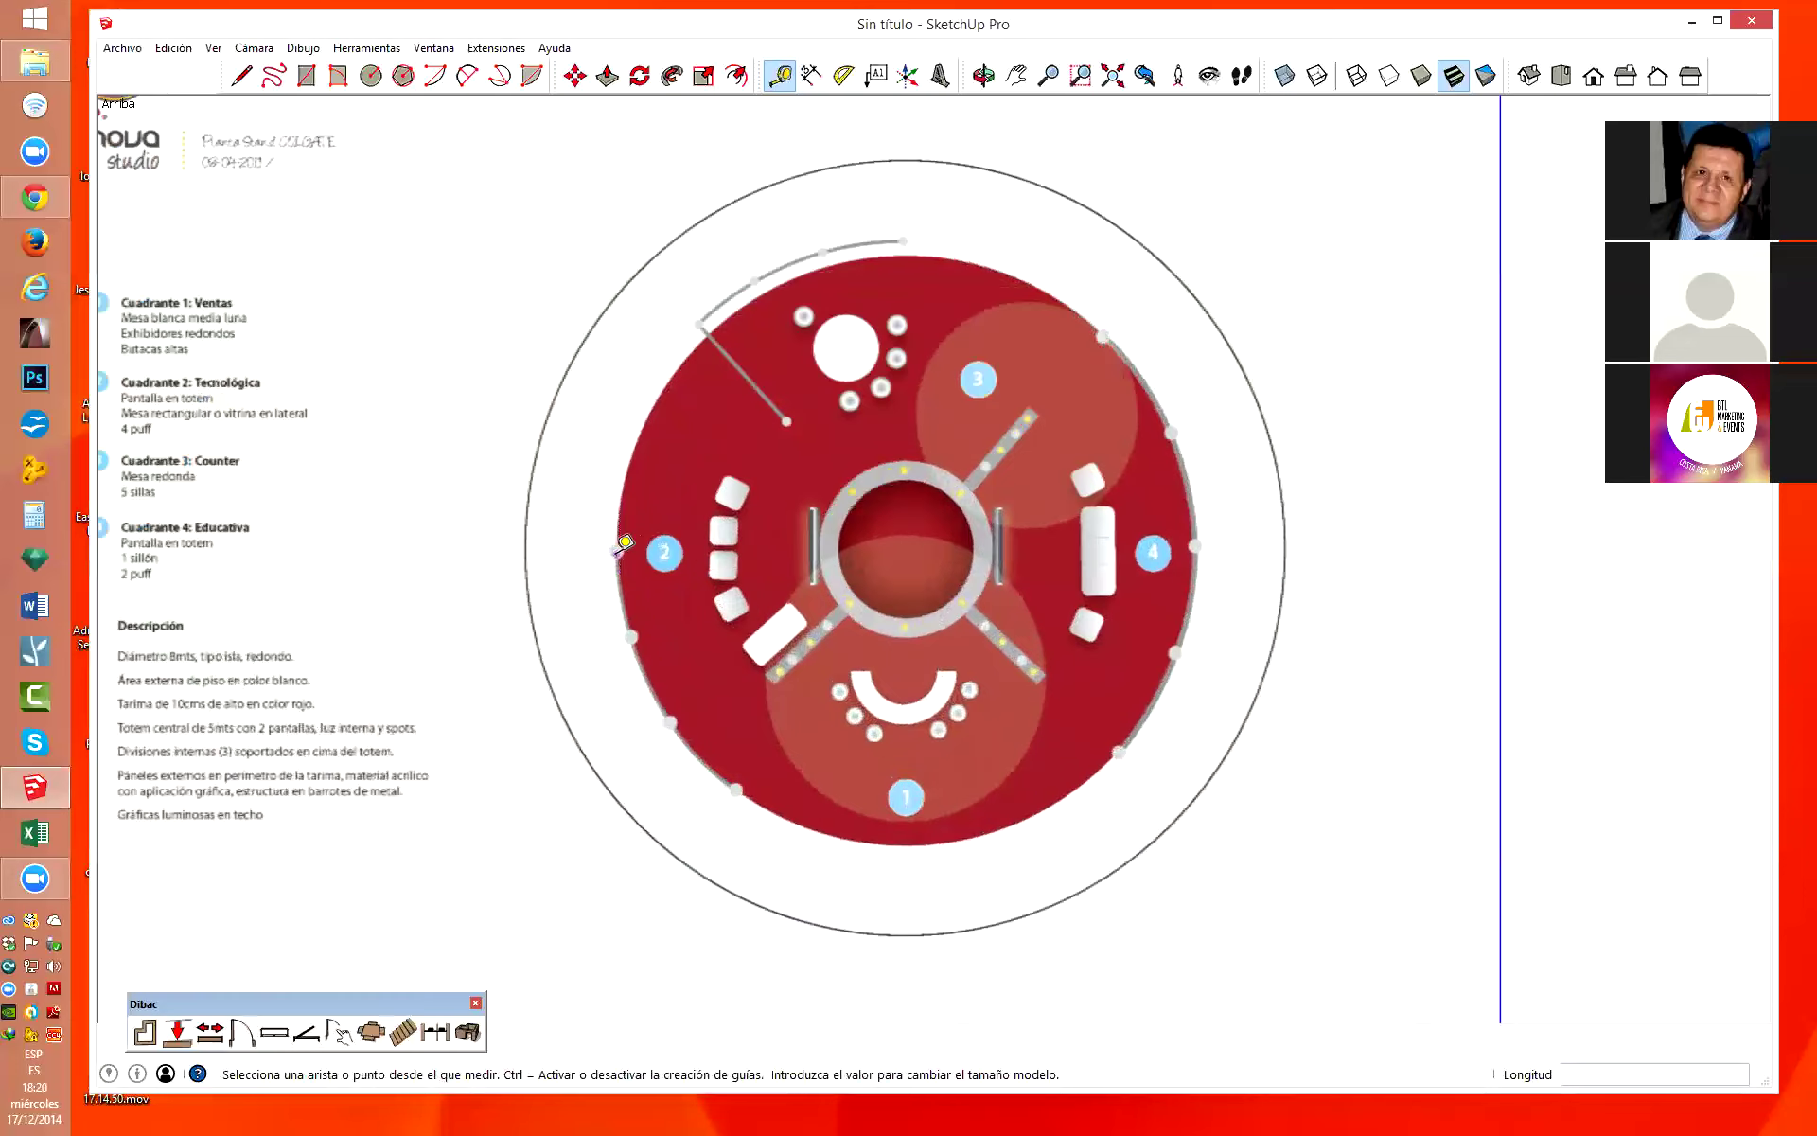
Remeasure the red disc edge to edge and rescale the model to 8 m.
{"action": "left_click", "coordinate": [617, 549]}
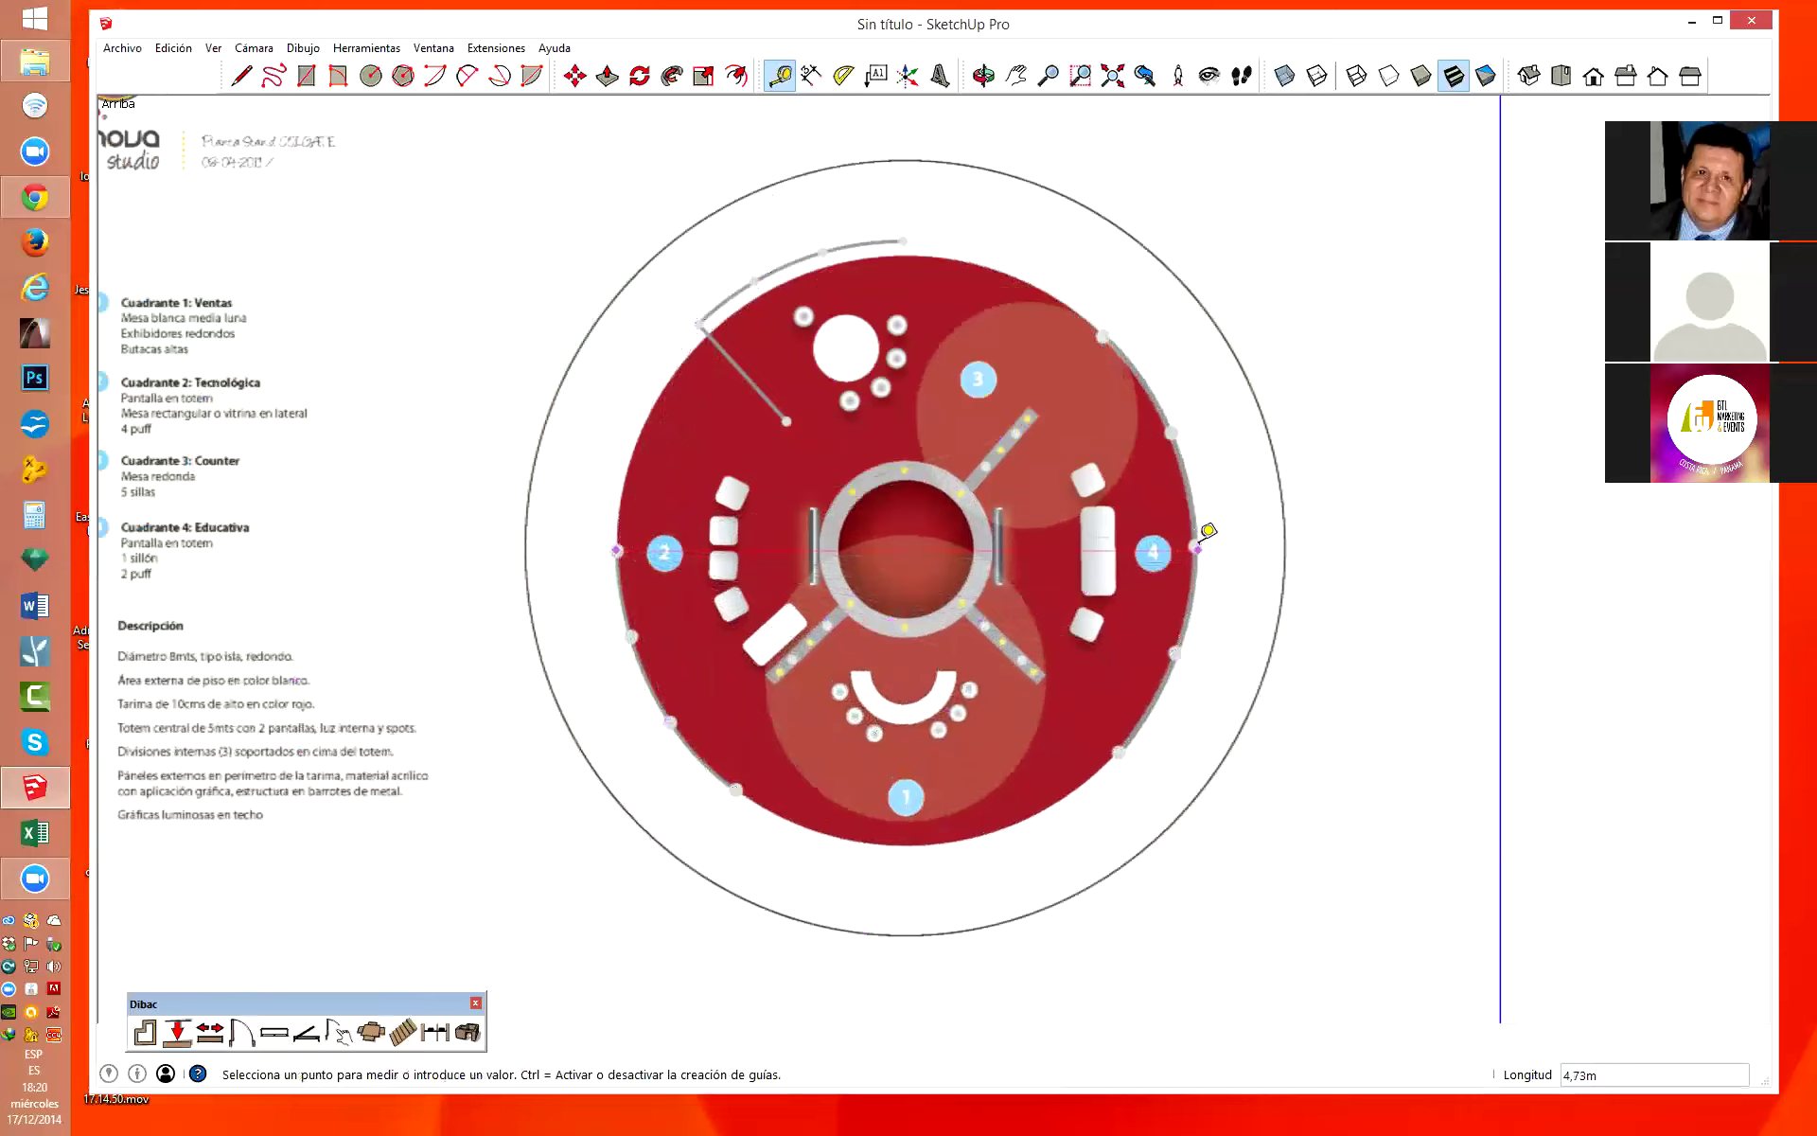
{"action": "scroll", "coordinate": [1204, 535], "scroll_direction": "up", "scroll_amount": 2}
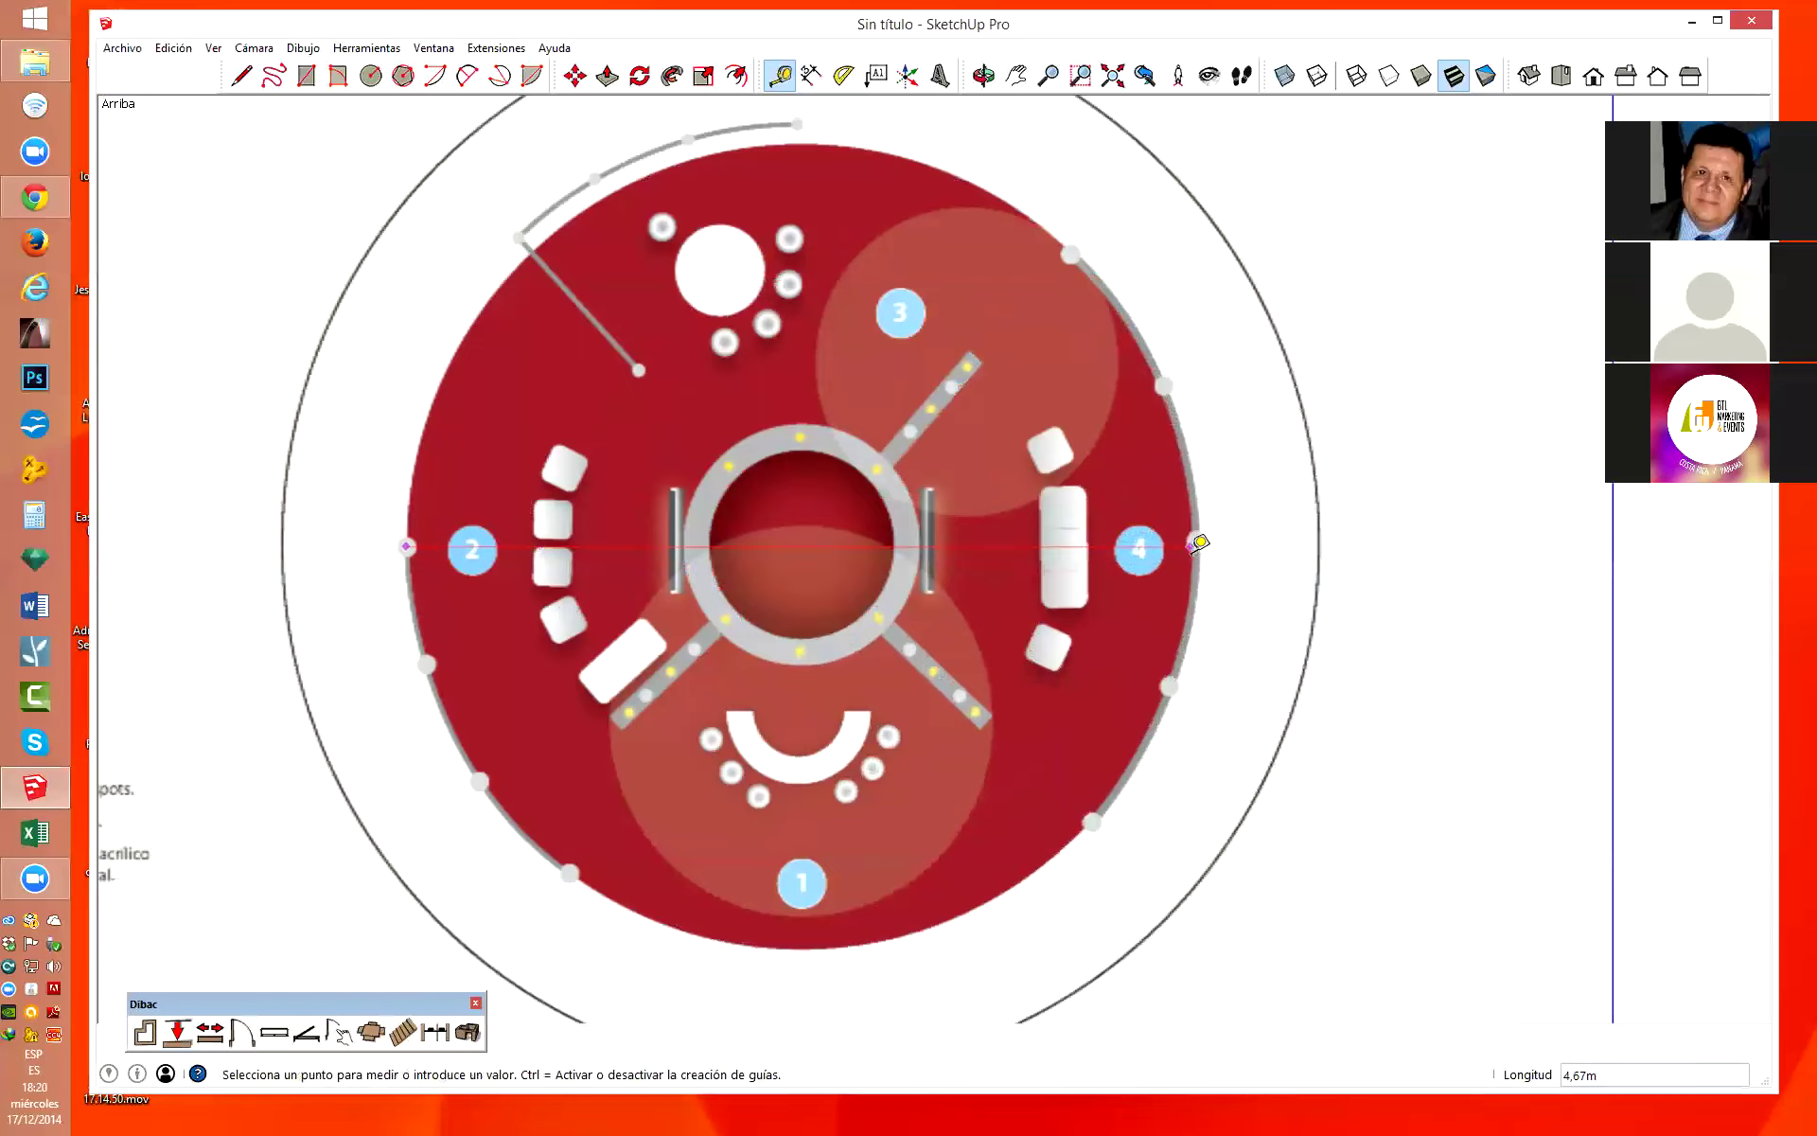
{"action": "left_click", "coordinate": [1198, 540]}
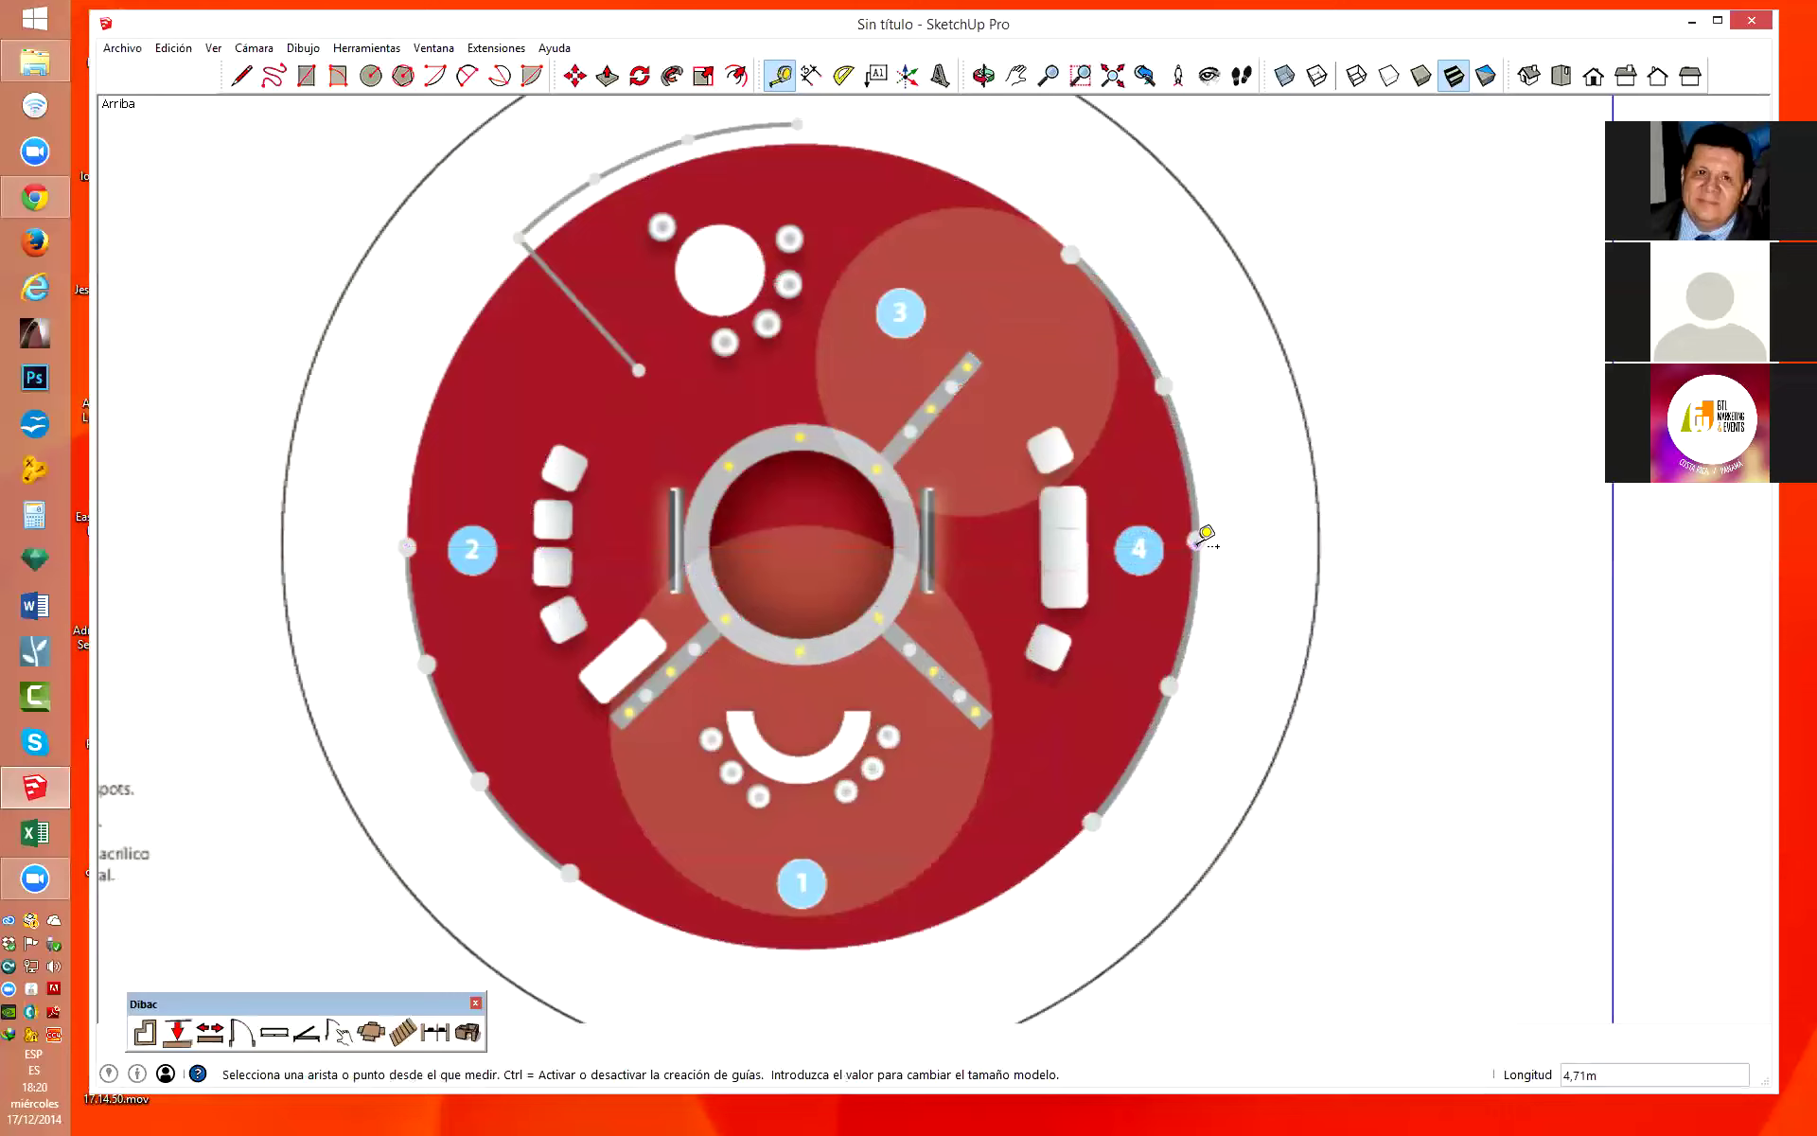
{"action": "type", "text": "8"}
{"action": "key", "text": "Return"}
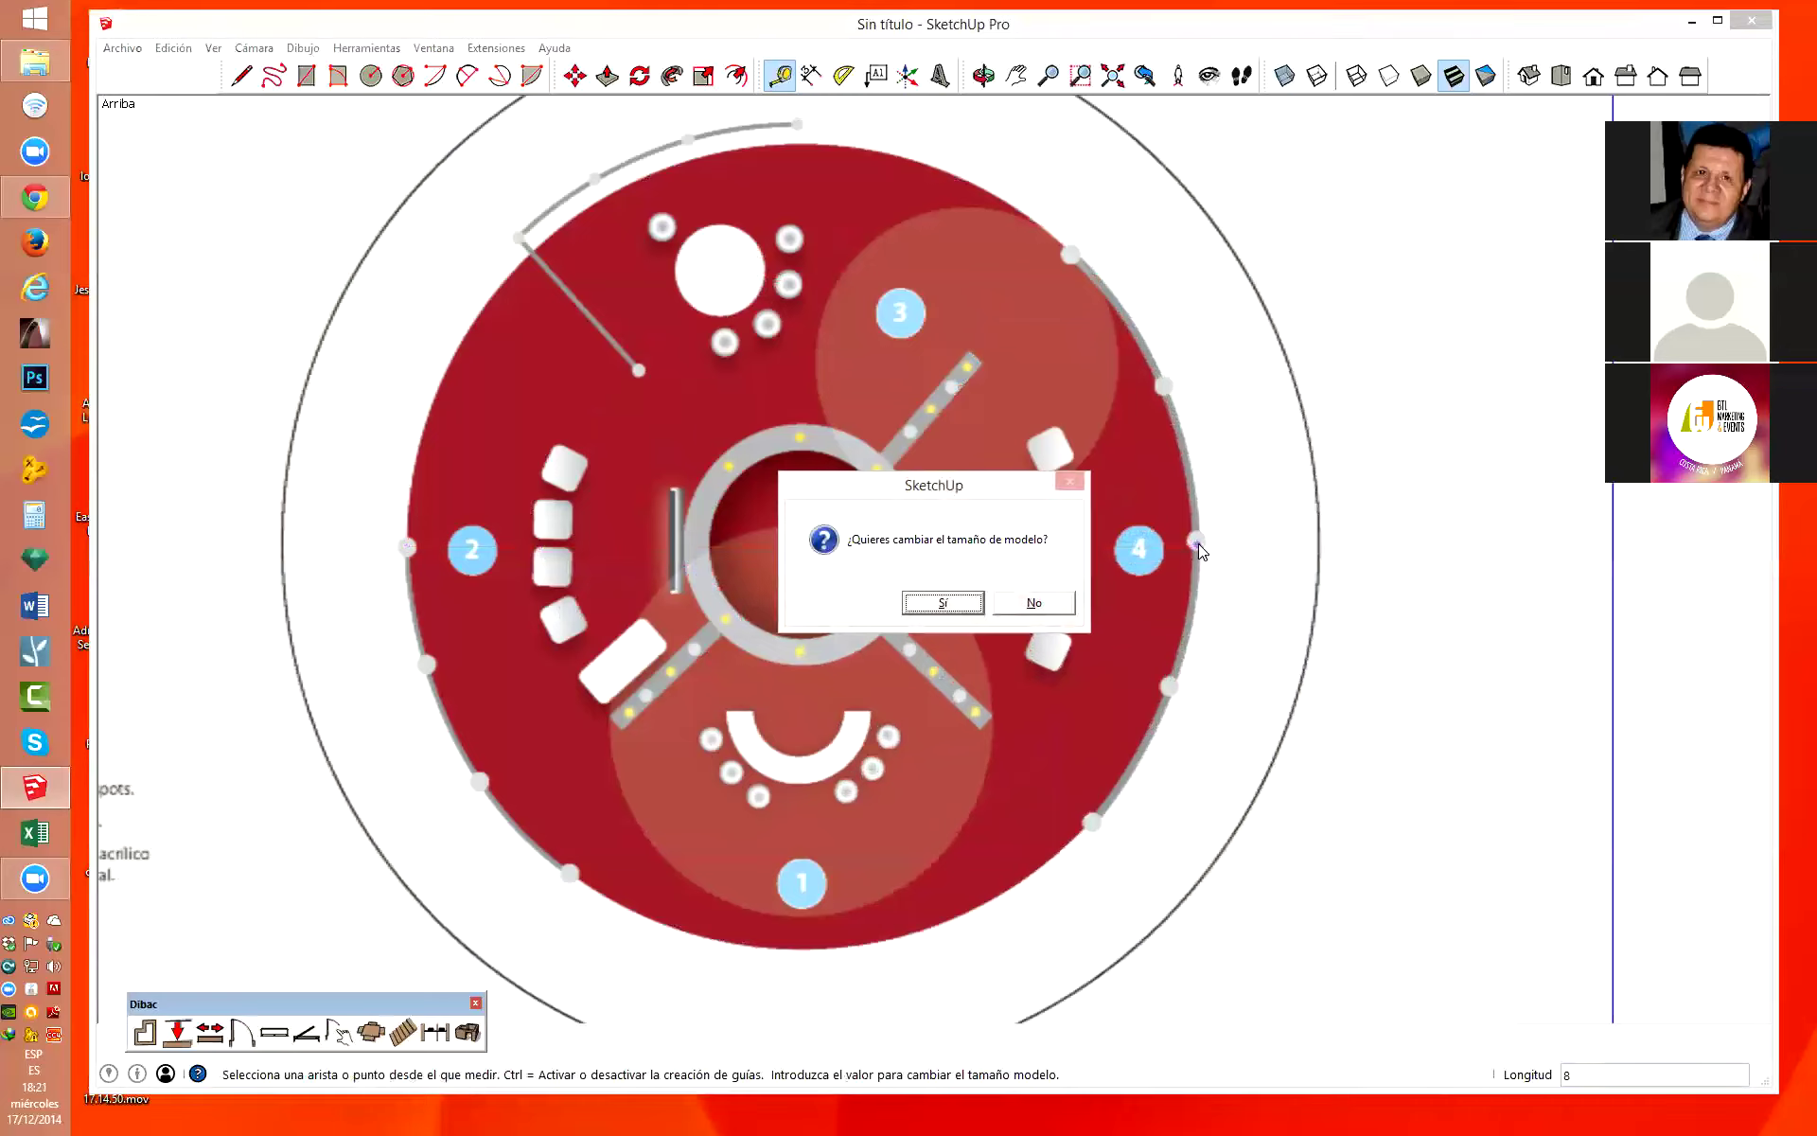
{"action": "left_click", "coordinate": [942, 602]}
Zoom extents and check that the platform diameter now reads about 8 m.
{"action": "key", "text": "shift+z"}
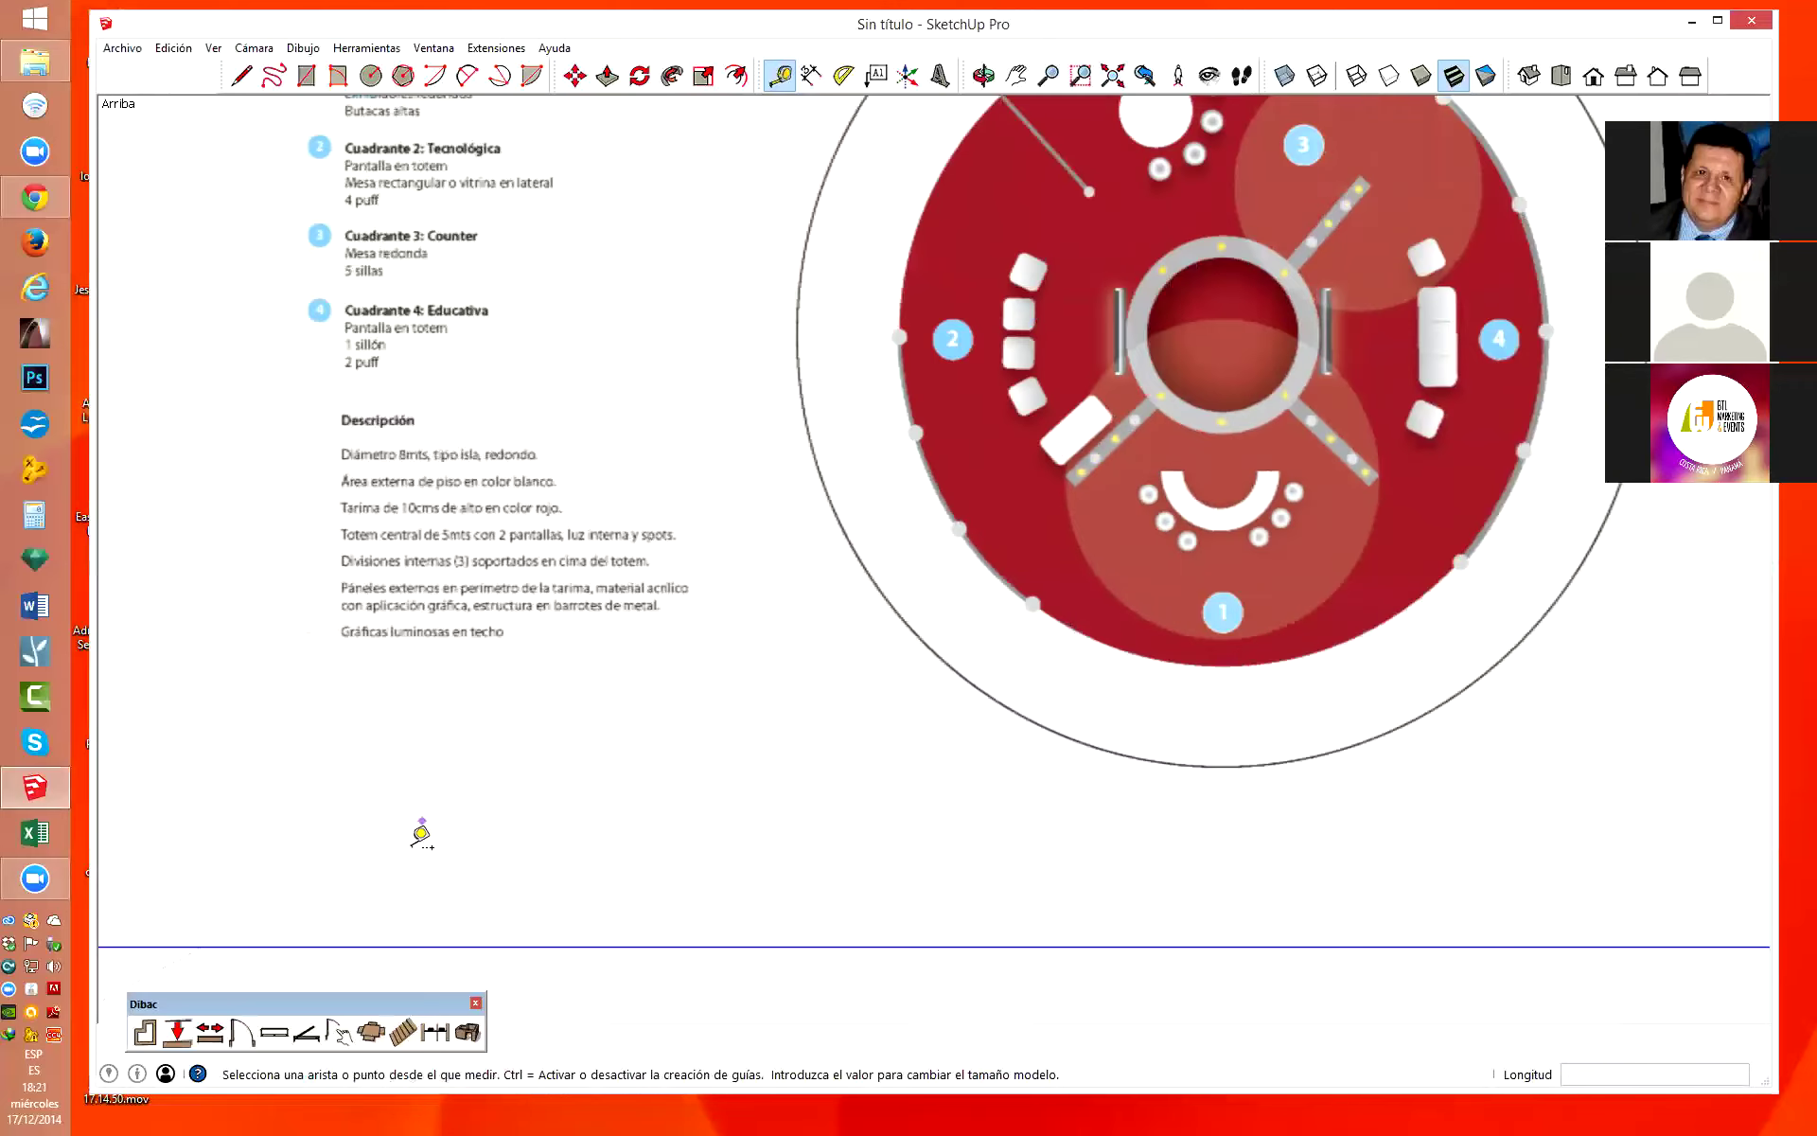
{"action": "left_click", "coordinate": [705, 448]}
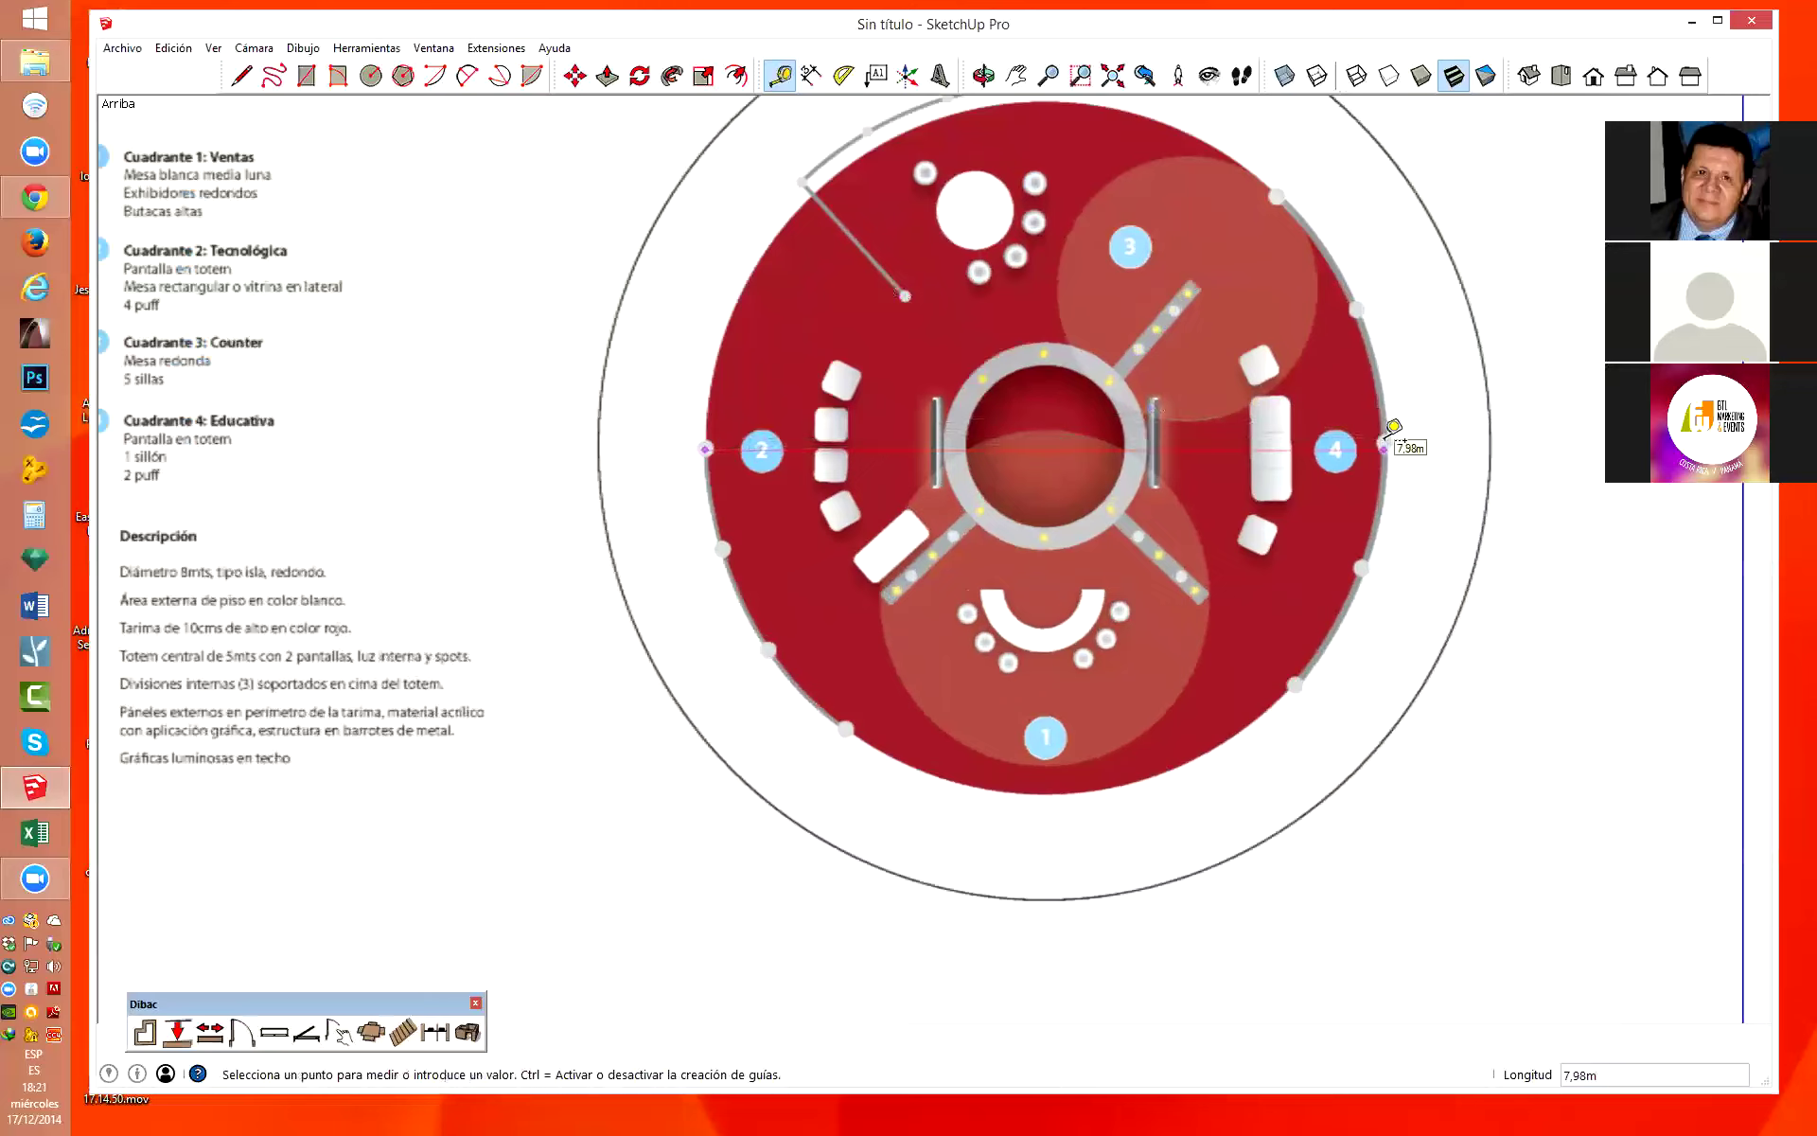
{"action": "left_click", "coordinate": [1391, 428]}
{"action": "scroll", "coordinate": [812, 752], "scroll_direction": "down", "scroll_amount": 3}
{"action": "scroll", "coordinate": [812, 748], "scroll_direction": "down", "scroll_amount": 2}
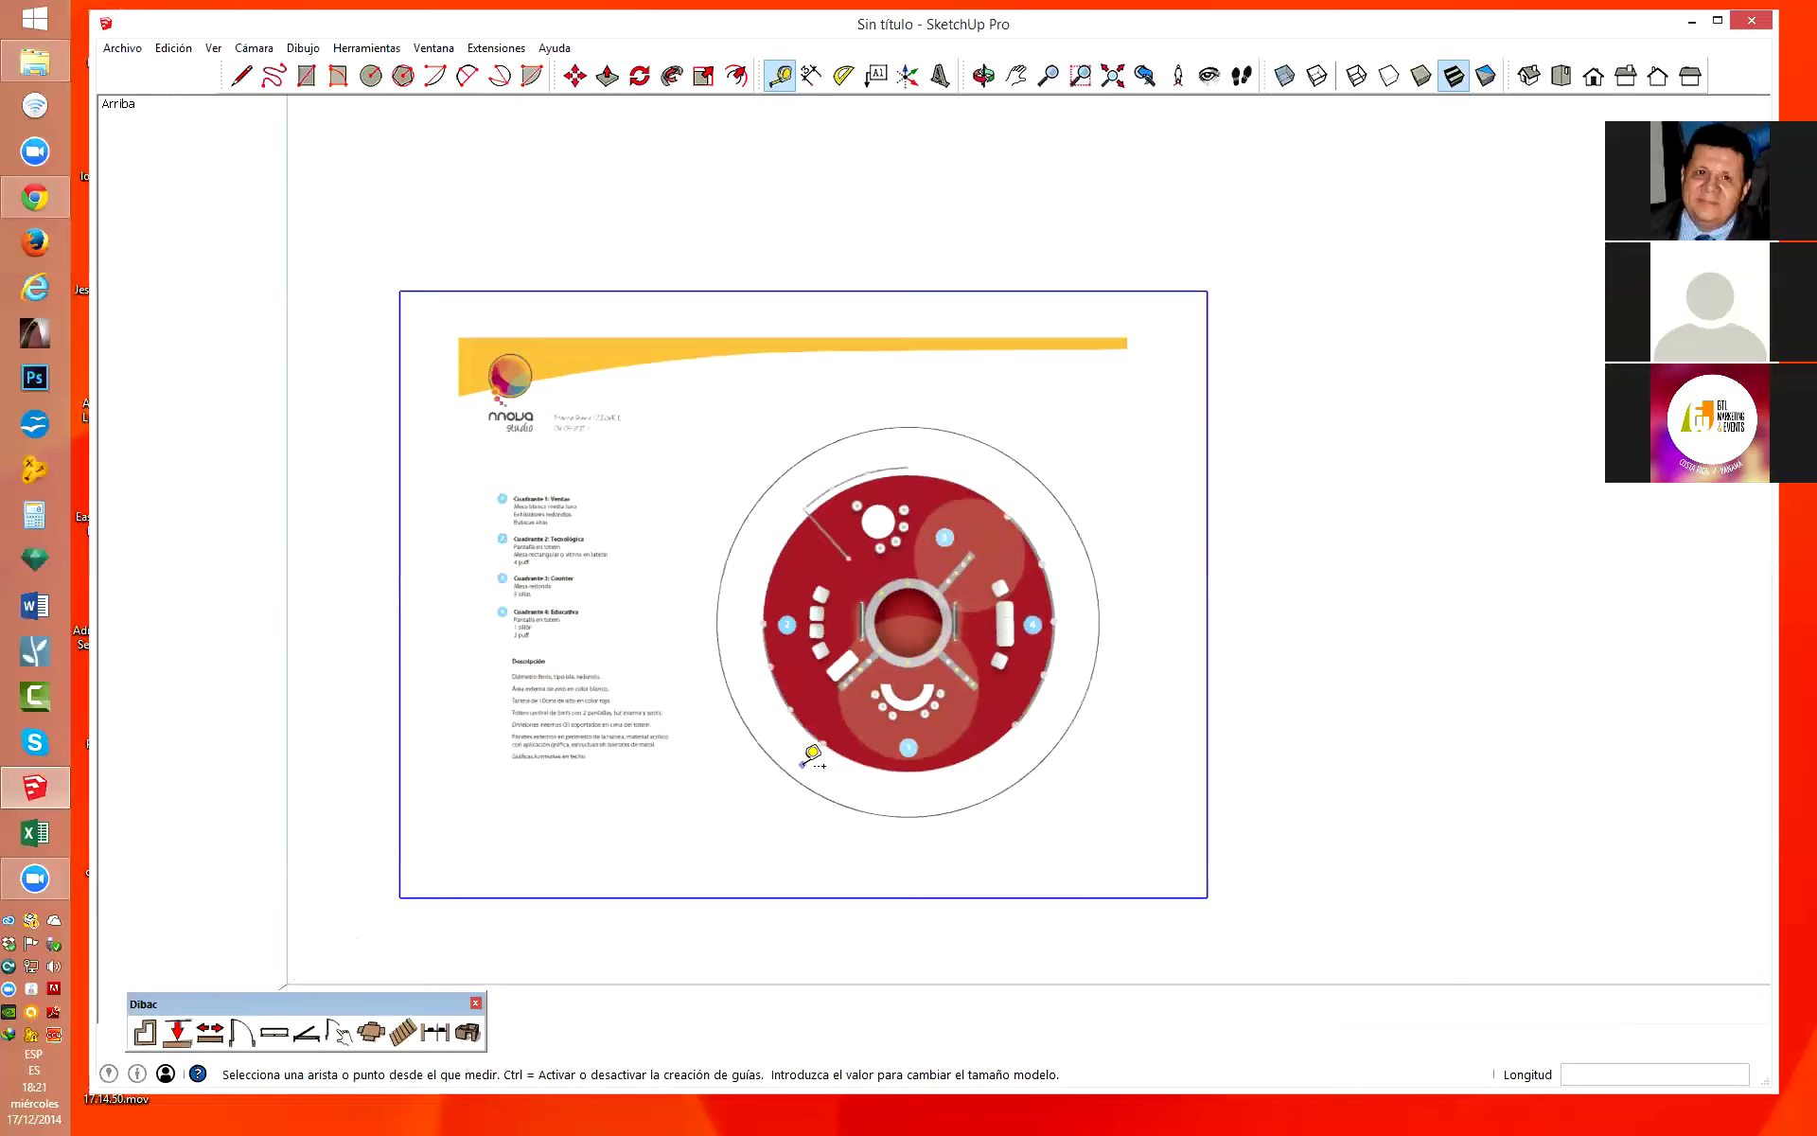
{"action": "key", "text": "space"}
{"action": "scroll", "coordinate": [1087, 516], "scroll_direction": "down", "scroll_amount": 2}
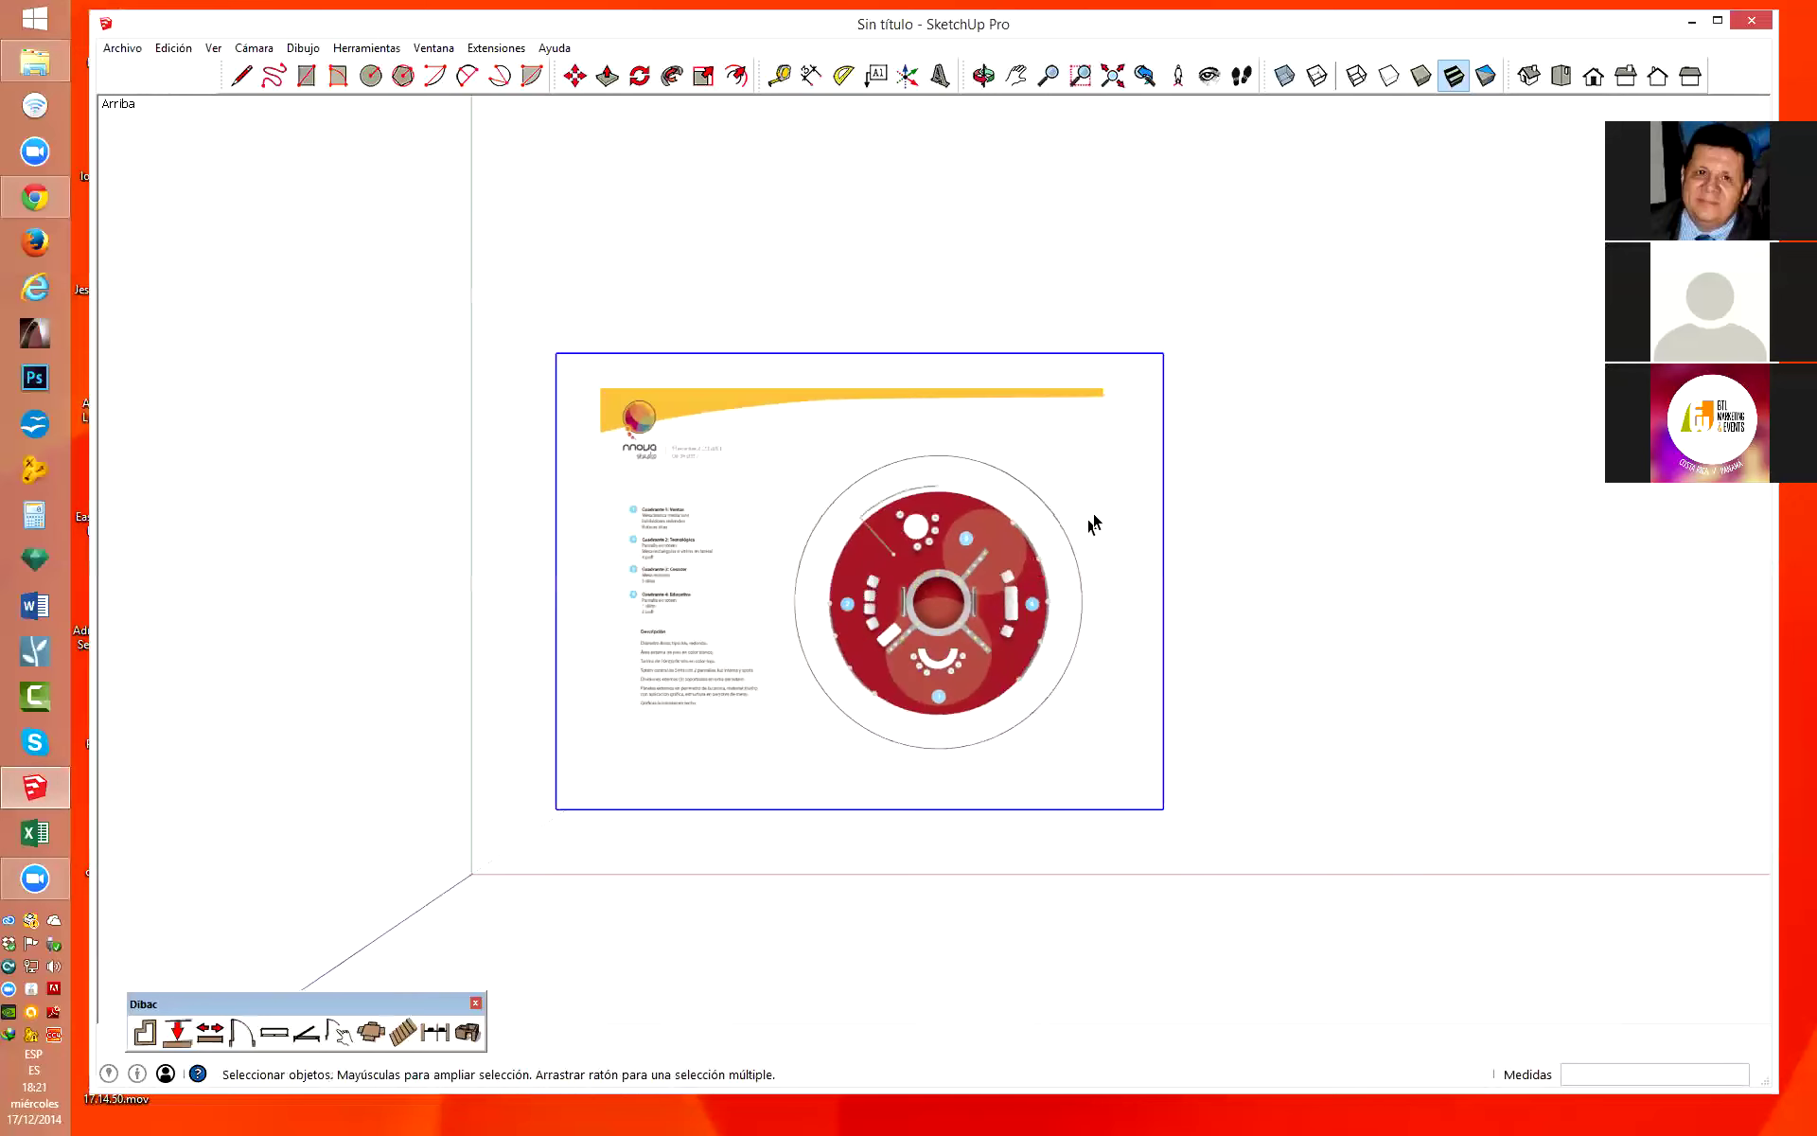
{"action": "scroll", "coordinate": [594, 753], "scroll_direction": "down", "scroll_amount": 2}
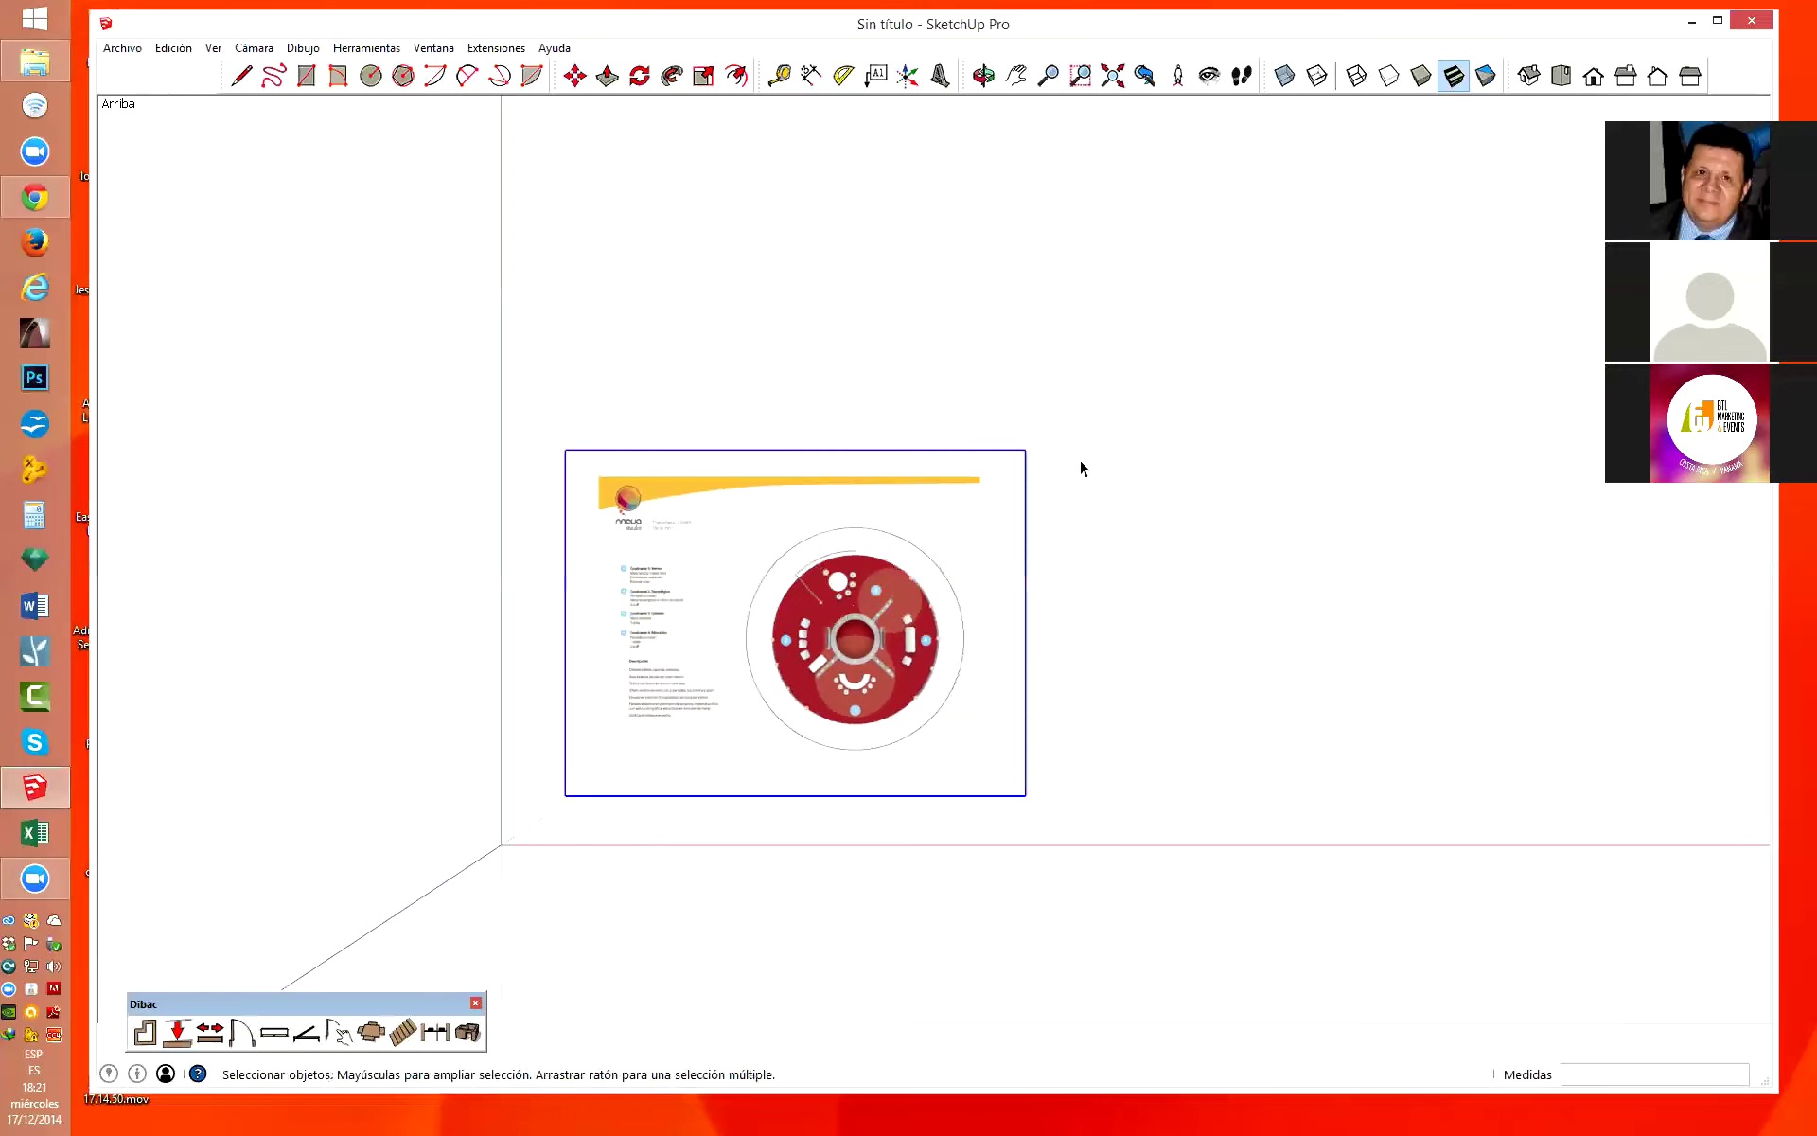
{"action": "scroll", "coordinate": [905, 691], "scroll_direction": "up", "scroll_amount": 1}
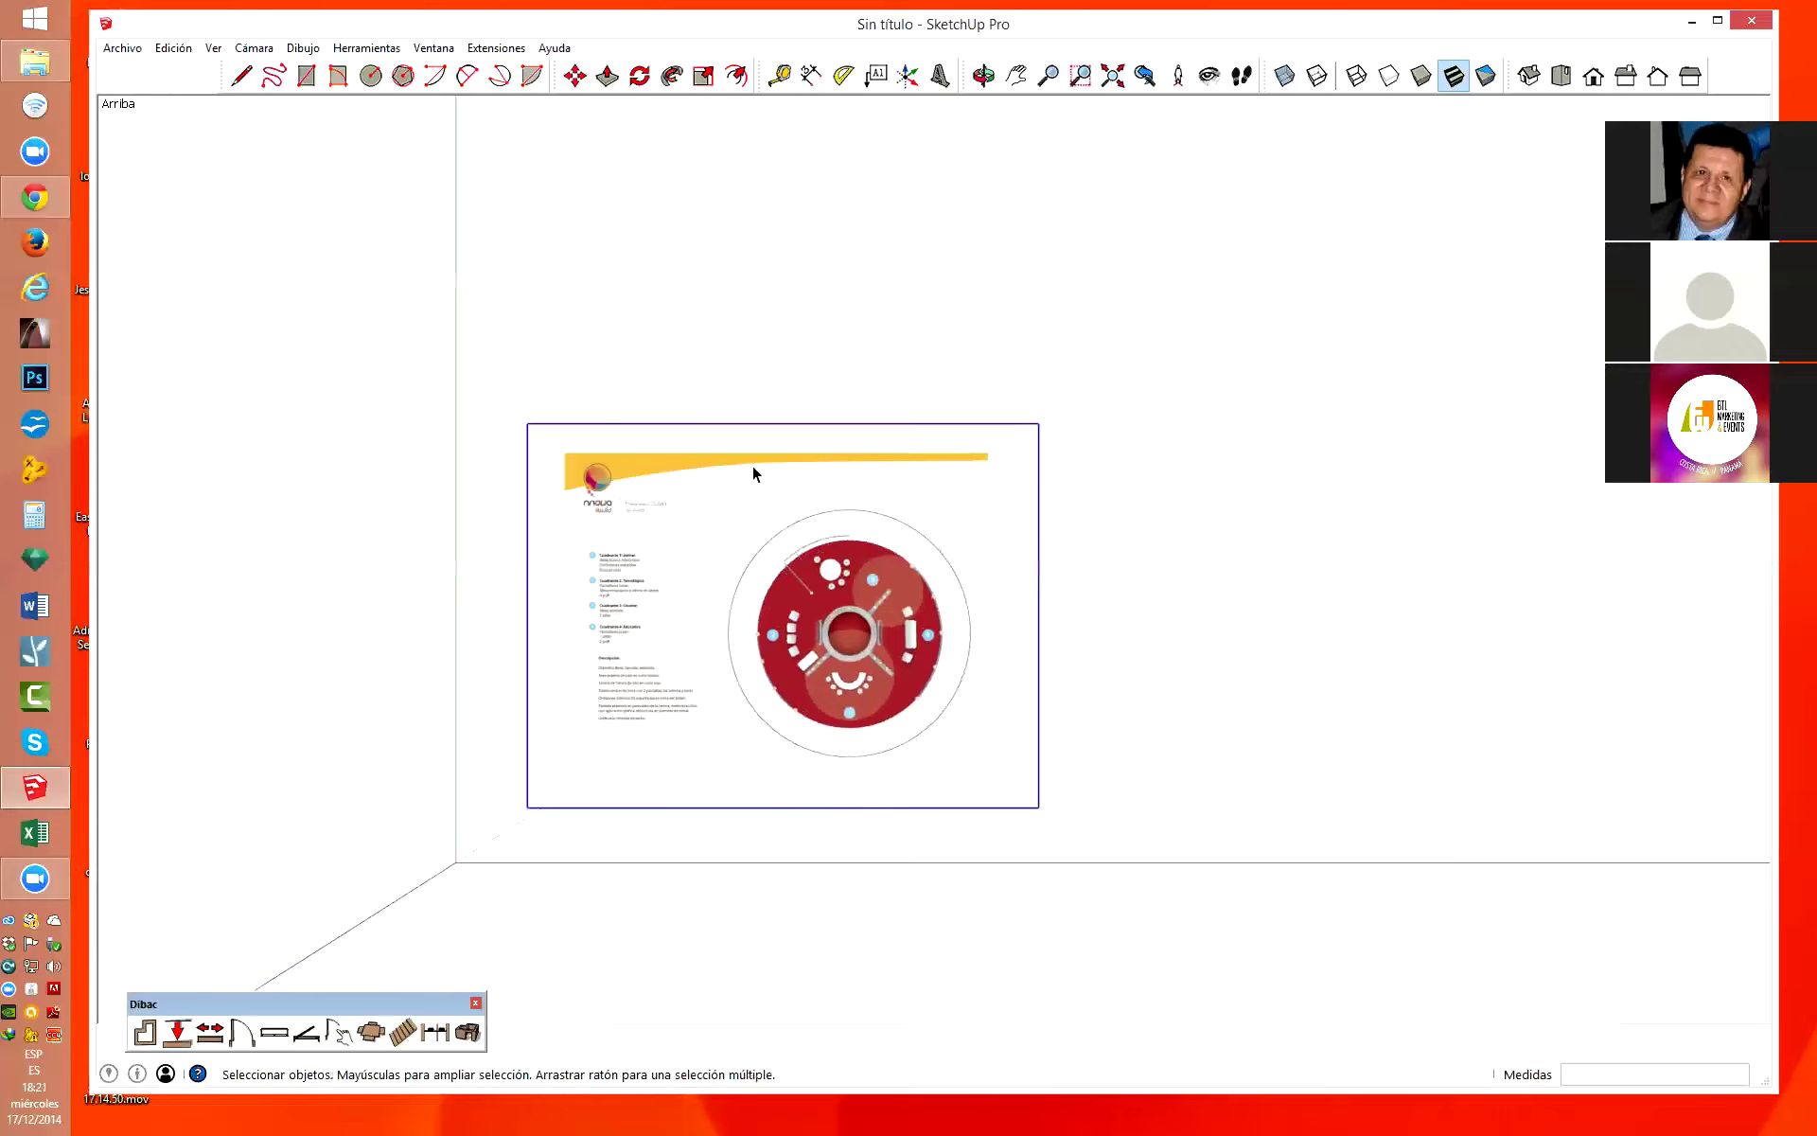
{"action": "scroll", "coordinate": [934, 540], "scroll_direction": "down", "scroll_amount": 1}
{"action": "scroll", "coordinate": [933, 540], "scroll_direction": "down", "scroll_amount": 2}
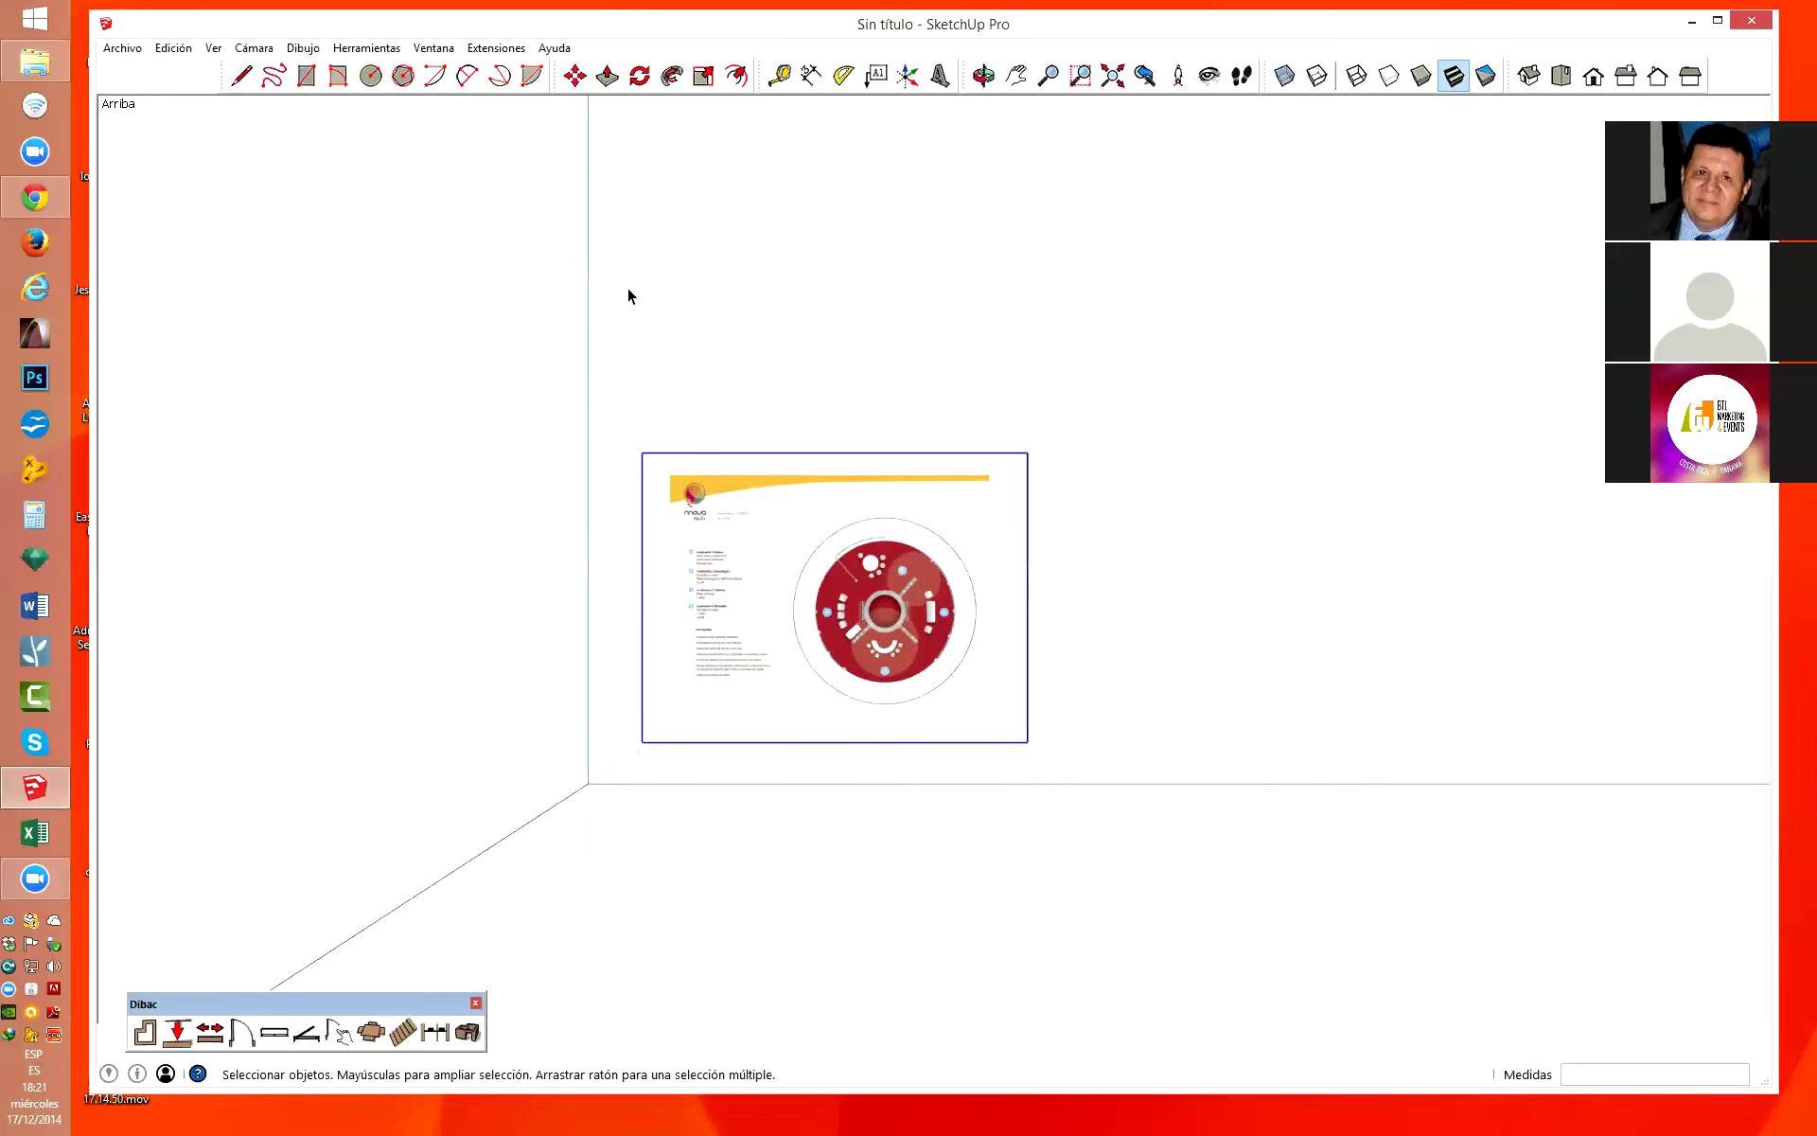
{"action": "scroll", "coordinate": [1037, 683], "scroll_direction": "up", "scroll_amount": 2}
{"action": "scroll", "coordinate": [951, 611], "scroll_direction": "up", "scroll_amount": 1}
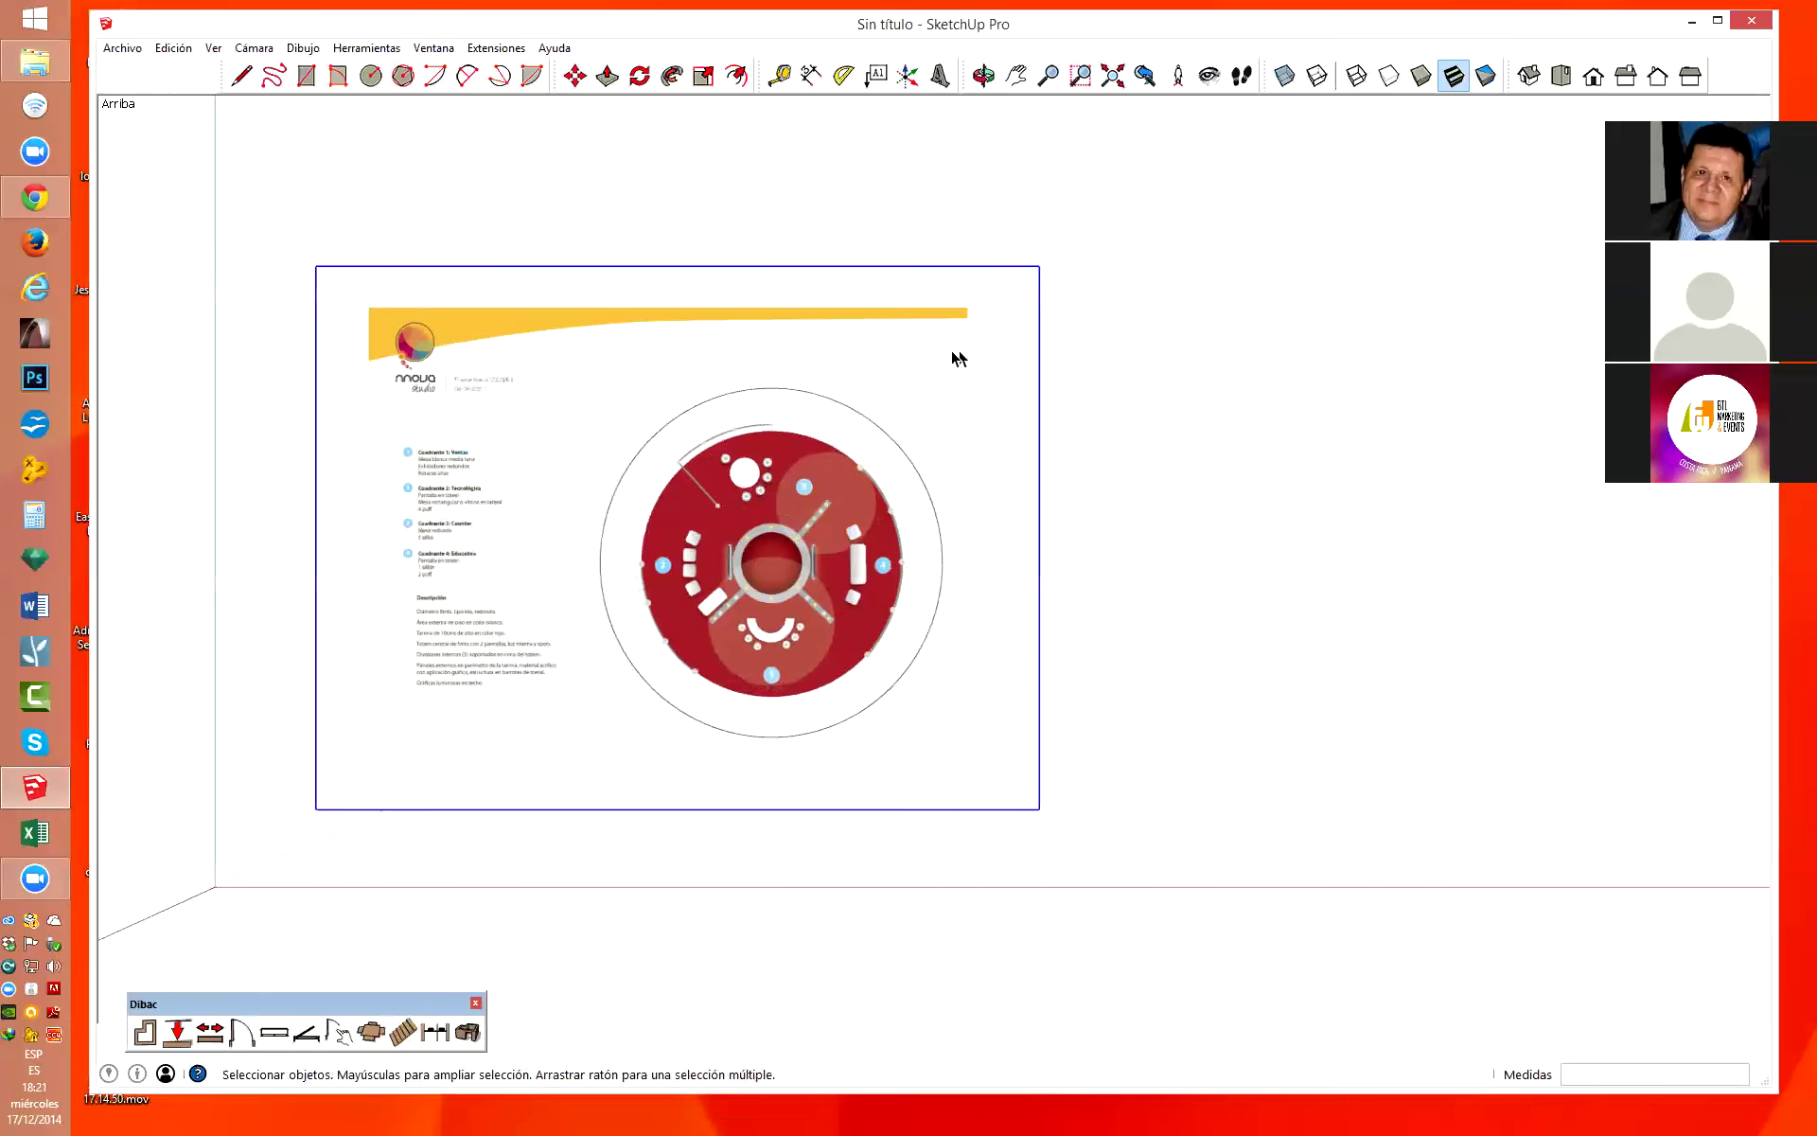
{"action": "scroll", "coordinate": [610, 630], "scroll_direction": "up", "scroll_amount": 2}
{"action": "scroll", "coordinate": [611, 630], "scroll_direction": "down", "scroll_amount": 2}
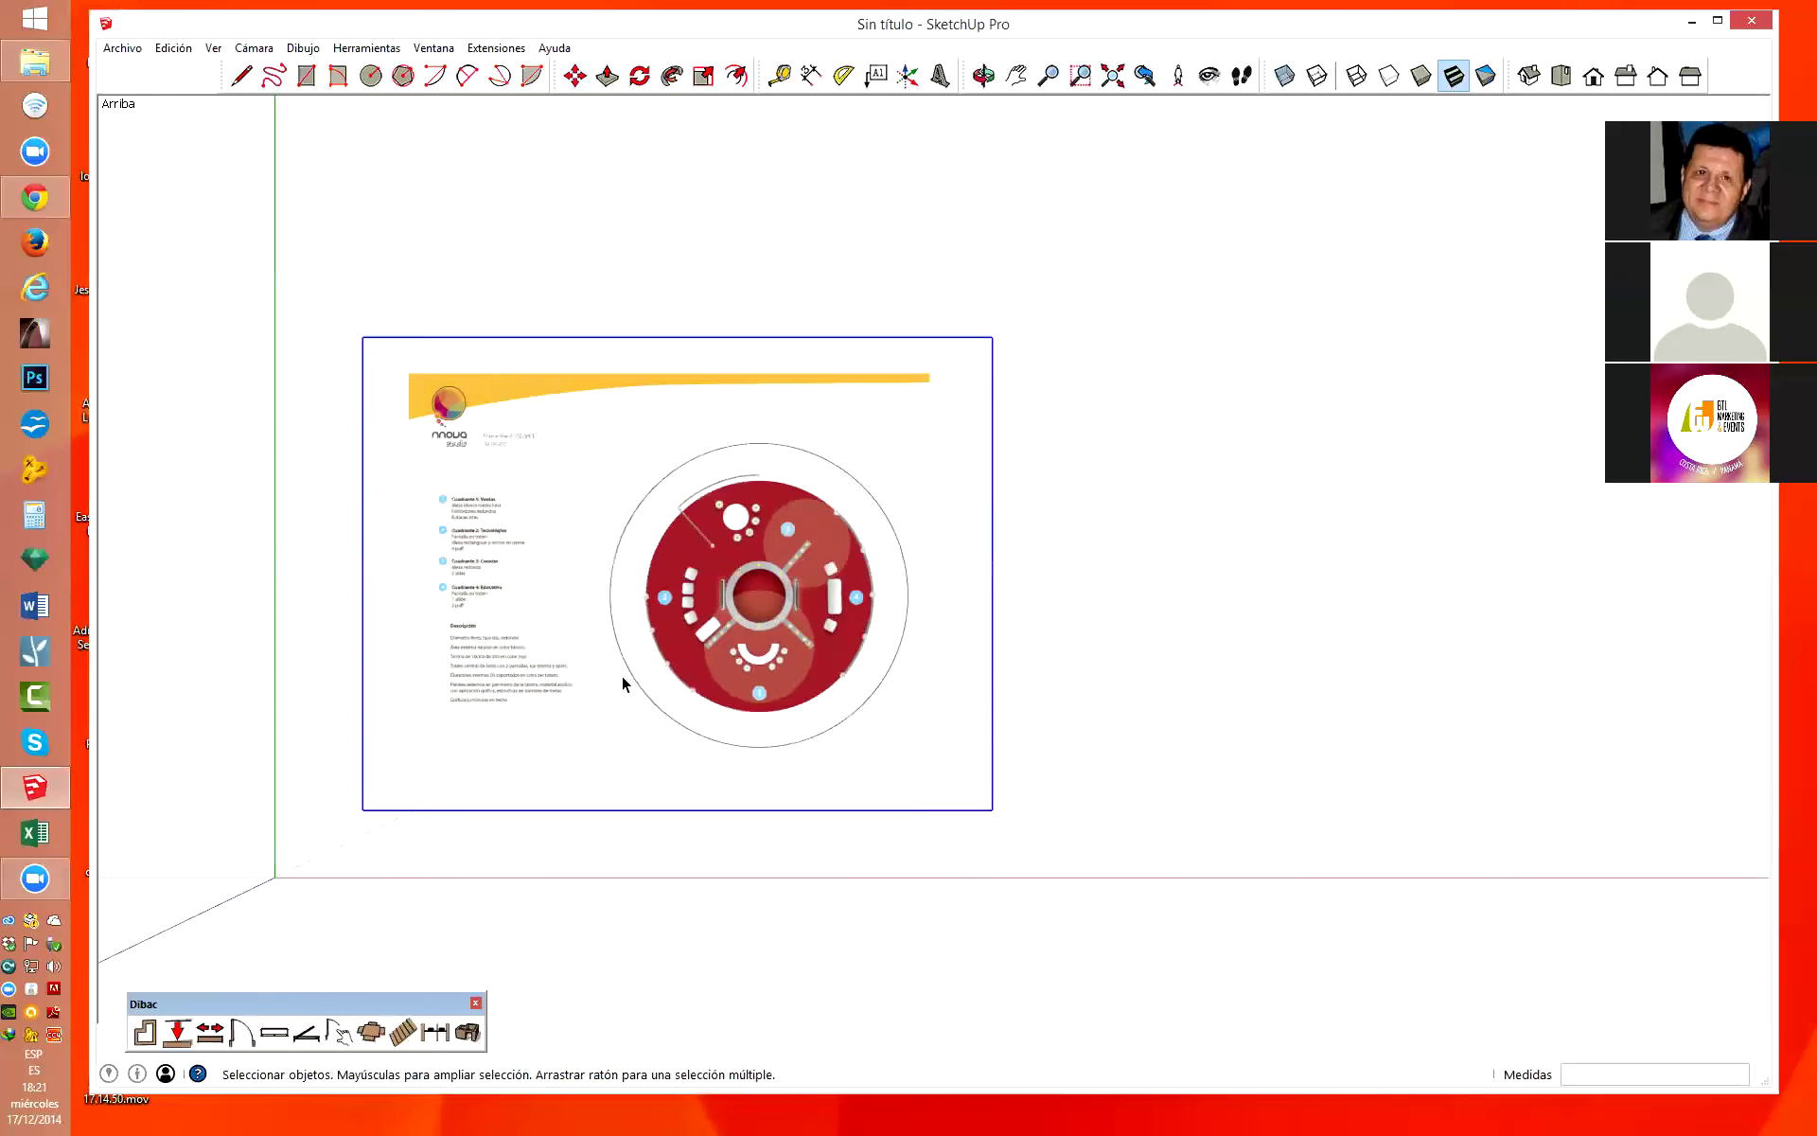
Select the floor-plan image and choose Explotar from its context menu.
{"action": "right_click", "coordinate": [859, 394]}
{"action": "left_click", "coordinate": [698, 401]}
{"action": "left_click", "coordinate": [1306, 512]}
{"action": "left_click", "coordinate": [607, 581]}
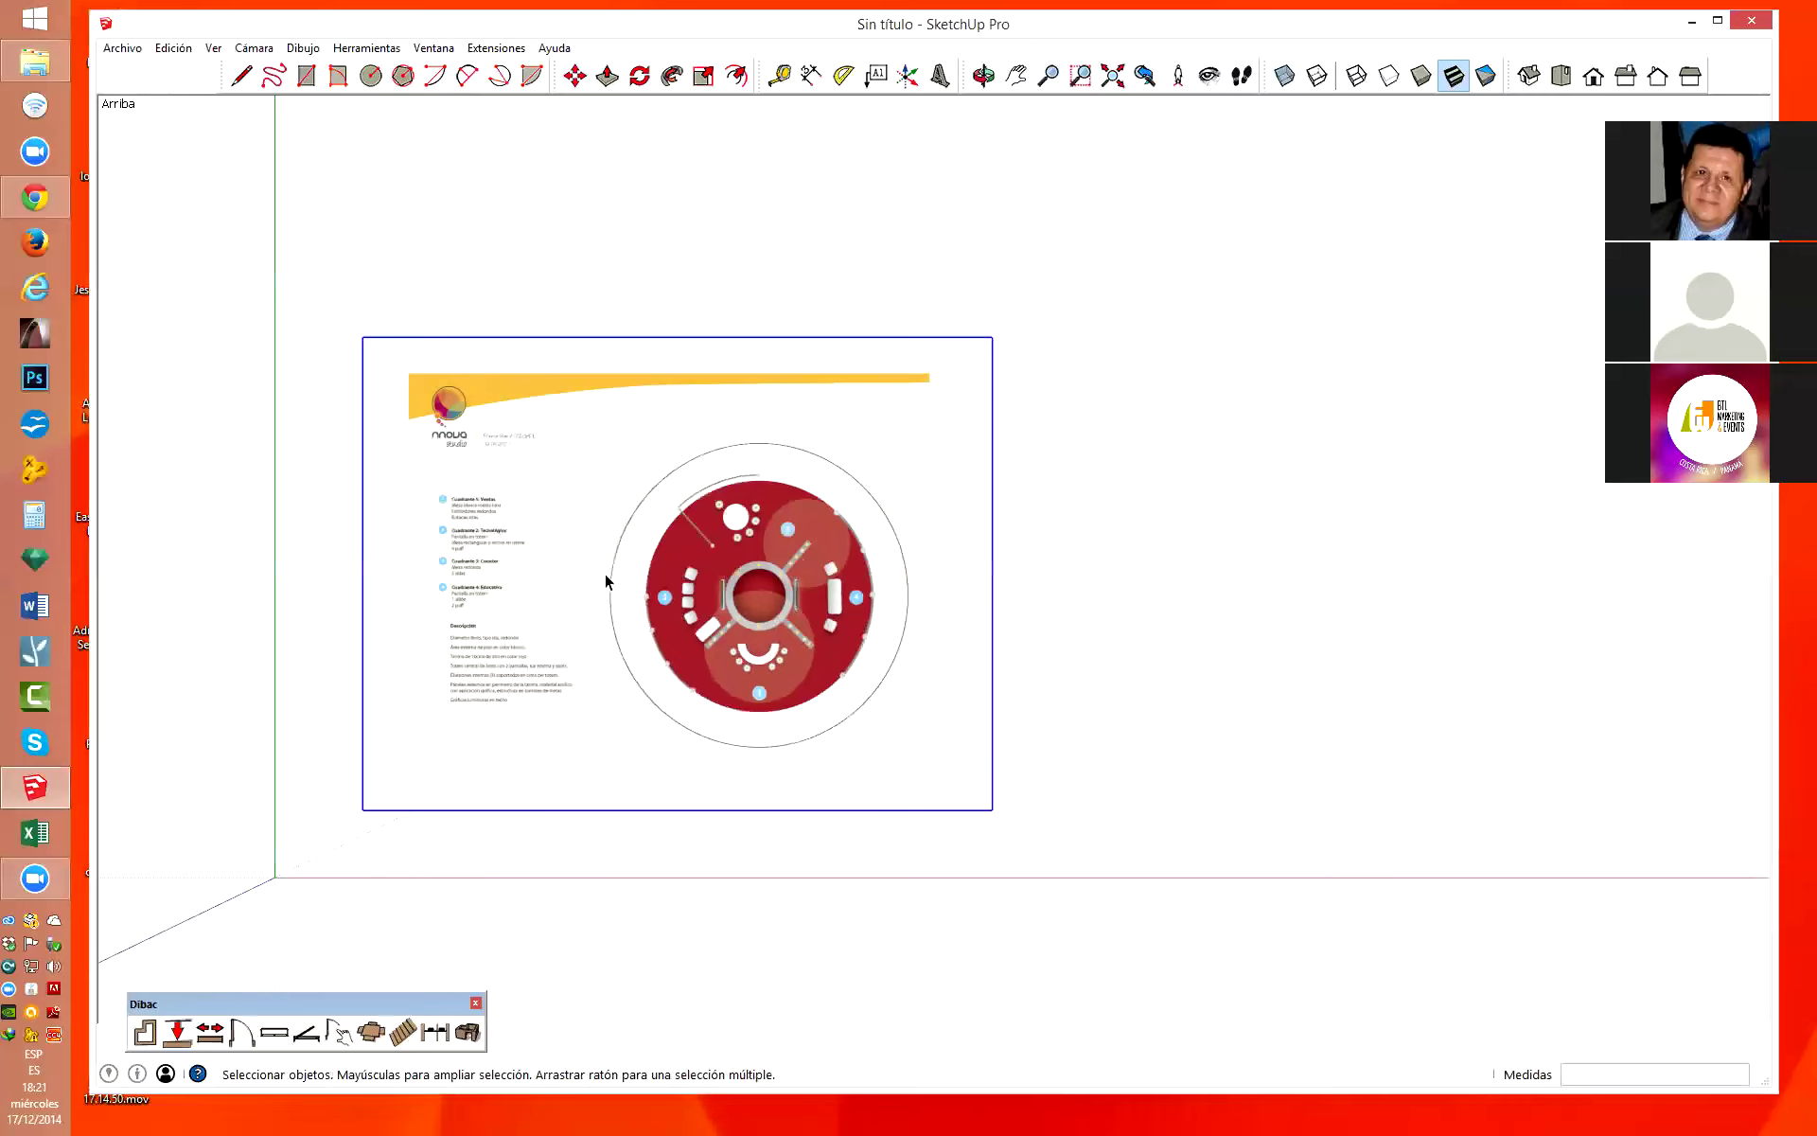
{"action": "right_click", "coordinate": [596, 495]}
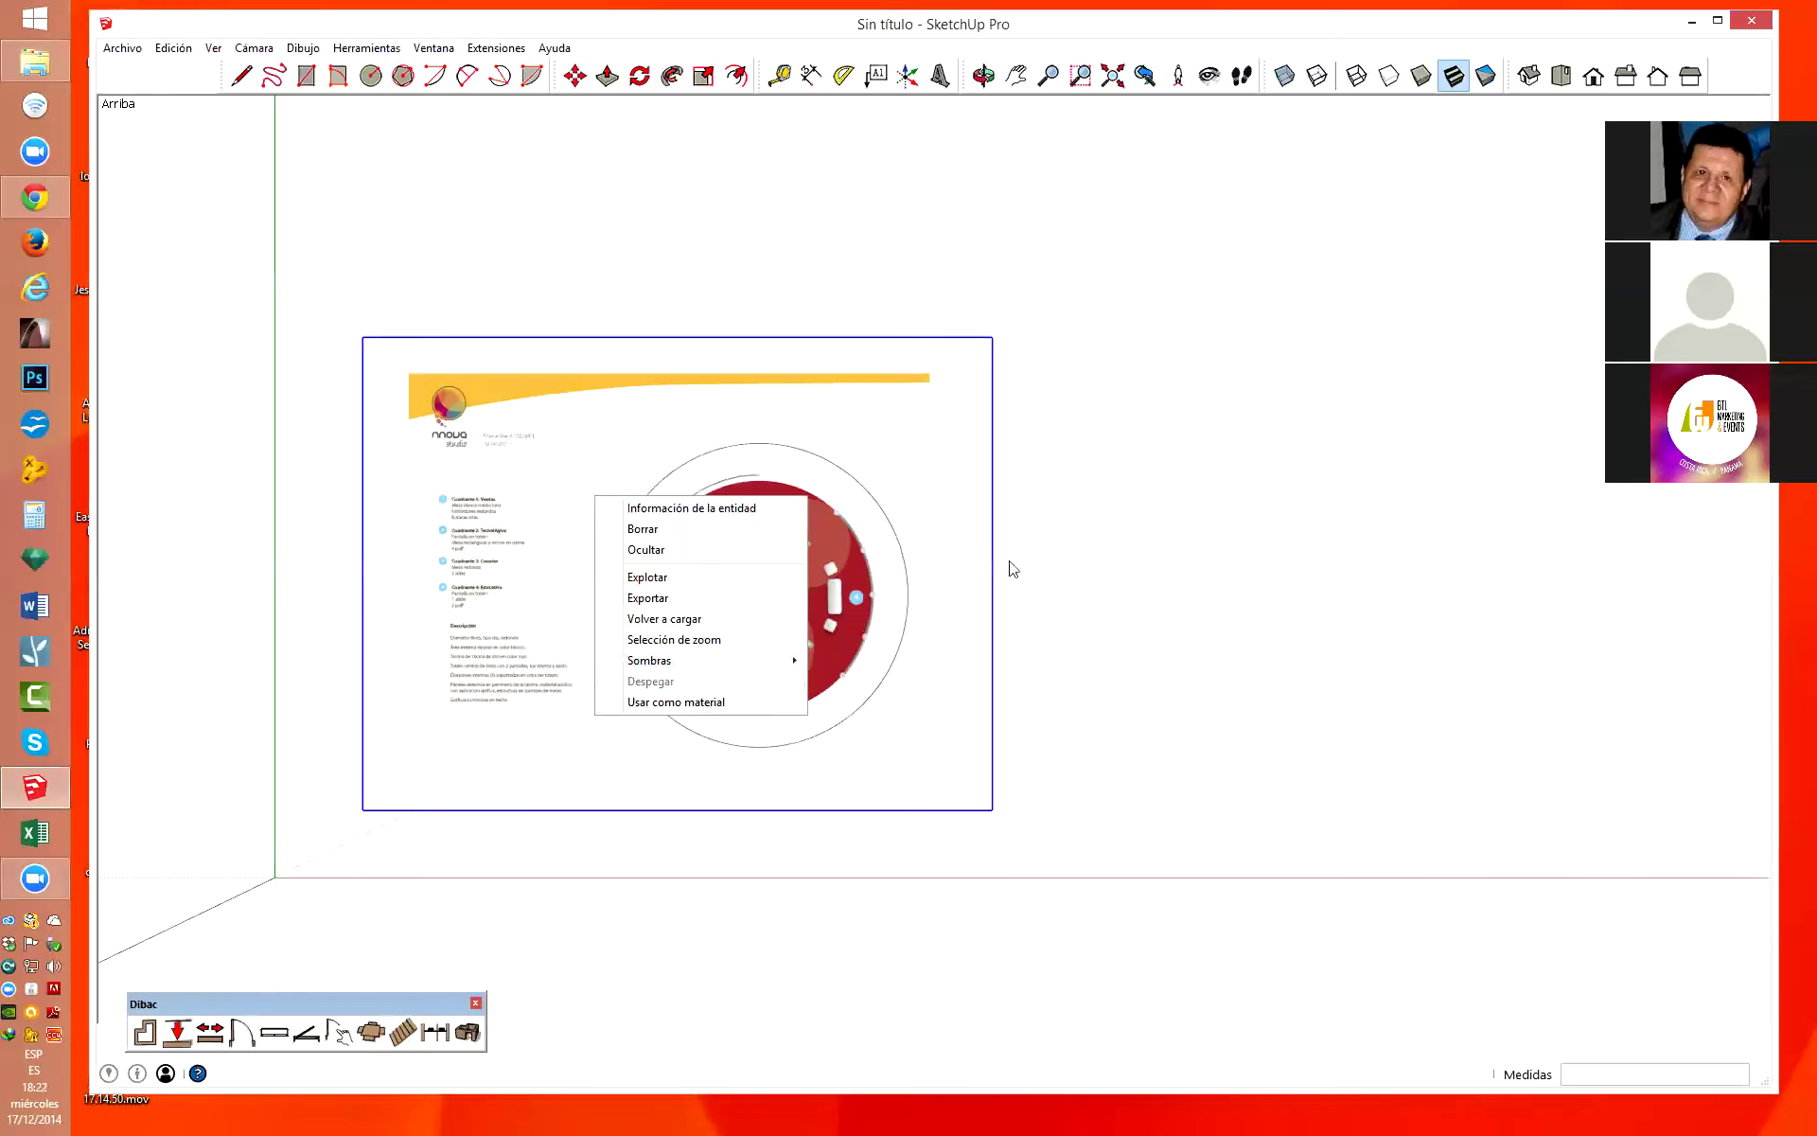
{"action": "left_click", "coordinate": [962, 409]}
{"action": "right_click", "coordinate": [767, 421]}
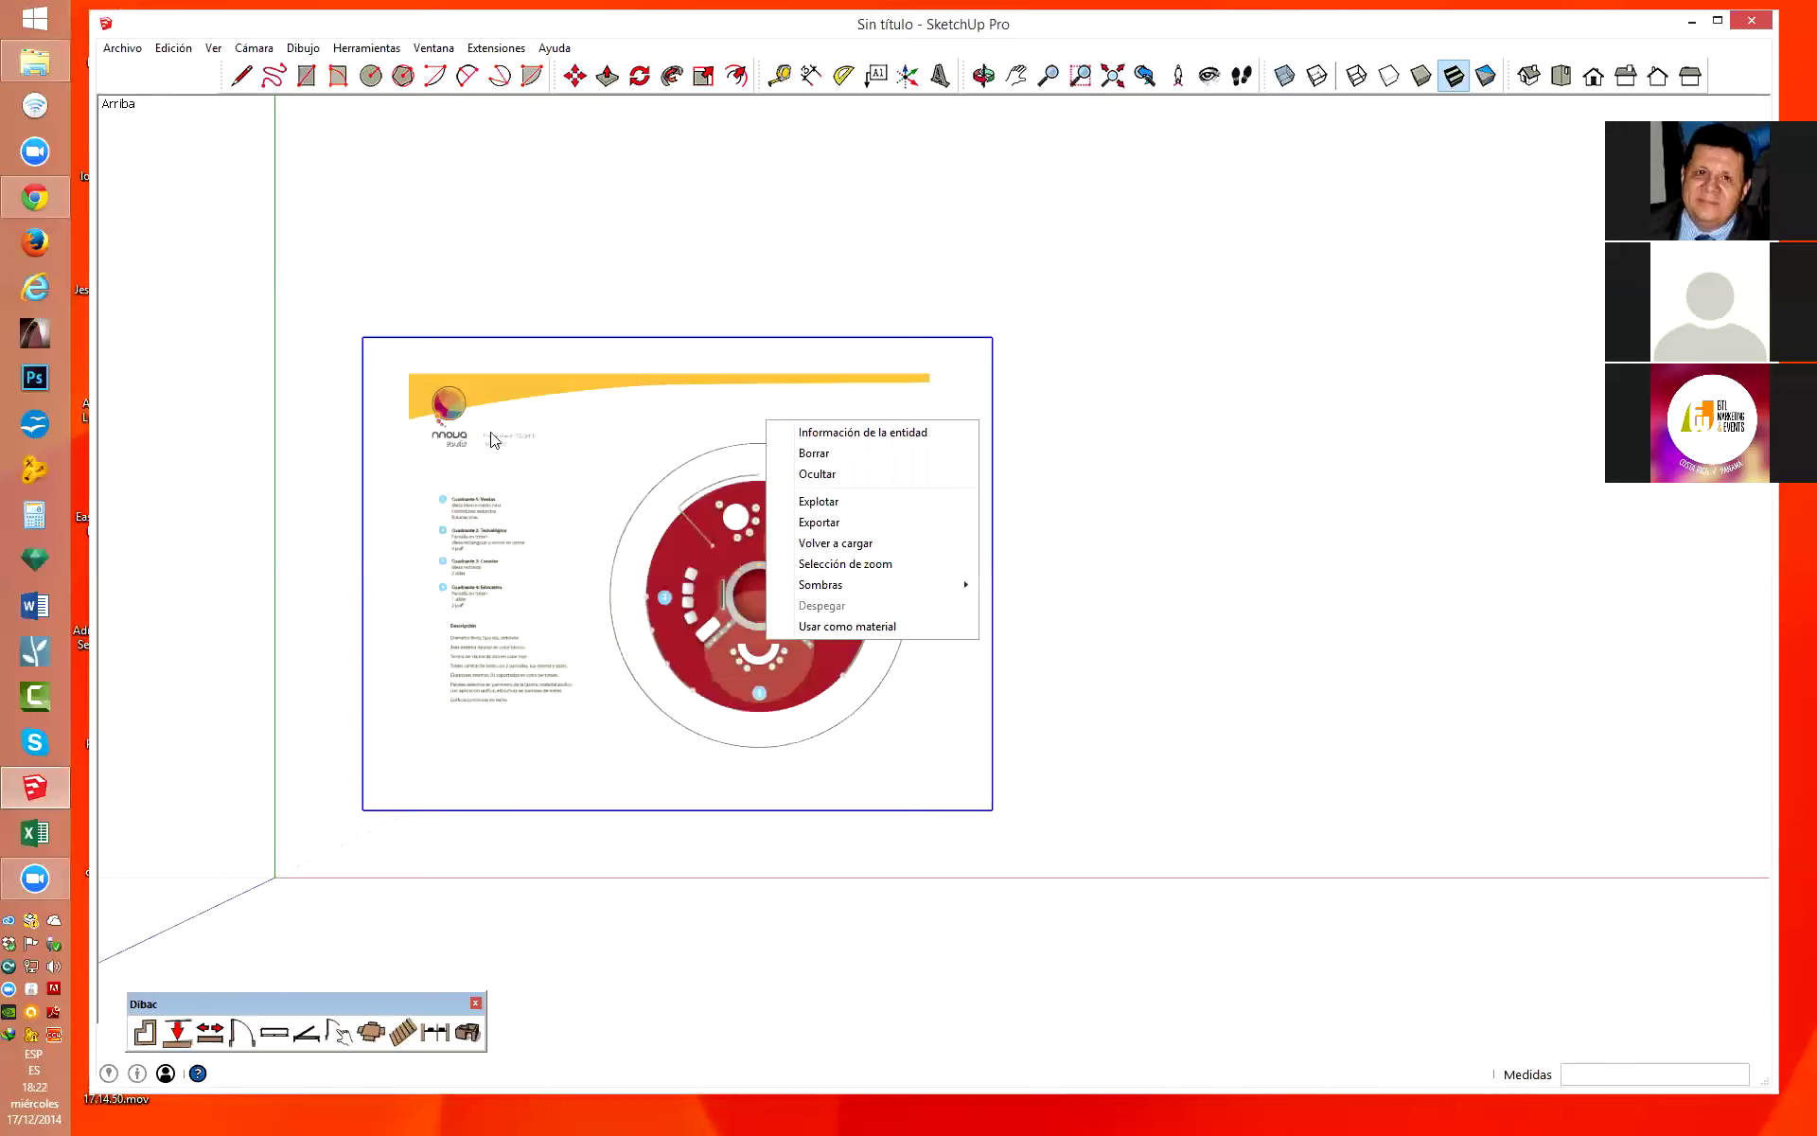
{"action": "left_click", "coordinate": [852, 512]}
{"action": "scroll", "coordinate": [1004, 464], "scroll_direction": "up", "scroll_amount": 1}
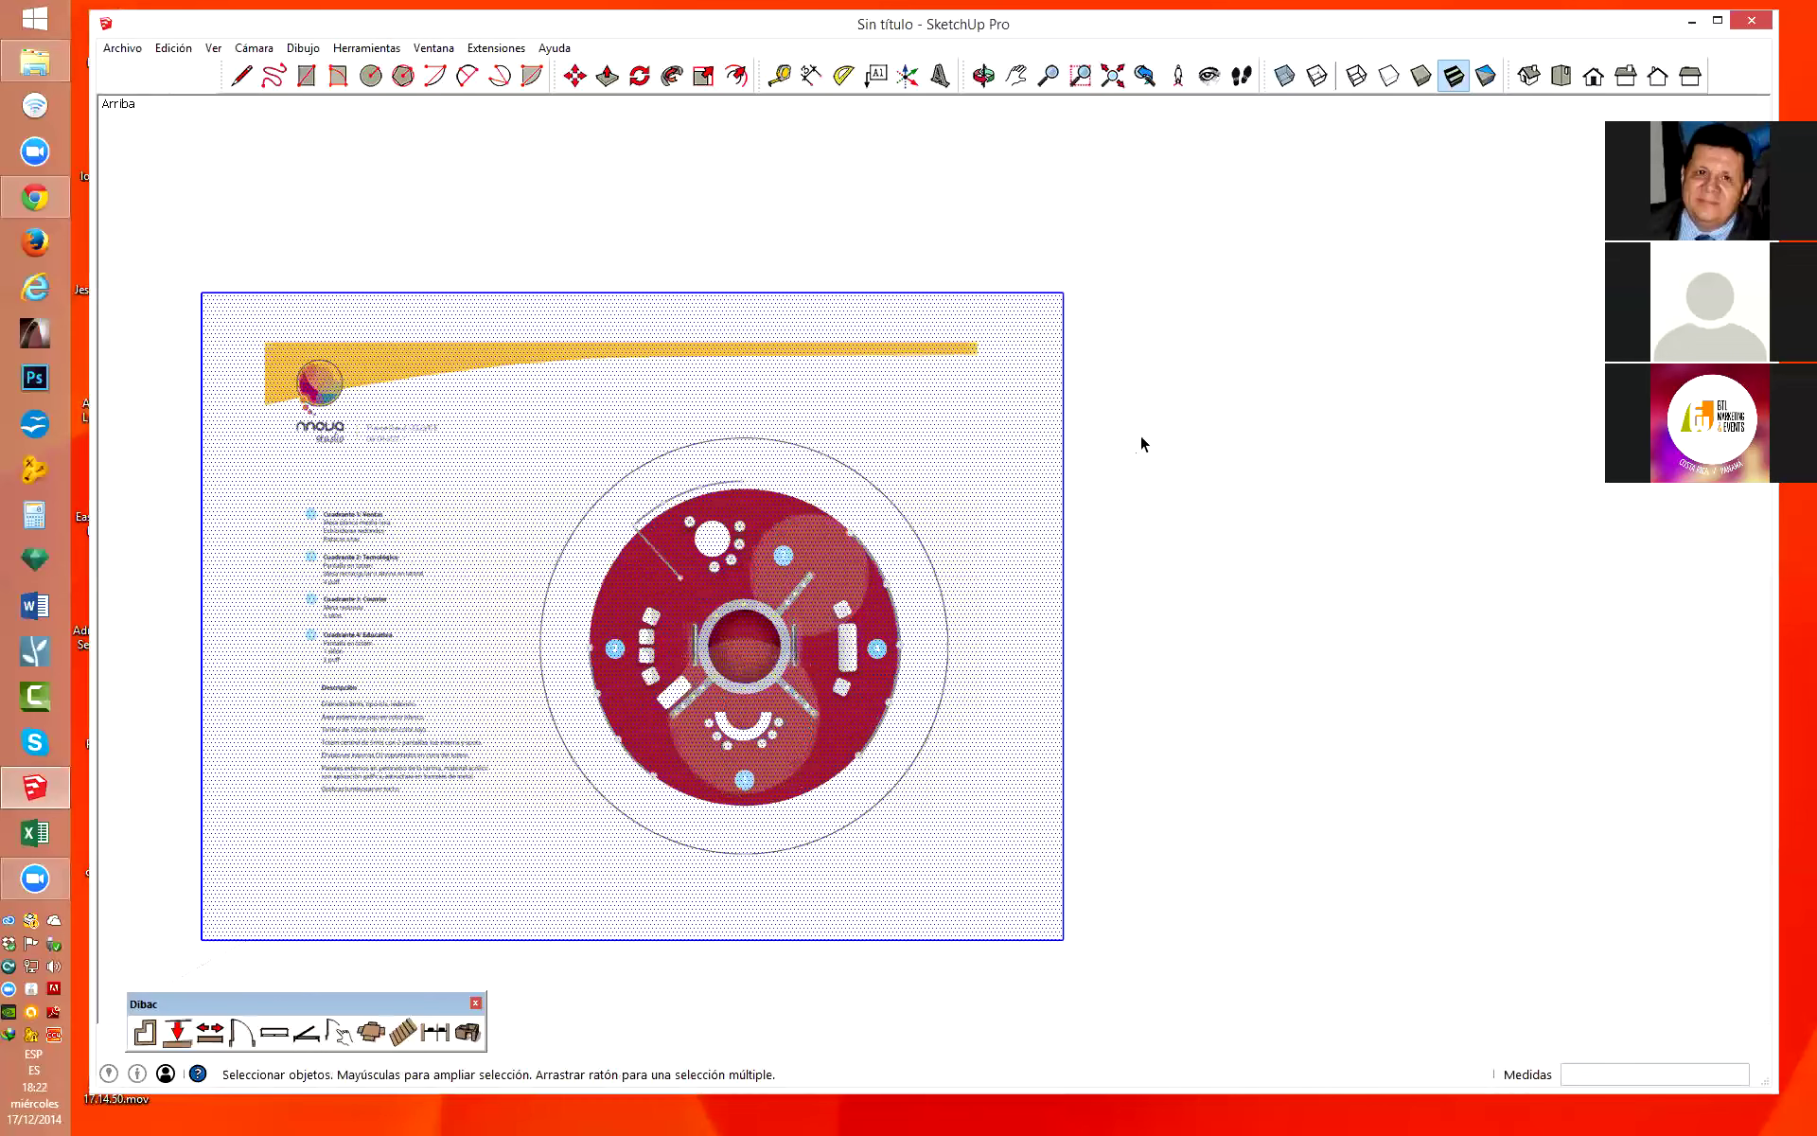
Draw a square rectangle around the circular plan on the exploded image.
{"action": "left_click", "coordinate": [957, 365]}
{"action": "scroll", "coordinate": [743, 392], "scroll_direction": "down", "scroll_amount": 2}
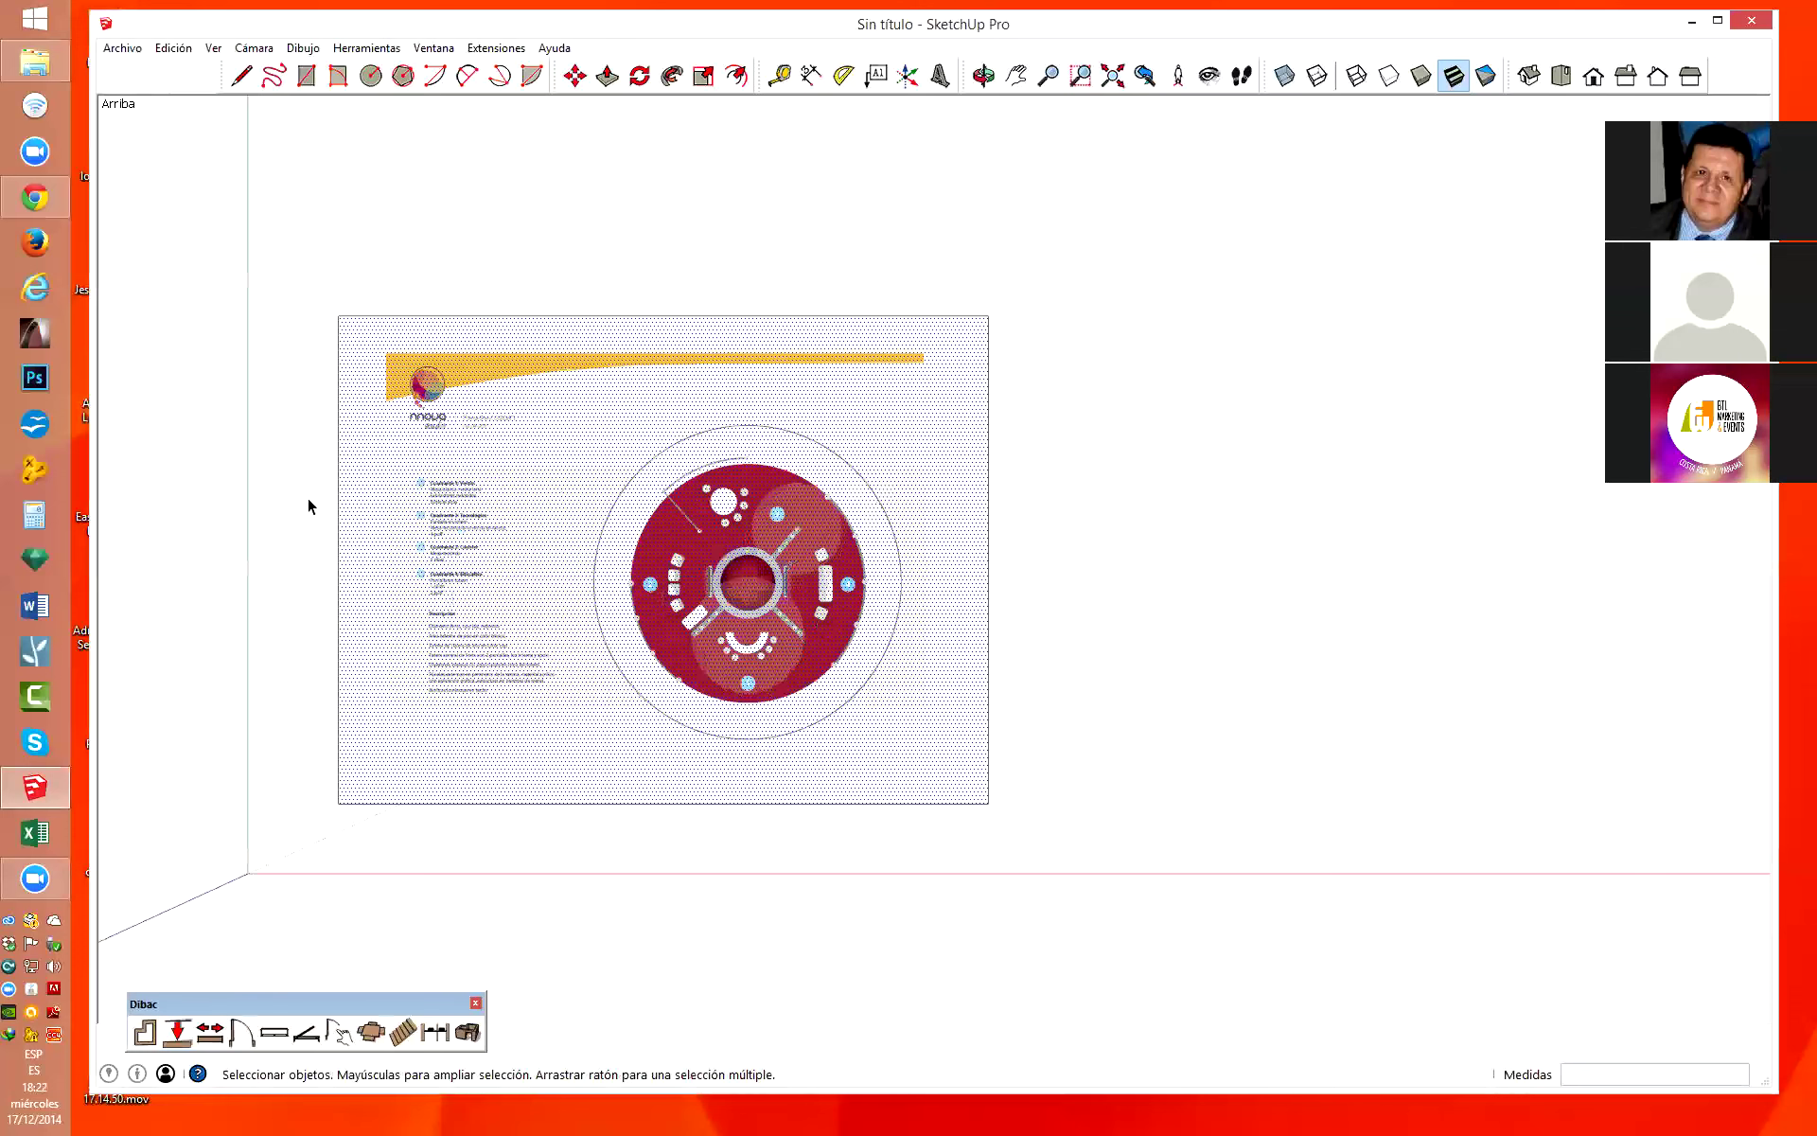
{"action": "left_click", "coordinate": [305, 76]}
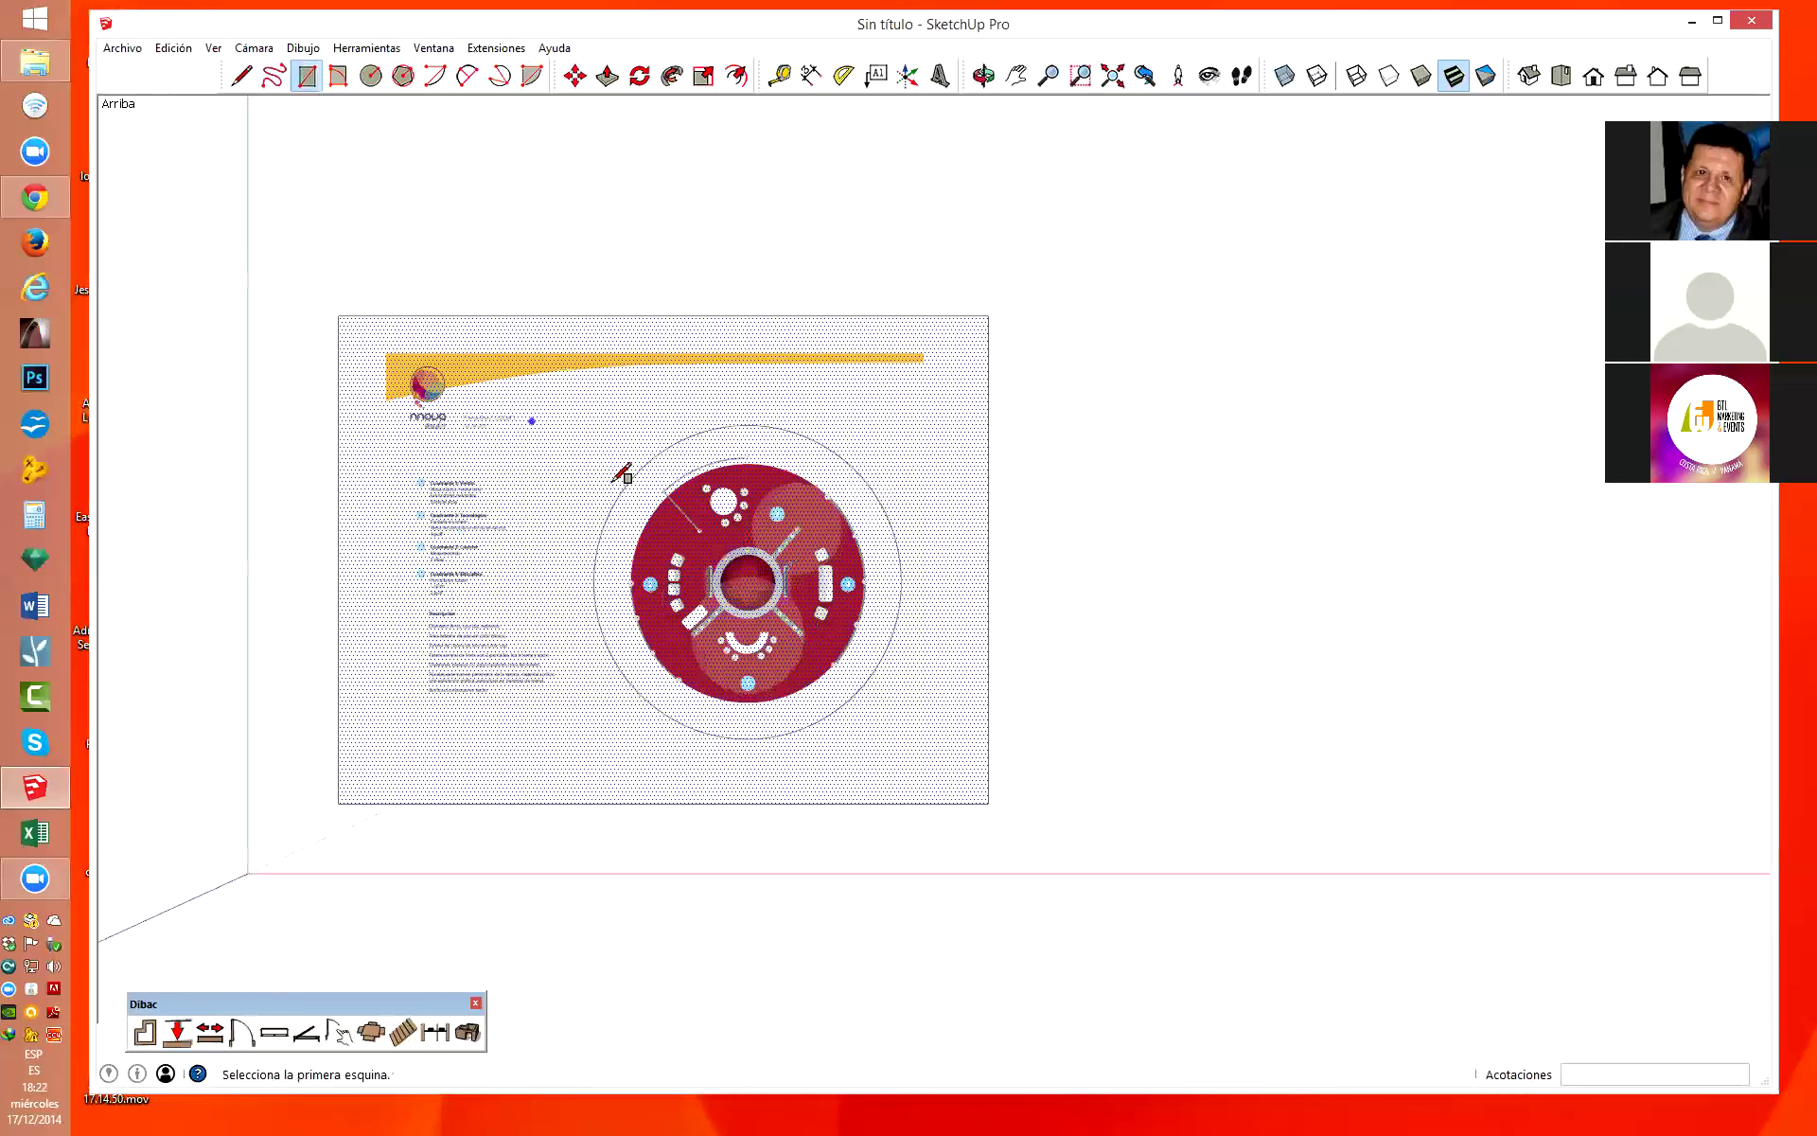
{"action": "left_click", "coordinate": [576, 392]}
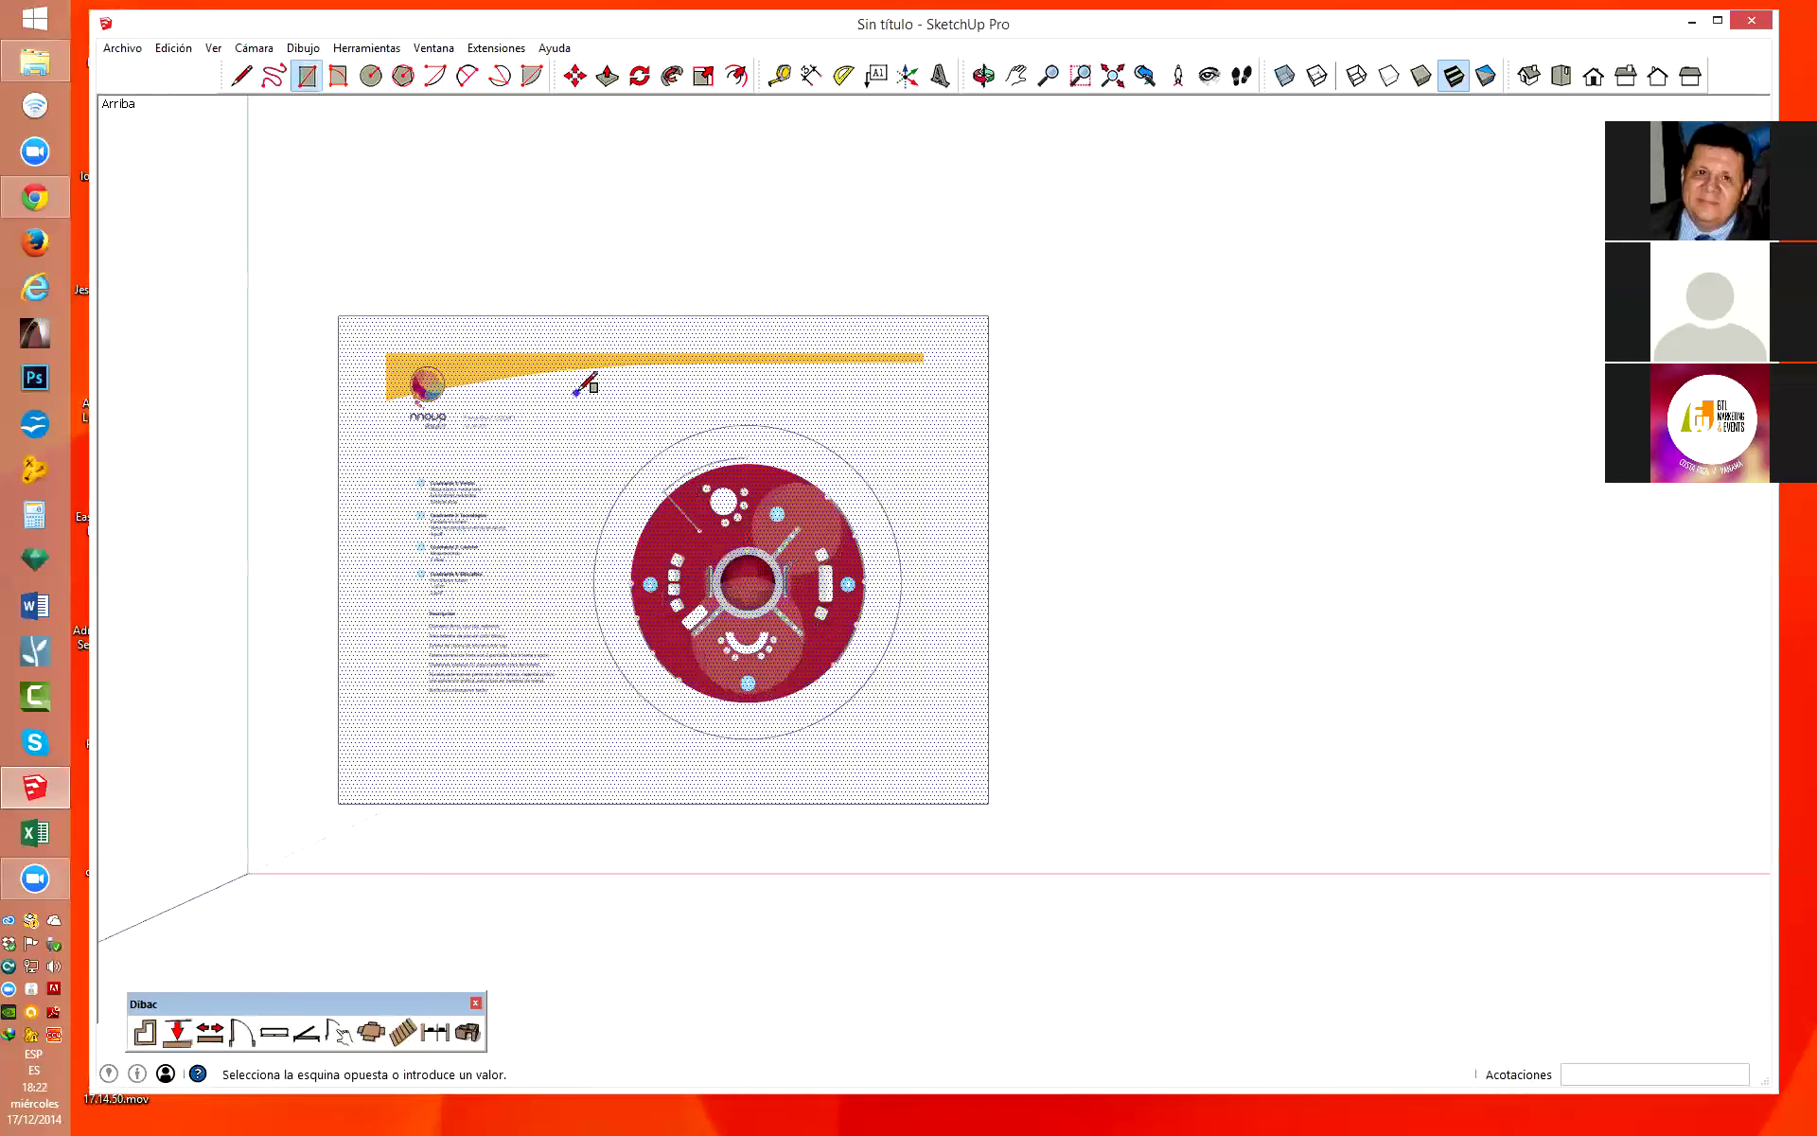
{"action": "left_click", "coordinate": [931, 767]}
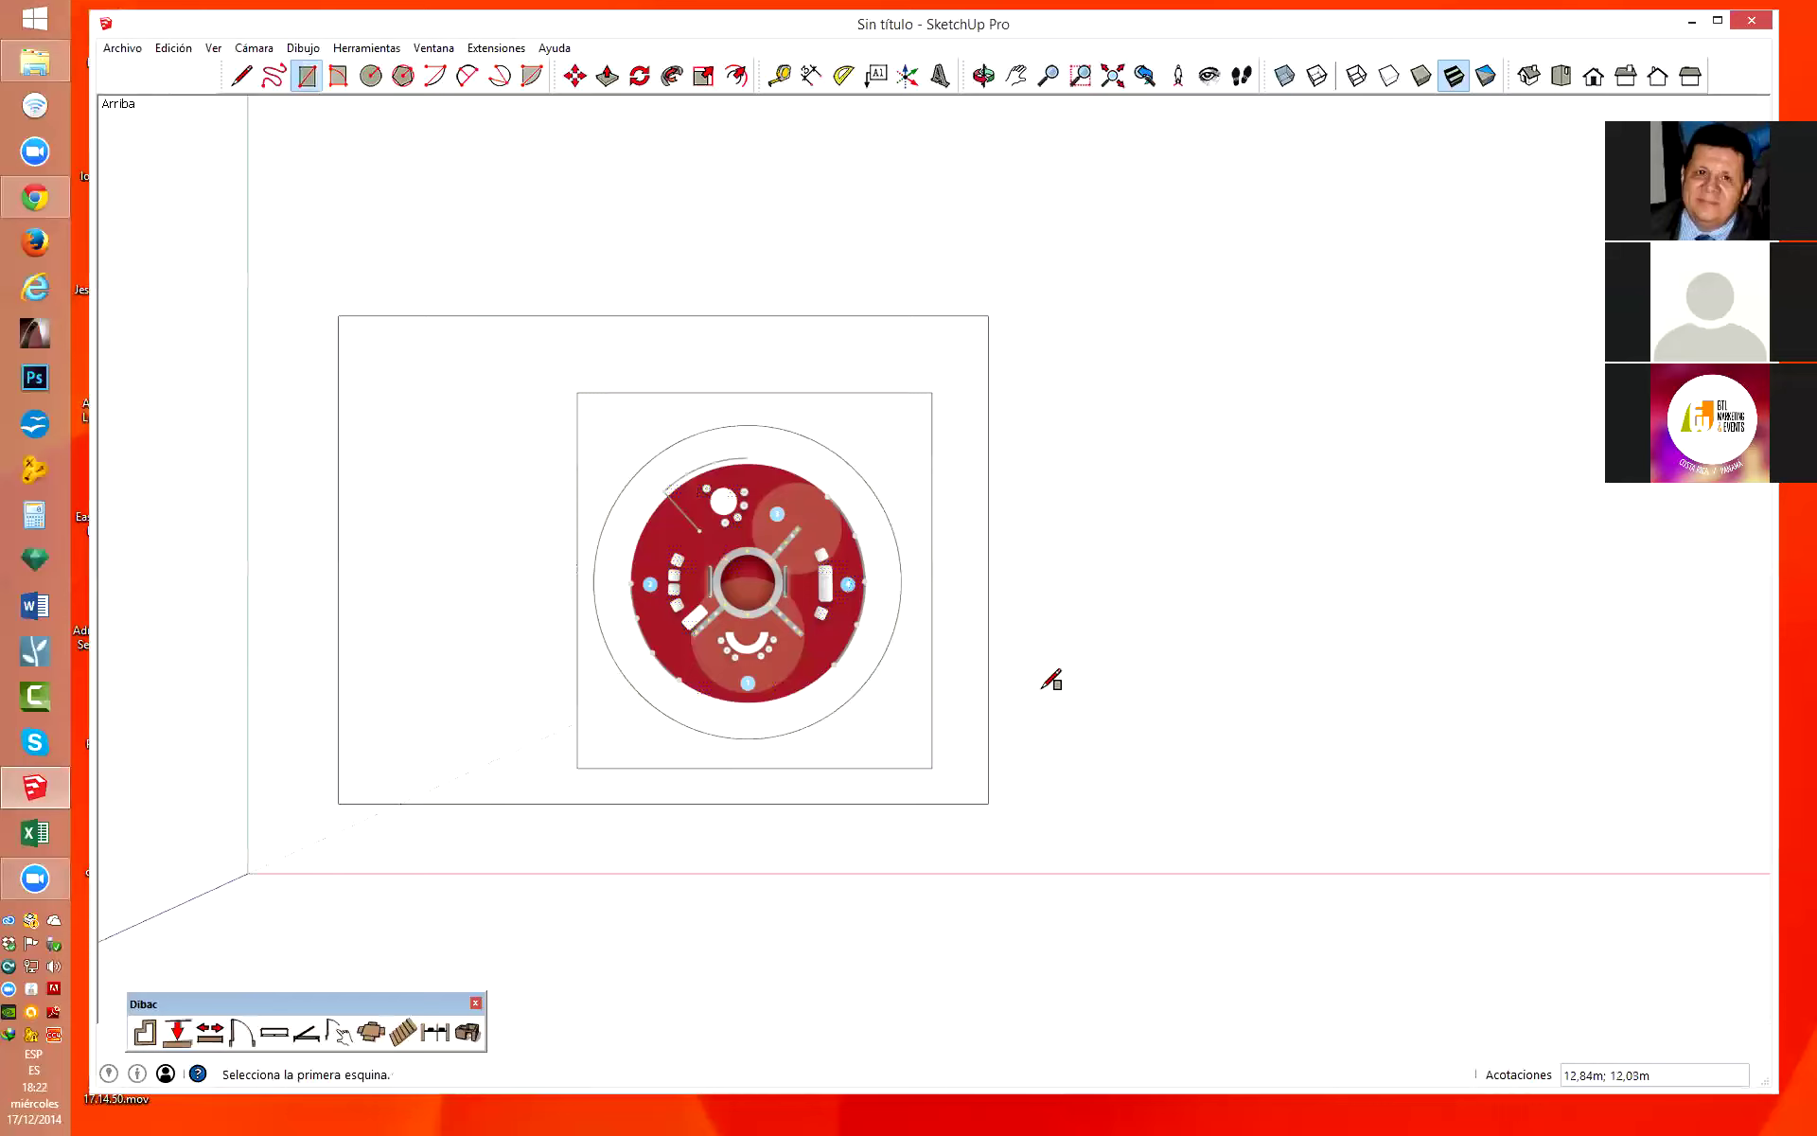
{"action": "key", "text": "space"}
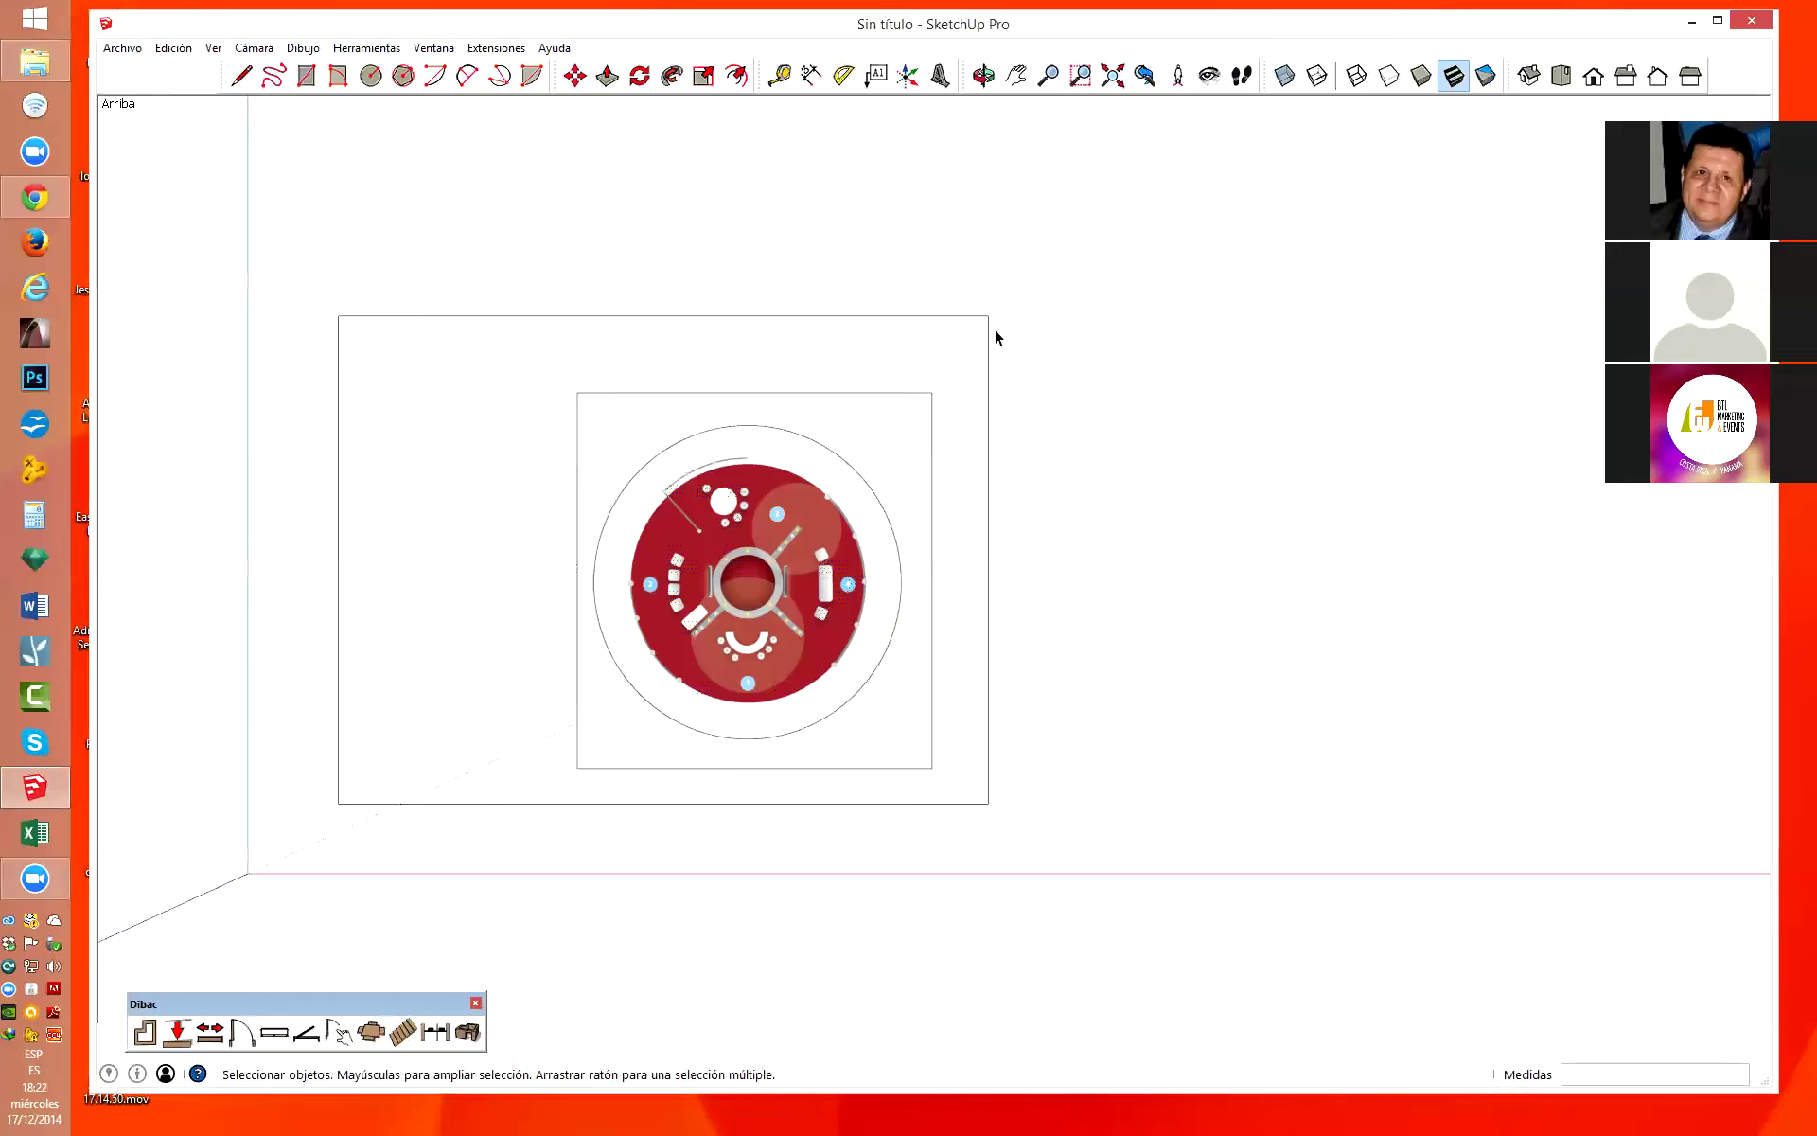
Erase the outer image frame edges, leaving only the cropped circular plan.
{"action": "key", "text": "e"}
{"action": "left_click_drag", "start_coordinate": [994, 320], "coordinate": [969, 303]}
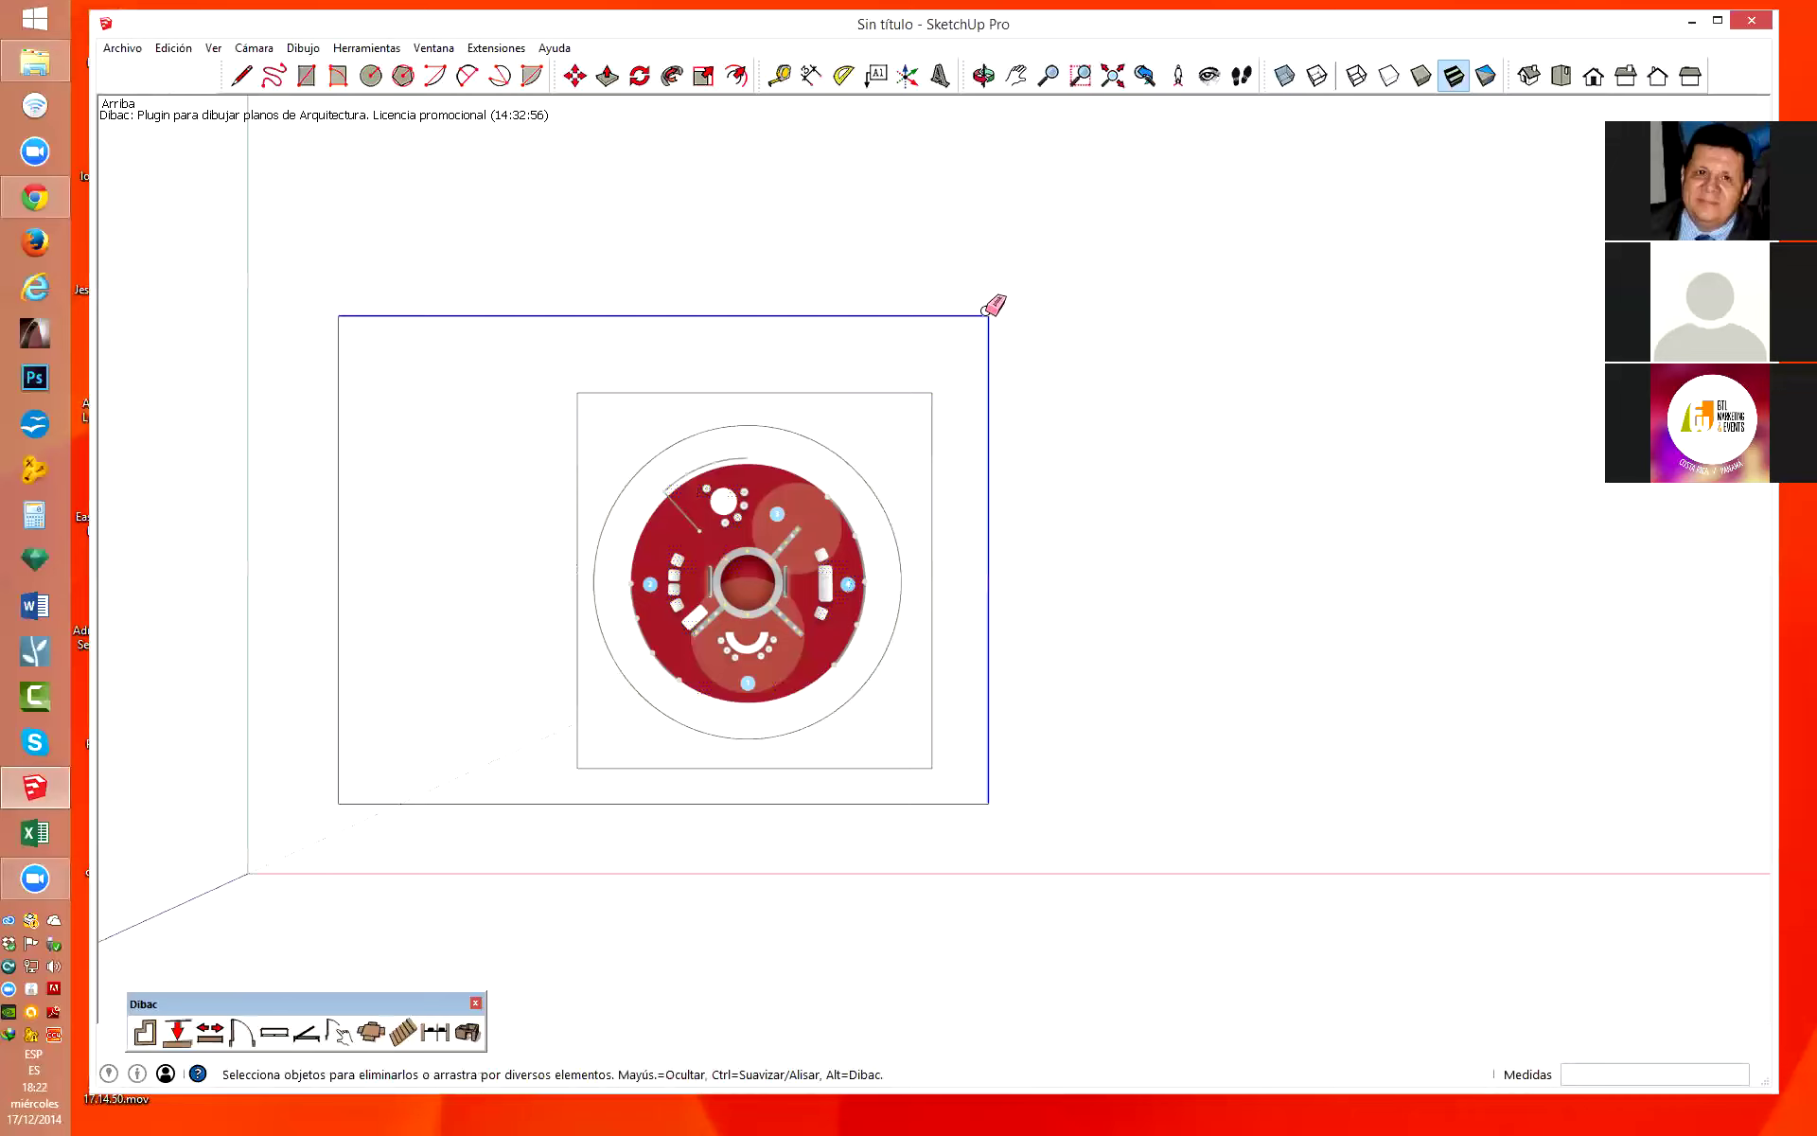
{"action": "left_click", "coordinate": [338, 792]}
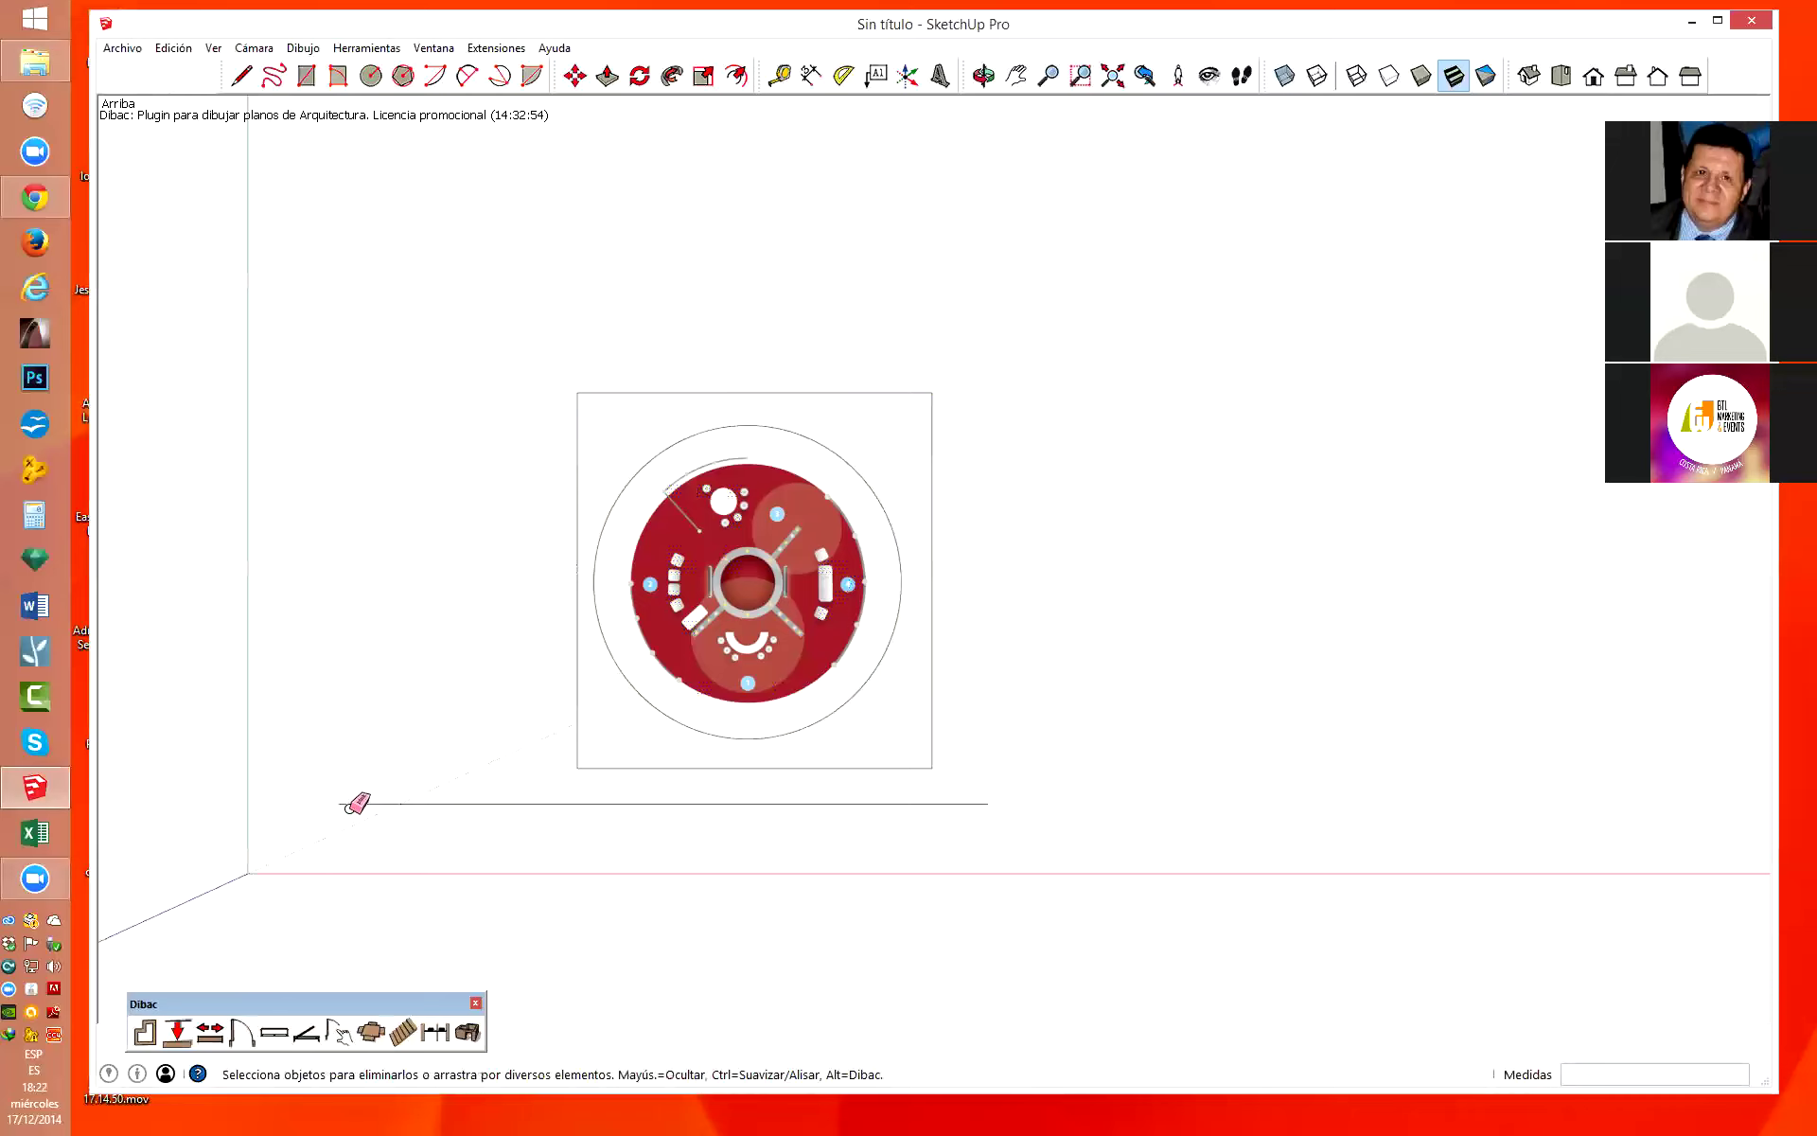
{"action": "left_click", "coordinate": [485, 804]}
{"action": "key", "text": "space"}
{"action": "left_click", "coordinate": [755, 592]}
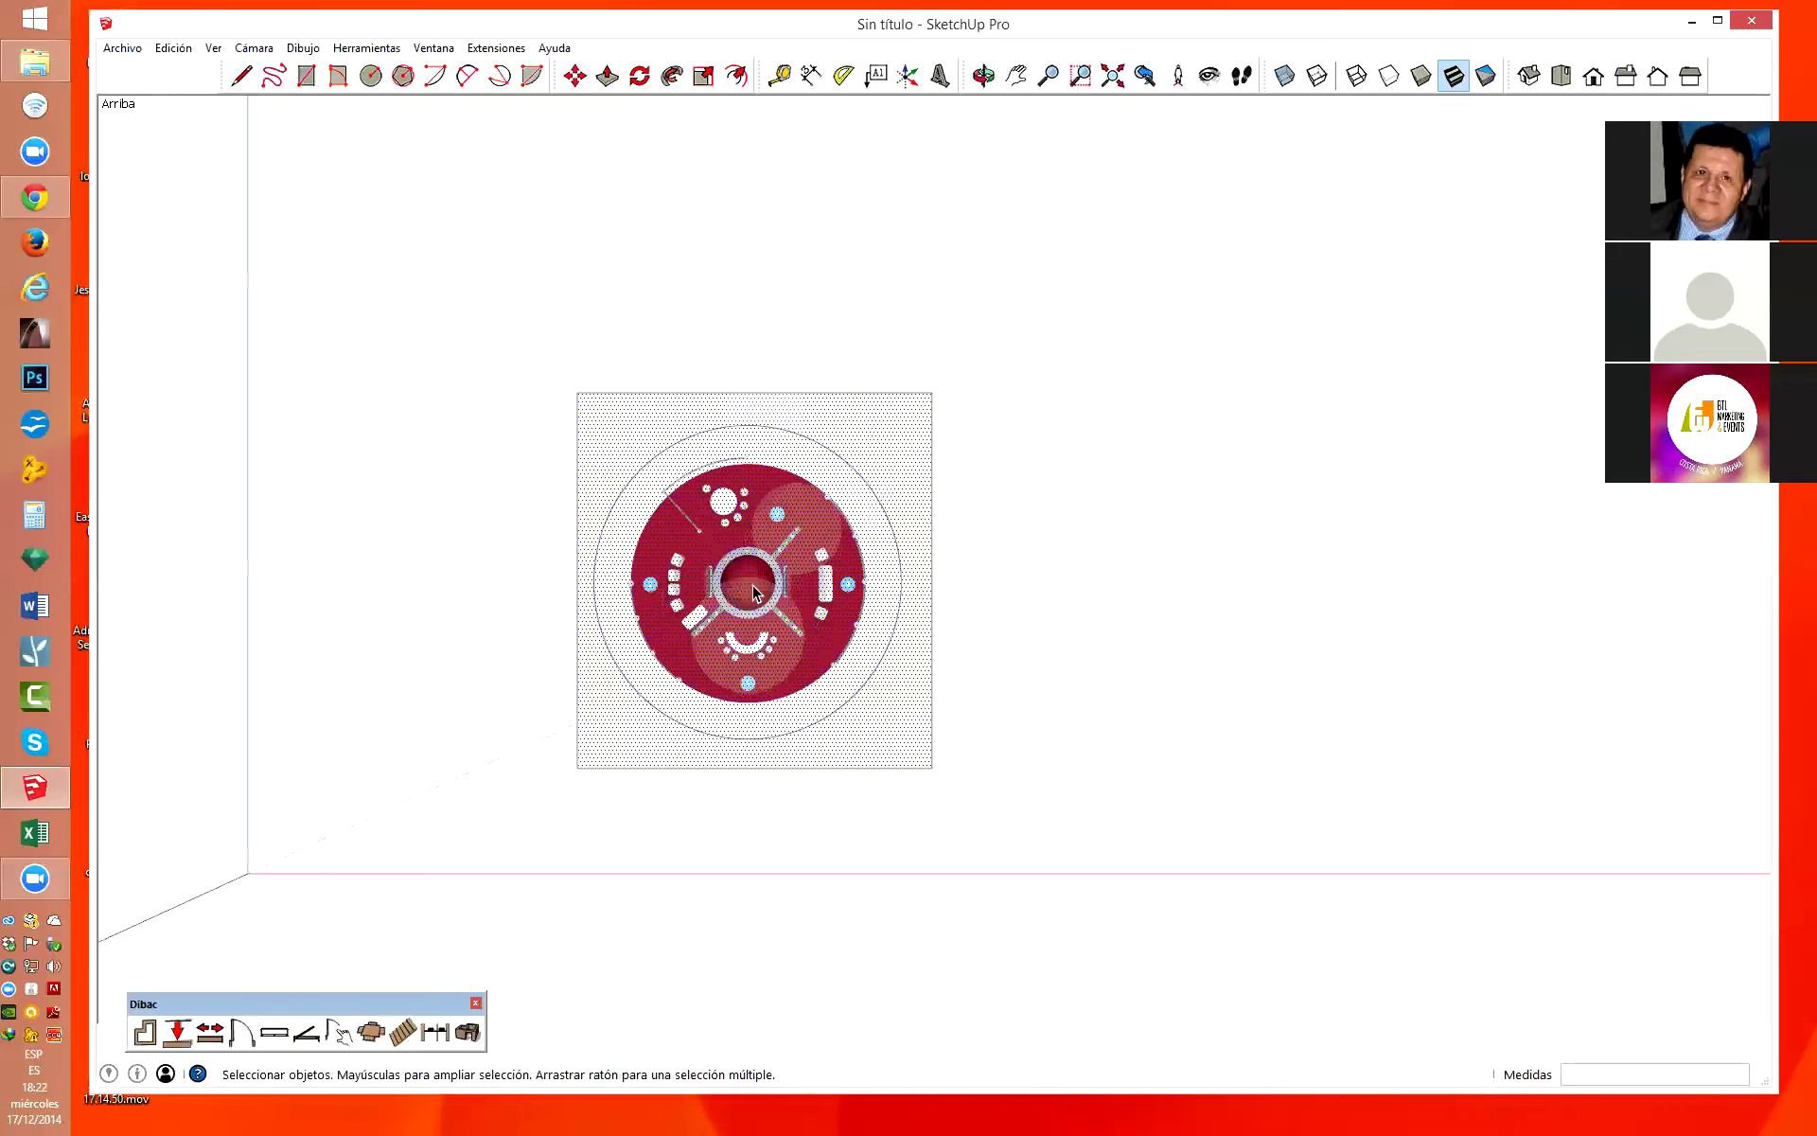
{"action": "scroll", "coordinate": [860, 608], "scroll_direction": "down", "scroll_amount": 1}
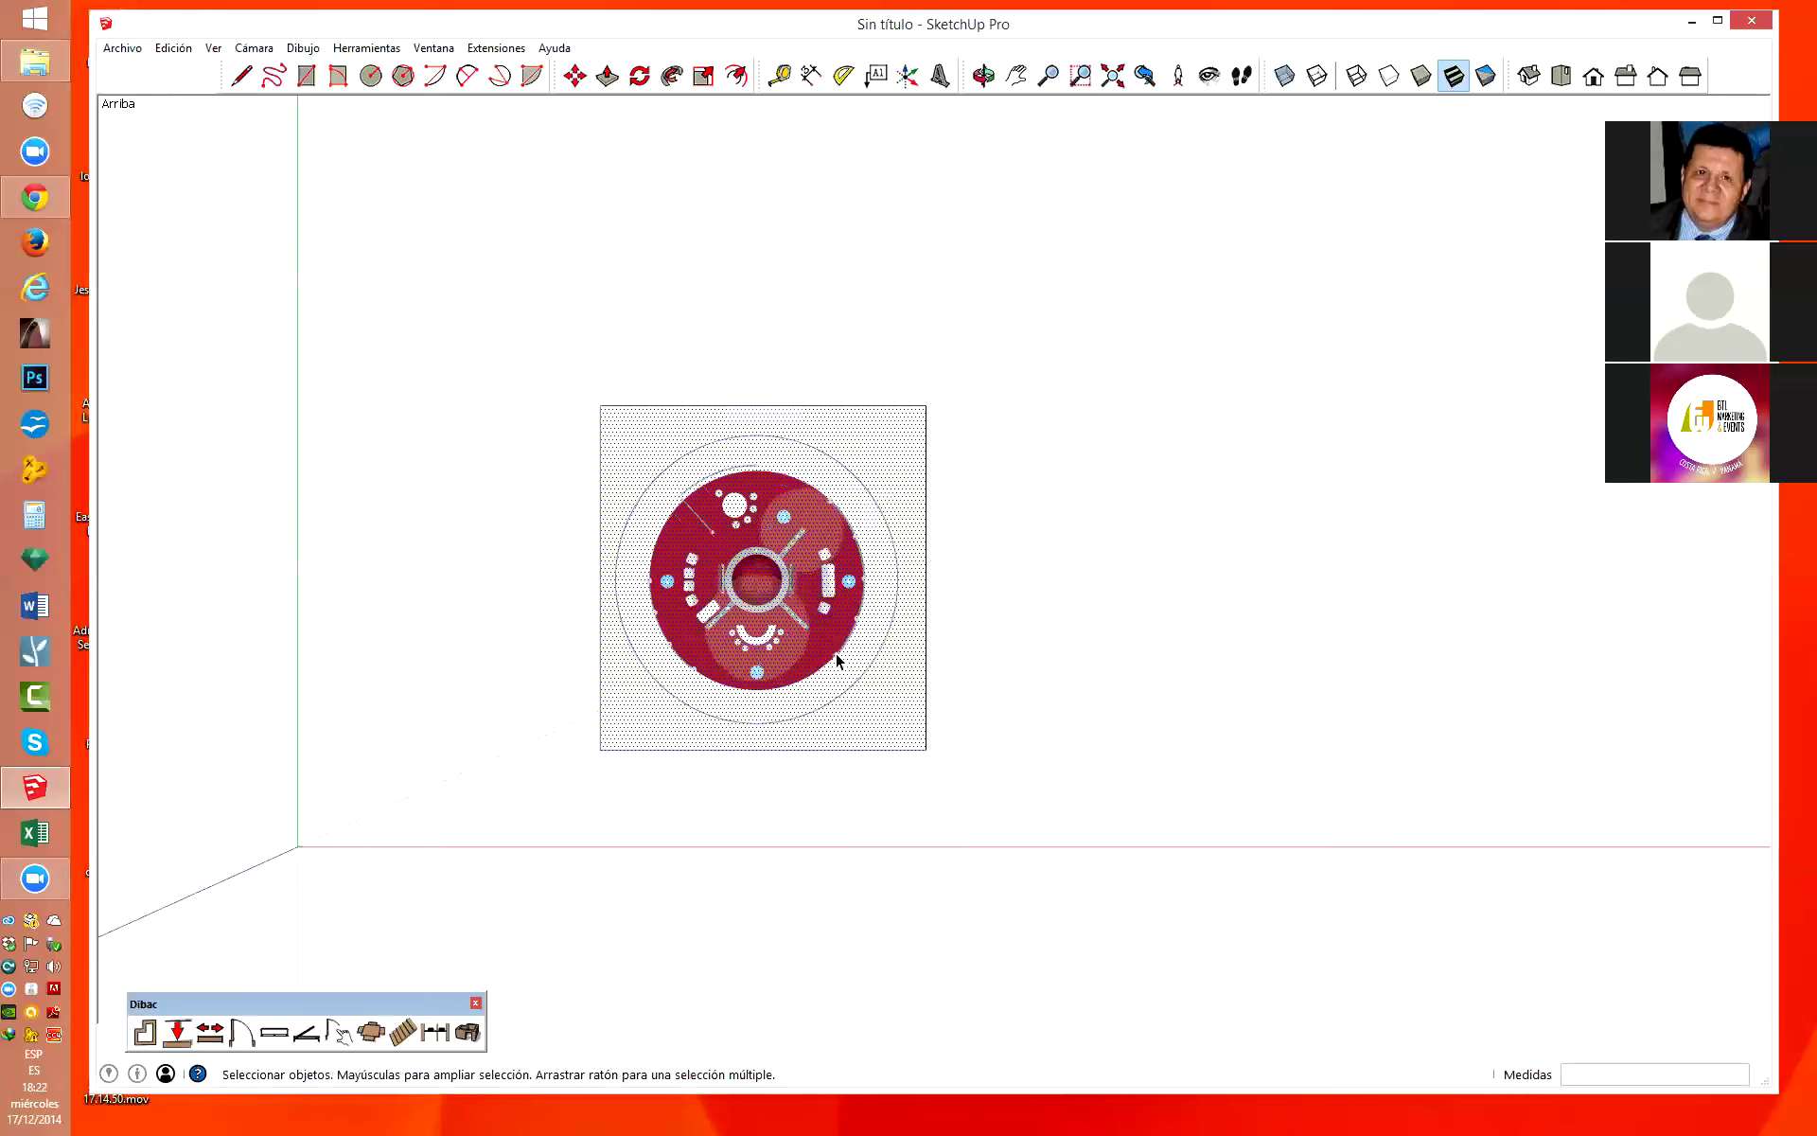
{"action": "scroll", "coordinate": [937, 602], "scroll_direction": "up", "scroll_amount": 2}
{"action": "scroll", "coordinate": [966, 584], "scroll_direction": "down", "scroll_amount": 1}
{"action": "left_click", "coordinate": [984, 571]}
{"action": "scroll", "coordinate": [782, 624], "scroll_direction": "up", "scroll_amount": 2}
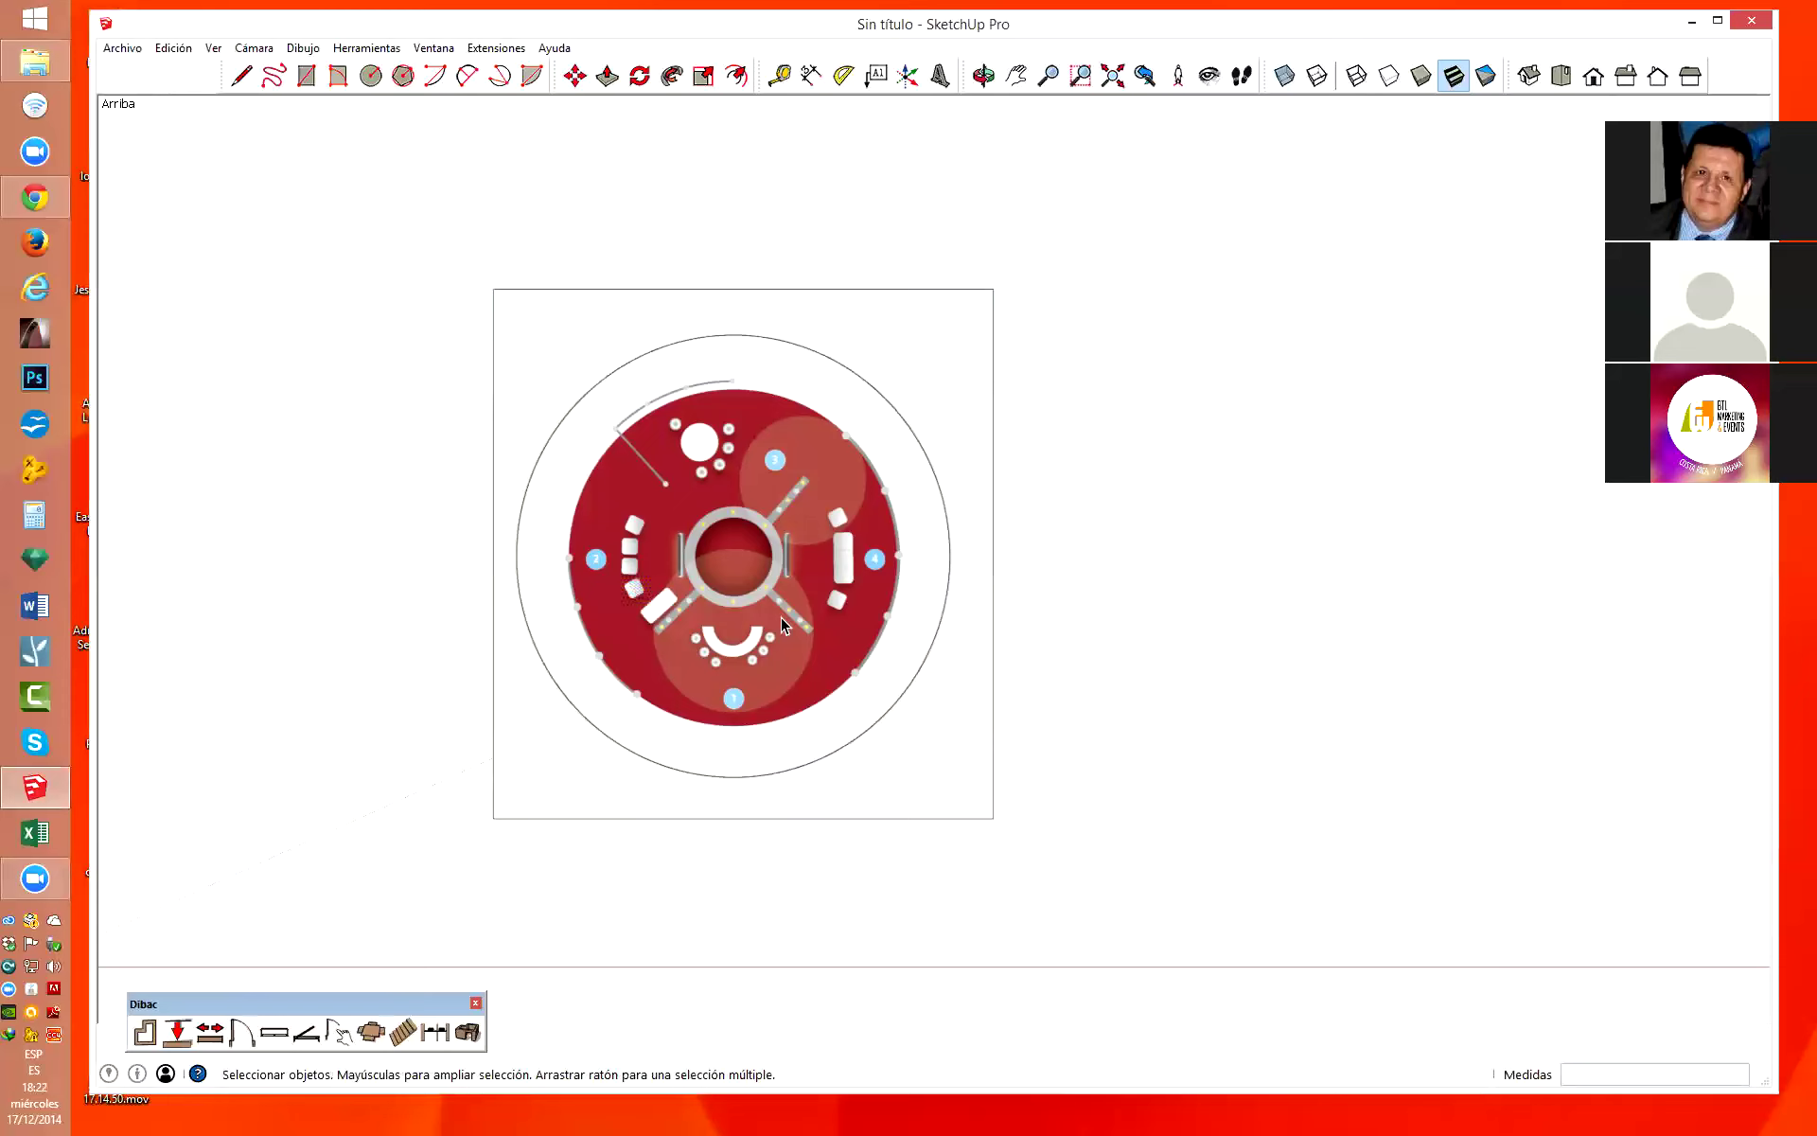
{"action": "scroll", "coordinate": [833, 597], "scroll_direction": "up", "scroll_amount": 1}
{"action": "scroll", "coordinate": [881, 575], "scroll_direction": "up", "scroll_amount": 1}
{"action": "scroll", "coordinate": [881, 576], "scroll_direction": "down", "scroll_amount": 1}
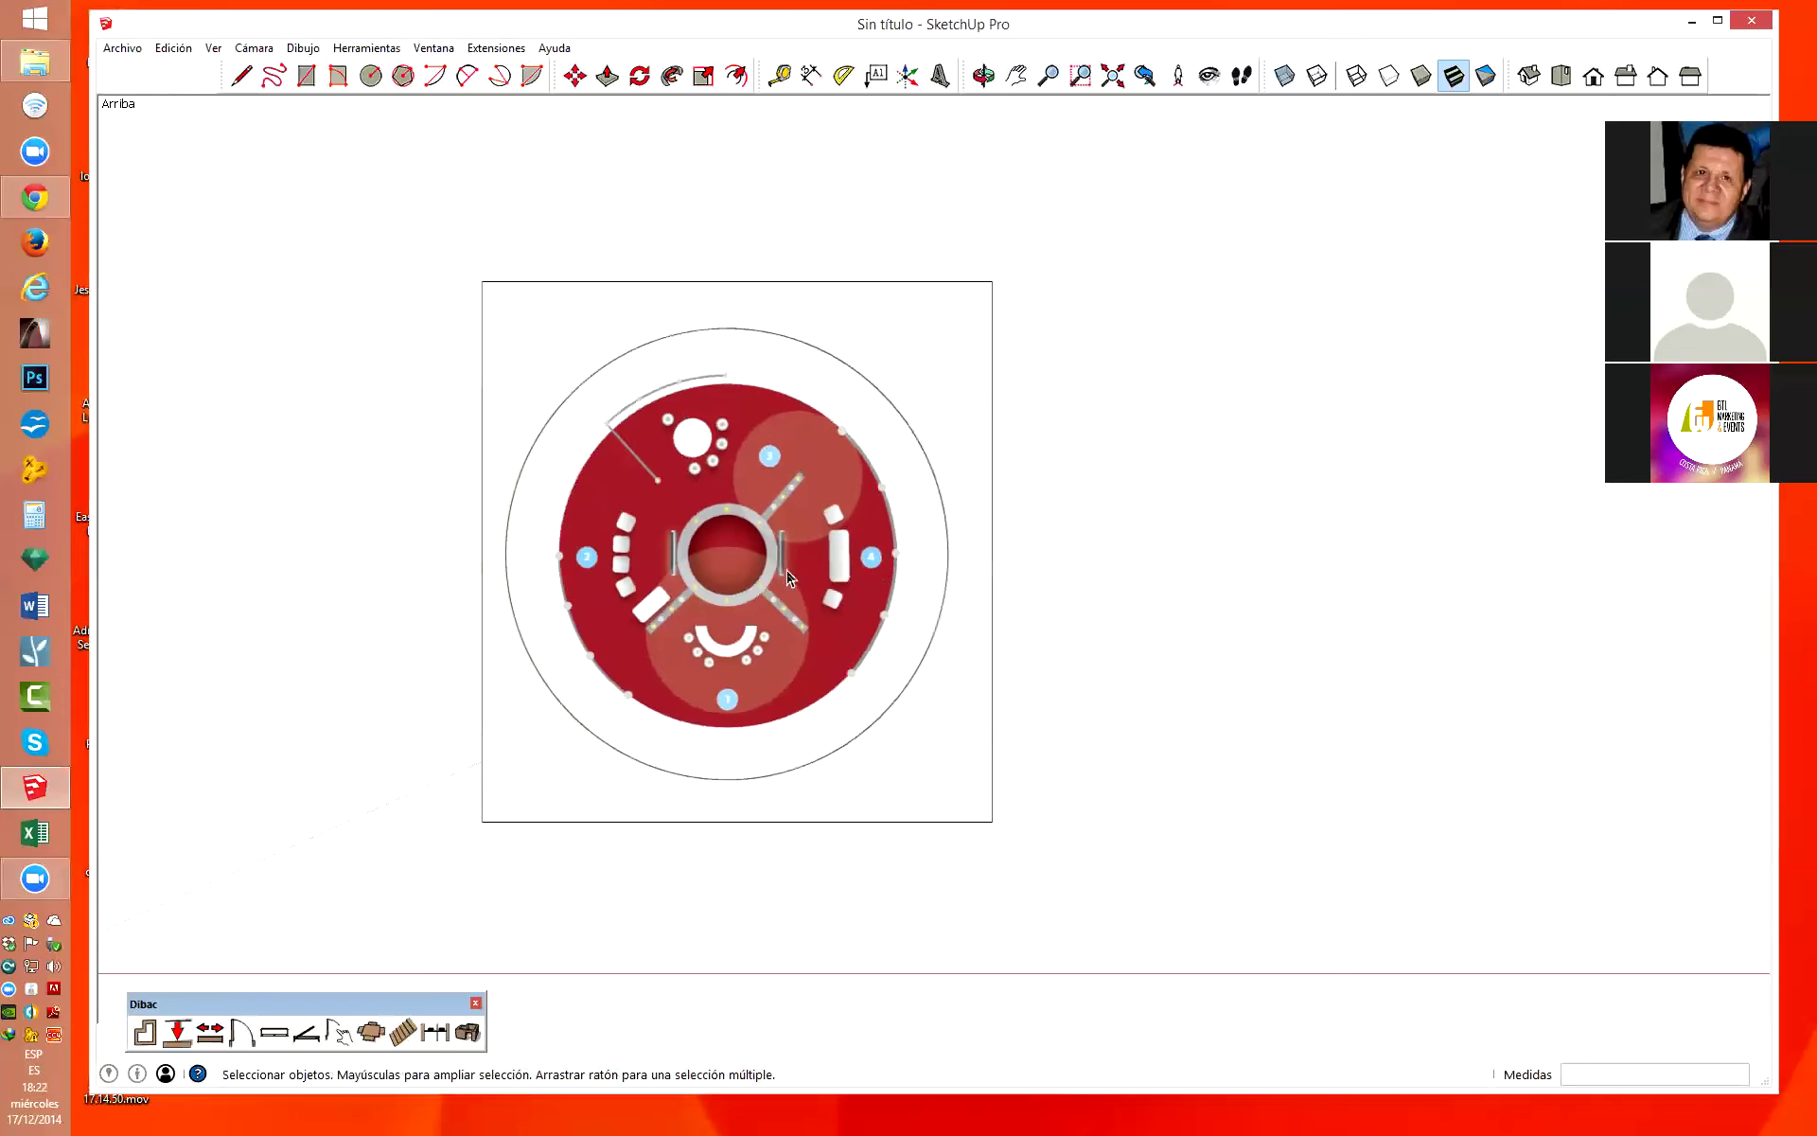
{"action": "scroll", "coordinate": [942, 592], "scroll_direction": "down", "scroll_amount": 1}
{"action": "left_click", "coordinate": [916, 660]}
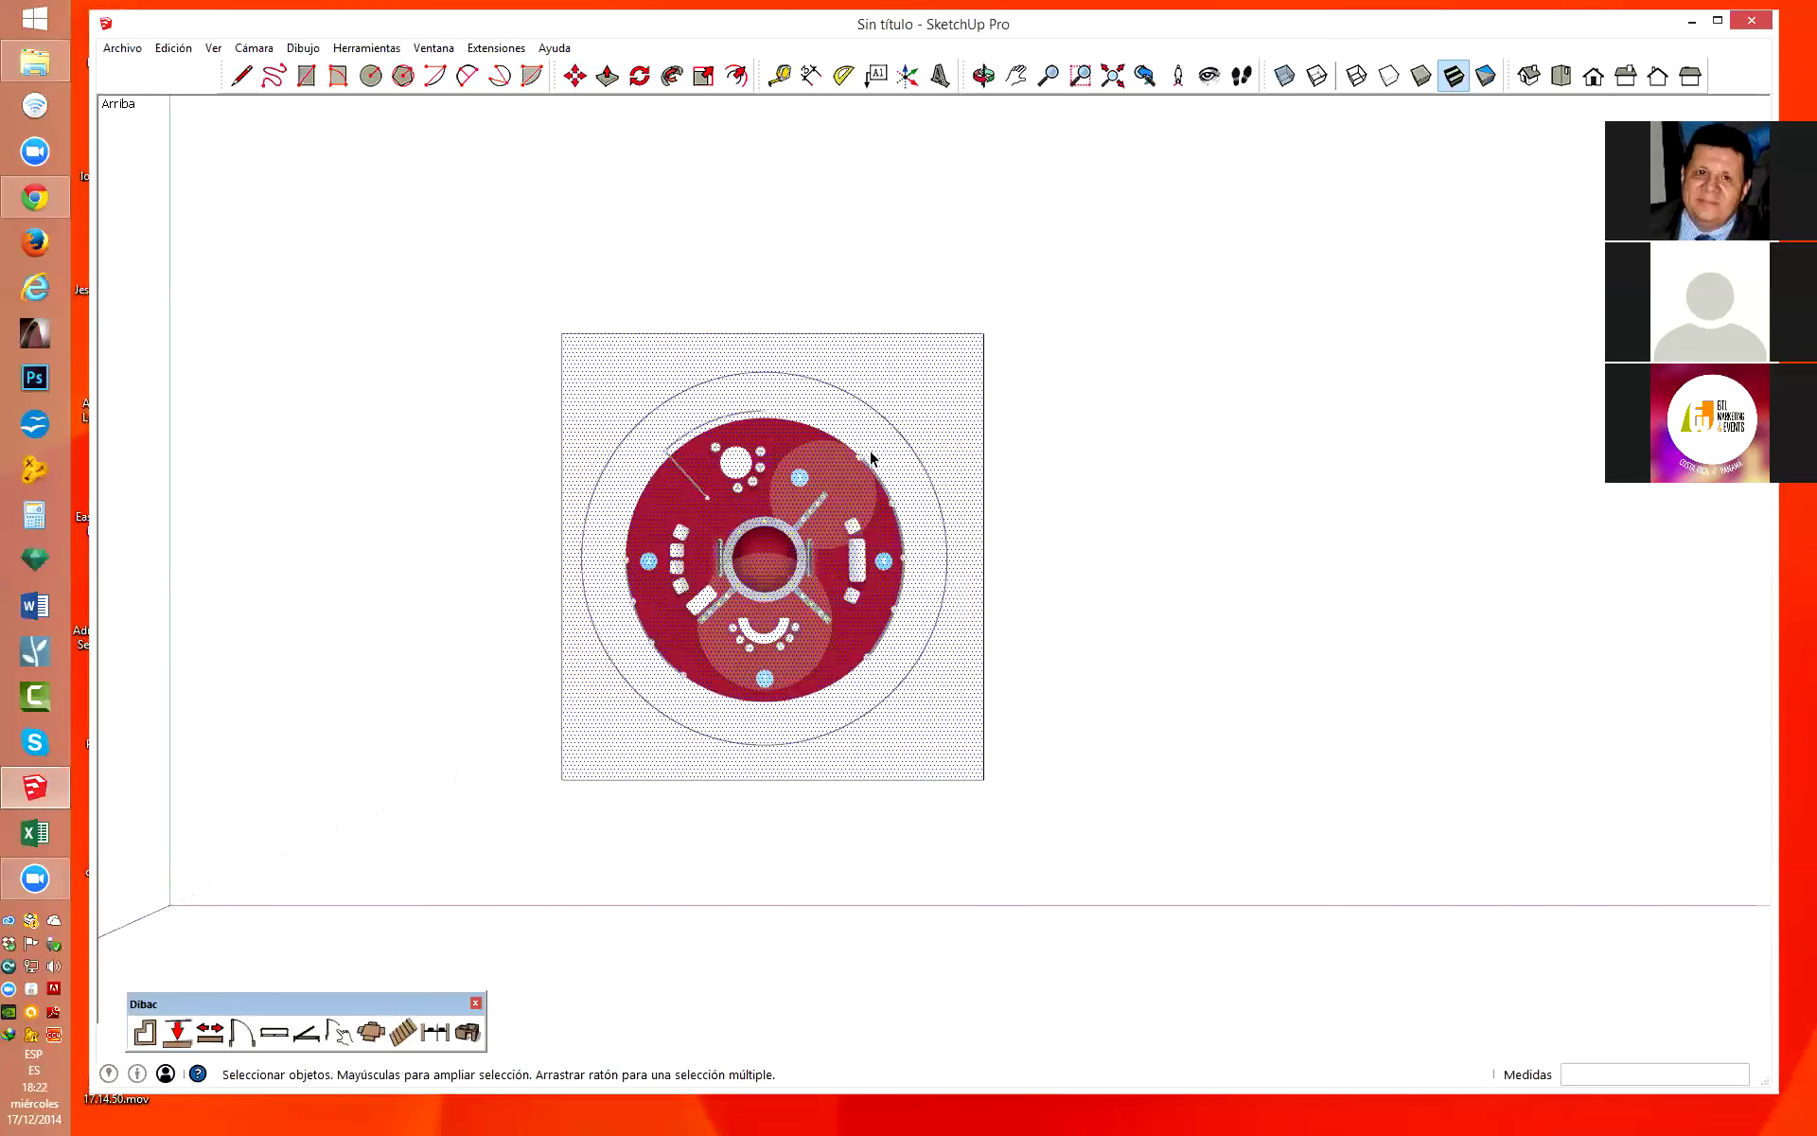
{"action": "scroll", "coordinate": [881, 625], "scroll_direction": "up", "scroll_amount": 1}
{"action": "scroll", "coordinate": [965, 578], "scroll_direction": "up", "scroll_amount": 1}
{"action": "scroll", "coordinate": [464, 516], "scroll_direction": "down", "scroll_amount": 2}
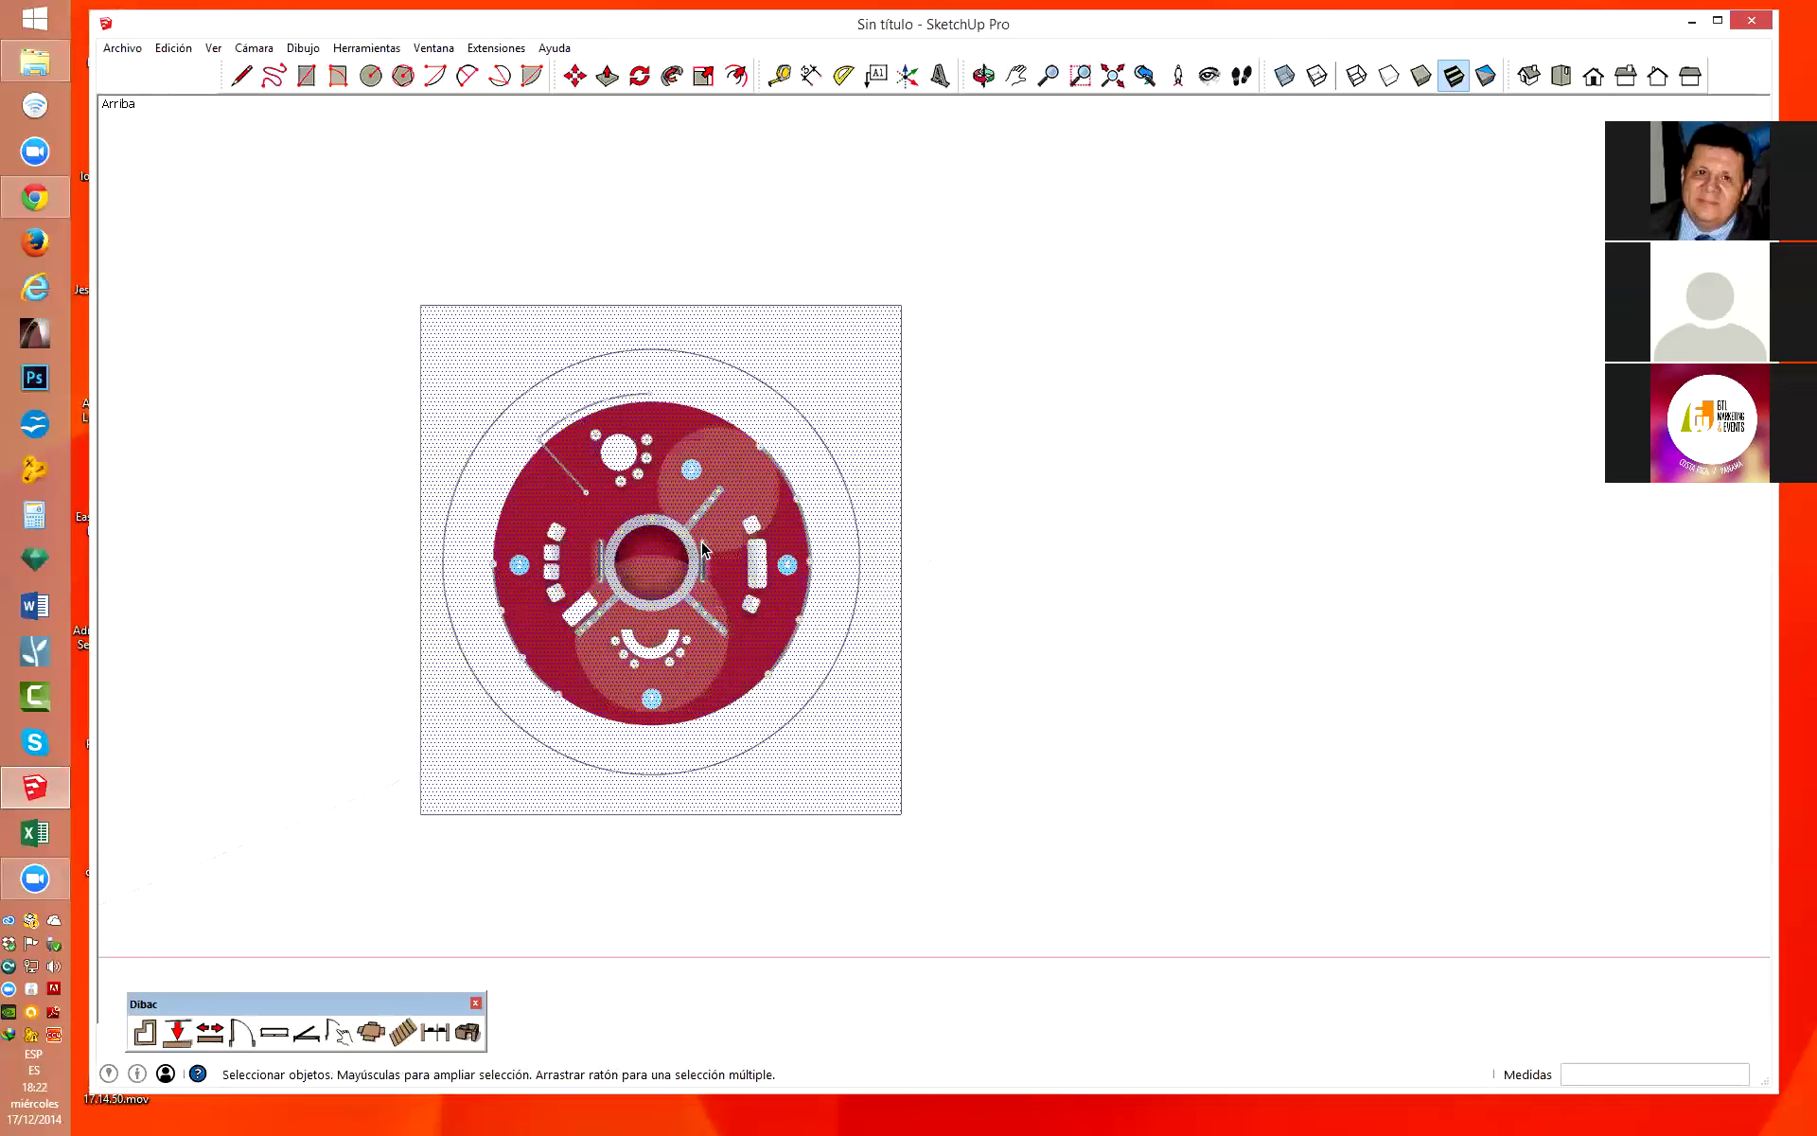
{"action": "scroll", "coordinate": [446, 492], "scroll_direction": "down", "scroll_amount": 1}
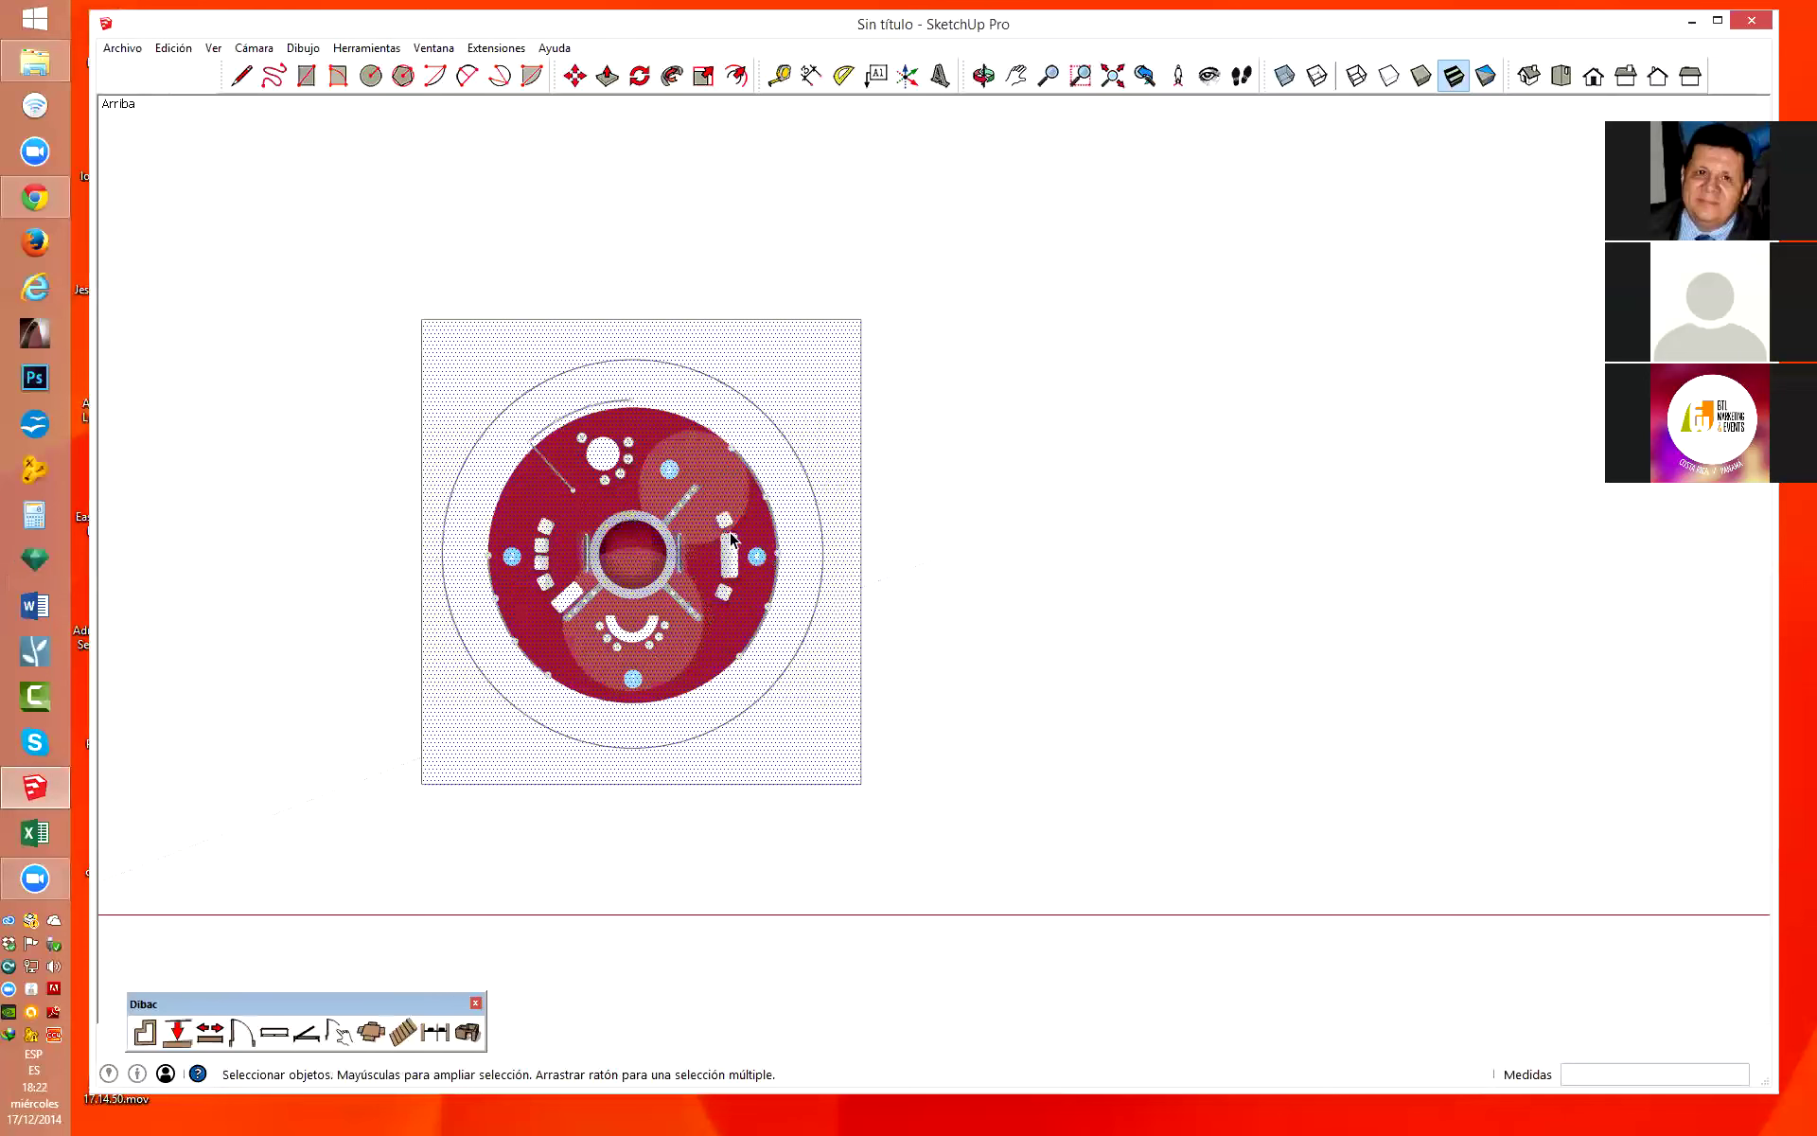
{"action": "scroll", "coordinate": [743, 535], "scroll_direction": "up", "scroll_amount": 1}
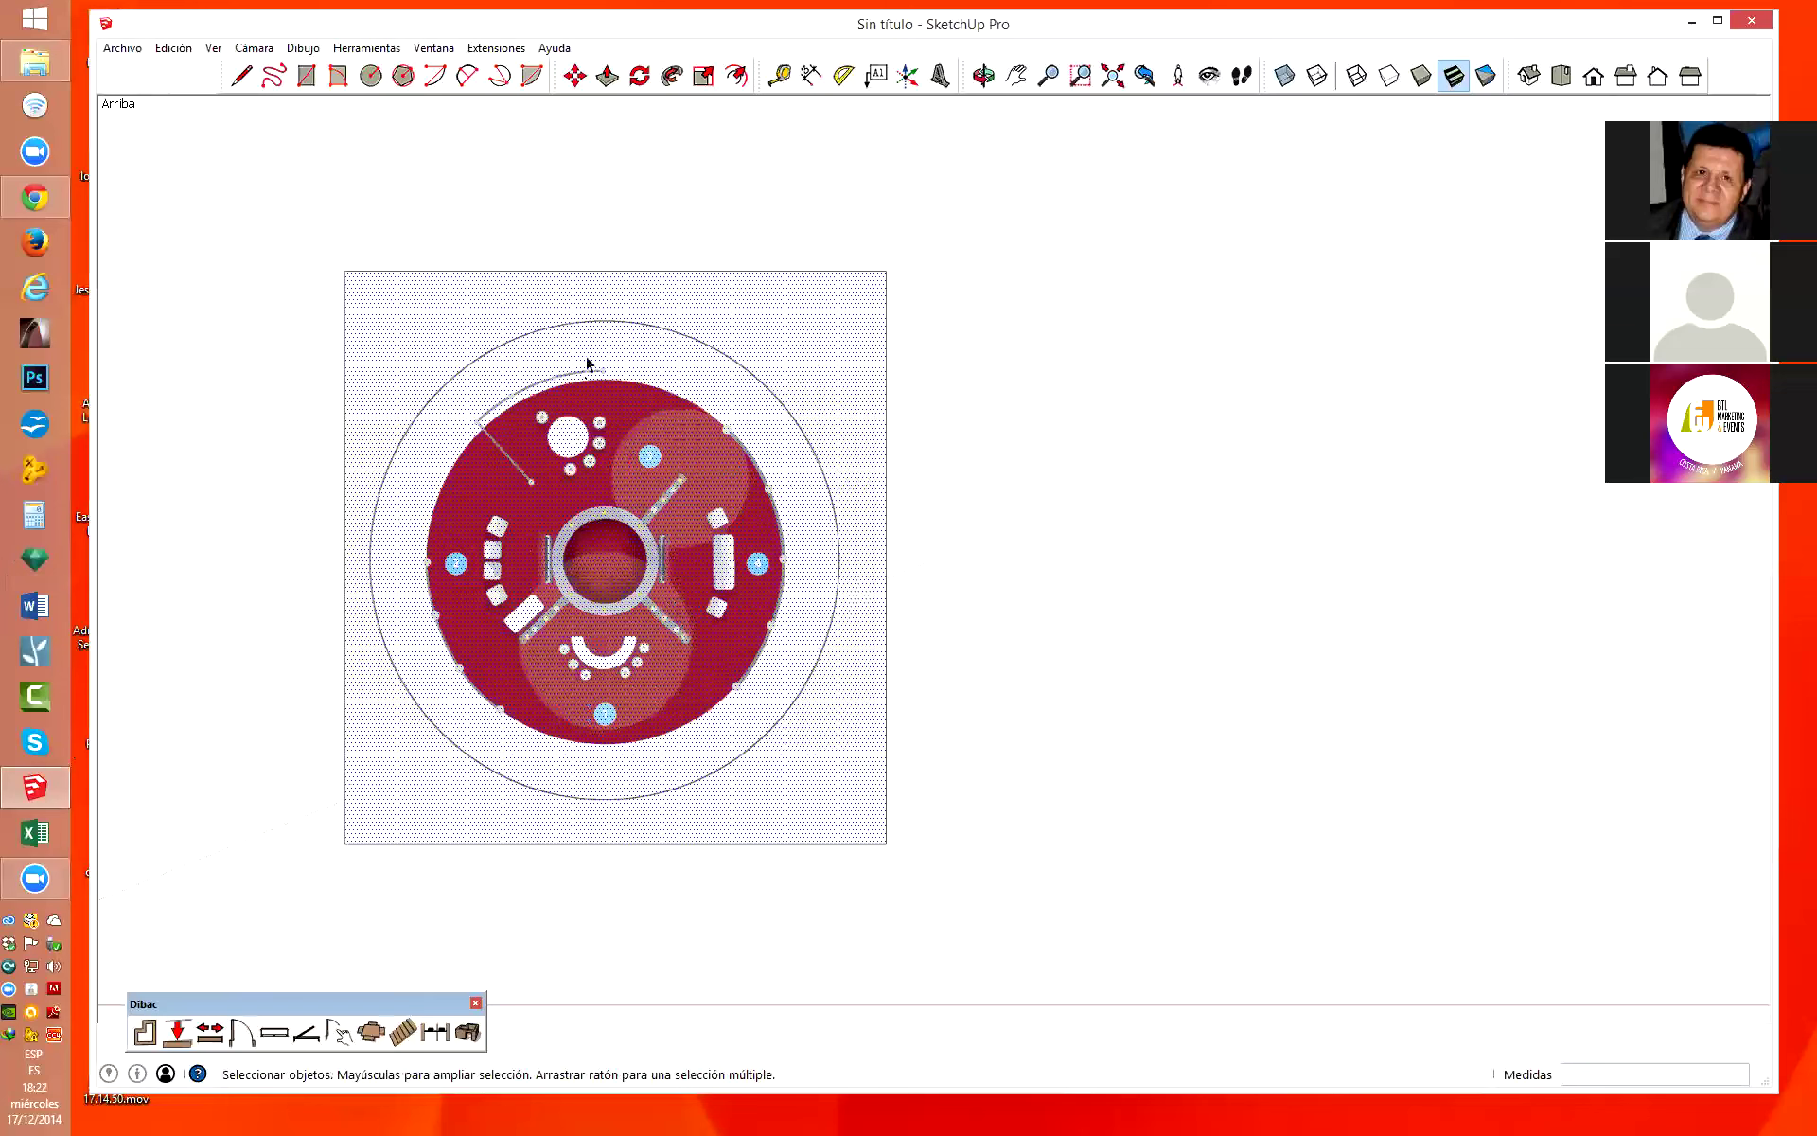
{"action": "key", "text": "c"}
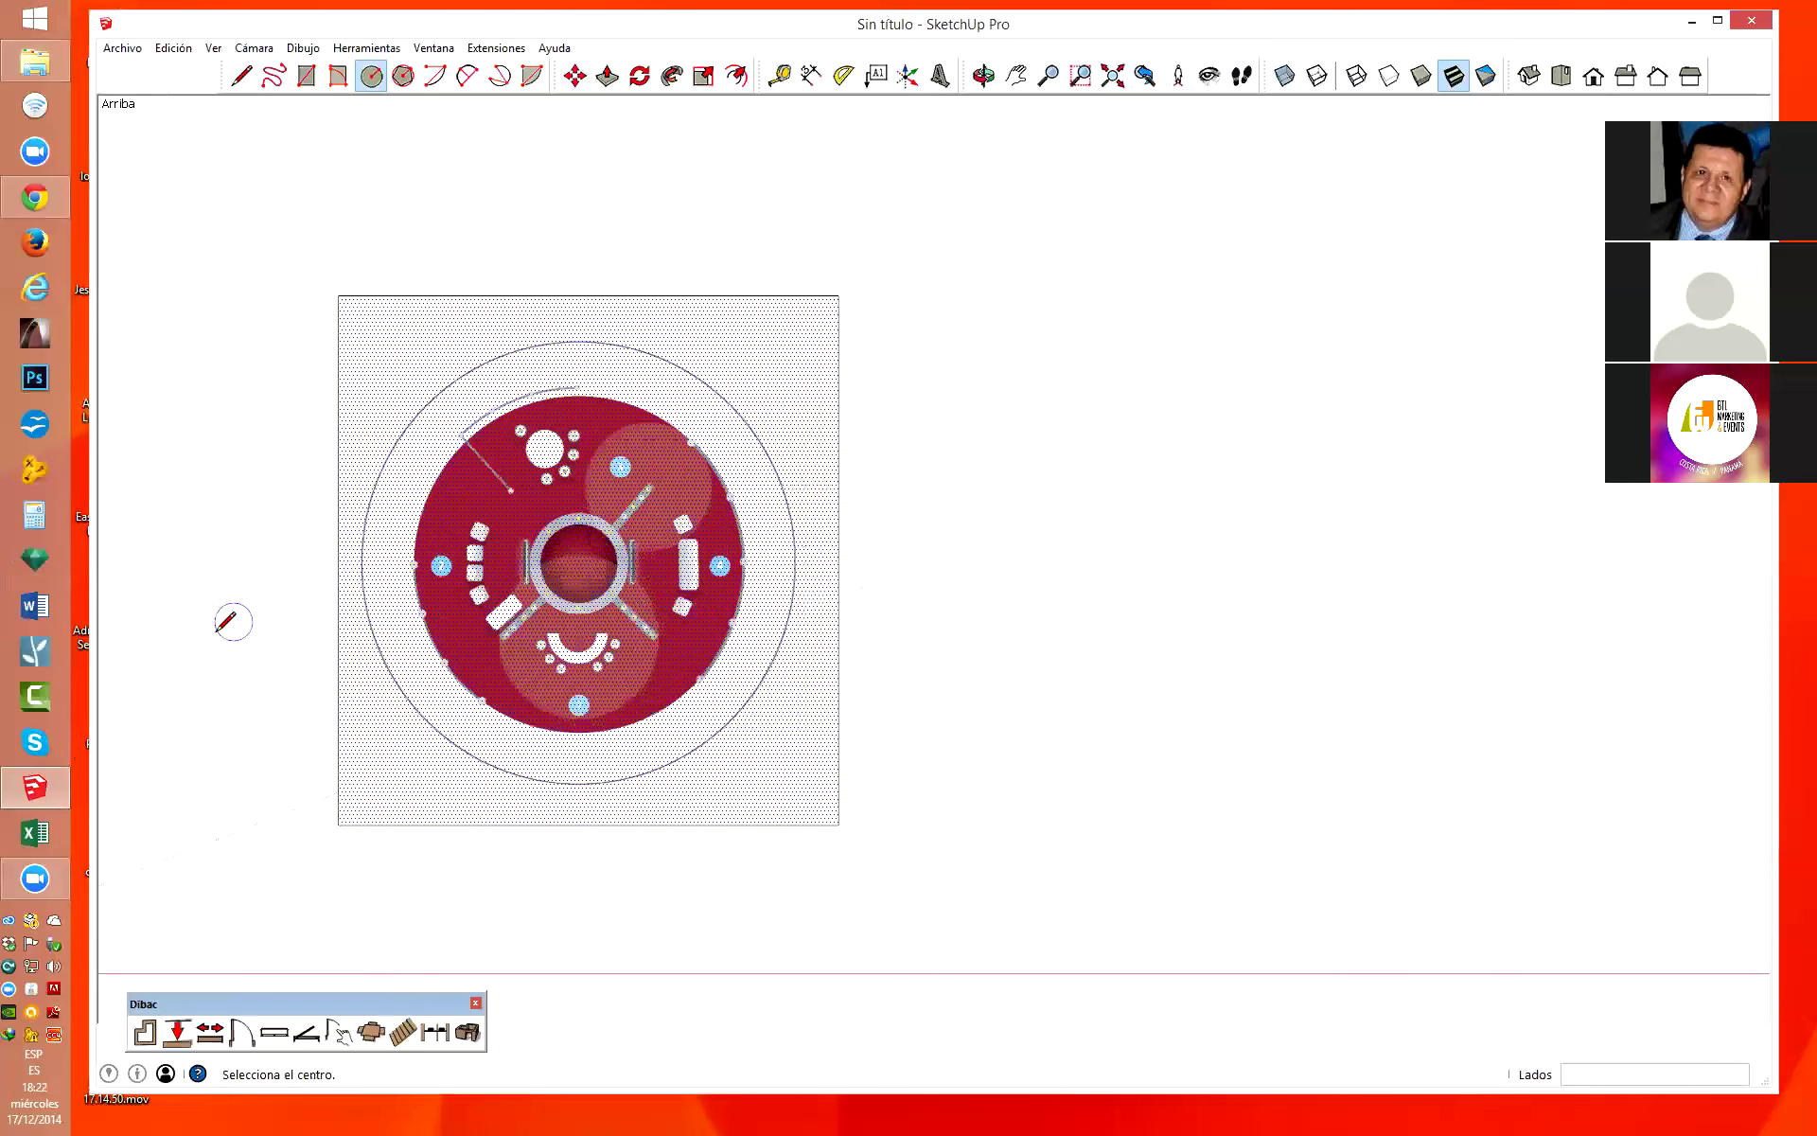
Draw a trial circle to the right of the plan image, then undo it.
{"action": "scroll", "coordinate": [497, 552], "scroll_direction": "up", "scroll_amount": 1}
{"action": "scroll", "coordinate": [497, 552], "scroll_direction": "down", "scroll_amount": 1}
{"action": "scroll", "coordinate": [663, 568], "scroll_direction": "down", "scroll_amount": 1}
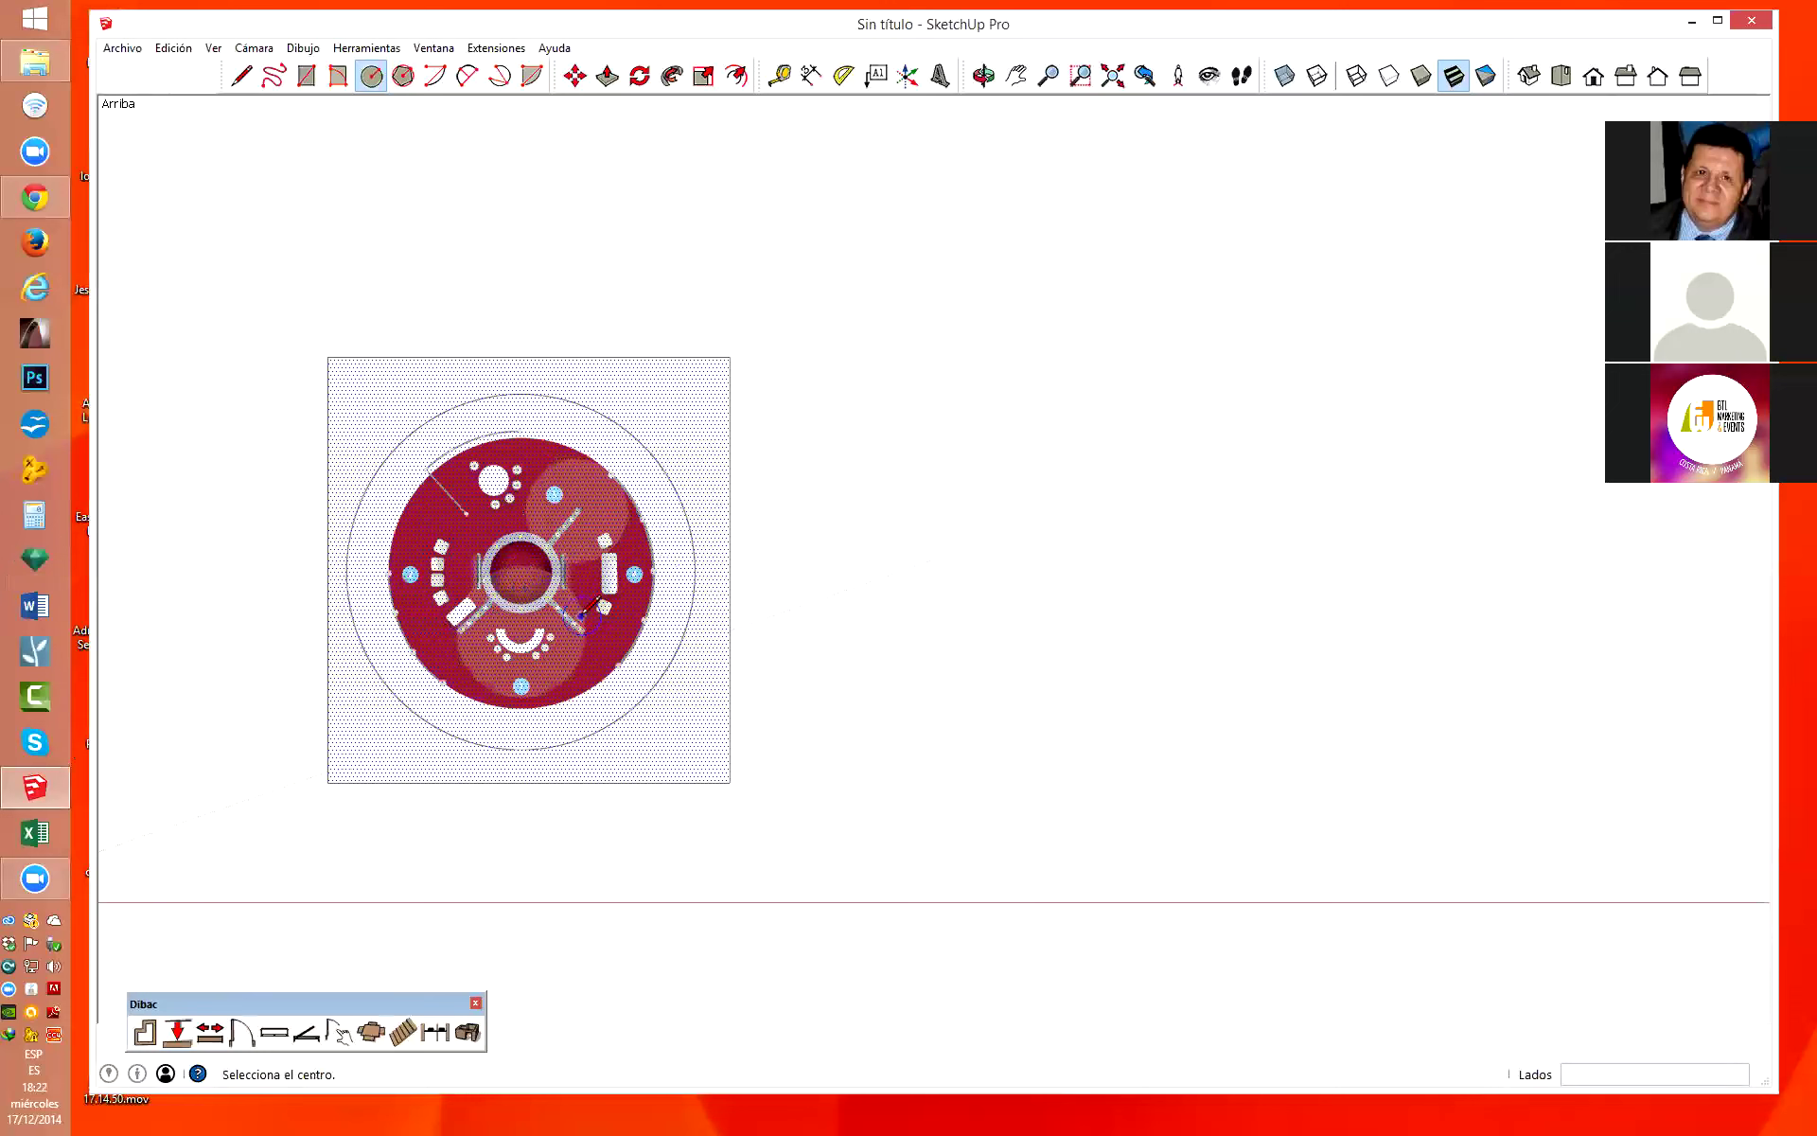
{"action": "left_click", "coordinate": [979, 583]}
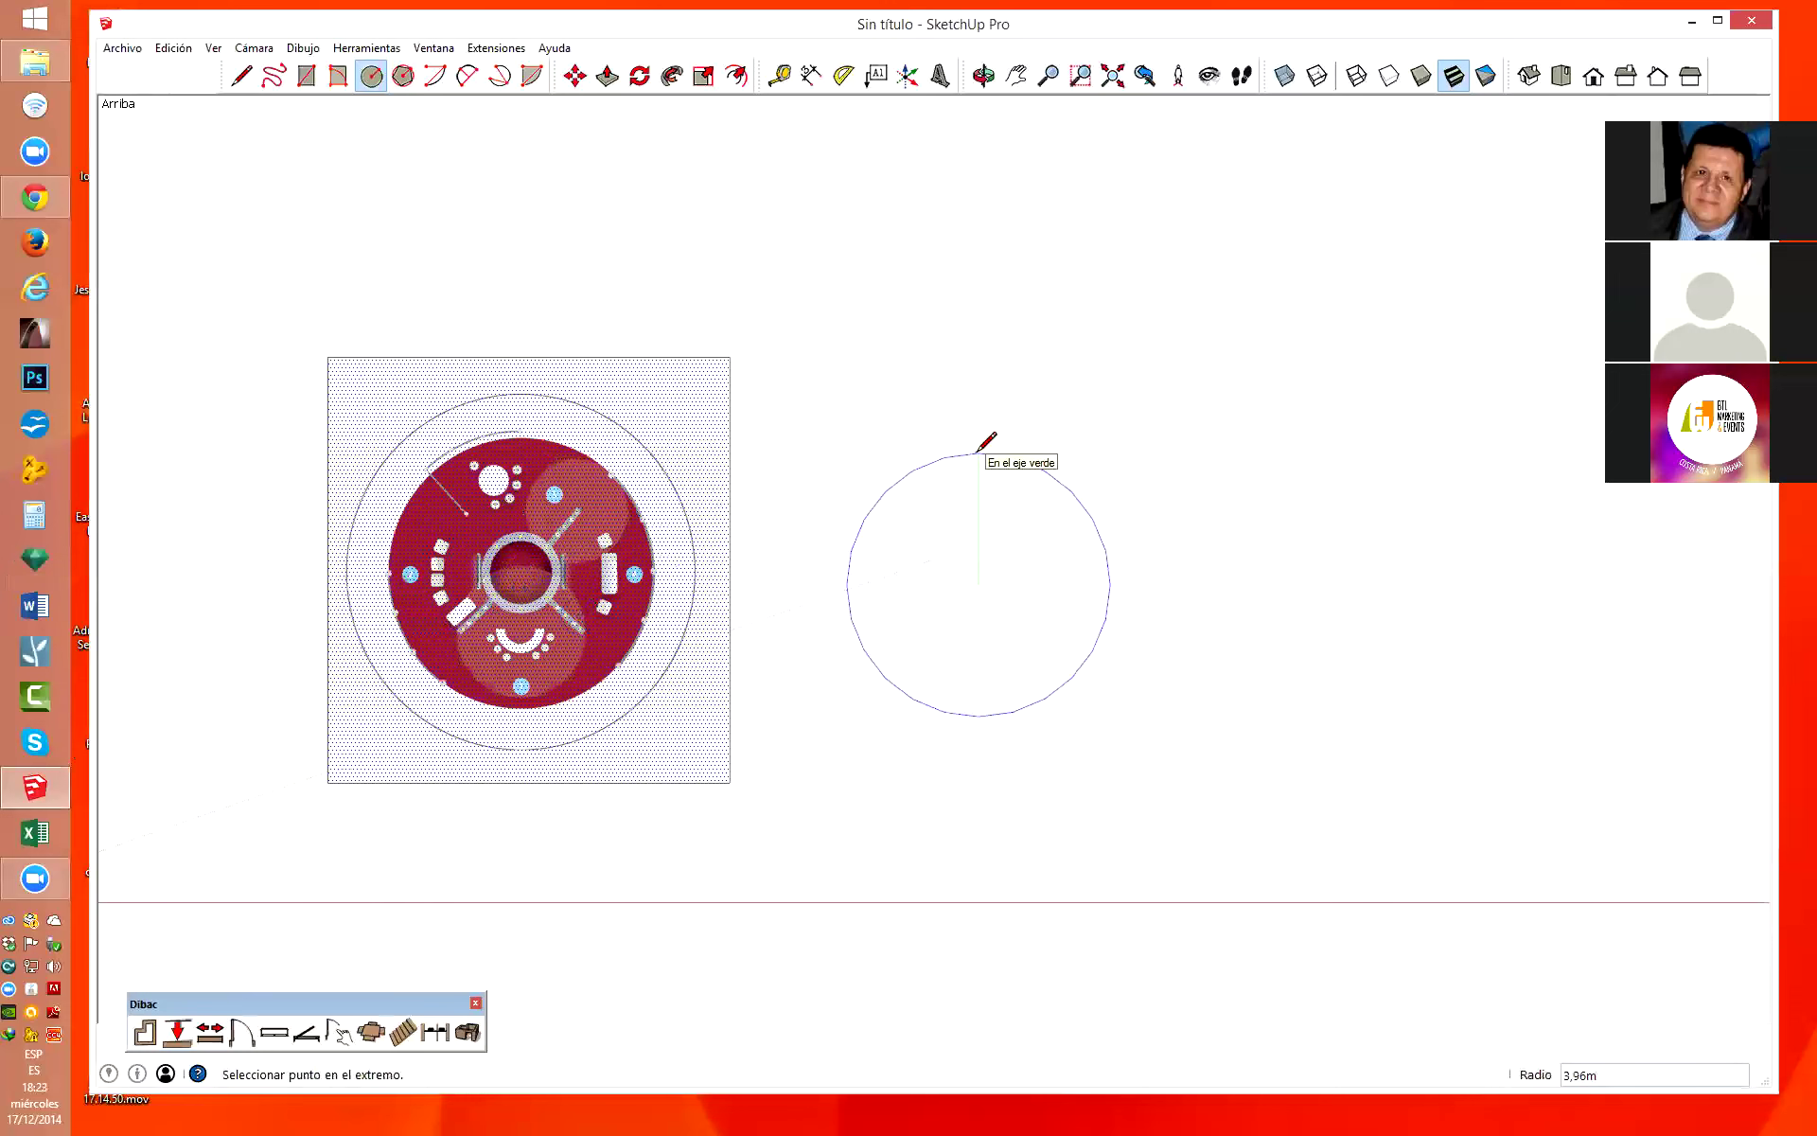
{"action": "left_click", "coordinate": [979, 453]}
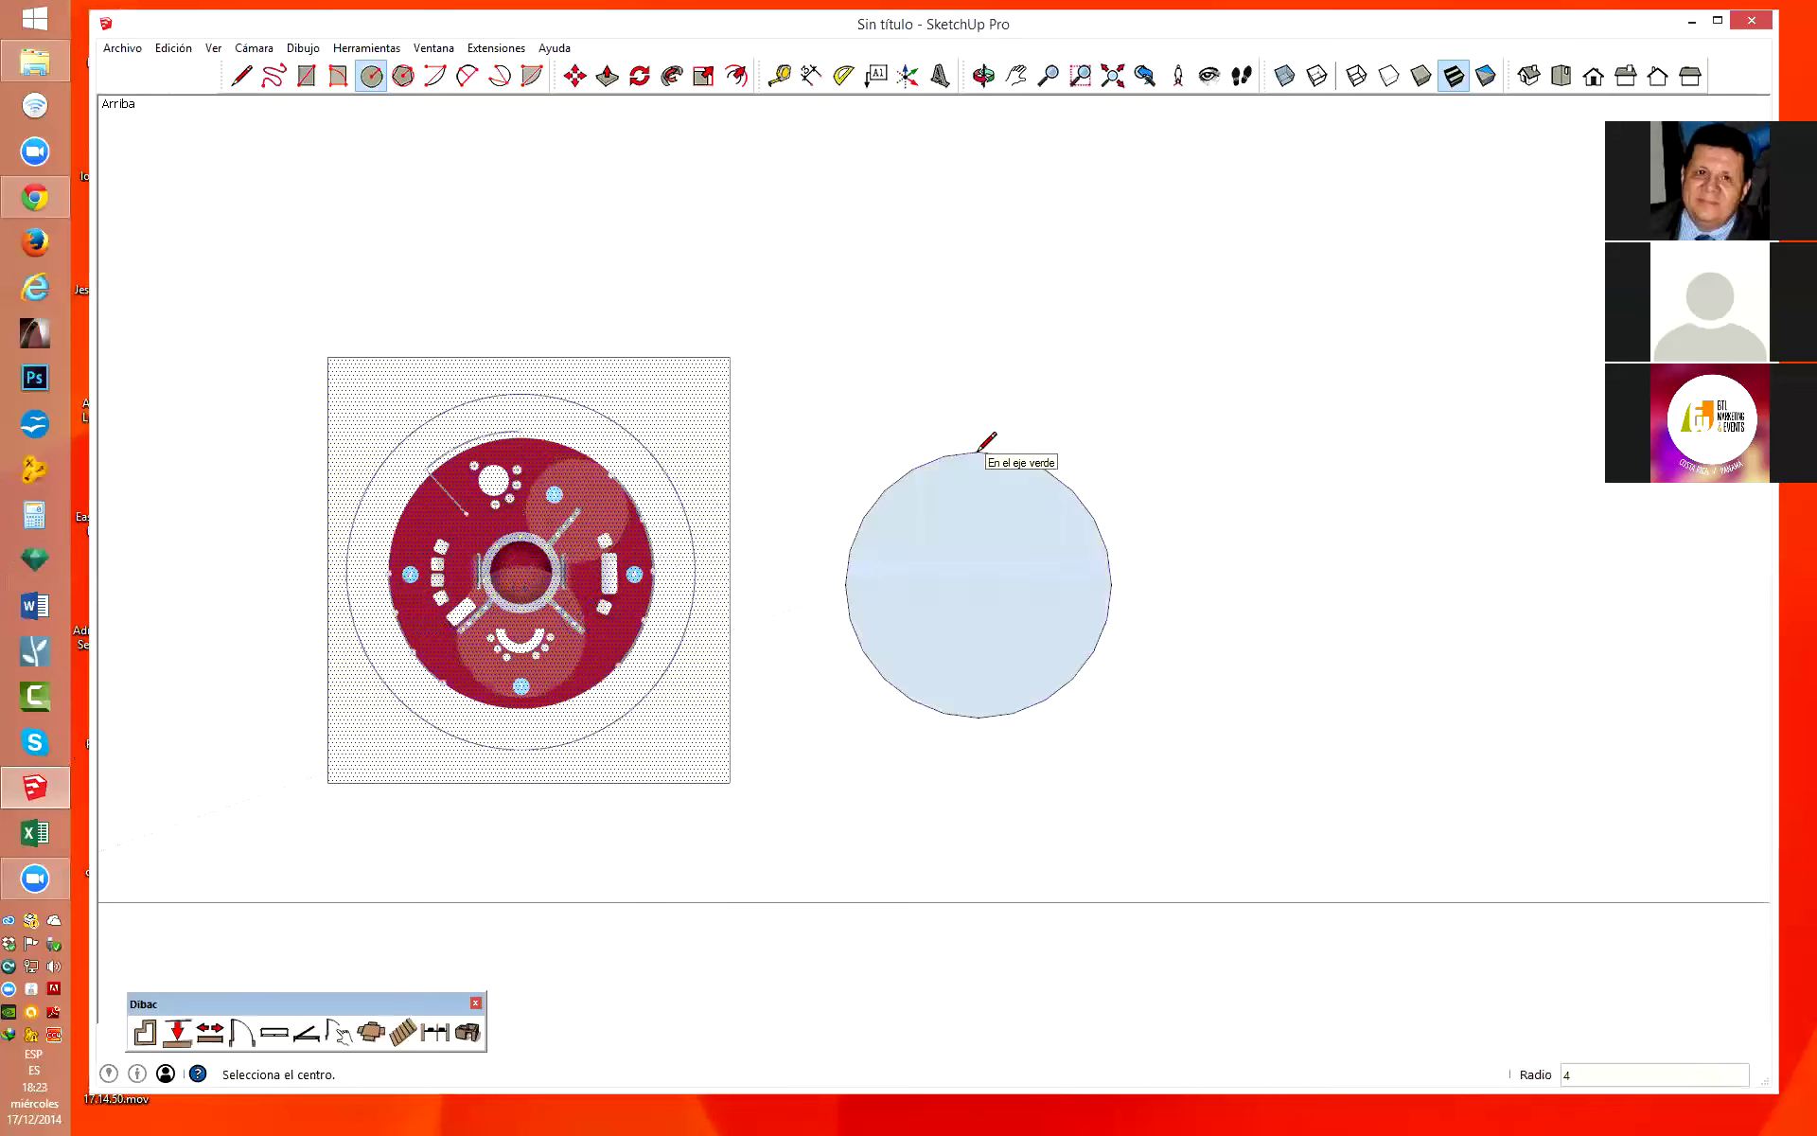
{"action": "scroll", "coordinate": [980, 456], "scroll_direction": "up", "scroll_amount": 1}
{"action": "scroll", "coordinate": [982, 578], "scroll_direction": "up", "scroll_amount": 1}
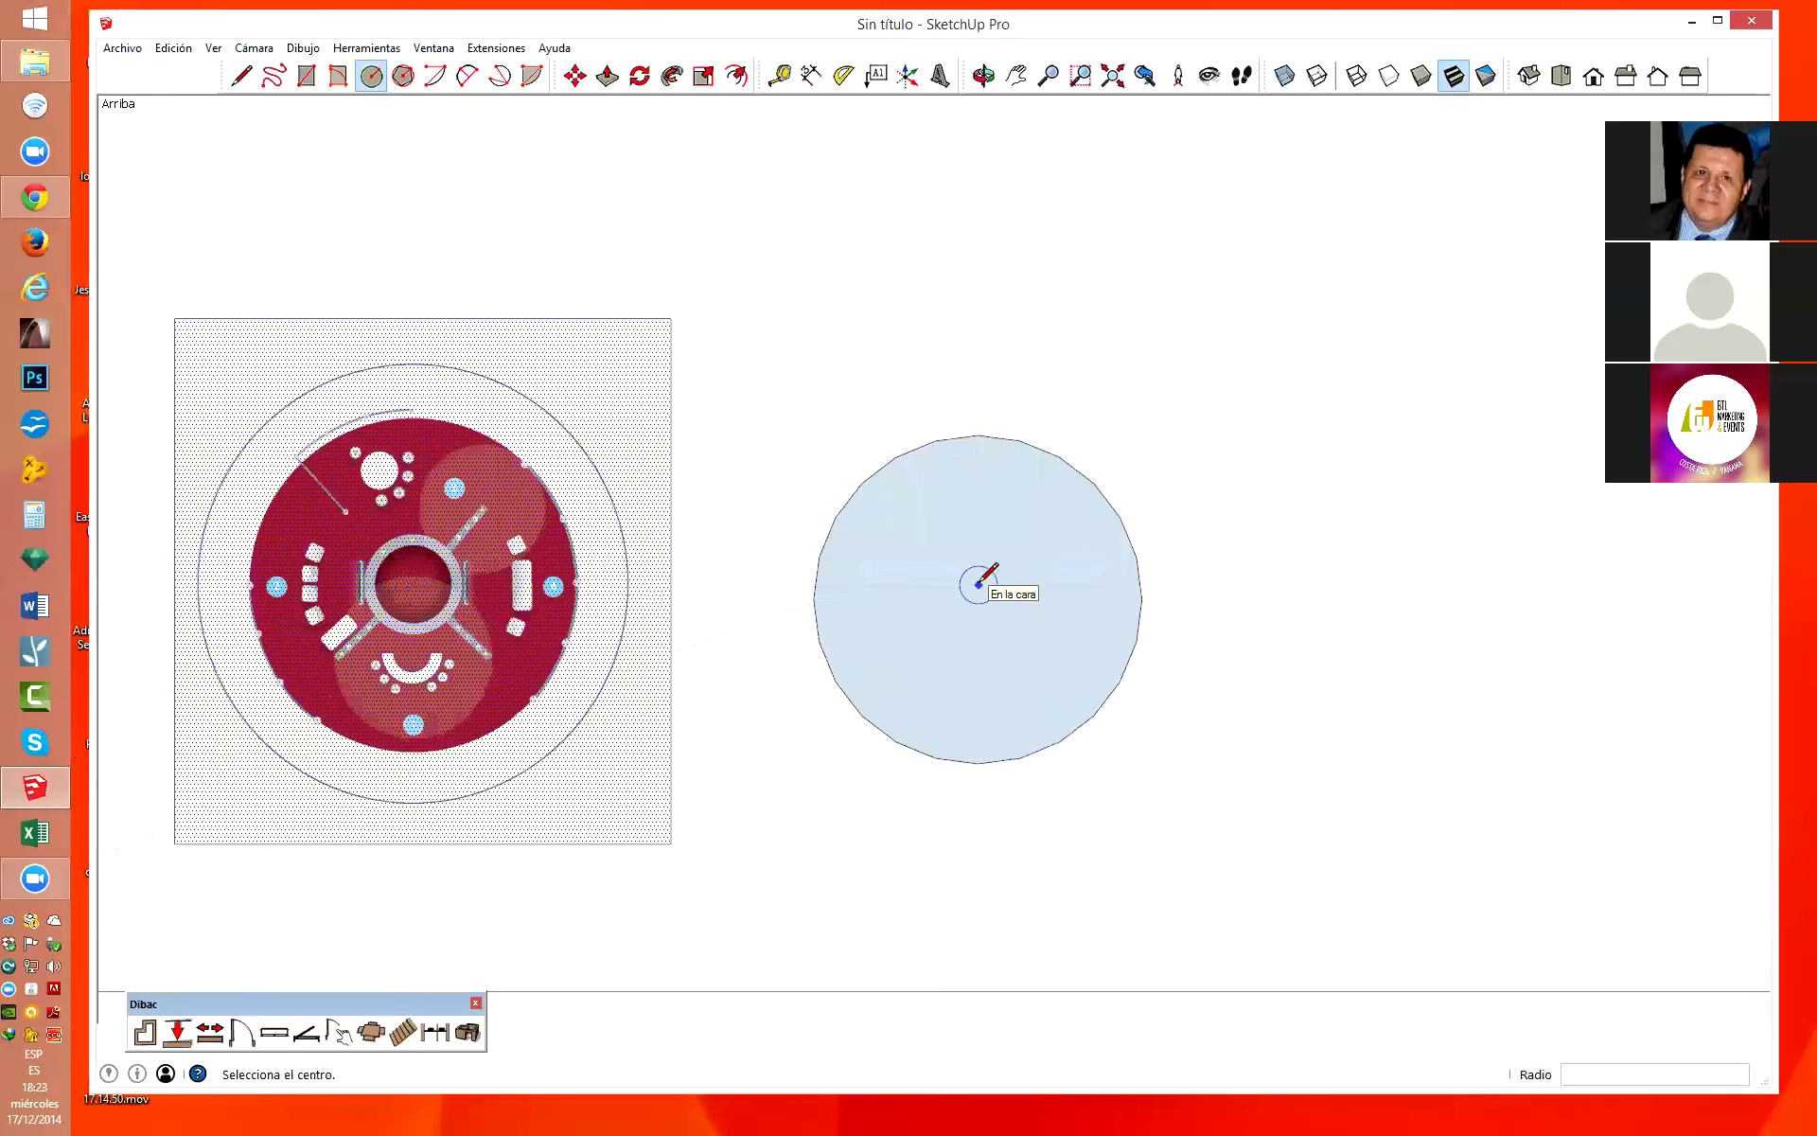
{"action": "scroll", "coordinate": [842, 562], "scroll_direction": "down", "scroll_amount": 1}
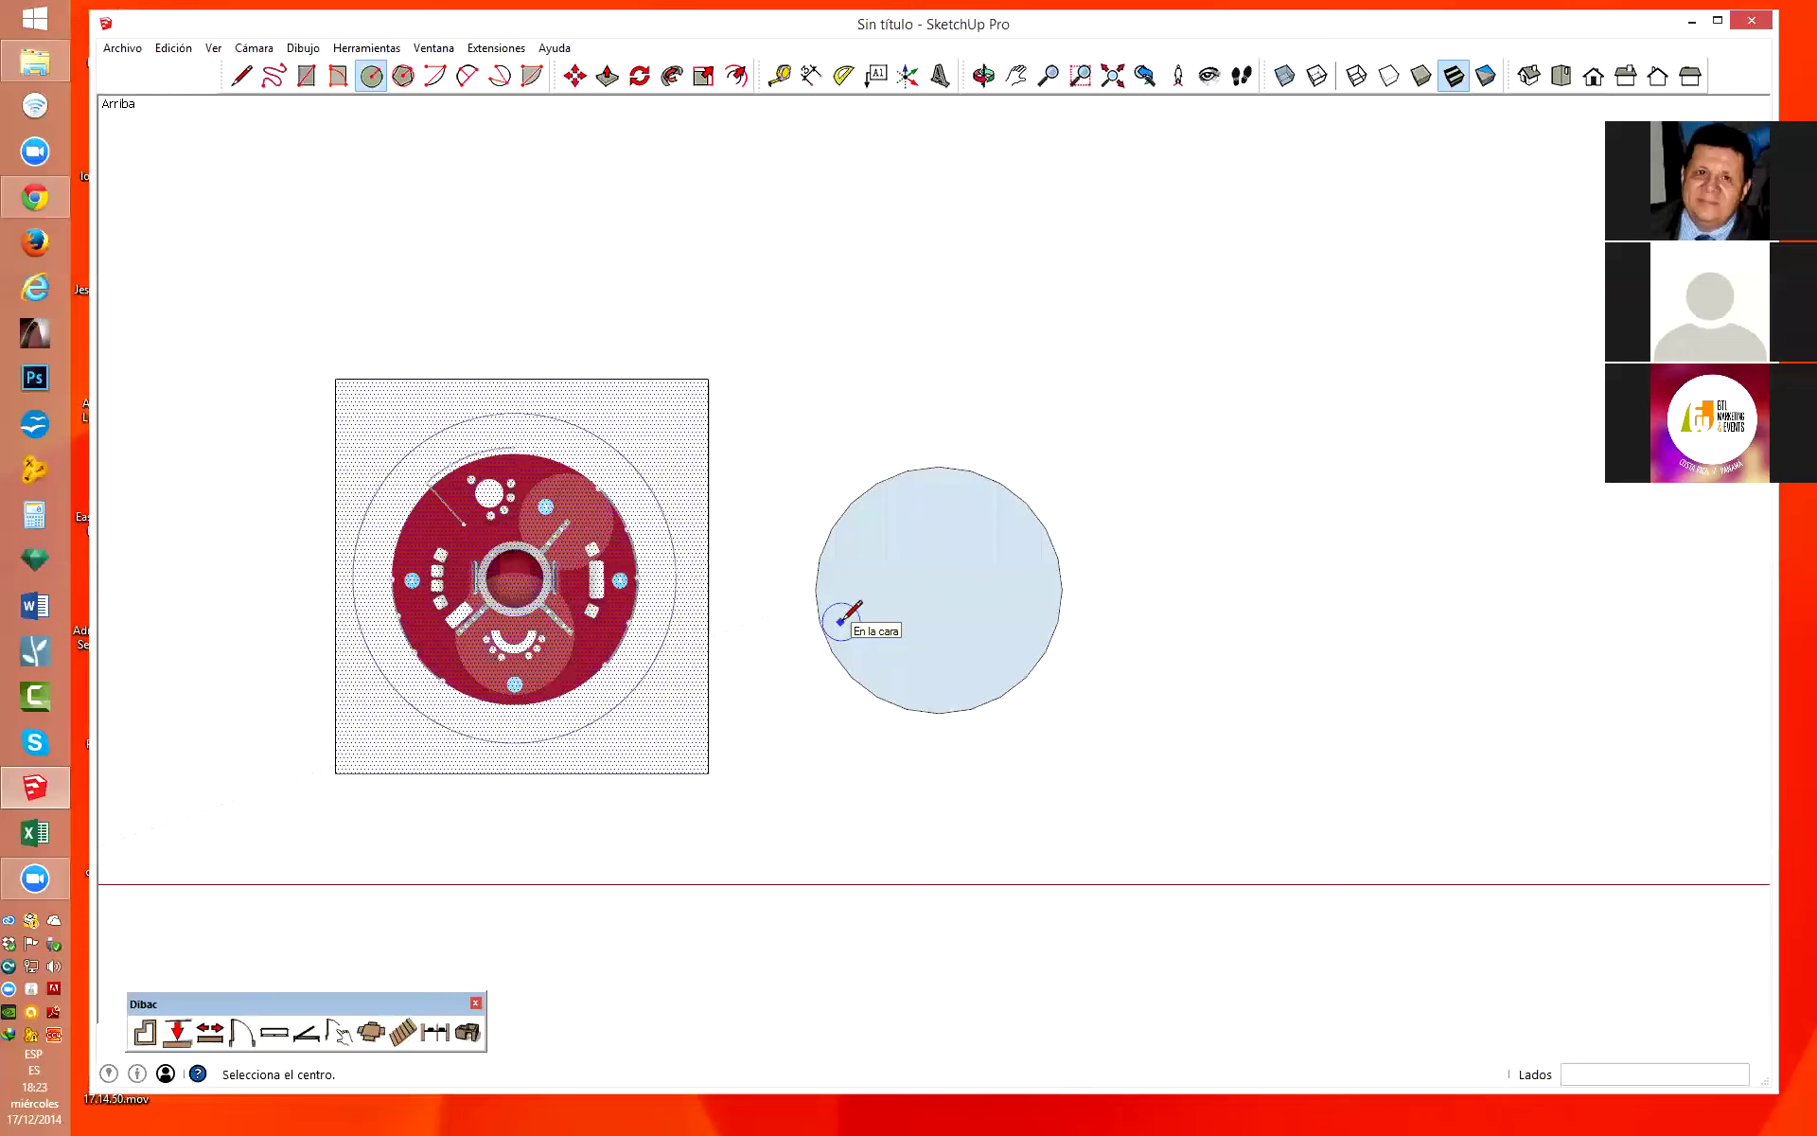
{"action": "key", "text": "ctrl+z"}
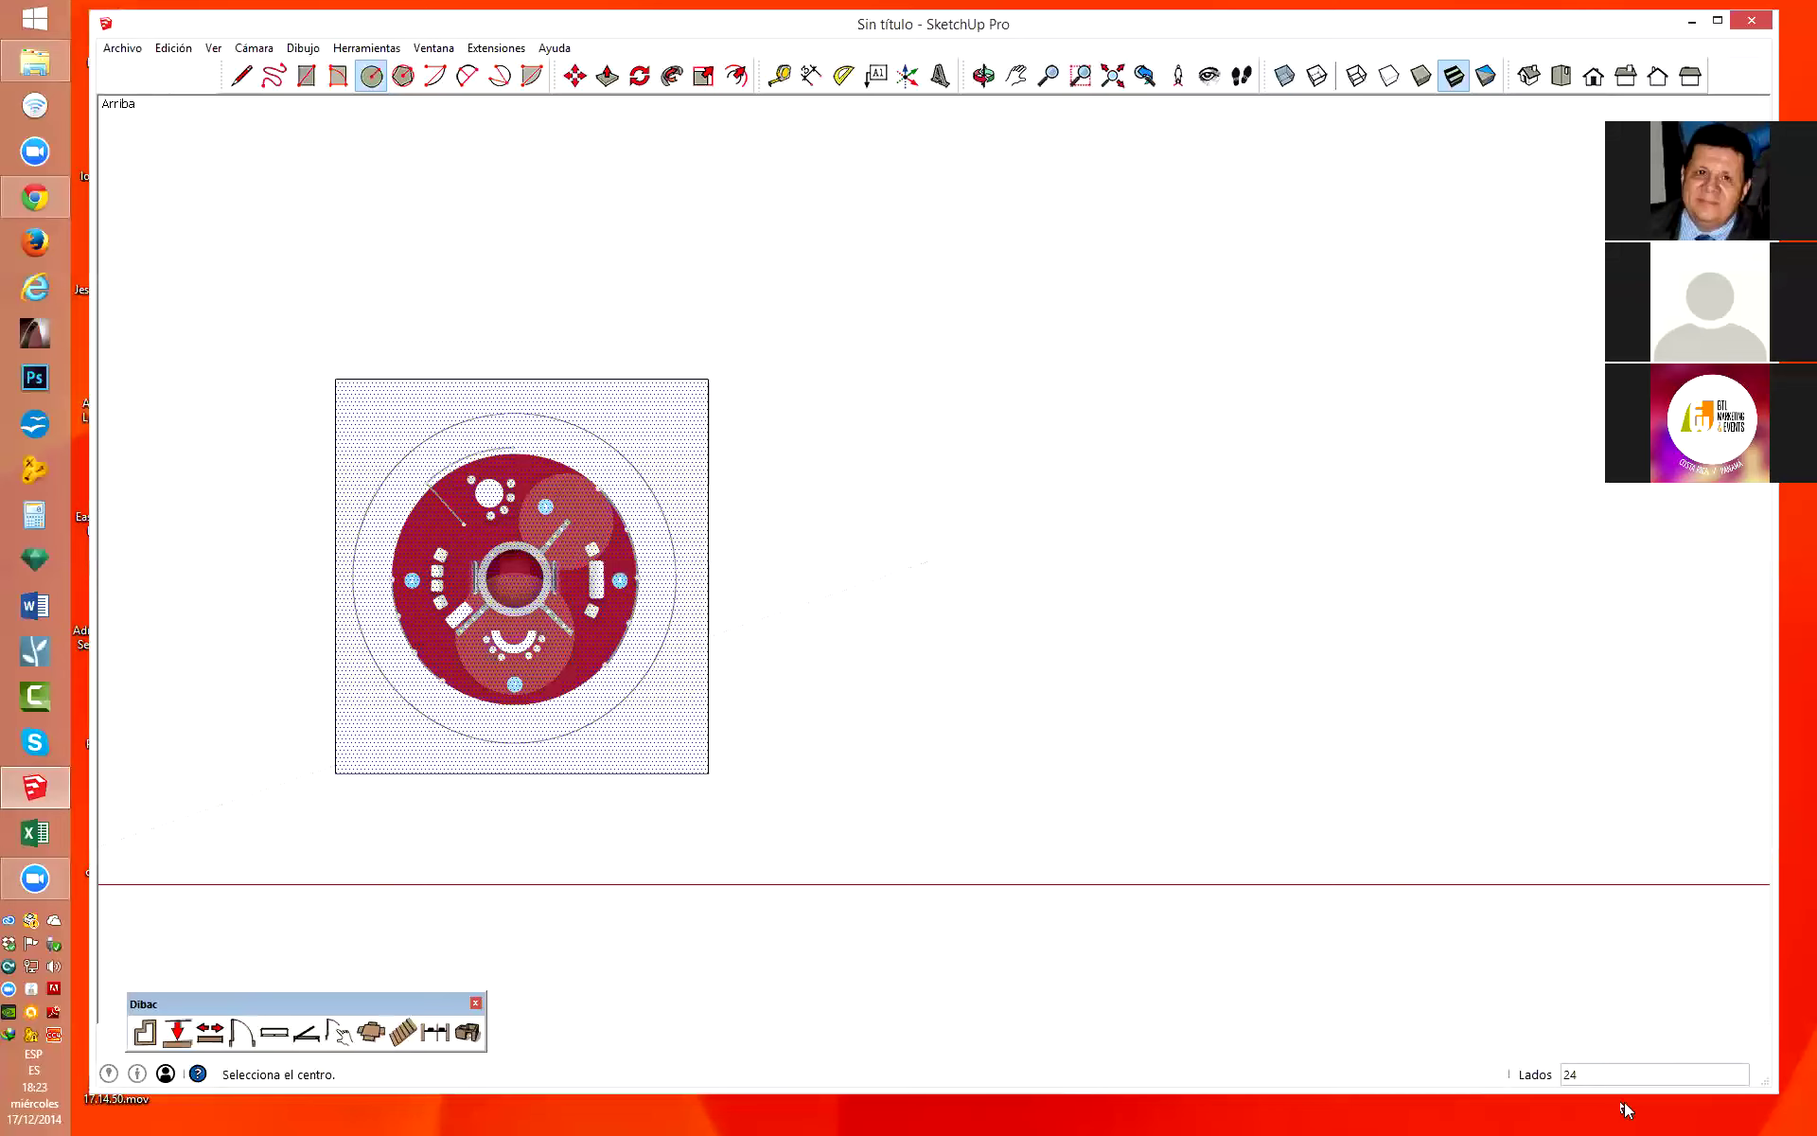
Draw a 48-sided circle with a 4 m radius just beside the plan image.
{"action": "scroll", "coordinate": [925, 557], "scroll_direction": "up", "scroll_amount": 1}
{"action": "scroll", "coordinate": [919, 560], "scroll_direction": "up", "scroll_amount": 2}
{"action": "scroll", "coordinate": [919, 561], "scroll_direction": "down", "scroll_amount": 1}
{"action": "scroll", "coordinate": [933, 559], "scroll_direction": "down", "scroll_amount": 1}
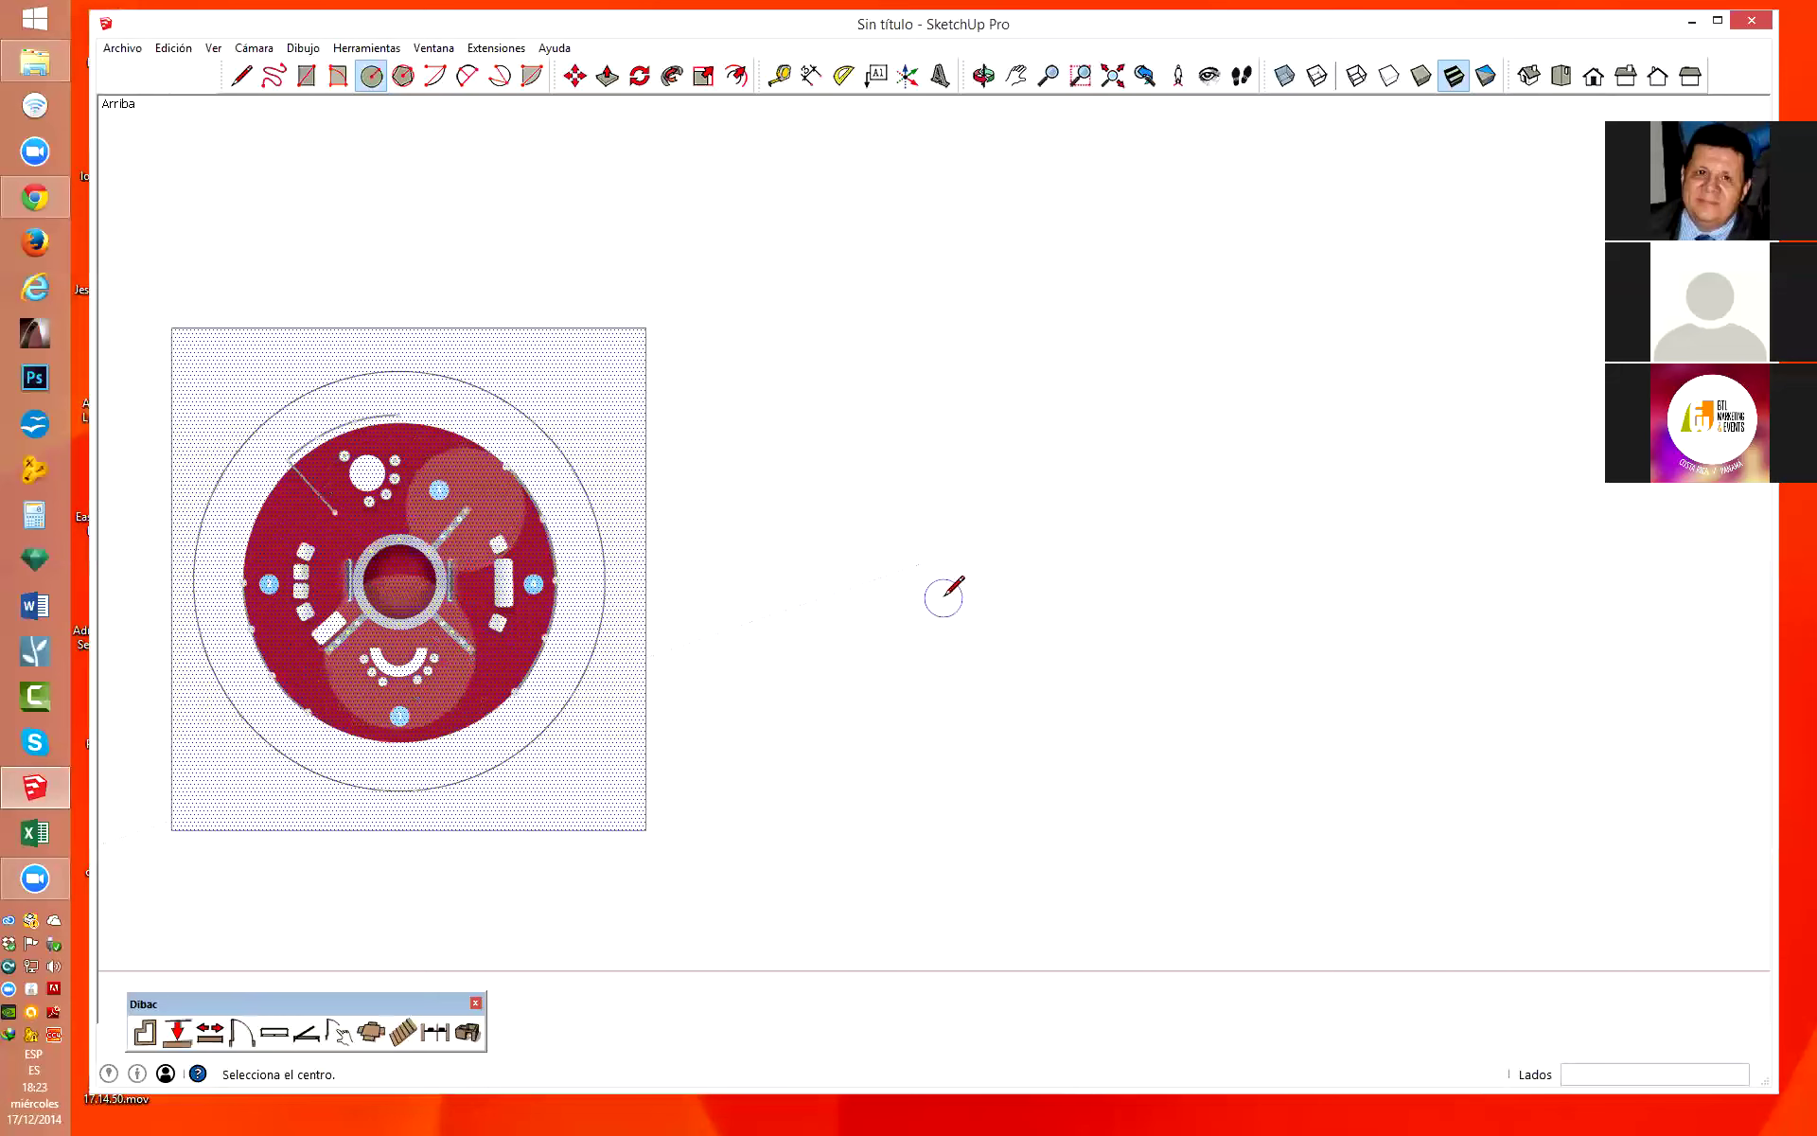
{"action": "scroll", "coordinate": [937, 572], "scroll_direction": "down", "scroll_amount": 1}
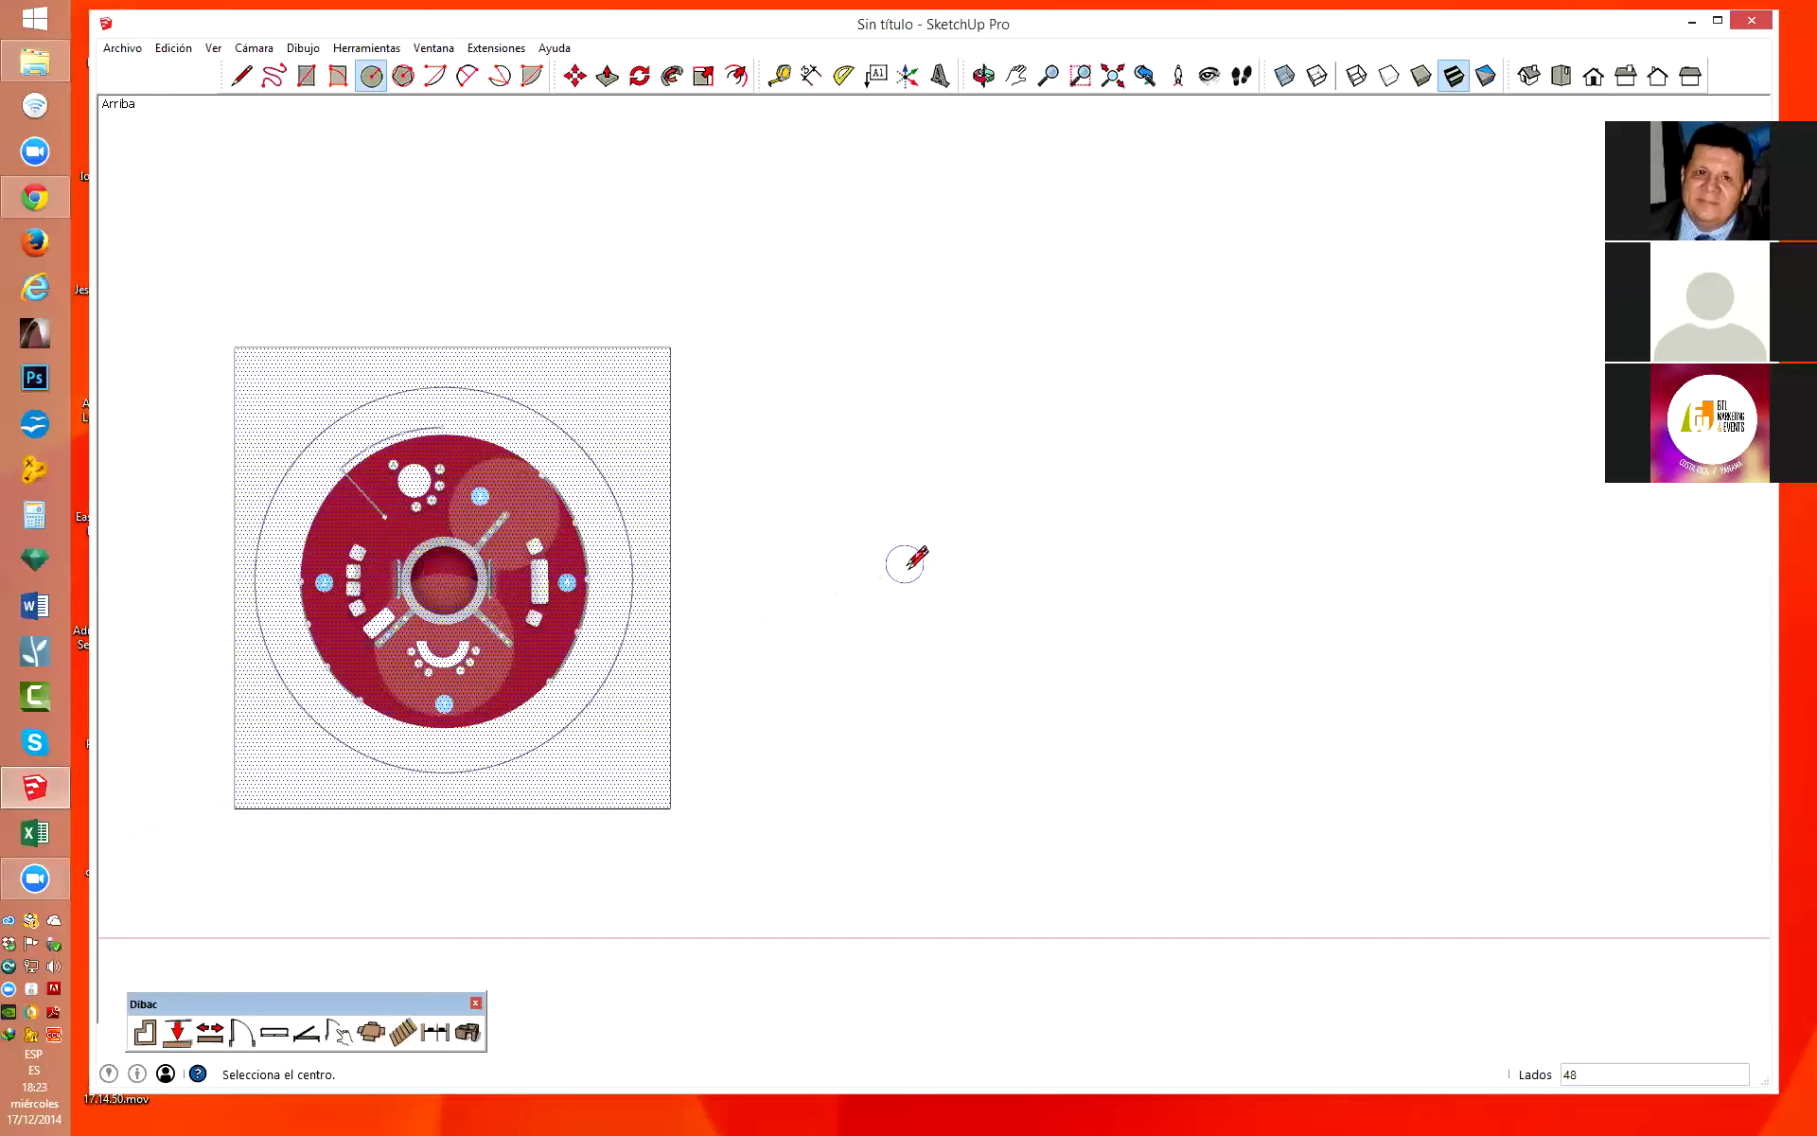
{"action": "left_click", "coordinate": [928, 583]}
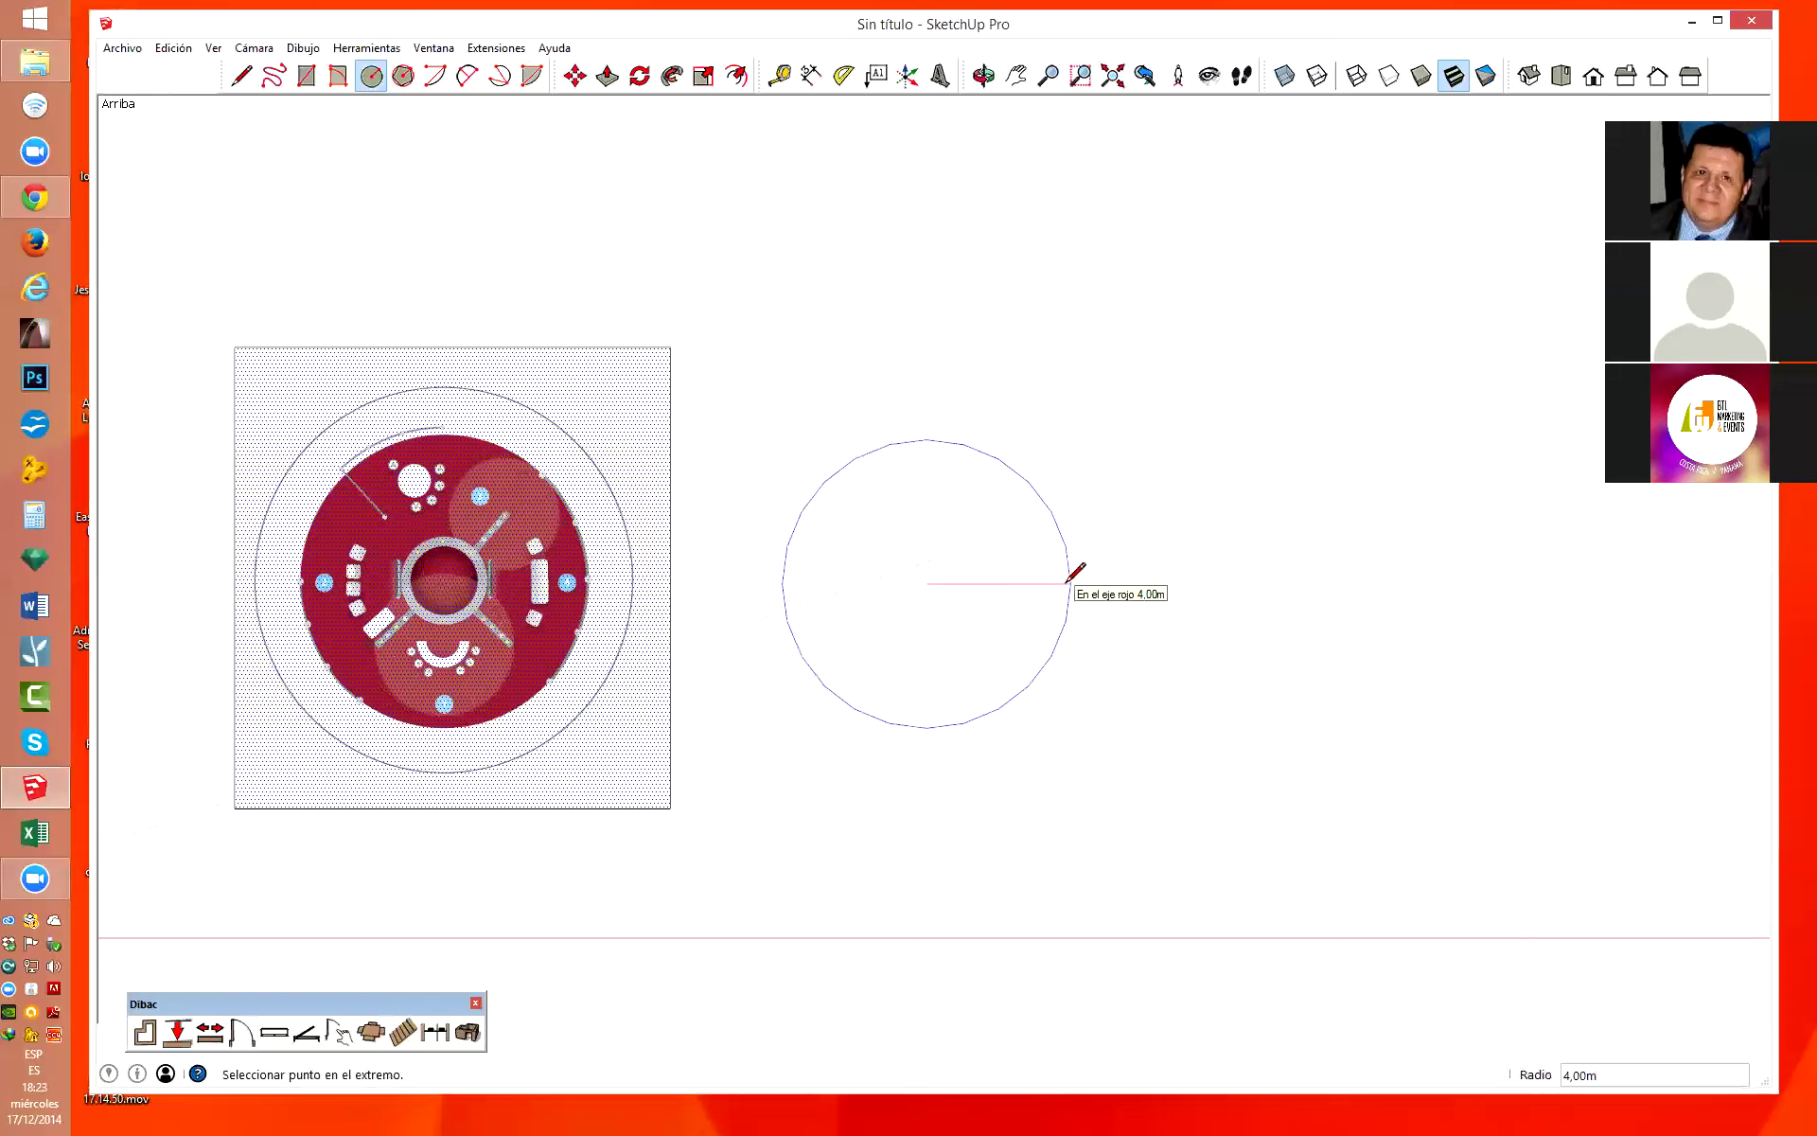
{"action": "type", "text": "4"}
{"action": "key", "text": "Return"}
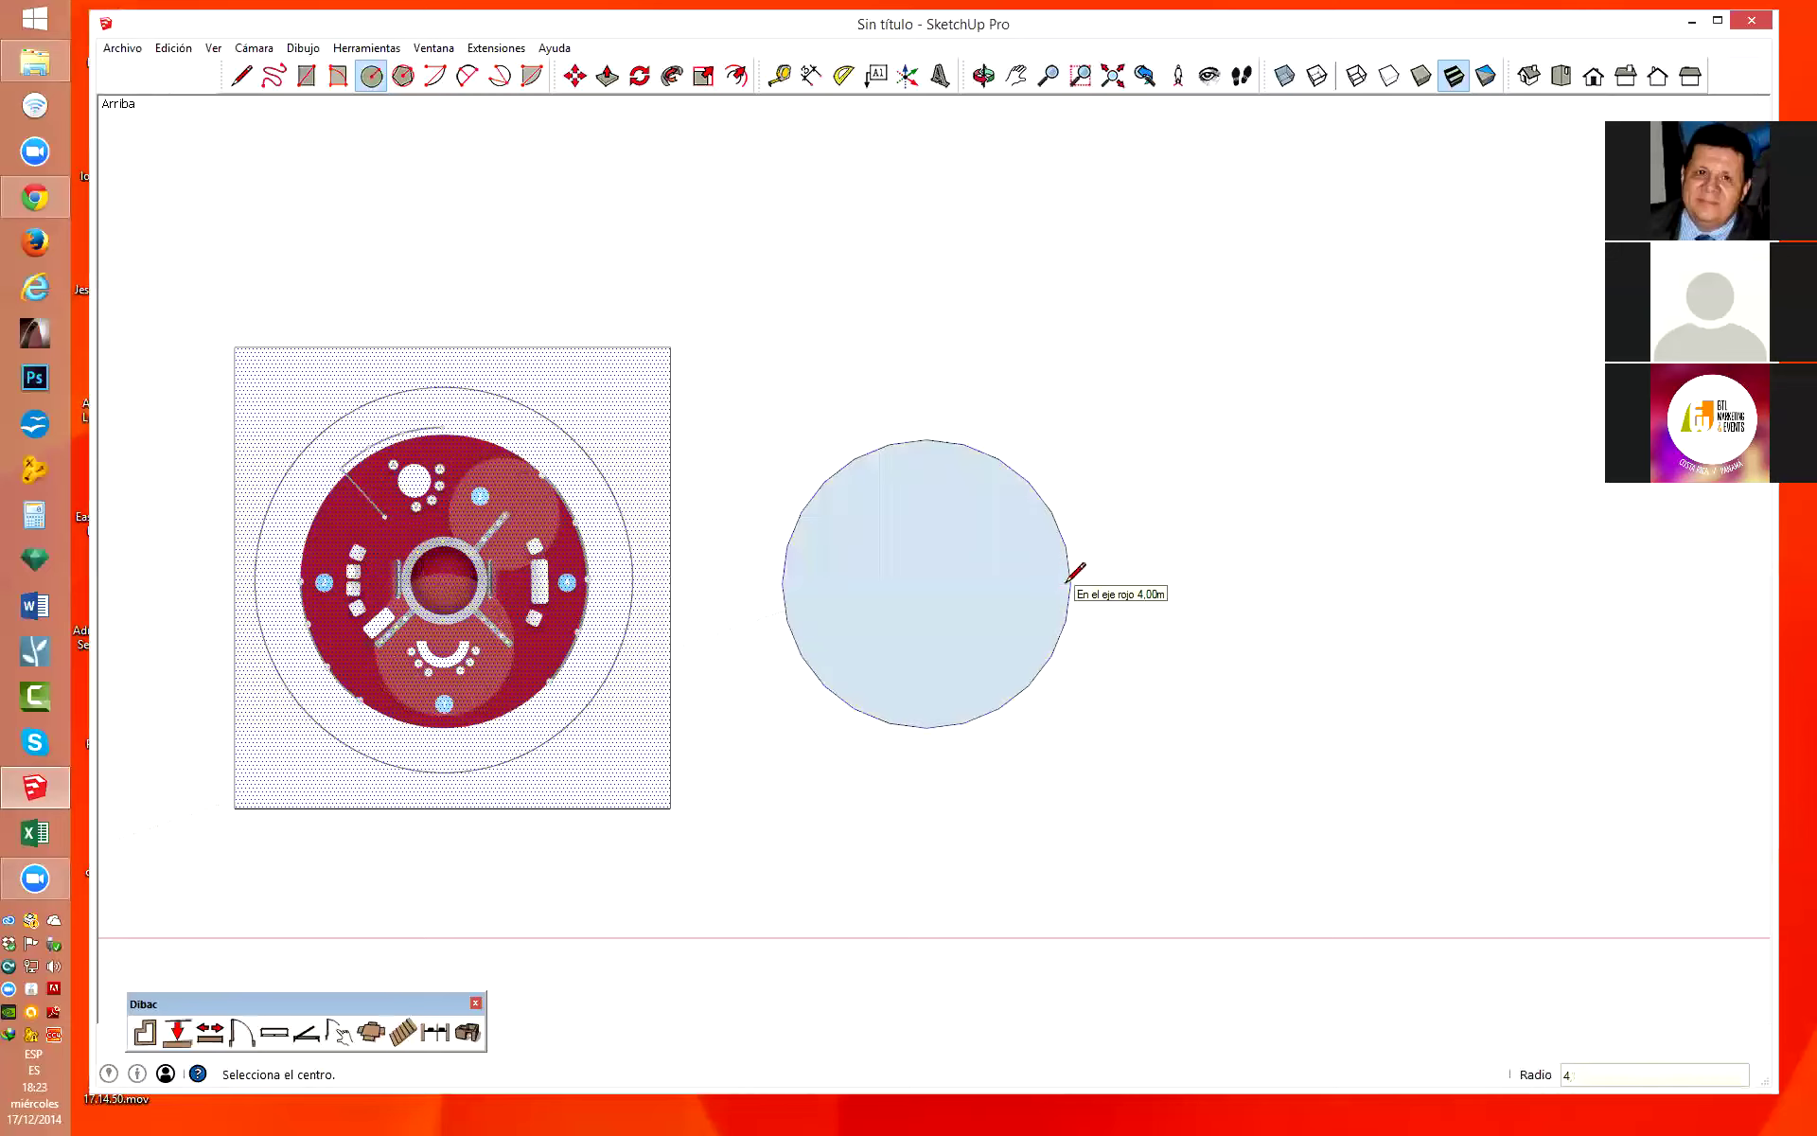
{"action": "scroll", "coordinate": [1420, 520], "scroll_direction": "down", "scroll_amount": 1}
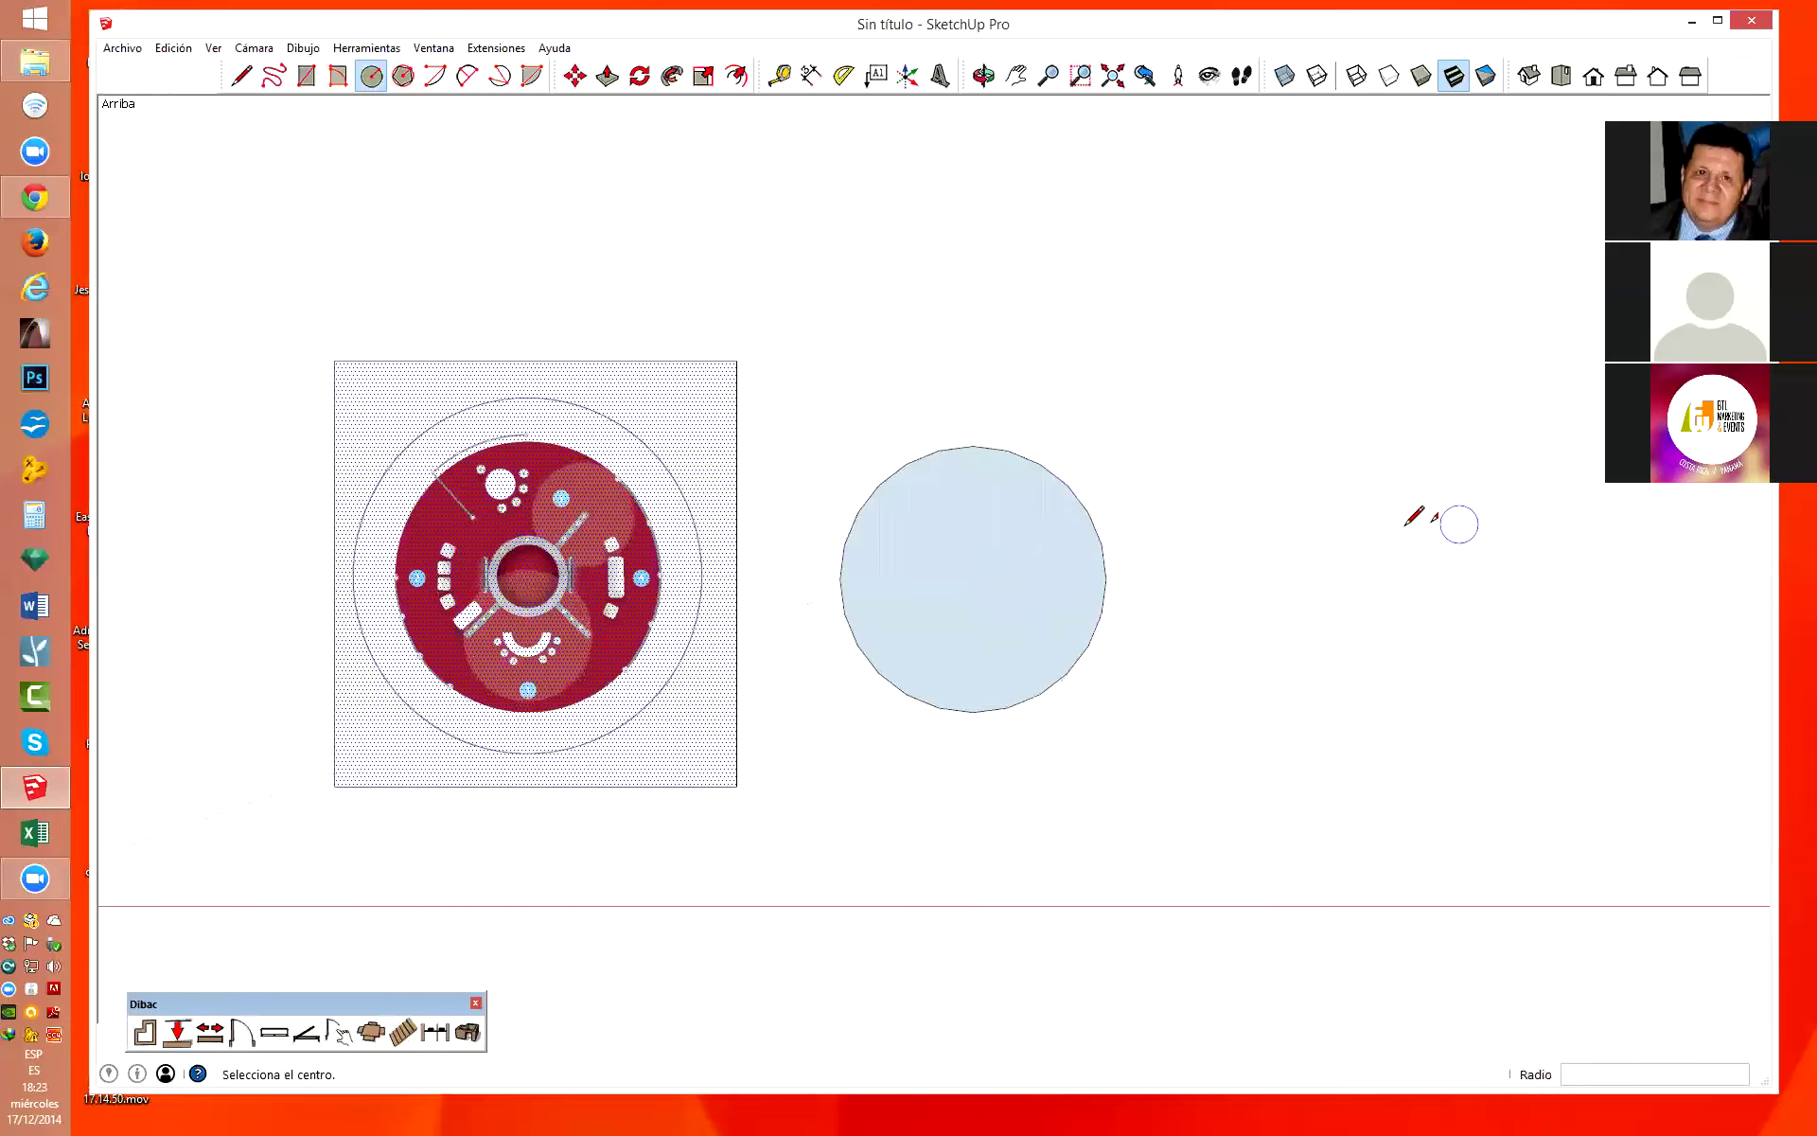
{"action": "scroll", "coordinate": [1067, 540], "scroll_direction": "up", "scroll_amount": 2}
{"action": "scroll", "coordinate": [774, 445], "scroll_direction": "up", "scroll_amount": 2}
{"action": "scroll", "coordinate": [833, 492], "scroll_direction": "up", "scroll_amount": 2}
{"action": "scroll", "coordinate": [880, 535], "scroll_direction": "down", "scroll_amount": 2}
{"action": "scroll", "coordinate": [950, 639], "scroll_direction": "down", "scroll_amount": 2}
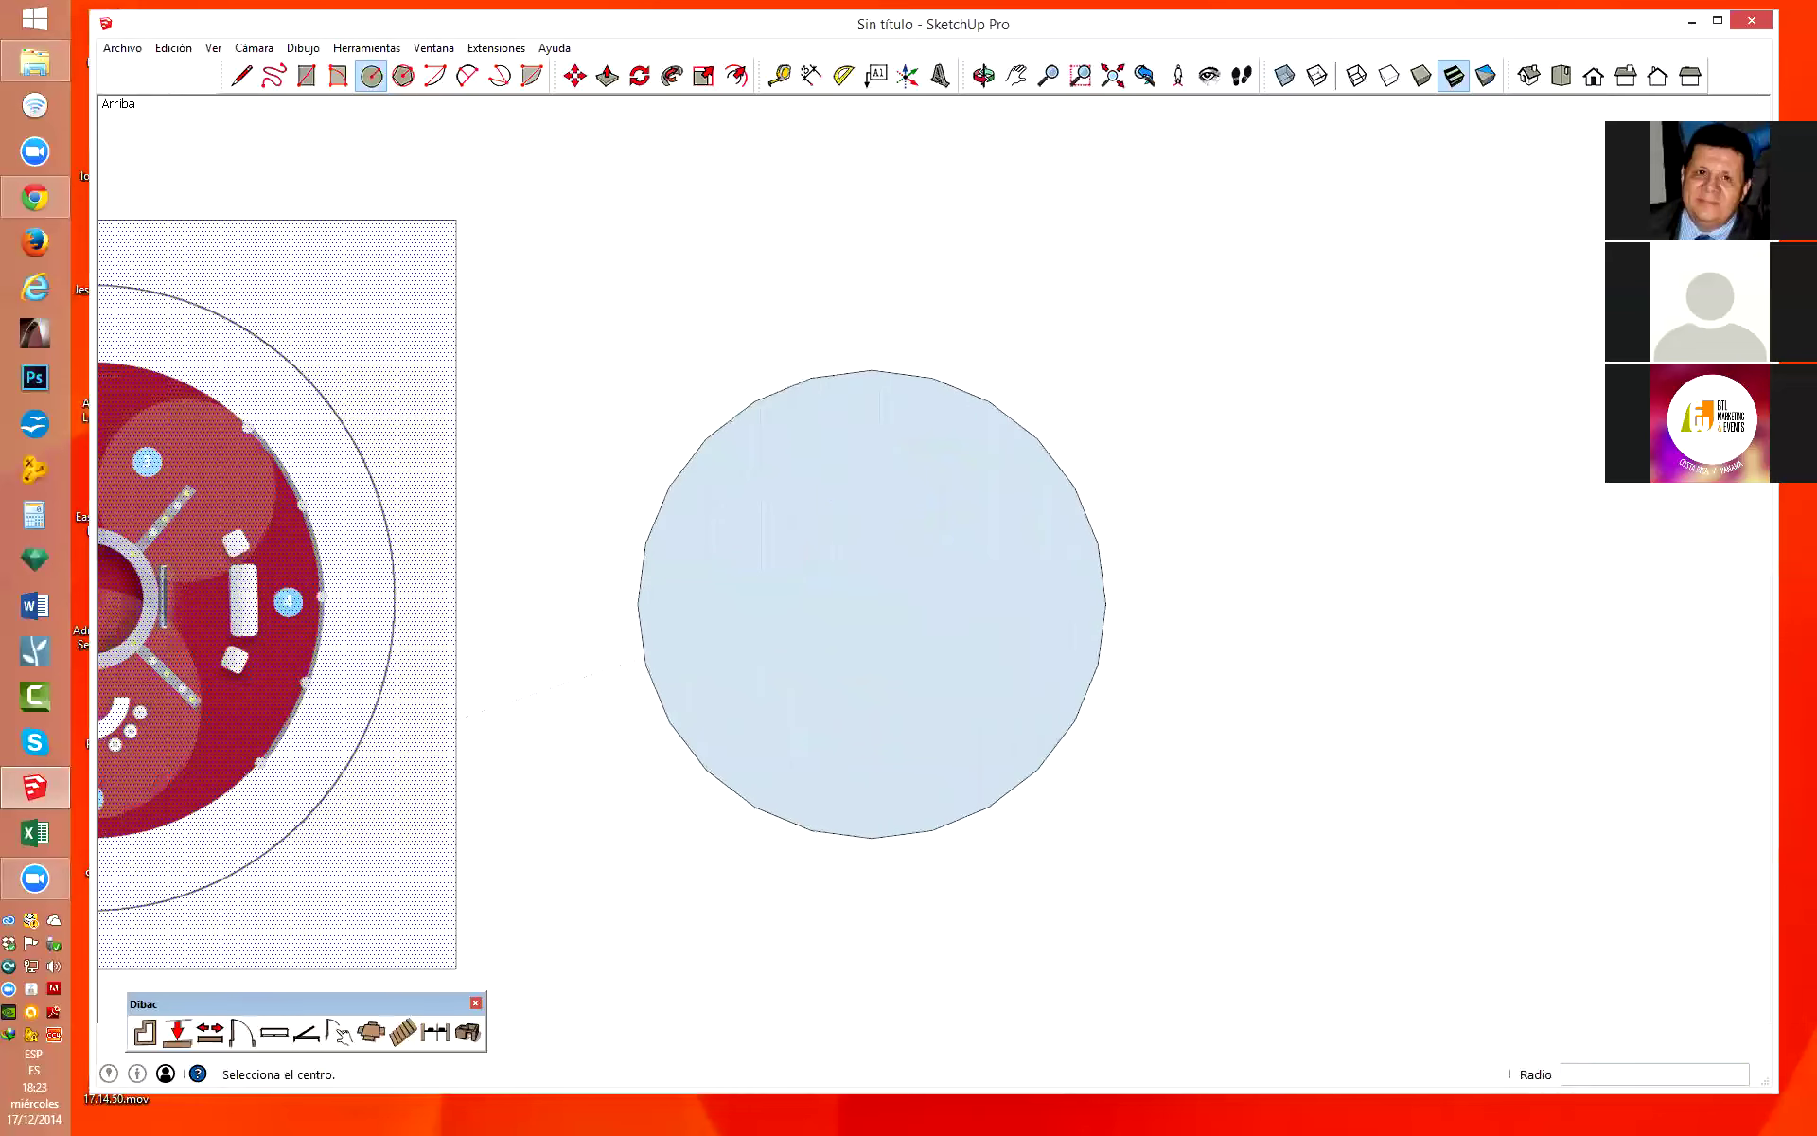
{"action": "scroll", "coordinate": [1554, 373], "scroll_direction": "down", "scroll_amount": 1}
{"action": "key", "text": "space"}
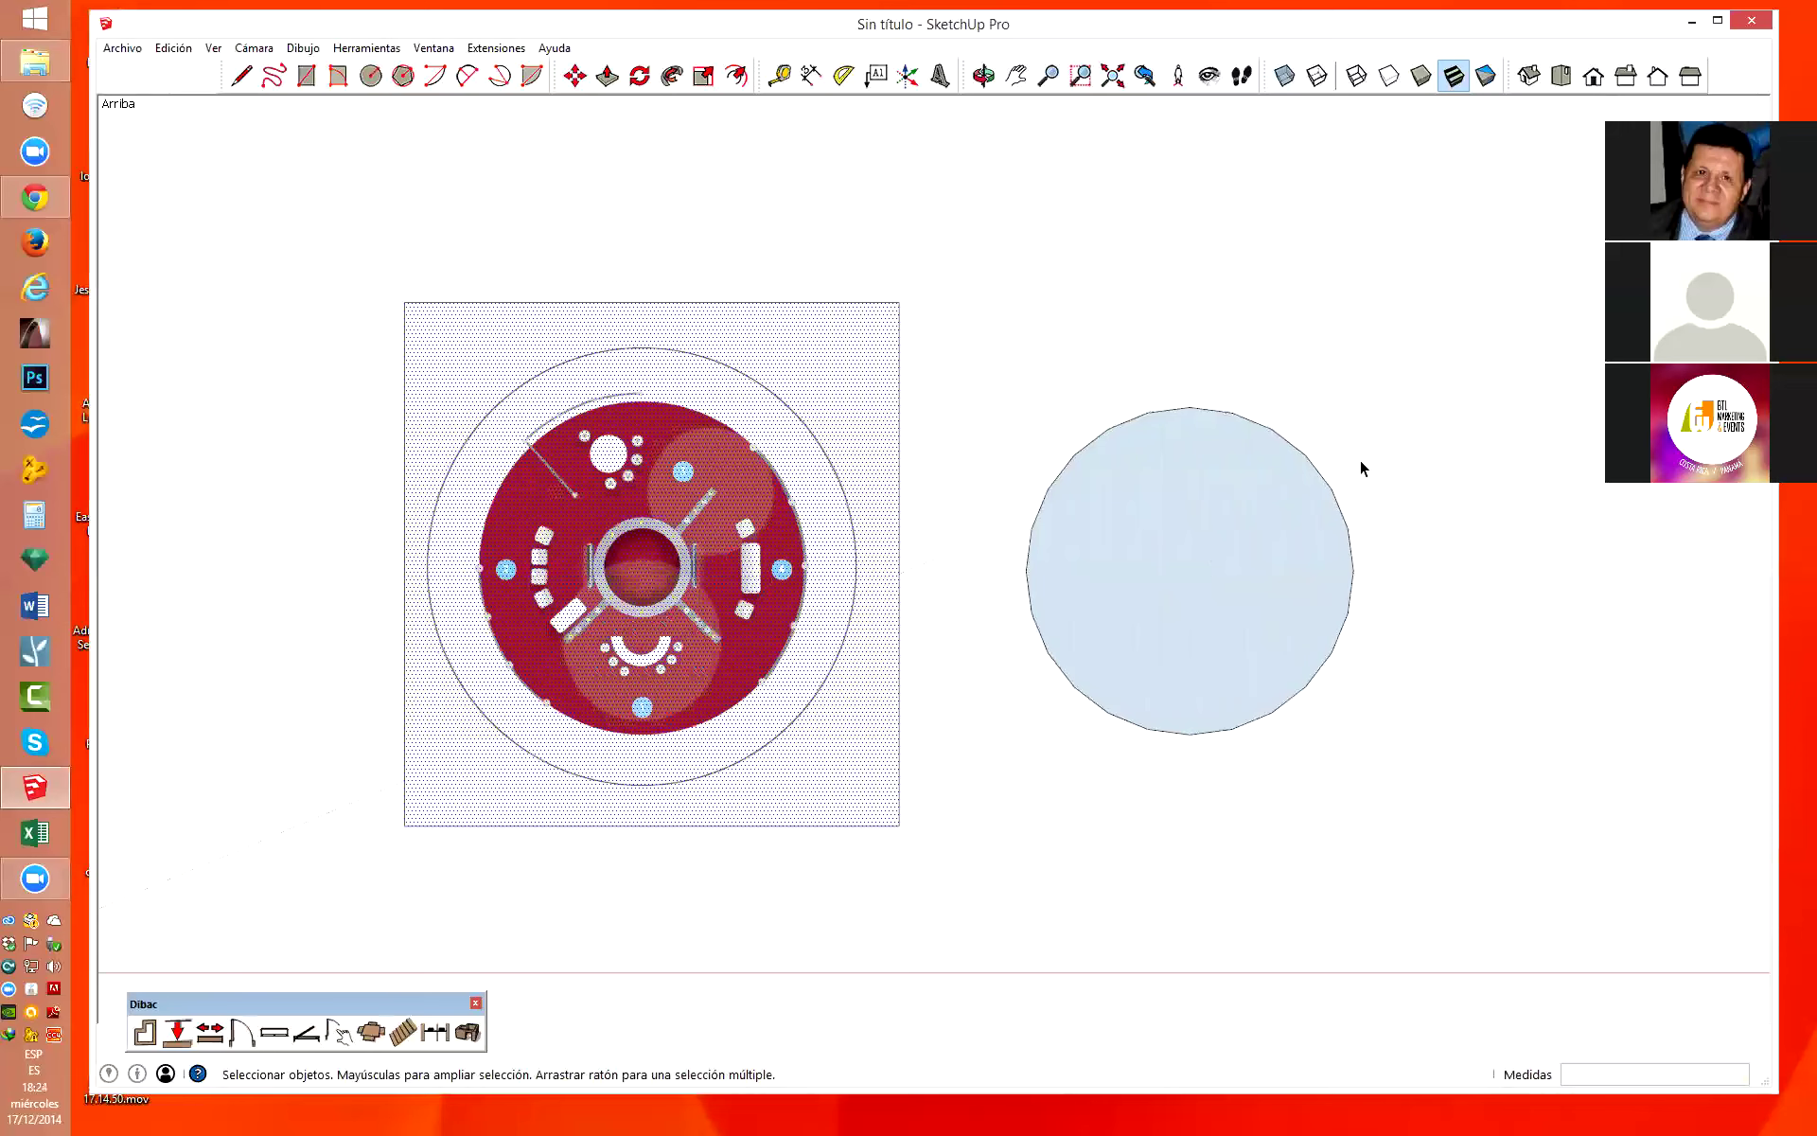
Select the plan image and make it a group with Crear grupo.
{"action": "double_click", "coordinate": [1253, 459]}
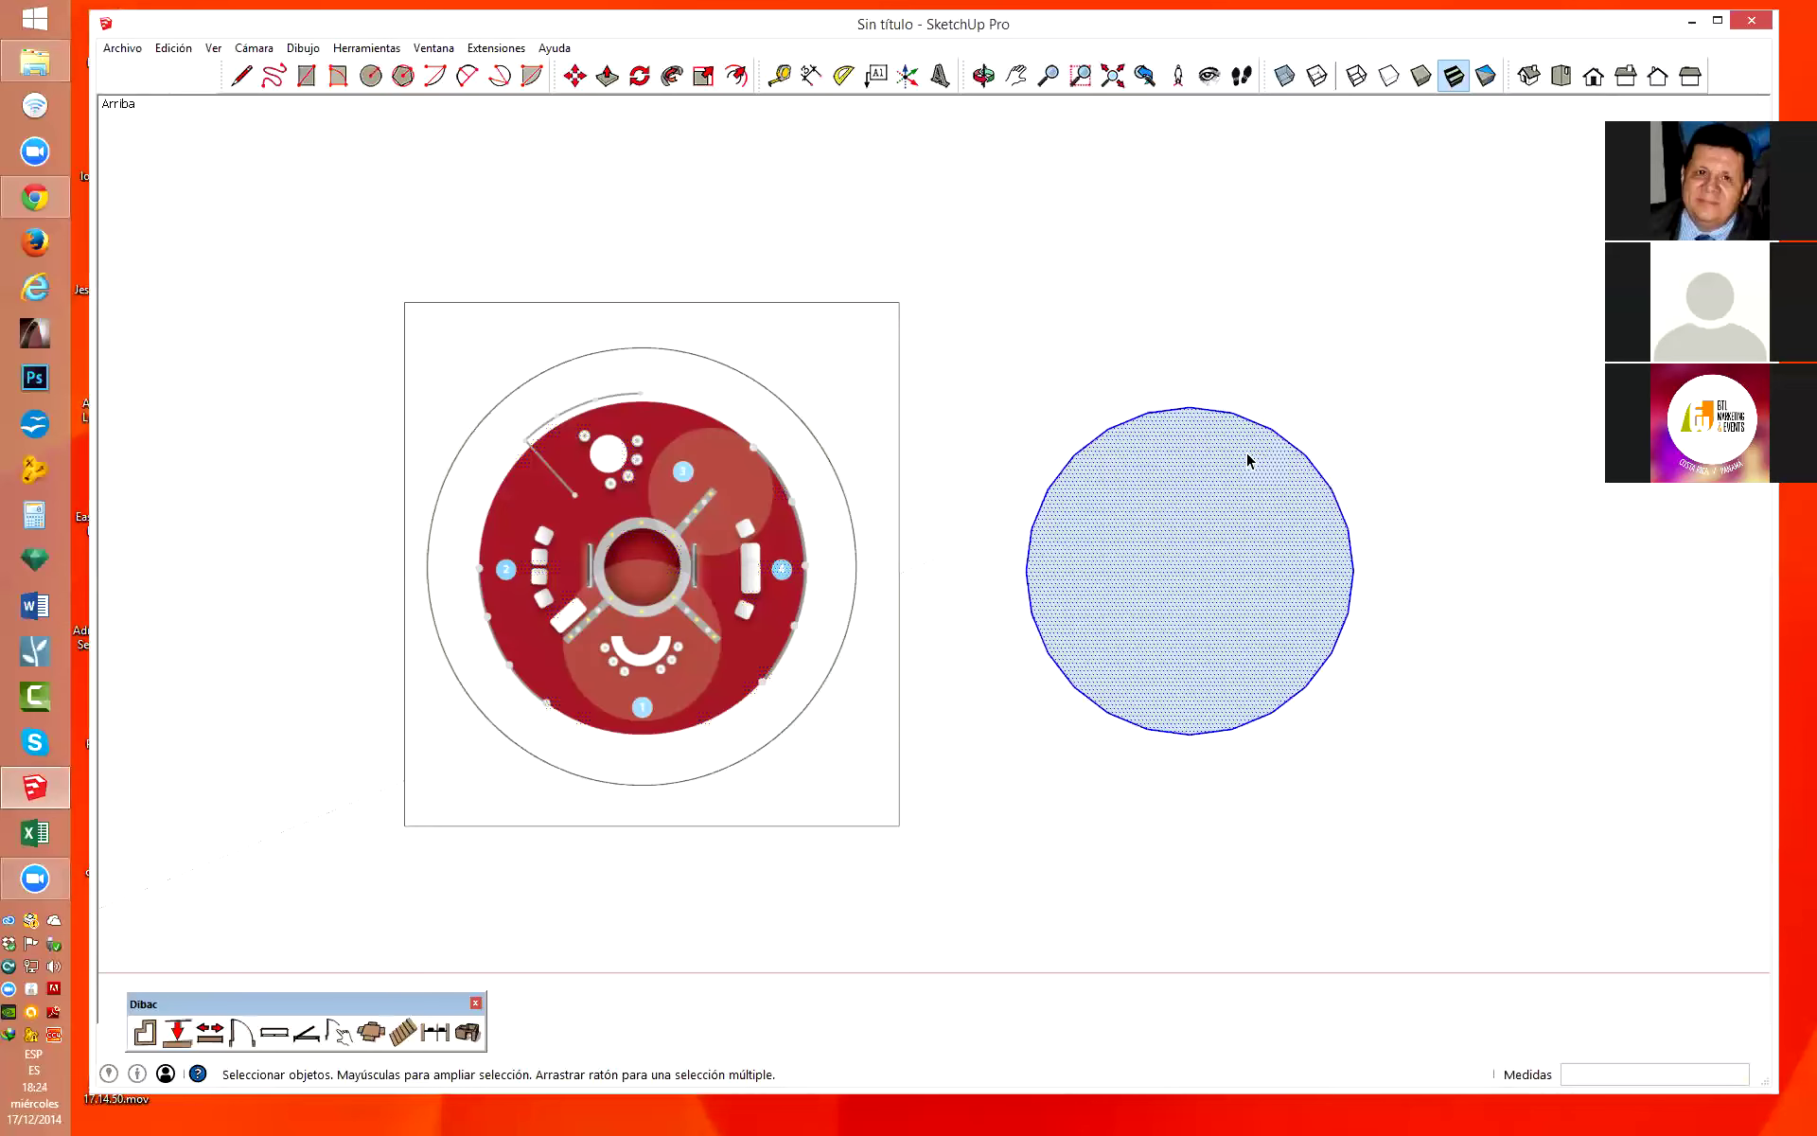
{"action": "left_click", "coordinate": [1369, 426]}
{"action": "double_click", "coordinate": [1238, 499]}
{"action": "left_click", "coordinate": [800, 337]}
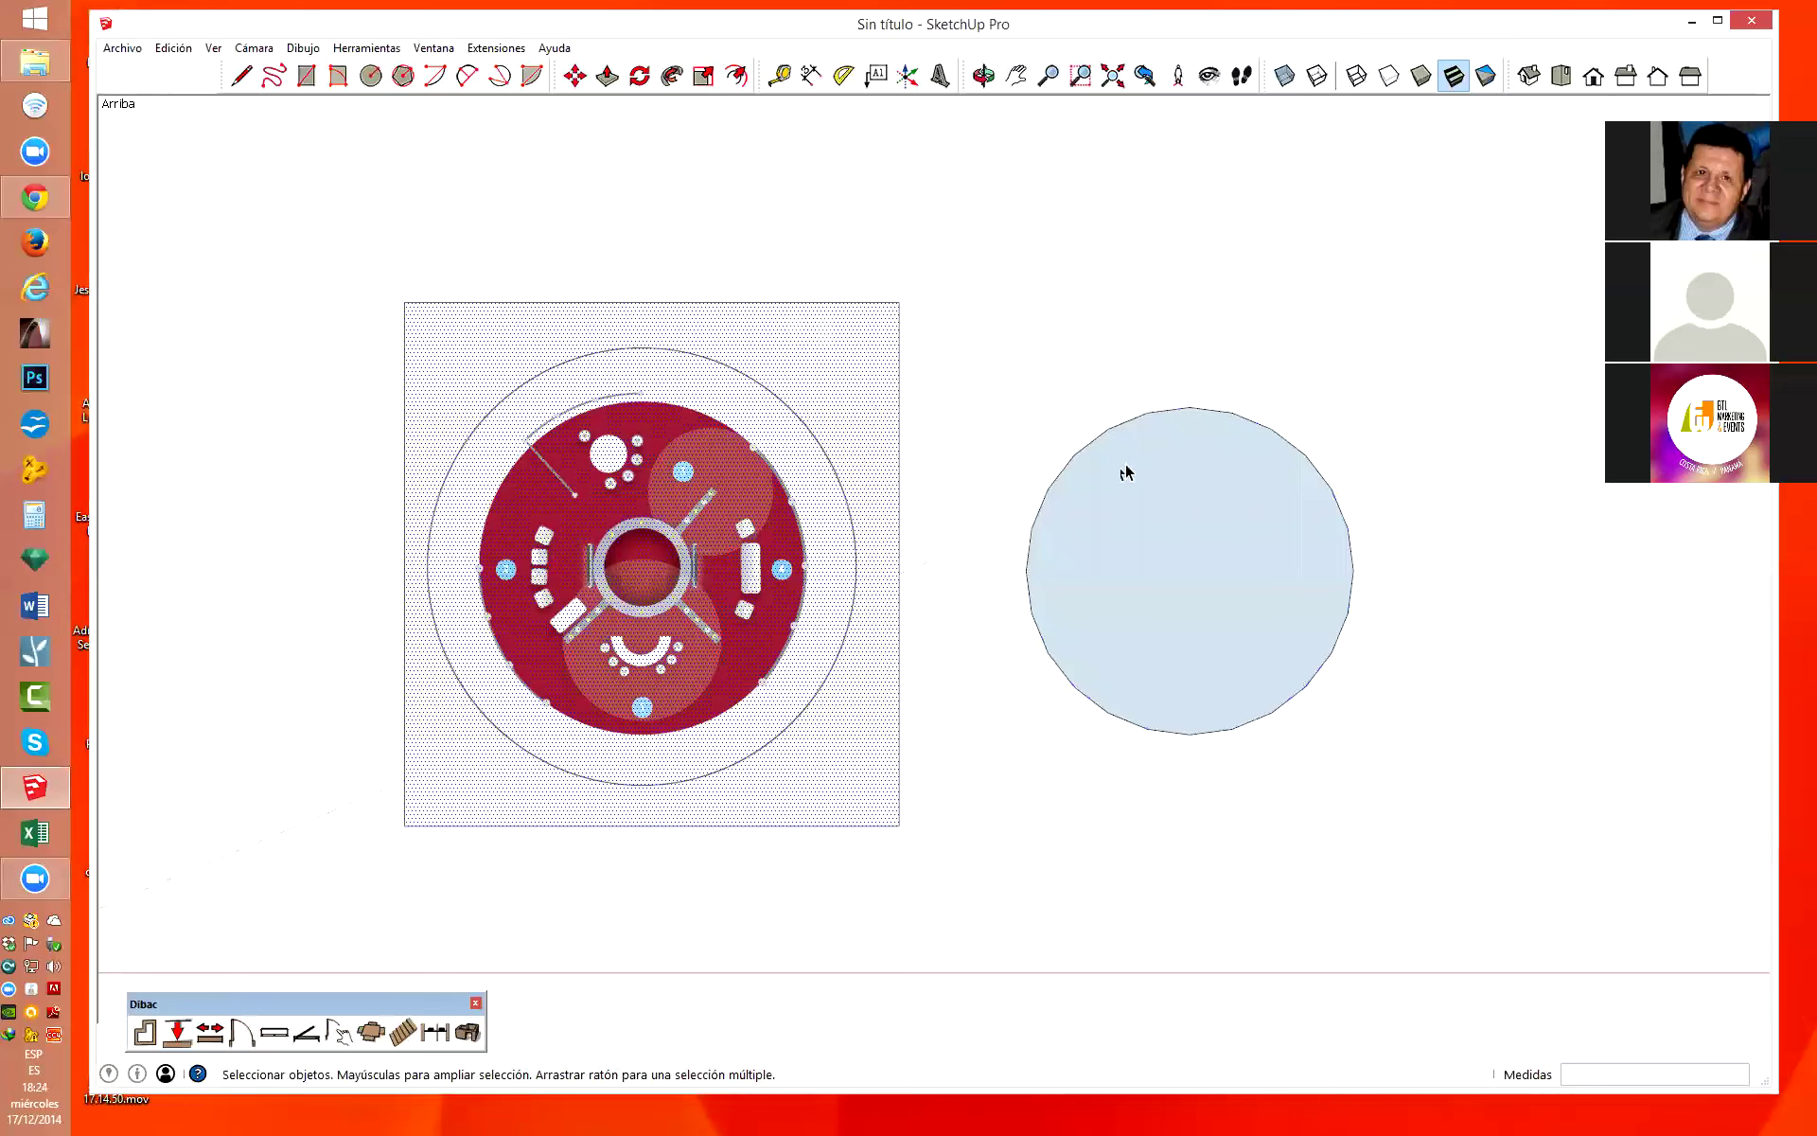
{"action": "left_click", "coordinate": [784, 358]}
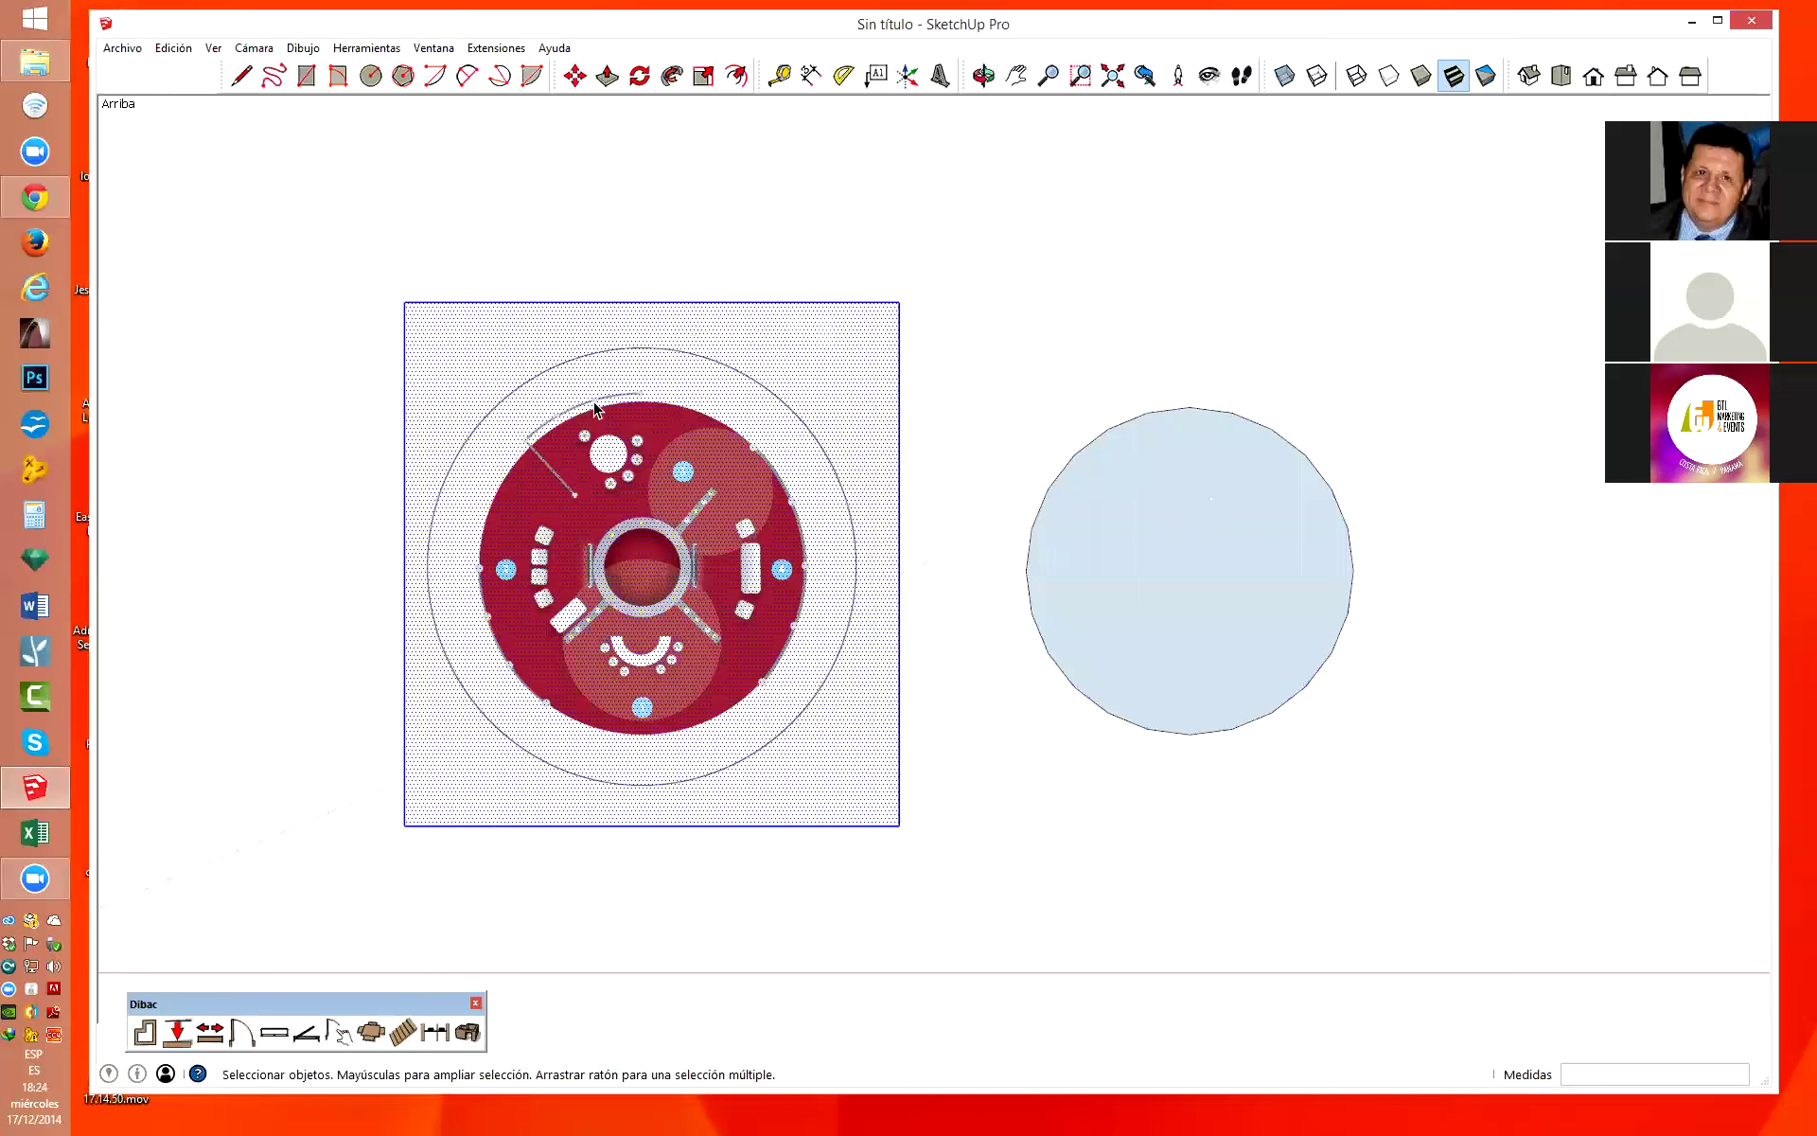
{"action": "left_click", "coordinate": [985, 280]}
{"action": "left_click", "coordinate": [860, 339]}
{"action": "right_click", "coordinate": [859, 343]}
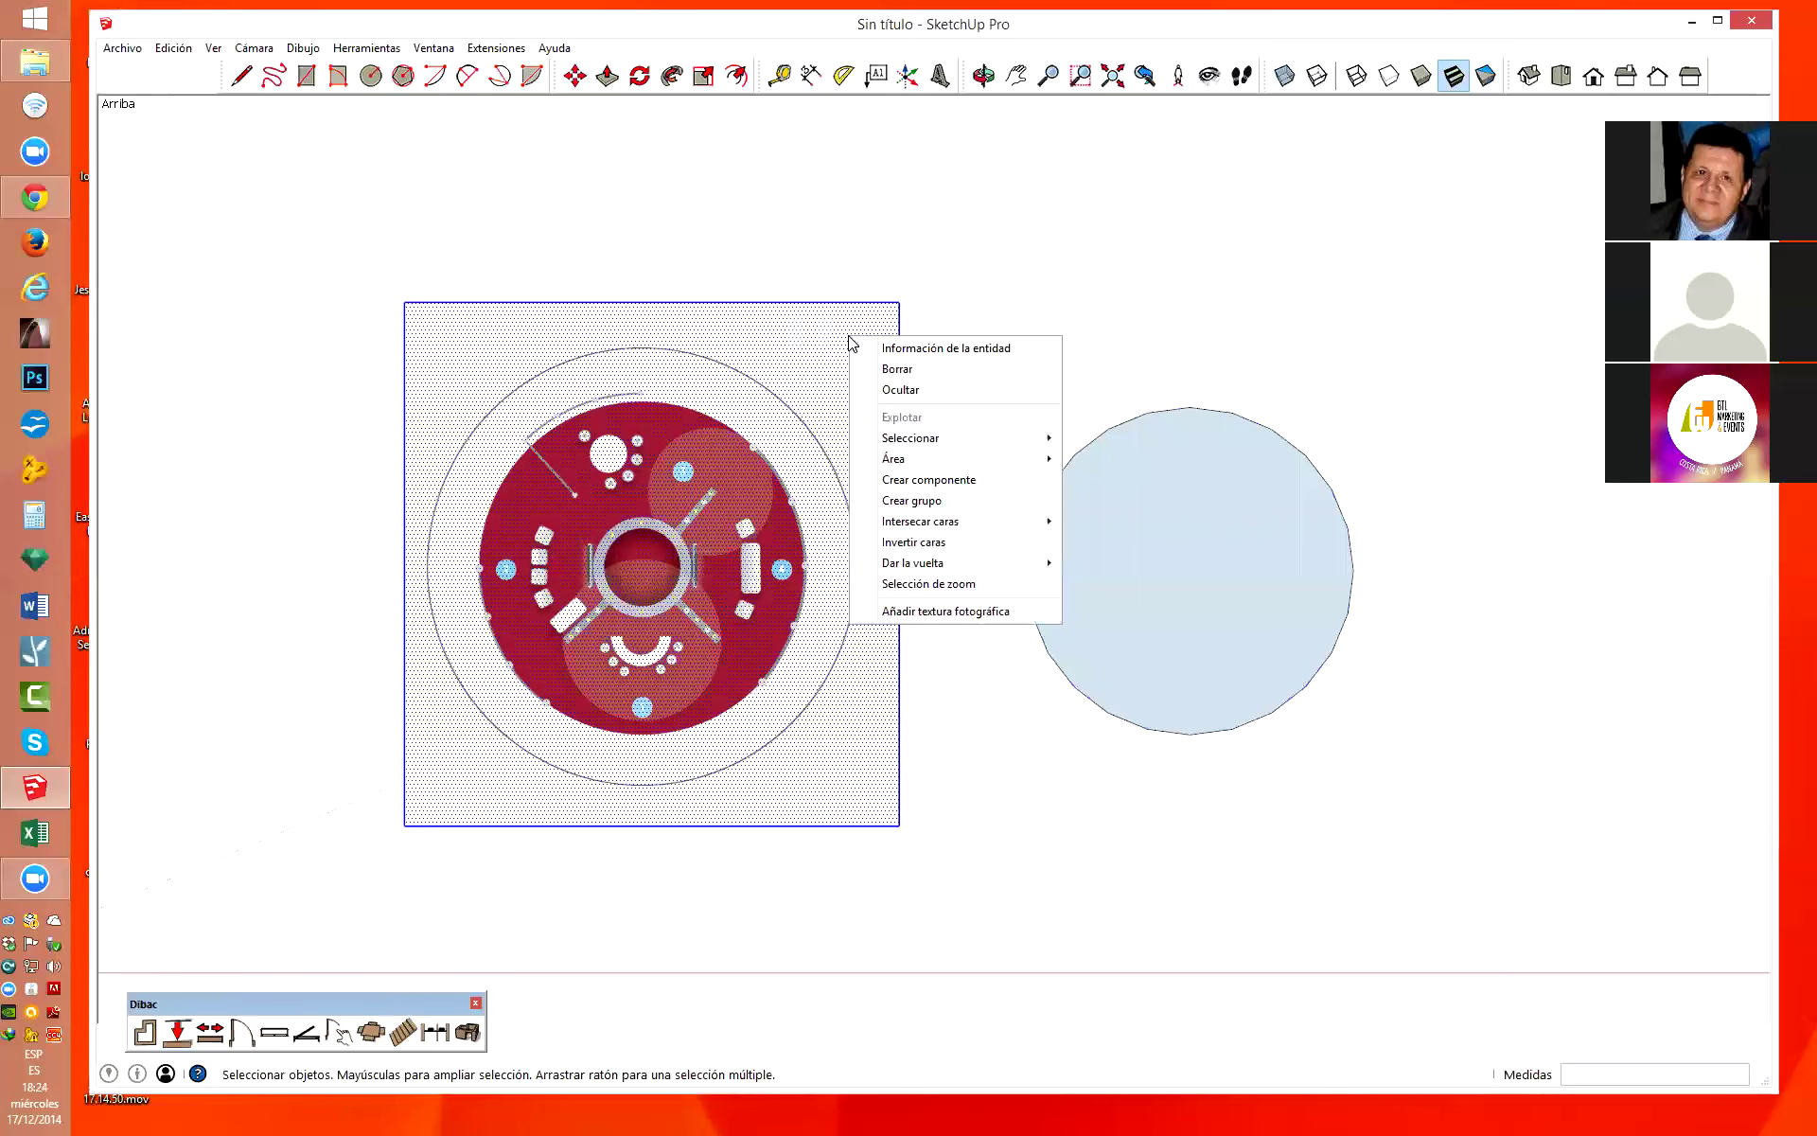
{"action": "left_click", "coordinate": [932, 501]}
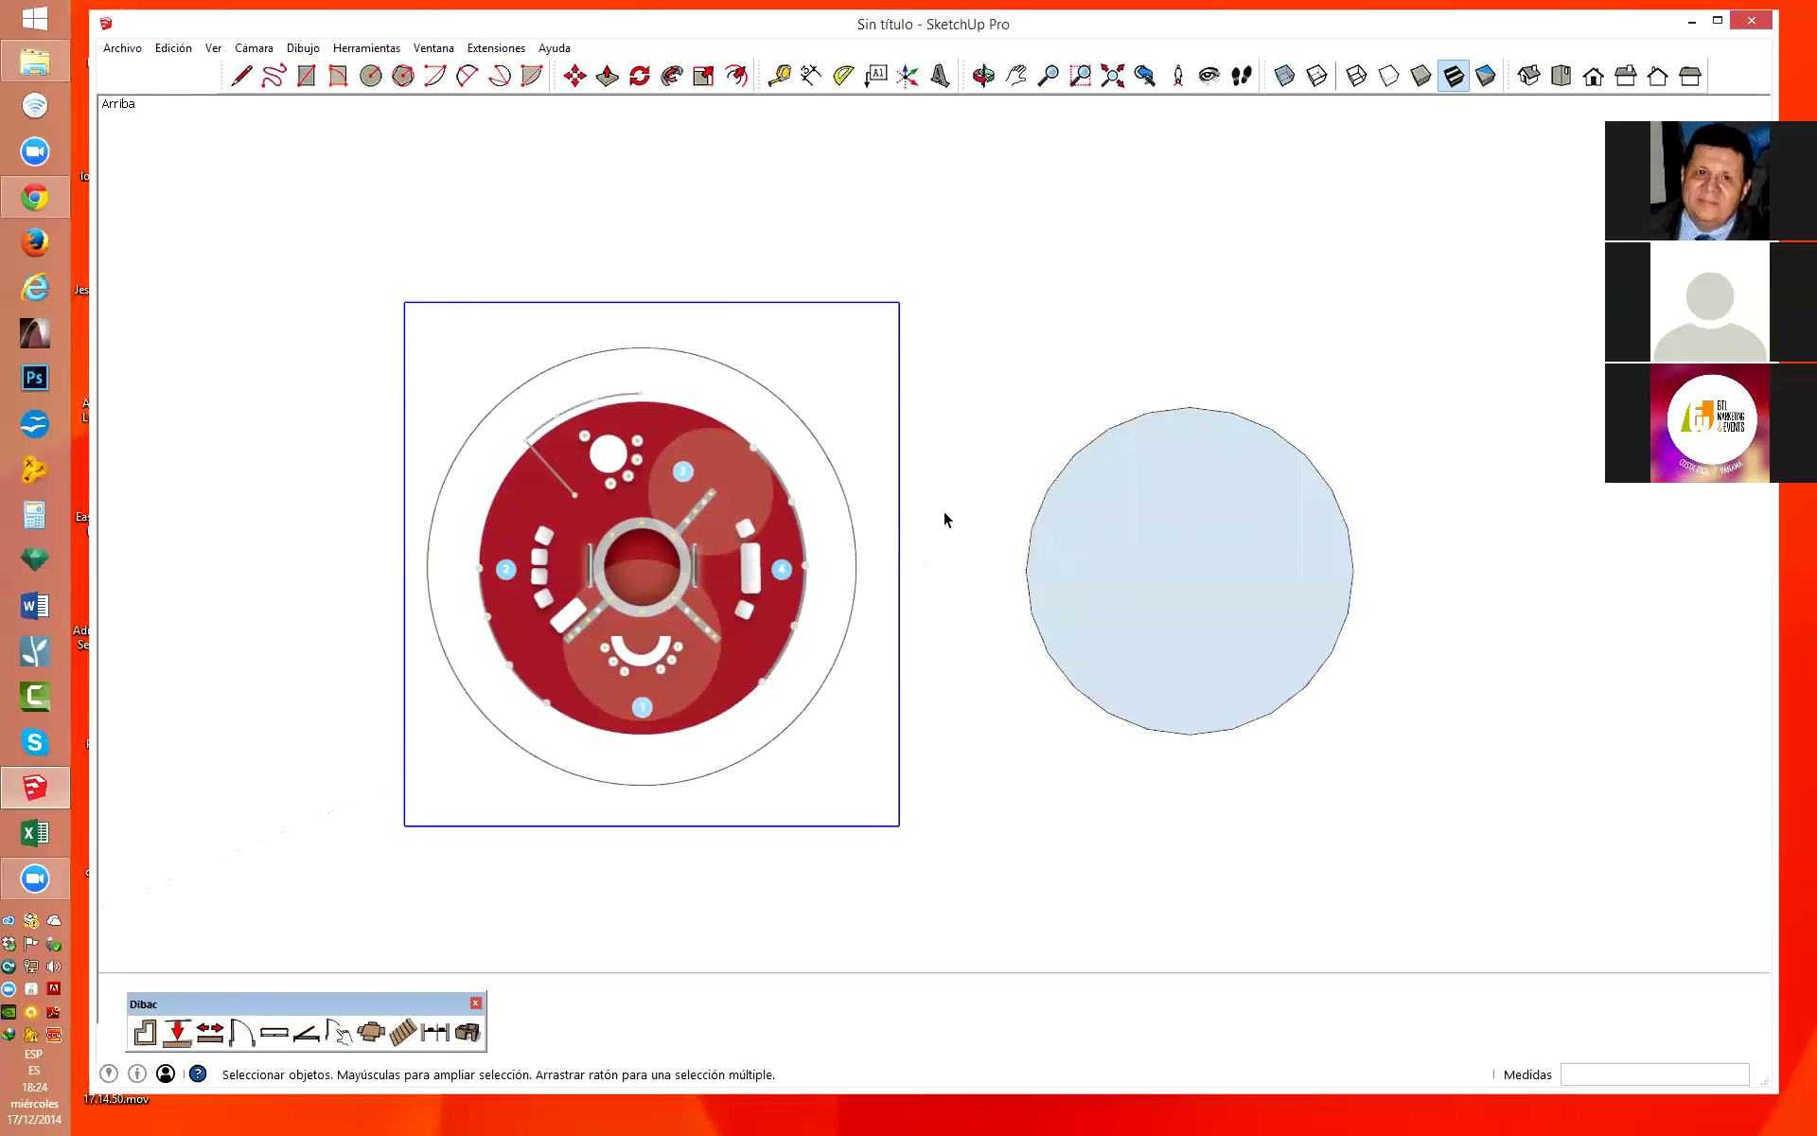
Select the pale blue circle face with its edges and make it a separate group.
{"action": "left_click", "coordinate": [1217, 520]}
{"action": "double_click", "coordinate": [1164, 523]}
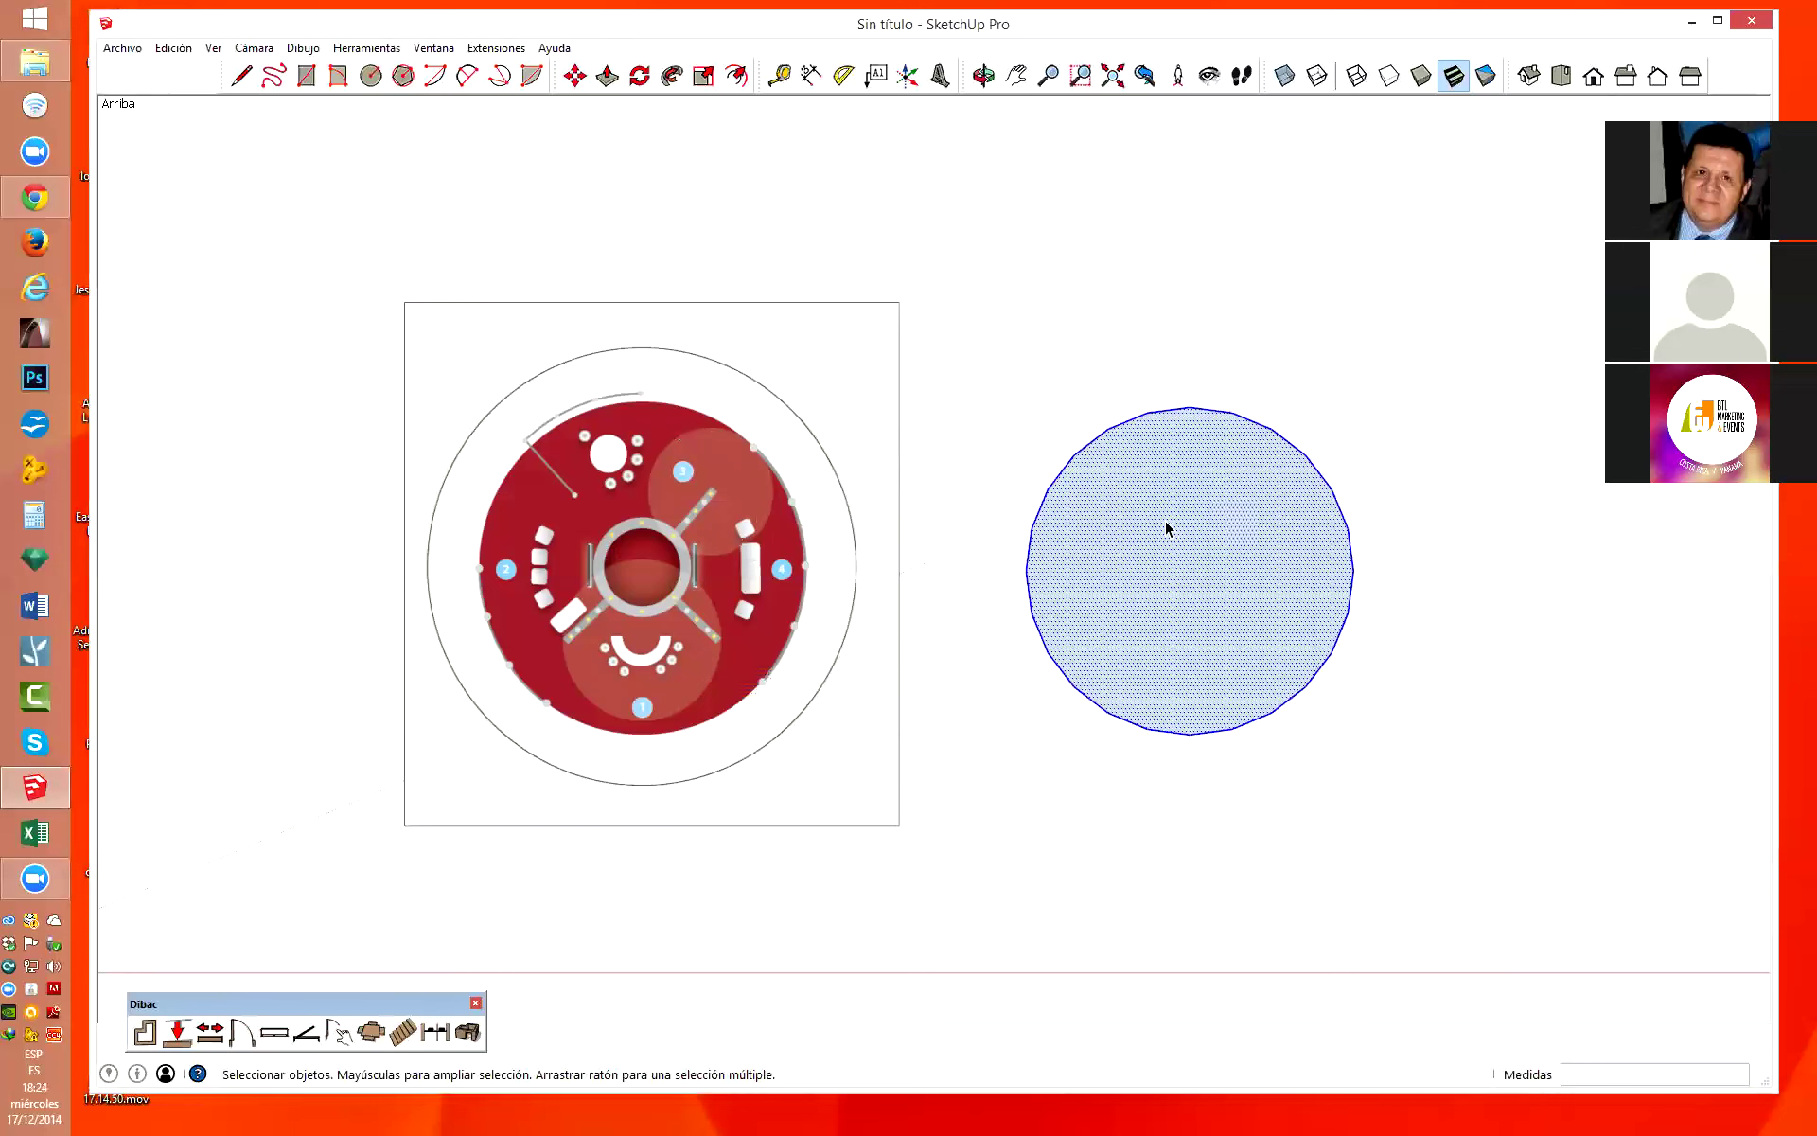
{"action": "right_click", "coordinate": [1167, 523]}
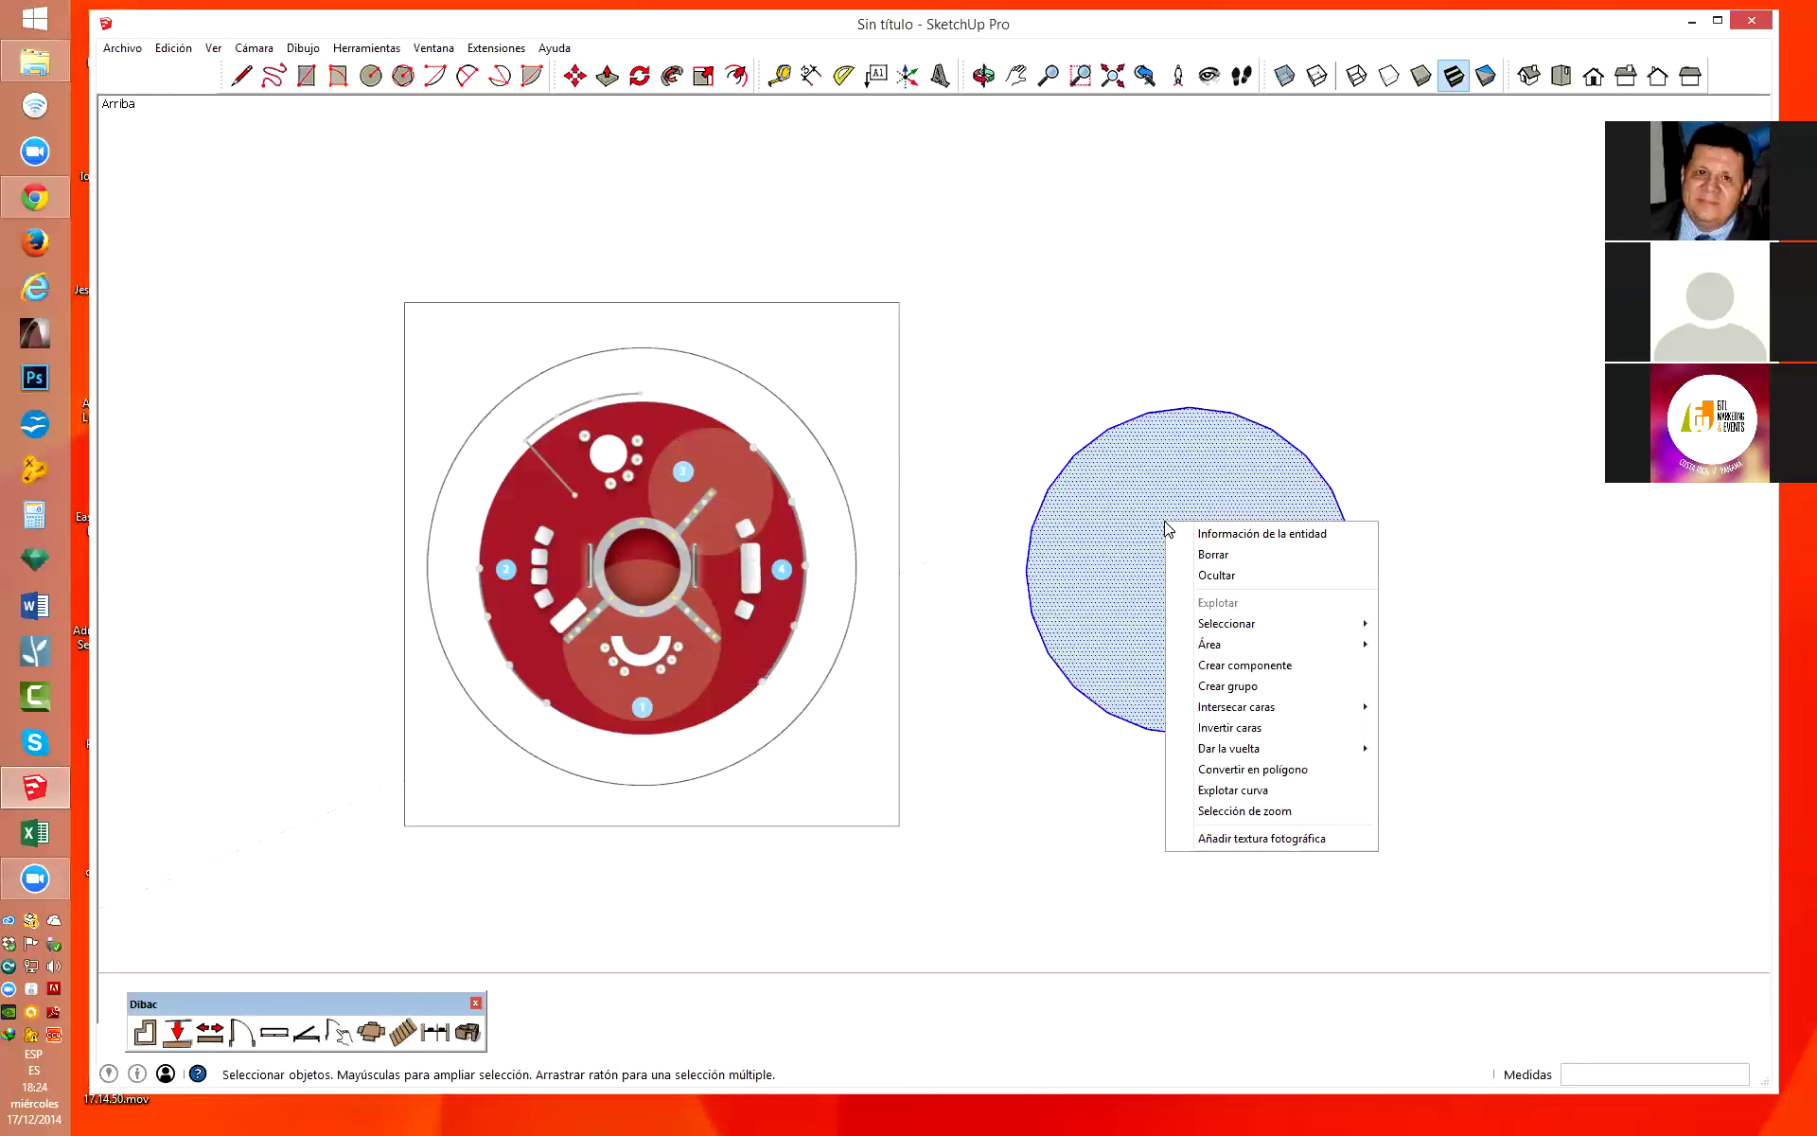
{"action": "left_click", "coordinate": [1280, 692]}
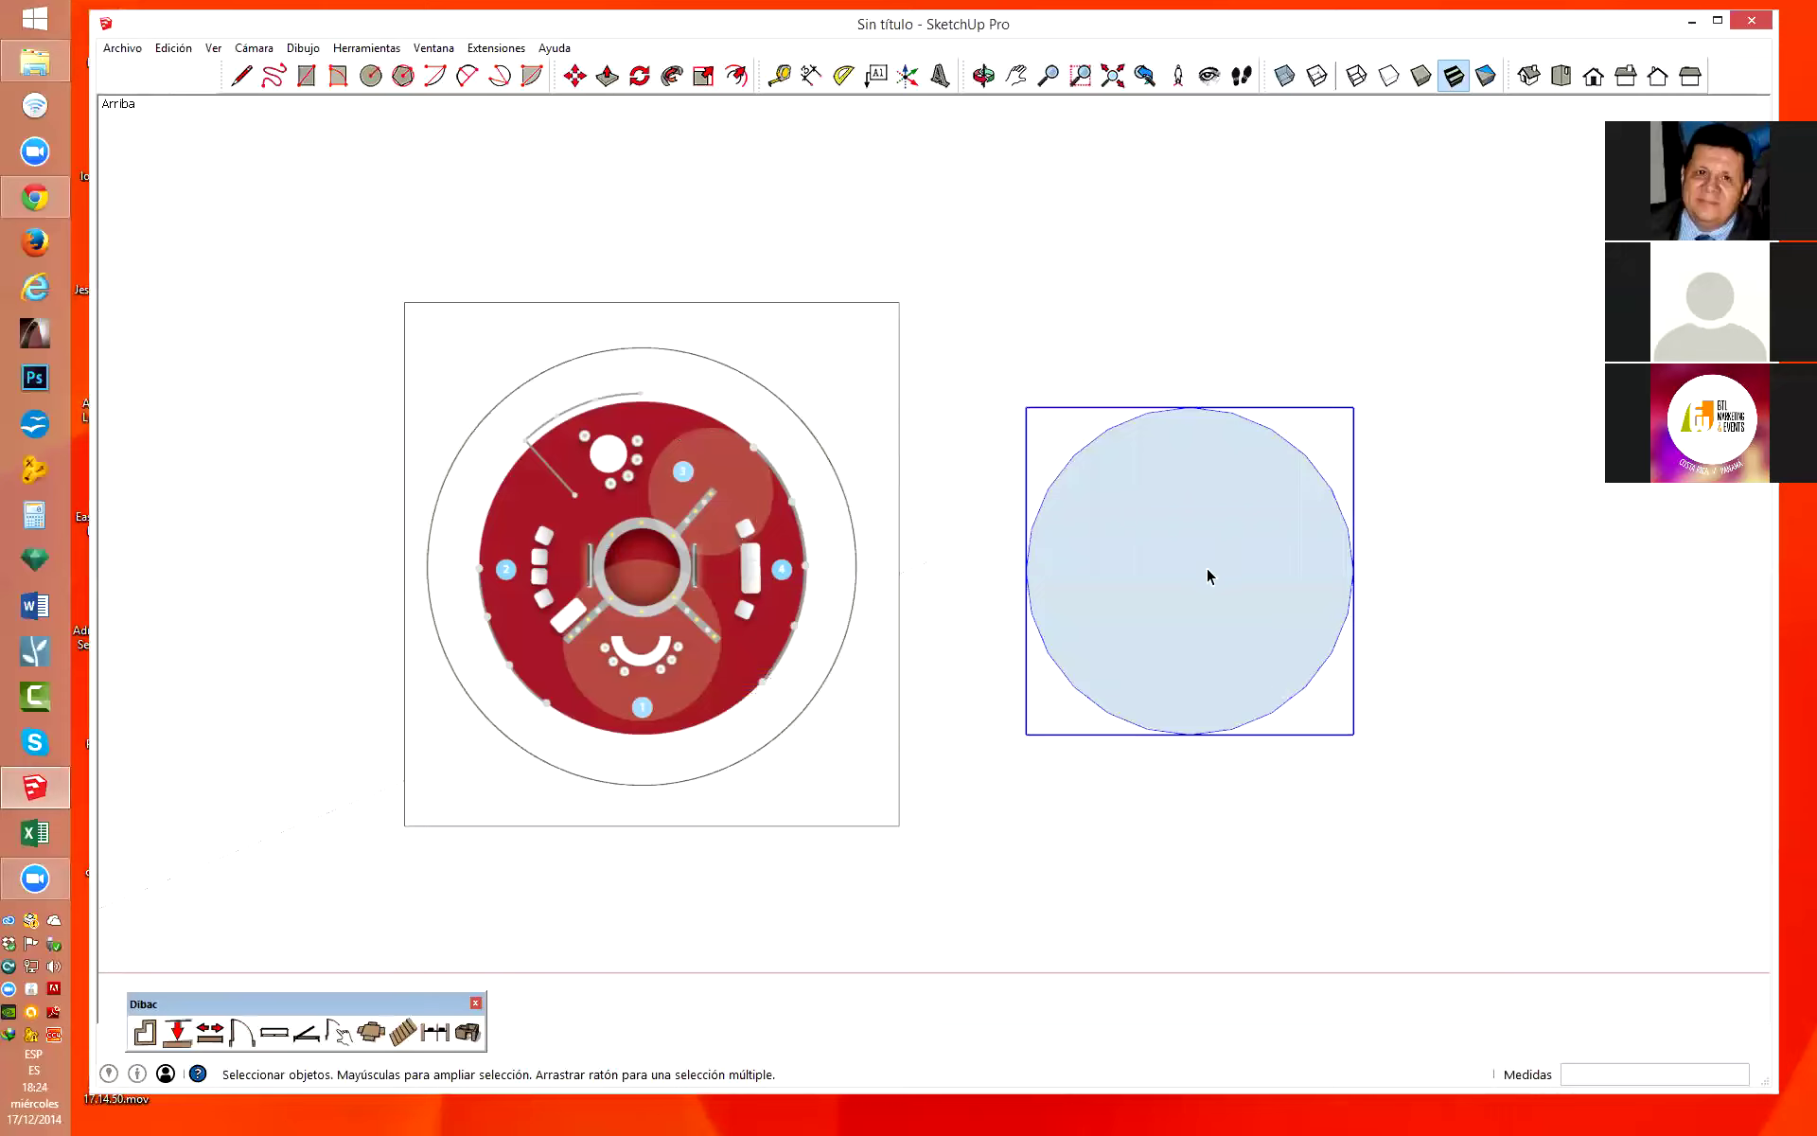
{"action": "key", "text": "m"}
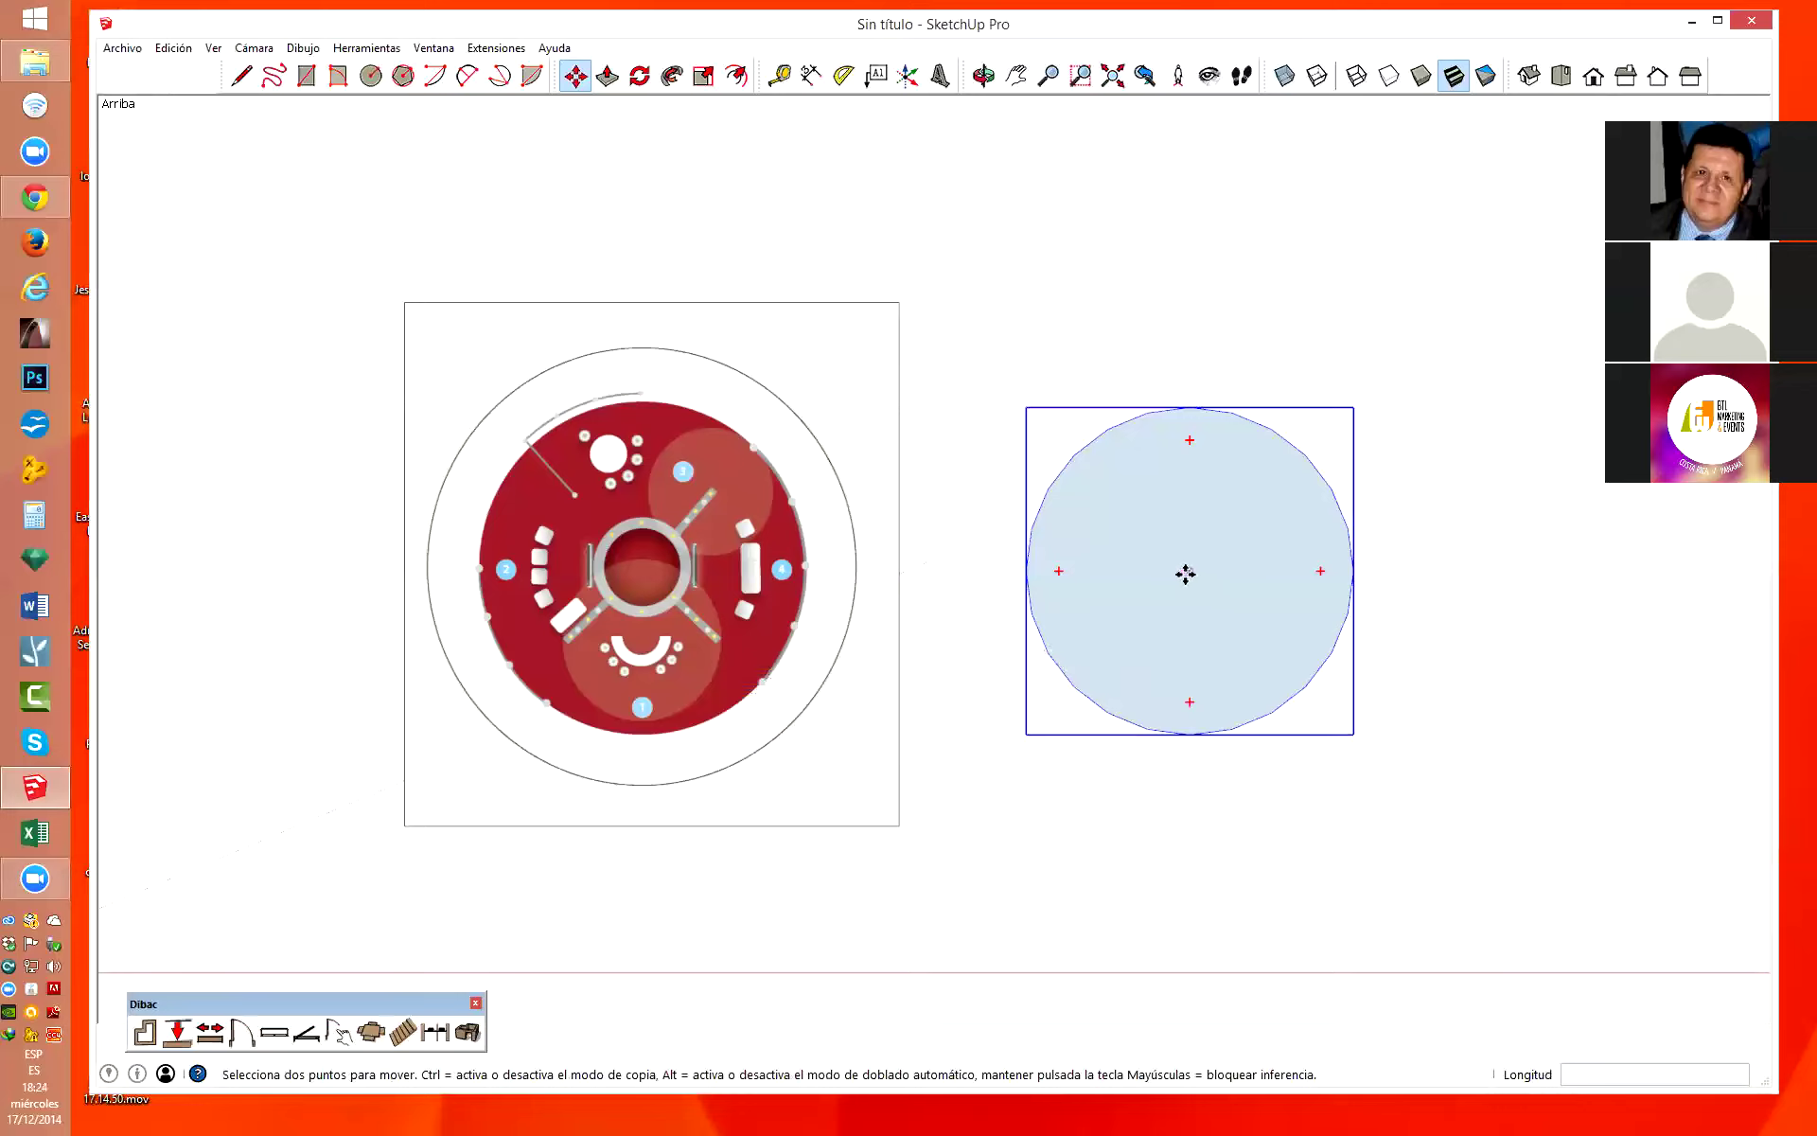
Move the 4 m circle group onto the plan, centred over the red disc.
{"action": "left_click", "coordinate": [1190, 569]}
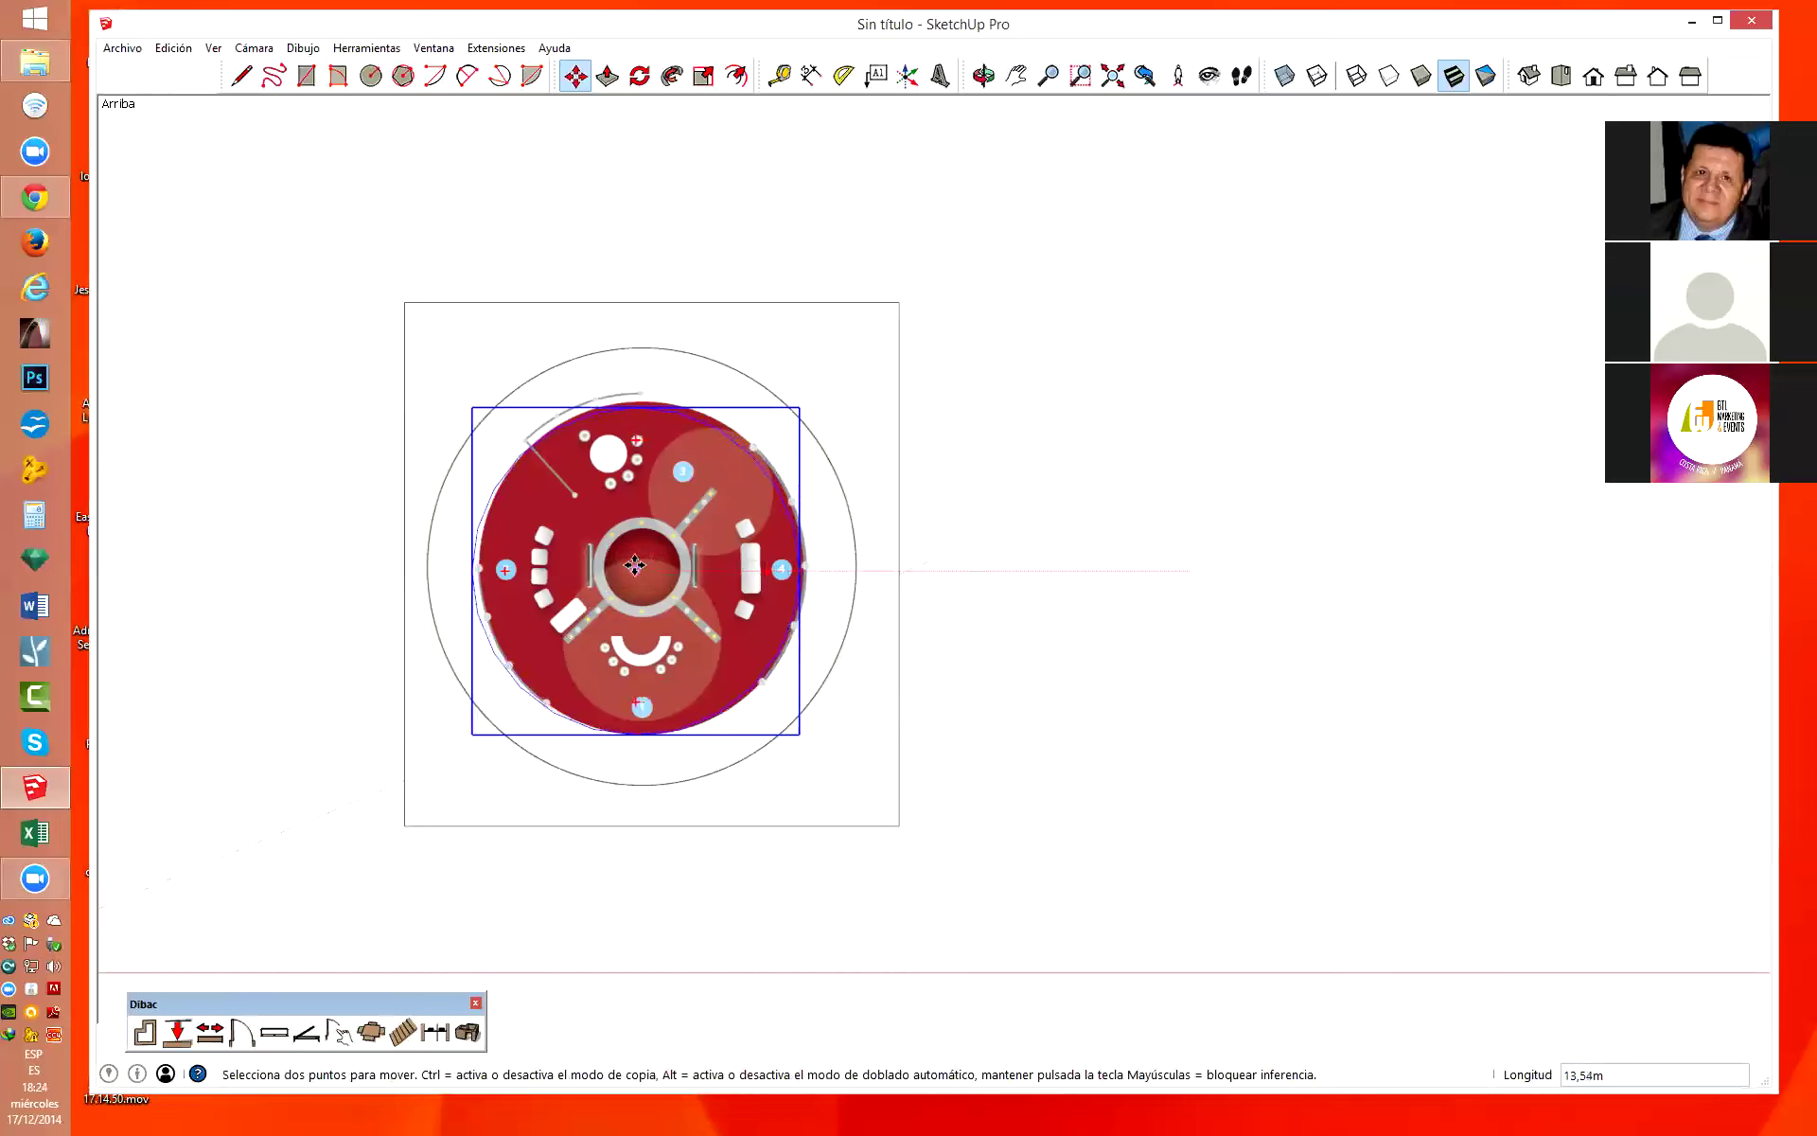
{"action": "left_click", "coordinate": [639, 561]}
{"action": "scroll", "coordinate": [640, 560], "scroll_direction": "up", "scroll_amount": 1}
{"action": "scroll", "coordinate": [640, 560], "scroll_direction": "up", "scroll_amount": 1}
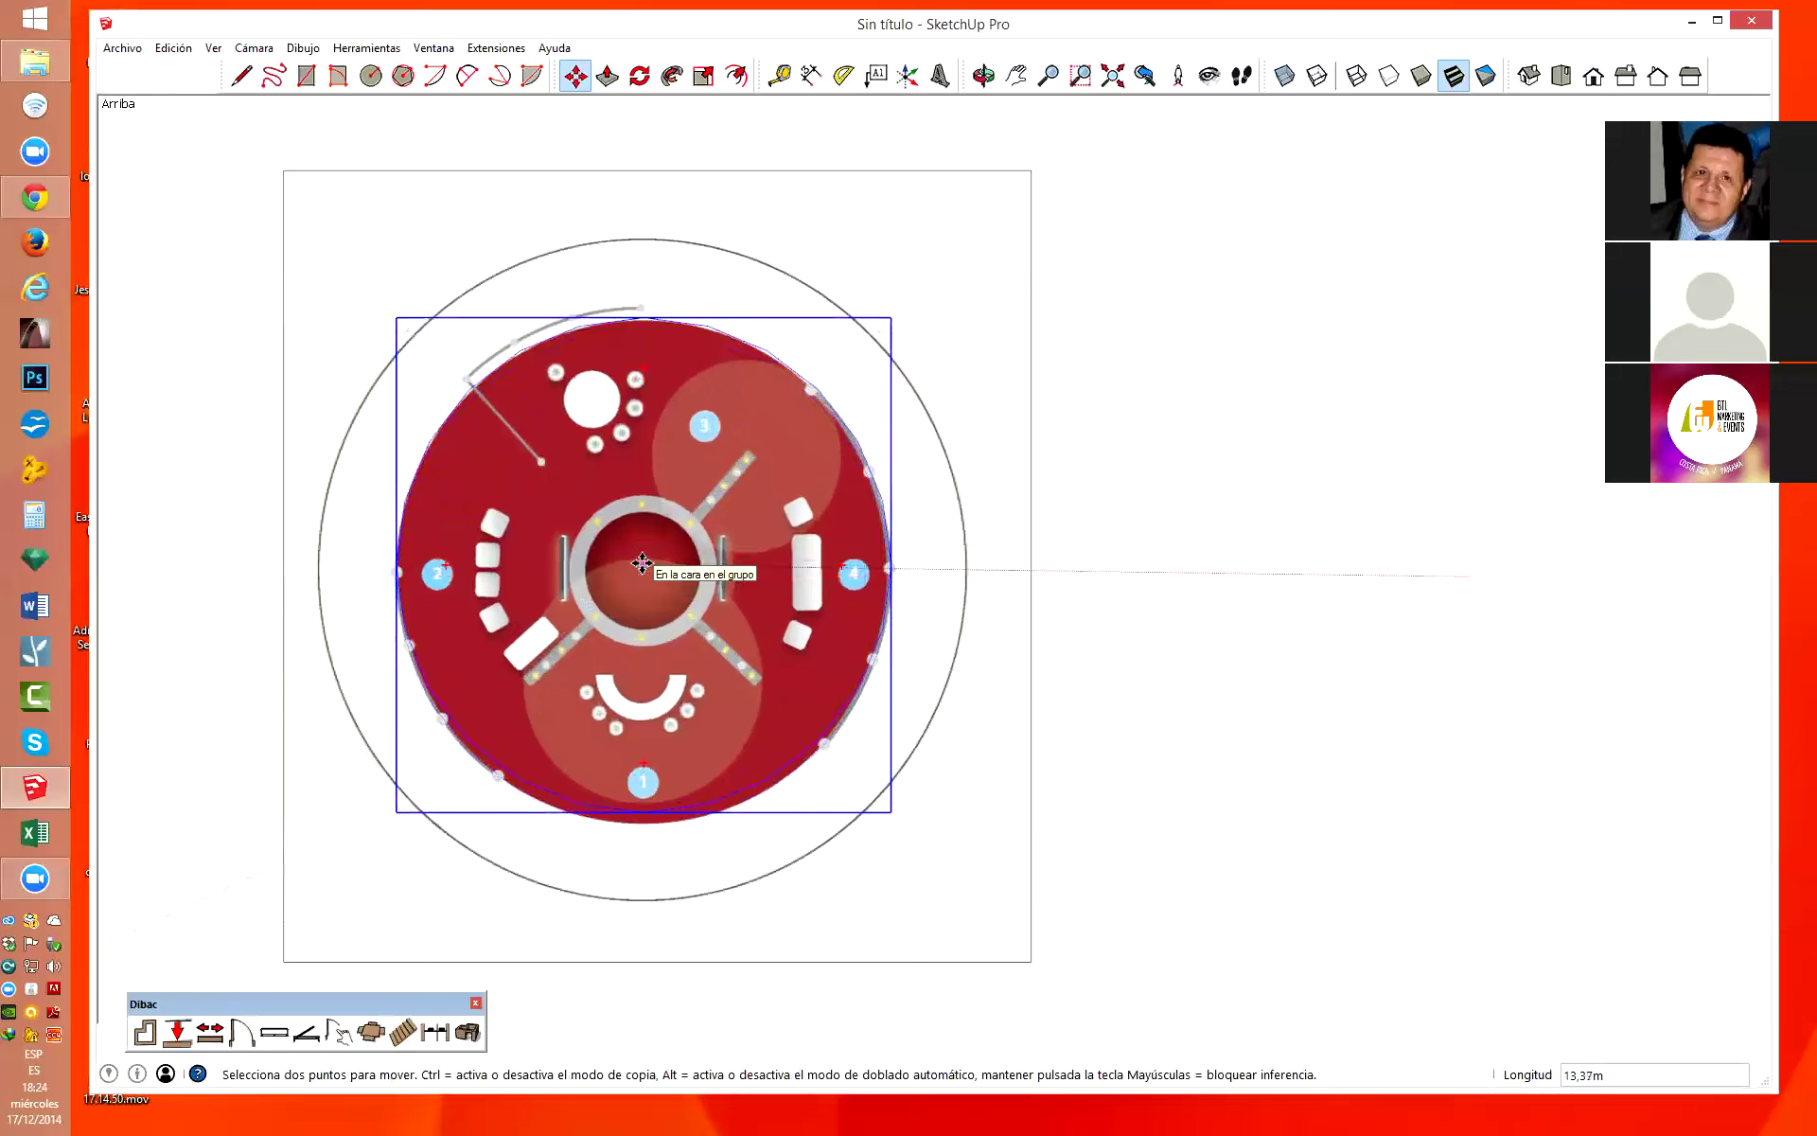
{"action": "left_click", "coordinate": [643, 565]}
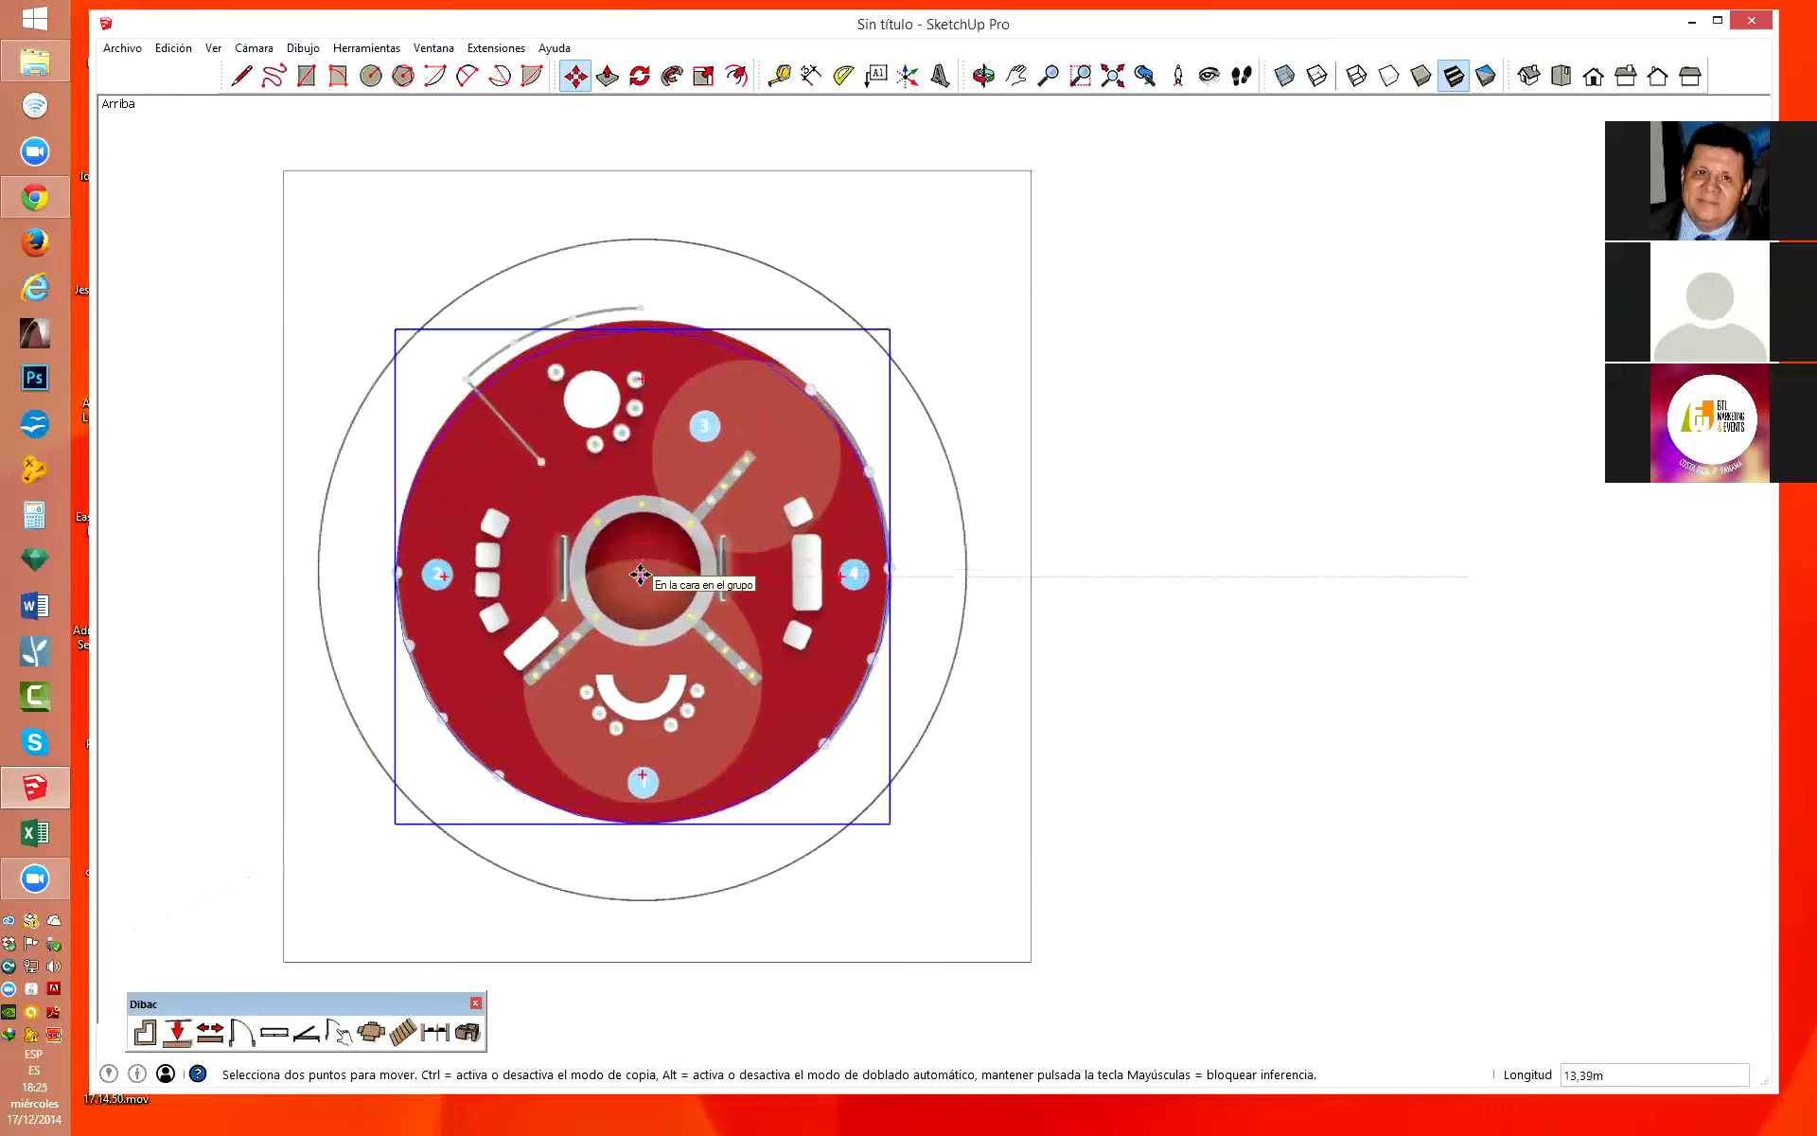
{"action": "left_click", "coordinate": [641, 575]}
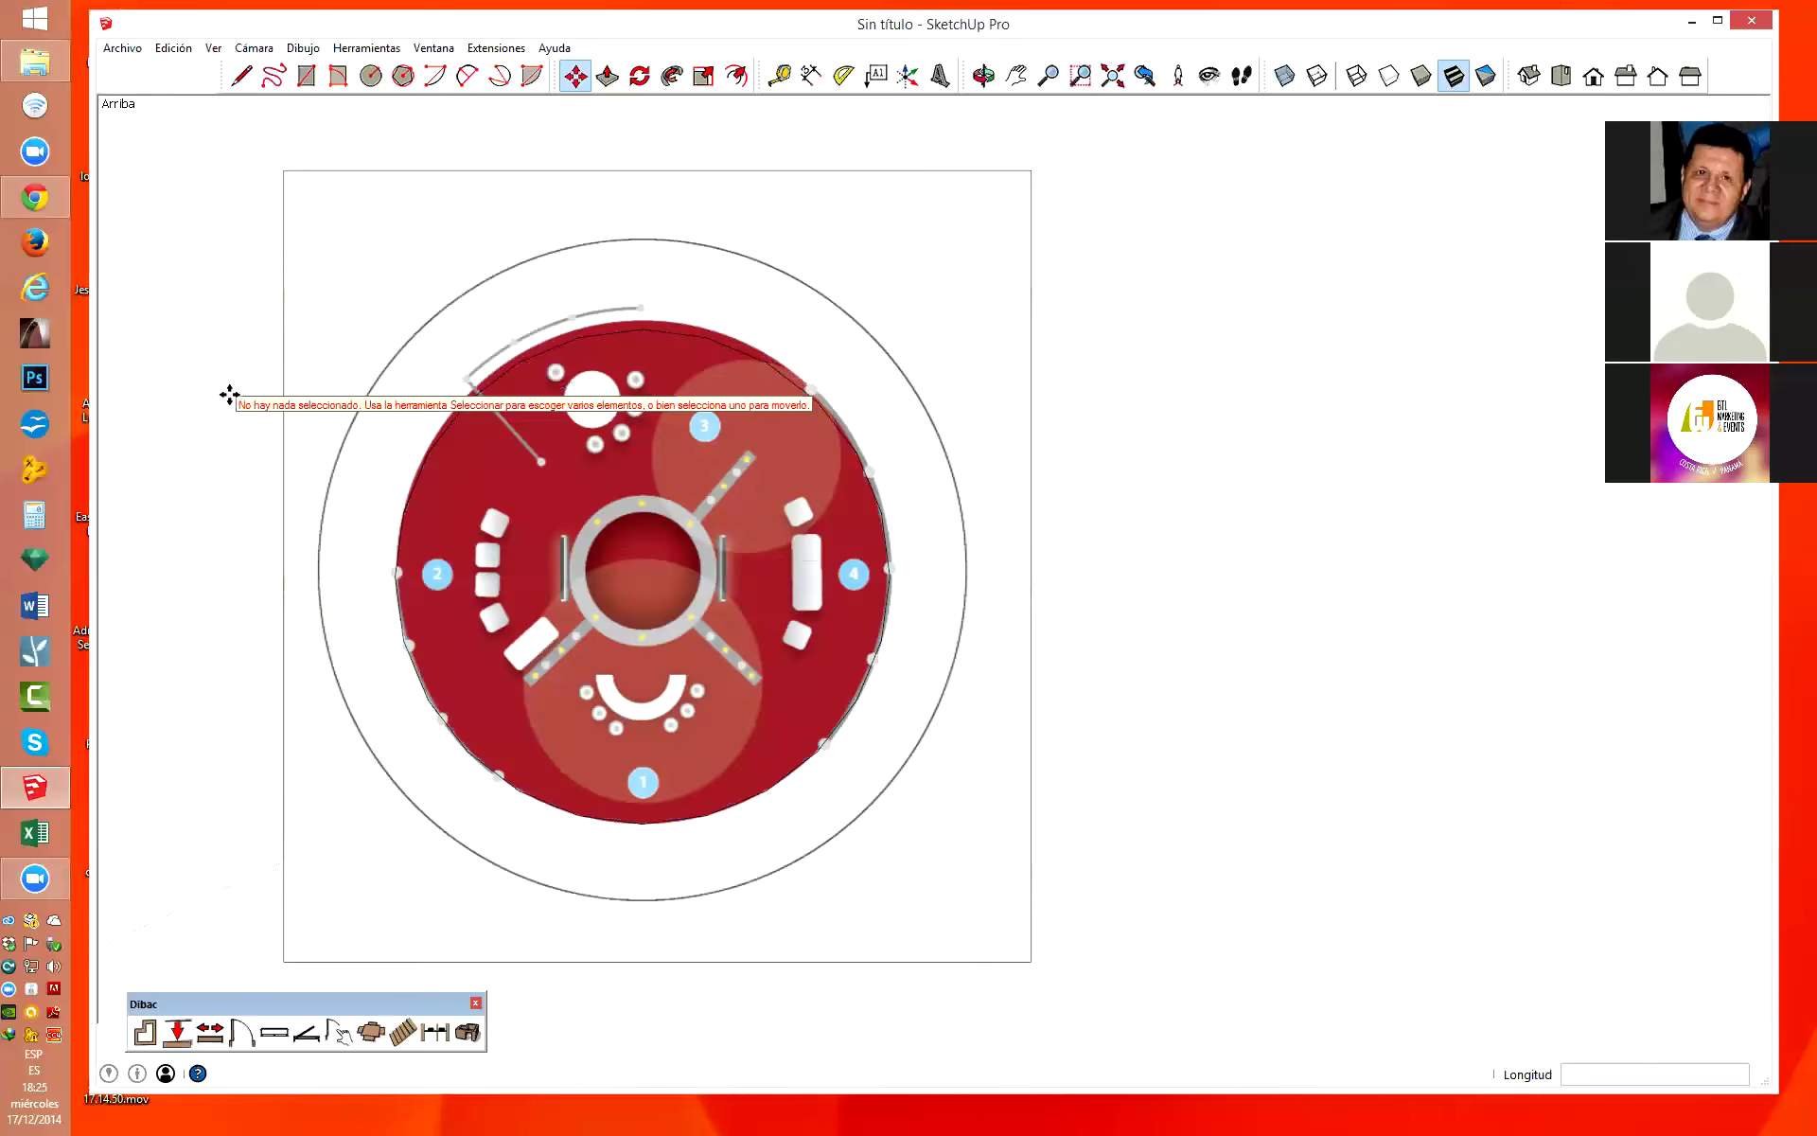
{"action": "key", "text": "space"}
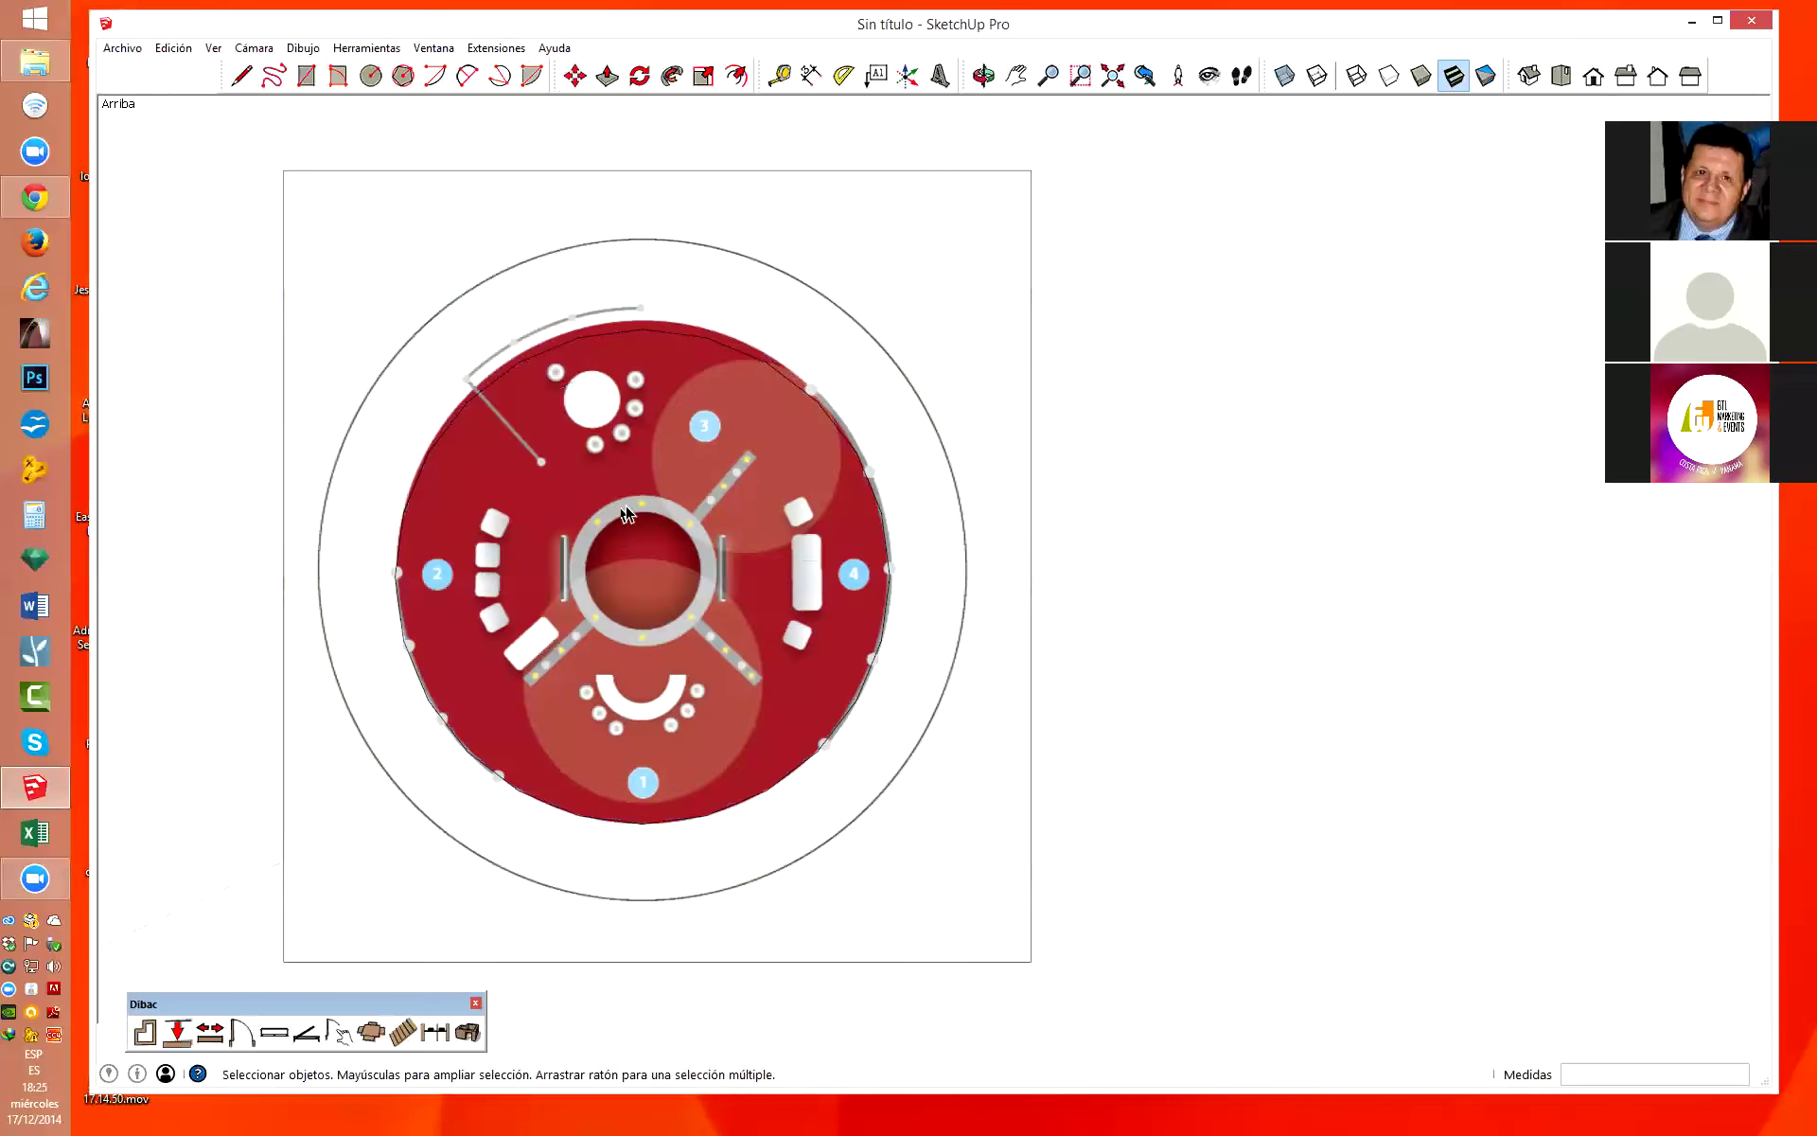
{"action": "left_click", "coordinate": [646, 435]}
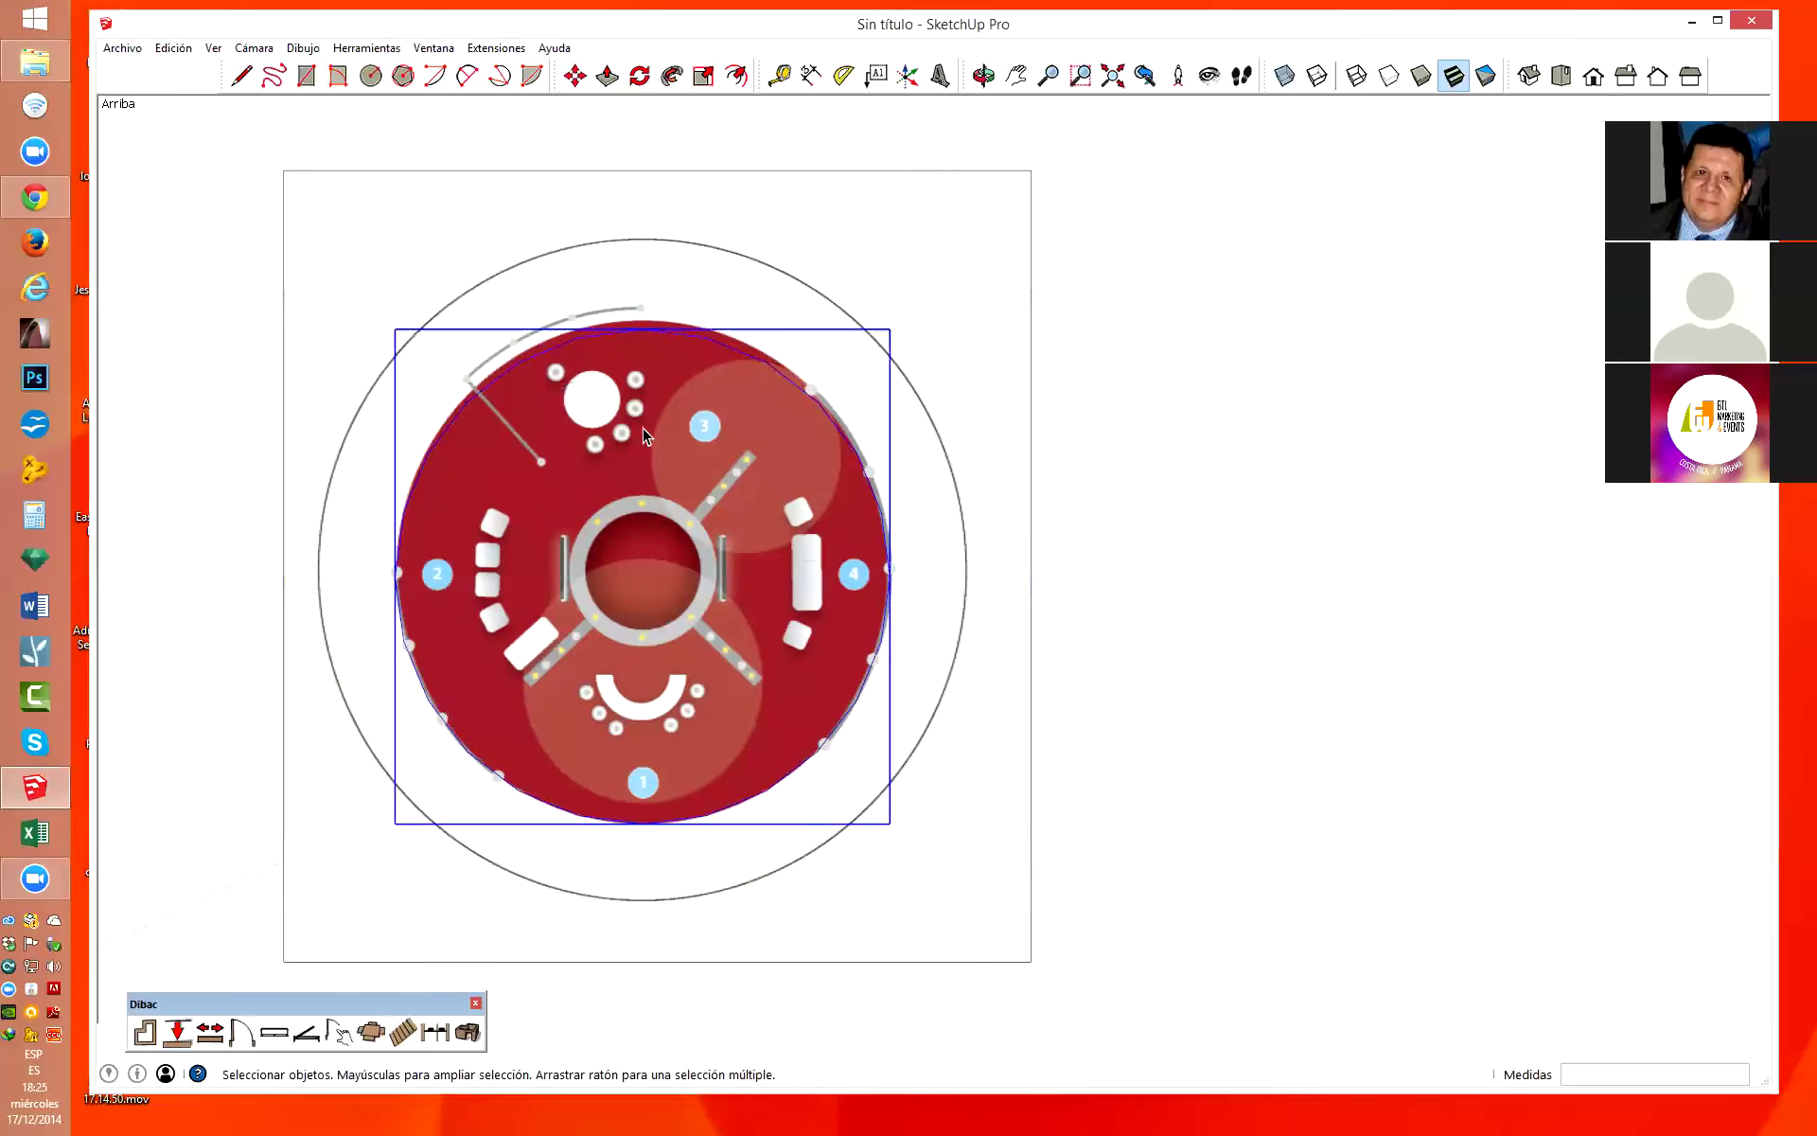
{"action": "right_click", "coordinate": [683, 360]}
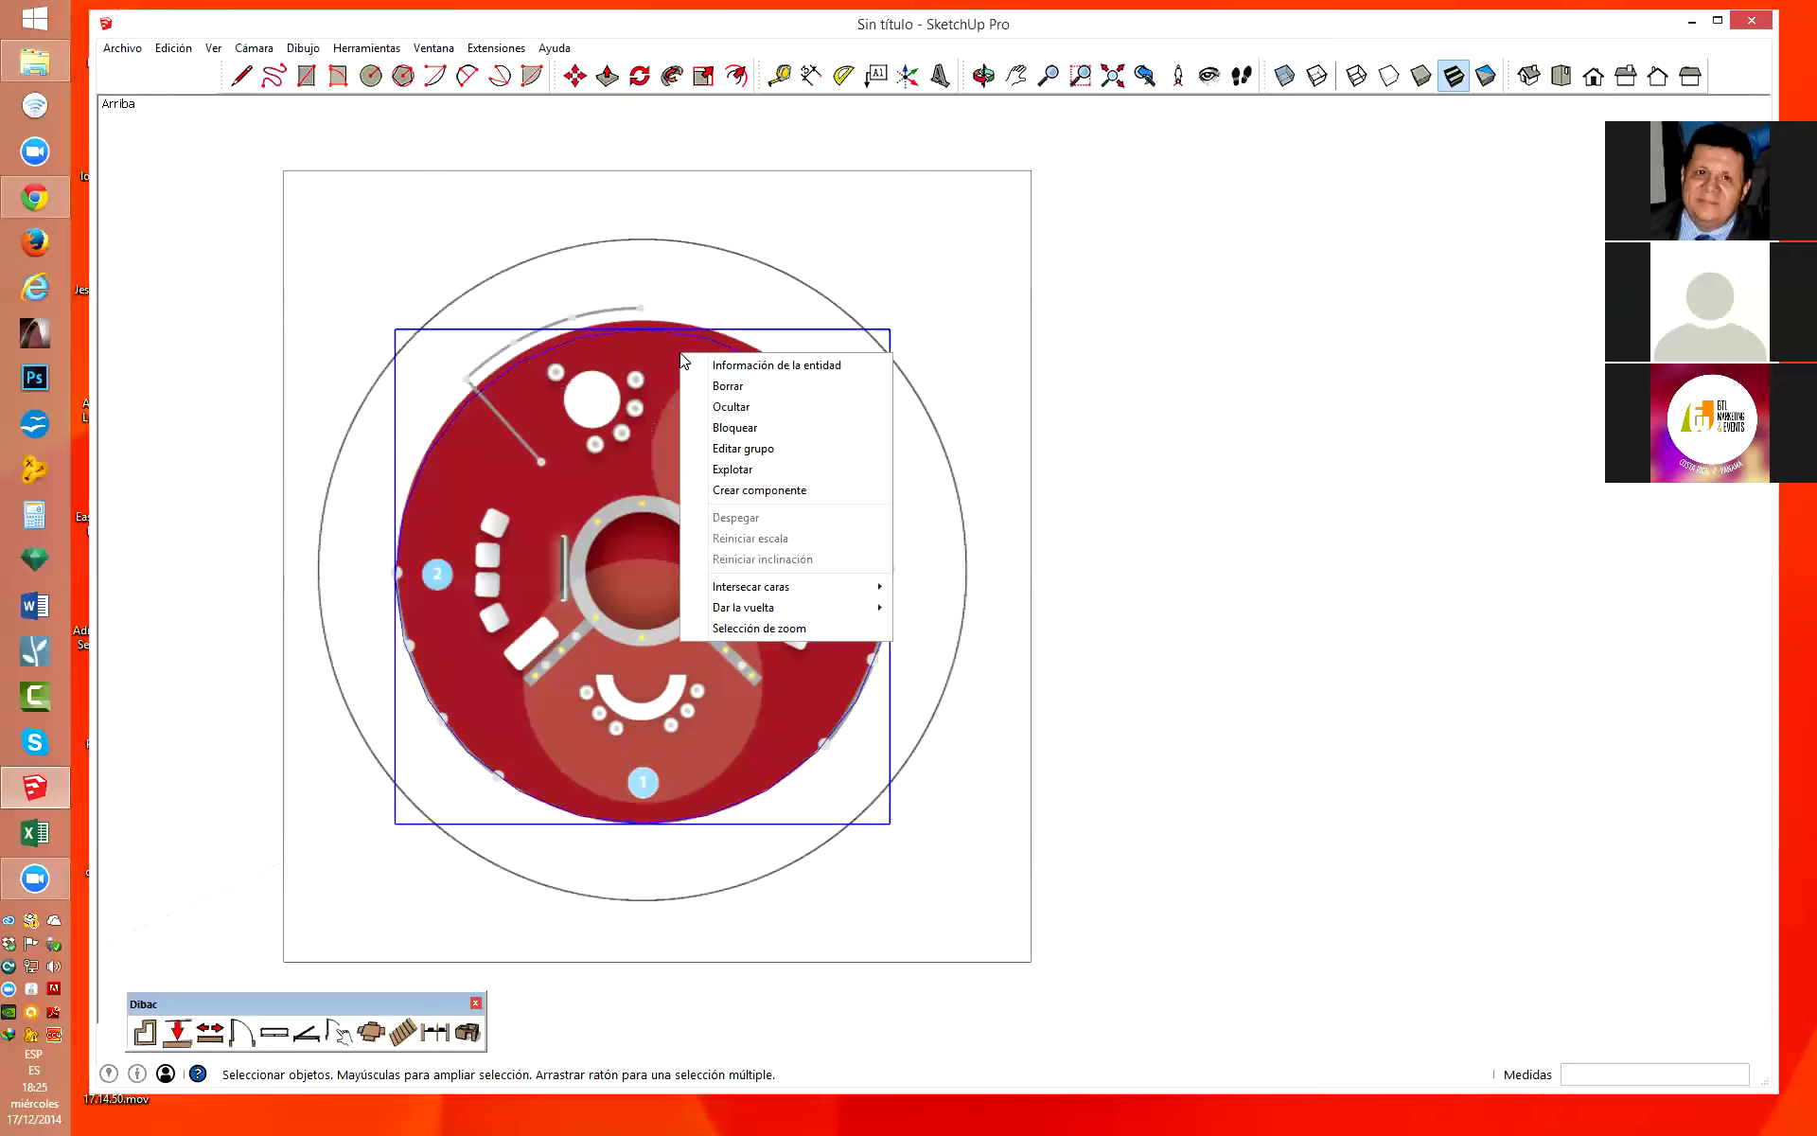
Select and inspect the grouped plan, then orbit from top view into 3D perspective.
{"action": "left_click", "coordinate": [891, 400]}
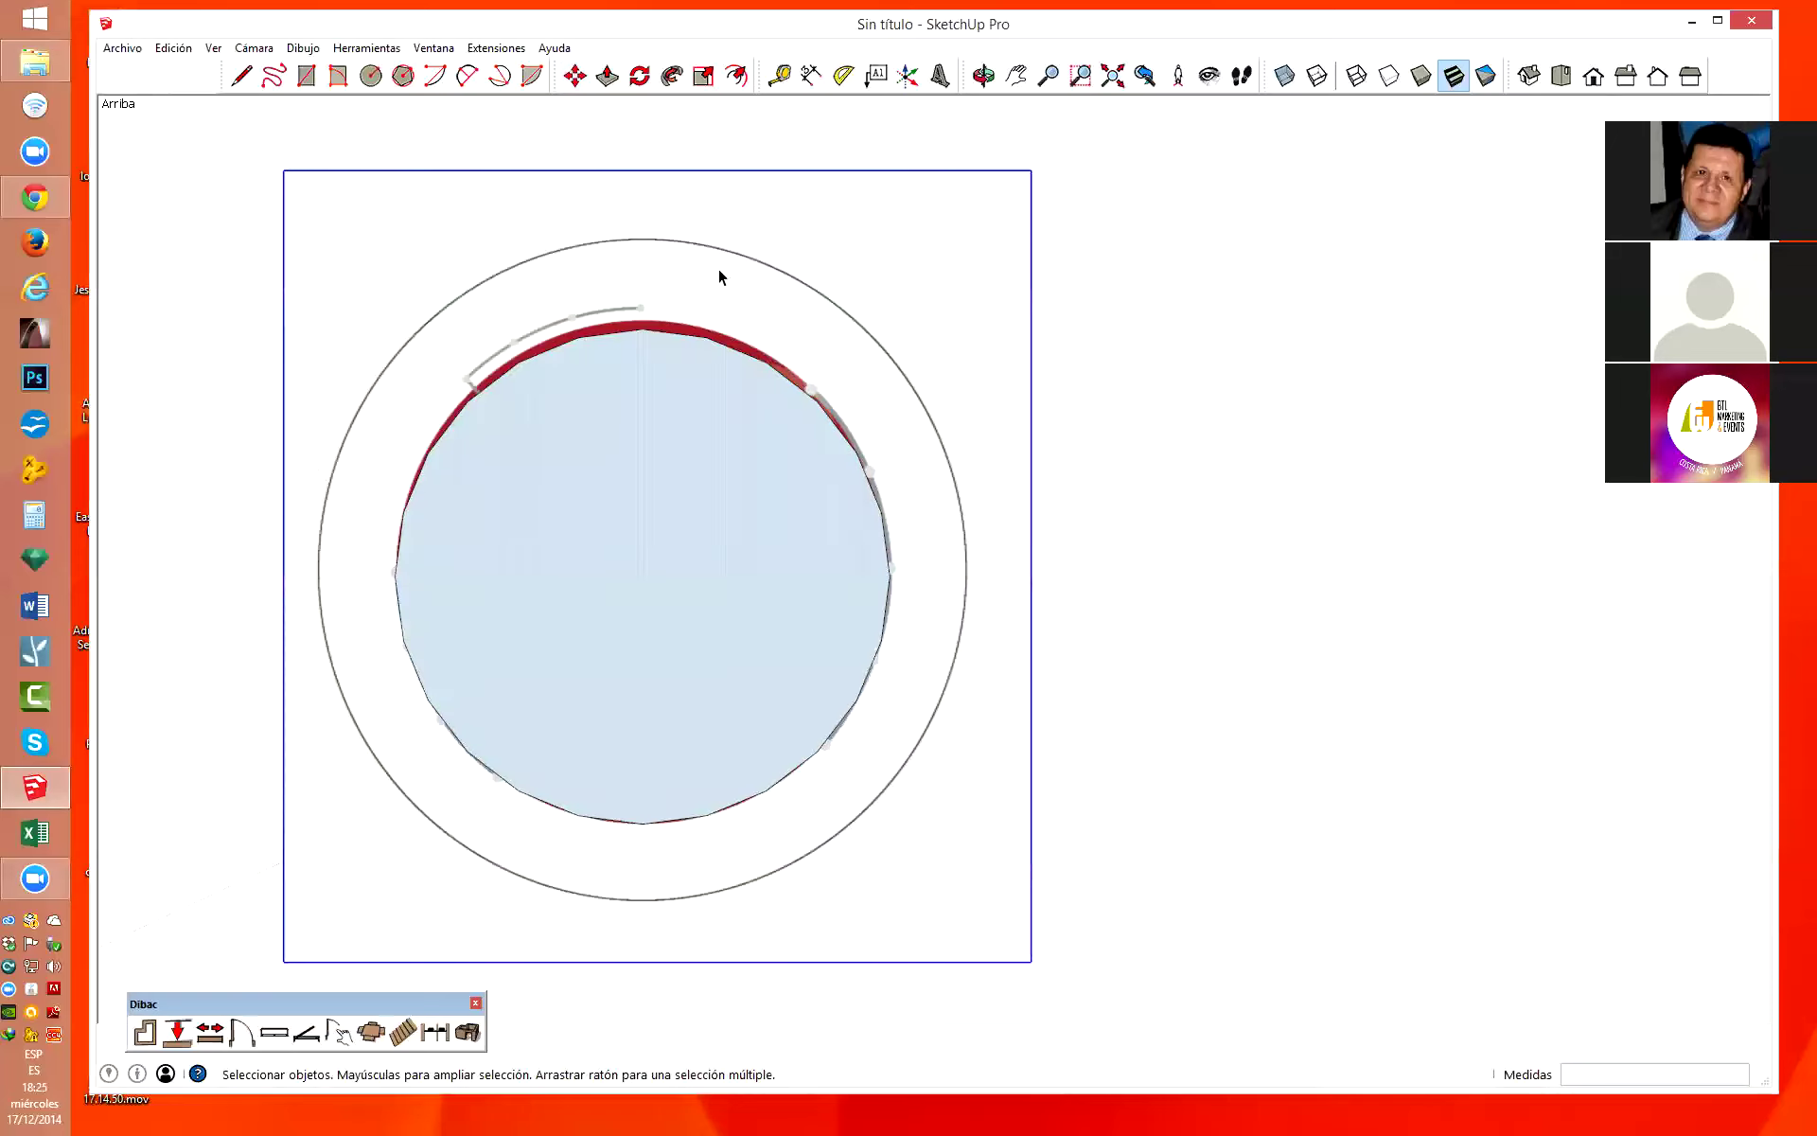
{"action": "left_click", "coordinate": [802, 291]}
{"action": "double_click", "coordinate": [635, 376]}
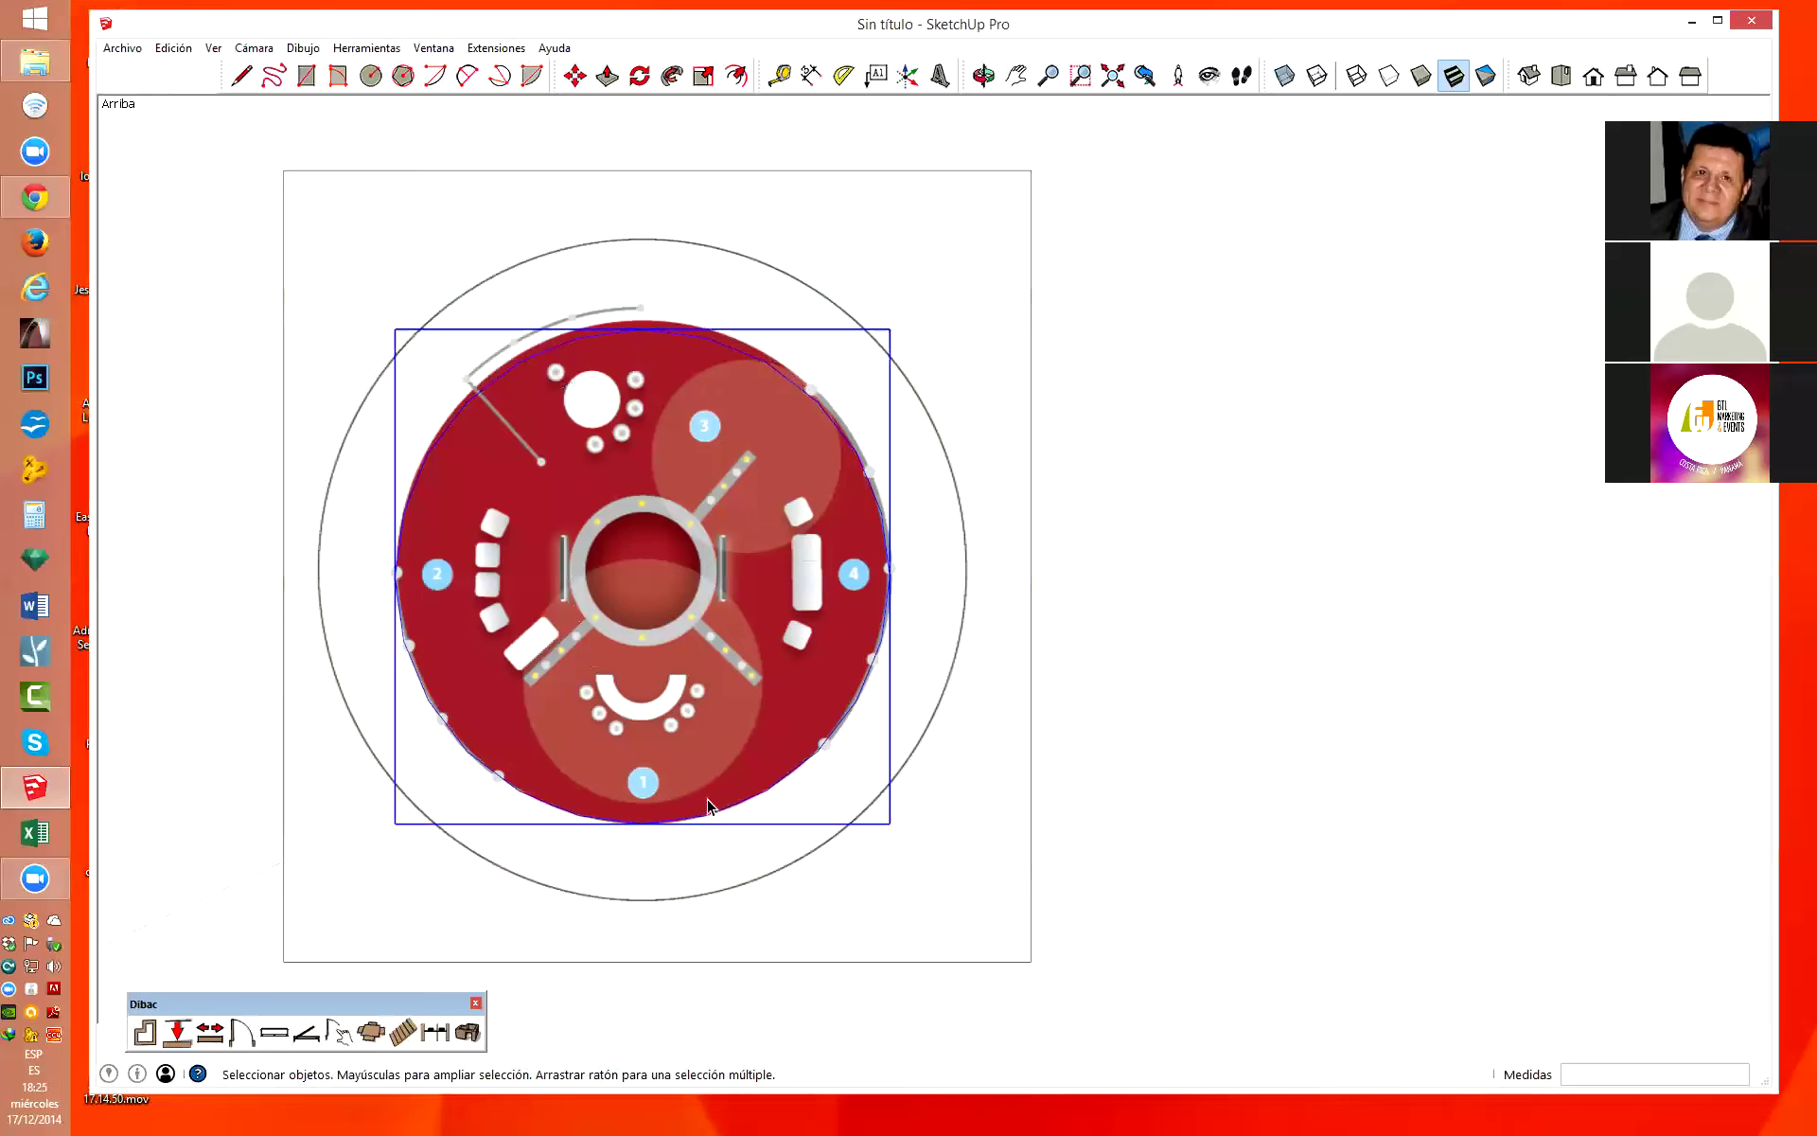
{"action": "key", "text": "Escape"}
{"action": "right_click", "coordinate": [984, 186]}
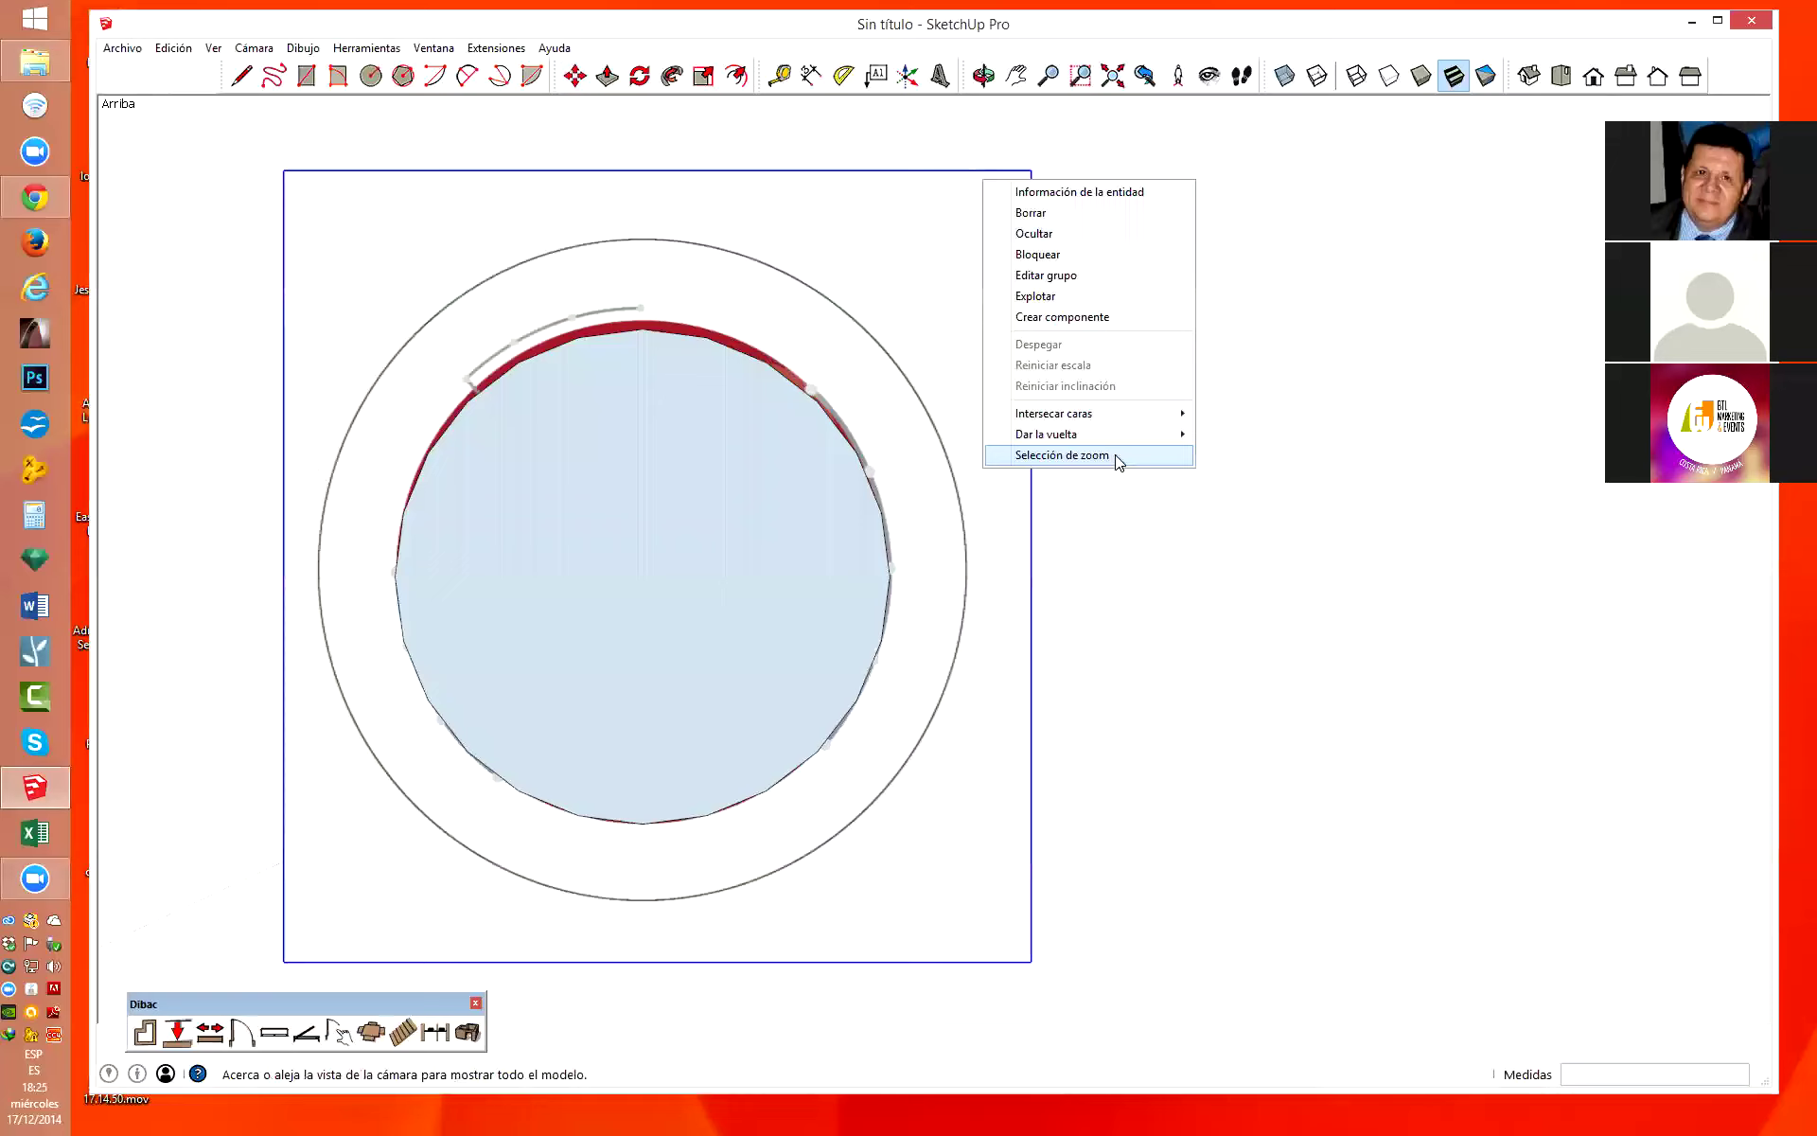
{"action": "left_click", "coordinate": [633, 417]}
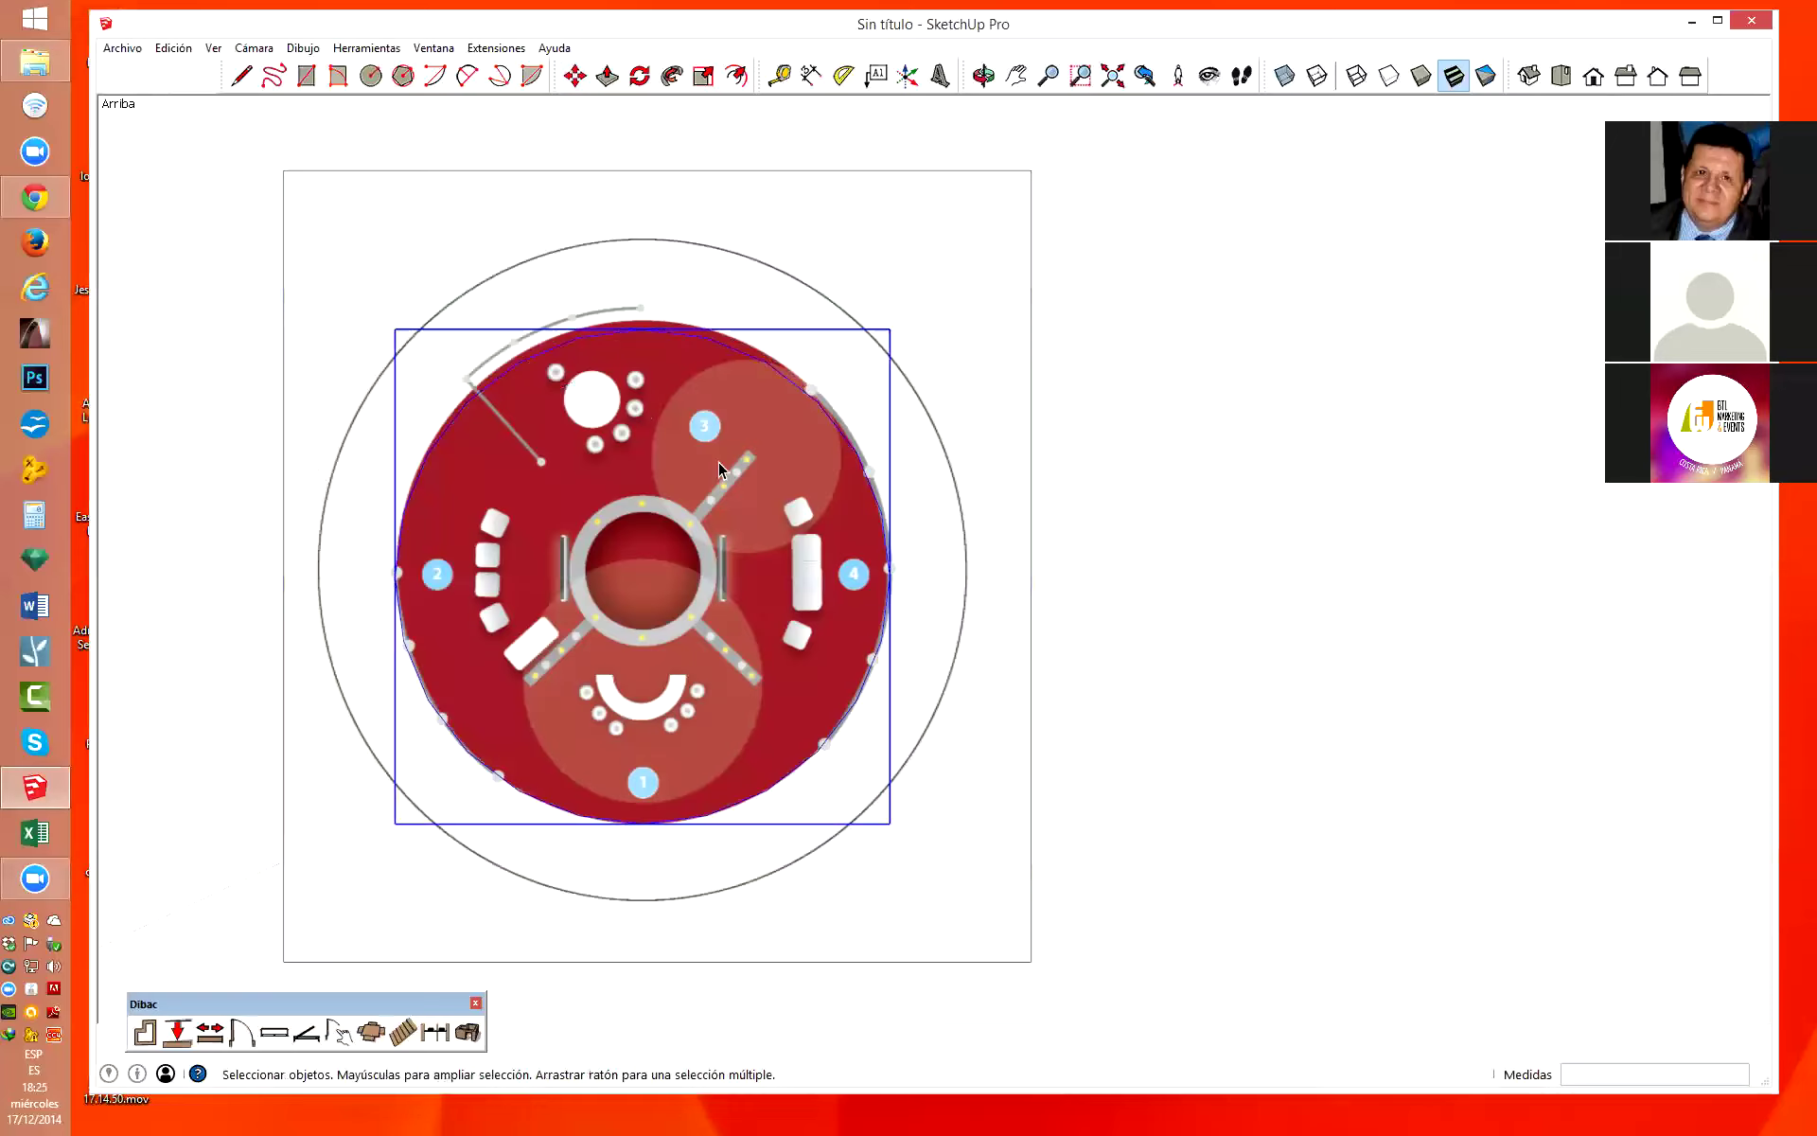
{"action": "mouse_move", "coordinate": [780, 502]}
{"action": "middle_mouse_down"}
{"action": "mouse_move", "coordinate": [750, 556]}
{"action": "mouse_move", "coordinate": [1063, 154]}
{"action": "mouse_move", "coordinate": [978, 378]}
{"action": "mouse_move", "coordinate": [1025, 360]}
{"action": "mouse_move", "coordinate": [900, 751]}
{"action": "mouse_move", "coordinate": [901, 722]}
{"action": "middle_mouse_up"}
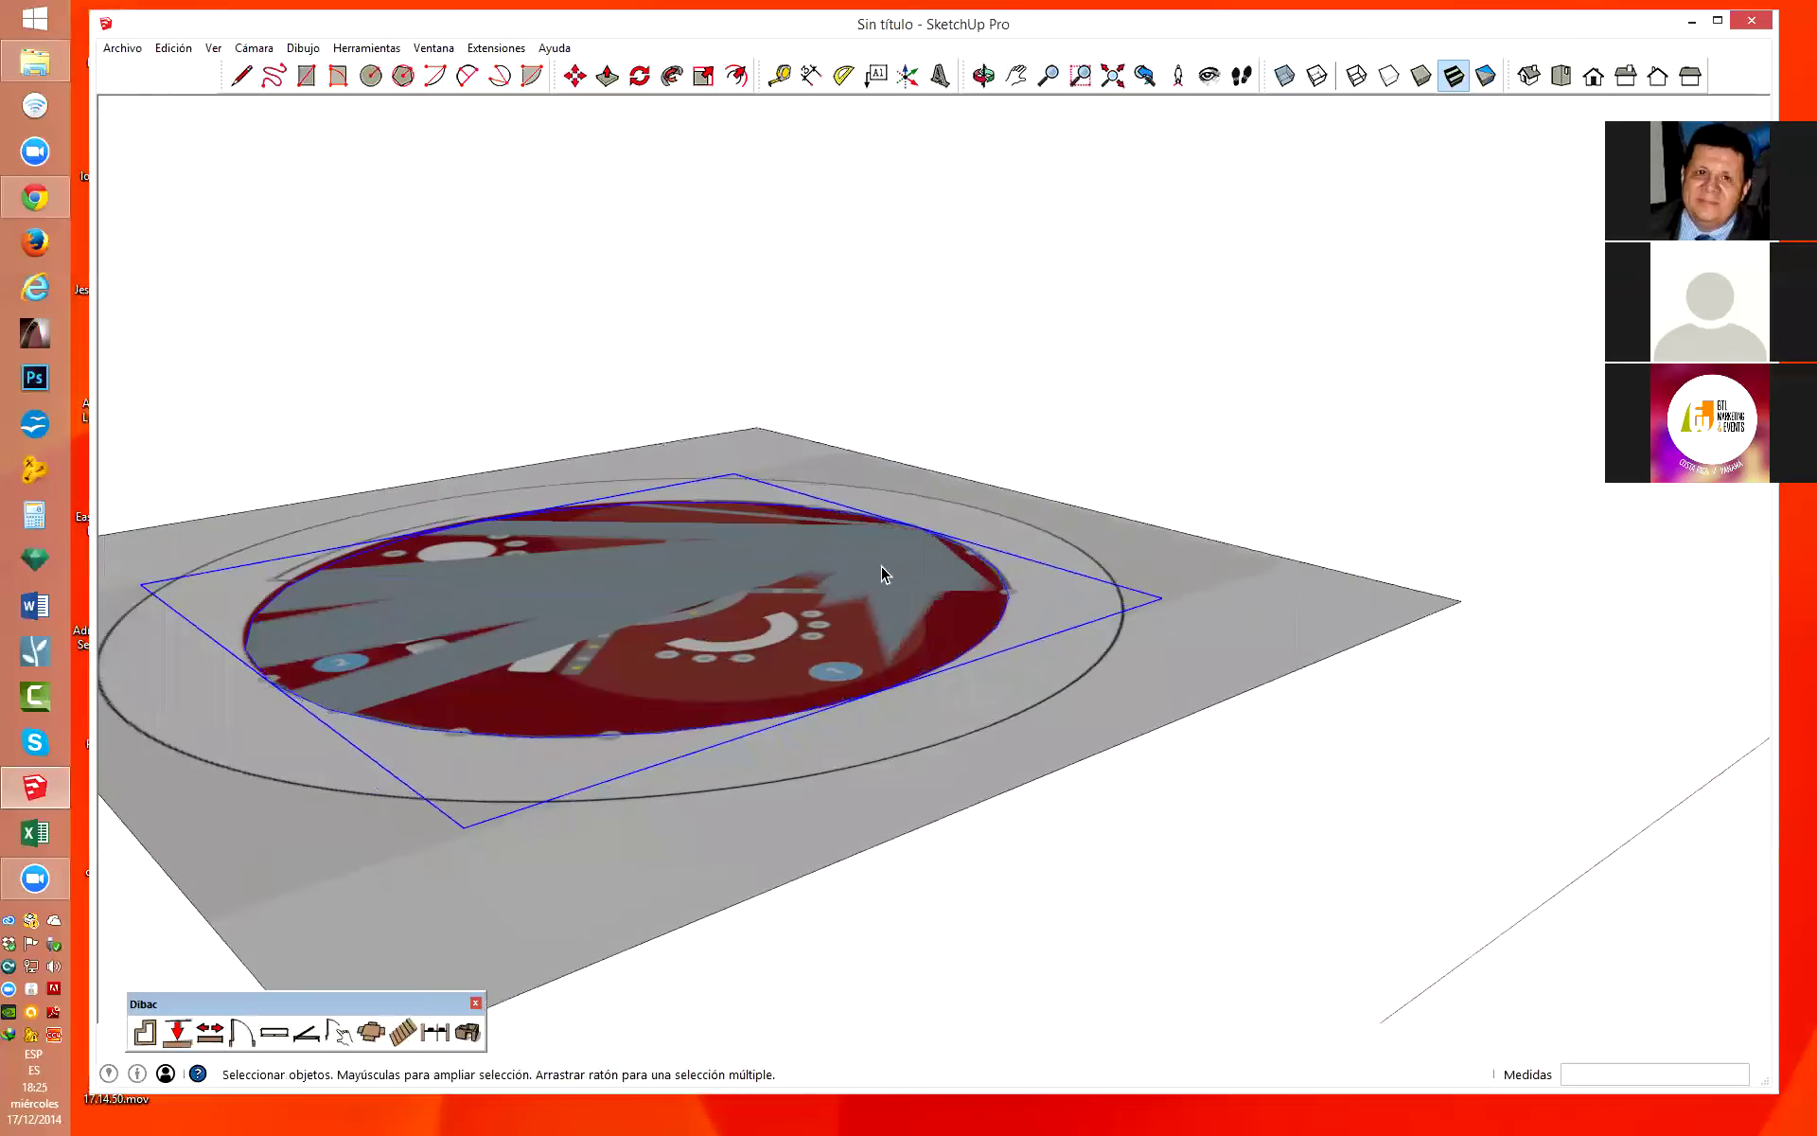
Push/pull the round disc face up into a thin raised platform.
{"action": "mouse_move", "coordinate": [882, 572]}
{"action": "middle_mouse_down"}
{"action": "mouse_move", "coordinate": [1095, 697]}
{"action": "mouse_move", "coordinate": [797, 608]}
{"action": "middle_mouse_up"}
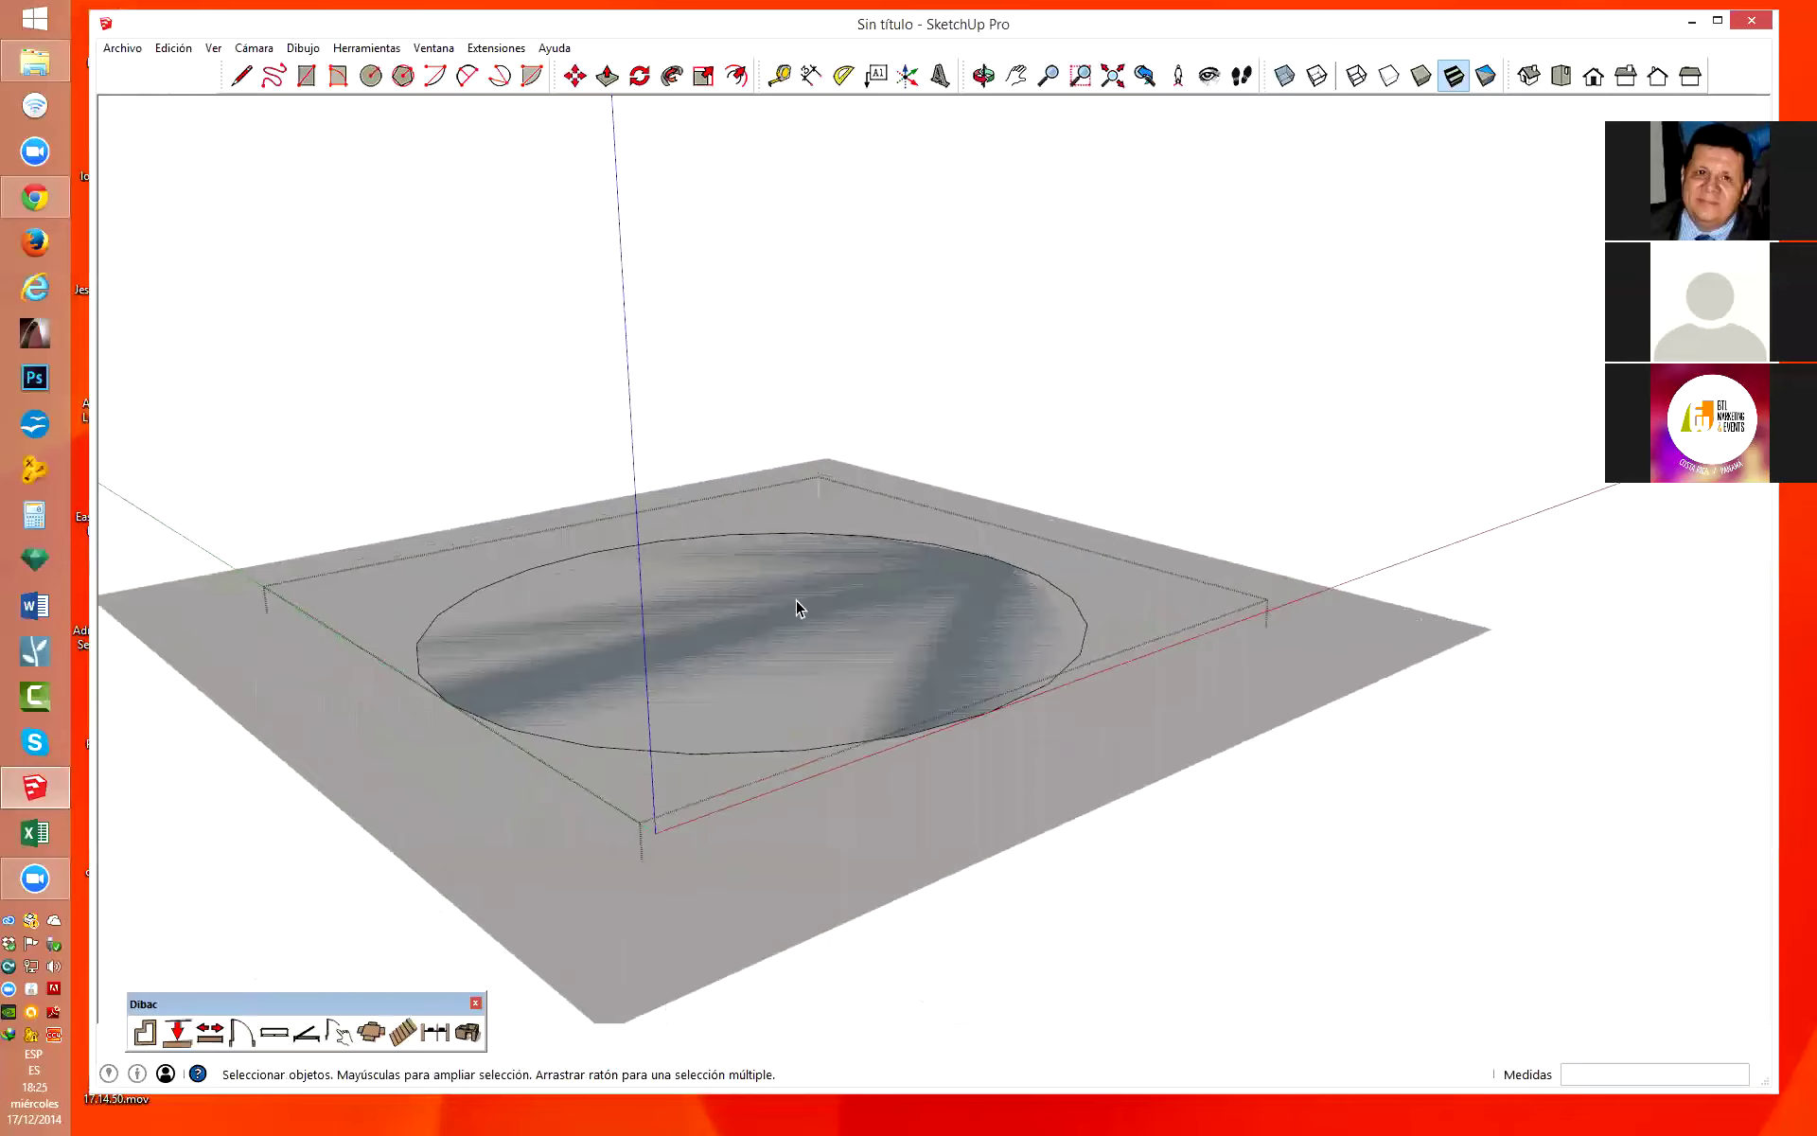
{"action": "key", "text": "p"}
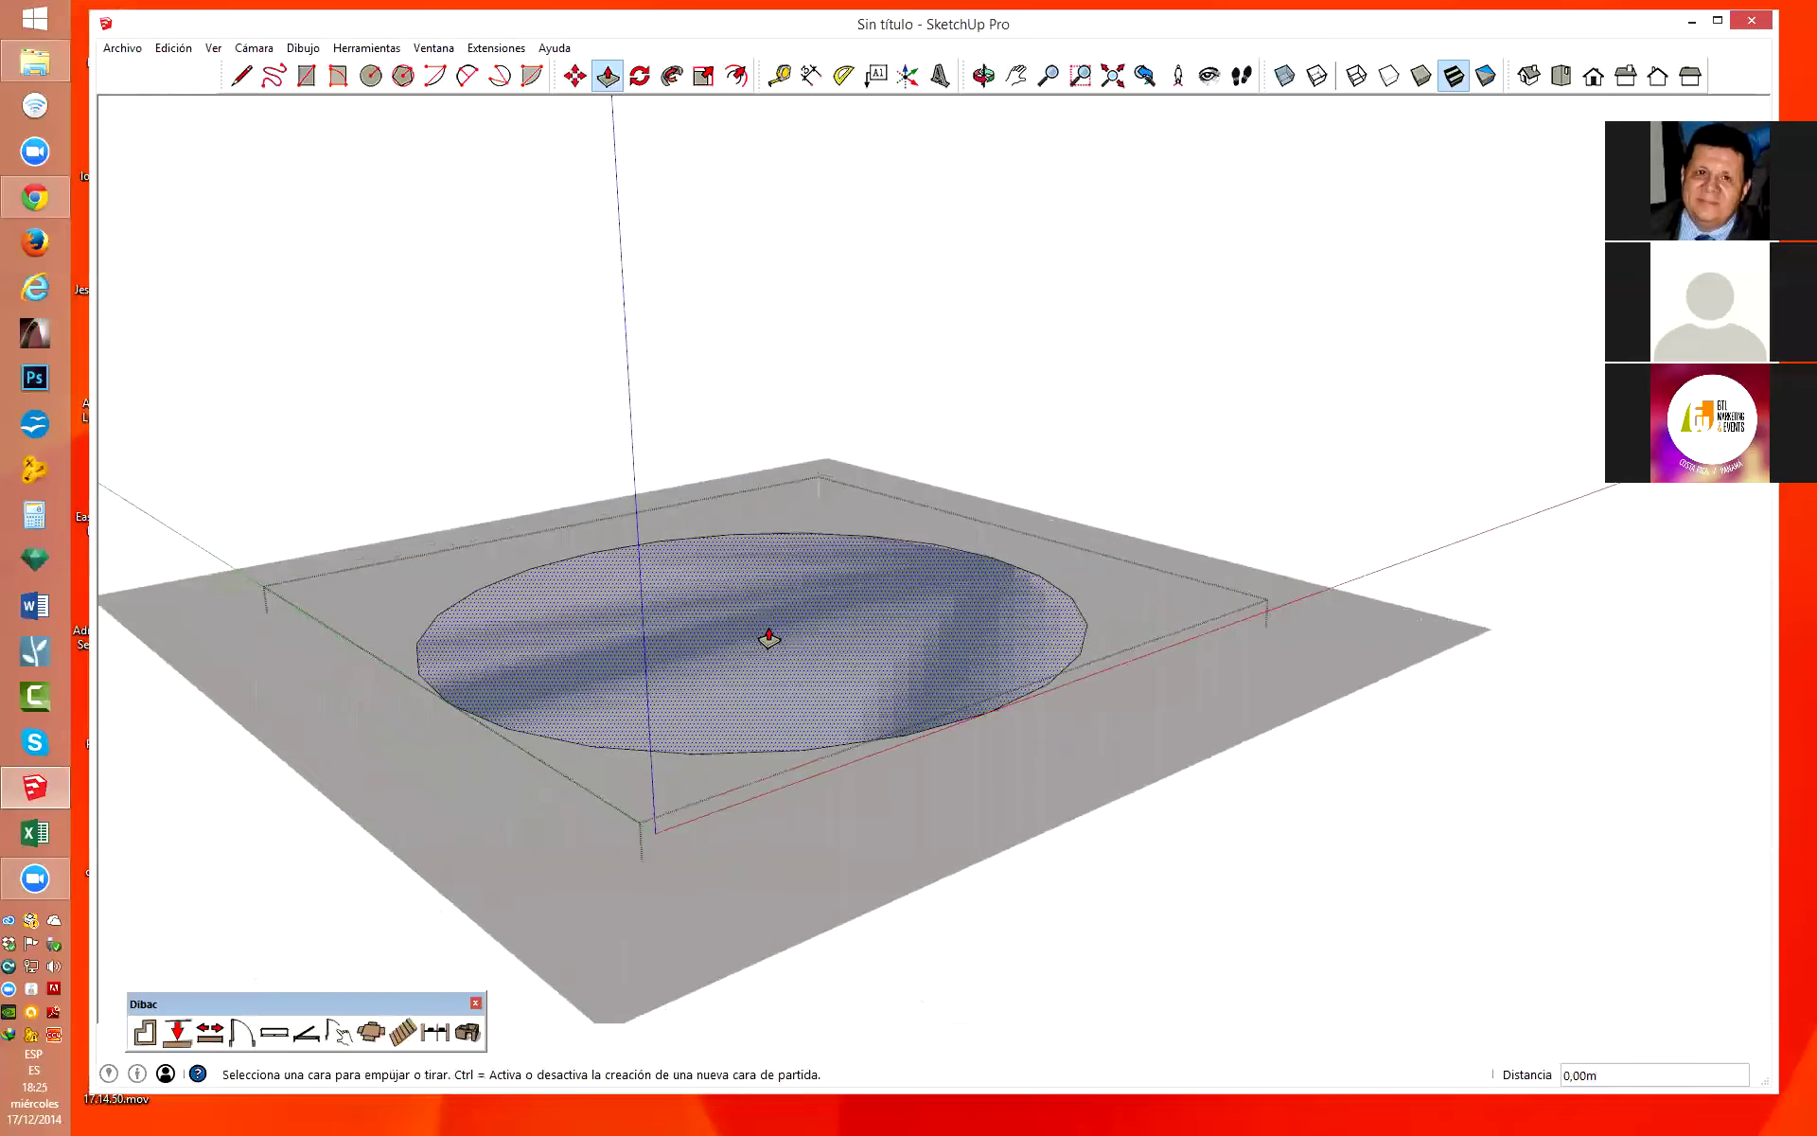
{"action": "left_click", "coordinate": [768, 632]}
{"action": "left_click", "coordinate": [769, 625]}
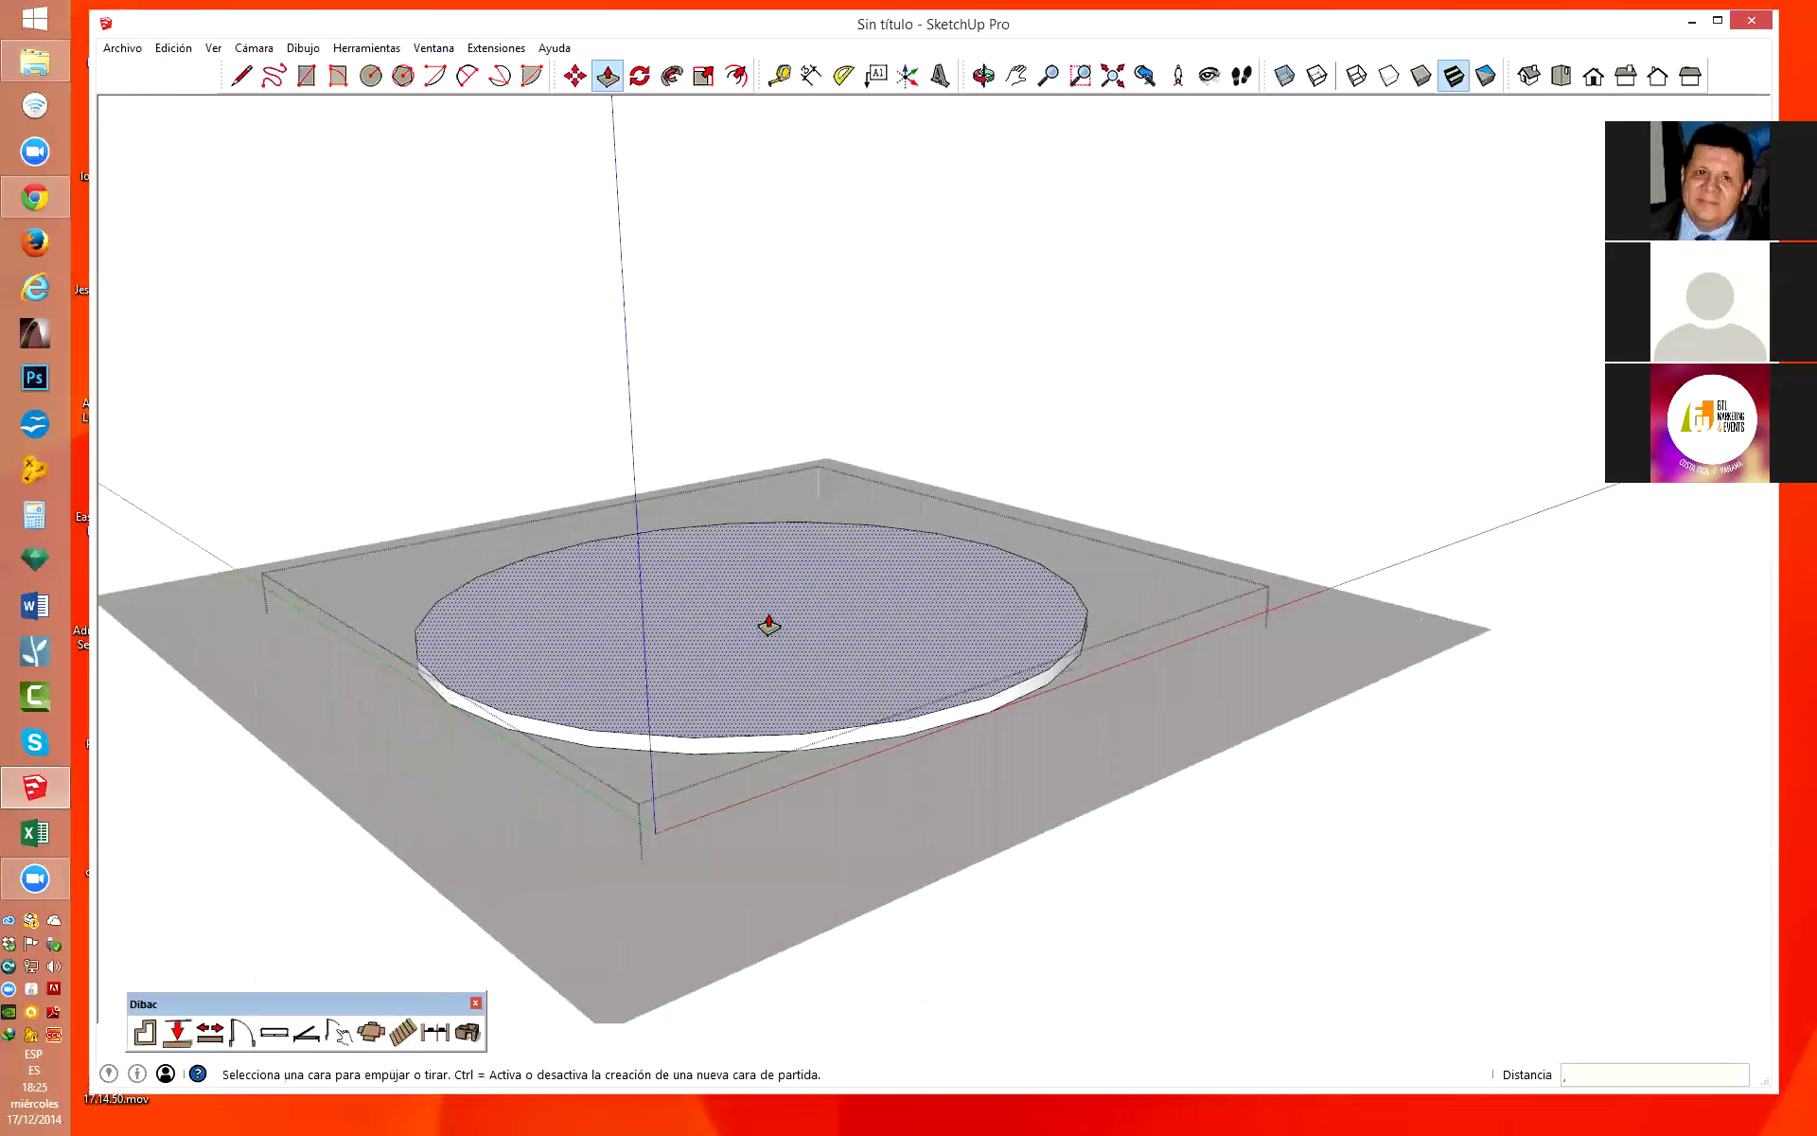
{"action": "left_click", "coordinate": [768, 625]}
{"action": "key", "text": "space"}
{"action": "key", "text": "ctrl+z"}
{"action": "scroll", "coordinate": [1229, 453], "scroll_direction": "down", "scroll_amount": 2}
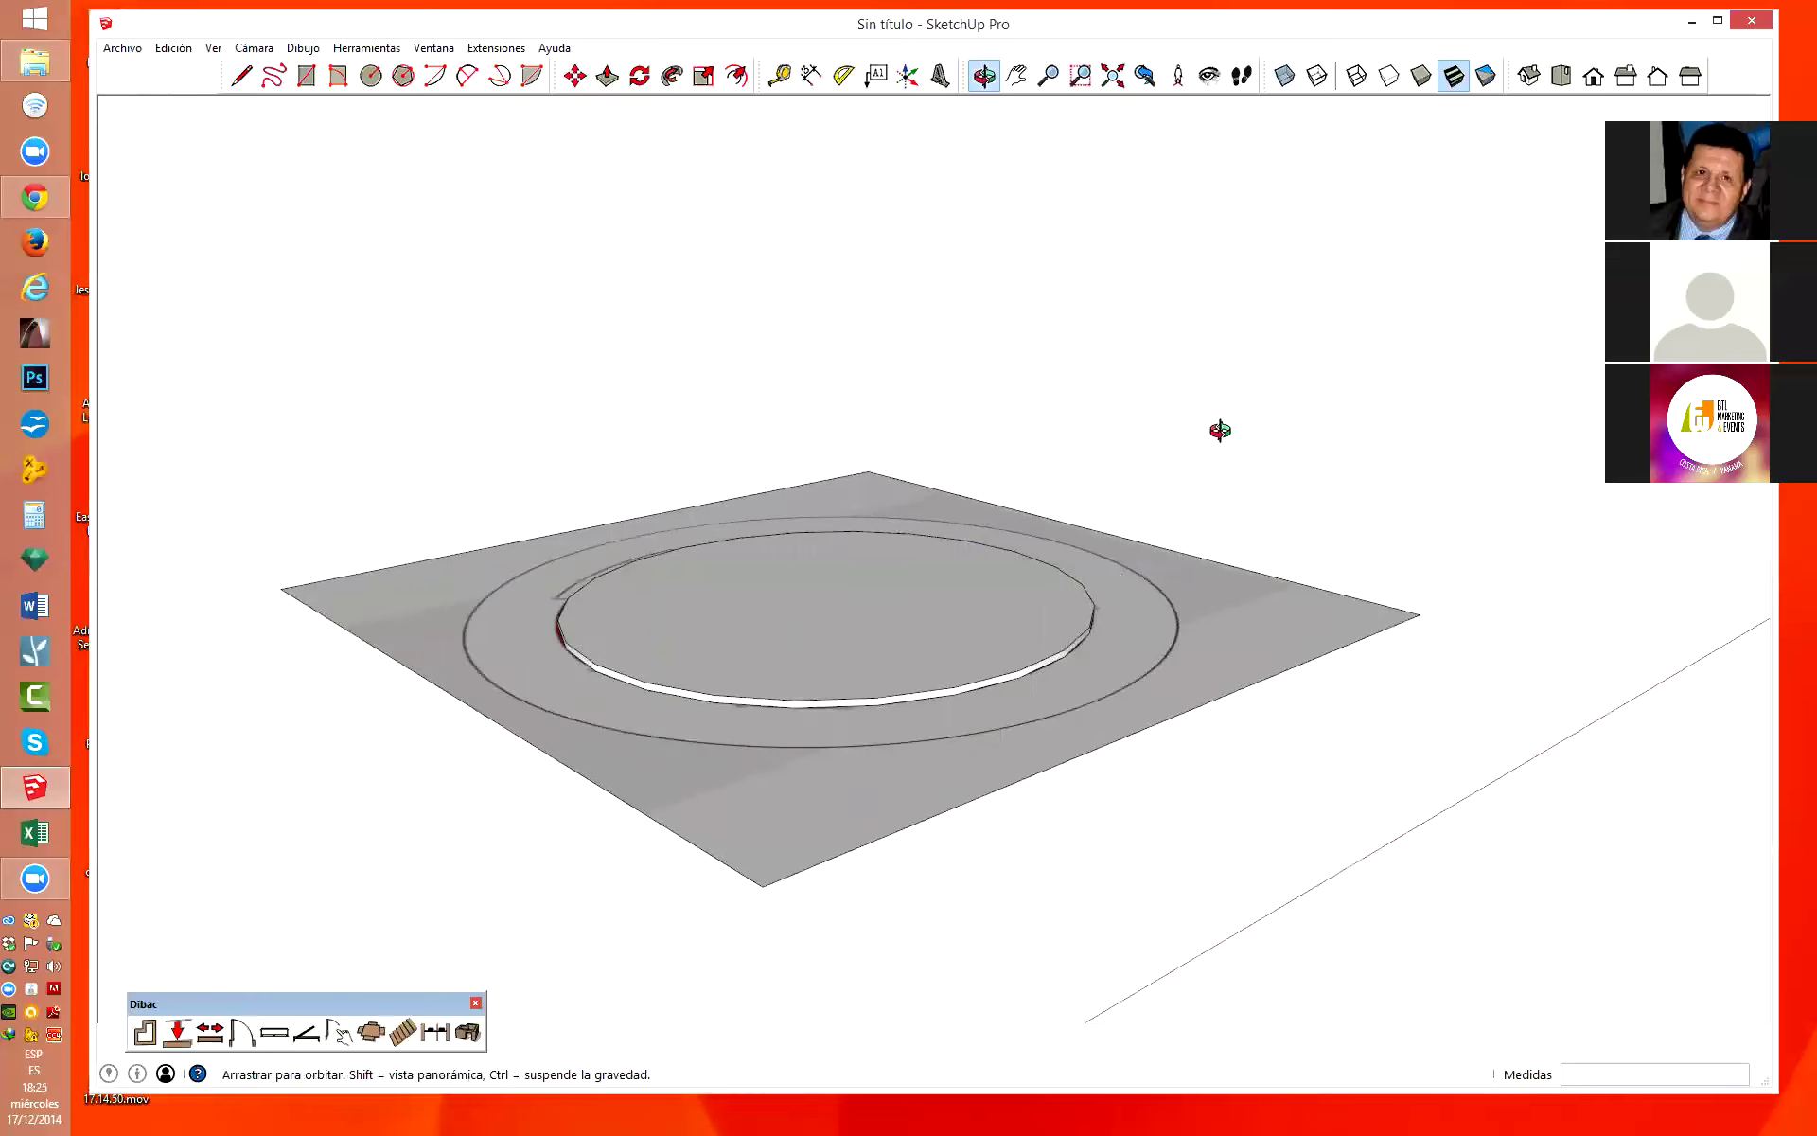
Orbit over the model, then snap to the standard Top view and zoom.
{"action": "key", "text": "o"}
{"action": "left_click_drag", "start_coordinate": [1217, 426], "coordinate": [1033, 968]}
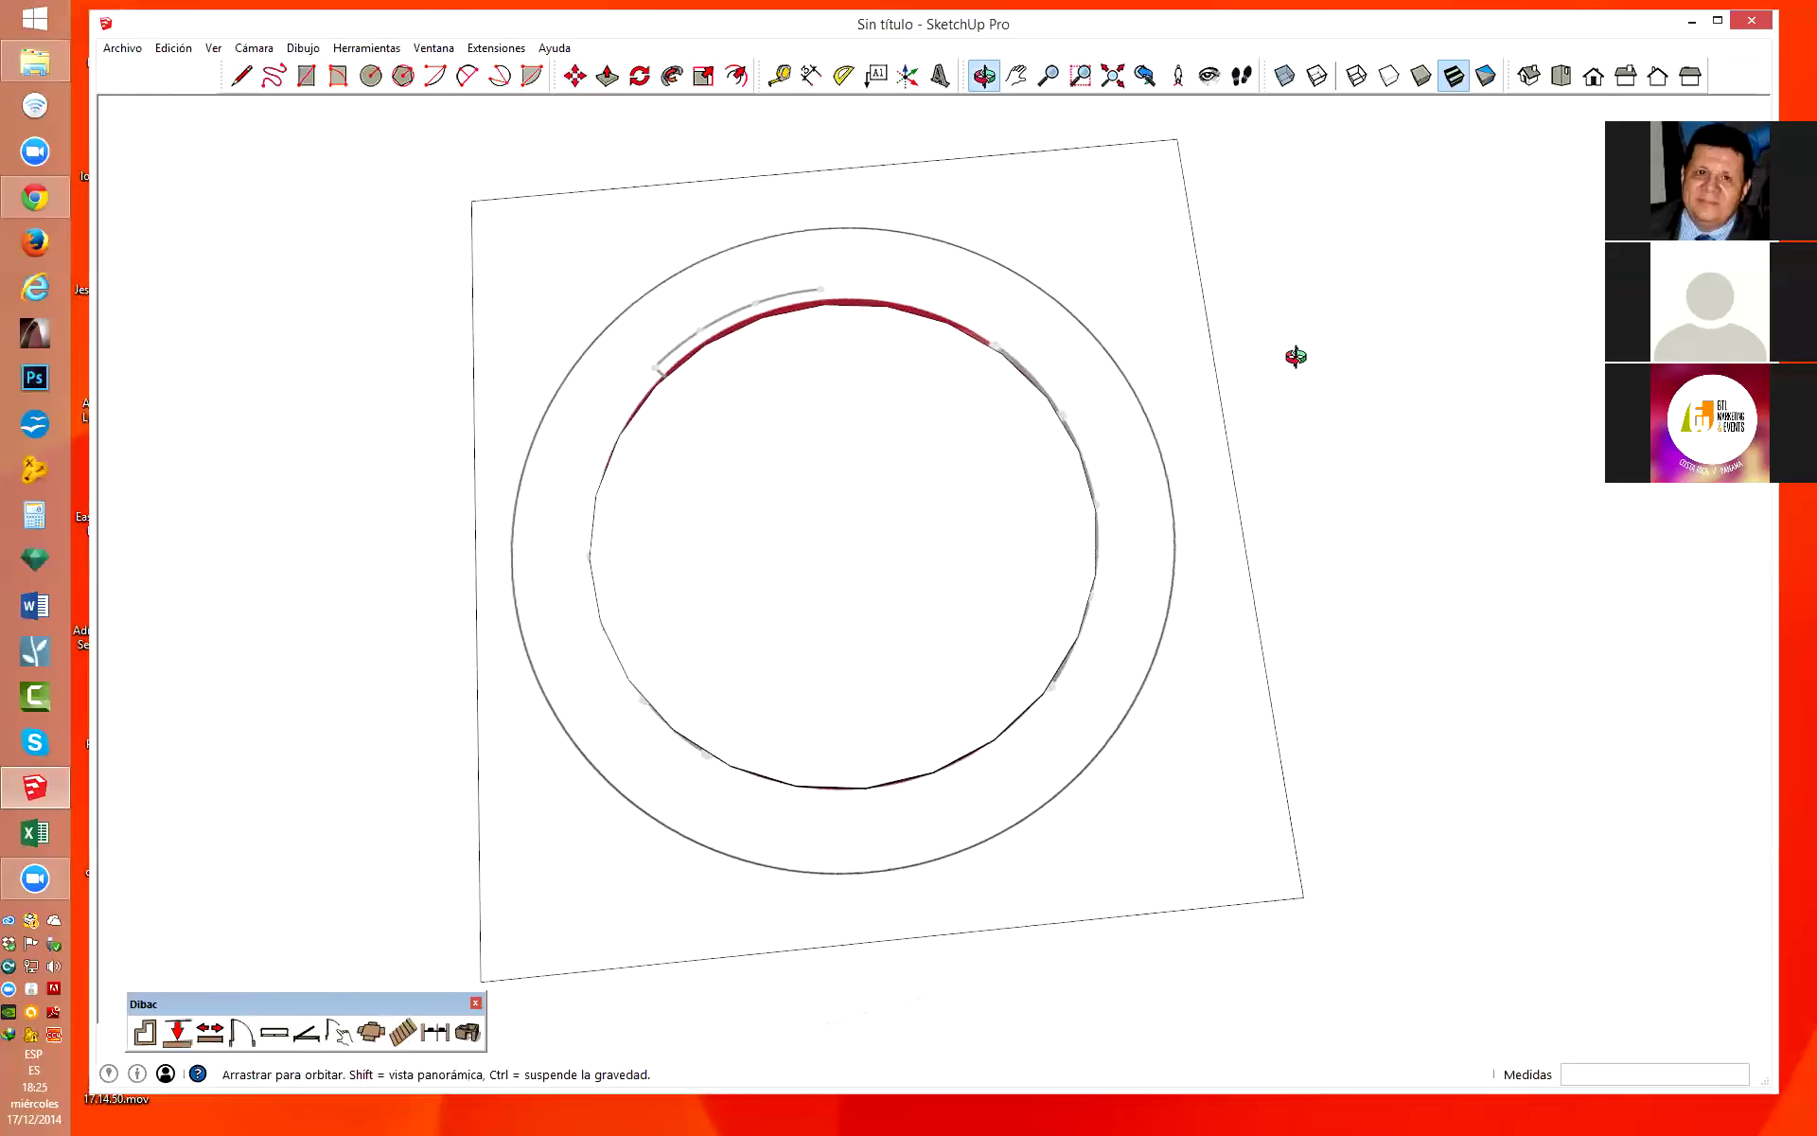
{"action": "left_click", "coordinate": [1562, 75]}
{"action": "scroll", "coordinate": [1192, 588], "scroll_direction": "up", "scroll_amount": 1}
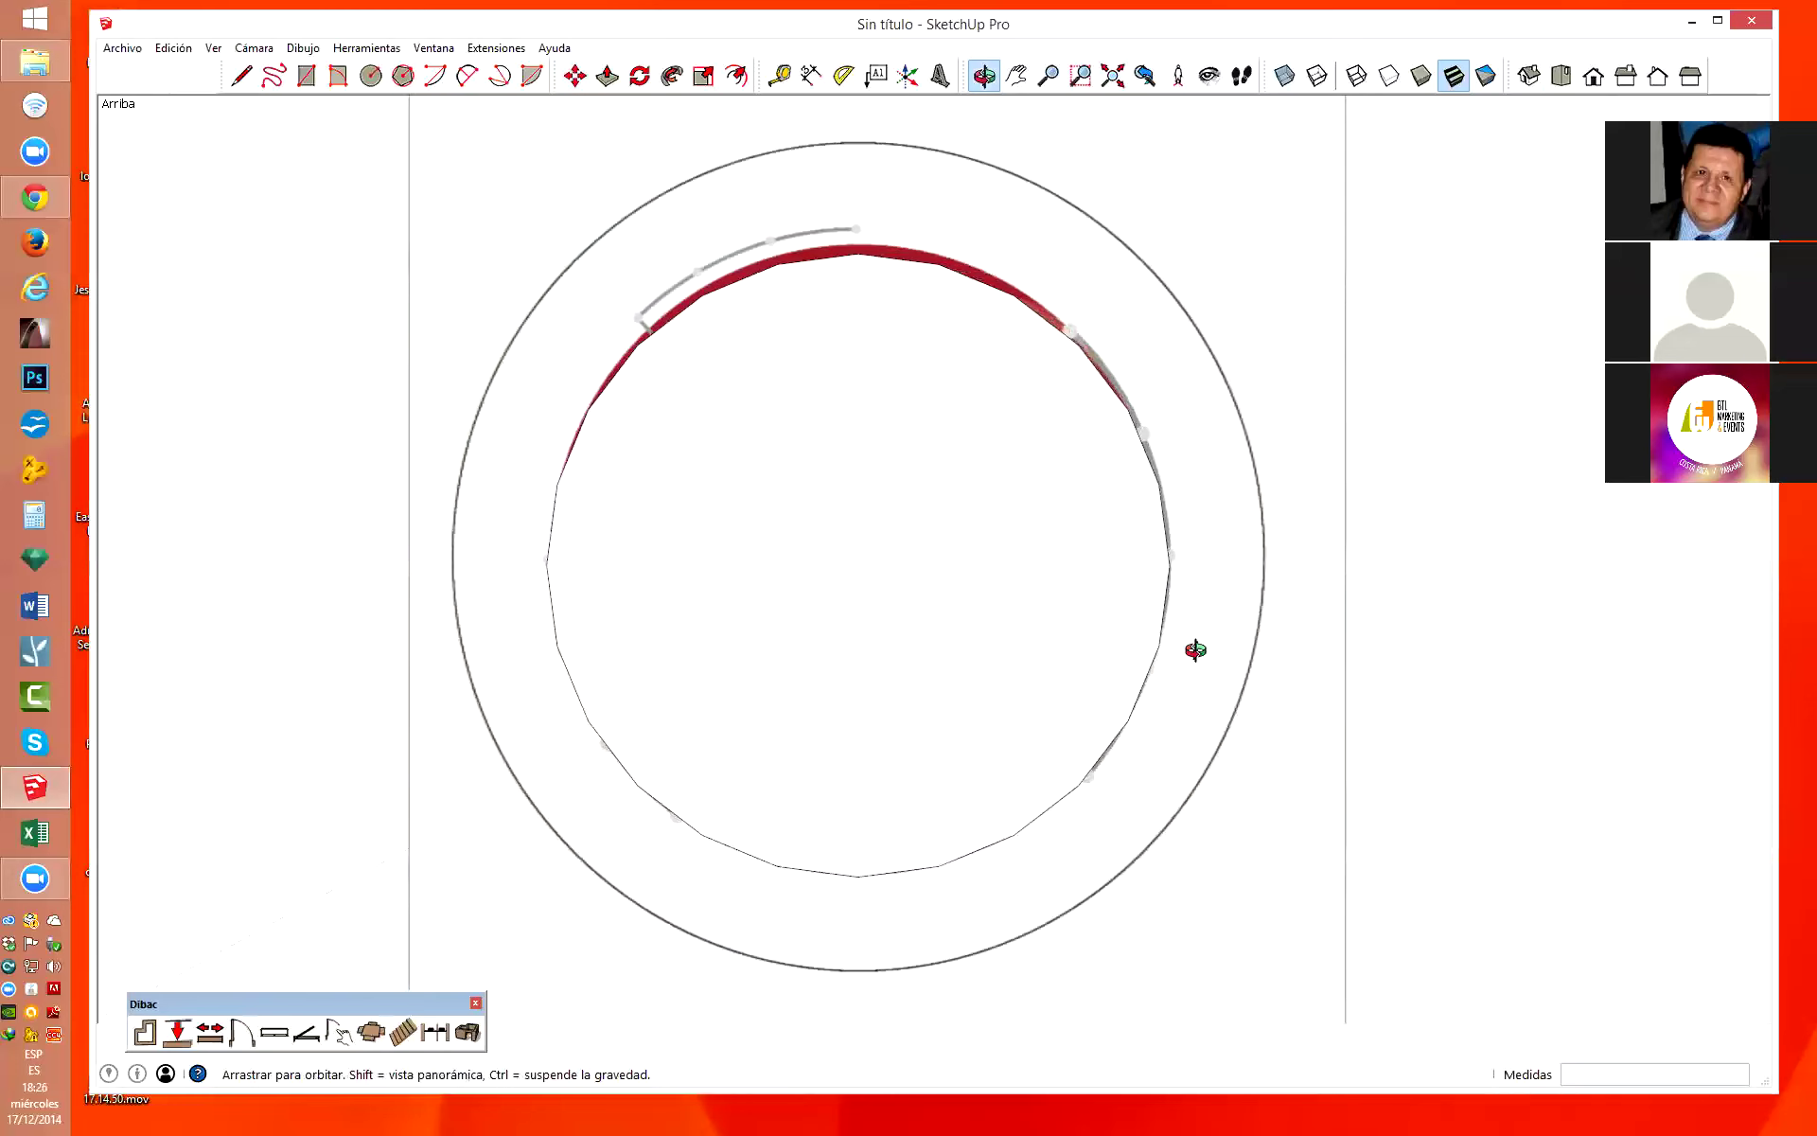
{"action": "scroll", "coordinate": [1193, 588], "scroll_direction": "up", "scroll_amount": 1}
{"action": "scroll", "coordinate": [1192, 681], "scroll_direction": "down", "scroll_amount": 1}
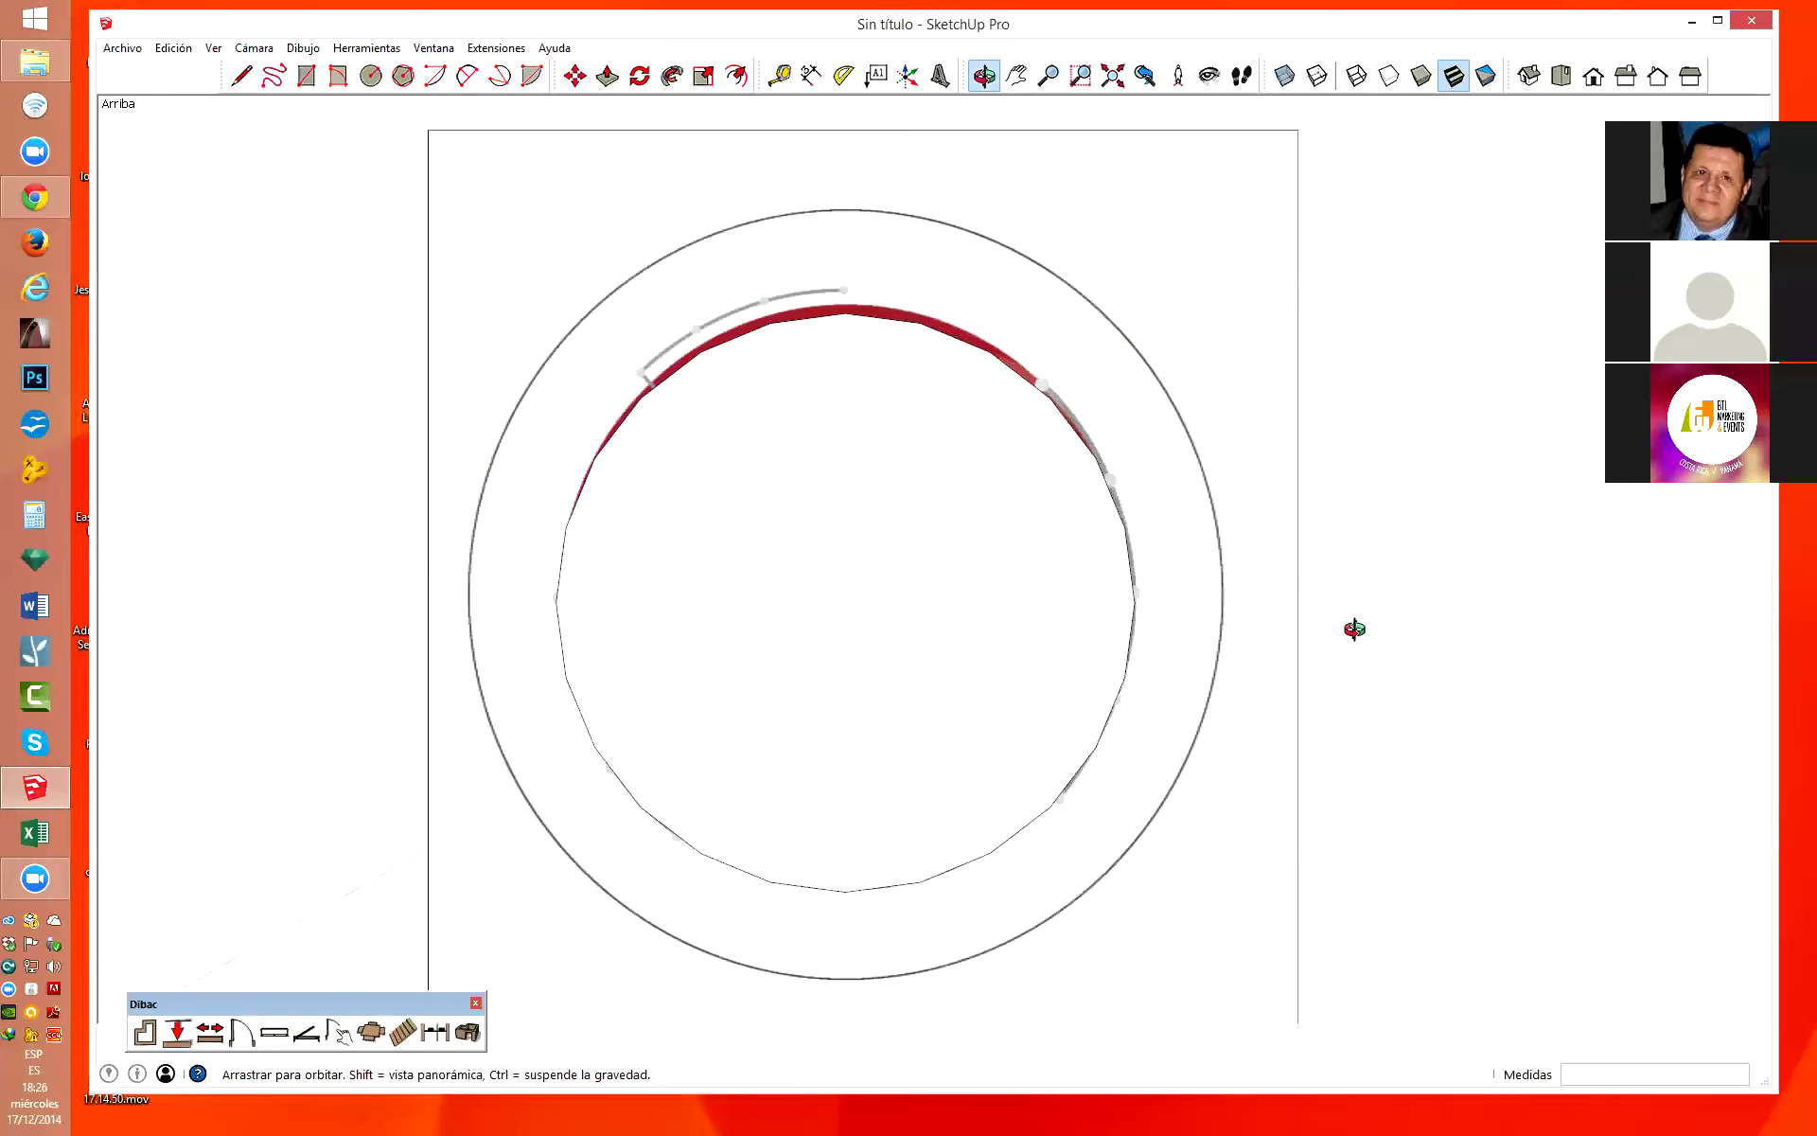
{"action": "scroll", "coordinate": [1356, 629], "scroll_direction": "up", "scroll_amount": 1}
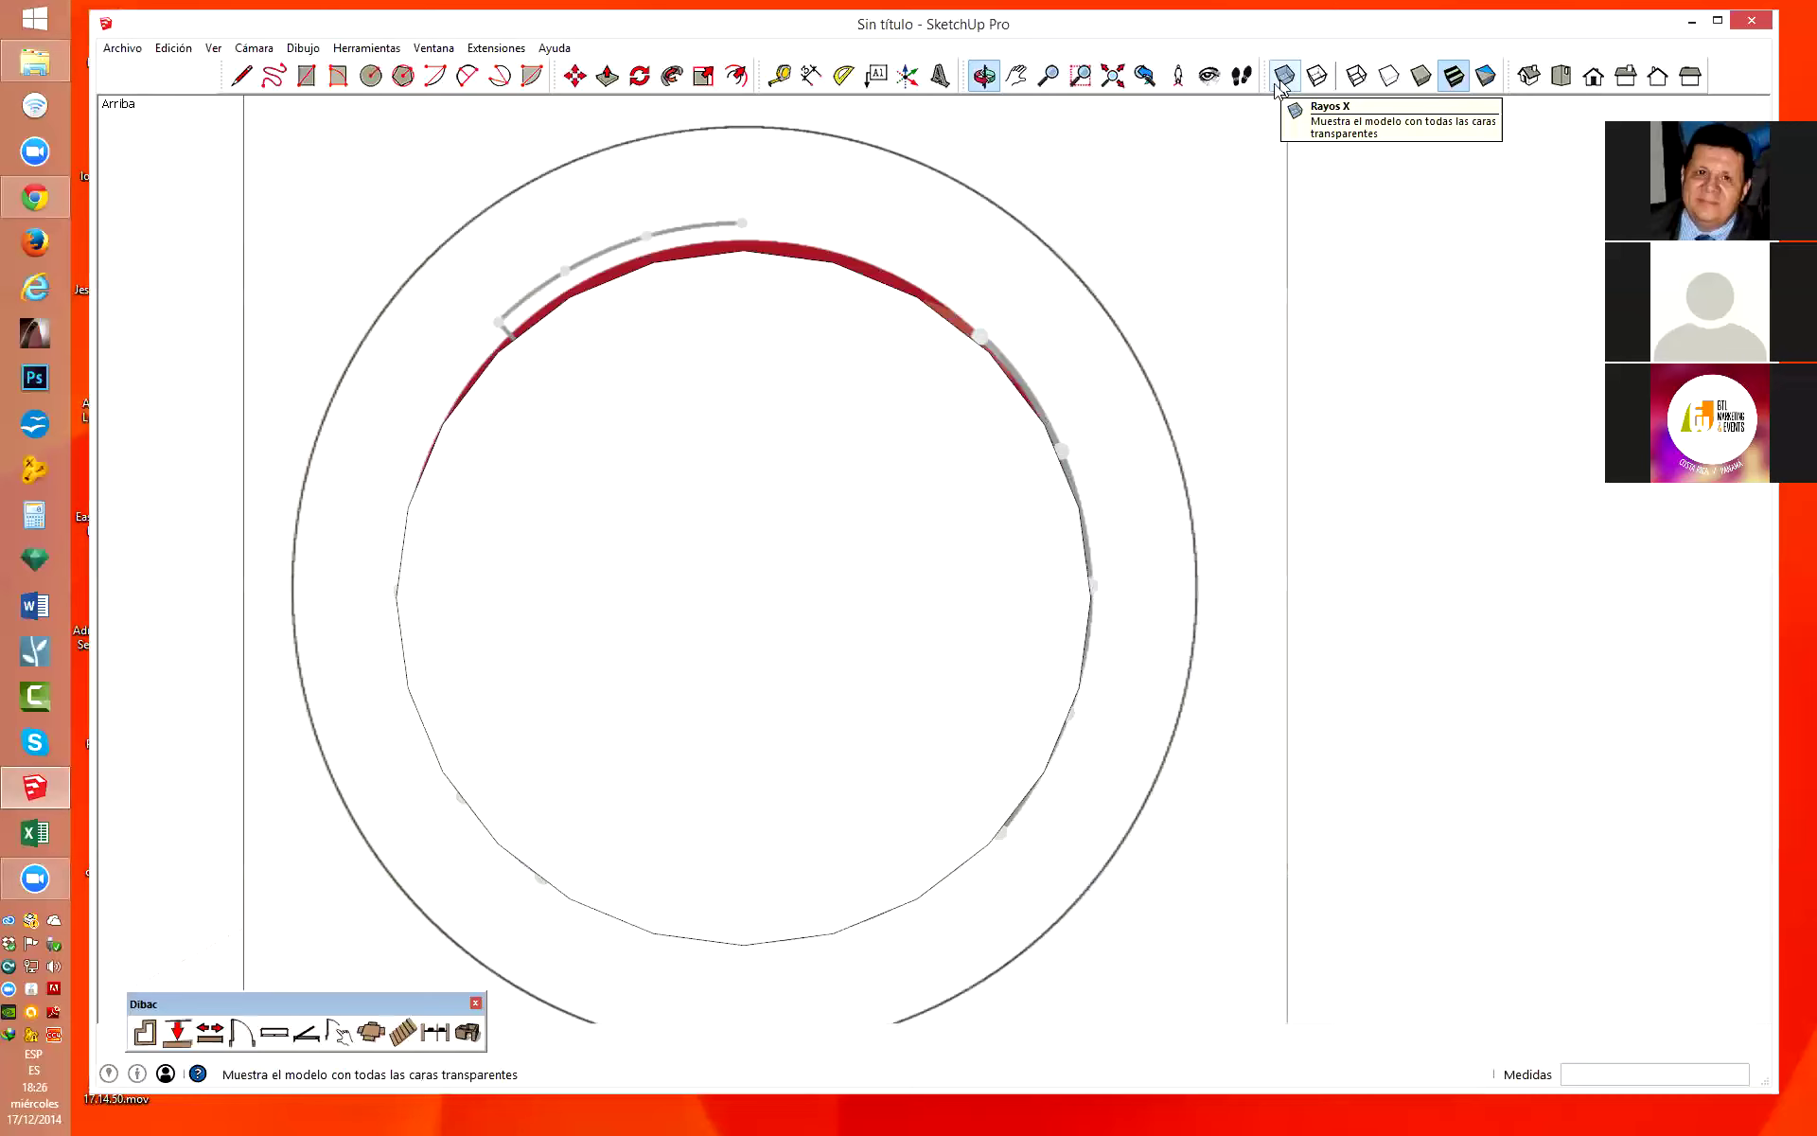
Float the Styles toolbar and turn on X-ray so the plan shows through the platform.
{"action": "left_click_drag", "start_coordinate": [1268, 83], "coordinate": [1413, 173]}
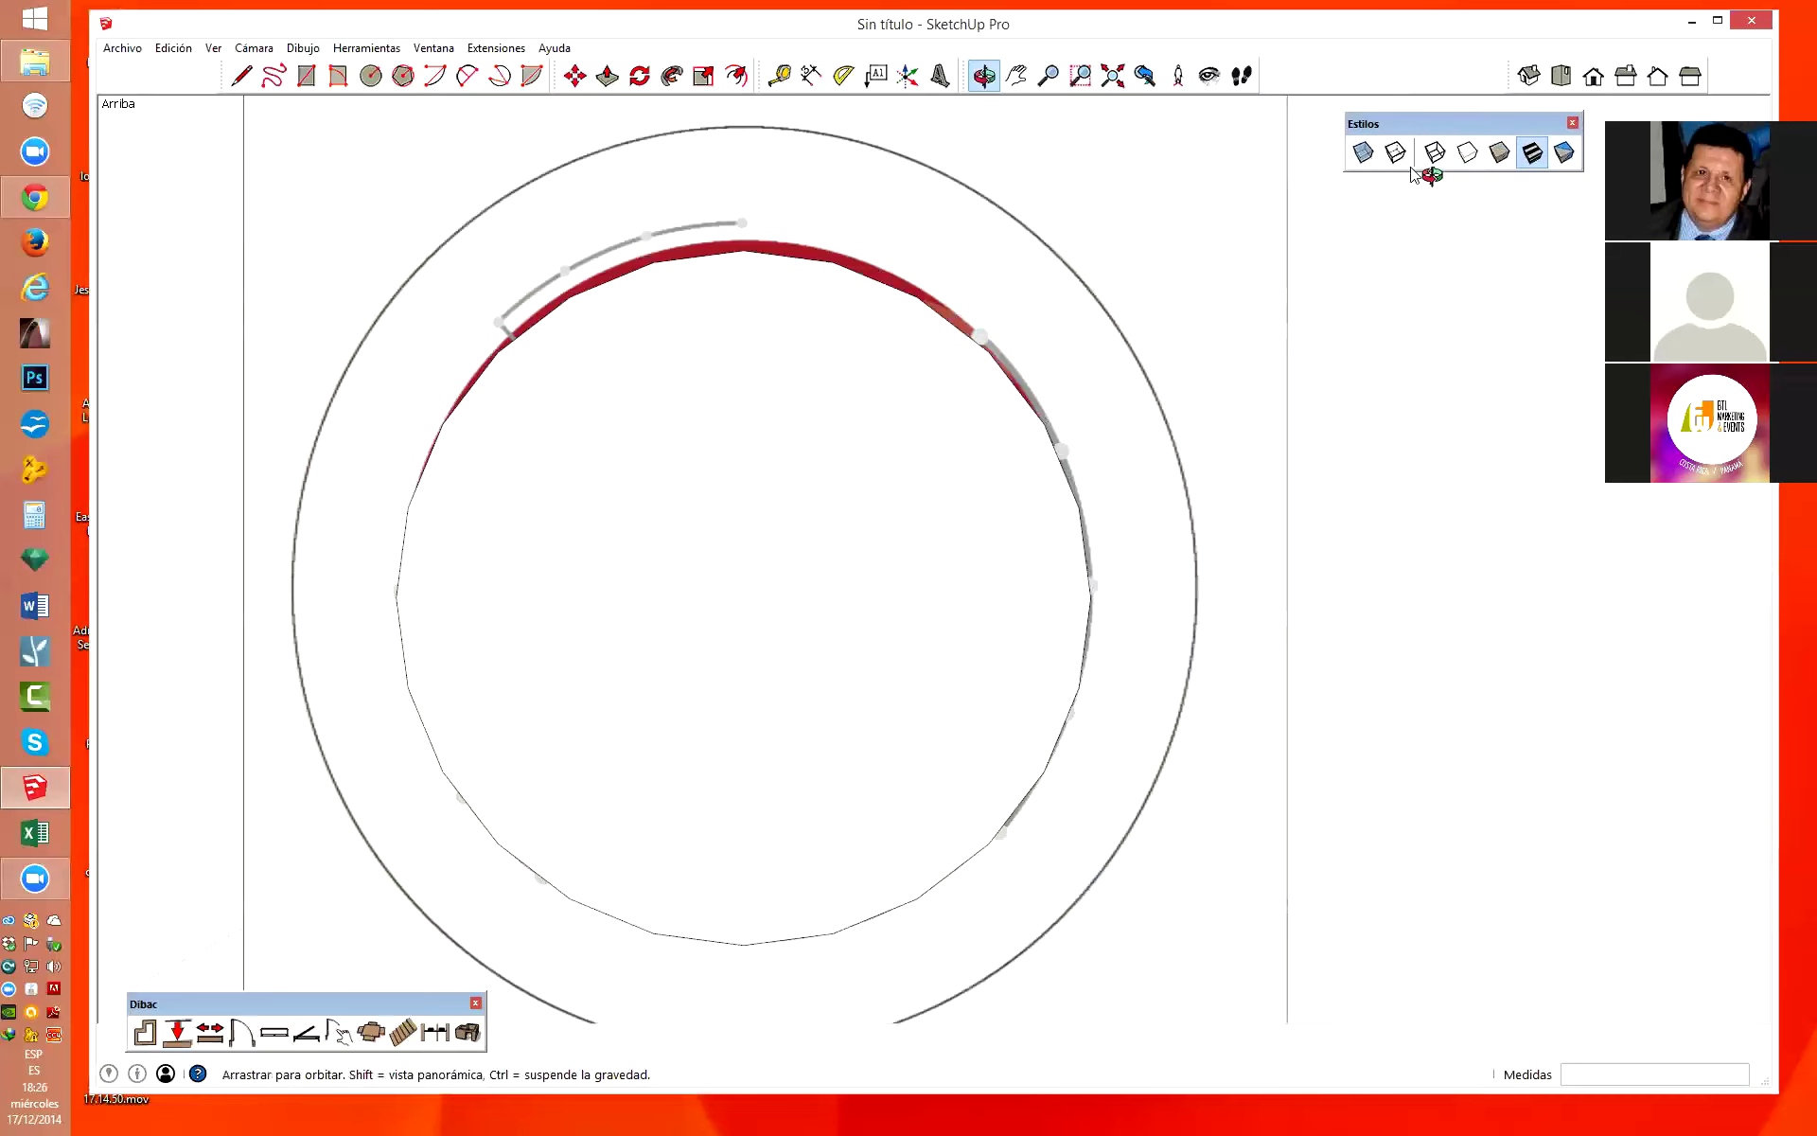
{"action": "left_click", "coordinate": [1363, 152]}
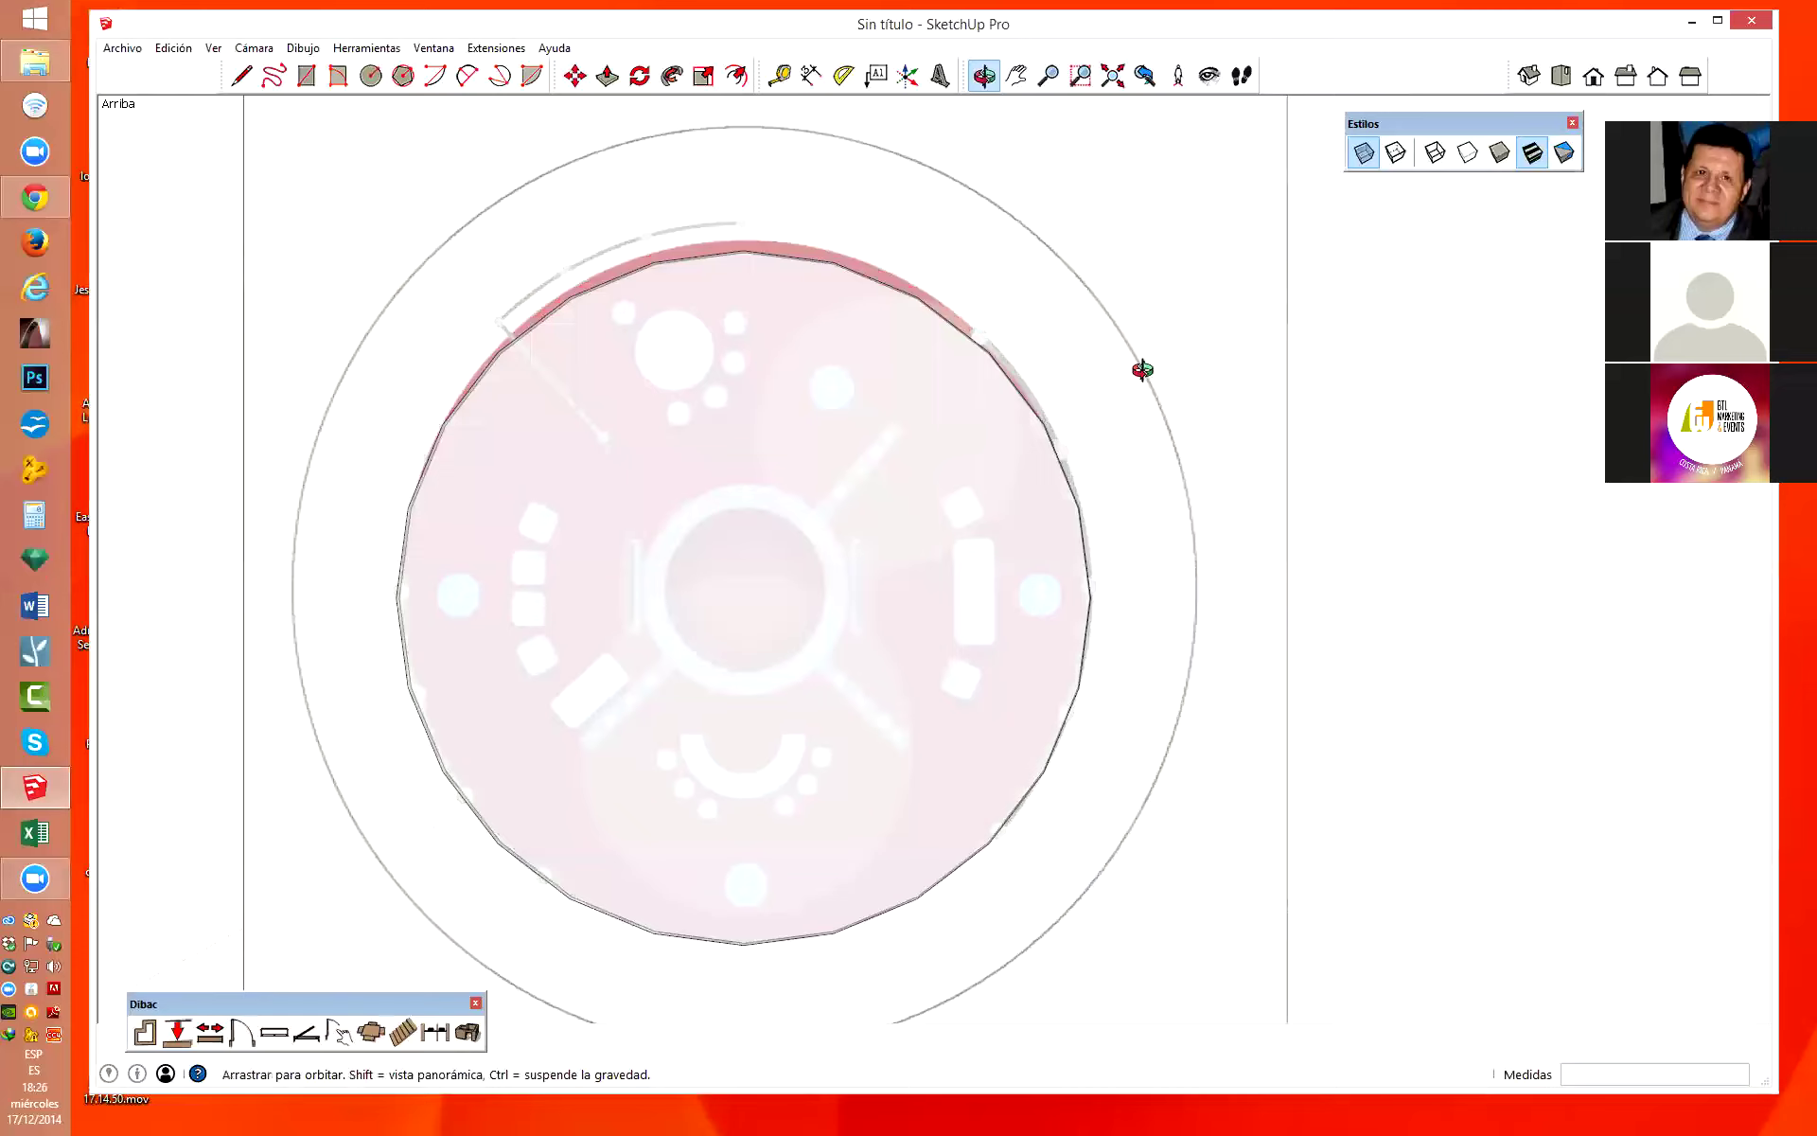
{"action": "key", "text": "space"}
{"action": "left_click", "coordinate": [1040, 438]}
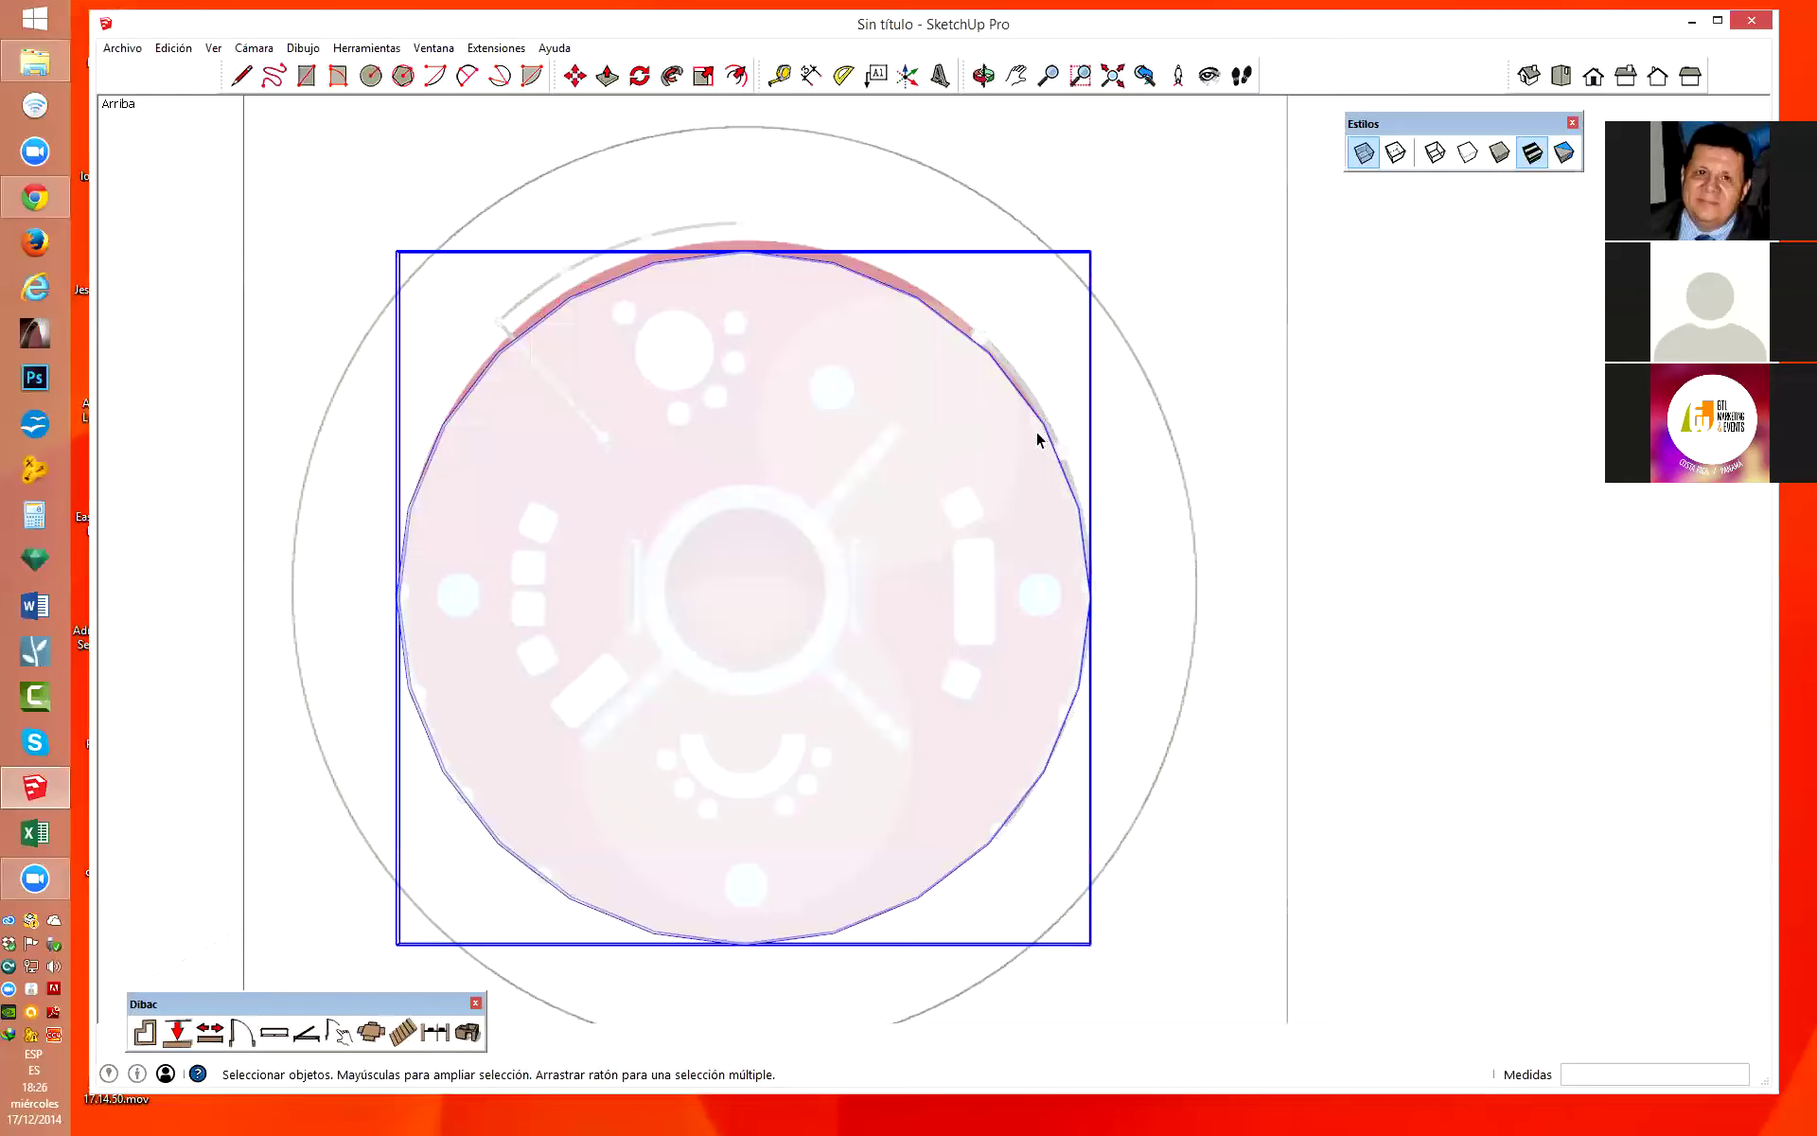
{"action": "left_click", "coordinate": [1332, 407]}
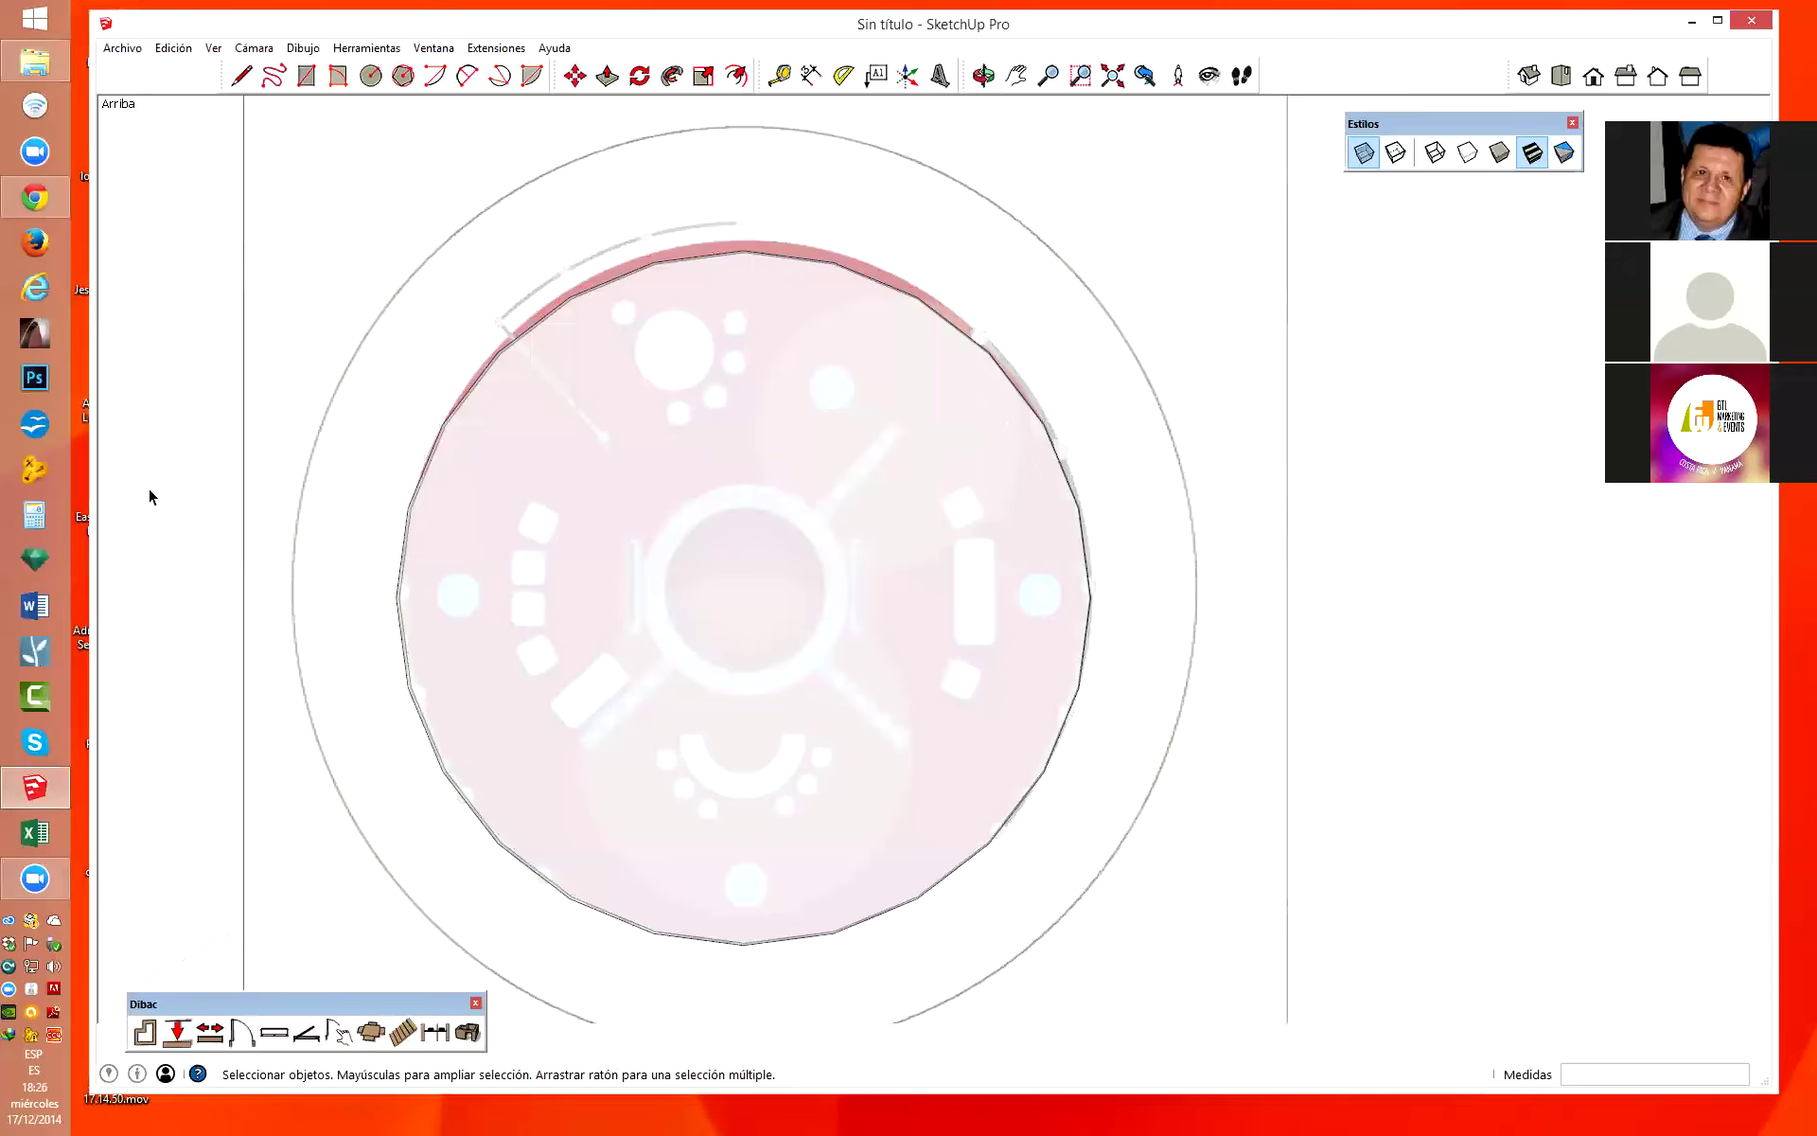
{"action": "key", "text": "c"}
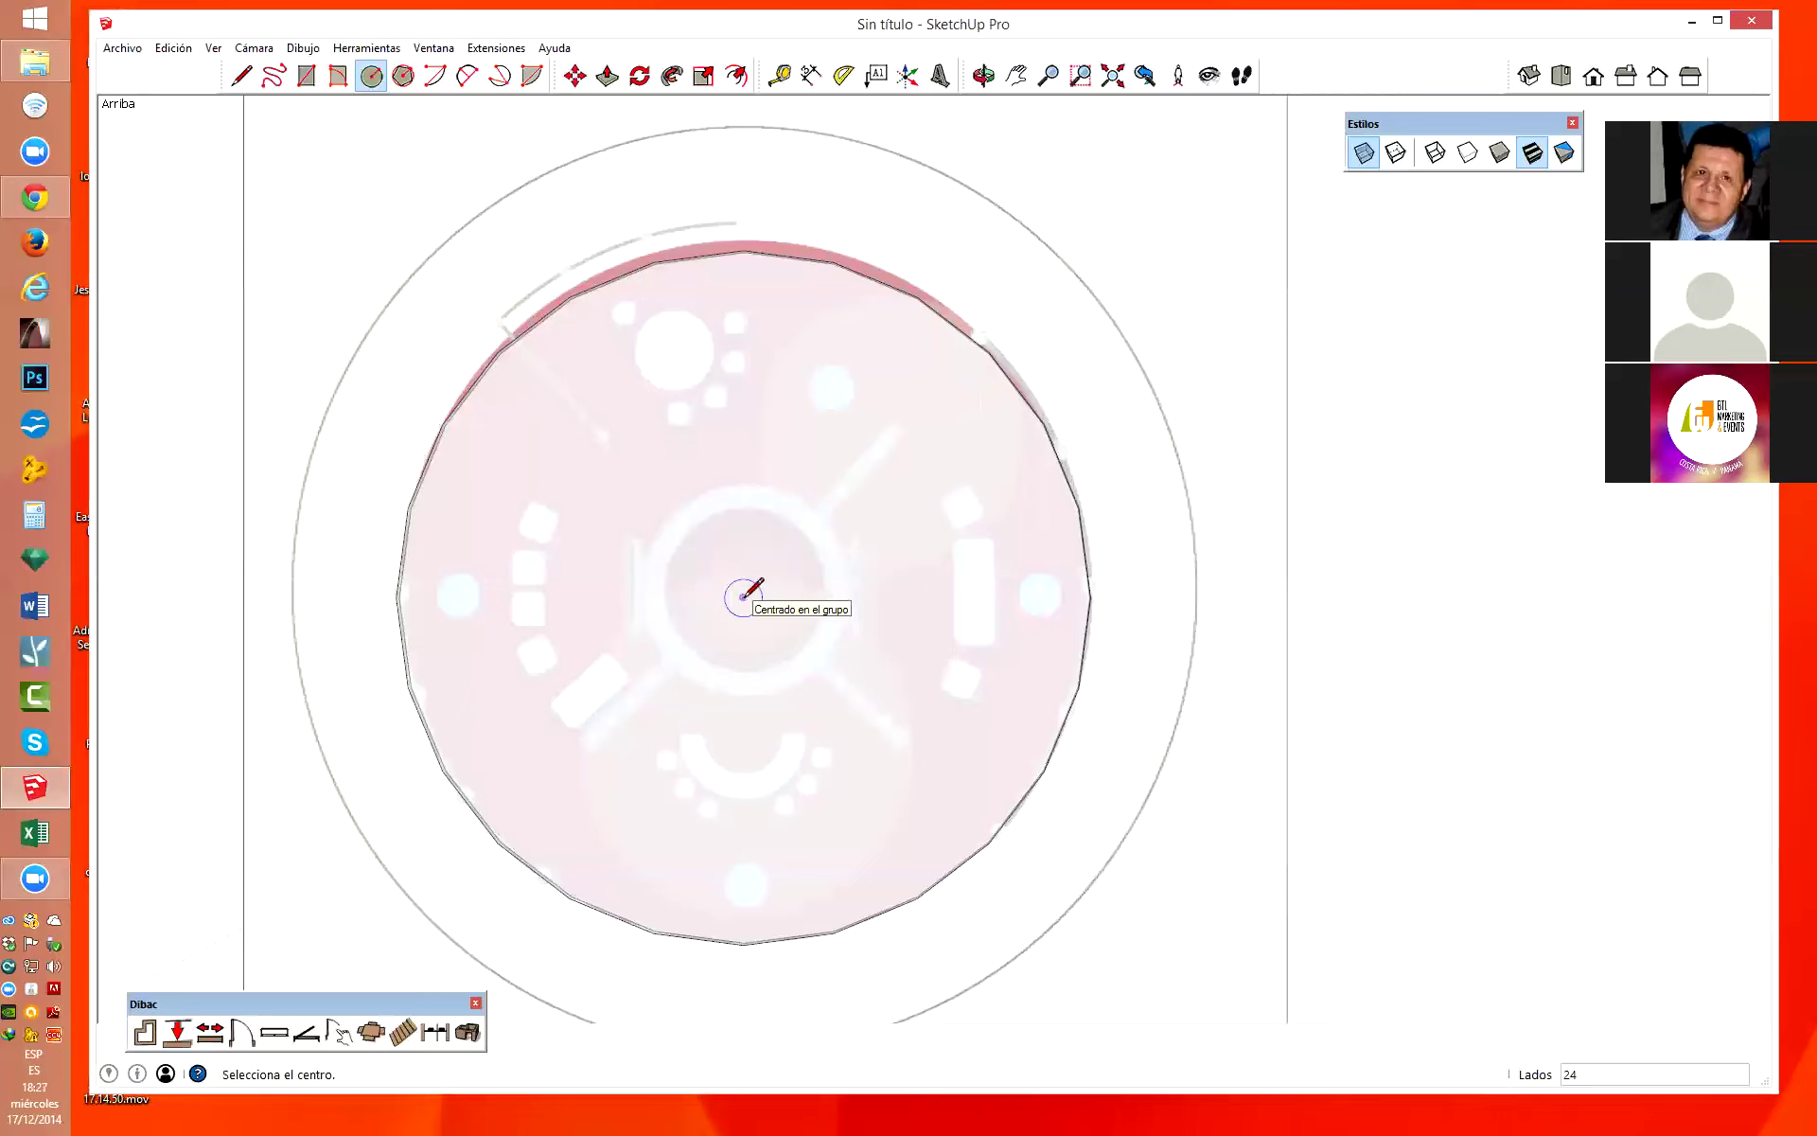
Draw a 1,22-radius circle at the platform centre over the plan's central ring.
{"action": "left_click", "coordinate": [743, 597]}
{"action": "type", "text": "1,22"}
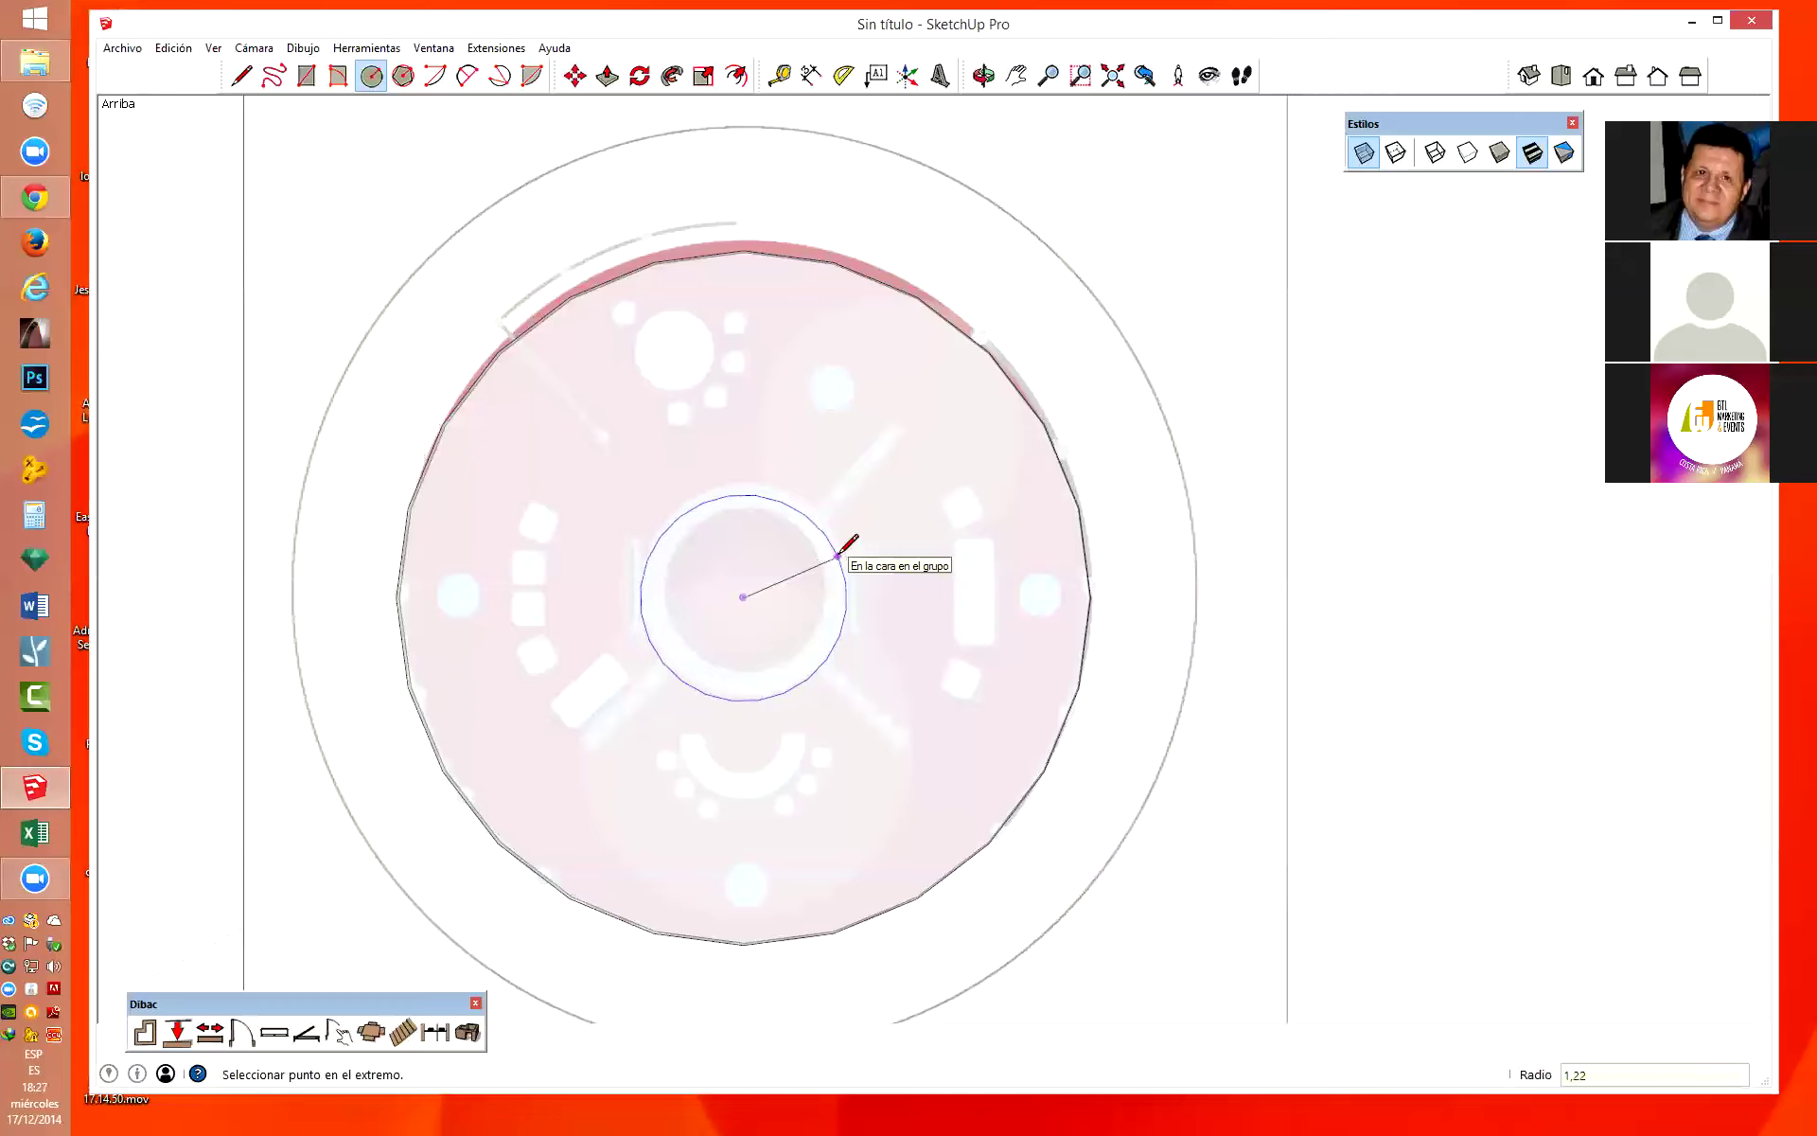
{"action": "left_click", "coordinate": [839, 555]}
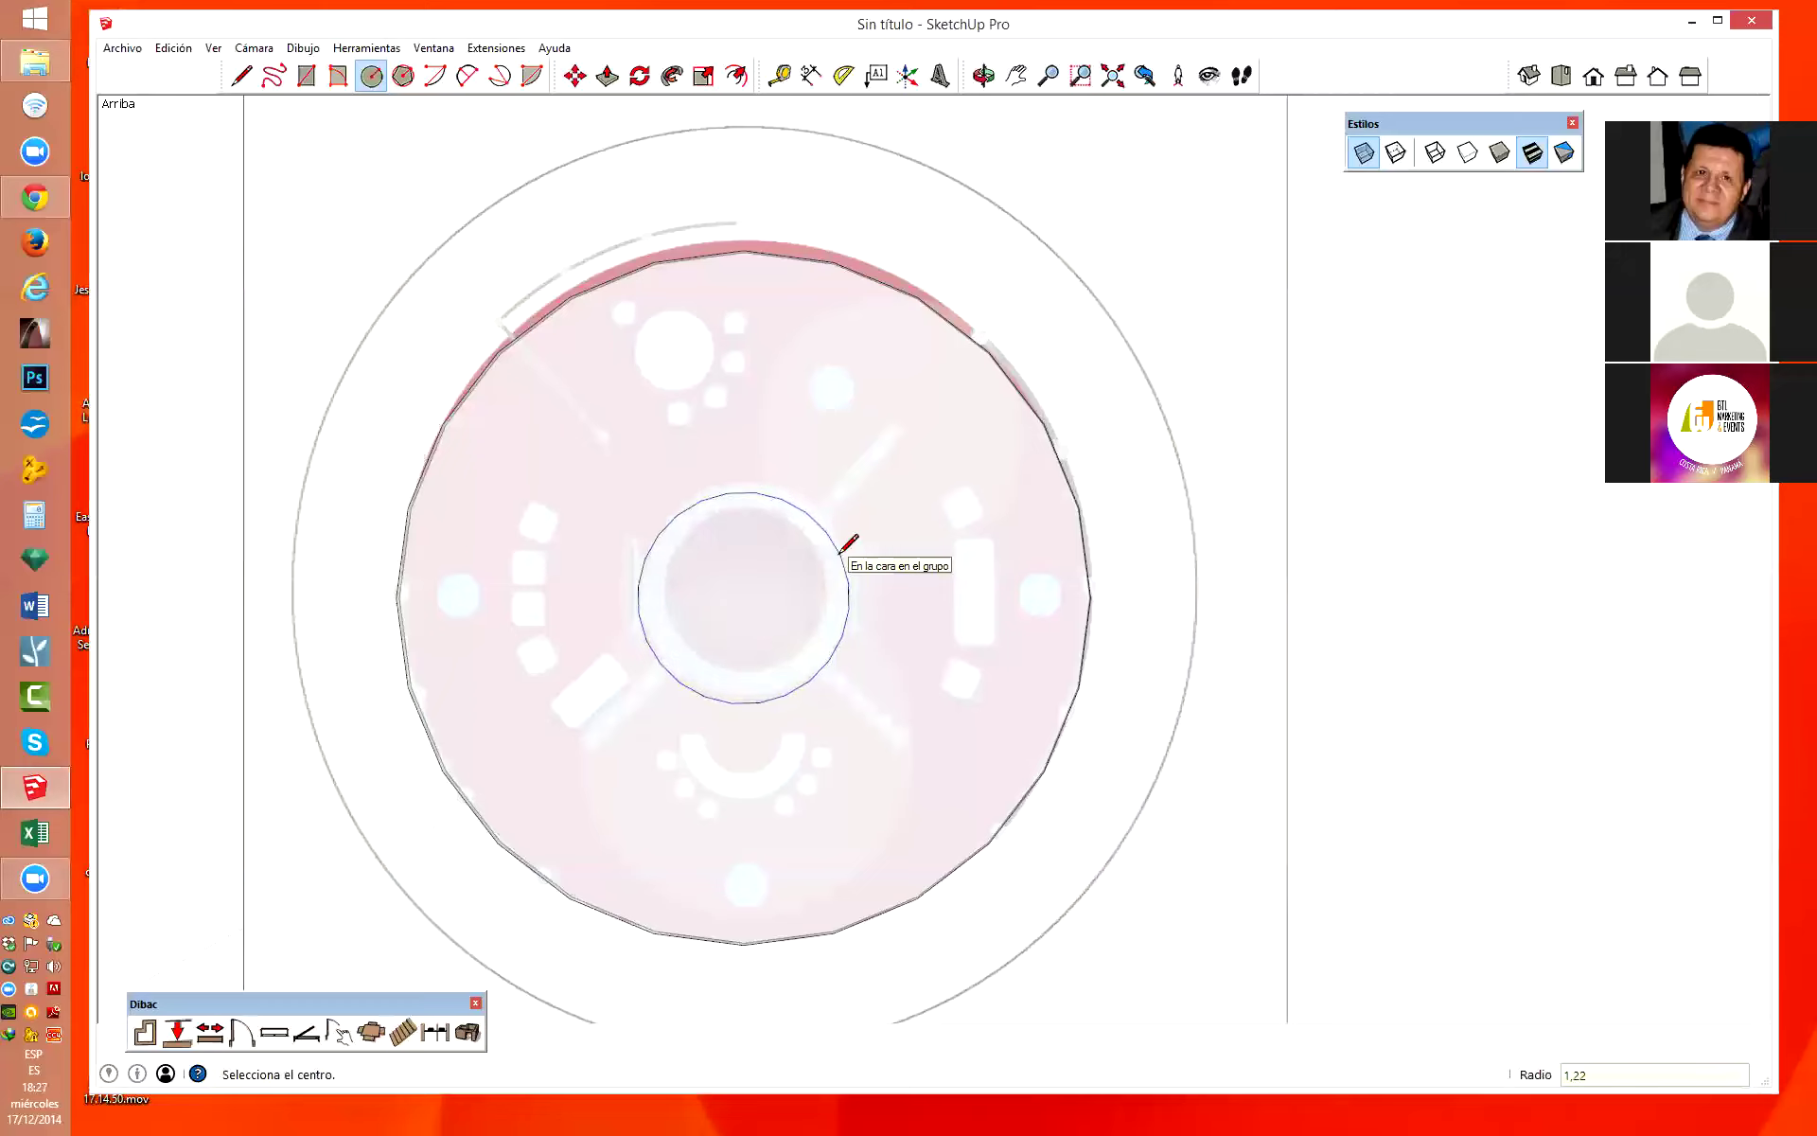
{"action": "key", "text": "space"}
{"action": "left_click", "coordinate": [783, 507]}
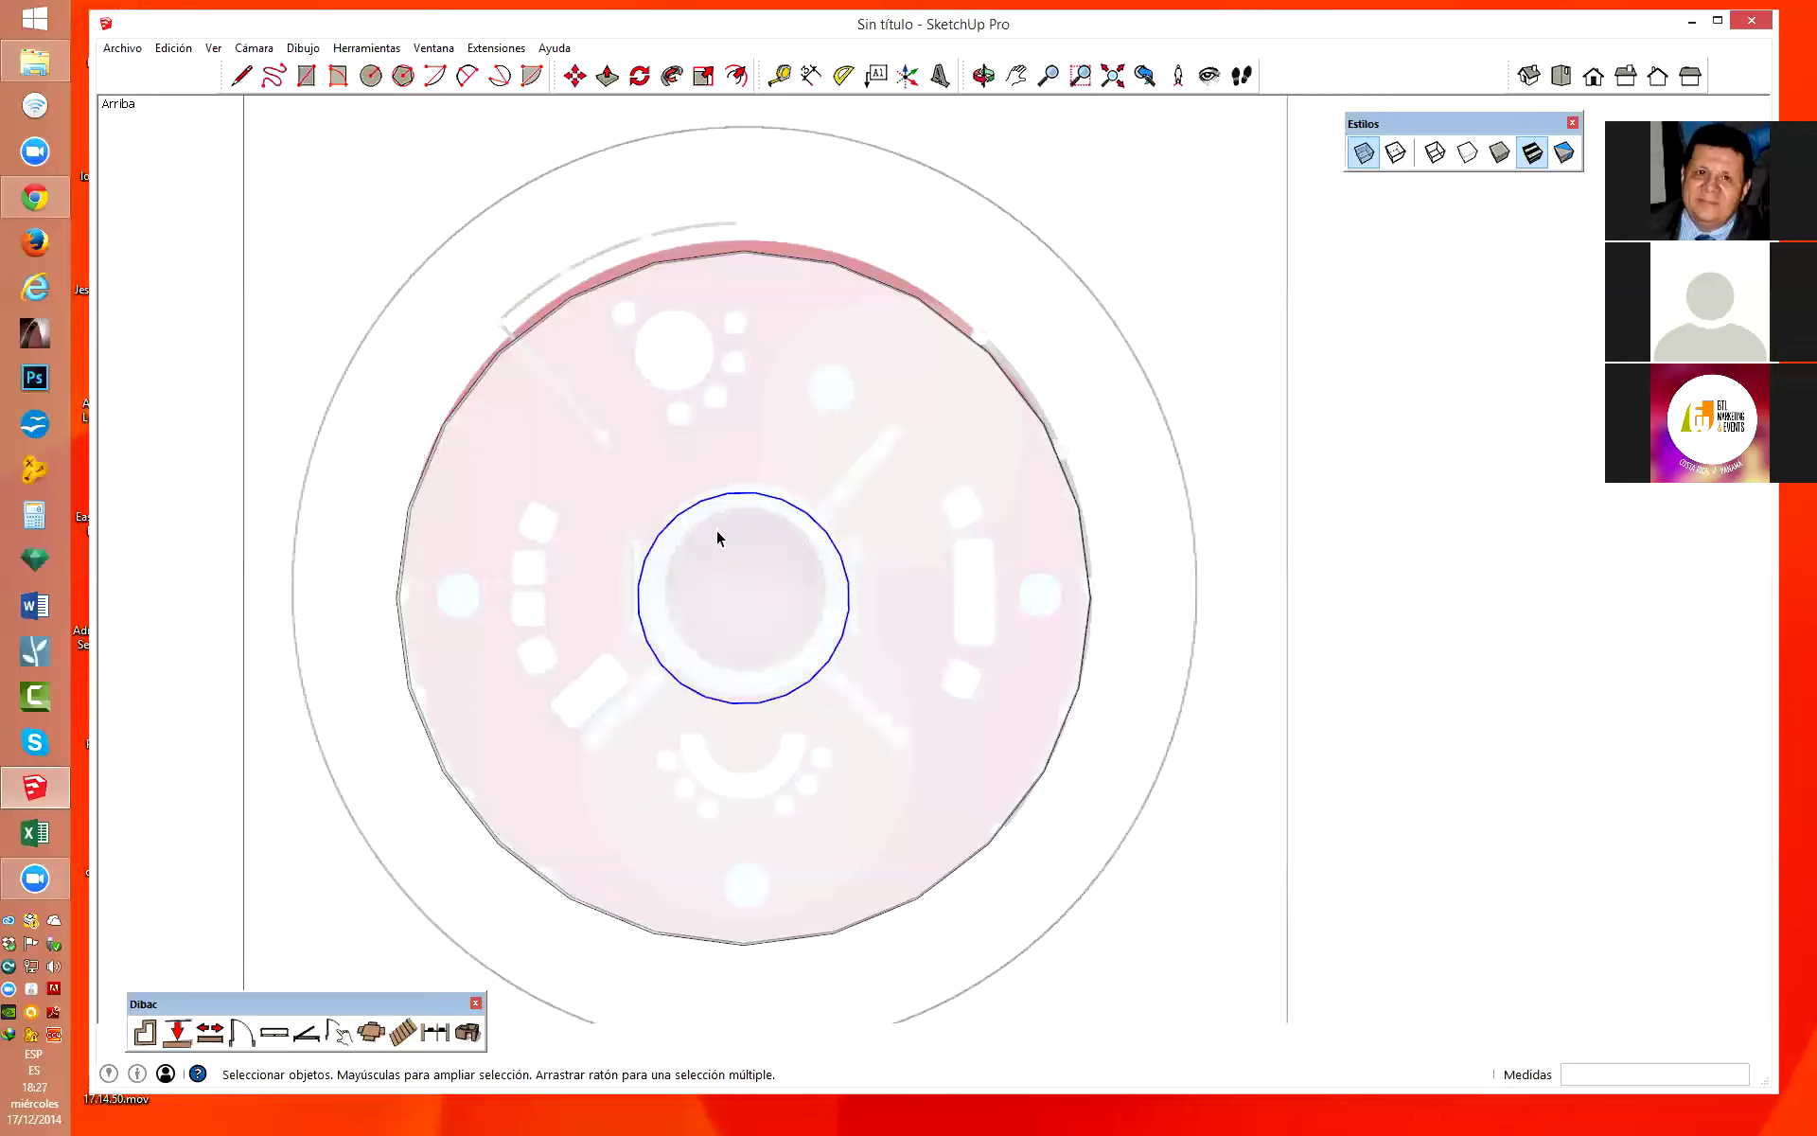
Push/pull the central circle up into a column about 3,03 m tall.
{"action": "middle_click_drag", "start_coordinate": [1096, 651], "coordinate": [836, 585]}
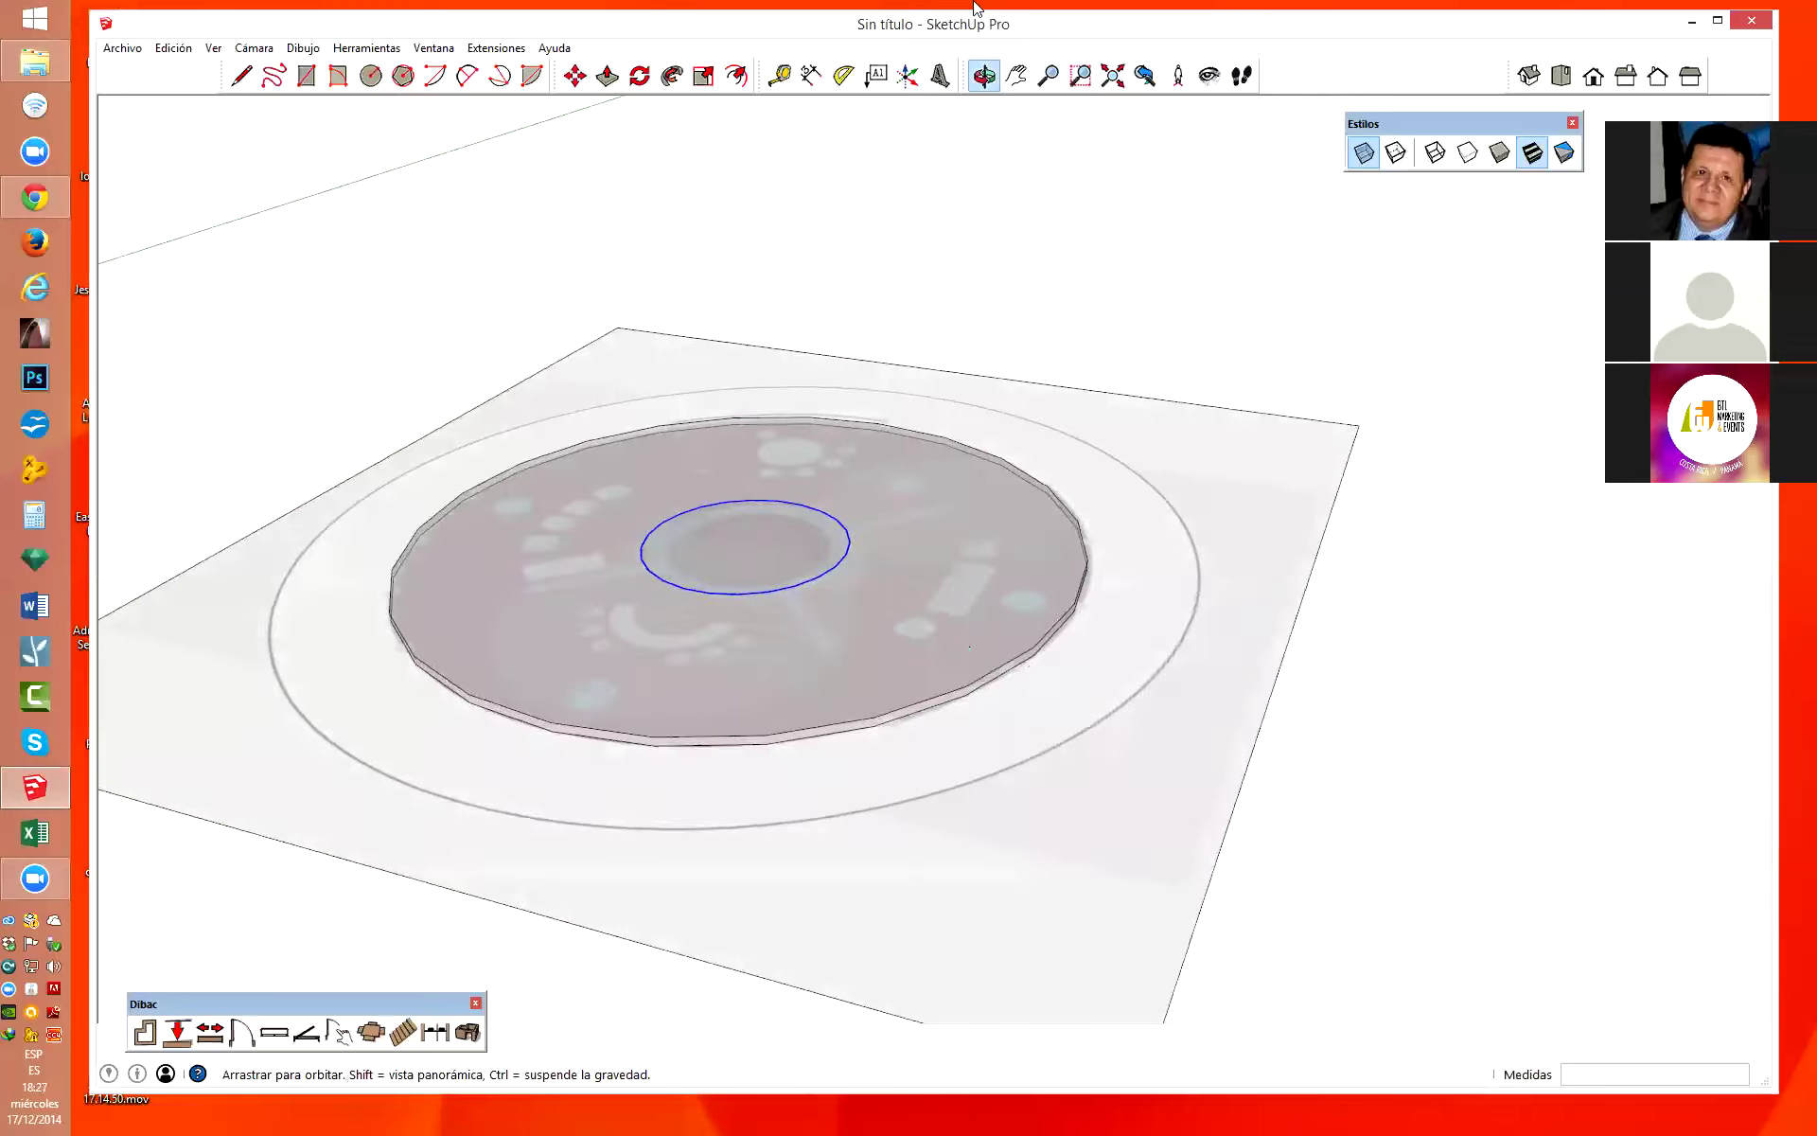
{"action": "key", "text": "p"}
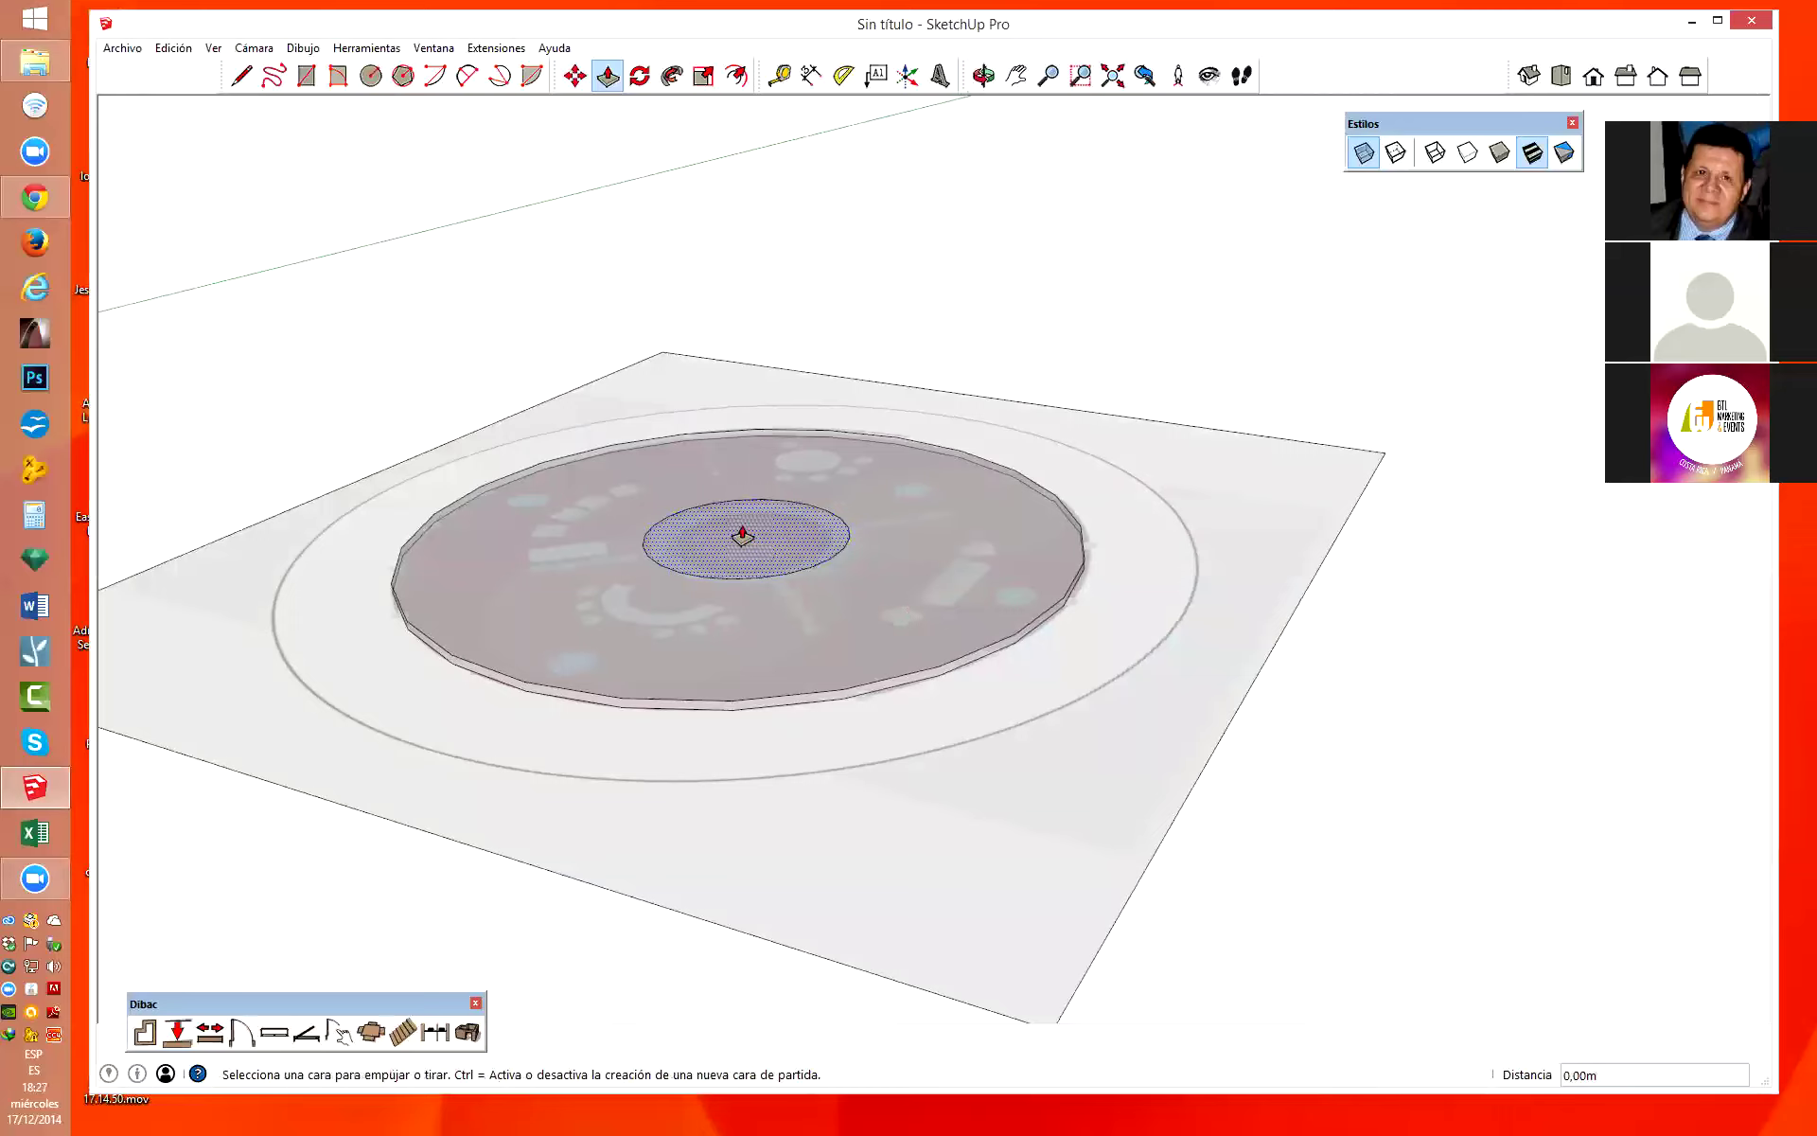
{"action": "mouse_move", "coordinate": [765, 535]}
{"action": "left_mouse_down"}
{"action": "mouse_move", "coordinate": [723, 445]}
{"action": "mouse_move", "coordinate": [723, 326]}
{"action": "left_mouse_up"}
{"action": "left_click", "coordinate": [1363, 151]}
{"action": "scroll", "coordinate": [1076, 754], "scroll_direction": "down", "scroll_amount": 2}
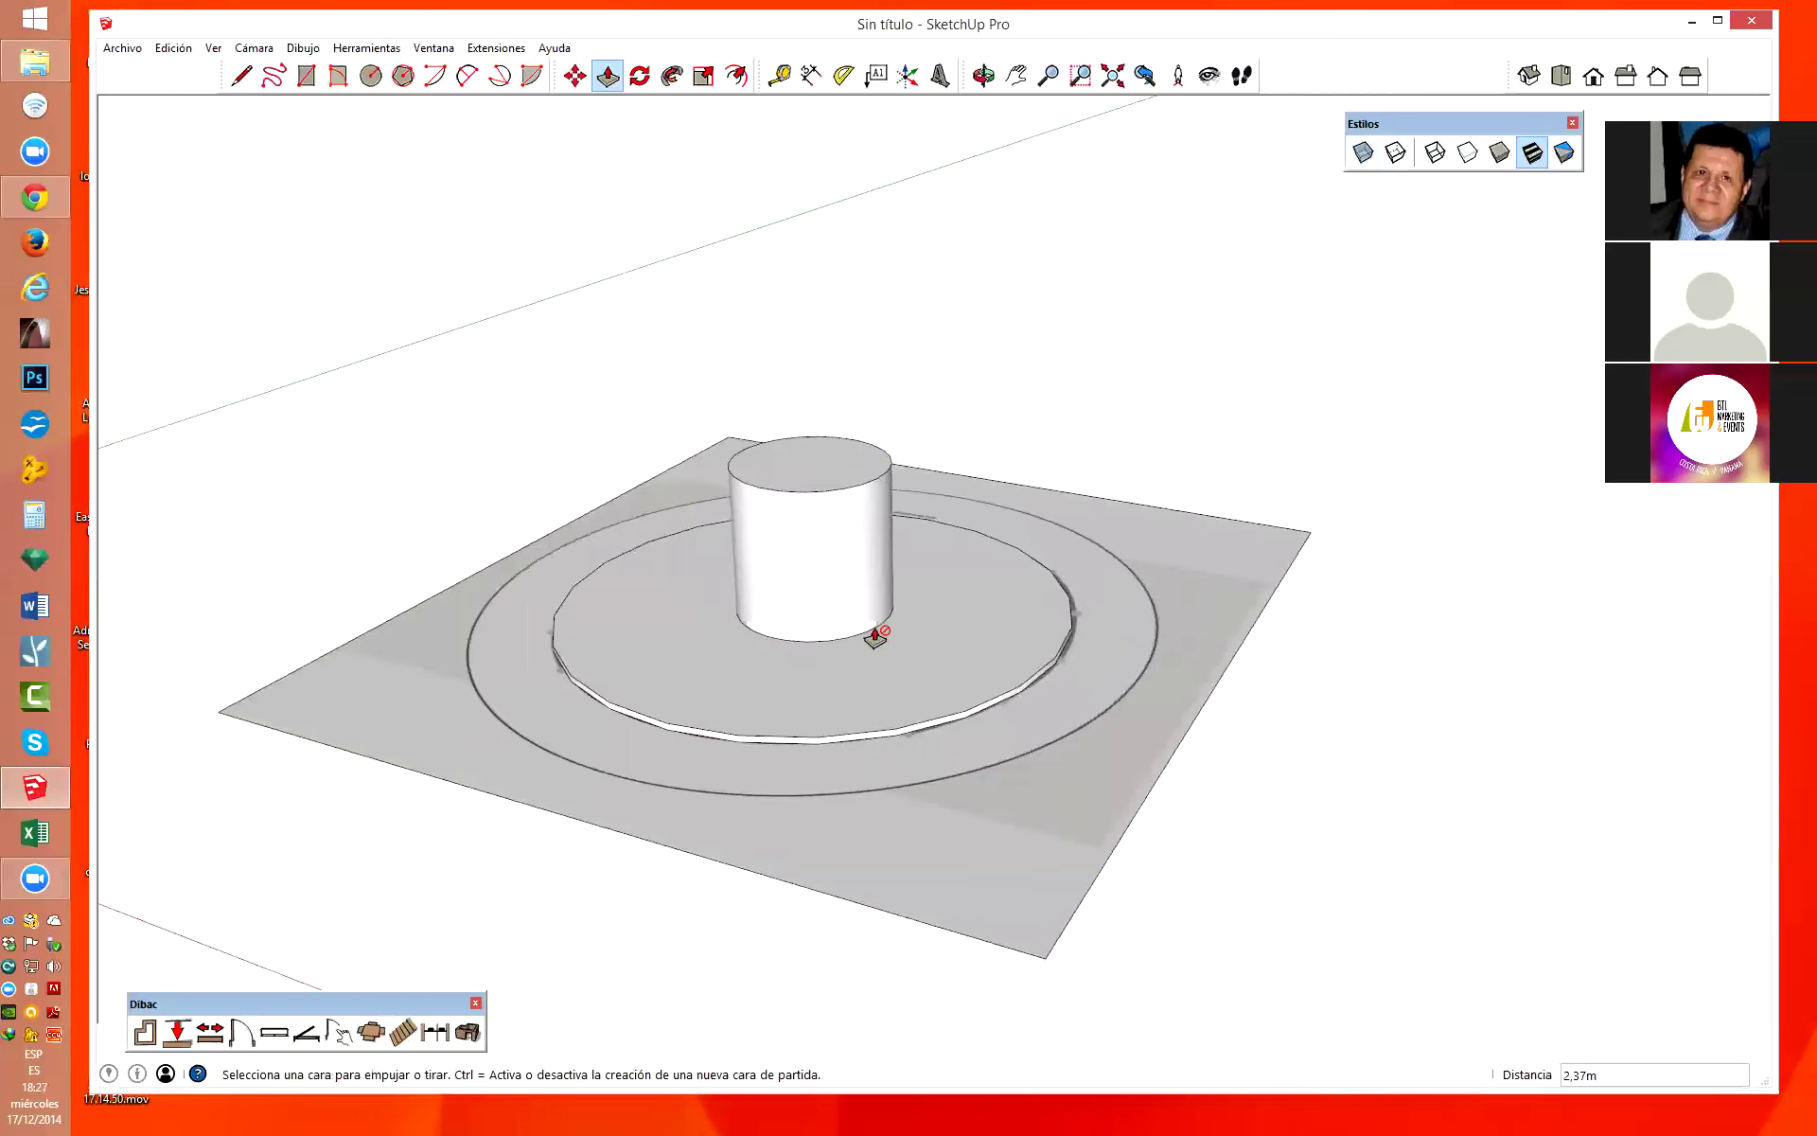
{"action": "key", "text": "space"}
{"action": "key", "text": "p"}
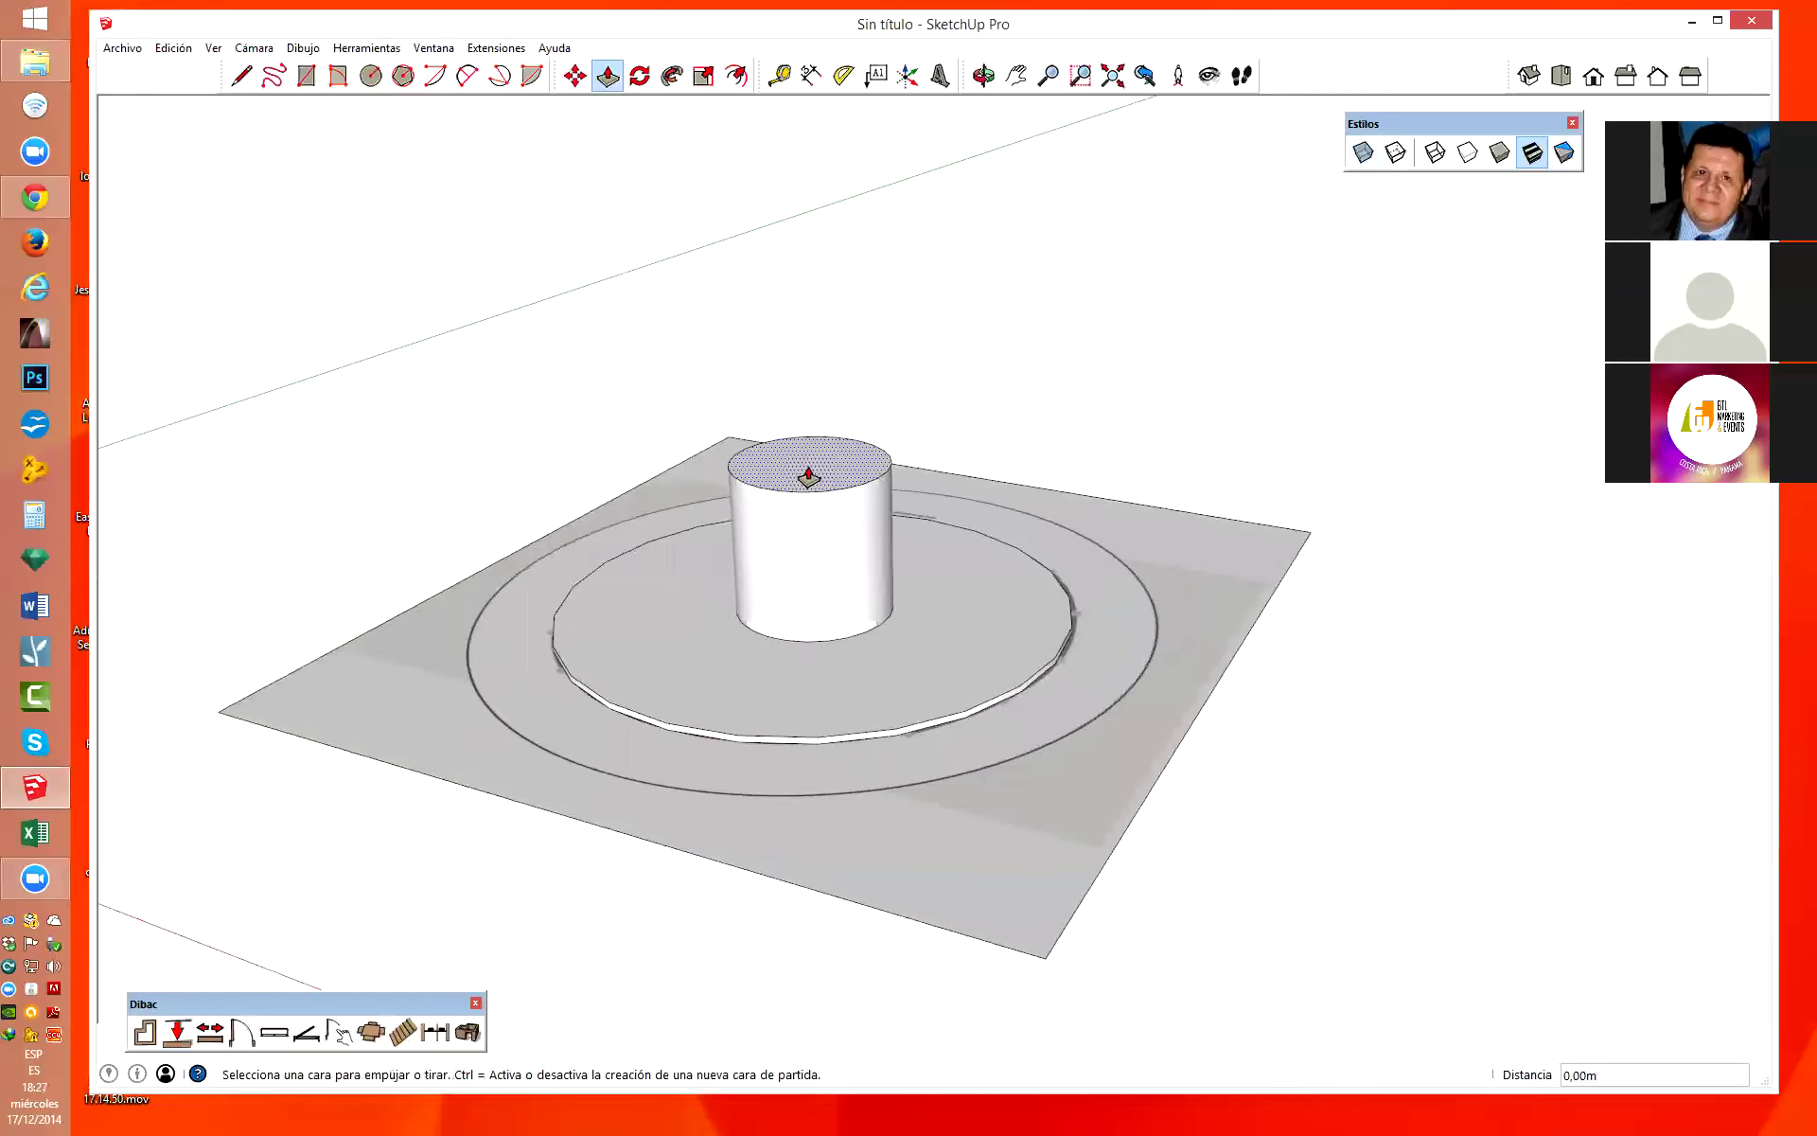
{"action": "left_click_drag", "start_coordinate": [805, 473], "coordinate": [706, 250]}
{"action": "scroll", "coordinate": [950, 1067], "scroll_direction": "down", "scroll_amount": 2}
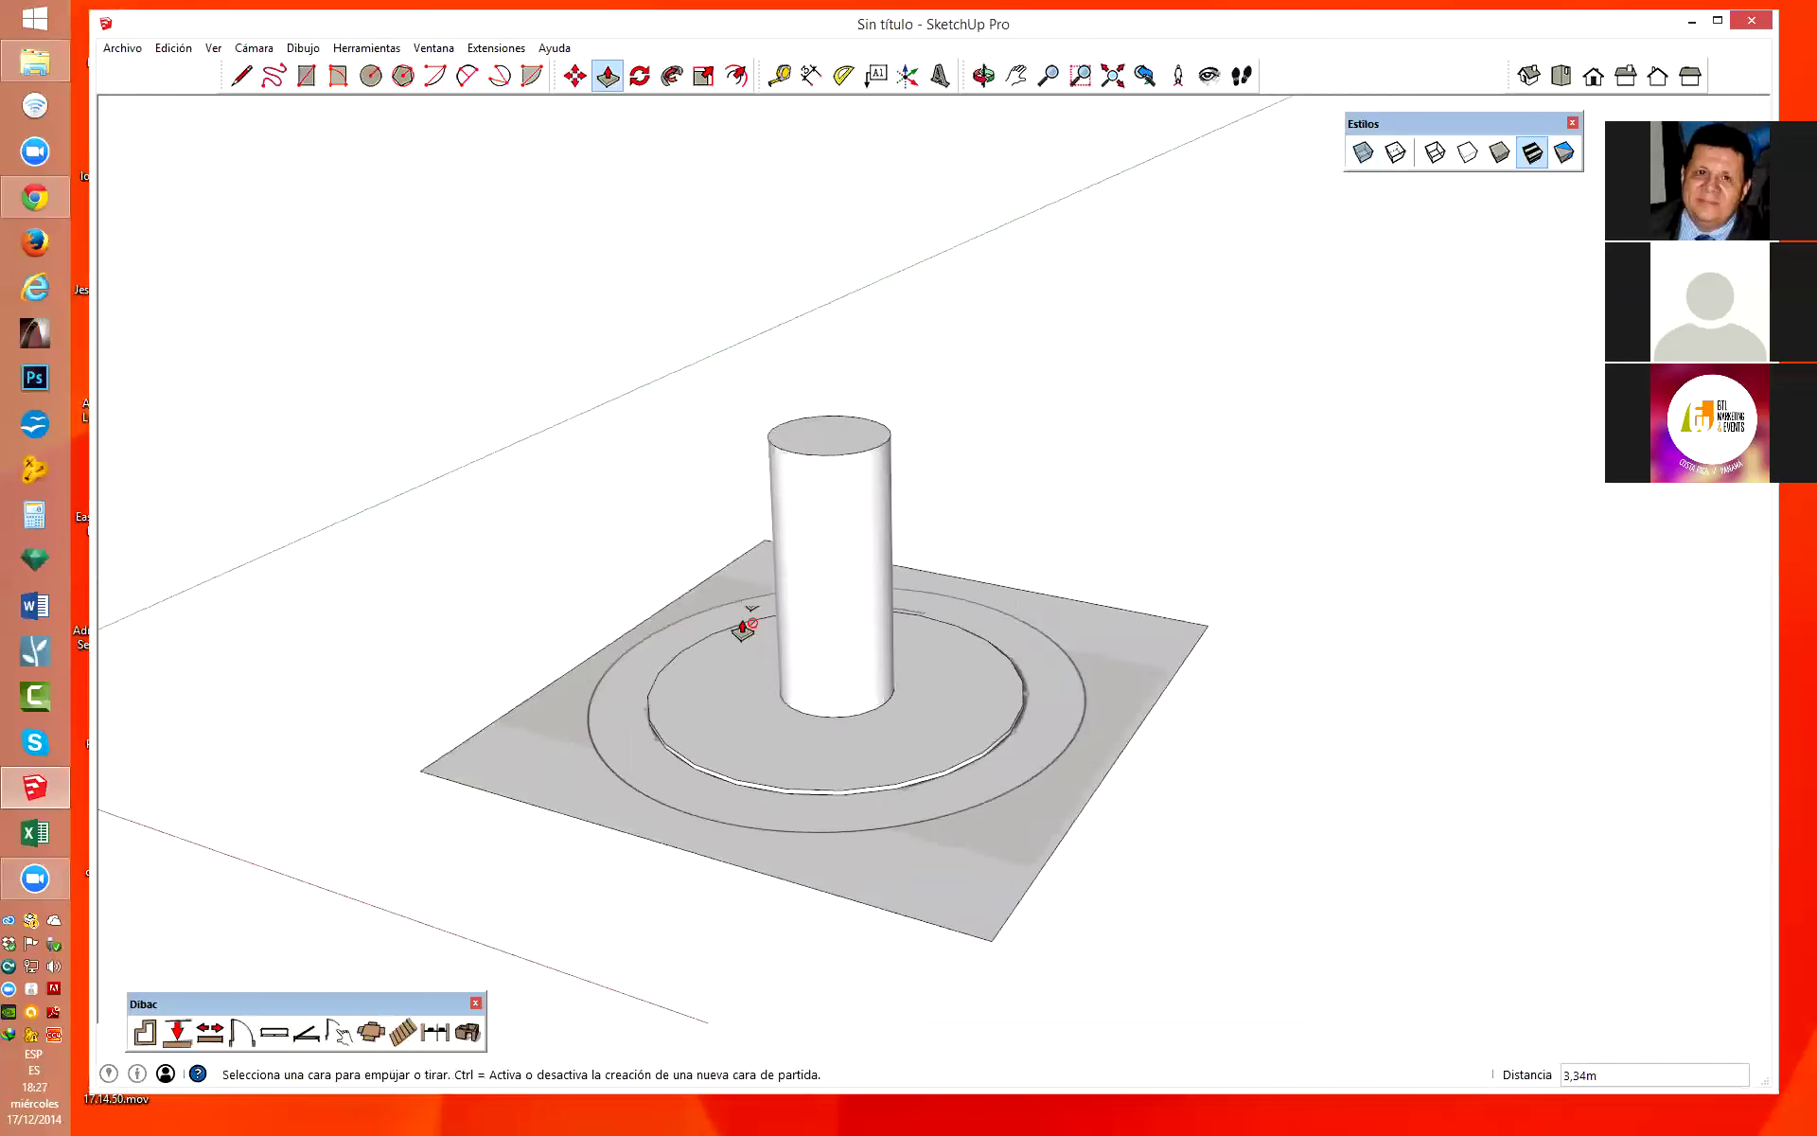
{"action": "mouse_move", "coordinate": [820, 440]}
{"action": "left_mouse_down"}
{"action": "mouse_move", "coordinate": [793, 298]}
{"action": "mouse_move", "coordinate": [793, 317]}
{"action": "mouse_move", "coordinate": [824, 307]}
{"action": "left_mouse_up"}
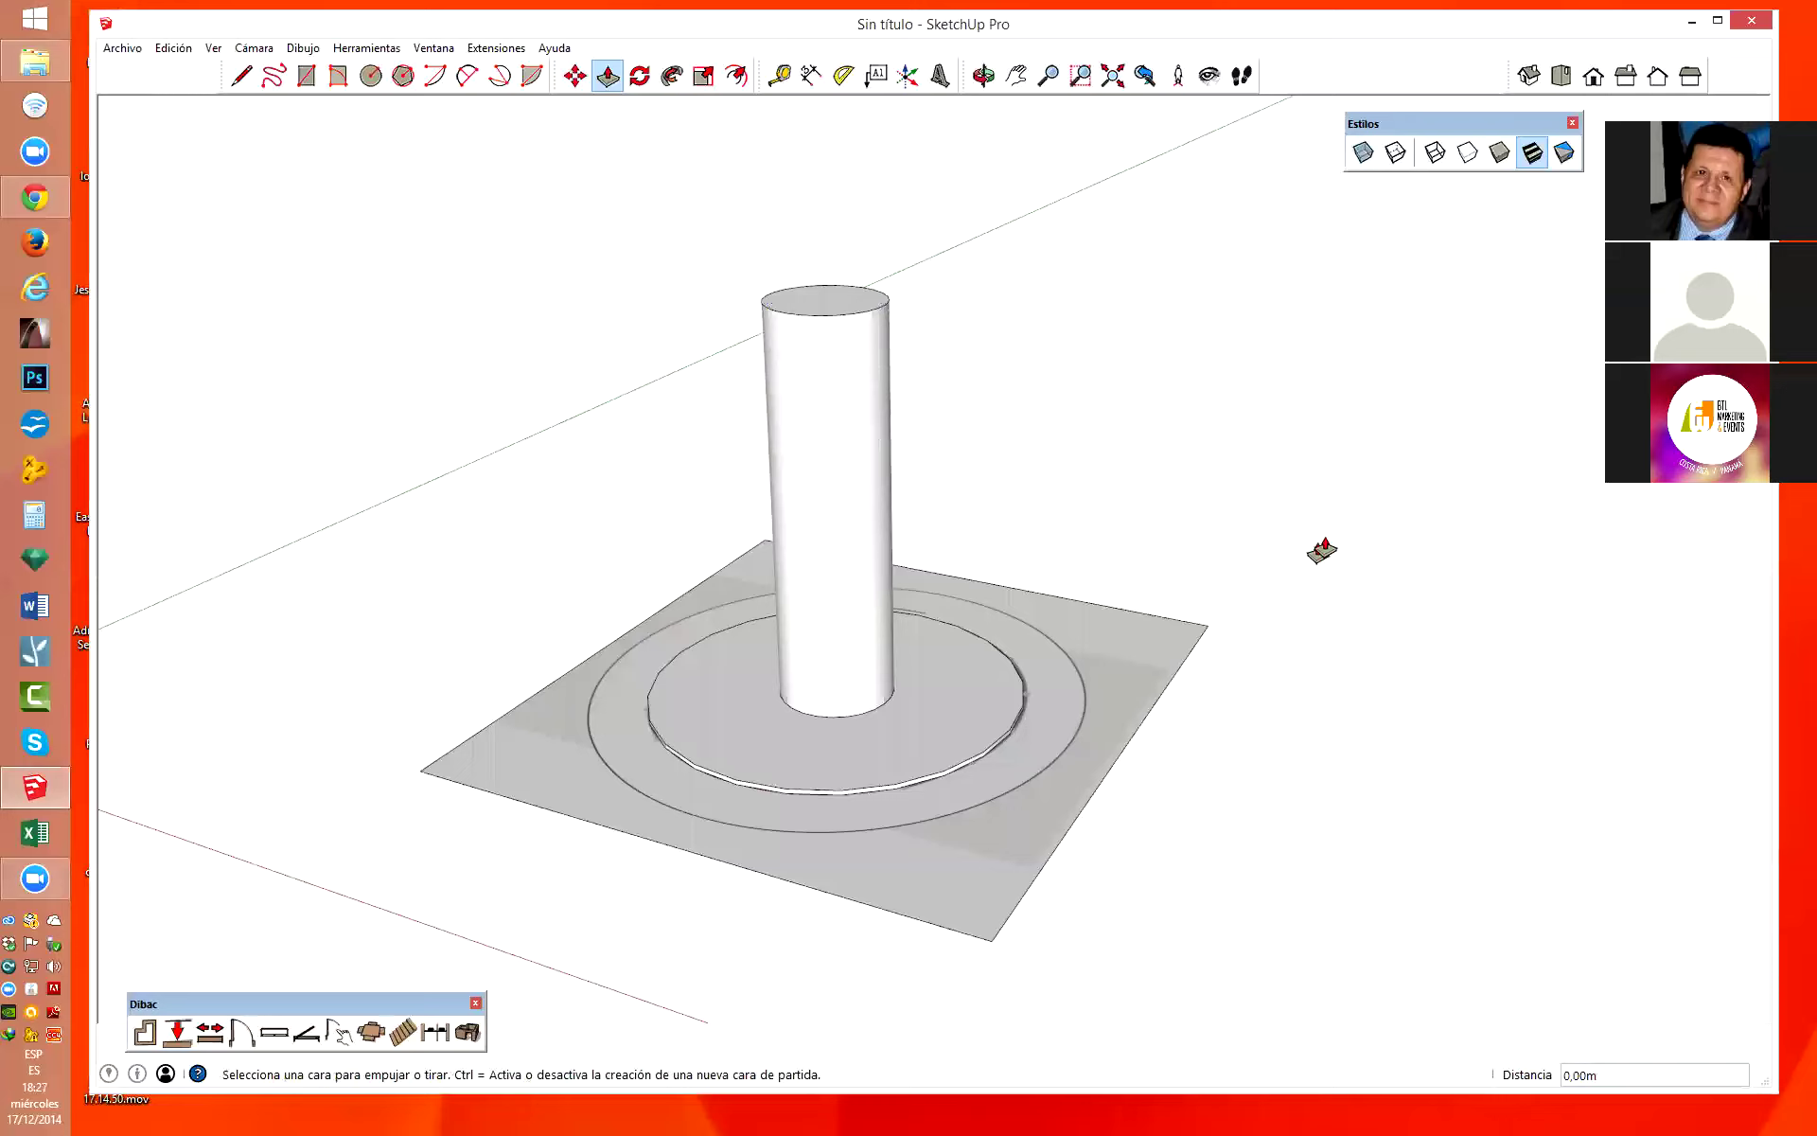
{"action": "mouse_move", "coordinate": [1209, 466]}
{"action": "middle_mouse_down"}
{"action": "mouse_move", "coordinate": [1472, 781]}
{"action": "mouse_move", "coordinate": [1228, 589]}
{"action": "middle_mouse_up"}
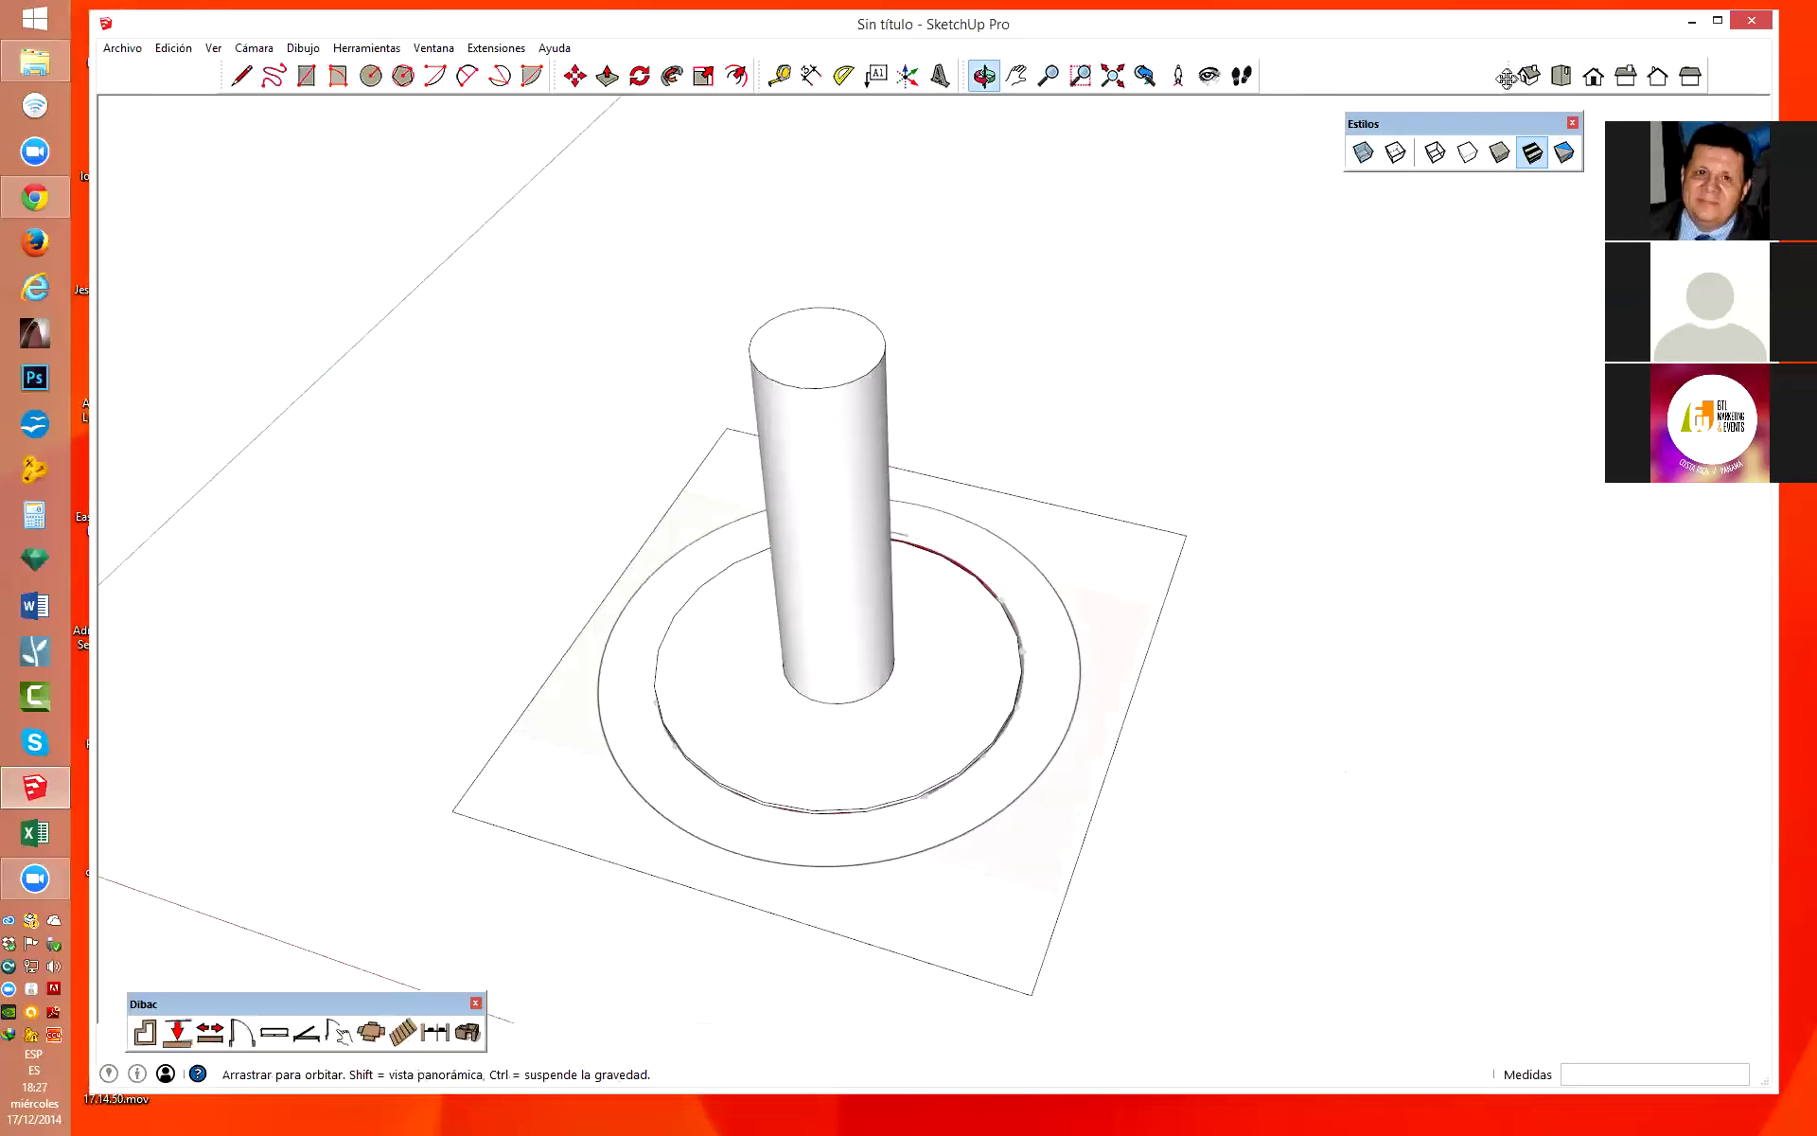
Float the Views toolbar, switch to Top view and turn on X-ray.
{"action": "left_click_drag", "start_coordinate": [1512, 76], "coordinate": [1446, 239]}
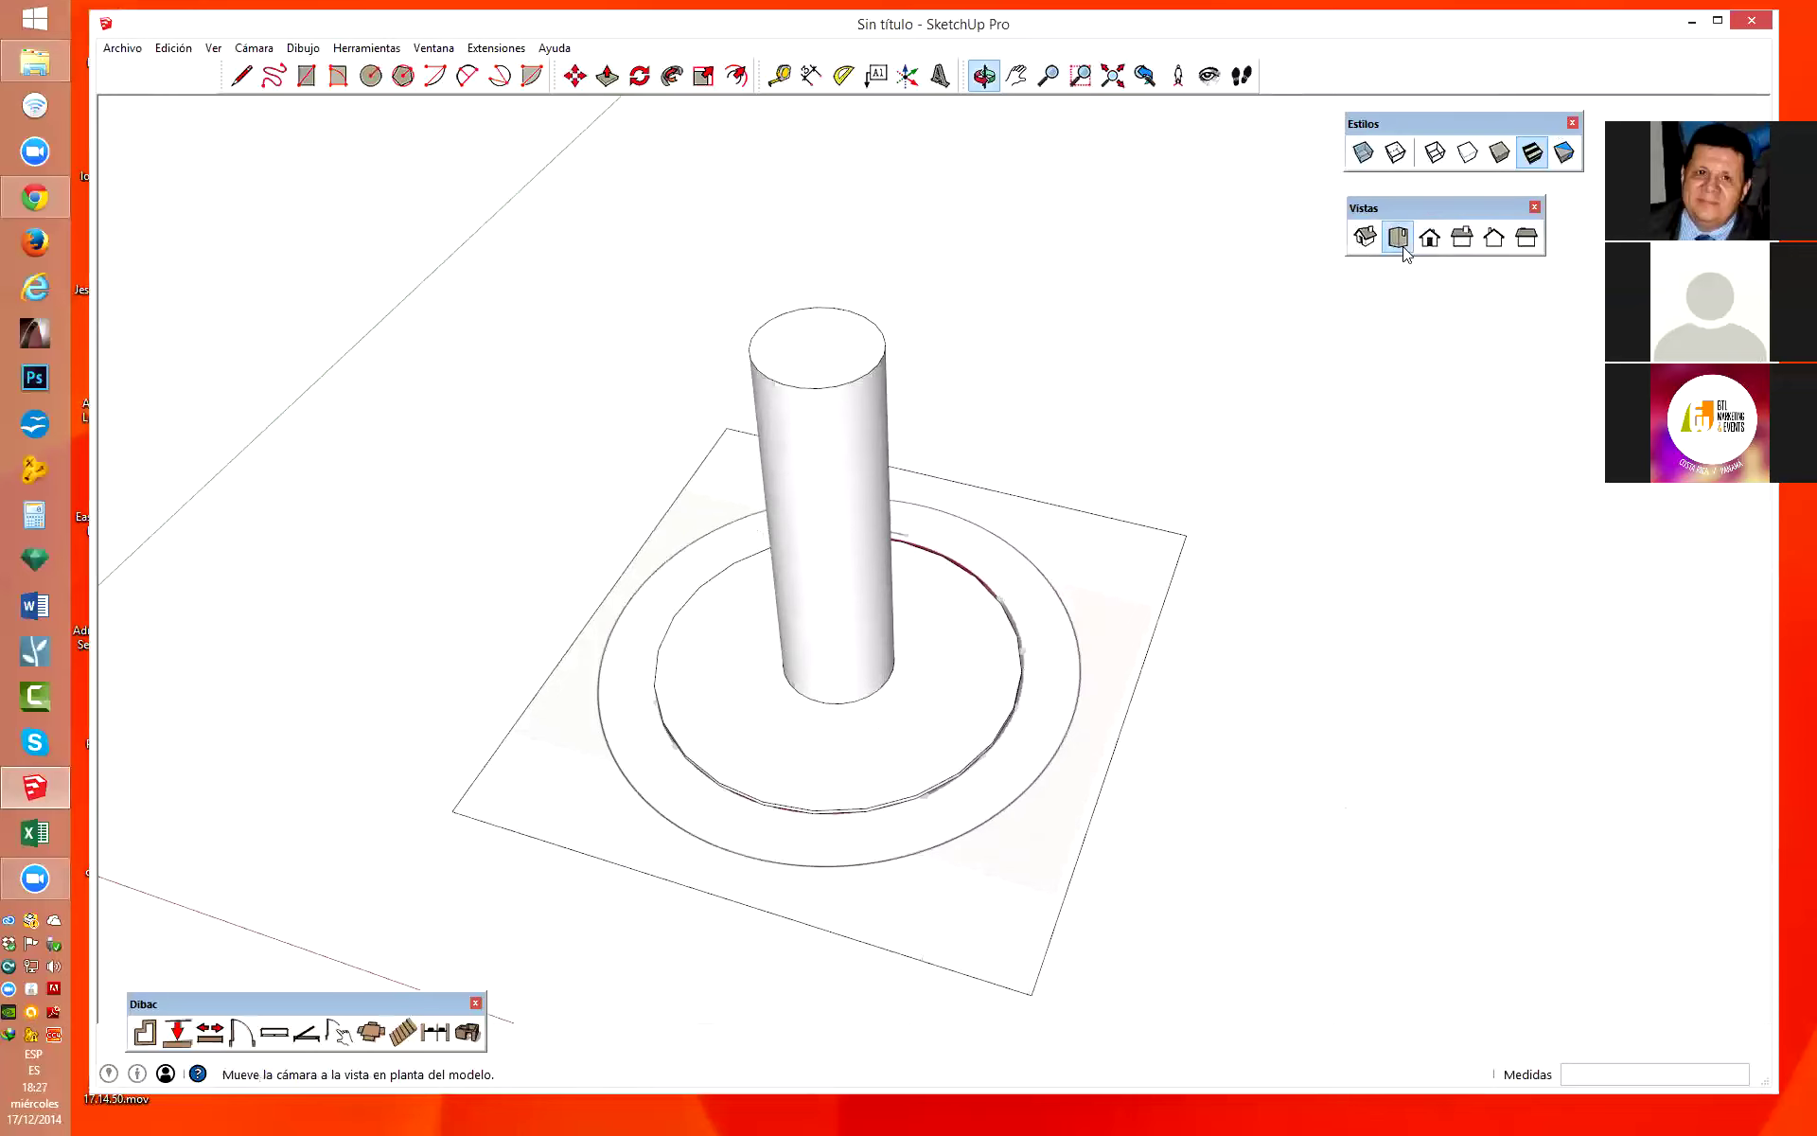
{"action": "left_click", "coordinate": [1399, 238]}
{"action": "left_click", "coordinate": [1363, 151]}
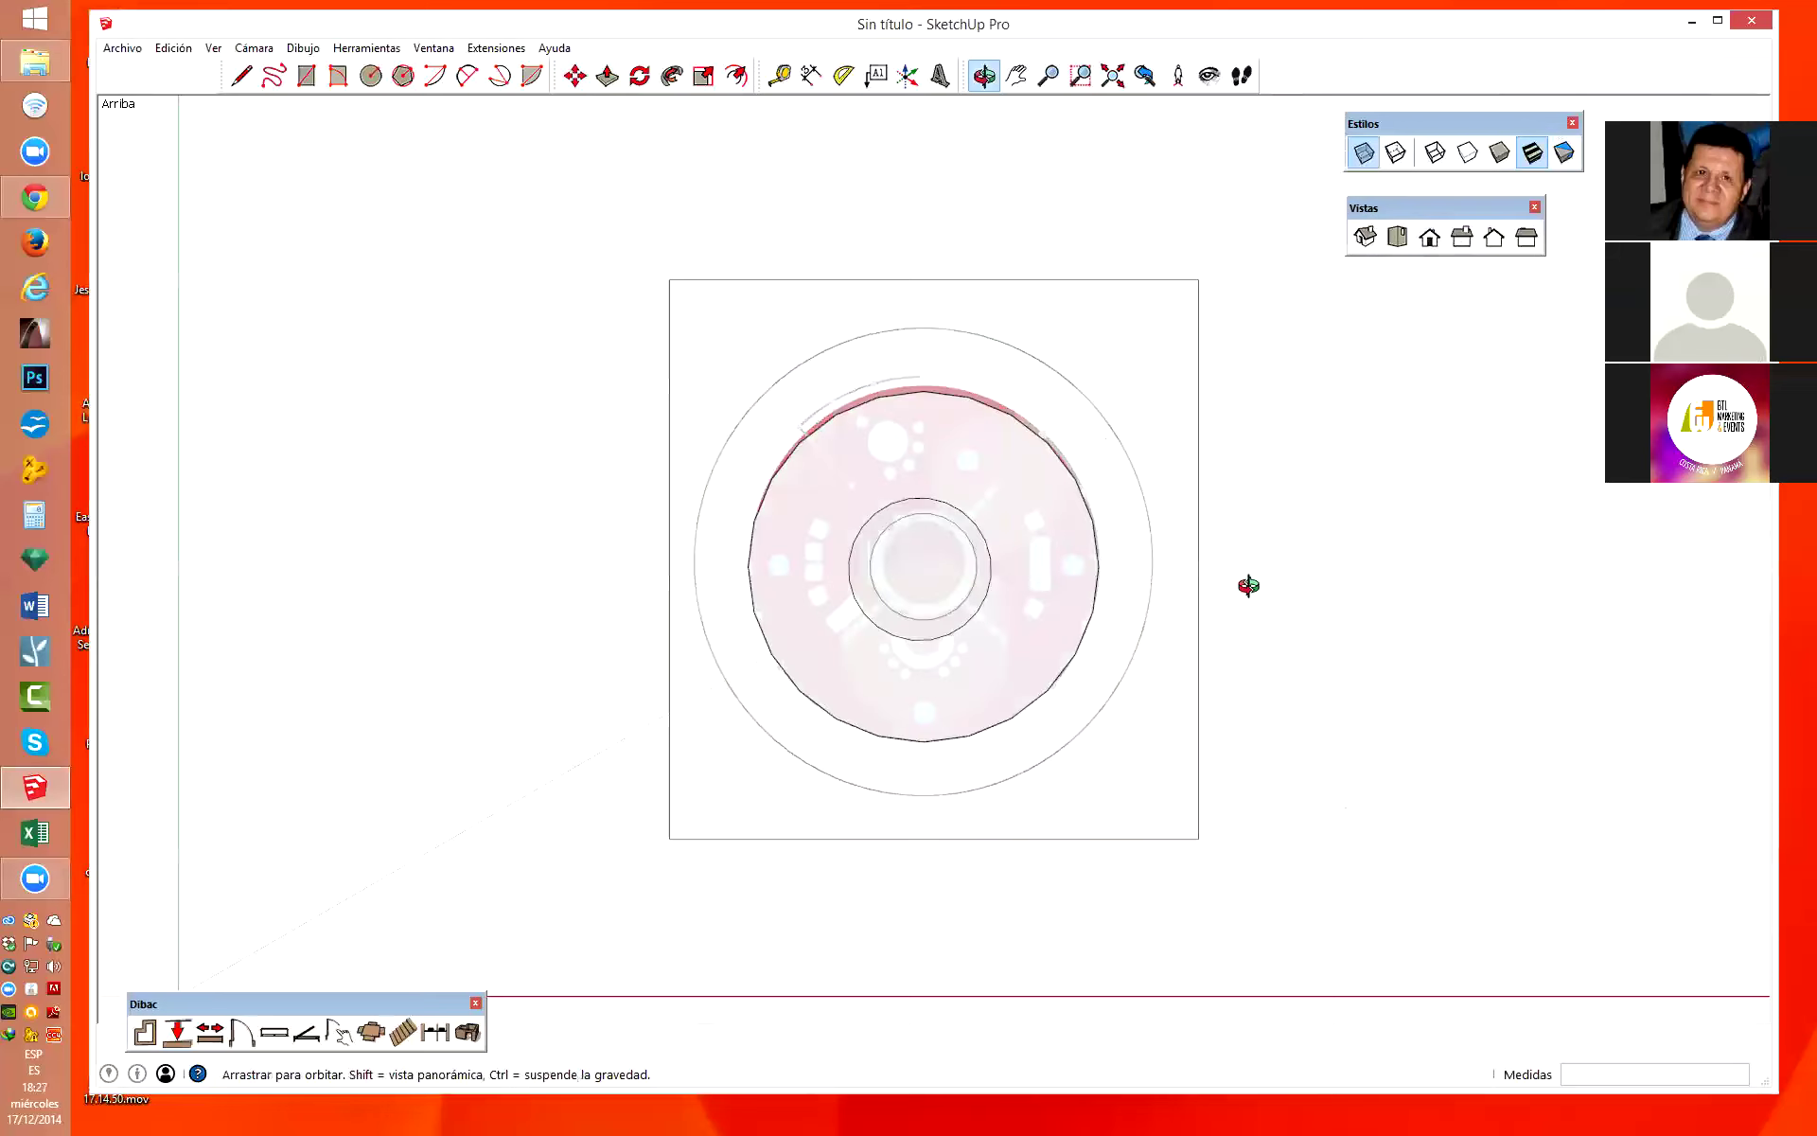
{"action": "scroll", "coordinate": [991, 628], "scroll_direction": "up", "scroll_amount": 1}
{"action": "scroll", "coordinate": [985, 628], "scroll_direction": "up", "scroll_amount": 2}
Orbit to a tilted perspective, then return to Top view and zoom in on the stand.
{"action": "key", "text": "p"}
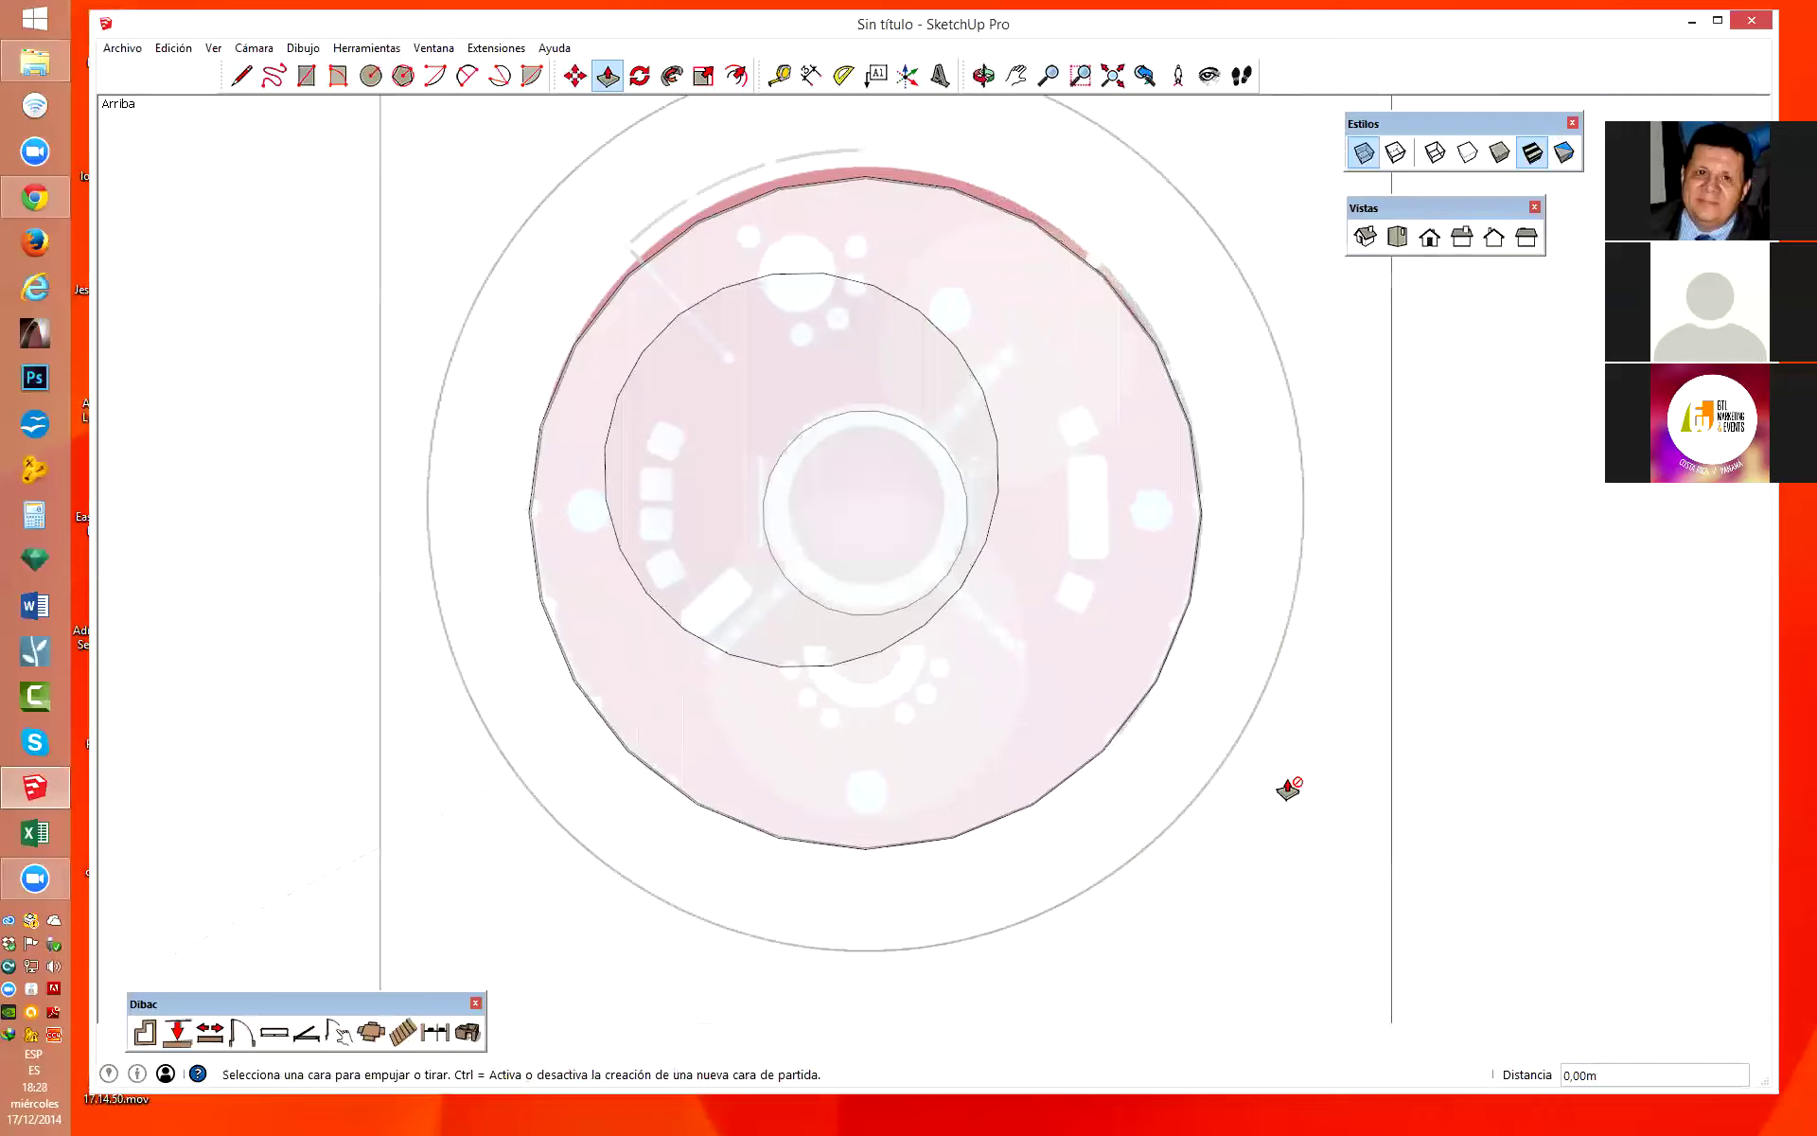
{"action": "key", "text": "o"}
{"action": "mouse_move", "coordinate": [1290, 779]}
{"action": "left_mouse_down"}
{"action": "mouse_move", "coordinate": [1070, 353]}
{"action": "mouse_move", "coordinate": [991, 940]}
{"action": "mouse_move", "coordinate": [1104, 697]}
{"action": "mouse_move", "coordinate": [1193, 1026]}
{"action": "mouse_move", "coordinate": [1379, 305]}
{"action": "left_mouse_up"}
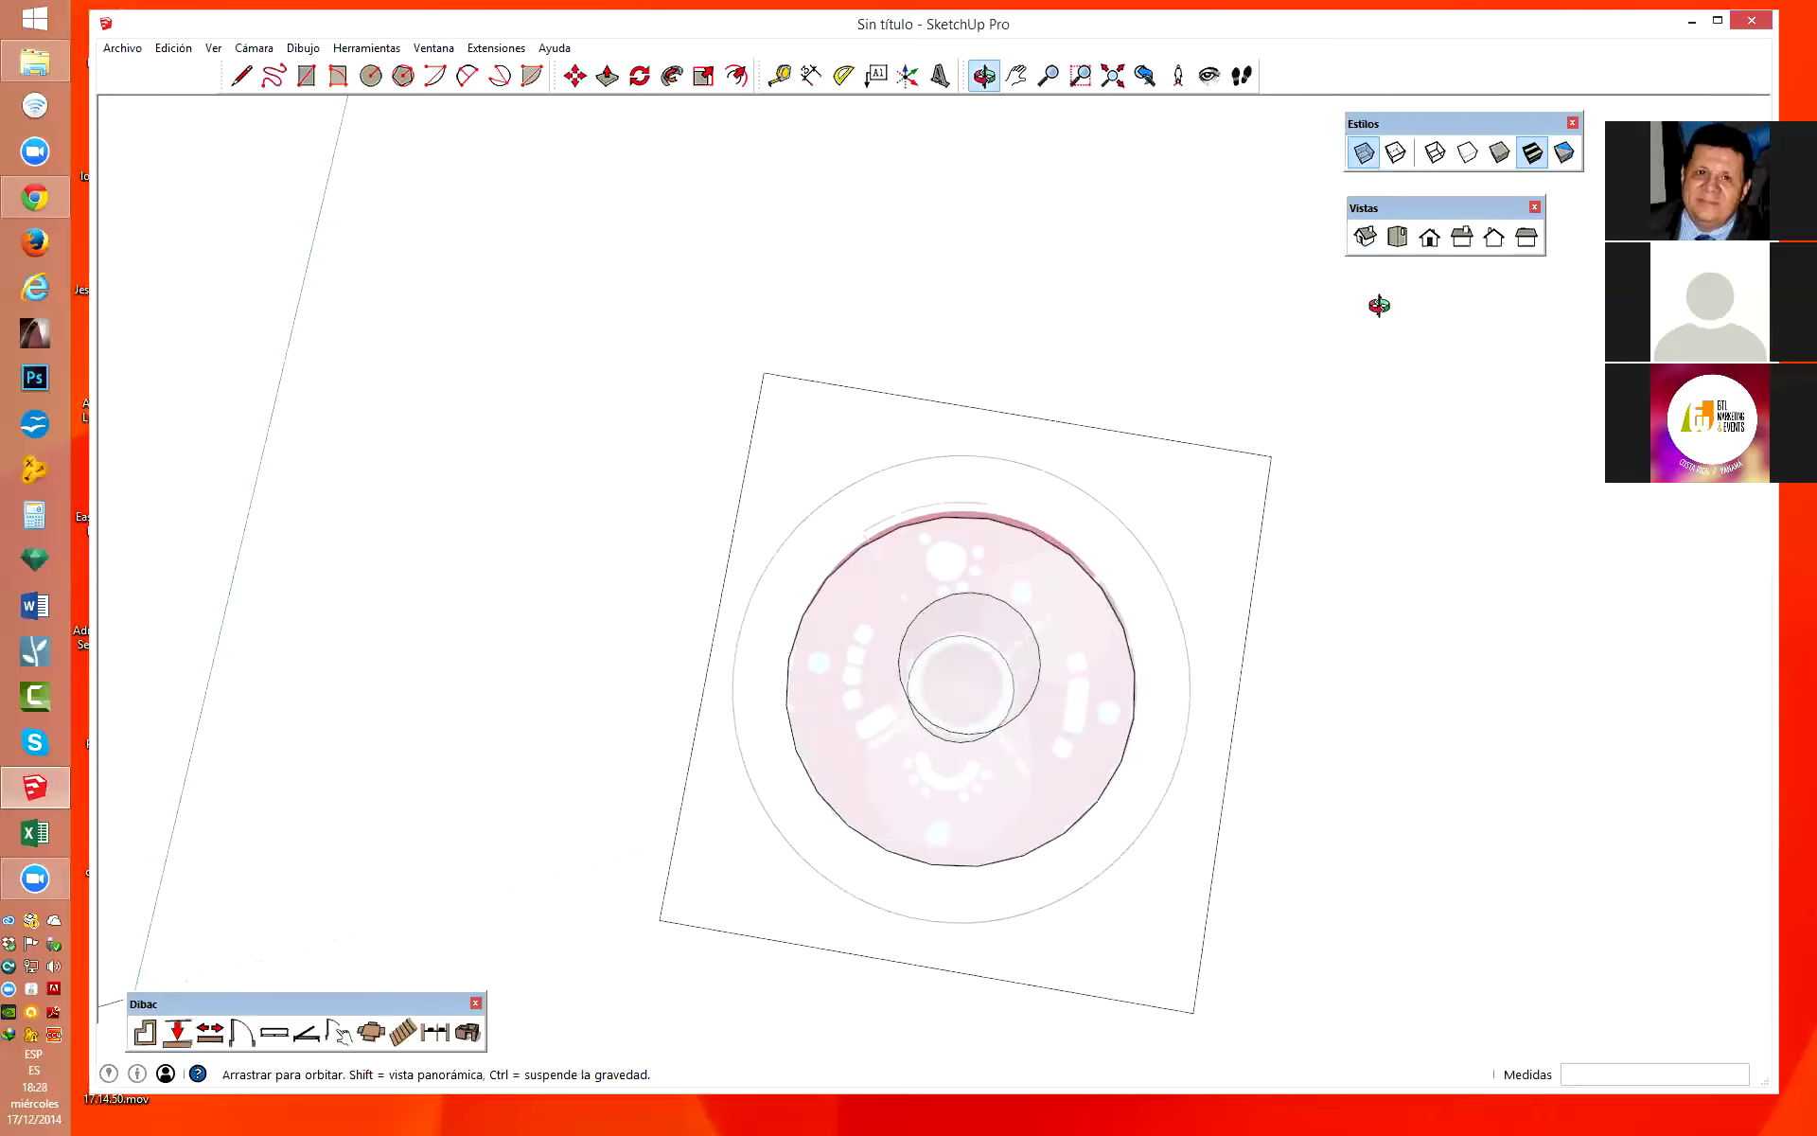
{"action": "left_click", "coordinate": [1398, 237]}
{"action": "scroll", "coordinate": [966, 597], "scroll_direction": "up", "scroll_amount": 2}
{"action": "scroll", "coordinate": [961, 548], "scroll_direction": "up", "scroll_amount": 2}
{"action": "scroll", "coordinate": [961, 552], "scroll_direction": "up", "scroll_amount": 1}
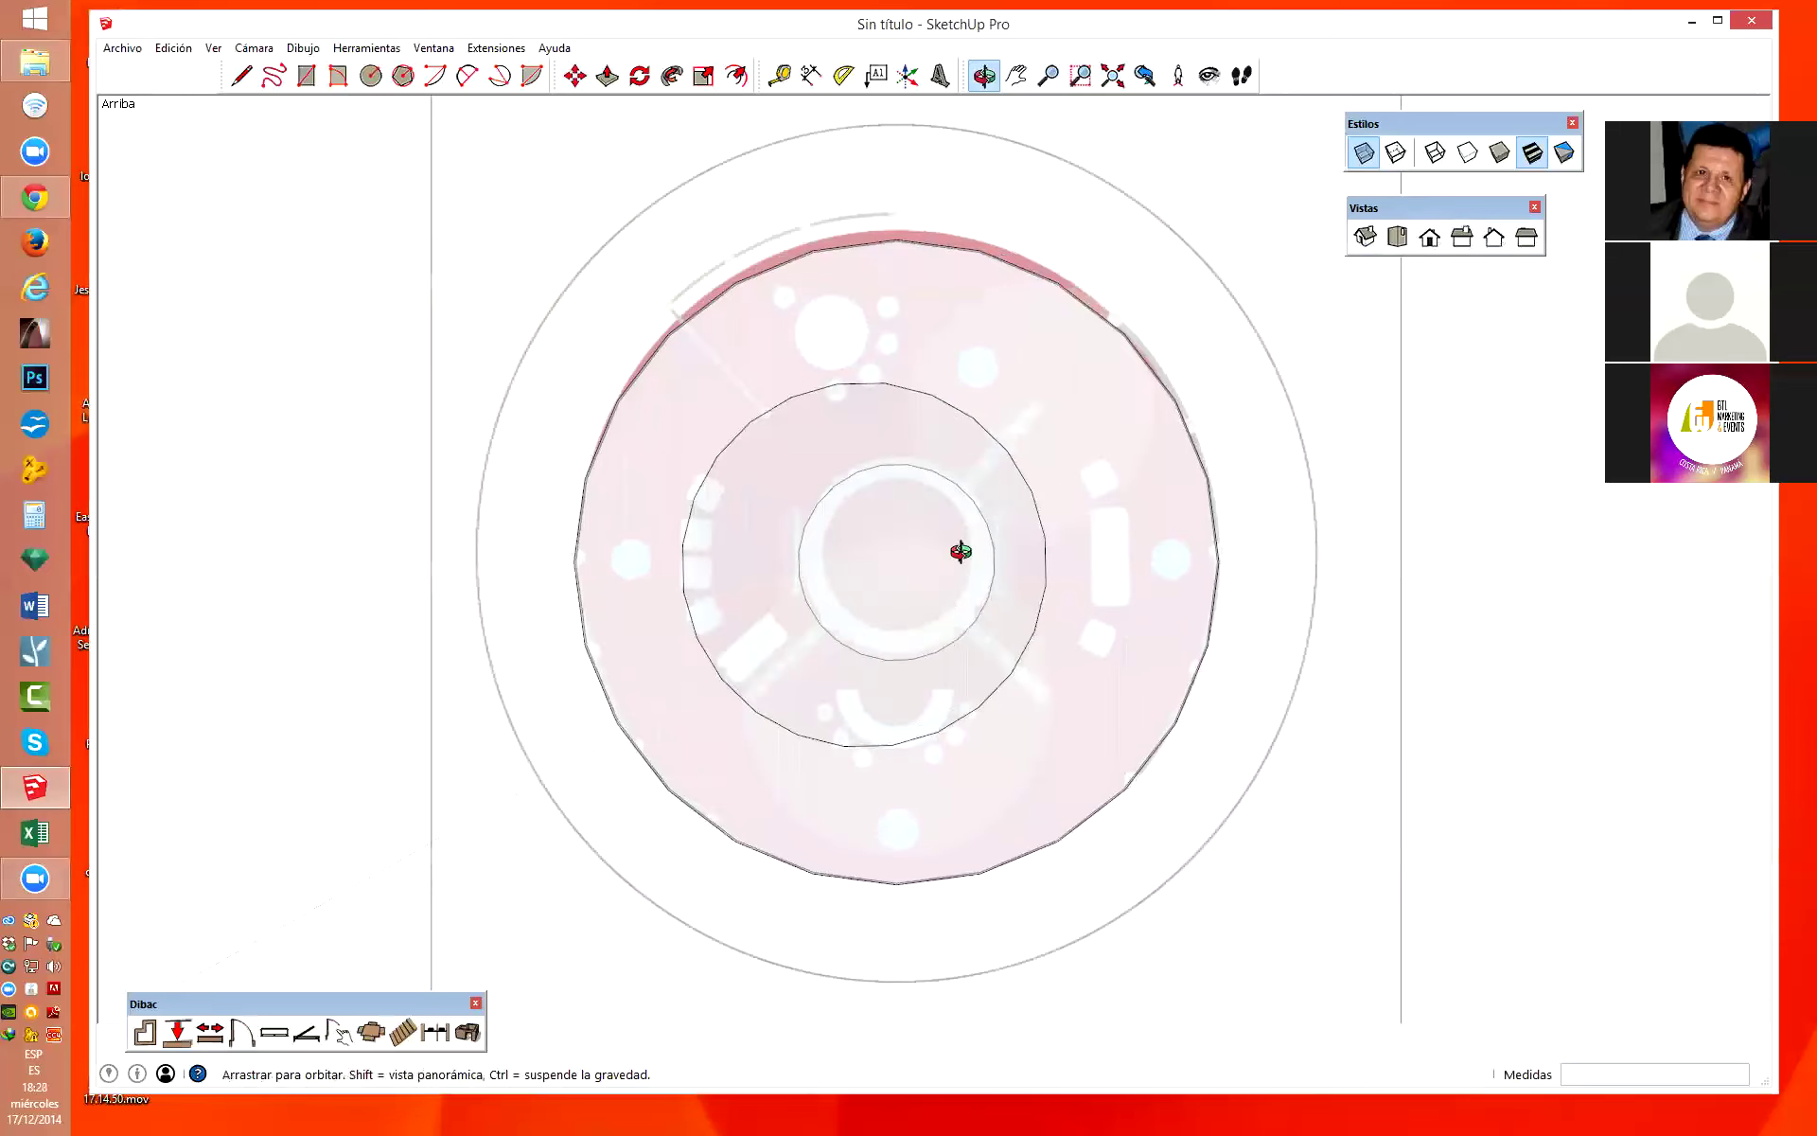
{"action": "scroll", "coordinate": [799, 509], "scroll_direction": "up", "scroll_amount": 1}
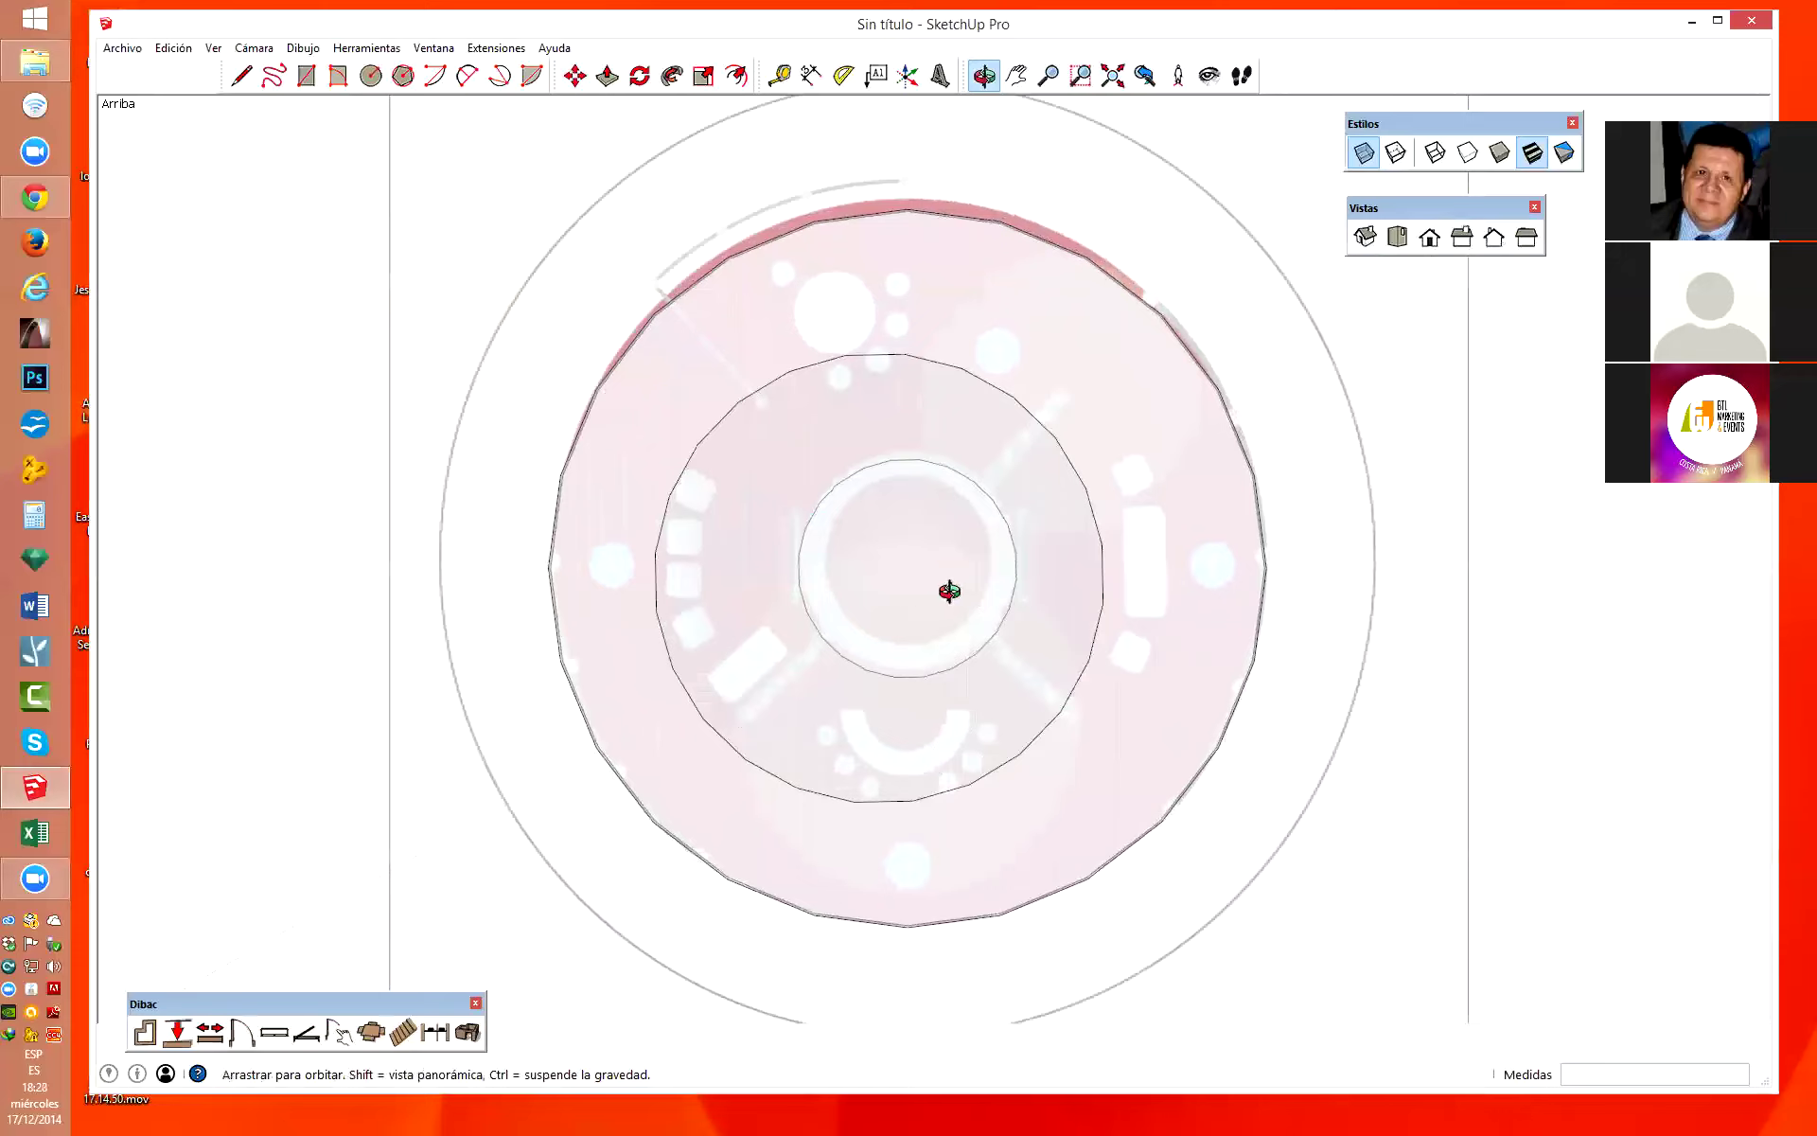
{"action": "left_click_drag", "start_coordinate": [956, 613], "coordinate": [842, 756]}
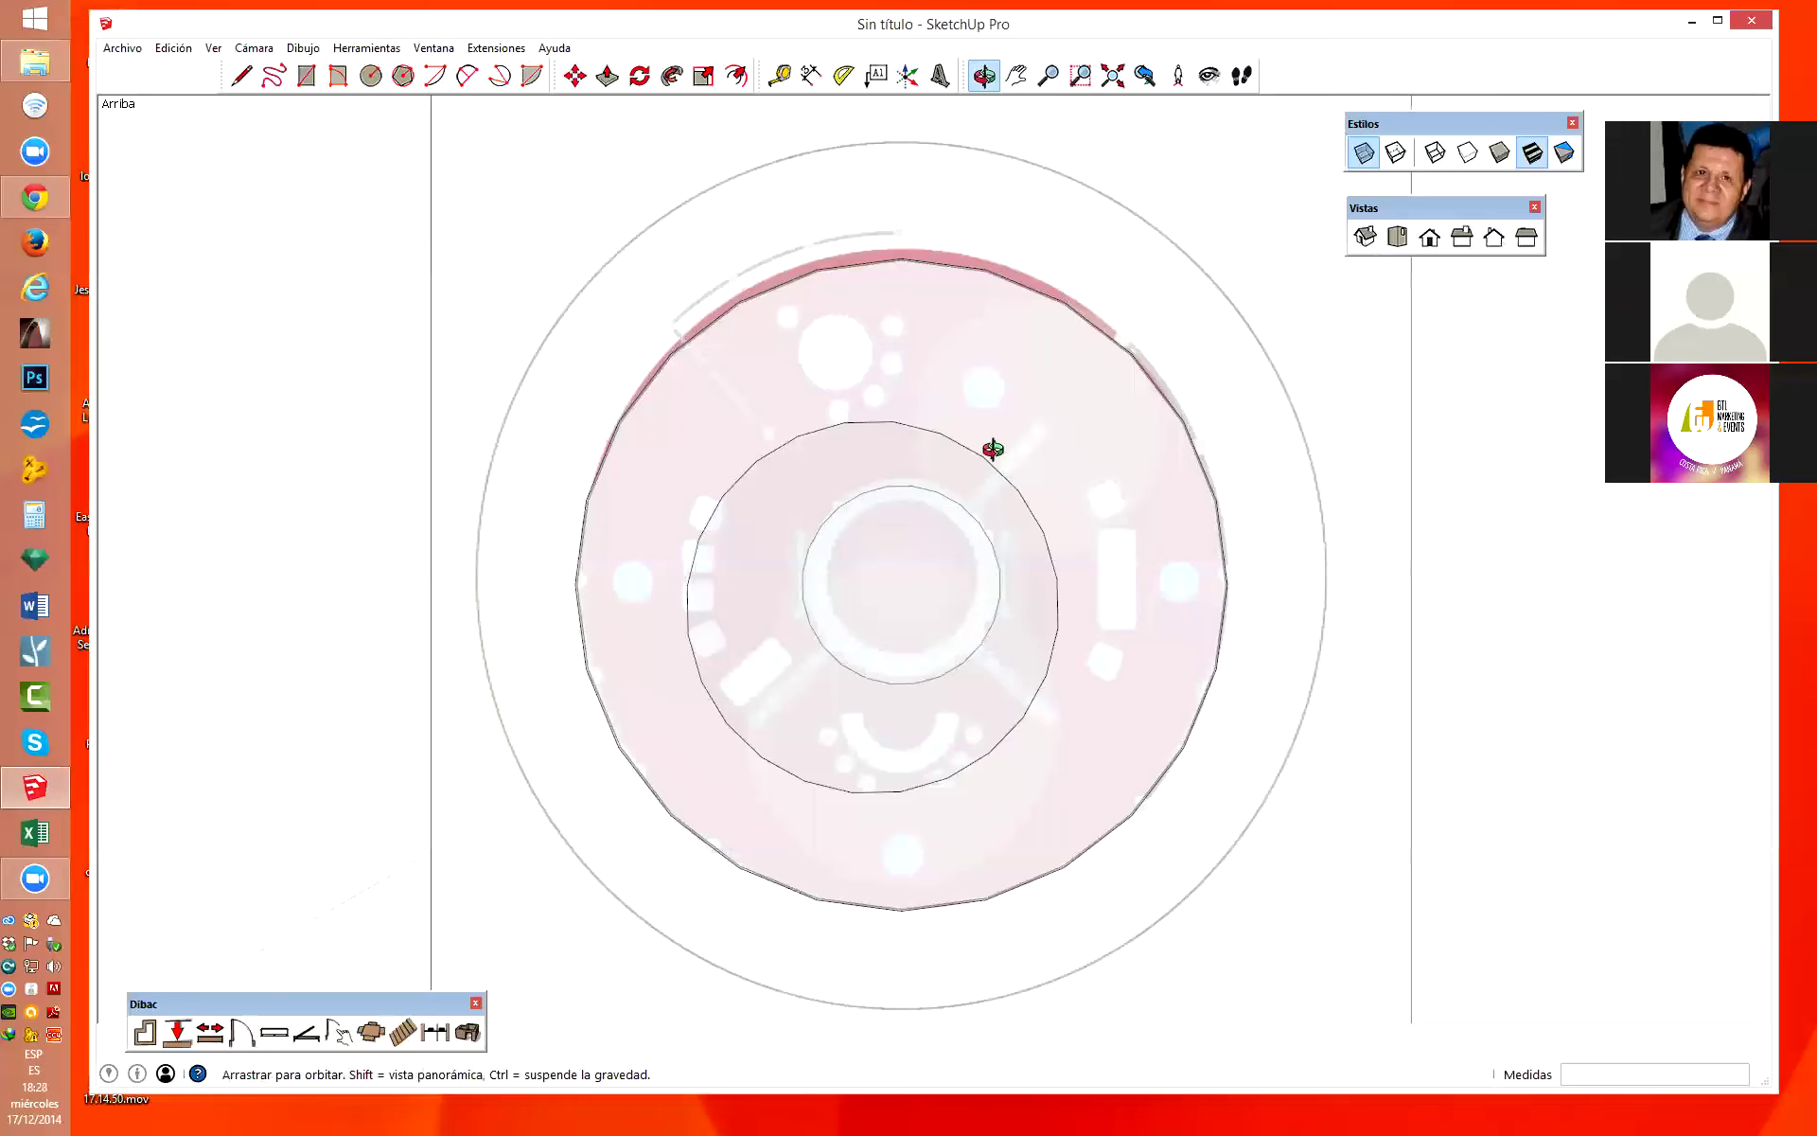
Switch the camera to Parallel Projection and orbit to check the column.
{"action": "left_click", "coordinate": [256, 49]}
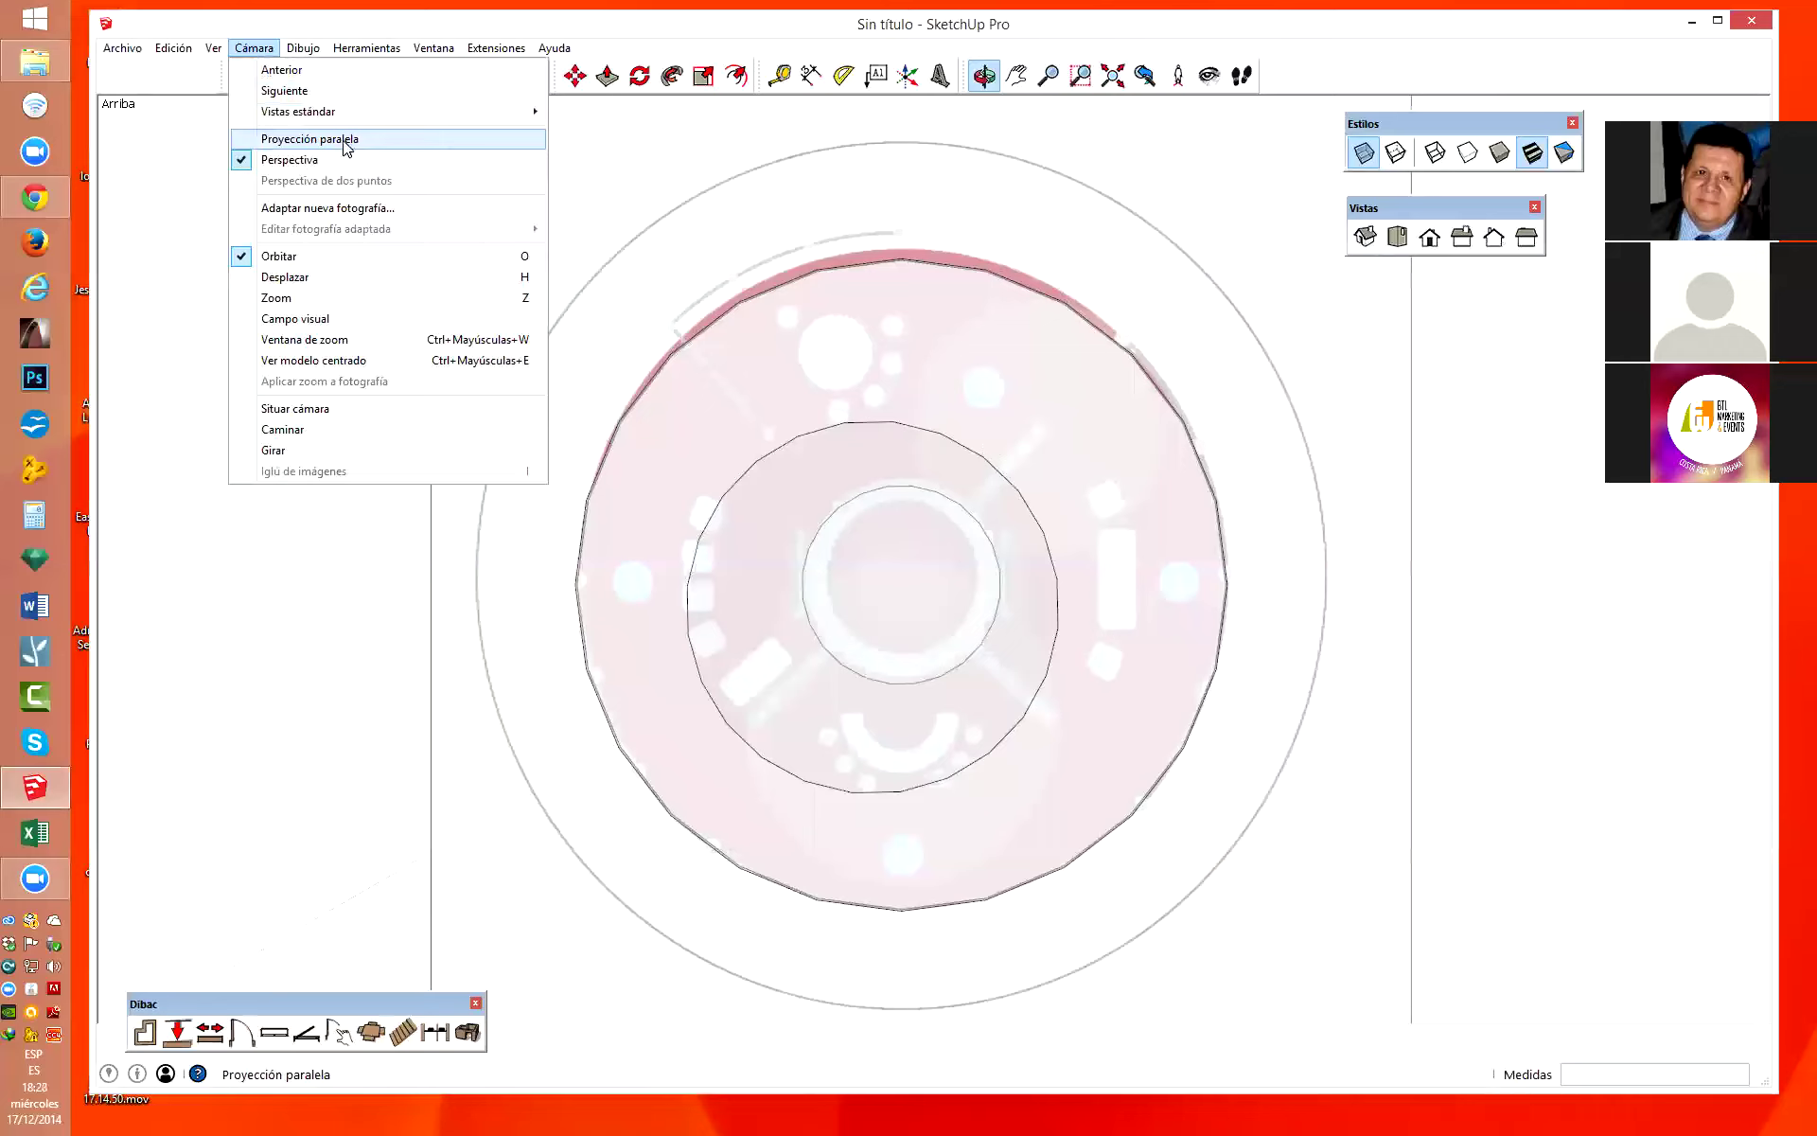
{"action": "left_click", "coordinate": [346, 142]}
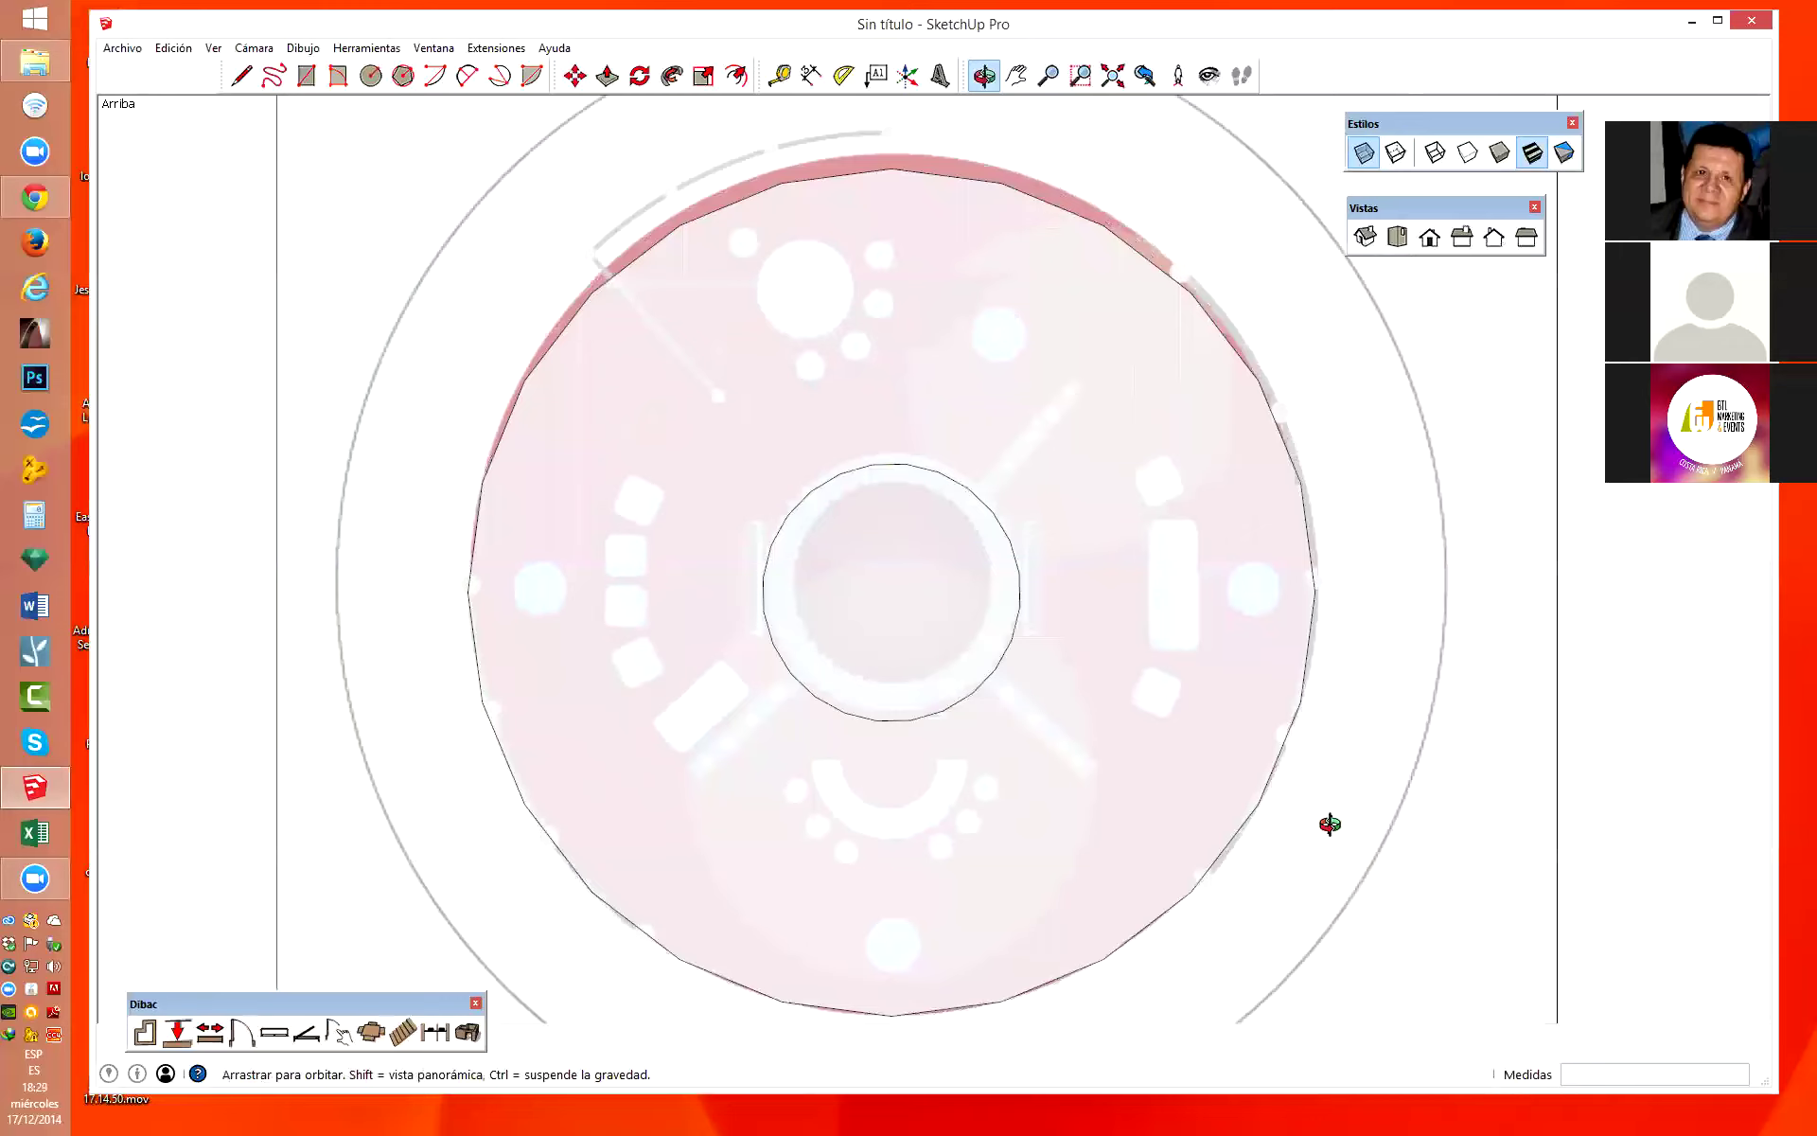
{"action": "left_click_drag", "start_coordinate": [1326, 823], "coordinate": [960, 284]}
{"action": "scroll", "coordinate": [840, 706], "scroll_direction": "down", "scroll_amount": 2}
{"action": "scroll", "coordinate": [929, 597], "scroll_direction": "down", "scroll_amount": 2}
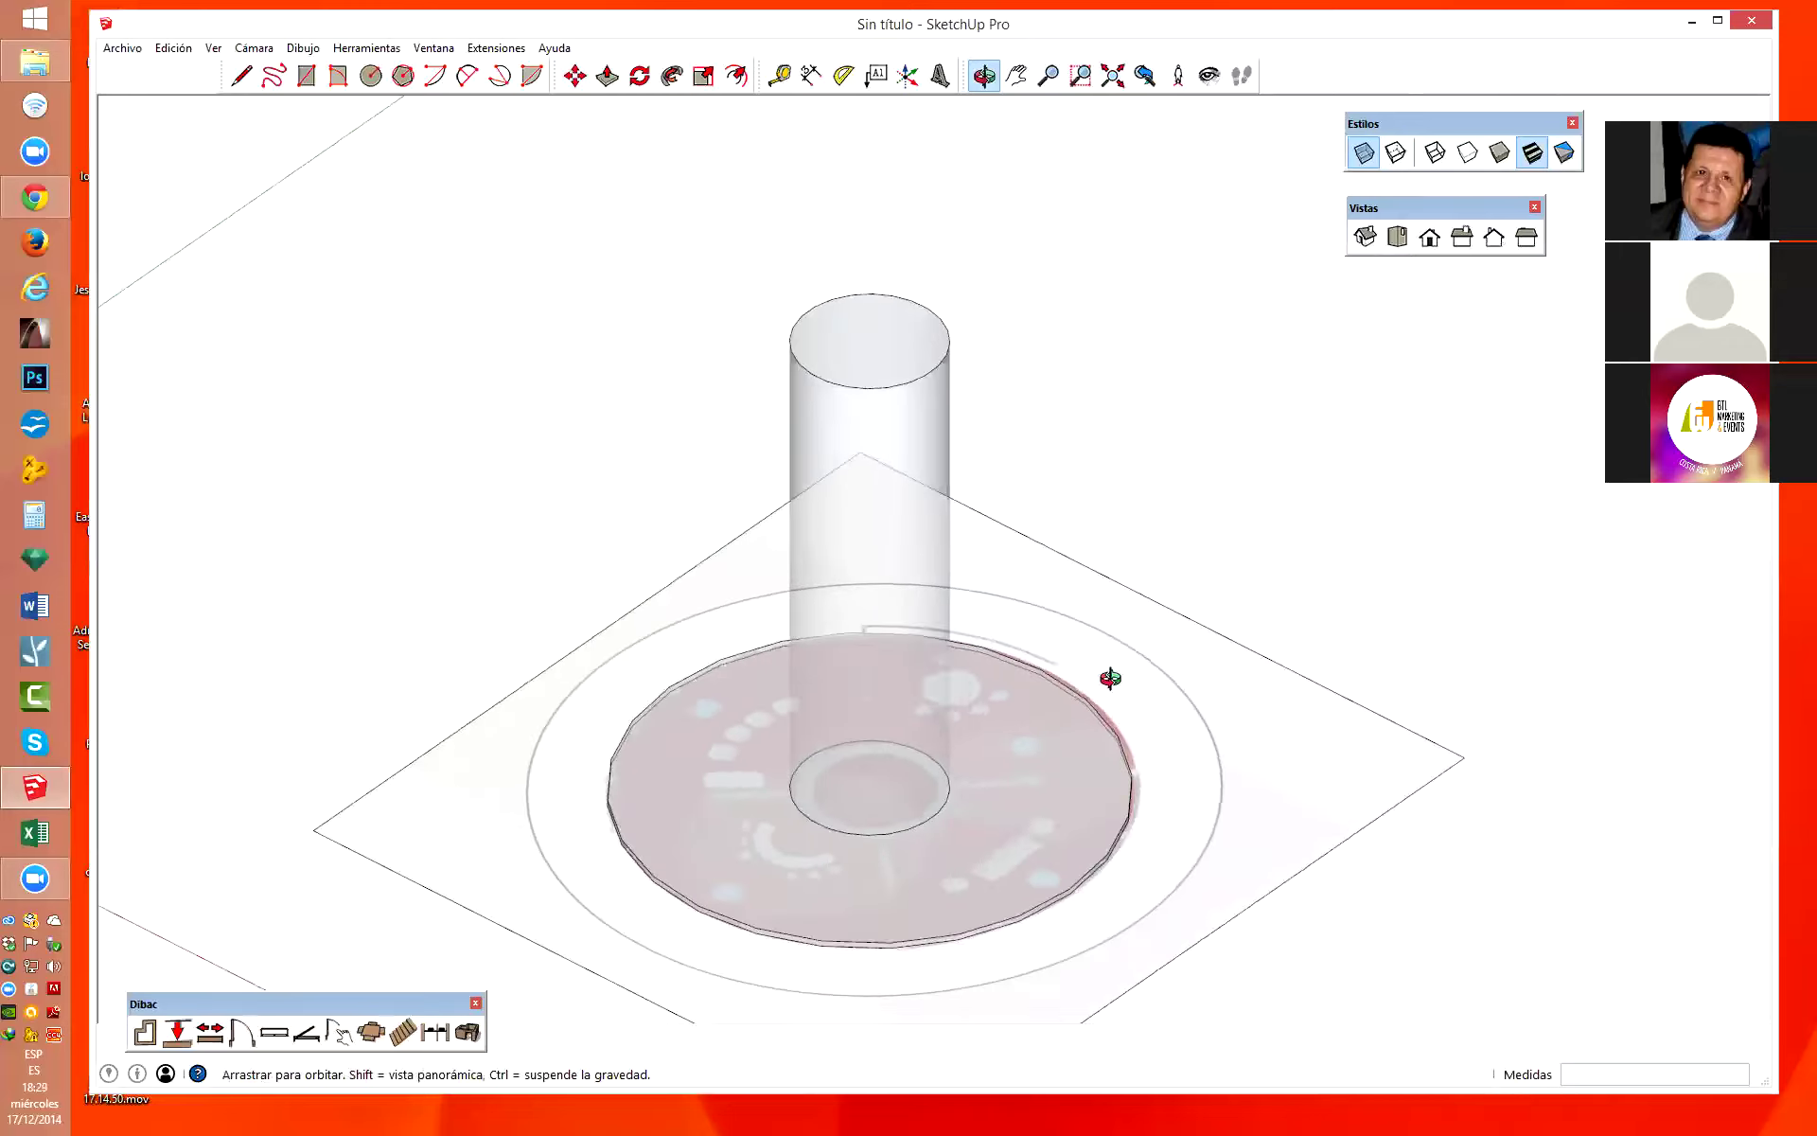
{"action": "scroll", "coordinate": [758, 474], "scroll_direction": "down", "scroll_amount": 2}
{"action": "scroll", "coordinate": [1047, 763], "scroll_direction": "up", "scroll_amount": 2}
{"action": "left_click_drag", "start_coordinate": [735, 621], "coordinate": [1207, 489]}
Return to Top view and zoom in on the true-size column circle.
{"action": "left_click", "coordinate": [1398, 236]}
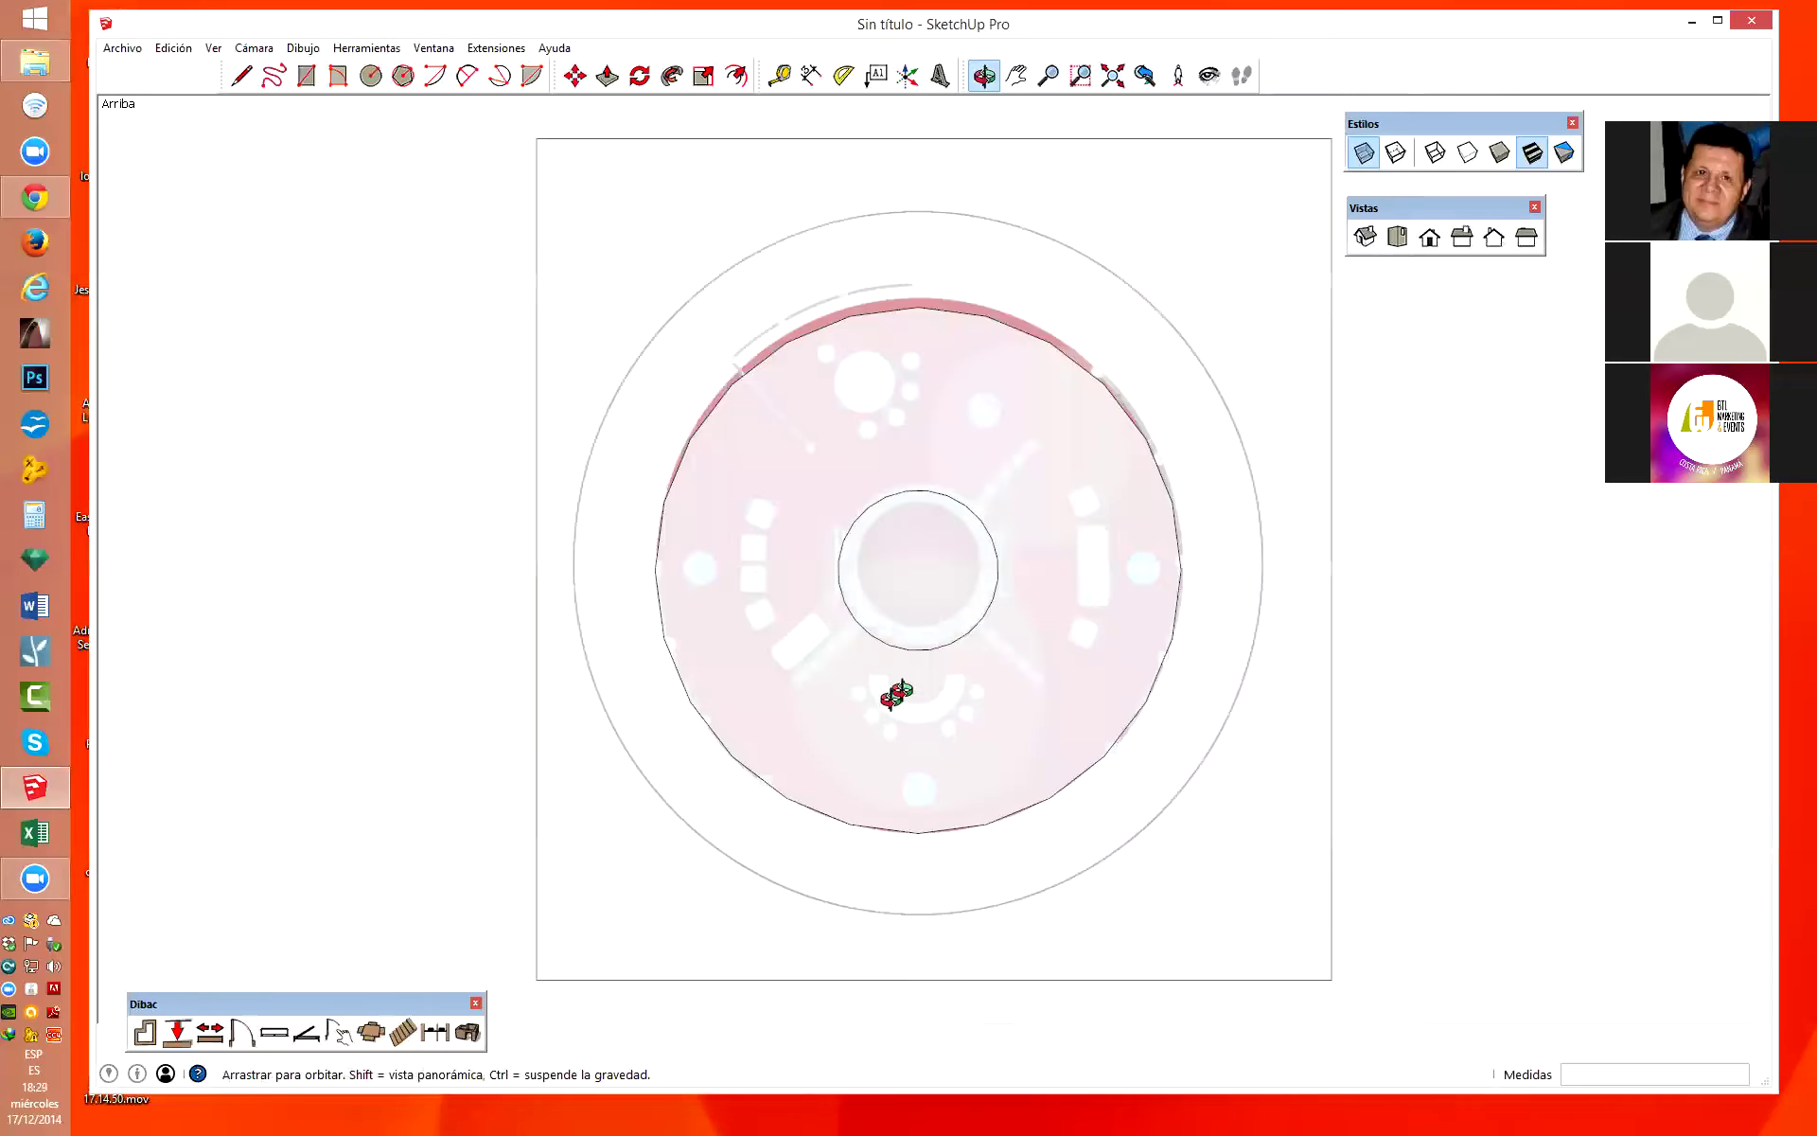
{"action": "scroll", "coordinate": [849, 513], "scroll_direction": "up", "scroll_amount": 2}
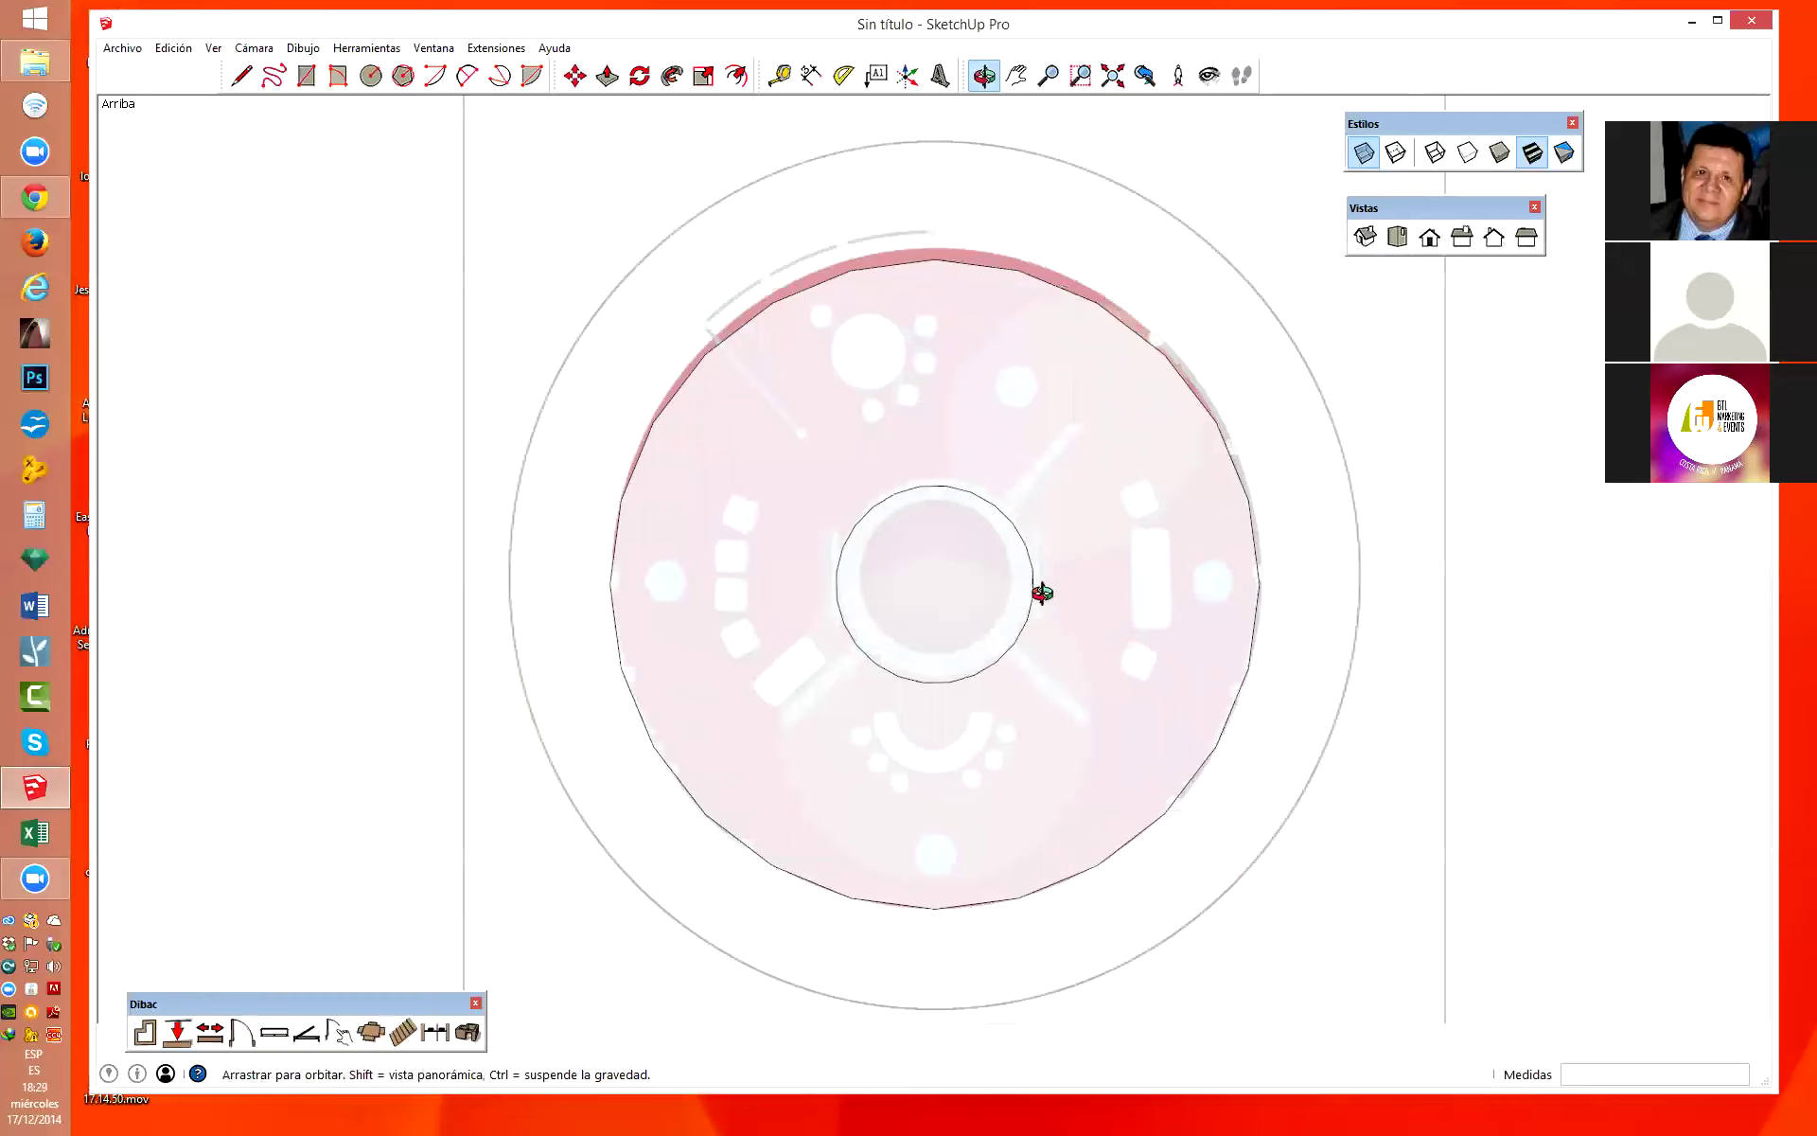
{"action": "scroll", "coordinate": [1074, 533], "scroll_direction": "up", "scroll_amount": 1}
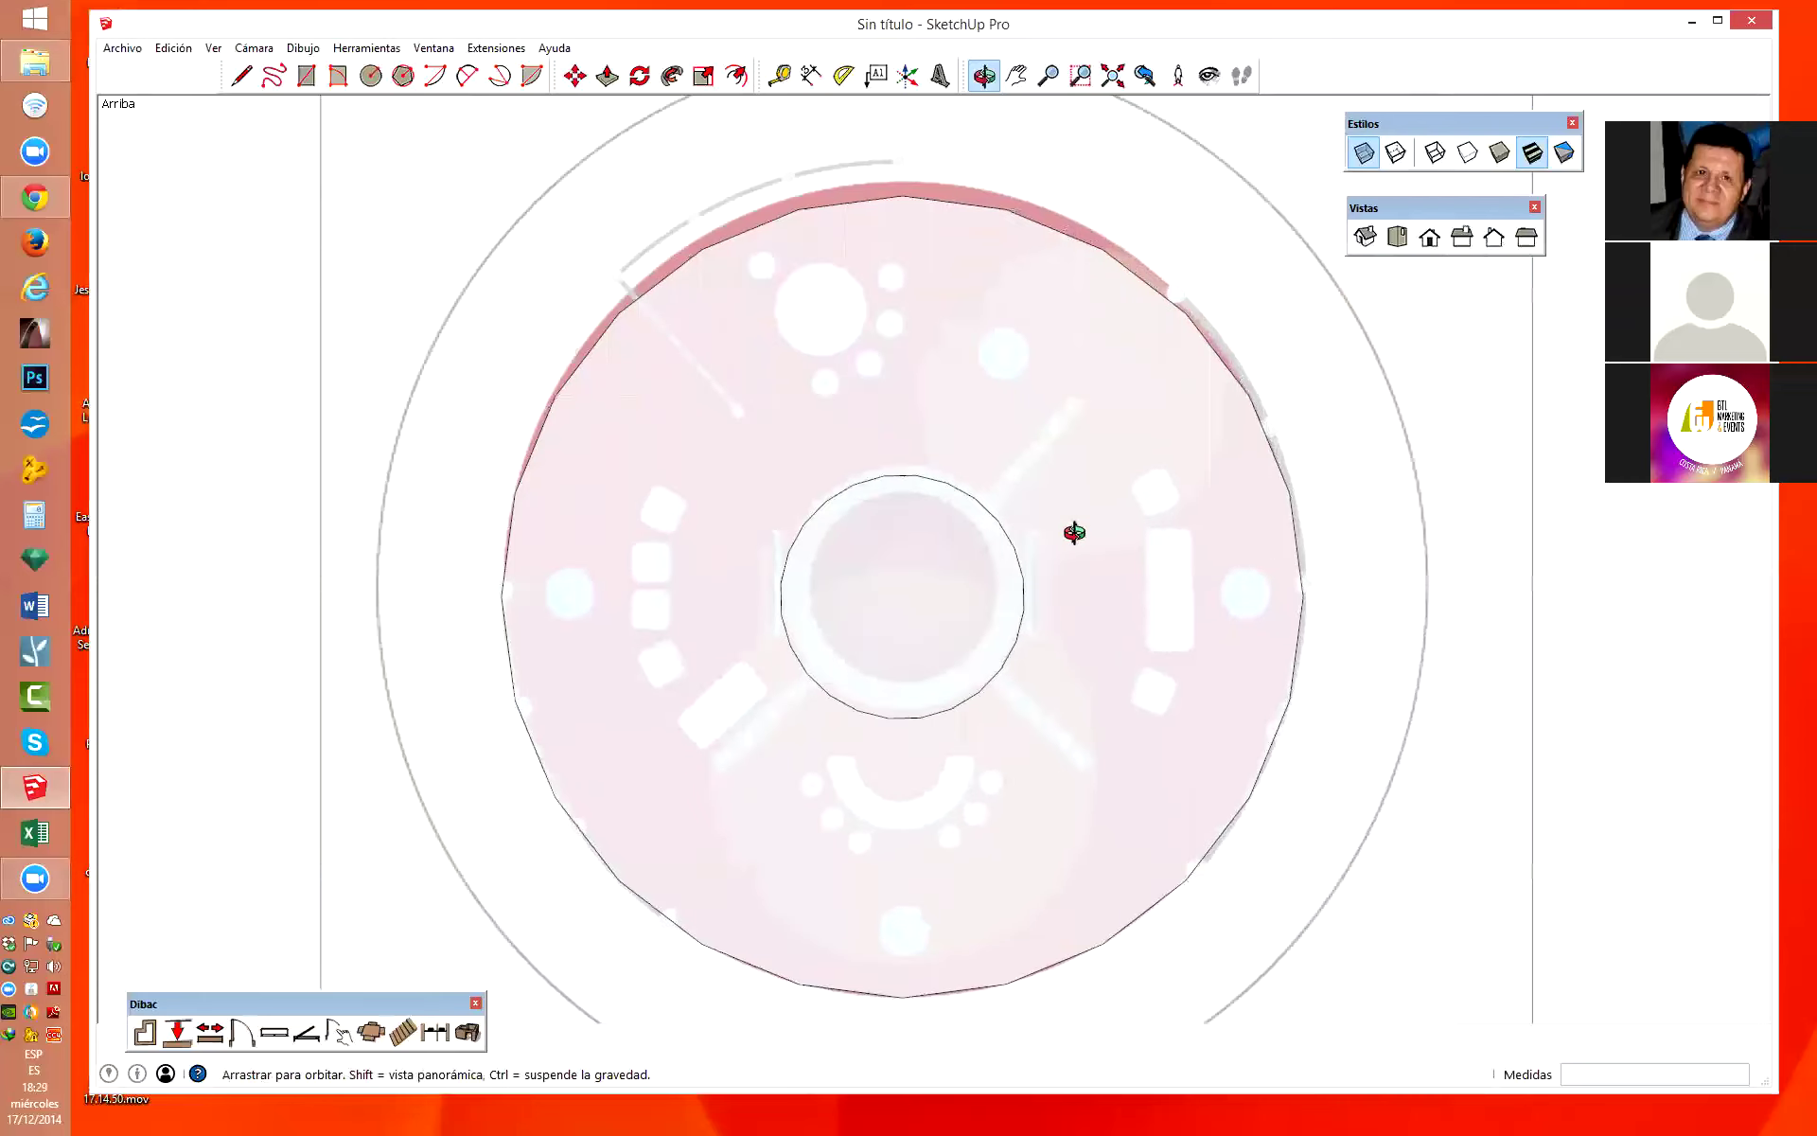
{"action": "left_click", "coordinate": [213, 48]}
{"action": "mouse_move", "coordinate": [253, 48]}
{"action": "key", "text": "Escape"}
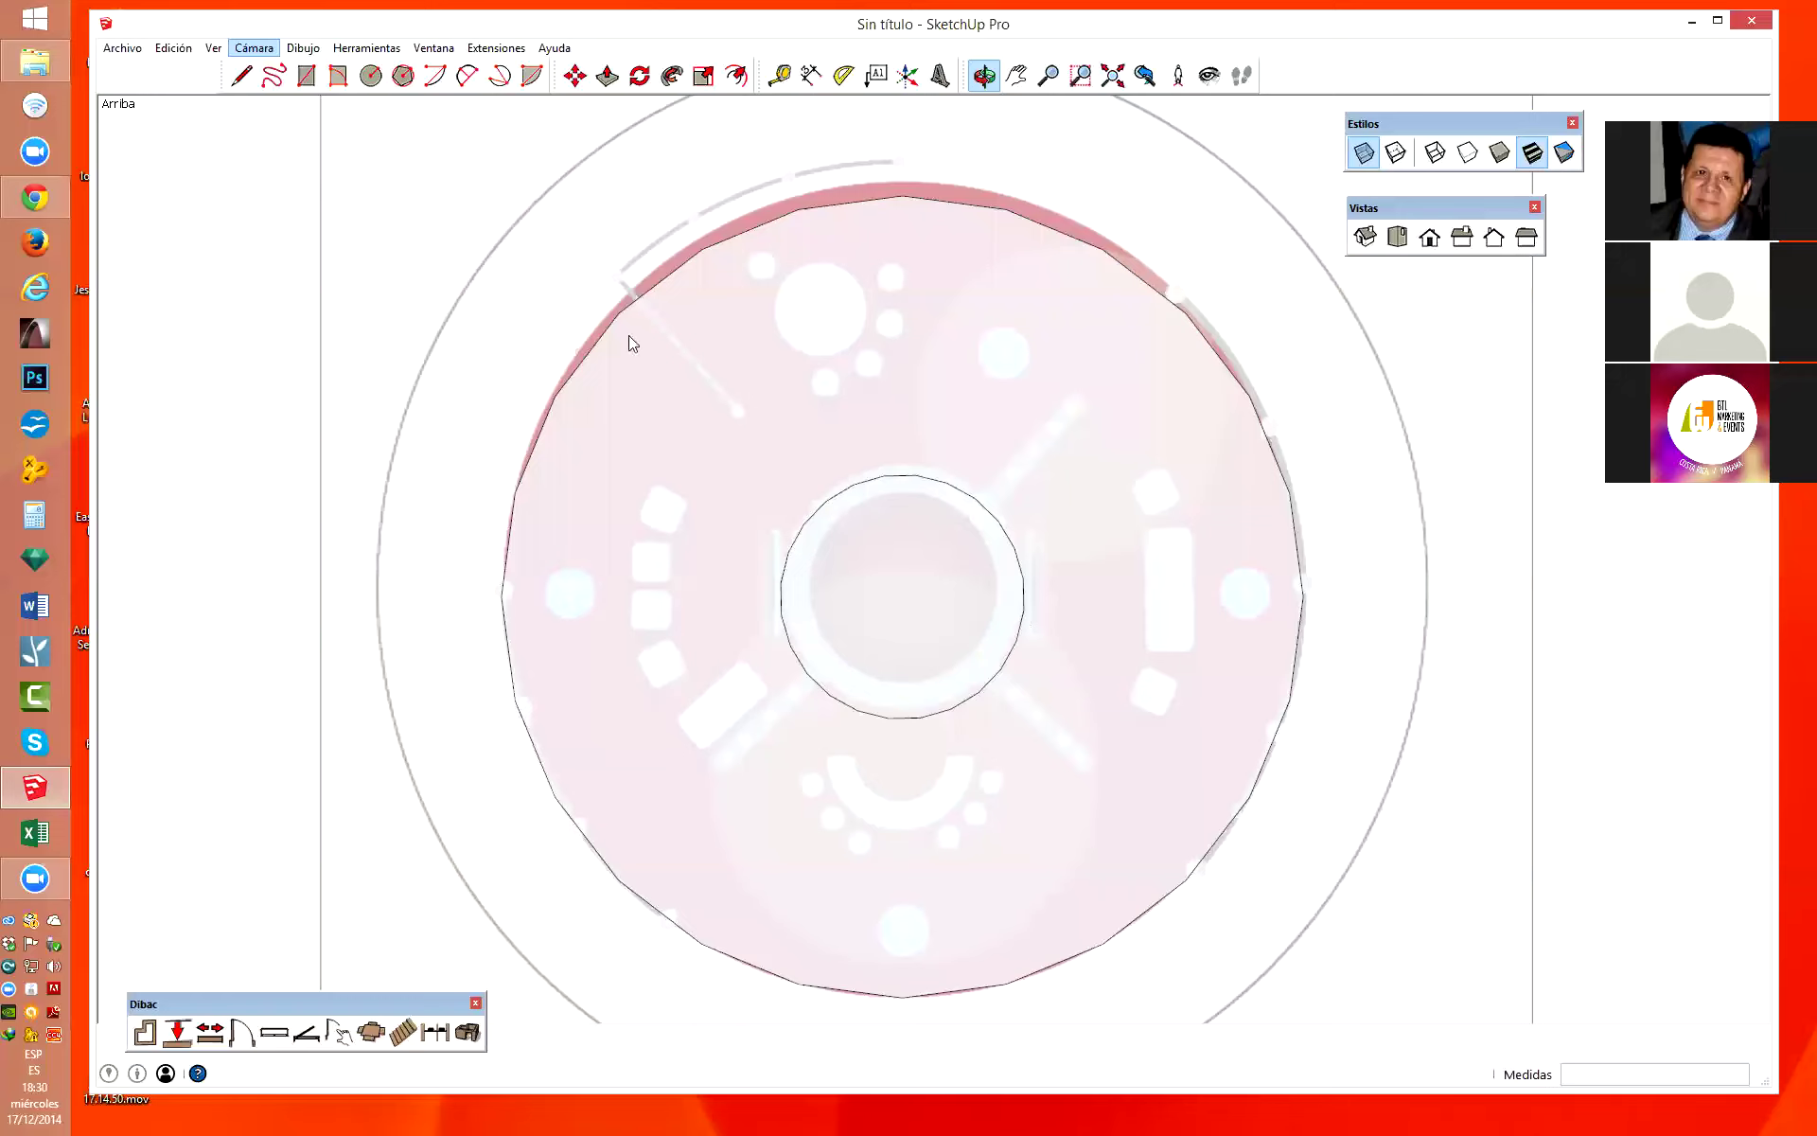
Test a rotated-rectangle corner on the central circle's edge, cancel it, then select the cylinder.
{"action": "left_click", "coordinate": [308, 79]}
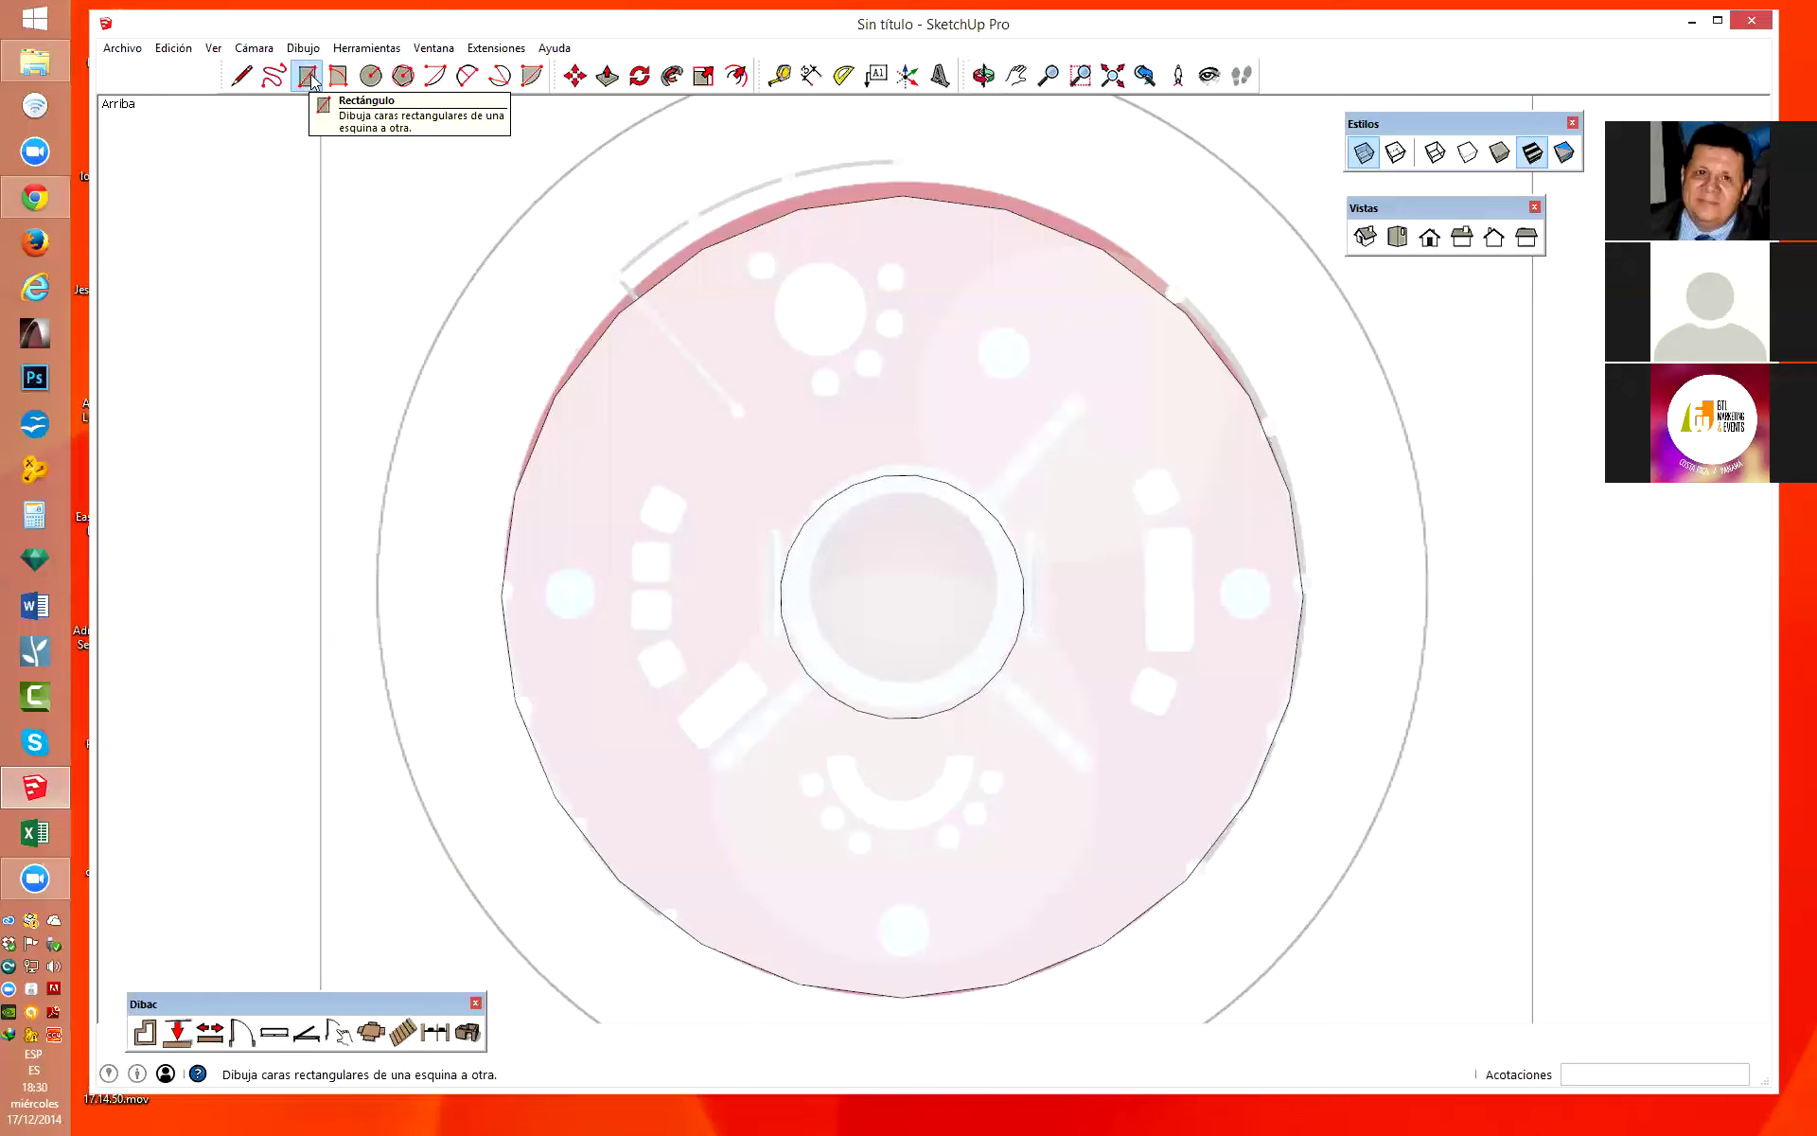
{"action": "left_click", "coordinate": [338, 80]}
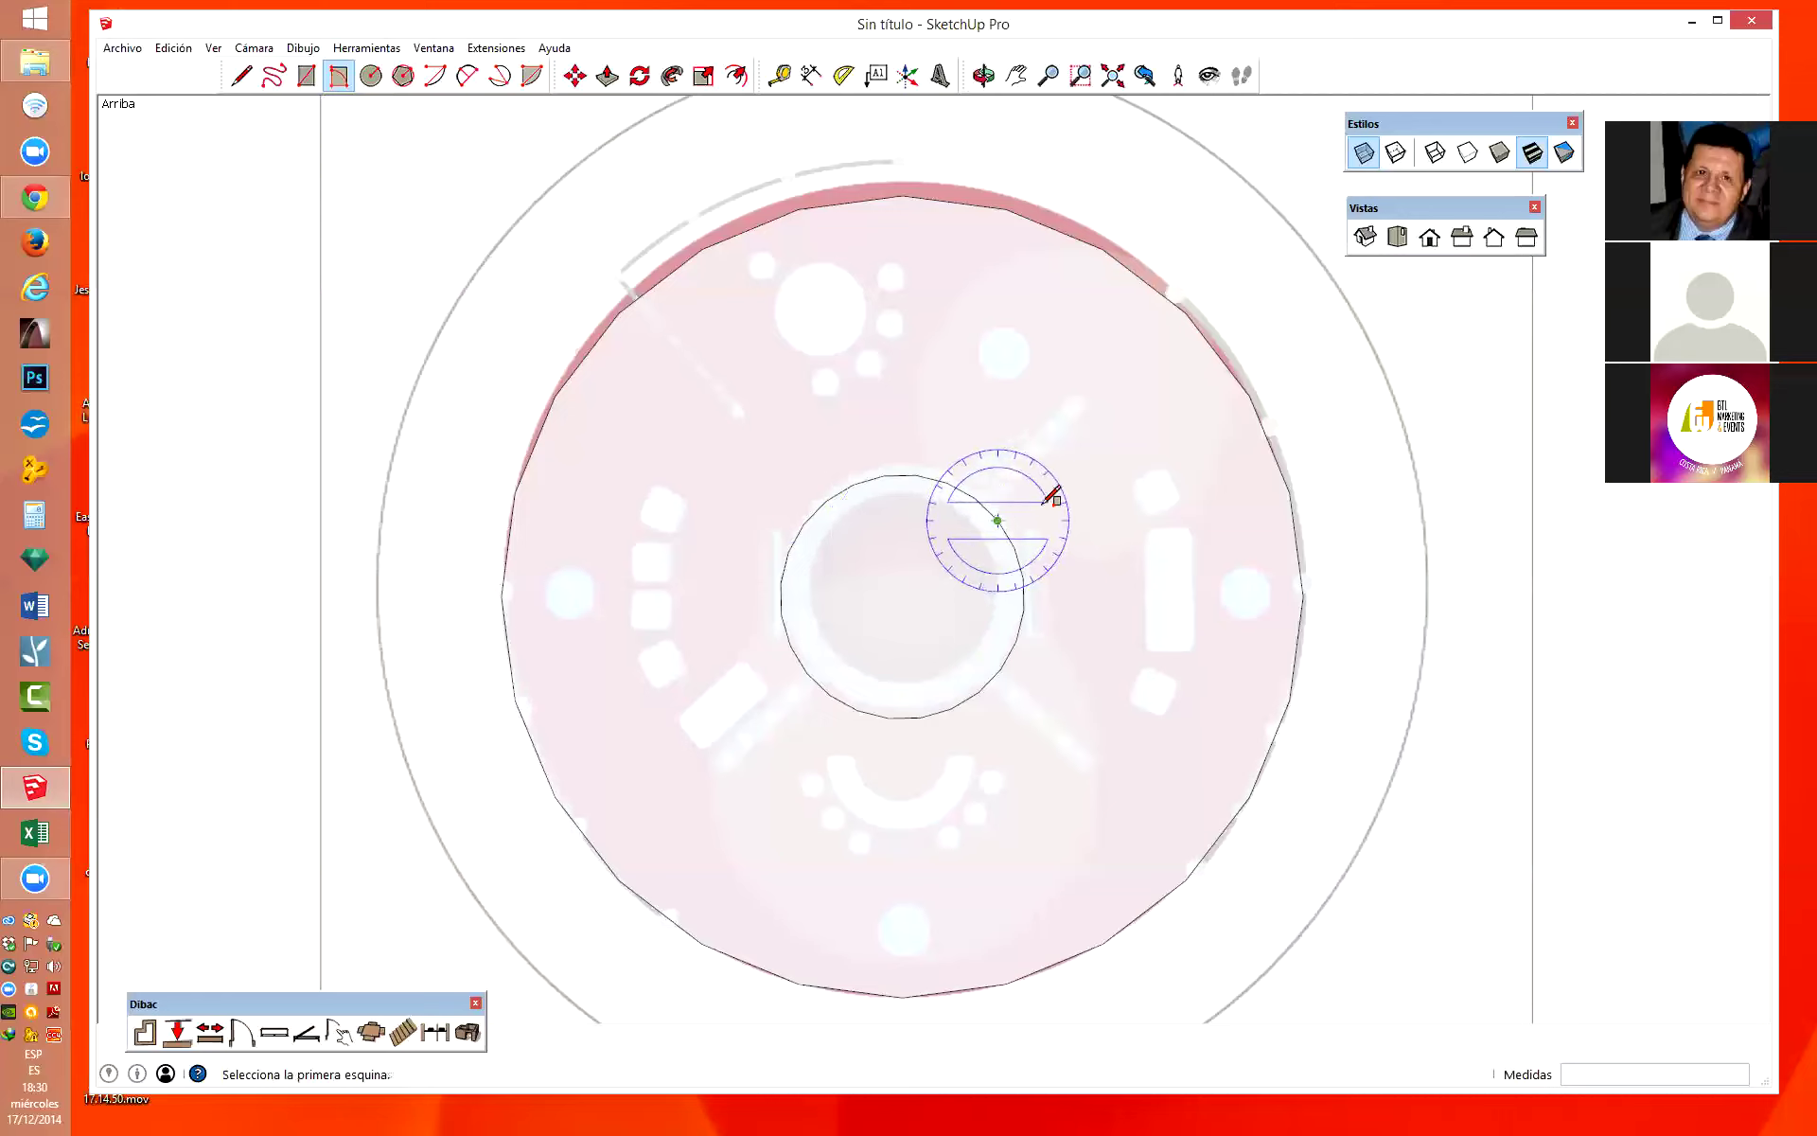
{"action": "scroll", "coordinate": [1052, 532], "scroll_direction": "up", "scroll_amount": 2}
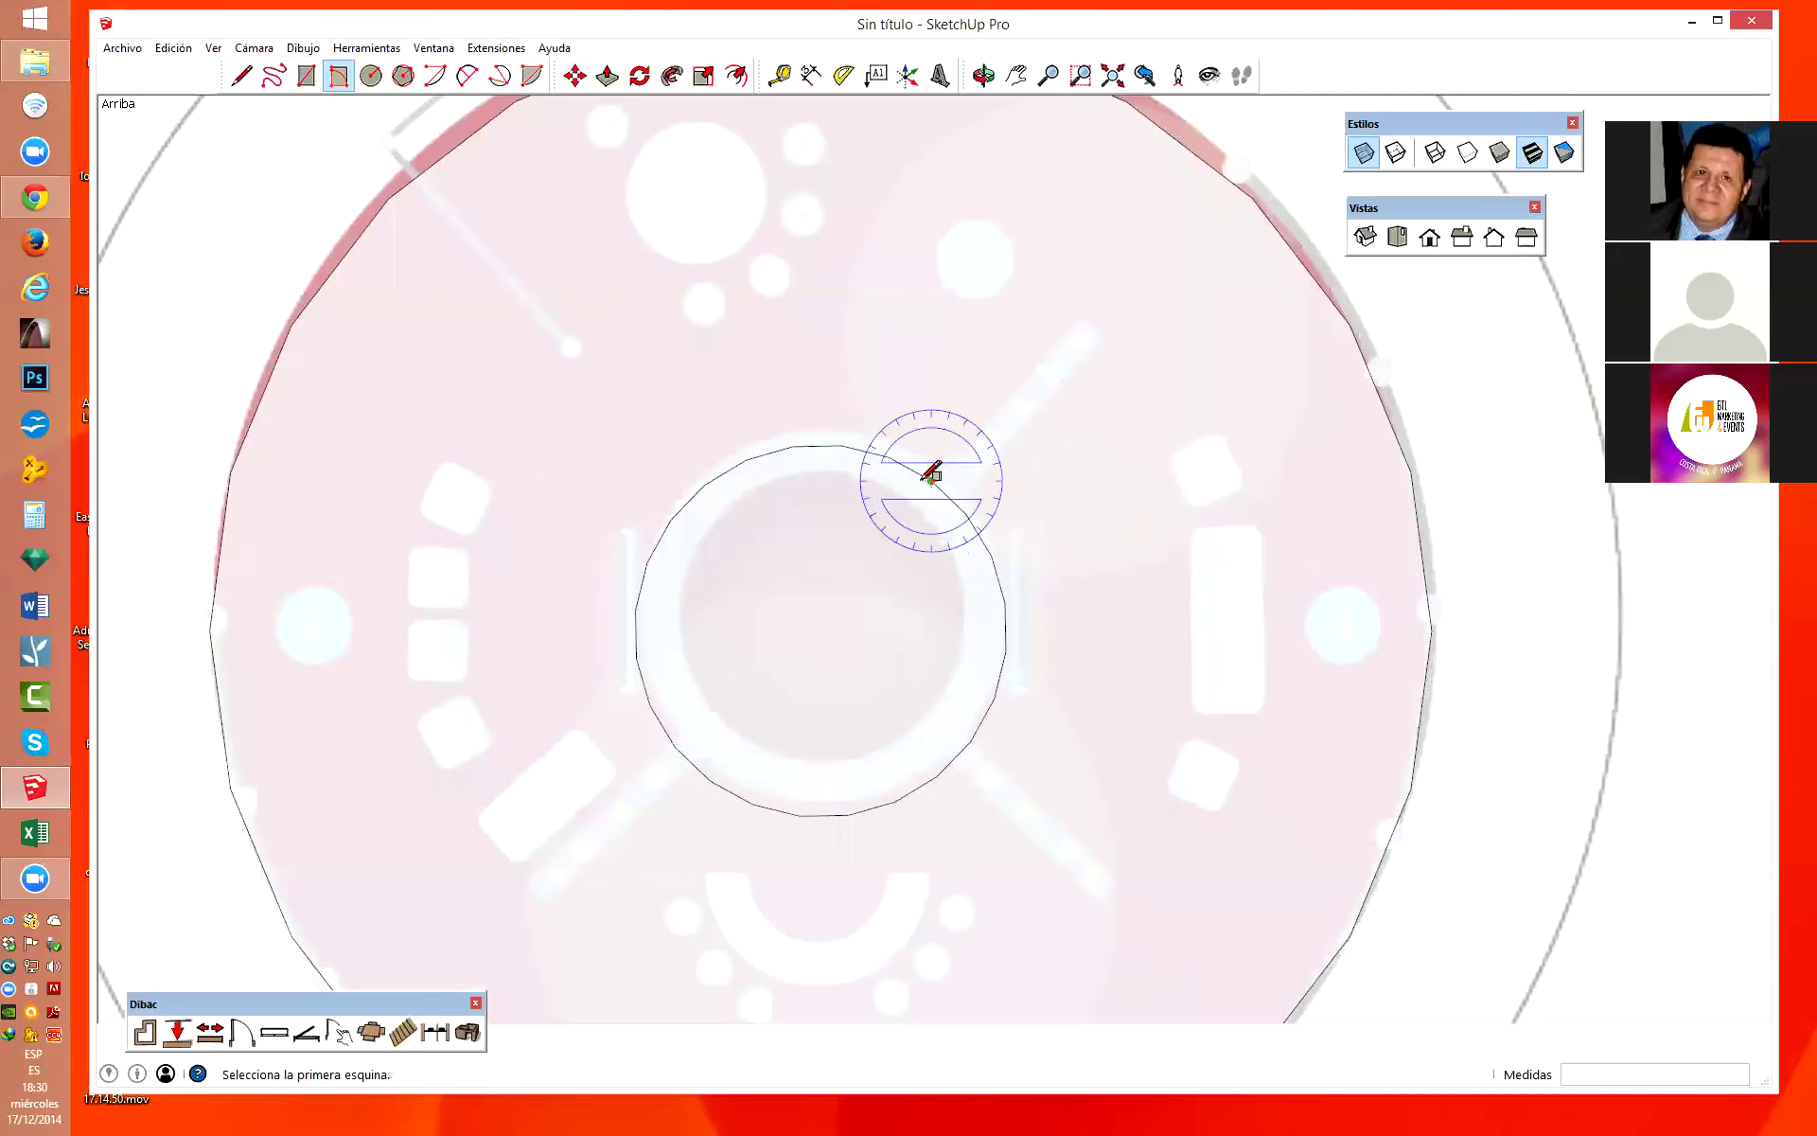
{"action": "scroll", "coordinate": [946, 493], "scroll_direction": "up", "scroll_amount": 1}
{"action": "scroll", "coordinate": [946, 493], "scroll_direction": "up", "scroll_amount": 1}
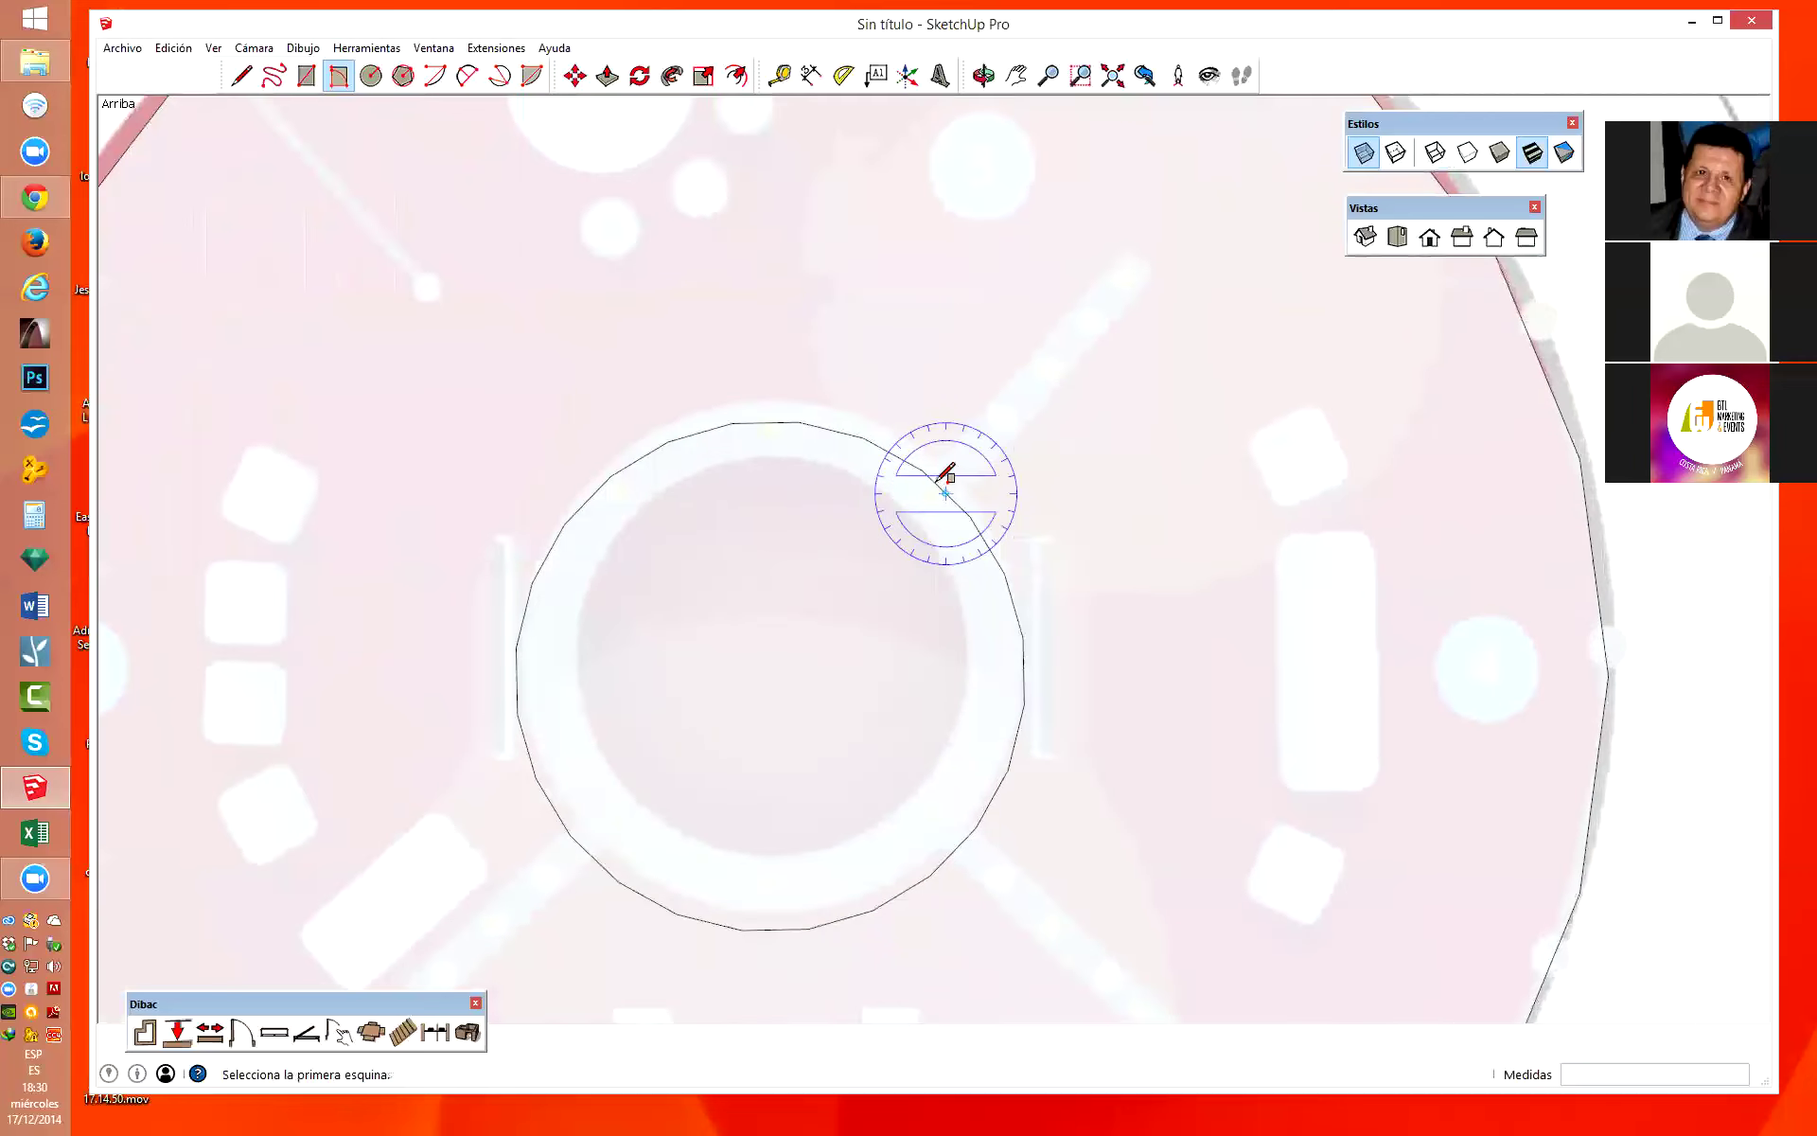
{"action": "left_click", "coordinate": [932, 480]}
{"action": "key", "text": "space"}
{"action": "left_click", "coordinate": [872, 517]}
Make the central cylinder a group with Crear grupo and return to the Top view.
{"action": "scroll", "coordinate": [870, 514], "scroll_direction": "down", "scroll_amount": 1}
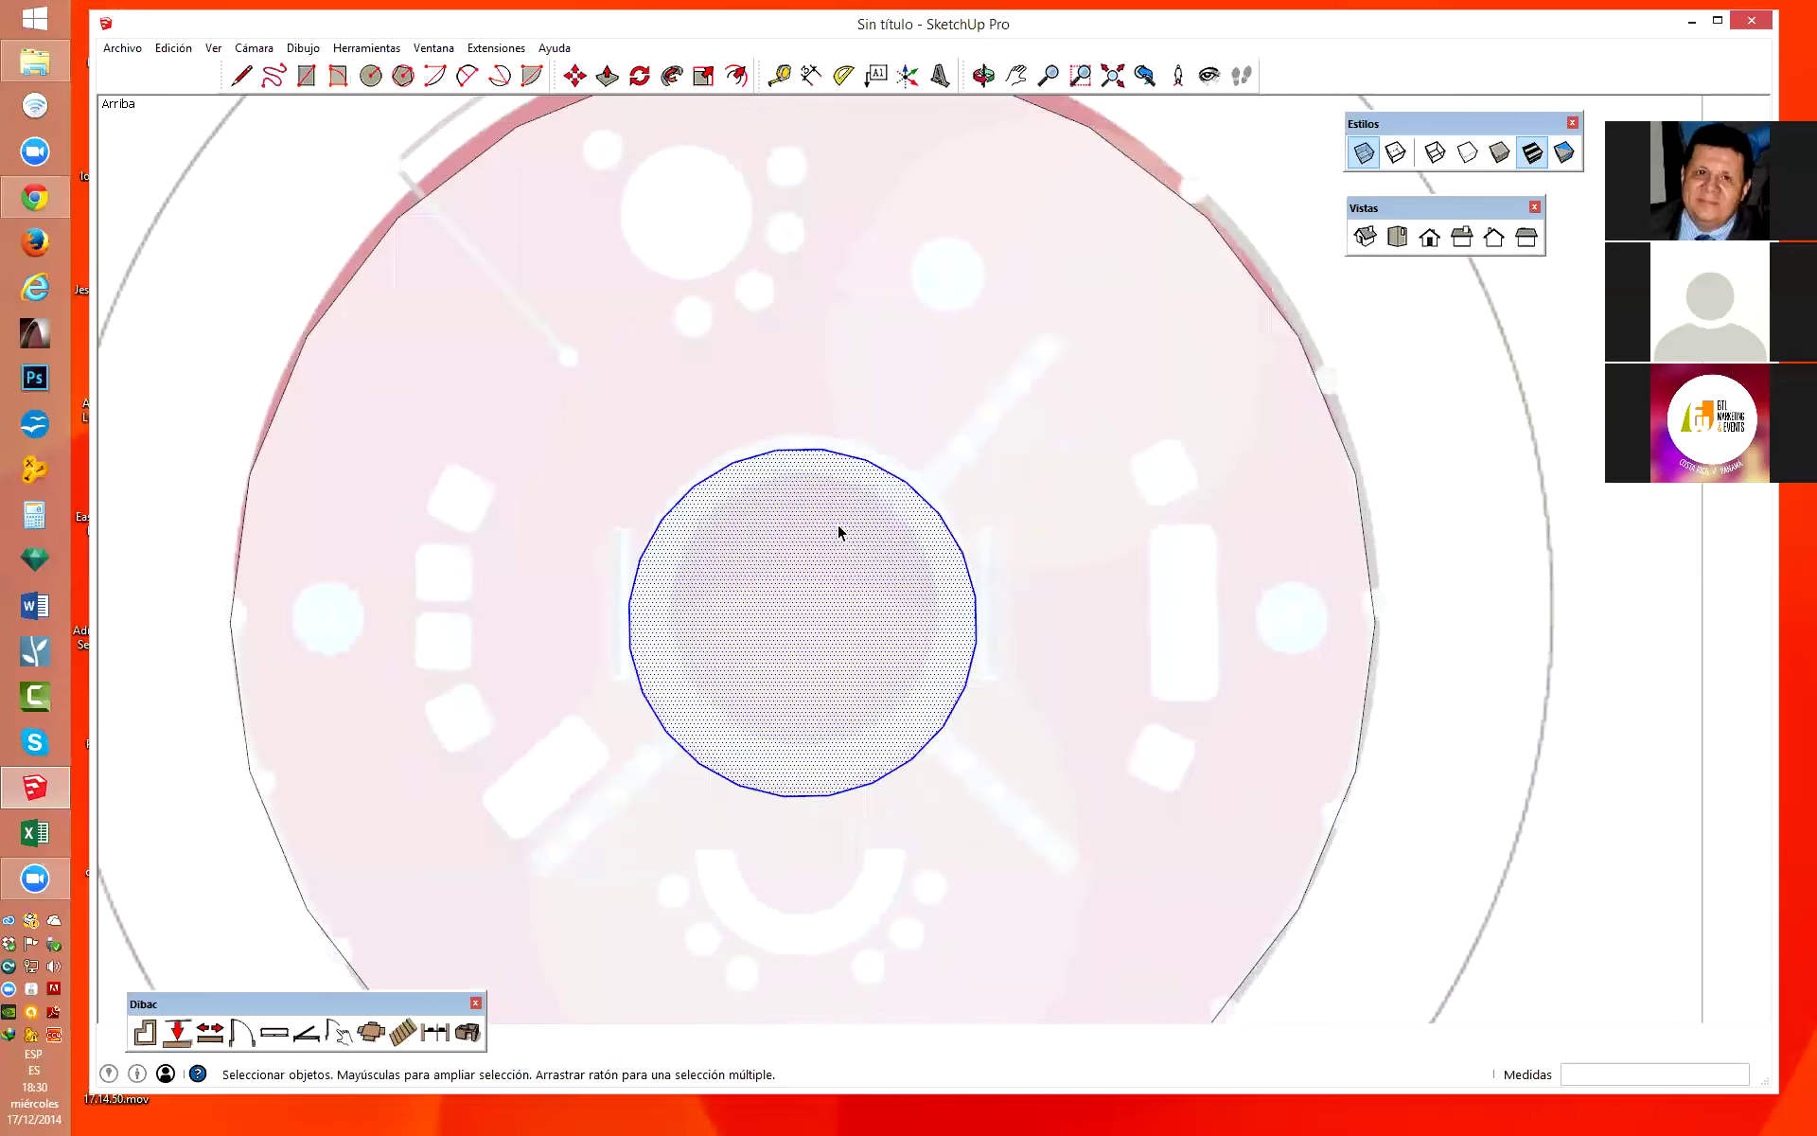
{"action": "mouse_move", "coordinate": [1079, 629]}
{"action": "middle_mouse_down"}
{"action": "mouse_move", "coordinate": [974, 446]}
{"action": "mouse_move", "coordinate": [900, 417]}
{"action": "mouse_move", "coordinate": [928, 463]}
{"action": "mouse_move", "coordinate": [859, 428]}
{"action": "middle_mouse_up"}
{"action": "right_click", "coordinate": [858, 427]}
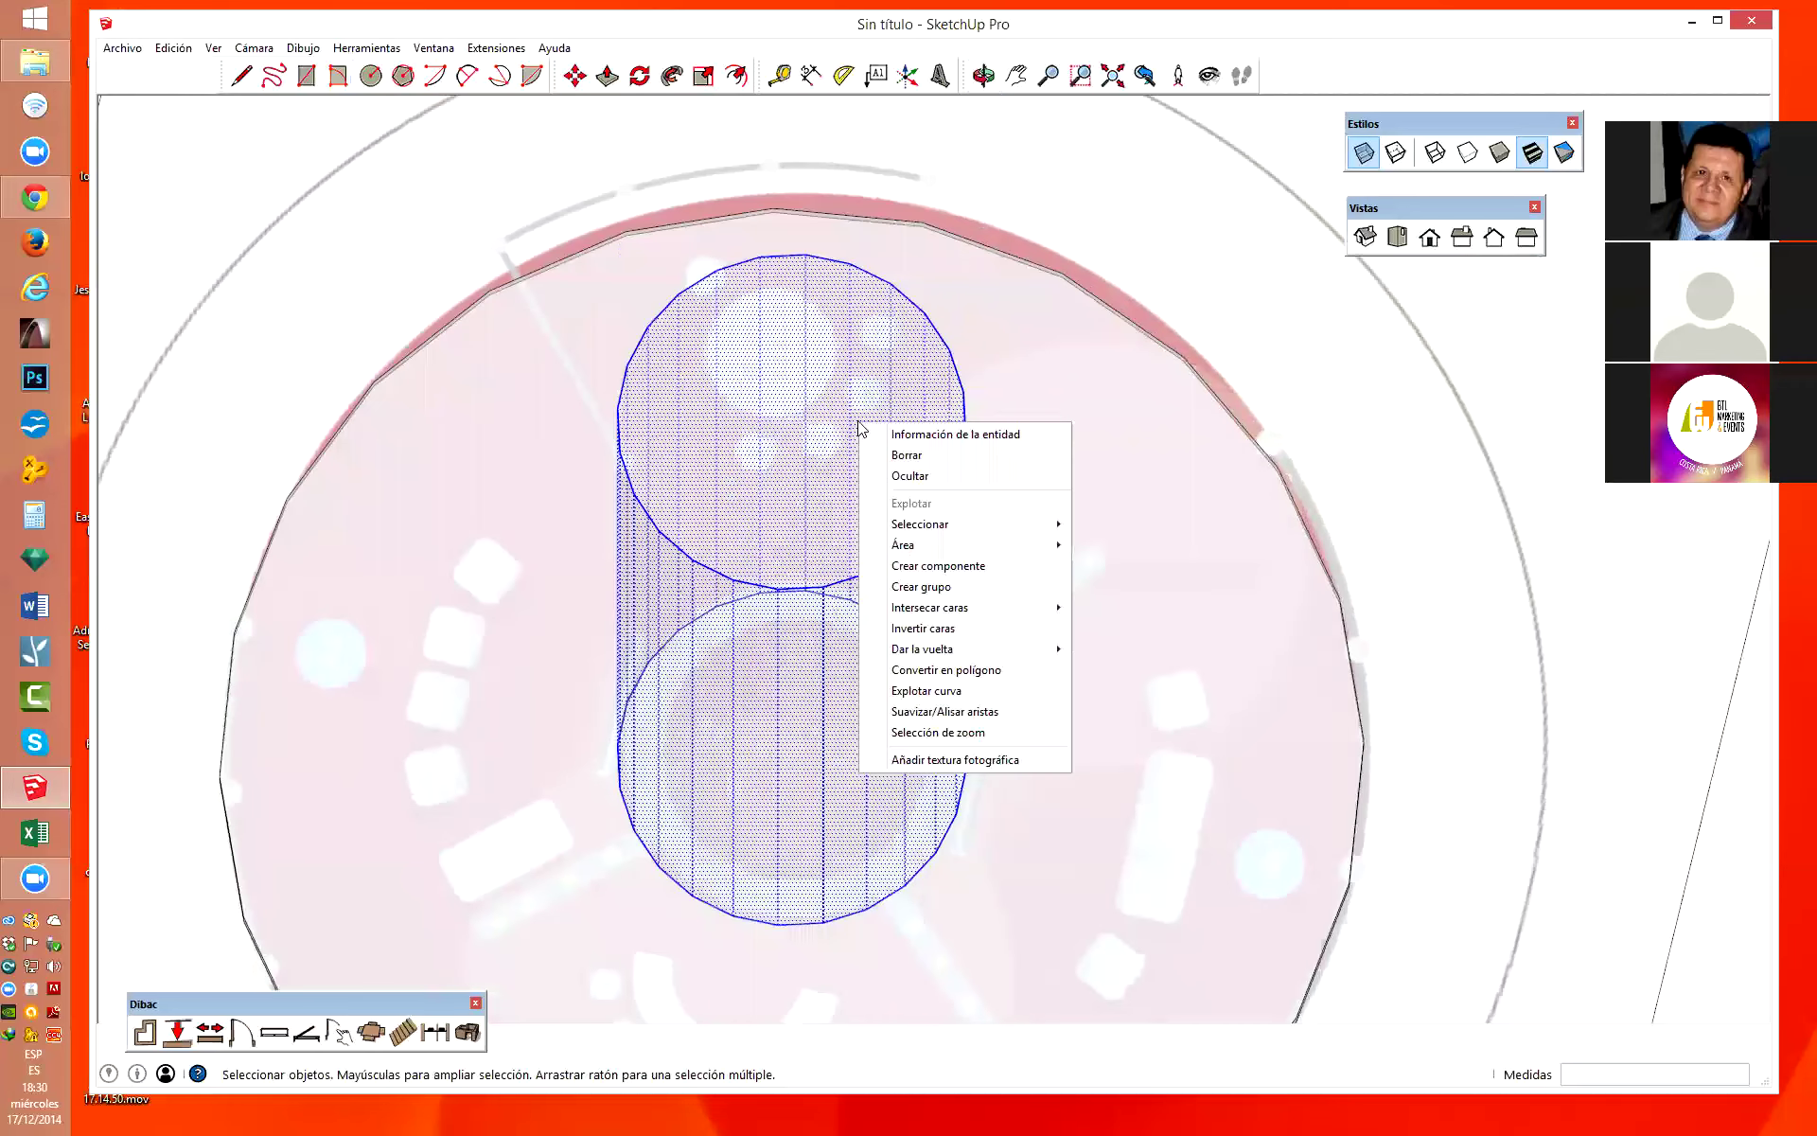
{"action": "left_click", "coordinate": [975, 589]}
{"action": "scroll", "coordinate": [975, 604], "scroll_direction": "down", "scroll_amount": 3}
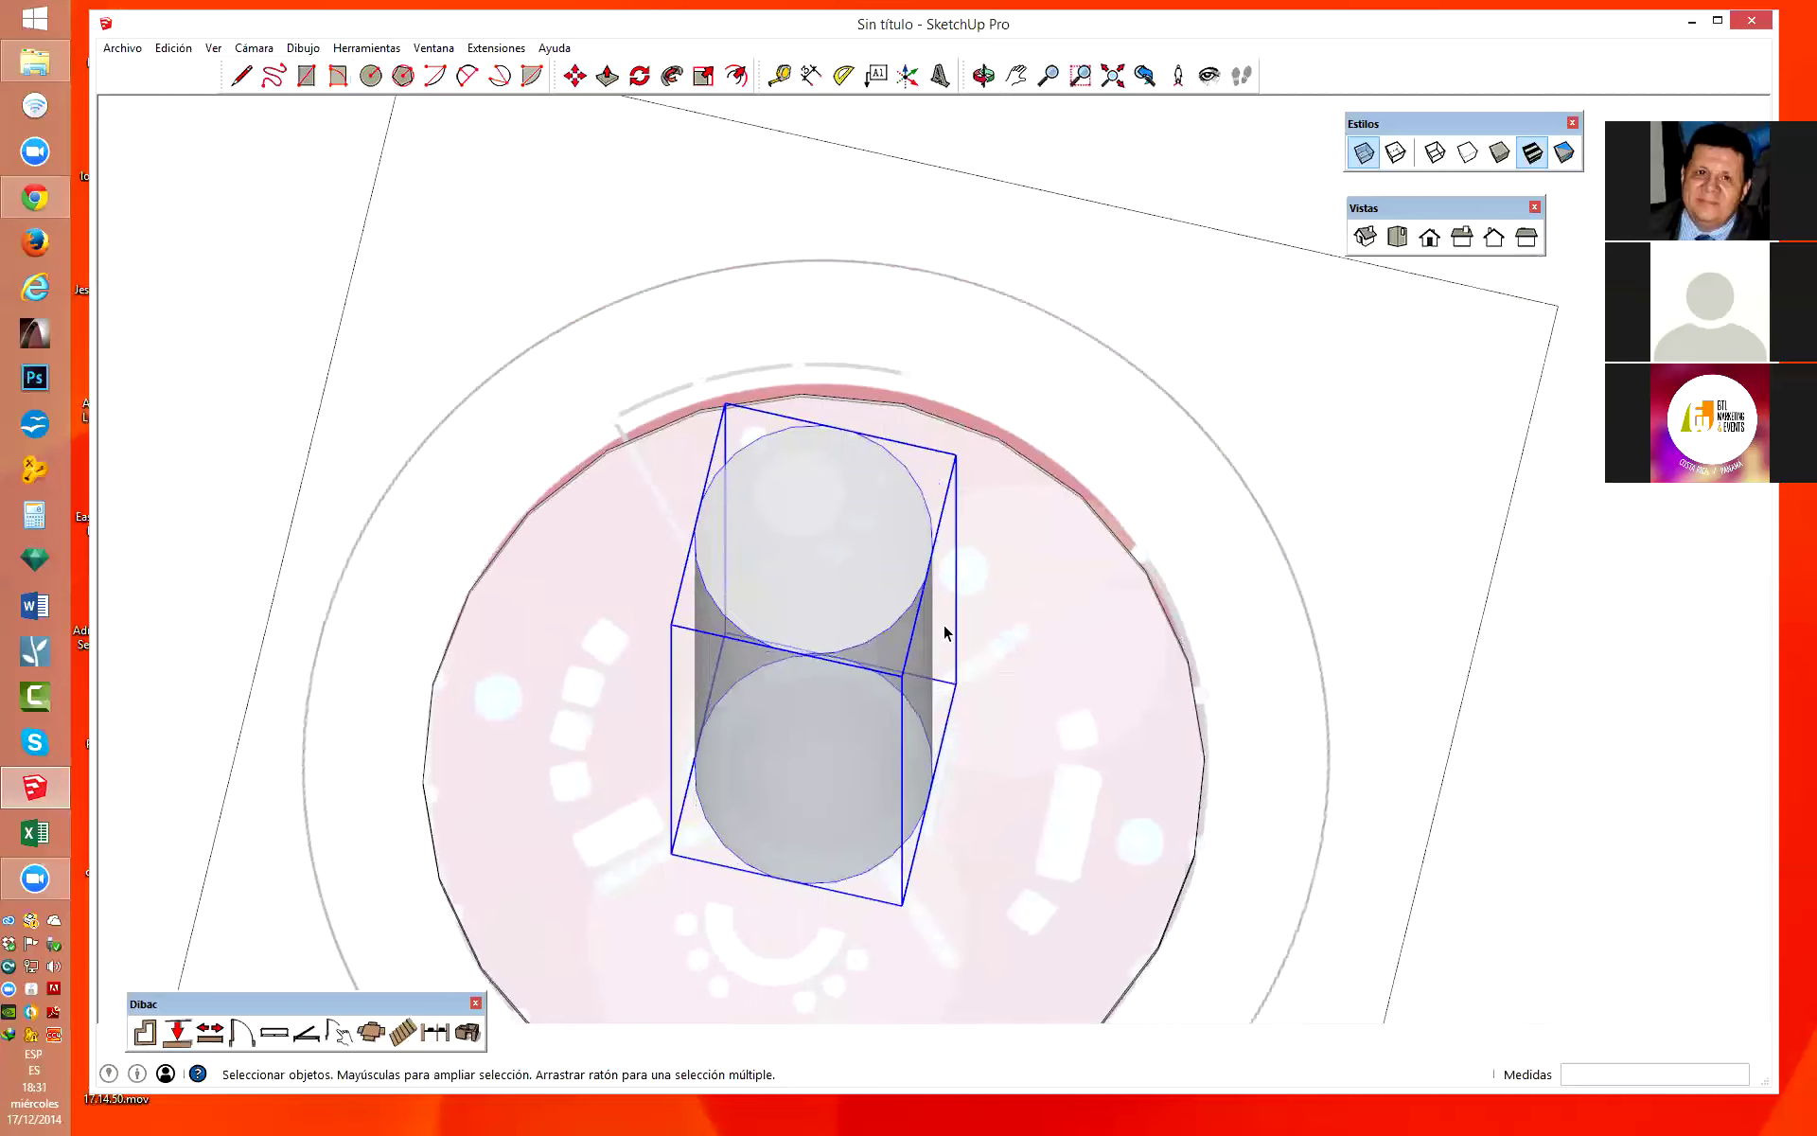
{"action": "left_click", "coordinate": [1397, 237]}
{"action": "scroll", "coordinate": [985, 639], "scroll_direction": "up", "scroll_amount": 1}
Try rotated-rectangle starting corners on the circle's edge, cancelling each misplaced attempt.
{"action": "left_click", "coordinate": [937, 683]}
{"action": "scroll", "coordinate": [931, 681], "scroll_direction": "up", "scroll_amount": 2}
{"action": "scroll", "coordinate": [931, 682], "scroll_direction": "up", "scroll_amount": 2}
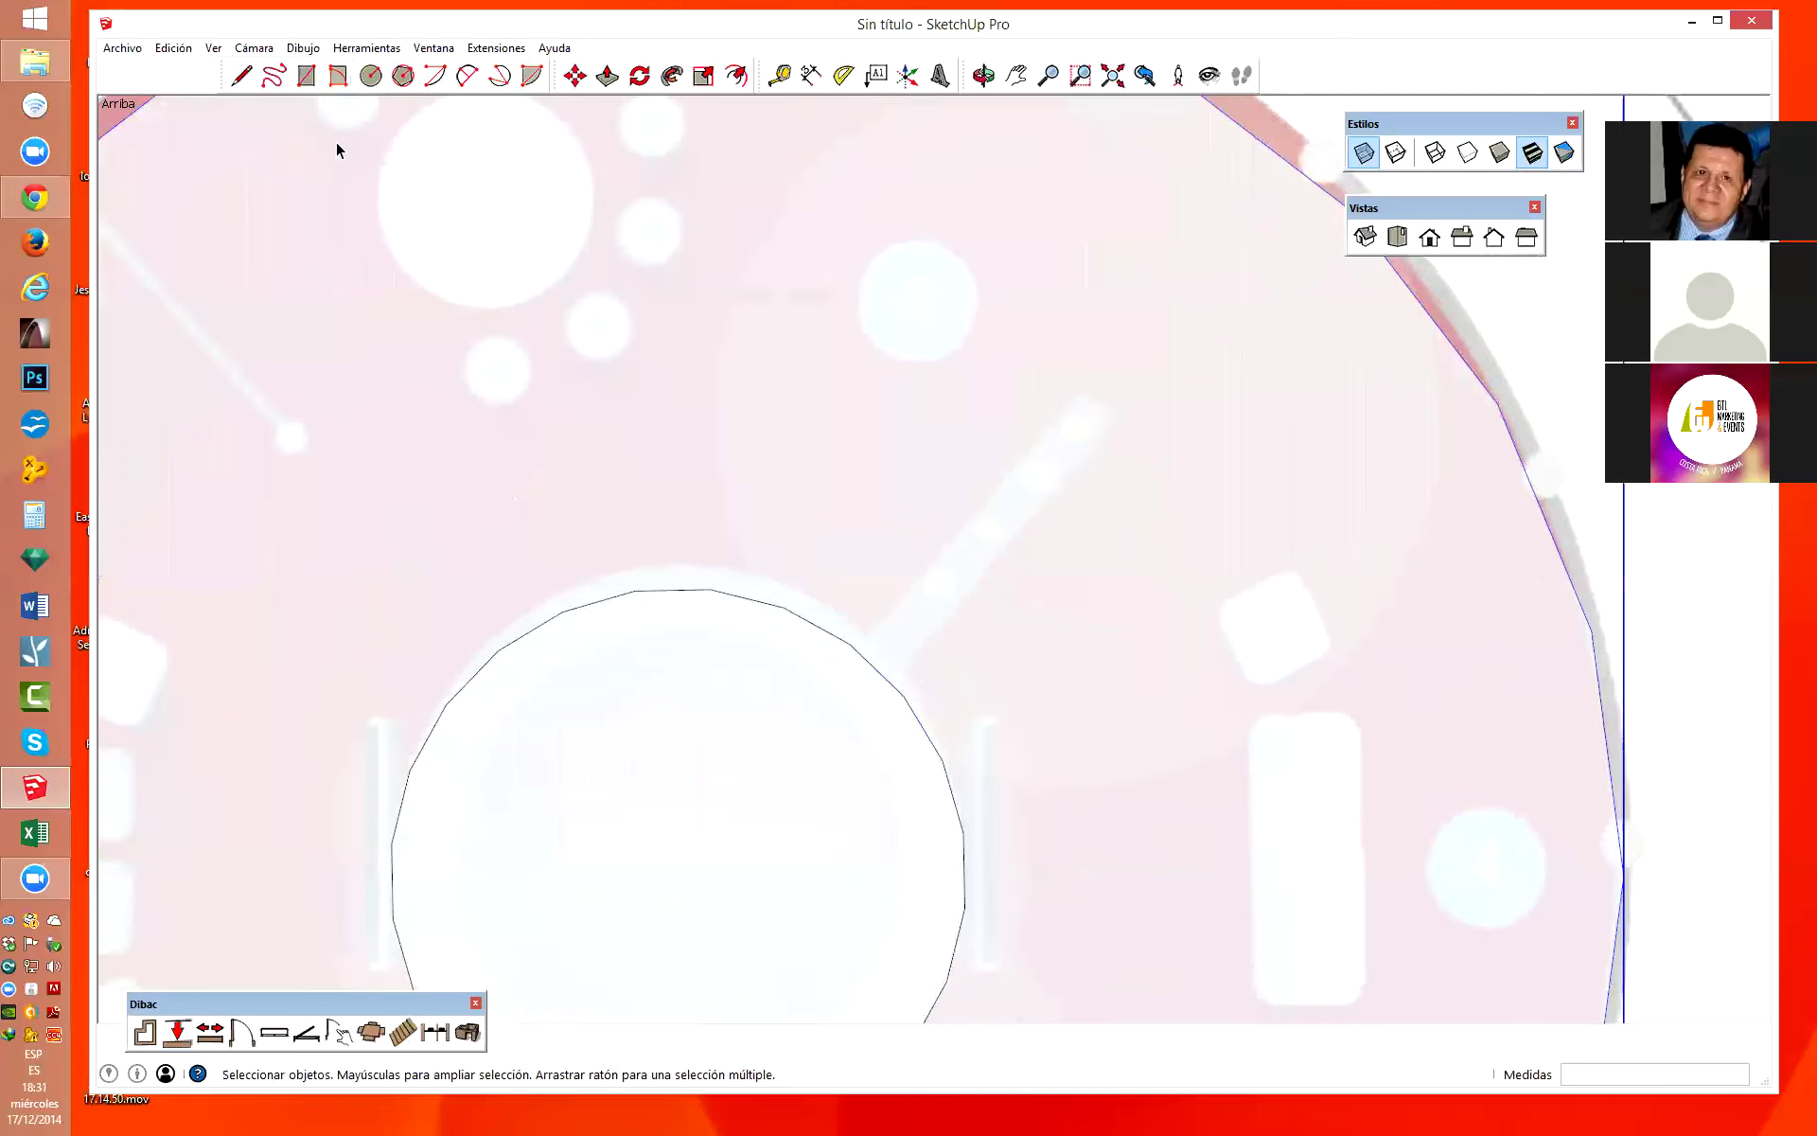
{"action": "left_click", "coordinate": [338, 75]}
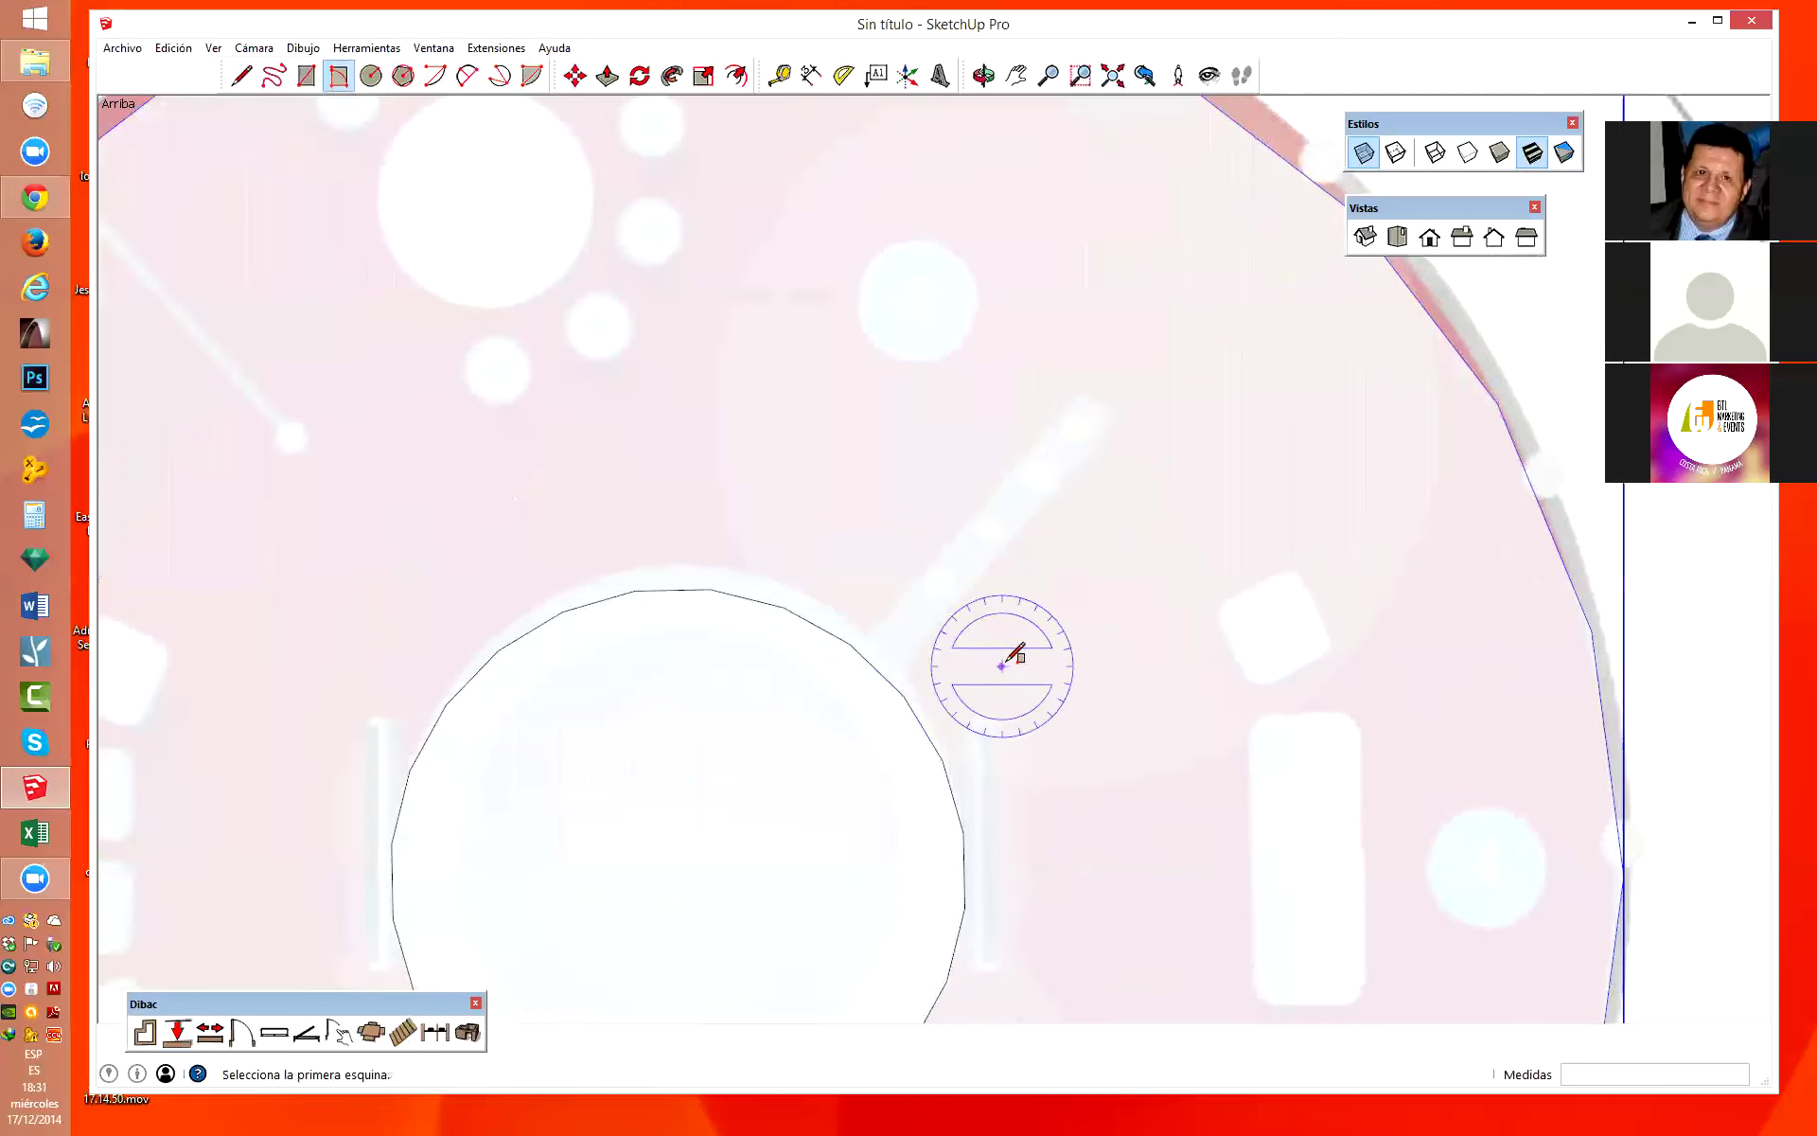
{"action": "scroll", "coordinate": [1046, 587], "scroll_direction": "up", "scroll_amount": 1}
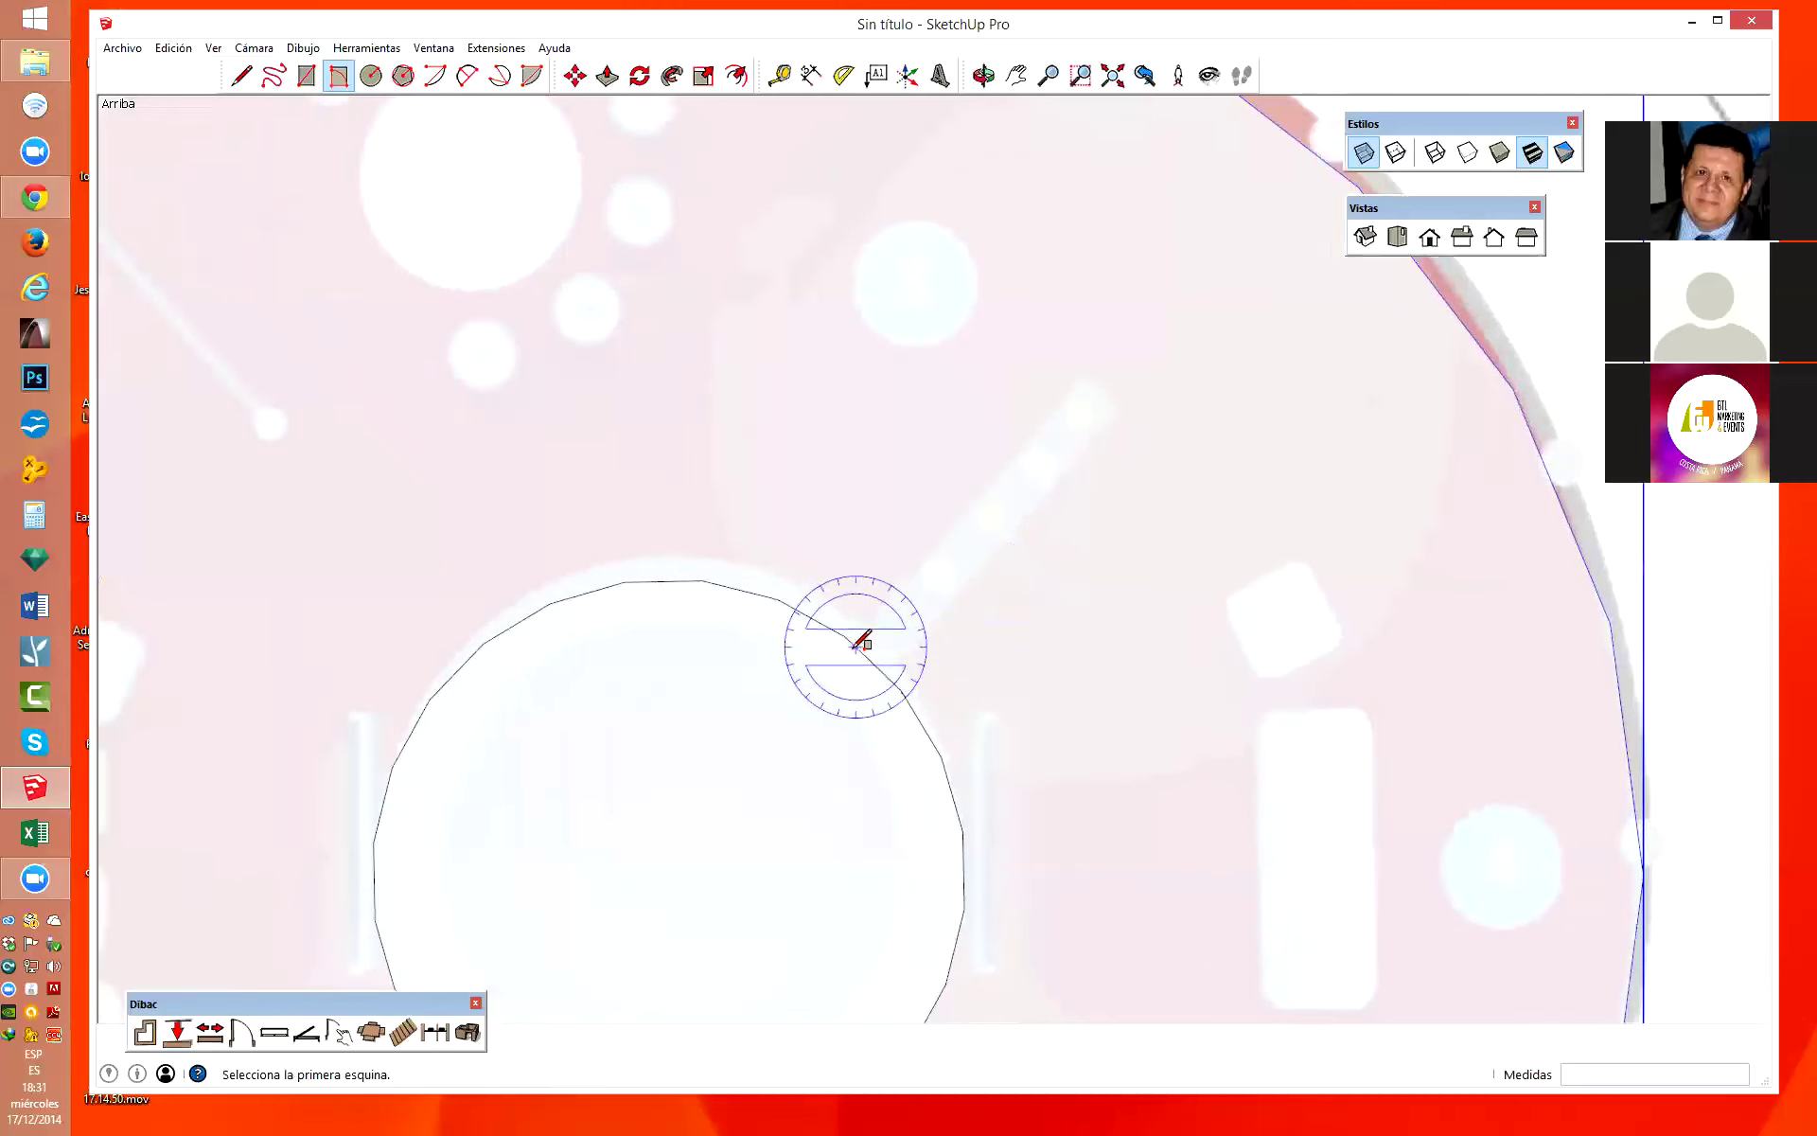
{"action": "left_click", "coordinate": [857, 646]}
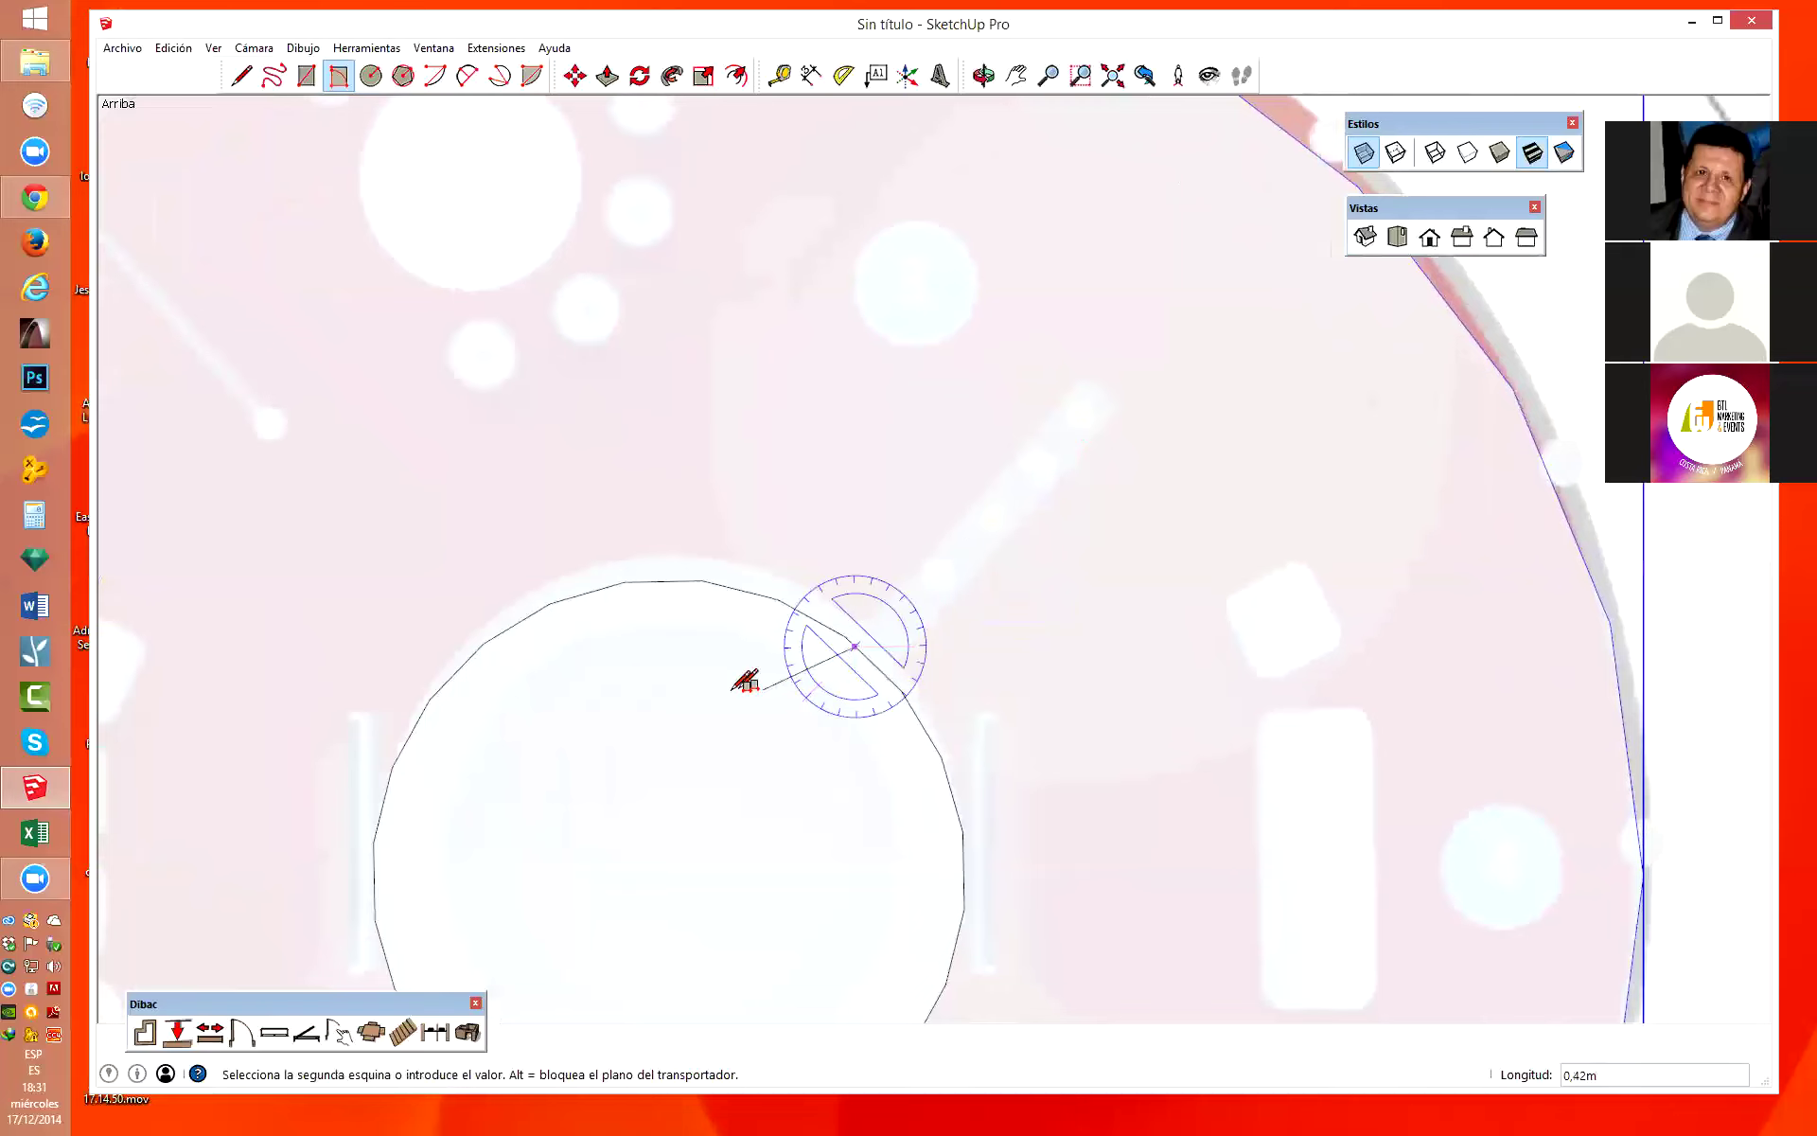
{"action": "scroll", "coordinate": [747, 677], "scroll_direction": "down", "scroll_amount": 1}
{"action": "scroll", "coordinate": [816, 662], "scroll_direction": "up", "scroll_amount": 1}
{"action": "scroll", "coordinate": [719, 637], "scroll_direction": "down", "scroll_amount": 1}
{"action": "scroll", "coordinate": [828, 662], "scroll_direction": "up", "scroll_amount": 1}
{"action": "key", "text": "Escape"}
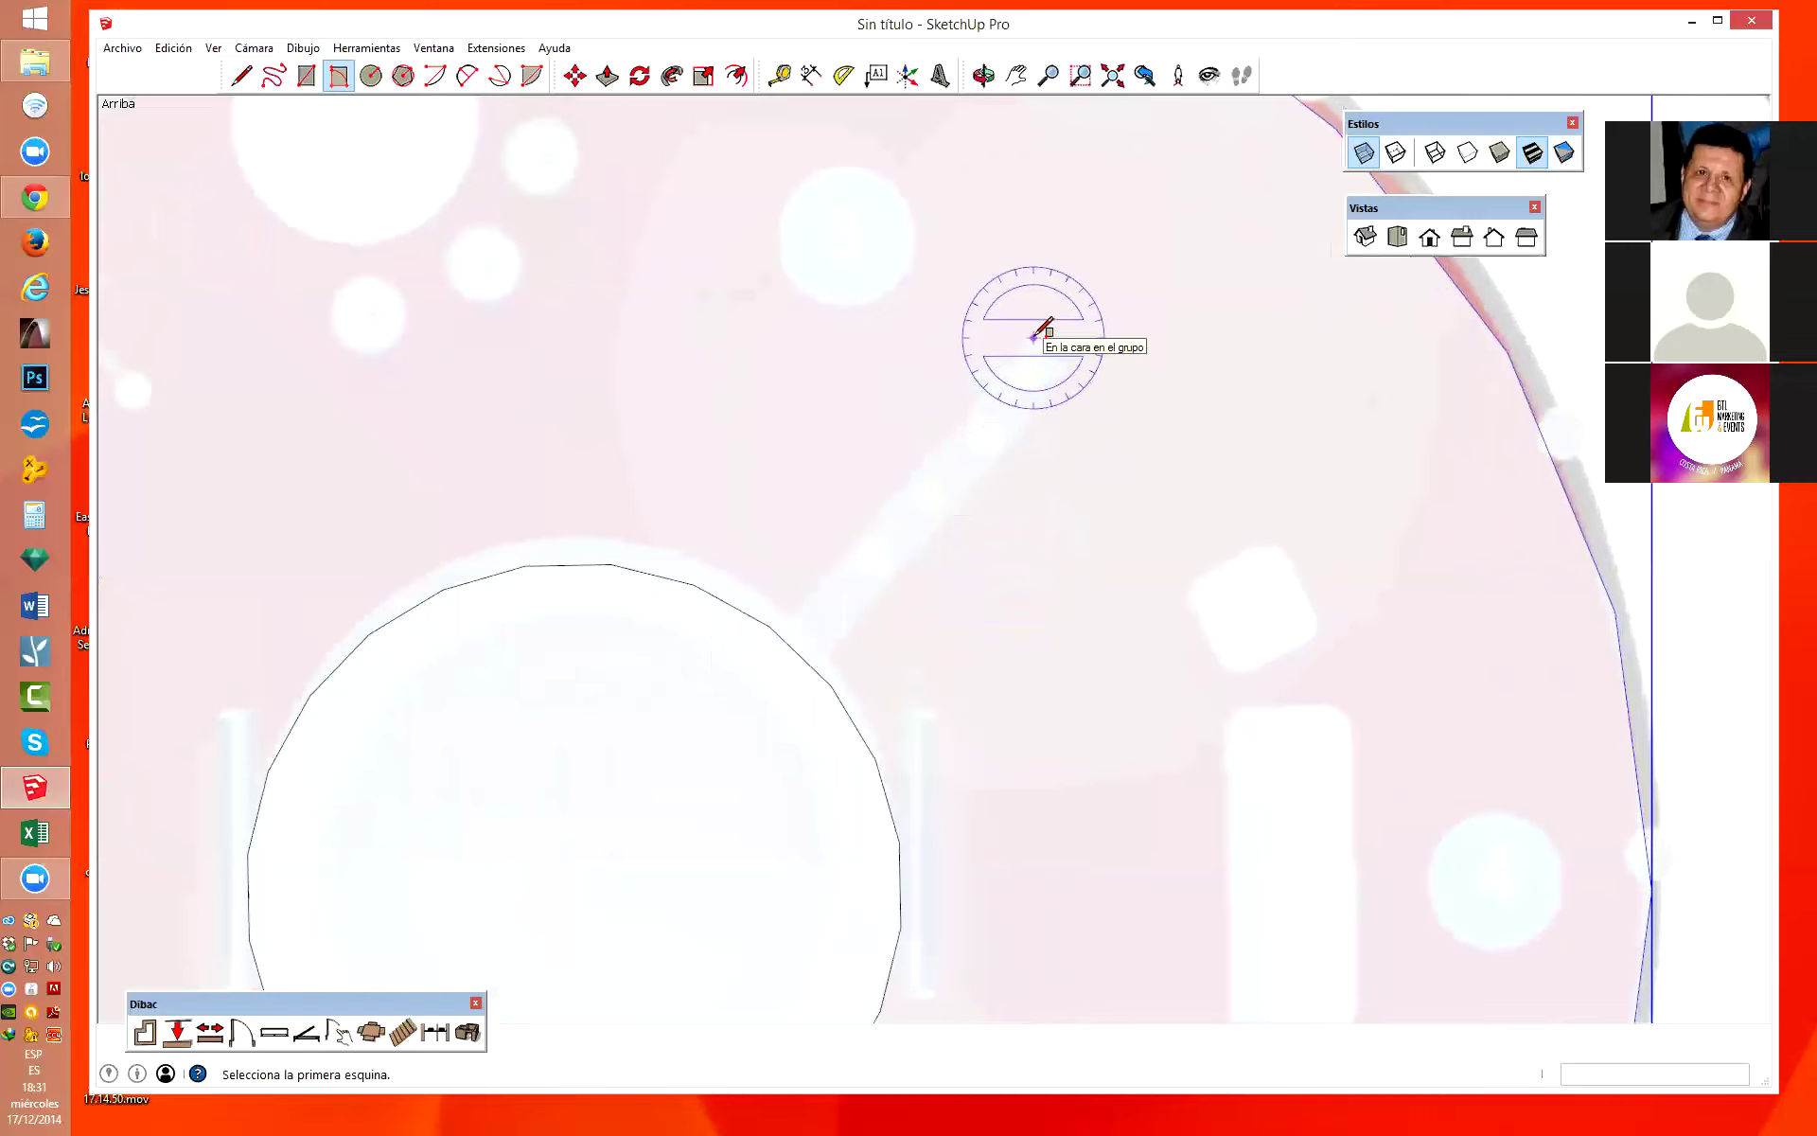
{"action": "scroll", "coordinate": [821, 615], "scroll_direction": "up", "scroll_amount": 2}
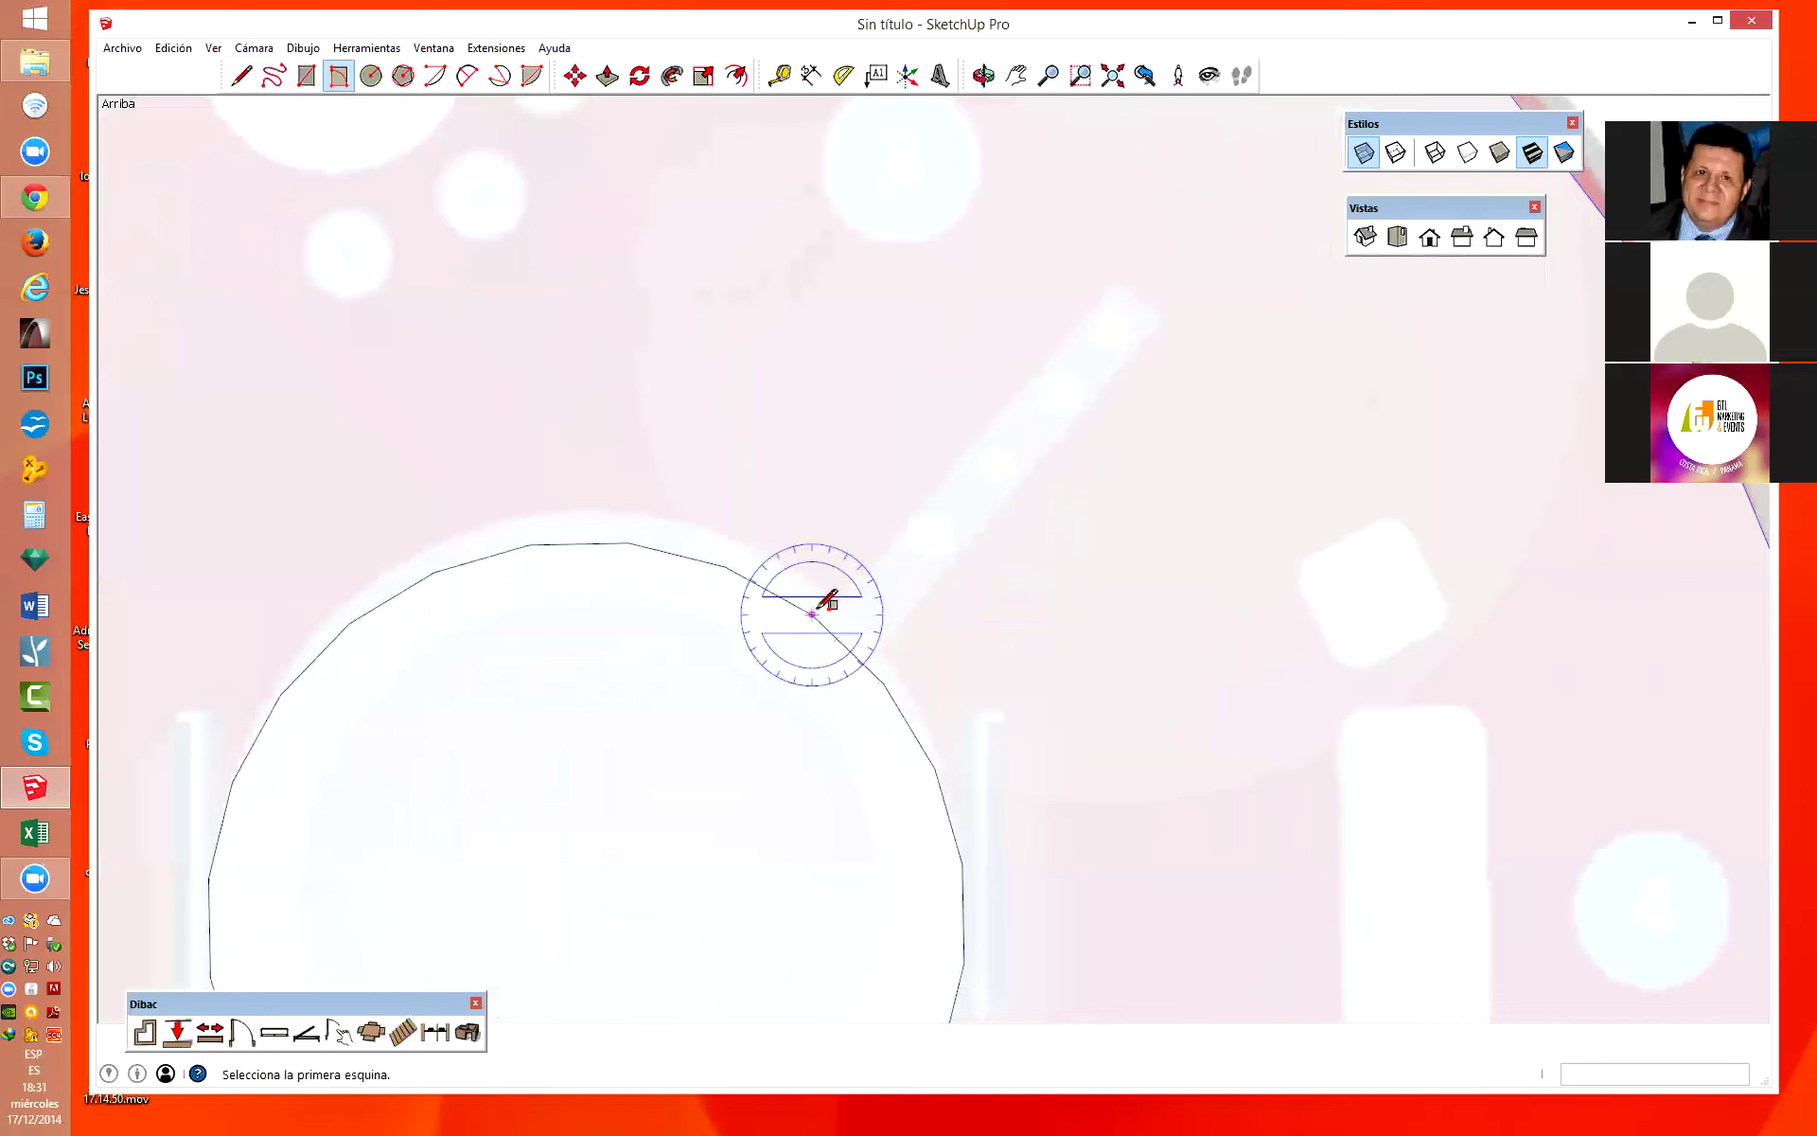
{"action": "left_click", "coordinate": [811, 615]}
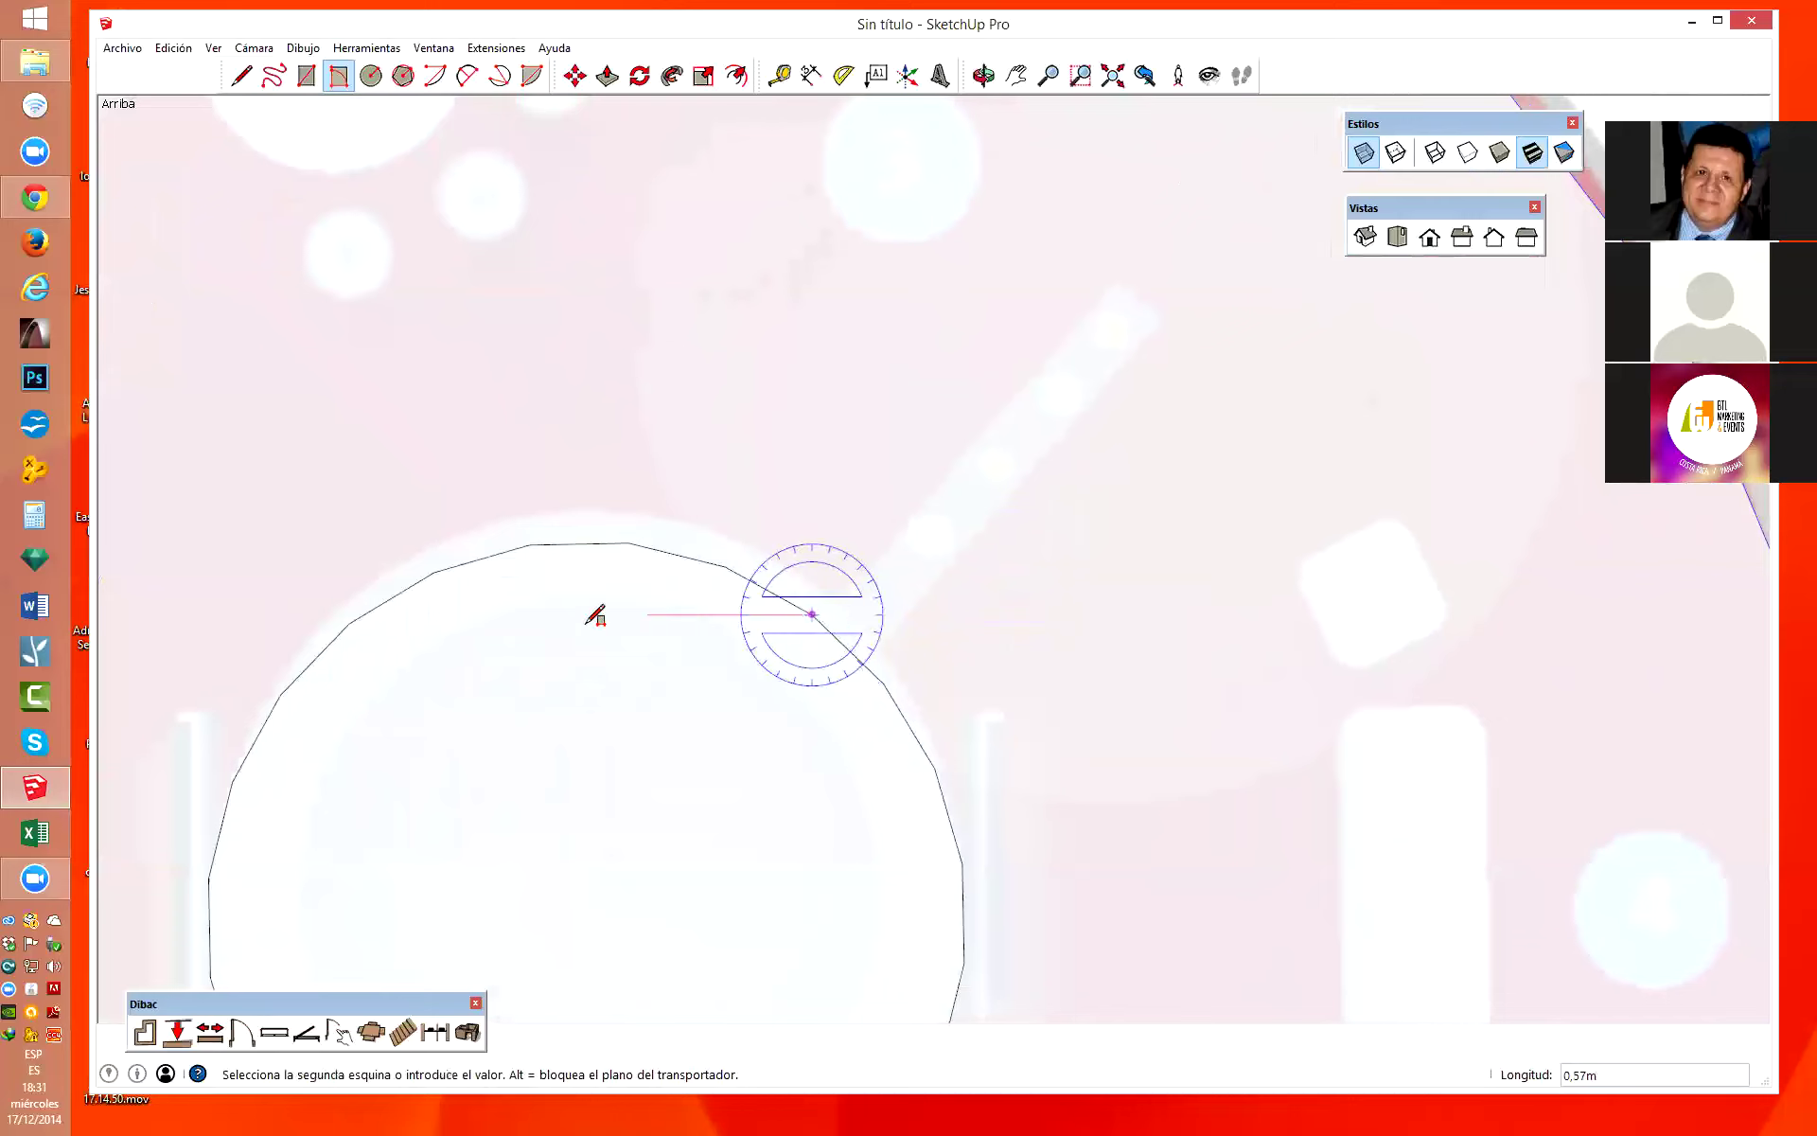
{"action": "key", "text": "Escape"}
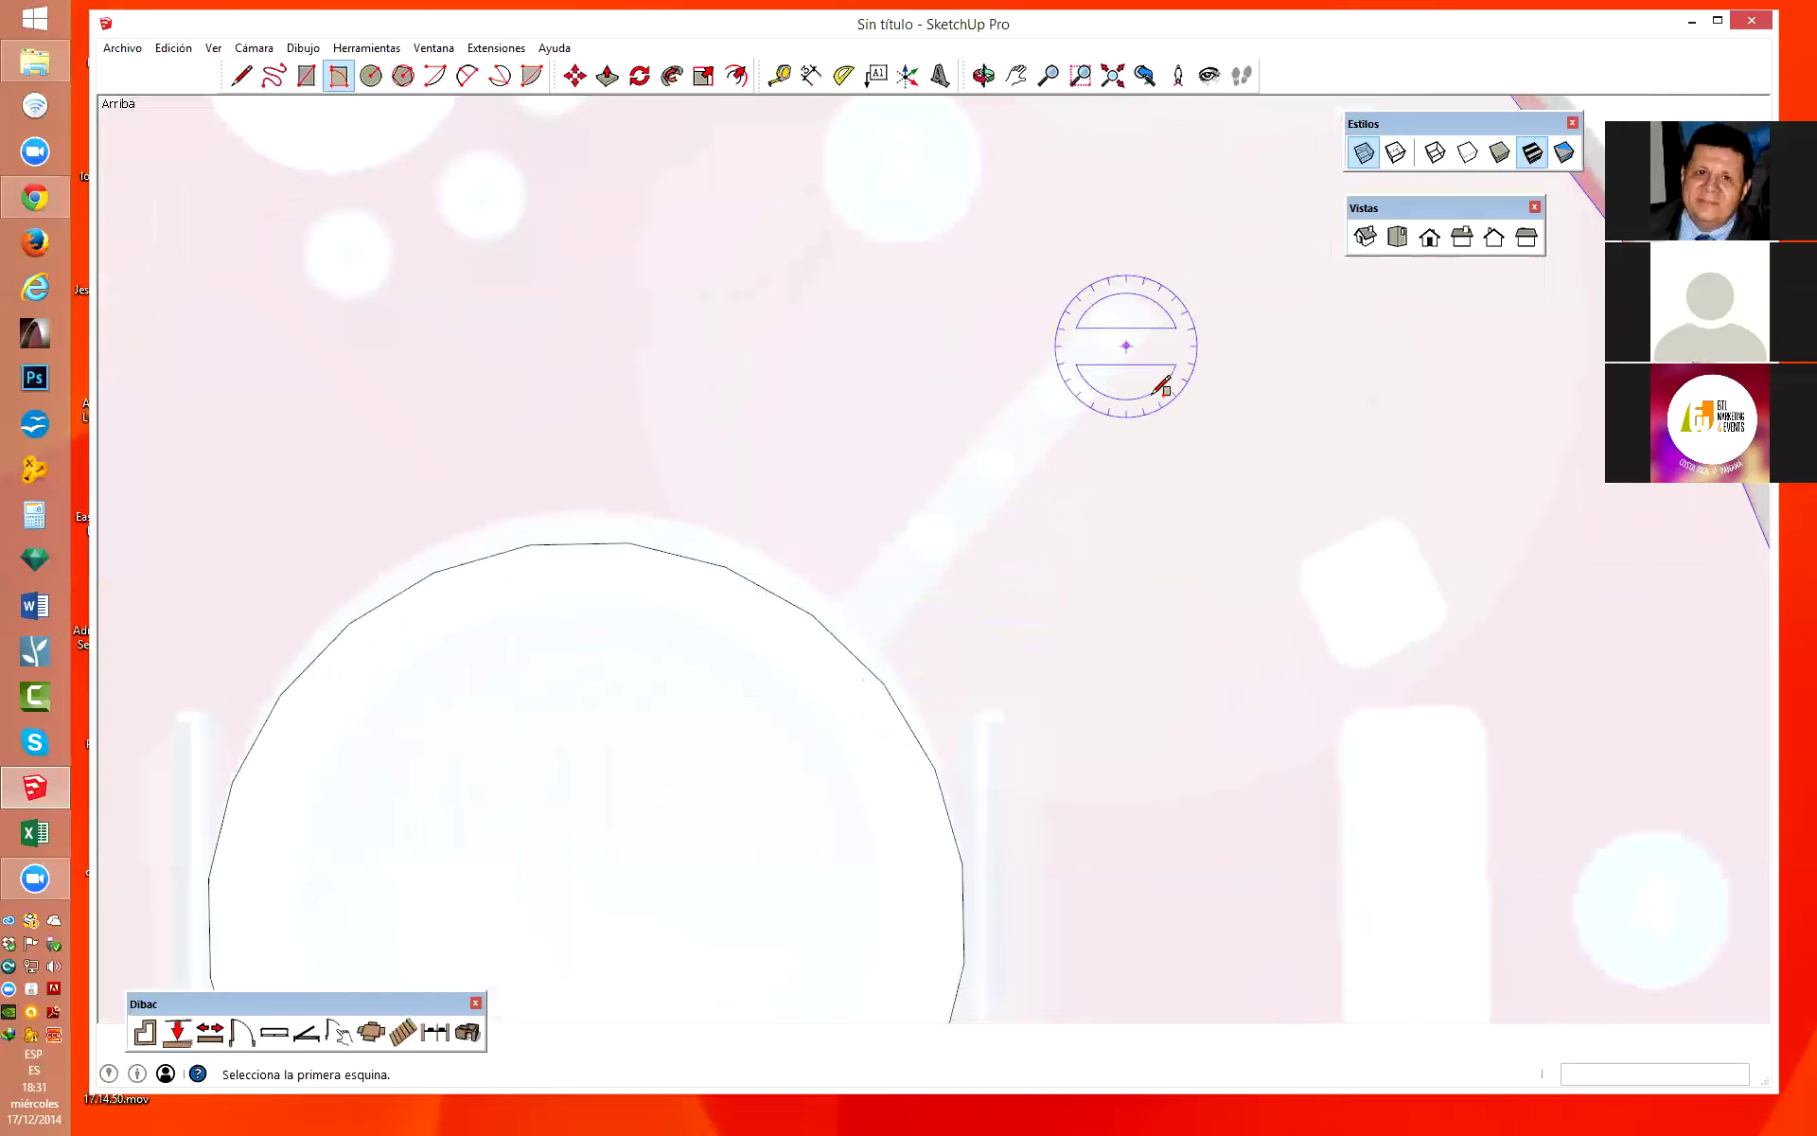
Anchor the rotated rectangle's first corner at the upper-right diagonal bar's outer end.
{"action": "scroll", "coordinate": [1148, 382], "scroll_direction": "down", "scroll_amount": 2}
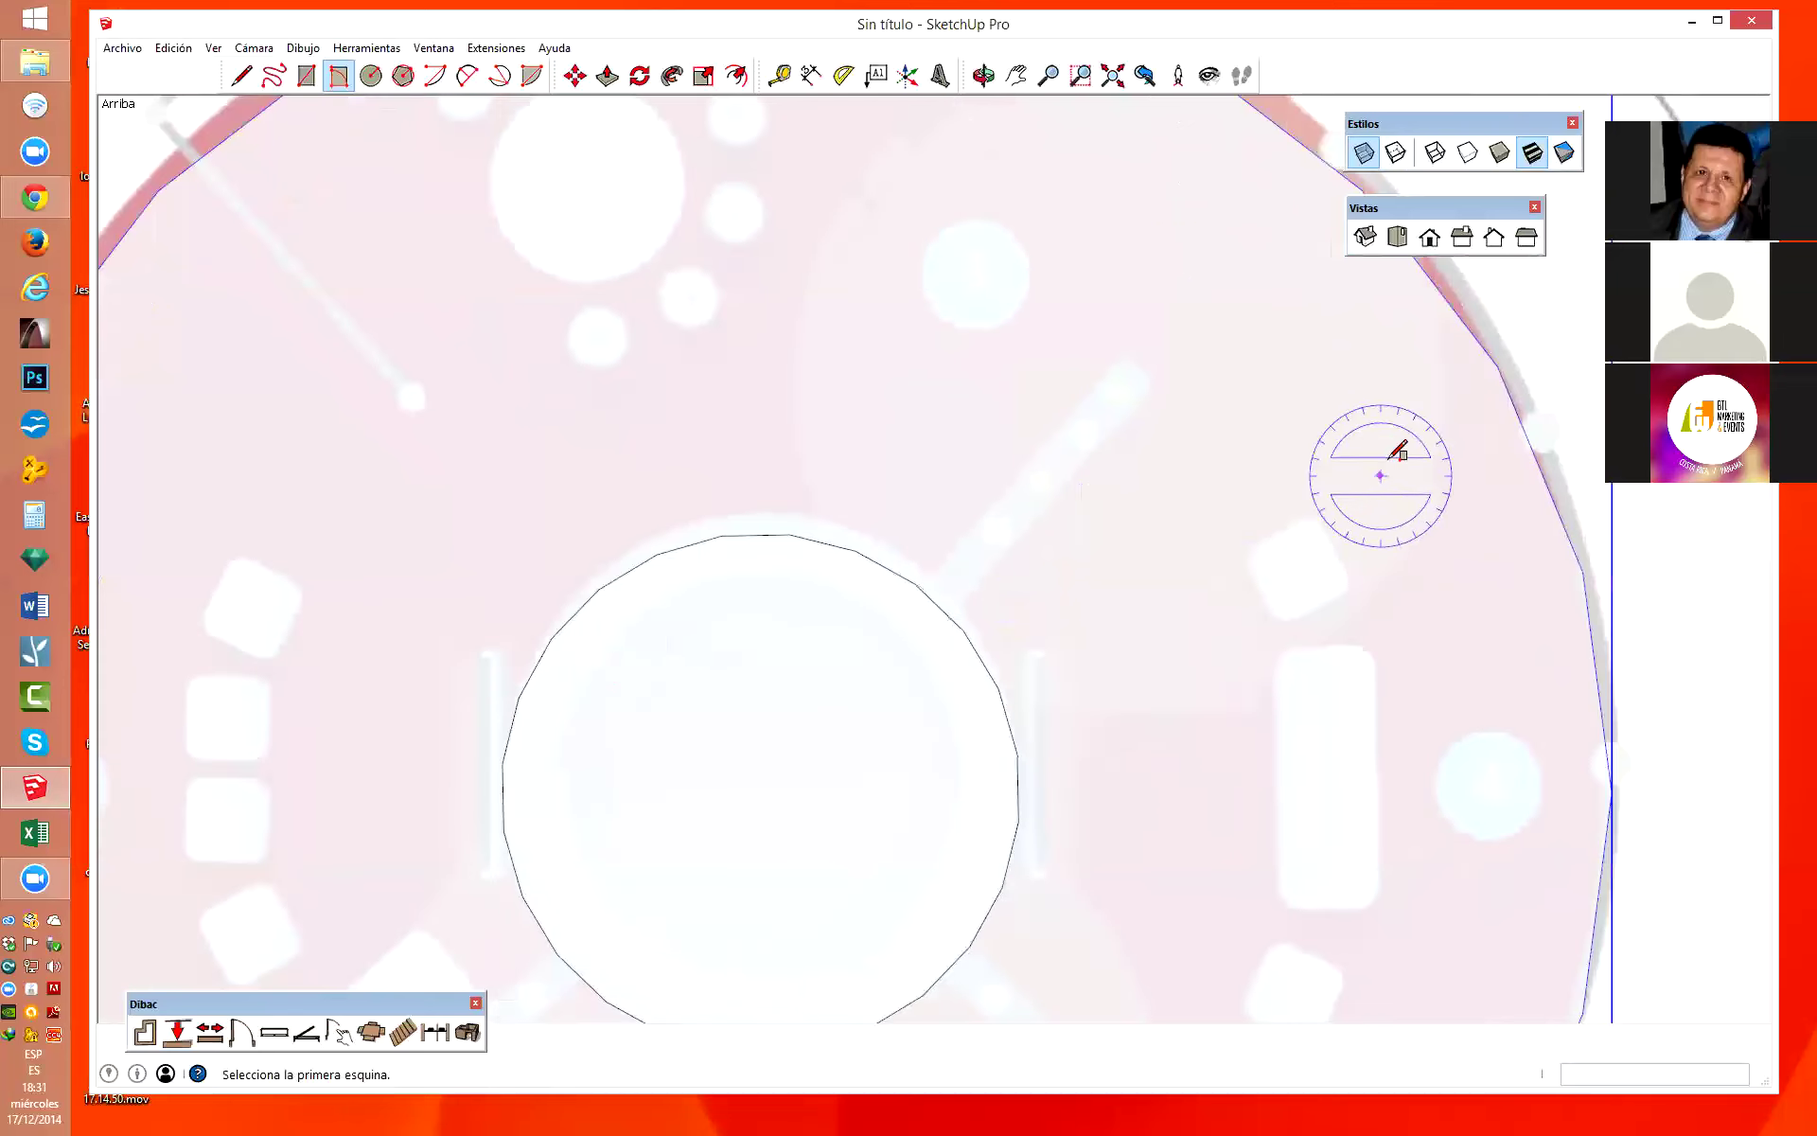
{"action": "left_click", "coordinate": [1126, 357]}
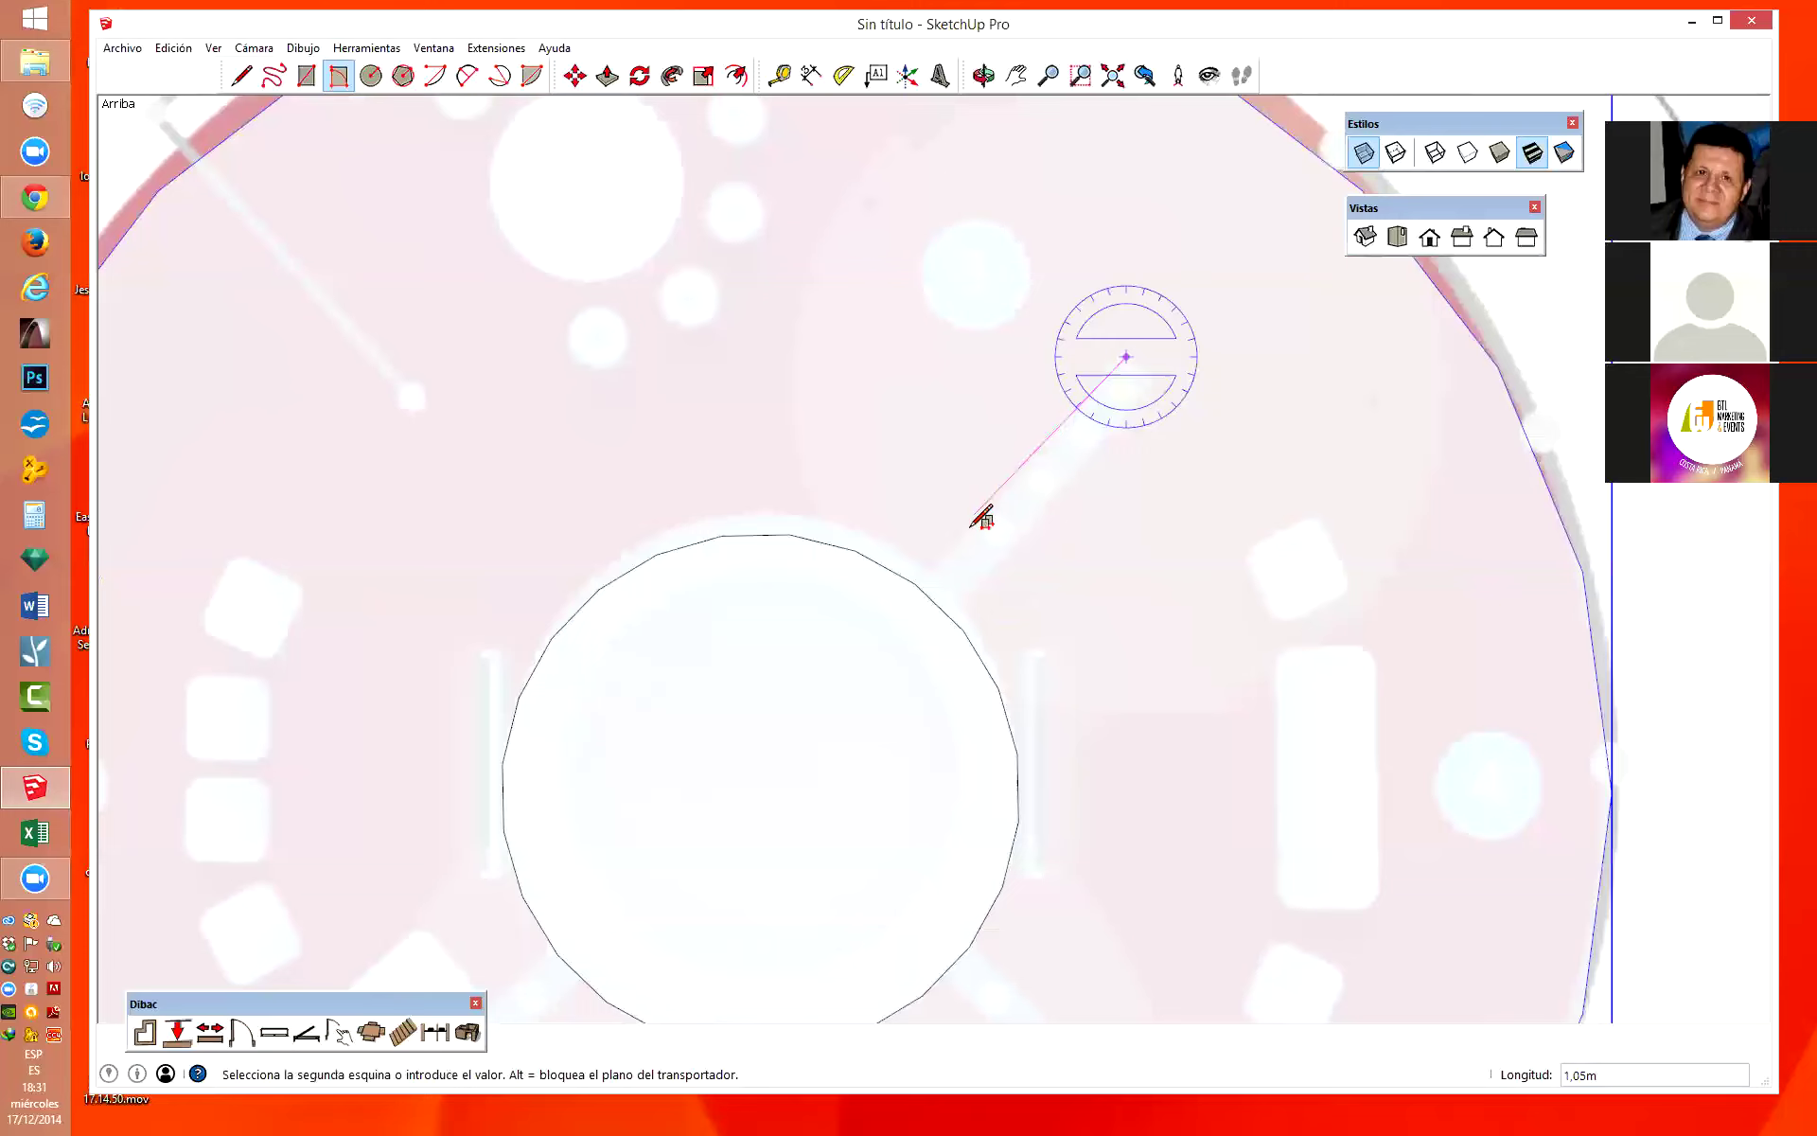
{"action": "scroll", "coordinate": [937, 606], "scroll_direction": "up", "scroll_amount": 1}
{"action": "scroll", "coordinate": [937, 606], "scroll_direction": "up", "scroll_amount": 1}
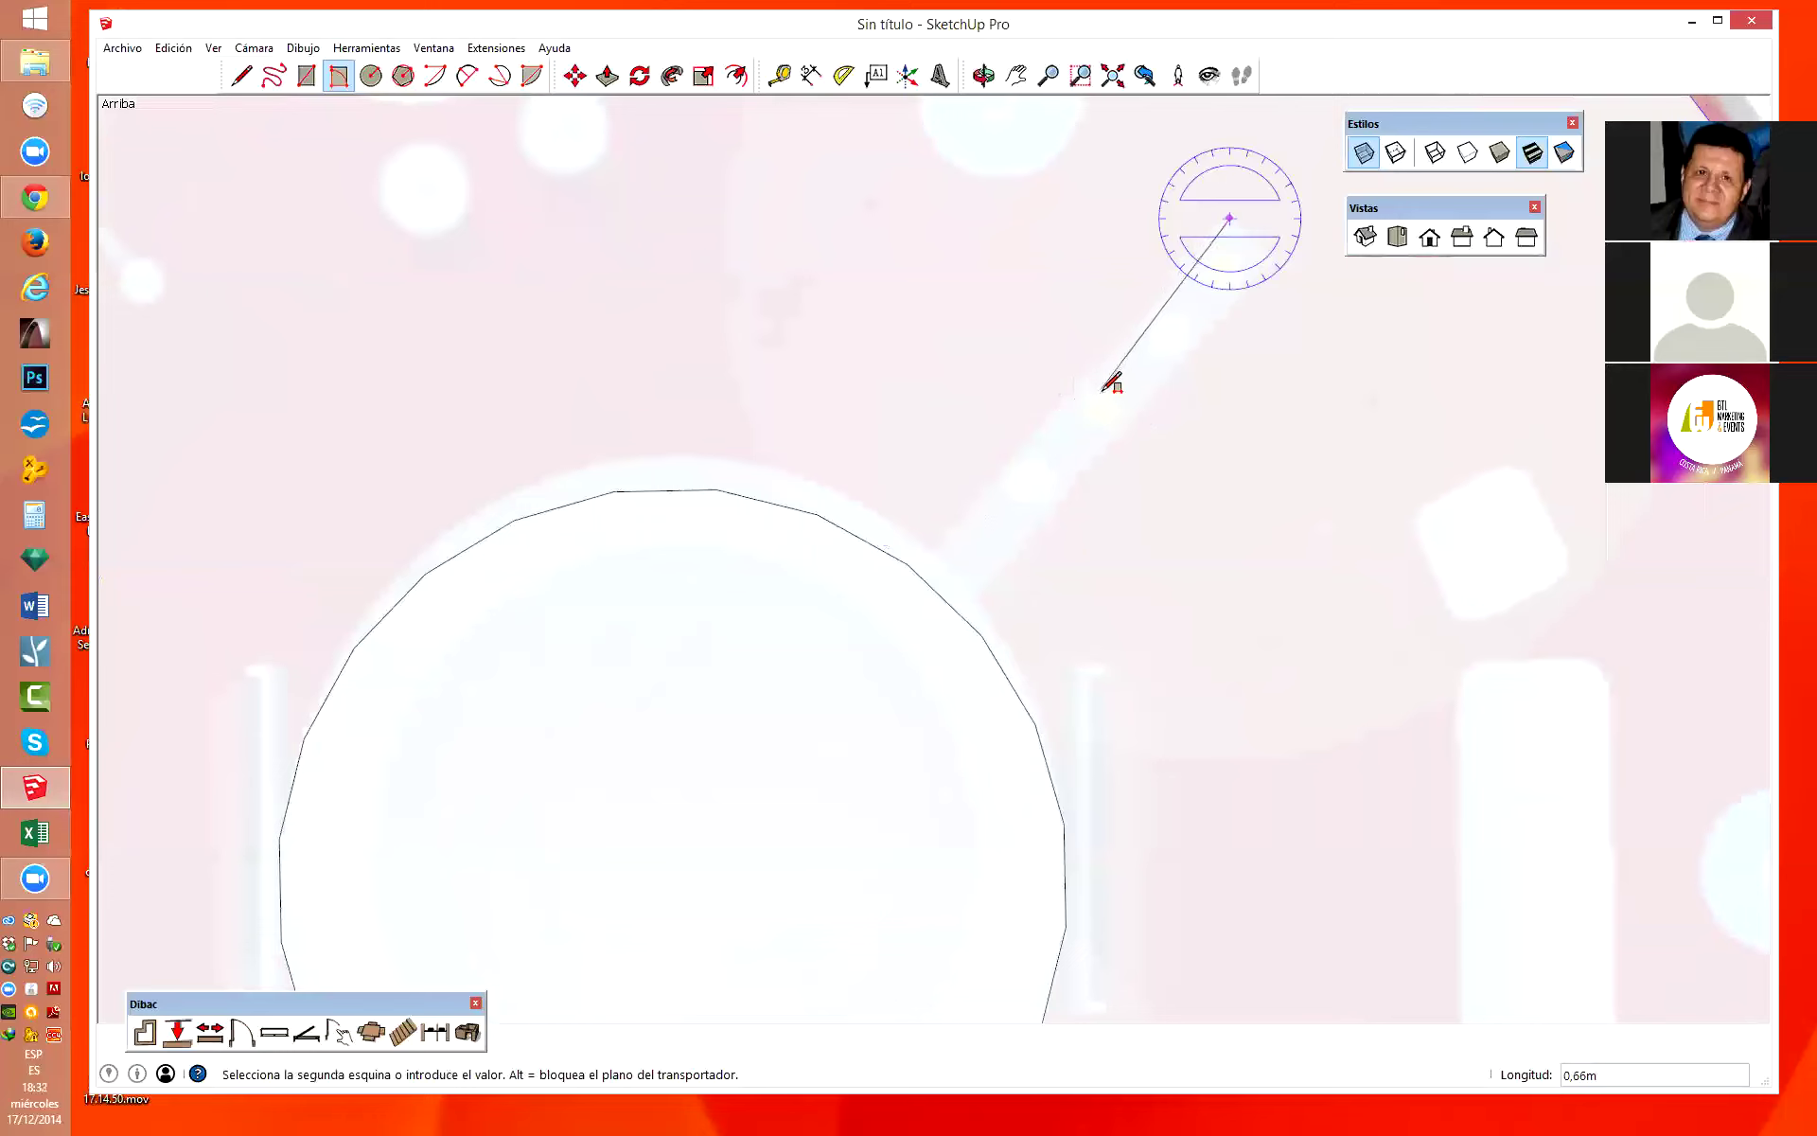
{"action": "scroll", "coordinate": [1103, 375], "scroll_direction": "up", "scroll_amount": 1}
{"action": "scroll", "coordinate": [1089, 369], "scroll_direction": "down", "scroll_amount": 1}
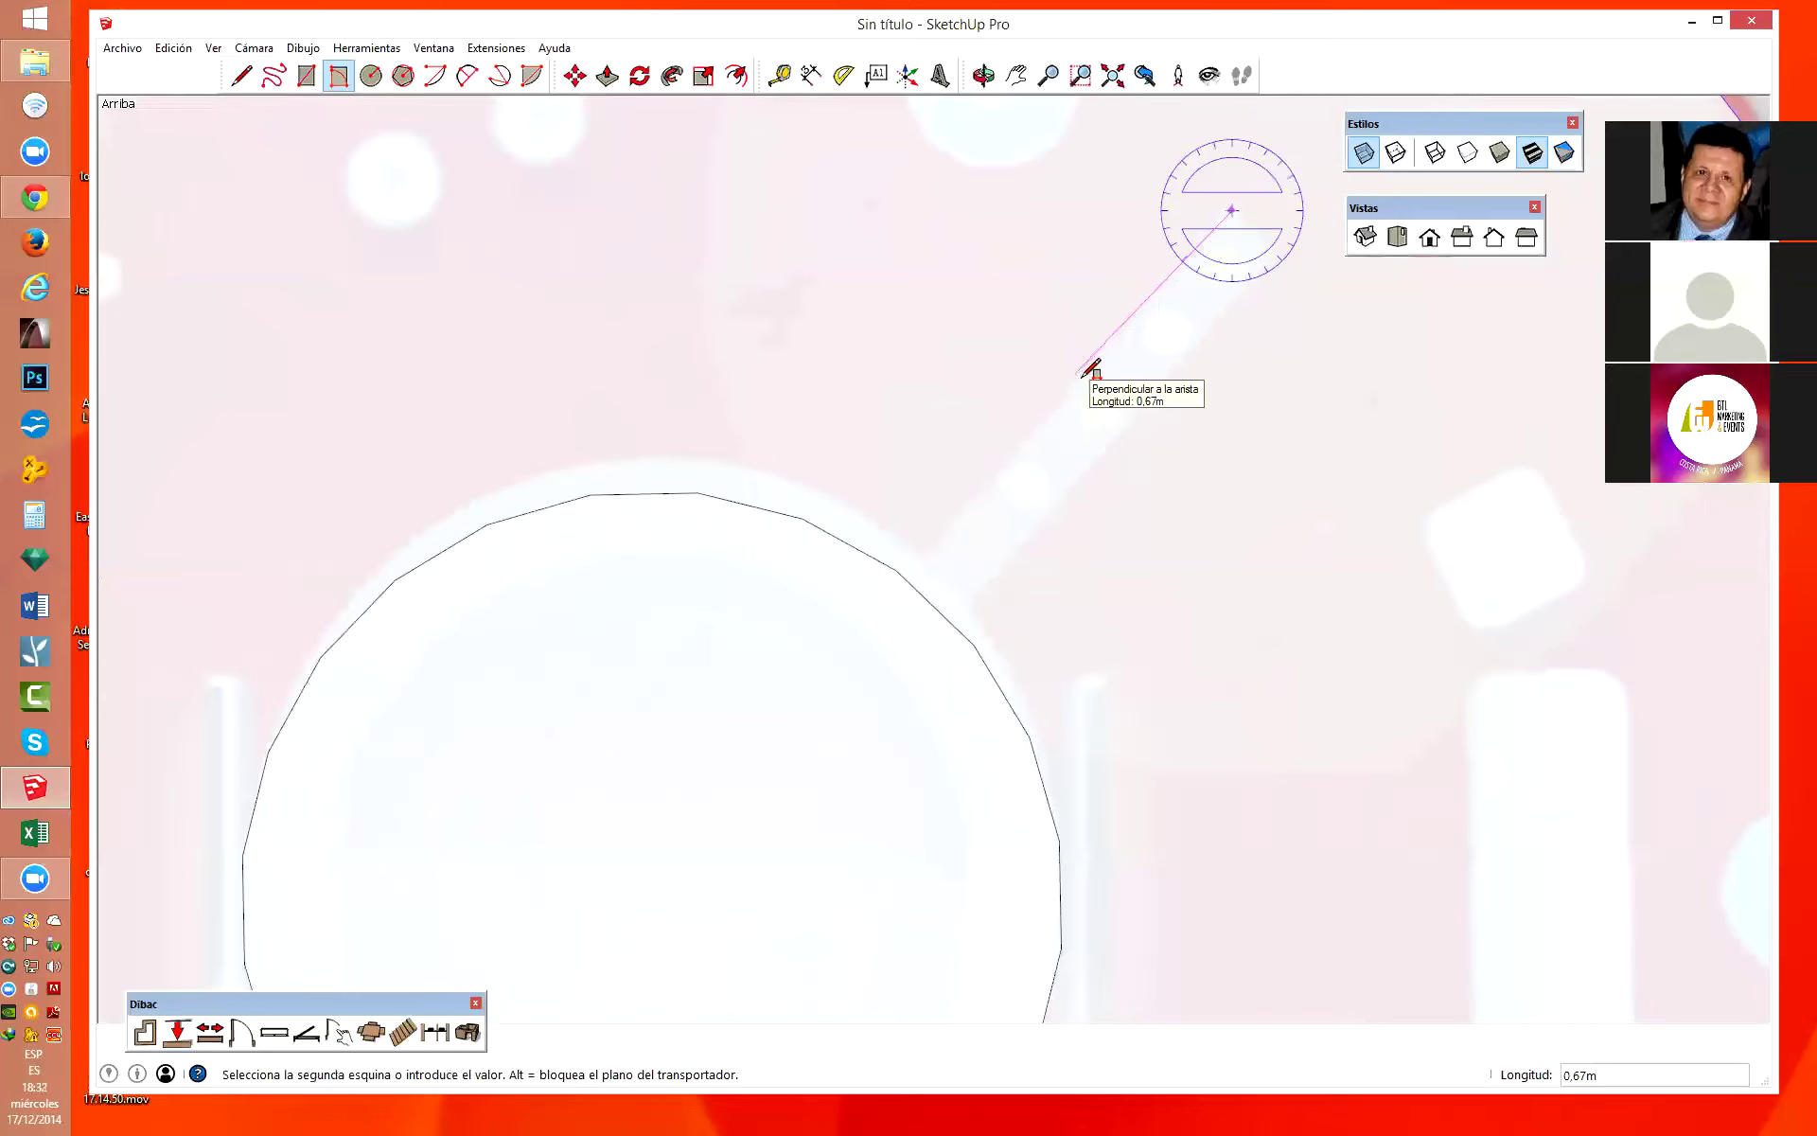
{"action": "scroll", "coordinate": [1089, 369], "scroll_direction": "down", "scroll_amount": 2}
{"action": "scroll", "coordinate": [1103, 371], "scroll_direction": "down", "scroll_amount": 1}
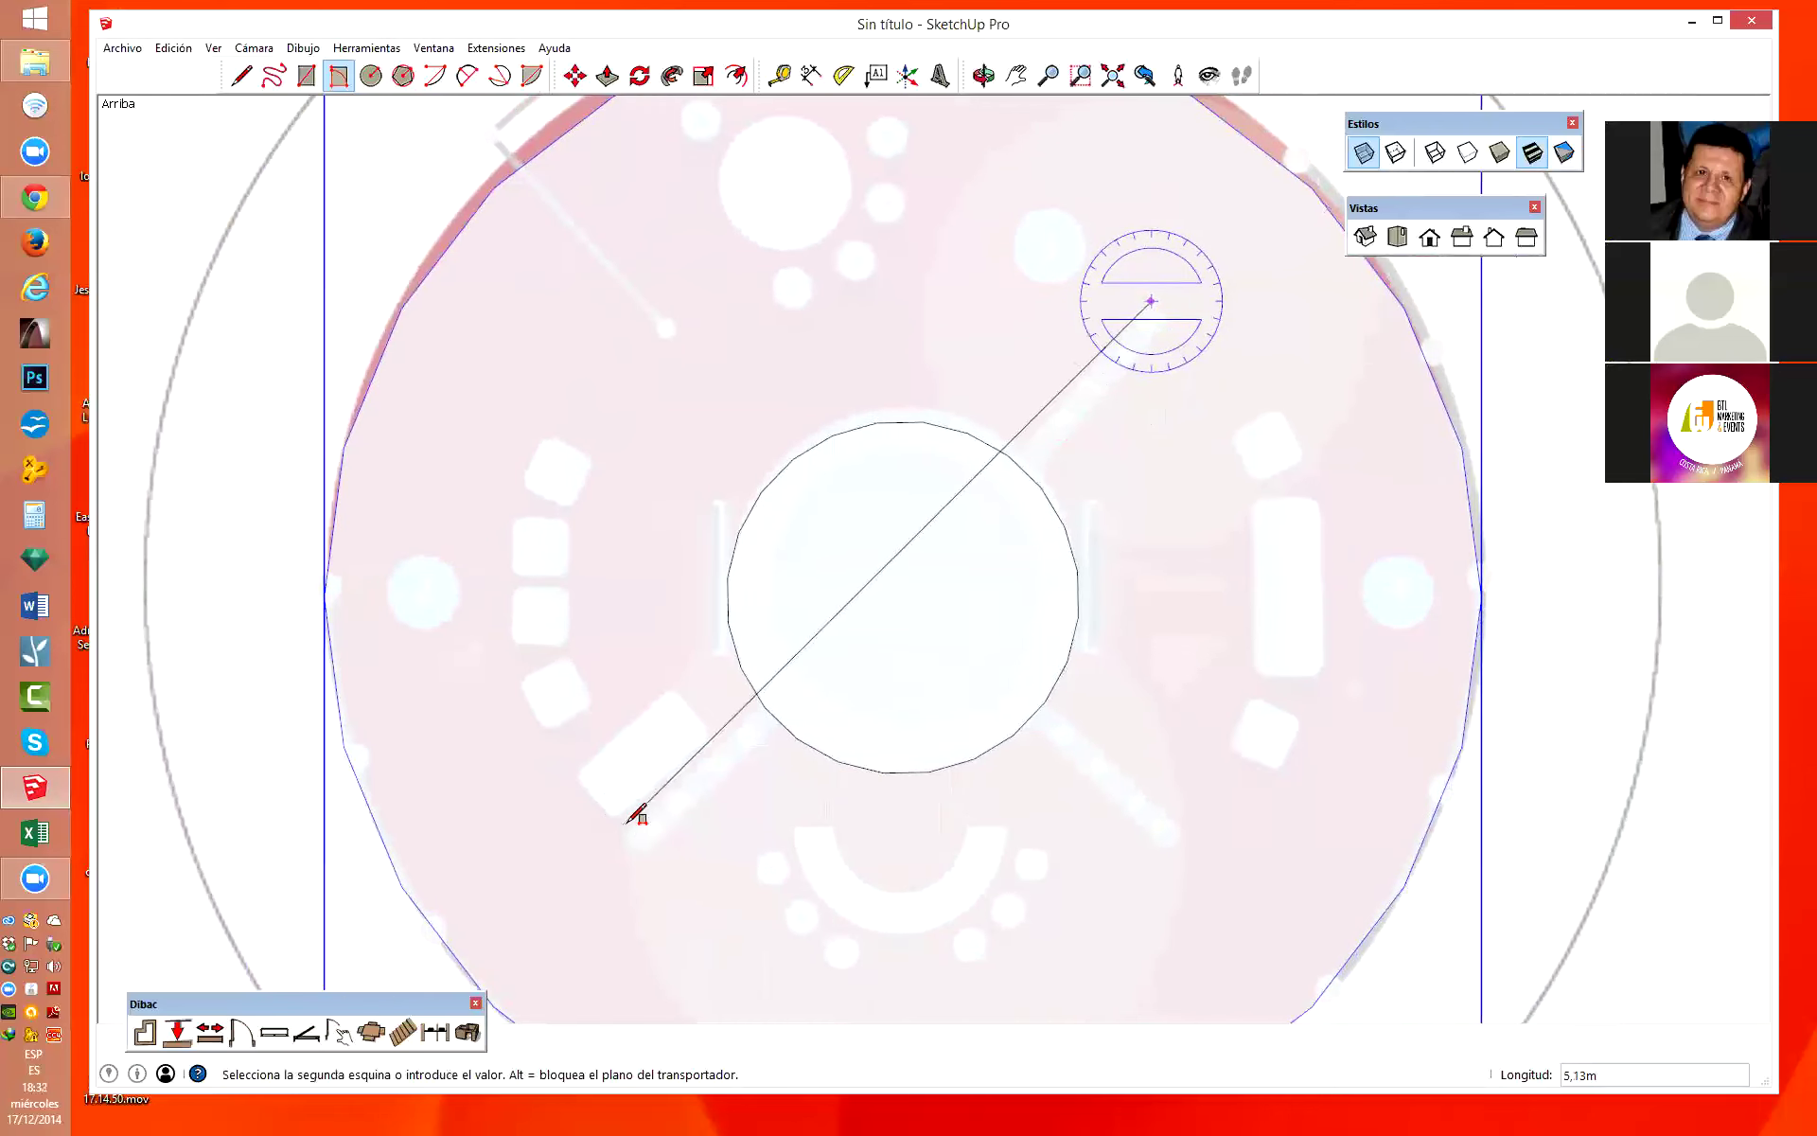
{"action": "scroll", "coordinate": [643, 824], "scroll_direction": "up", "scroll_amount": 1}
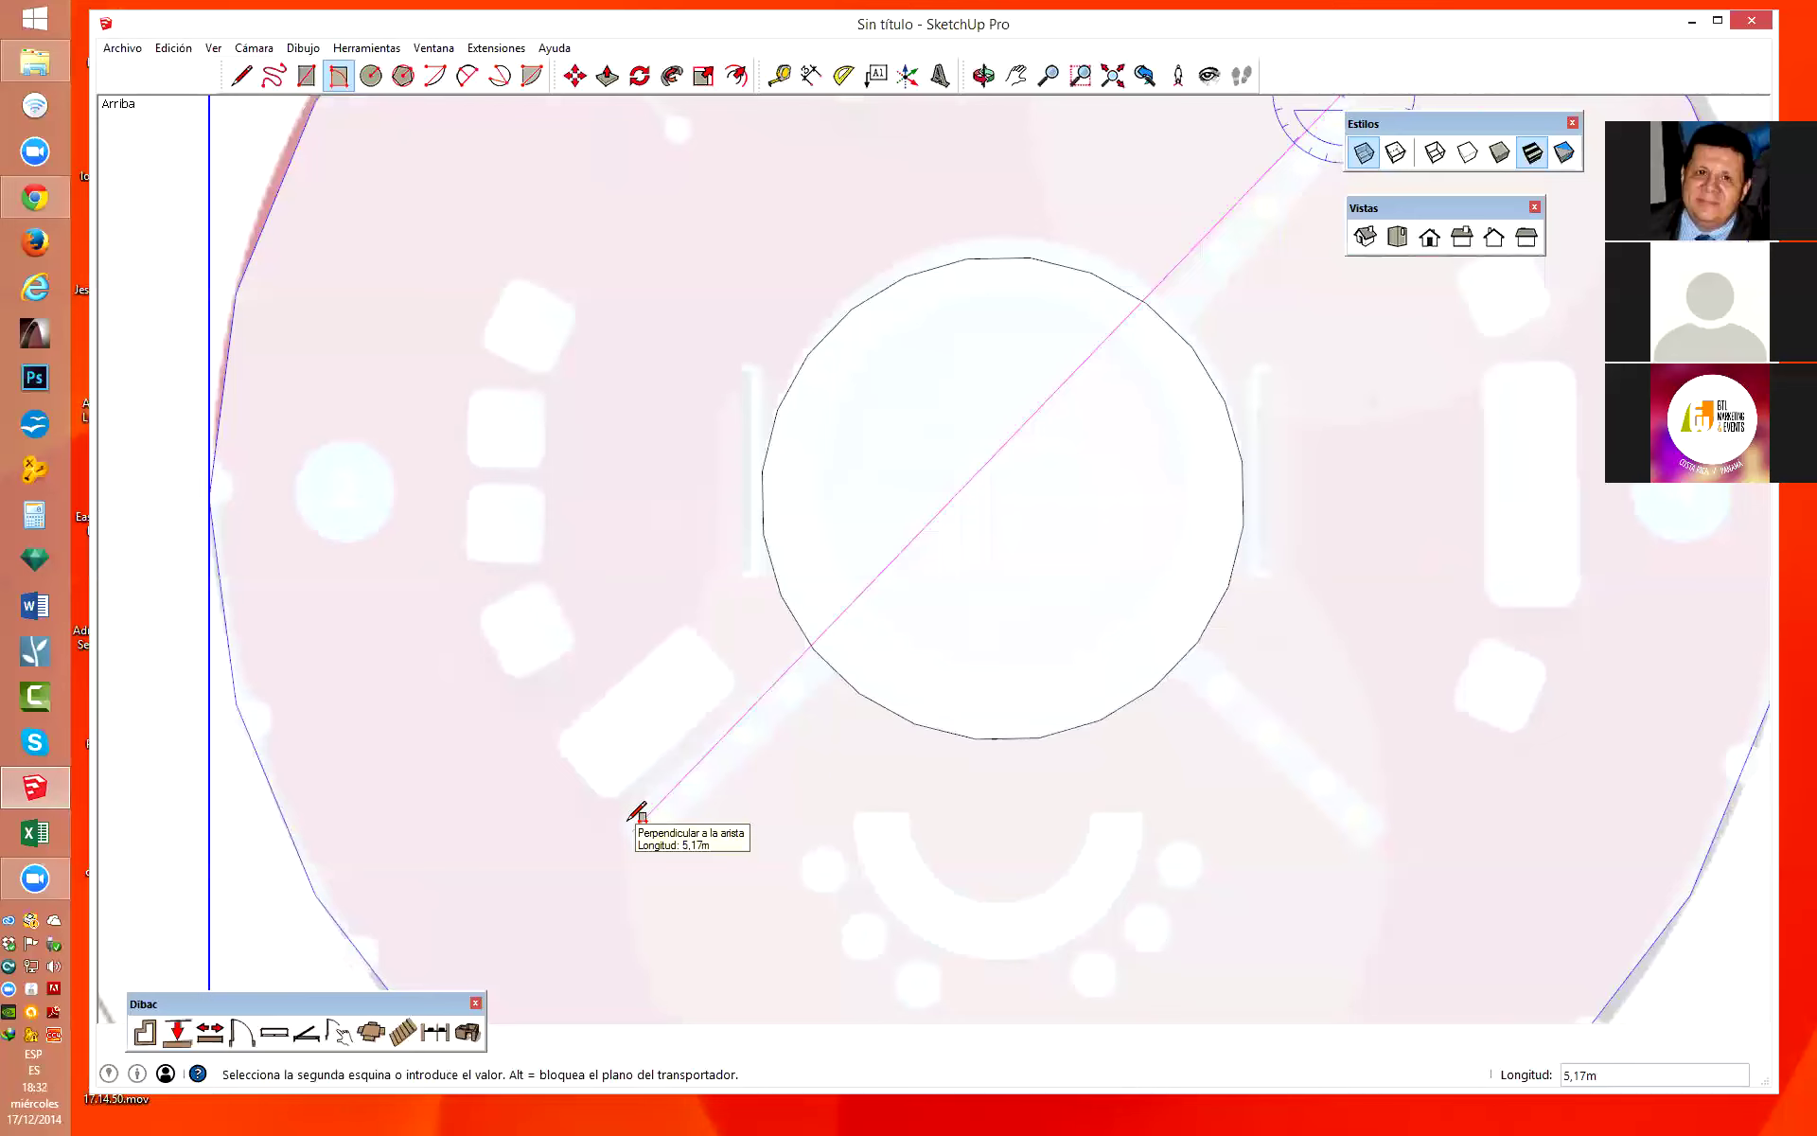
{"action": "scroll", "coordinate": [637, 812], "scroll_direction": "down", "scroll_amount": 1}
{"action": "scroll", "coordinate": [638, 812], "scroll_direction": "down", "scroll_amount": 1}
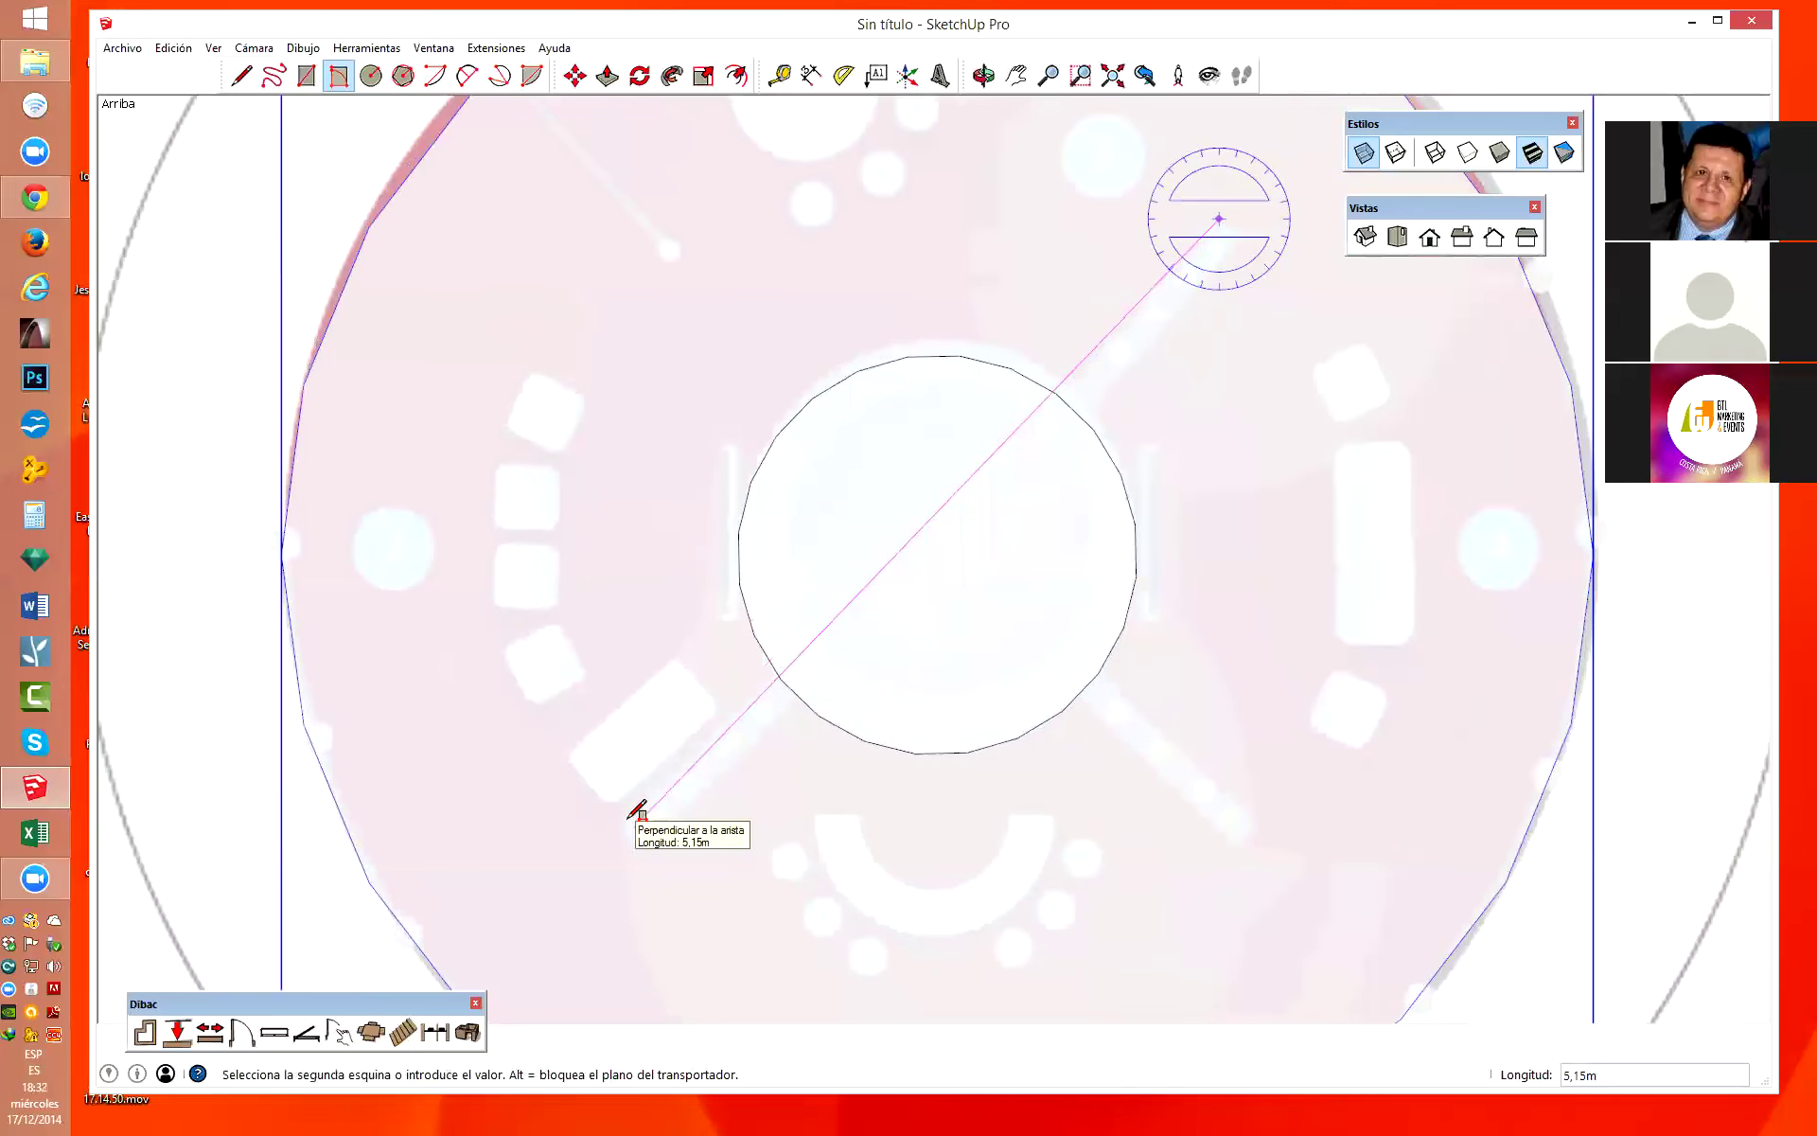
{"action": "scroll", "coordinate": [640, 804], "scroll_direction": "down", "scroll_amount": 1}
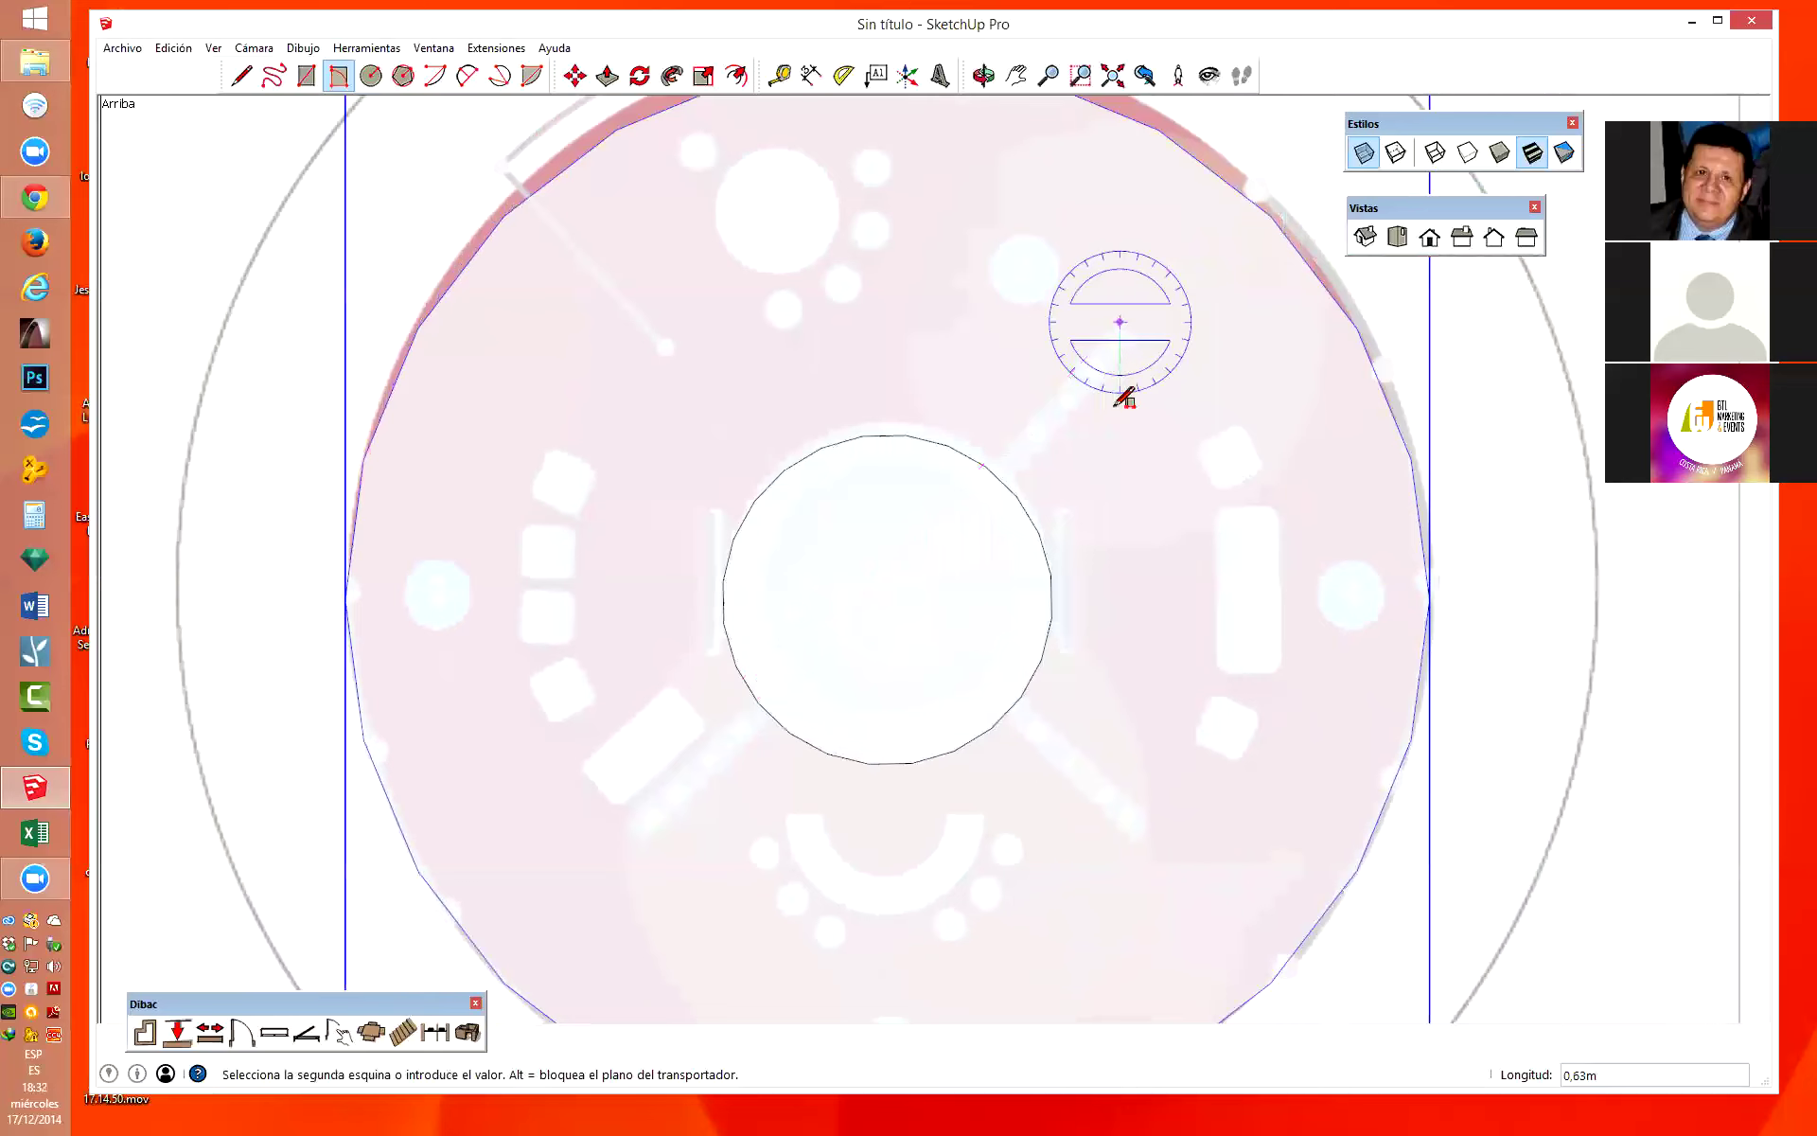
{"action": "scroll", "coordinate": [1060, 376], "scroll_direction": "up", "scroll_amount": 2}
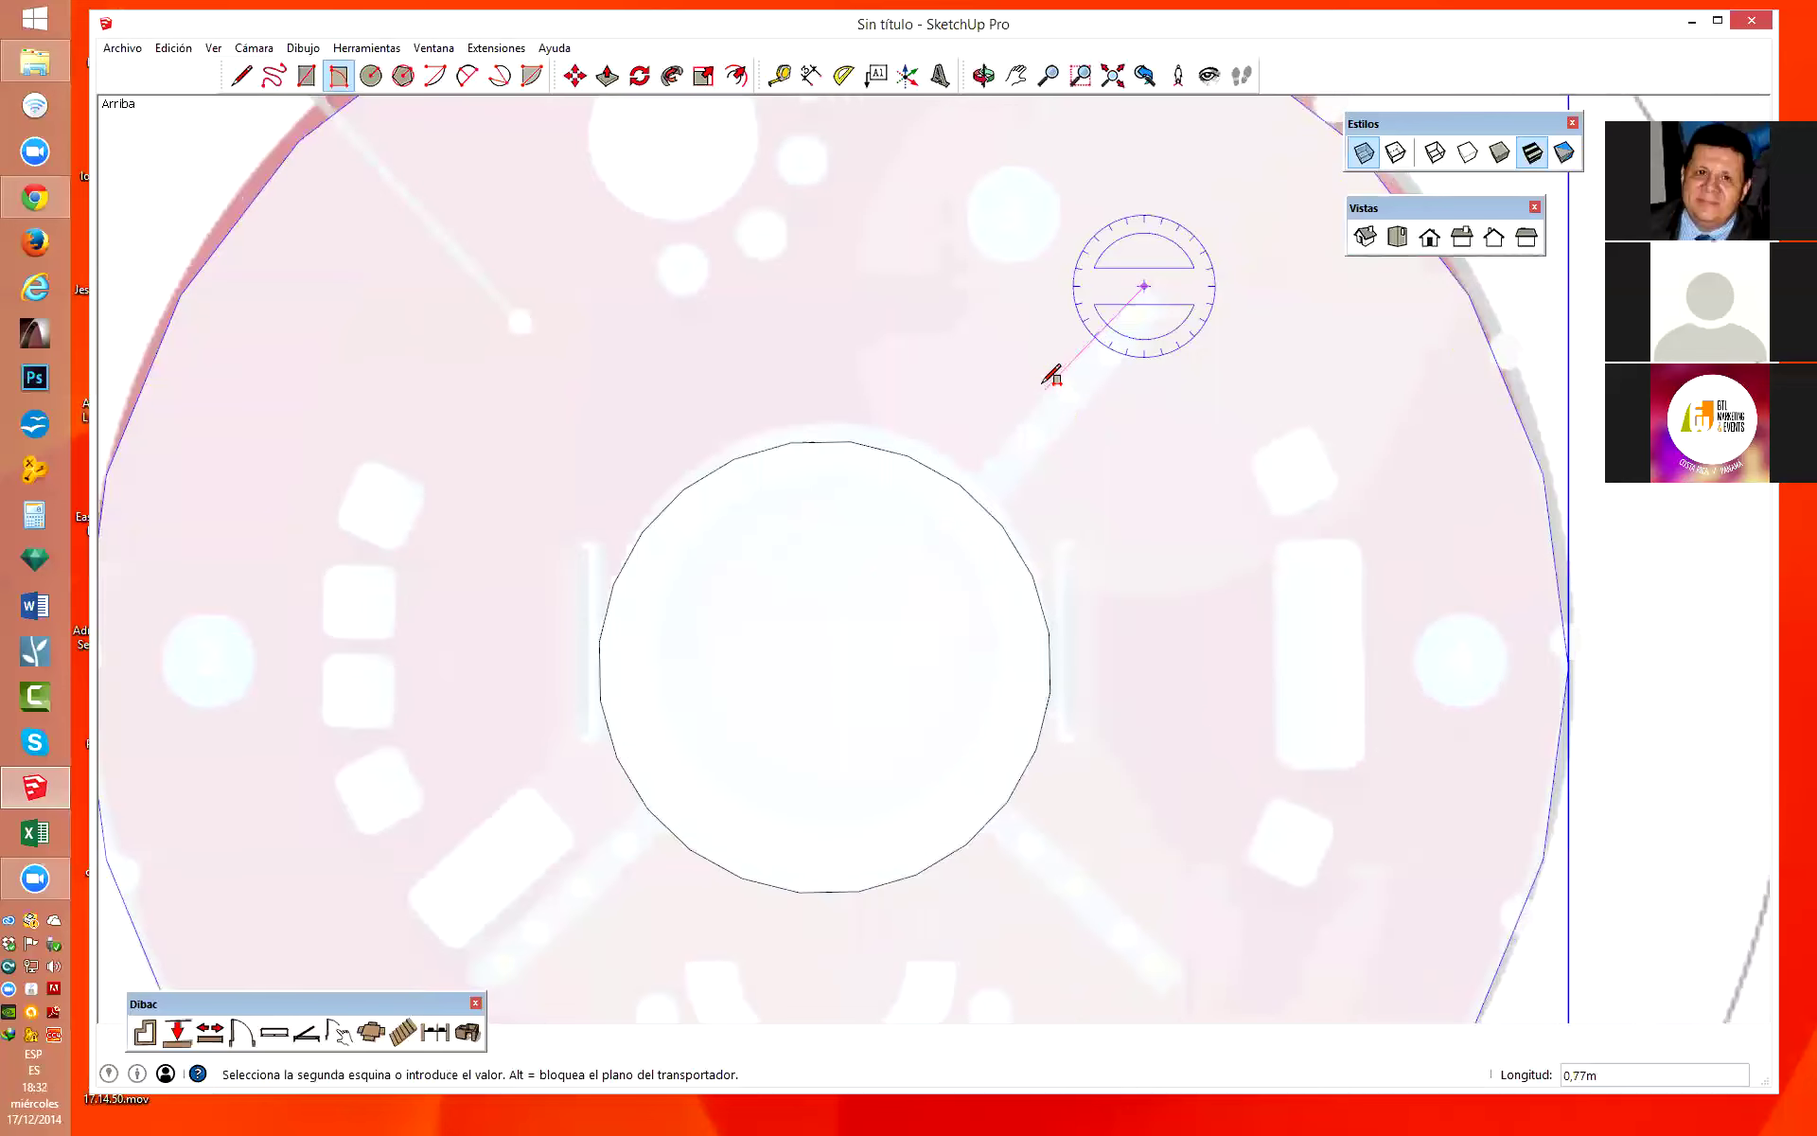
{"action": "scroll", "coordinate": [1060, 376], "scroll_direction": "down", "scroll_amount": 3}
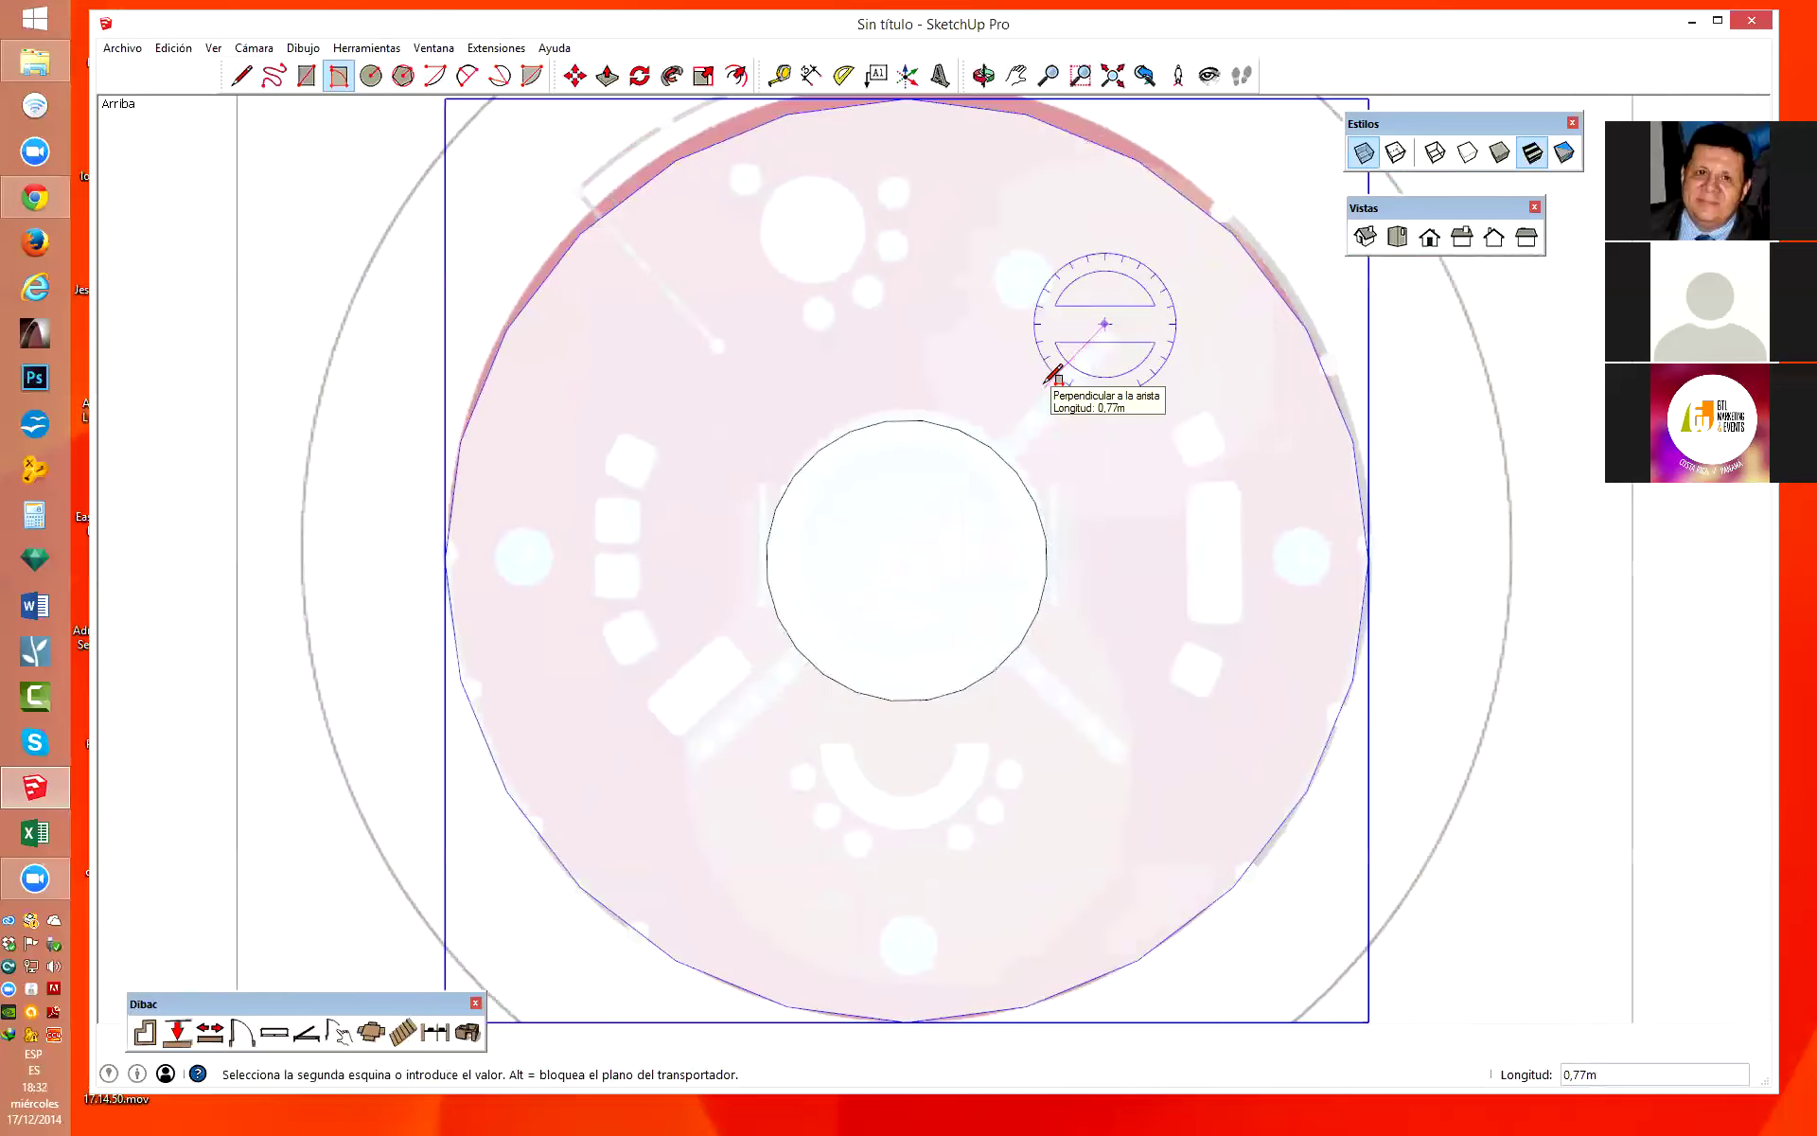
Finish the 5,25 m by 0,23 m diagonal strip at the lower-left bar end and select it.
{"action": "left_click", "coordinate": [697, 765]}
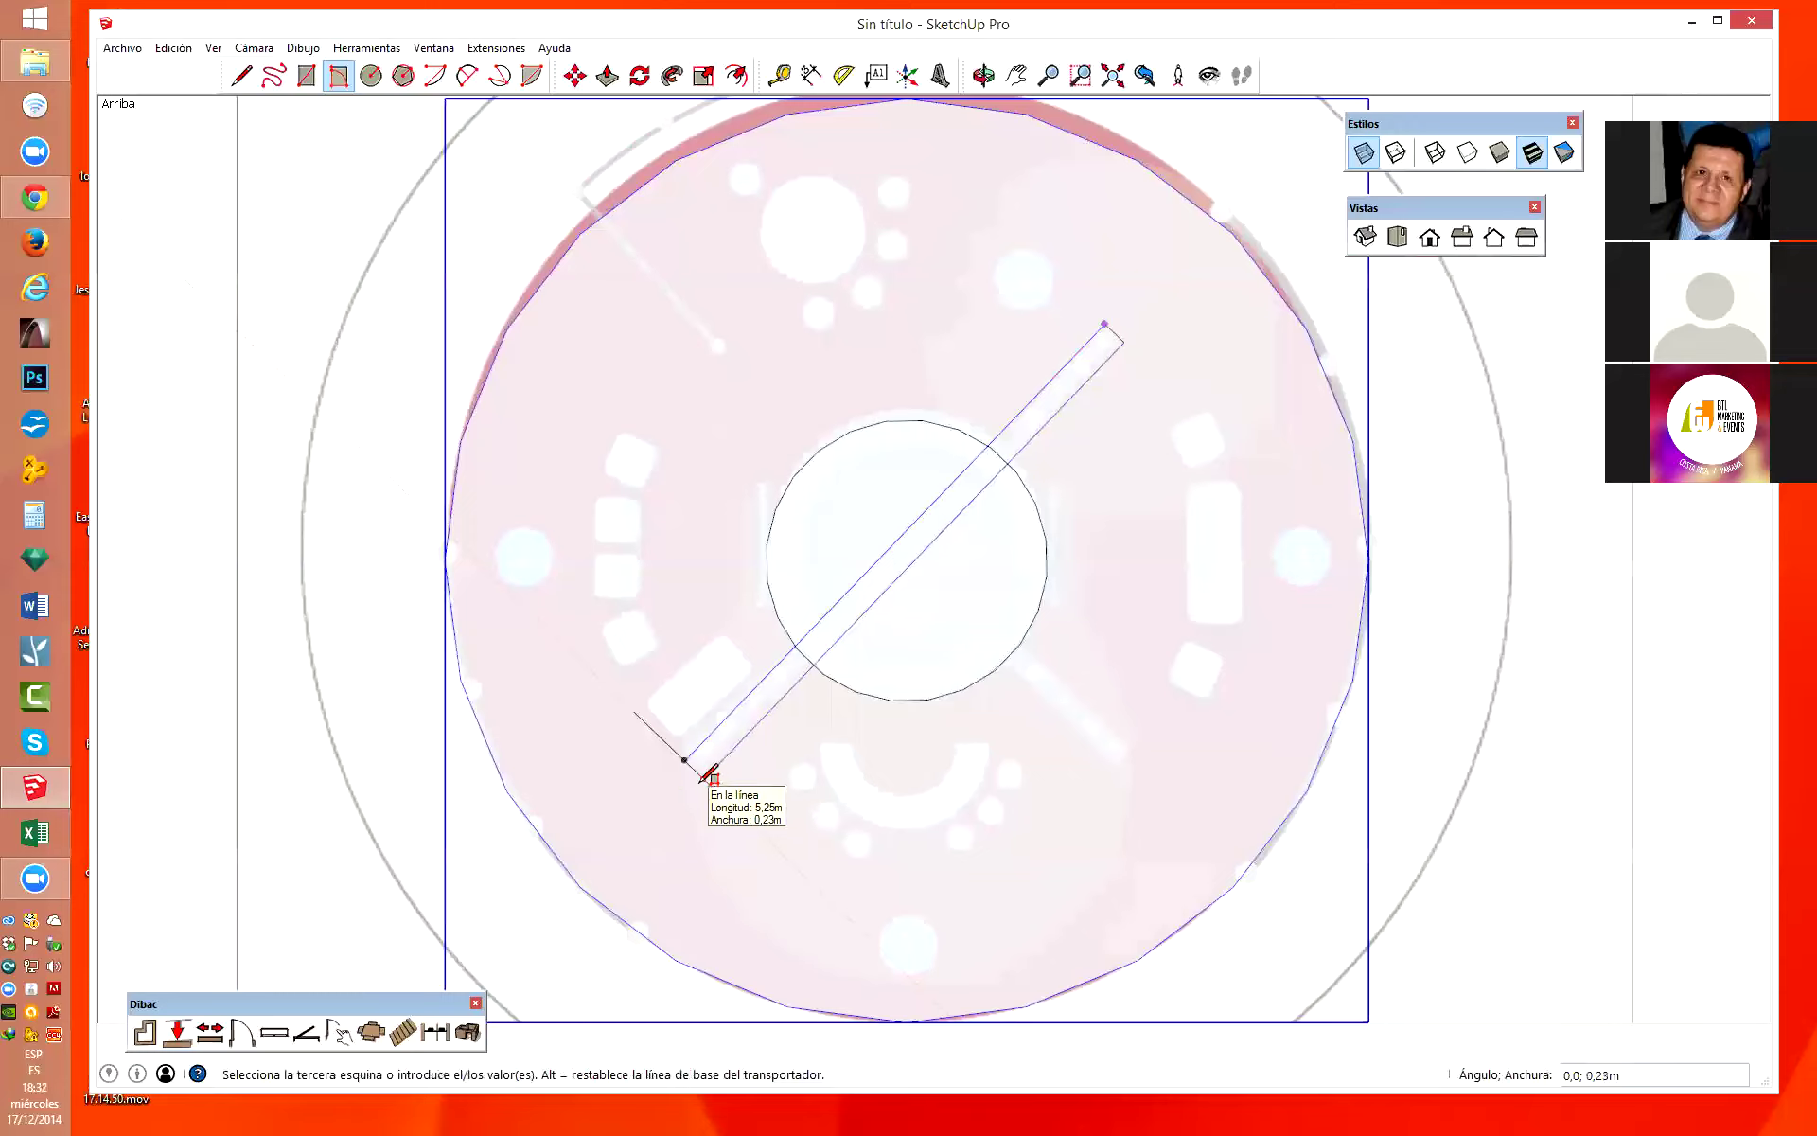
{"action": "left_click", "coordinate": [708, 774]}
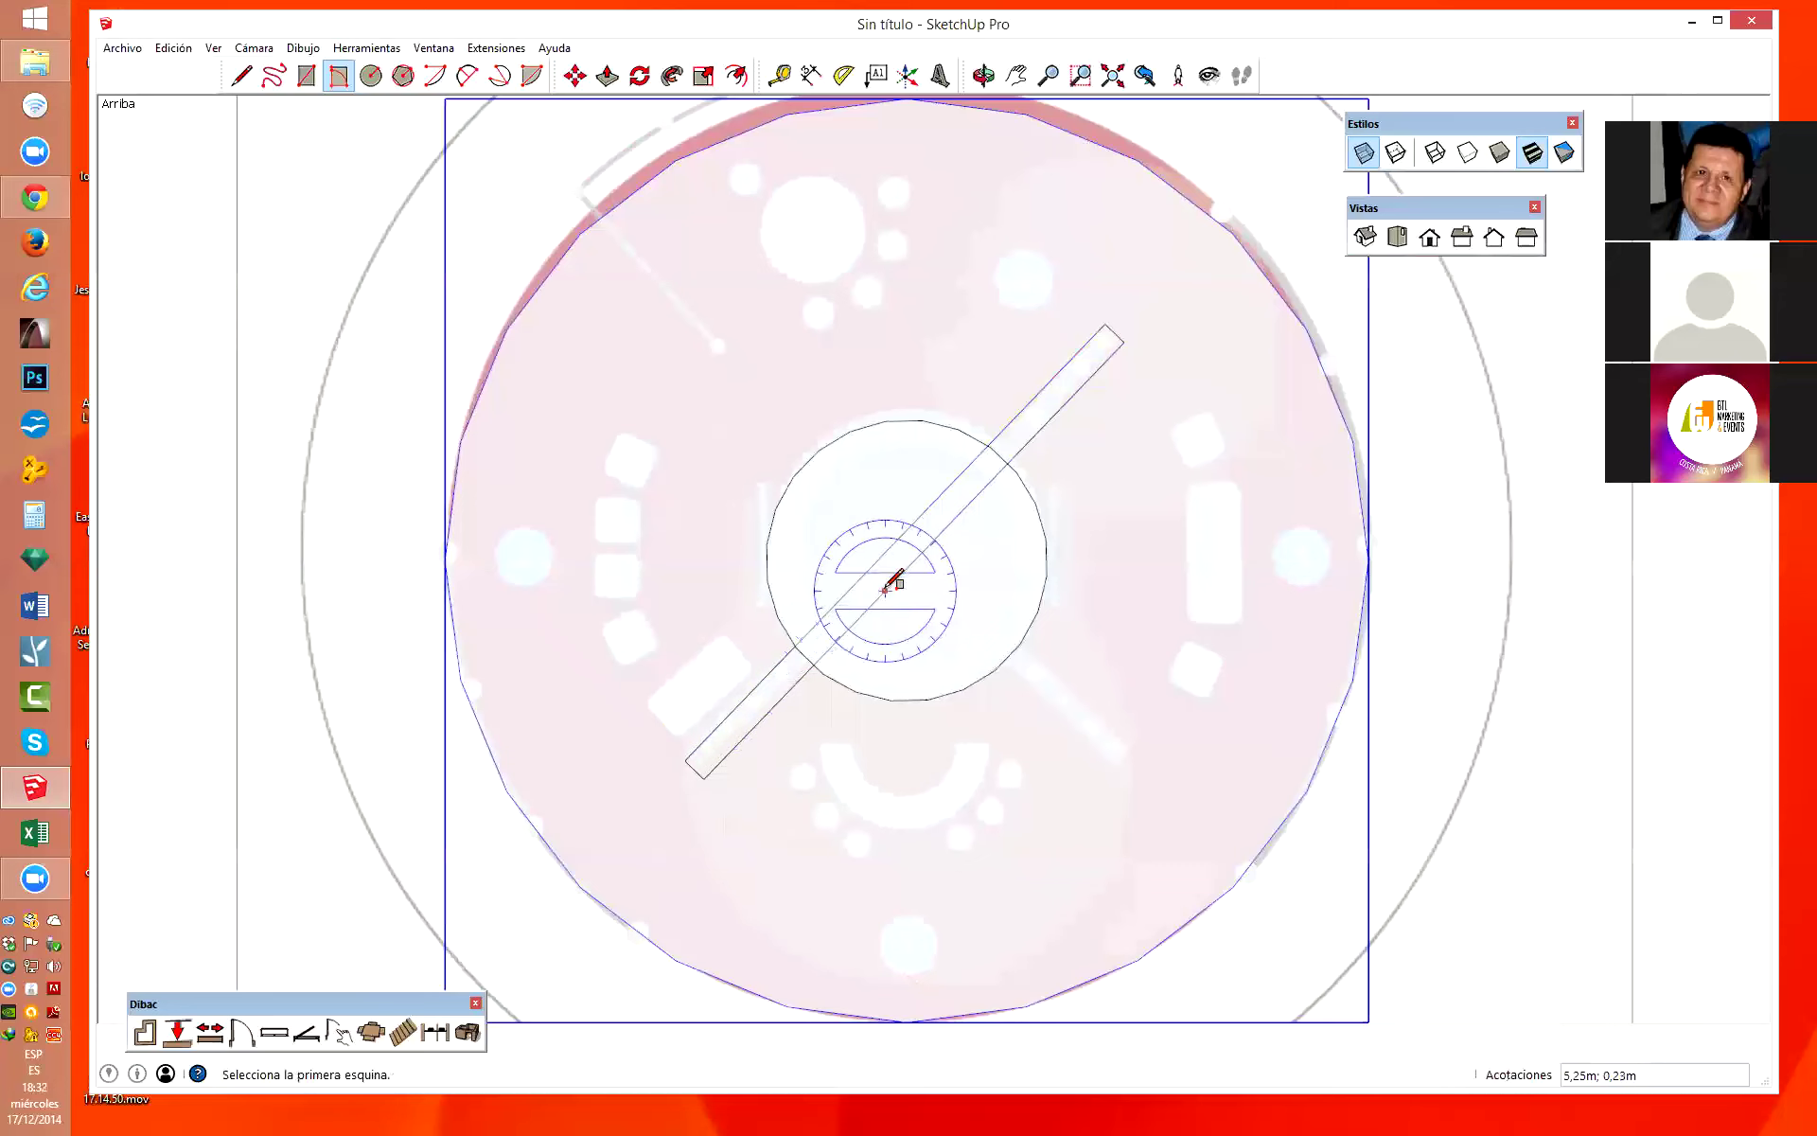
{"action": "key", "text": "space"}
{"action": "scroll", "coordinate": [892, 592], "scroll_direction": "up", "scroll_amount": 2}
{"action": "scroll", "coordinate": [904, 581], "scroll_direction": "up", "scroll_amount": 1}
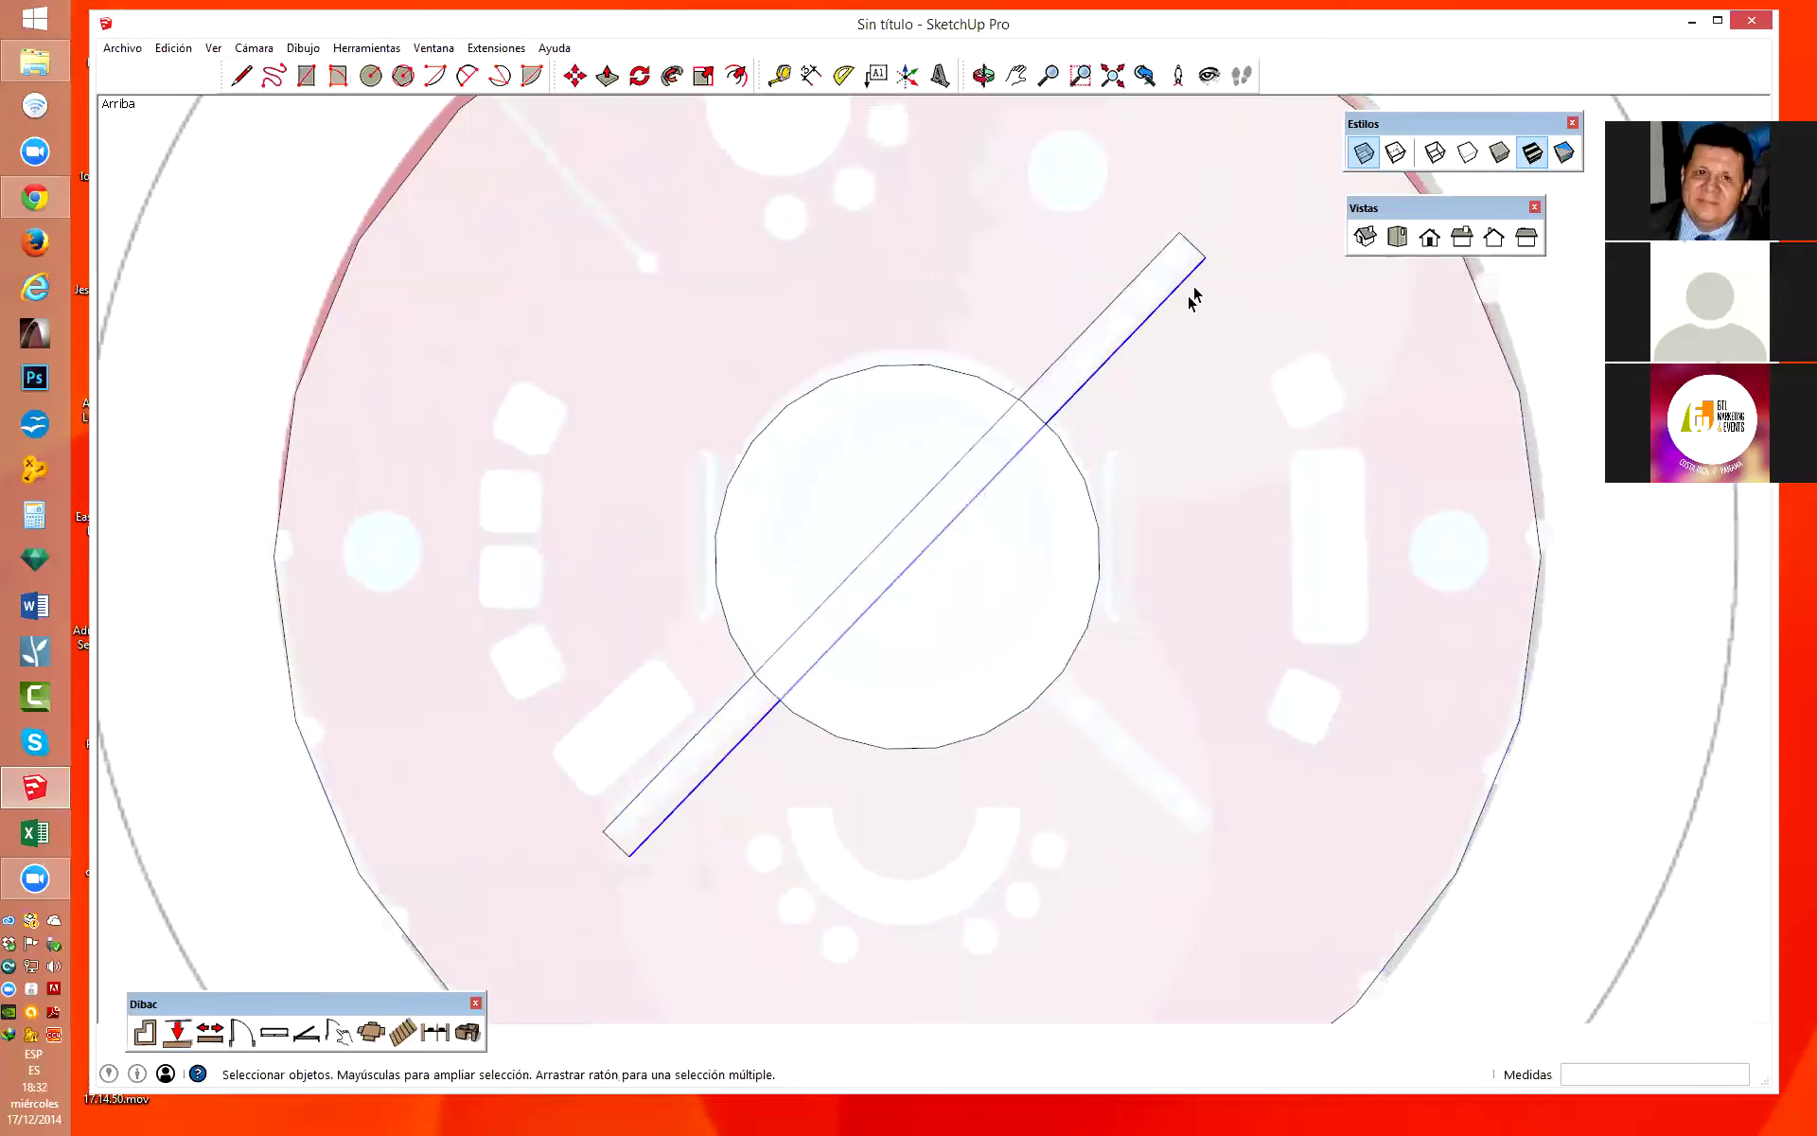
{"action": "double_click", "coordinate": [1181, 260]}
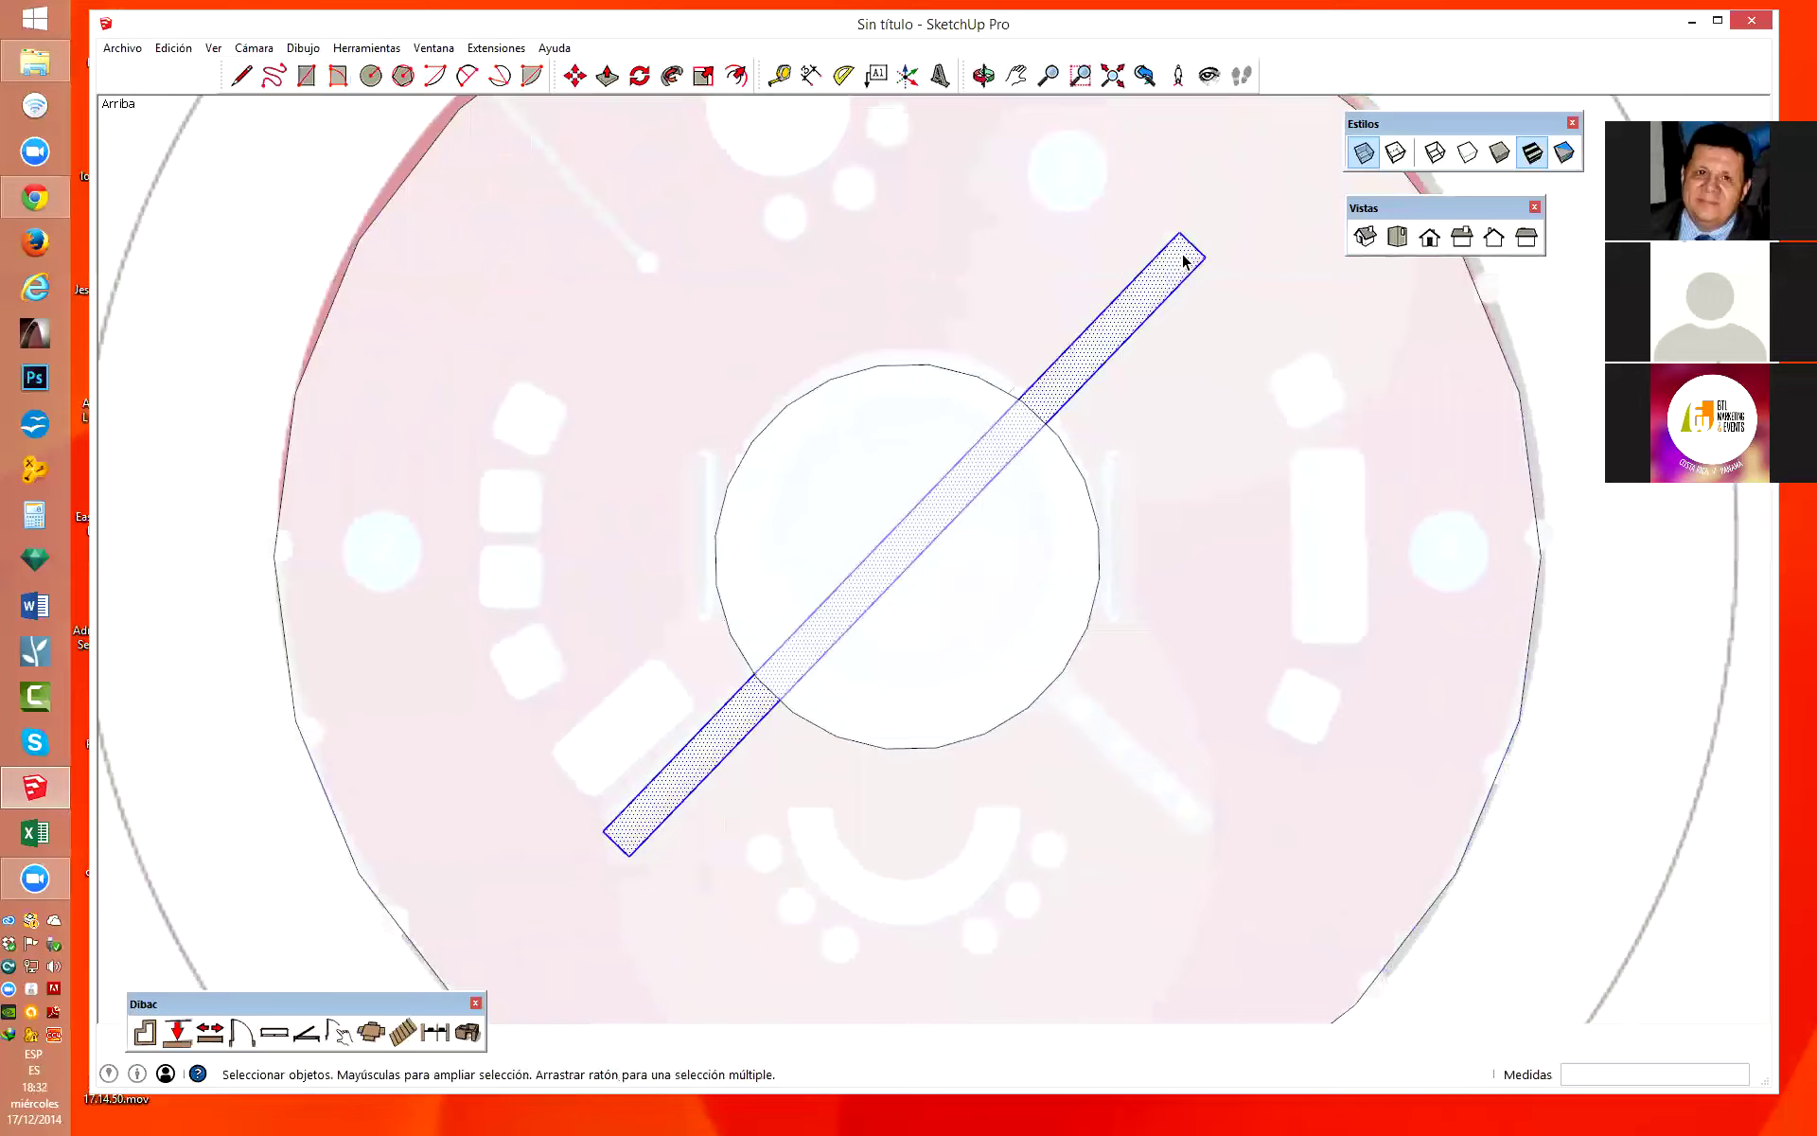
{"action": "scroll", "coordinate": [1153, 348], "scroll_direction": "down", "scroll_amount": 2}
{"action": "mouse_move", "coordinate": [1201, 386]}
{"action": "middle_mouse_down"}
{"action": "mouse_move", "coordinate": [1095, 264]}
{"action": "mouse_move", "coordinate": [855, 223]}
{"action": "mouse_move", "coordinate": [1470, 387]}
{"action": "middle_mouse_up"}
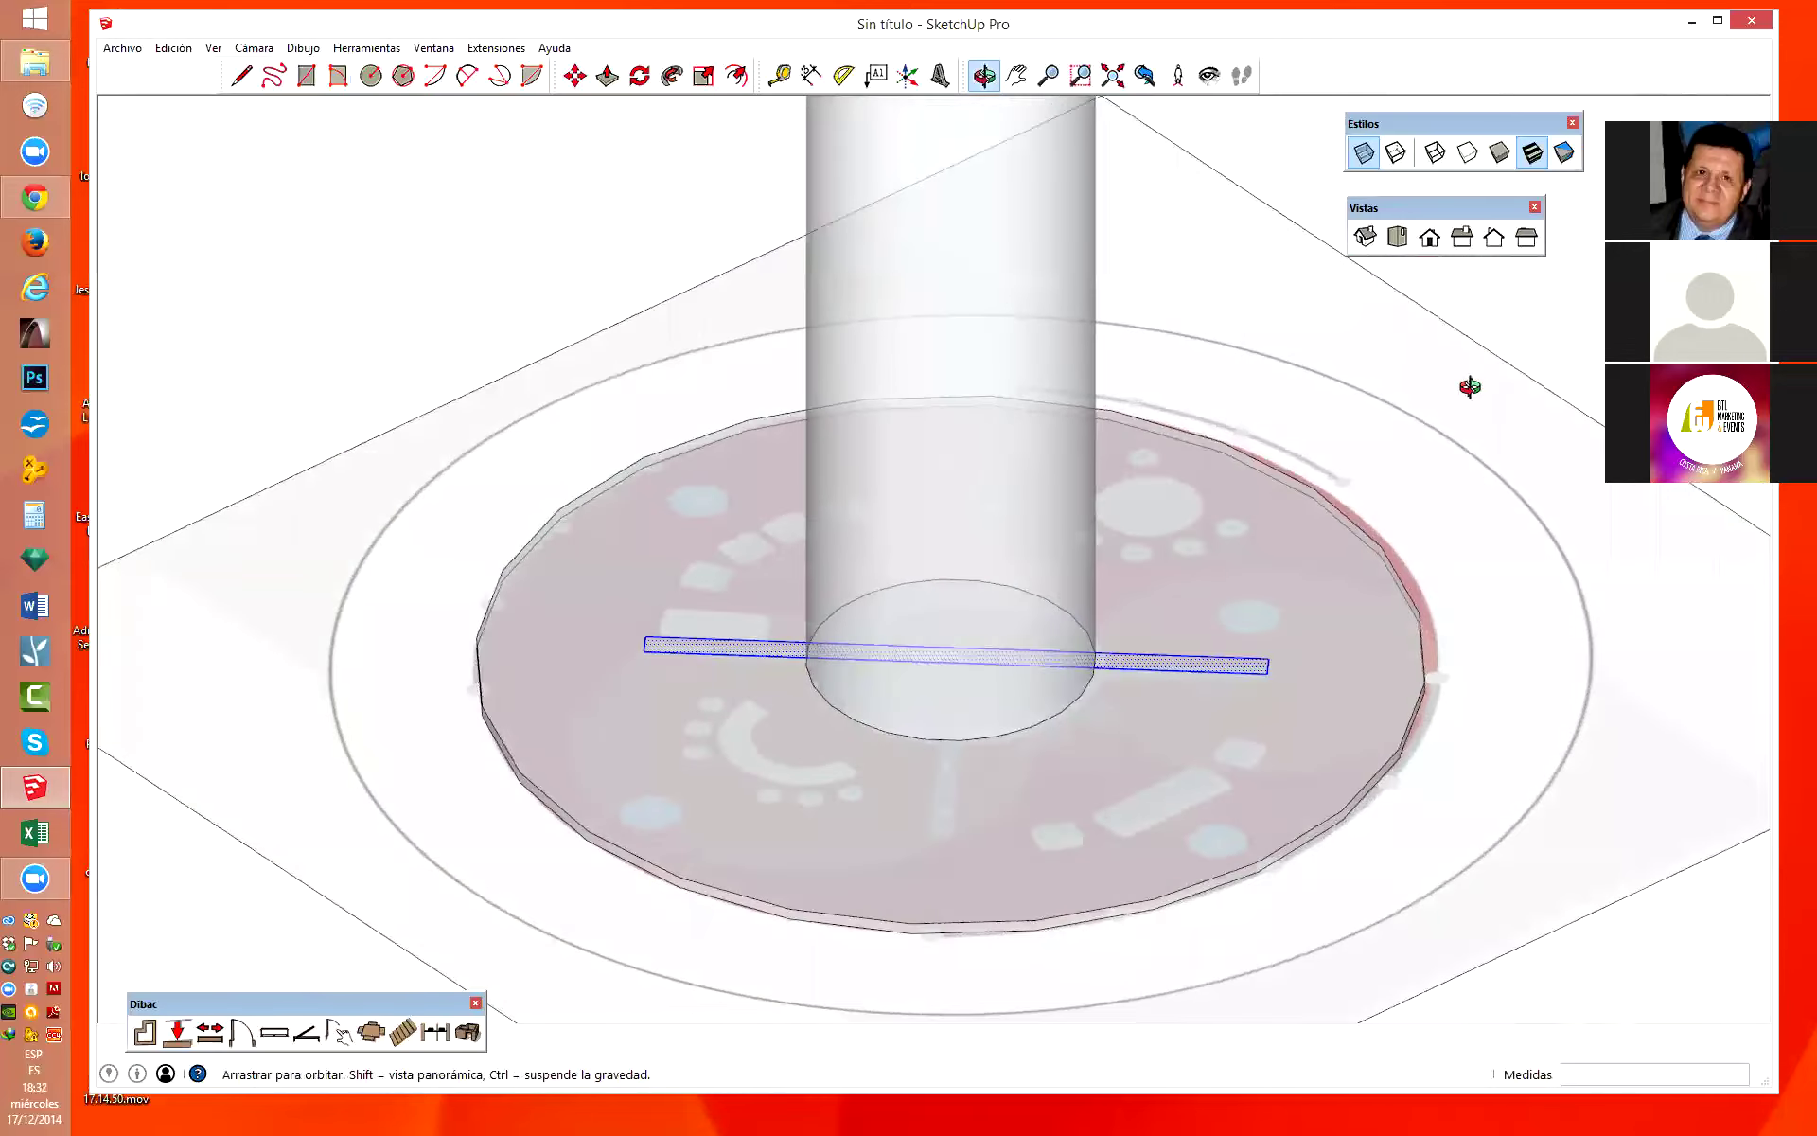
Push/pull the diagonal strip face upward into a tall fin wall.
{"action": "mouse_move", "coordinate": [1523, 291]}
{"action": "middle_mouse_down"}
{"action": "mouse_move", "coordinate": [1050, 458]}
{"action": "mouse_move", "coordinate": [1218, 580]}
{"action": "mouse_move", "coordinate": [941, 629]}
{"action": "mouse_move", "coordinate": [1159, 732]}
{"action": "mouse_move", "coordinate": [1168, 637]}
{"action": "middle_mouse_up"}
{"action": "key", "text": "space"}
{"action": "left_click", "coordinate": [968, 358]}
{"action": "scroll", "coordinate": [998, 564], "scroll_direction": "down", "scroll_amount": 2}
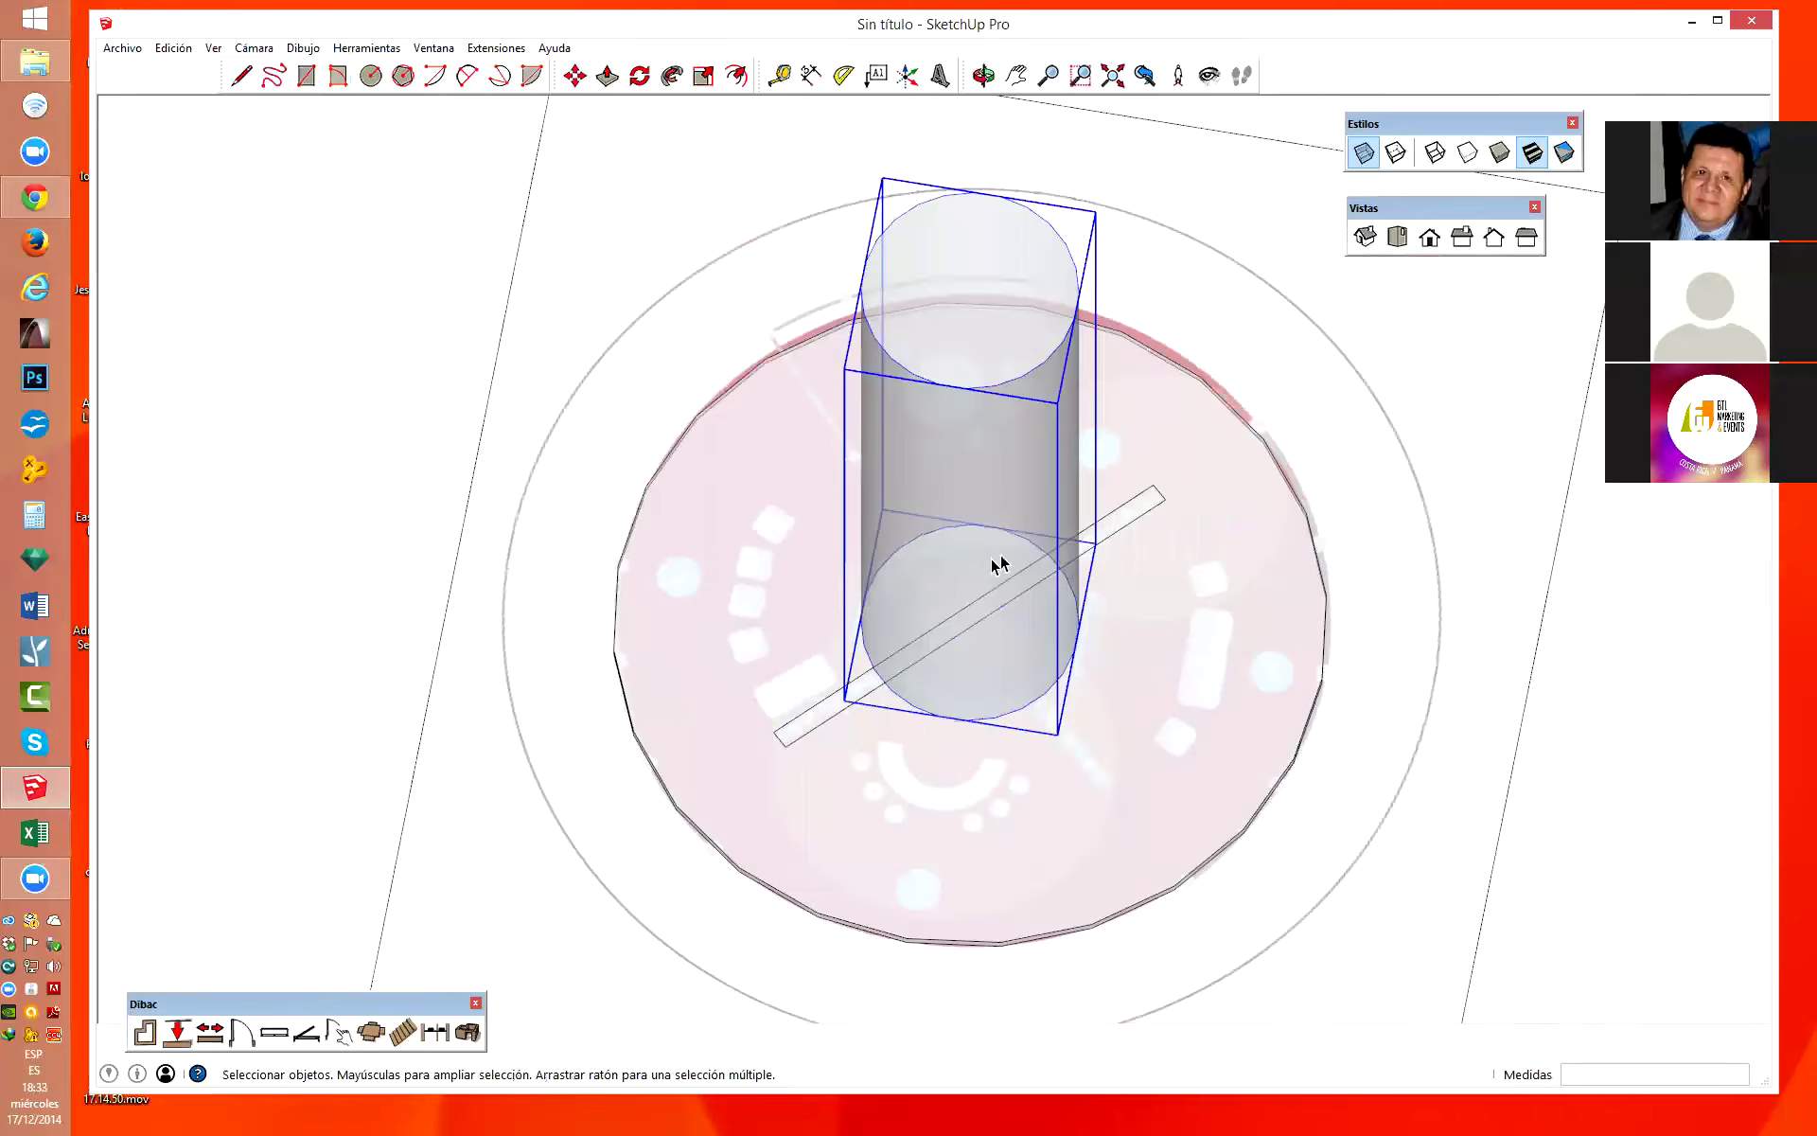
{"action": "left_click", "coordinate": [1140, 517]}
{"action": "key", "text": "p"}
{"action": "left_click_drag", "start_coordinate": [1136, 513], "coordinate": [1126, 327]}
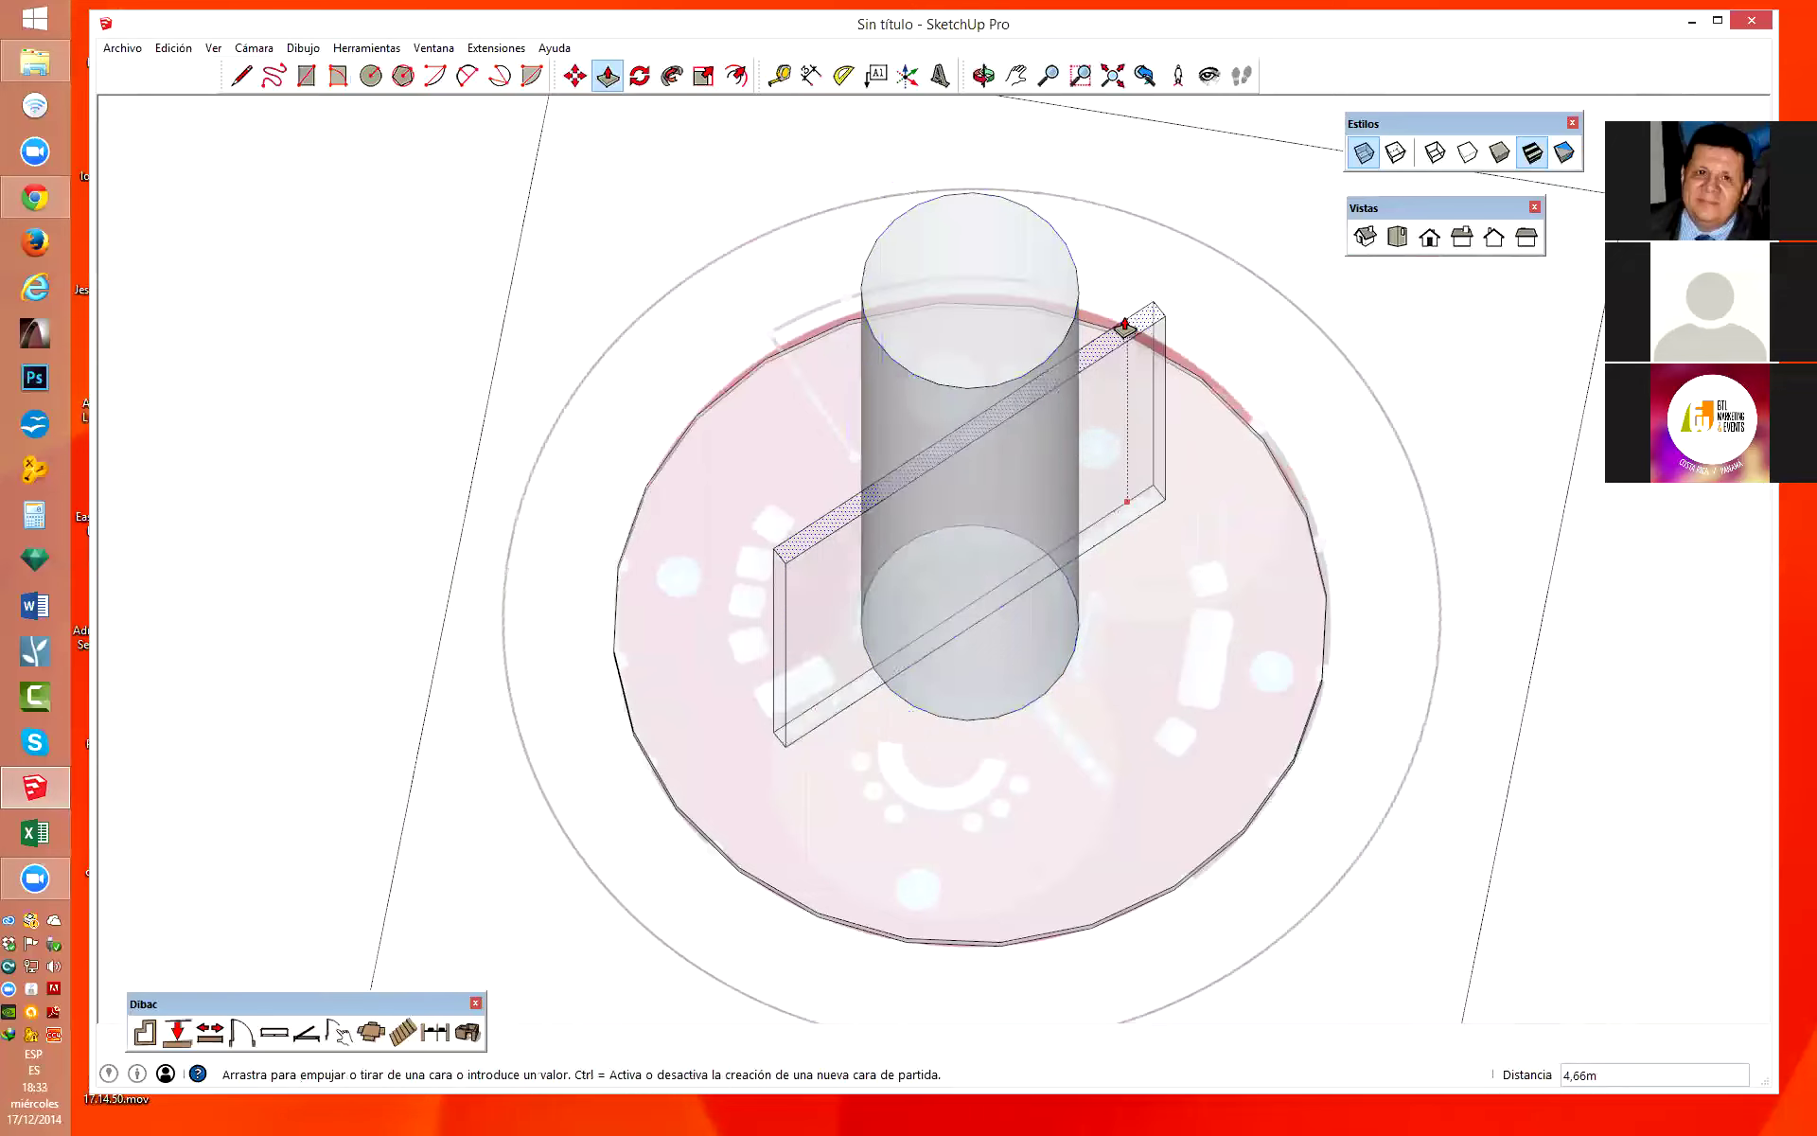
{"action": "left_click", "coordinate": [1104, 304]}
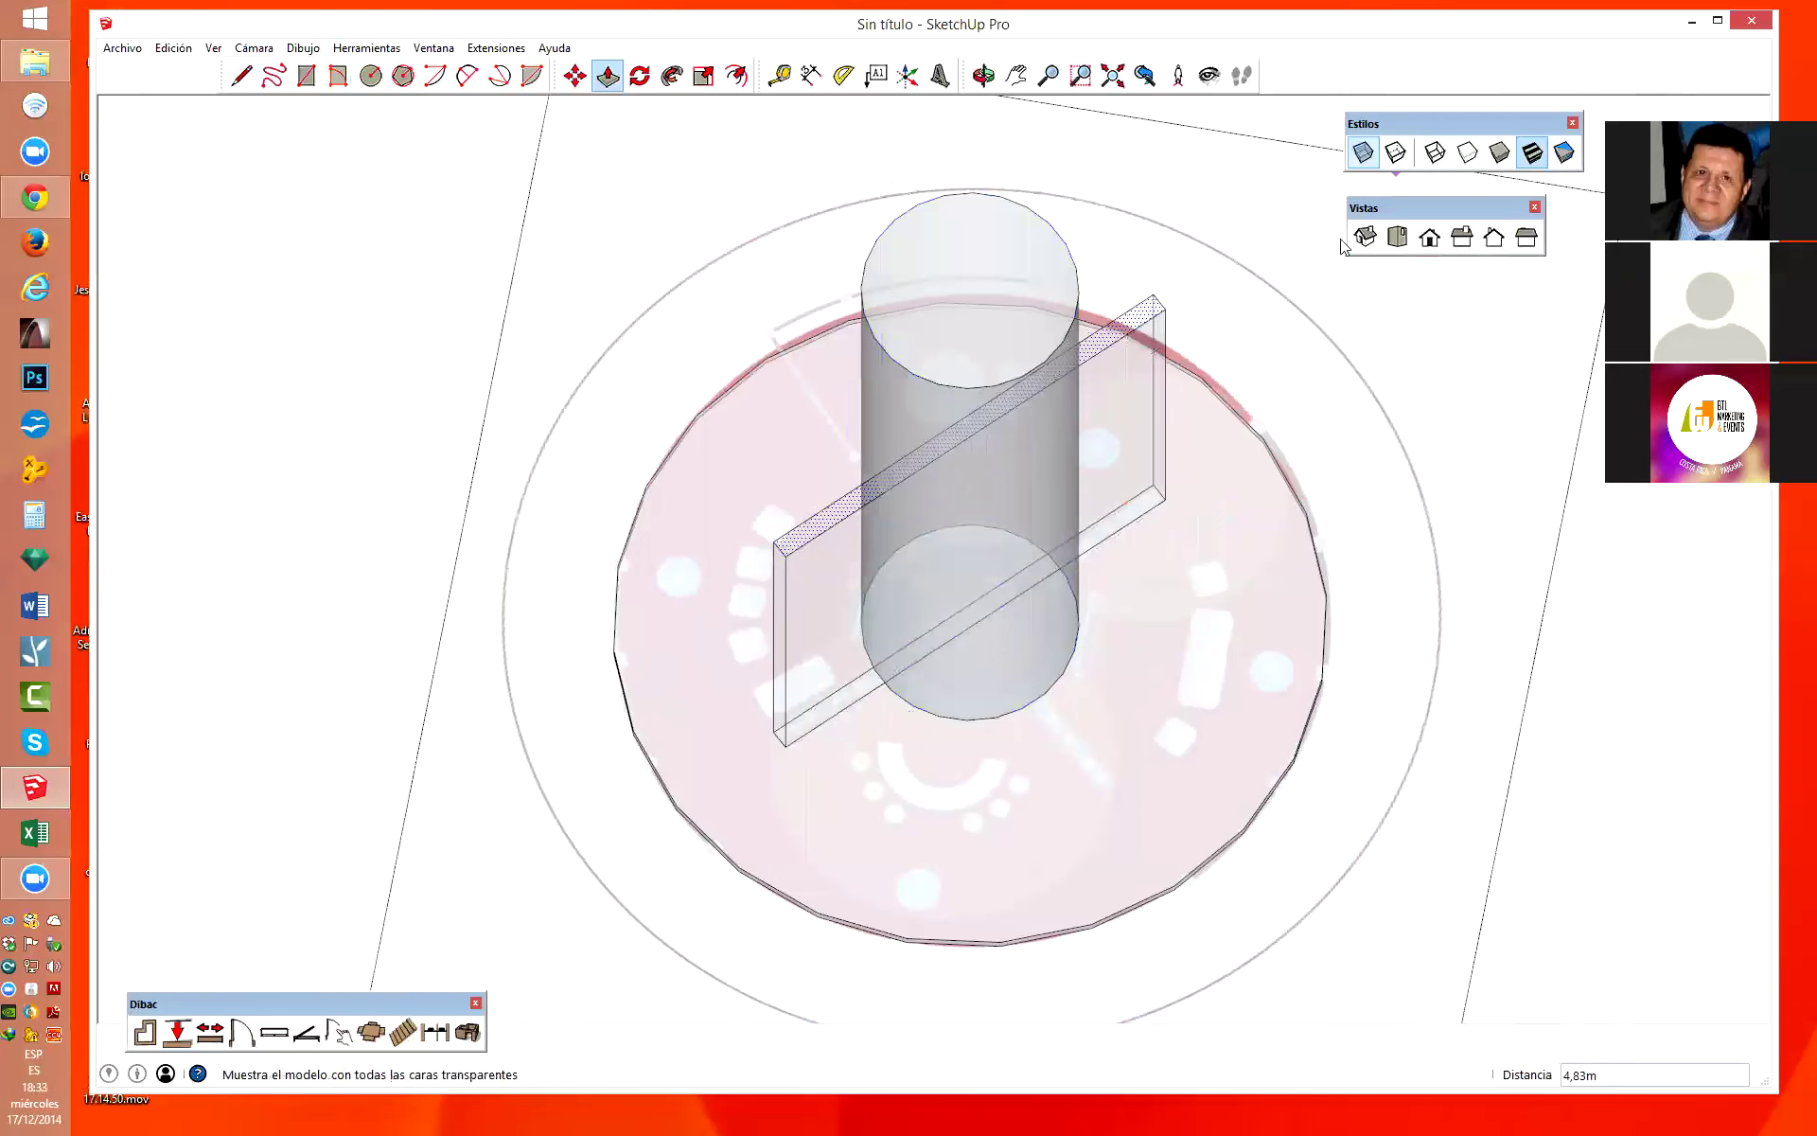
Raise the second wall piece beside the cylinder and clear the selection.
{"action": "scroll", "coordinate": [1177, 597], "scroll_direction": "down", "scroll_amount": 3}
{"action": "left_click_drag", "start_coordinate": [965, 530], "coordinate": [963, 476]}
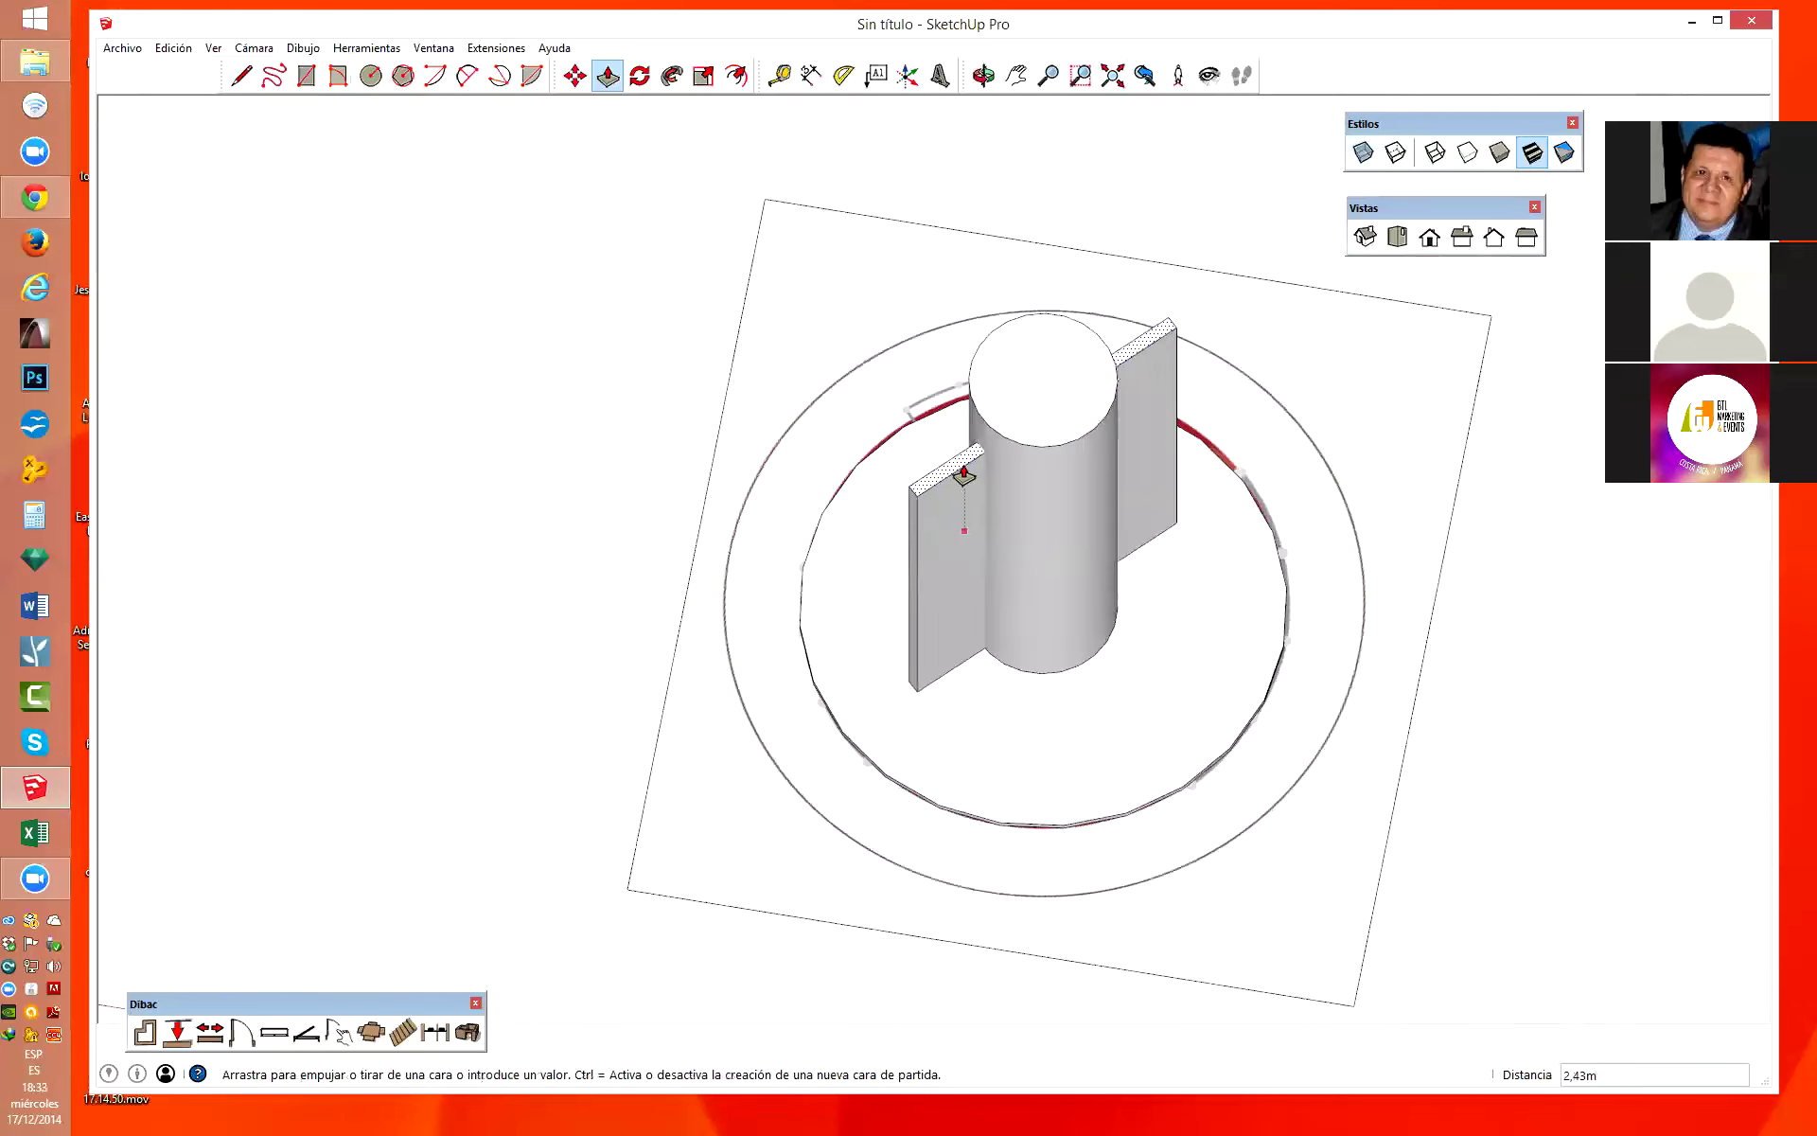
{"action": "scroll", "coordinate": [1096, 520], "scroll_direction": "up", "scroll_amount": 2}
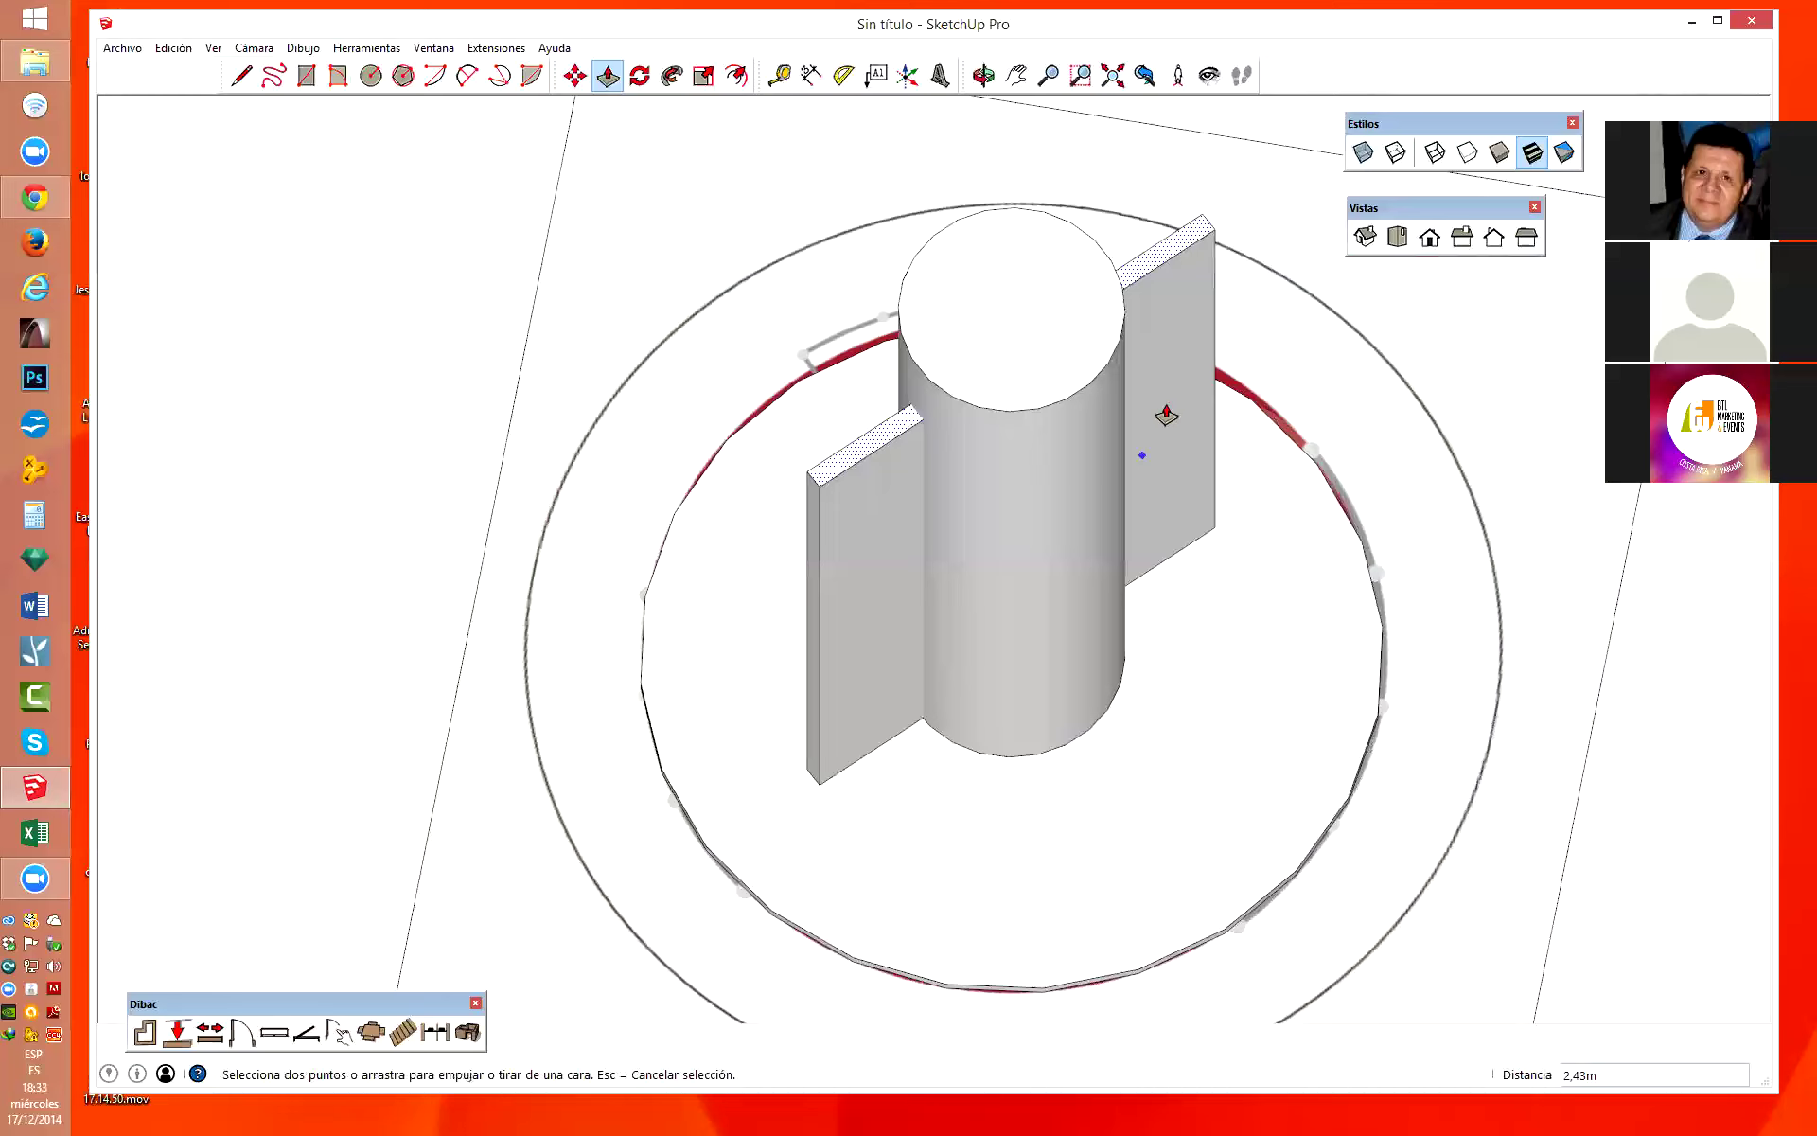
{"action": "scroll", "coordinate": [966, 556], "scroll_direction": "down", "scroll_amount": 2}
{"action": "key", "text": "space"}
{"action": "mouse_move", "coordinate": [1017, 552]}
{"action": "left_mouse_down"}
{"action": "mouse_move", "coordinate": [1332, 587]}
{"action": "mouse_move", "coordinate": [1088, 580]}
{"action": "left_mouse_up"}
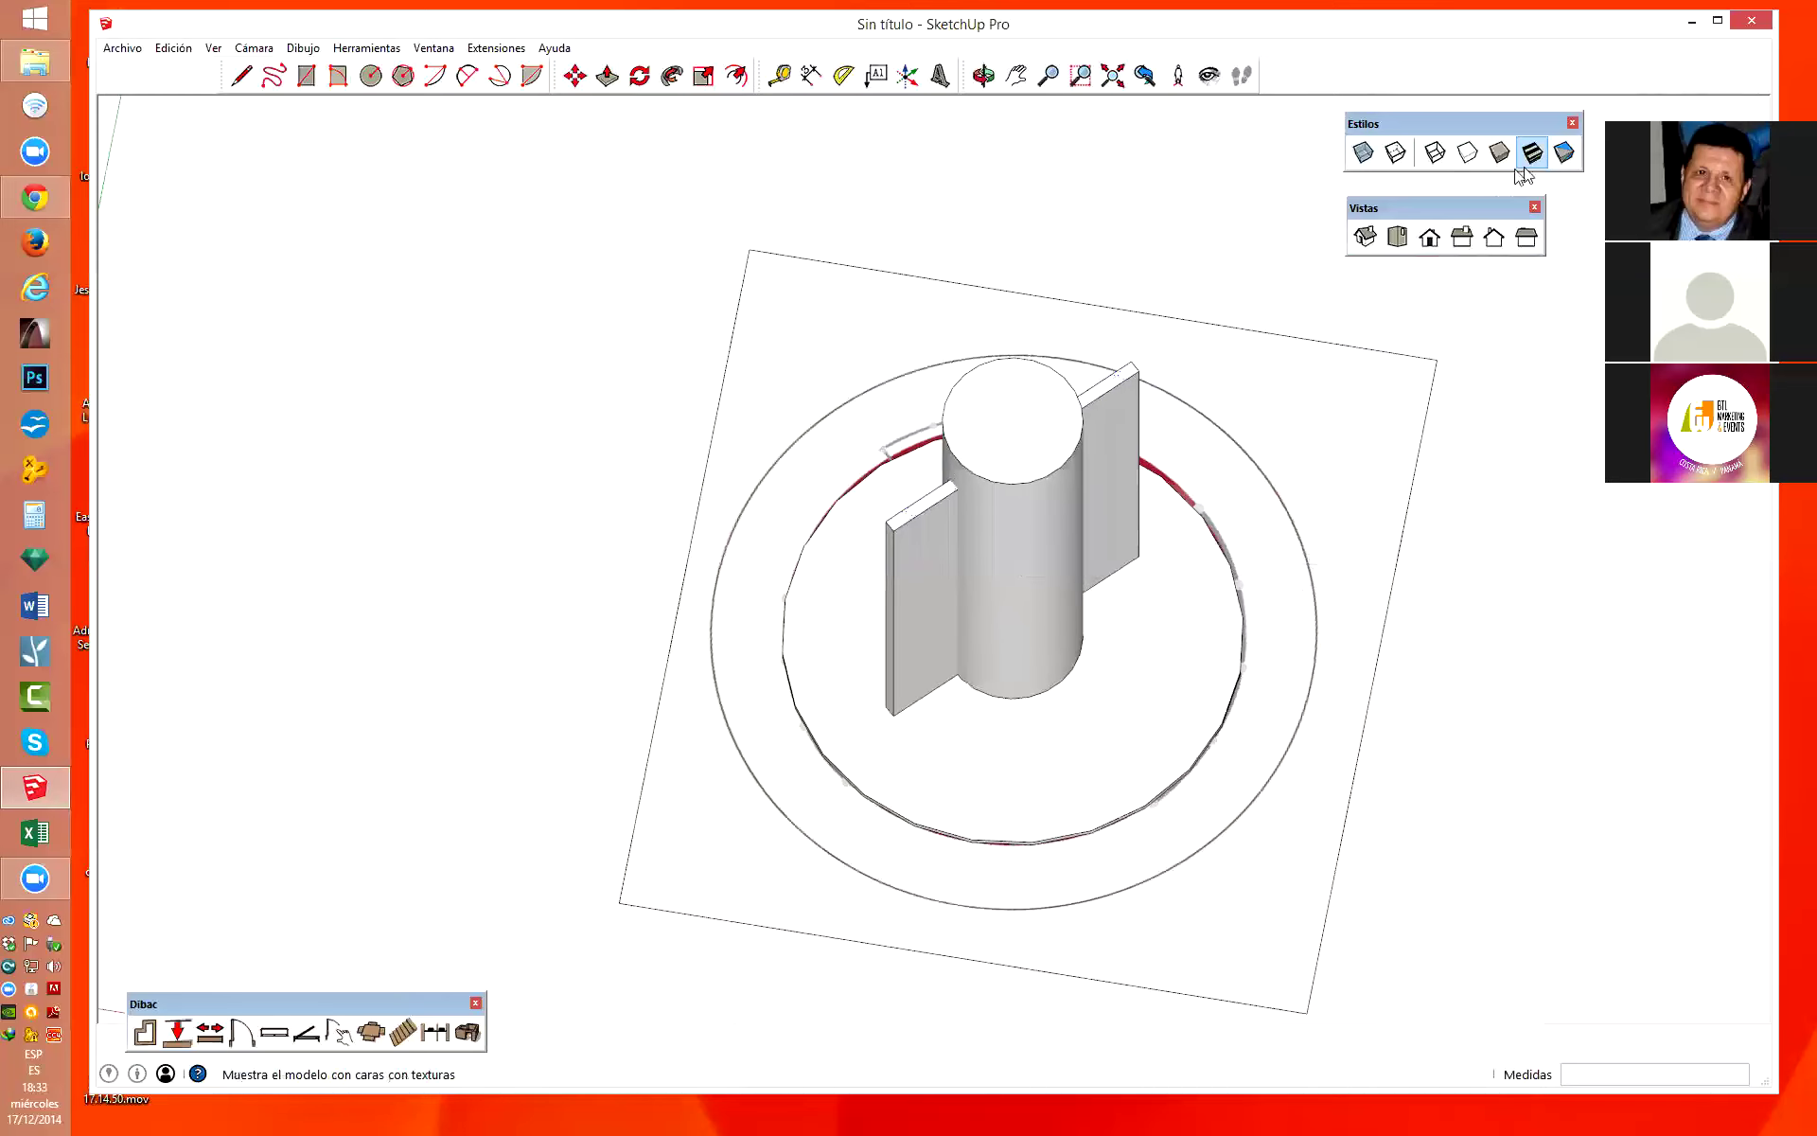
{"action": "left_click", "coordinate": [1397, 237]}
{"action": "left_click", "coordinate": [994, 485]}
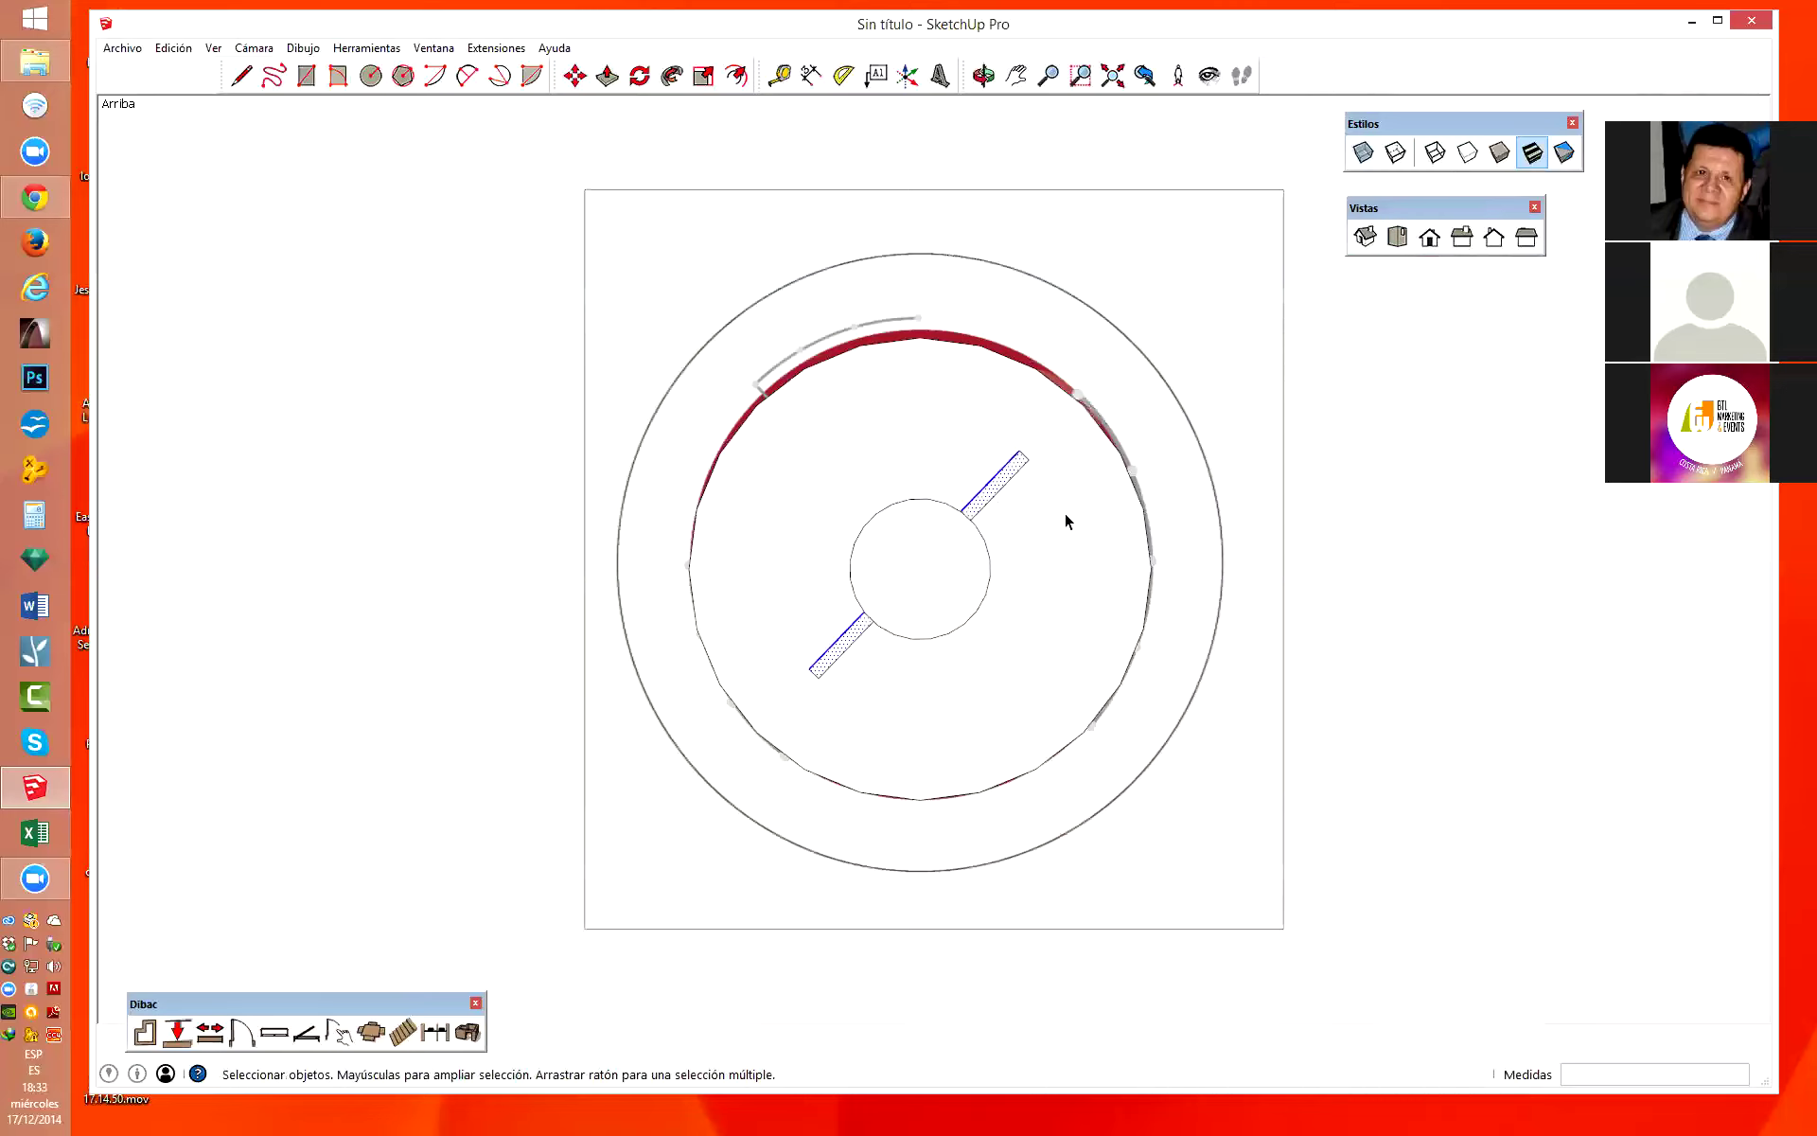
{"action": "scroll", "coordinate": [1027, 516], "scroll_direction": "up", "scroll_amount": 4}
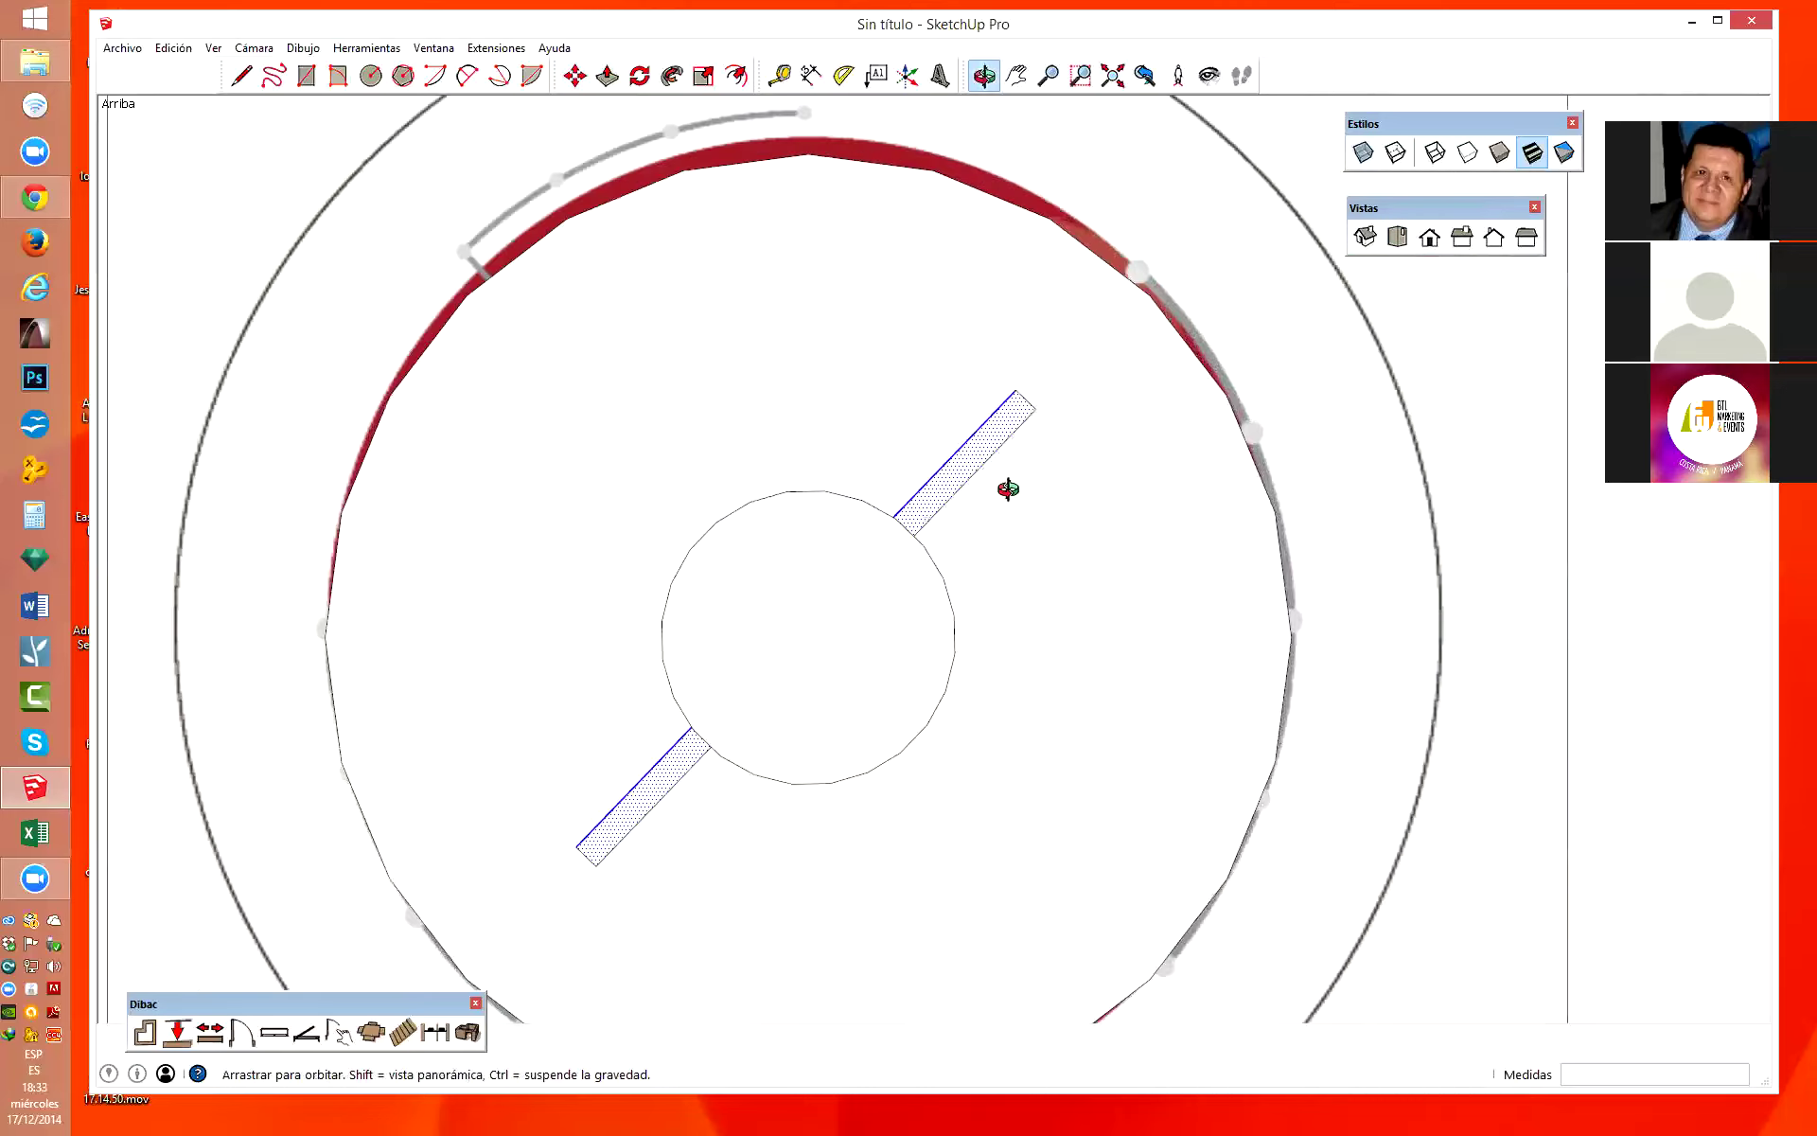
{"action": "middle_click_drag", "start_coordinate": [986, 450], "coordinate": [974, 332]}
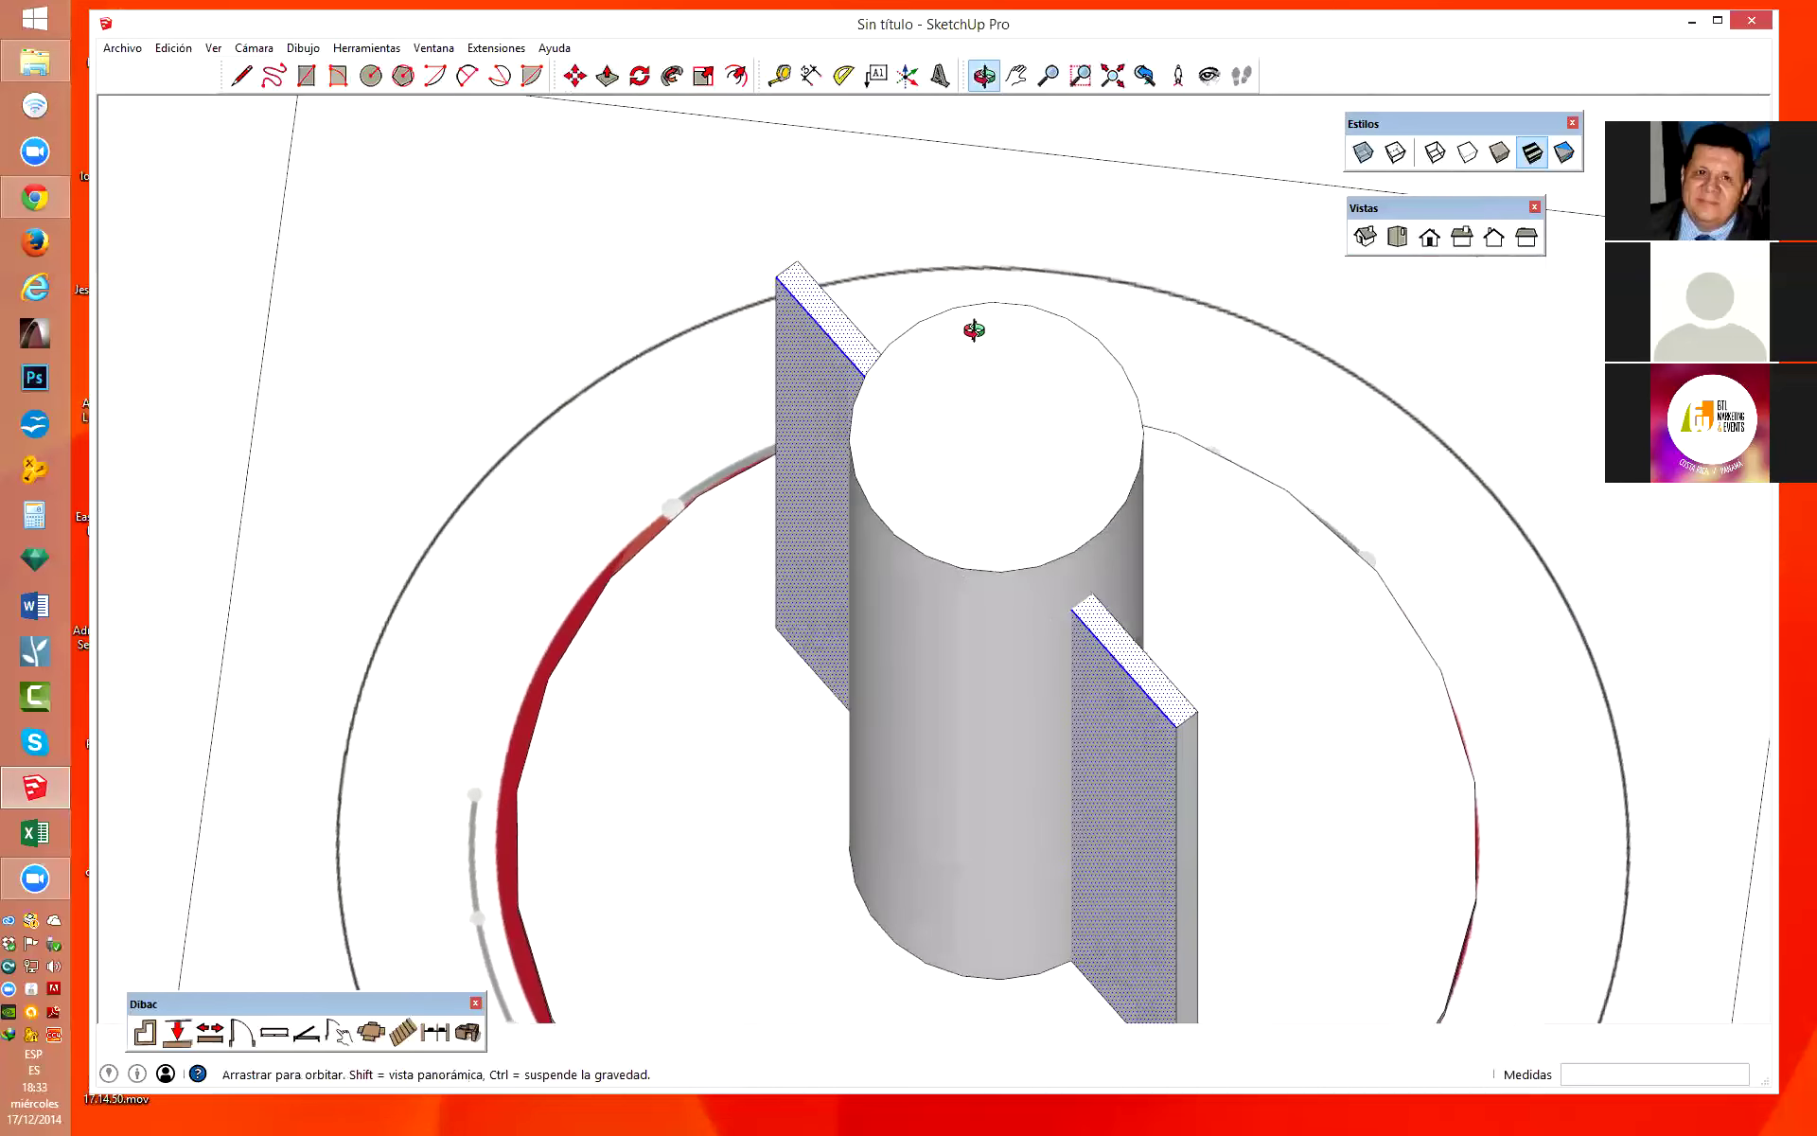
{"action": "left_click", "coordinate": [1200, 655]}
{"action": "double_click", "coordinate": [1198, 661]}
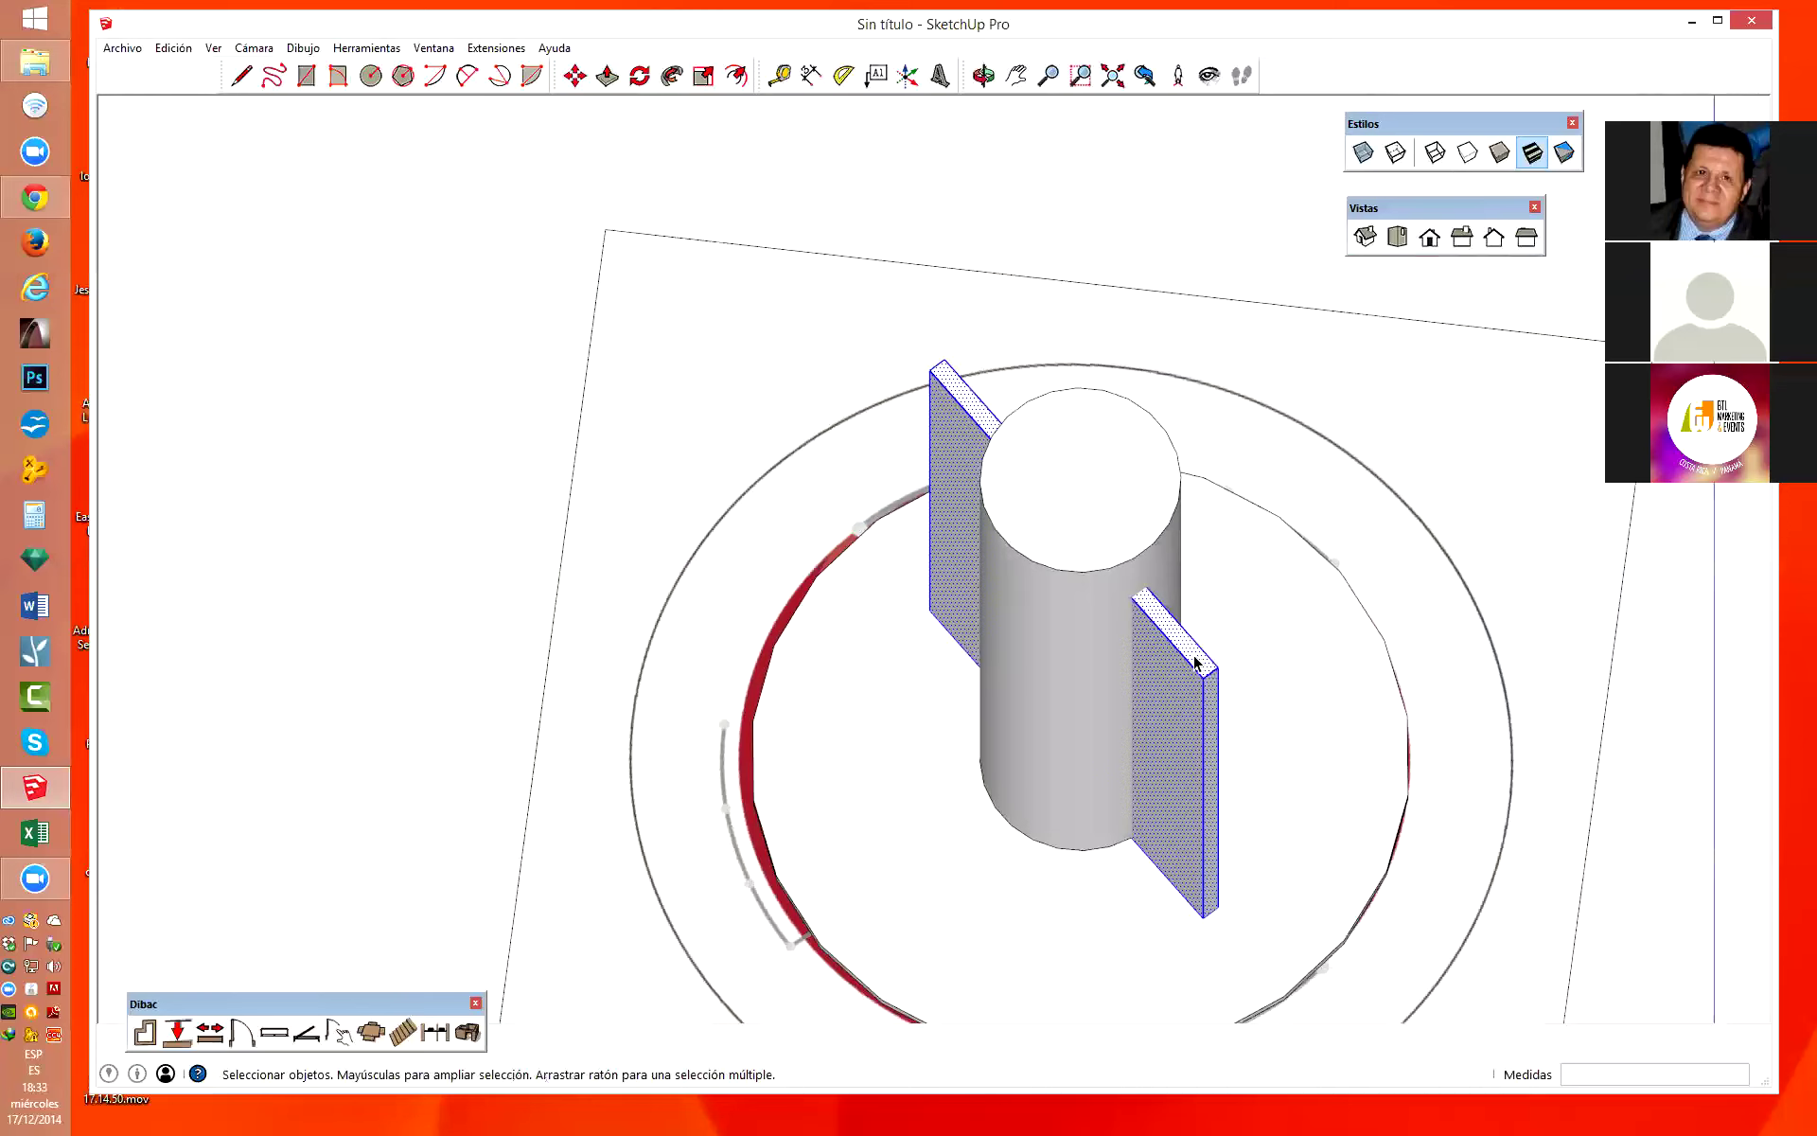
{"action": "right_click", "coordinate": [1197, 661]}
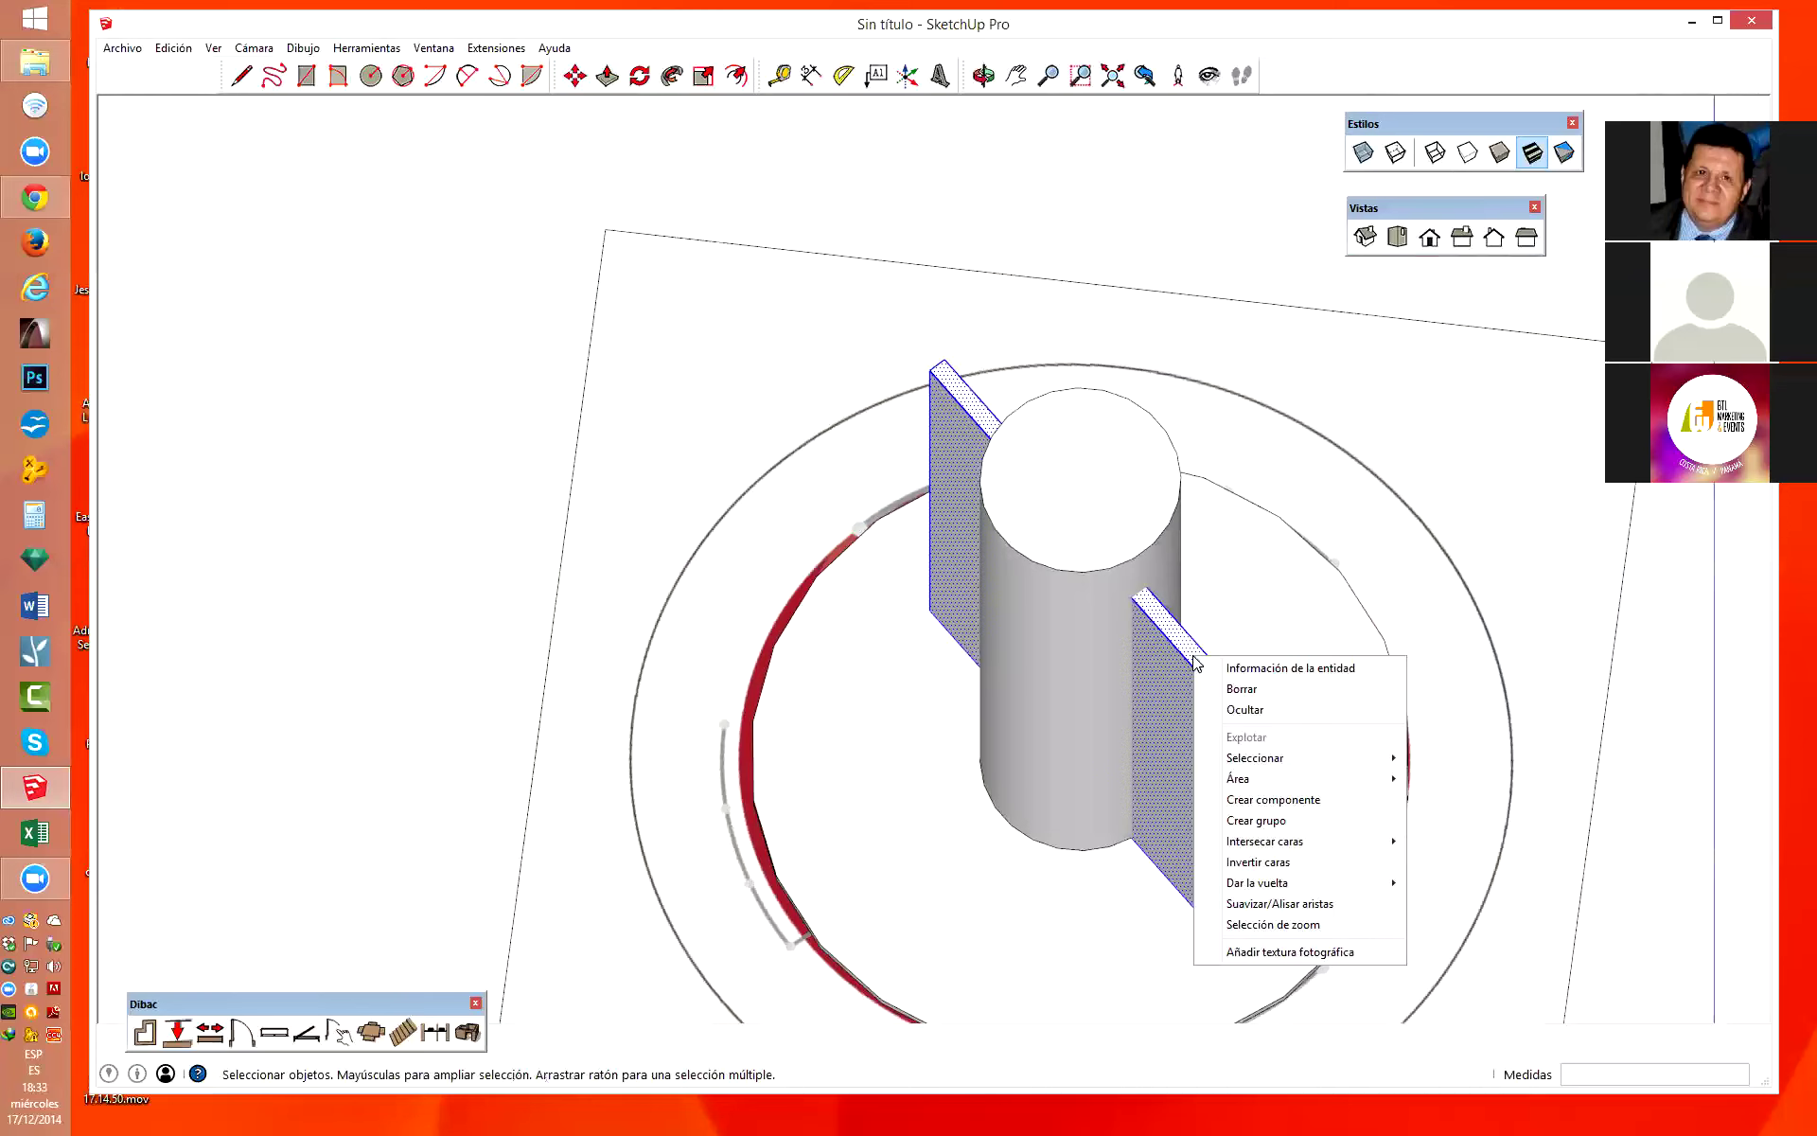
Group the two fin walls separately from the cylinder and select the new group.
{"action": "left_click", "coordinate": [1254, 821]}
{"action": "scroll", "coordinate": [1209, 653], "scroll_direction": "down", "scroll_amount": 3}
{"action": "scroll", "coordinate": [1204, 770], "scroll_direction": "down", "scroll_amount": 2}
{"action": "left_click", "coordinate": [1488, 628]}
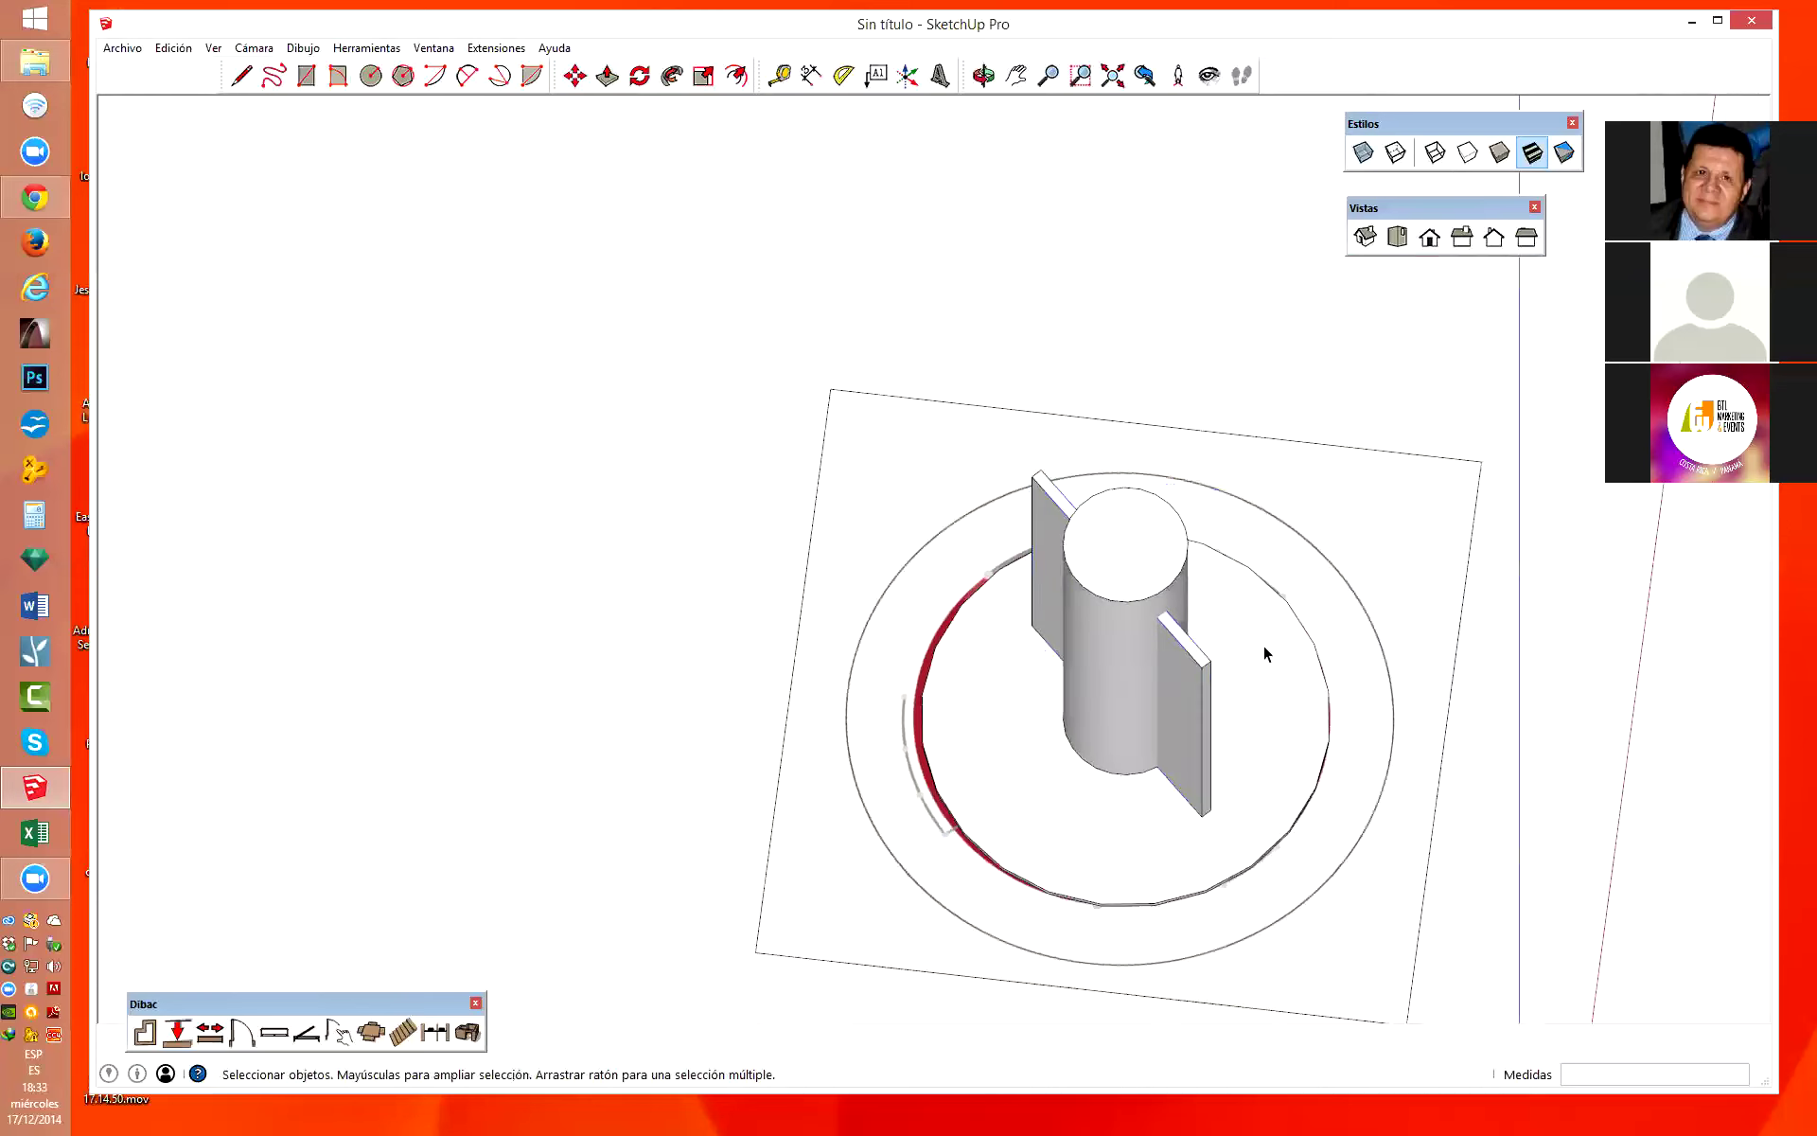
{"action": "left_click", "coordinate": [1197, 663]}
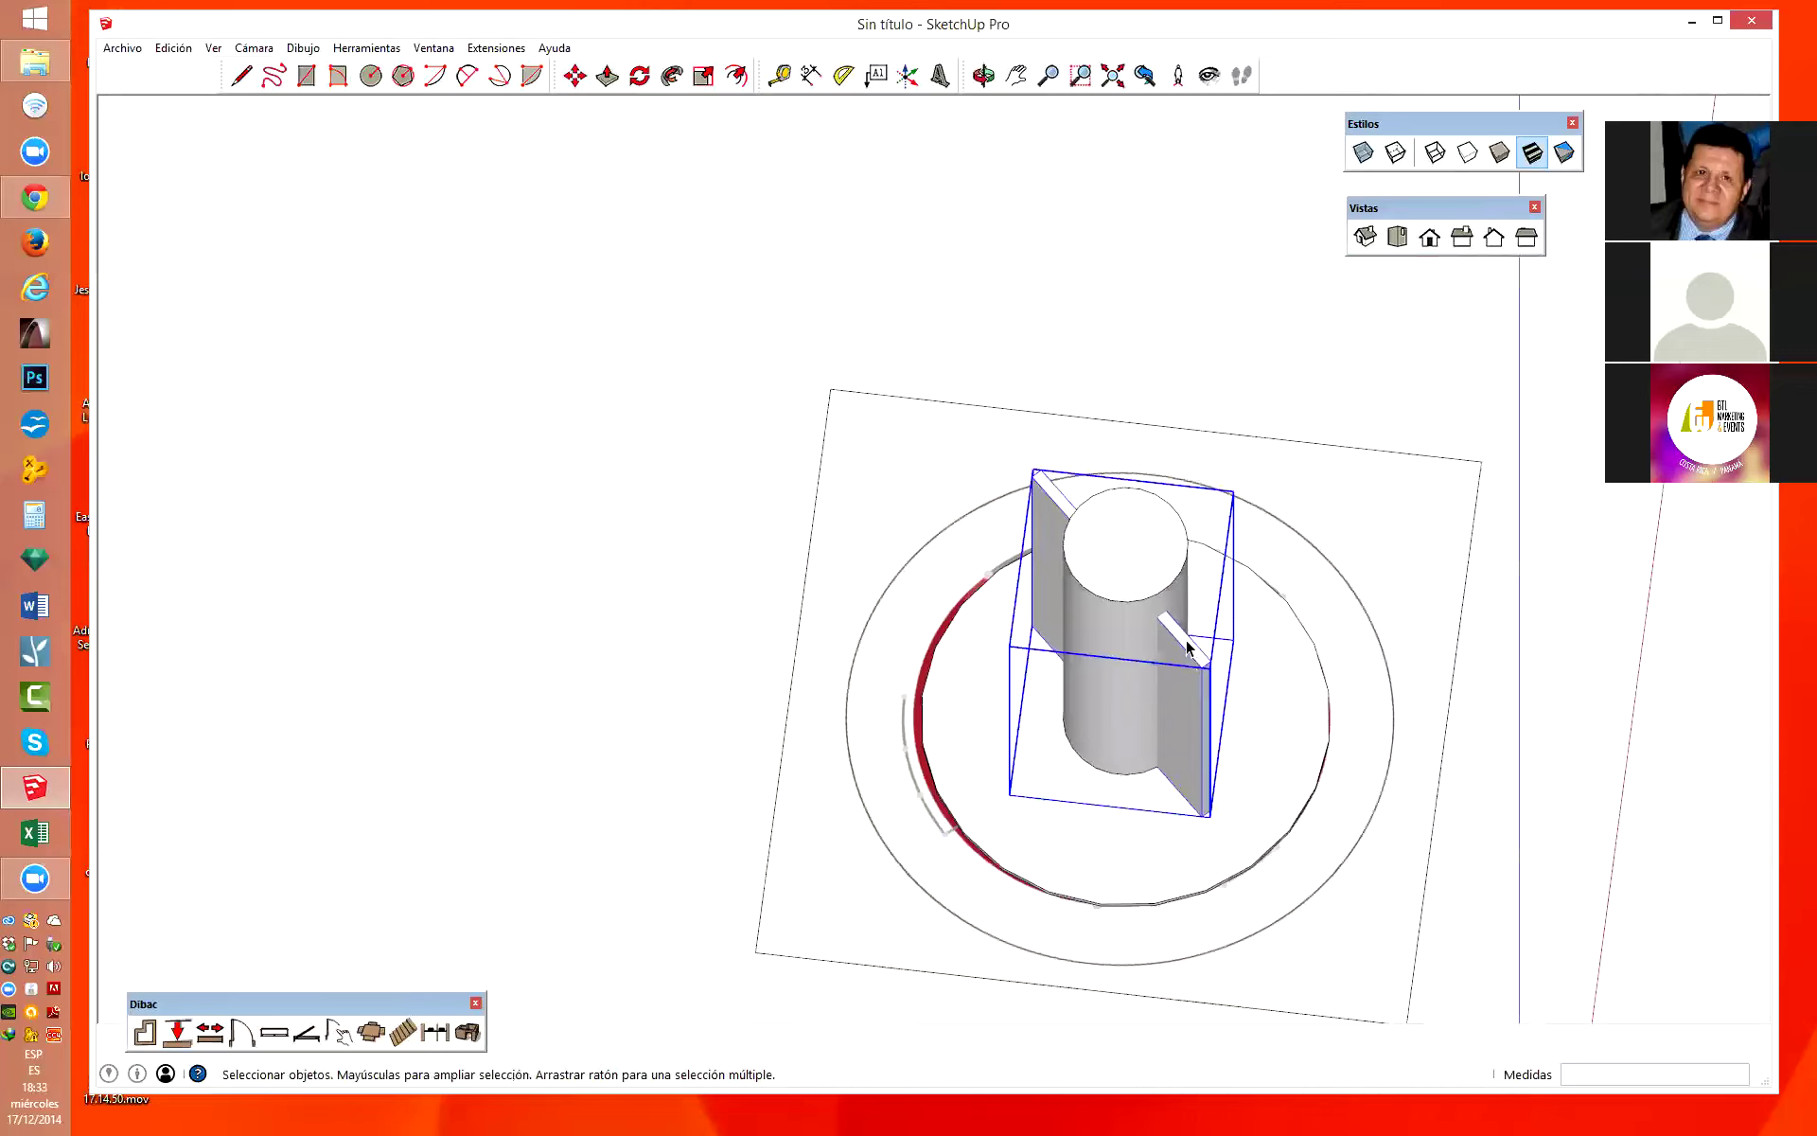
Inspect the fin group alone using Ocultar el resto del modelo, then exit editing.
{"action": "double_click", "coordinate": [1186, 648]}
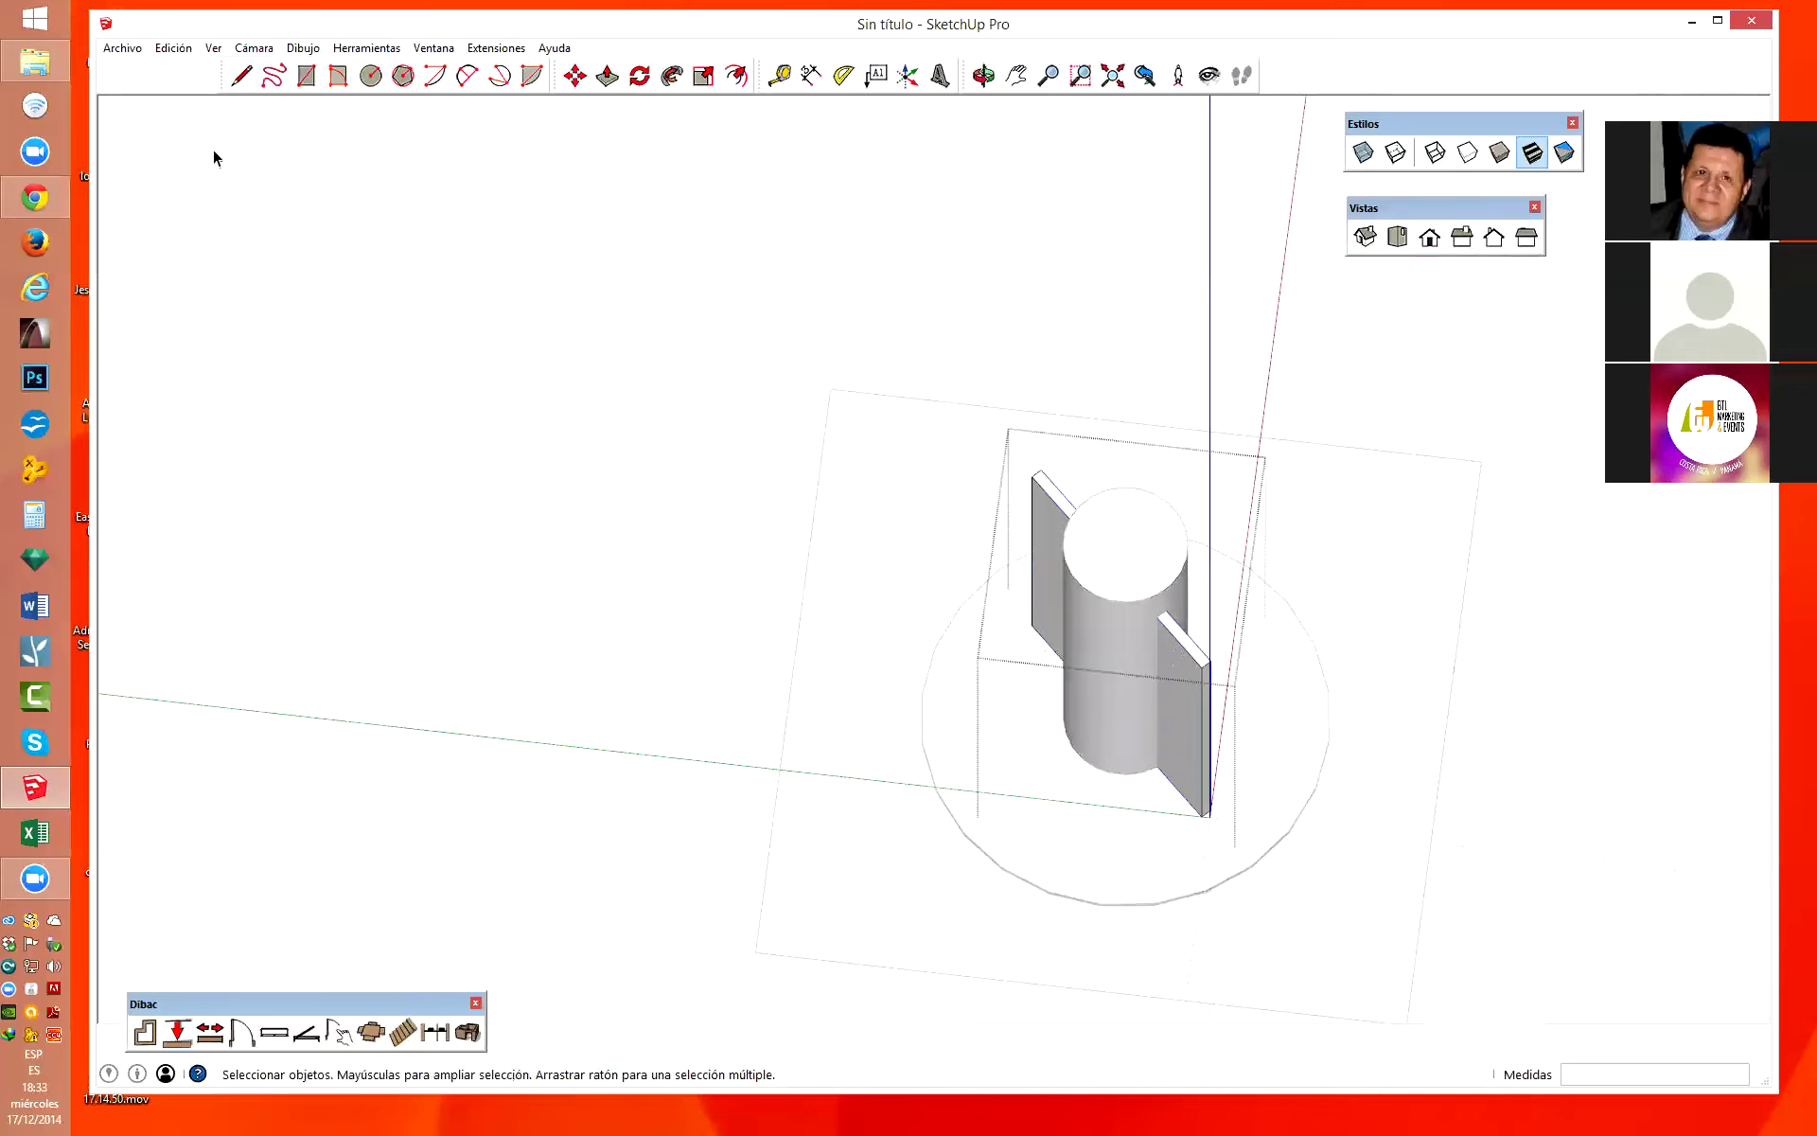
{"action": "left_click", "coordinate": [213, 47]}
{"action": "mouse_move", "coordinate": [293, 318]}
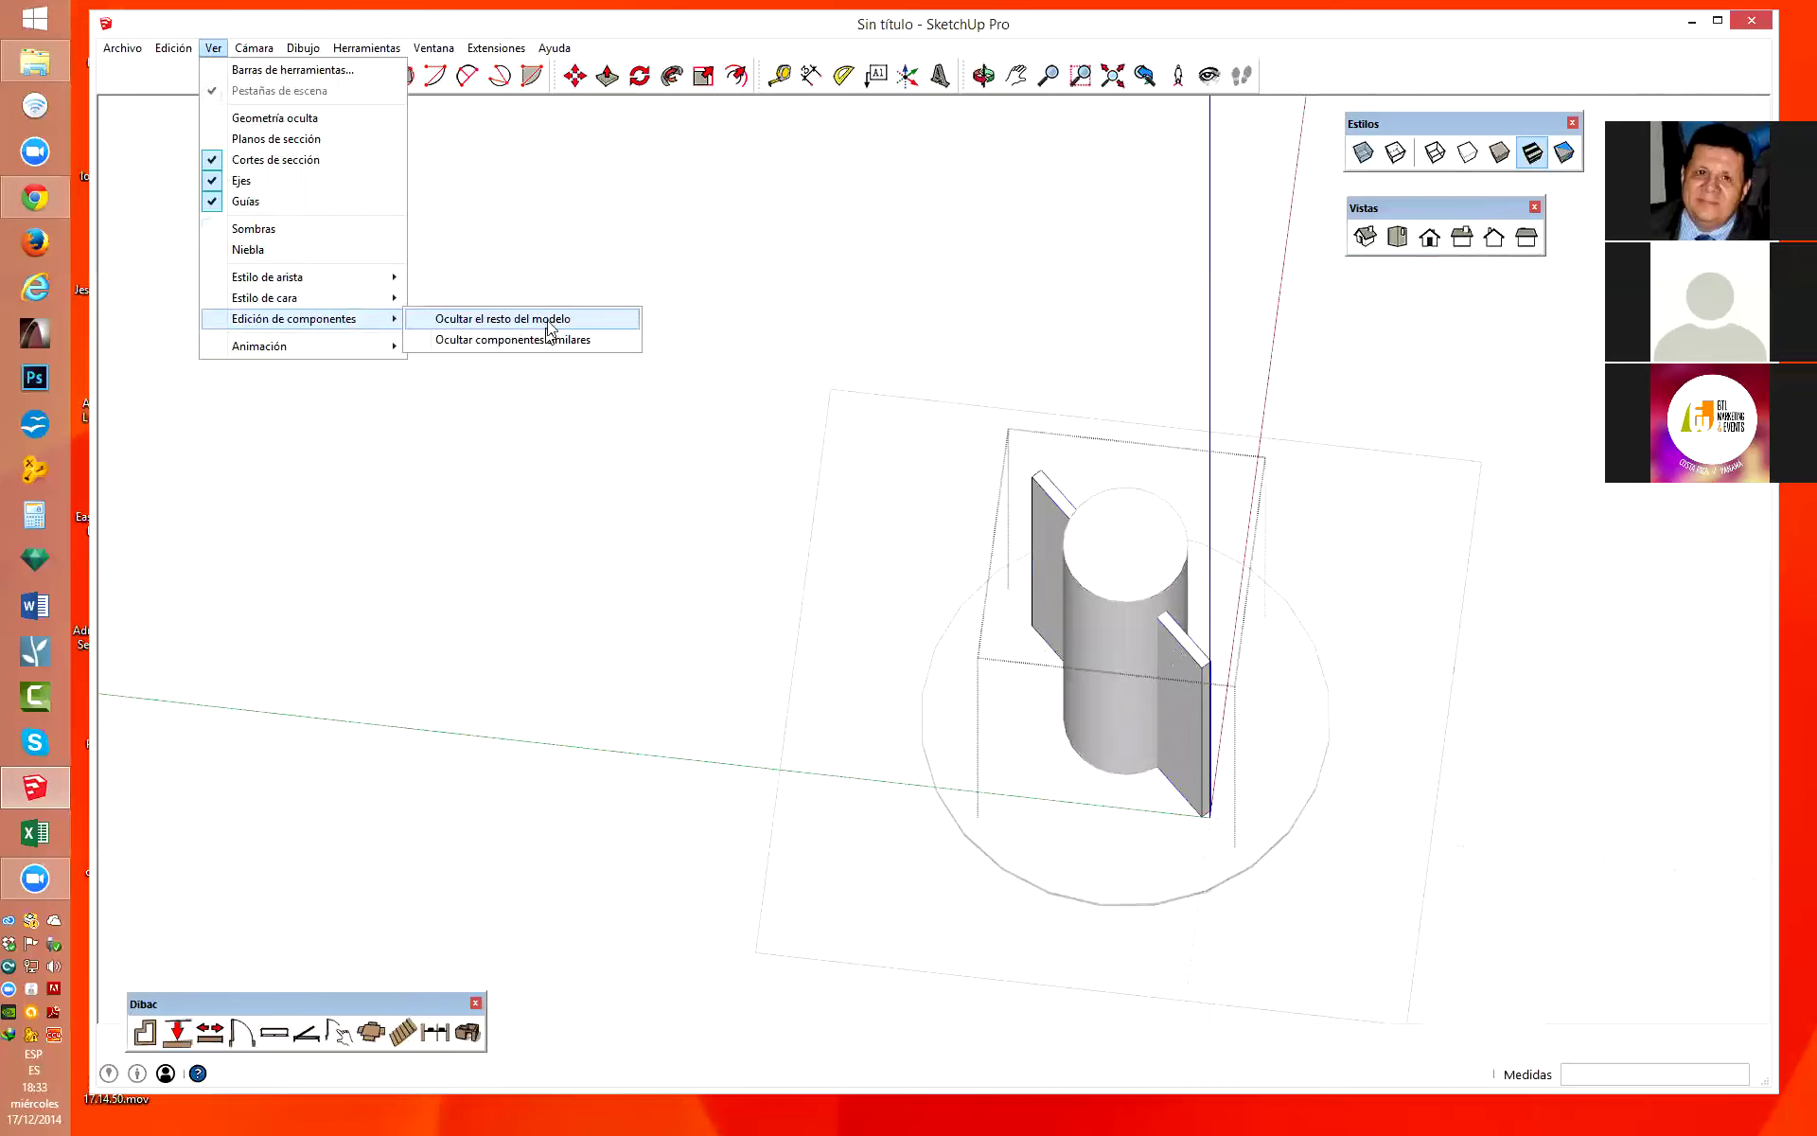
{"action": "left_click", "coordinate": [550, 319]}
{"action": "scroll", "coordinate": [1399, 823], "scroll_direction": "up", "scroll_amount": 2}
{"action": "scroll", "coordinate": [1344, 795], "scroll_direction": "up", "scroll_amount": 3}
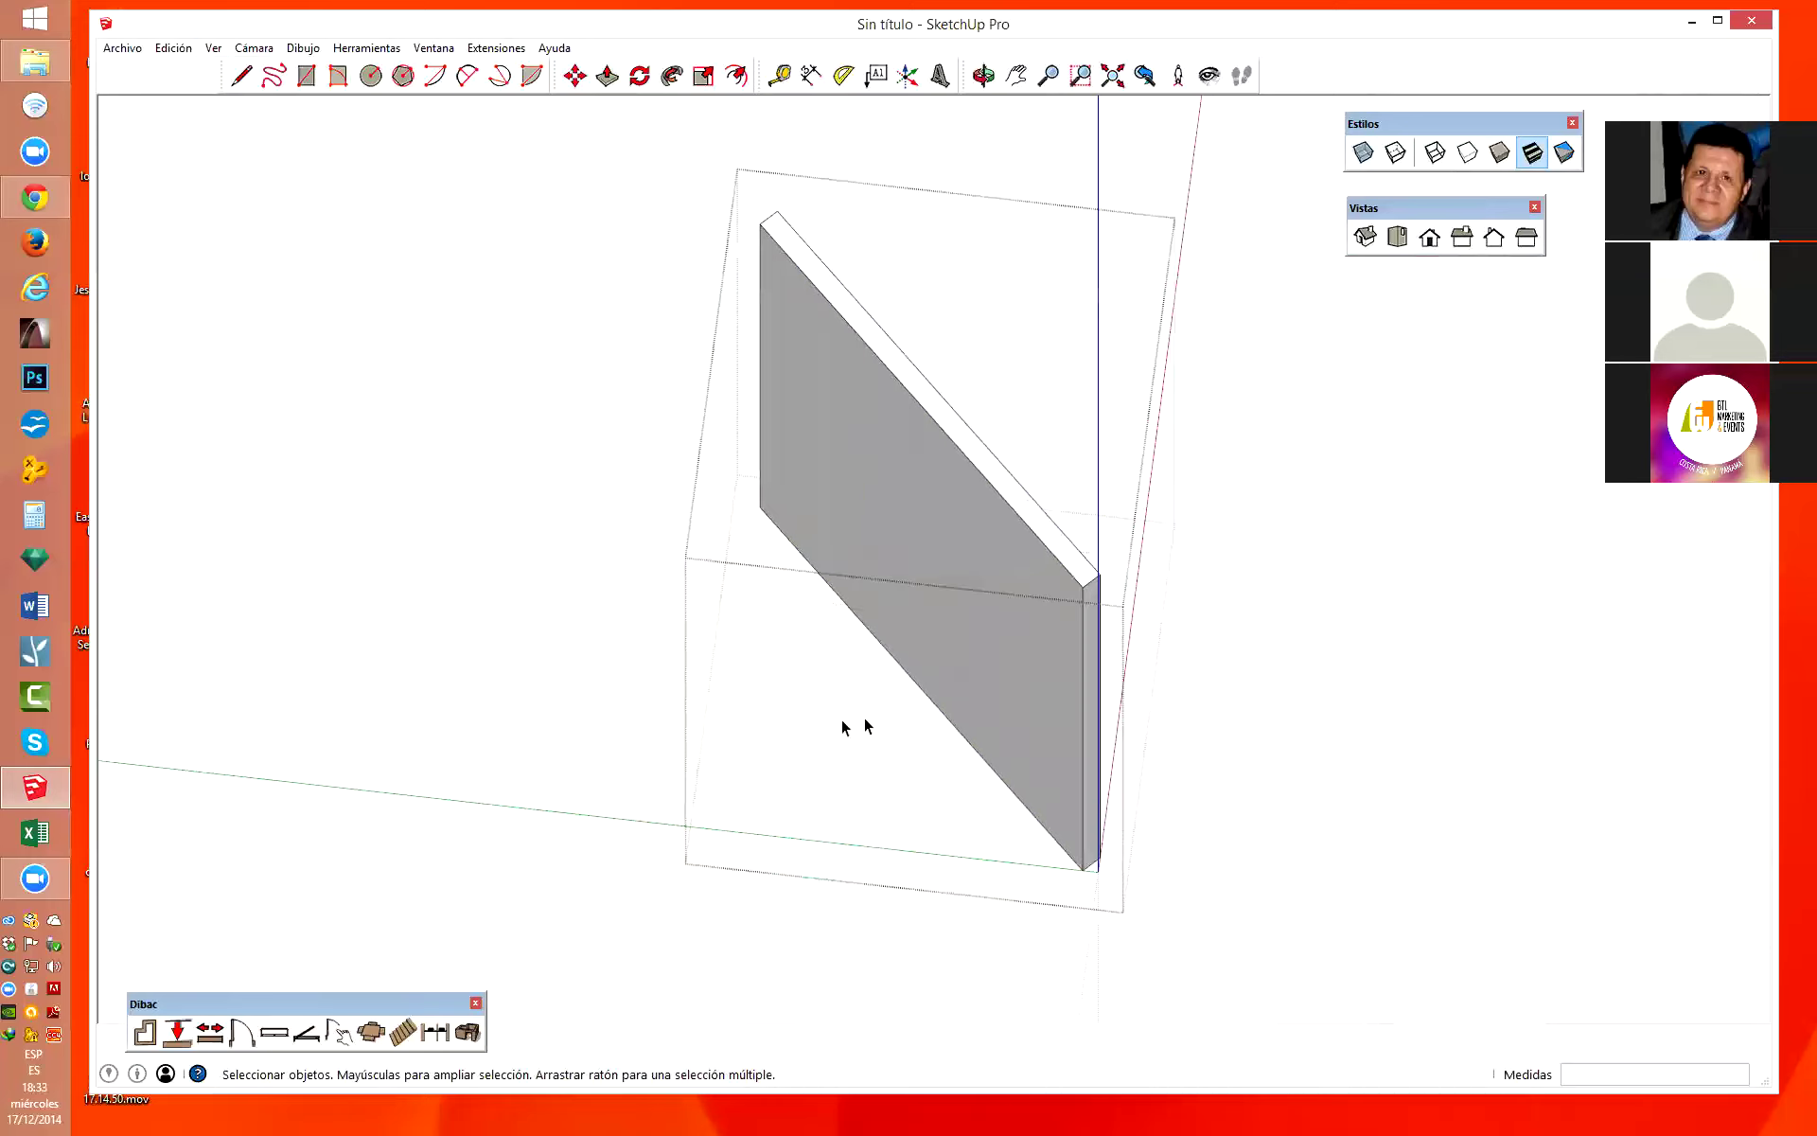
{"action": "mouse_move", "coordinate": [985, 731]}
{"action": "middle_mouse_down"}
{"action": "mouse_move", "coordinate": [1131, 388]}
{"action": "mouse_move", "coordinate": [458, 414]}
{"action": "mouse_move", "coordinate": [925, 495]}
{"action": "mouse_move", "coordinate": [1258, 621]}
{"action": "middle_mouse_up"}
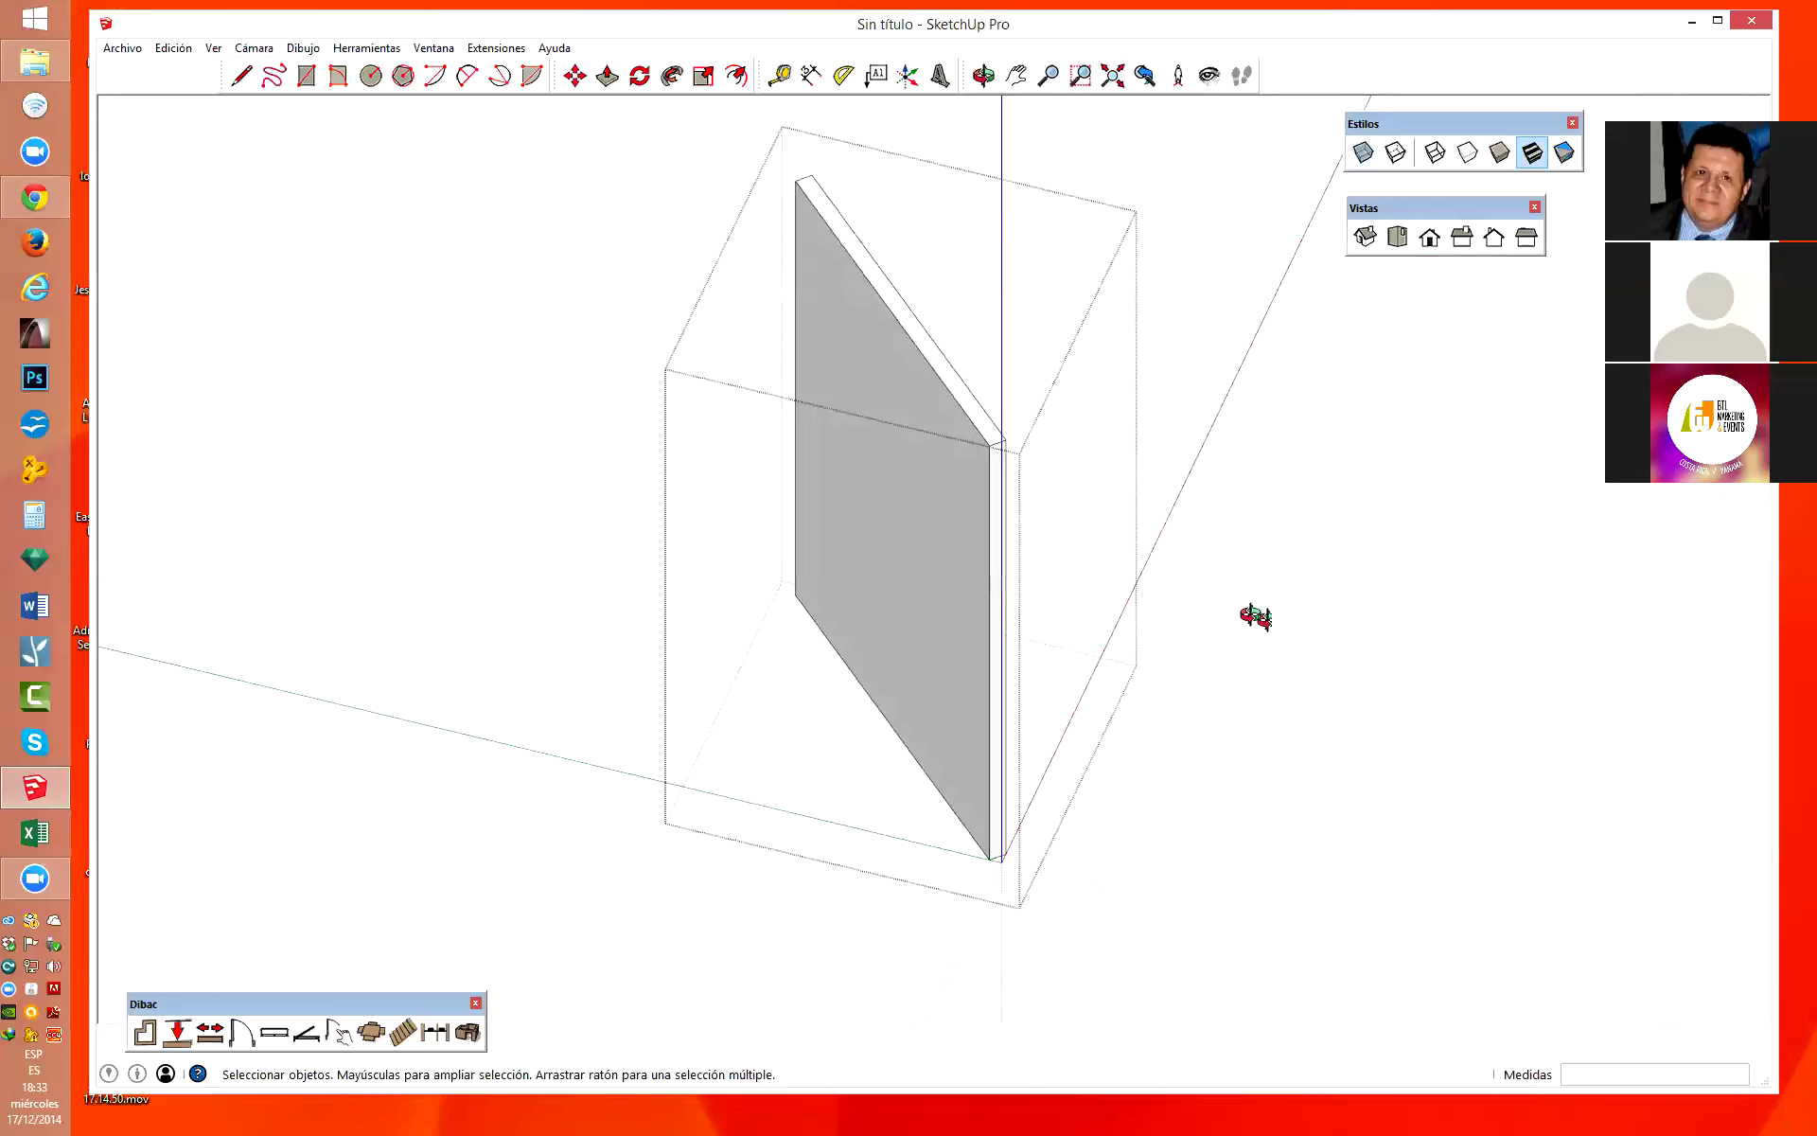
{"action": "left_click", "coordinate": [1236, 615]}
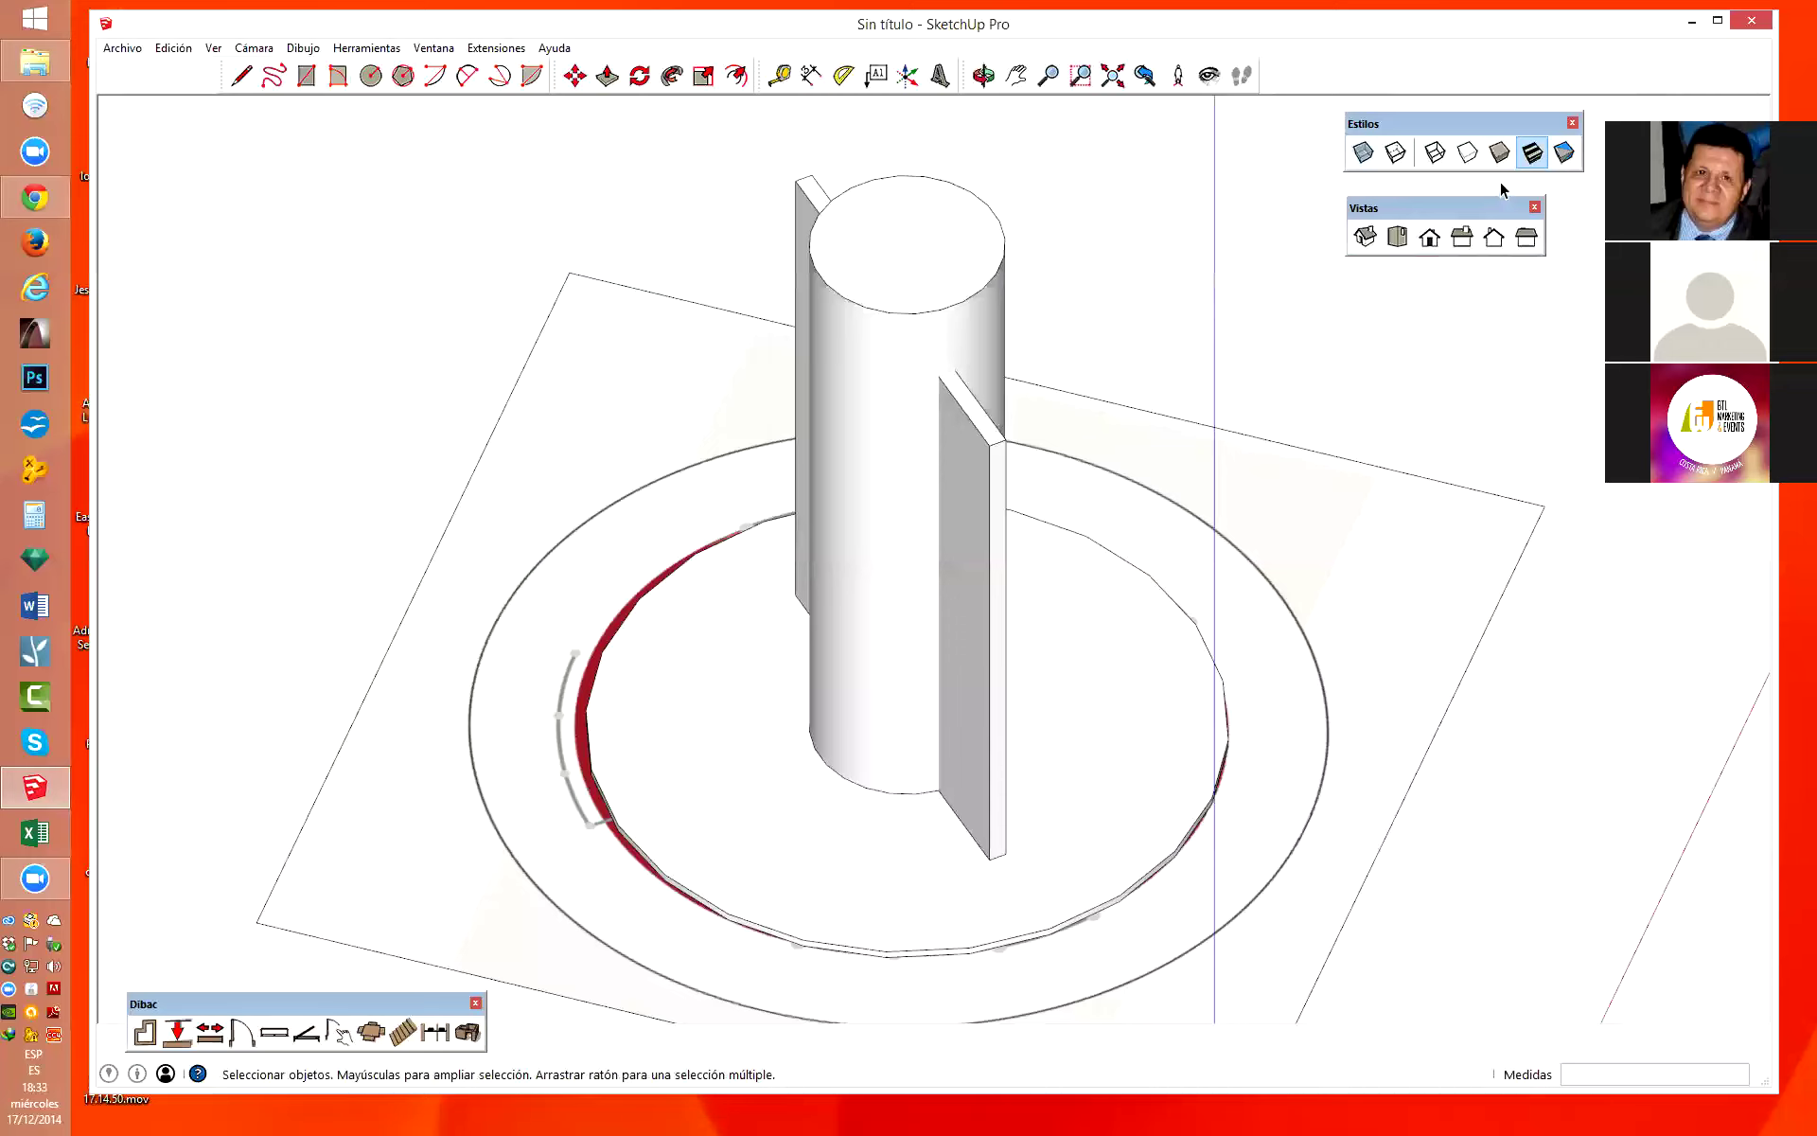
{"action": "left_click", "coordinate": [1397, 237]}
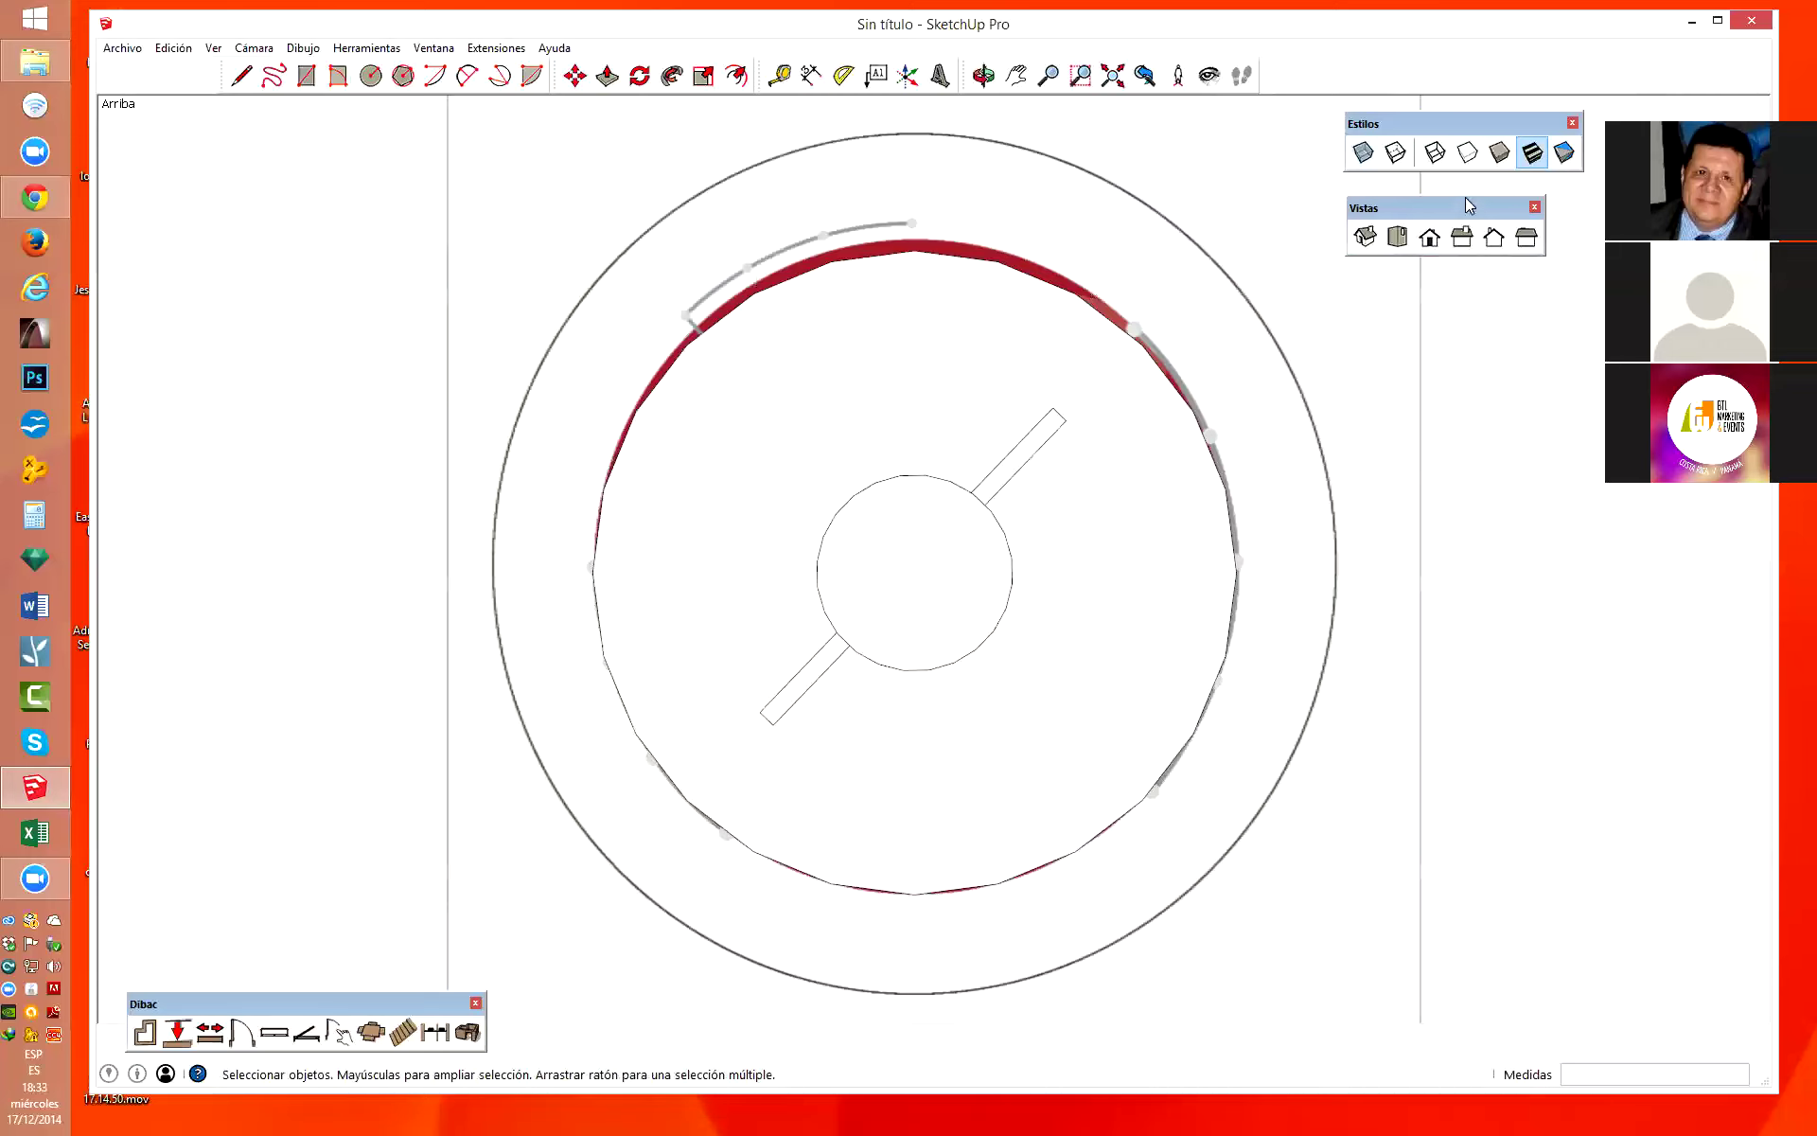
Enable X-ray and select the inner circle and outer disc over the reference image.
{"action": "left_click", "coordinate": [1363, 152]}
{"action": "scroll", "coordinate": [1093, 748], "scroll_direction": "up", "scroll_amount": 2}
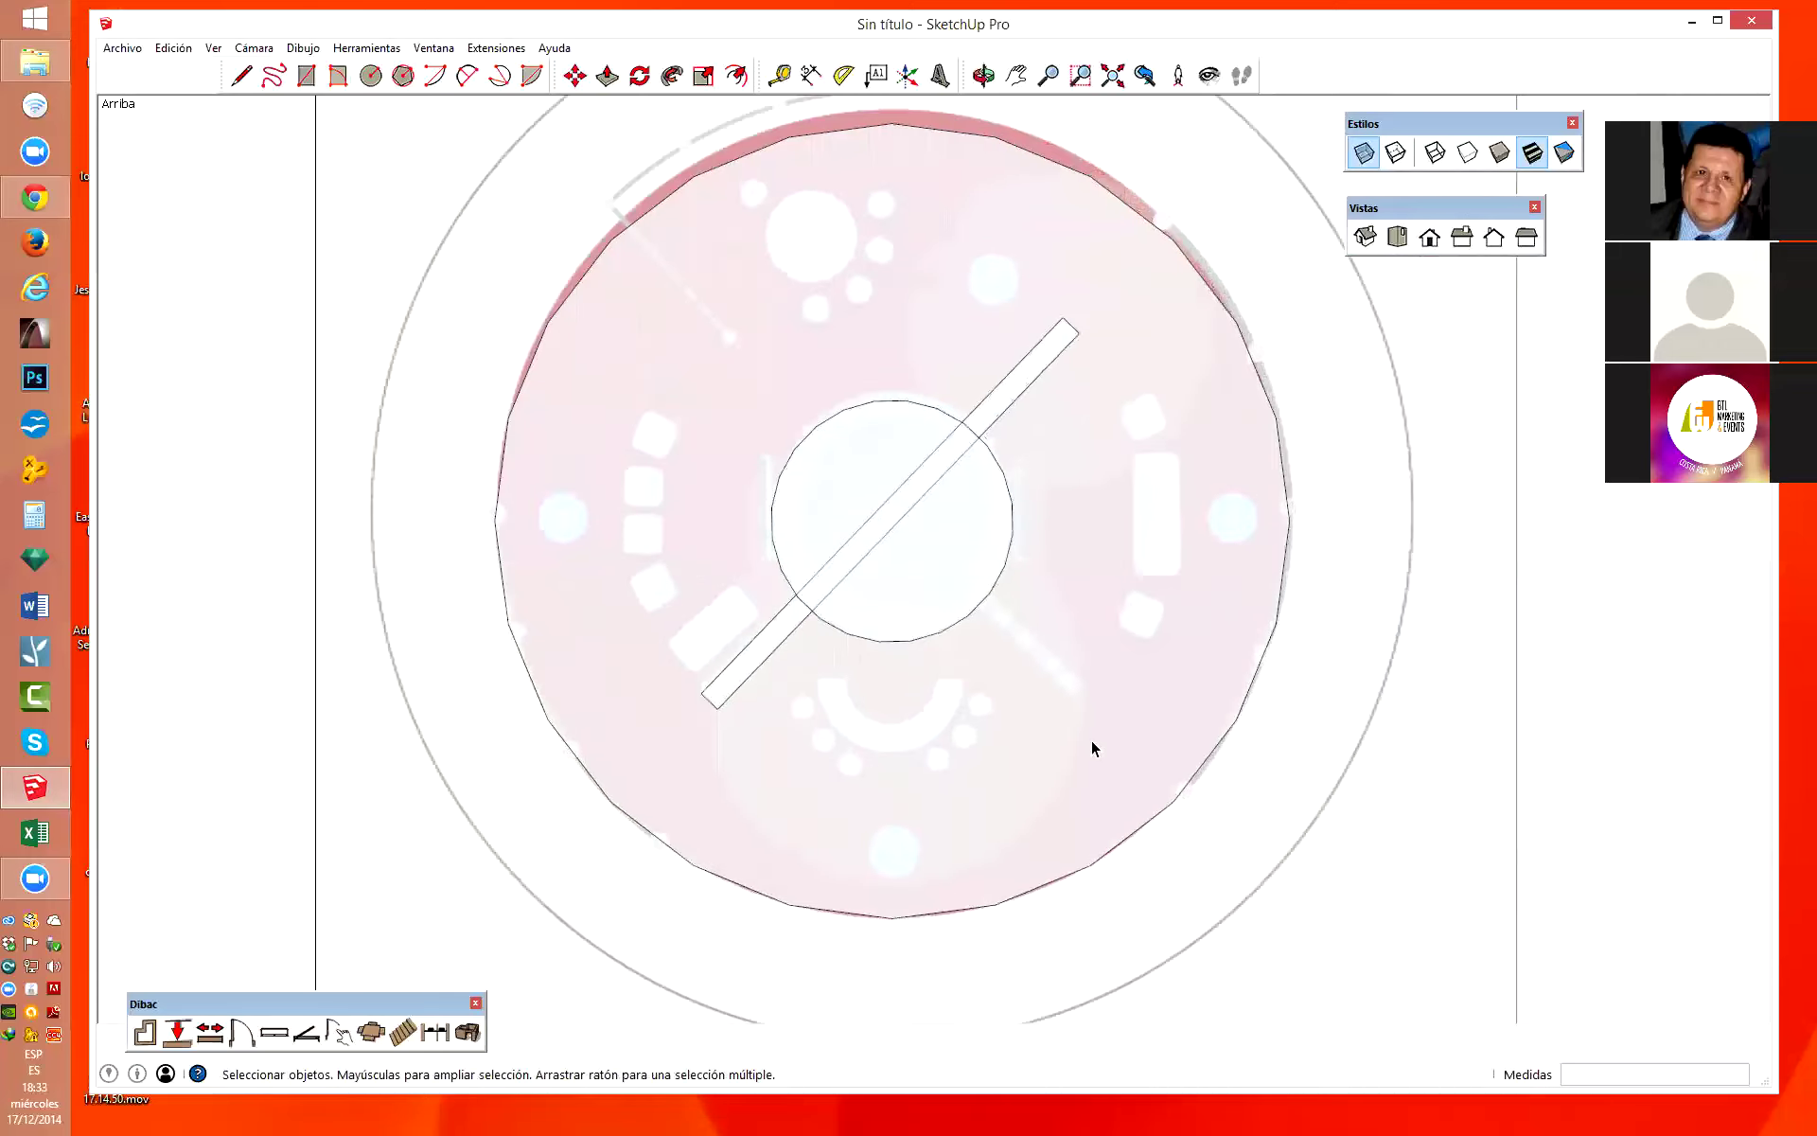
{"action": "scroll", "coordinate": [1094, 748], "scroll_direction": "down", "scroll_amount": 1}
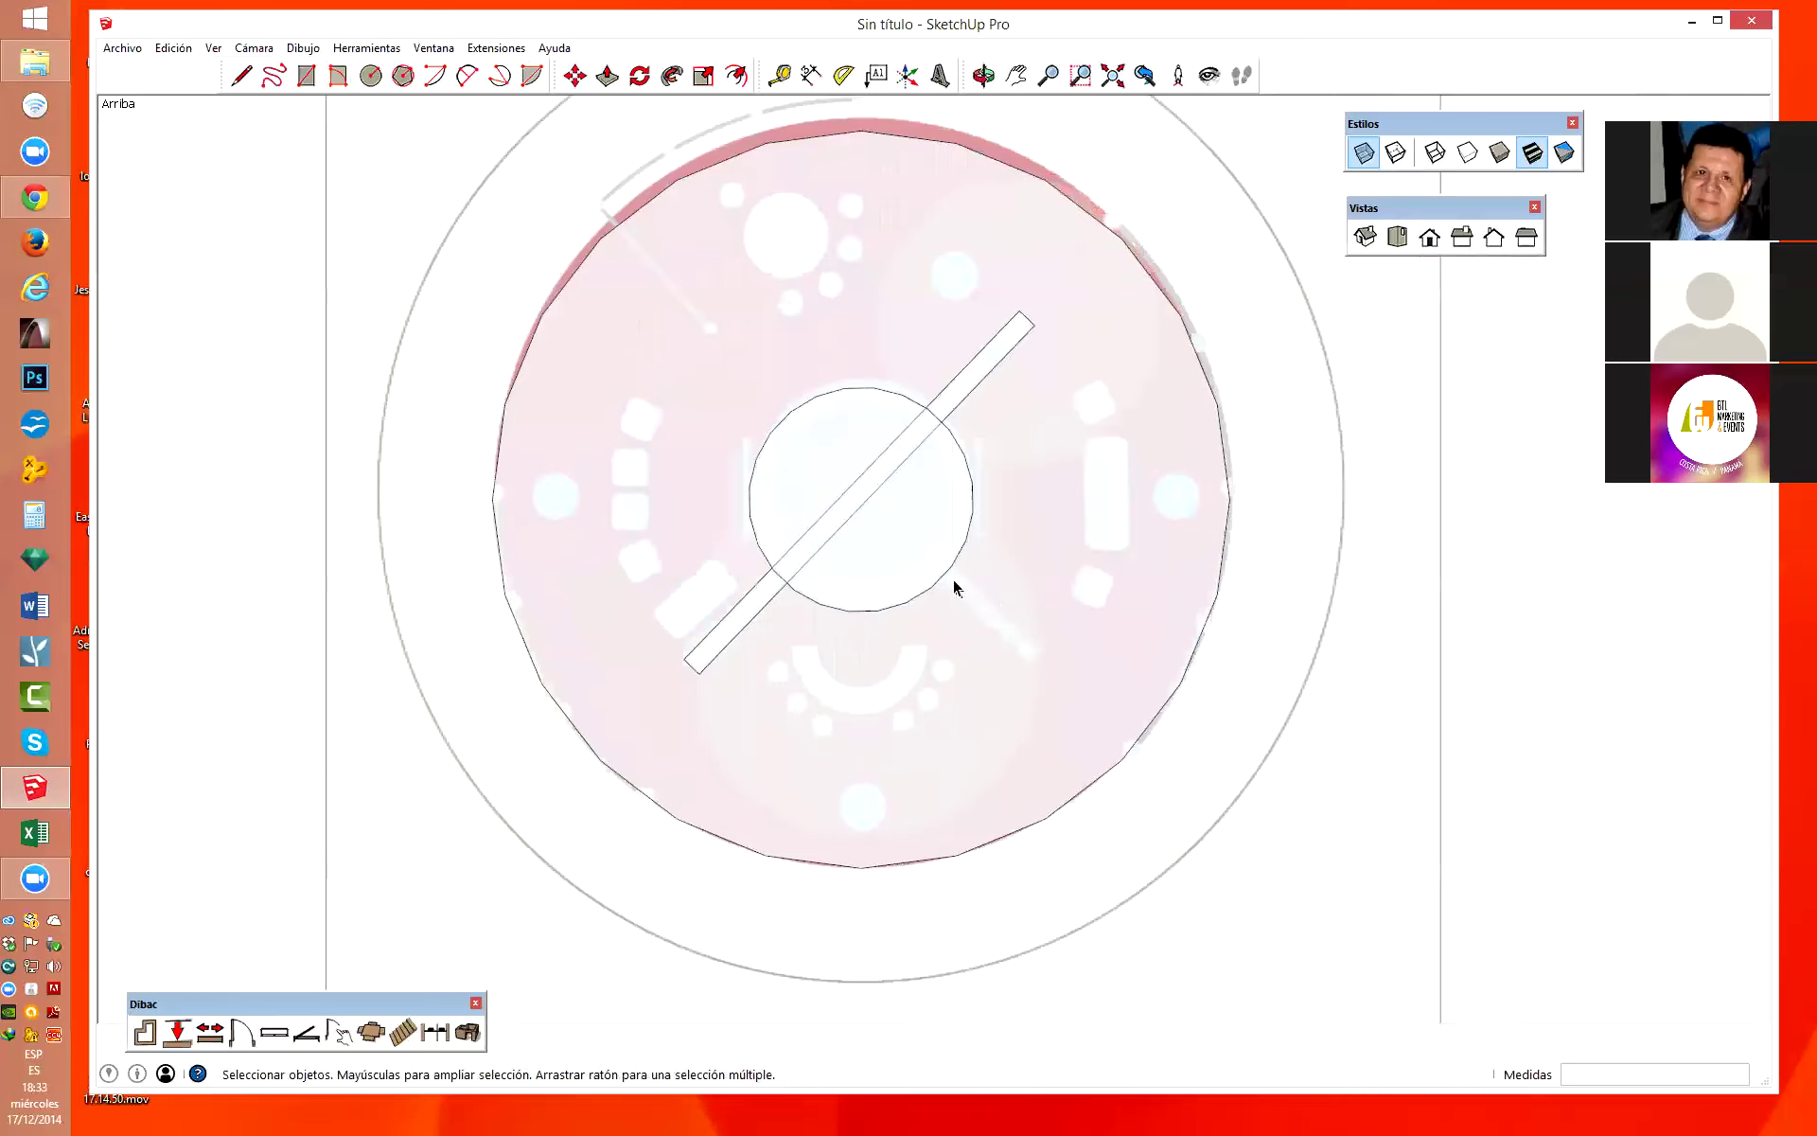
{"action": "left_click", "coordinate": [859, 488]}
{"action": "scroll", "coordinate": [926, 470], "scroll_direction": "up", "scroll_amount": 1}
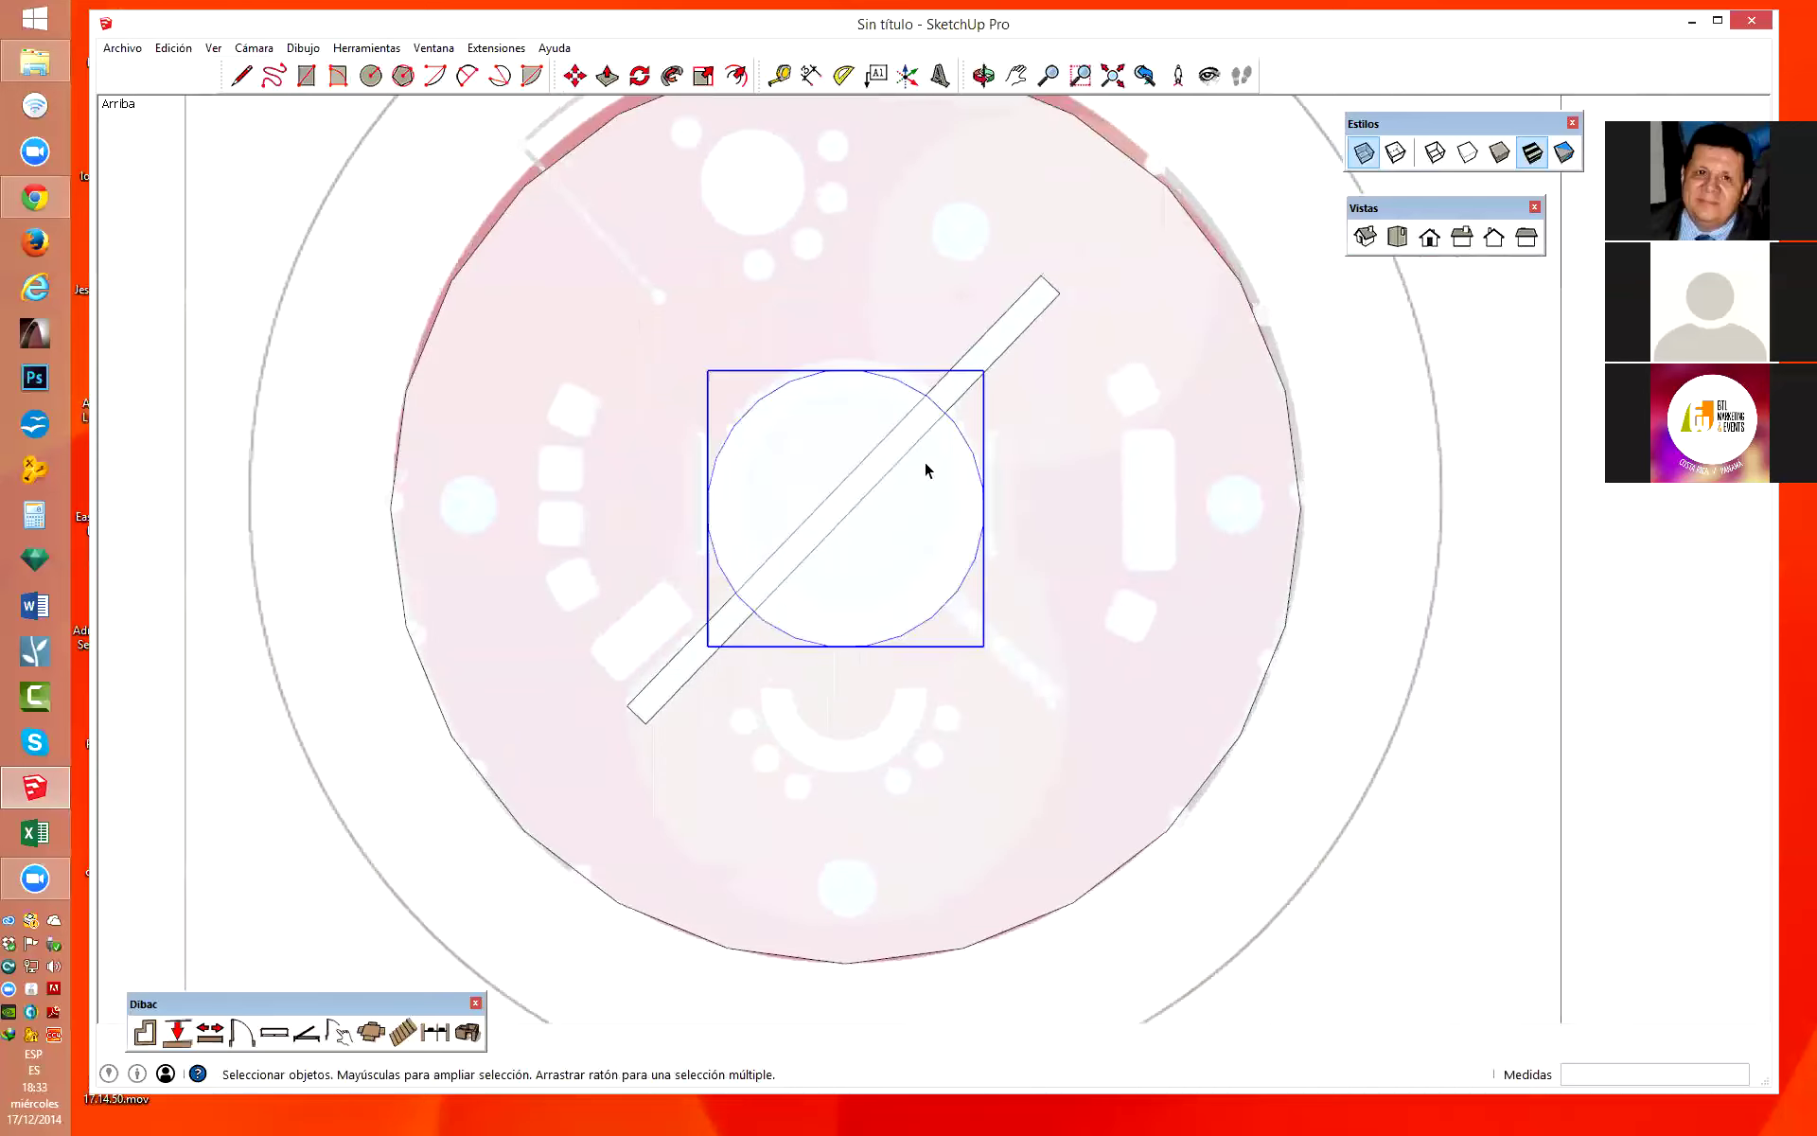
{"action": "left_click", "coordinate": [1058, 498]}
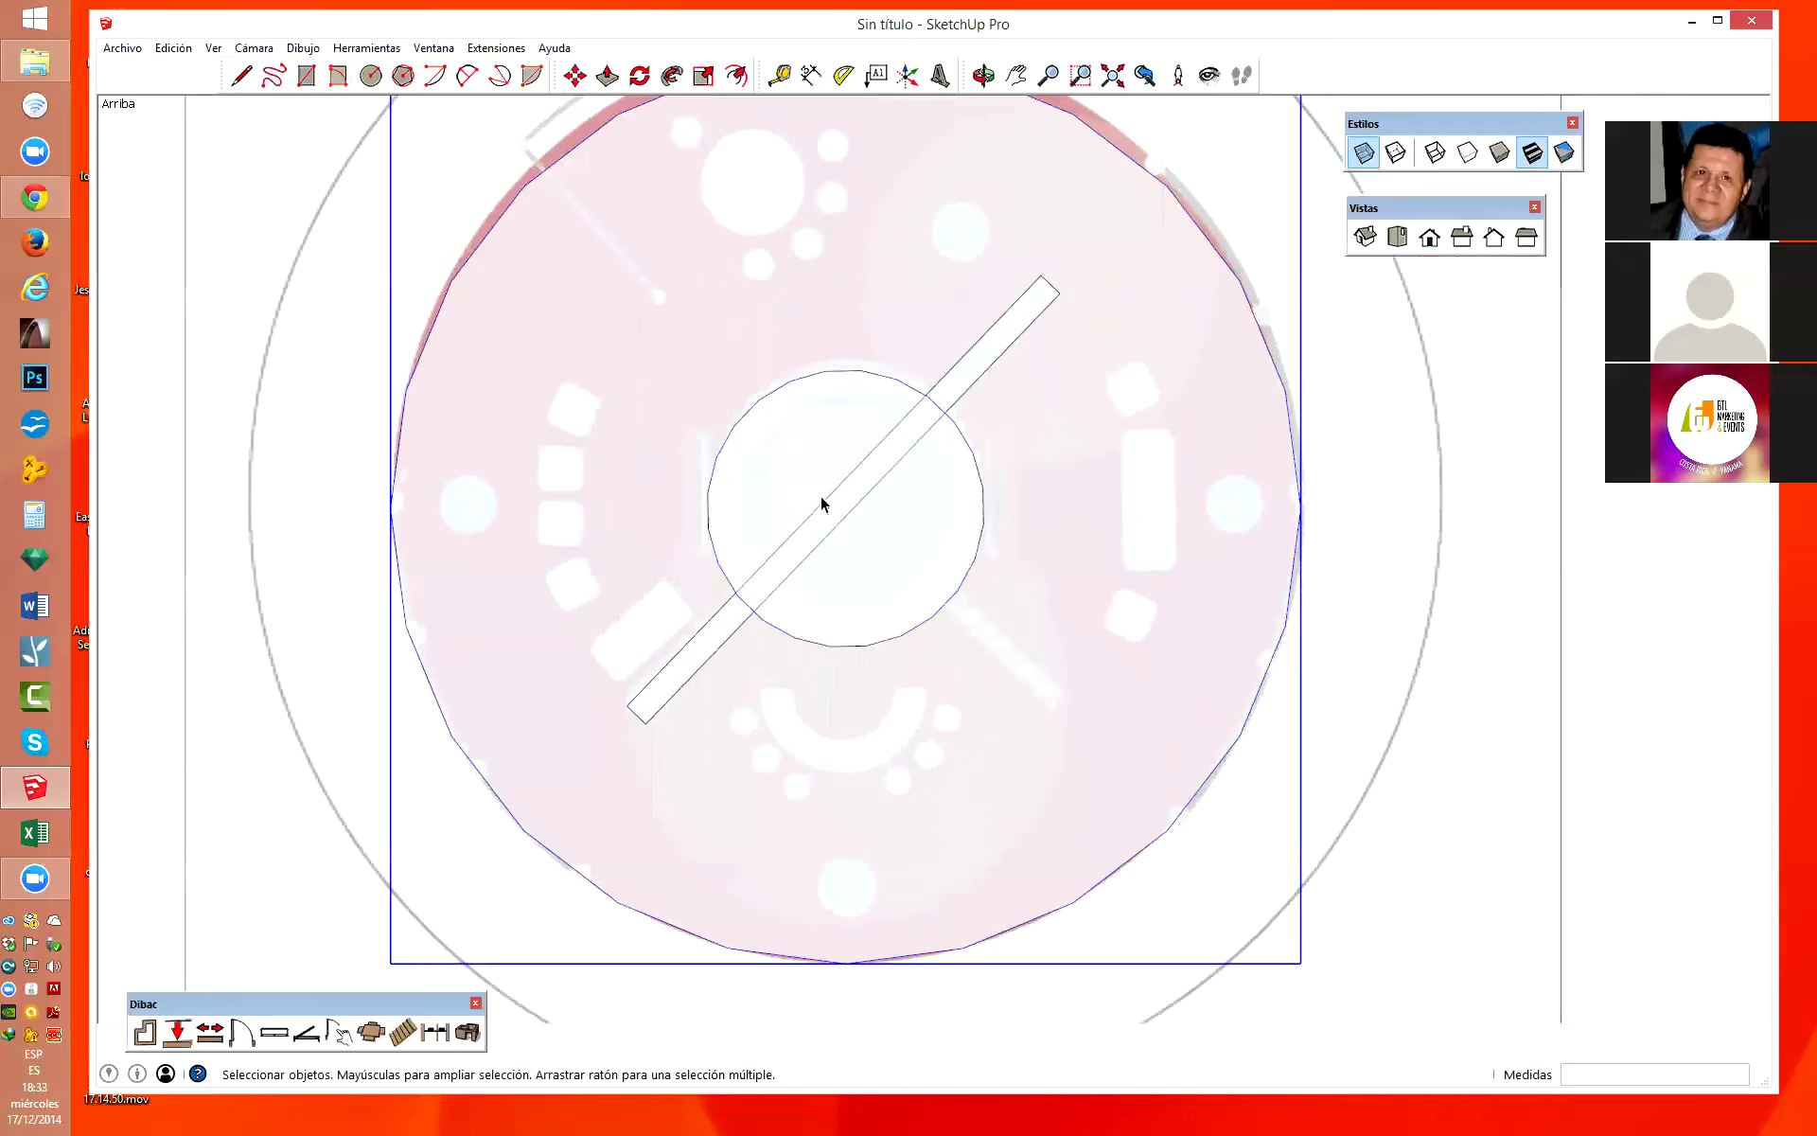
{"action": "left_click", "coordinate": [849, 373]}
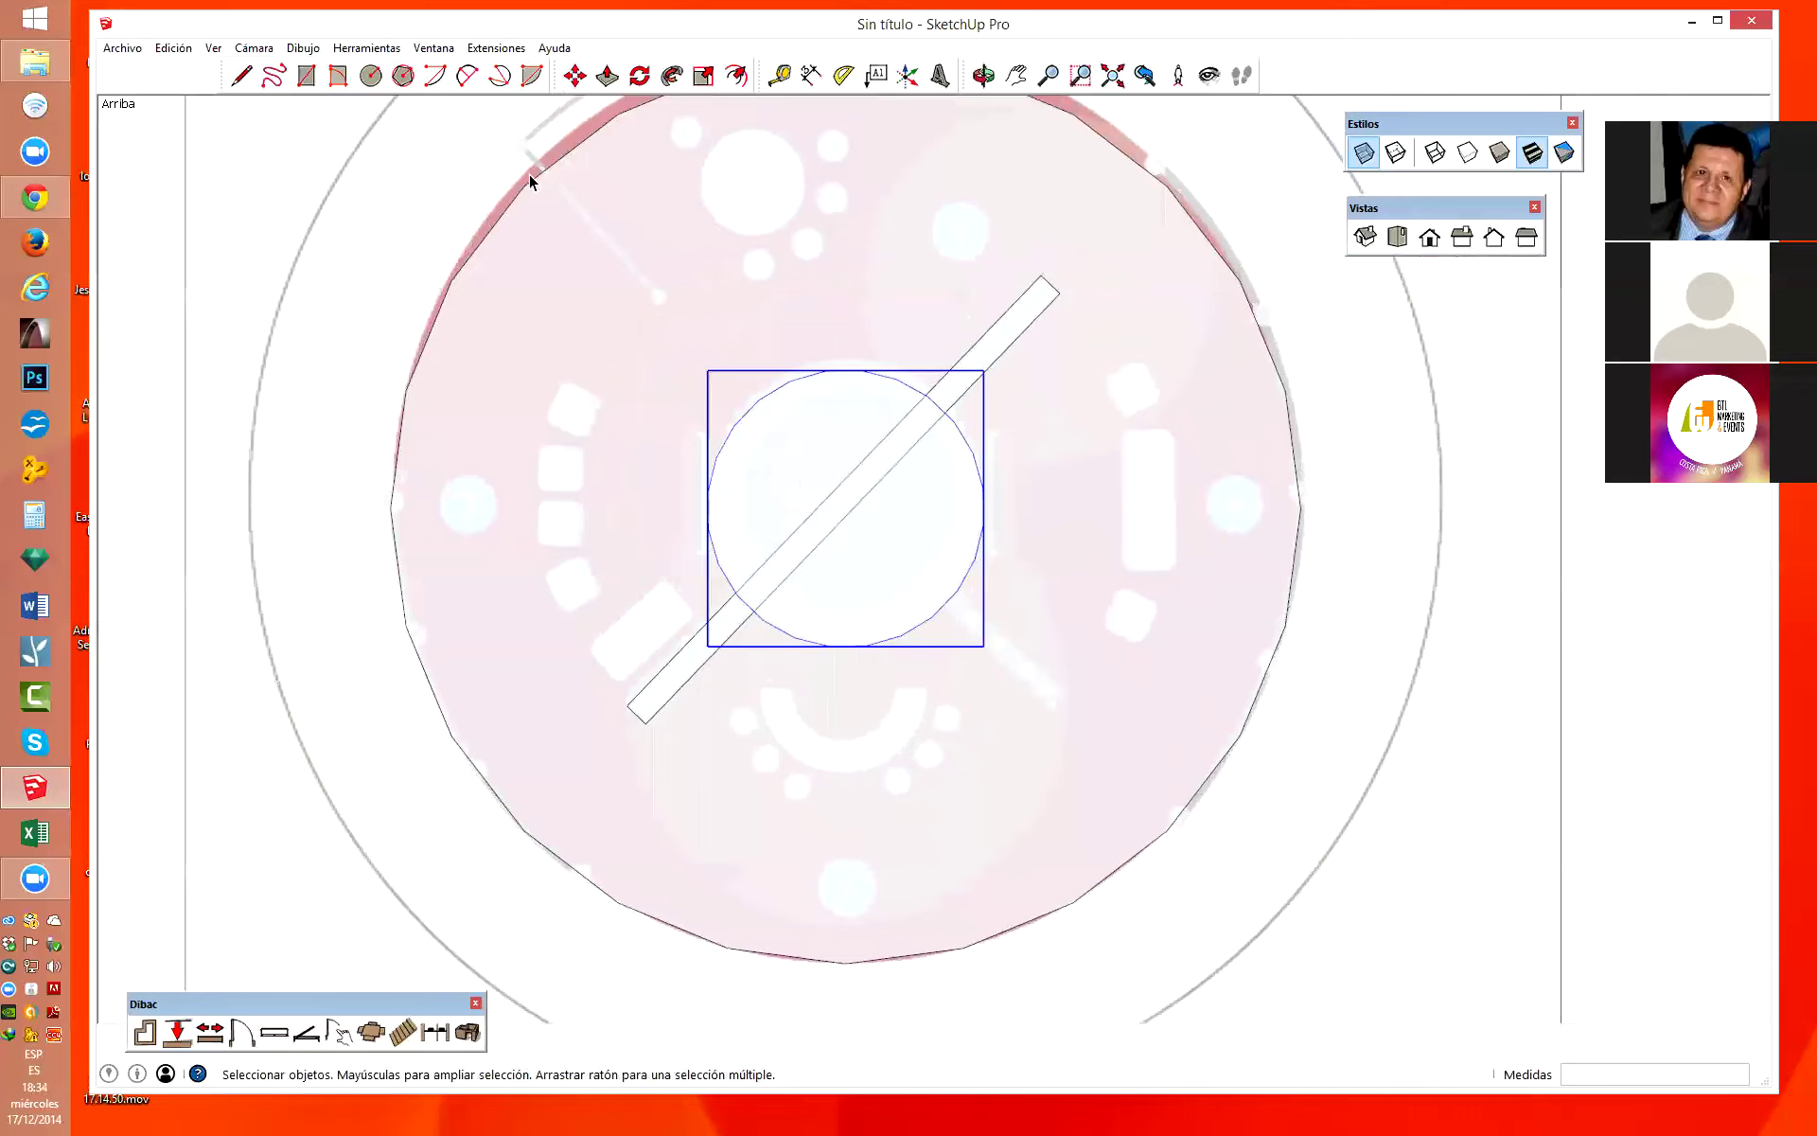
{"action": "key", "text": "l"}
{"action": "scroll", "coordinate": [872, 518], "scroll_direction": "up", "scroll_amount": 2}
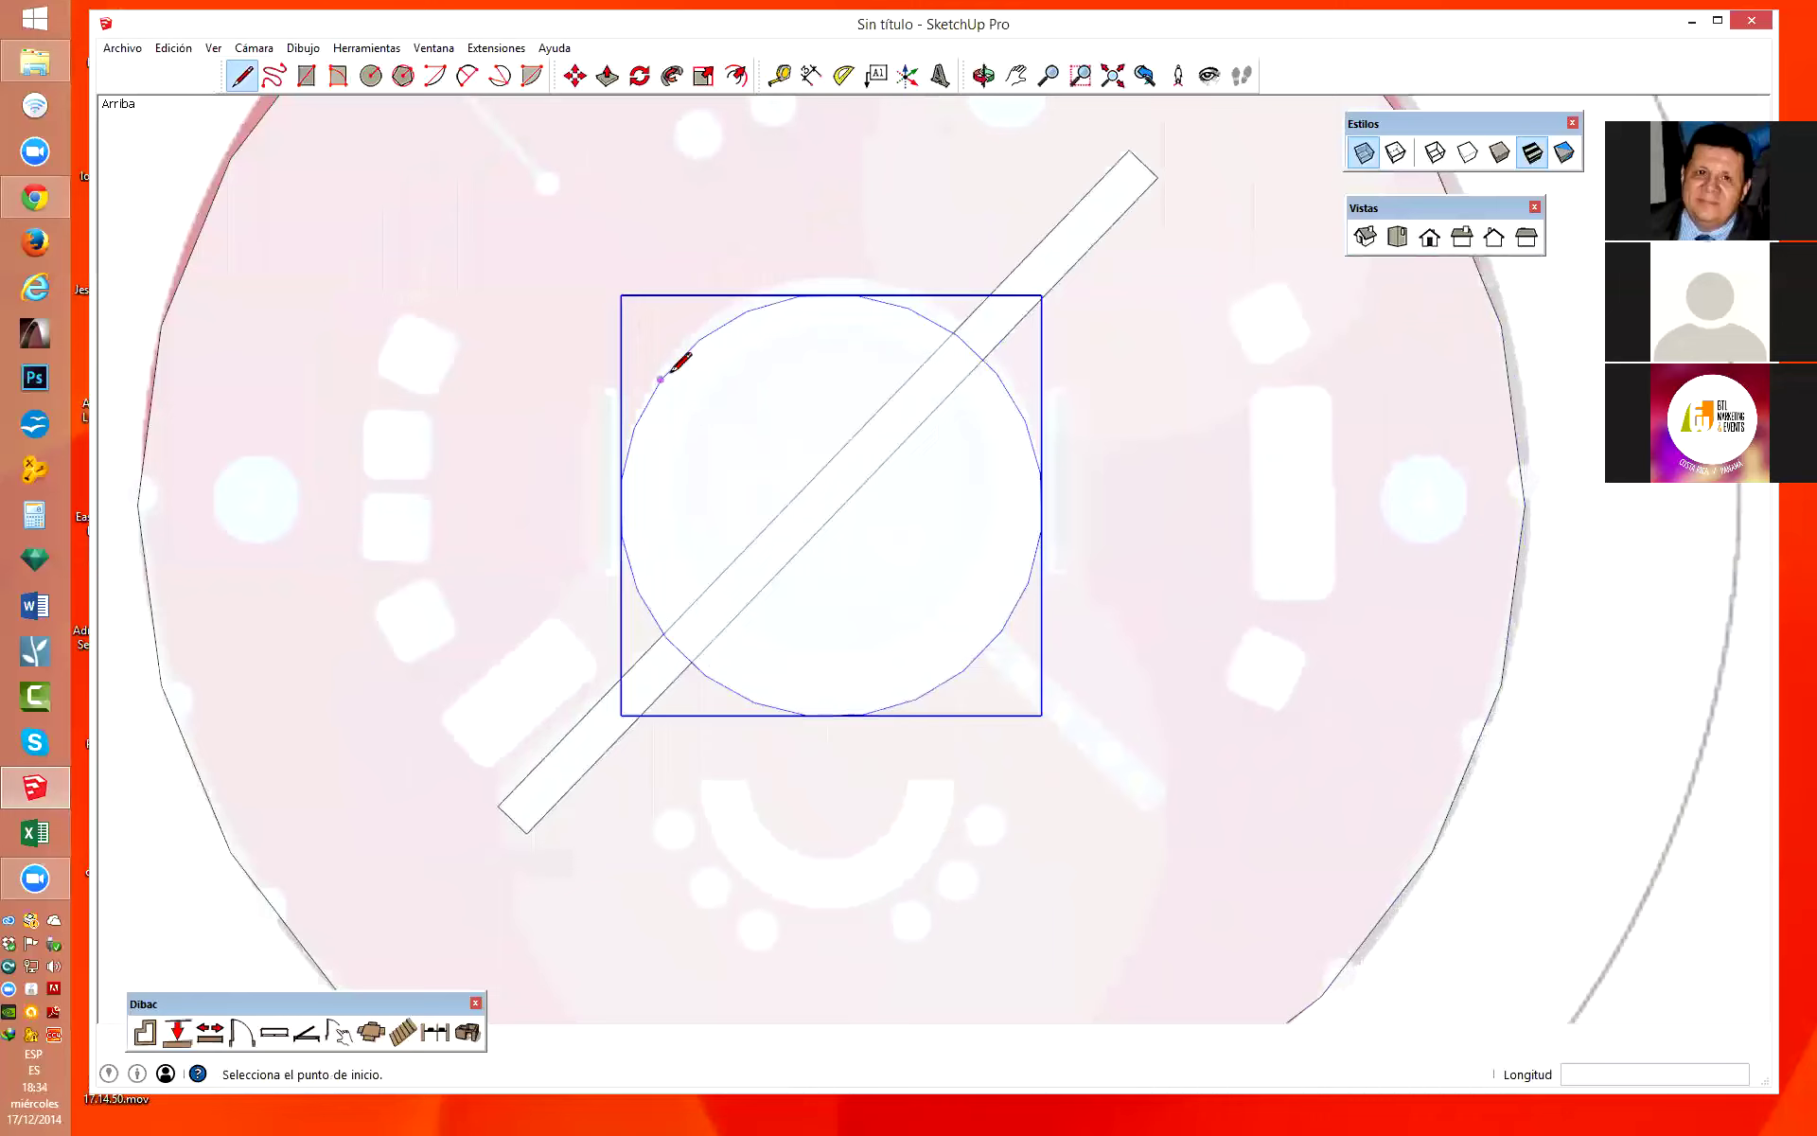
Draw a short line from the inner circle's centre to the right.
{"action": "left_click", "coordinate": [830, 506]}
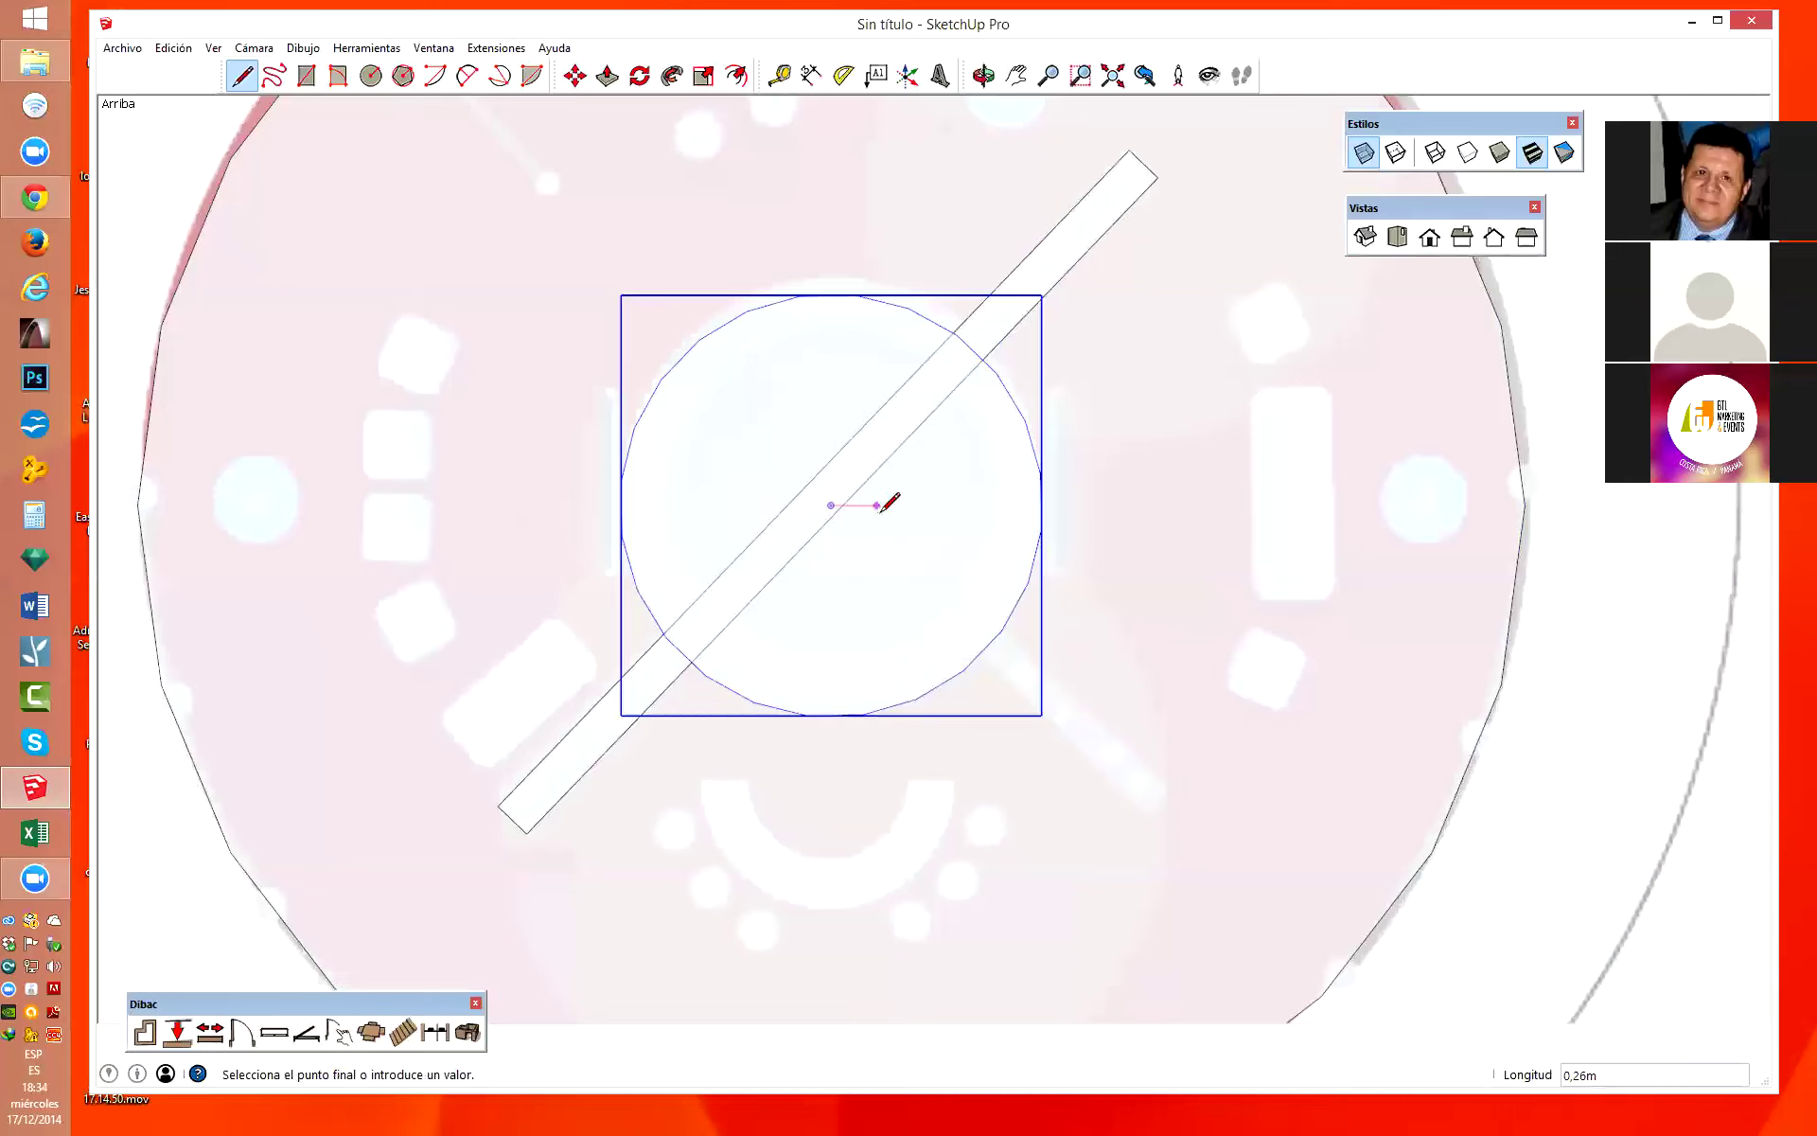
{"action": "left_click", "coordinate": [880, 506]}
{"action": "scroll", "coordinate": [838, 540], "scroll_direction": "up", "scroll_amount": 2}
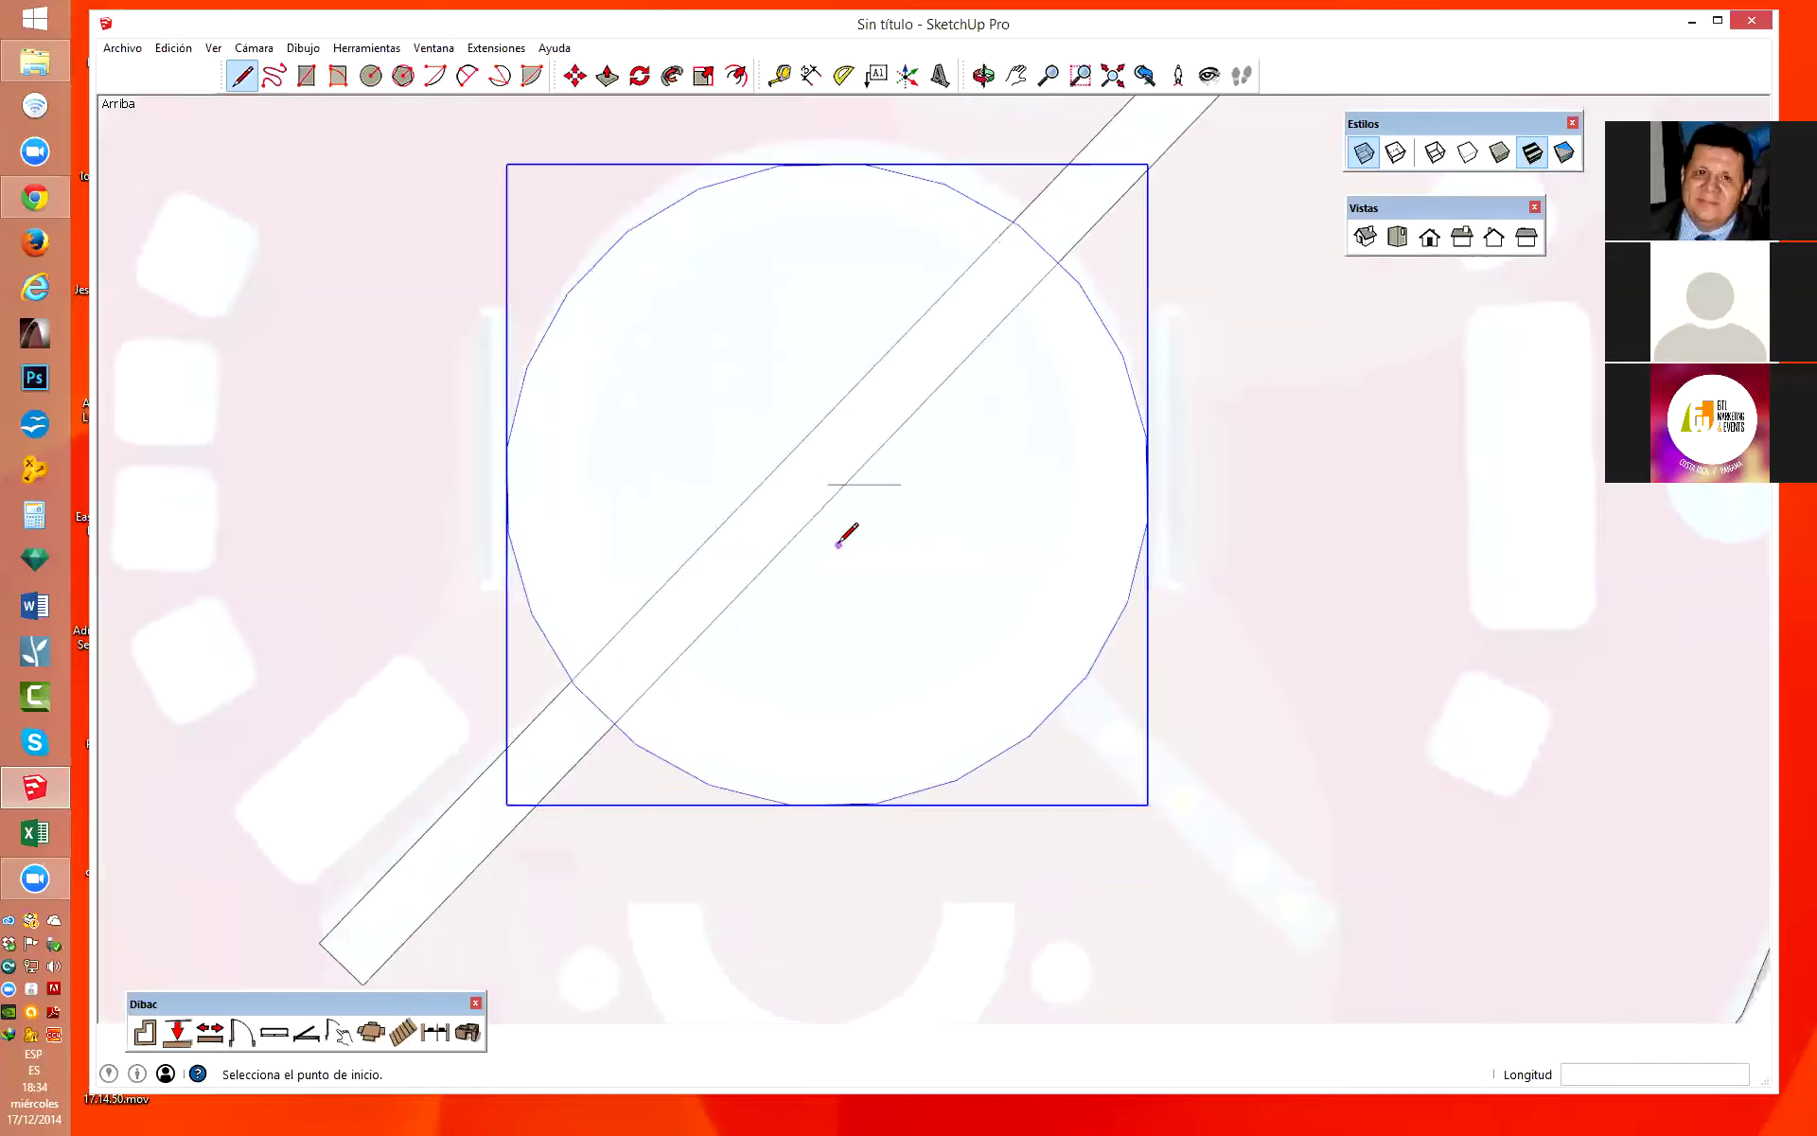
{"action": "key", "text": "space"}
Select the short line, inner circle and diagonal strip, then press Delete.
{"action": "left_click", "coordinate": [889, 490]}
{"action": "left_click", "coordinate": [825, 512]}
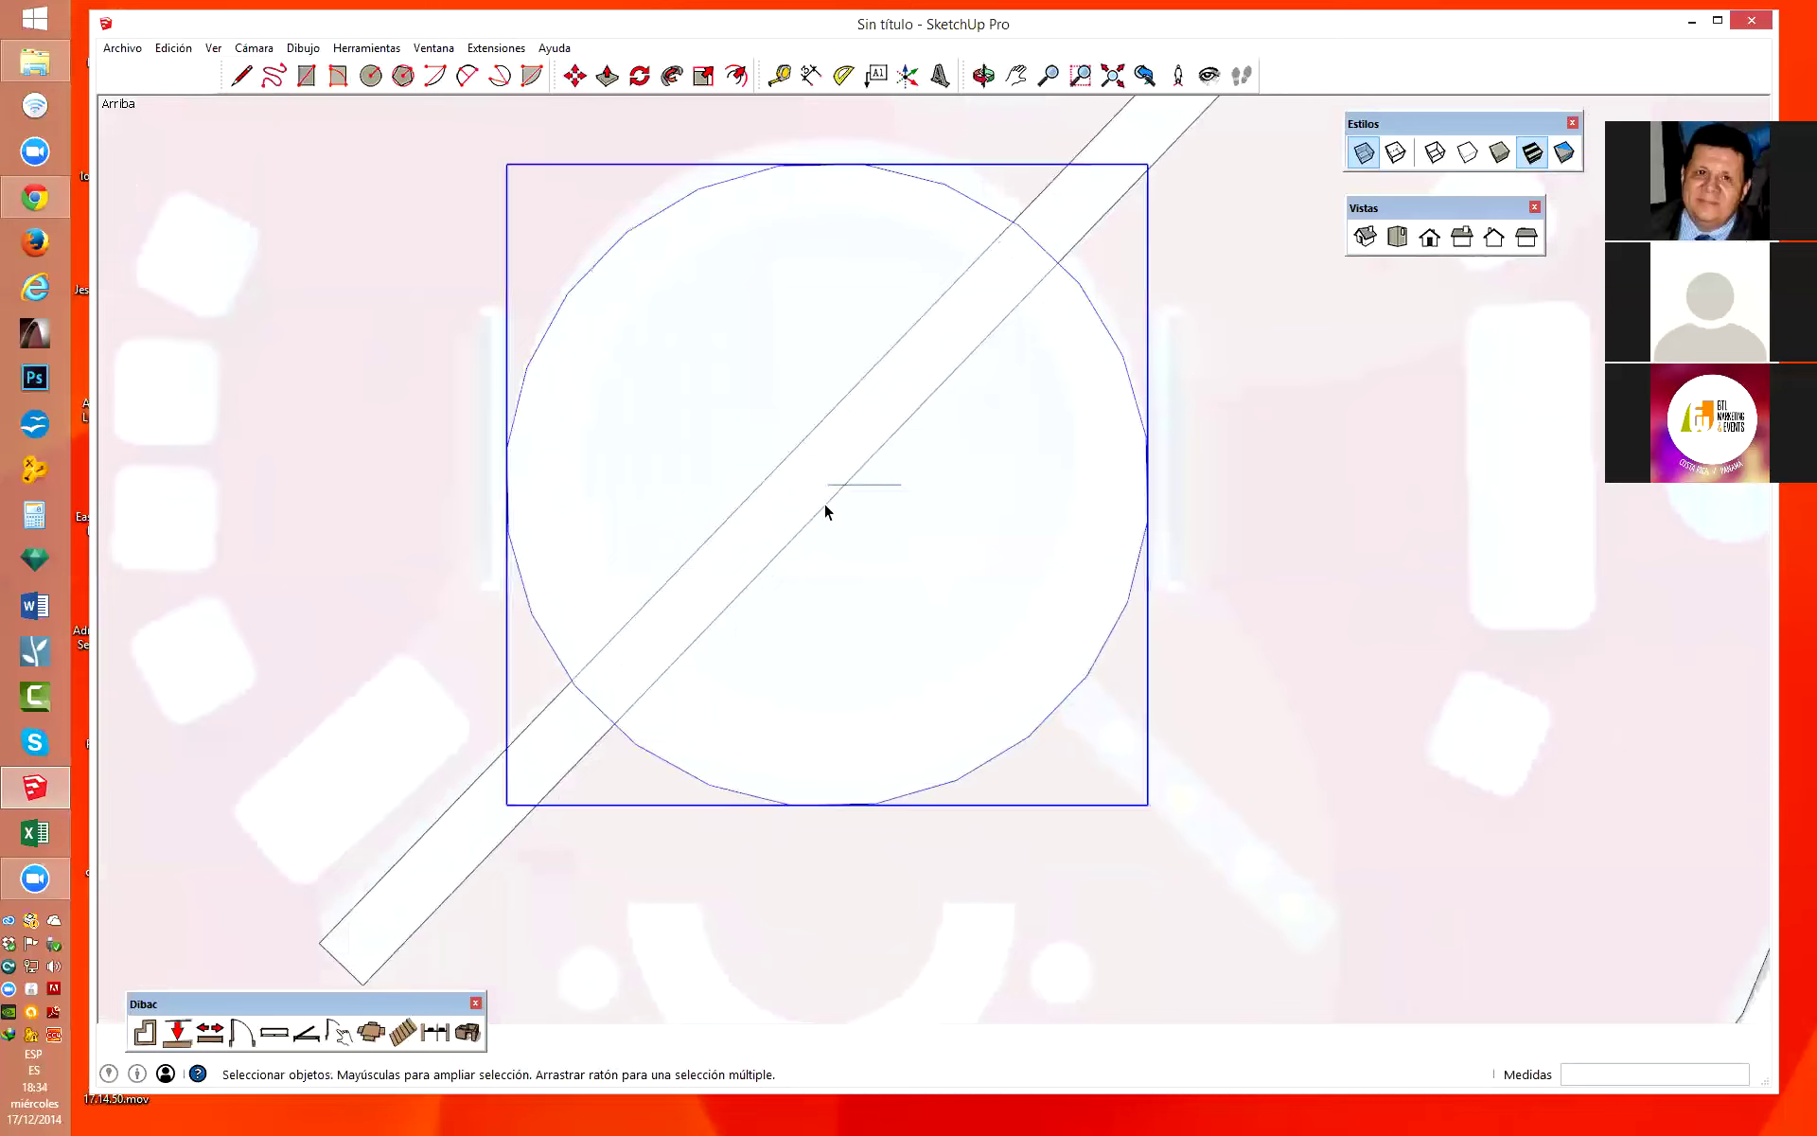
{"action": "left_click", "coordinate": [514, 829], "text": "shift"}
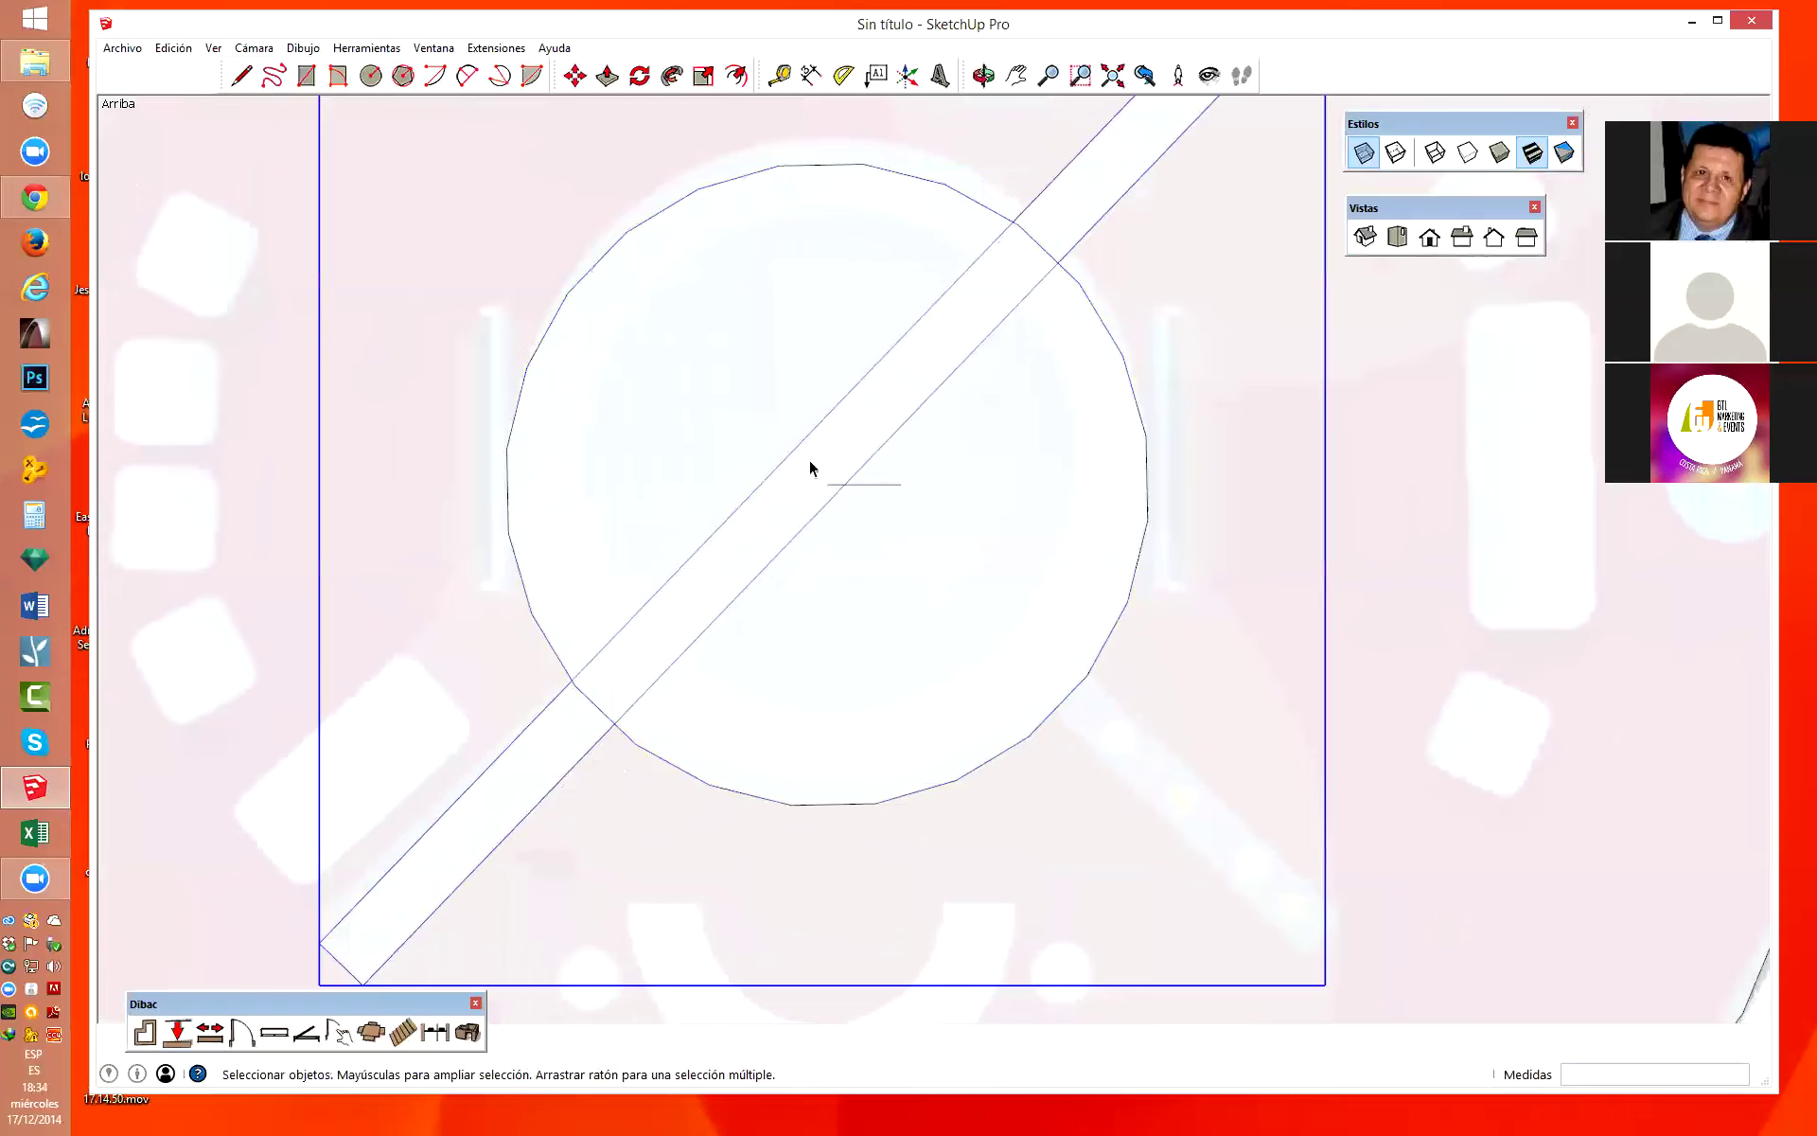
{"action": "scroll", "coordinate": [807, 489], "scroll_direction": "down", "scroll_amount": 1}
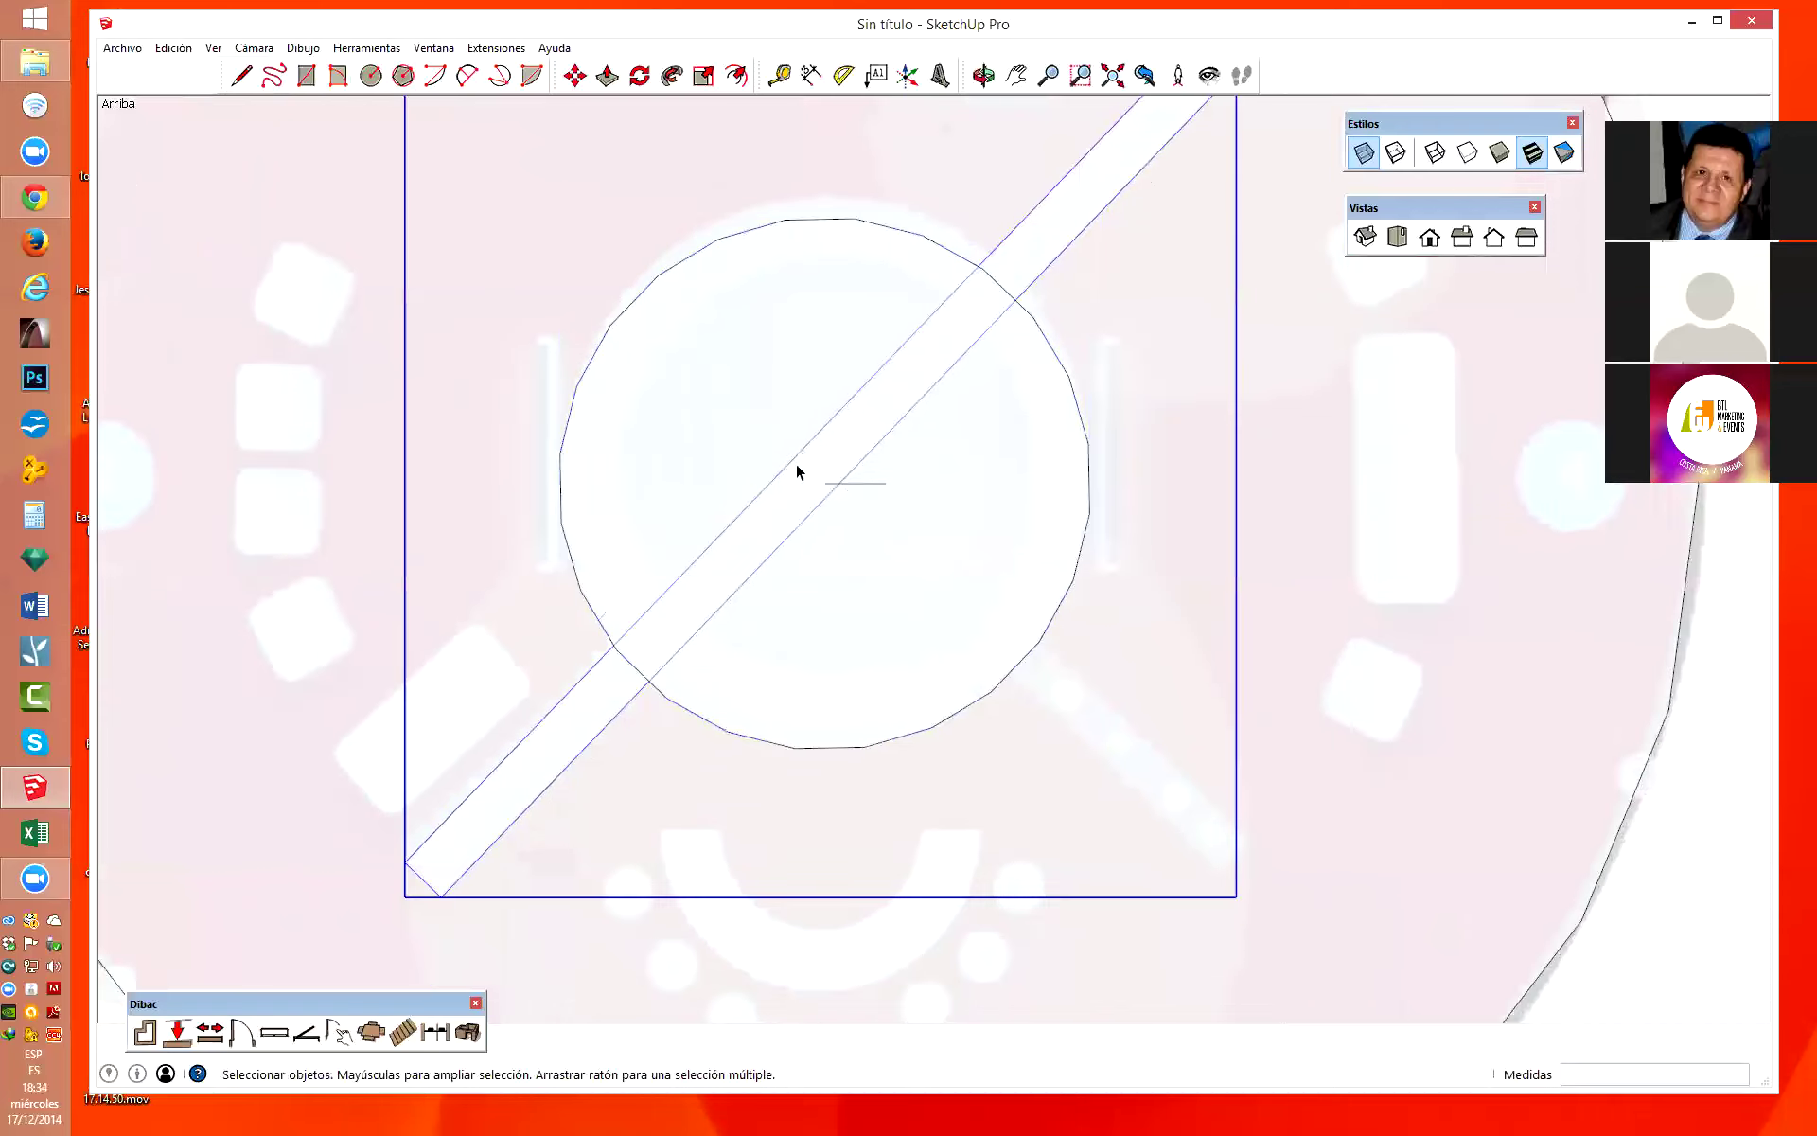
{"action": "scroll", "coordinate": [797, 471], "scroll_direction": "down", "scroll_amount": 1}
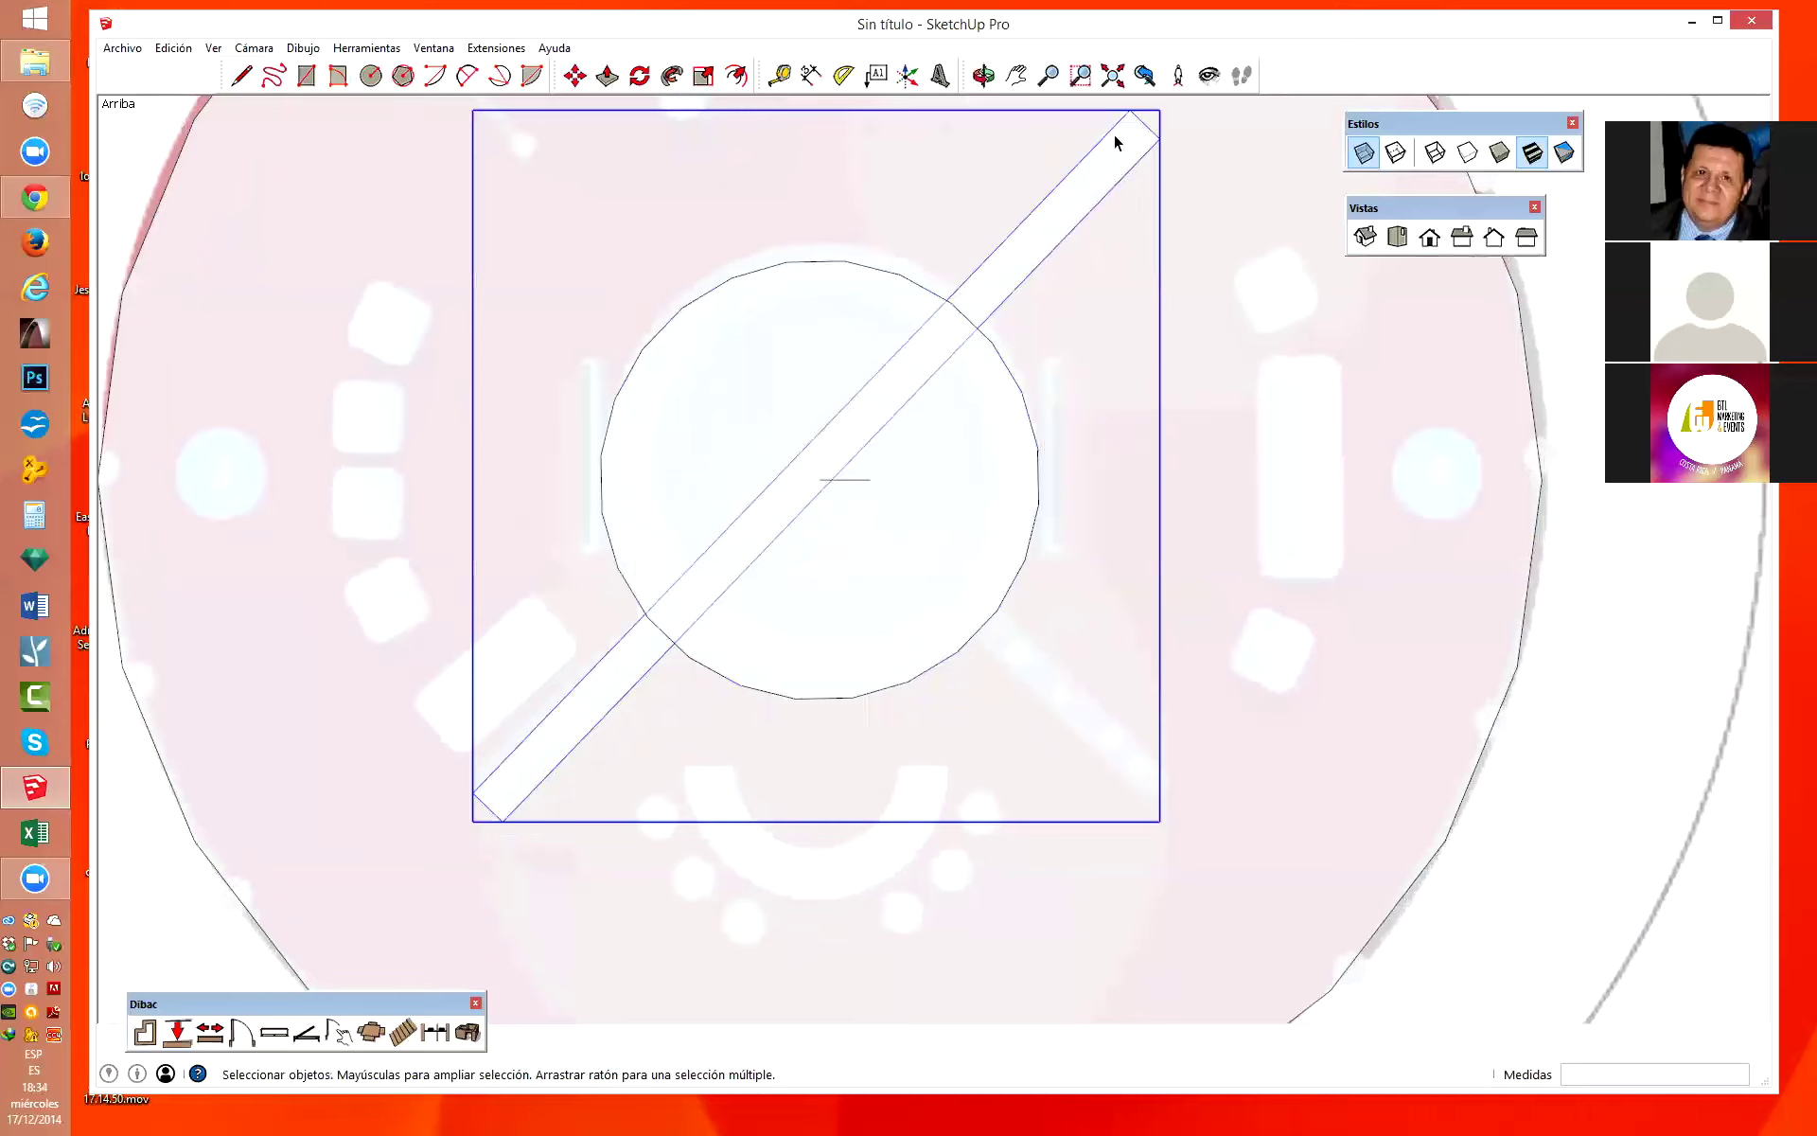
{"action": "key", "text": "Delete"}
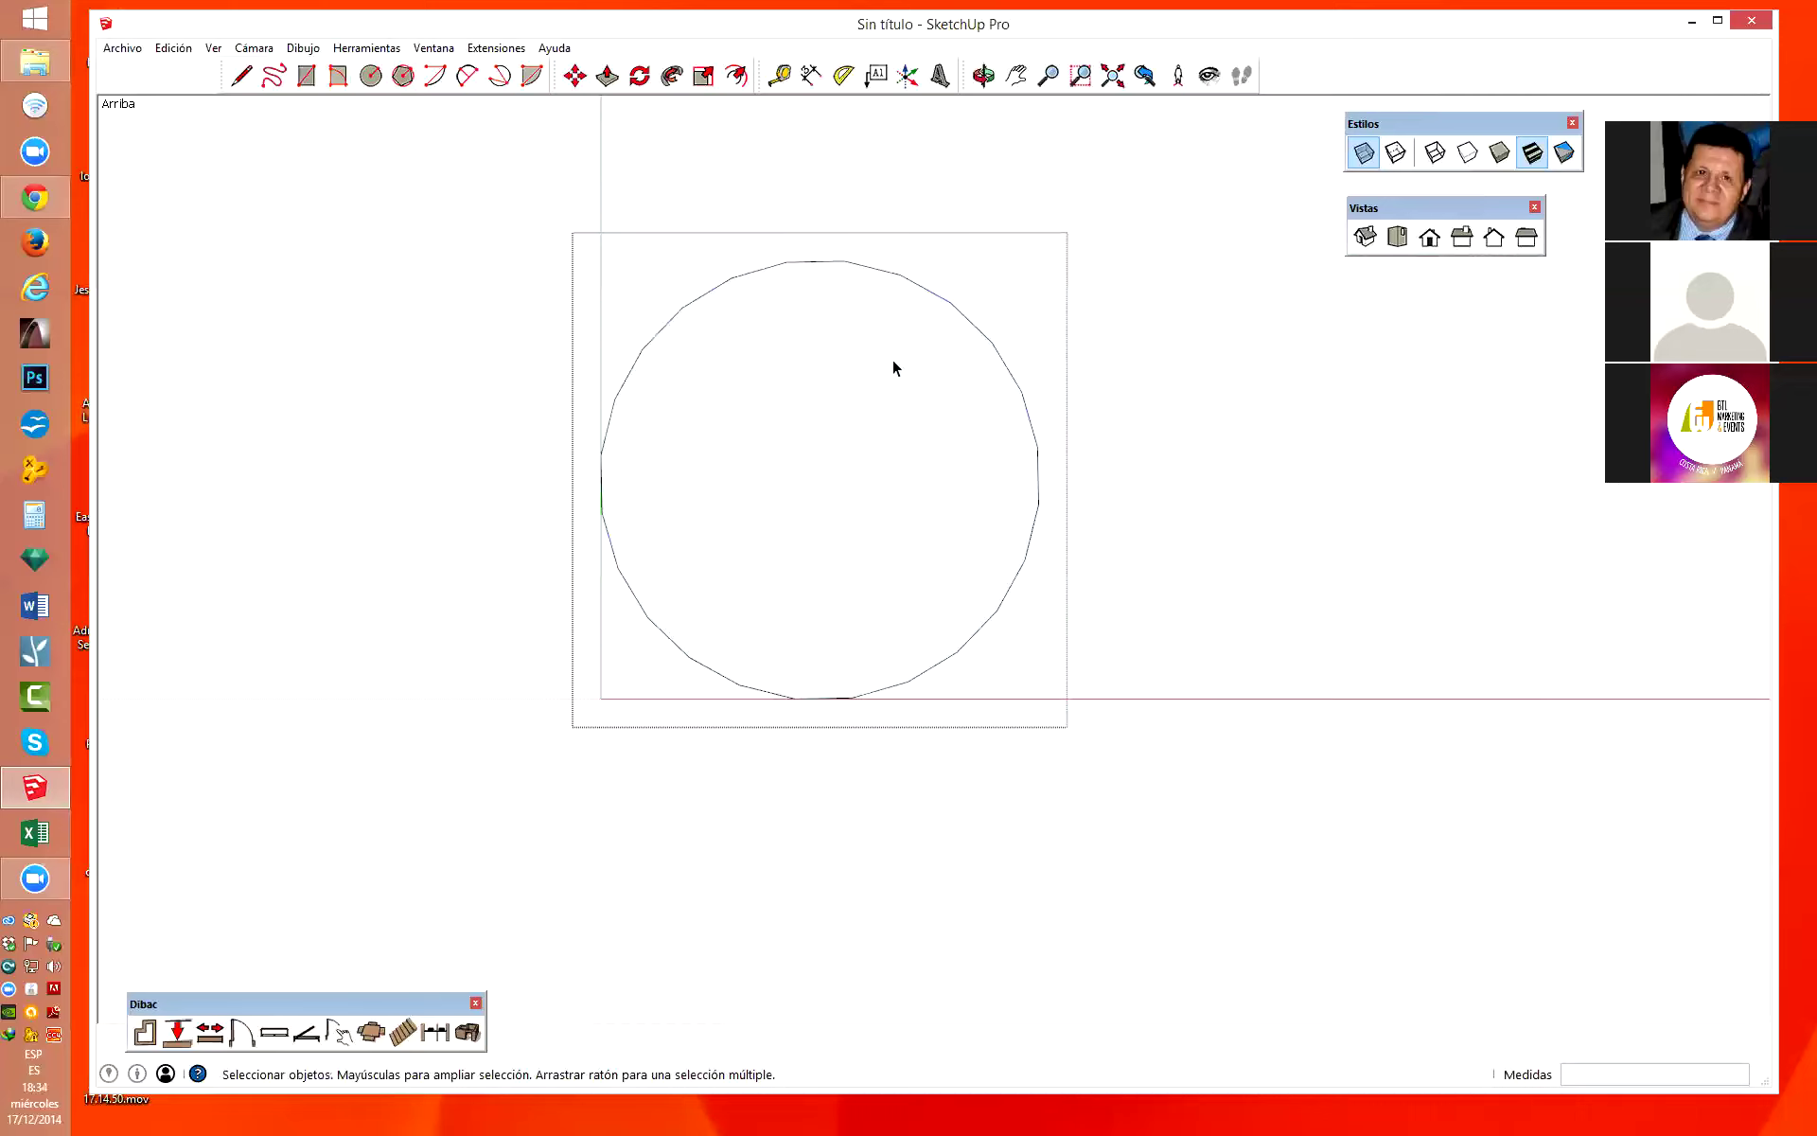
{"action": "scroll", "coordinate": [758, 653], "scroll_direction": "down", "scroll_amount": 1}
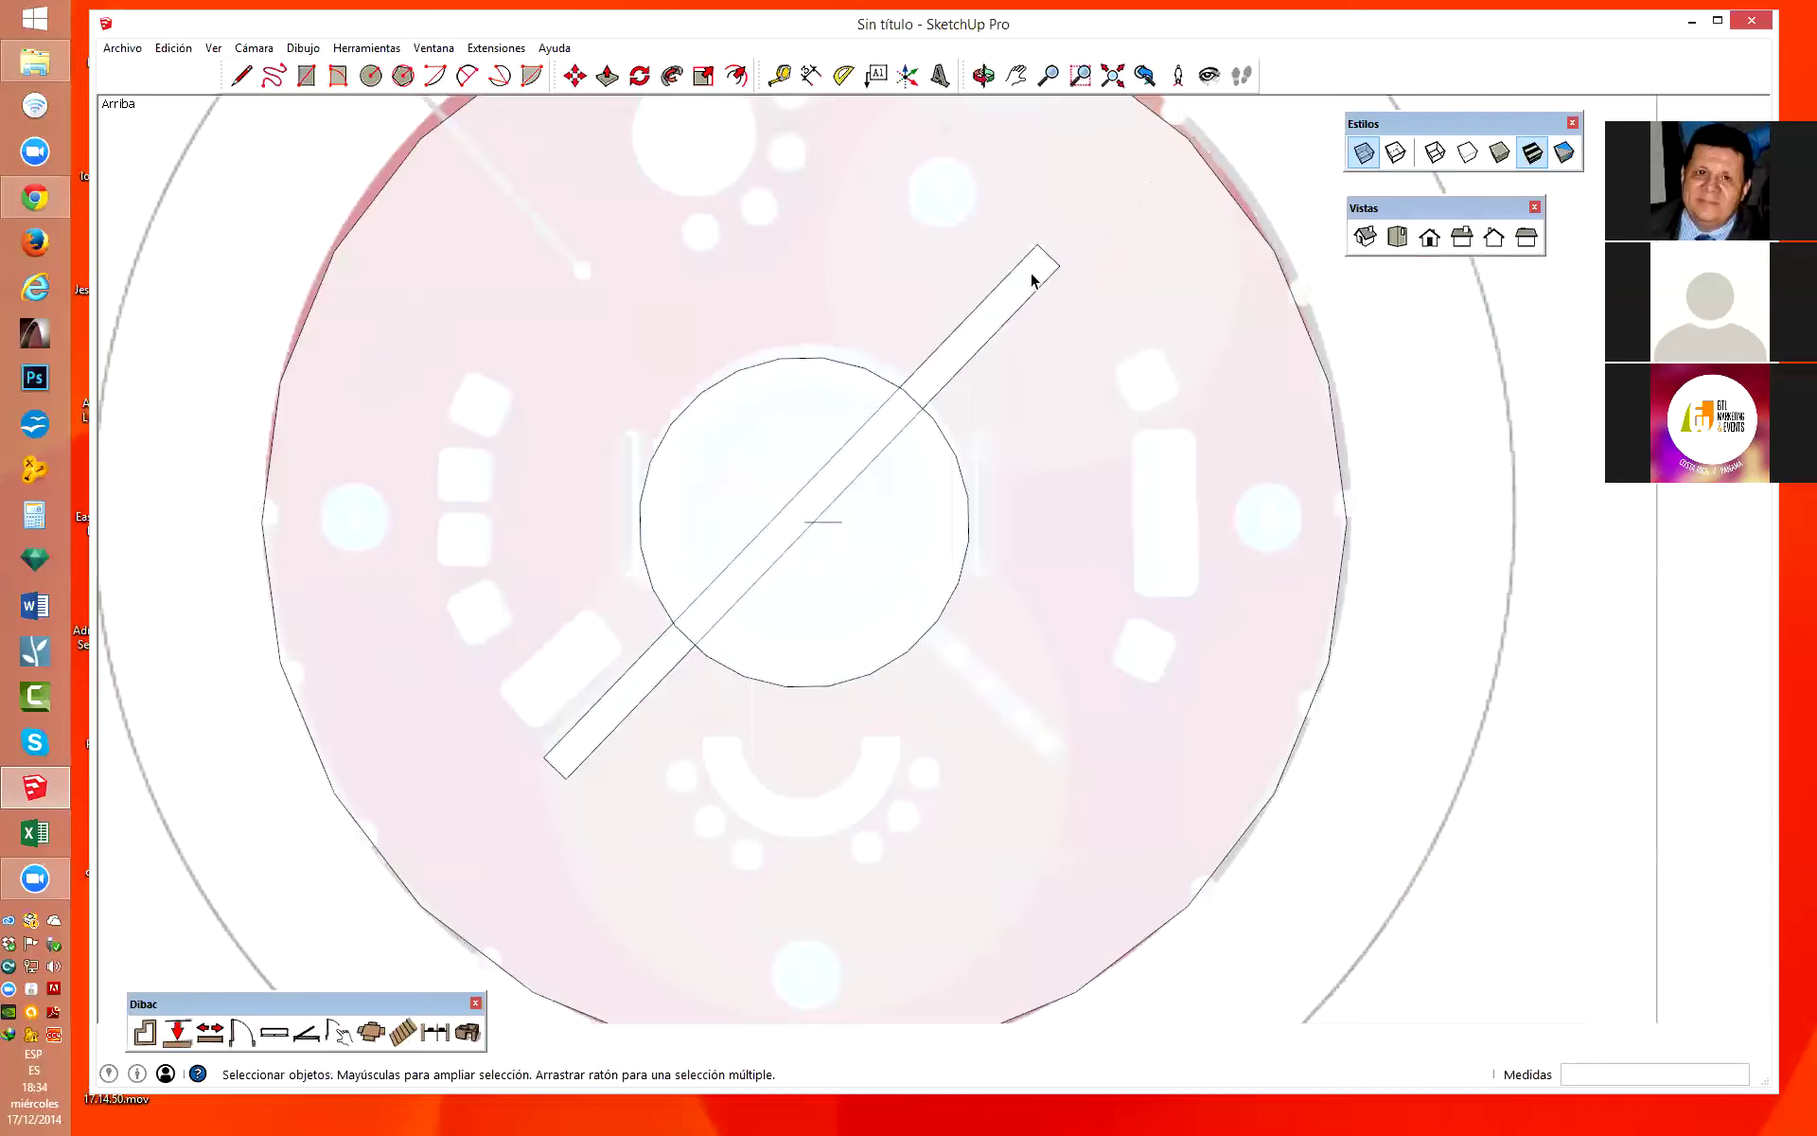
{"action": "scroll", "coordinate": [814, 508], "scroll_direction": "up", "scroll_amount": 1}
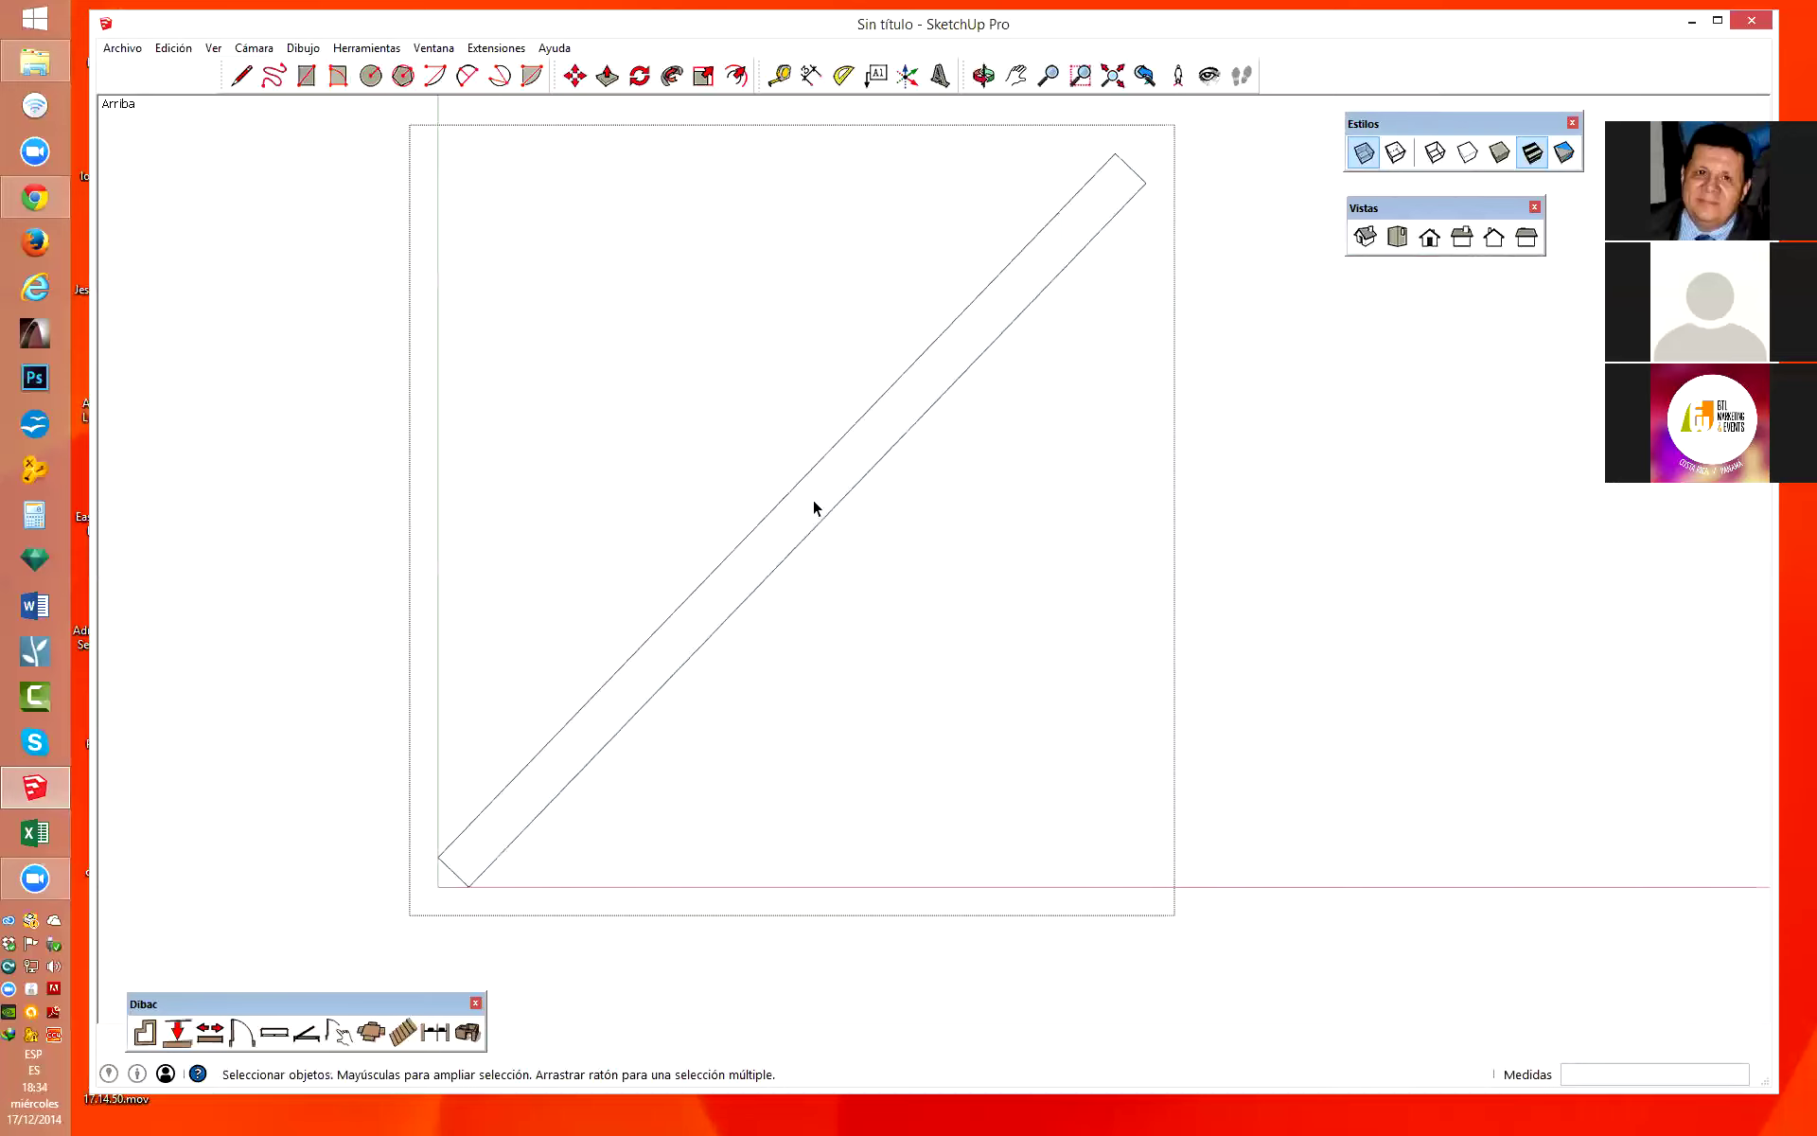
Draw a line across the diagonal strip's middle to mark its midpoint, then close the group.
{"action": "key", "text": "k"}
{"action": "key", "text": "l"}
{"action": "left_click", "coordinate": [776, 504]}
{"action": "left_click", "coordinate": [808, 535]}
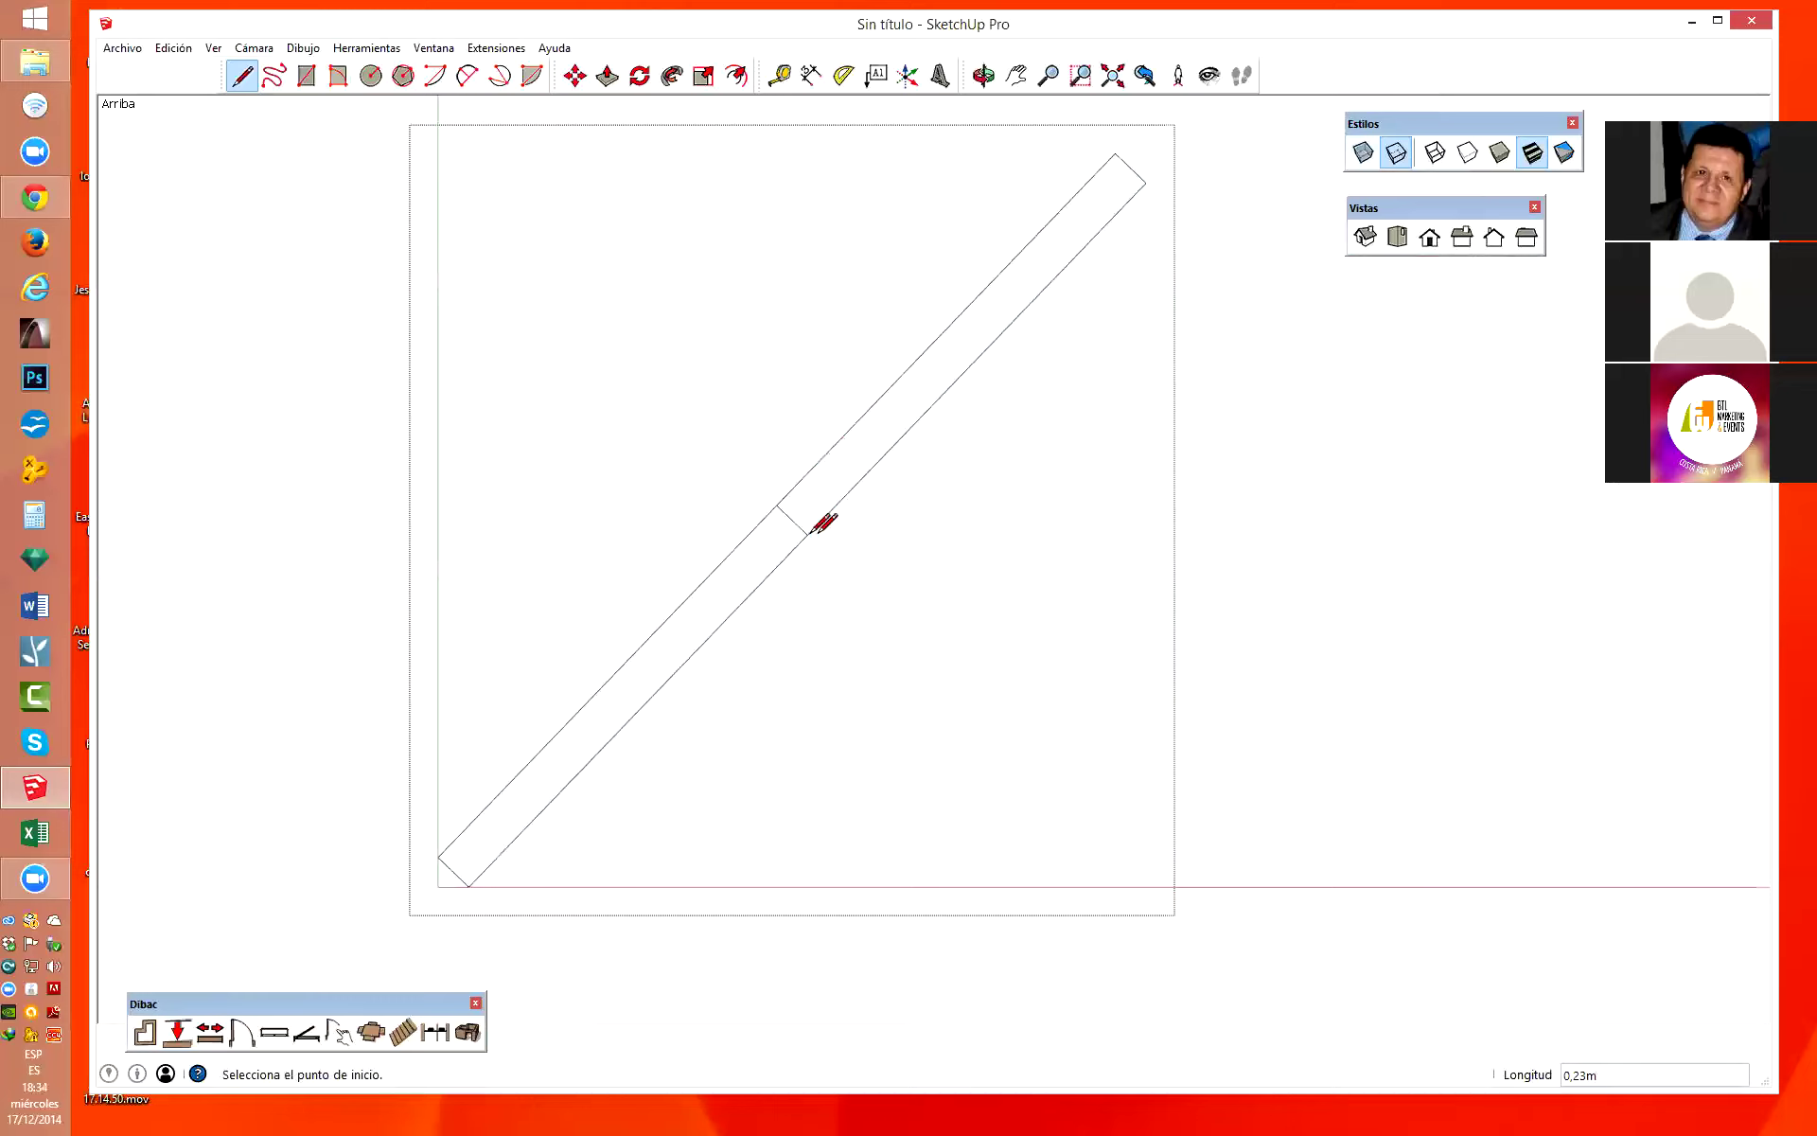
{"action": "key", "text": "space"}
{"action": "left_click", "coordinate": [1272, 396]}
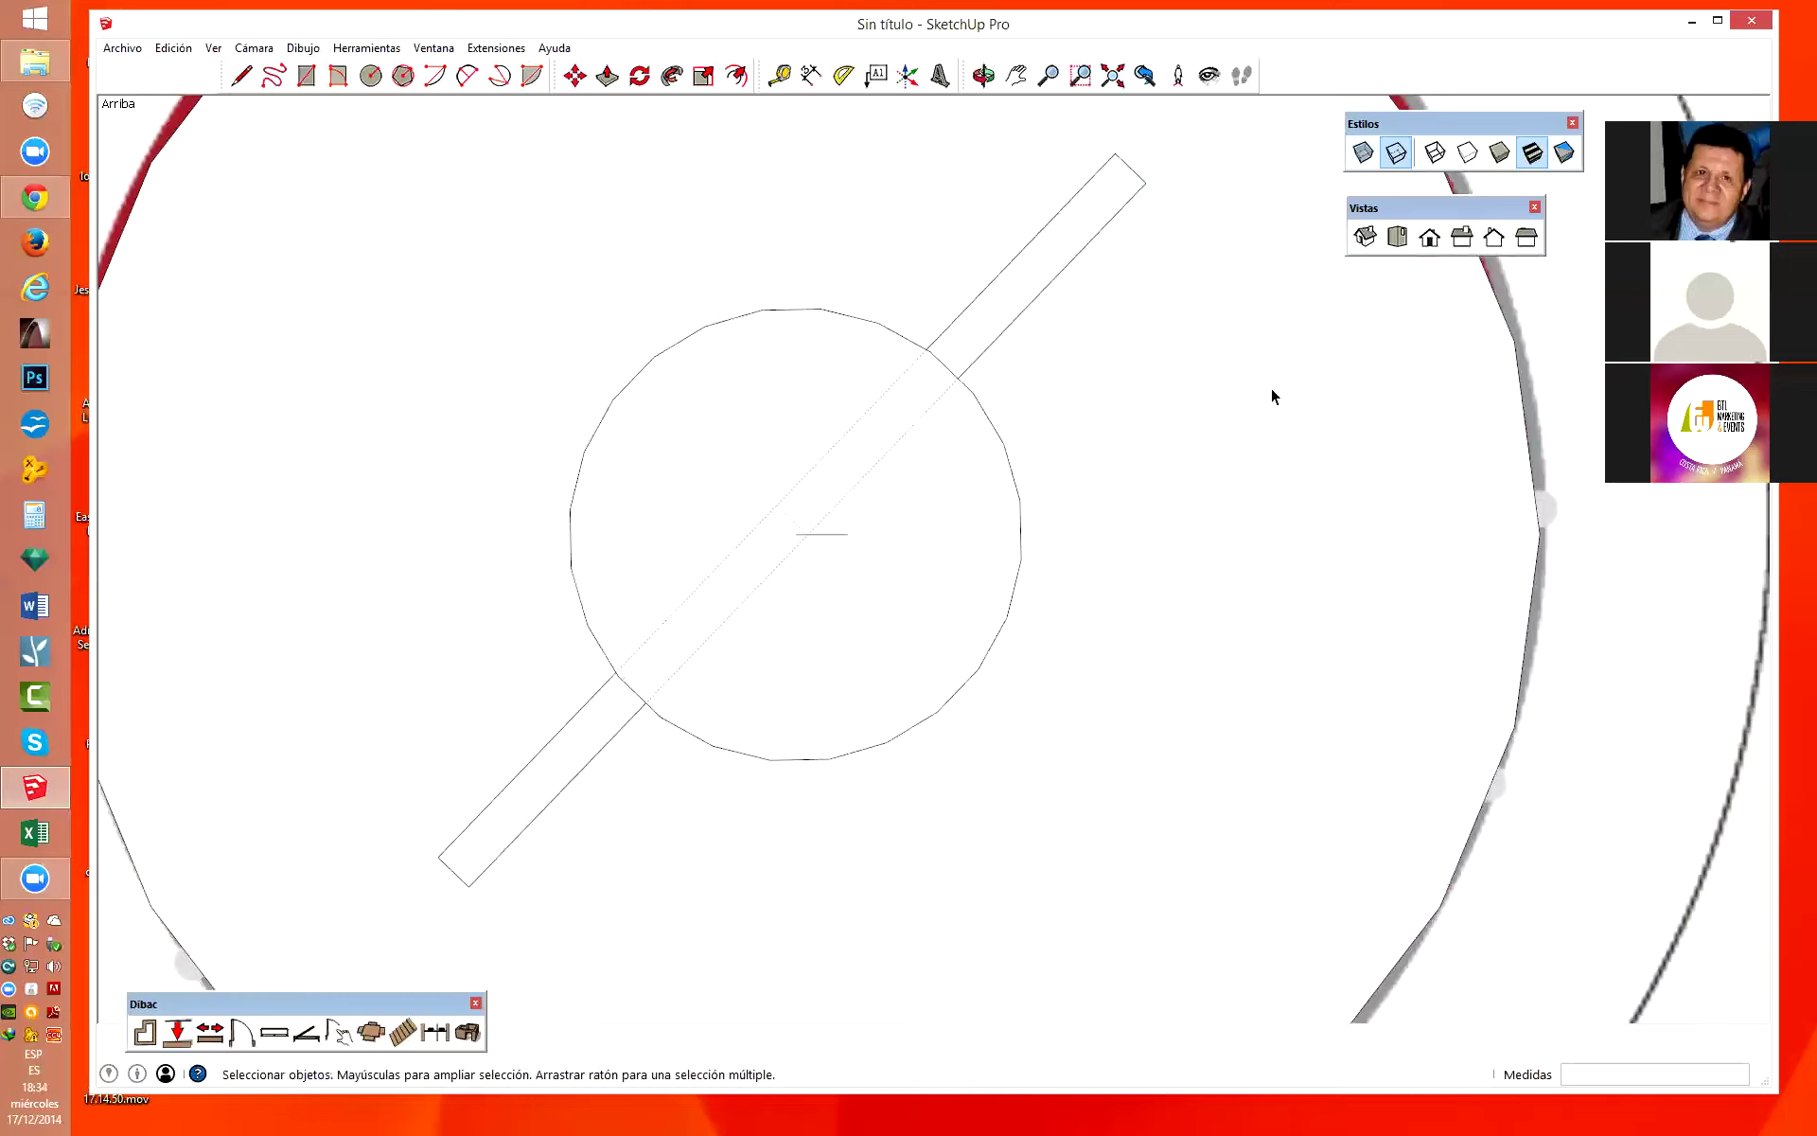
{"action": "scroll", "coordinate": [804, 542], "scroll_direction": "up", "scroll_amount": 2}
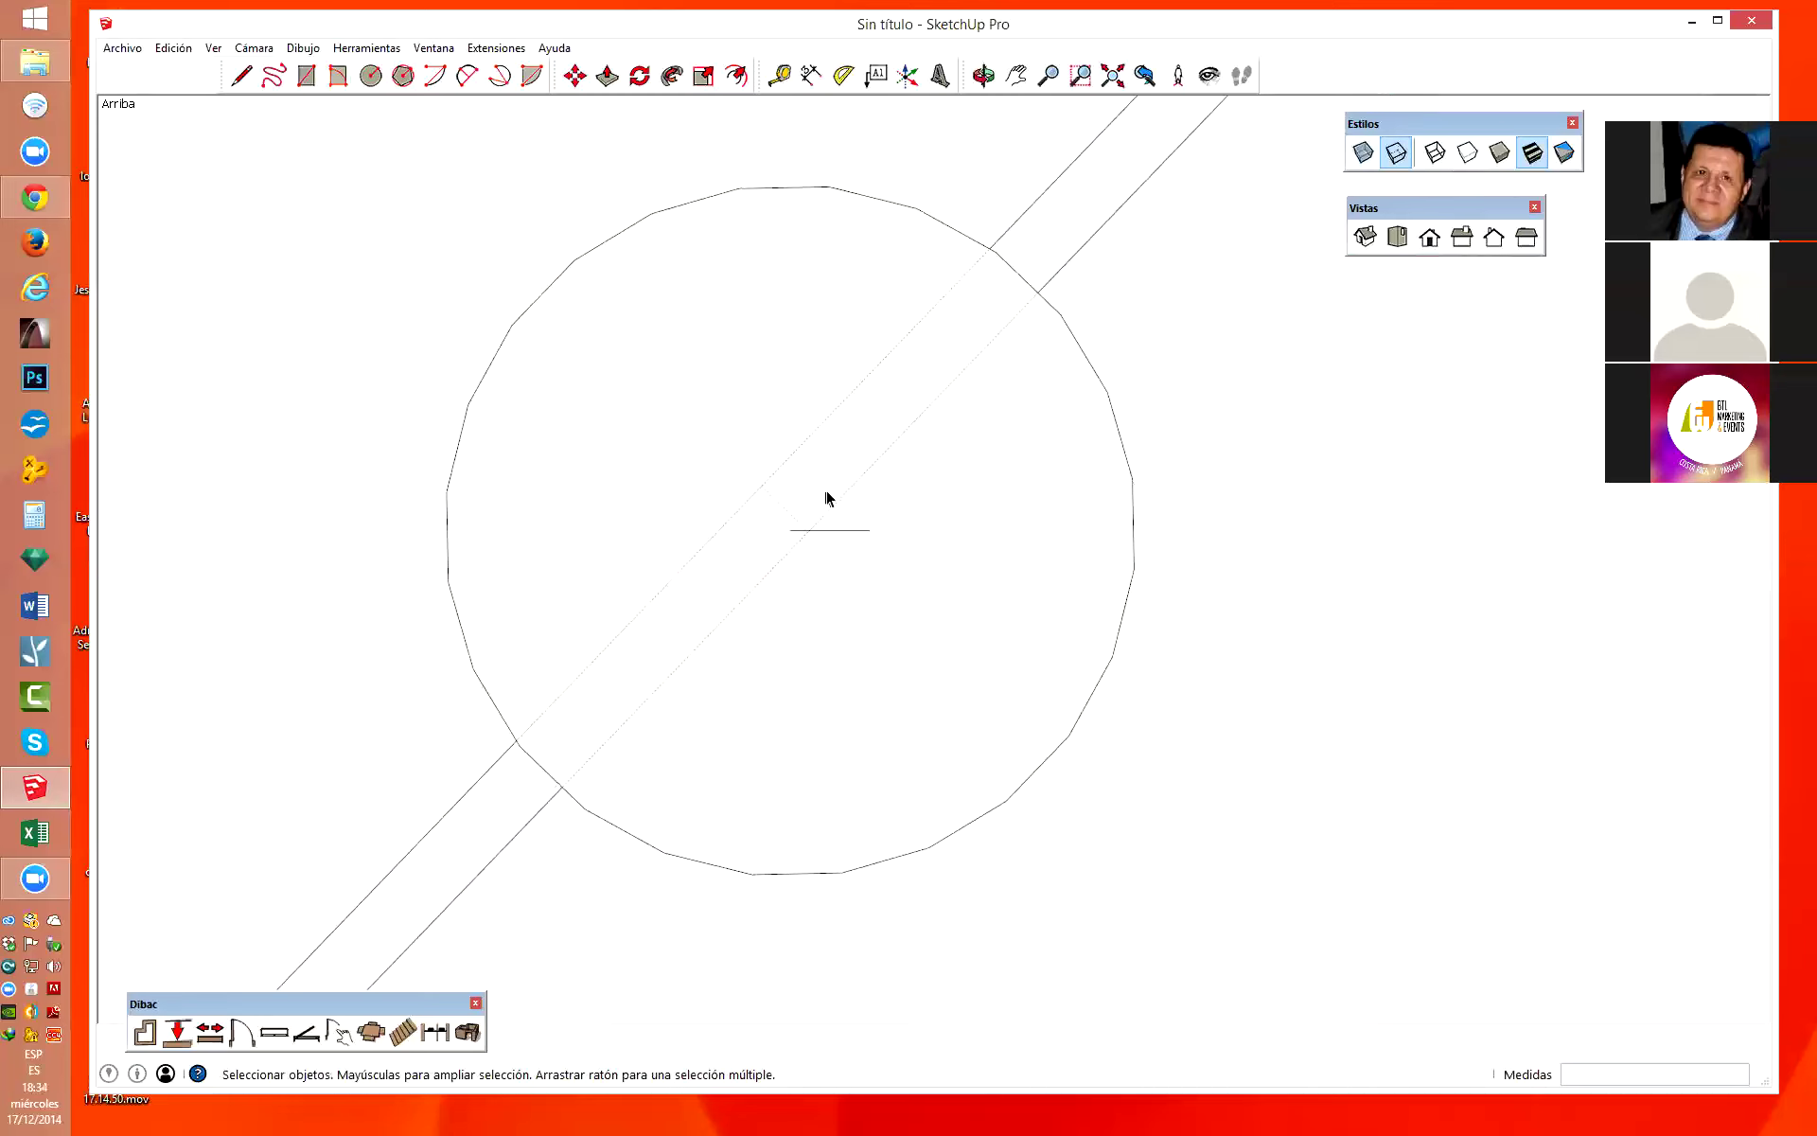
{"action": "scroll", "coordinate": [820, 494], "scroll_direction": "down", "scroll_amount": 1}
Reopen the strip group, try another line on the cross line, then undo.
{"action": "left_click", "coordinate": [1136, 181]}
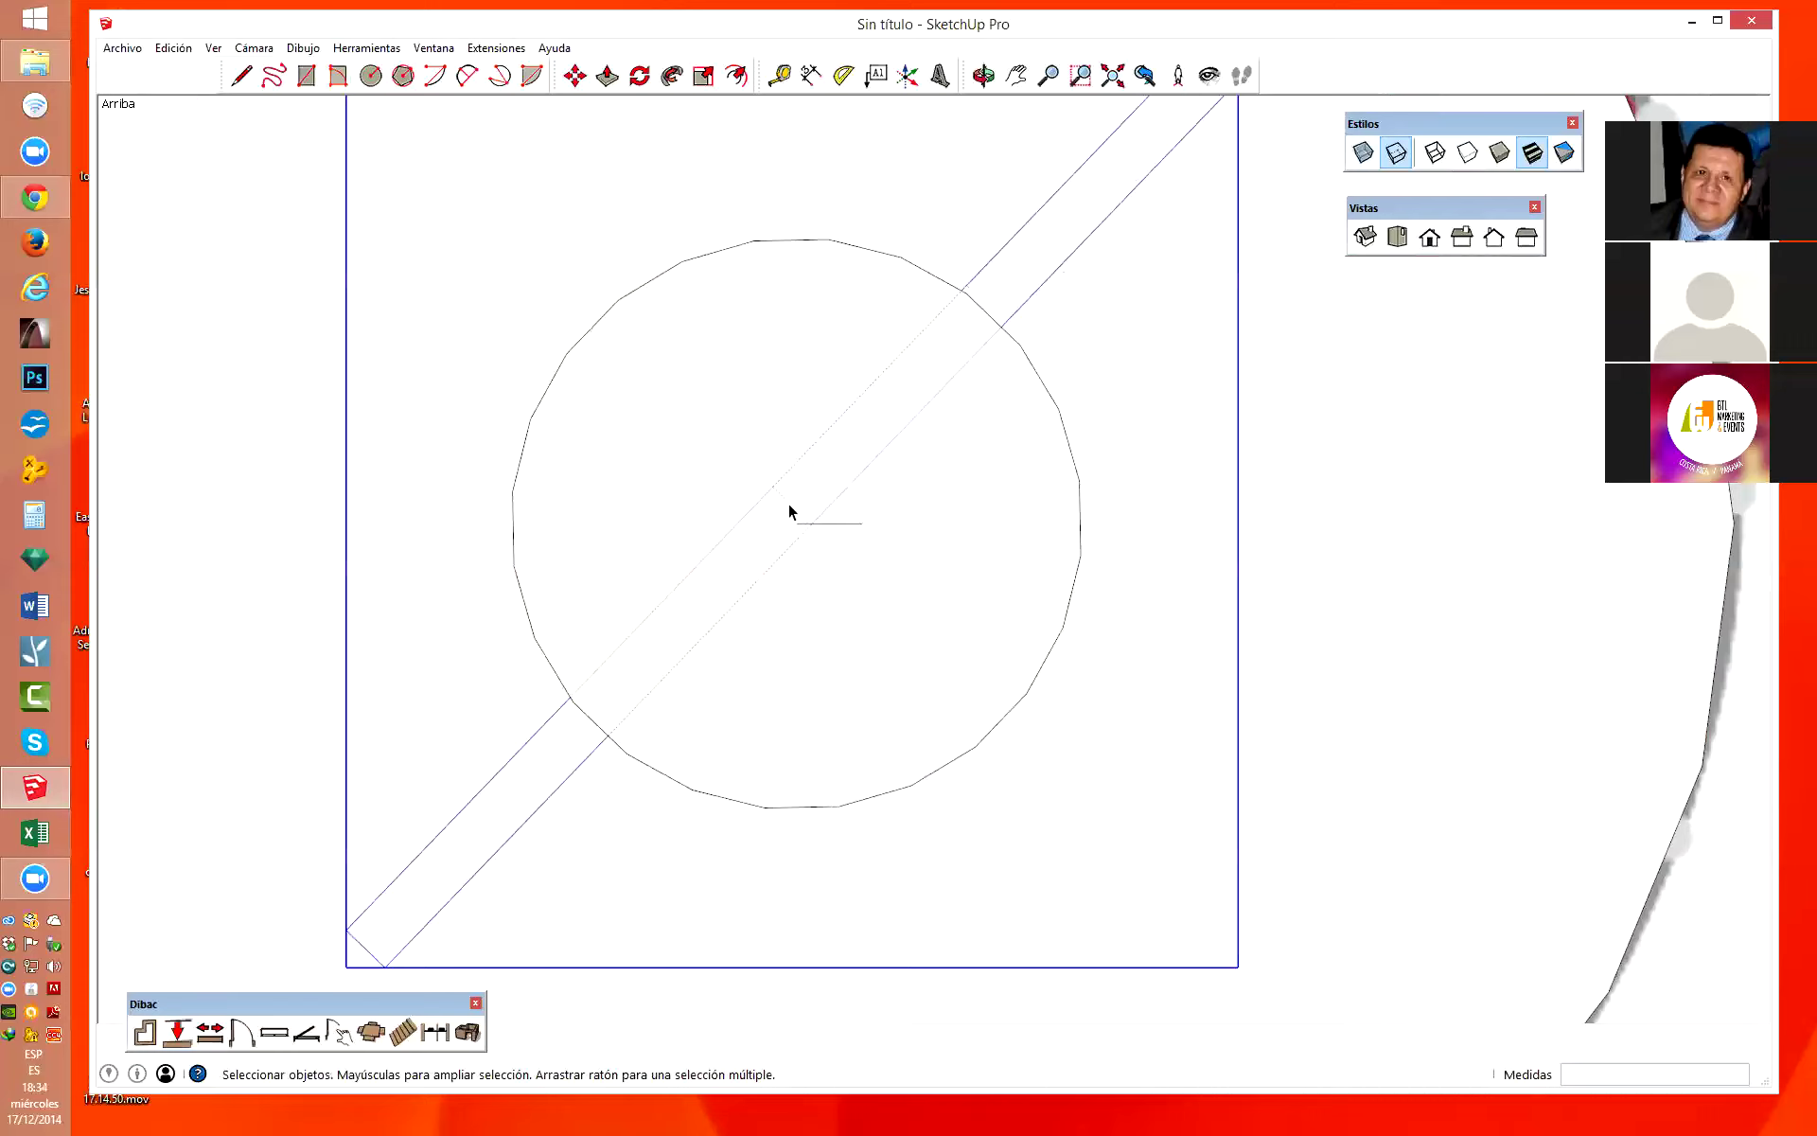
{"action": "double_click", "coordinate": [1151, 177]}
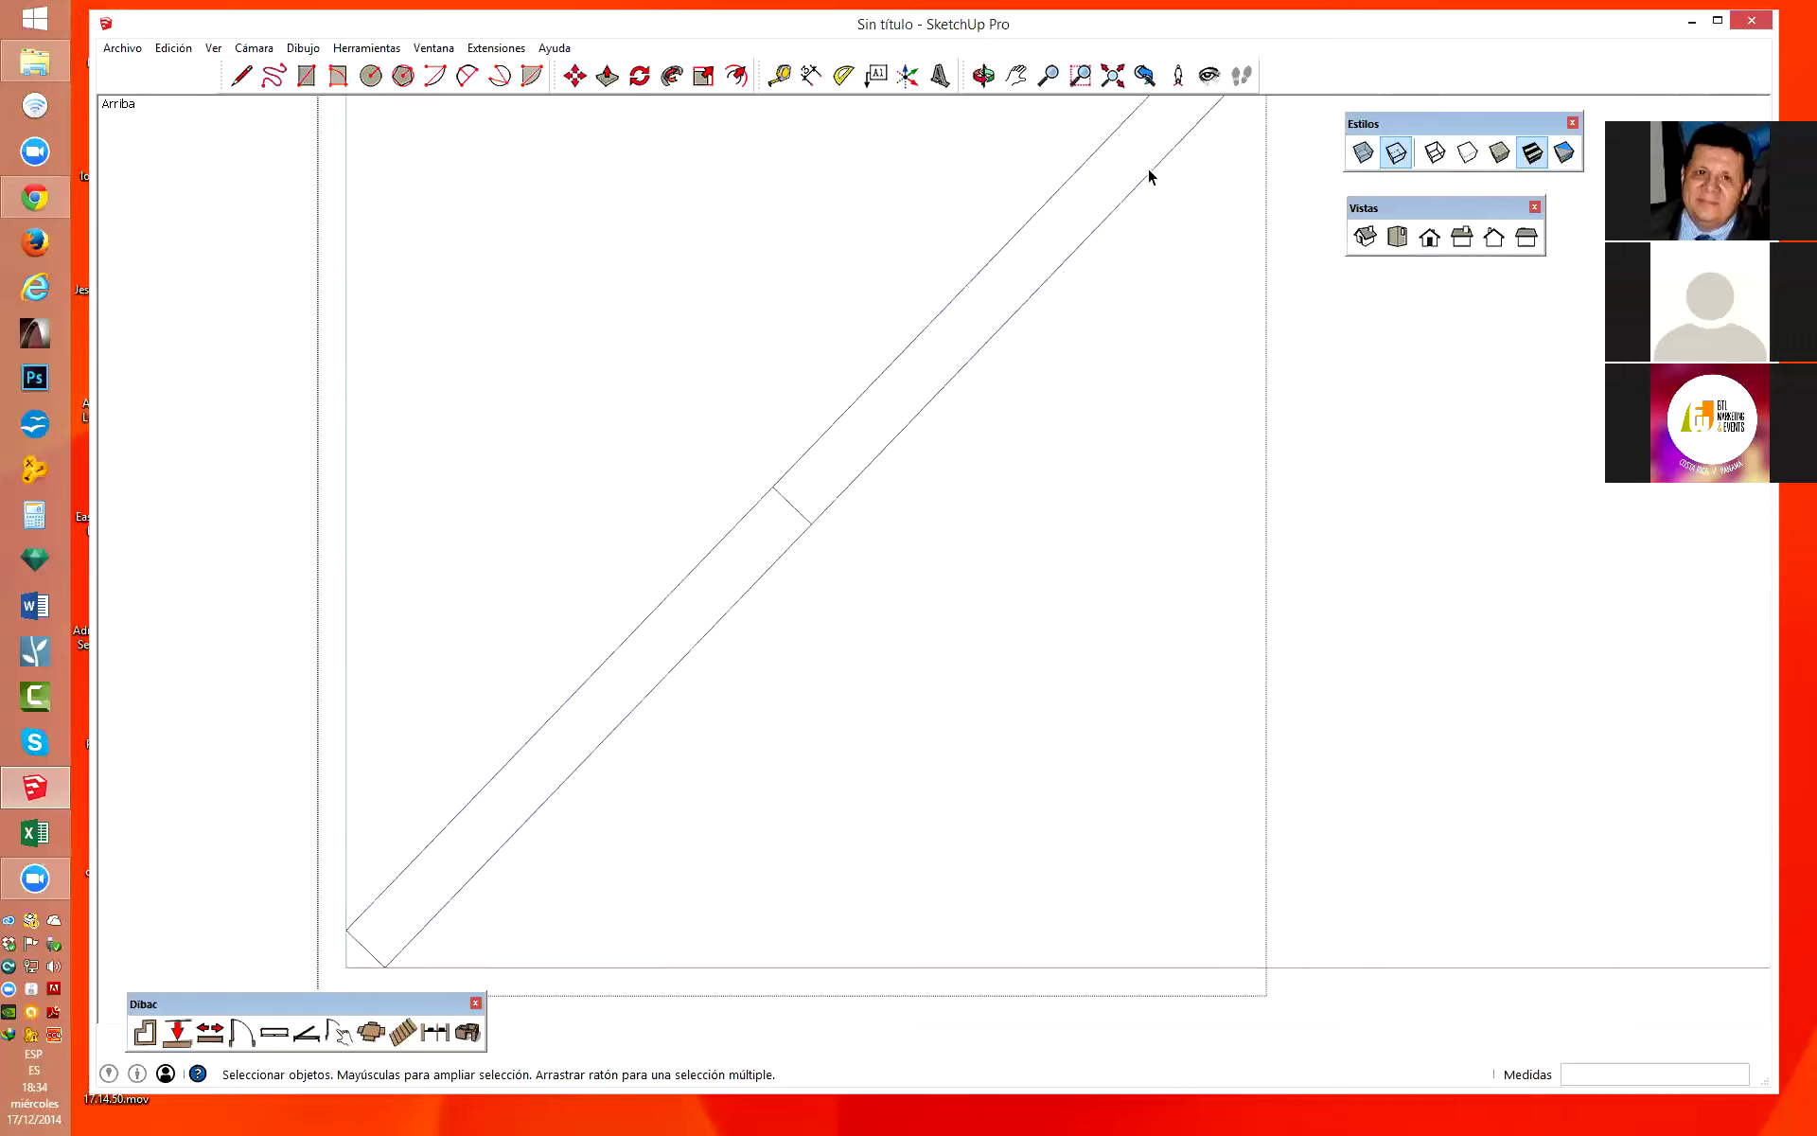
{"action": "scroll", "coordinate": [804, 523], "scroll_direction": "up", "scroll_amount": 1}
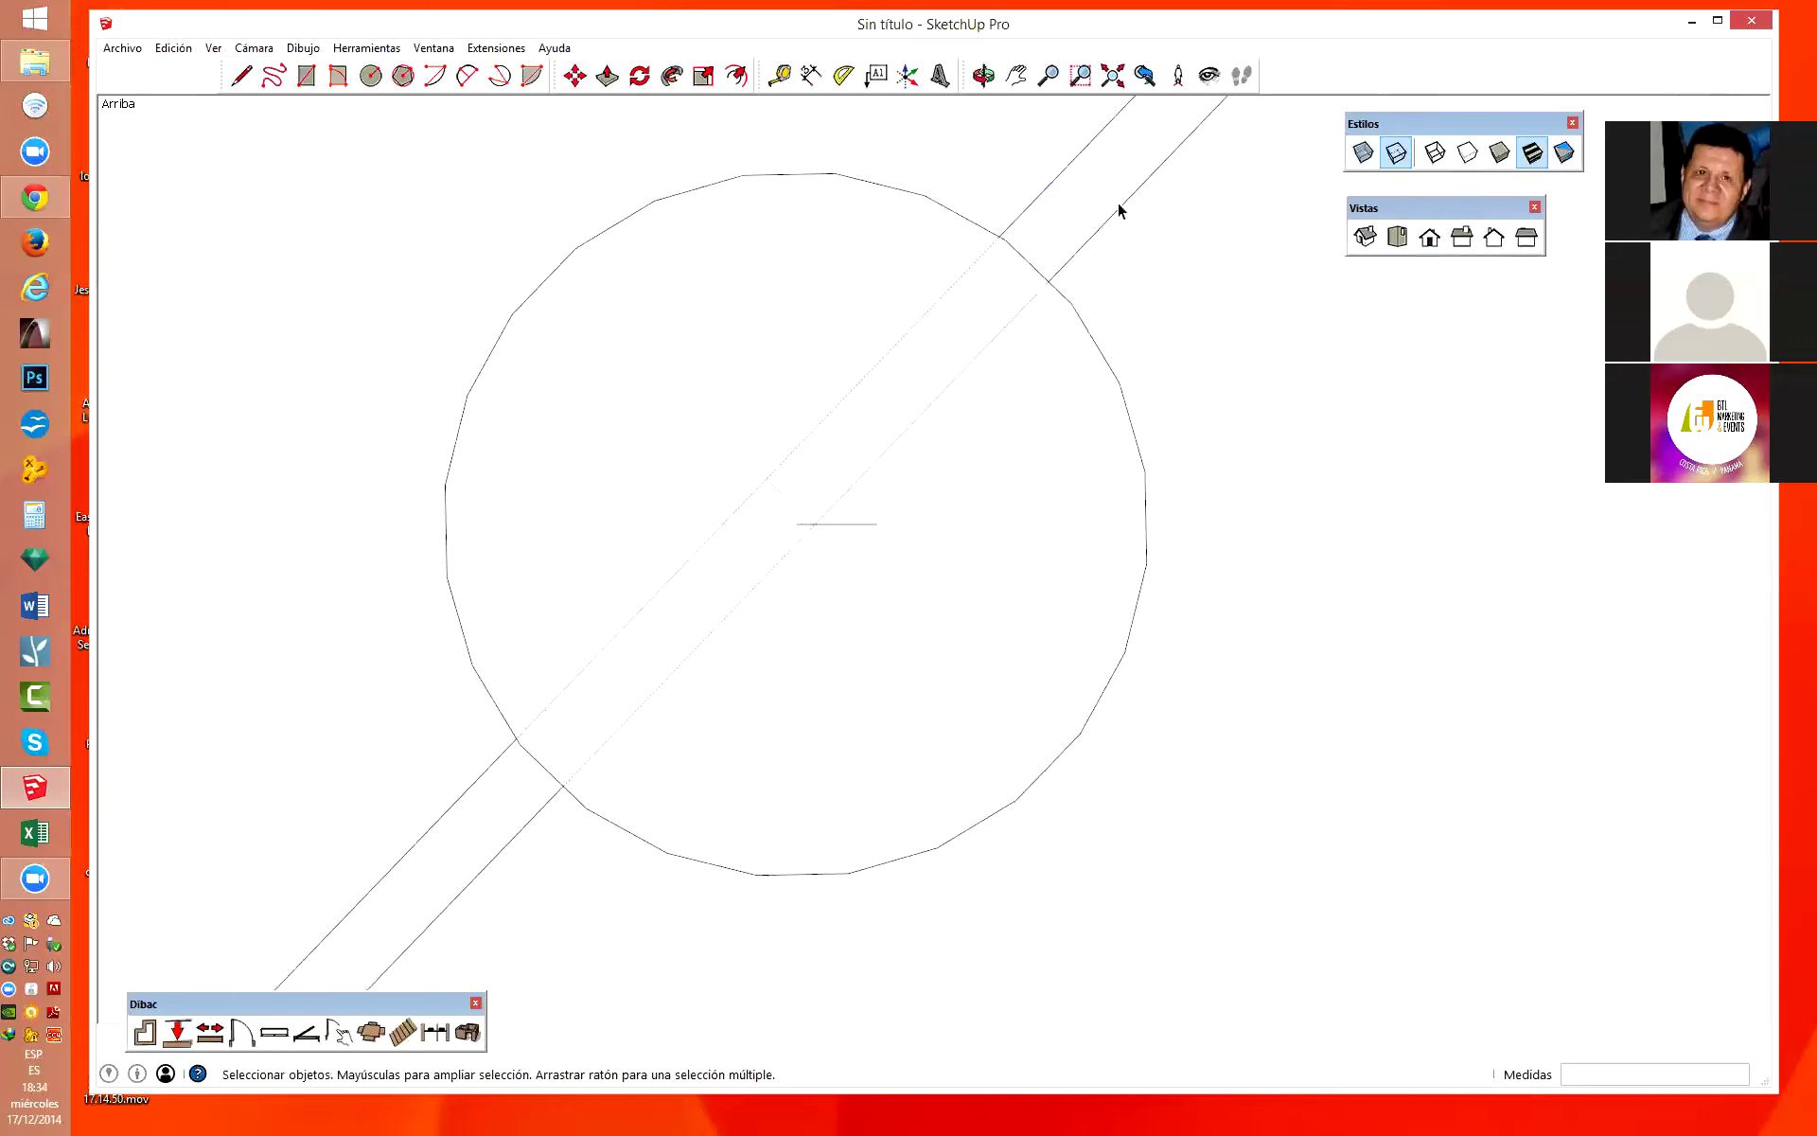
{"action": "scroll", "coordinate": [856, 464], "scroll_direction": "up", "scroll_amount": 2}
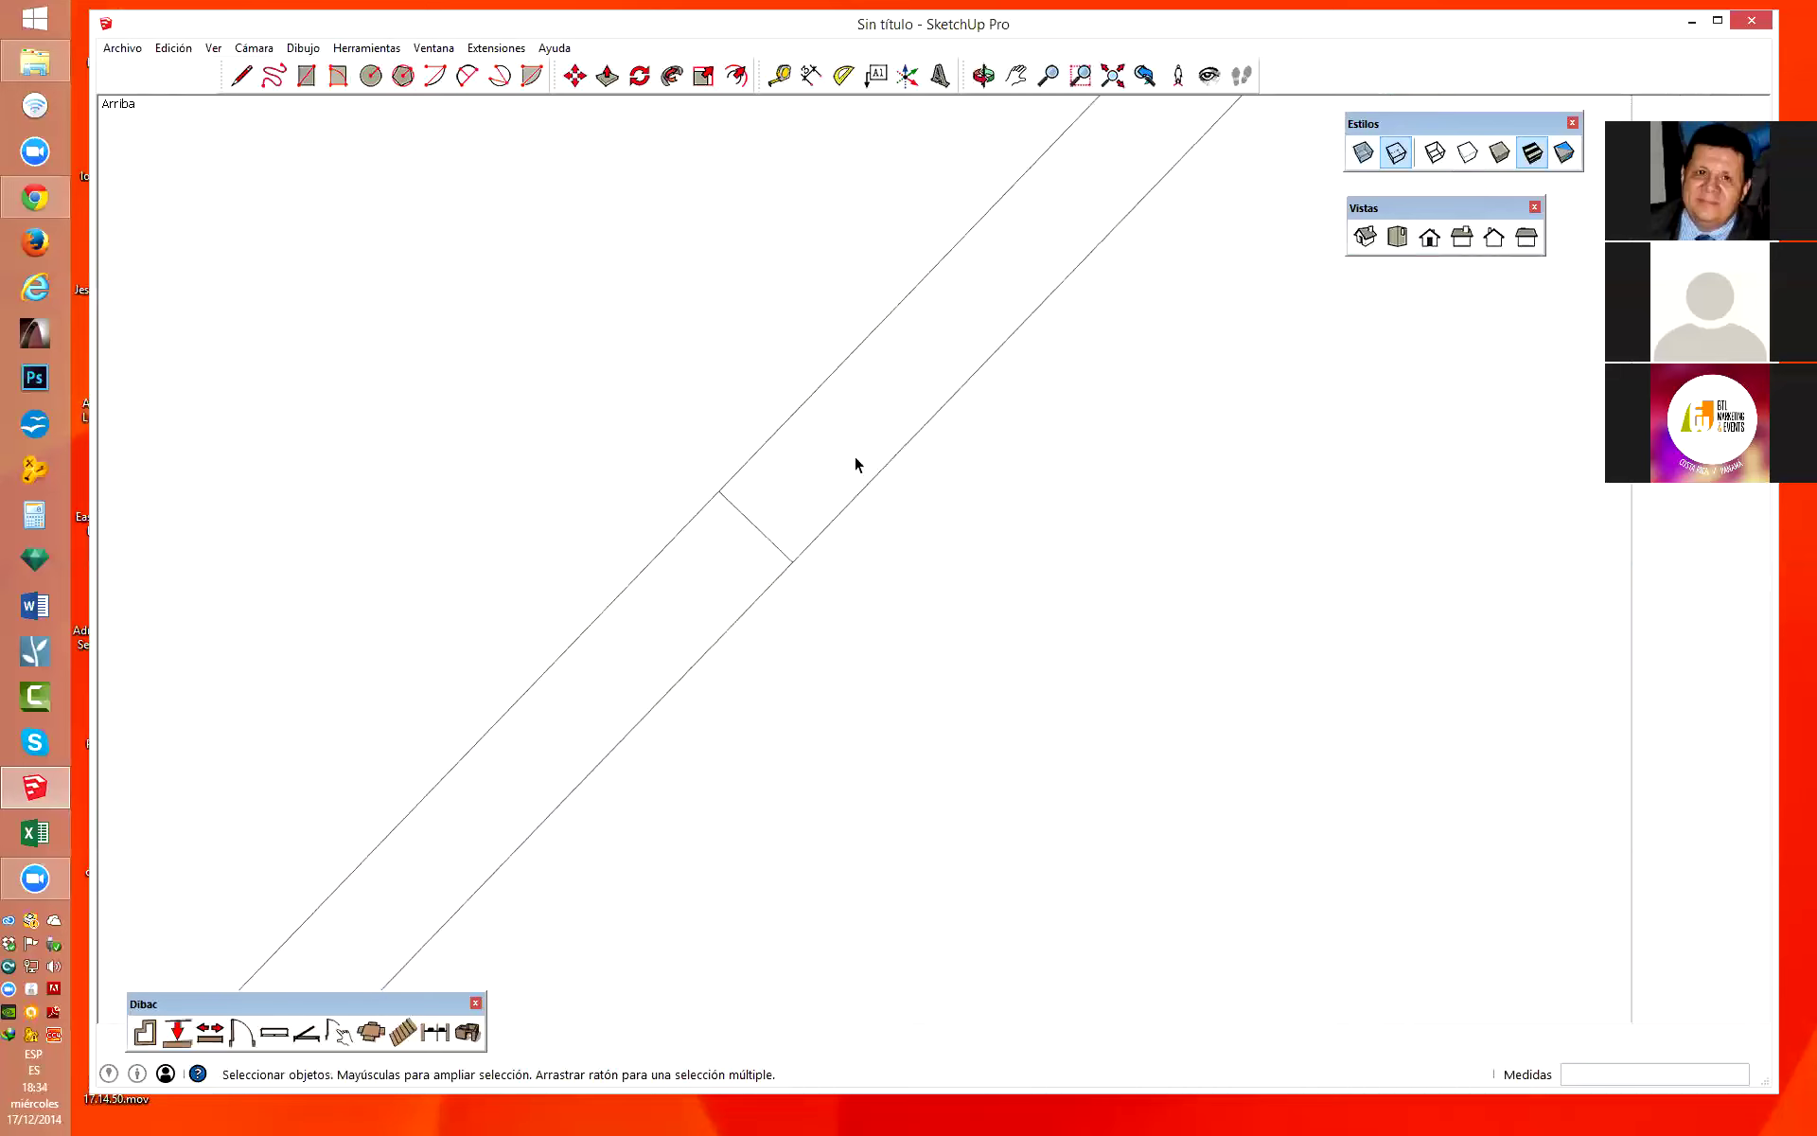
{"action": "key", "text": "l"}
{"action": "left_click", "coordinate": [756, 526]}
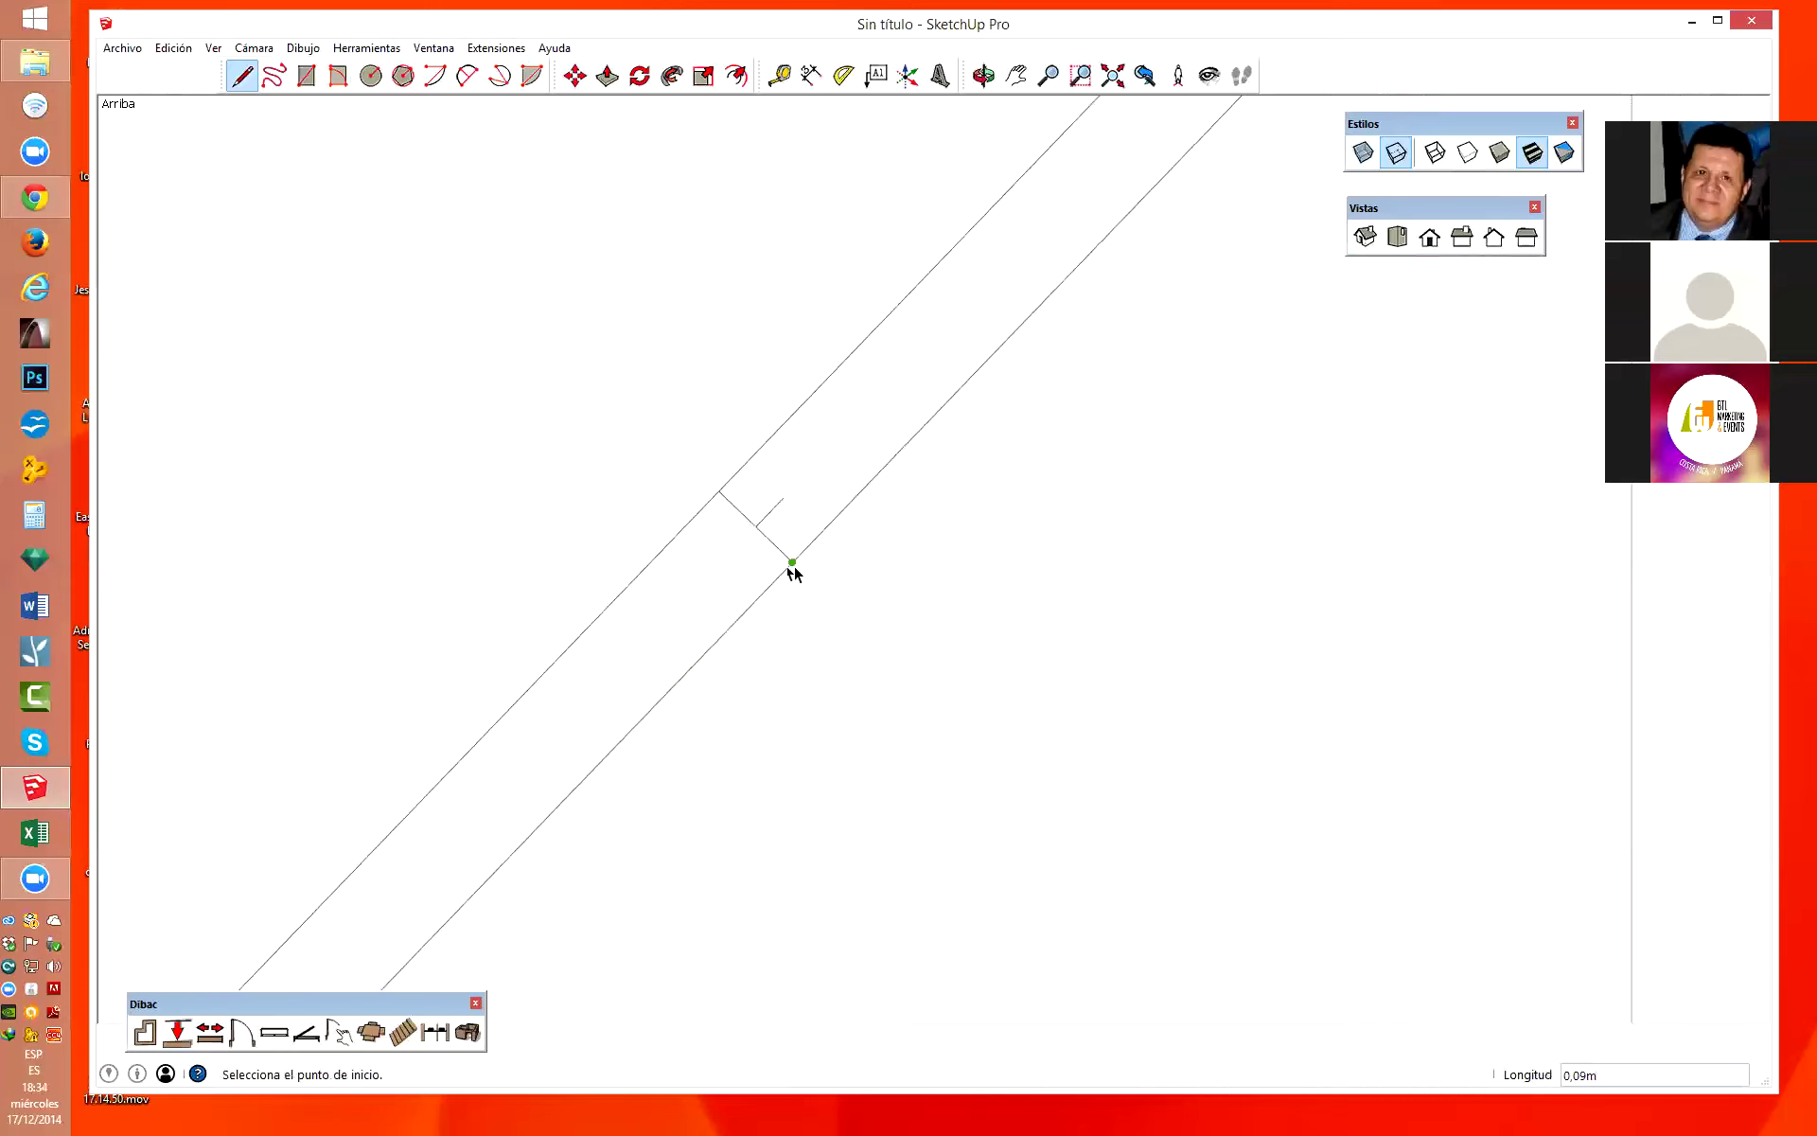
{"action": "key", "text": "space"}
{"action": "scroll", "coordinate": [1087, 524], "scroll_direction": "down", "scroll_amount": 1}
{"action": "scroll", "coordinate": [1086, 524], "scroll_direction": "down", "scroll_amount": 2}
{"action": "key", "text": "ctrl+z"}
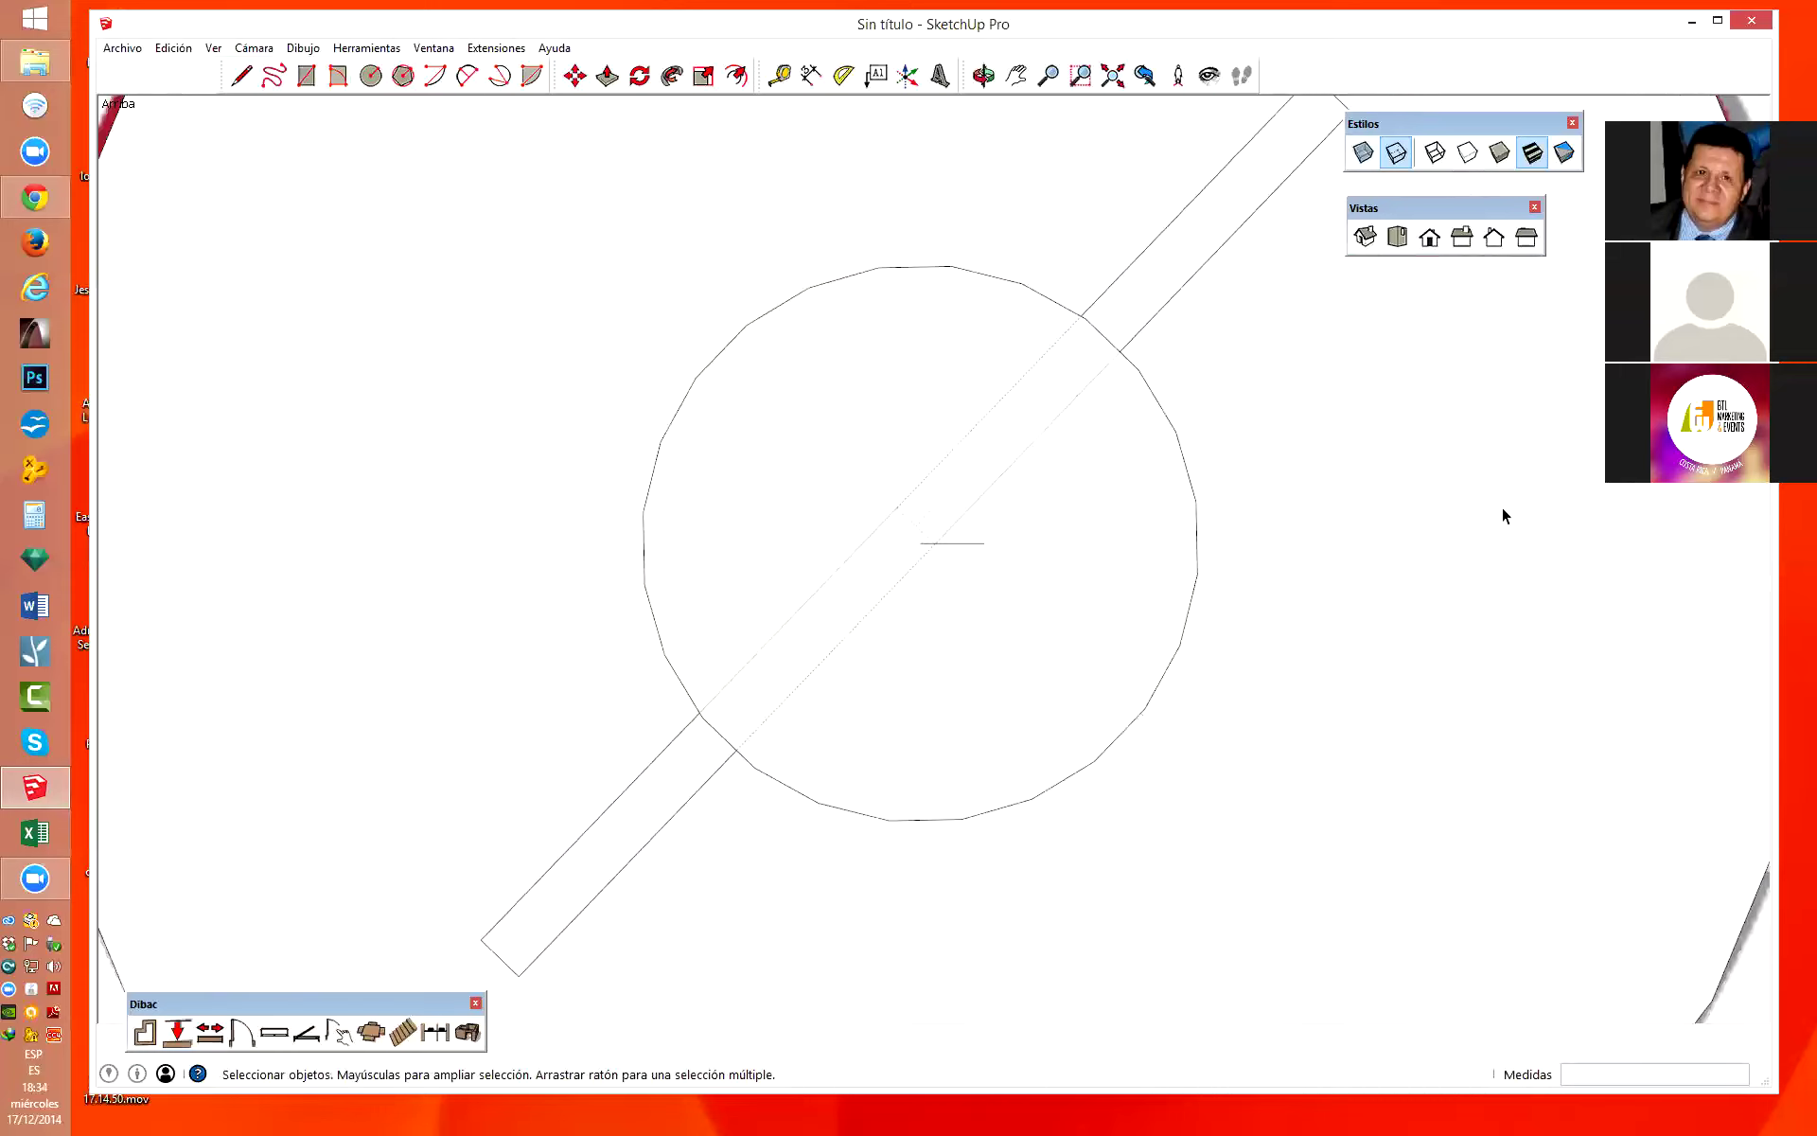
{"action": "scroll", "coordinate": [900, 547], "scroll_direction": "up", "scroll_amount": 1}
{"action": "scroll", "coordinate": [957, 771], "scroll_direction": "up", "scroll_amount": 1}
{"action": "scroll", "coordinate": [957, 771], "scroll_direction": "down", "scroll_amount": 2}
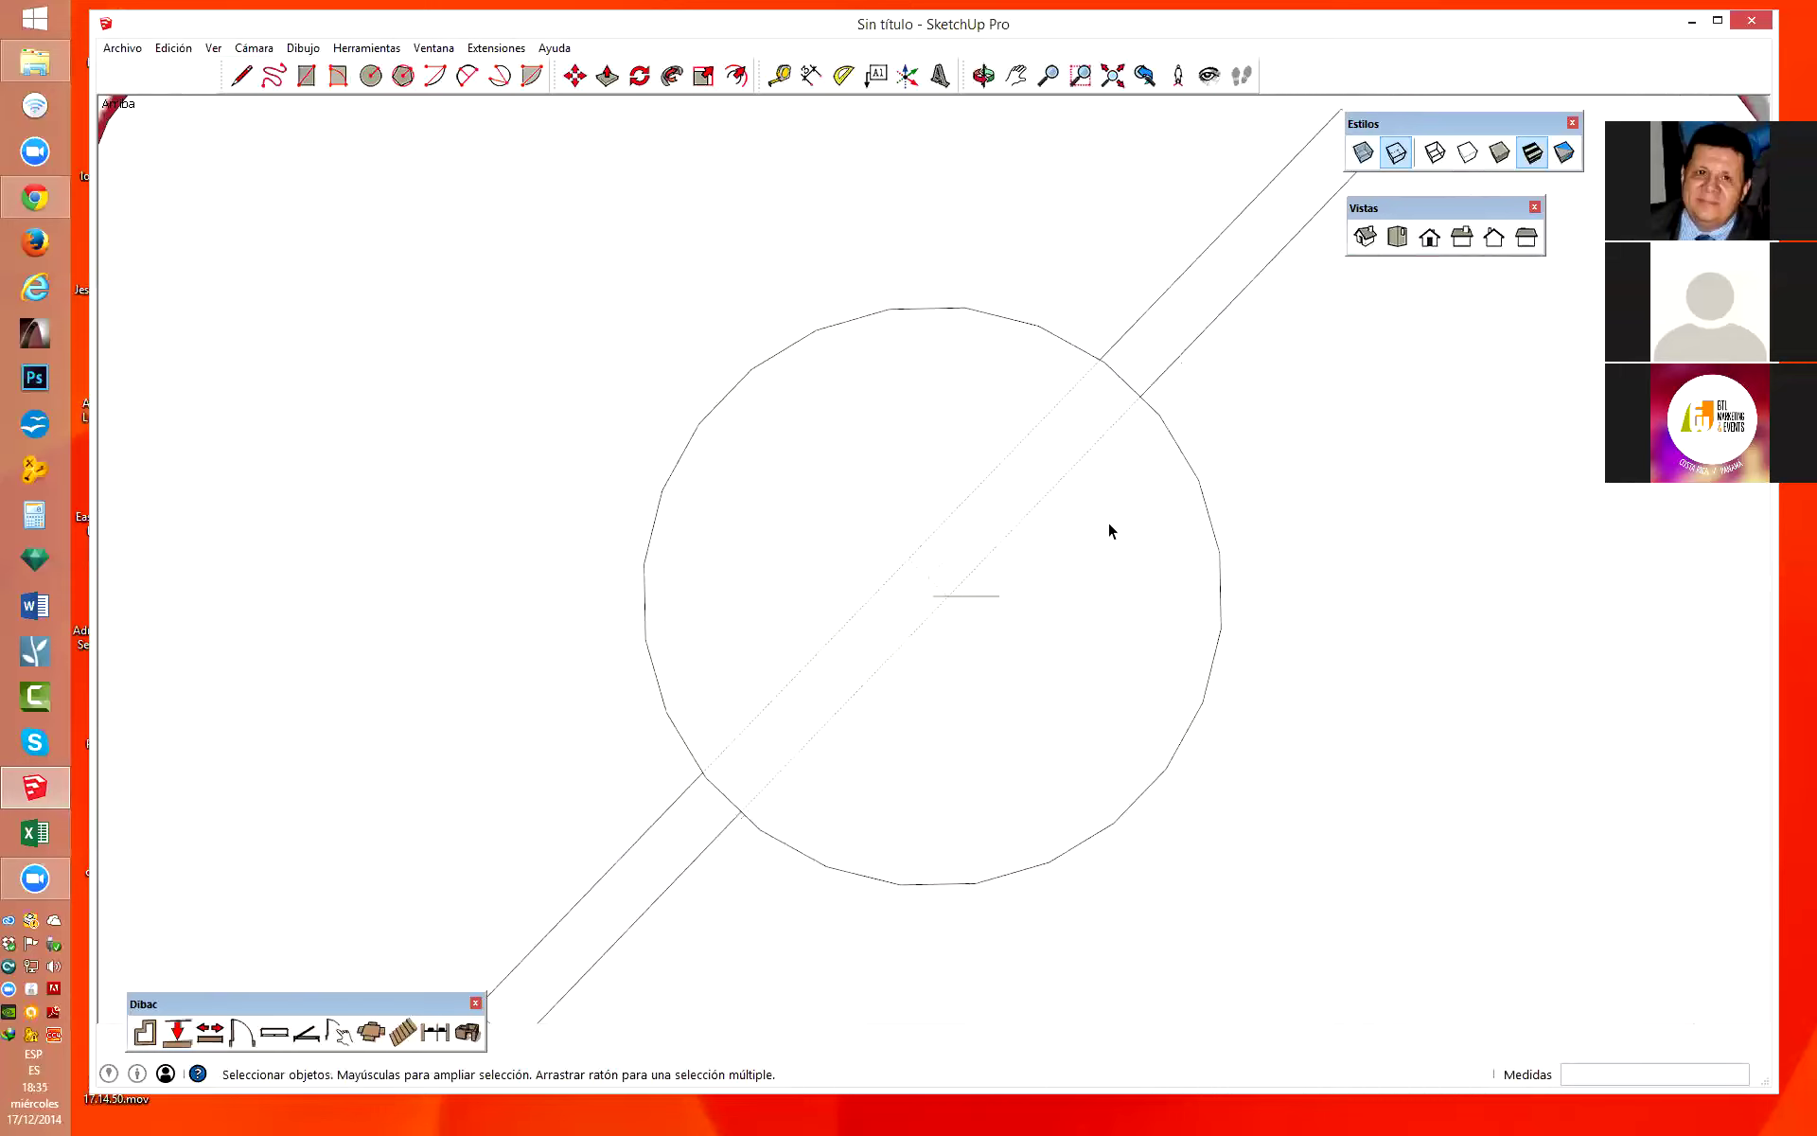
Move the strip group from its midpoint onto the inner circle's centre.
{"action": "left_click", "coordinate": [1202, 337]}
{"action": "key", "text": "m"}
{"action": "left_click", "coordinate": [930, 576]}
{"action": "left_click", "coordinate": [933, 597]}
{"action": "scroll", "coordinate": [1046, 596], "scroll_direction": "down", "scroll_amount": 2}
{"action": "key", "text": "space"}
Delete the stray short horizontal edge near the circle.
{"action": "left_click", "coordinate": [1274, 558]}
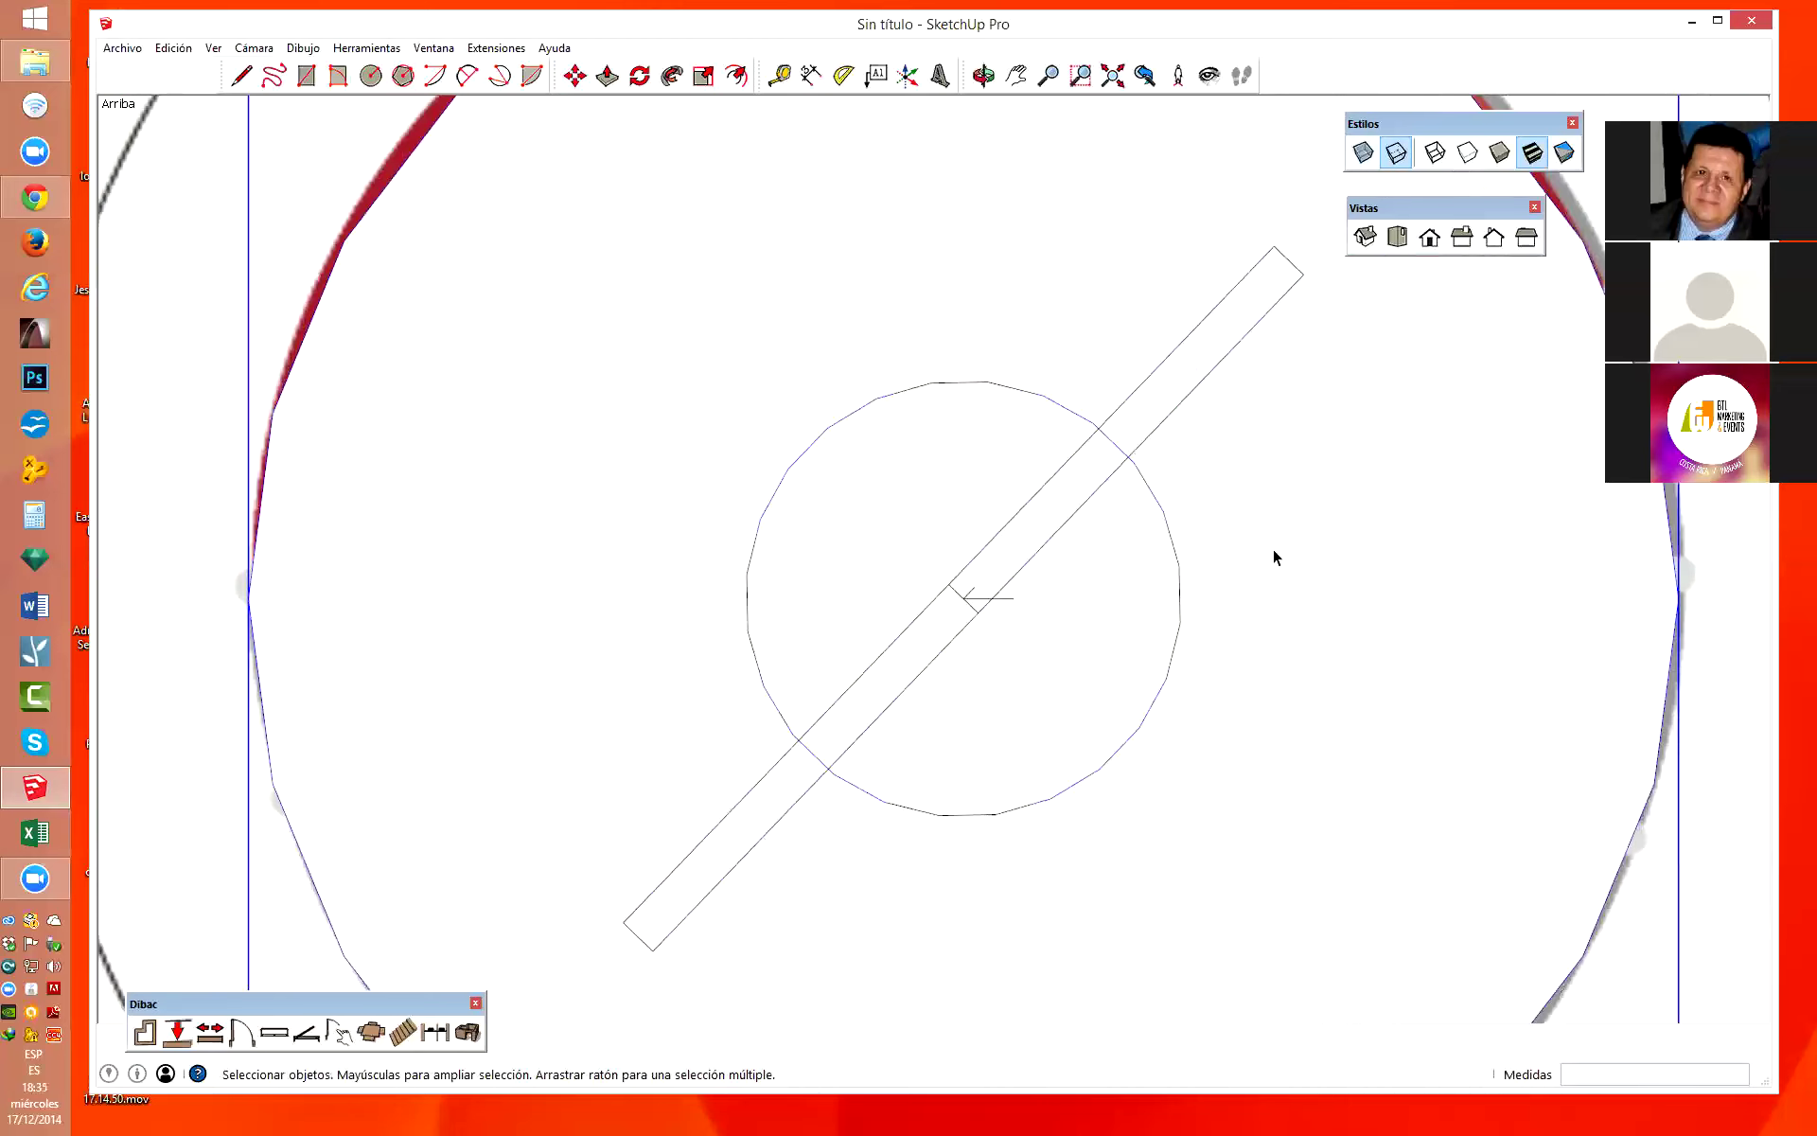
{"action": "left_click", "coordinate": [1006, 598]}
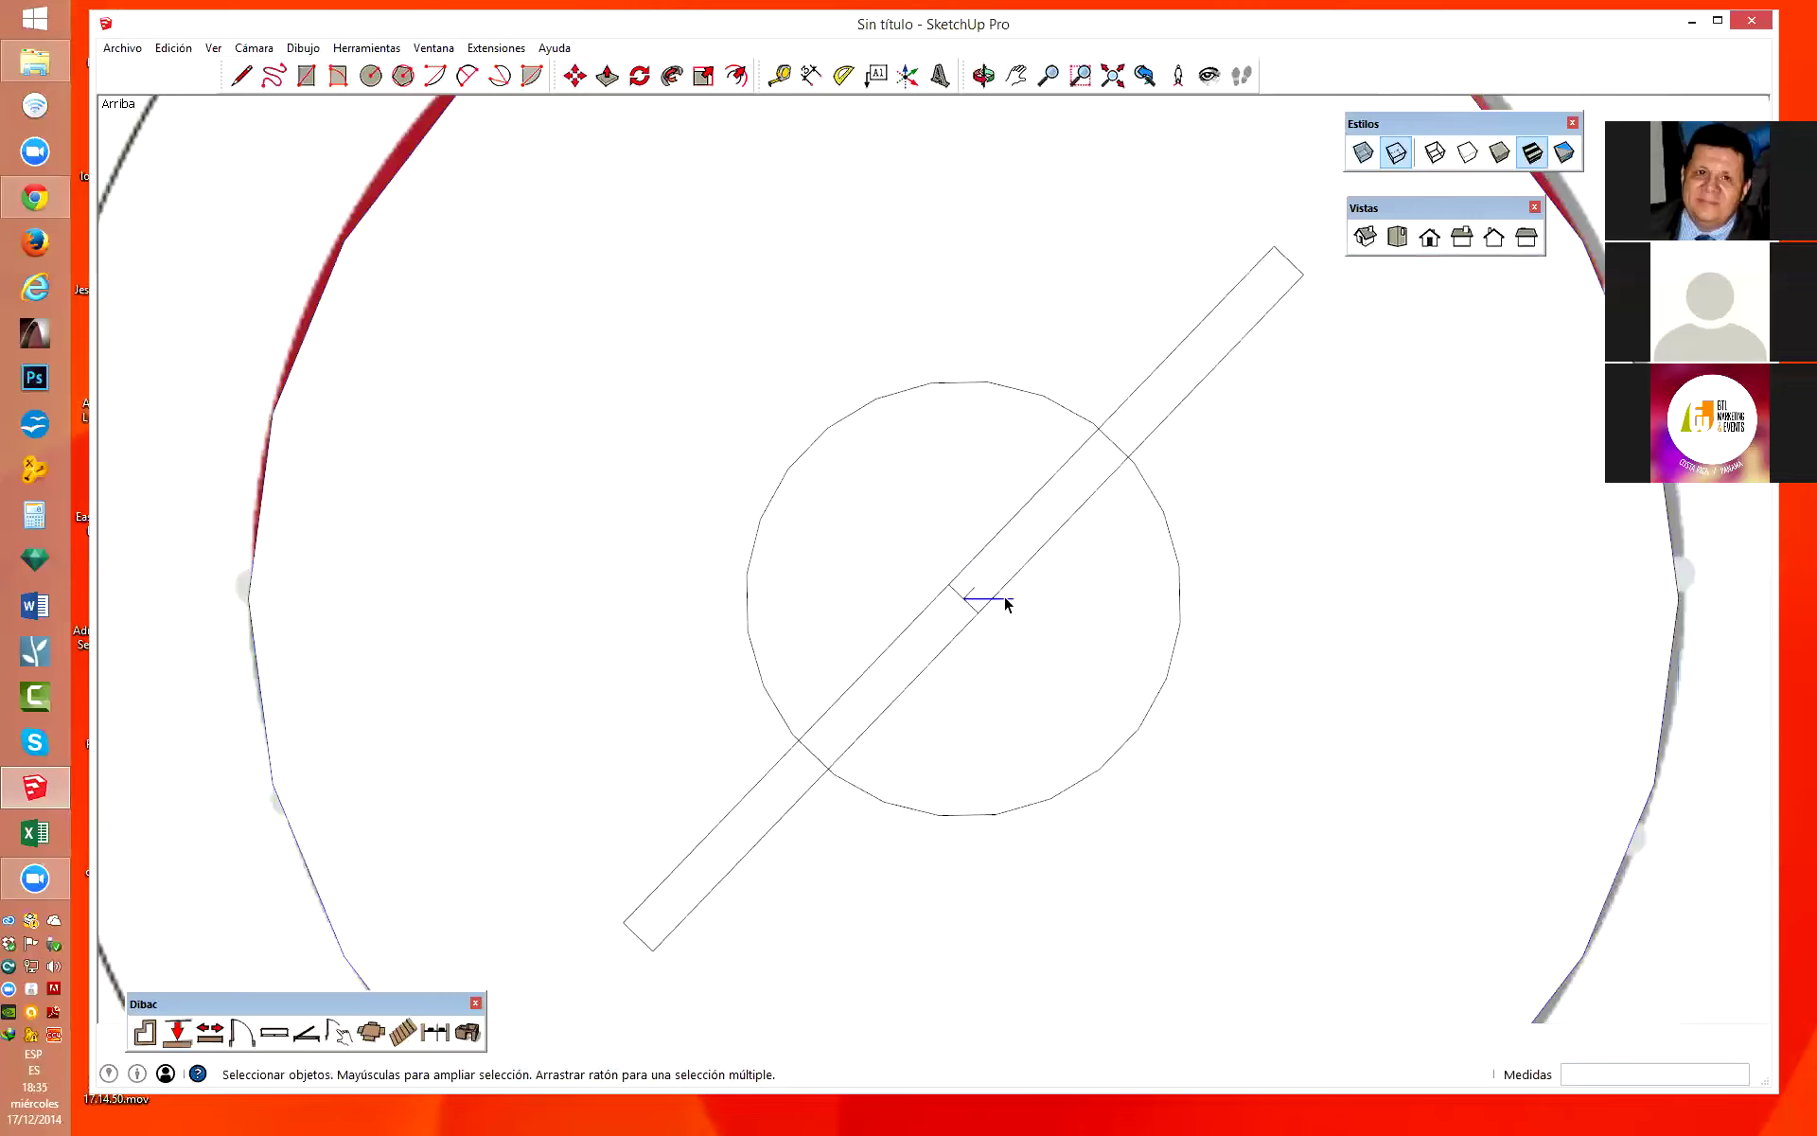
{"action": "key", "text": "Delete"}
{"action": "scroll", "coordinate": [984, 602], "scroll_direction": "down", "scroll_amount": 1}
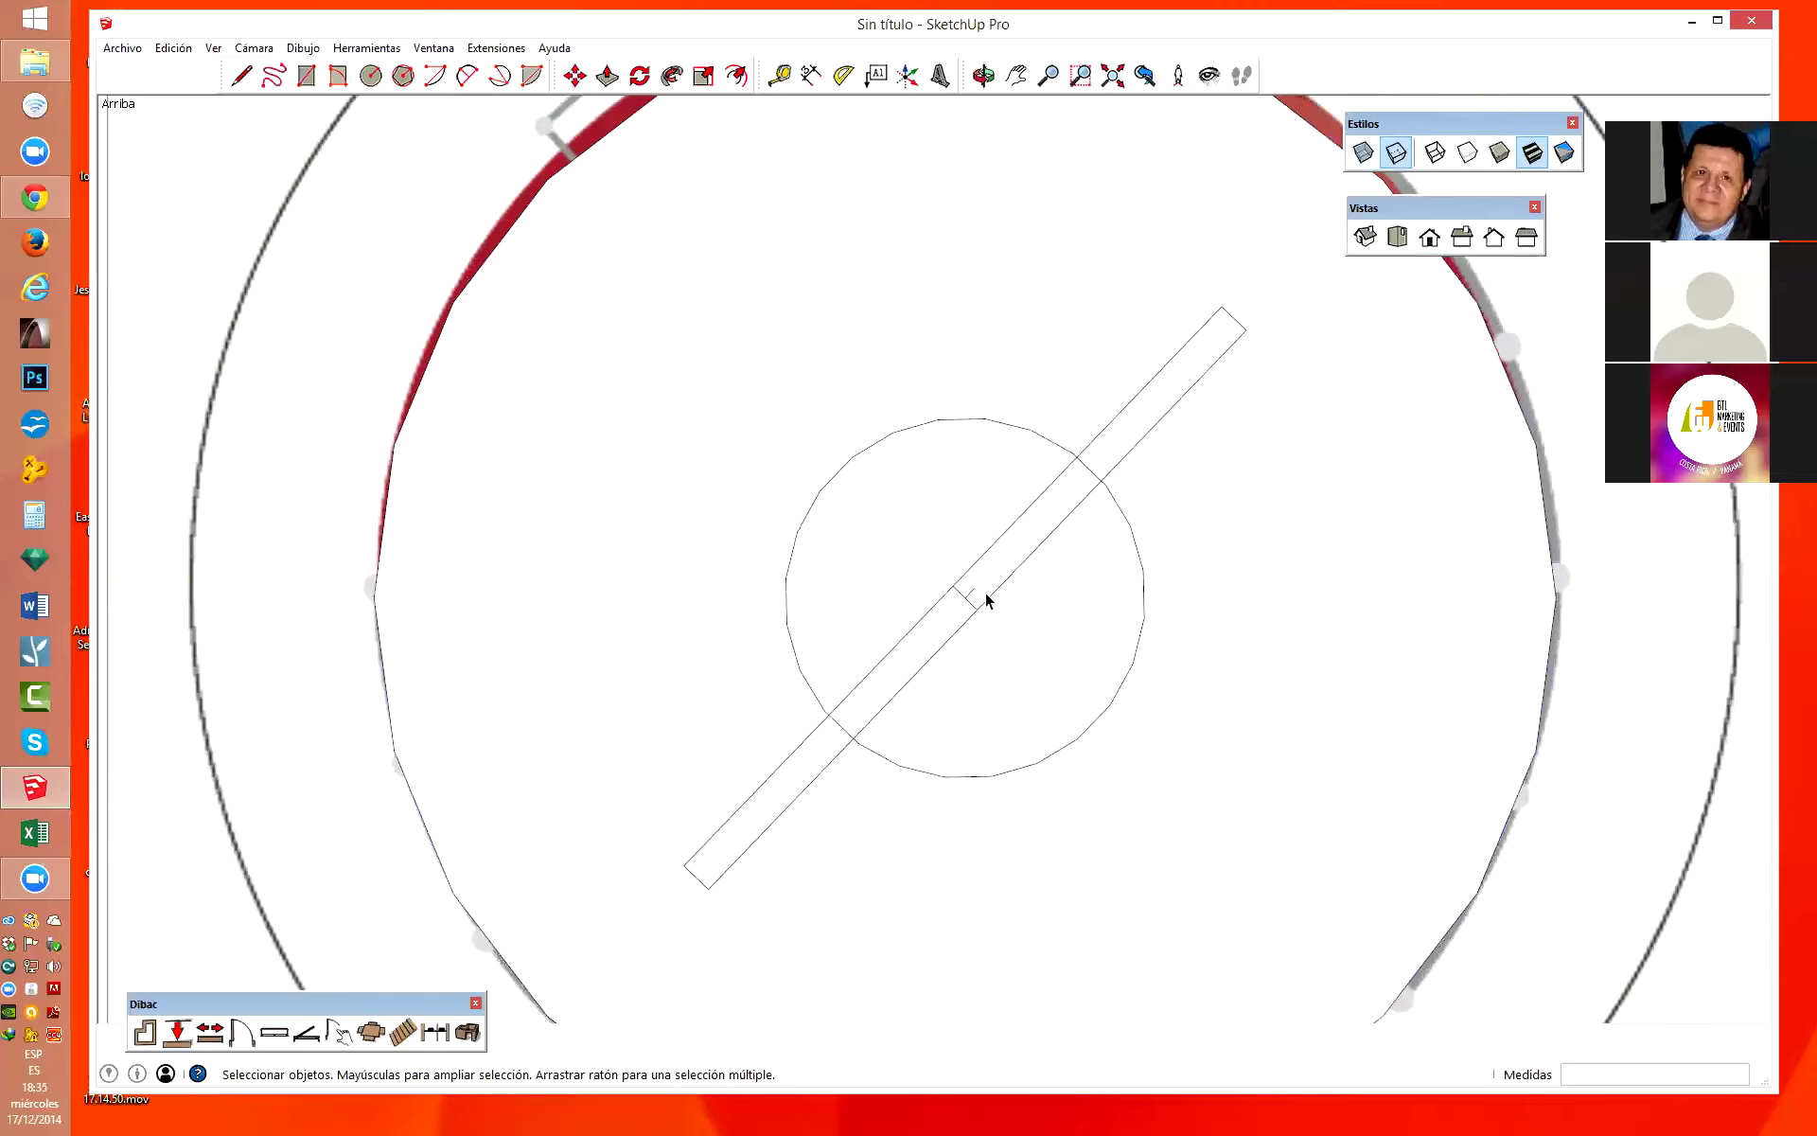
{"action": "scroll", "coordinate": [956, 597], "scroll_direction": "down", "scroll_amount": 2}
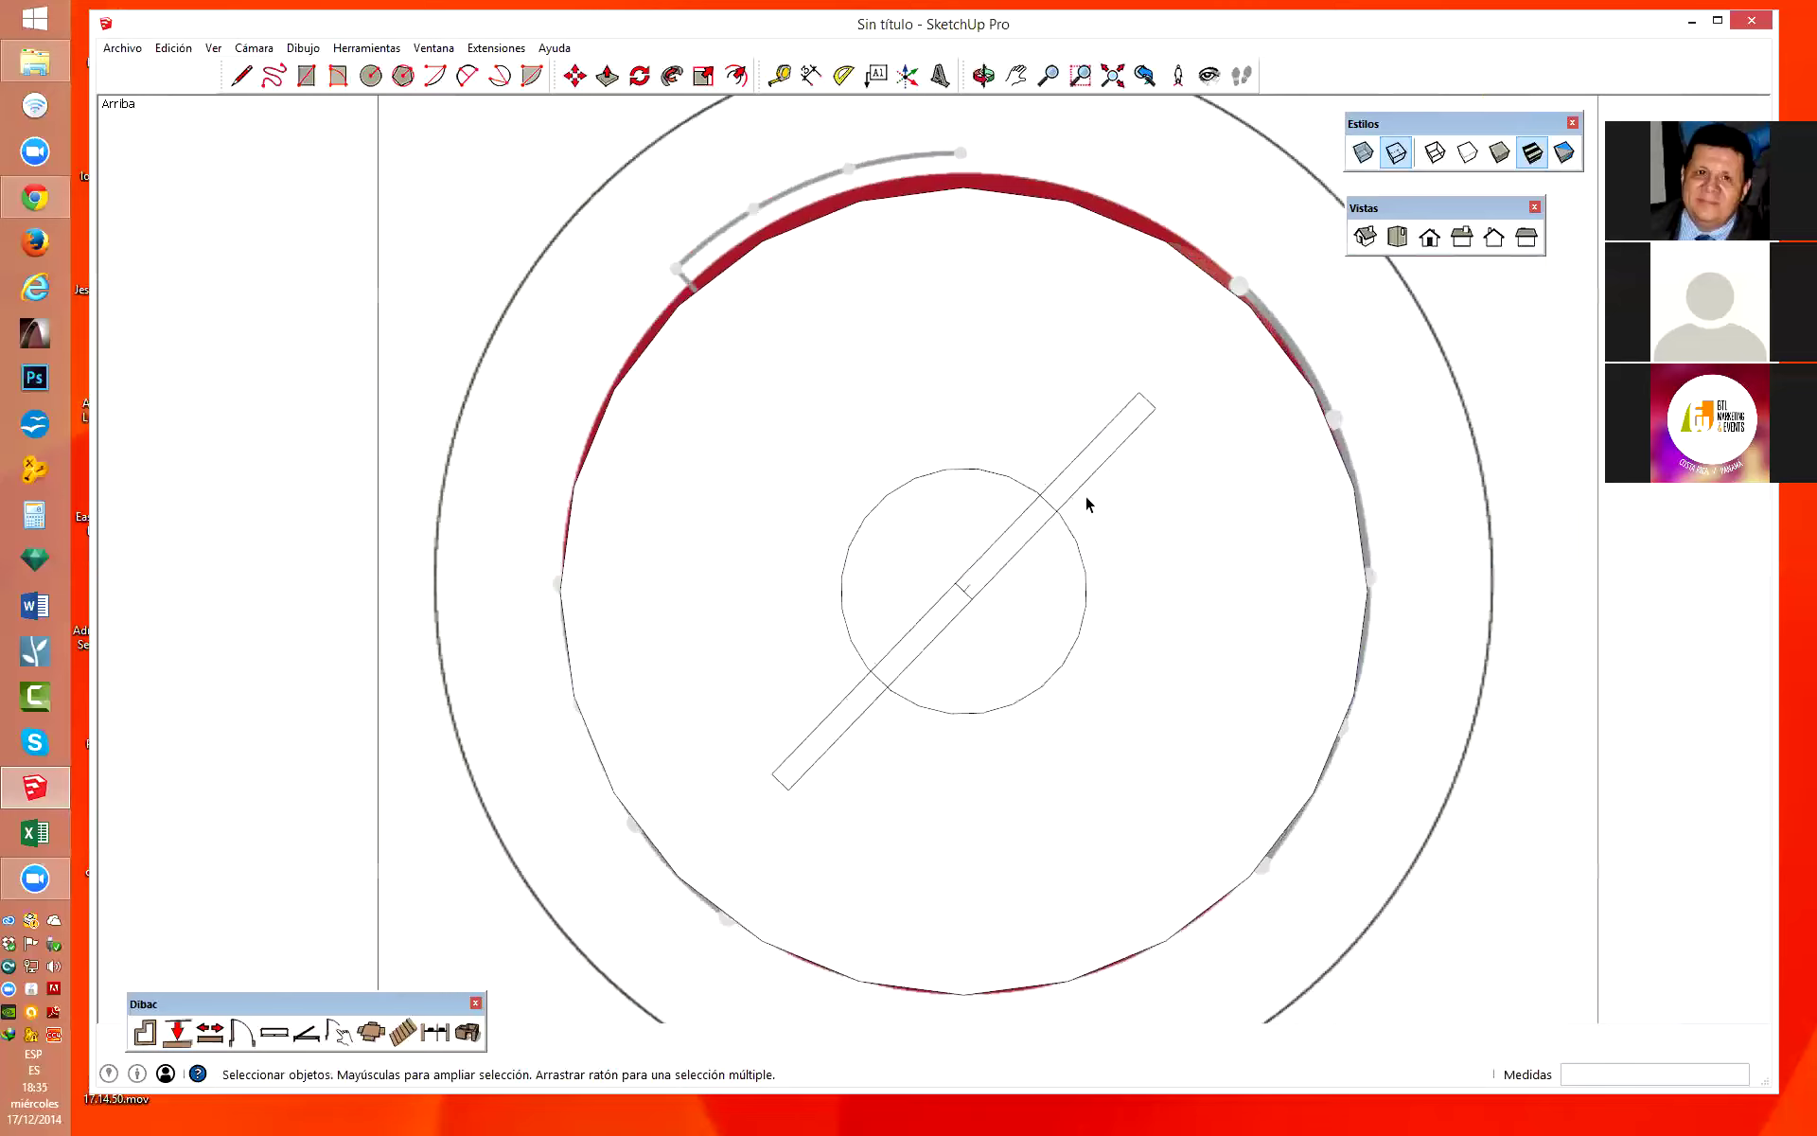
With X-ray on, rotate a copy of the diagonal strip 90° about its midpoint.
{"action": "left_click", "coordinate": [1153, 414]}
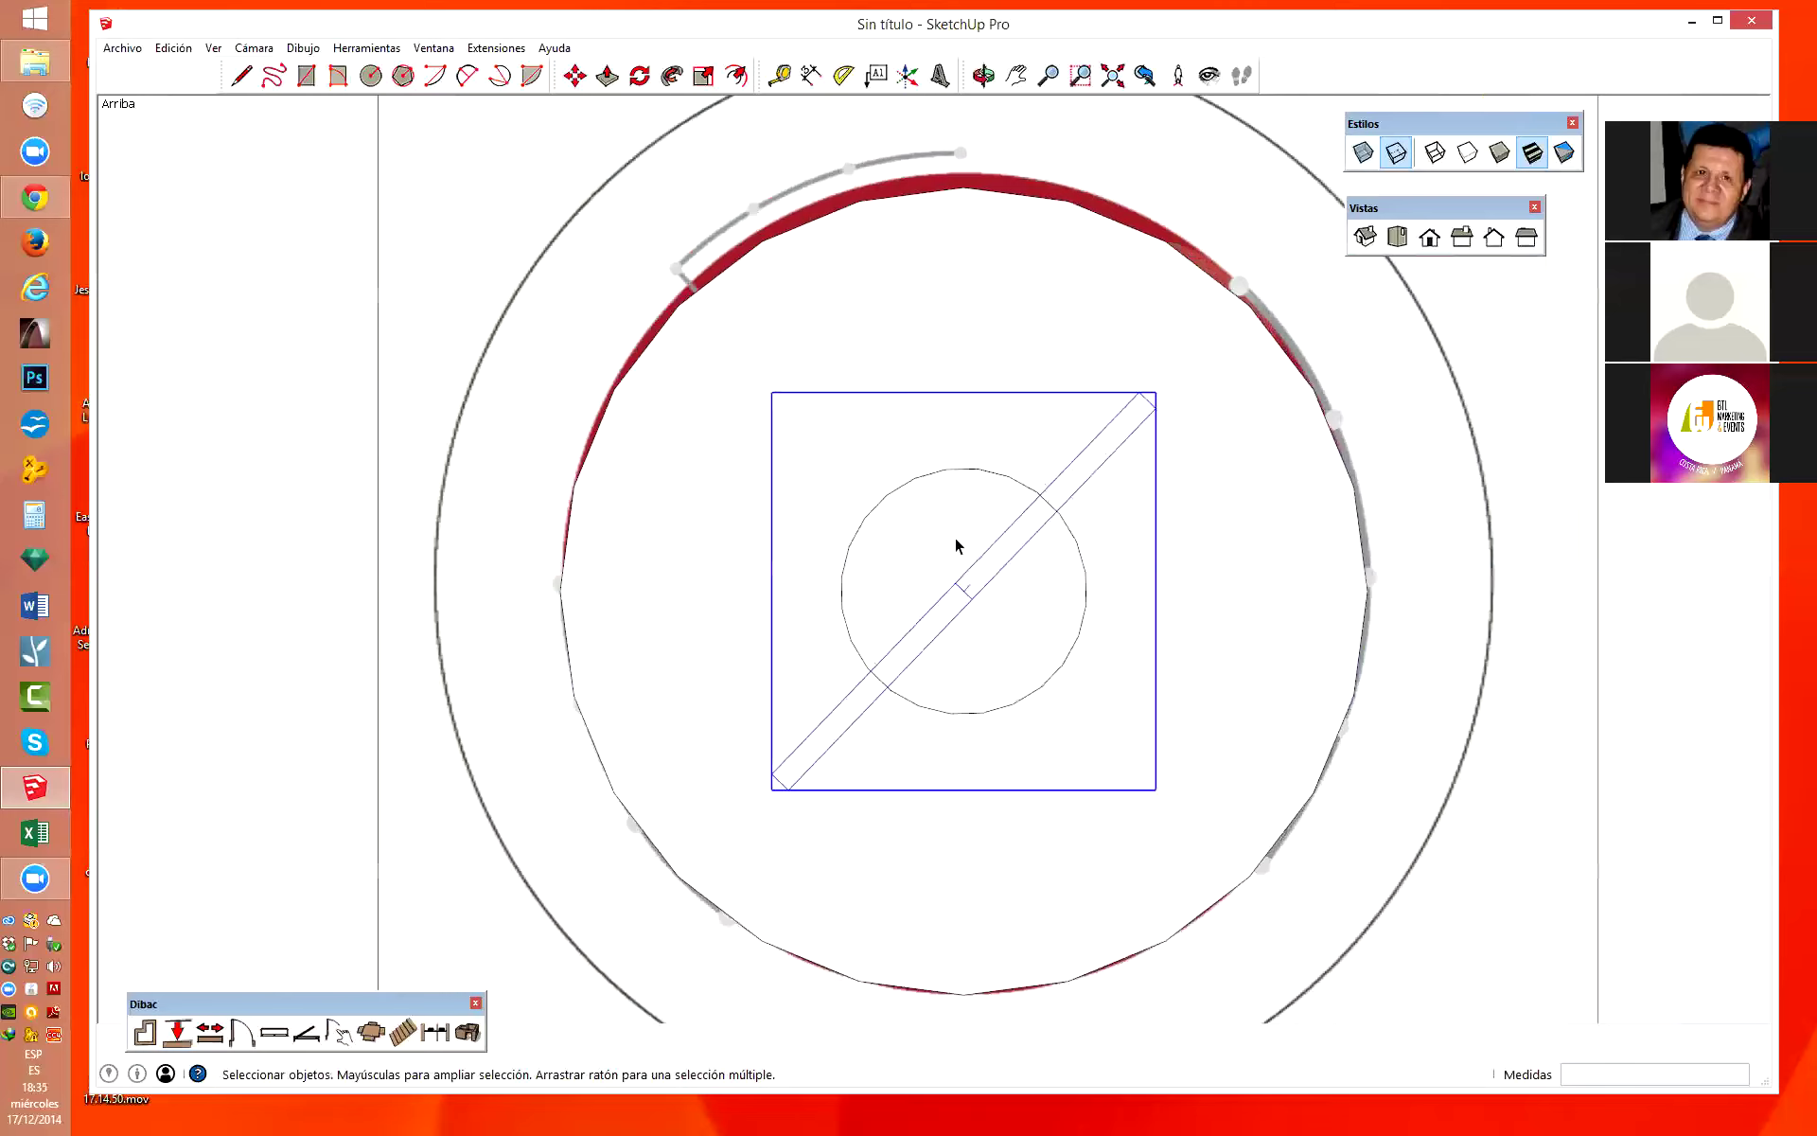
{"action": "left_click", "coordinate": [1363, 151]}
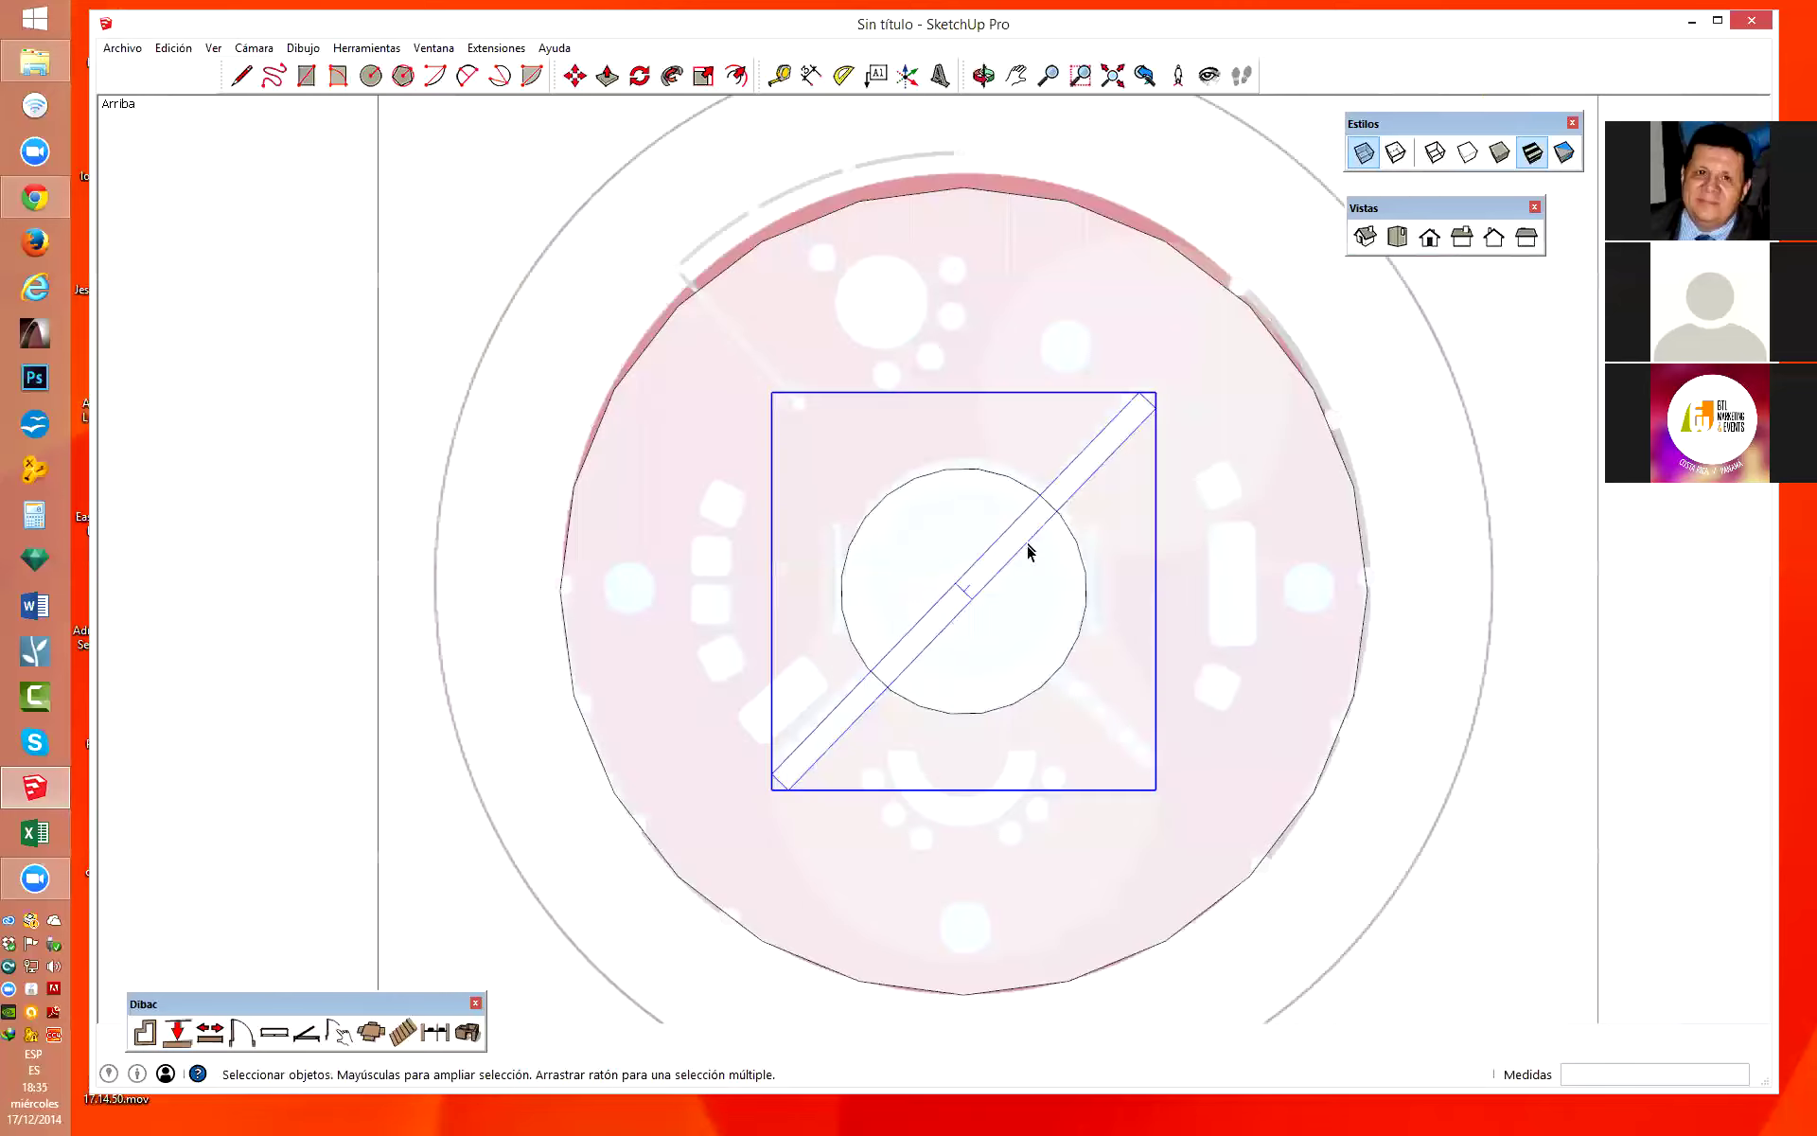
{"action": "key", "text": "q"}
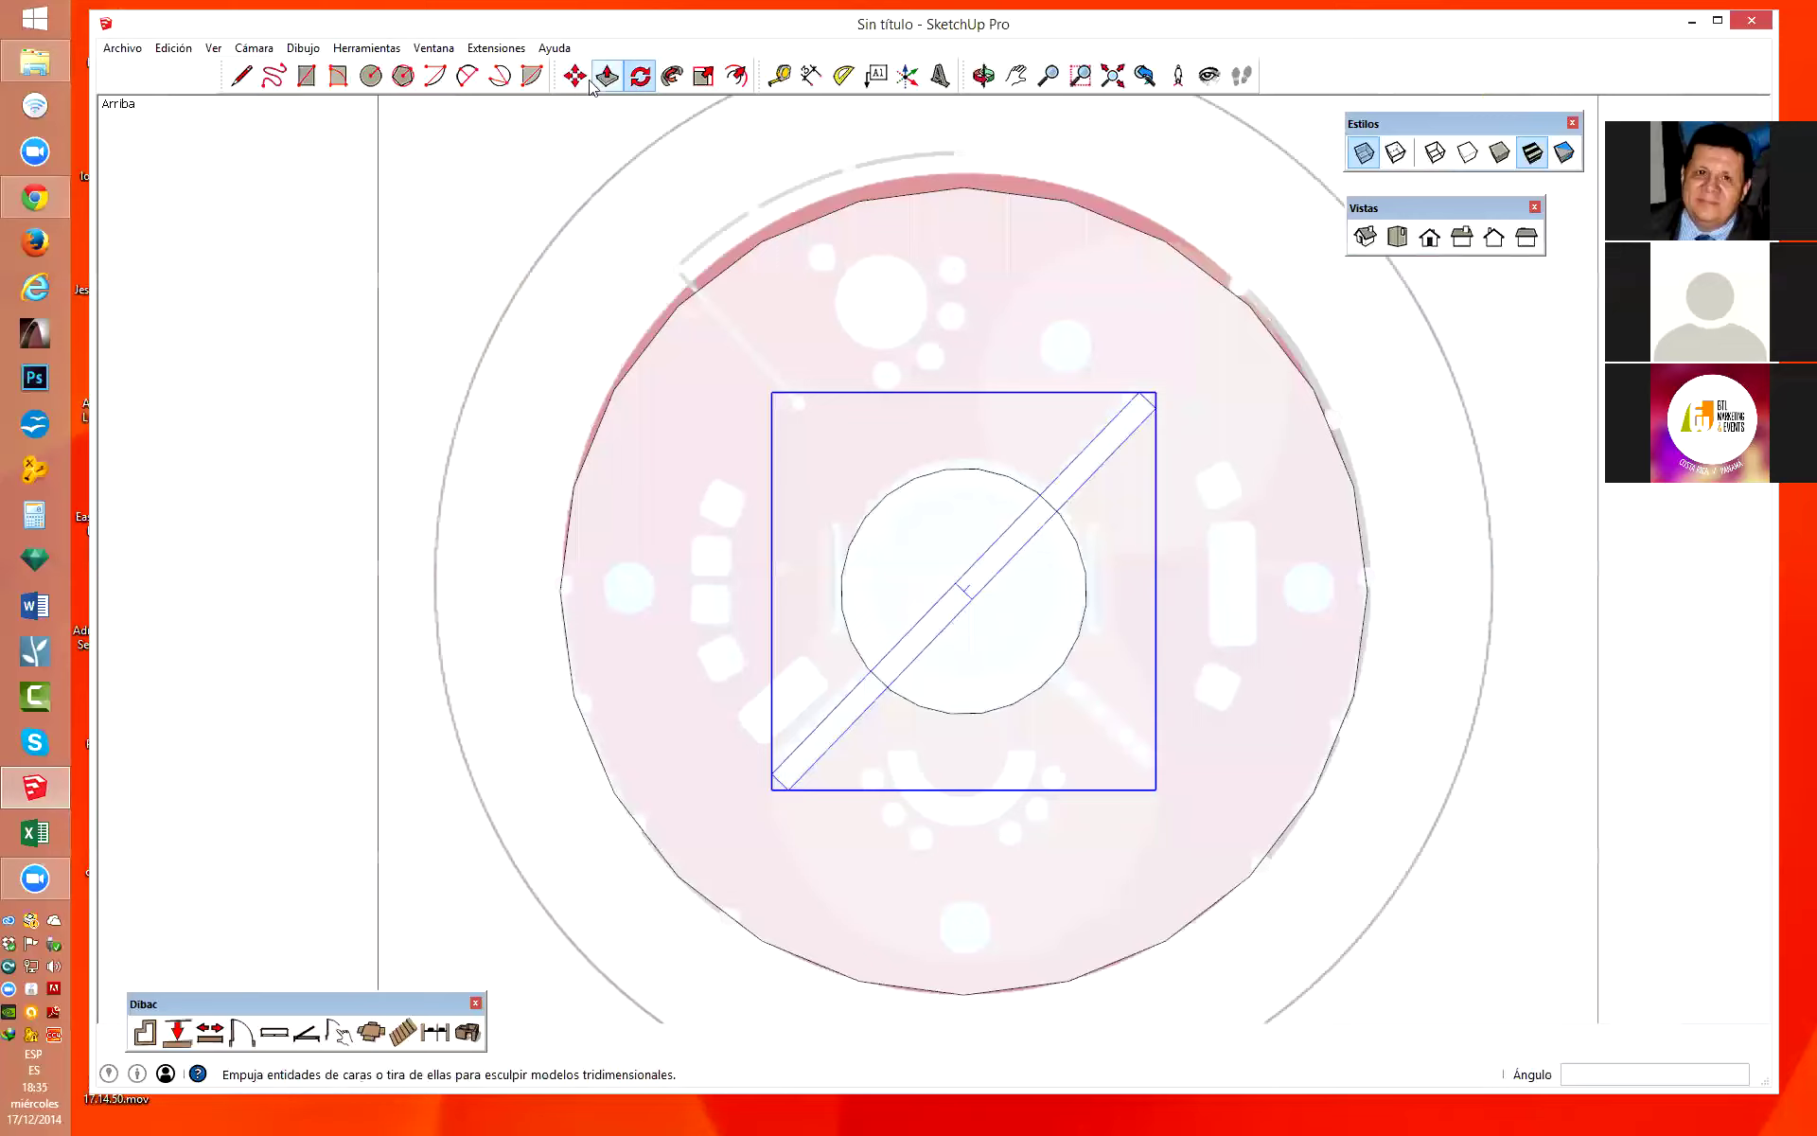
{"action": "scroll", "coordinate": [982, 603], "scroll_direction": "up", "scroll_amount": 2}
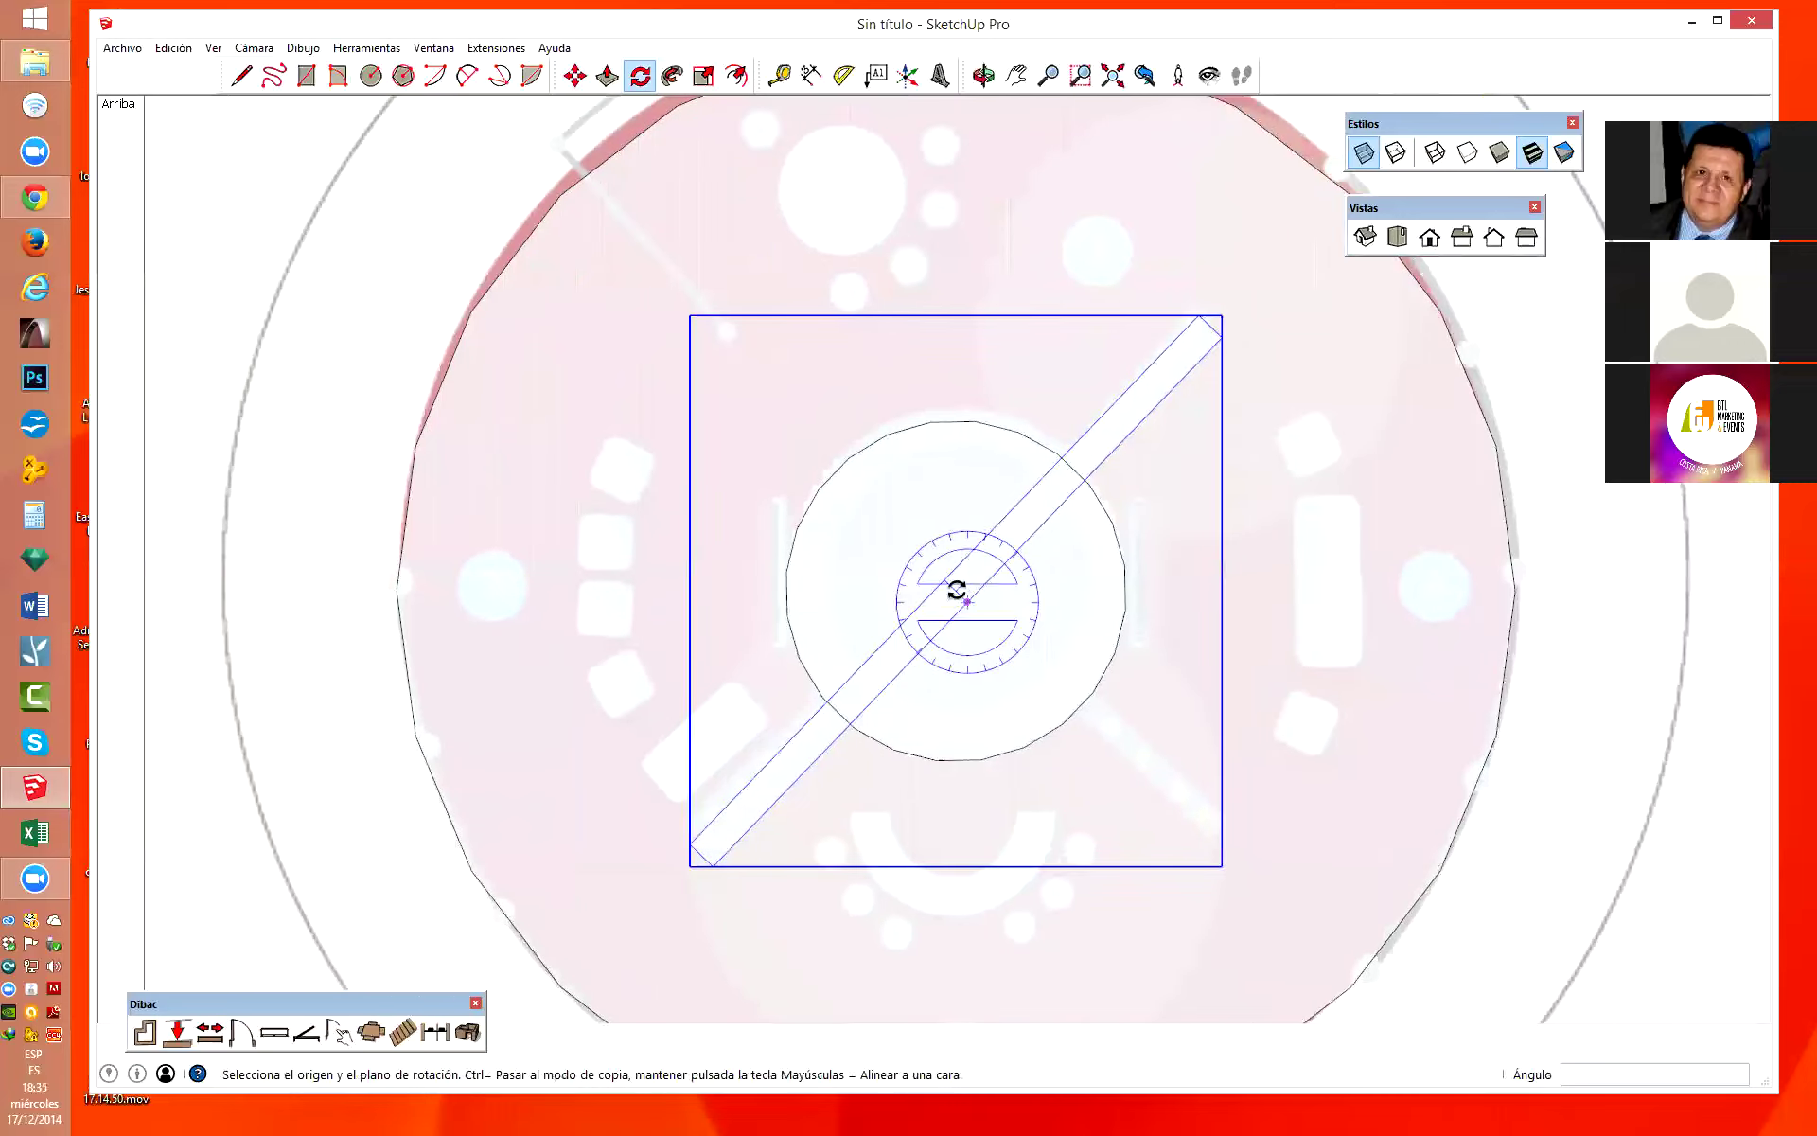
{"action": "scroll", "coordinate": [962, 596], "scroll_direction": "up", "scroll_amount": 1}
{"action": "scroll", "coordinate": [962, 592], "scroll_direction": "up", "scroll_amount": 1}
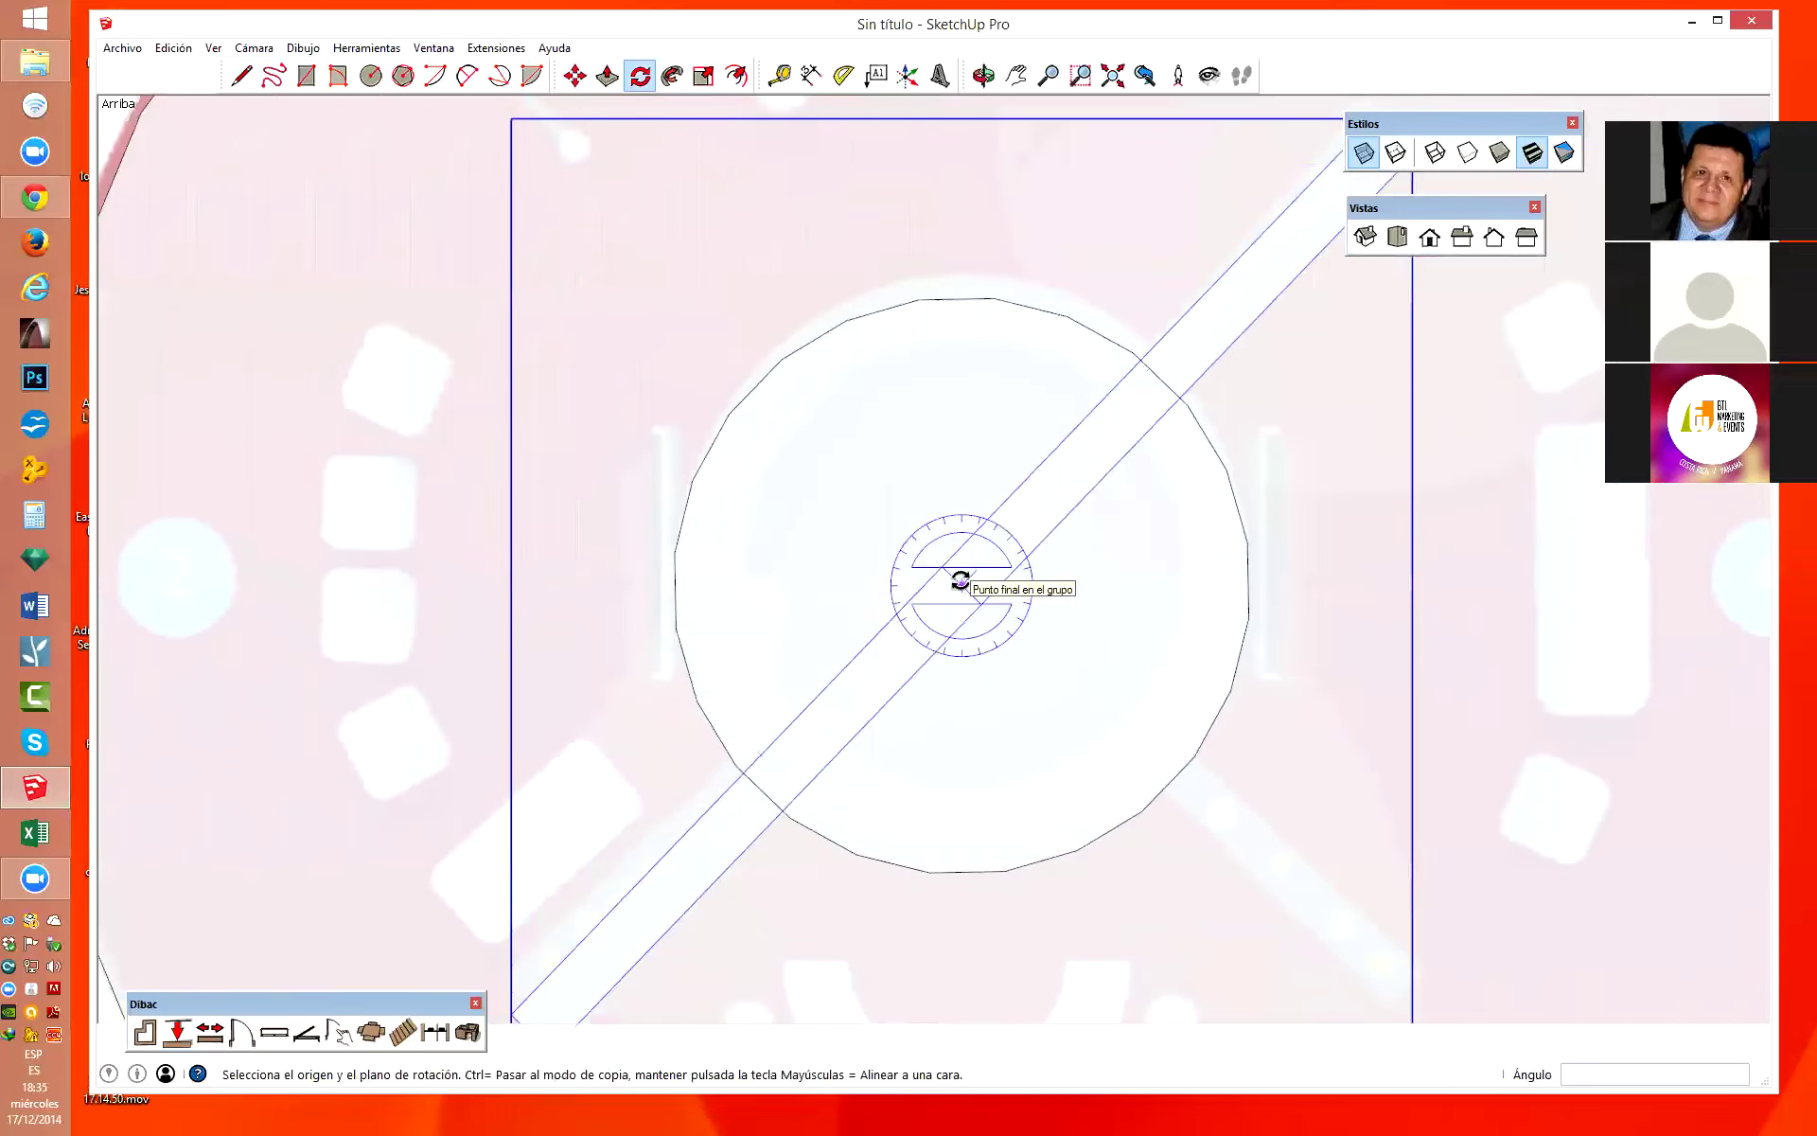
{"action": "left_click", "coordinate": [961, 580]}
{"action": "scroll", "coordinate": [900, 596], "scroll_direction": "down", "scroll_amount": 1}
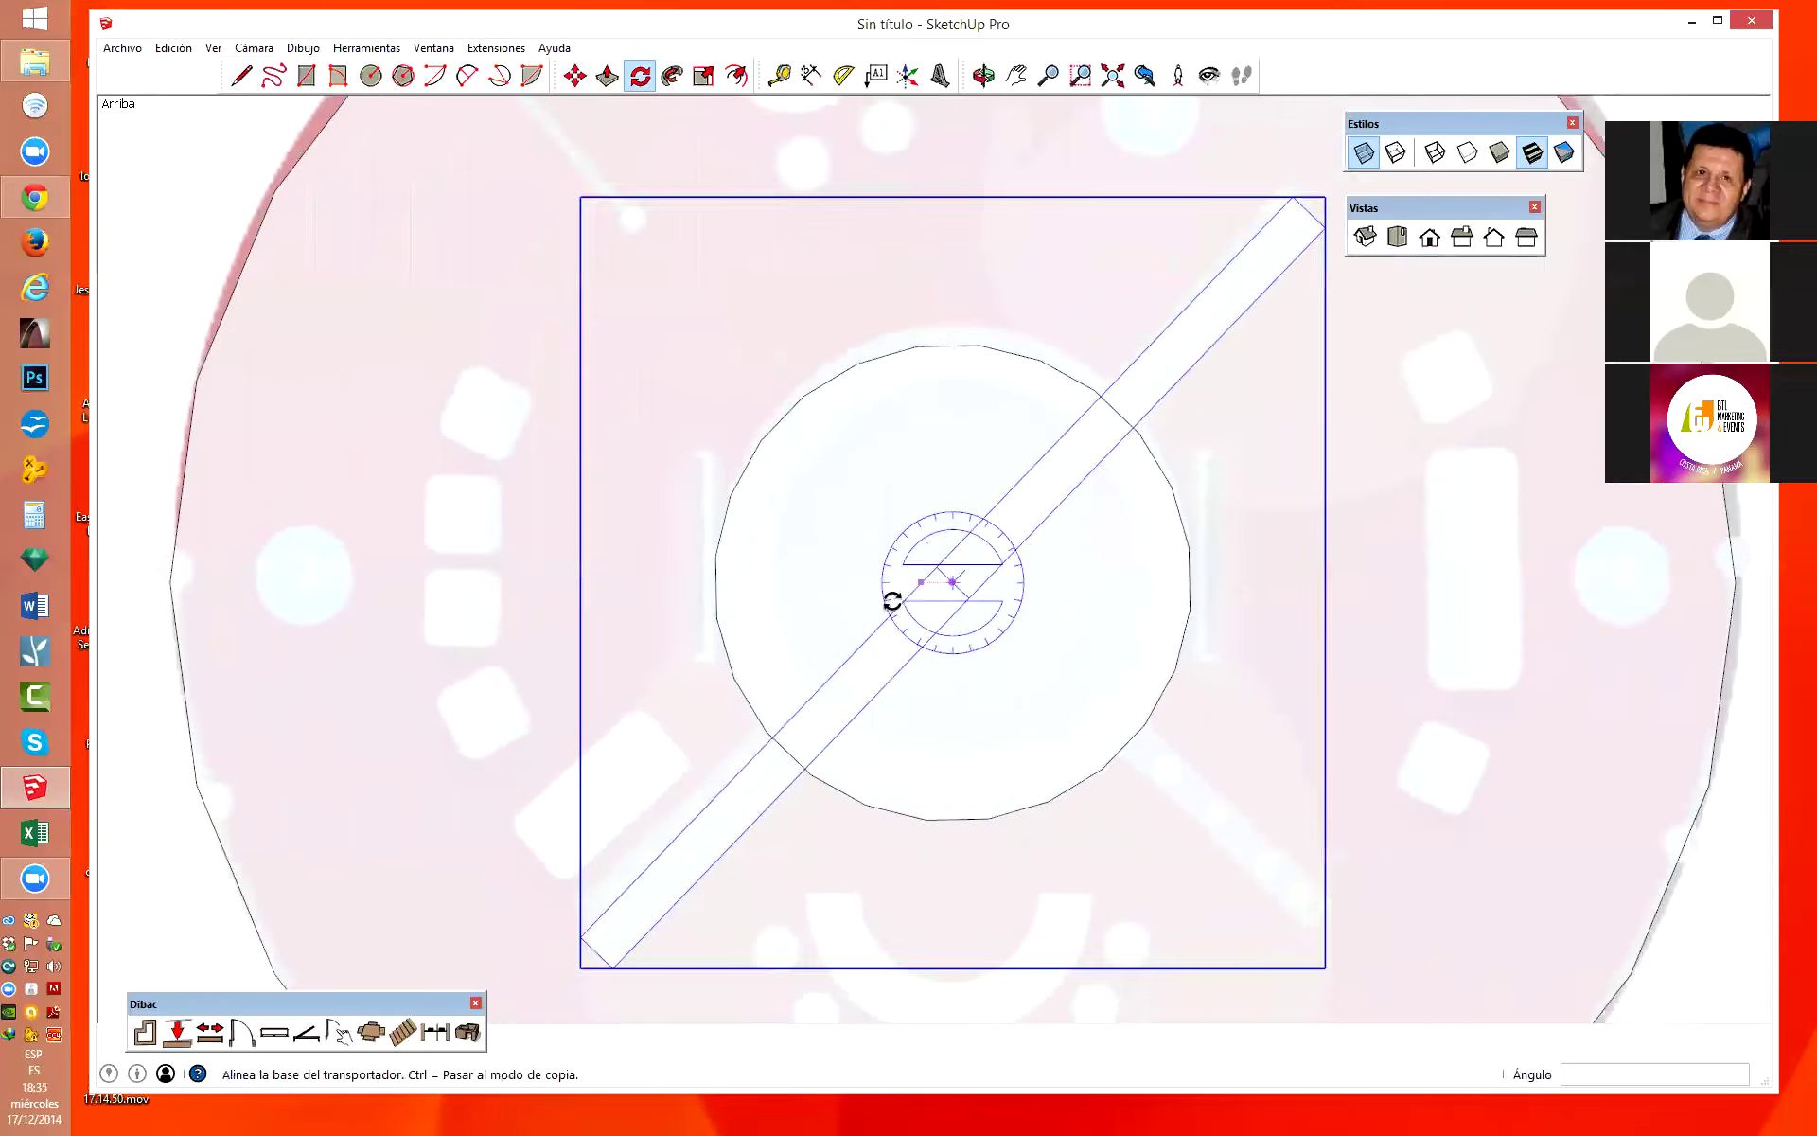
{"action": "scroll", "coordinate": [882, 604], "scroll_direction": "down", "scroll_amount": 2}
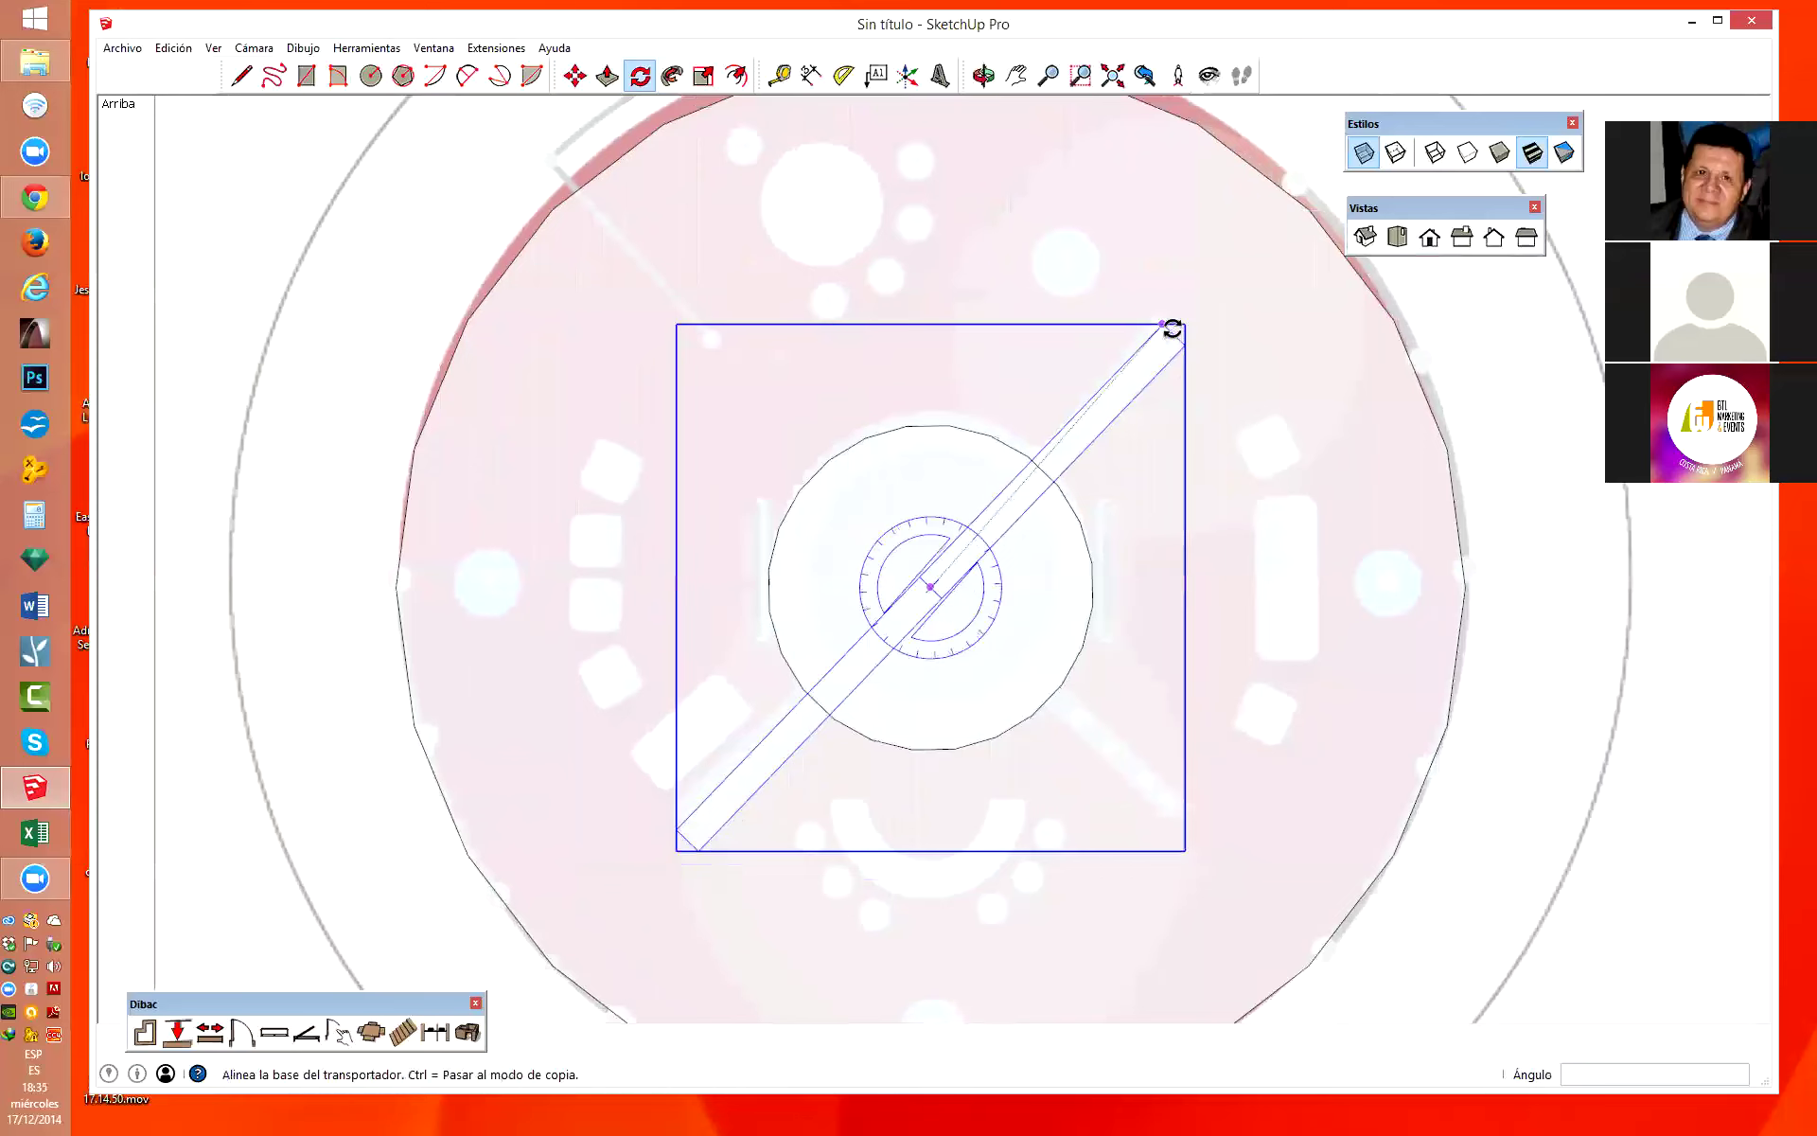
{"action": "scroll", "coordinate": [1172, 329], "scroll_direction": "up", "scroll_amount": 1}
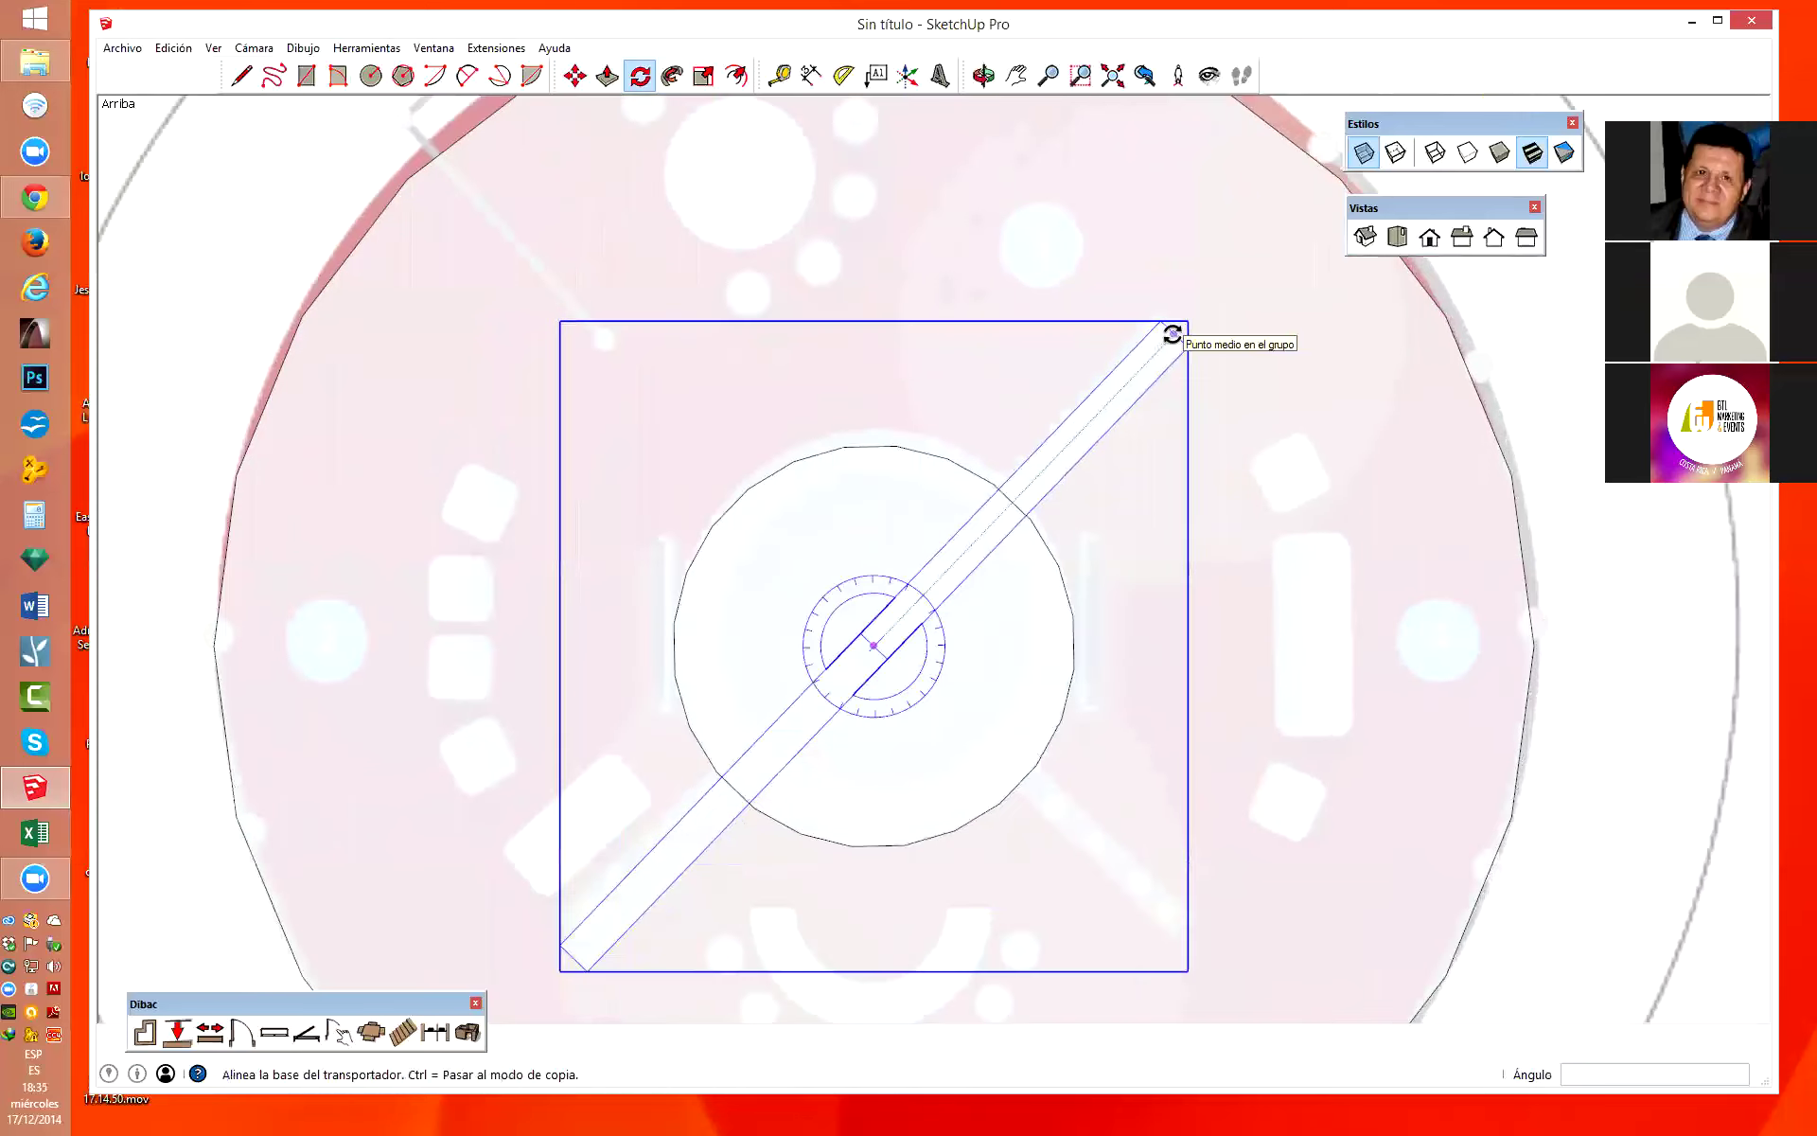
{"action": "left_click", "coordinate": [1175, 333]}
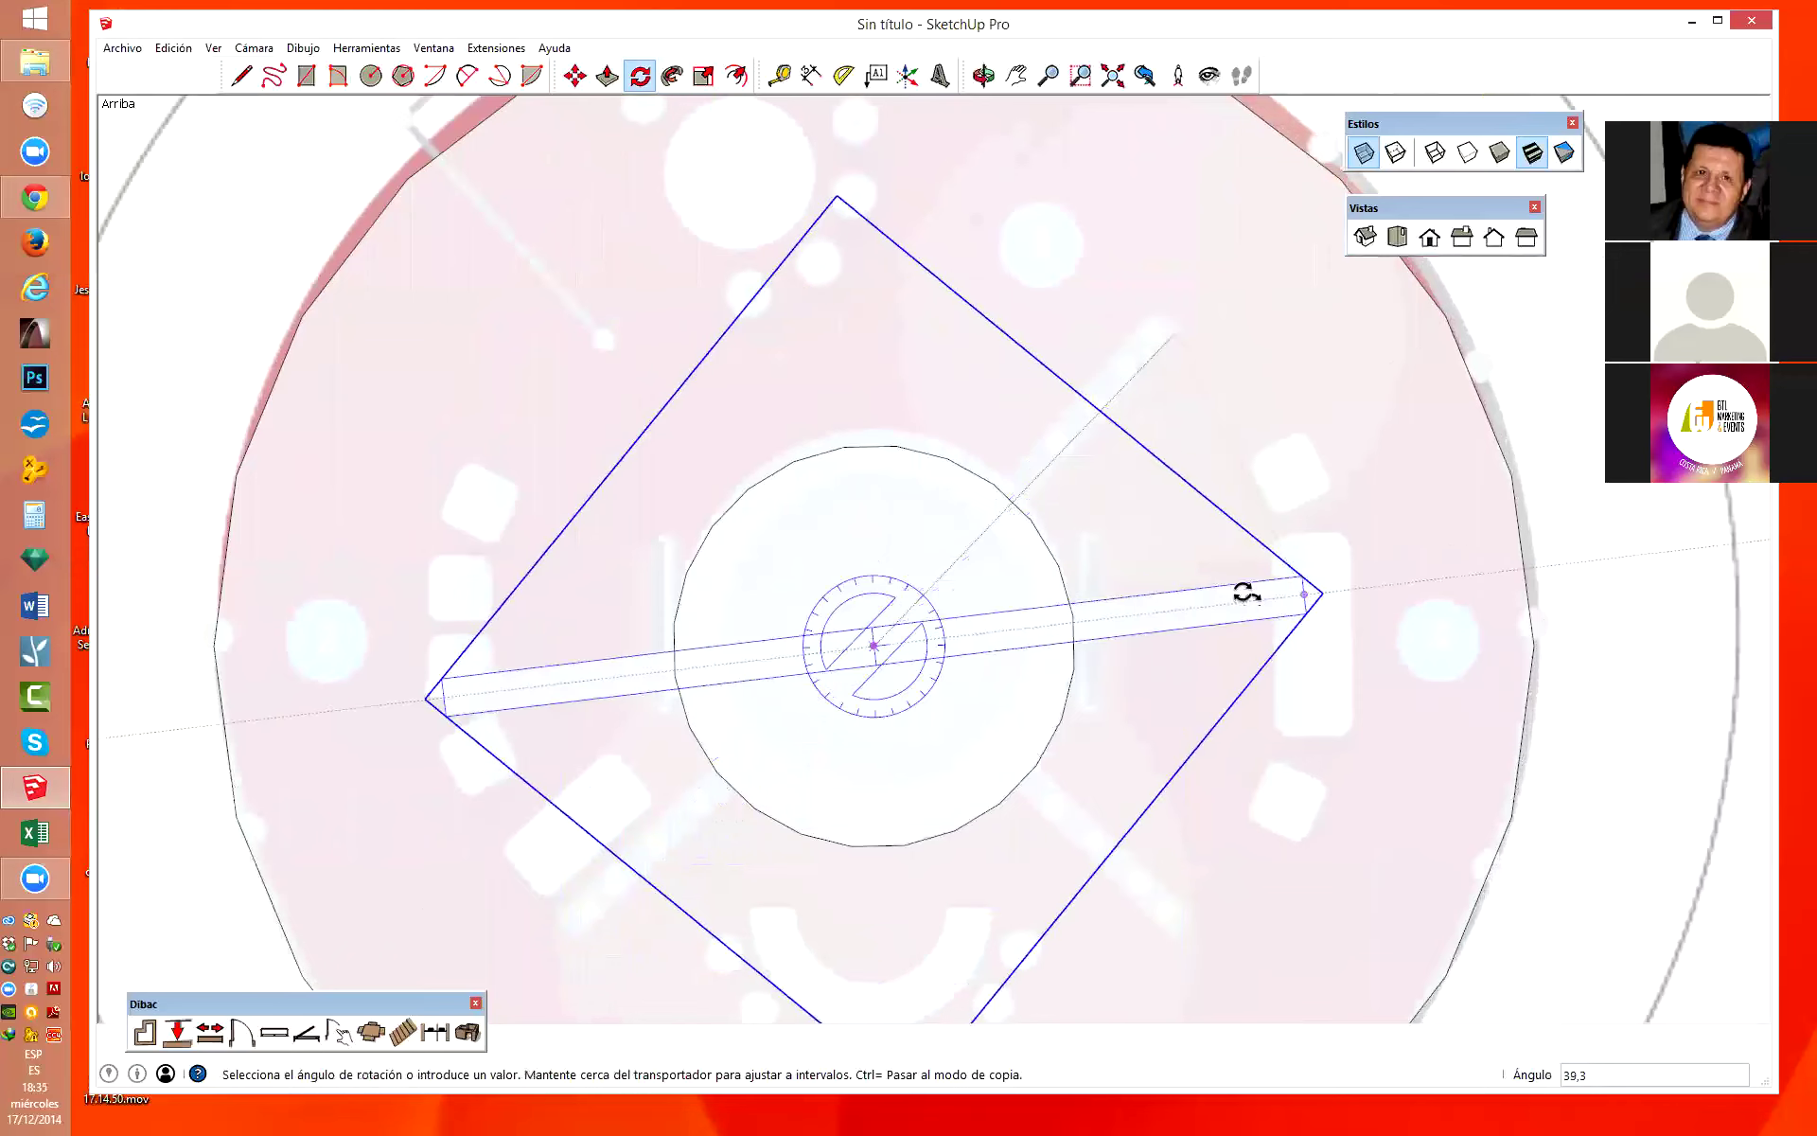
{"action": "scroll", "coordinate": [1230, 592], "scroll_direction": "down", "scroll_amount": 1}
{"action": "key", "text": "ctrl"}
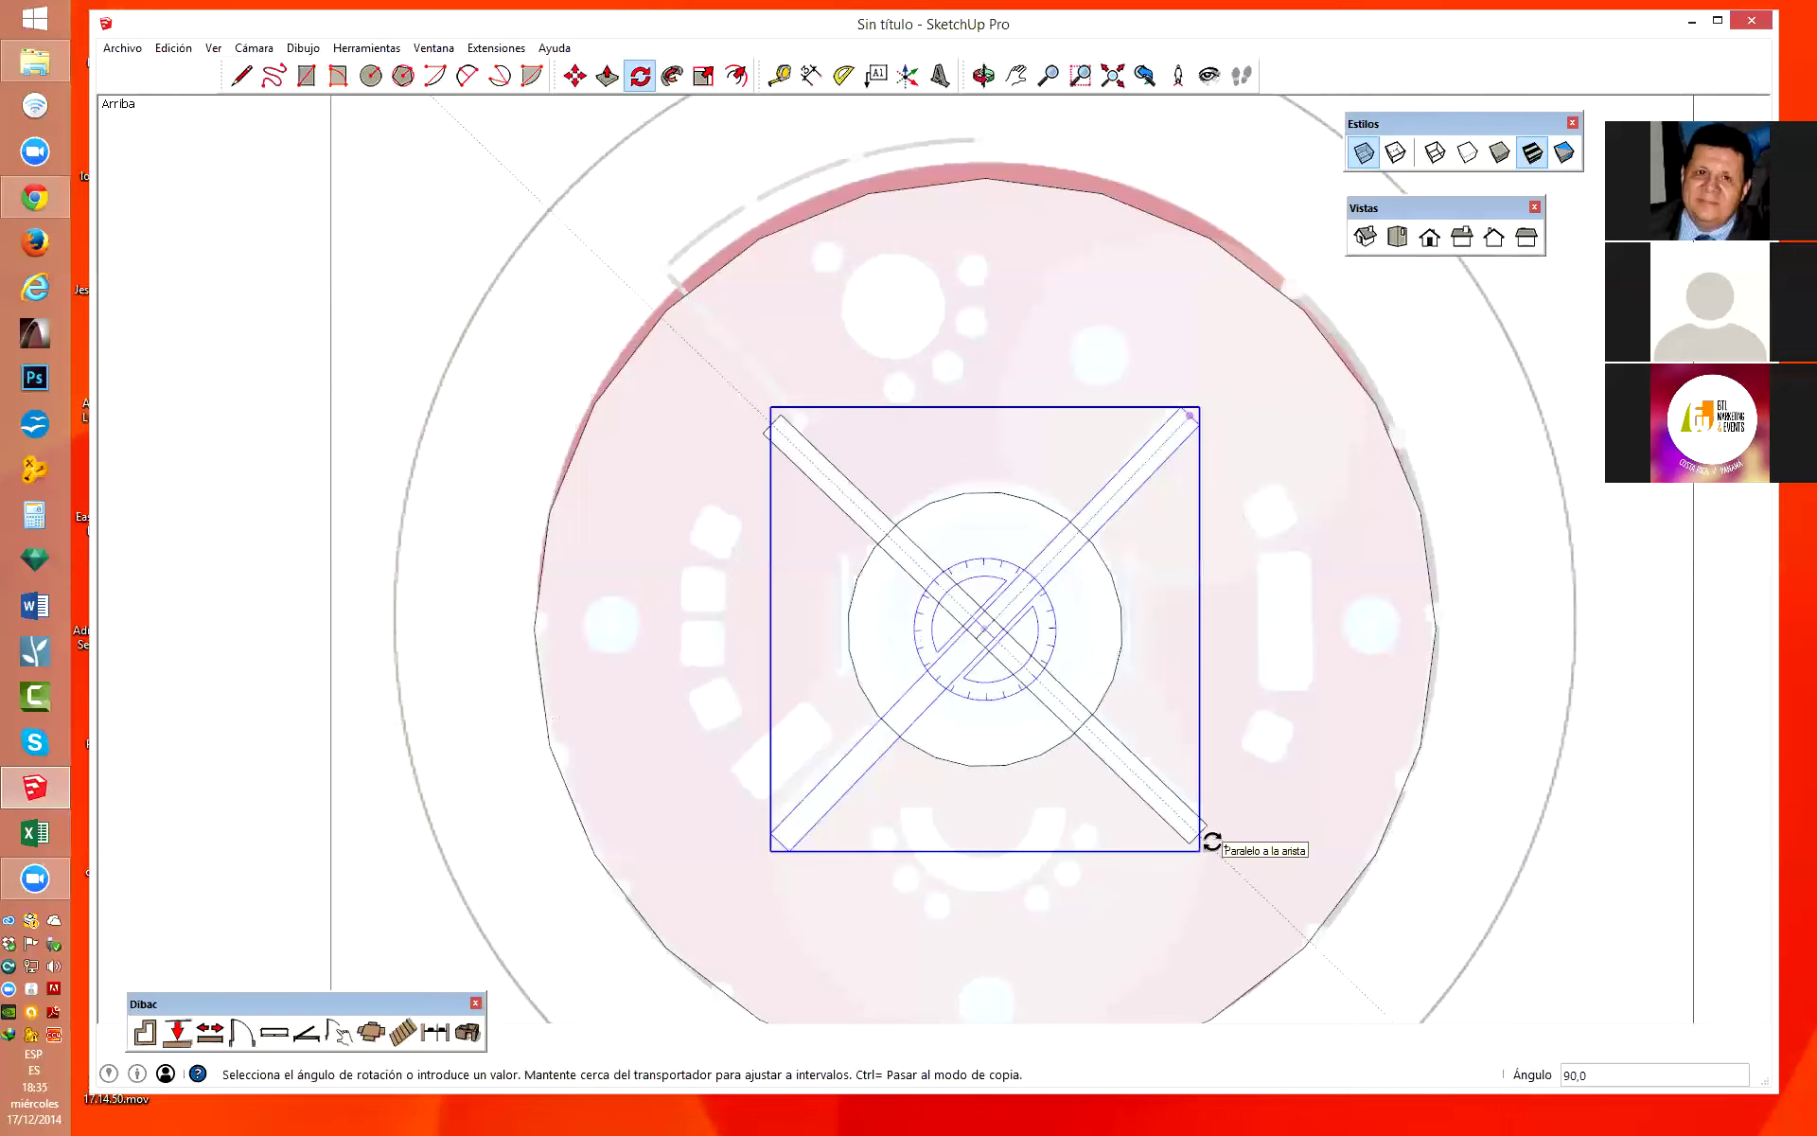
{"action": "left_click", "coordinate": [1213, 840]}
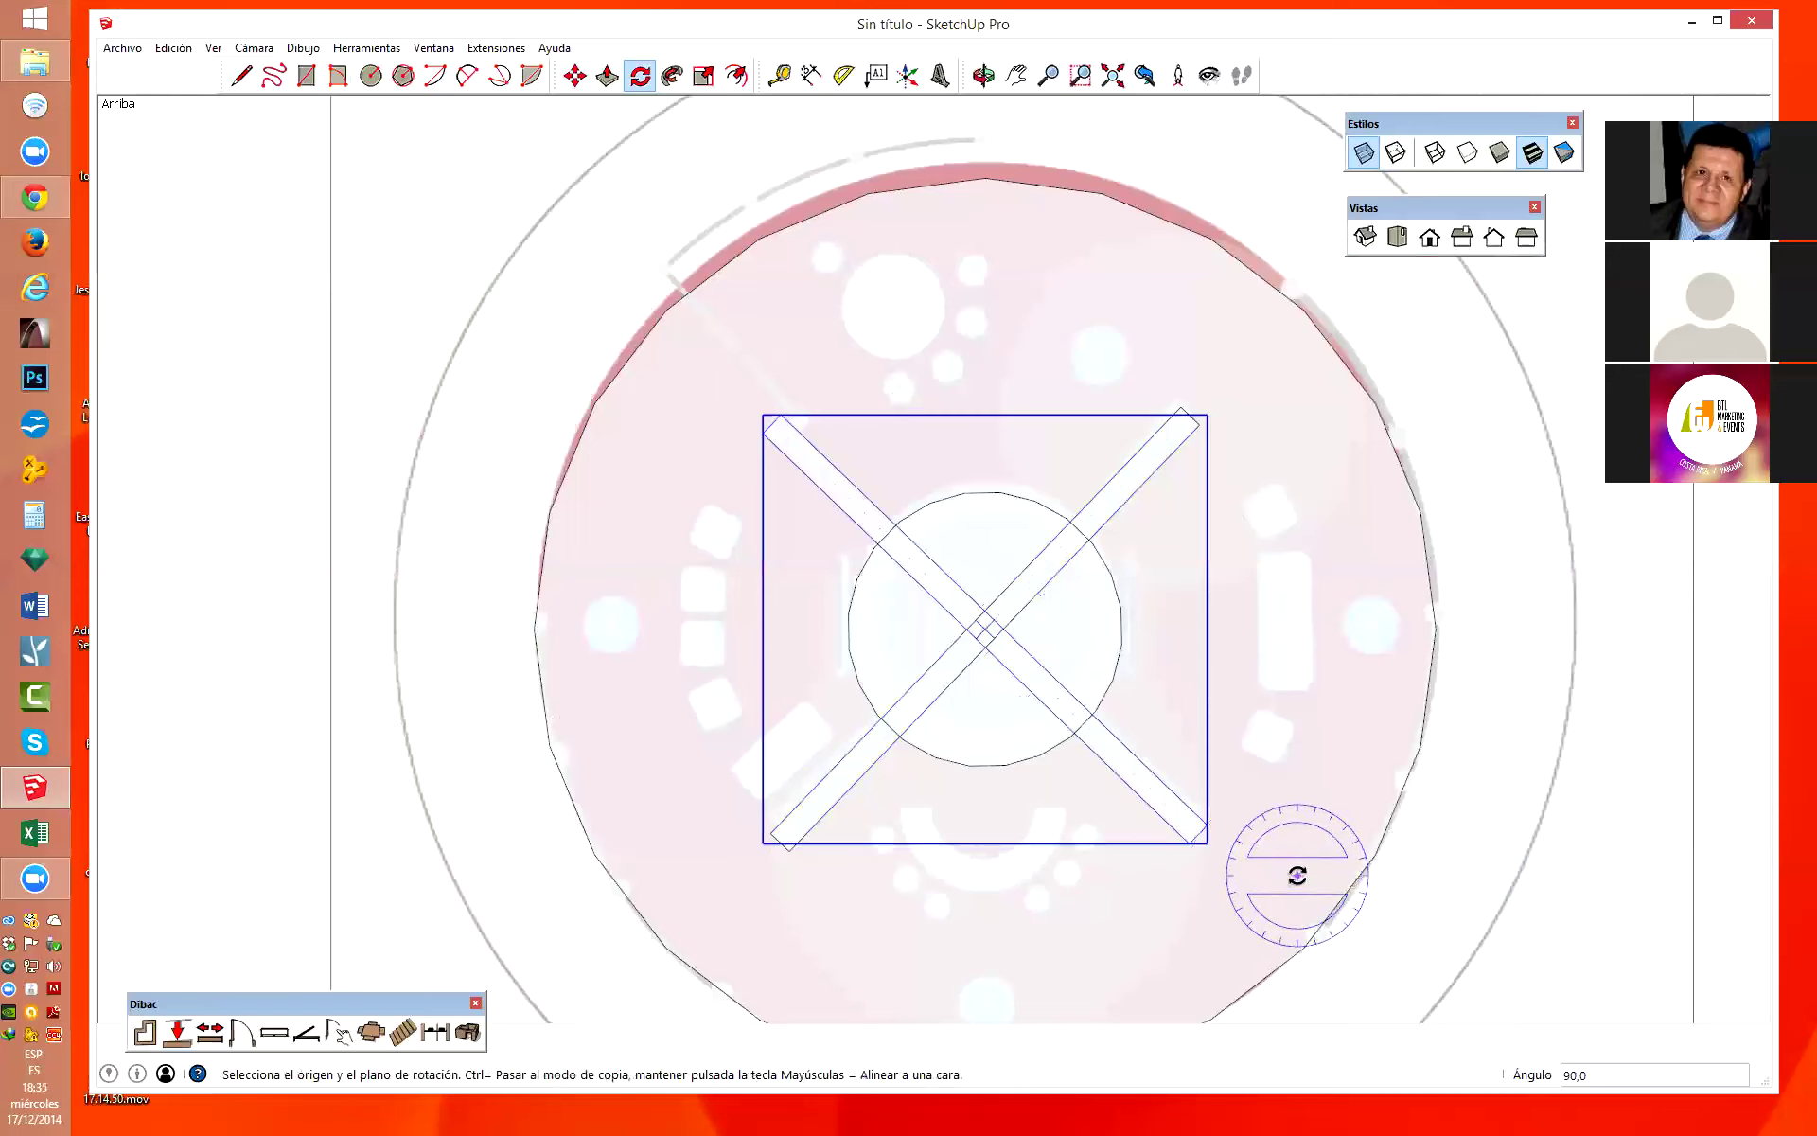
Close the strip group and reopen the X-shaped group for editing.
{"action": "key", "text": "space"}
{"action": "left_click", "coordinate": [1402, 860]}
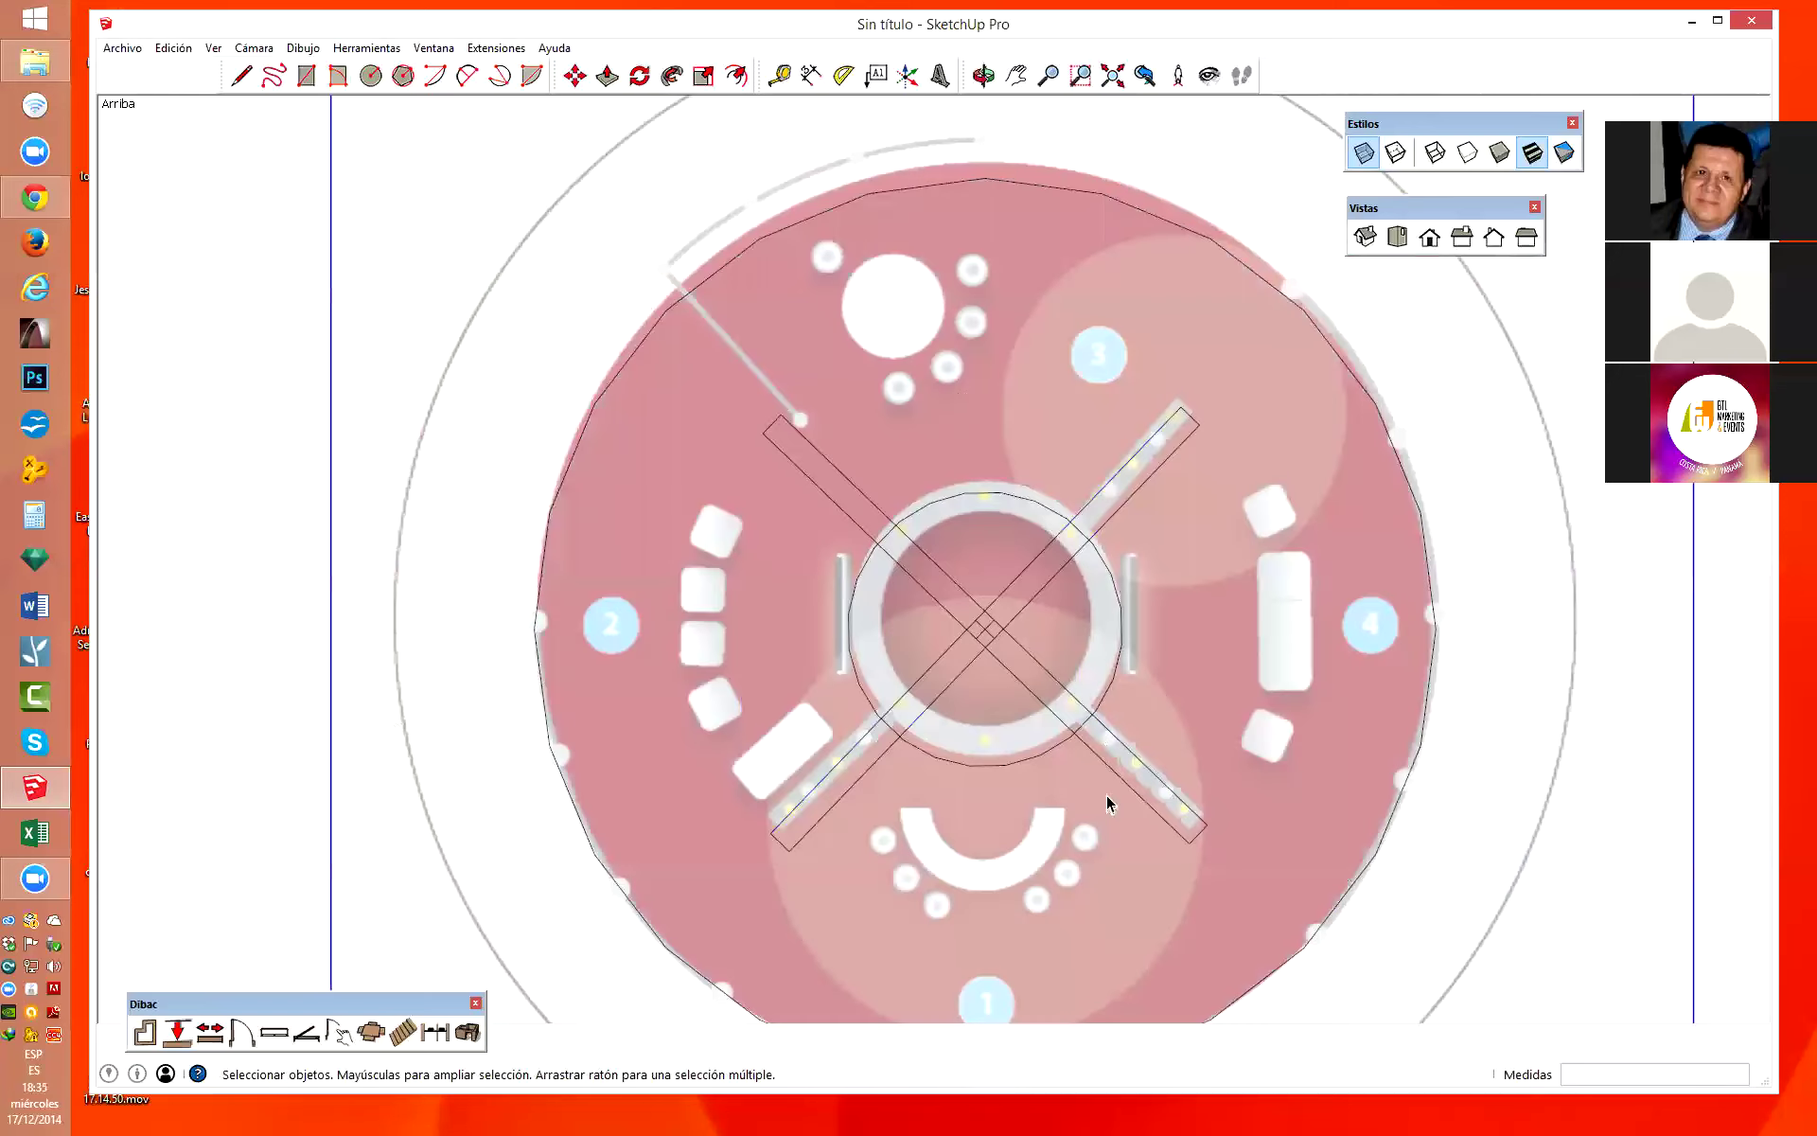
{"action": "scroll", "coordinate": [1108, 804], "scroll_direction": "up", "scroll_amount": 2}
{"action": "scroll", "coordinate": [971, 661], "scroll_direction": "down", "scroll_amount": 2}
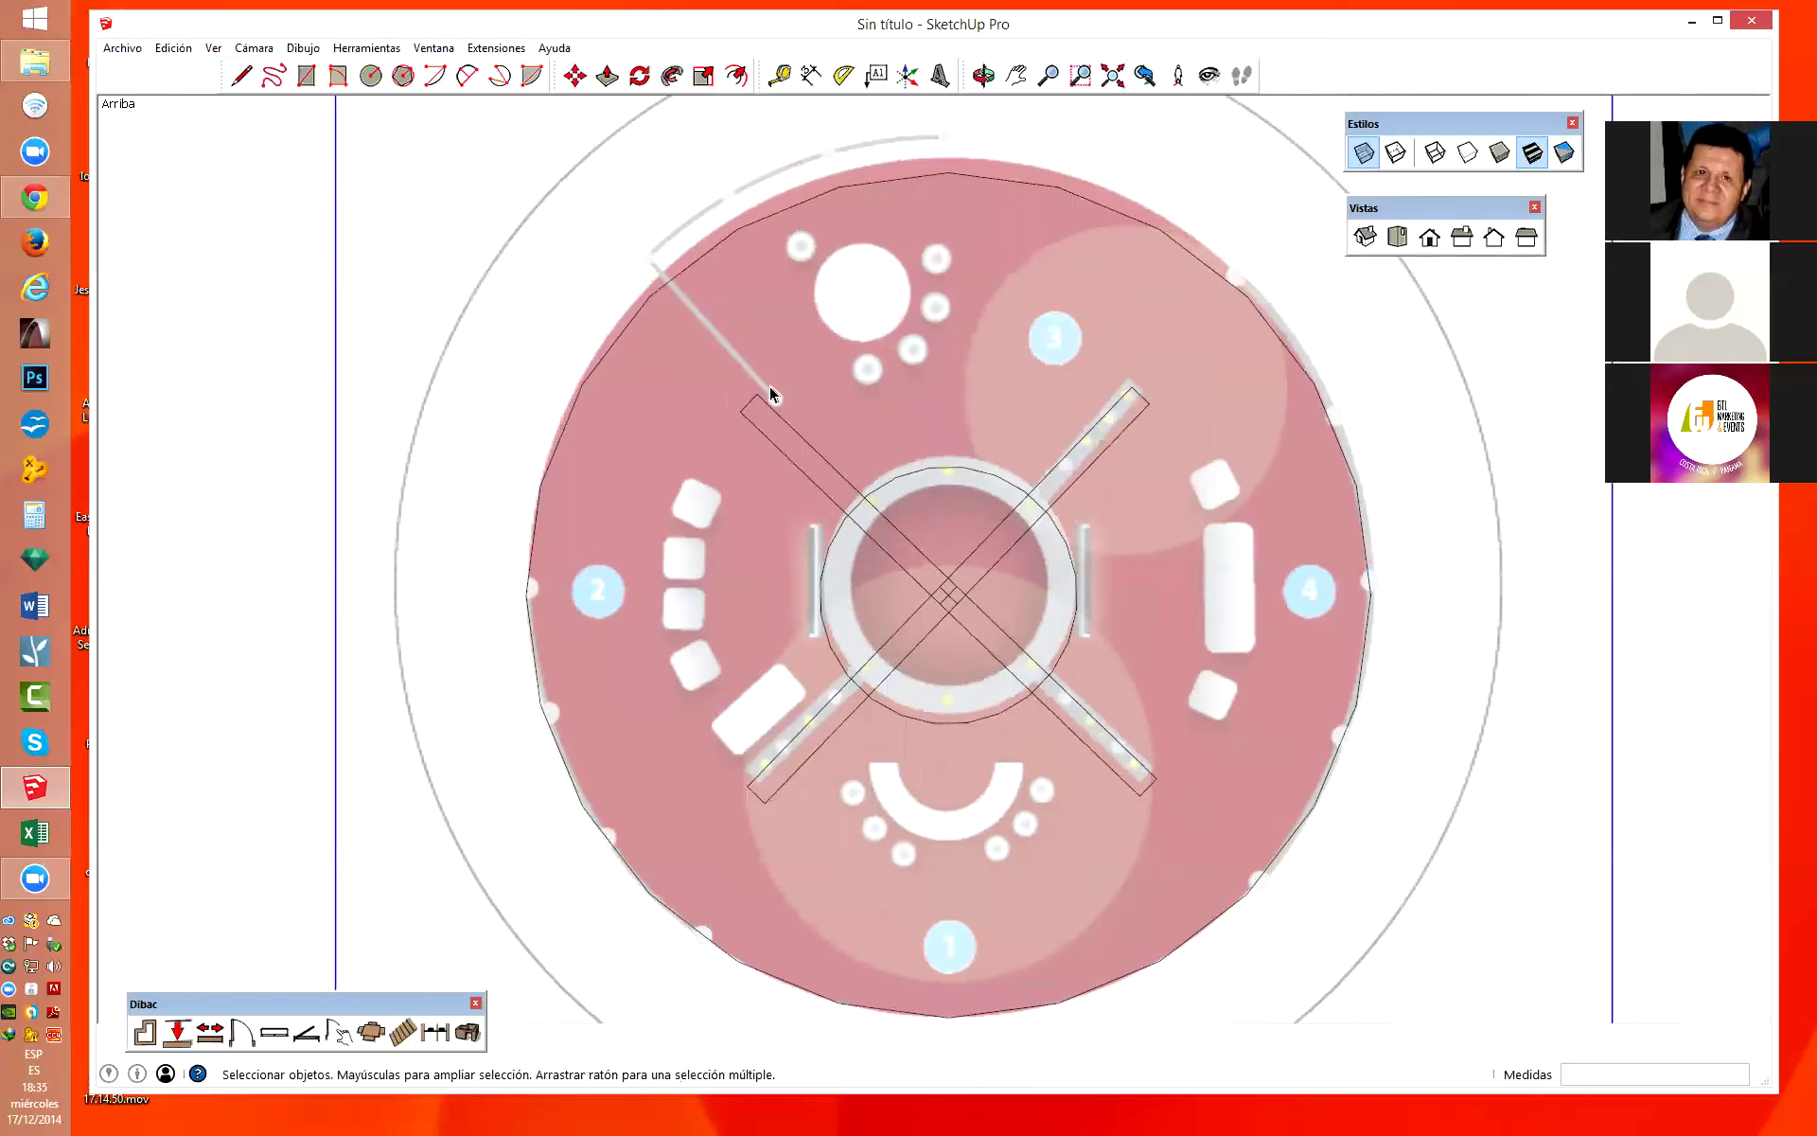
{"action": "double_click", "coordinate": [1101, 742]}
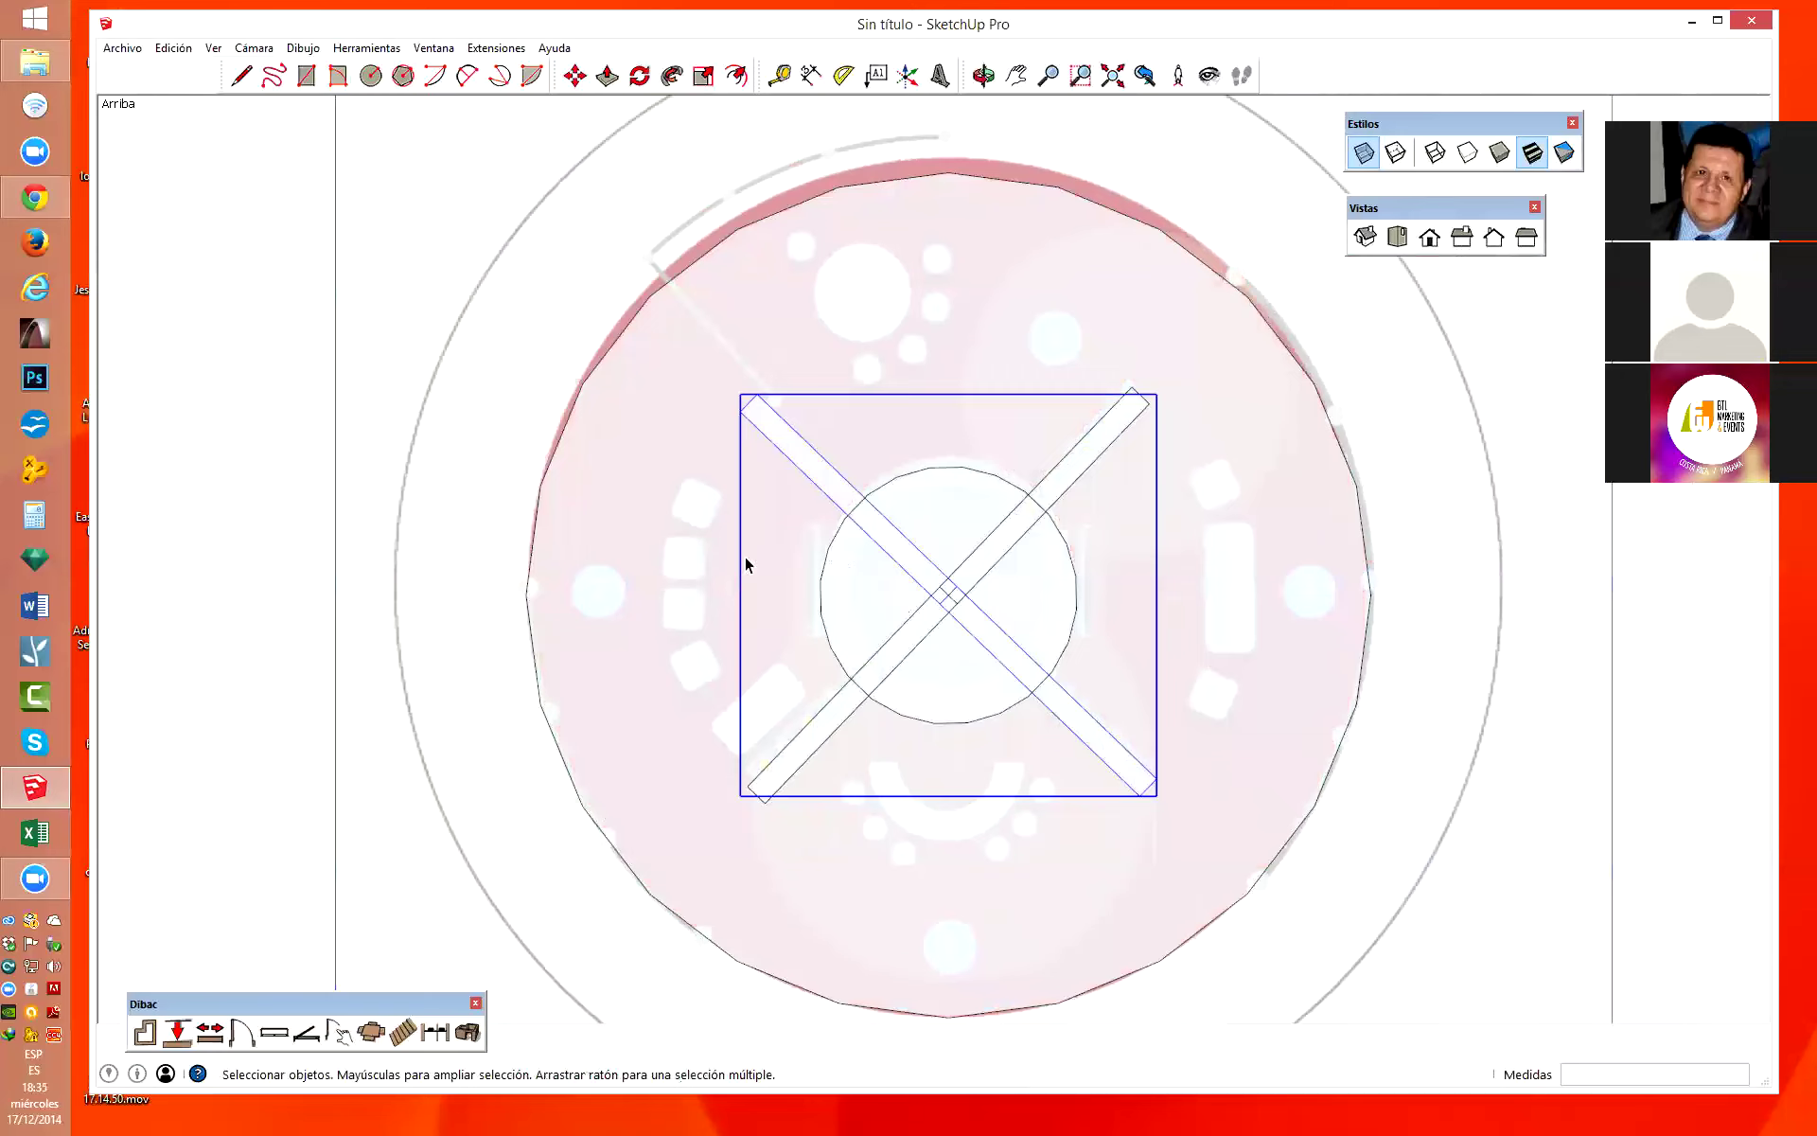
Turn X-ray off for solid faces and orbit to a lower, more frontal angle.
{"action": "left_click", "coordinate": [670, 535]}
{"action": "mouse_move", "coordinate": [710, 601]}
{"action": "middle_mouse_down"}
{"action": "mouse_move", "coordinate": [1049, 418]}
{"action": "mouse_move", "coordinate": [961, 526]}
{"action": "middle_mouse_up"}
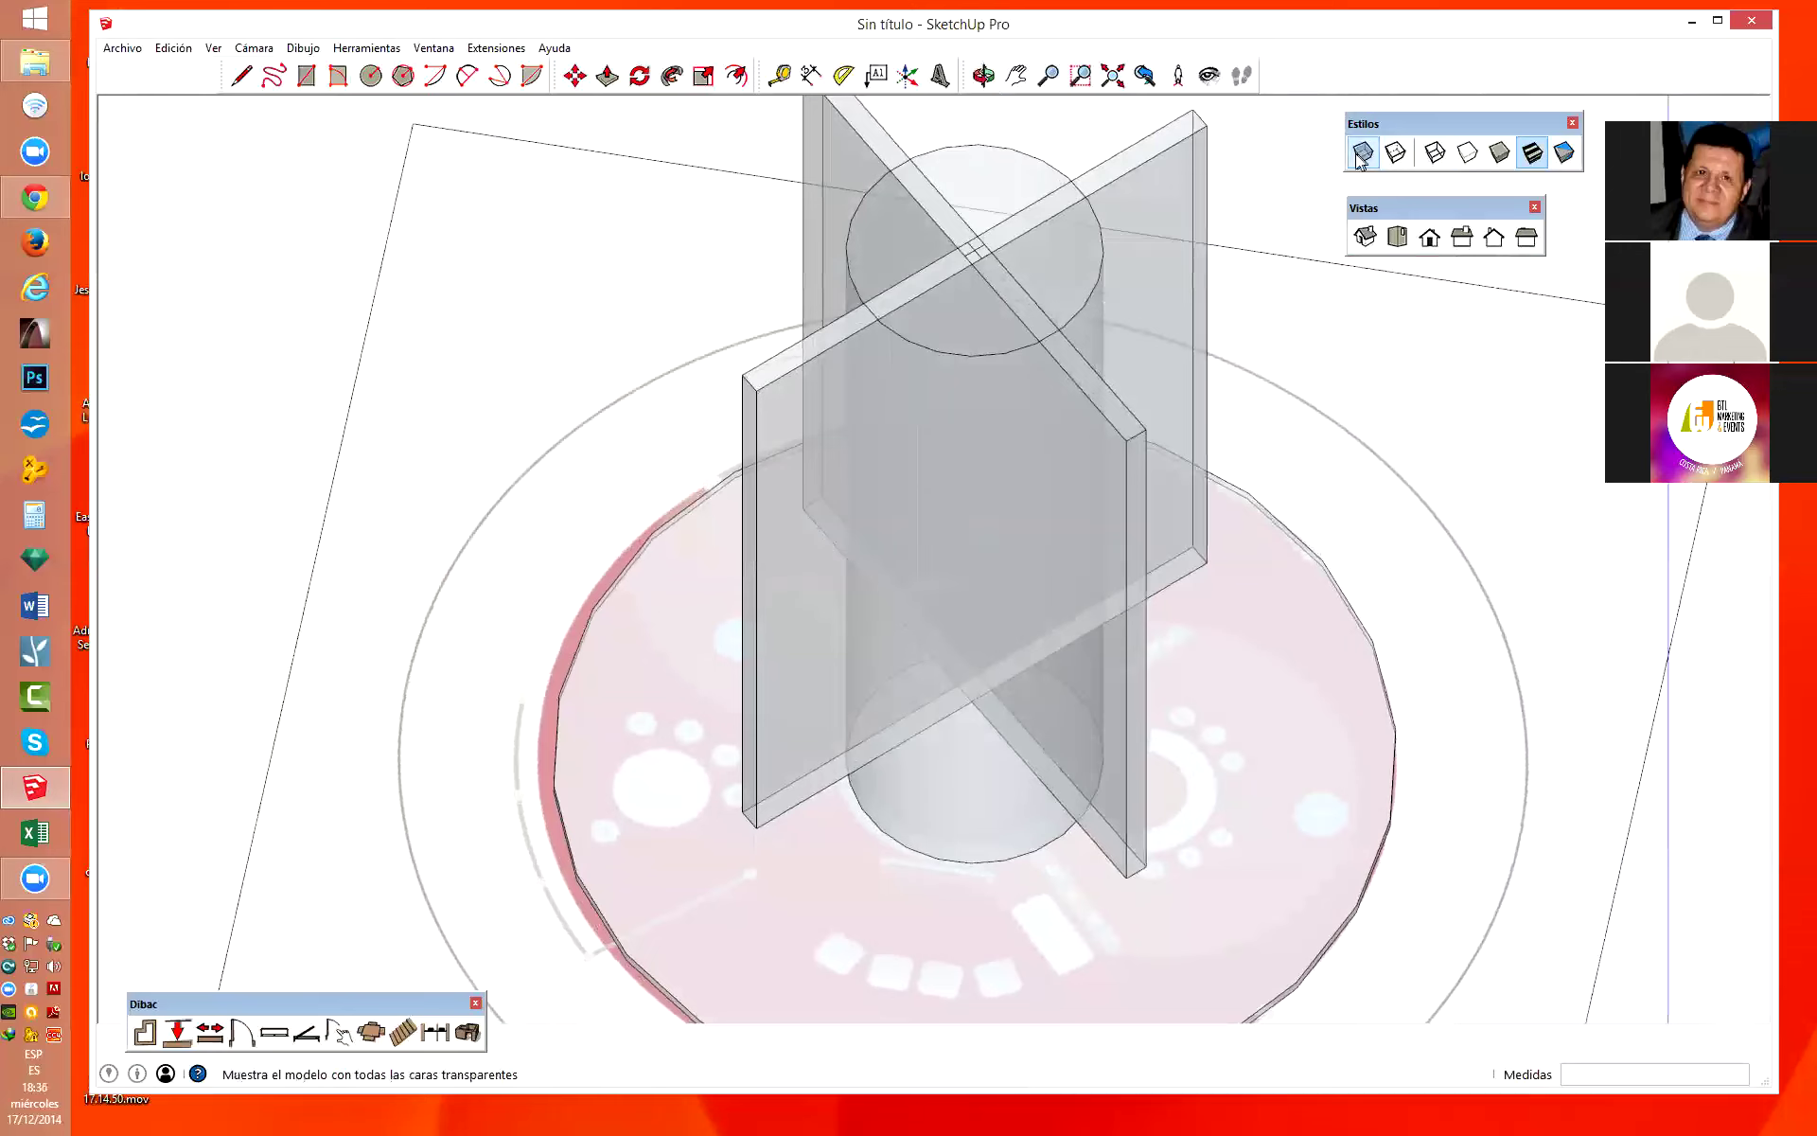
{"action": "left_click", "coordinate": [1354, 158]}
{"action": "left_click_drag", "start_coordinate": [948, 635], "coordinate": [996, 494]}
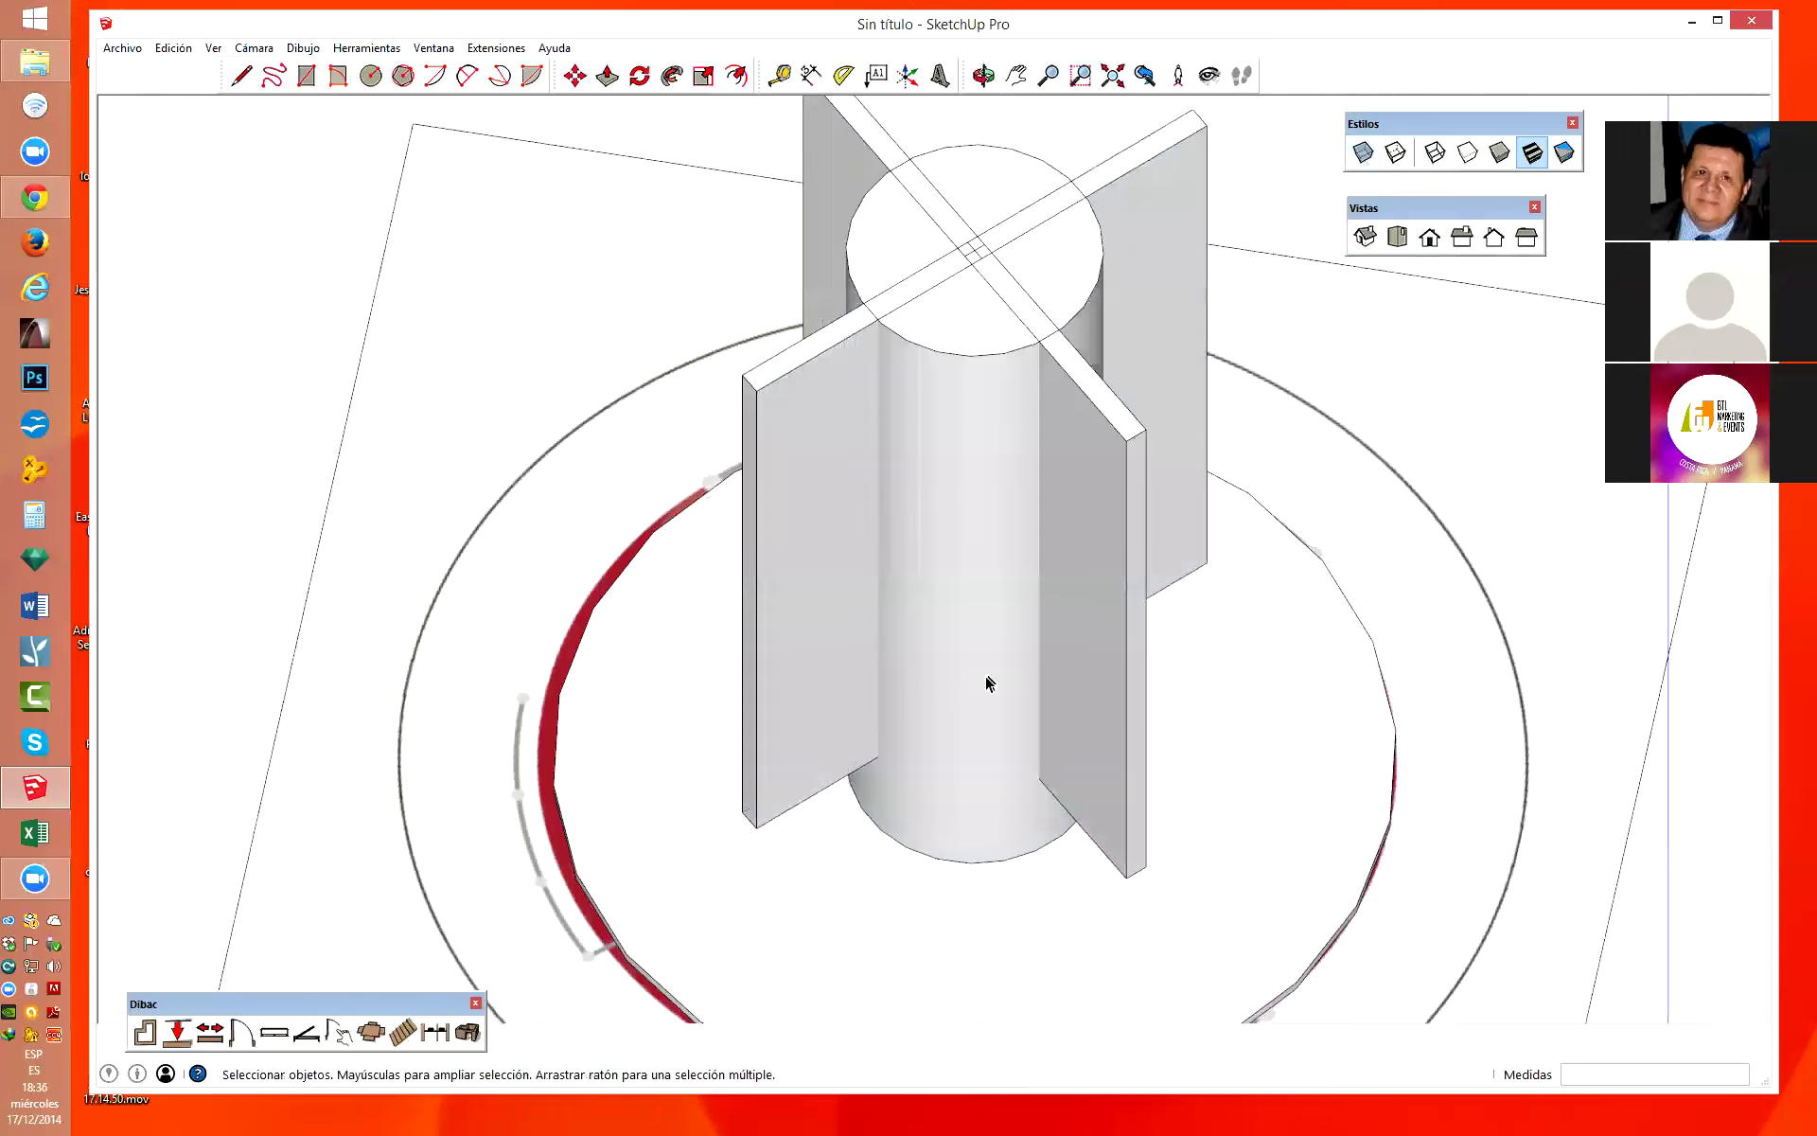
{"action": "middle_click_drag", "start_coordinate": [1117, 727], "coordinate": [910, 533]}
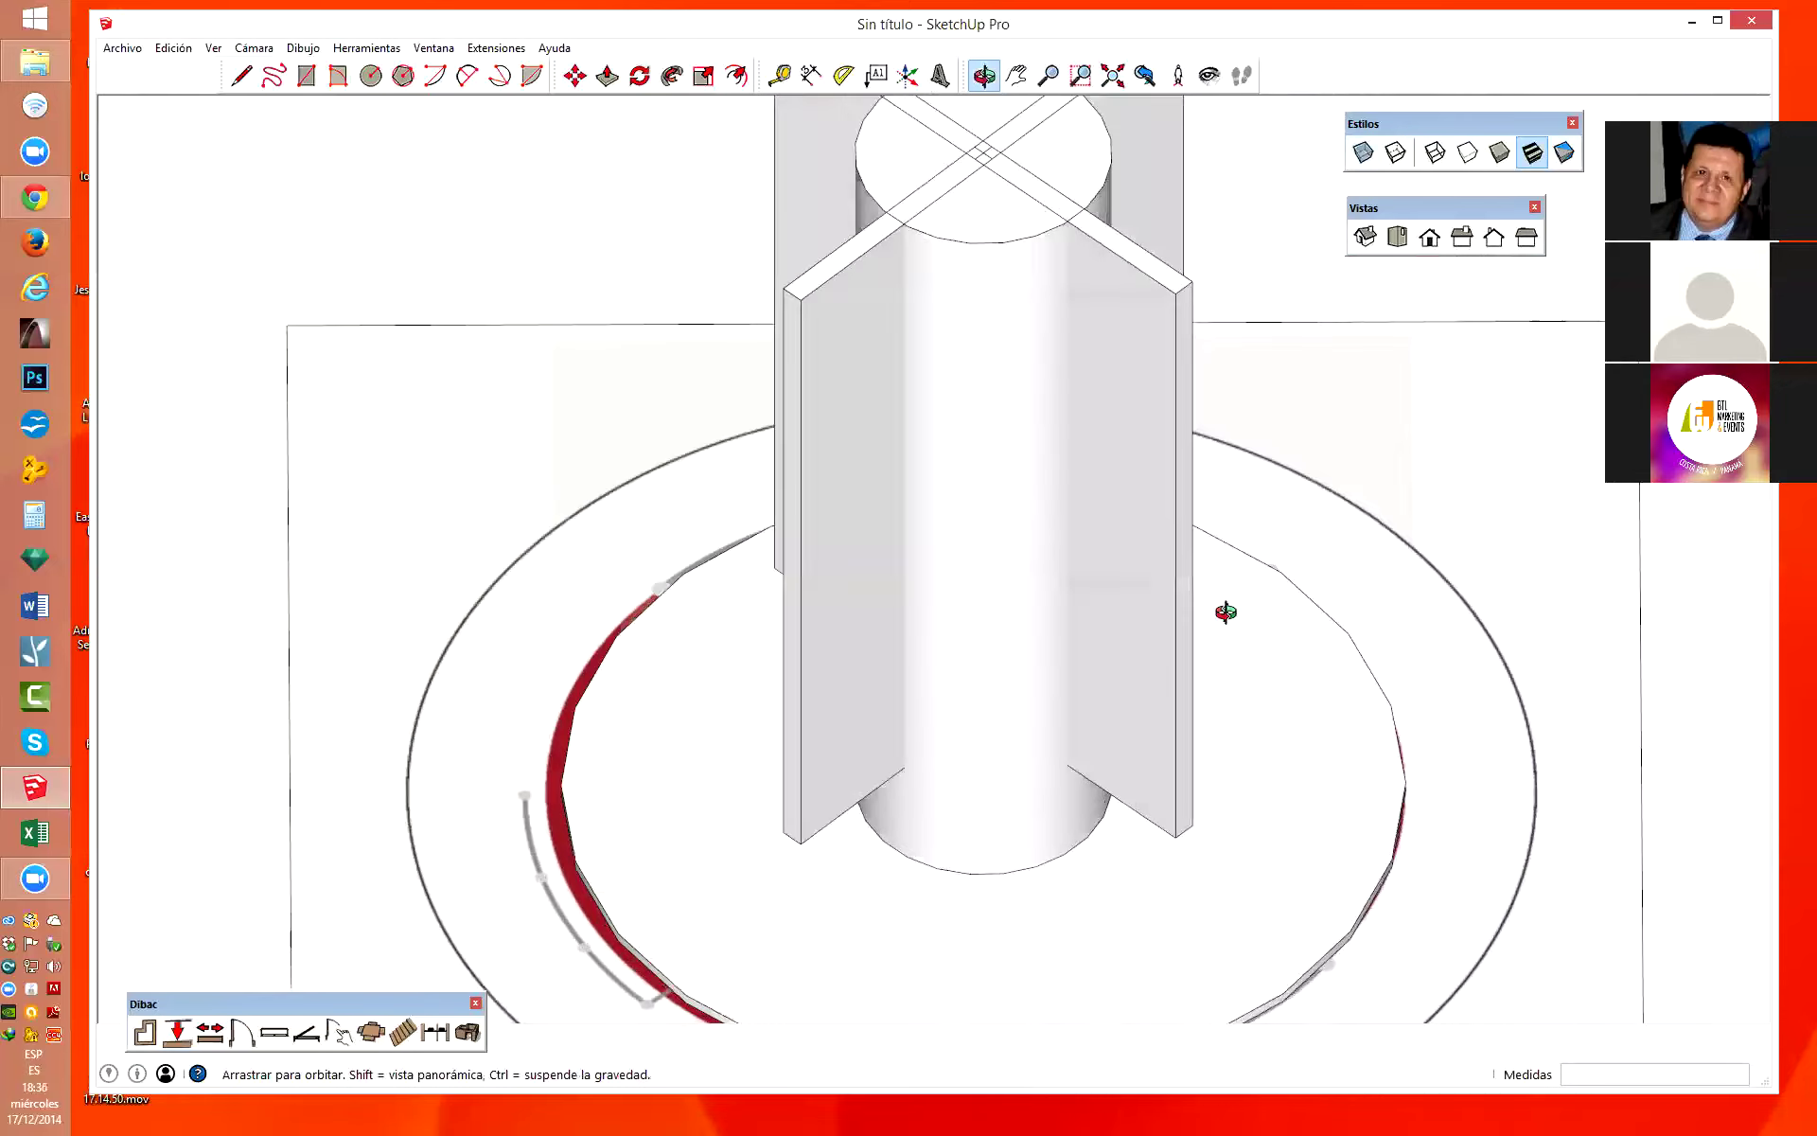
{"action": "double_click", "coordinate": [796, 464]}
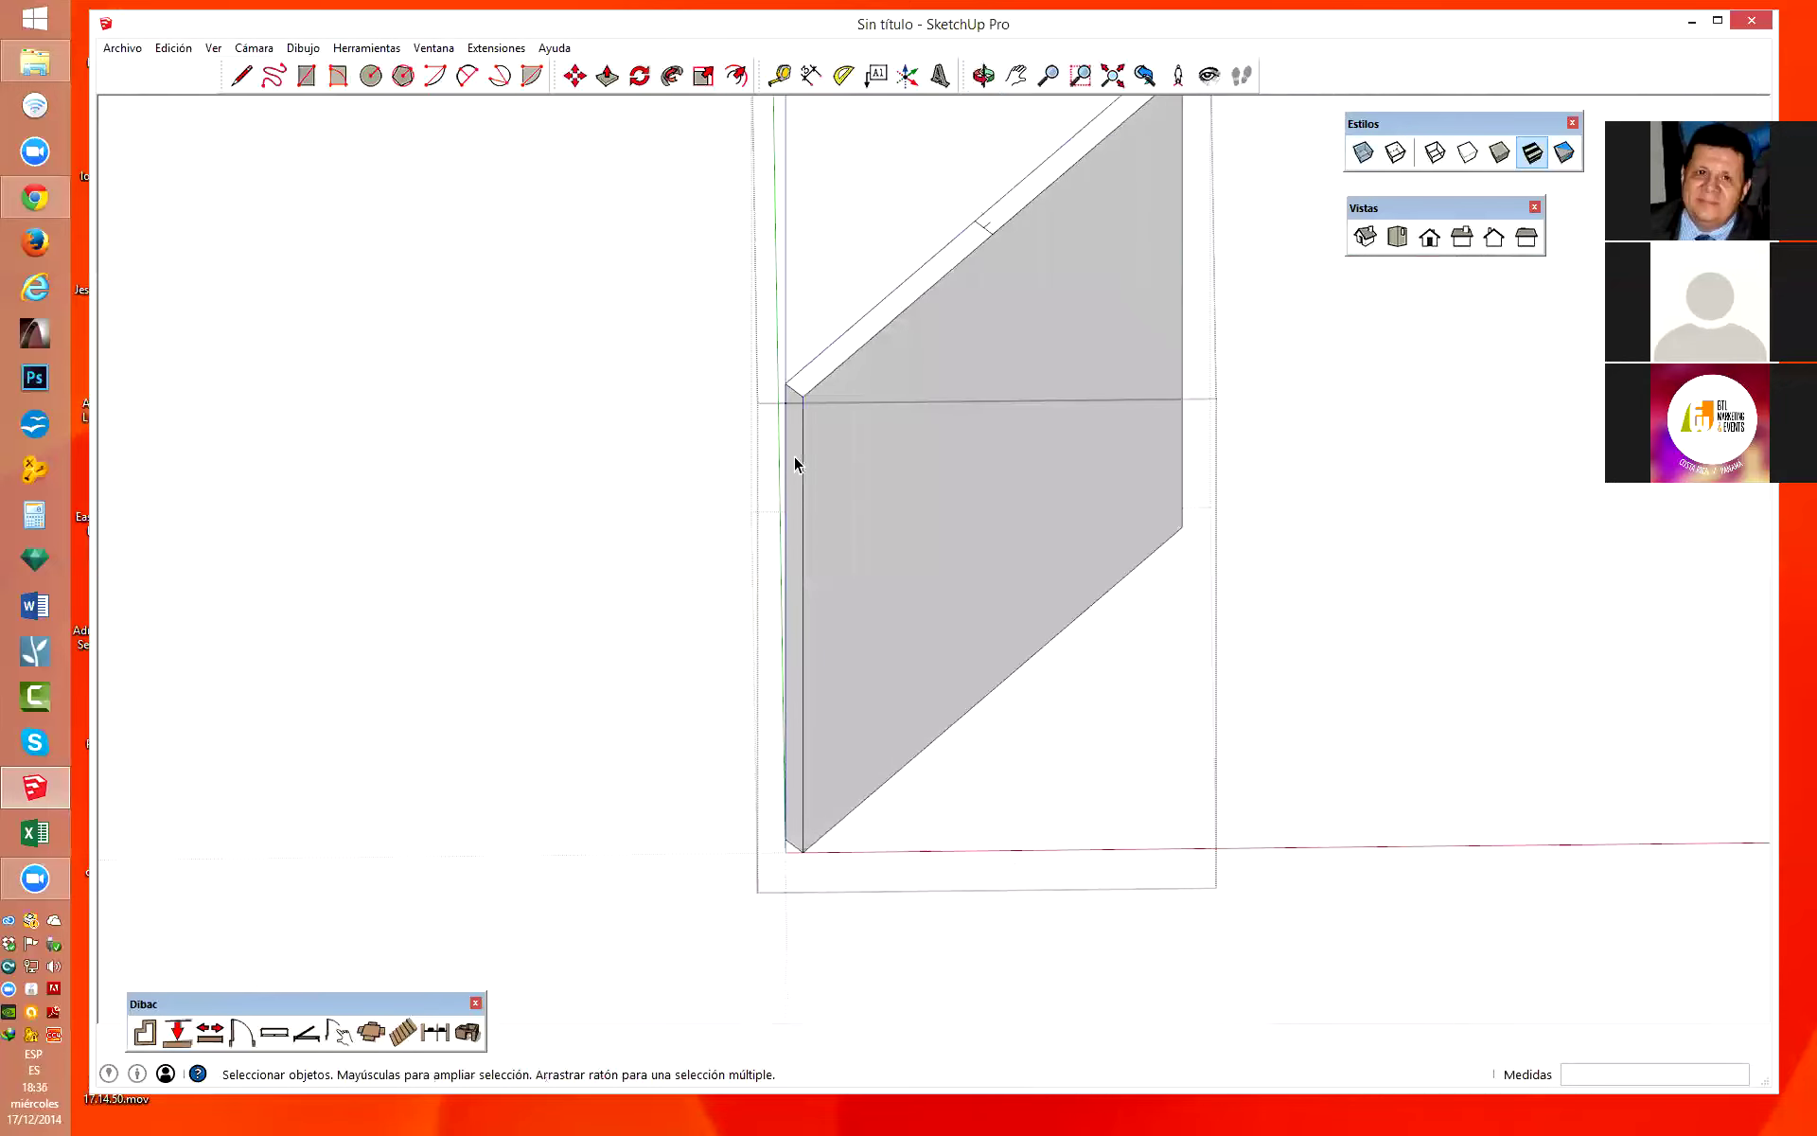
Show the rest of the model while editing, and push the fin's end face back.
{"action": "left_click", "coordinate": [213, 47]}
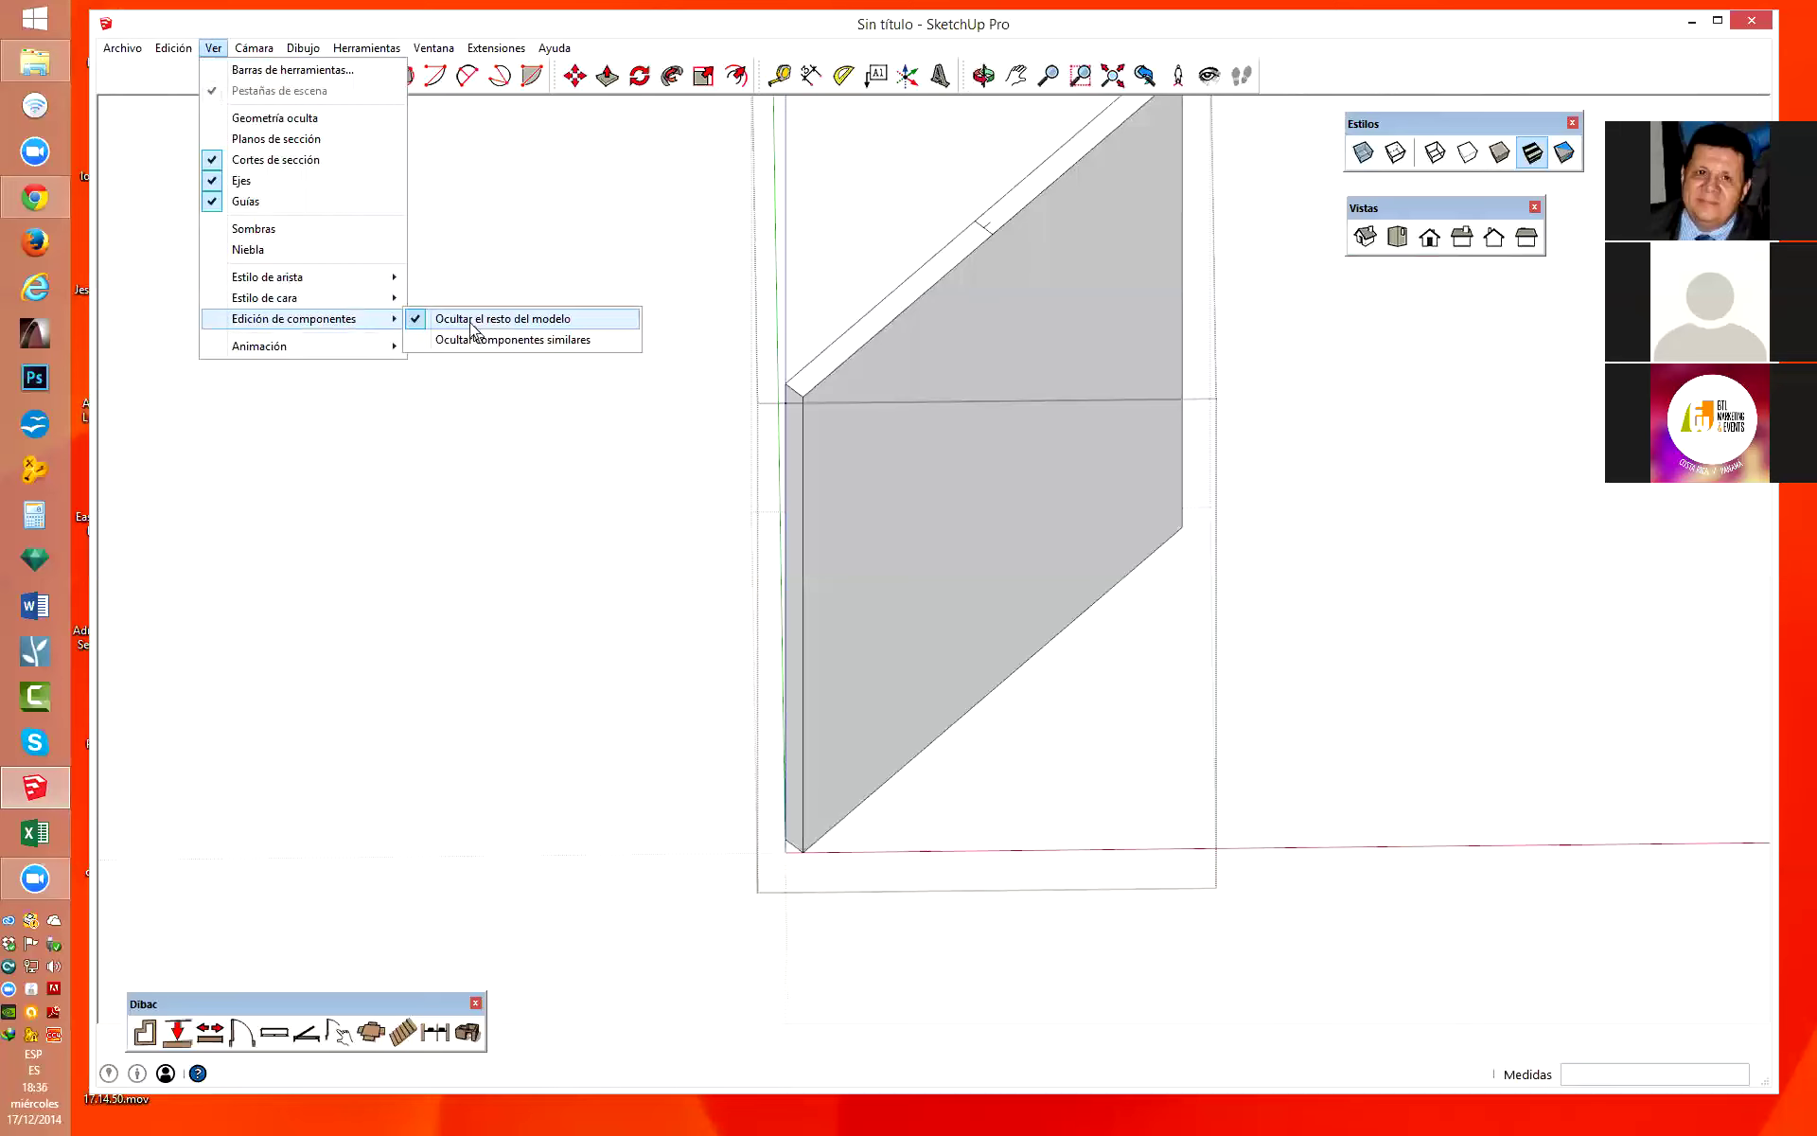
{"action": "left_click", "coordinate": [473, 323]}
{"action": "key", "text": "p"}
{"action": "left_click_drag", "start_coordinate": [794, 443], "coordinate": [950, 273]}
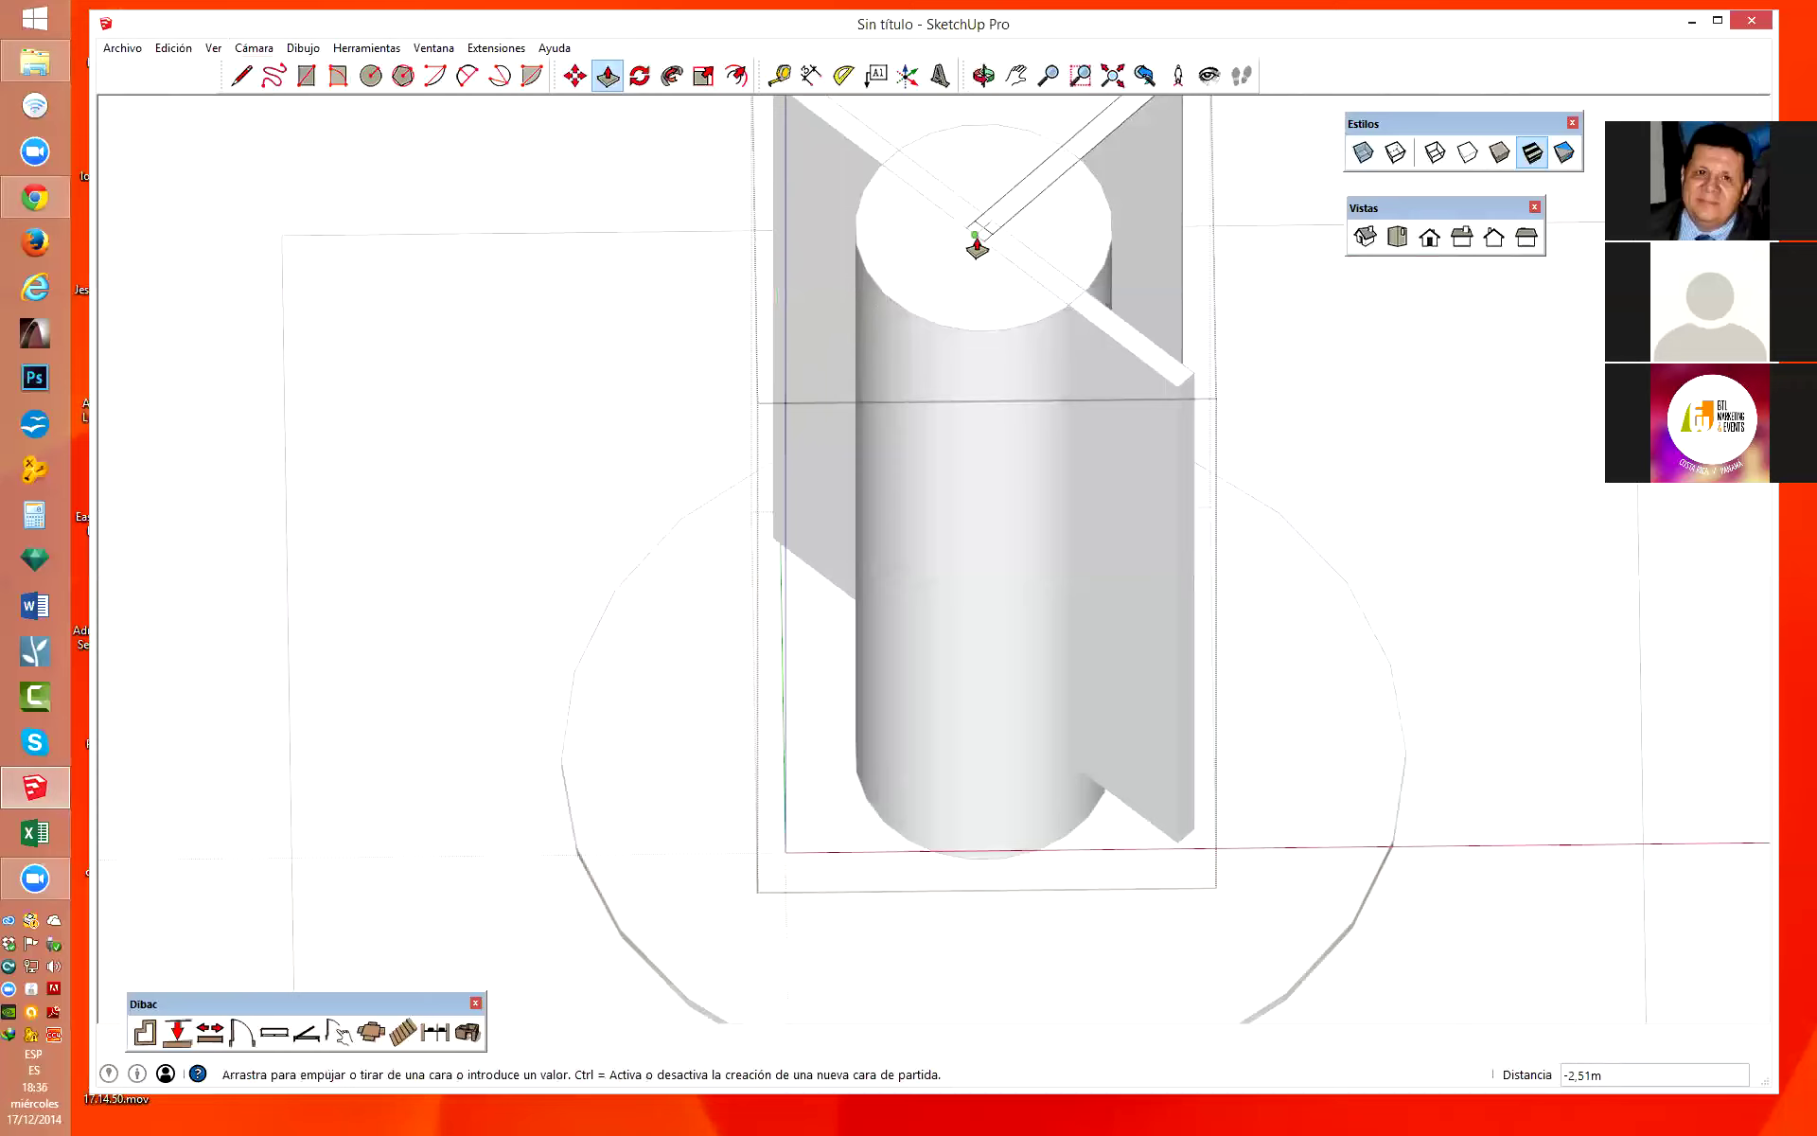
{"action": "key", "text": "space"}
{"action": "scroll", "coordinate": [852, 615], "scroll_direction": "down", "scroll_amount": 3}
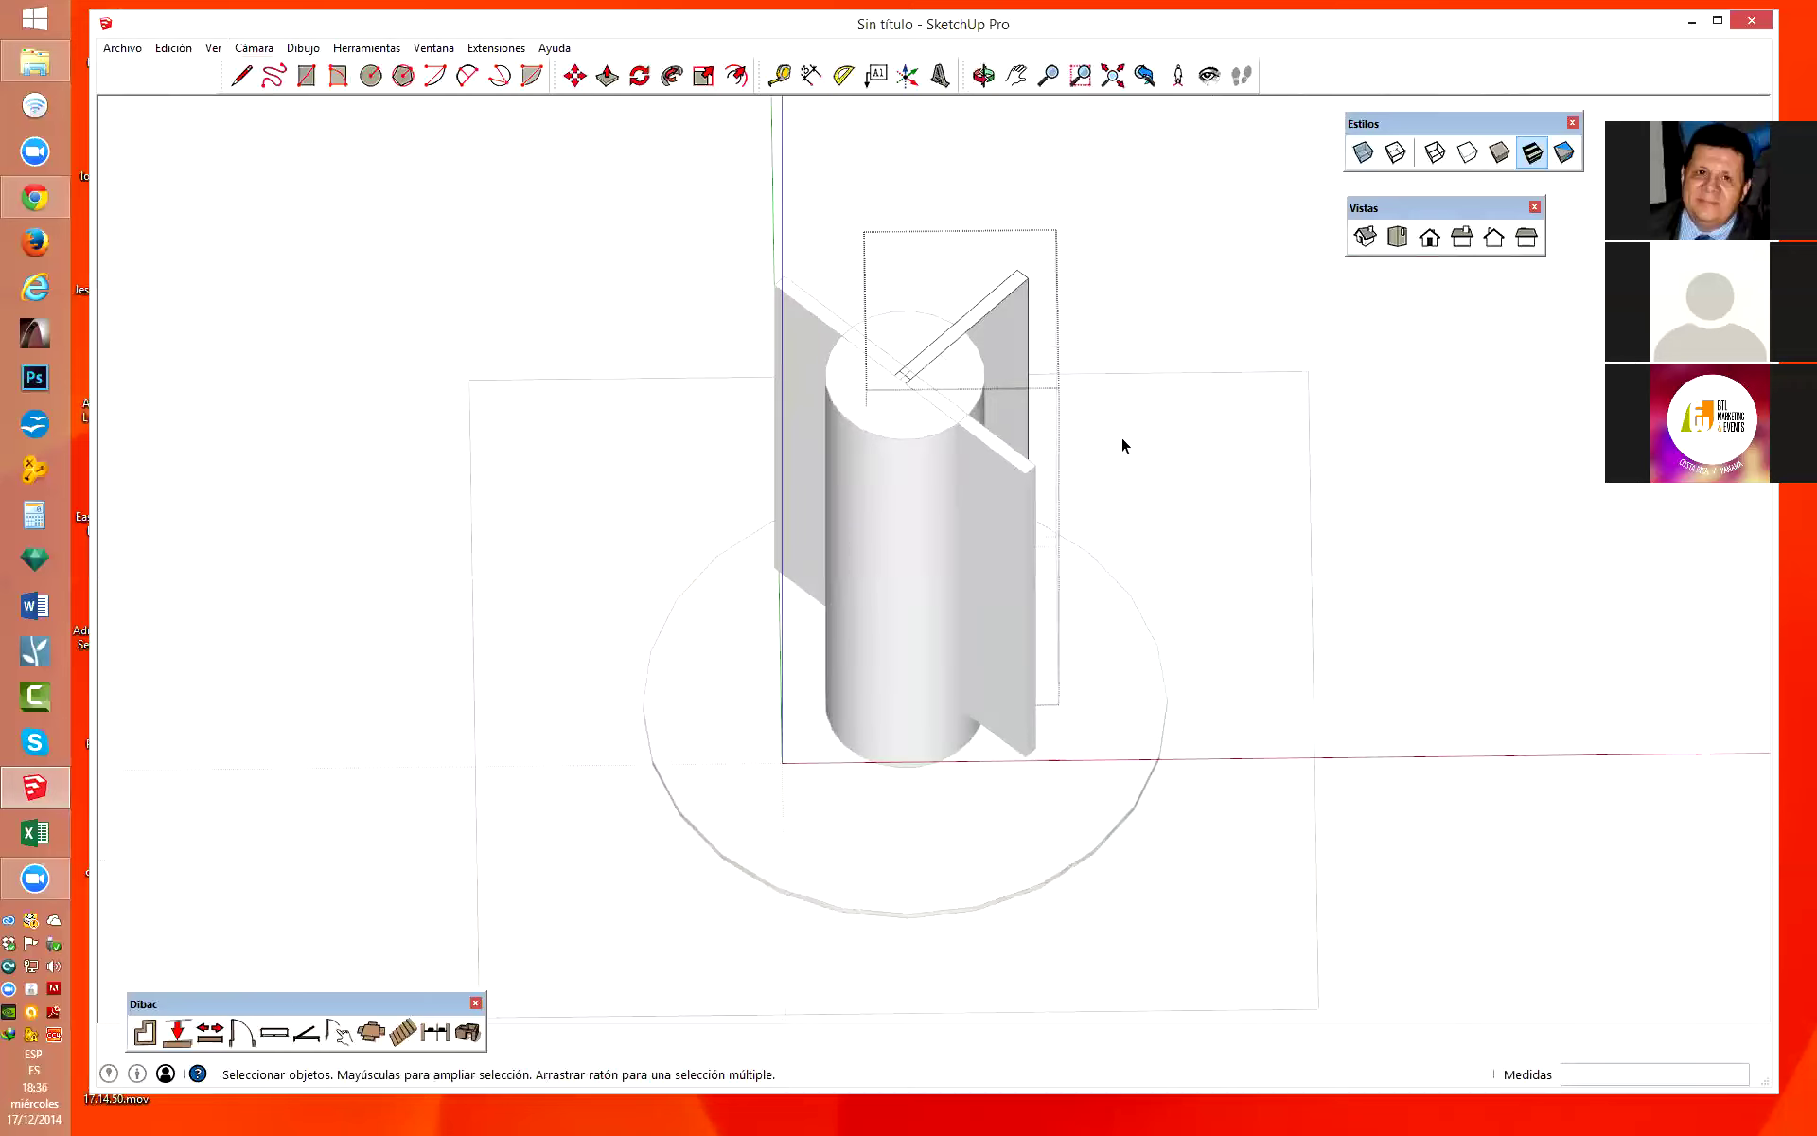
{"action": "scroll", "coordinate": [1062, 433], "scroll_direction": "up", "scroll_amount": 2}
{"action": "scroll", "coordinate": [1324, 349], "scroll_direction": "down", "scroll_amount": 2}
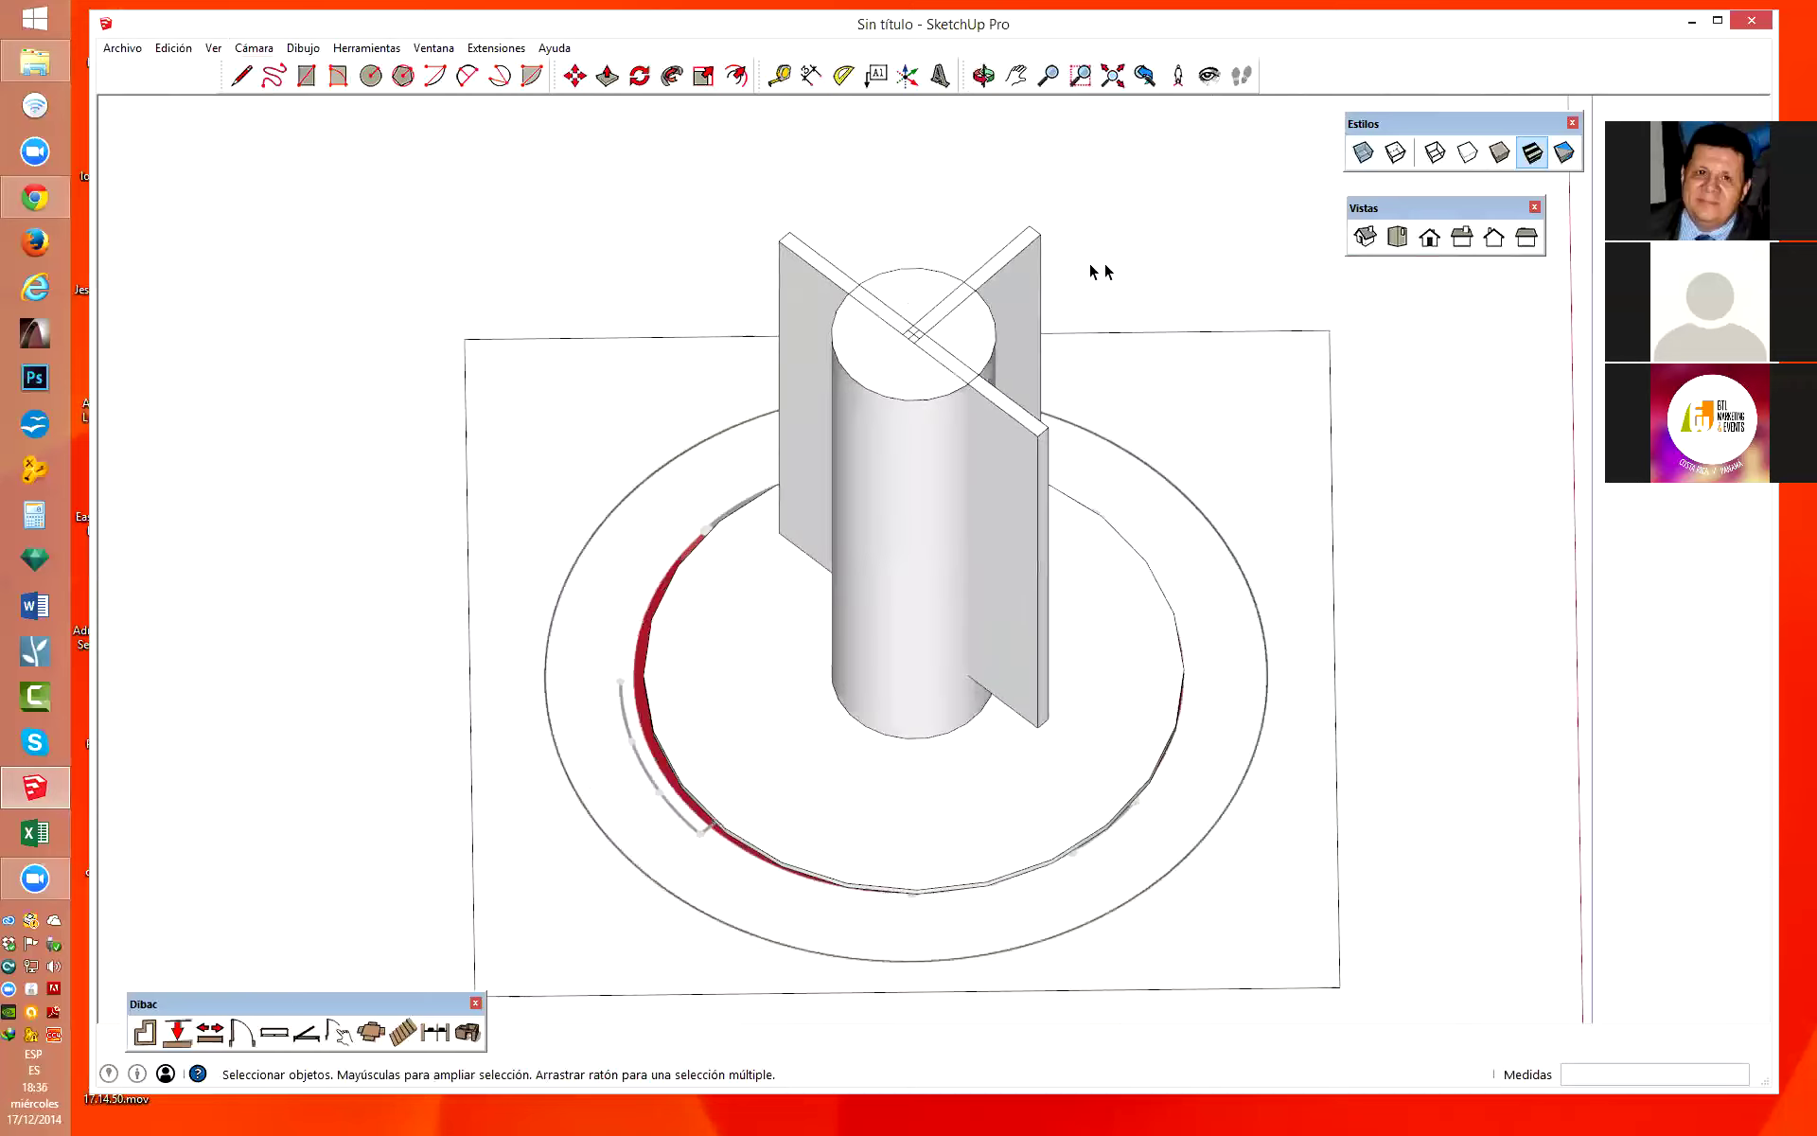
Select both fin panels and switch to the Front view.
{"action": "left_click", "coordinate": [1027, 249]}
{"action": "left_click", "coordinate": [1034, 434], "text": "shift"}
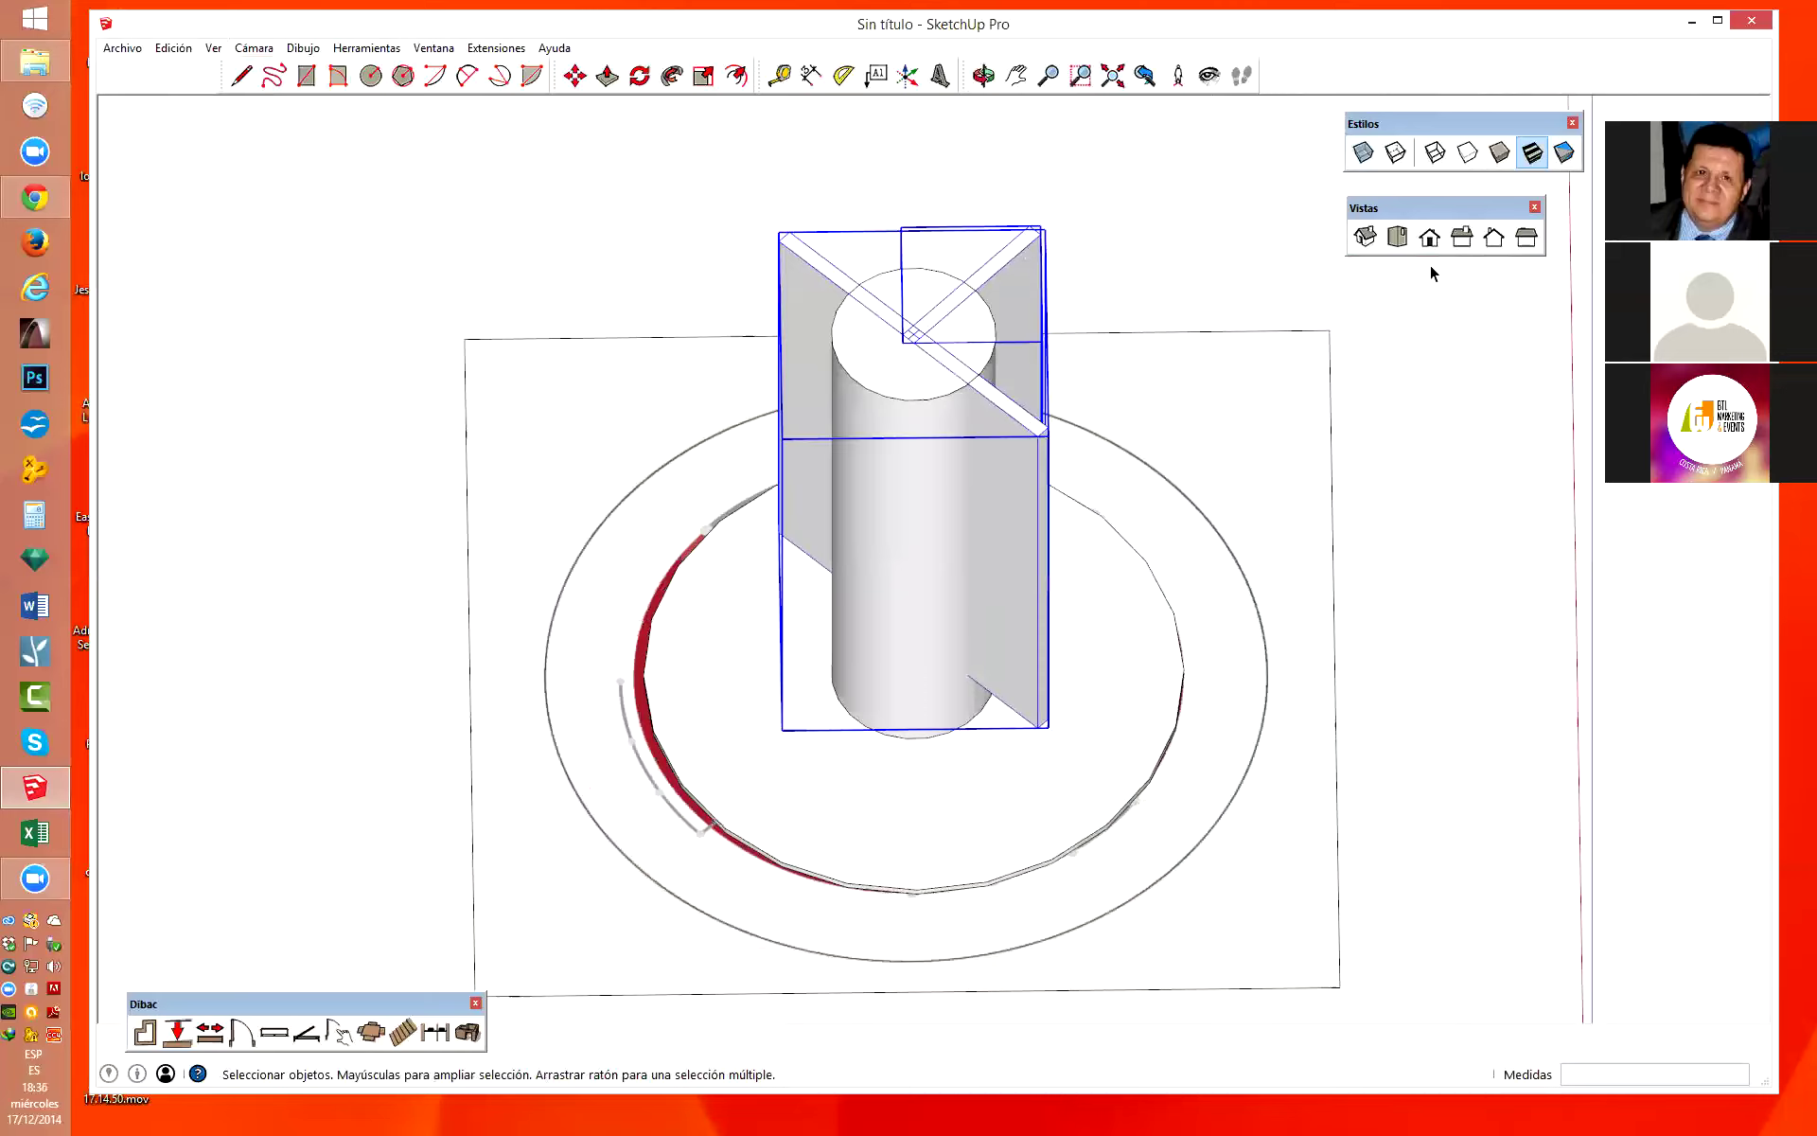
{"action": "left_click", "coordinate": [1430, 237]}
Move both fin panels down in Front view until their bottoms rest on the base disc.
{"action": "scroll", "coordinate": [1098, 633], "scroll_direction": "up", "scroll_amount": 2}
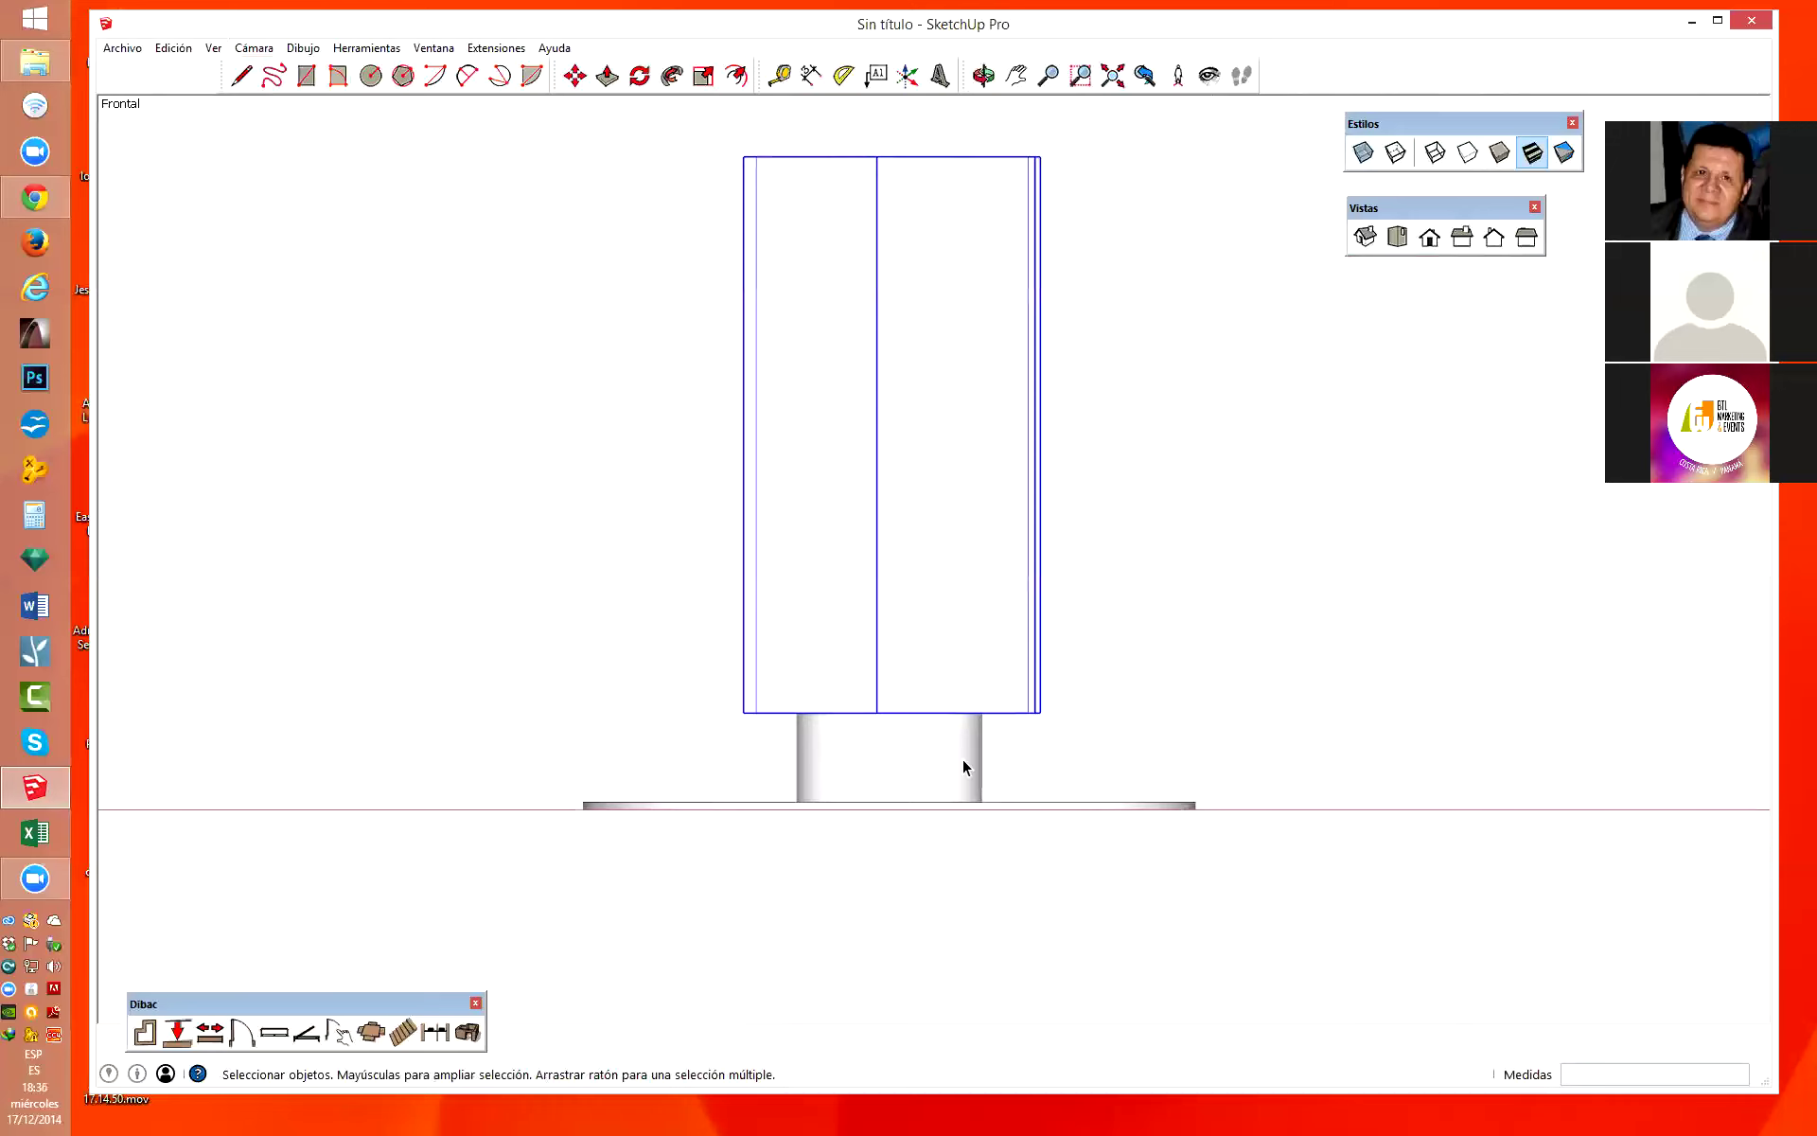
{"action": "key", "text": "m"}
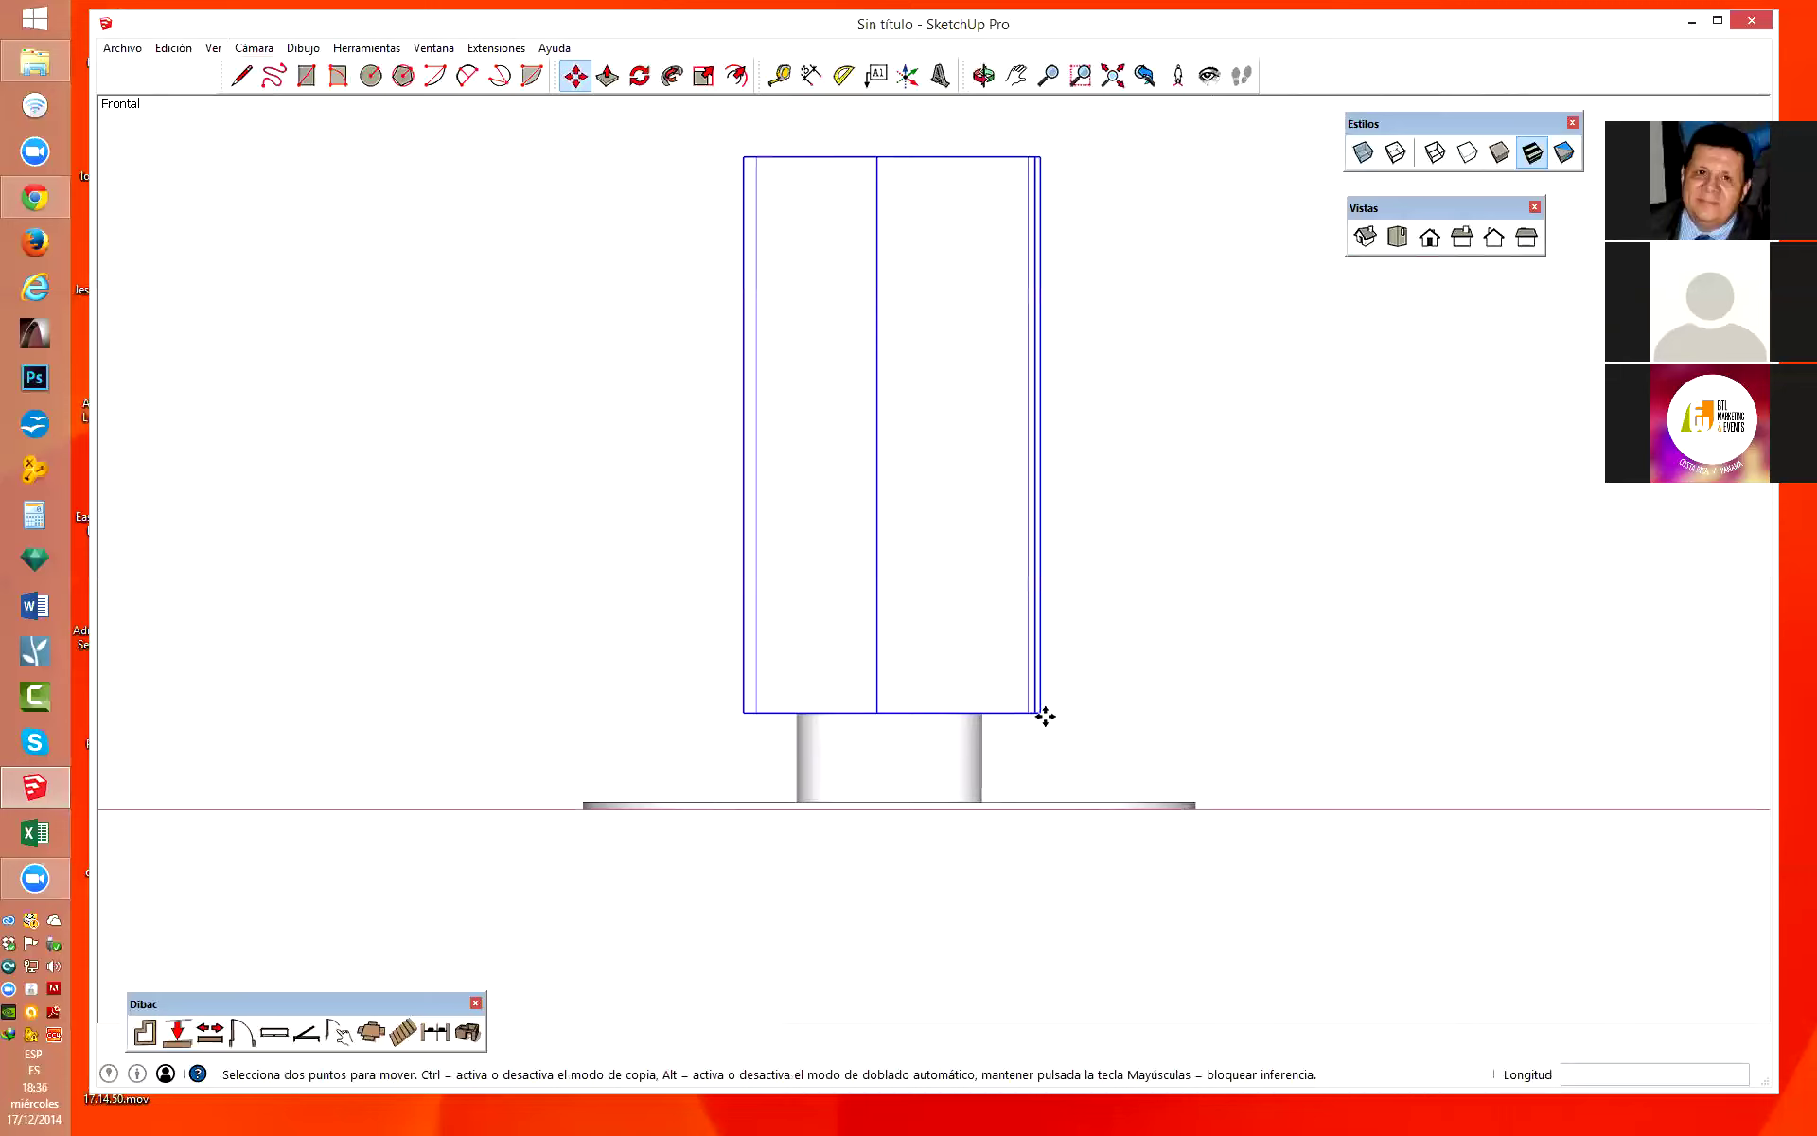
{"action": "left_click", "coordinate": [1042, 717]}
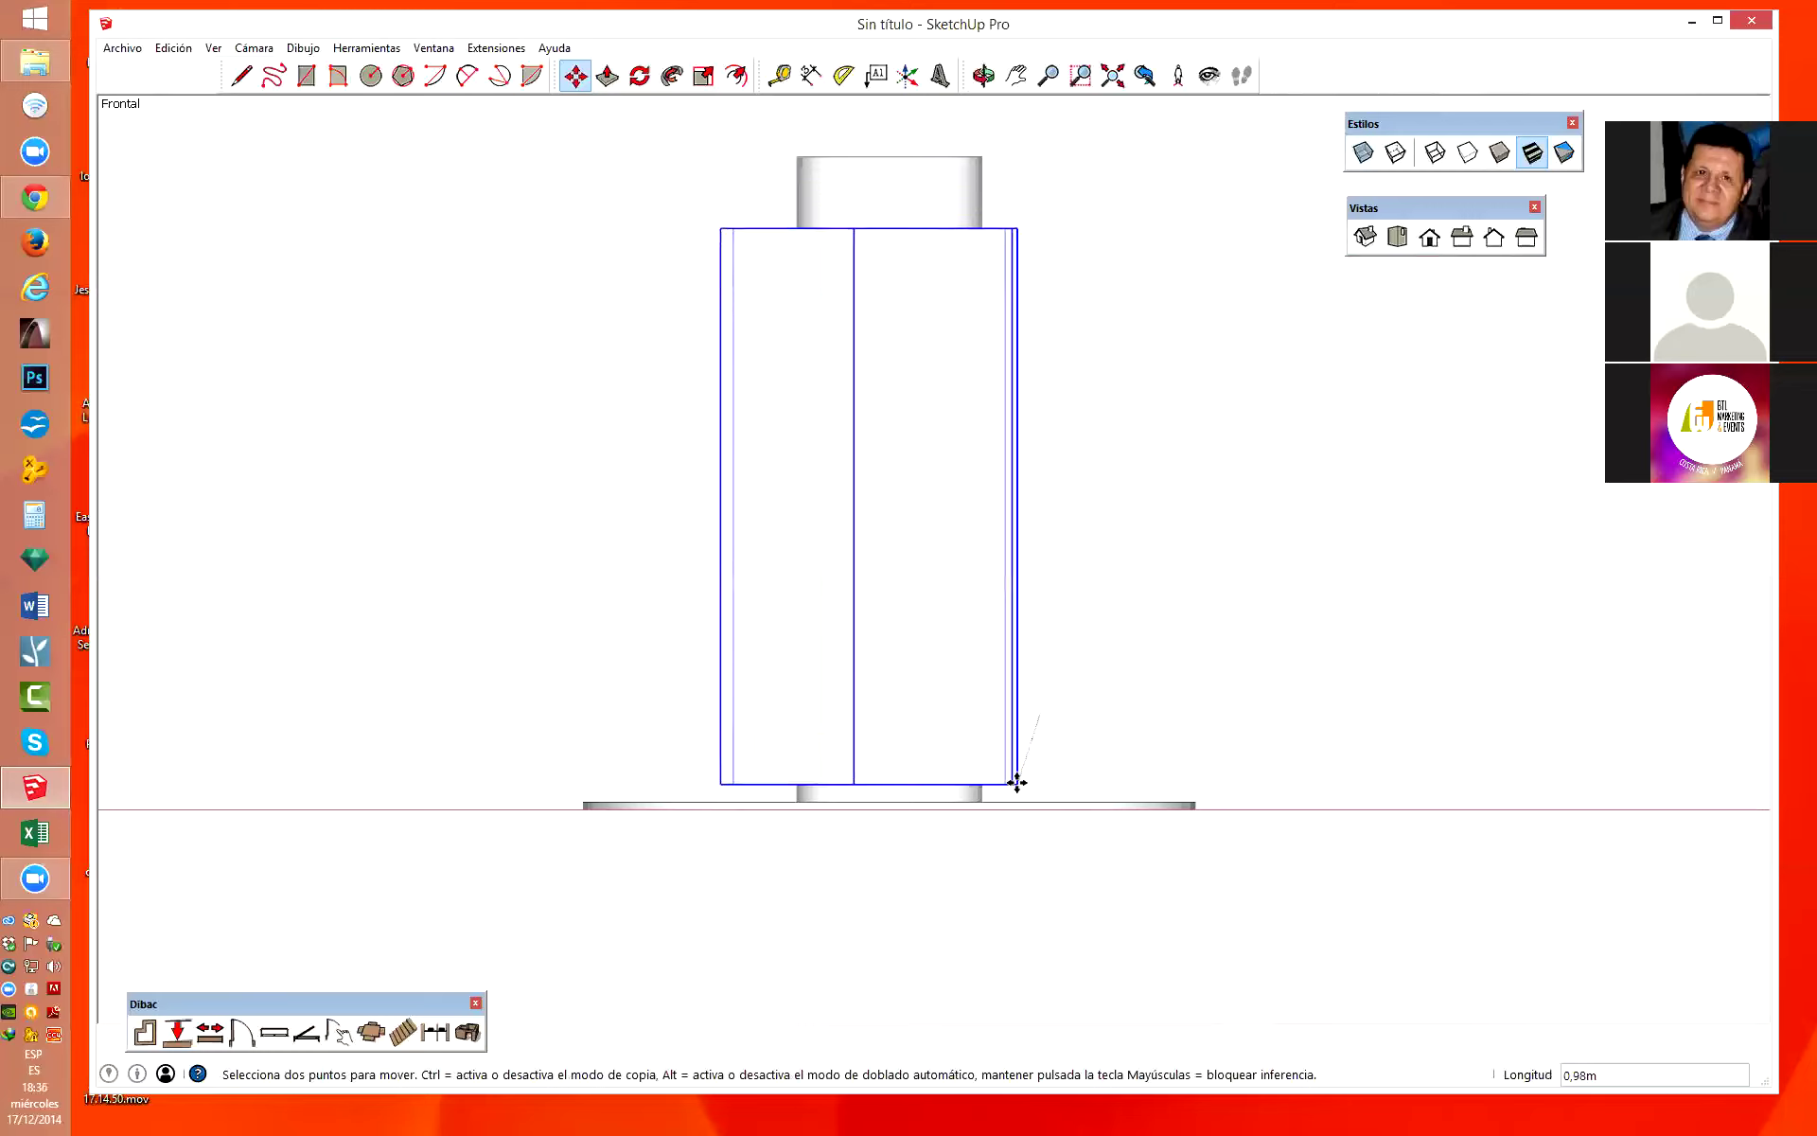
{"action": "left_click", "coordinate": [1040, 713]}
{"action": "left_click", "coordinate": [1041, 717]}
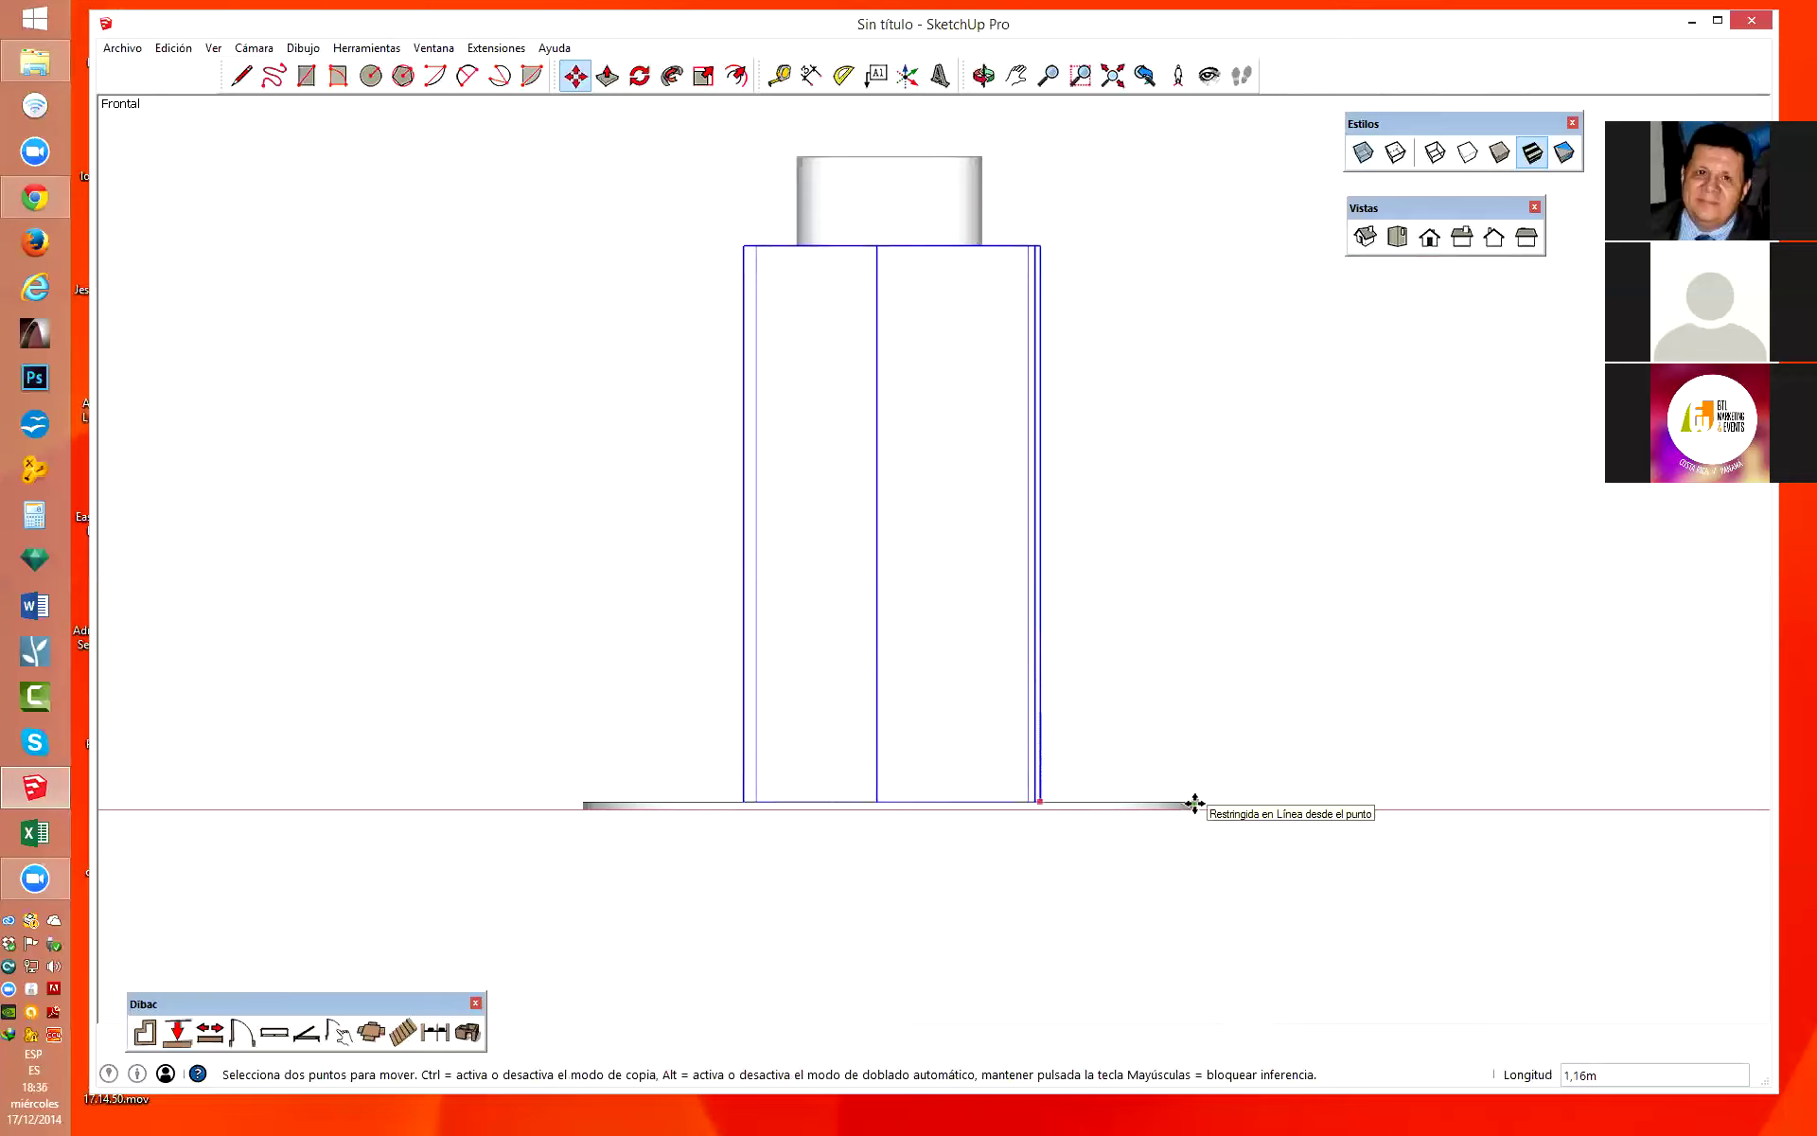
{"action": "left_click", "coordinate": [1195, 803]}
{"action": "key", "text": "space"}
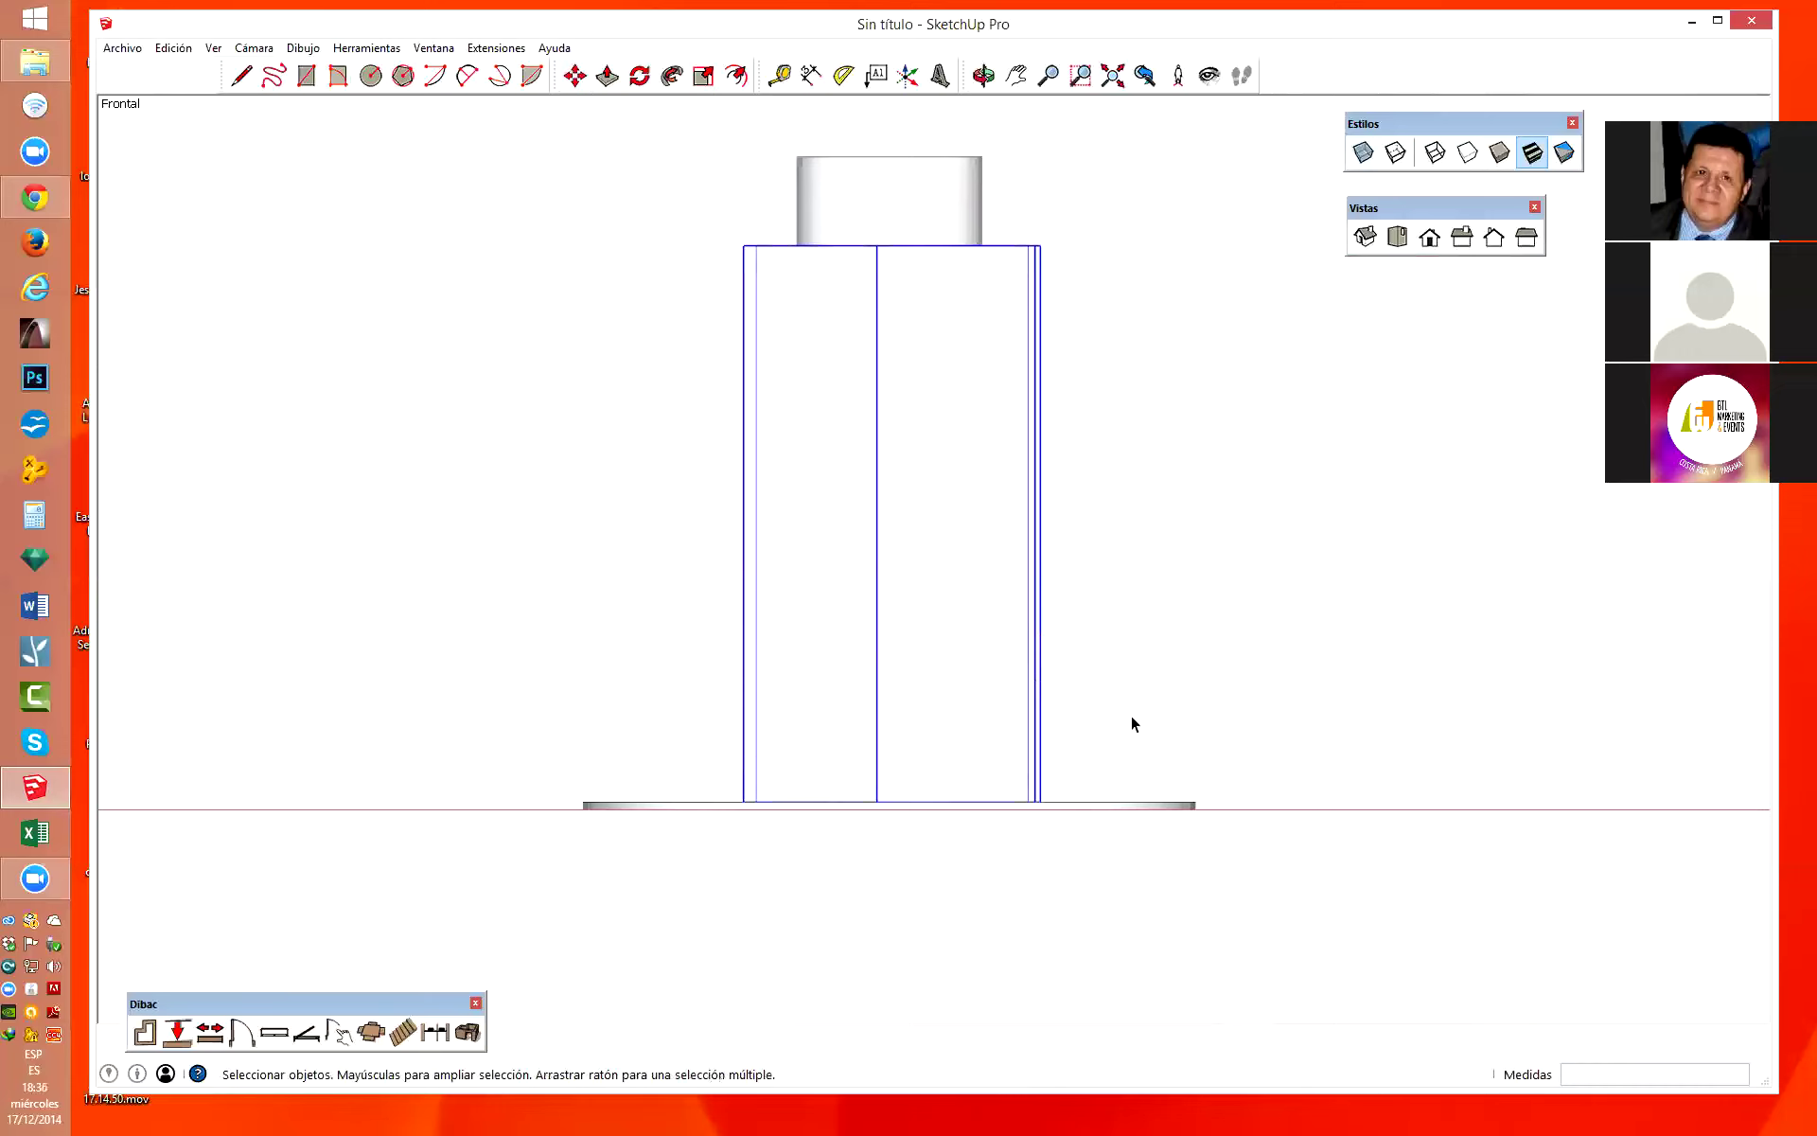
{"action": "scroll", "coordinate": [1127, 725], "scroll_direction": "down", "scroll_amount": 1}
{"action": "key", "text": "o"}
{"action": "mouse_move", "coordinate": [1167, 593]}
{"action": "left_mouse_down"}
{"action": "mouse_move", "coordinate": [1639, 787]}
{"action": "mouse_move", "coordinate": [1542, 775]}
{"action": "mouse_move", "coordinate": [1298, 609]}
{"action": "left_mouse_up"}
Orbit around the cylinder and base to check the fins on the disc.
{"action": "key", "text": "space"}
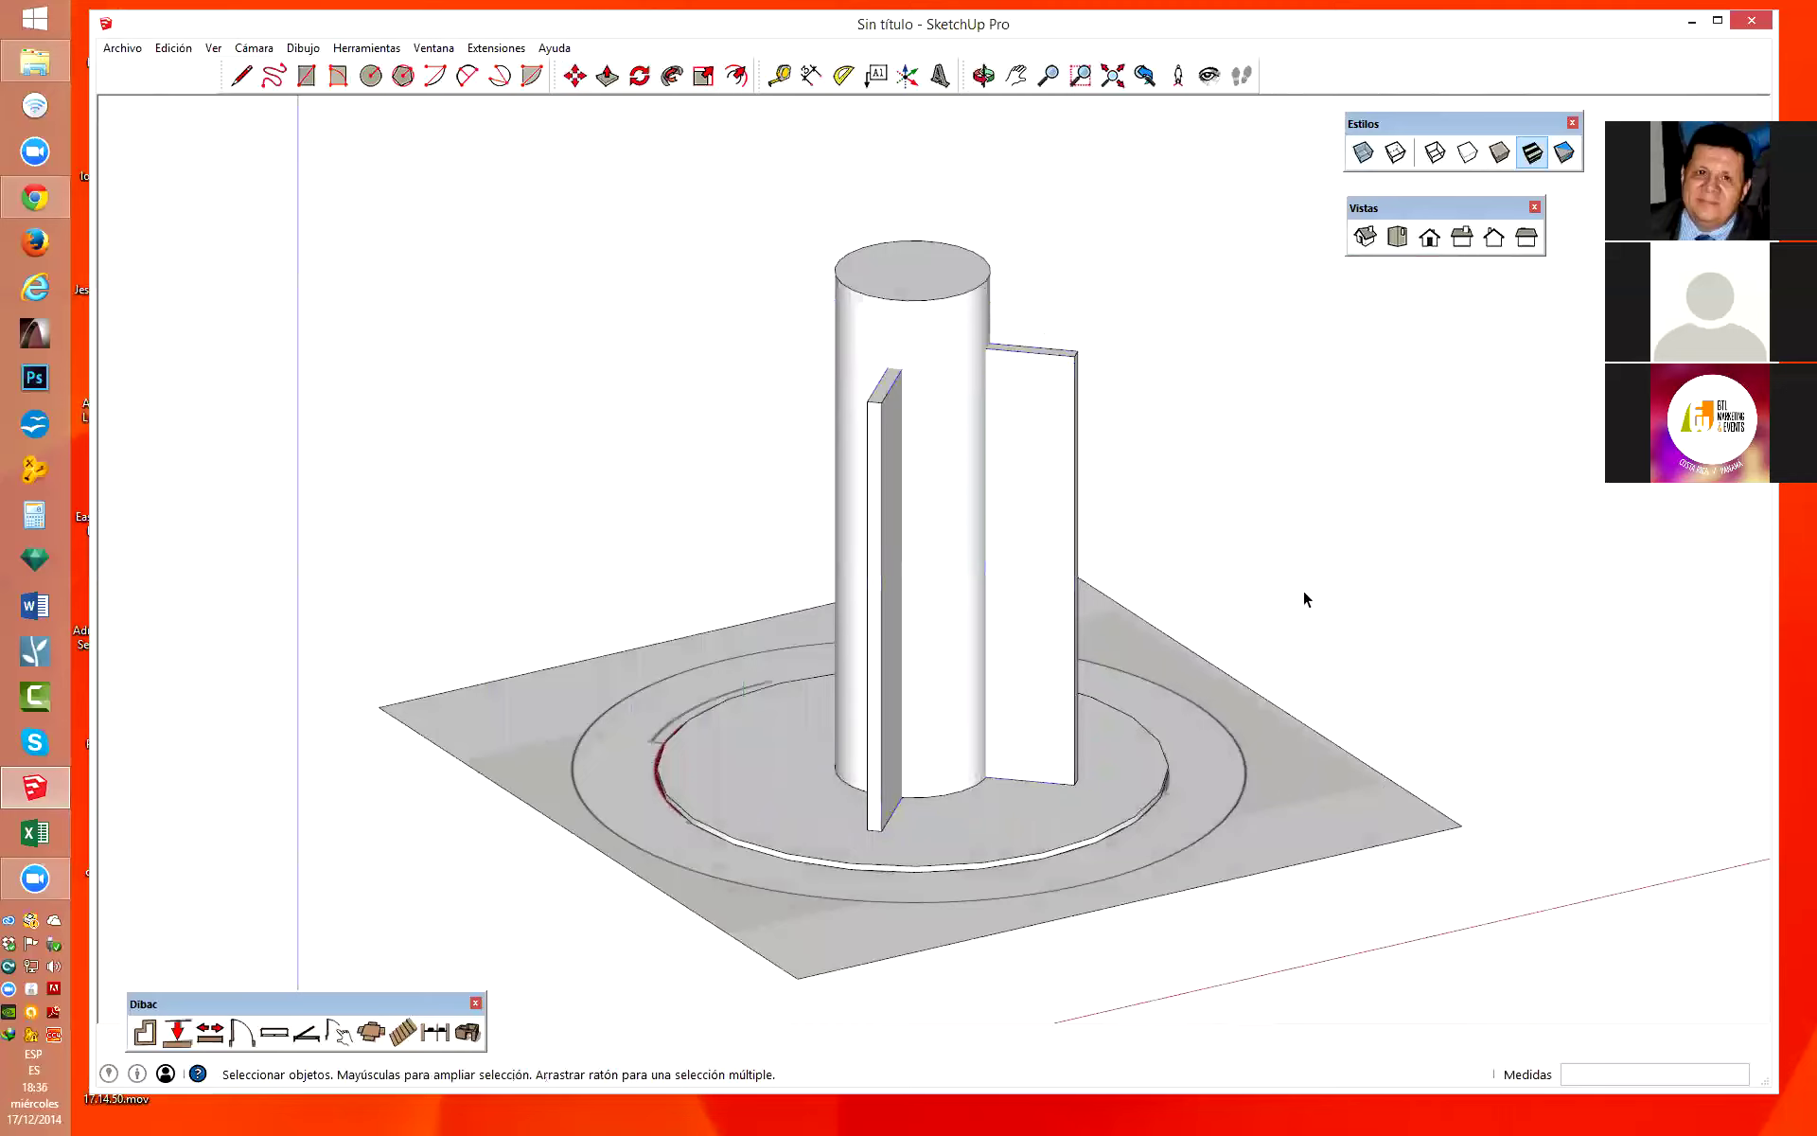
{"action": "mouse_move", "coordinate": [1256, 601]}
{"action": "middle_mouse_down"}
{"action": "mouse_move", "coordinate": [1372, 568]}
{"action": "mouse_move", "coordinate": [224, 750]}
{"action": "mouse_move", "coordinate": [865, 730]}
{"action": "mouse_move", "coordinate": [874, 656]}
{"action": "mouse_move", "coordinate": [1610, 682]}
{"action": "mouse_move", "coordinate": [1245, 662]}
{"action": "middle_mouse_up"}
{"action": "key", "text": "o"}
{"action": "mouse_move", "coordinate": [1246, 661]}
{"action": "left_mouse_down"}
{"action": "mouse_move", "coordinate": [819, 576]}
{"action": "mouse_move", "coordinate": [1409, 532]}
{"action": "mouse_move", "coordinate": [792, 796]}
{"action": "mouse_move", "coordinate": [1335, 678]}
{"action": "mouse_move", "coordinate": [345, 649]}
{"action": "mouse_move", "coordinate": [804, 406]}
{"action": "mouse_move", "coordinate": [1161, 426]}
{"action": "mouse_move", "coordinate": [827, 572]}
{"action": "mouse_move", "coordinate": [804, 848]}
{"action": "mouse_move", "coordinate": [1297, 561]}
{"action": "left_mouse_up"}
{"action": "key", "text": "space"}
{"action": "scroll", "coordinate": [1128, 730], "scroll_direction": "up", "scroll_amount": 3}
Select the square ground plane face and orbit to view the model from above.
{"action": "left_click", "coordinate": [1247, 746]}
{"action": "scroll", "coordinate": [1194, 748], "scroll_direction": "down", "scroll_amount": 2}
{"action": "scroll", "coordinate": [1195, 753], "scroll_direction": "up", "scroll_amount": 2}
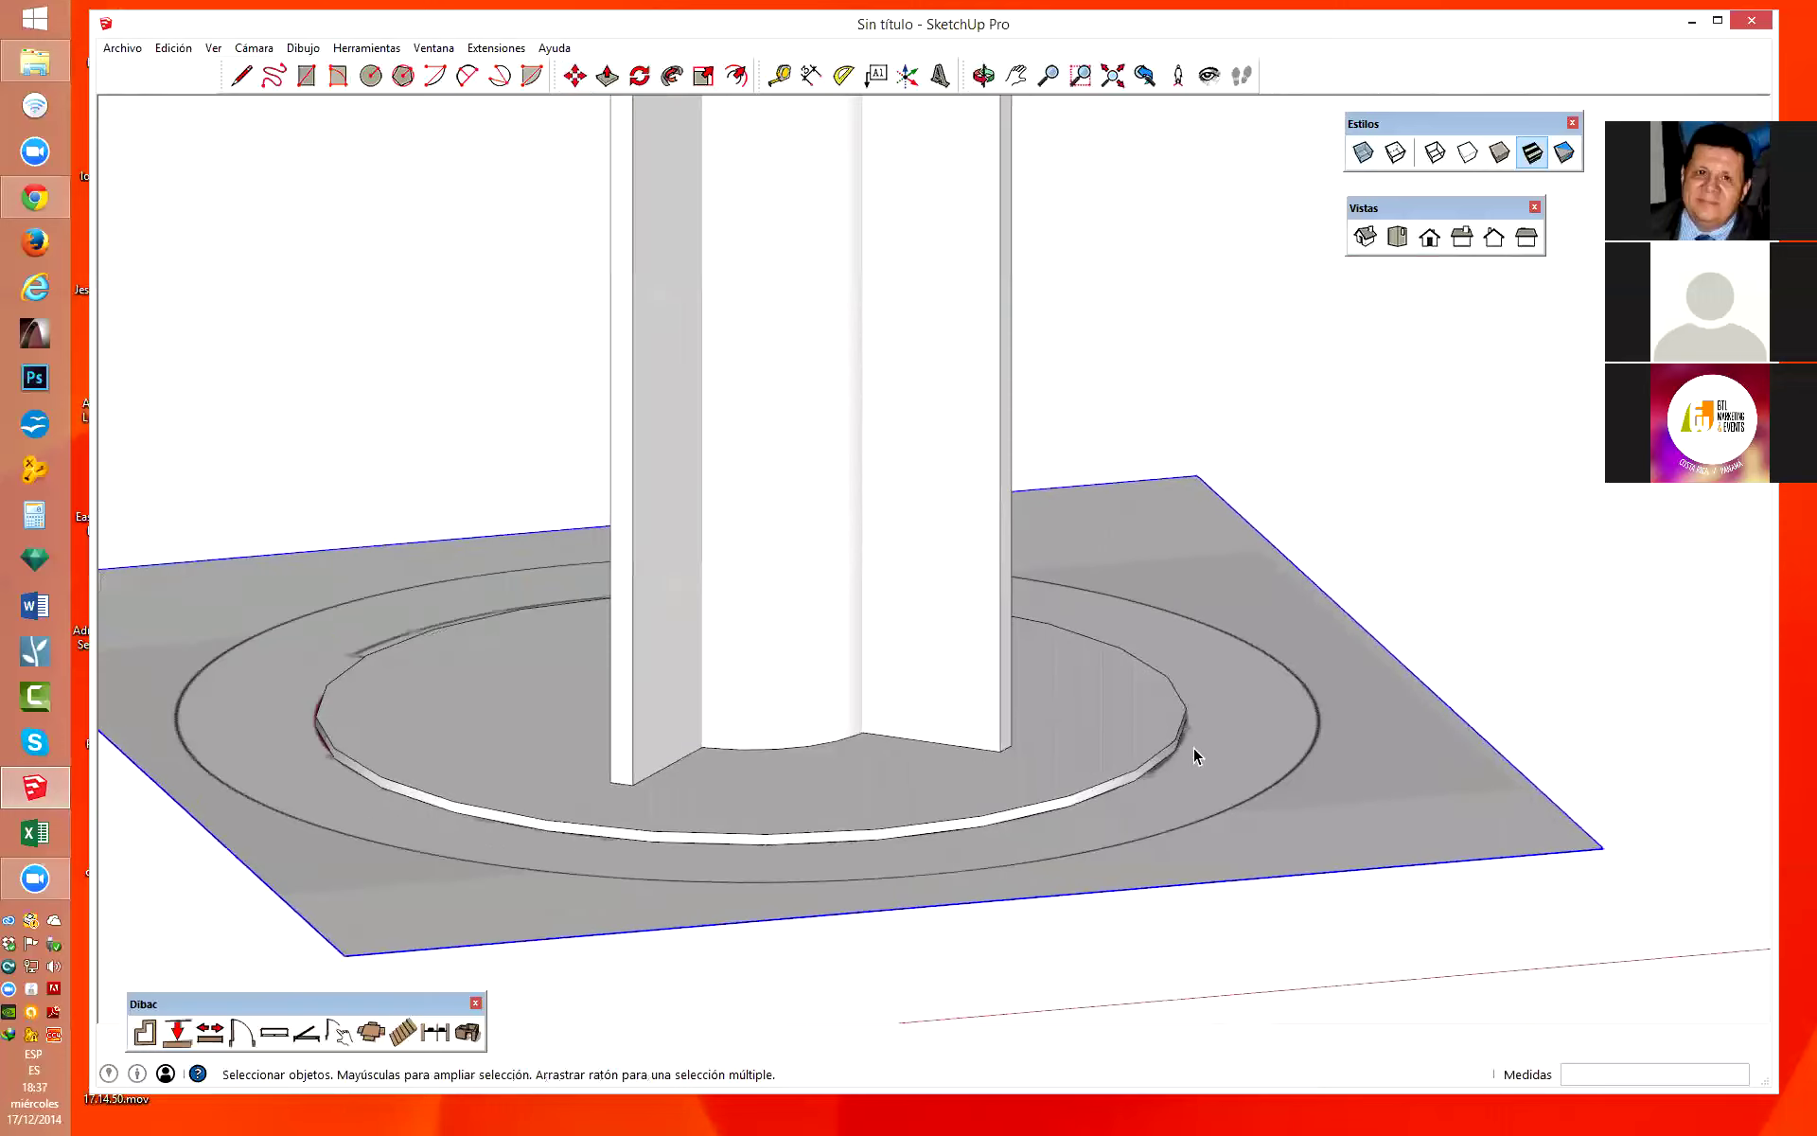
{"action": "scroll", "coordinate": [1195, 755], "scroll_direction": "down", "scroll_amount": 1}
{"action": "scroll", "coordinate": [1209, 742], "scroll_direction": "down", "scroll_amount": 2}
{"action": "mouse_move", "coordinate": [1468, 650]}
{"action": "middle_mouse_down"}
{"action": "mouse_move", "coordinate": [789, 701]}
{"action": "mouse_move", "coordinate": [815, 779]}
{"action": "mouse_move", "coordinate": [1083, 799]}
{"action": "mouse_move", "coordinate": [1351, 754]}
{"action": "mouse_move", "coordinate": [789, 698]}
{"action": "mouse_move", "coordinate": [986, 754]}
{"action": "middle_mouse_up"}
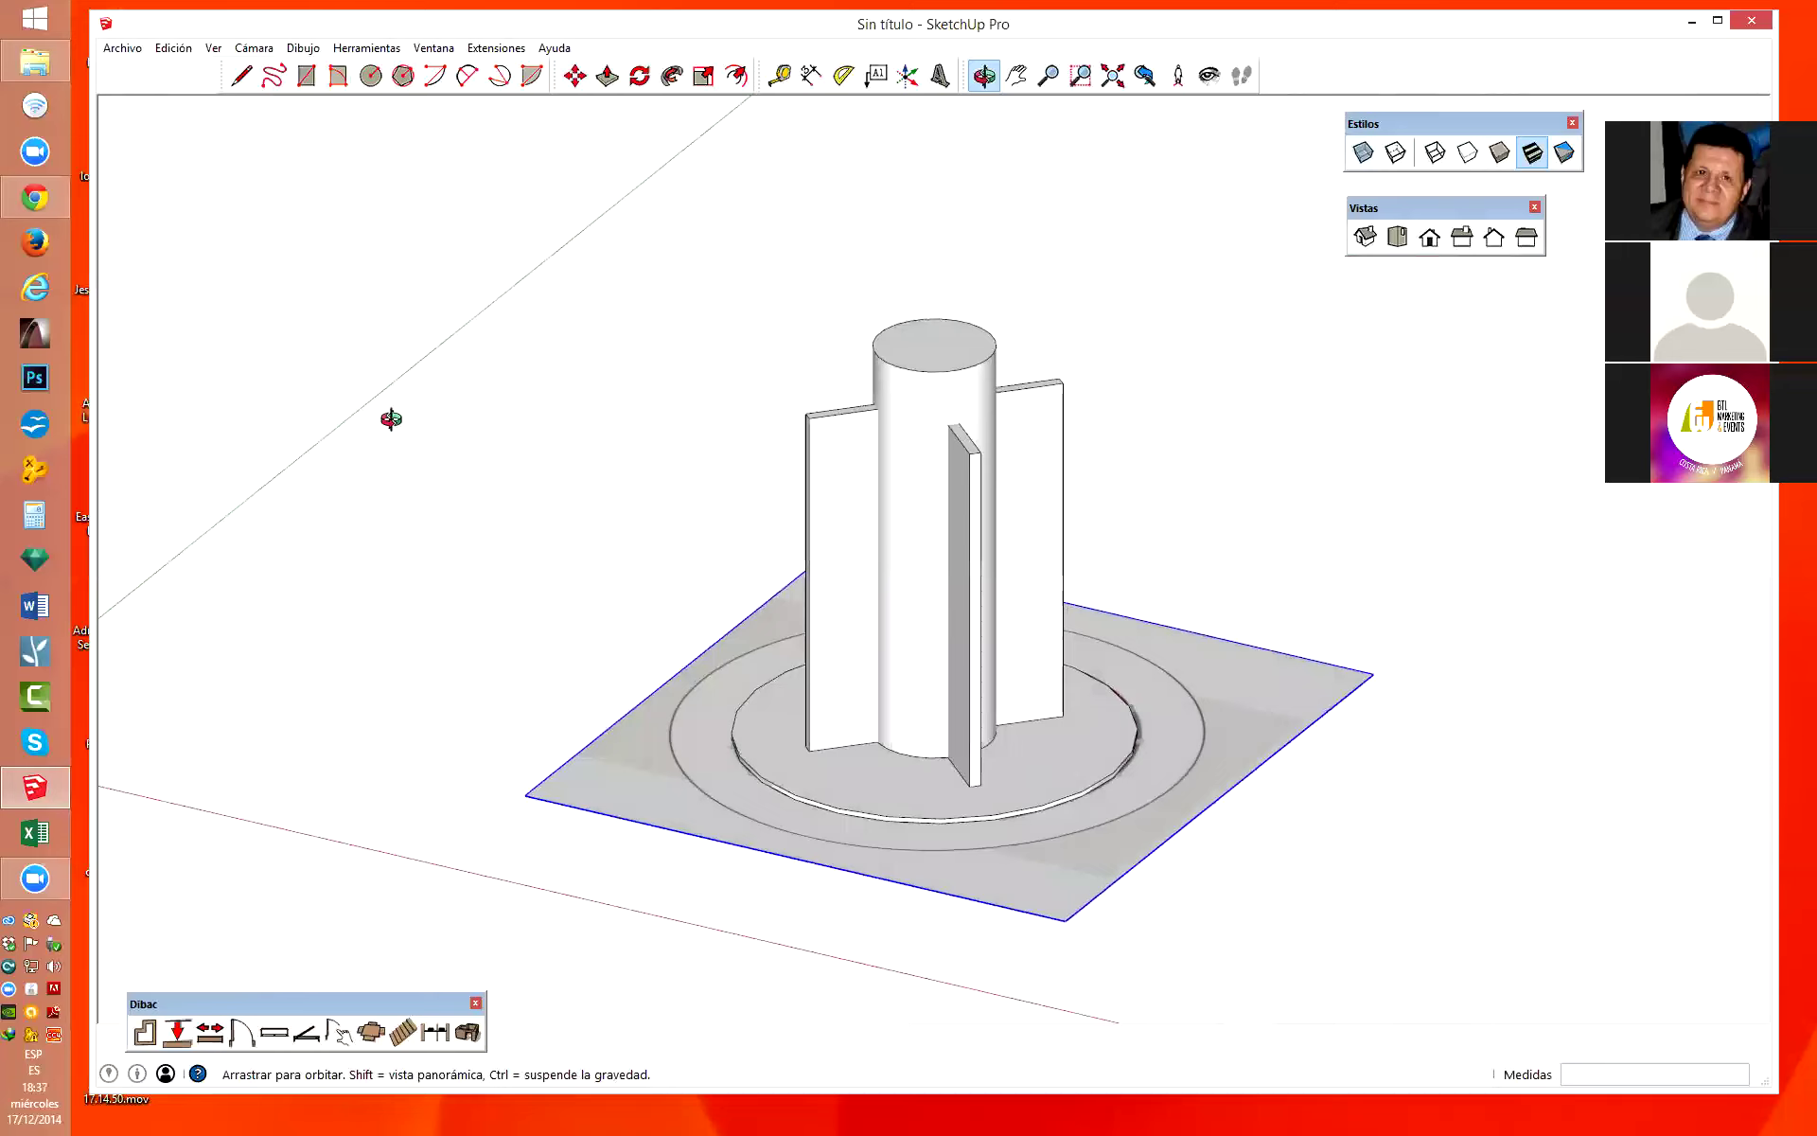
{"action": "middle_click_drag", "start_coordinate": [983, 296], "coordinate": [698, 317]}
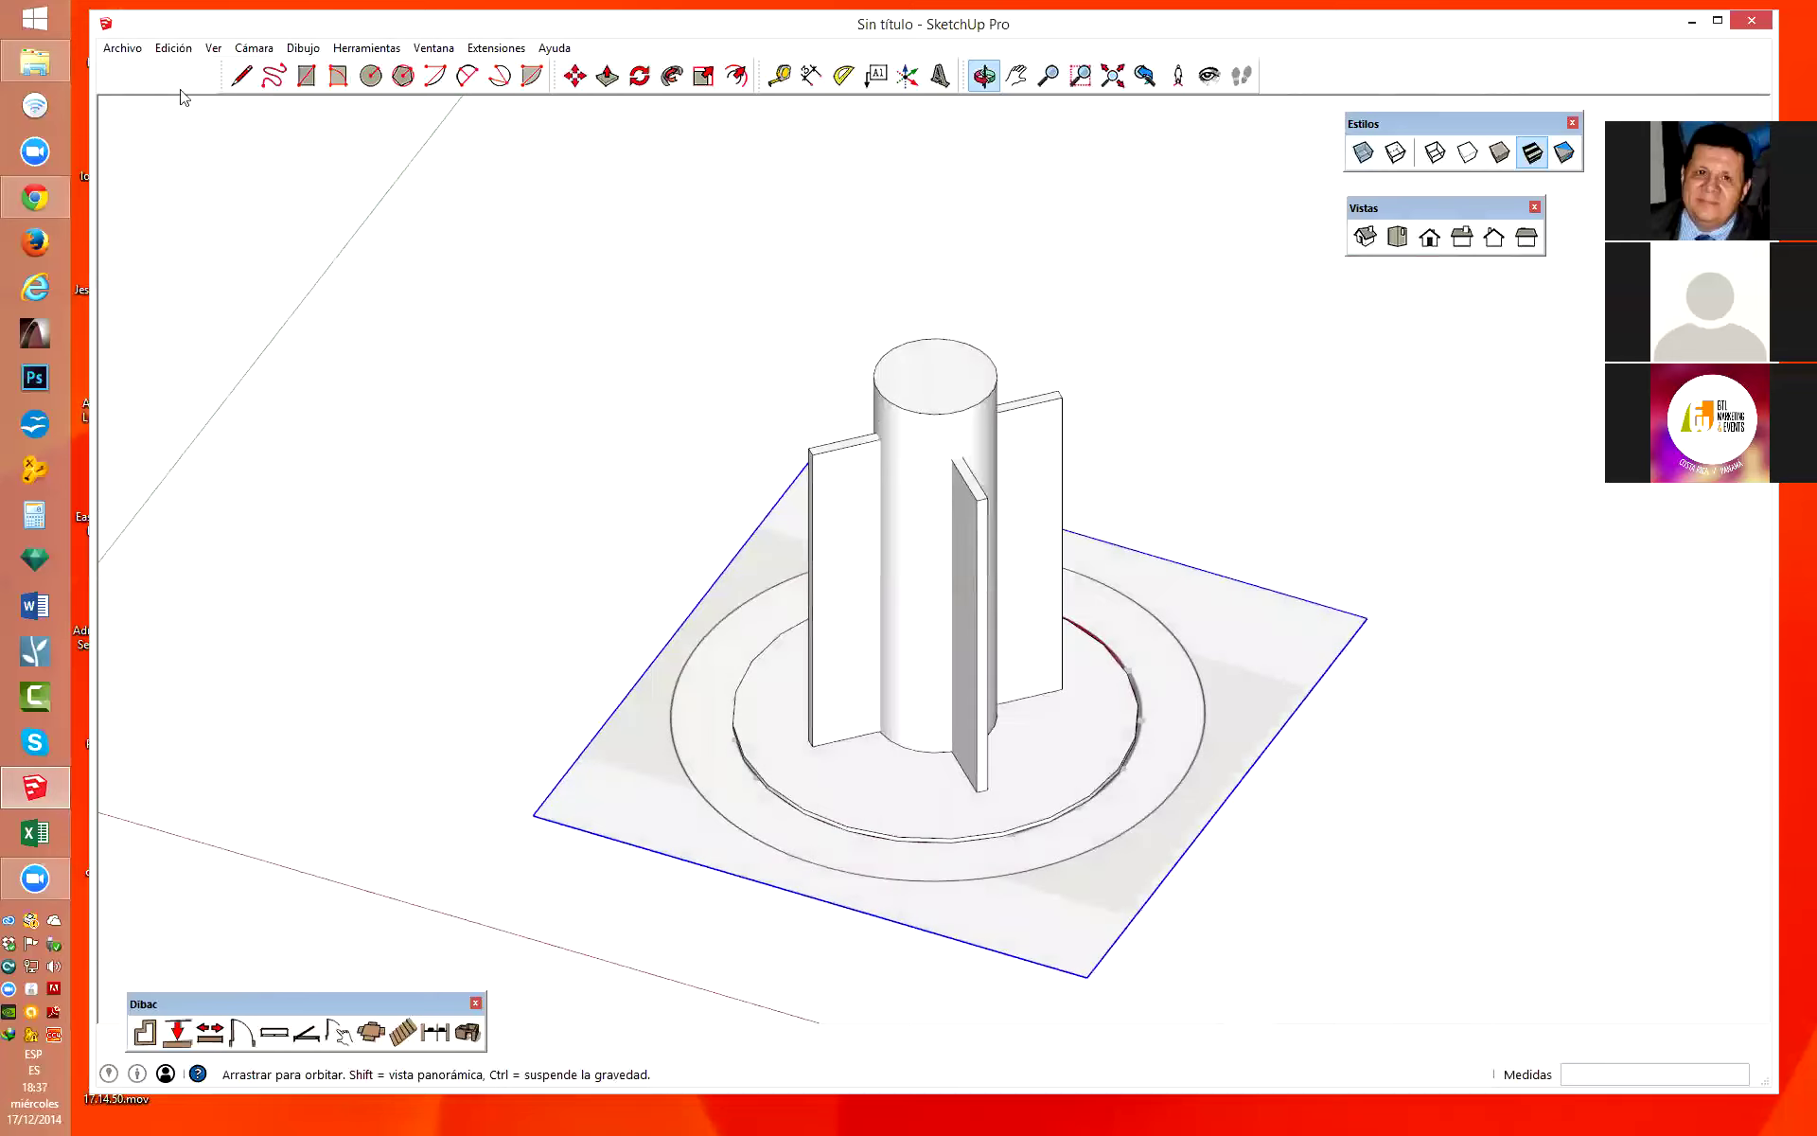
{"action": "left_click", "coordinate": [138, 49]}
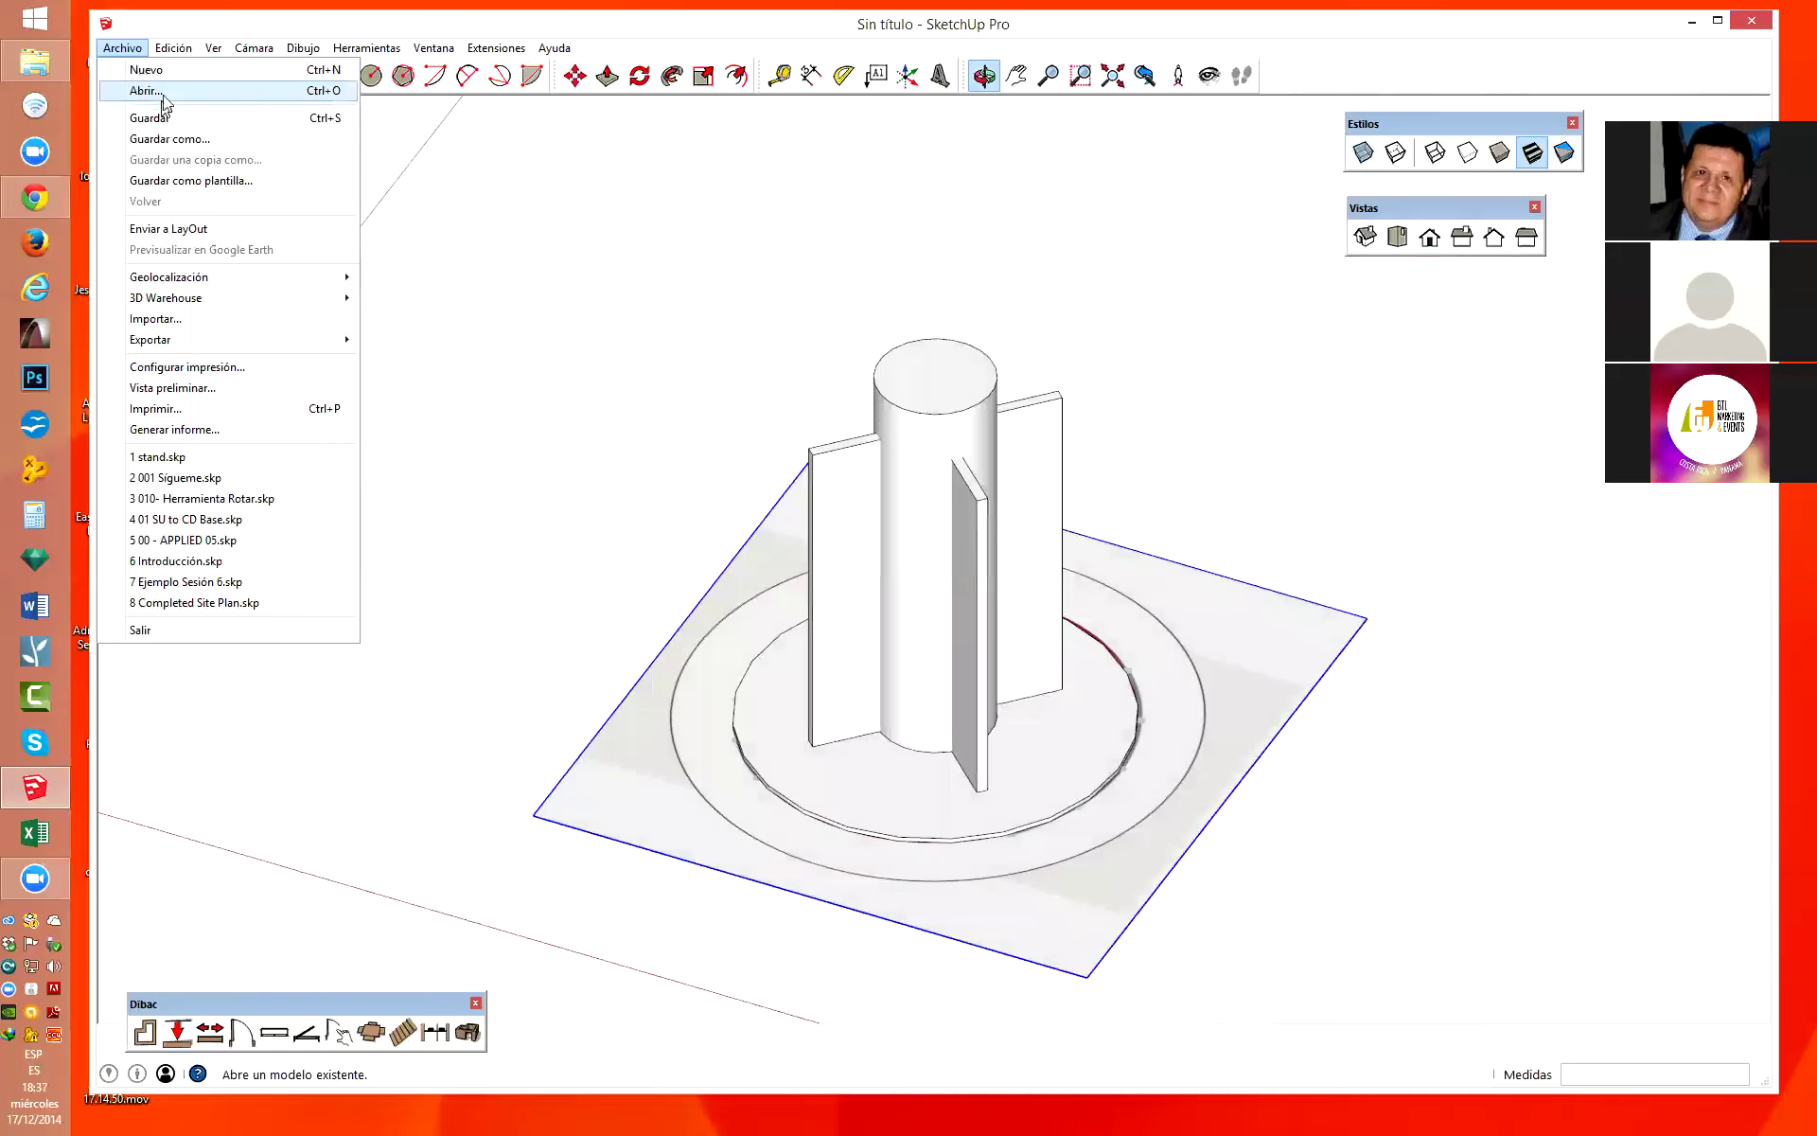
Cancel the Open dialog, reposition the window, and launch a new SketchUp window from the taskbar.
{"action": "left_click", "coordinate": [147, 91]}
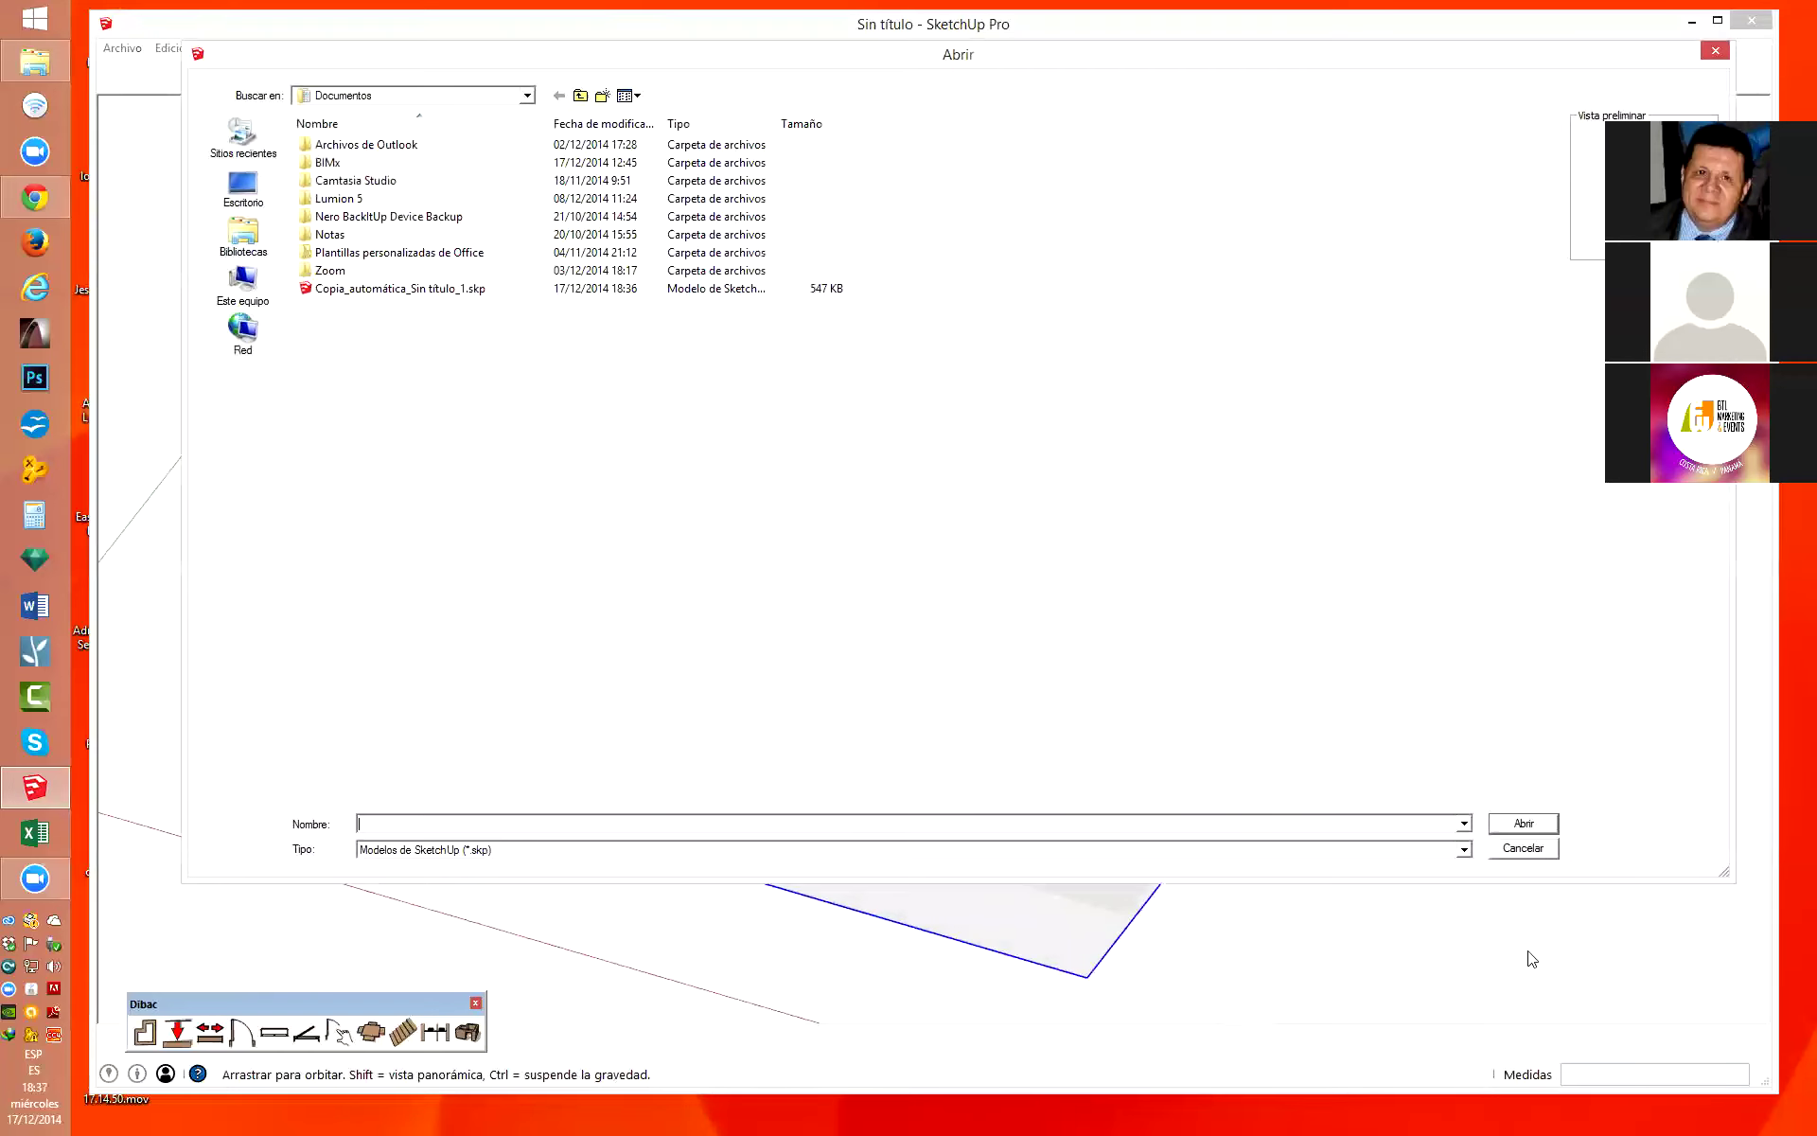
{"action": "left_click", "coordinate": [1523, 848]}
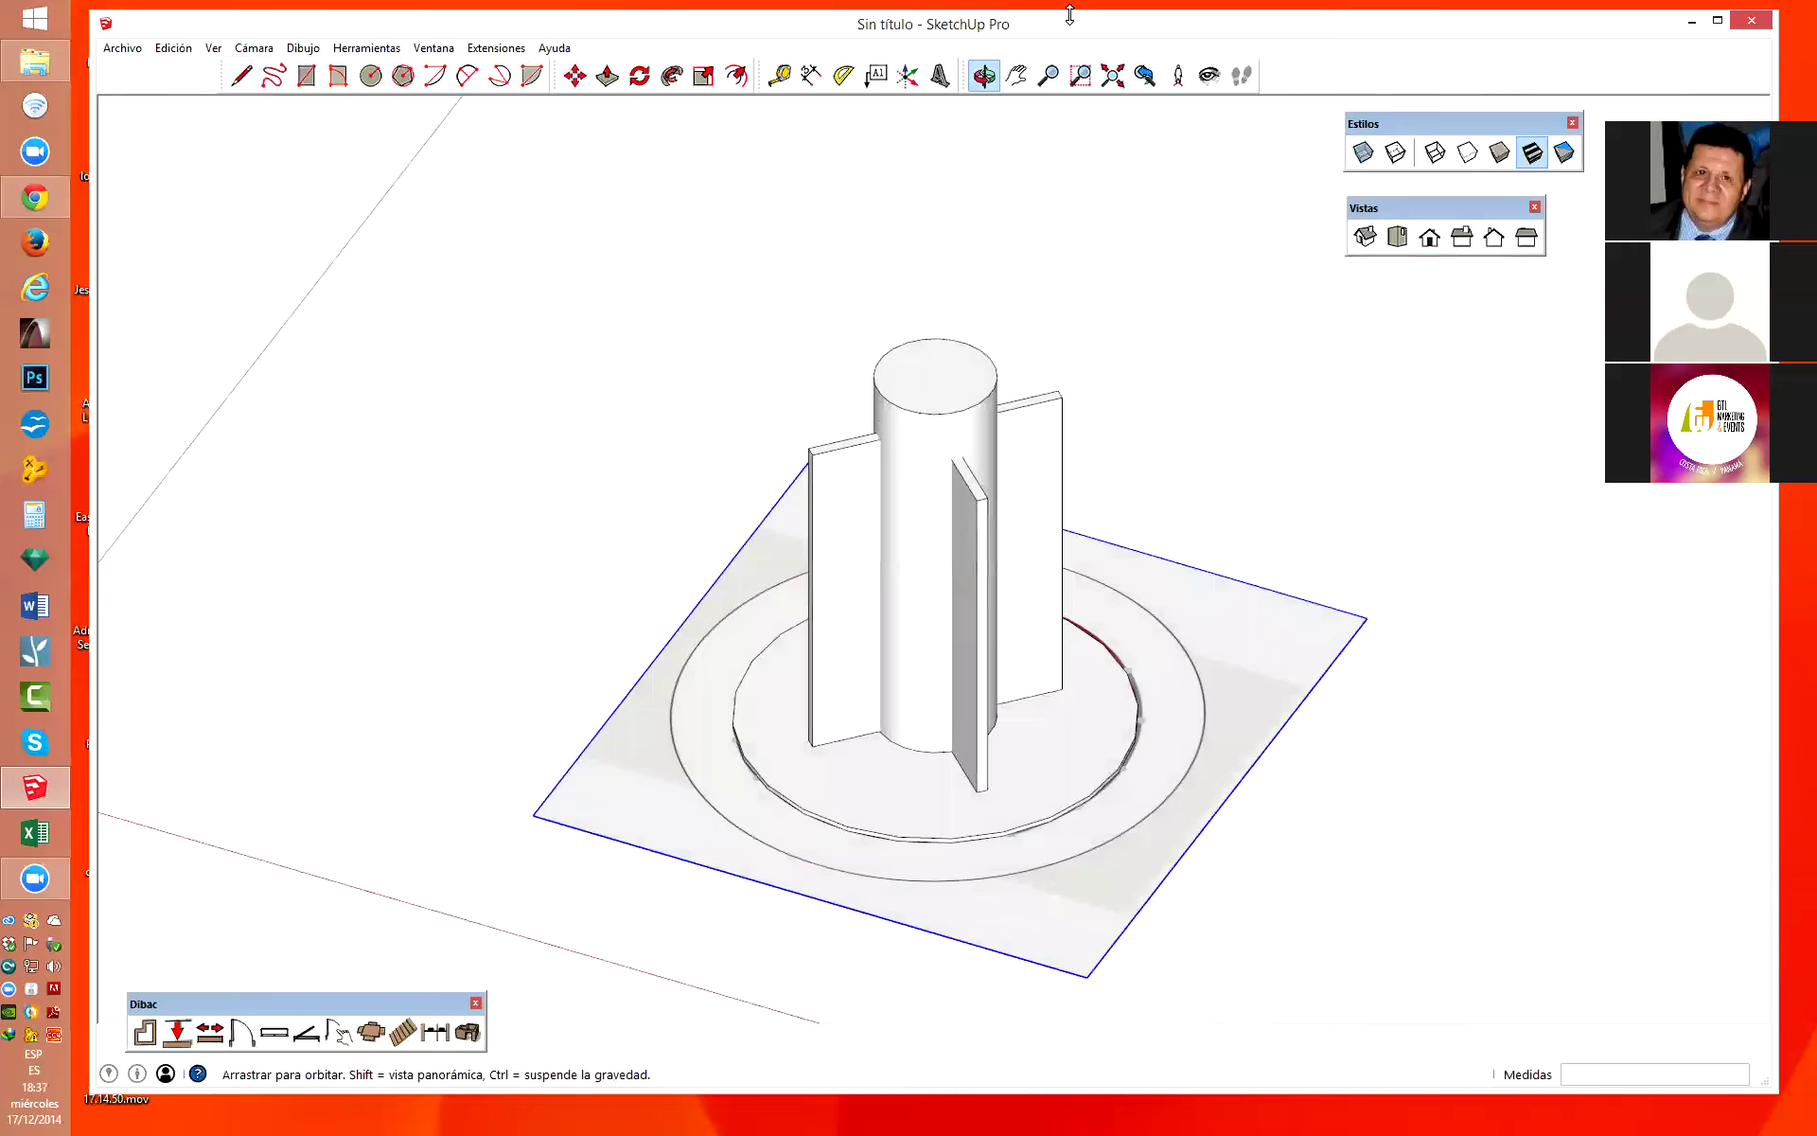
{"action": "left_click_drag", "start_coordinate": [1069, 14], "coordinate": [1067, 35]}
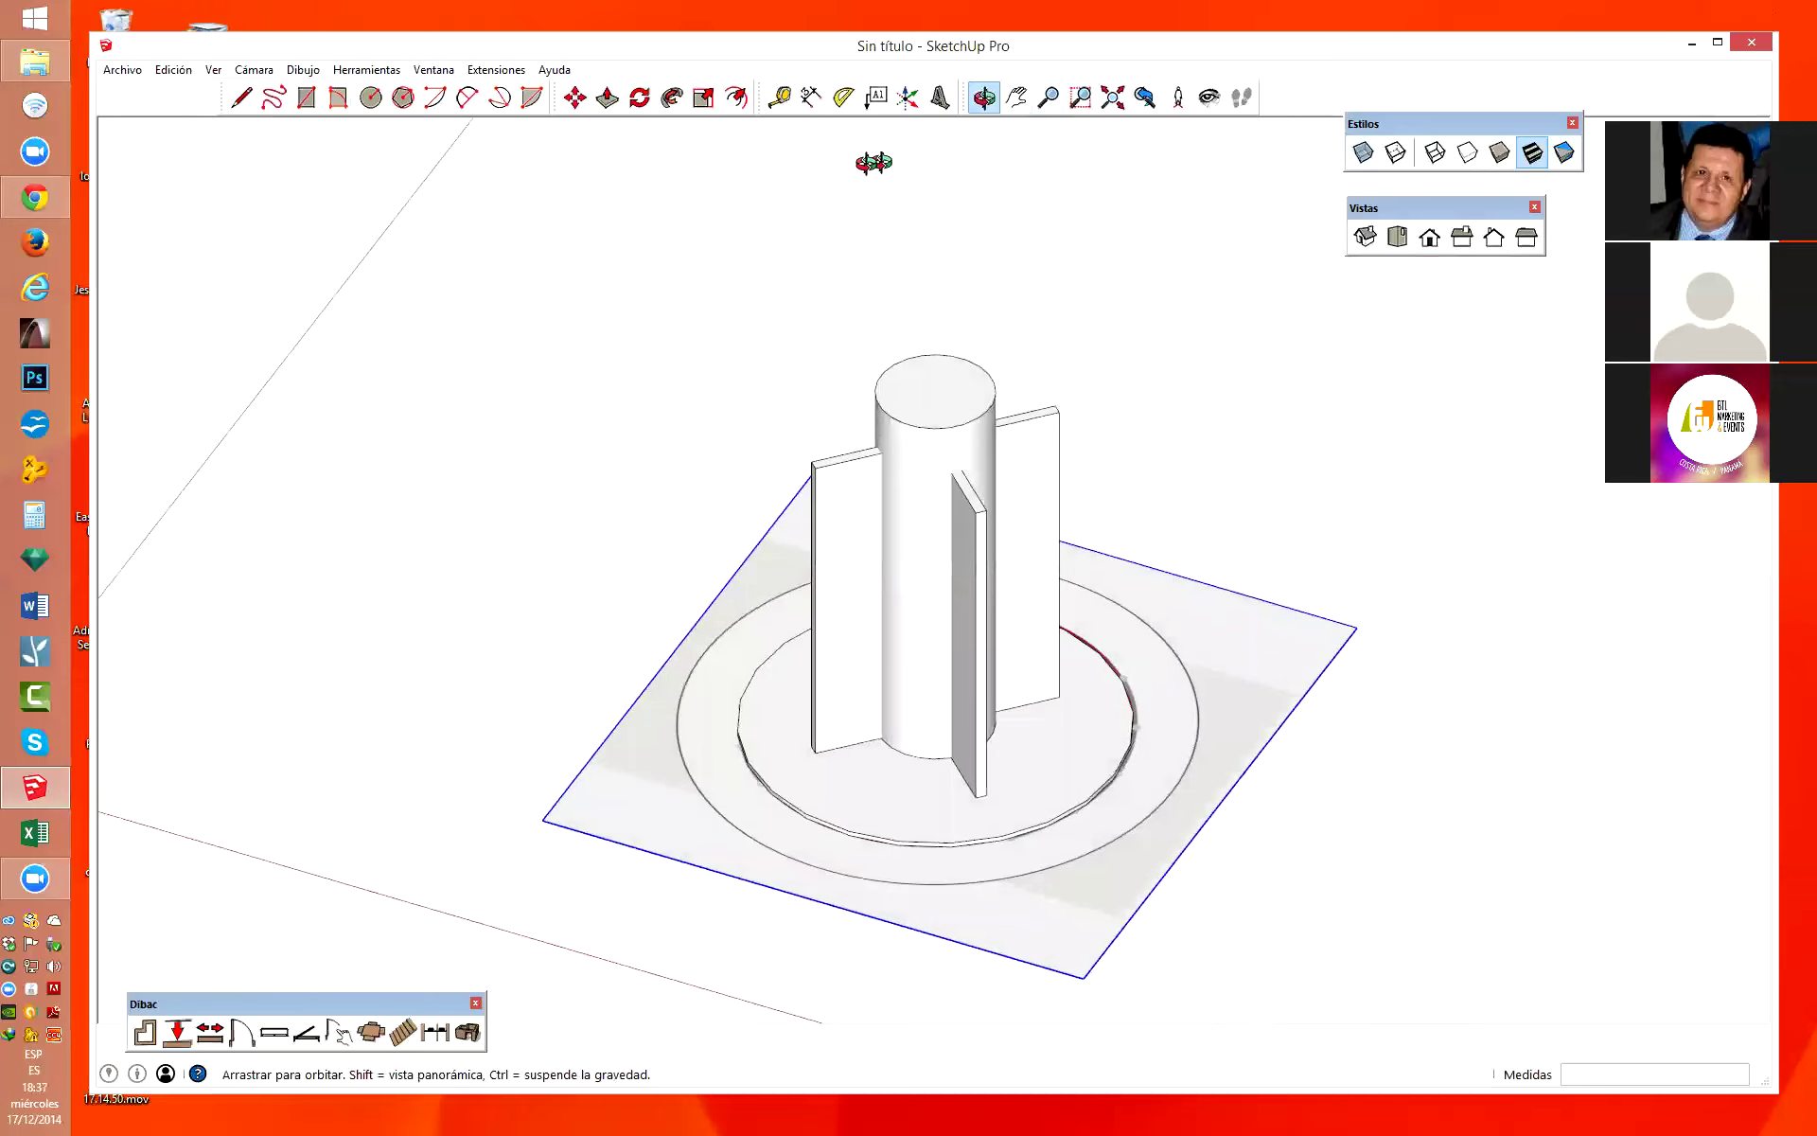
{"action": "left_click_drag", "start_coordinate": [597, 54], "coordinate": [638, 32]}
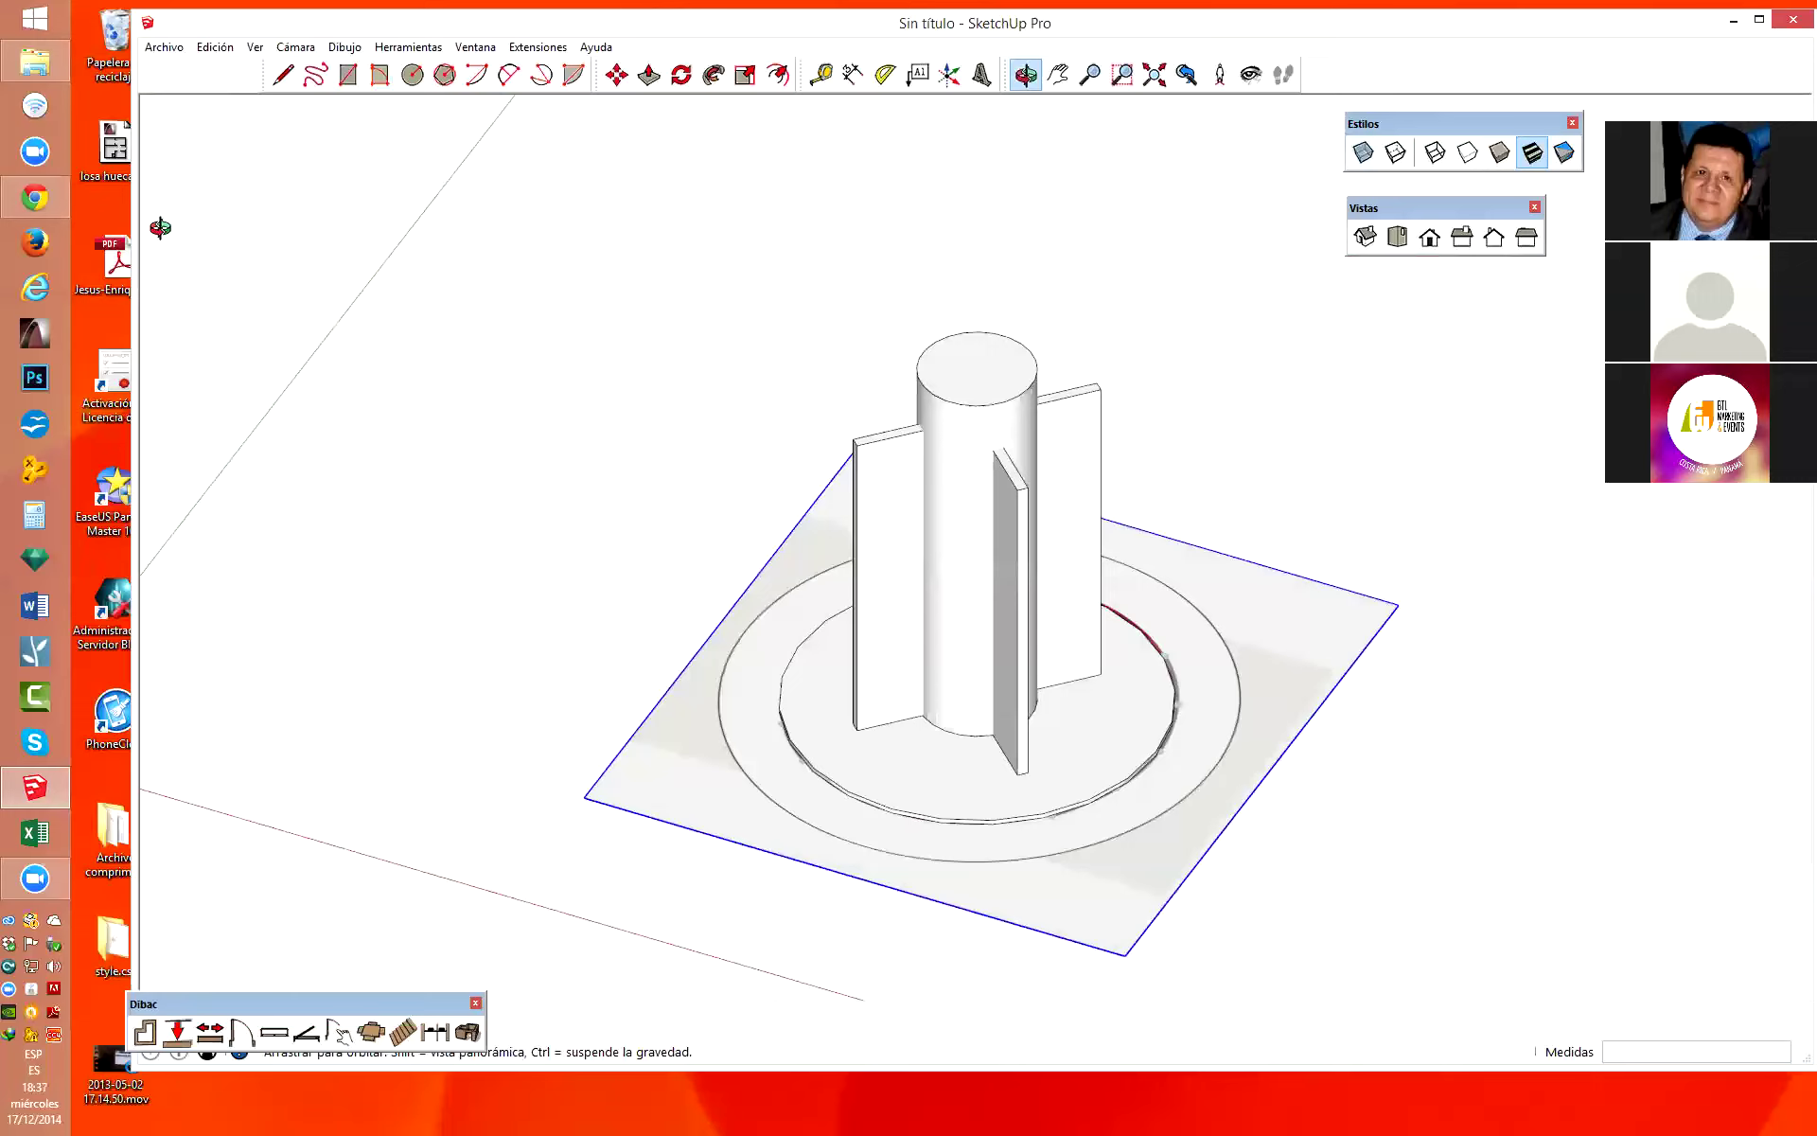
{"action": "left_click", "coordinate": [58, 797]}
{"action": "left_click", "coordinate": [46, 783]}
{"action": "right_click", "coordinate": [45, 784]}
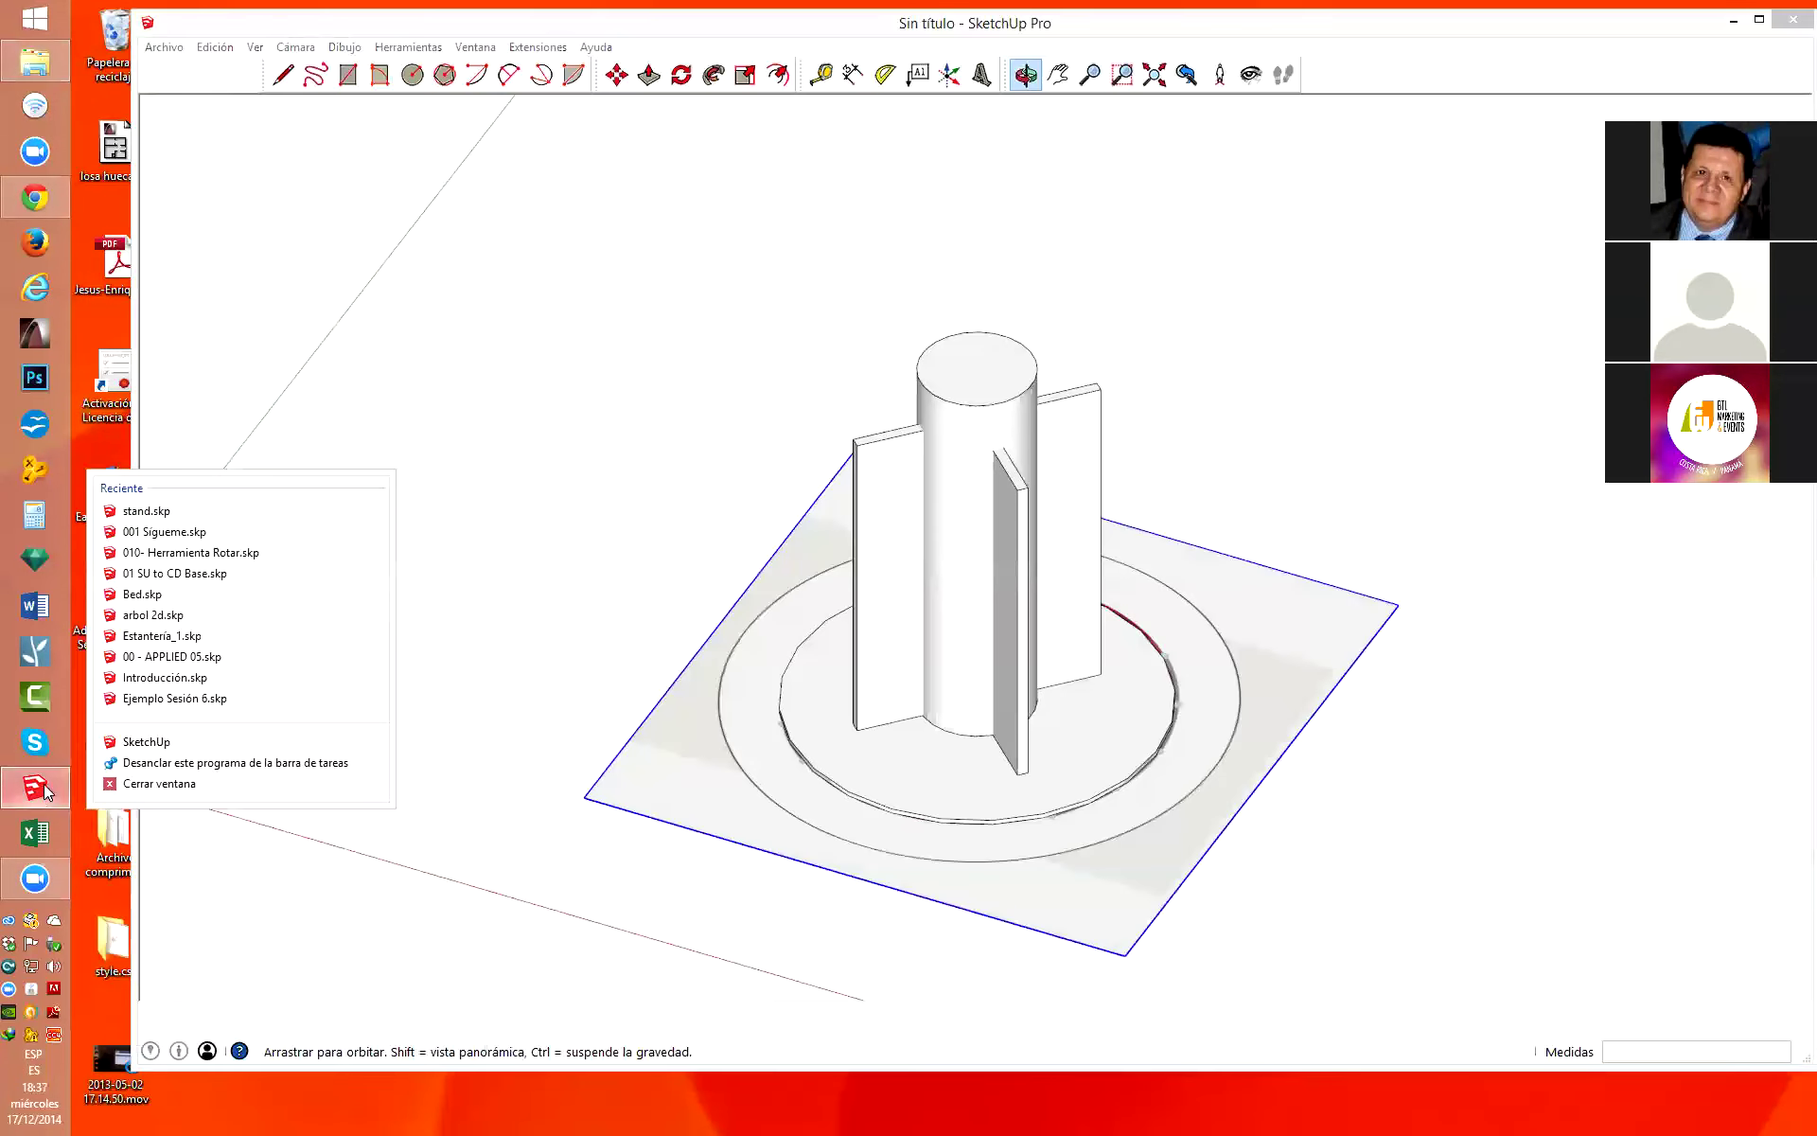
{"action": "left_click", "coordinate": [159, 745]}
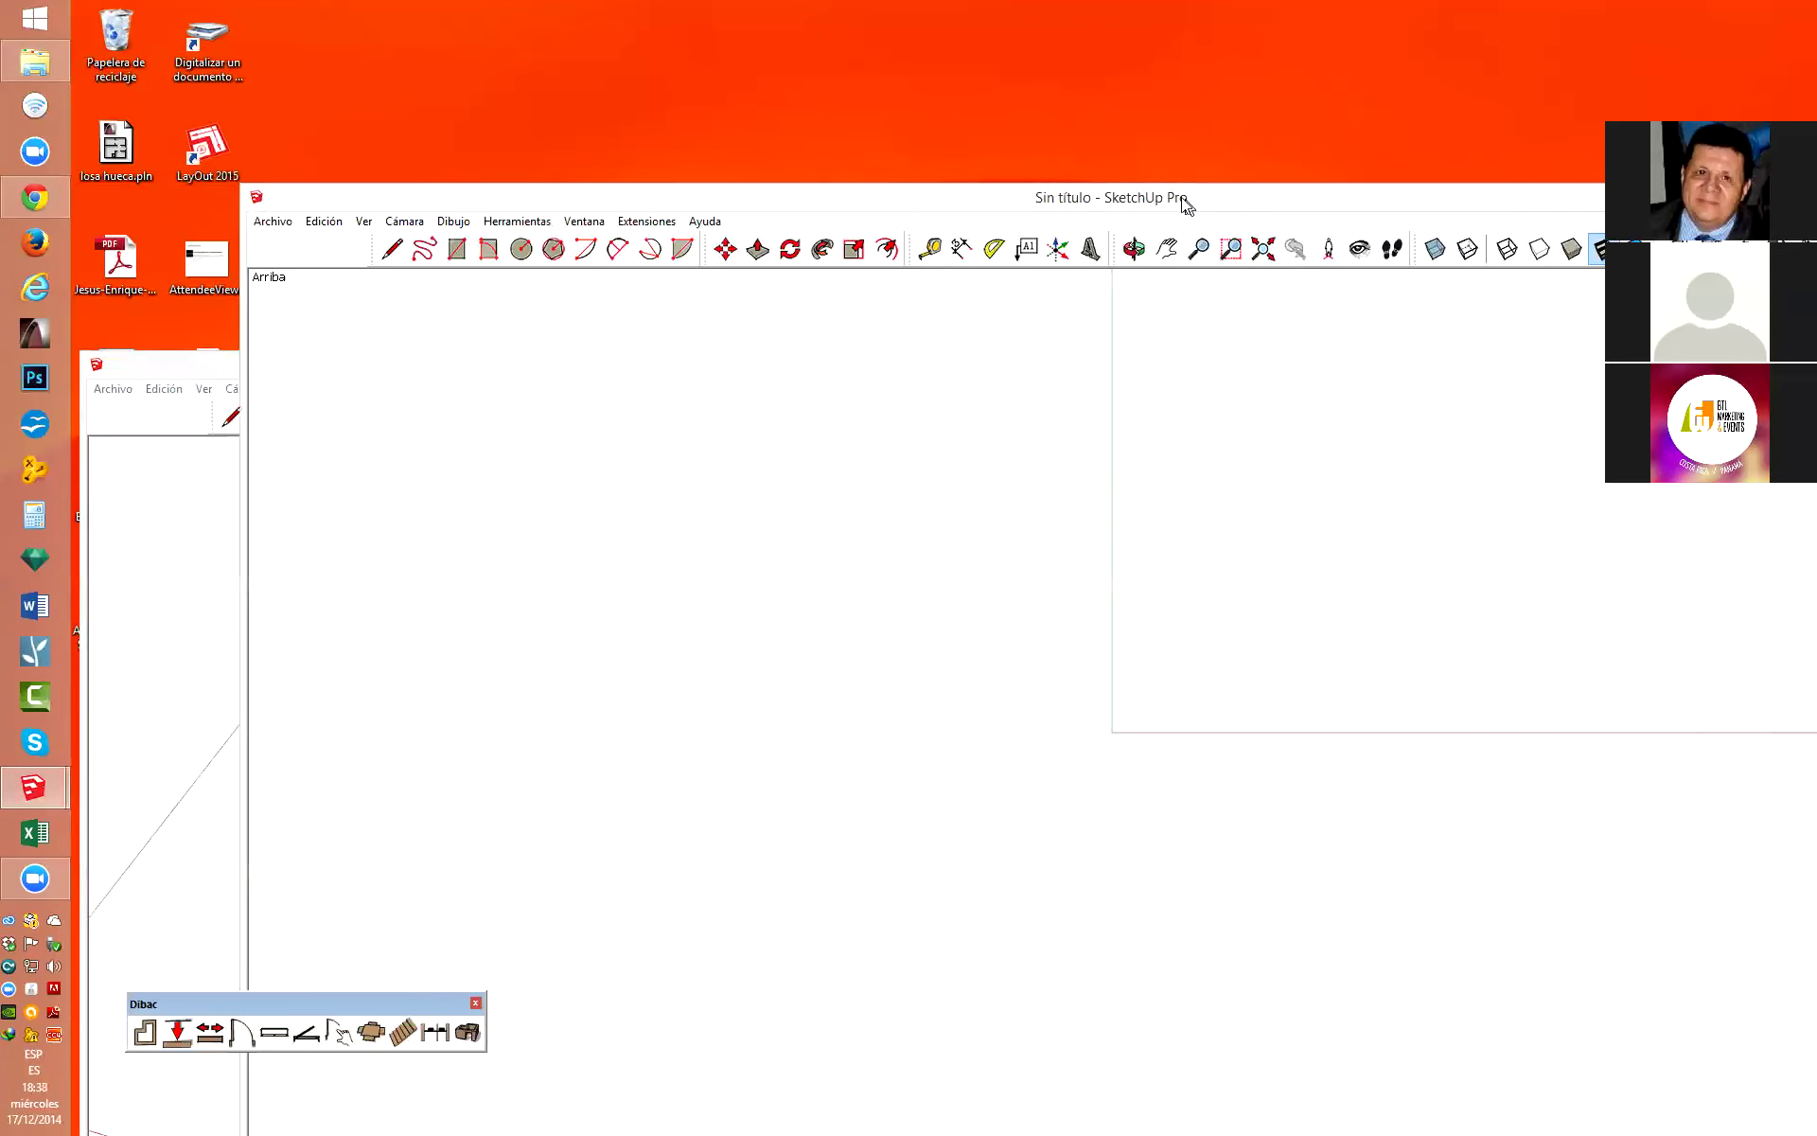
{"action": "left_click", "coordinate": [183, 50]}
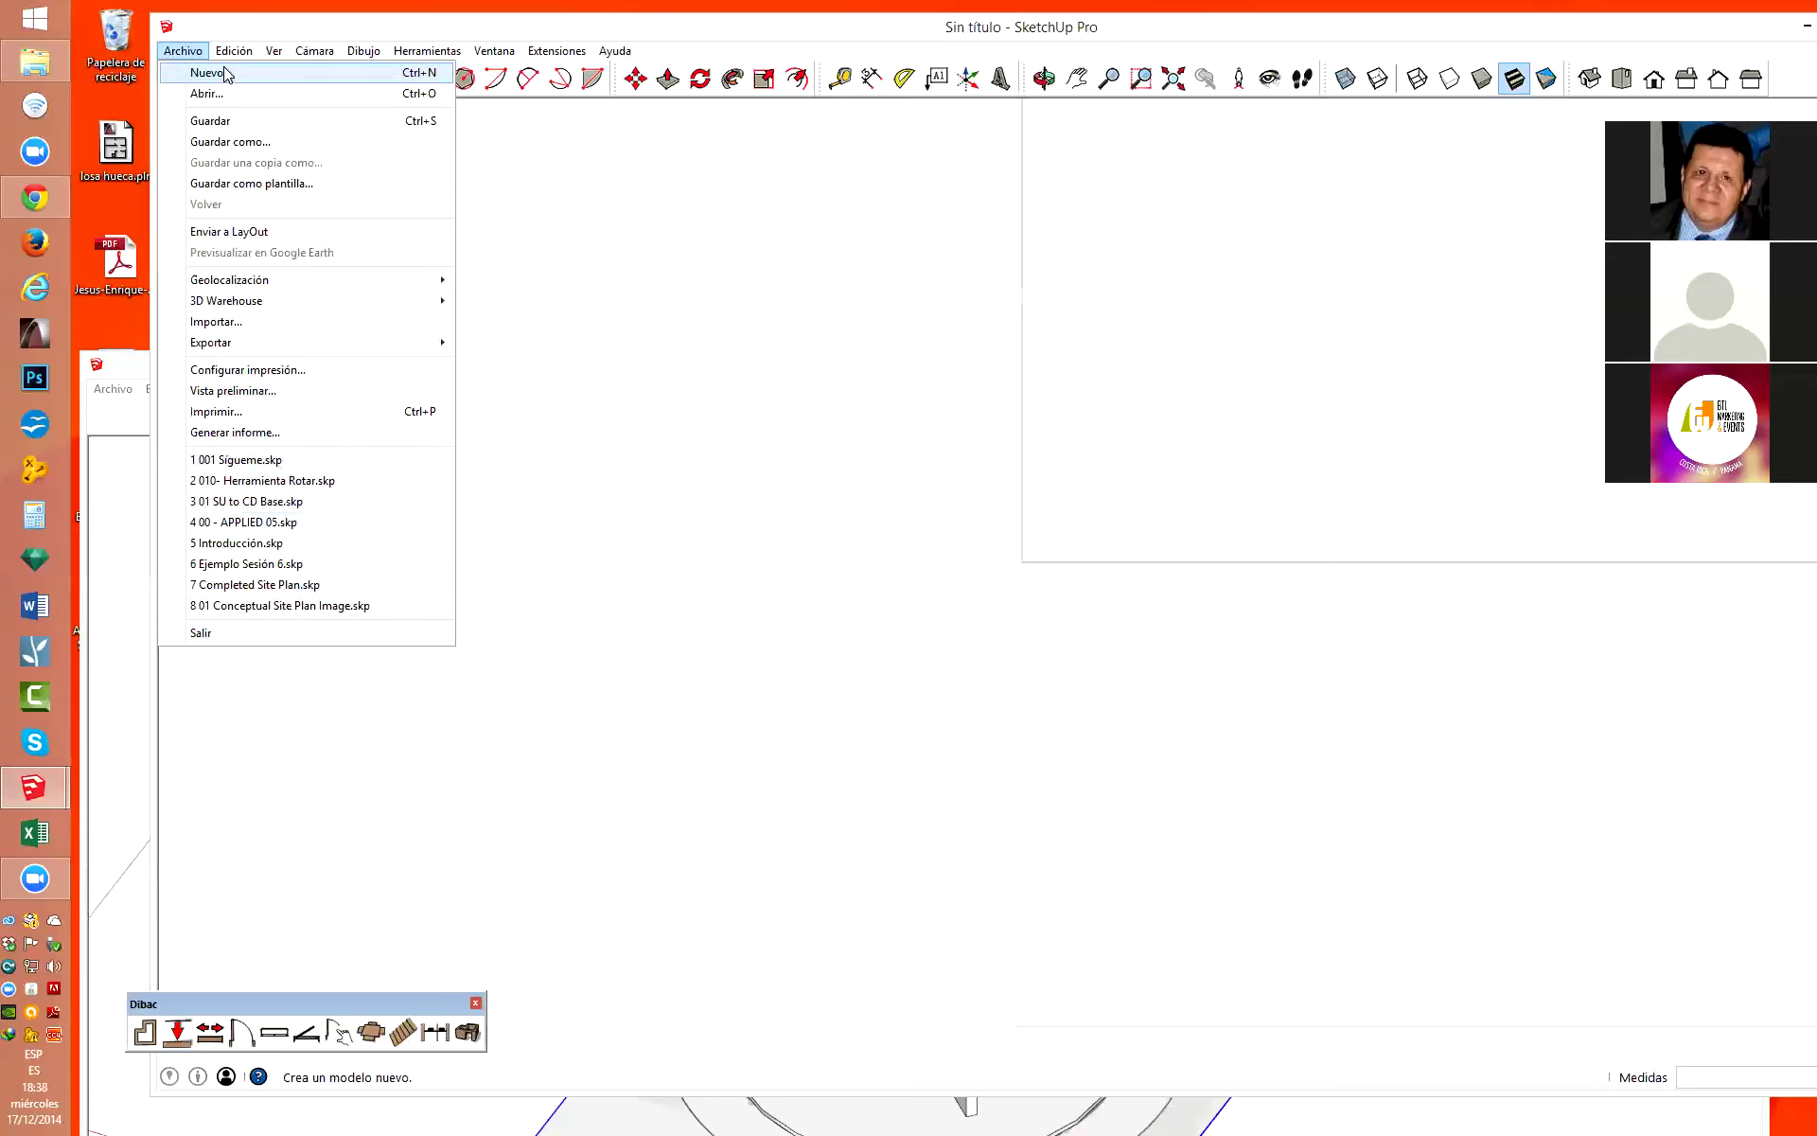
In the Open dialog, browse to ARCHIVOS (D:) > PROYECTOS > CONSULTORÍA > TCONCEPT > COLGATE.
{"action": "left_click", "coordinate": [208, 94]}
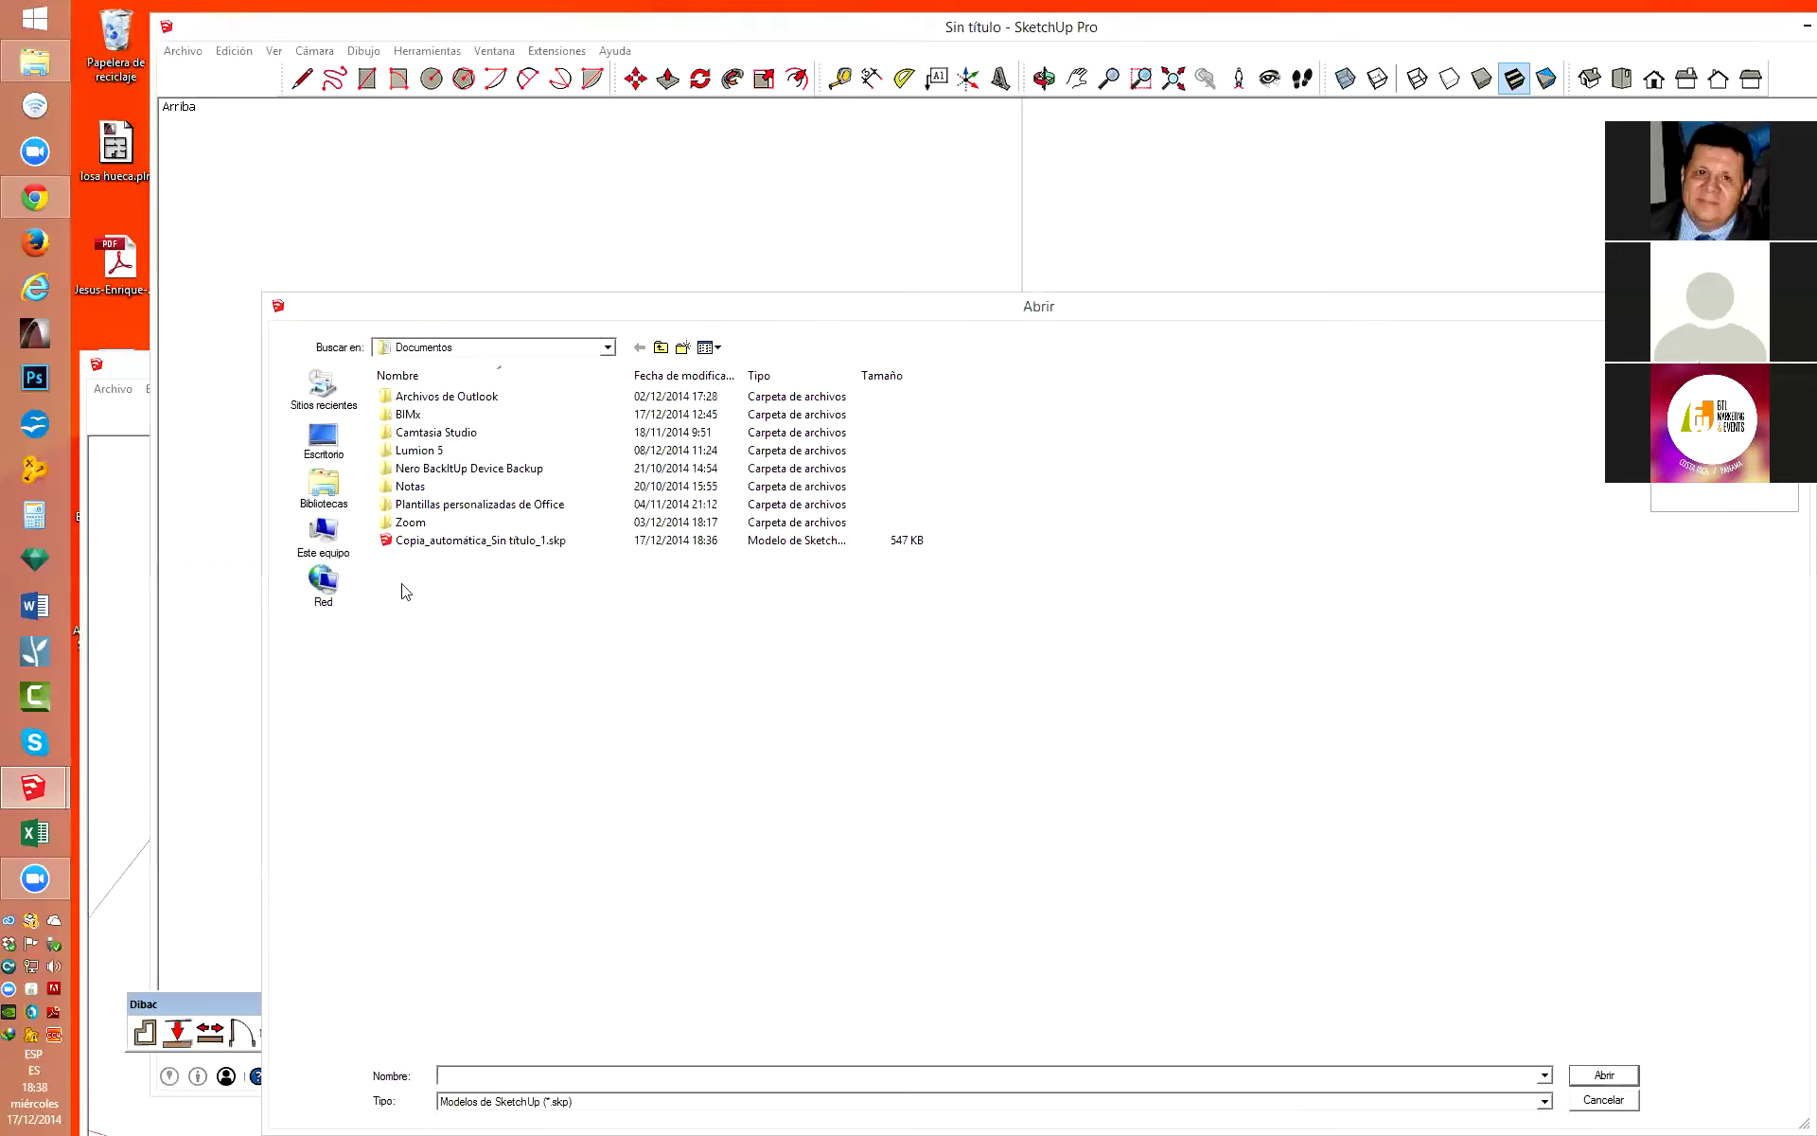
{"action": "left_click", "coordinate": [476, 348]}
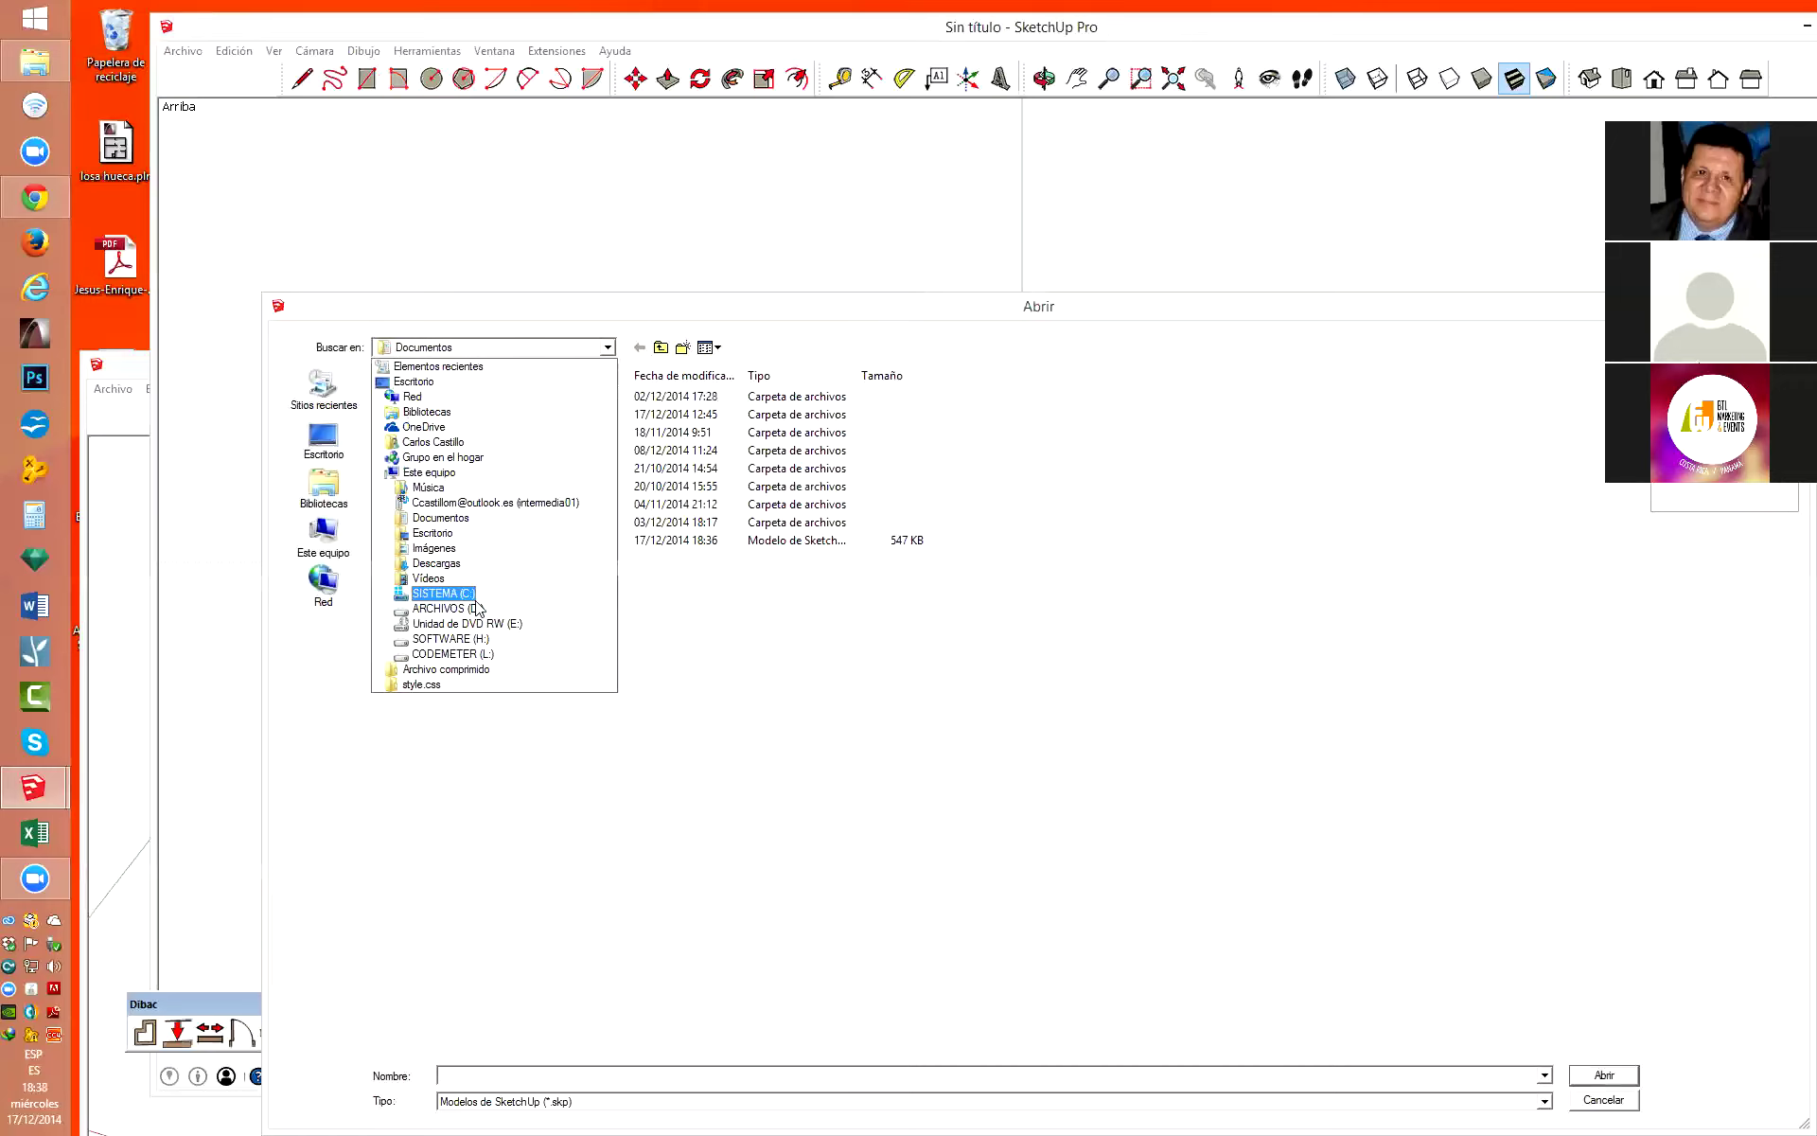
{"action": "left_click", "coordinate": [445, 609]}
{"action": "double_click", "coordinate": [431, 576]}
{"action": "double_click", "coordinate": [427, 416]}
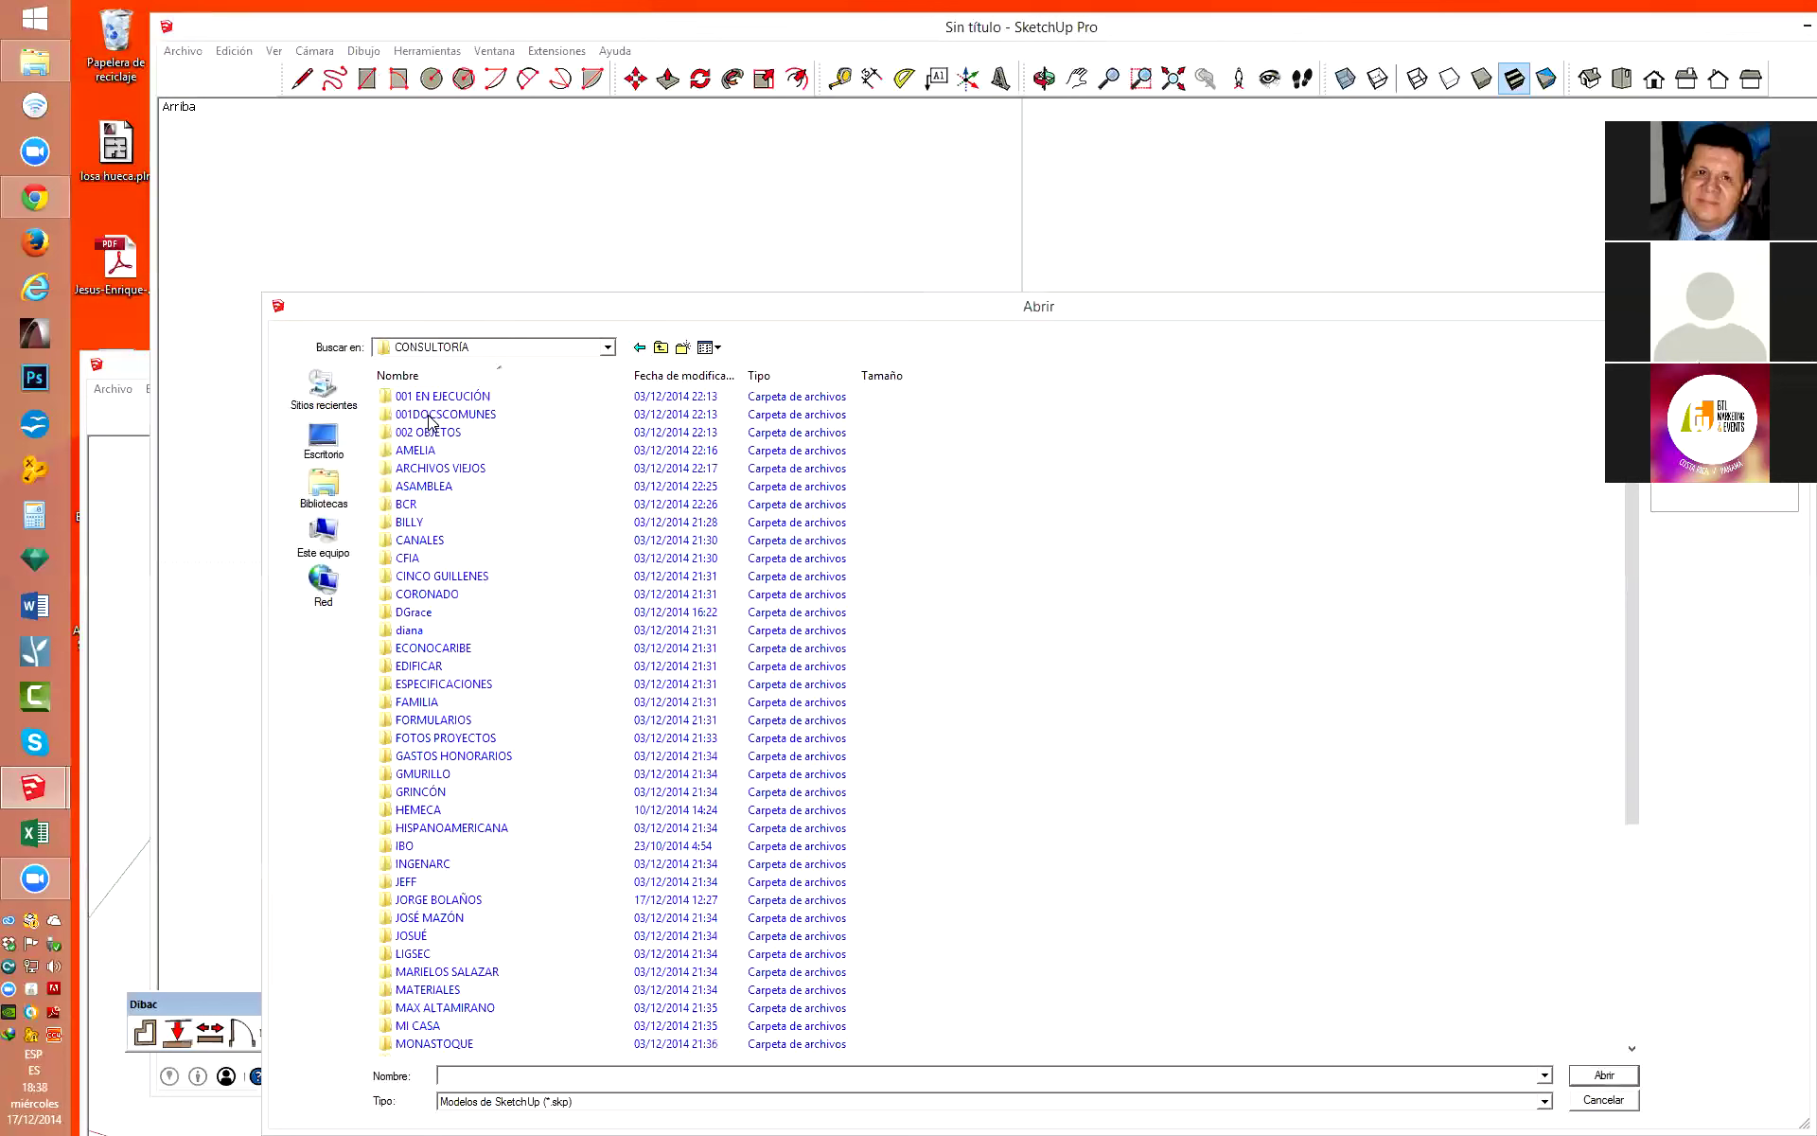
{"action": "scroll", "coordinate": [519, 568], "scroll_direction": "down", "scroll_amount": 10}
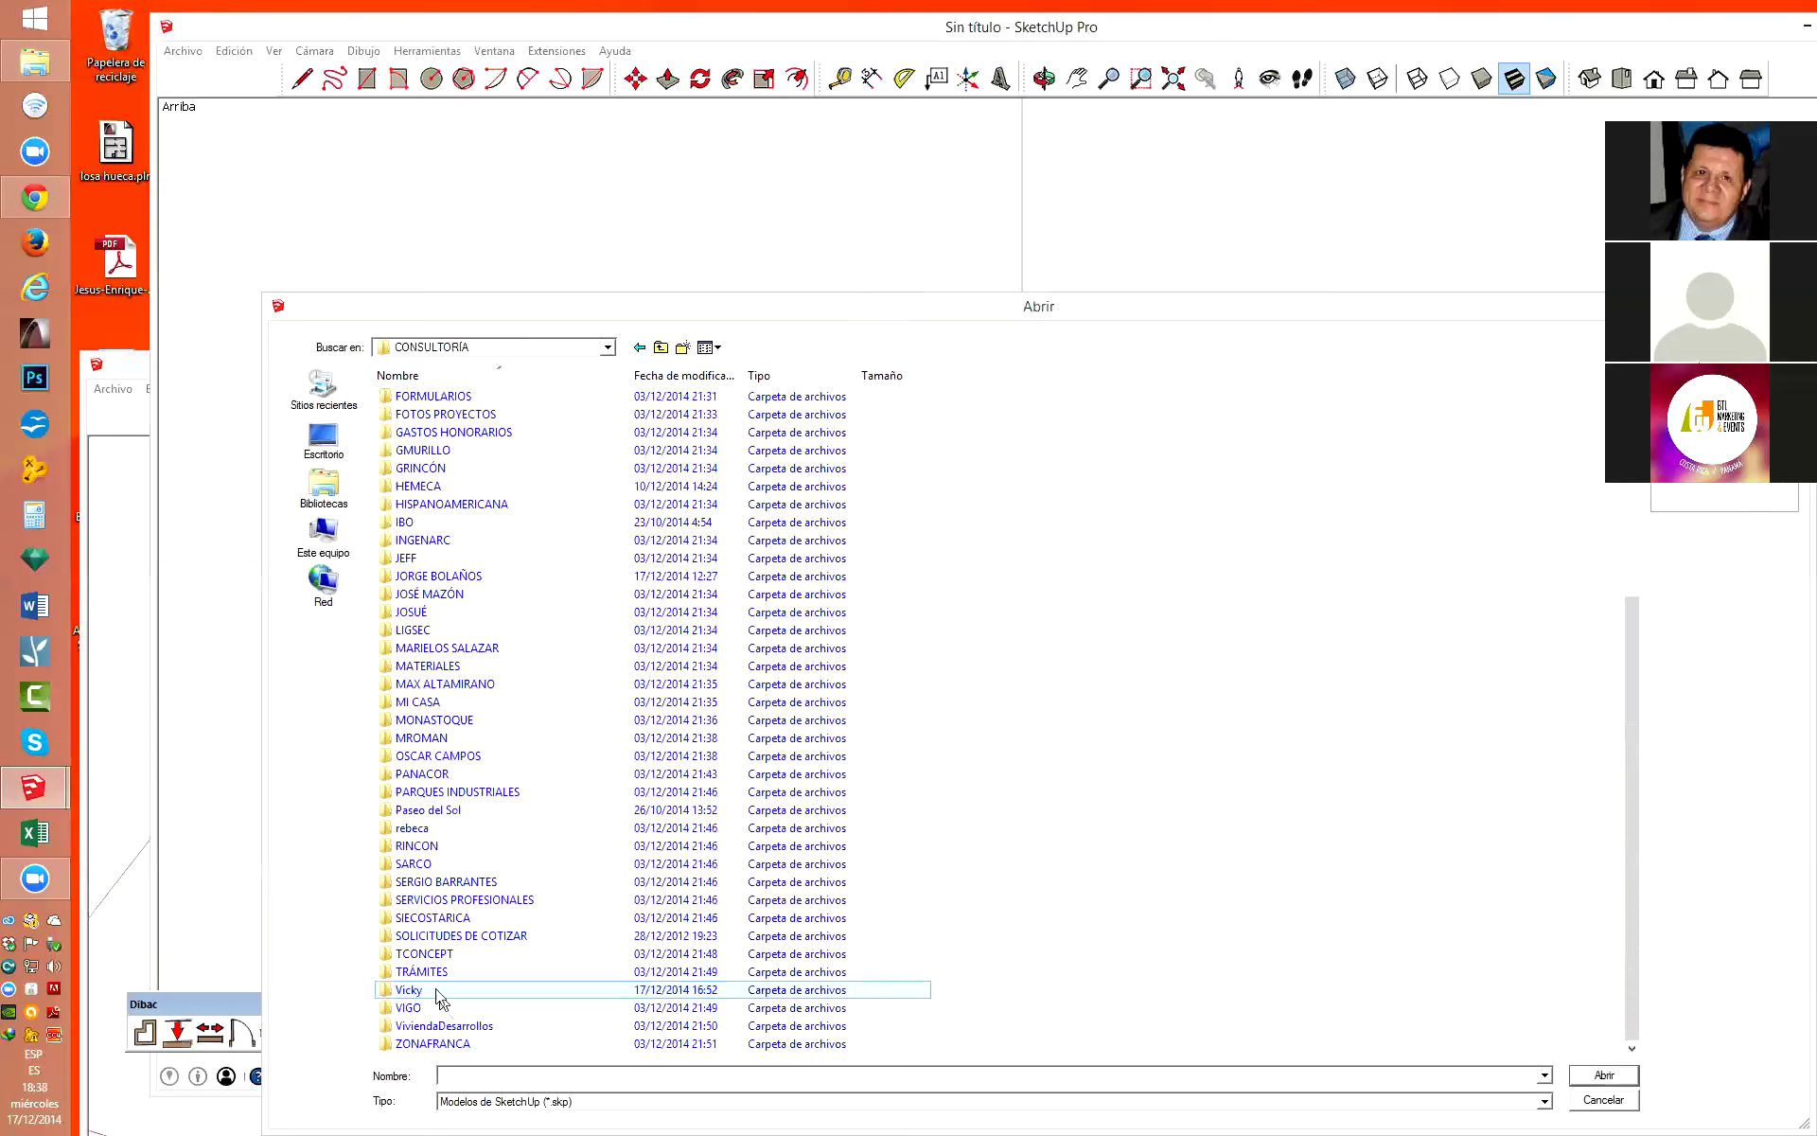
{"action": "double_click", "coordinate": [473, 953]}
{"action": "double_click", "coordinate": [424, 421]}
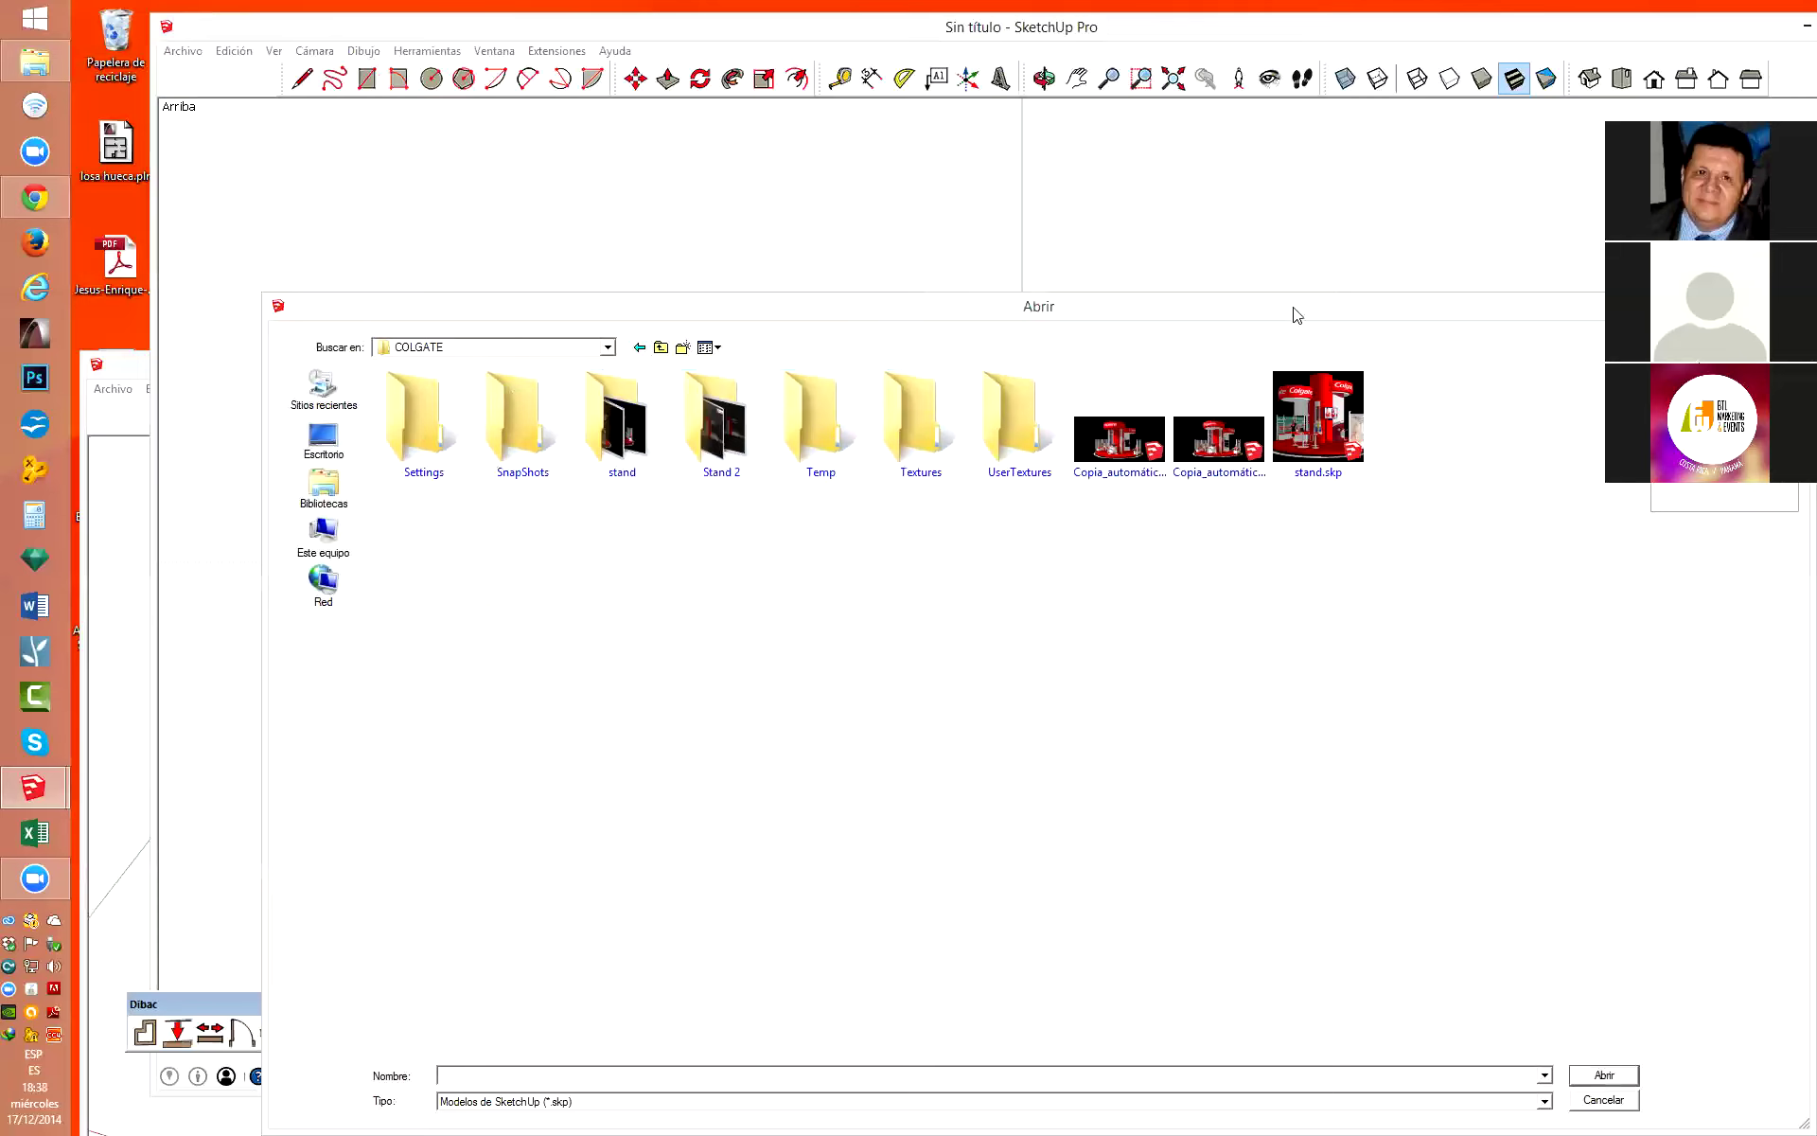
{"action": "left_click_drag", "start_coordinate": [1297, 314], "coordinate": [1274, 91]}
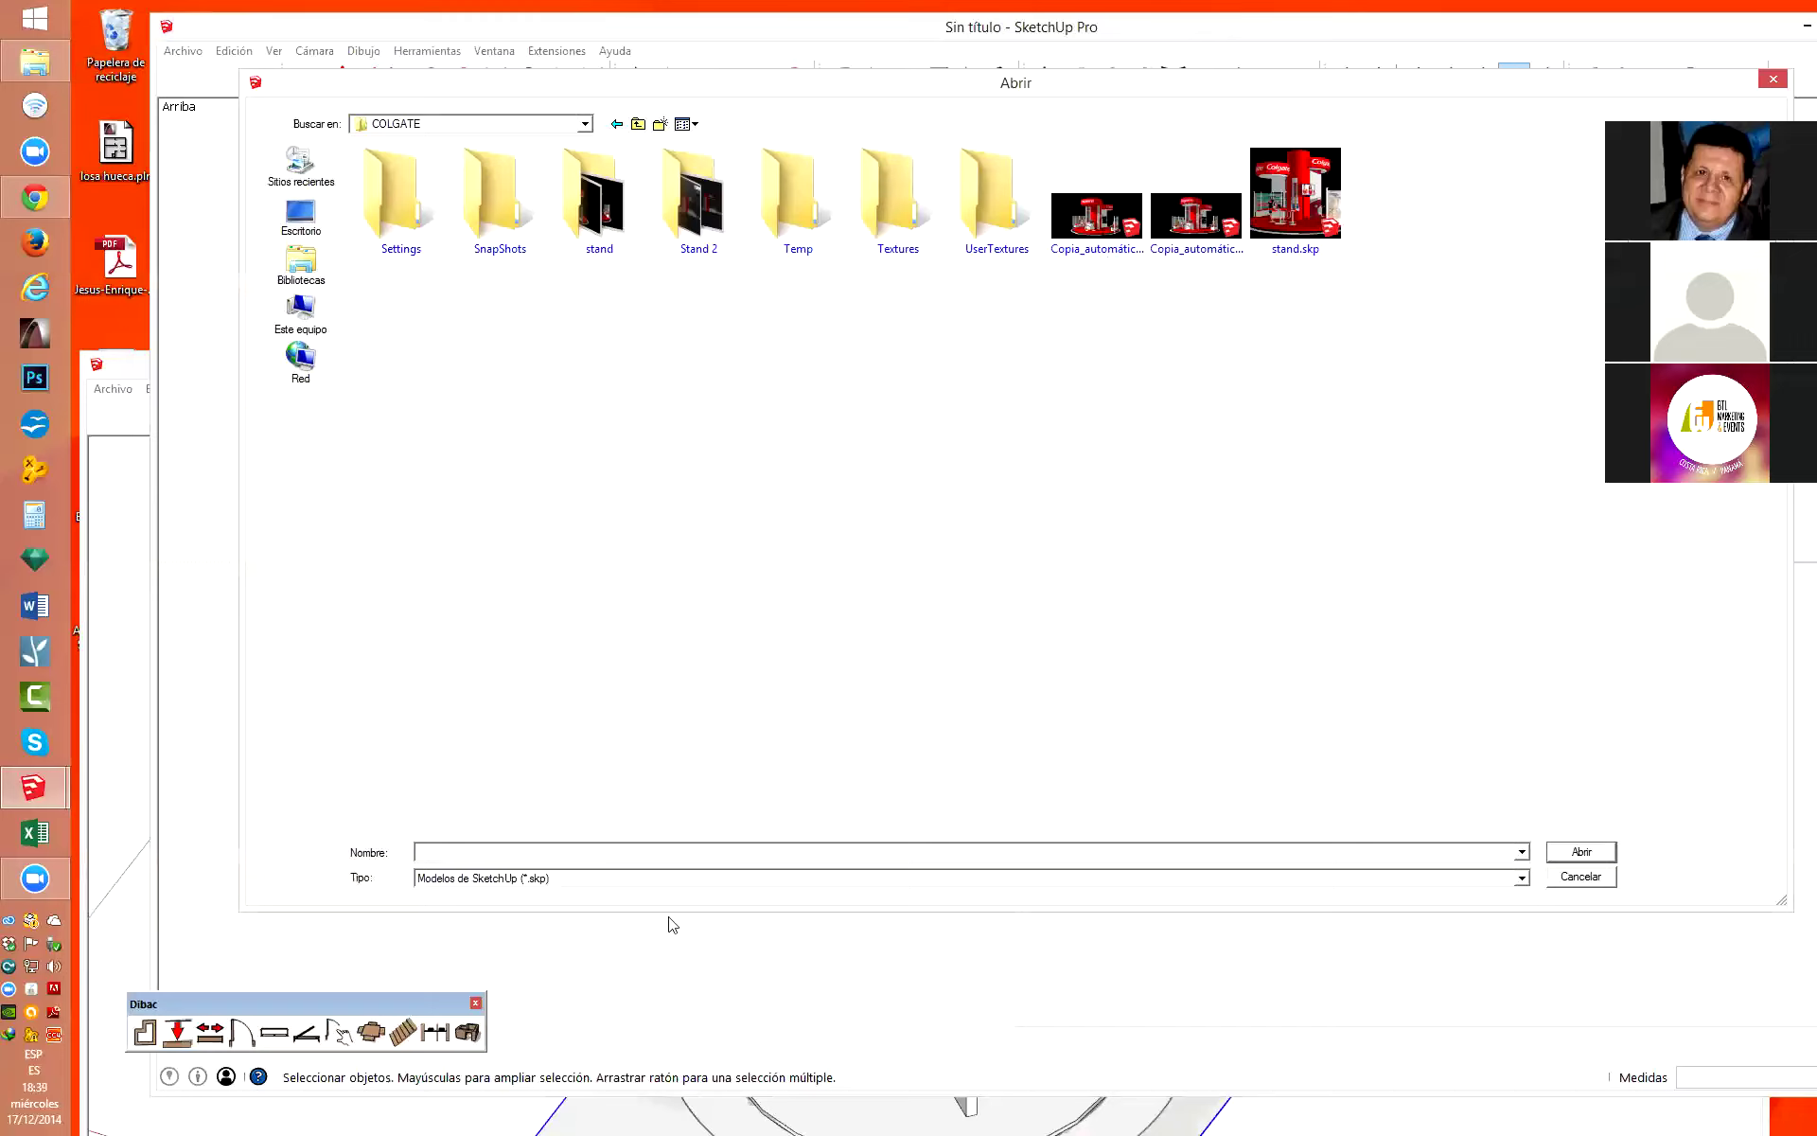
Open stand.skp as a SketchUp model, declining to save the untitled drawing.
{"action": "left_click", "coordinate": [1521, 878]}
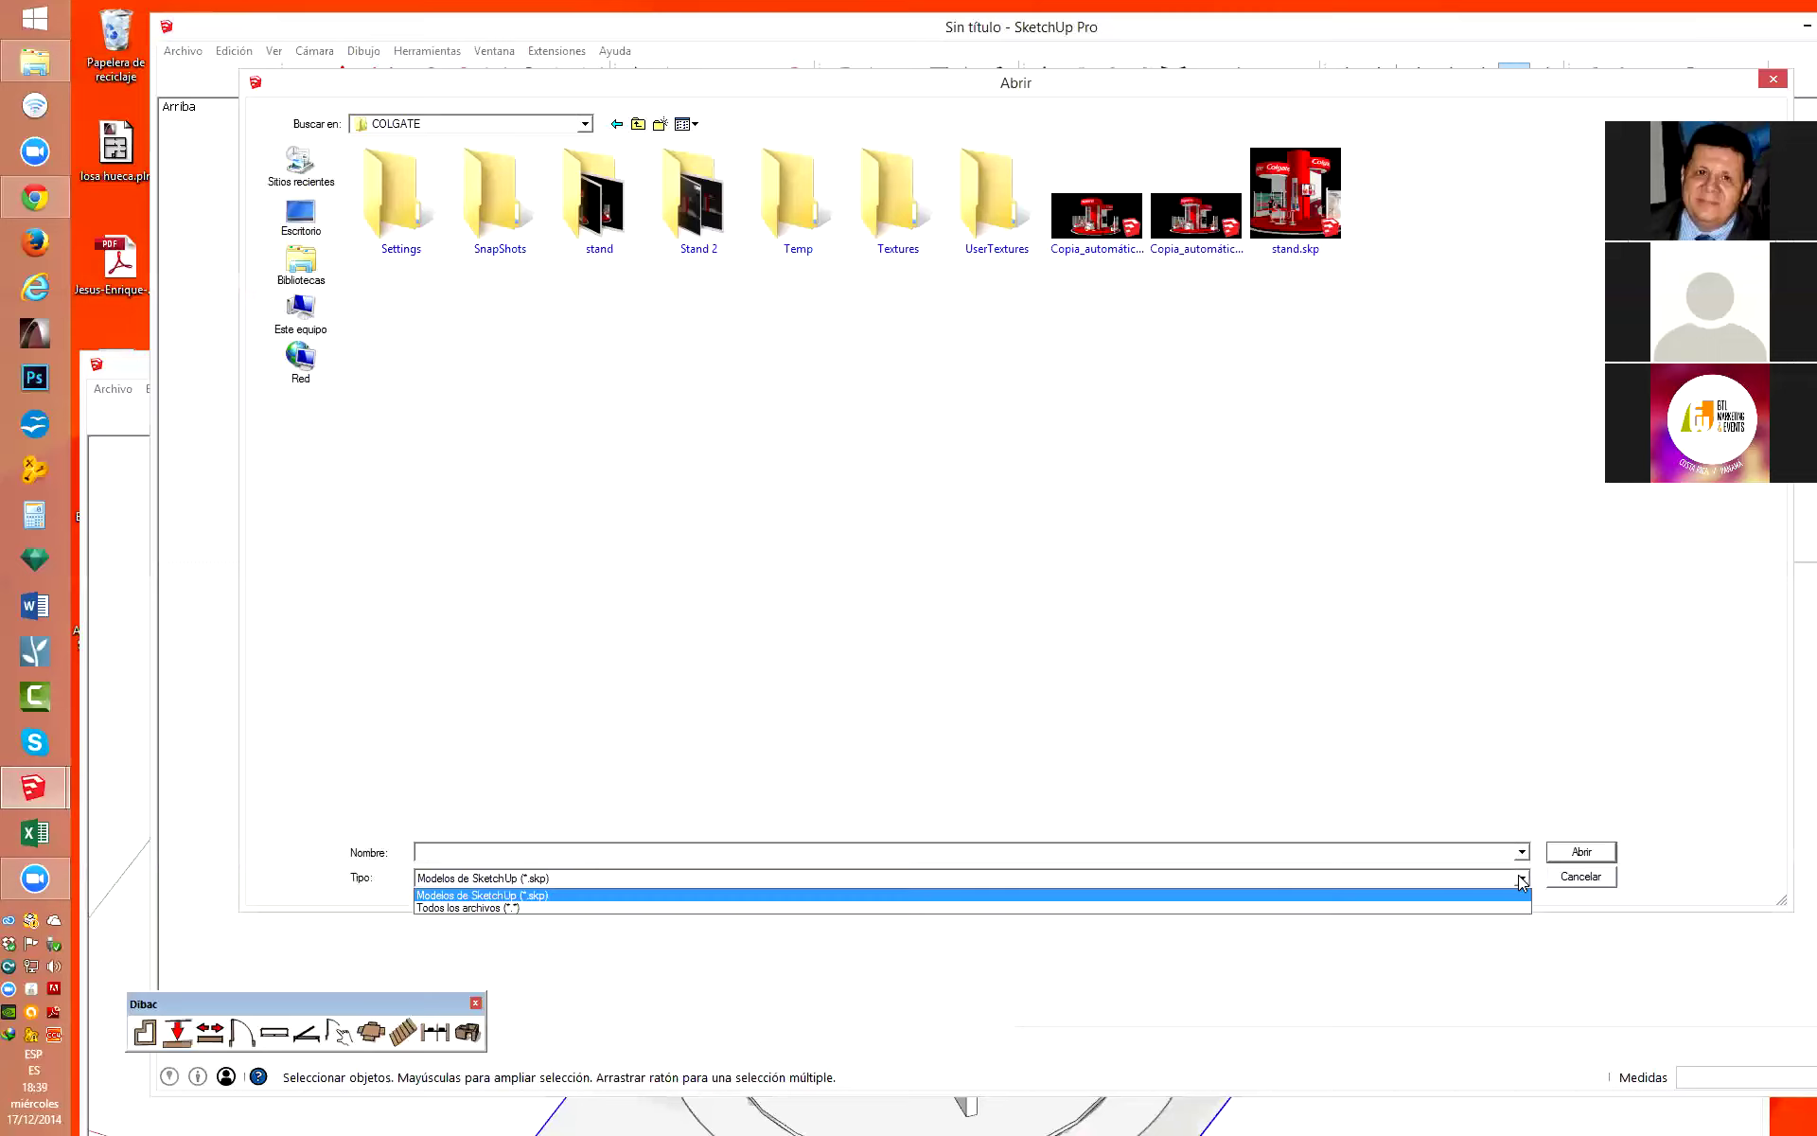
{"action": "left_click", "coordinate": [1521, 878]}
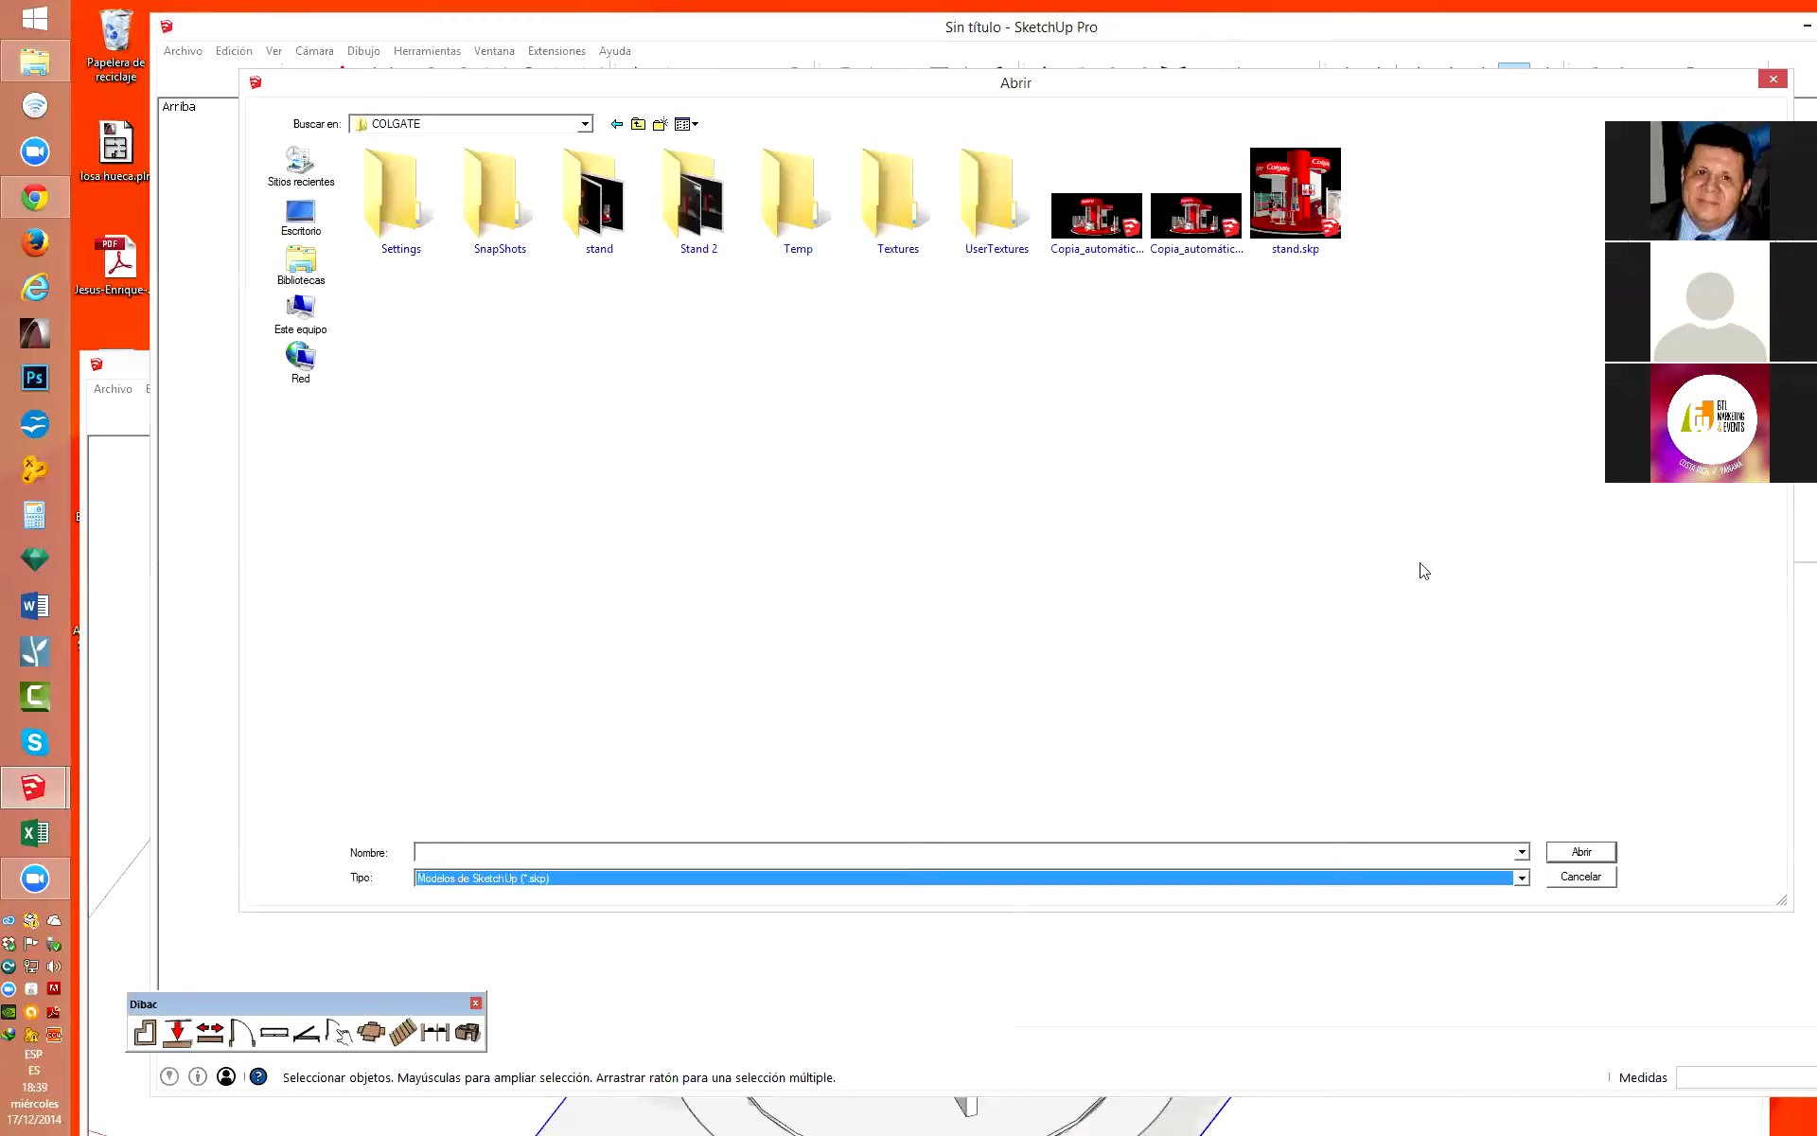
{"action": "left_click", "coordinate": [1307, 229]}
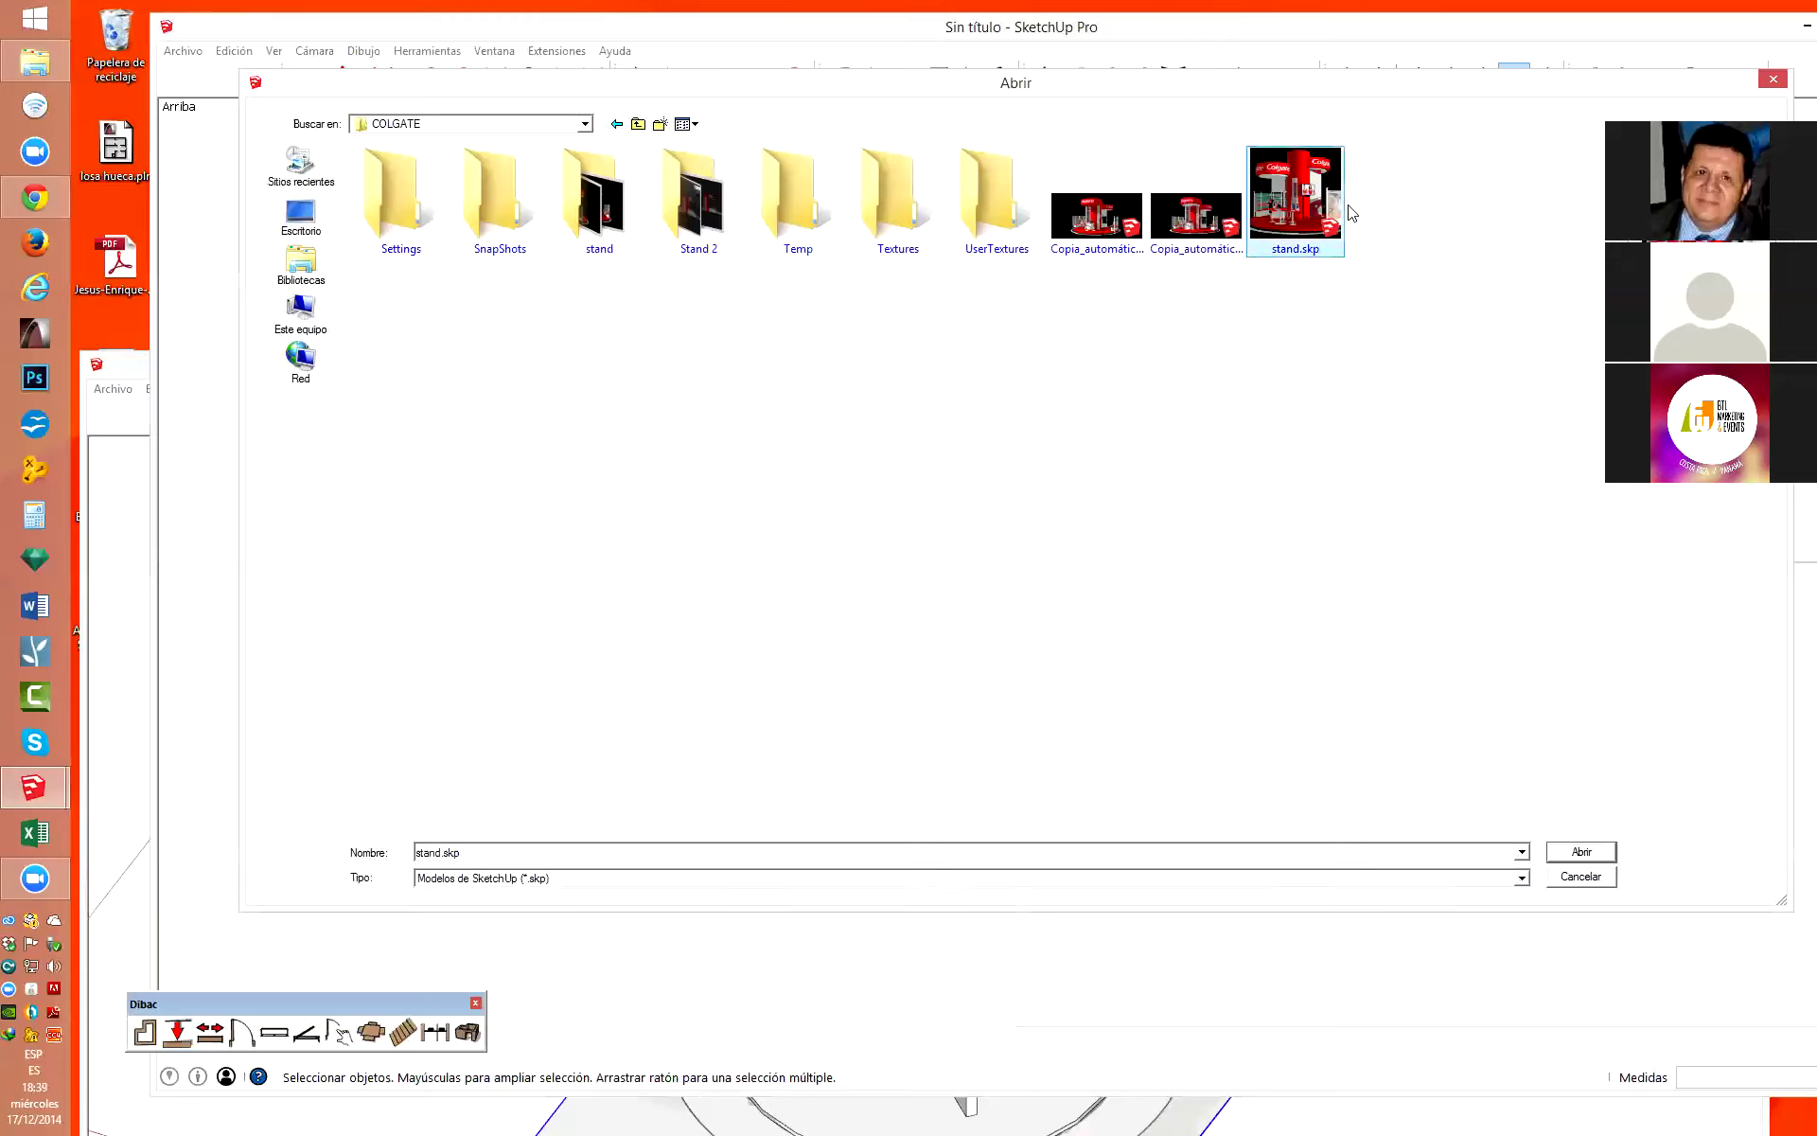
{"action": "left_click", "coordinate": [1583, 852]}
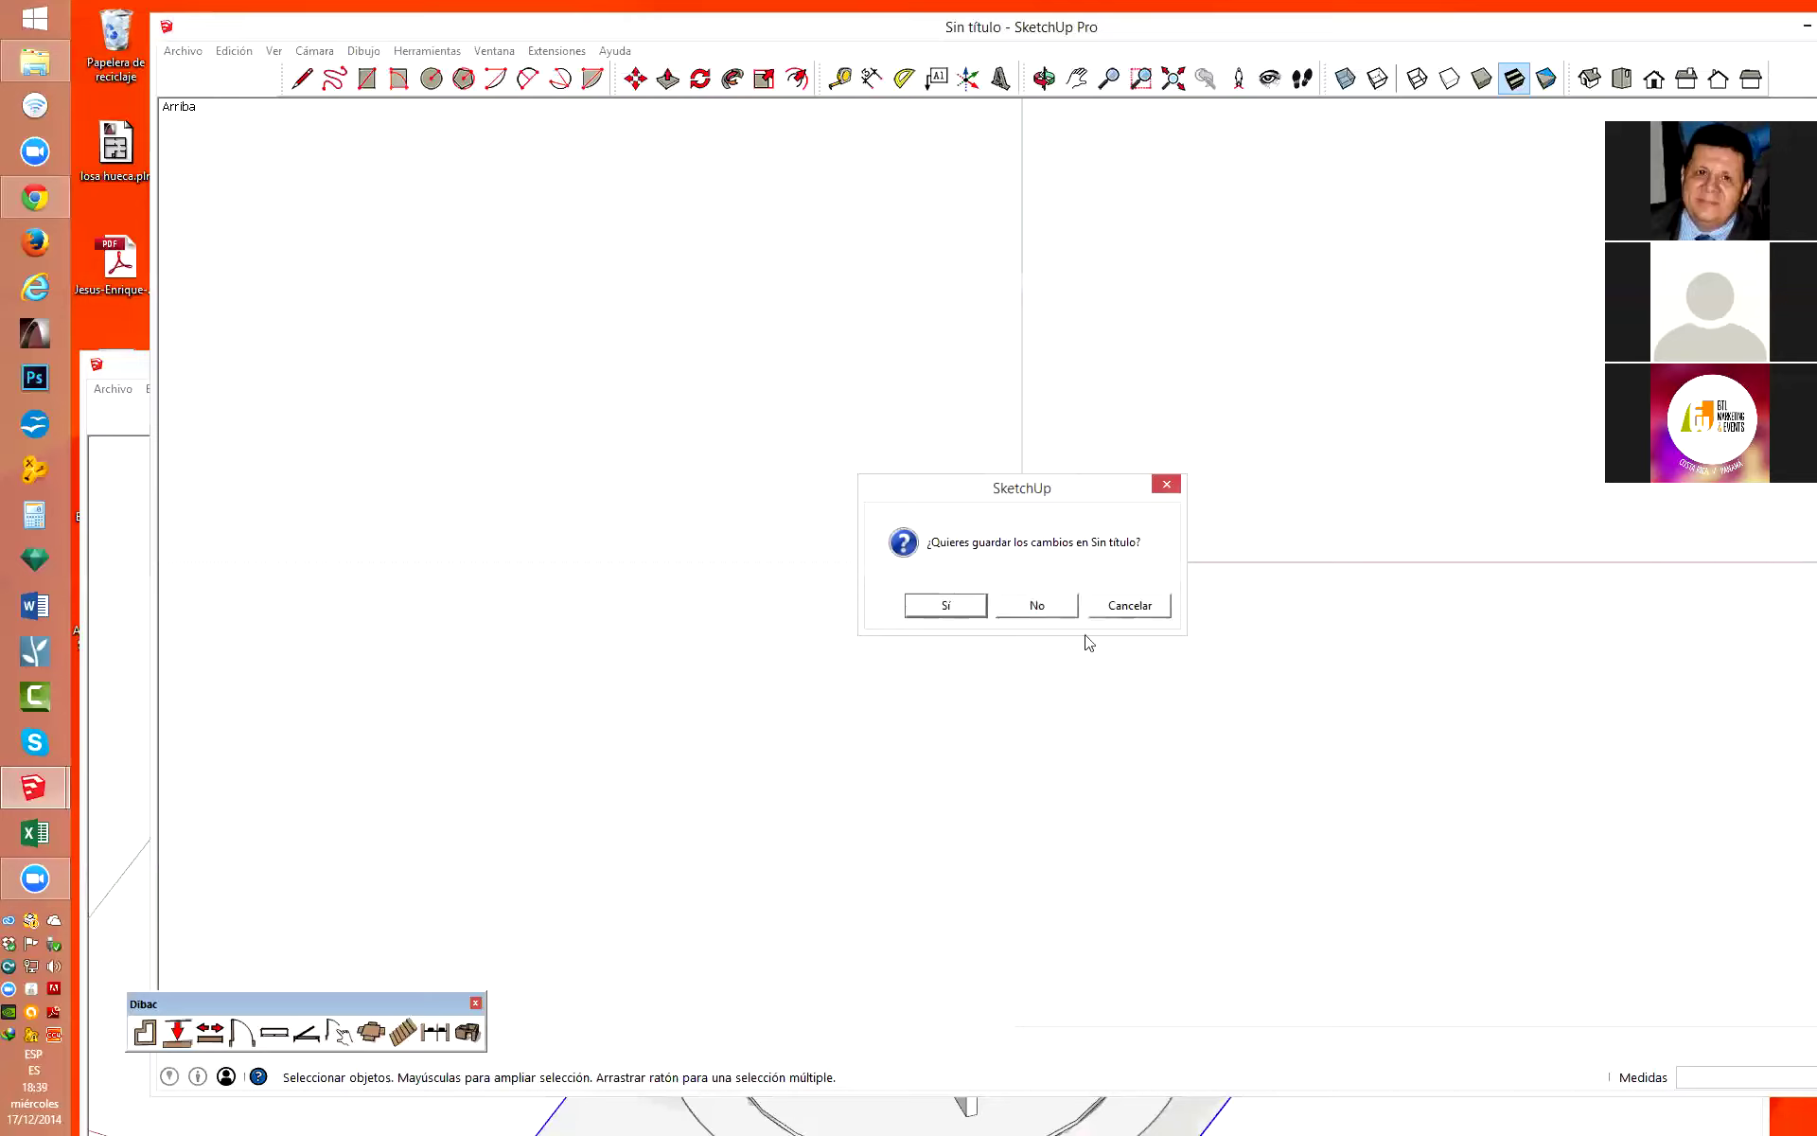
{"action": "left_click", "coordinate": [1035, 610]}
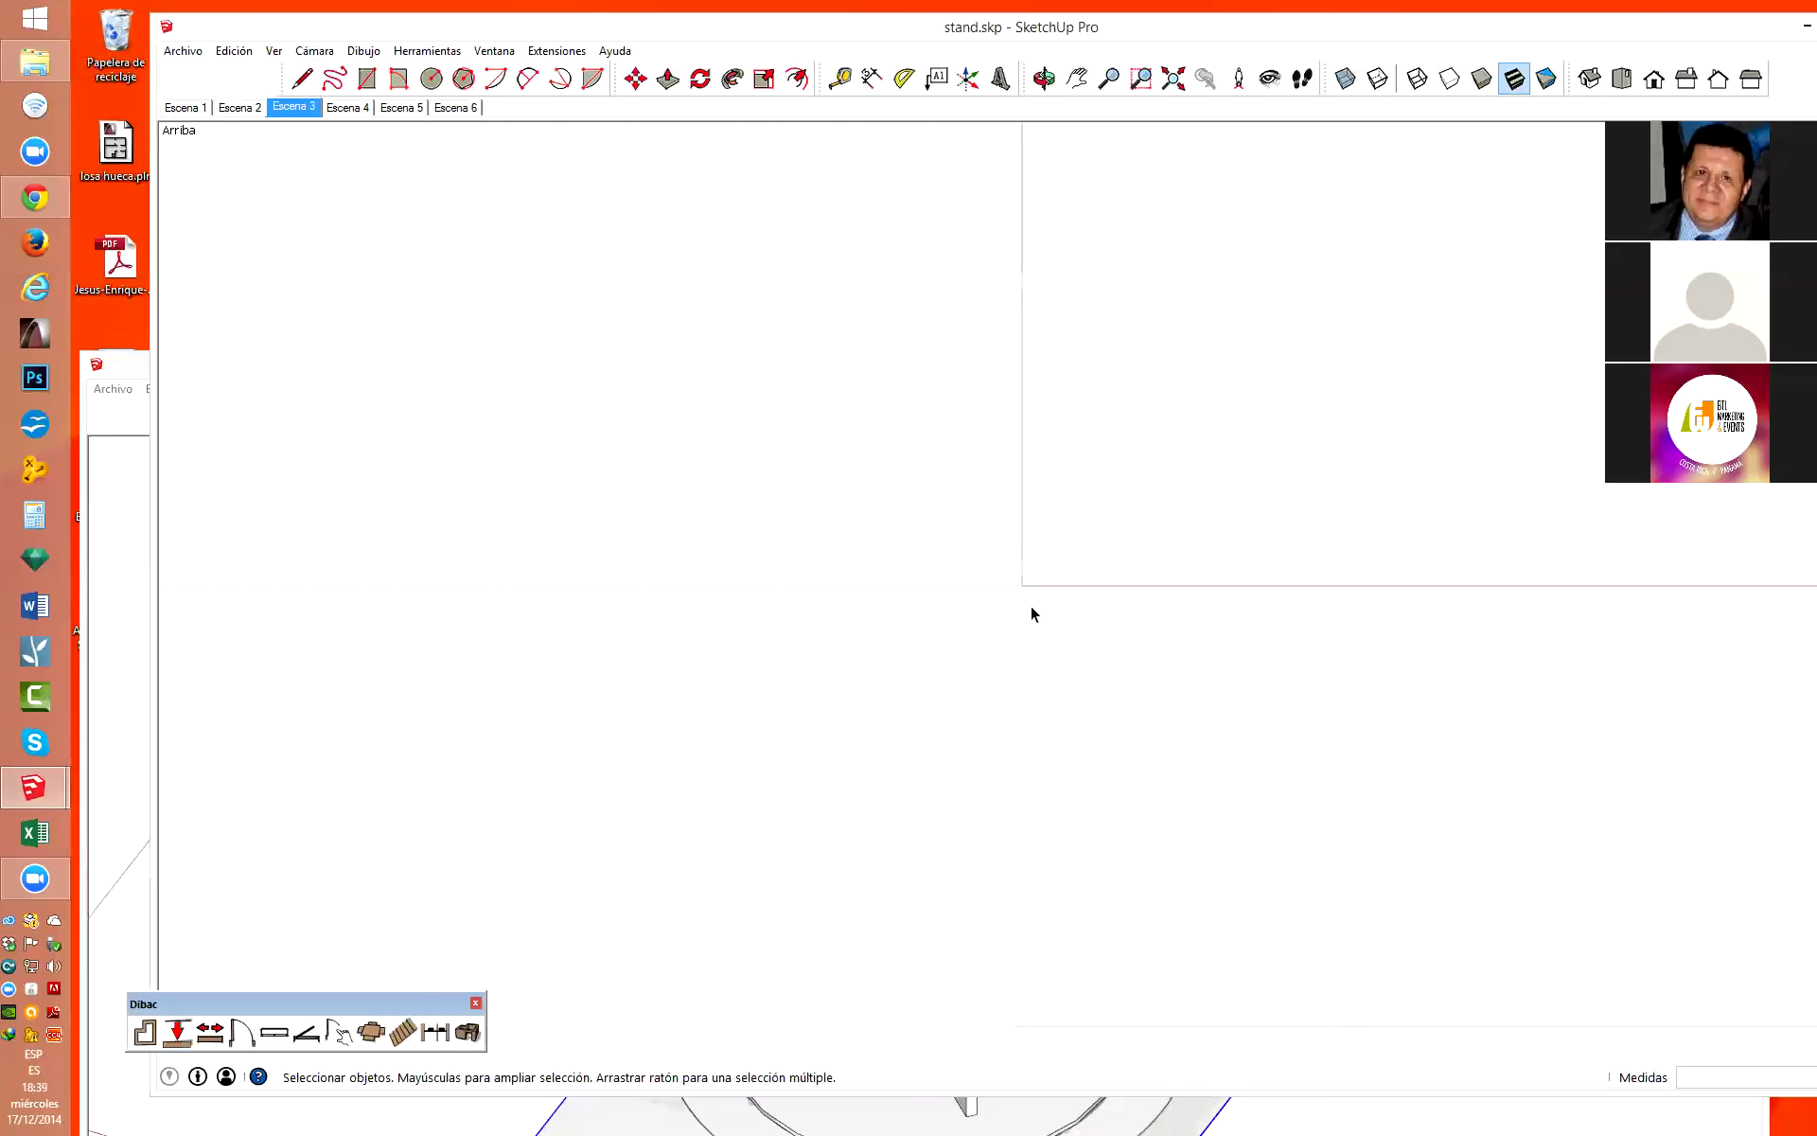
Show the stand in Front view with parallel projection.
{"action": "scroll", "coordinate": [824, 601], "scroll_direction": "down", "scroll_amount": 2}
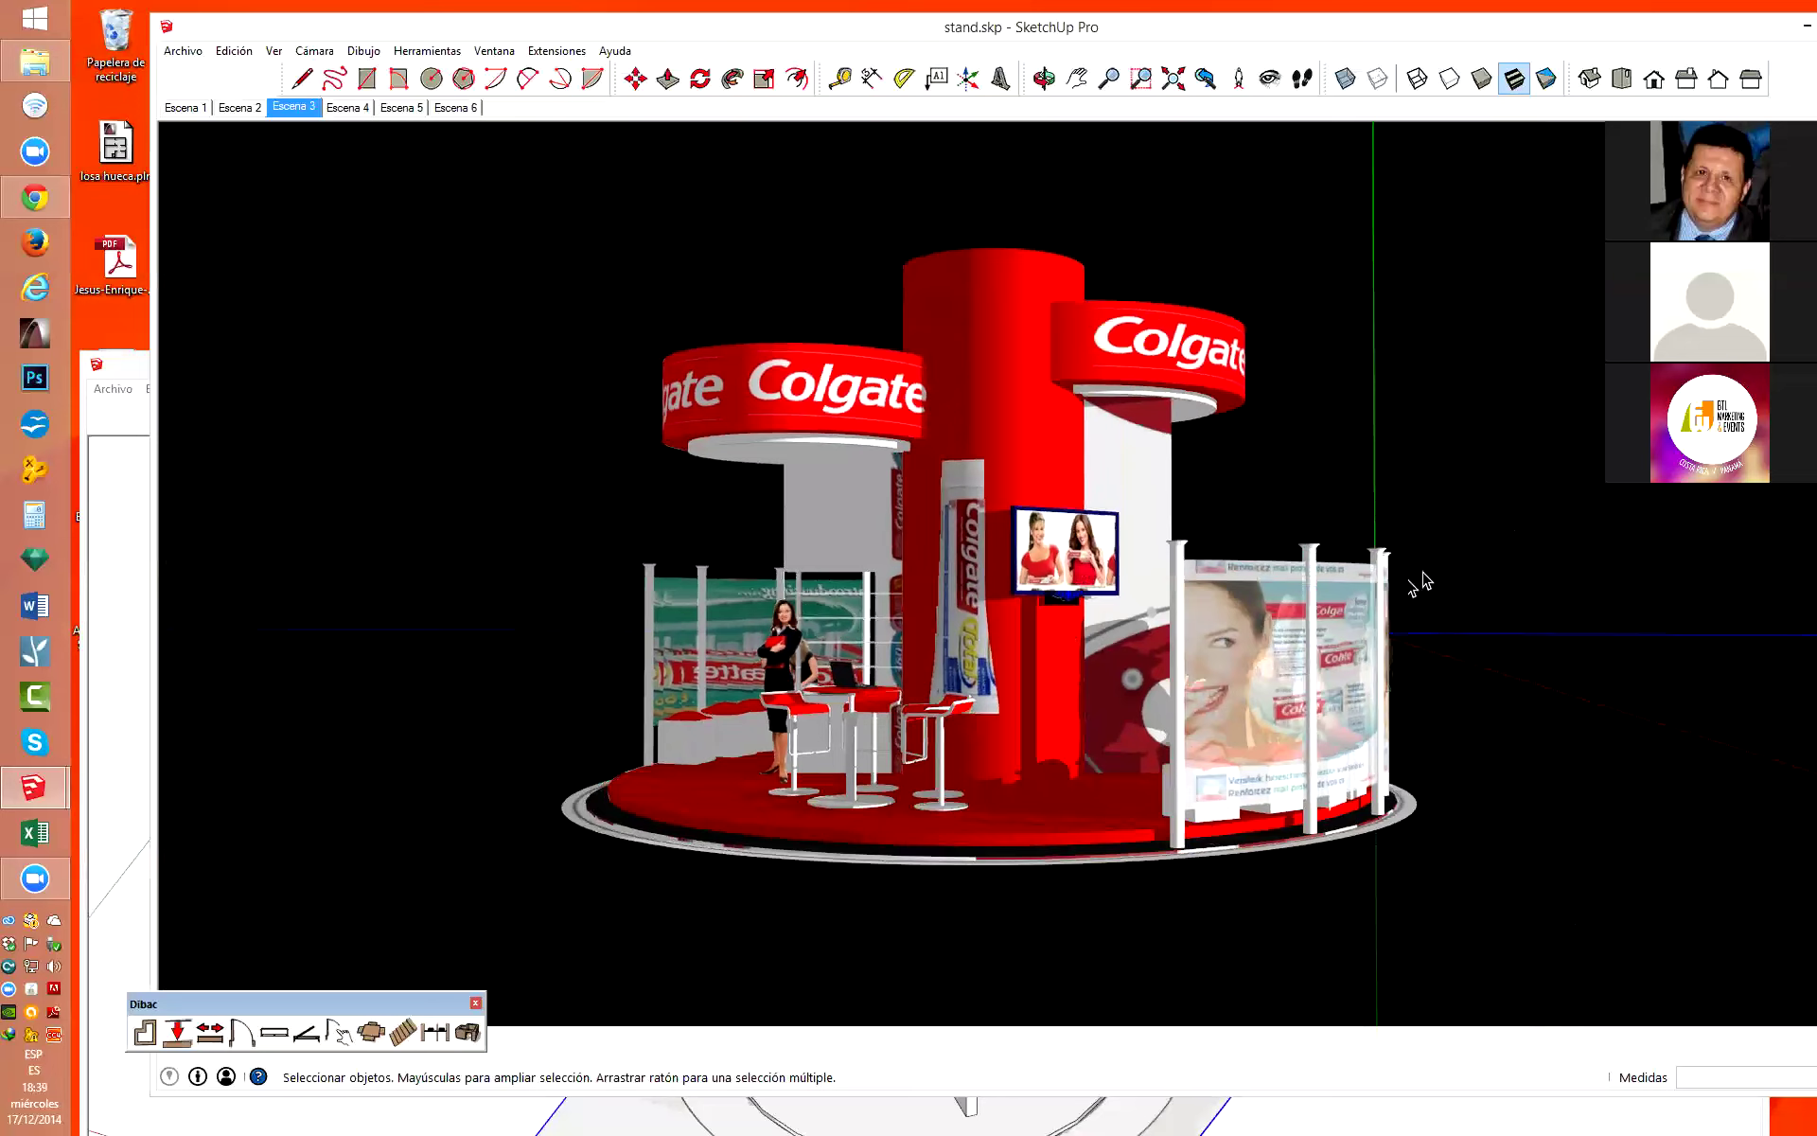
{"action": "left_click", "coordinate": [1655, 79]}
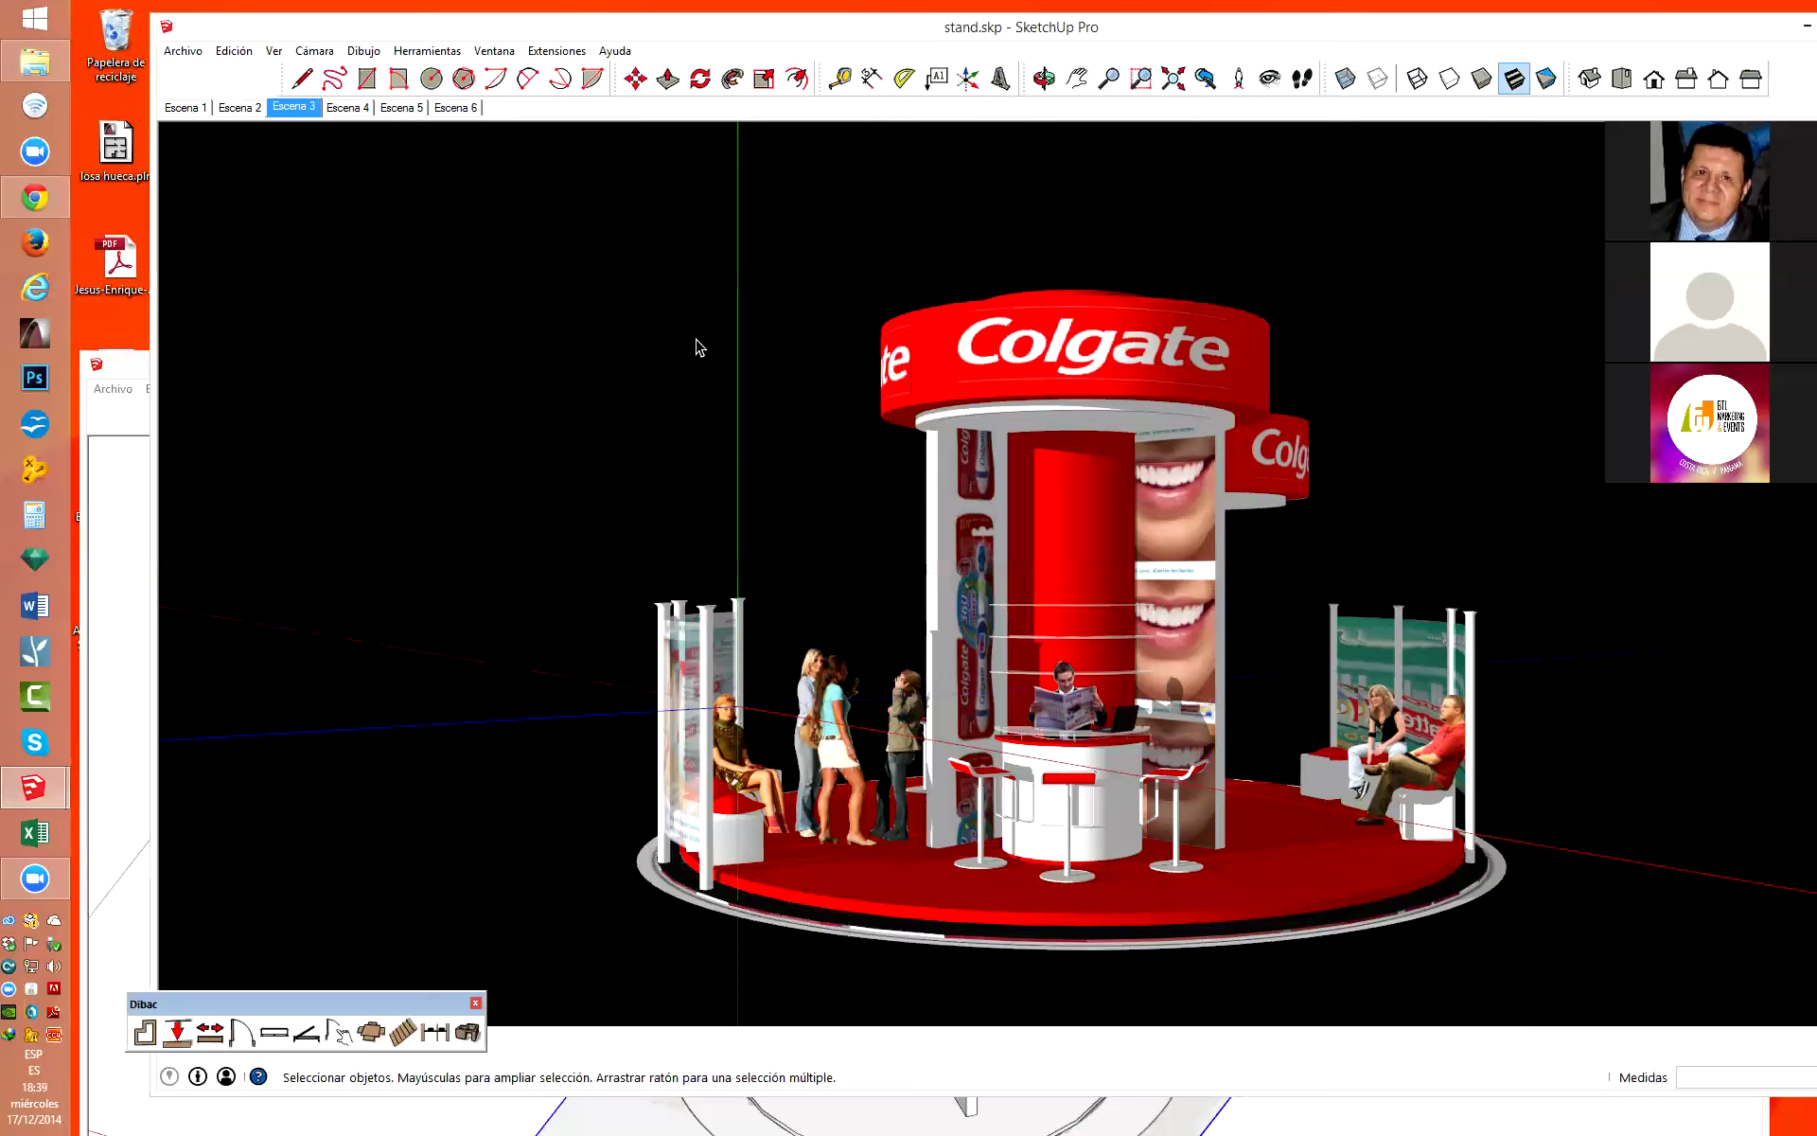
{"action": "left_click", "coordinate": [310, 51]}
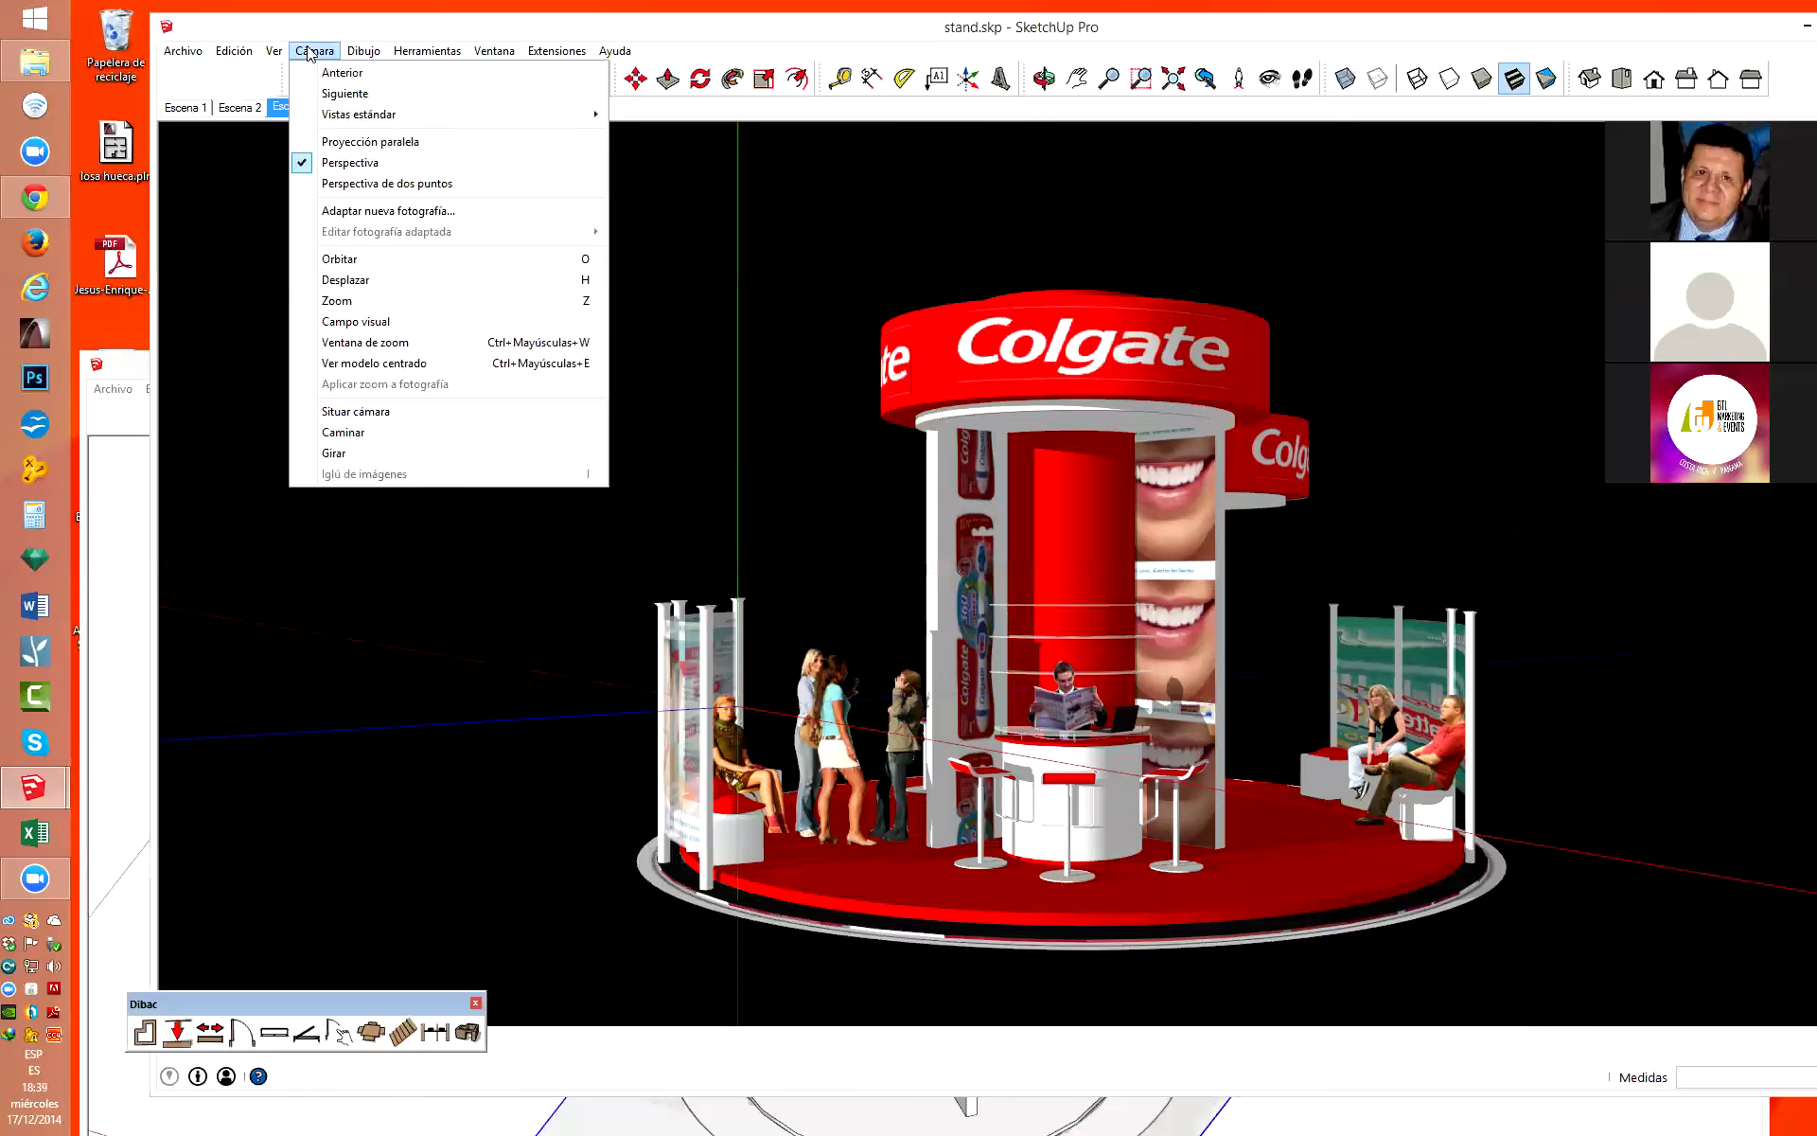
{"action": "left_click", "coordinate": [397, 152]}
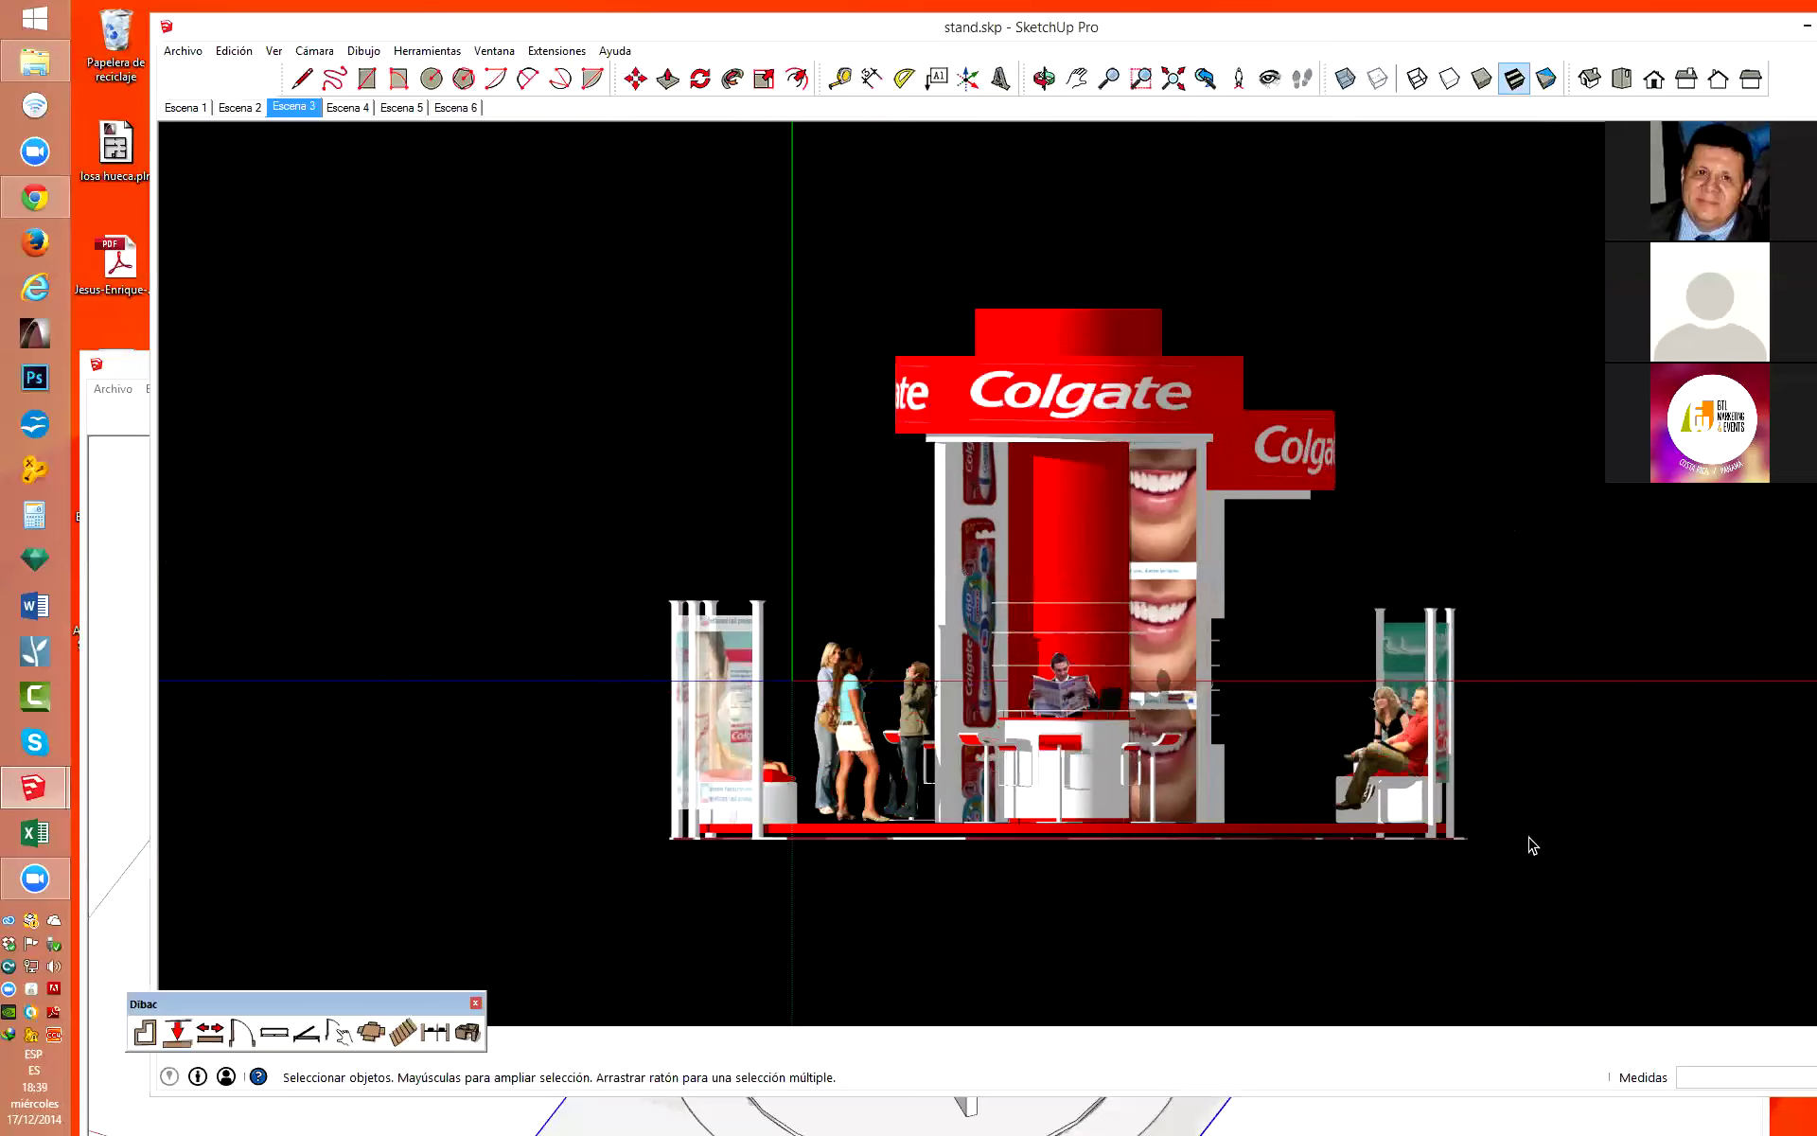
{"action": "scroll", "coordinate": [1442, 841], "scroll_direction": "up", "scroll_amount": 2}
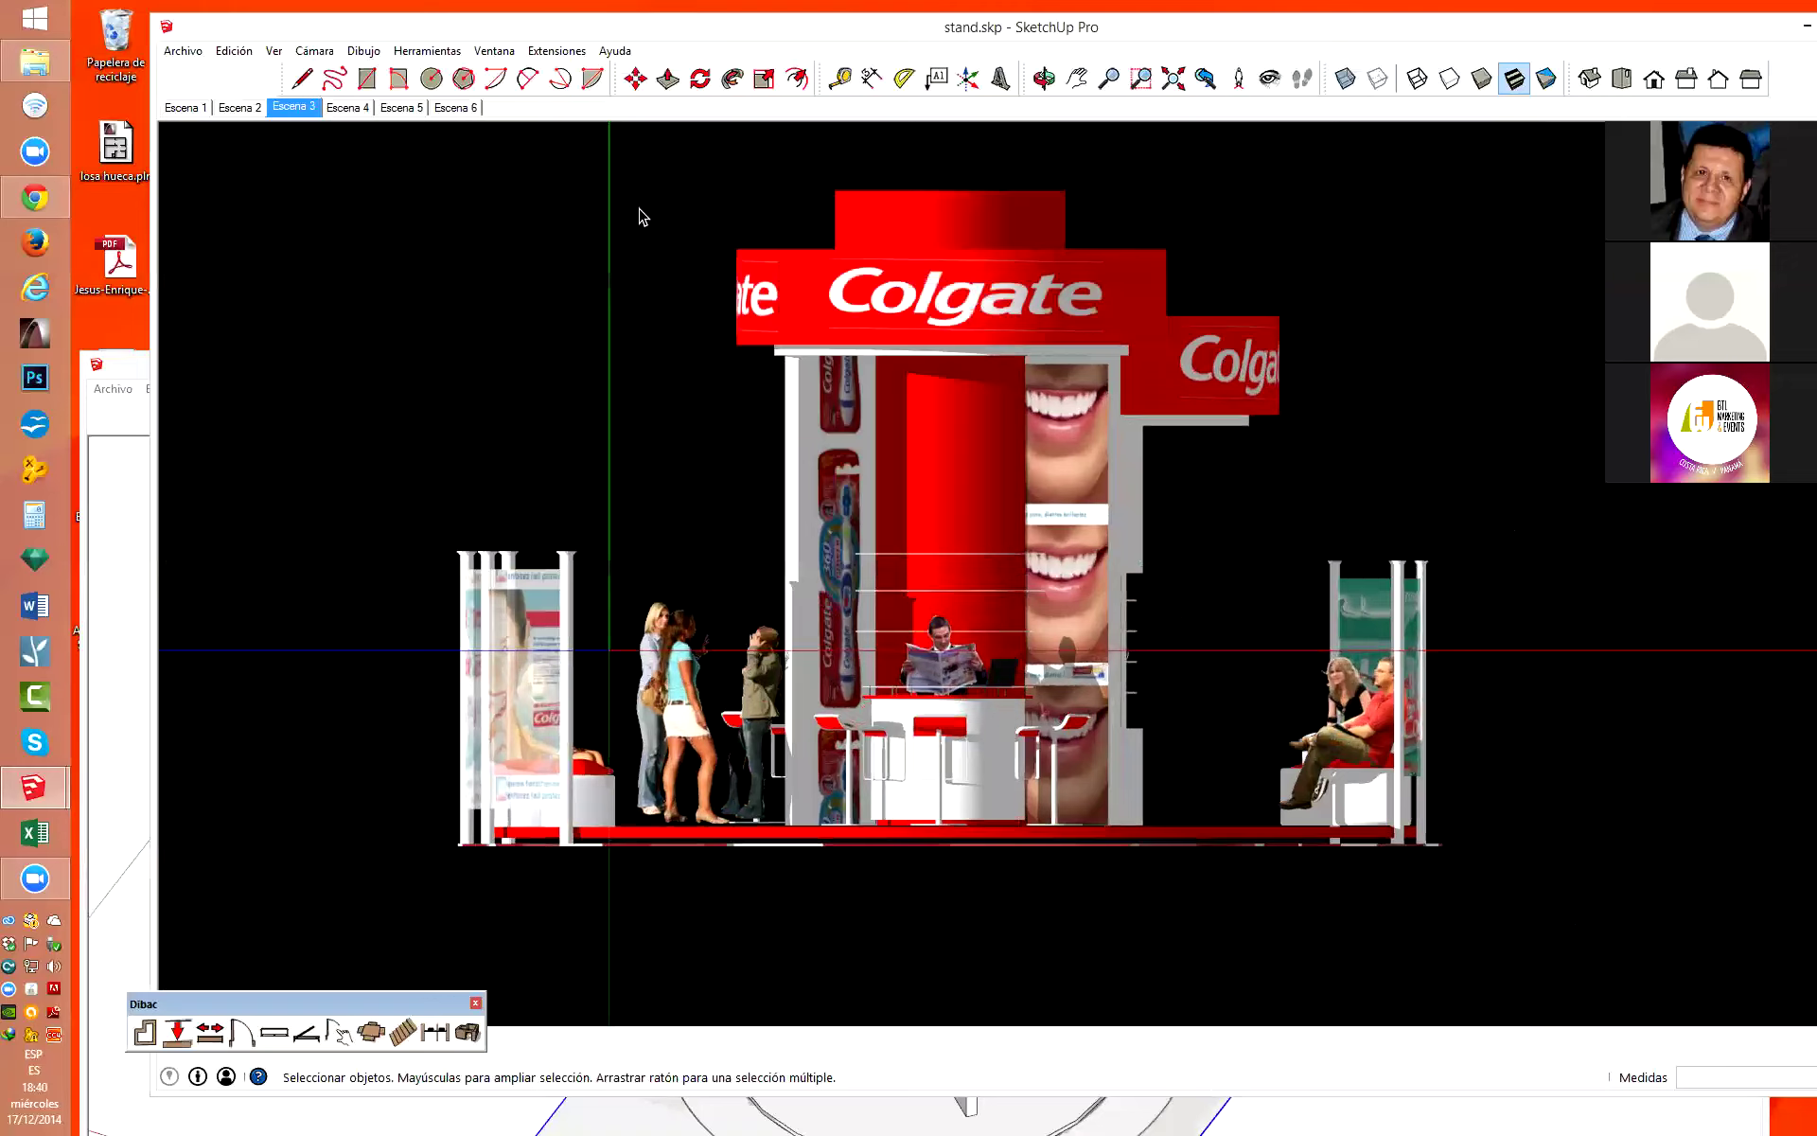
{"action": "key", "text": "o"}
{"action": "left_click_drag", "start_coordinate": [1009, 299], "coordinate": [1598, 111]}
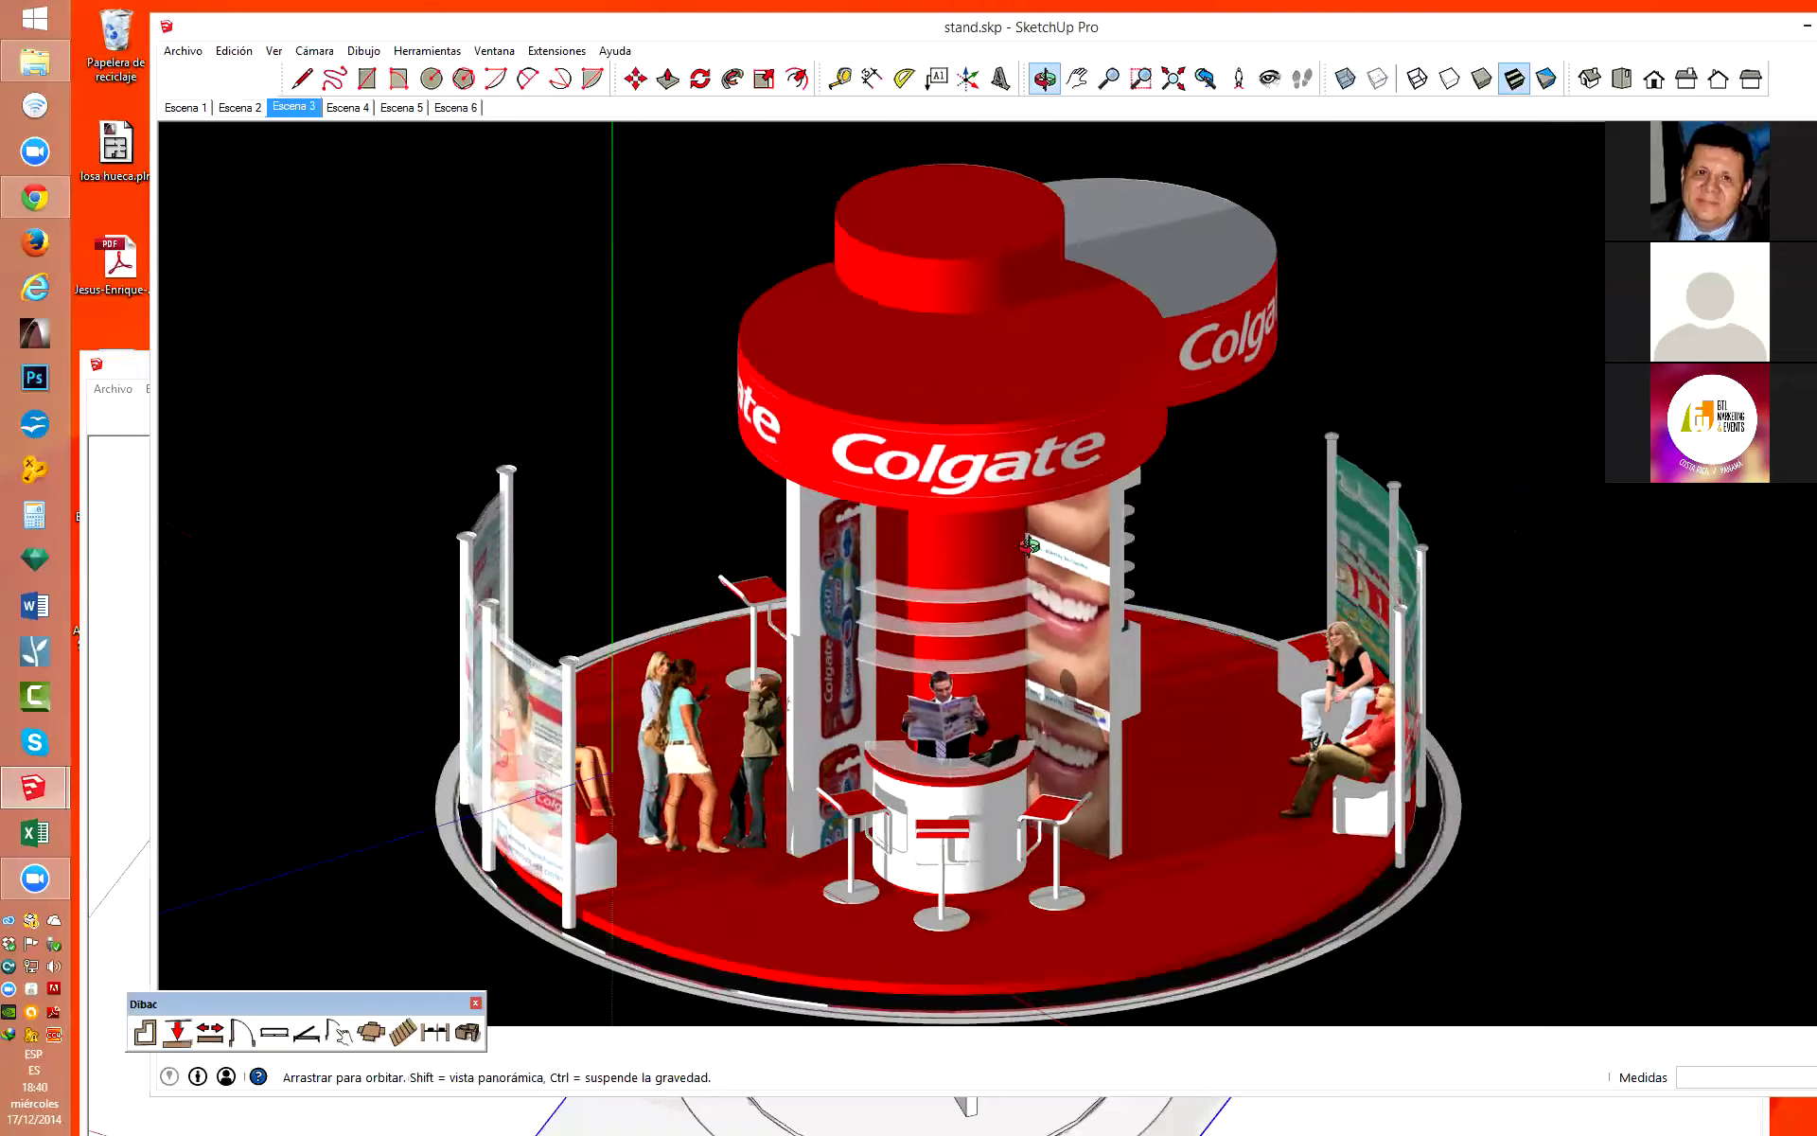
{"action": "left_click", "coordinate": [1653, 79]}
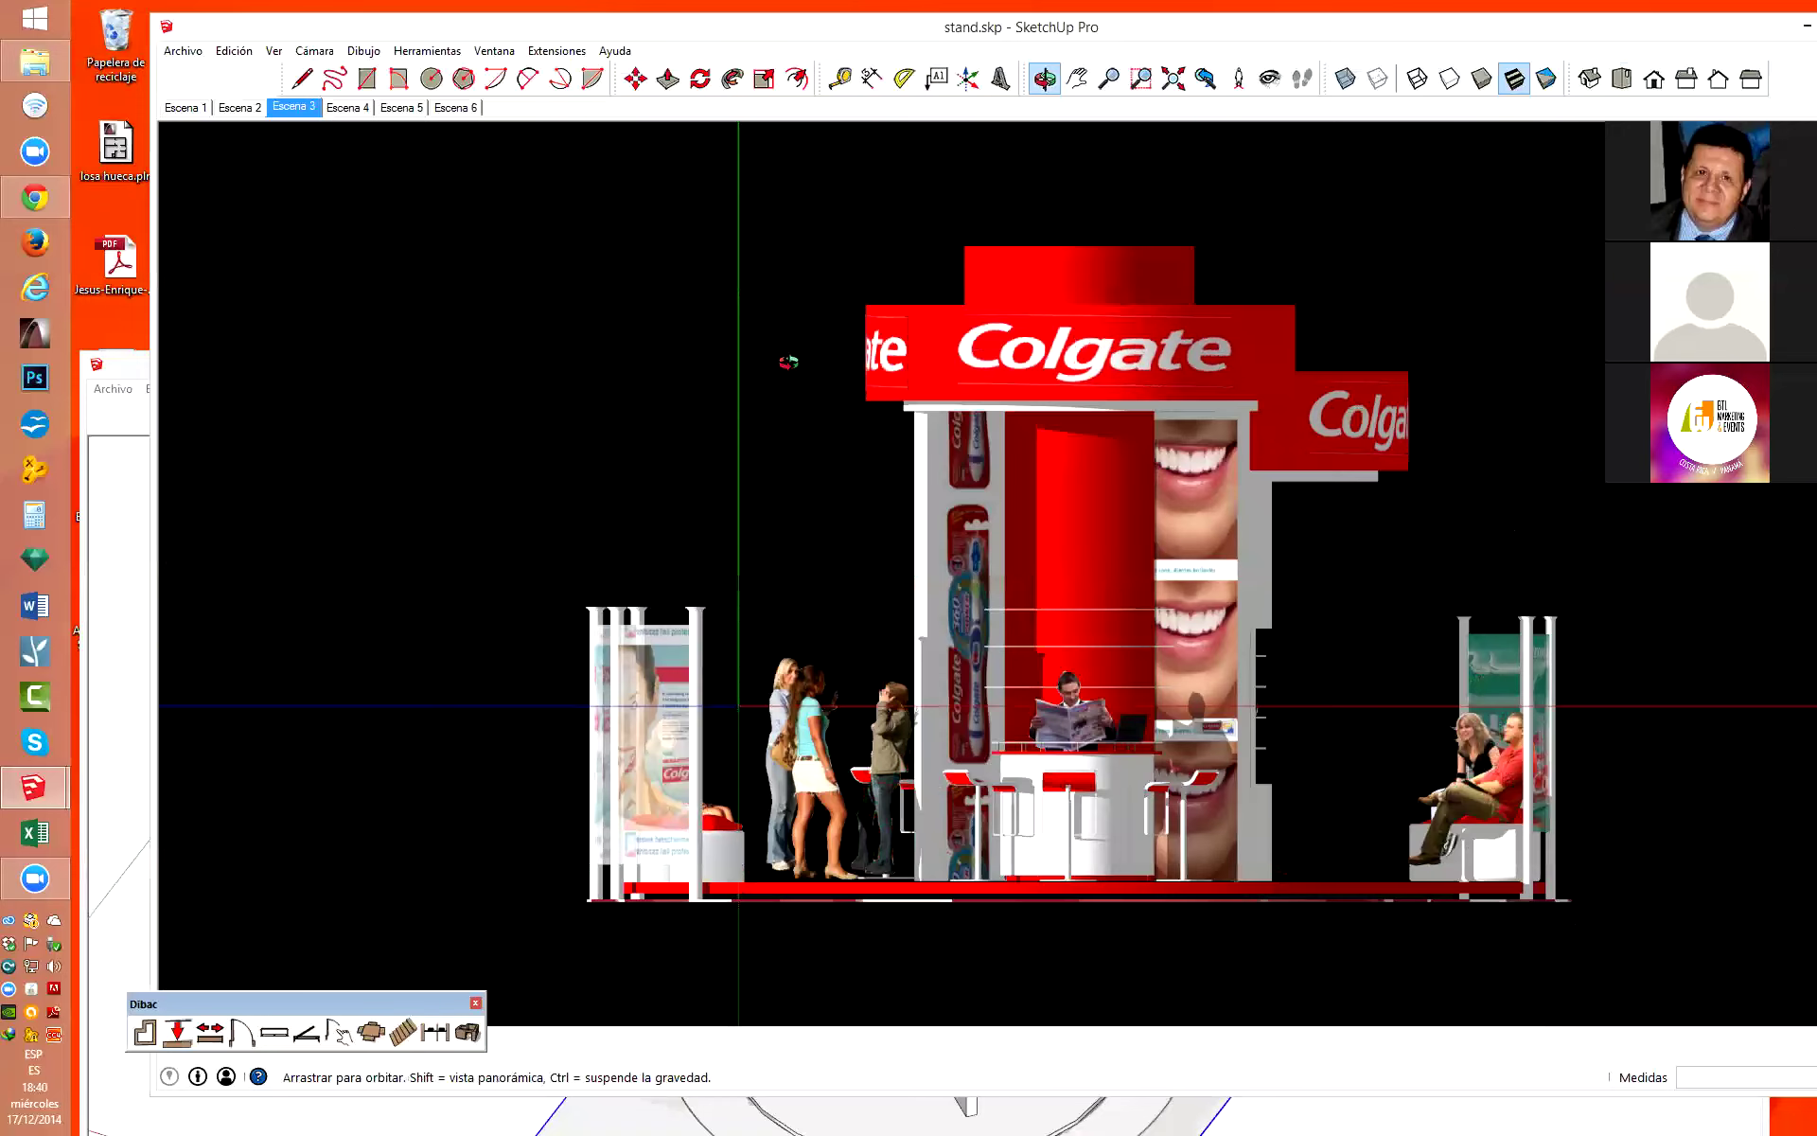
Measure the stand's full height (about 390.5 cm) and a shorter span near the sign.
{"action": "left_click", "coordinate": [840, 78]}
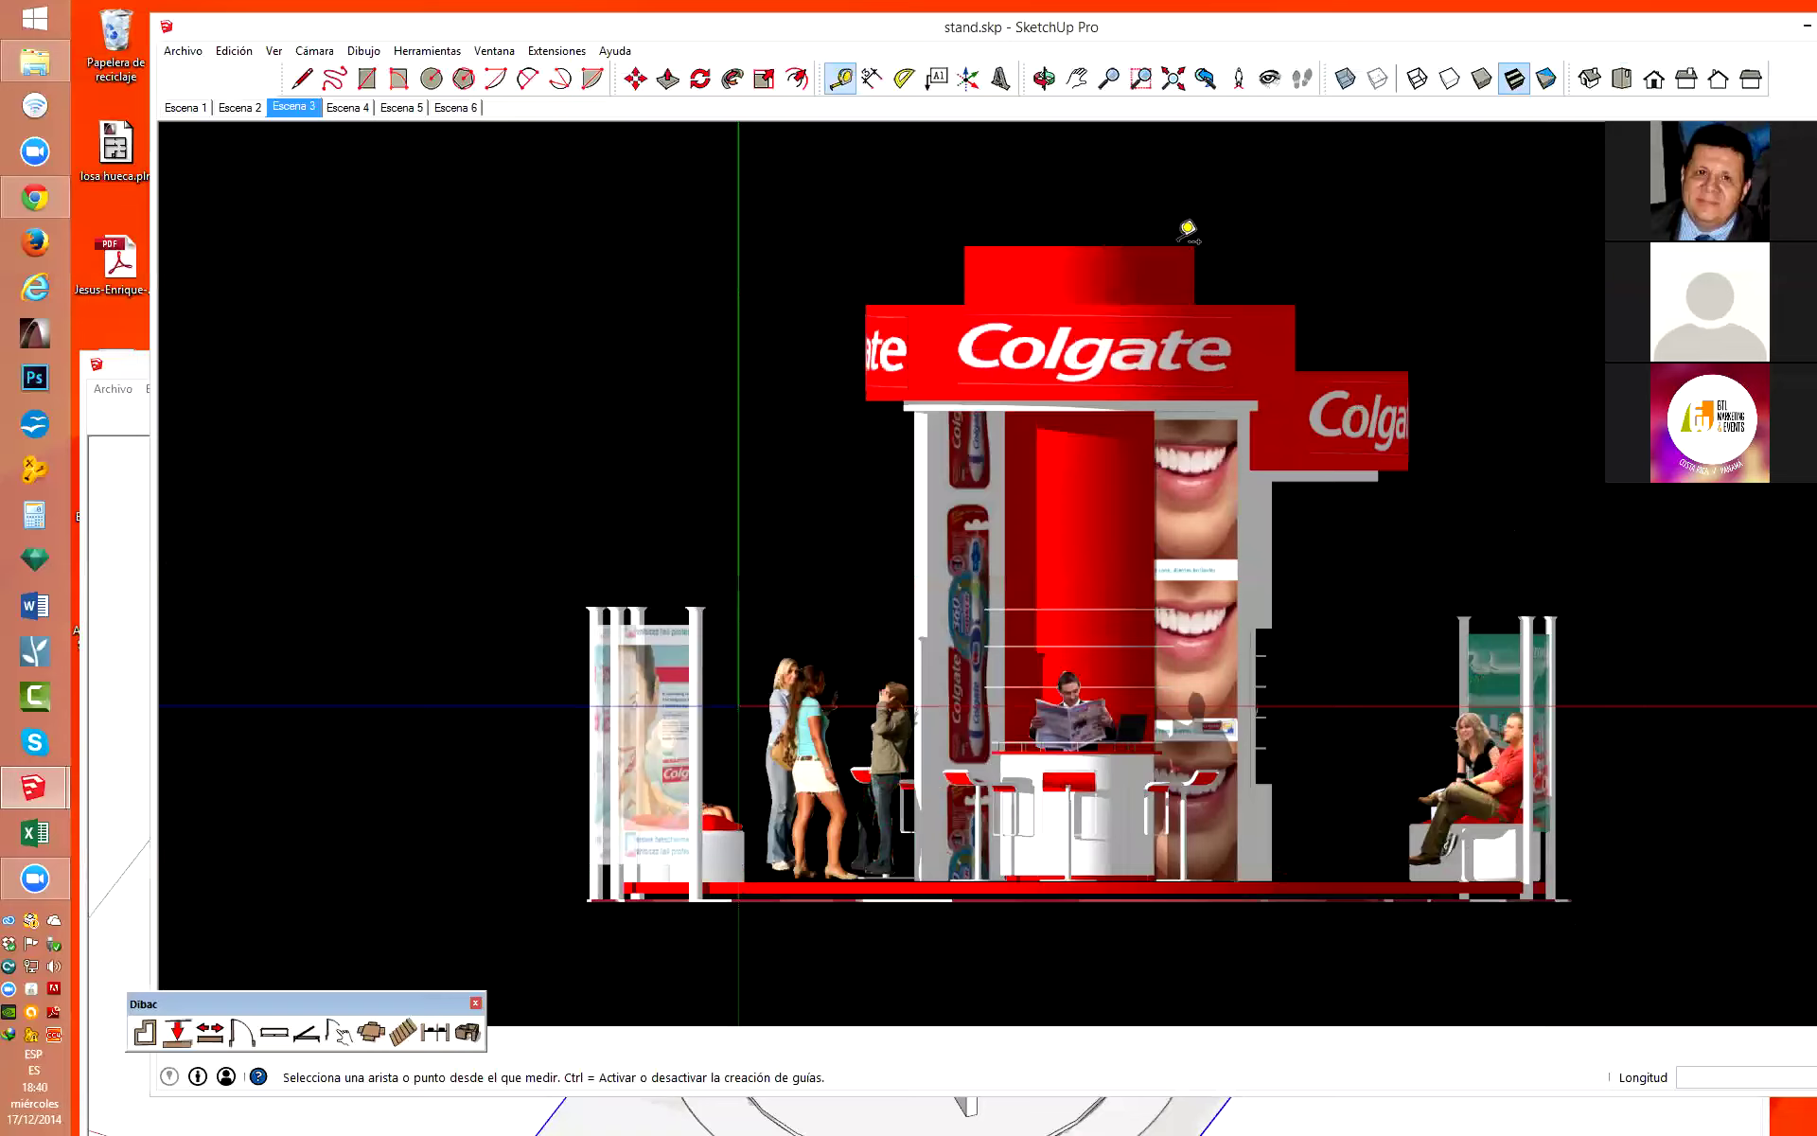
{"action": "left_click", "coordinate": [1194, 246]}
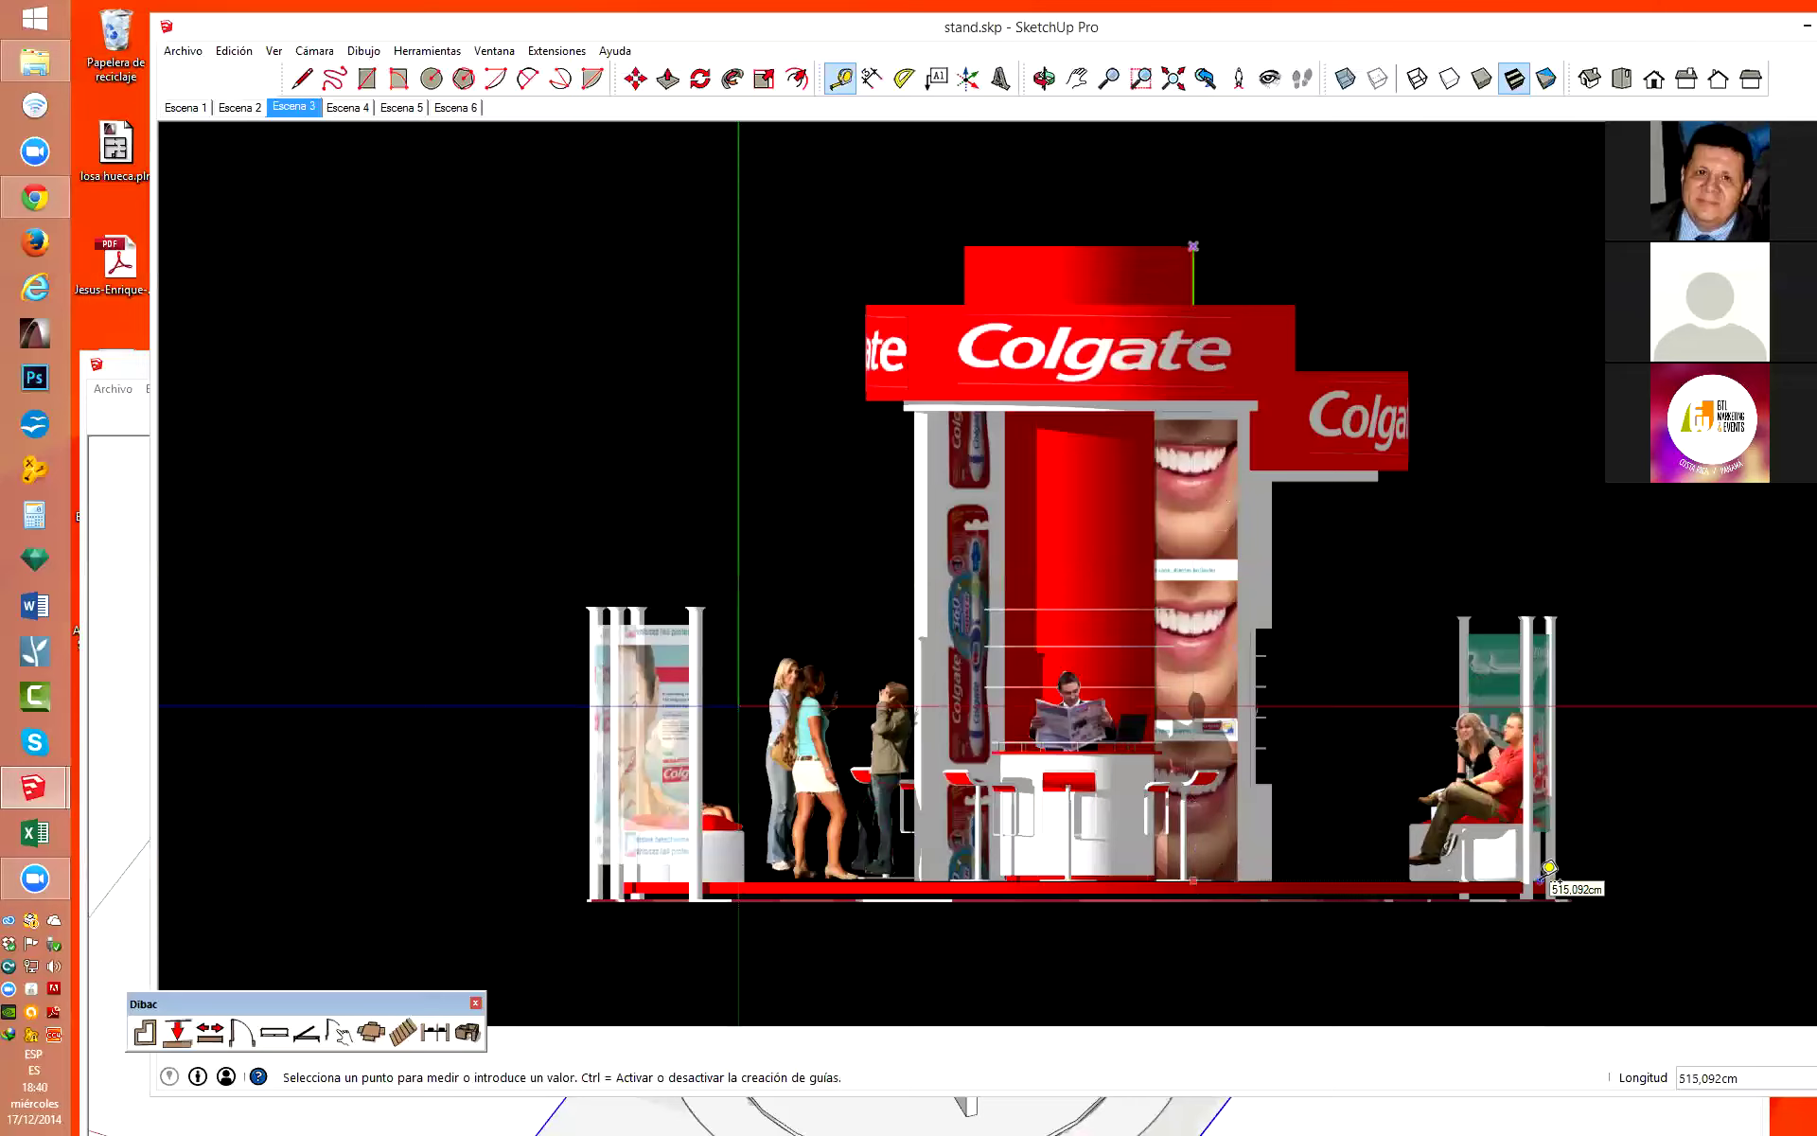
{"action": "left_click", "coordinate": [945, 442]}
{"action": "left_click", "coordinate": [872, 401]}
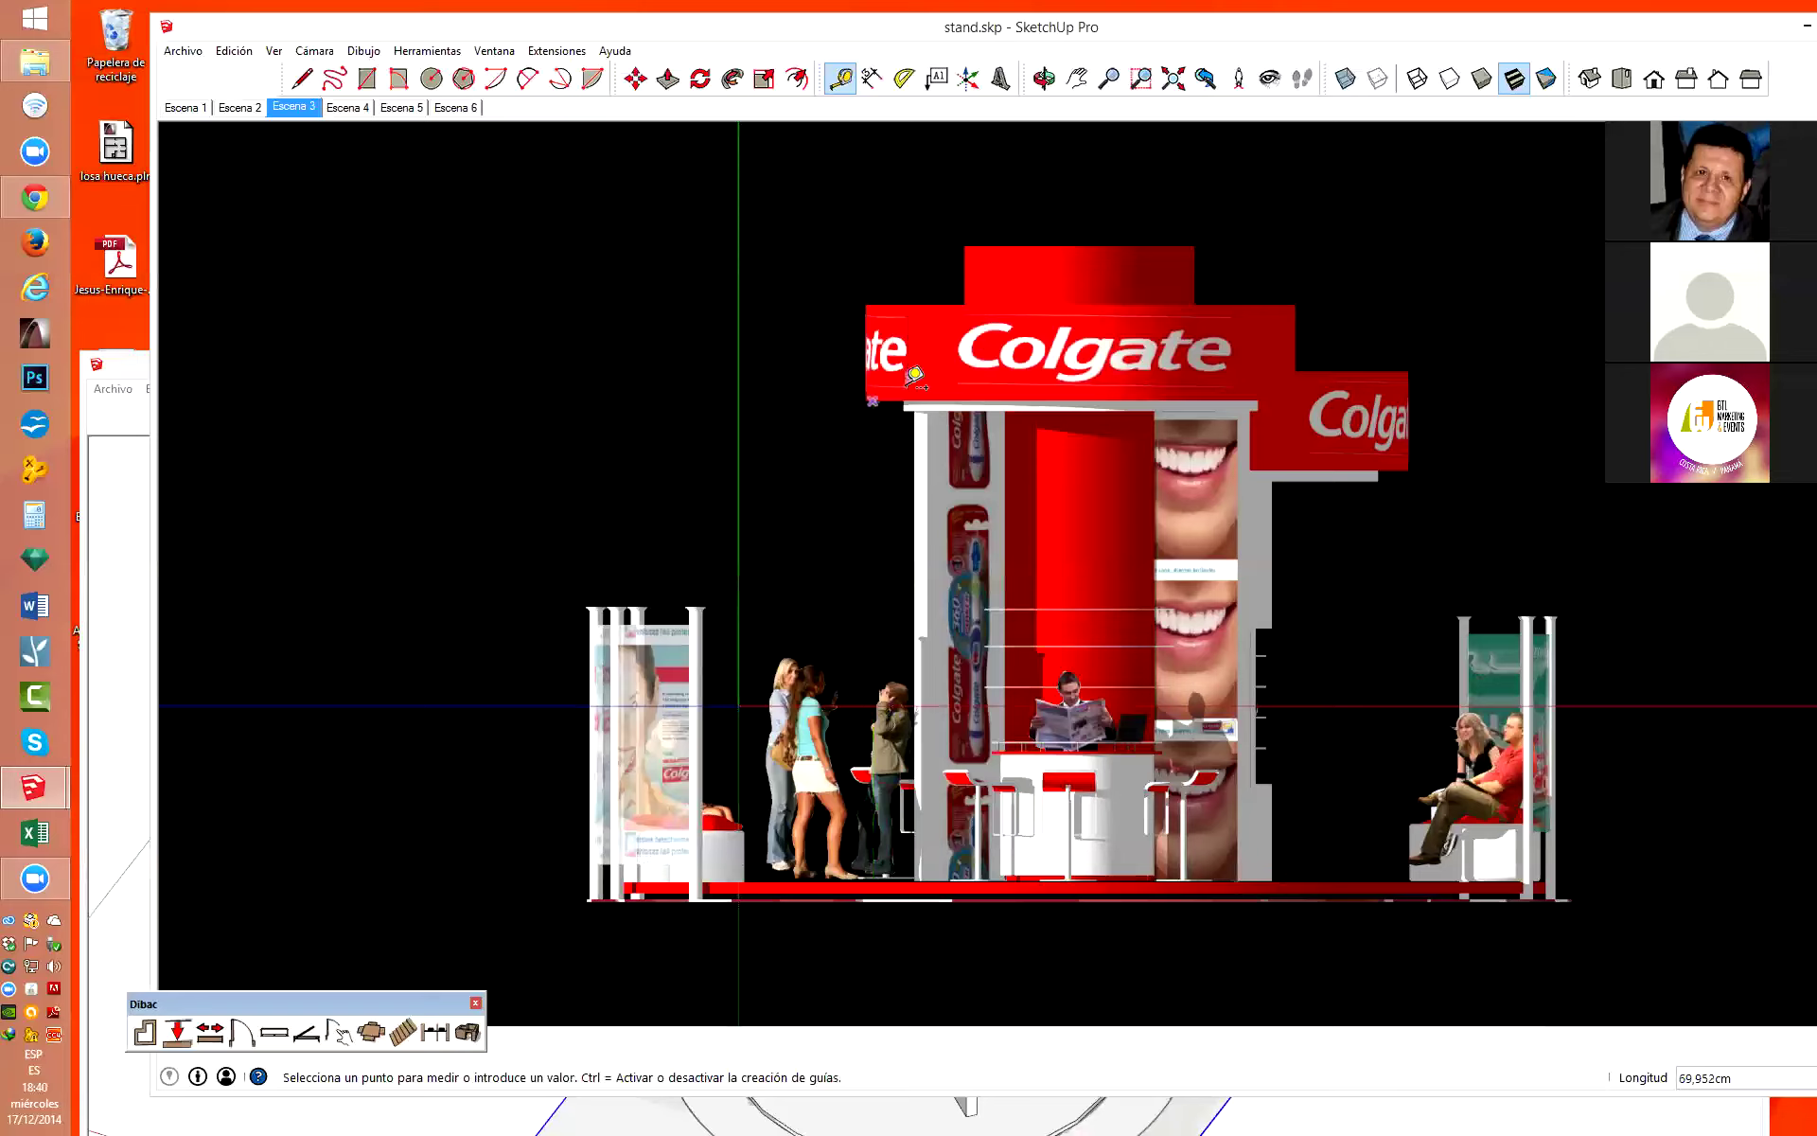
{"action": "left_click", "coordinate": [911, 406]}
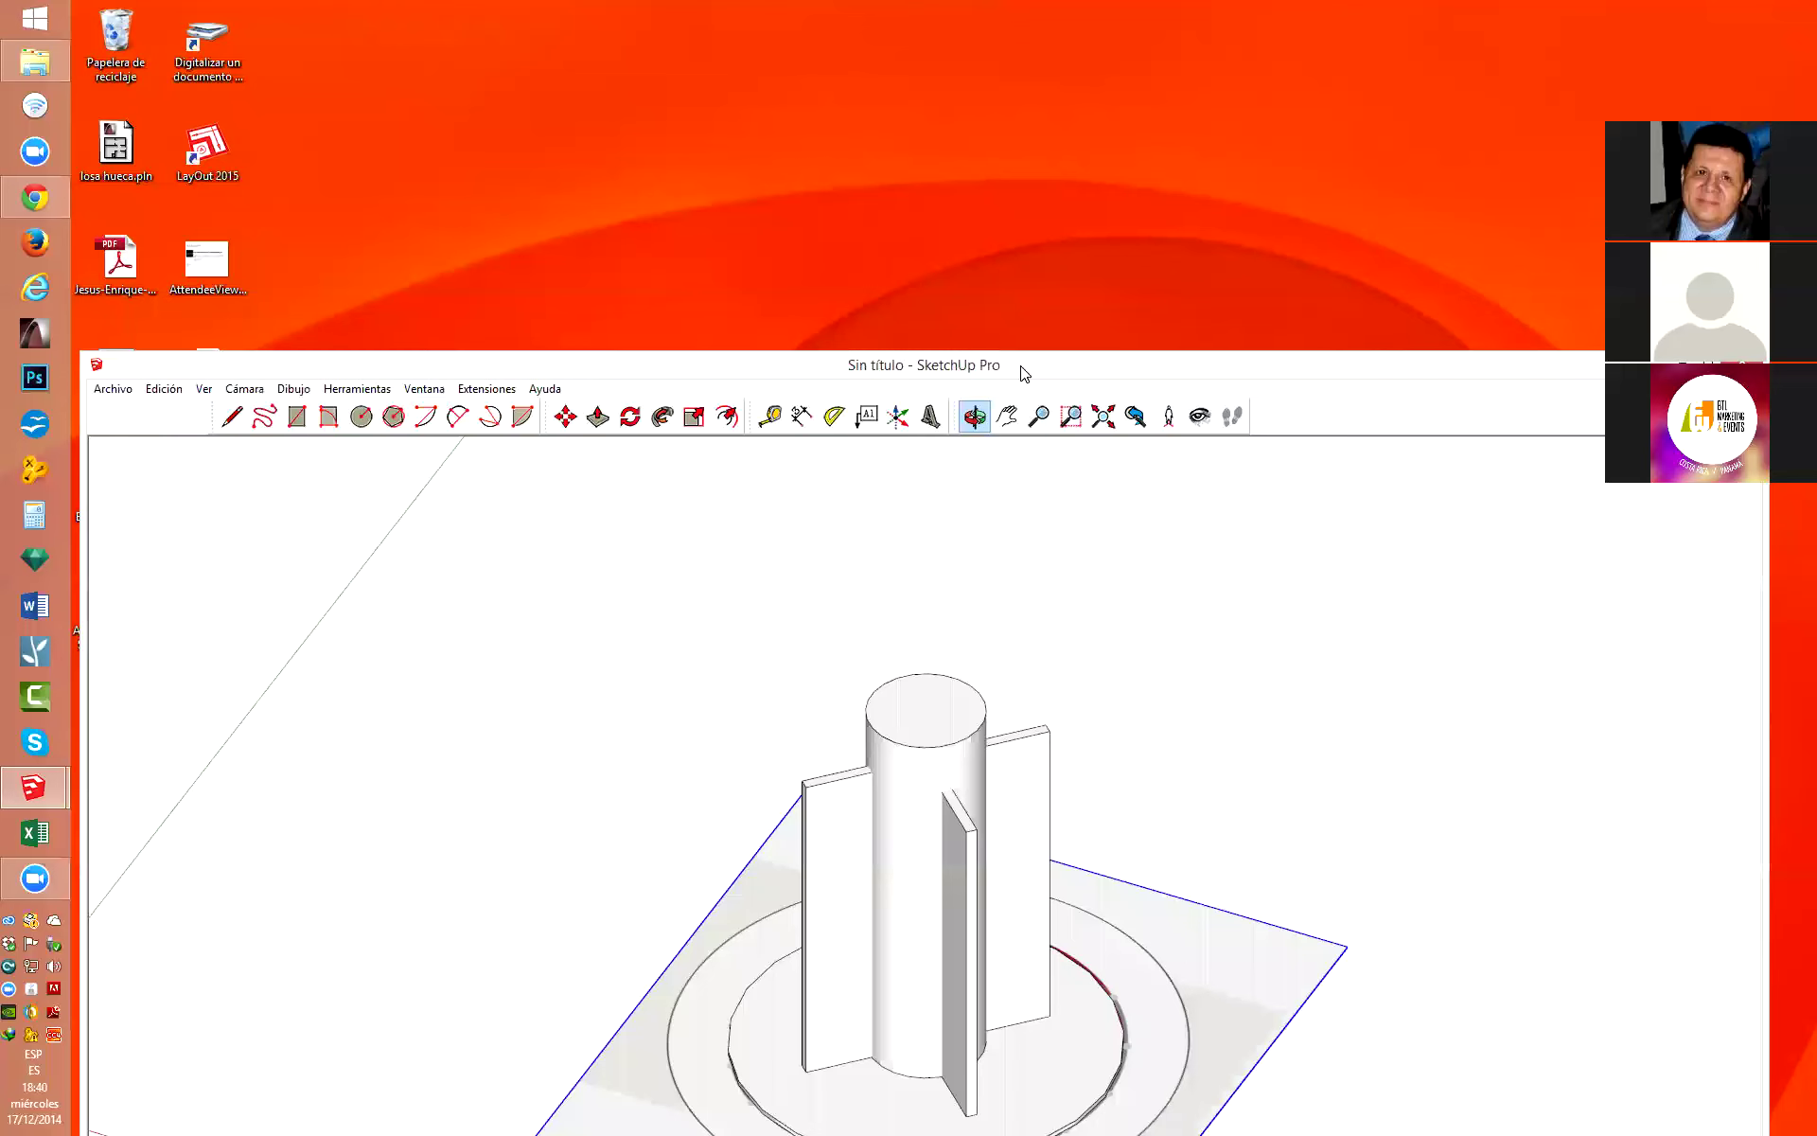
{"action": "double_click", "coordinate": [1016, 371]}
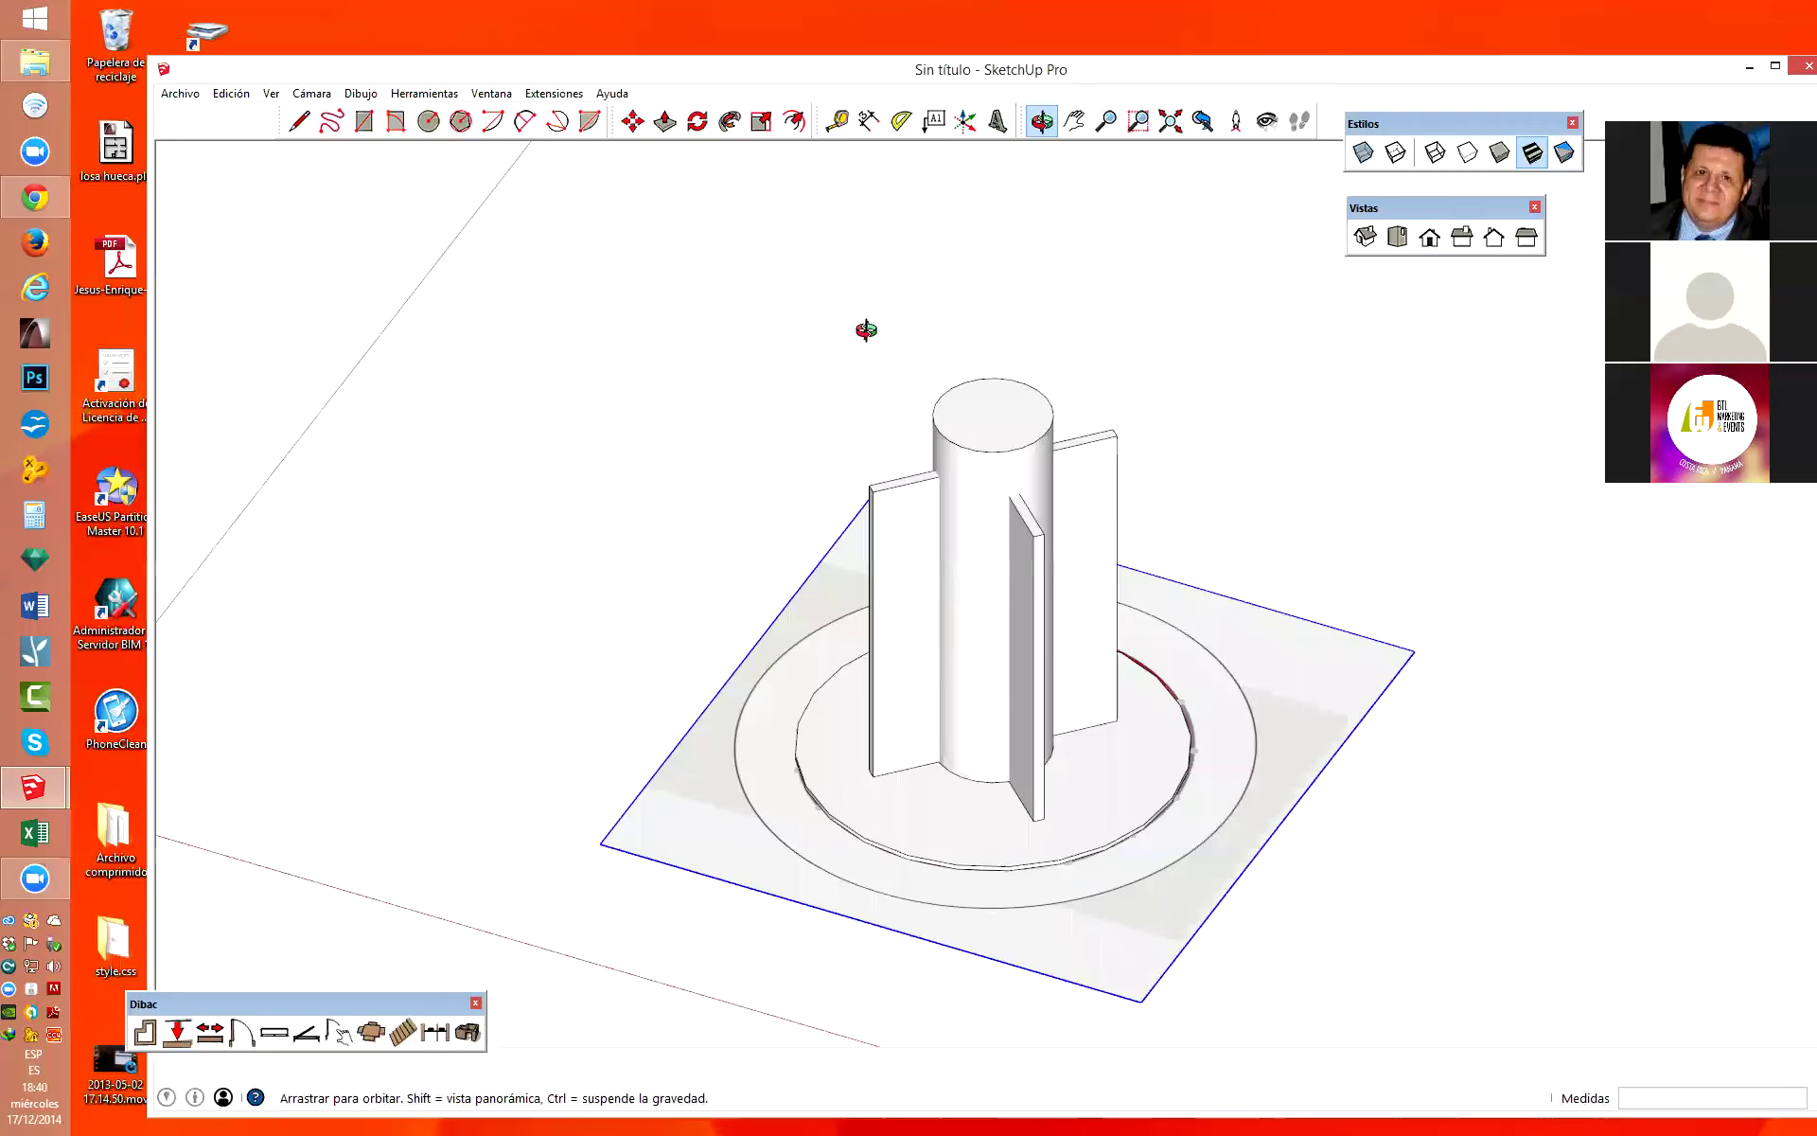
Inspect the X-fin group's contents, then exit and reselect the whole group.
{"action": "left_click", "coordinate": [885, 520]}
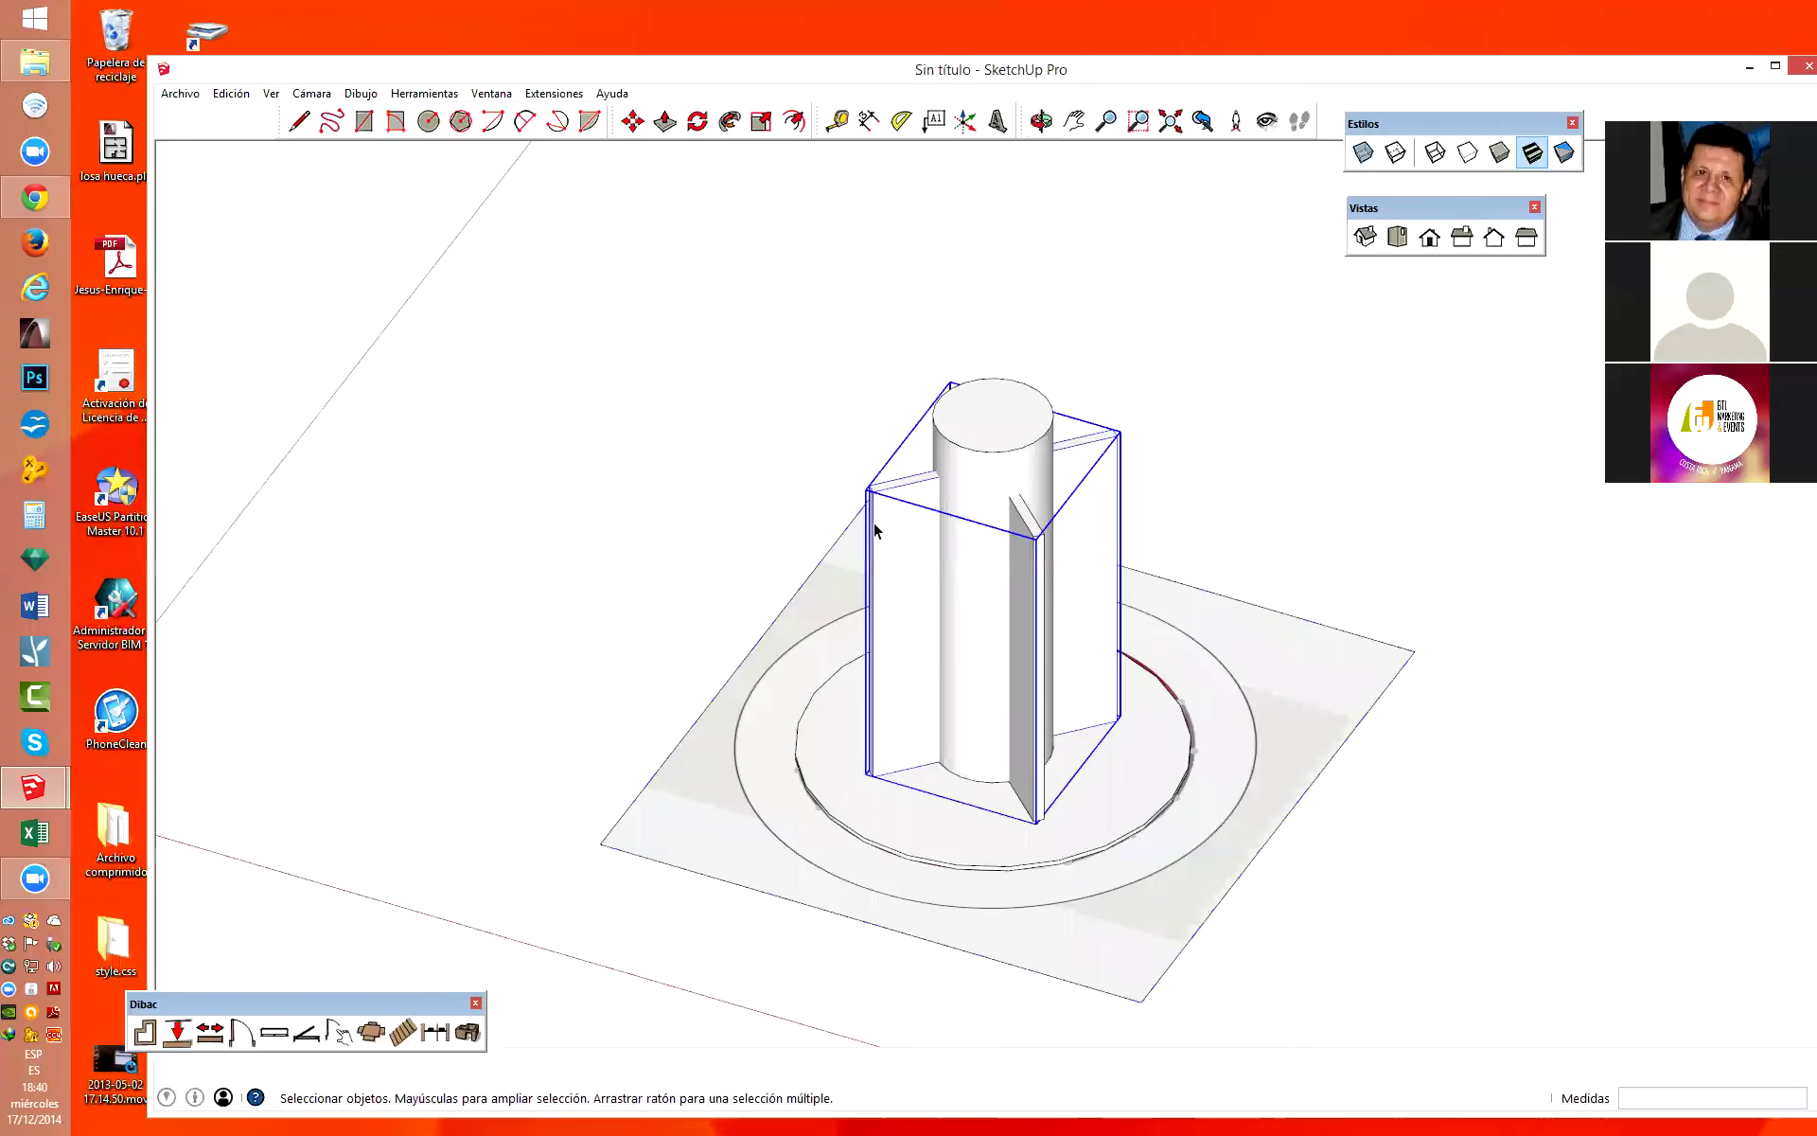
{"action": "double_click", "coordinate": [889, 525]}
{"action": "scroll", "coordinate": [917, 545], "scroll_direction": "up", "scroll_amount": 2}
{"action": "scroll", "coordinate": [918, 555], "scroll_direction": "up", "scroll_amount": 1}
{"action": "scroll", "coordinate": [918, 558], "scroll_direction": "up", "scroll_amount": 1}
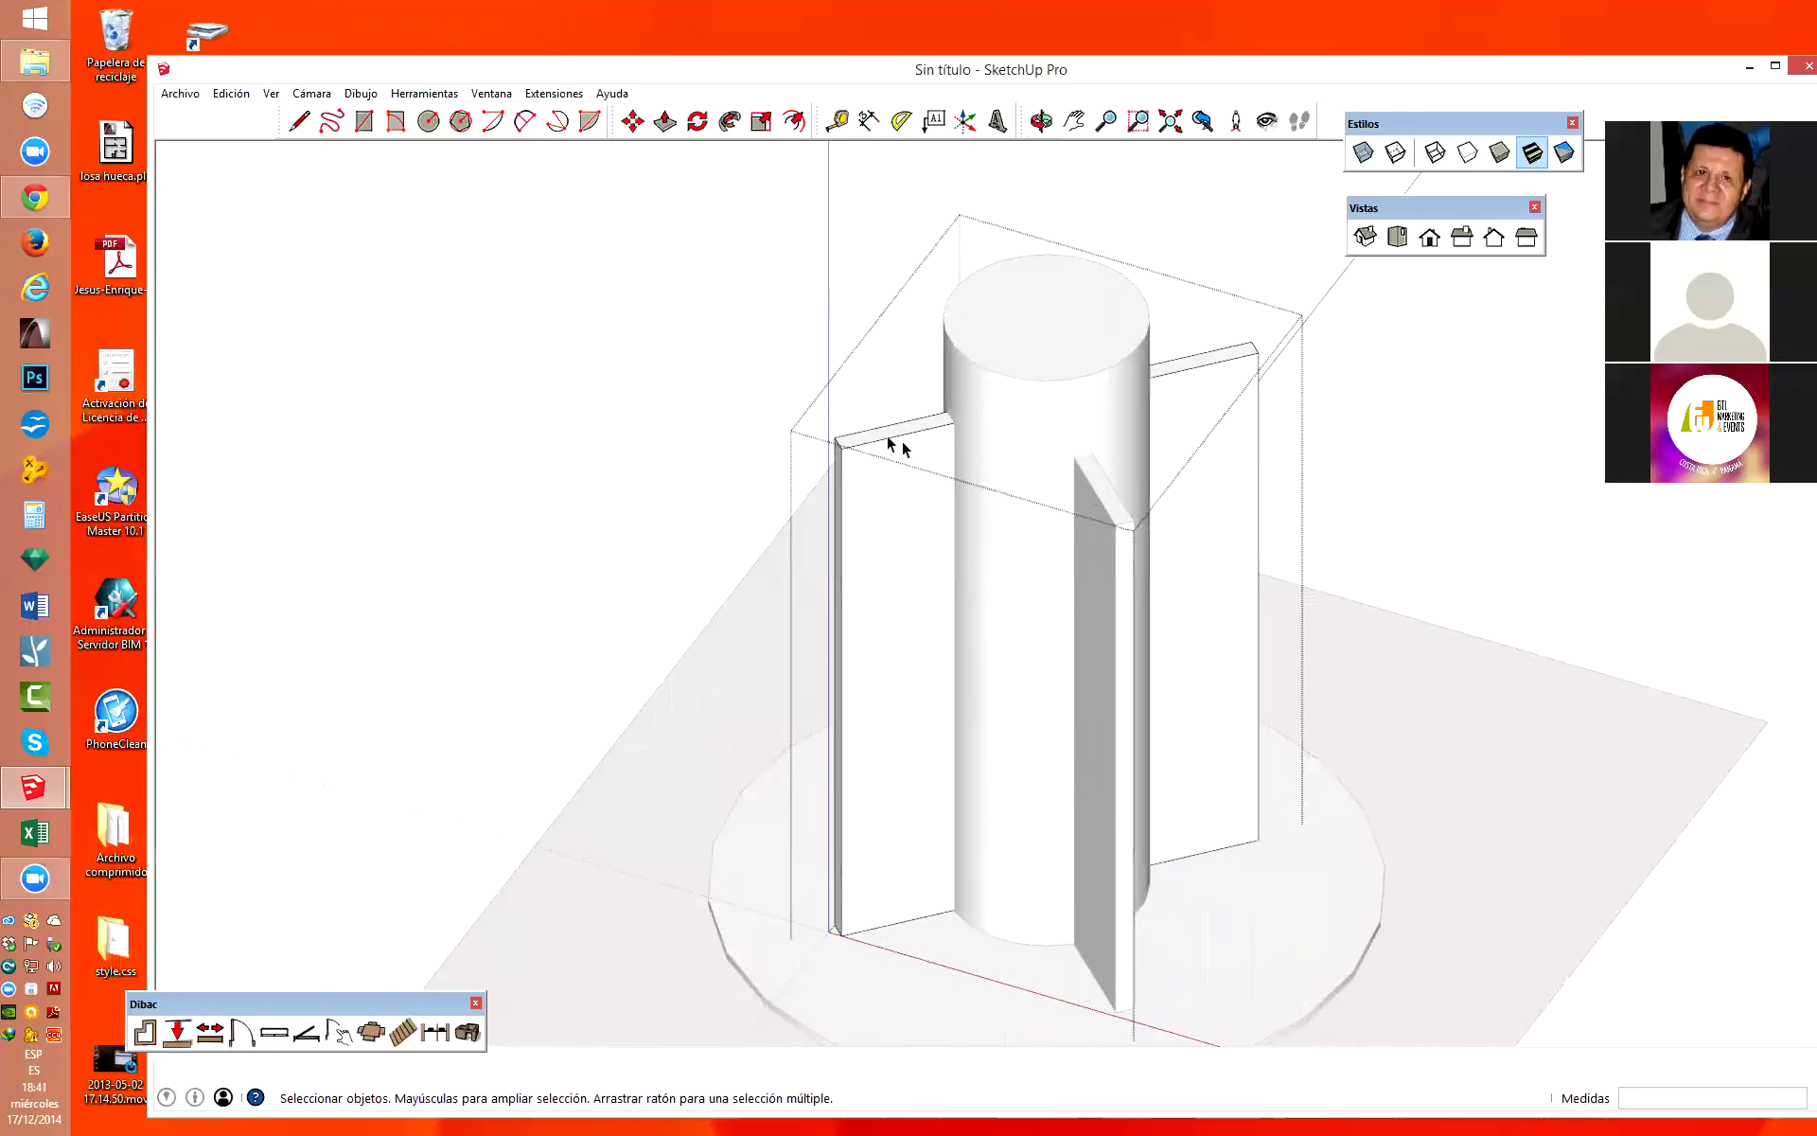
{"action": "scroll", "coordinate": [786, 530], "scroll_direction": "down", "scroll_amount": 2}
{"action": "left_click", "coordinate": [1202, 375]}
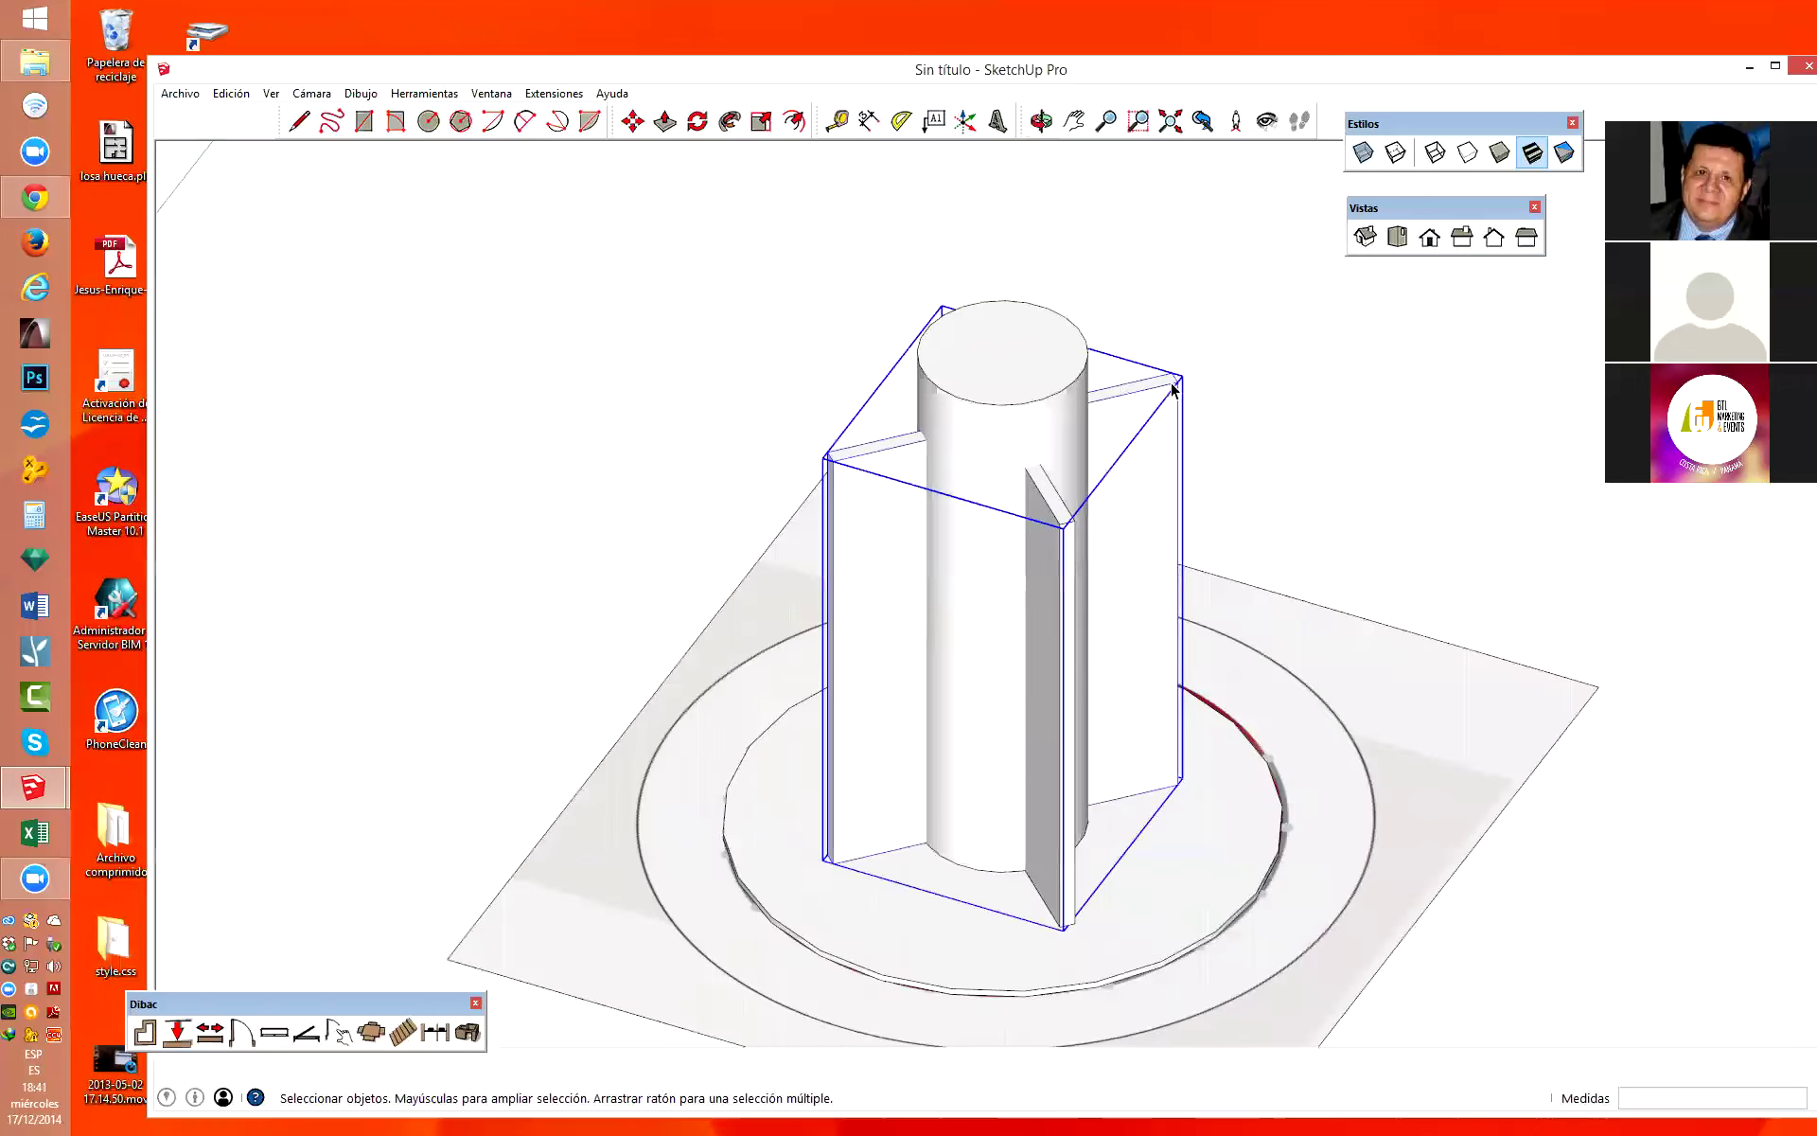
{"action": "double_click", "coordinate": [886, 615]}
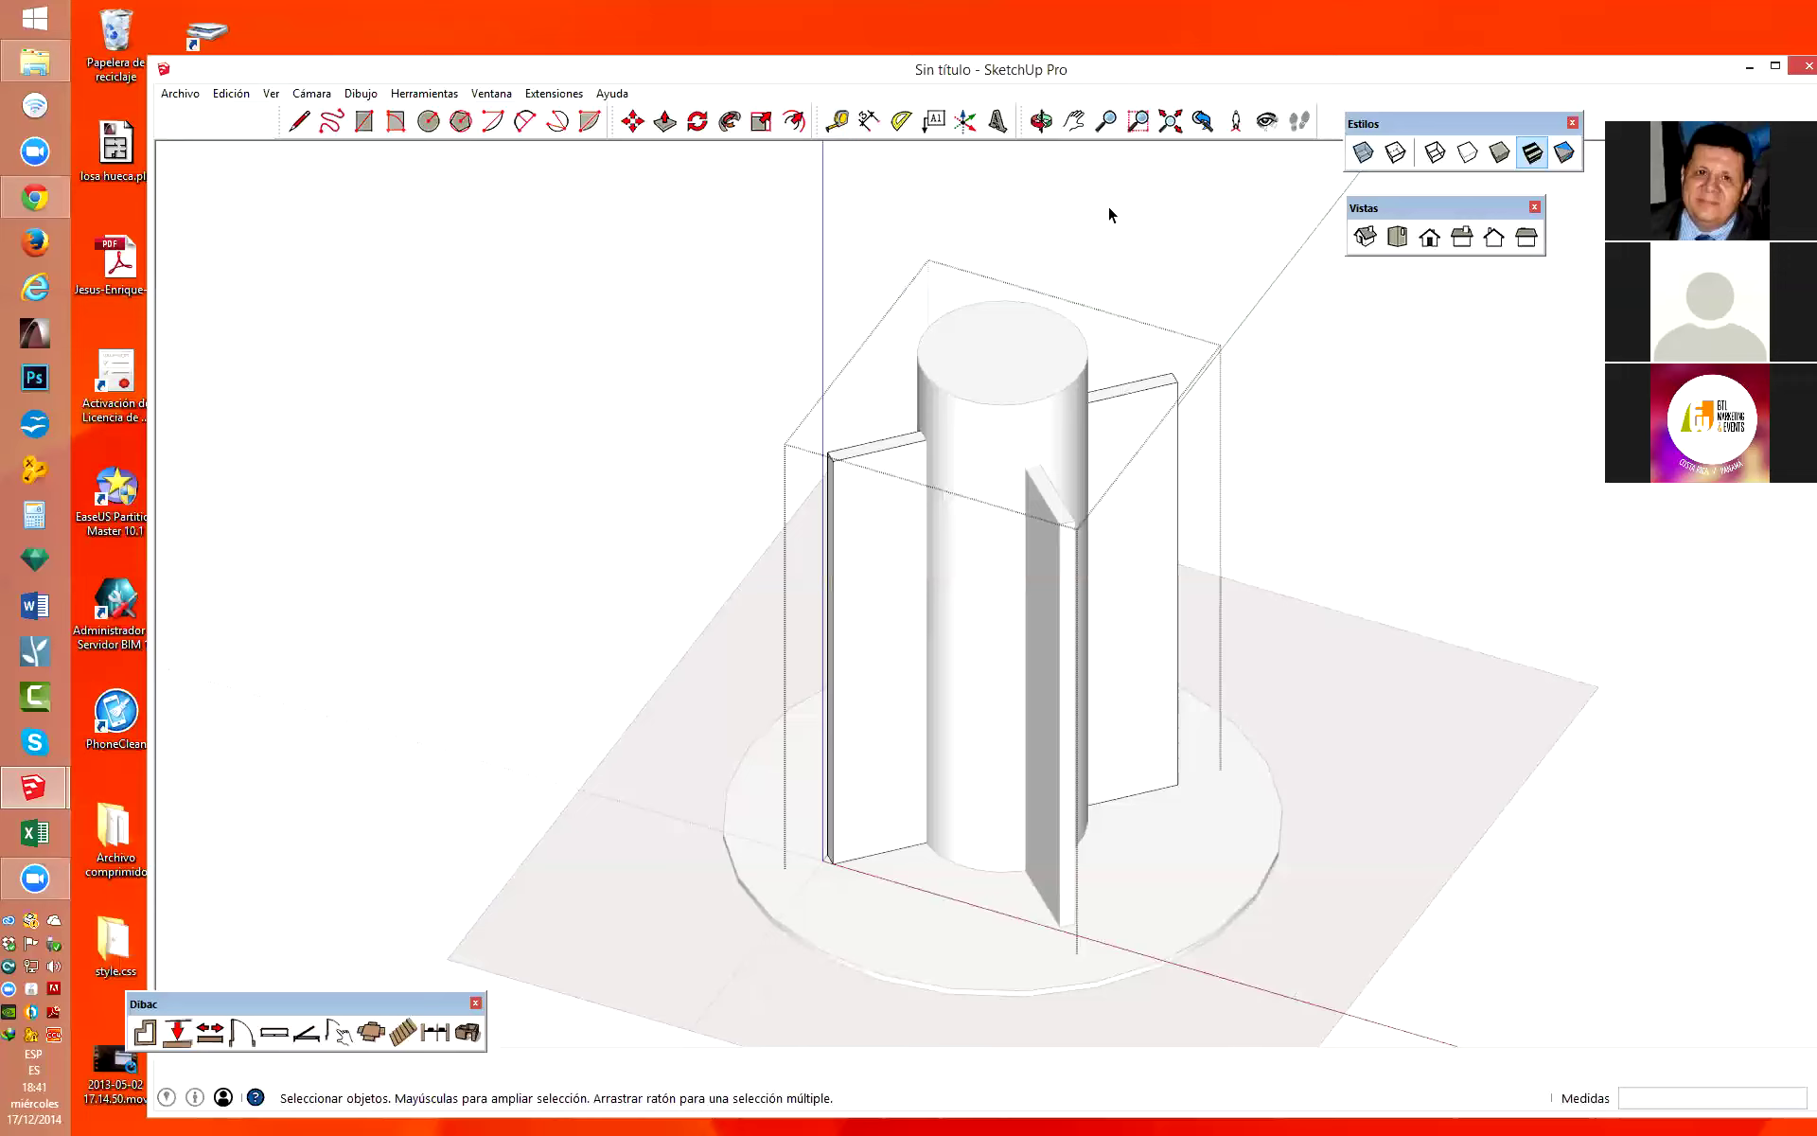
{"action": "left_click", "coordinate": [1179, 396]}
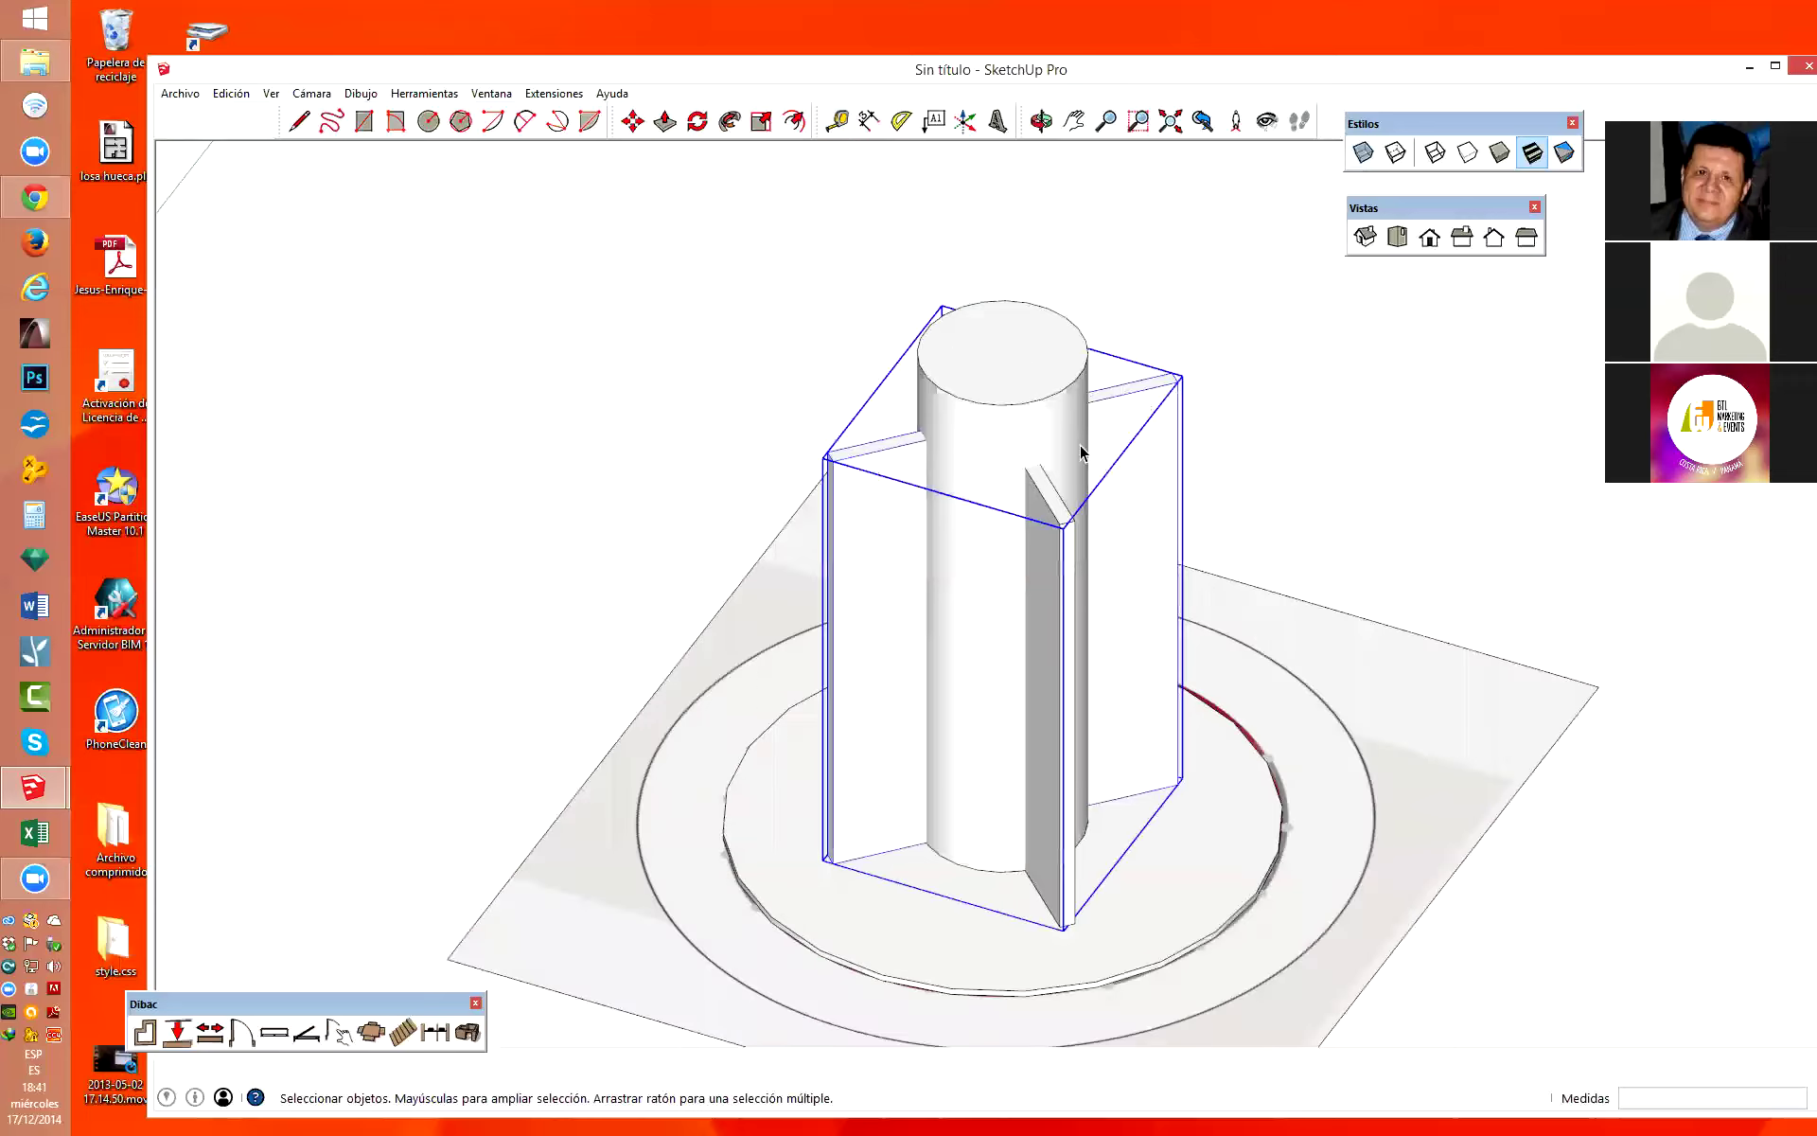
Scale the X-fin group vertically to 3.9 m tall, with X-ray on only while scaling.
{"action": "key", "text": "s"}
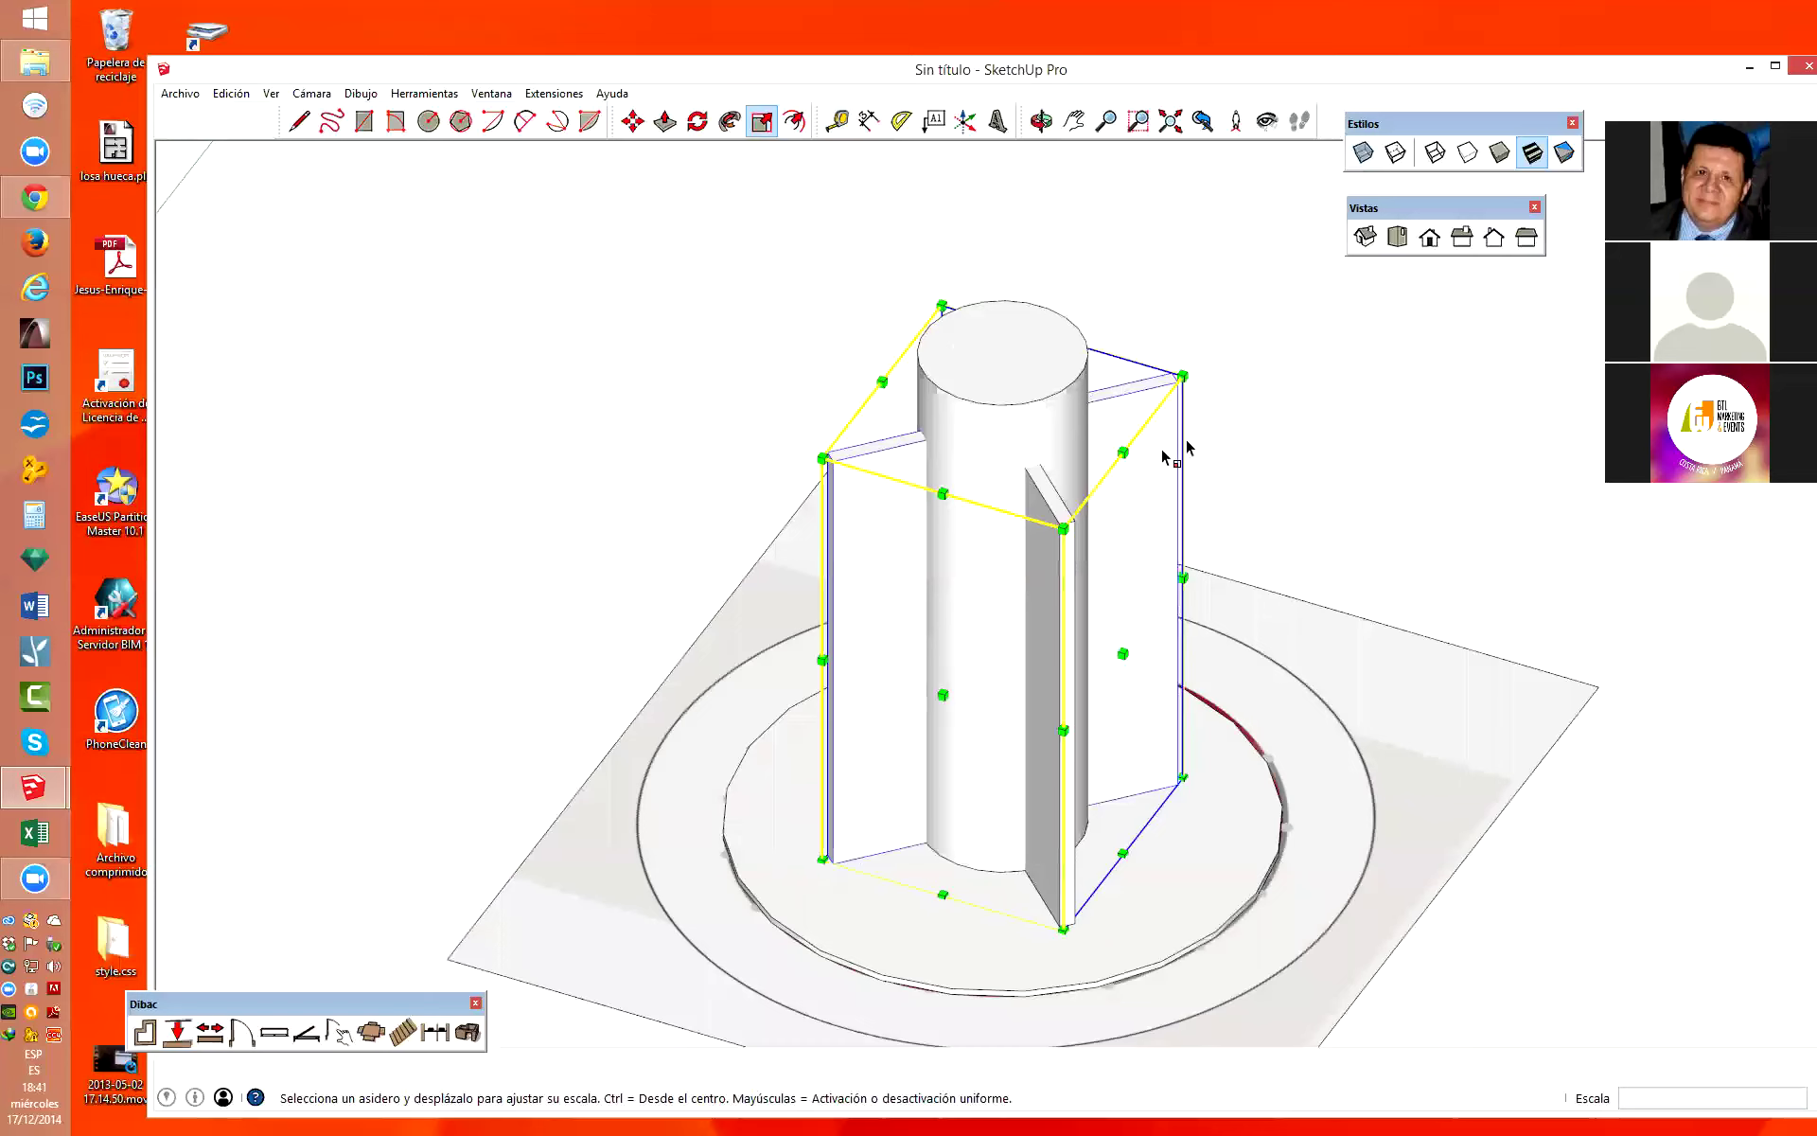
{"action": "scroll", "coordinate": [972, 532], "scroll_direction": "up", "scroll_amount": 1}
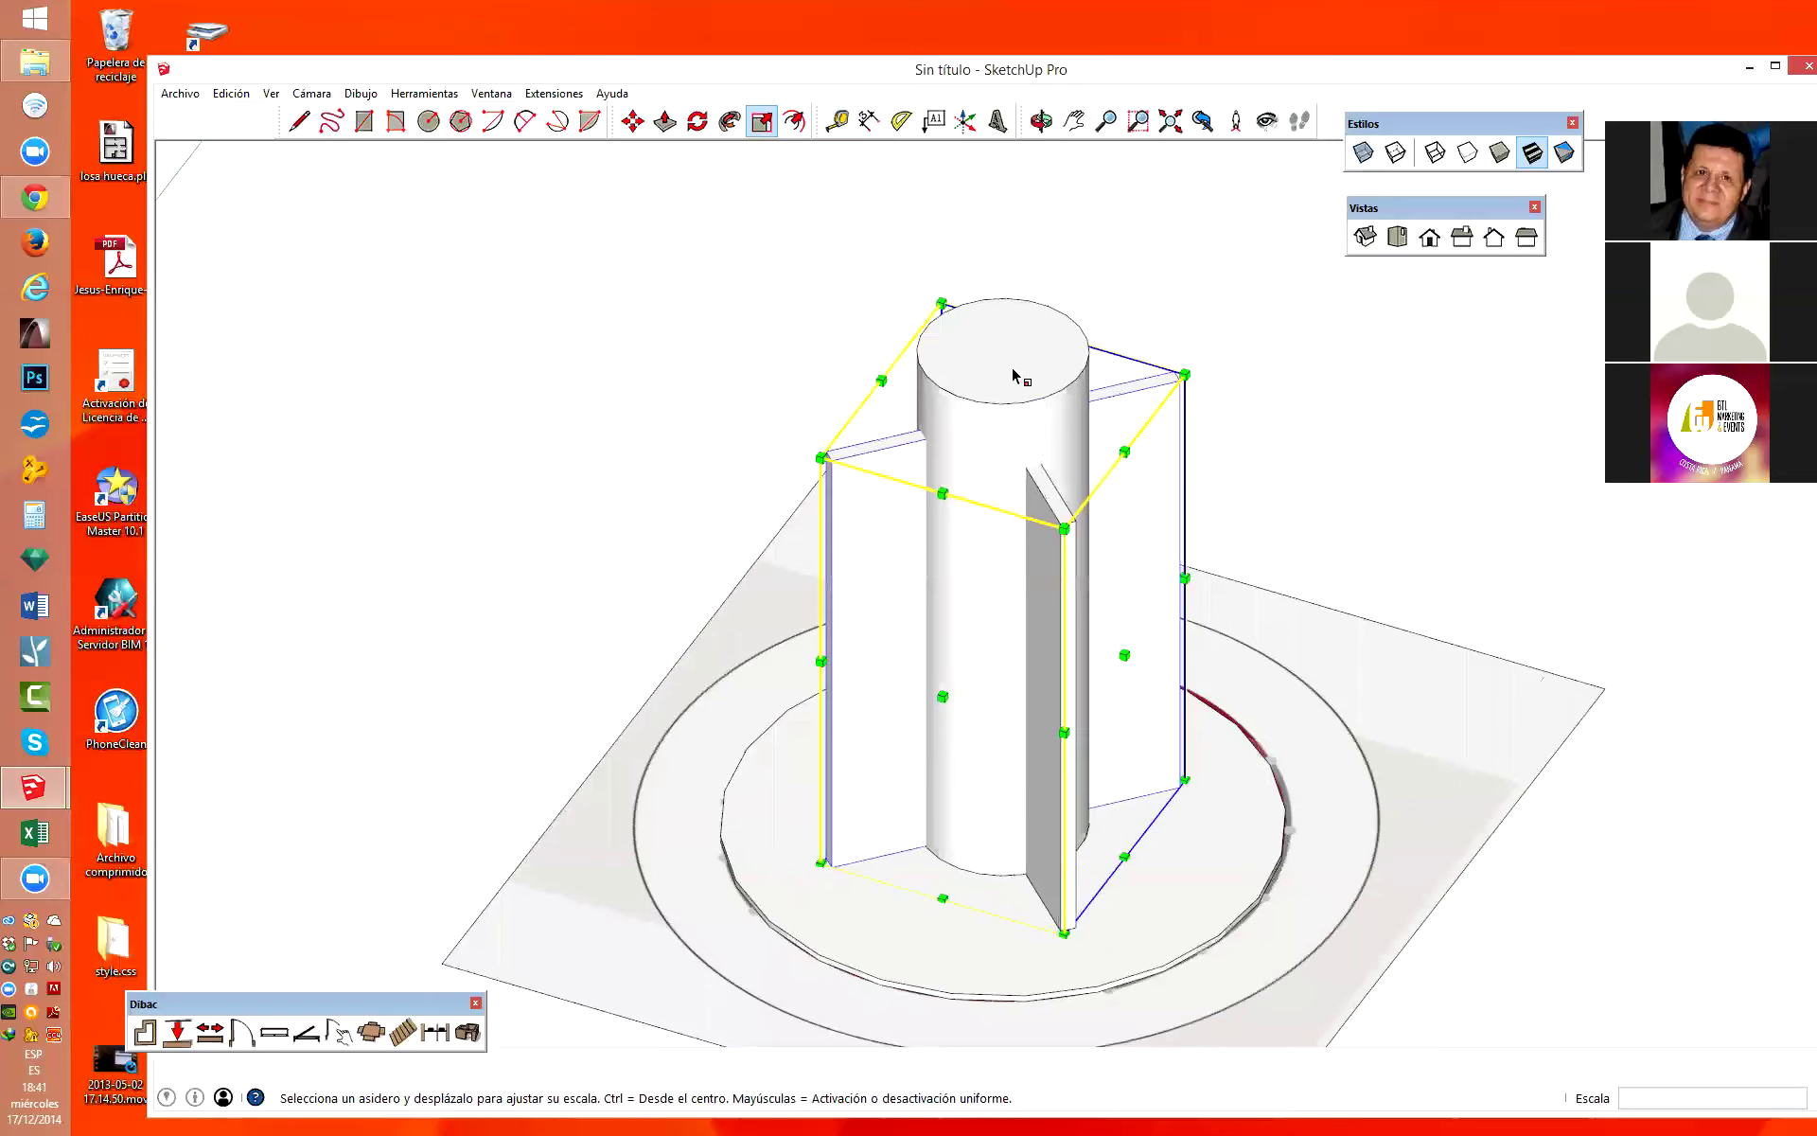
{"action": "left_click", "coordinate": [1363, 152]}
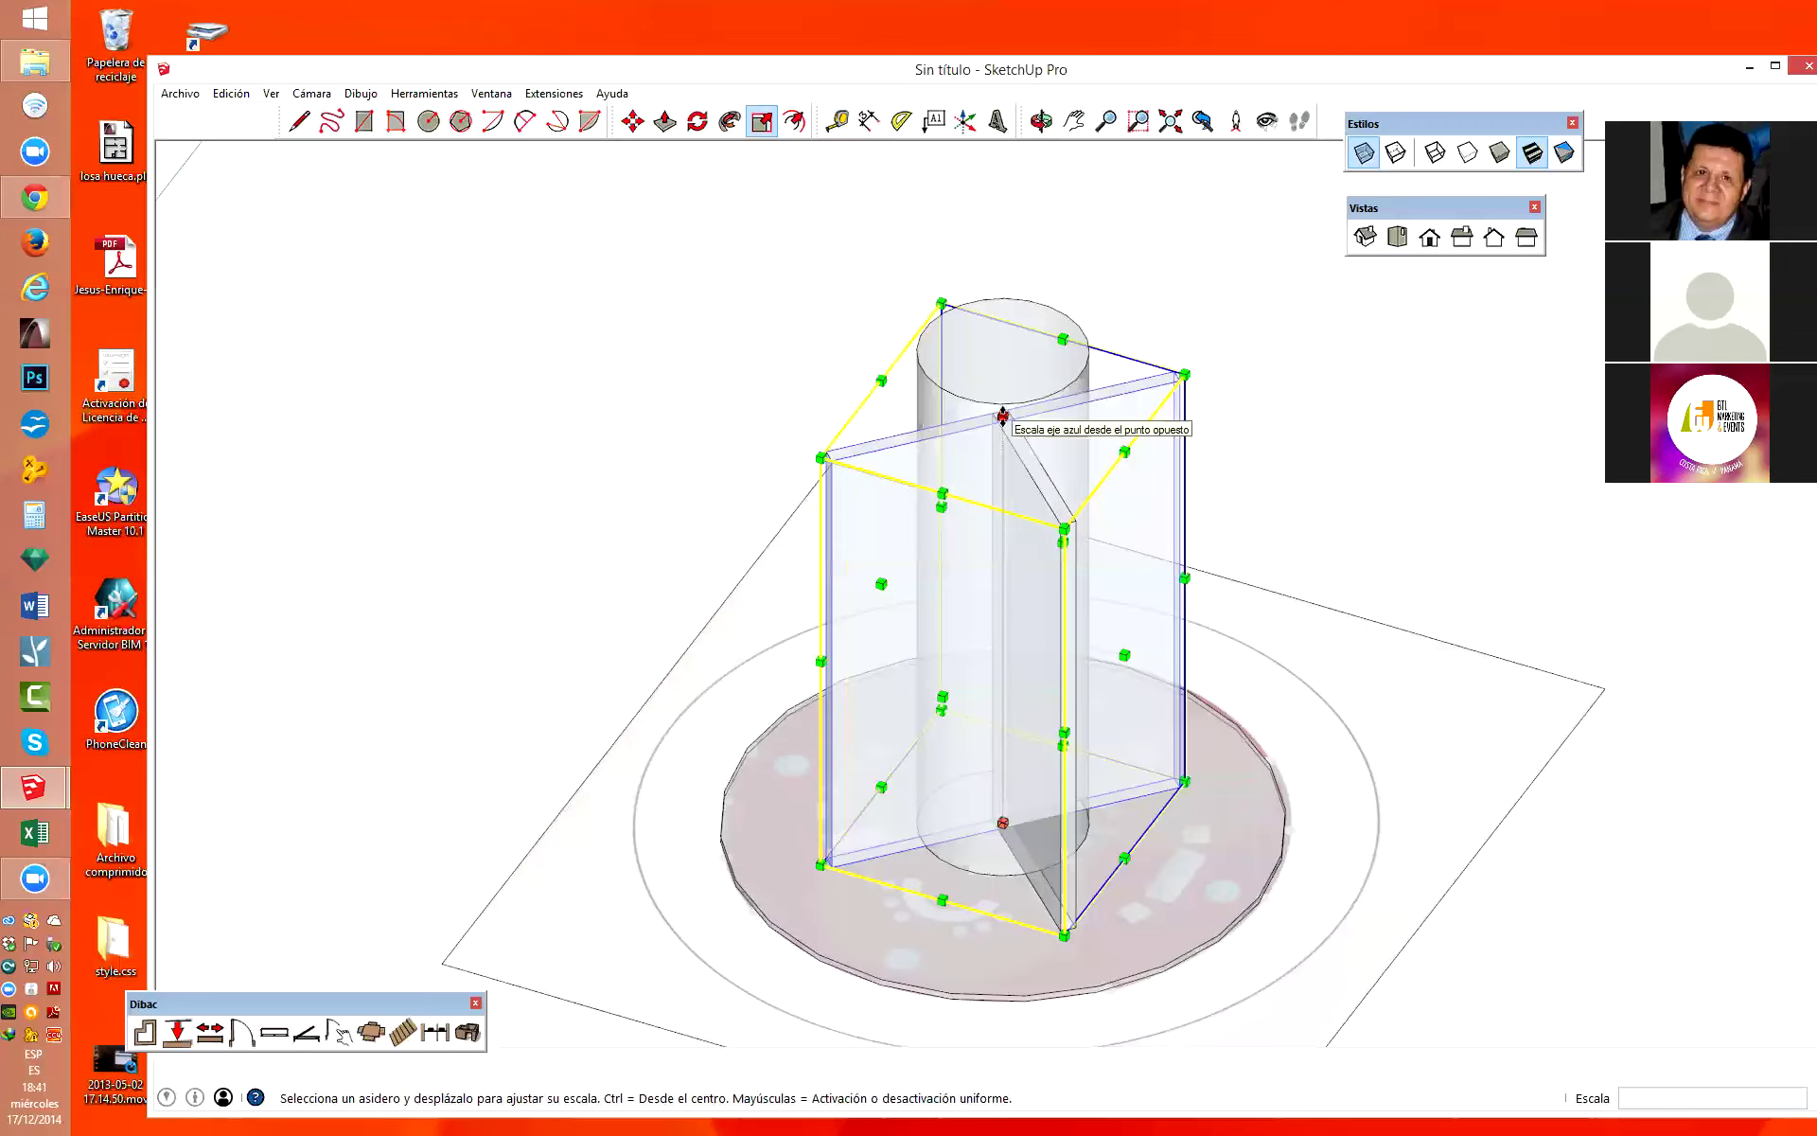
{"action": "left_click_drag", "start_coordinate": [1003, 415], "coordinate": [1003, 464]}
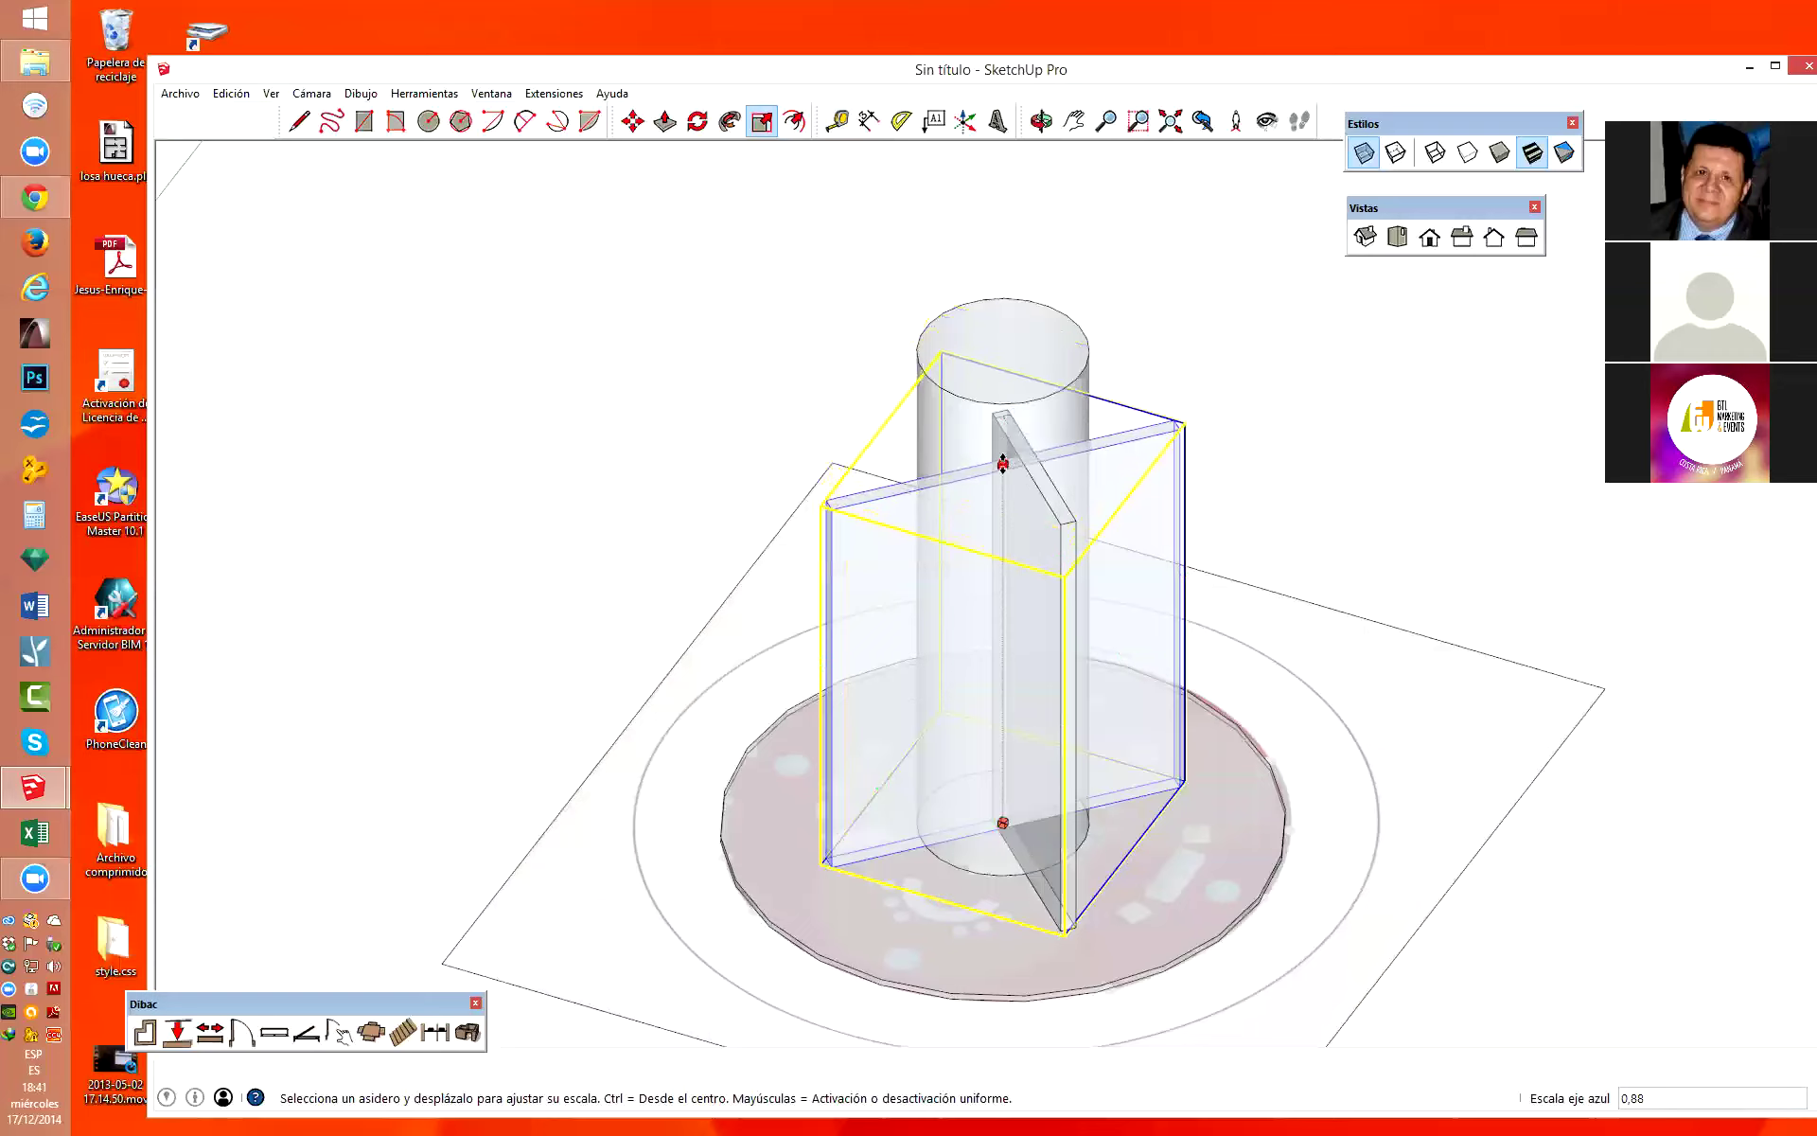
{"action": "left_click", "coordinate": [1003, 463]}
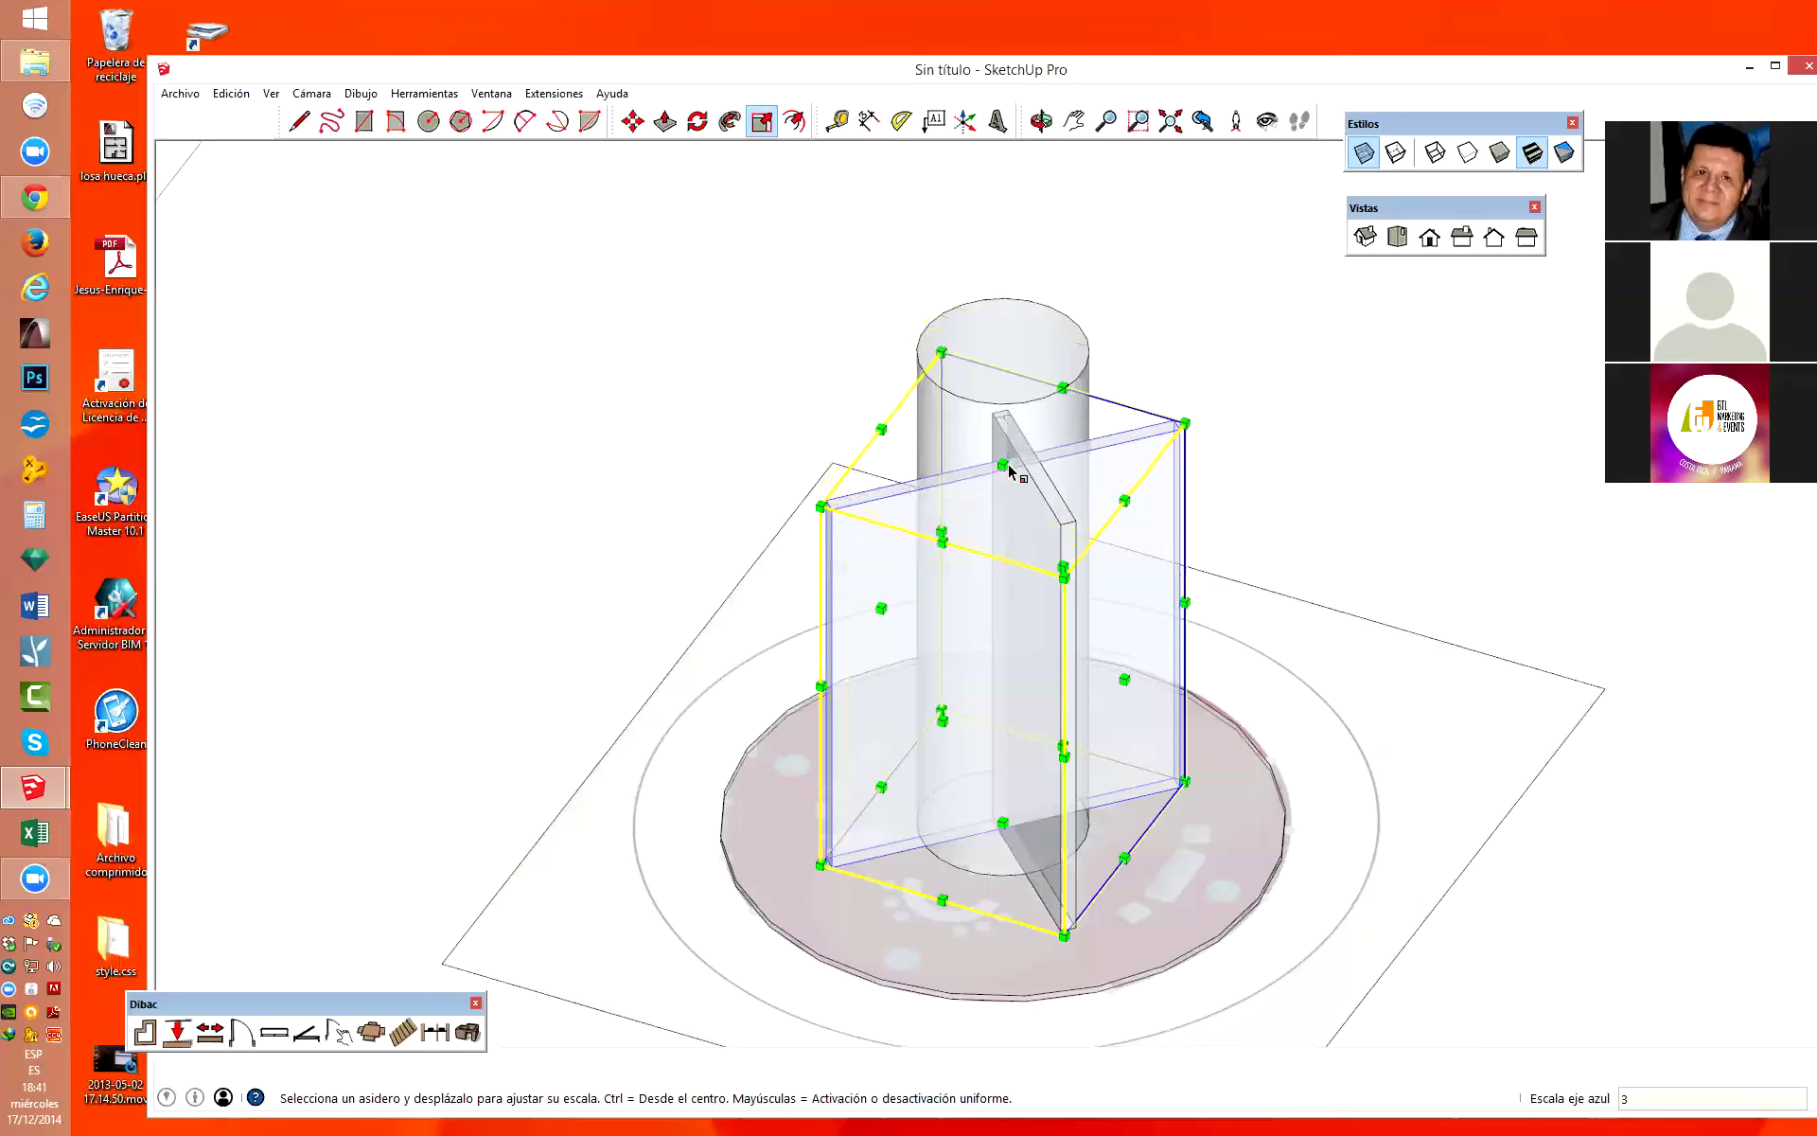
{"action": "type", "text": "3,9m"}
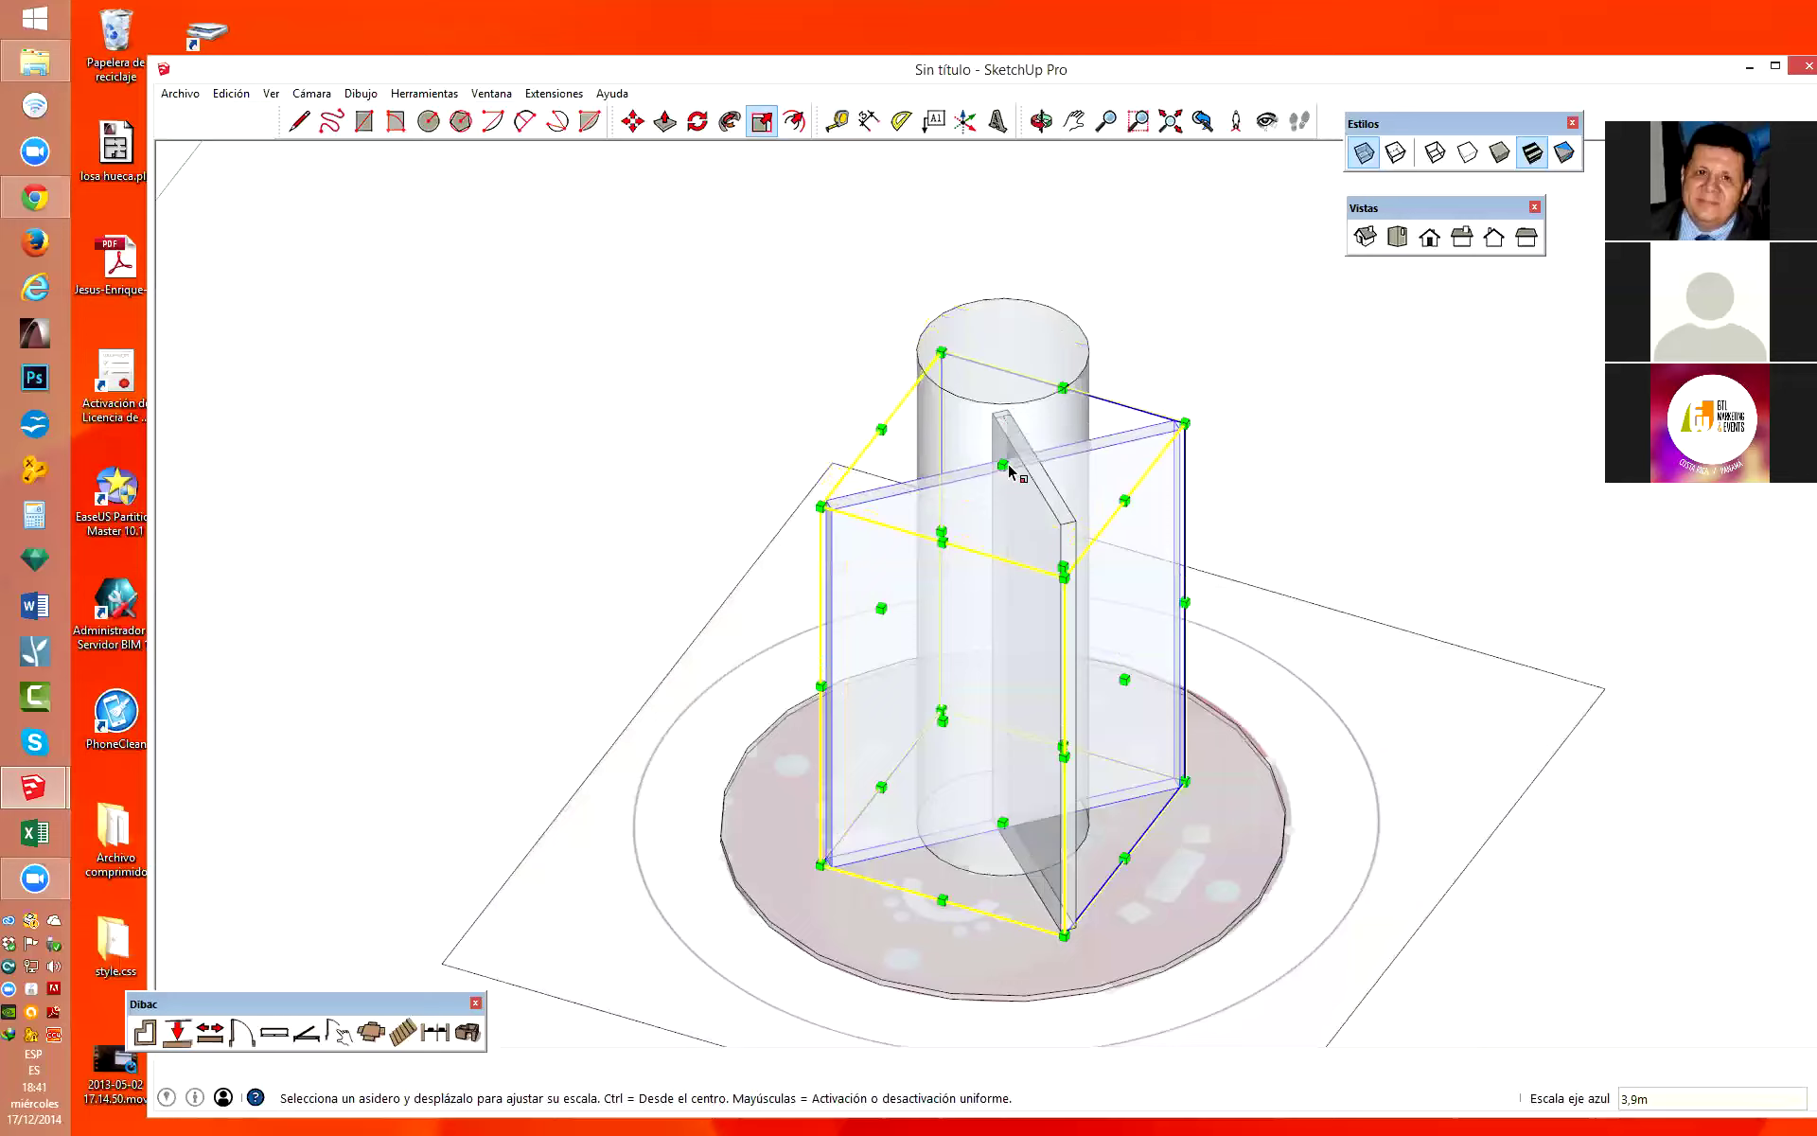
{"action": "key", "text": "Return"}
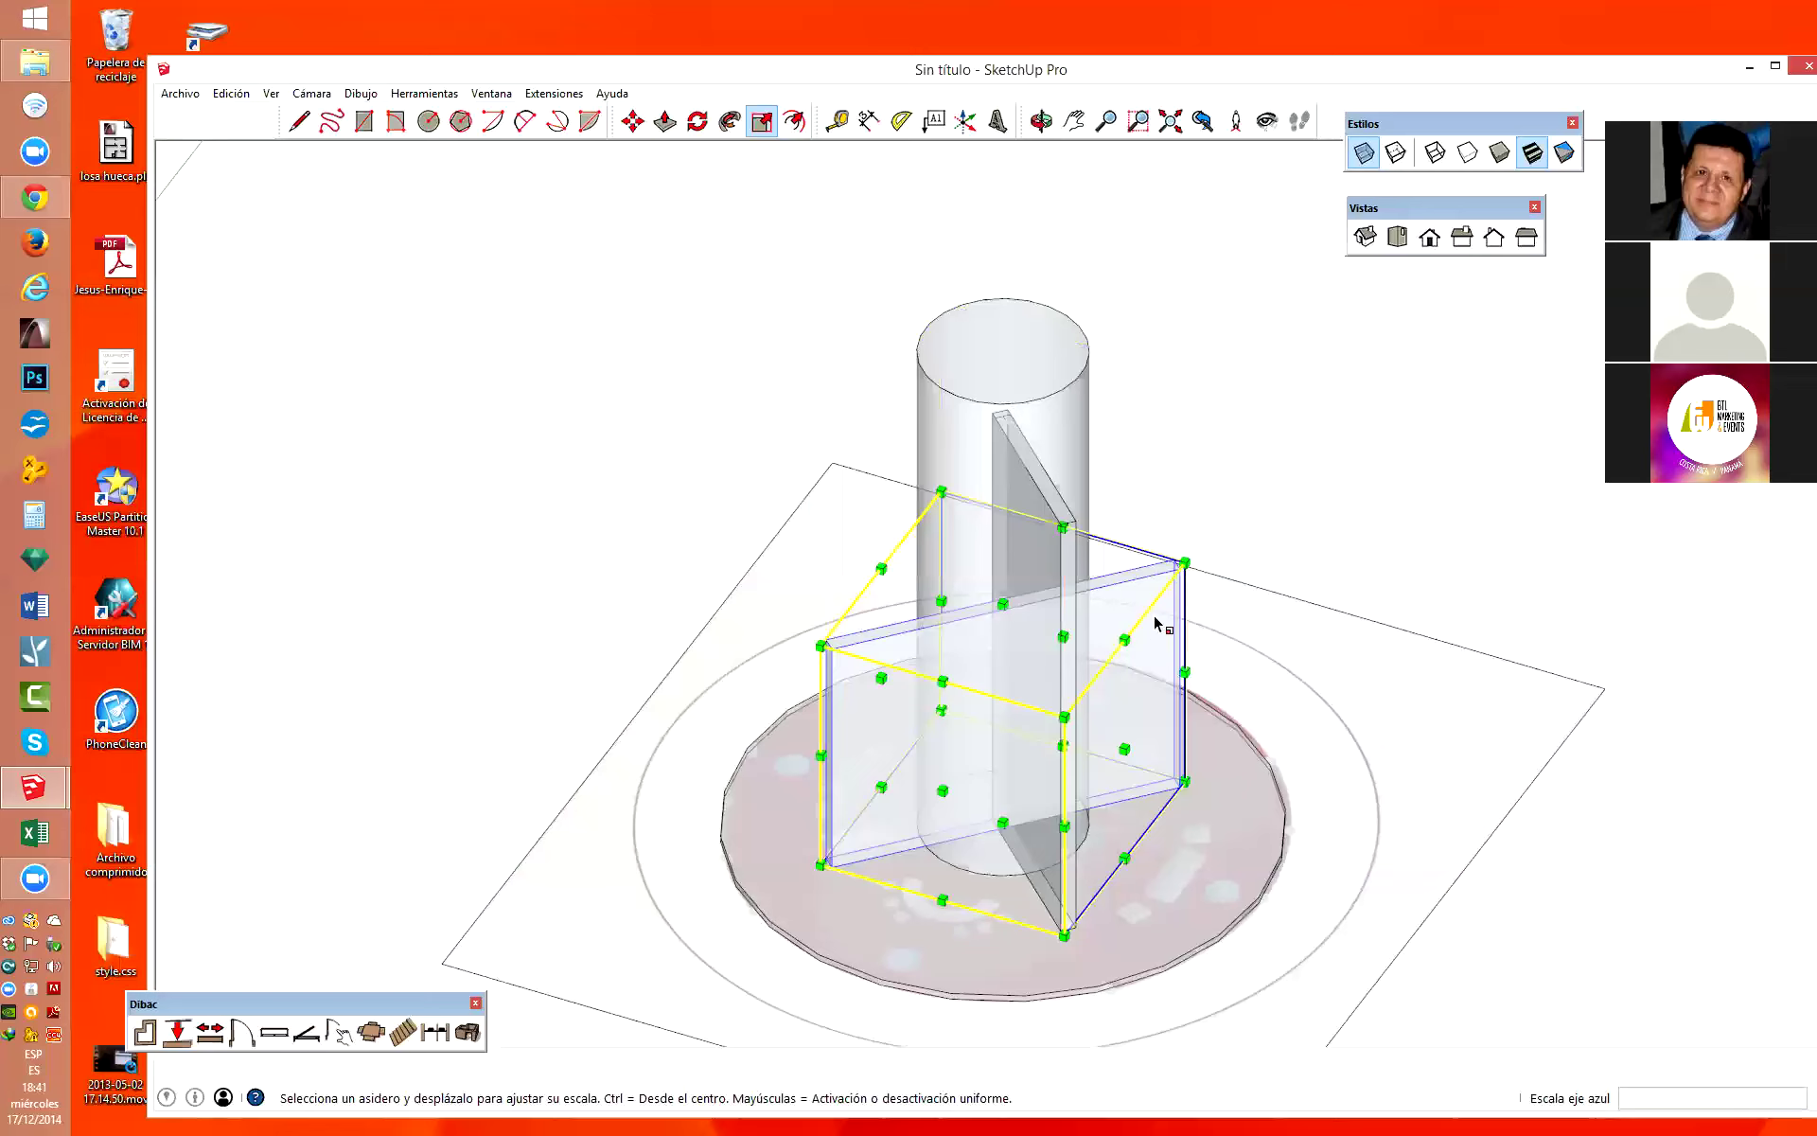
{"action": "key", "text": "Escape"}
{"action": "scroll", "coordinate": [747, 904], "scroll_direction": "up", "scroll_amount": 2}
{"action": "scroll", "coordinate": [748, 904], "scroll_direction": "up", "scroll_amount": 1}
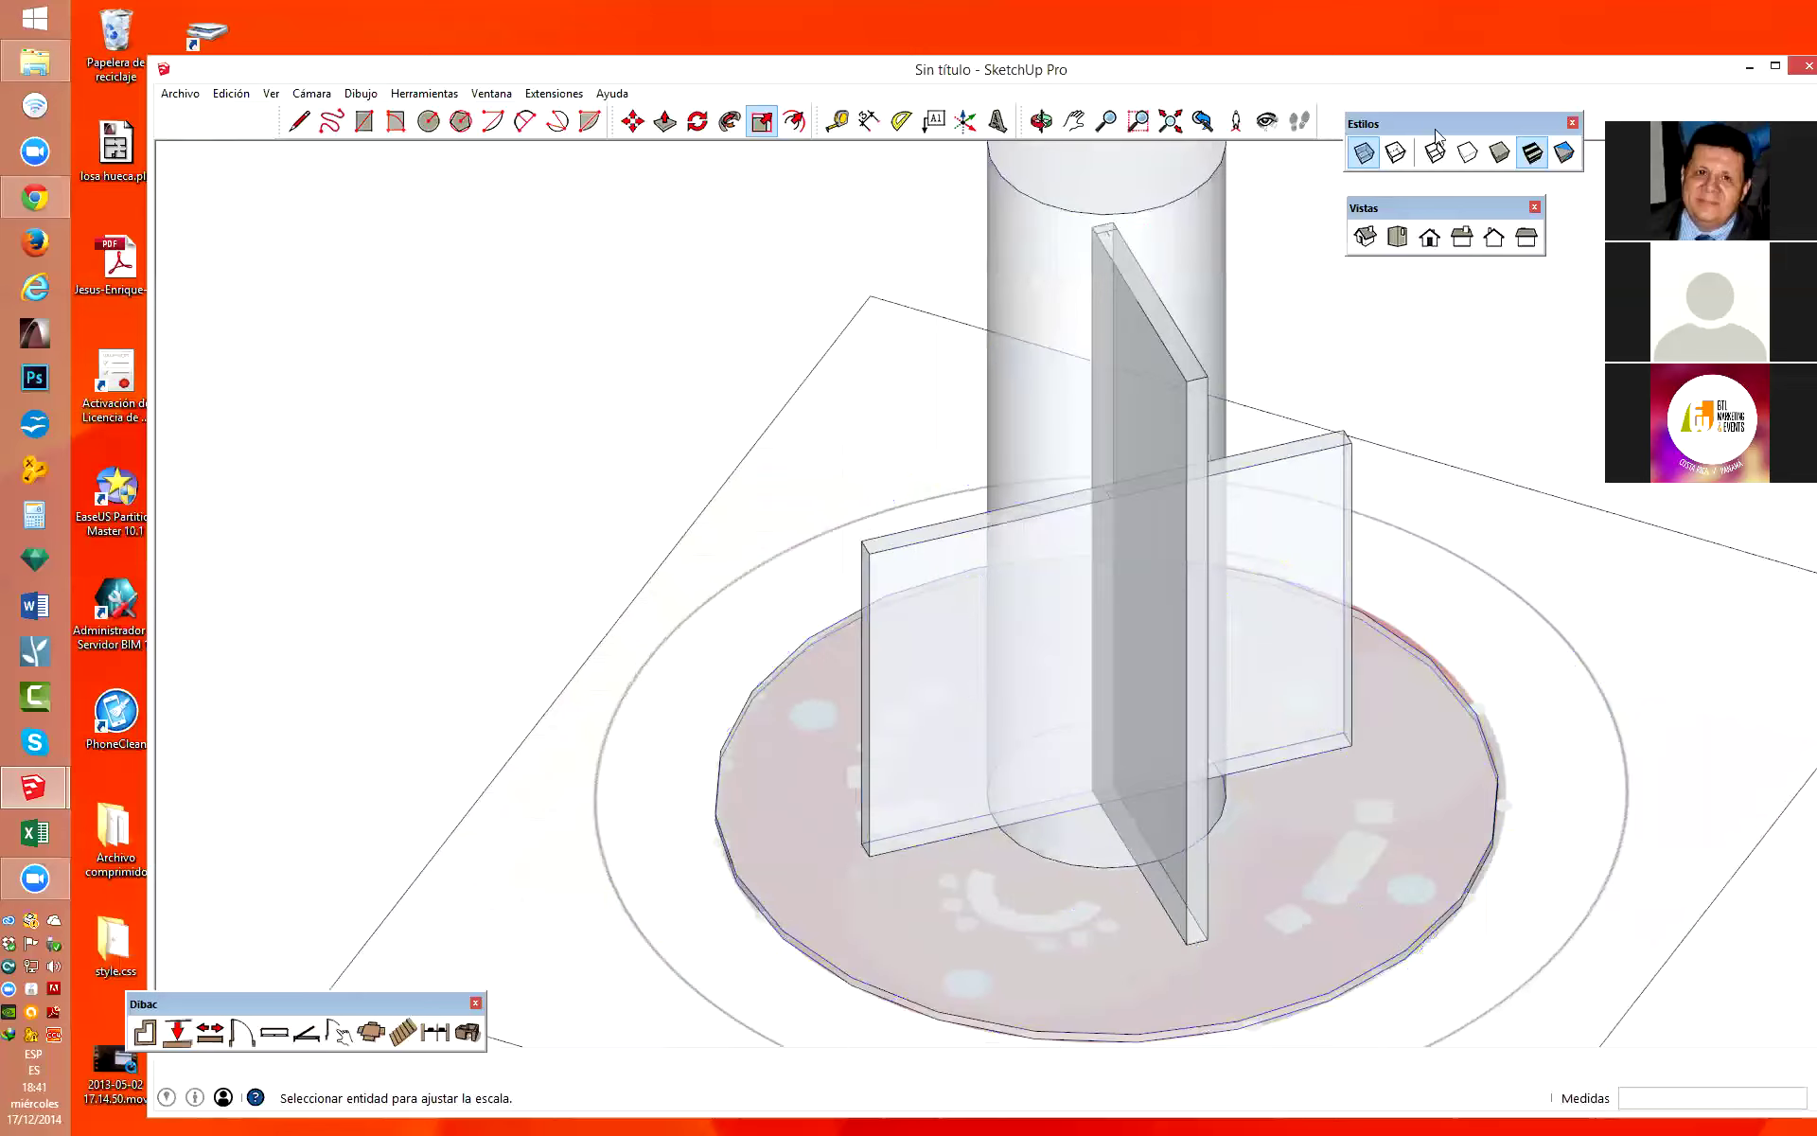
{"action": "left_click", "coordinate": [1363, 151]}
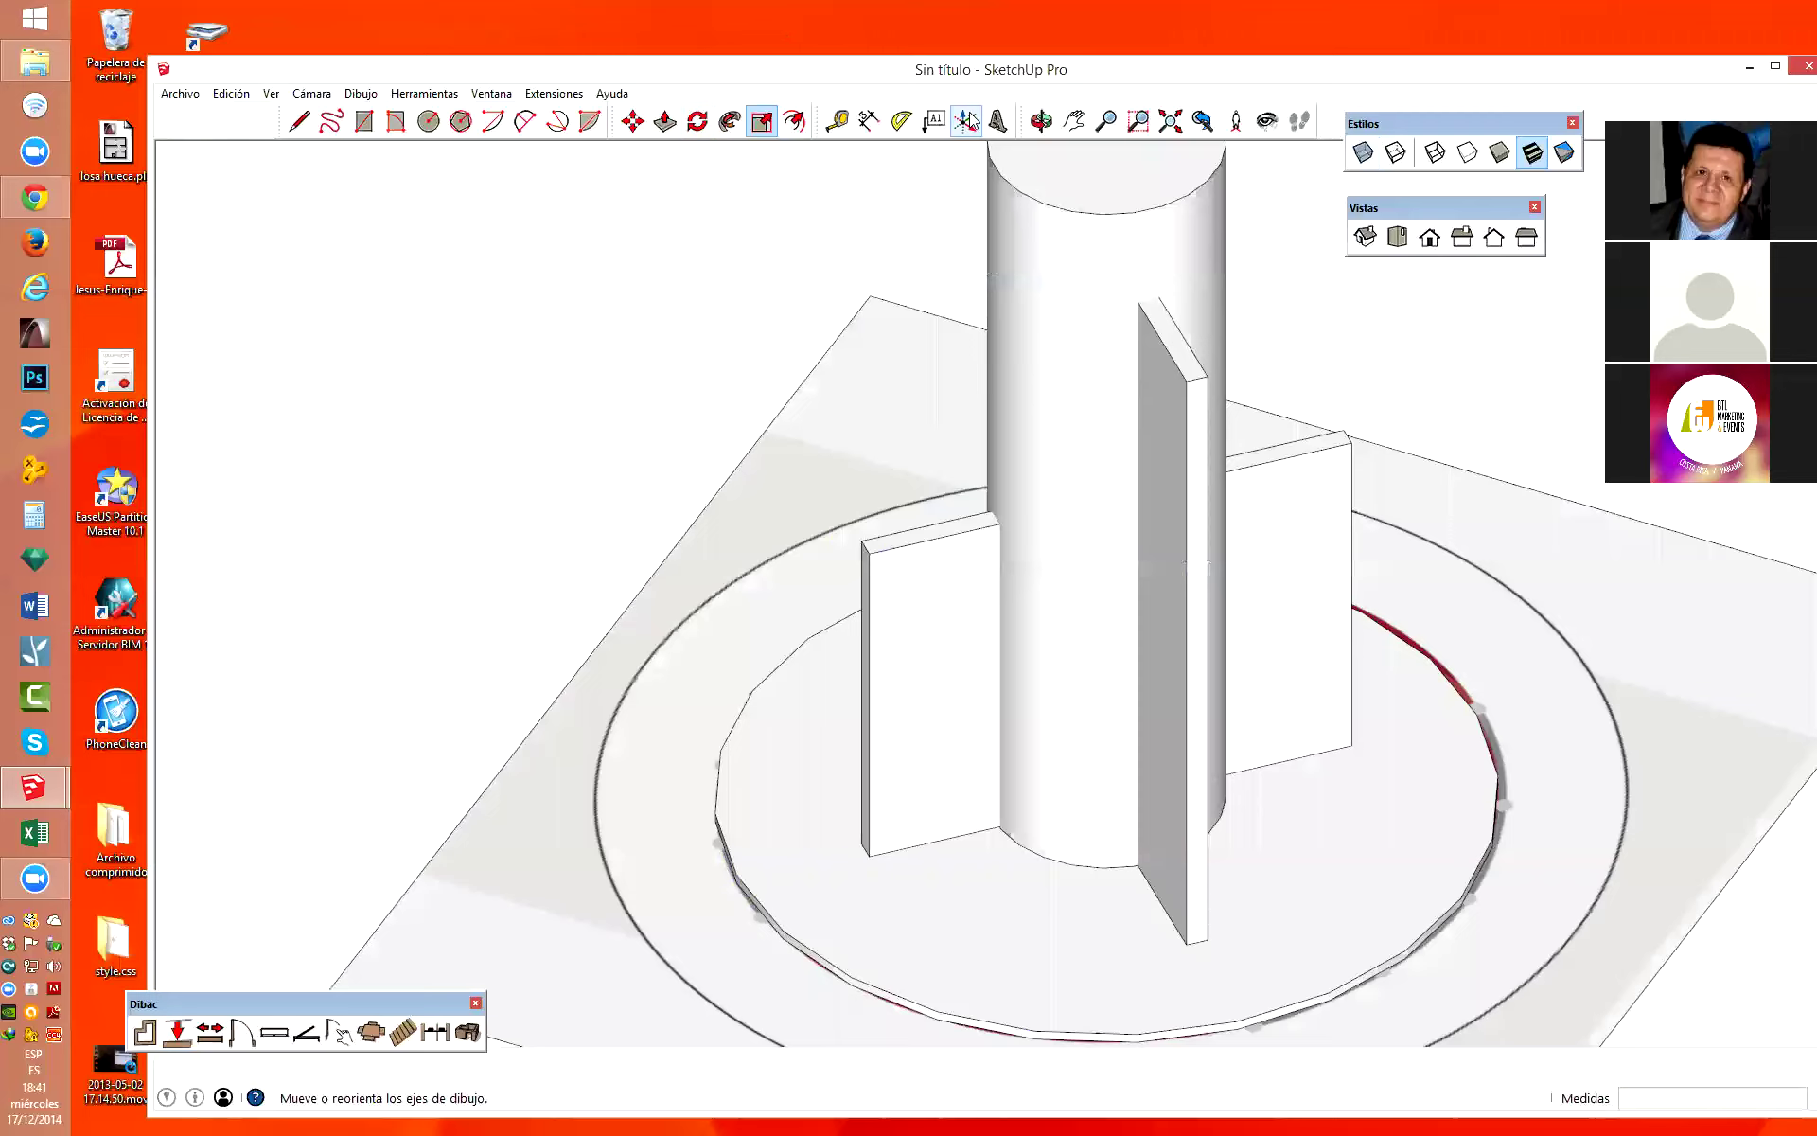
Tape-measure the fin panel from its bottom to top corner: 3.90 m.
{"action": "left_click", "coordinate": [902, 120]}
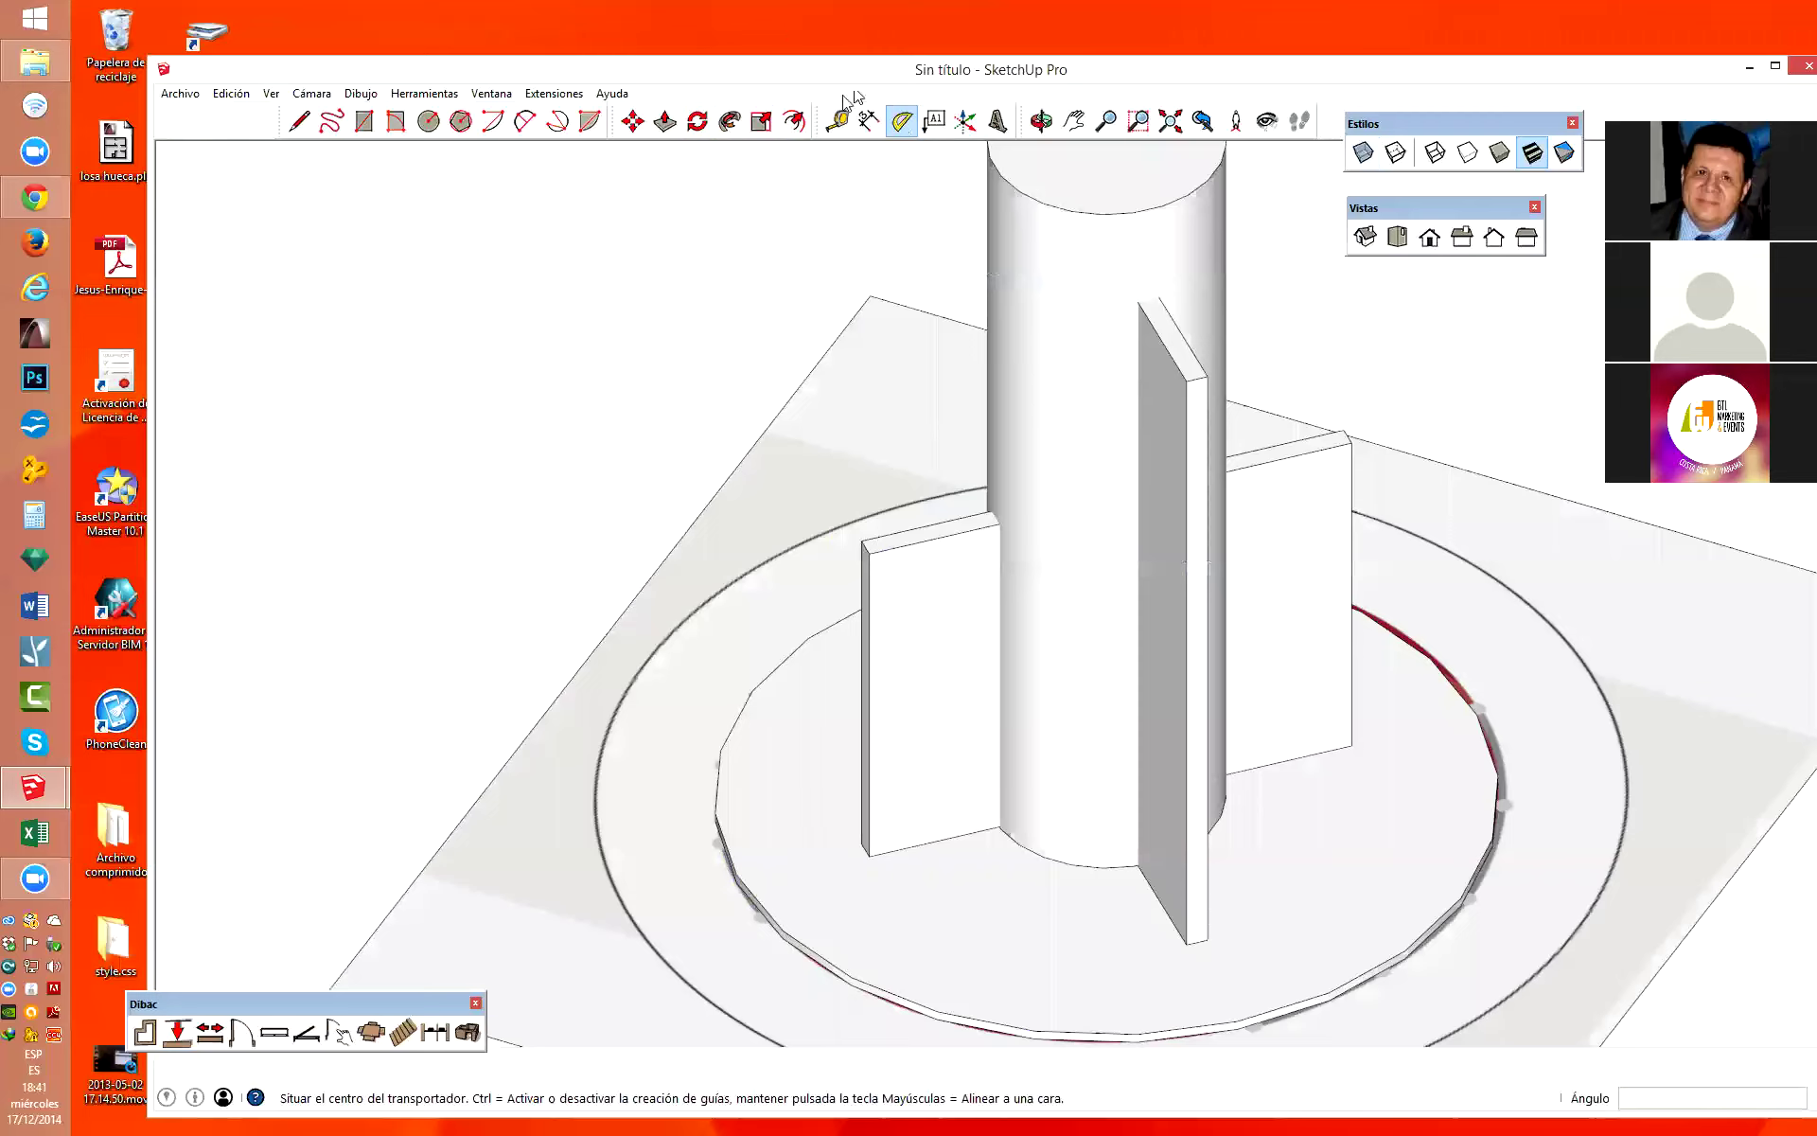
{"action": "left_click", "coordinate": [837, 121]}
{"action": "left_click", "coordinate": [869, 856]}
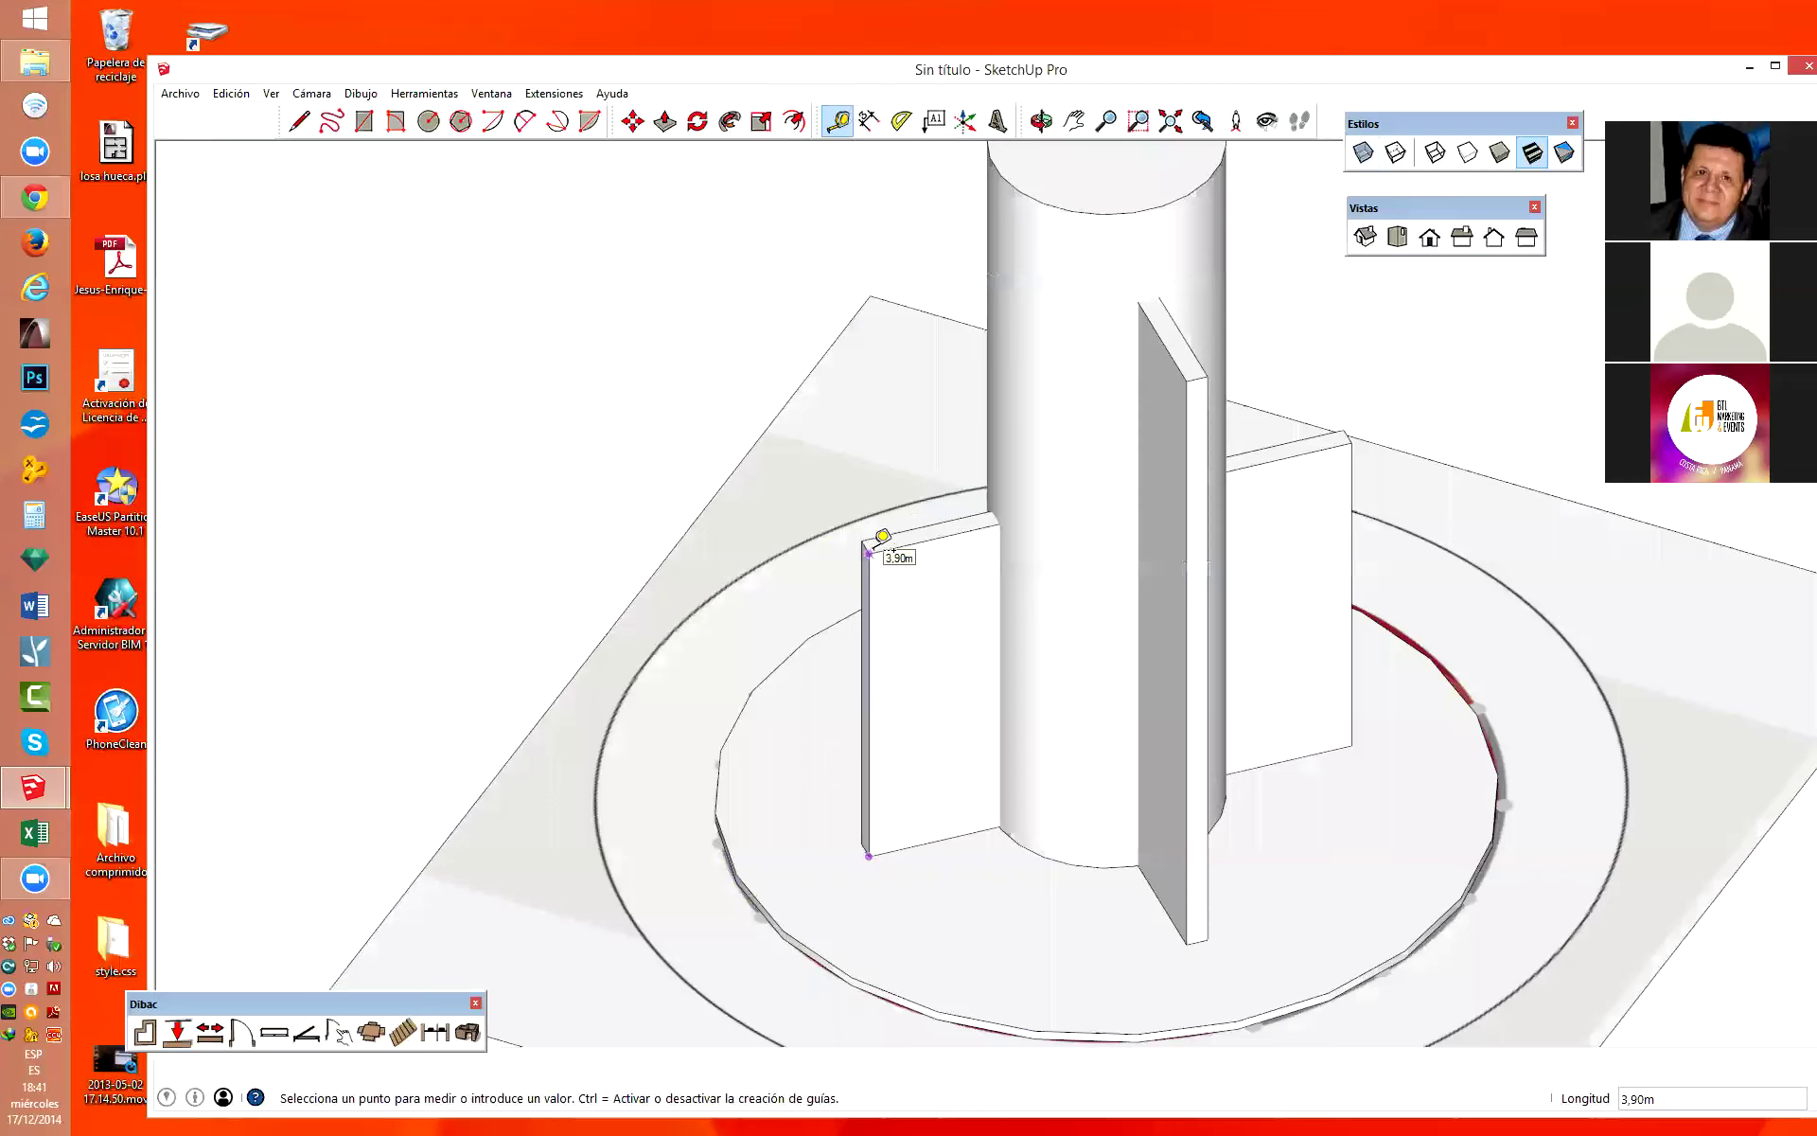
{"action": "scroll", "coordinate": [880, 531], "scroll_direction": "down", "scroll_amount": 3}
{"action": "key", "text": "space"}
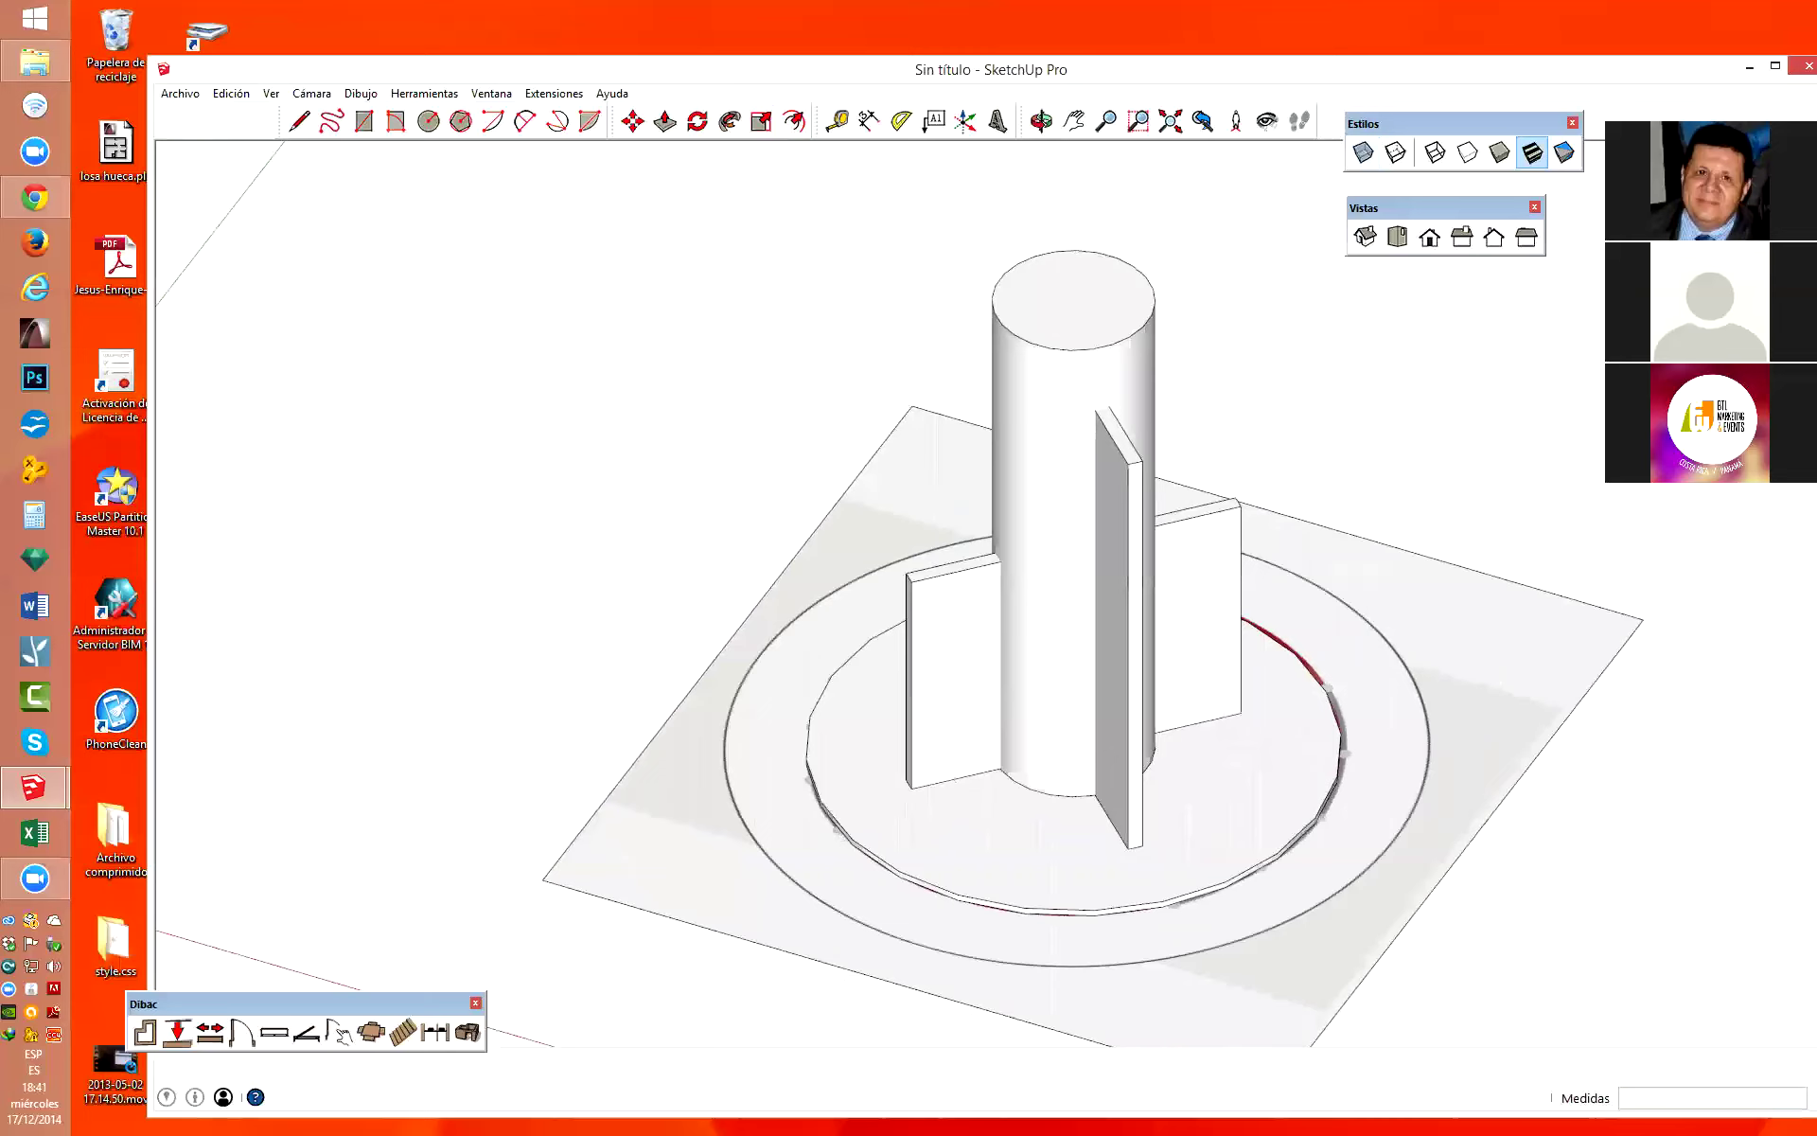
Check the cylinder's top with the Tape Measure, then select the central cylinder group for scaling.
{"action": "left_click", "coordinate": [836, 120]}
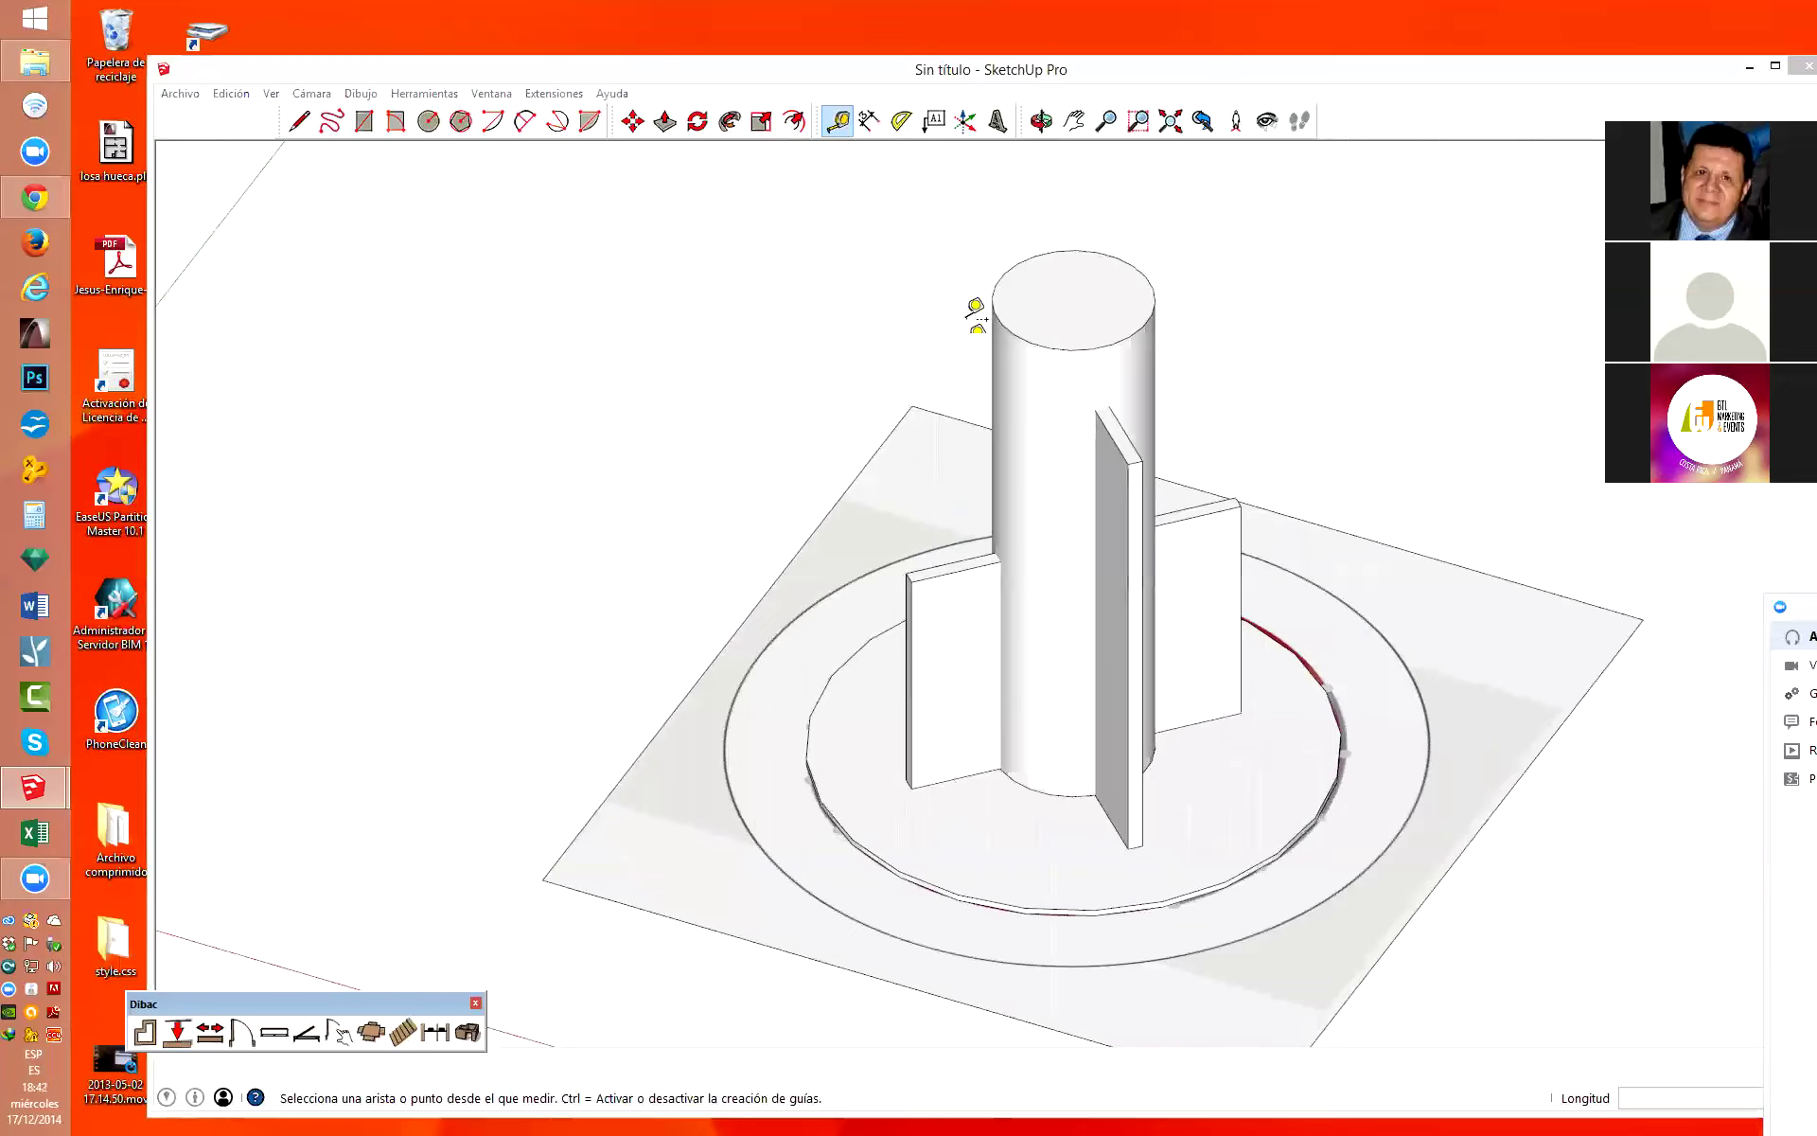
{"action": "left_click", "coordinate": [1069, 317]}
{"action": "left_click", "coordinate": [1069, 317]}
{"action": "key", "text": "space"}
{"action": "left_click", "coordinate": [1056, 333]}
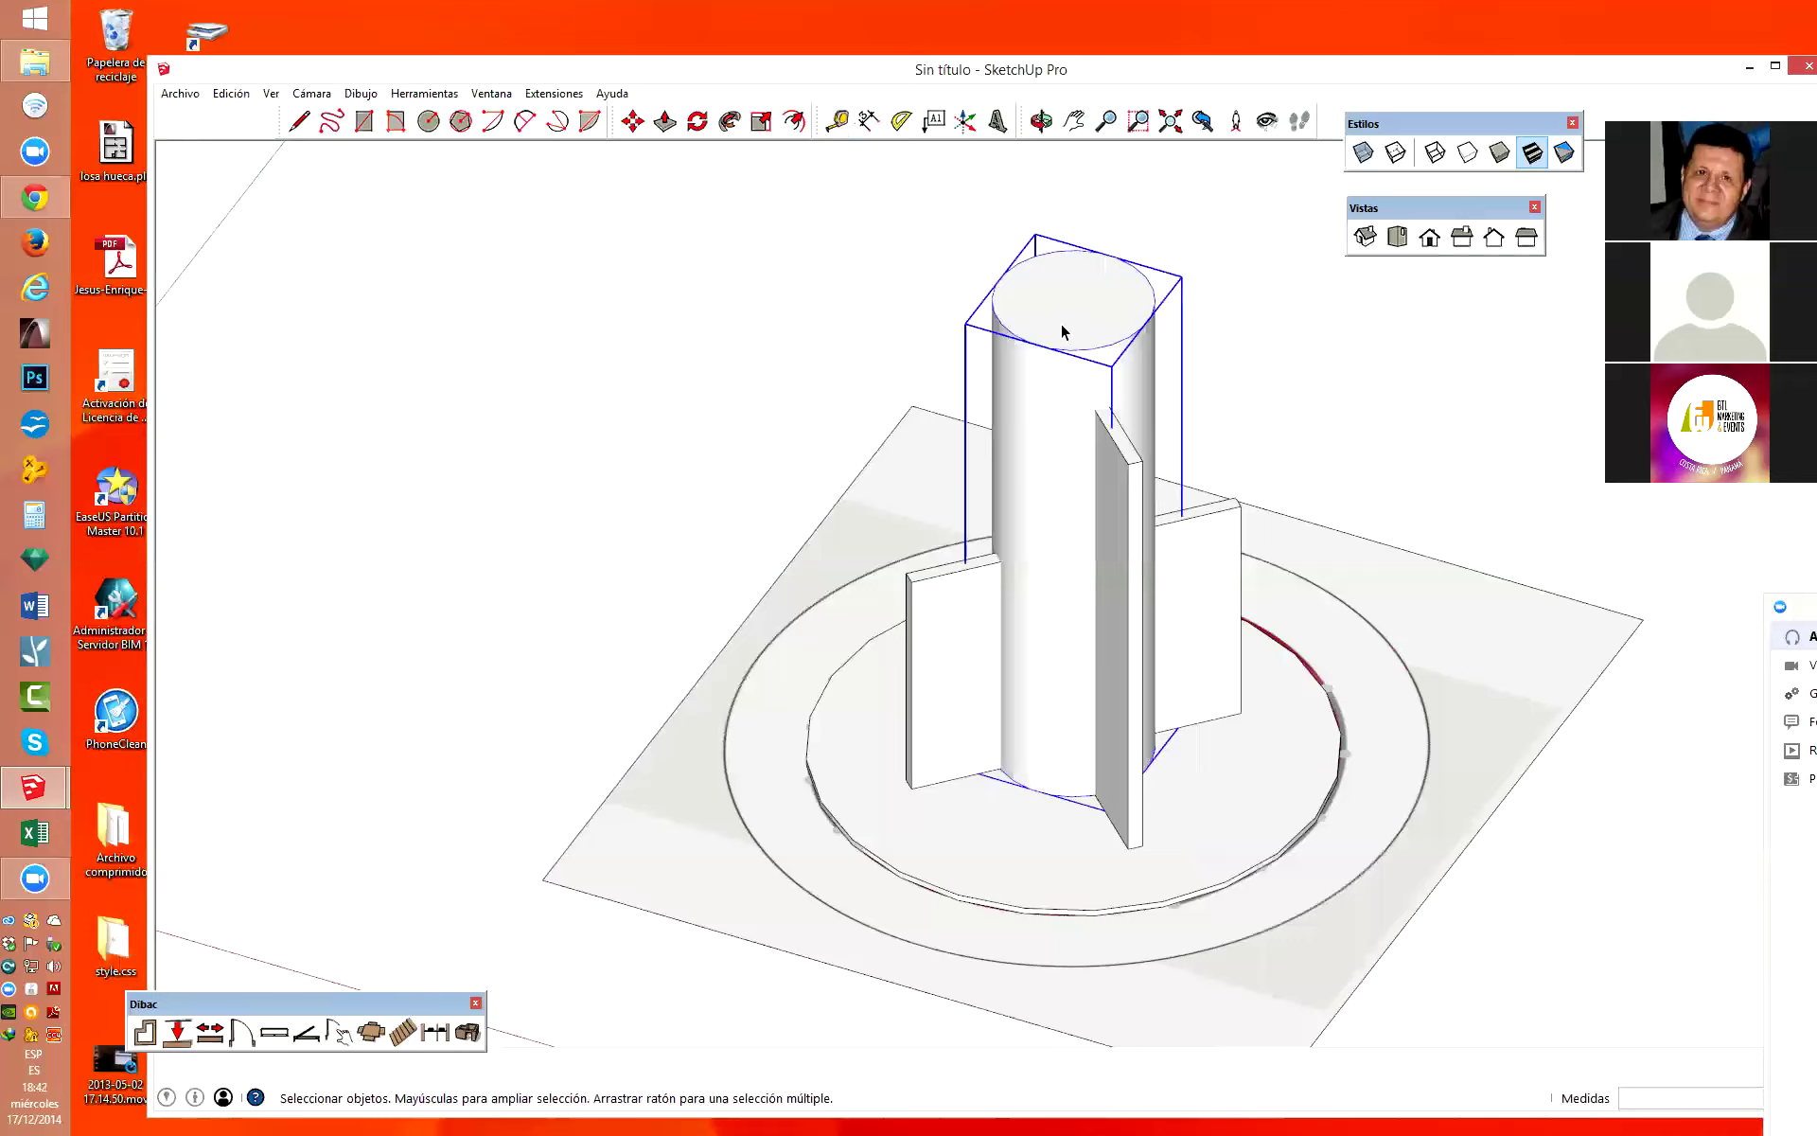
{"action": "left_click", "coordinate": [761, 121]}
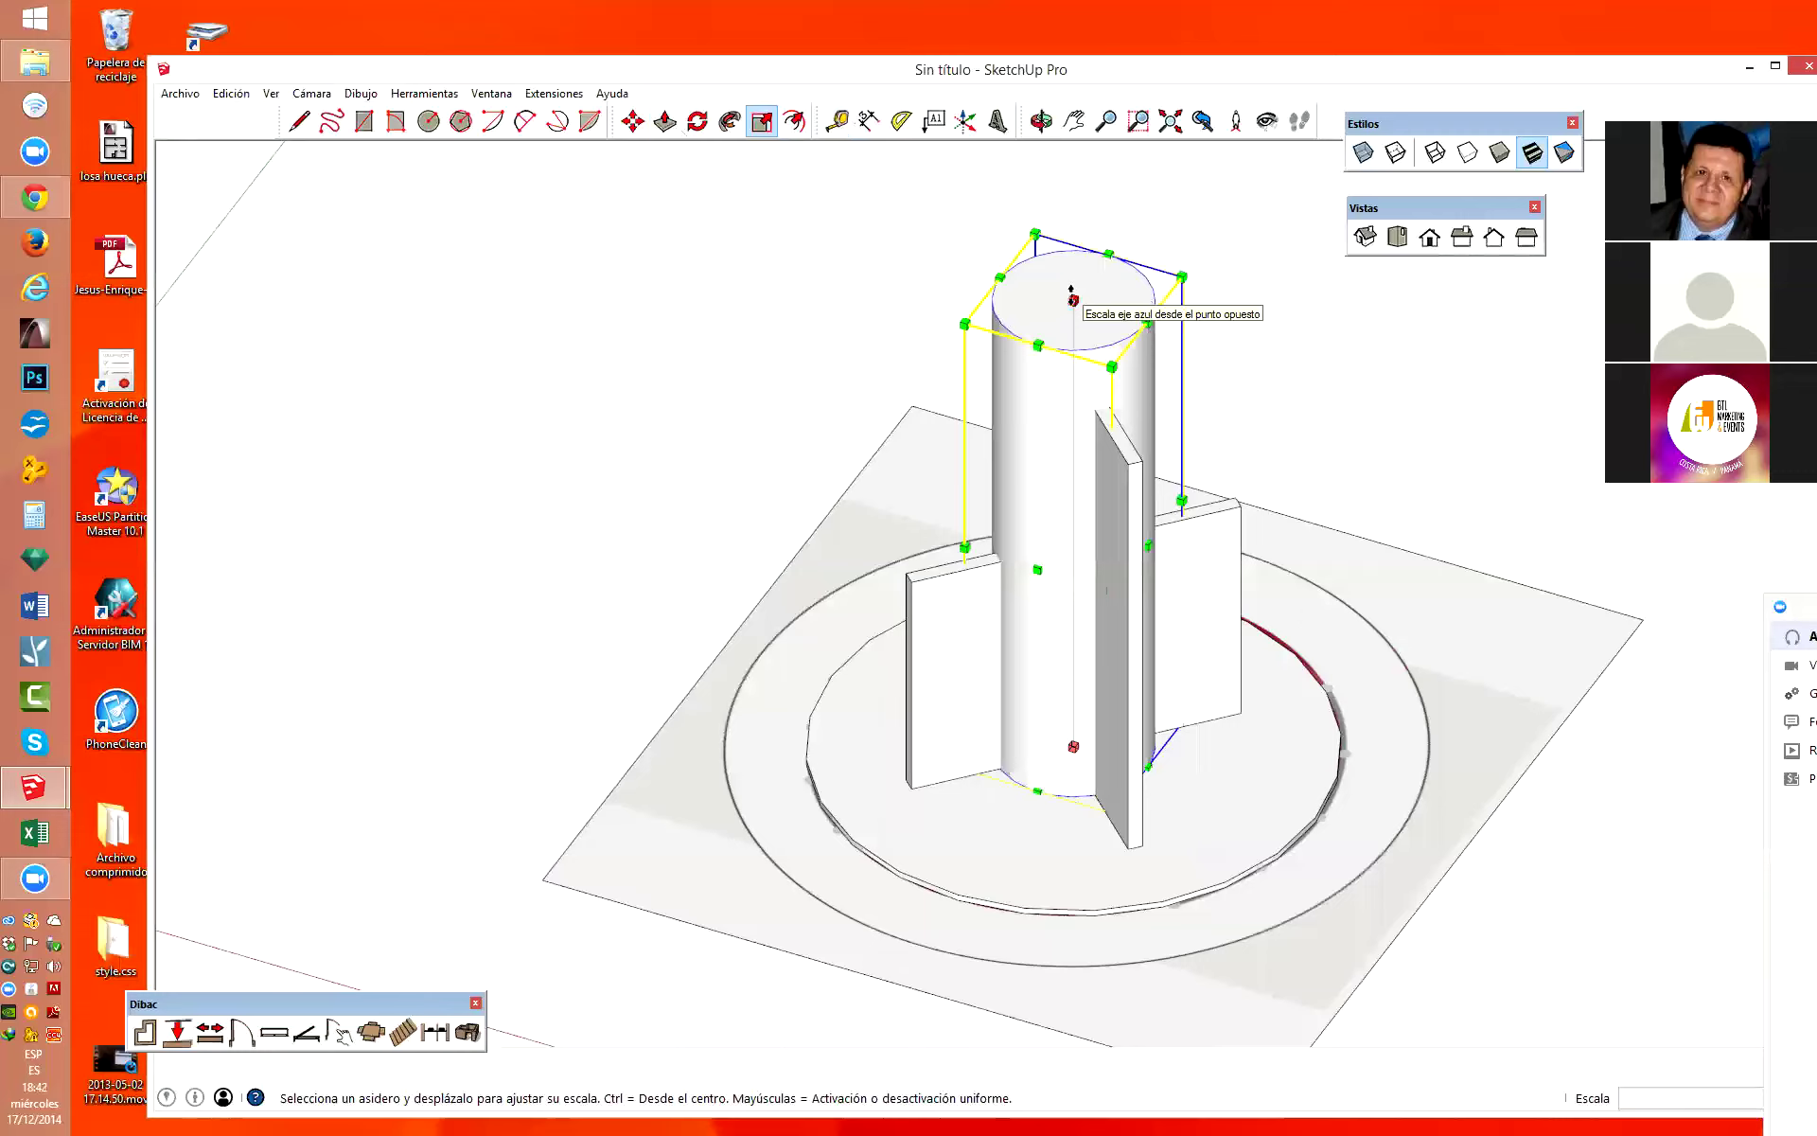
Scale the central cylinder's top down to 5.15 m, below the tall fin, then select that fin.
{"action": "left_click_drag", "start_coordinate": [1072, 299], "coordinate": [1072, 354]}
{"action": "left_click", "coordinate": [1071, 353]}
{"action": "type", "text": "5,15m"}
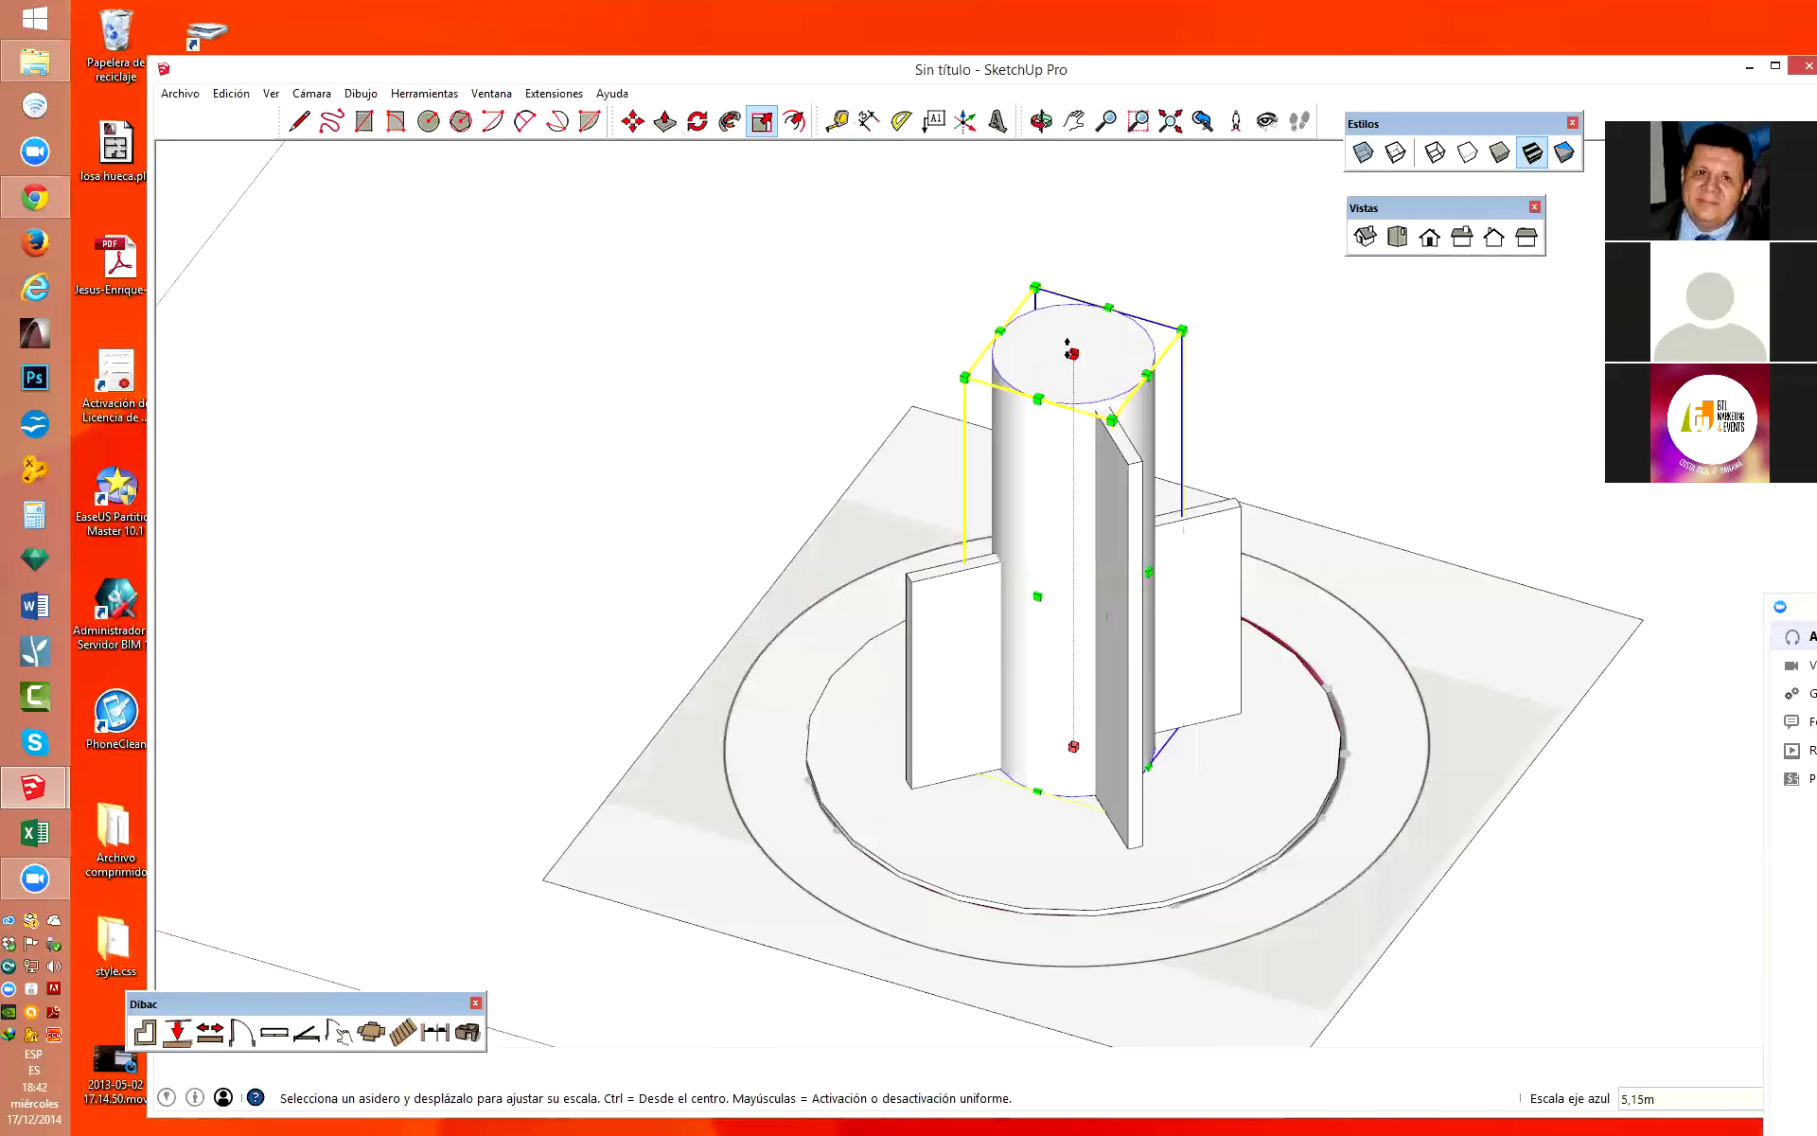
{"action": "left_click_drag", "start_coordinate": [1069, 350], "coordinate": [1073, 355]}
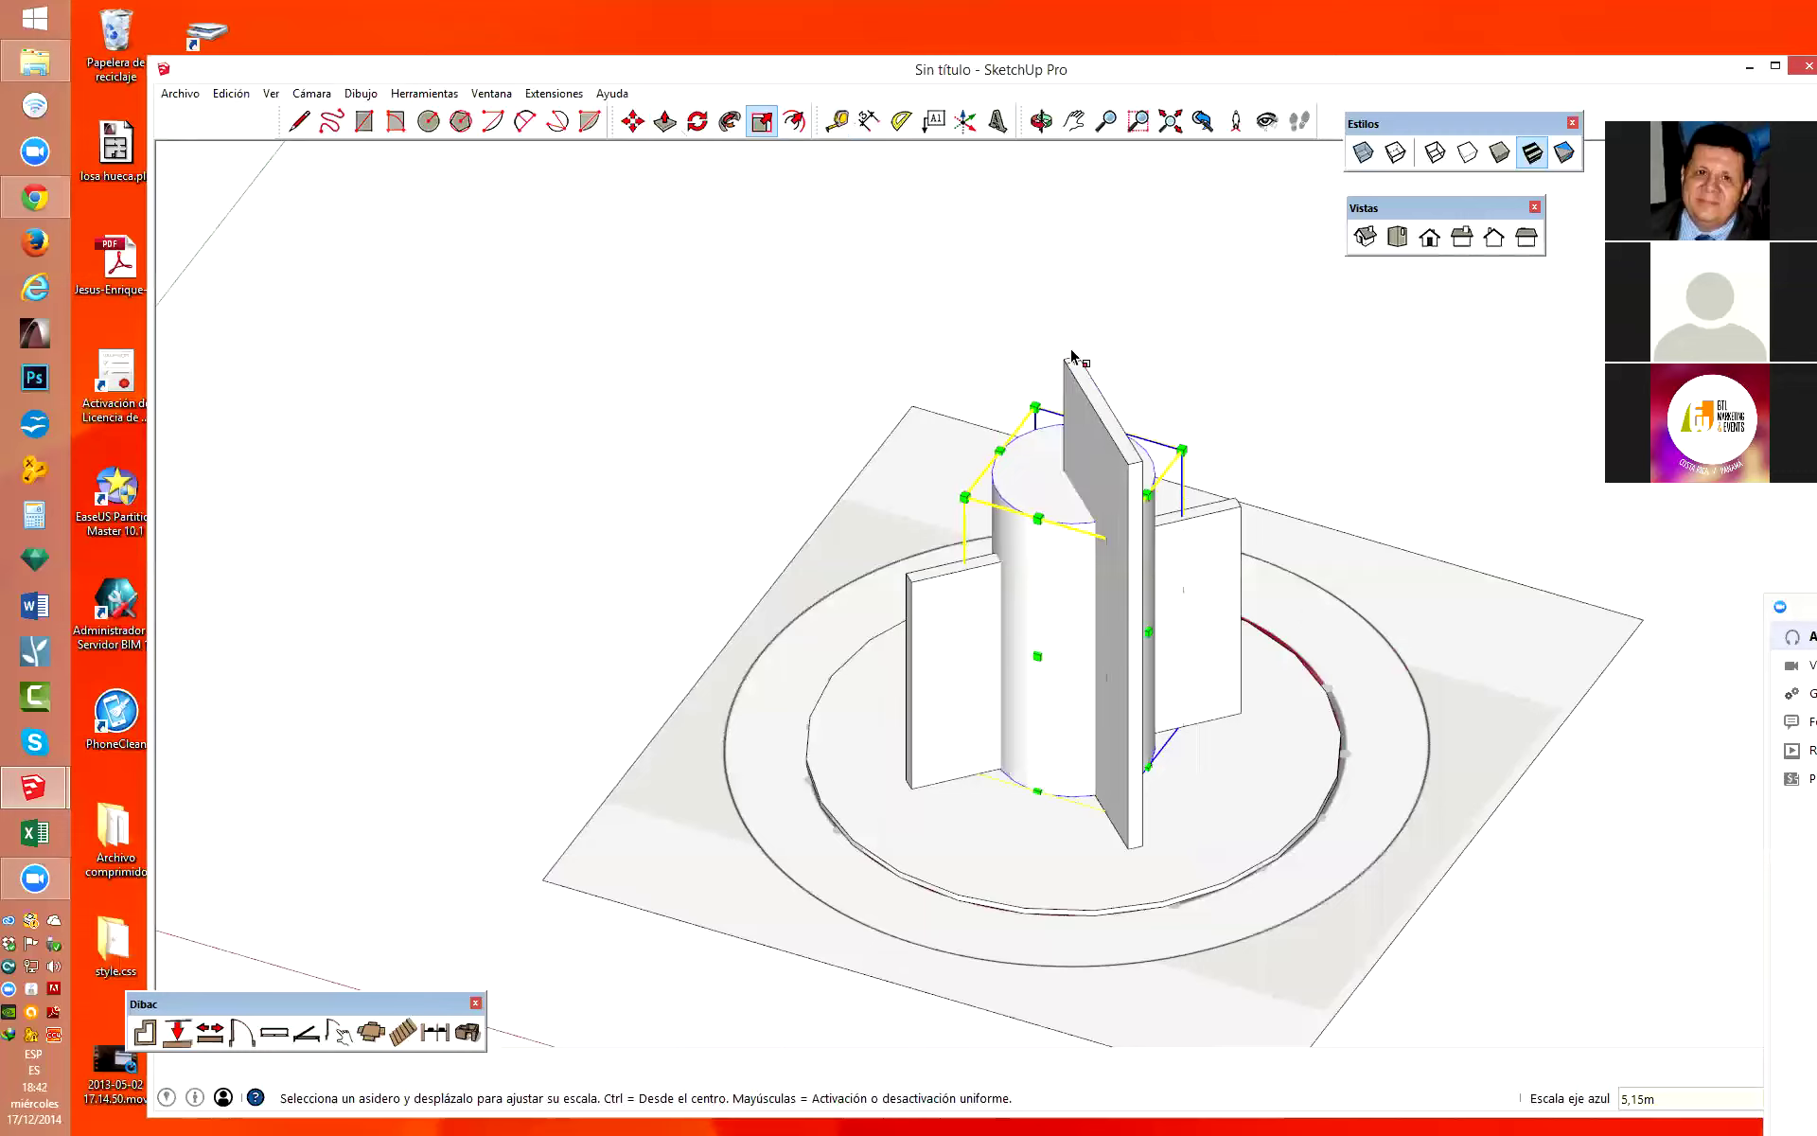
{"action": "key", "text": "space"}
{"action": "left_click", "coordinate": [1117, 436]}
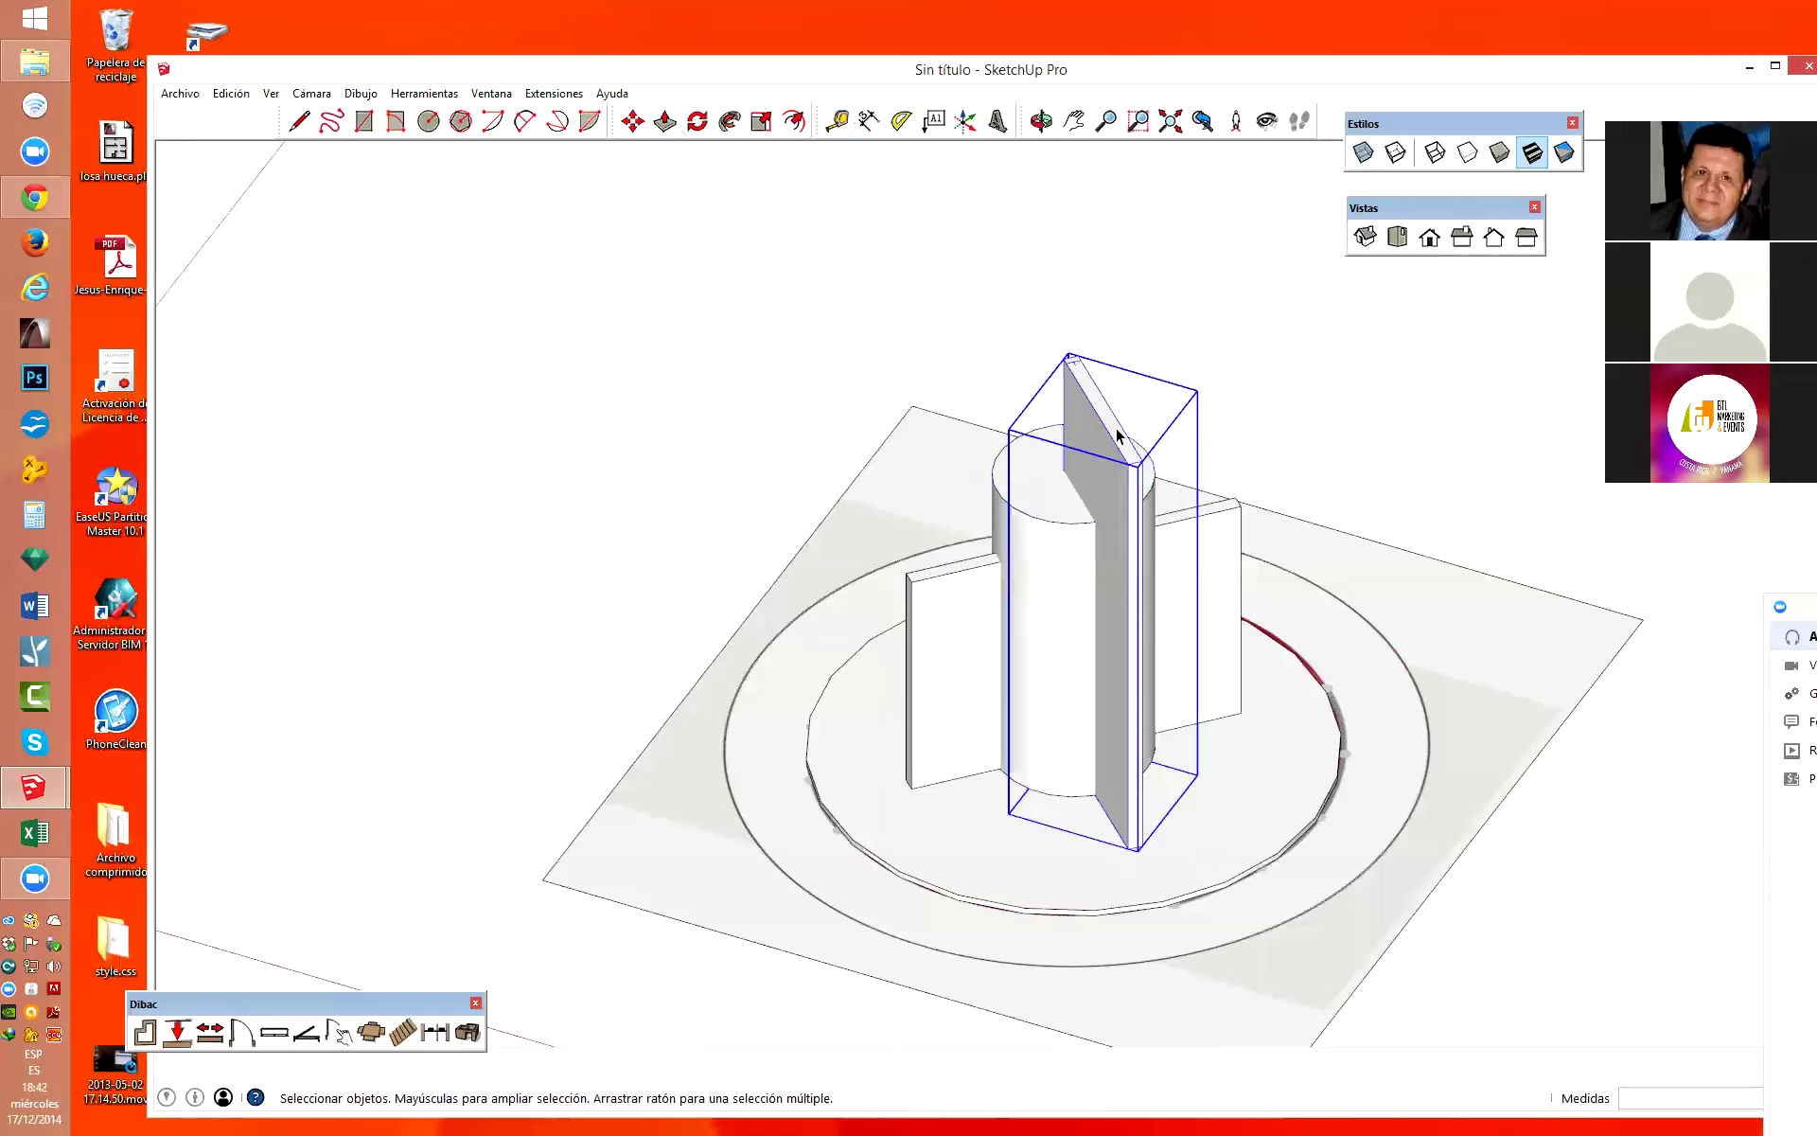
Shorten the tall fin by scaling its top grip down, then orbit to check the fins.
{"action": "key", "text": "s"}
{"action": "left_click_drag", "start_coordinate": [1101, 409], "coordinate": [910, 584]}
{"action": "key", "text": "space"}
{"action": "mouse_move", "coordinate": [1212, 823]}
{"action": "middle_mouse_down"}
{"action": "mouse_move", "coordinate": [1334, 694]}
{"action": "mouse_move", "coordinate": [799, 394]}
{"action": "mouse_move", "coordinate": [398, 308]}
{"action": "mouse_move", "coordinate": [357, 422]}
{"action": "mouse_move", "coordinate": [832, 512]}
{"action": "mouse_move", "coordinate": [1152, 600]}
{"action": "mouse_move", "coordinate": [1582, 641]}
{"action": "mouse_move", "coordinate": [1302, 606]}
{"action": "middle_mouse_up"}
{"action": "mouse_move", "coordinate": [1051, 566]}
{"action": "middle_mouse_down"}
{"action": "mouse_move", "coordinate": [1290, 635]}
{"action": "mouse_move", "coordinate": [1274, 470]}
{"action": "mouse_move", "coordinate": [1083, 596]}
{"action": "mouse_move", "coordinate": [1209, 697]}
{"action": "mouse_move", "coordinate": [1221, 757]}
{"action": "middle_mouse_up"}
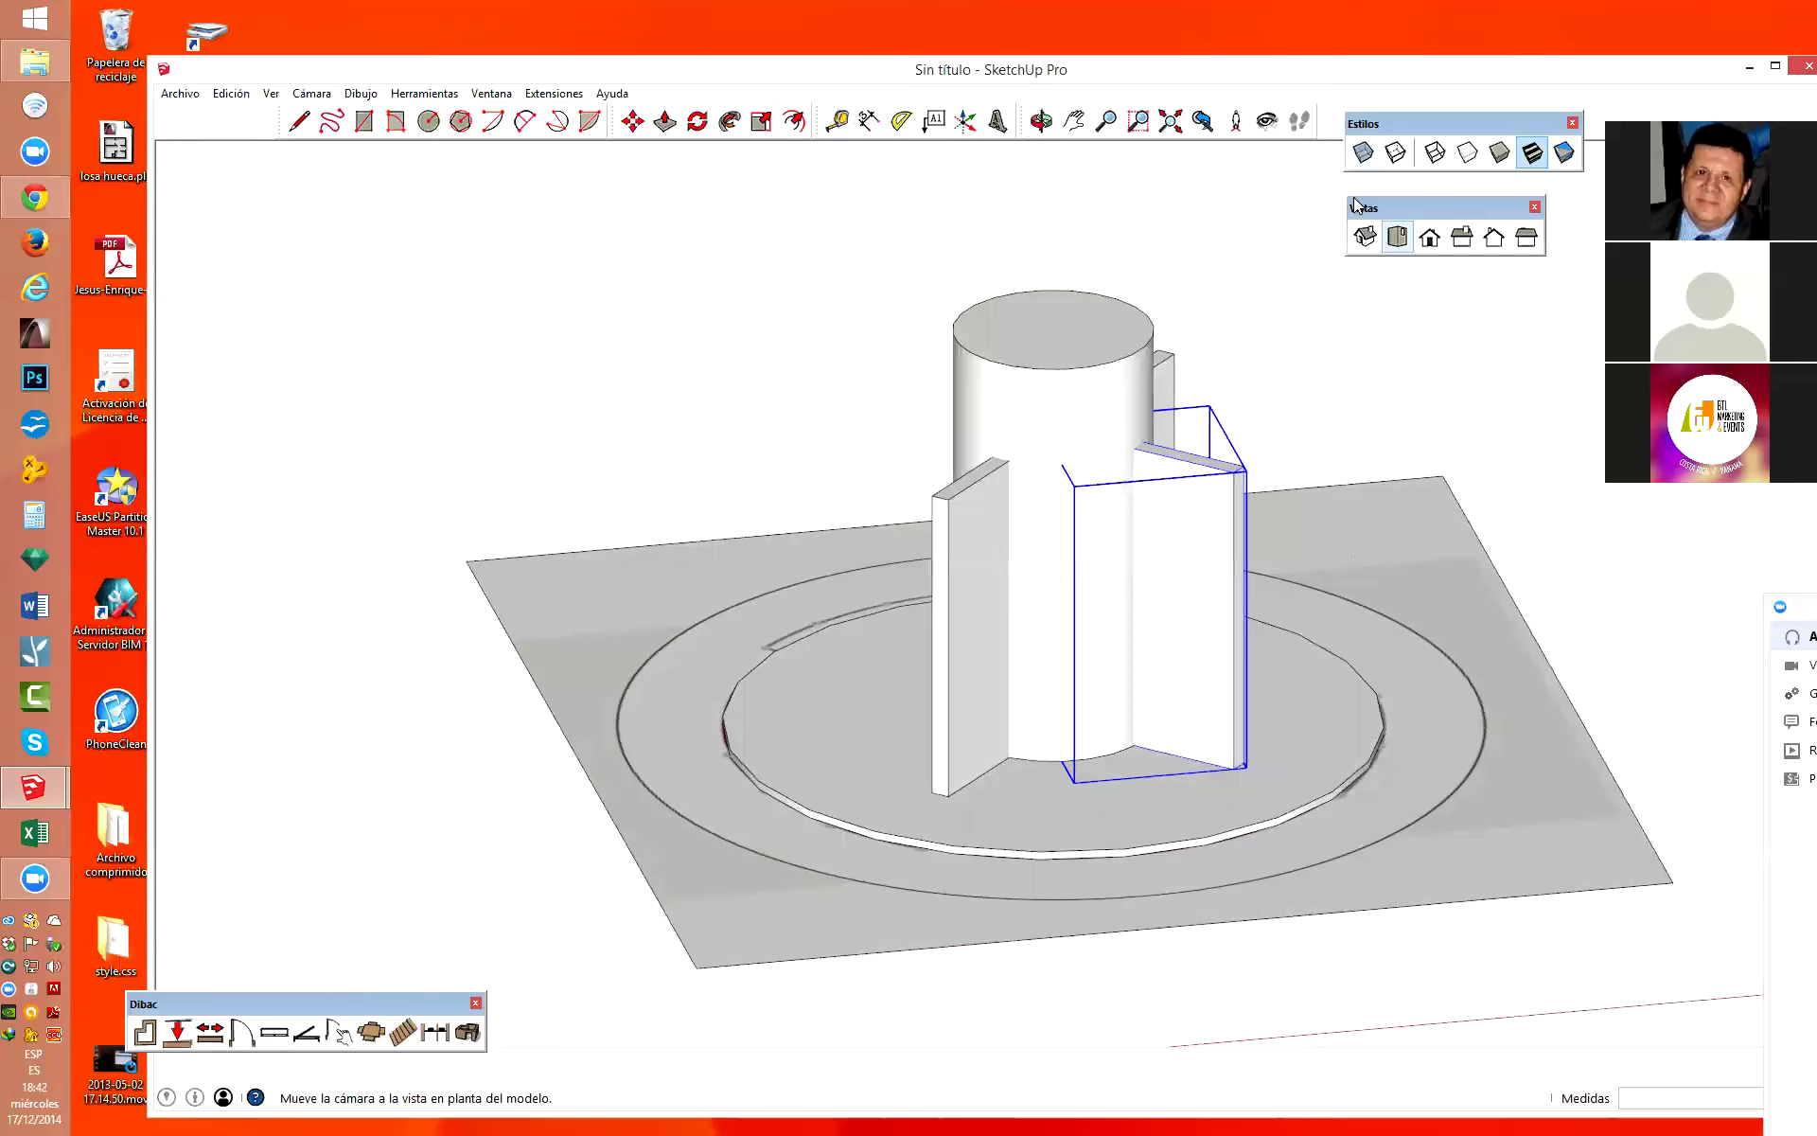
View the layout from Top with X-ray faces, then bring up the Colgate stand.skp reference.
{"action": "left_click", "coordinate": [1398, 237]}
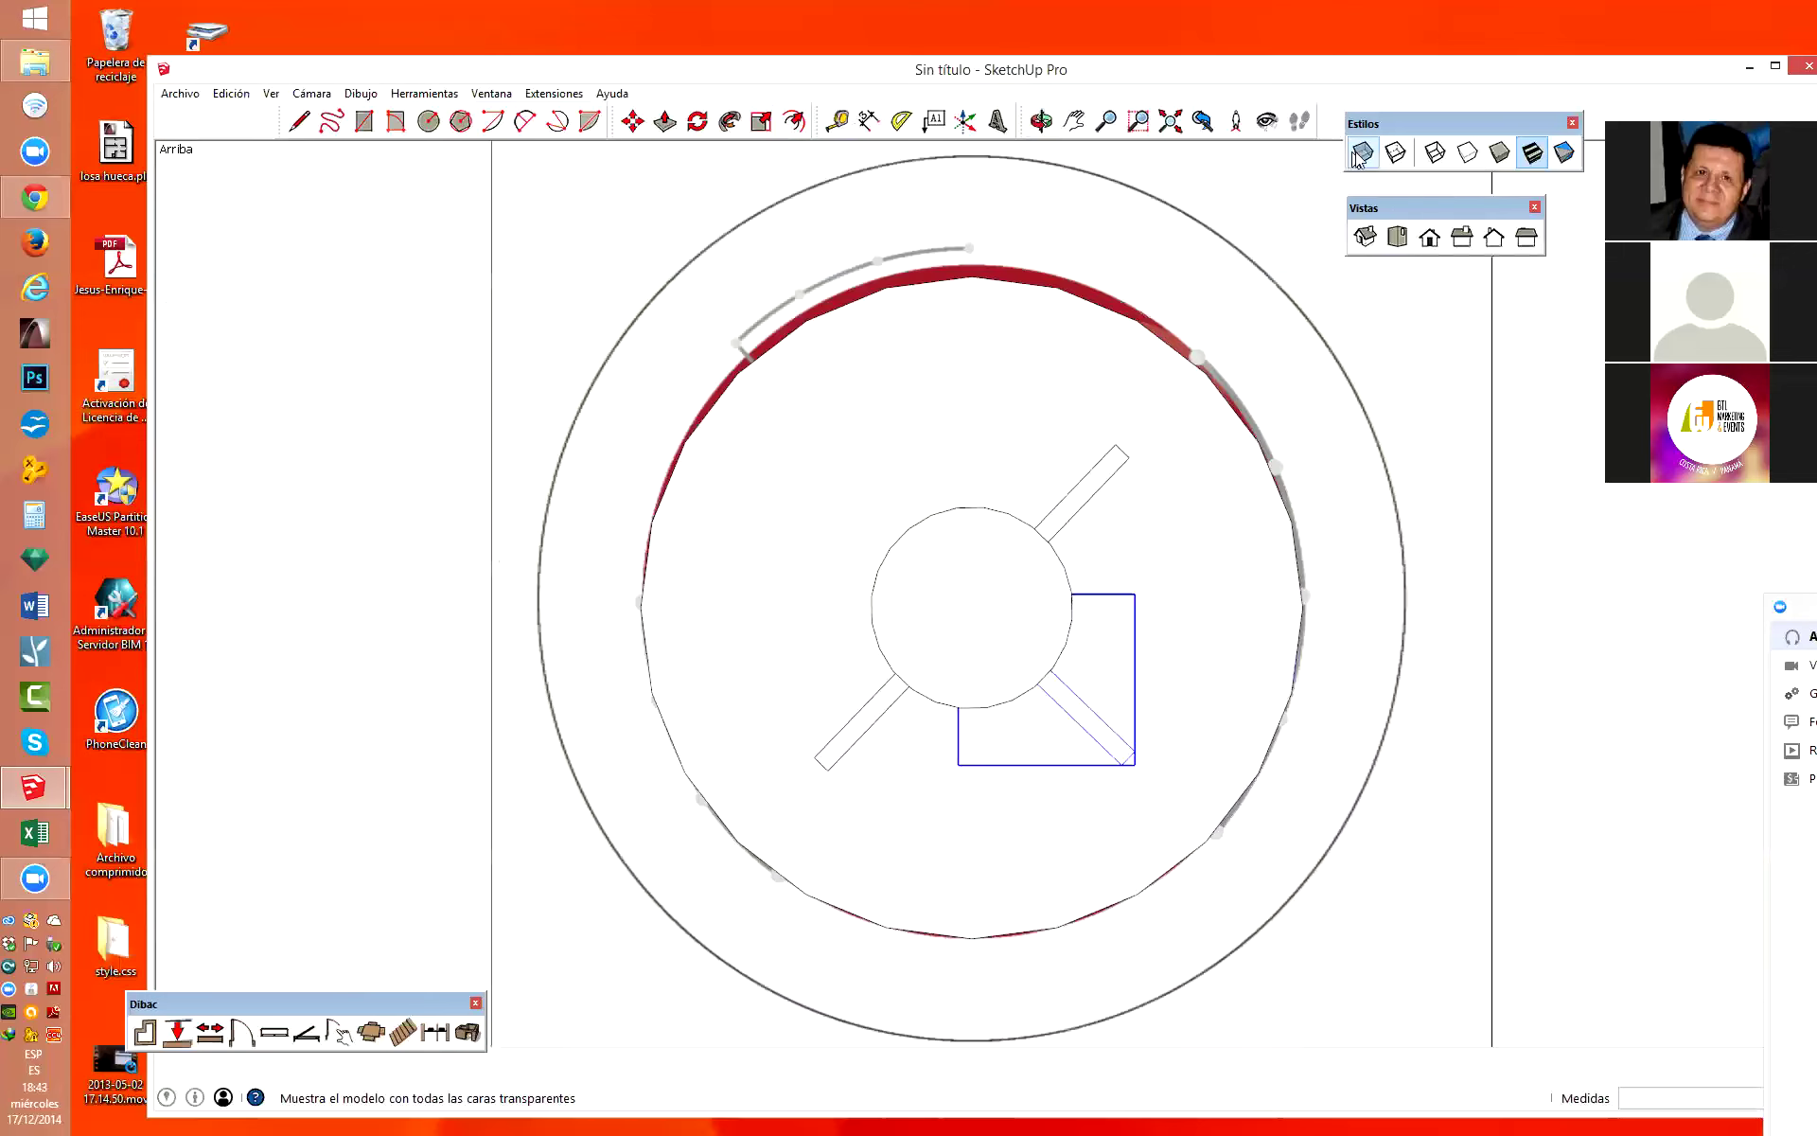
{"action": "left_click", "coordinate": [1363, 151]}
{"action": "scroll", "coordinate": [1110, 557], "scroll_direction": "up", "scroll_amount": 2}
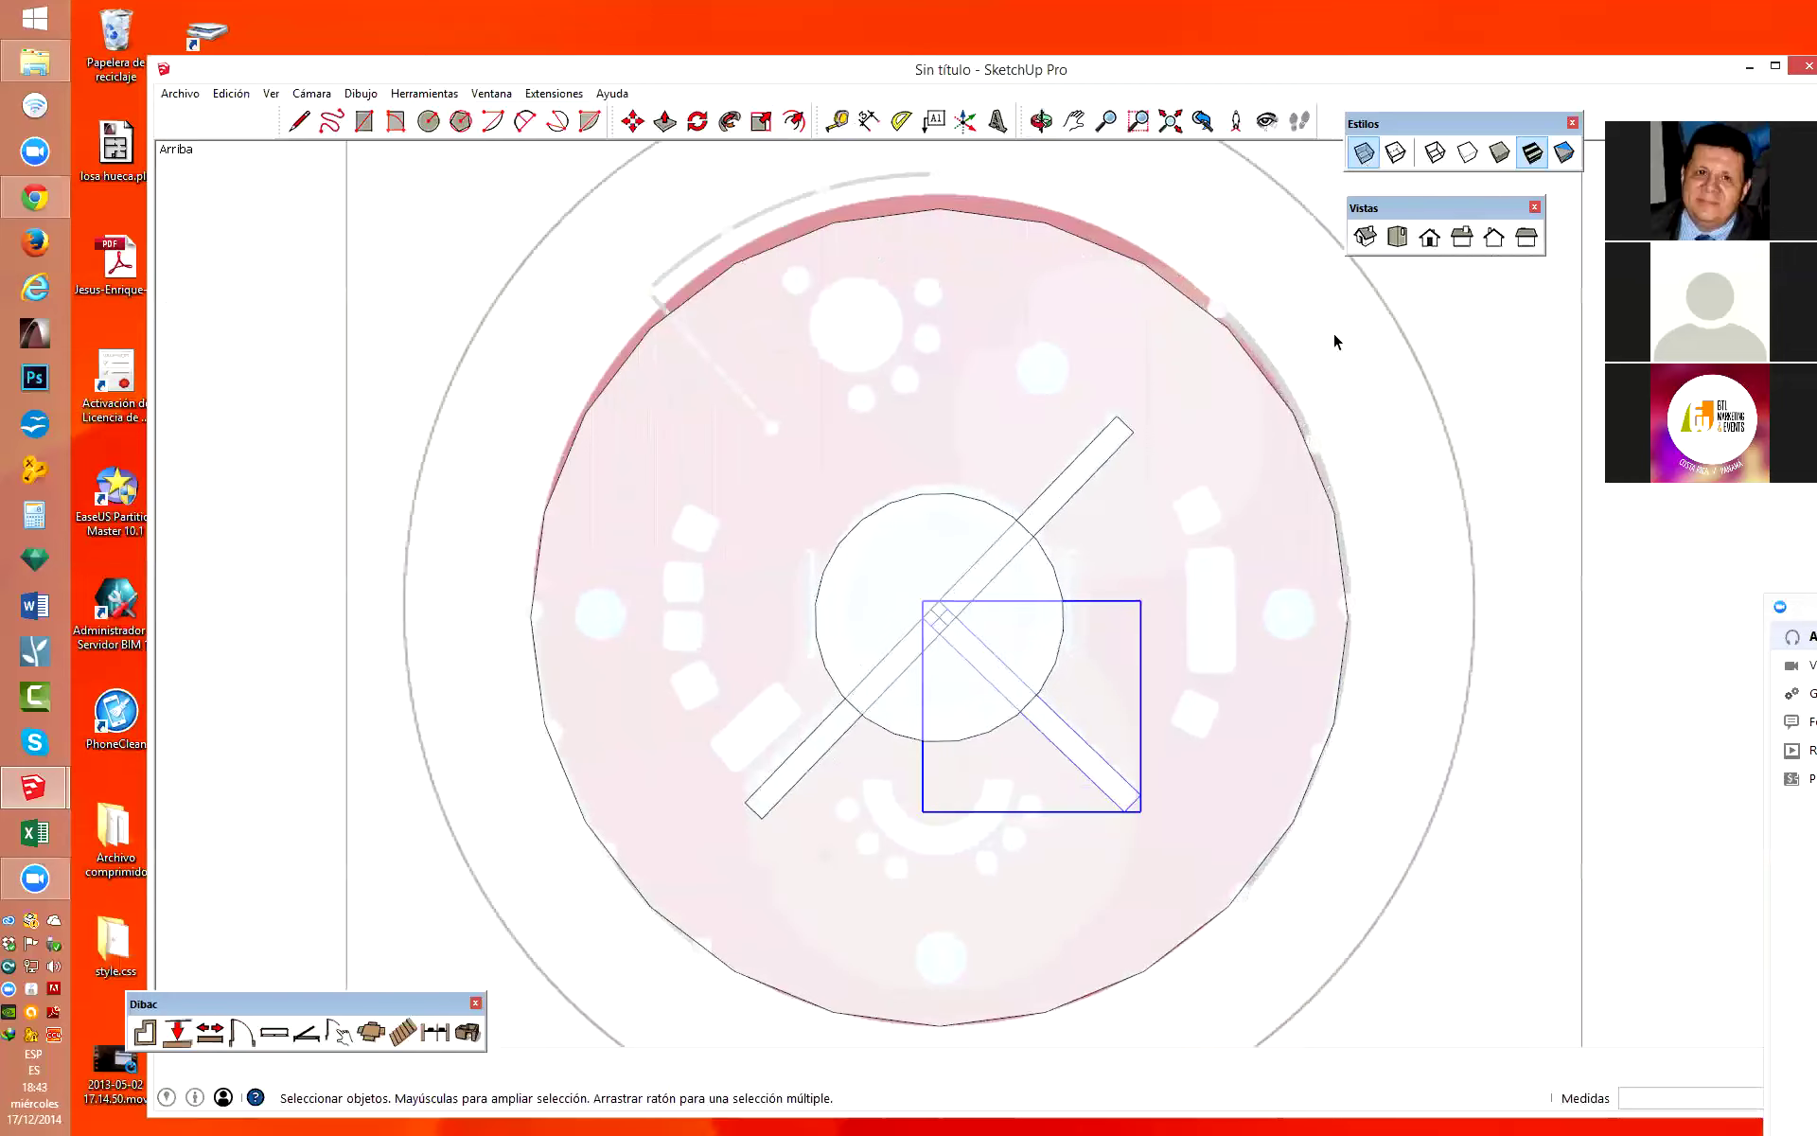
{"action": "scroll", "coordinate": [871, 568], "scroll_direction": "down", "scroll_amount": 2}
{"action": "scroll", "coordinate": [1006, 552], "scroll_direction": "up", "scroll_amount": 2}
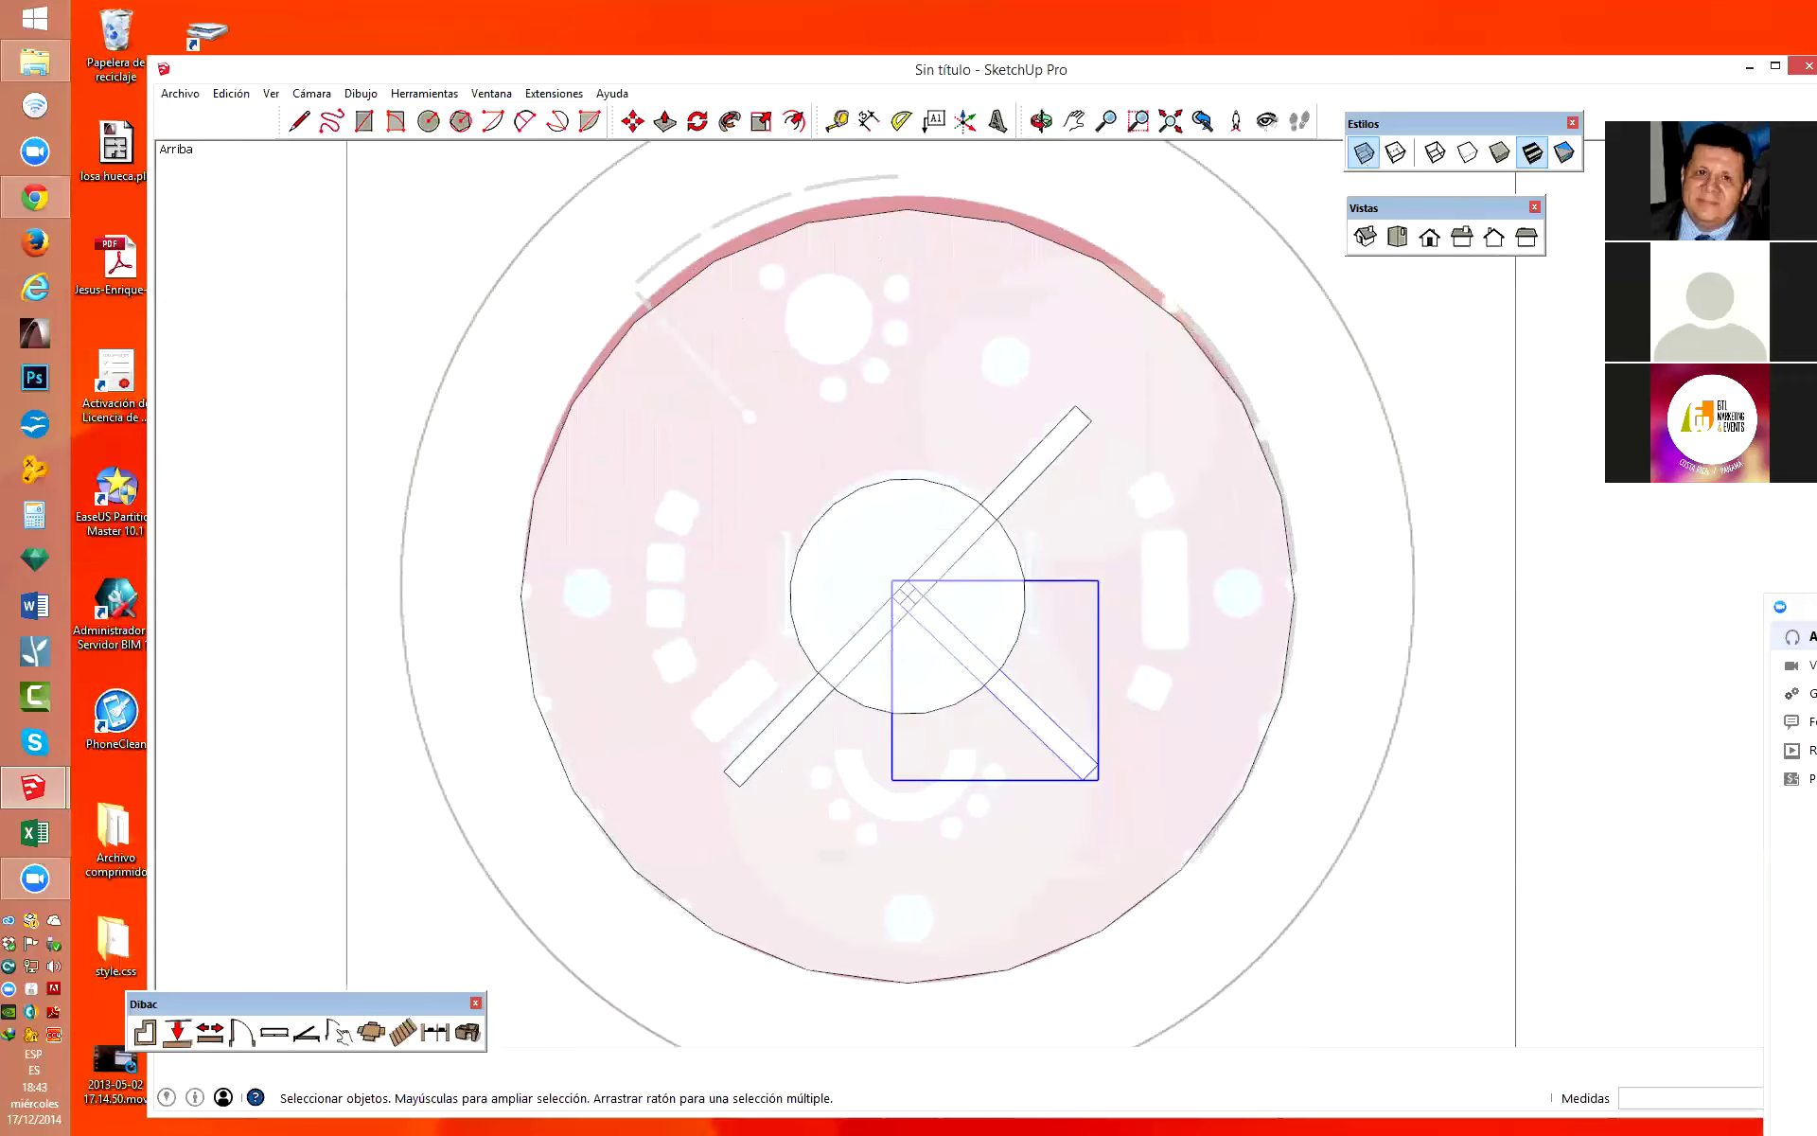
{"action": "key", "text": "alt+Tab"}
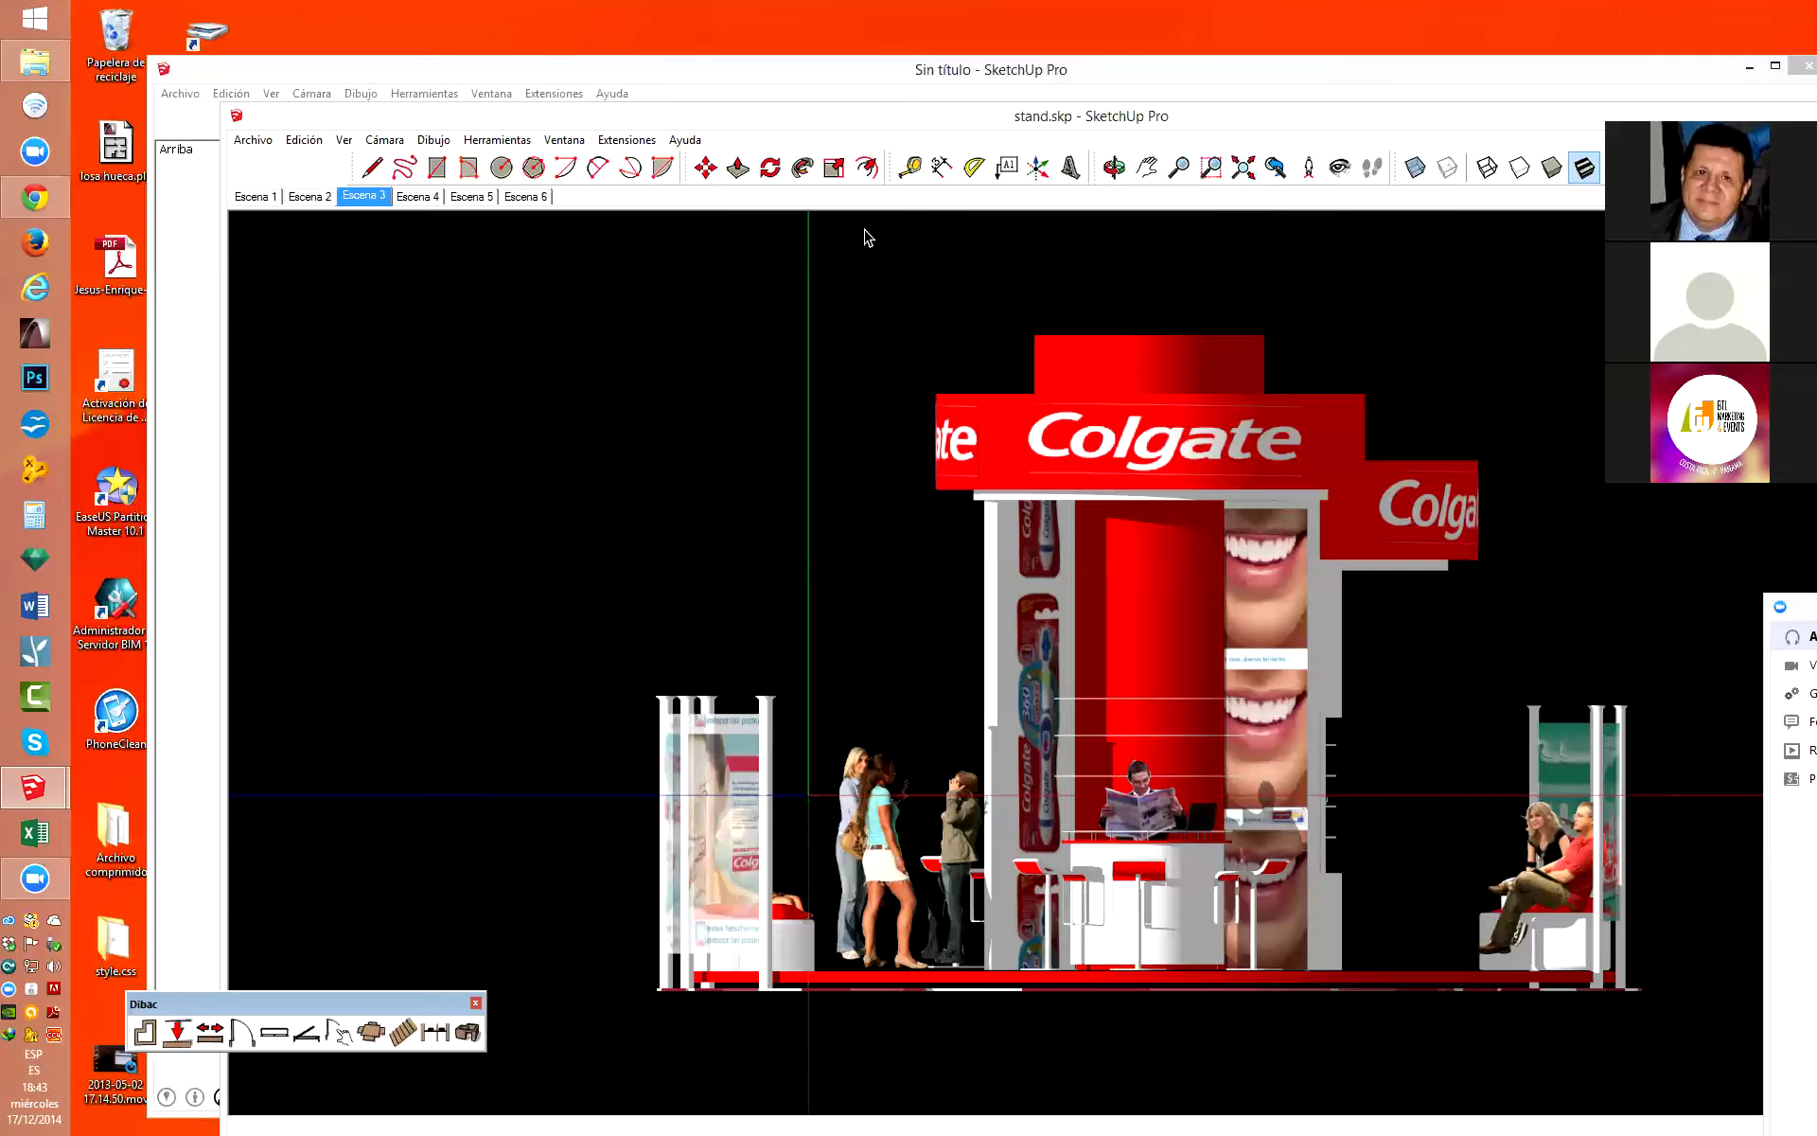
{"action": "left_click", "coordinate": [909, 168]}
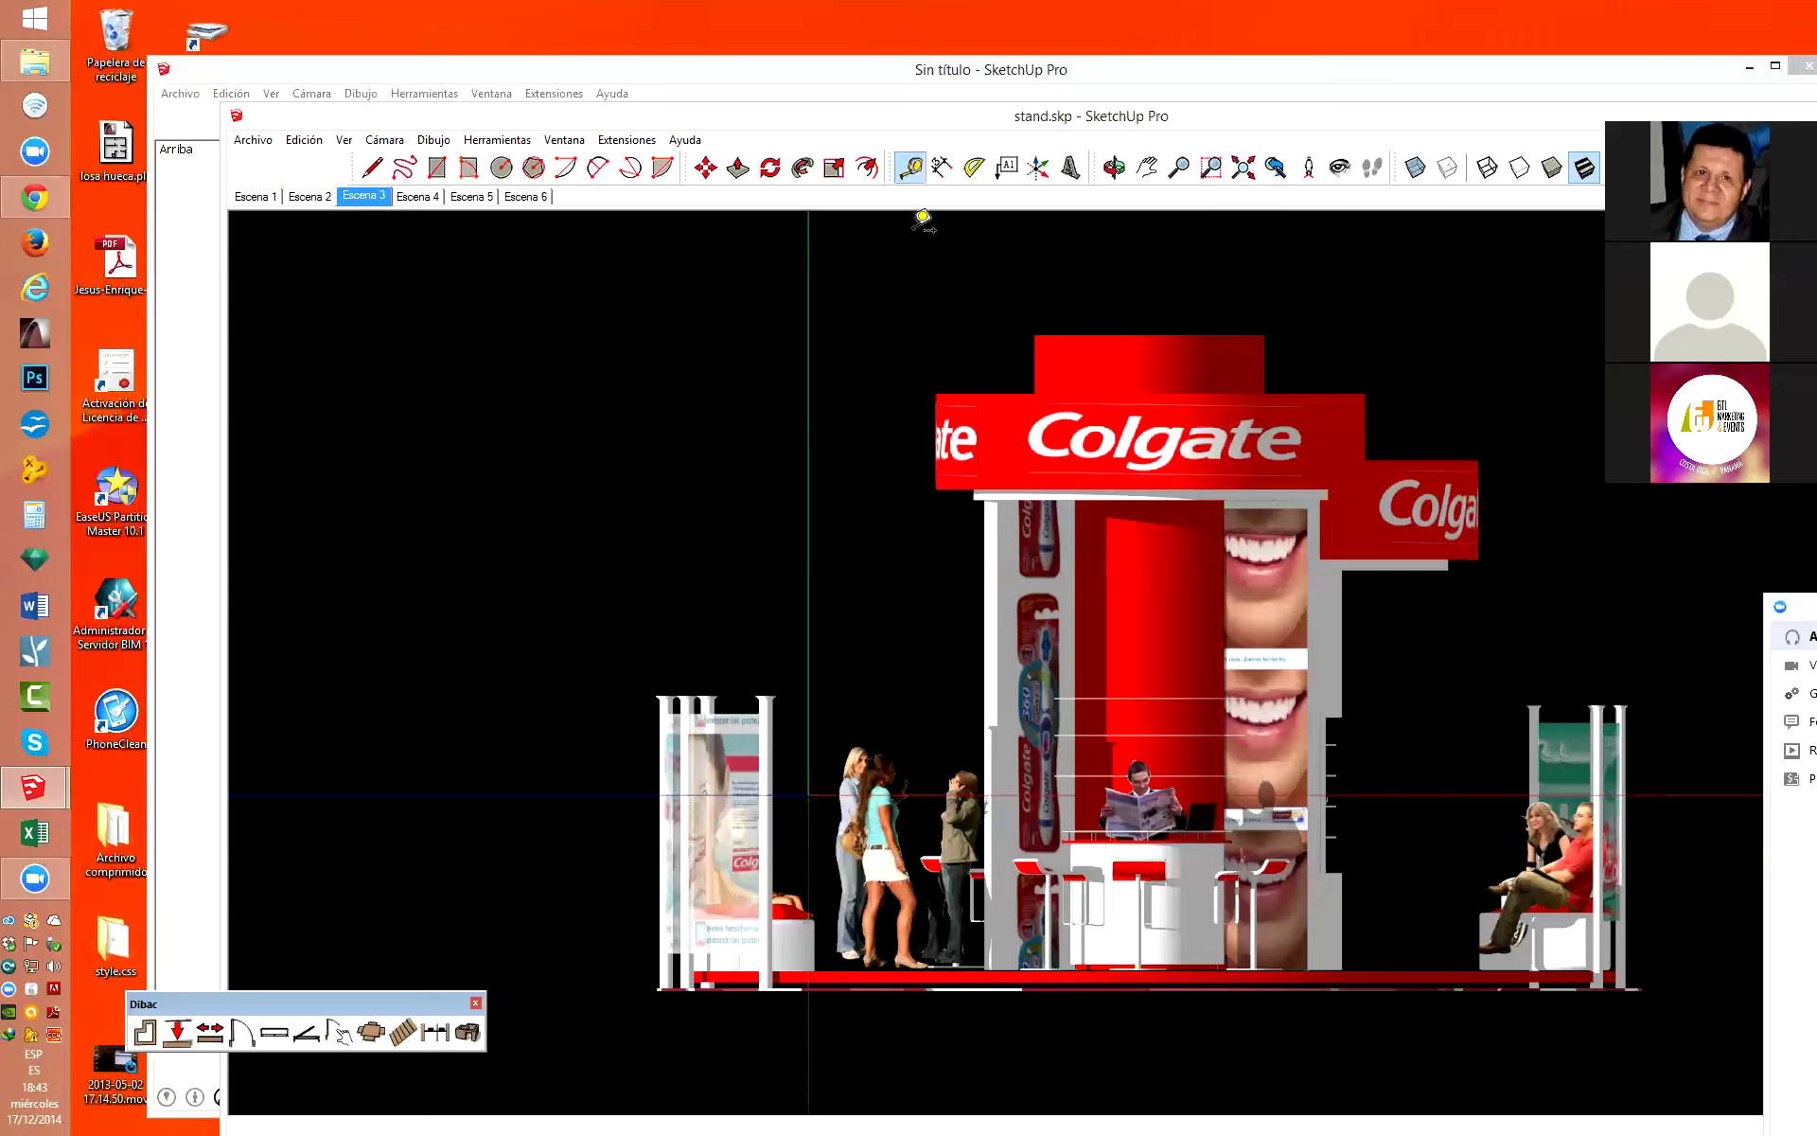
{"action": "left_click", "coordinate": [938, 489]}
{"action": "left_click", "coordinate": [944, 383]}
{"action": "left_click", "coordinate": [942, 489]}
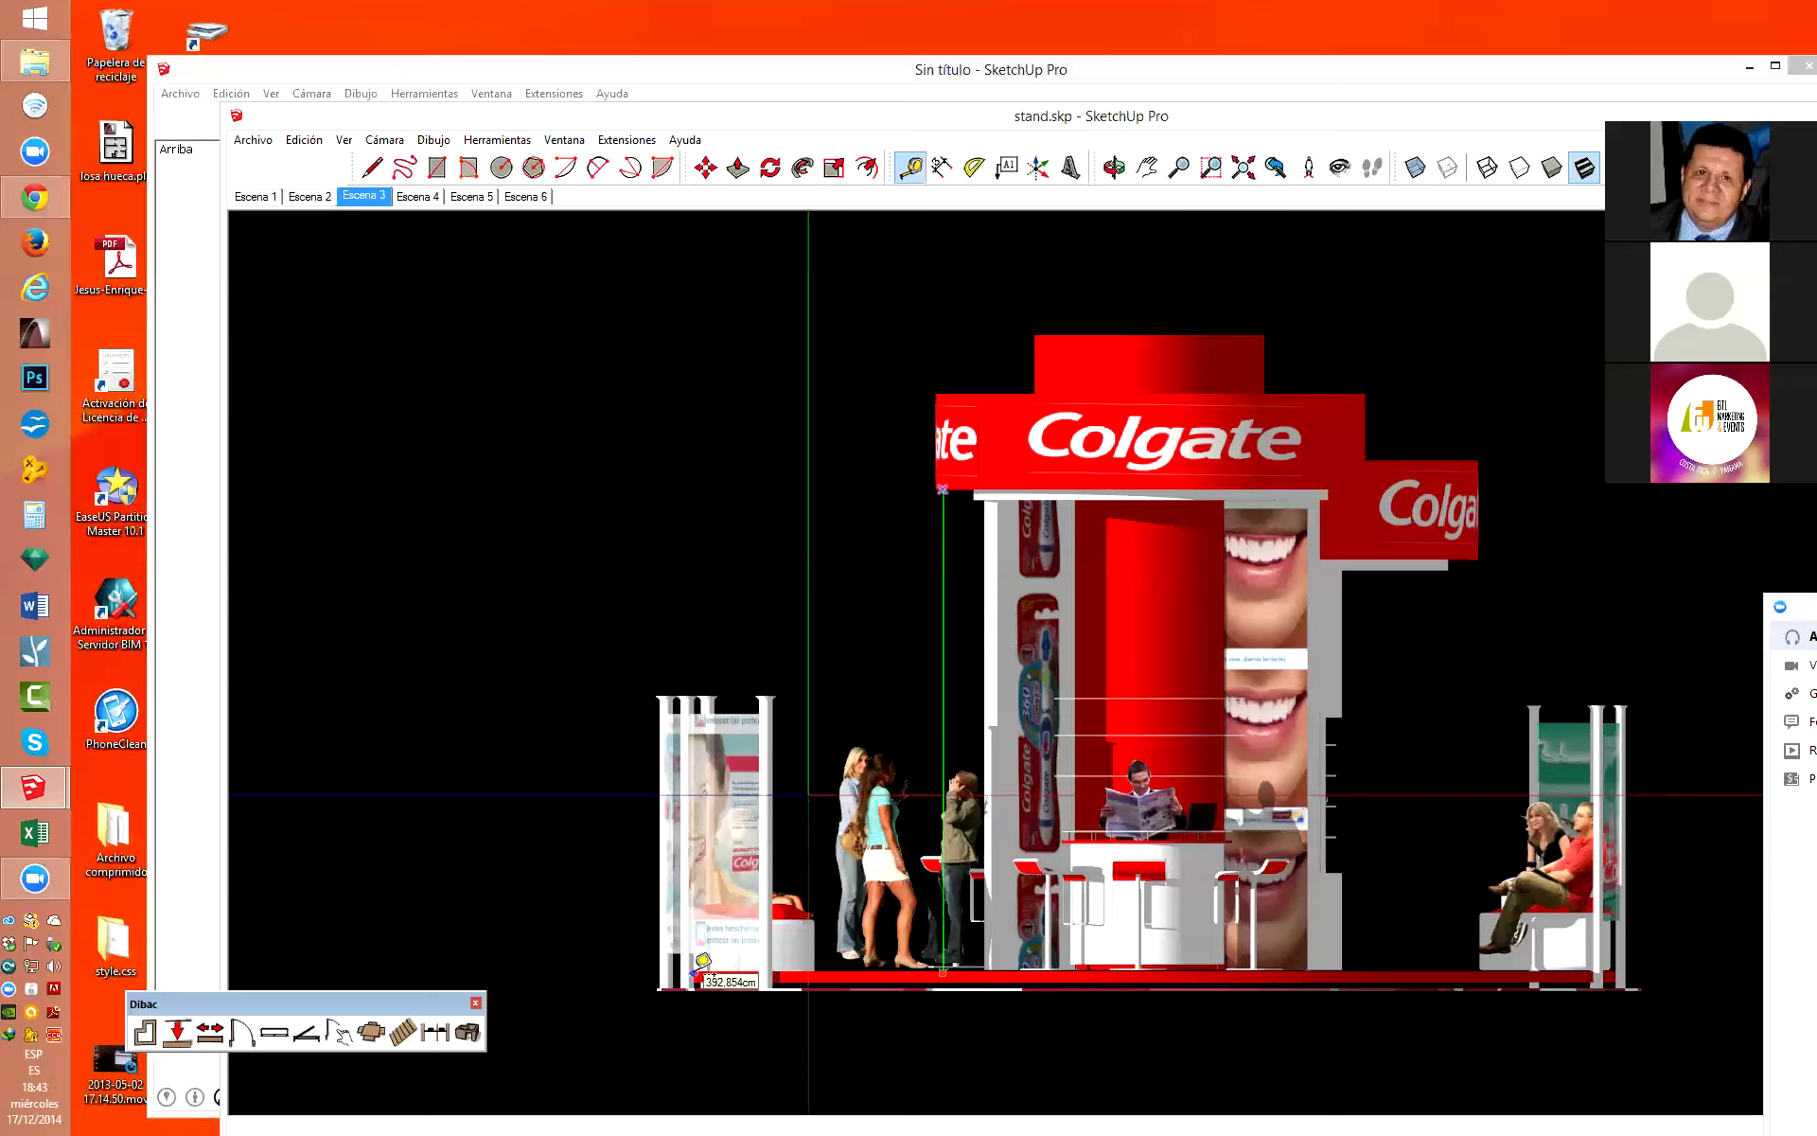
{"action": "key", "text": "Escape"}
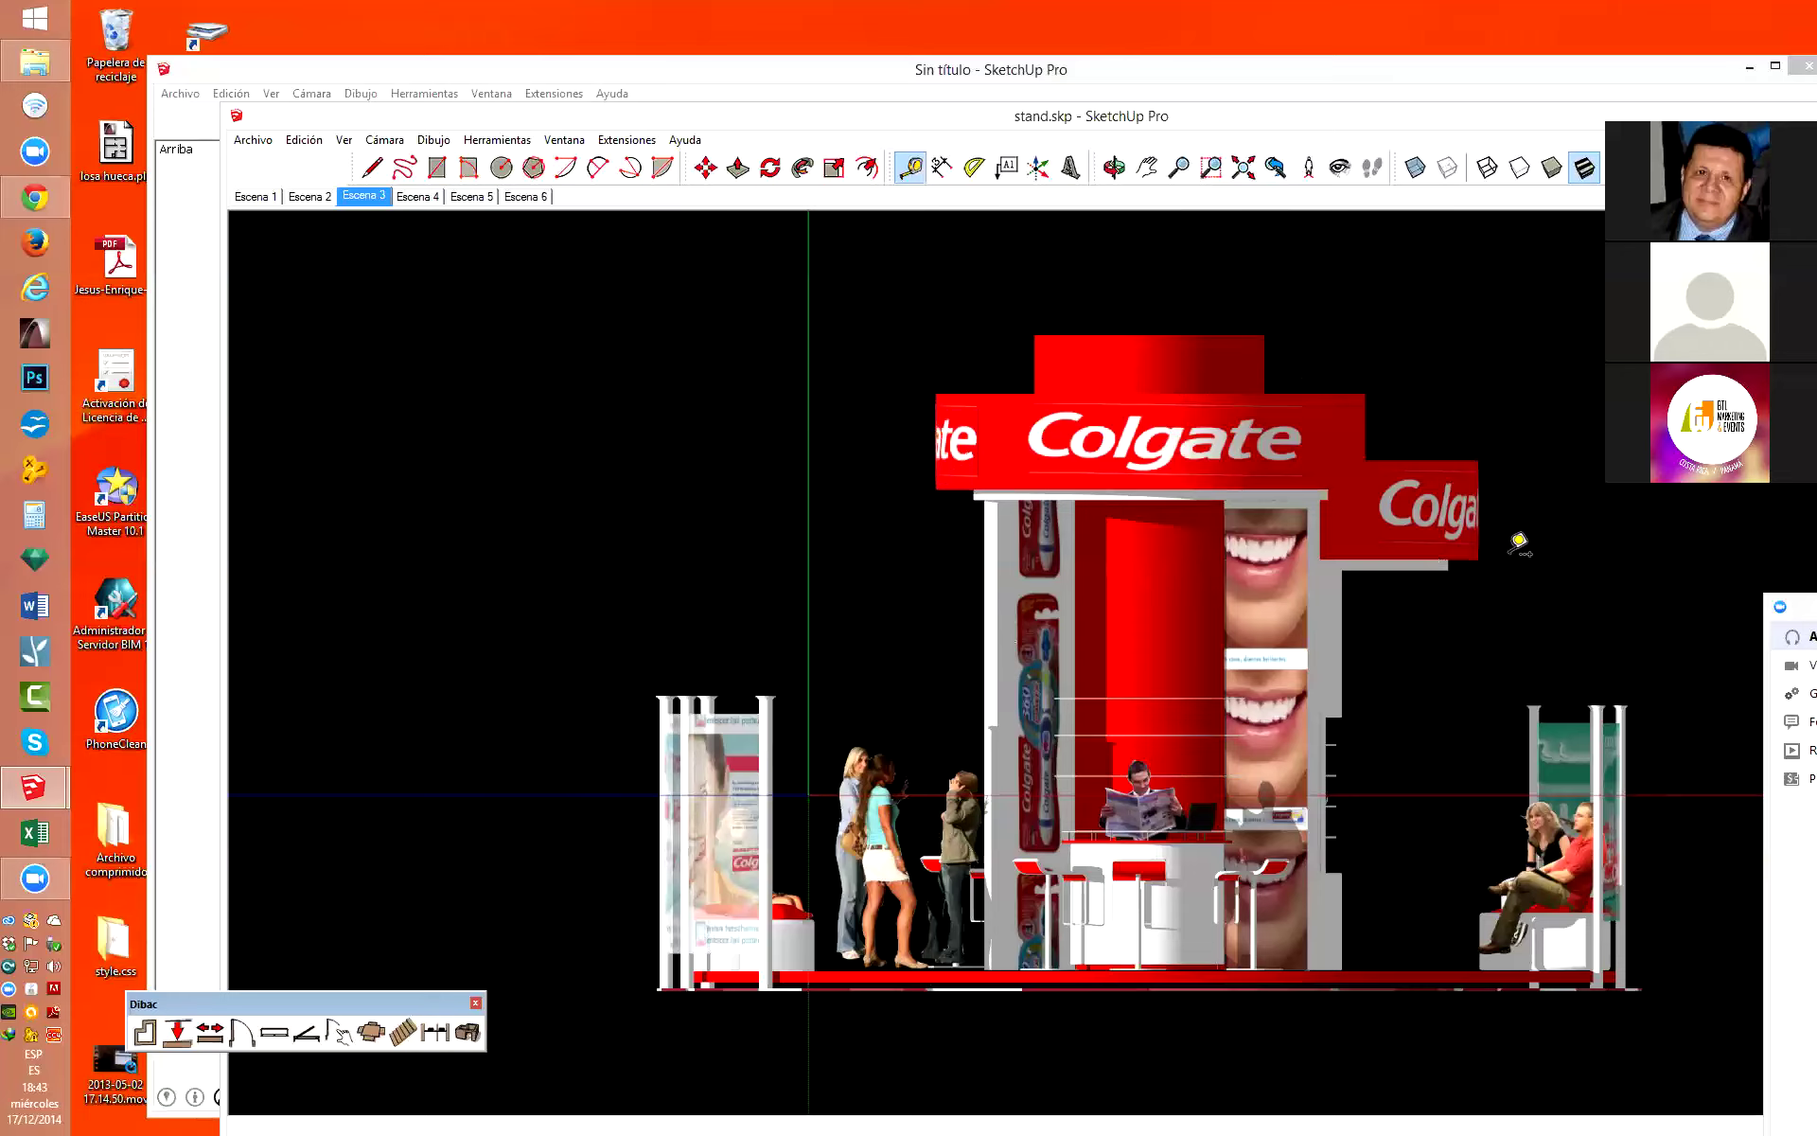
{"action": "left_click", "coordinate": [1320, 559]}
{"action": "left_click", "coordinate": [1621, 959]}
{"action": "left_click", "coordinate": [1415, 167]}
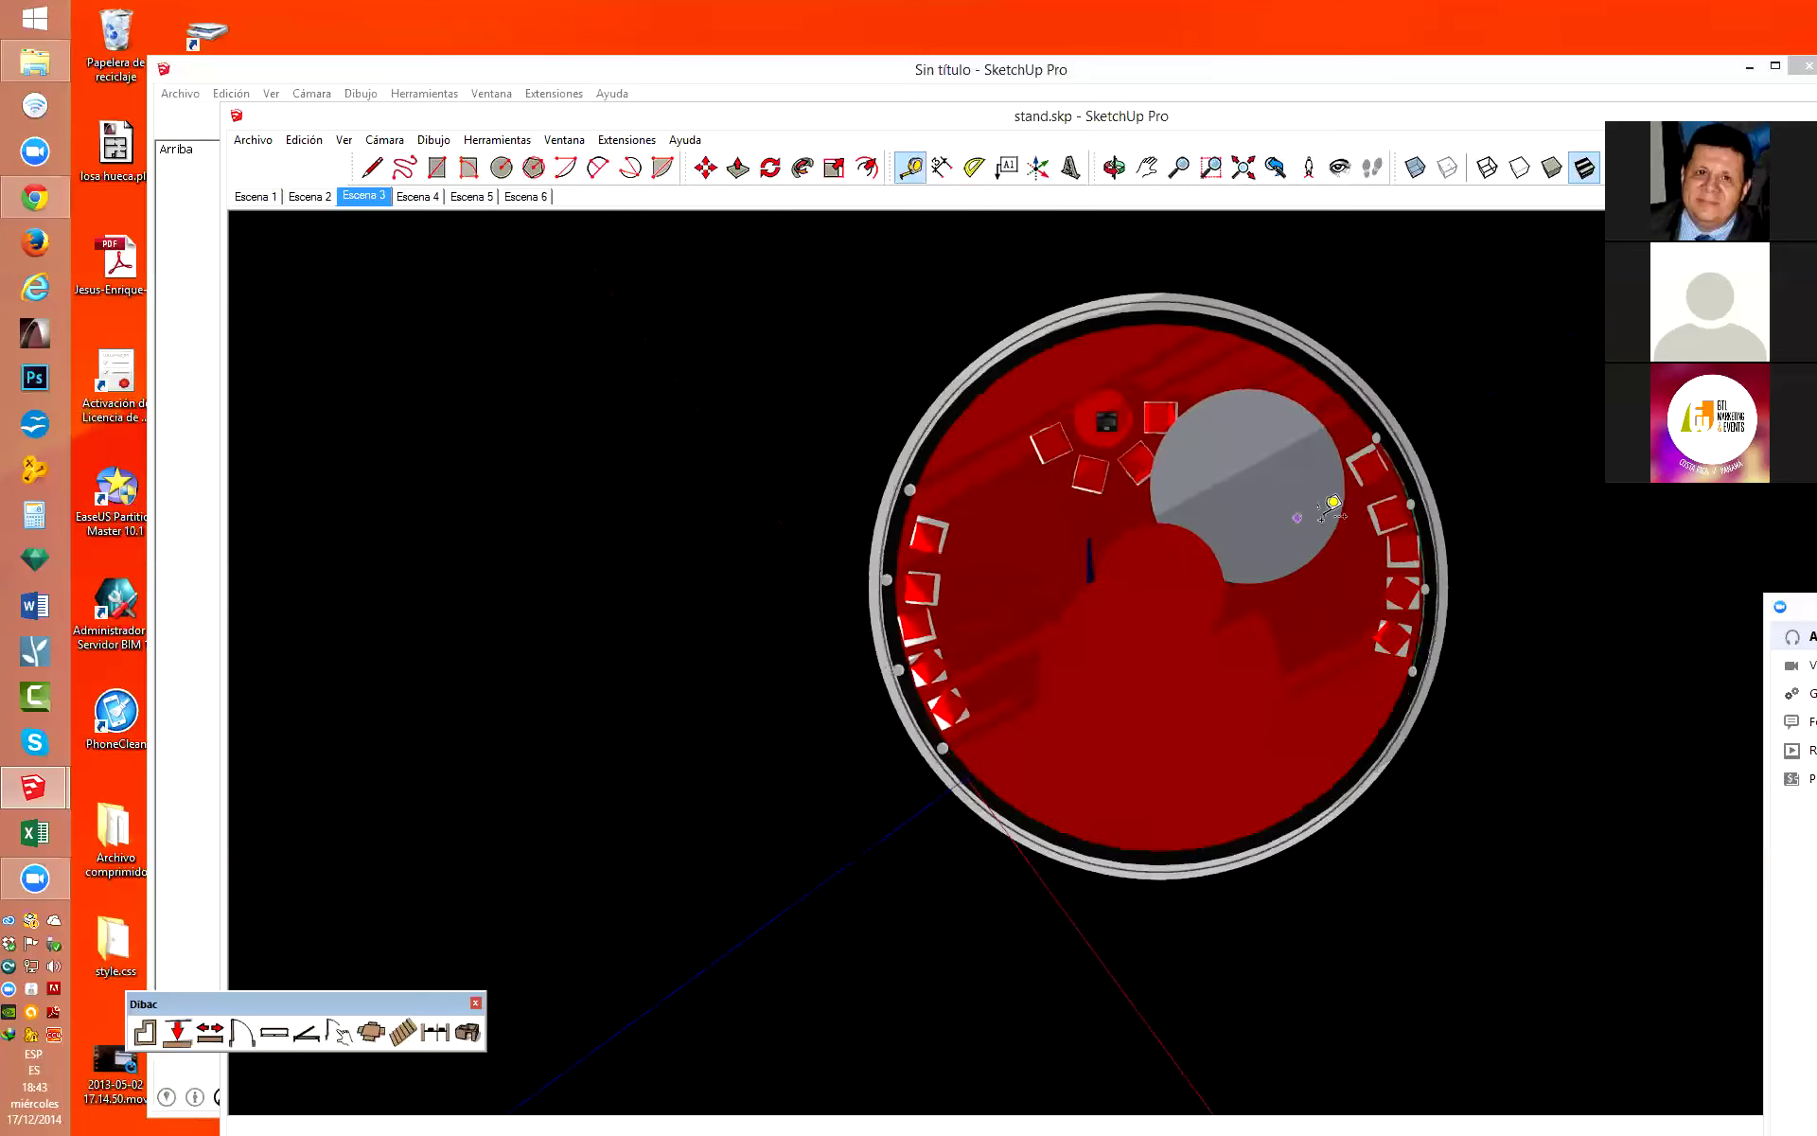
Inspect the reference stand from standard views and a tilted orbit.
{"action": "left_click", "coordinate": [1416, 169]}
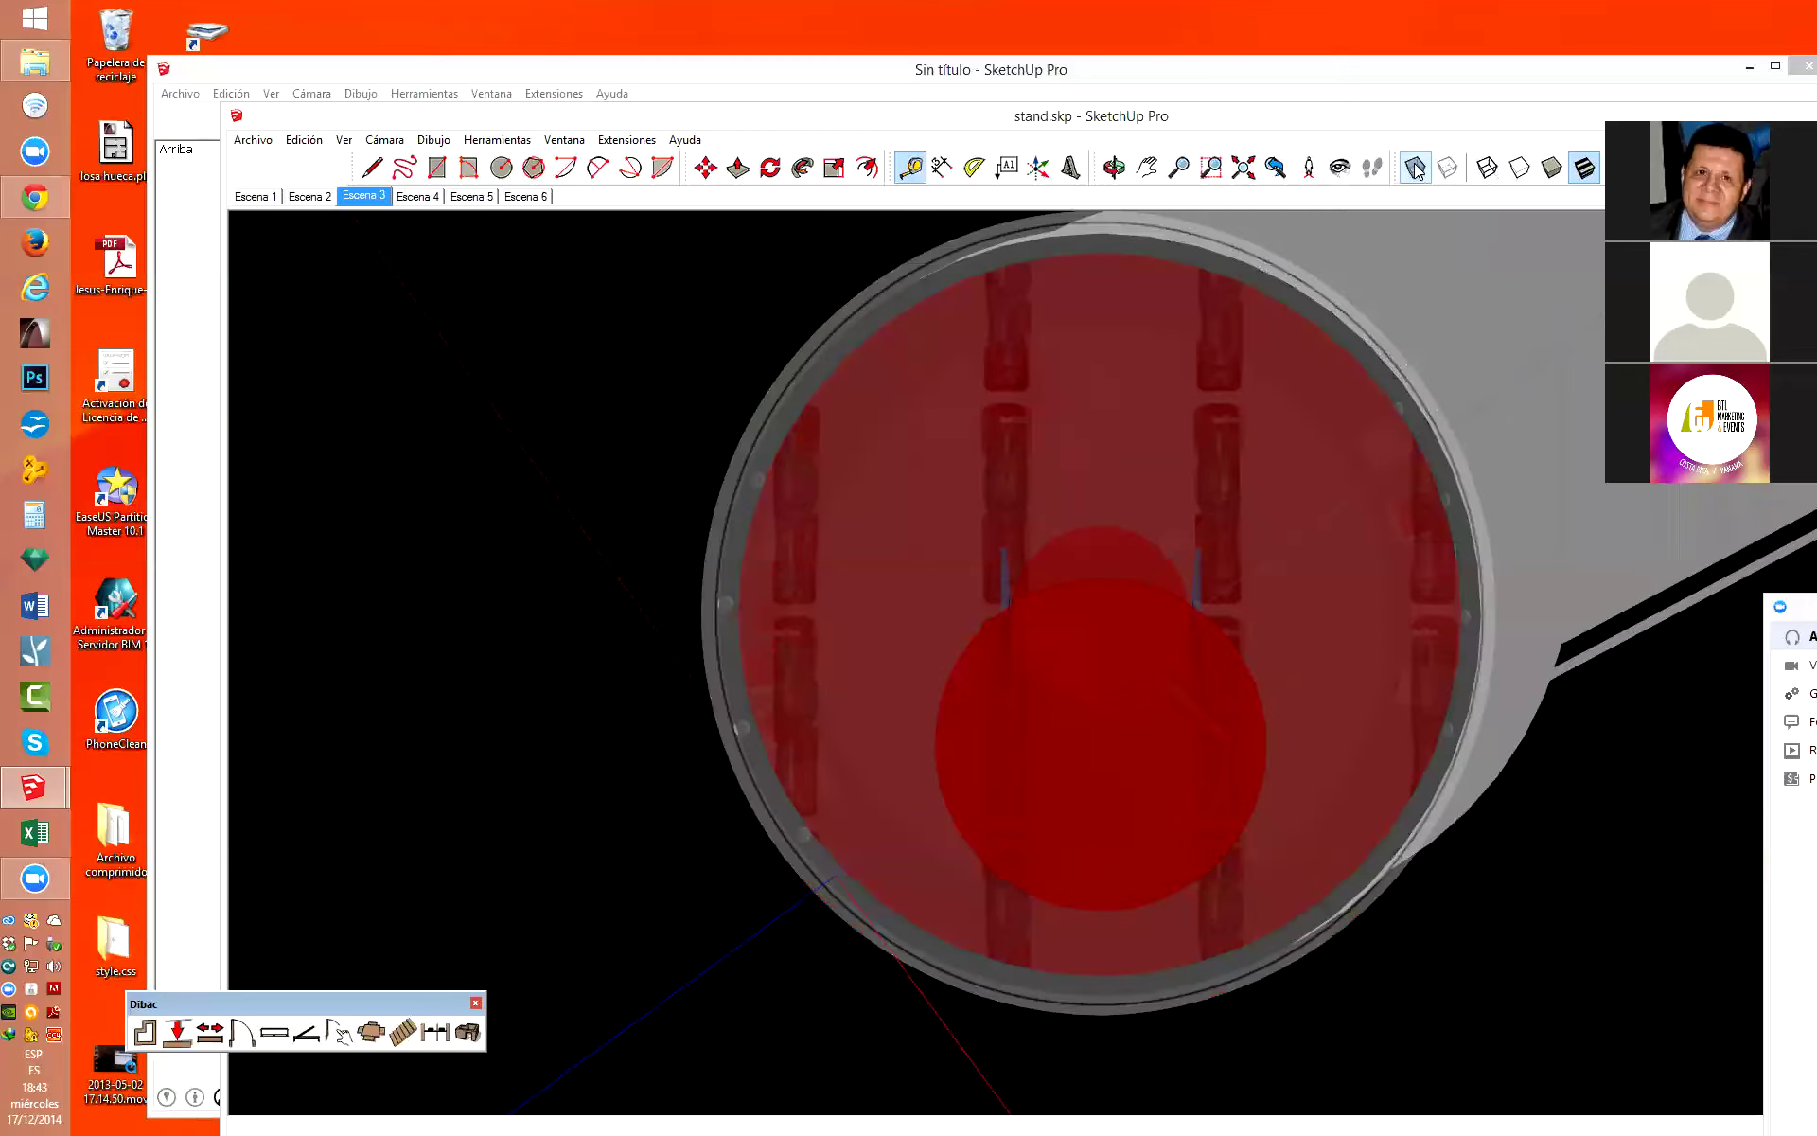
{"action": "left_click", "coordinate": [1434, 178]}
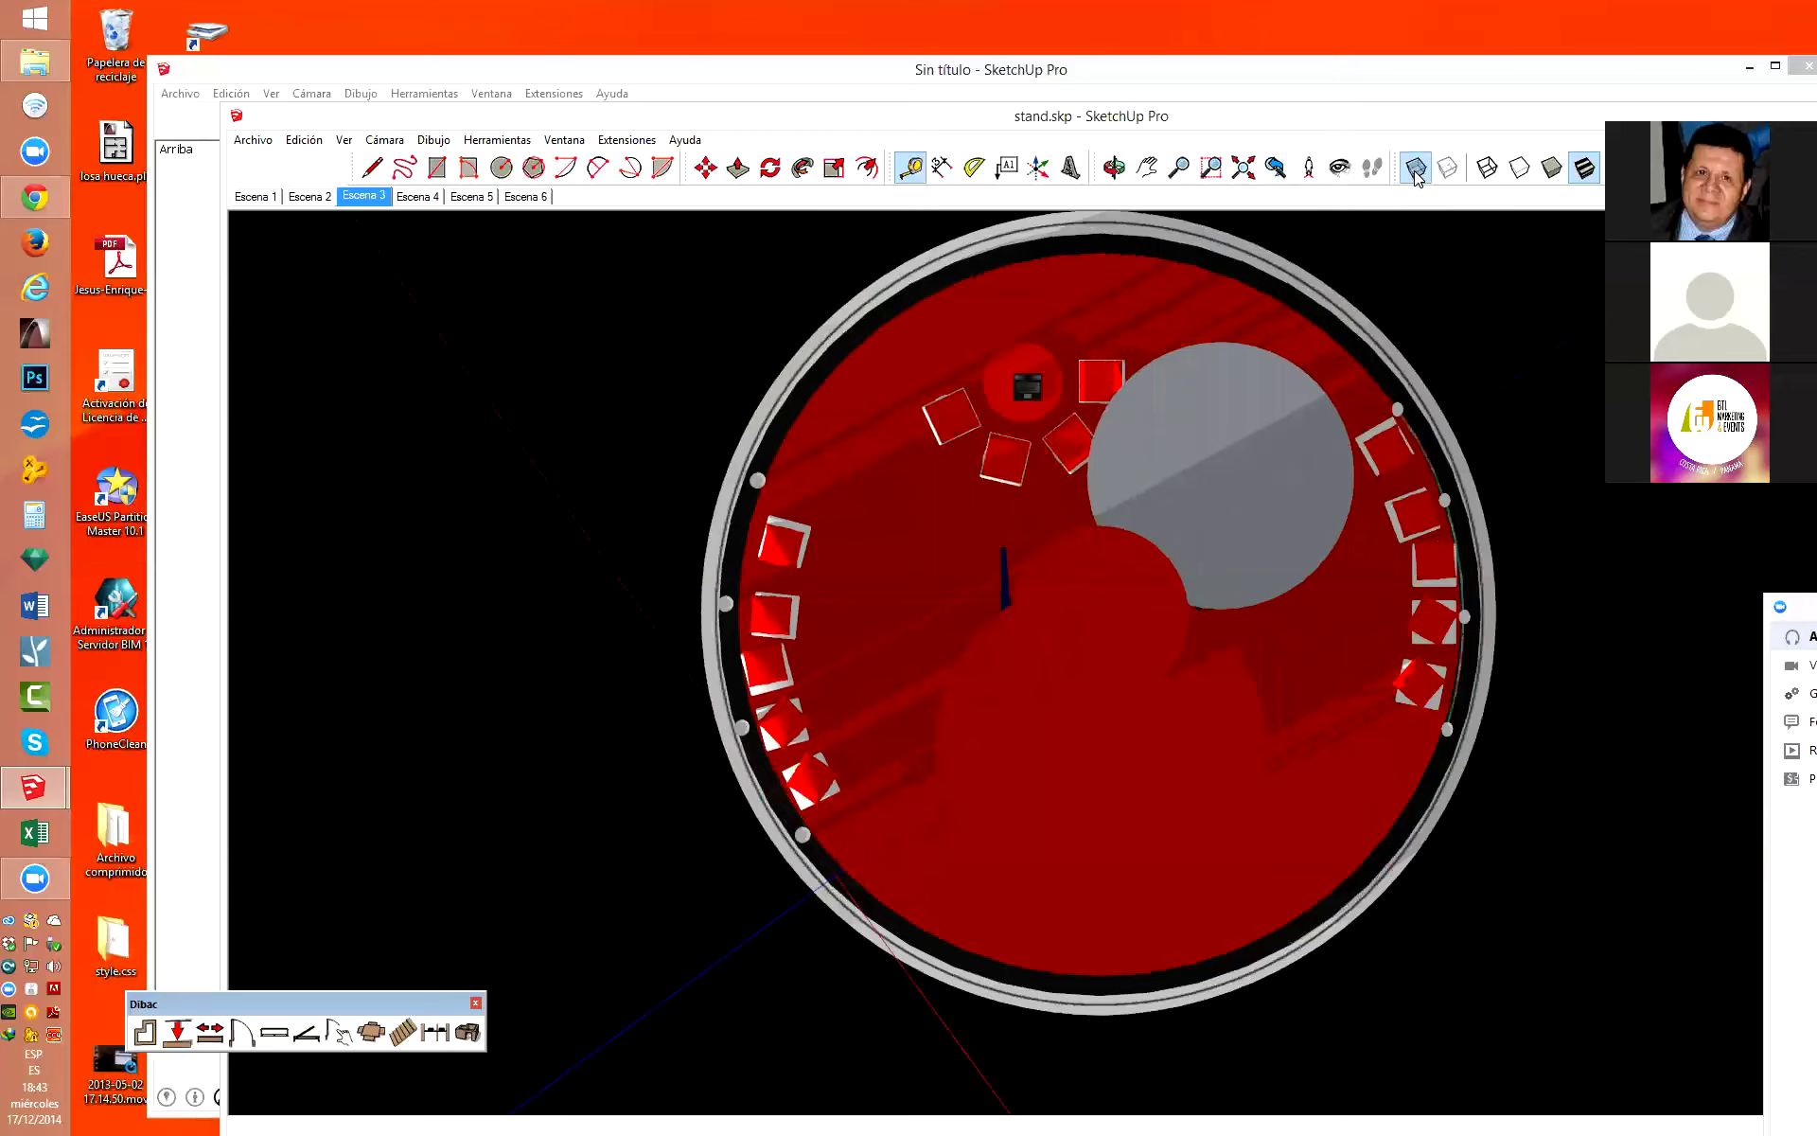
{"action": "left_click", "coordinate": [1416, 176]}
{"action": "scroll", "coordinate": [1388, 629], "scroll_direction": "up", "scroll_amount": 2}
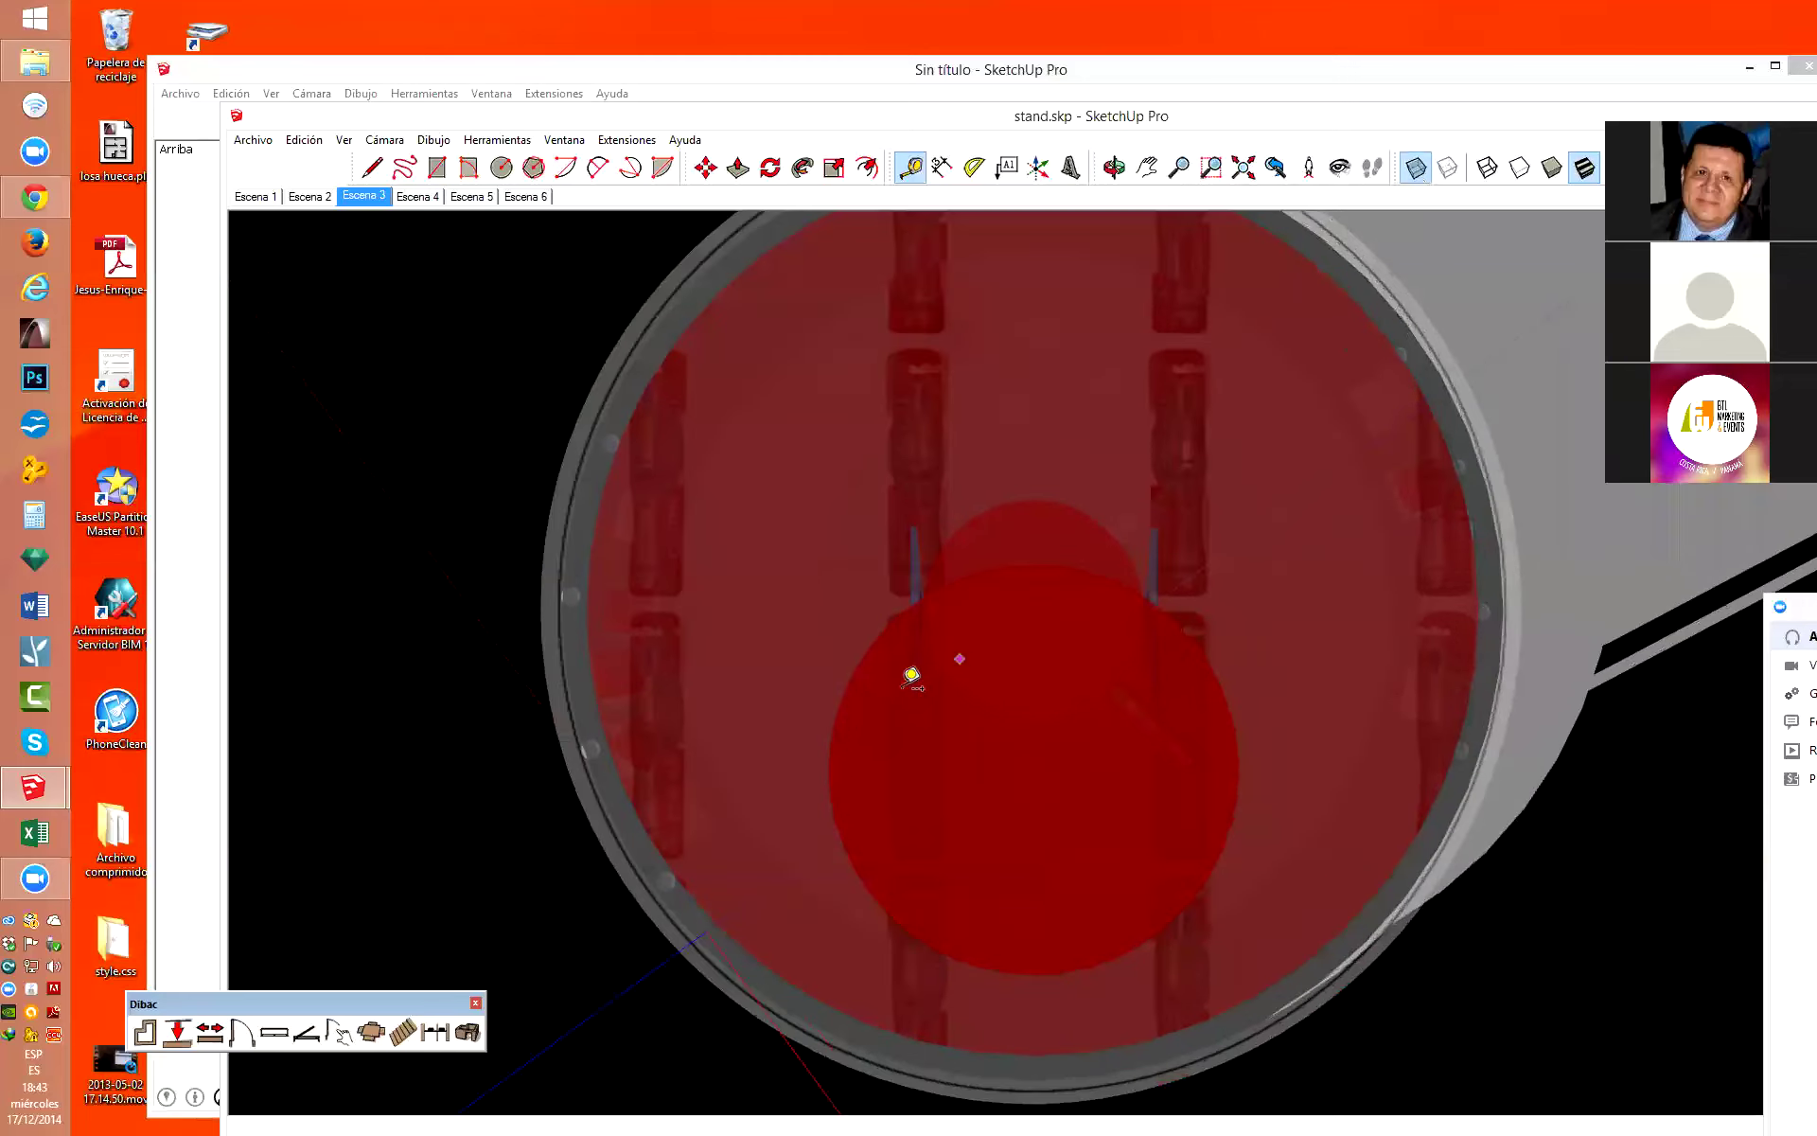
{"action": "scroll", "coordinate": [912, 676], "scroll_direction": "down", "scroll_amount": 2}
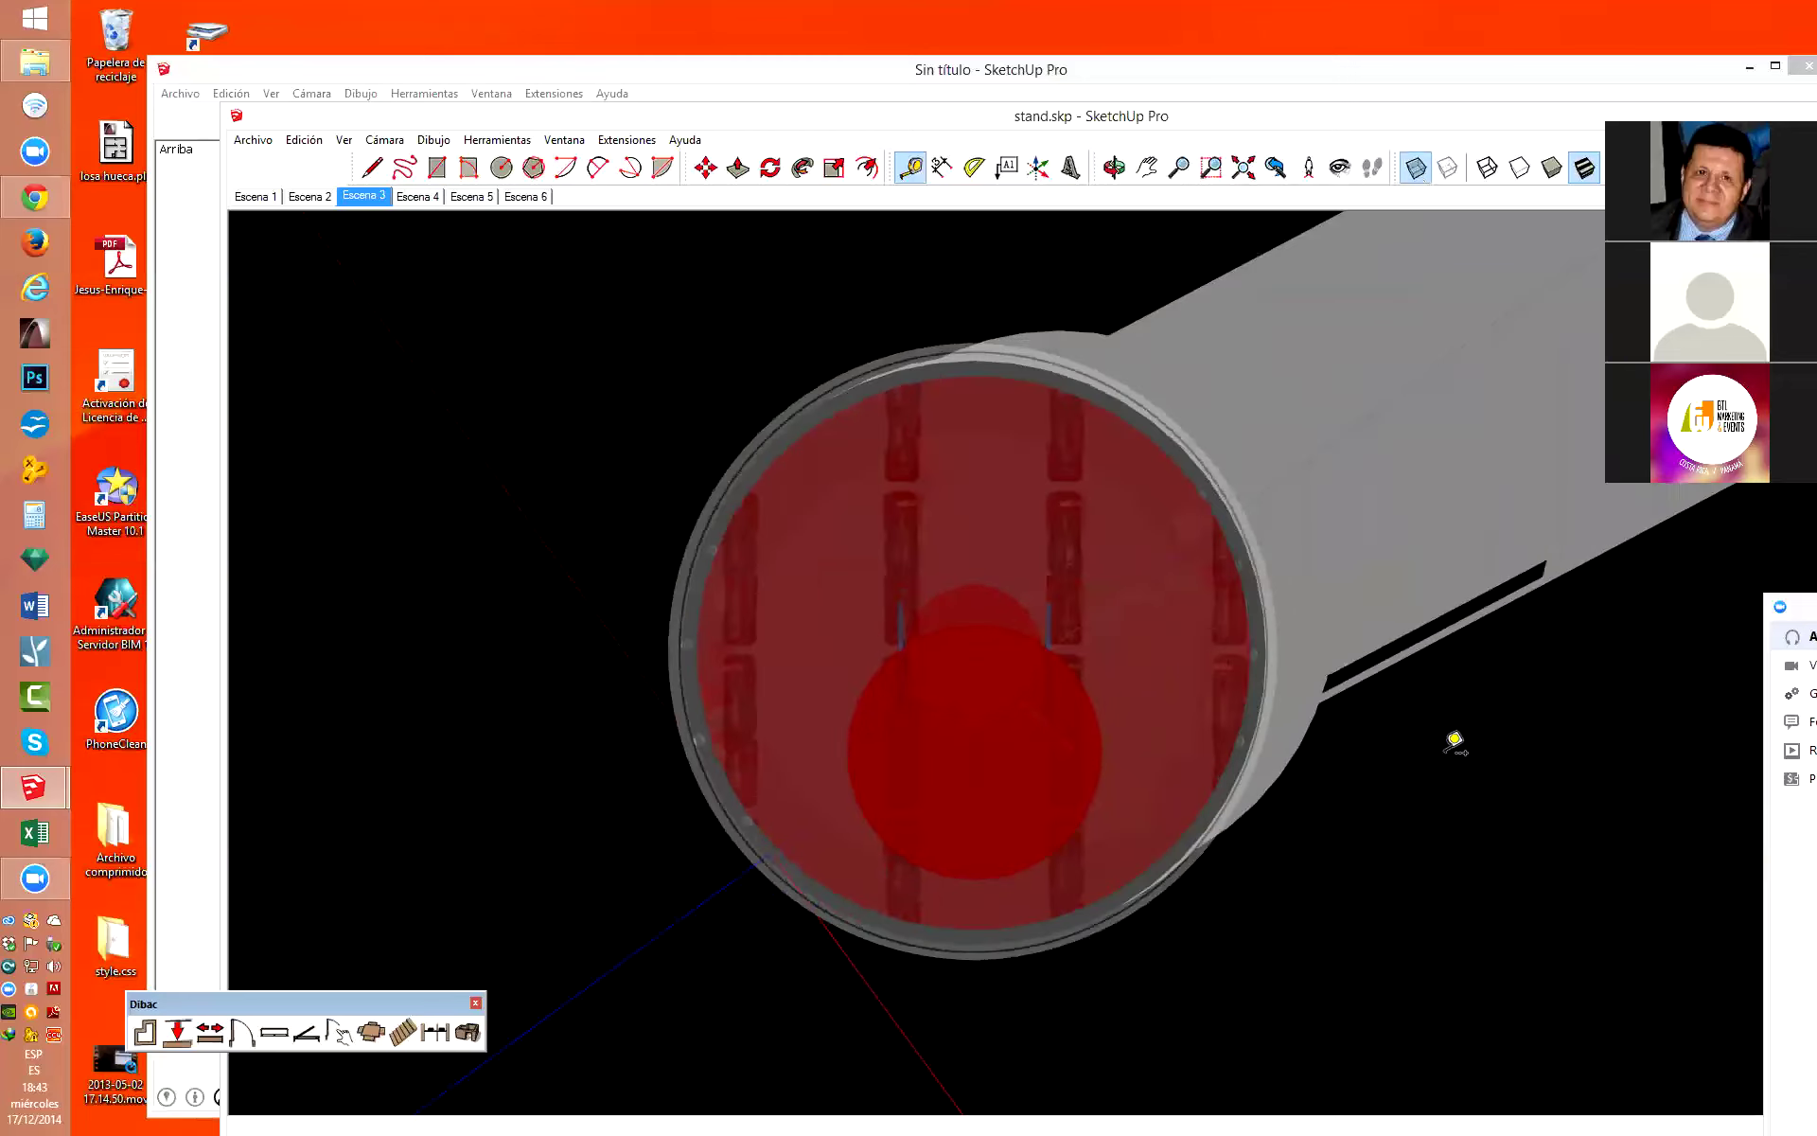
{"action": "mouse_move", "coordinate": [1445, 744]}
{"action": "middle_mouse_down"}
{"action": "mouse_move", "coordinate": [1199, 348]}
{"action": "mouse_move", "coordinate": [1175, 271]}
{"action": "mouse_move", "coordinate": [1379, 600]}
{"action": "mouse_move", "coordinate": [791, 487]}
{"action": "mouse_move", "coordinate": [1331, 775]}
{"action": "mouse_move", "coordinate": [1551, 812]}
{"action": "mouse_move", "coordinate": [1647, 739]}
{"action": "mouse_move", "coordinate": [884, 763]}
{"action": "mouse_move", "coordinate": [1008, 750]}
{"action": "mouse_move", "coordinate": [601, 596]}
{"action": "mouse_move", "coordinate": [1335, 238]}
{"action": "mouse_move", "coordinate": [1126, 490]}
{"action": "middle_mouse_up"}
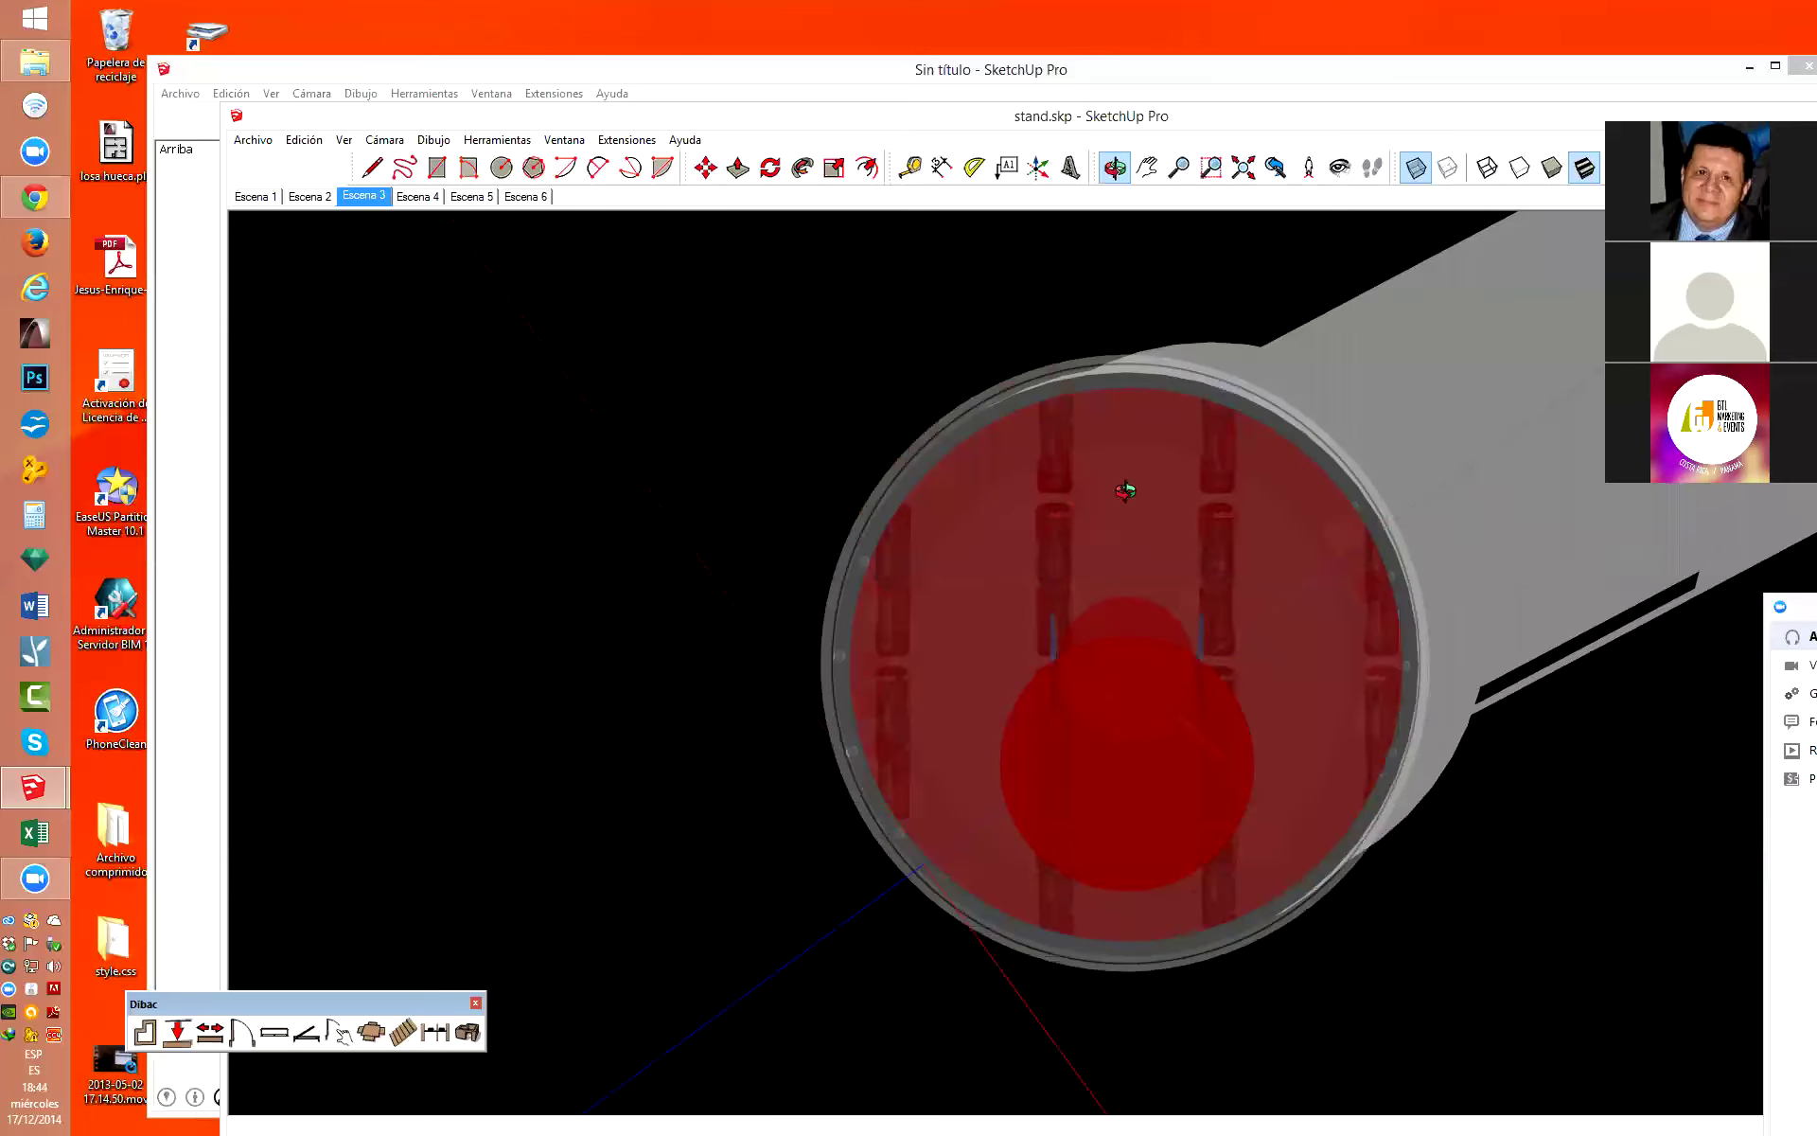
{"action": "mouse_move", "coordinate": [1174, 584]}
{"action": "middle_mouse_down"}
{"action": "mouse_move", "coordinate": [1173, 531]}
{"action": "mouse_move", "coordinate": [1500, 707]}
{"action": "middle_mouse_up"}
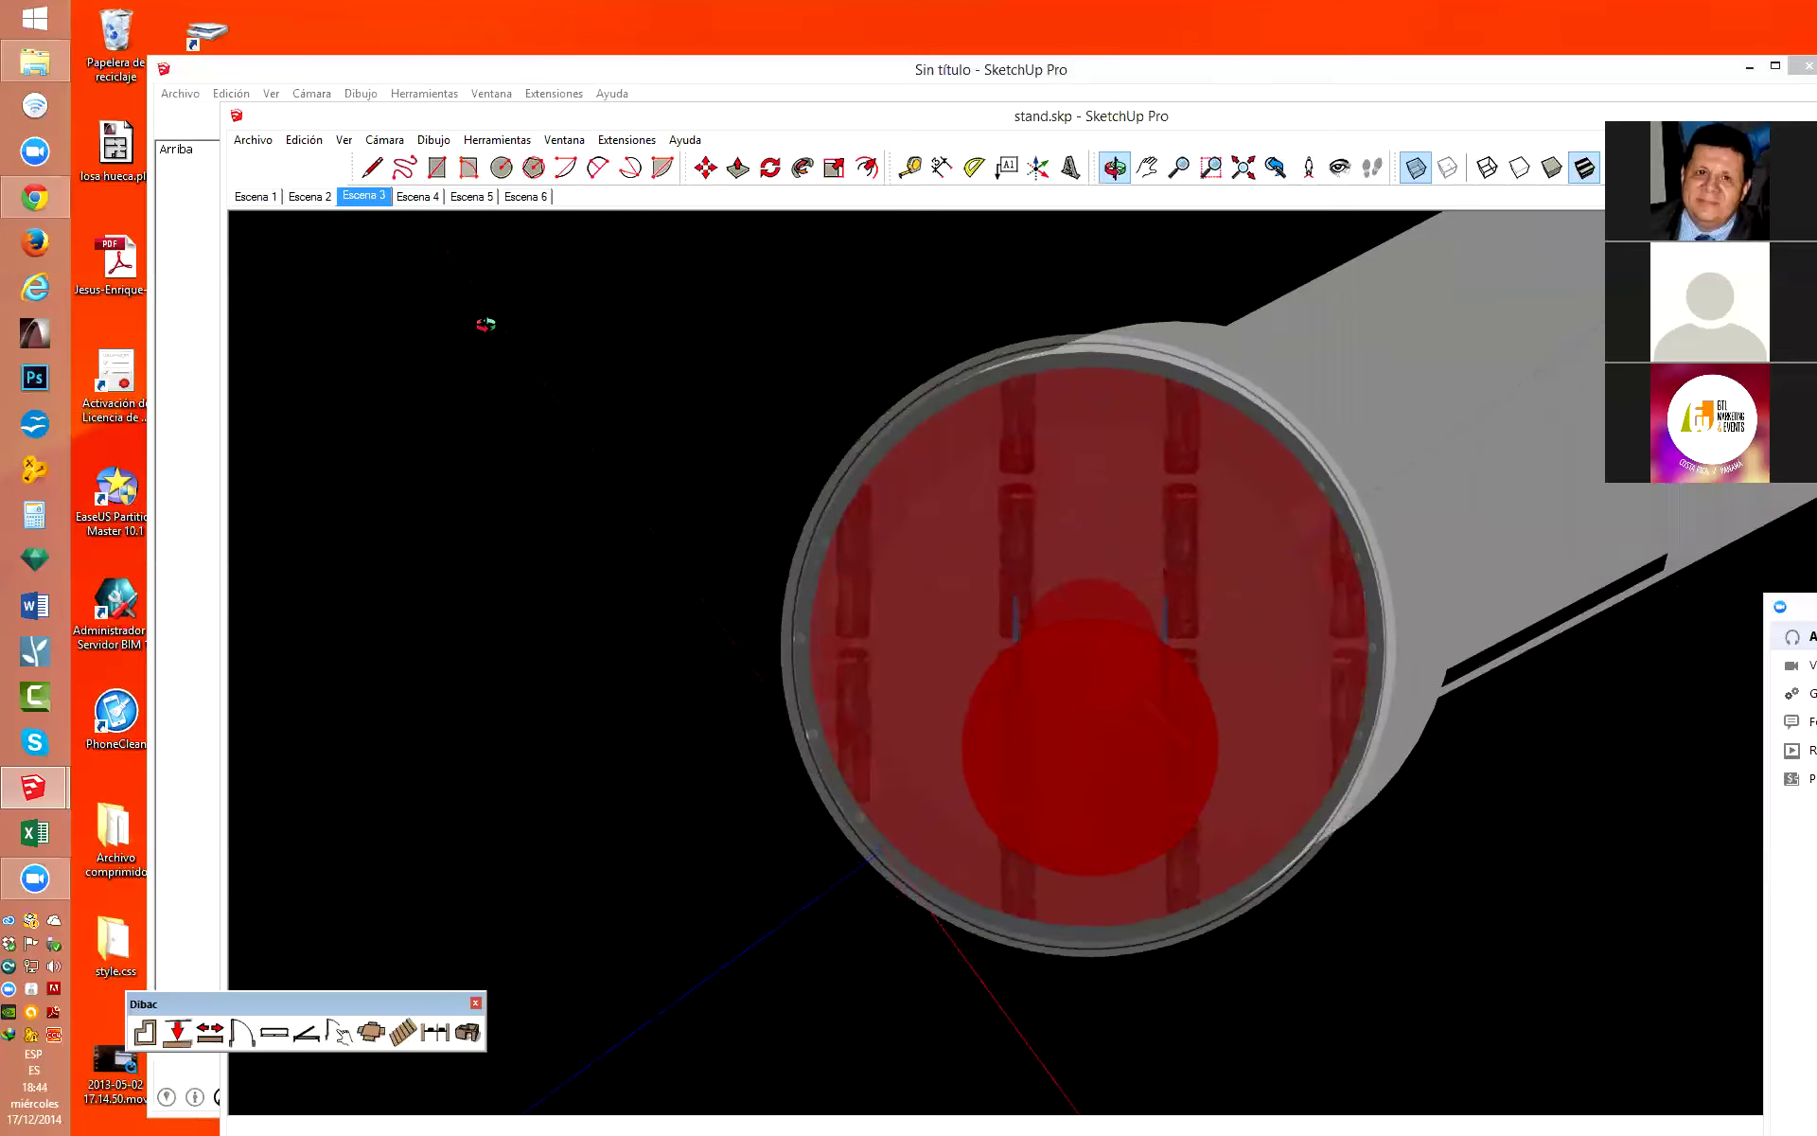
Turn off fog in the reference stand's display options.
{"action": "left_click", "coordinate": [344, 140]}
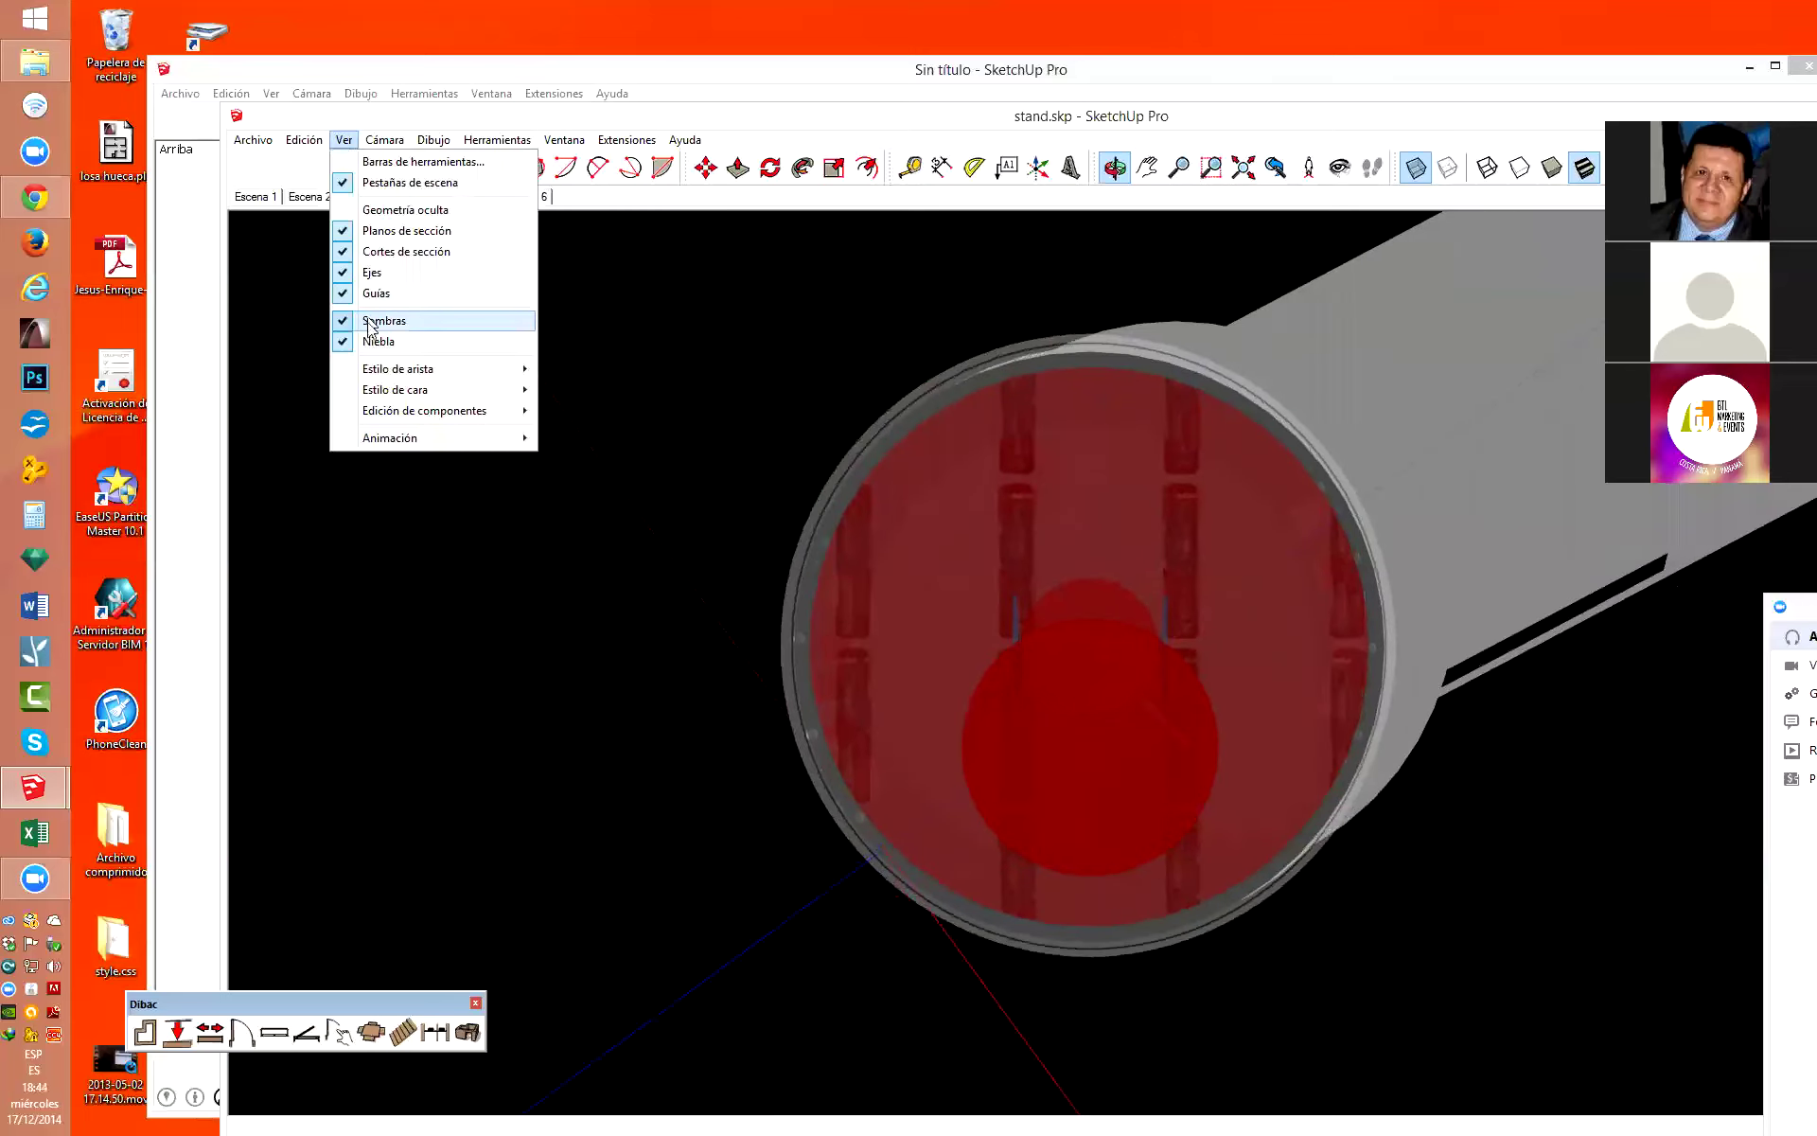
{"action": "left_click", "coordinate": [368, 325]}
{"action": "left_click", "coordinate": [344, 140]}
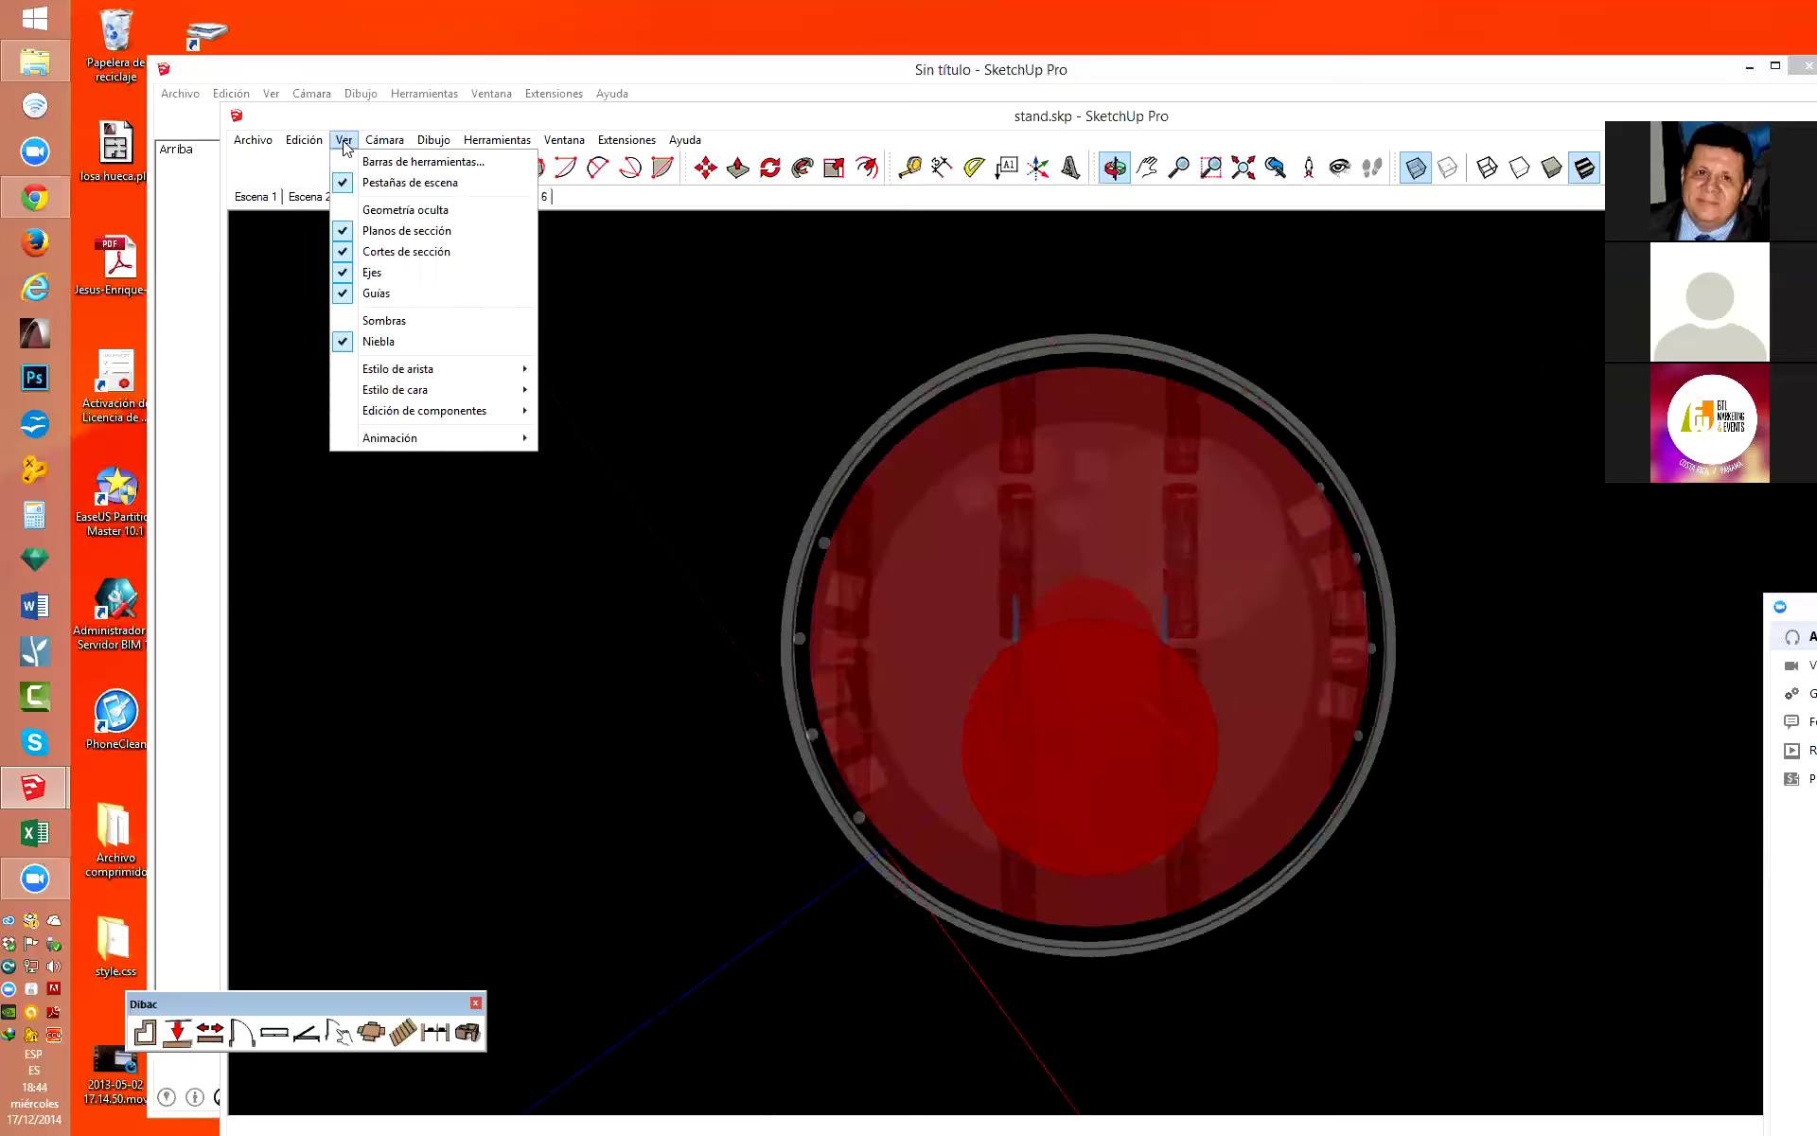
{"action": "left_click", "coordinate": [378, 341]}
{"action": "scroll", "coordinate": [1303, 656], "scroll_direction": "up", "scroll_amount": 1}
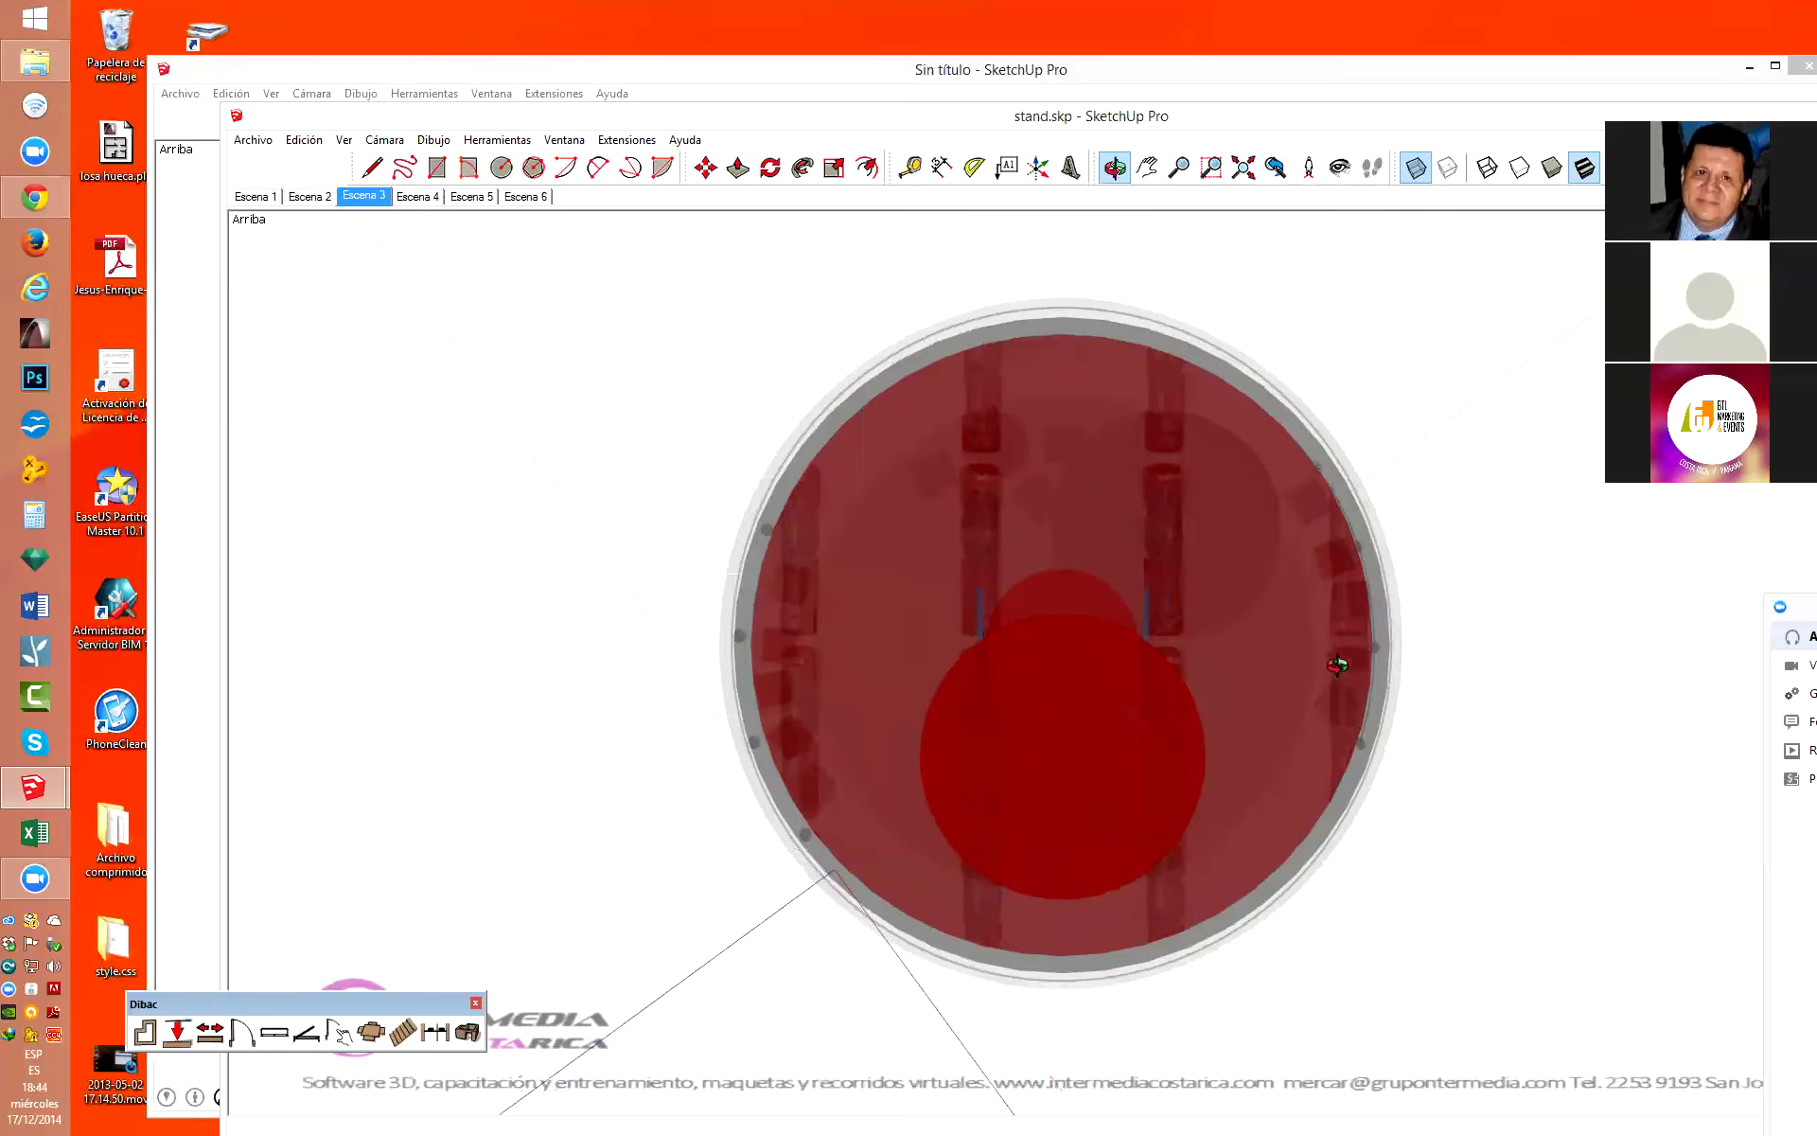
Orbit the stand between tilted and top views, then return to the untitled drawing.
{"action": "left_click_drag", "start_coordinate": [1201, 682], "coordinate": [1164, 698]}
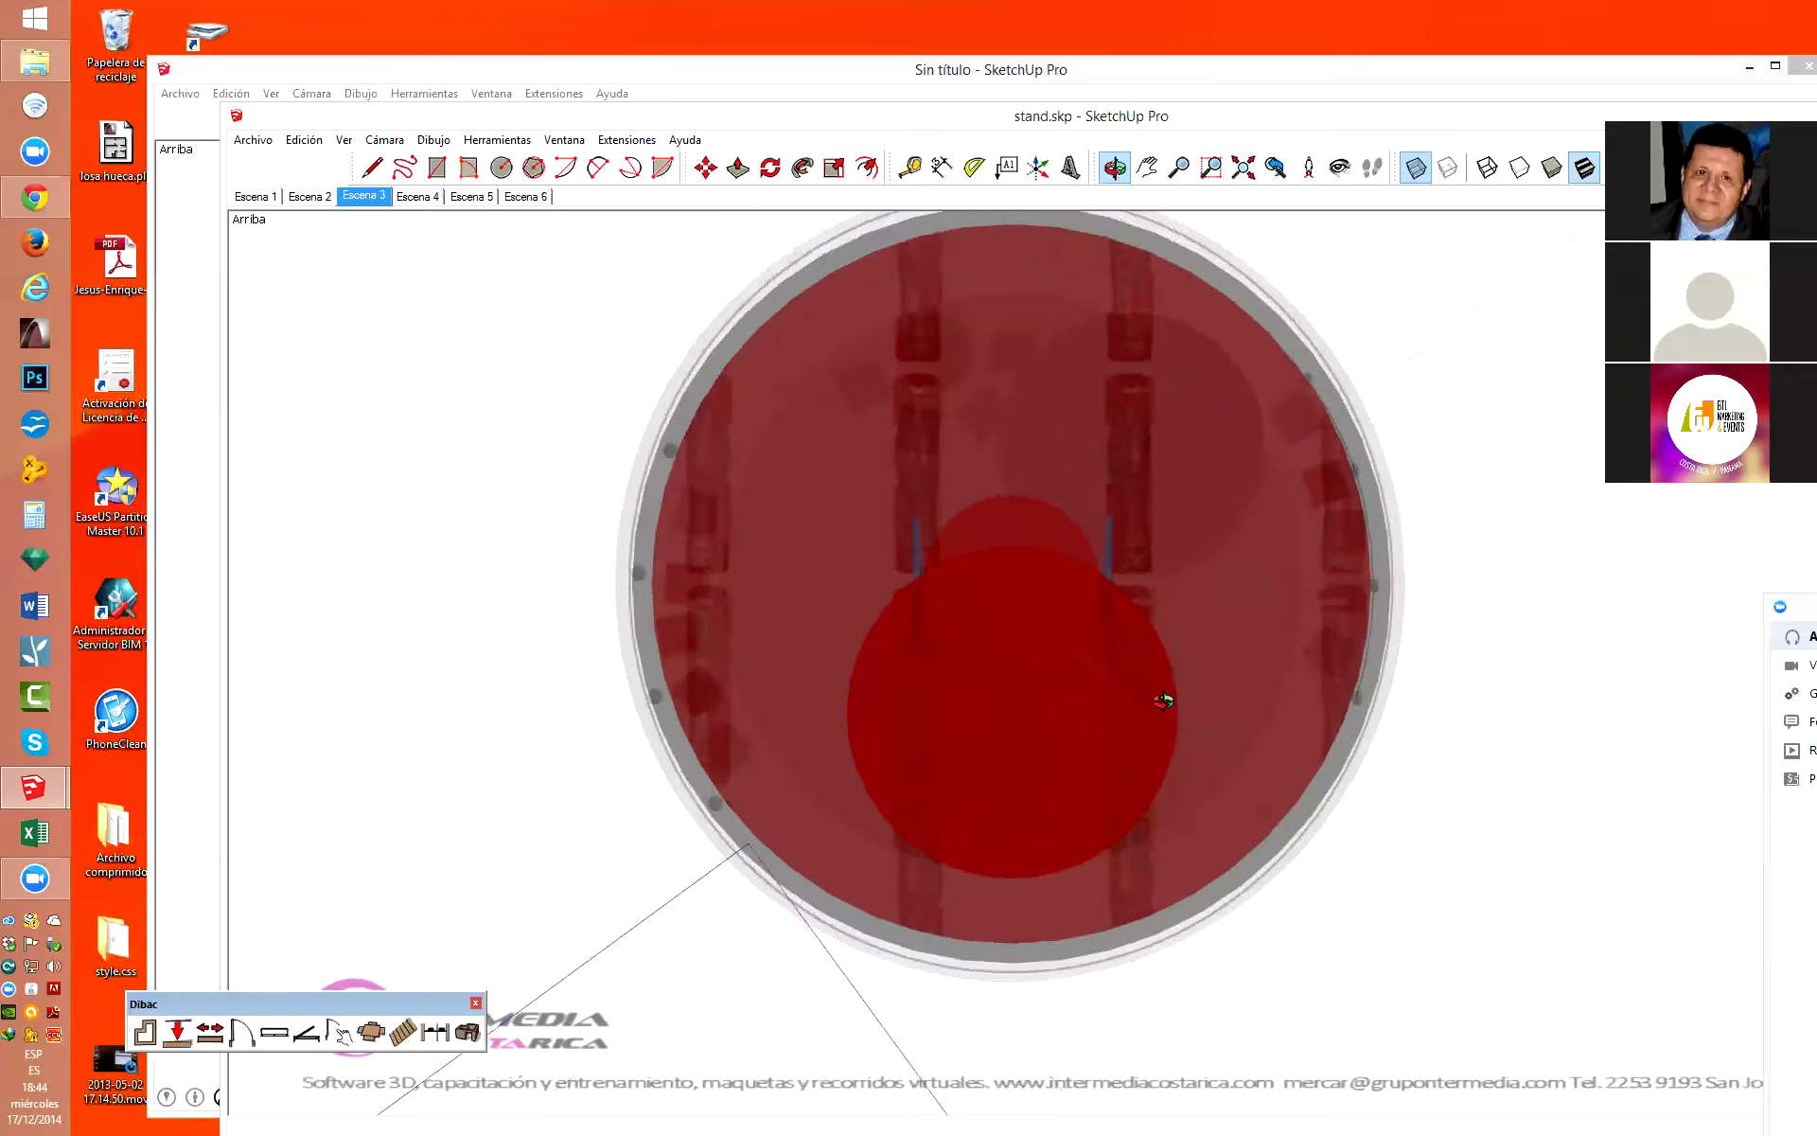
{"action": "mouse_move", "coordinate": [1440, 827]}
{"action": "left_mouse_down"}
{"action": "mouse_move", "coordinate": [971, 318]}
{"action": "mouse_move", "coordinate": [1216, 719]}
{"action": "mouse_move", "coordinate": [1380, 617]}
{"action": "mouse_move", "coordinate": [1364, 698]}
{"action": "mouse_move", "coordinate": [1457, 294]}
{"action": "left_mouse_up"}
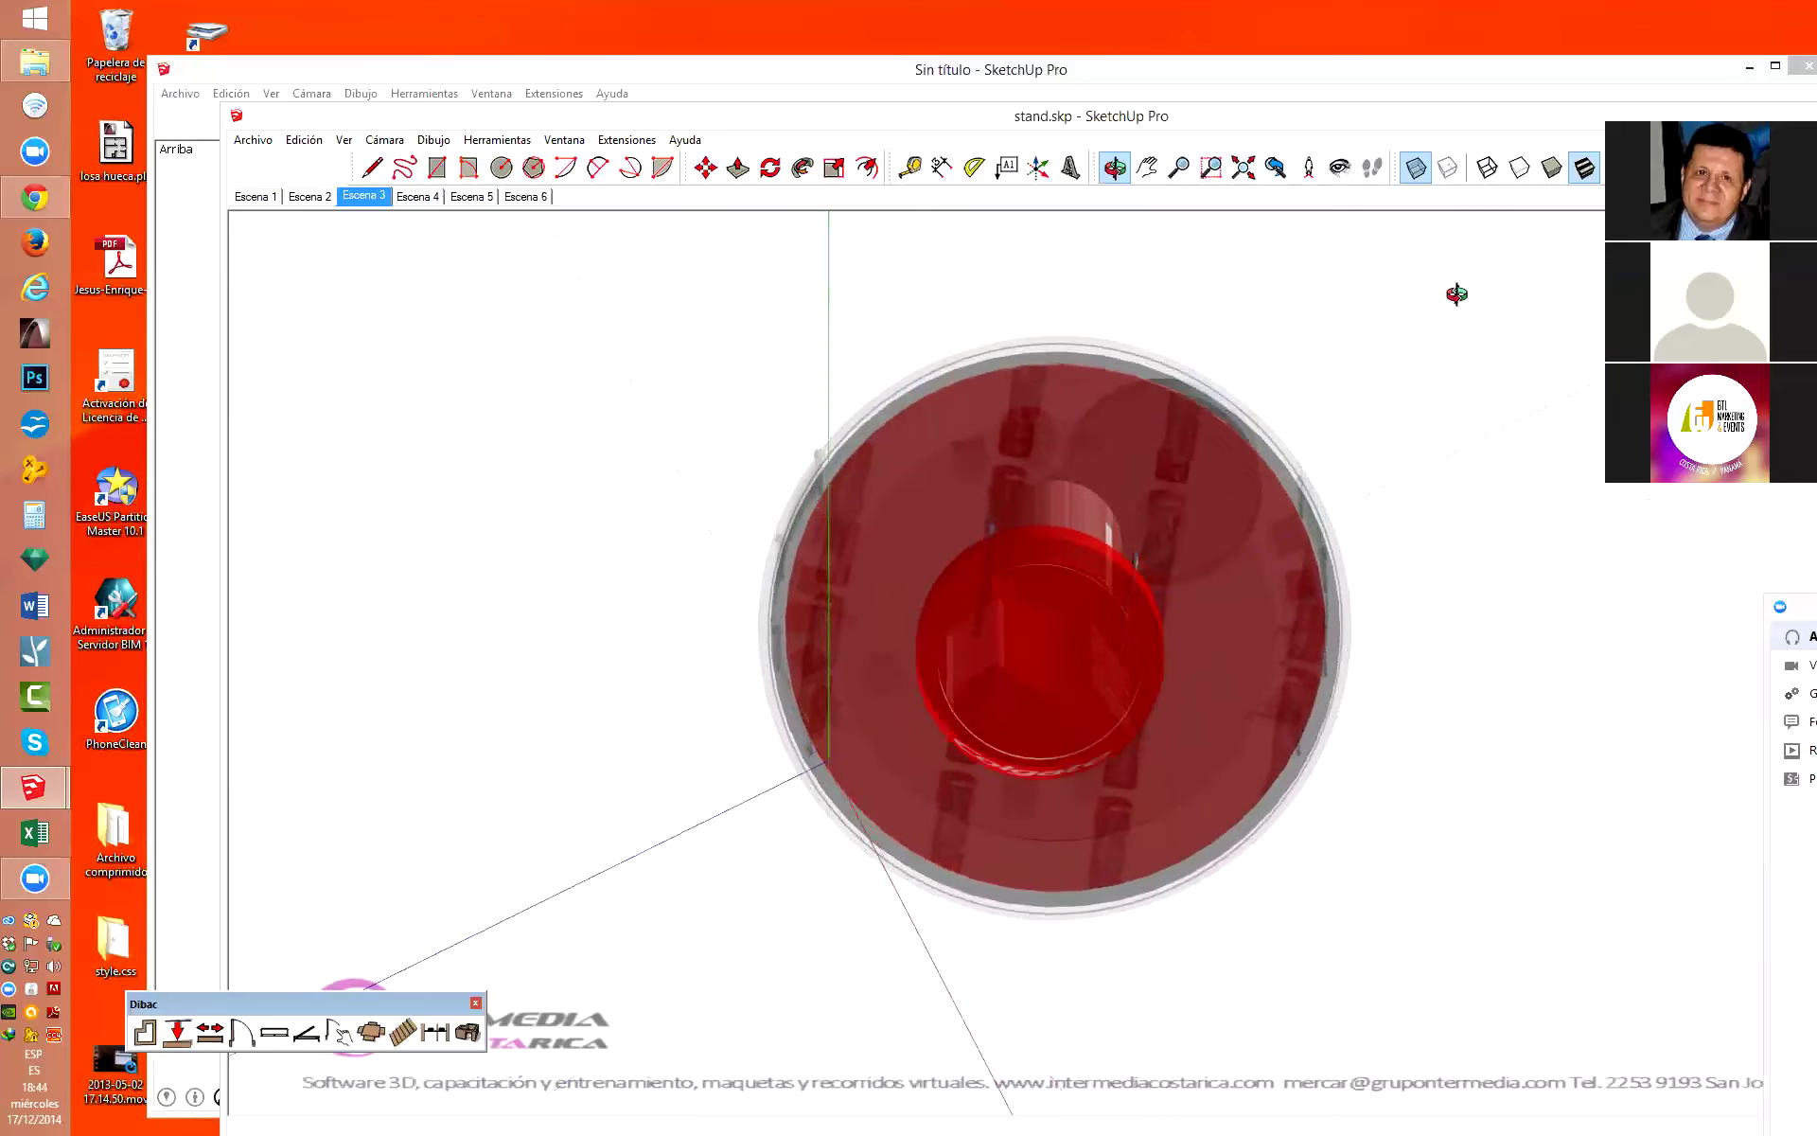
{"action": "key", "text": "t"}
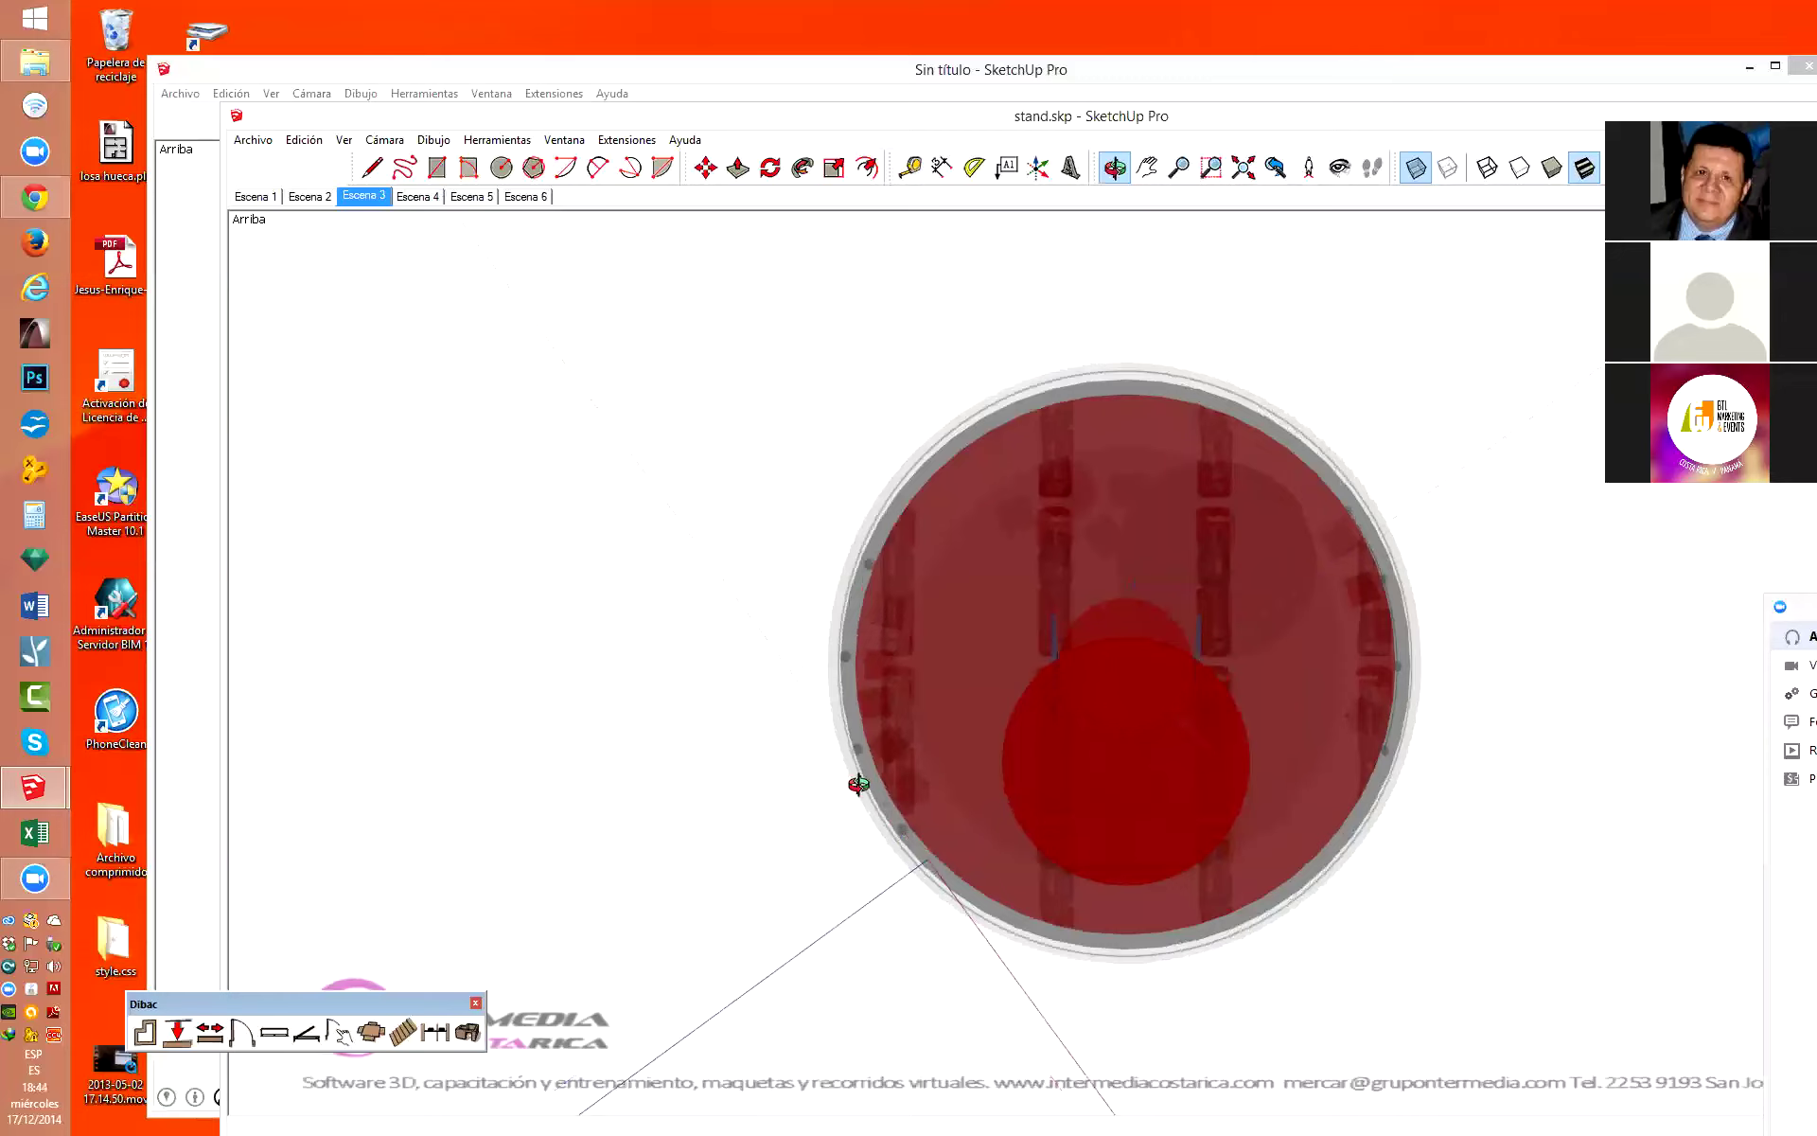
{"action": "mouse_move", "coordinate": [1485, 714]}
{"action": "left_mouse_down"}
{"action": "mouse_move", "coordinate": [1485, 637]}
{"action": "mouse_move", "coordinate": [1461, 688]}
{"action": "mouse_move", "coordinate": [848, 385]}
{"action": "mouse_move", "coordinate": [385, 491]}
{"action": "mouse_move", "coordinate": [1411, 571]}
{"action": "left_mouse_up"}
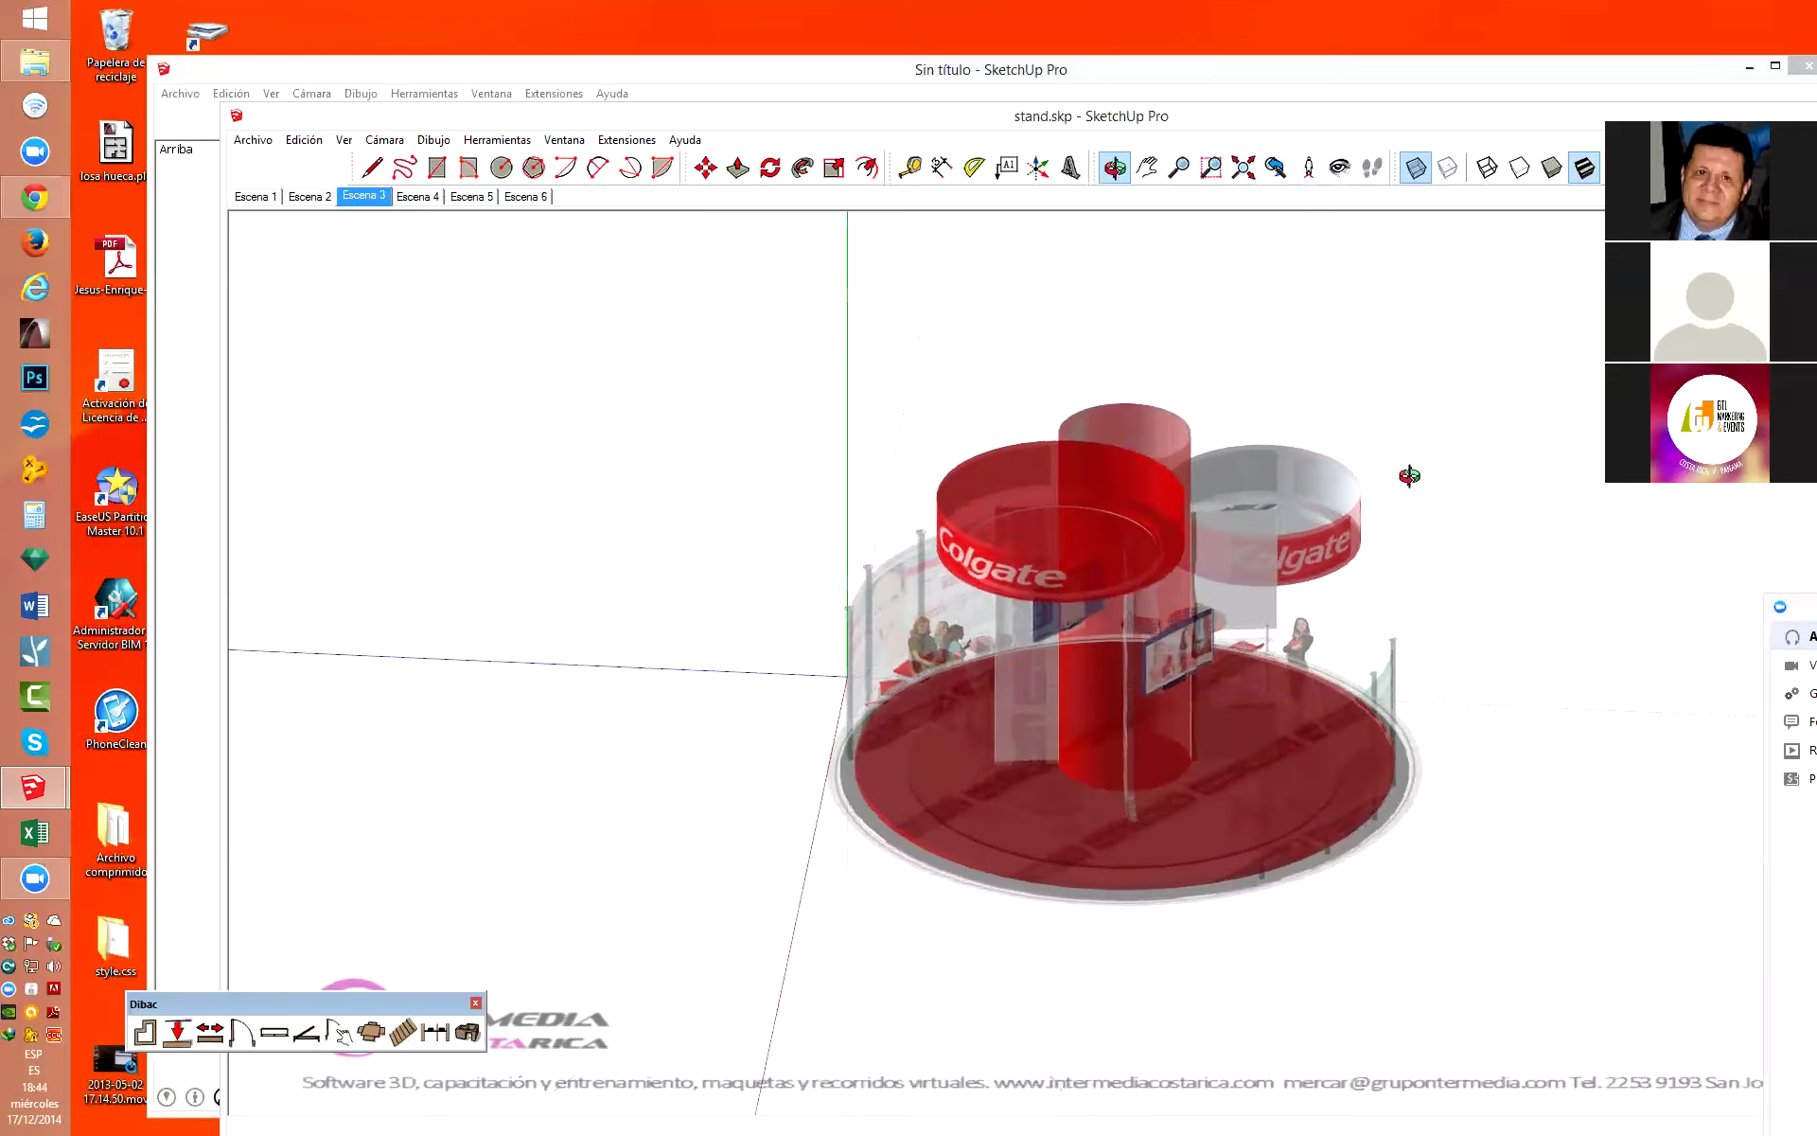
{"action": "left_click_drag", "start_coordinate": [1410, 475], "coordinate": [1469, 554]}
{"action": "left_click", "coordinate": [1665, 82]}
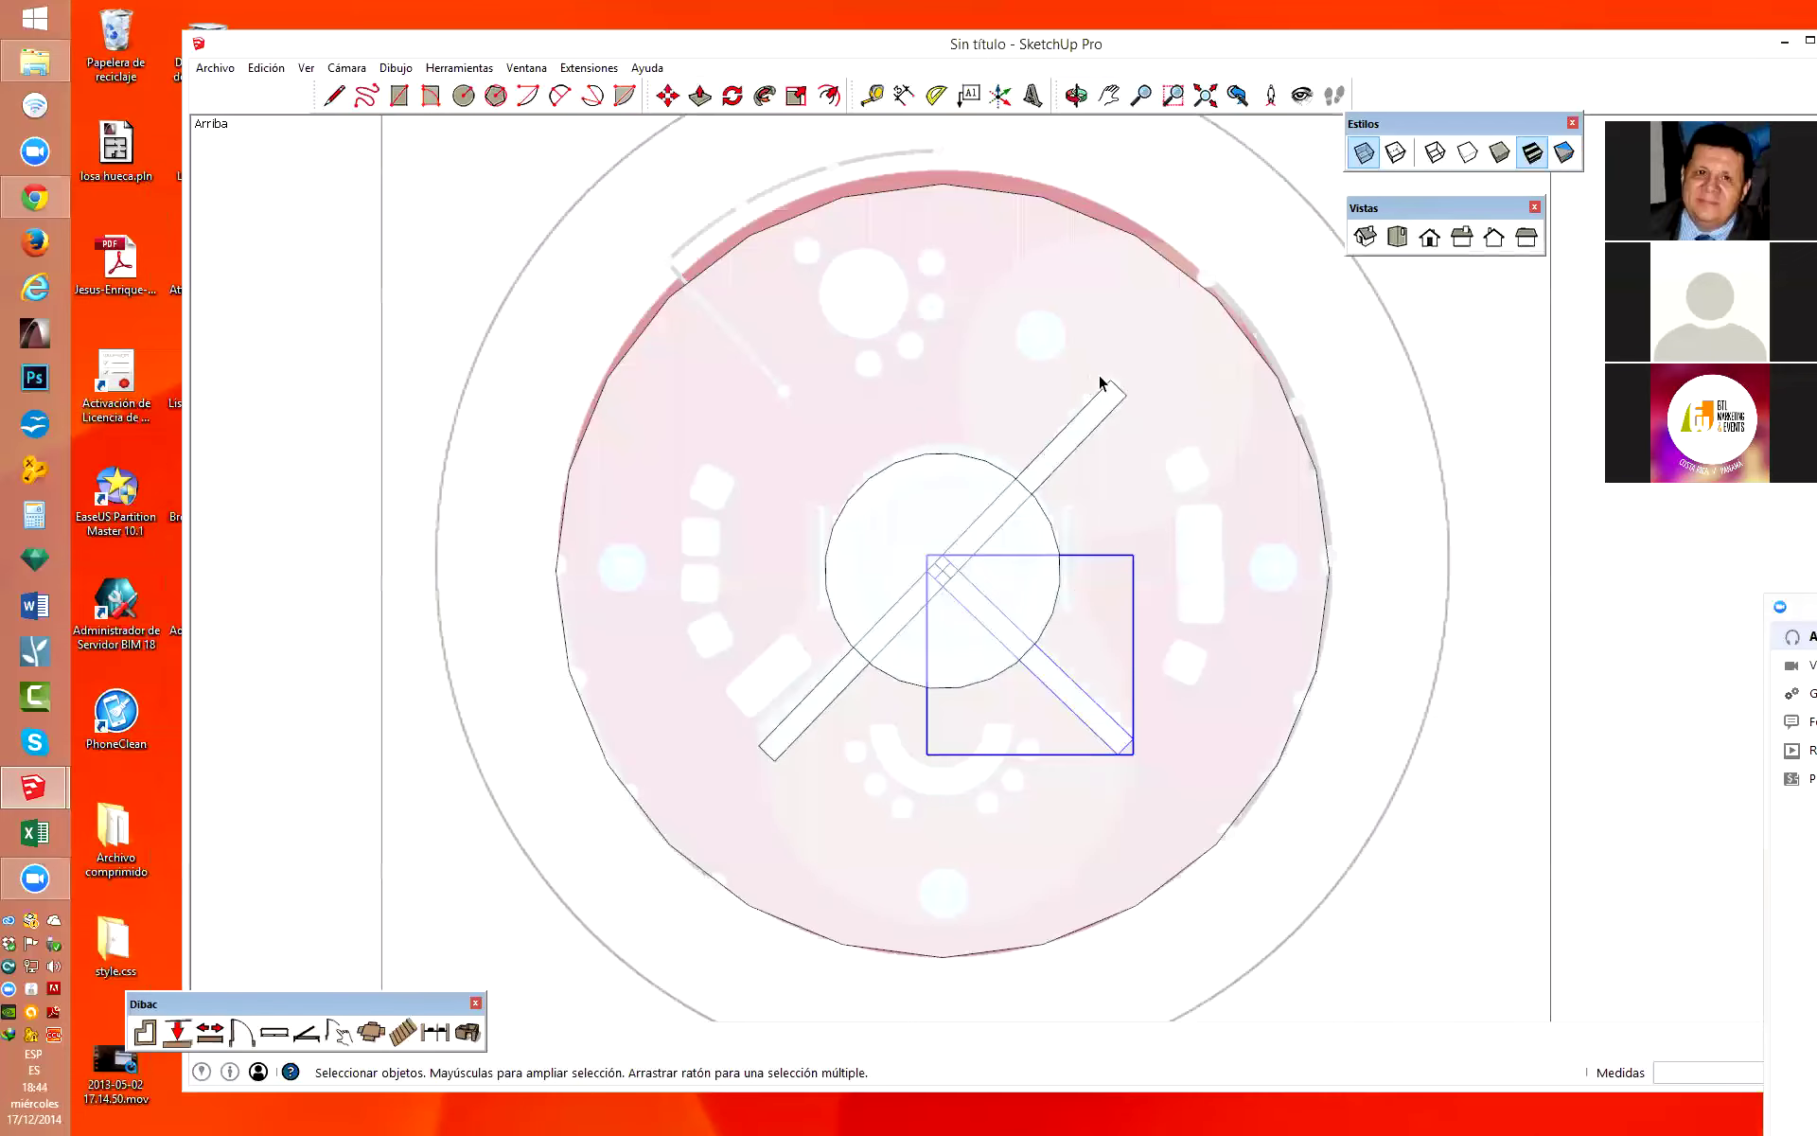
Draw a circle centred on the upper-right fin's end, overlapping the disc rim.
{"action": "left_click", "coordinate": [1121, 356]}
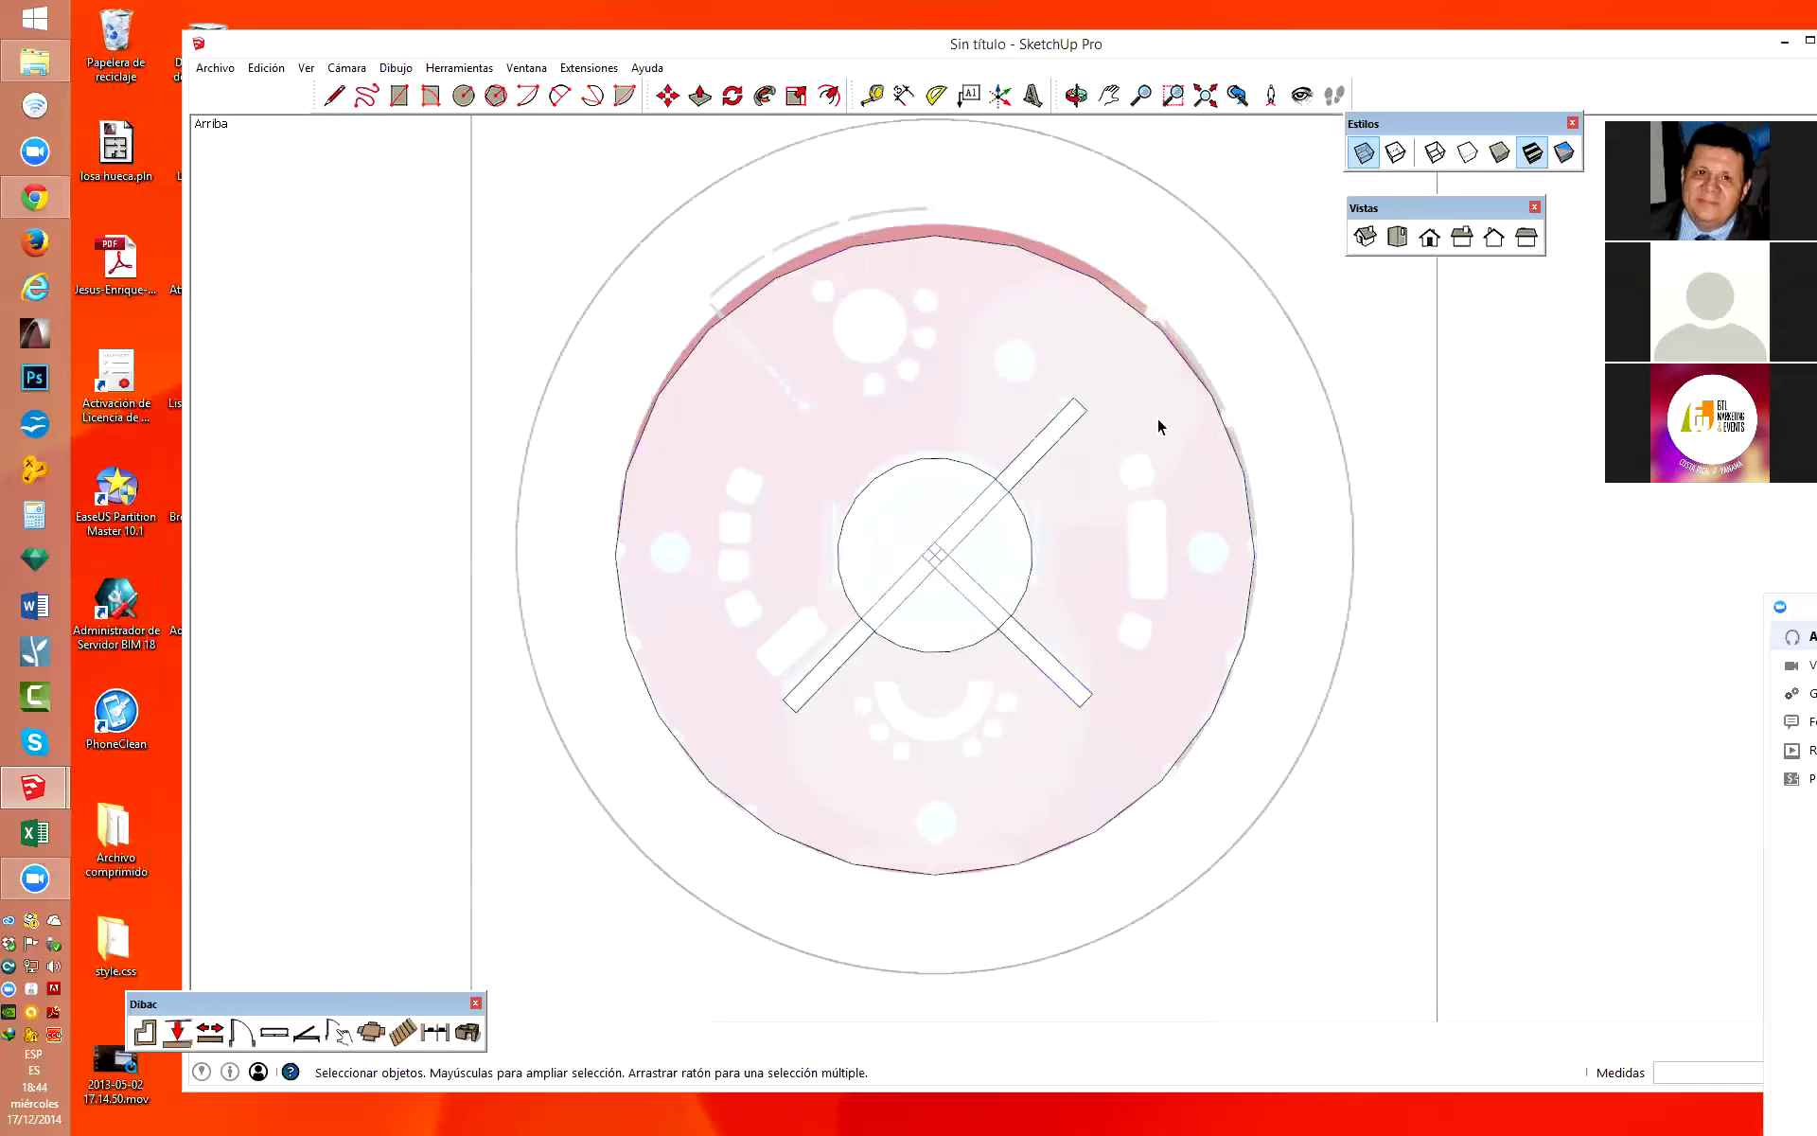
{"action": "scroll", "coordinate": [1160, 426], "scroll_direction": "up", "scroll_amount": 1}
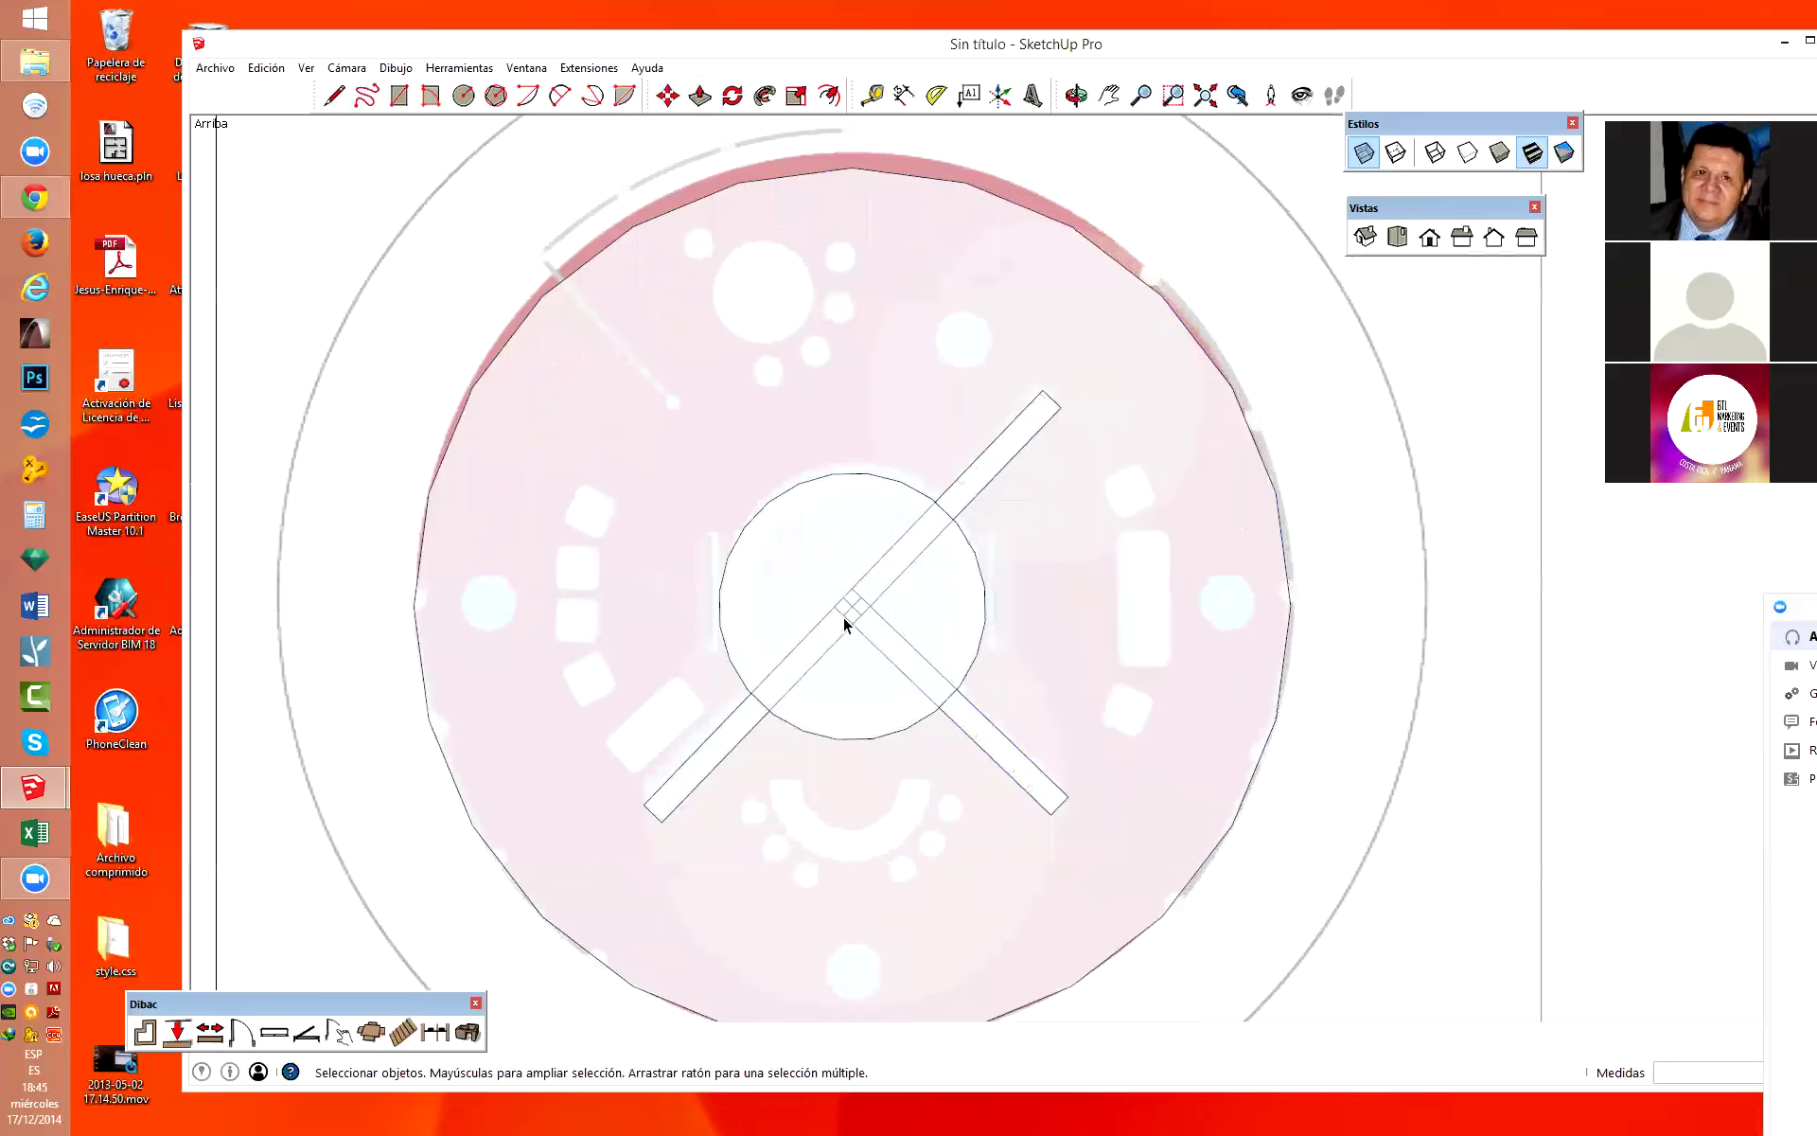
{"action": "key", "text": "c"}
{"action": "scroll", "coordinate": [1098, 417], "scroll_direction": "up", "scroll_amount": 1}
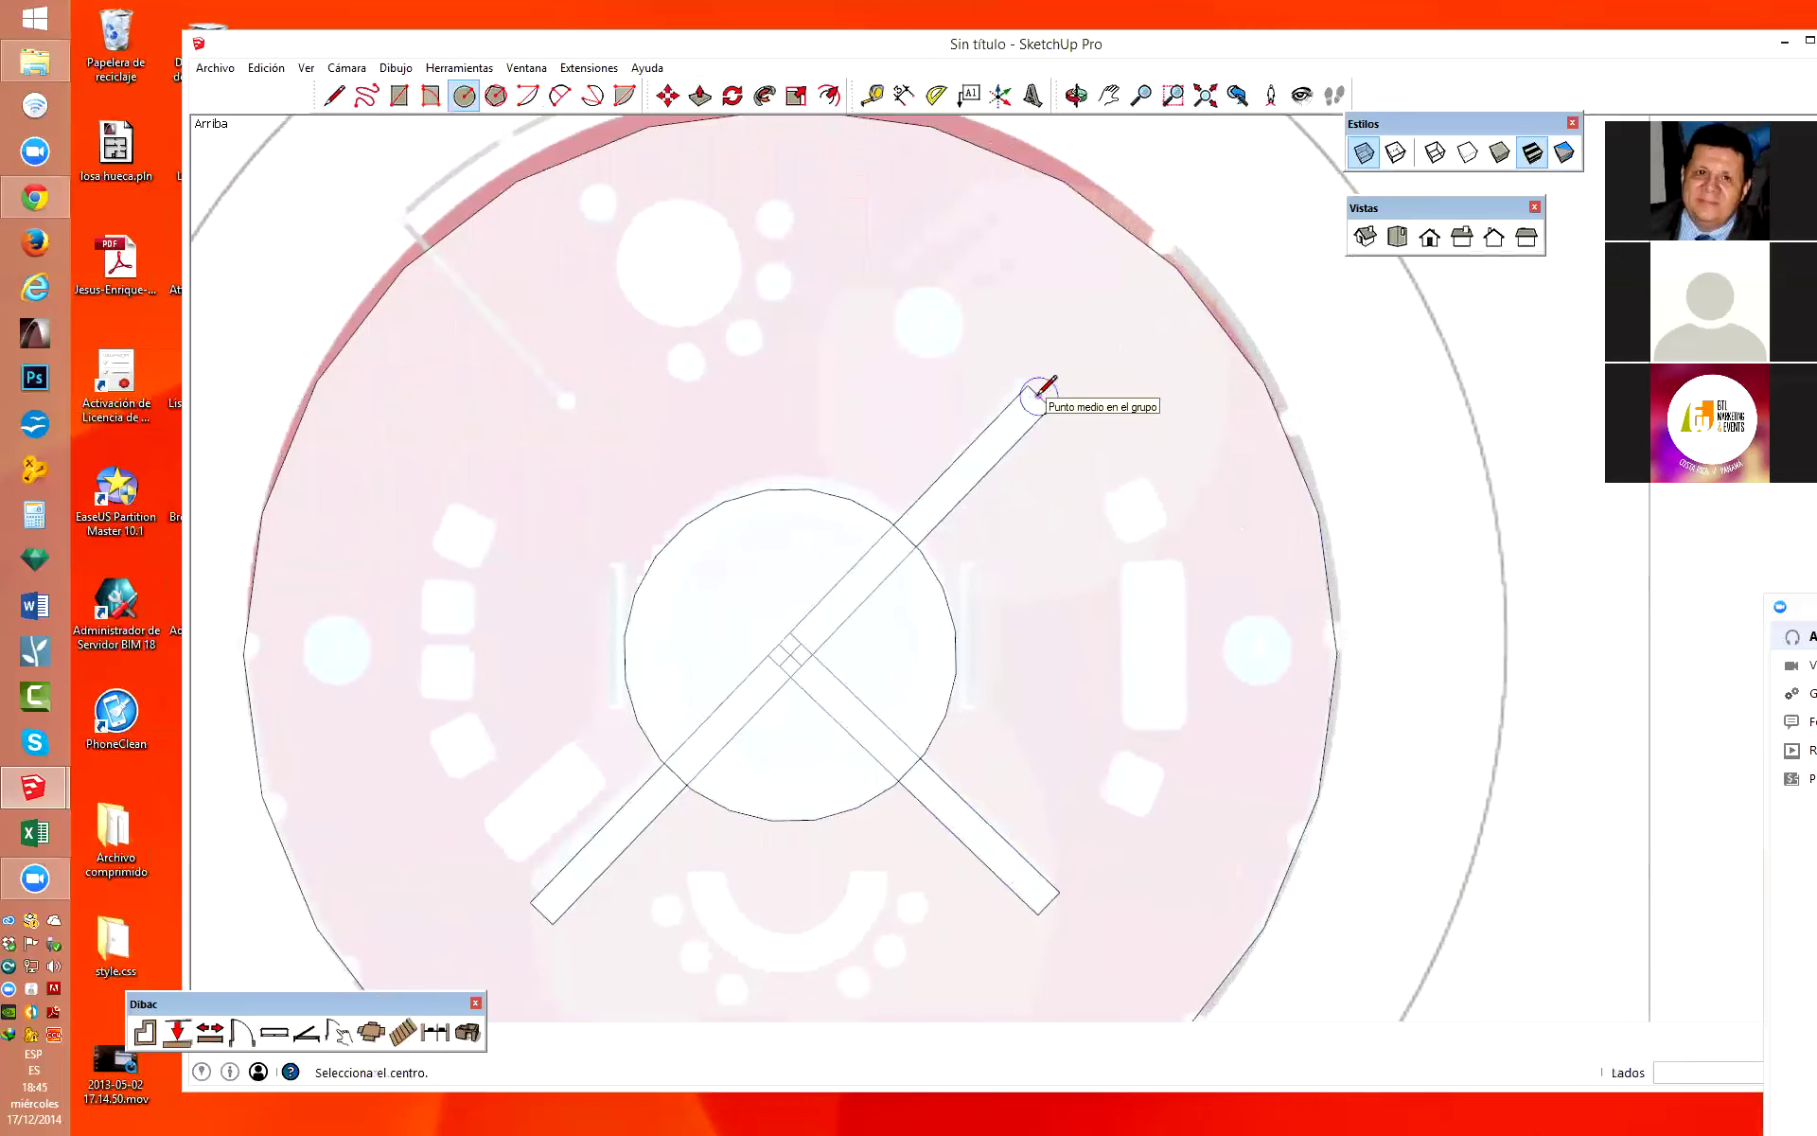
{"action": "left_click", "coordinate": [1040, 394]}
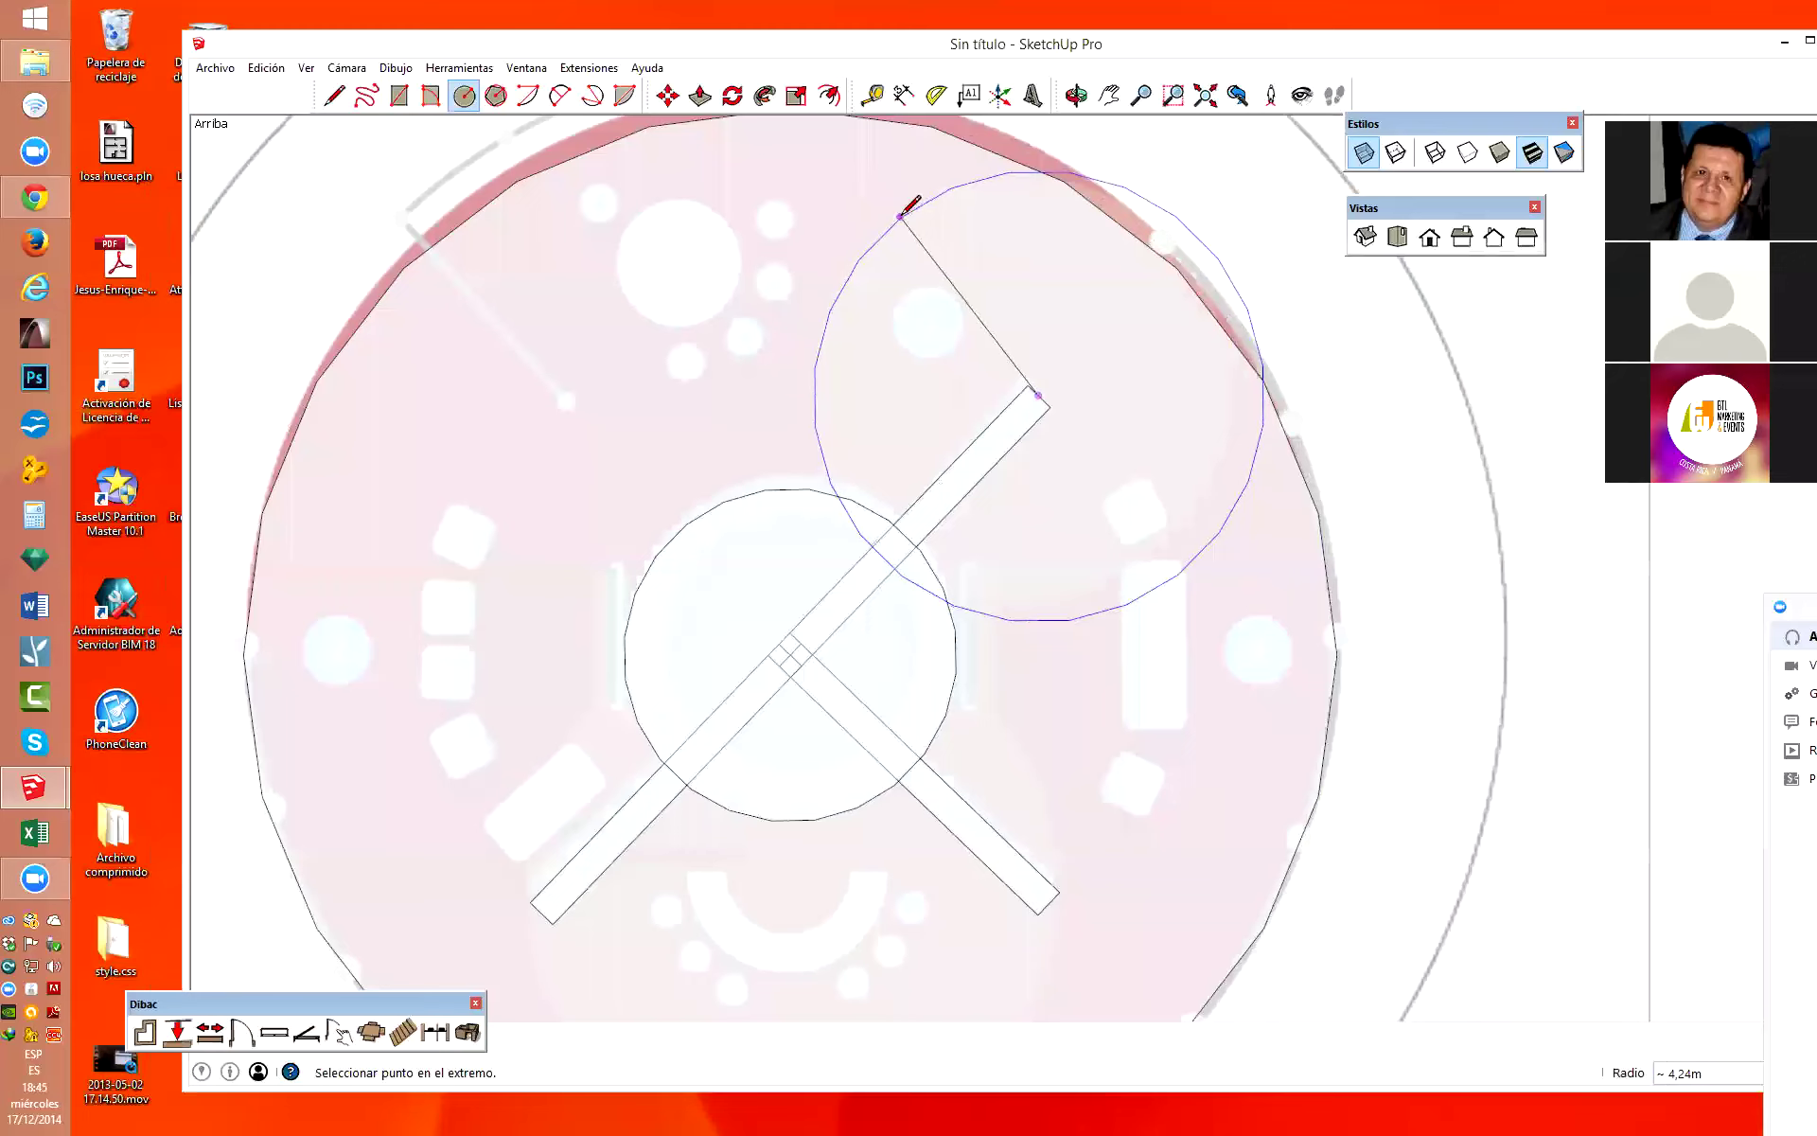
{"action": "left_click", "coordinate": [901, 216]}
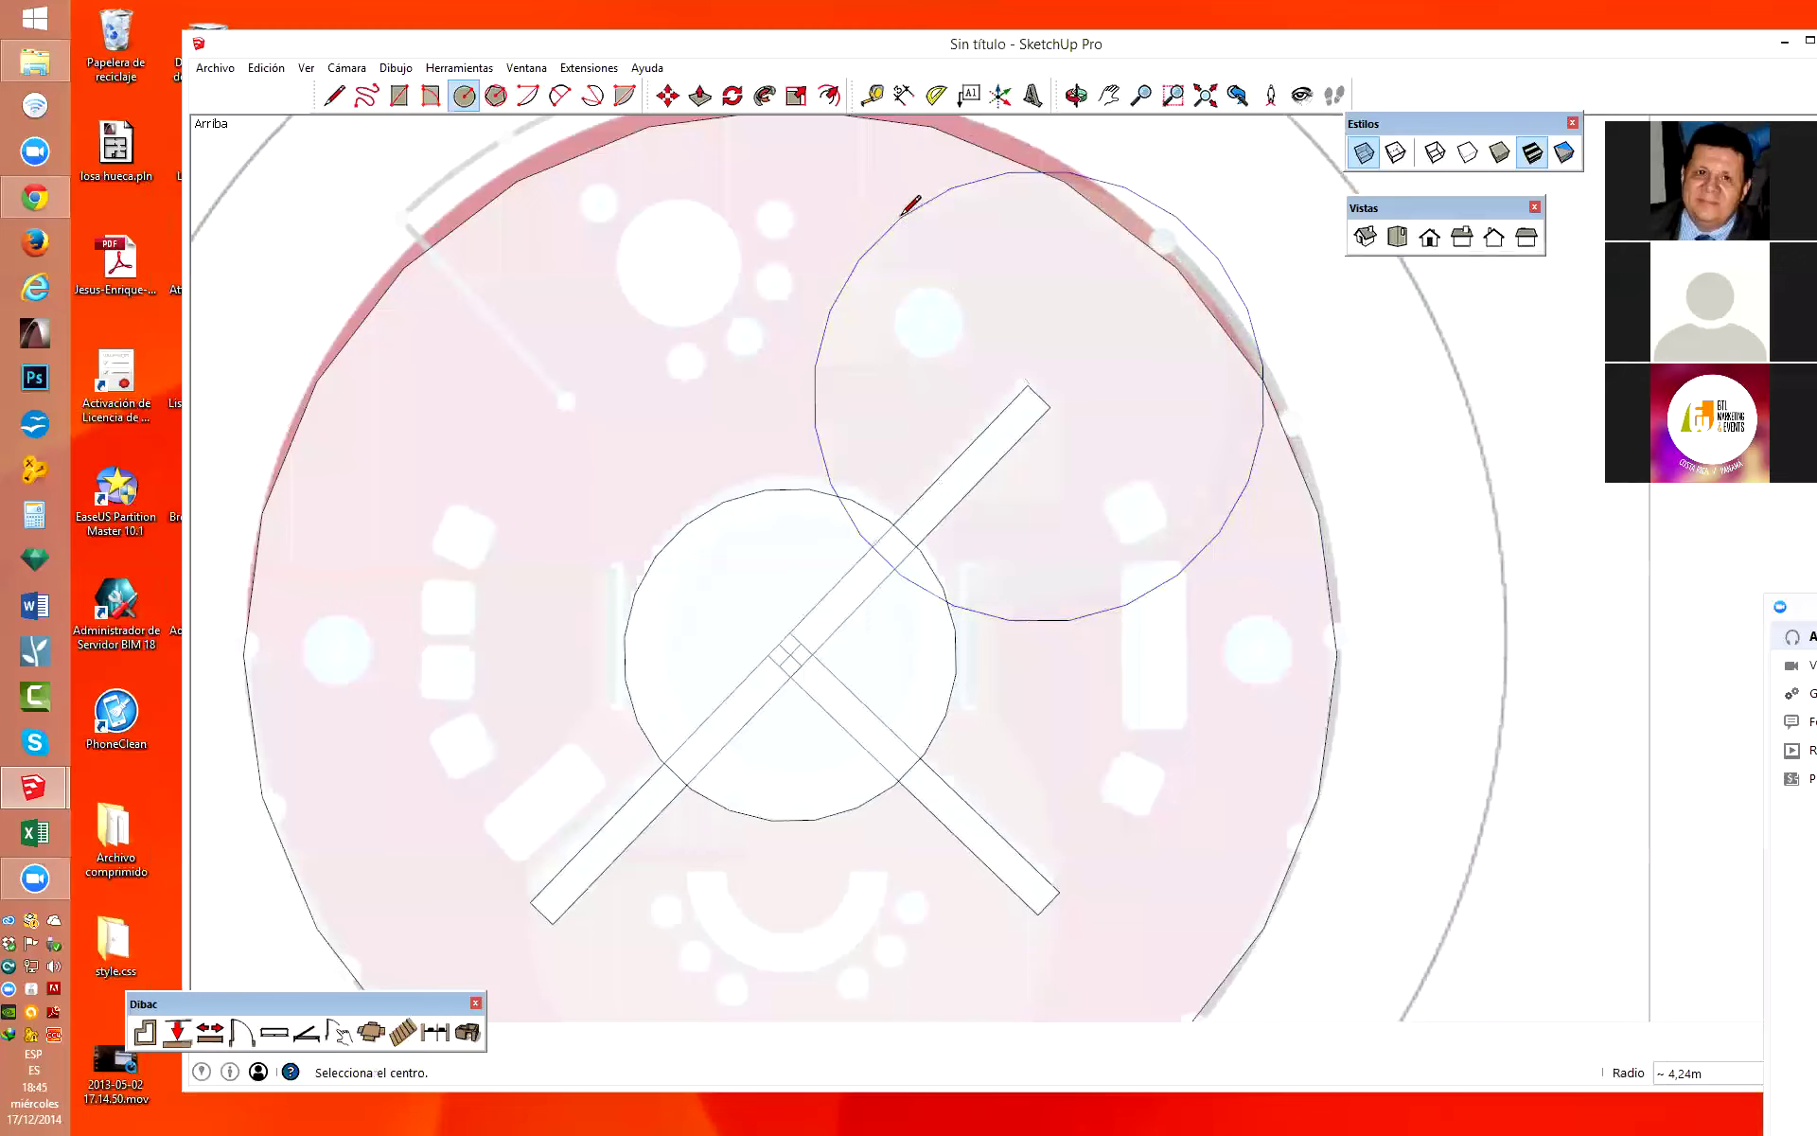
{"action": "scroll", "coordinate": [956, 330], "scroll_direction": "down", "scroll_amount": 1}
{"action": "scroll", "coordinate": [895, 526], "scroll_direction": "down", "scroll_amount": 2}
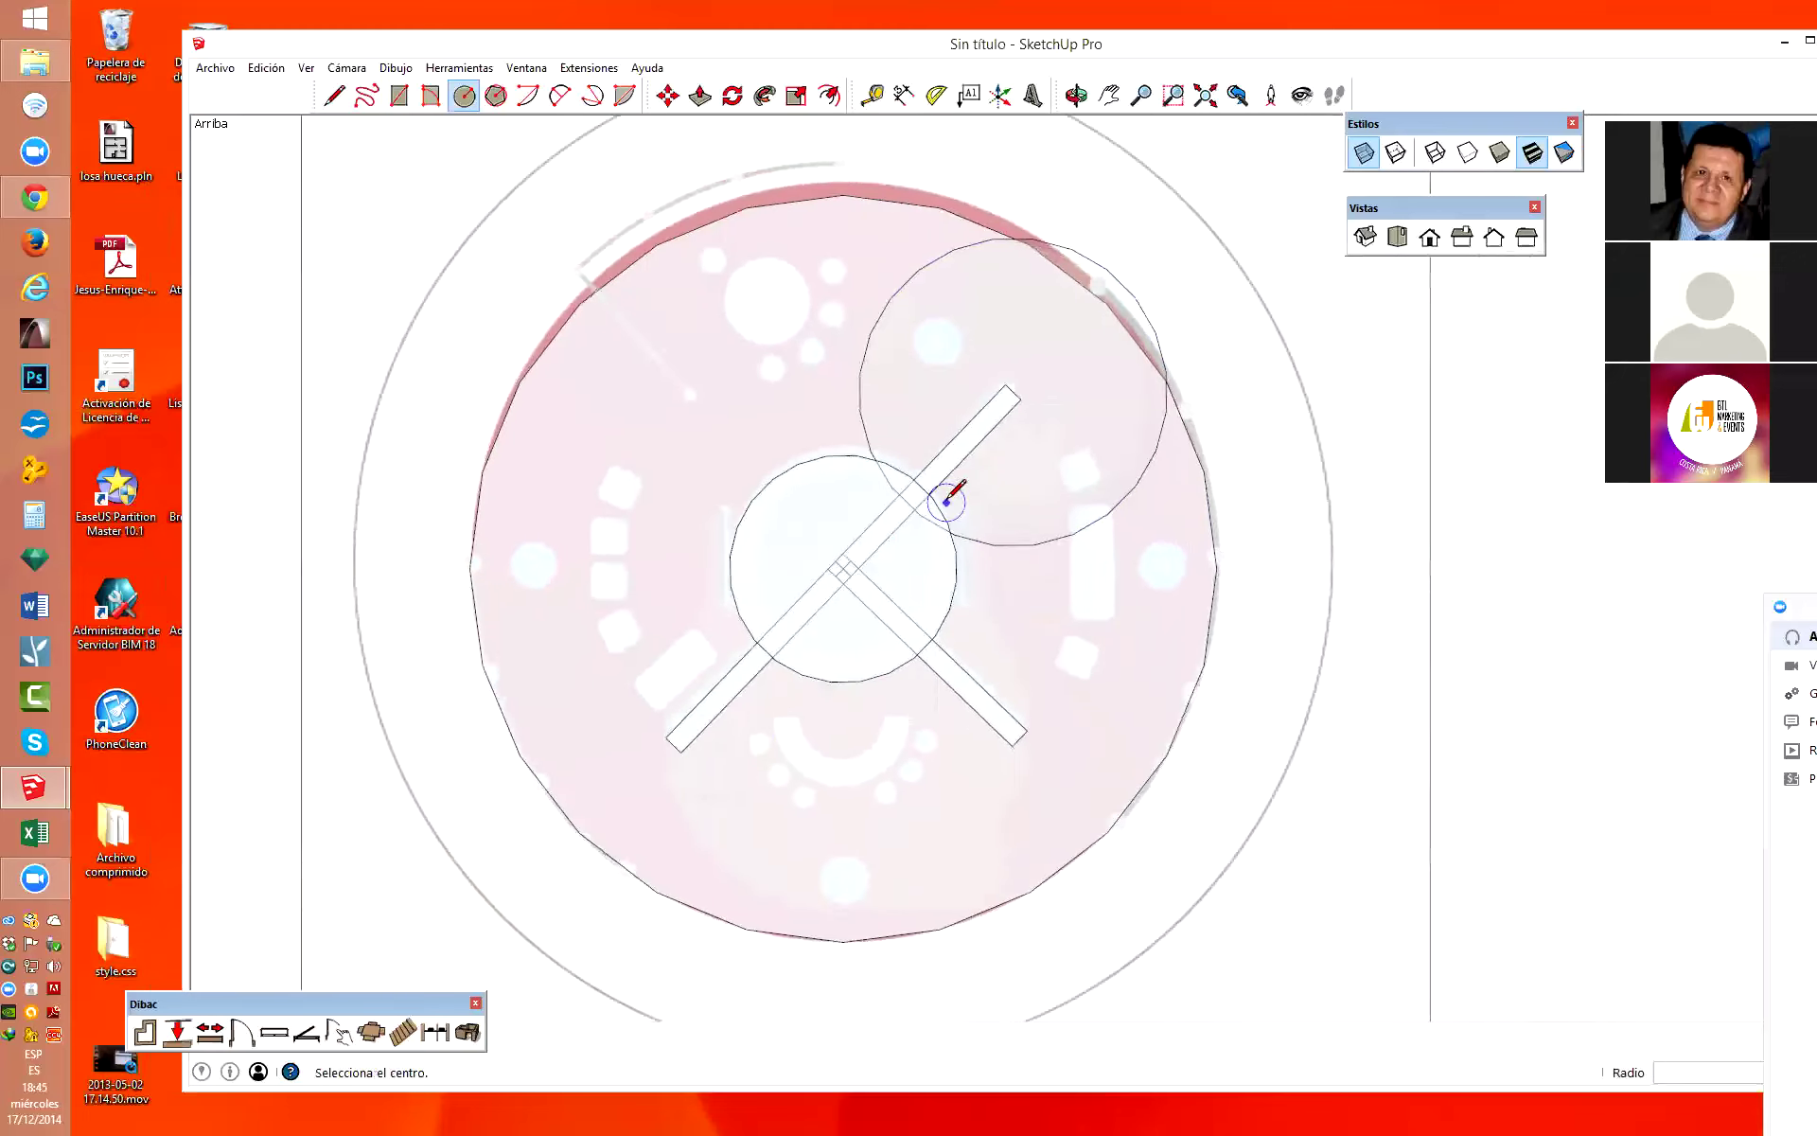
{"action": "scroll", "coordinate": [758, 862], "scroll_direction": "up", "scroll_amount": 3}
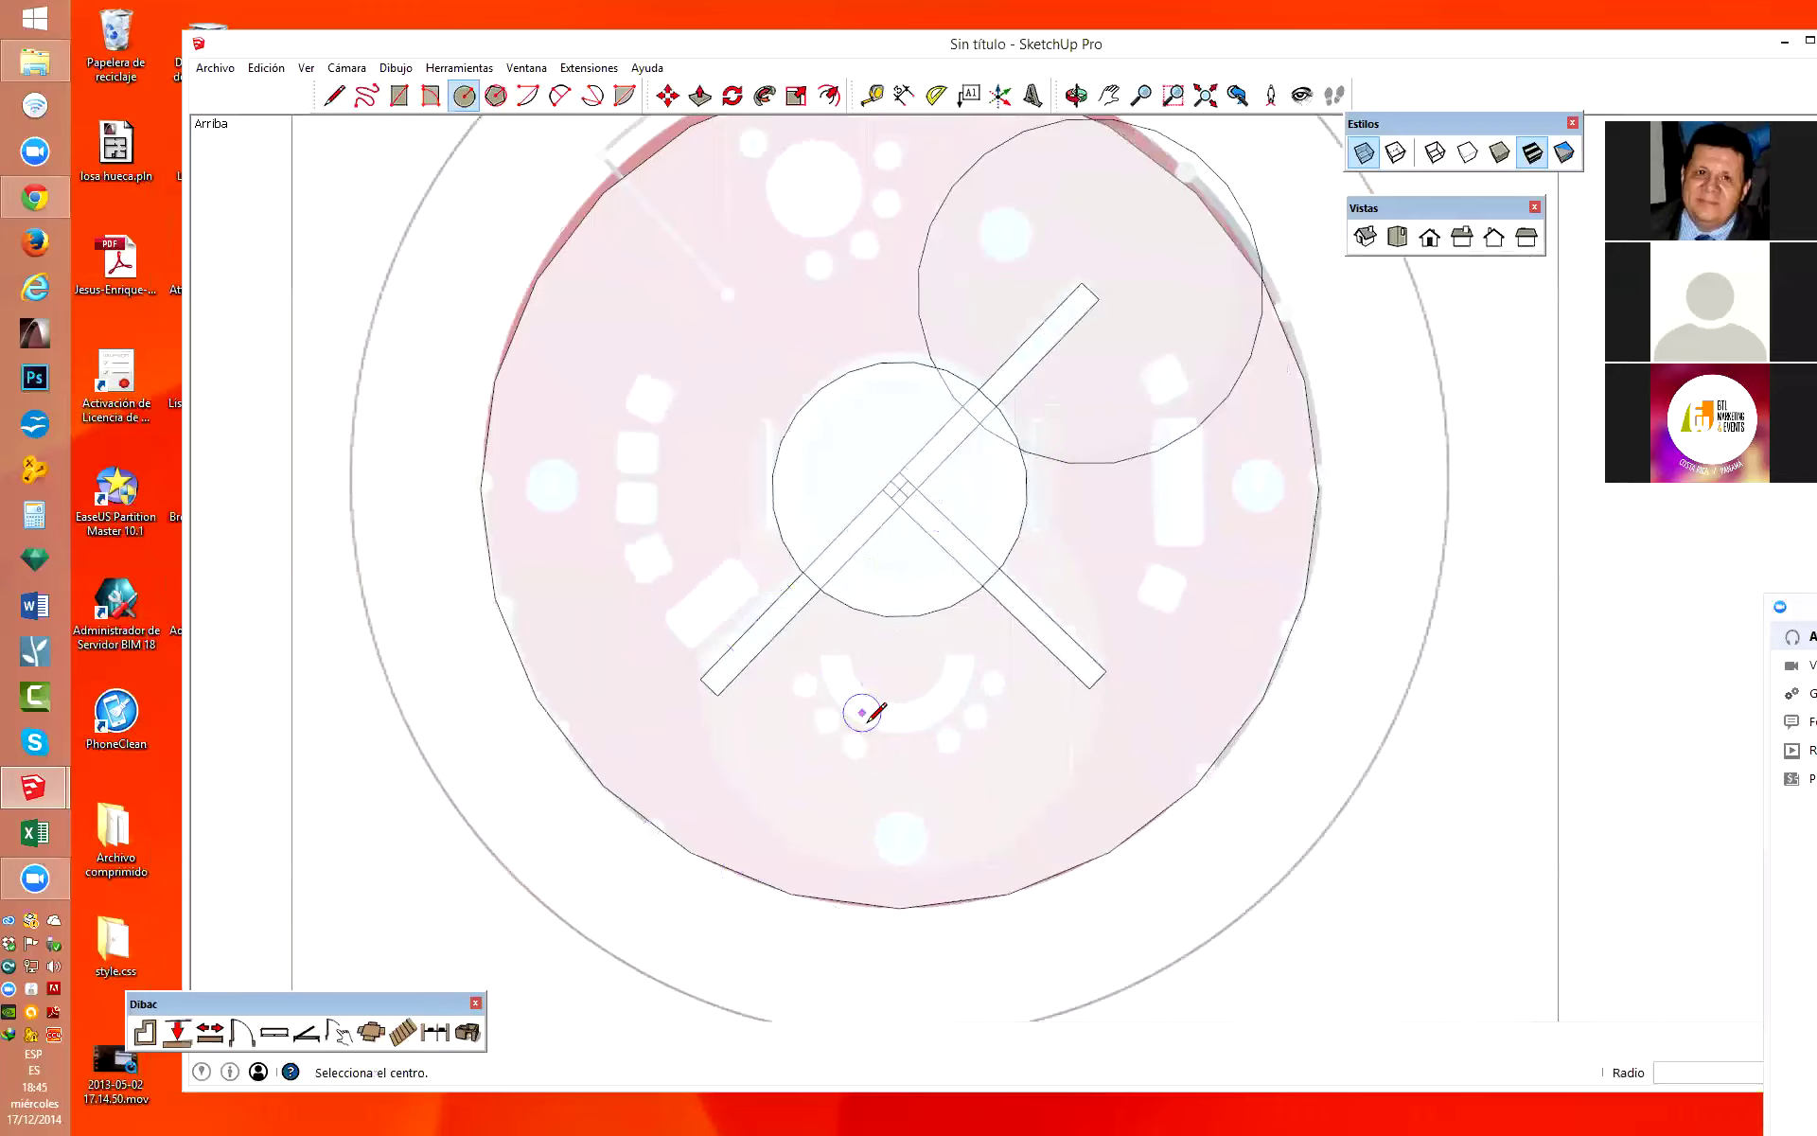
{"action": "scroll", "coordinate": [828, 594], "scroll_direction": "down", "scroll_amount": 1}
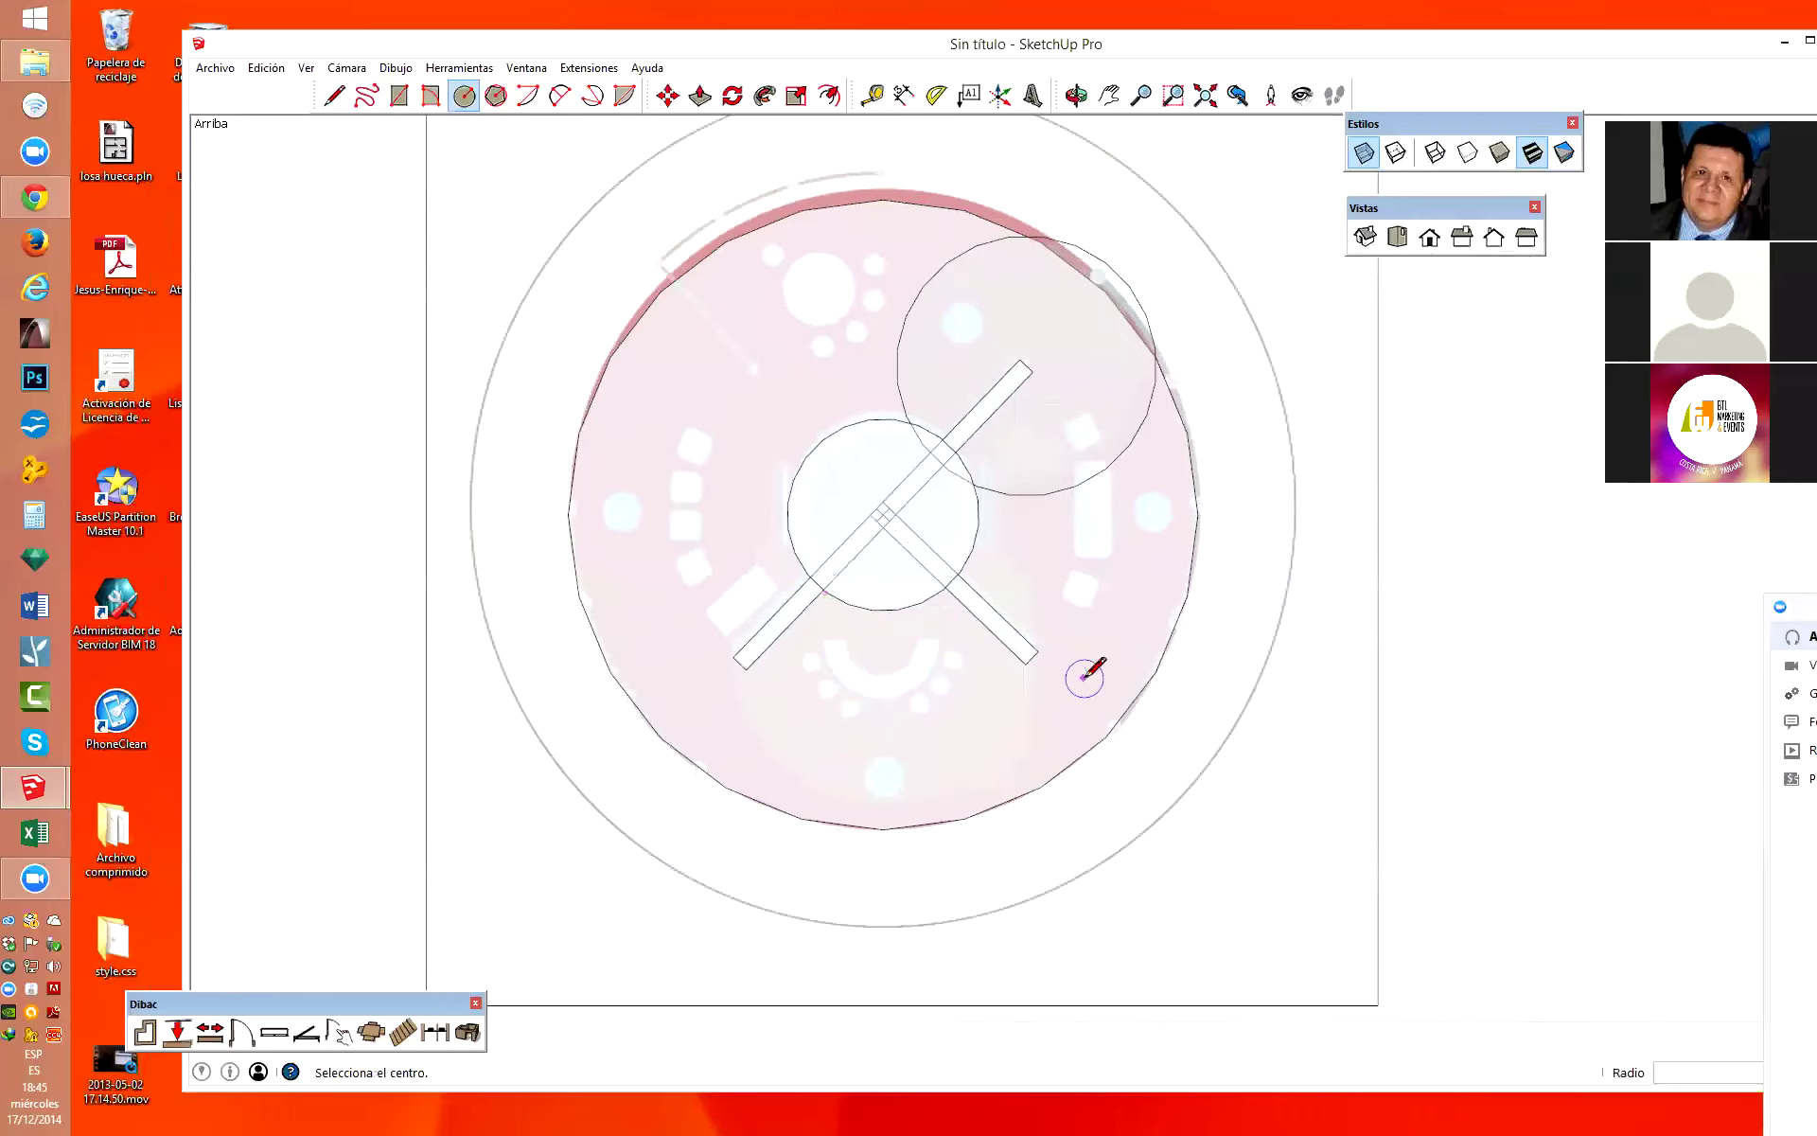
Redraw the upper-right circle at about 1.65 m radius and undo an extra 2.00 m lower circle.
{"action": "left_click", "coordinate": [1025, 366]}
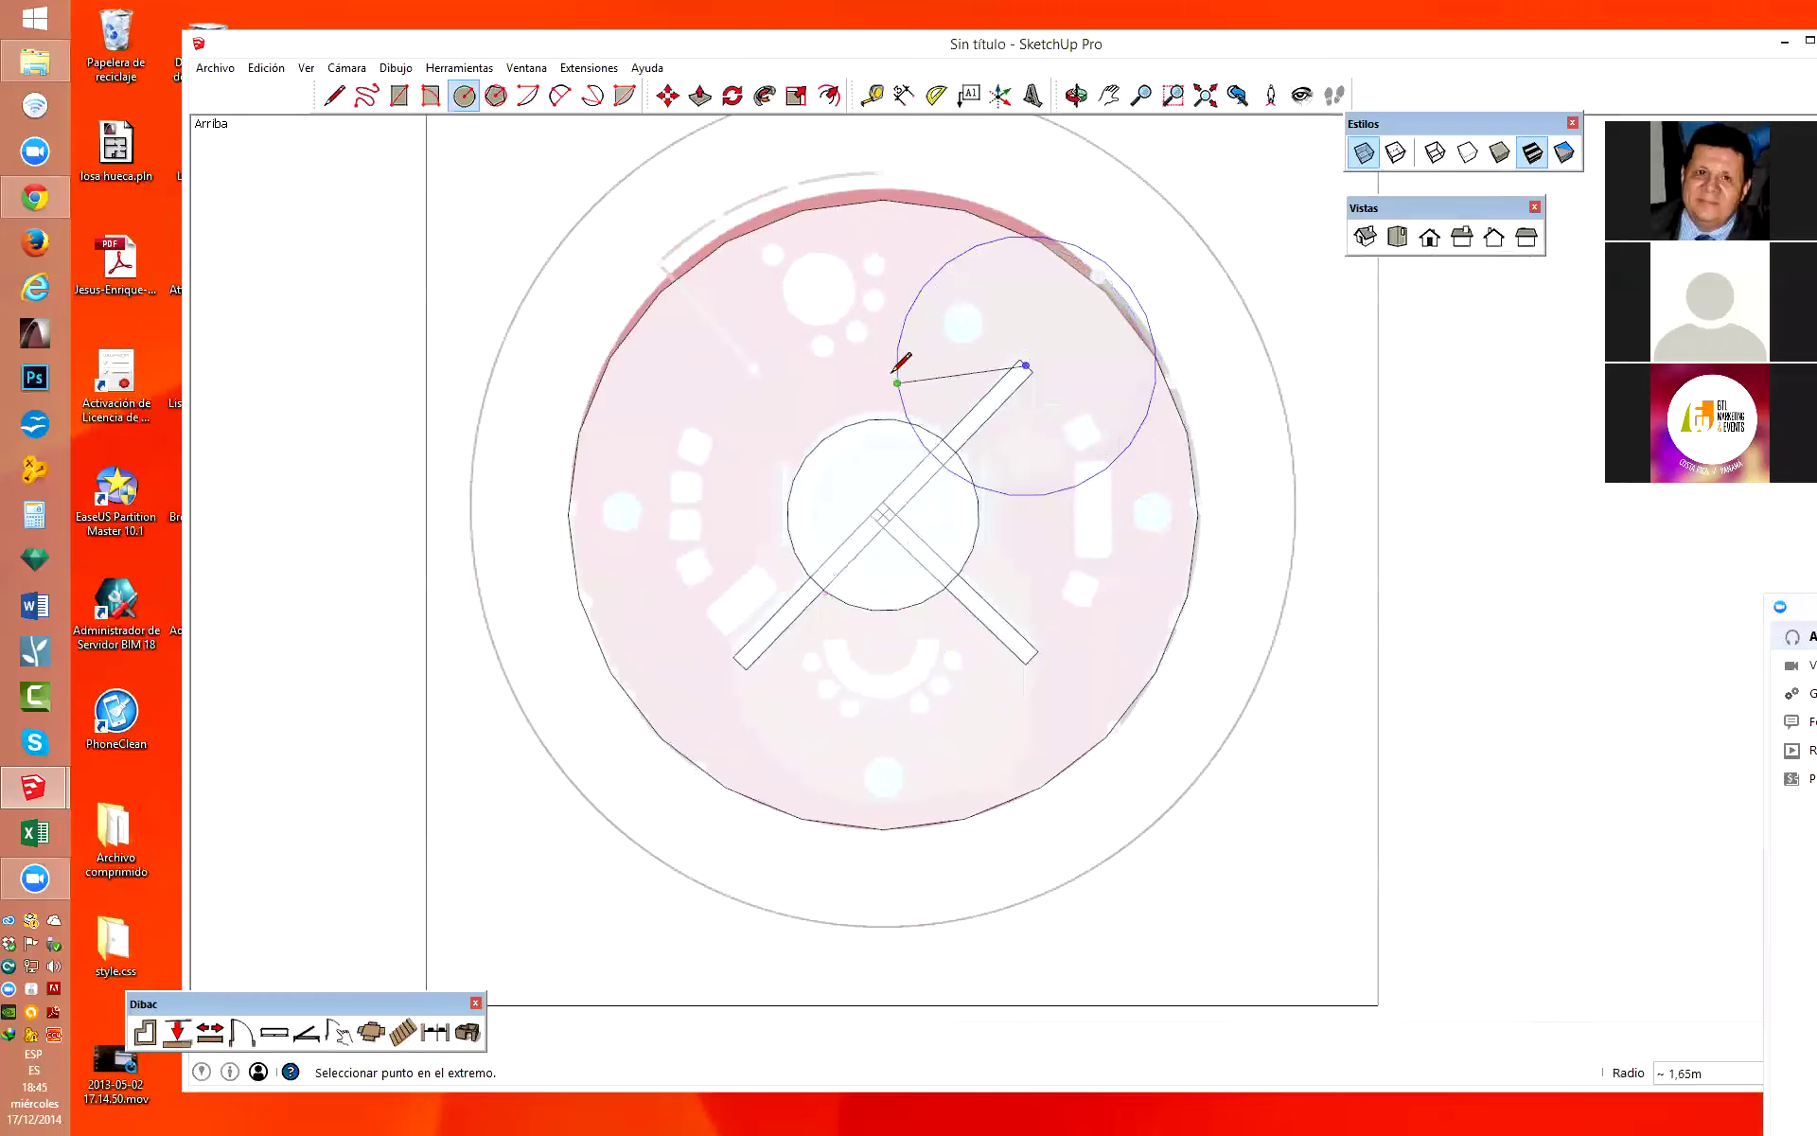
{"action": "left_click", "coordinate": [896, 382]}
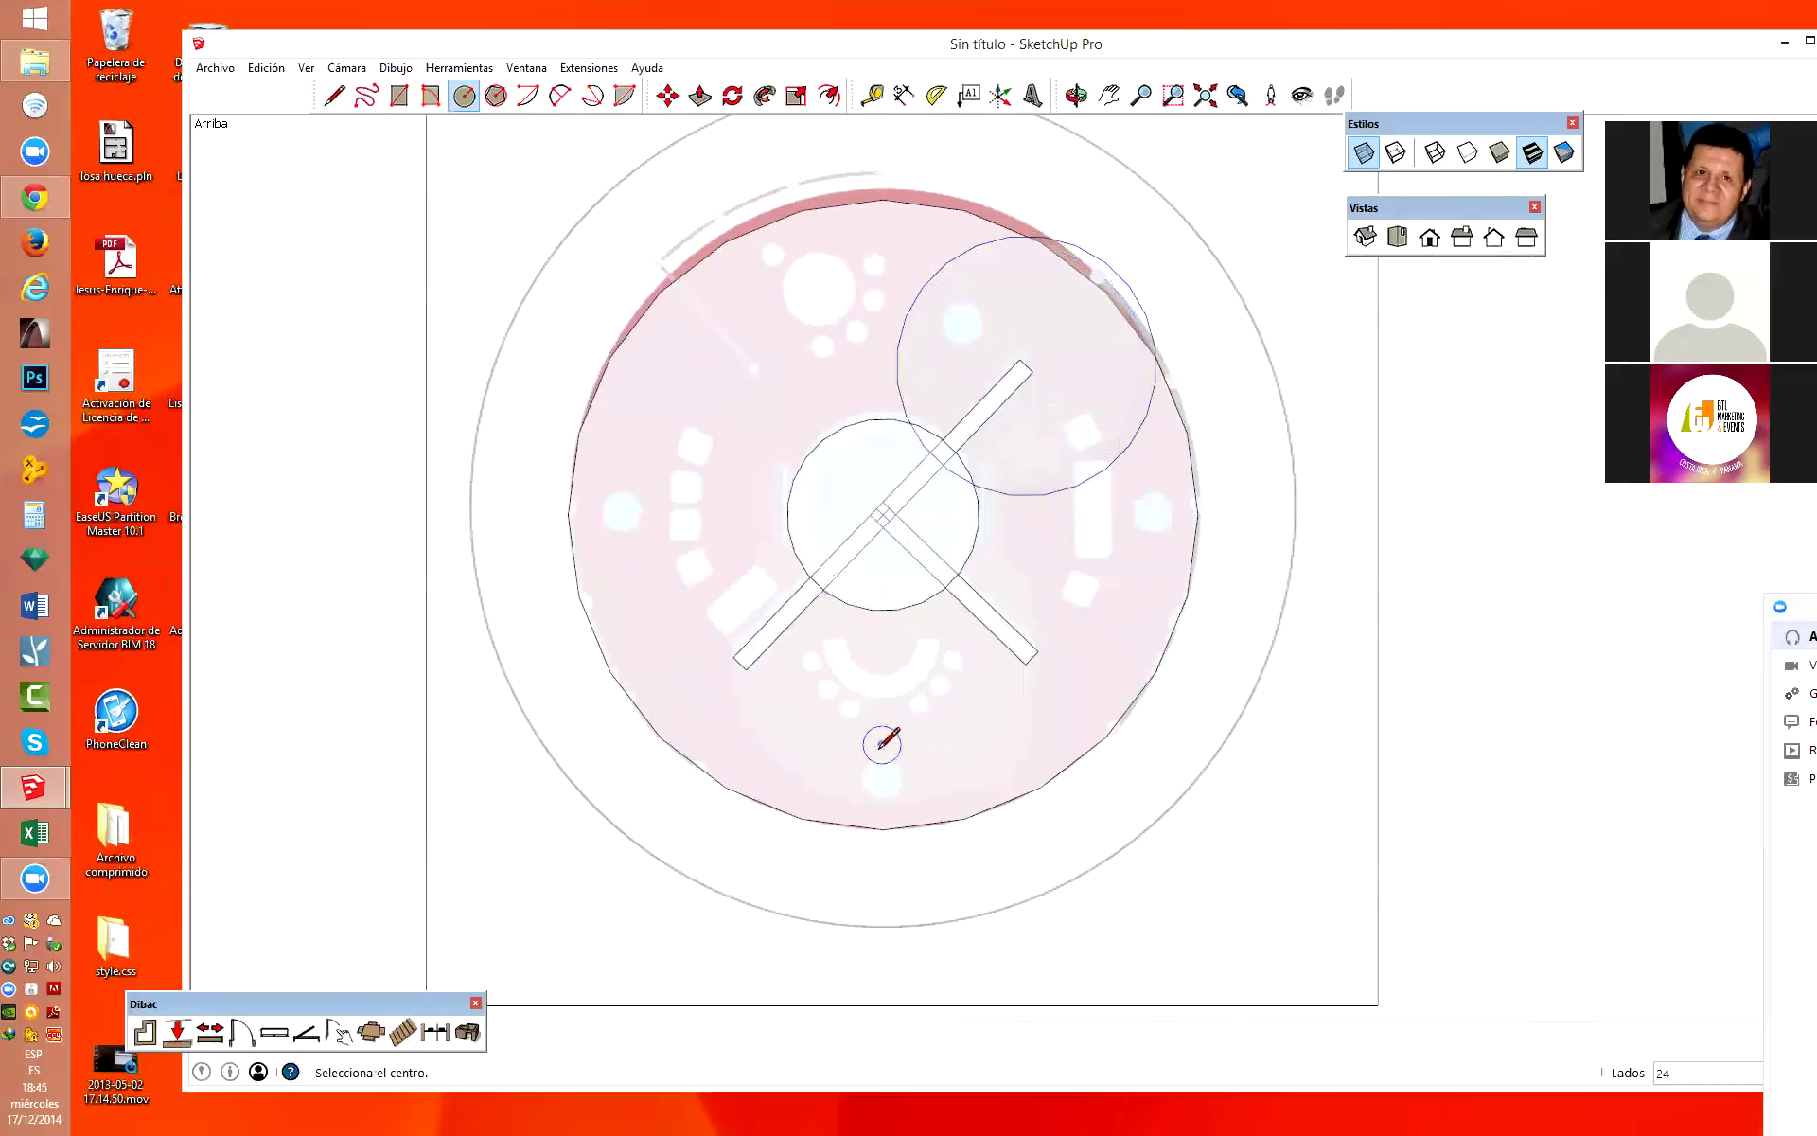
{"action": "left_click", "coordinate": [880, 645]}
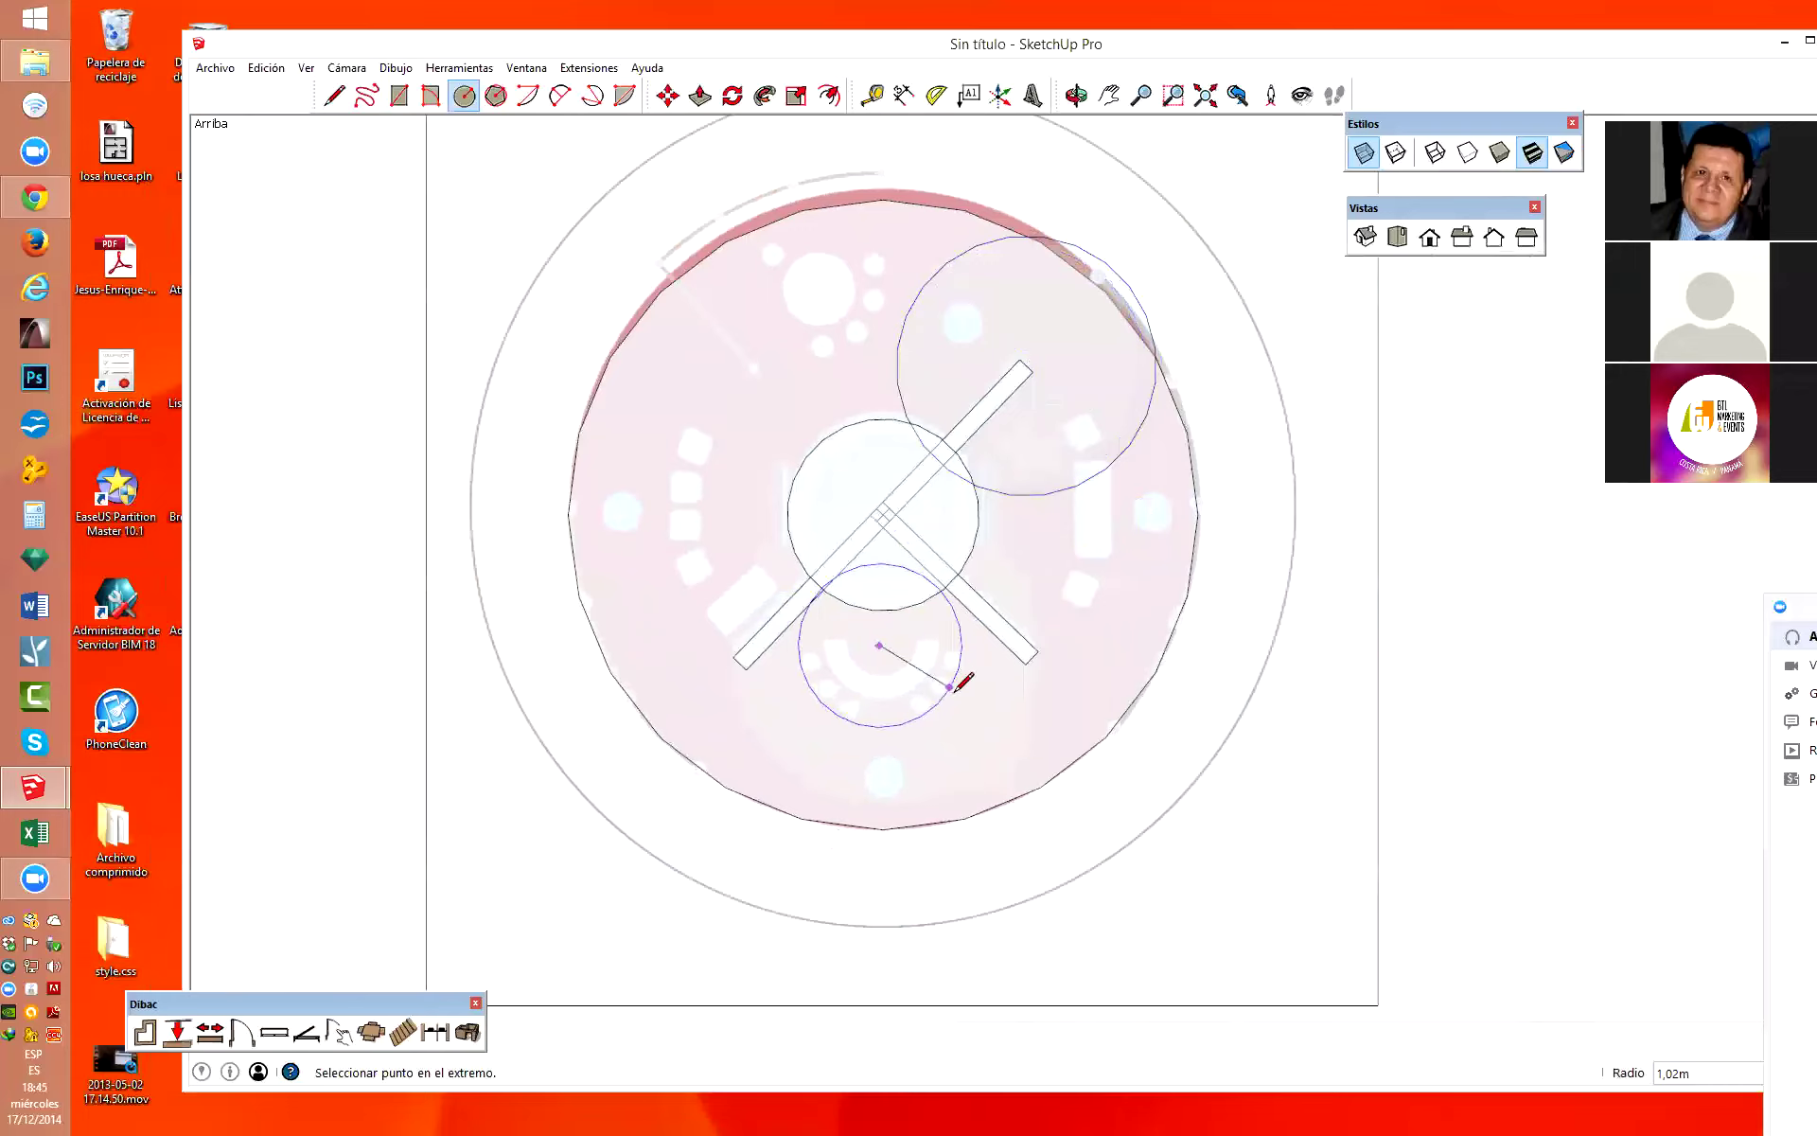
{"action": "left_click", "coordinate": [1023, 710]}
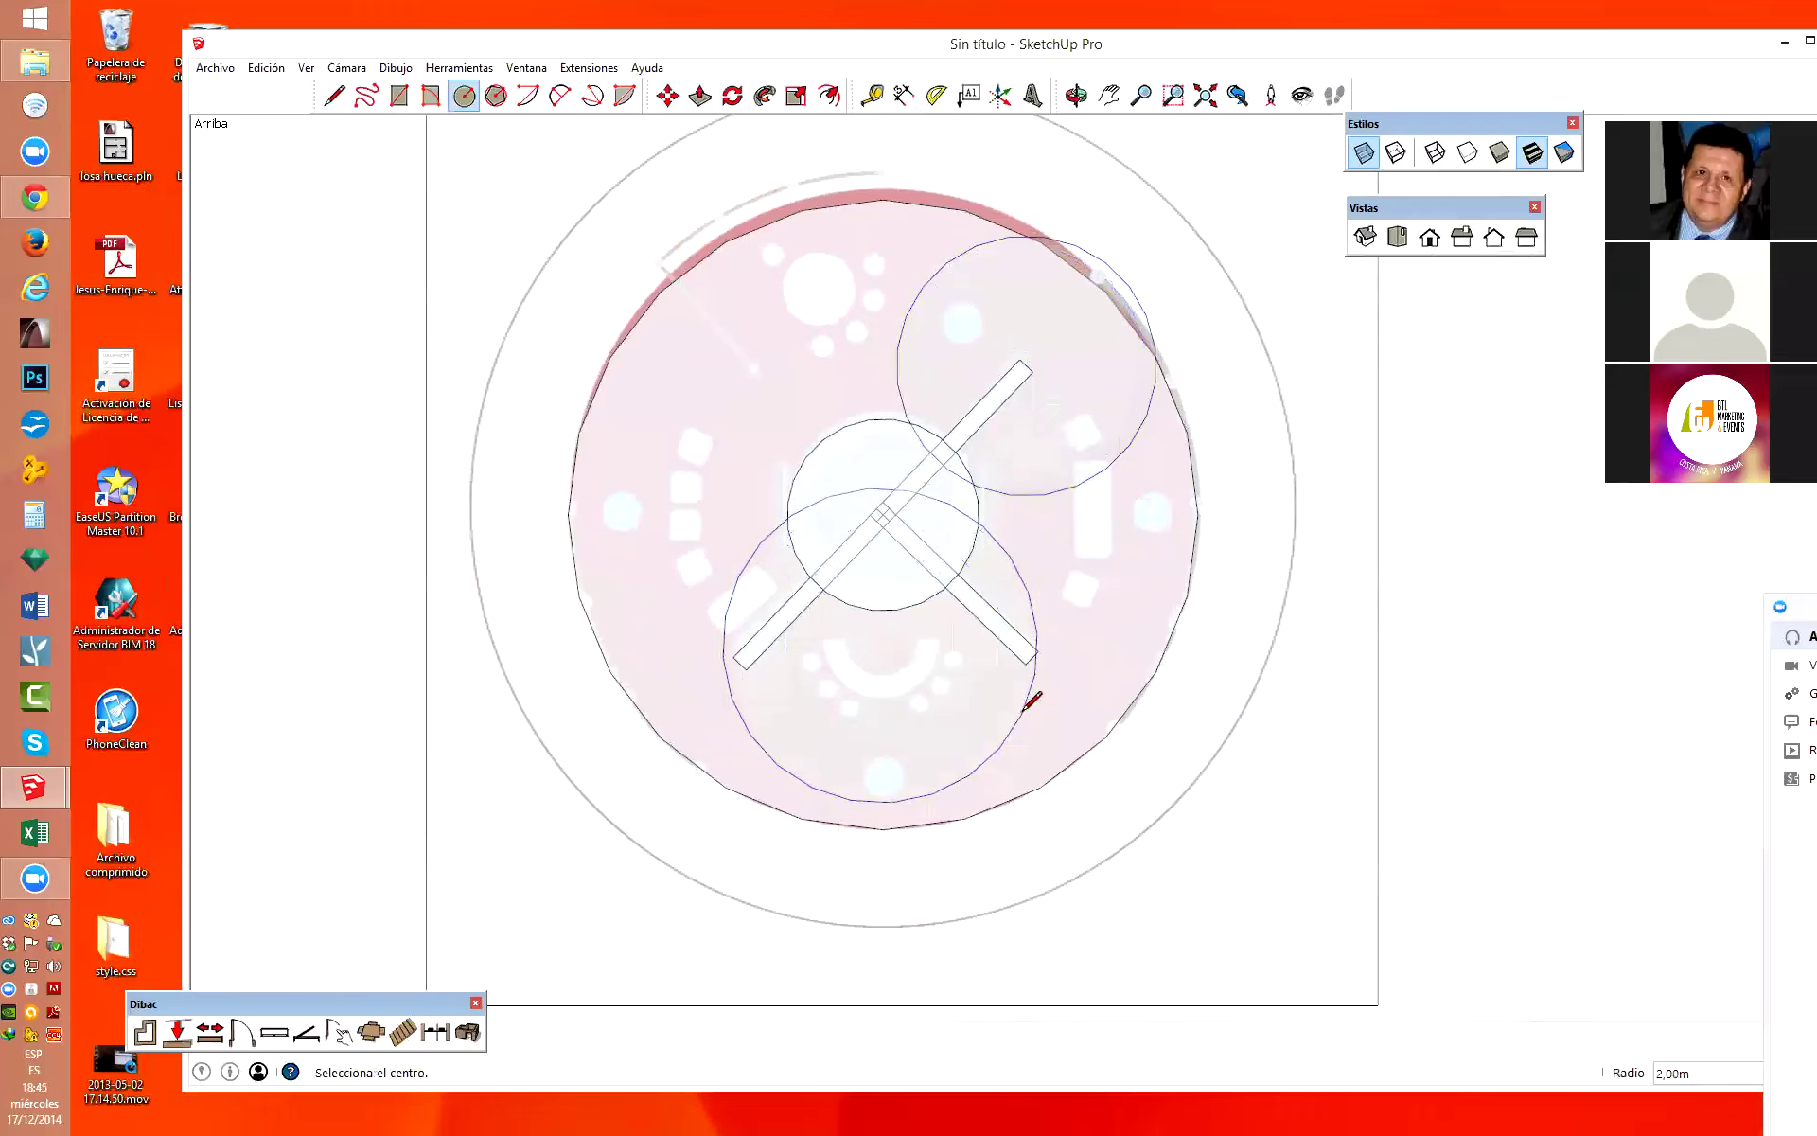
{"action": "scroll", "coordinate": [946, 738], "scroll_direction": "up", "scroll_amount": 1}
{"action": "key", "text": "ctrl+z"}
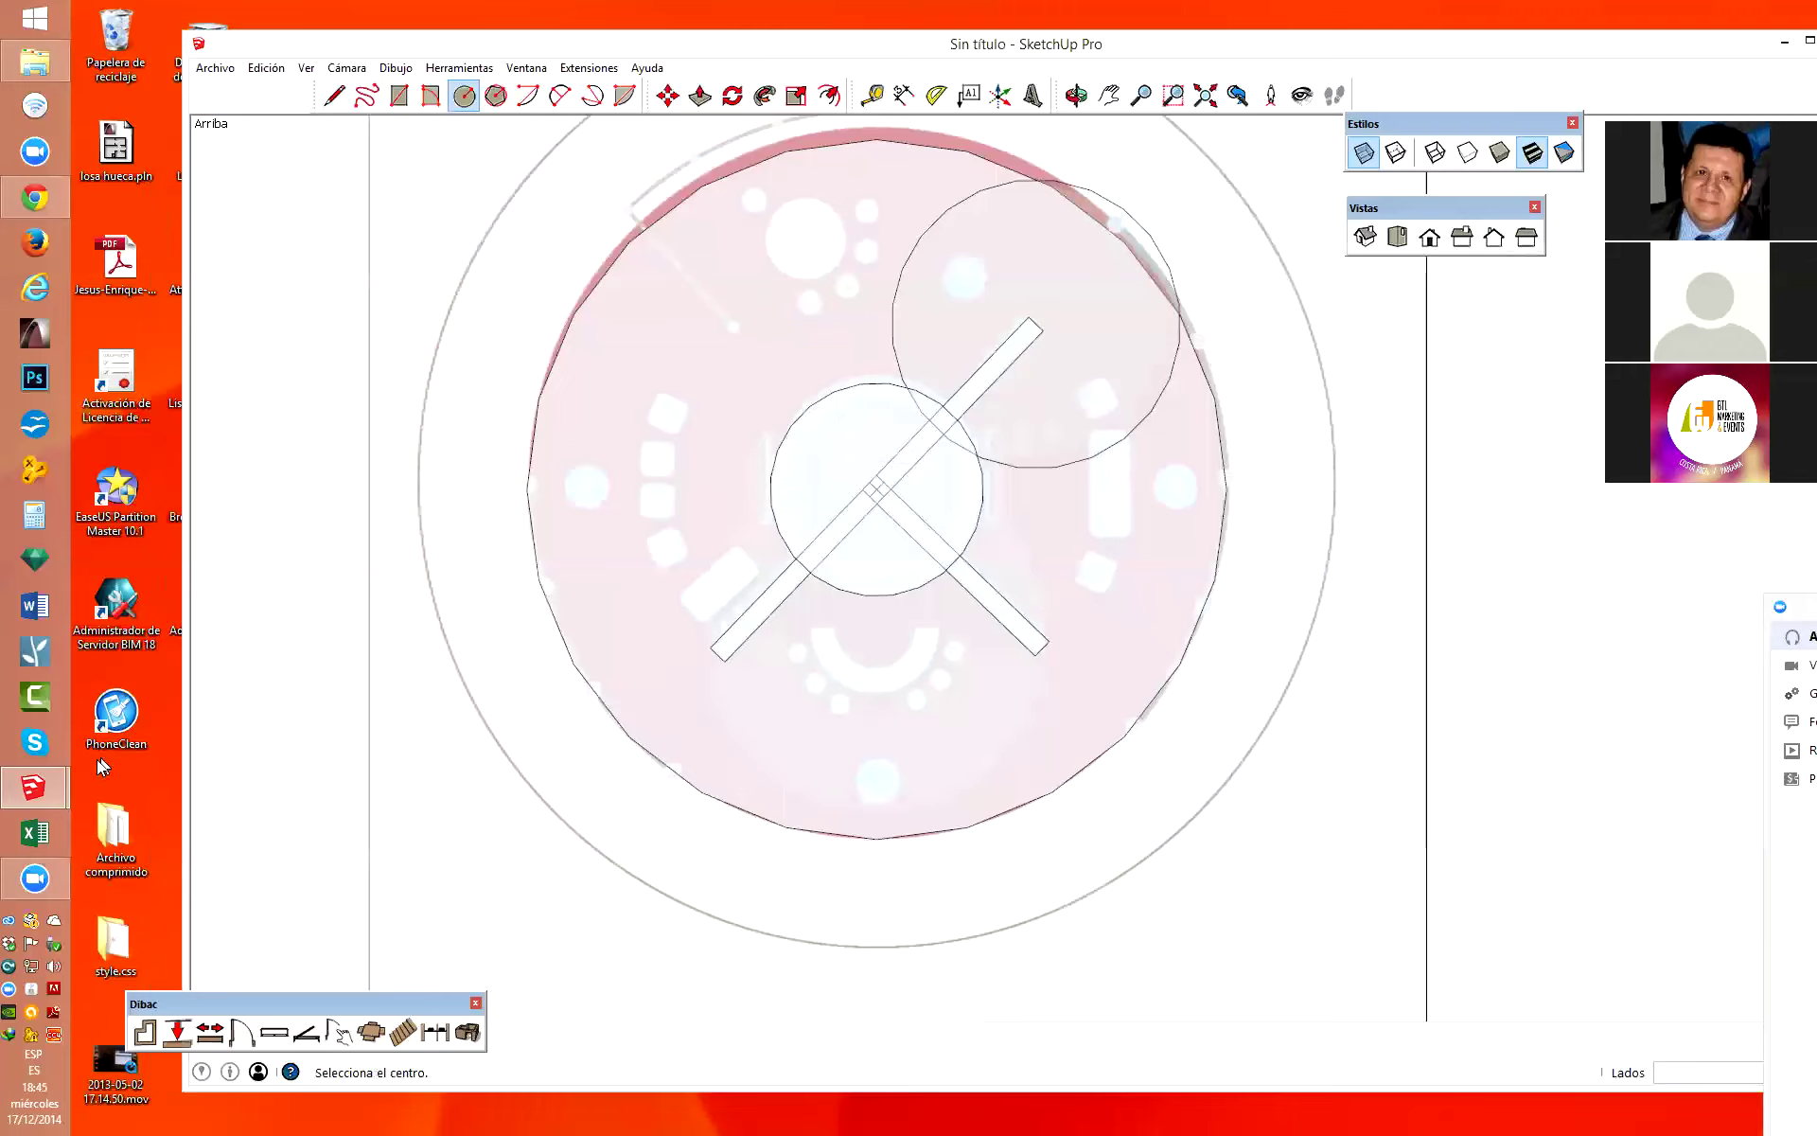
Draw a vertical guide line down from the cross centre and extend it to the disc's edge.
{"action": "key", "text": "l"}
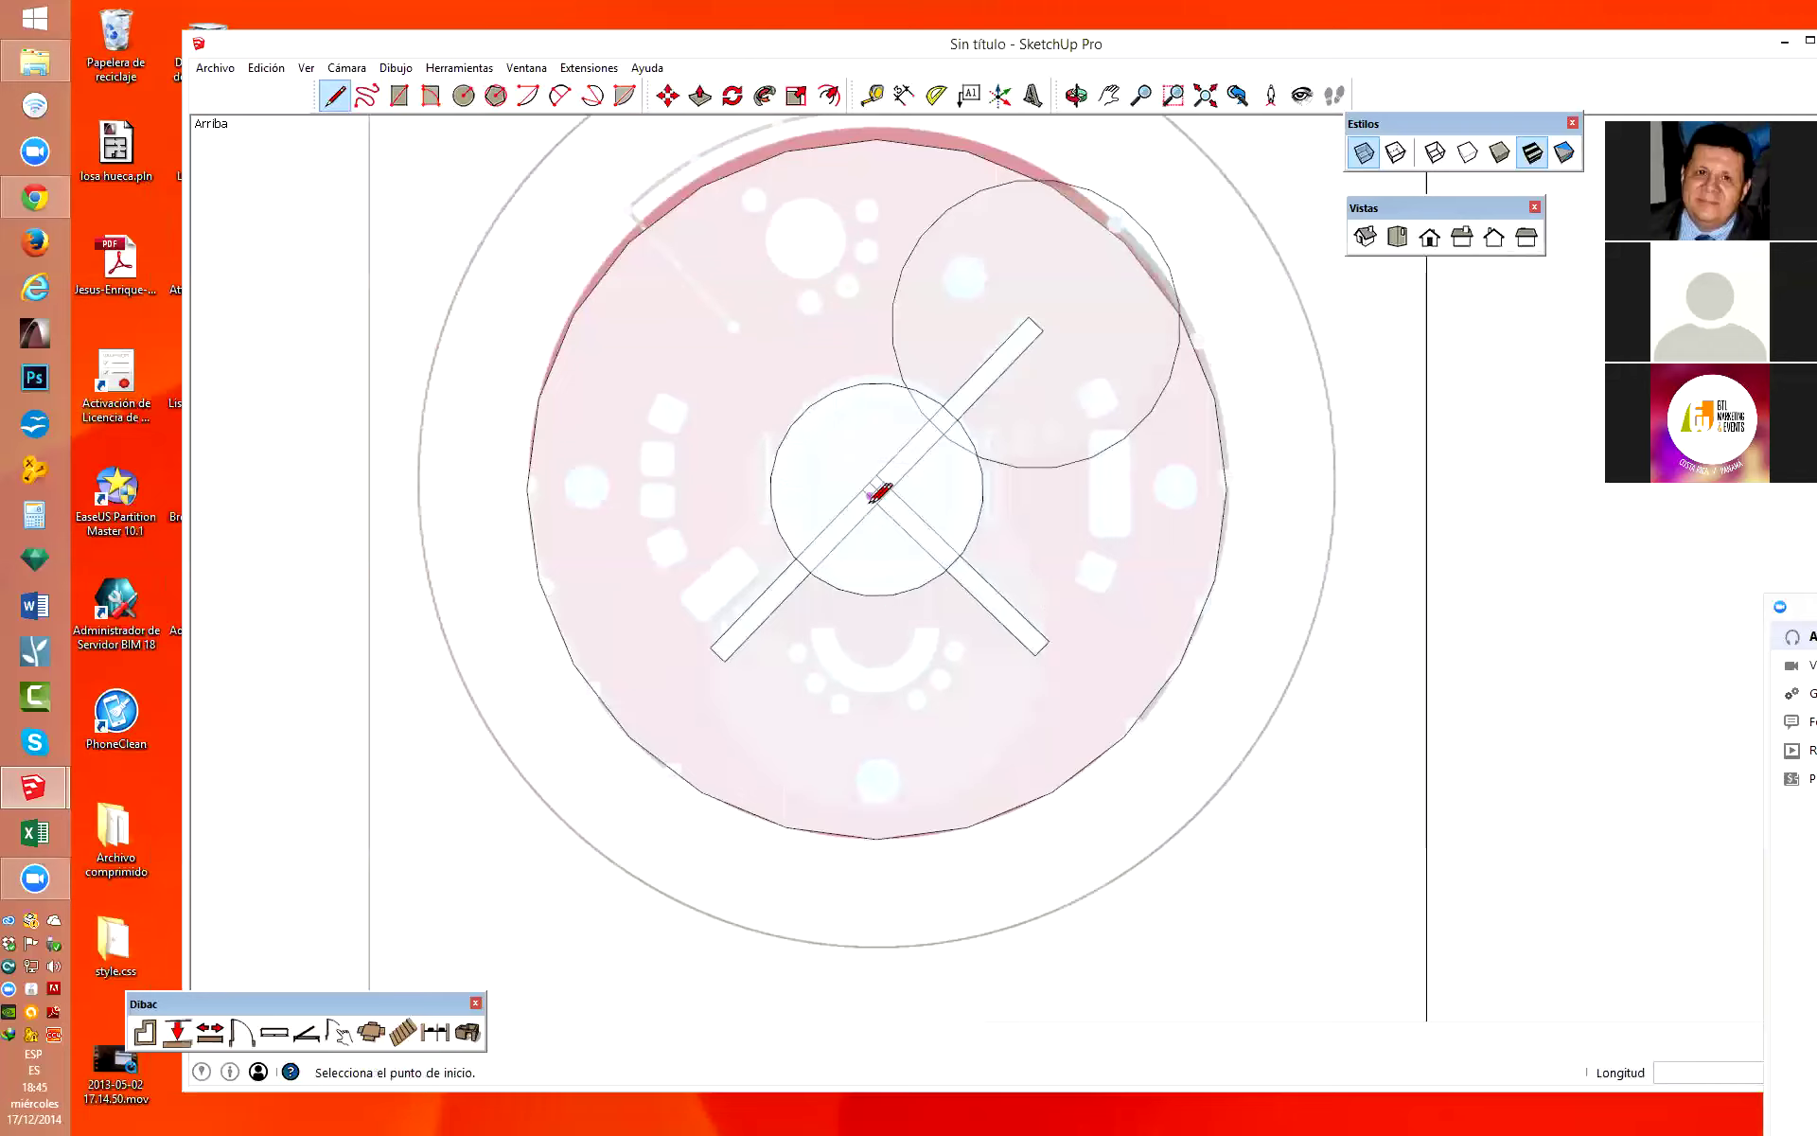
{"action": "left_click", "coordinate": [876, 501]}
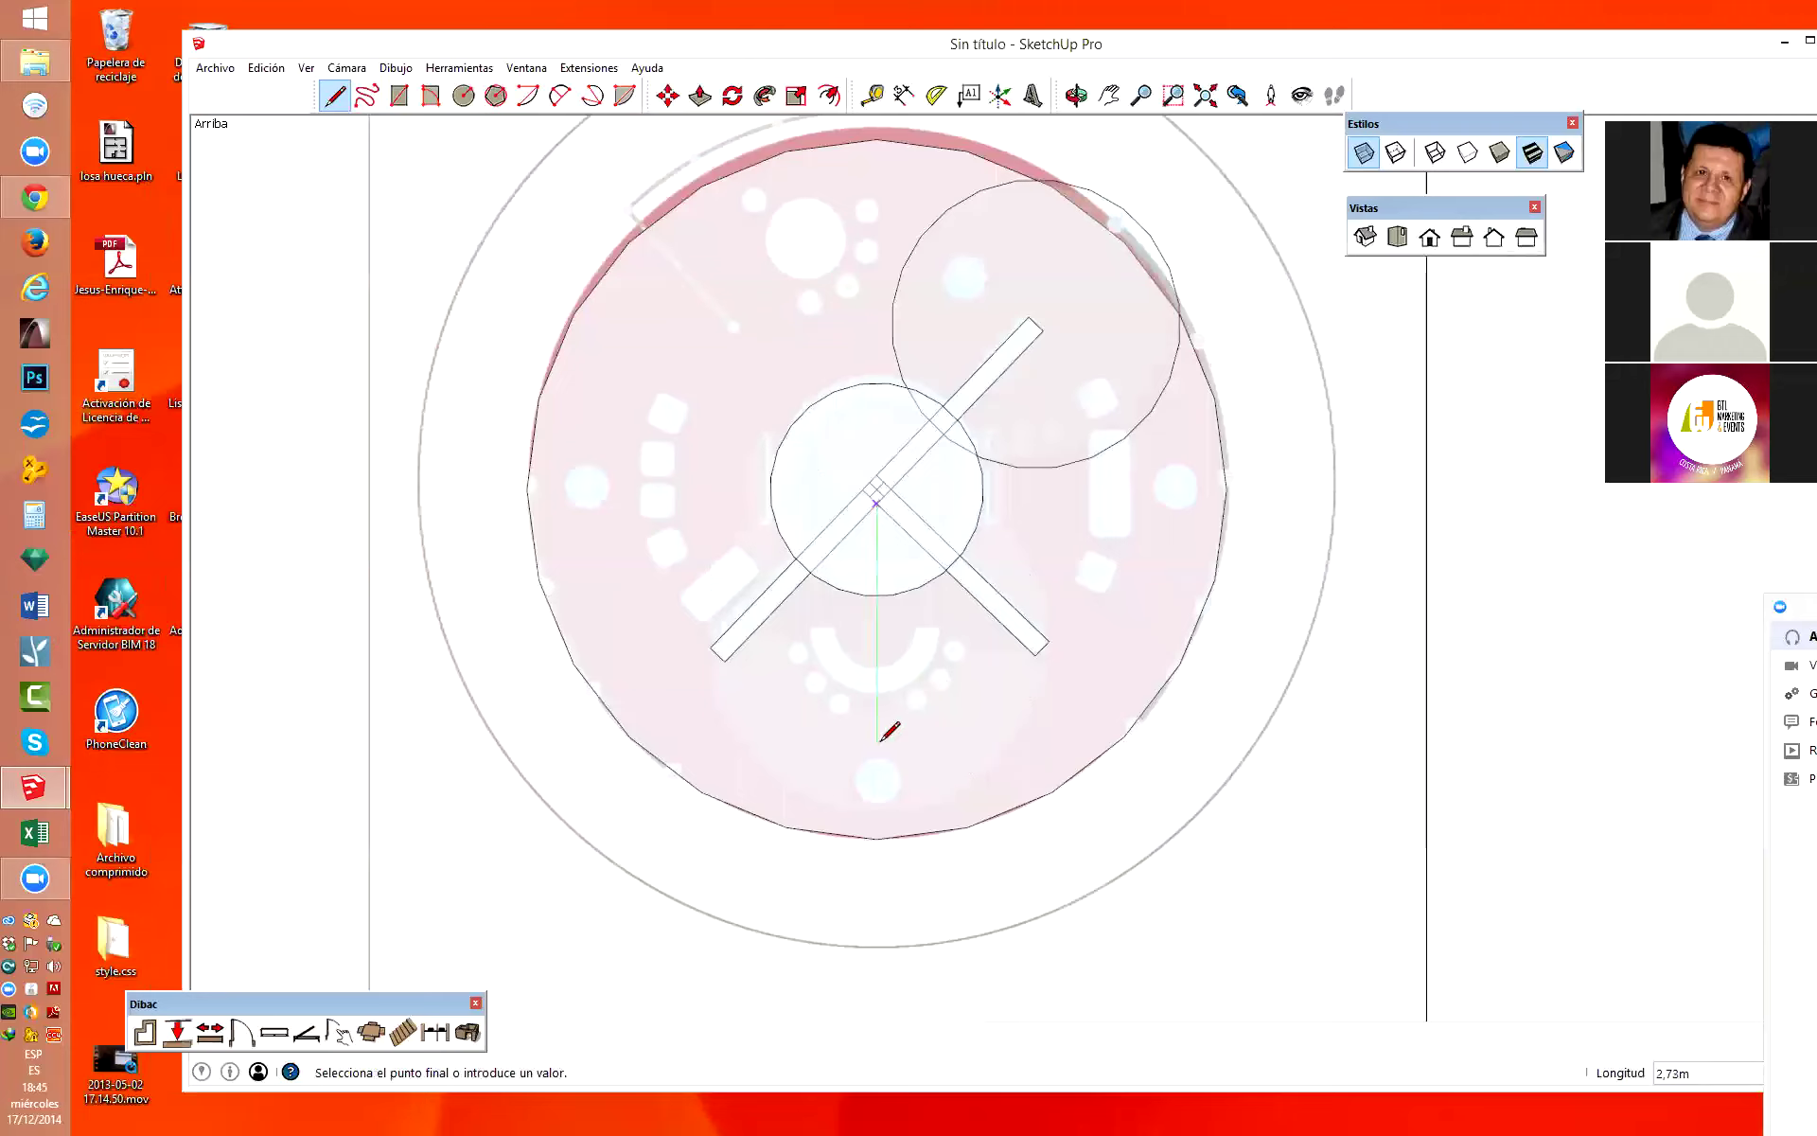
{"action": "left_click", "coordinate": [876, 745]}
{"action": "key", "text": "Escape"}
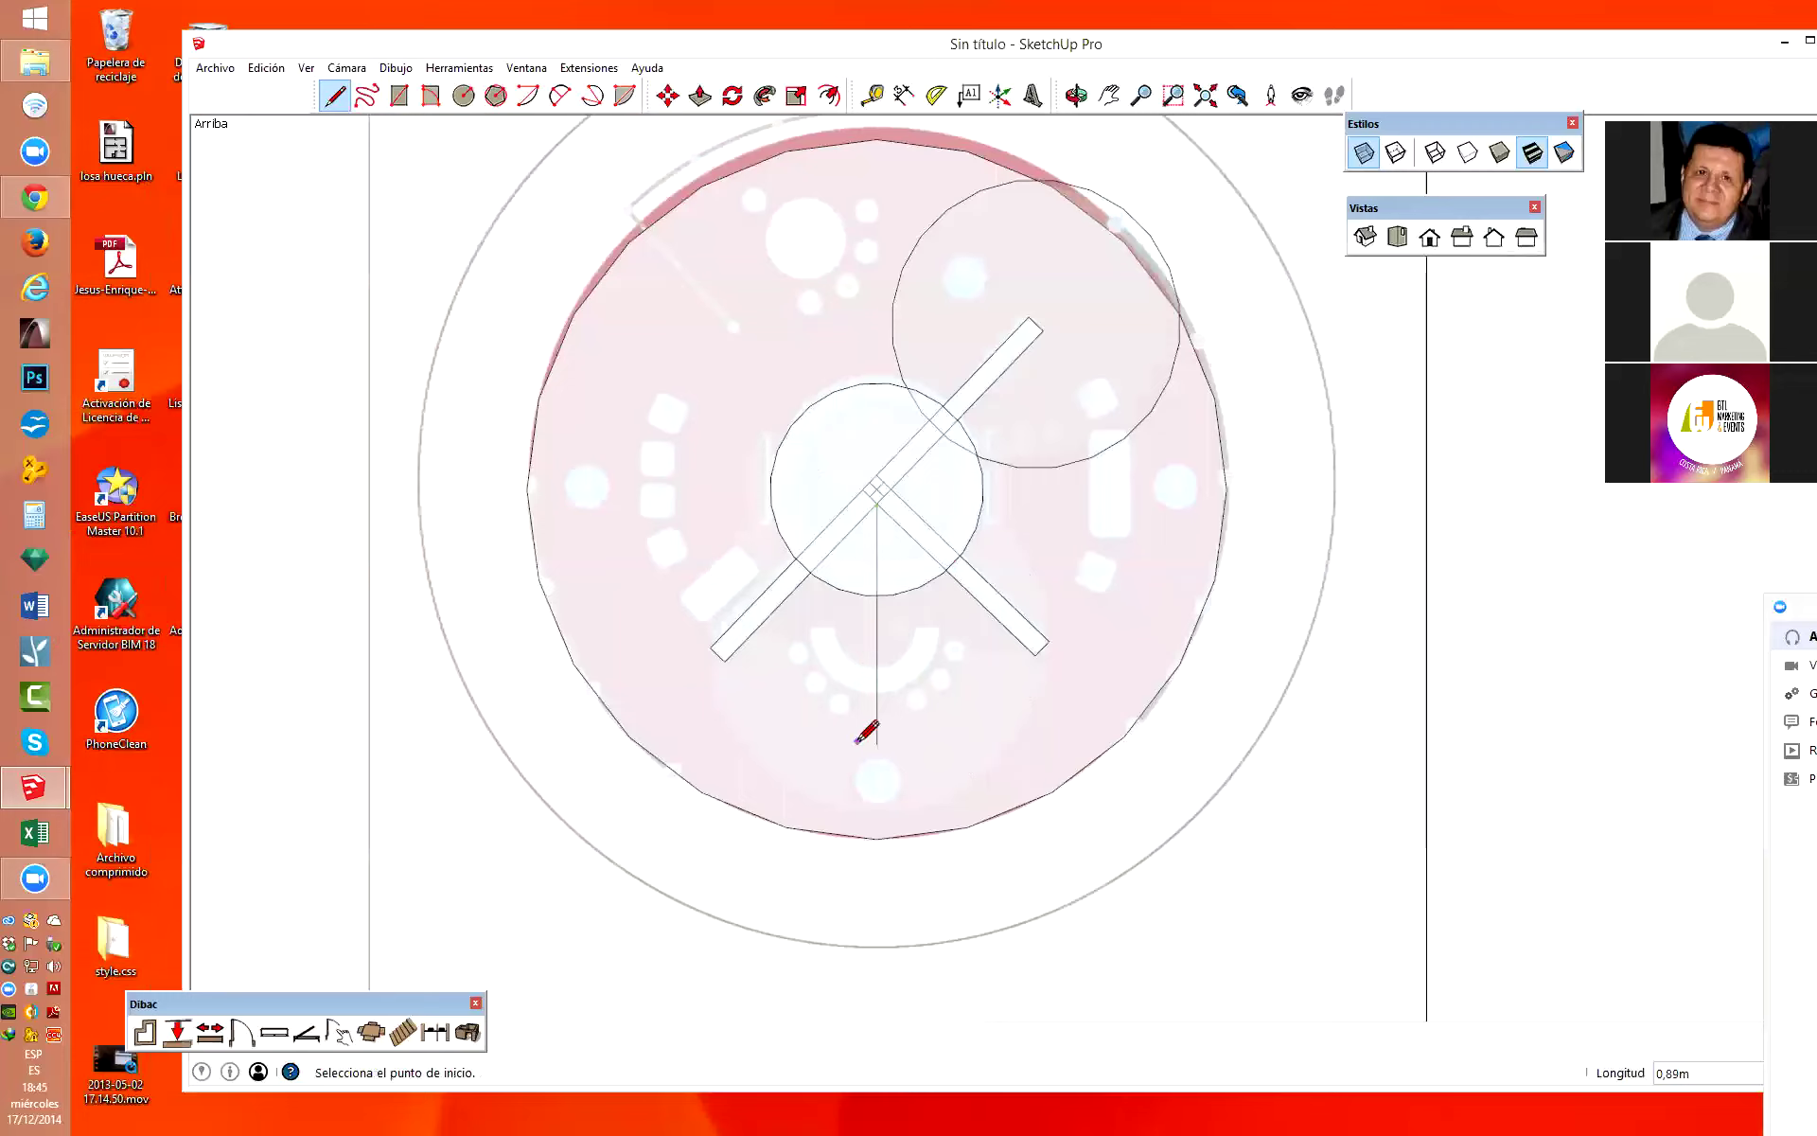
{"action": "key", "text": "space"}
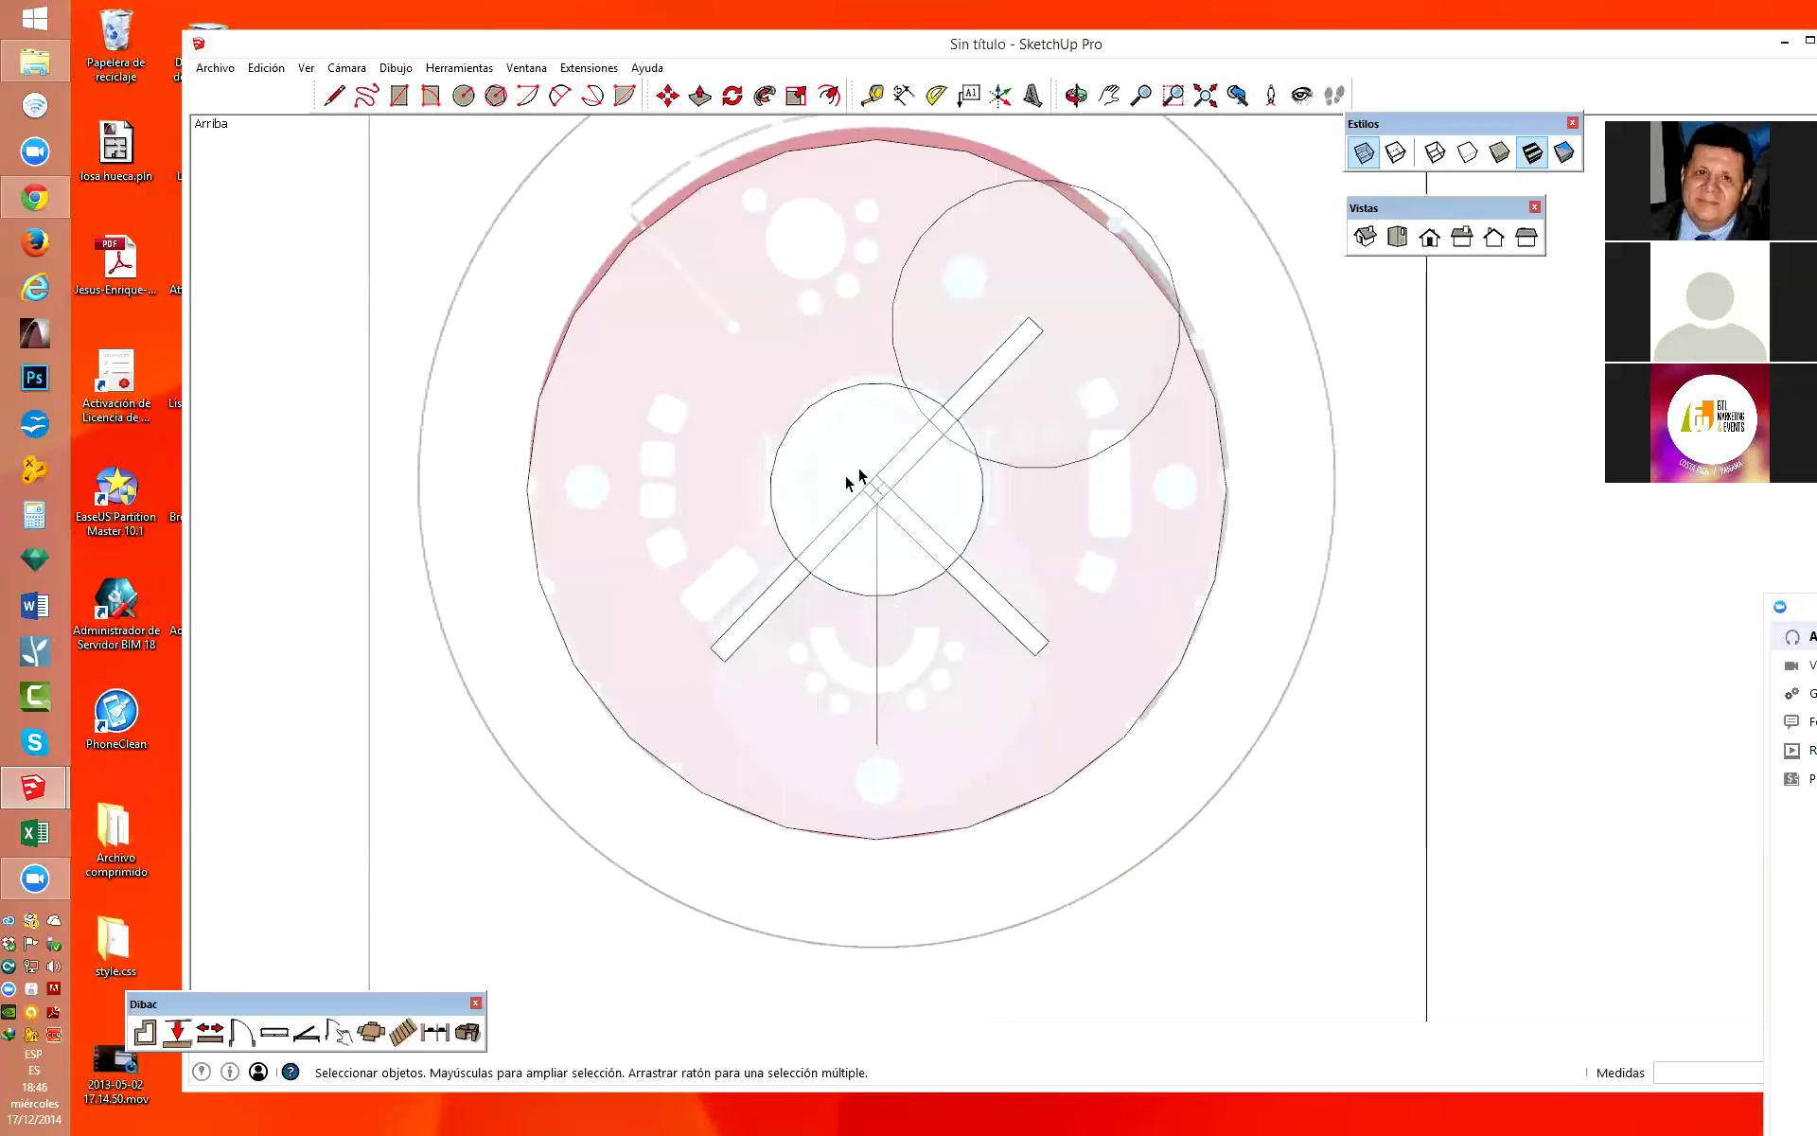
{"action": "left_click", "coordinate": [878, 746]}
{"action": "key", "text": "m"}
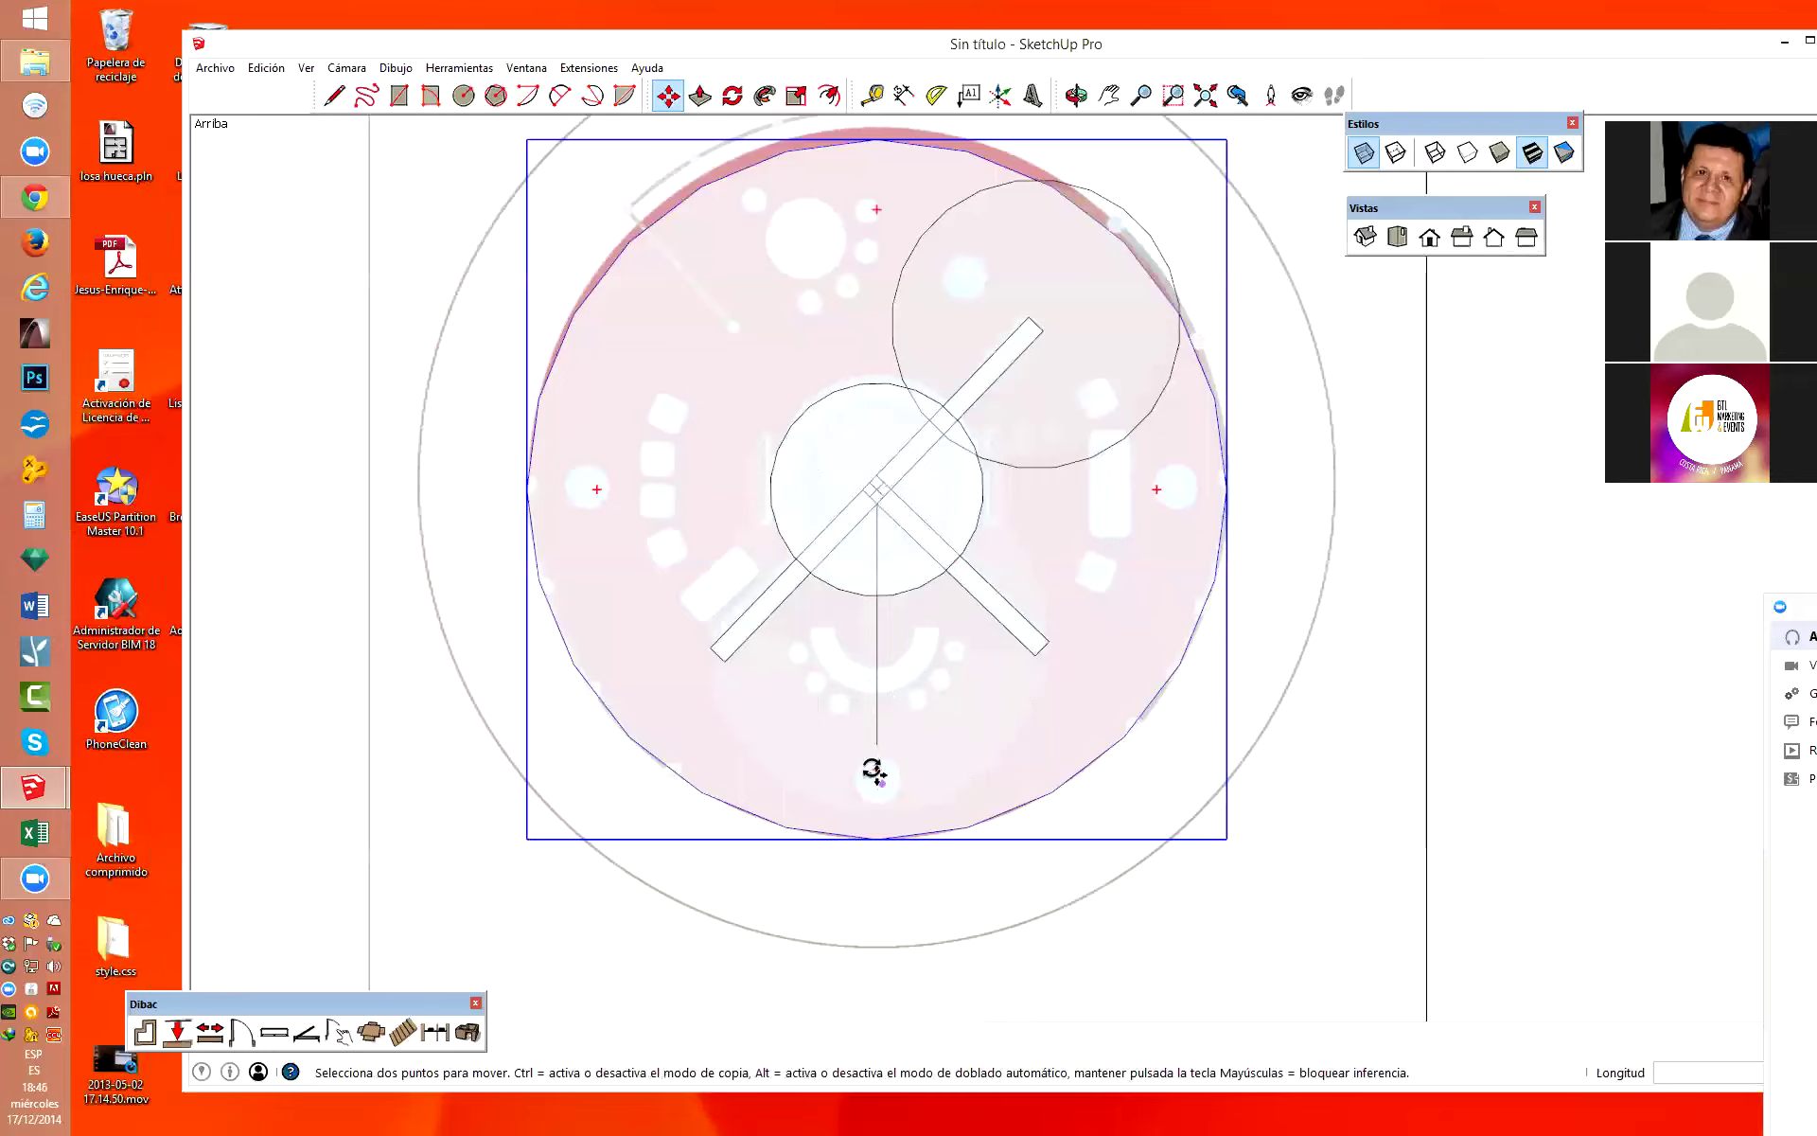
{"action": "left_click", "coordinate": [876, 746]}
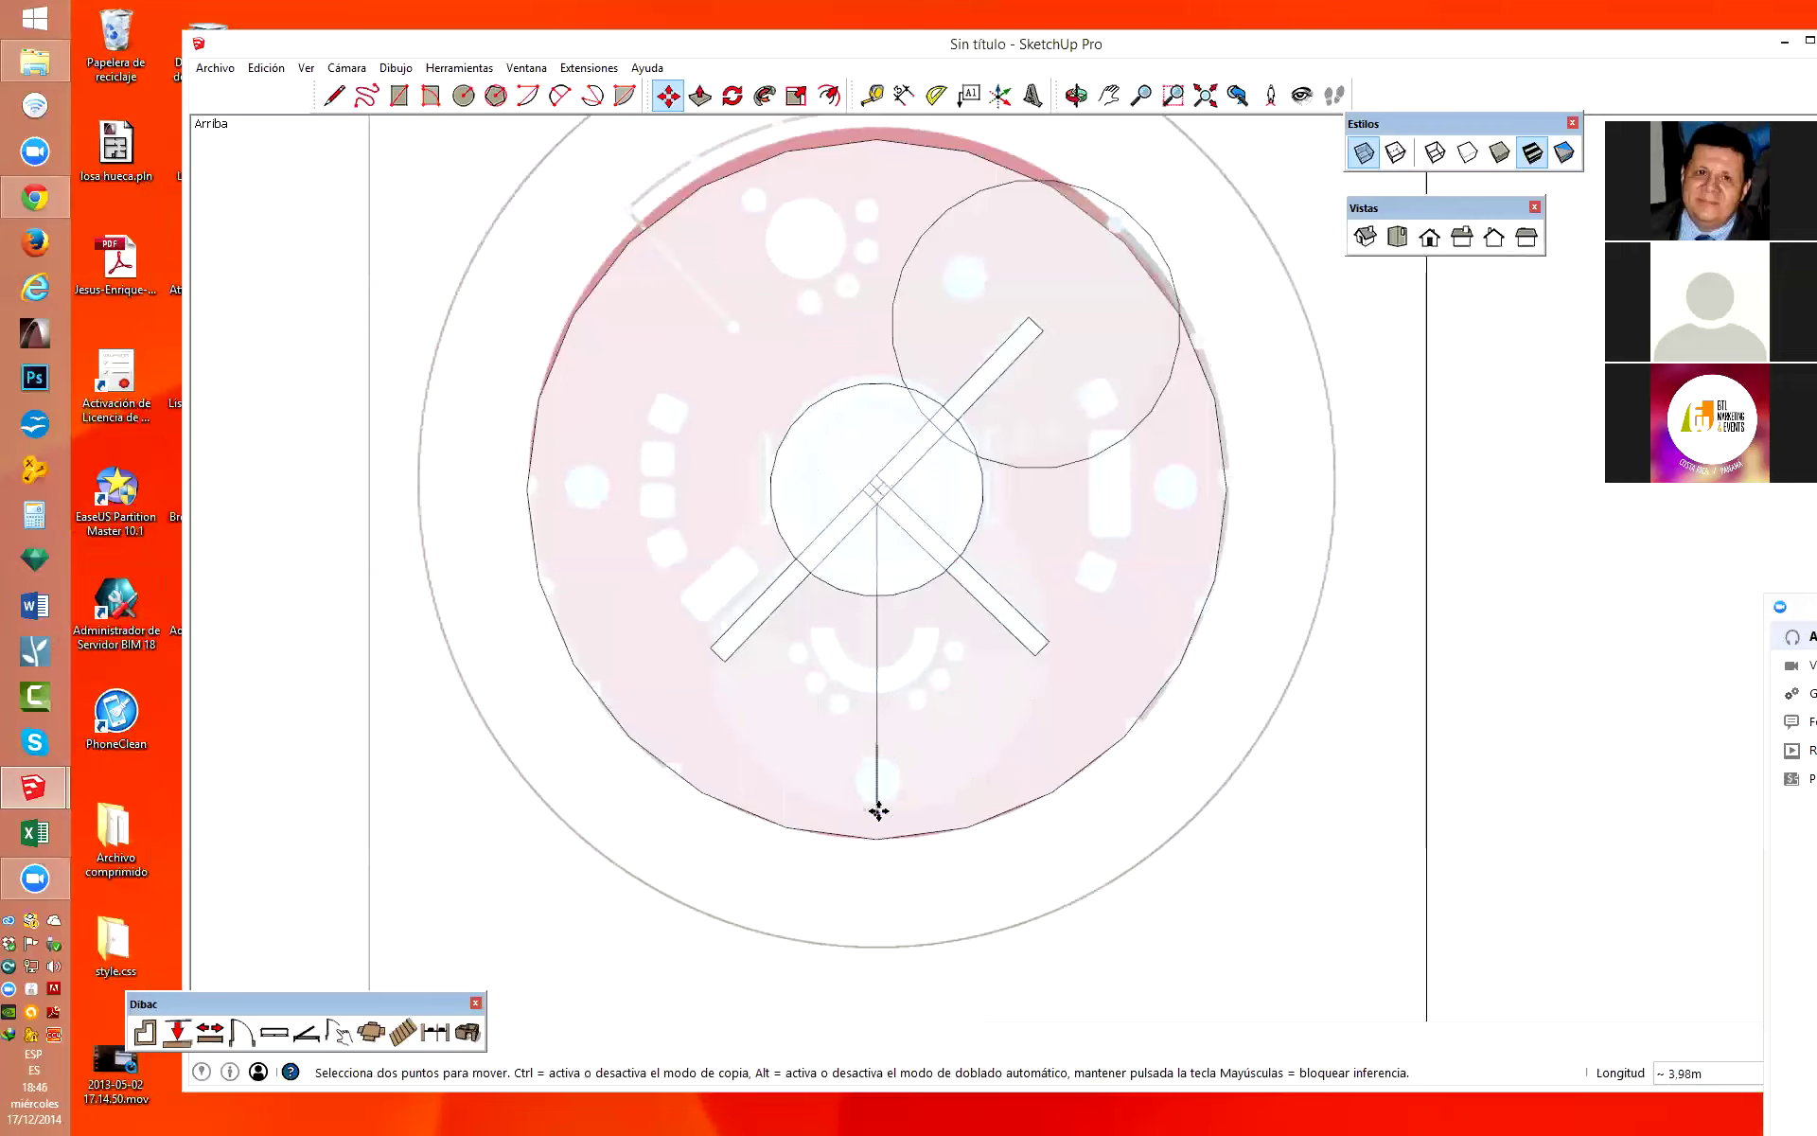
{"action": "left_click", "coordinate": [879, 811]}
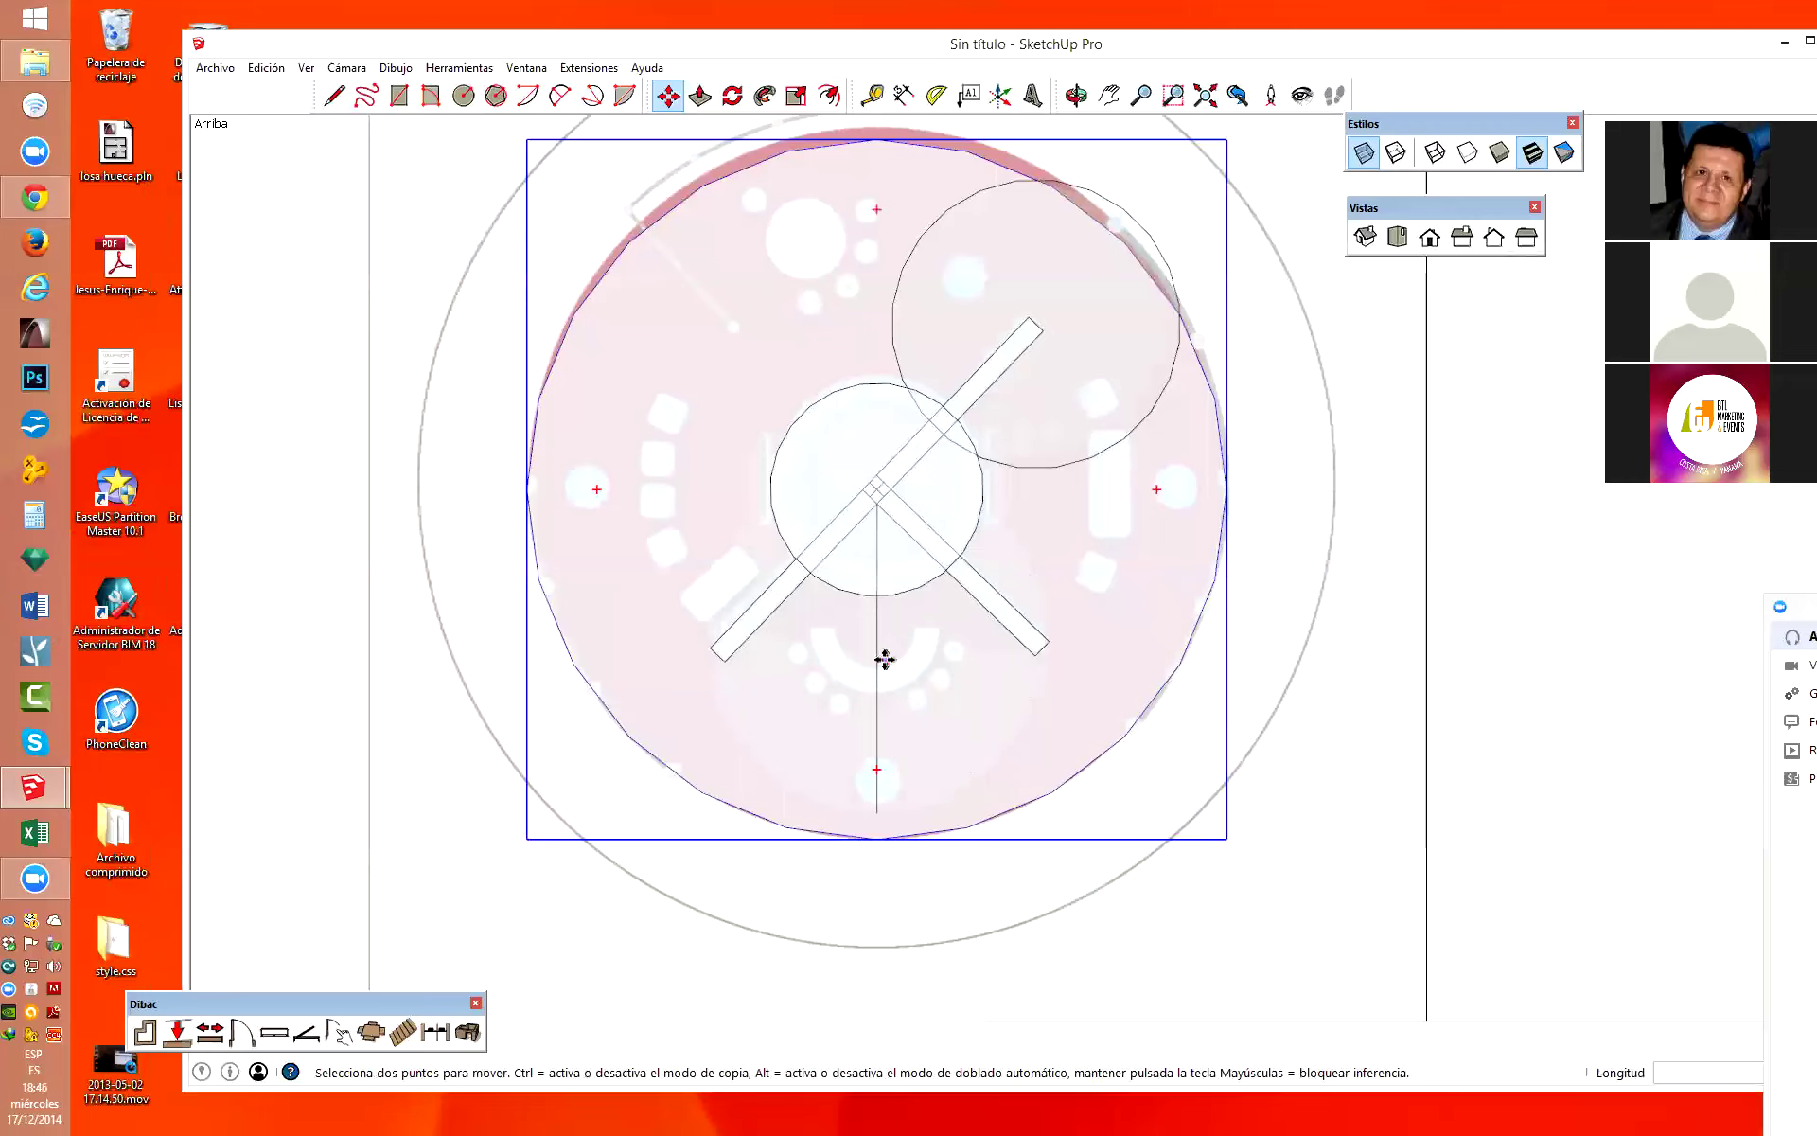
{"action": "key", "text": "space"}
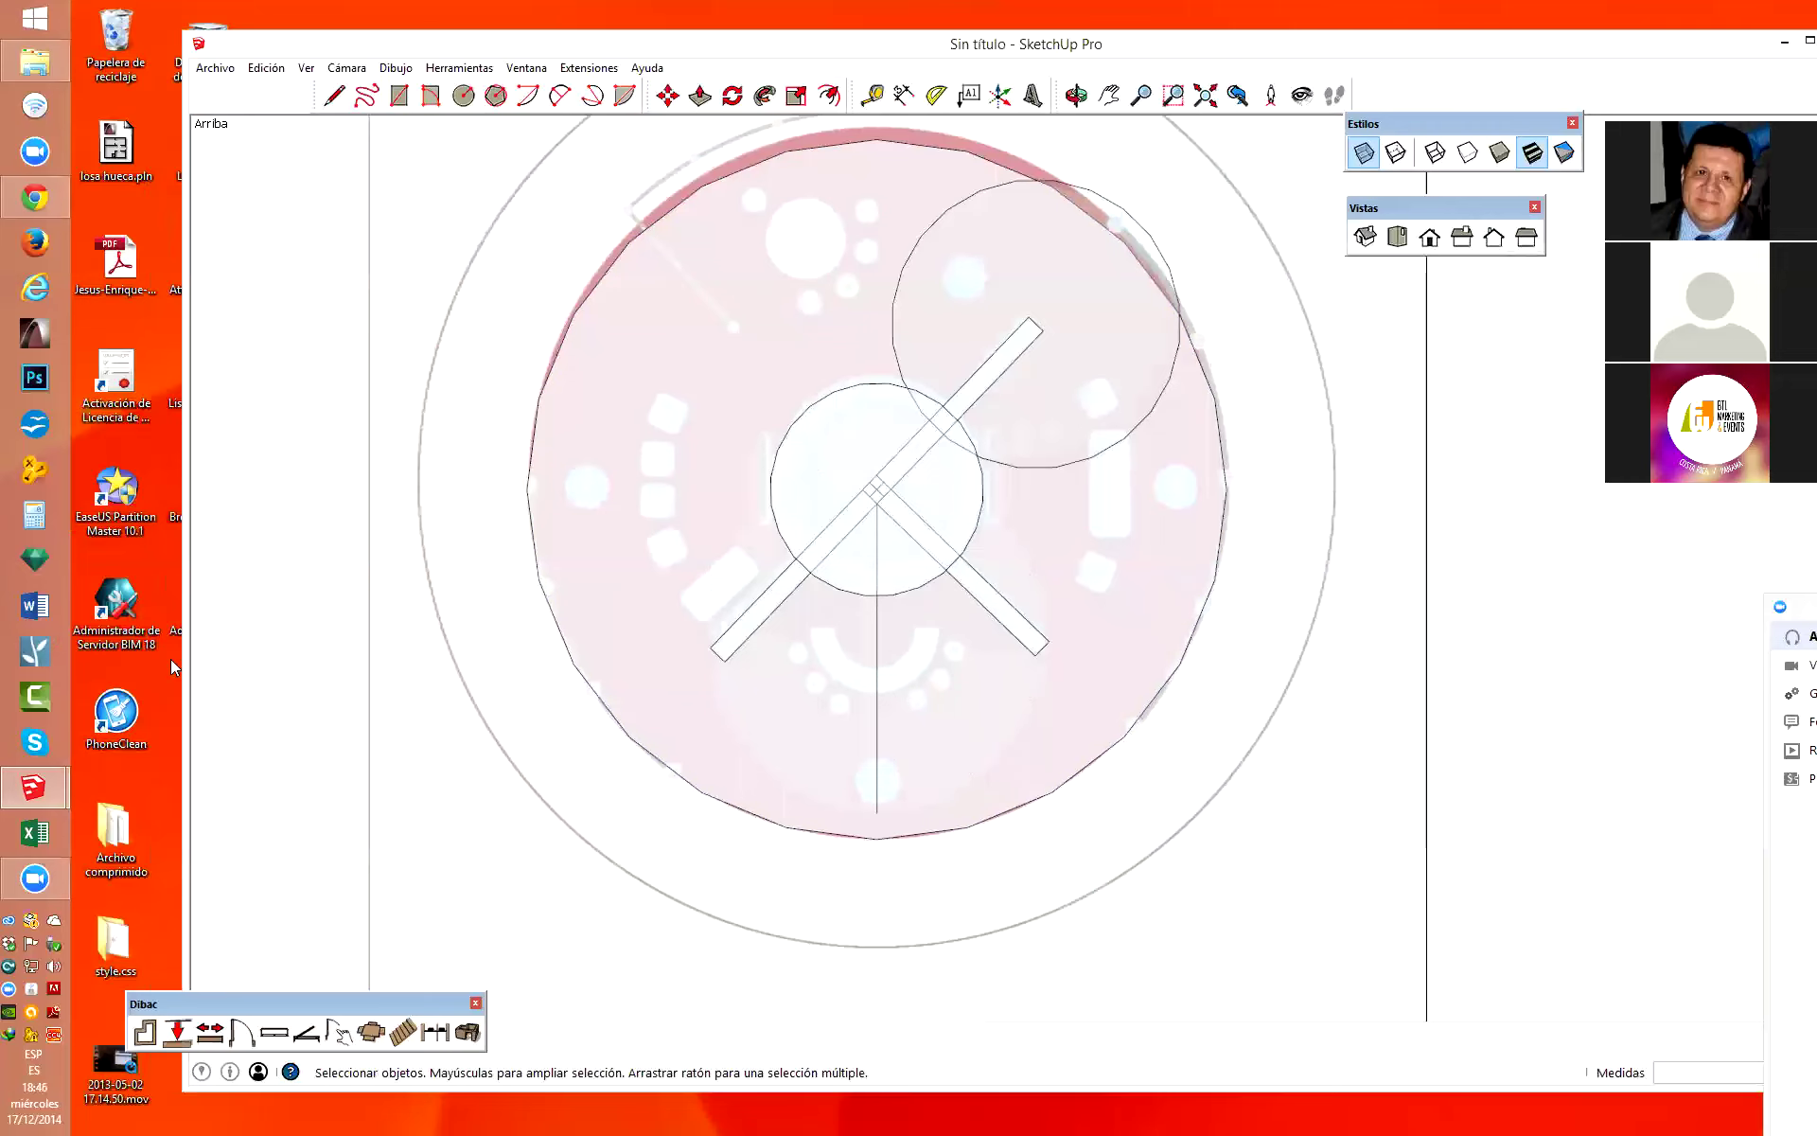
Cancel a first circle attempt and shift the vertical guide line upward.
{"action": "key", "text": "c"}
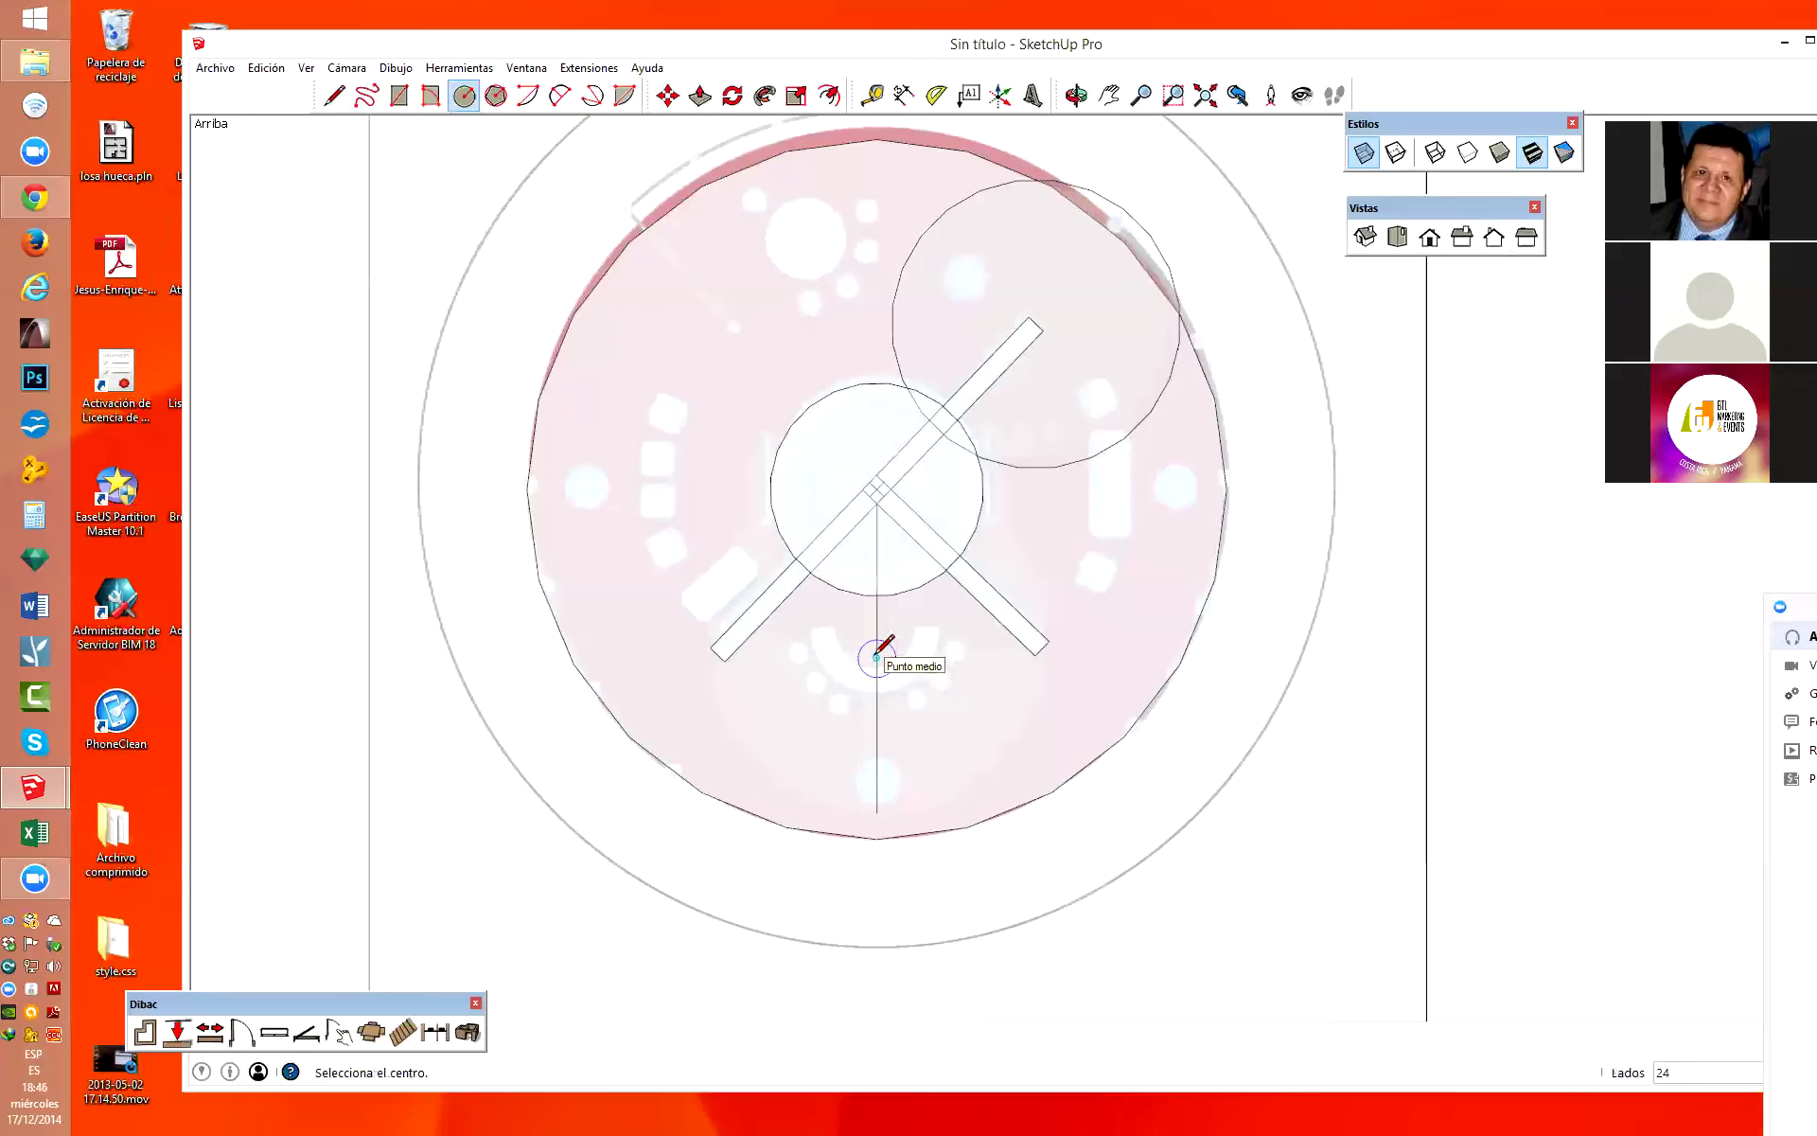
{"action": "left_click", "coordinate": [876, 657]}
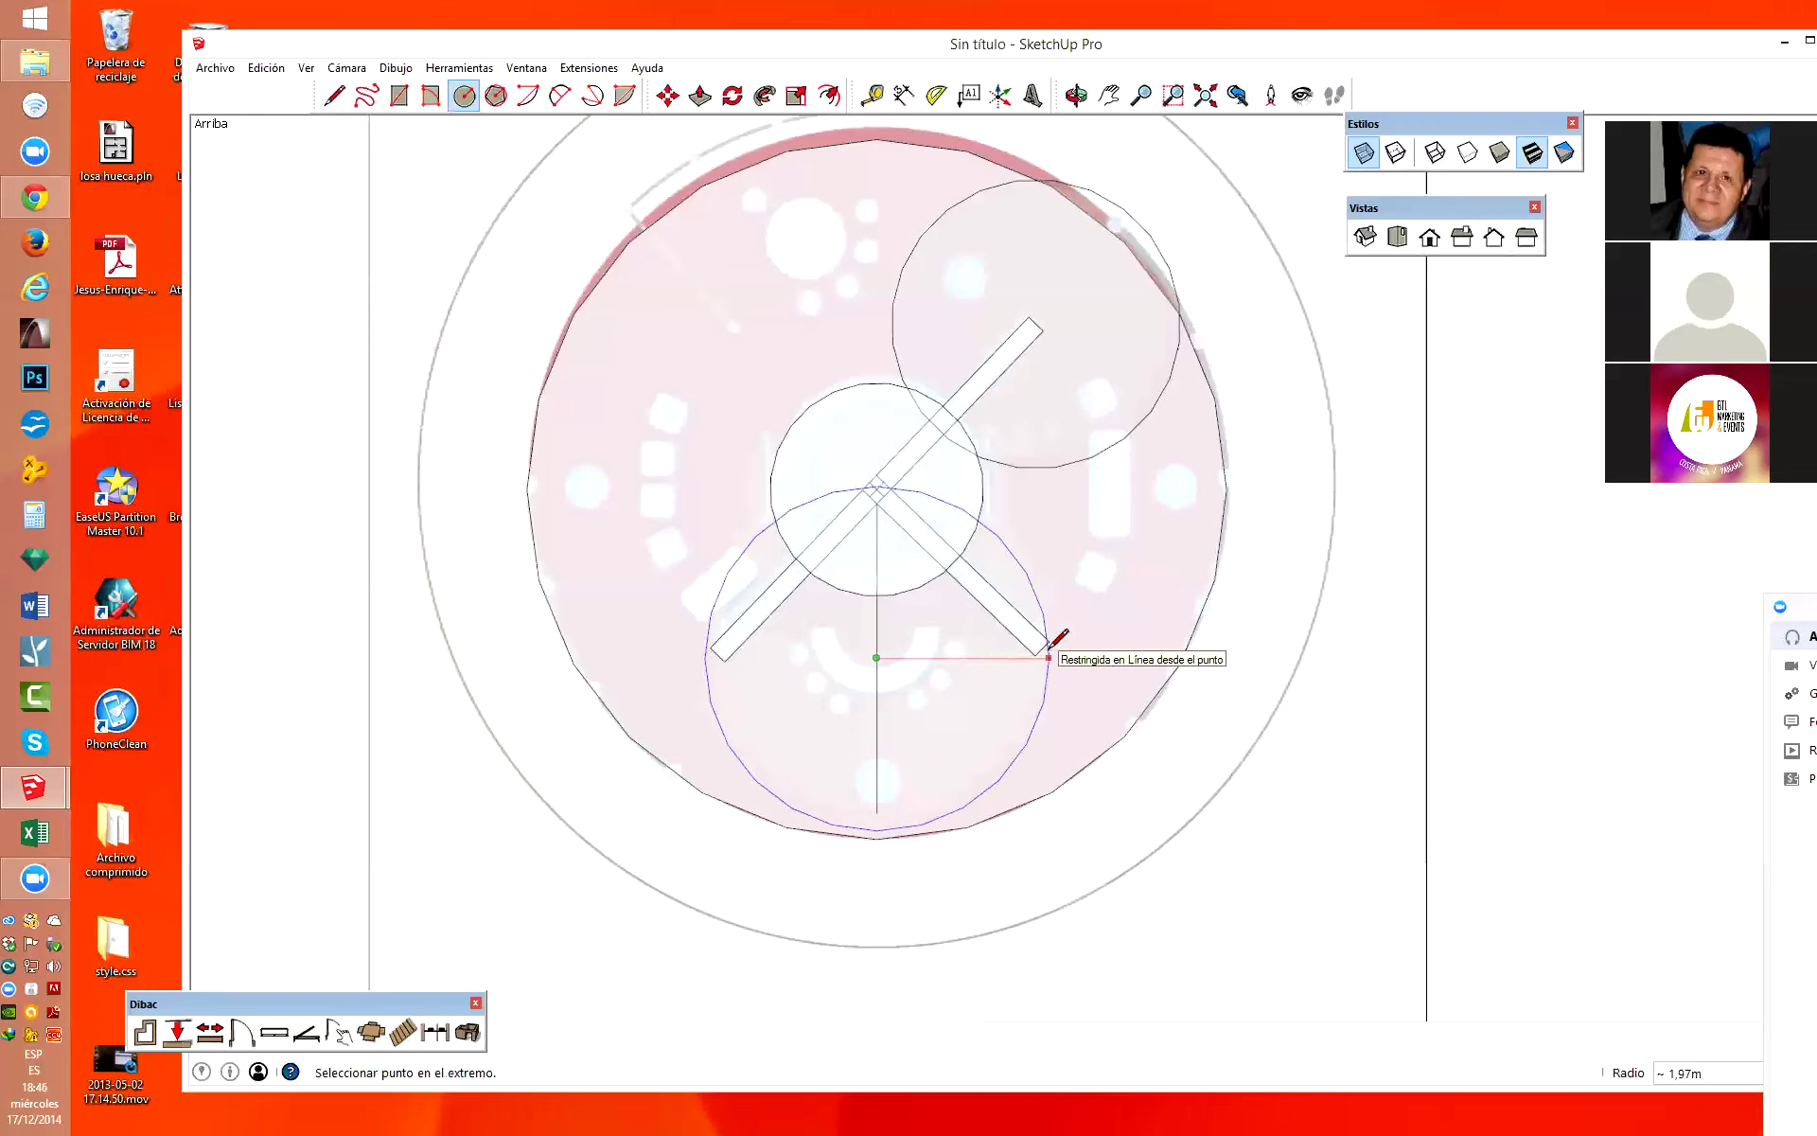
{"action": "key", "text": "Escape"}
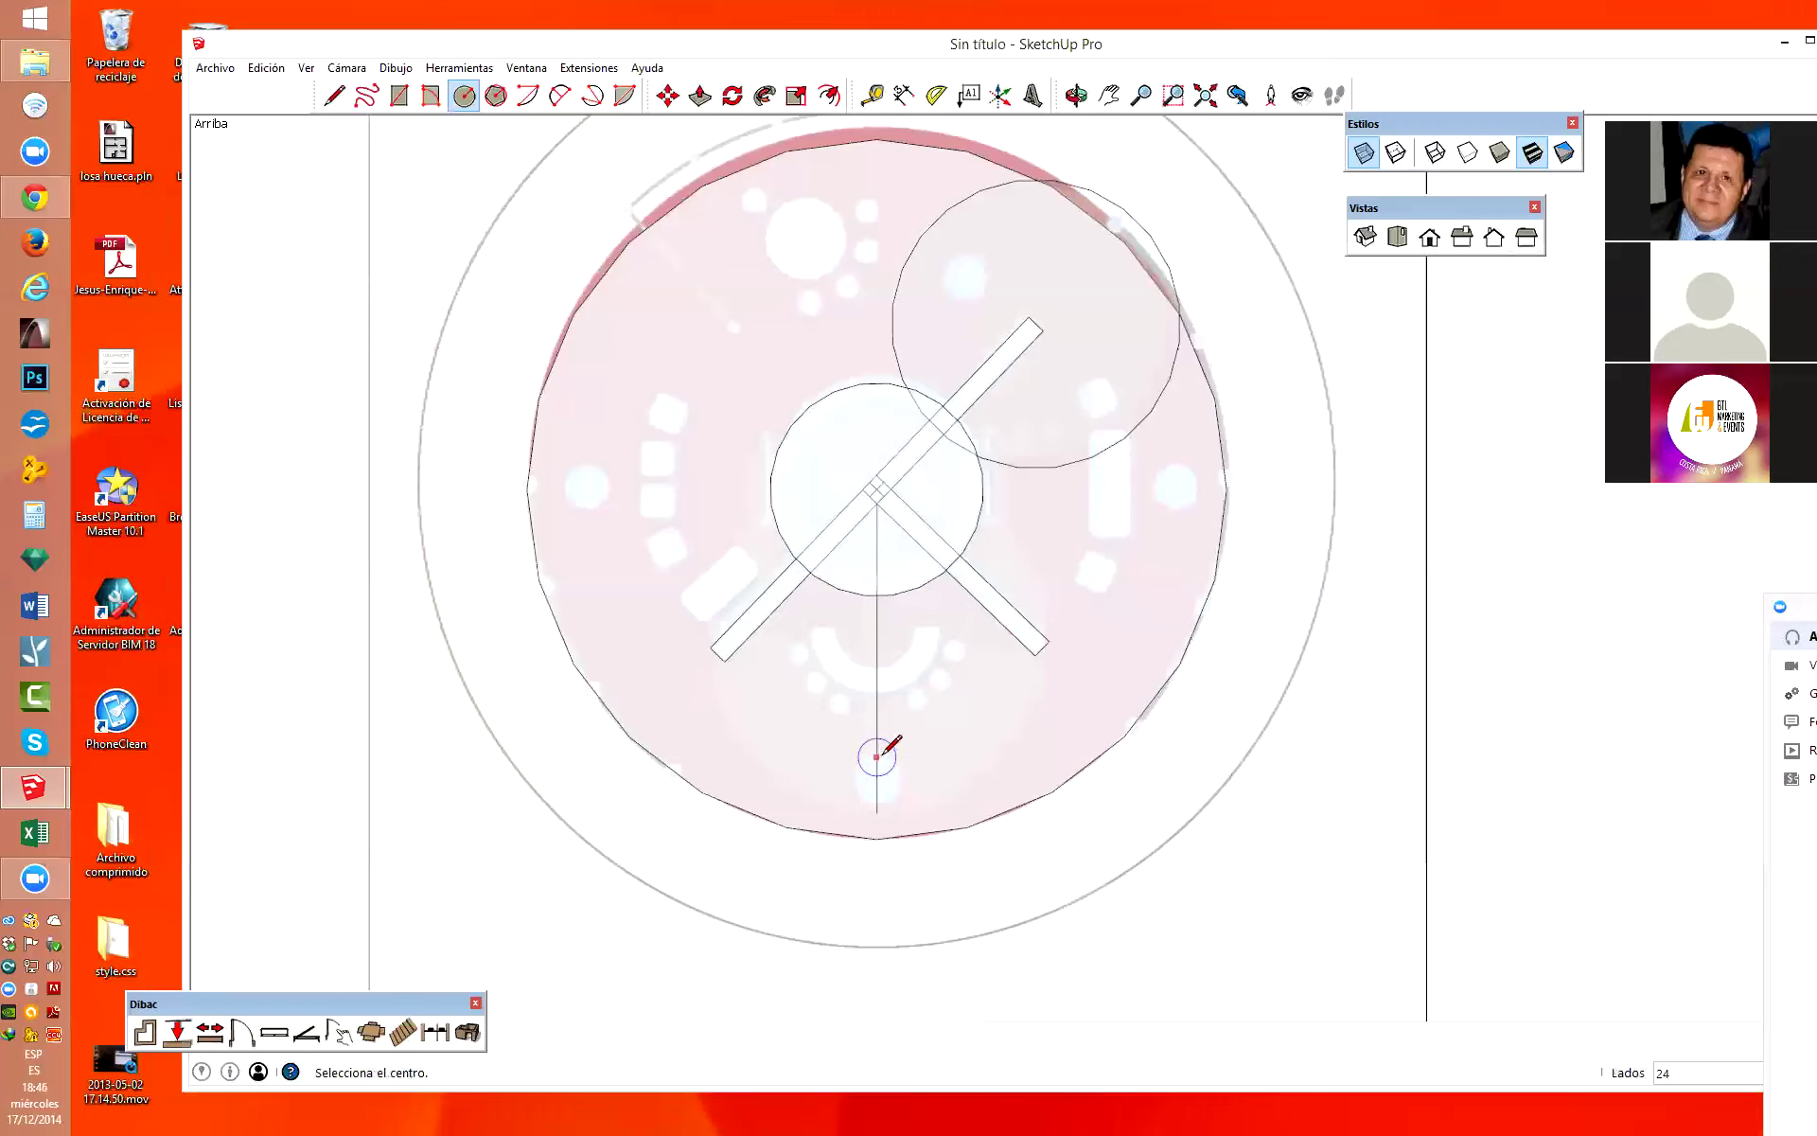
{"action": "key", "text": "space"}
{"action": "left_click", "coordinate": [874, 748]}
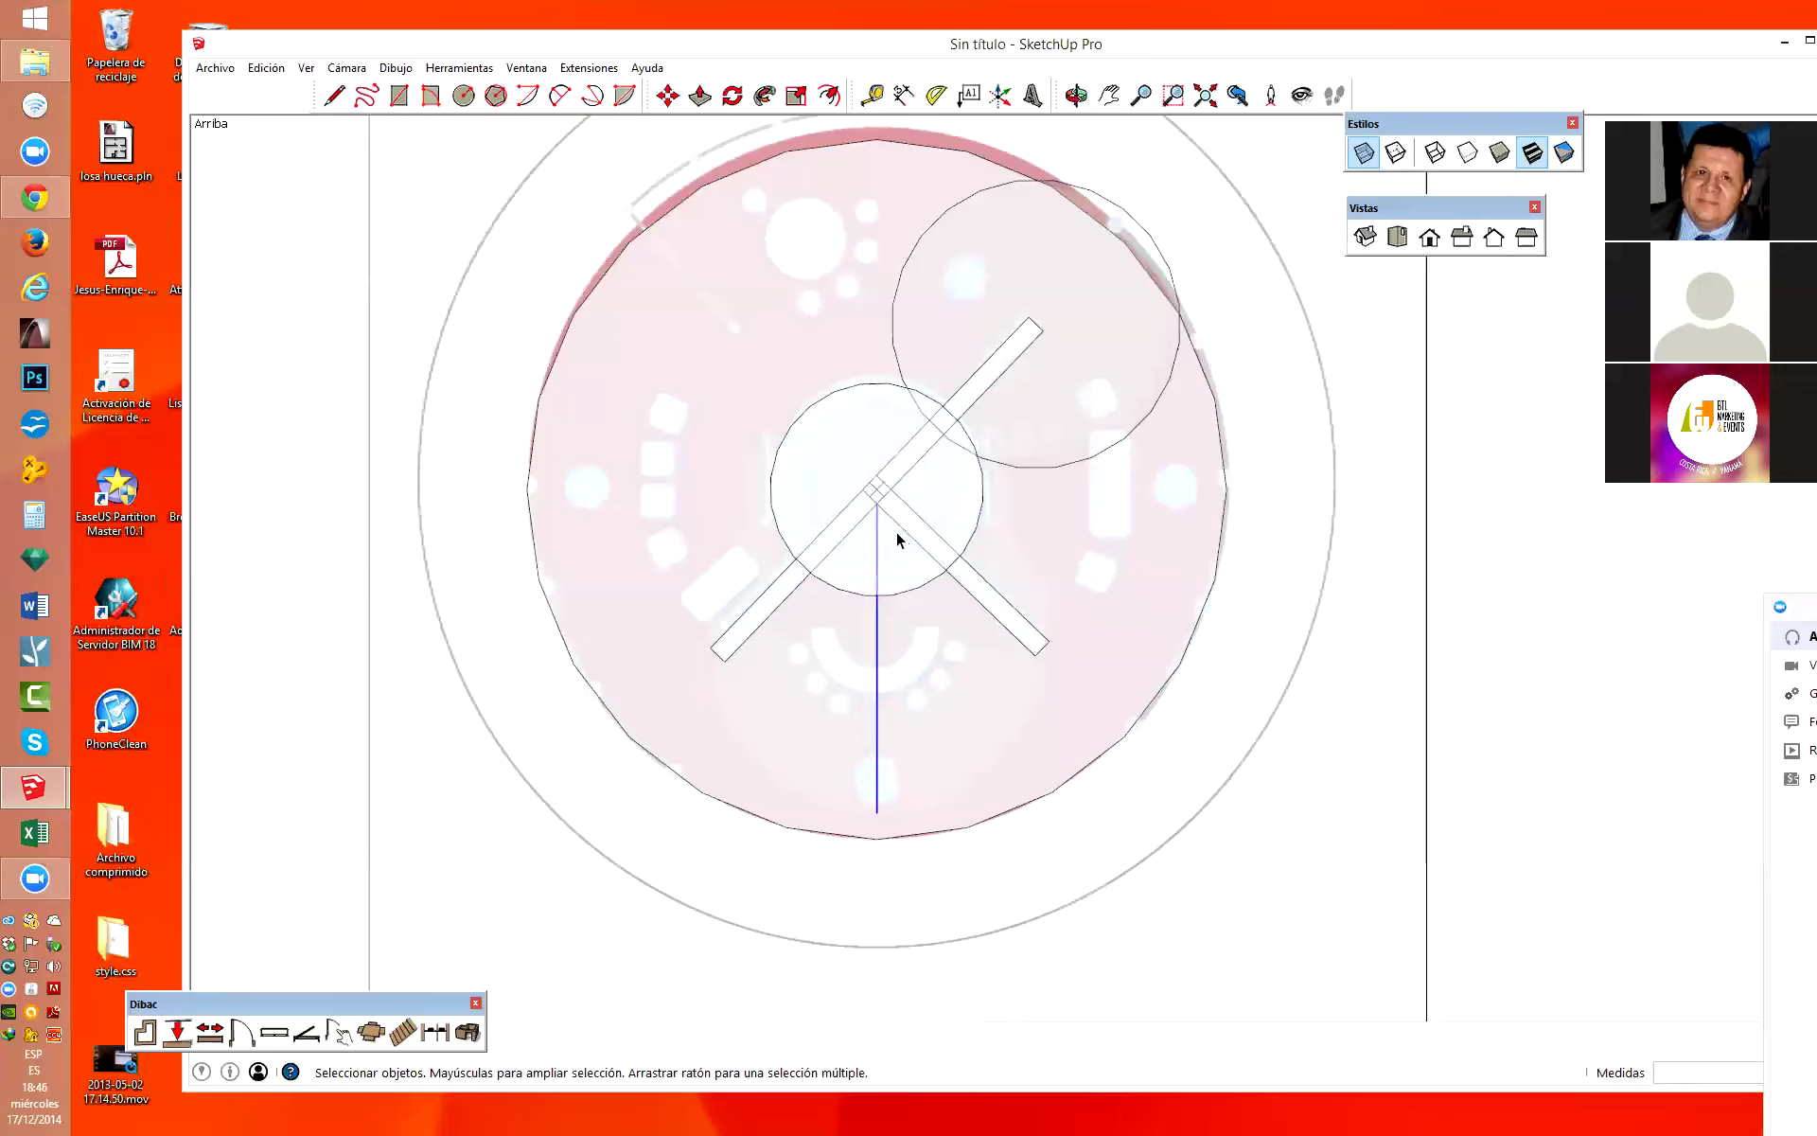
{"action": "key", "text": "m"}
{"action": "left_click", "coordinate": [875, 502]}
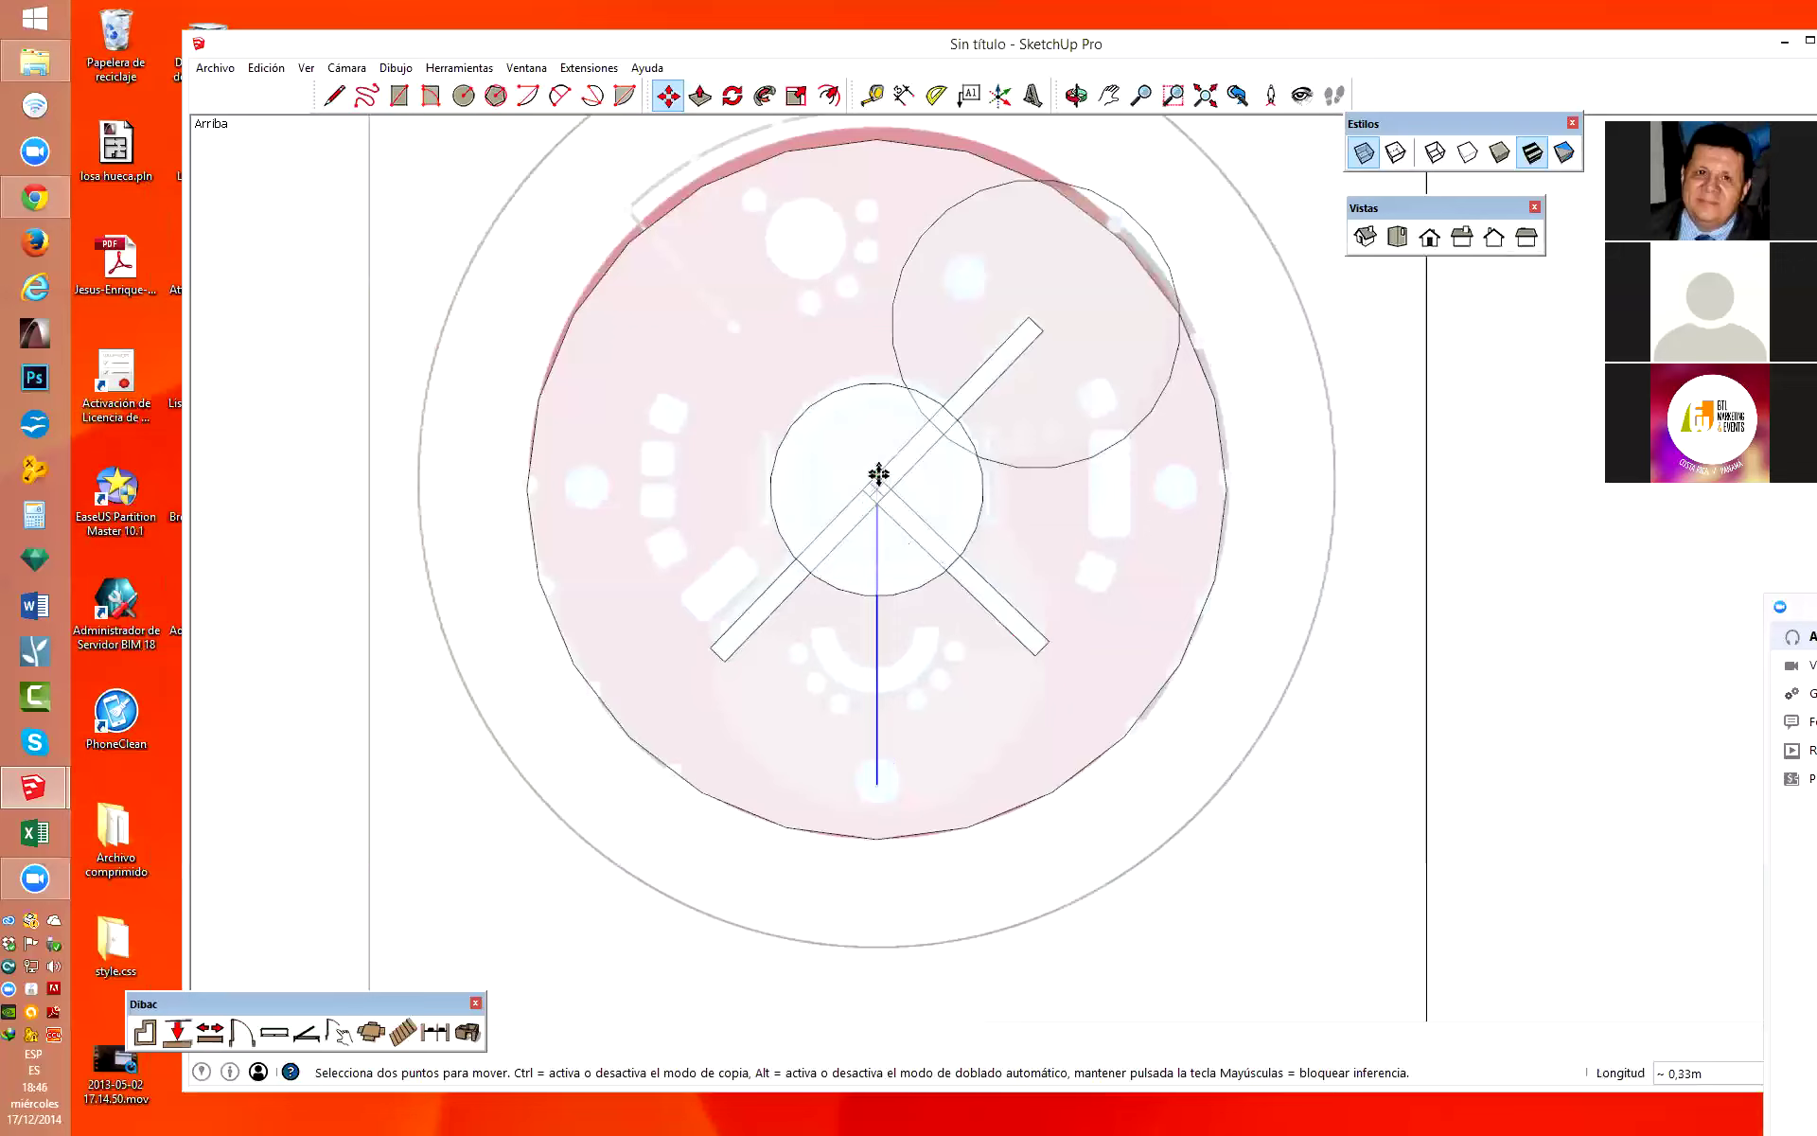
{"action": "scroll", "coordinate": [872, 510], "scroll_direction": "up", "scroll_amount": 3}
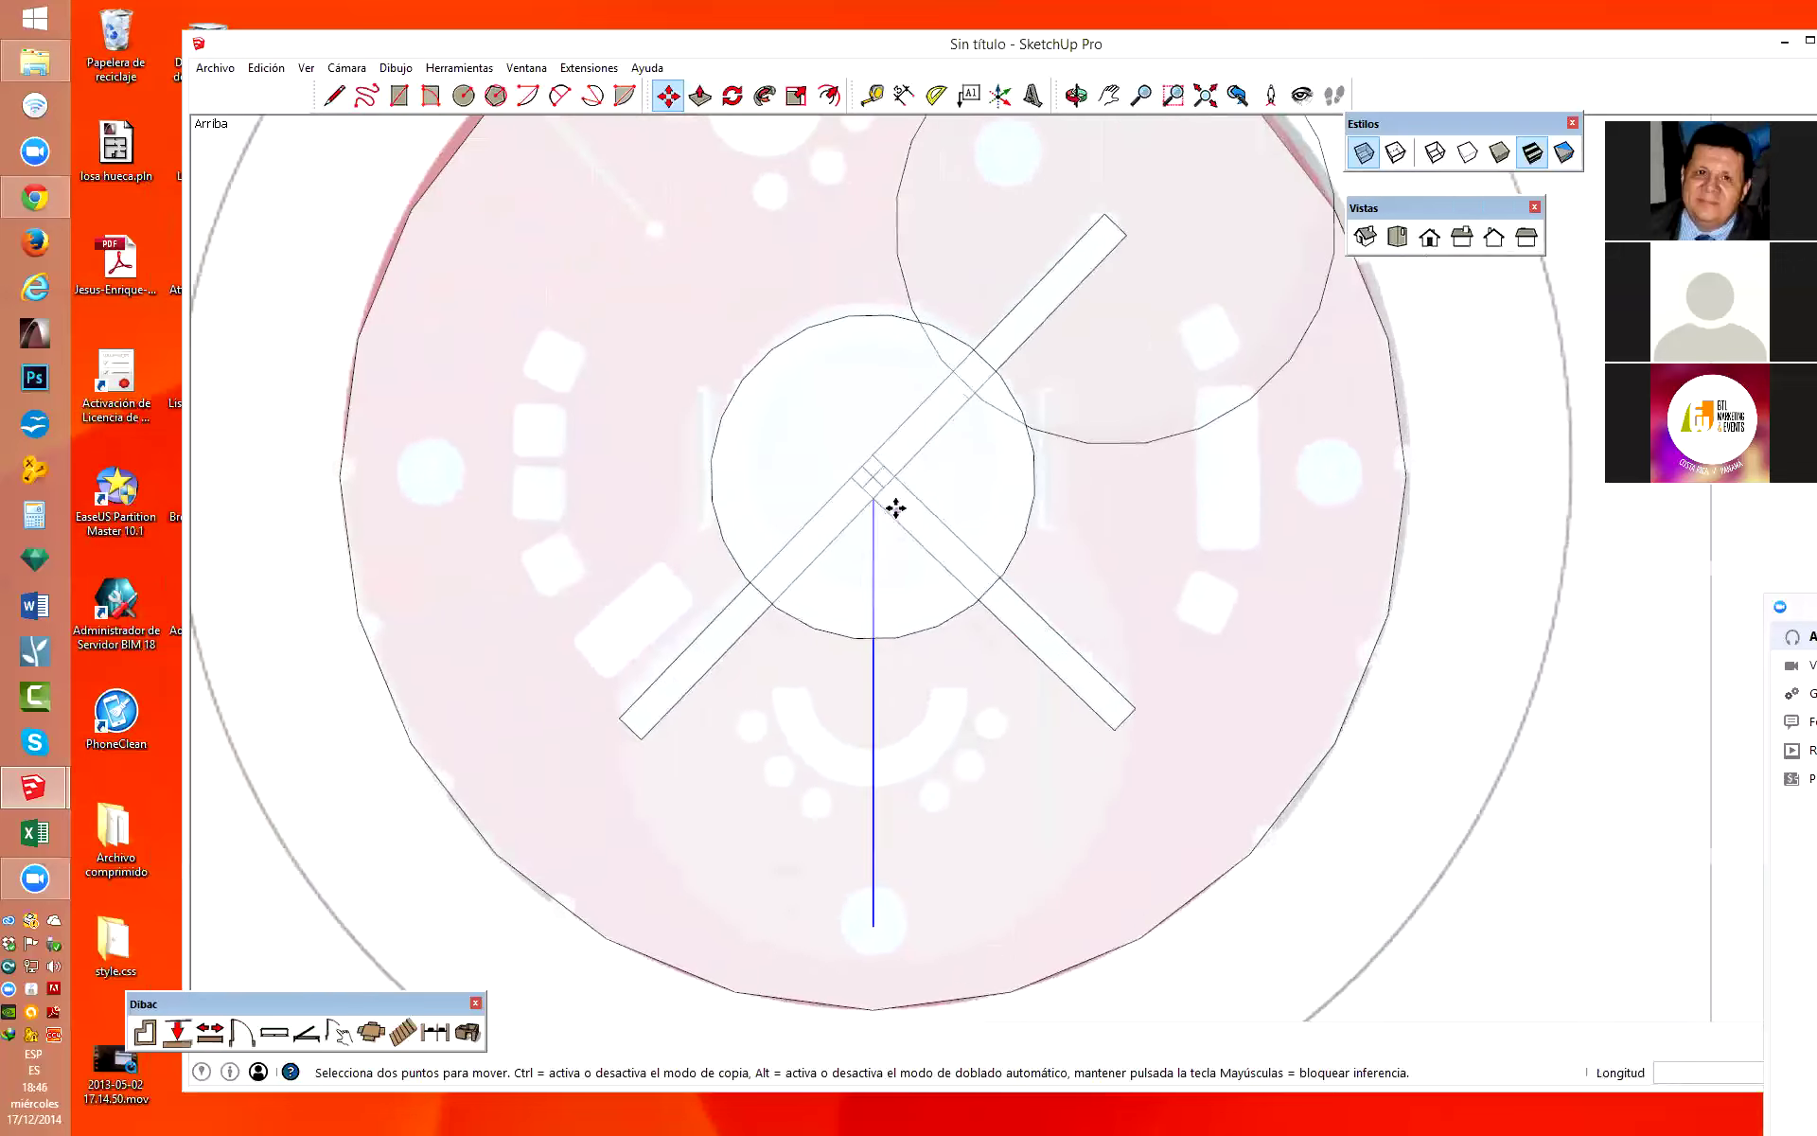
{"action": "scroll", "coordinate": [876, 502], "scroll_direction": "up", "scroll_amount": 1}
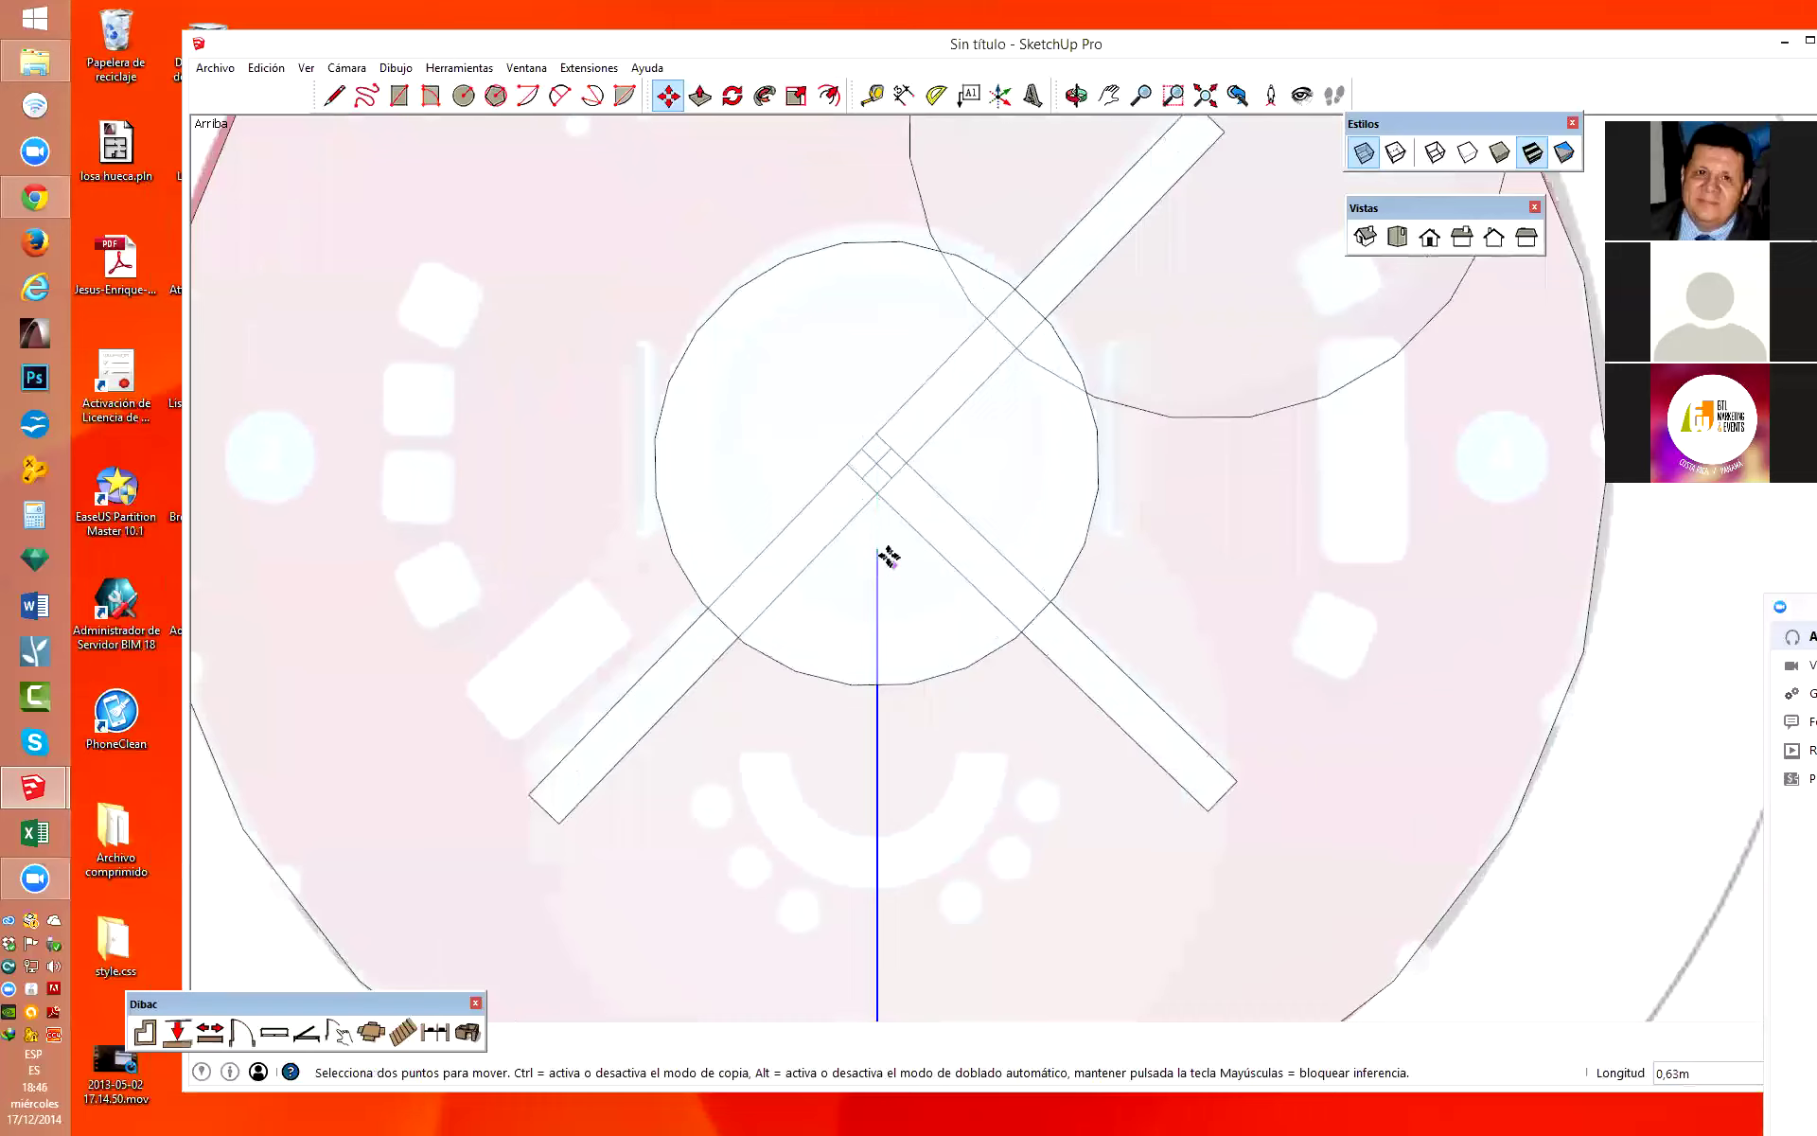
{"action": "left_click", "coordinate": [871, 437]}
{"action": "scroll", "coordinate": [878, 502], "scroll_direction": "down", "scroll_amount": 2}
{"action": "scroll", "coordinate": [937, 710], "scroll_direction": "down", "scroll_amount": 2}
{"action": "key", "text": "space"}
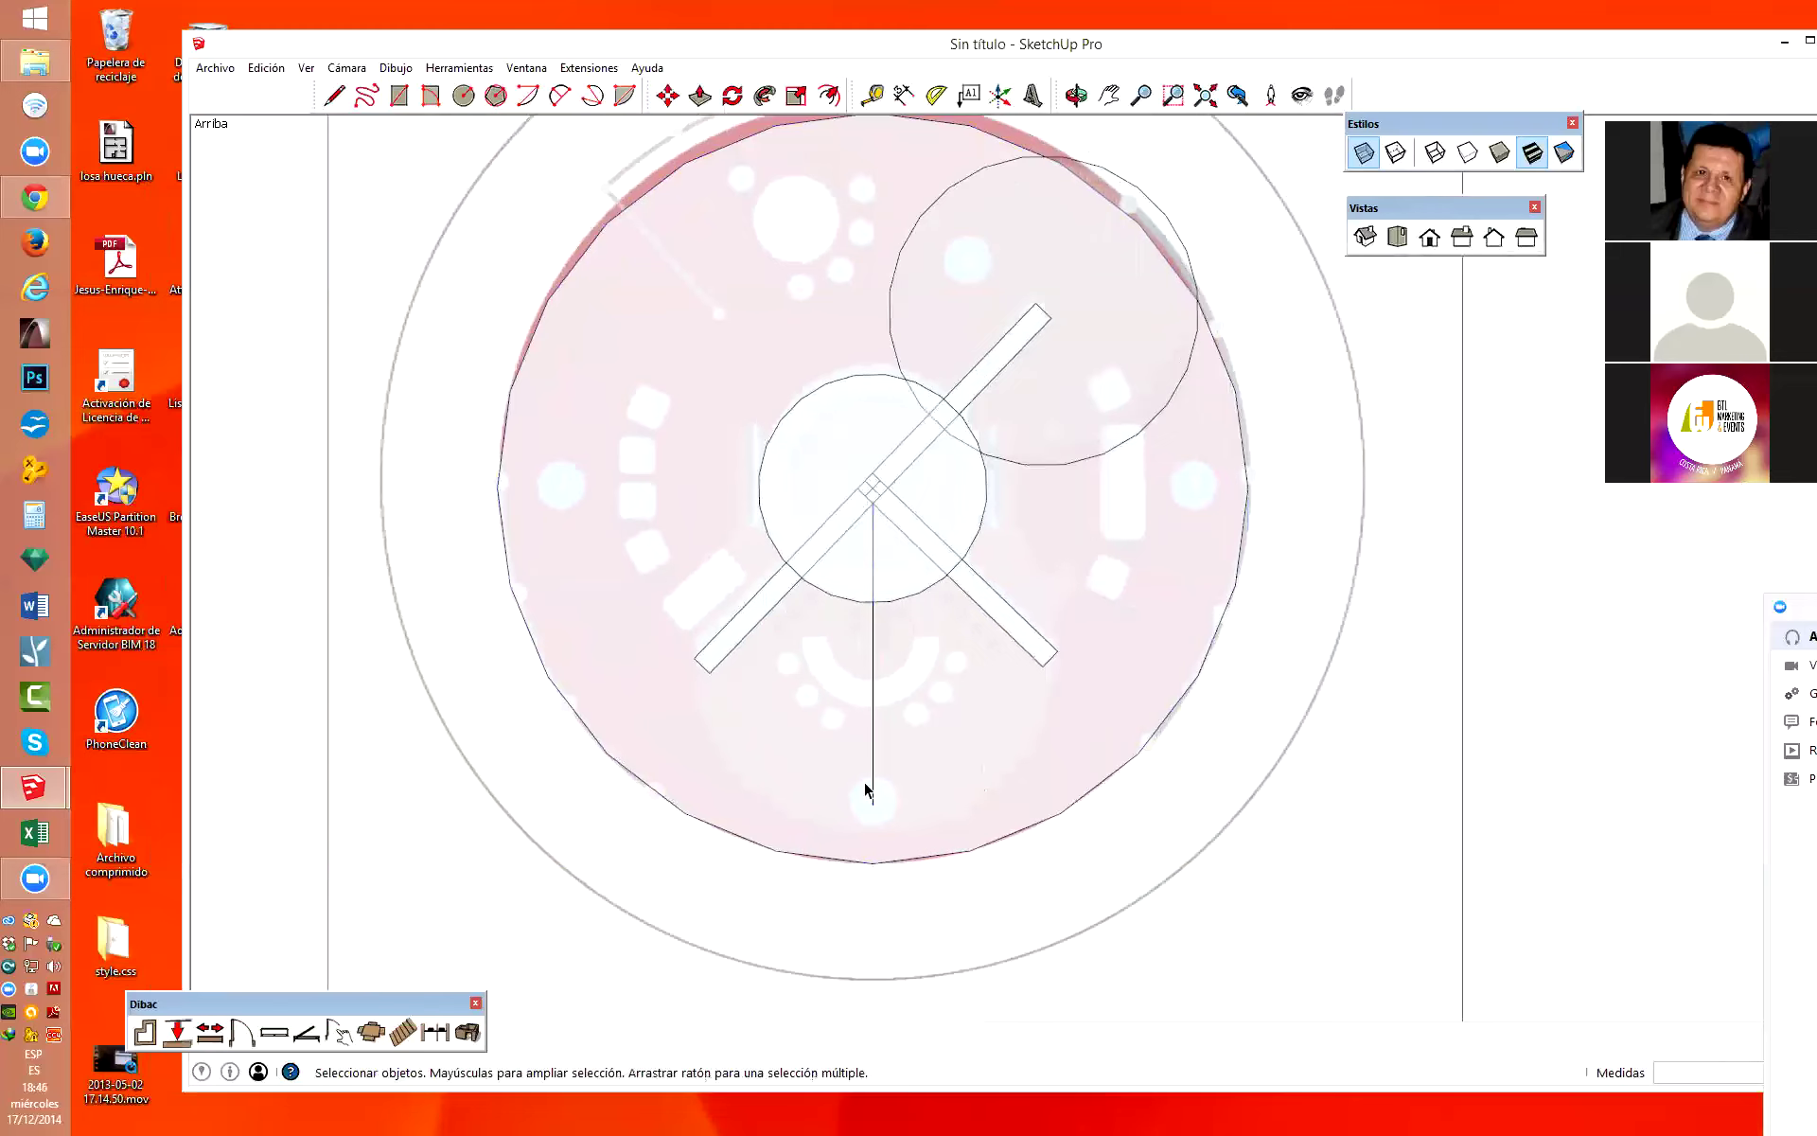
Draw a circle of about 2 m radius centred on the line below the column.
{"action": "key", "text": "c"}
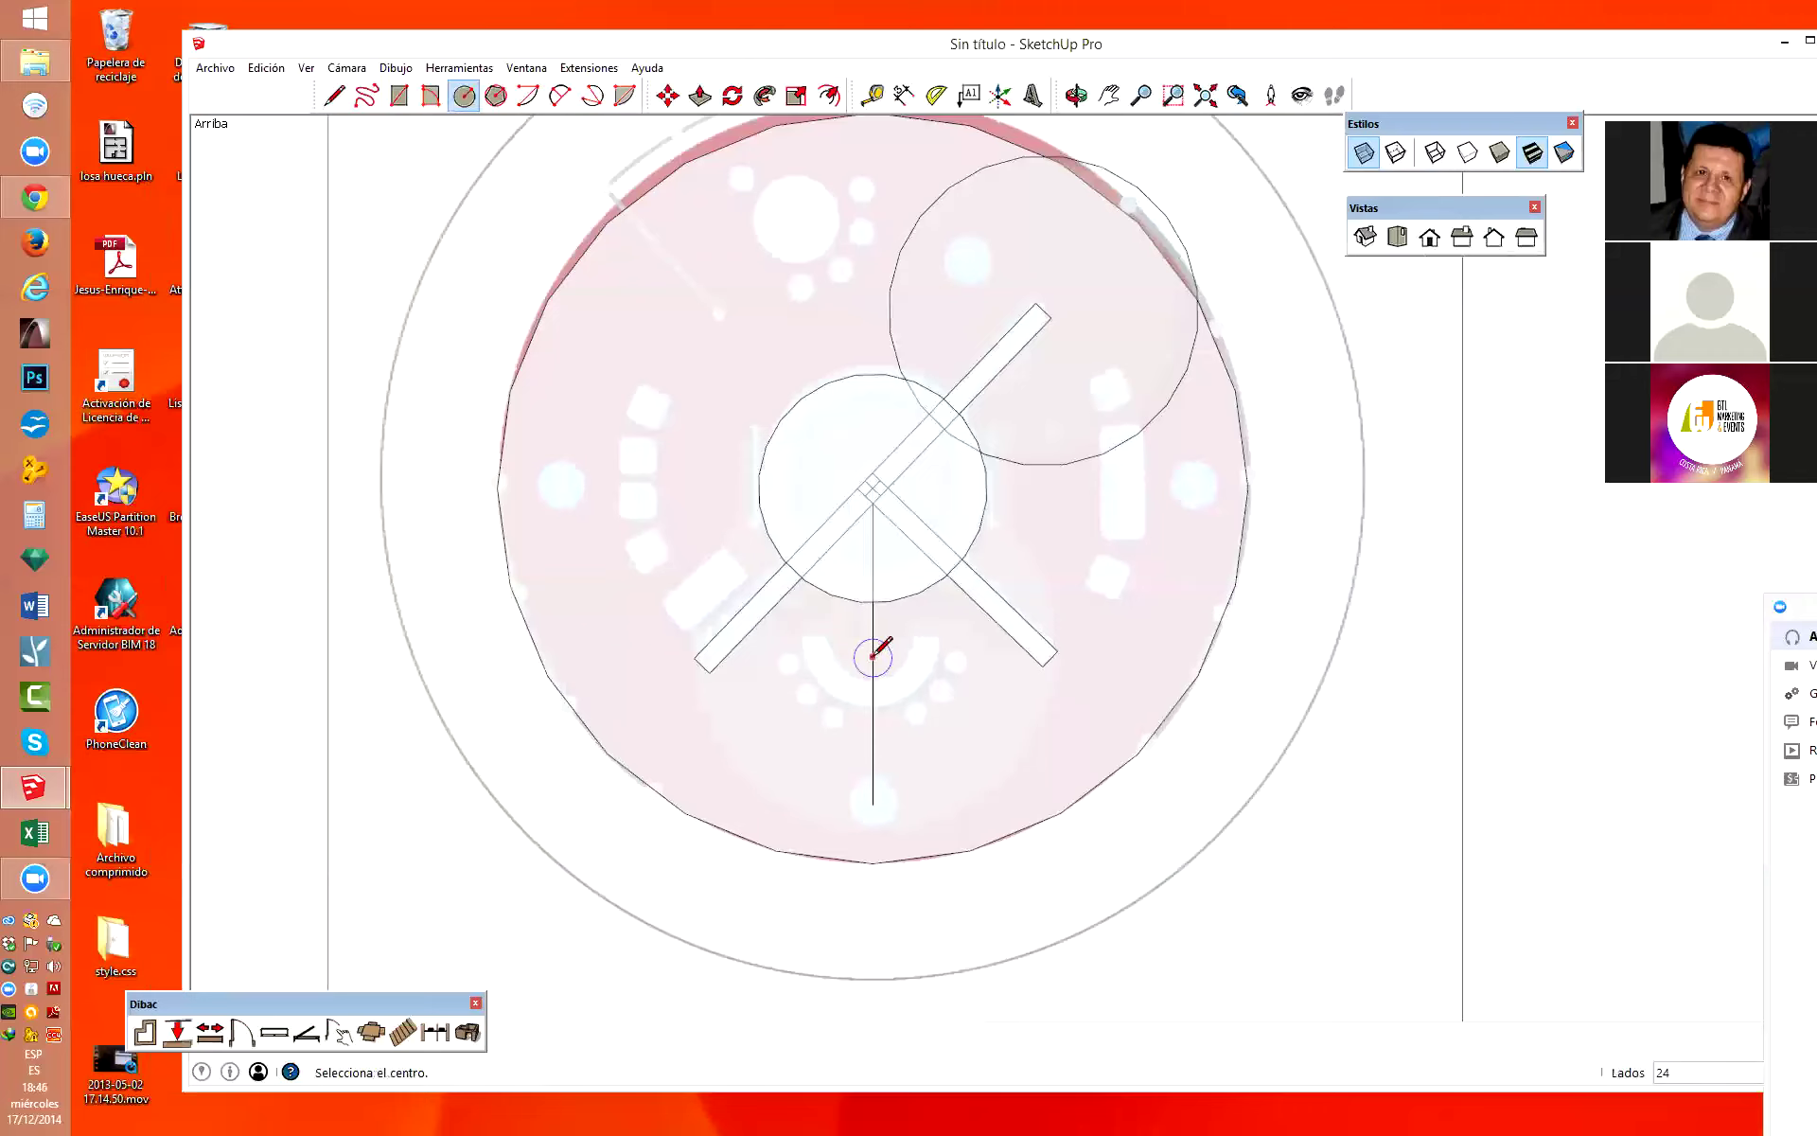
{"action": "left_click", "coordinate": [872, 639]}
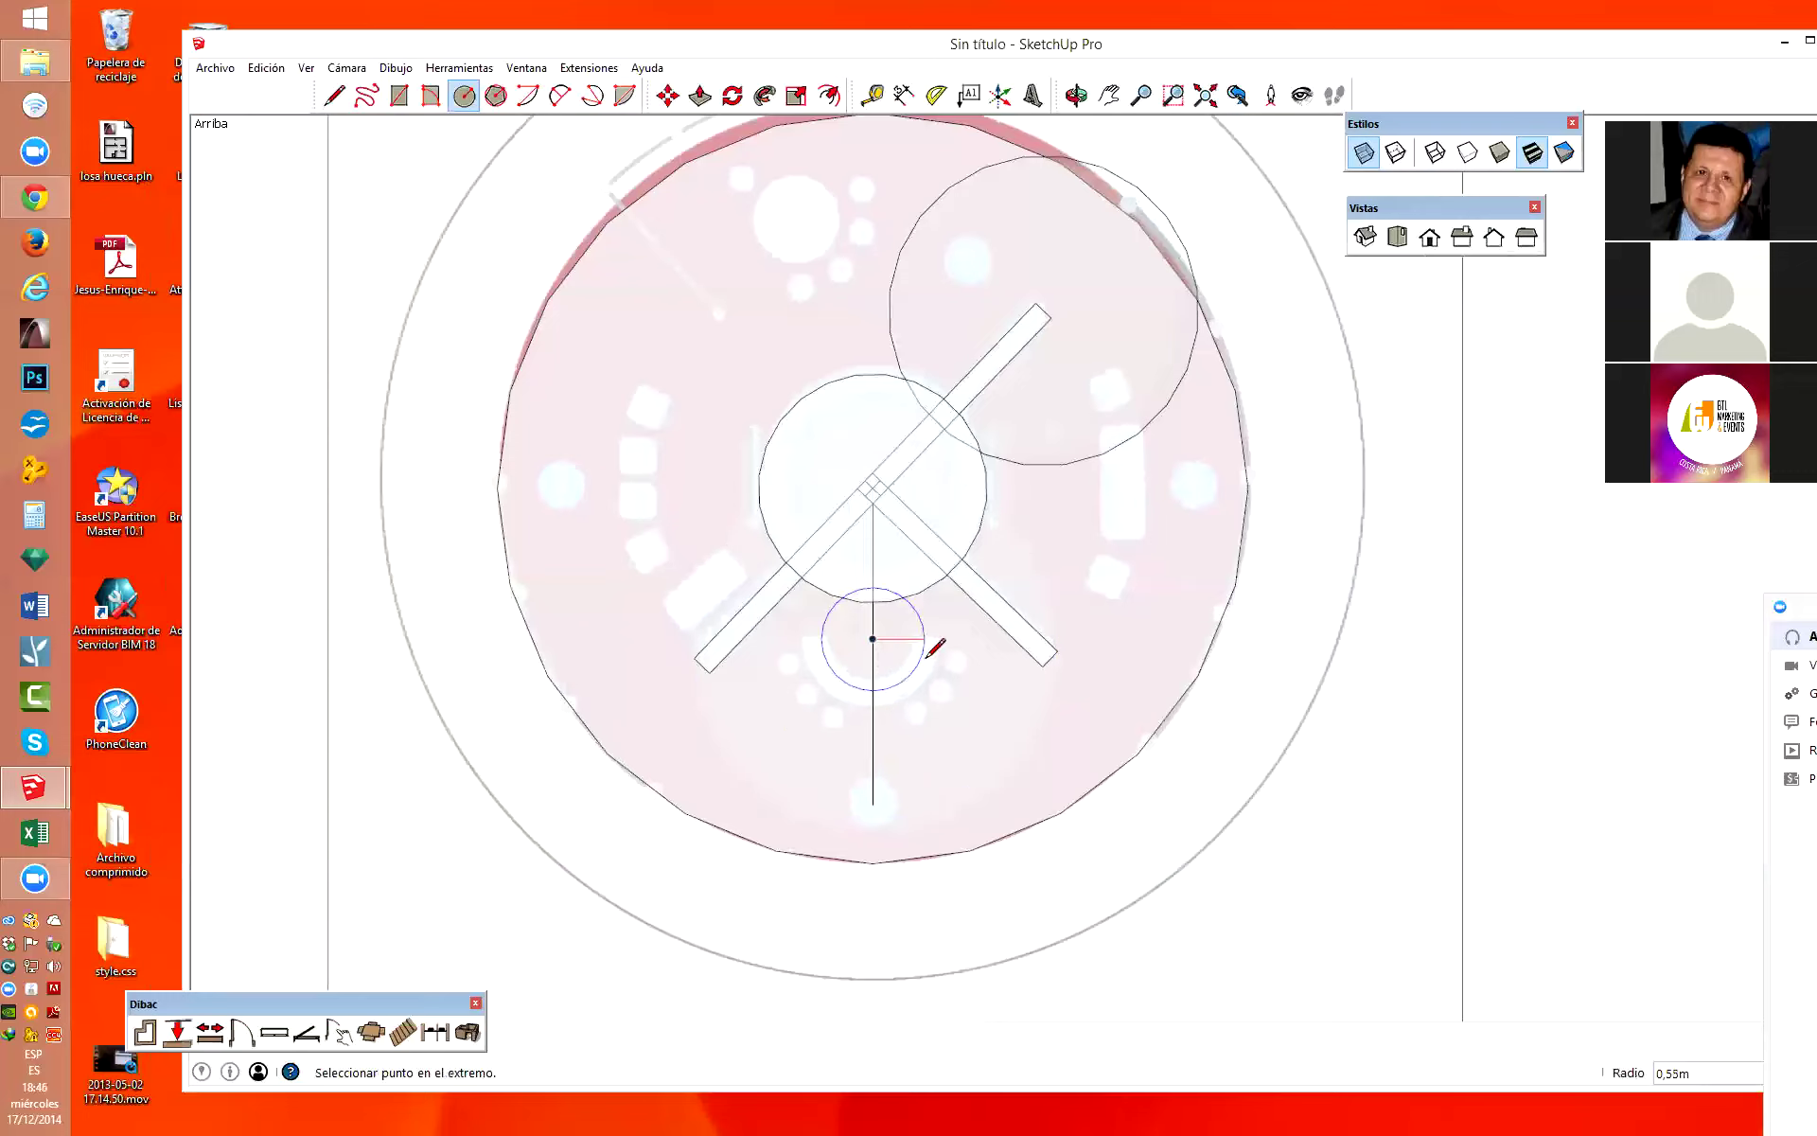
{"action": "left_click", "coordinate": [899, 824]}
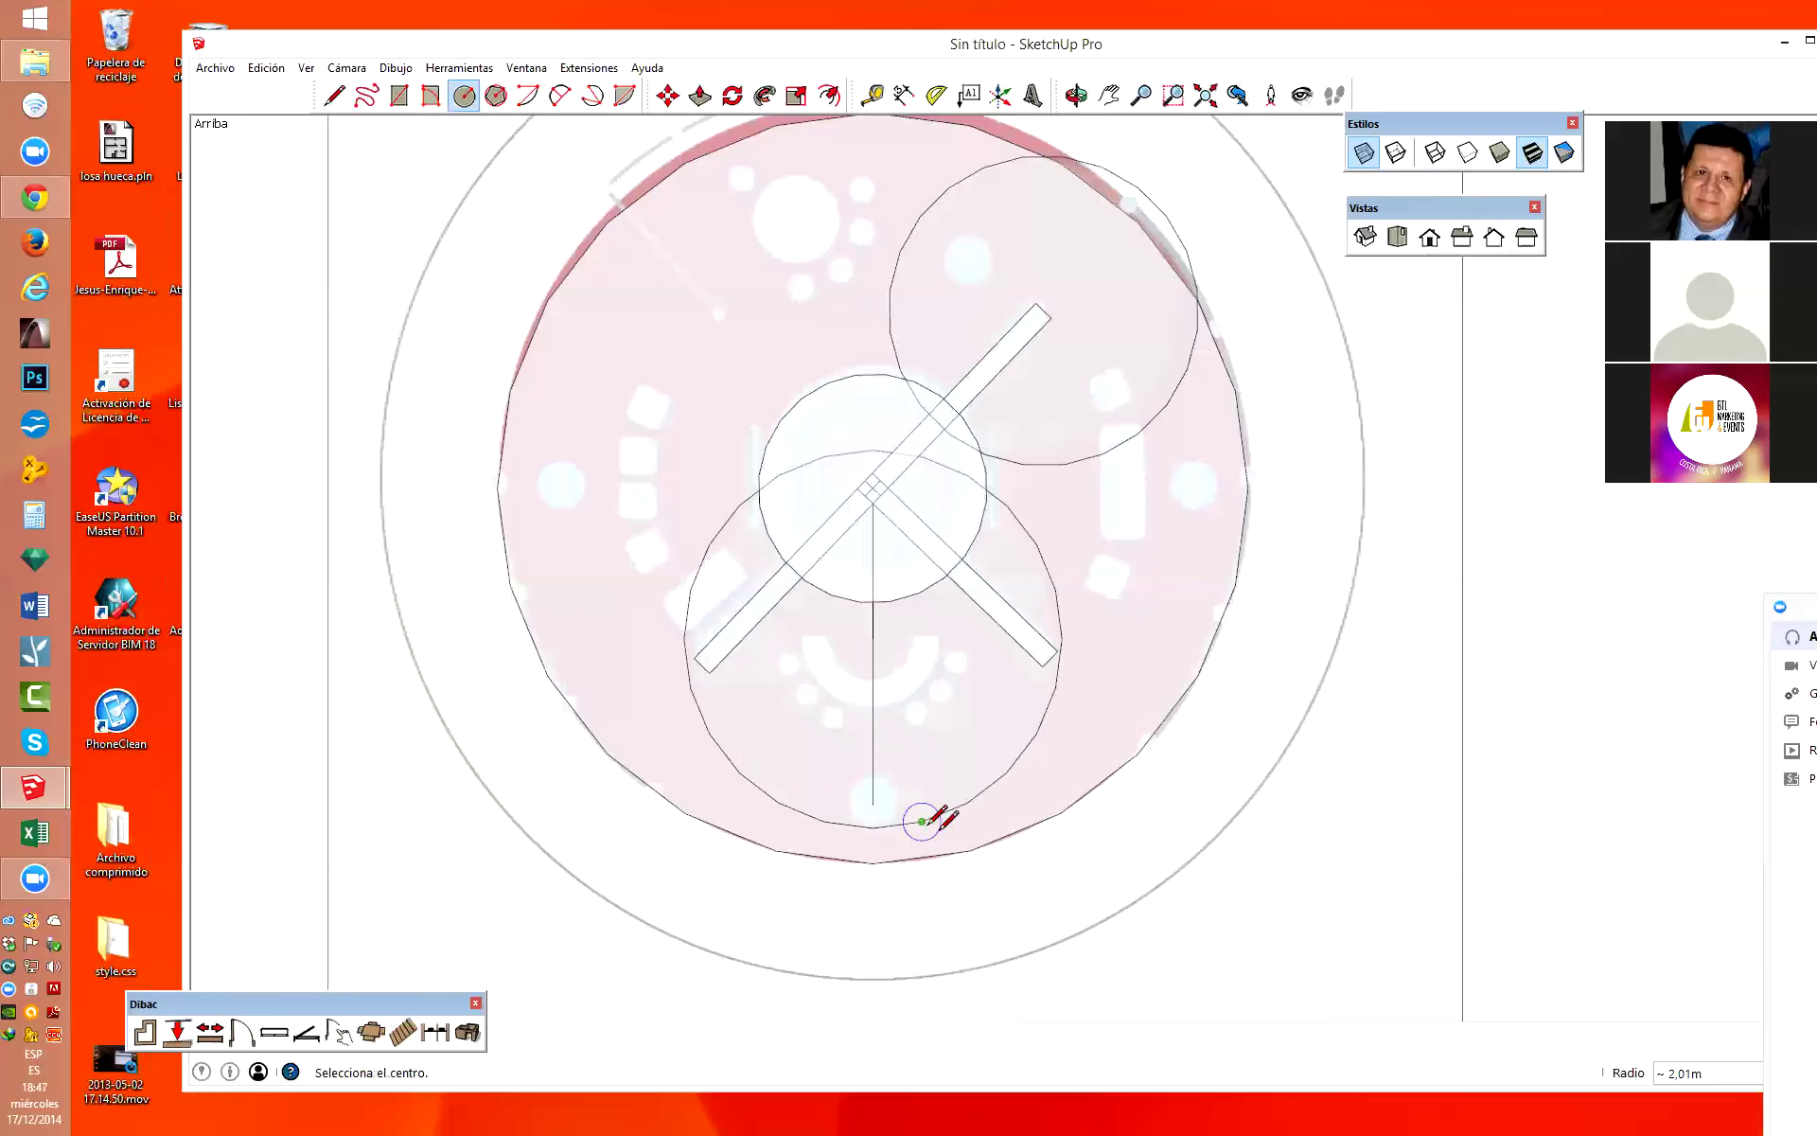
{"action": "key", "text": "o"}
{"action": "mouse_move", "coordinate": [1258, 872]}
{"action": "left_mouse_down"}
{"action": "mouse_move", "coordinate": [1047, 608]}
{"action": "mouse_move", "coordinate": [1168, 357]}
{"action": "mouse_move", "coordinate": [1454, 213]}
{"action": "left_mouse_up"}
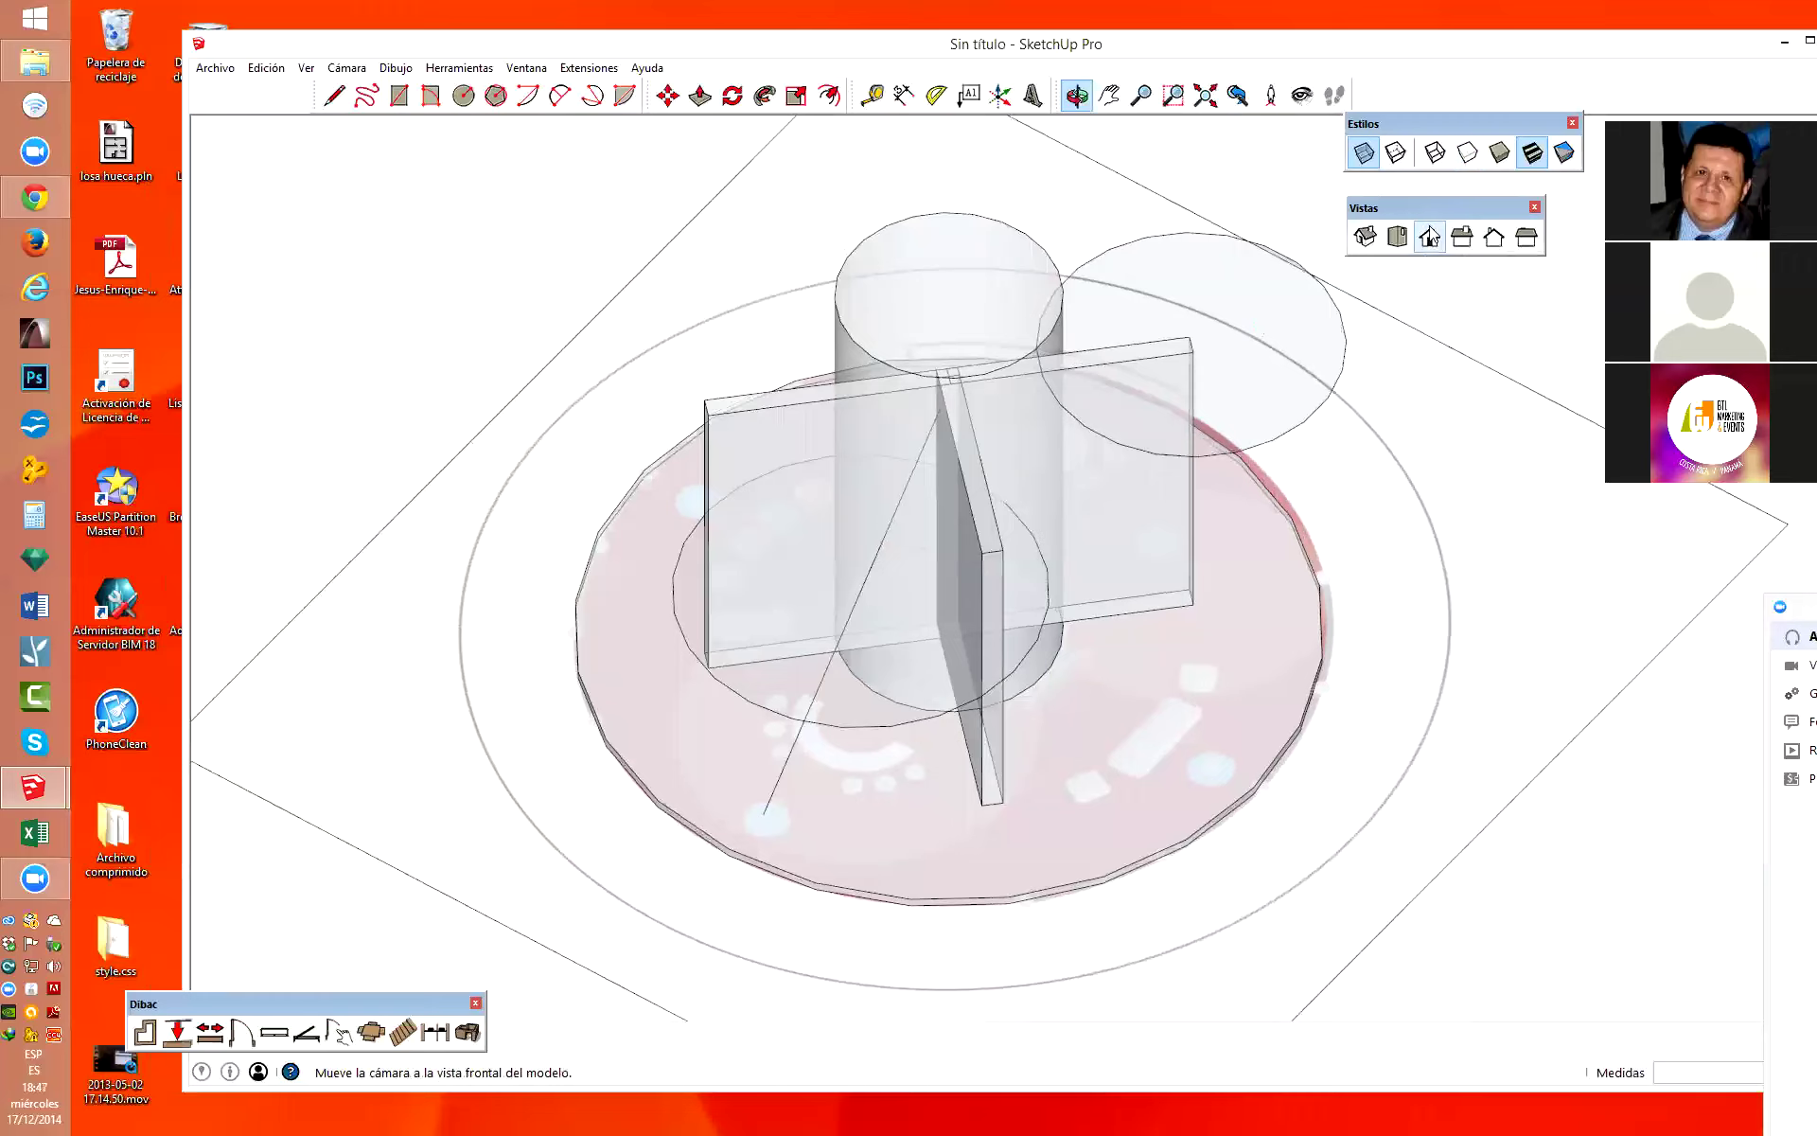
Turn off X-ray for shaded display and delete the stray line through the base.
{"action": "left_click", "coordinate": [1364, 151]}
{"action": "scroll", "coordinate": [865, 661], "scroll_direction": "down", "scroll_amount": 3}
{"action": "mouse_move", "coordinate": [865, 660]}
{"action": "left_mouse_down"}
{"action": "mouse_move", "coordinate": [1053, 689]}
{"action": "mouse_move", "coordinate": [1136, 560]}
{"action": "left_mouse_up"}
{"action": "scroll", "coordinate": [941, 697], "scroll_direction": "up", "scroll_amount": 3}
{"action": "scroll", "coordinate": [888, 708], "scroll_direction": "up", "scroll_amount": 3}
{"action": "key", "text": "space"}
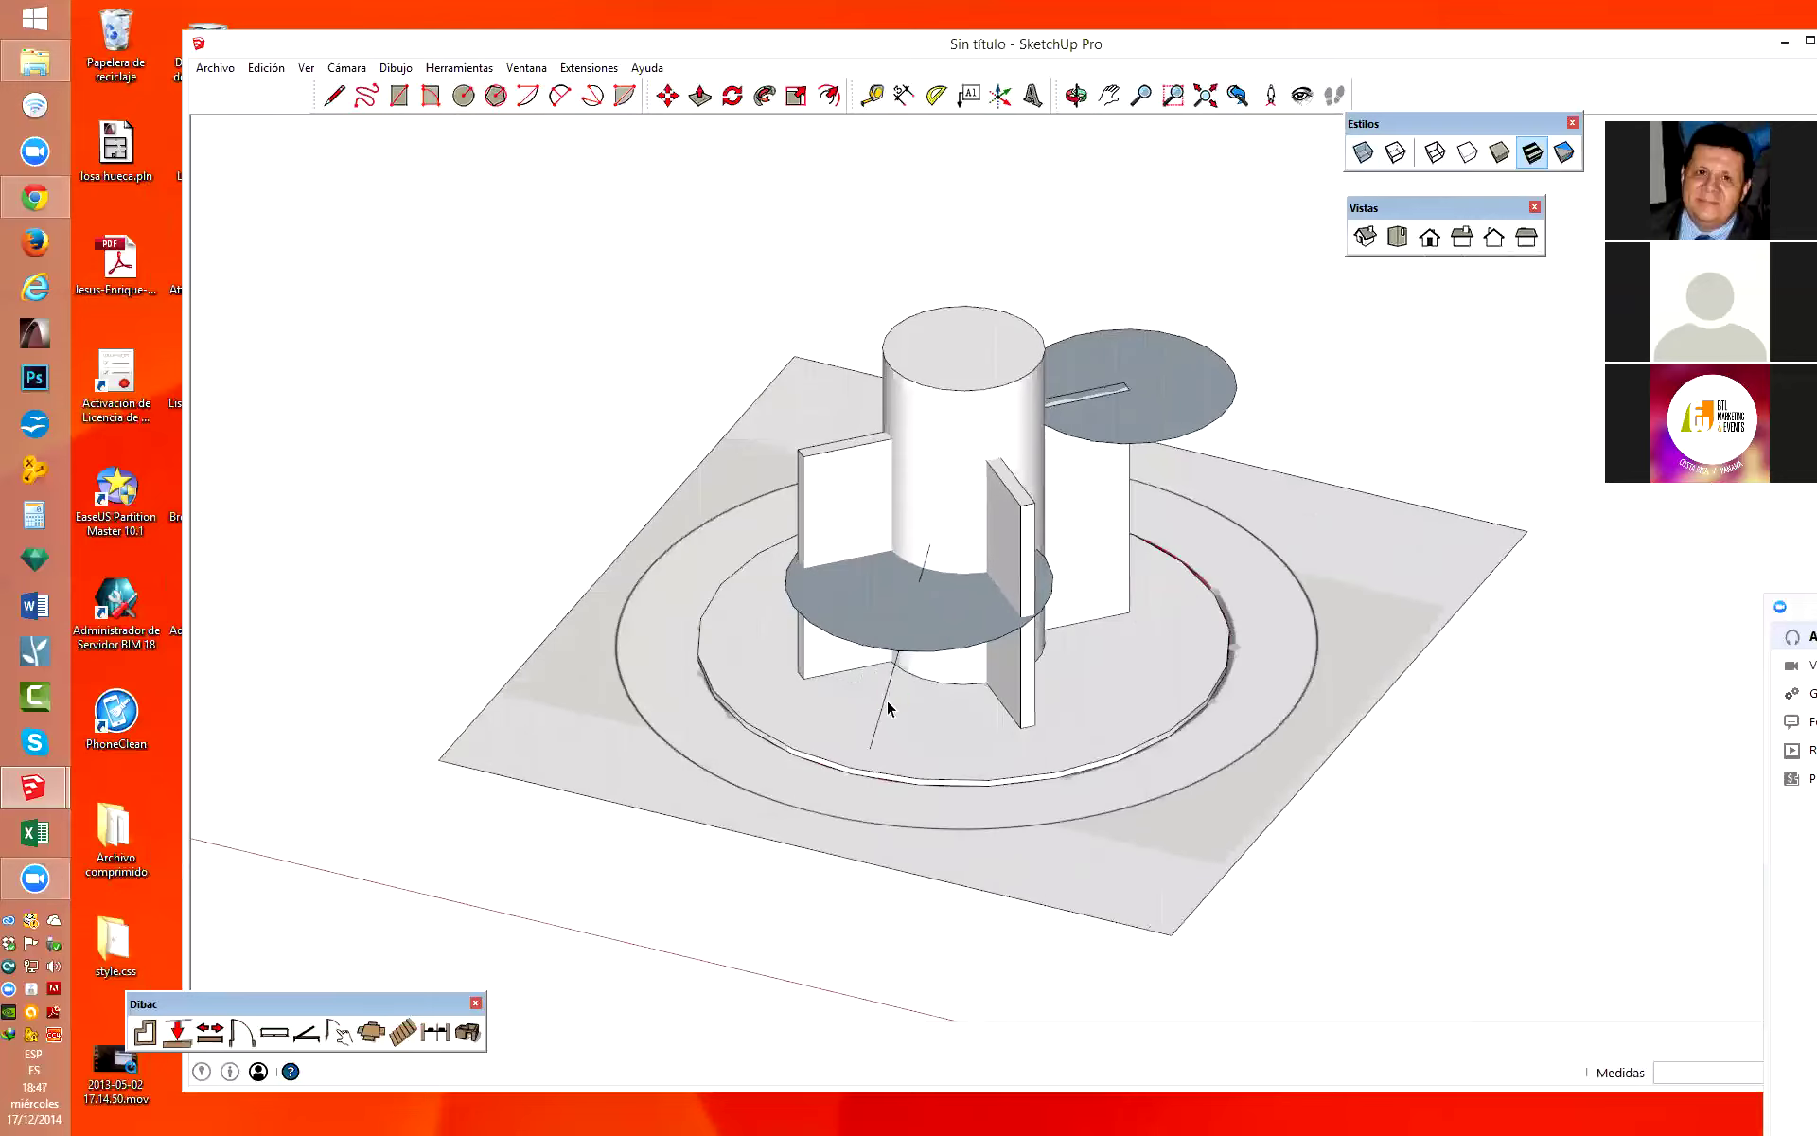
{"action": "left_click", "coordinate": [887, 701]}
{"action": "key", "text": "Delete"}
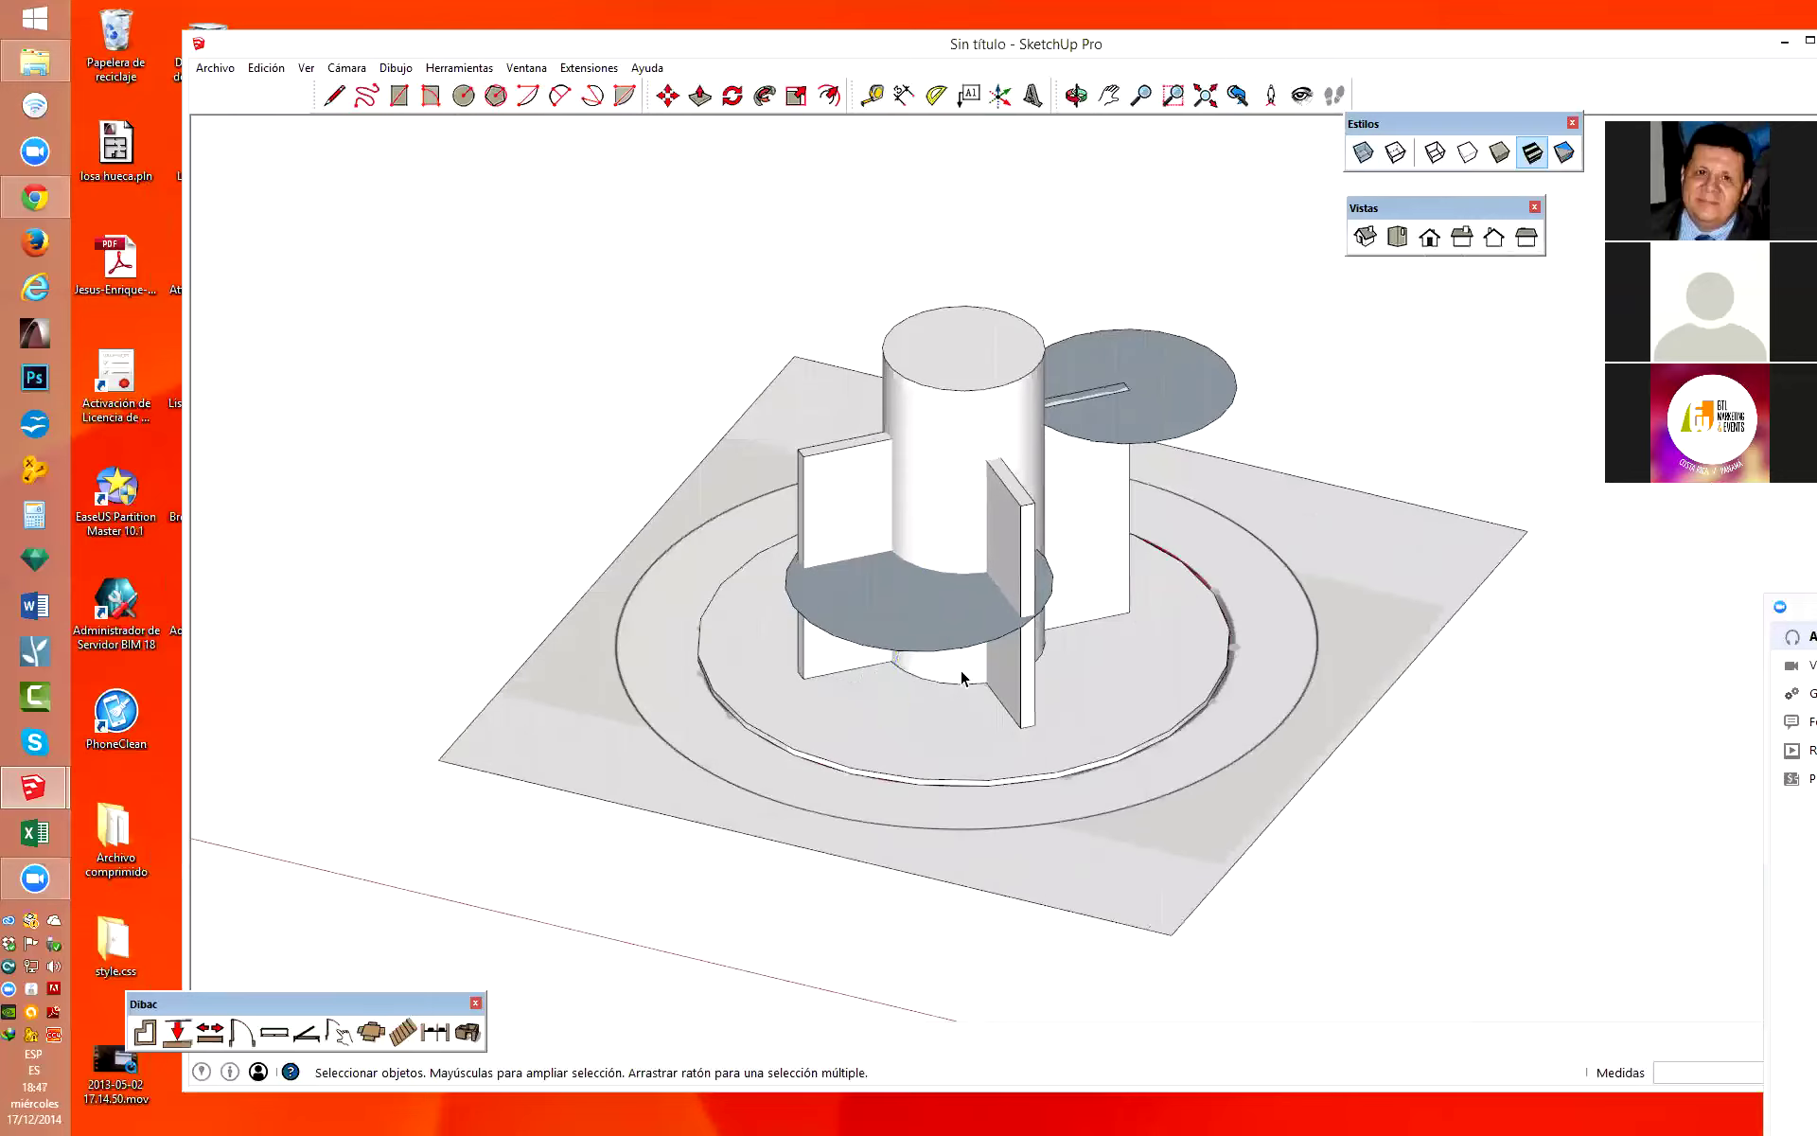
Click through the fin, central group and cylinder to select the lower disc face.
{"action": "scroll", "coordinate": [793, 714], "scroll_direction": "down", "scroll_amount": 2}
{"action": "left_click_drag", "start_coordinate": [902, 520], "coordinate": [904, 523]}
{"action": "scroll", "coordinate": [1203, 511], "scroll_direction": "up", "scroll_amount": 1}
{"action": "scroll", "coordinate": [1129, 507], "scroll_direction": "up", "scroll_amount": 2}
{"action": "left_click", "coordinate": [860, 581]}
{"action": "left_click", "coordinate": [748, 478]}
{"action": "left_click", "coordinate": [813, 471]}
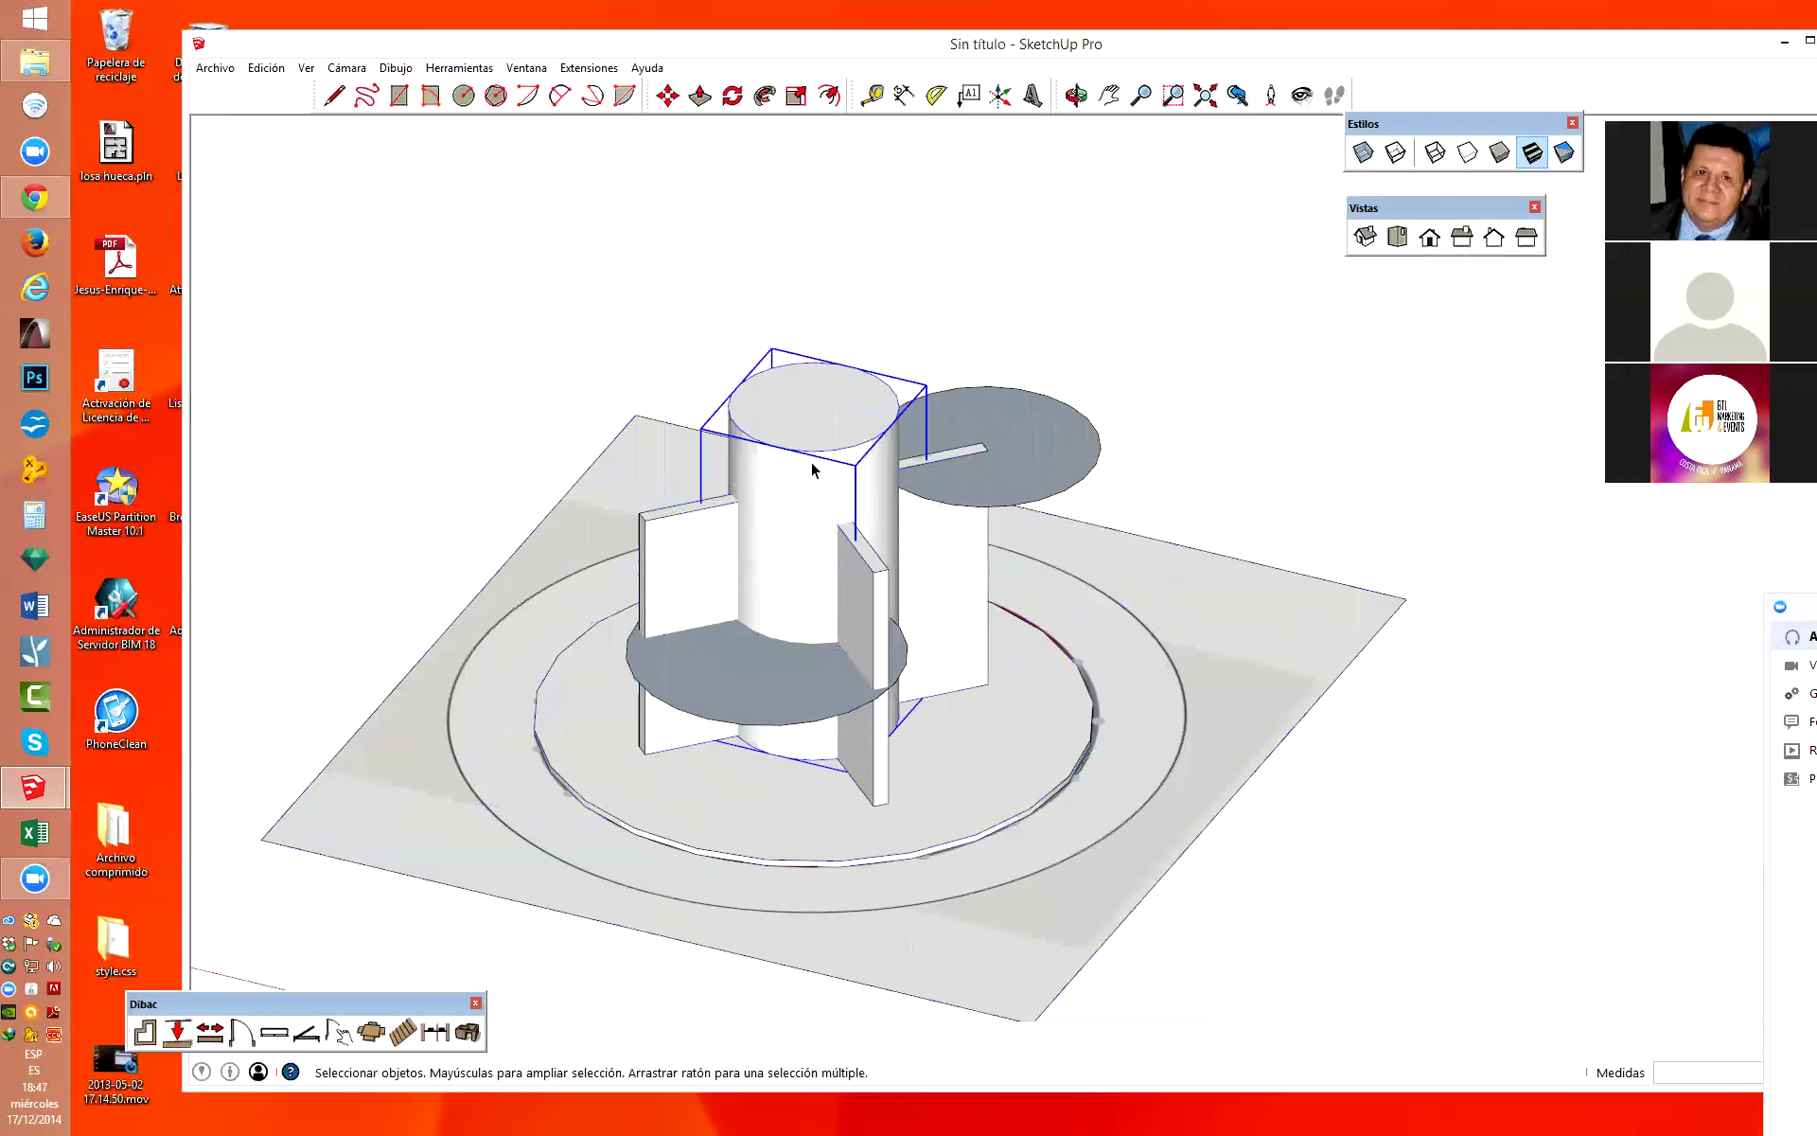
{"action": "left_click", "coordinate": [764, 667]}
Push/Pull the lower disc face up about 0.69 m into a slab.
{"action": "scroll", "coordinate": [1116, 487], "scroll_direction": "up", "scroll_amount": 1}
{"action": "scroll", "coordinate": [1060, 486], "scroll_direction": "up", "scroll_amount": 1}
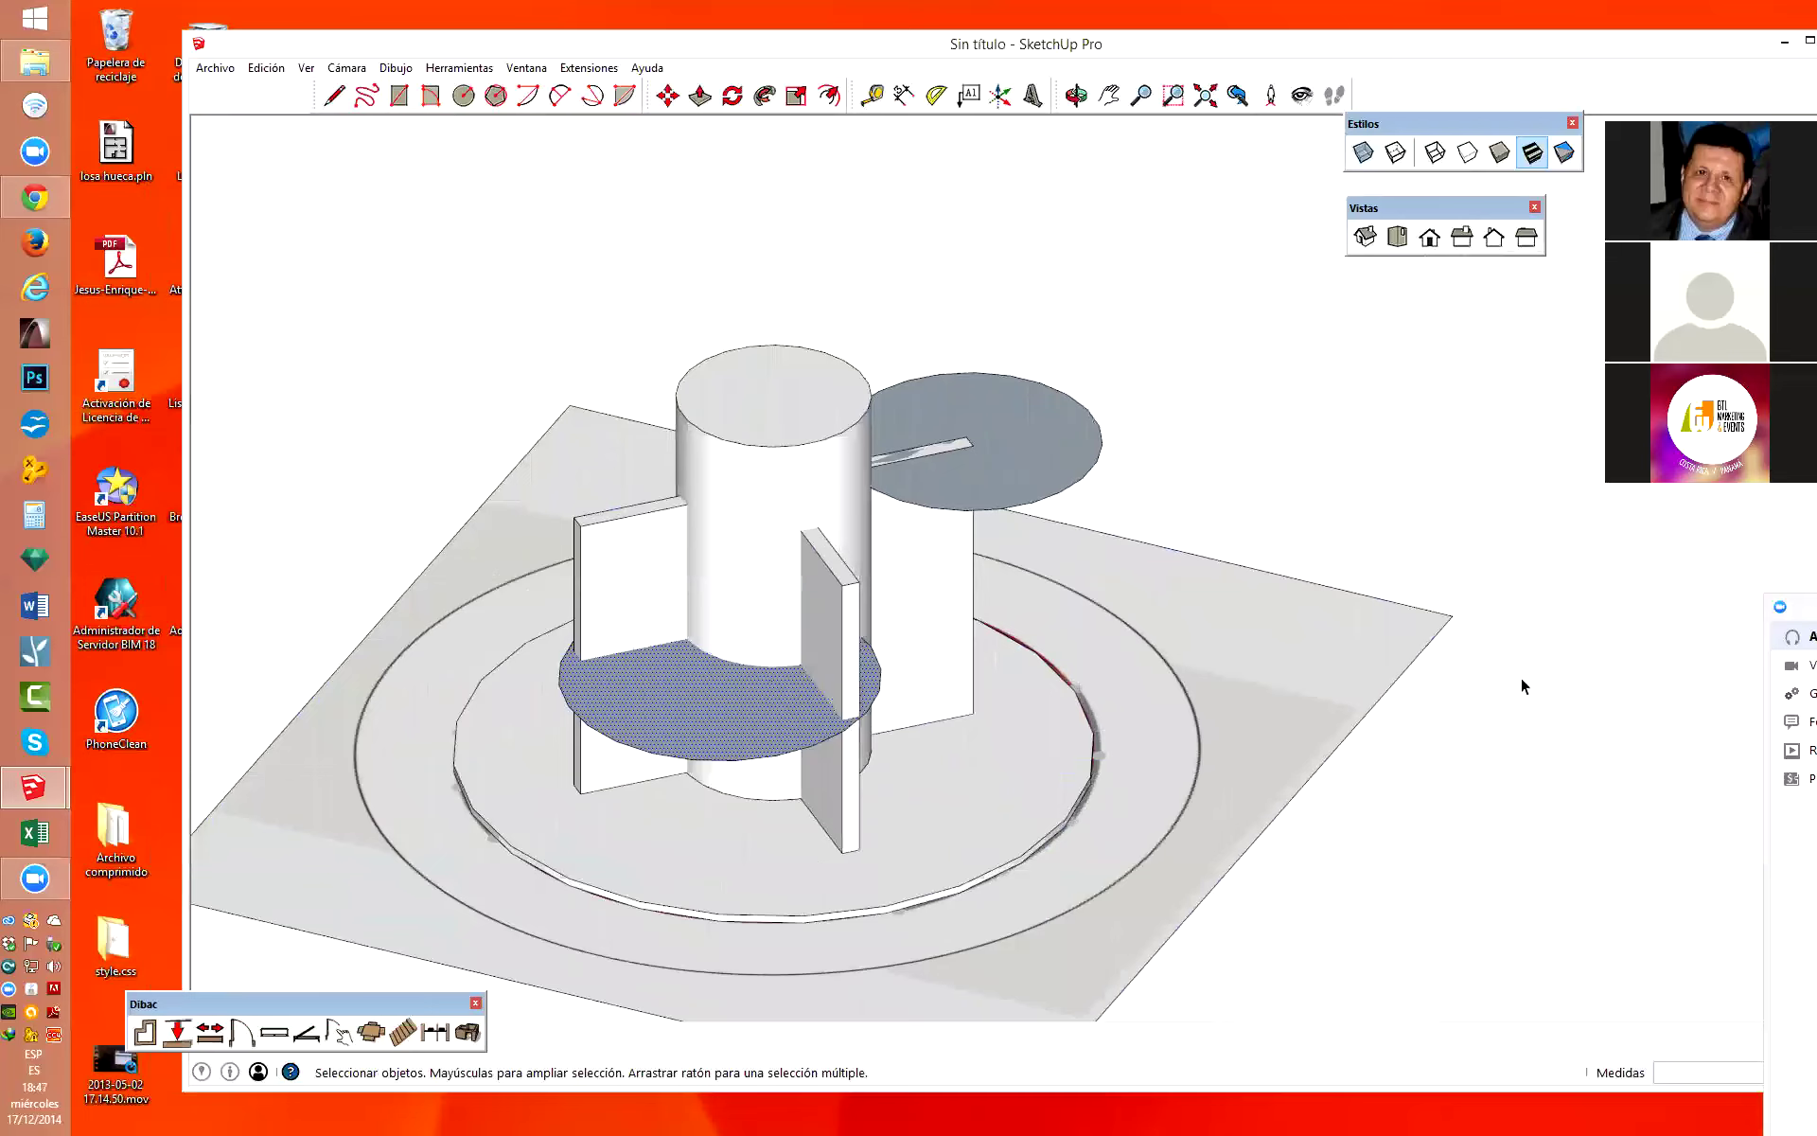
{"action": "scroll", "coordinate": [1131, 499], "scroll_direction": "down", "scroll_amount": 2}
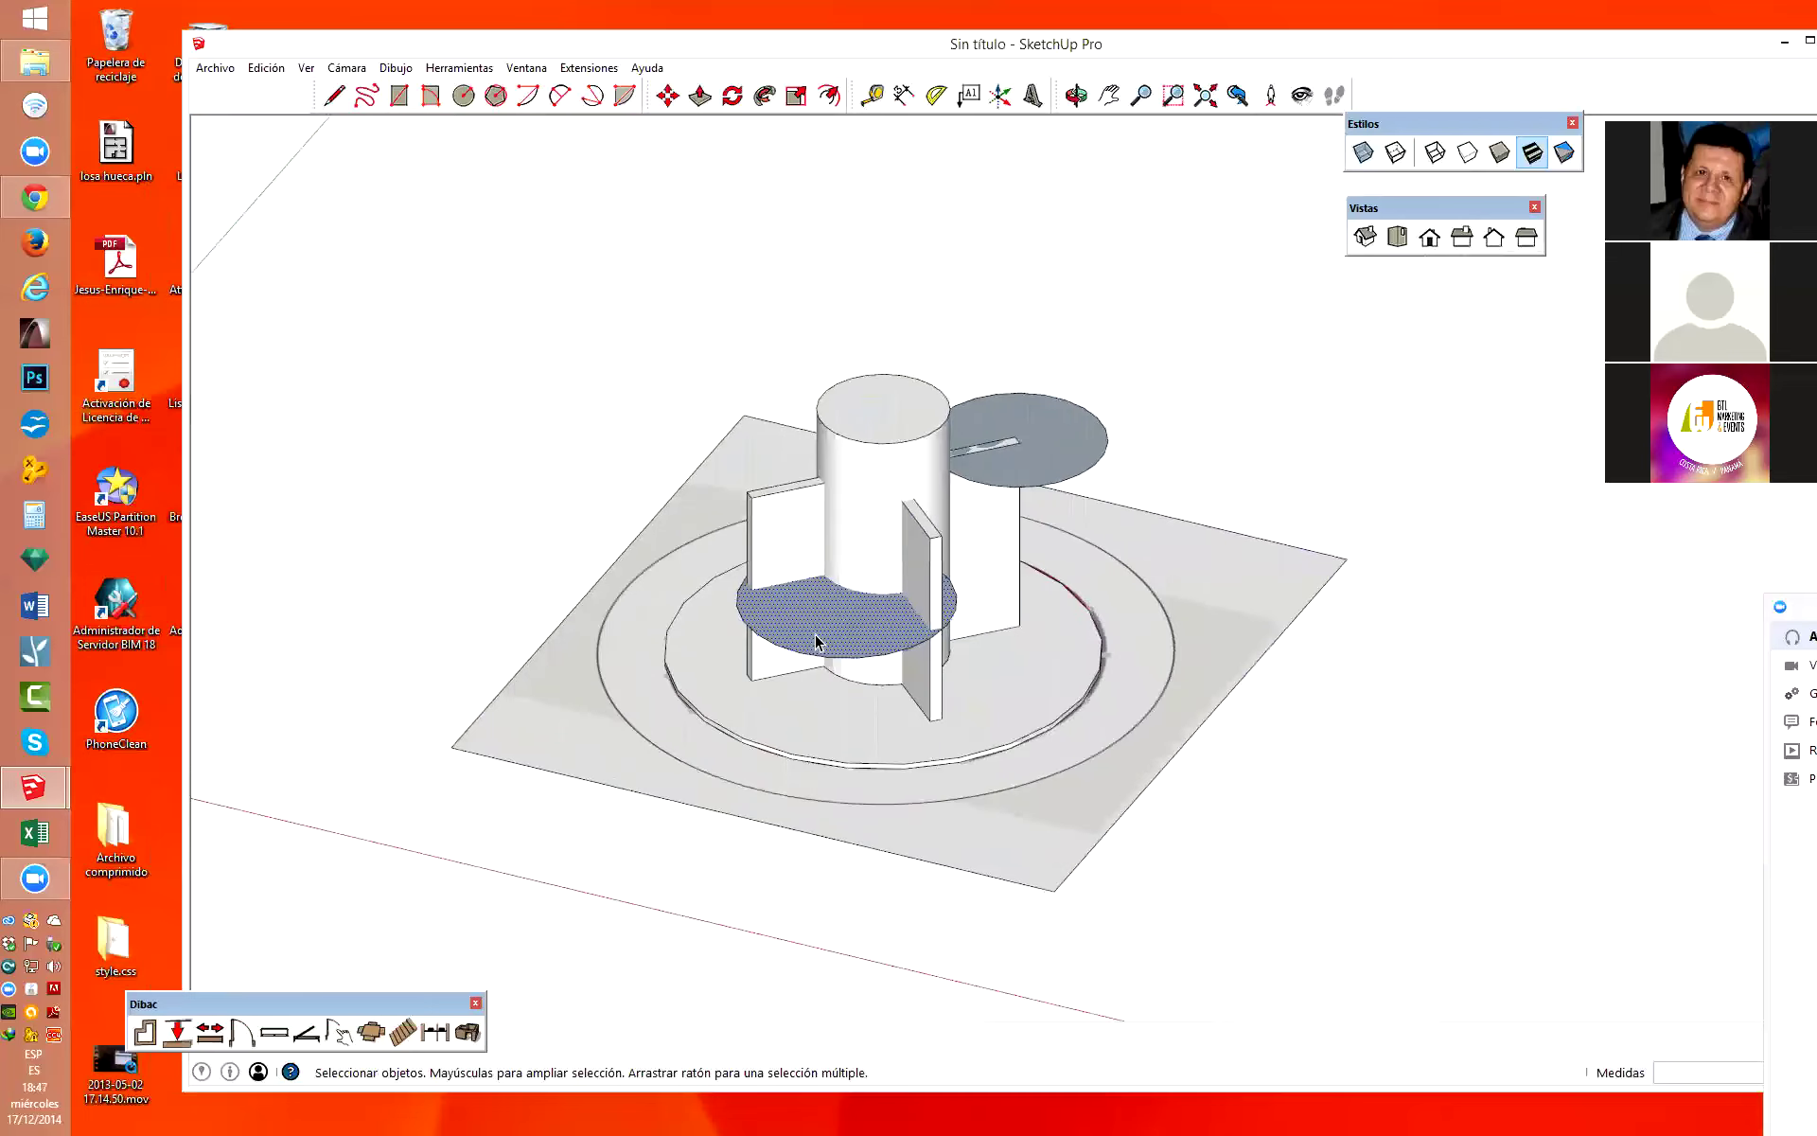
{"action": "scroll", "coordinate": [816, 641], "scroll_direction": "up", "scroll_amount": 1}
{"action": "key", "text": "p"}
{"action": "left_click", "coordinate": [823, 621]}
{"action": "left_click", "coordinate": [819, 581]}
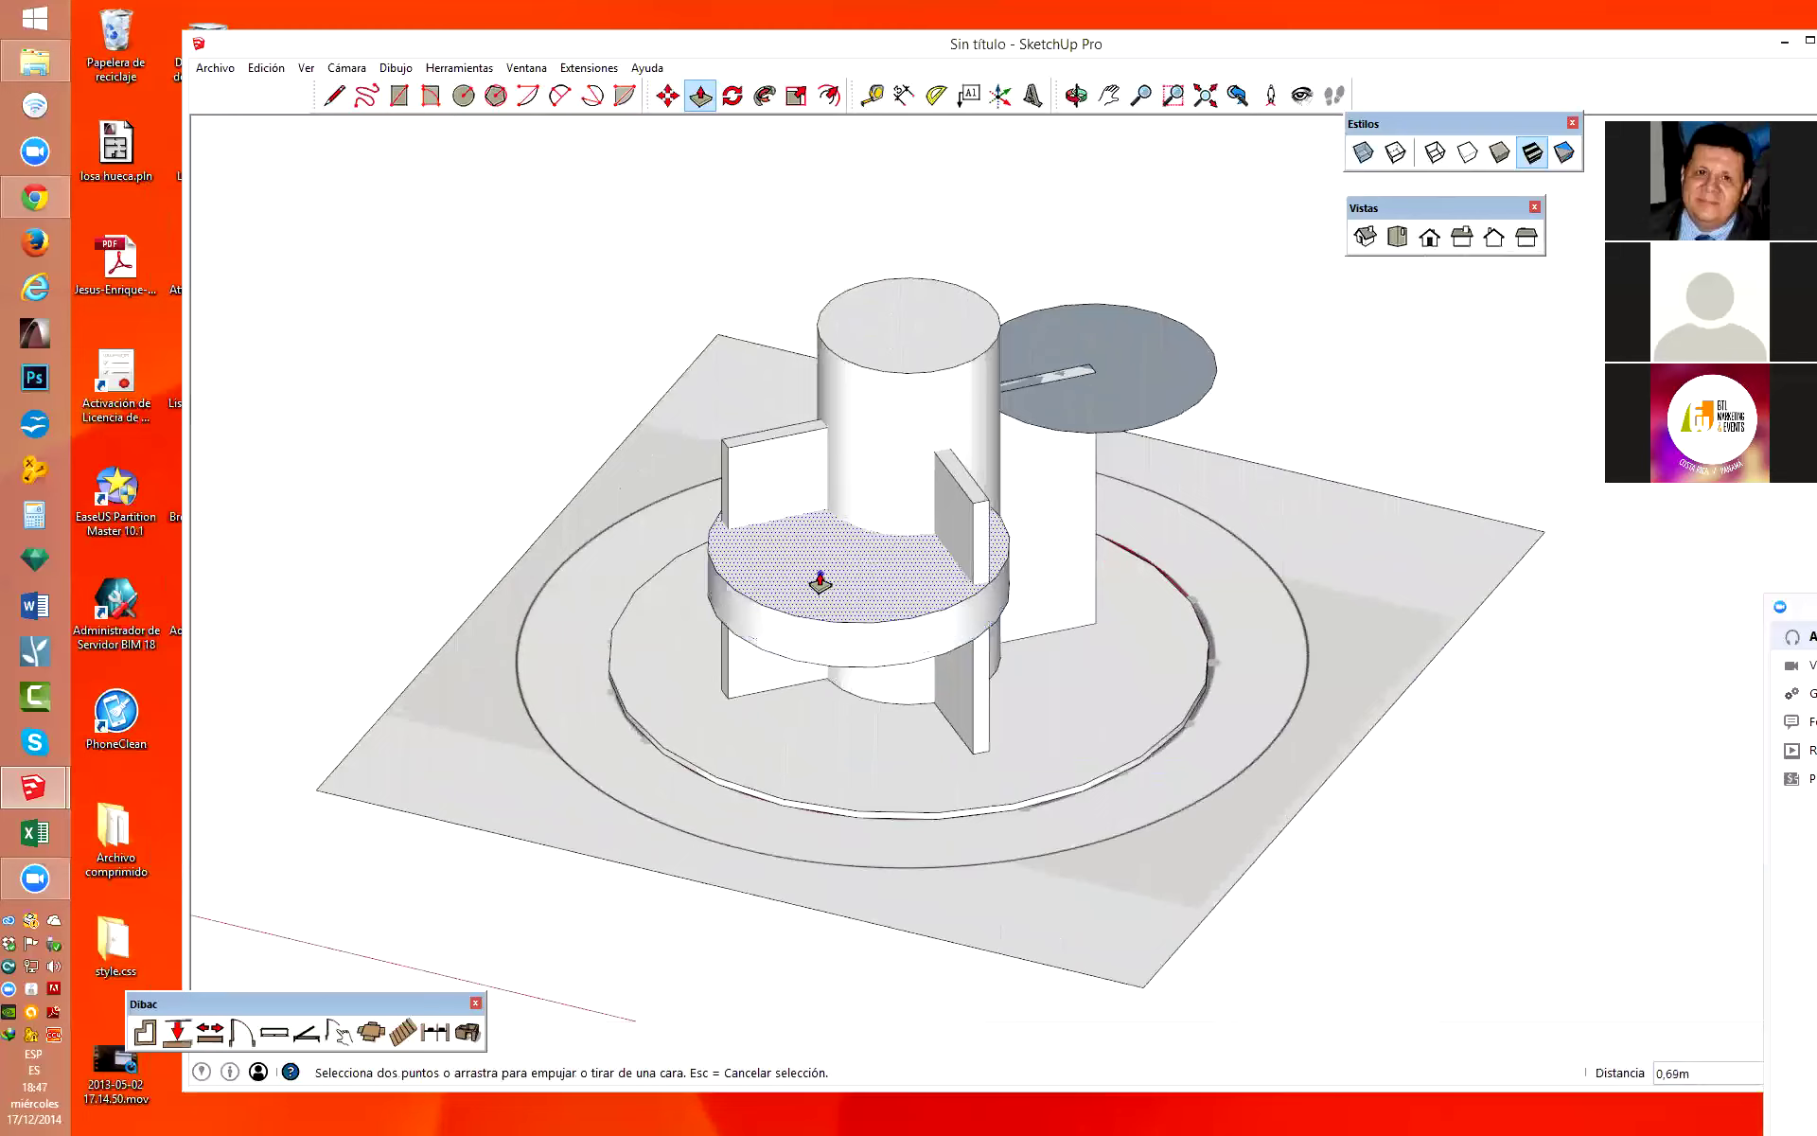
{"action": "key", "text": "space"}
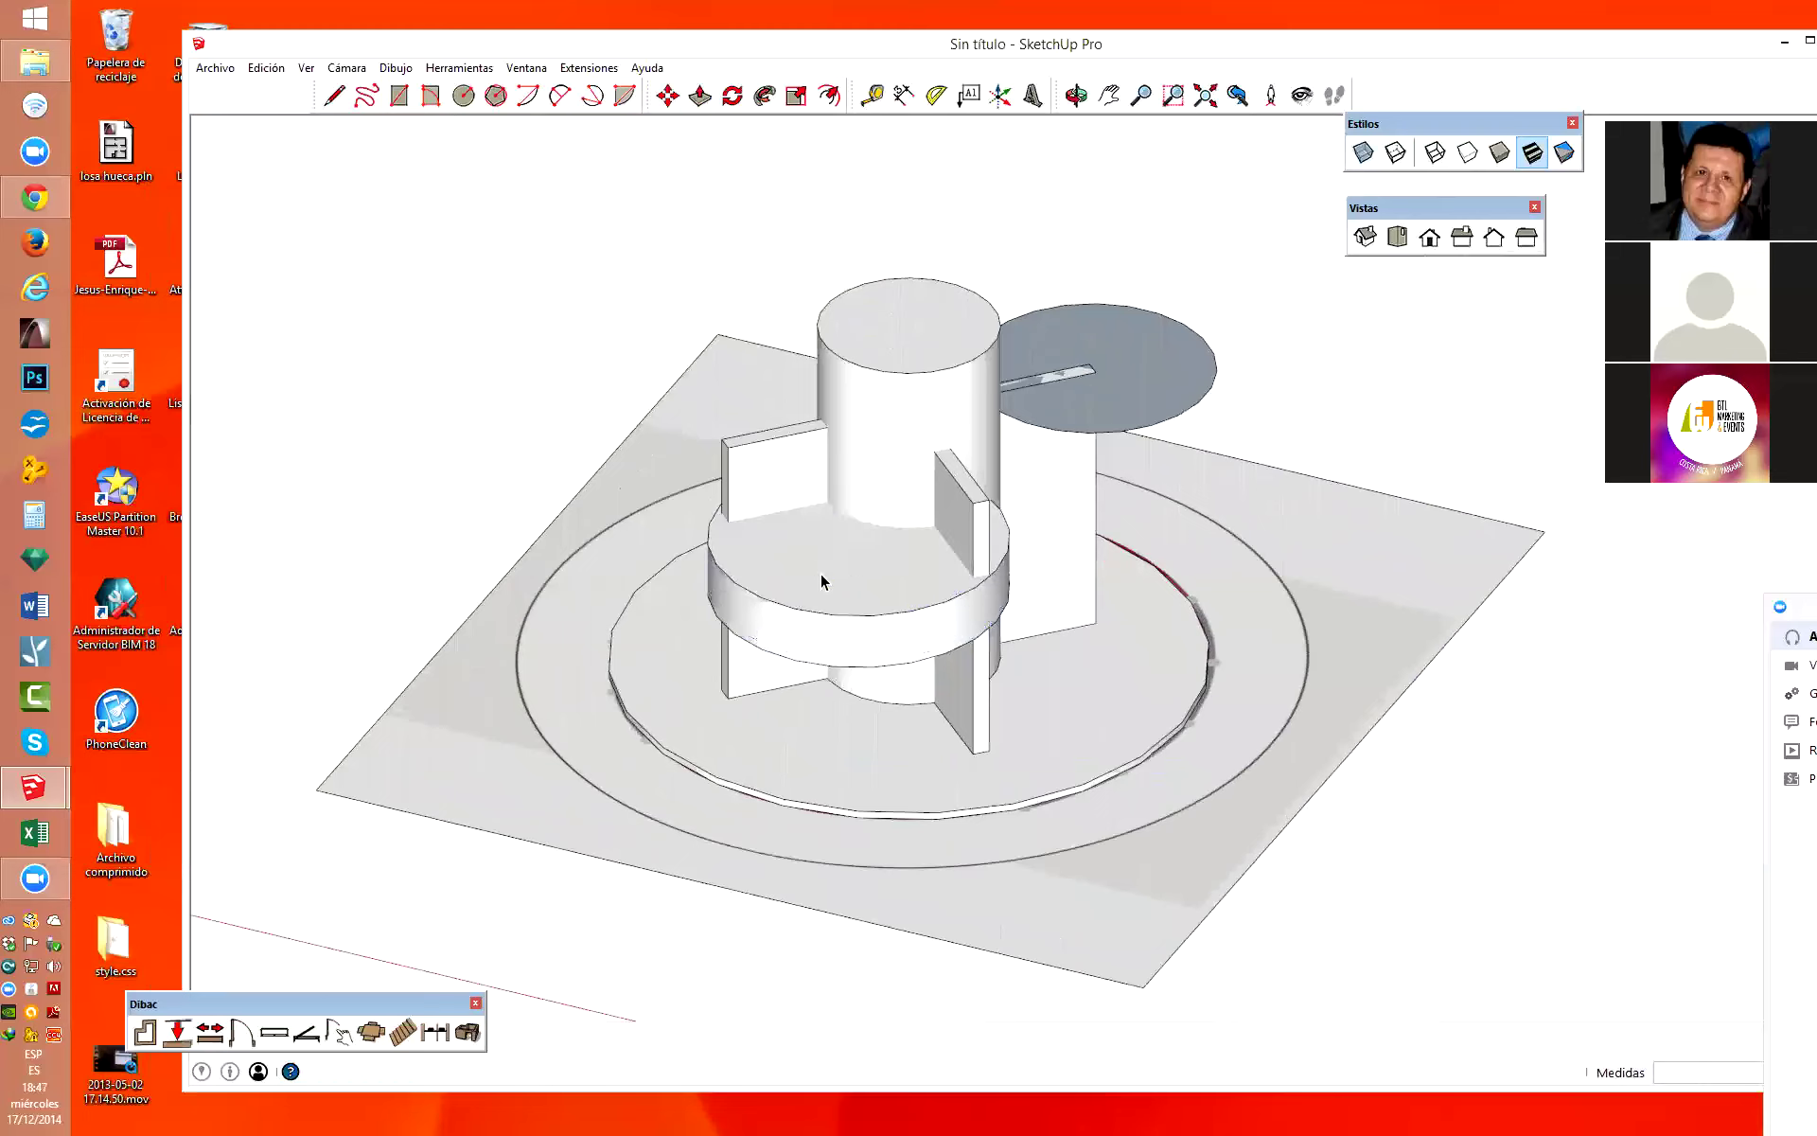
Push/Pull the upper-right disc face up into a thick slab.
{"action": "left_click", "coordinate": [1168, 372]}
{"action": "key", "text": "p"}
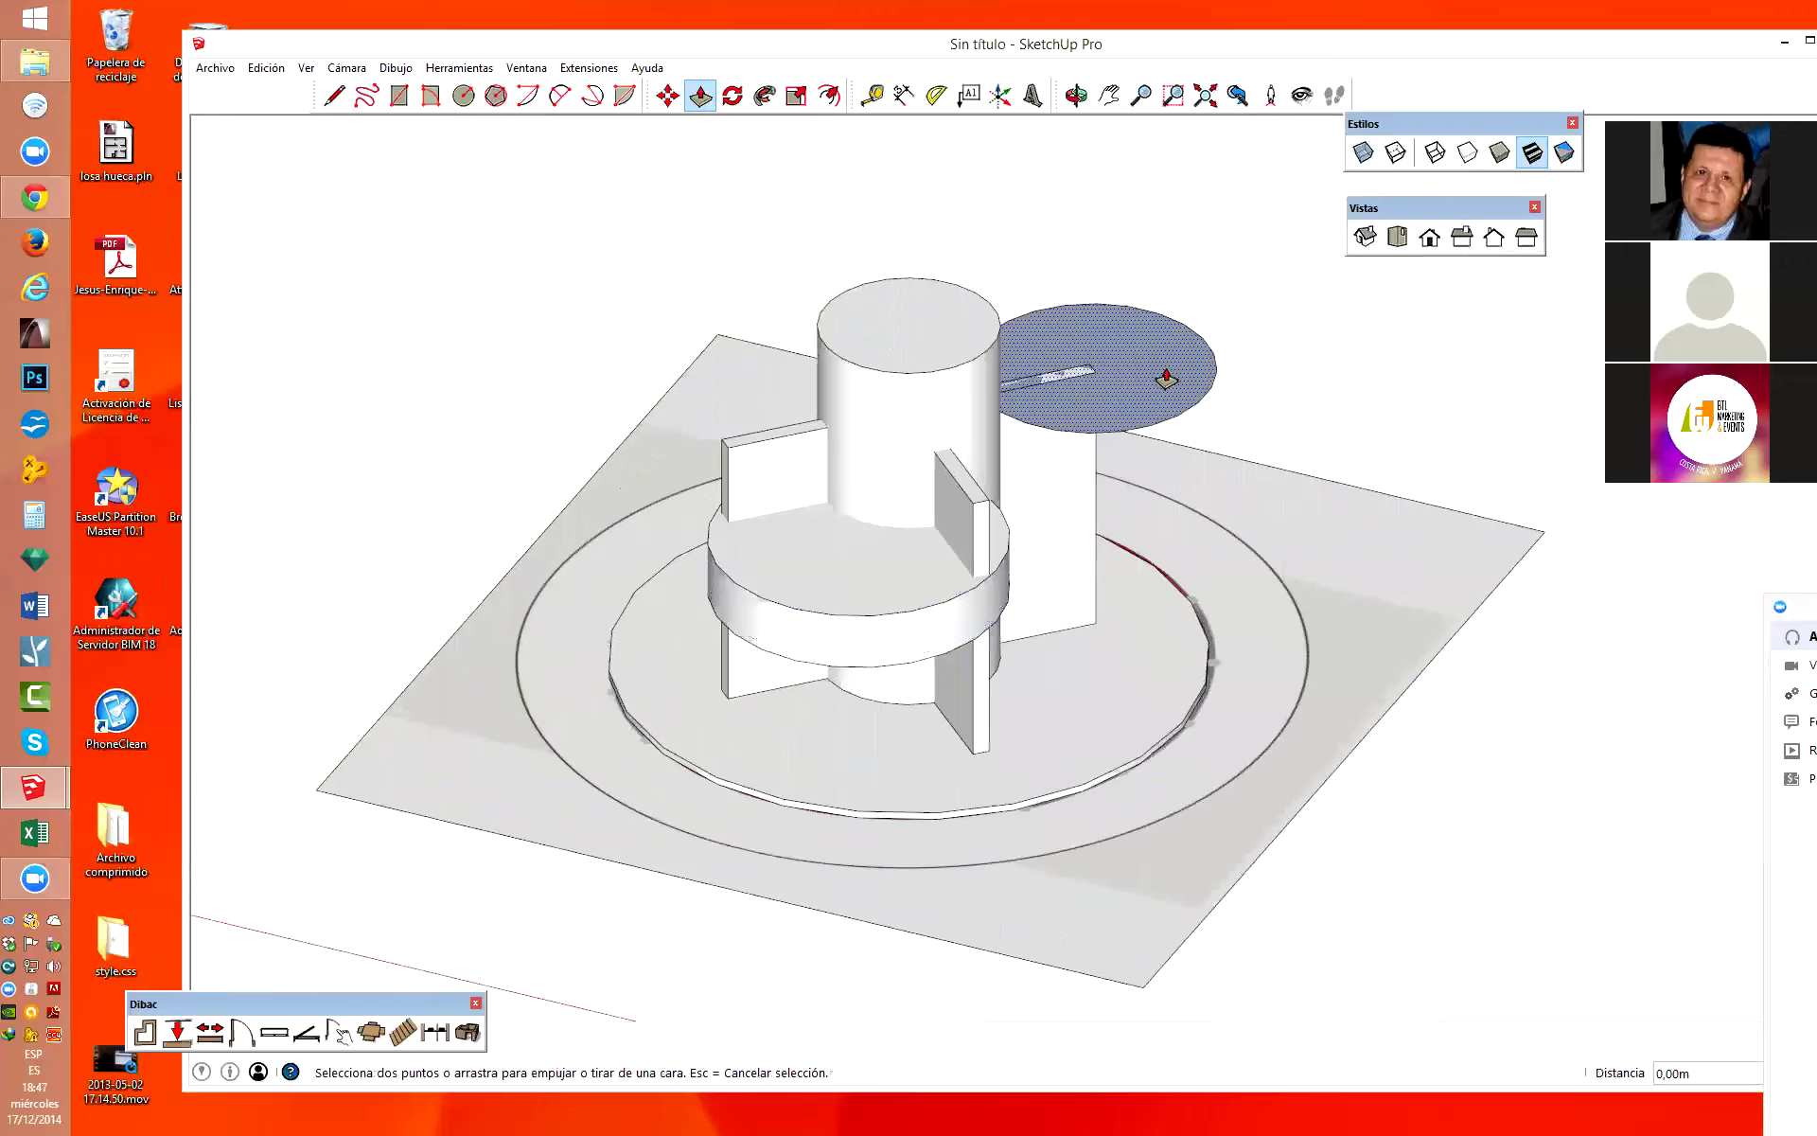
{"action": "left_click_drag", "start_coordinate": [1167, 370], "coordinate": [1170, 368]}
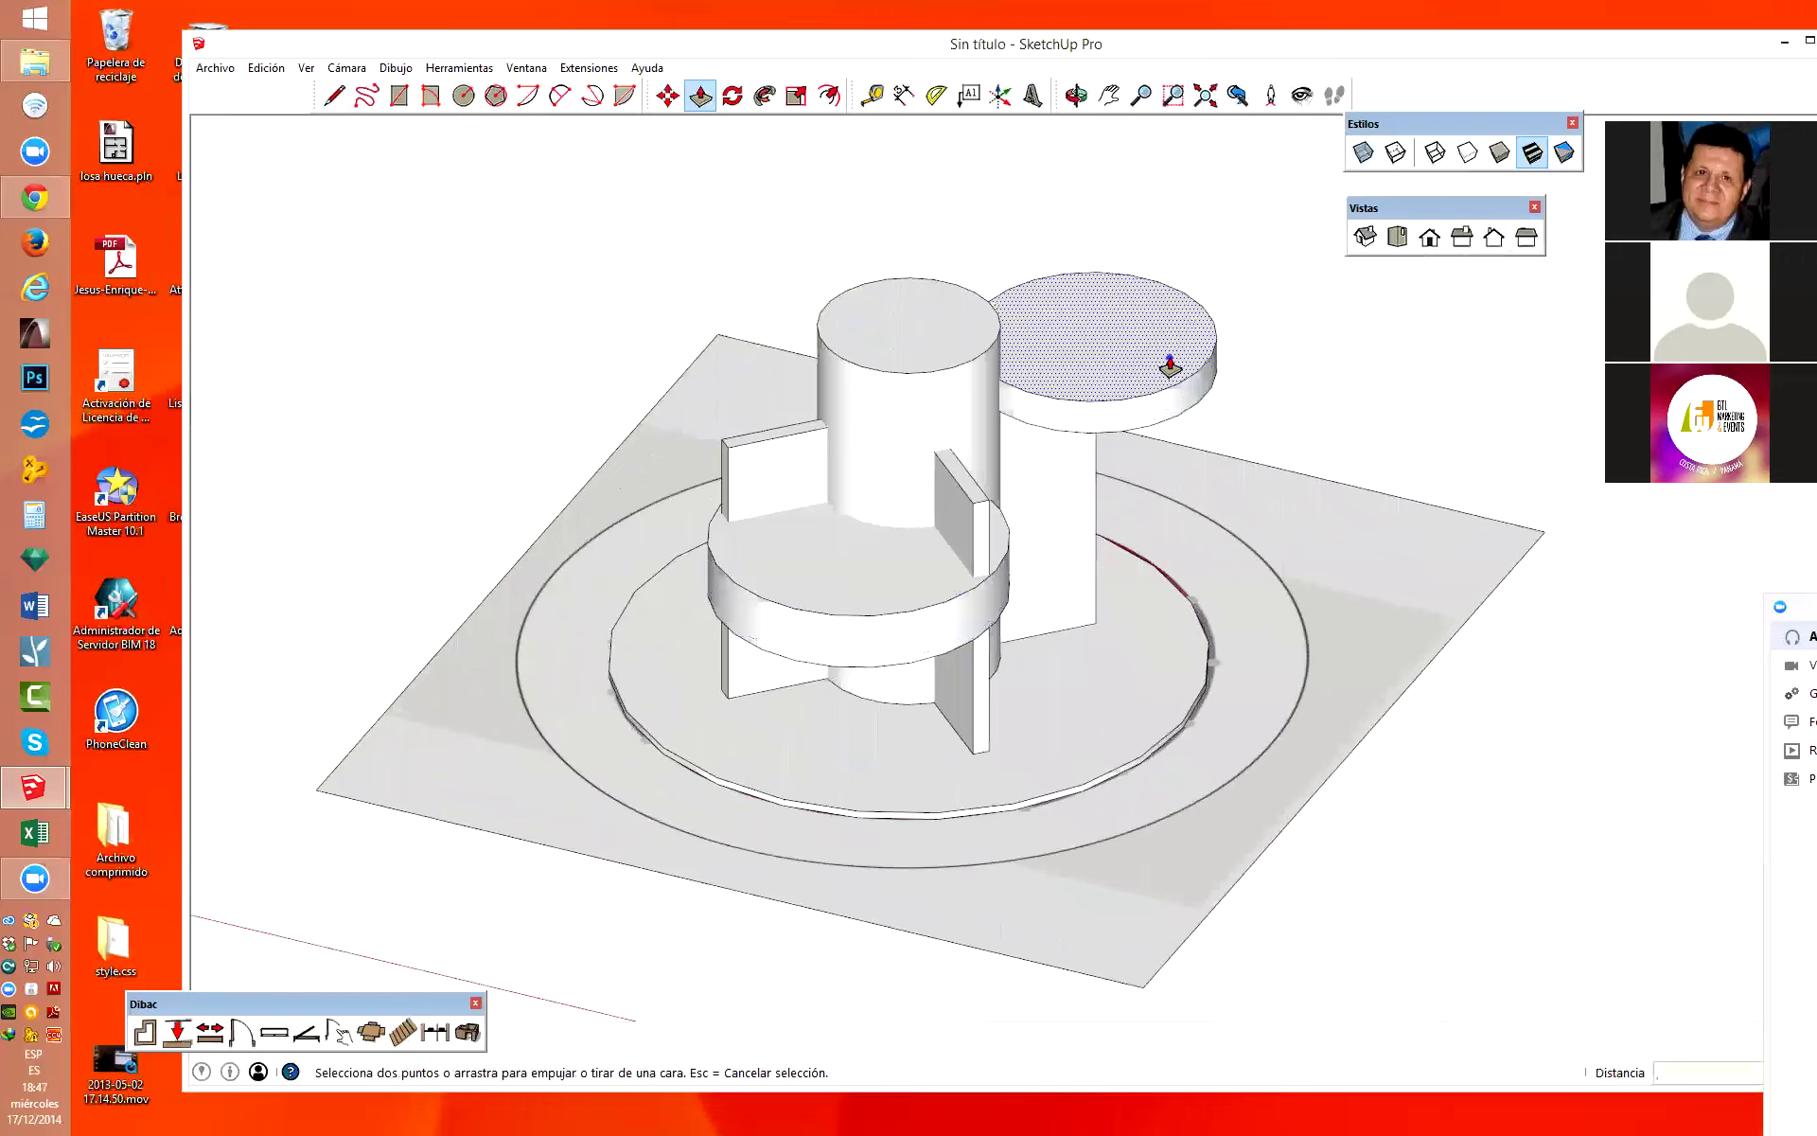
{"action": "key", "text": "Return"}
{"action": "key", "text": "space"}
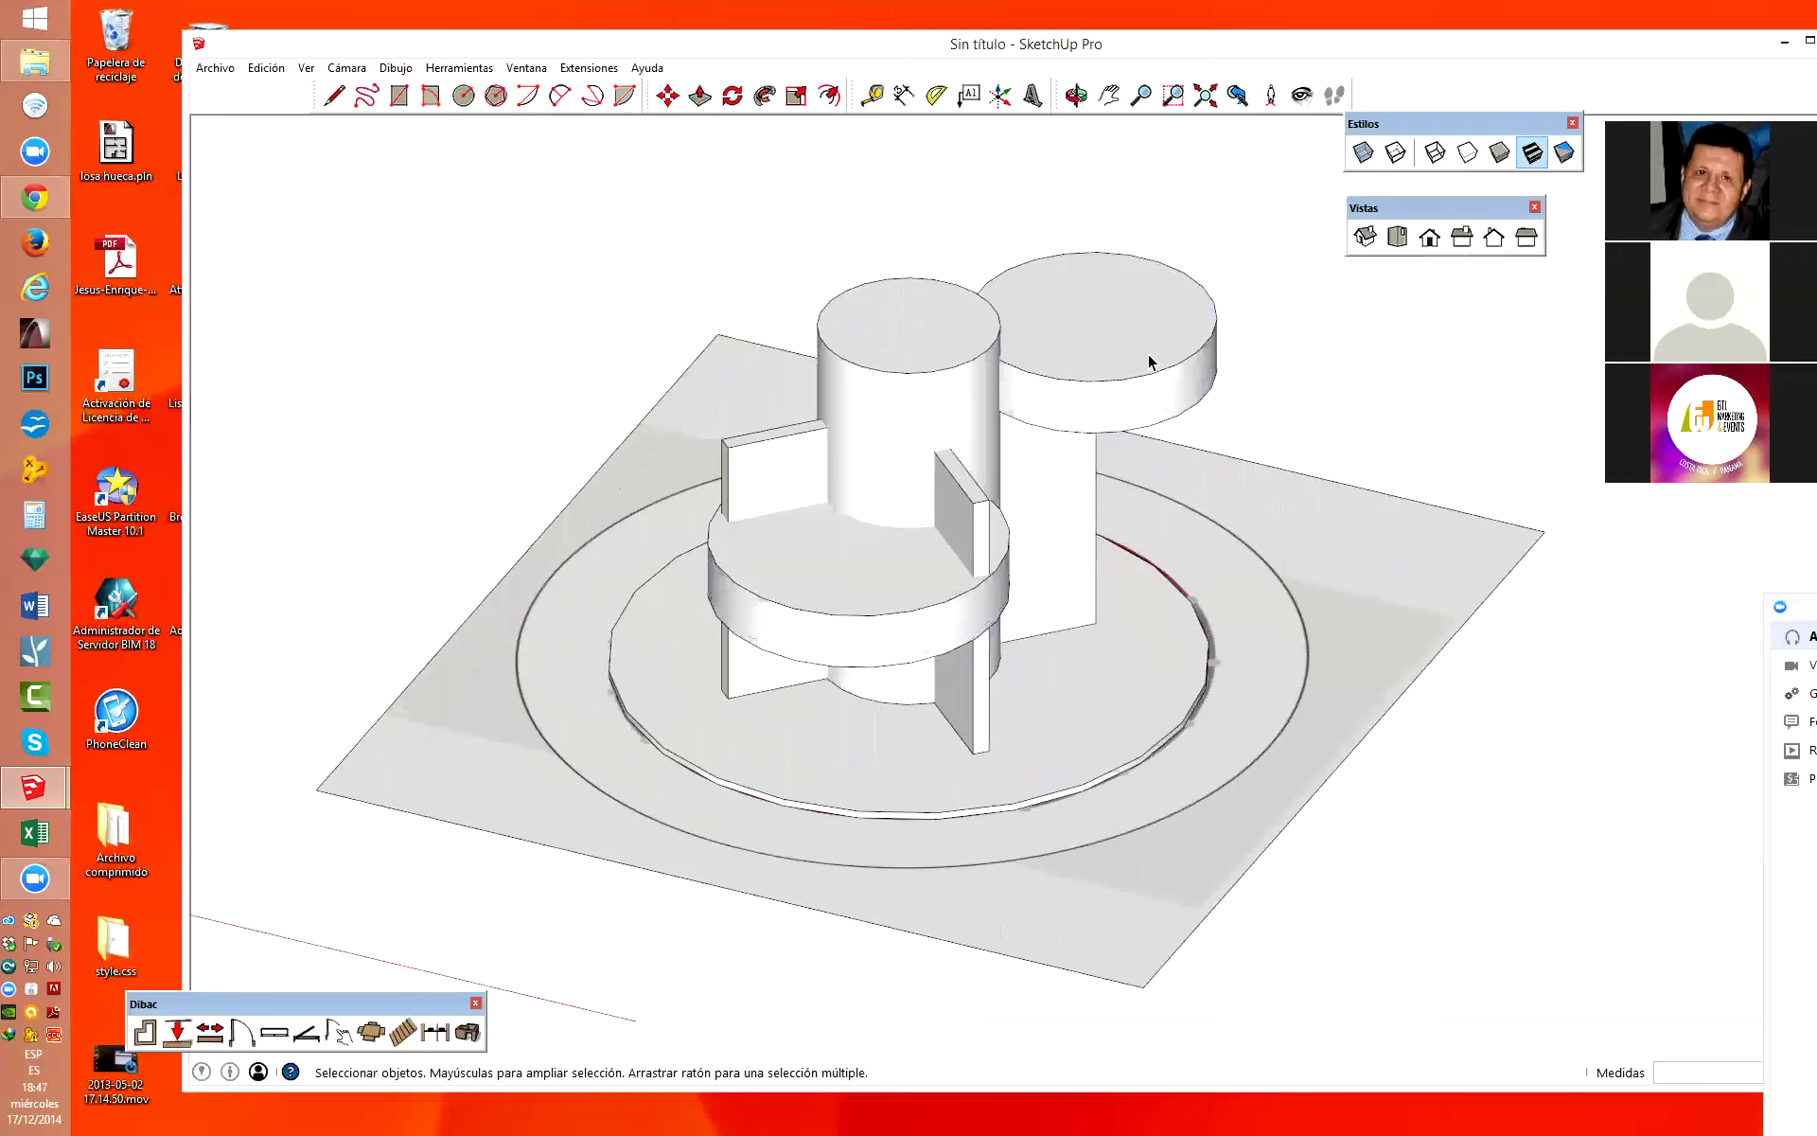
Make the upper disc and the middle disc each a separate group via Crear grupo.
{"action": "triple_click", "coordinate": [1149, 361]}
{"action": "right_click", "coordinate": [1149, 361]}
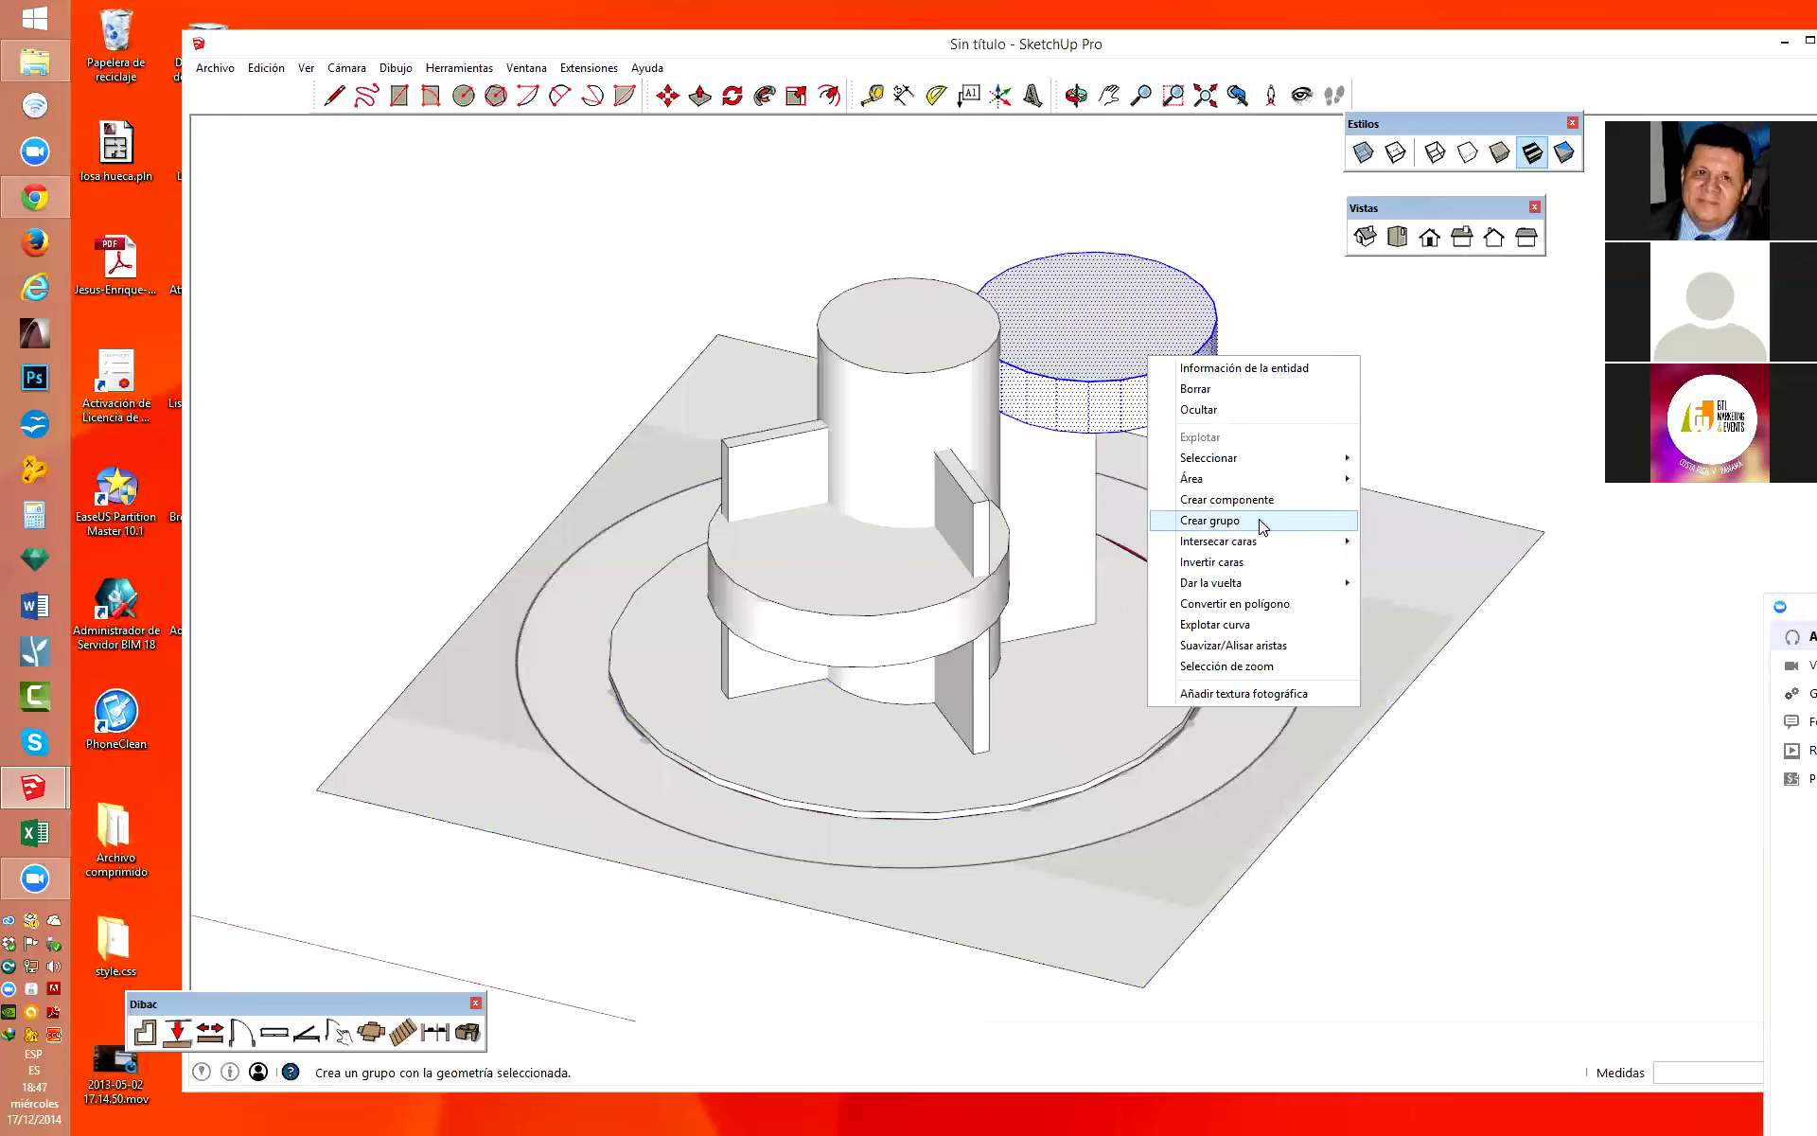
{"action": "left_click", "coordinate": [1210, 519]}
{"action": "triple_click", "coordinate": [854, 598]}
{"action": "right_click", "coordinate": [855, 597]}
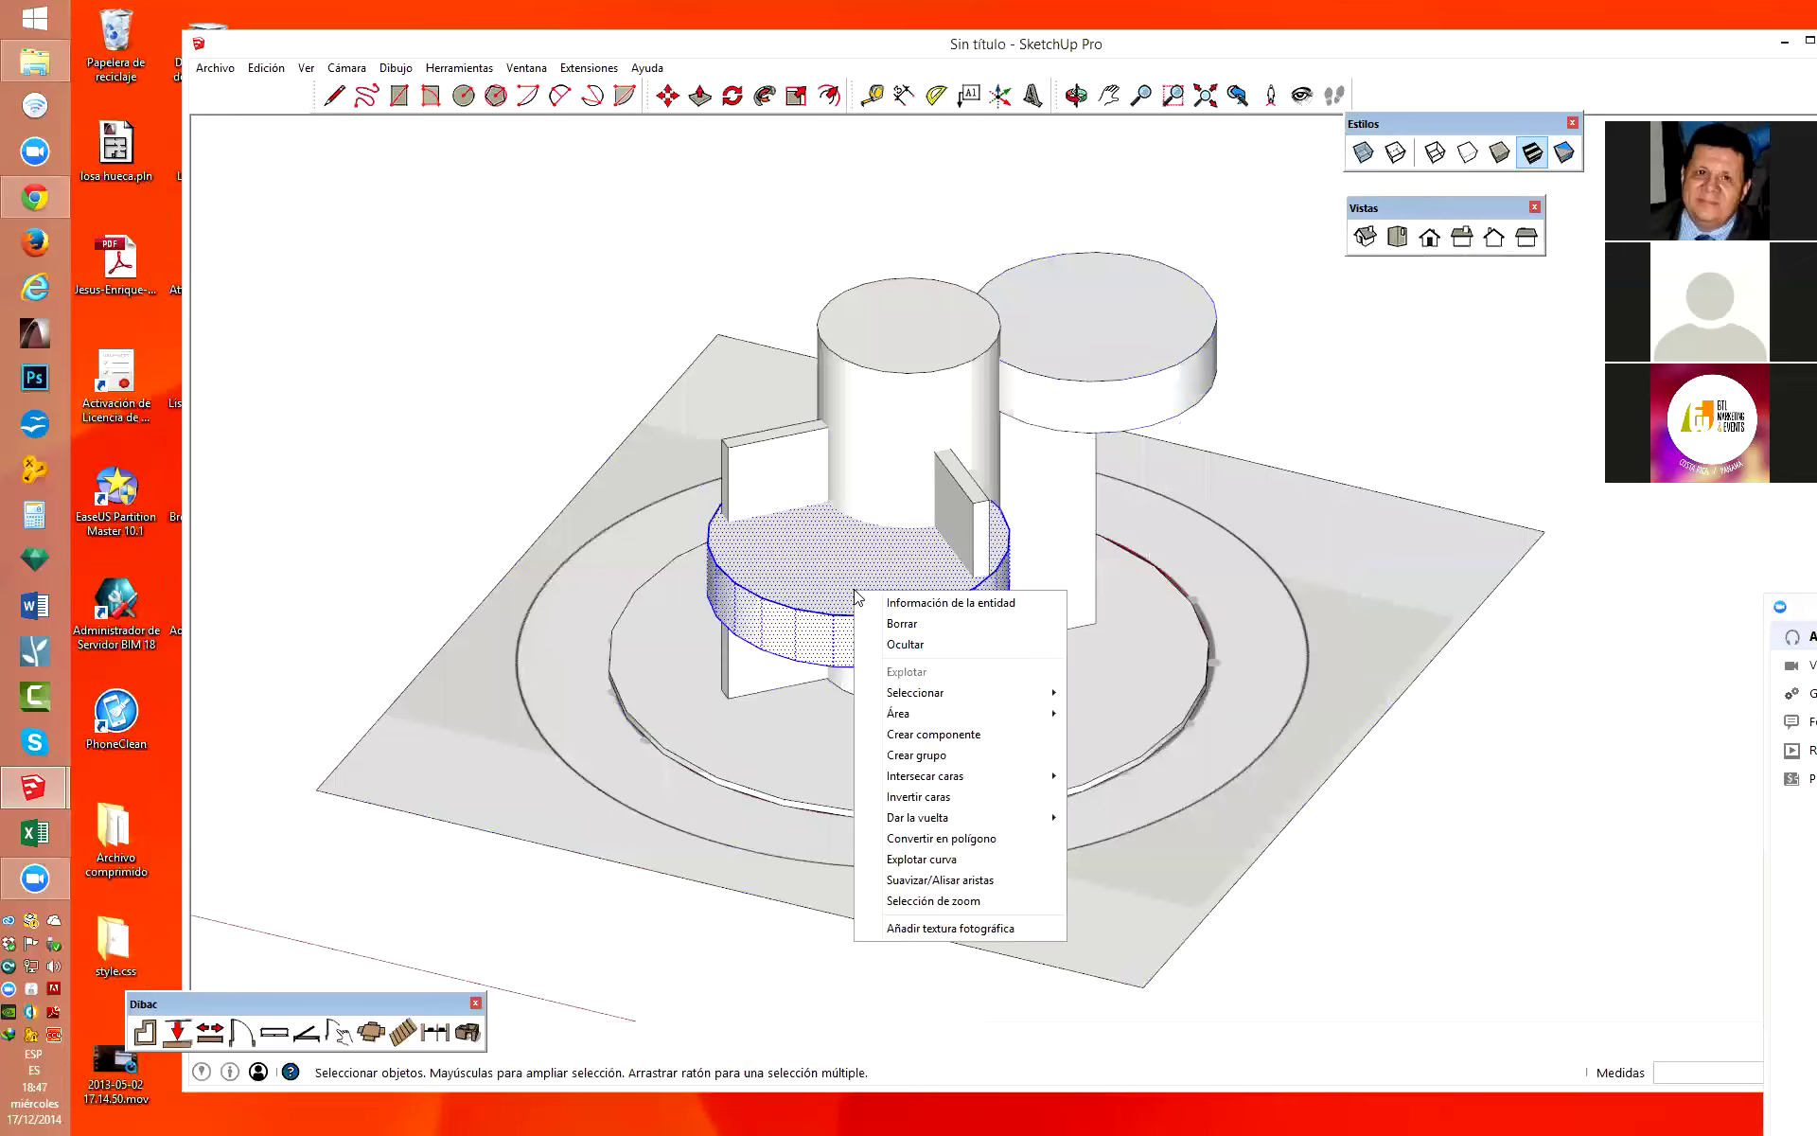
{"action": "left_click", "coordinate": [975, 754]}
Set the model to Frontal view, then bring the stand.skp reference forward.
{"action": "scroll", "coordinate": [1311, 332], "scroll_direction": "down", "scroll_amount": 2}
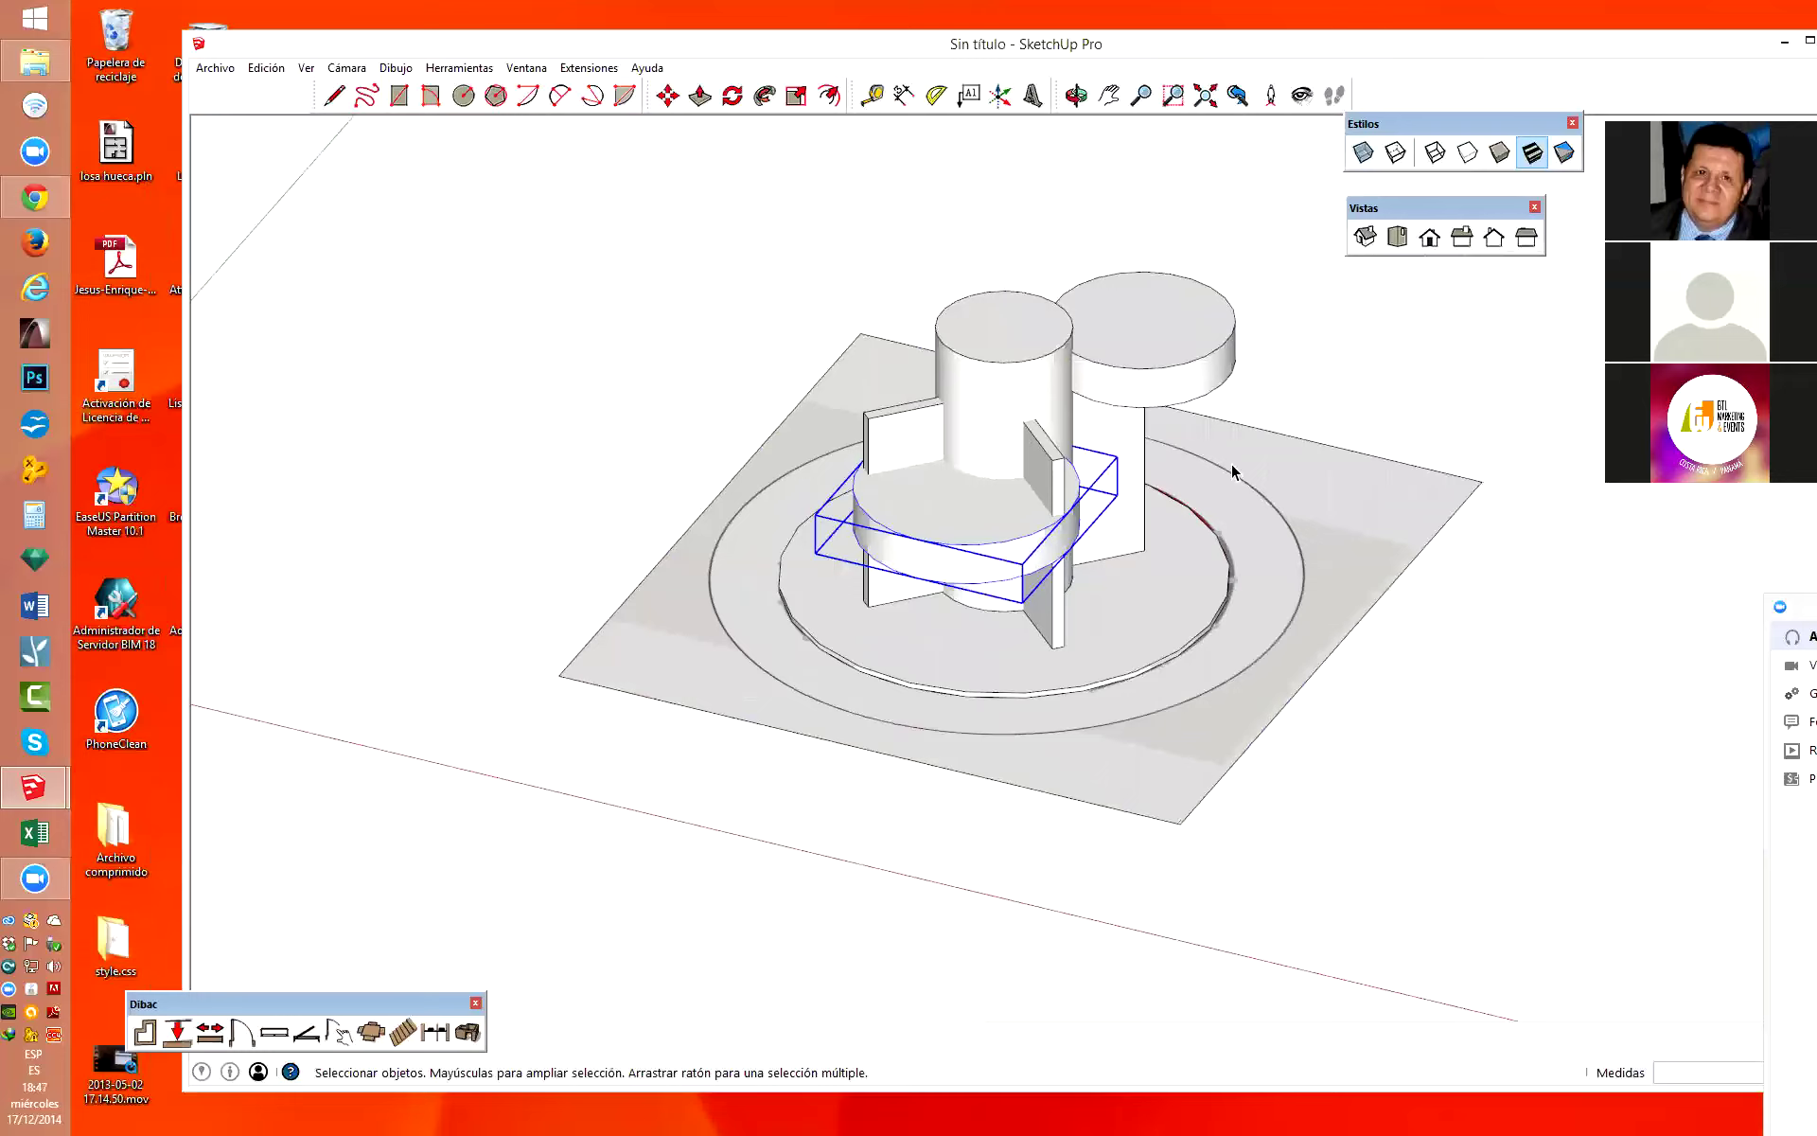
{"action": "left_click", "coordinate": [1430, 238]}
{"action": "scroll", "coordinate": [1215, 488], "scroll_direction": "up", "scroll_amount": 2}
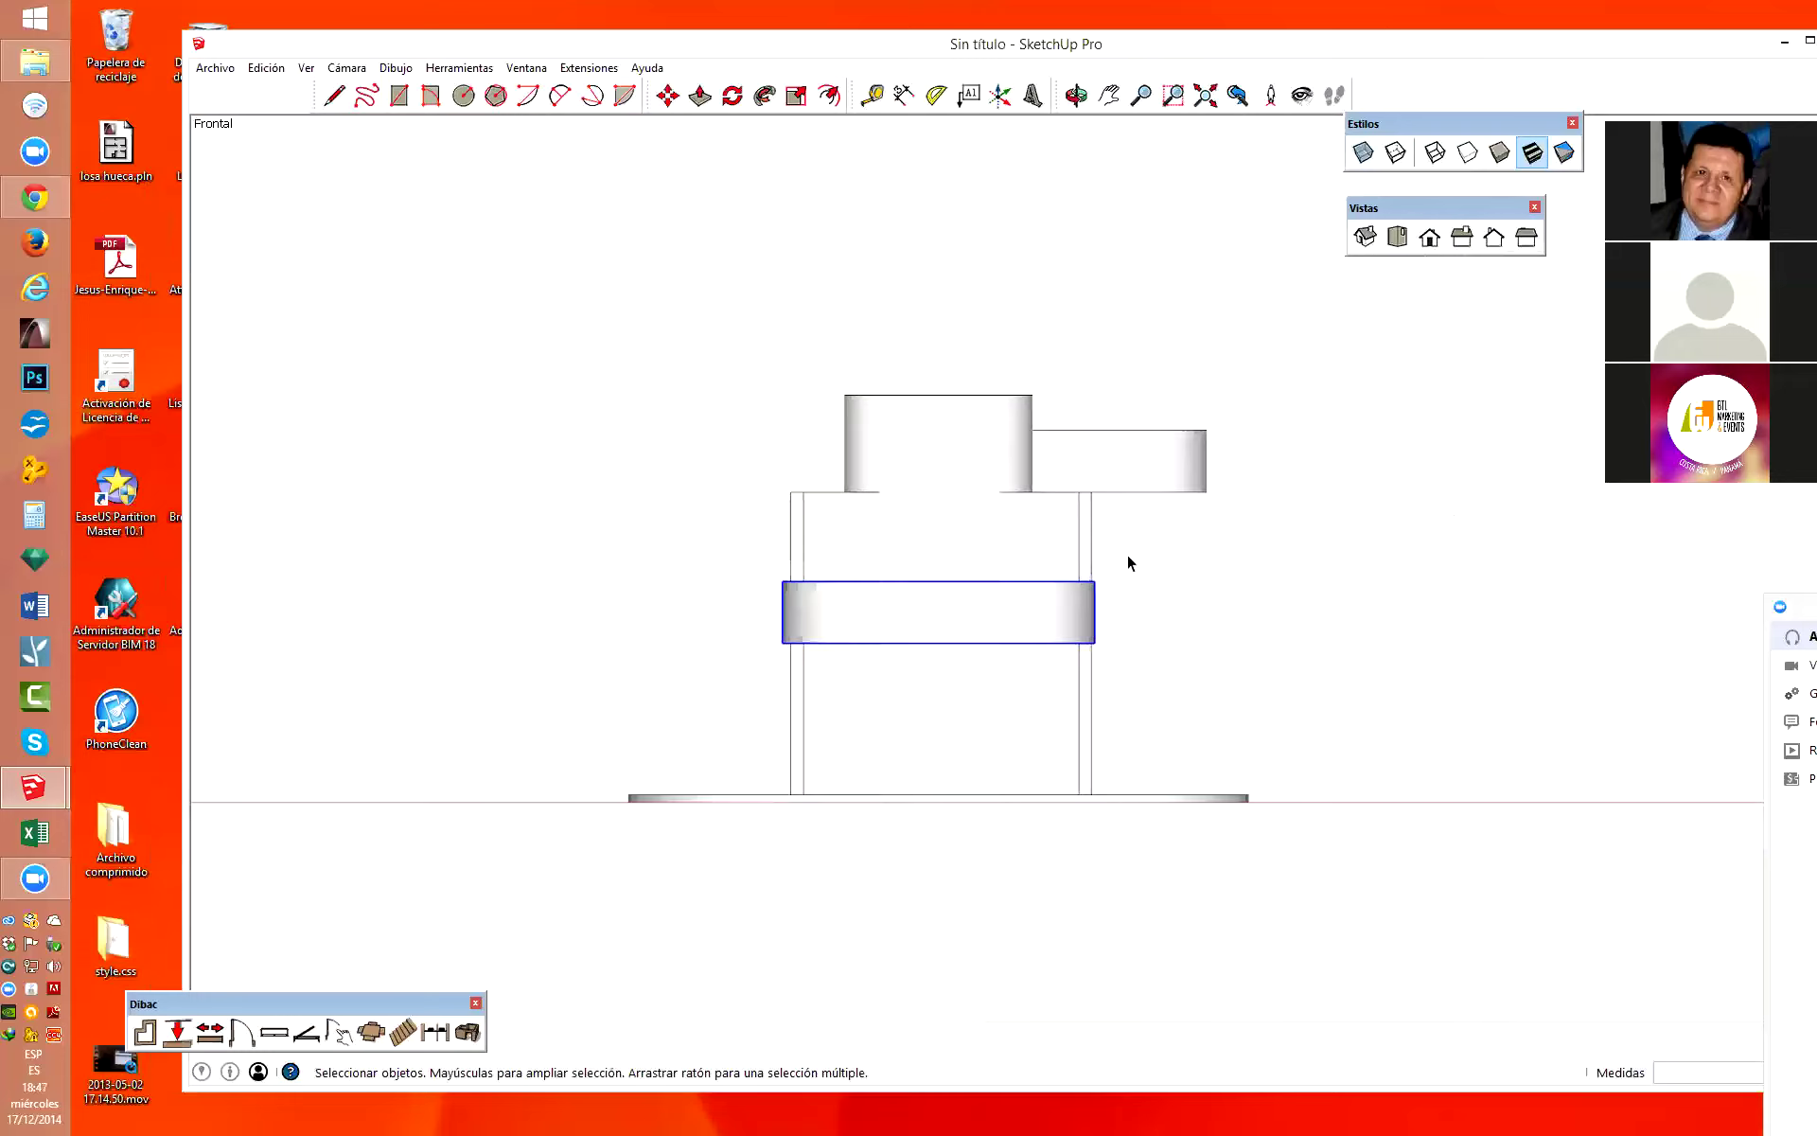
{"action": "middle_click_drag", "start_coordinate": [1257, 413], "coordinate": [1486, 282]}
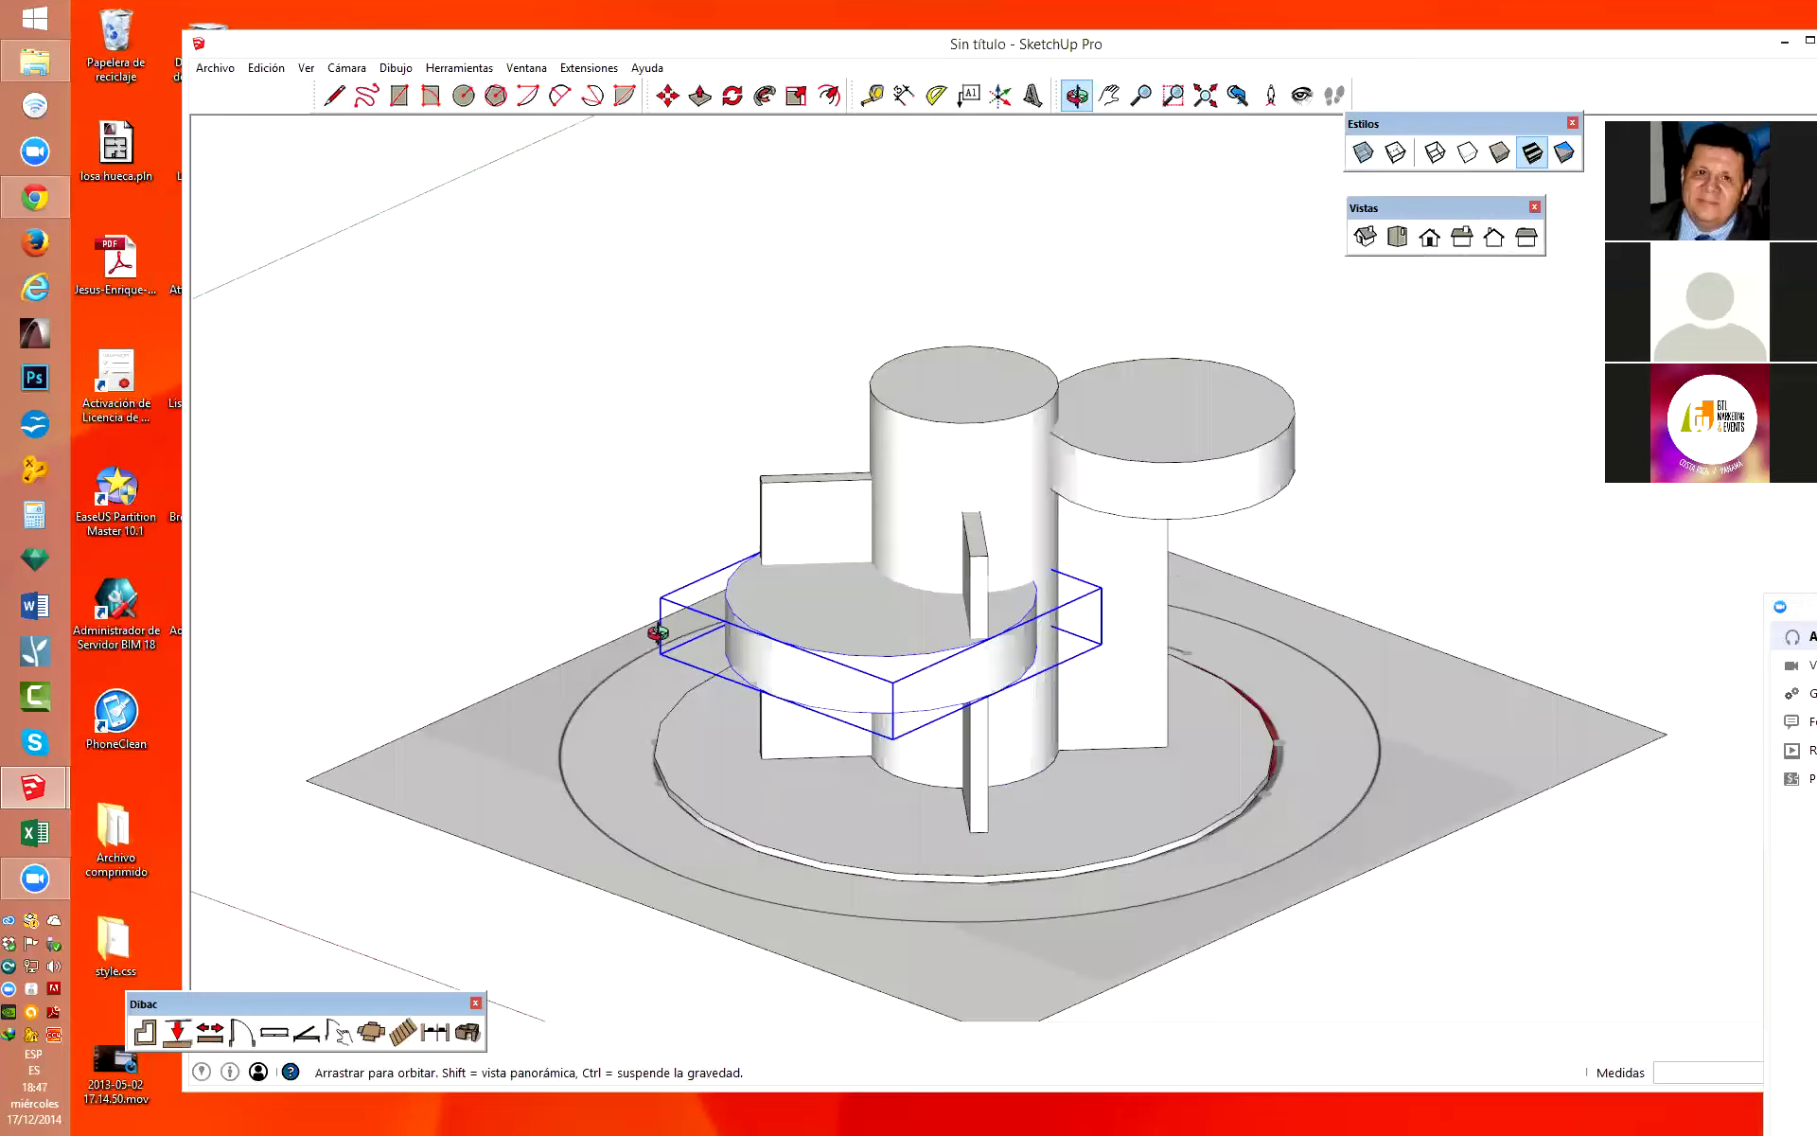
{"action": "left_click", "coordinate": [1429, 237]}
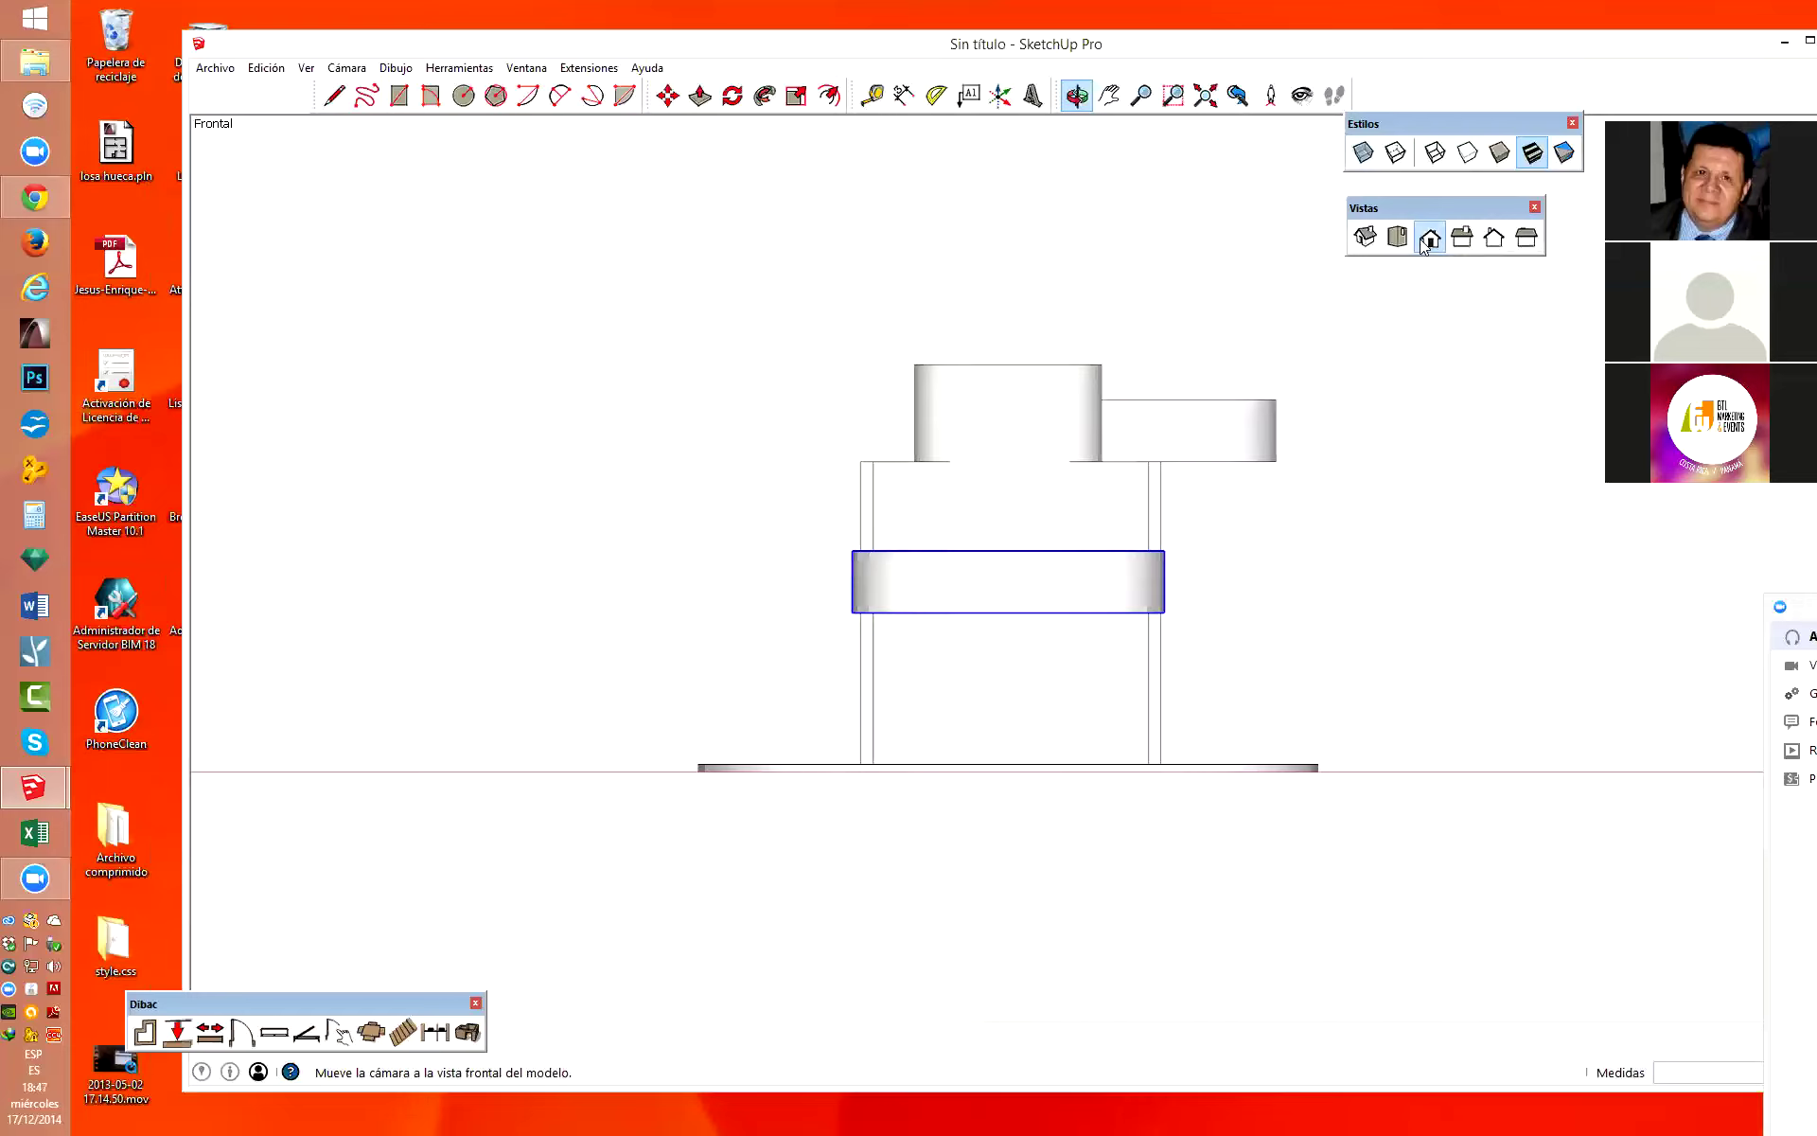
{"action": "scroll", "coordinate": [1161, 468], "scroll_direction": "up", "scroll_amount": 2}
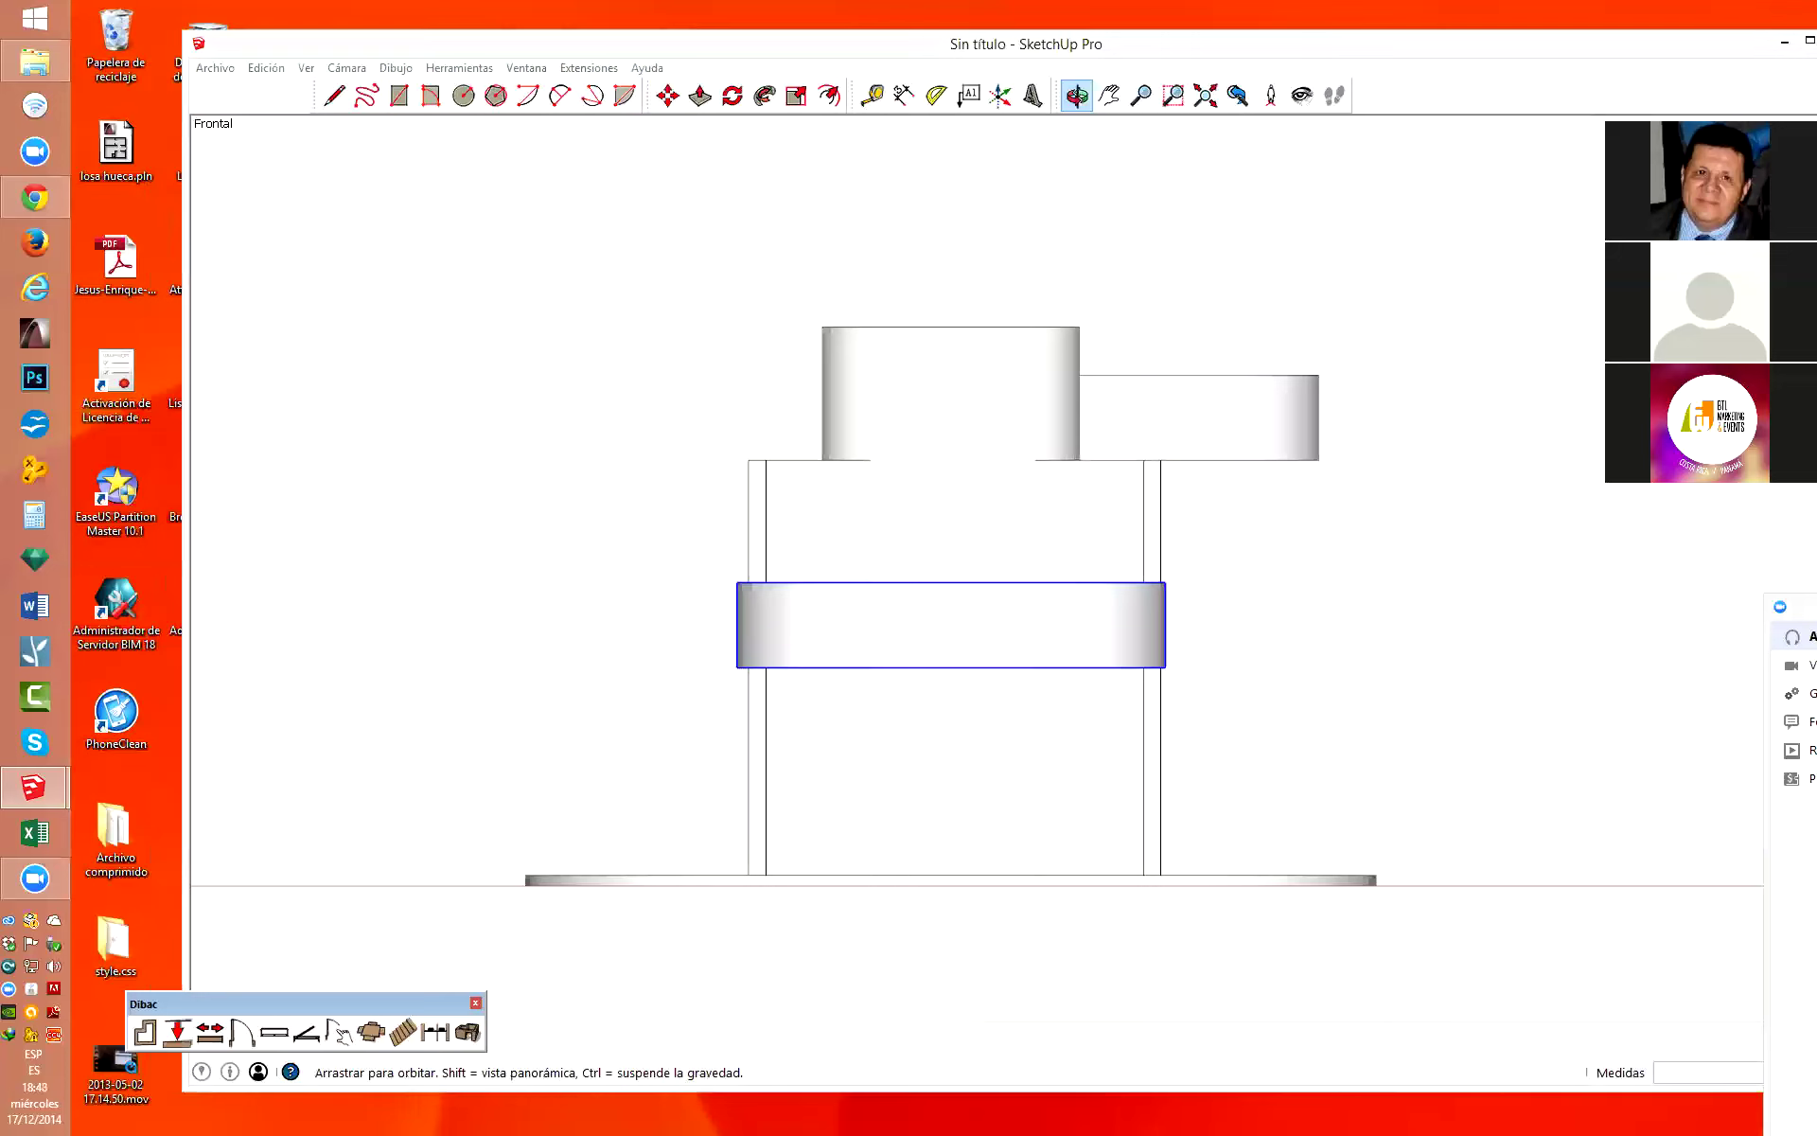
{"action": "left_click", "coordinate": [1539, 163]}
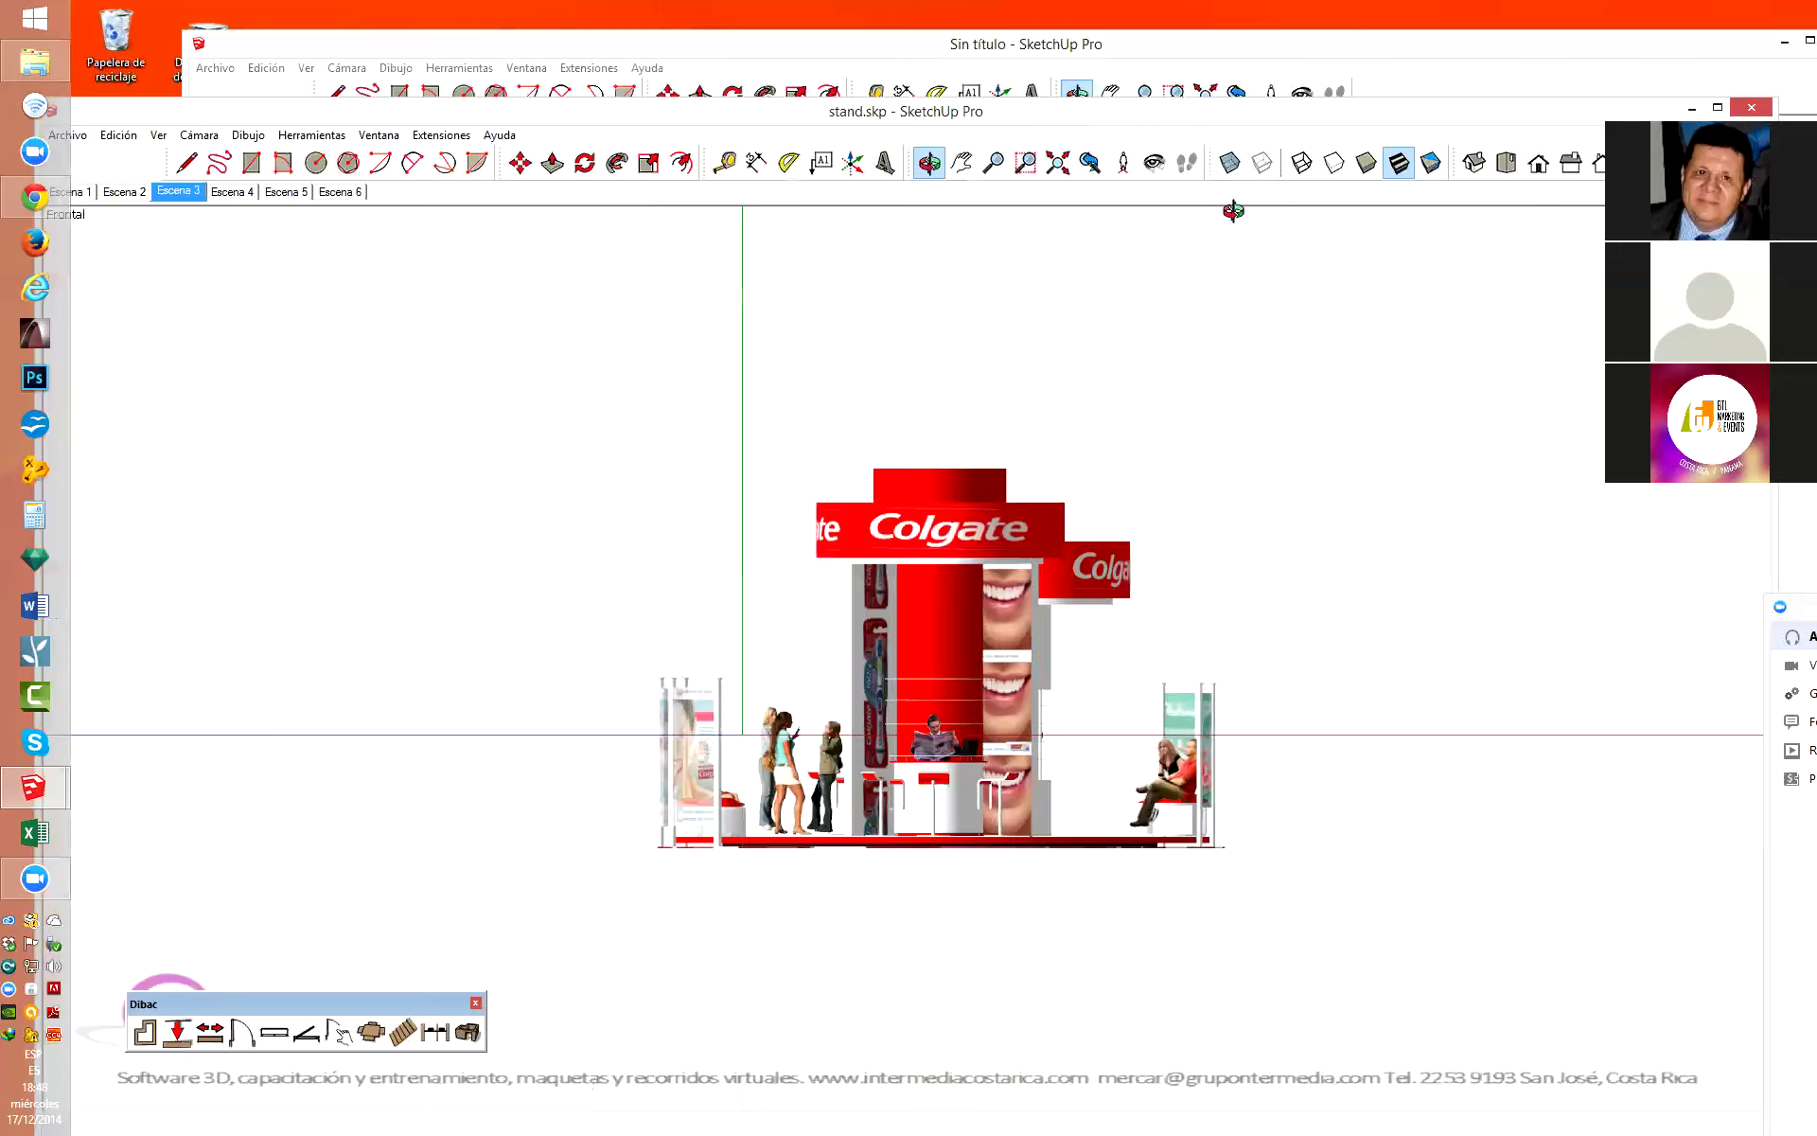
Tape-measure the reference stand from the banner's lower-left corner to the floor: 393,072 cm.
{"action": "left_click", "coordinate": [733, 170]}
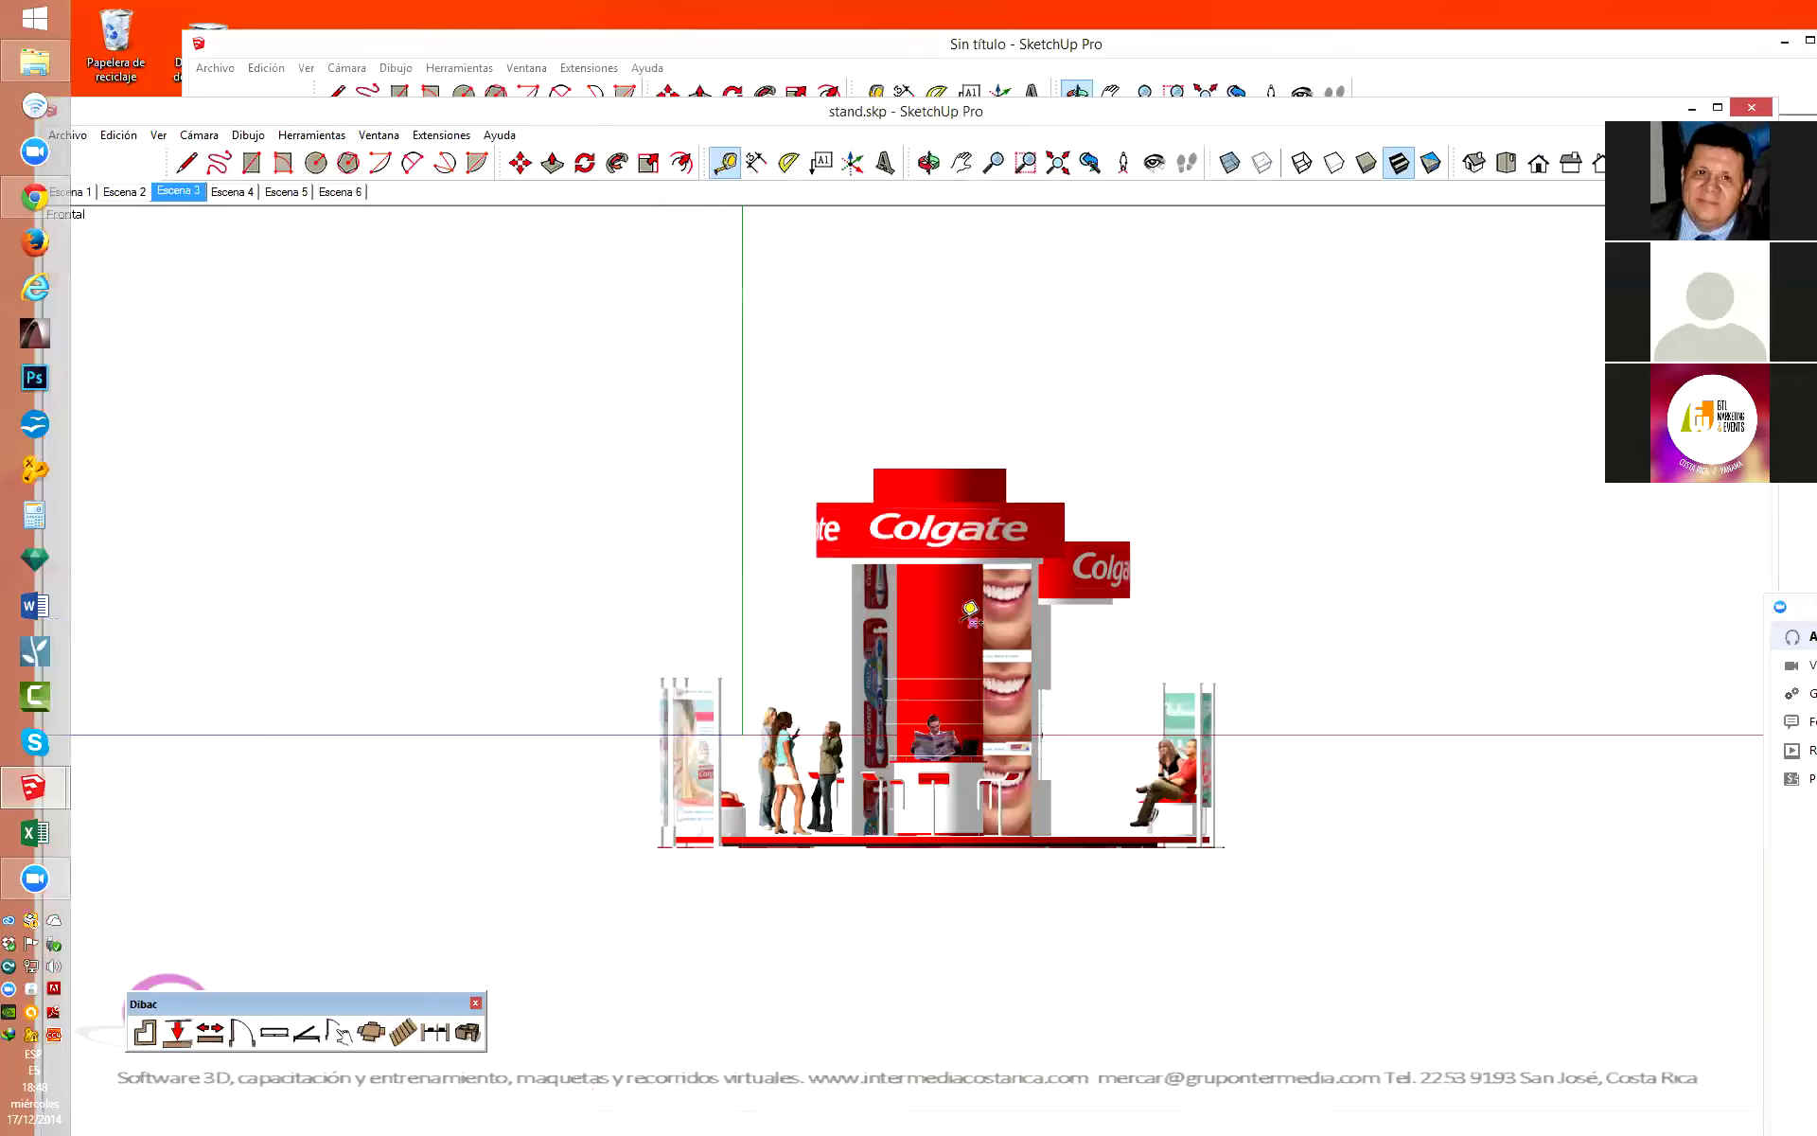
{"action": "left_click", "coordinate": [820, 555]}
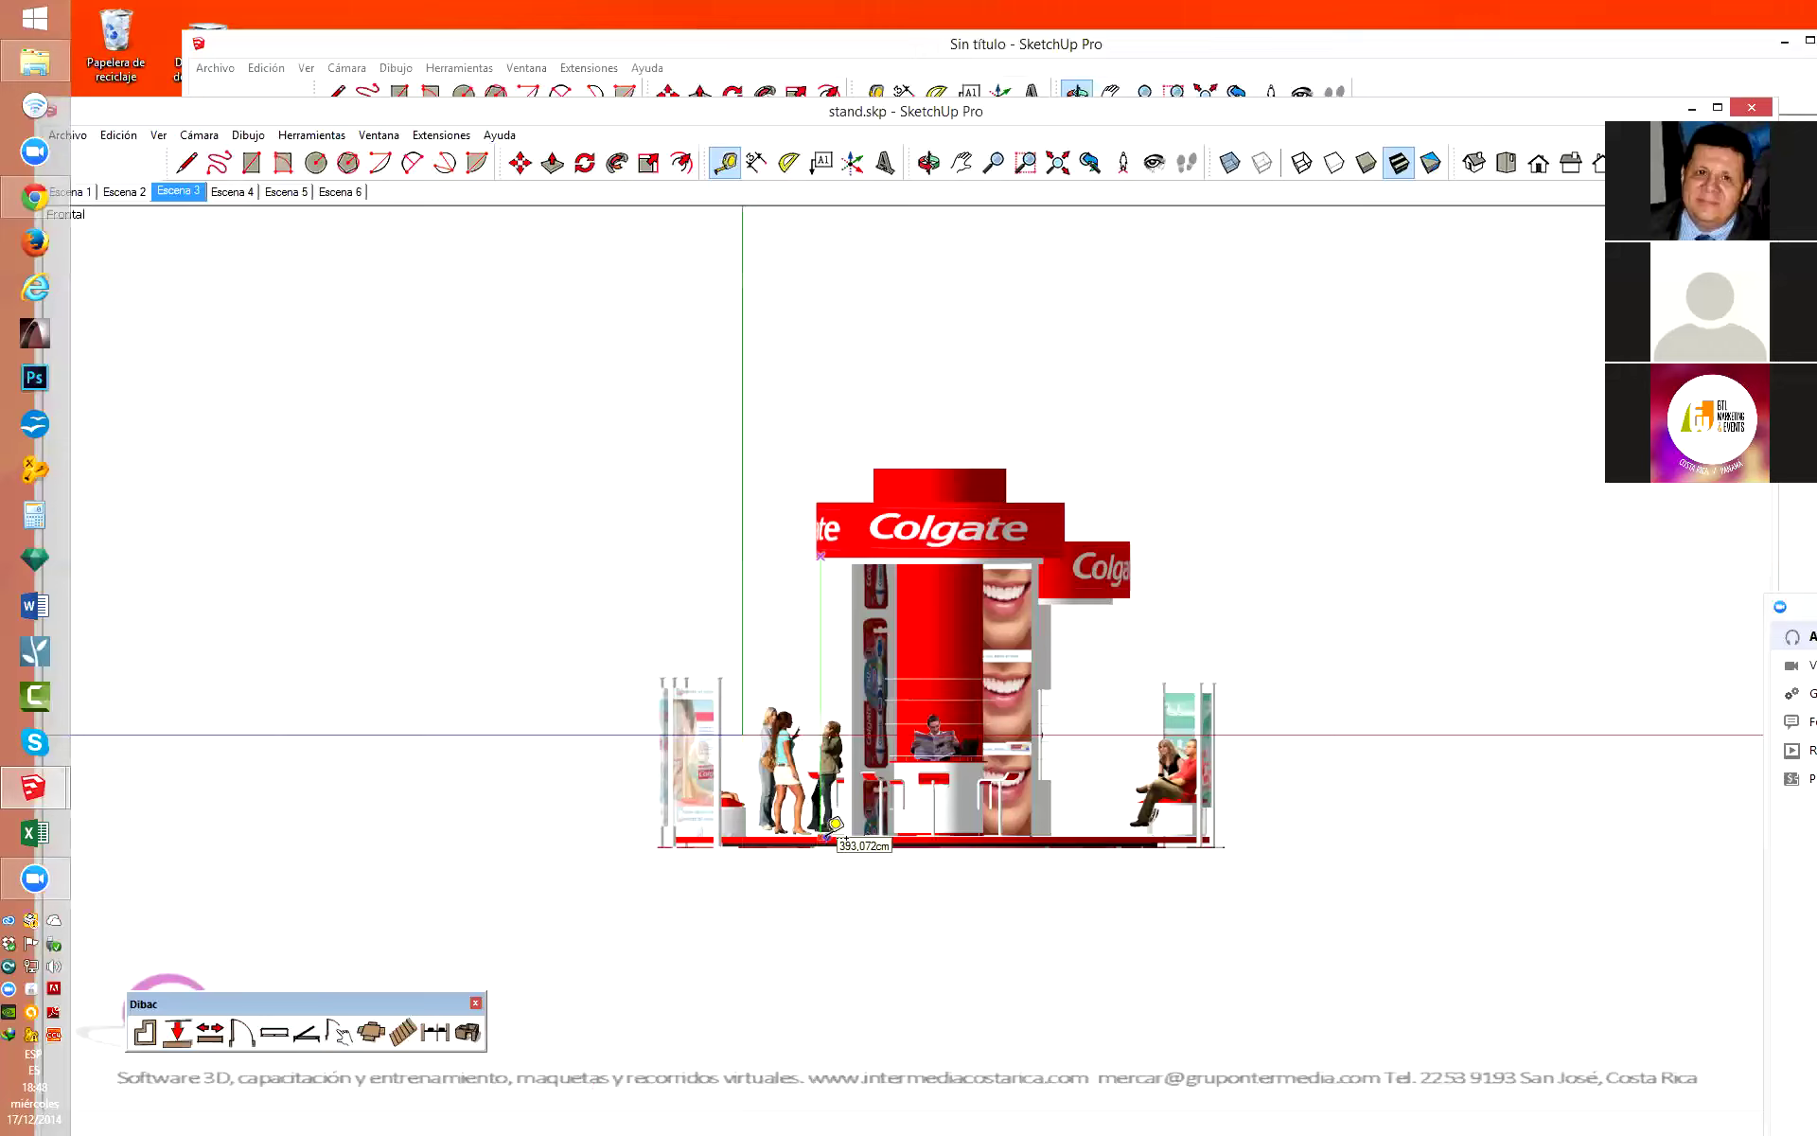
{"action": "left_click", "coordinate": [835, 823]}
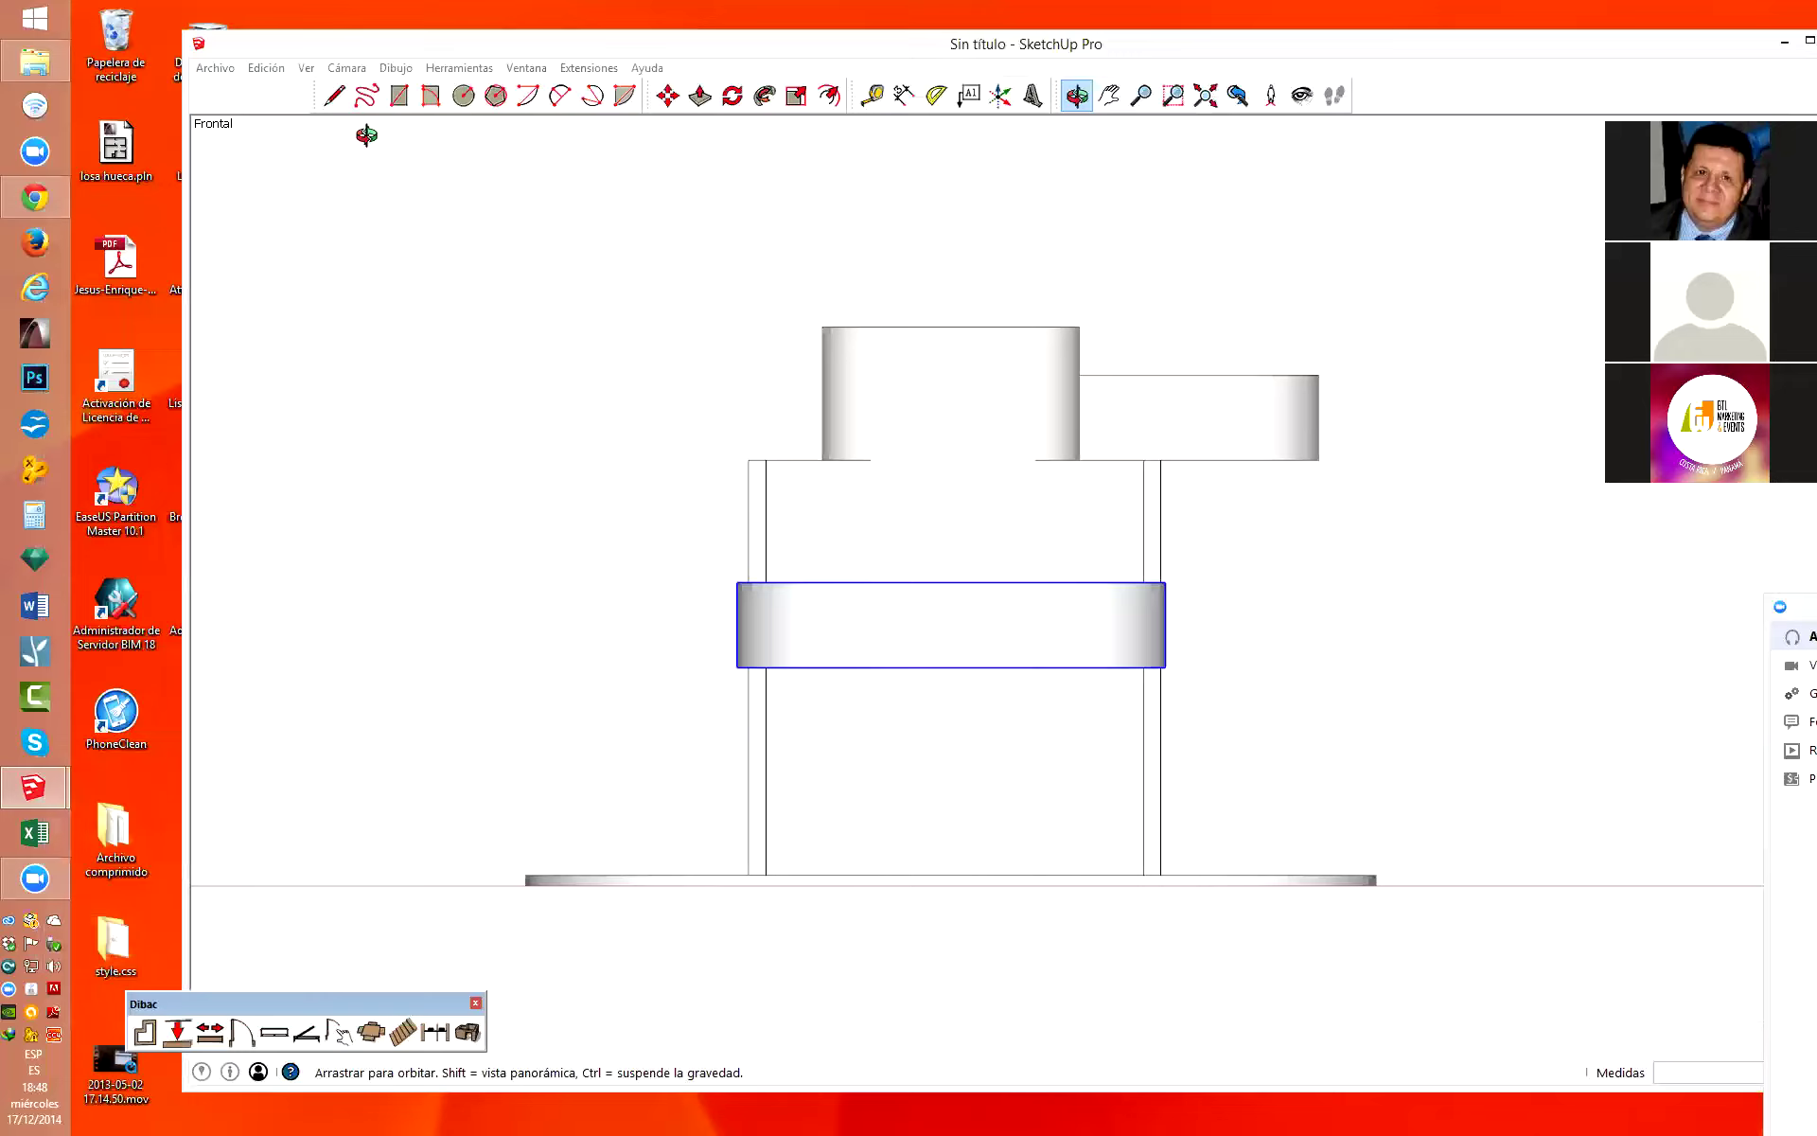
Draw a vertical reference line from the ground about 3.93 m up.
{"action": "left_click", "coordinate": [334, 94]}
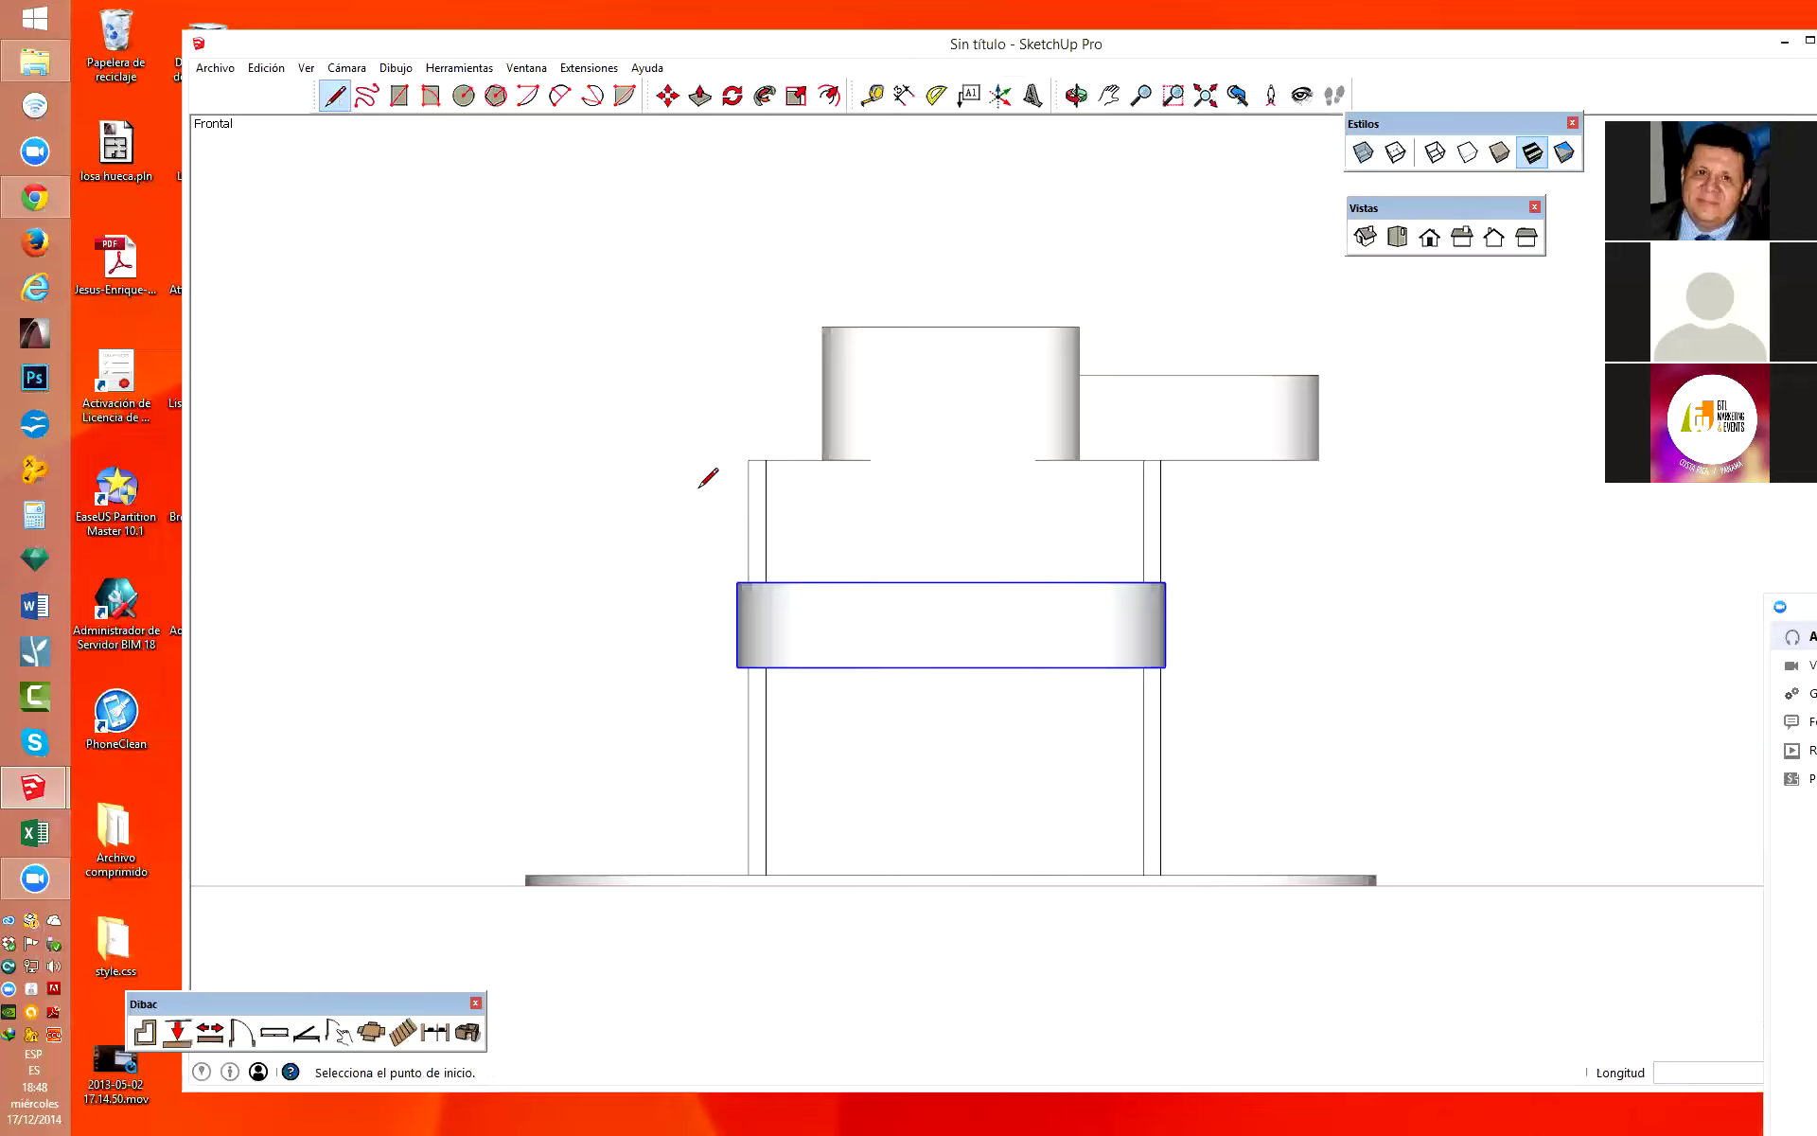
{"action": "left_click", "coordinate": [694, 873]}
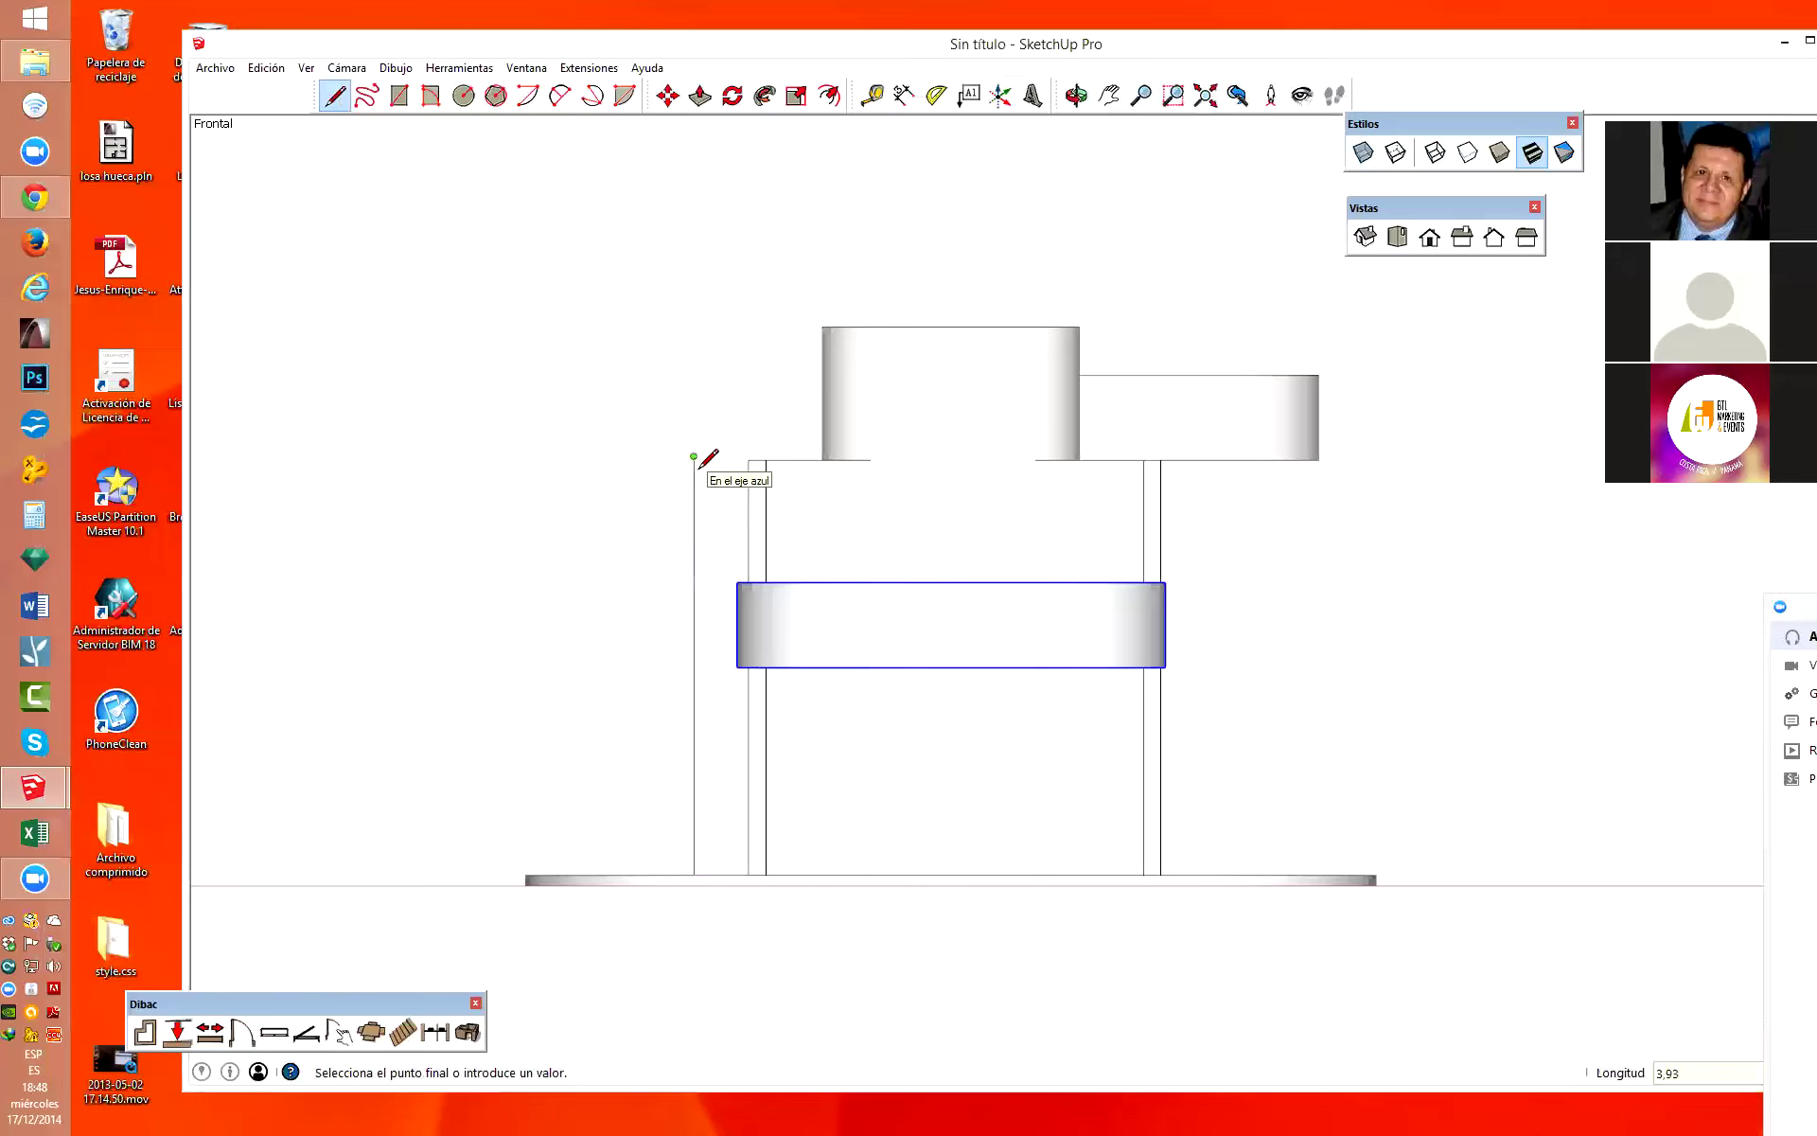
{"action": "left_click", "coordinate": [694, 456]}
{"action": "key", "text": "Escape"}
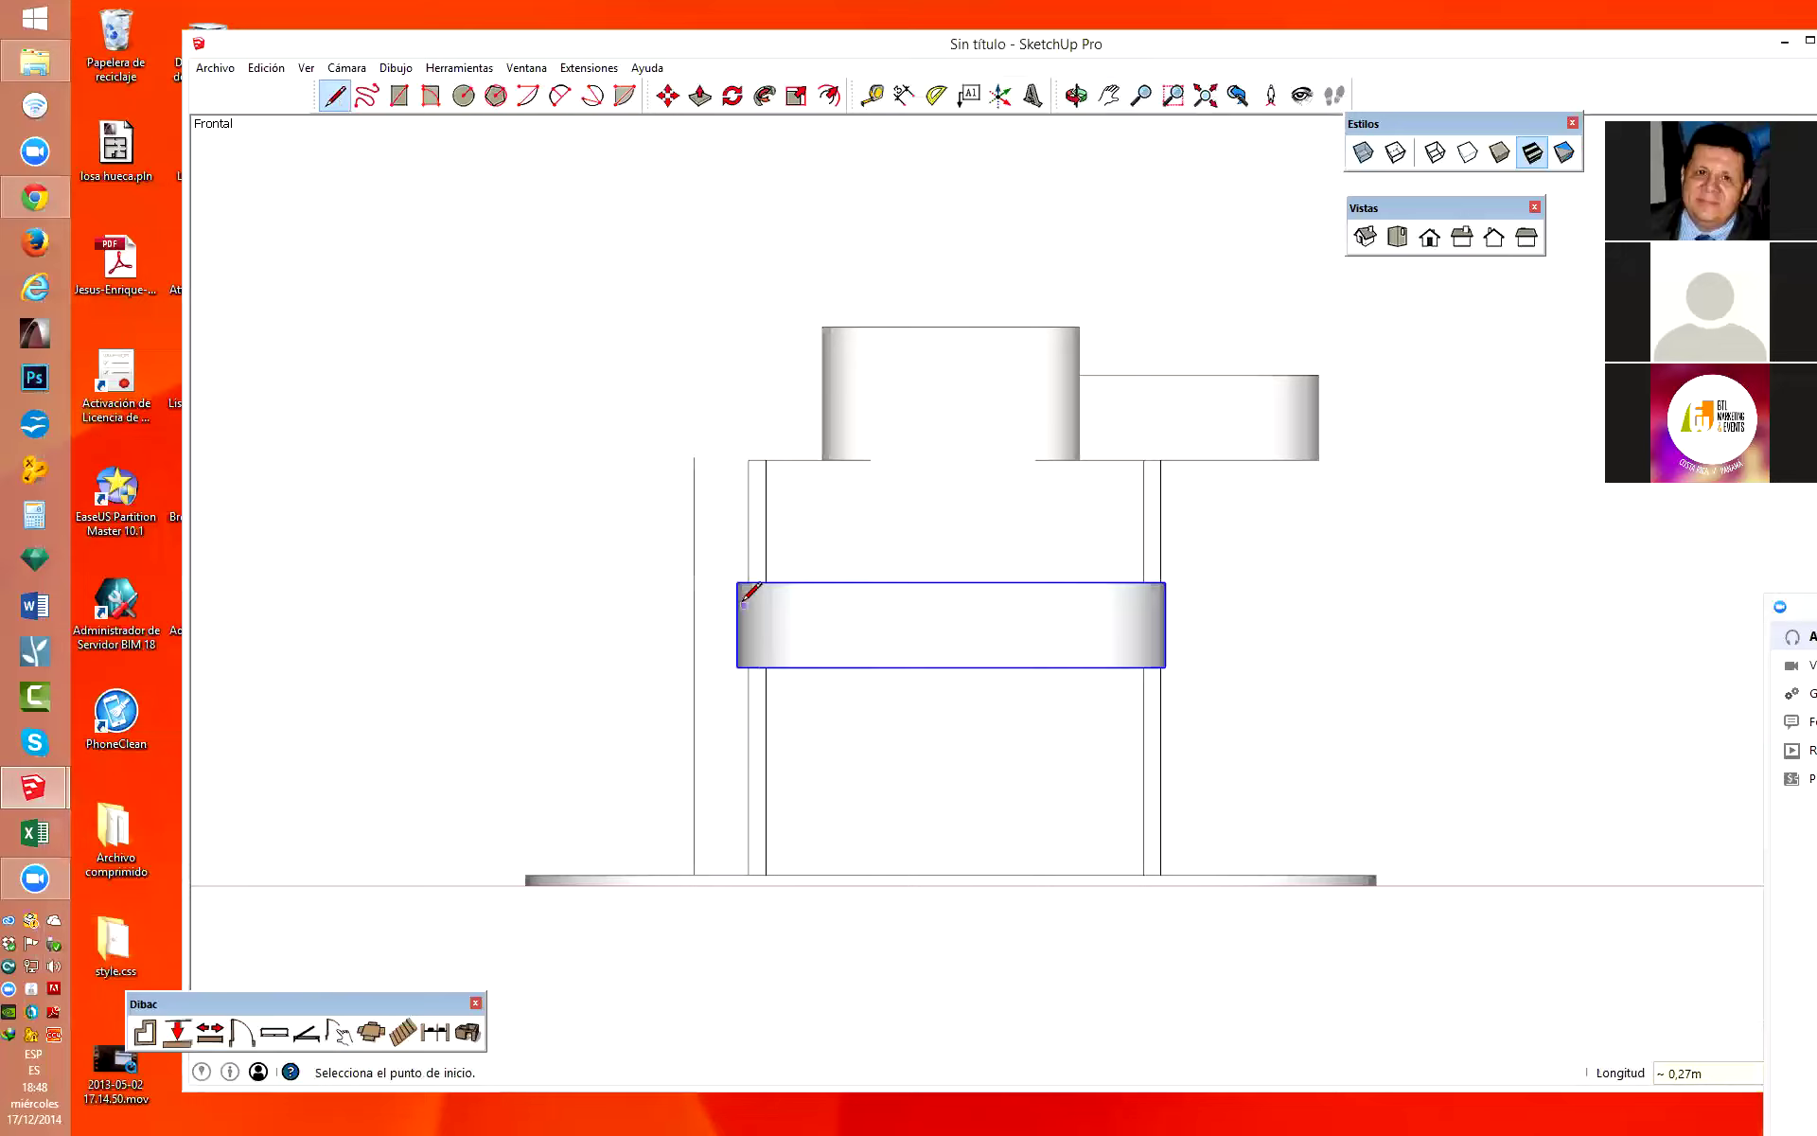
Move the middle disc up so it sits level with the reference line's top.
{"action": "key", "text": "space"}
{"action": "key", "text": "m"}
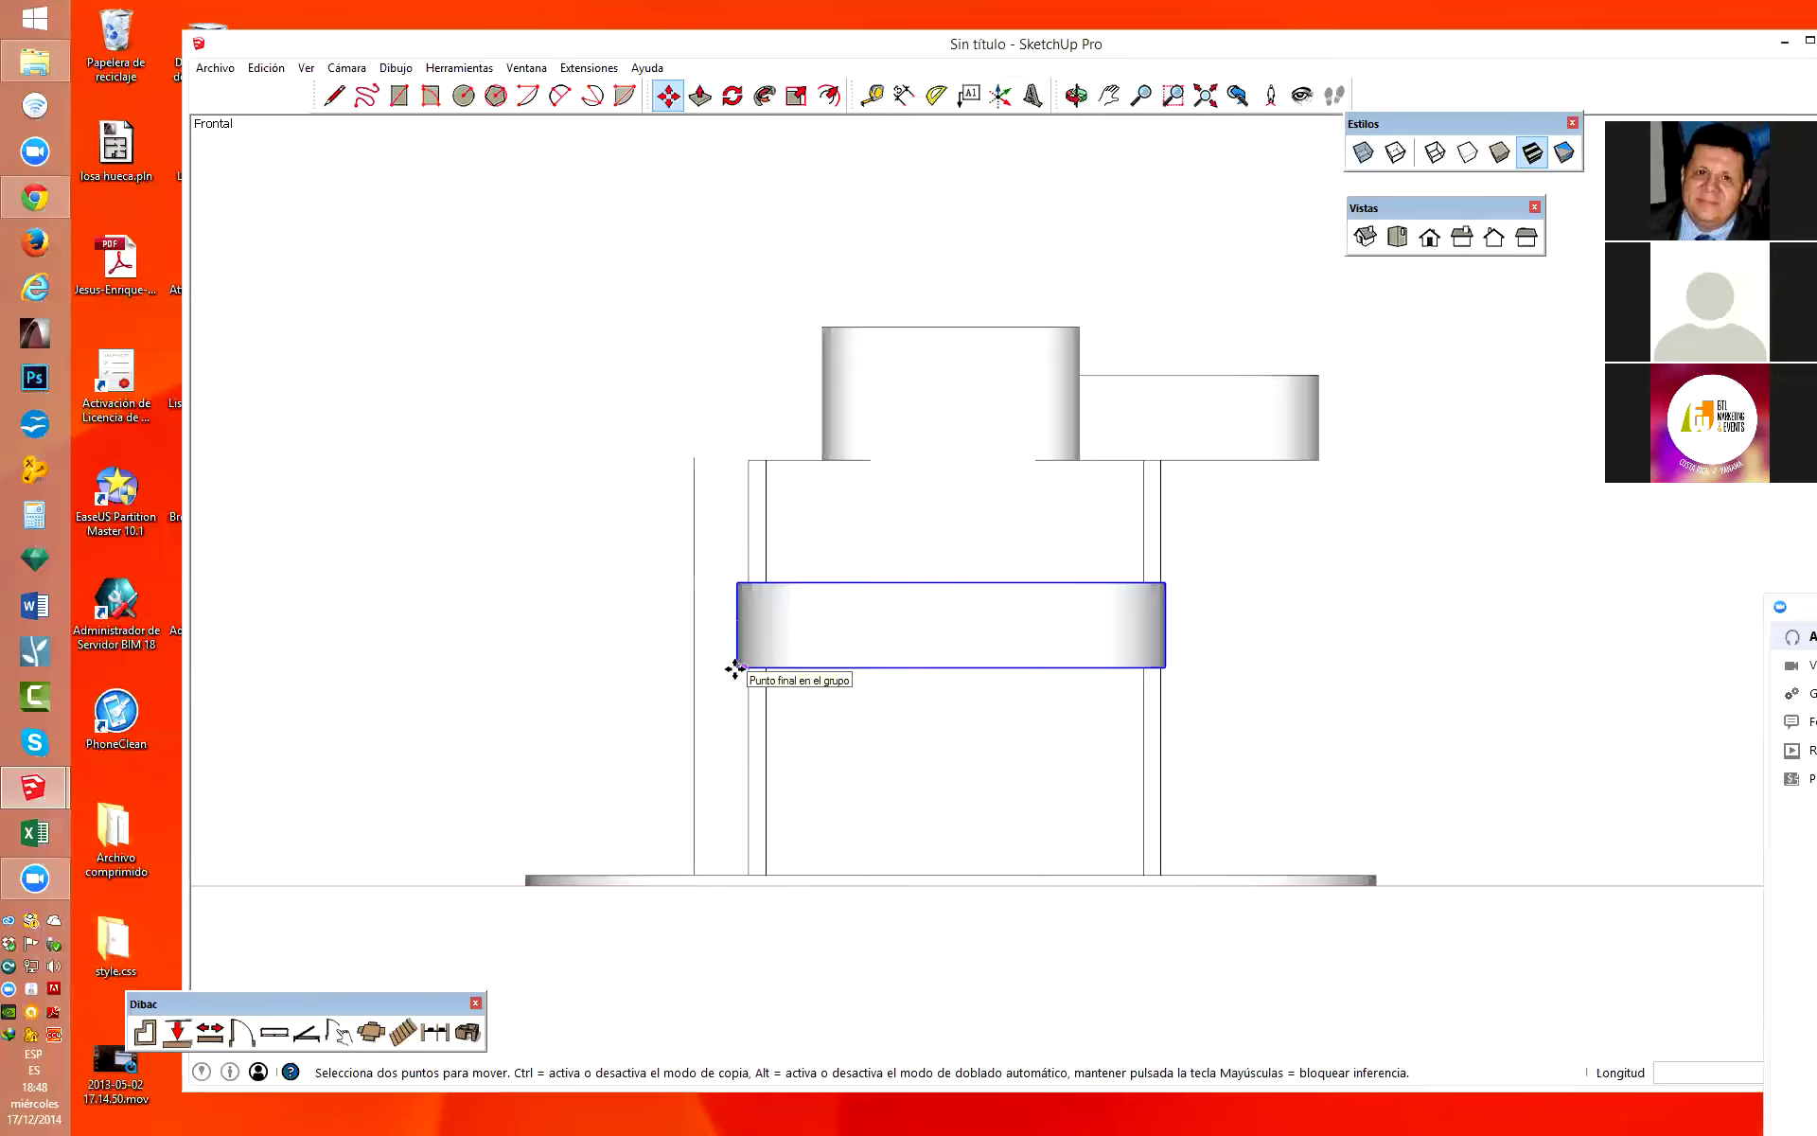
{"action": "left_click", "coordinate": [740, 669]}
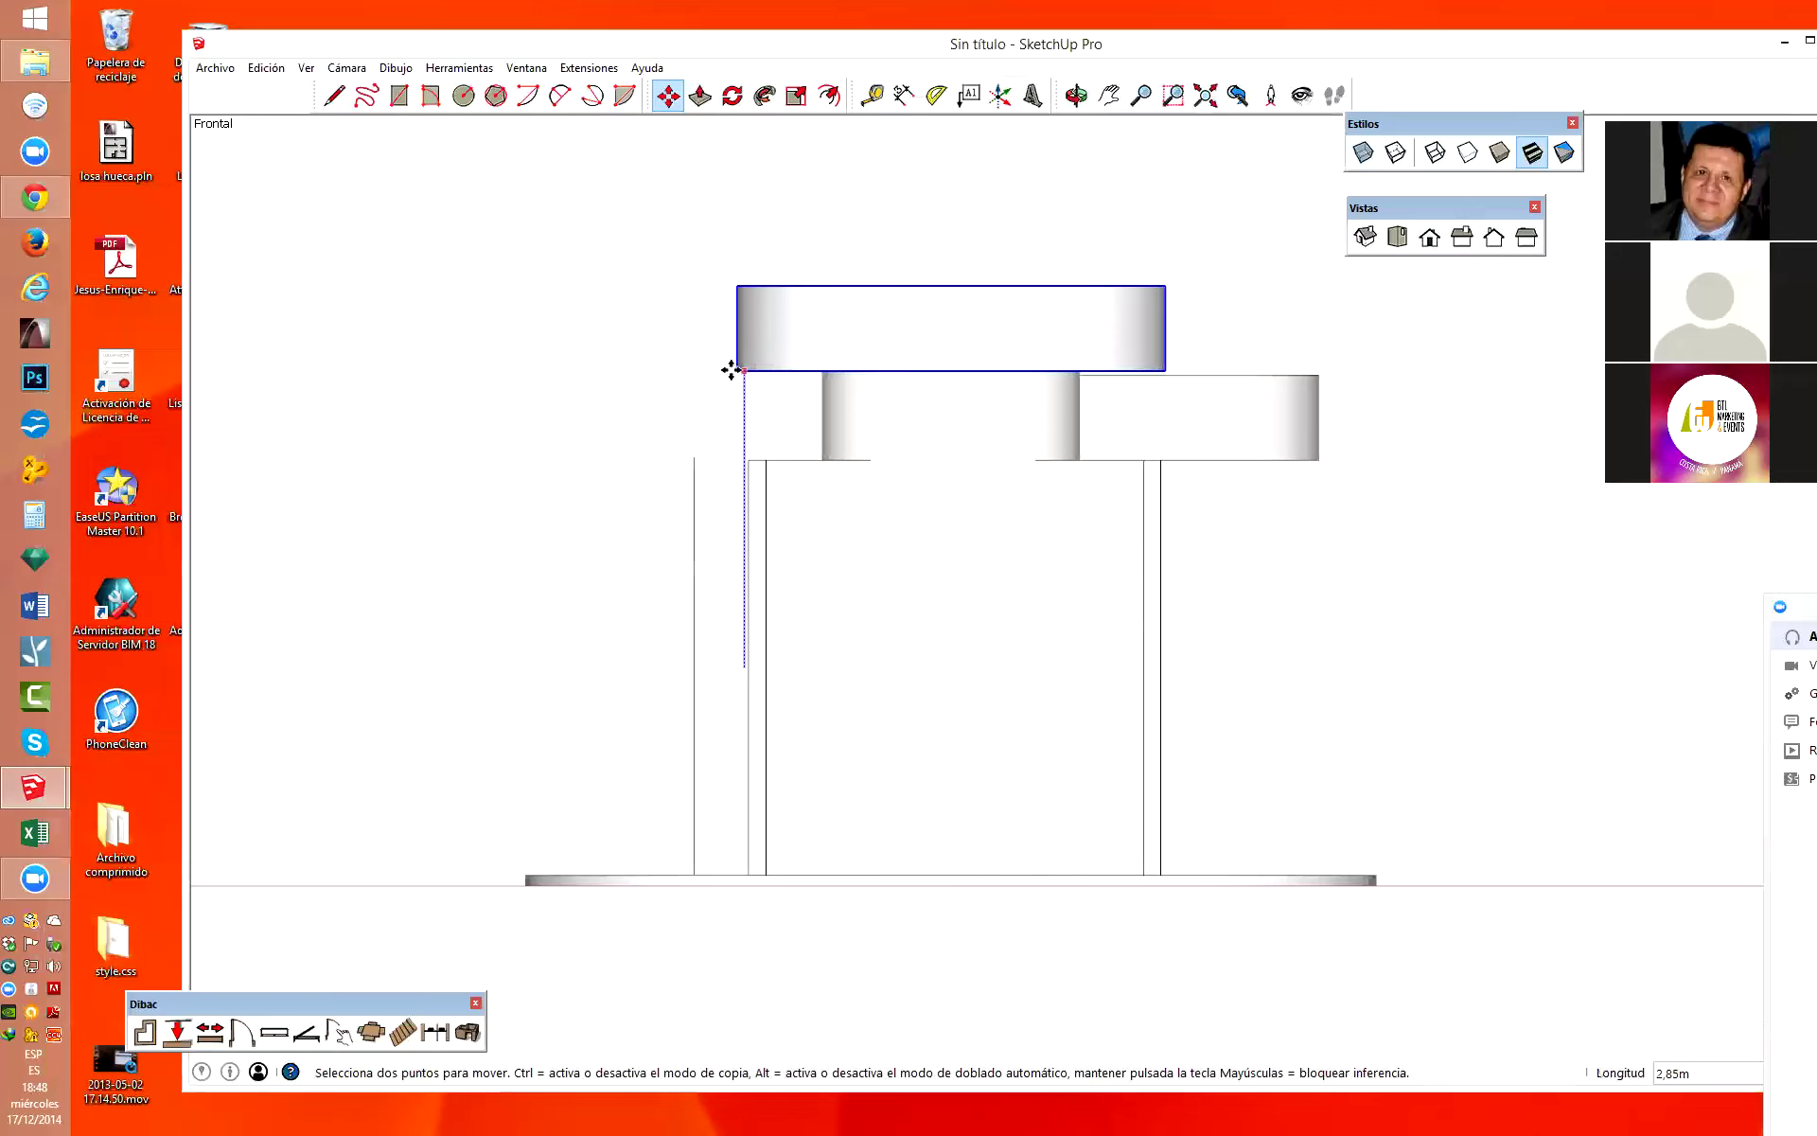
{"action": "left_click", "coordinate": [693, 455]}
Delete the vertical reference line and select the right-hand disc.
{"action": "key", "text": "space"}
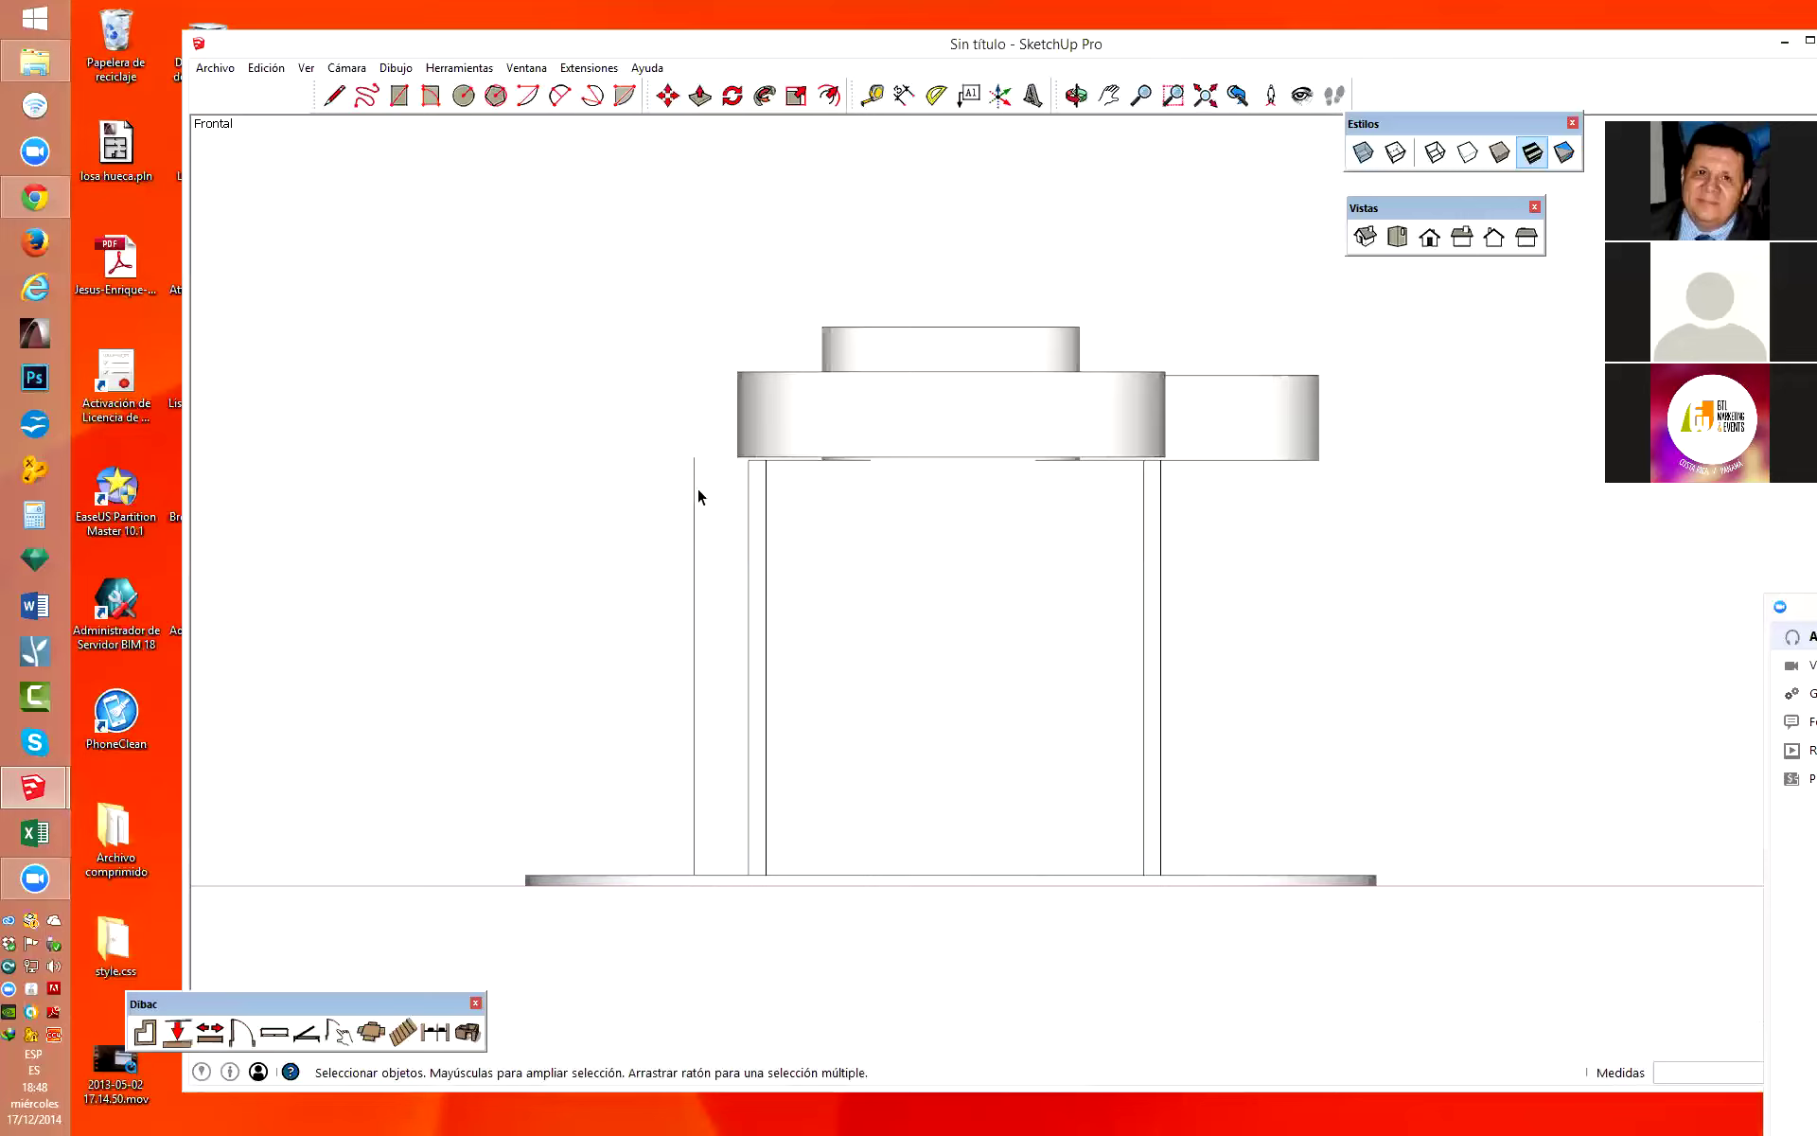
{"action": "left_click", "coordinate": [693, 484]}
{"action": "key", "text": "Delete"}
{"action": "left_click", "coordinate": [1304, 428]}
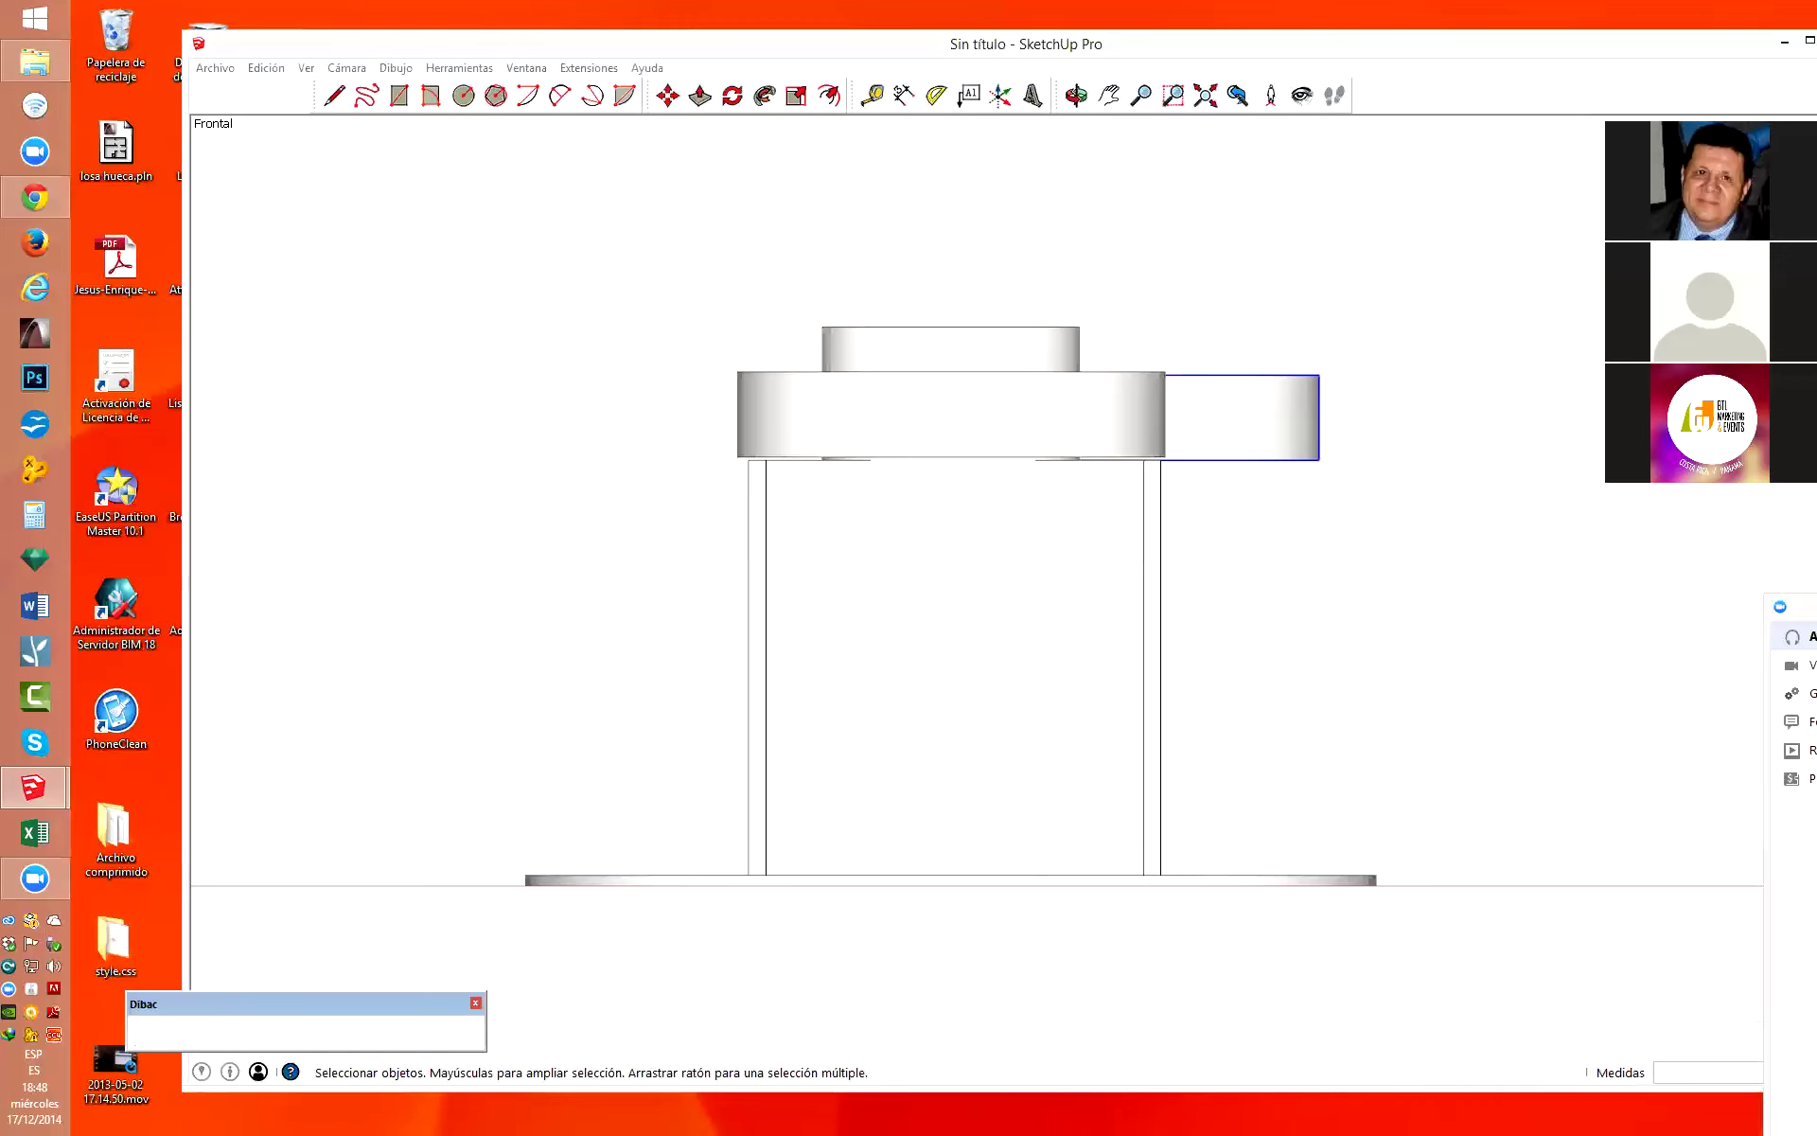
{"action": "left_click", "coordinate": [743, 151]}
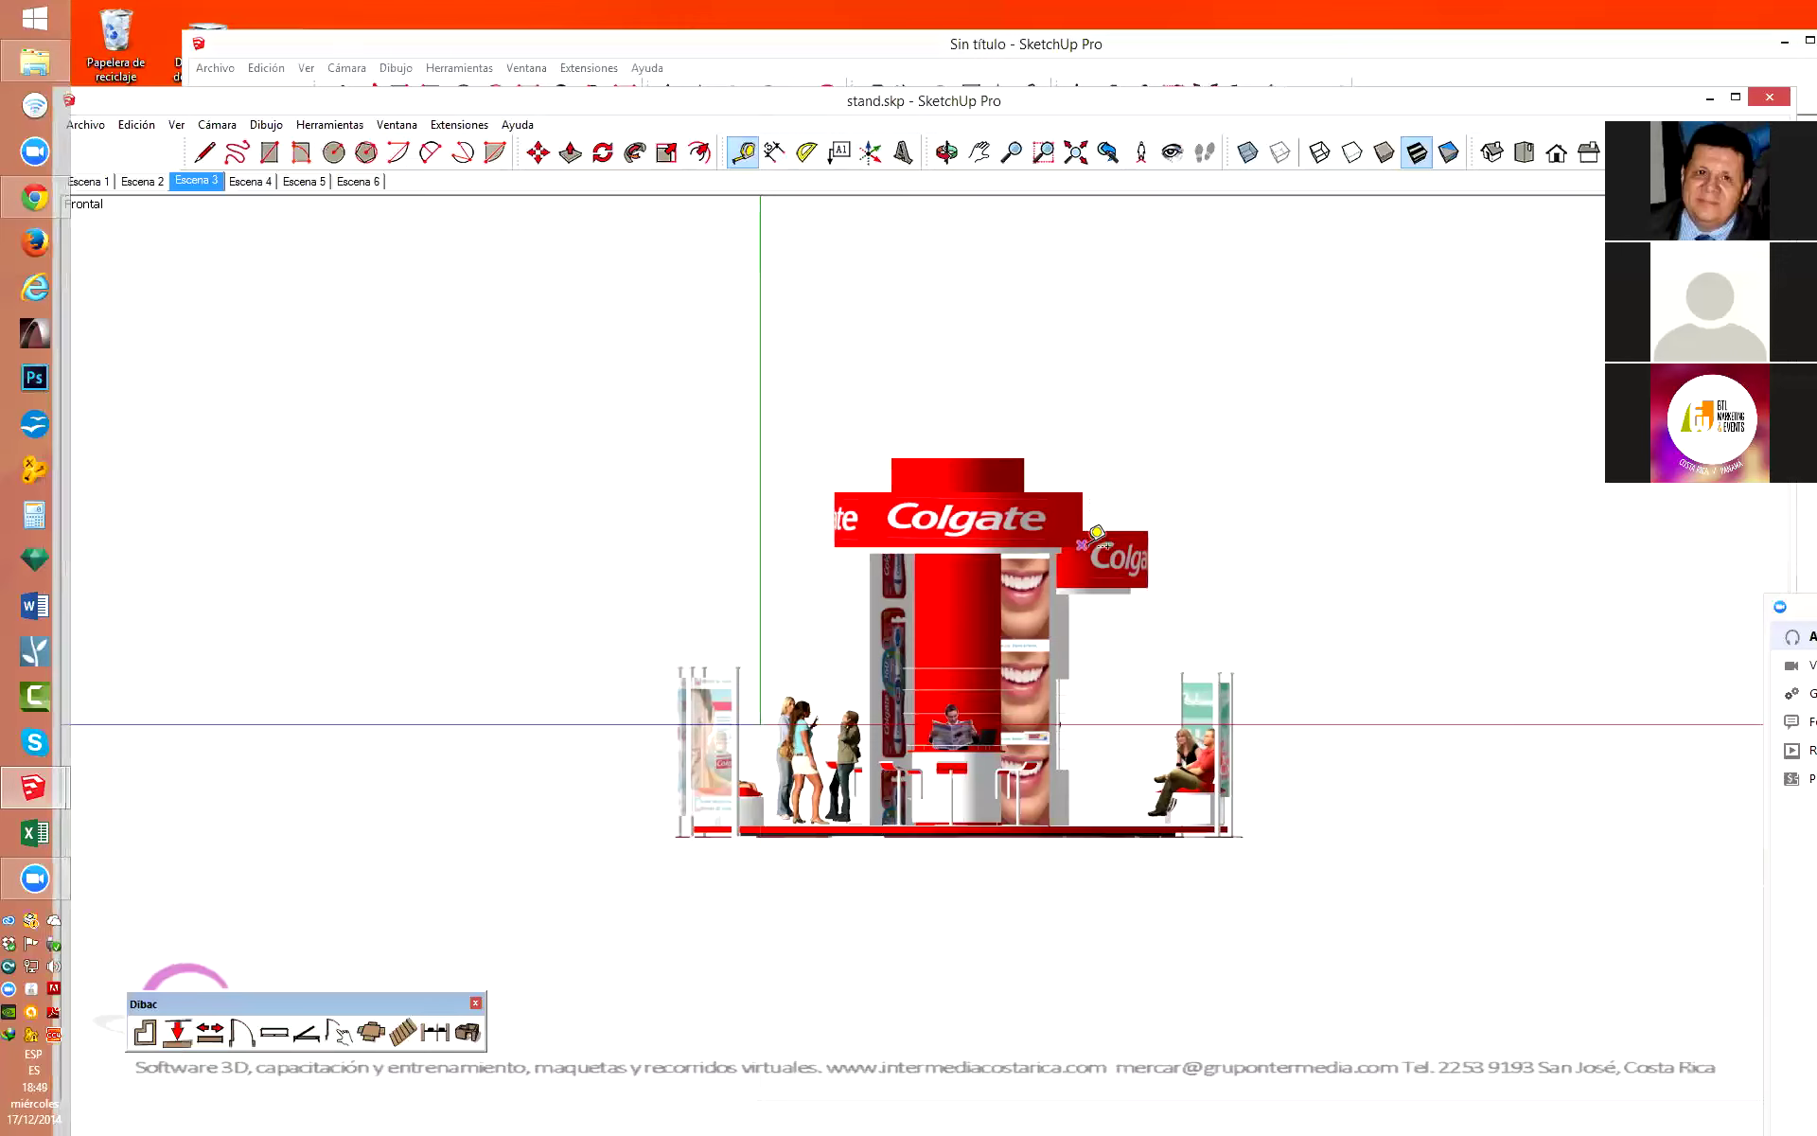
{"action": "left_click", "coordinate": [1094, 536]}
{"action": "left_click", "coordinate": [1092, 524]}
{"action": "scroll", "coordinate": [1091, 519], "scroll_direction": "up", "scroll_amount": 3}
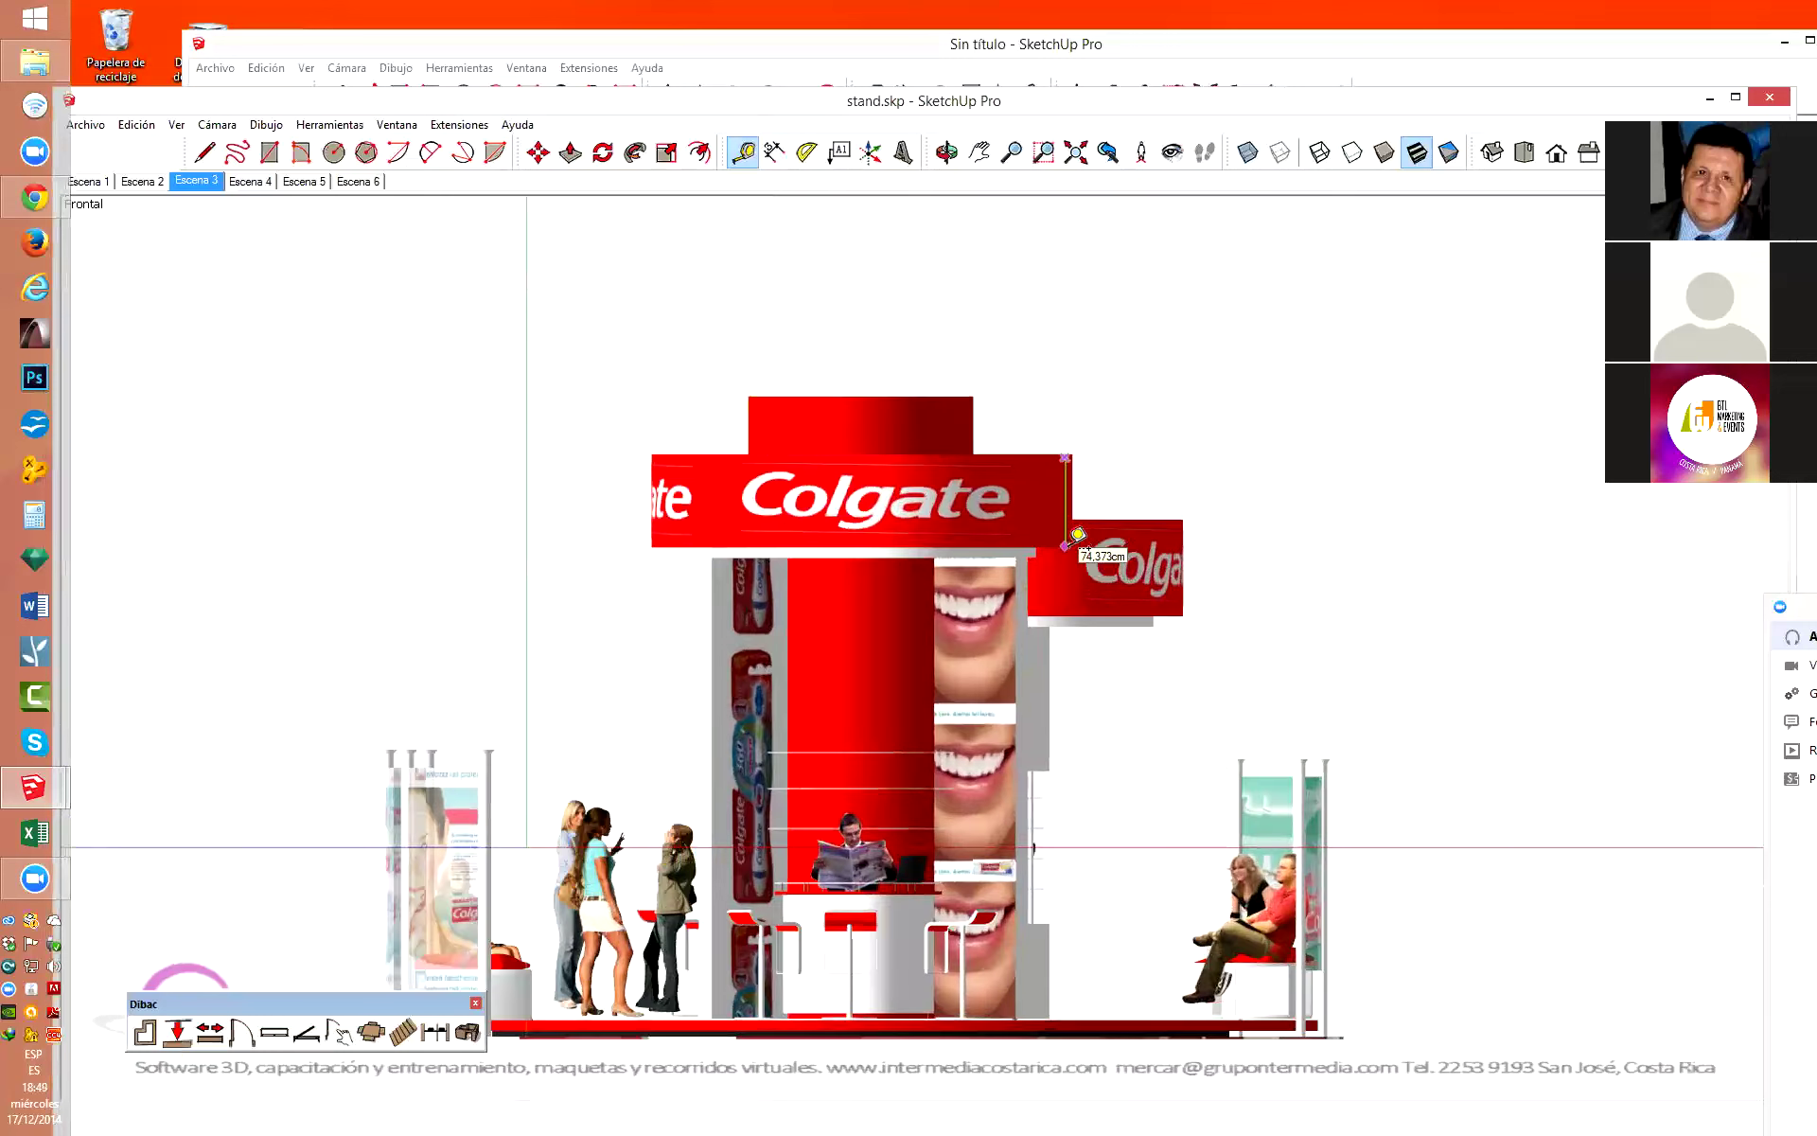
{"action": "left_click", "coordinate": [1070, 544]}
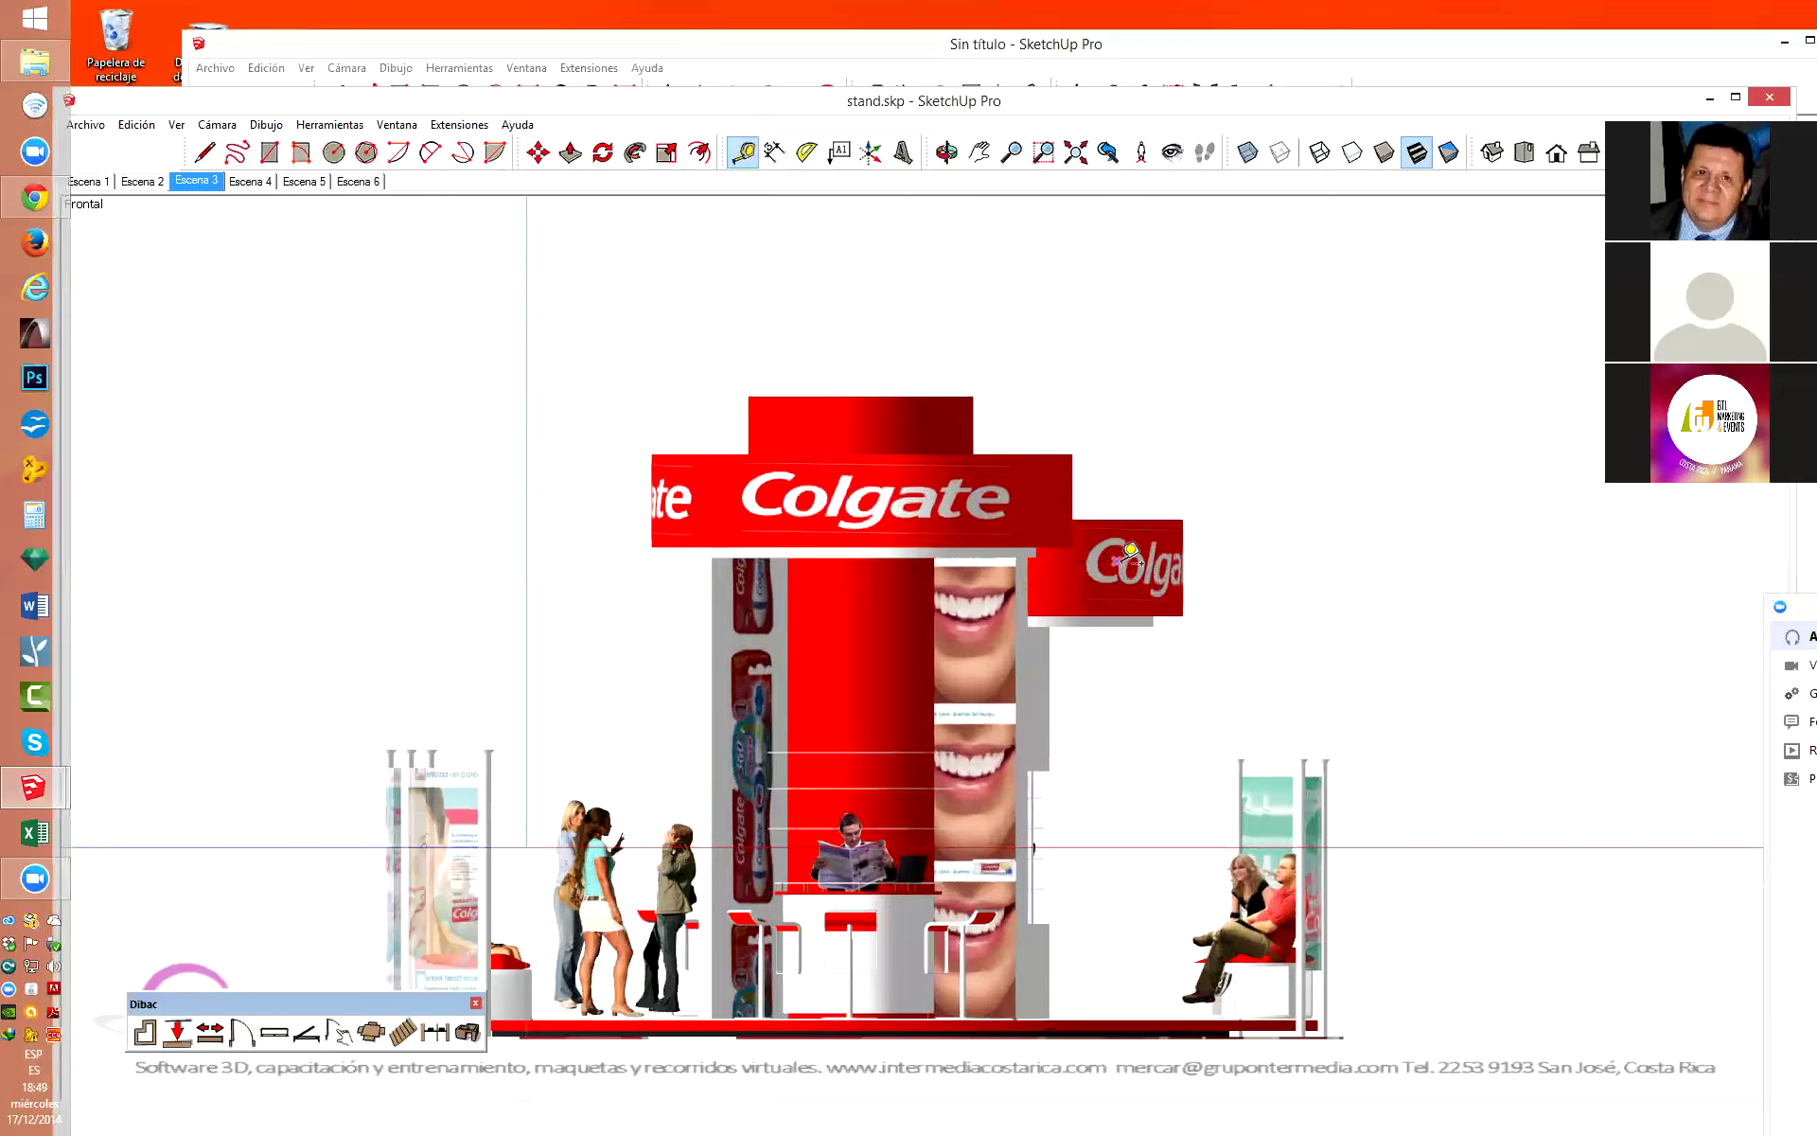
{"action": "left_click", "coordinate": [1072, 545]}
{"action": "left_click", "coordinate": [1072, 519]}
{"action": "left_click", "coordinate": [1709, 97]}
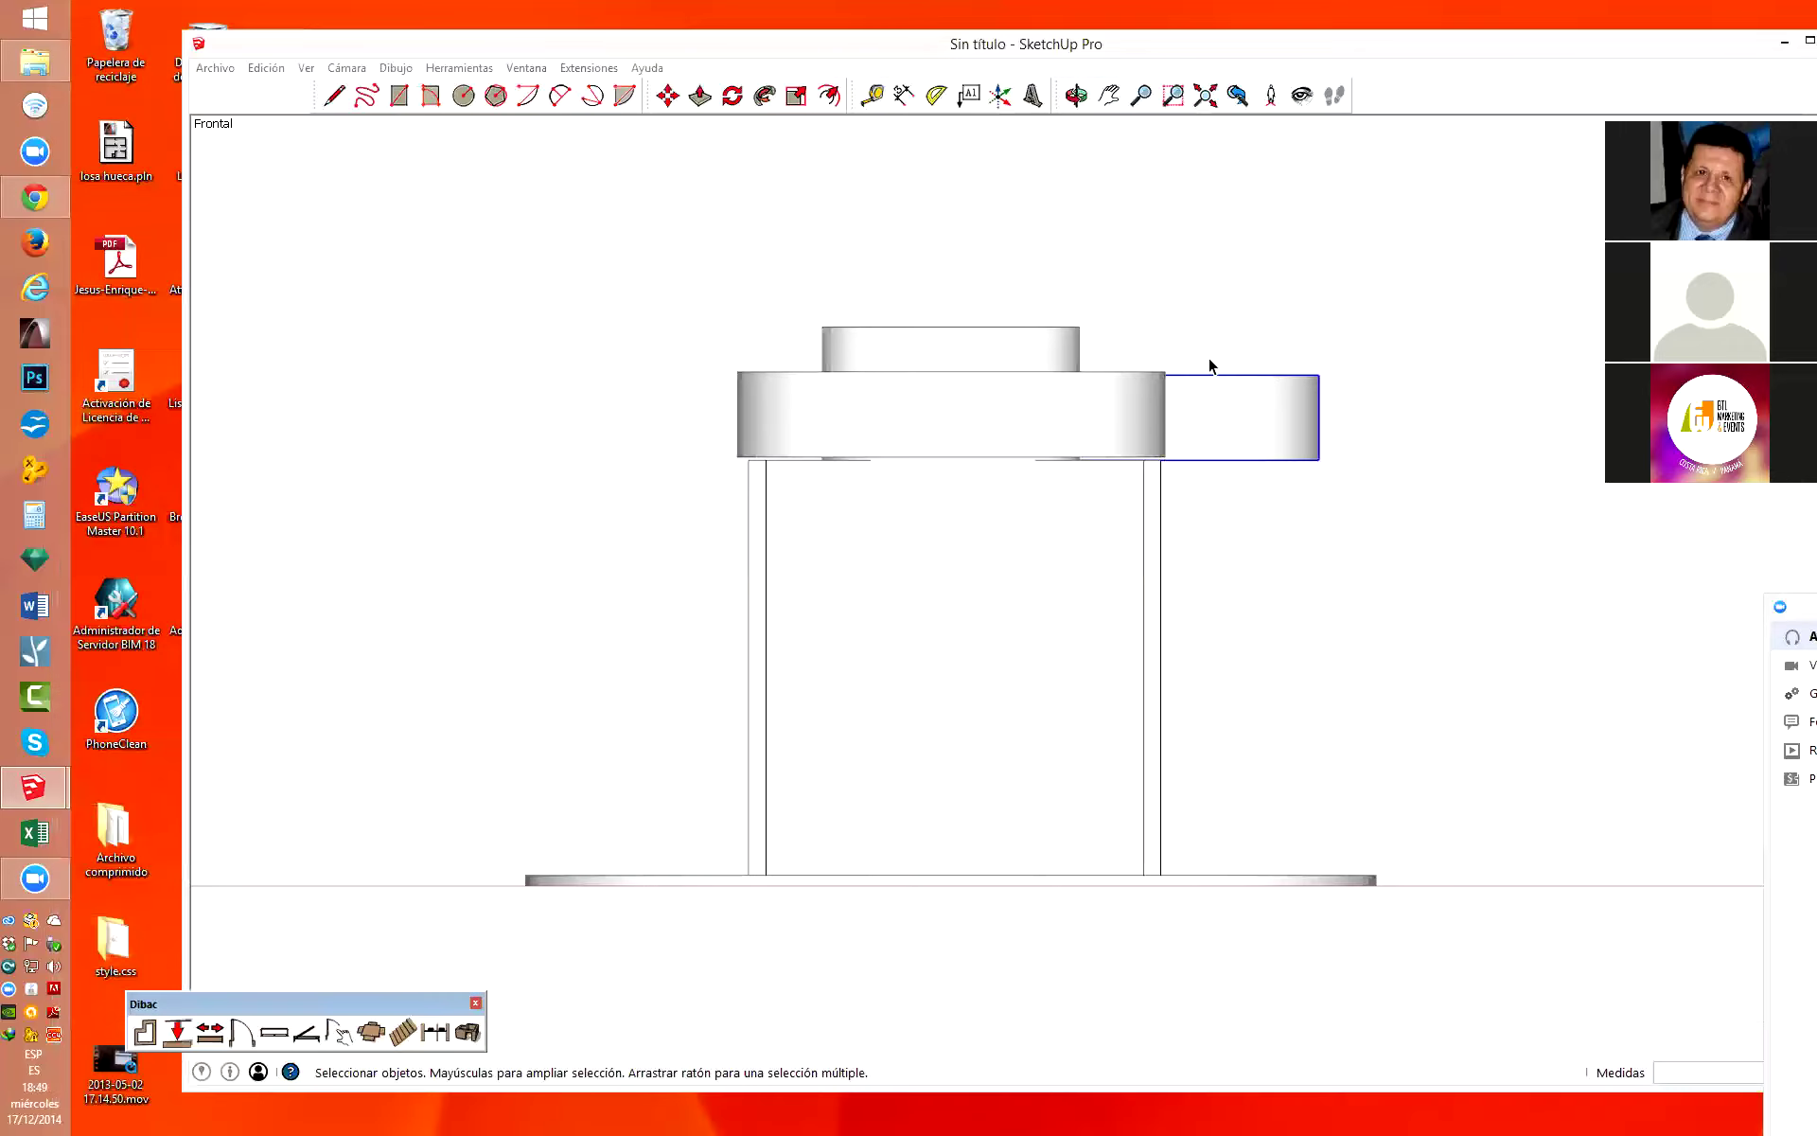
Lower the small side disc along the blue axis by an exact distance of 3.
{"action": "scroll", "coordinate": [1196, 379], "scroll_direction": "up", "scroll_amount": 2}
{"action": "key", "text": "m"}
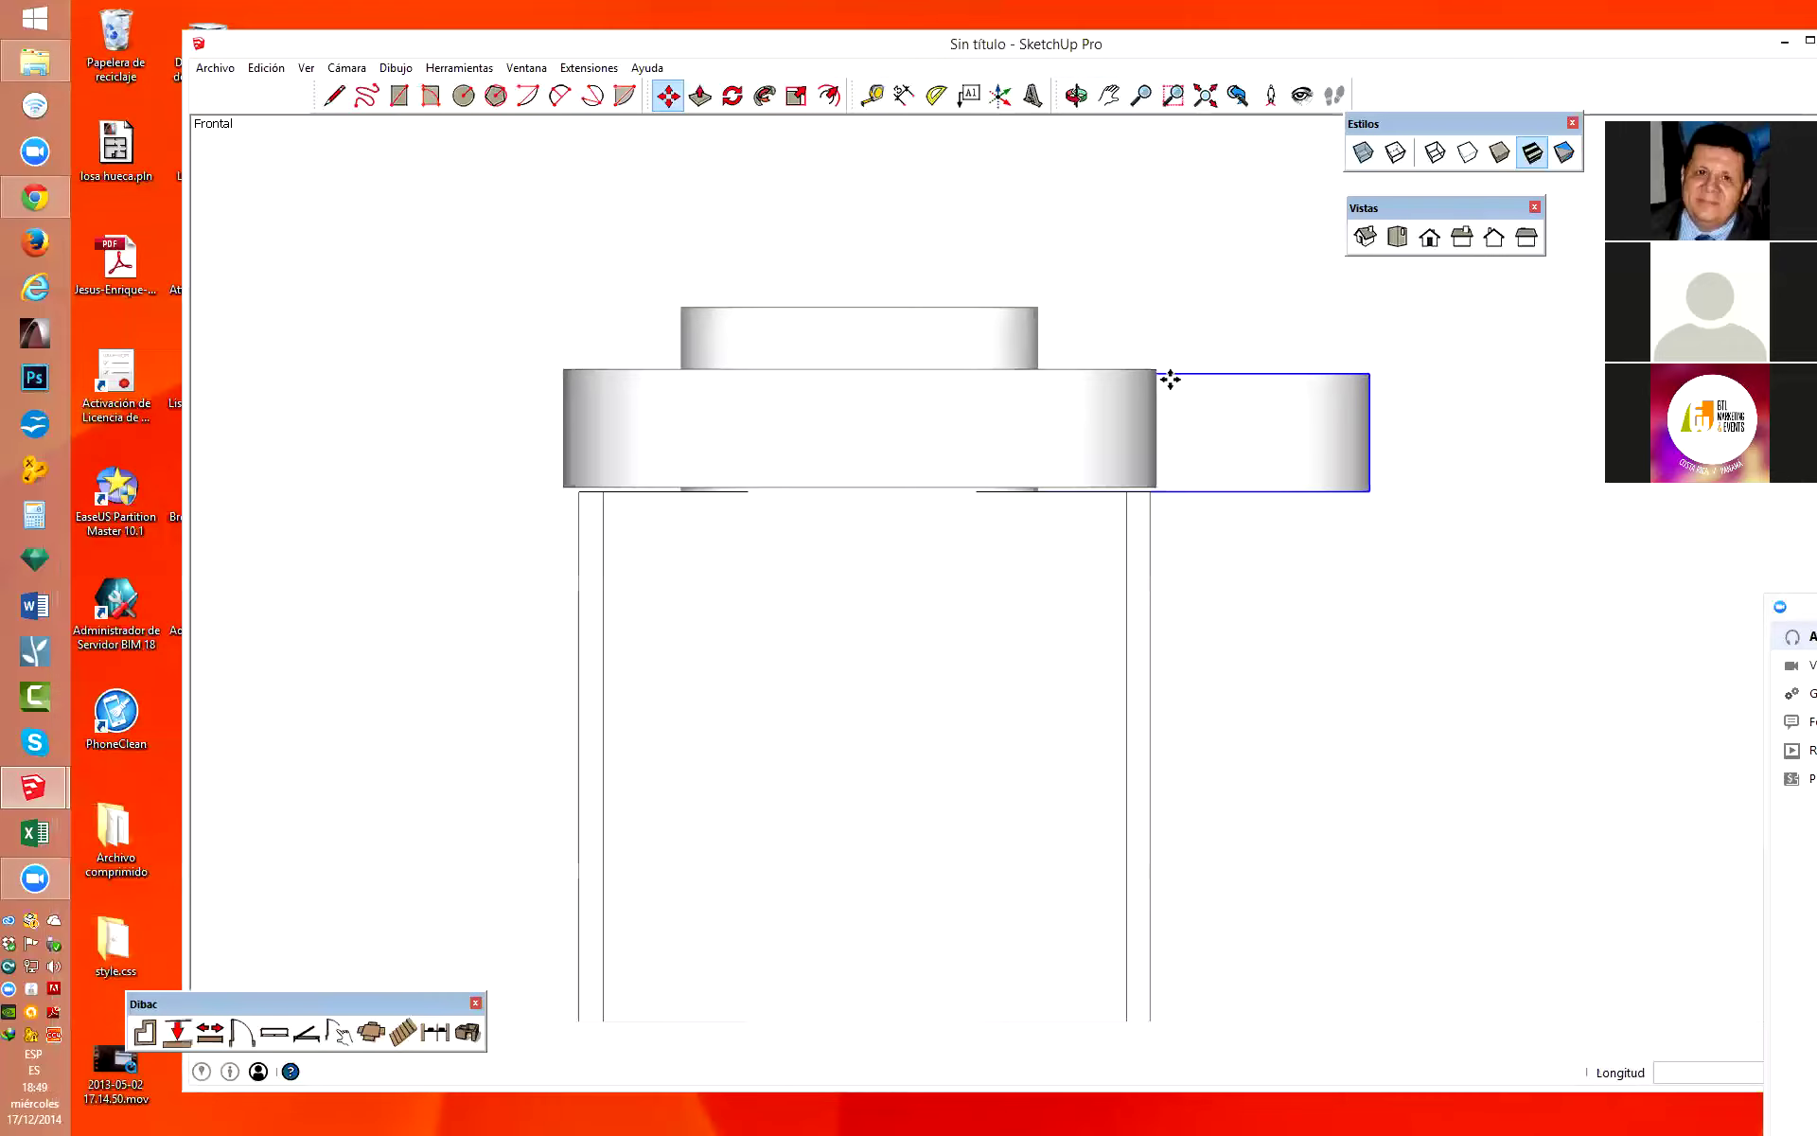
{"action": "left_click", "coordinate": [1171, 374]}
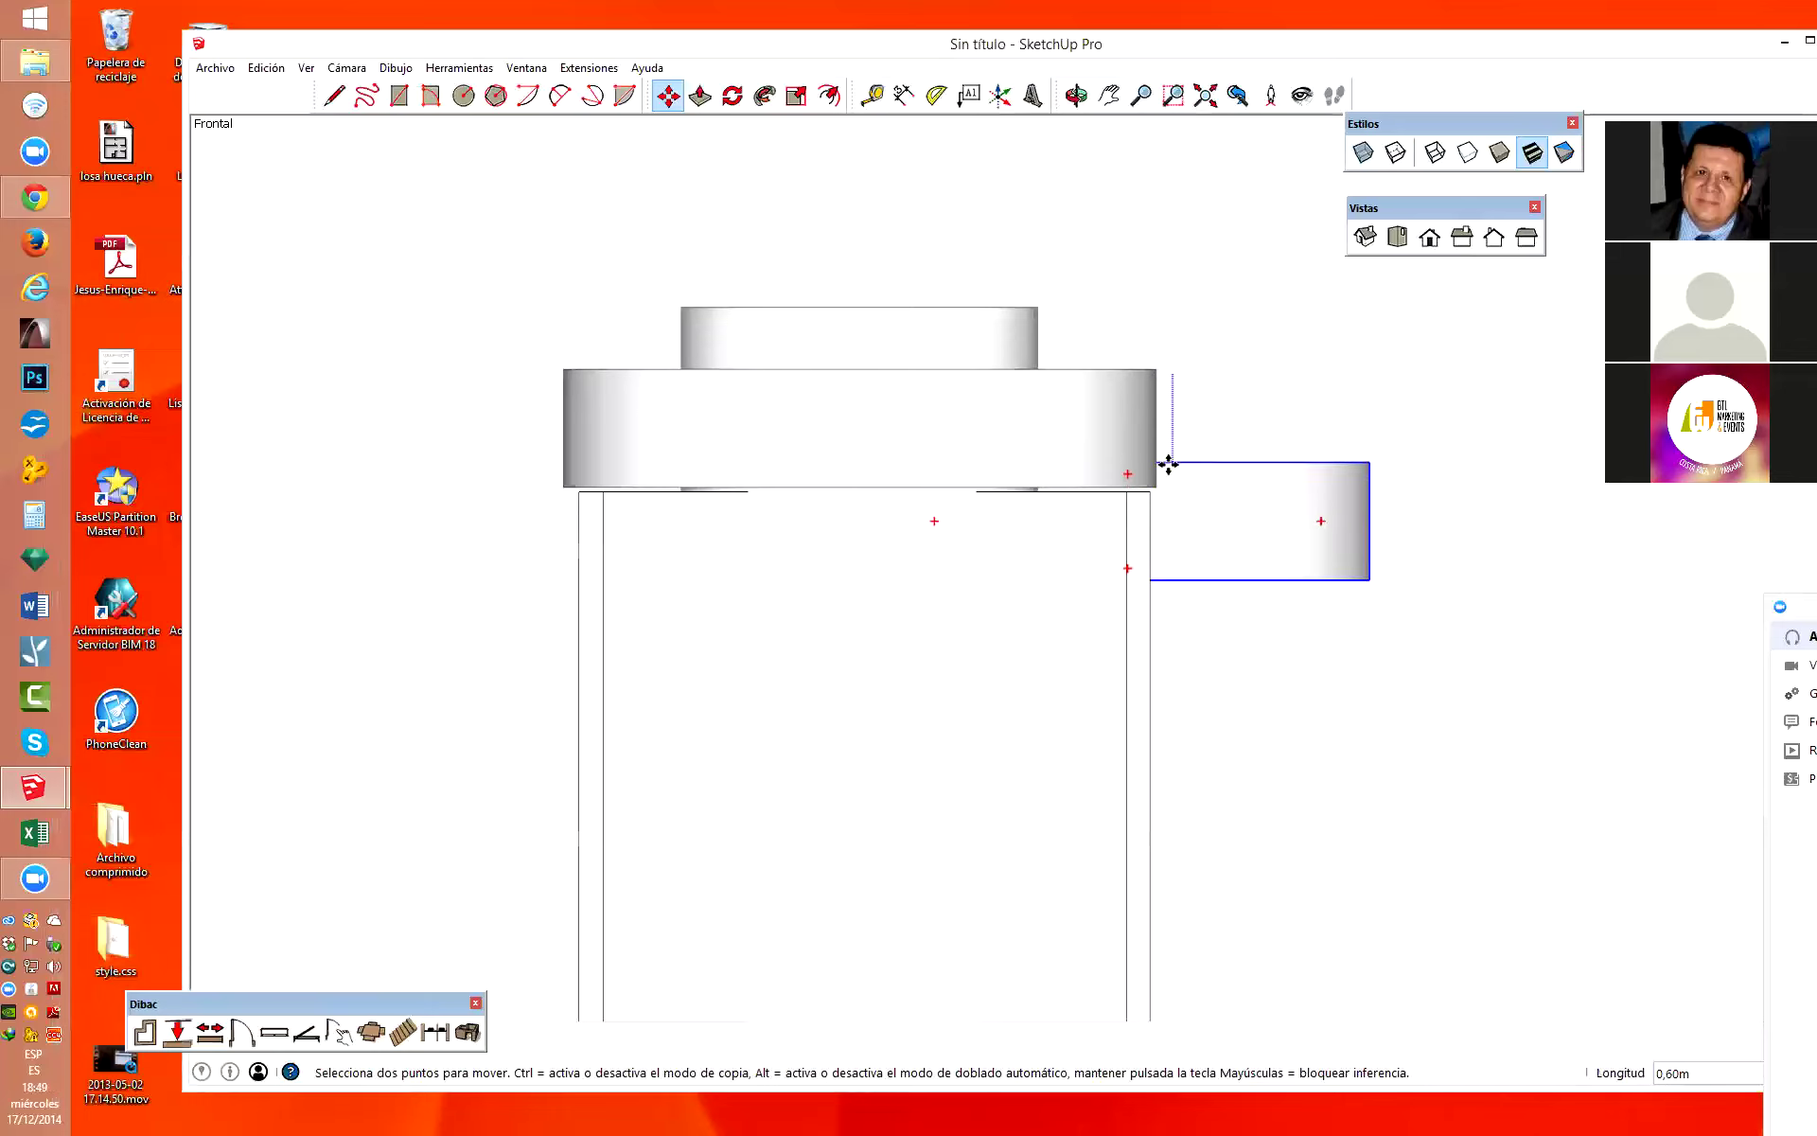
{"action": "left_click", "coordinate": [1152, 485]}
{"action": "left_click", "coordinate": [1174, 488]}
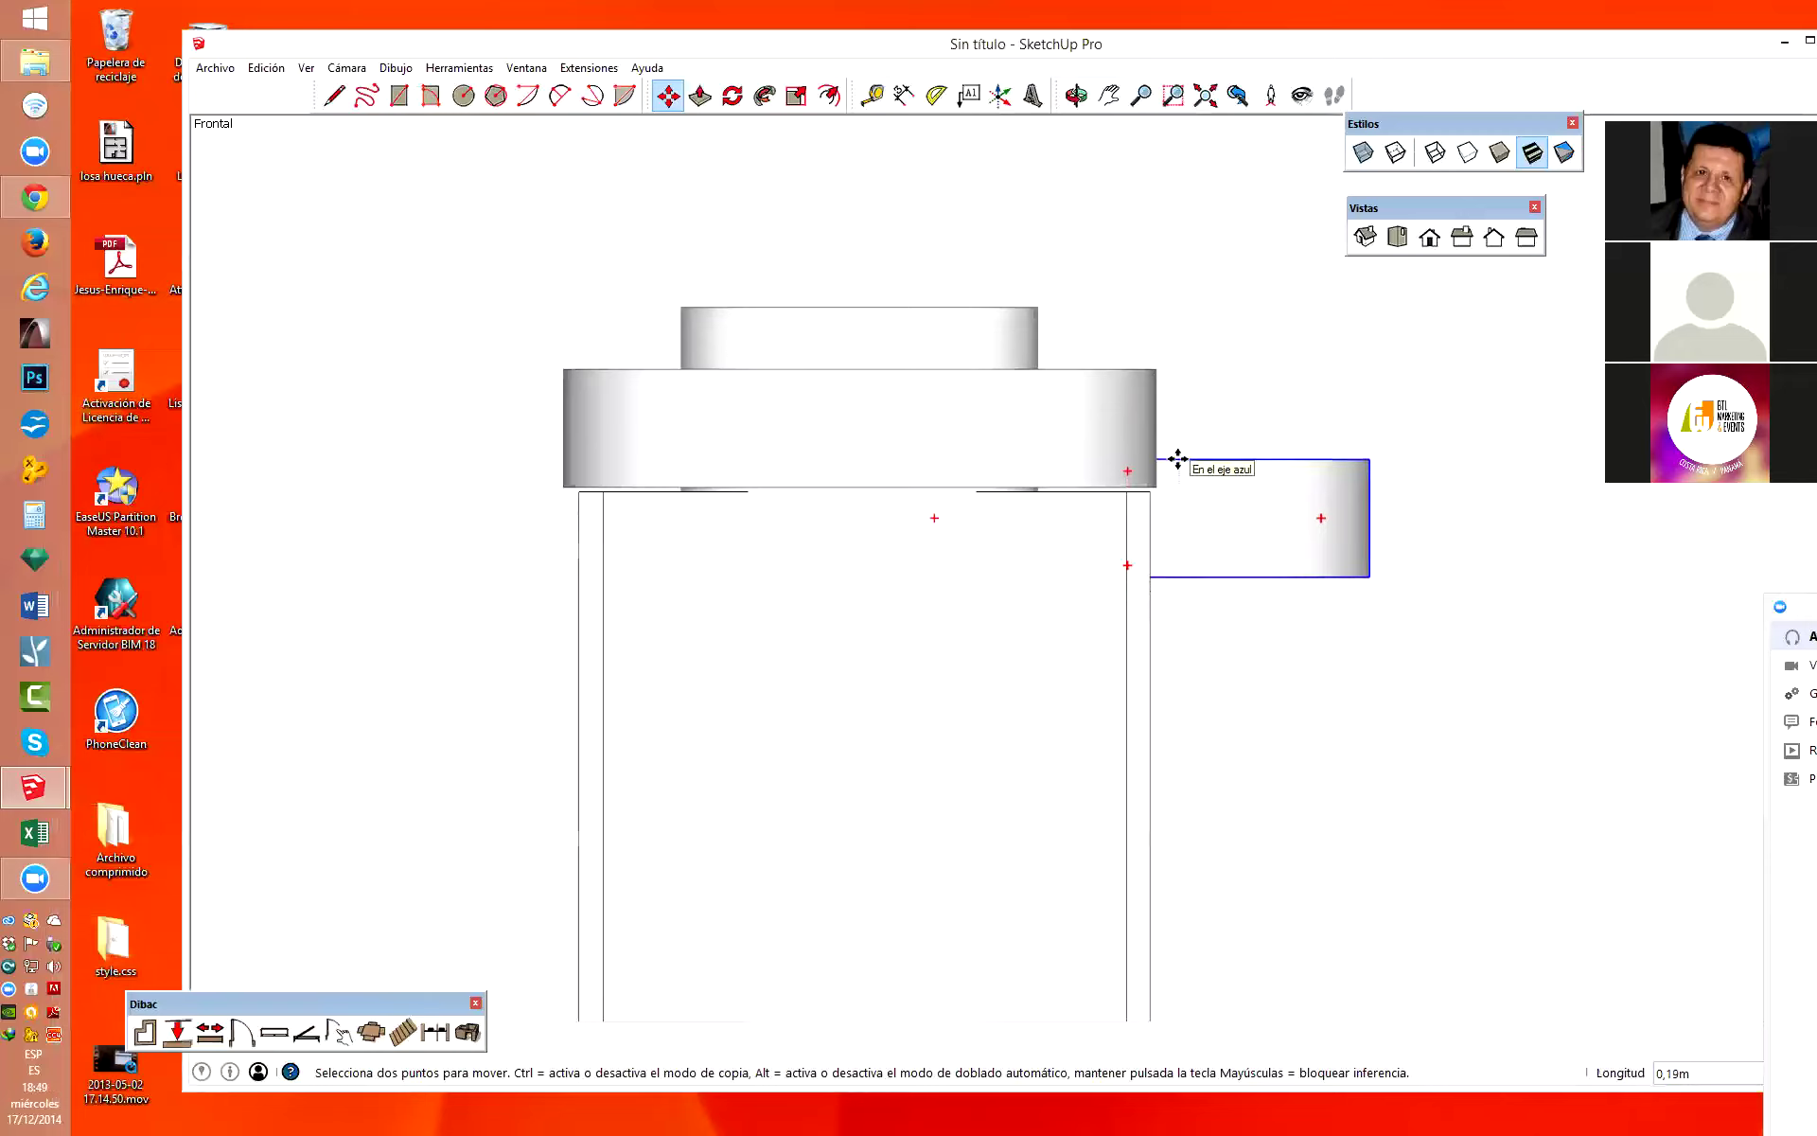
{"action": "type", "text": ",3"}
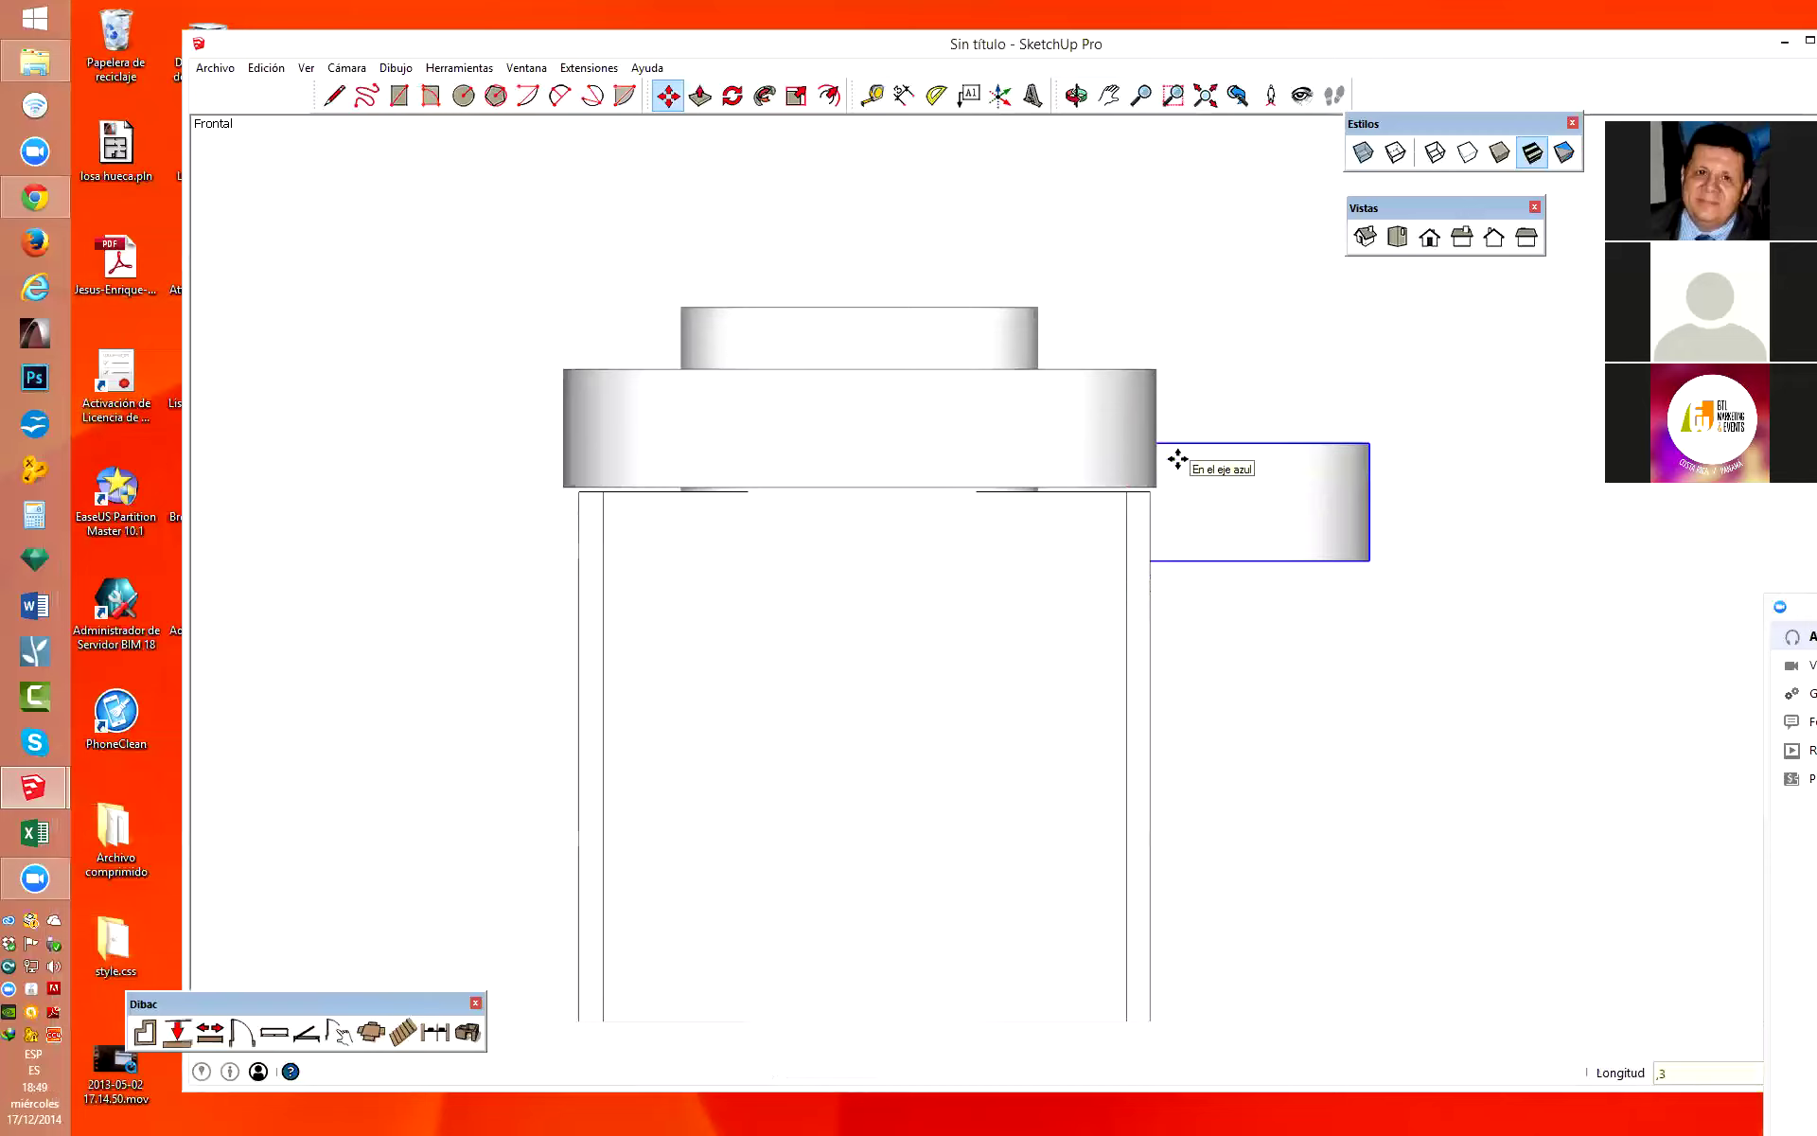
{"action": "key", "text": "Return"}
{"action": "key", "text": "space"}
{"action": "scroll", "coordinate": [1114, 610], "scroll_direction": "down", "scroll_amount": 3}
Orbit the model to check the lowered disc in 3D and clear the selection.
{"action": "key", "text": "o"}
{"action": "mouse_move", "coordinate": [1297, 576]}
{"action": "left_mouse_down"}
{"action": "mouse_move", "coordinate": [316, 650]}
{"action": "mouse_move", "coordinate": [566, 690]}
{"action": "mouse_move", "coordinate": [1383, 616]}
{"action": "mouse_move", "coordinate": [1501, 475]}
{"action": "left_mouse_up"}
{"action": "key", "text": "space"}
{"action": "left_click", "coordinate": [513, 256]}
{"action": "scroll", "coordinate": [896, 616], "scroll_direction": "down", "scroll_amount": 4}
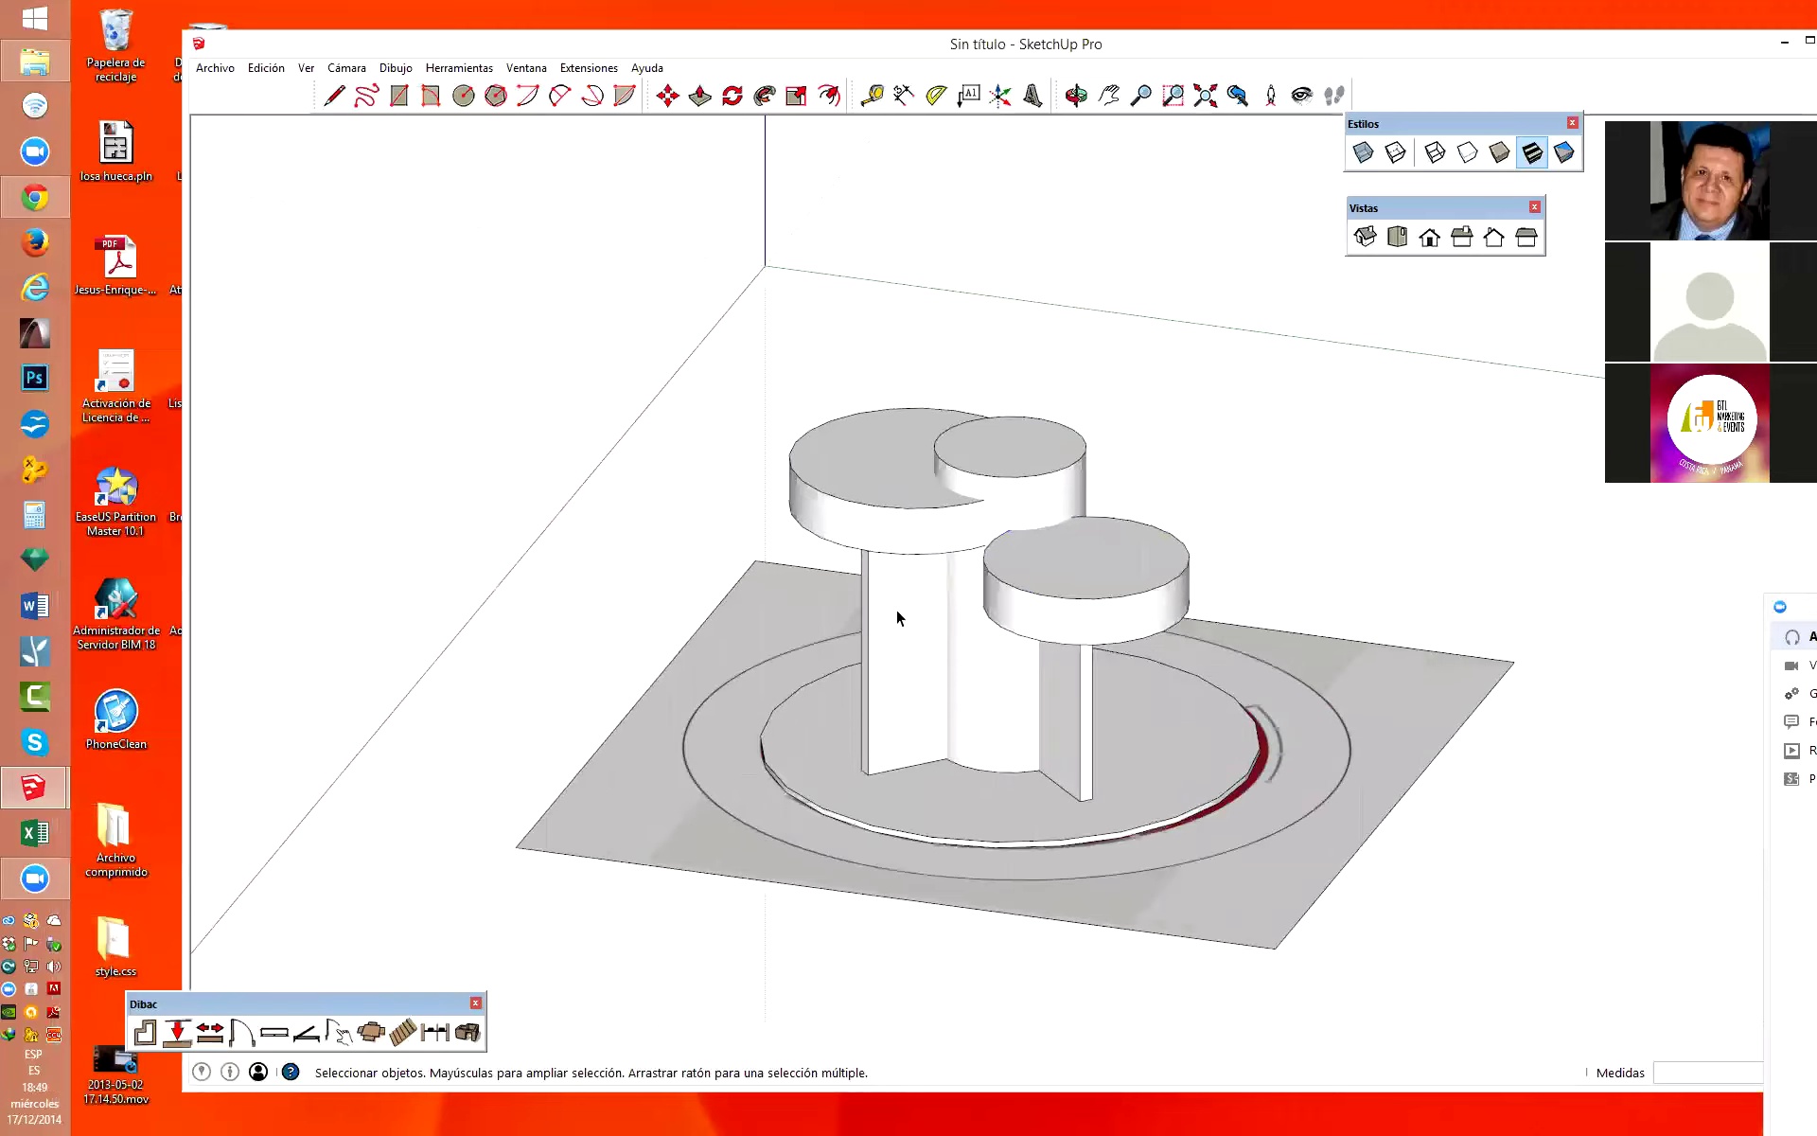
View the model from the Top with X-ray faces, zoomed in on the disc layout.
{"action": "mouse_move", "coordinate": [1032, 757]}
{"action": "middle_mouse_down"}
{"action": "mouse_move", "coordinate": [1610, 649]}
{"action": "mouse_move", "coordinate": [1732, 657]}
{"action": "mouse_move", "coordinate": [1609, 568]}
{"action": "middle_mouse_up"}
{"action": "mouse_move", "coordinate": [1076, 640]}
{"action": "middle_mouse_down"}
{"action": "mouse_move", "coordinate": [1136, 507]}
{"action": "mouse_move", "coordinate": [1270, 759]}
{"action": "mouse_move", "coordinate": [1451, 313]}
{"action": "middle_mouse_up"}
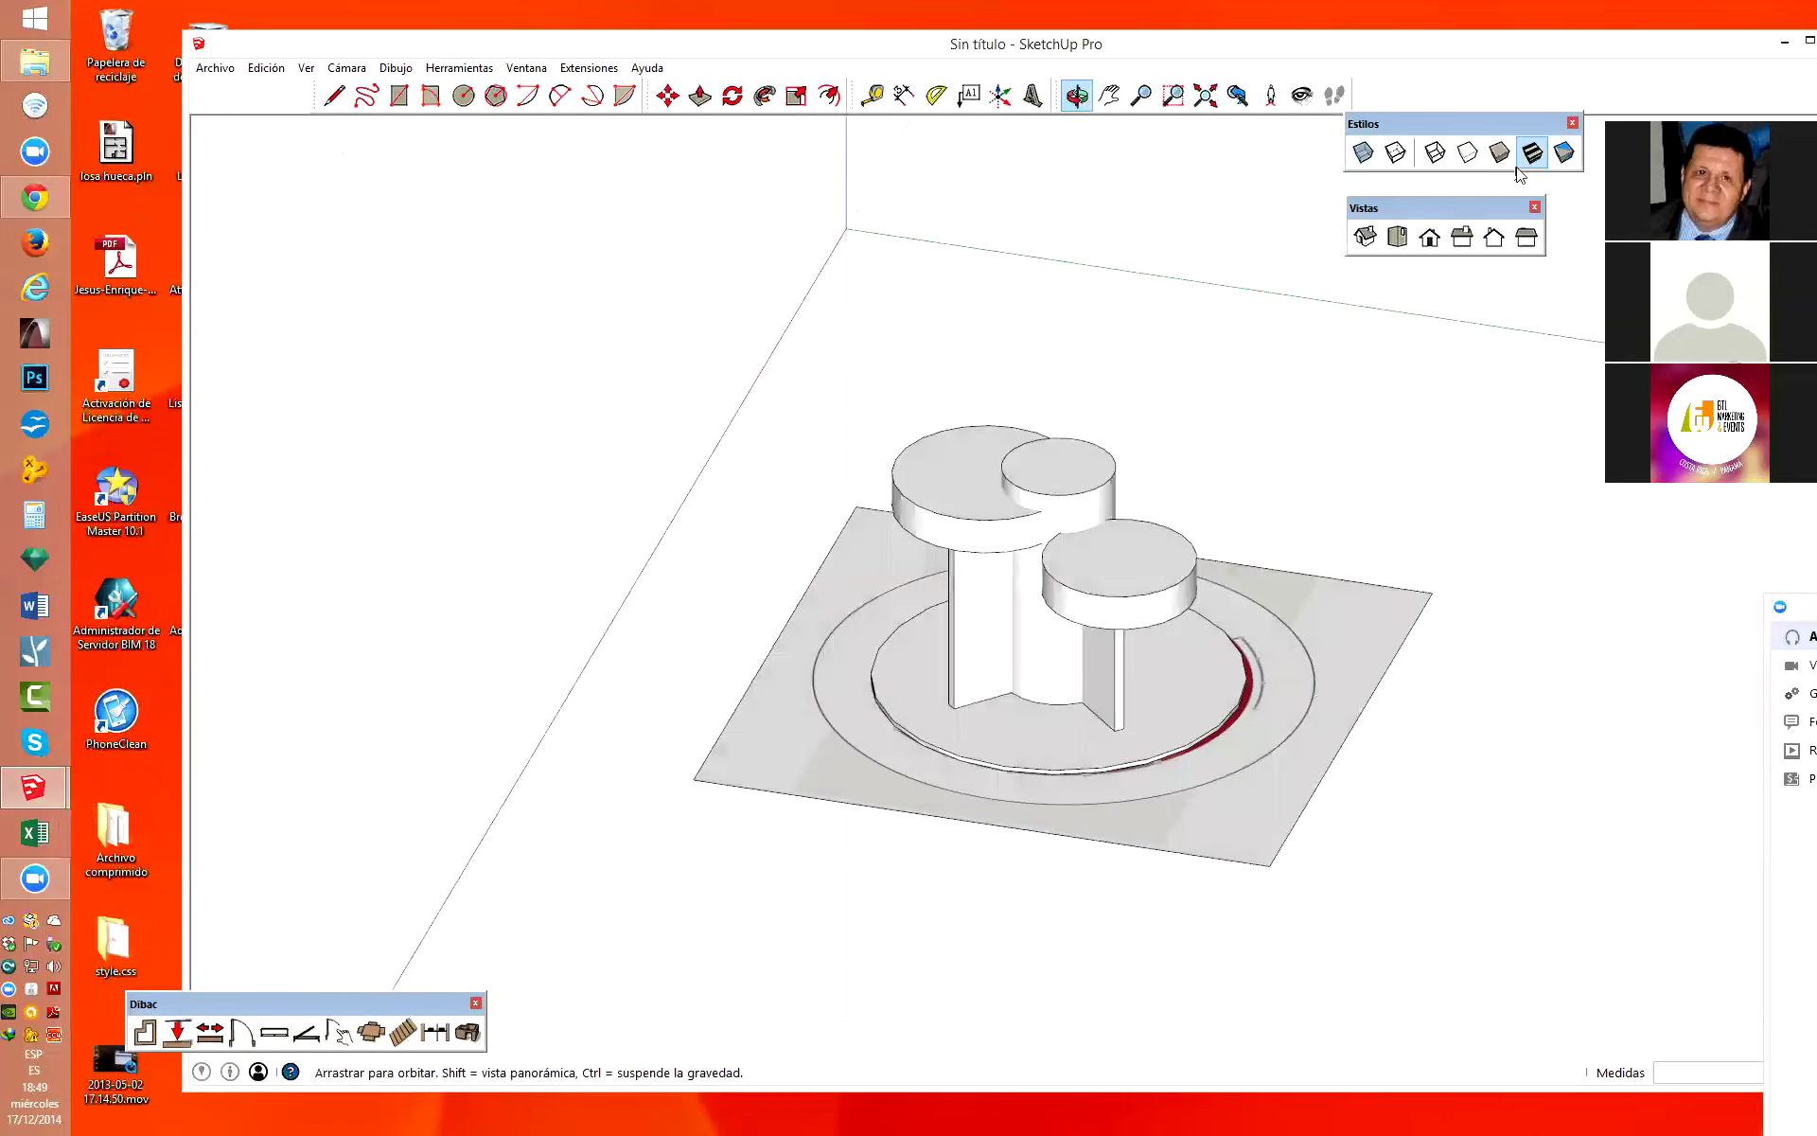
{"action": "left_click", "coordinate": [1398, 239]}
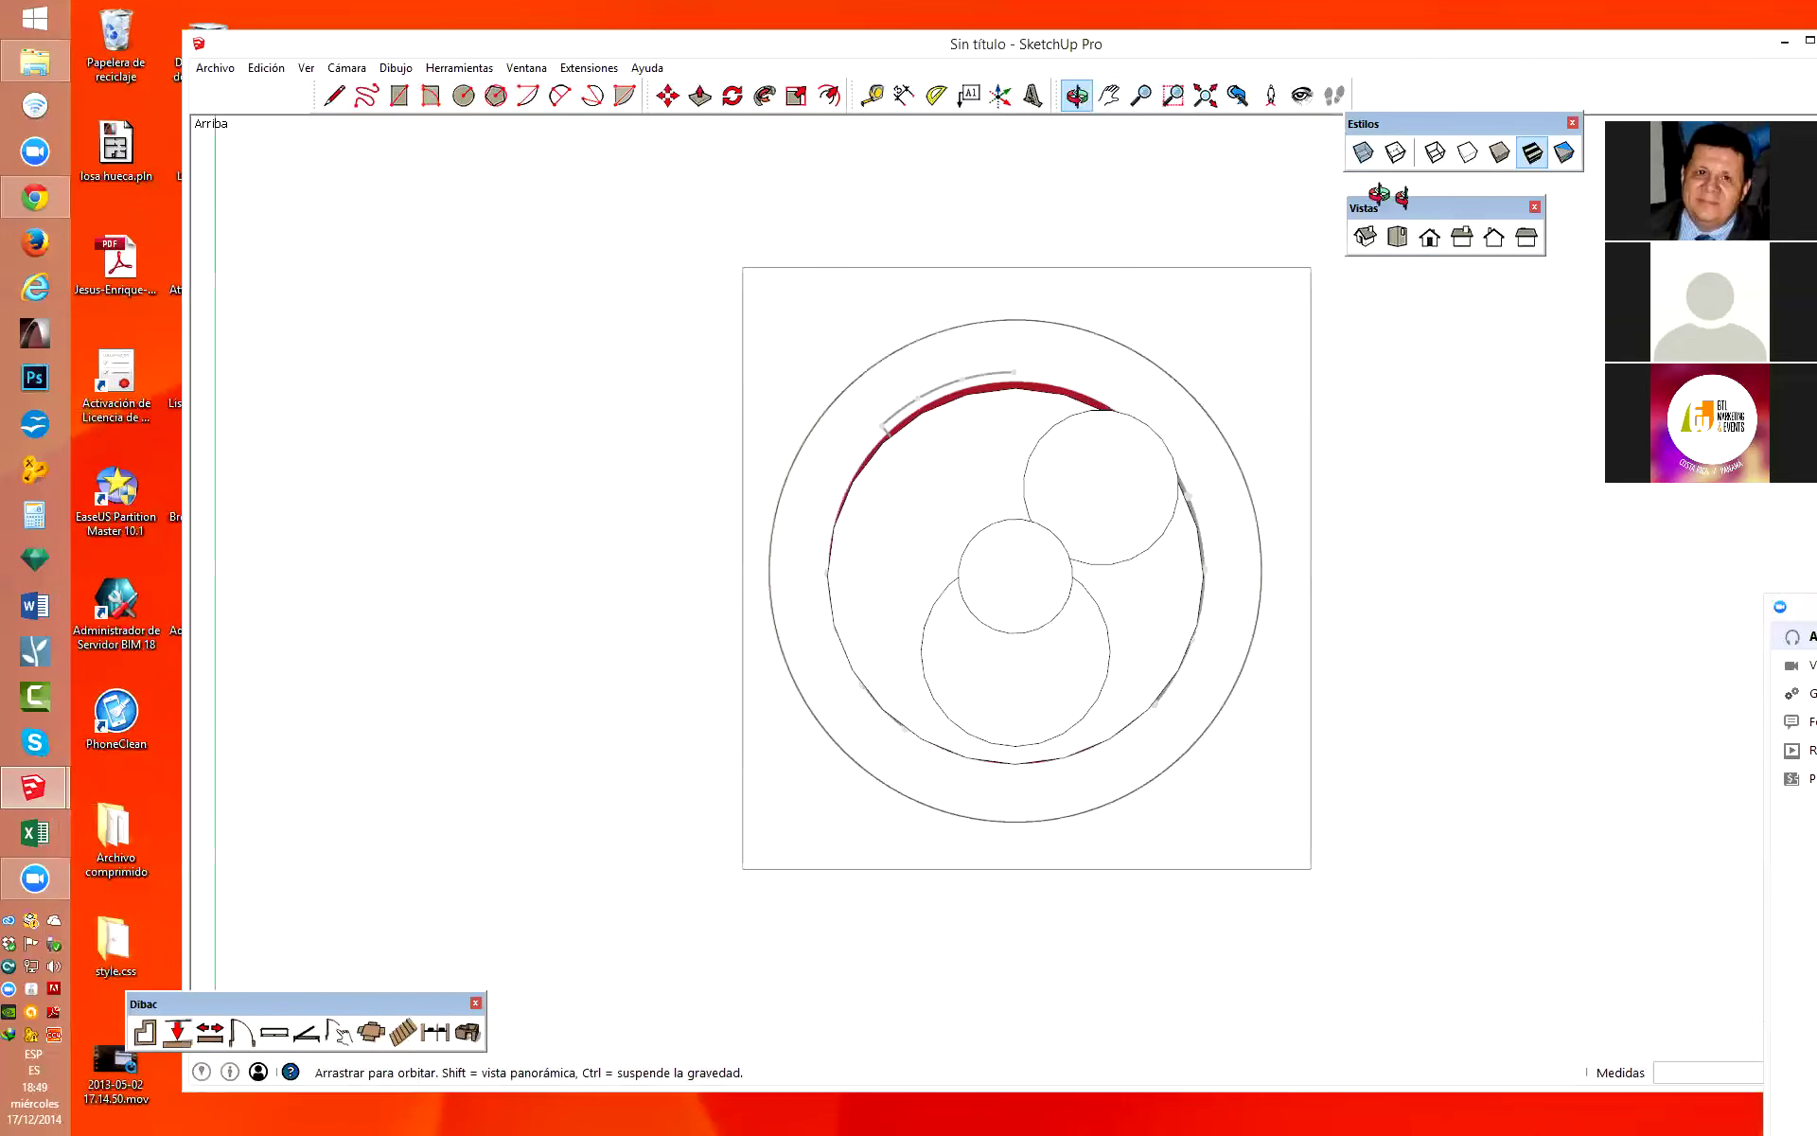
{"action": "left_click", "coordinate": [1367, 163]}
{"action": "left_click_drag", "start_coordinate": [1281, 411], "coordinate": [1237, 463]}
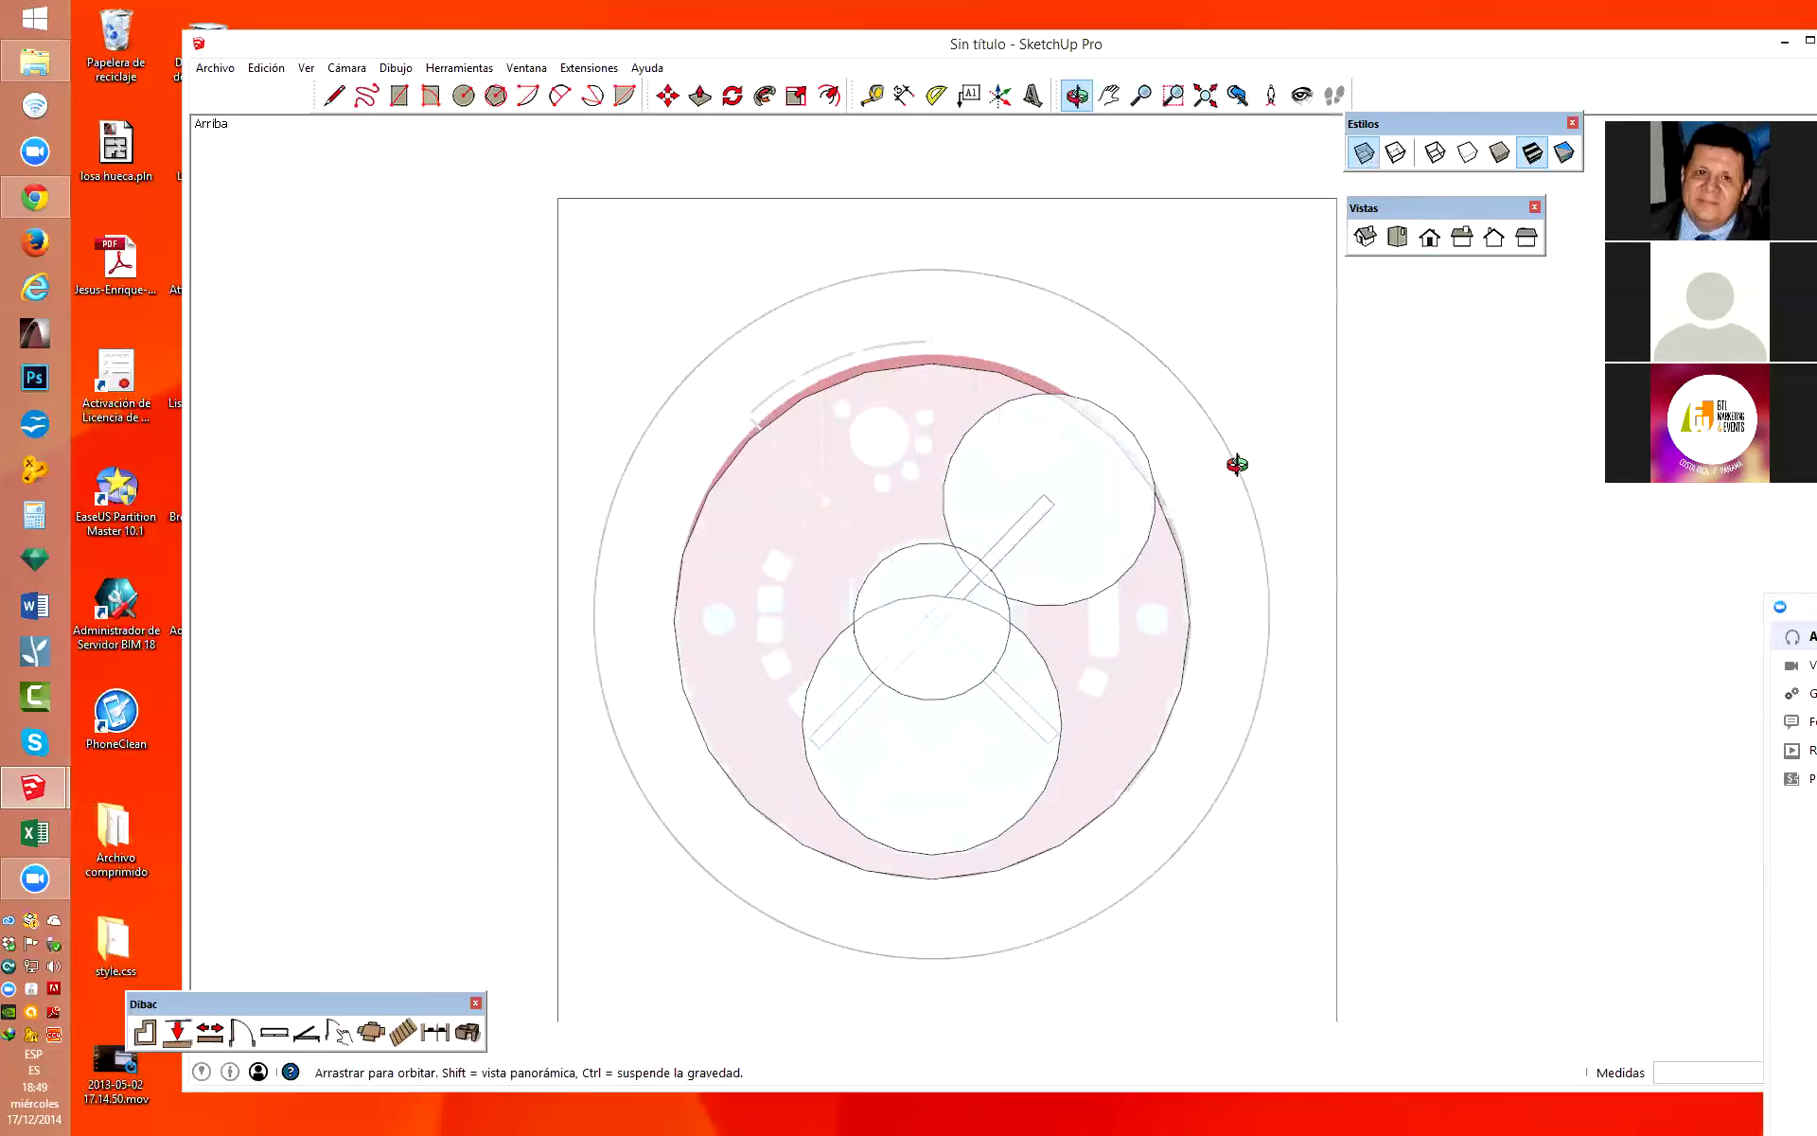
{"action": "scroll", "coordinate": [1047, 621], "scroll_direction": "up", "scroll_amount": 1}
{"action": "scroll", "coordinate": [1026, 520], "scroll_direction": "up", "scroll_amount": 2}
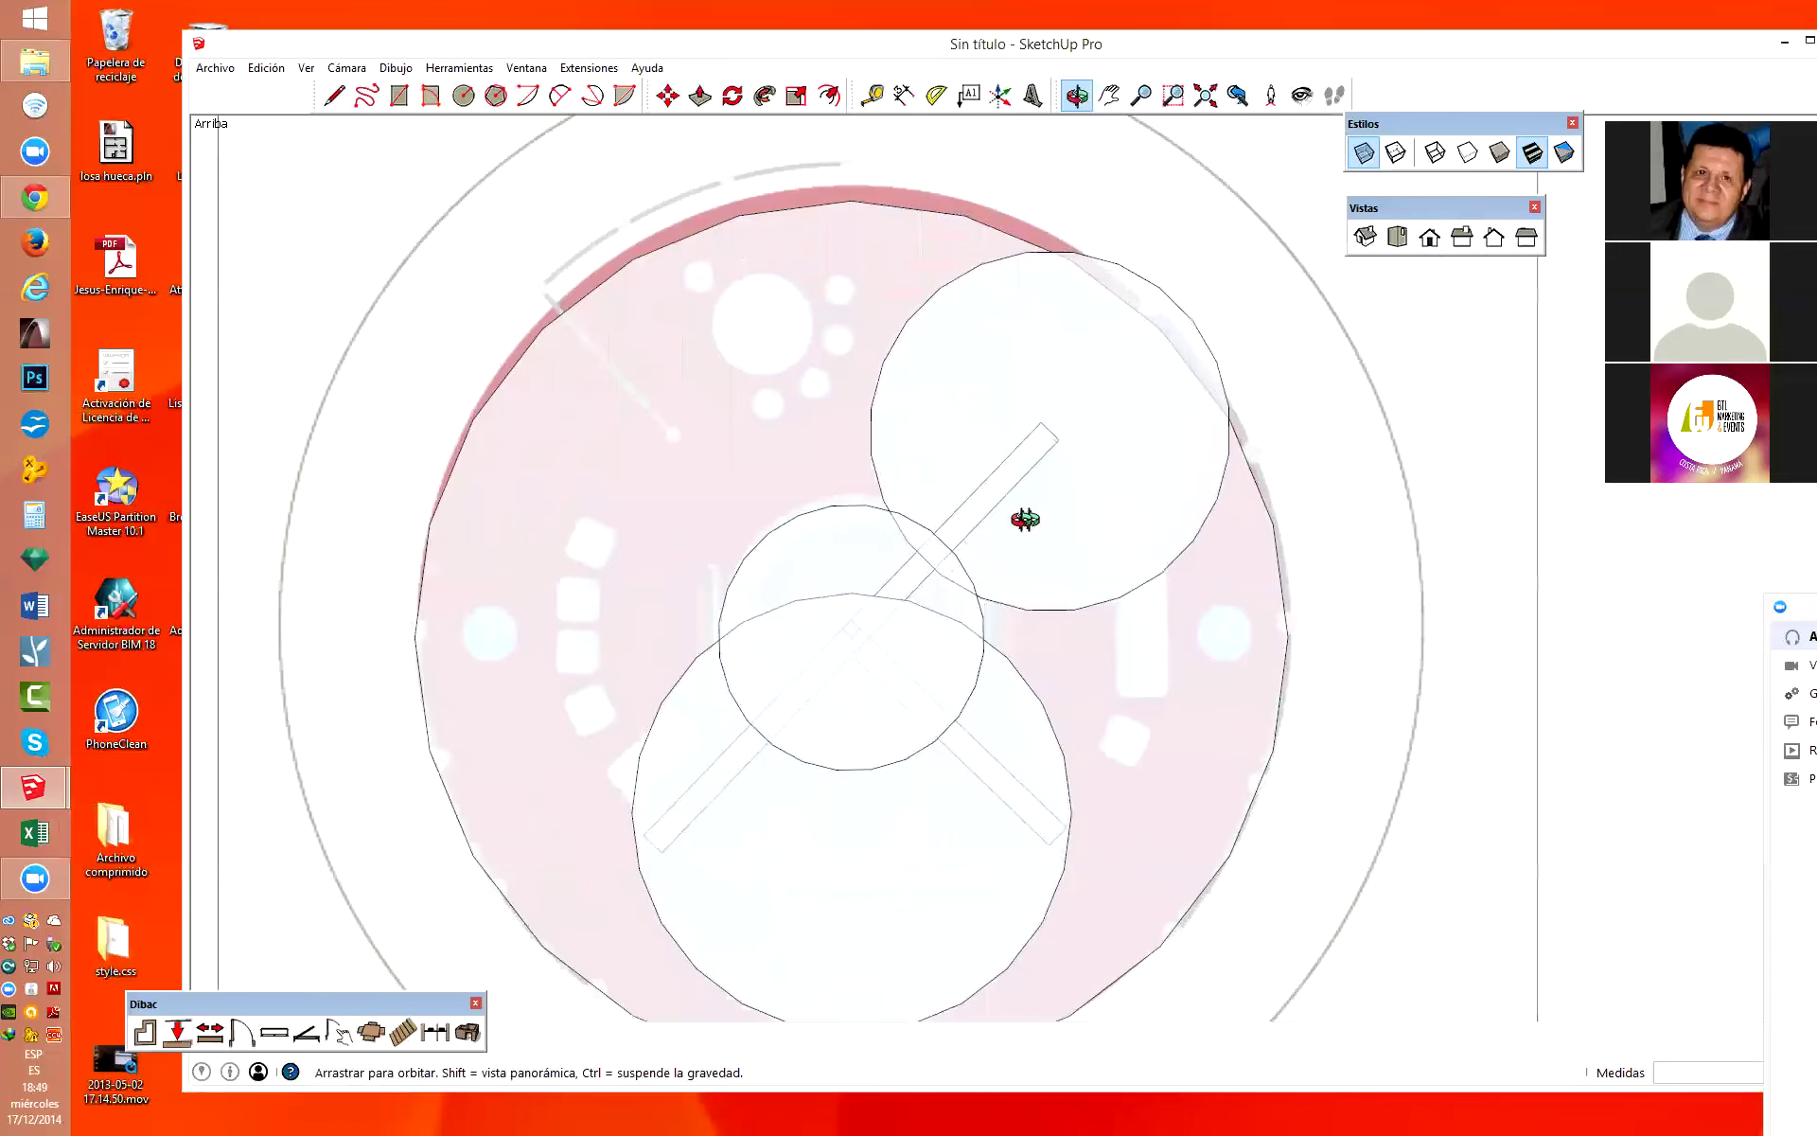
{"action": "scroll", "coordinate": [976, 584], "scroll_direction": "up", "scroll_amount": 3}
{"action": "scroll", "coordinate": [976, 584], "scroll_direction": "up", "scroll_amount": 1}
{"action": "scroll", "coordinate": [557, 635], "scroll_direction": "down", "scroll_amount": 4}
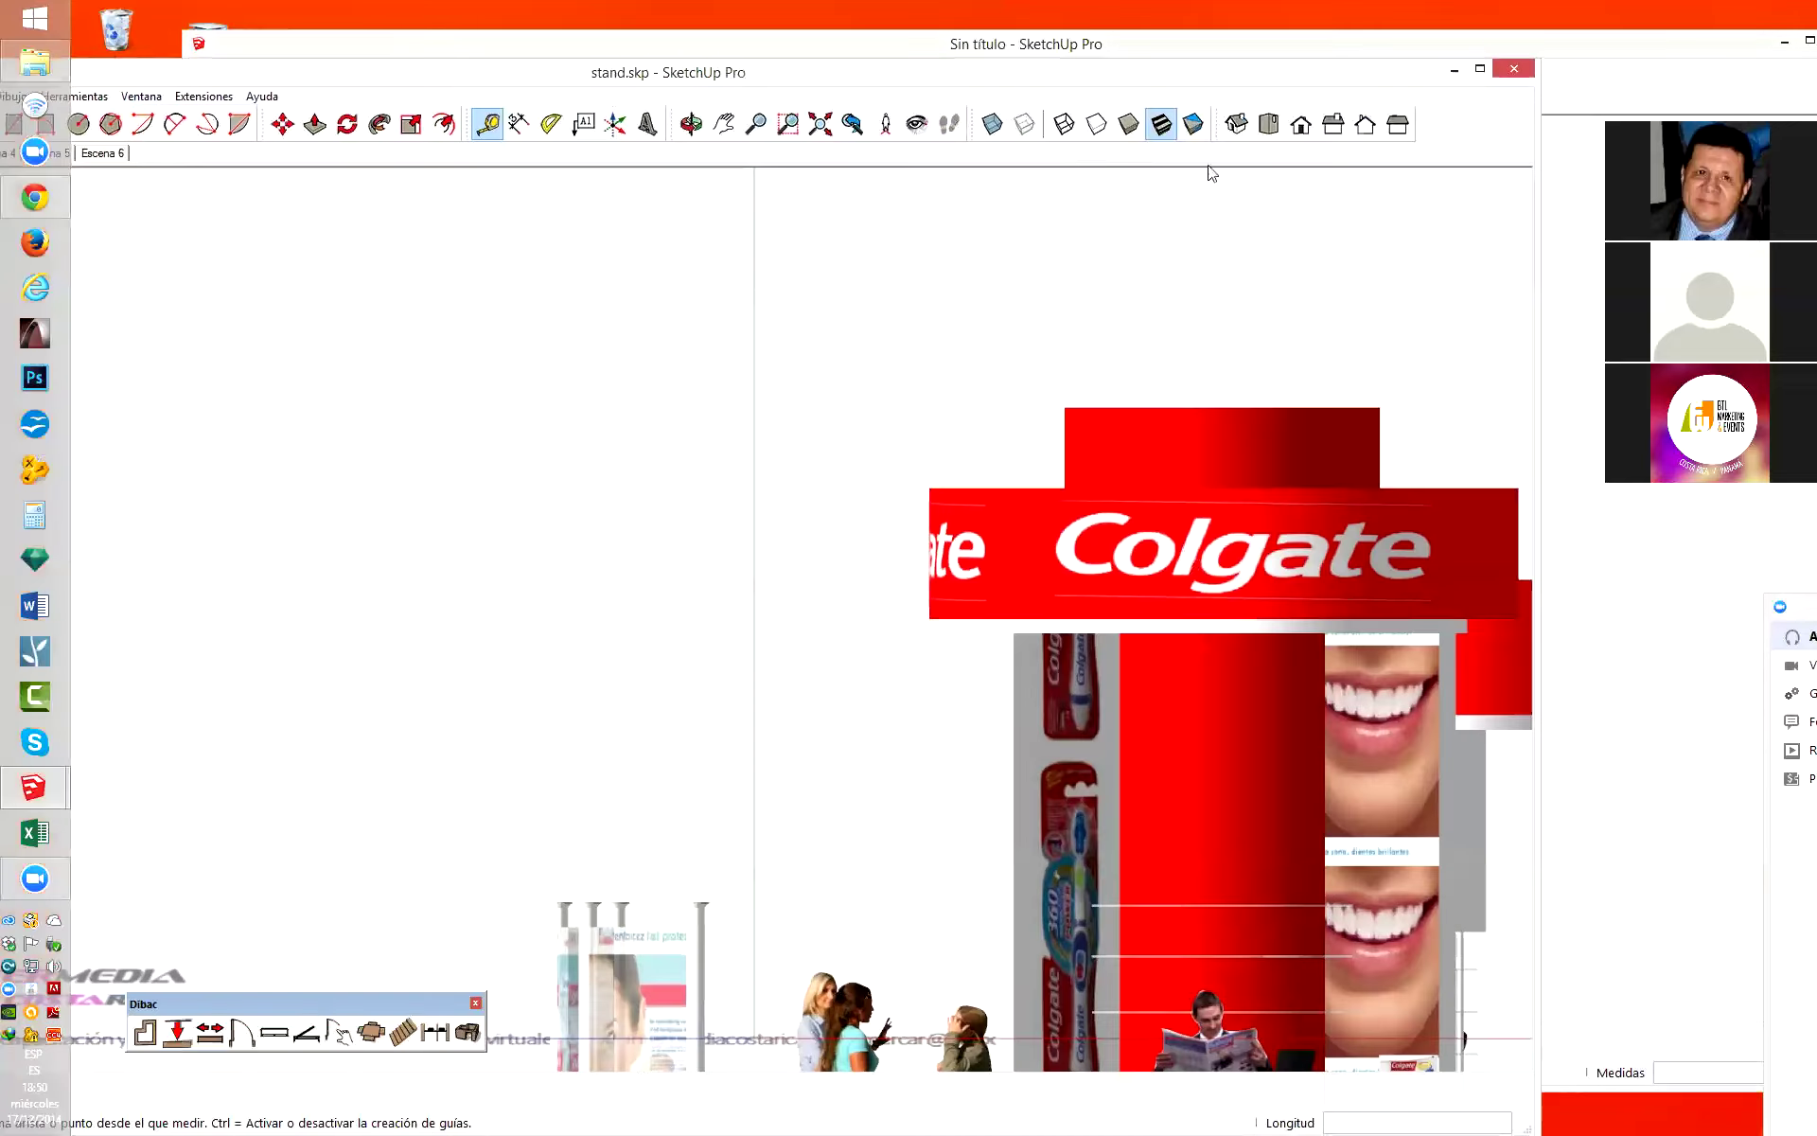
Show the reference stand from above in a maximized window with shadows turned on.
{"action": "left_click", "coordinate": [1268, 124]}
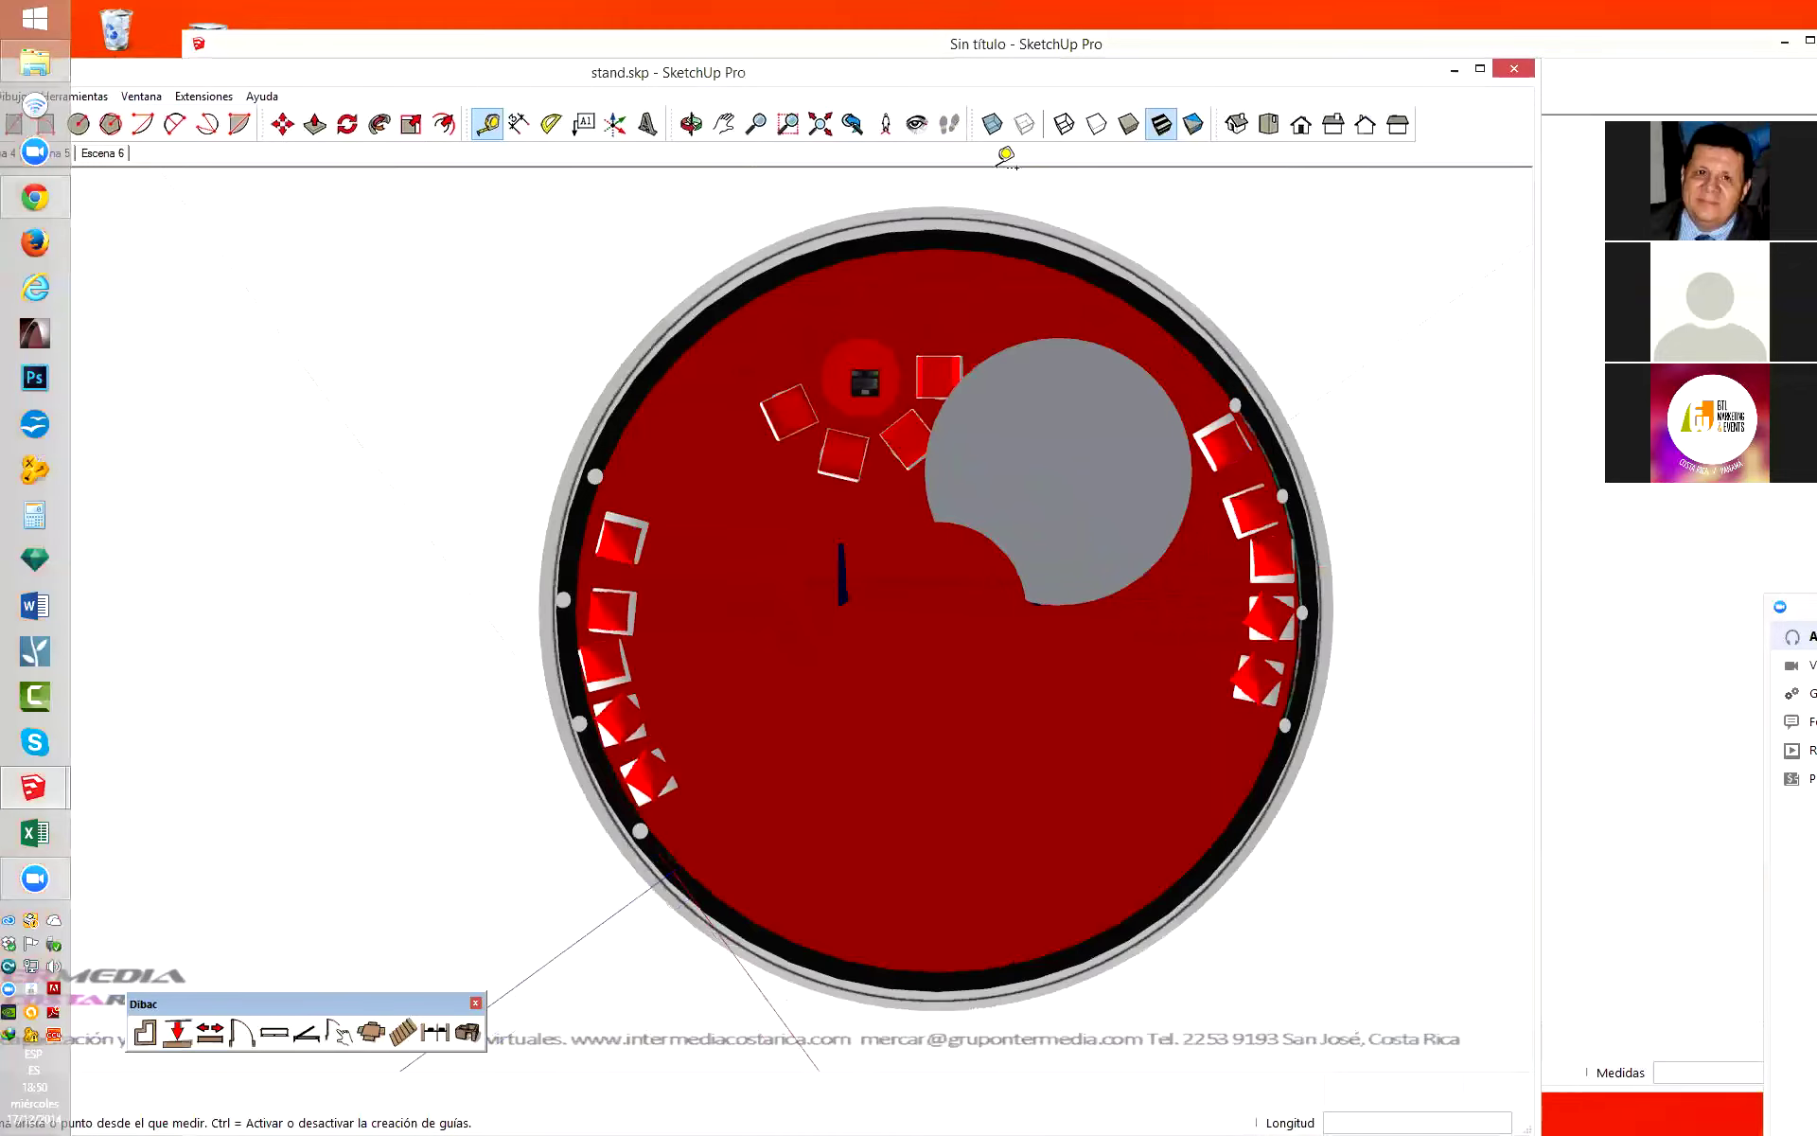
{"action": "key", "text": "space"}
{"action": "left_click", "coordinate": [835, 747]}
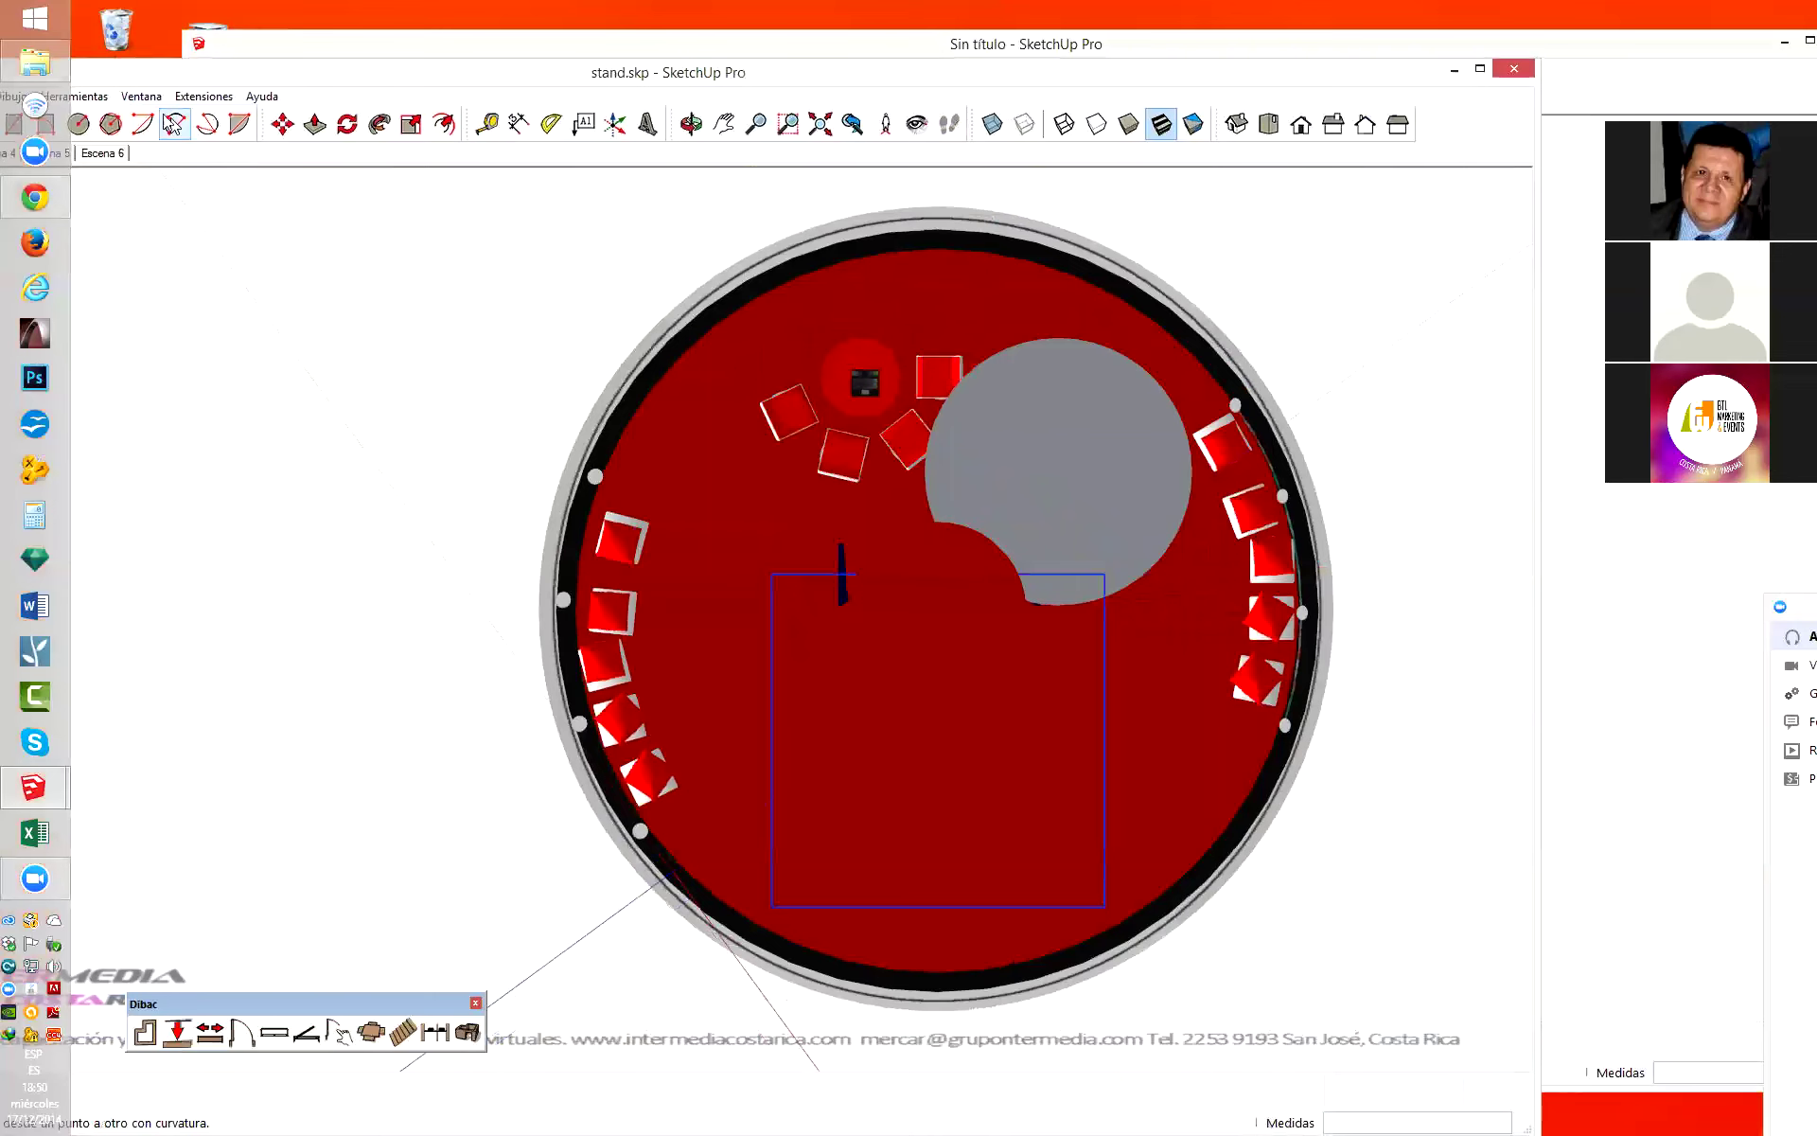
{"action": "double_click", "coordinate": [225, 77]}
{"action": "left_click", "coordinate": [132, 82]}
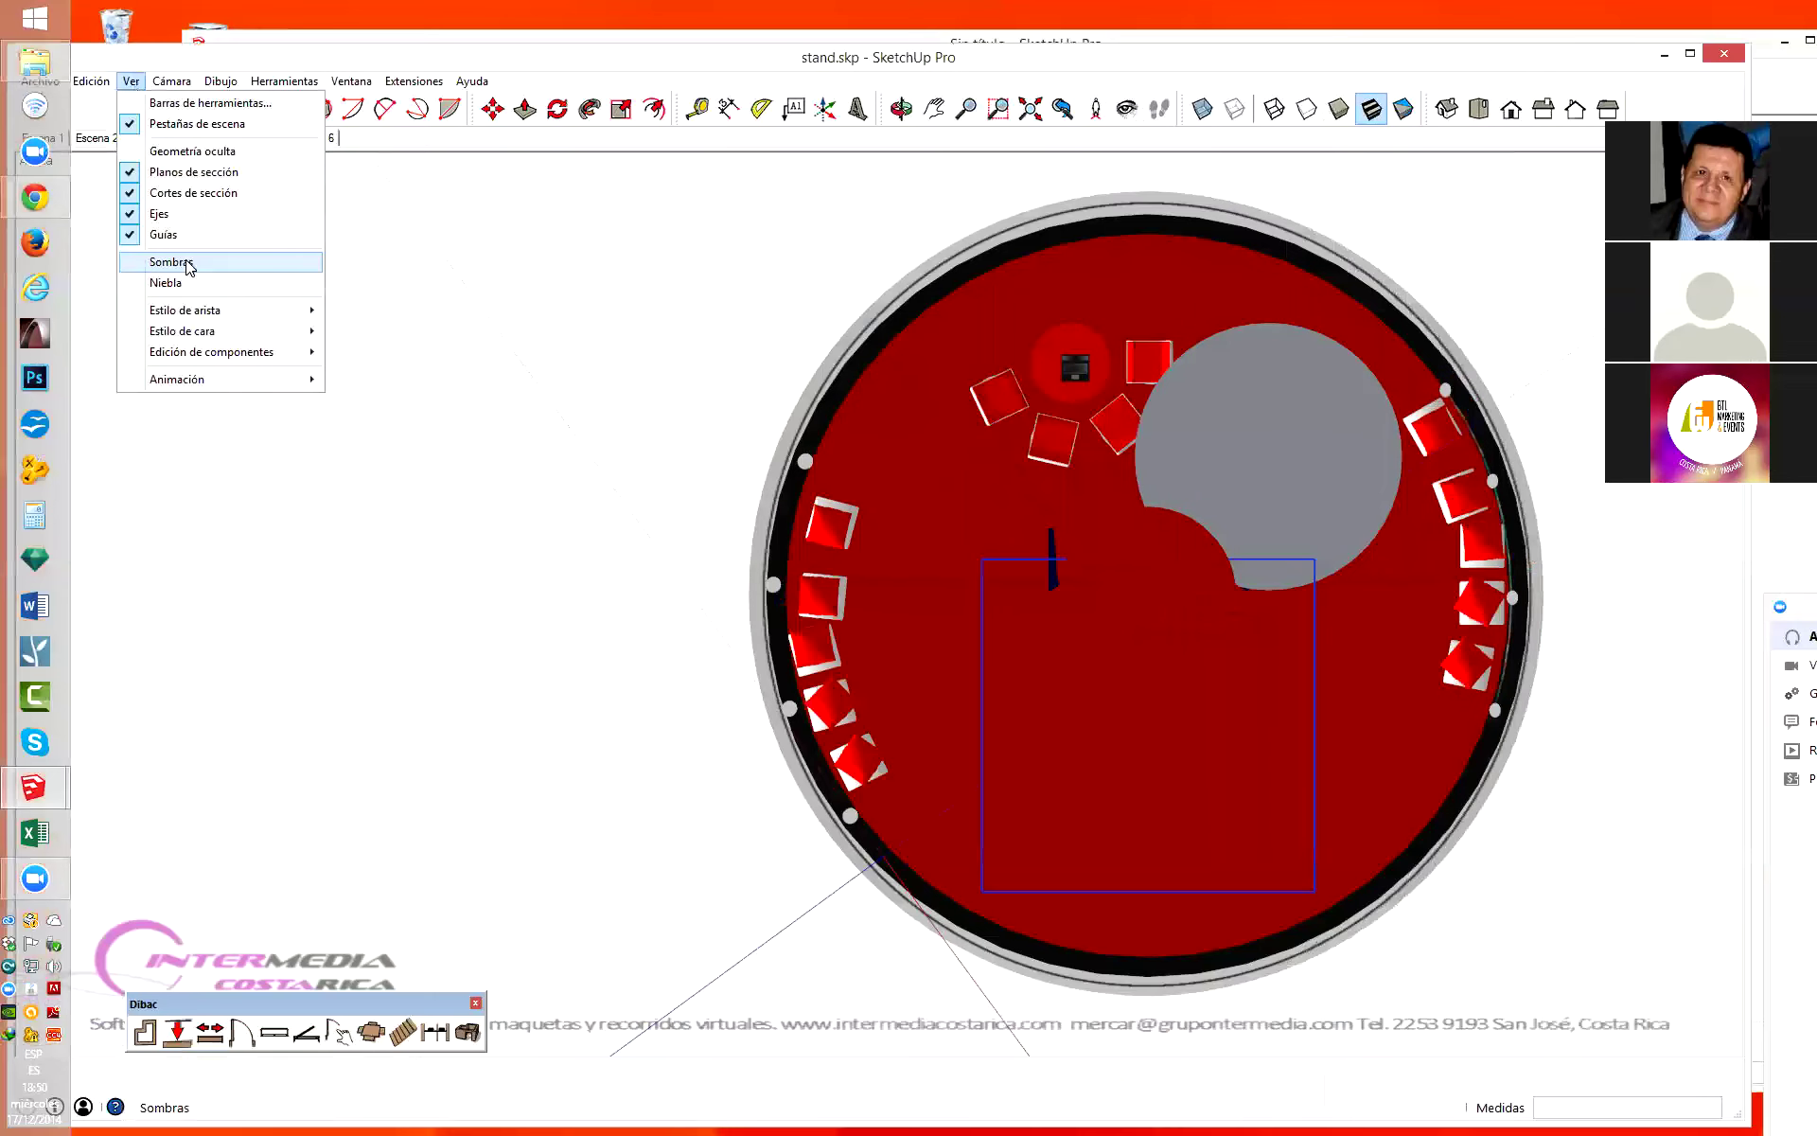
{"action": "left_click", "coordinate": [187, 262]}
Select the reference's grey upper disc, orbit to a side view, then minimize stand.skp.
{"action": "scroll", "coordinate": [616, 411], "scroll_direction": "down", "scroll_amount": 2}
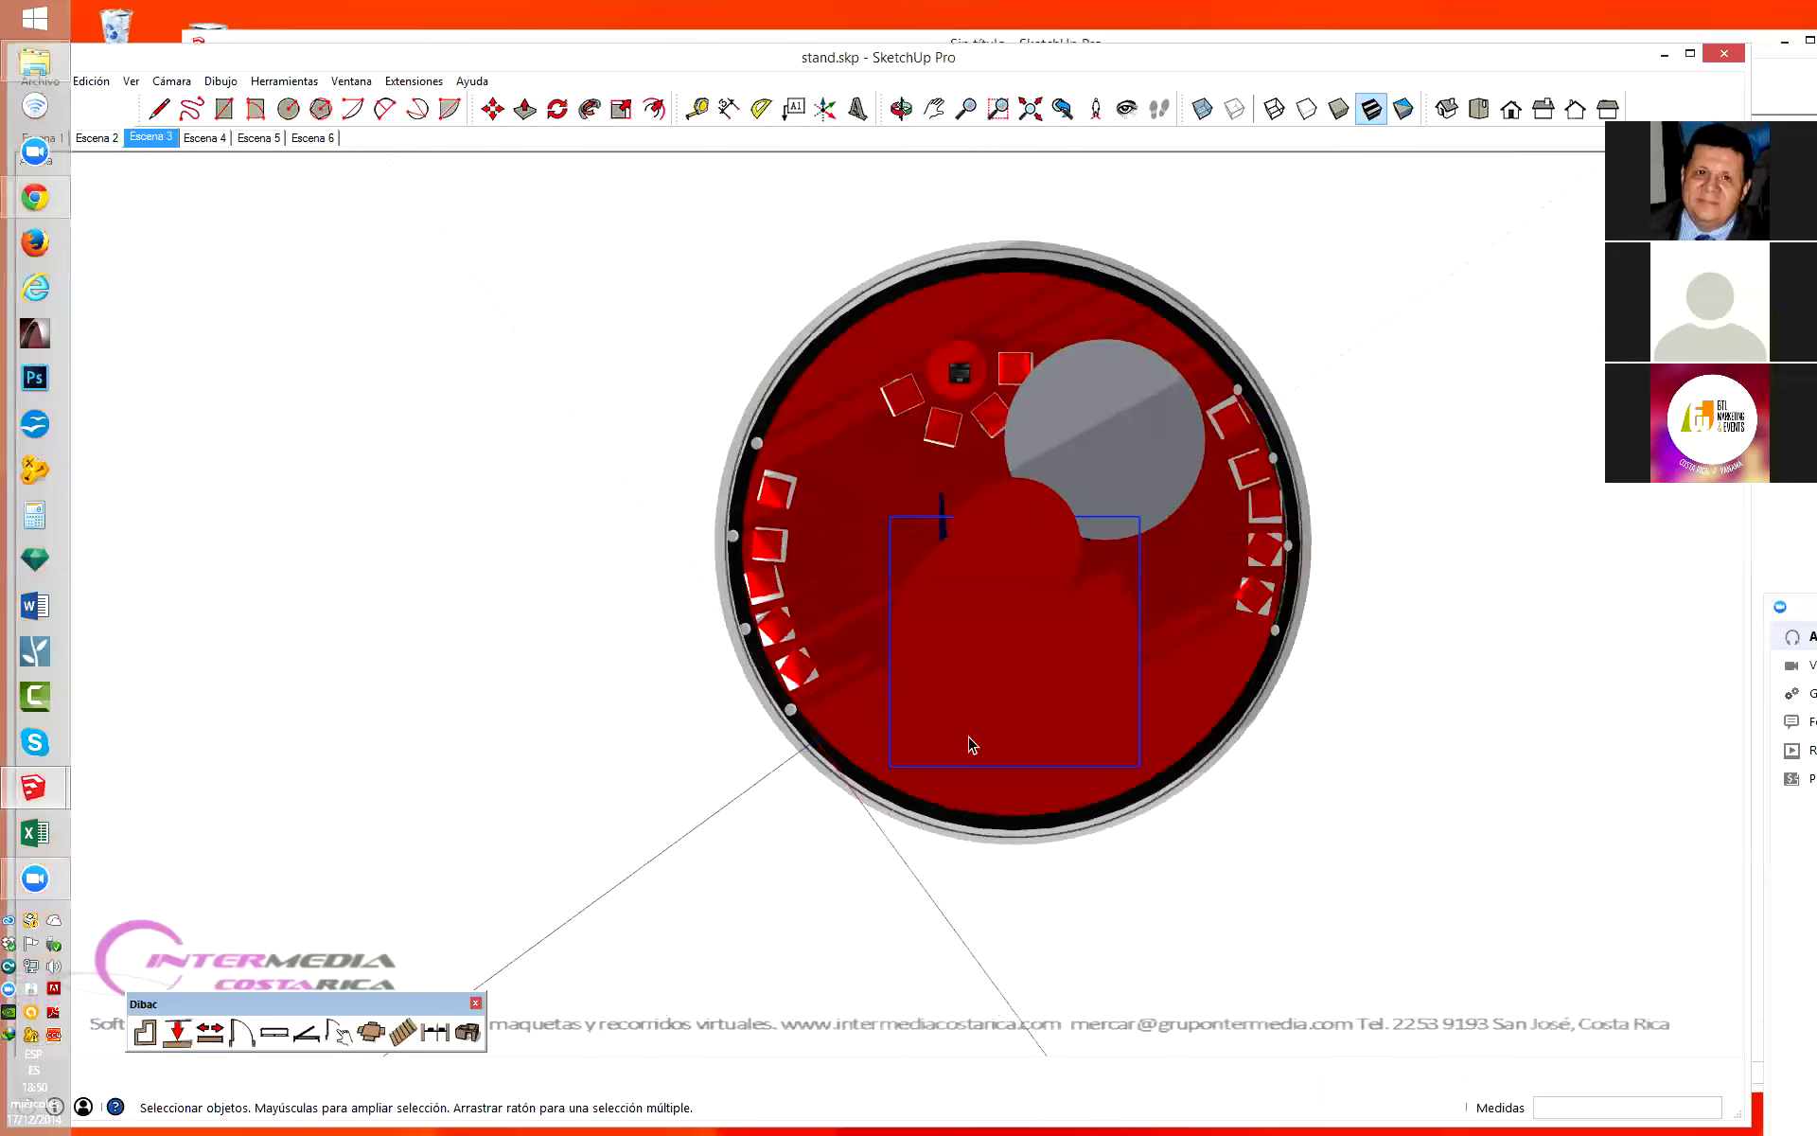
{"action": "left_click", "coordinate": [1182, 440]}
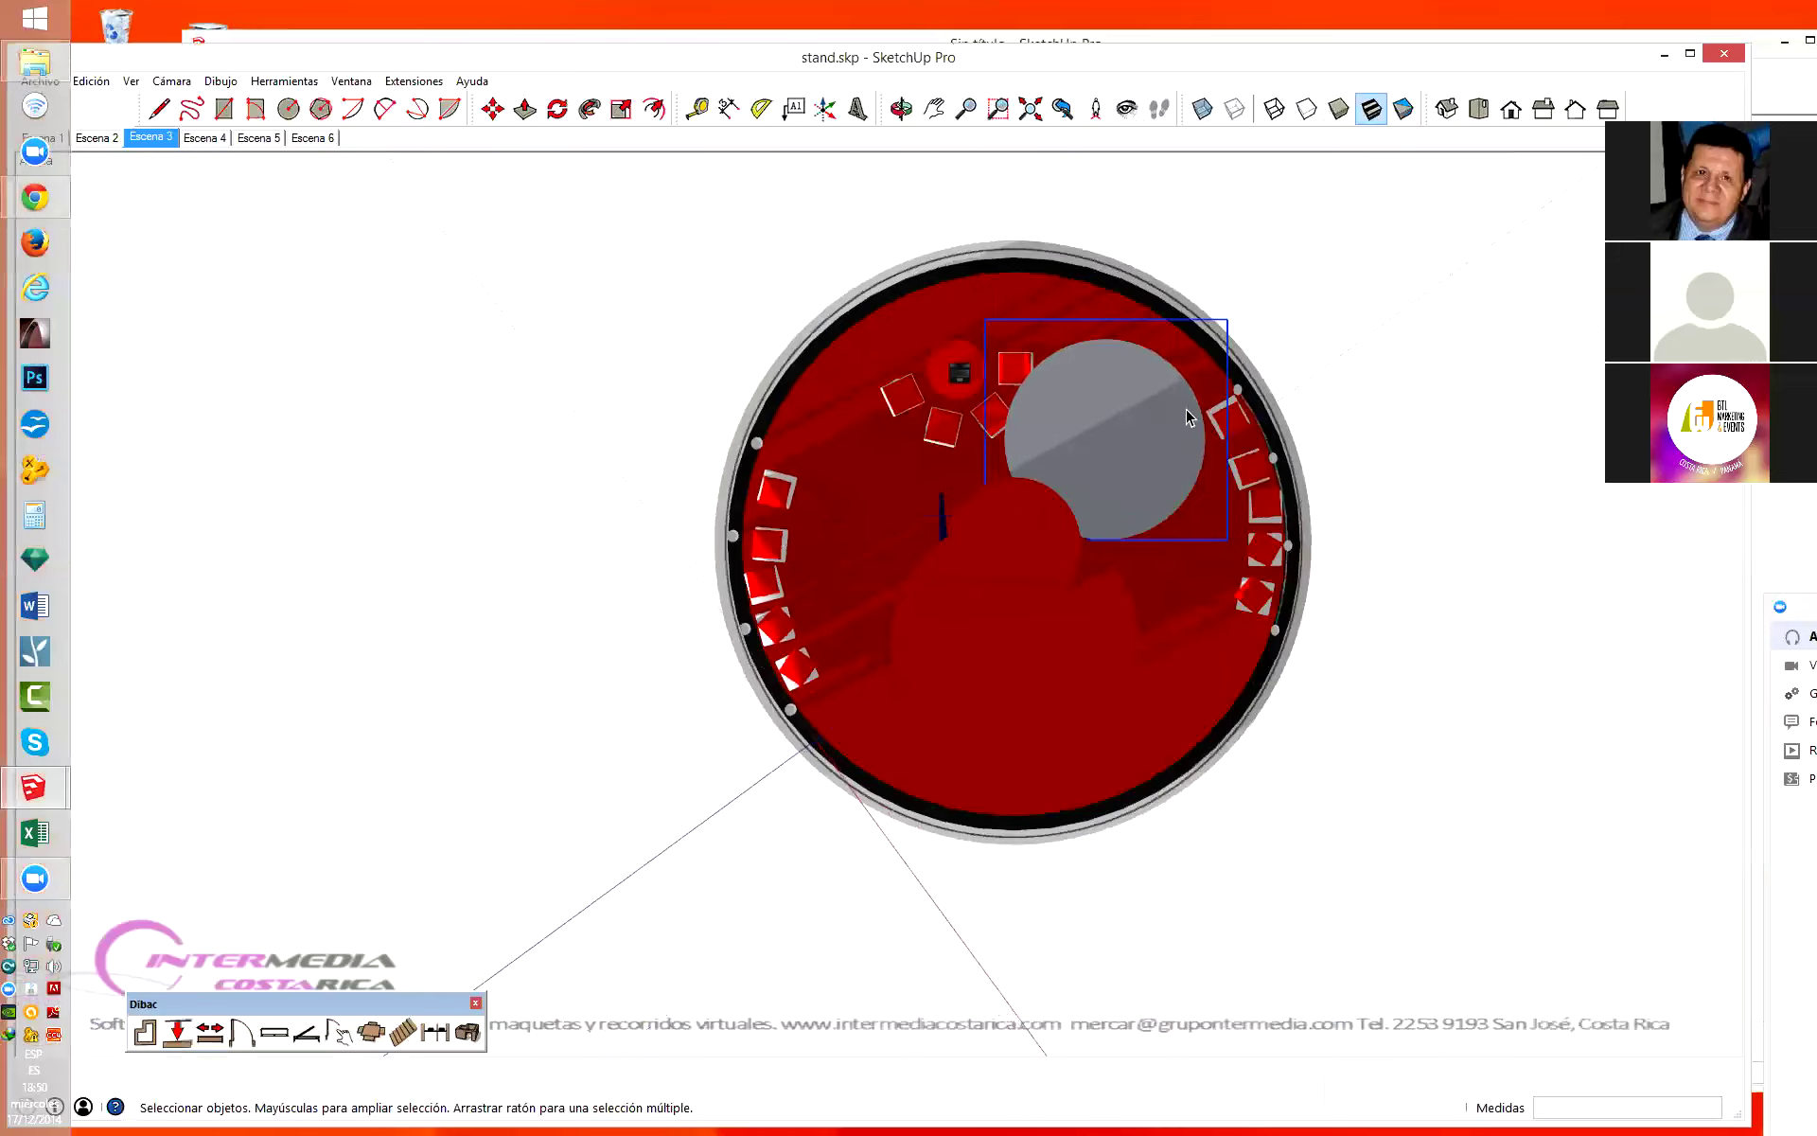
{"action": "scroll", "coordinate": [1269, 337], "scroll_direction": "up", "scroll_amount": 1}
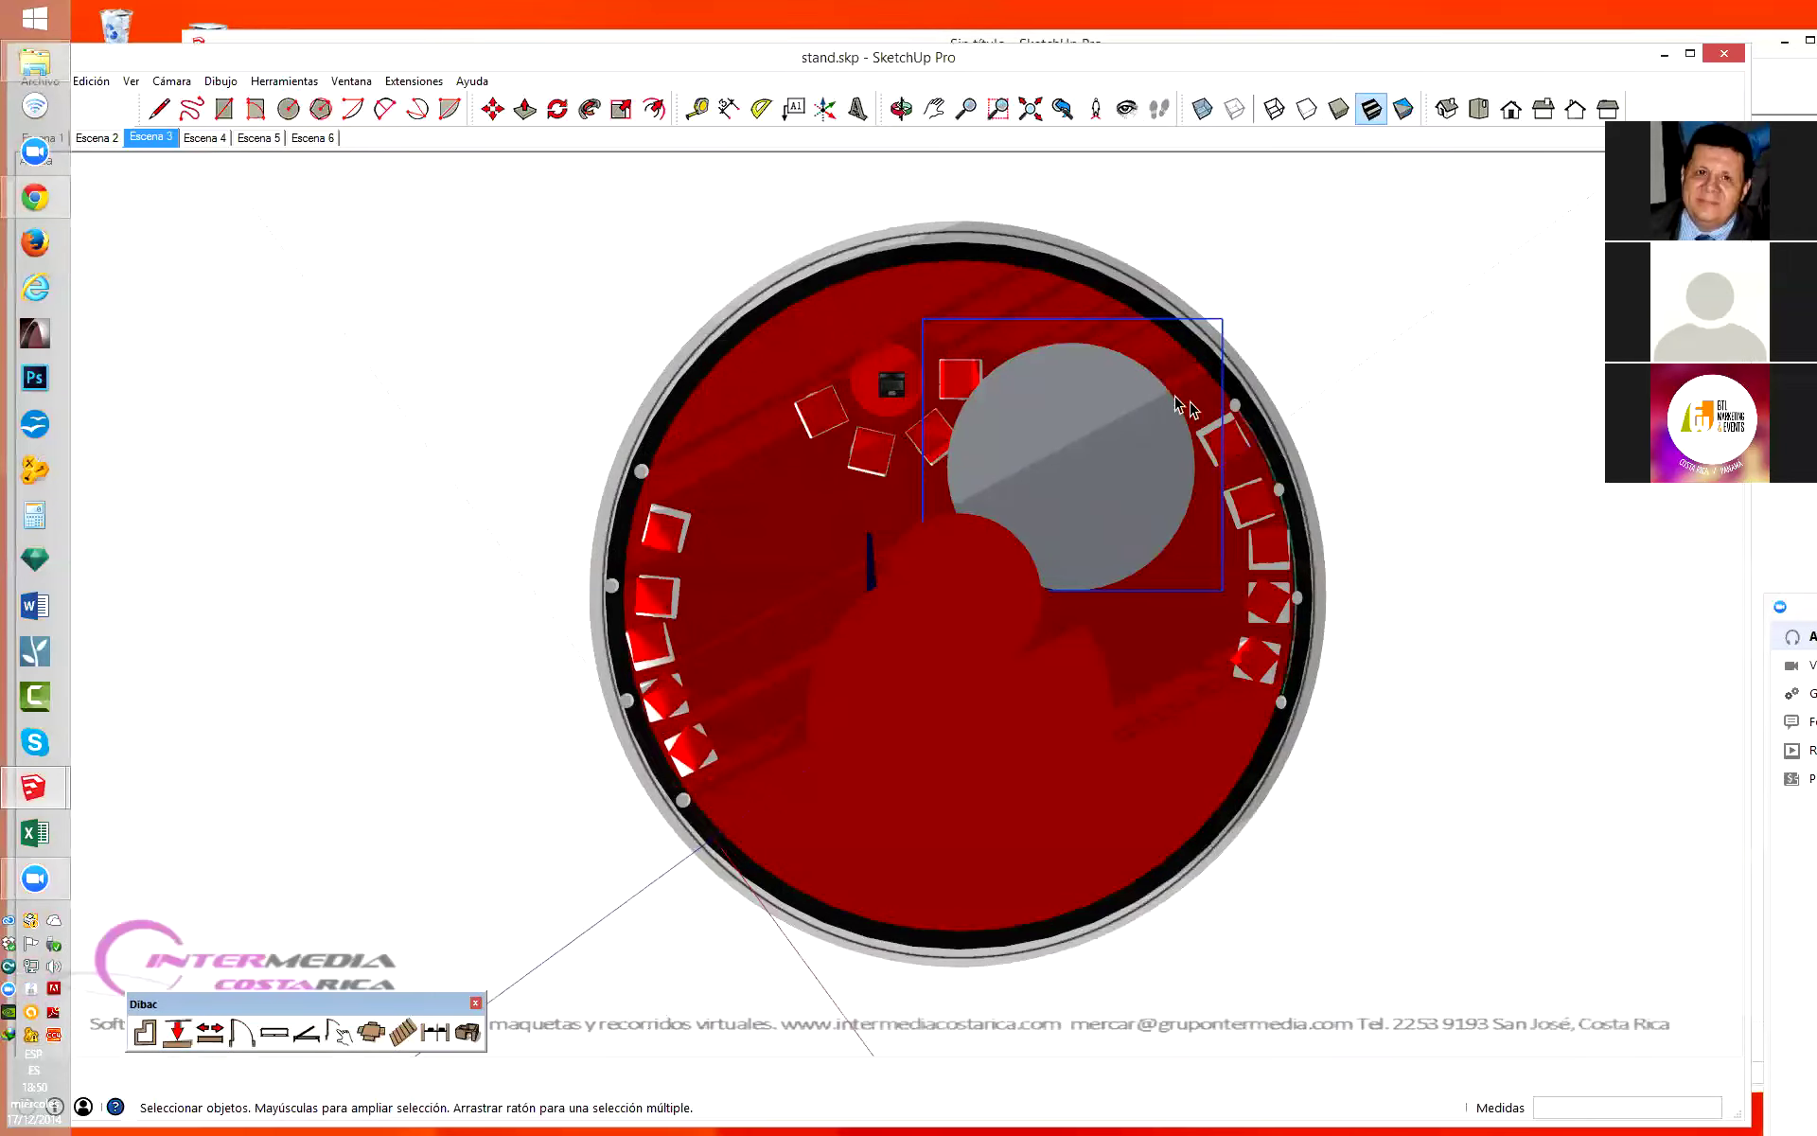
{"action": "key", "text": "o"}
{"action": "mouse_move", "coordinate": [1554, 600]}
{"action": "left_mouse_down"}
{"action": "mouse_move", "coordinate": [1114, 378]}
{"action": "mouse_move", "coordinate": [990, 154]}
{"action": "mouse_move", "coordinate": [985, 190]}
{"action": "left_mouse_up"}
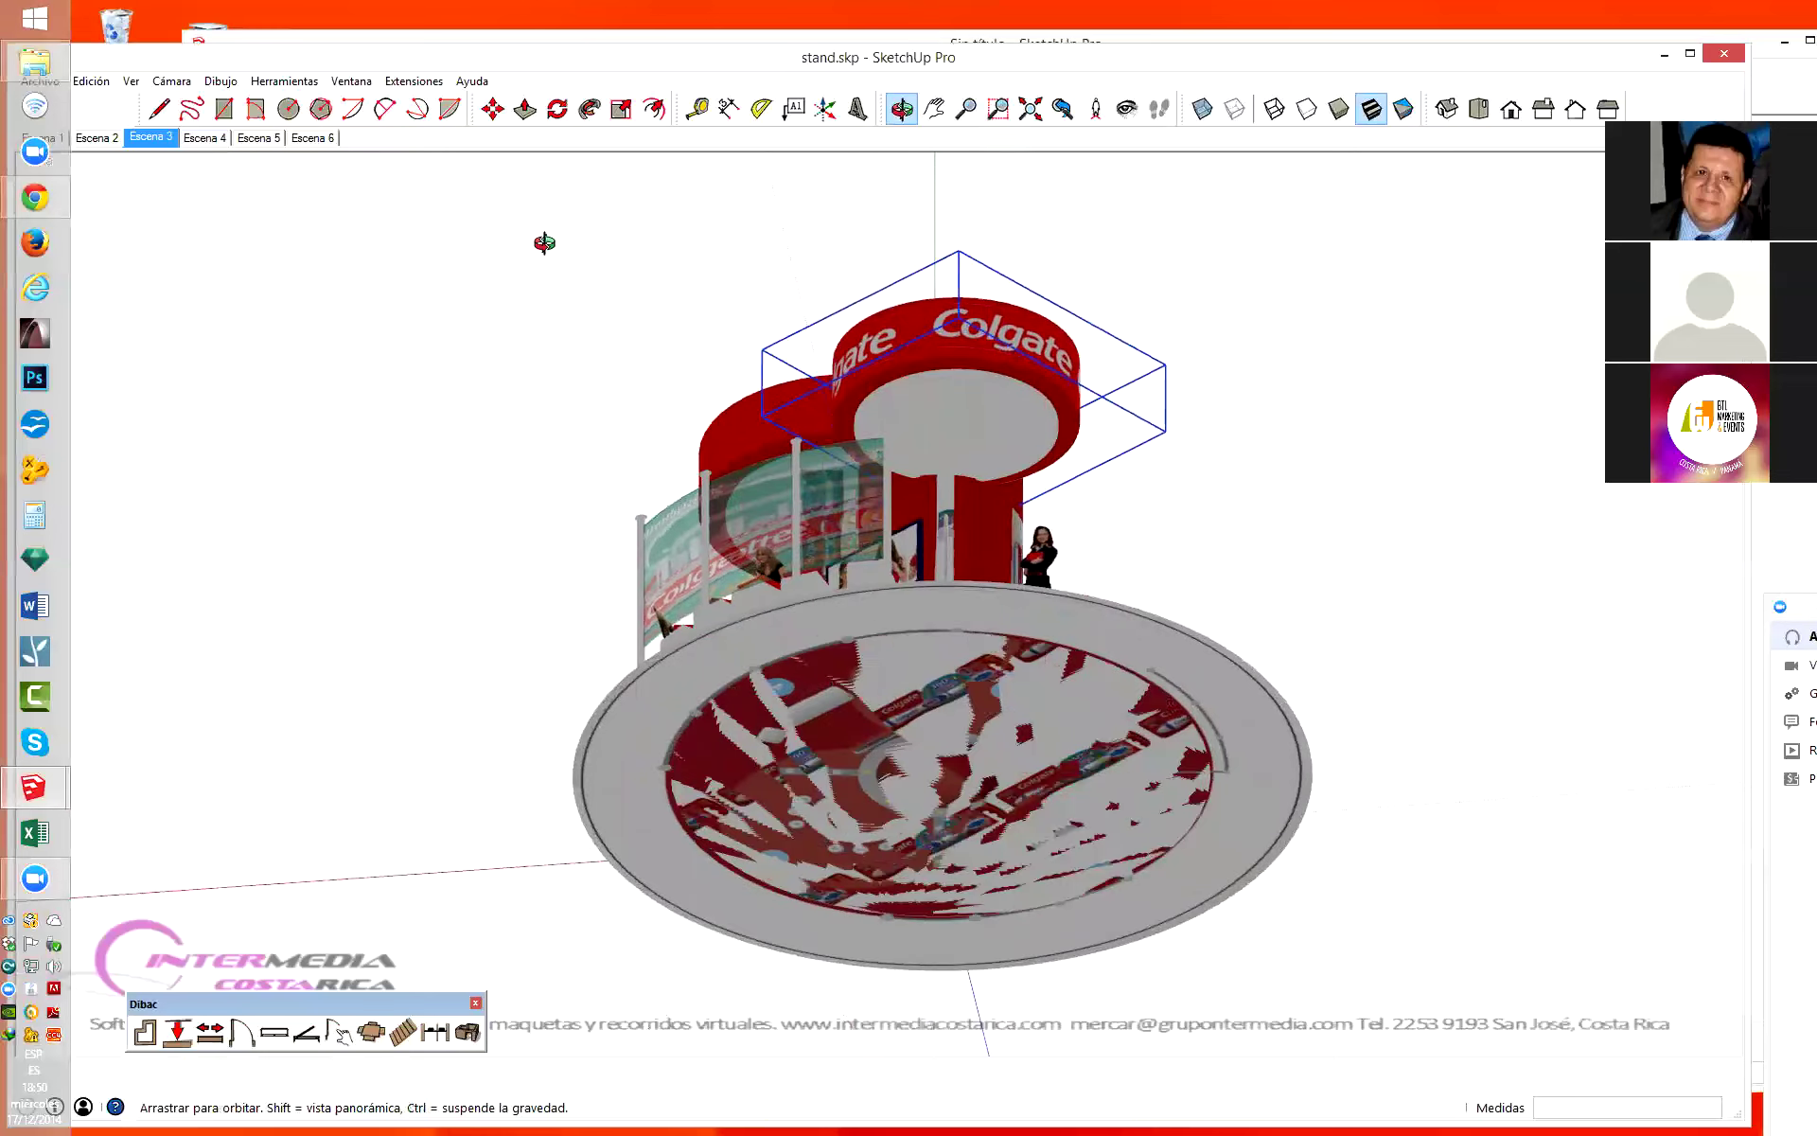
{"action": "left_click_drag", "start_coordinate": [545, 243], "coordinate": [1263, 374]}
{"action": "mouse_move", "coordinate": [1303, 481]}
{"action": "left_mouse_down"}
{"action": "mouse_move", "coordinate": [1318, 252]}
{"action": "mouse_move", "coordinate": [1217, 638]}
{"action": "mouse_move", "coordinate": [1117, 398]}
{"action": "mouse_move", "coordinate": [1038, 410]}
{"action": "left_mouse_up"}
{"action": "key", "text": "space"}
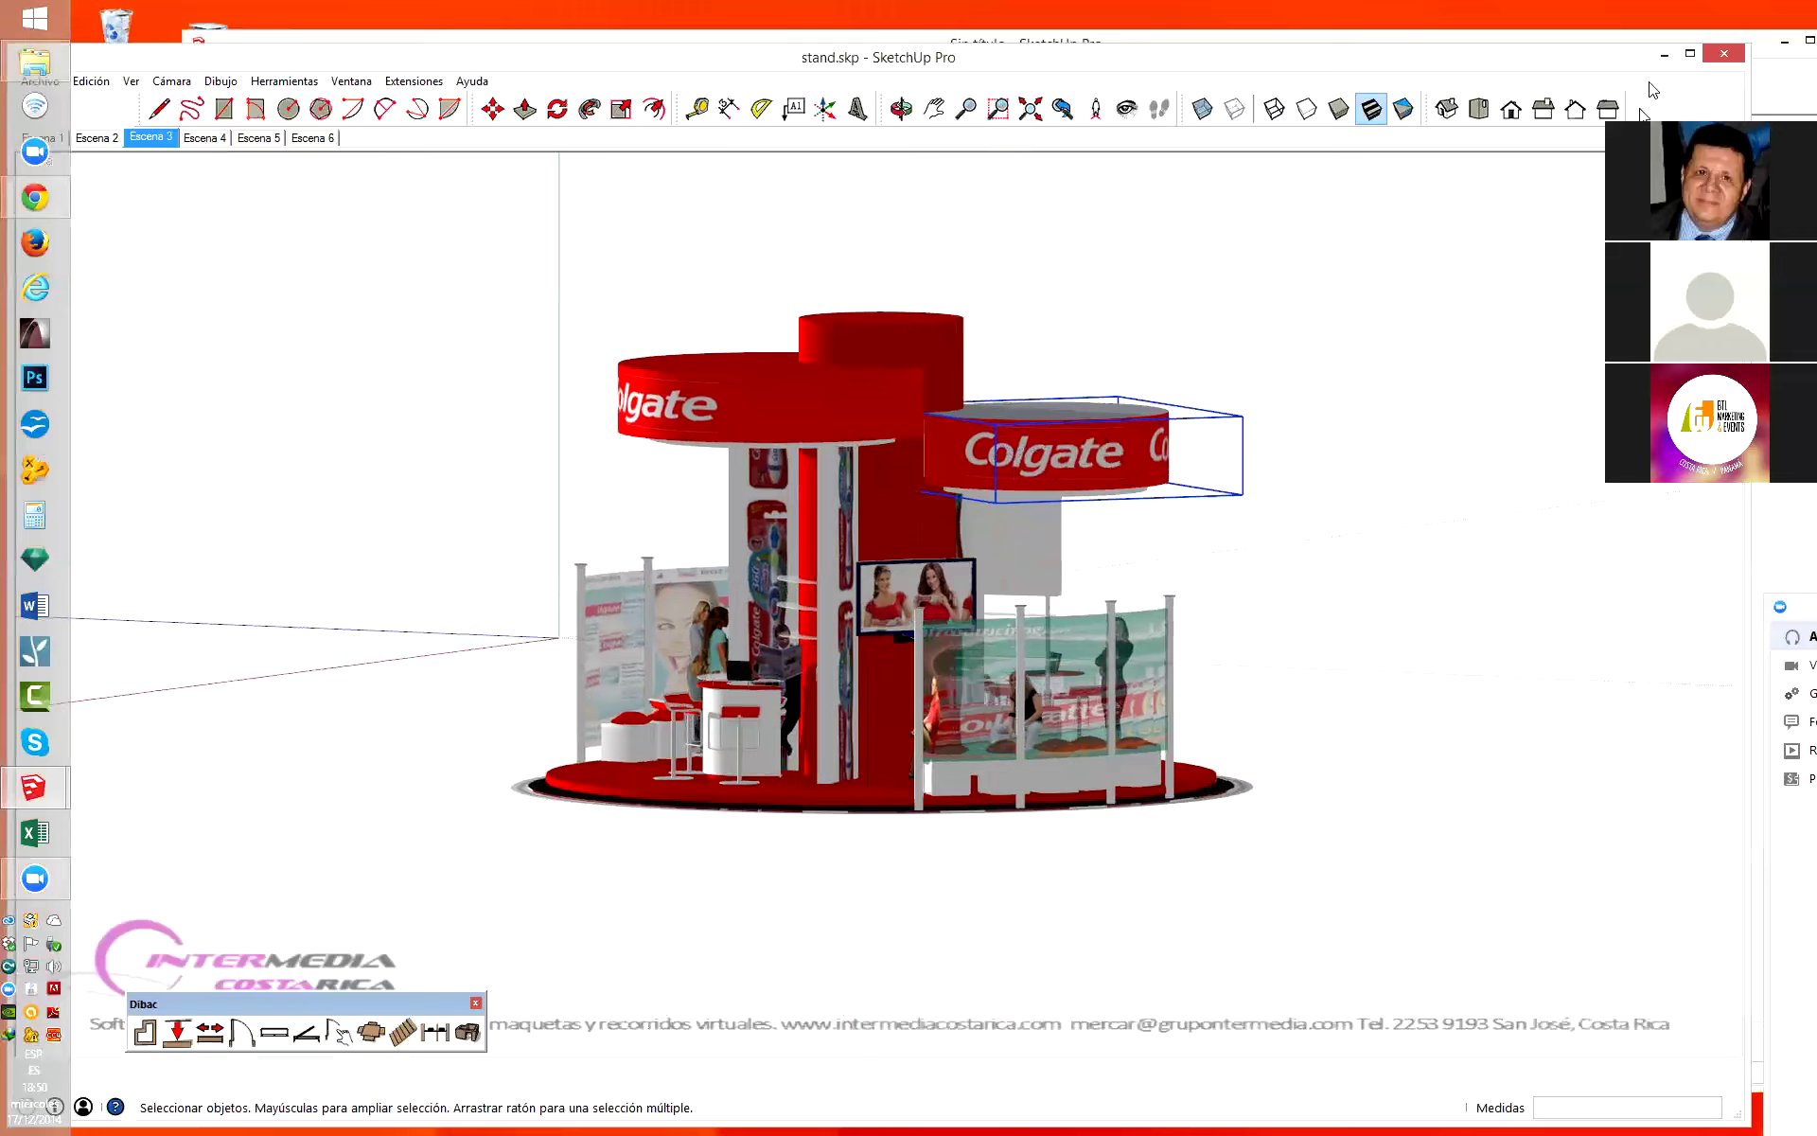
{"action": "left_click", "coordinate": [1665, 54]}
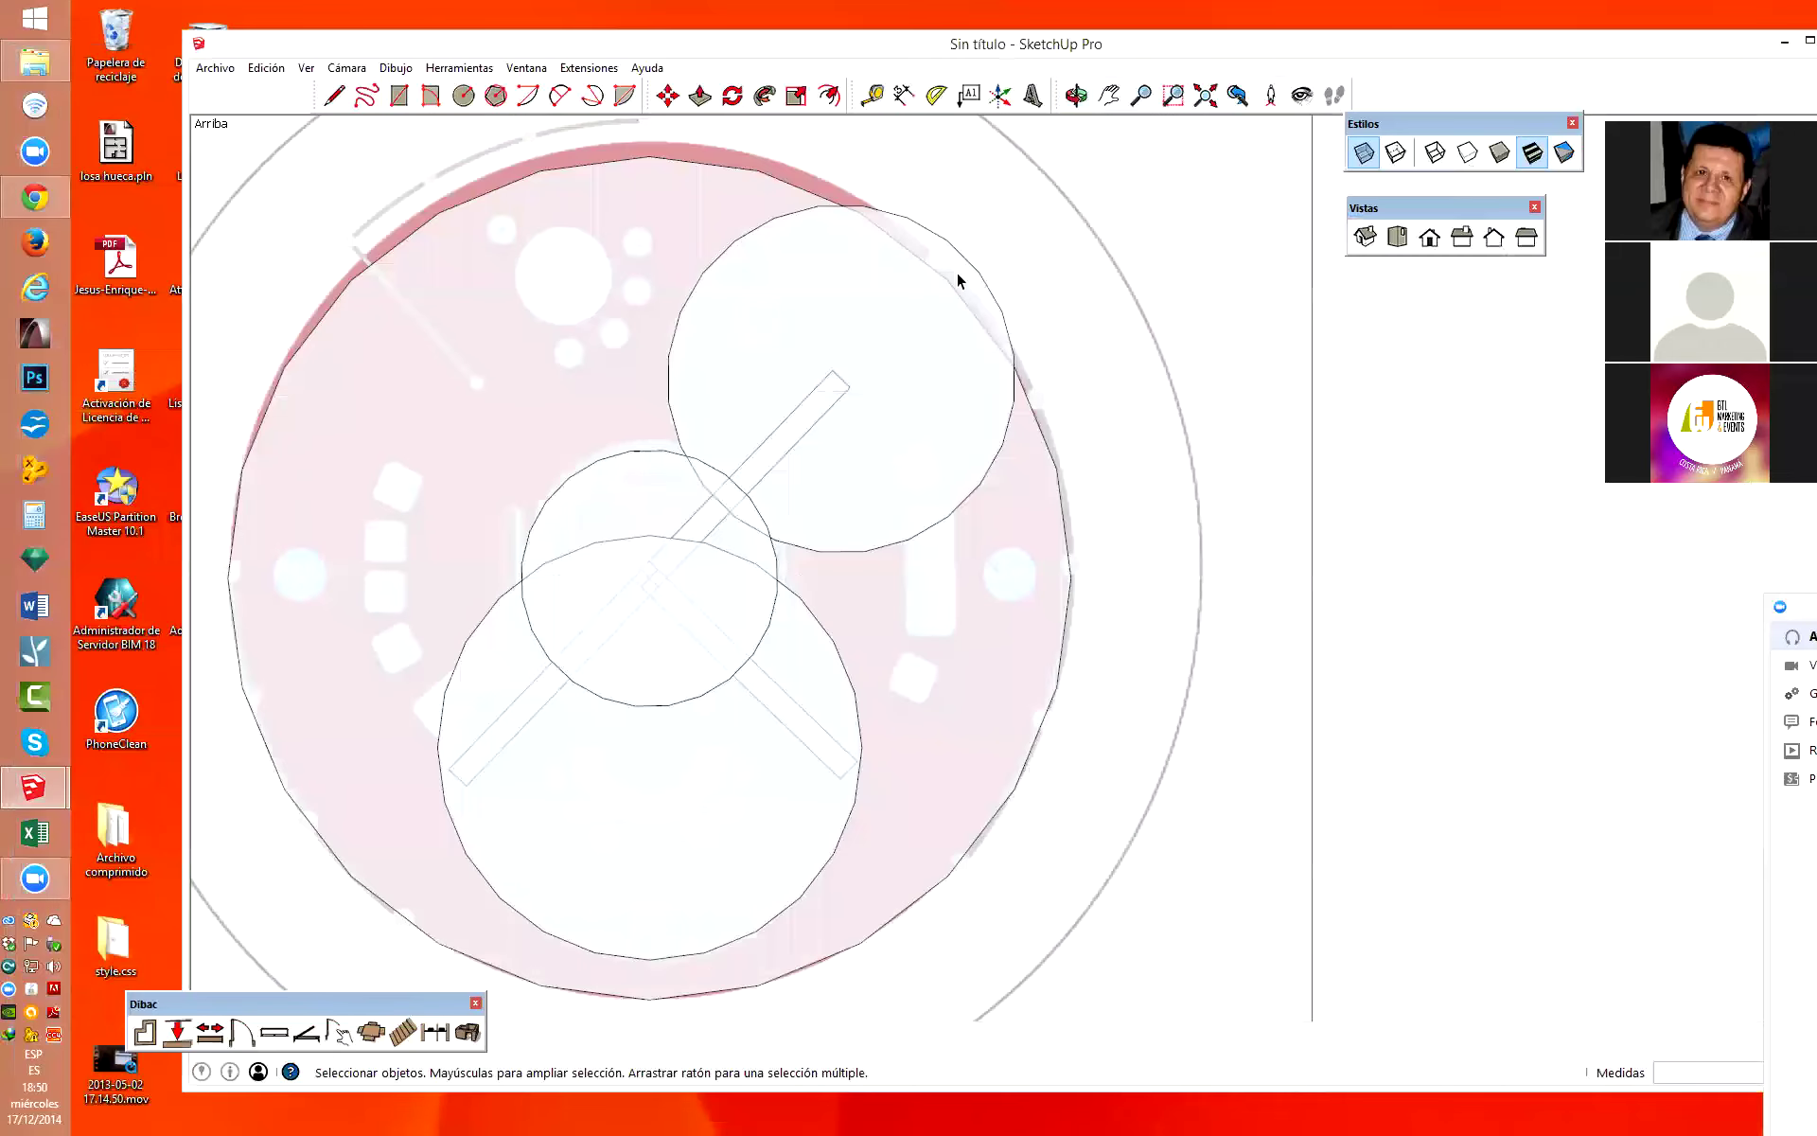
Select the upper-right disc and begin moving it from its centre, about 0.44 m so far.
{"action": "left_click", "coordinate": [958, 275]}
{"action": "scroll", "coordinate": [861, 346], "scroll_direction": "up", "scroll_amount": 1}
{"action": "scroll", "coordinate": [860, 350], "scroll_direction": "up", "scroll_amount": 1}
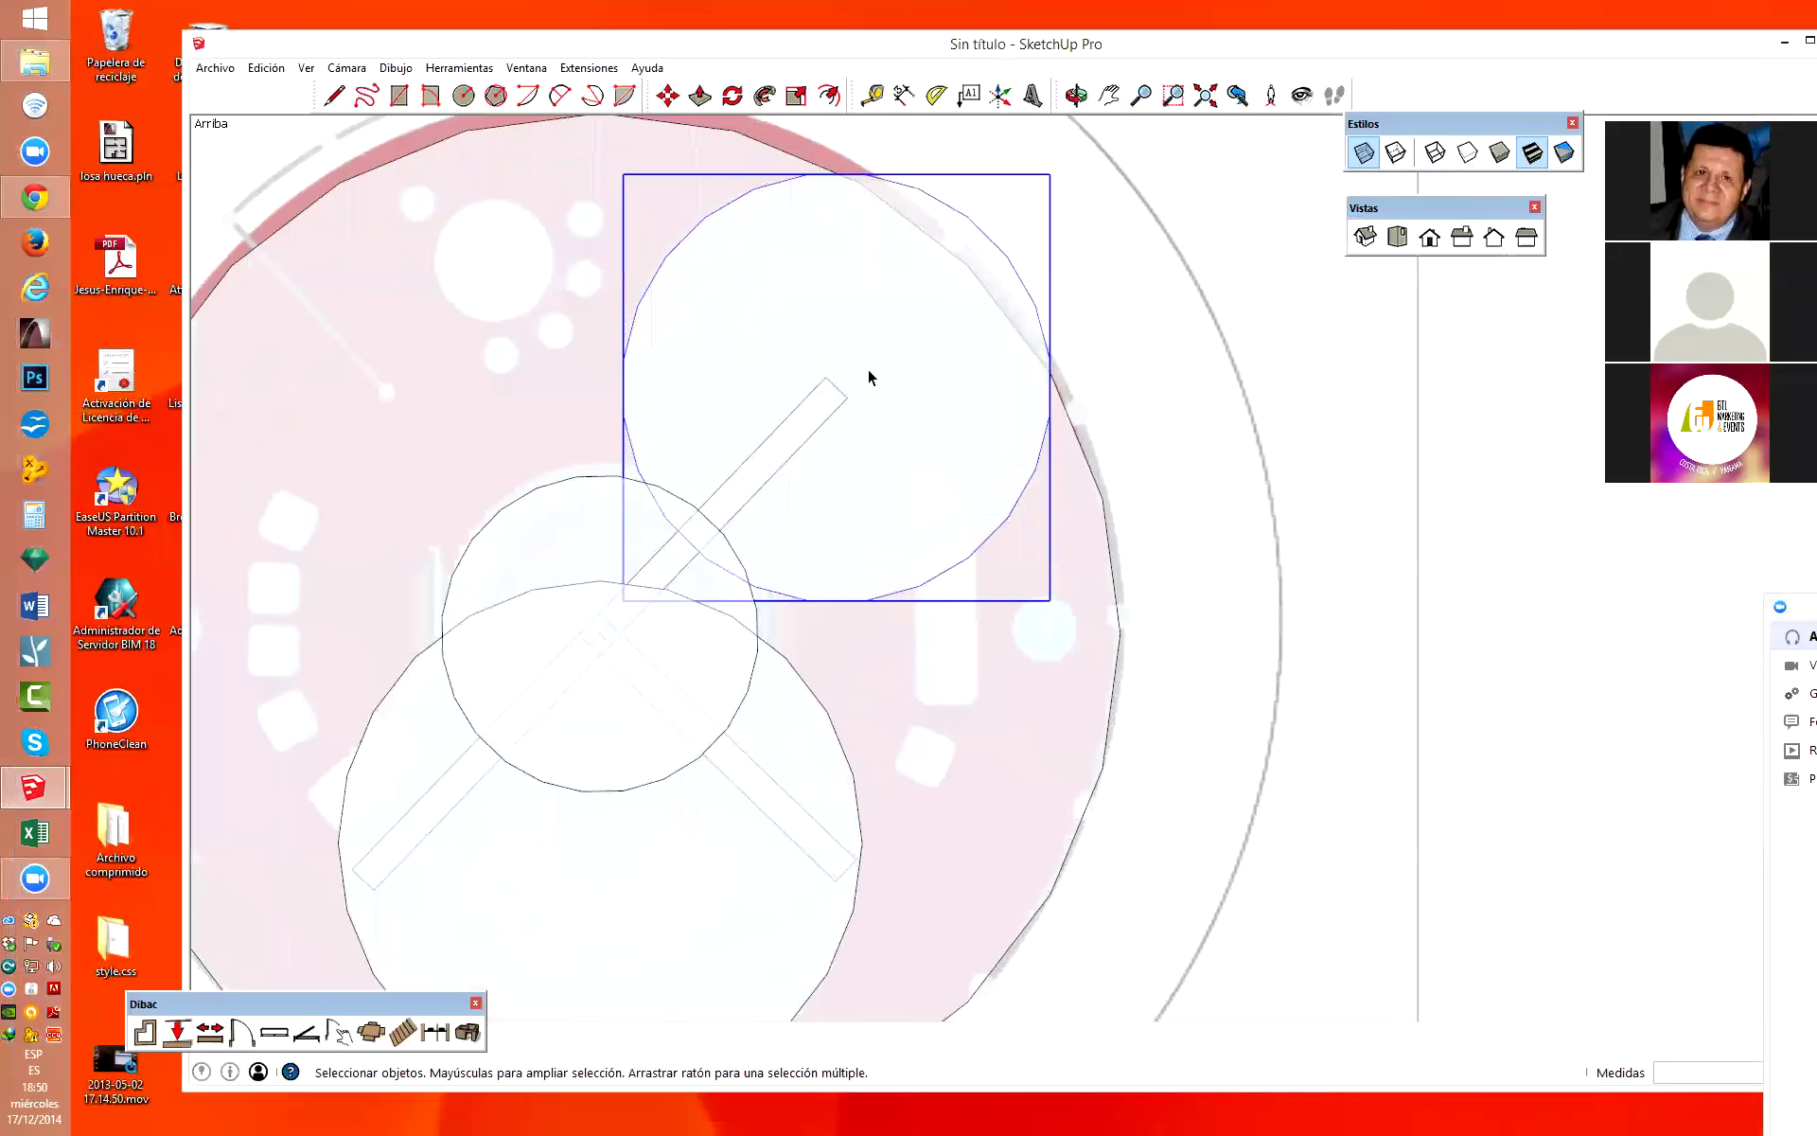
{"action": "key", "text": "m"}
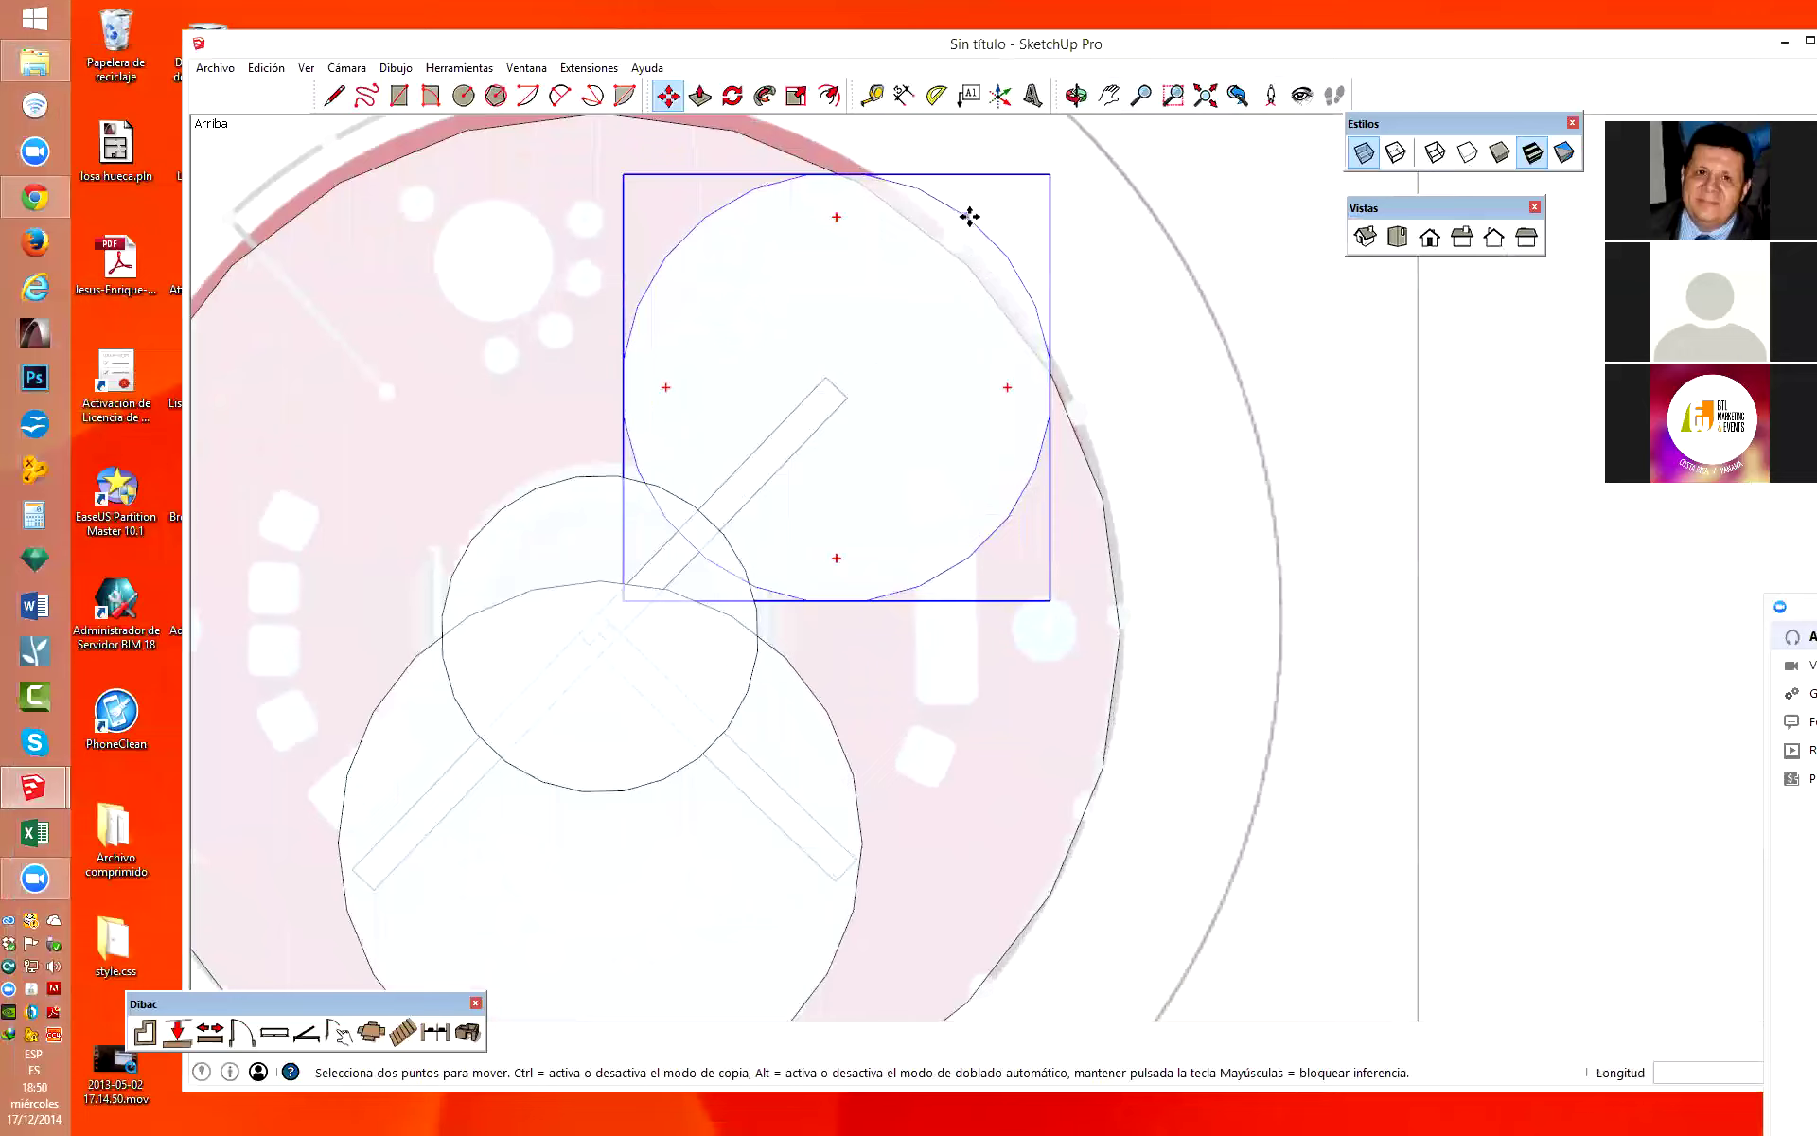
{"action": "left_click", "coordinate": [842, 381]}
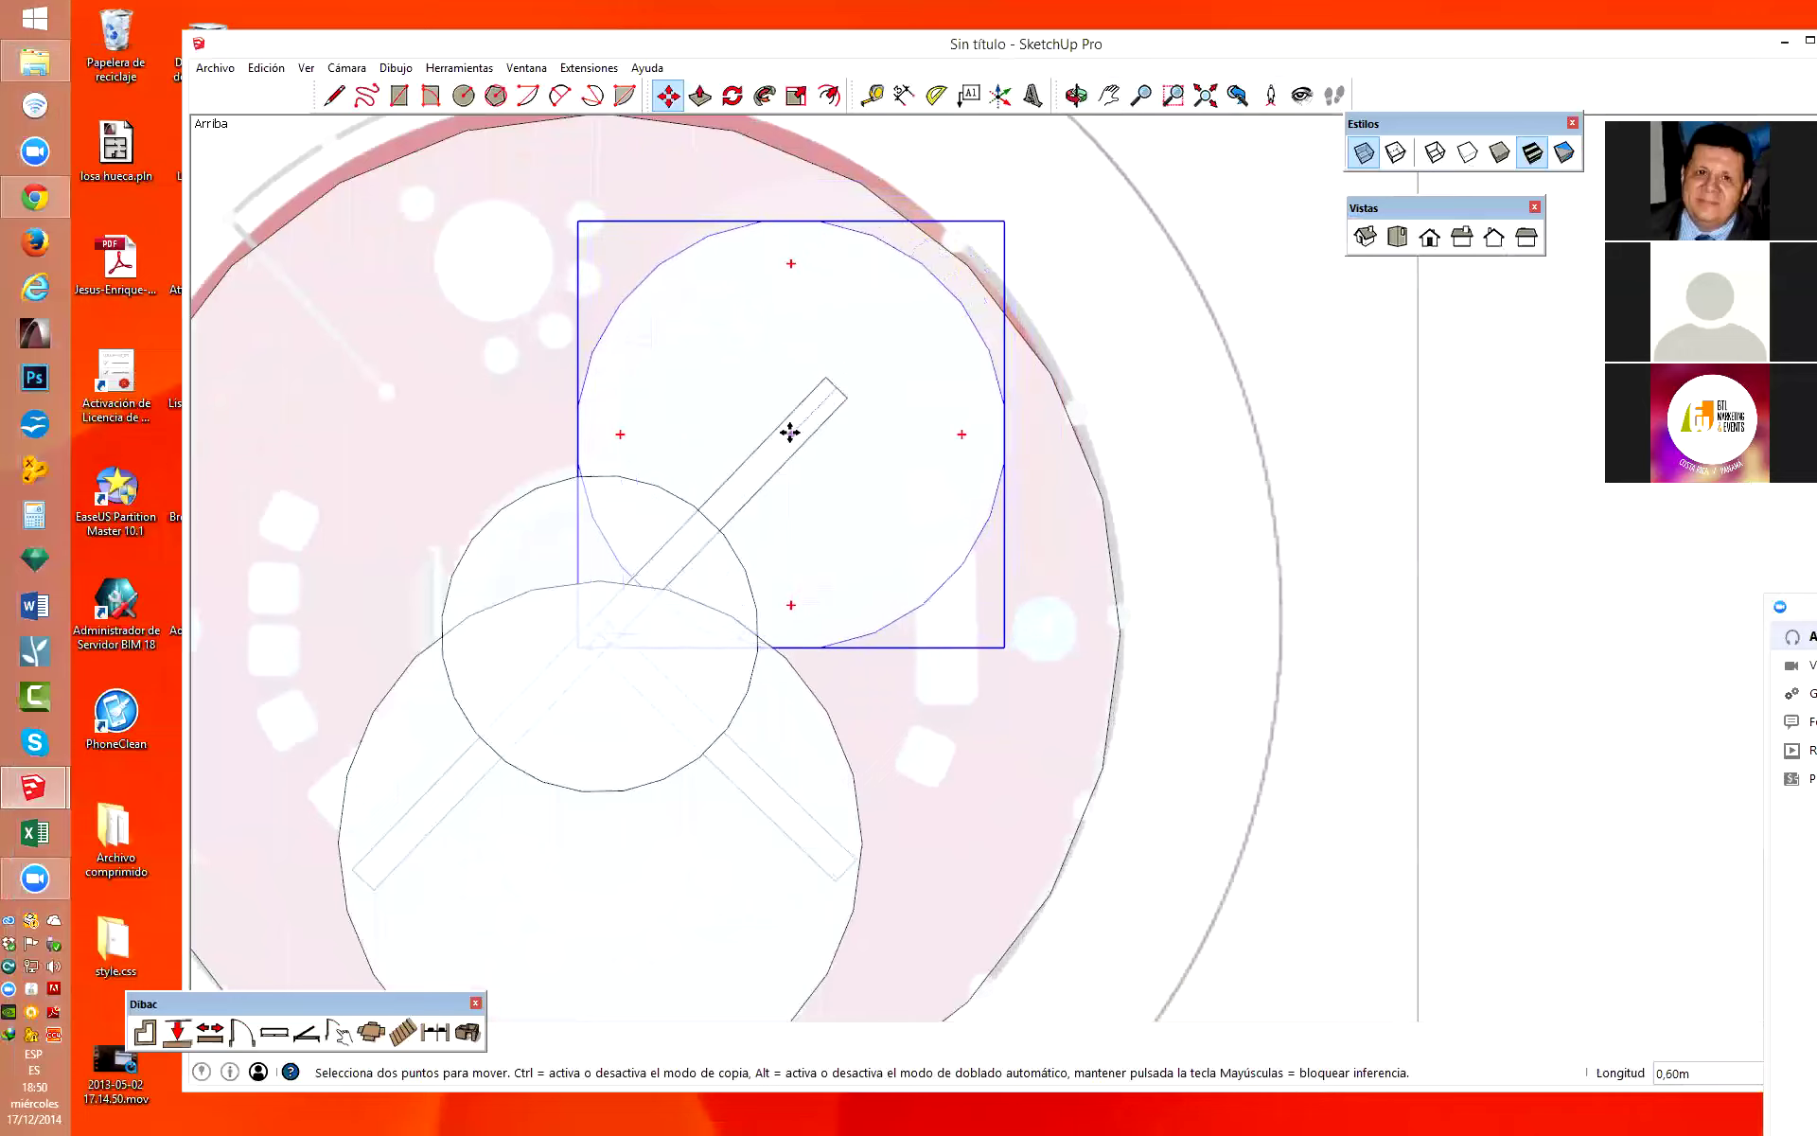
{"action": "scroll", "coordinate": [805, 414], "scroll_direction": "up", "scroll_amount": 3}
{"action": "scroll", "coordinate": [805, 415], "scroll_direction": "up", "scroll_amount": 1}
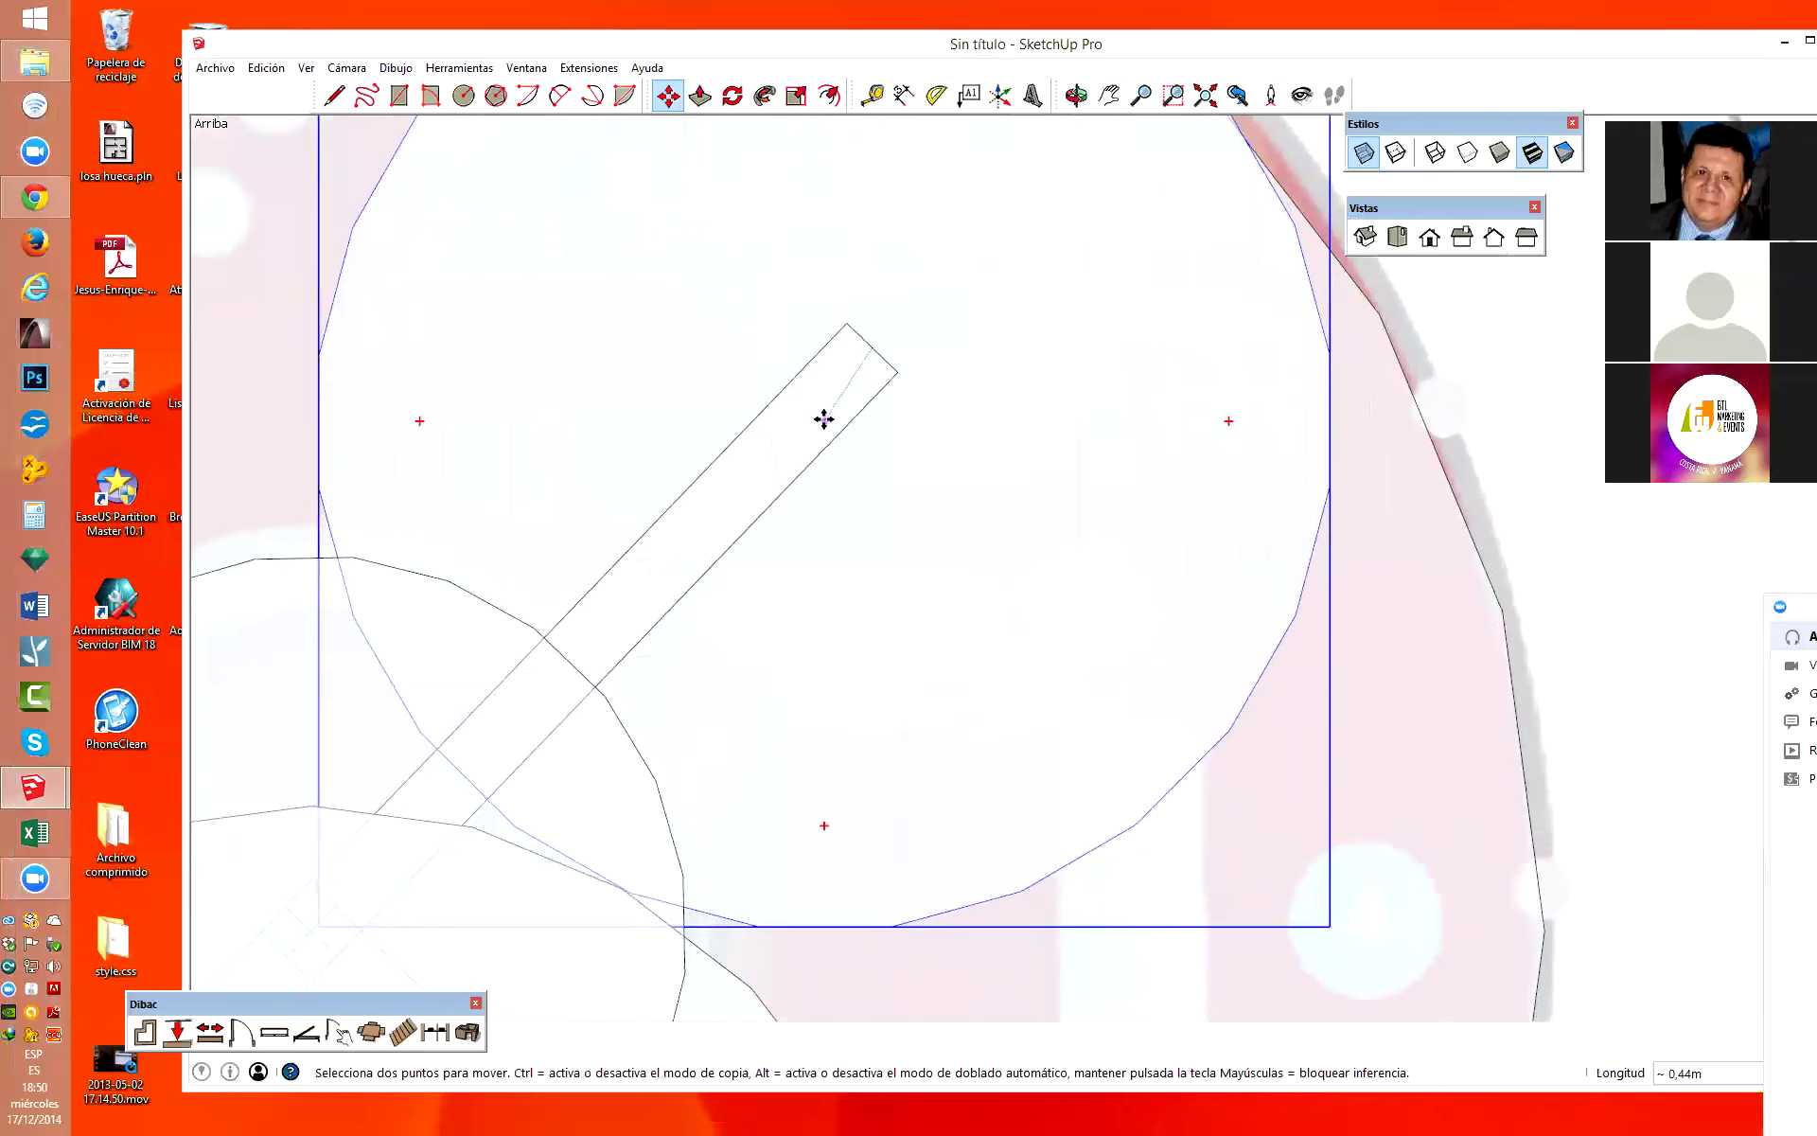
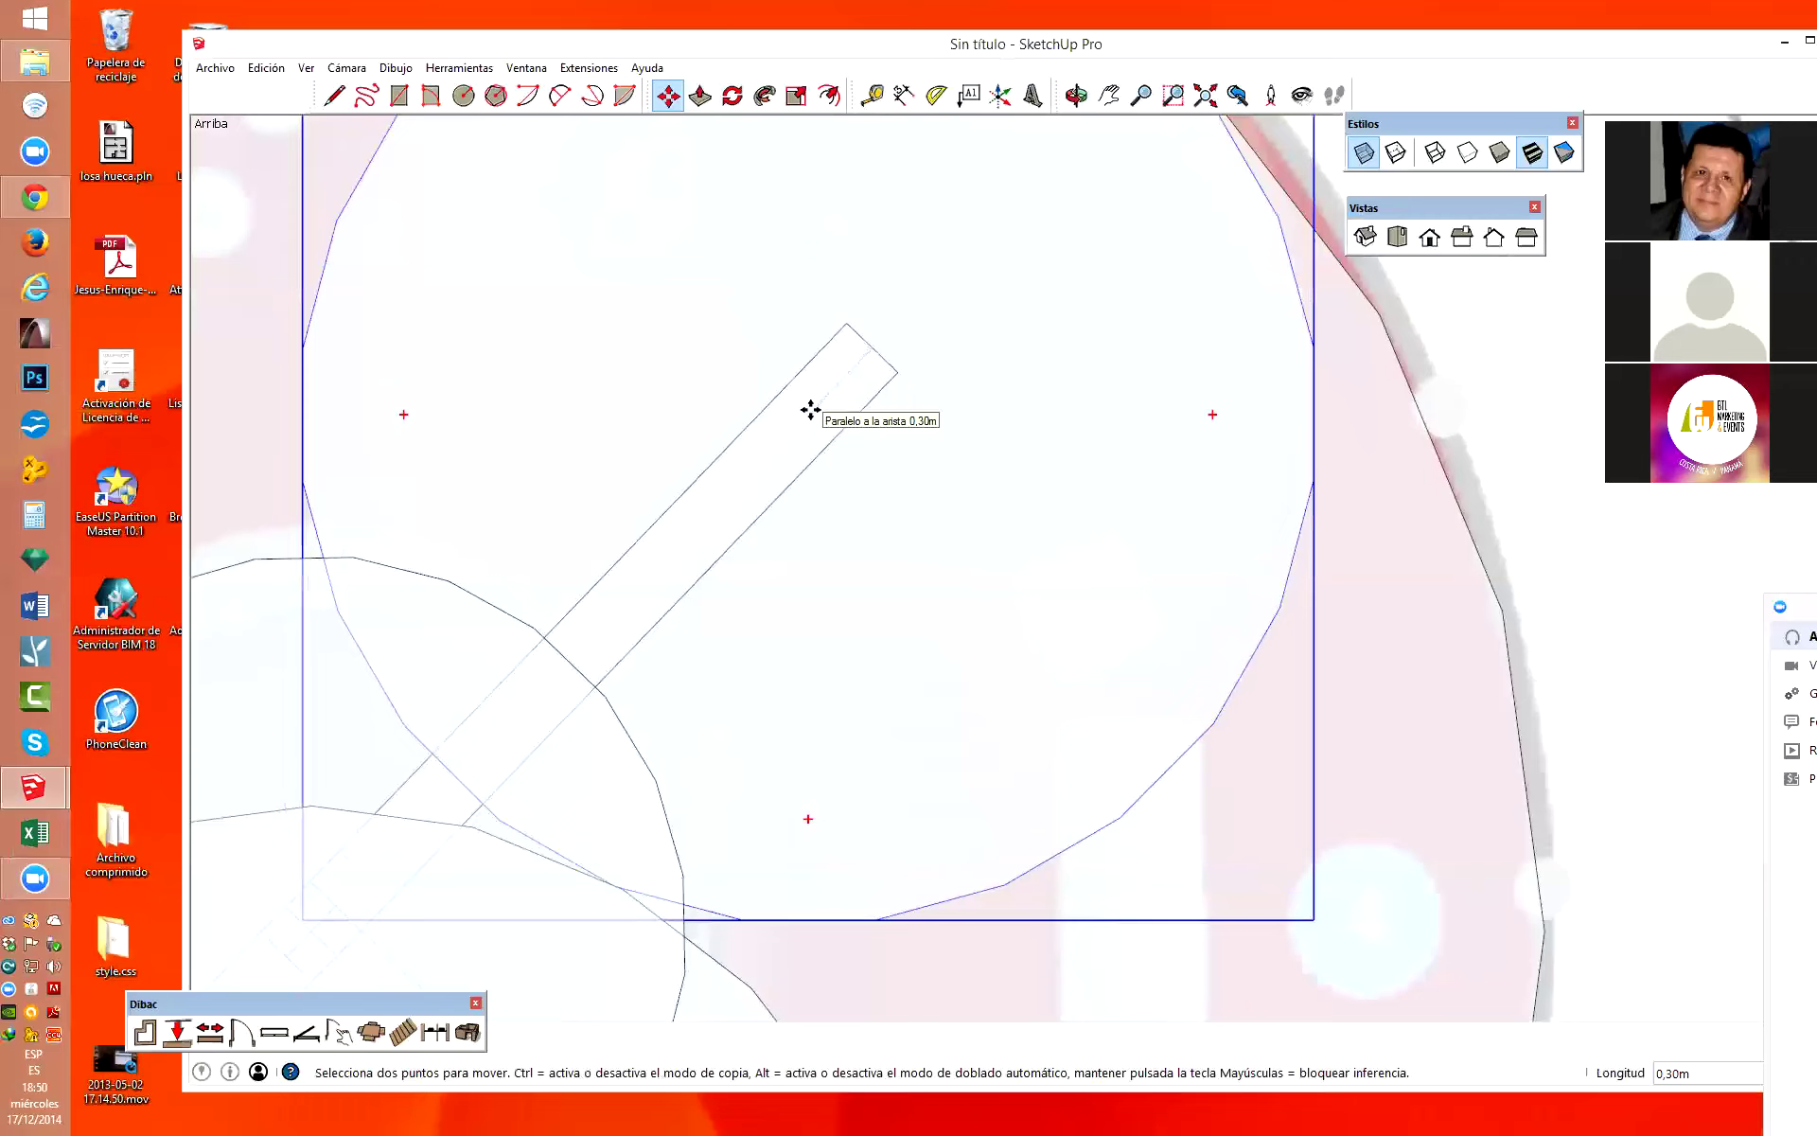
Place the repositioned drum circle at its spot over the platform plan.
{"action": "scroll", "coordinate": [783, 463], "scroll_direction": "down", "scroll_amount": 2}
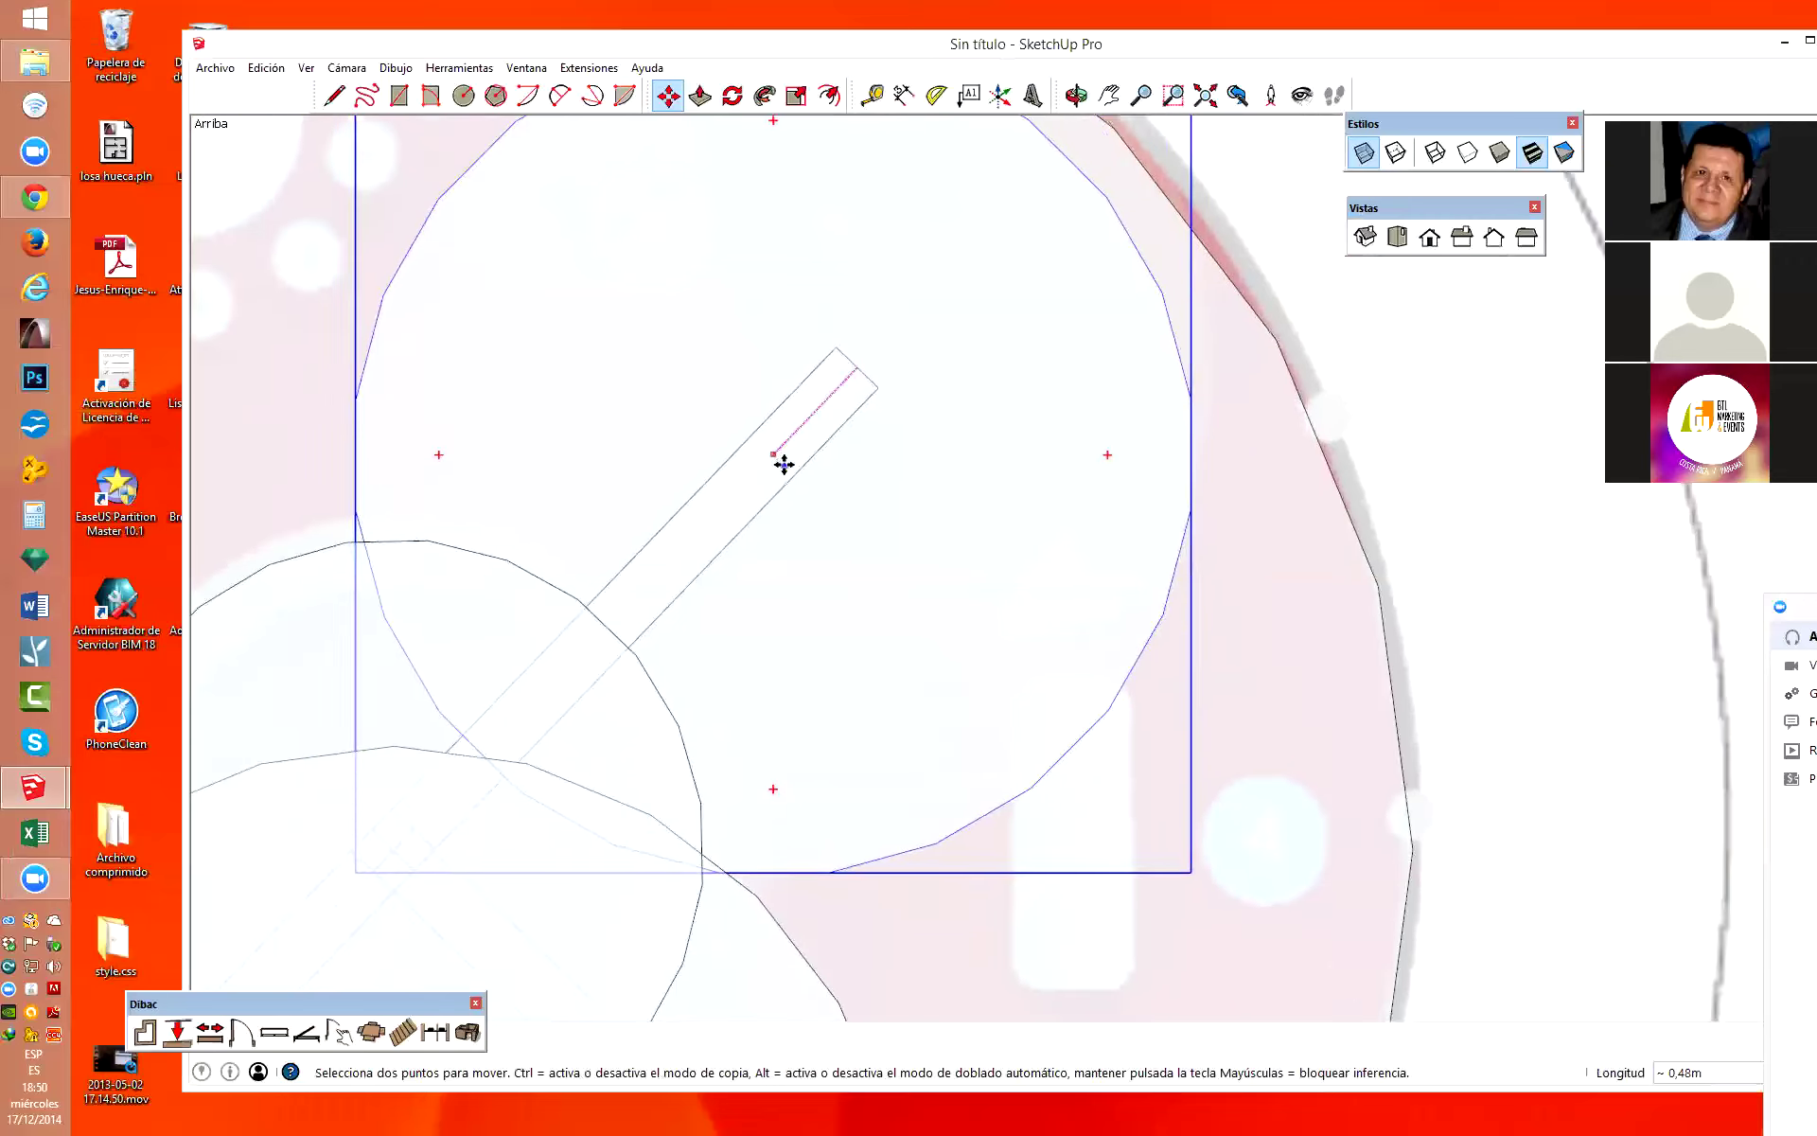
{"action": "scroll", "coordinate": [782, 469], "scroll_direction": "down", "scroll_amount": 1}
{"action": "scroll", "coordinate": [781, 470], "scroll_direction": "down", "scroll_amount": 1}
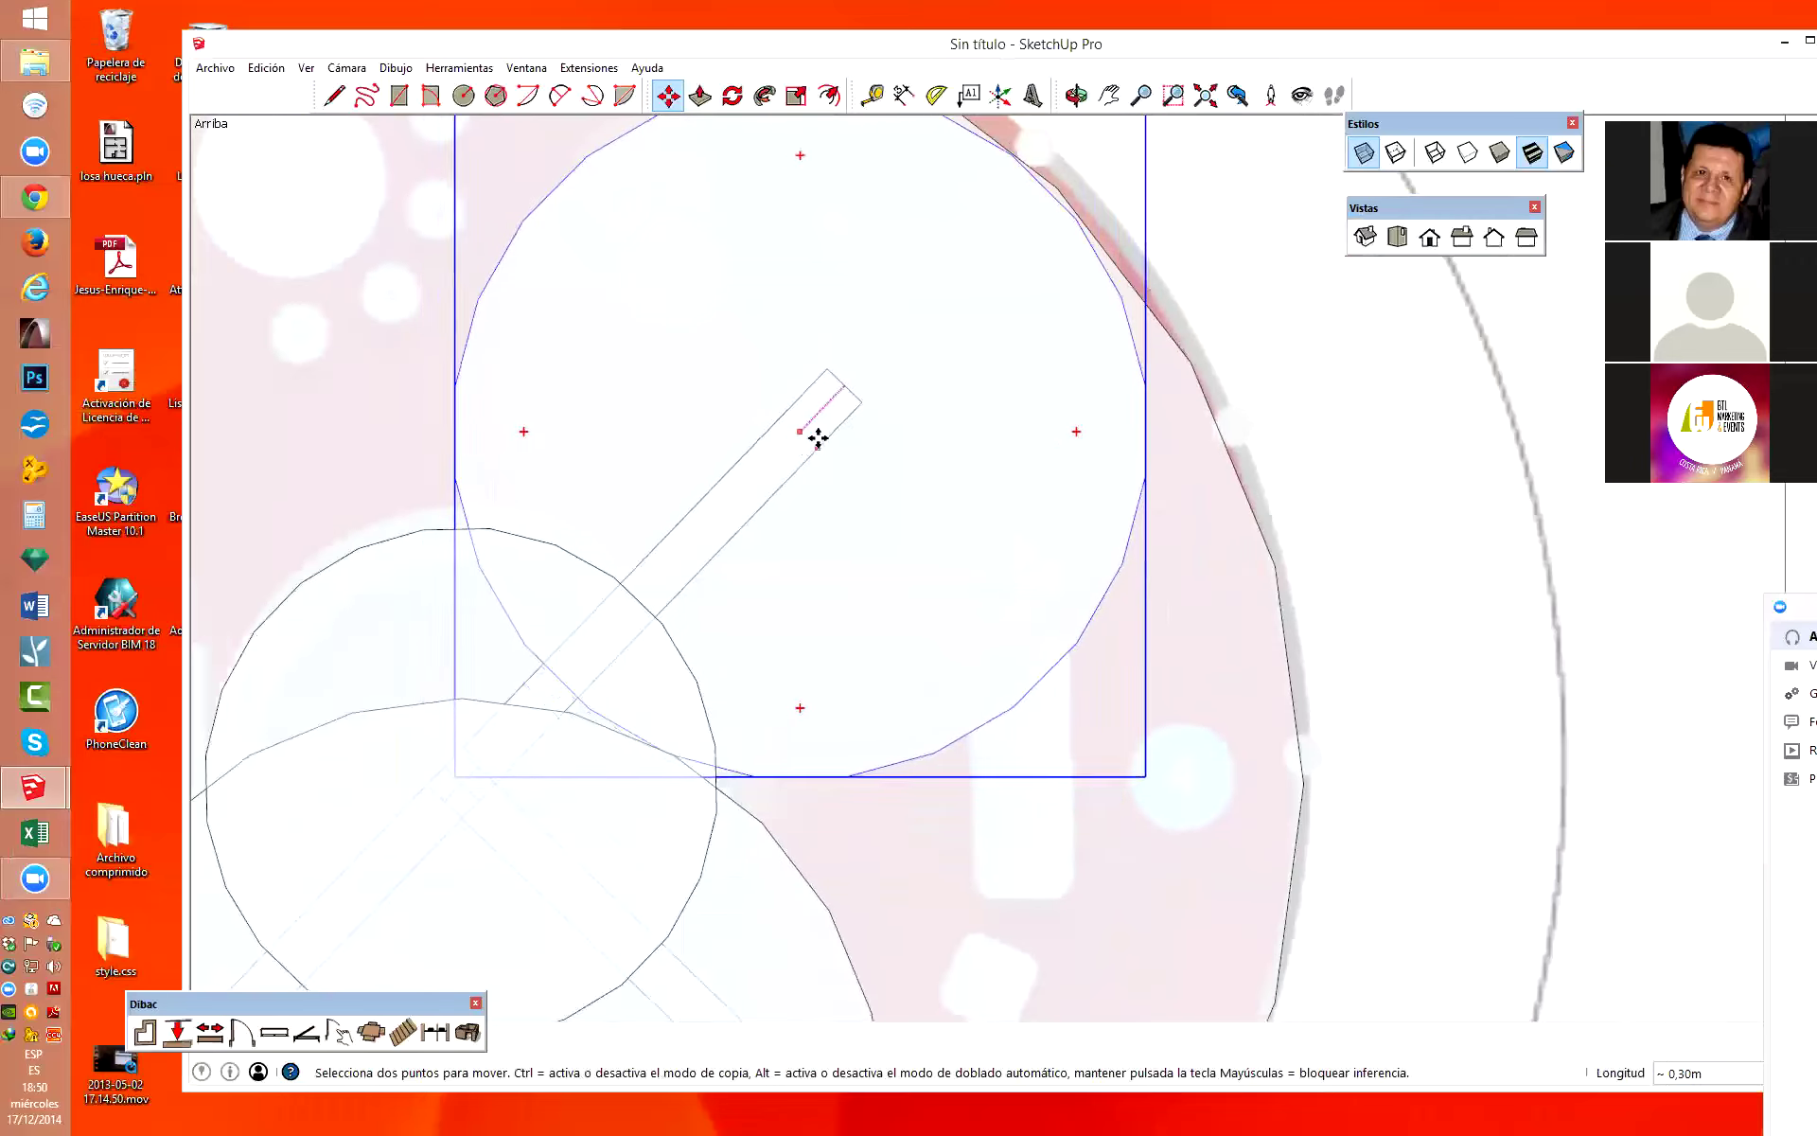
{"action": "scroll", "coordinate": [824, 435], "scroll_direction": "down", "scroll_amount": 2}
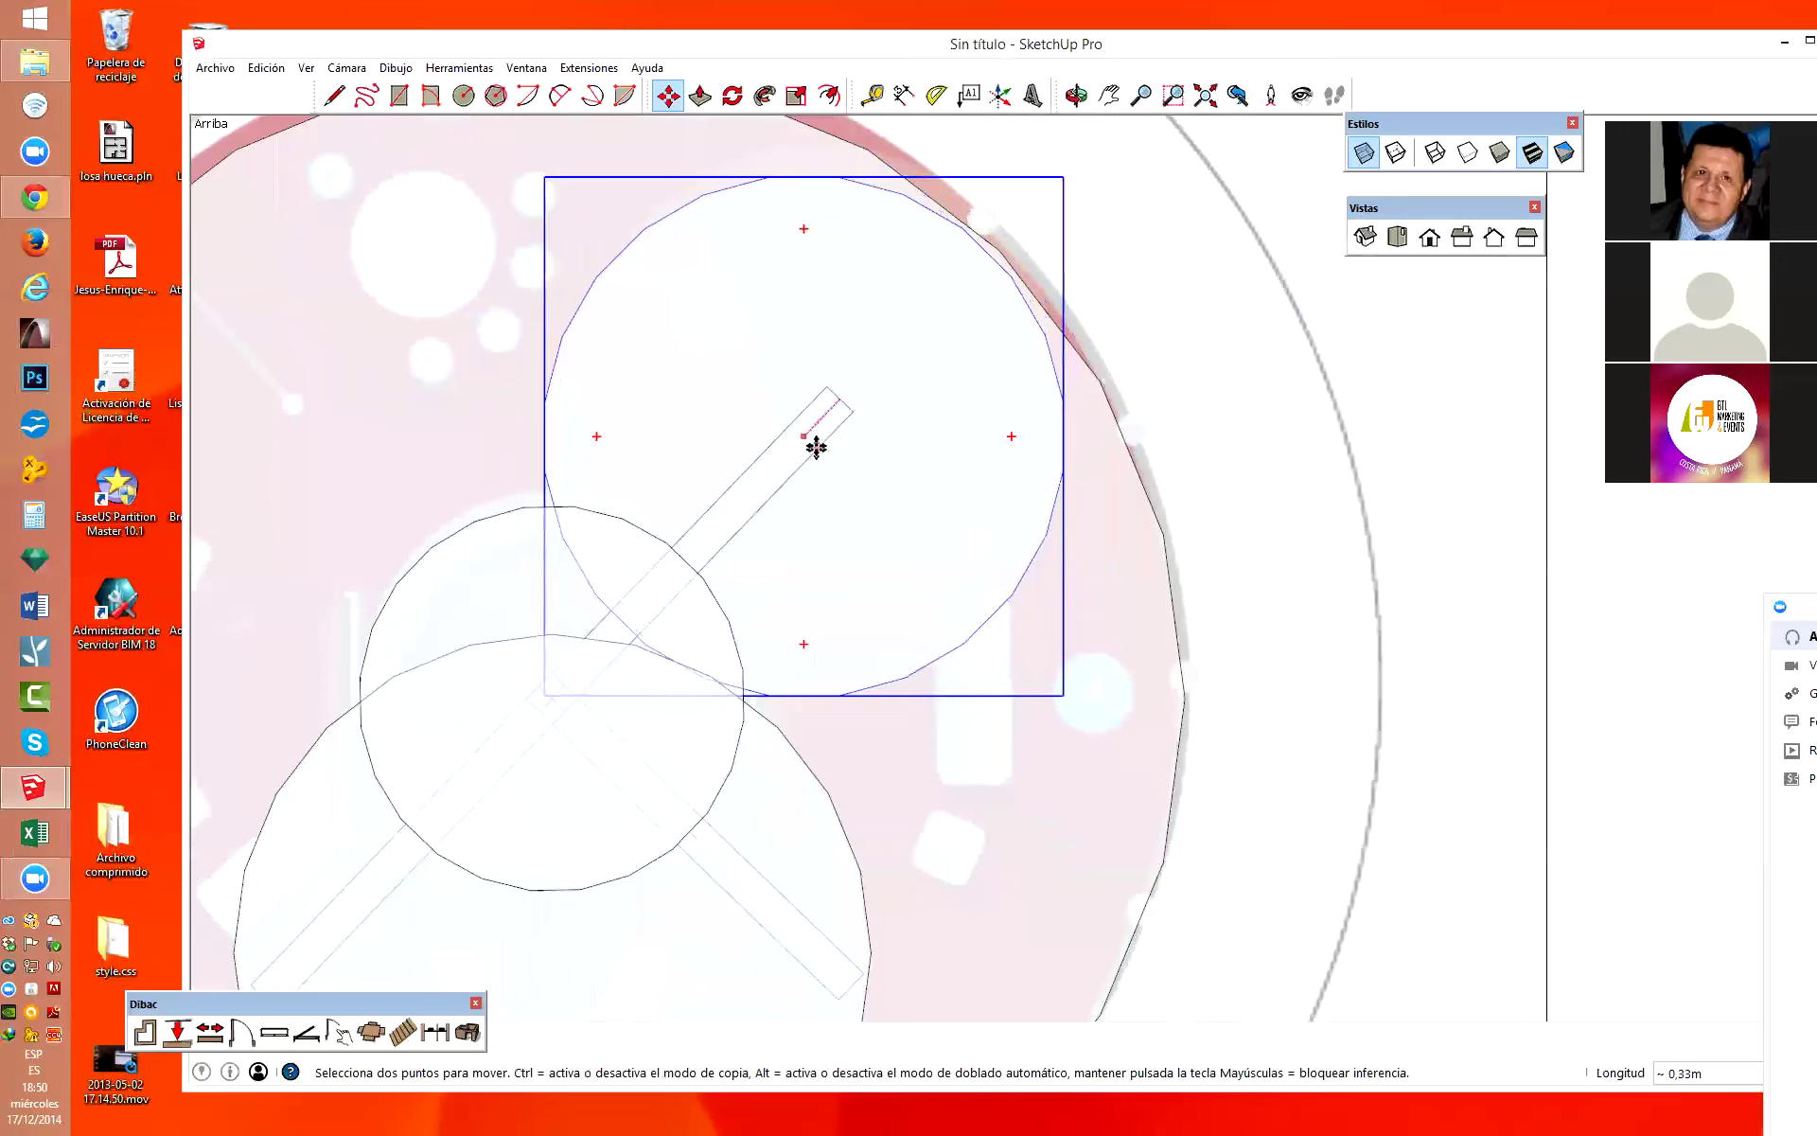
{"action": "left_click", "coordinate": [819, 443]}
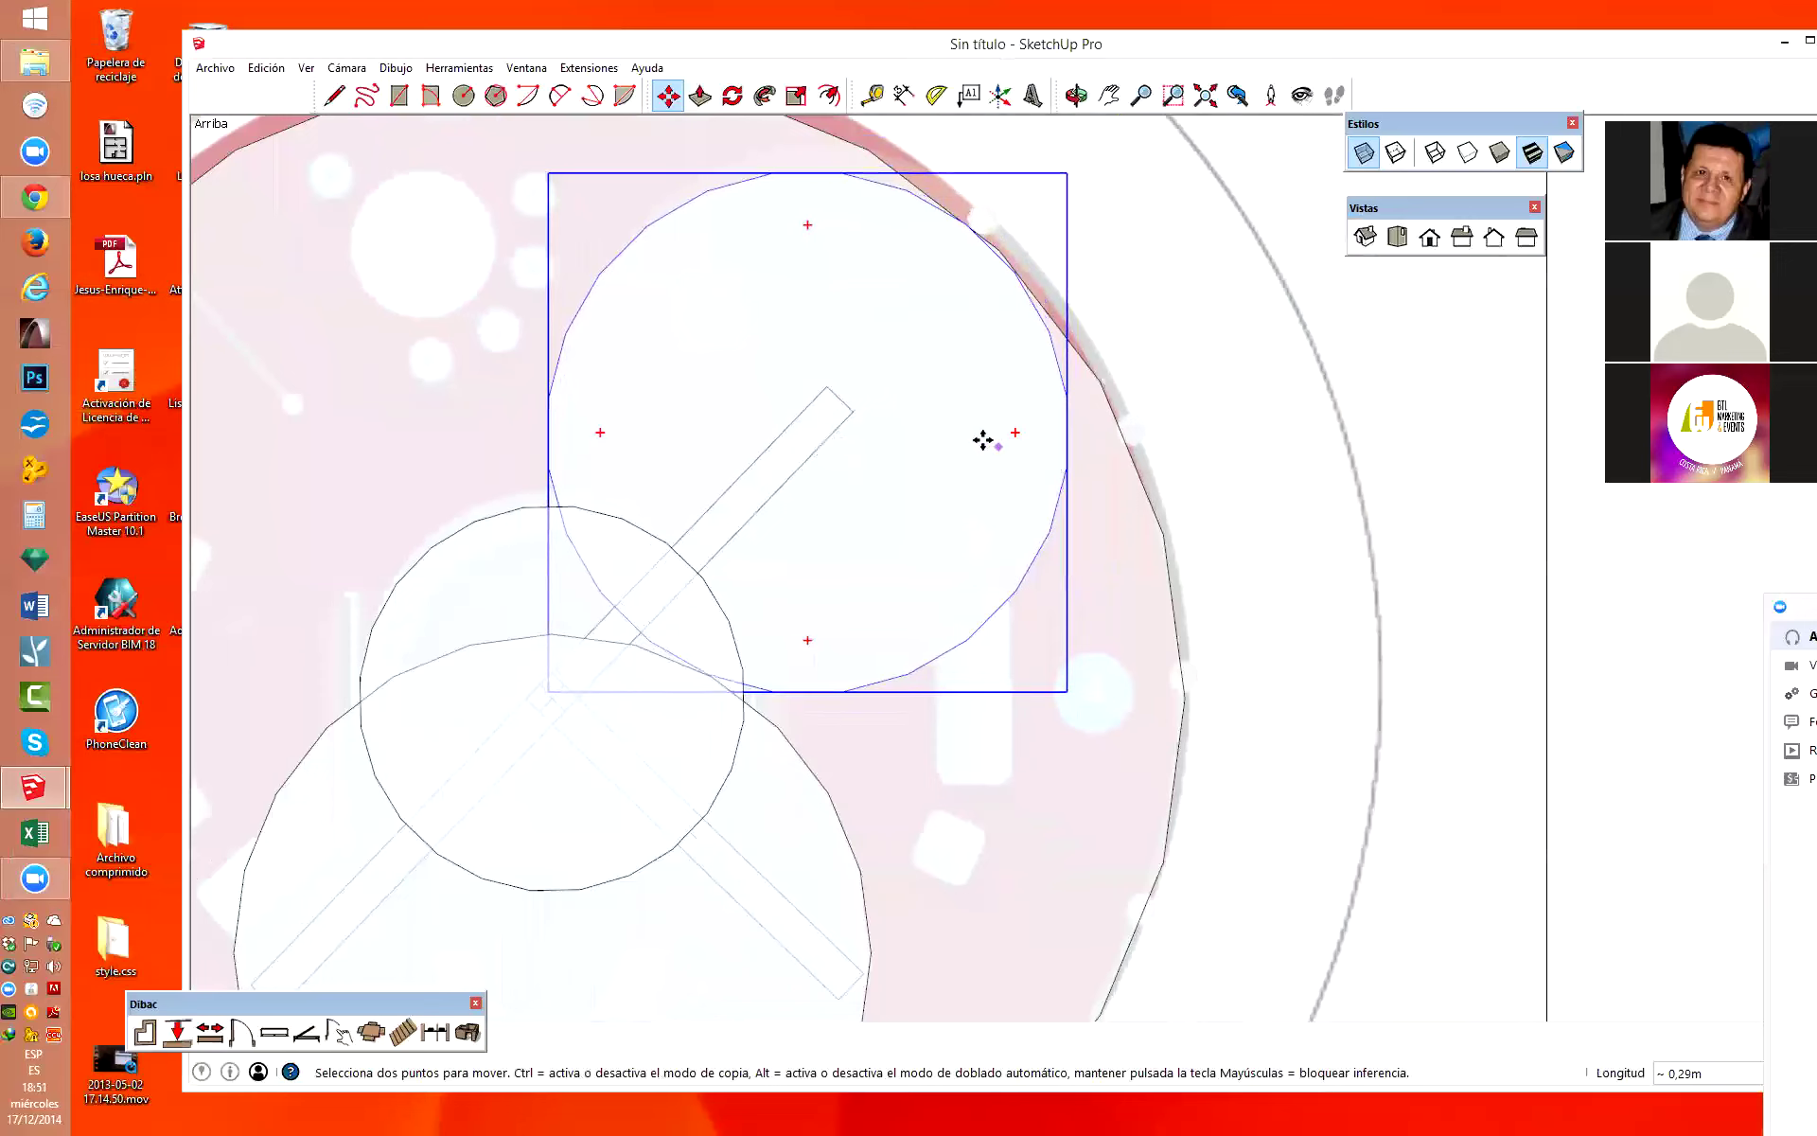
{"action": "scroll", "coordinate": [984, 435], "scroll_direction": "down", "scroll_amount": 1}
{"action": "key", "text": "space"}
Orbit from the plan into a 3D view and switch off X-ray so the model renders solid.
{"action": "scroll", "coordinate": [1364, 428], "scroll_direction": "down", "scroll_amount": 2}
{"action": "scroll", "coordinate": [1003, 426], "scroll_direction": "down", "scroll_amount": 1}
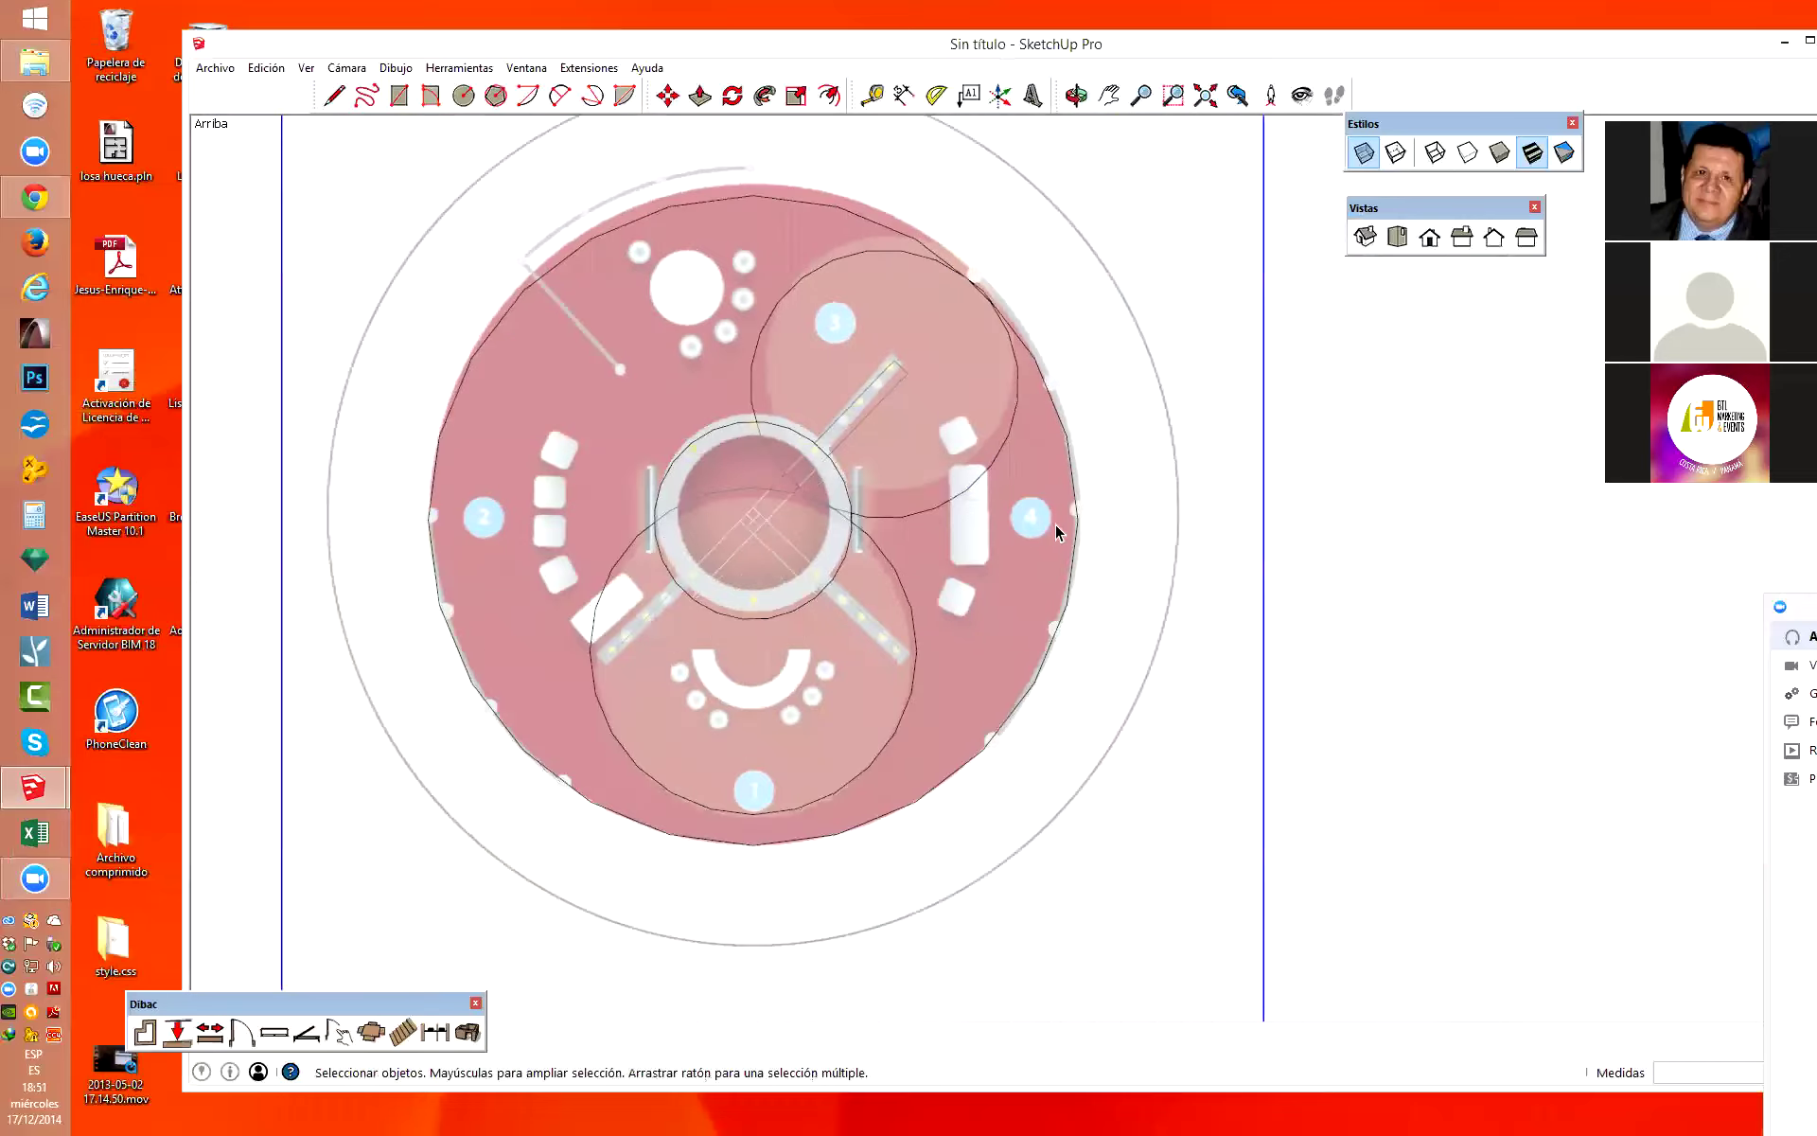
{"action": "key", "text": "o"}
{"action": "mouse_move", "coordinate": [1262, 649]}
{"action": "left_mouse_down"}
{"action": "mouse_move", "coordinate": [974, 195]}
{"action": "mouse_move", "coordinate": [1334, 268]}
{"action": "mouse_move", "coordinate": [1287, 559]}
{"action": "mouse_move", "coordinate": [1367, 588]}
{"action": "mouse_move", "coordinate": [709, 347]}
{"action": "mouse_move", "coordinate": [864, 406]}
{"action": "mouse_move", "coordinate": [1209, 600]}
{"action": "mouse_move", "coordinate": [795, 697]}
{"action": "mouse_move", "coordinate": [953, 794]}
{"action": "mouse_move", "coordinate": [1051, 637]}
{"action": "mouse_move", "coordinate": [1724, 742]}
{"action": "left_mouse_up"}
{"action": "left_click", "coordinate": [1365, 163]}
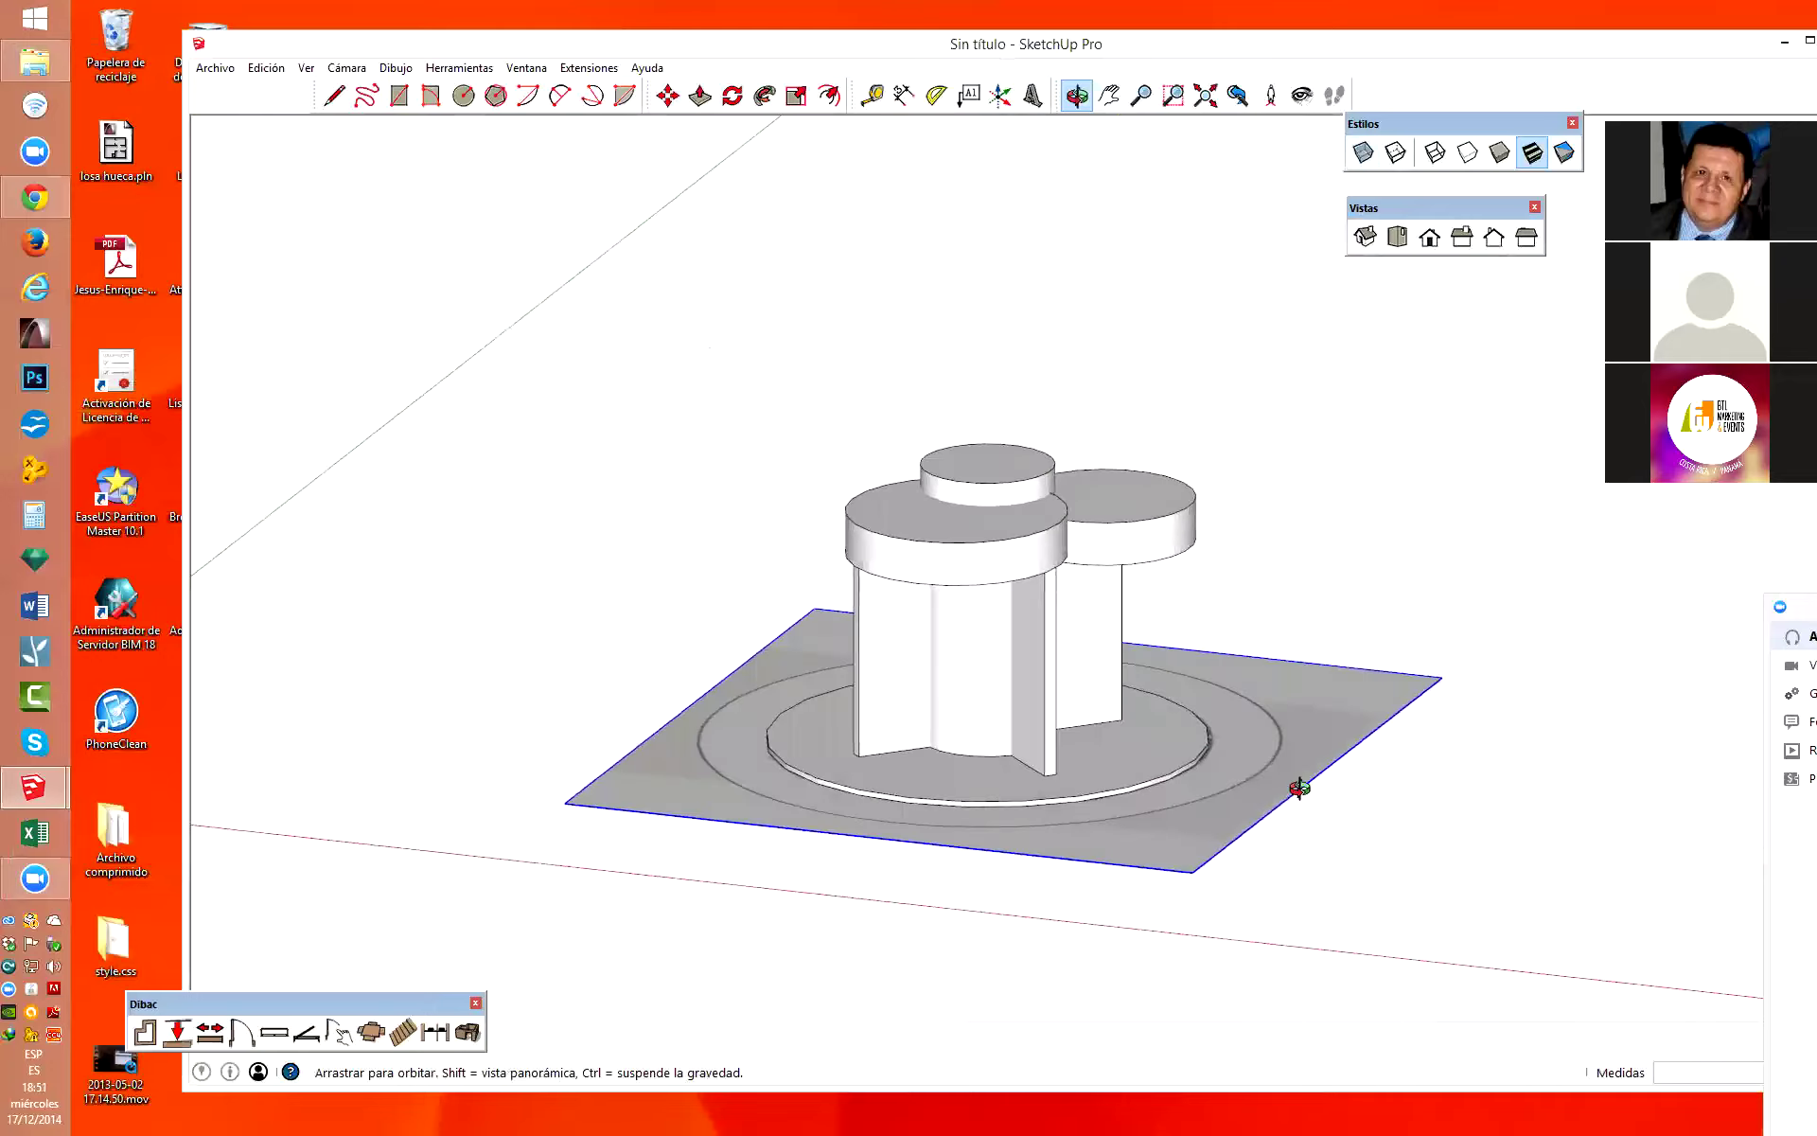
Orbit in close and low around the columns with the camera kept in perspective.
{"action": "scroll", "coordinate": [1368, 801], "scroll_direction": "up", "scroll_amount": 3}
{"action": "mouse_move", "coordinate": [1326, 710]}
{"action": "left_mouse_down"}
{"action": "mouse_move", "coordinate": [1363, 795]}
{"action": "mouse_move", "coordinate": [1150, 816]}
{"action": "left_mouse_up"}
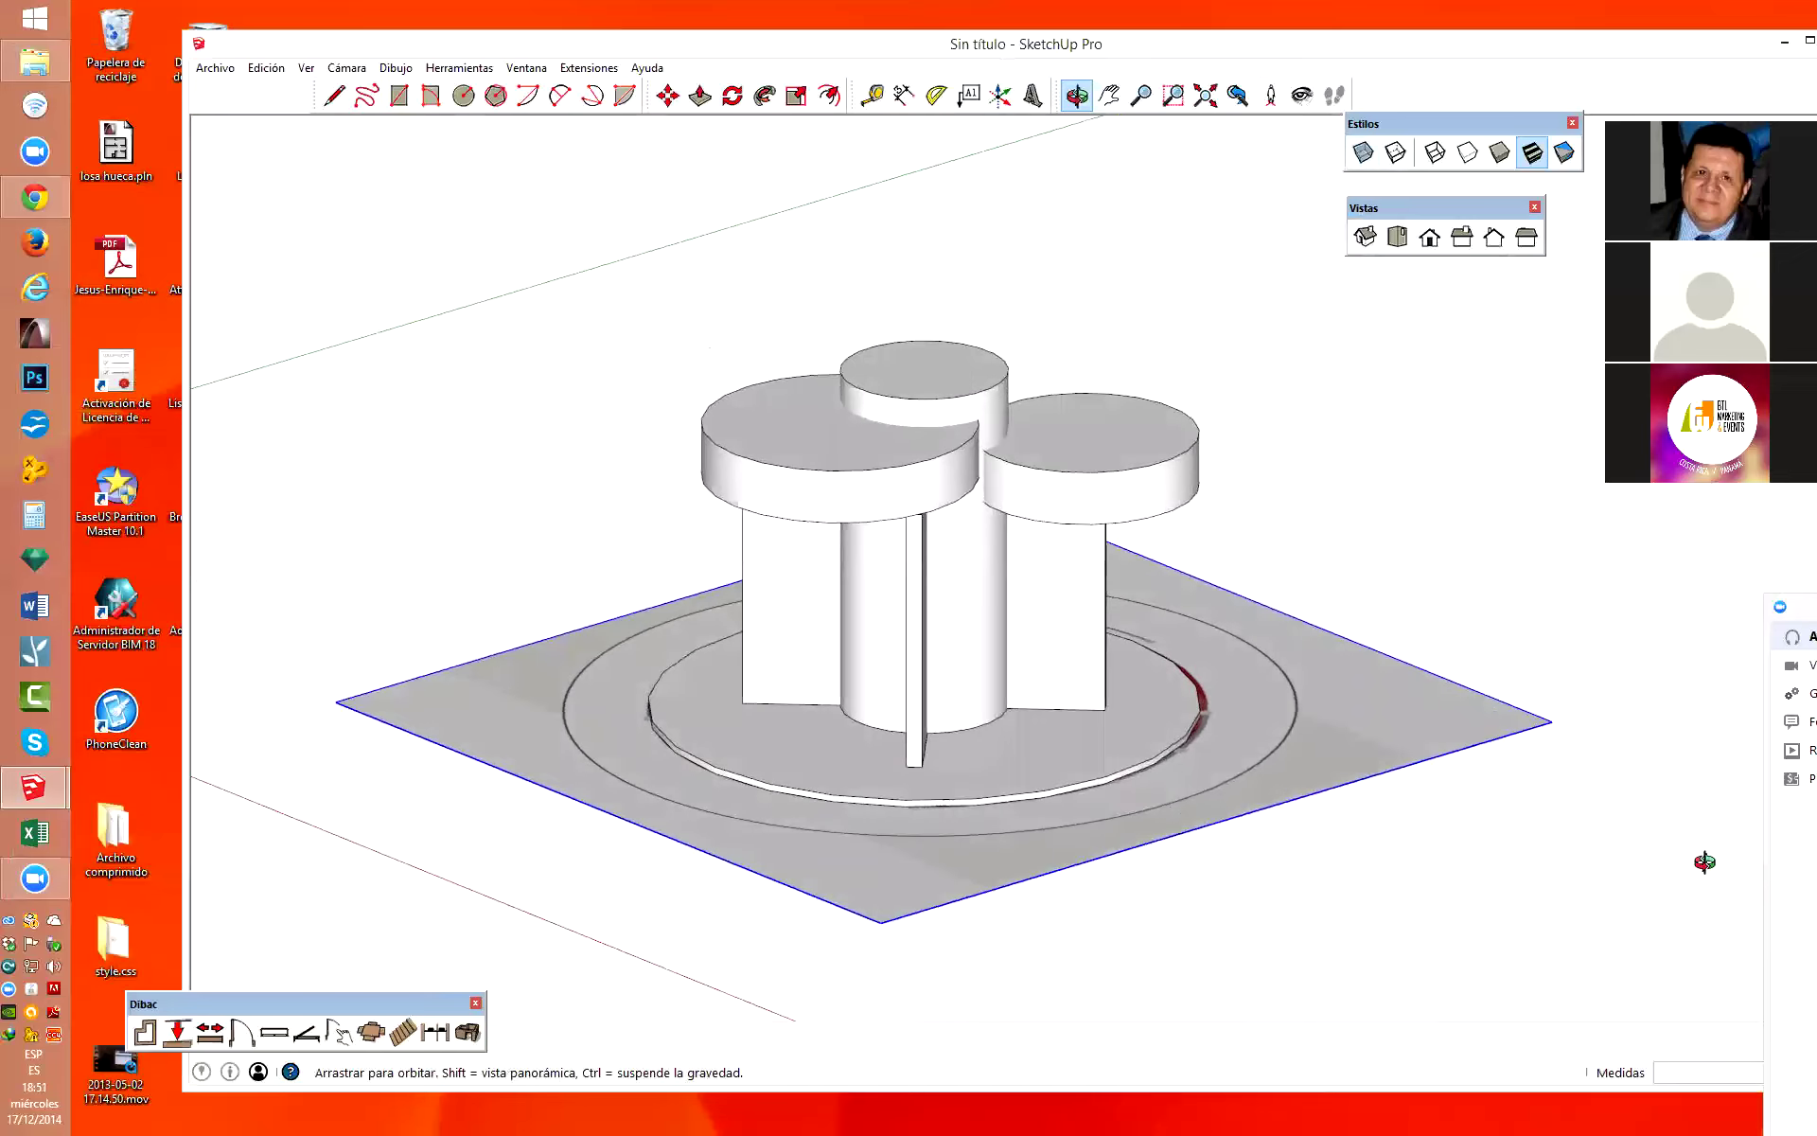
{"action": "left_click", "coordinate": [347, 67]}
{"action": "left_click", "coordinate": [383, 180]}
{"action": "mouse_move", "coordinate": [1093, 678]}
{"action": "left_mouse_down"}
{"action": "mouse_move", "coordinate": [1176, 697]}
{"action": "mouse_move", "coordinate": [1088, 730]}
{"action": "mouse_move", "coordinate": [978, 628]}
{"action": "mouse_move", "coordinate": [1233, 621]}
{"action": "mouse_move", "coordinate": [1218, 738]}
{"action": "mouse_move", "coordinate": [969, 605]}
{"action": "mouse_move", "coordinate": [1142, 478]}
{"action": "mouse_move", "coordinate": [1286, 533]}
{"action": "left_mouse_up"}
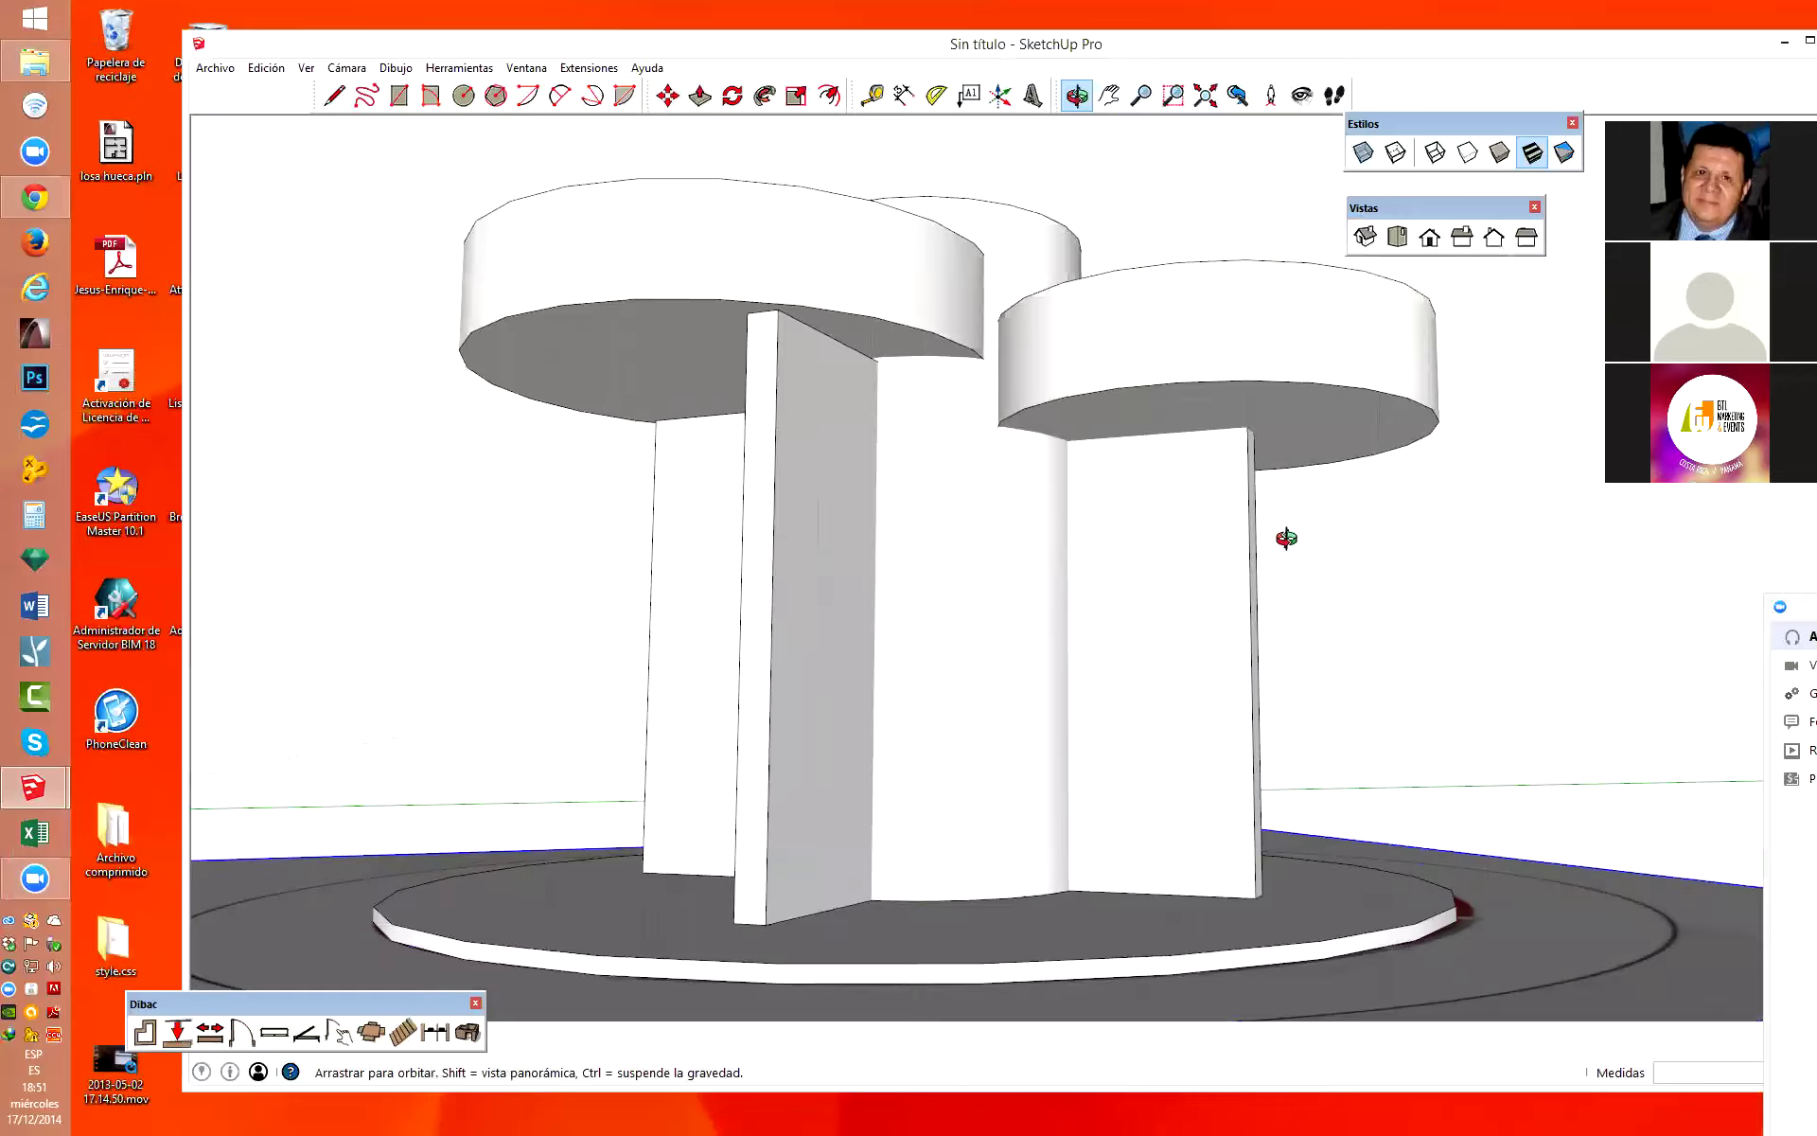
{"action": "mouse_move", "coordinate": [1189, 698]}
{"action": "left_mouse_down"}
{"action": "mouse_move", "coordinate": [1127, 849]}
{"action": "mouse_move", "coordinate": [1164, 810]}
{"action": "left_mouse_up"}
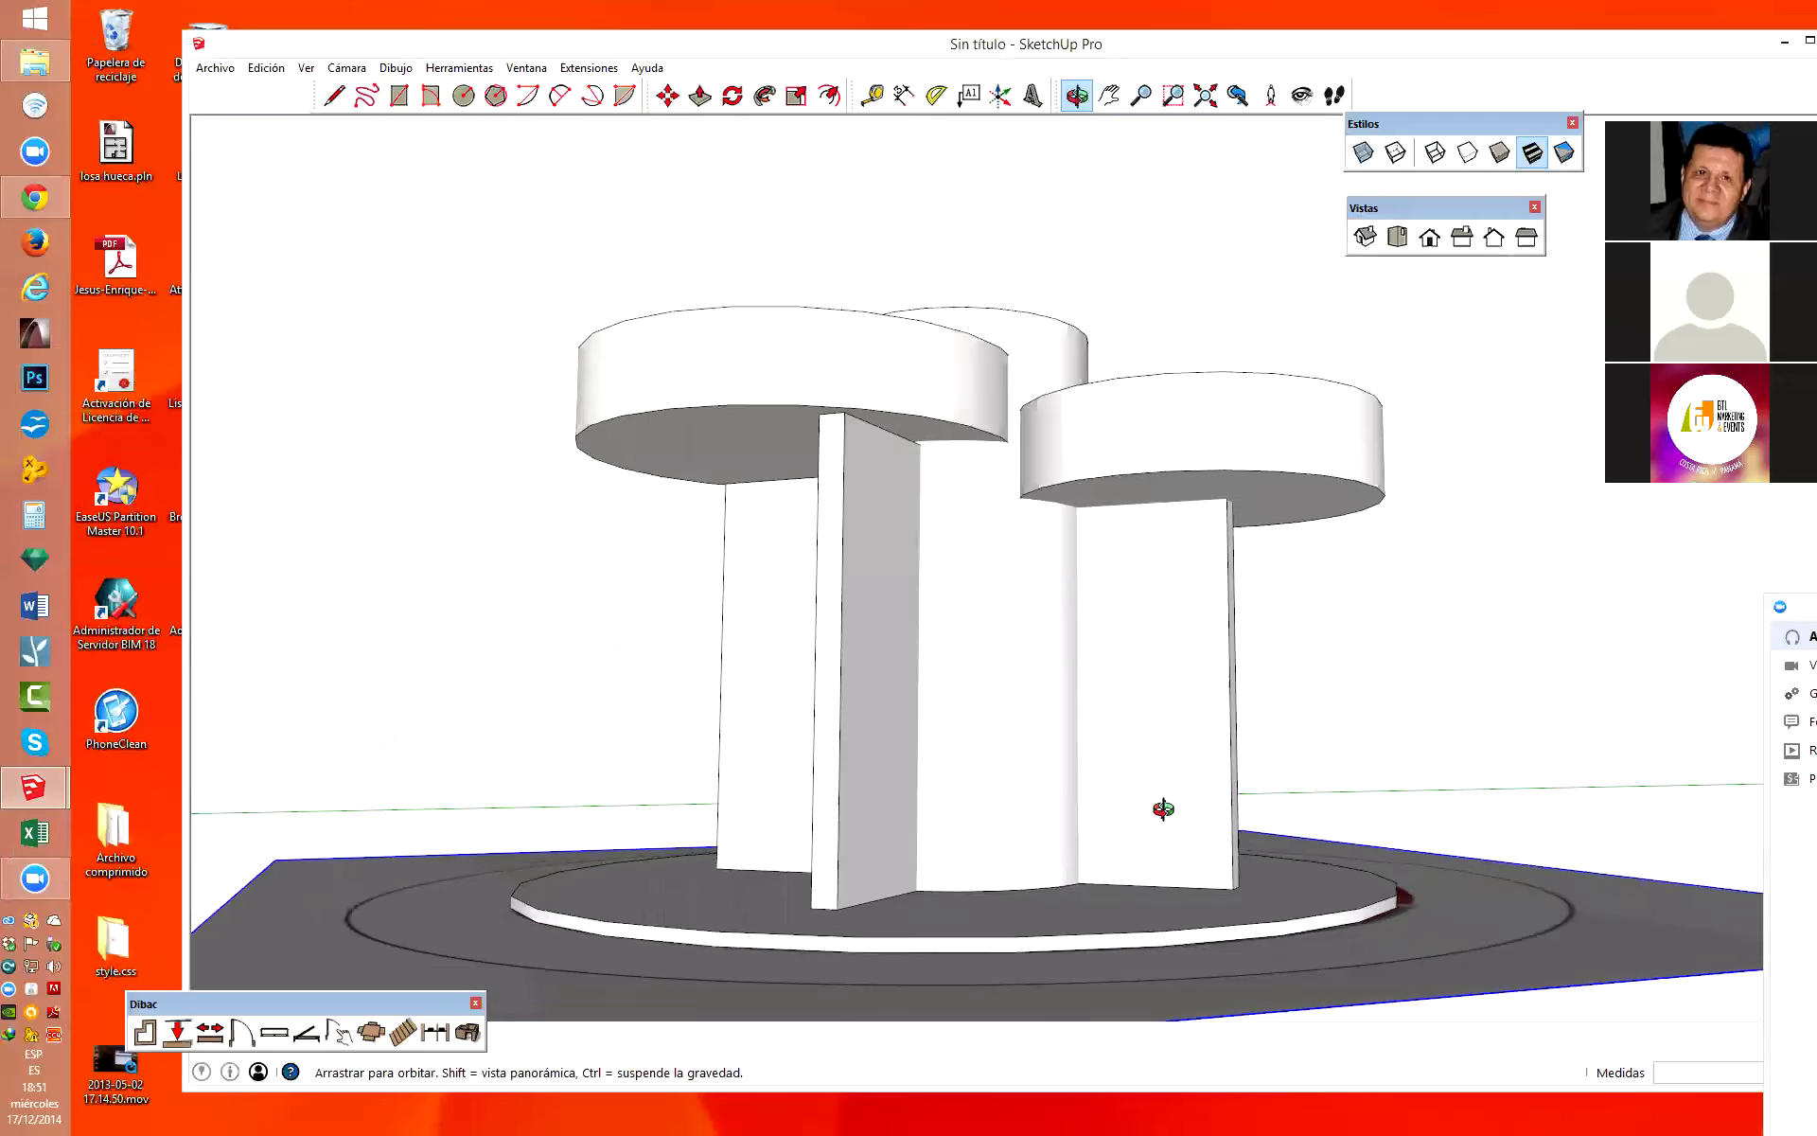
{"action": "mouse_move", "coordinate": [1341, 802]}
{"action": "left_mouse_down"}
{"action": "mouse_move", "coordinate": [1282, 799]}
{"action": "mouse_move", "coordinate": [1436, 823]}
{"action": "mouse_move", "coordinate": [1635, 754]}
{"action": "mouse_move", "coordinate": [1322, 712]}
{"action": "mouse_move", "coordinate": [1079, 747]}
{"action": "mouse_move", "coordinate": [830, 376]}
{"action": "left_mouse_up"}
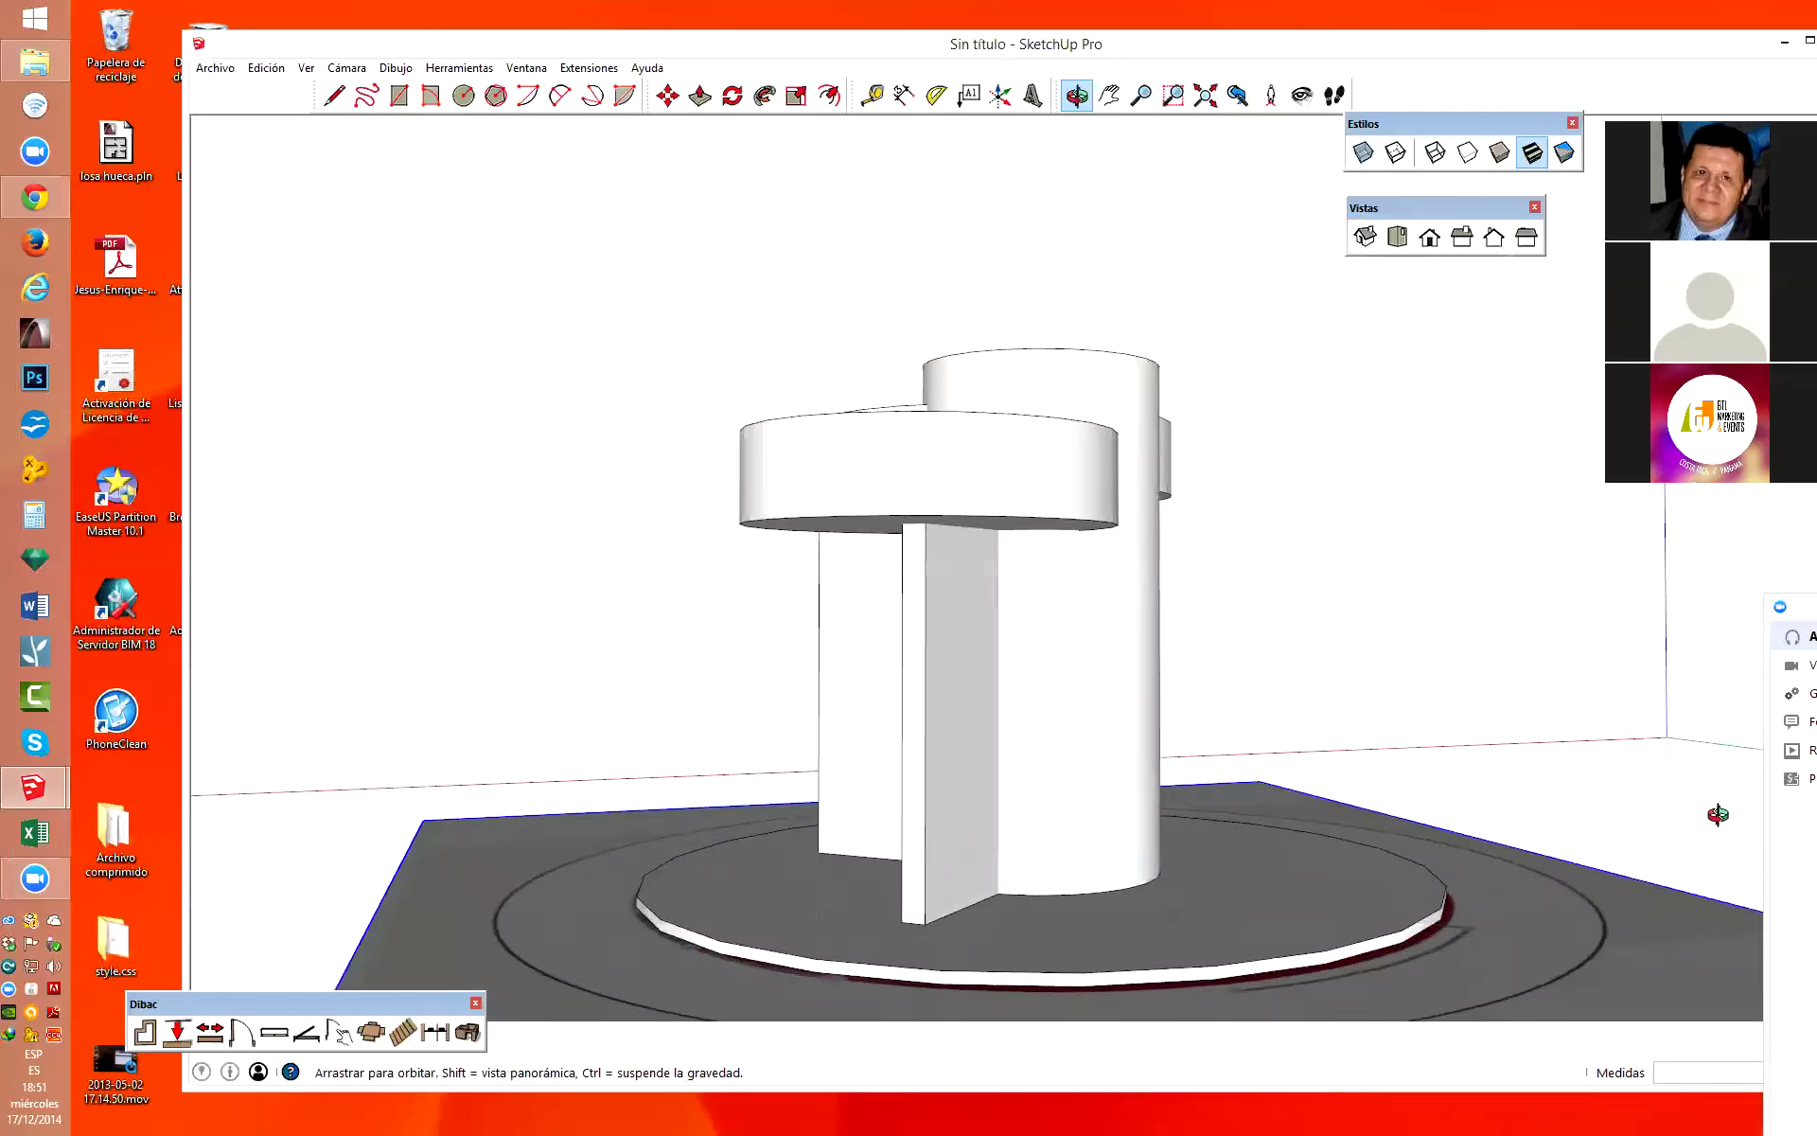
Switch the camera to Parallel Projection, then back to Perspective.
{"action": "left_click", "coordinate": [346, 68]}
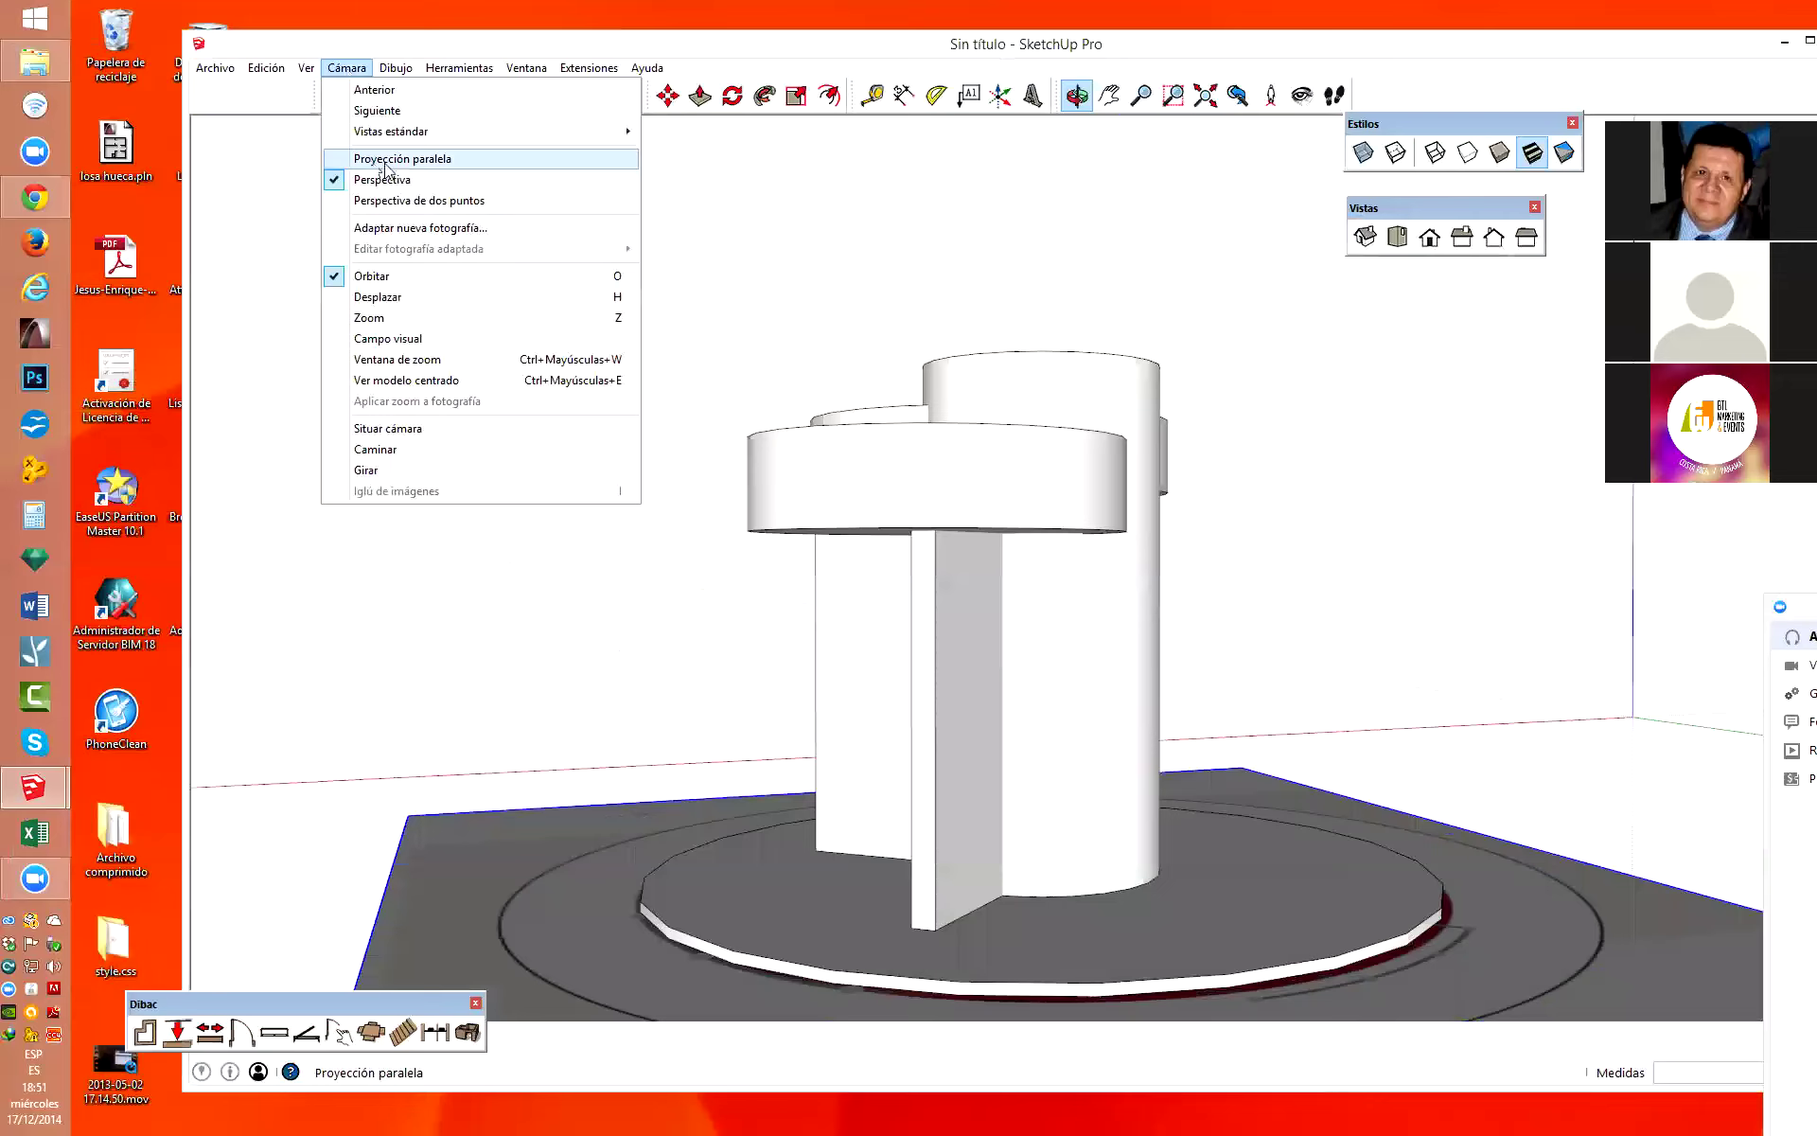
{"action": "left_click", "coordinate": [388, 151]}
{"action": "mouse_move", "coordinate": [1227, 523]}
{"action": "left_mouse_down"}
{"action": "mouse_move", "coordinate": [1124, 511]}
{"action": "mouse_move", "coordinate": [1246, 580]}
{"action": "mouse_move", "coordinate": [1290, 634]}
{"action": "mouse_move", "coordinate": [1394, 643]}
{"action": "mouse_move", "coordinate": [1136, 615]}
{"action": "left_mouse_up"}
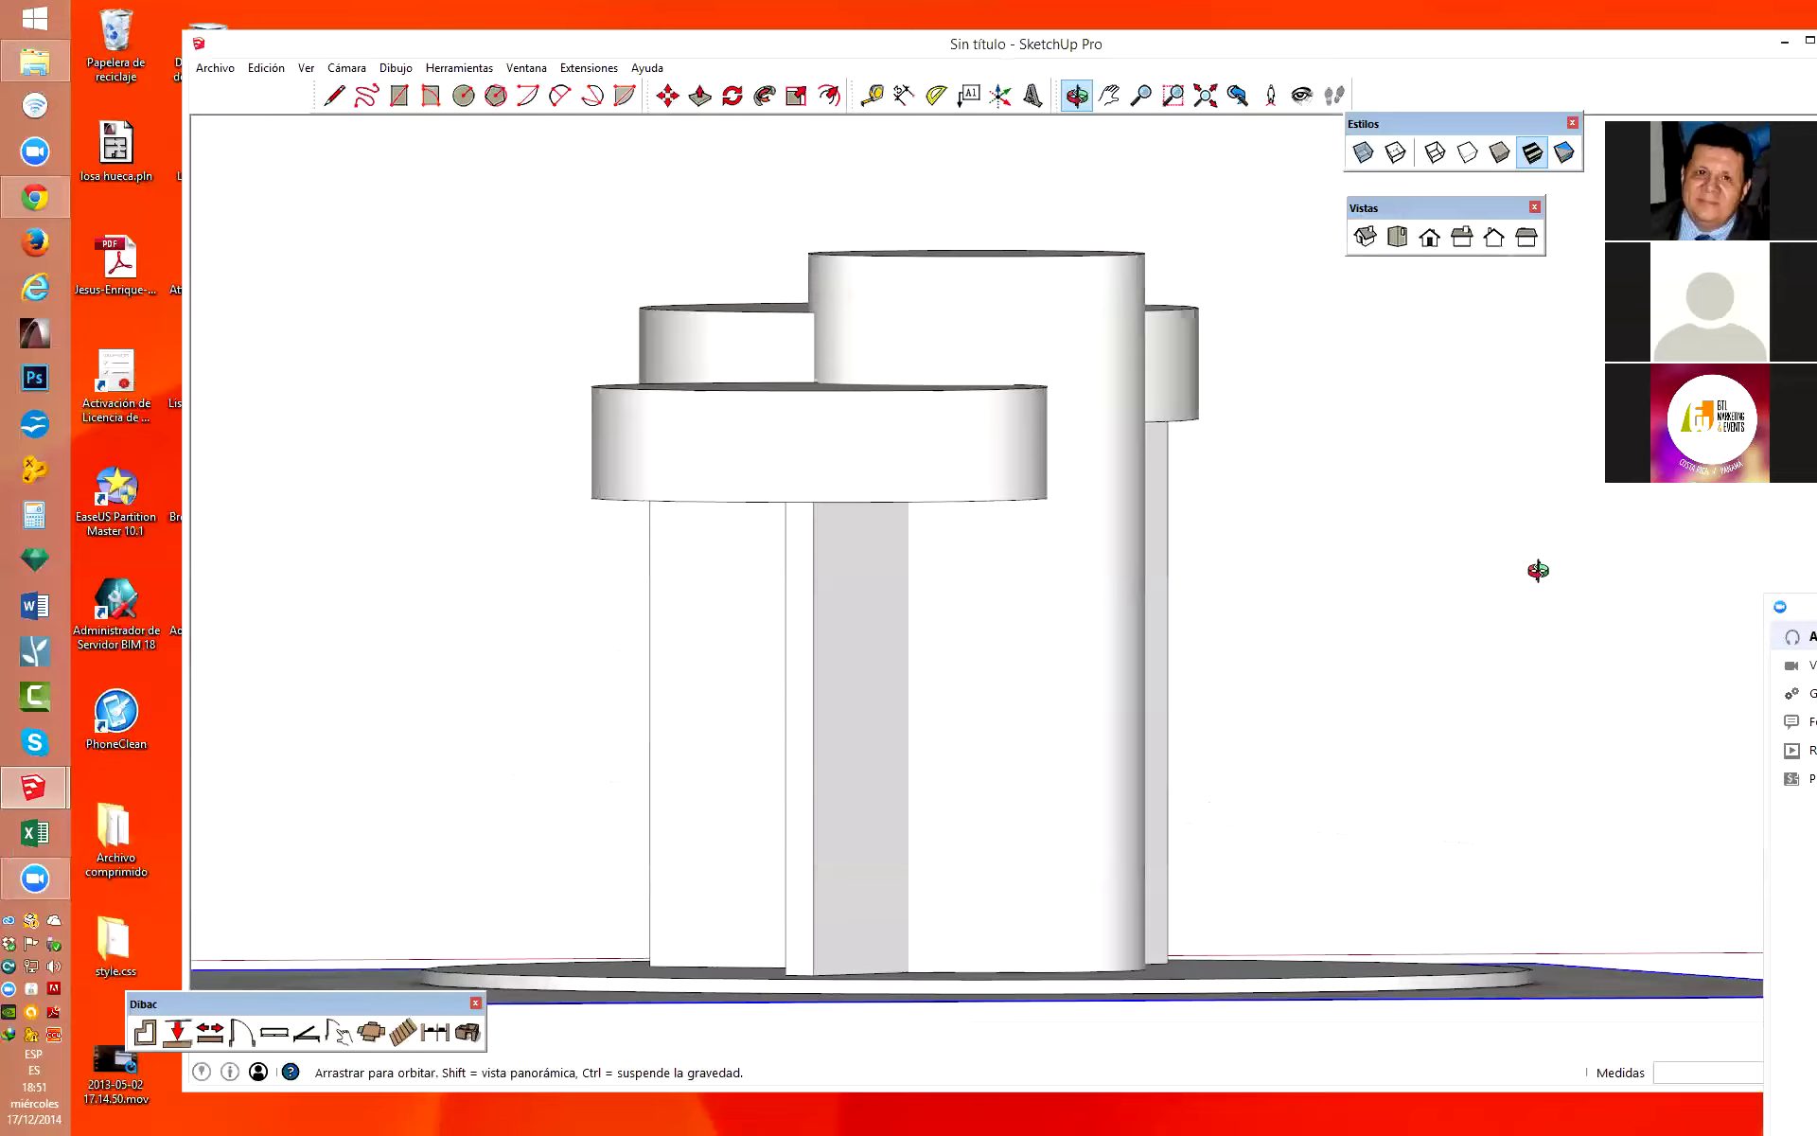
{"action": "left_click", "coordinate": [347, 68]}
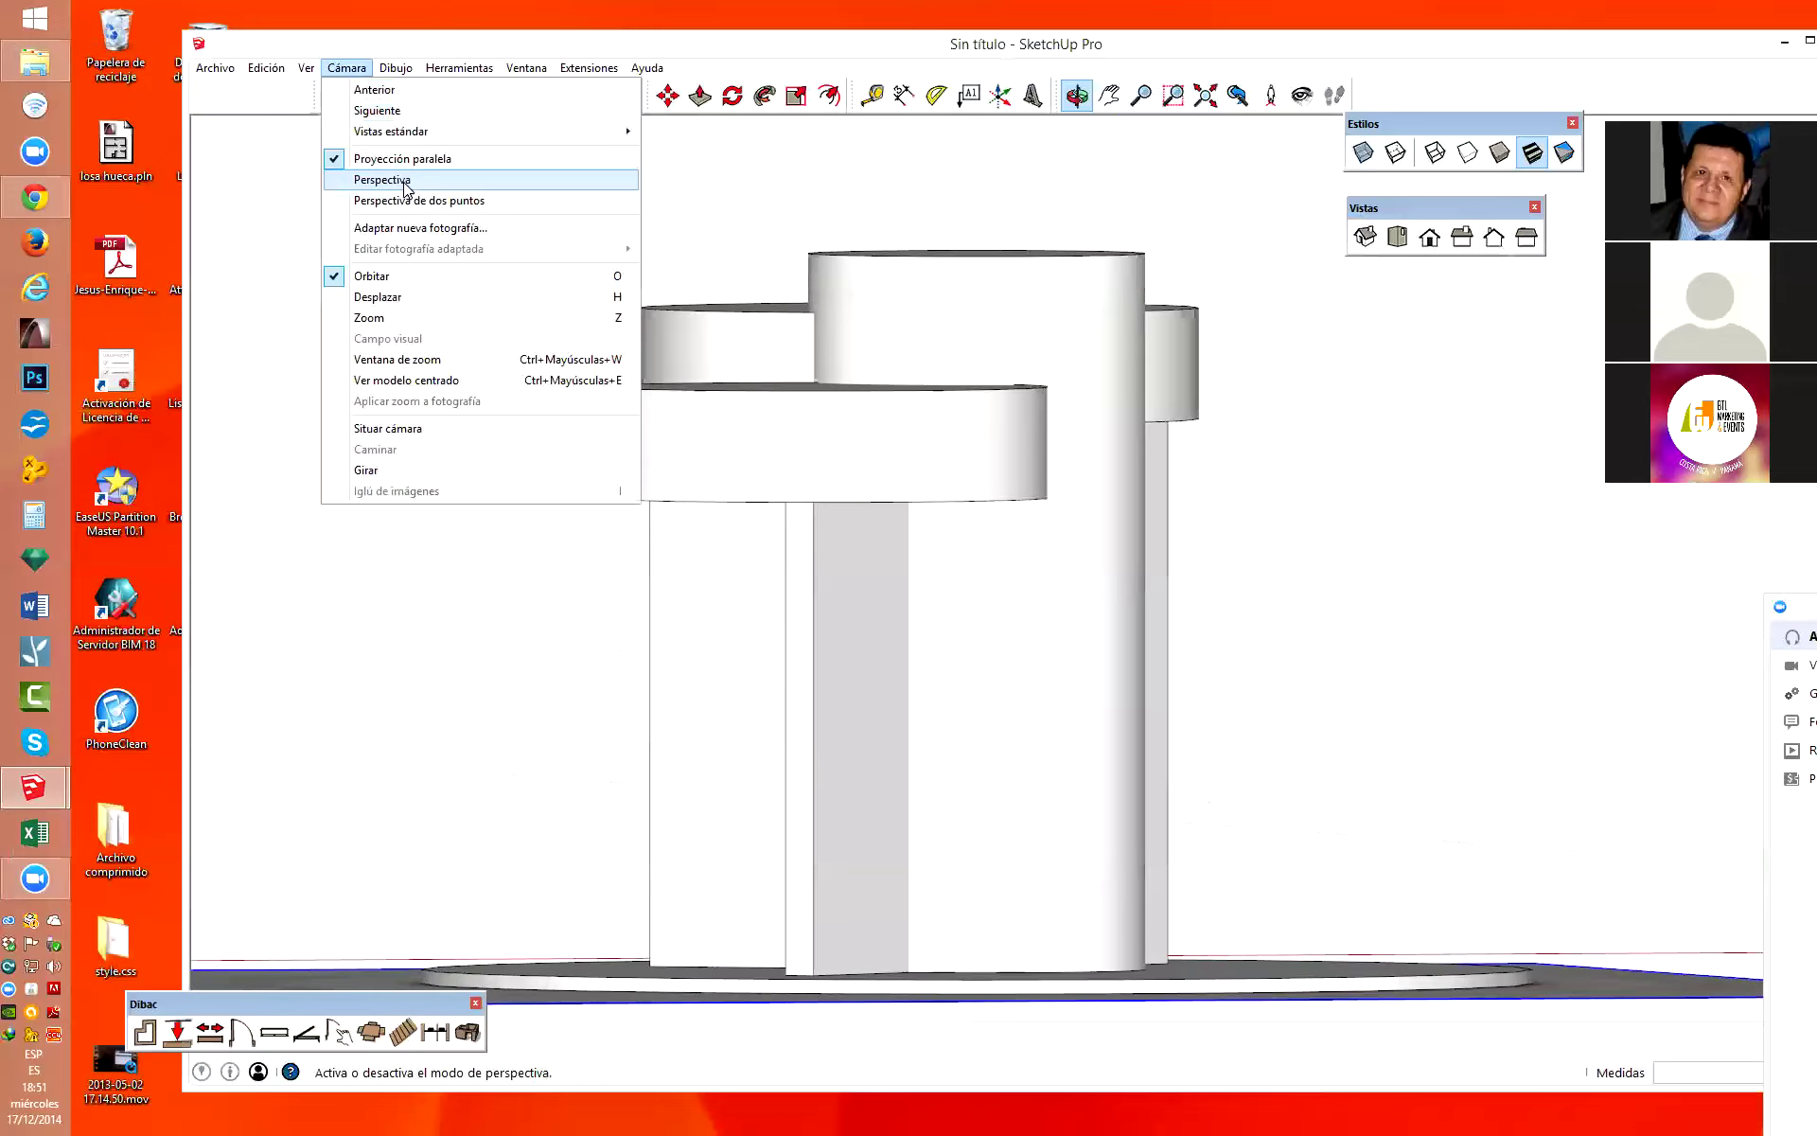
{"action": "left_click", "coordinate": [374, 179]}
Orbit around the draft model, then bring up the stand.skp reference model.
{"action": "mouse_move", "coordinate": [1415, 616]}
{"action": "left_mouse_down"}
{"action": "mouse_move", "coordinate": [1400, 685]}
{"action": "mouse_move", "coordinate": [1314, 690]}
{"action": "mouse_move", "coordinate": [1228, 644]}
{"action": "left_mouse_up"}
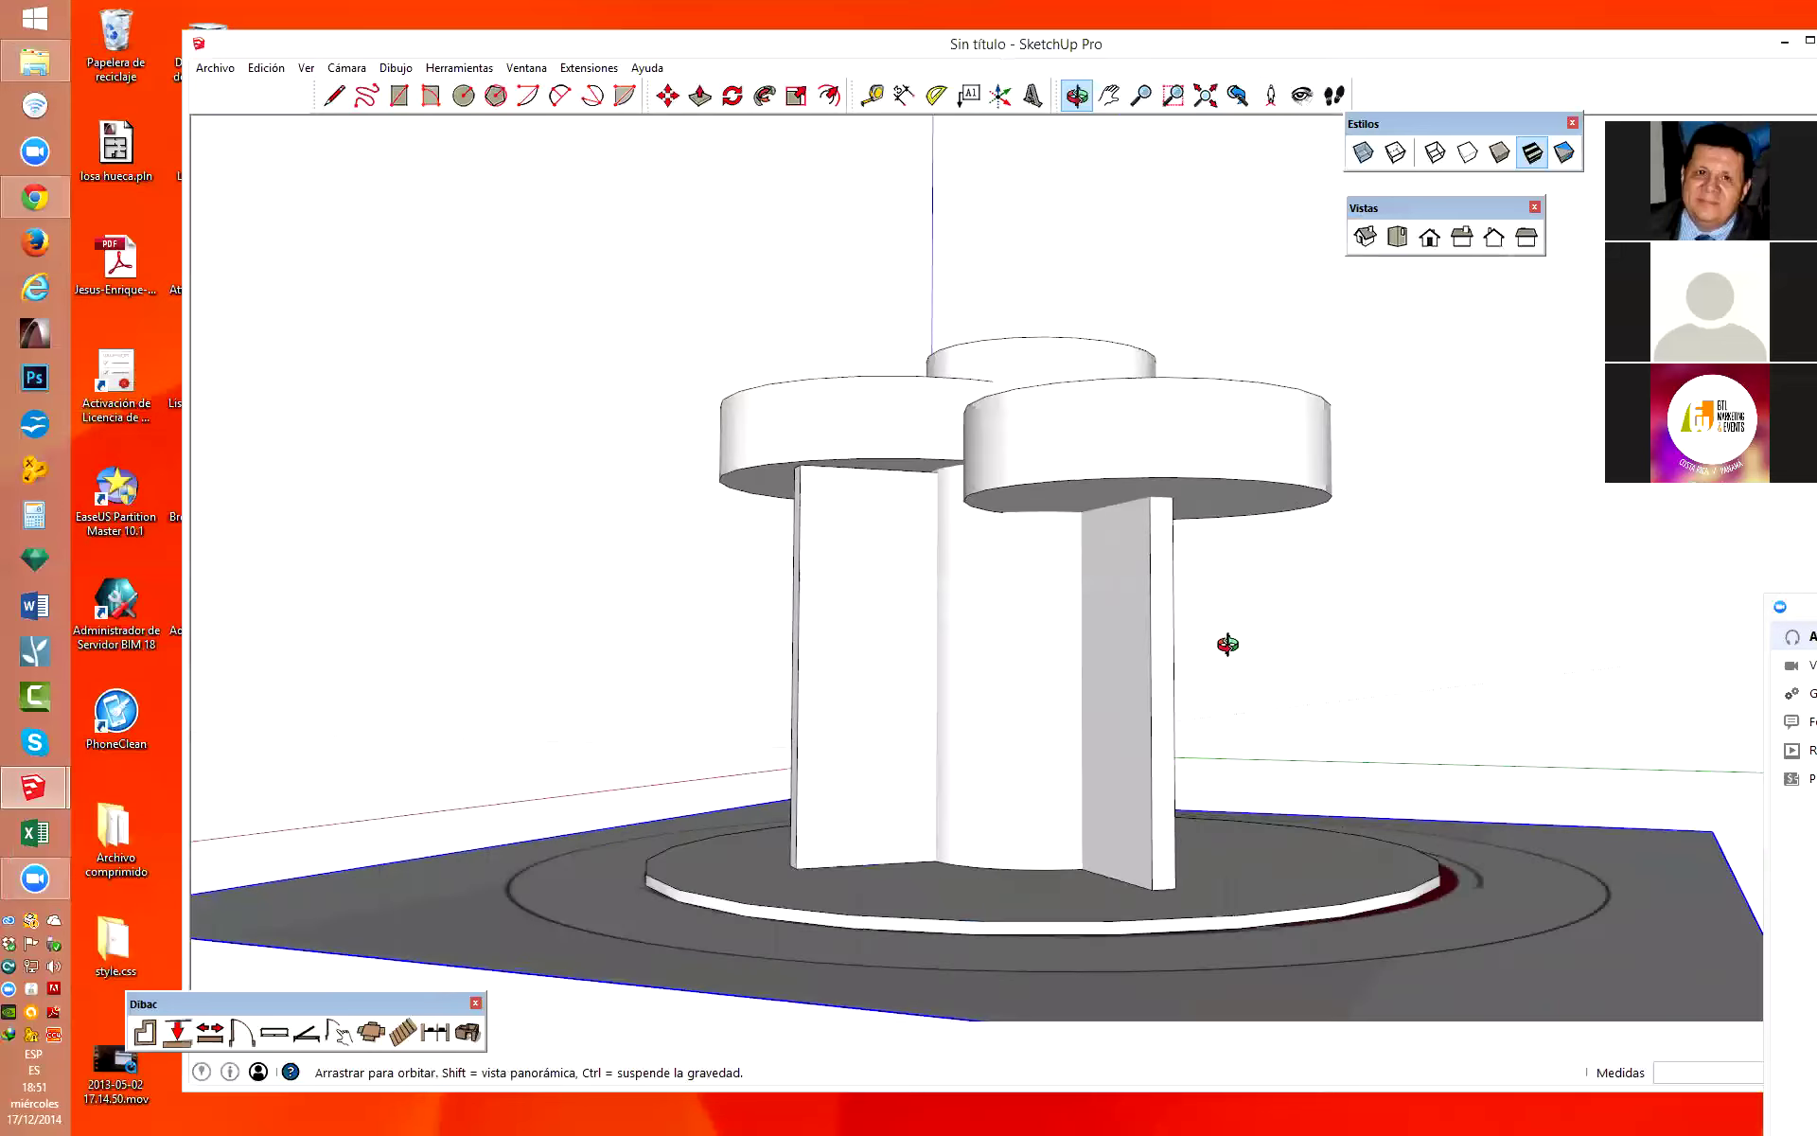
{"action": "mouse_move", "coordinate": [641, 588]}
{"action": "left_mouse_down"}
{"action": "mouse_move", "coordinate": [1290, 629]}
{"action": "mouse_move", "coordinate": [1327, 650]}
{"action": "mouse_move", "coordinate": [488, 620]}
{"action": "mouse_move", "coordinate": [1624, 660]}
{"action": "left_mouse_up"}
{"action": "left_click_drag", "start_coordinate": [893, 674], "coordinate": [1216, 683]}
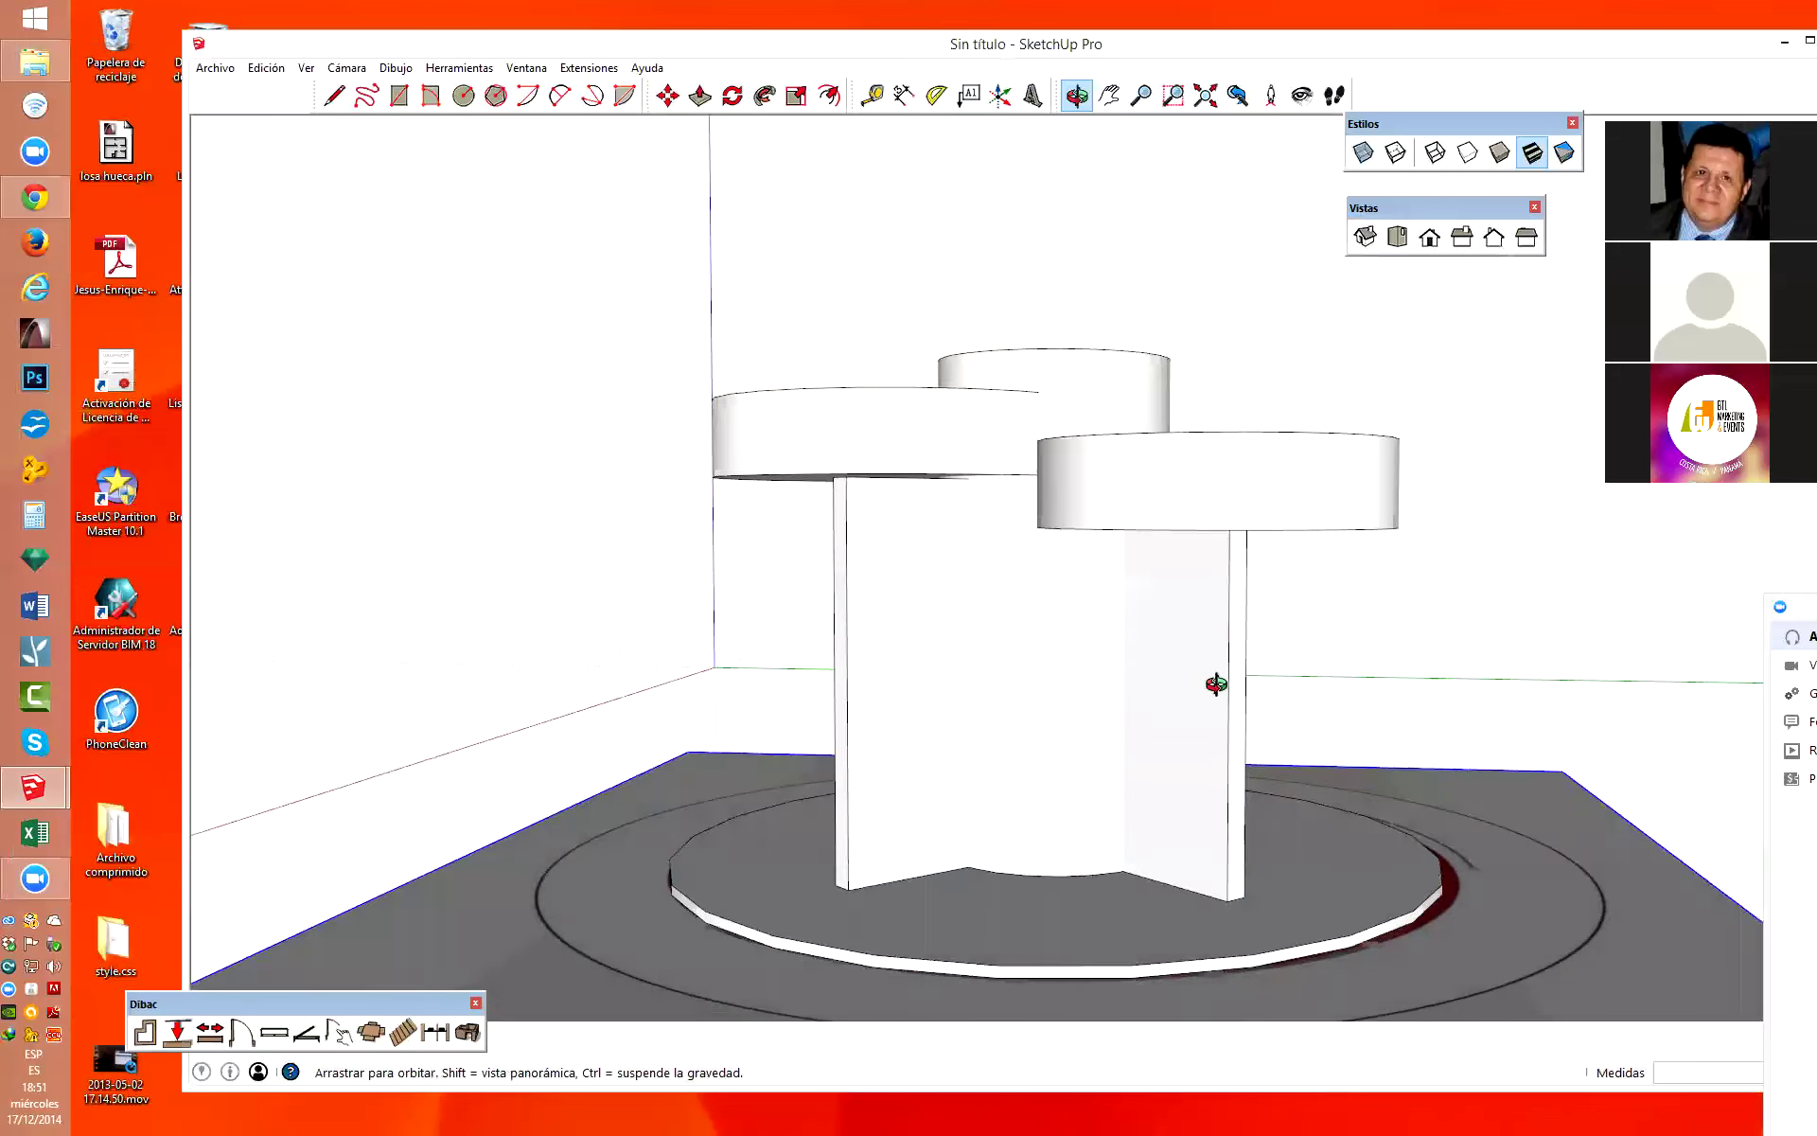
{"action": "mouse_move", "coordinate": [1217, 683]}
{"action": "left_mouse_down"}
{"action": "mouse_move", "coordinate": [945, 625]}
{"action": "mouse_move", "coordinate": [815, 539]}
{"action": "mouse_move", "coordinate": [1631, 649]}
{"action": "mouse_move", "coordinate": [1460, 639]}
{"action": "left_mouse_up"}
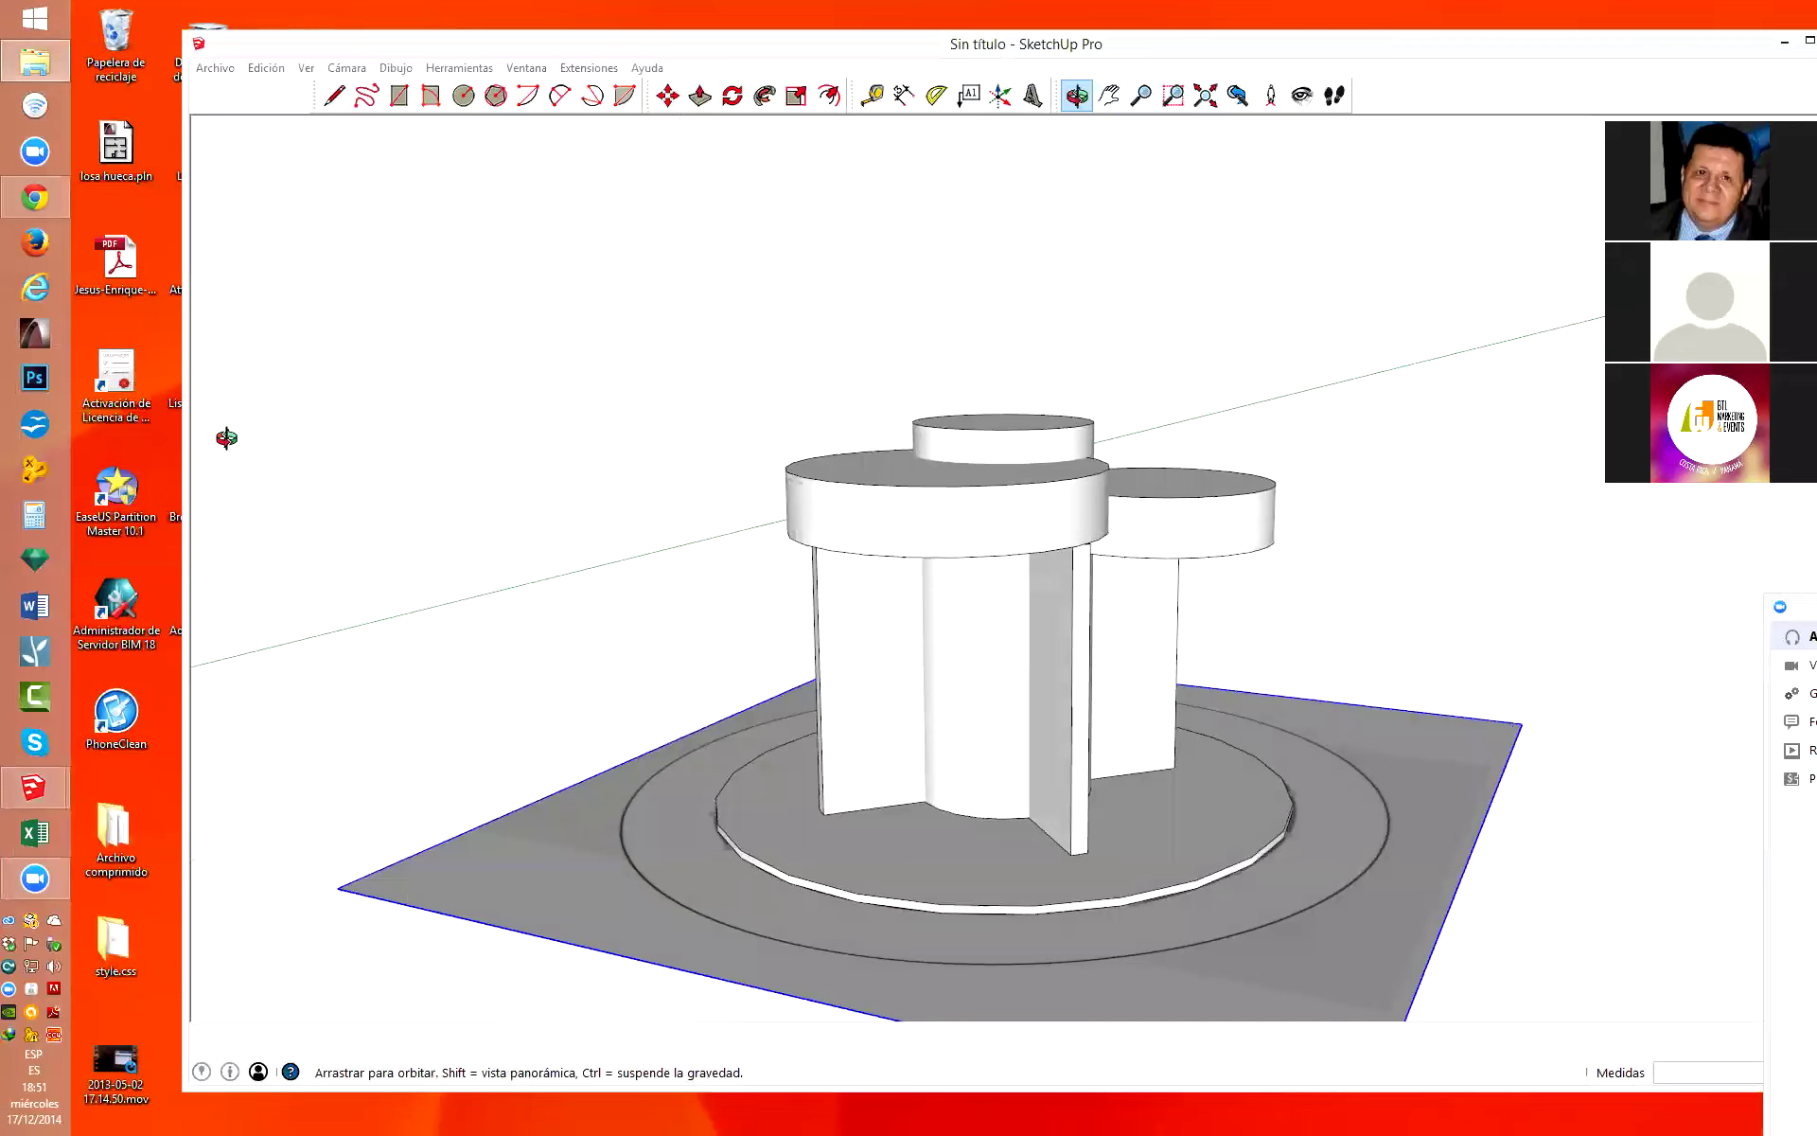
{"action": "mouse_move", "coordinate": [35, 786]}
{"action": "left_click", "coordinate": [181, 885]}
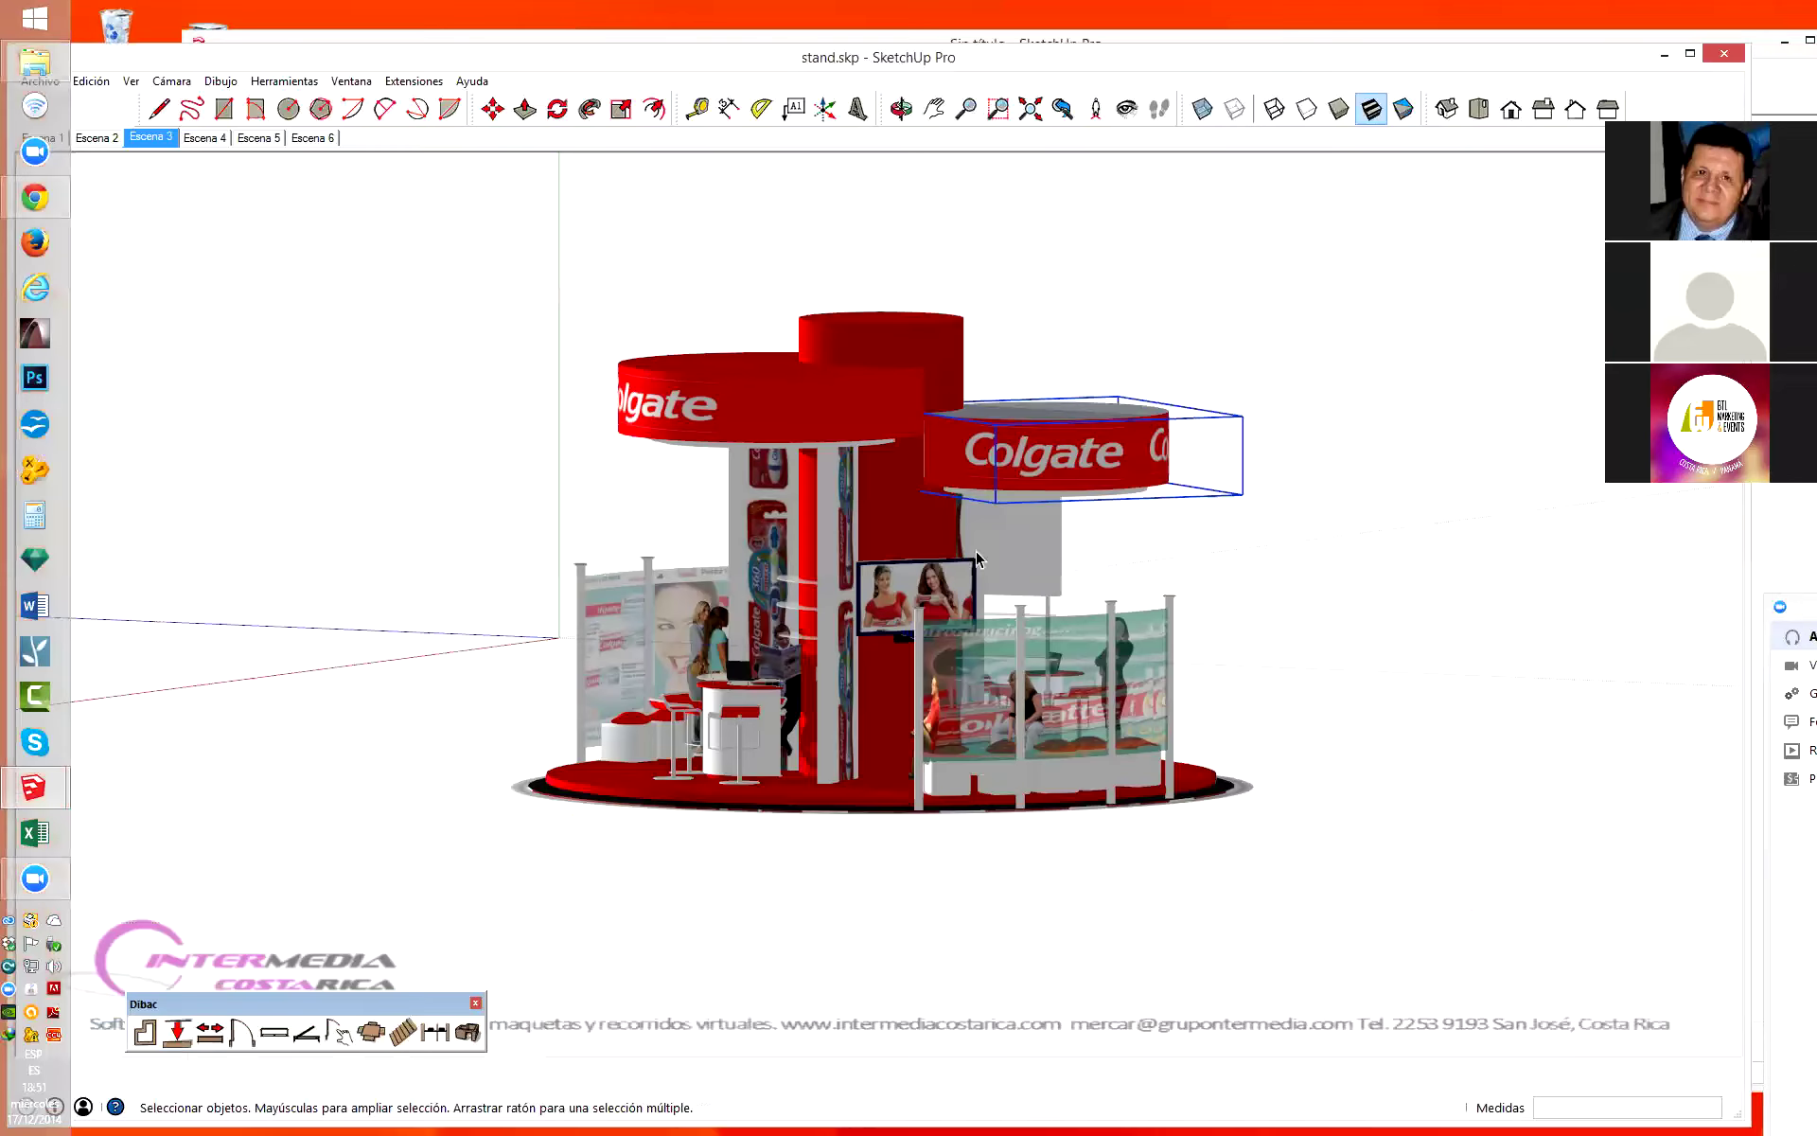
{"action": "scroll", "coordinate": [839, 417], "scroll_direction": "up", "scroll_amount": 1}
{"action": "left_click", "coordinate": [699, 527]}
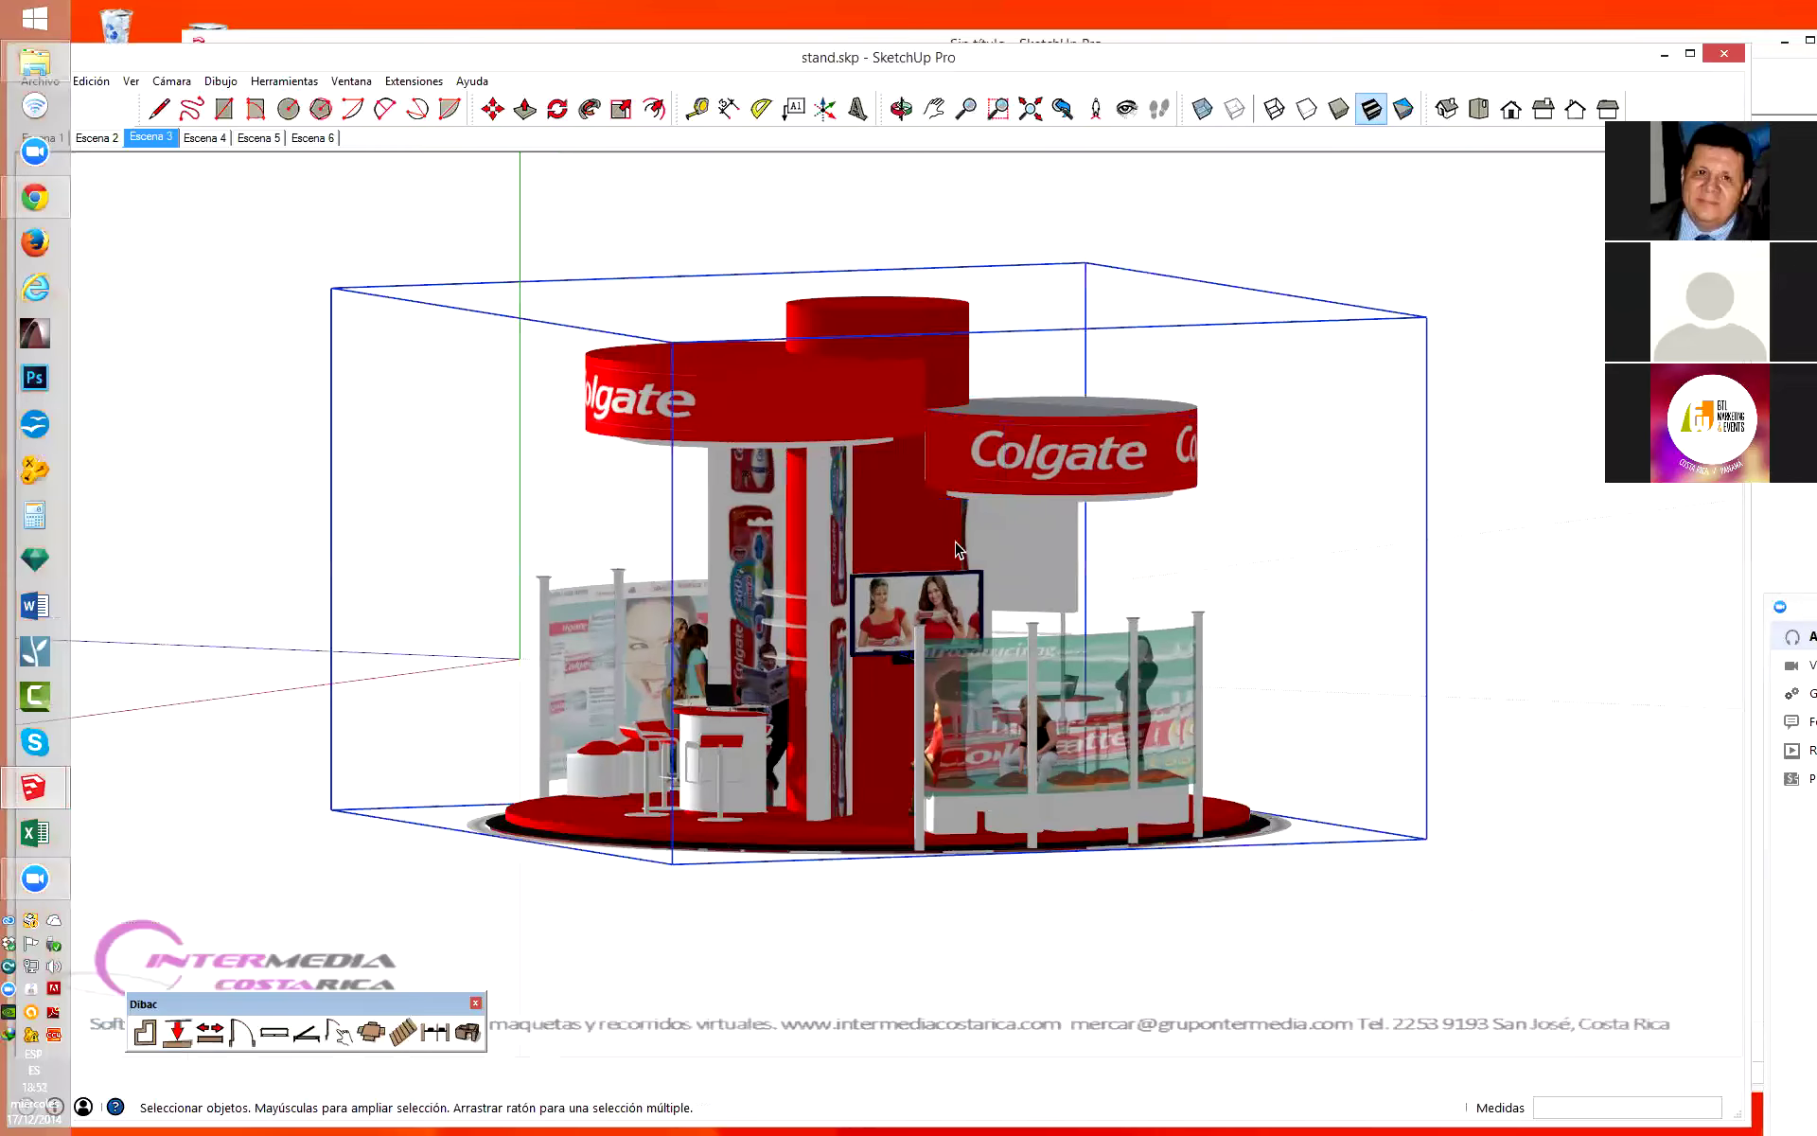
{"action": "key", "text": "o"}
{"action": "left_click_drag", "start_coordinate": [1041, 663], "coordinate": [1282, 659]}
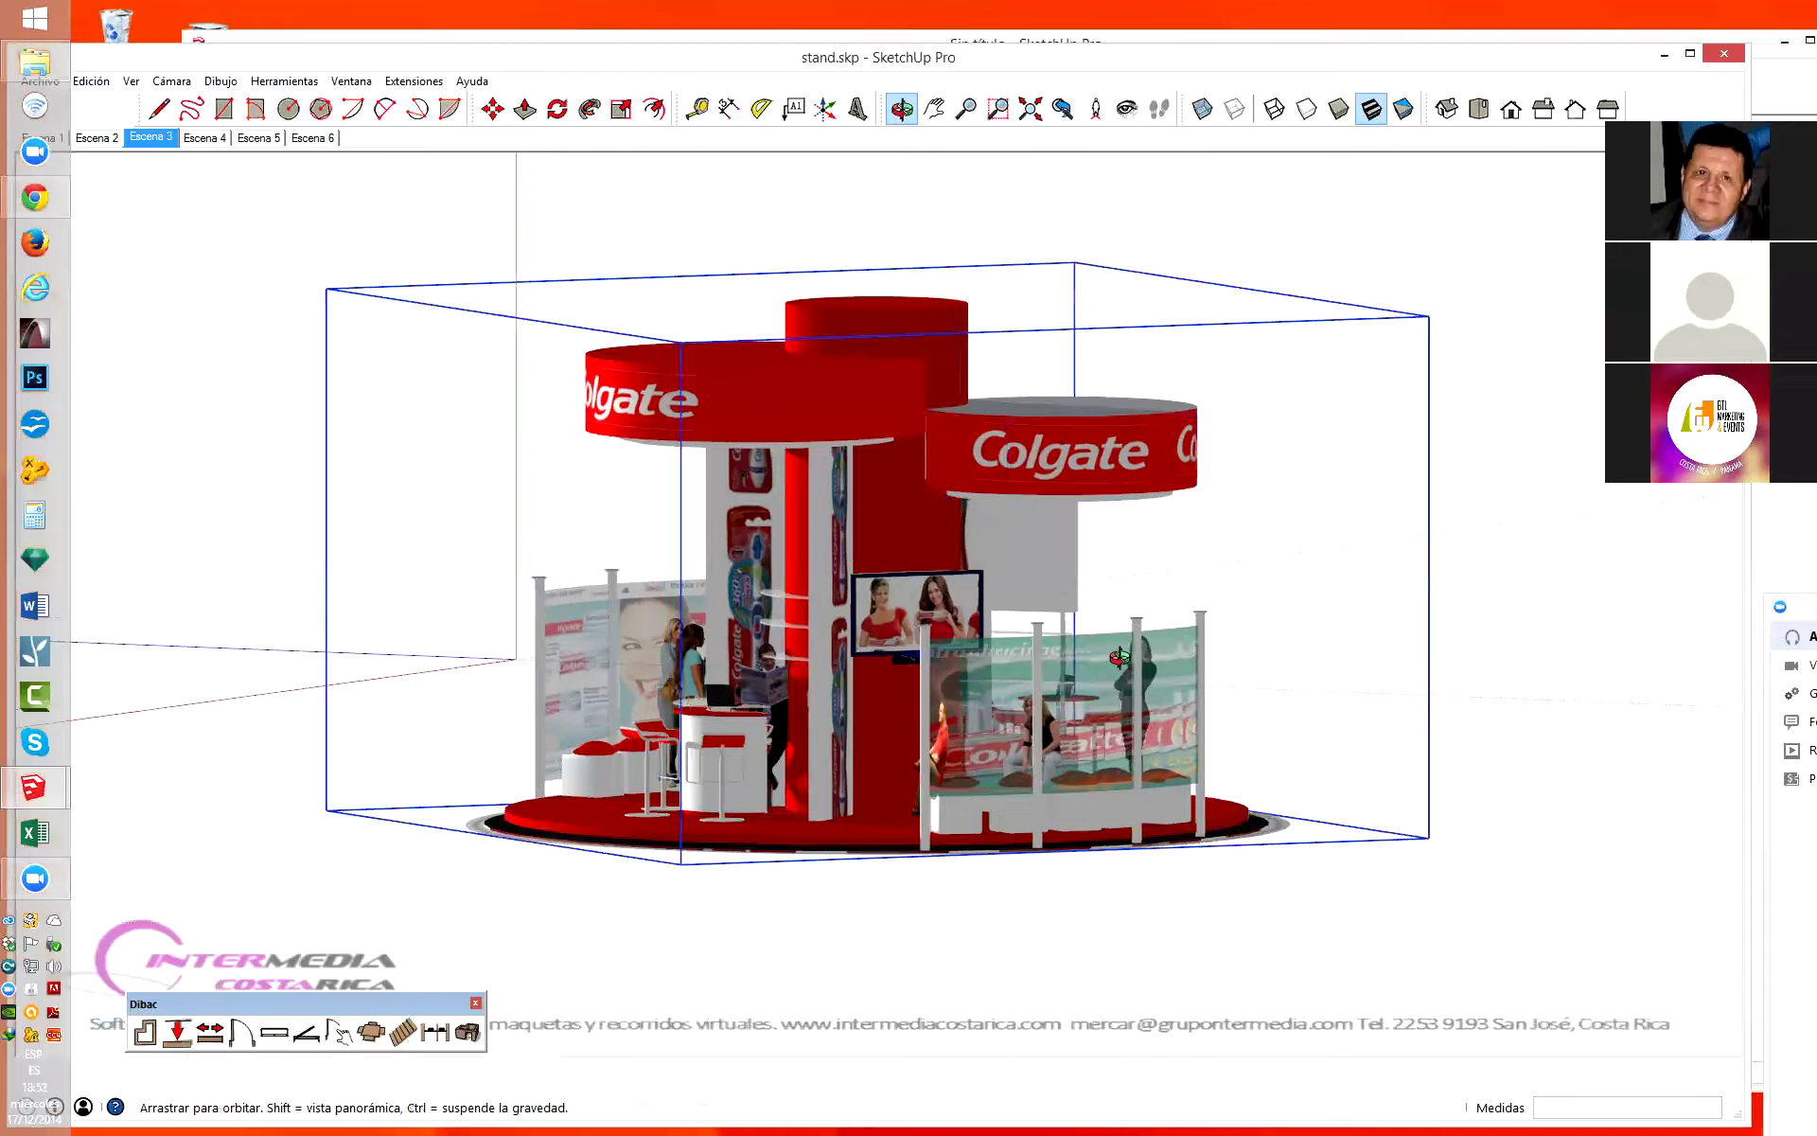
{"action": "scroll", "coordinate": [1098, 687], "scroll_direction": "up", "scroll_amount": 1}
{"action": "scroll", "coordinate": [1230, 620], "scroll_direction": "up", "scroll_amount": 1}
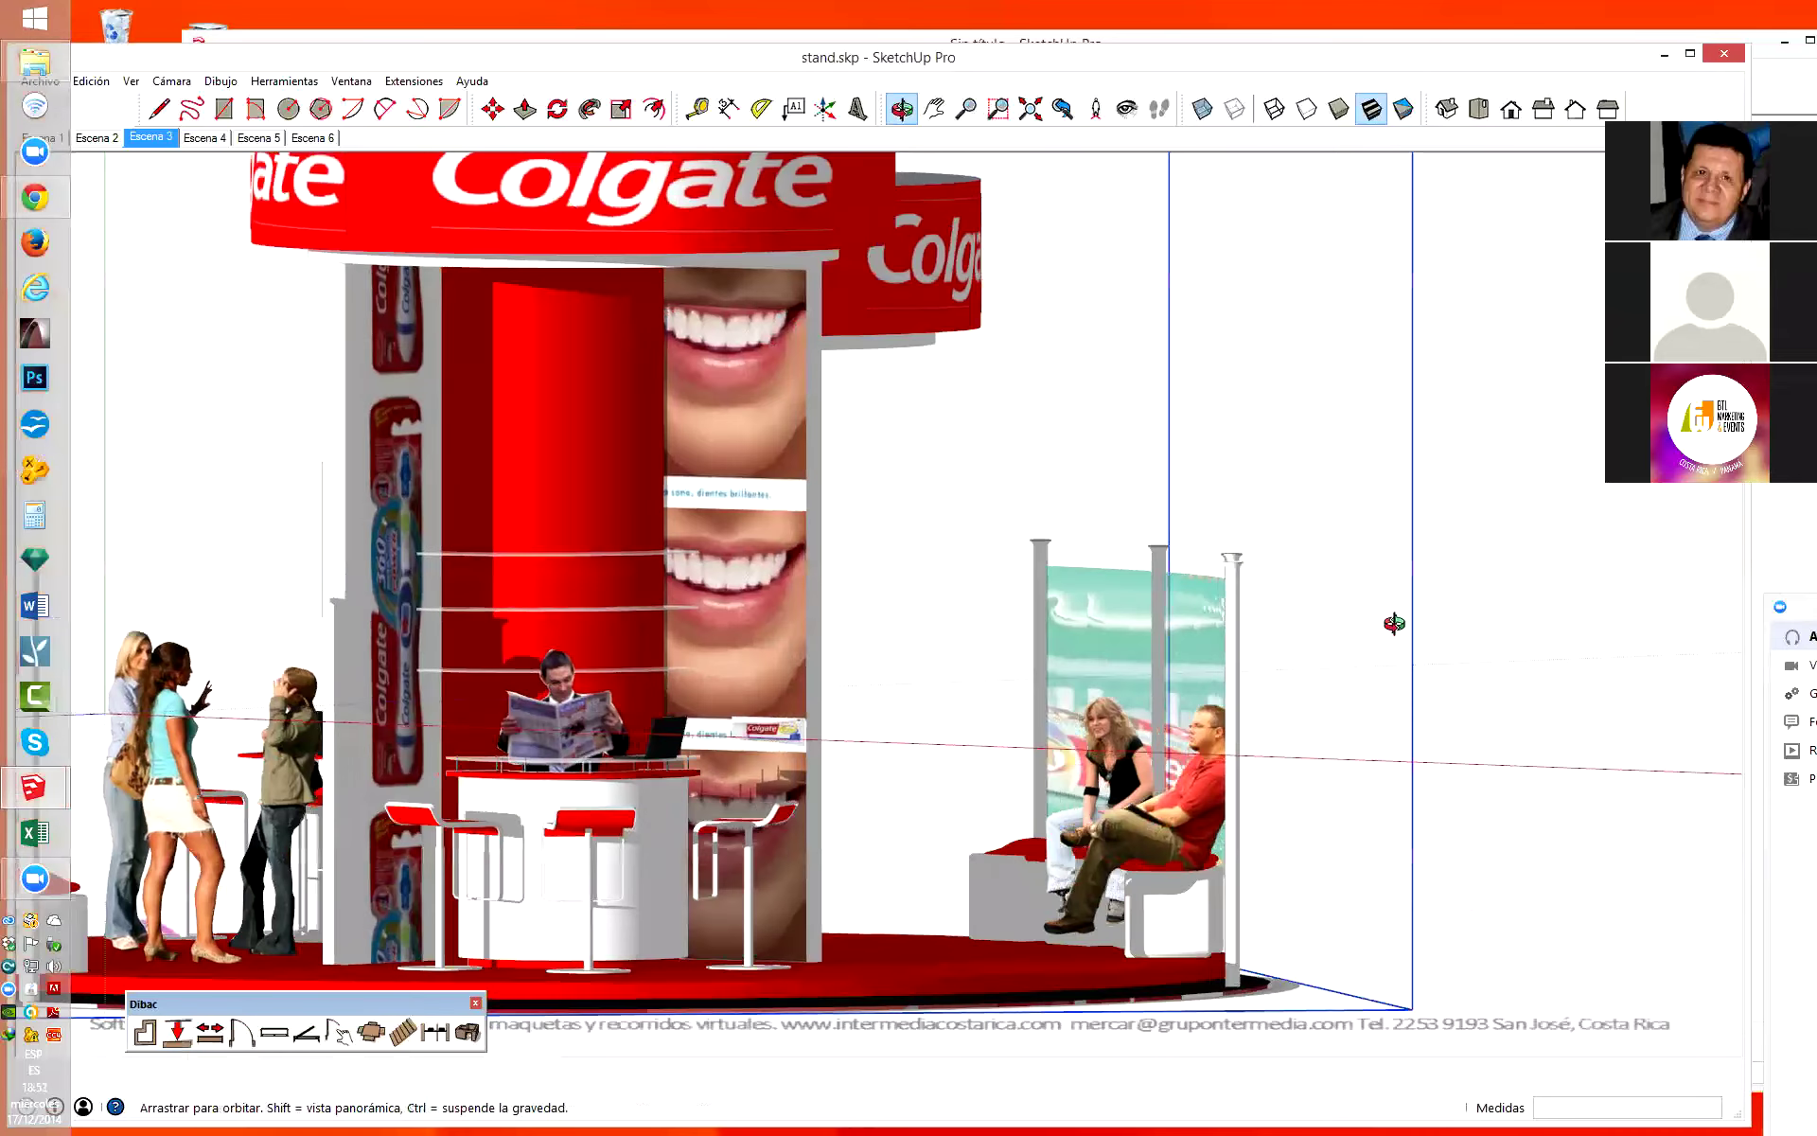
{"action": "scroll", "coordinate": [1297, 606], "scroll_direction": "up", "scroll_amount": 2}
{"action": "scroll", "coordinate": [1202, 587], "scroll_direction": "up", "scroll_amount": 2}
{"action": "scroll", "coordinate": [1391, 568], "scroll_direction": "up", "scroll_amount": 2}
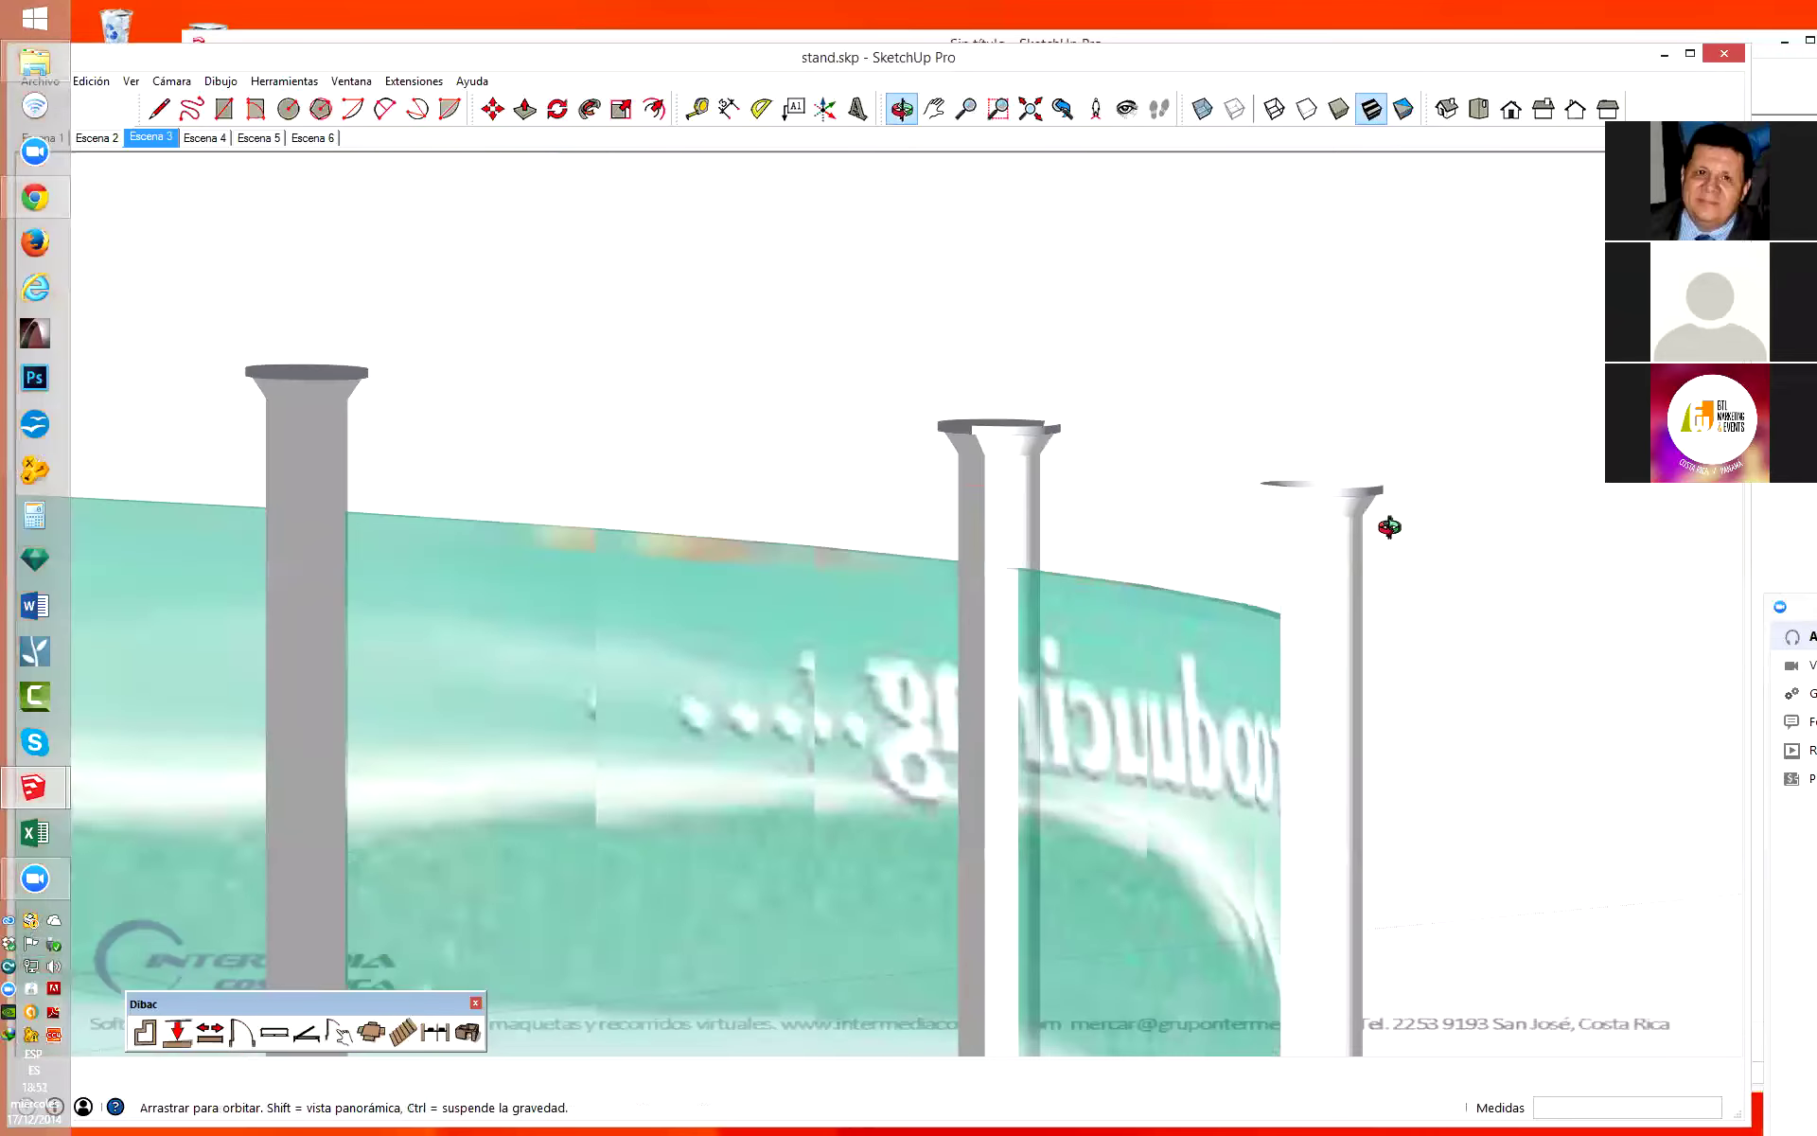
{"action": "left_click_drag", "start_coordinate": [1399, 519], "coordinate": [1293, 502]}
{"action": "scroll", "coordinate": [1206, 573], "scroll_direction": "down", "scroll_amount": 2}
{"action": "scroll", "coordinate": [1159, 565], "scroll_direction": "down", "scroll_amount": 2}
{"action": "scroll", "coordinate": [1113, 693], "scroll_direction": "down", "scroll_amount": 1}
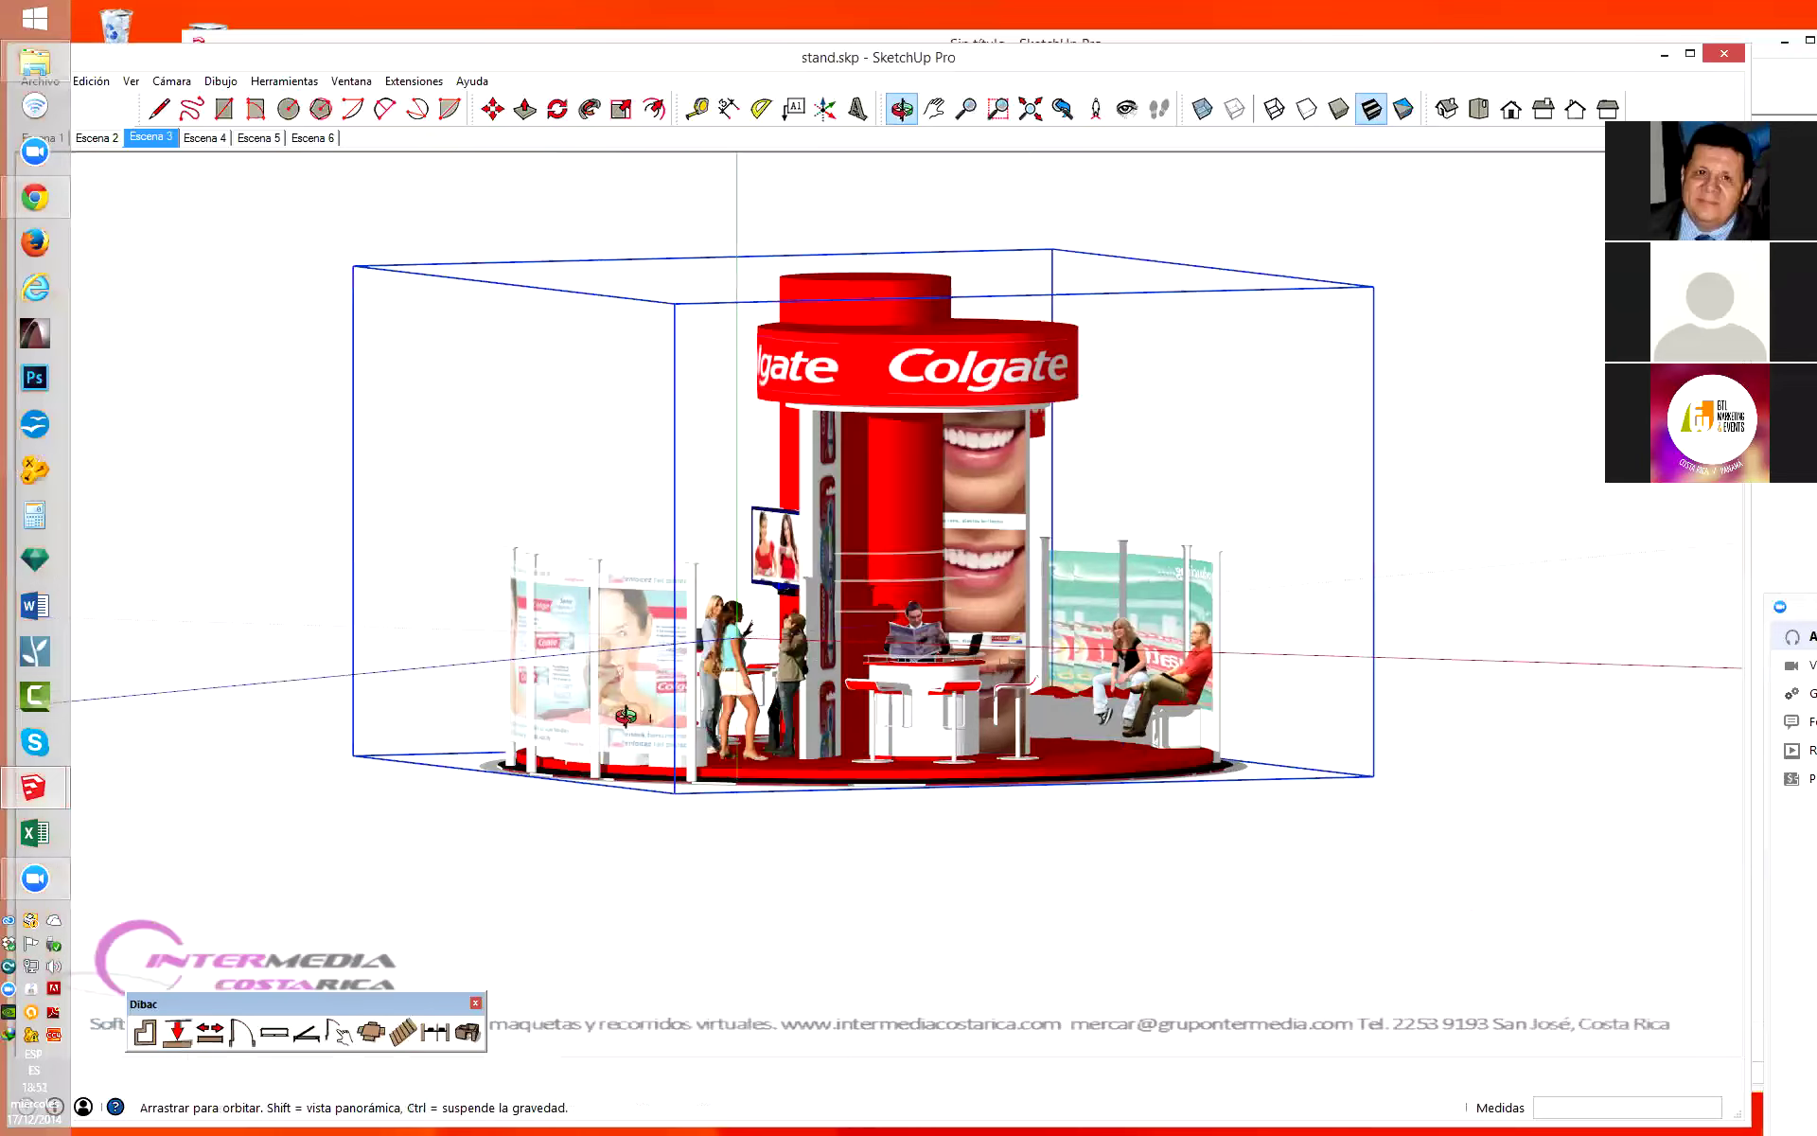
{"action": "scroll", "coordinate": [1042, 436], "scroll_direction": "up", "scroll_amount": 2}
{"action": "scroll", "coordinate": [1043, 436], "scroll_direction": "down", "scroll_amount": 2}
{"action": "mouse_move", "coordinate": [1042, 436]}
{"action": "left_mouse_down"}
{"action": "mouse_move", "coordinate": [1091, 501]}
{"action": "mouse_move", "coordinate": [1145, 691]}
{"action": "left_mouse_up"}
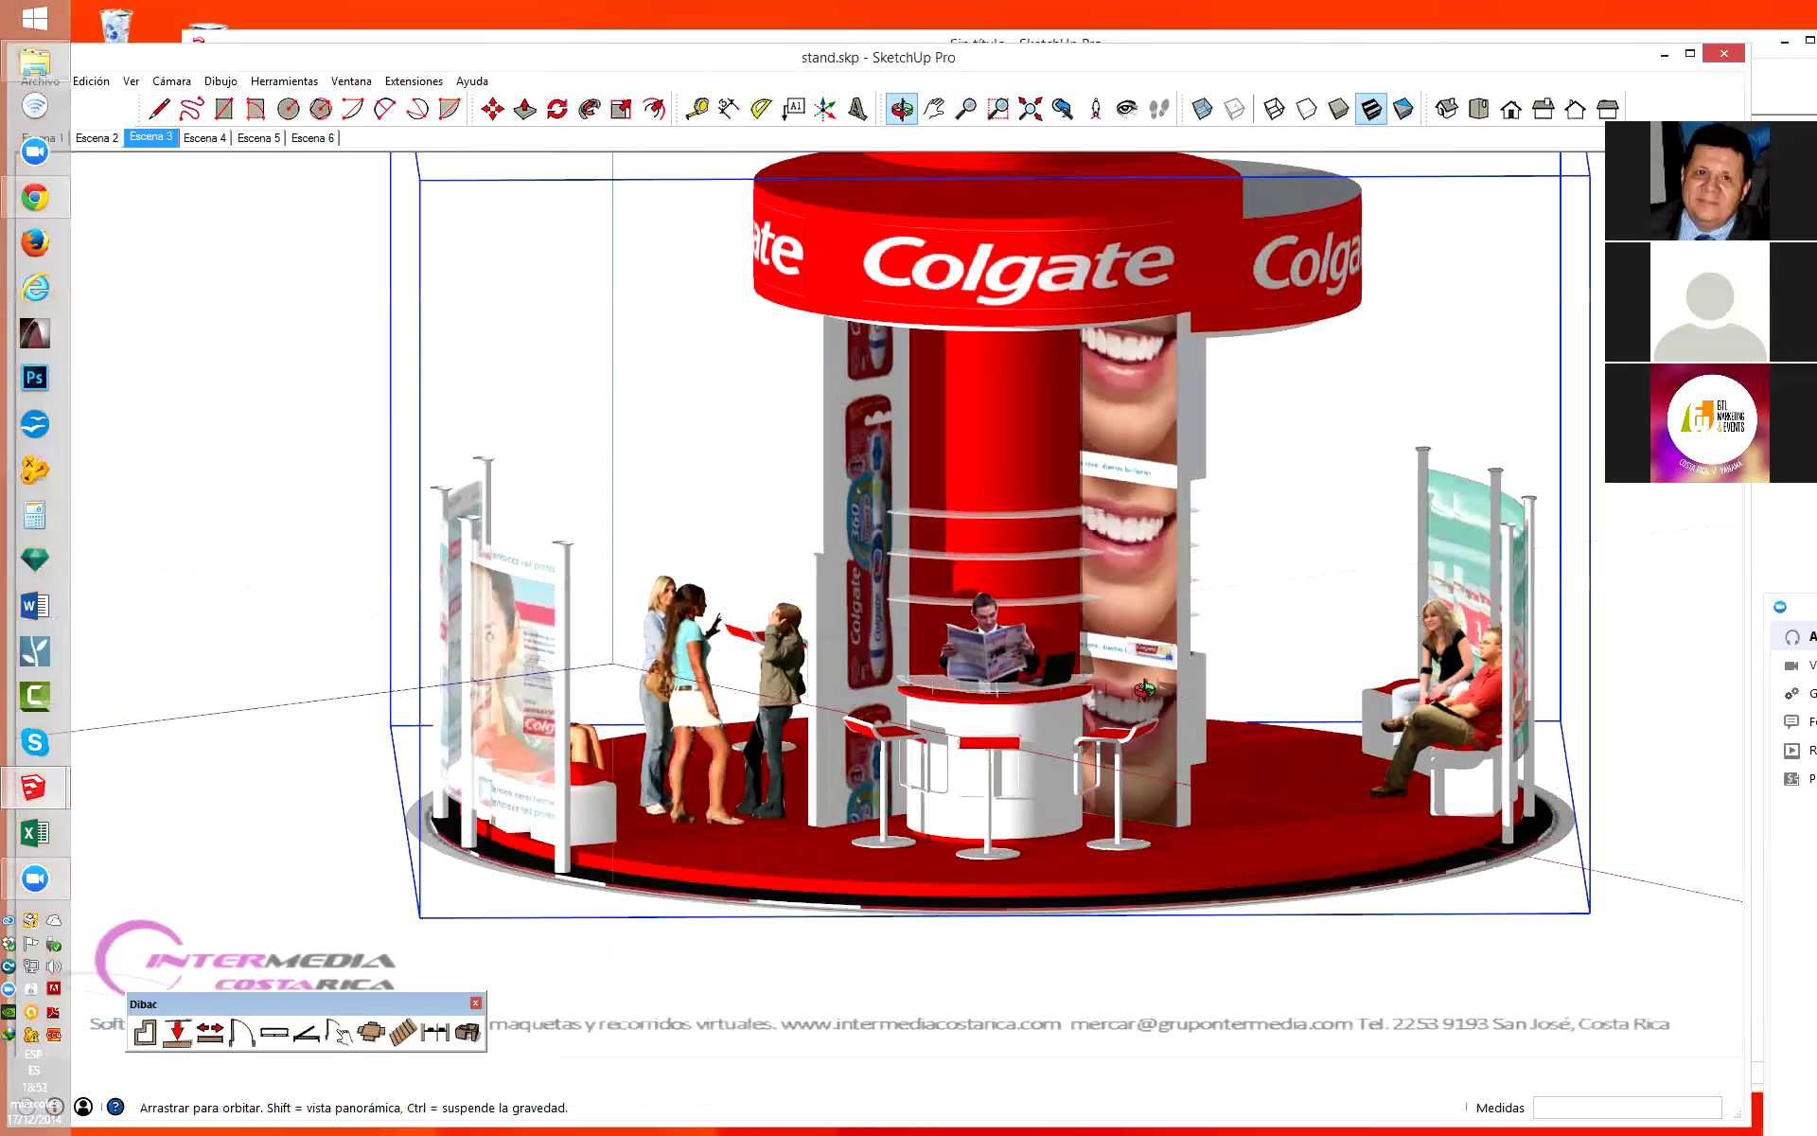
{"action": "scroll", "coordinate": [994, 526], "scroll_direction": "up", "scroll_amount": 2}
{"action": "scroll", "coordinate": [720, 587], "scroll_direction": "up", "scroll_amount": 3}
{"action": "scroll", "coordinate": [814, 653], "scroll_direction": "down", "scroll_amount": 1}
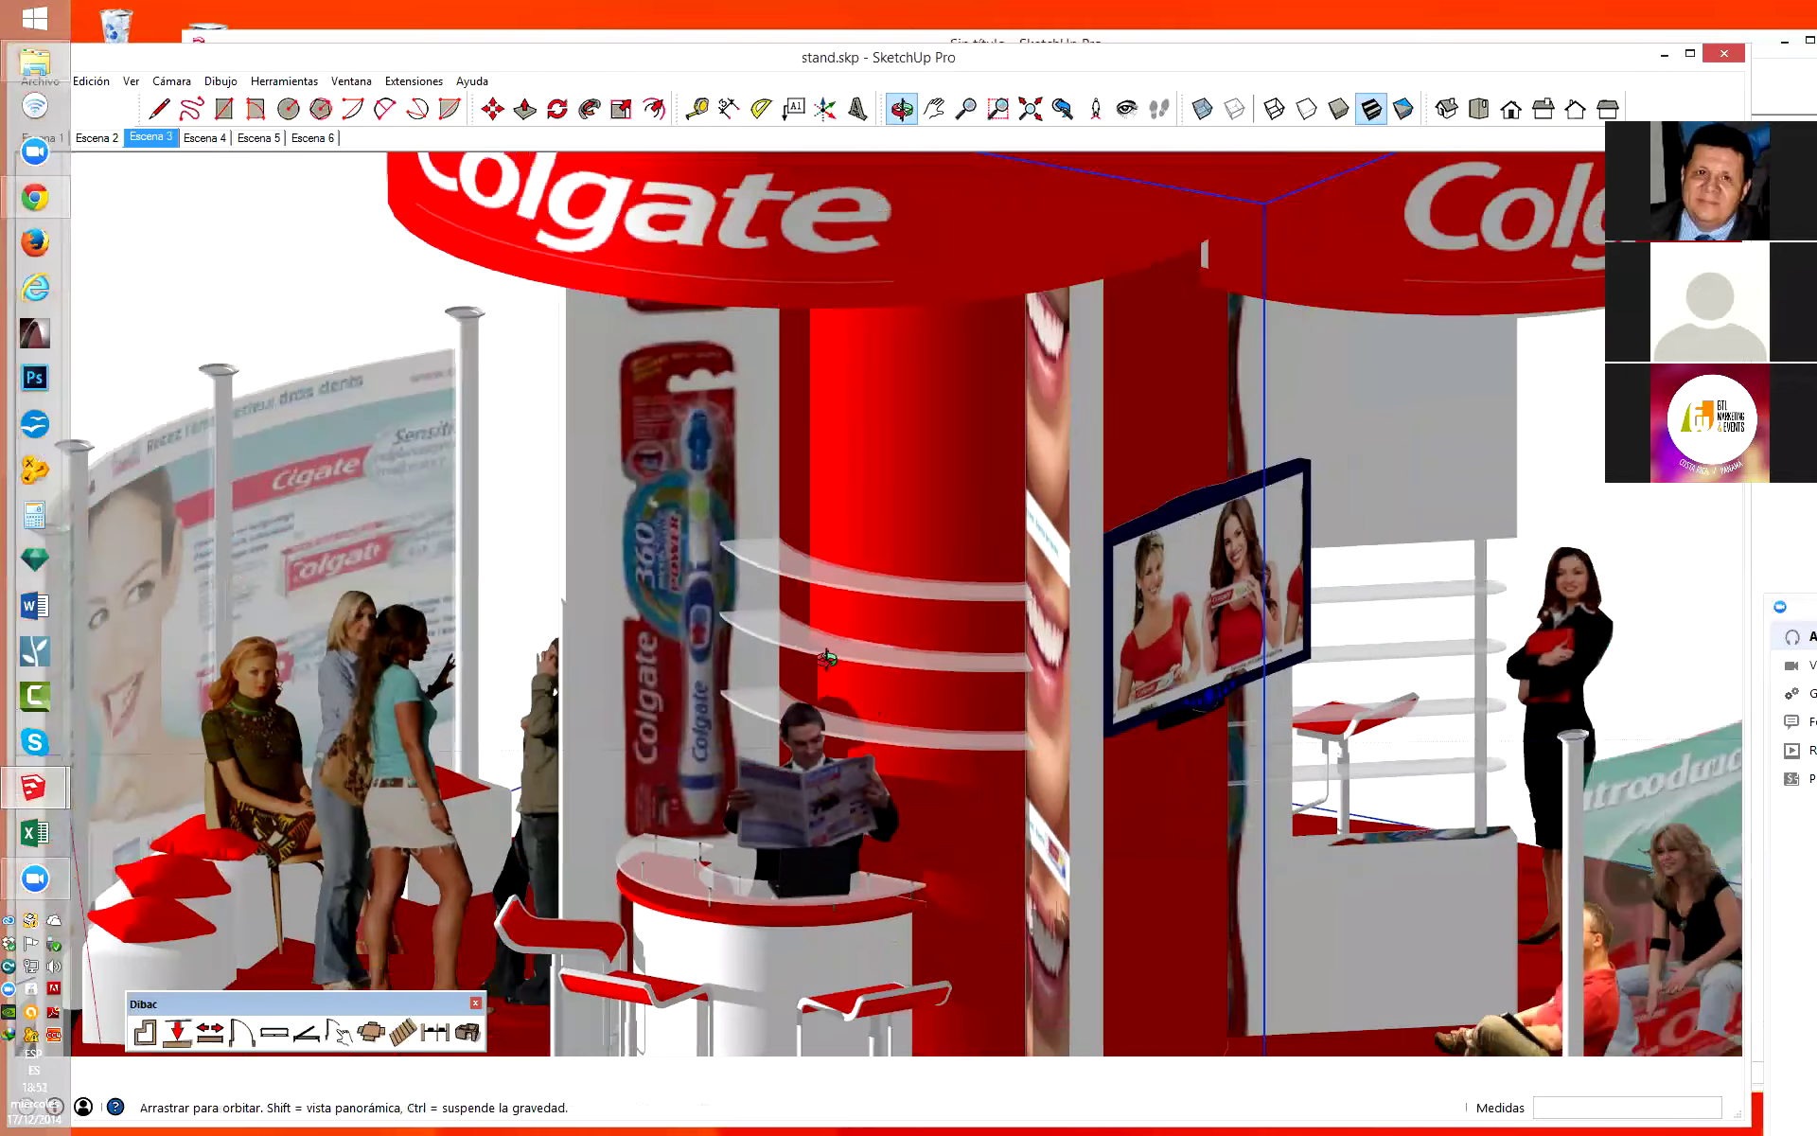
{"action": "scroll", "coordinate": [1163, 773], "scroll_direction": "down", "scroll_amount": 1}
{"action": "scroll", "coordinate": [1004, 751], "scroll_direction": "down", "scroll_amount": 2}
{"action": "scroll", "coordinate": [1267, 778], "scroll_direction": "up", "scroll_amount": 3}
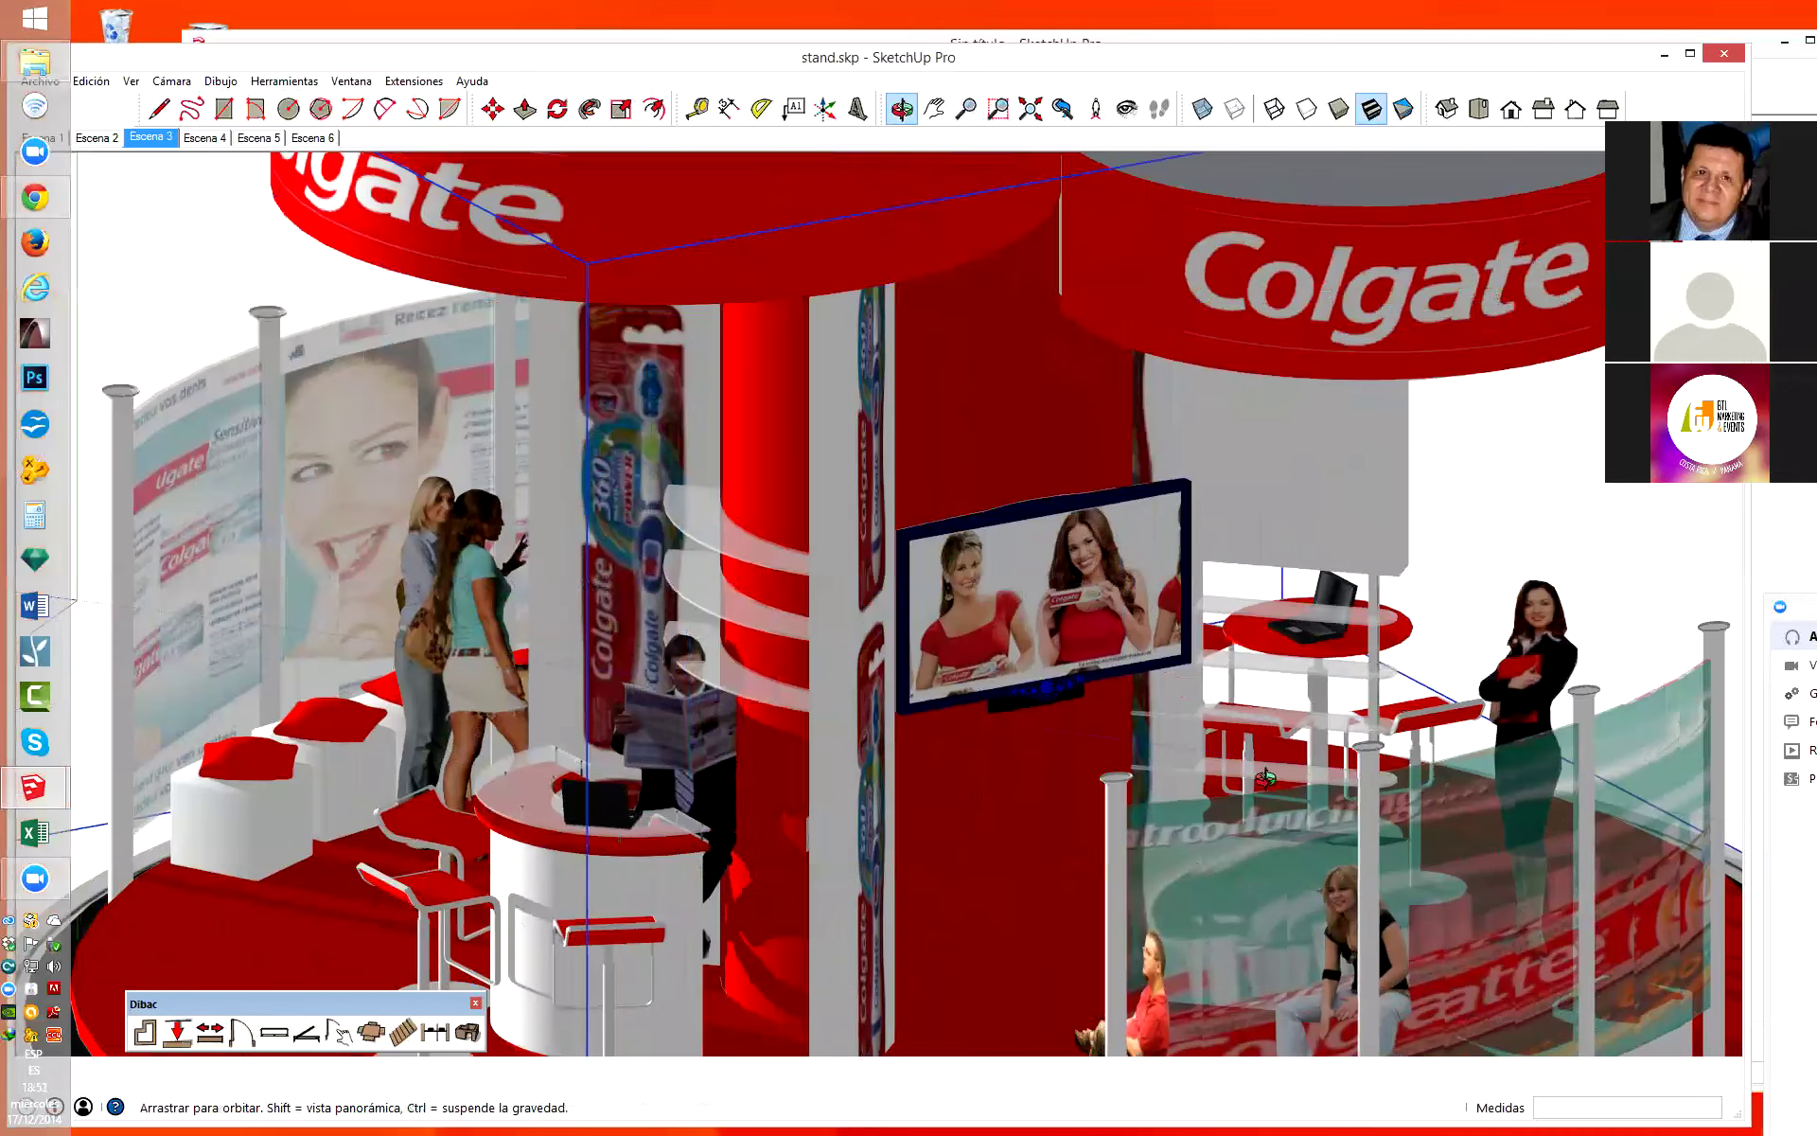
{"action": "scroll", "coordinate": [1517, 833], "scroll_direction": "down", "scroll_amount": 1}
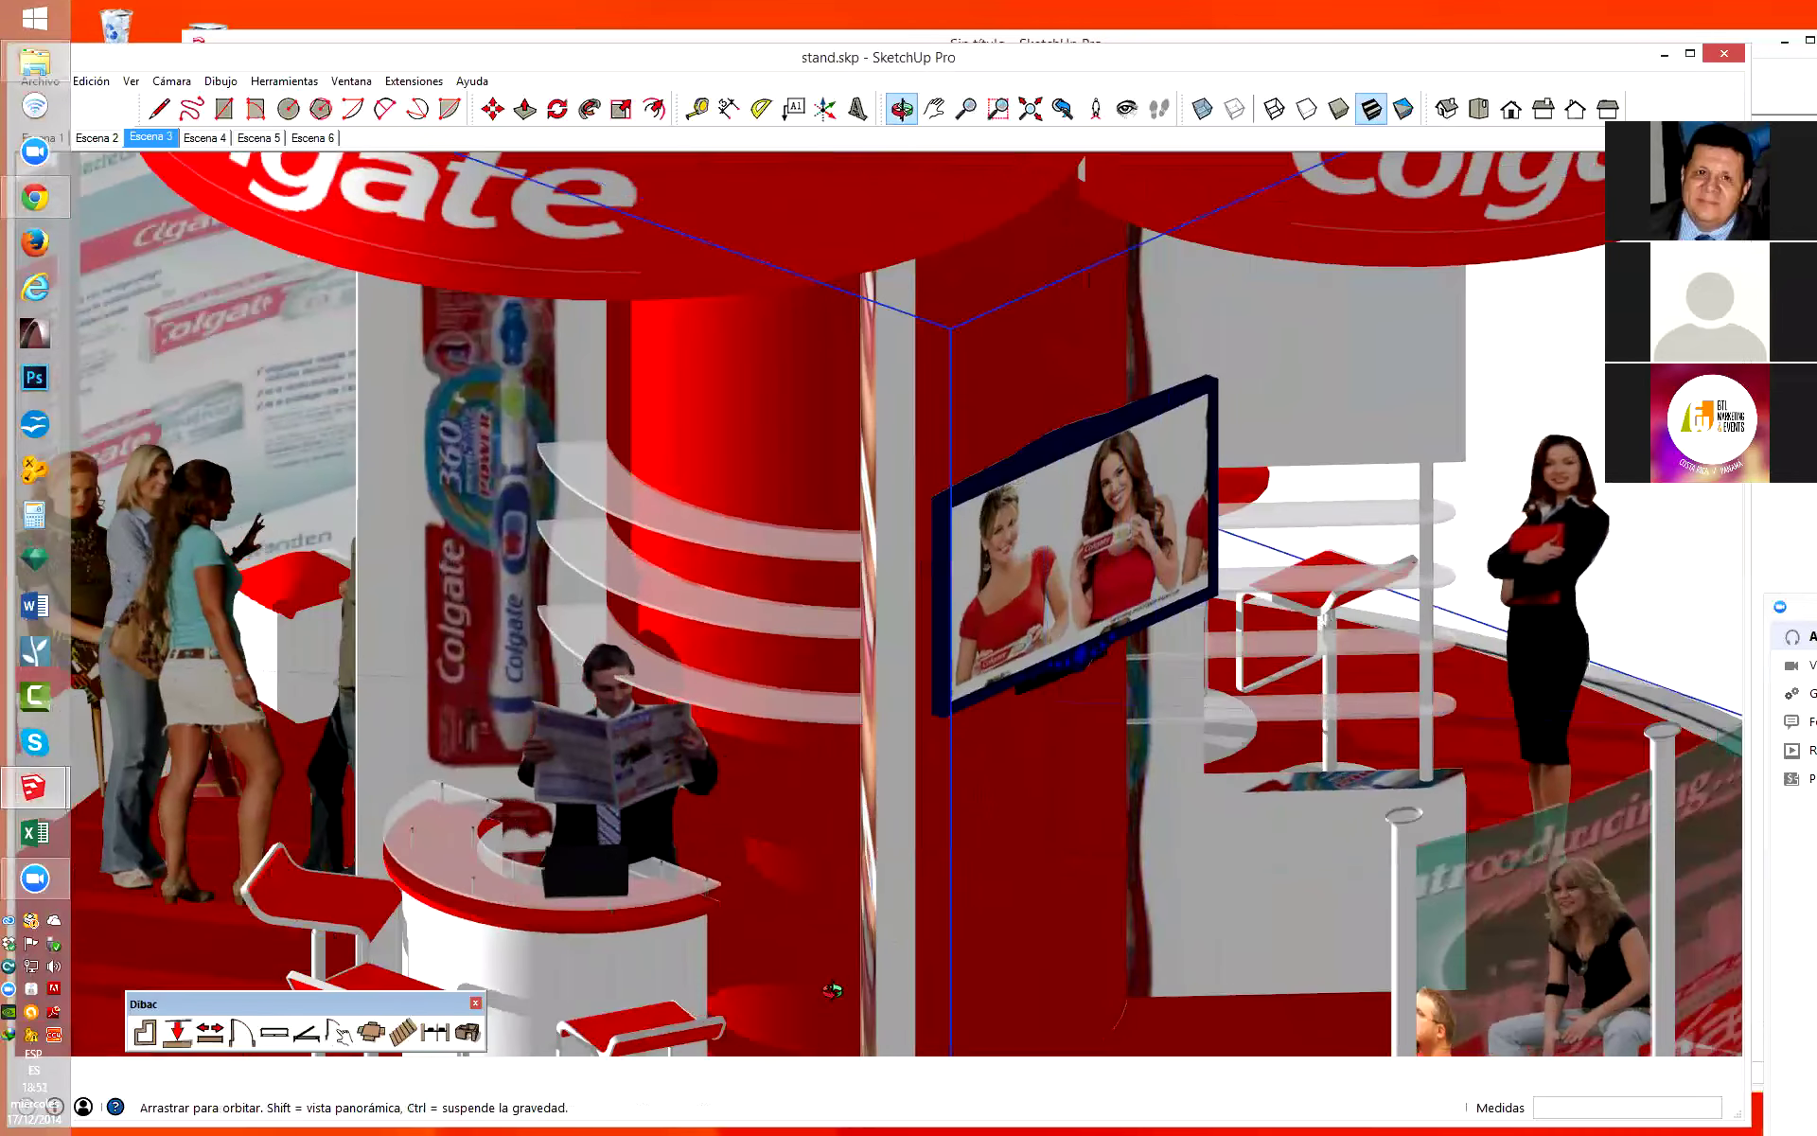
{"action": "left_click_drag", "start_coordinate": [1517, 833], "coordinate": [1122, 882]}
{"action": "scroll", "coordinate": [1122, 882], "scroll_direction": "down", "scroll_amount": 1}
{"action": "scroll", "coordinate": [1122, 883], "scroll_direction": "down", "scroll_amount": 2}
{"action": "scroll", "coordinate": [1079, 947], "scroll_direction": "up", "scroll_amount": 1}
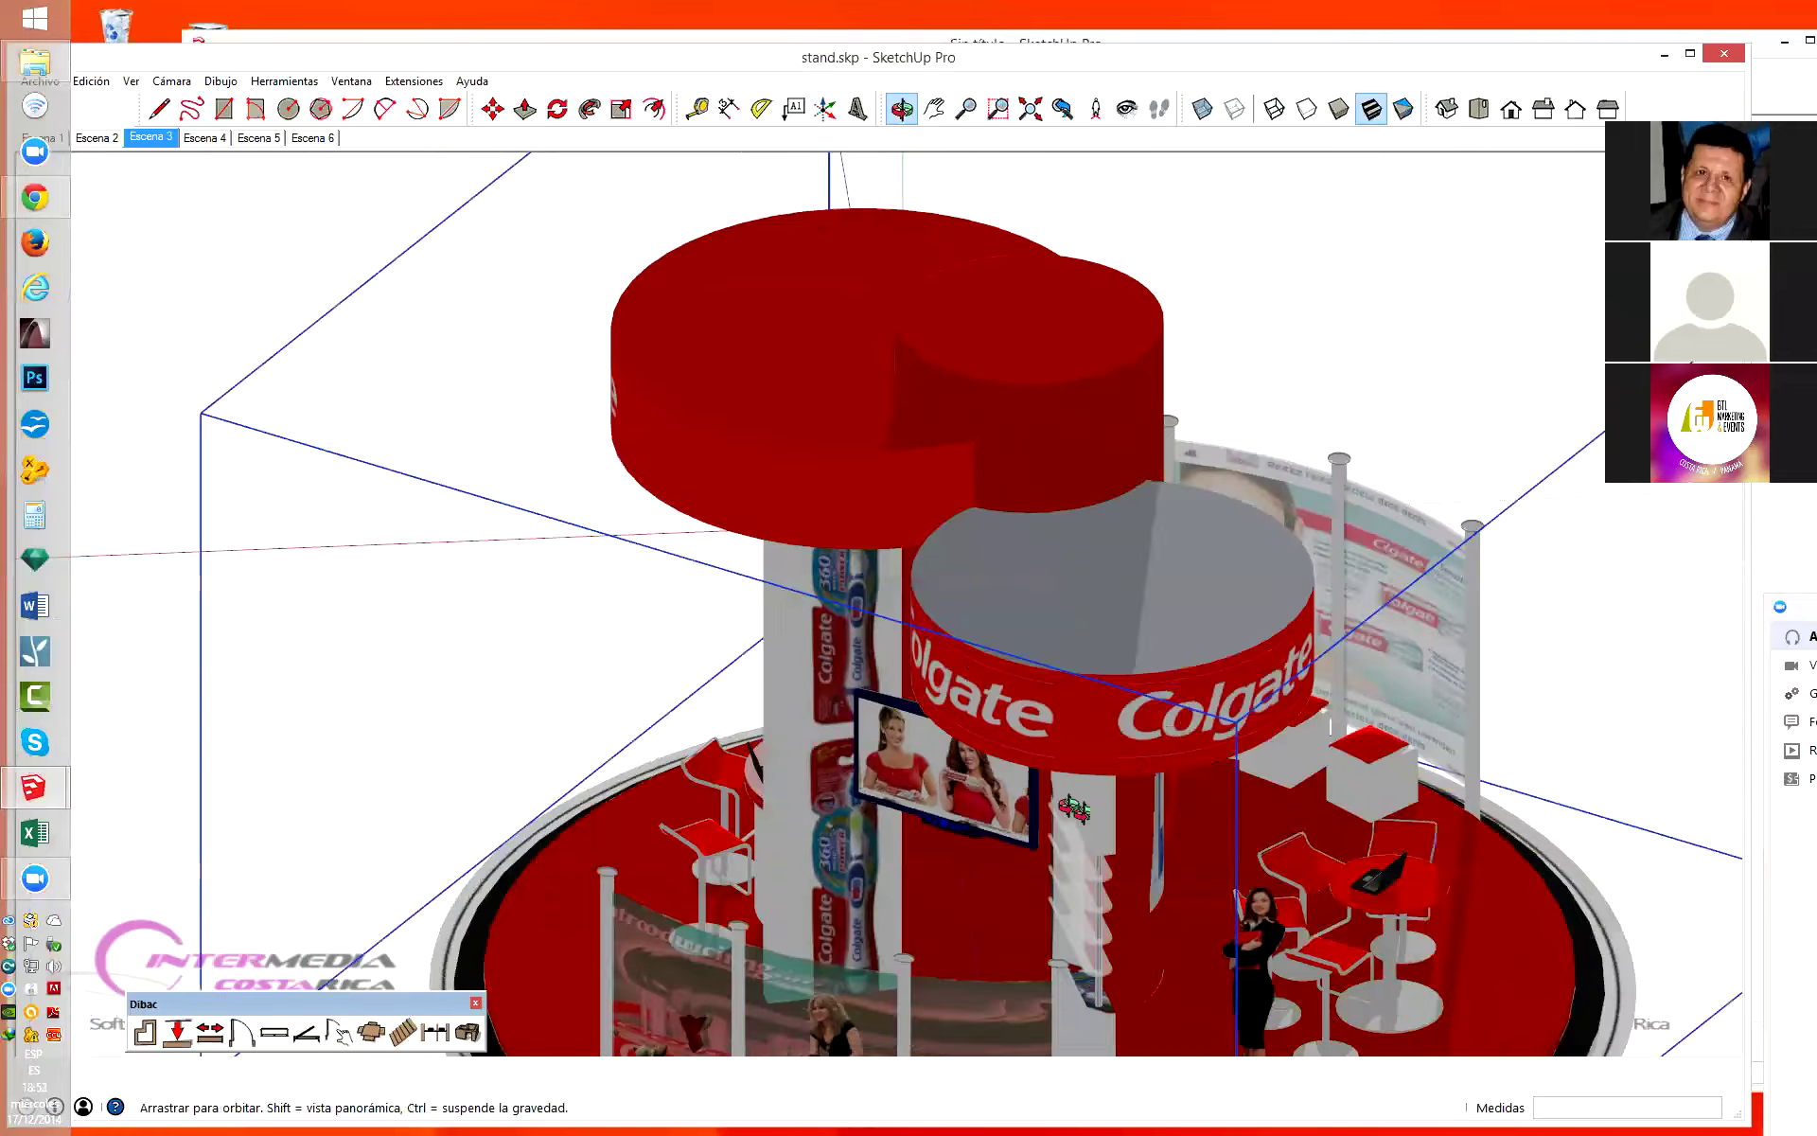
{"action": "scroll", "coordinate": [1061, 994], "scroll_direction": "up", "scroll_amount": 1}
{"action": "scroll", "coordinate": [1034, 974], "scroll_direction": "up", "scroll_amount": 1}
{"action": "scroll", "coordinate": [1003, 919], "scroll_direction": "up", "scroll_amount": 1}
{"action": "scroll", "coordinate": [1008, 890], "scroll_direction": "up", "scroll_amount": 1}
{"action": "scroll", "coordinate": [784, 606], "scroll_direction": "up", "scroll_amount": 1}
{"action": "scroll", "coordinate": [784, 605], "scroll_direction": "down", "scroll_amount": 2}
{"action": "scroll", "coordinate": [1230, 781], "scroll_direction": "up", "scroll_amount": 2}
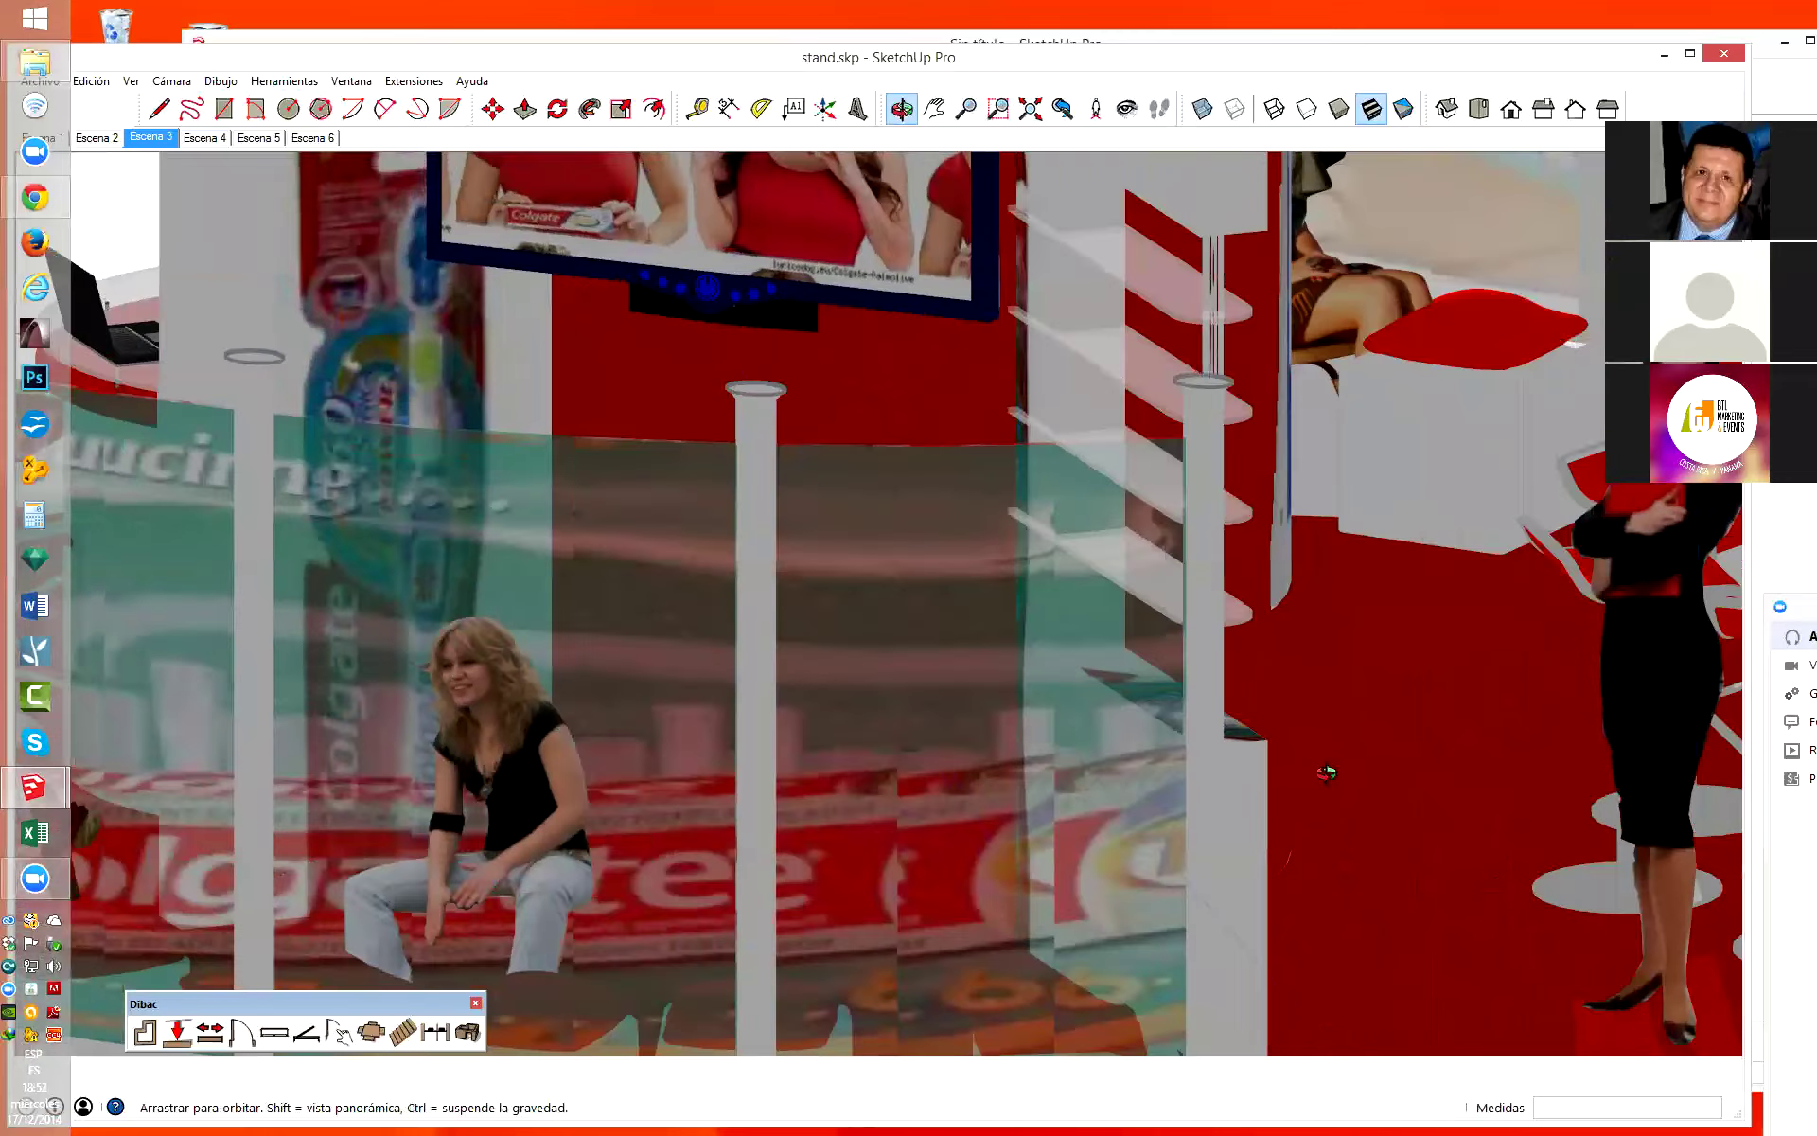
{"action": "left_click_drag", "start_coordinate": [1228, 527], "coordinate": [1401, 454]}
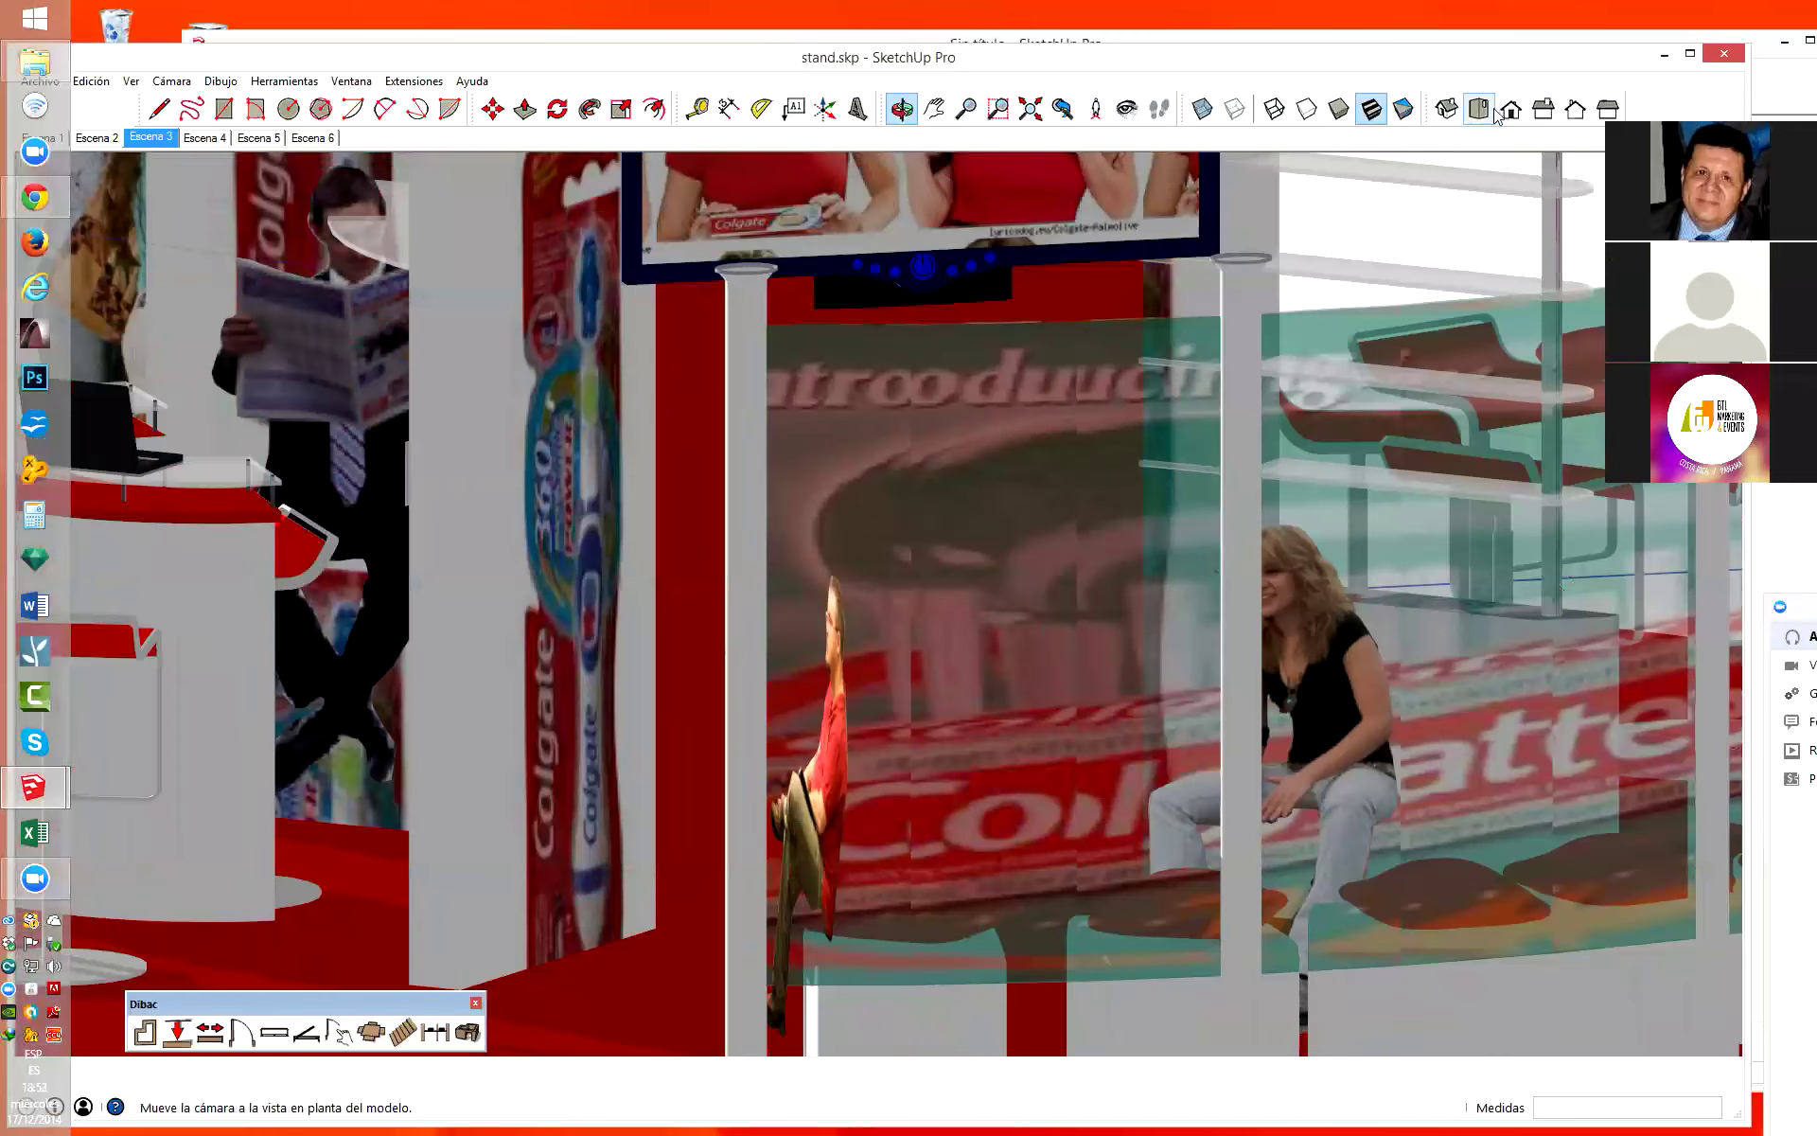
{"action": "left_click", "coordinate": [1512, 111]}
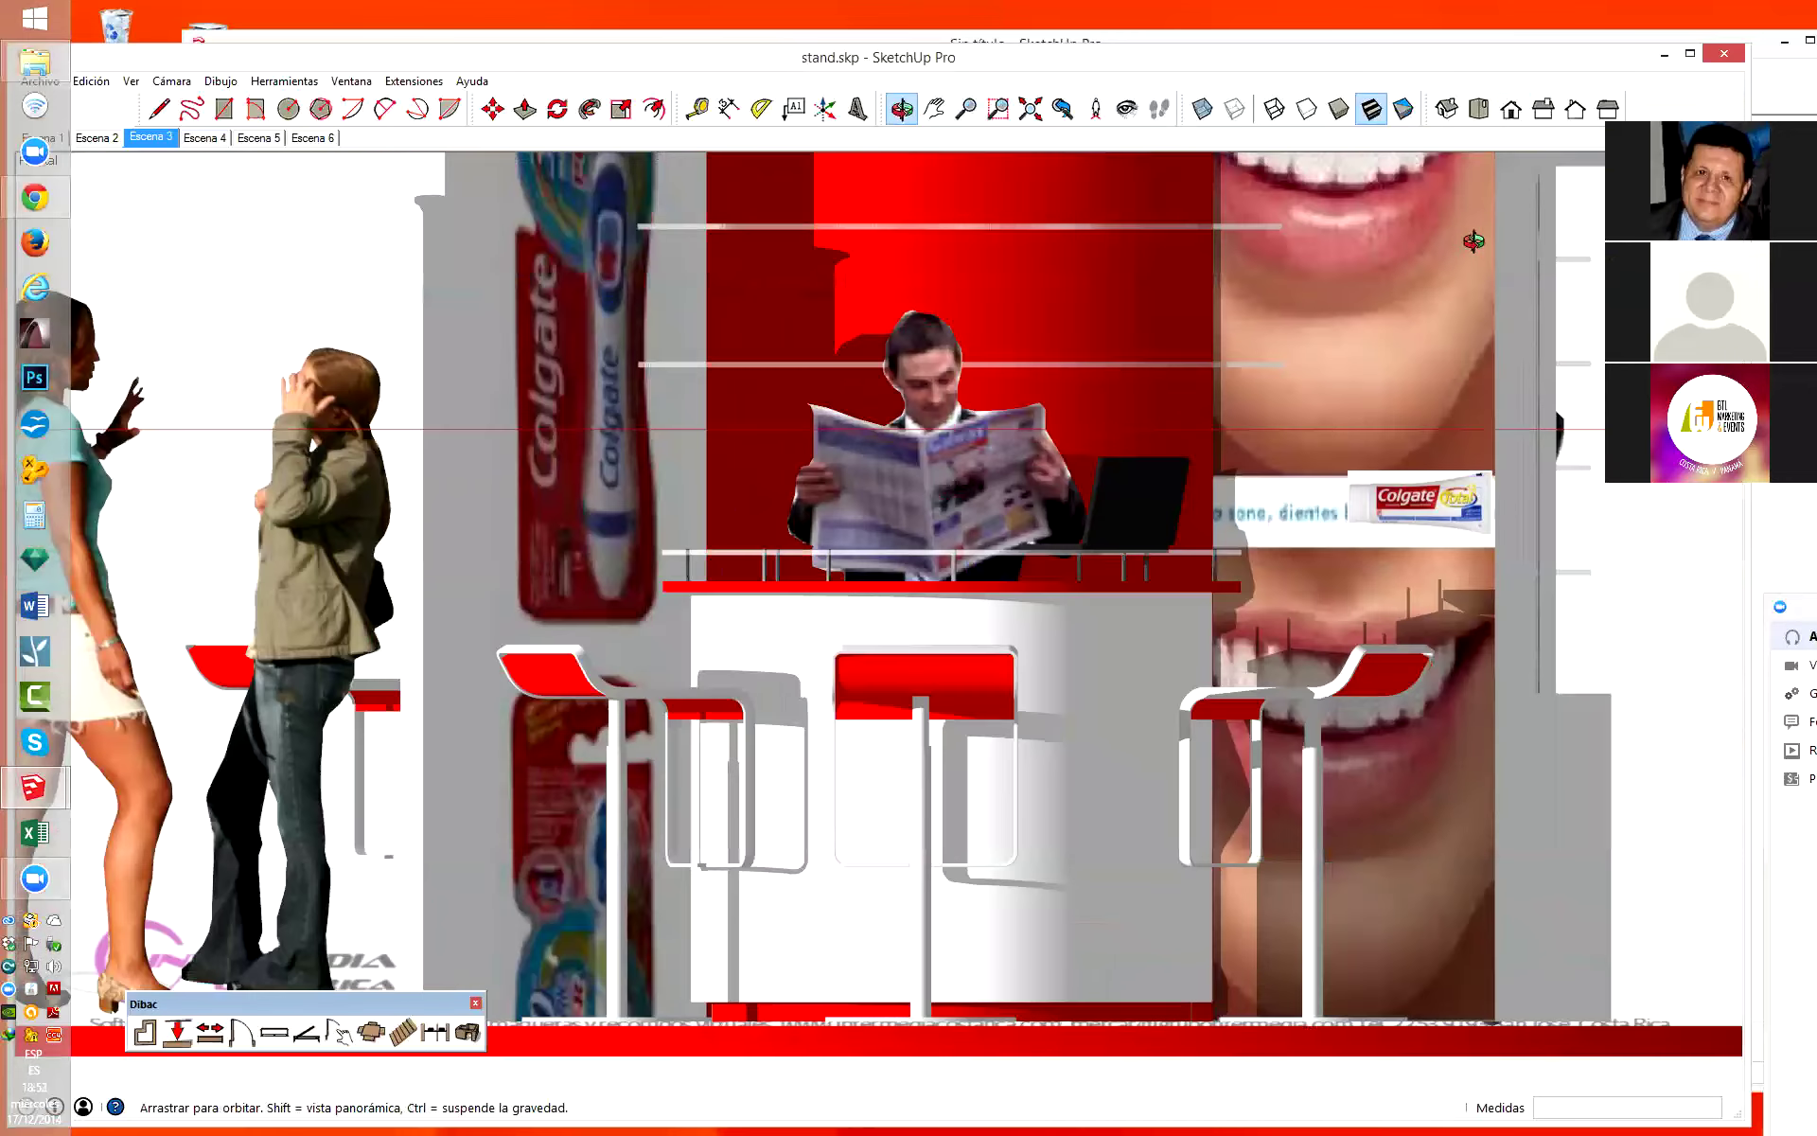
{"action": "scroll", "coordinate": [1088, 681], "scroll_direction": "down", "scroll_amount": 2}
{"action": "scroll", "coordinate": [1507, 762], "scroll_direction": "up", "scroll_amount": 2}
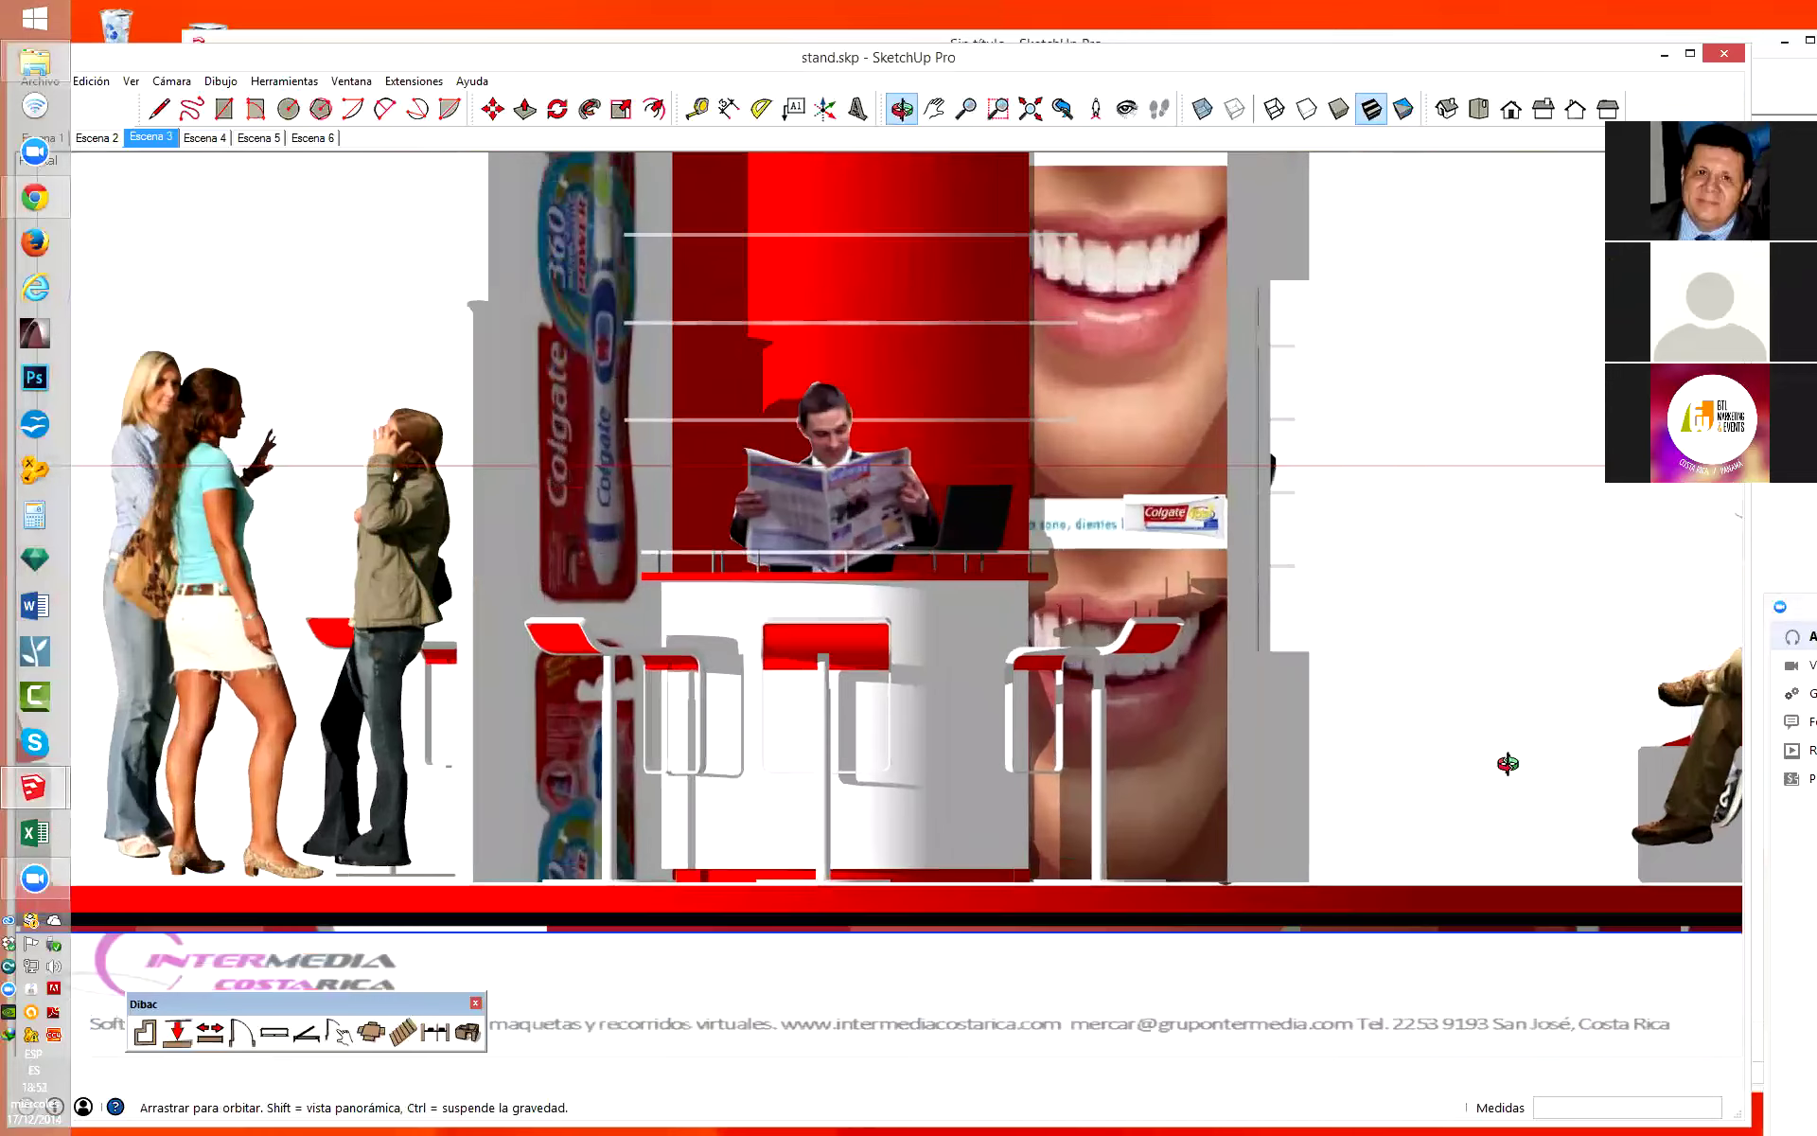
Tape-measure the shelf panel's height (about 127 cm), then zoom extents to fit the whole stand.
{"action": "left_click", "coordinate": [761, 108]}
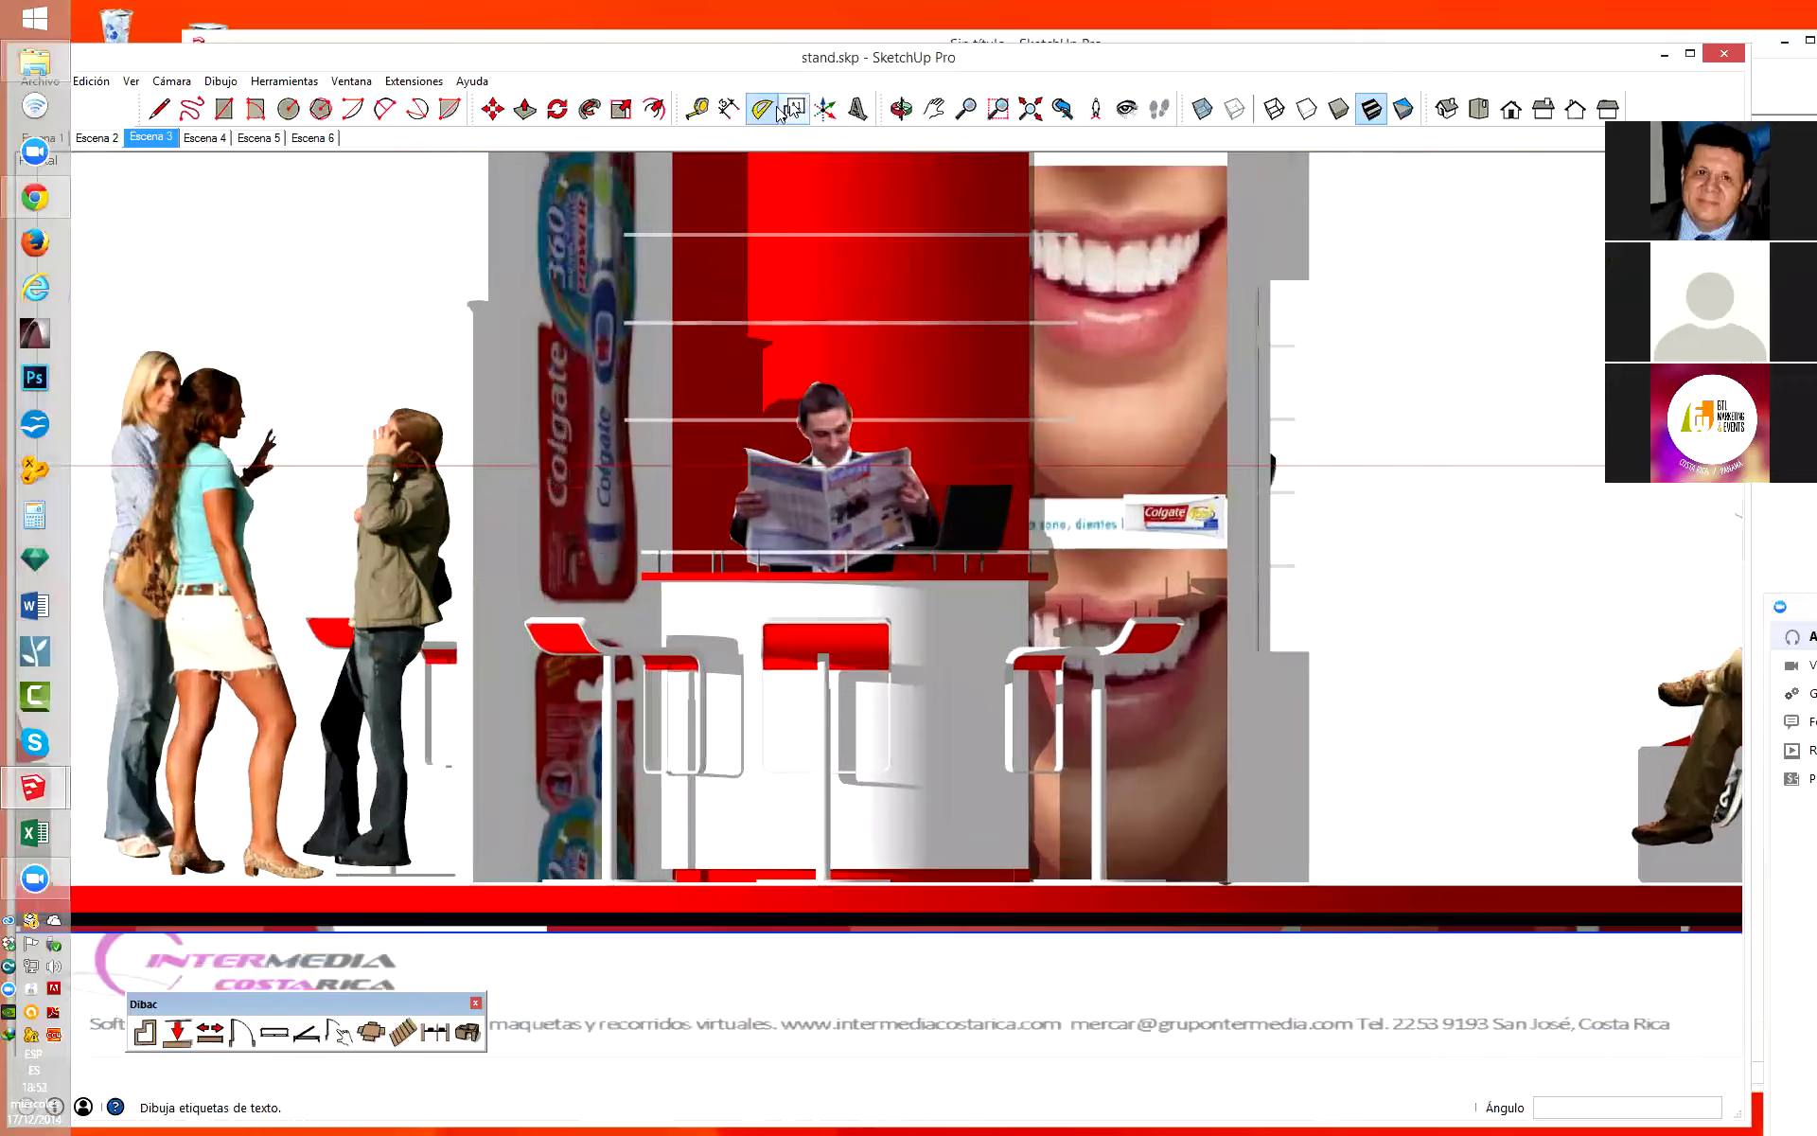
{"action": "key", "text": "t"}
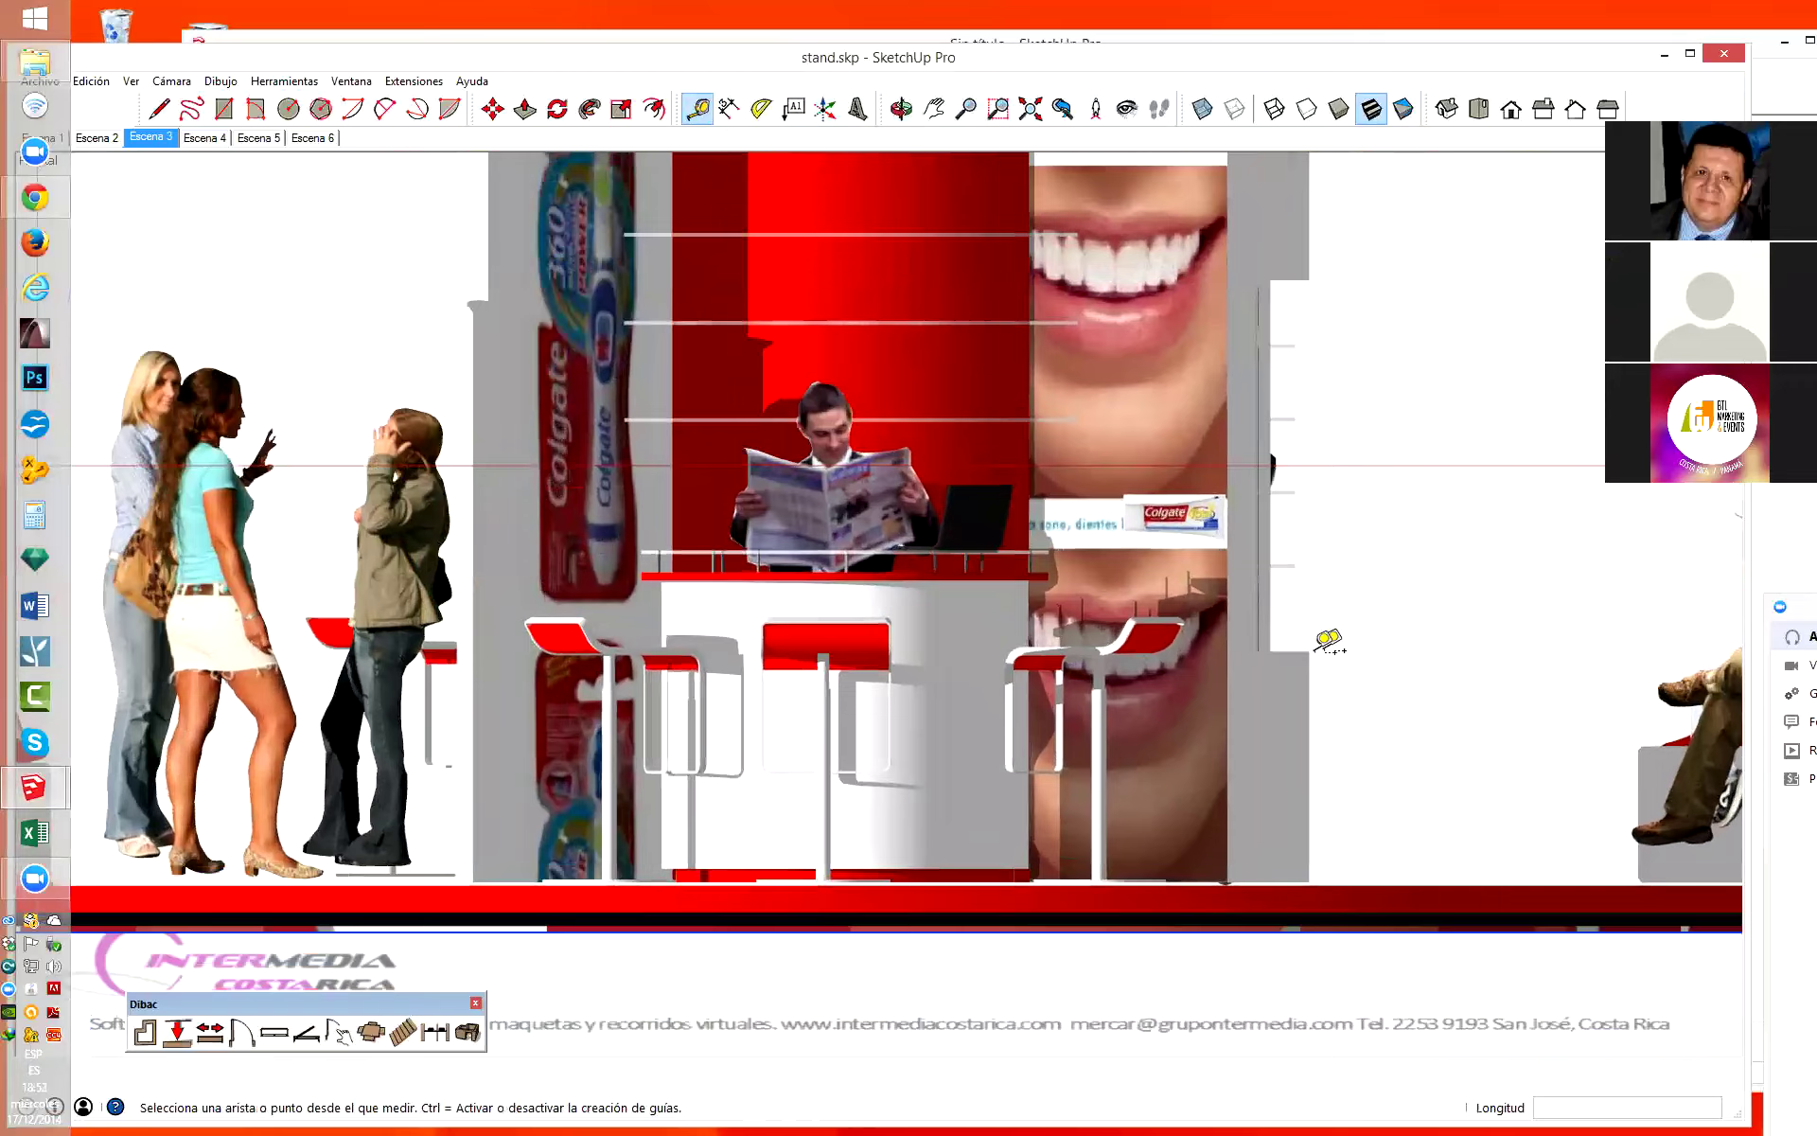
{"action": "left_click", "coordinate": [1310, 653]}
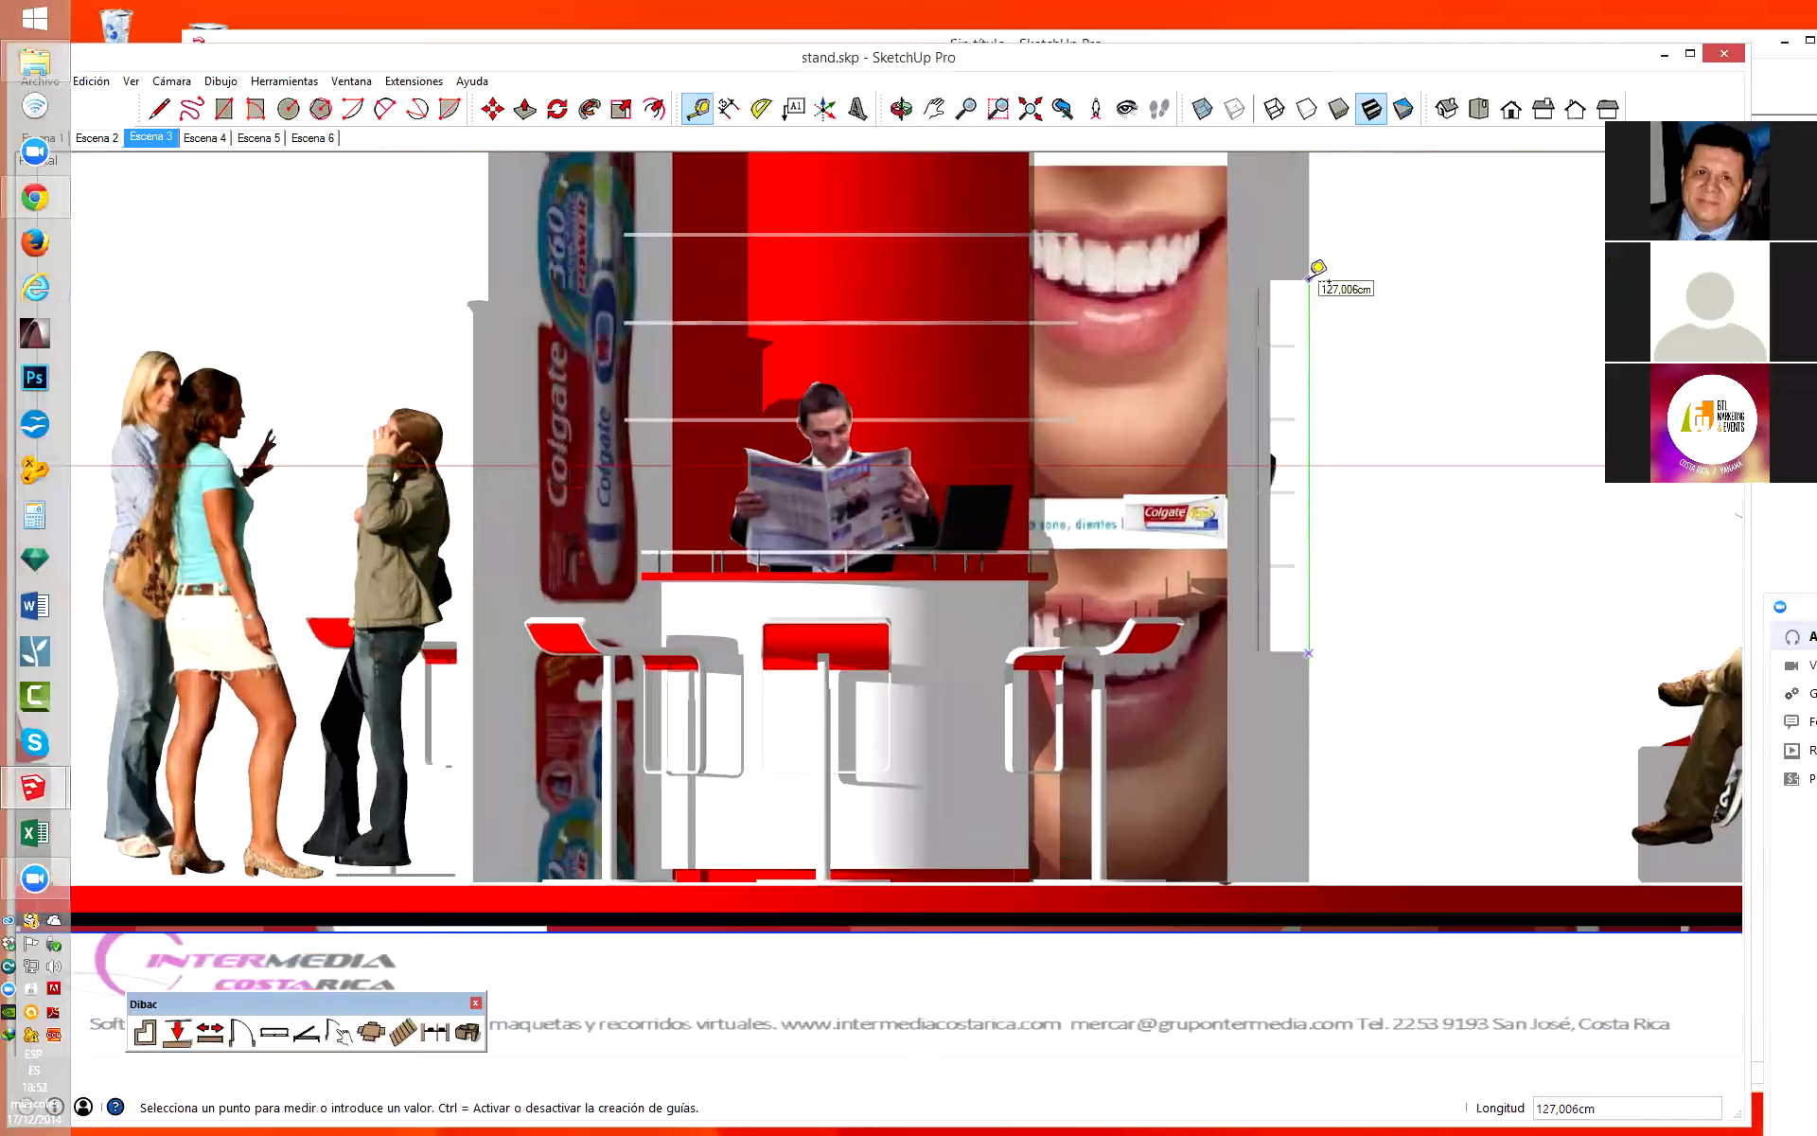
{"action": "key", "text": "space"}
{"action": "key", "text": "shift+z"}
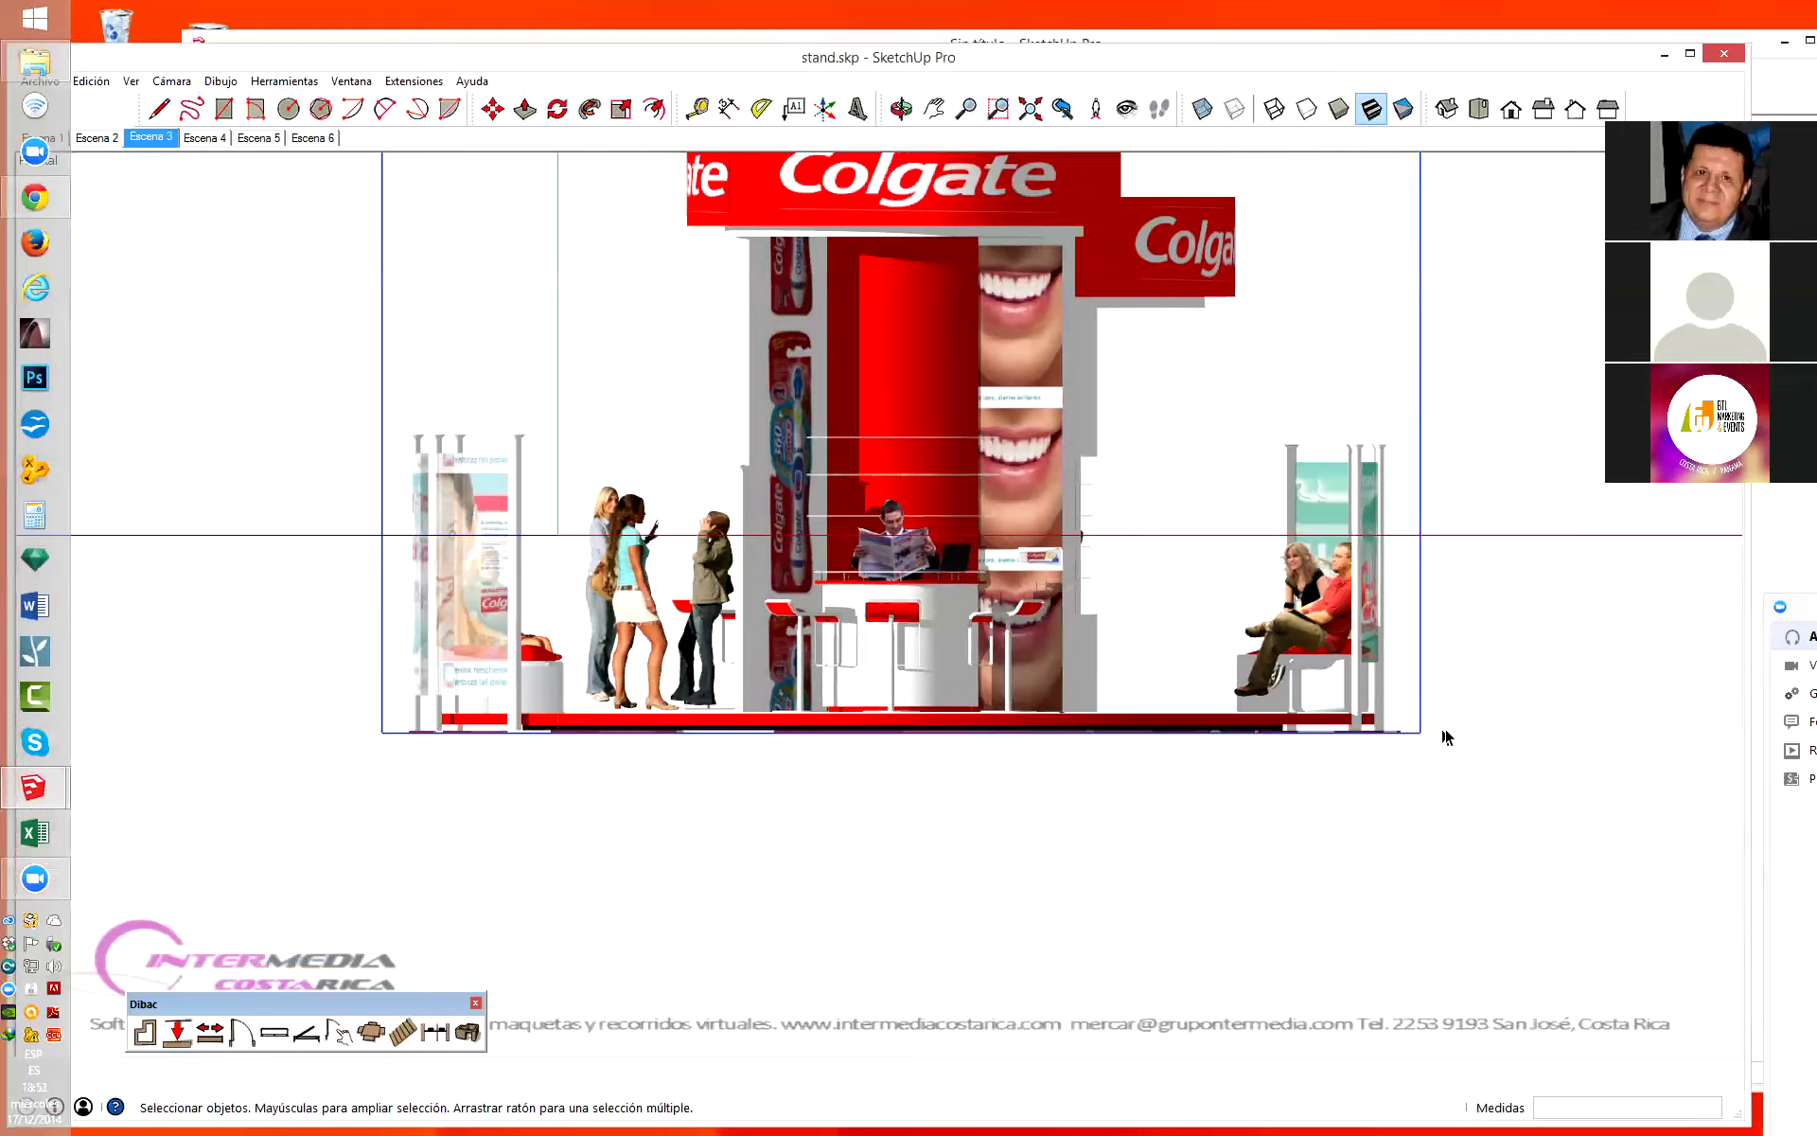
Orbit around the stand and open the shelf-panel group for editing.
{"action": "mouse_move", "coordinate": [1661, 572]}
{"action": "middle_mouse_down"}
{"action": "mouse_move", "coordinate": [1116, 540]}
{"action": "mouse_move", "coordinate": [991, 653]}
{"action": "middle_mouse_up"}
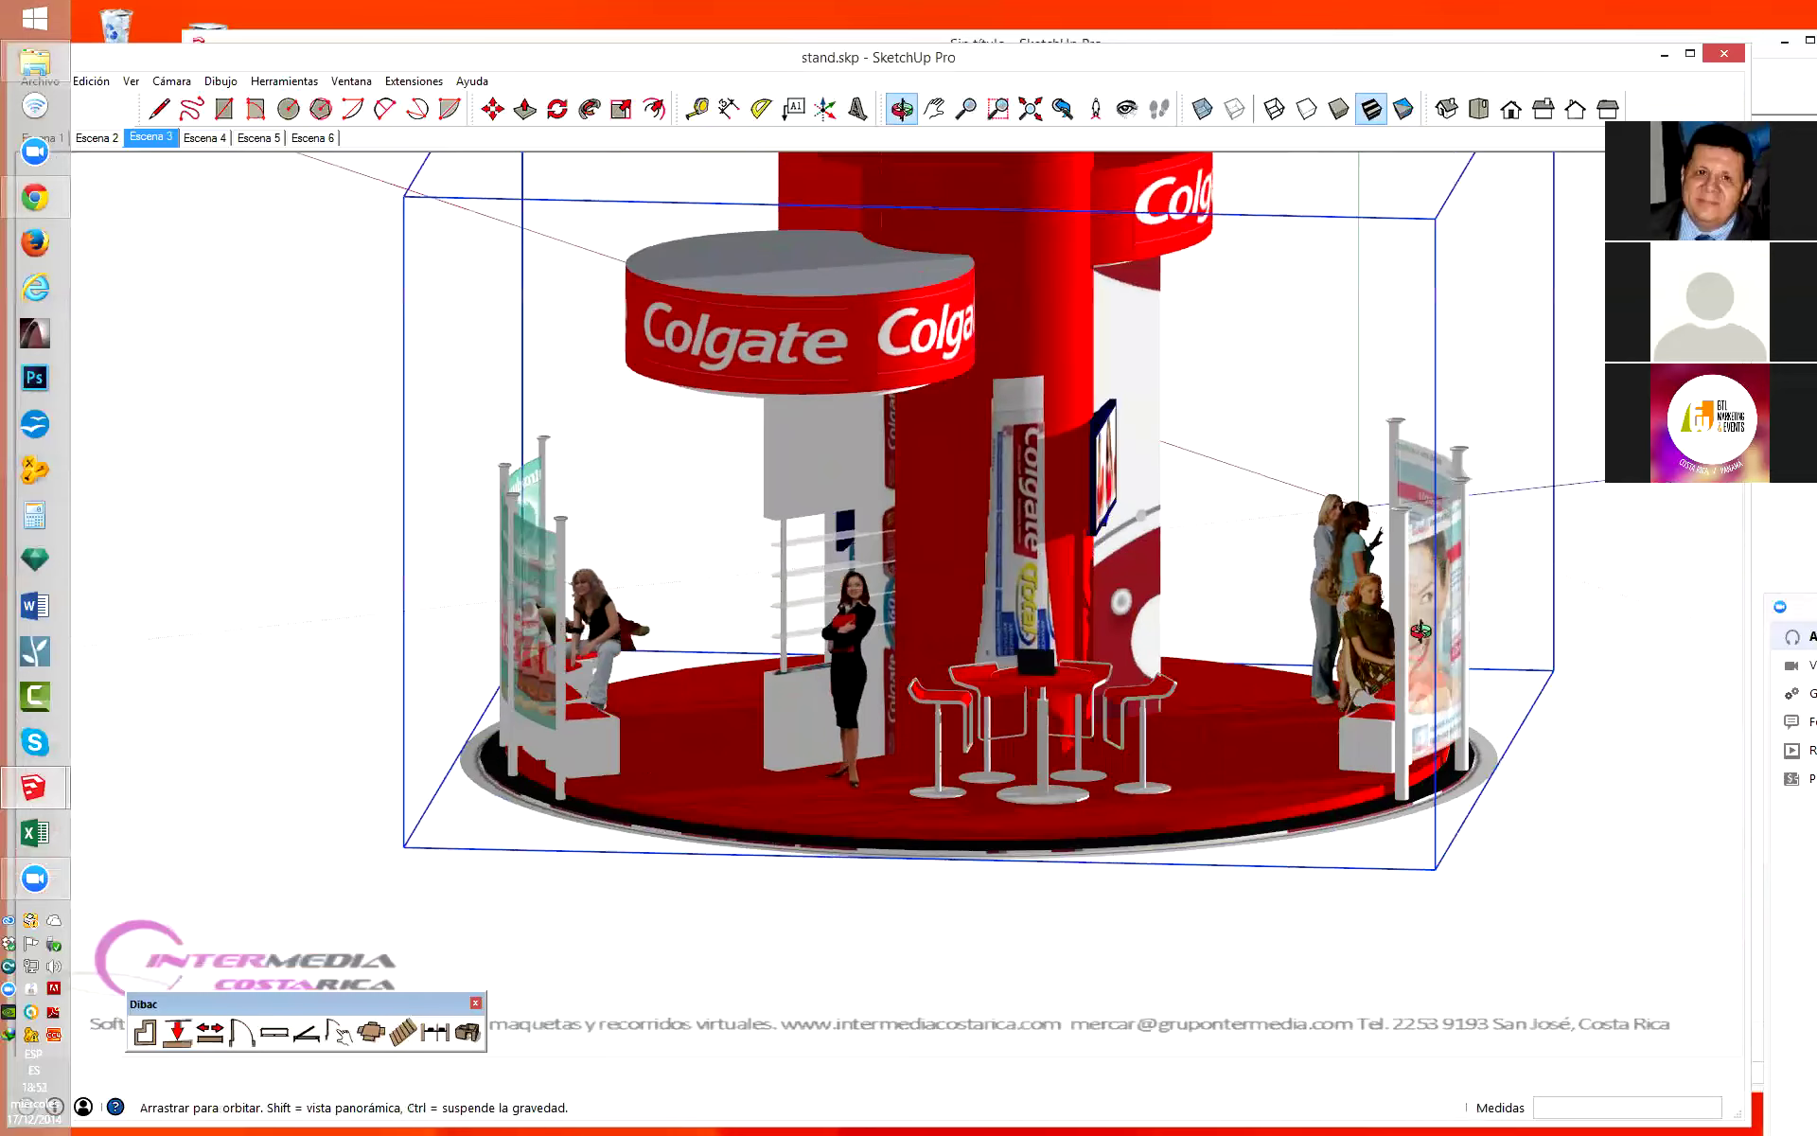
{"action": "middle_click_drag", "start_coordinate": [1424, 632], "coordinate": [1129, 763]}
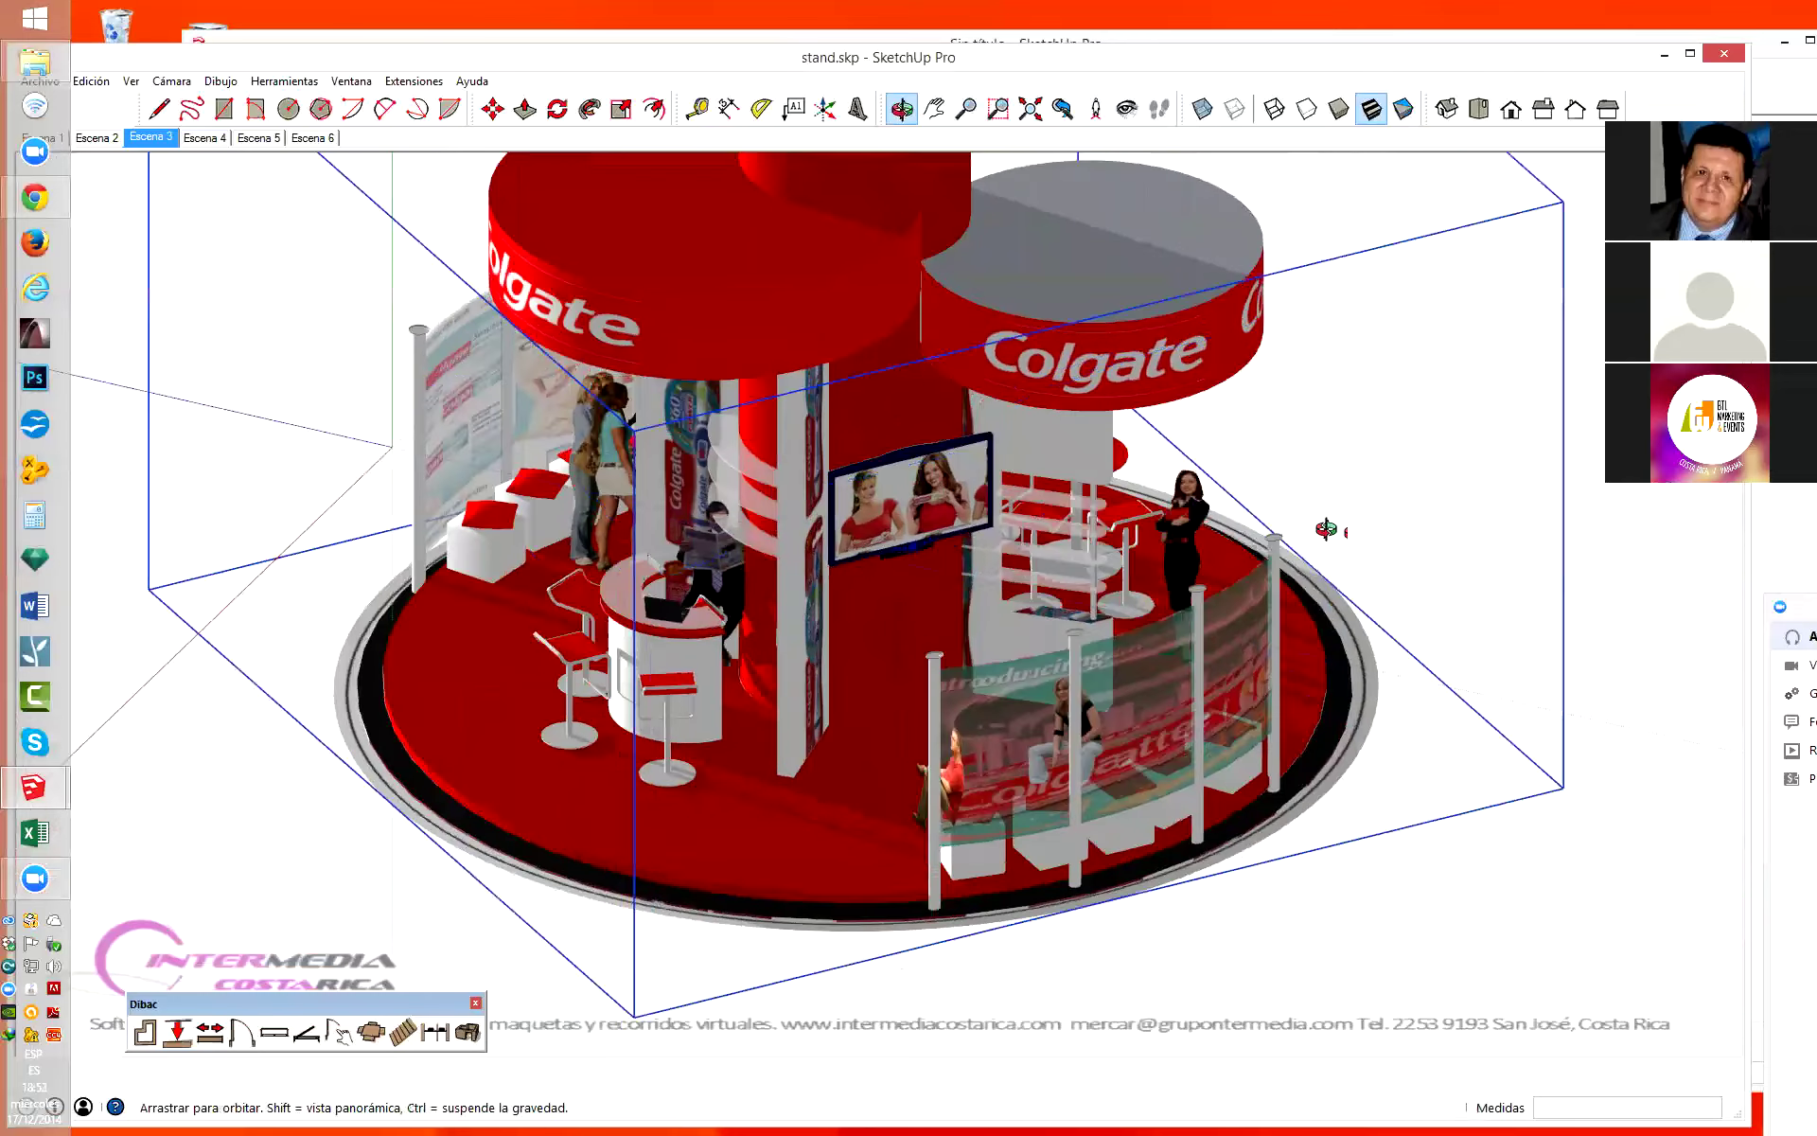
{"action": "middle_click_drag", "start_coordinate": [1144, 679], "coordinate": [1366, 508]}
{"action": "scroll", "coordinate": [1118, 490], "scroll_direction": "up", "scroll_amount": 3}
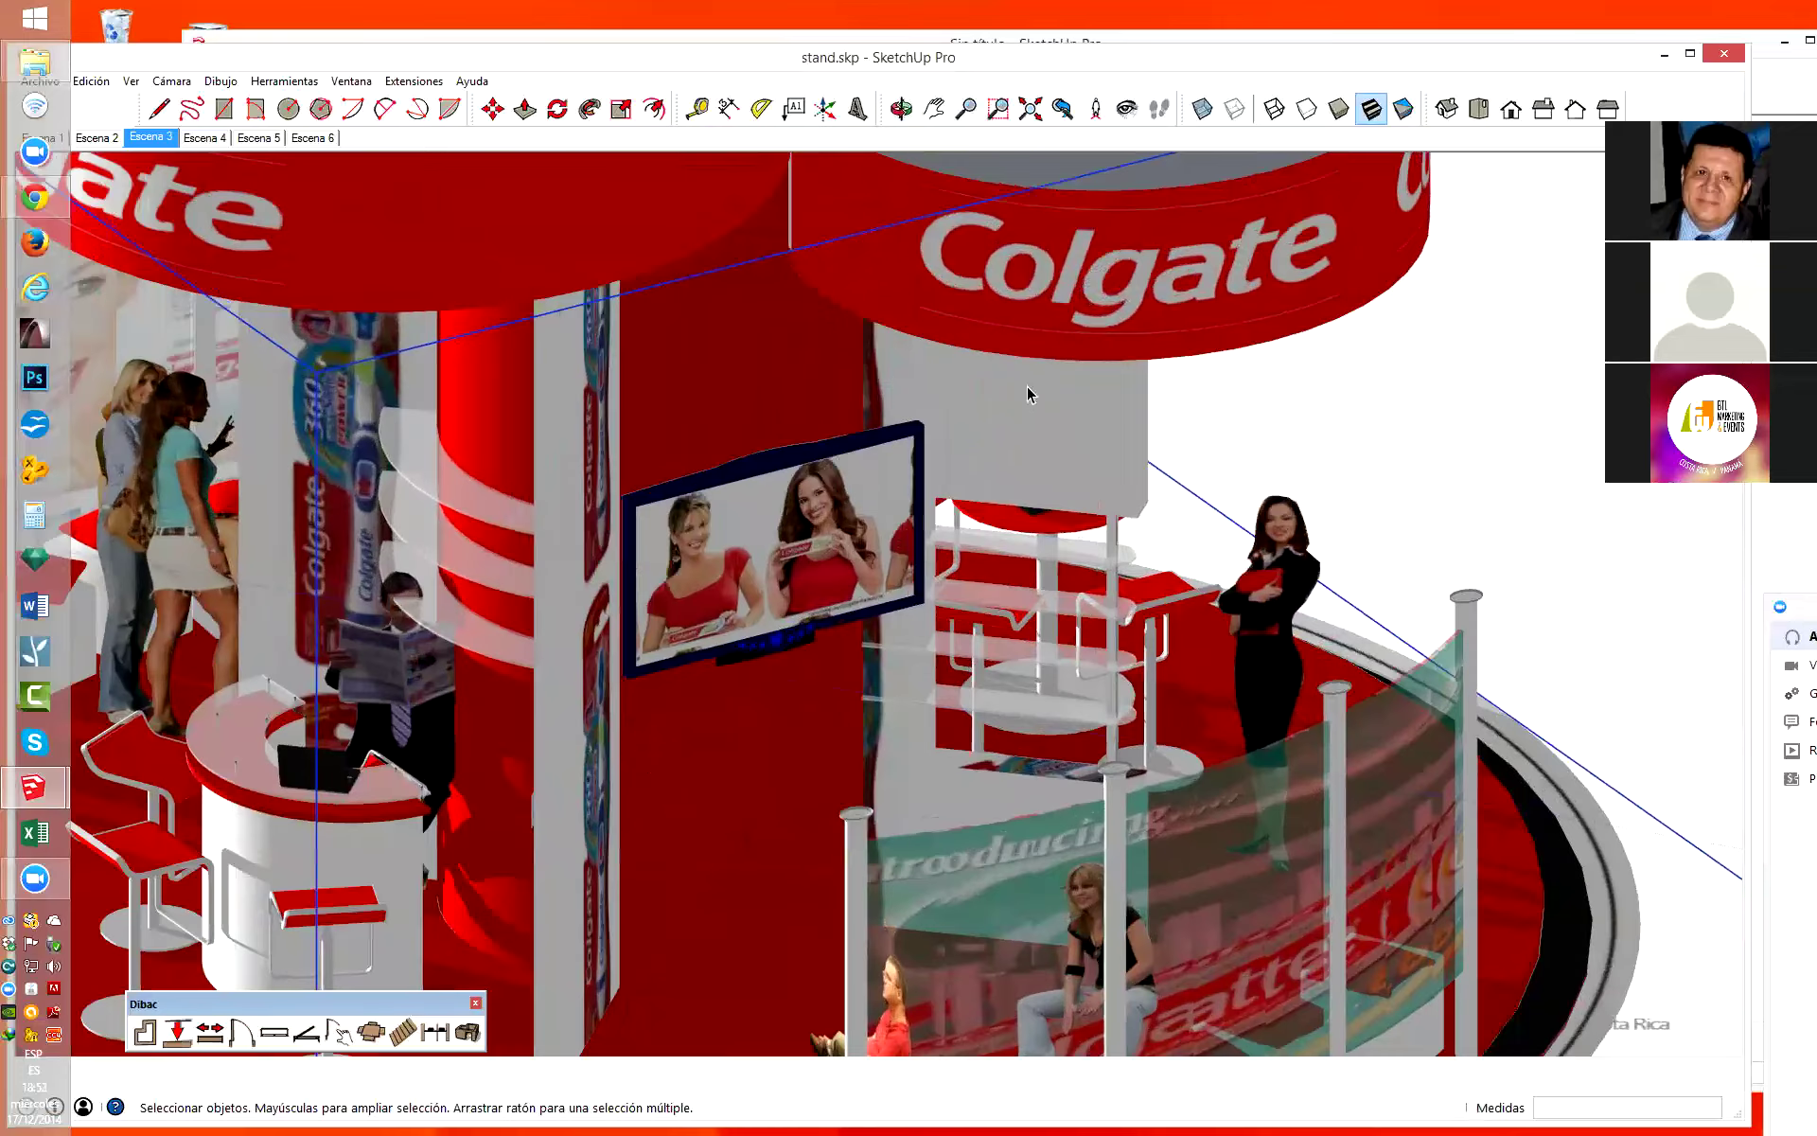
{"action": "double_click", "coordinate": [1039, 426]}
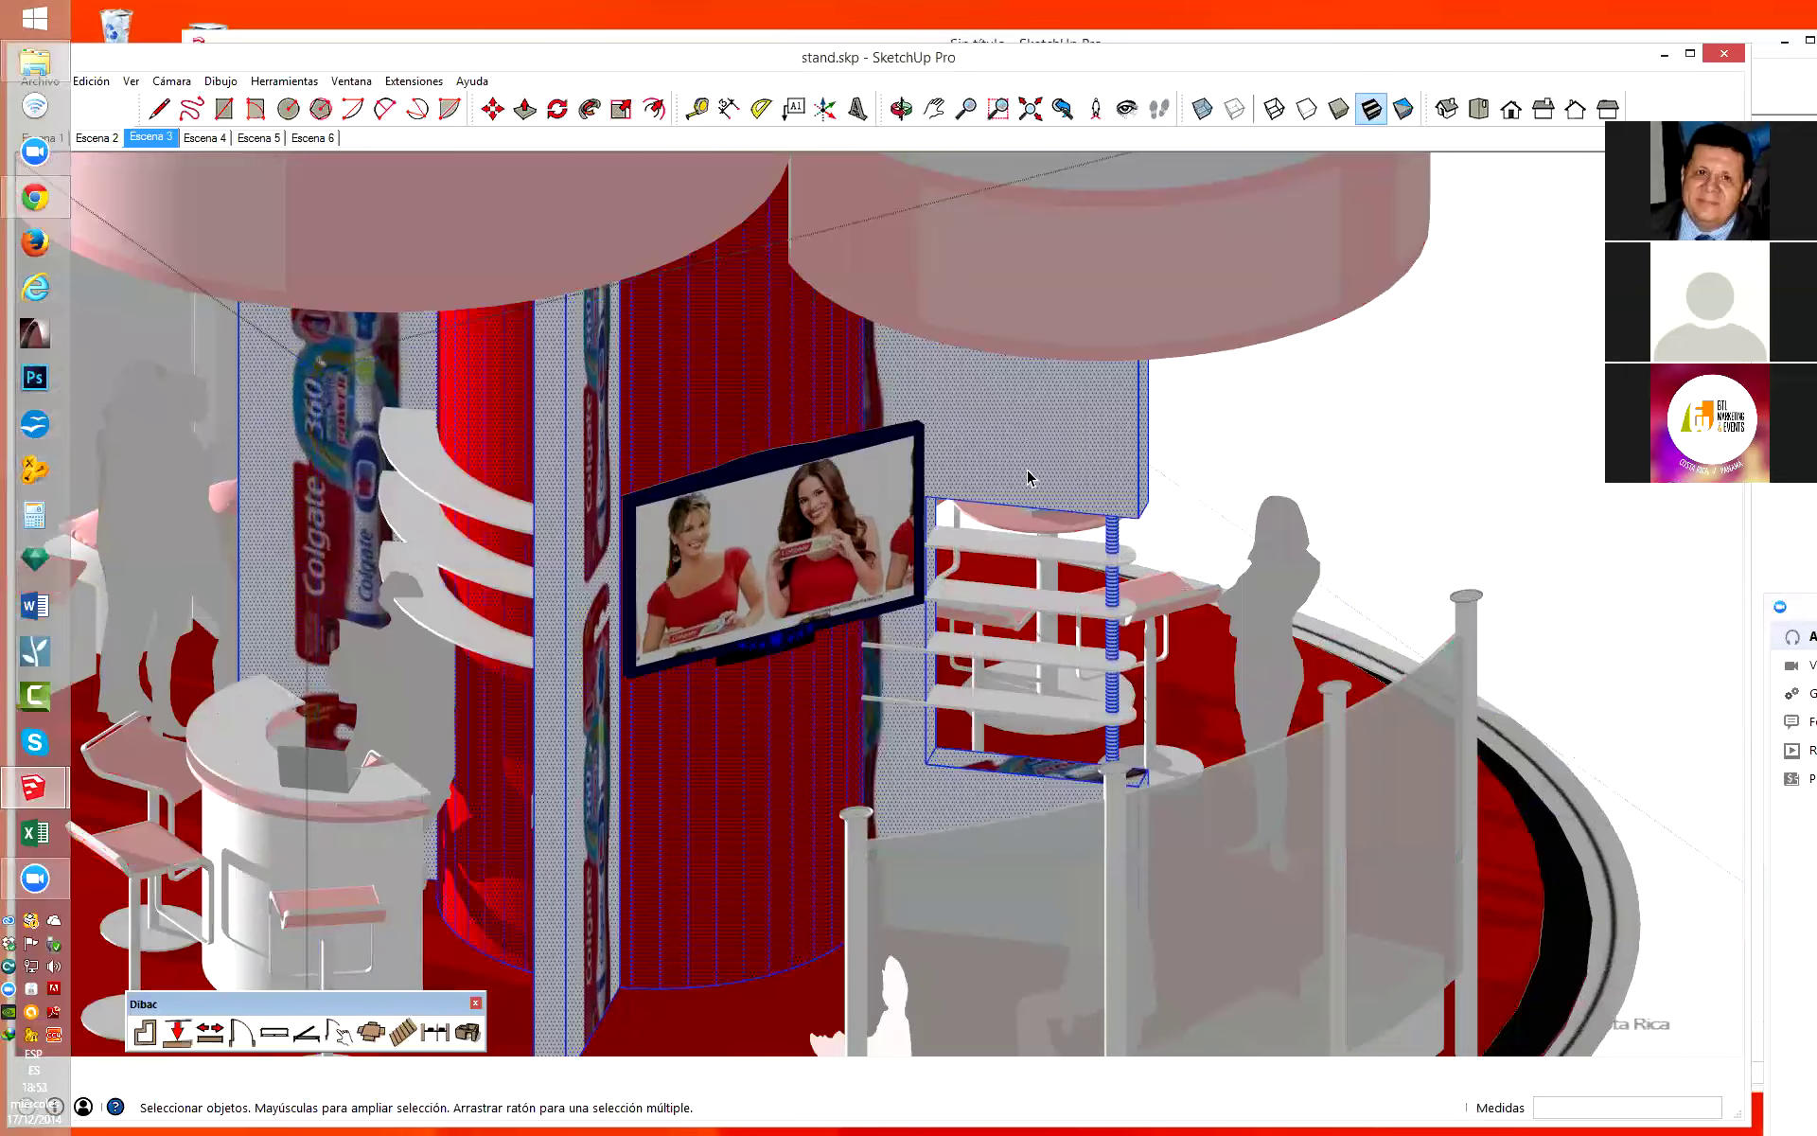
Hide the rest of the model and orbit to face the isolated panel and rod head-on.
{"action": "left_click", "coordinate": [131, 80]}
{"action": "mouse_move", "coordinate": [184, 331]}
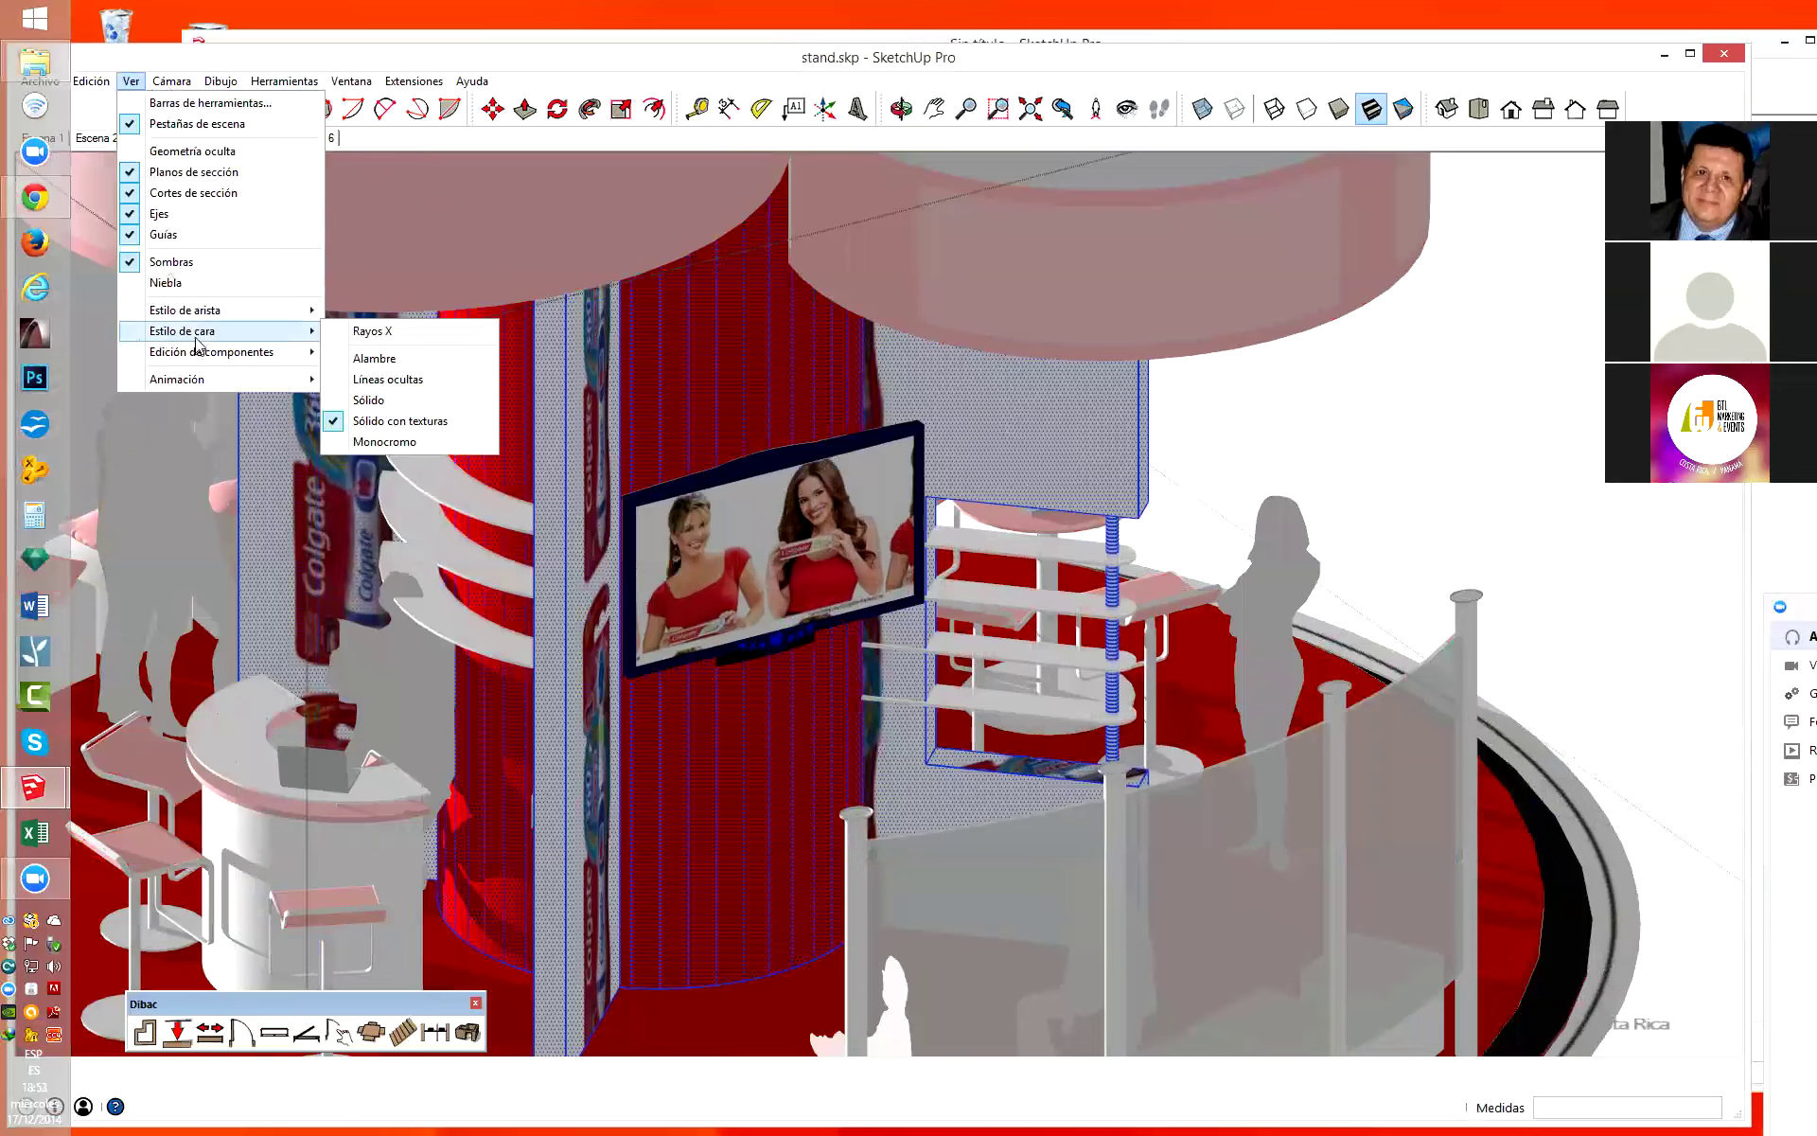
{"action": "left_click", "coordinate": [388, 351]}
{"action": "scroll", "coordinate": [1186, 606], "scroll_direction": "up", "scroll_amount": 2}
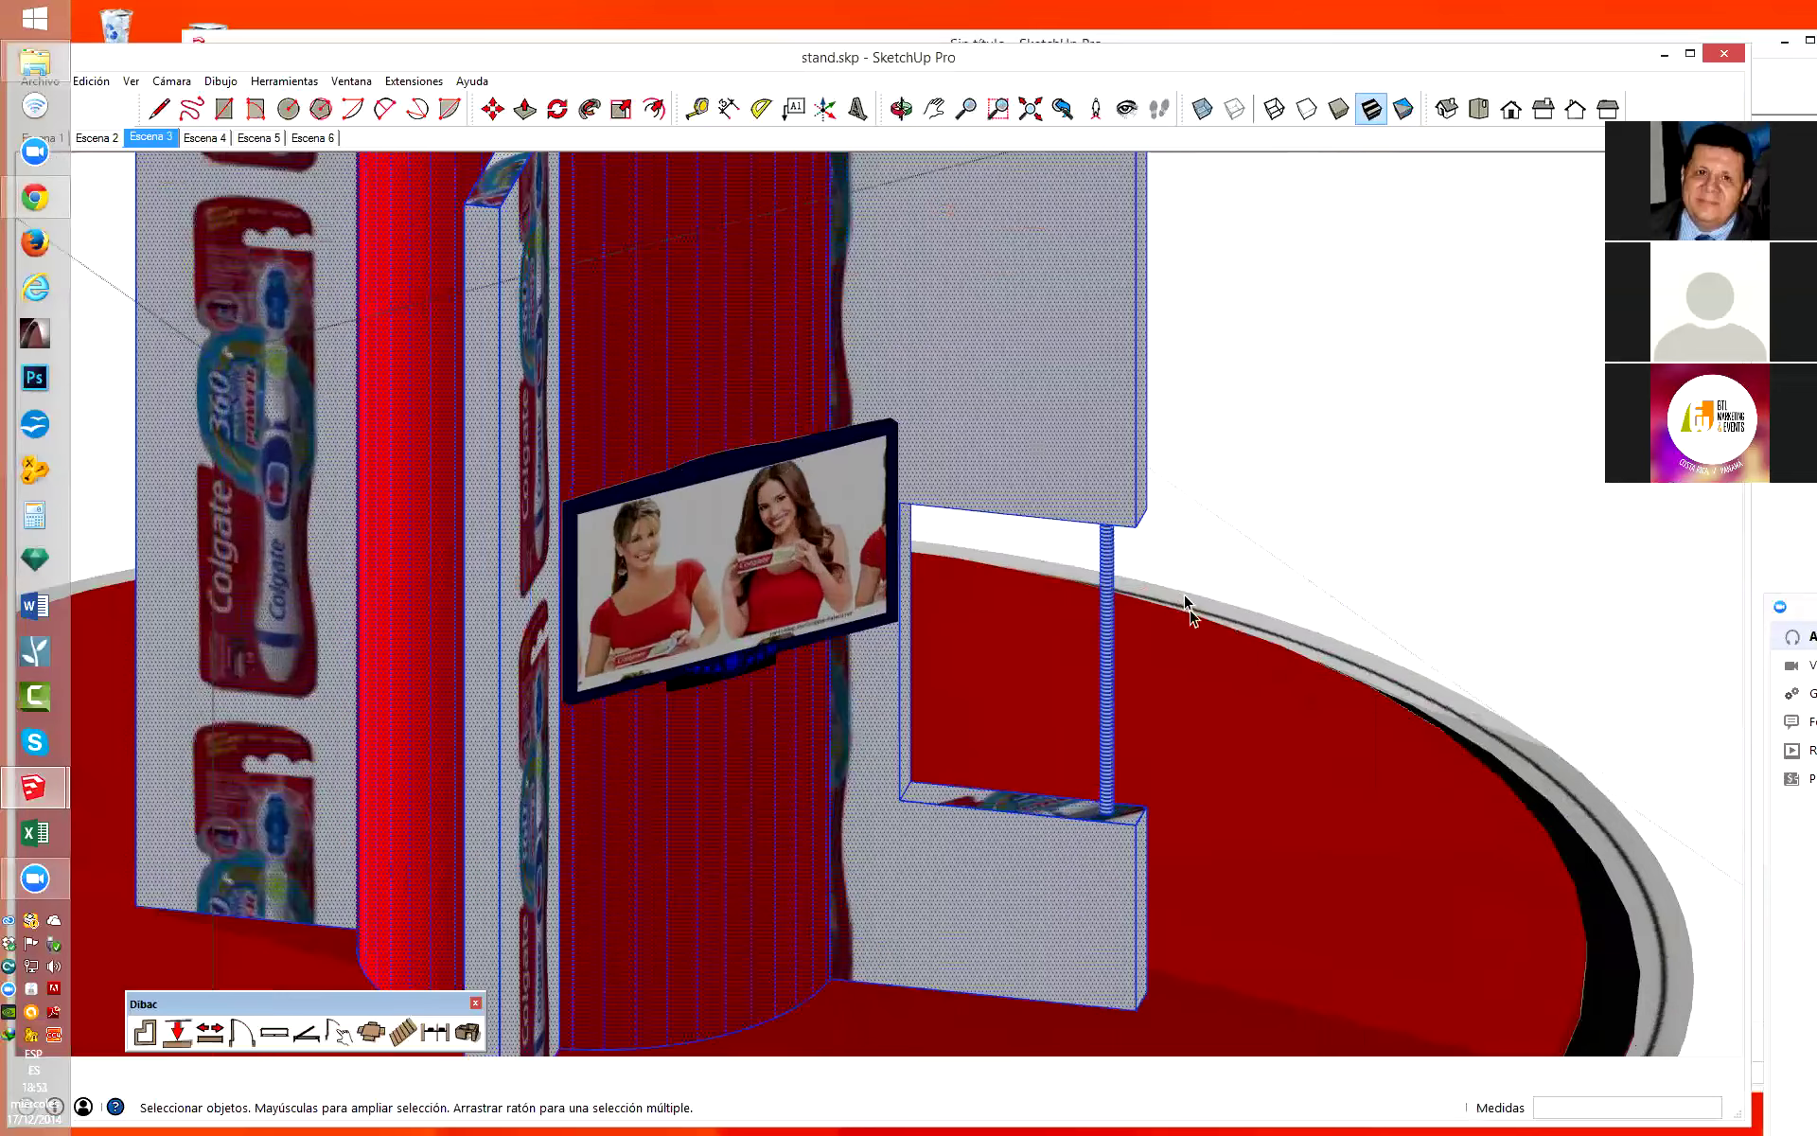
{"action": "middle_click_drag", "start_coordinate": [1287, 604], "coordinate": [885, 536]}
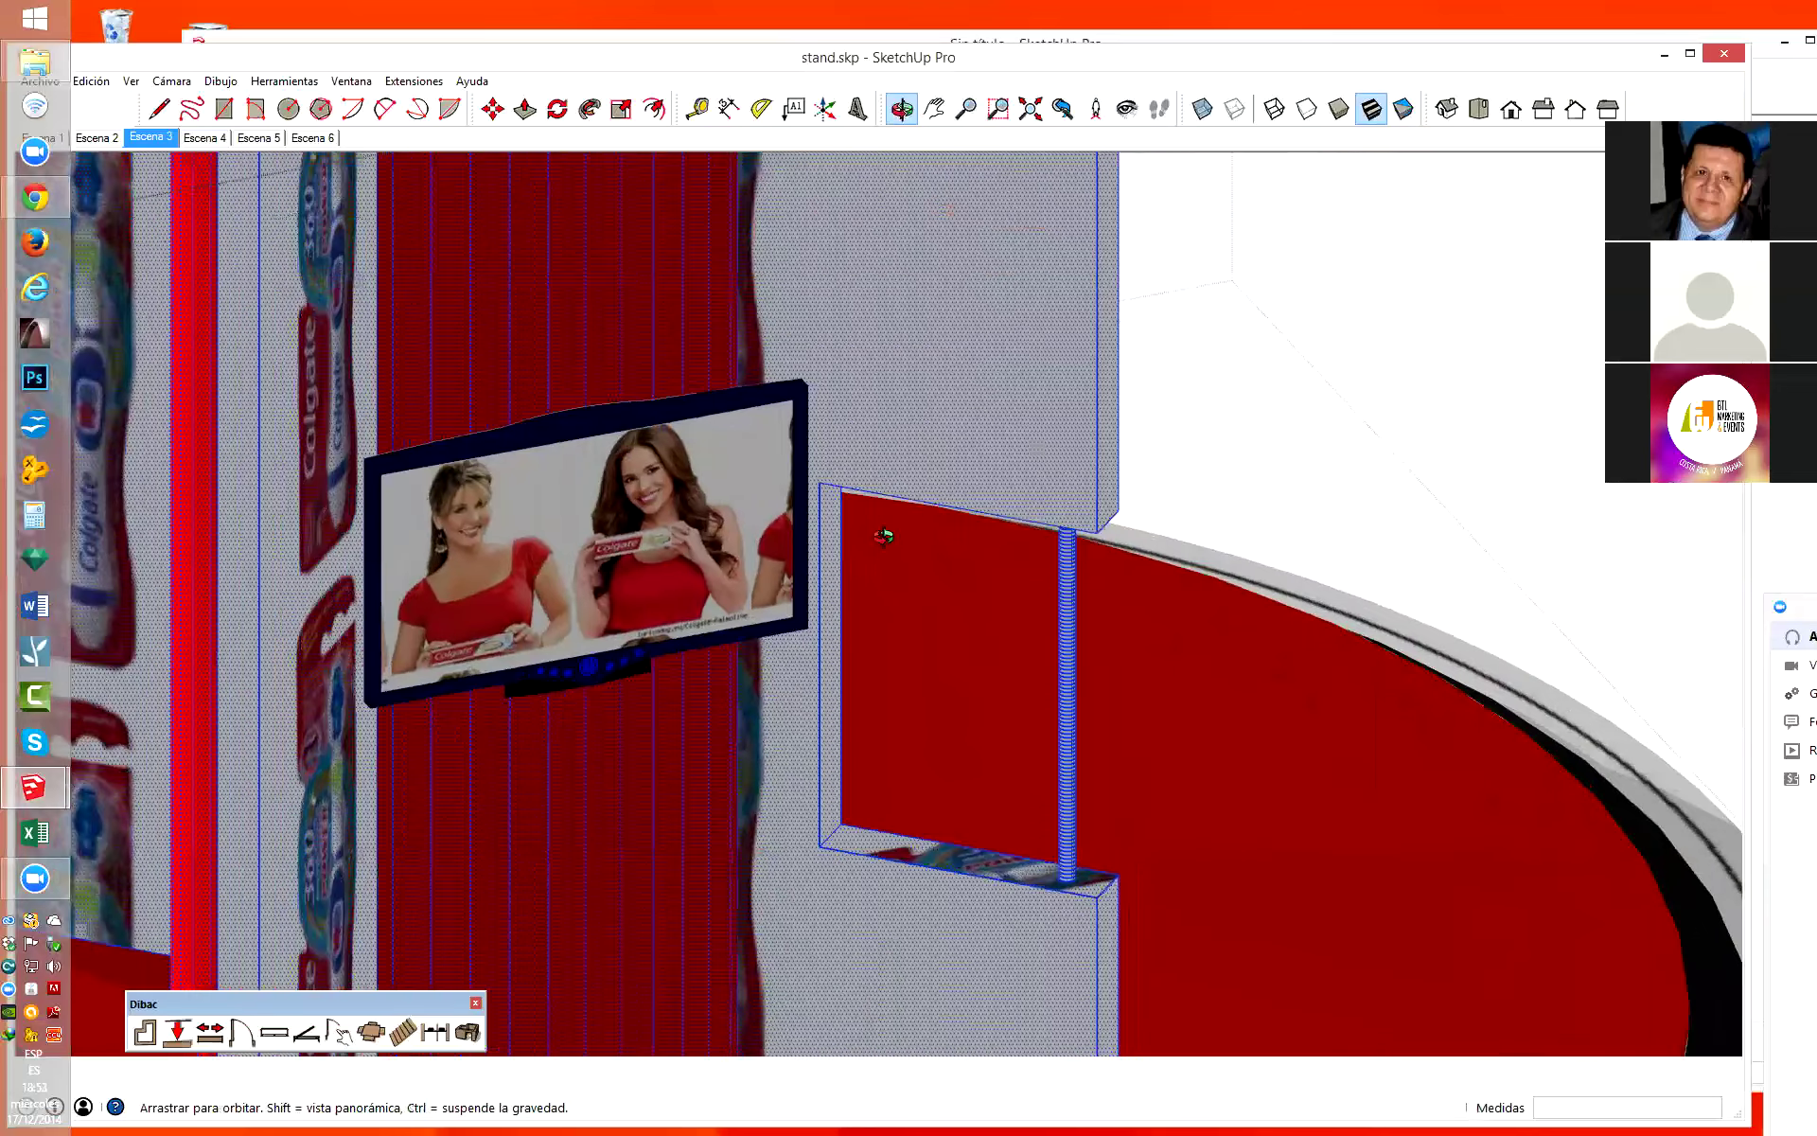
{"action": "left_click_drag", "start_coordinate": [885, 537], "coordinate": [827, 353]}
{"action": "left_click_drag", "start_coordinate": [1338, 588], "coordinate": [1402, 694]}
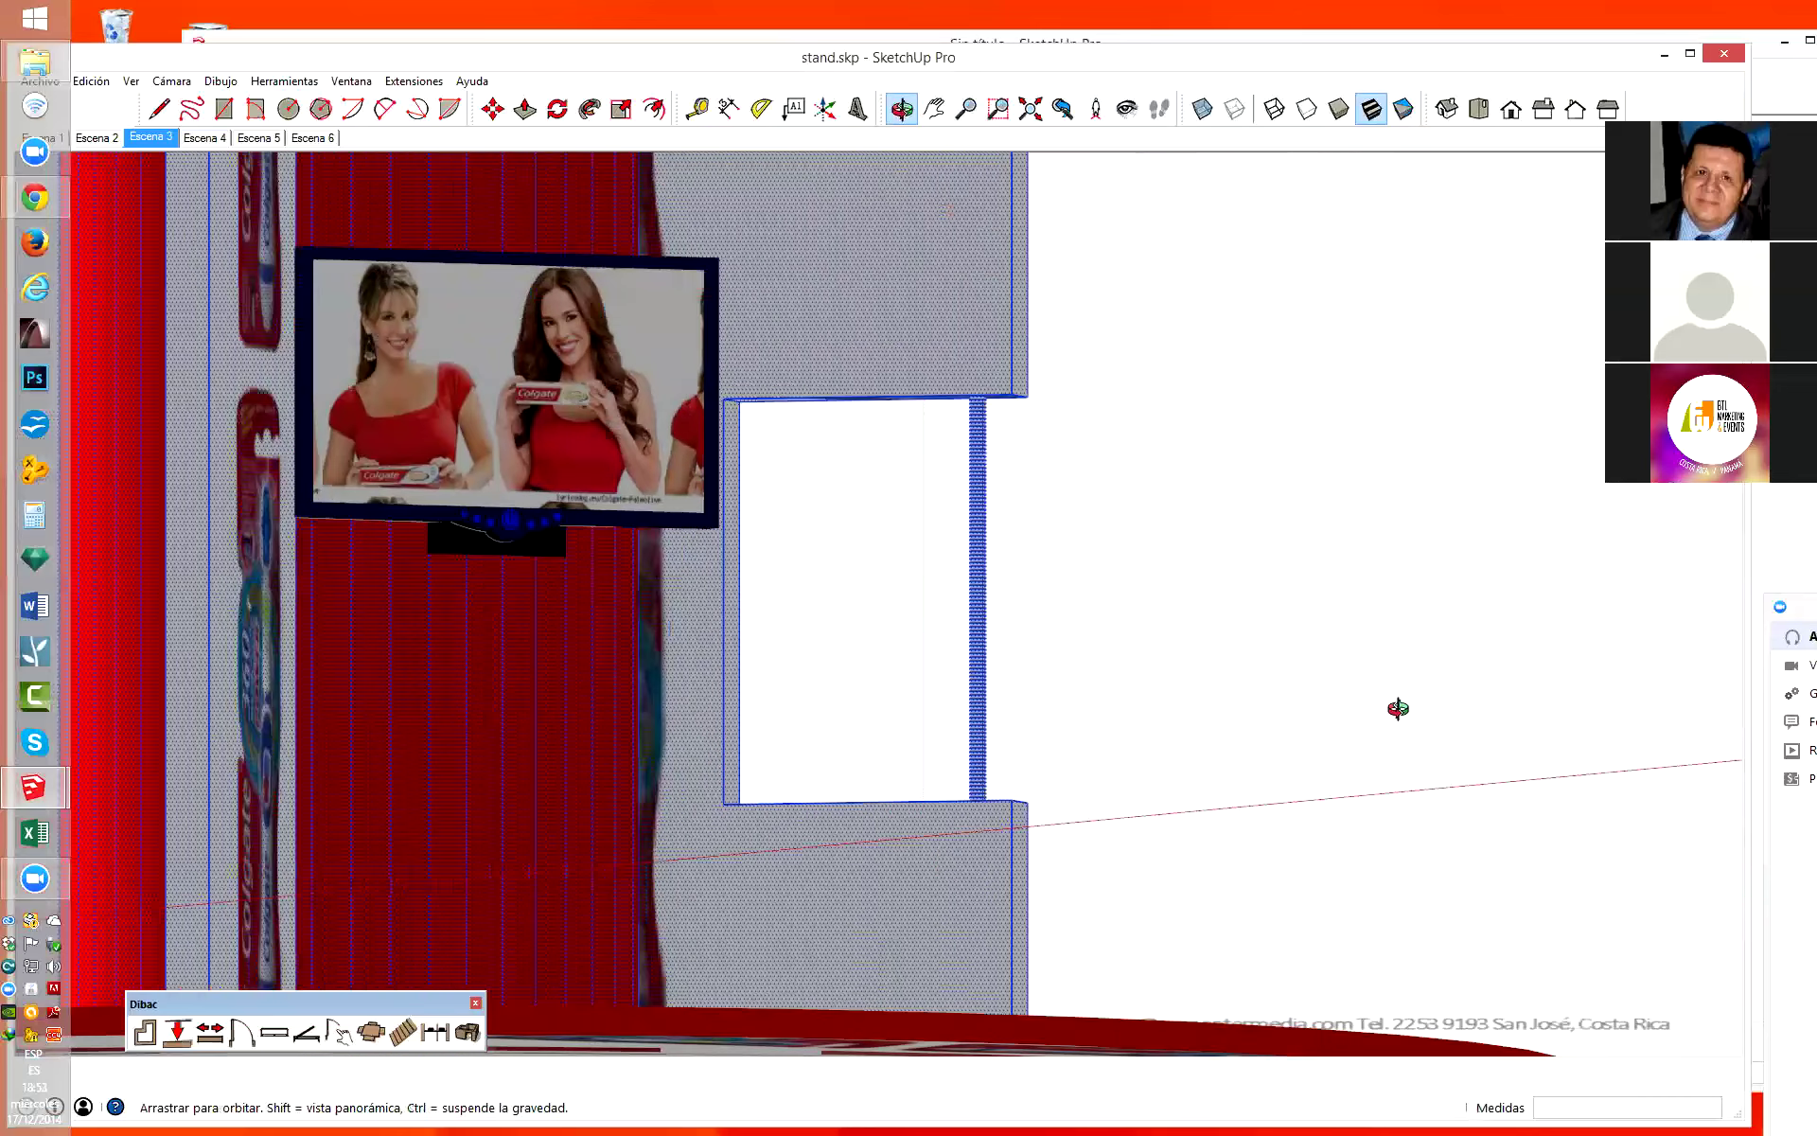
Restore the stand window to a smaller size, orbit it, and activate the 'Sin título' model.
{"action": "mouse_move", "coordinate": [1137, 722]}
{"action": "left_mouse_down"}
{"action": "mouse_move", "coordinate": [1006, 763]}
{"action": "mouse_move", "coordinate": [1013, 540]}
{"action": "mouse_move", "coordinate": [990, 742]}
{"action": "mouse_move", "coordinate": [1031, 763]}
{"action": "mouse_move", "coordinate": [1003, 856]}
{"action": "mouse_move", "coordinate": [1024, 784]}
{"action": "left_mouse_up"}
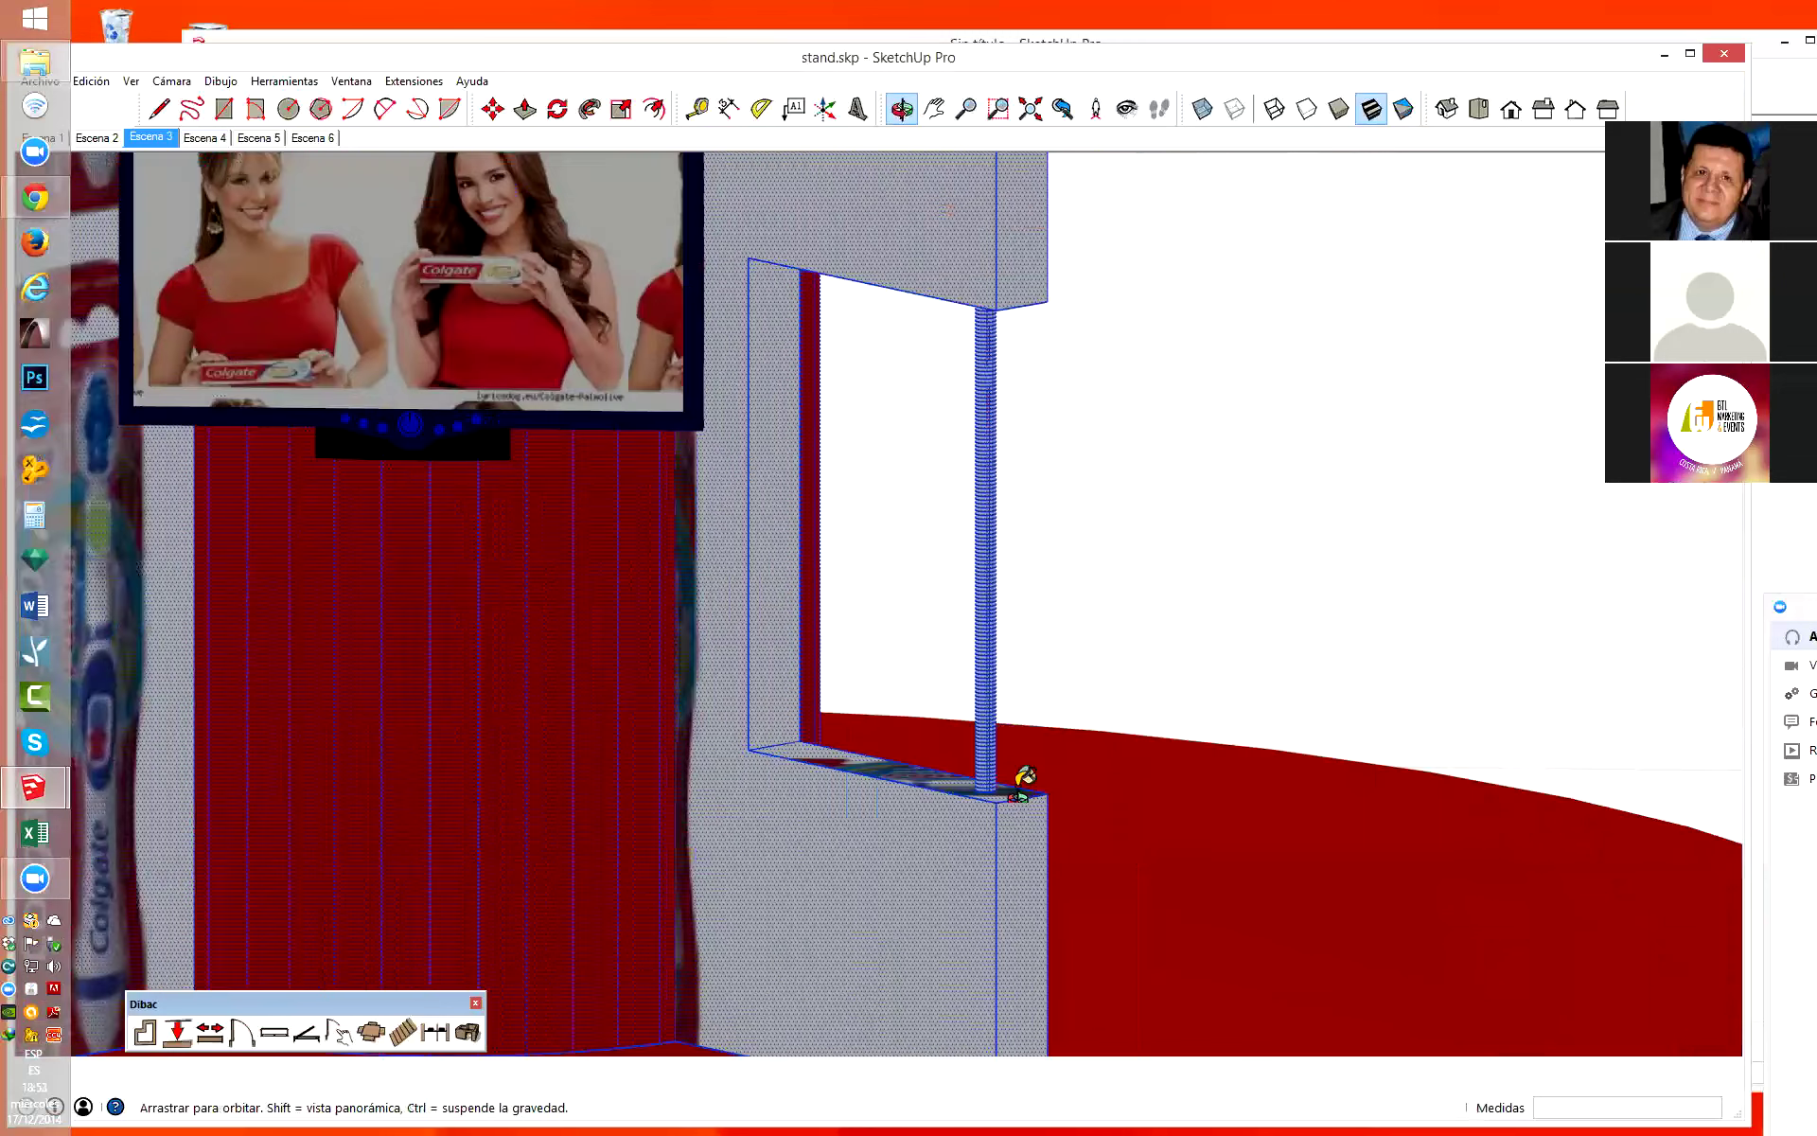
{"action": "scroll", "coordinate": [1117, 762], "scroll_direction": "down", "scroll_amount": 2}
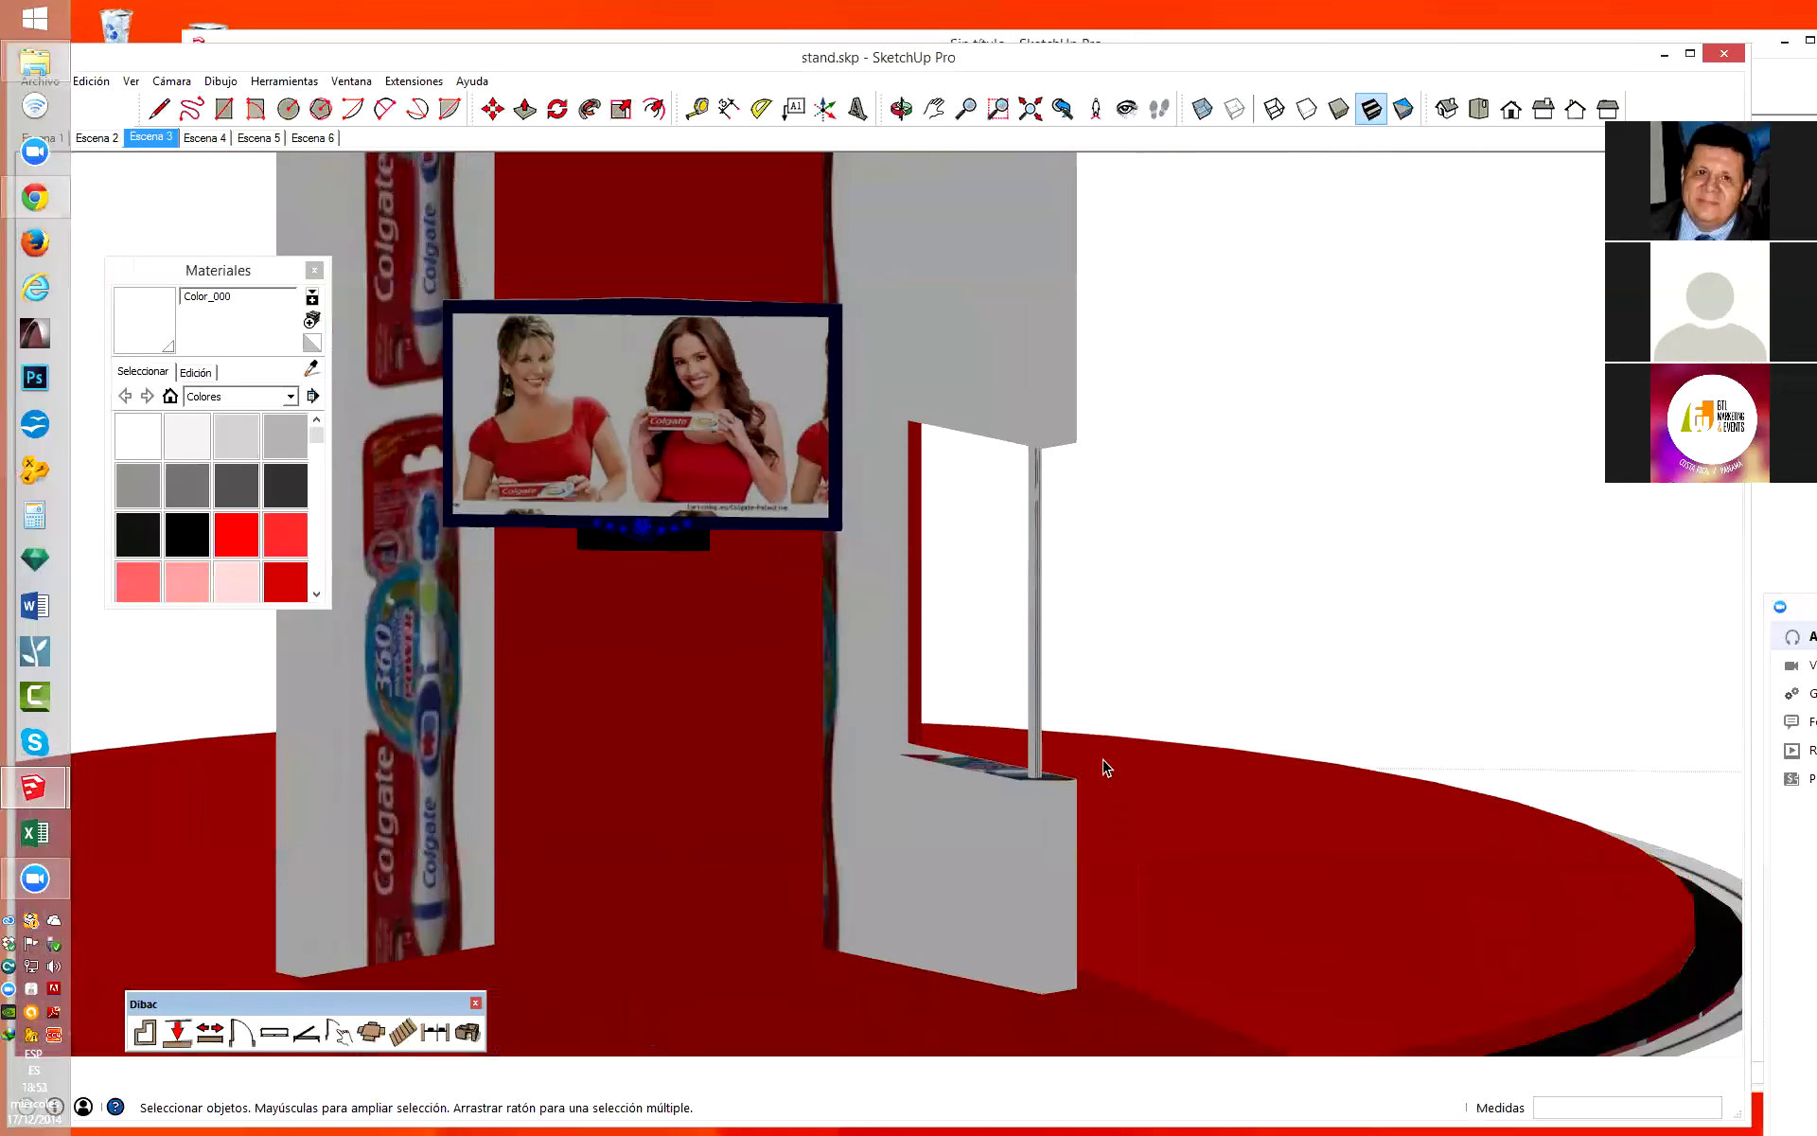
{"action": "double_click", "coordinate": [1339, 74]}
{"action": "scroll", "coordinate": [1166, 820], "scroll_direction": "down", "scroll_amount": 3}
{"action": "scroll", "coordinate": [1141, 757], "scroll_direction": "down", "scroll_amount": 2}
{"action": "middle_click_drag", "start_coordinate": [1146, 746], "coordinate": [1037, 703]}
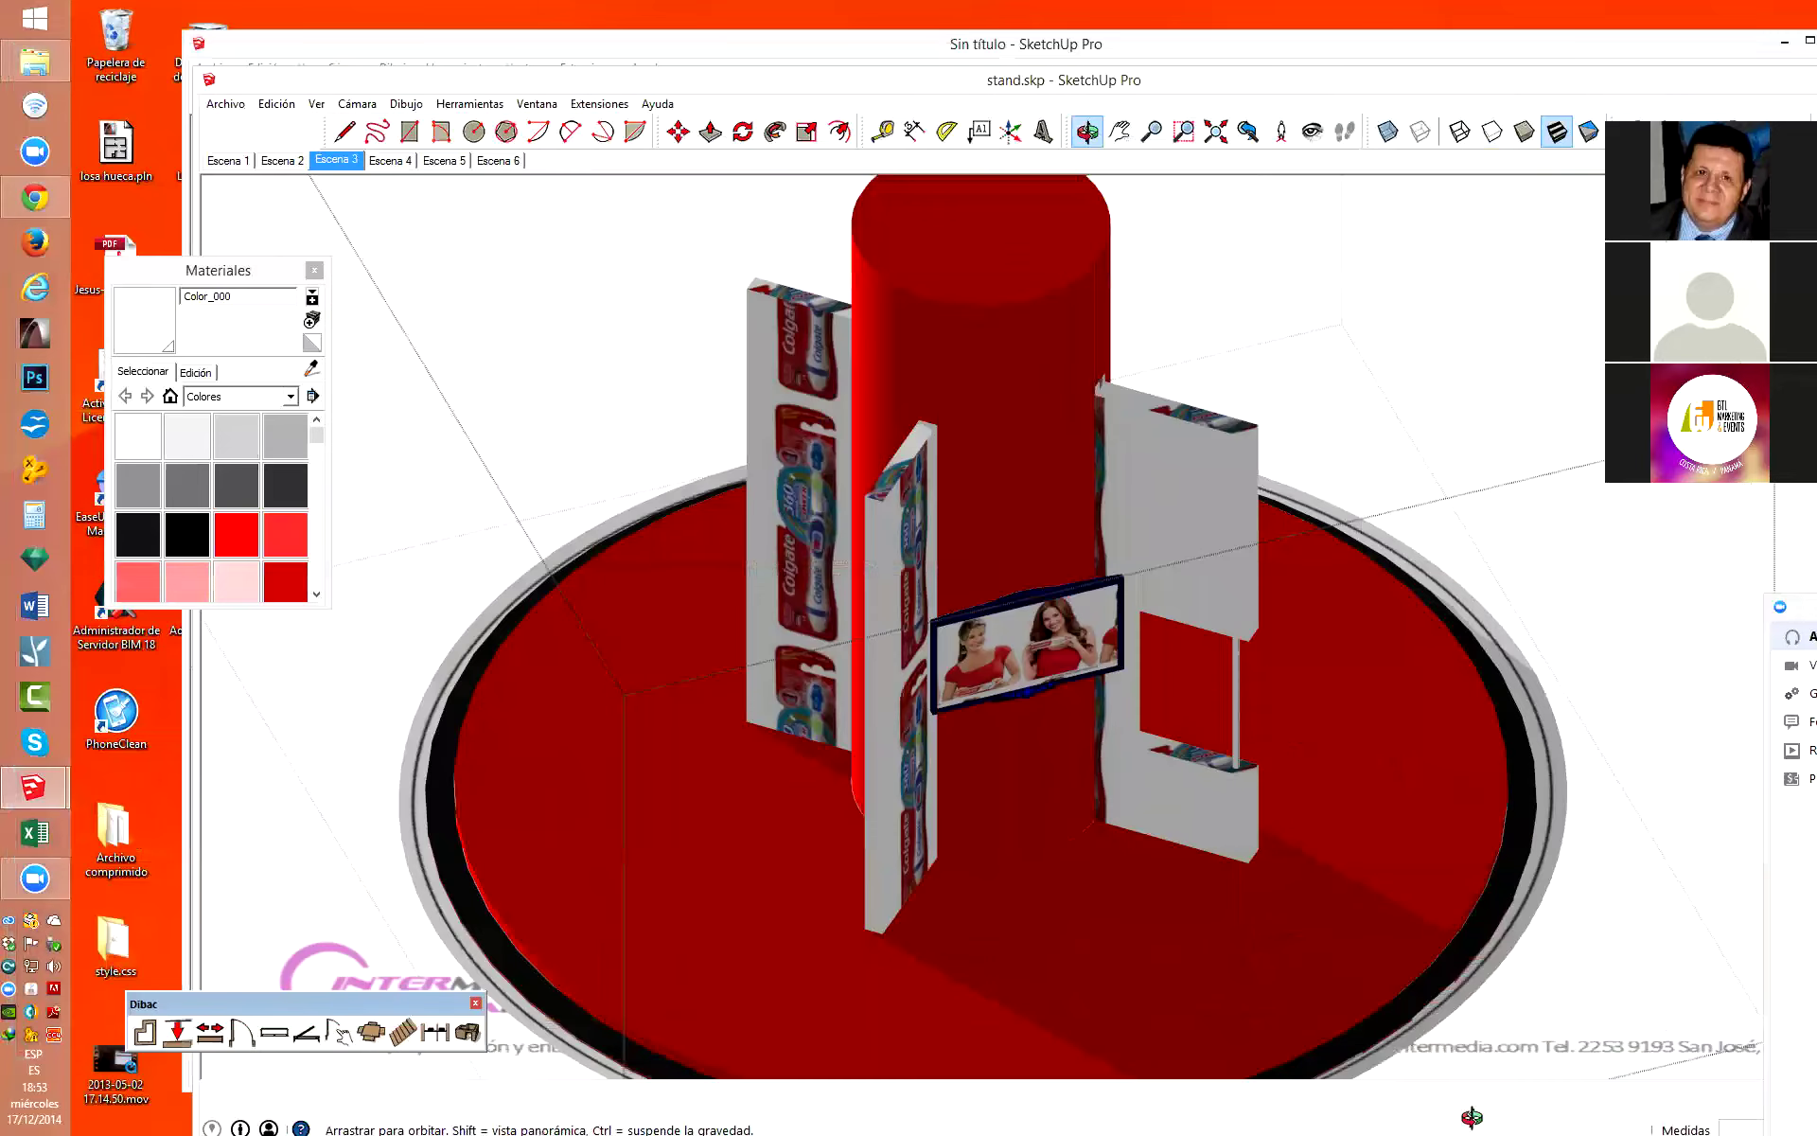
{"action": "middle_click_drag", "start_coordinate": [724, 405], "coordinate": [1098, 483]}
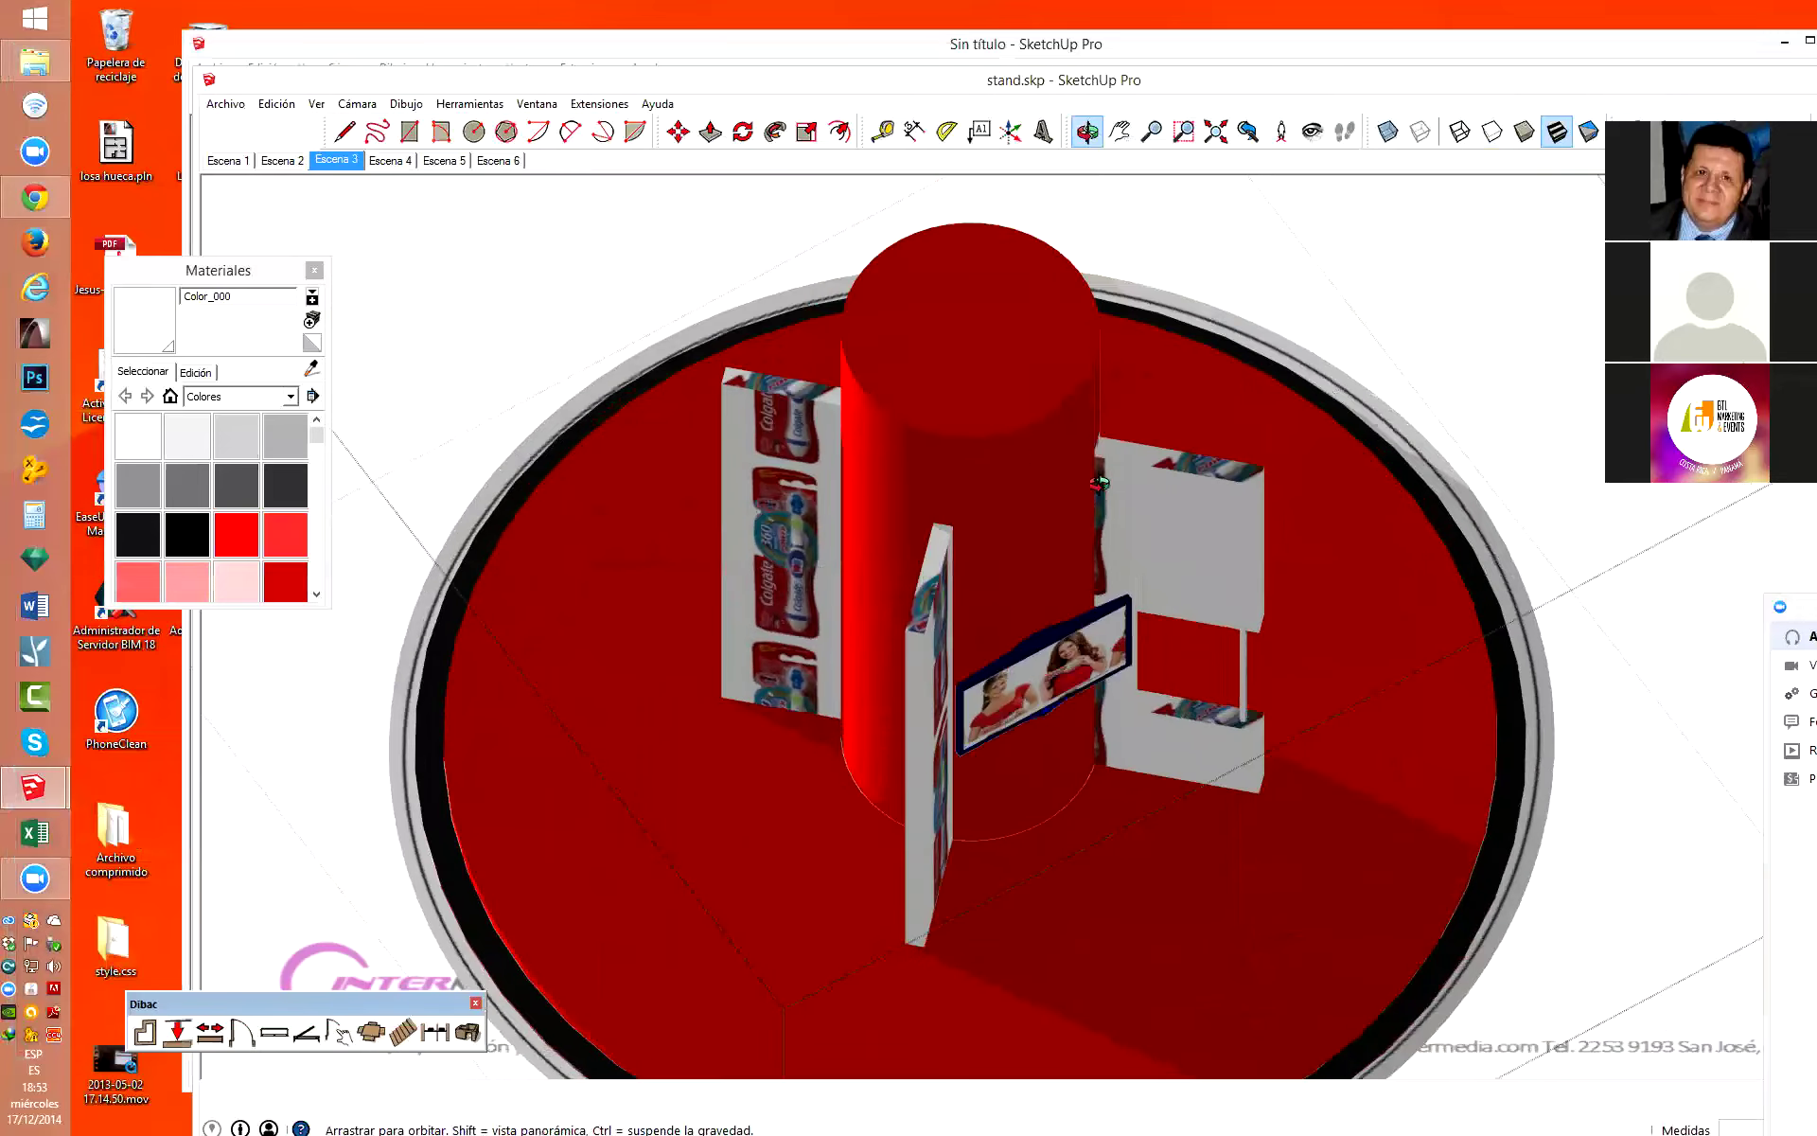
{"action": "left_click", "coordinate": [983, 48]}
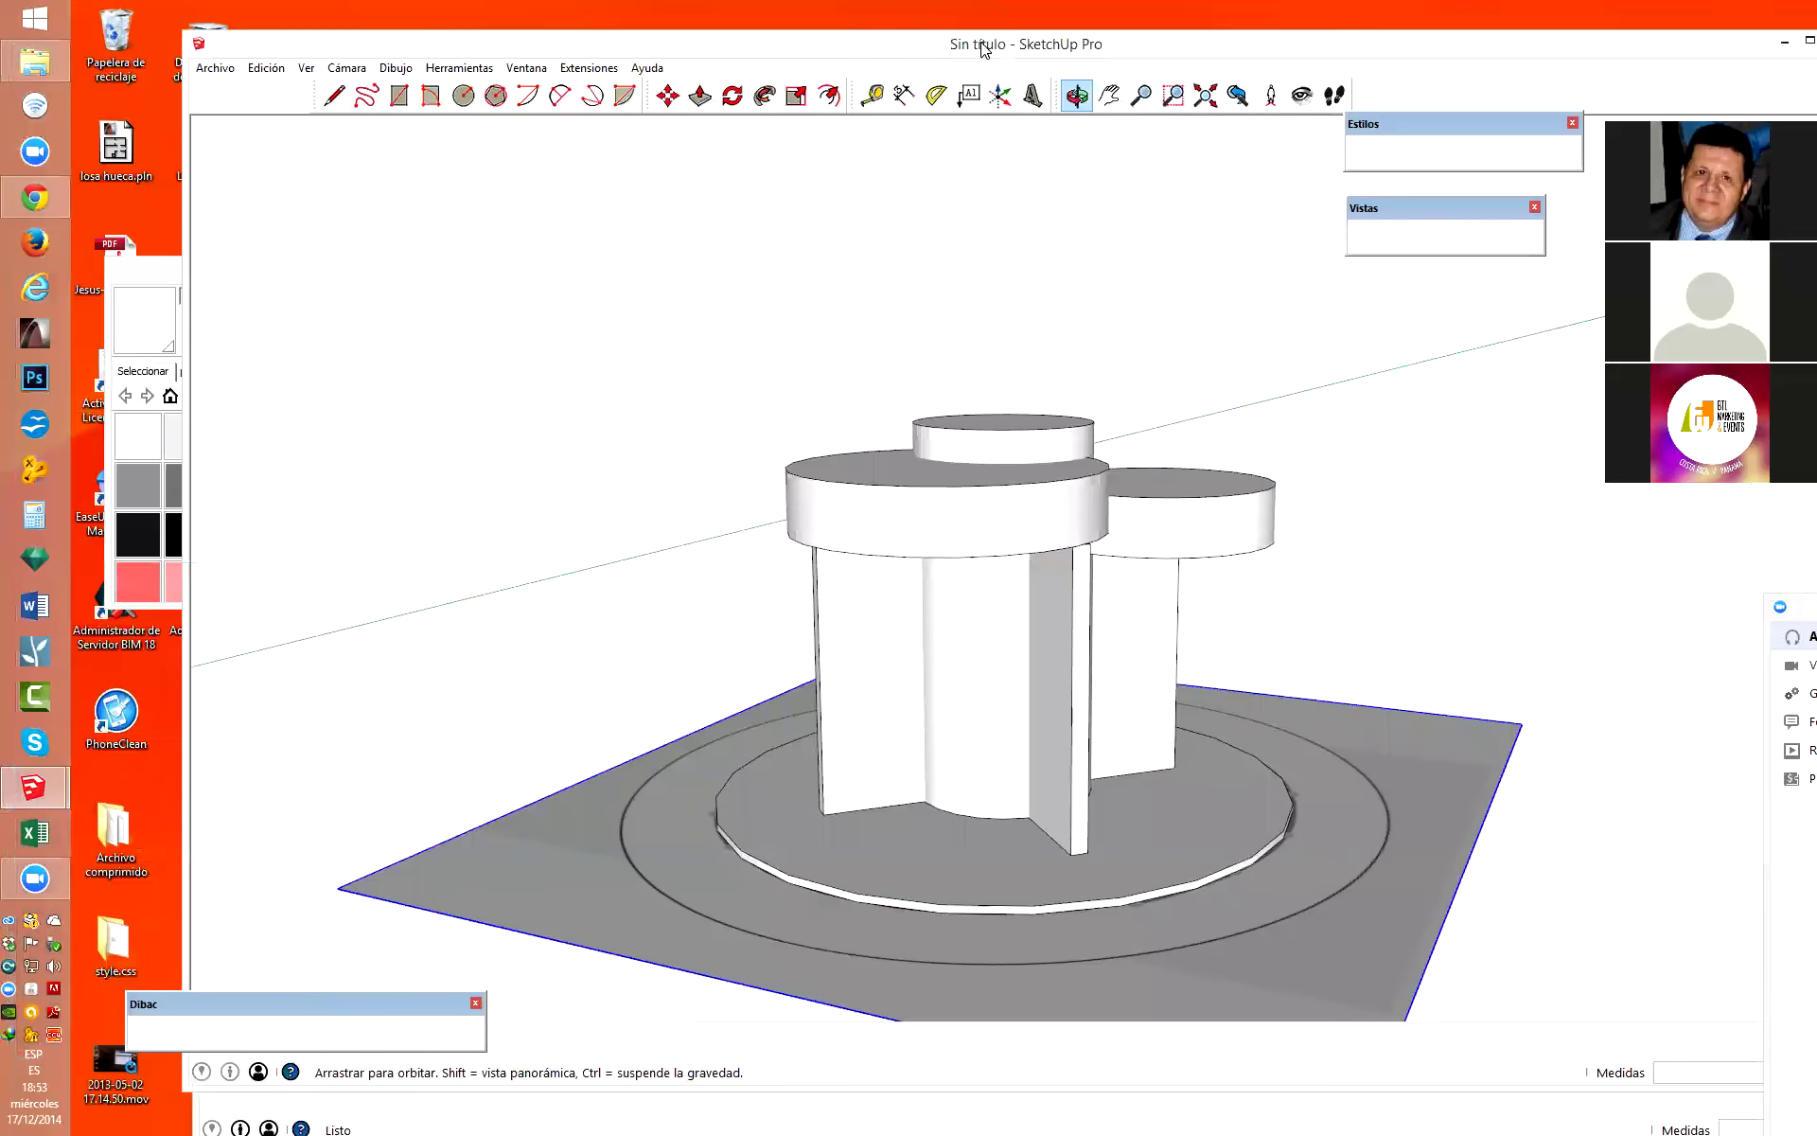
Shift the untitled model's window and switch between models, orbiting to a low side view.
{"action": "left_click_drag", "start_coordinate": [982, 47], "coordinate": [895, 29]}
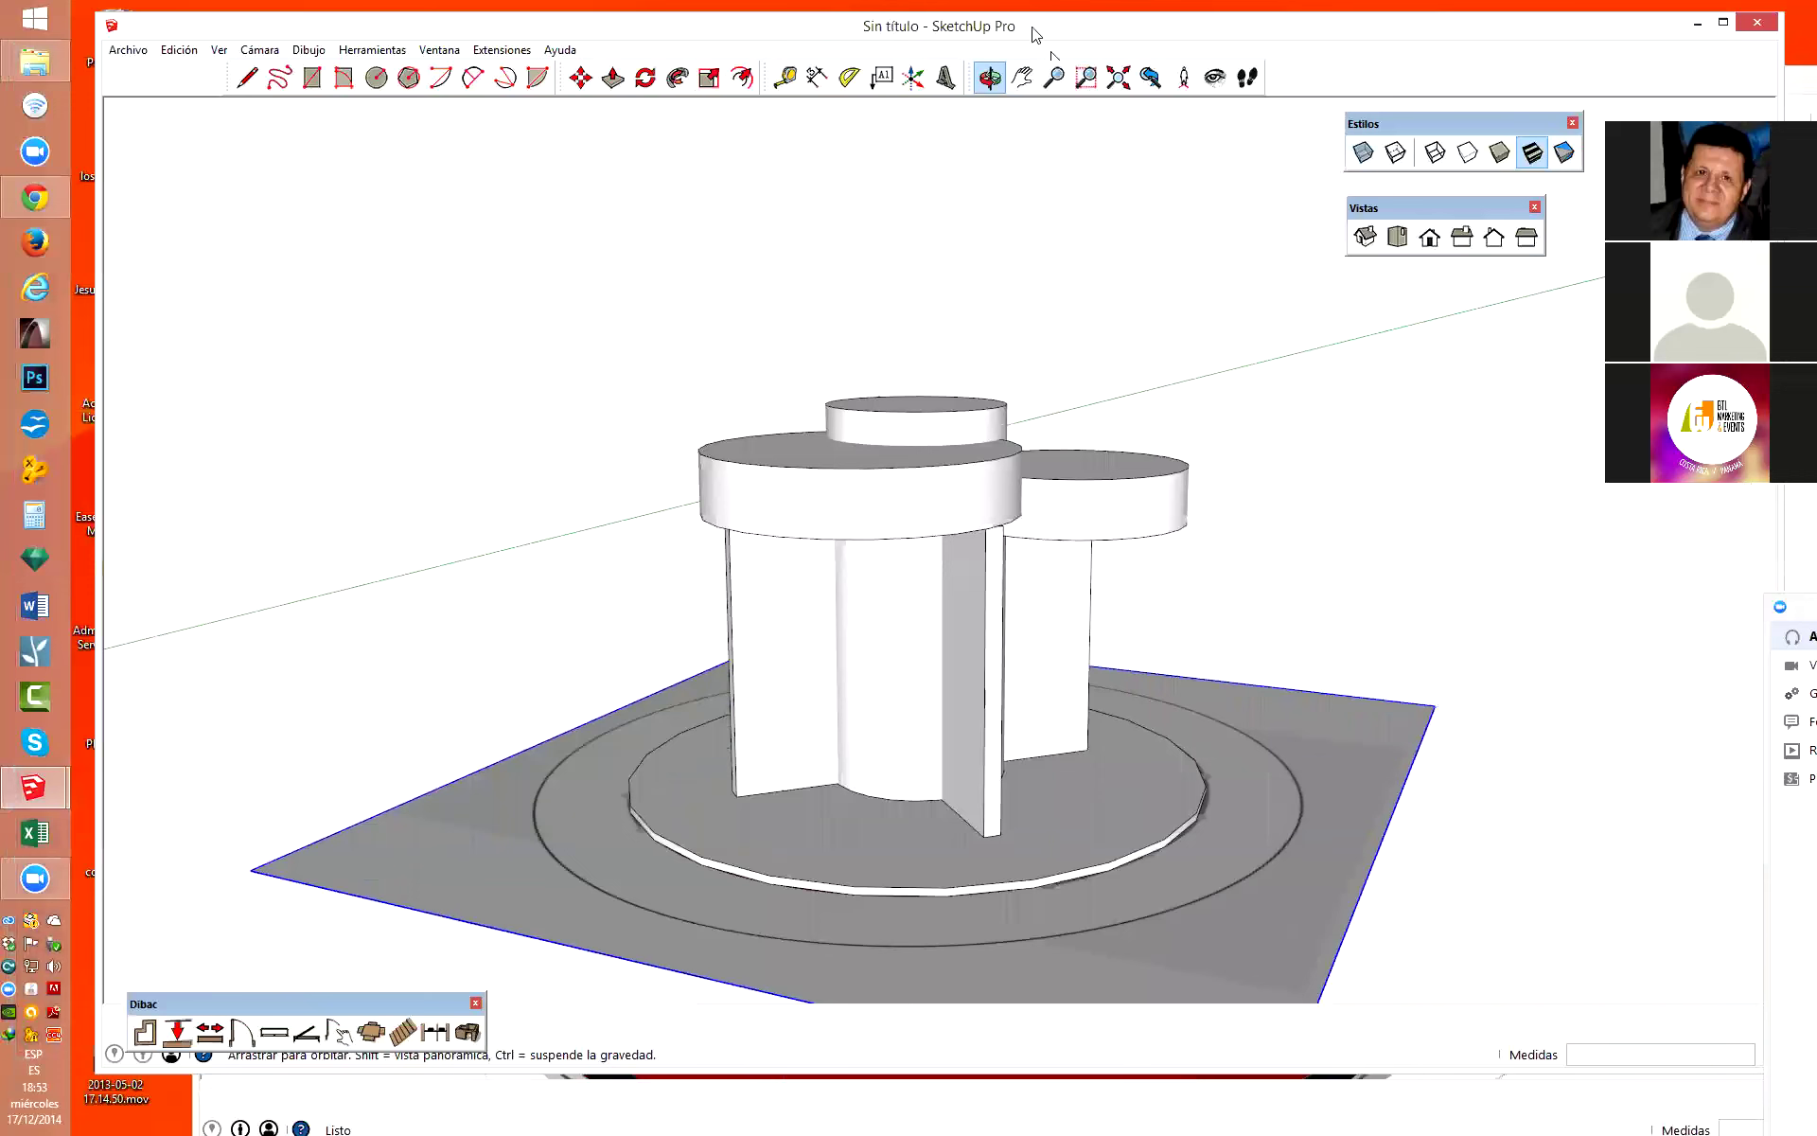
{"action": "left_click", "coordinate": [1697, 21]}
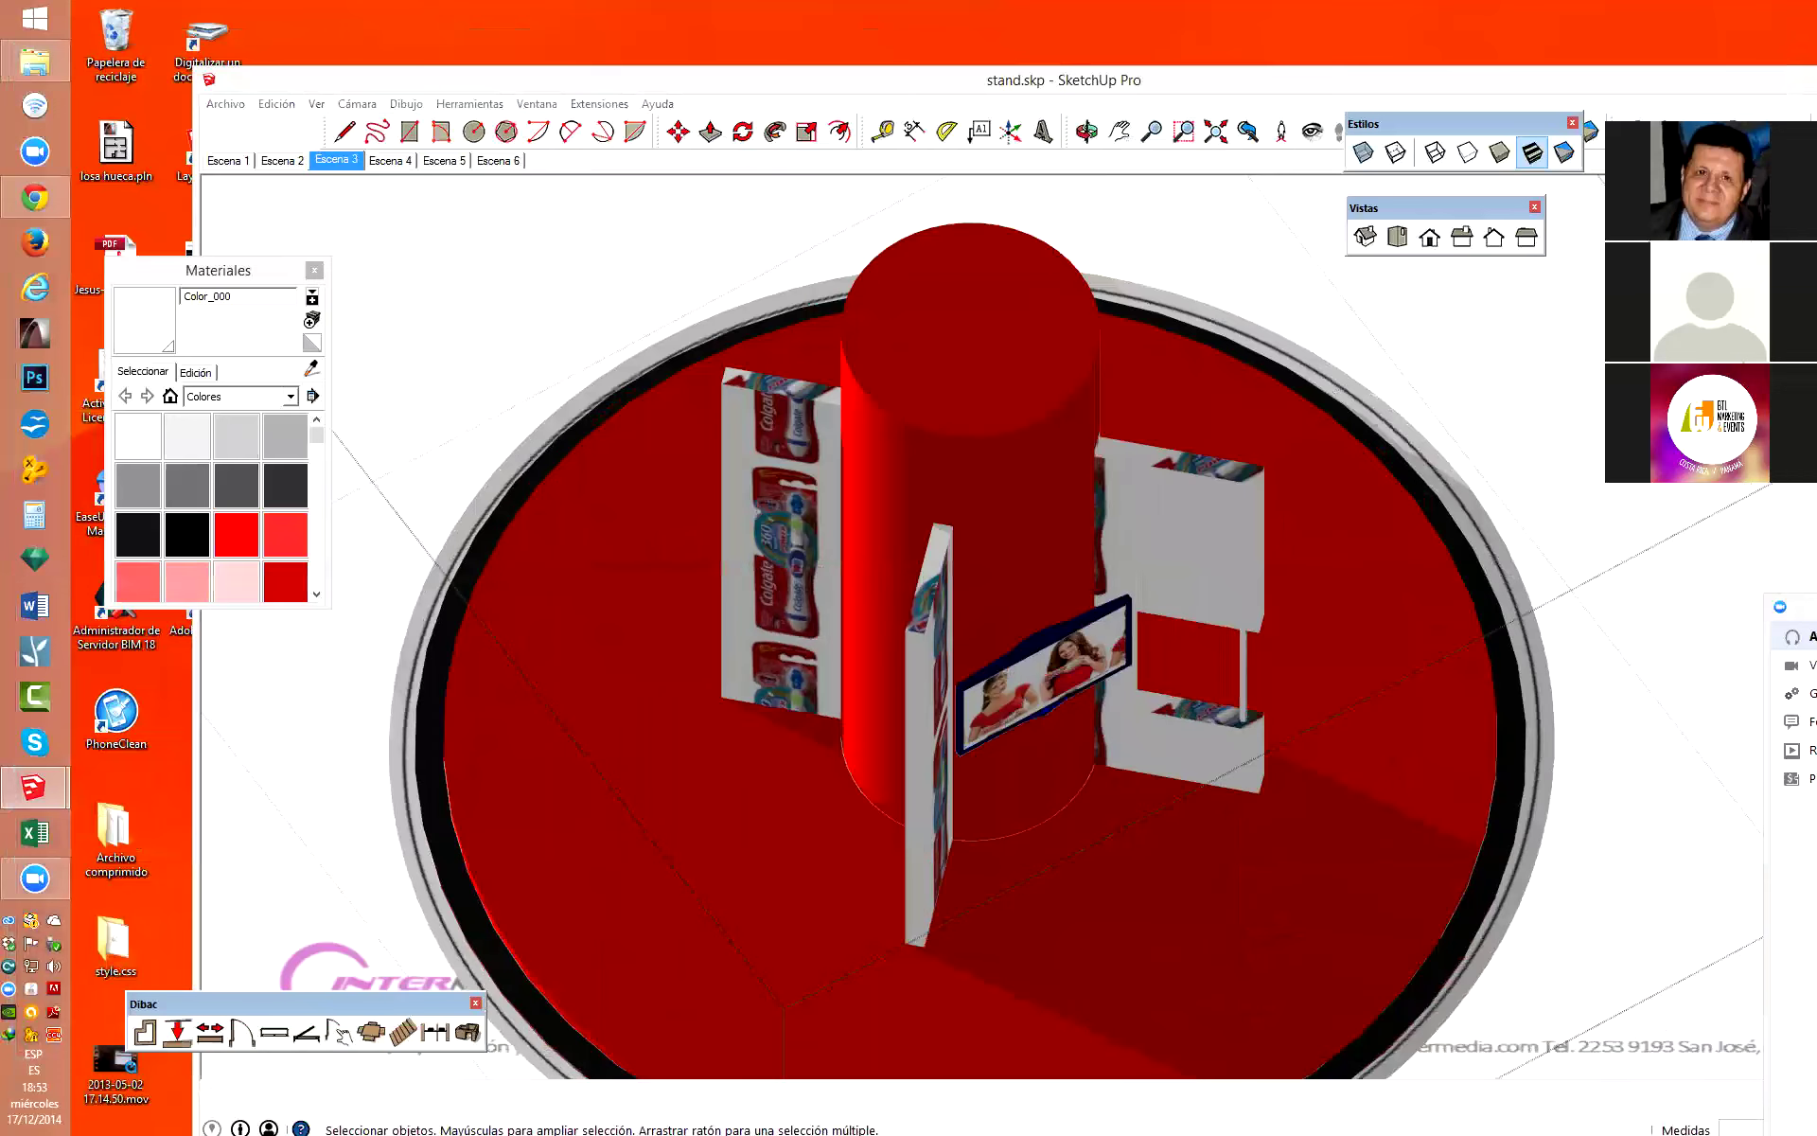
{"action": "scroll", "coordinate": [1222, 455], "scroll_direction": "down", "scroll_amount": 2}
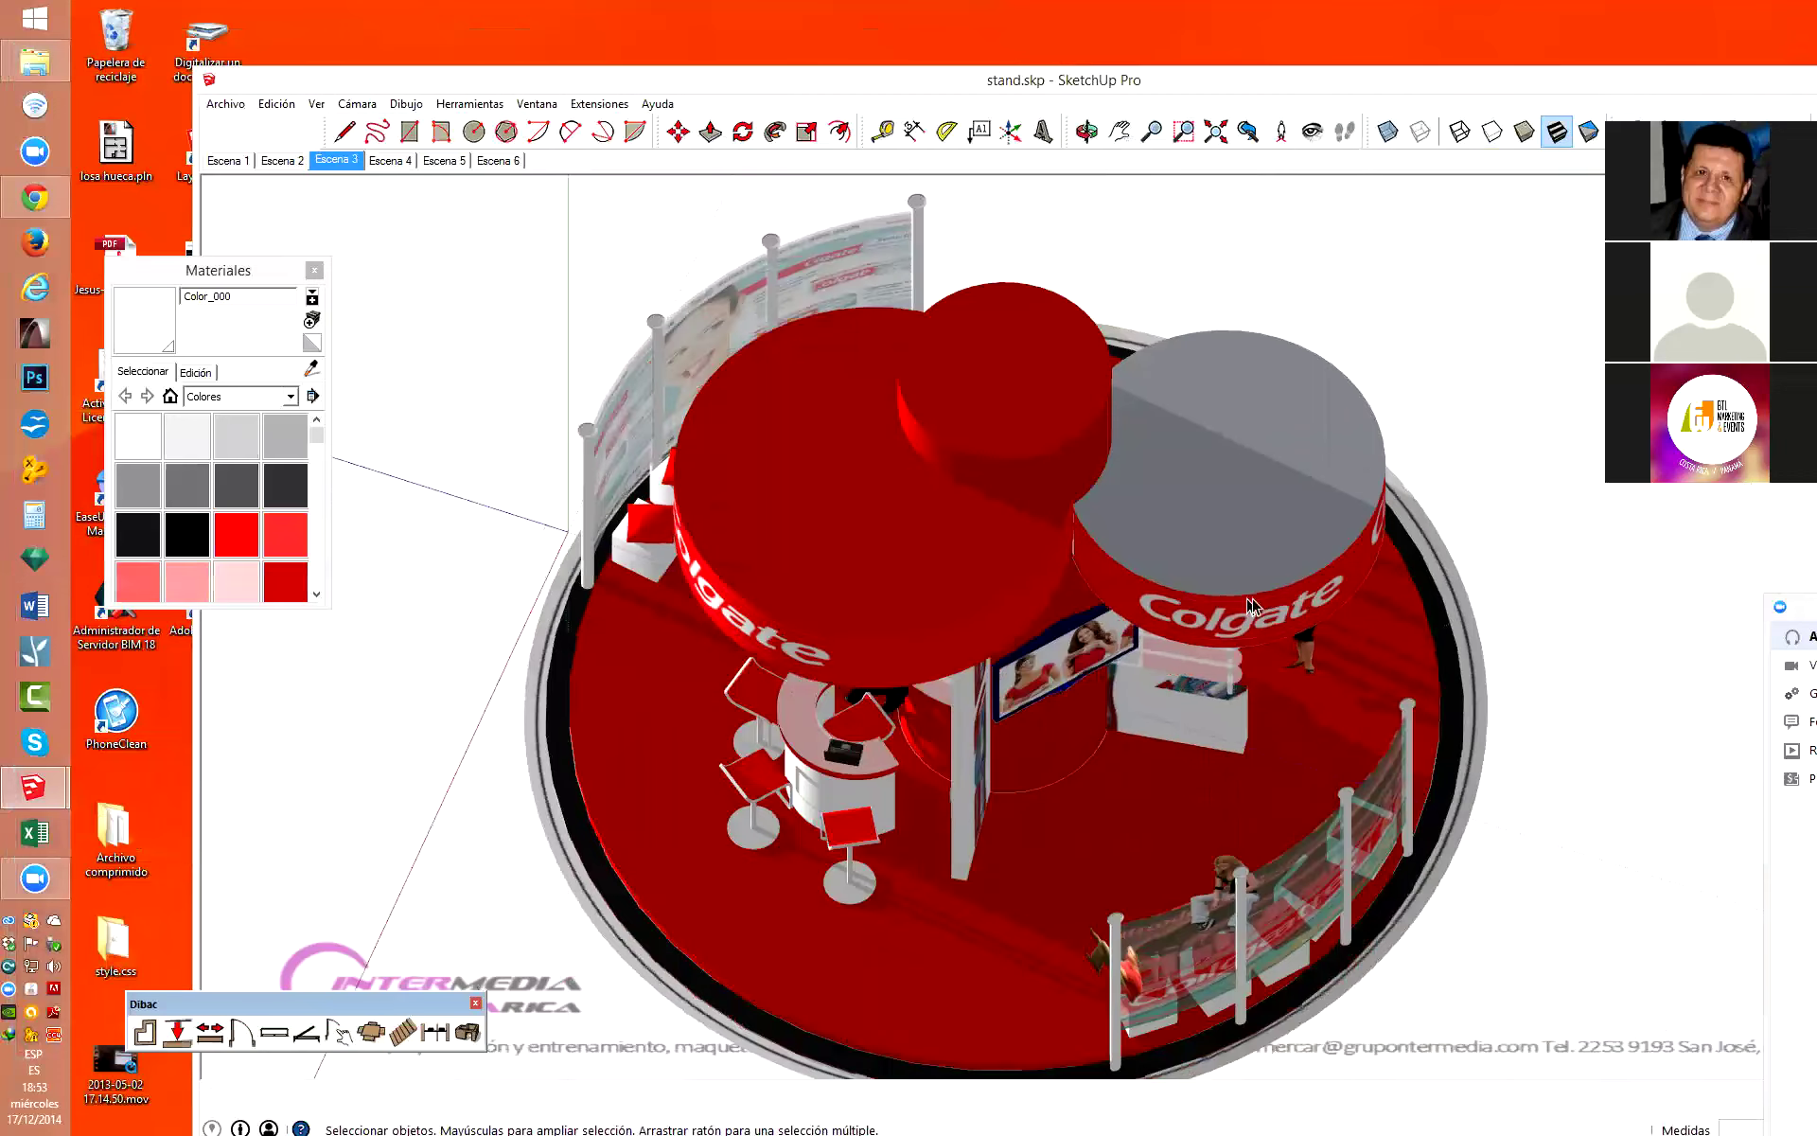
{"action": "middle_click_drag", "start_coordinate": [1257, 606], "coordinate": [1212, 156]}
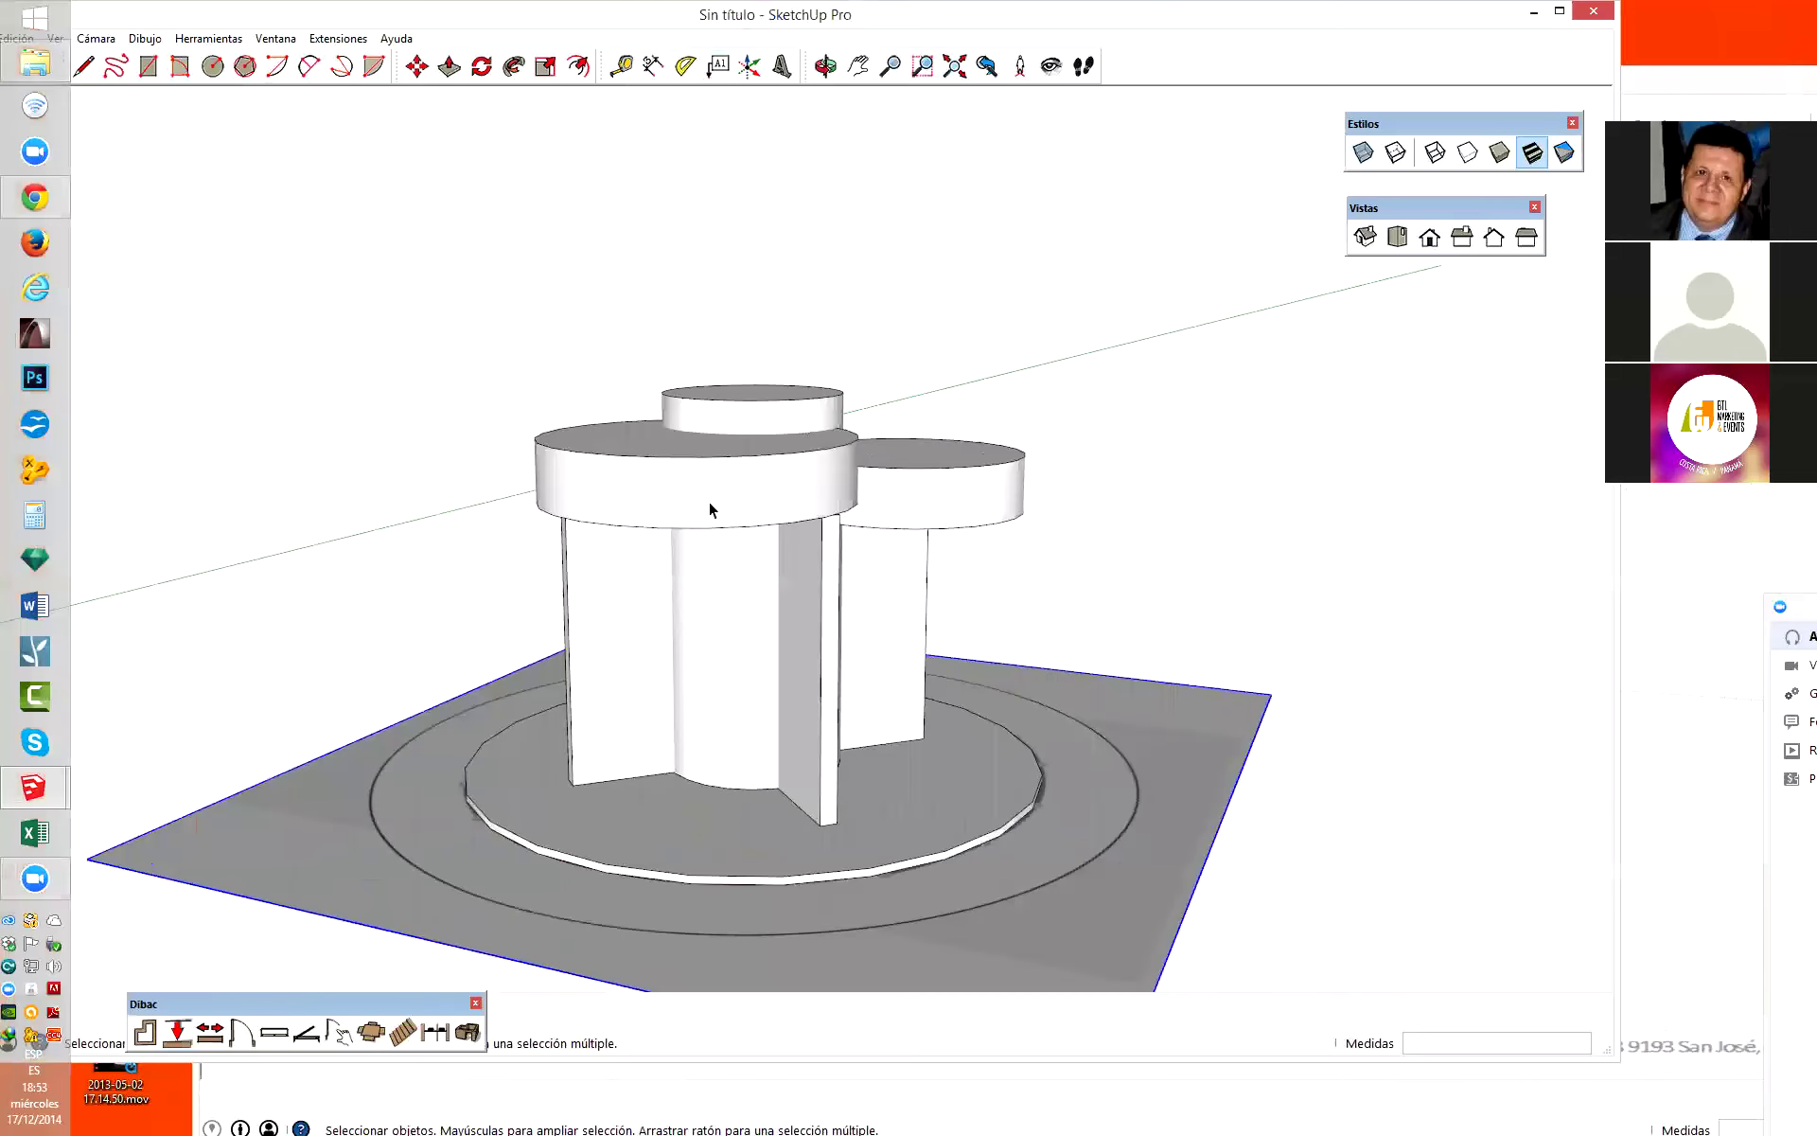
Zoom in on the untitled model and select the flat panel wall behind the column.
{"action": "scroll", "coordinate": [877, 667], "scroll_direction": "up", "scroll_amount": 2}
{"action": "scroll", "coordinate": [928, 701], "scroll_direction": "up", "scroll_amount": 3}
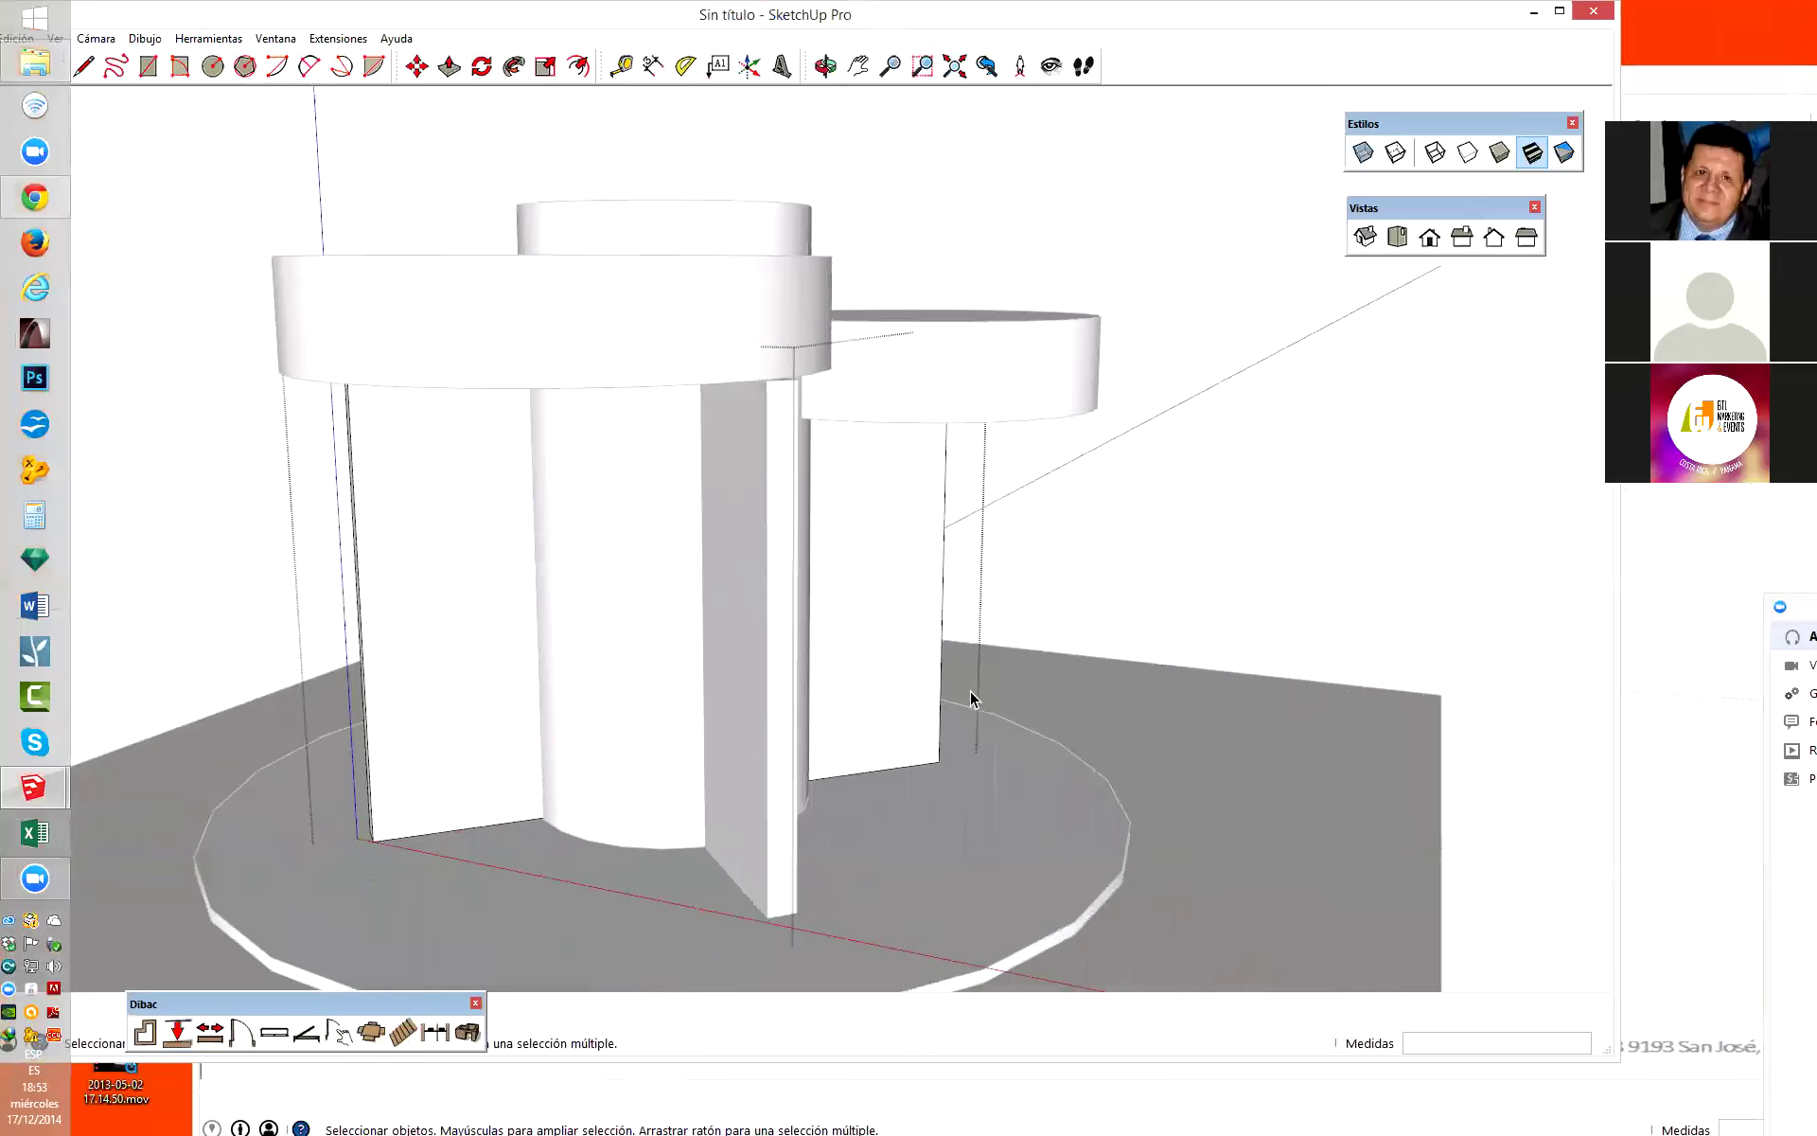
{"action": "middle_click_drag", "start_coordinate": [1116, 664], "coordinate": [963, 578]}
{"action": "left_click", "coordinate": [963, 579]}
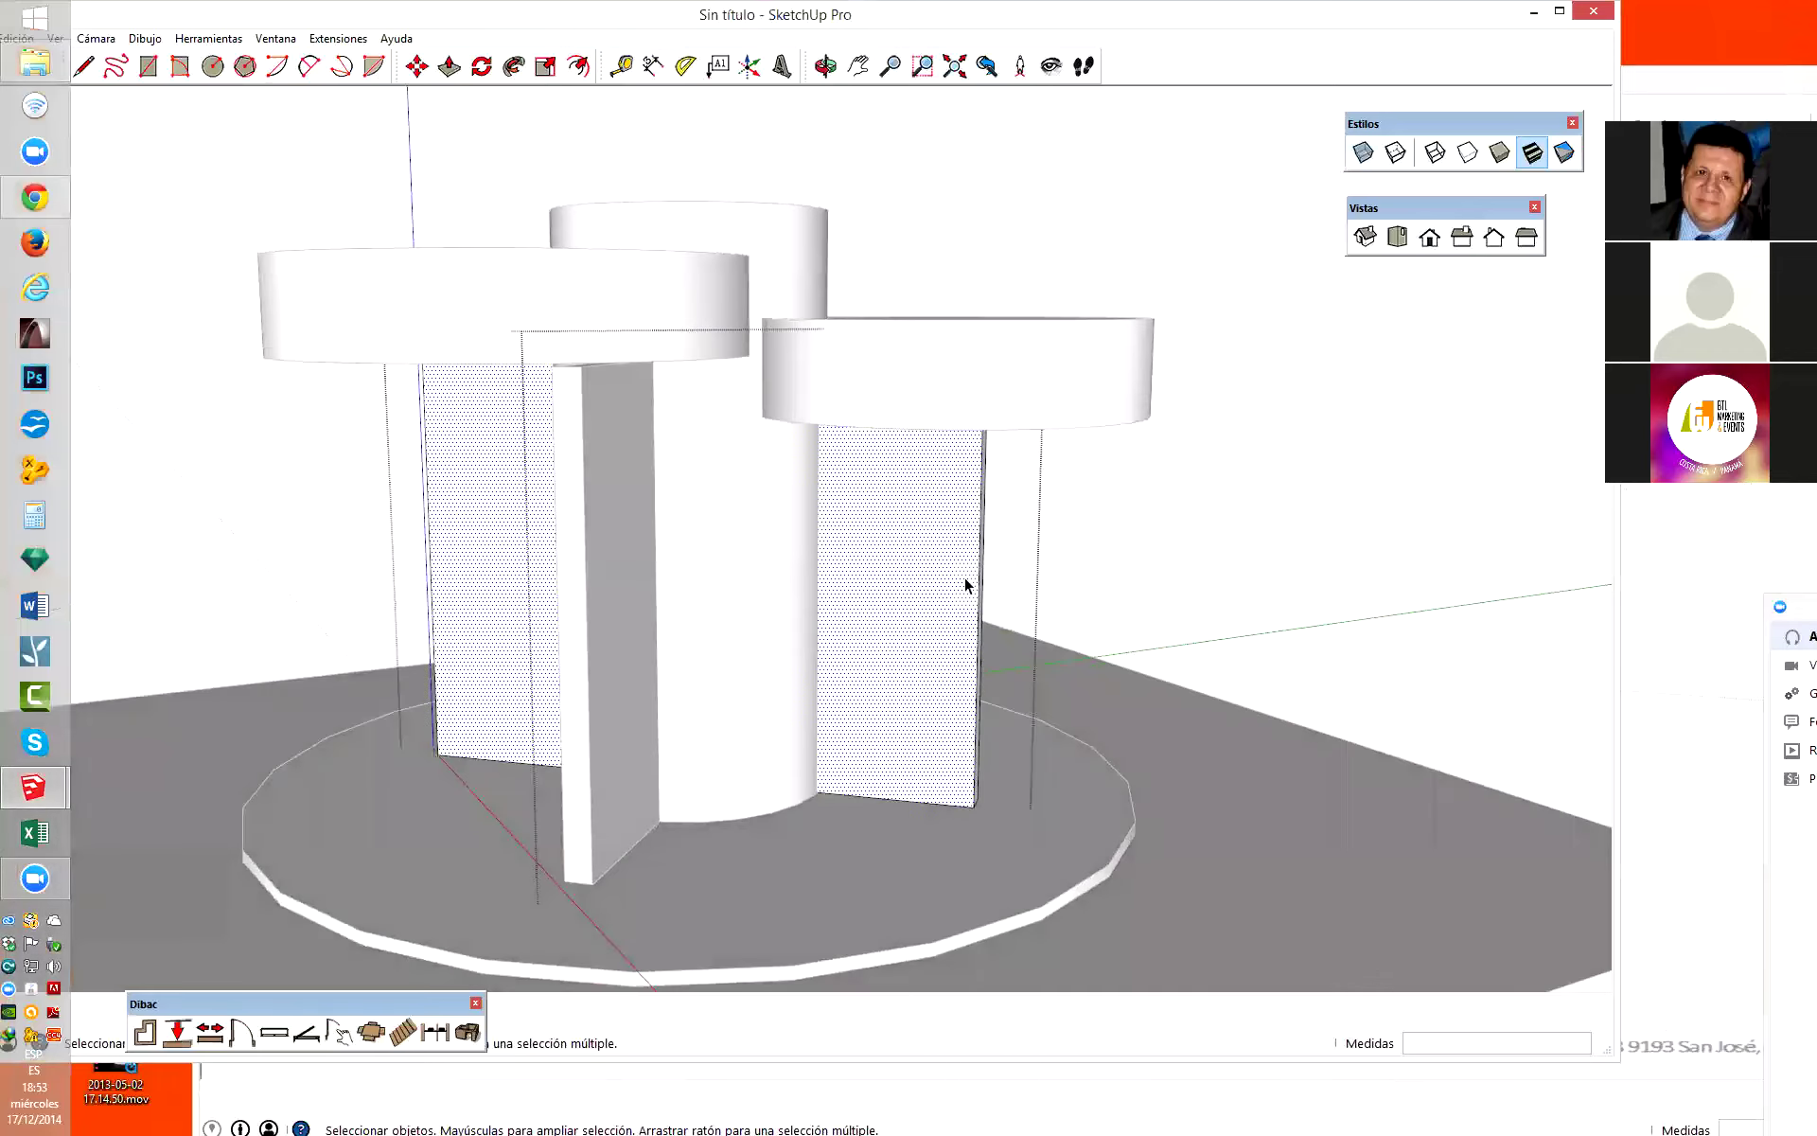
{"action": "left_click", "coordinate": [142, 38]}
{"action": "left_click", "coordinate": [231, 49]}
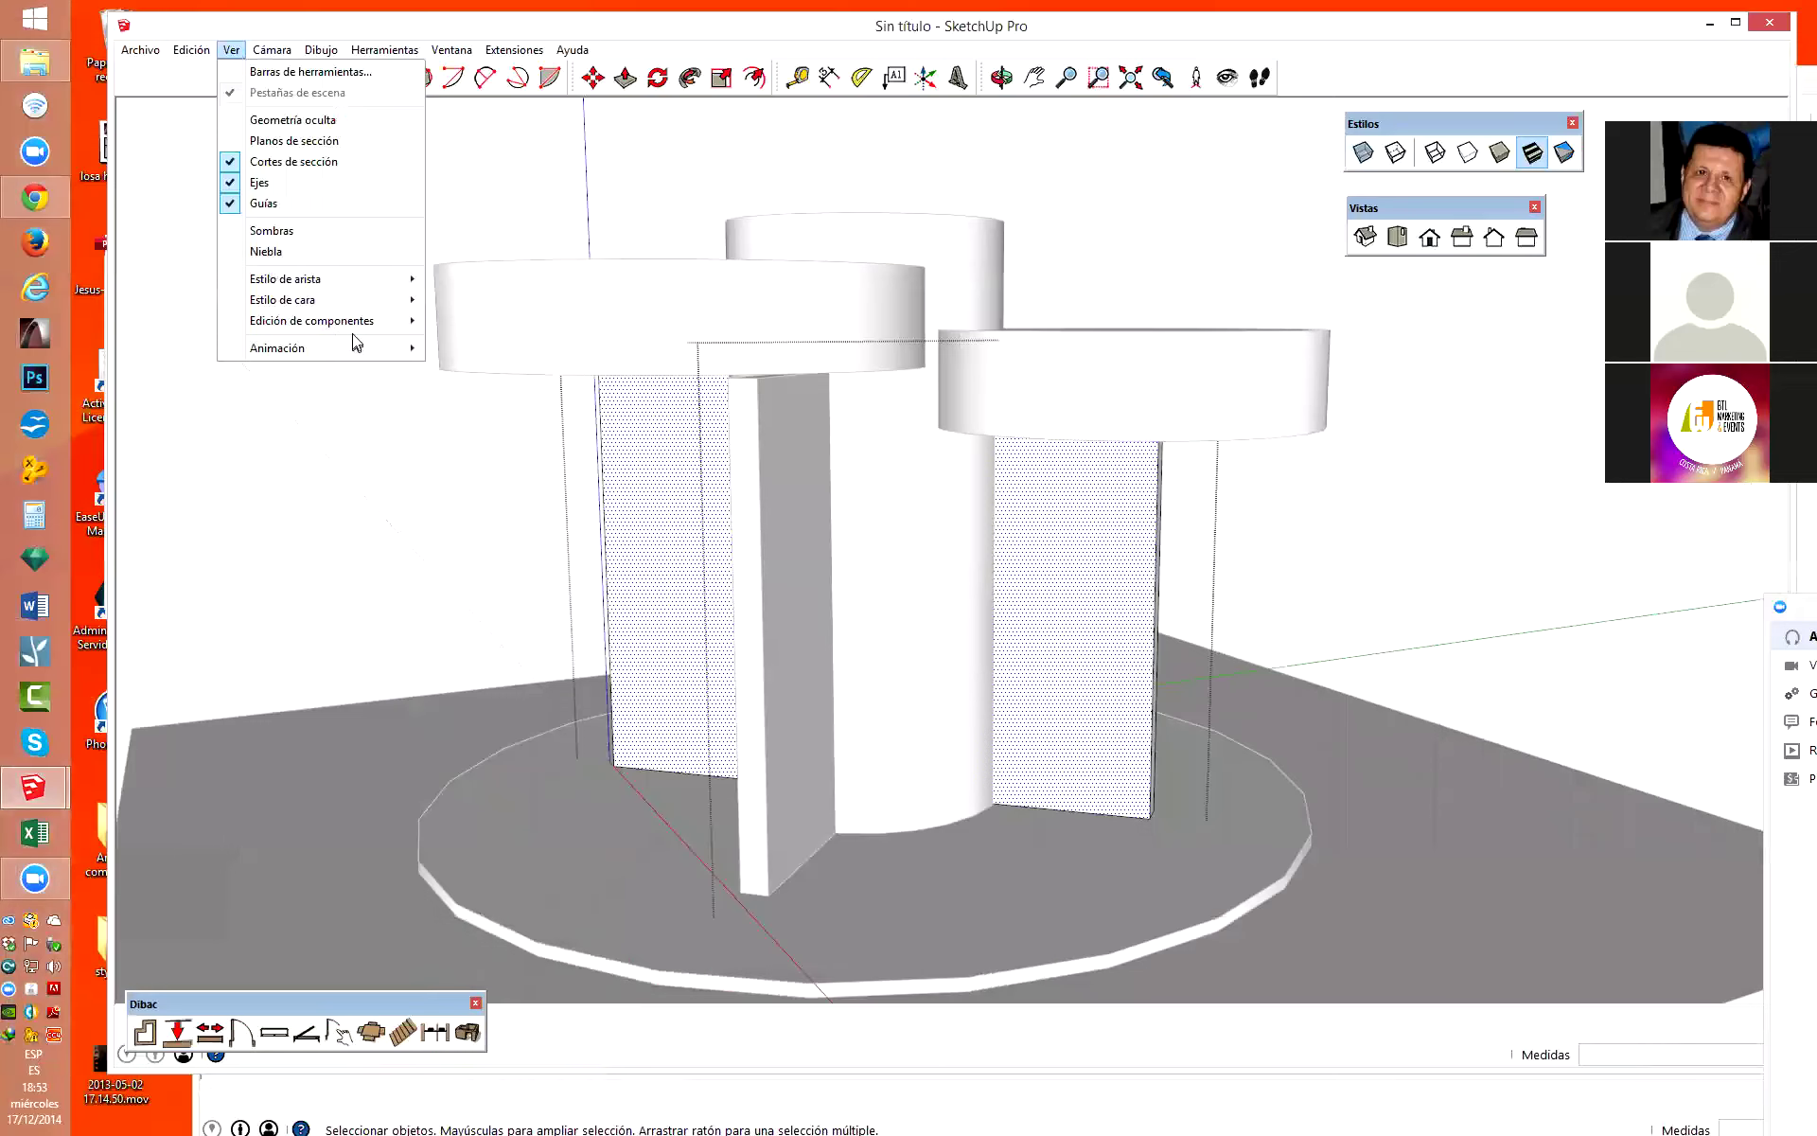
Hide everything but the flat panel wall, deselect it, and orbit to view it at an angle.
{"action": "mouse_move", "coordinate": [311, 321]}
{"action": "left_click", "coordinate": [480, 322]}
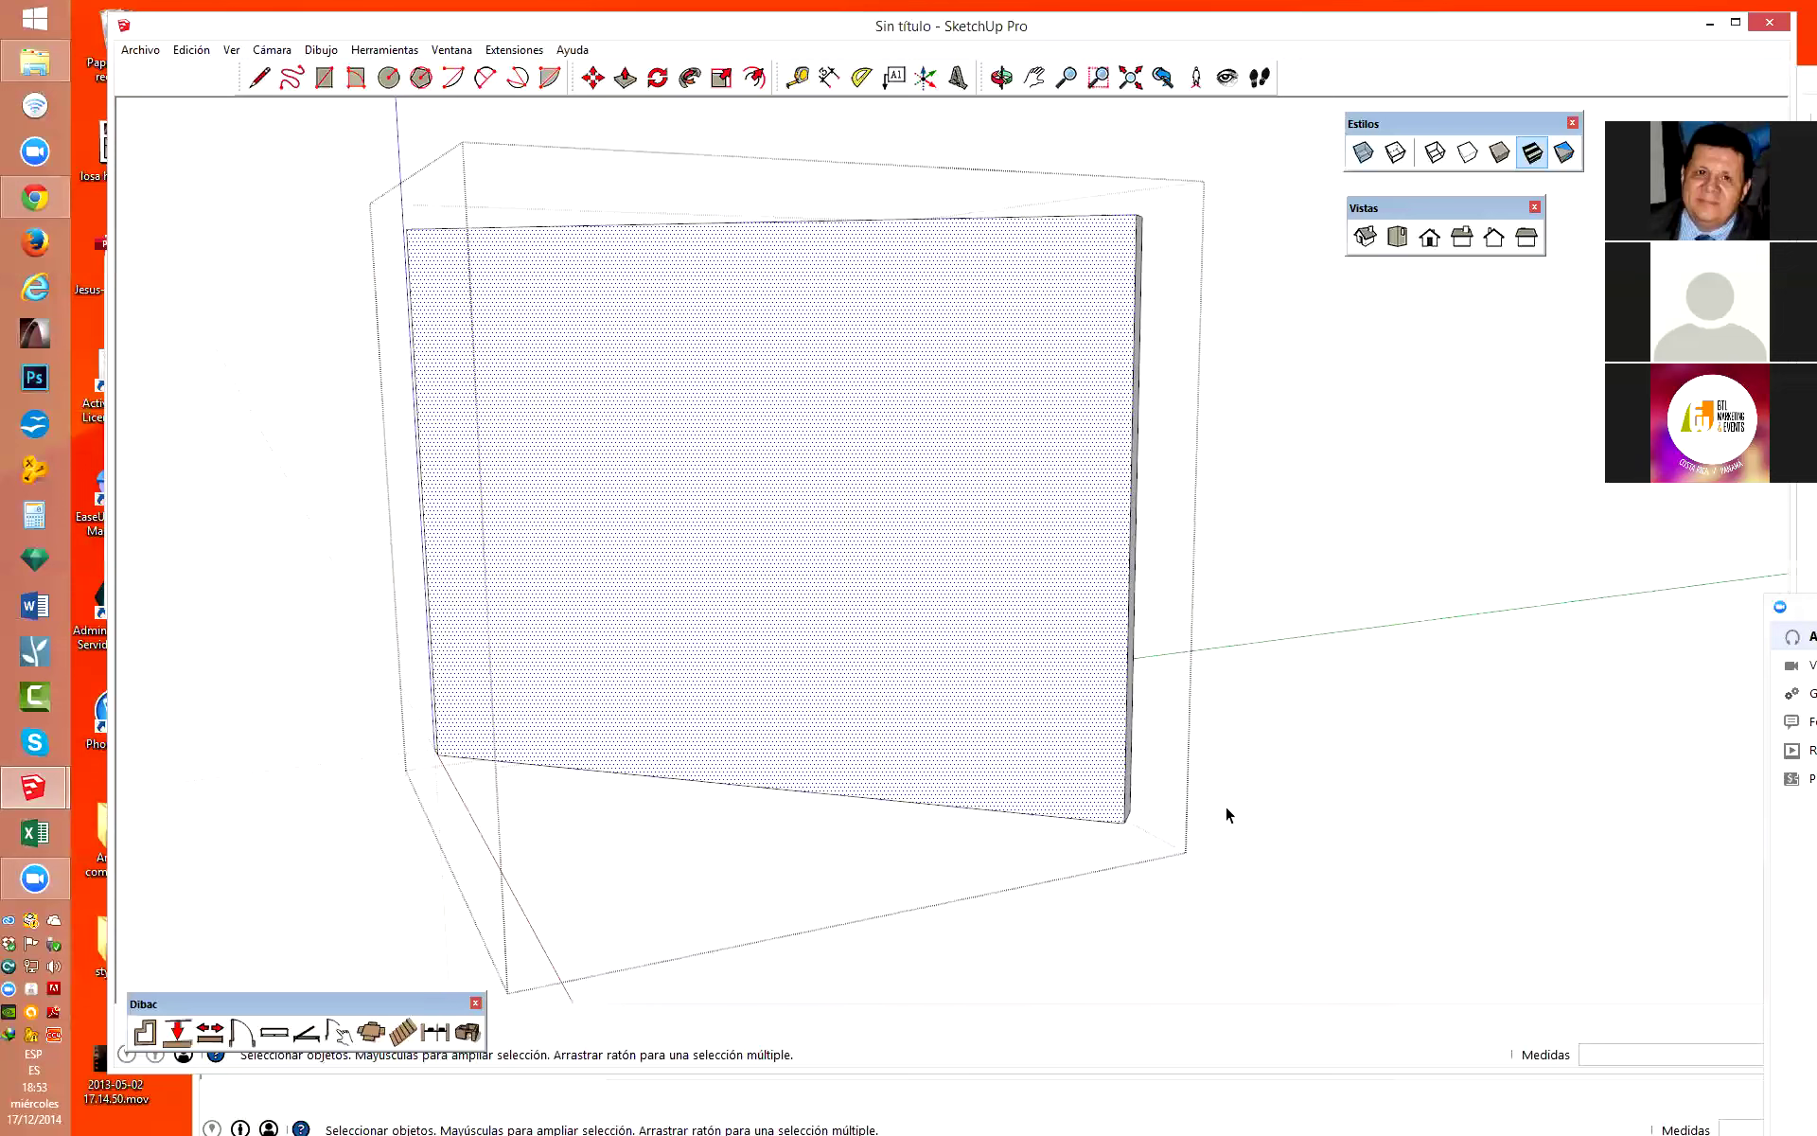
{"action": "left_click", "coordinate": [1172, 827]}
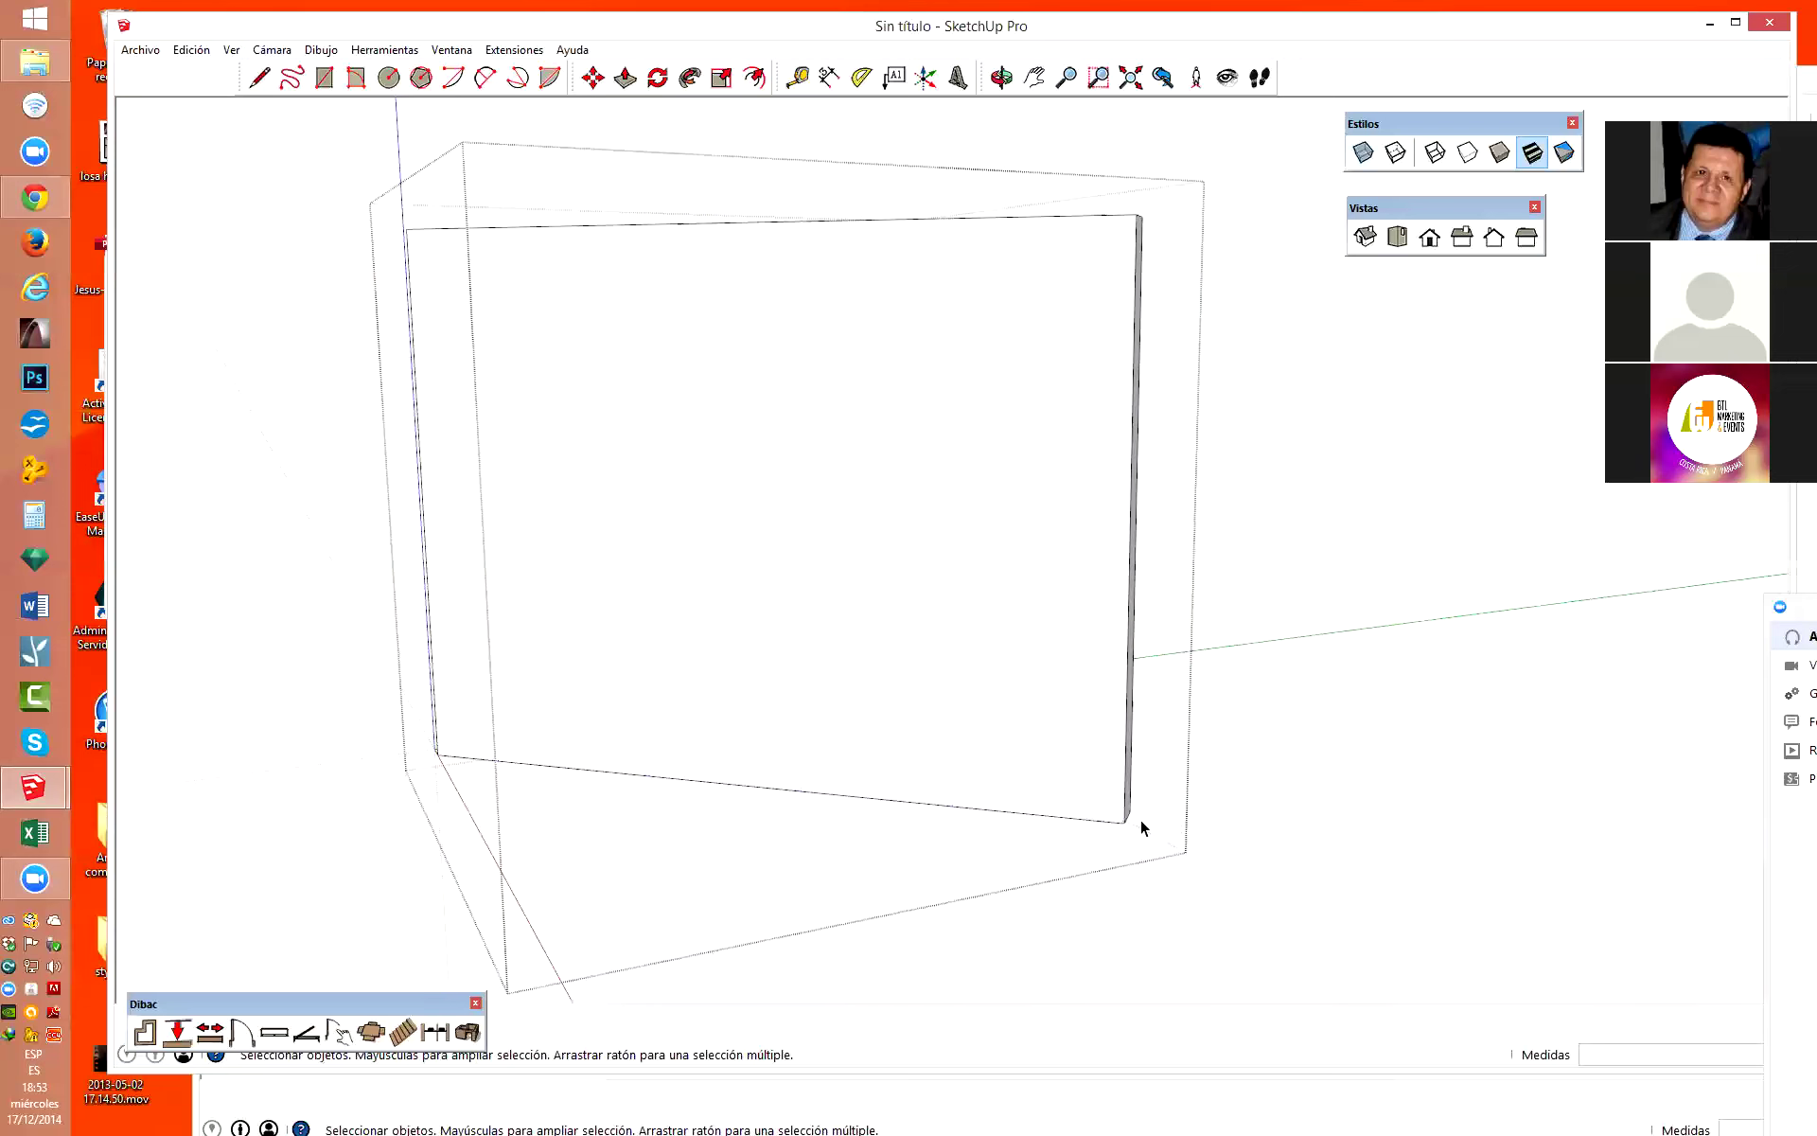
{"action": "scroll", "coordinate": [1206, 771], "scroll_direction": "up", "scroll_amount": 2}
{"action": "scroll", "coordinate": [1194, 782], "scroll_direction": "down", "scroll_amount": 1}
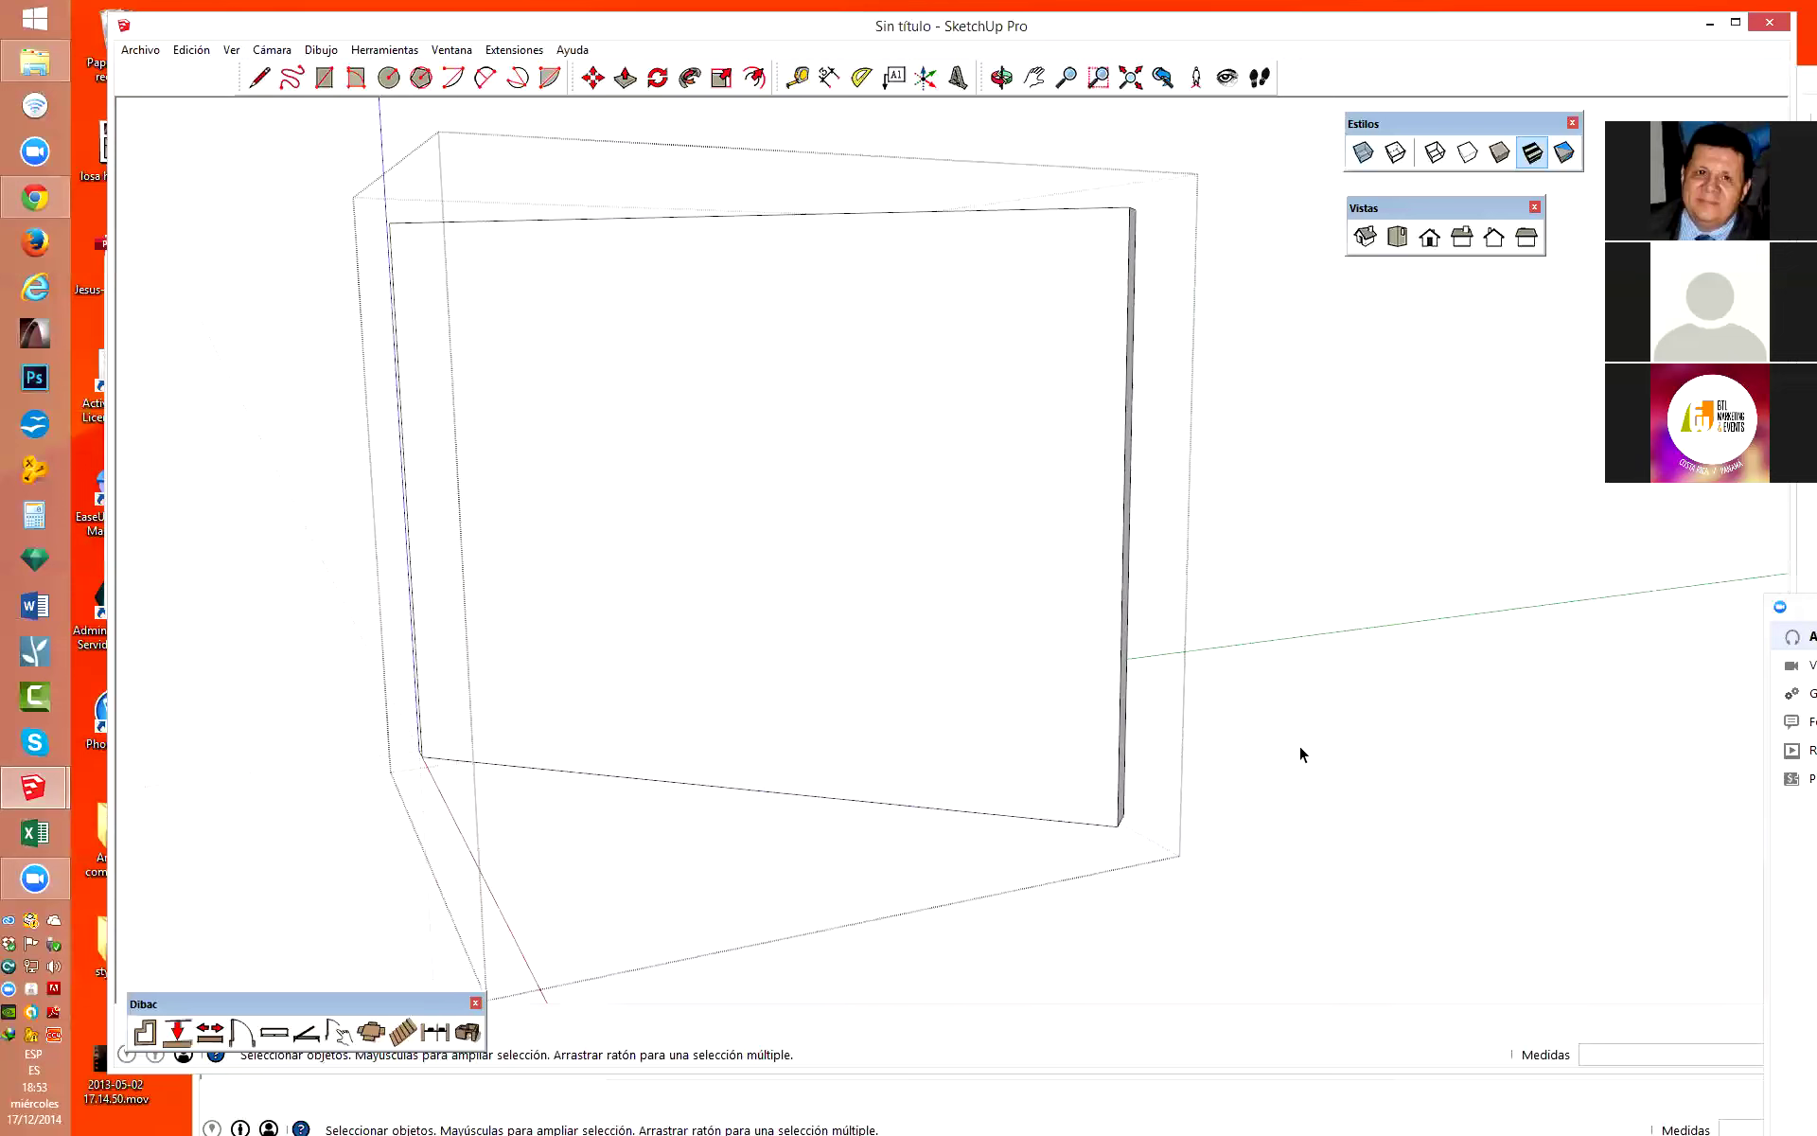
{"action": "middle_click_drag", "start_coordinate": [1299, 753], "coordinate": [1020, 794]}
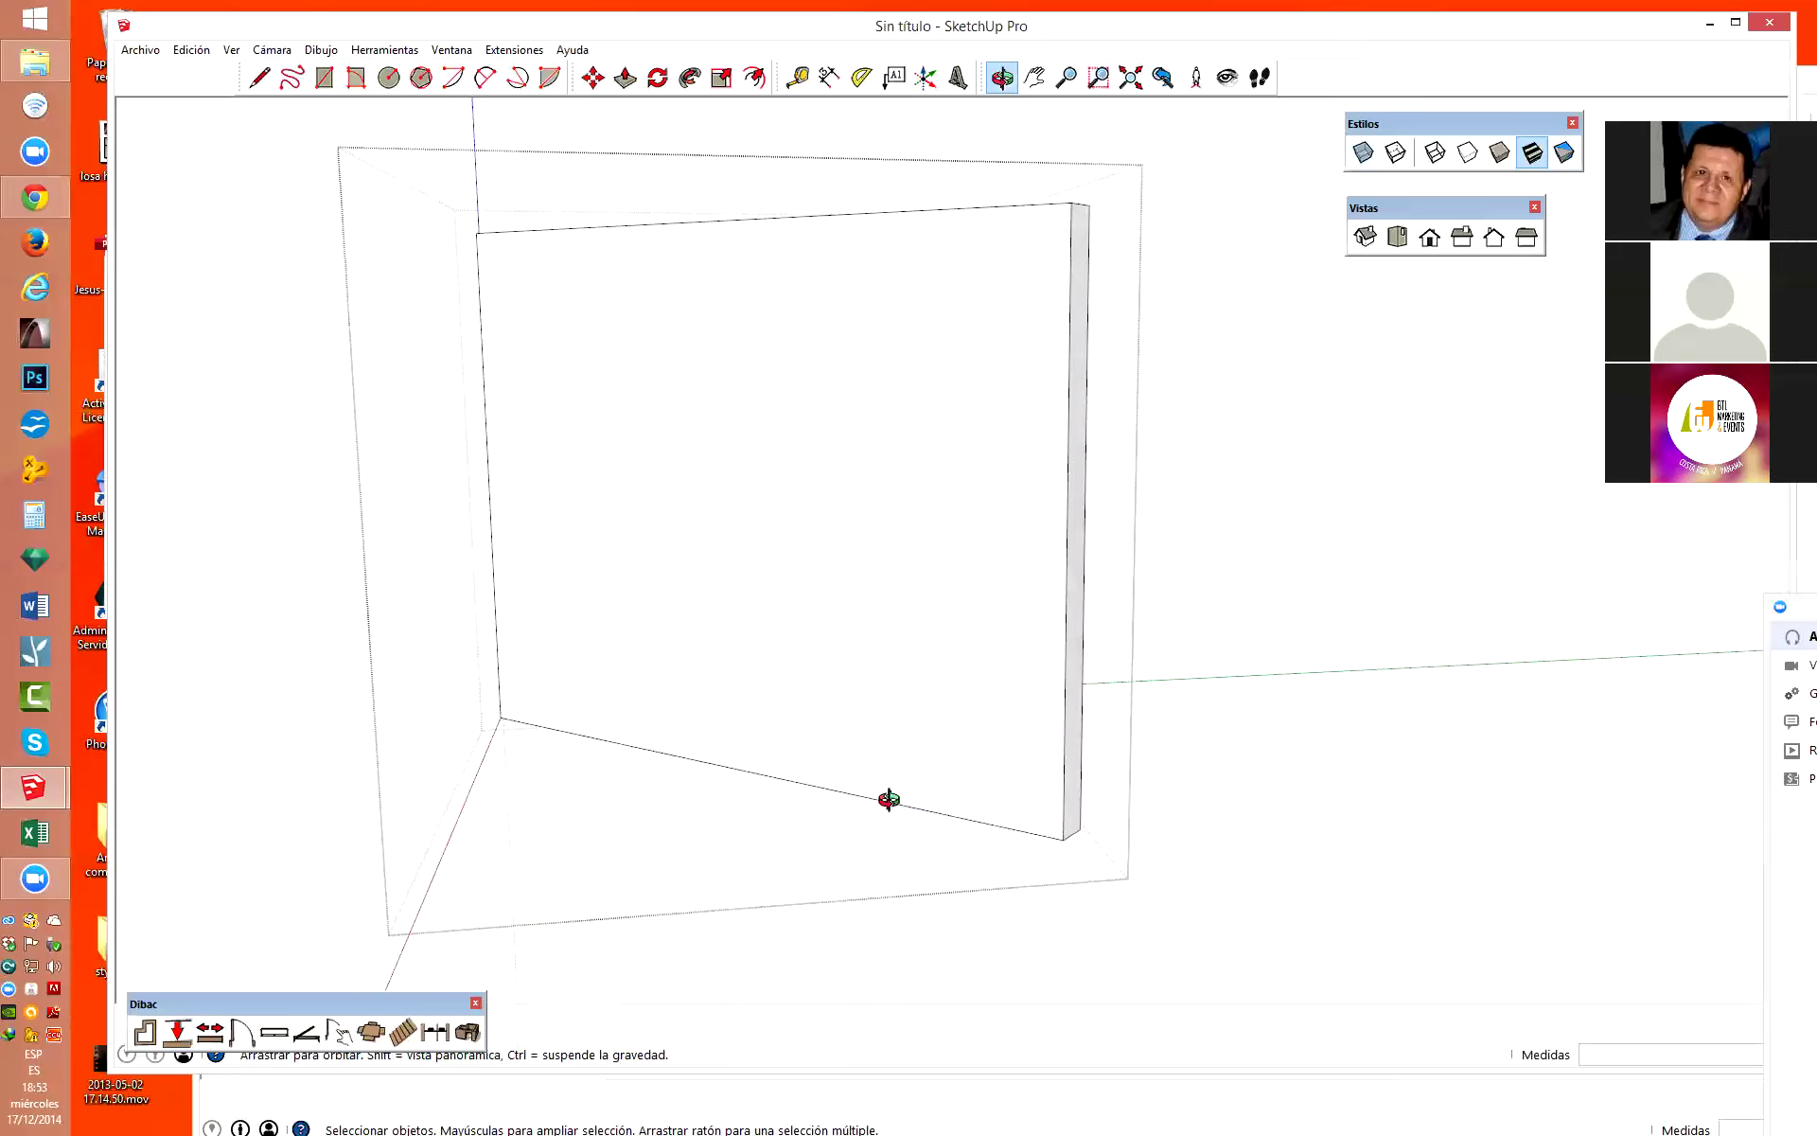
Pull a horizontal guide up from the wall's bottom edge to a typed length.
{"action": "left_click", "coordinate": [800, 83]}
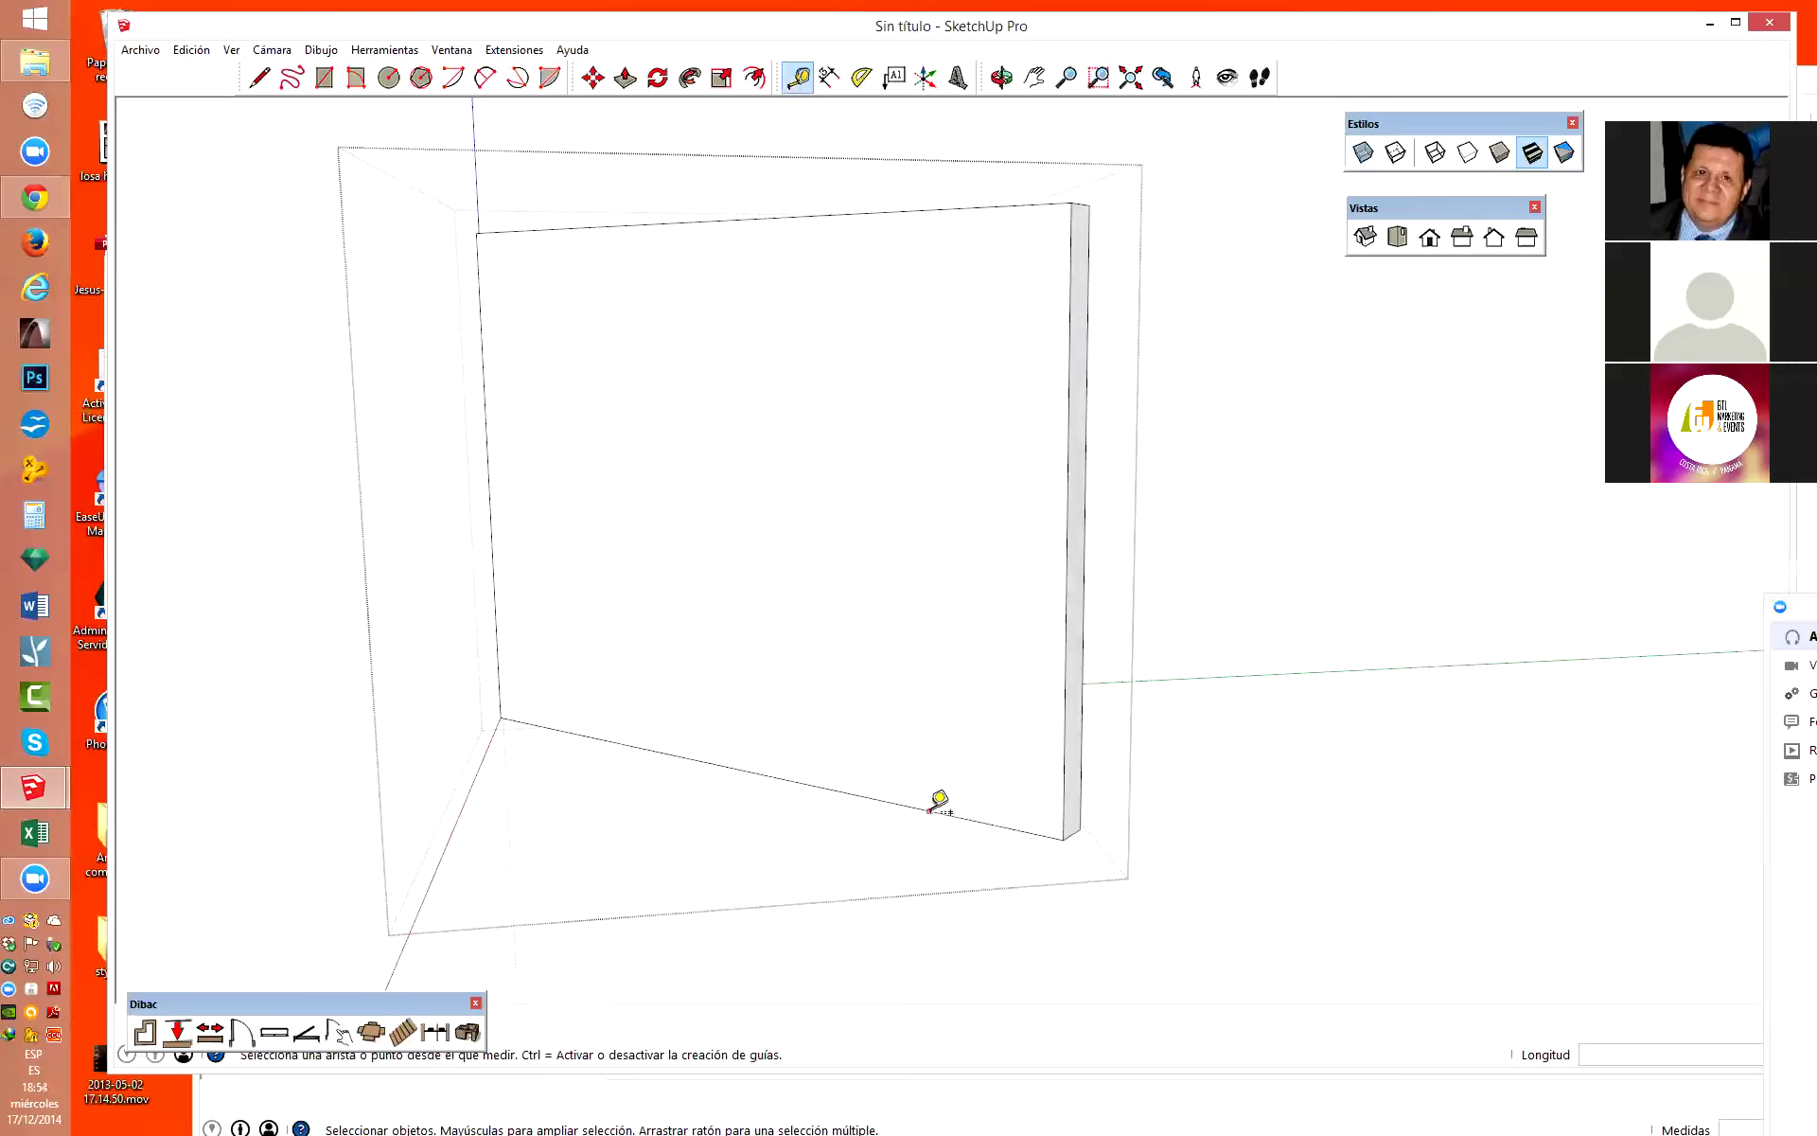
{"action": "left_click", "coordinate": [890, 792]}
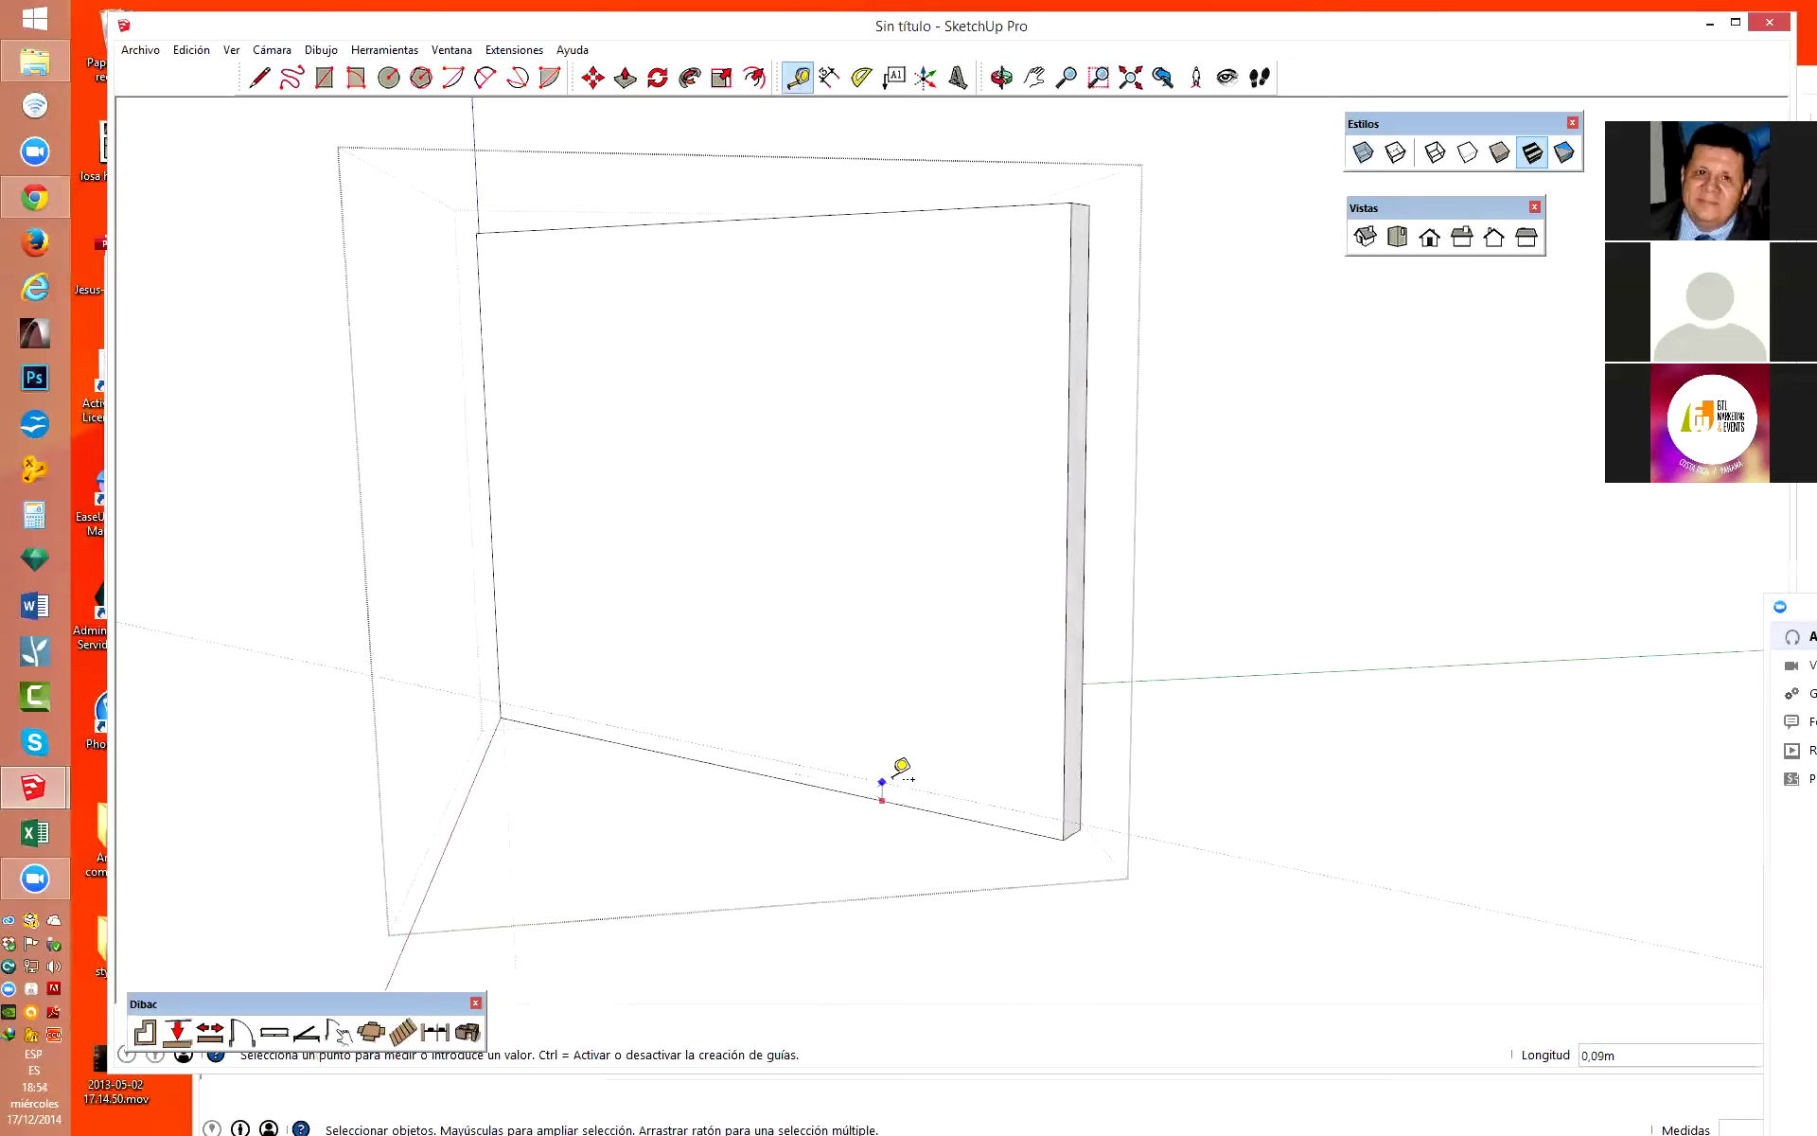
{"action": "left_click", "coordinate": [899, 803]}
{"action": "left_click", "coordinate": [885, 801]}
{"action": "type", "text": ".8"}
{"action": "key", "text": "Return"}
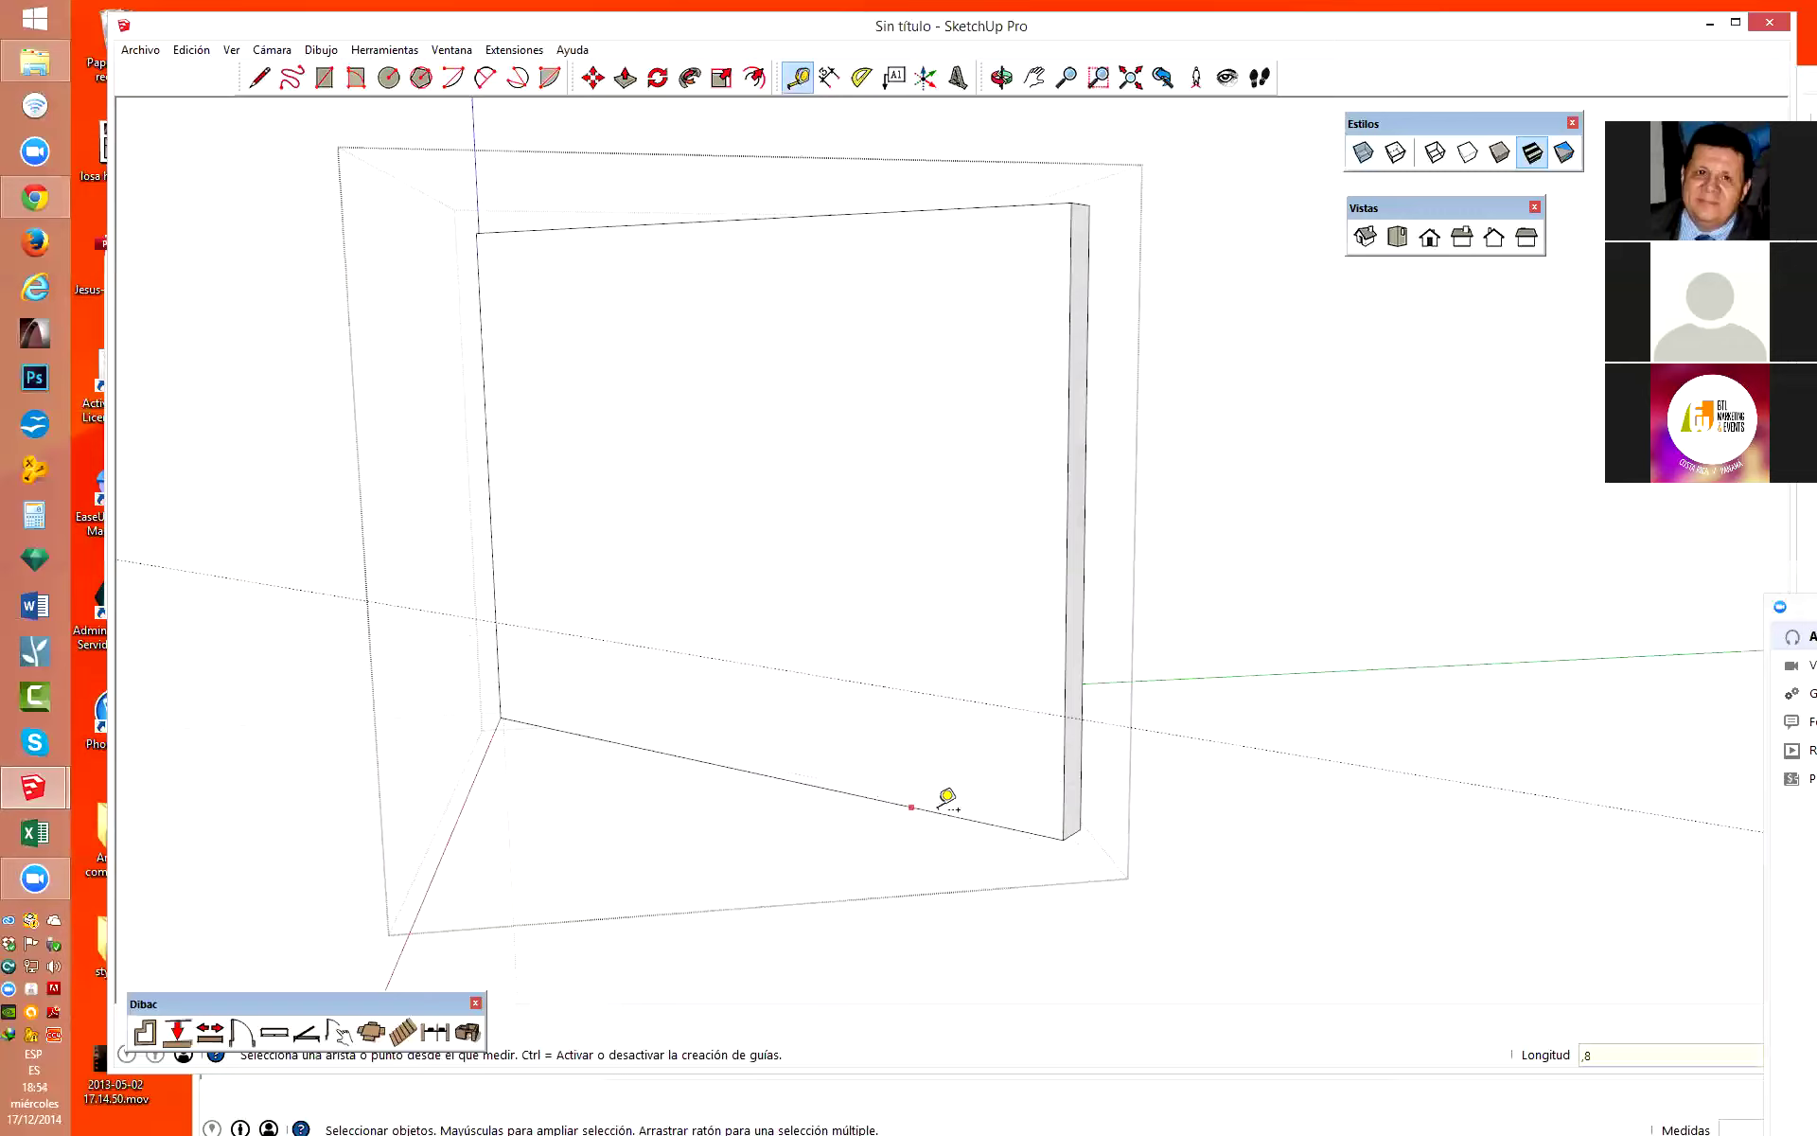
{"action": "key", "text": "o"}
{"action": "mouse_move", "coordinate": [1319, 643]}
{"action": "left_mouse_down"}
{"action": "mouse_move", "coordinate": [1038, 698]}
{"action": "mouse_move", "coordinate": [1148, 723]}
{"action": "mouse_move", "coordinate": [1261, 711]}
{"action": "left_mouse_up"}
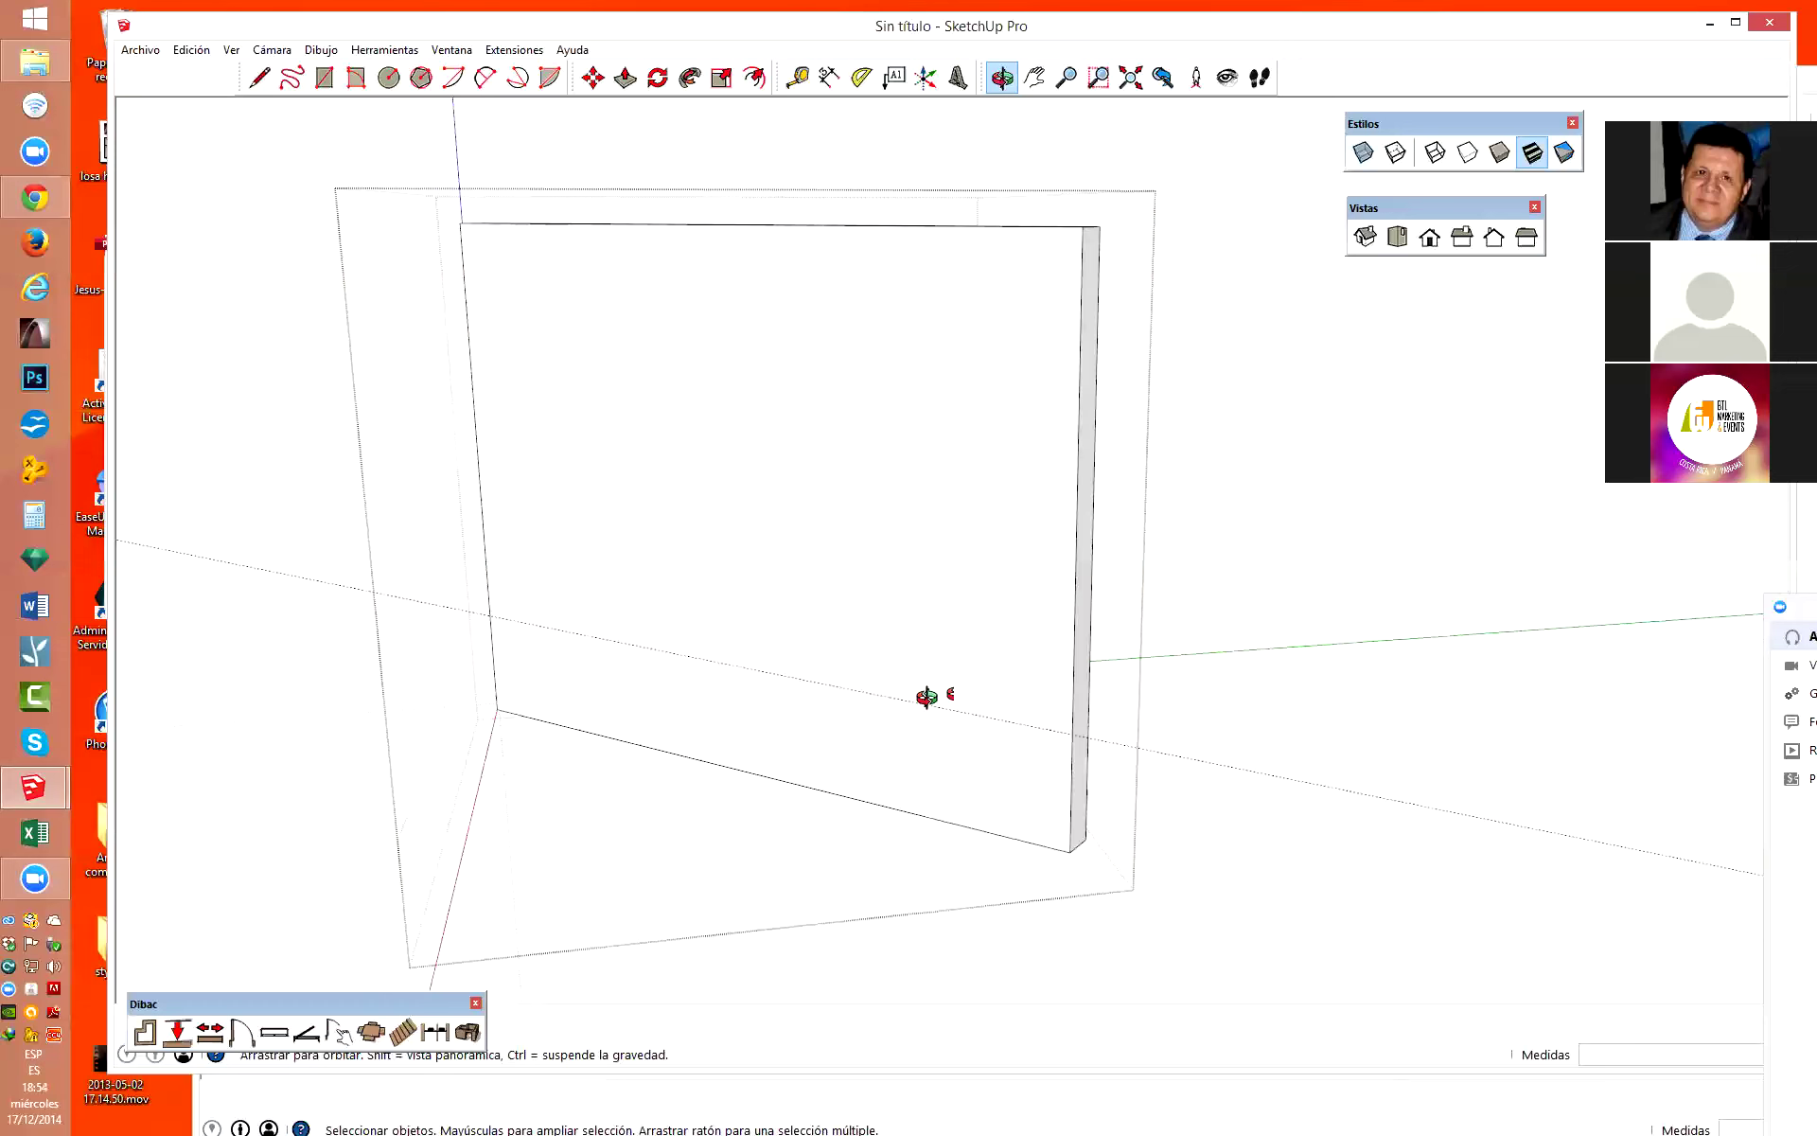
{"action": "key", "text": "space"}
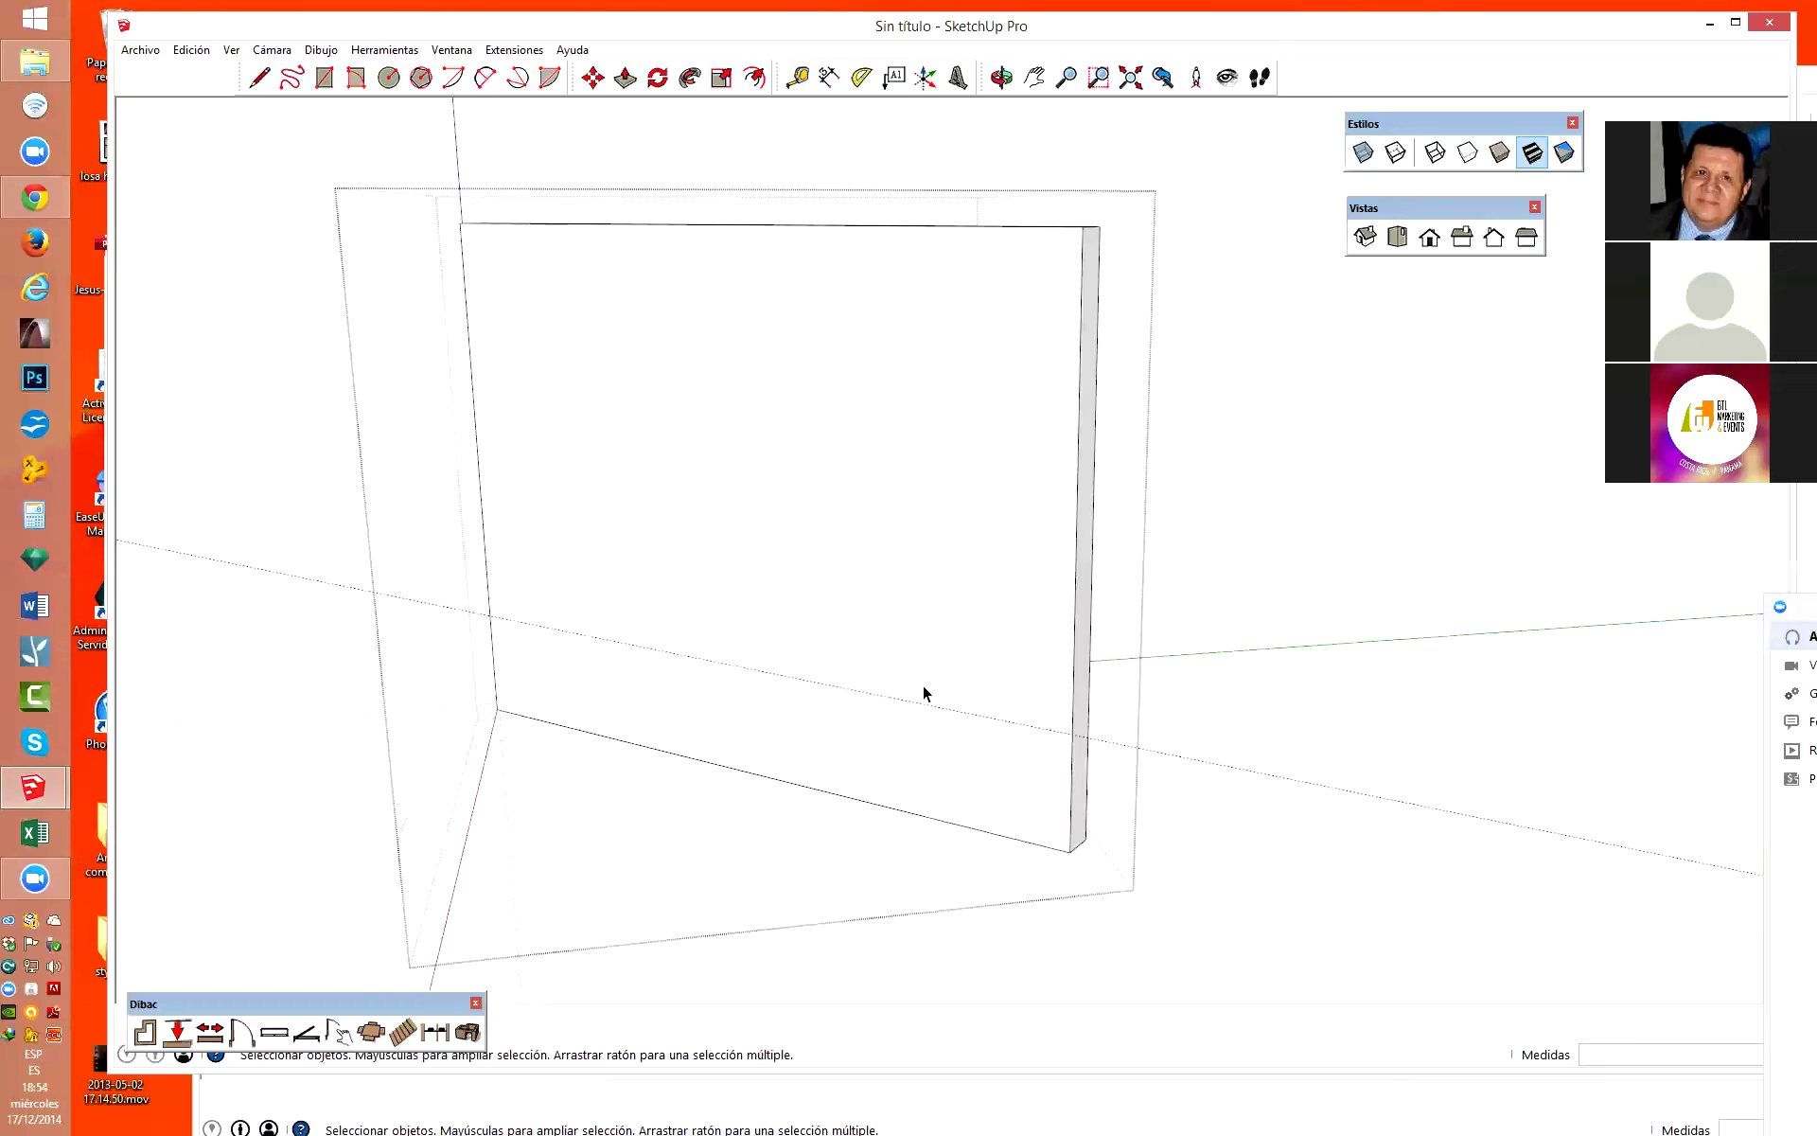
Place a second height guide on the wall, then start a line on its narrow side edge.
{"action": "key", "text": "t"}
{"action": "left_click", "coordinate": [923, 703]}
{"action": "type", "text": "2,26"}
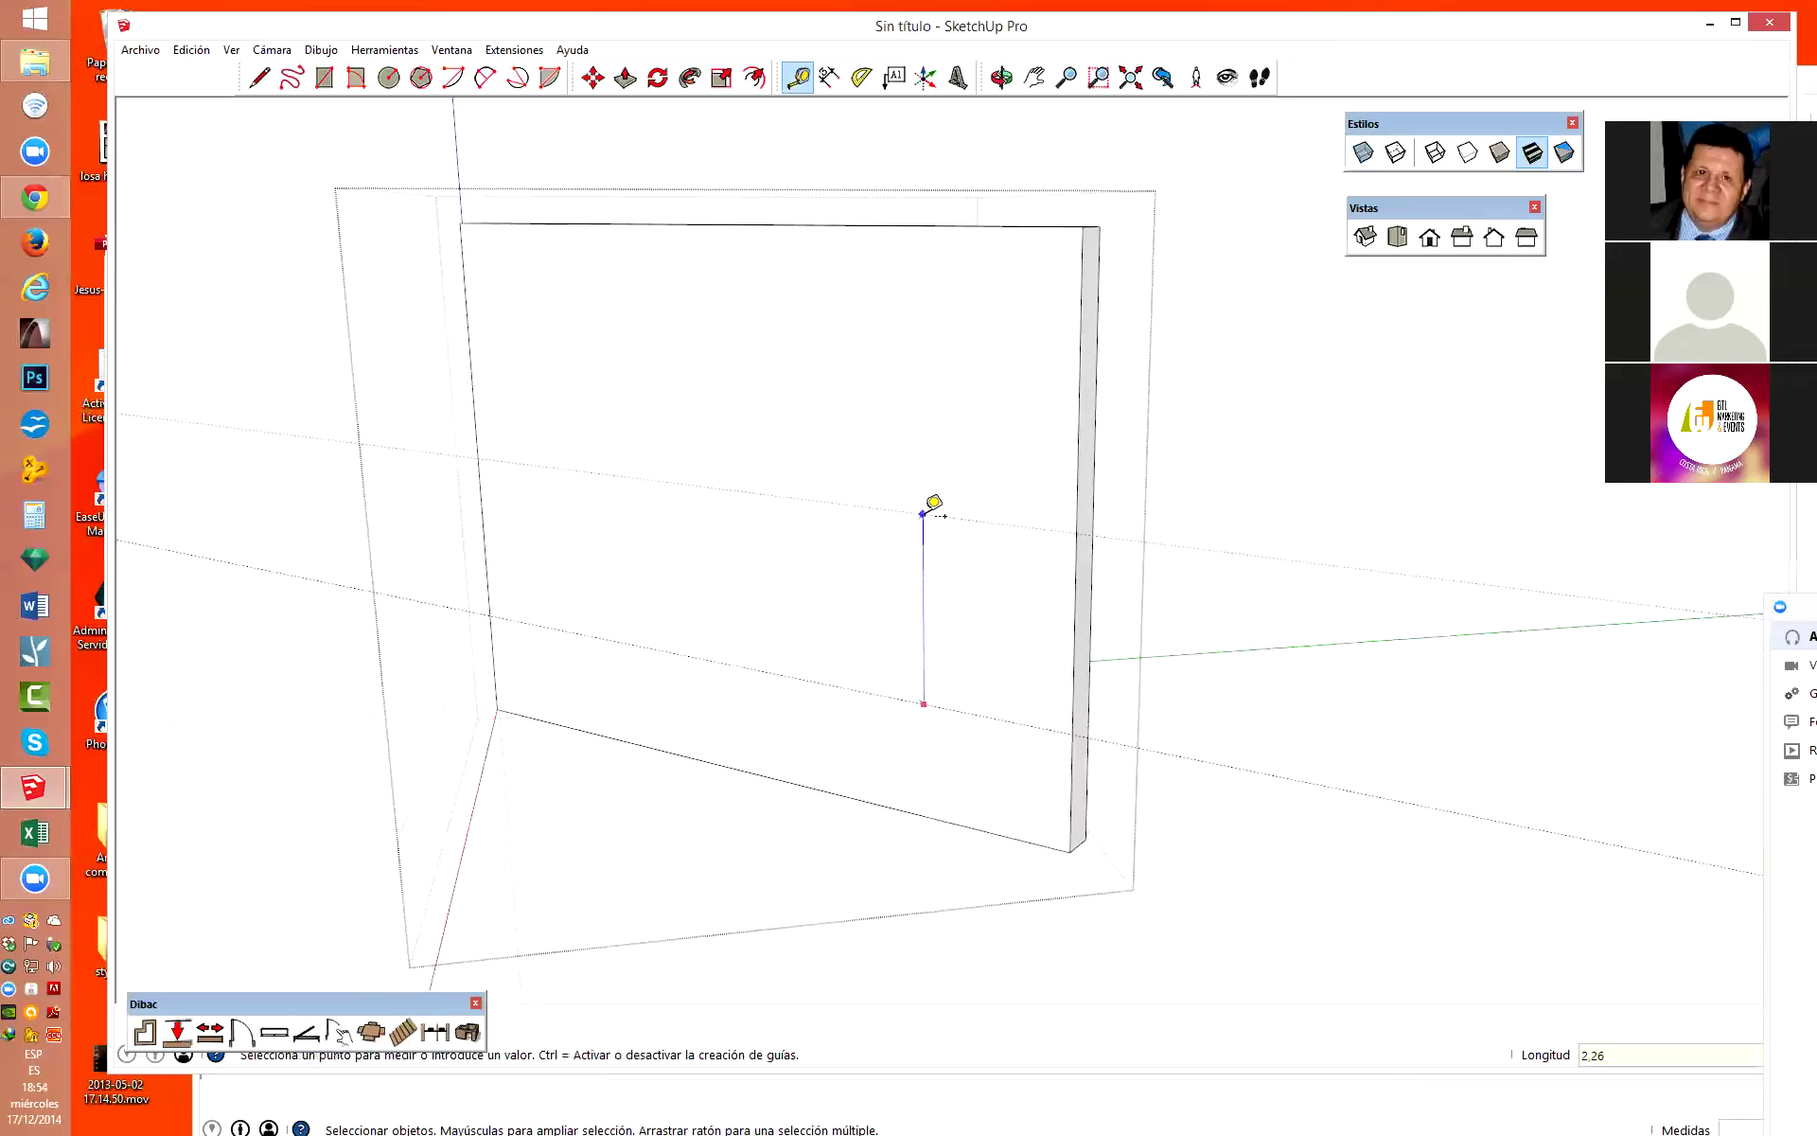
{"action": "left_click", "coordinate": [924, 514]}
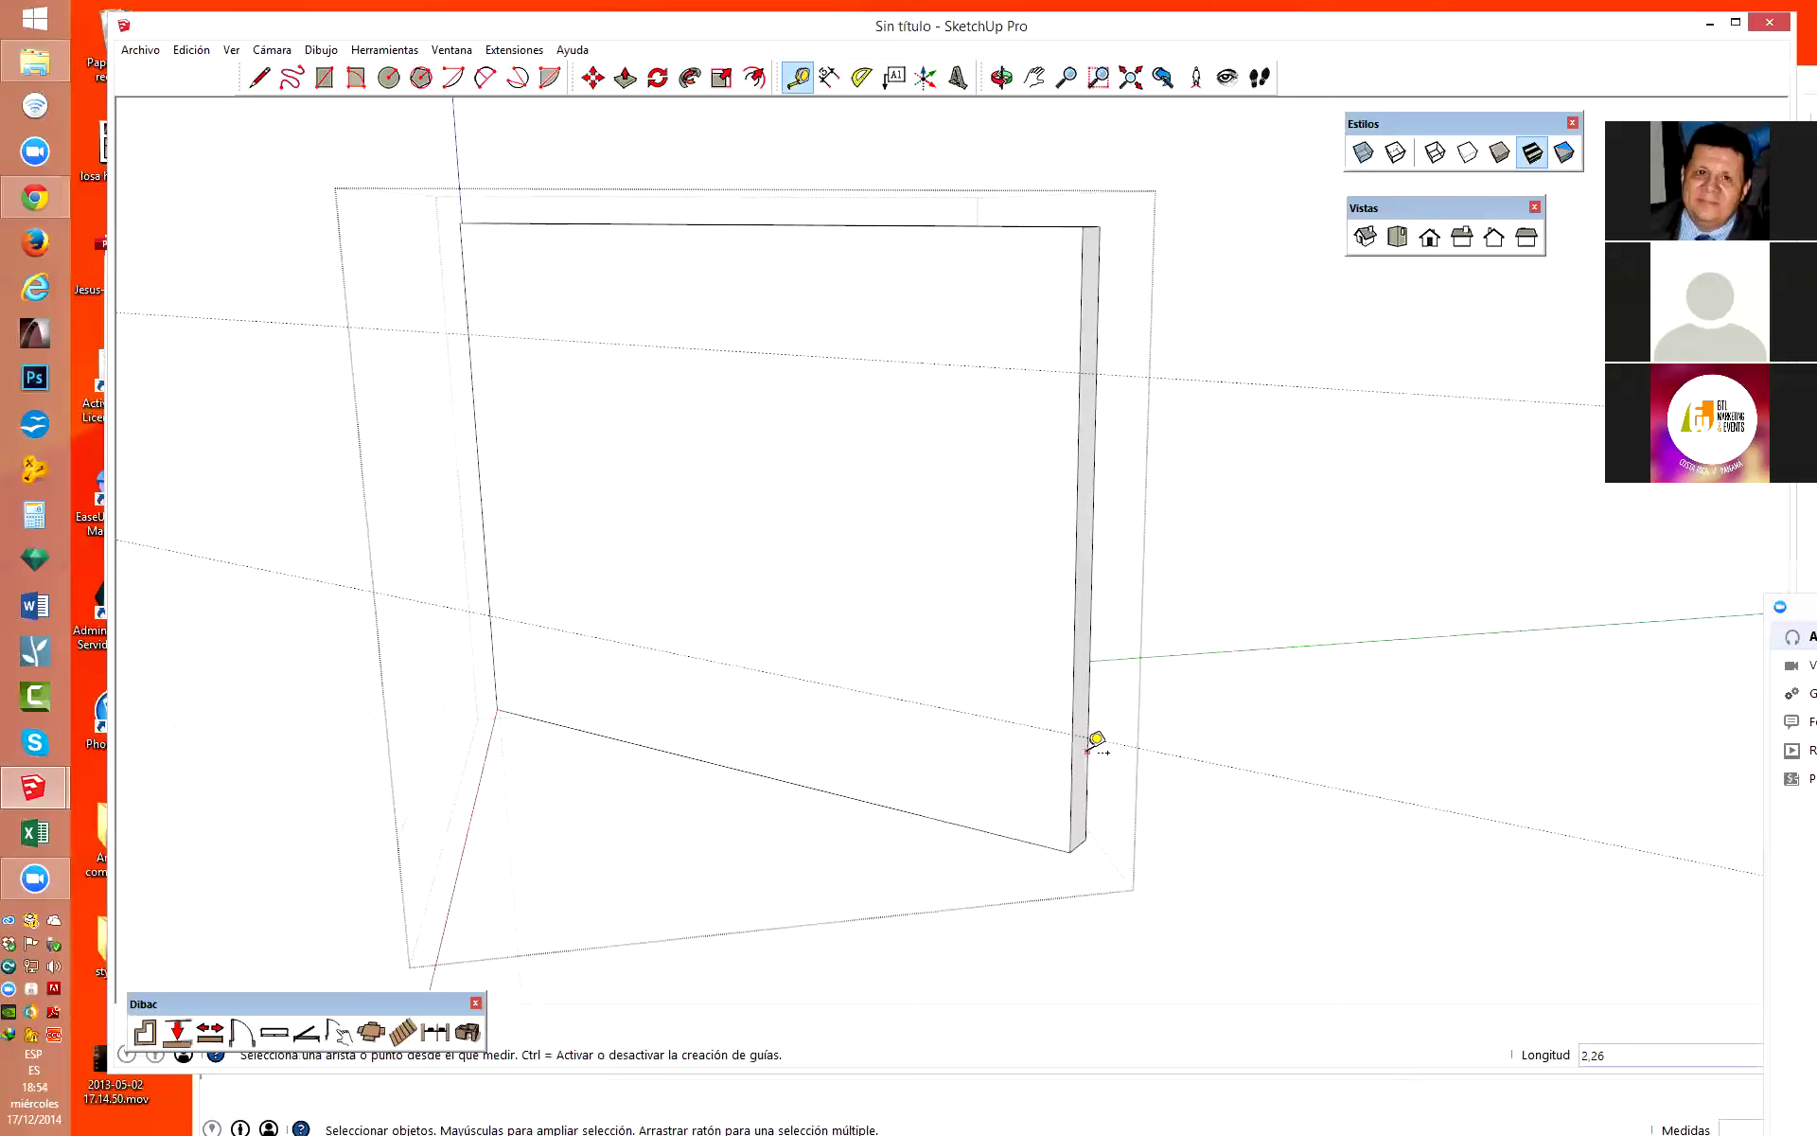
{"action": "scroll", "coordinate": [1136, 776], "scroll_direction": "up", "scroll_amount": 3}
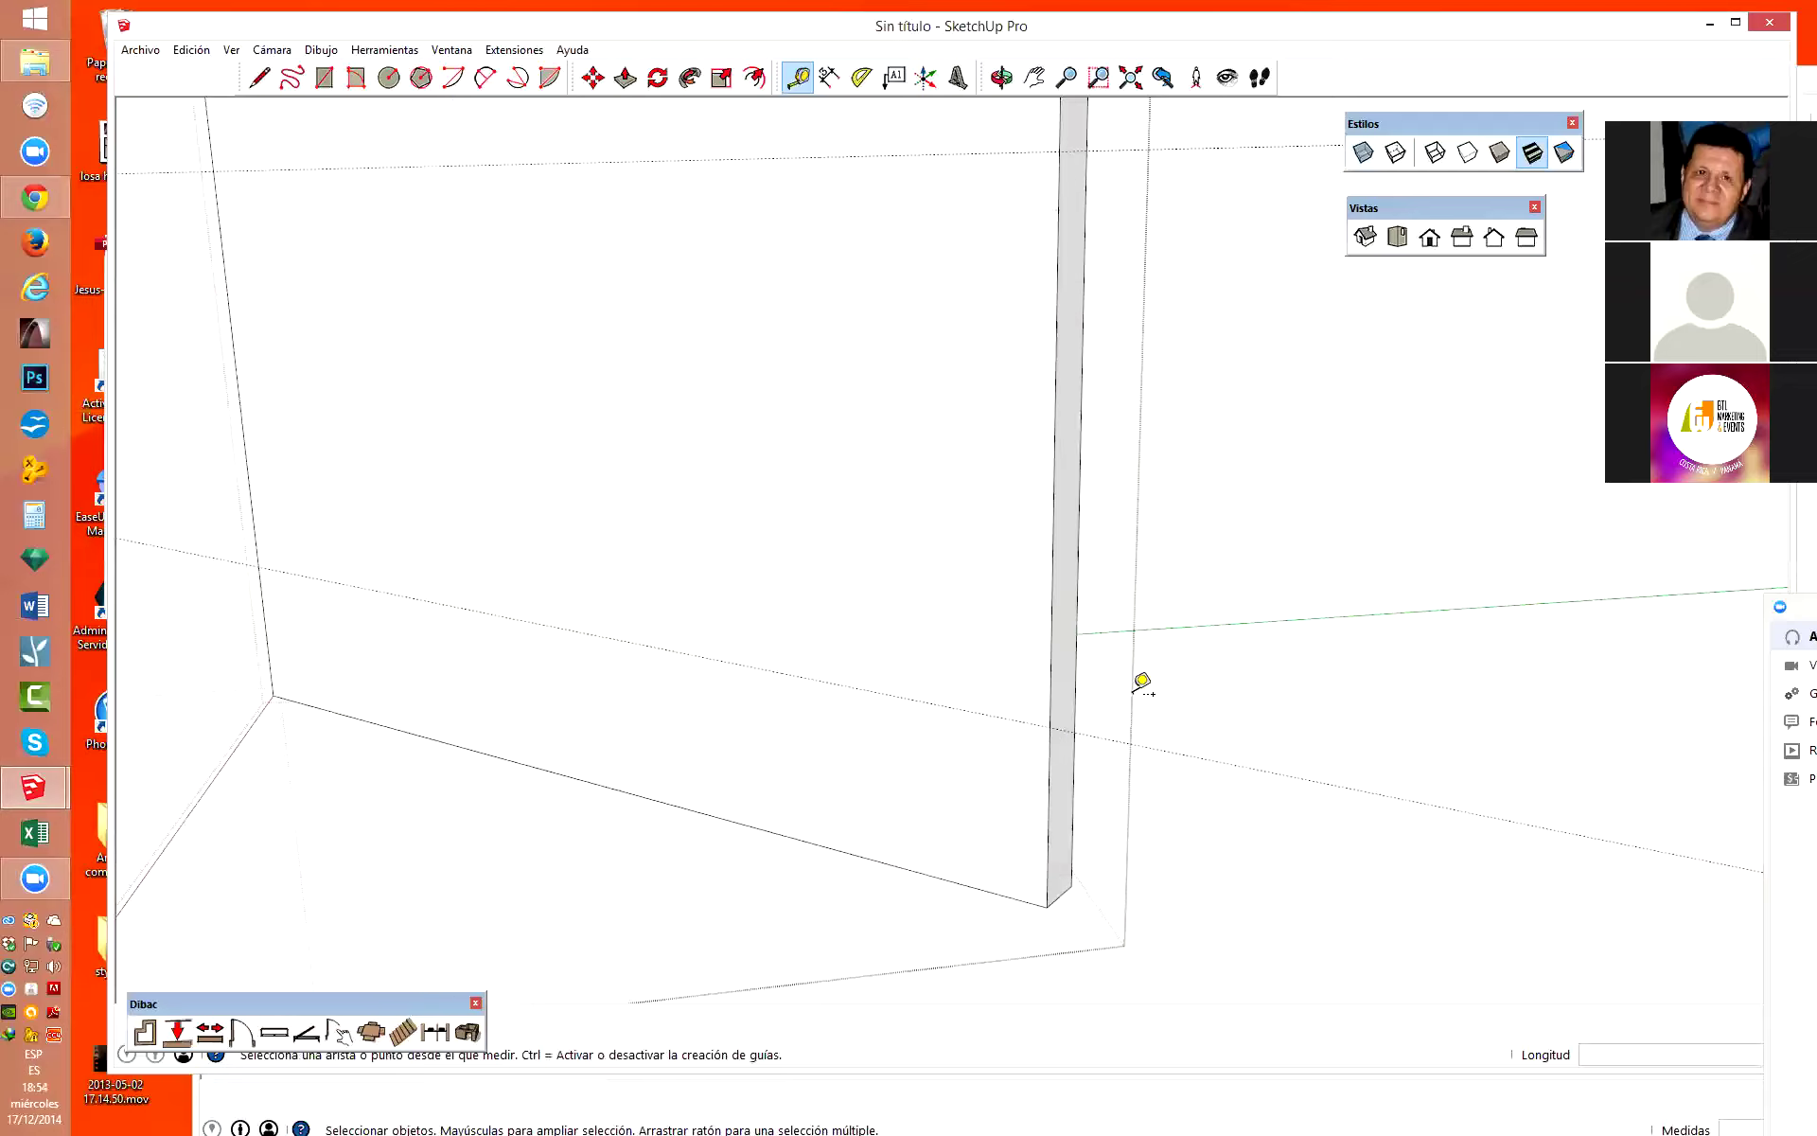
{"action": "scroll", "coordinate": [1108, 695], "scroll_direction": "down", "scroll_amount": 2}
{"action": "scroll", "coordinate": [1088, 393], "scroll_direction": "up", "scroll_amount": 1}
{"action": "scroll", "coordinate": [1057, 342], "scroll_direction": "up", "scroll_amount": 2}
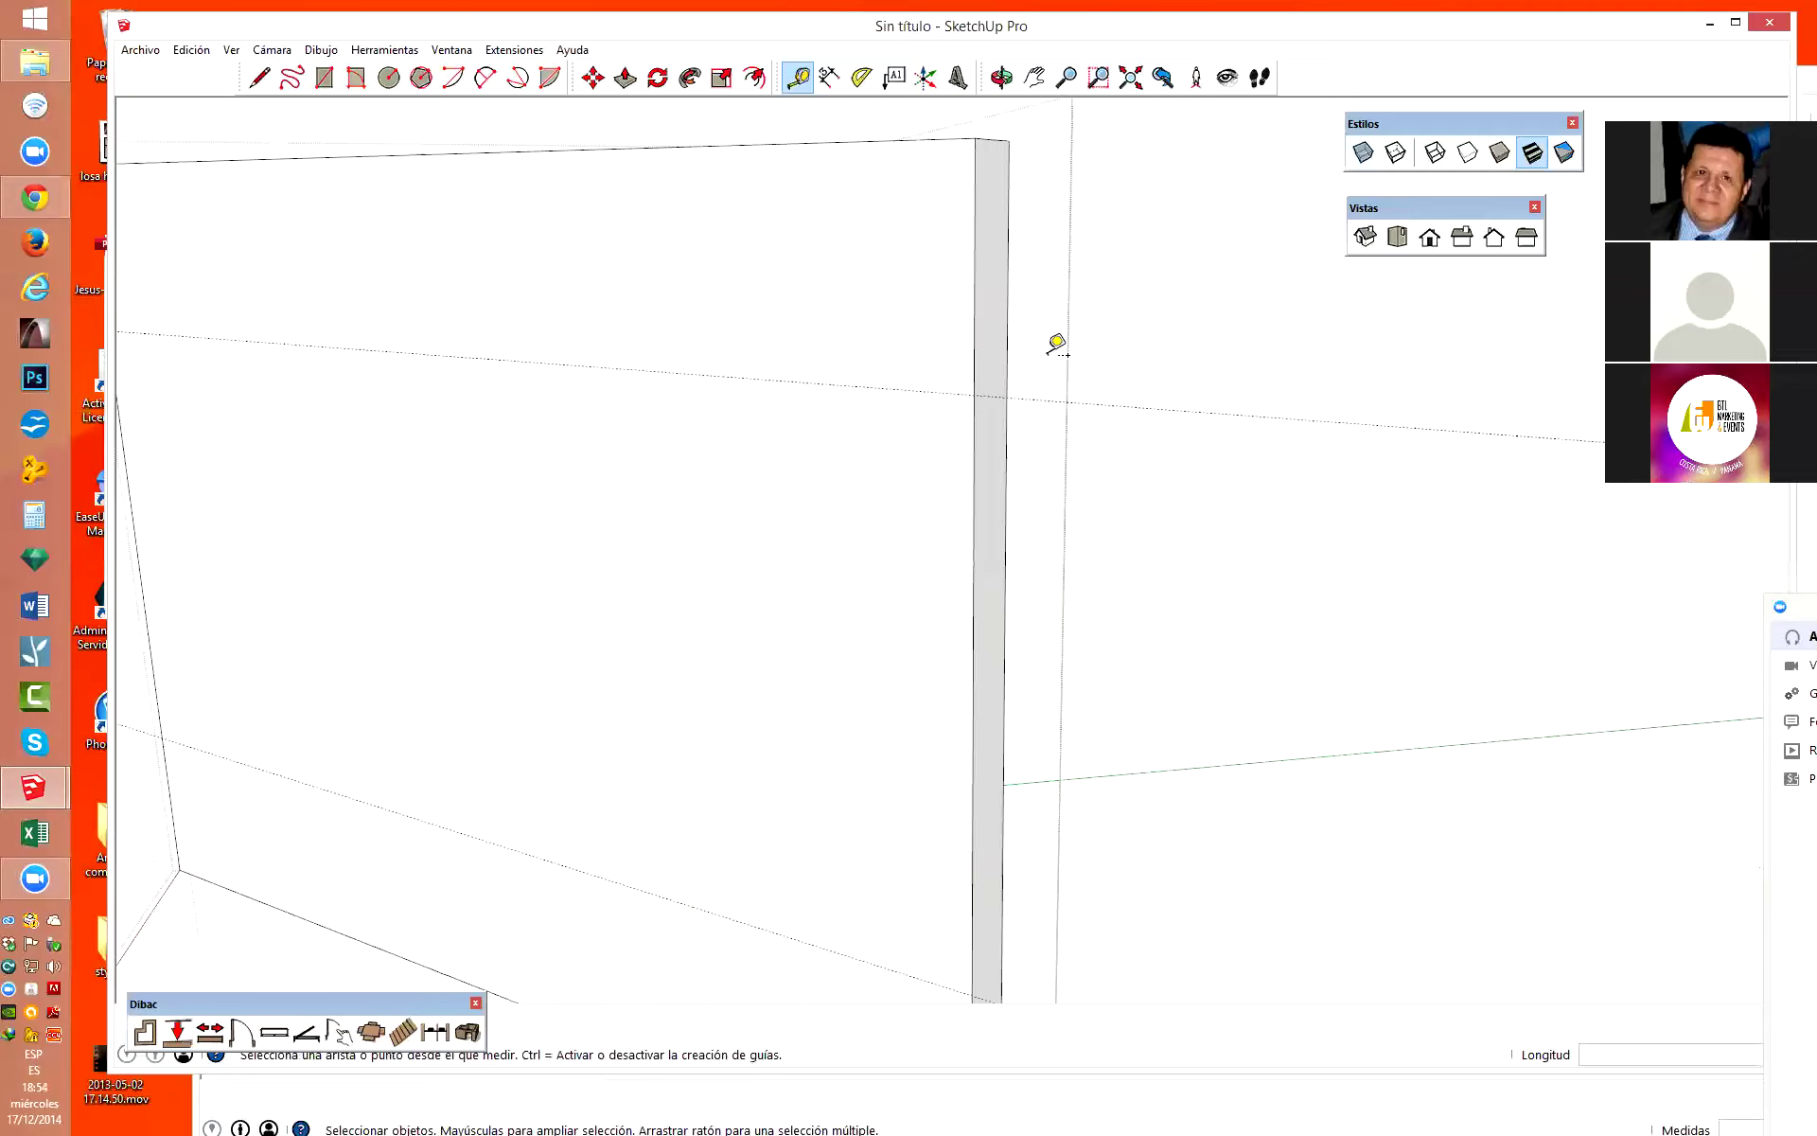
{"action": "mouse_move", "coordinate": [1129, 383]}
{"action": "middle_mouse_down"}
{"action": "mouse_move", "coordinate": [953, 507]}
{"action": "mouse_move", "coordinate": [871, 520]}
{"action": "mouse_move", "coordinate": [833, 496]}
{"action": "middle_mouse_up"}
{"action": "left_click", "coordinate": [836, 501]}
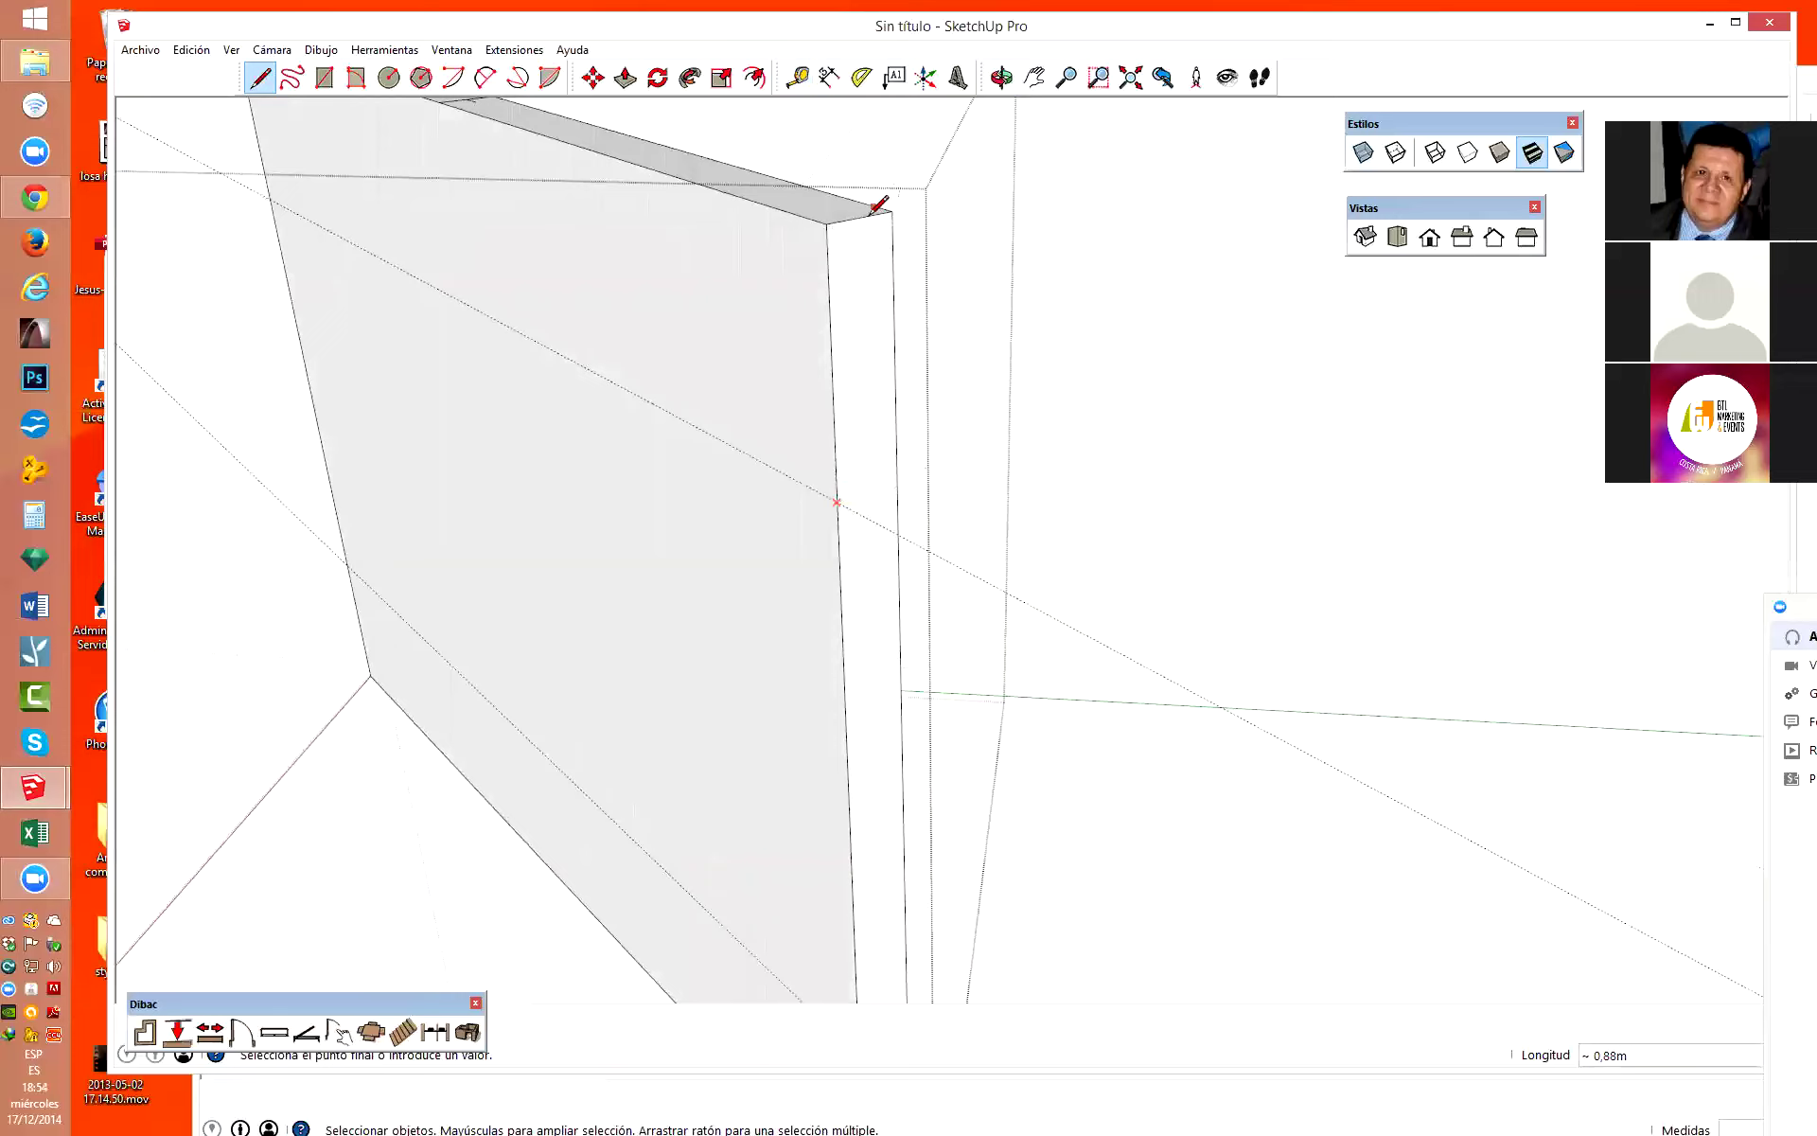
Draw two lines across the wall's narrow side face along the guides.
{"action": "left_click", "coordinate": [898, 482]}
{"action": "scroll", "coordinate": [897, 480], "scroll_direction": "down", "scroll_amount": 3}
{"action": "left_click", "coordinate": [868, 829]}
{"action": "scroll", "coordinate": [868, 829], "scroll_direction": "up", "scroll_amount": 2}
{"action": "left_click", "coordinate": [909, 806]}
{"action": "scroll", "coordinate": [917, 791], "scroll_direction": "down", "scroll_amount": 3}
{"action": "key", "text": "space"}
Push the middle side face inward into a recess and unhide the rest of the model.
{"action": "left_click", "coordinate": [887, 575]}
{"action": "scroll", "coordinate": [906, 417], "scroll_direction": "up", "scroll_amount": 1}
{"action": "key", "text": "p"}
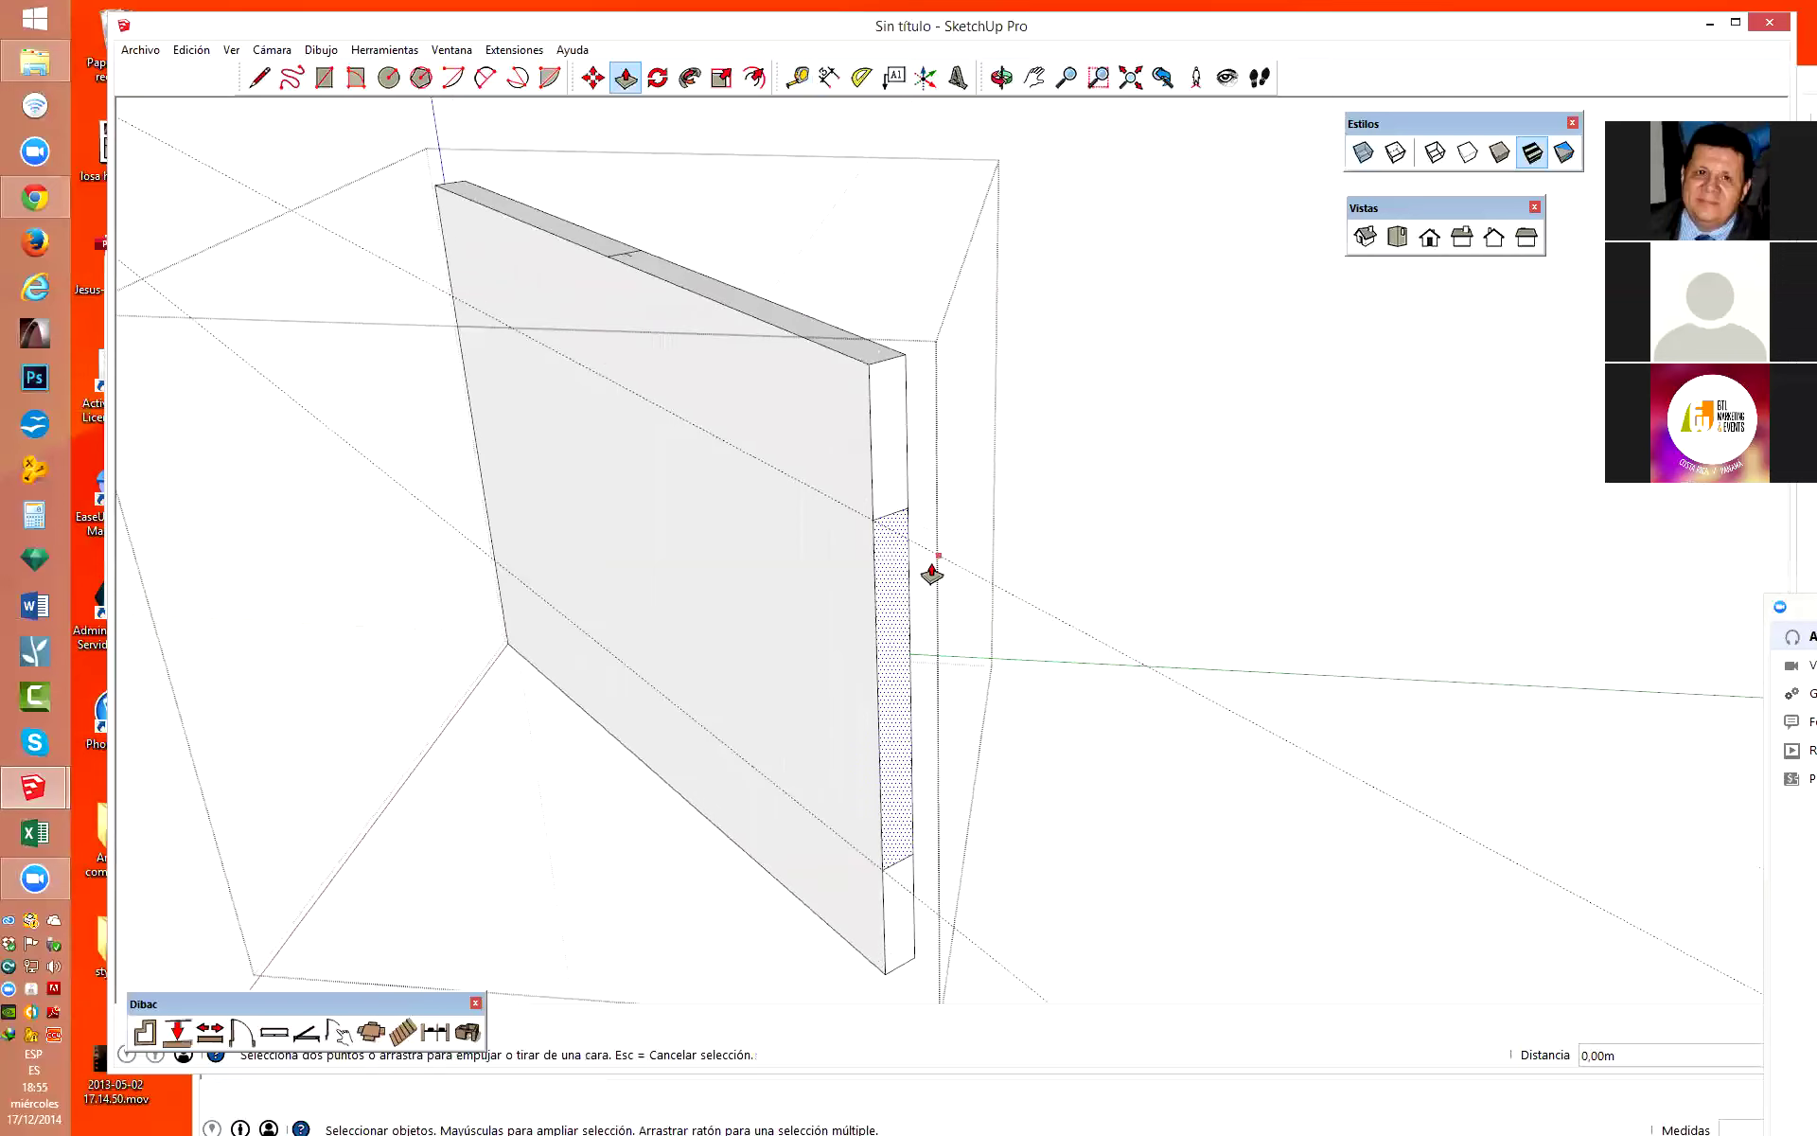
{"action": "left_click_drag", "start_coordinate": [889, 617], "coordinate": [833, 574]}
{"action": "left_click", "coordinate": [231, 50]}
{"action": "mouse_move", "coordinate": [285, 278]}
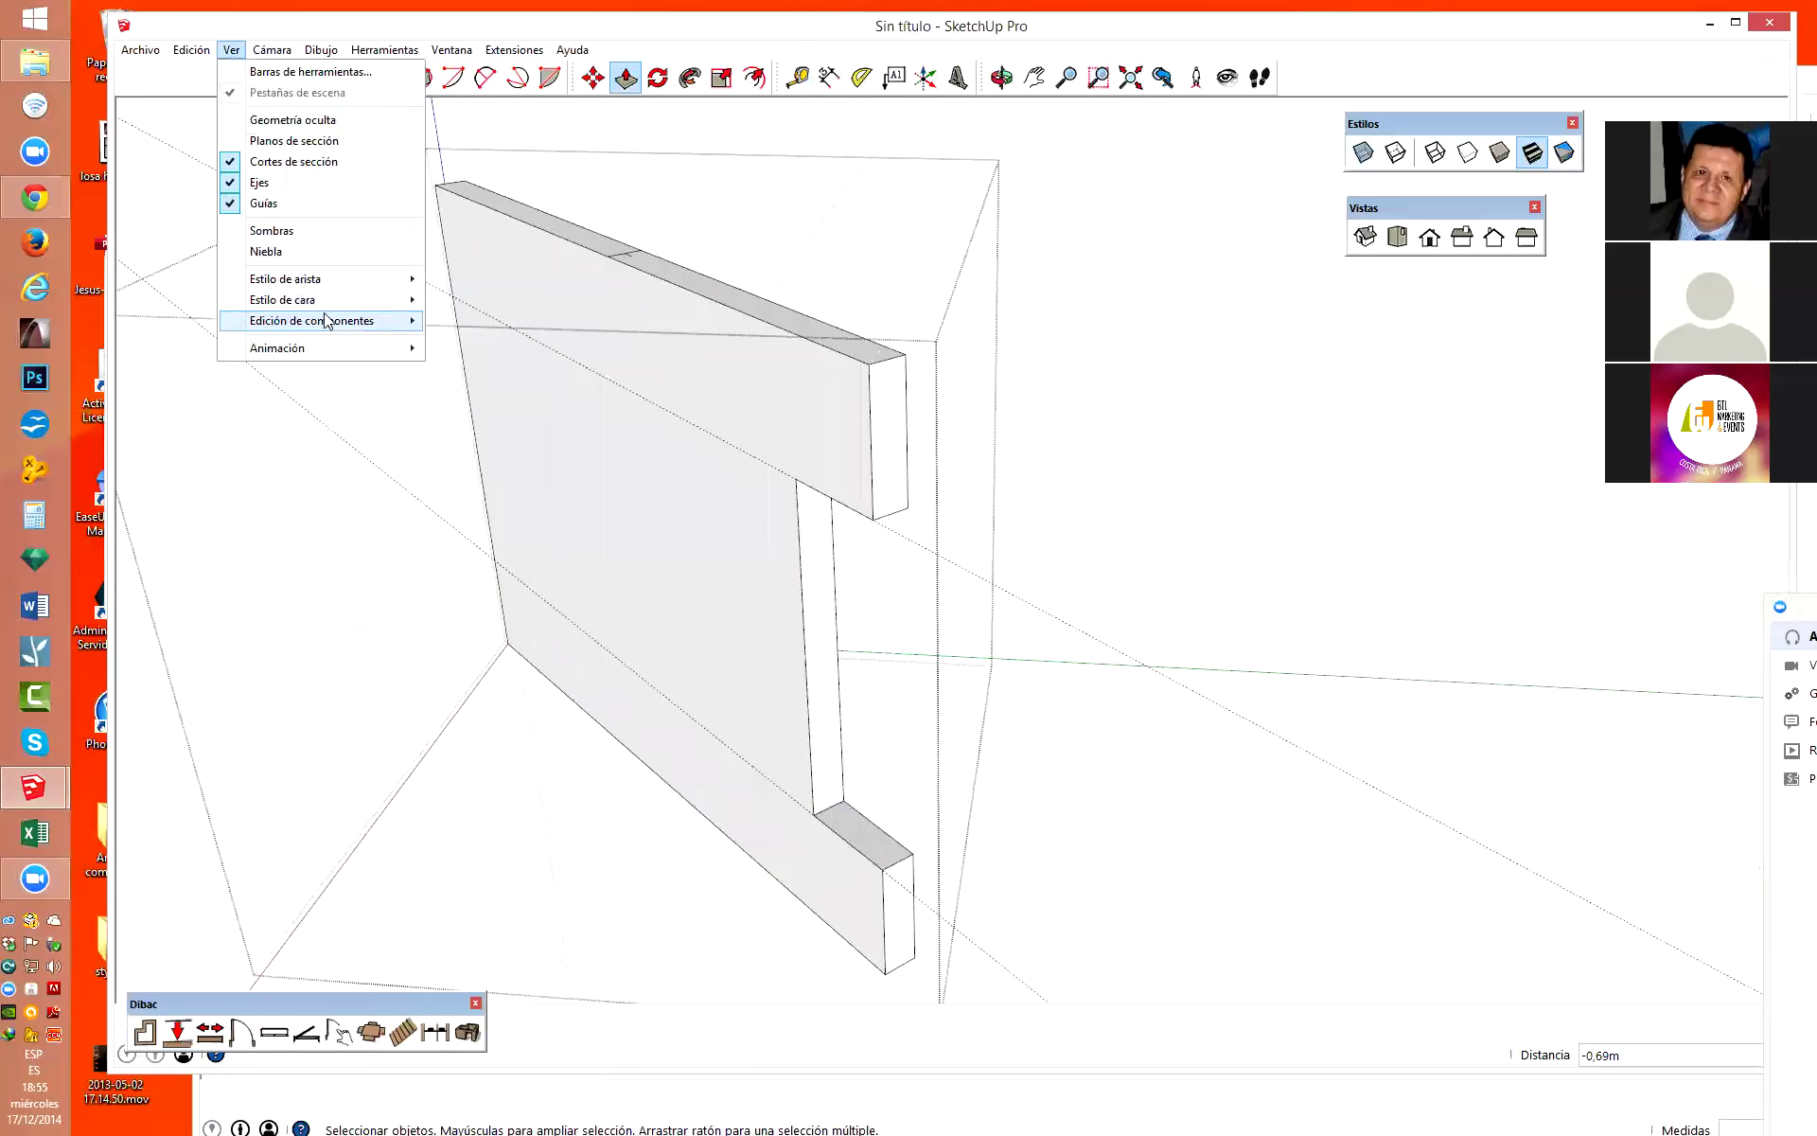
{"action": "left_click", "coordinate": [481, 320]}
Push the lower block's front face back to adjust the notch.
{"action": "left_click_drag", "start_coordinate": [814, 694], "coordinate": [788, 678]}
{"action": "left_click", "coordinate": [787, 678]}
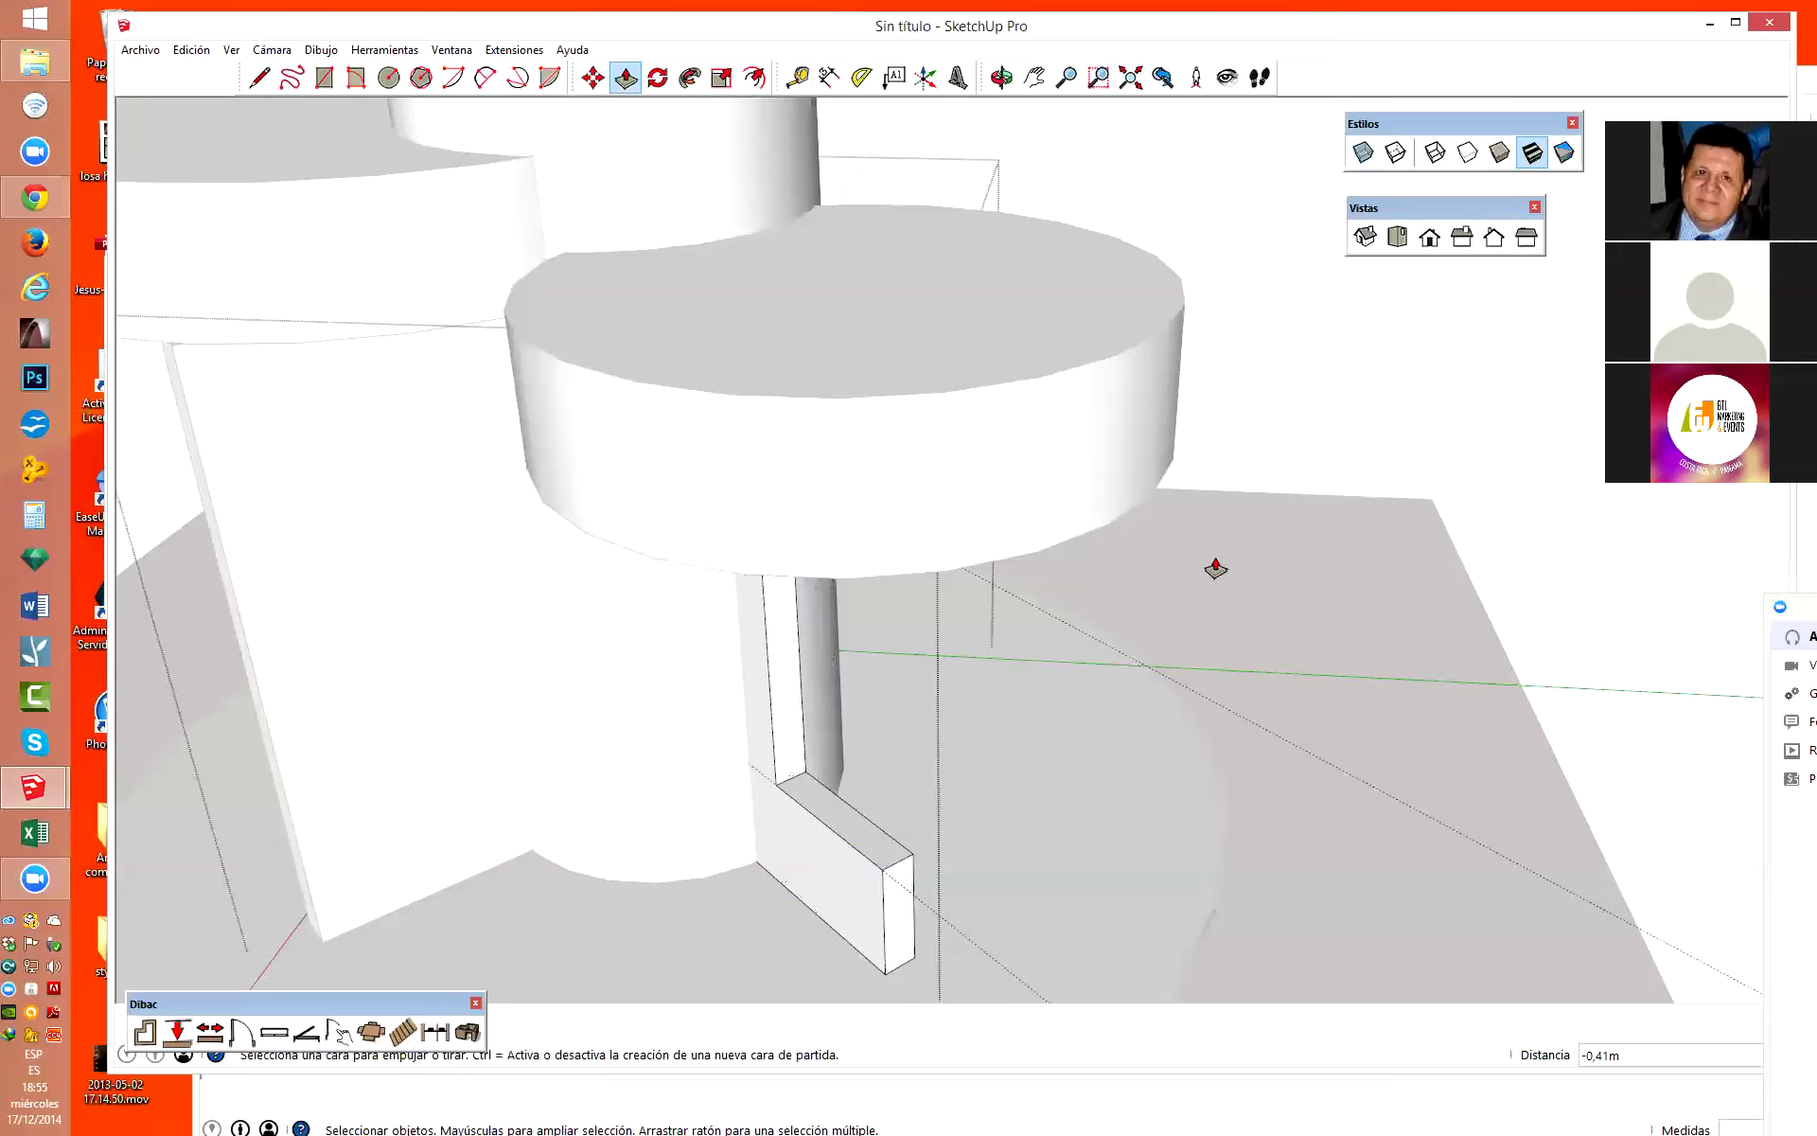
{"action": "scroll", "coordinate": [1018, 601], "scroll_direction": "down", "scroll_amount": 3}
{"action": "scroll", "coordinate": [1017, 601], "scroll_direction": "up", "scroll_amount": 4}
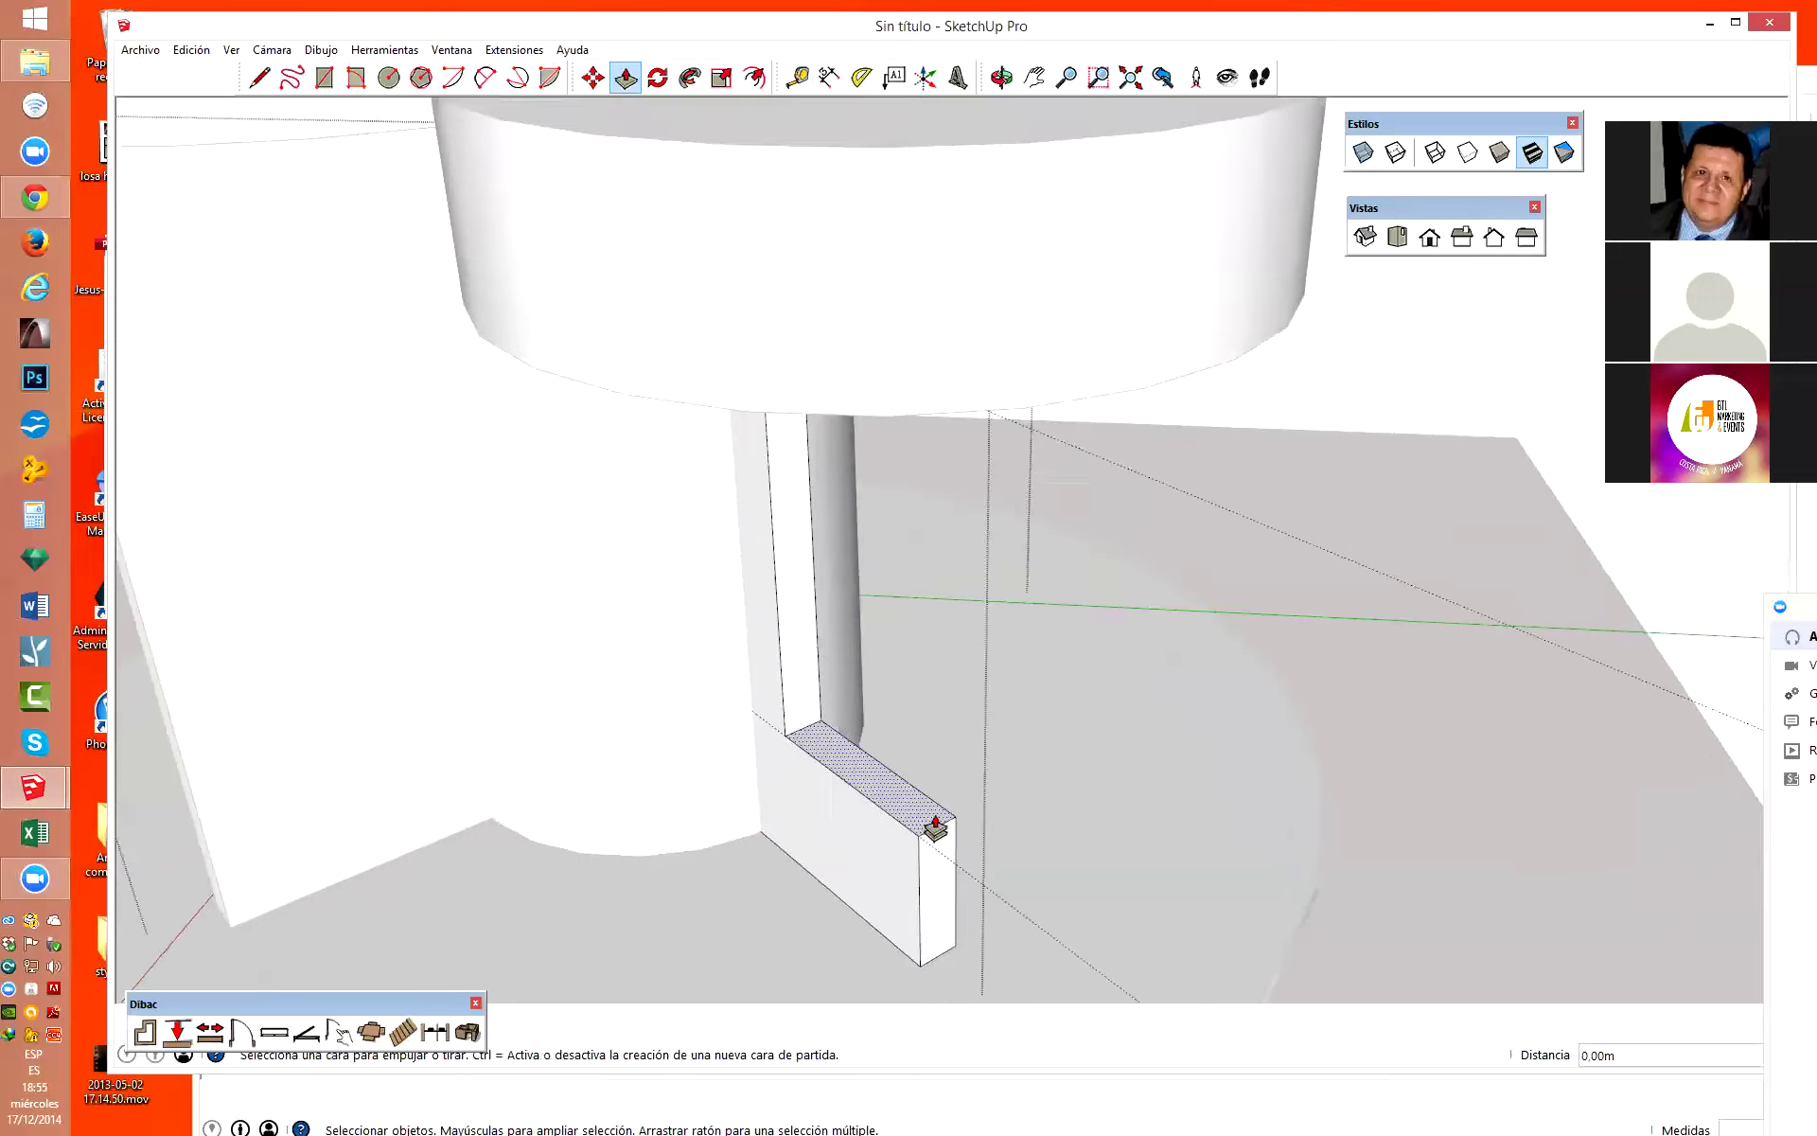
Extend the opening's top face about 0.31 m with Push/Pull.
{"action": "mouse_move", "coordinate": [1047, 774]}
{"action": "middle_mouse_down"}
{"action": "mouse_move", "coordinate": [1129, 566]}
{"action": "mouse_move", "coordinate": [1152, 600]}
{"action": "mouse_move", "coordinate": [1035, 832]}
{"action": "mouse_move", "coordinate": [1322, 641]}
{"action": "mouse_move", "coordinate": [1476, 652]}
{"action": "mouse_move", "coordinate": [1209, 600]}
{"action": "mouse_move", "coordinate": [1111, 535]}
{"action": "mouse_move", "coordinate": [994, 224]}
{"action": "mouse_move", "coordinate": [1108, 334]}
{"action": "mouse_move", "coordinate": [1109, 305]}
{"action": "mouse_move", "coordinate": [1002, 162]}
{"action": "middle_mouse_up"}
{"action": "scroll", "coordinate": [1022, 276], "scroll_direction": "up", "scroll_amount": 3}
{"action": "key", "text": "p"}
{"action": "left_click_drag", "start_coordinate": [997, 143], "coordinate": [1013, 231]}
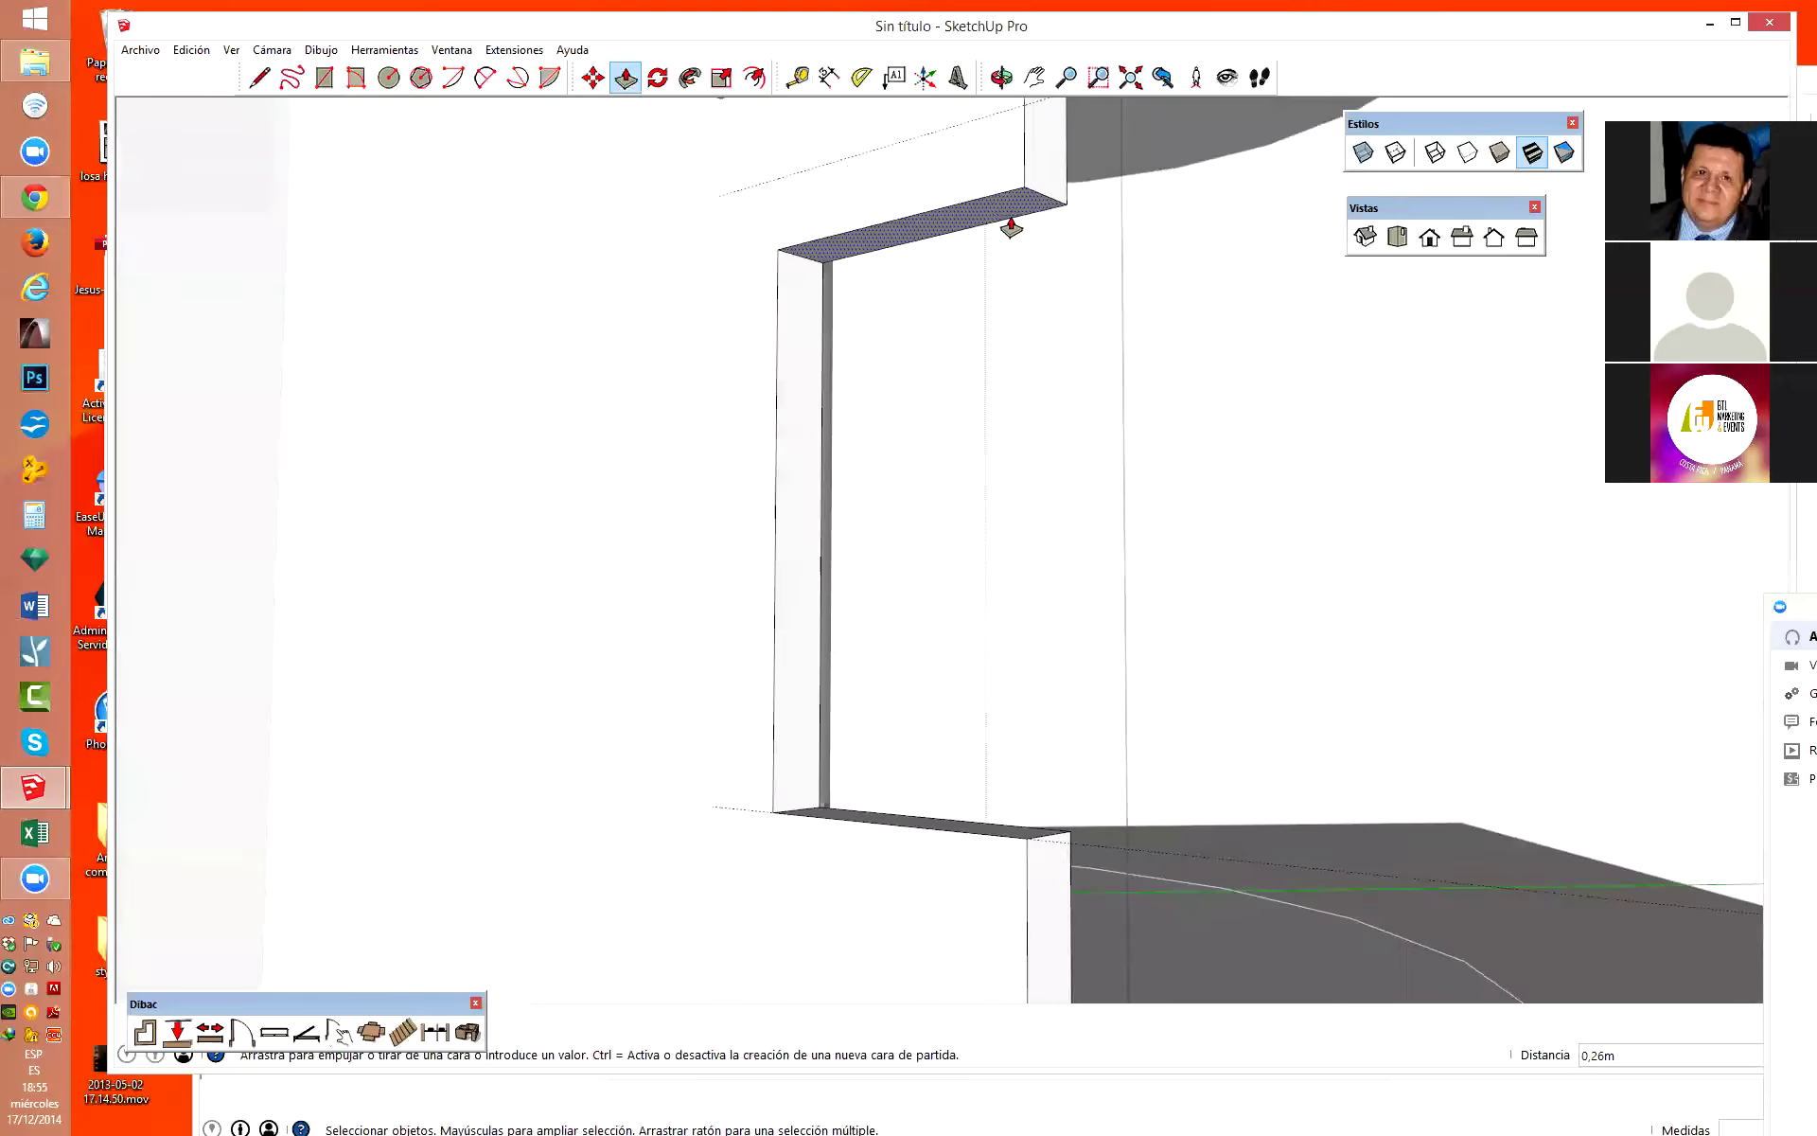
{"action": "scroll", "coordinate": [947, 855], "scroll_direction": "down", "scroll_amount": 3}
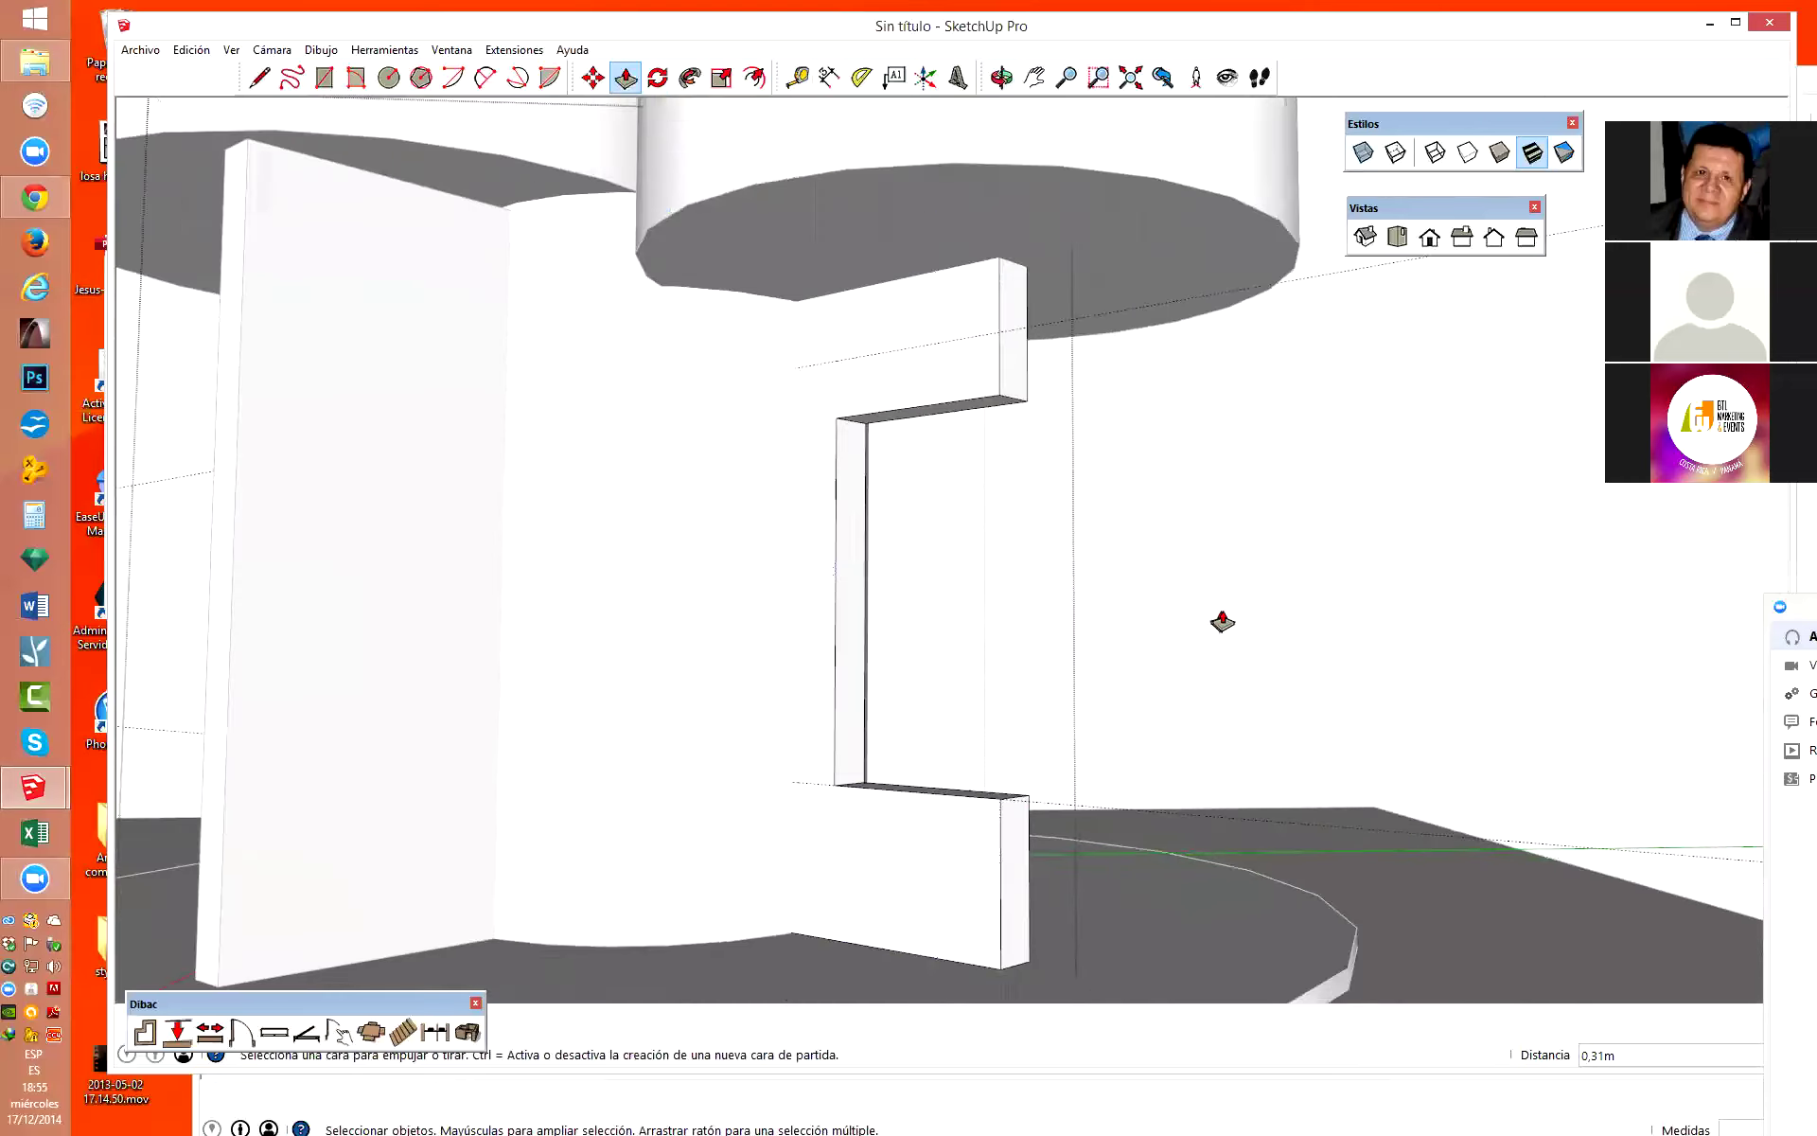
{"action": "key", "text": "space"}
Orbit out and zoom in on the wall end to see the resized notch.
{"action": "mouse_move", "coordinate": [1318, 589]}
{"action": "middle_mouse_down"}
{"action": "mouse_move", "coordinate": [938, 981]}
{"action": "mouse_move", "coordinate": [1051, 544]}
{"action": "mouse_move", "coordinate": [1020, 767]}
{"action": "middle_mouse_up"}
{"action": "scroll", "coordinate": [1020, 767], "scroll_direction": "up", "scroll_amount": 3}
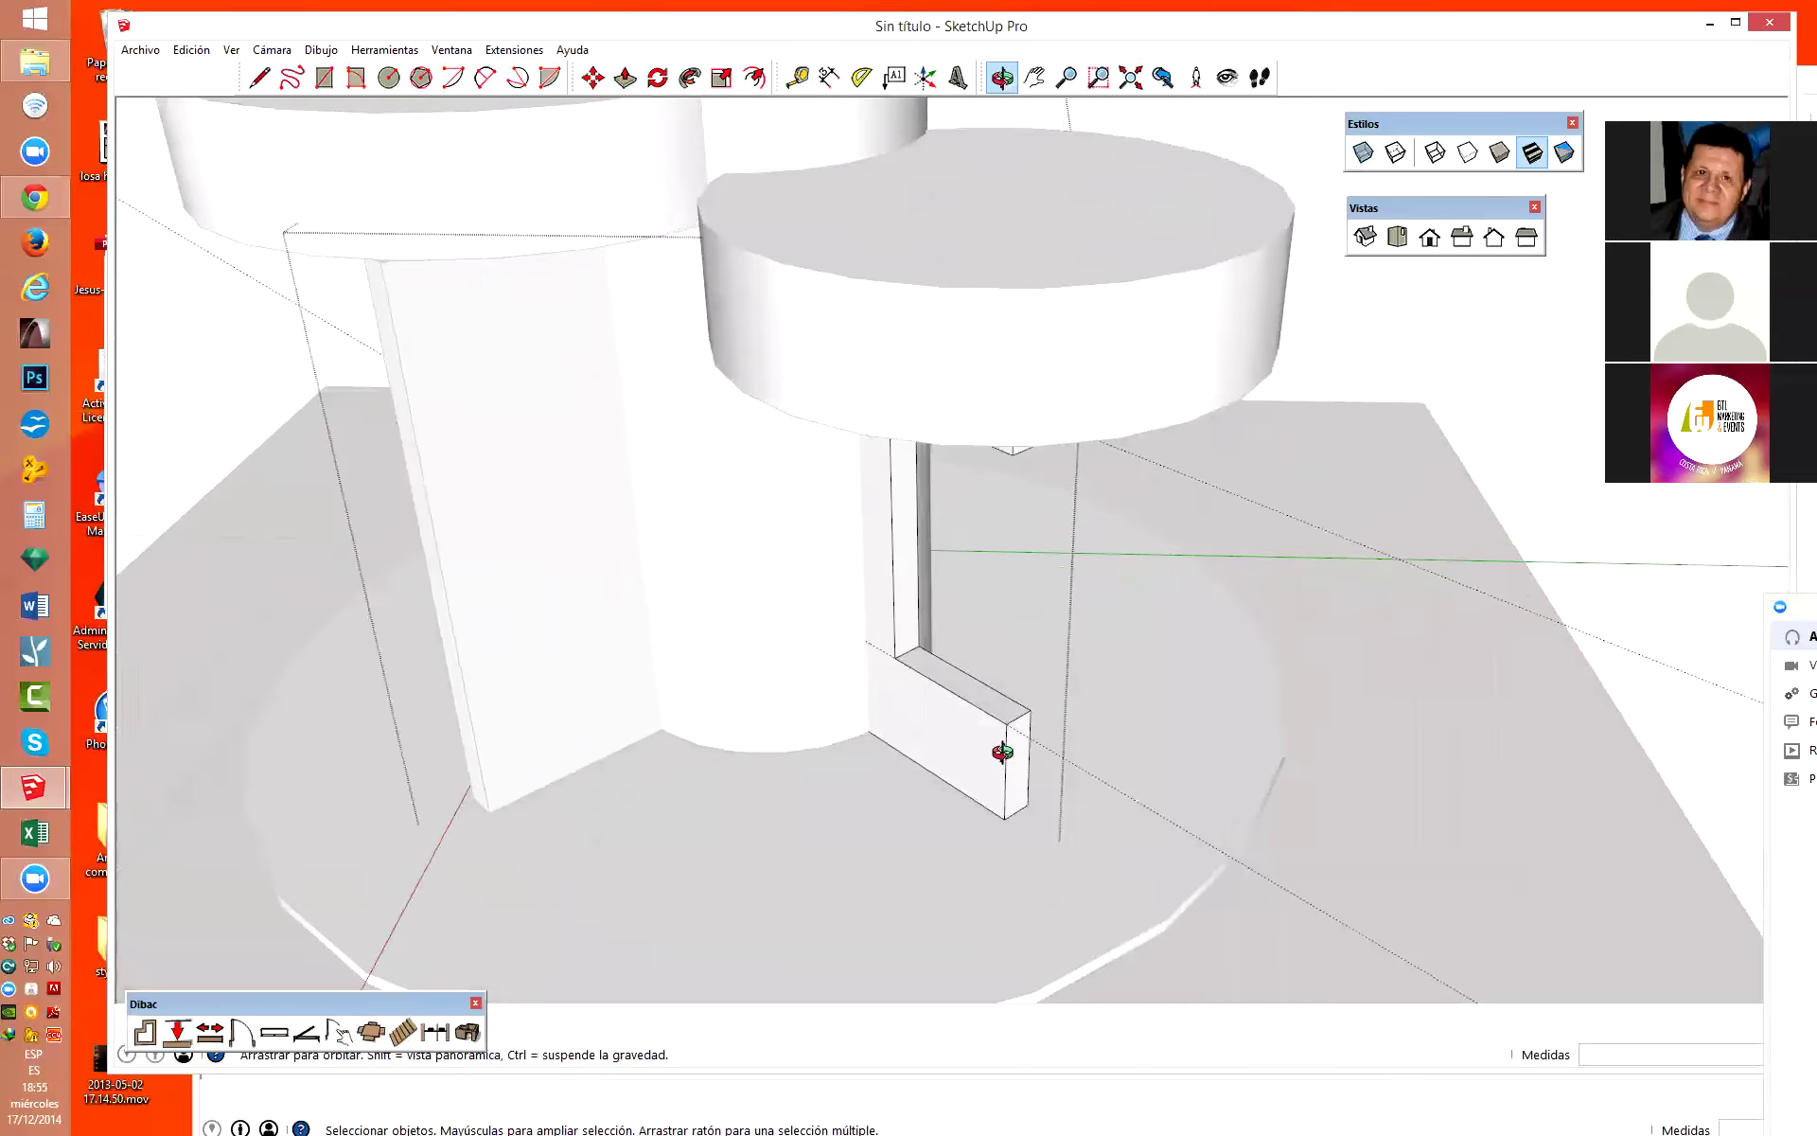
{"action": "scroll", "coordinate": [999, 700], "scroll_direction": "up", "scroll_amount": 3}
{"action": "scroll", "coordinate": [1049, 661], "scroll_direction": "up", "scroll_amount": 3}
{"action": "scroll", "coordinate": [1049, 661], "scroll_direction": "up", "scroll_amount": 1}
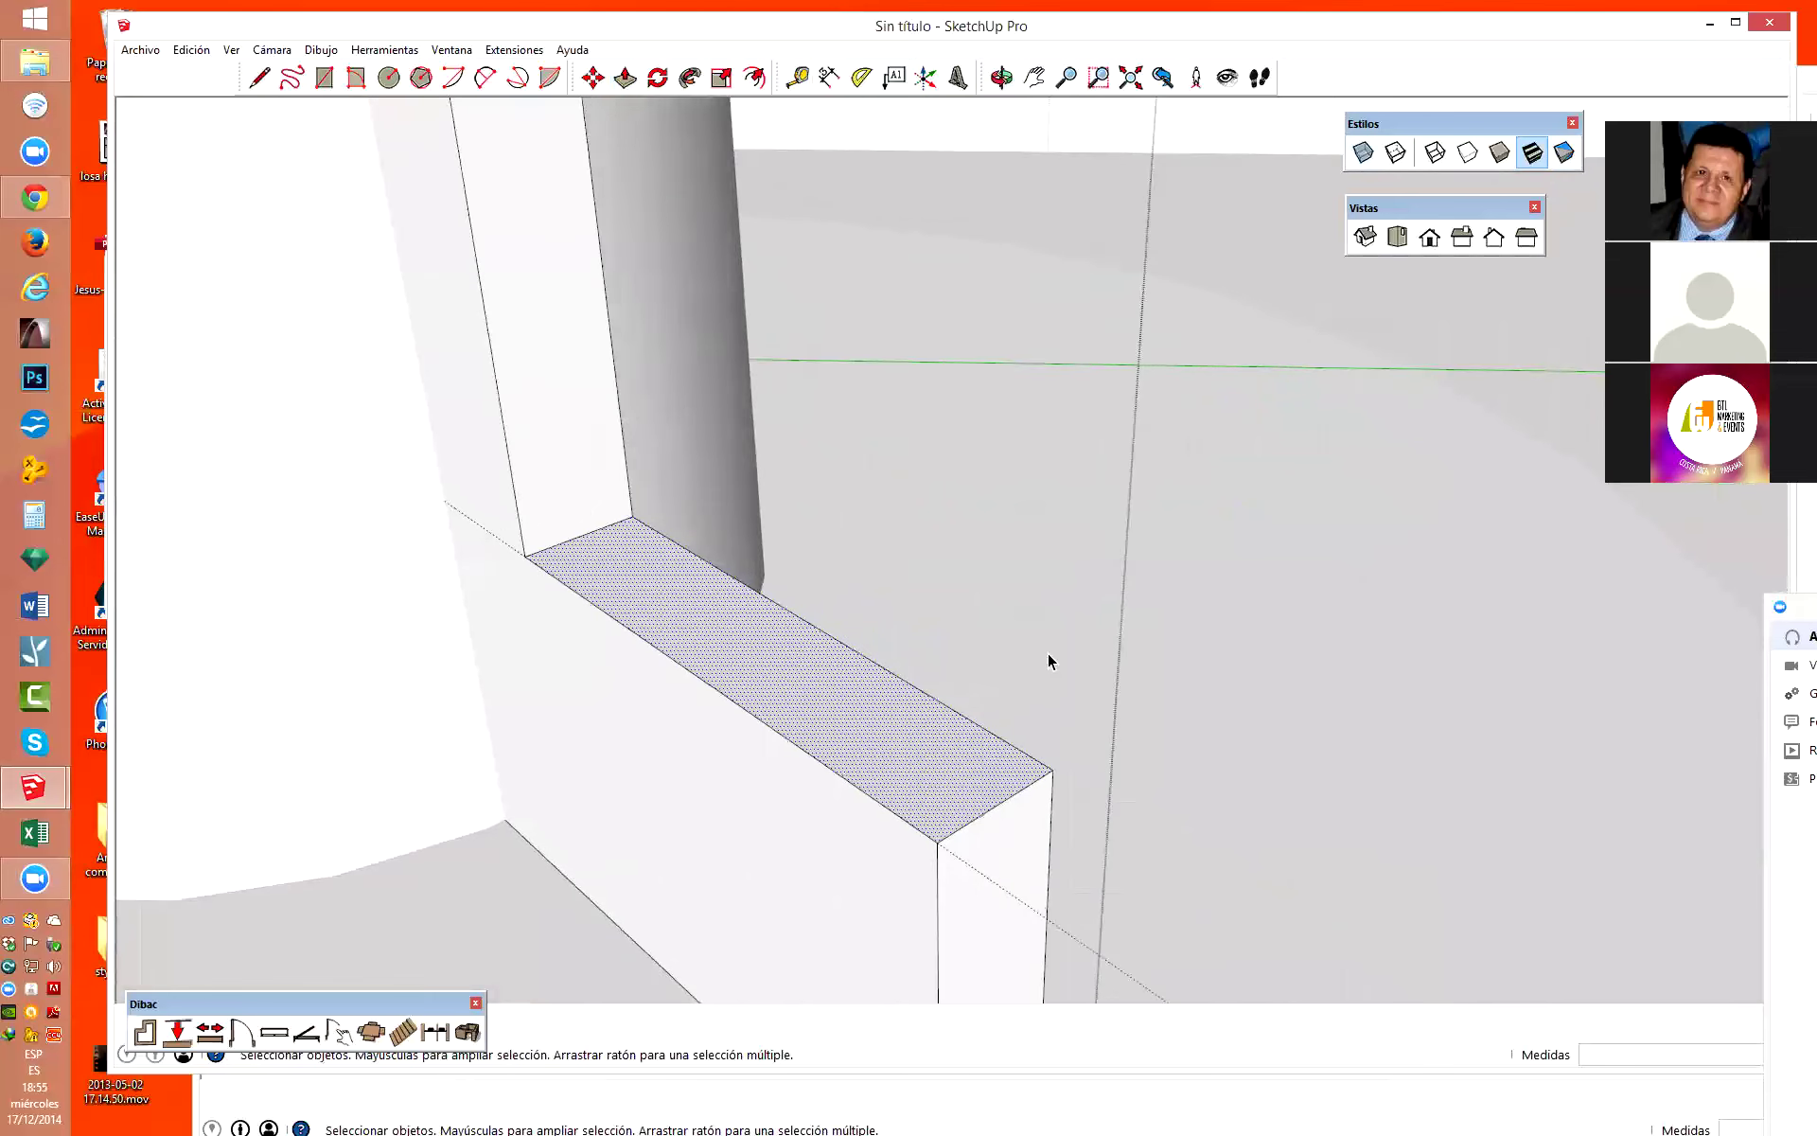
{"action": "scroll", "coordinate": [1059, 668], "scroll_direction": "up", "scroll_amount": 1}
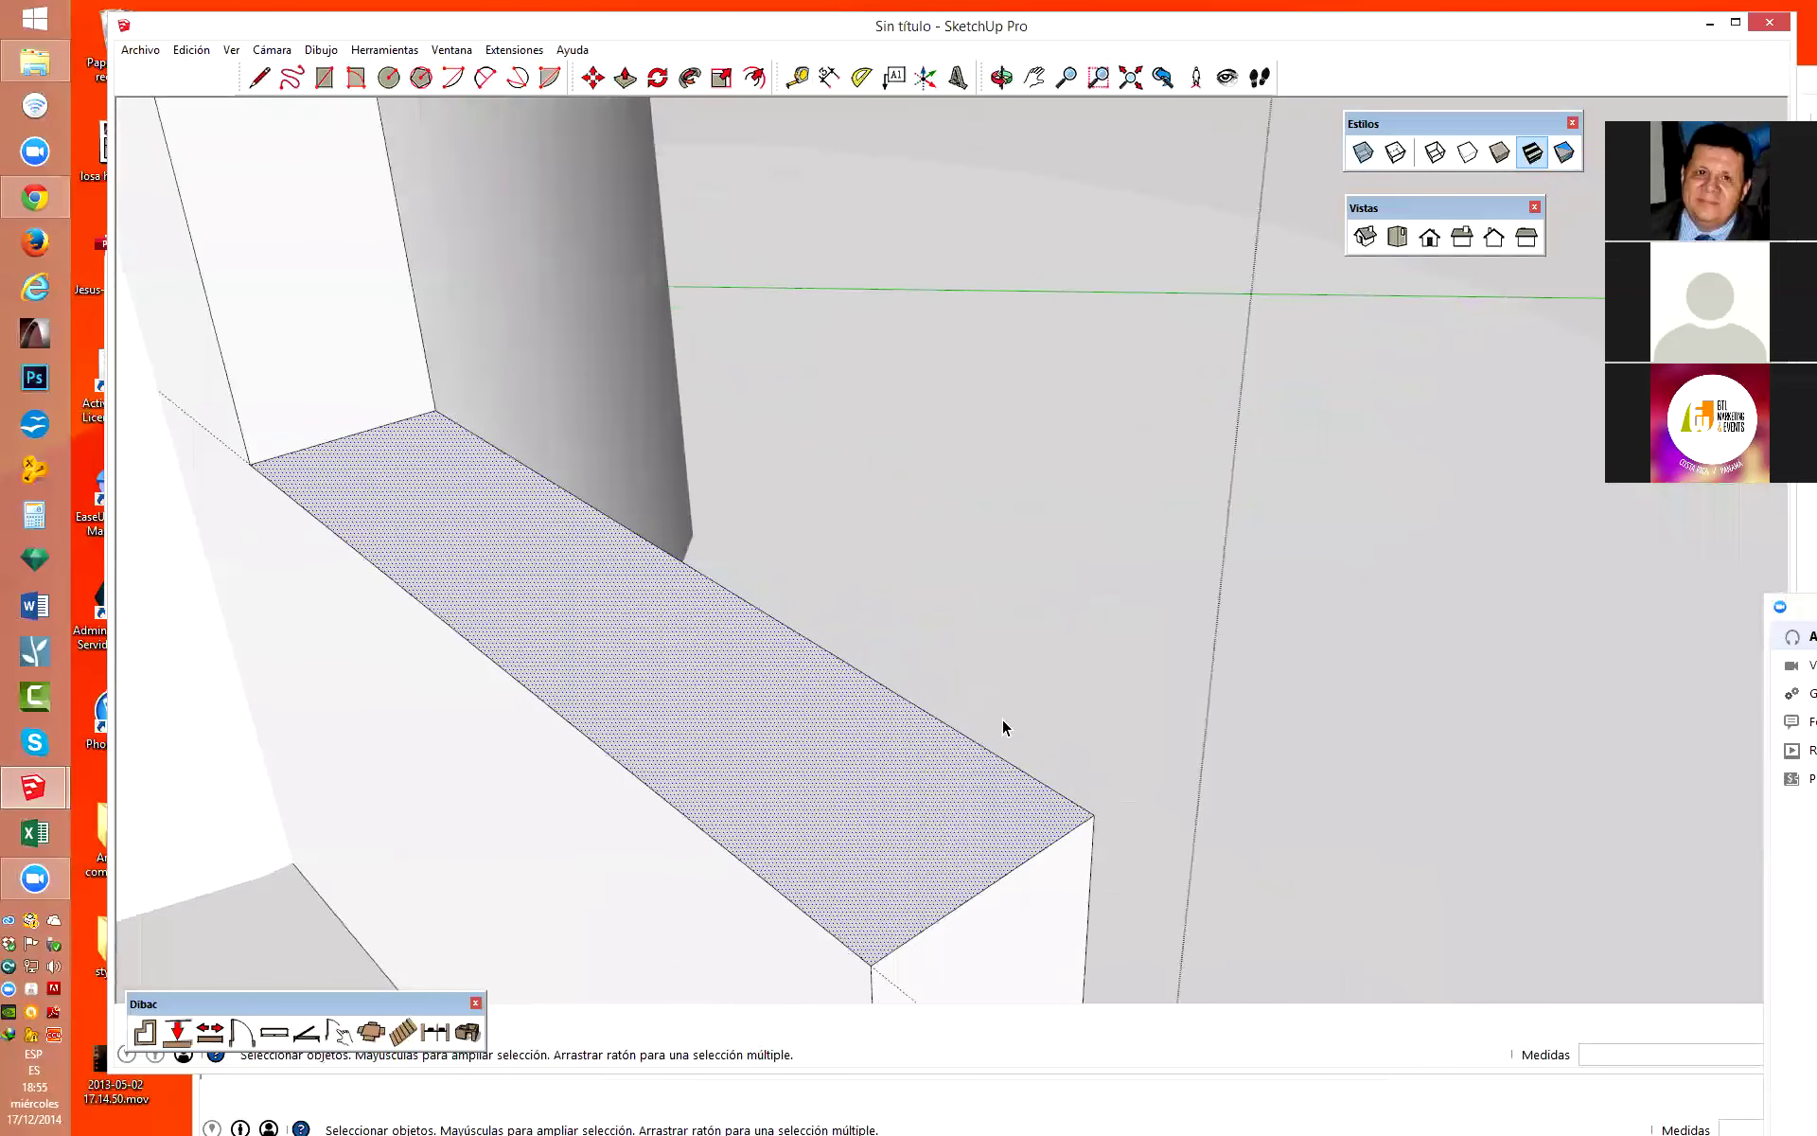
{"action": "key", "text": "l"}
{"action": "scroll", "coordinate": [984, 758], "scroll_direction": "down", "scroll_amount": 2}
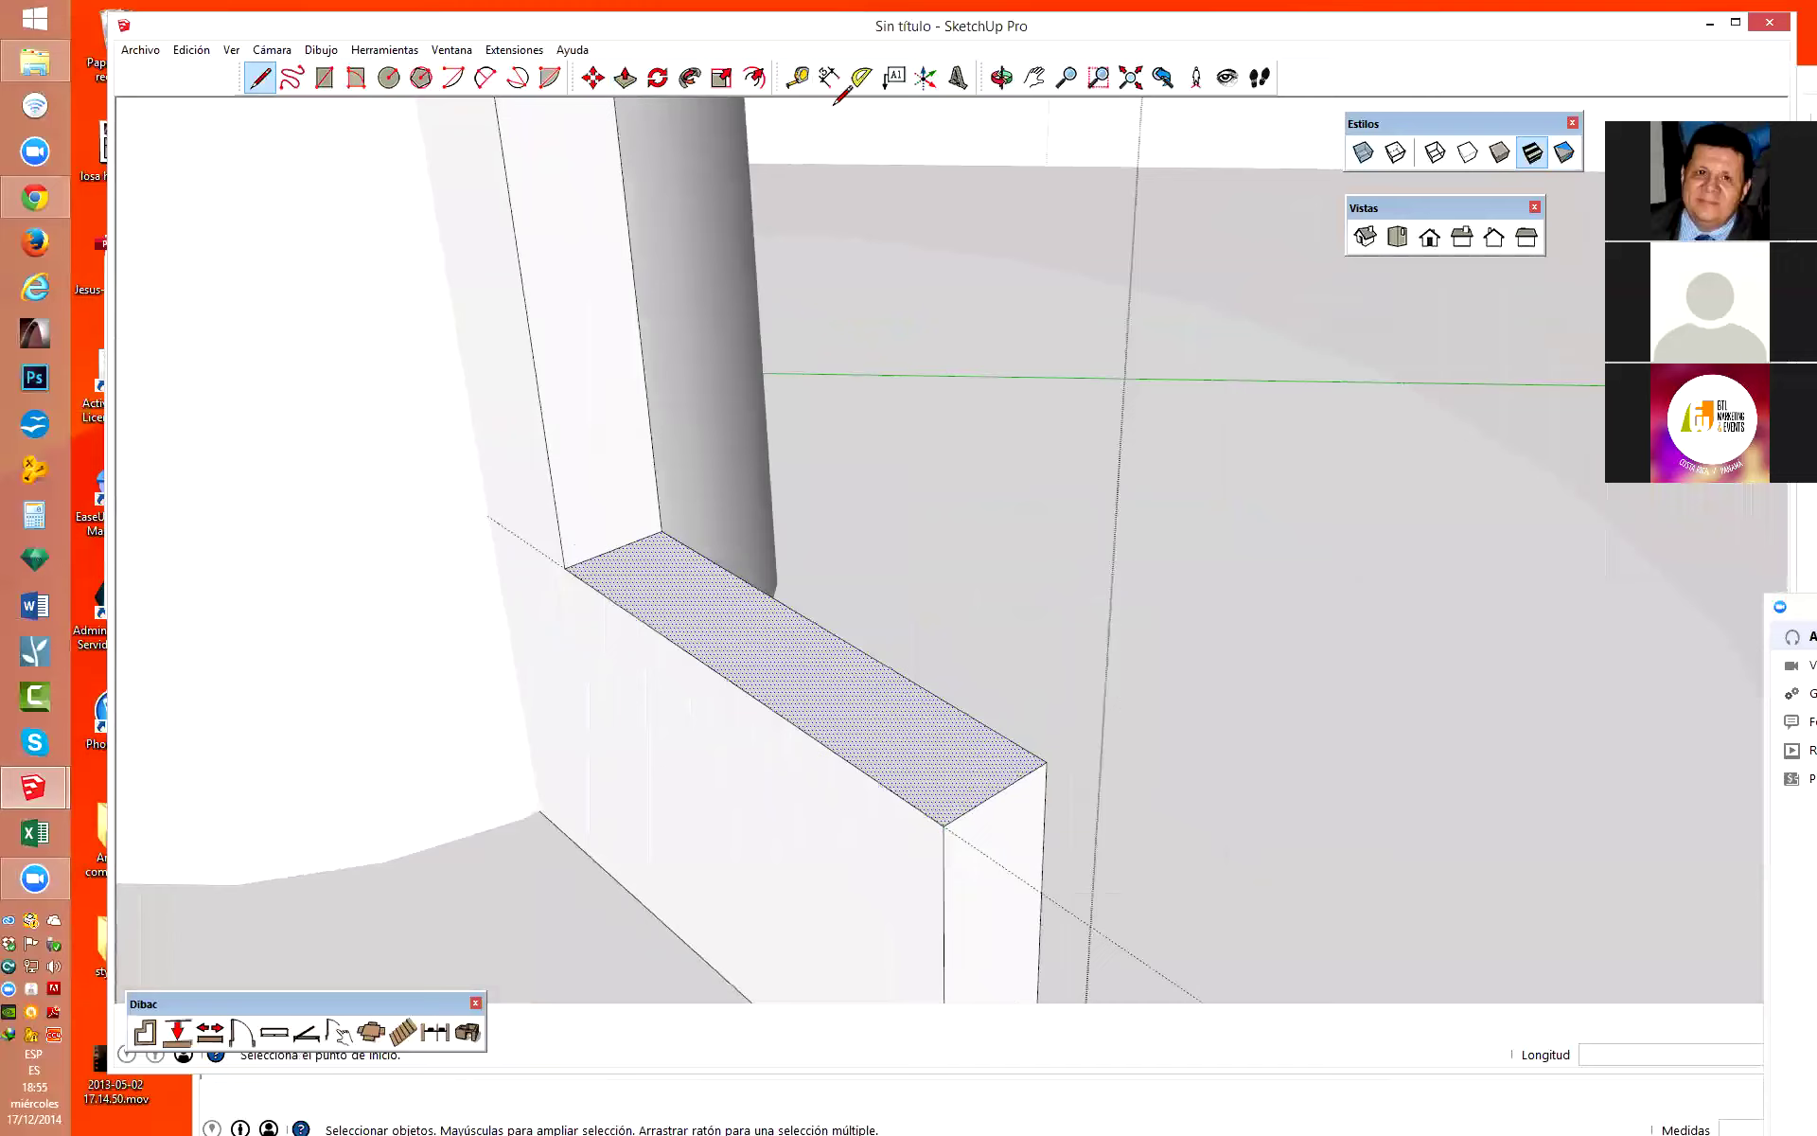
Place 45° protractor guides from opposite corners across the lower wall block's top face.
{"action": "left_click", "coordinate": [861, 77]}
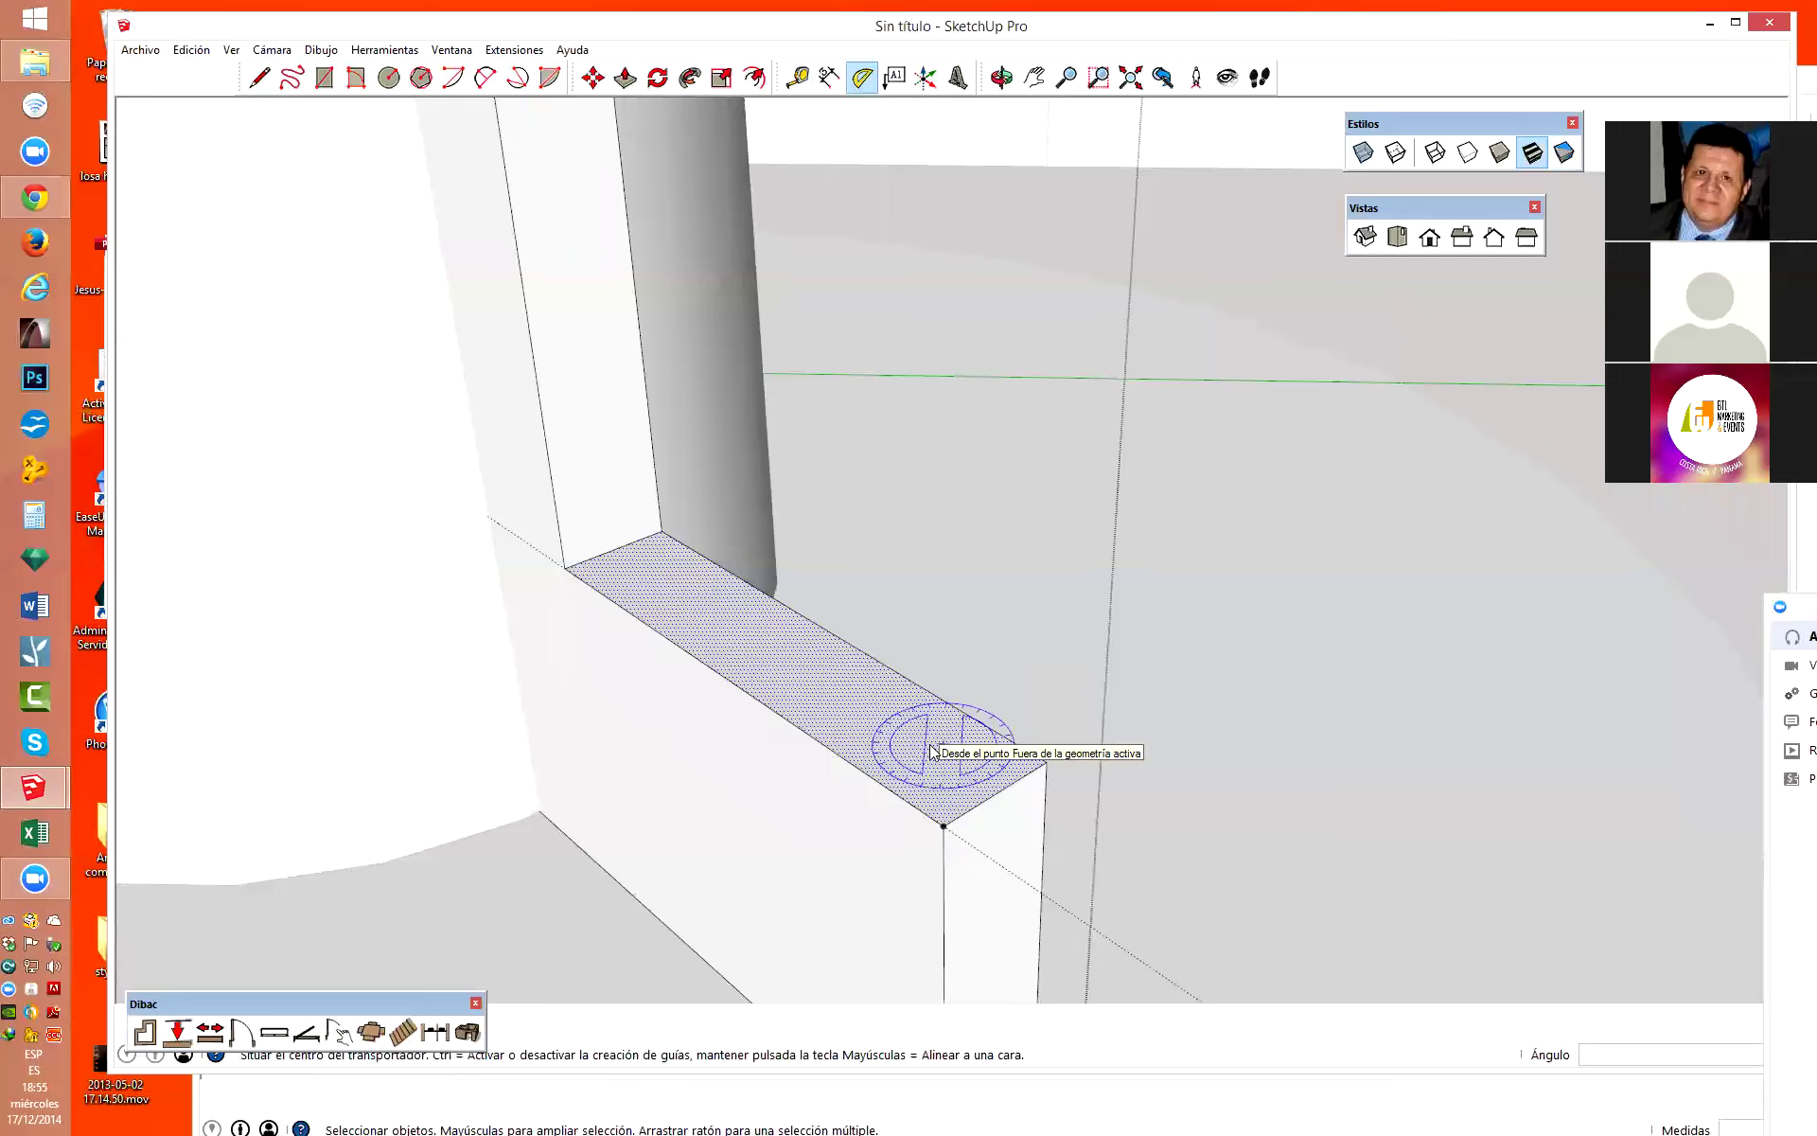
{"action": "left_click", "coordinate": [945, 827]}
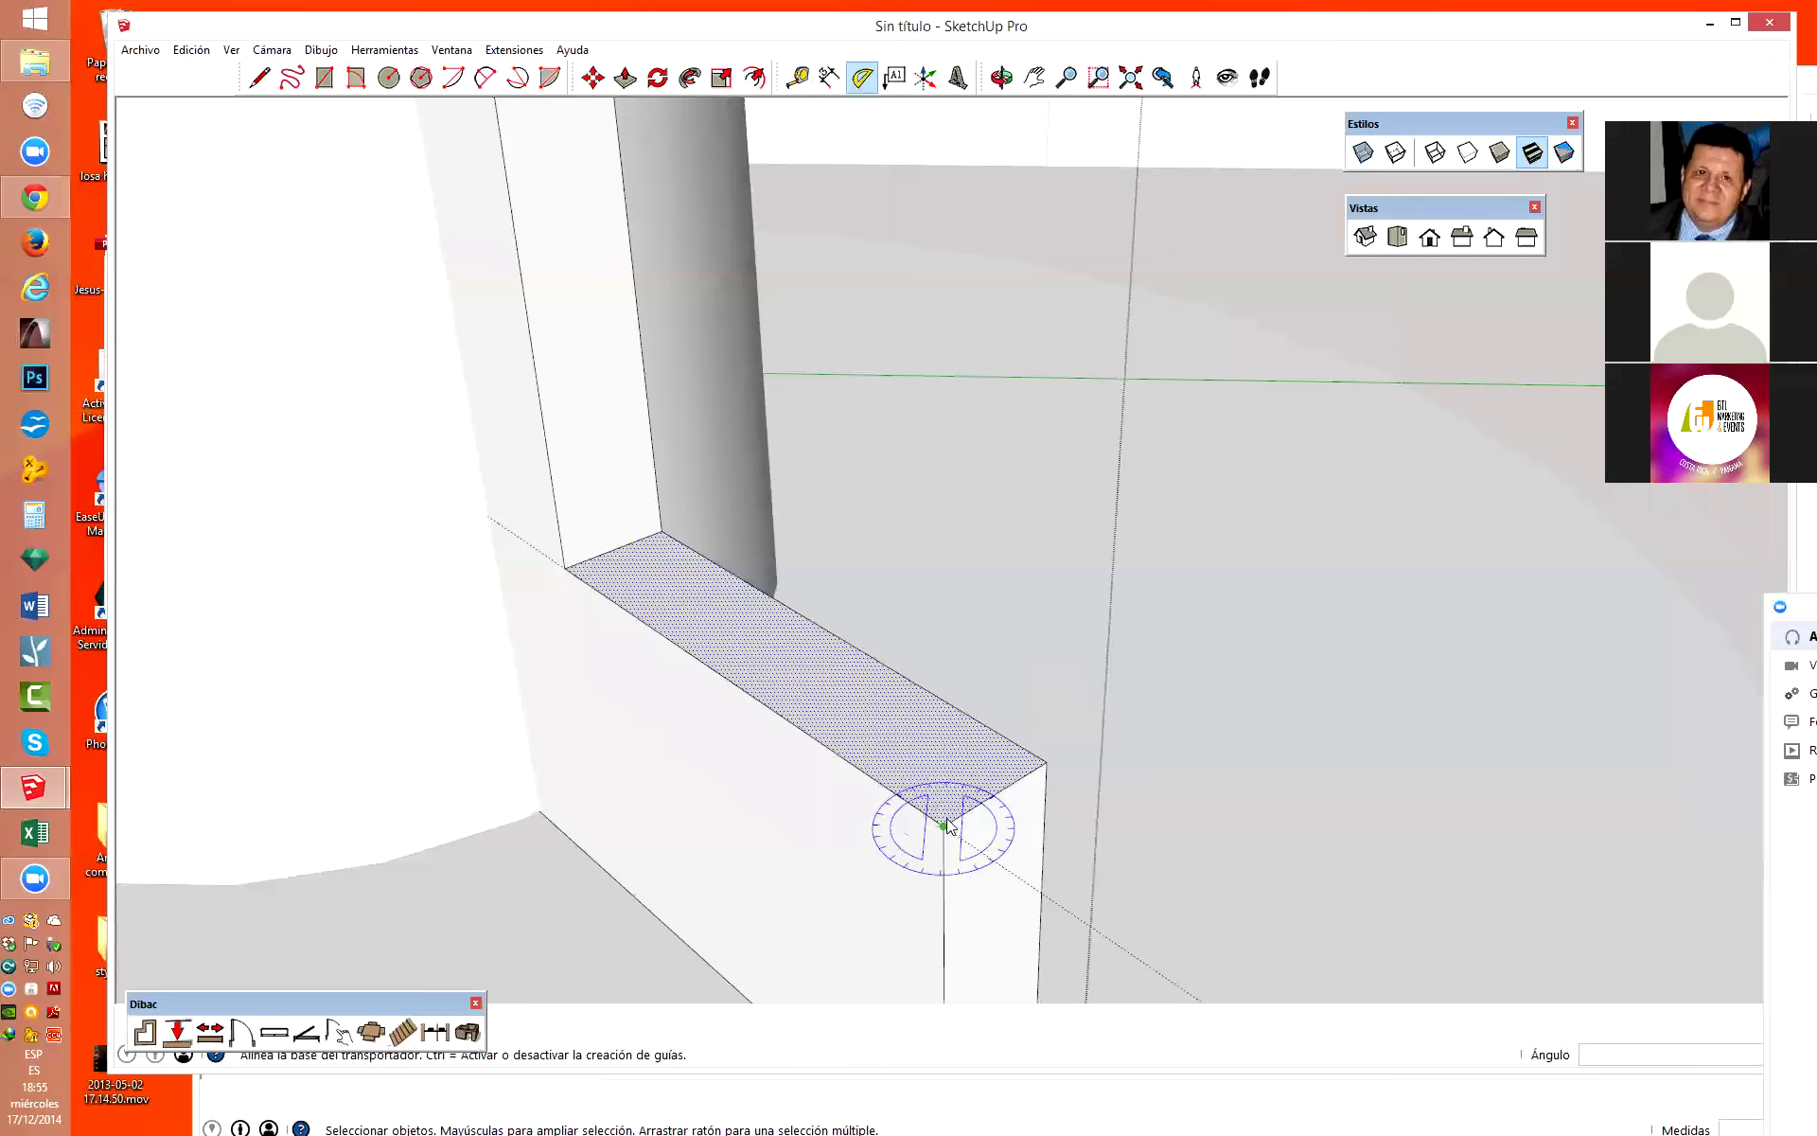
{"action": "left_click", "coordinate": [1026, 776]}
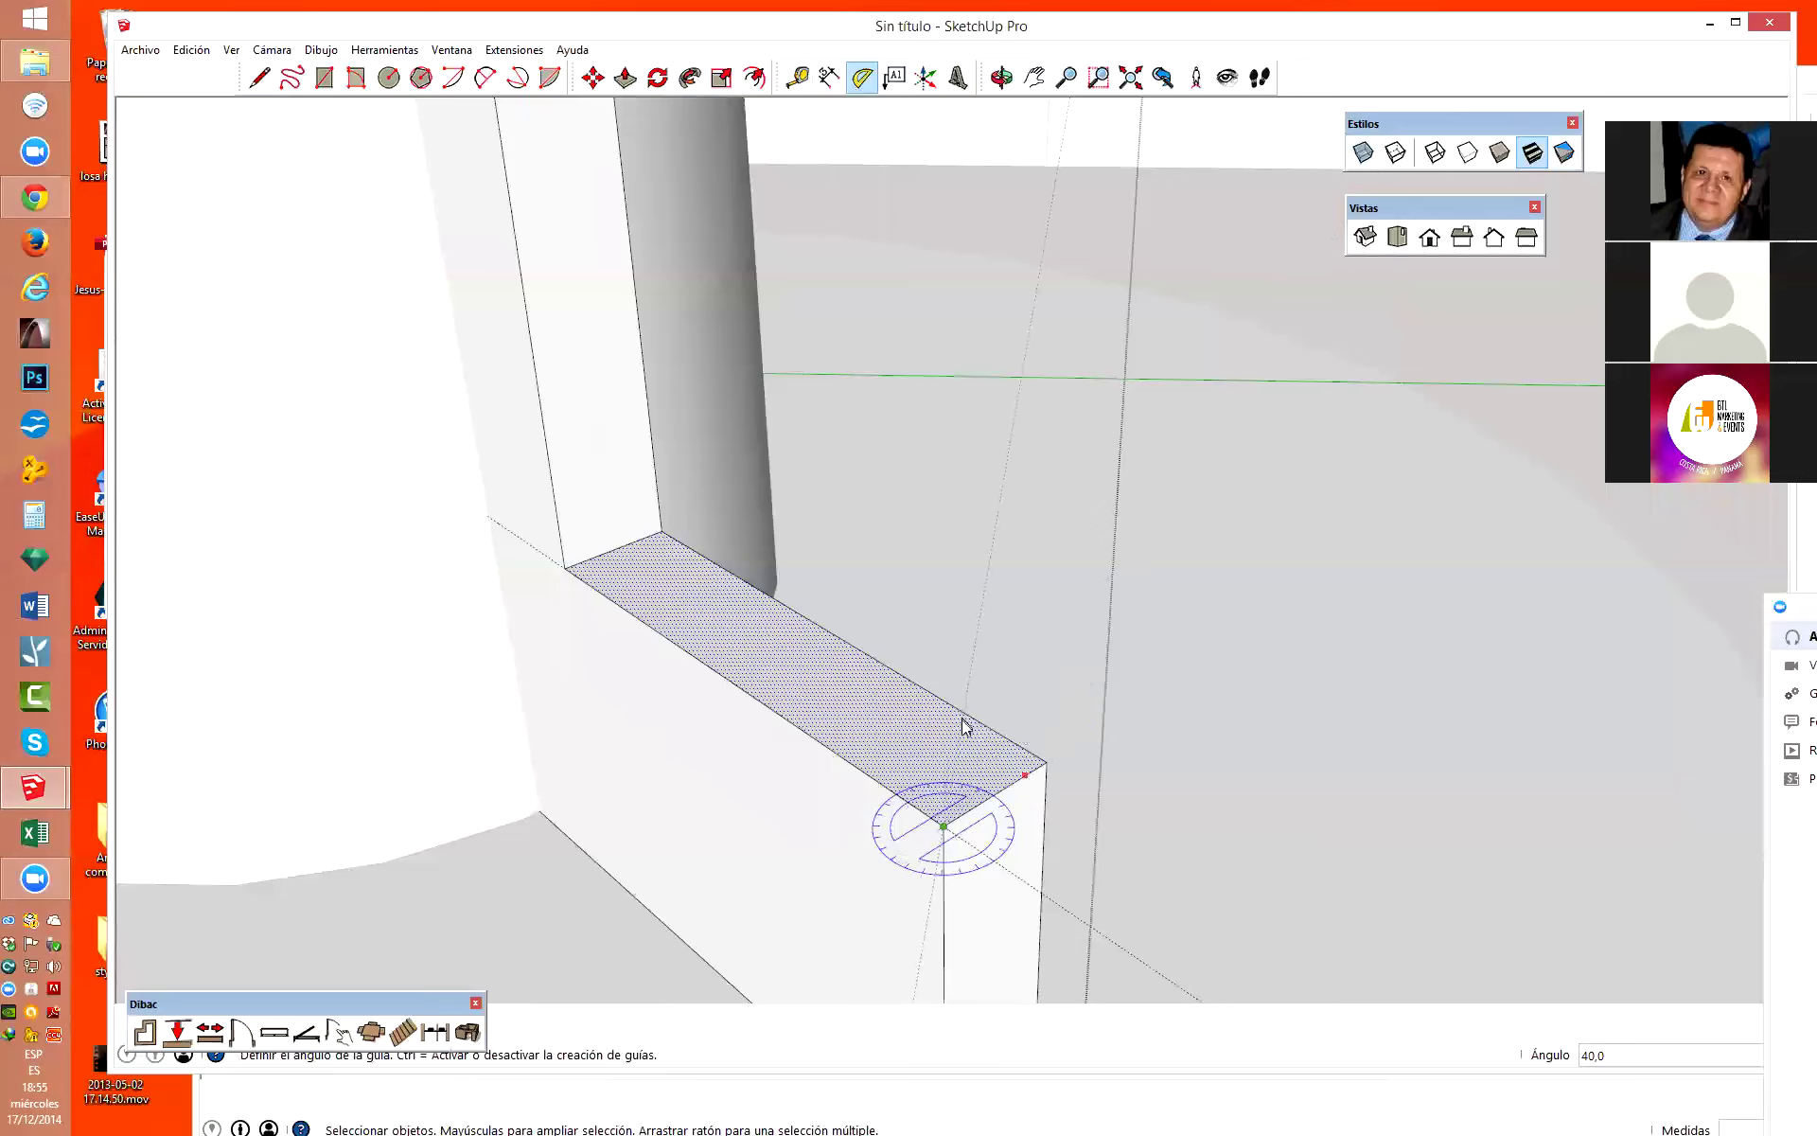
{"action": "left_click", "coordinate": [945, 786]}
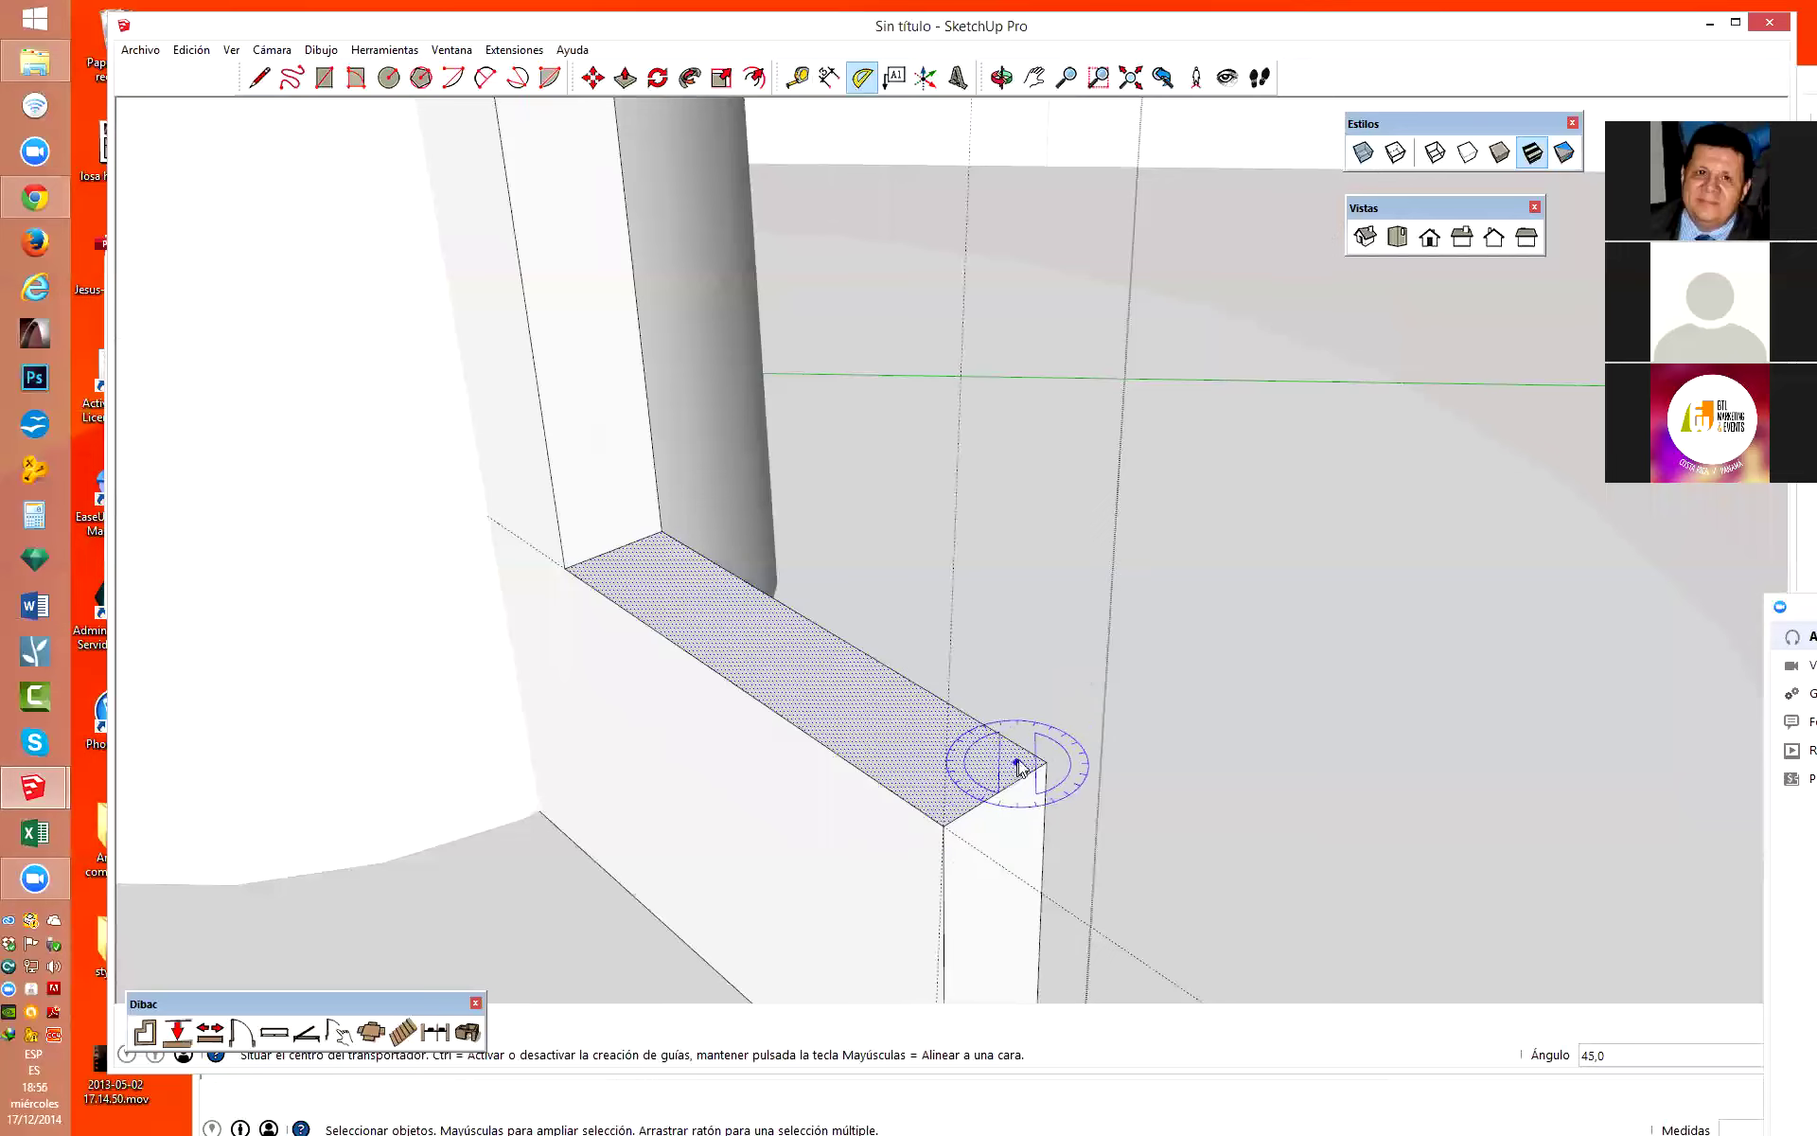
{"action": "left_click", "coordinate": [1046, 764]}
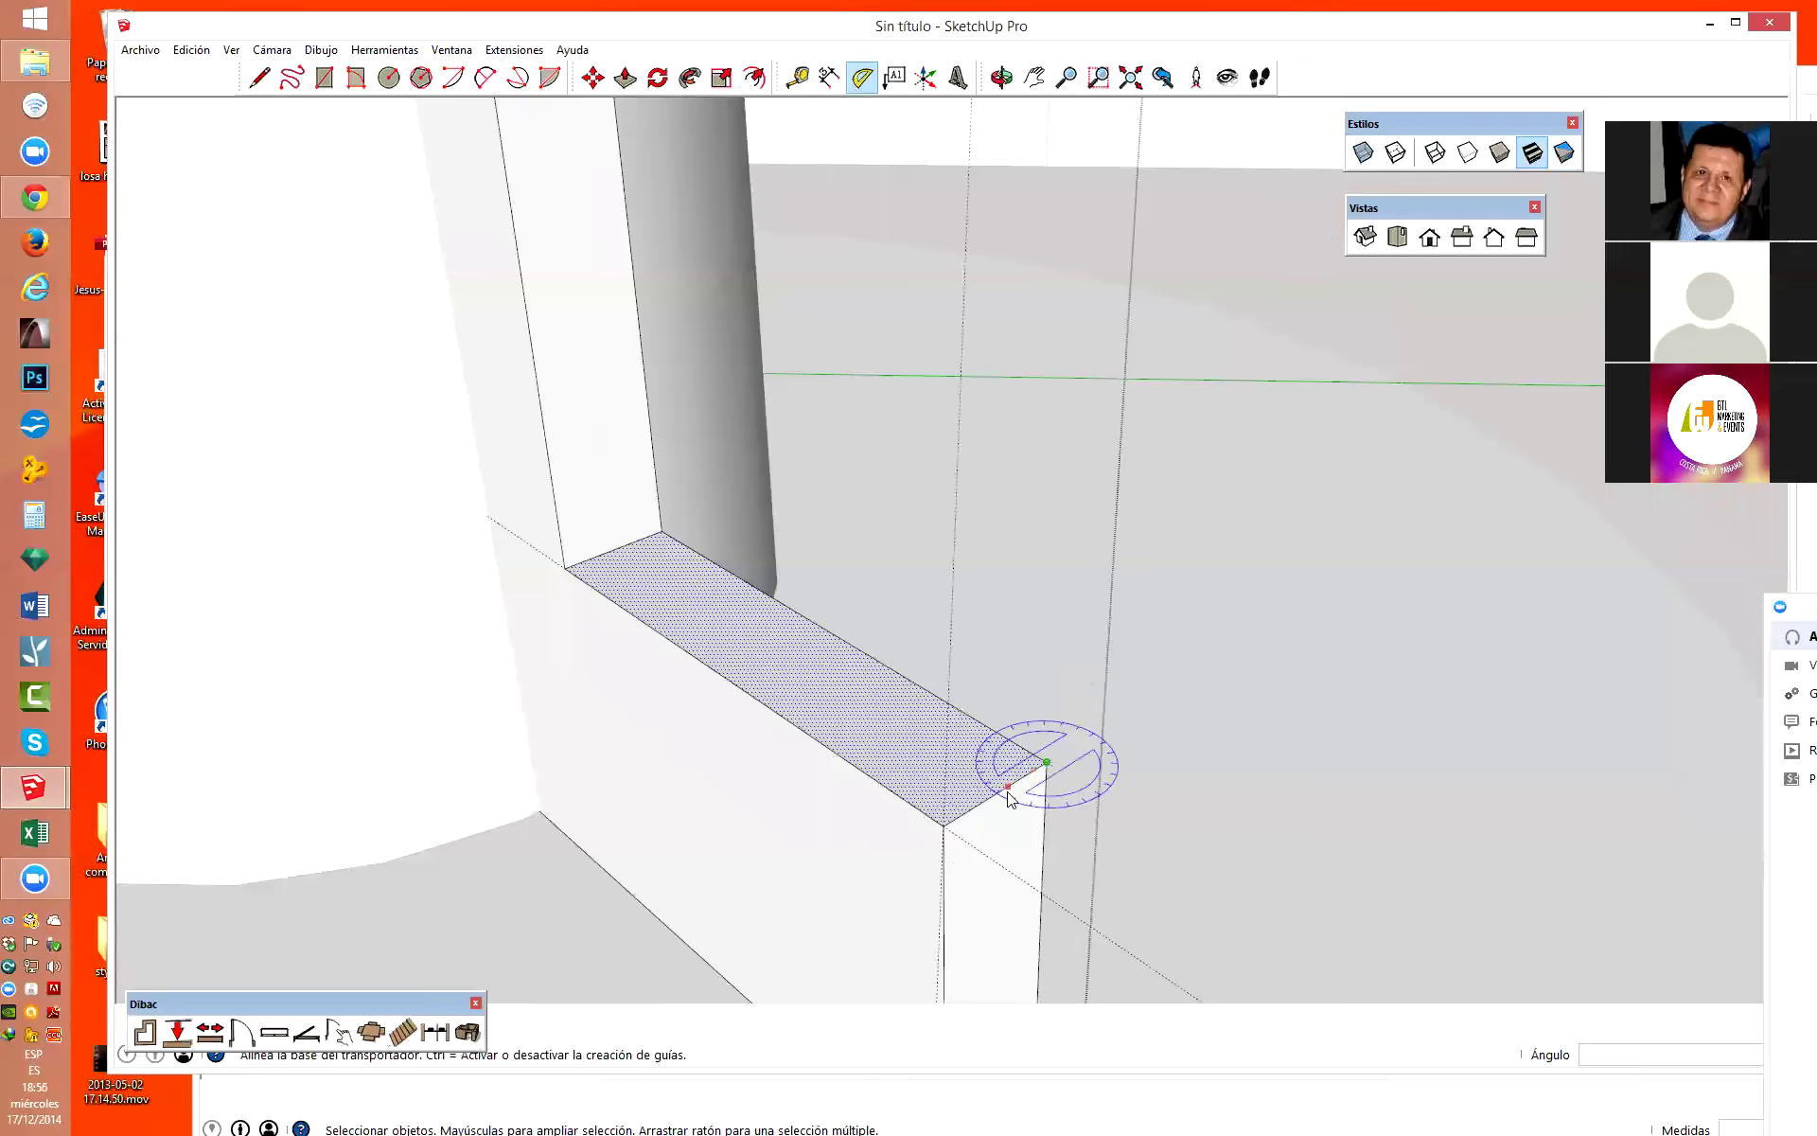
{"action": "left_click", "coordinate": [981, 804]}
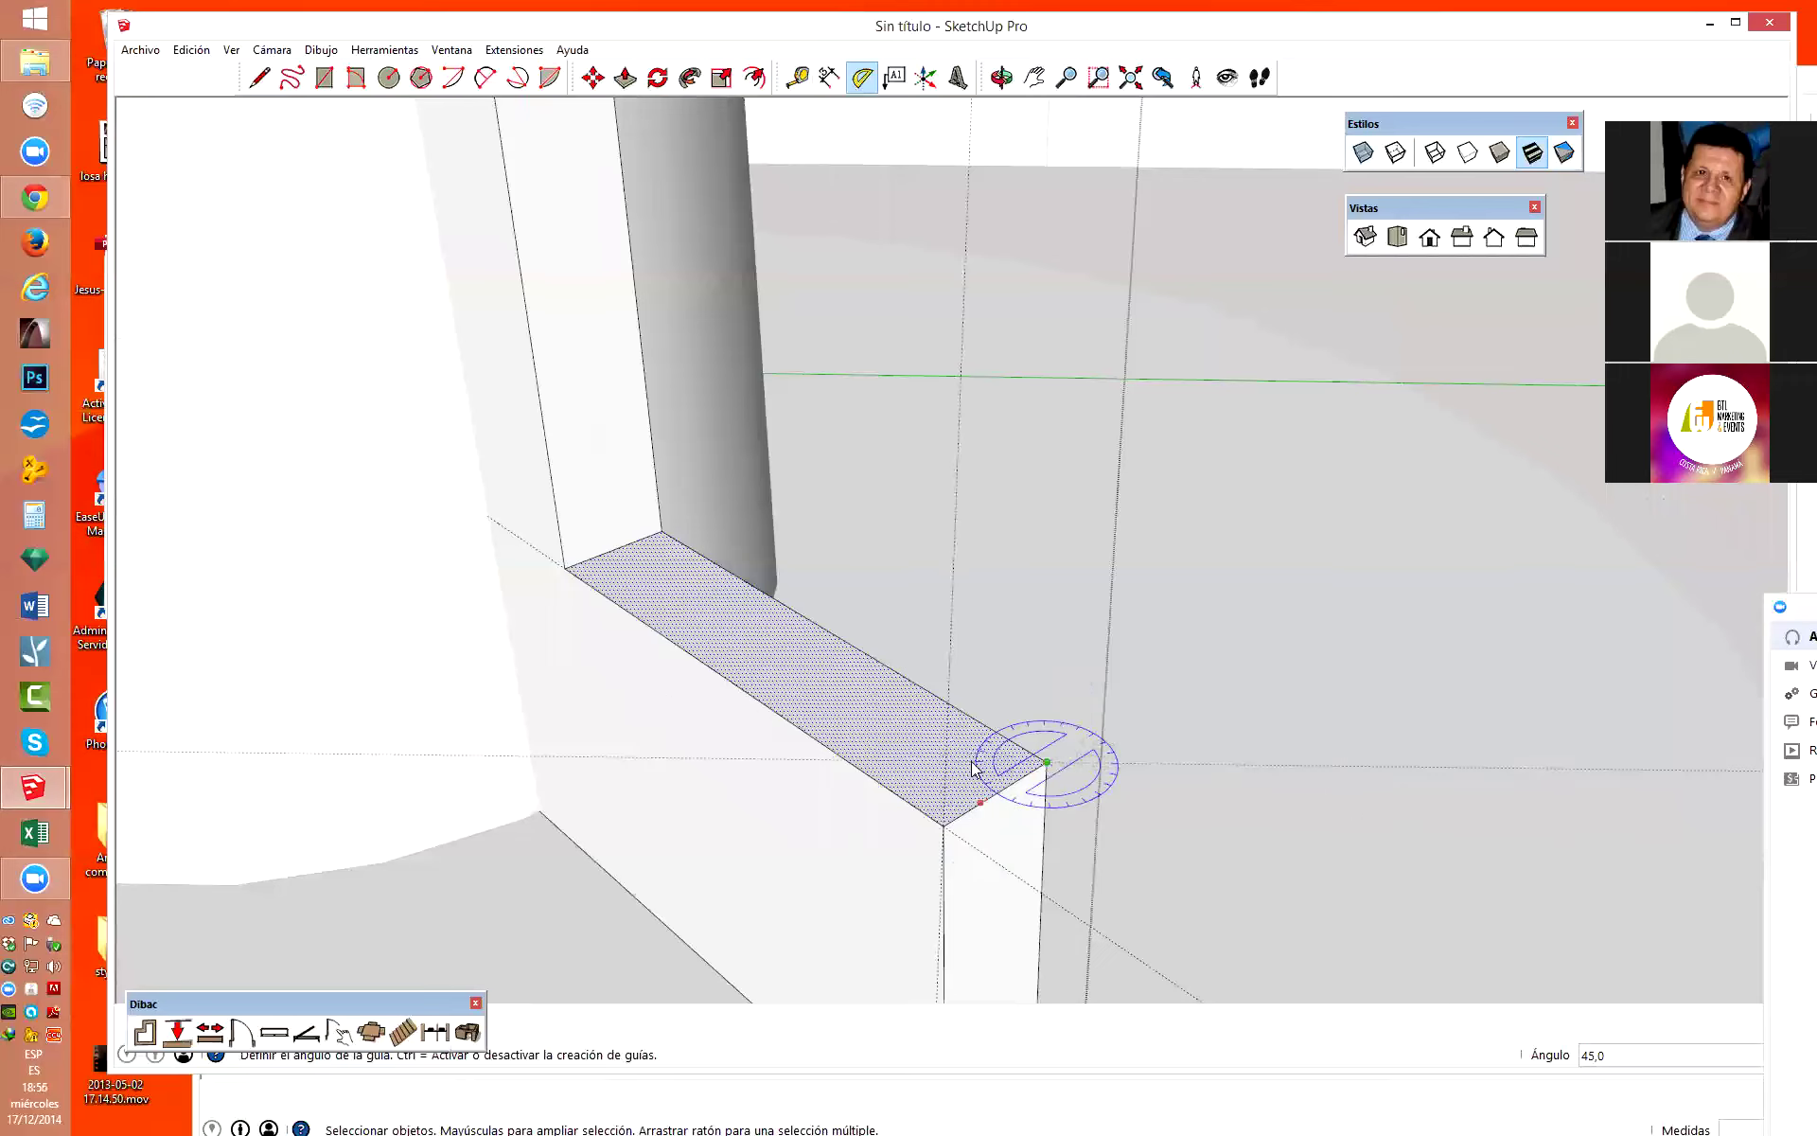
{"action": "scroll", "coordinate": [1041, 762], "scroll_direction": "up", "scroll_amount": 2}
{"action": "scroll", "coordinate": [942, 759], "scroll_direction": "up", "scroll_amount": 2}
{"action": "key", "text": "Escape"}
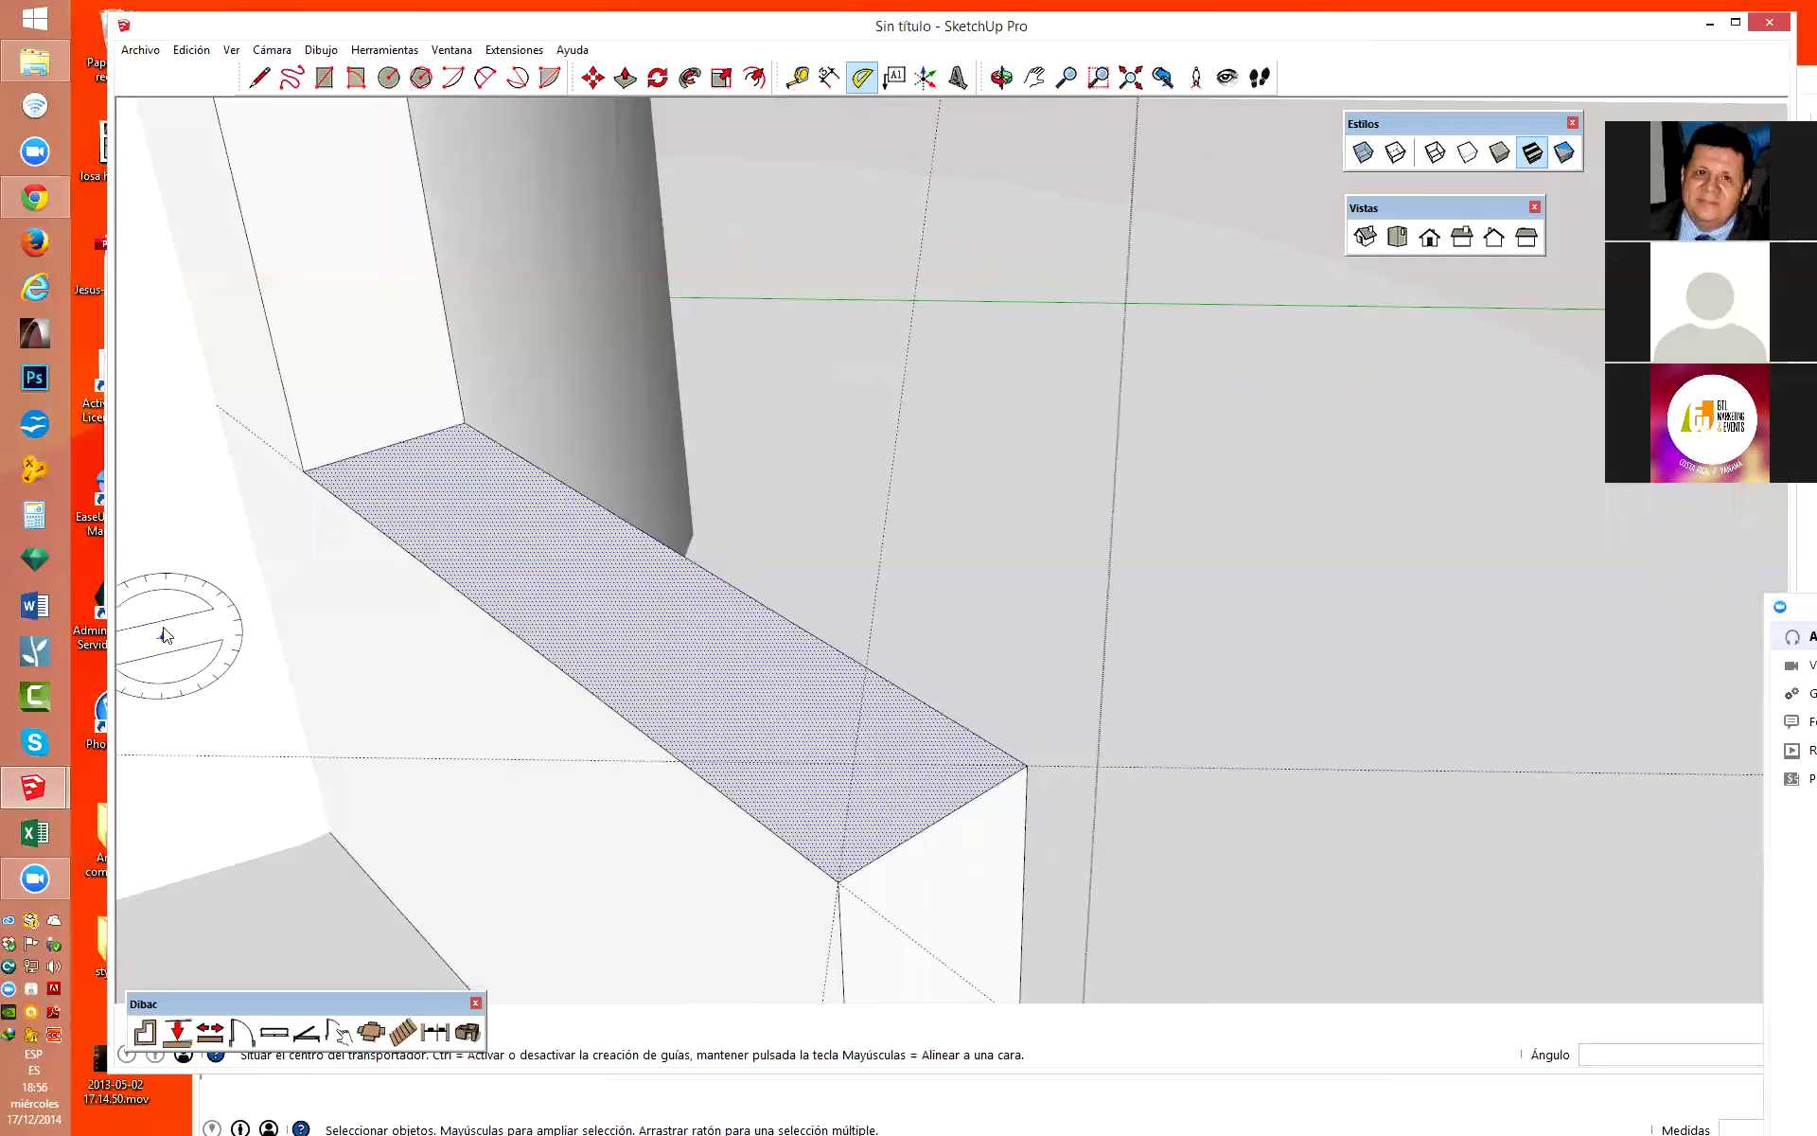
Draw a 0.03 m radius circle where the guide lines cross.
{"action": "left_click", "coordinate": [389, 76]}
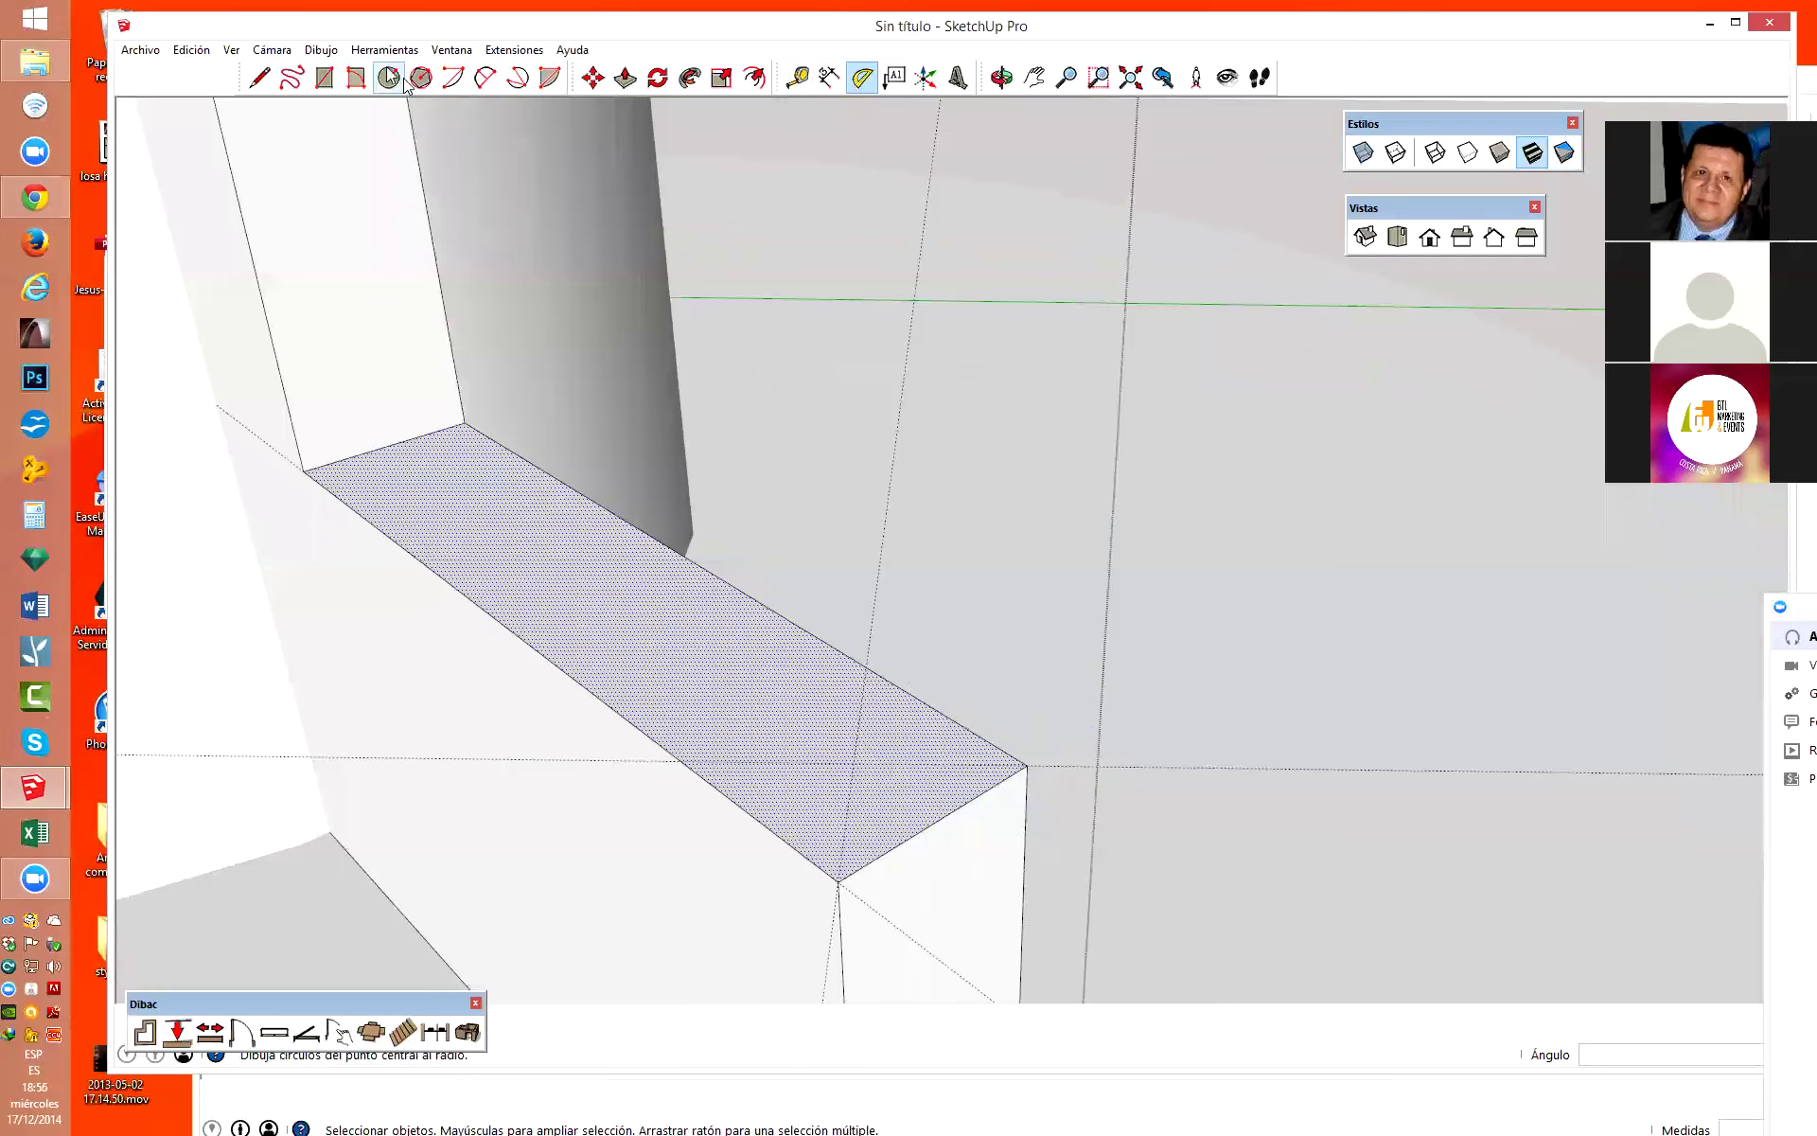
{"action": "left_click", "coordinate": [854, 763]}
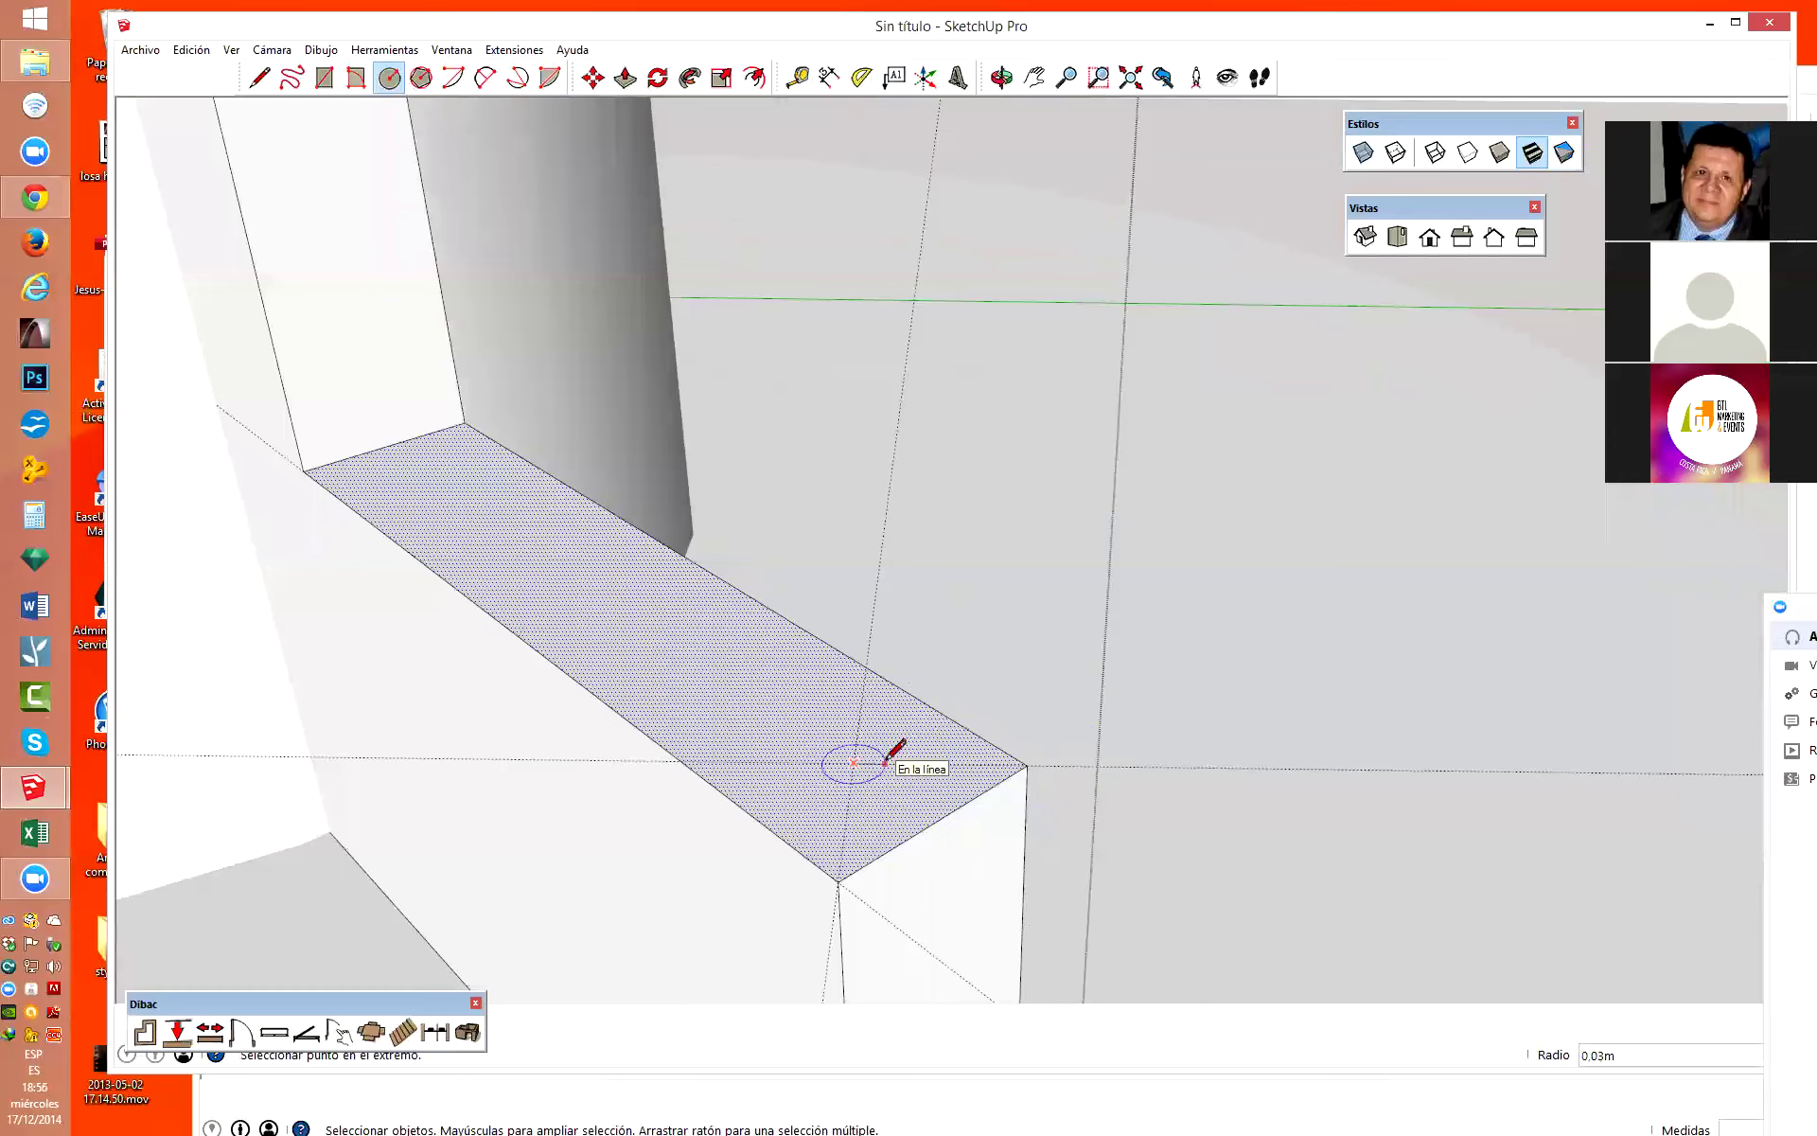
{"action": "left_click", "coordinate": [885, 762]}
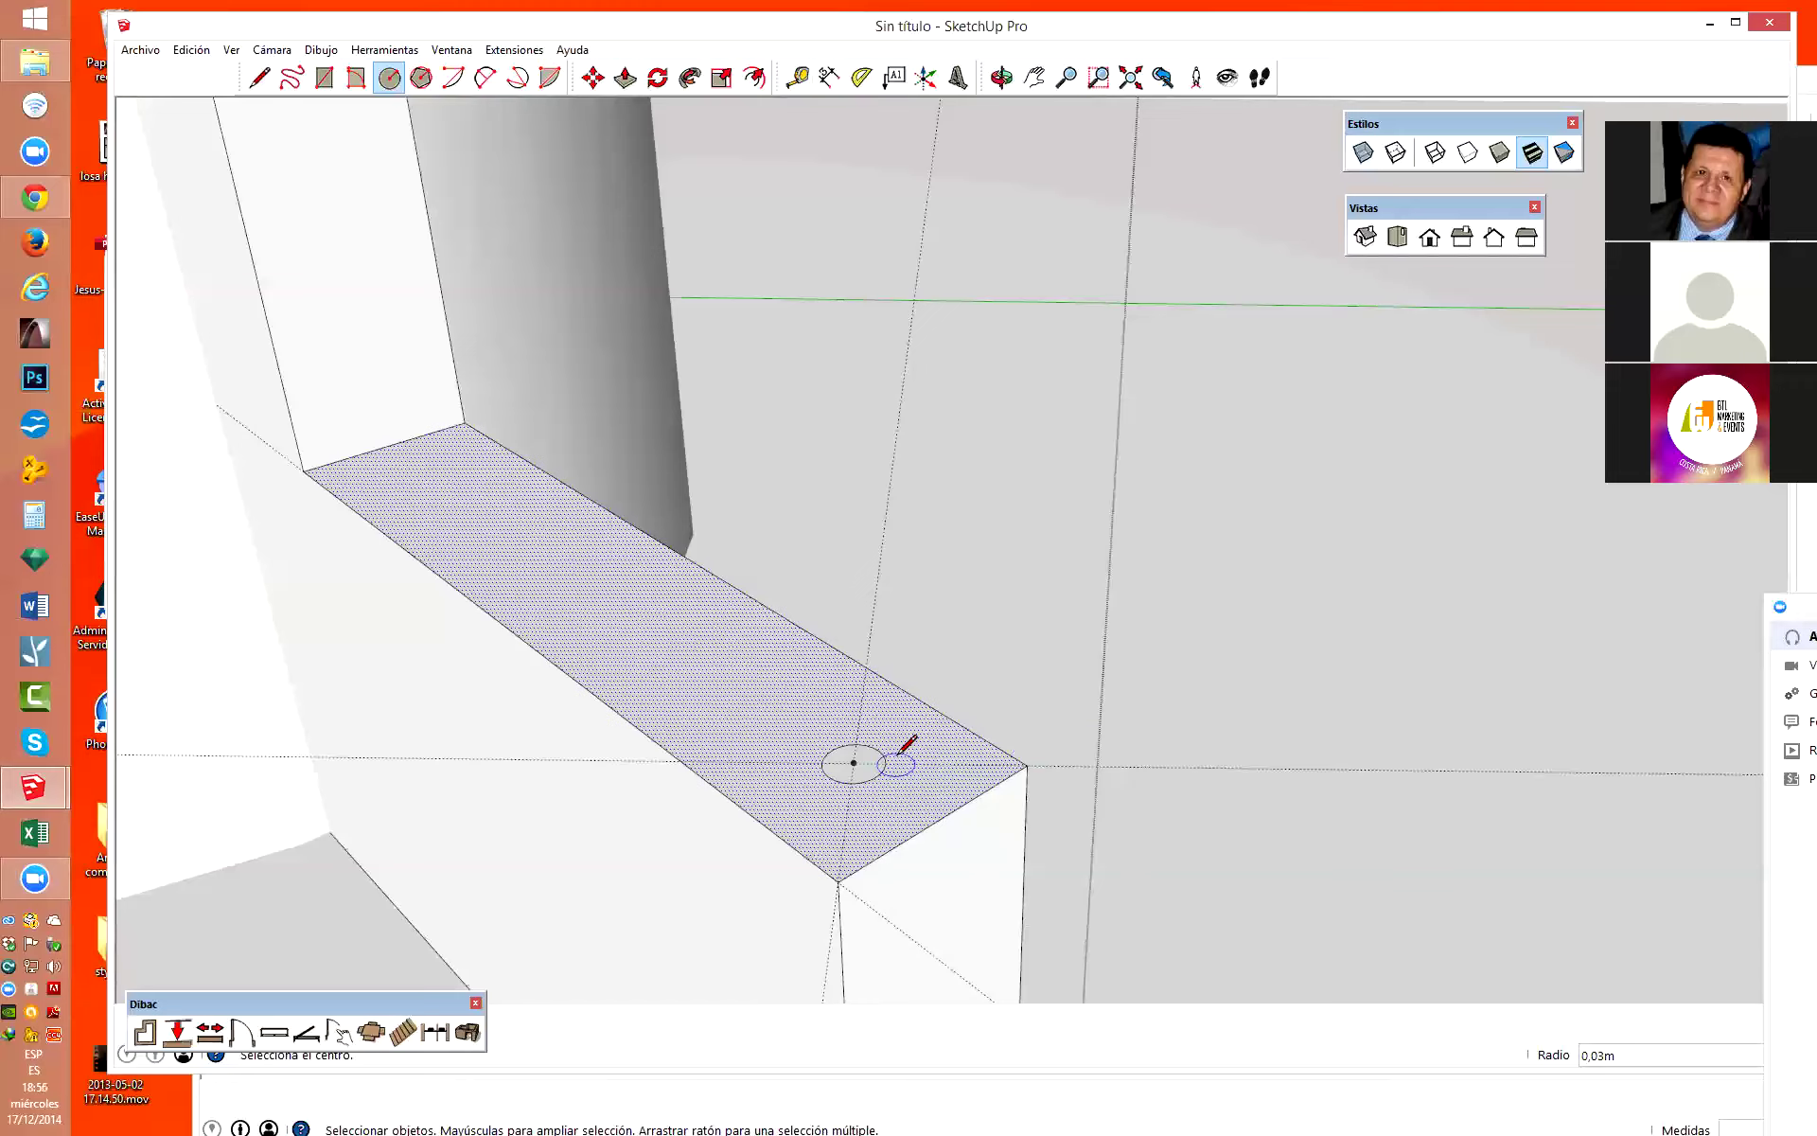
{"action": "key", "text": "space"}
Push/pull the small circle up into a thin rod about 1.89 m tall.
{"action": "left_click", "coordinate": [865, 775]}
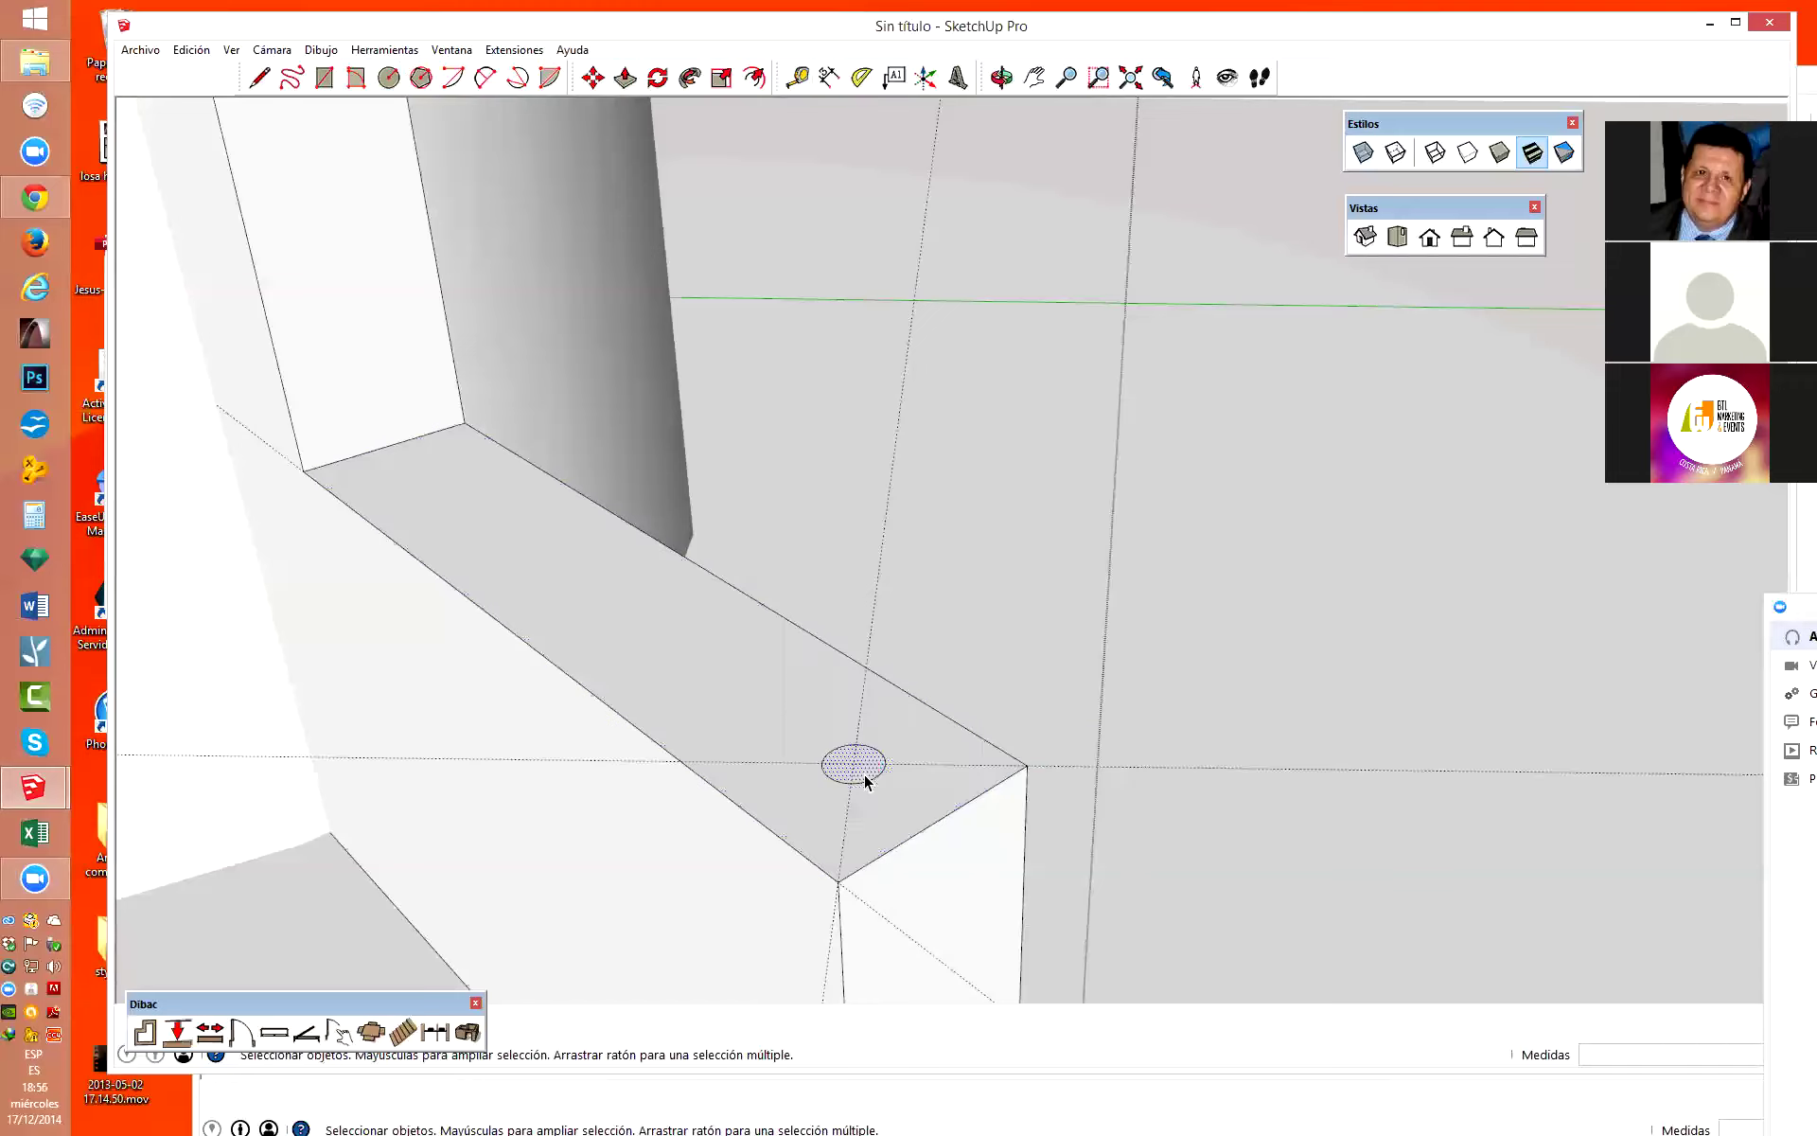
{"action": "key", "text": "p"}
{"action": "scroll", "coordinate": [900, 653], "scroll_direction": "down", "scroll_amount": 1}
{"action": "scroll", "coordinate": [877, 710], "scroll_direction": "down", "scroll_amount": 2}
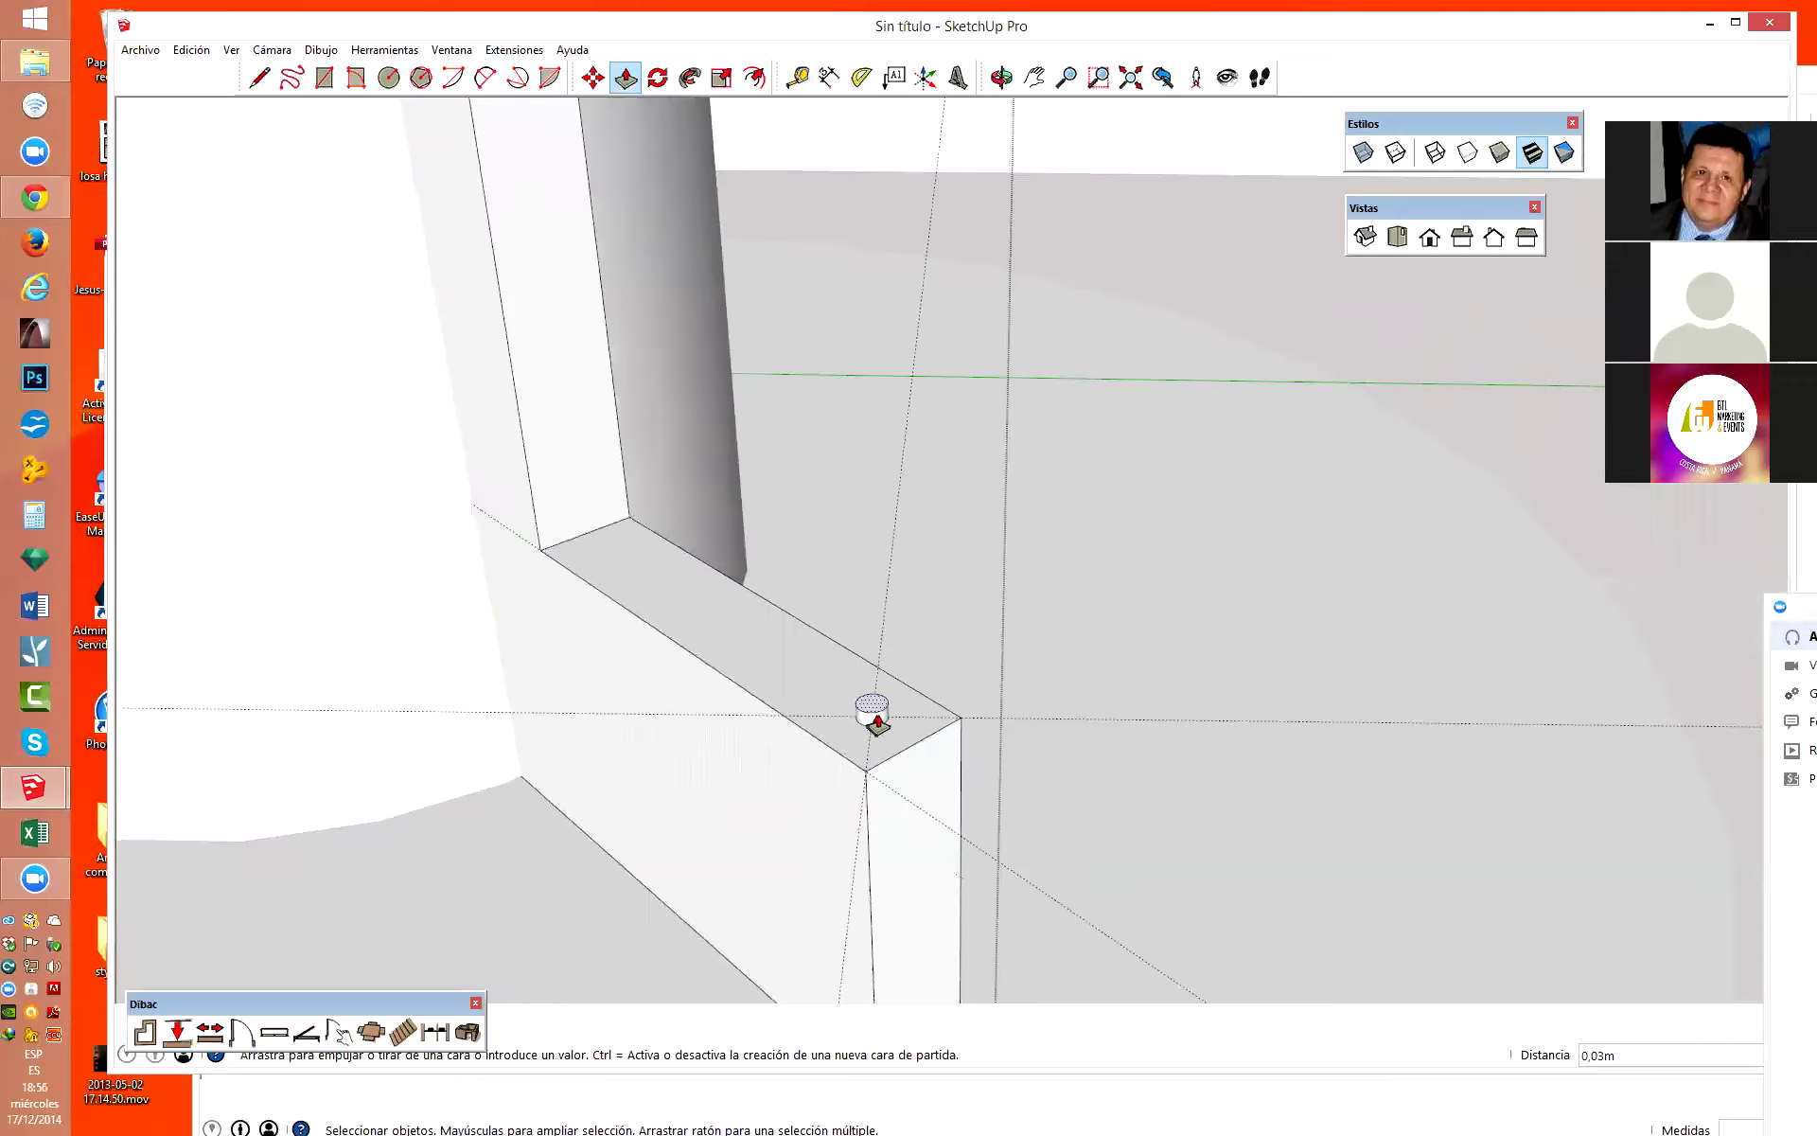
{"action": "scroll", "coordinate": [886, 739], "scroll_direction": "down", "scroll_amount": 2}
{"action": "scroll", "coordinate": [886, 738], "scroll_direction": "down", "scroll_amount": 2}
{"action": "left_click_drag", "start_coordinate": [885, 734], "coordinate": [856, 303]}
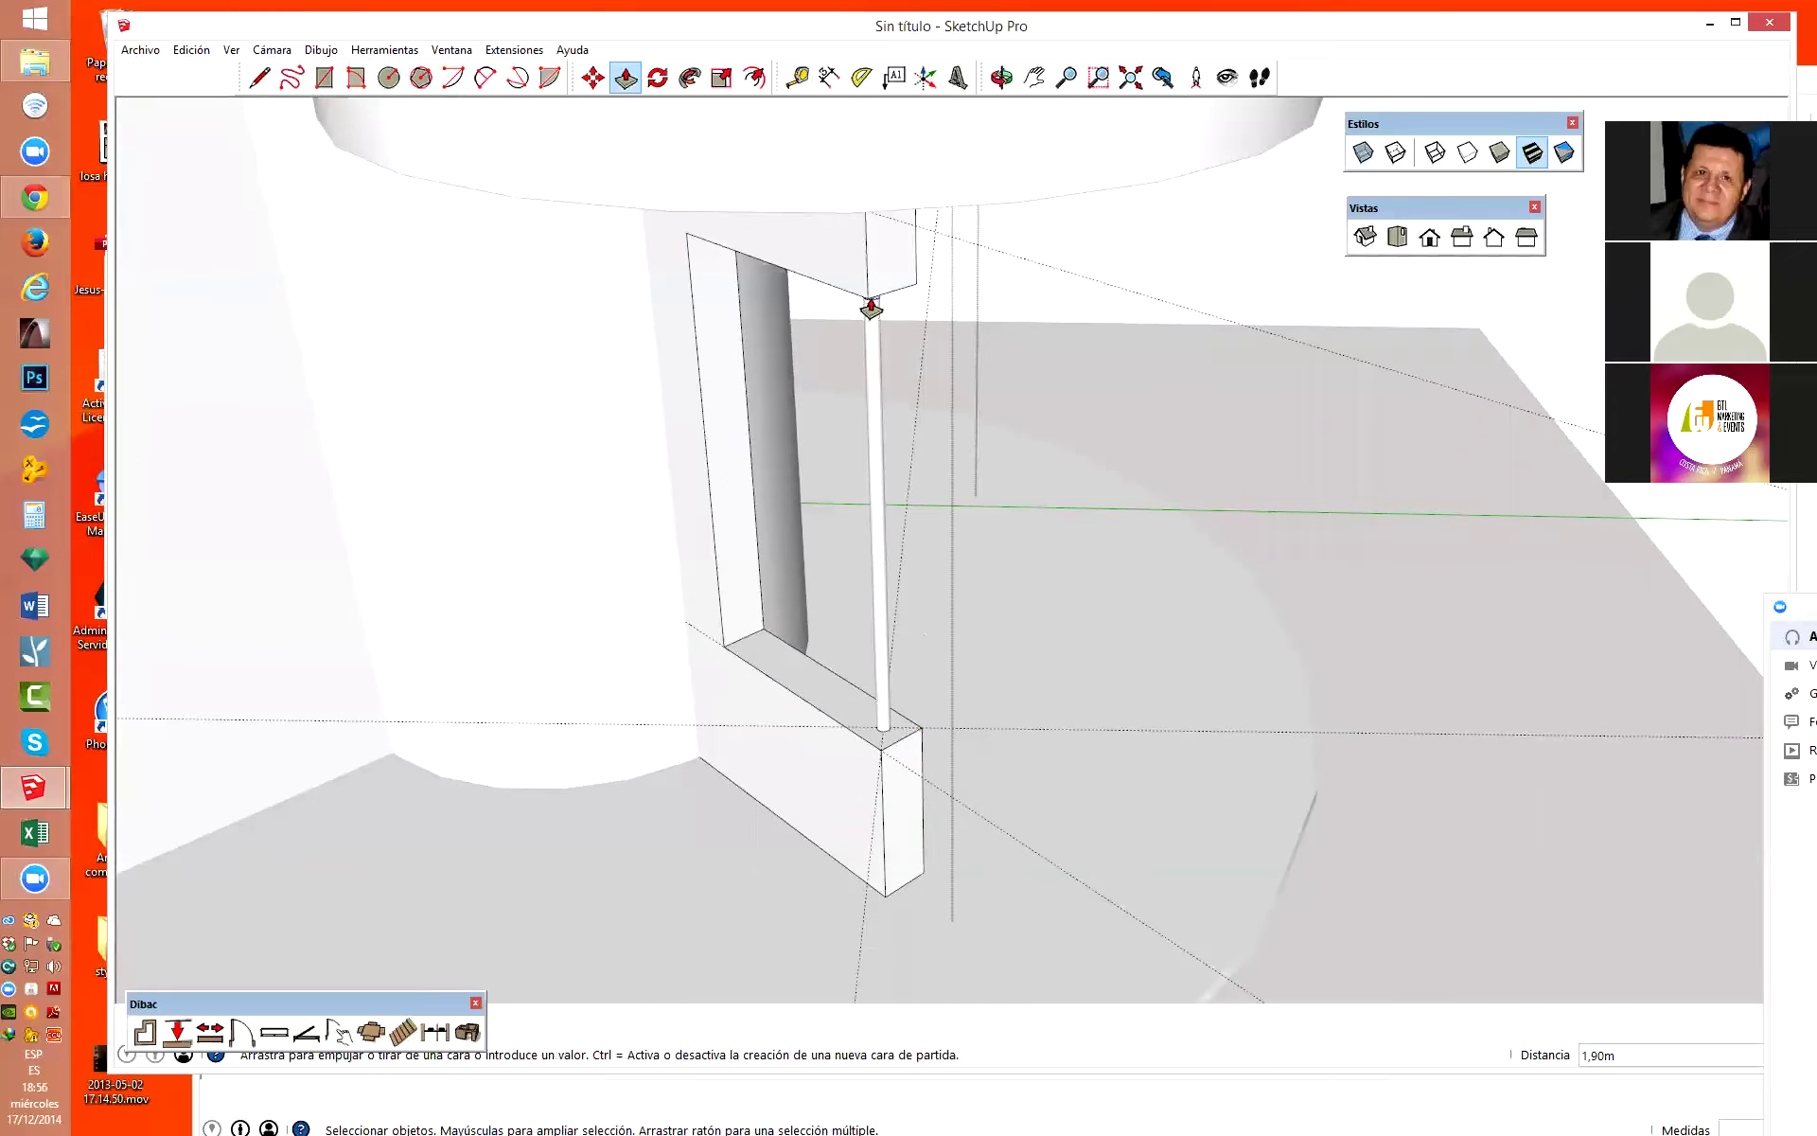
{"action": "left_click", "coordinate": [864, 304]}
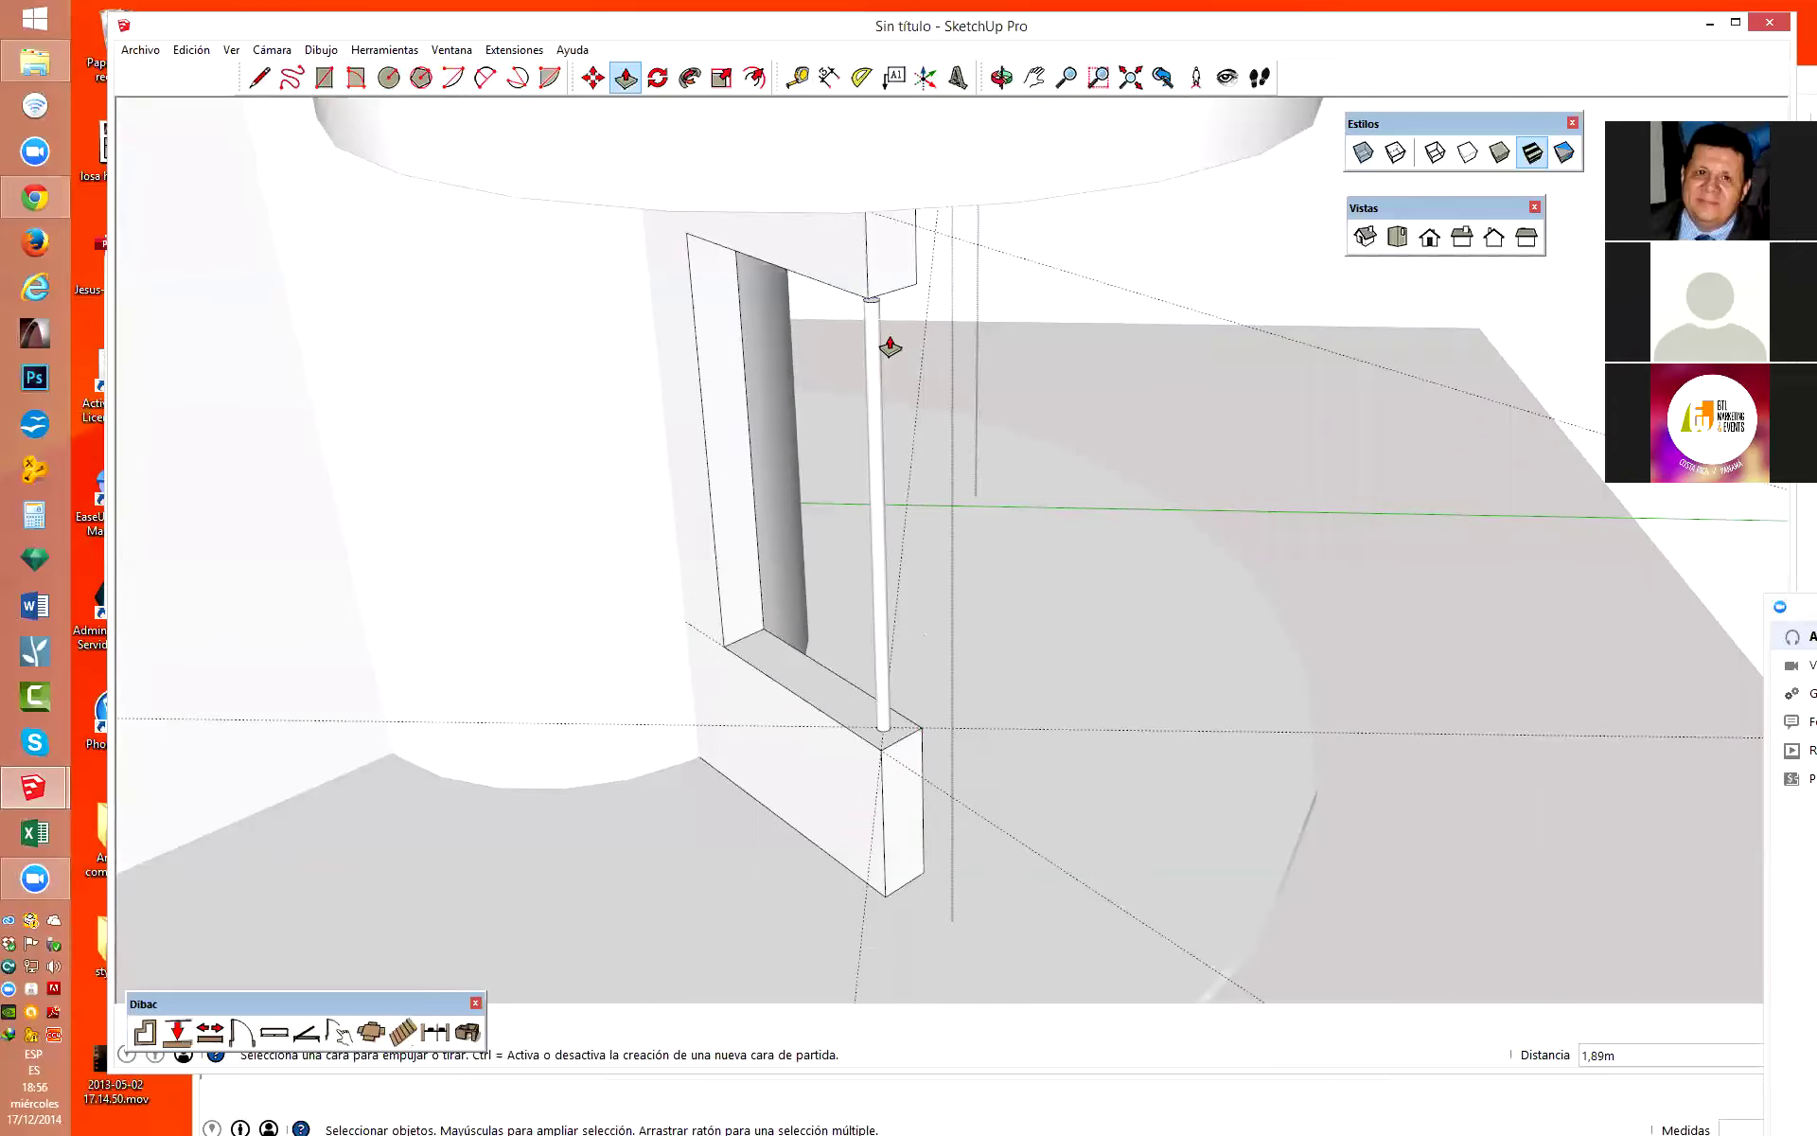
{"action": "scroll", "coordinate": [889, 344], "scroll_direction": "up", "scroll_amount": 3}
{"action": "scroll", "coordinate": [863, 309], "scroll_direction": "up", "scroll_amount": 1}
{"action": "left_click", "coordinate": [860, 322]}
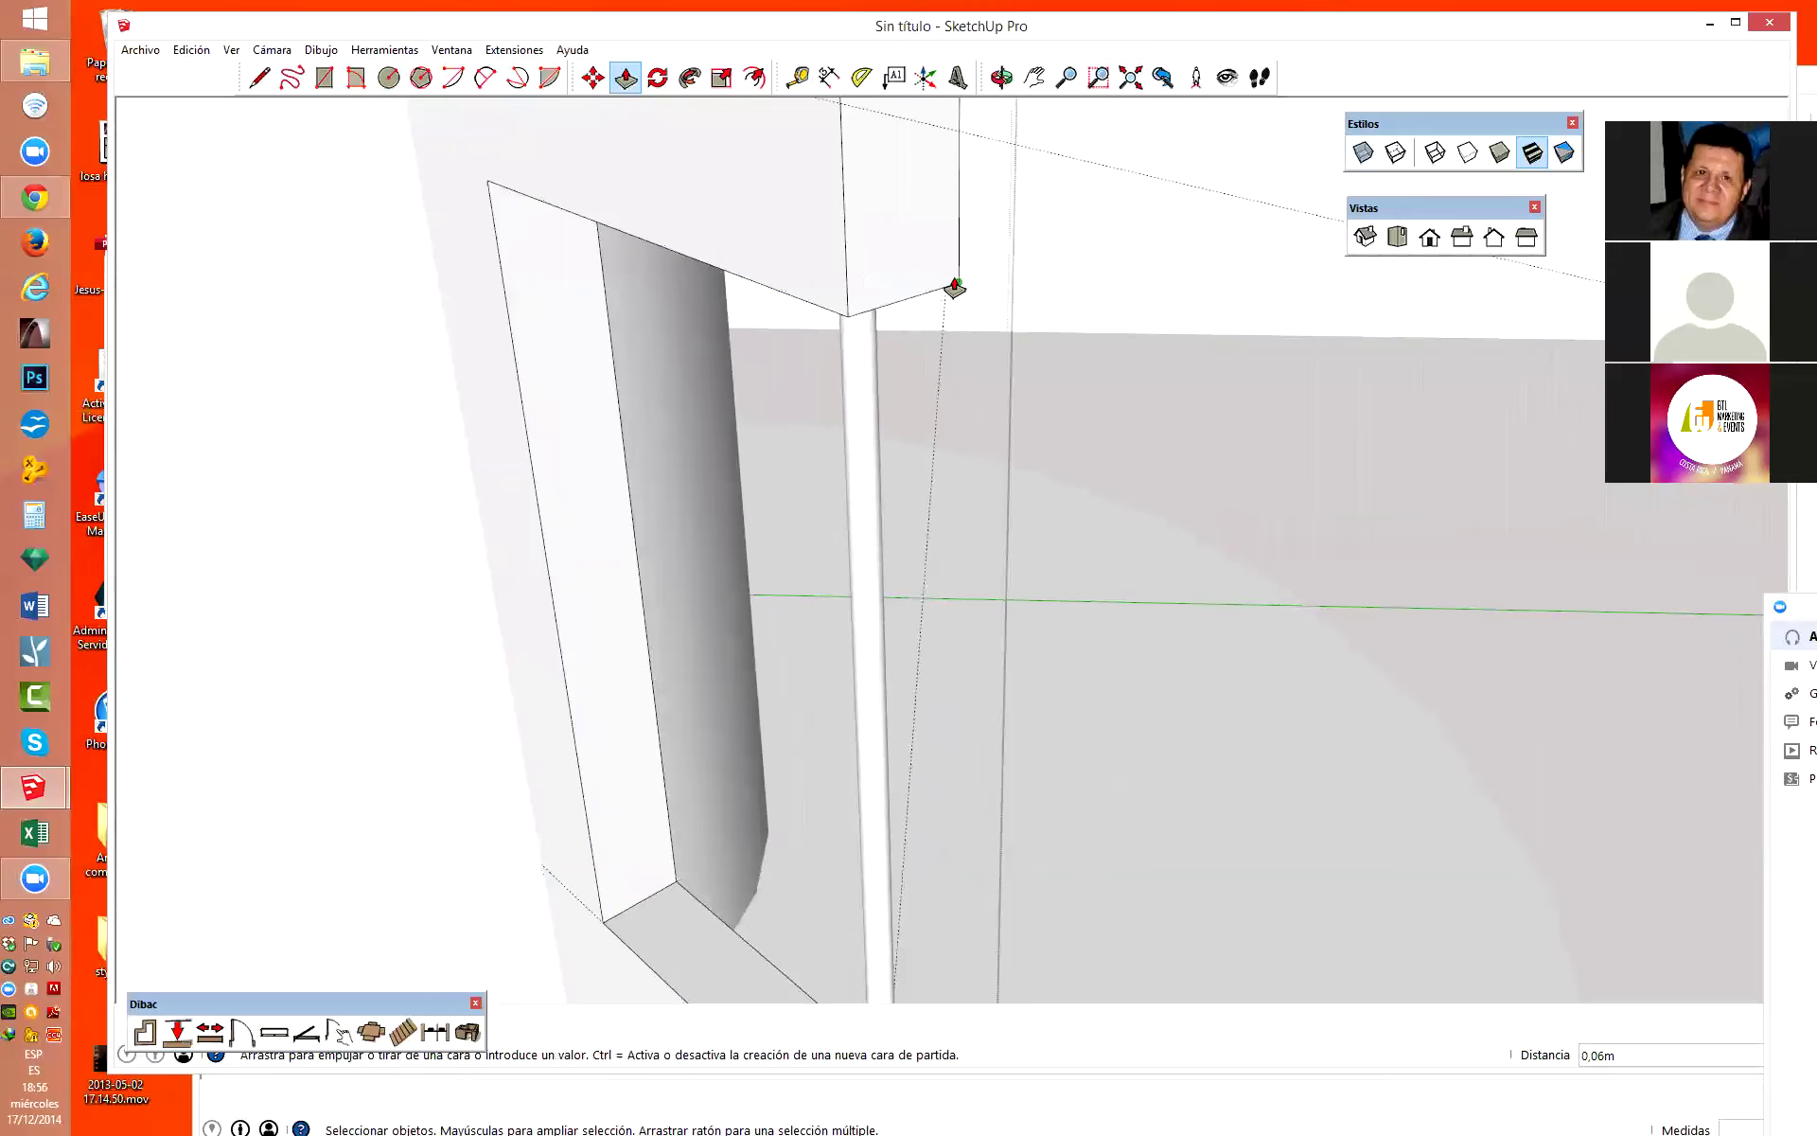
{"action": "key", "text": "space"}
{"action": "scroll", "coordinate": [913, 572], "scroll_direction": "down", "scroll_amount": 3}
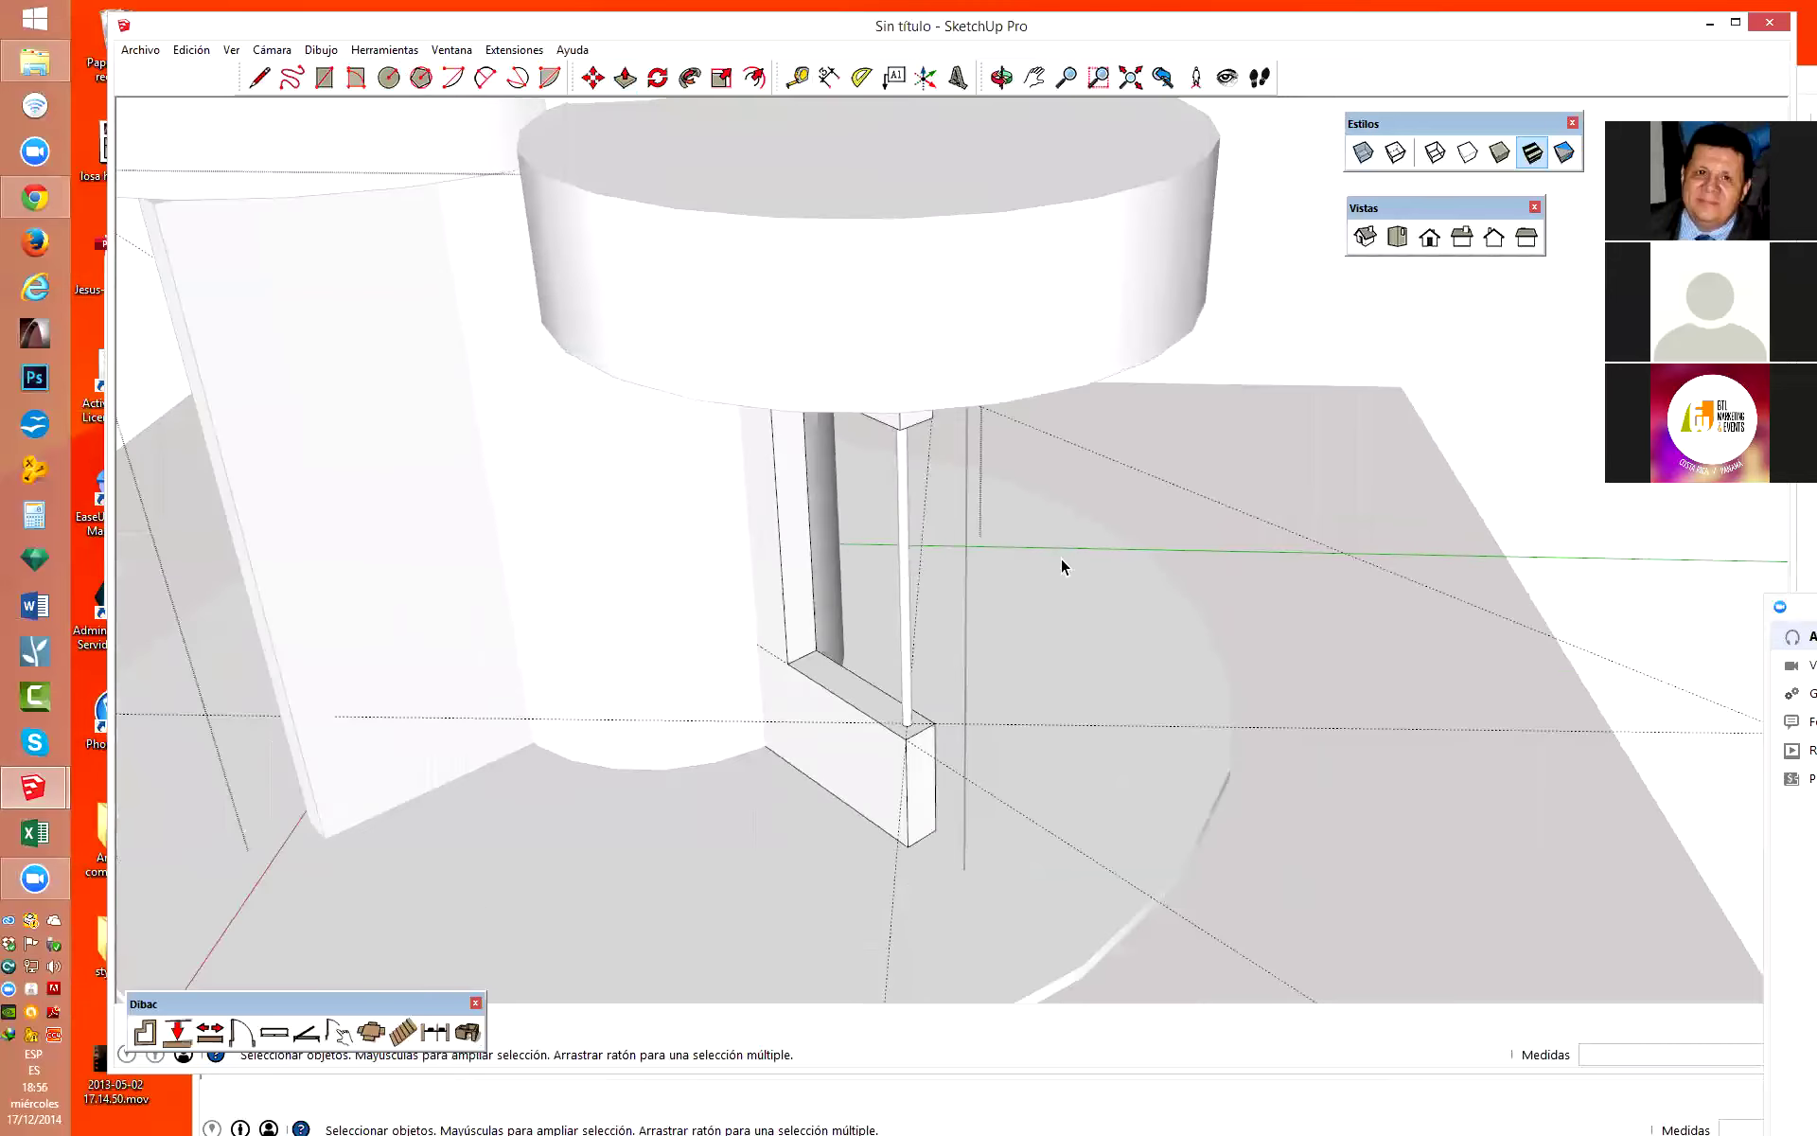
{"action": "scroll", "coordinate": [880, 654], "scroll_direction": "down", "scroll_amount": 2}
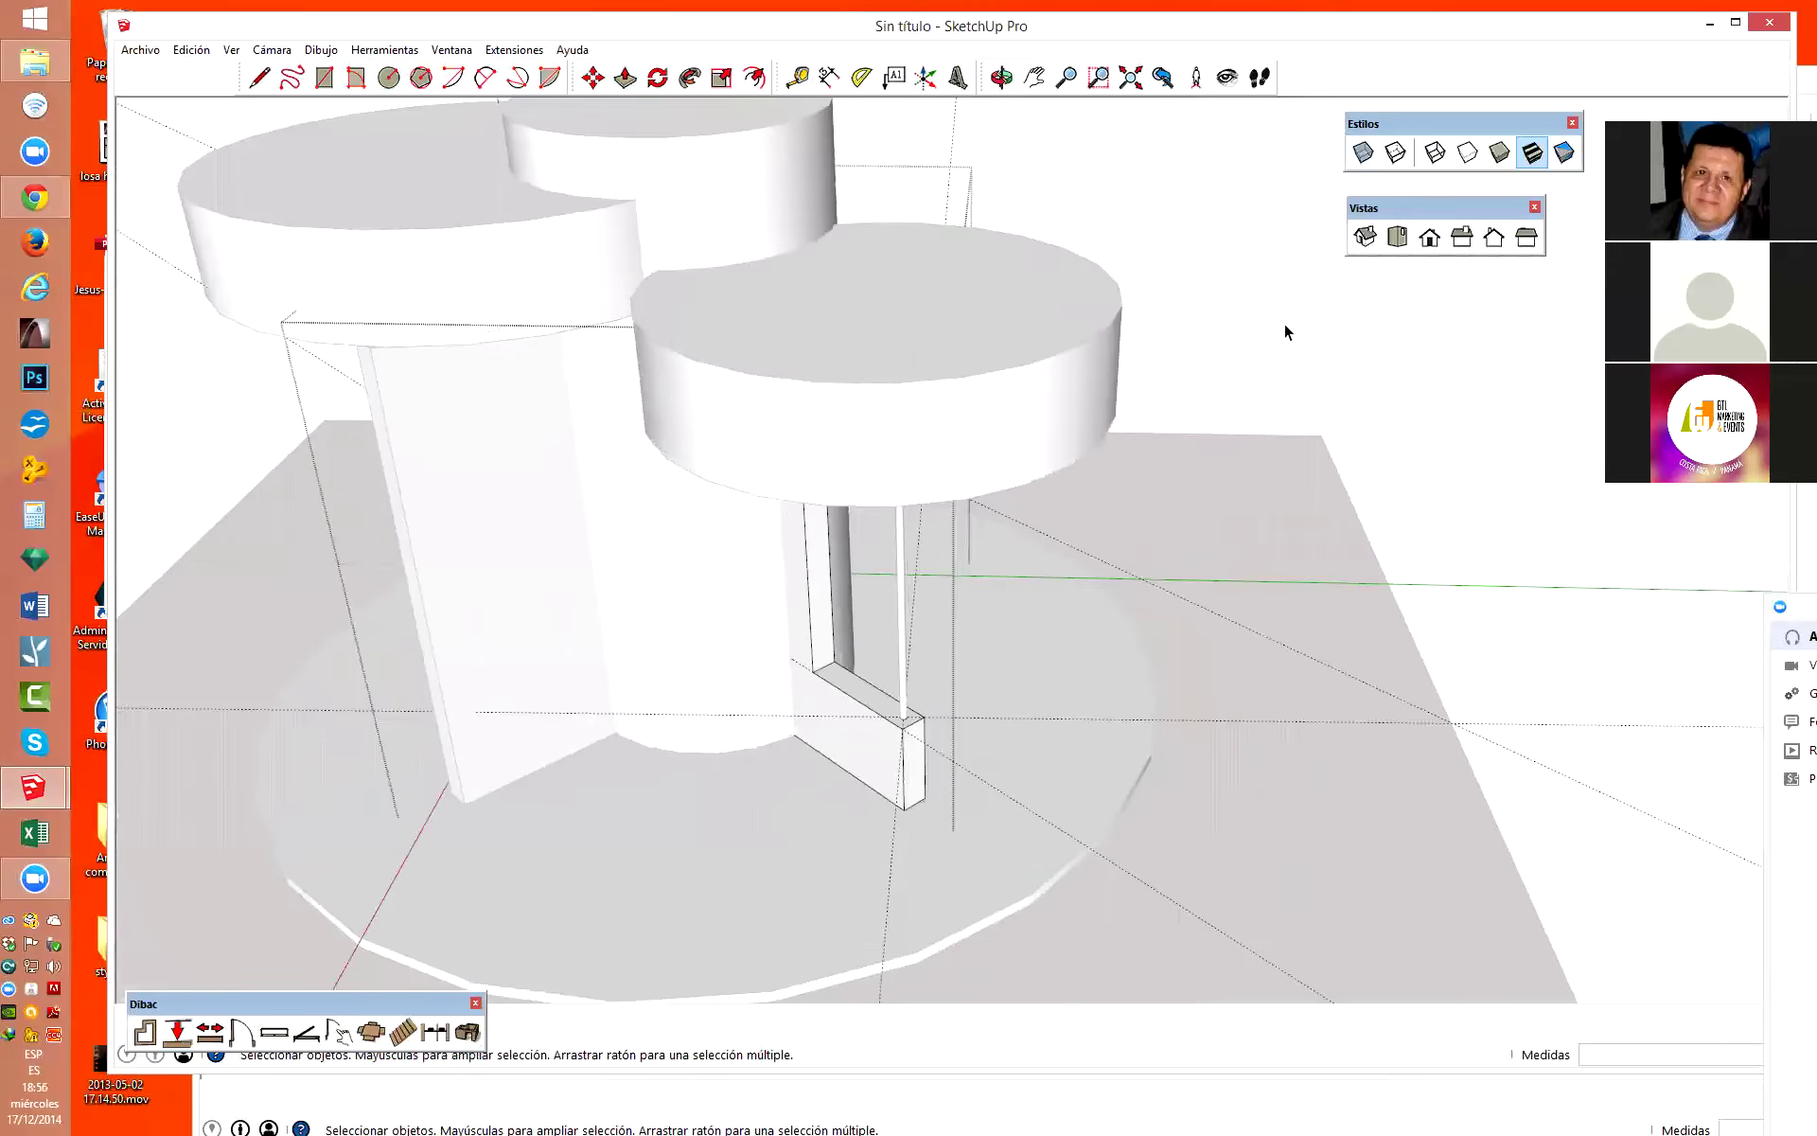
{"action": "scroll", "coordinate": [1285, 324], "scroll_direction": "down", "scroll_amount": 2}
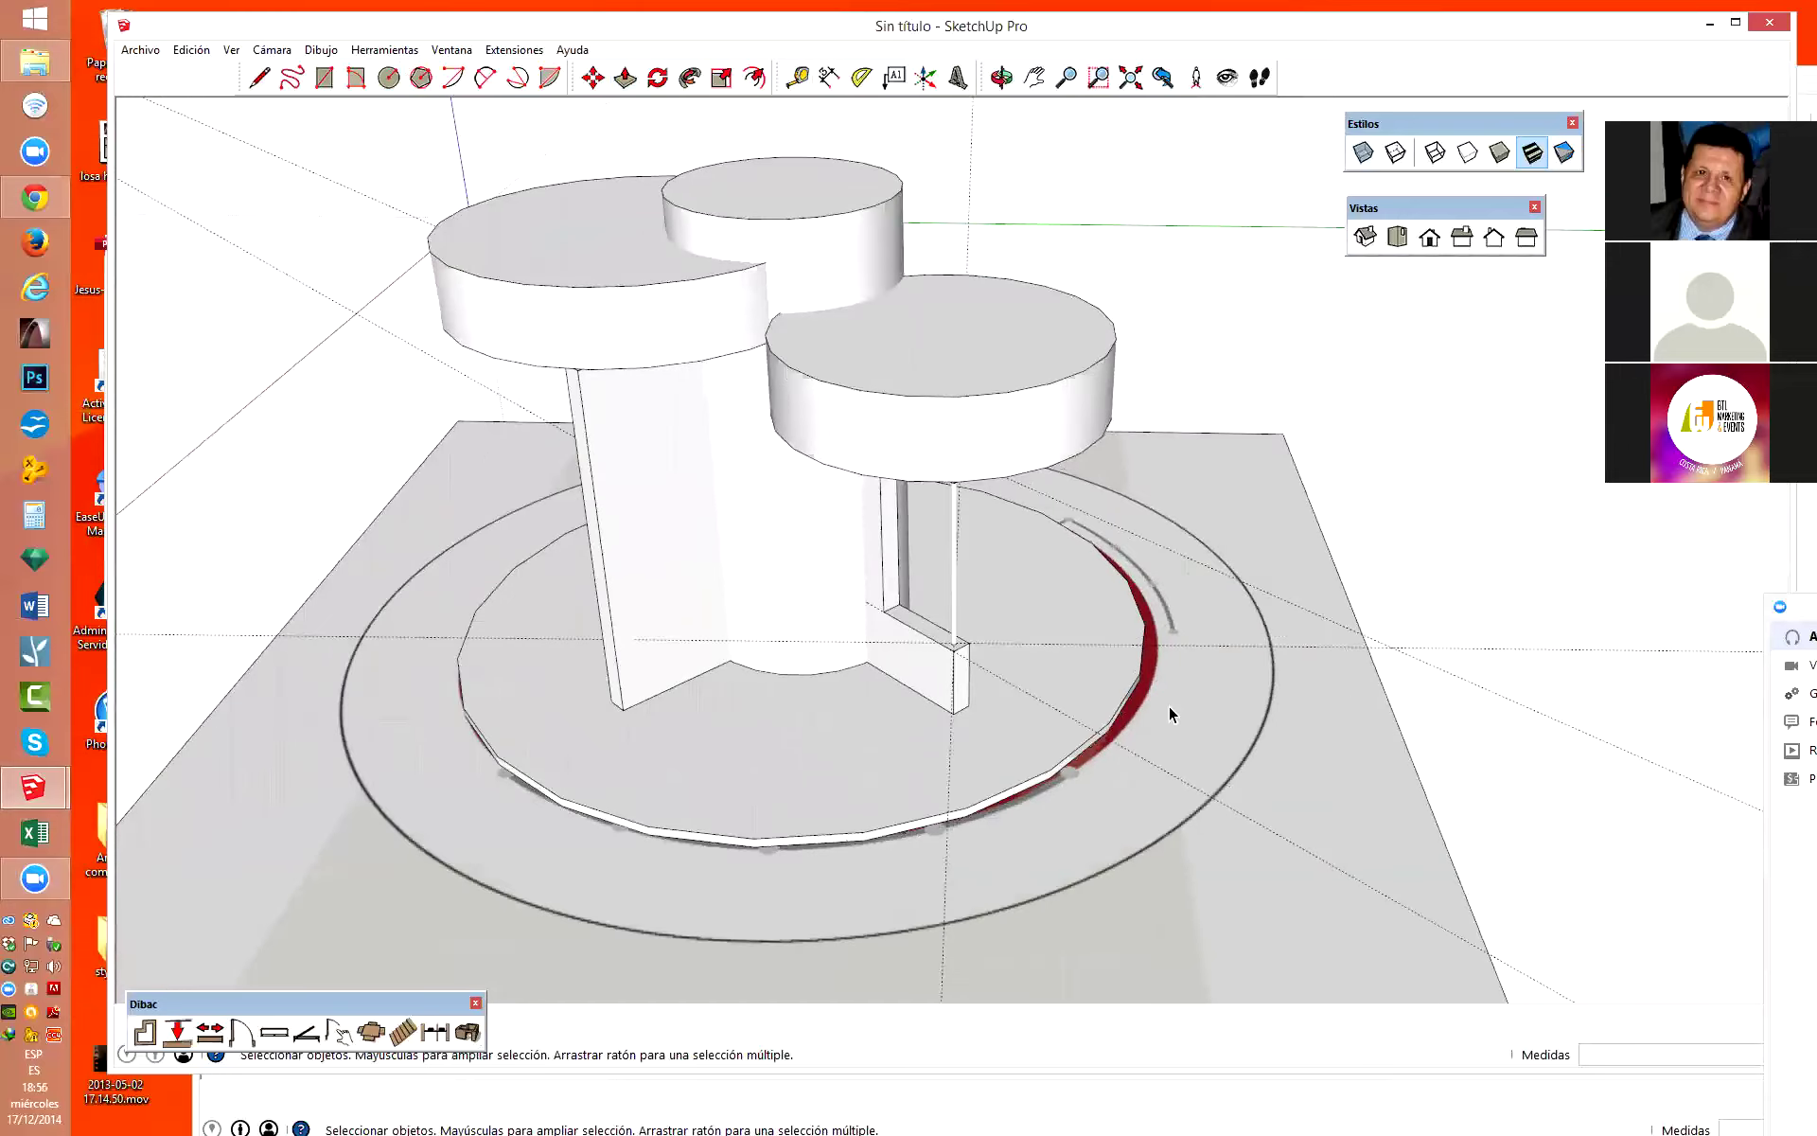
Delete all construction guide lines with Edición > Eliminar guías.
{"action": "mouse_move", "coordinate": [1311, 641]}
{"action": "middle_mouse_down"}
{"action": "mouse_move", "coordinate": [1290, 520]}
{"action": "mouse_move", "coordinate": [1307, 410]}
{"action": "mouse_move", "coordinate": [815, 309]}
{"action": "mouse_move", "coordinate": [1103, 499]}
{"action": "mouse_move", "coordinate": [1444, 507]}
{"action": "mouse_move", "coordinate": [1326, 486]}
{"action": "mouse_move", "coordinate": [1307, 718]}
{"action": "middle_mouse_up"}
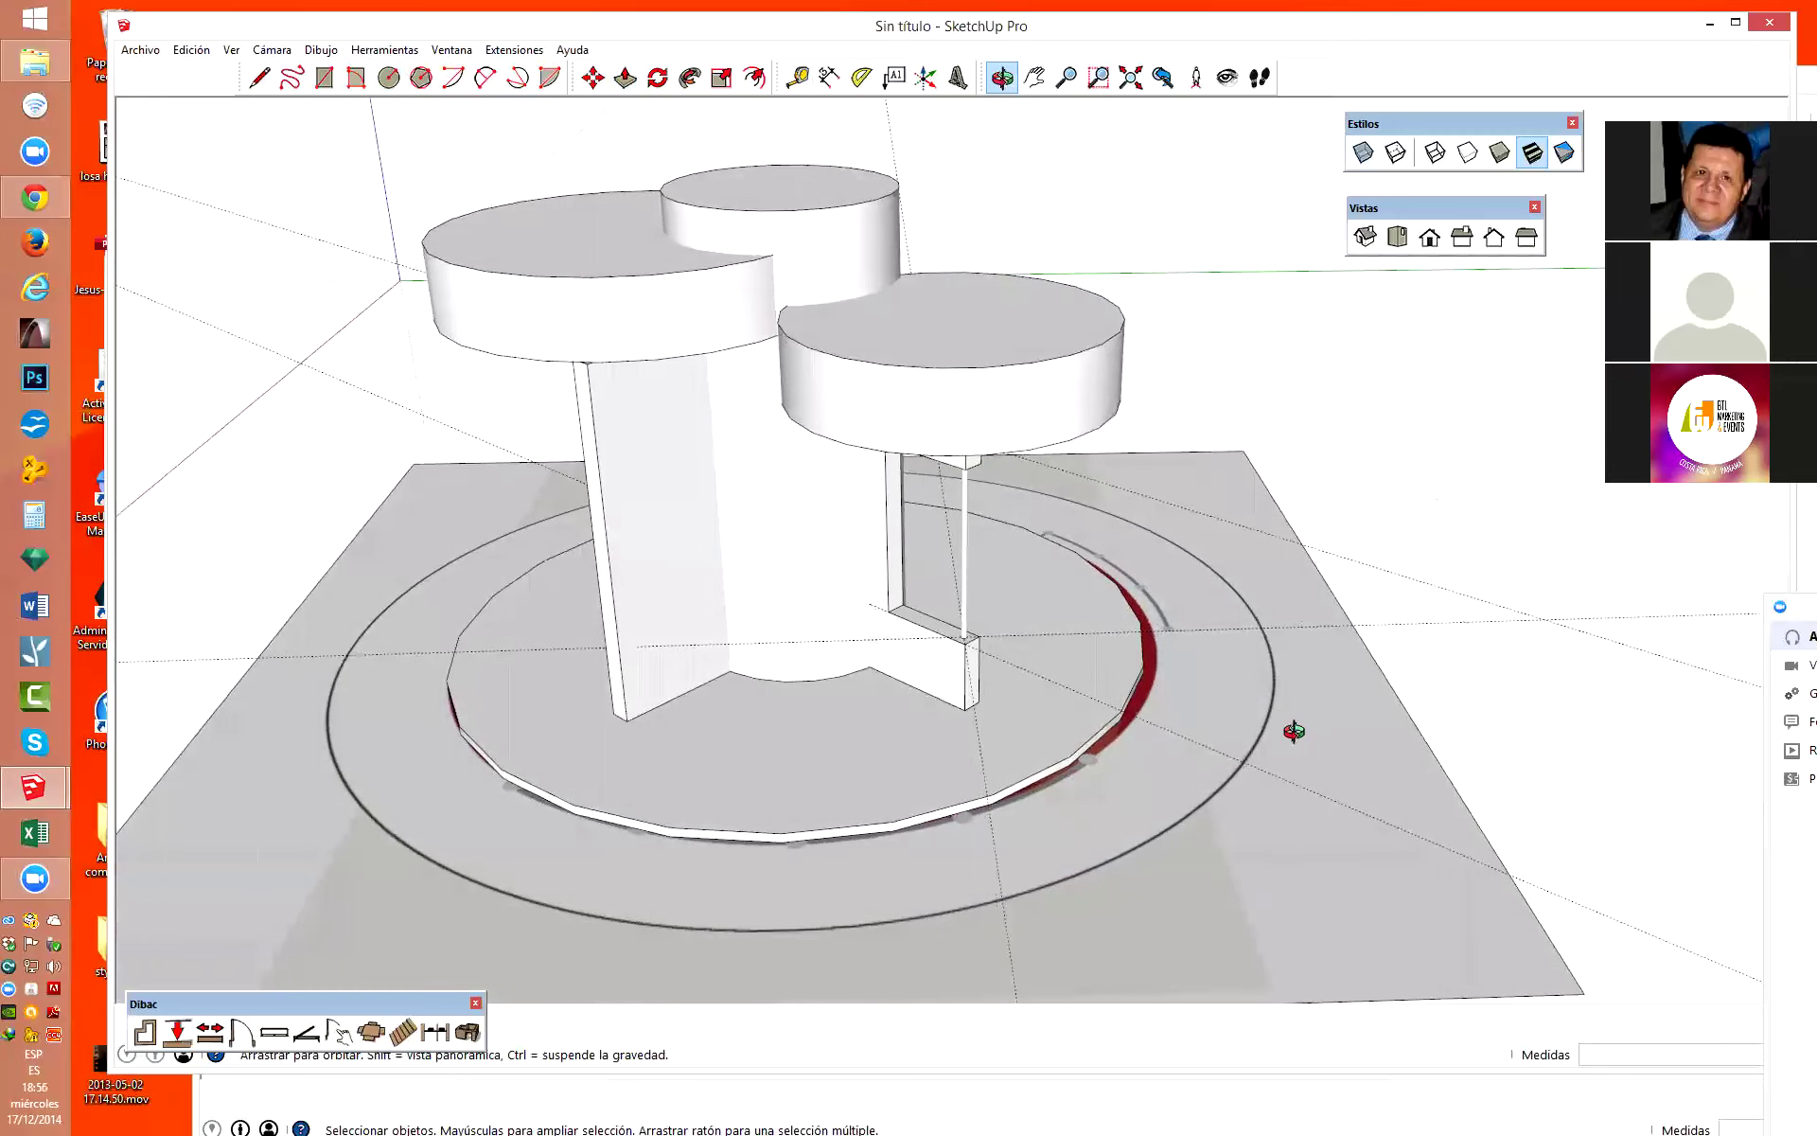
{"action": "middle_click_drag", "start_coordinate": [1221, 531], "coordinate": [1162, 464]}
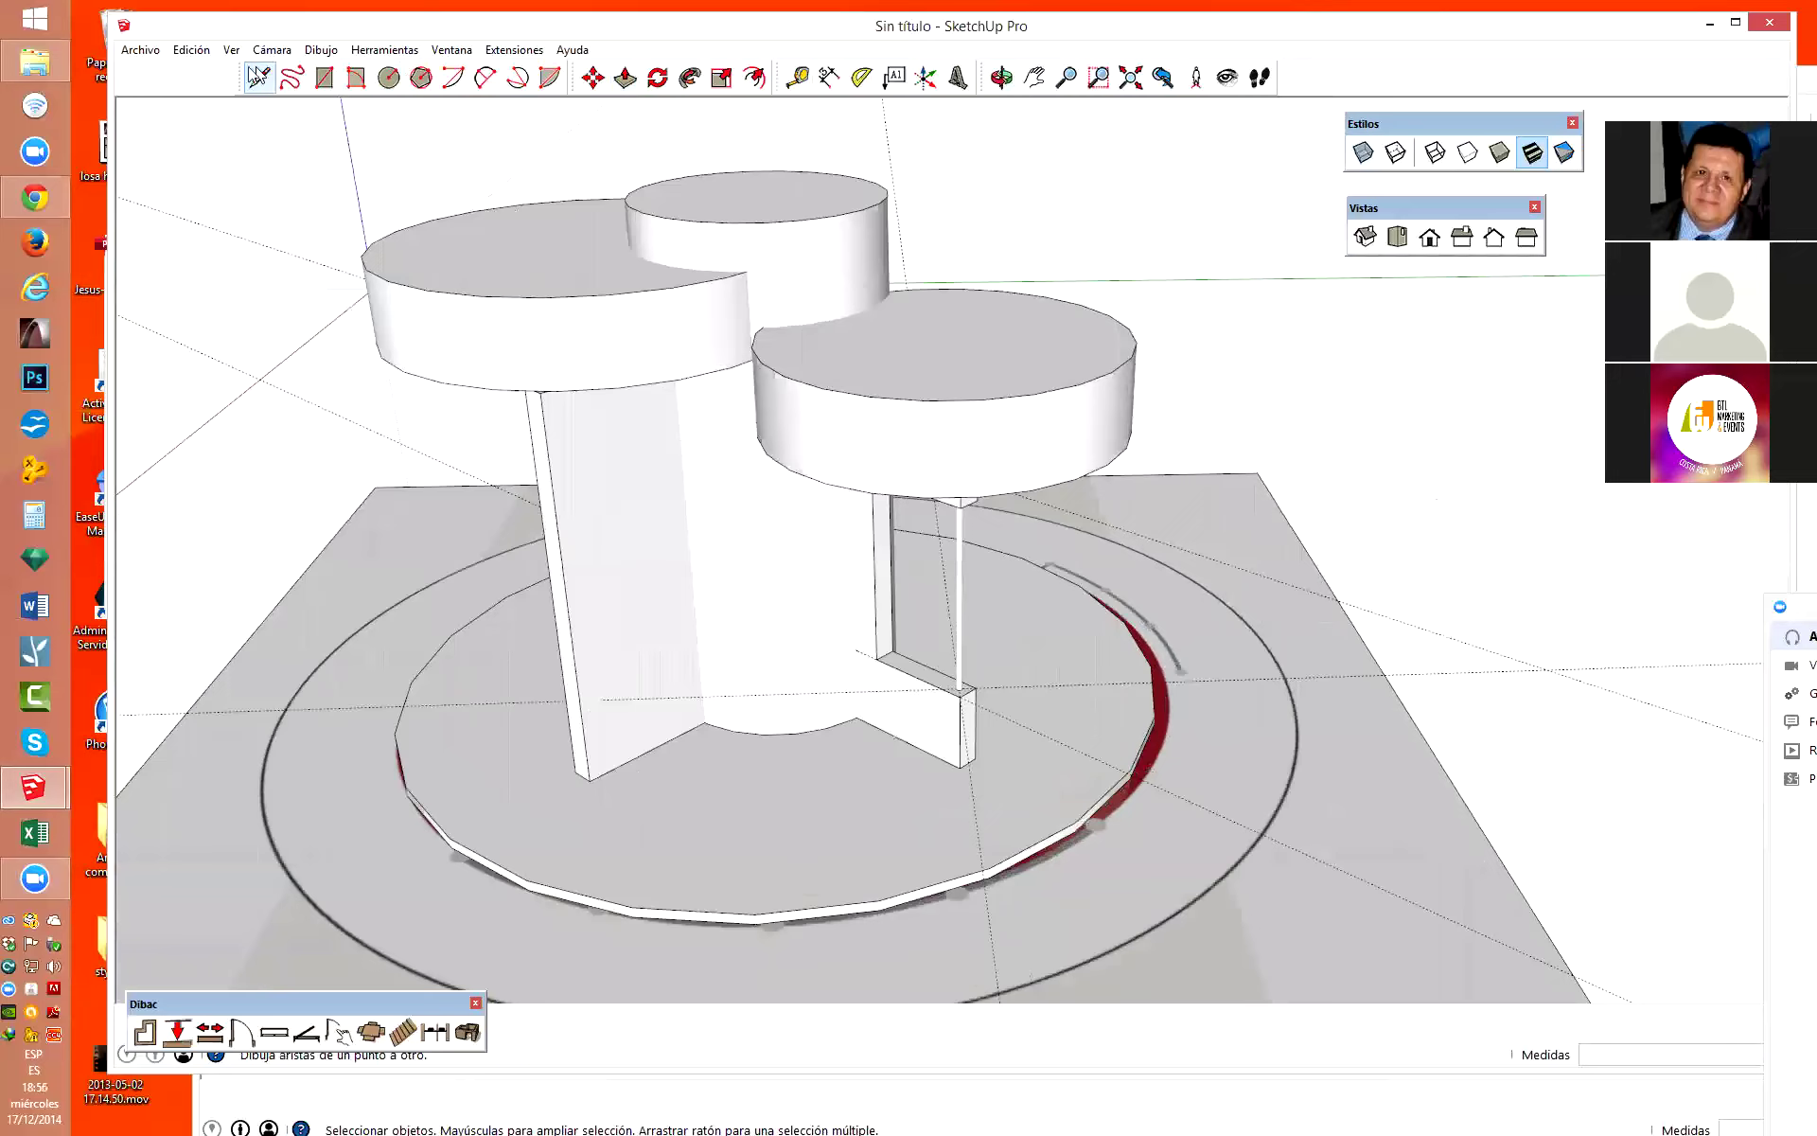
{"action": "left_click", "coordinate": [192, 50]}
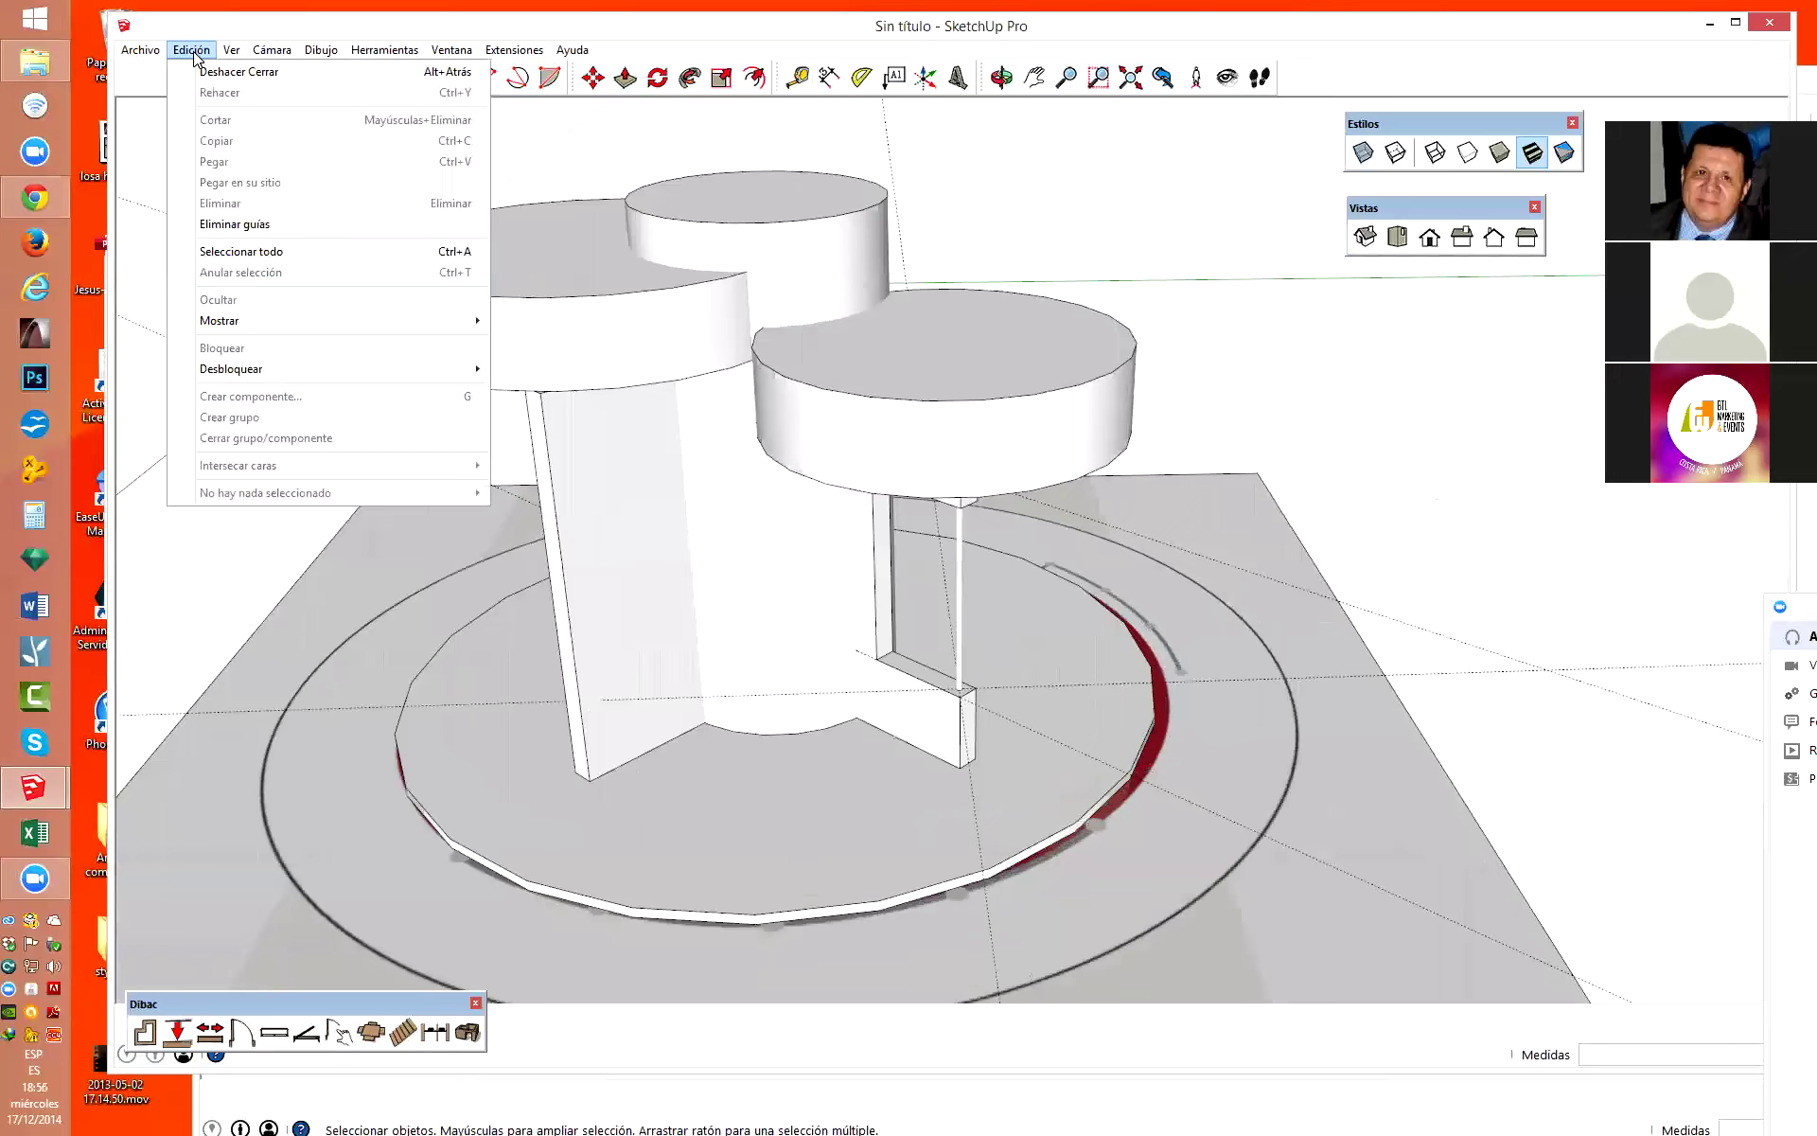
{"action": "left_click", "coordinate": [274, 227]}
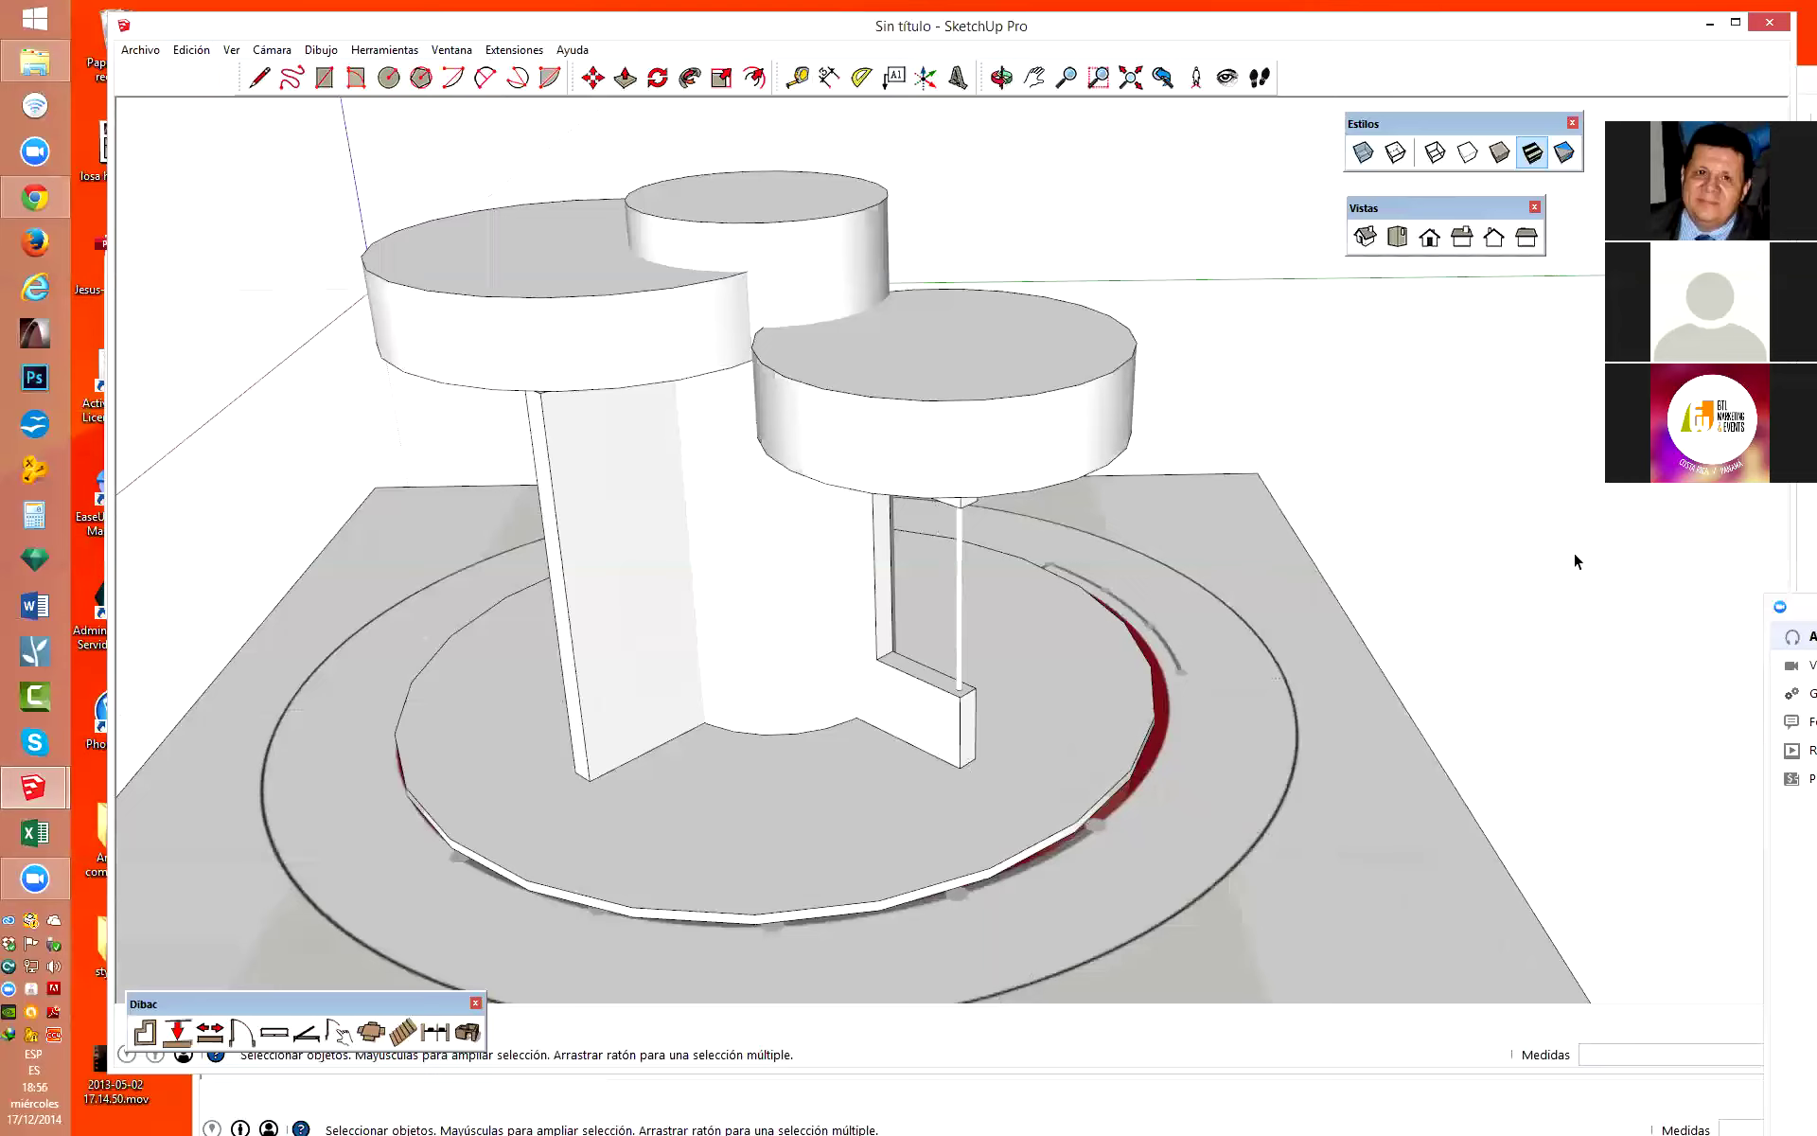
Orbit and zoom to the wall opening, then select the thin rod and its connected geometry.
{"action": "middle_click_drag", "start_coordinate": [1575, 560], "coordinate": [436, 301]}
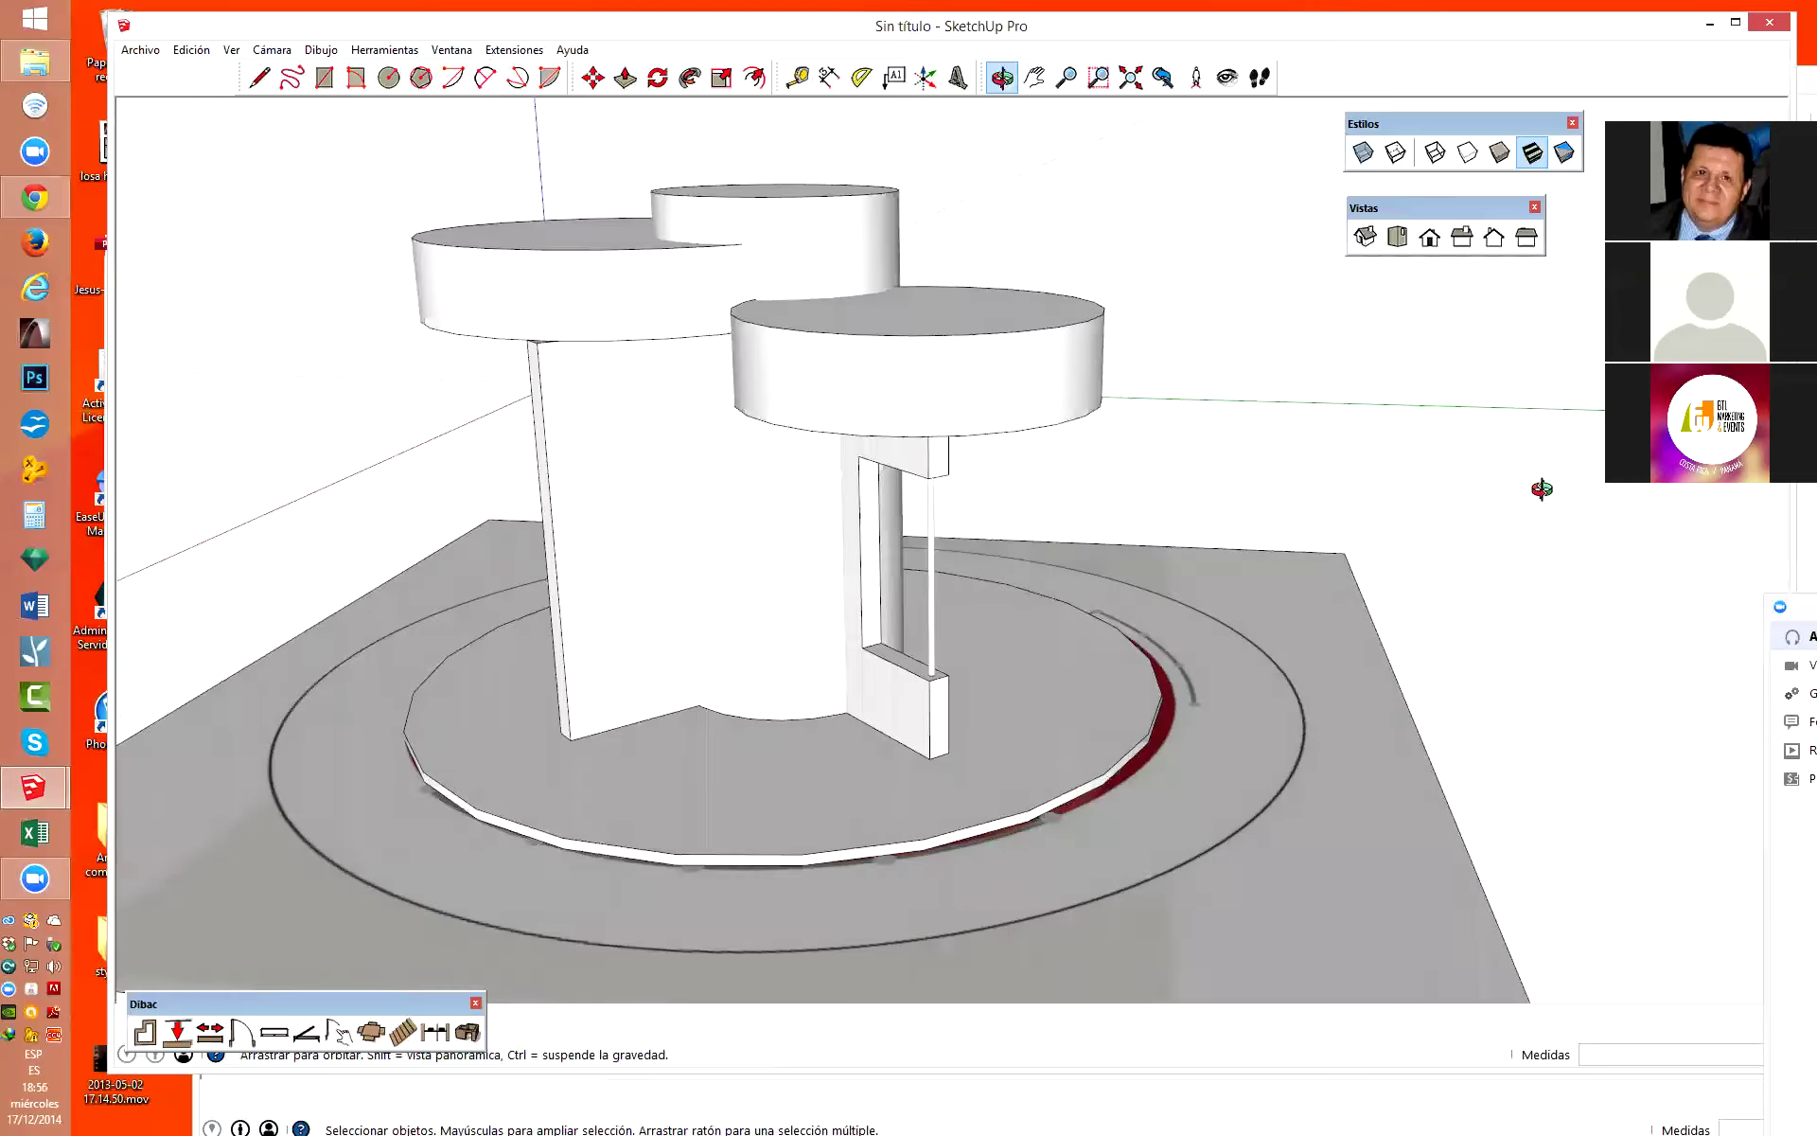
{"action": "left_click_drag", "start_coordinate": [436, 301], "coordinate": [1448, 580]}
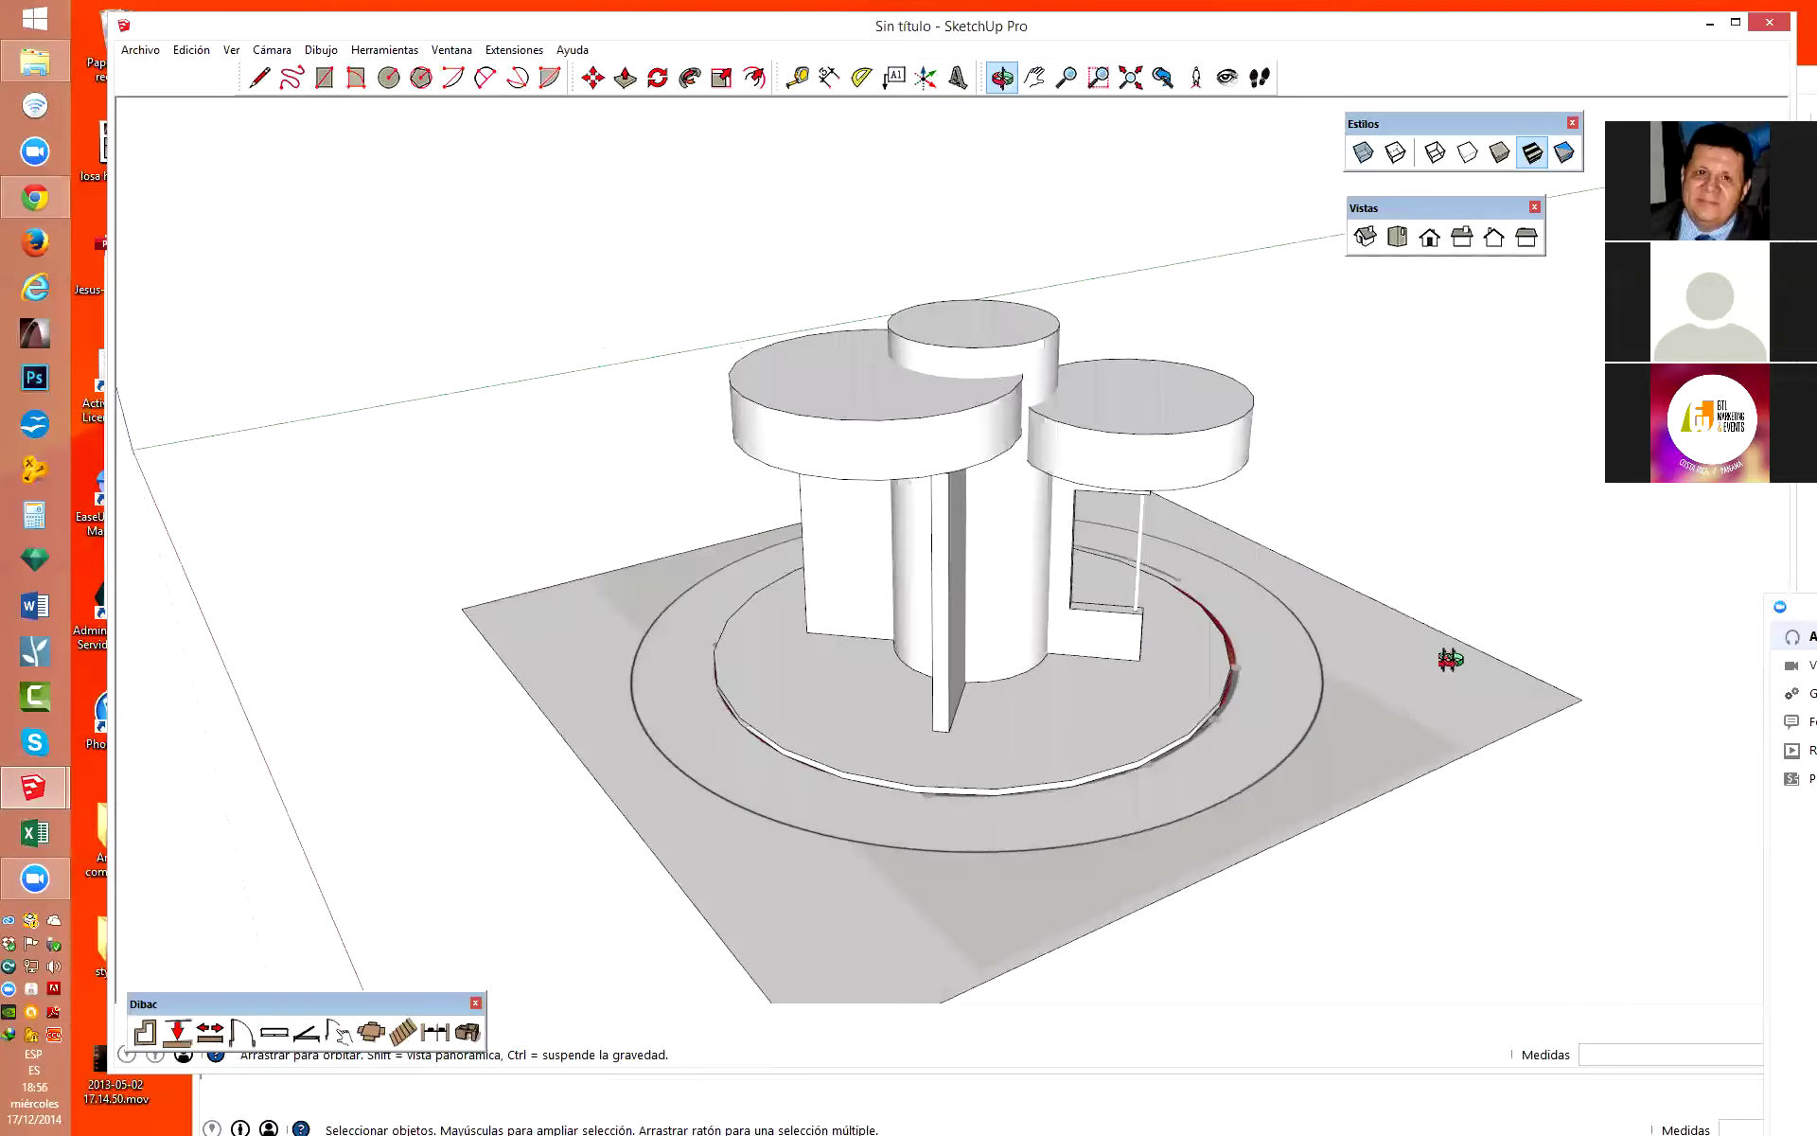
{"action": "scroll", "coordinate": [1298, 657], "scroll_direction": "up", "scroll_amount": 1}
{"action": "scroll", "coordinate": [1136, 577], "scroll_direction": "up", "scroll_amount": 3}
{"action": "scroll", "coordinate": [1152, 638], "scroll_direction": "up", "scroll_amount": 3}
{"action": "scroll", "coordinate": [1152, 638], "scroll_direction": "up", "scroll_amount": 2}
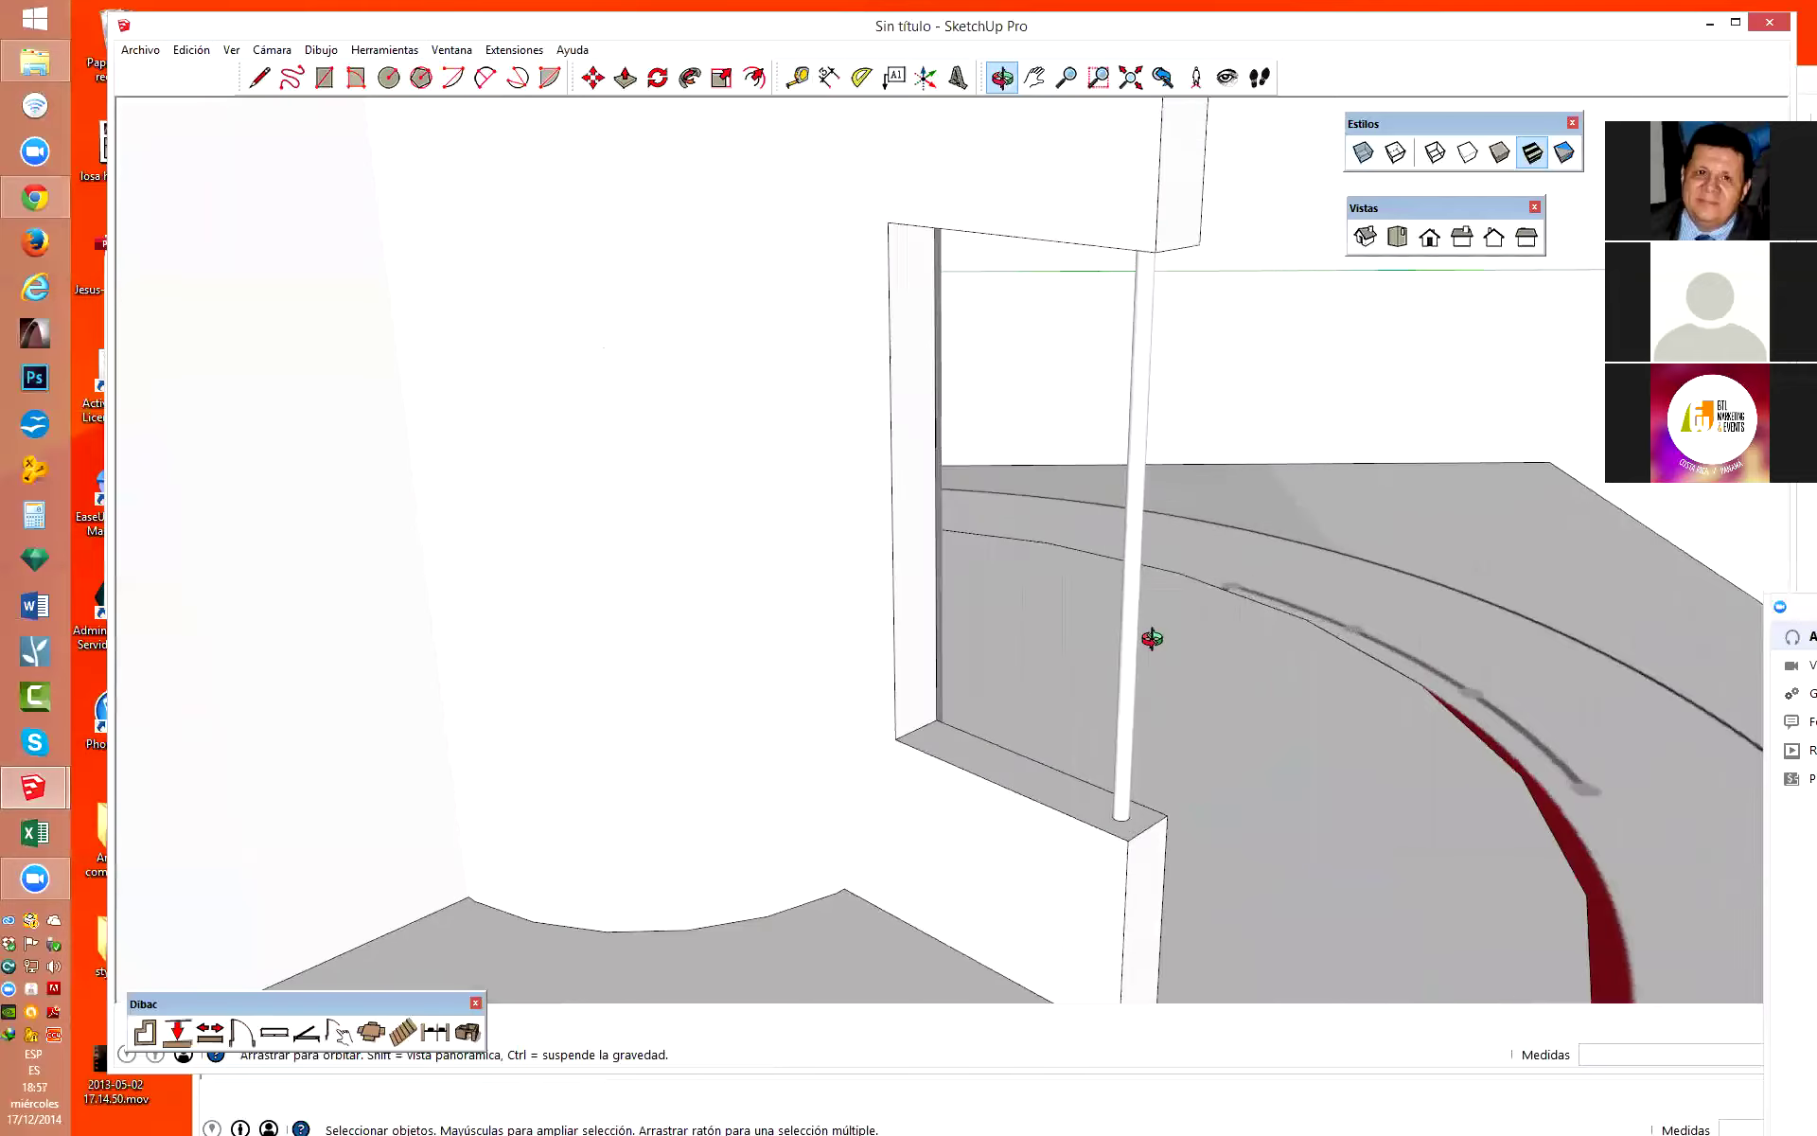
{"action": "key", "text": "space"}
{"action": "left_click", "coordinate": [1130, 646]}
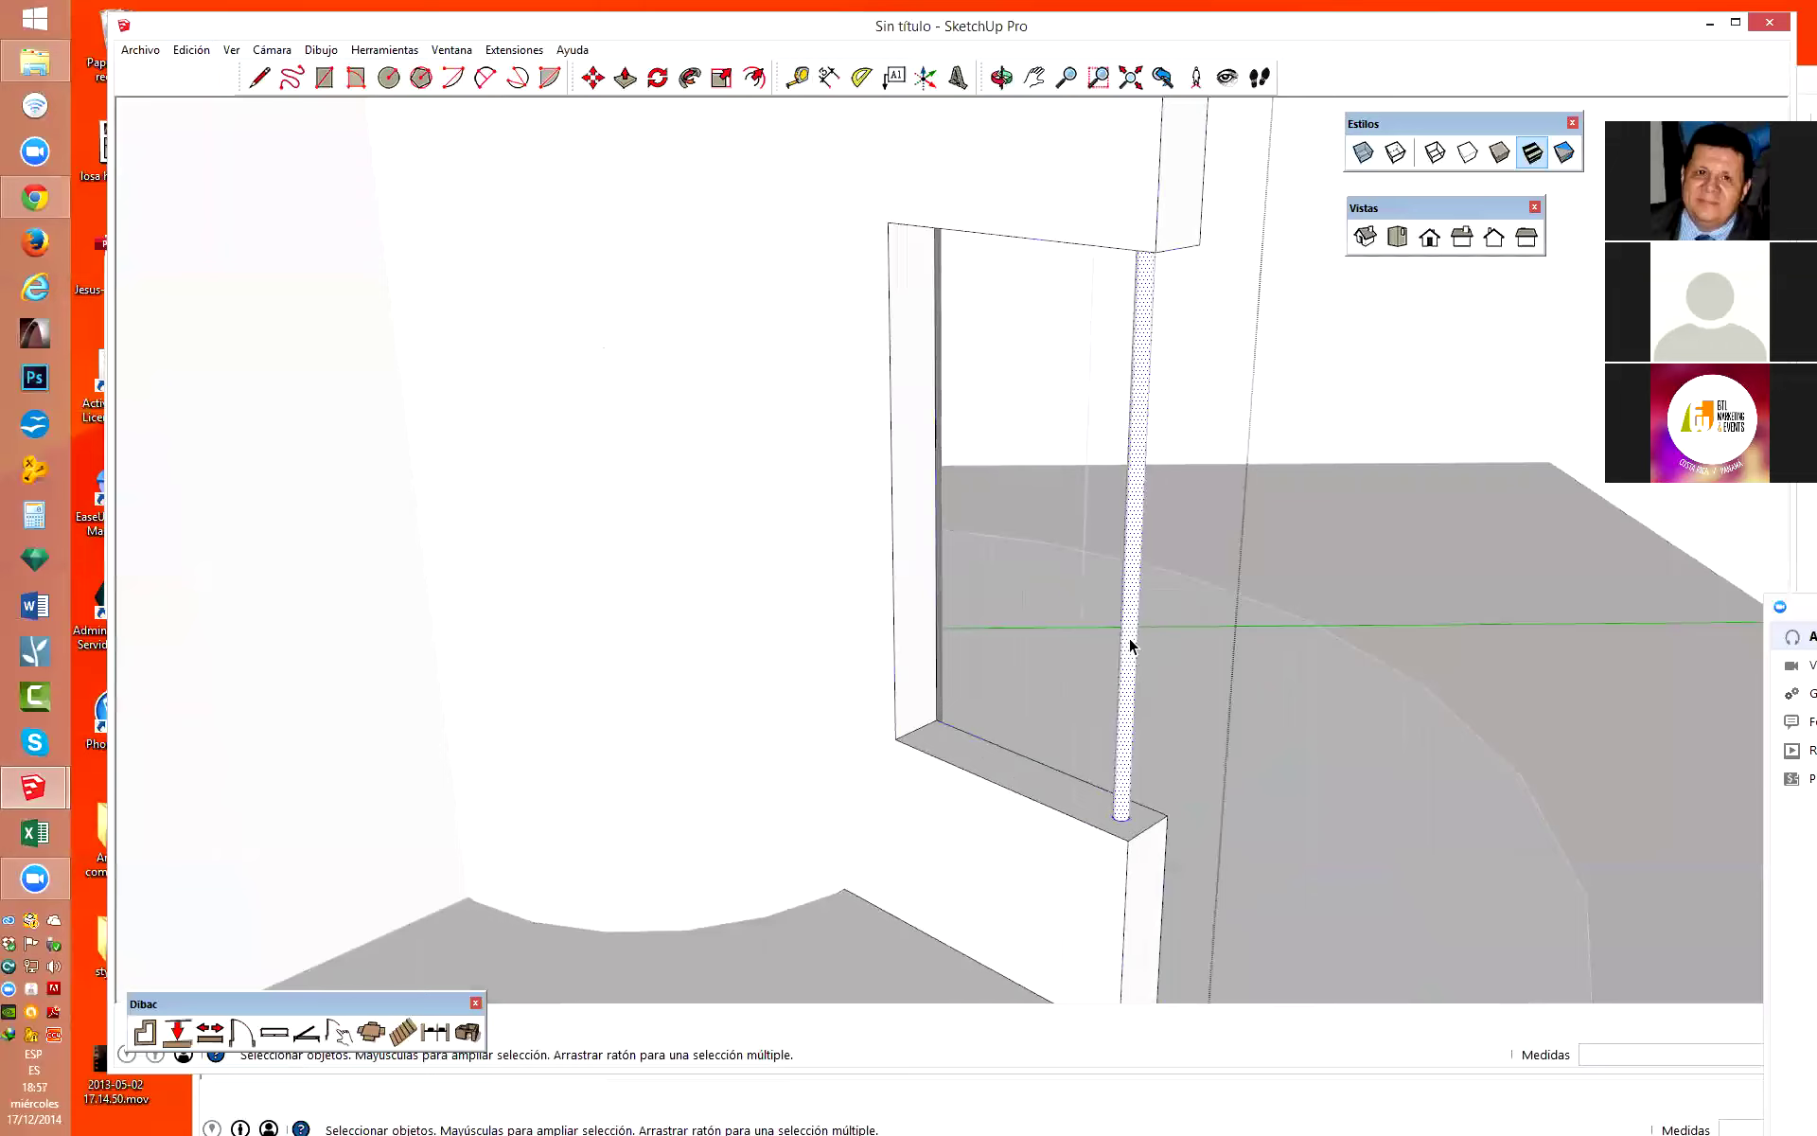
{"action": "triple_click", "coordinate": [1130, 646]}
Select only the thin rod and make it a group with Crear grupo.
{"action": "left_click", "coordinate": [1368, 376]}
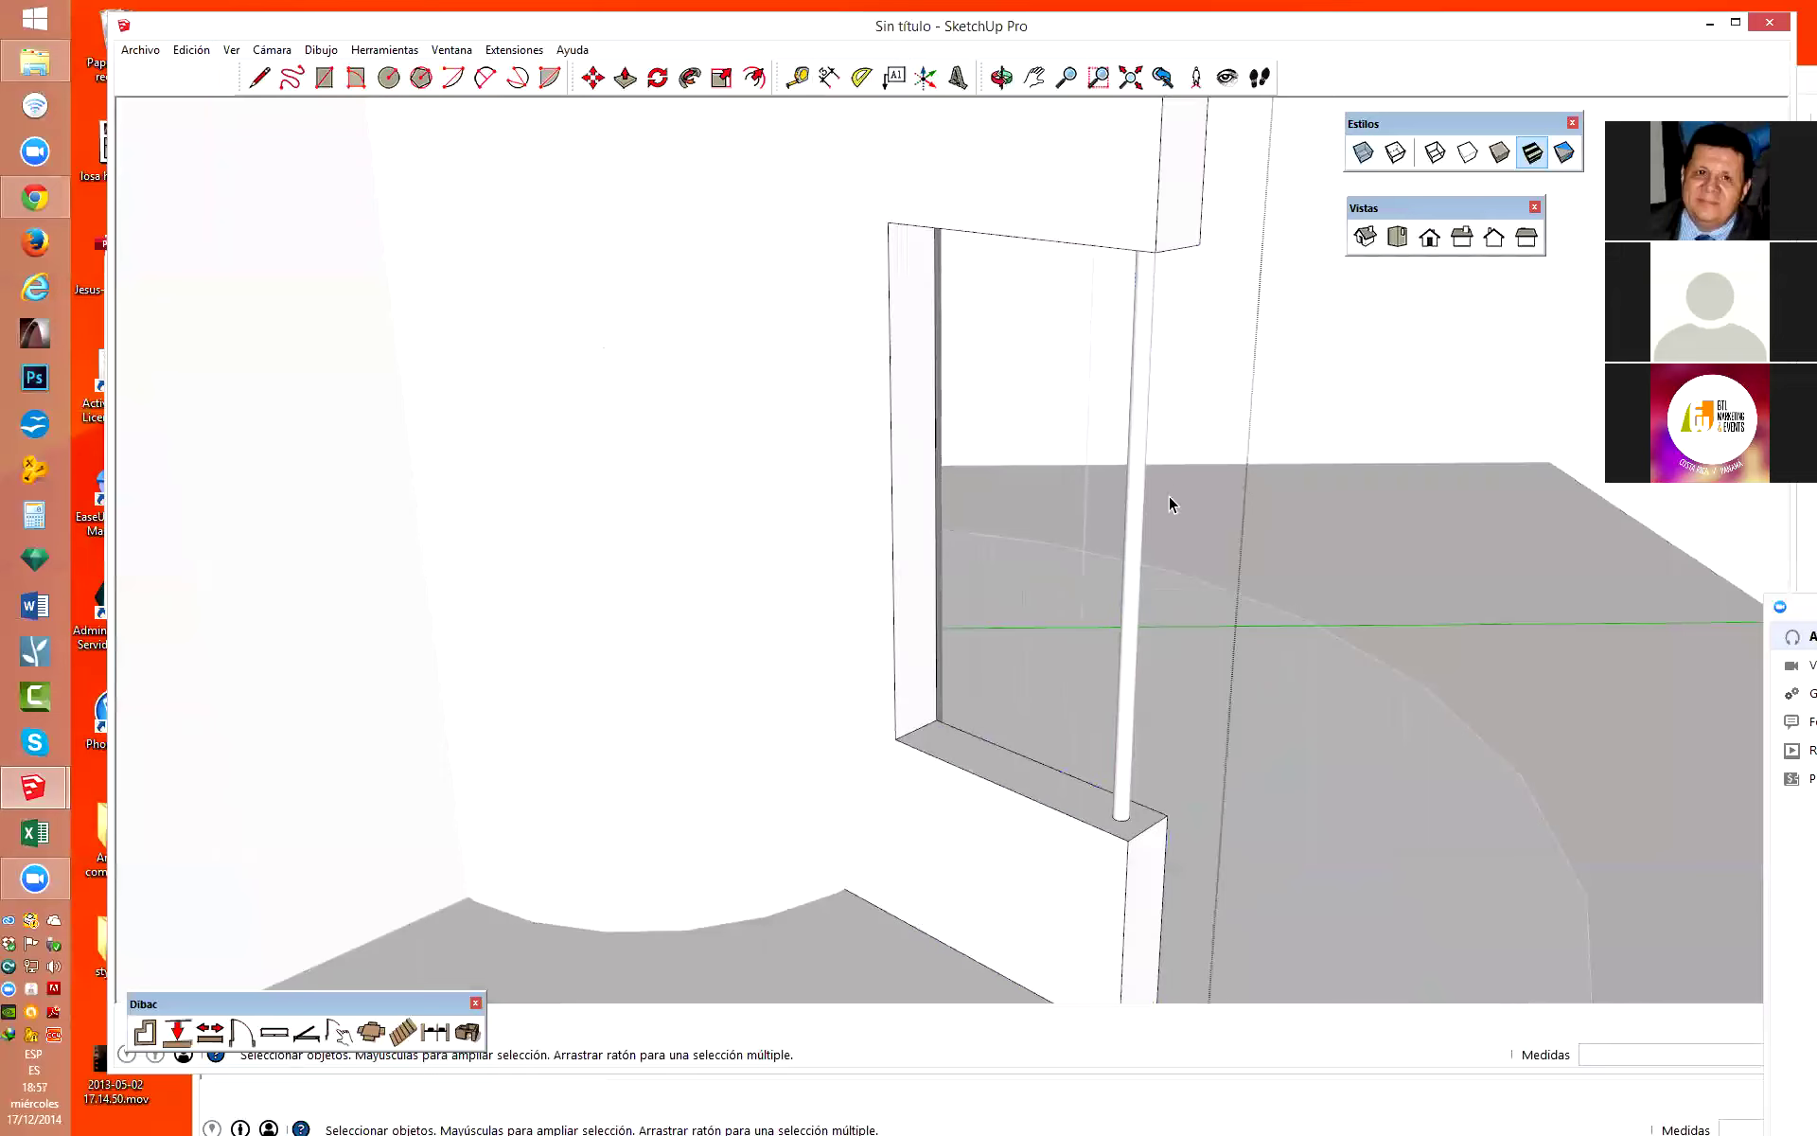
{"action": "left_click", "coordinate": [1129, 526]}
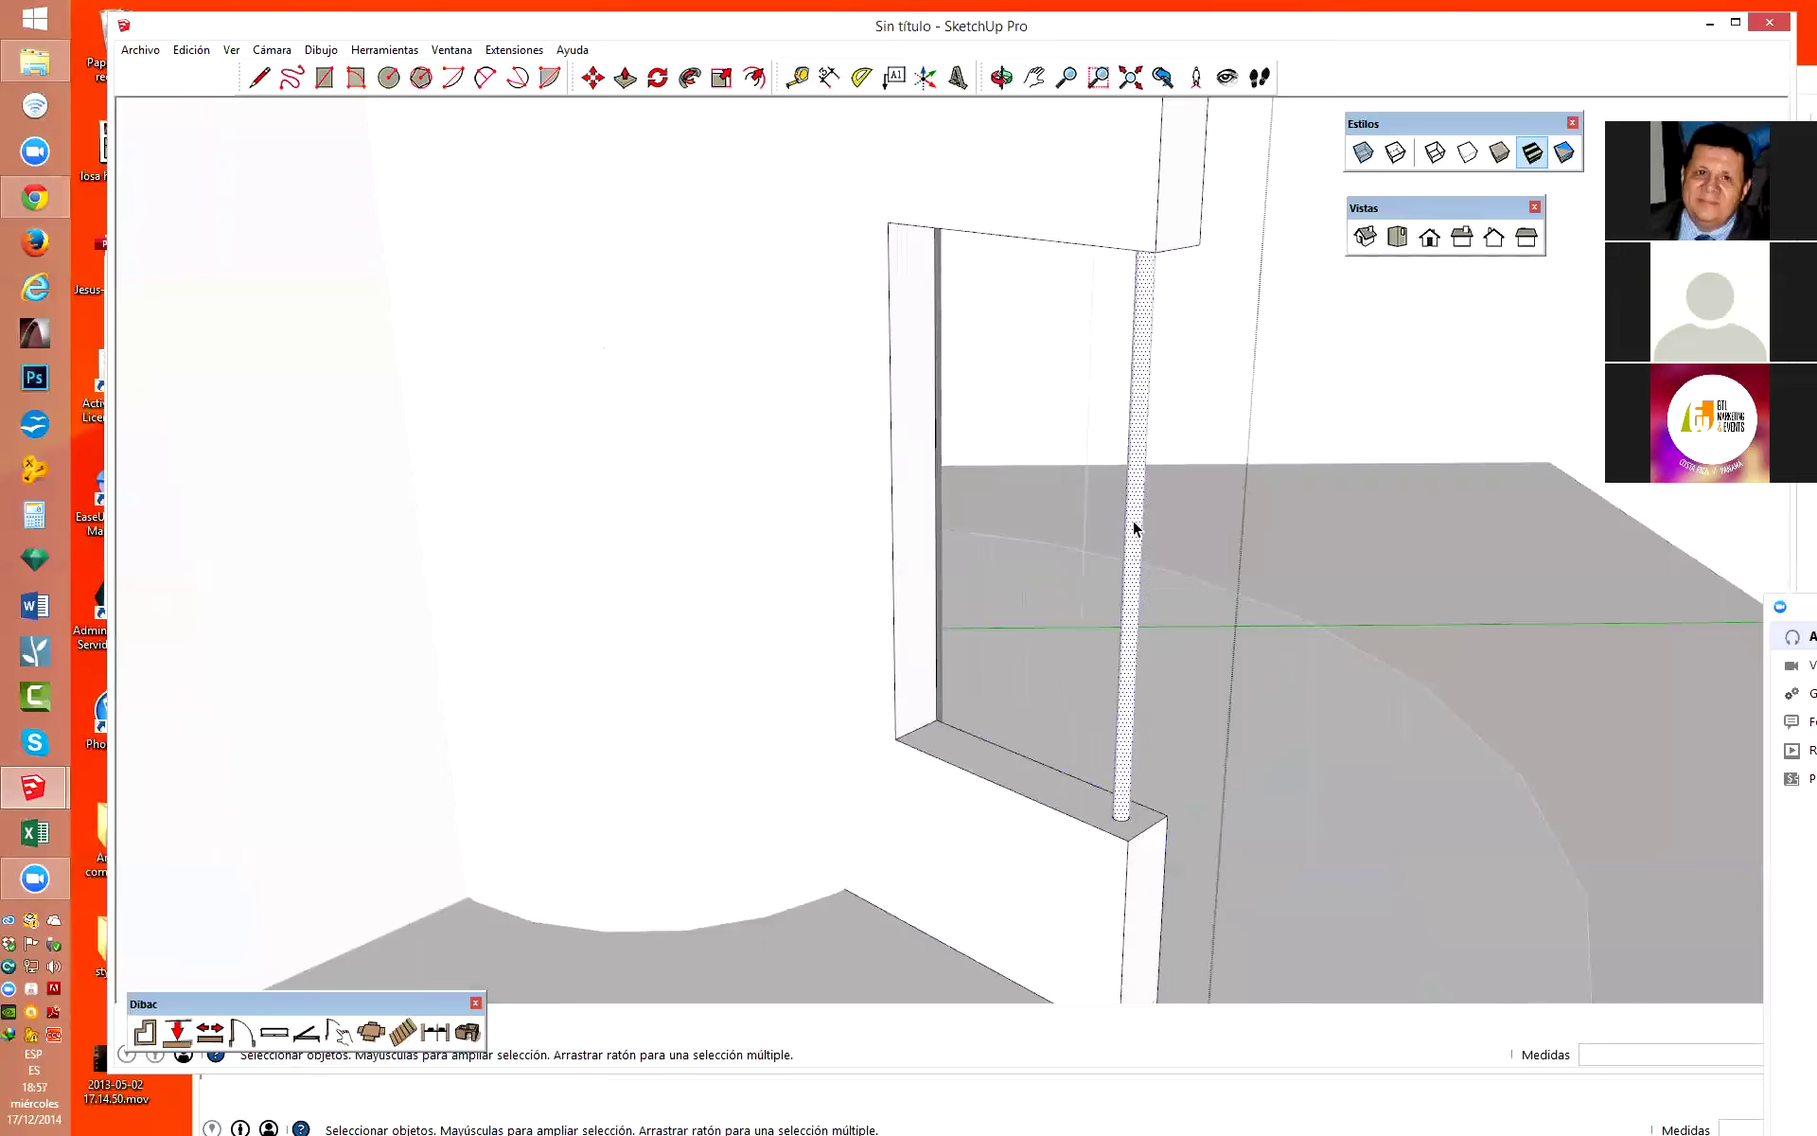
{"action": "right_click", "coordinate": [1134, 523]}
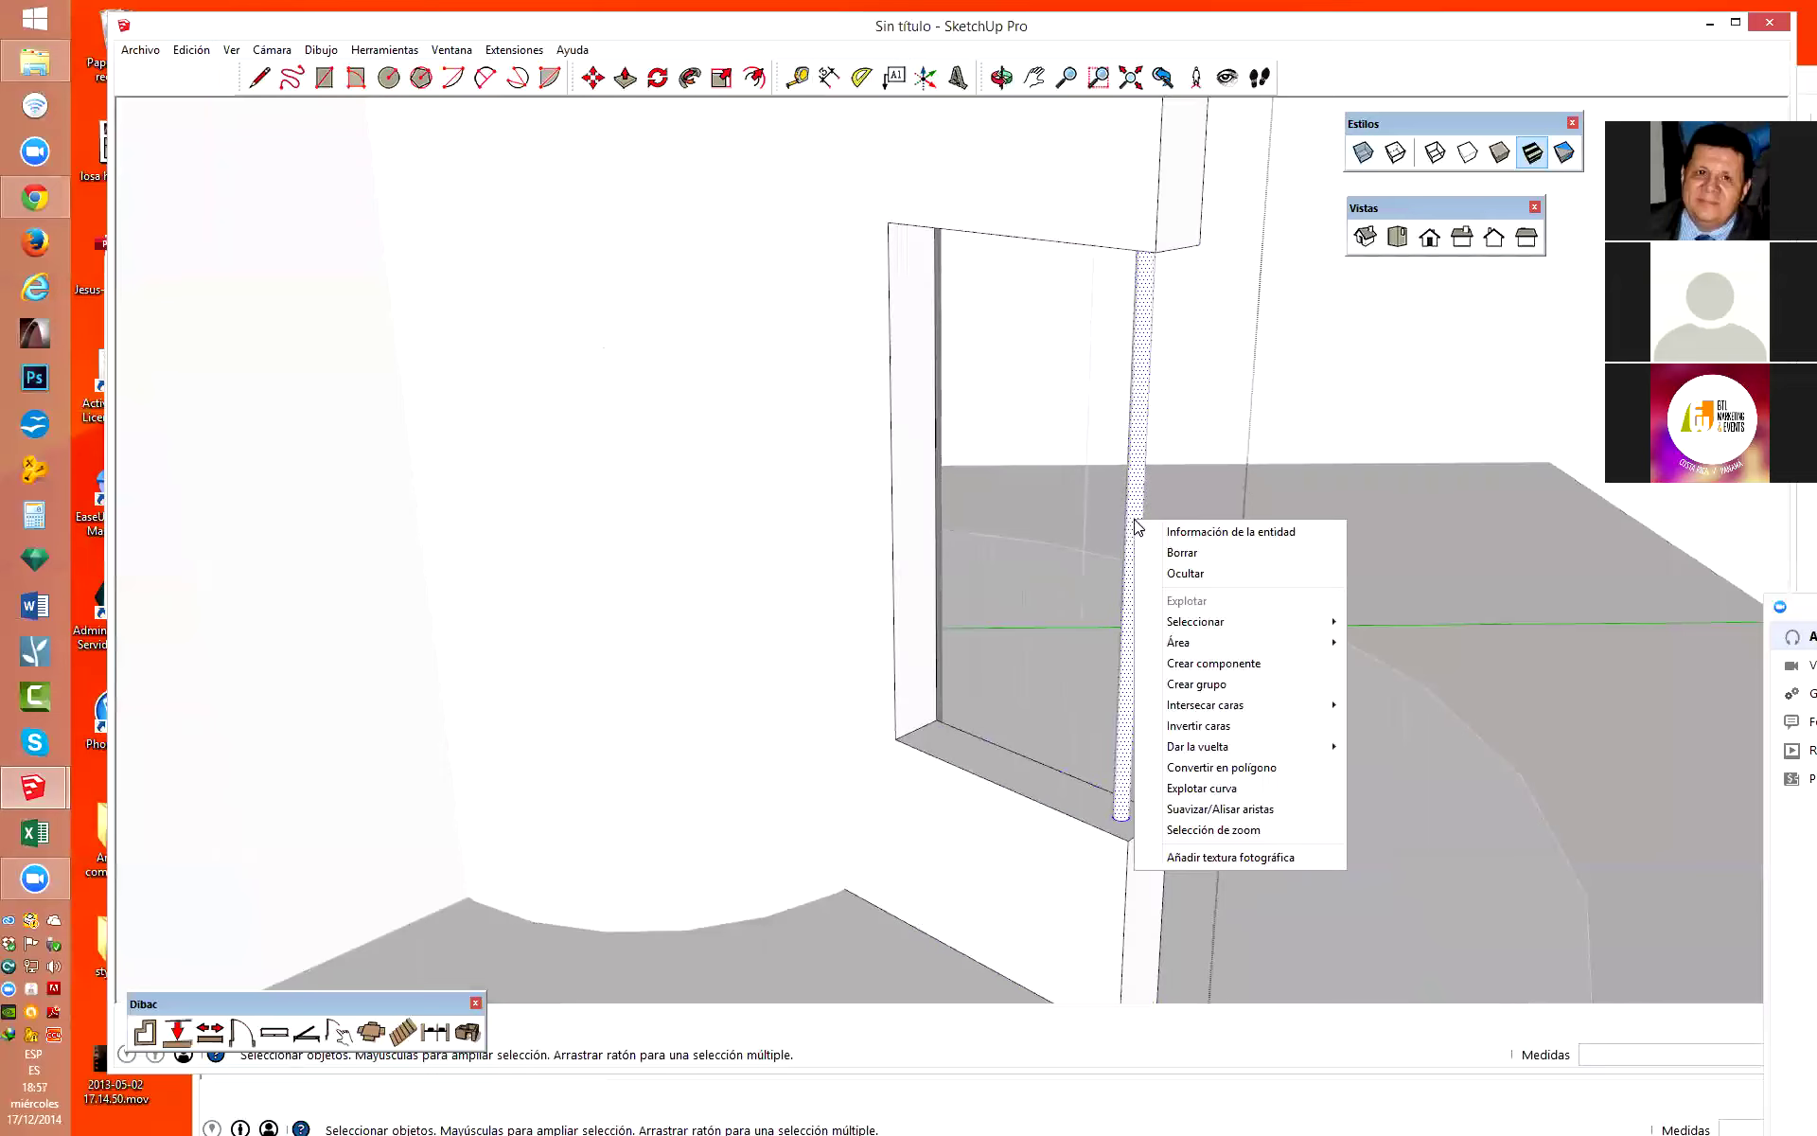
{"action": "left_click", "coordinate": [1221, 685]}
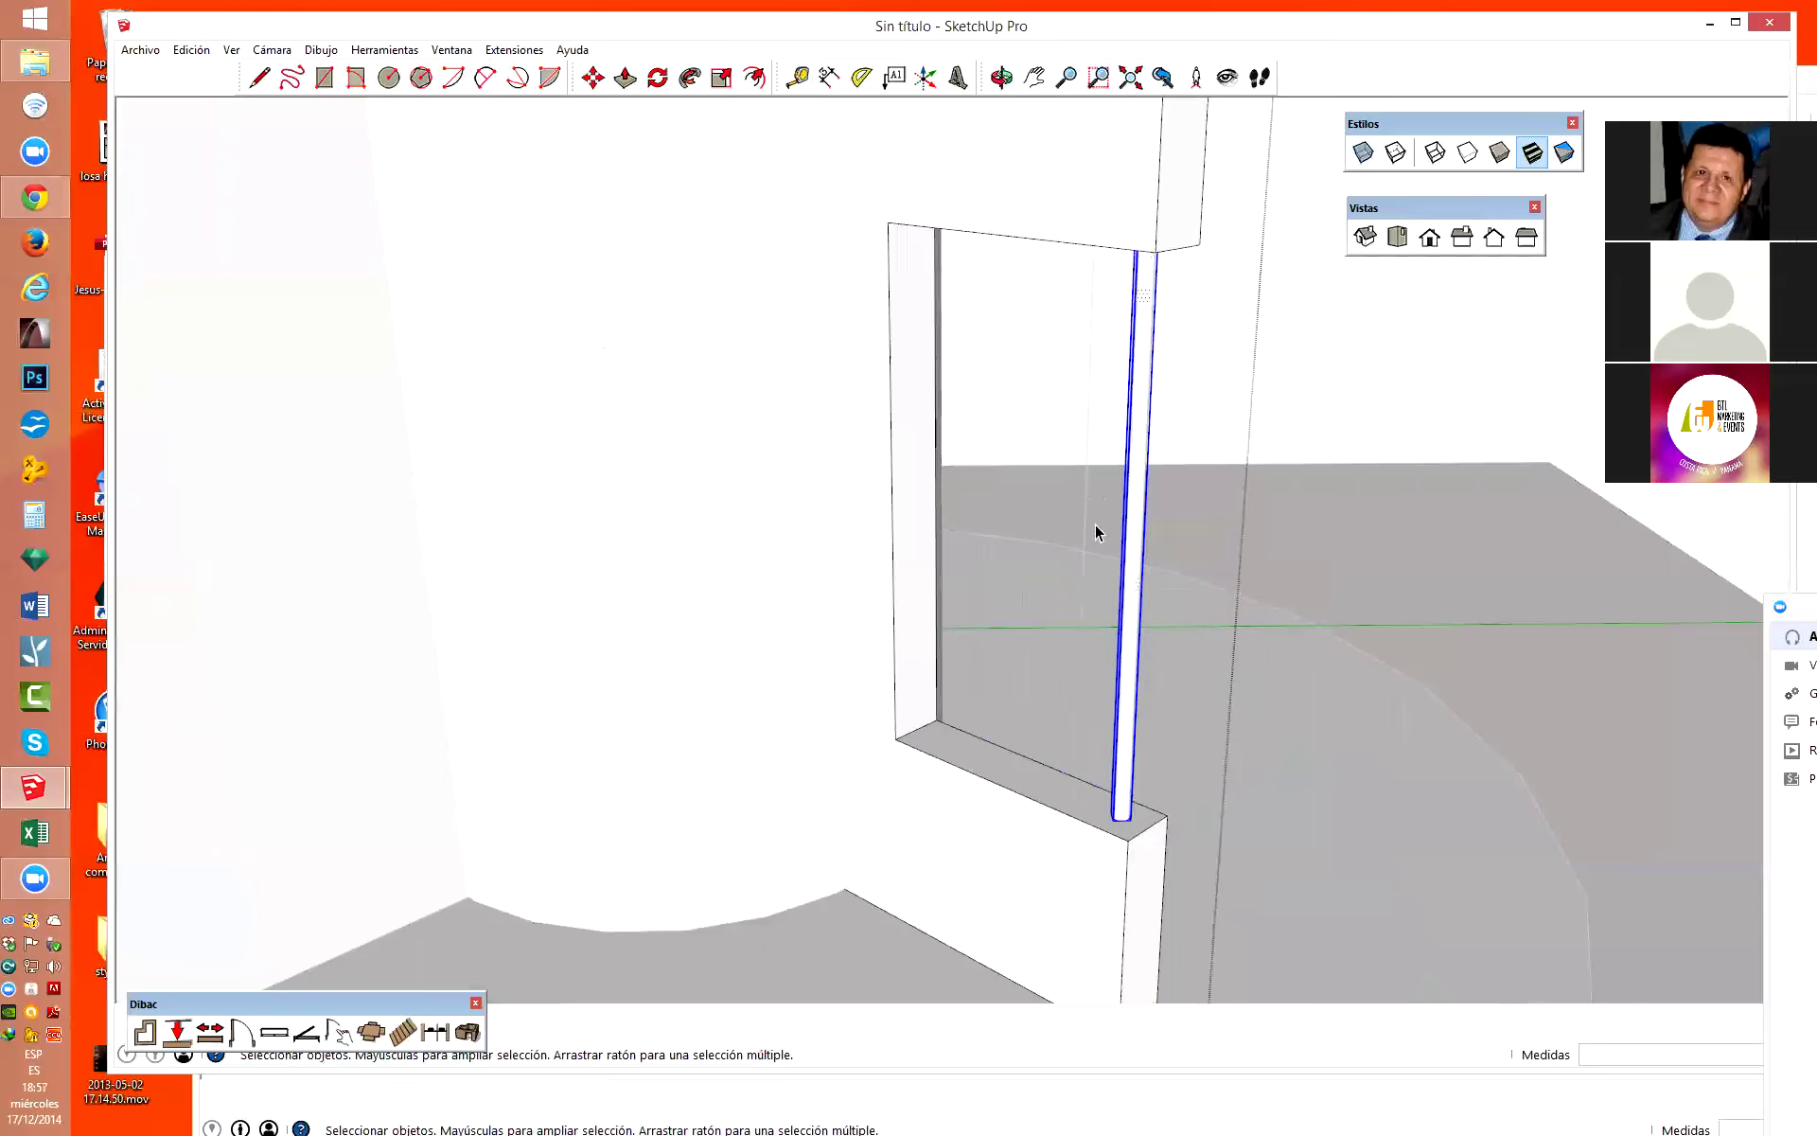
Open the rod group for editing and hide the rest of the model.
{"action": "scroll", "coordinate": [1054, 725], "scroll_direction": "down", "scroll_amount": 3}
{"action": "scroll", "coordinate": [1116, 555], "scroll_direction": "up", "scroll_amount": 2}
{"action": "scroll", "coordinate": [1117, 555], "scroll_direction": "up", "scroll_amount": 1}
{"action": "double_click", "coordinate": [1118, 562]}
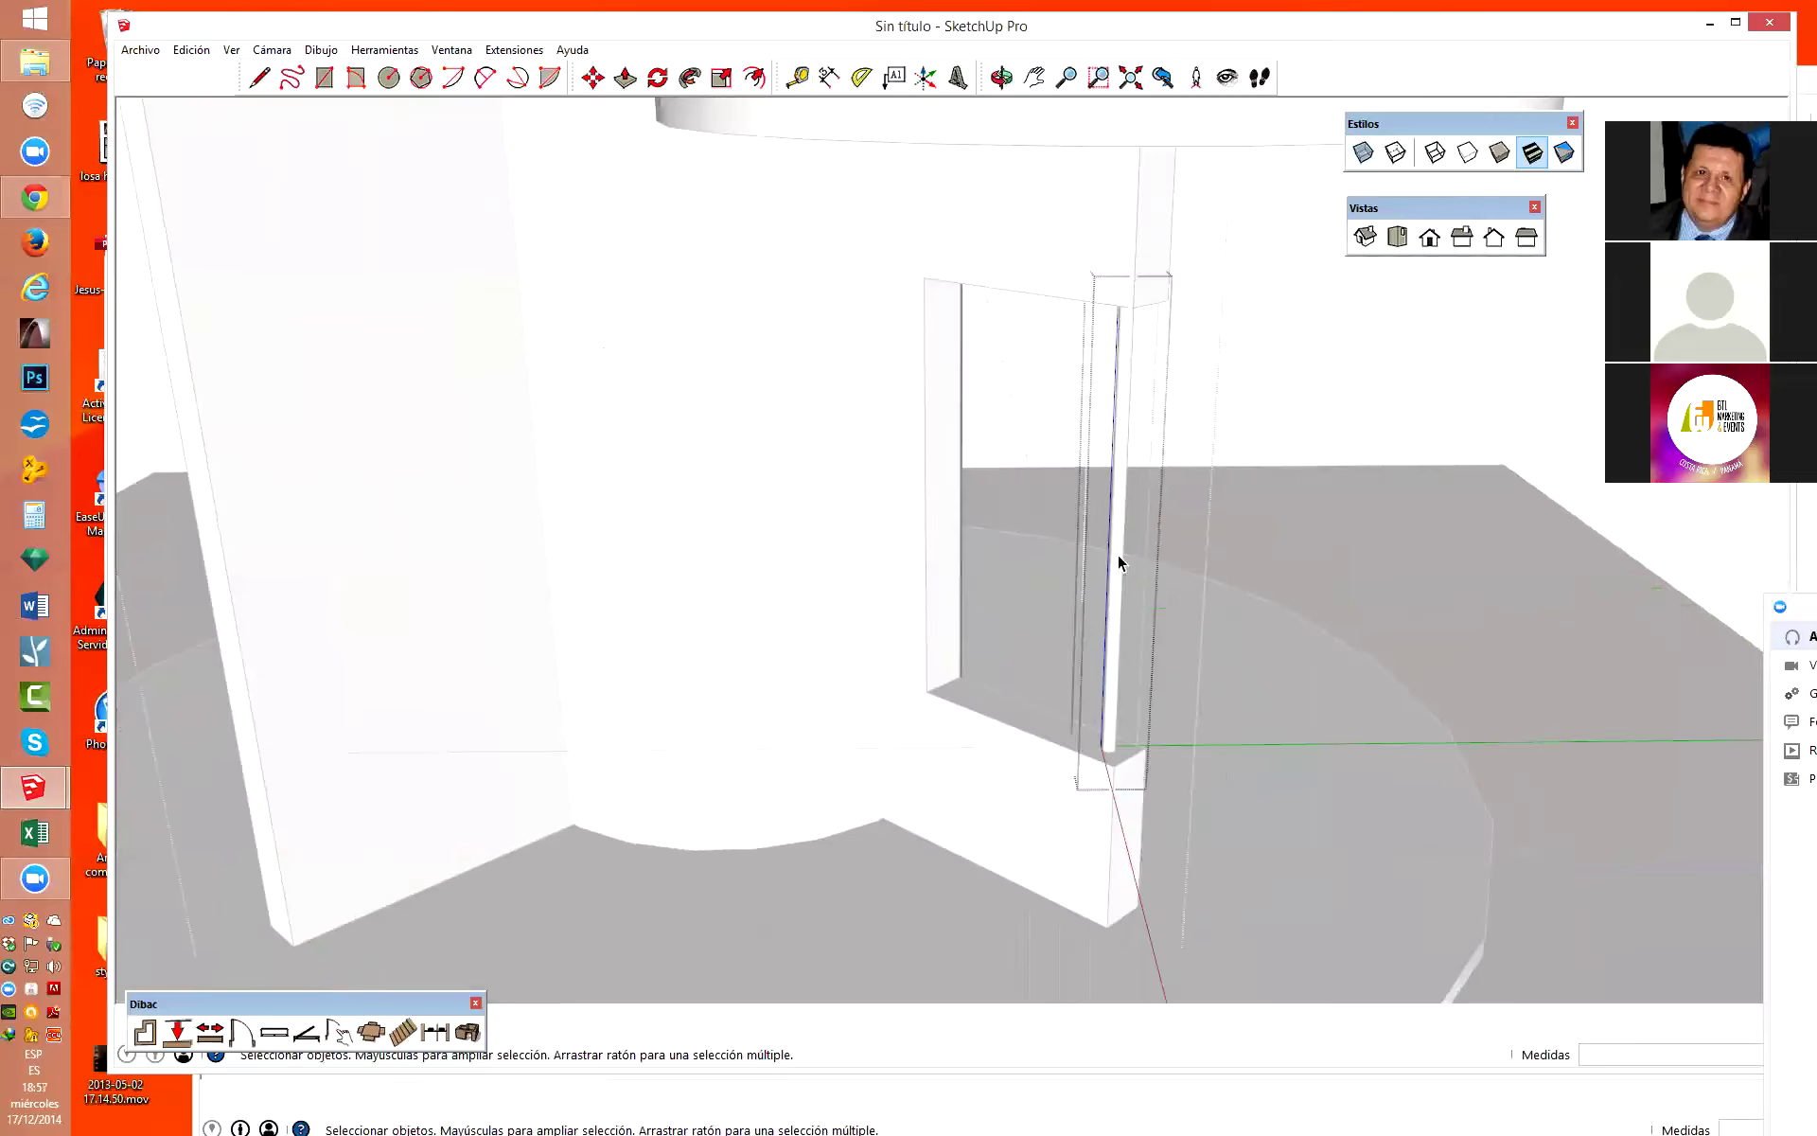
{"action": "left_click", "coordinate": [192, 50]}
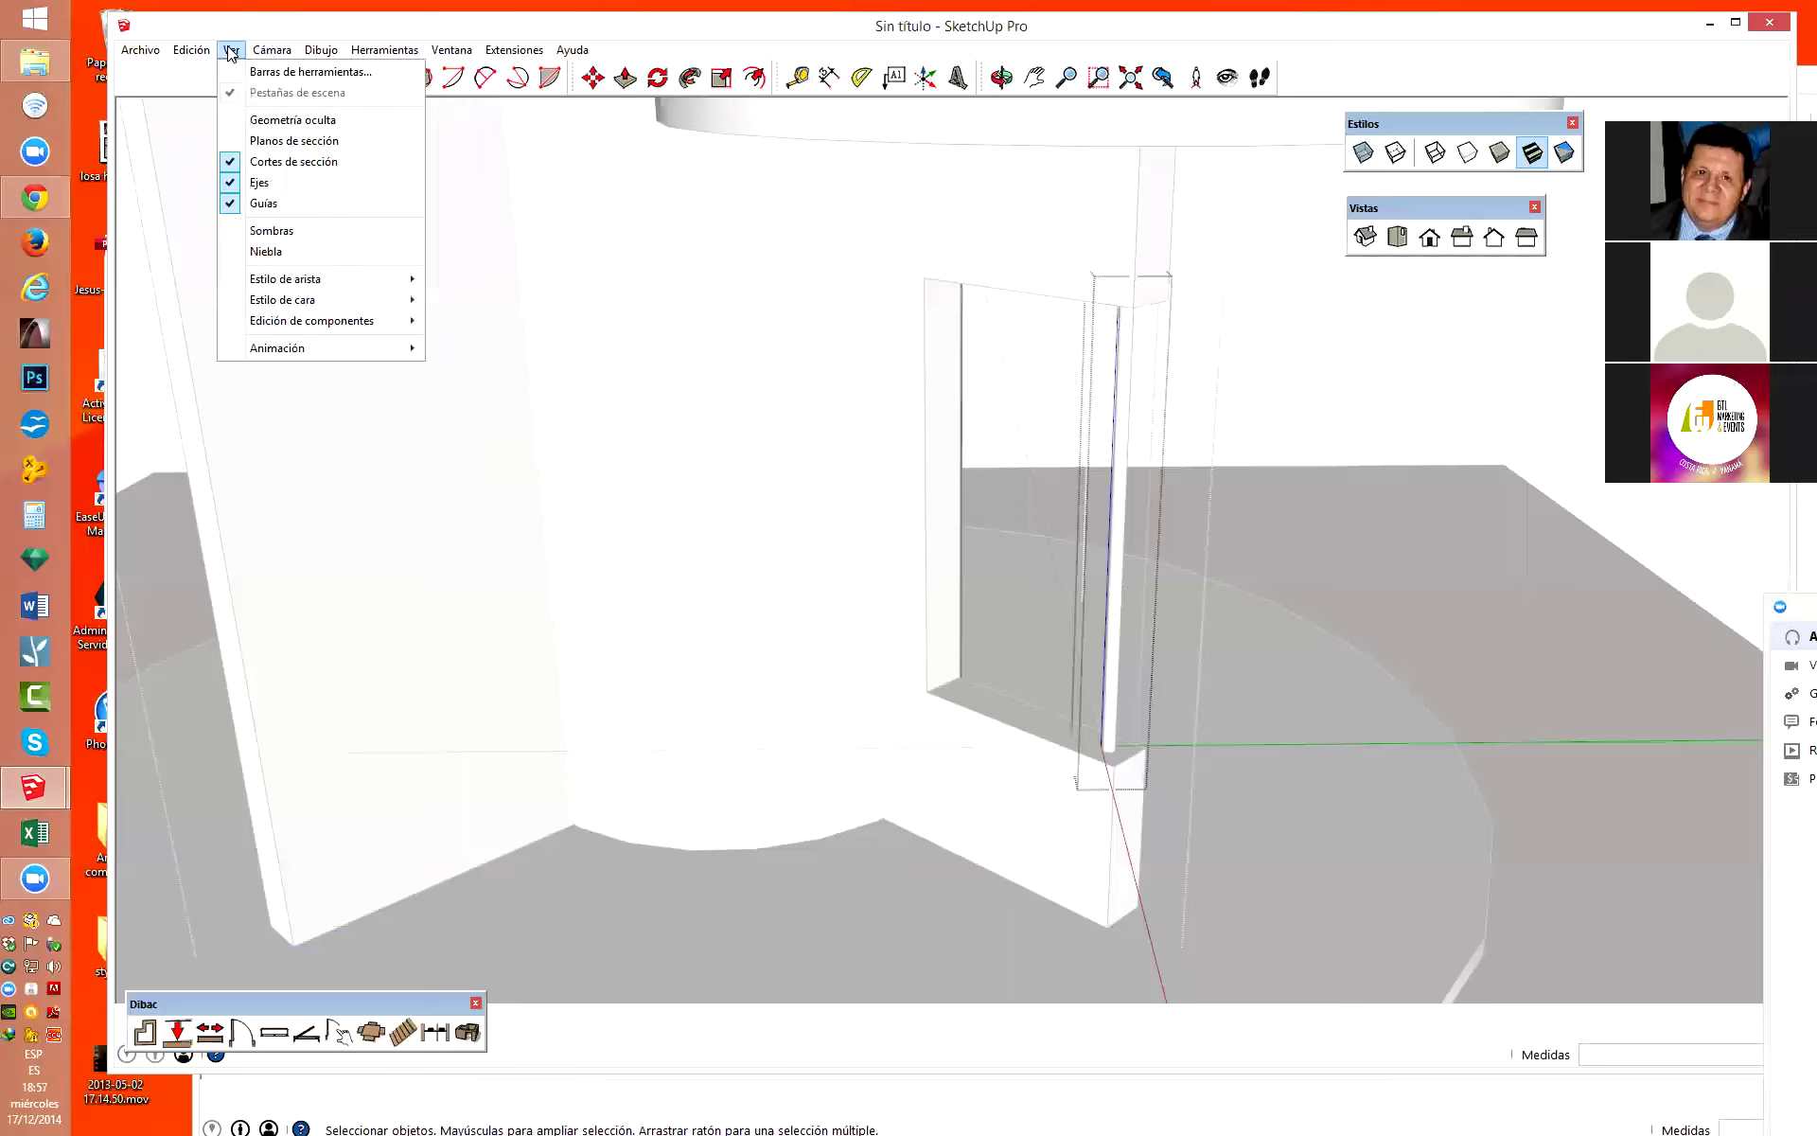
{"action": "mouse_move", "coordinate": [311, 321]}
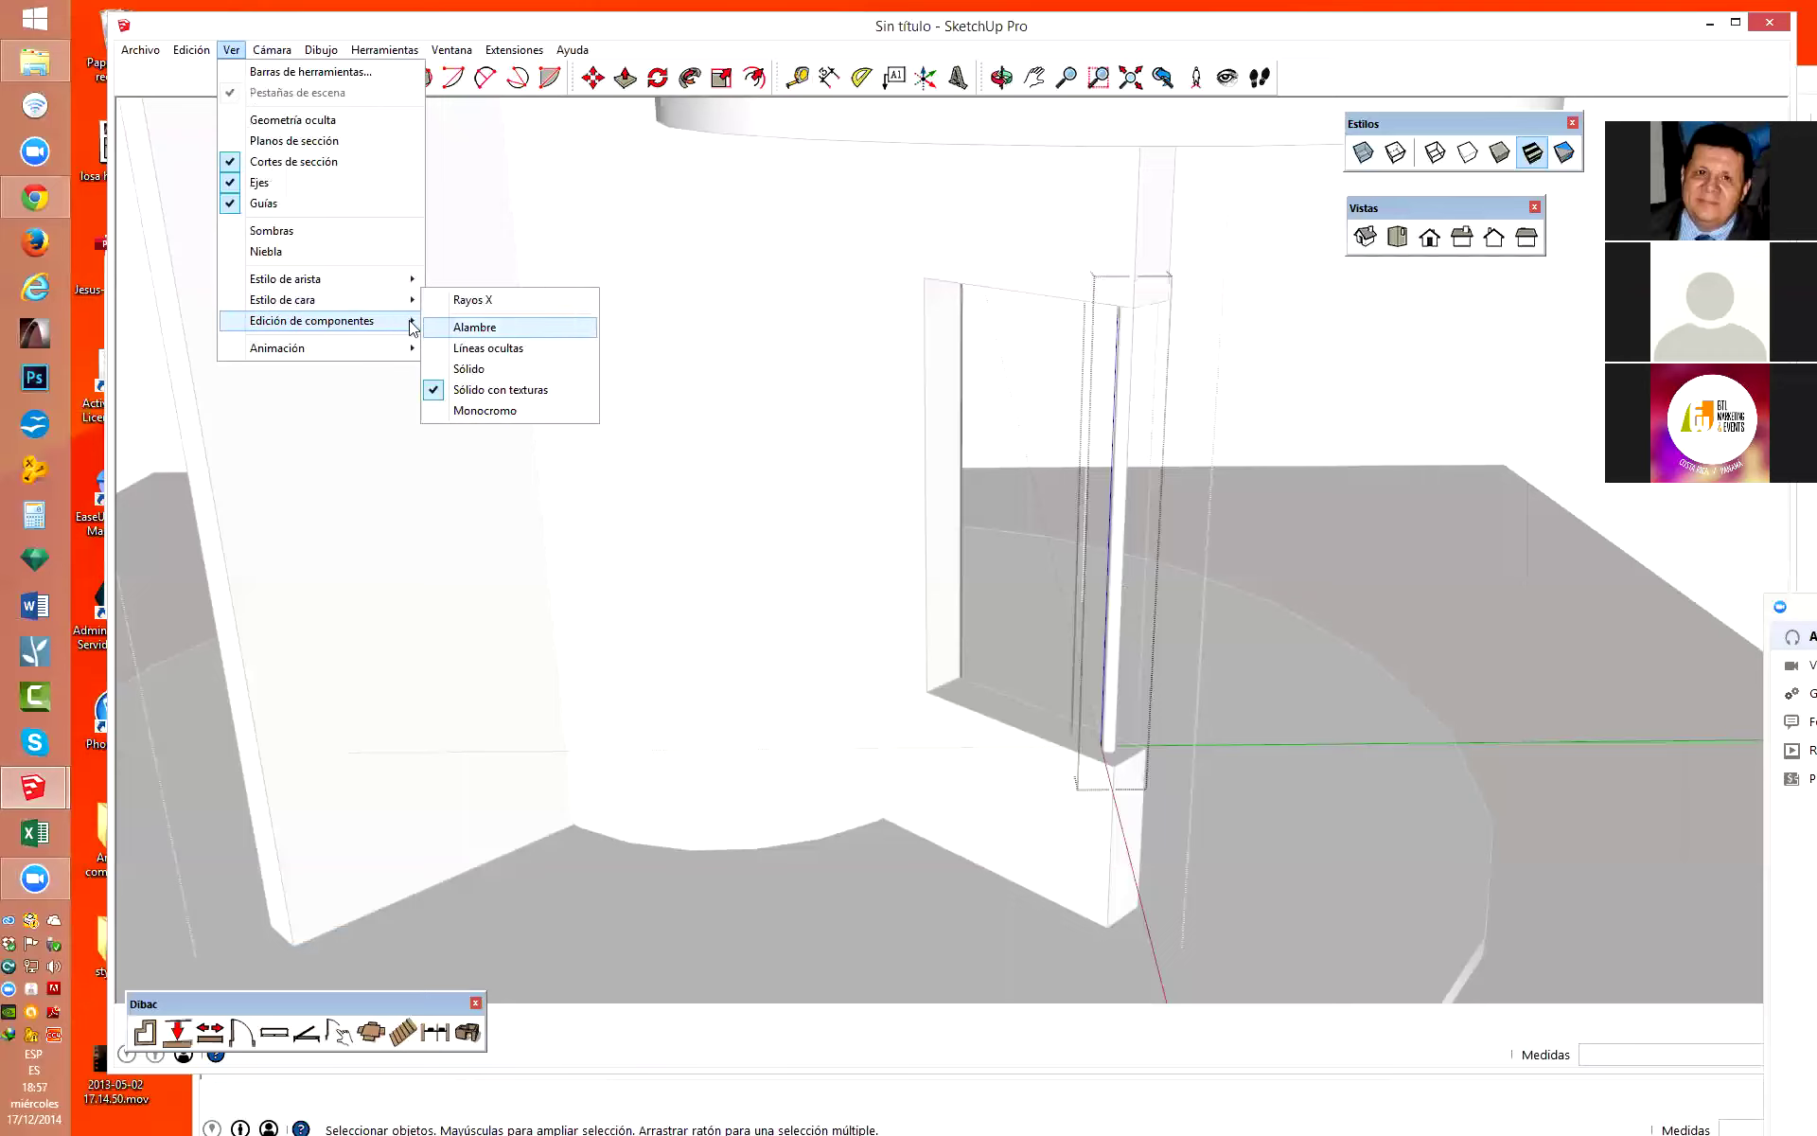
{"action": "left_click", "coordinate": [483, 326]}
Orbit around the isolated rod and trace a line on its top rim to cap it with a face.
{"action": "scroll", "coordinate": [1047, 439], "scroll_direction": "down", "scroll_amount": 2}
{"action": "scroll", "coordinate": [1145, 322], "scroll_direction": "up", "scroll_amount": 3}
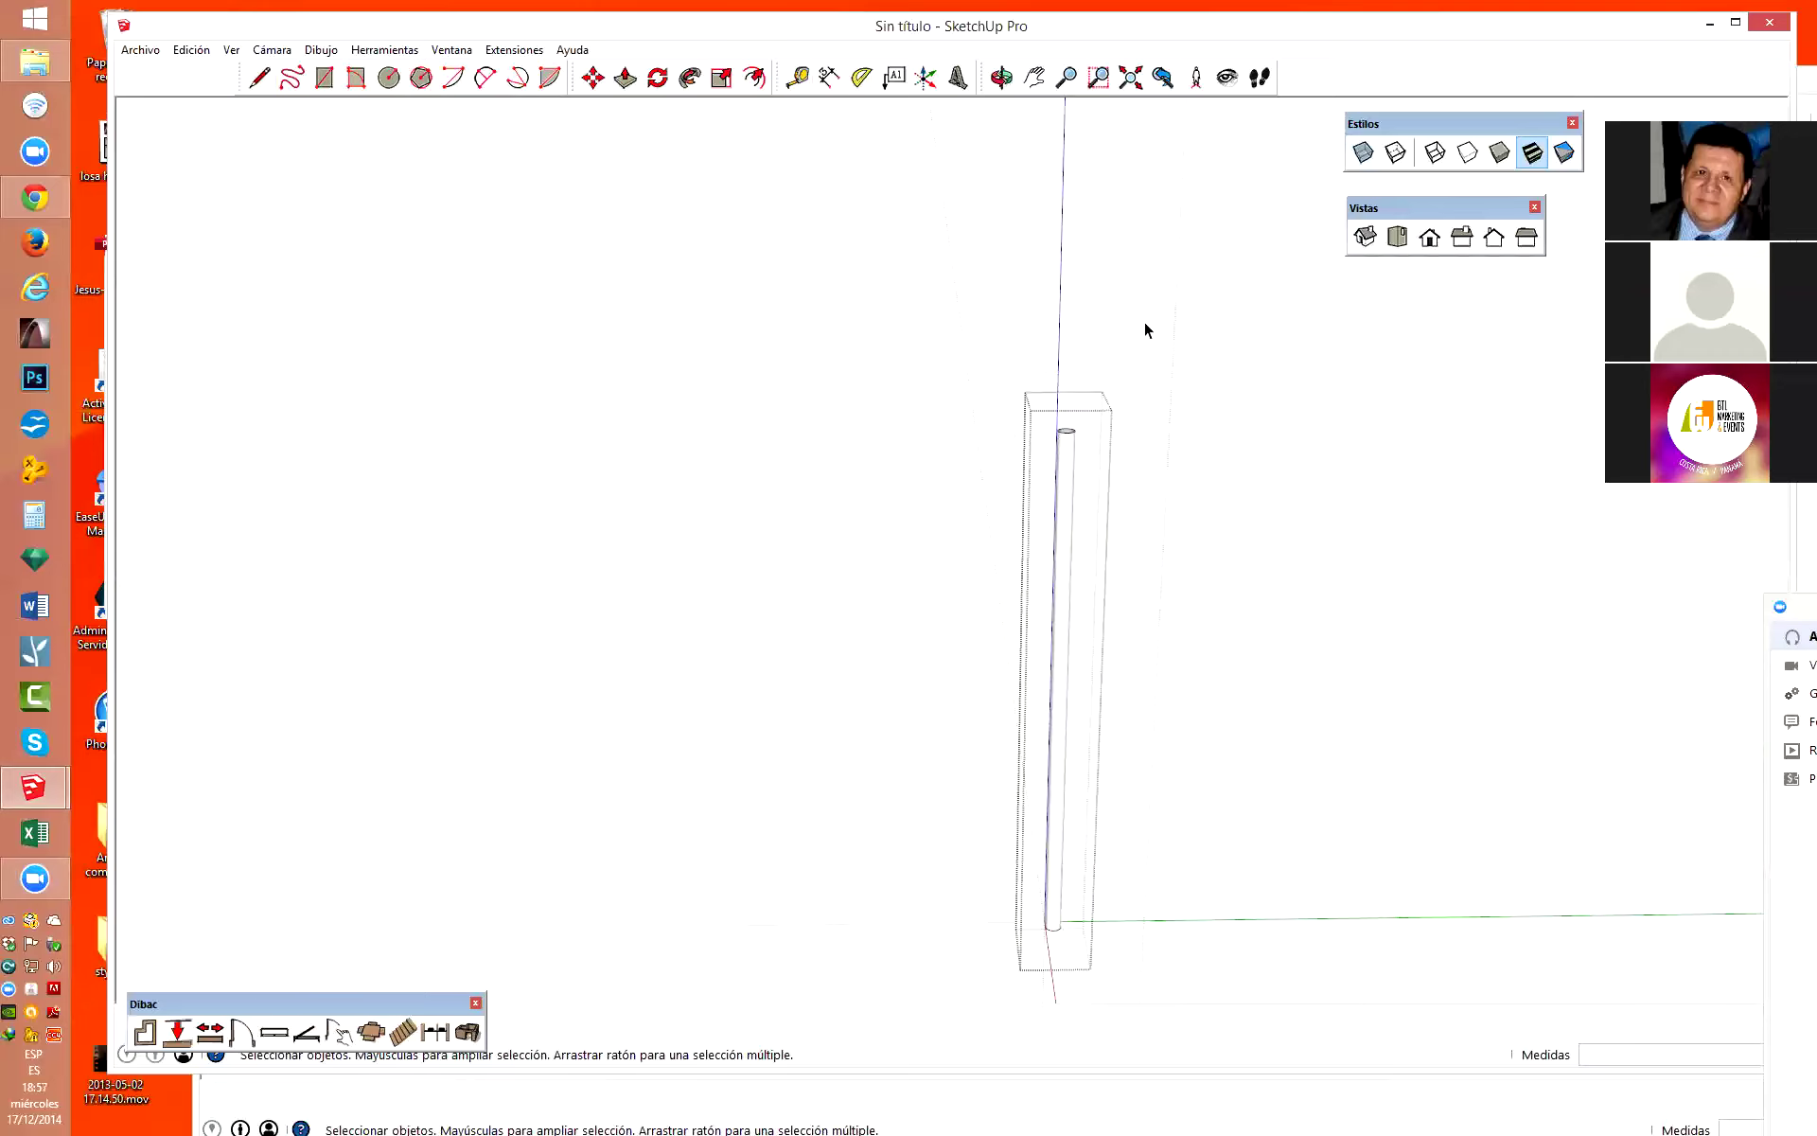
{"action": "mouse_move", "coordinate": [1144, 322]}
{"action": "middle_mouse_down"}
{"action": "mouse_move", "coordinate": [1131, 484]}
{"action": "mouse_move", "coordinate": [1108, 418]}
{"action": "mouse_move", "coordinate": [1054, 580]}
{"action": "mouse_move", "coordinate": [1068, 561]}
{"action": "mouse_move", "coordinate": [1047, 722]}
{"action": "mouse_move", "coordinate": [1123, 474]}
{"action": "mouse_move", "coordinate": [1209, 662]}
{"action": "mouse_move", "coordinate": [1173, 629]}
{"action": "mouse_move", "coordinate": [1050, 614]}
{"action": "middle_mouse_up"}
{"action": "scroll", "coordinate": [1095, 597], "scroll_direction": "up", "scroll_amount": 5}
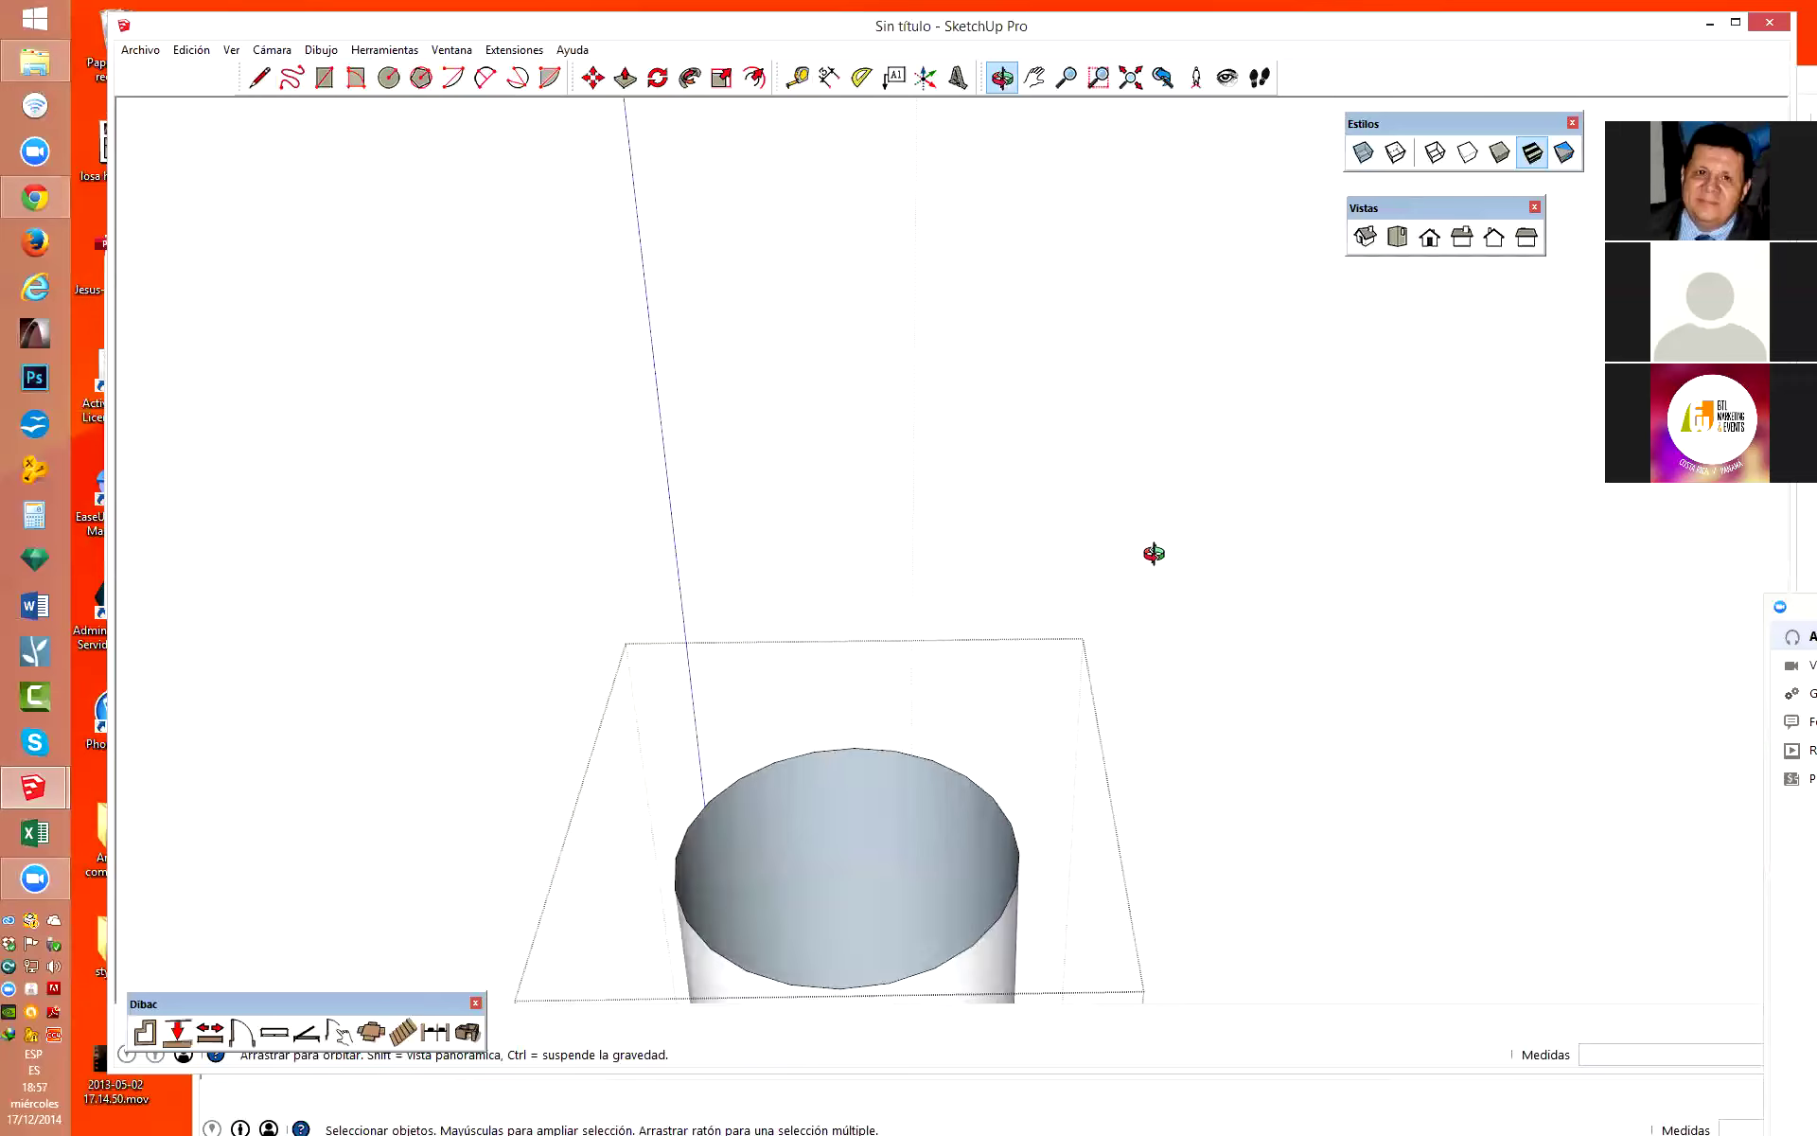
{"action": "key", "text": "space"}
{"action": "triple_click", "coordinate": [1045, 798]}
{"action": "scroll", "coordinate": [1023, 810], "scroll_direction": "up", "scroll_amount": 2}
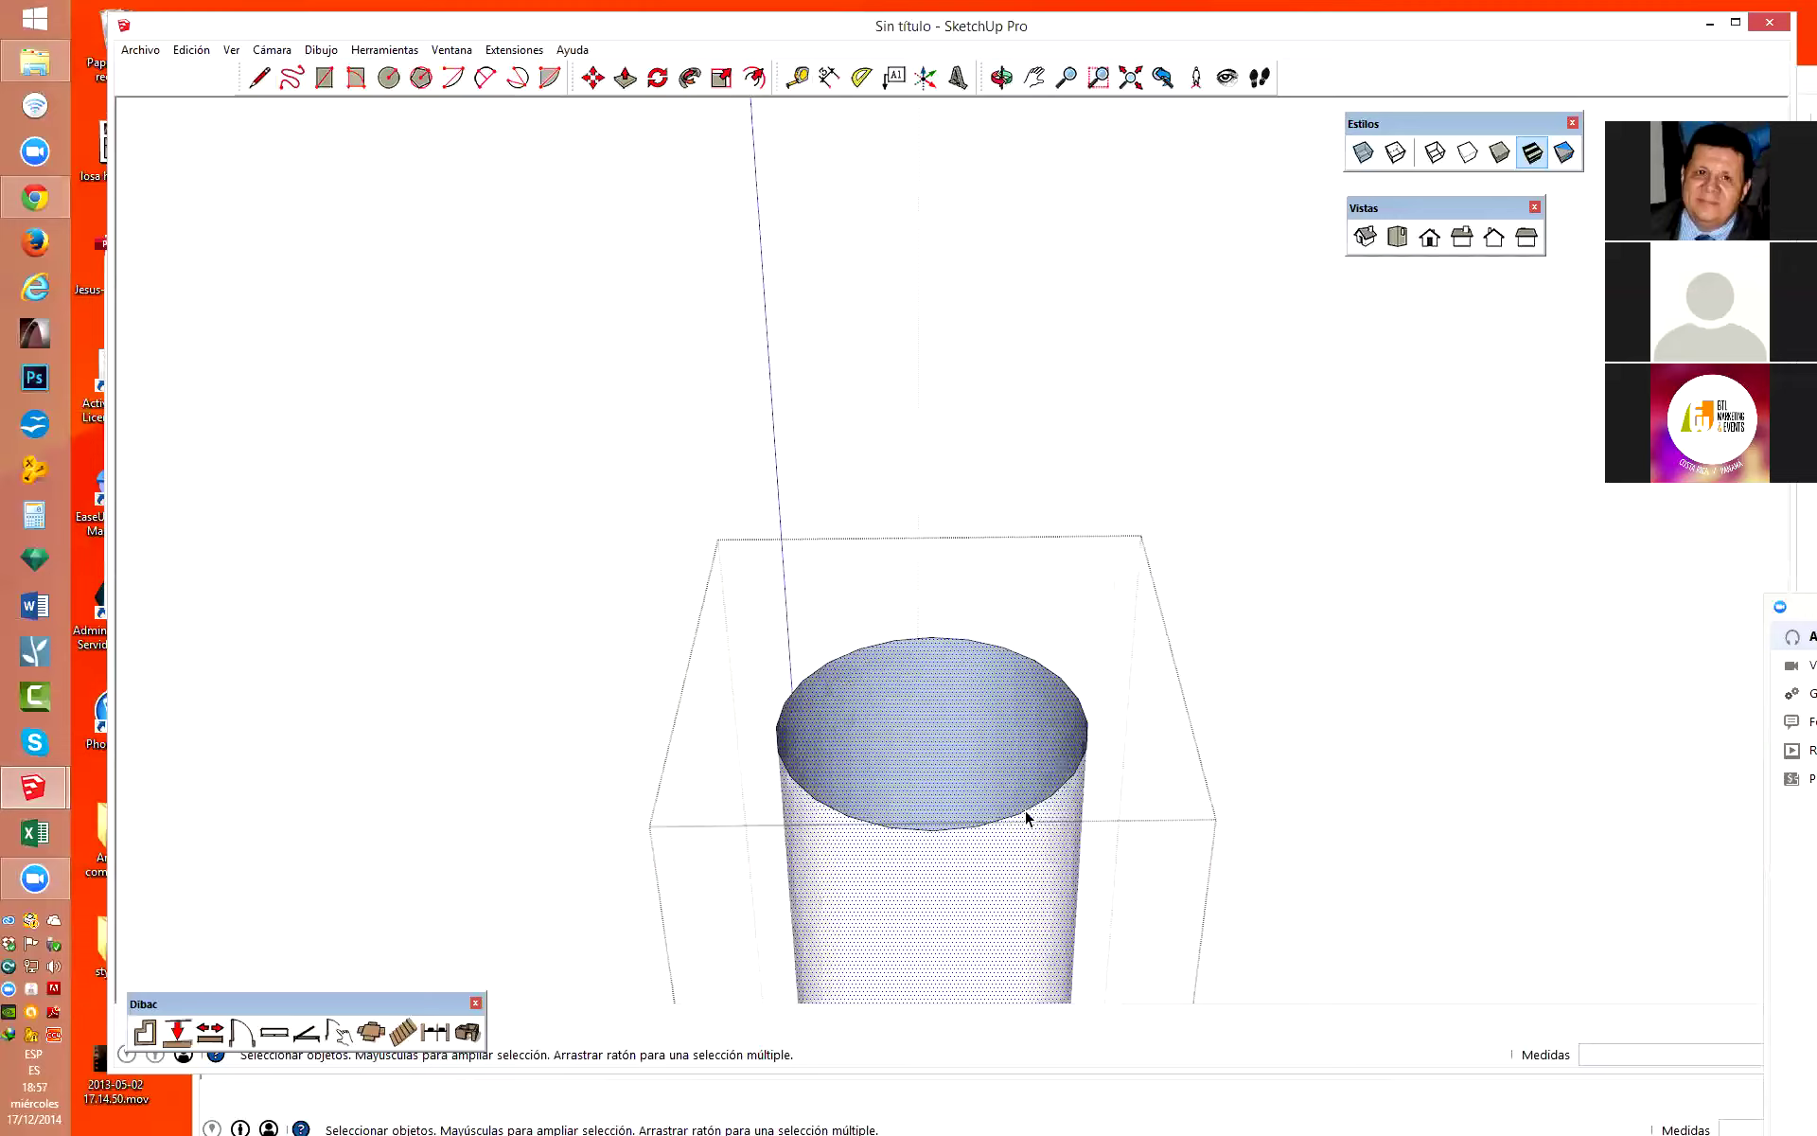
{"action": "left_click", "coordinate": [1025, 810]}
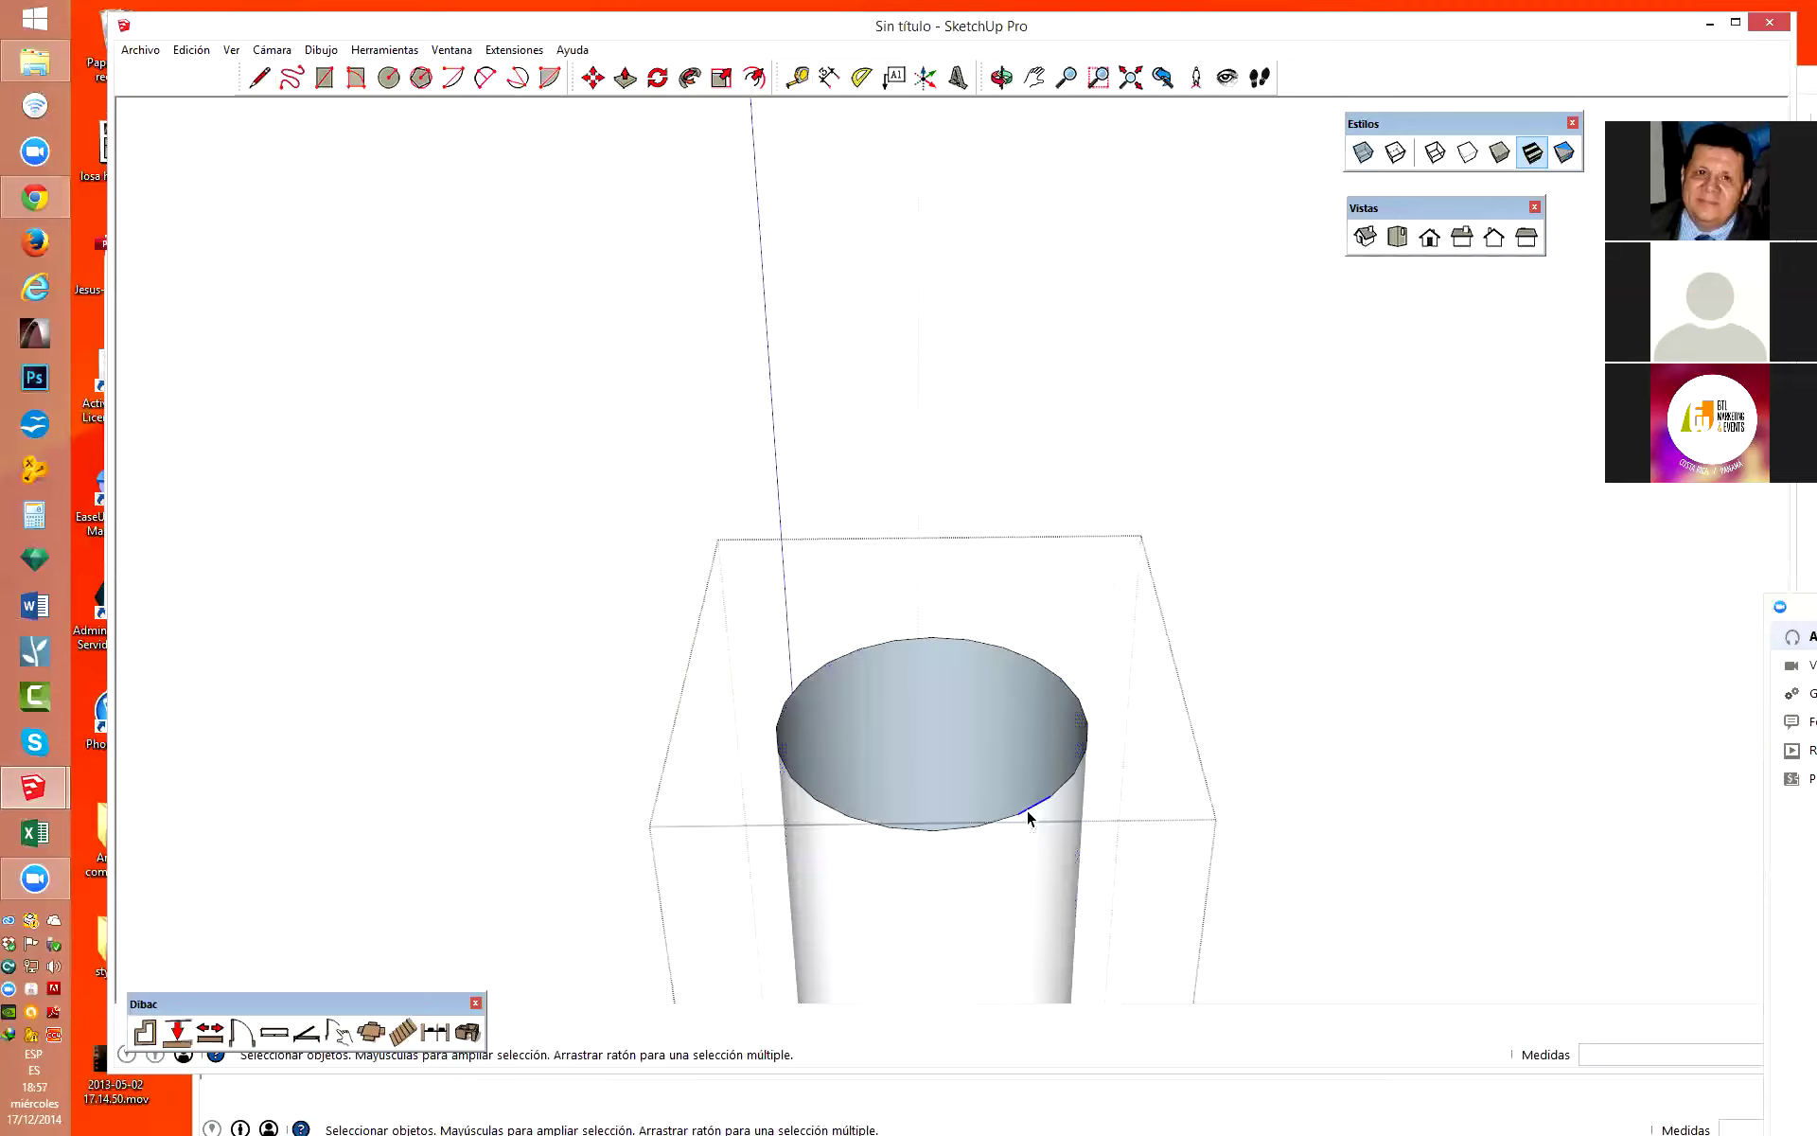
{"action": "key", "text": "l"}
{"action": "left_click", "coordinate": [807, 793]}
{"action": "key", "text": "space"}
Select the rod's top rim edges and check them in Entity Info, showing 24 edges.
{"action": "left_click", "coordinate": [825, 717]}
{"action": "triple_click", "coordinate": [831, 705]}
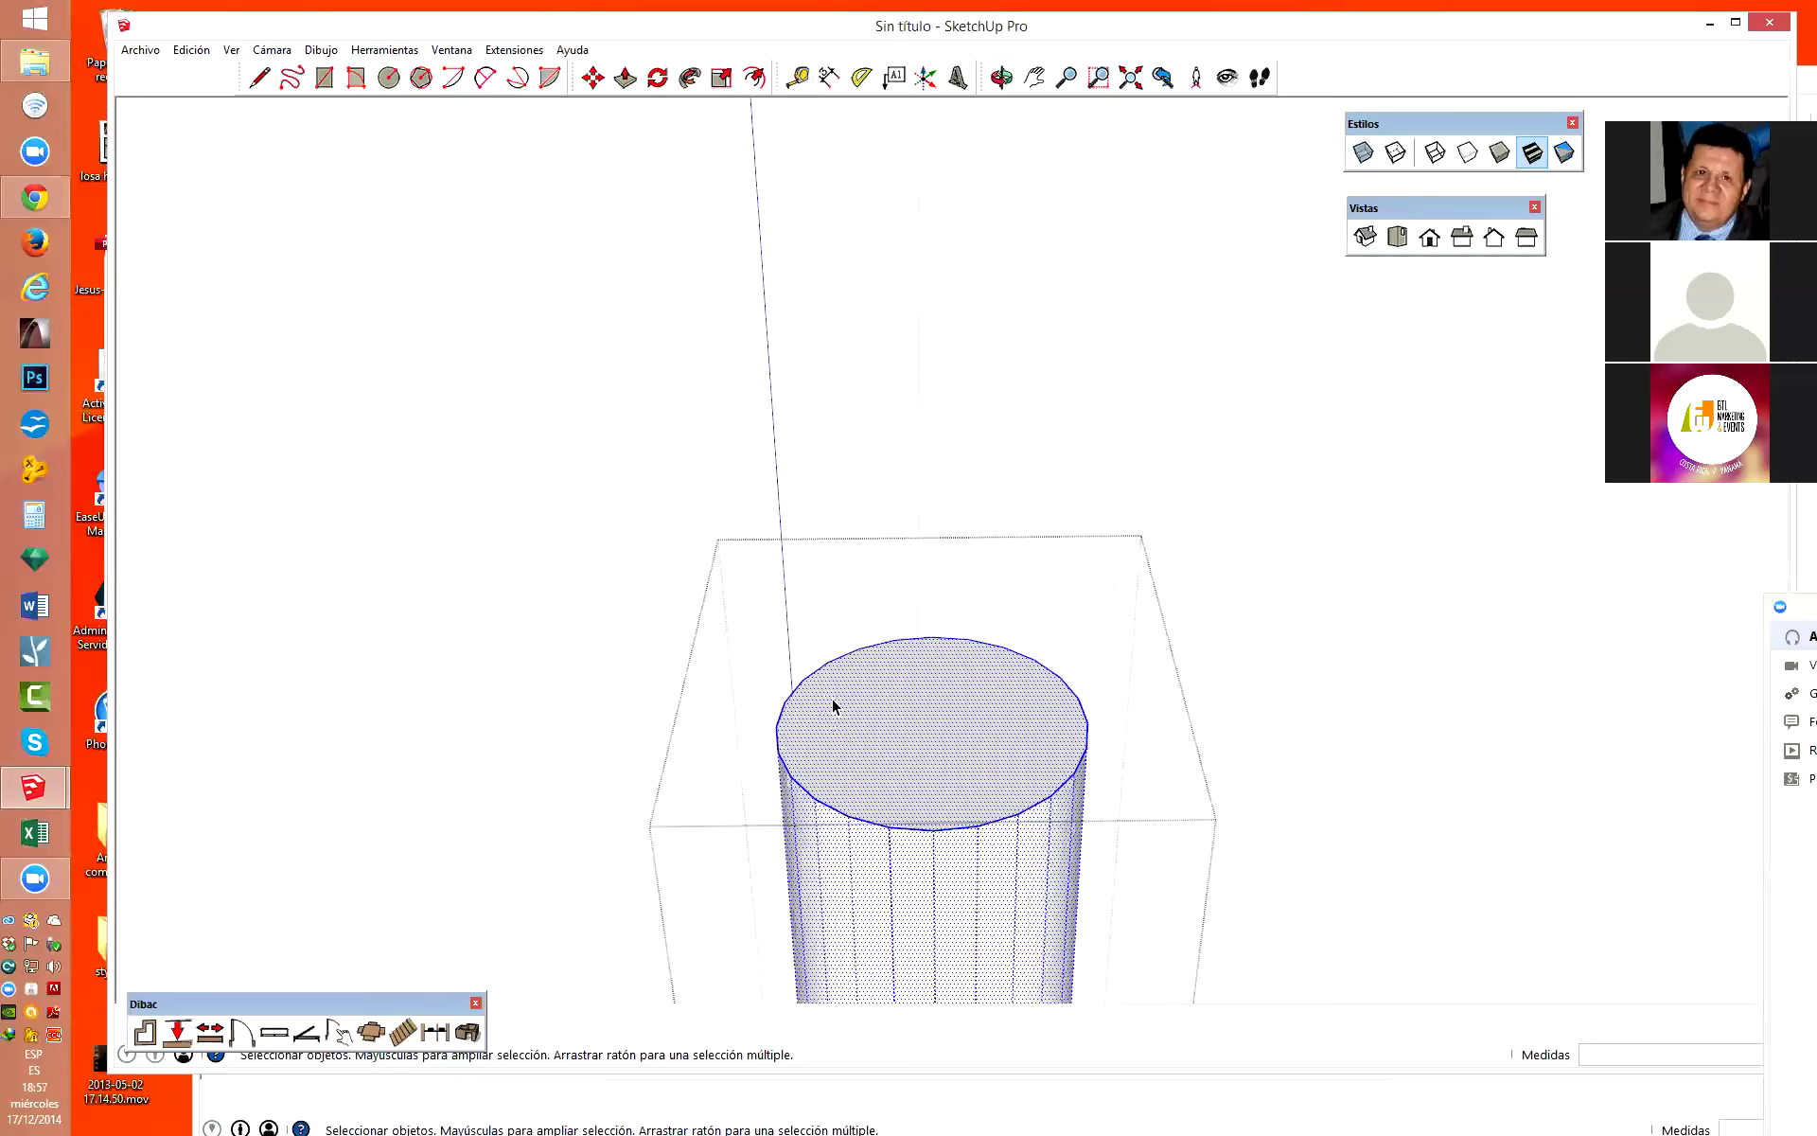
{"action": "left_click", "coordinate": [835, 708]}
{"action": "double_click", "coordinate": [835, 708]}
{"action": "left_click", "coordinate": [835, 708], "text": "shift"}
{"action": "left_click", "coordinate": [835, 707], "text": "shift"}
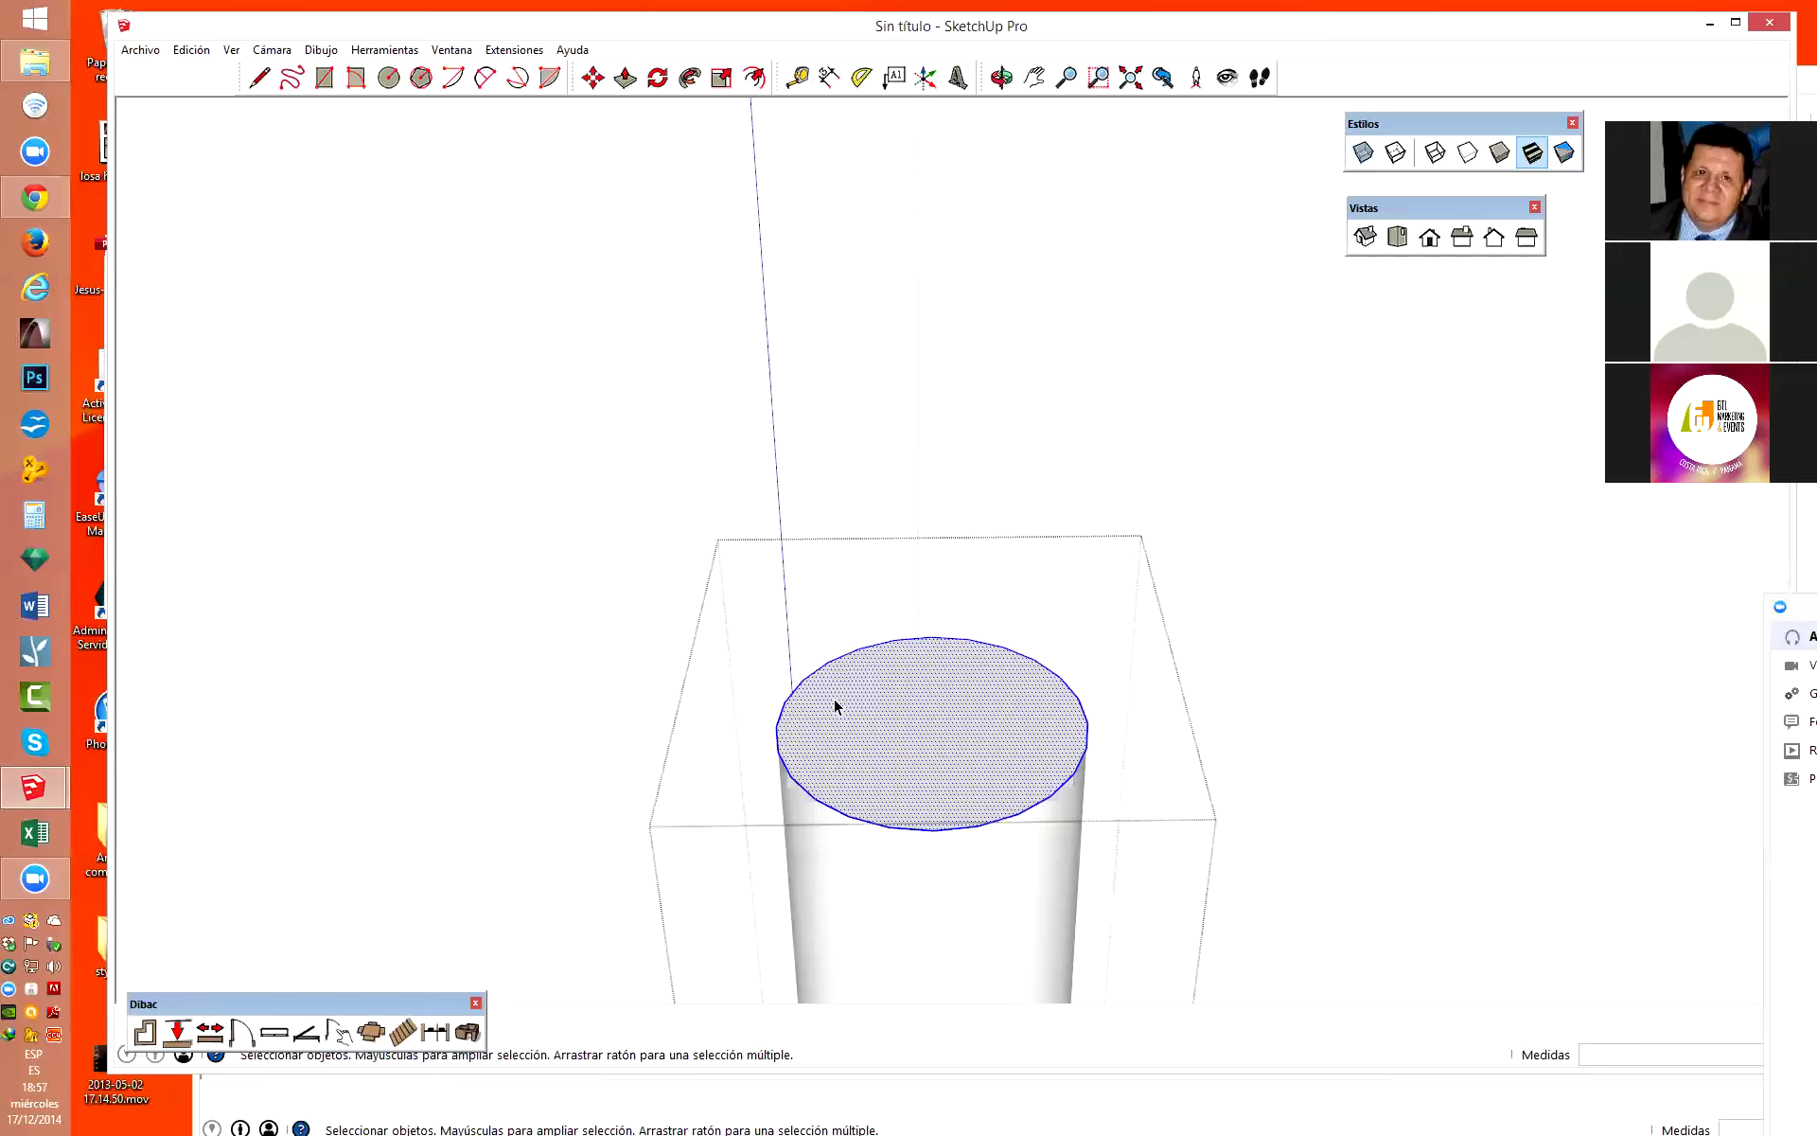
{"action": "left_click", "coordinate": [929, 706], "text": "shift"}
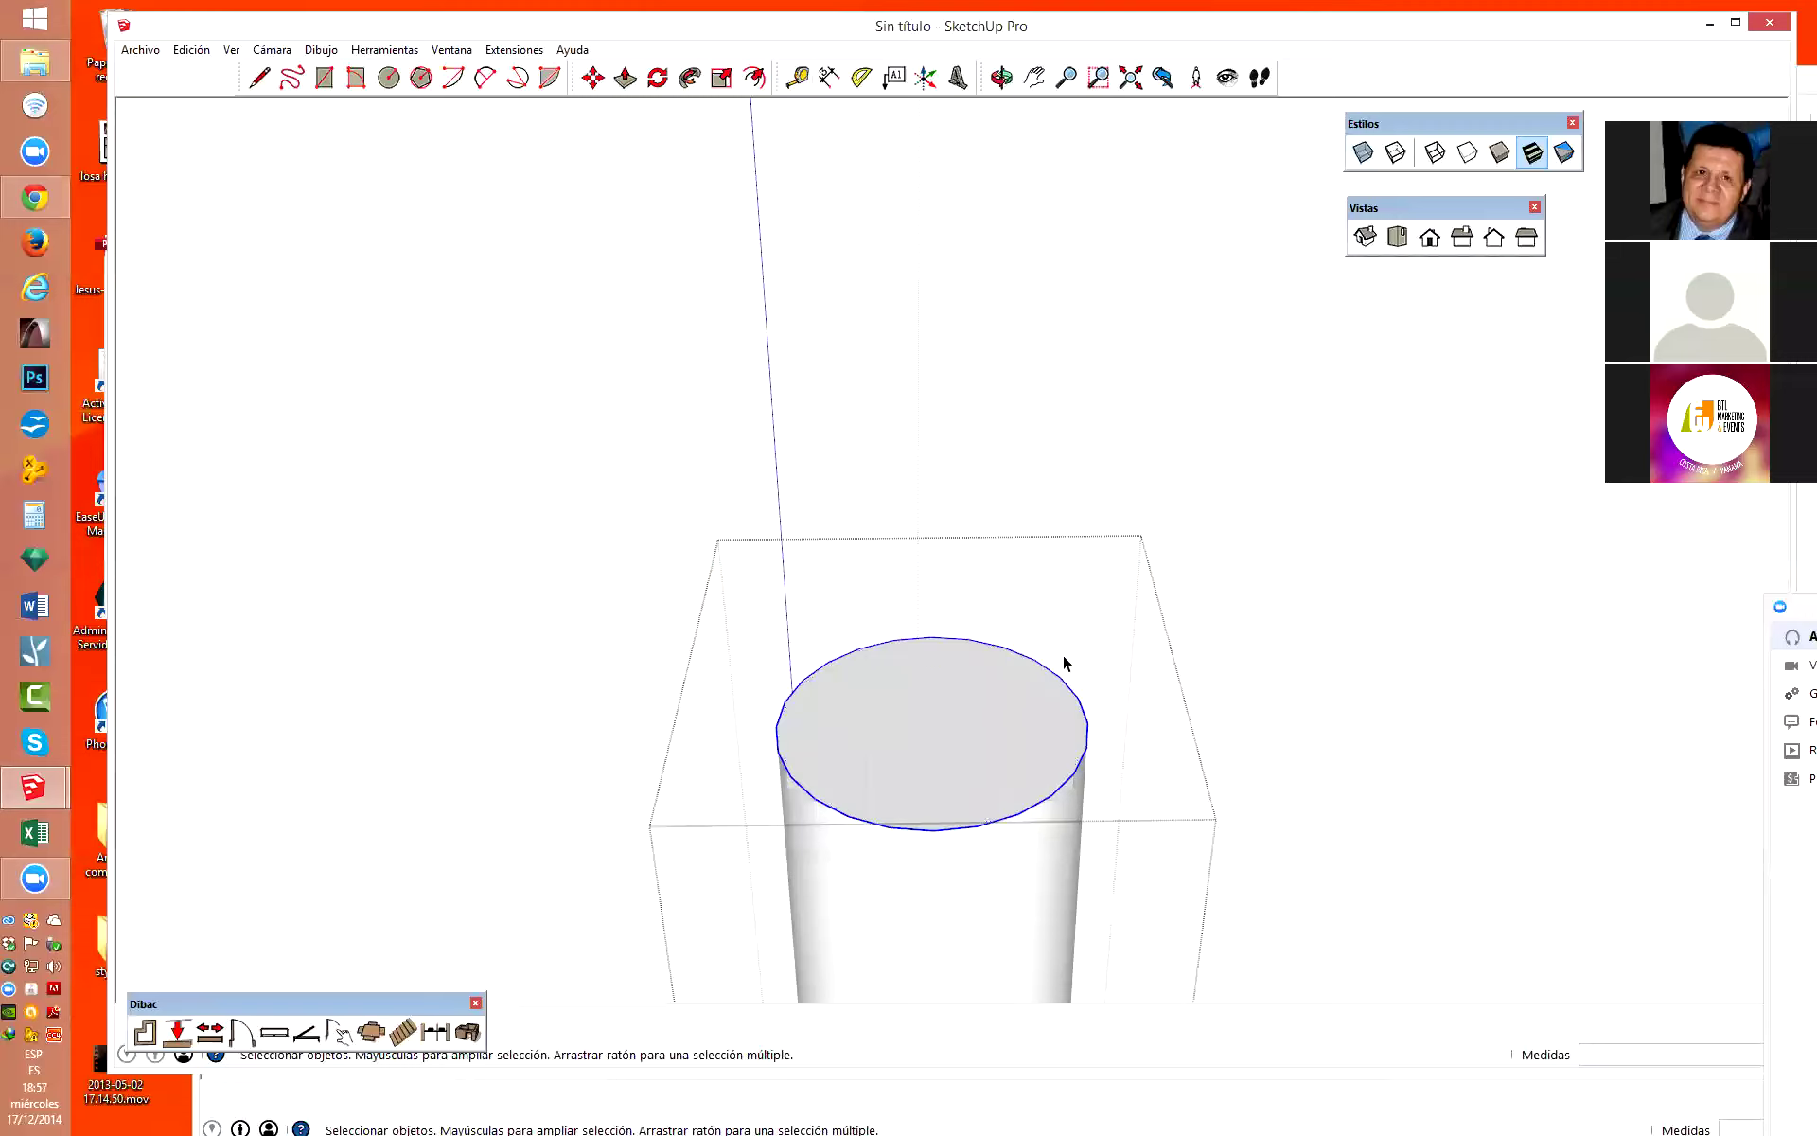
{"action": "left_click", "coordinate": [451, 50]}
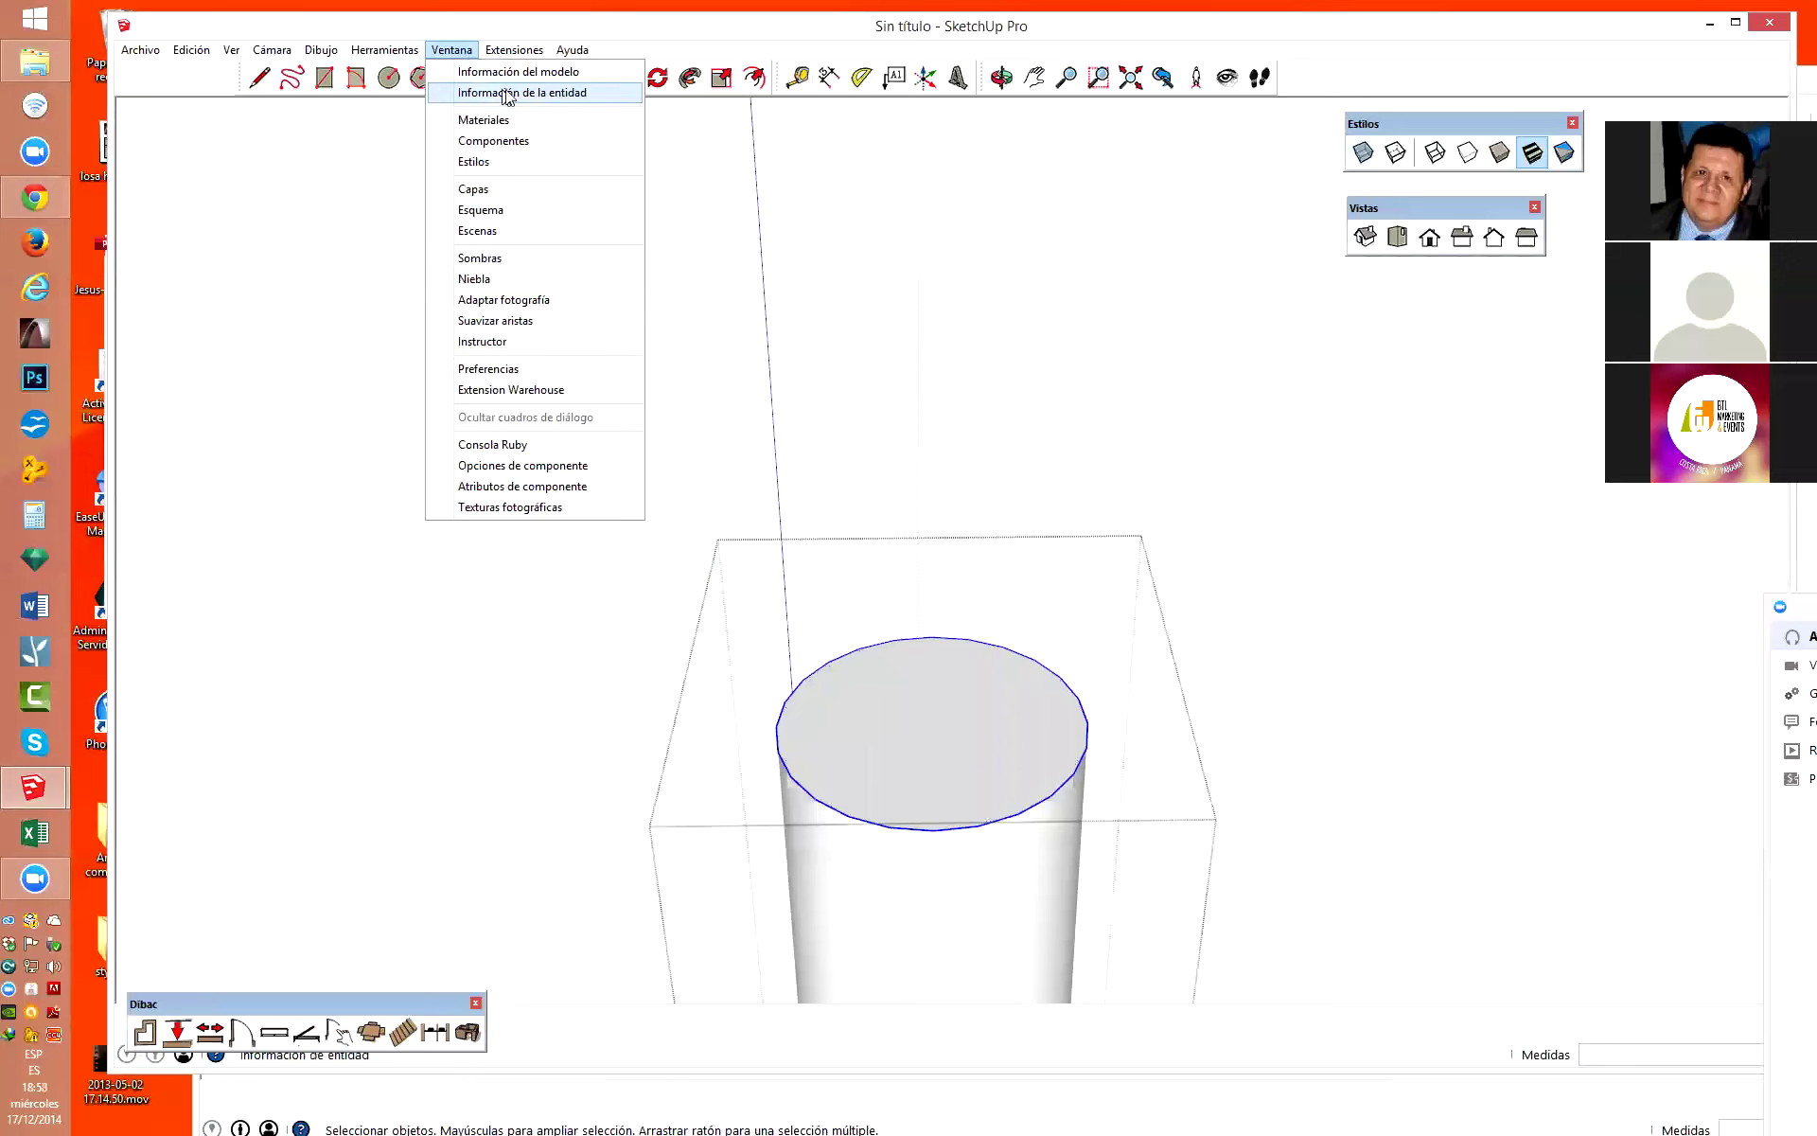
{"action": "left_click", "coordinate": [509, 94]}
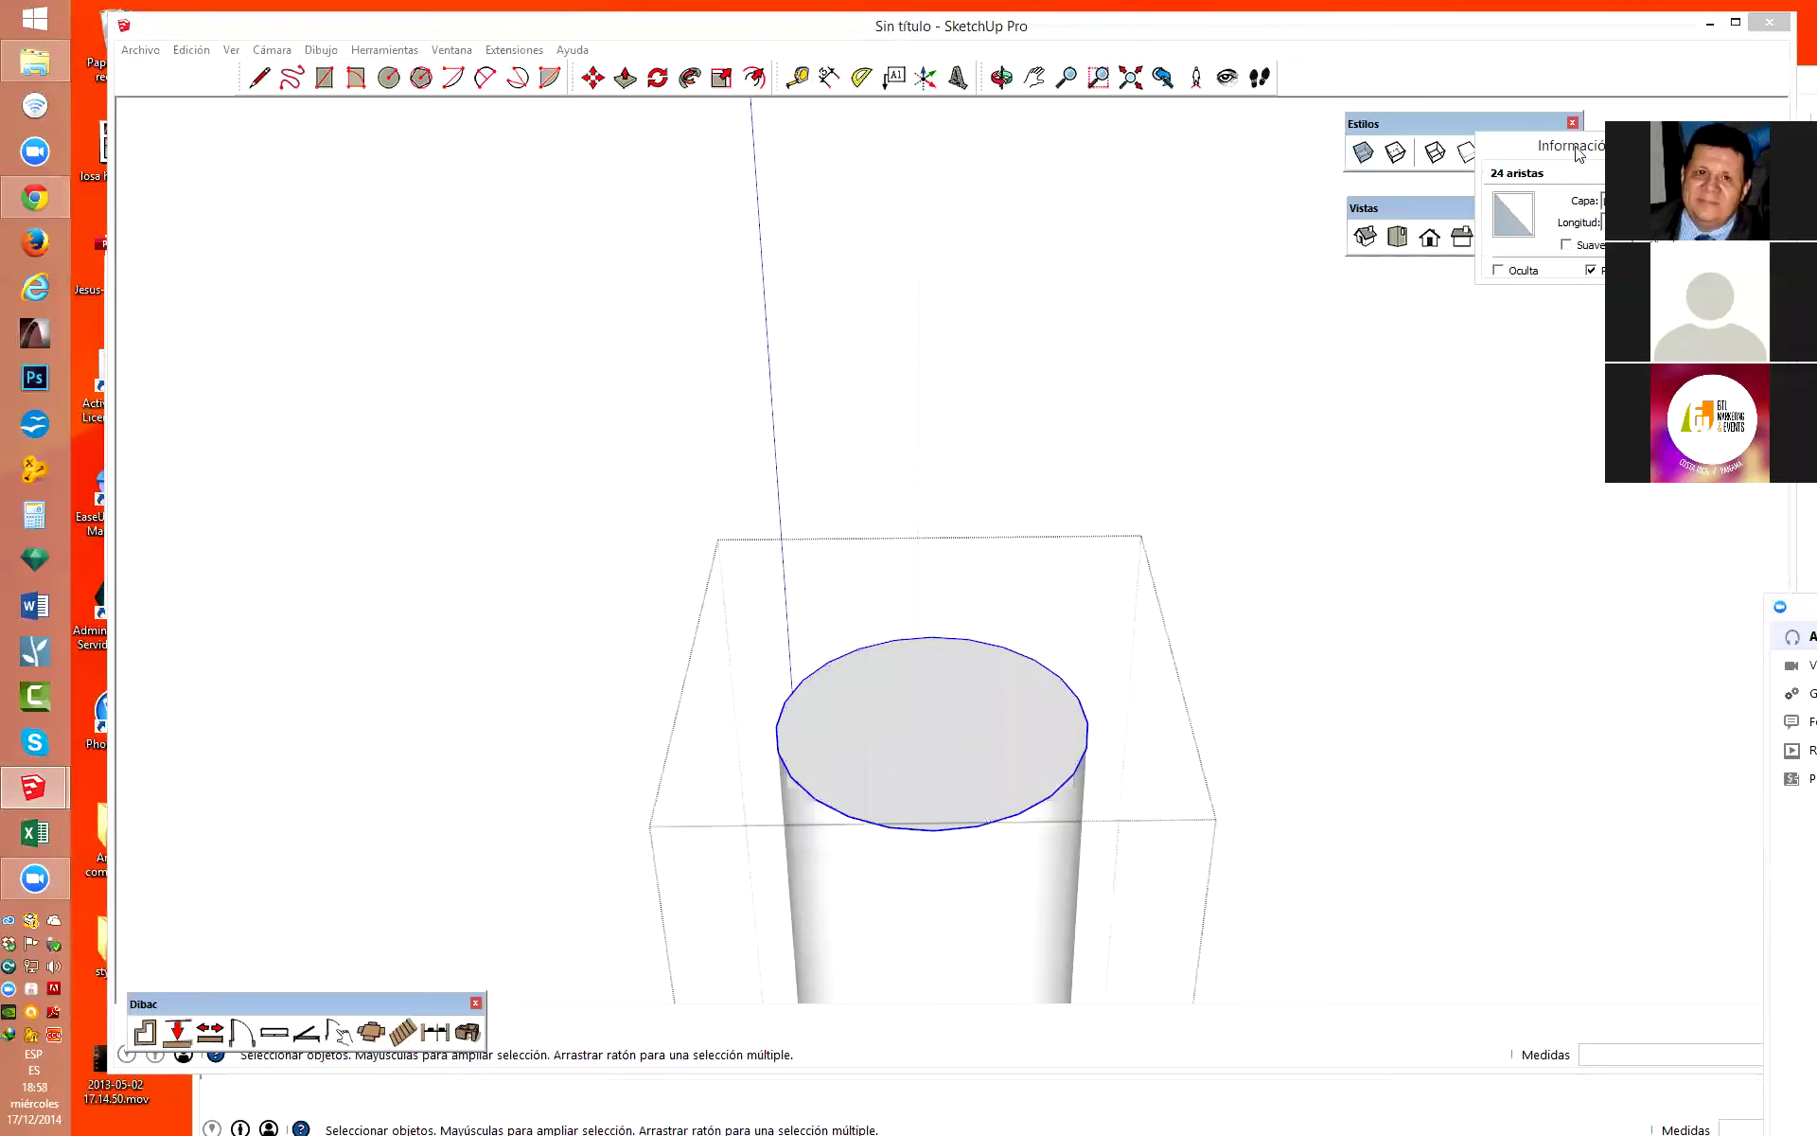
{"action": "left_click_drag", "start_coordinate": [1578, 154], "coordinate": [1364, 350]}
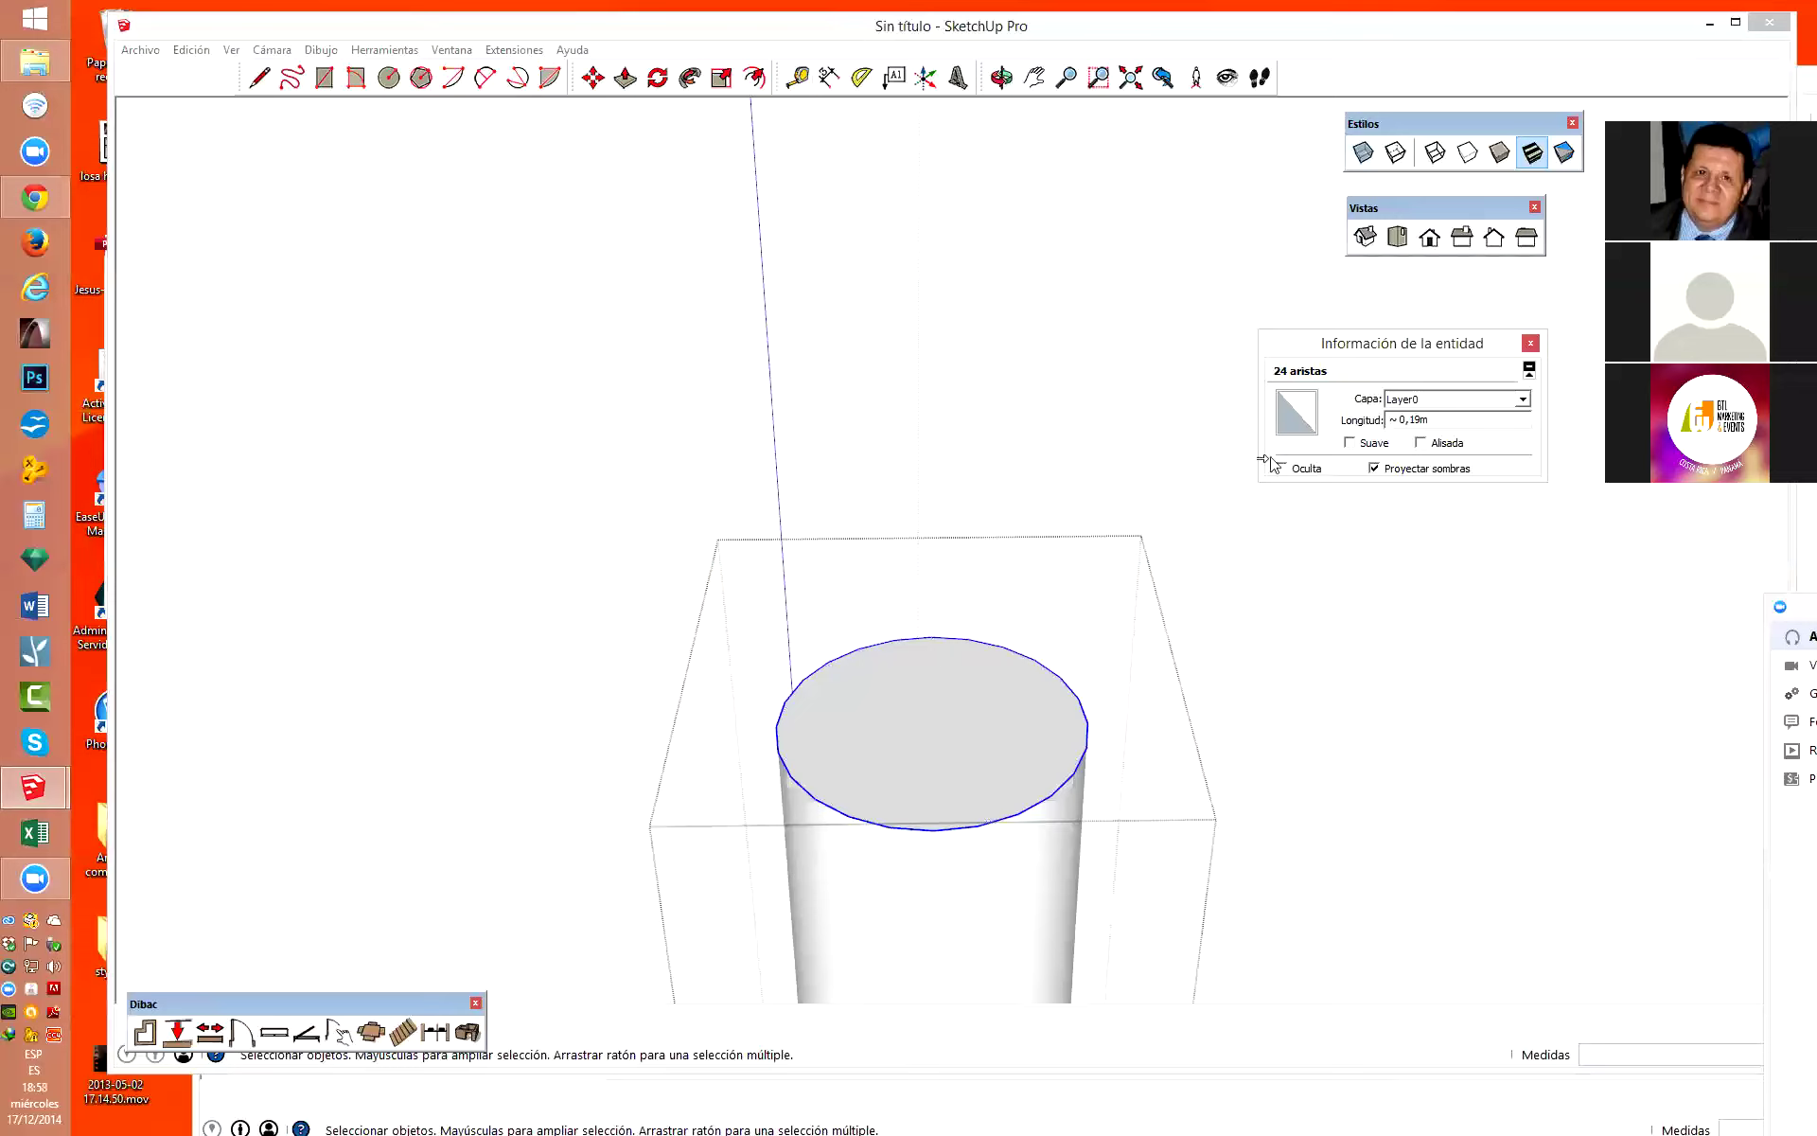
{"action": "left_click", "coordinate": [1531, 342]}
Zoom back out and select the rod group.
{"action": "scroll", "coordinate": [1411, 460], "scroll_direction": "down", "scroll_amount": 3}
{"action": "scroll", "coordinate": [873, 317], "scroll_direction": "down", "scroll_amount": 2}
{"action": "scroll", "coordinate": [1212, 406], "scroll_direction": "up", "scroll_amount": 5}
{"action": "left_click", "coordinate": [1113, 526]}
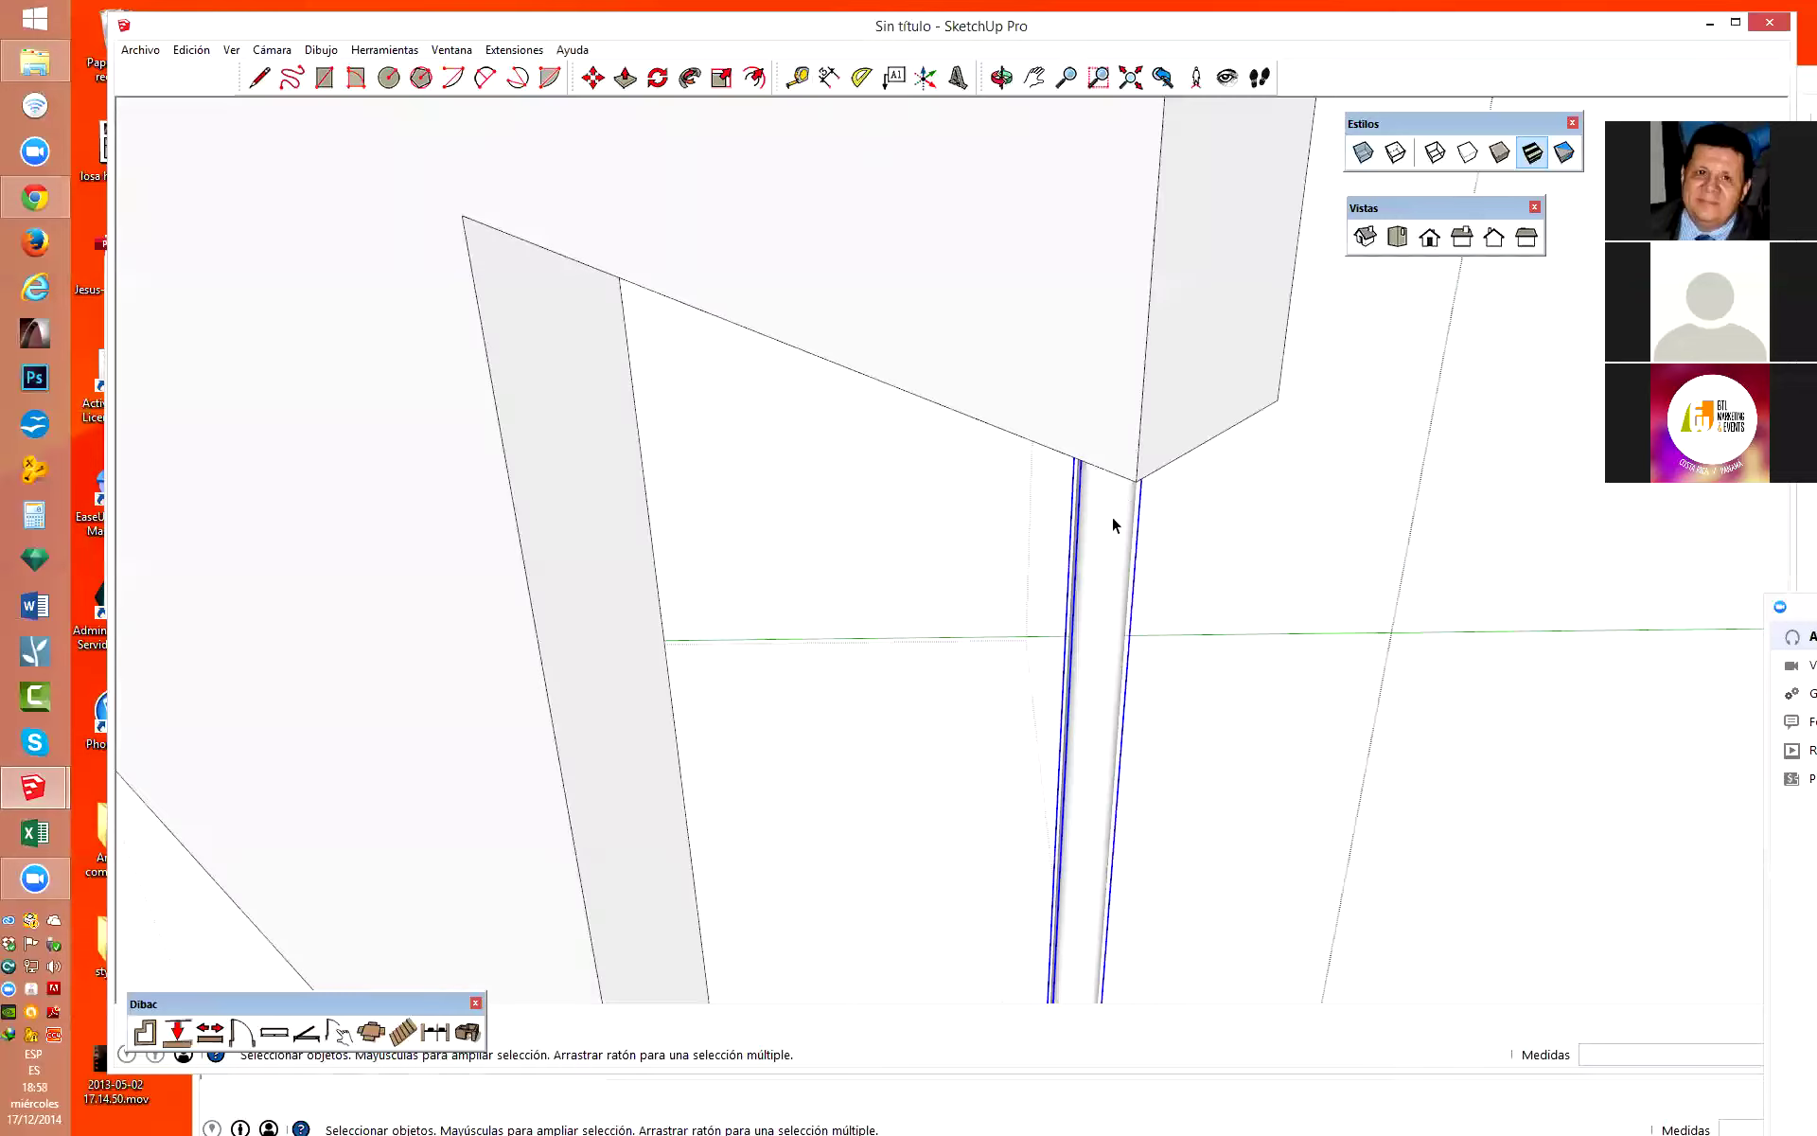
Reopen the rod group and resize the whole rod cylinder from its top corner.
{"action": "double_click", "coordinate": [1114, 525]}
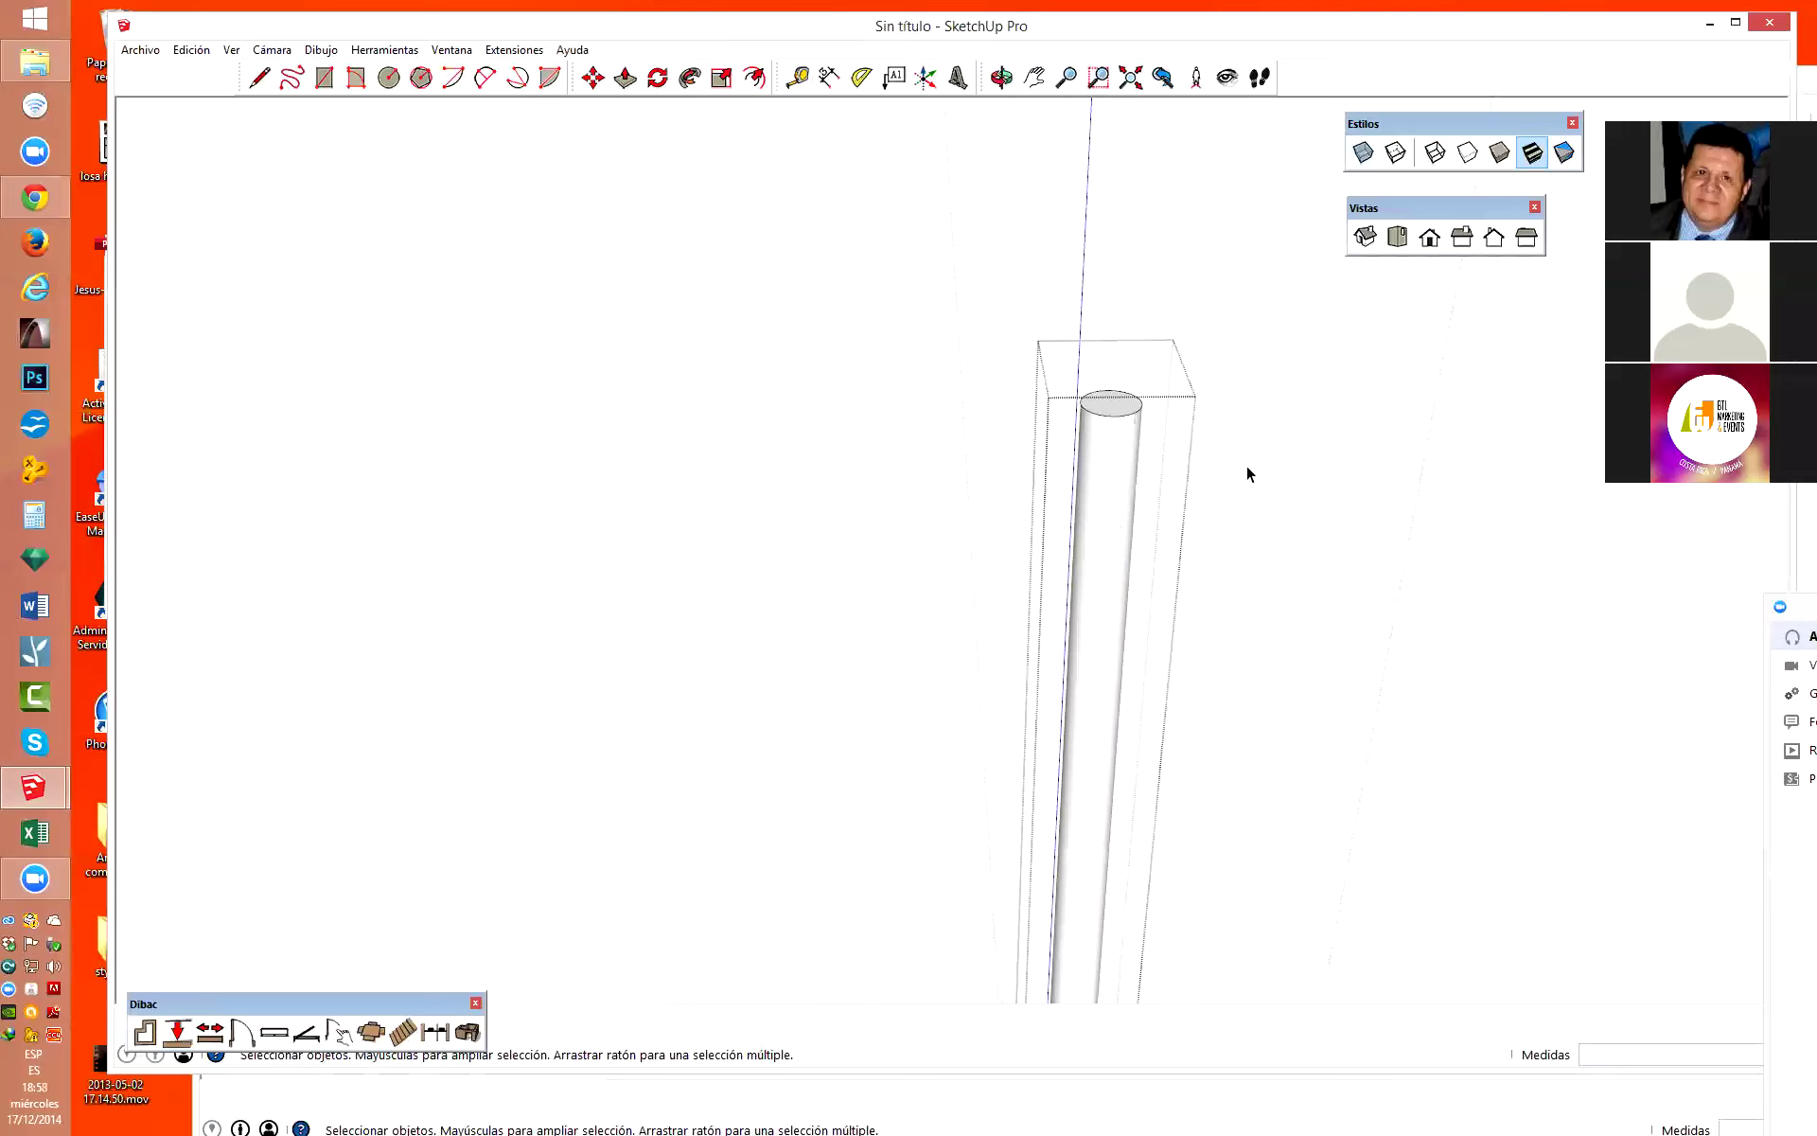
{"action": "triple_click", "coordinate": [1116, 459]}
{"action": "key", "text": "s"}
{"action": "scroll", "coordinate": [1145, 377], "scroll_direction": "up", "scroll_amount": 3}
{"action": "scroll", "coordinate": [1096, 519], "scroll_direction": "up", "scroll_amount": 2}
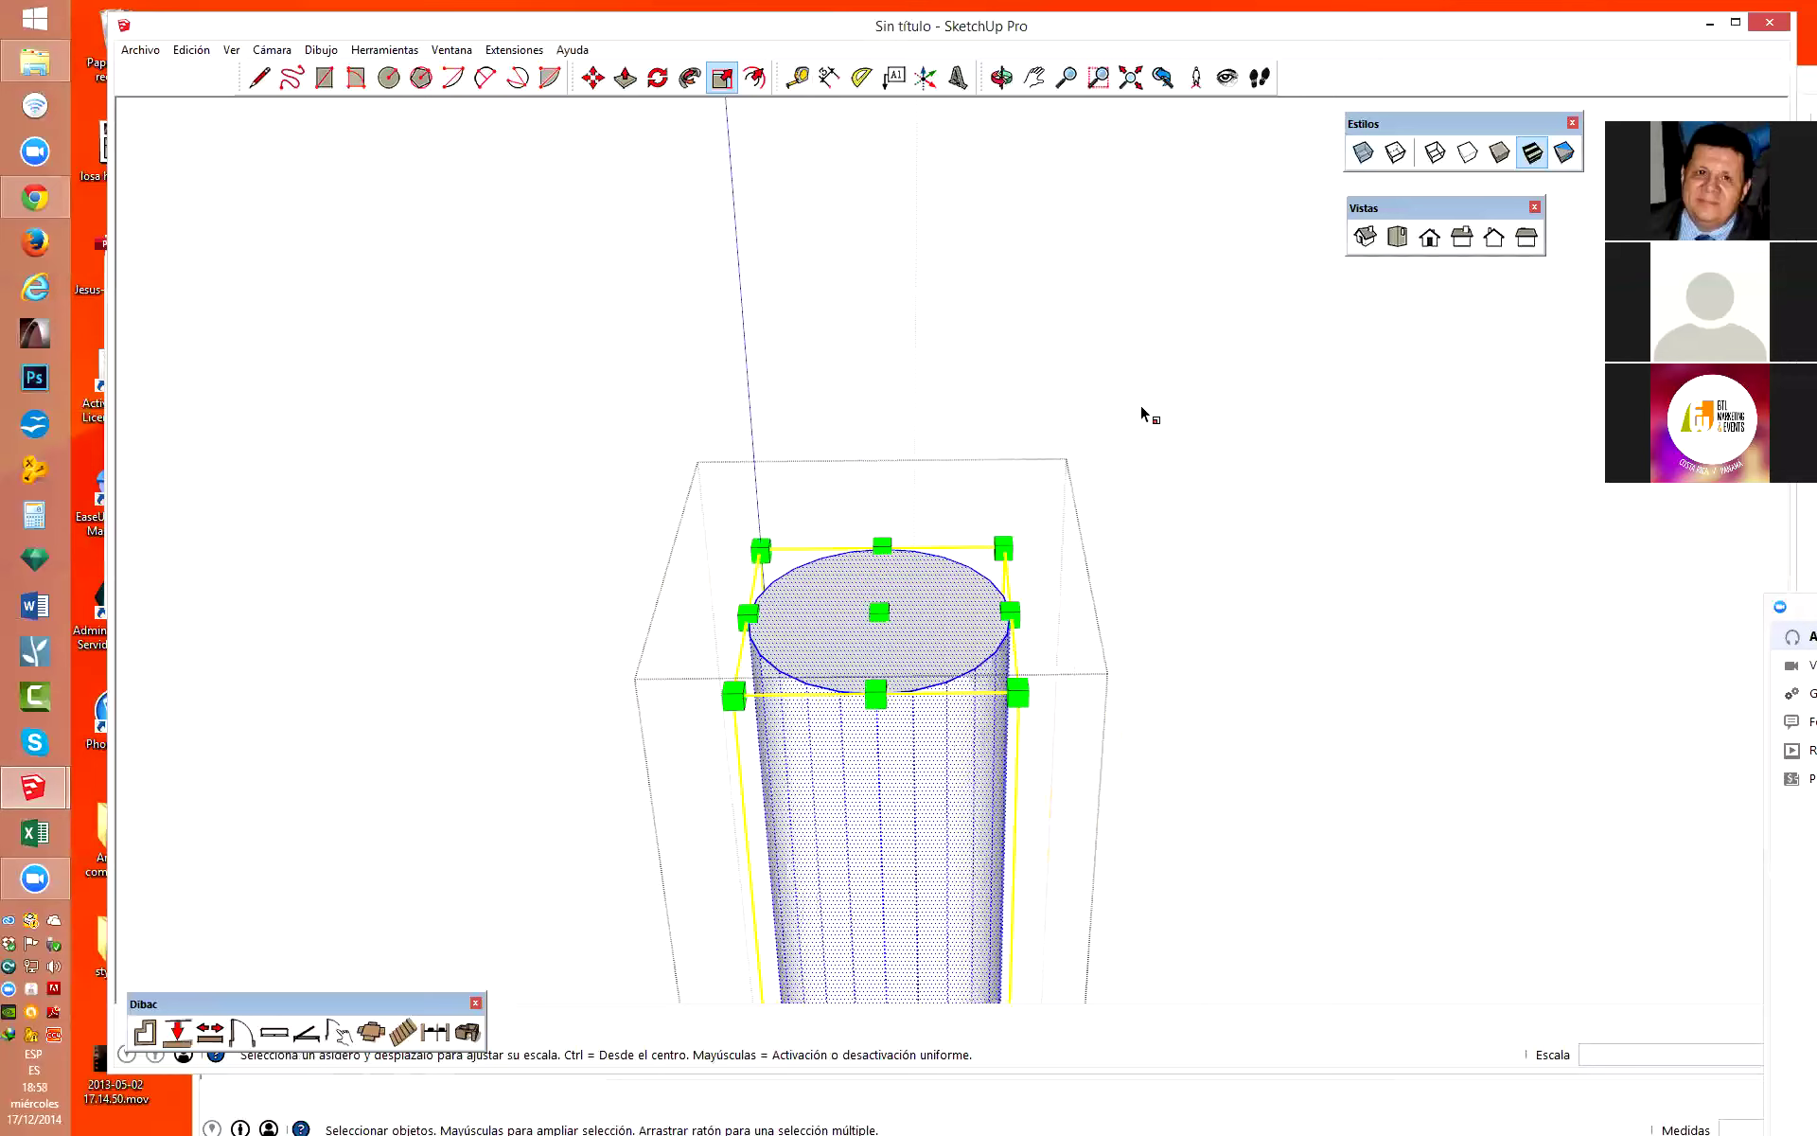
{"action": "scroll", "coordinate": [1089, 379], "scroll_direction": "down", "scroll_amount": 4}
{"action": "scroll", "coordinate": [1084, 406], "scroll_direction": "up", "scroll_amount": 2}
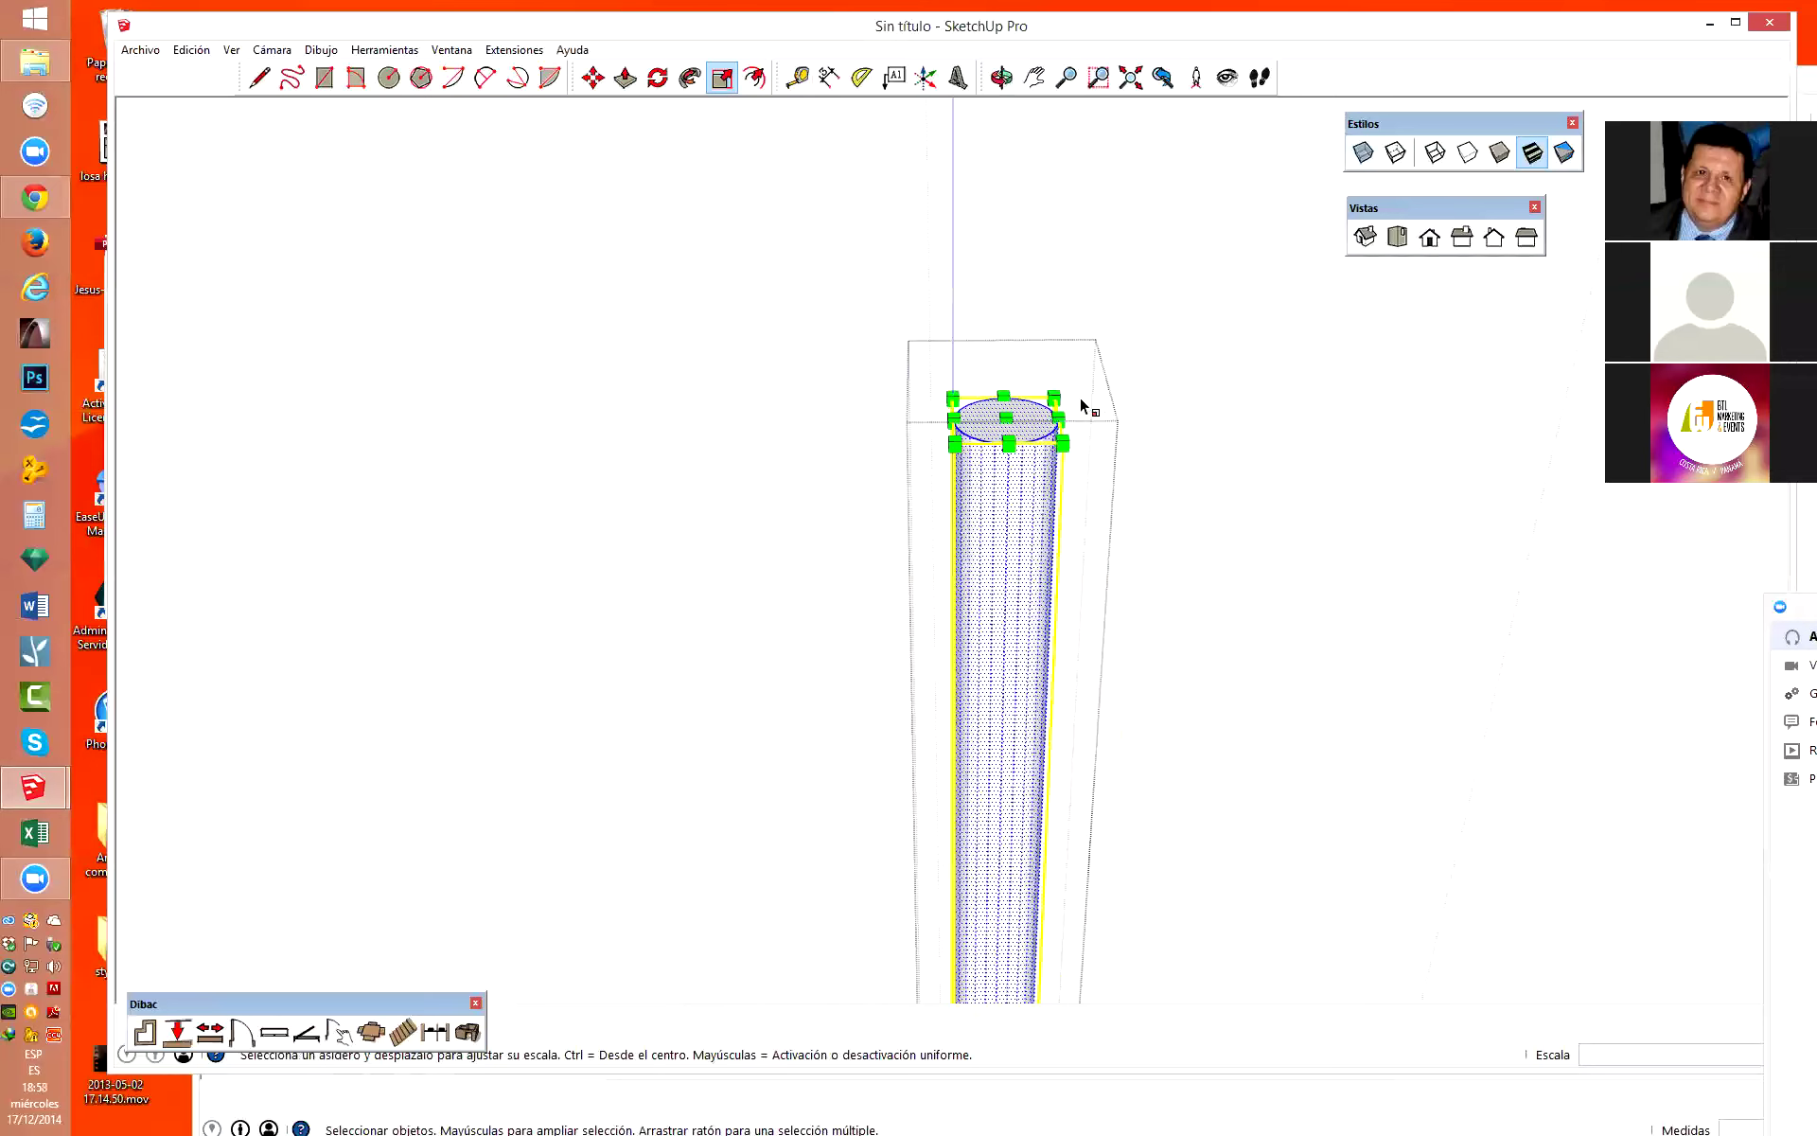
{"action": "scroll", "coordinate": [1083, 405], "scroll_direction": "up", "scroll_amount": 1}
{"action": "scroll", "coordinate": [1084, 397], "scroll_direction": "up", "scroll_amount": 4}
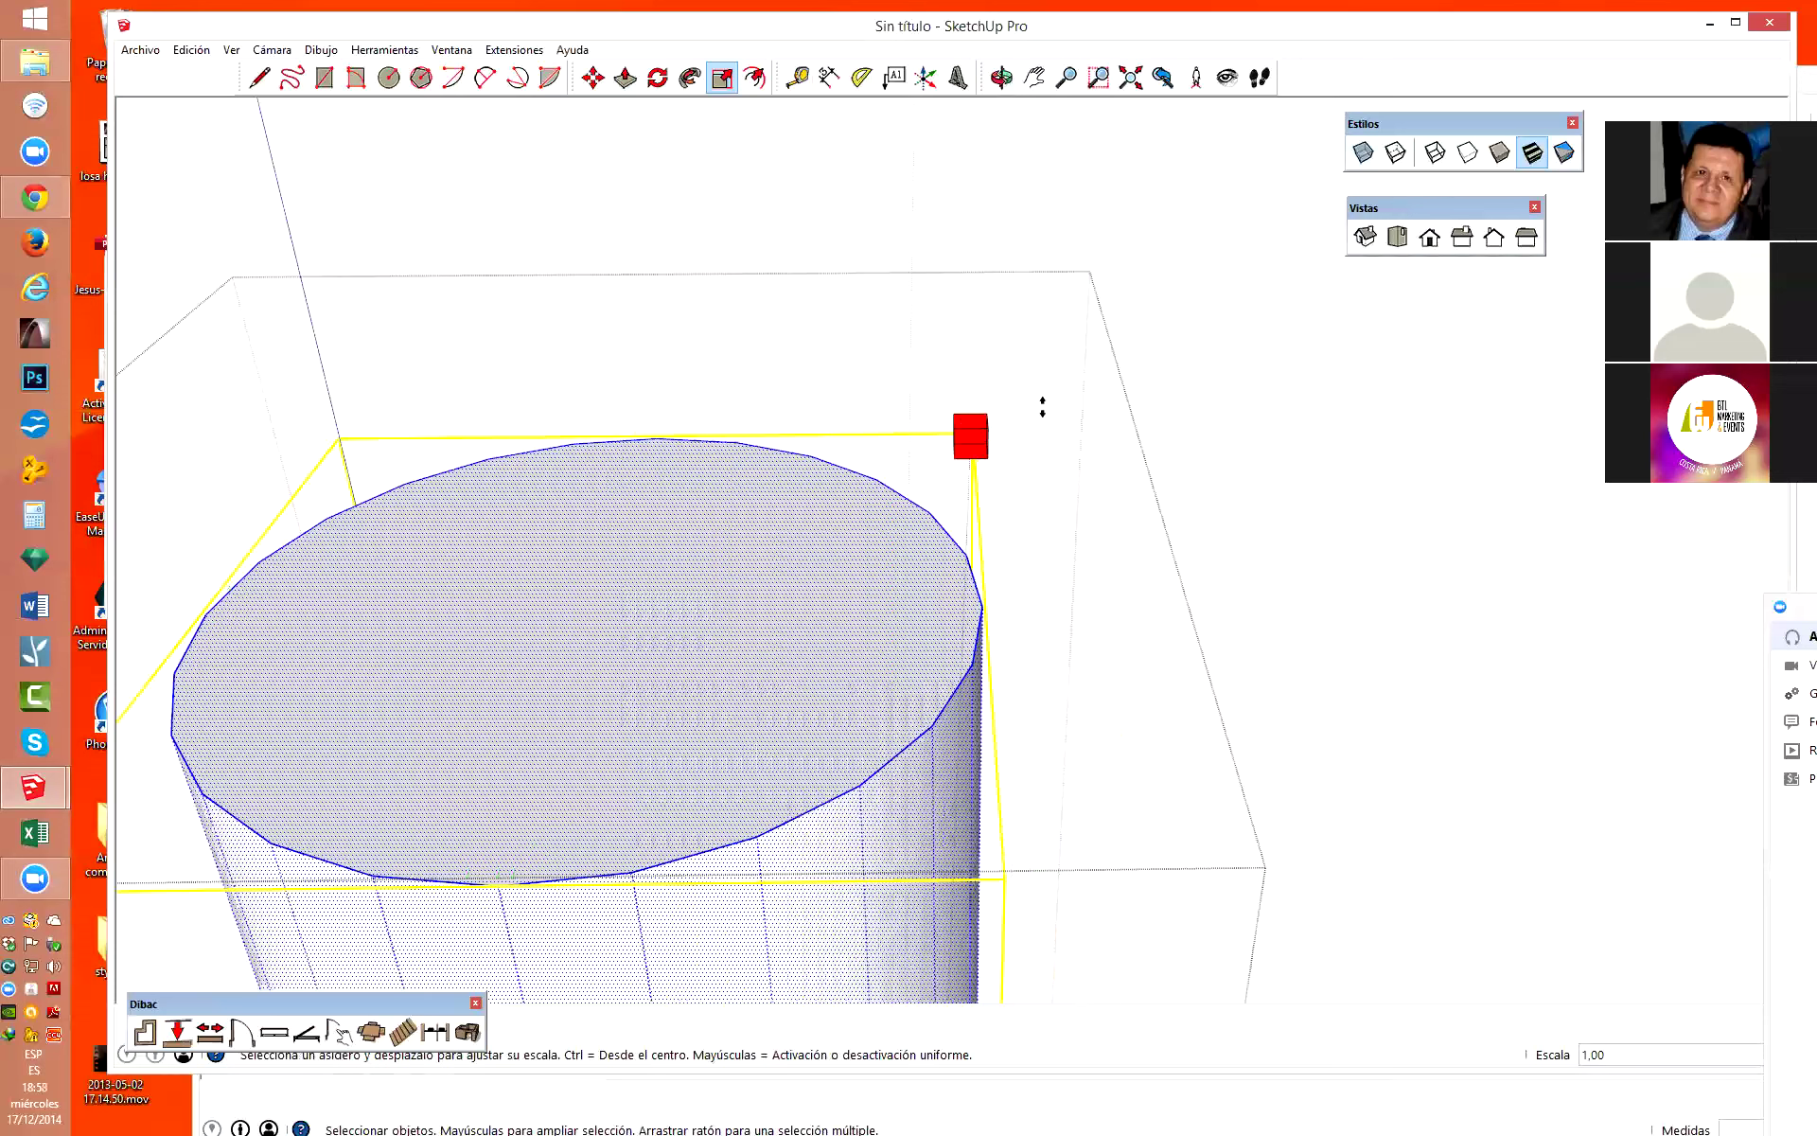
{"action": "left_click", "coordinate": [967, 431]}
{"action": "scroll", "coordinate": [1041, 431], "scroll_direction": "down", "scroll_amount": 5}
{"action": "left_click", "coordinate": [1001, 447]}
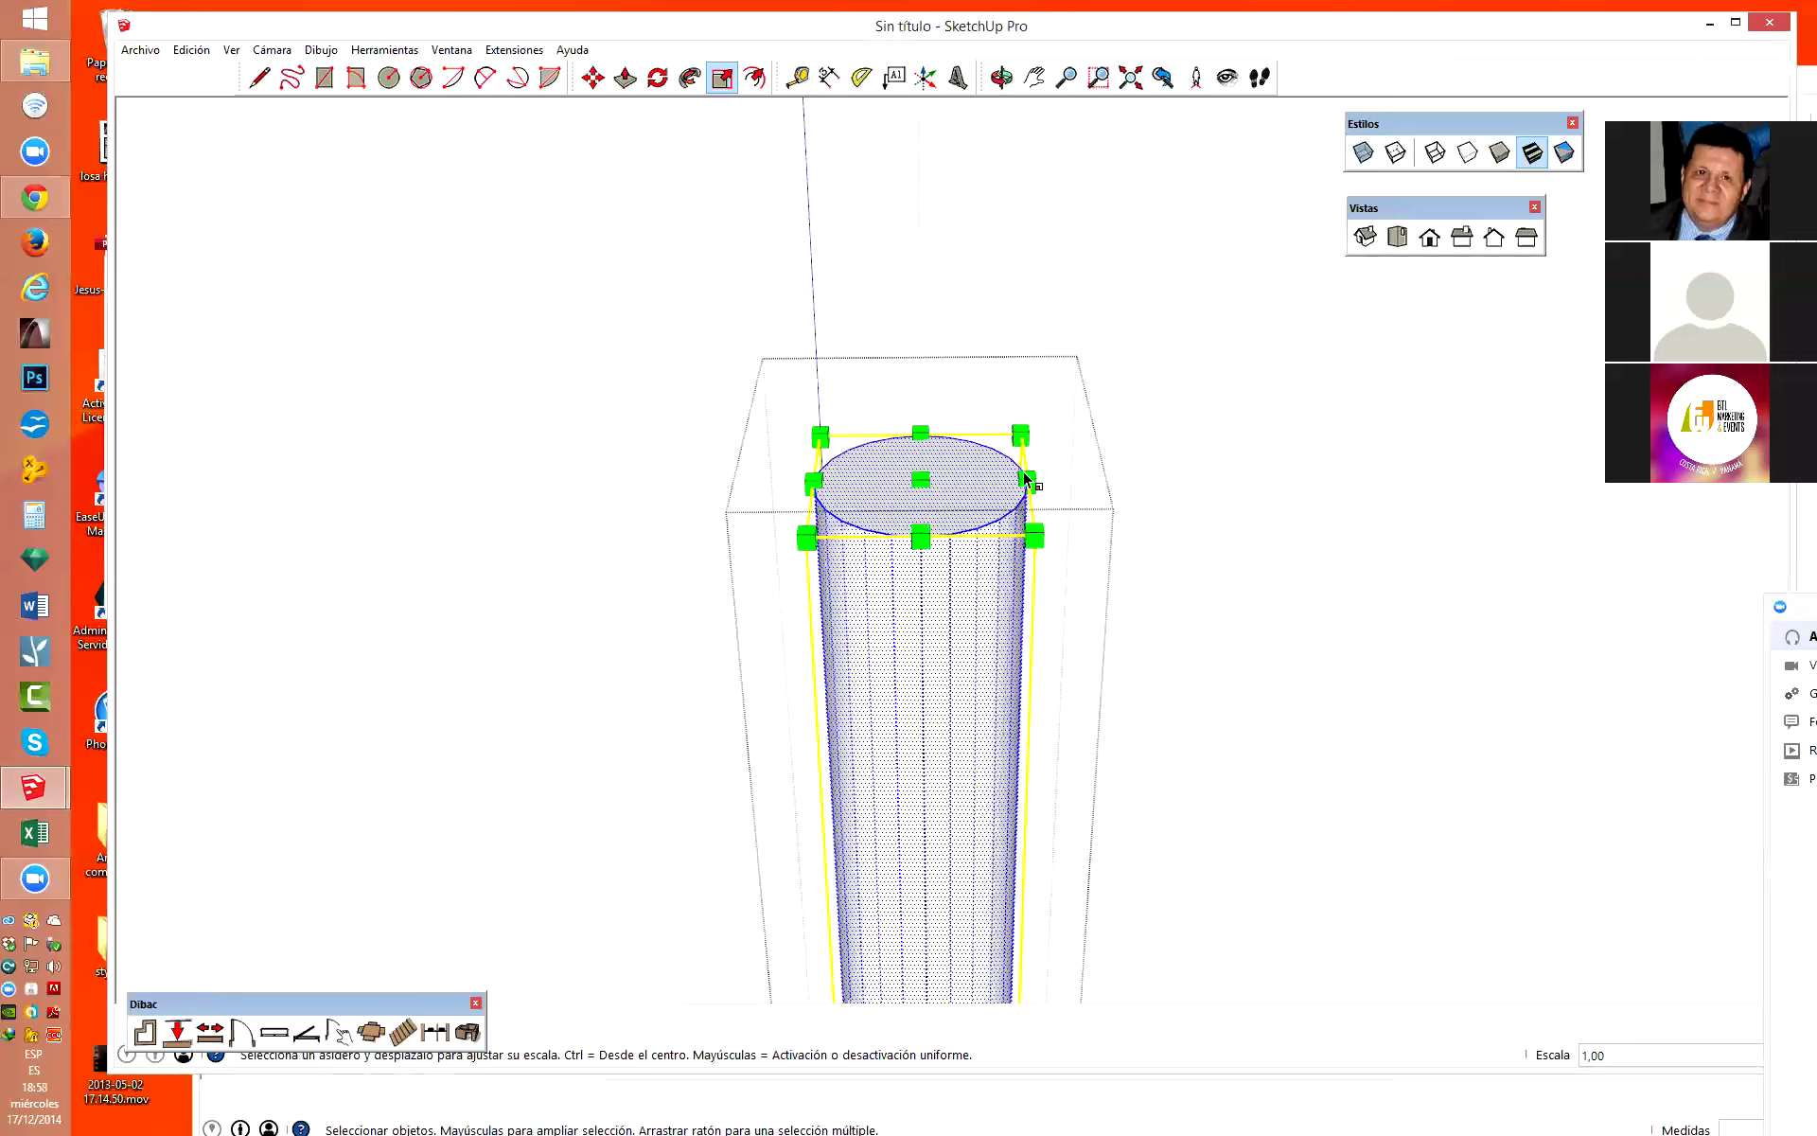
Scale the column slightly narrower from its corner grip.
{"action": "scroll", "coordinate": [994, 421], "scroll_direction": "down", "scroll_amount": 2}
{"action": "scroll", "coordinate": [991, 414], "scroll_direction": "down", "scroll_amount": 3}
{"action": "scroll", "coordinate": [1023, 852], "scroll_direction": "up", "scroll_amount": 3}
{"action": "scroll", "coordinate": [1008, 743], "scroll_direction": "up", "scroll_amount": 2}
{"action": "scroll", "coordinate": [961, 727], "scroll_direction": "up", "scroll_amount": 2}
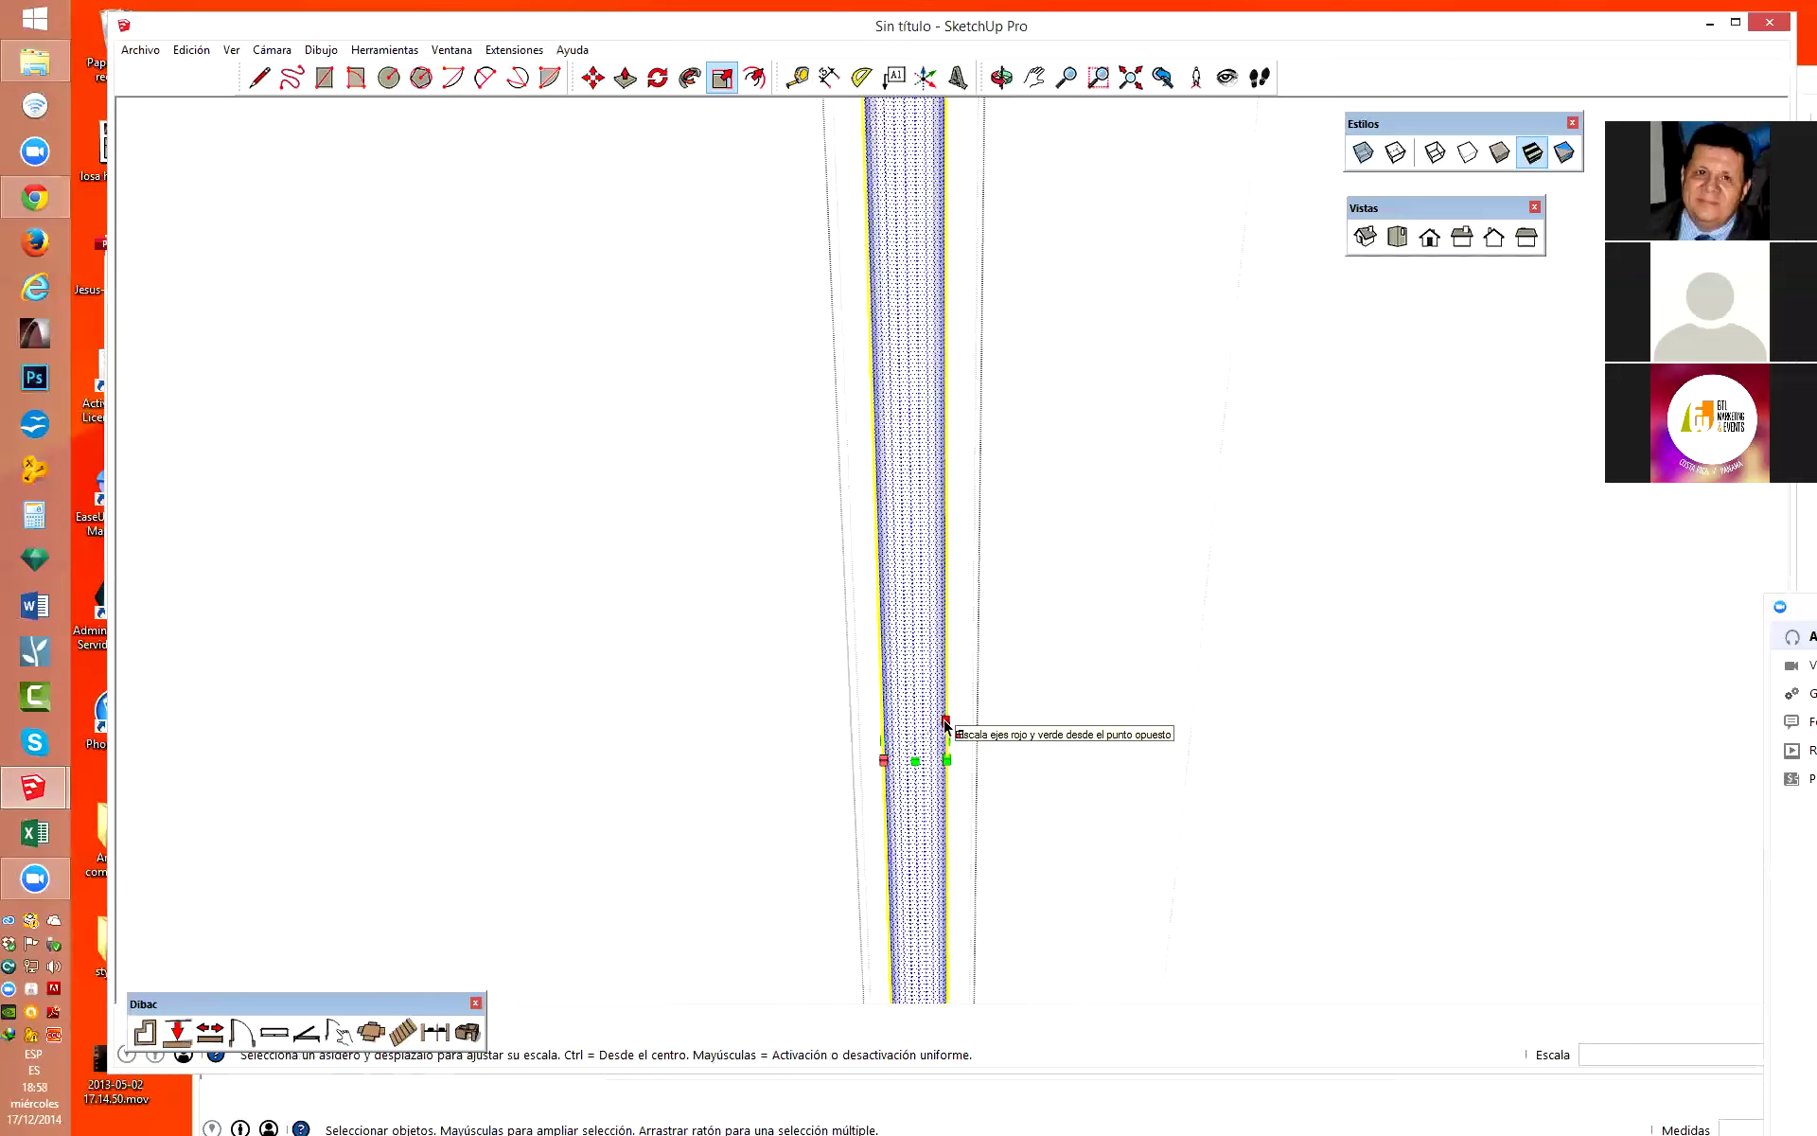
{"action": "left_click", "coordinate": [947, 724]}
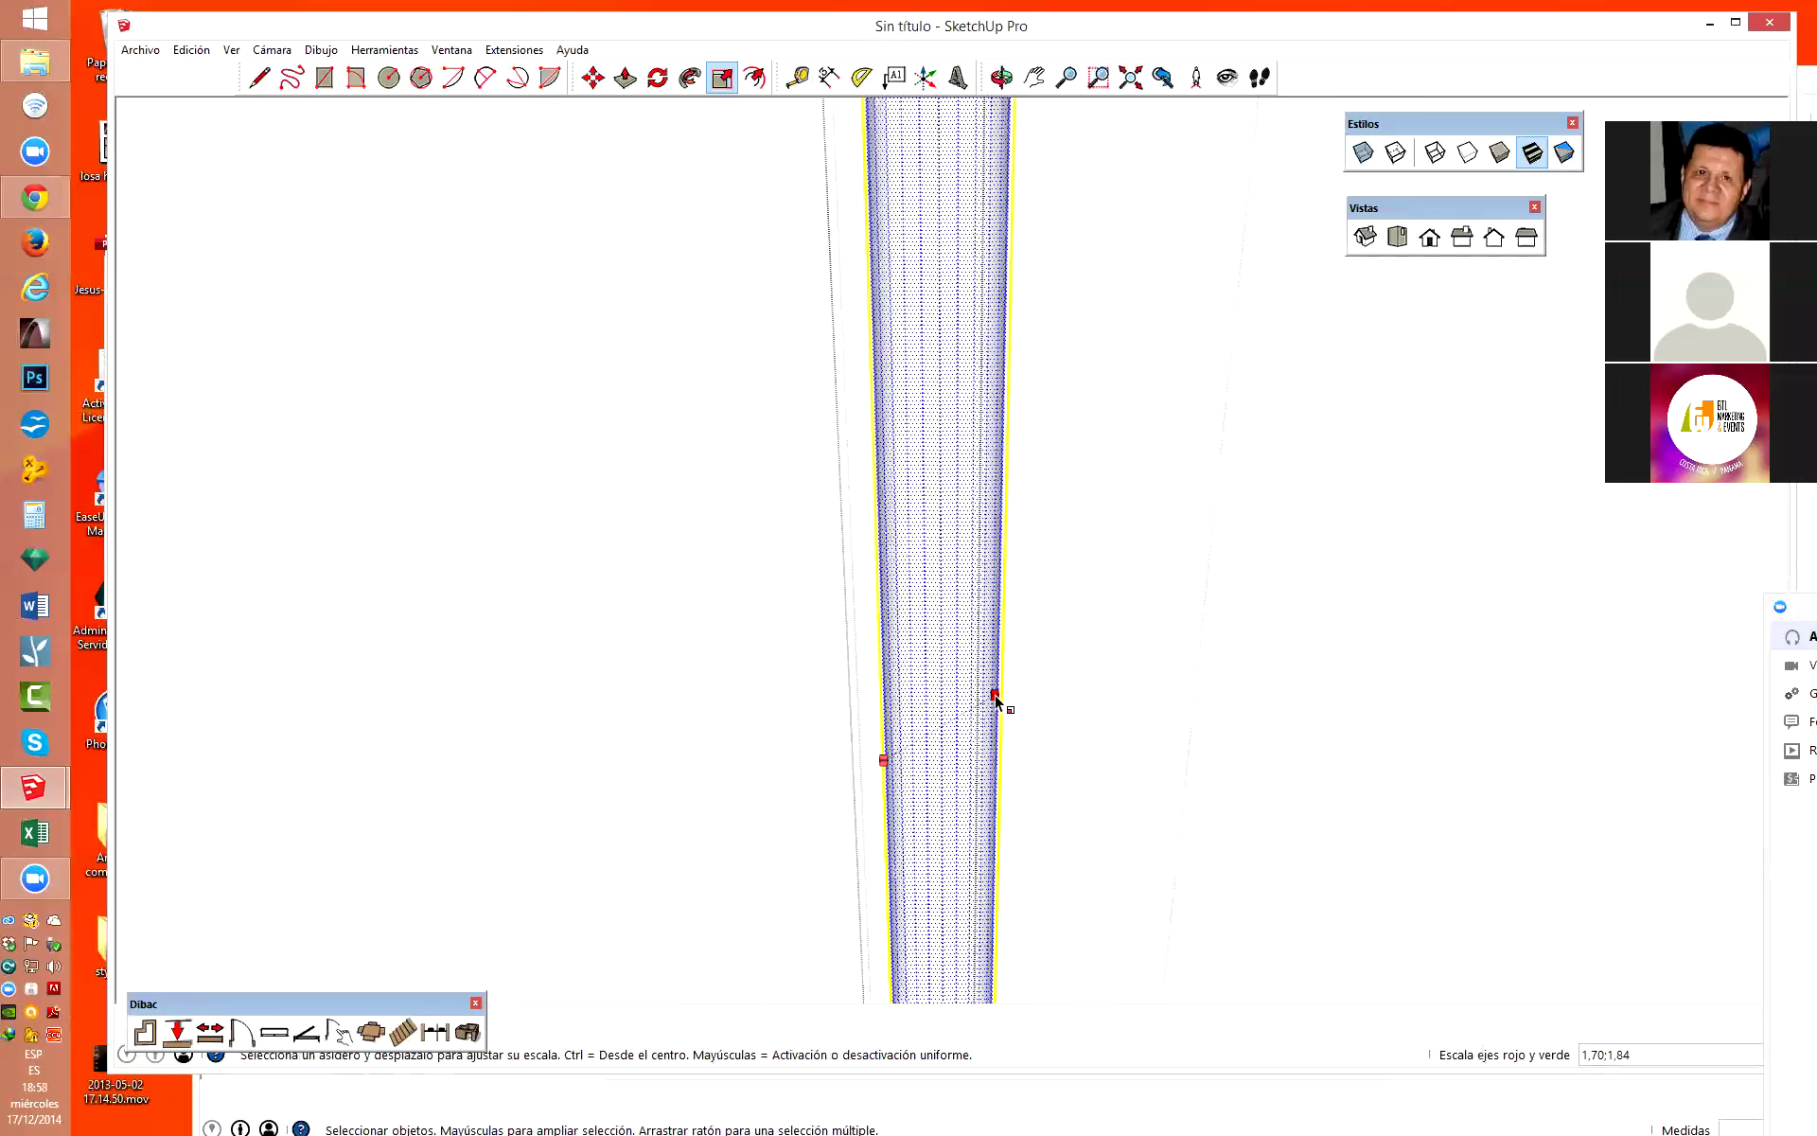
{"action": "left_click", "coordinate": [982, 712]}
{"action": "left_click", "coordinate": [983, 719]}
{"action": "scroll", "coordinate": [877, 828], "scroll_direction": "down", "scroll_amount": 3}
{"action": "scroll", "coordinate": [934, 385], "scroll_direction": "down", "scroll_amount": 2}
{"action": "key", "text": "space"}
{"action": "scroll", "coordinate": [901, 527], "scroll_direction": "up", "scroll_amount": 2}
{"action": "scroll", "coordinate": [884, 606], "scroll_direction": "up", "scroll_amount": 1}
Scale the column's top circular face by a factor of 2 about its centre.
{"action": "left_click", "coordinate": [889, 611]}
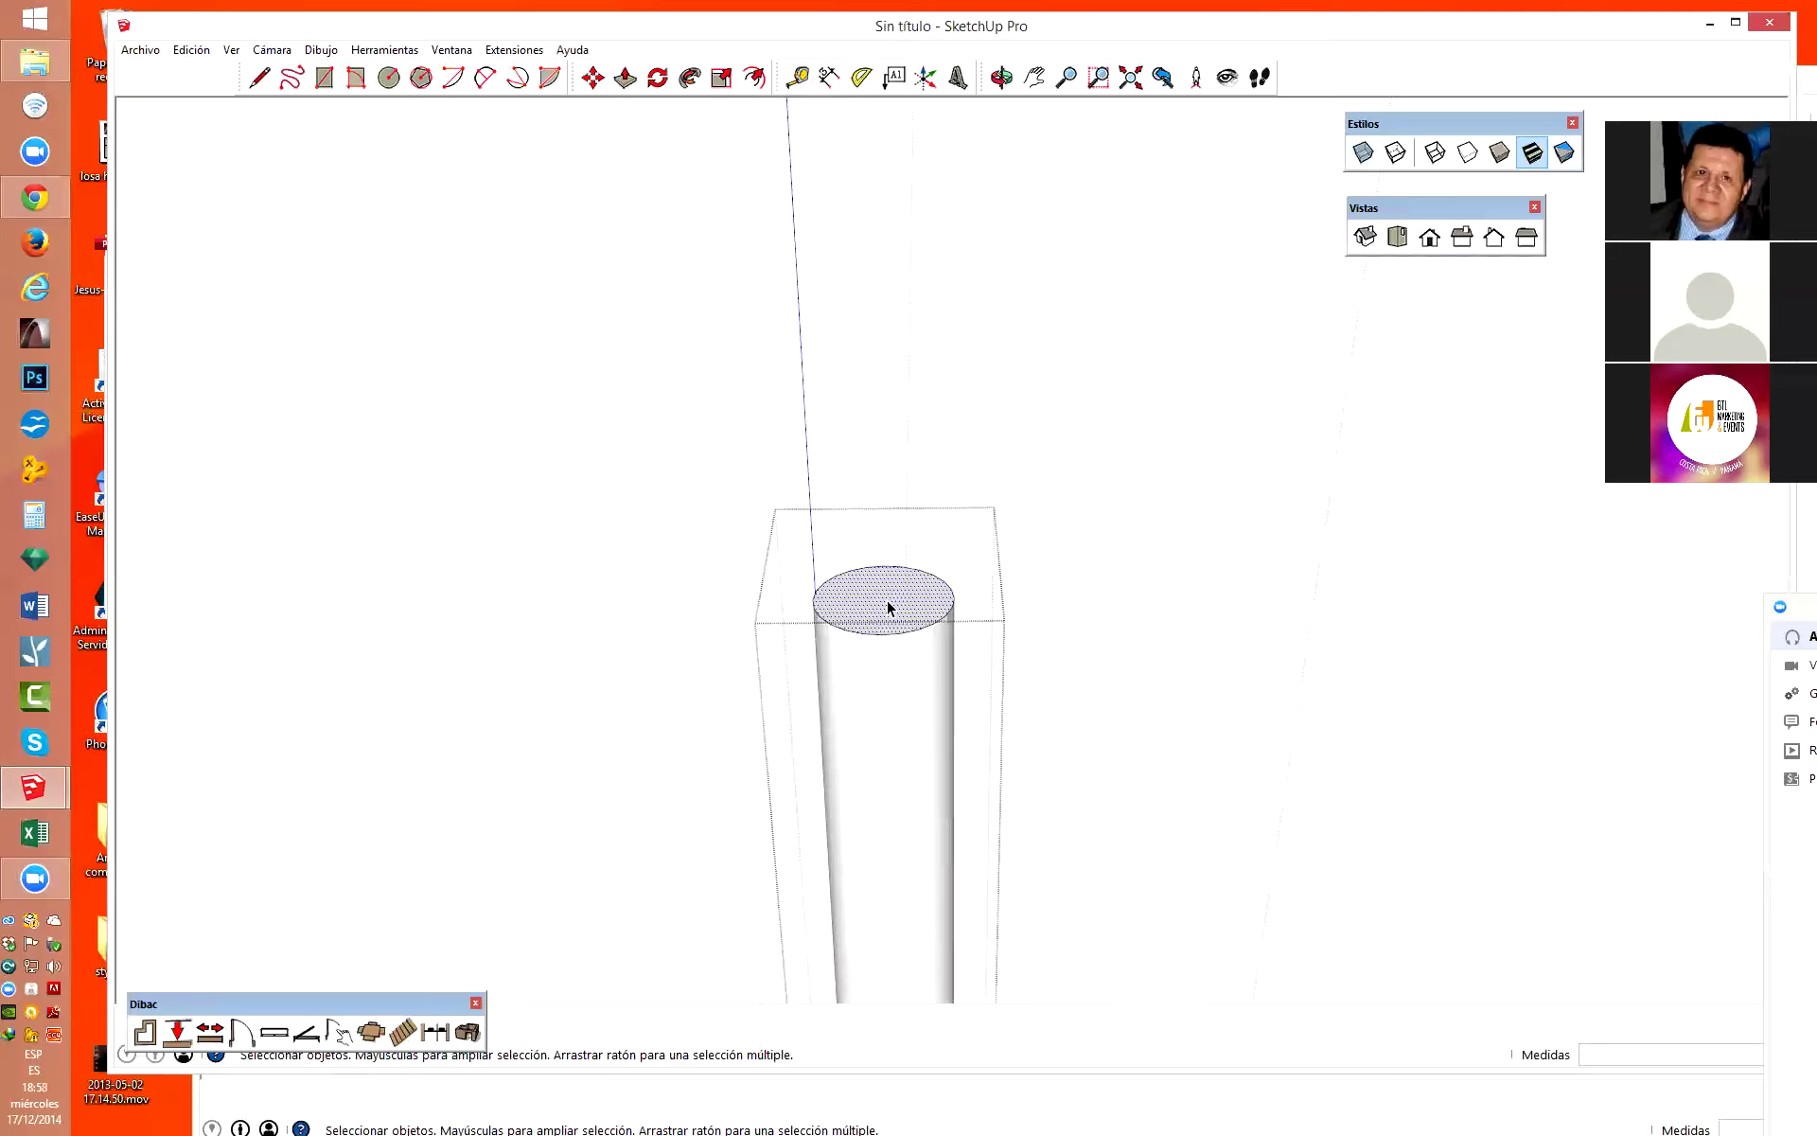
{"action": "key", "text": "s"}
{"action": "scroll", "coordinate": [981, 625], "scroll_direction": "up", "scroll_amount": 3}
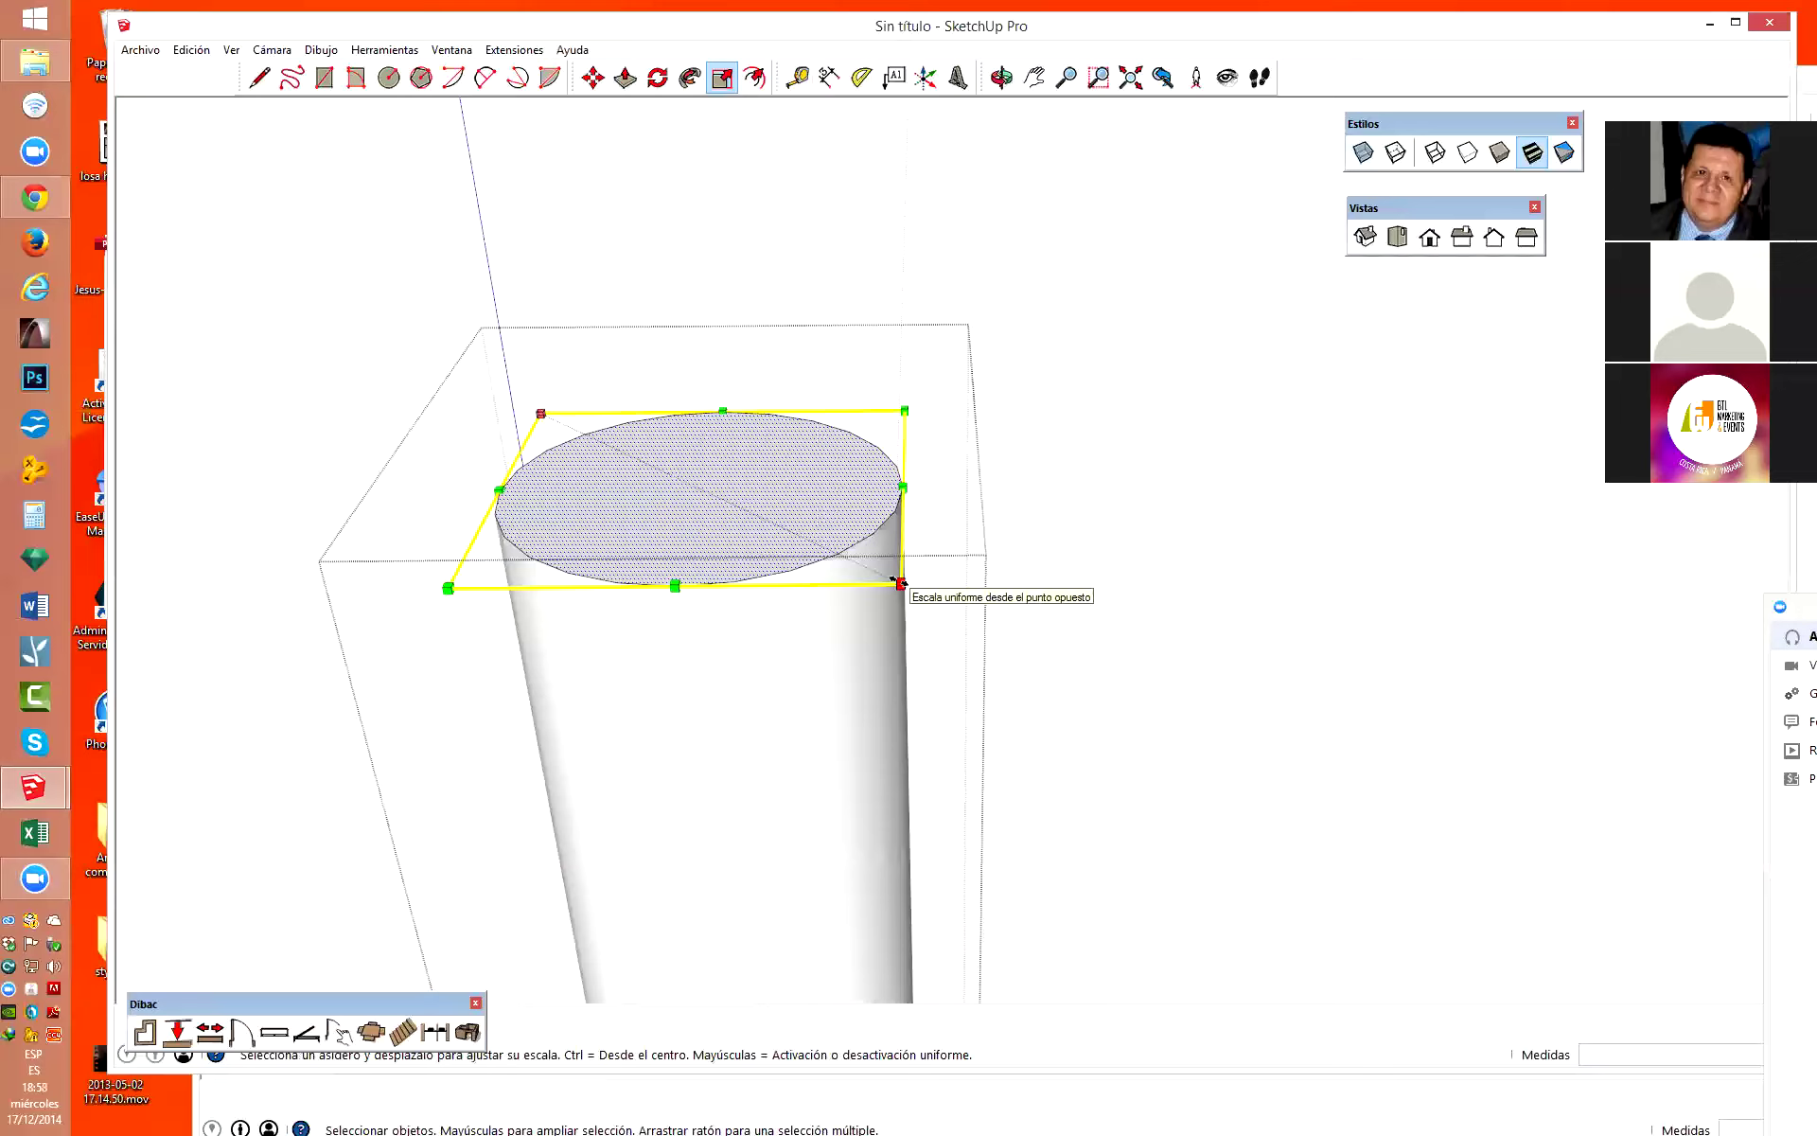
{"action": "scroll", "coordinate": [900, 582], "scroll_direction": "down", "scroll_amount": 3}
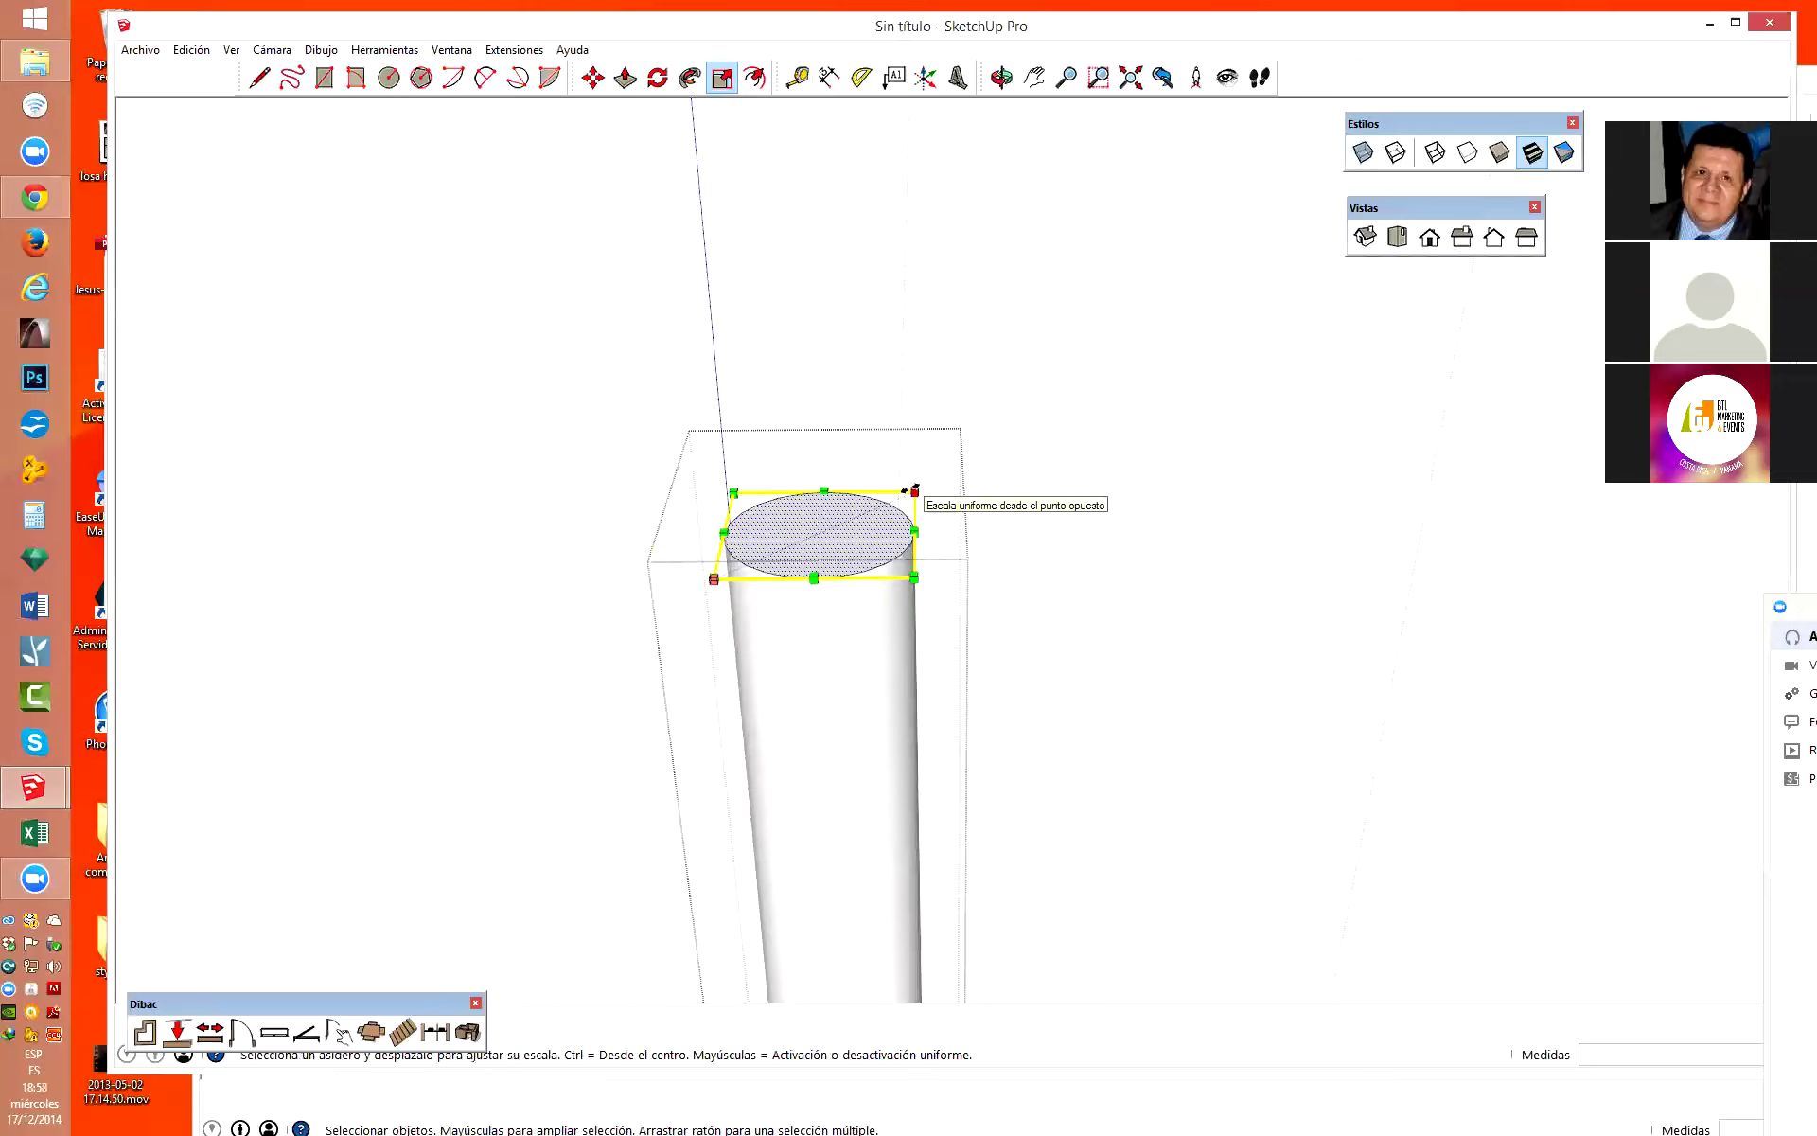
{"action": "key", "text": "ctrl"}
{"action": "mouse_move", "coordinate": [914, 490]}
{"action": "left_mouse_down", "text": "ctrl"}
{"action": "mouse_move", "coordinate": [971, 480]}
{"action": "mouse_move", "coordinate": [933, 492]}
{"action": "mouse_move", "coordinate": [951, 478]}
{"action": "left_mouse_up", "text": "ctrl"}
{"action": "key", "text": "Return"}
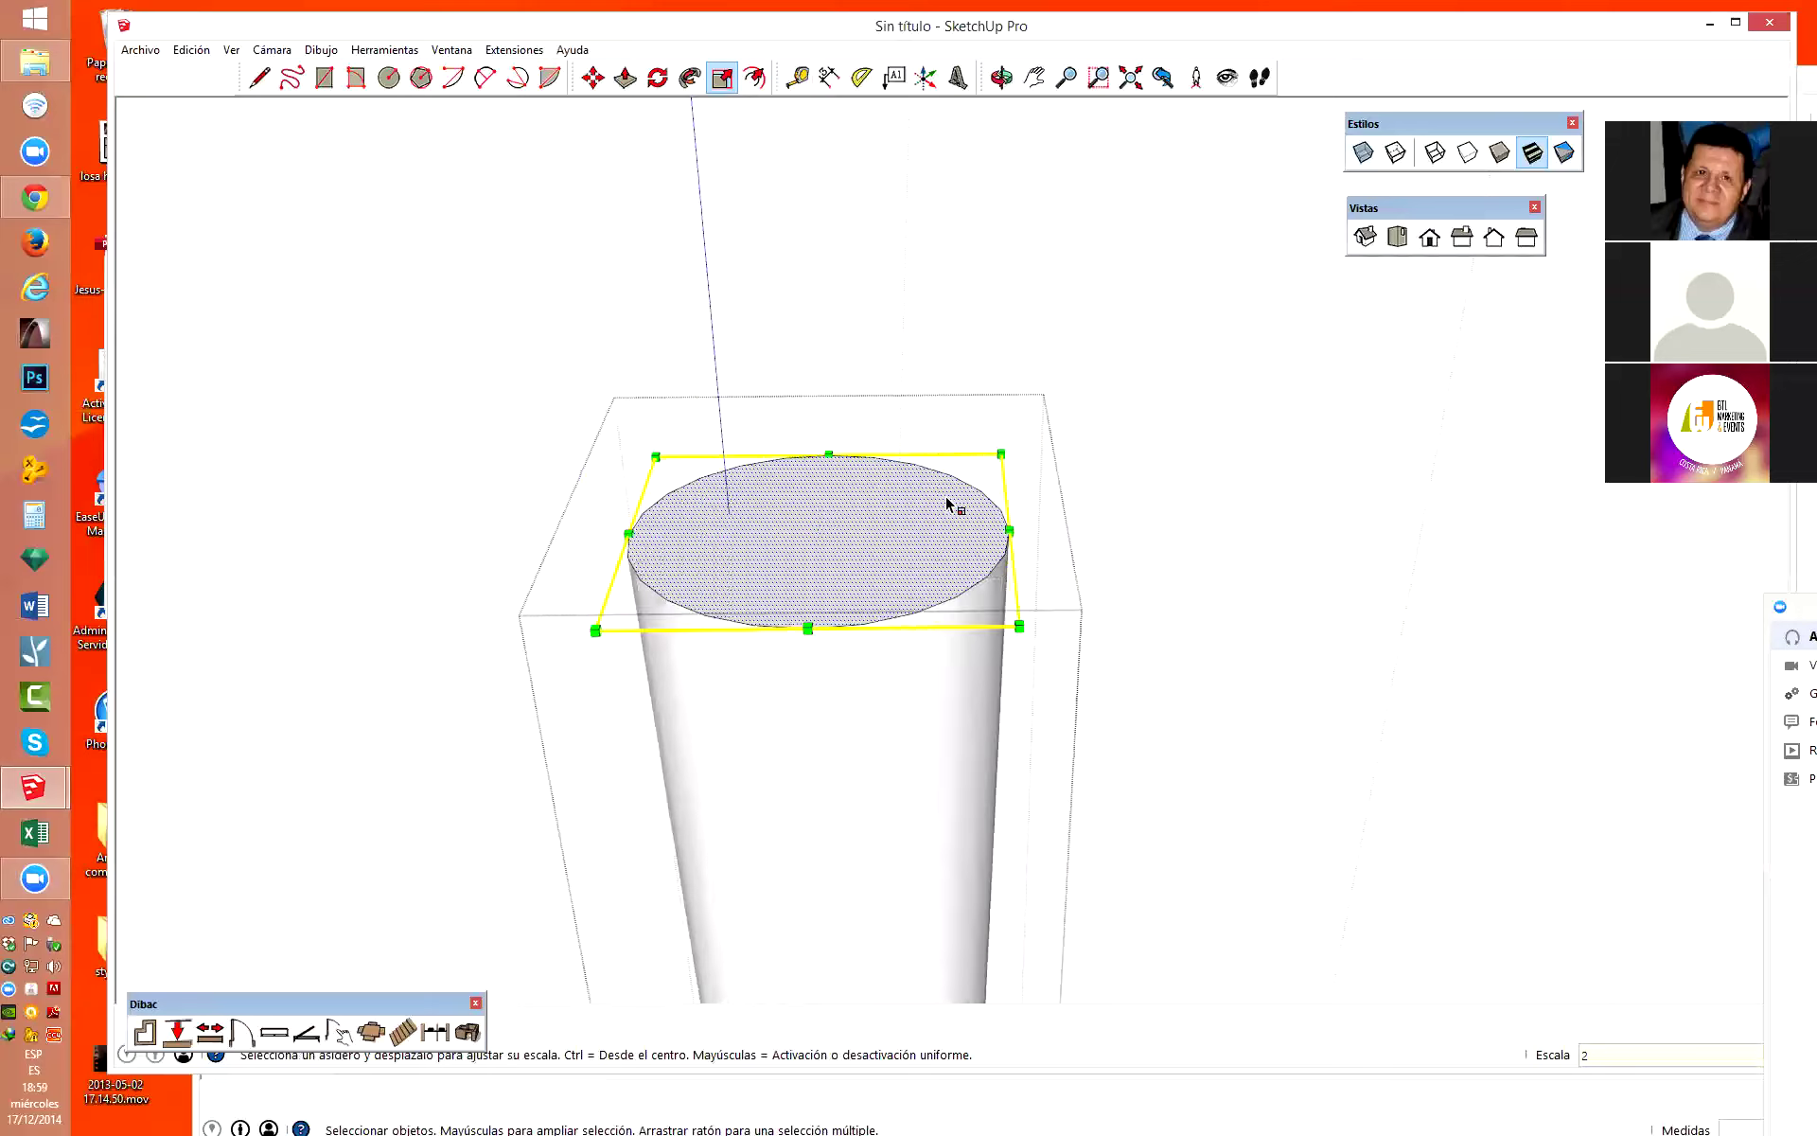
Orbit around the column to look up at its underside.
{"action": "scroll", "coordinate": [949, 504], "scroll_direction": "down", "scroll_amount": 2}
{"action": "scroll", "coordinate": [961, 393], "scroll_direction": "down", "scroll_amount": 2}
{"action": "scroll", "coordinate": [909, 515], "scroll_direction": "down", "scroll_amount": 2}
{"action": "scroll", "coordinate": [909, 492], "scroll_direction": "down", "scroll_amount": 1}
{"action": "mouse_move", "coordinate": [1119, 842]}
{"action": "middle_mouse_down"}
{"action": "mouse_move", "coordinate": [988, 982]}
{"action": "mouse_move", "coordinate": [1006, 889]}
{"action": "mouse_move", "coordinate": [949, 734]}
{"action": "mouse_move", "coordinate": [974, 860]}
{"action": "mouse_move", "coordinate": [957, 686]}
{"action": "mouse_move", "coordinate": [1019, 355]}
{"action": "mouse_move", "coordinate": [977, 531]}
{"action": "mouse_move", "coordinate": [985, 812]}
{"action": "middle_mouse_up"}
{"action": "scroll", "coordinate": [1007, 888], "scroll_direction": "up", "scroll_amount": 1}
{"action": "scroll", "coordinate": [1010, 779], "scroll_direction": "up", "scroll_amount": 2}
{"action": "scroll", "coordinate": [970, 648], "scroll_direction": "up", "scroll_amount": 2}
{"action": "mouse_move", "coordinate": [970, 649]}
{"action": "middle_mouse_down"}
{"action": "mouse_move", "coordinate": [1079, 389]}
{"action": "mouse_move", "coordinate": [966, 527]}
{"action": "mouse_move", "coordinate": [861, 584]}
{"action": "mouse_move", "coordinate": [897, 714]}
{"action": "middle_mouse_up"}
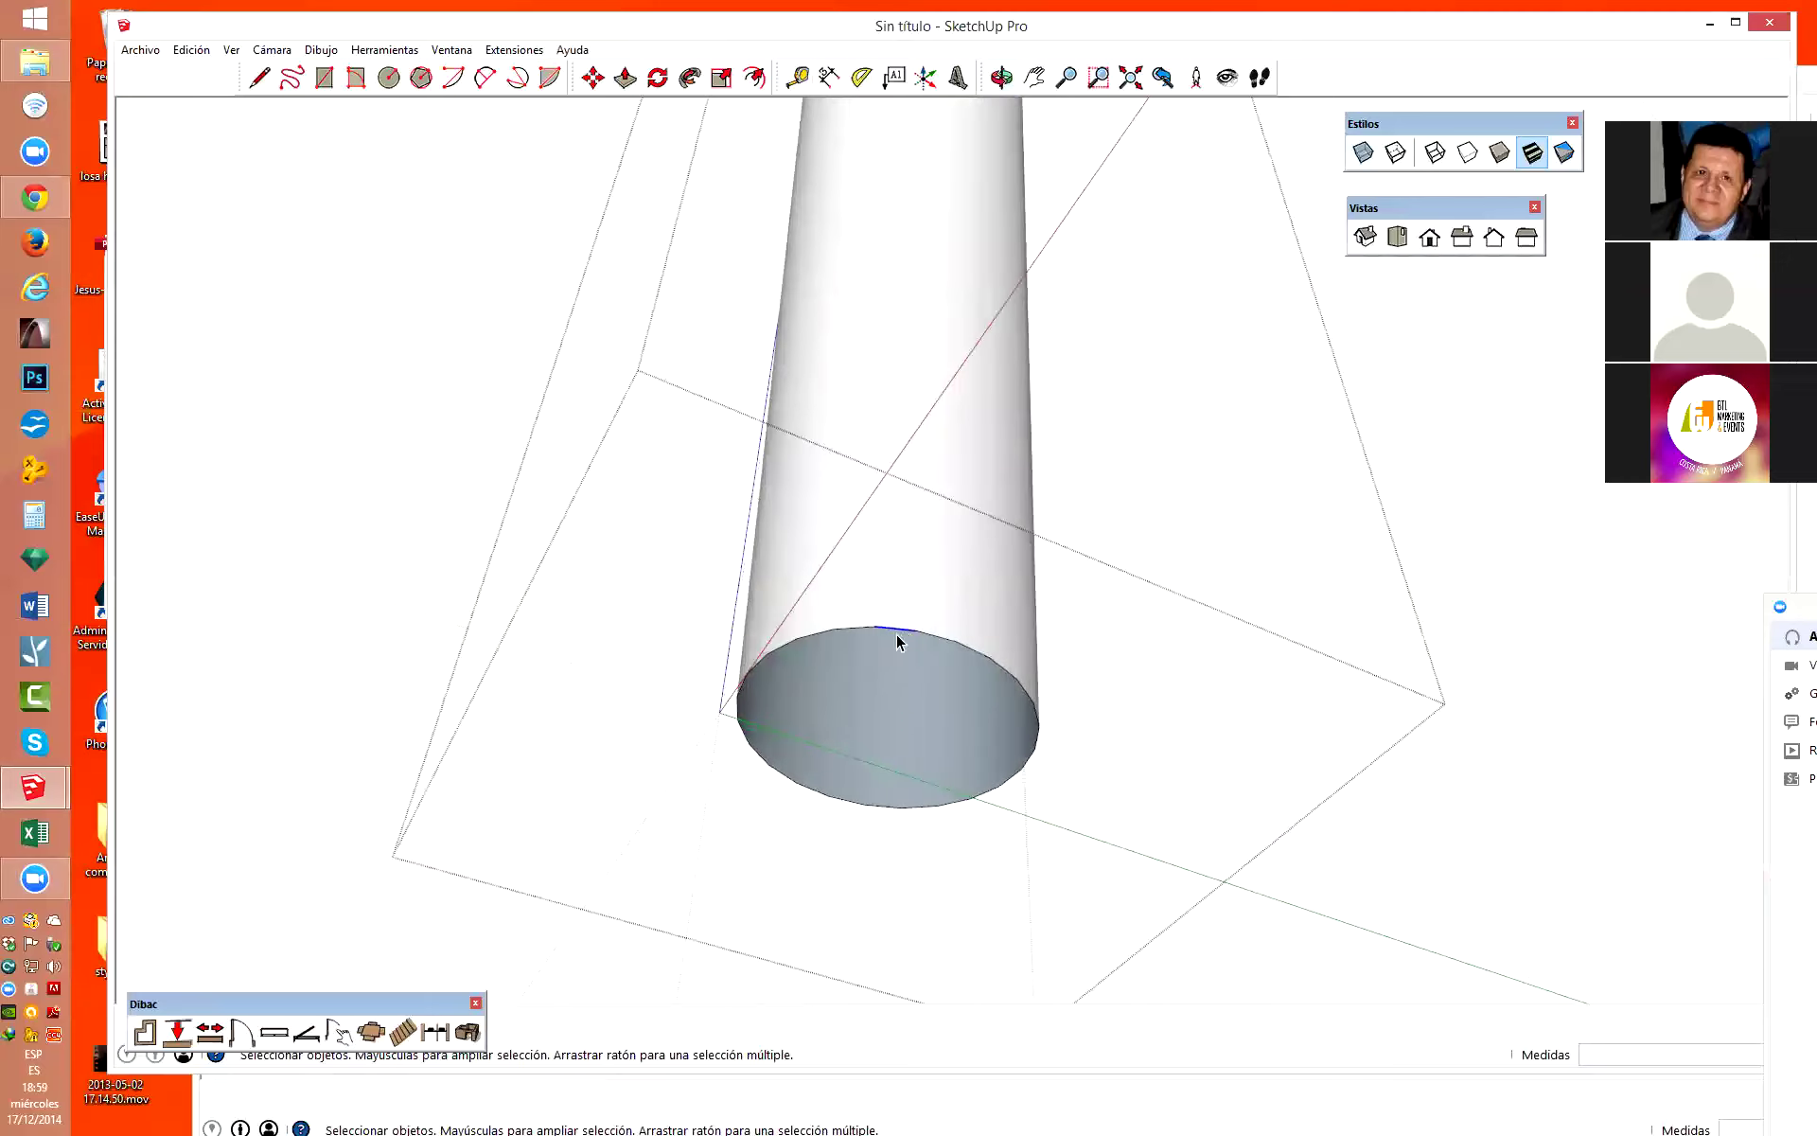
Select the column's bottom circular face and scale it by a factor of 2.
{"action": "scroll", "coordinate": [900, 642], "scroll_direction": "up", "scroll_amount": 2}
{"action": "key", "text": "l"}
{"action": "left_click", "coordinate": [868, 625]}
{"action": "key", "text": "Escape"}
{"action": "key", "text": "space"}
{"action": "left_click", "coordinate": [912, 699]}
{"action": "key", "text": "s"}
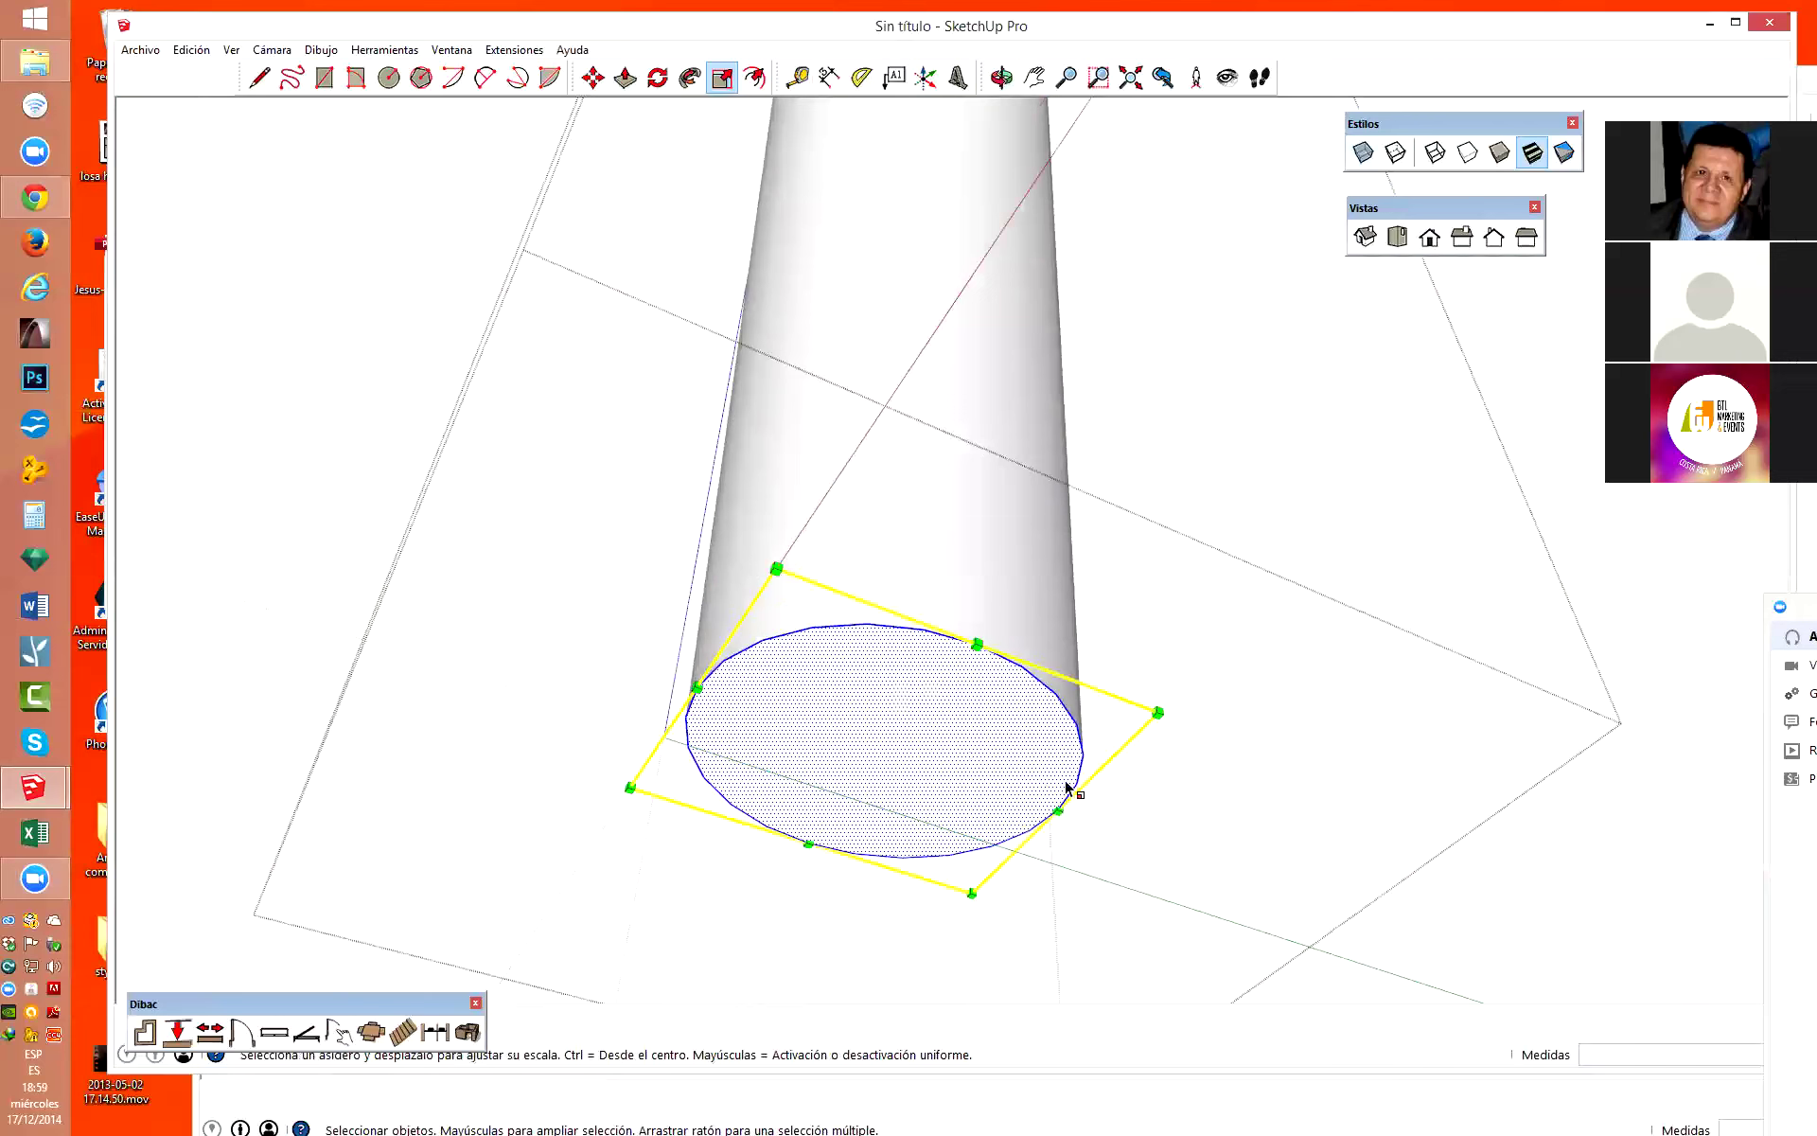
{"action": "left_click_drag", "start_coordinate": [1154, 714], "coordinate": [1295, 720]}
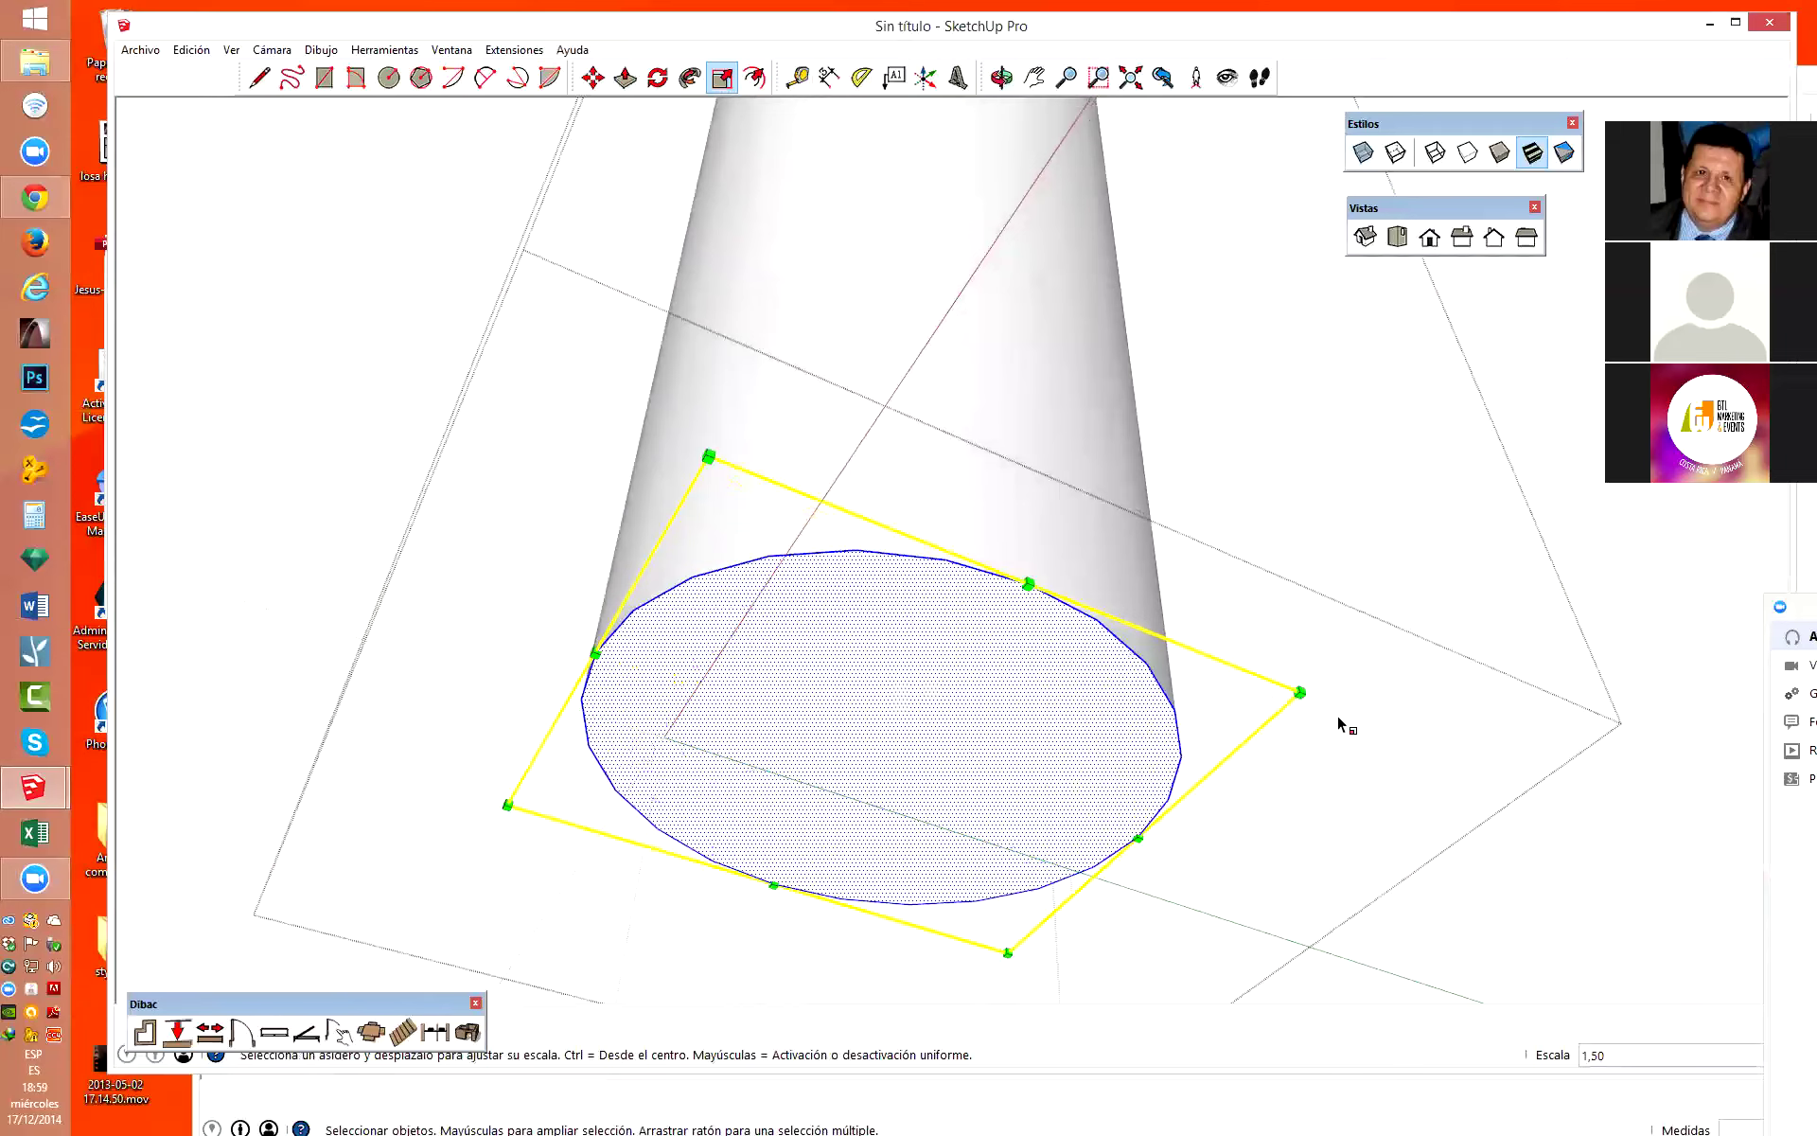
{"action": "key", "text": "Return"}
Zoom out and orbit to view the tapered rod inside the wall recess.
{"action": "scroll", "coordinate": [805, 1032], "scroll_direction": "down", "scroll_amount": 3}
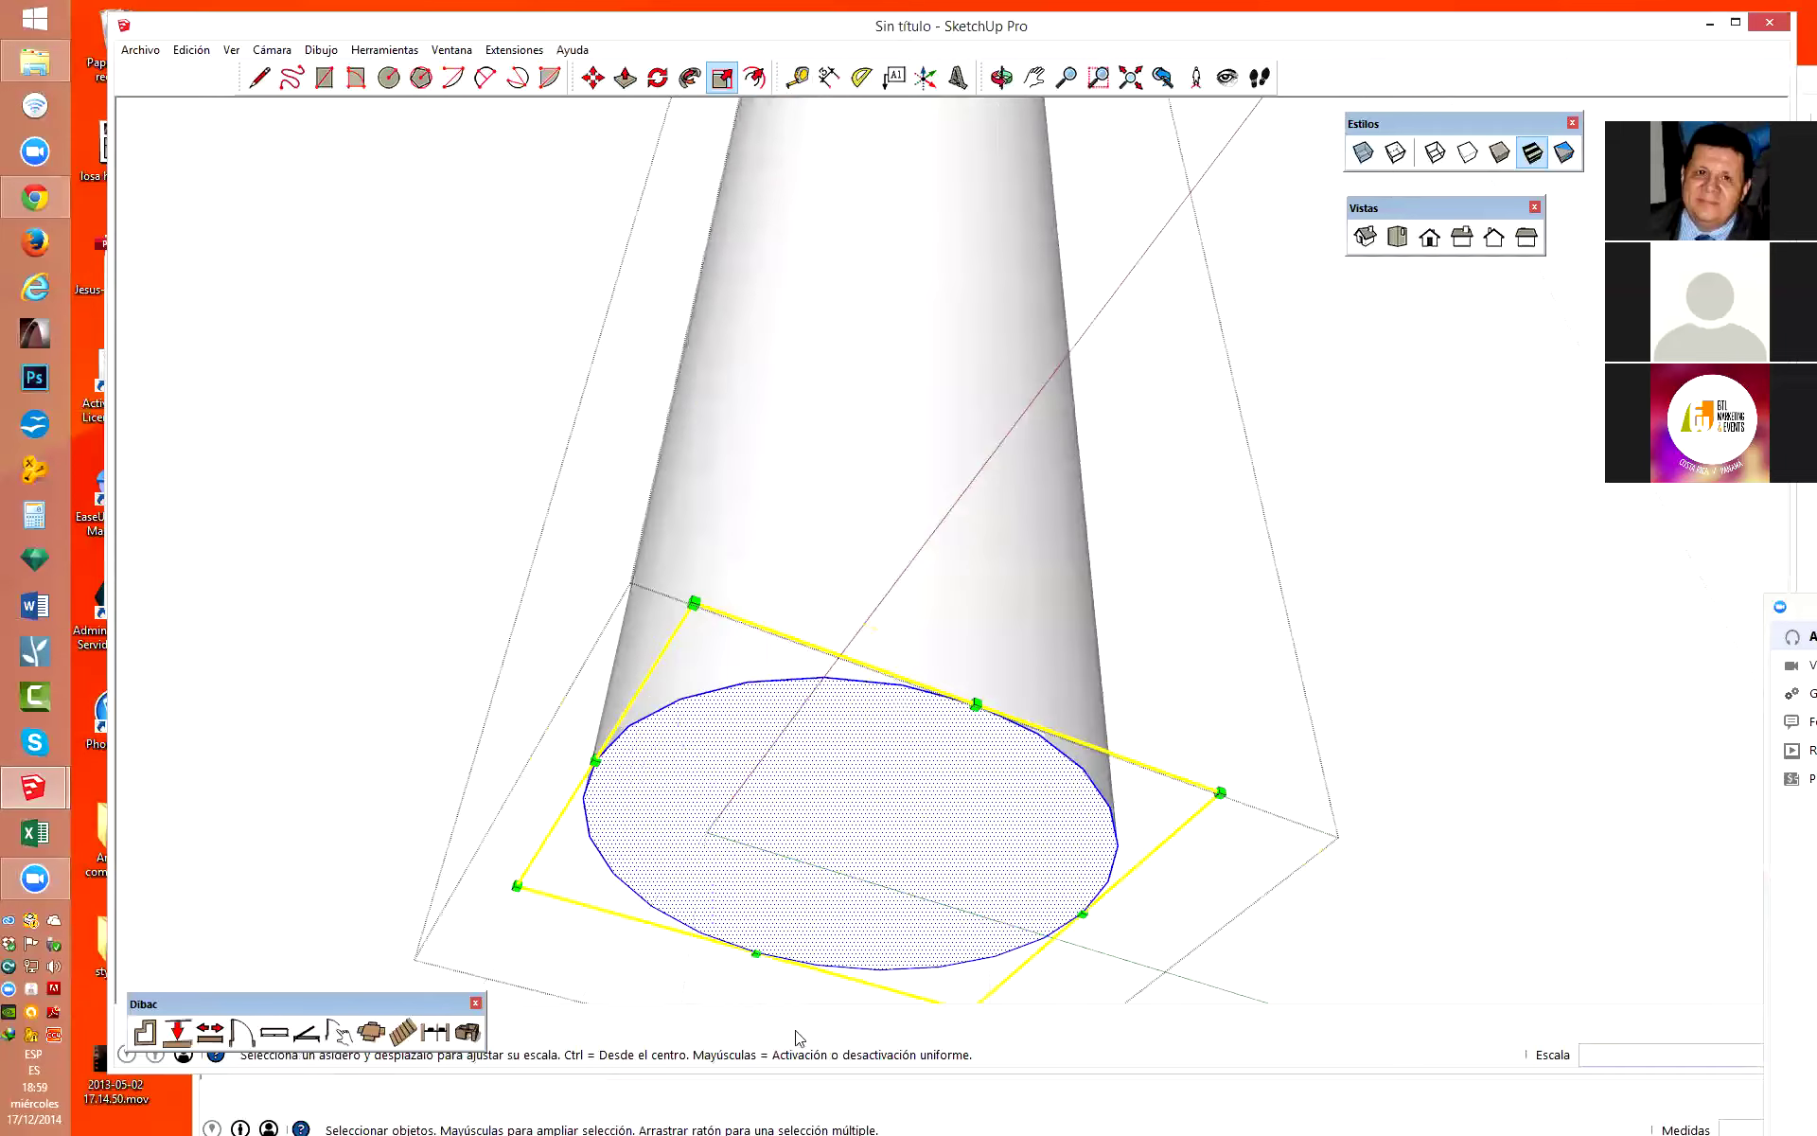
{"action": "scroll", "coordinate": [847, 1079], "scroll_direction": "down", "scroll_amount": 2}
{"action": "scroll", "coordinate": [930, 721], "scroll_direction": "down", "scroll_amount": 2}
{"action": "scroll", "coordinate": [929, 722], "scroll_direction": "down", "scroll_amount": 1}
{"action": "key", "text": "space"}
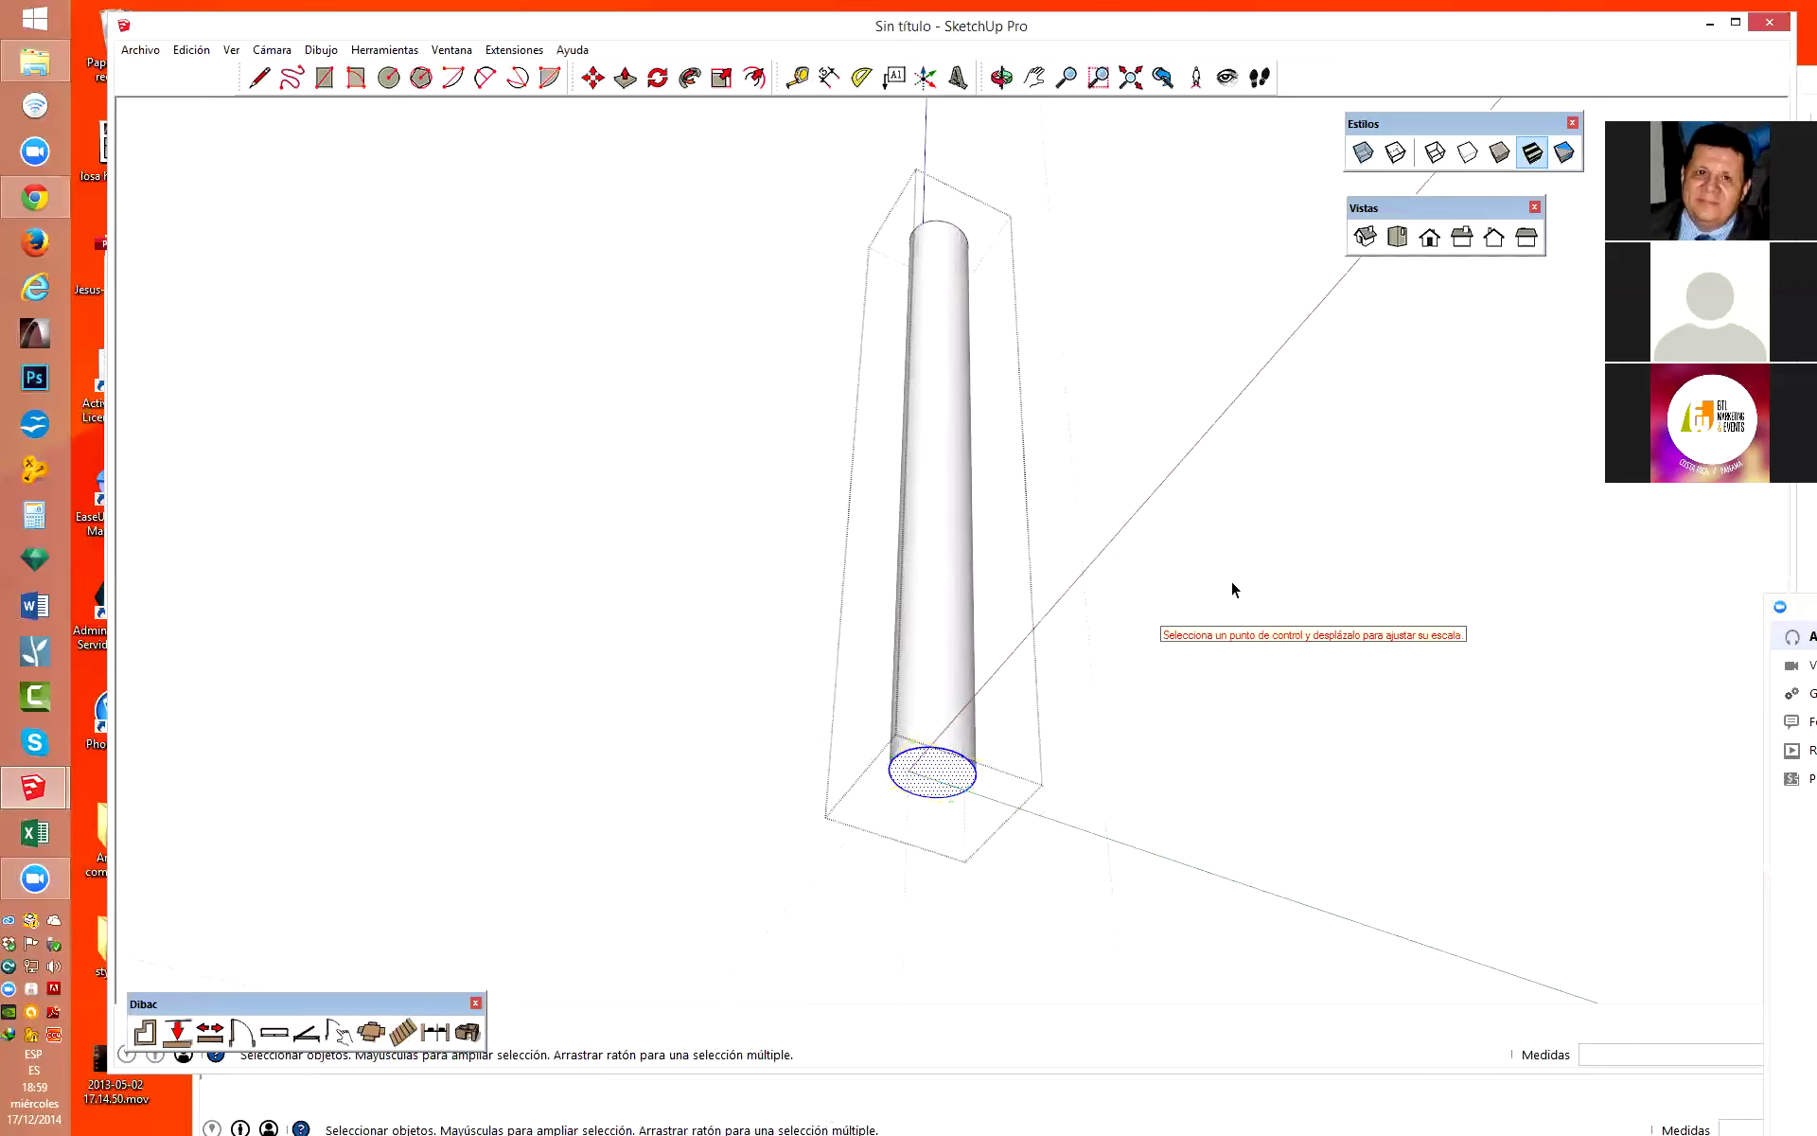
{"action": "scroll", "coordinate": [1236, 575], "scroll_direction": "down", "scroll_amount": 2}
{"action": "scroll", "coordinate": [1070, 771], "scroll_direction": "down", "scroll_amount": 2}
{"action": "mouse_move", "coordinate": [1064, 776]}
{"action": "middle_mouse_down"}
{"action": "mouse_move", "coordinate": [1253, 722]}
{"action": "mouse_move", "coordinate": [1145, 767]}
{"action": "mouse_move", "coordinate": [1156, 637]}
{"action": "mouse_move", "coordinate": [1146, 729]}
{"action": "mouse_move", "coordinate": [1059, 990]}
{"action": "mouse_move", "coordinate": [901, 763]}
{"action": "mouse_move", "coordinate": [1090, 840]}
{"action": "middle_mouse_up"}
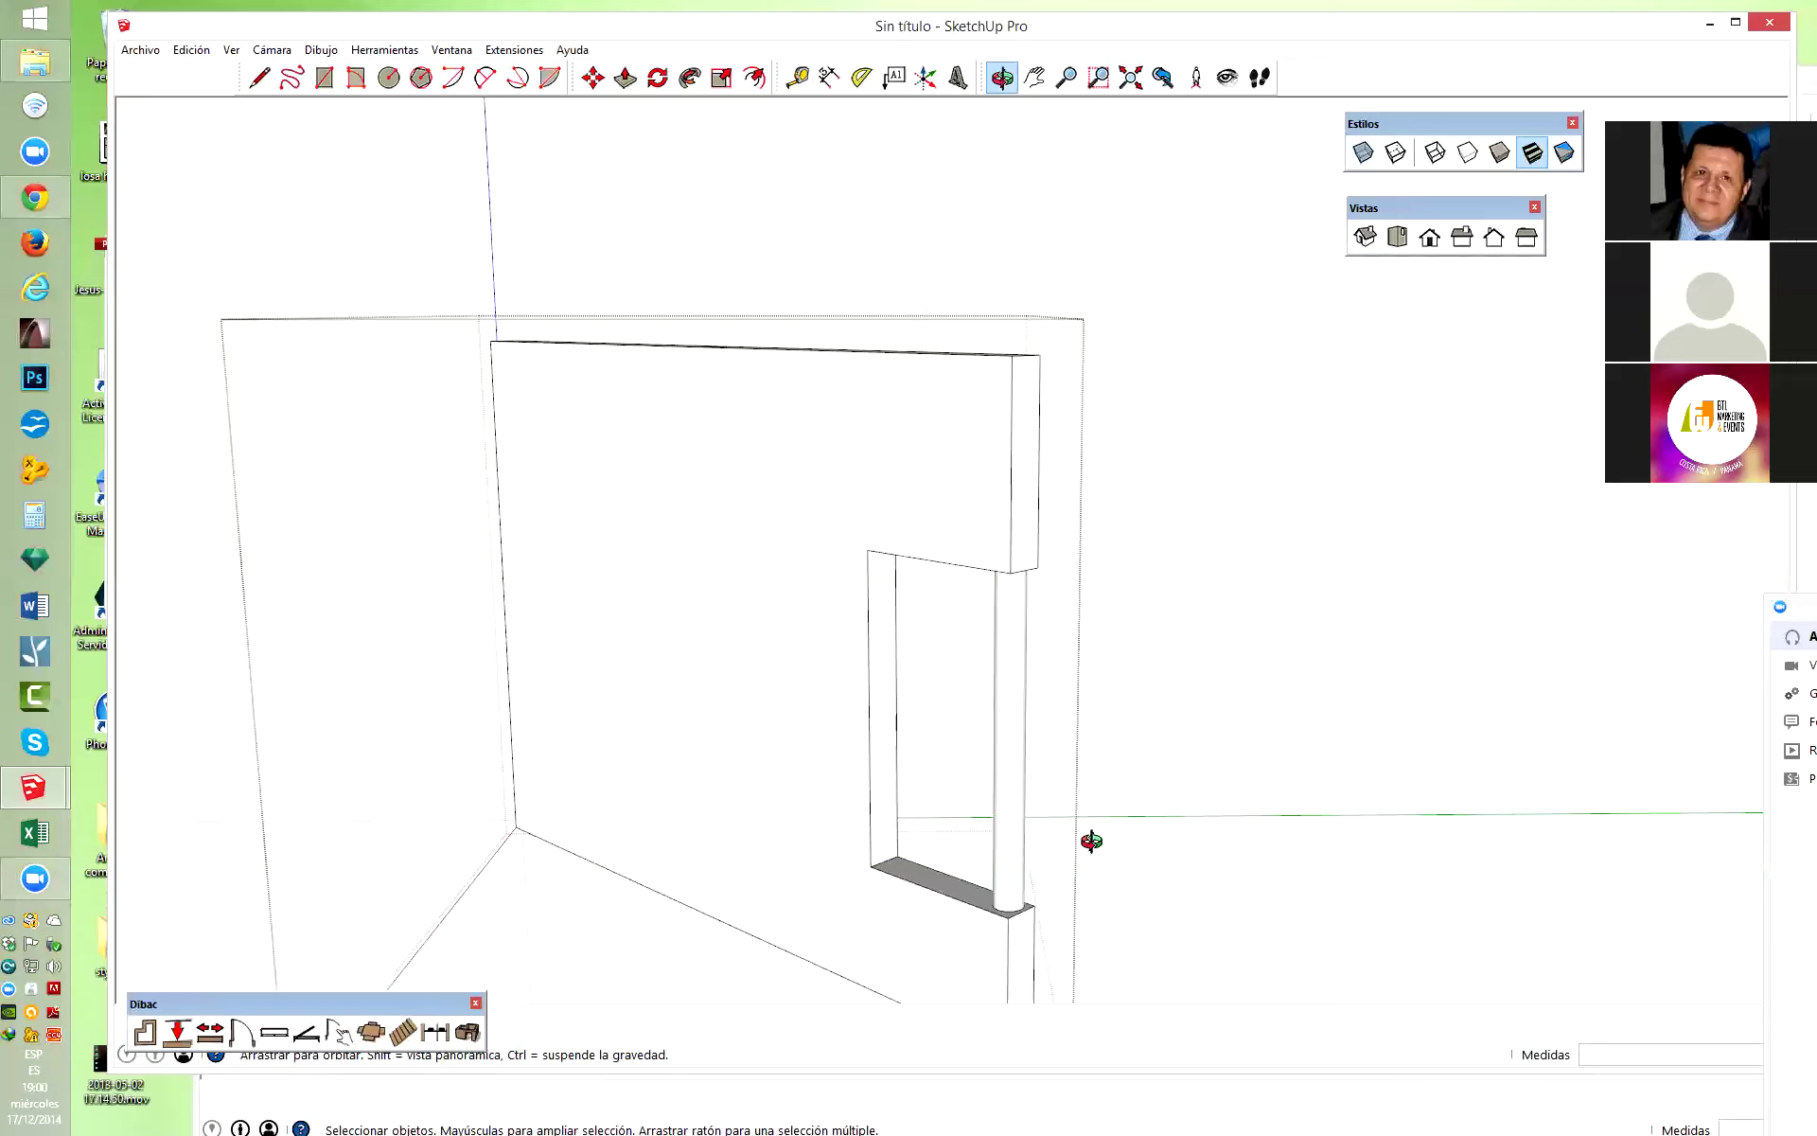
Orbit to face the panel opening and select the vertical rod inside it.
{"action": "mouse_move", "coordinate": [1116, 803]}
{"action": "left_mouse_down"}
{"action": "mouse_move", "coordinate": [1006, 710]}
{"action": "mouse_move", "coordinate": [1053, 797]}
{"action": "mouse_move", "coordinate": [954, 759]}
{"action": "left_mouse_up"}
{"action": "key", "text": "space"}
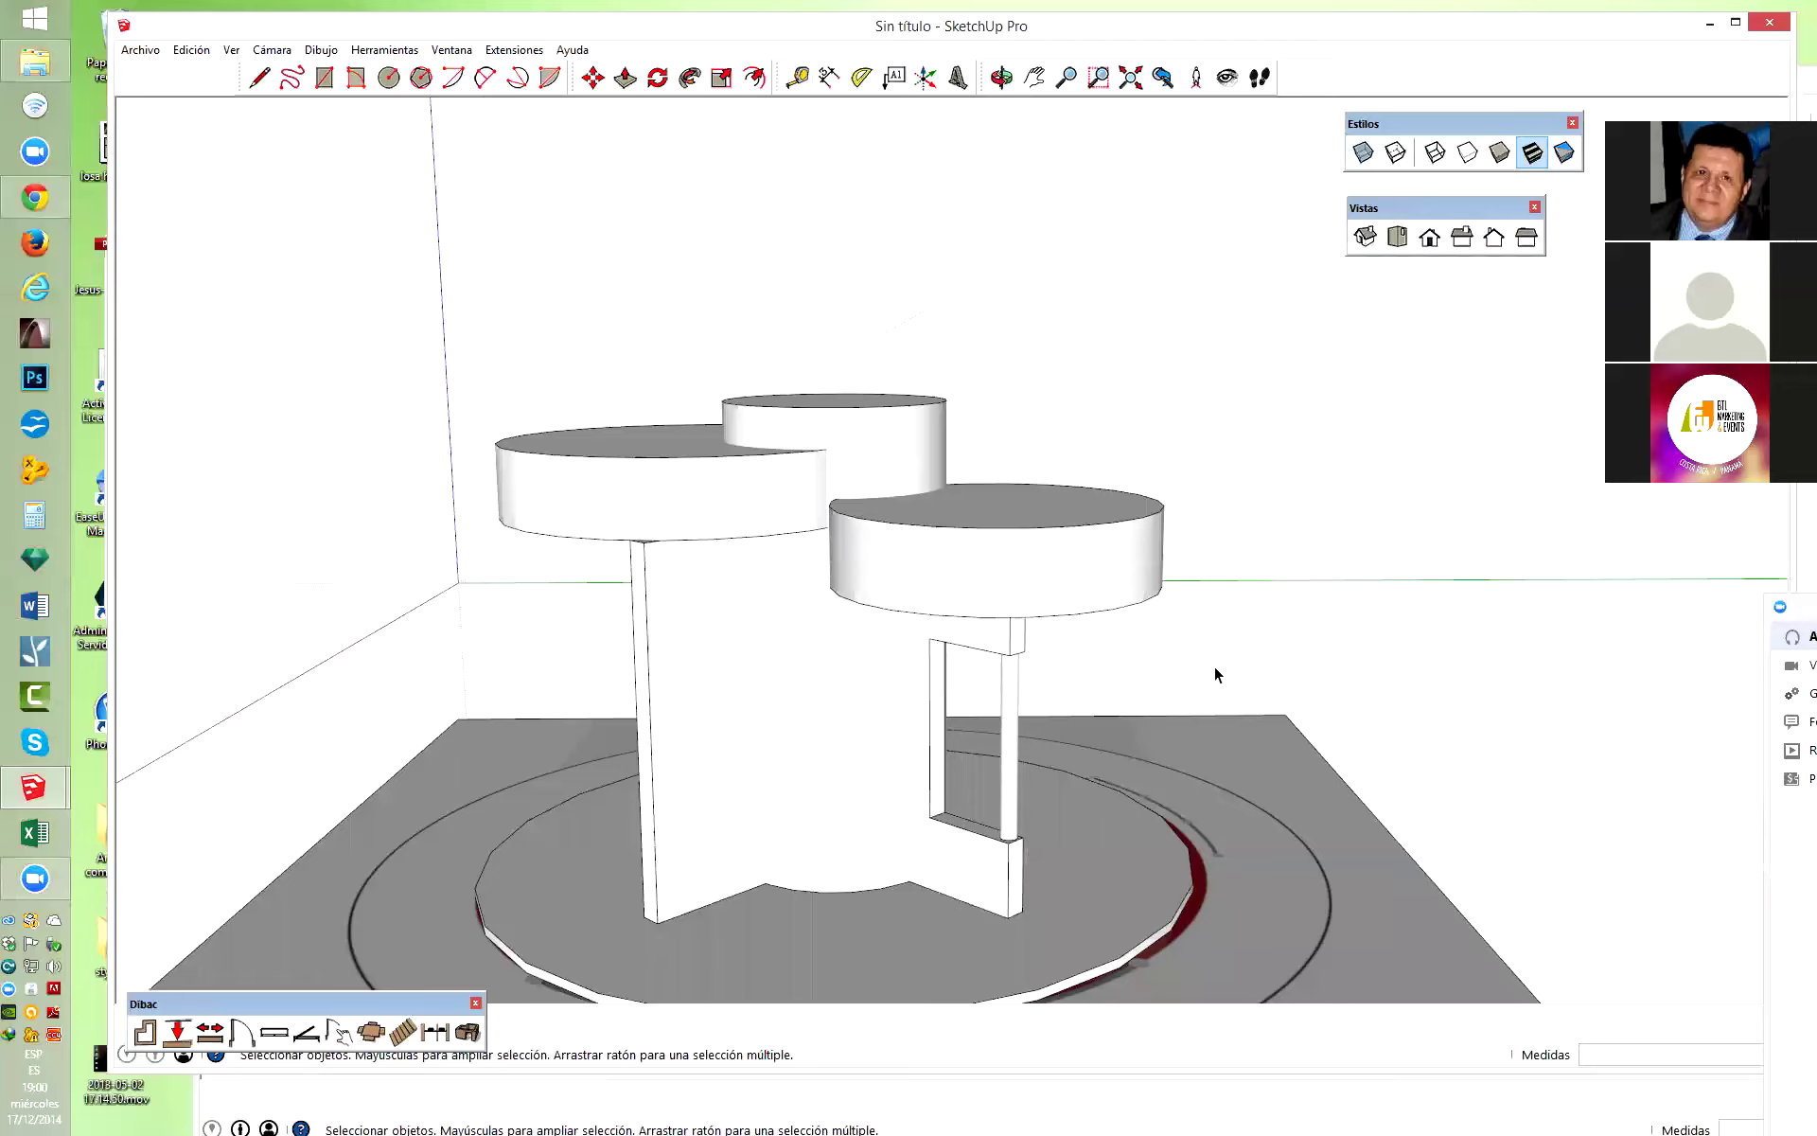
{"action": "scroll", "coordinate": [937, 730], "scroll_direction": "down", "scroll_amount": 1}
{"action": "scroll", "coordinate": [1032, 790], "scroll_direction": "up", "scroll_amount": 3}
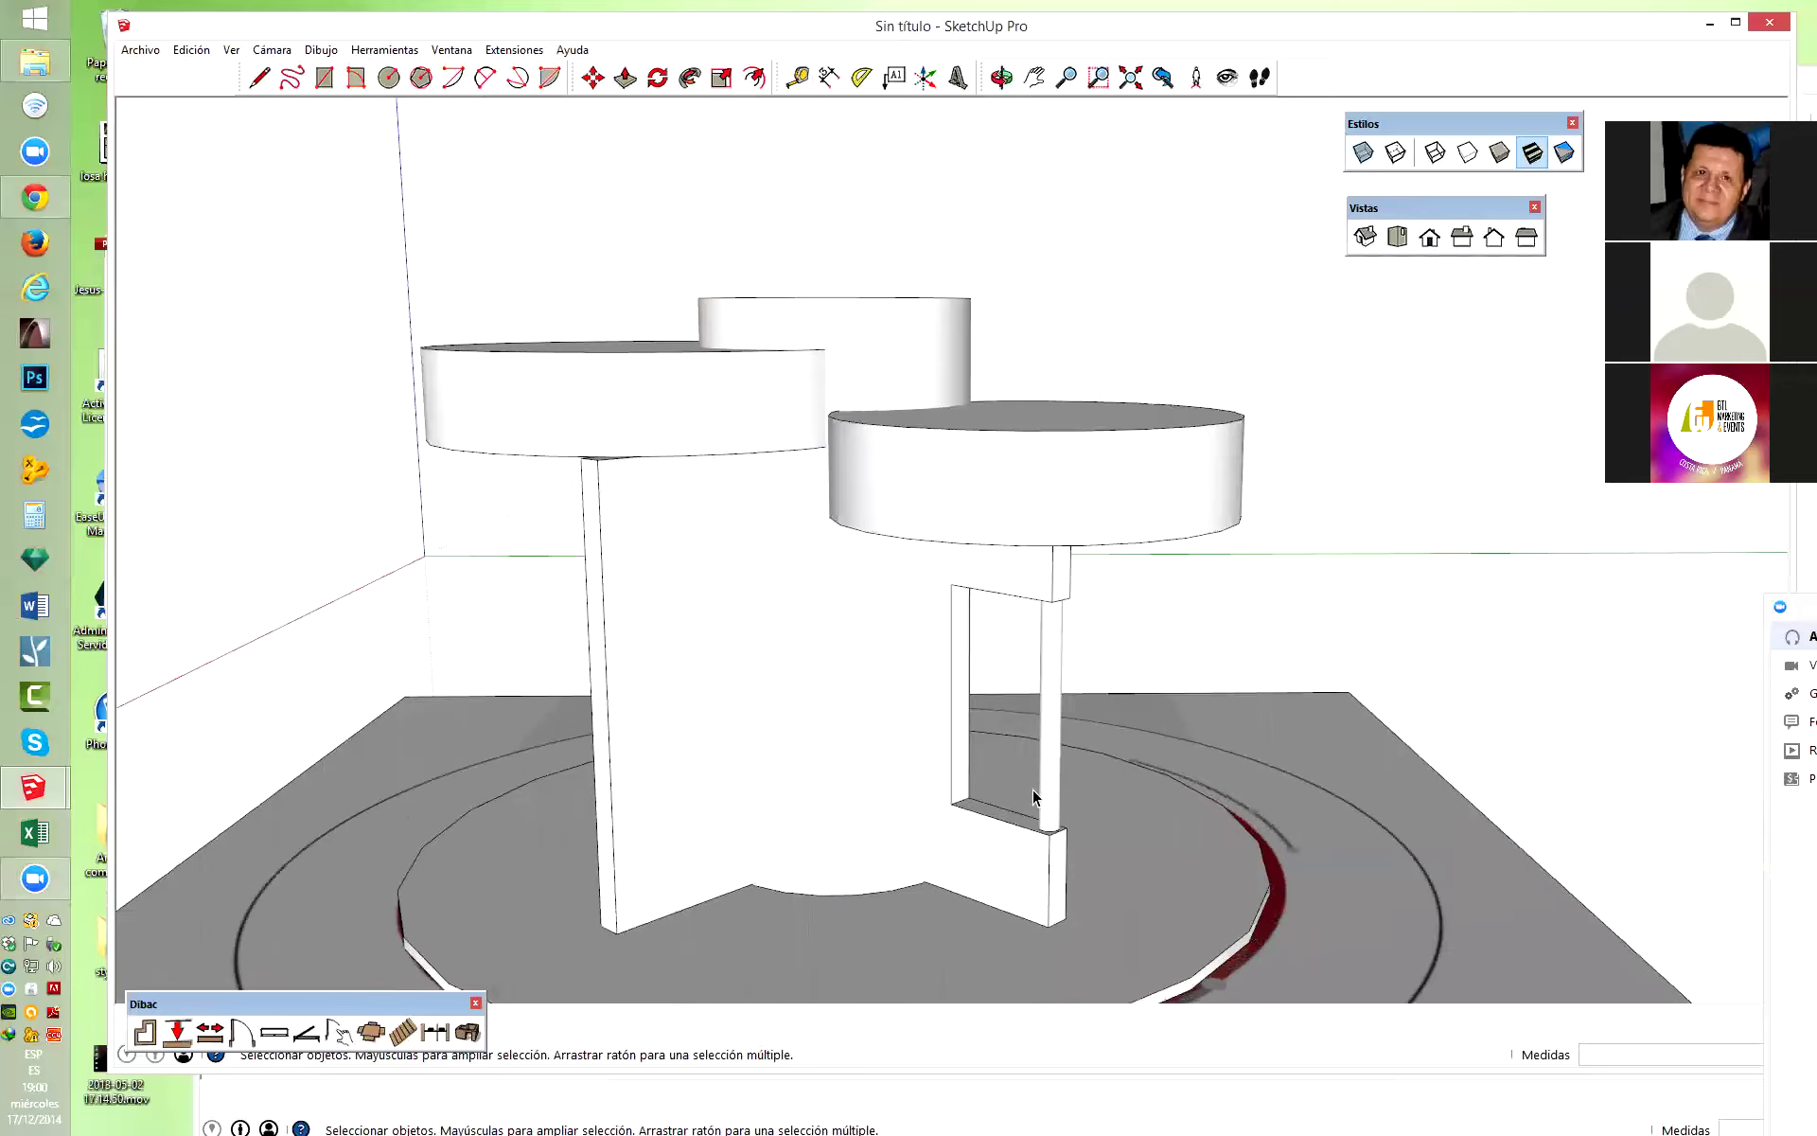
{"action": "scroll", "coordinate": [1047, 824], "scroll_direction": "up", "scroll_amount": 3}
{"action": "scroll", "coordinate": [1042, 814], "scroll_direction": "up", "scroll_amount": 2}
{"action": "scroll", "coordinate": [1042, 814], "scroll_direction": "up", "scroll_amount": 2}
{"action": "left_click", "coordinate": [1062, 824]}
{"action": "left_click", "coordinate": [1062, 824]}
Move the rod from its base about 0.14 m left along the sill, then view the whole stand.
{"action": "key", "text": "m"}
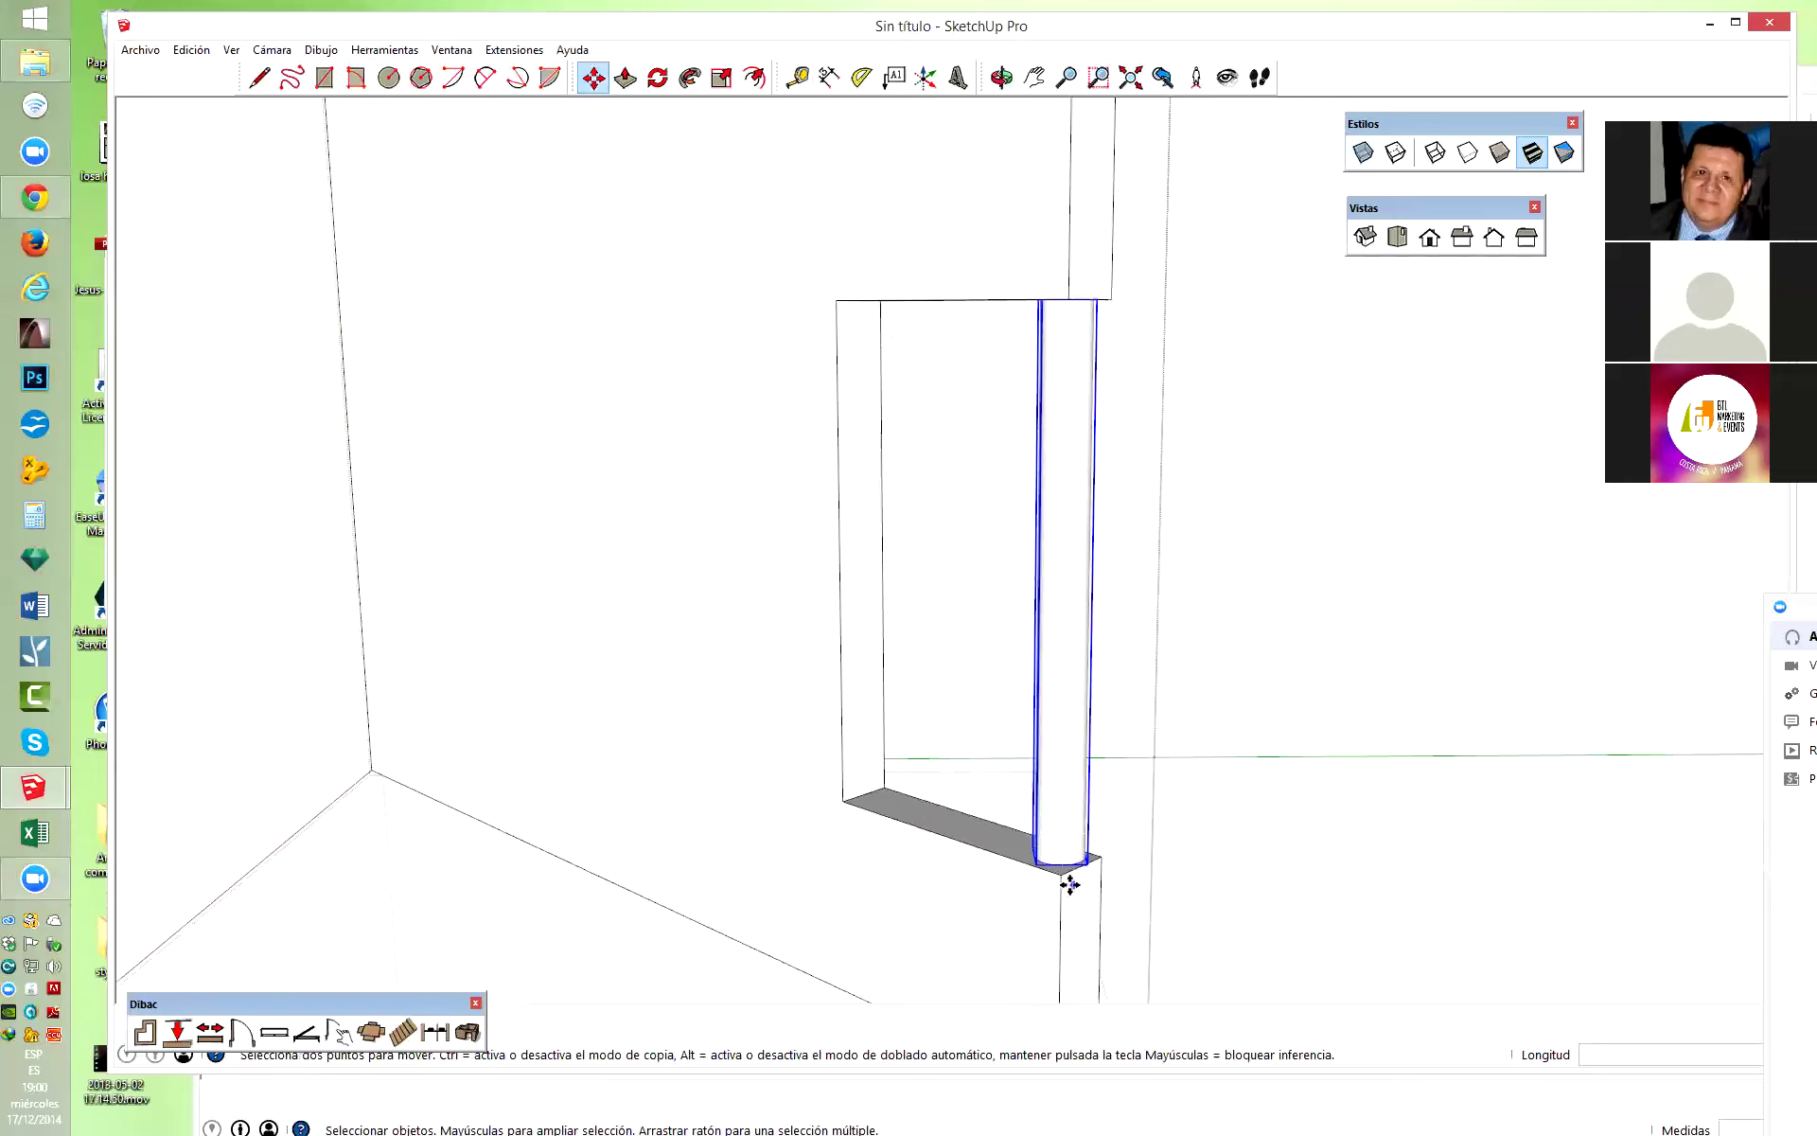
{"action": "left_click", "coordinate": [1061, 866]}
{"action": "left_click", "coordinate": [1028, 864]}
{"action": "key", "text": "space"}
{"action": "scroll", "coordinate": [1099, 835], "scroll_direction": "up", "scroll_amount": 2}
{"action": "scroll", "coordinate": [1049, 880], "scroll_direction": "up", "scroll_amount": 2}
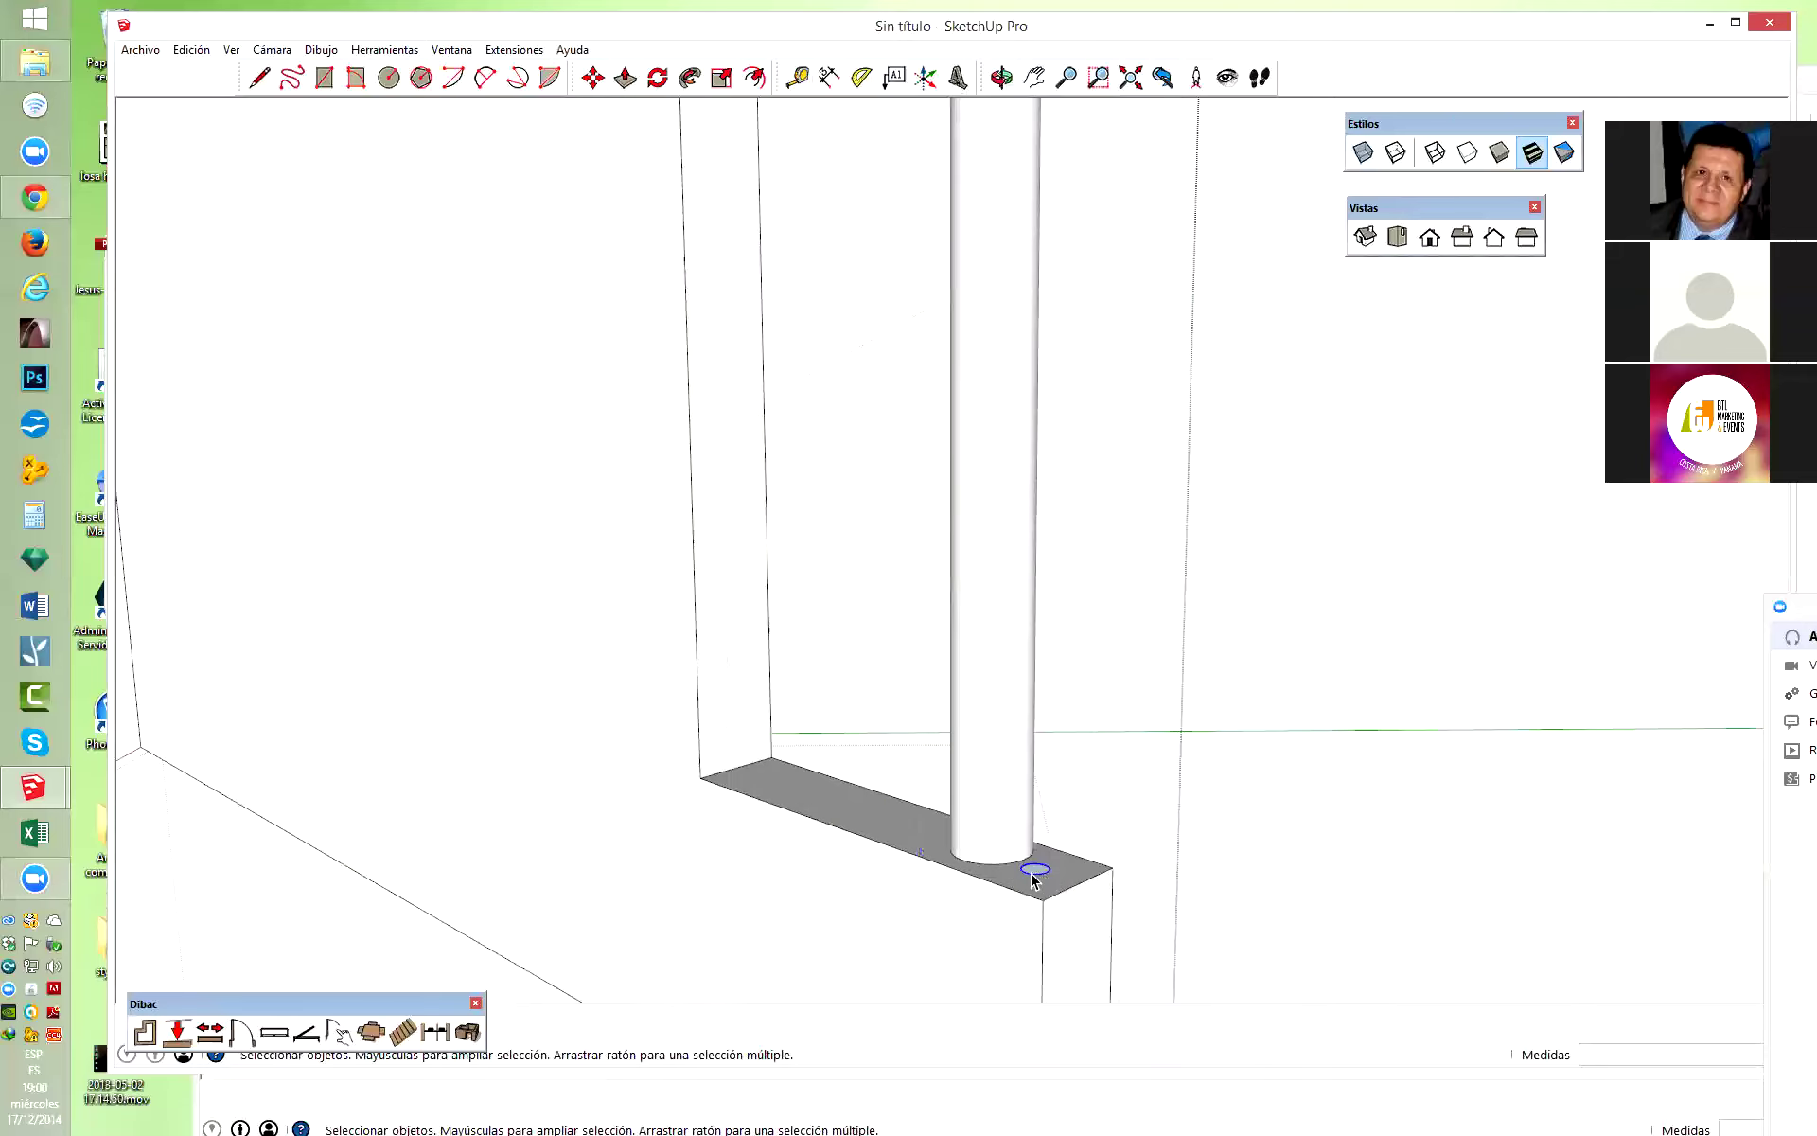
{"action": "scroll", "coordinate": [1032, 861], "scroll_direction": "down", "scroll_amount": 3}
{"action": "scroll", "coordinate": [1022, 815], "scroll_direction": "down", "scroll_amount": 3}
{"action": "scroll", "coordinate": [1056, 743], "scroll_direction": "down", "scroll_amount": 3}
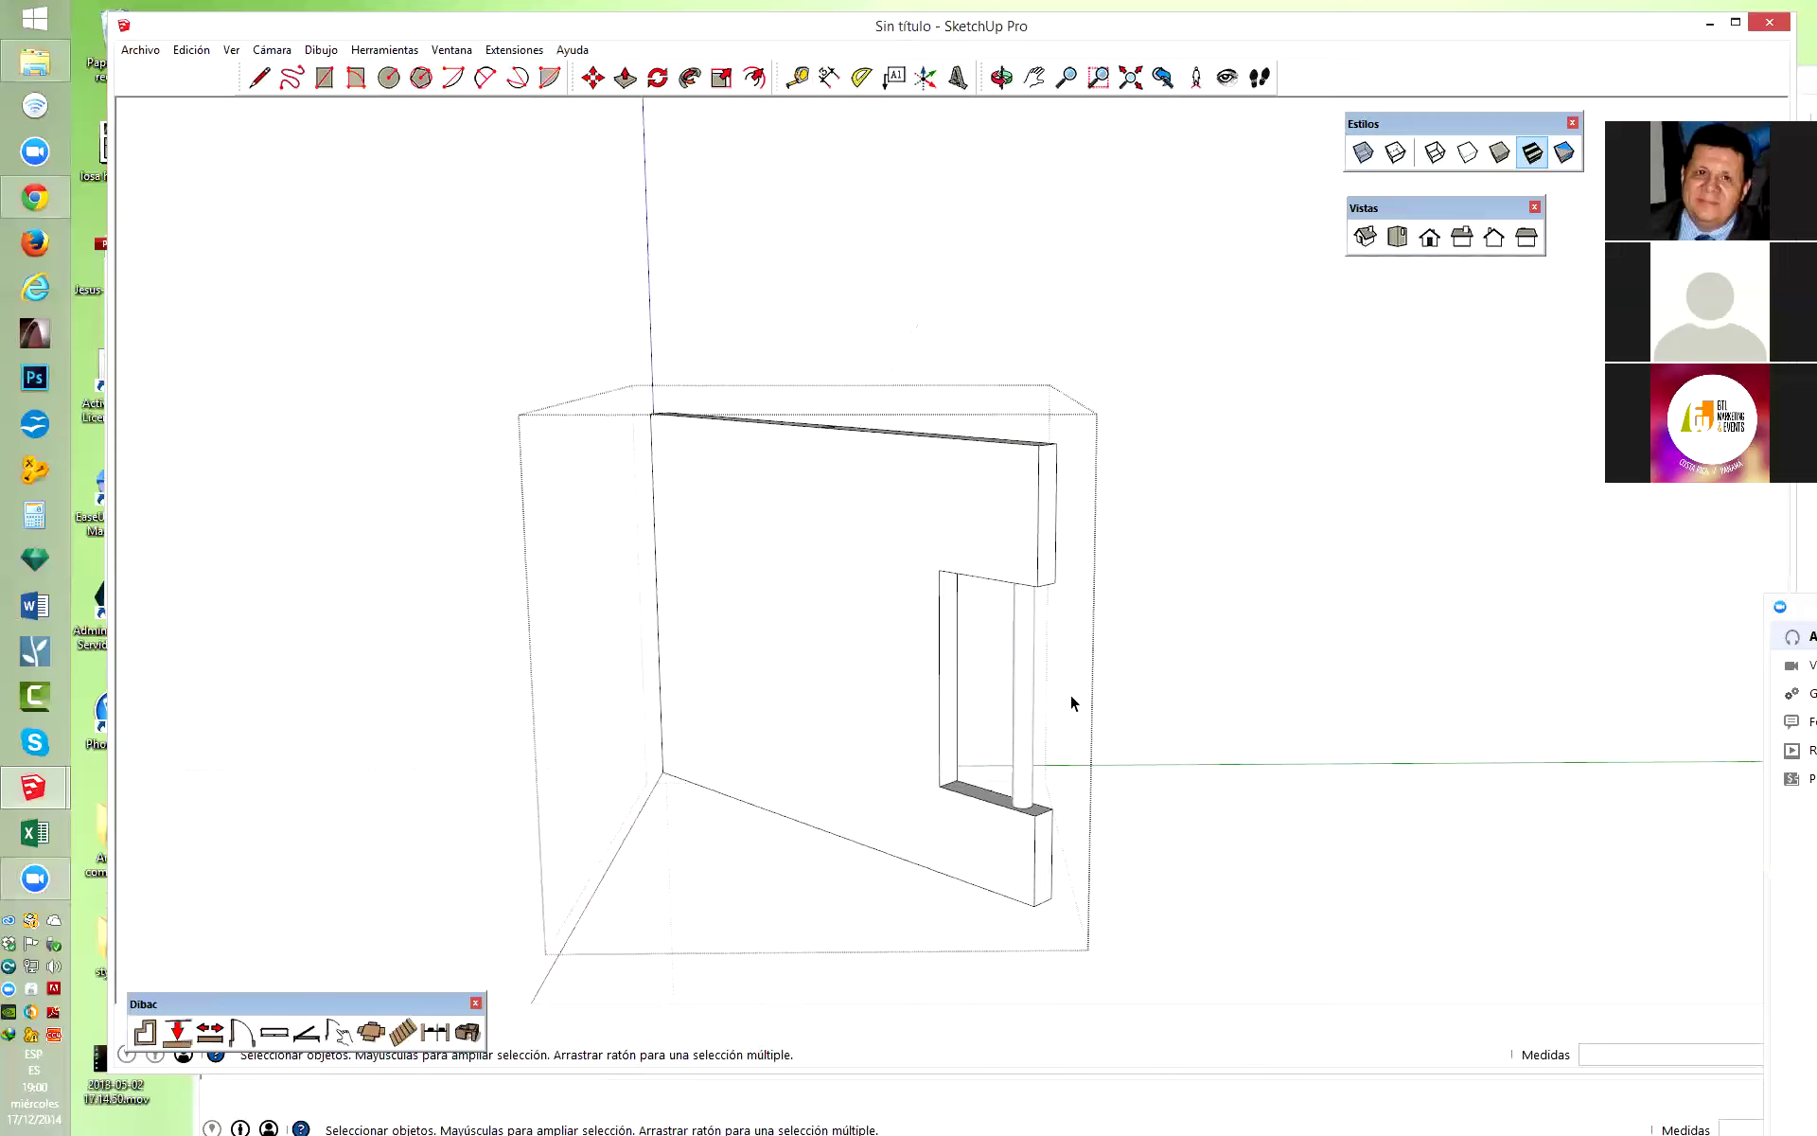
{"action": "scroll", "coordinate": [1360, 691], "scroll_direction": "down", "scroll_amount": 5}
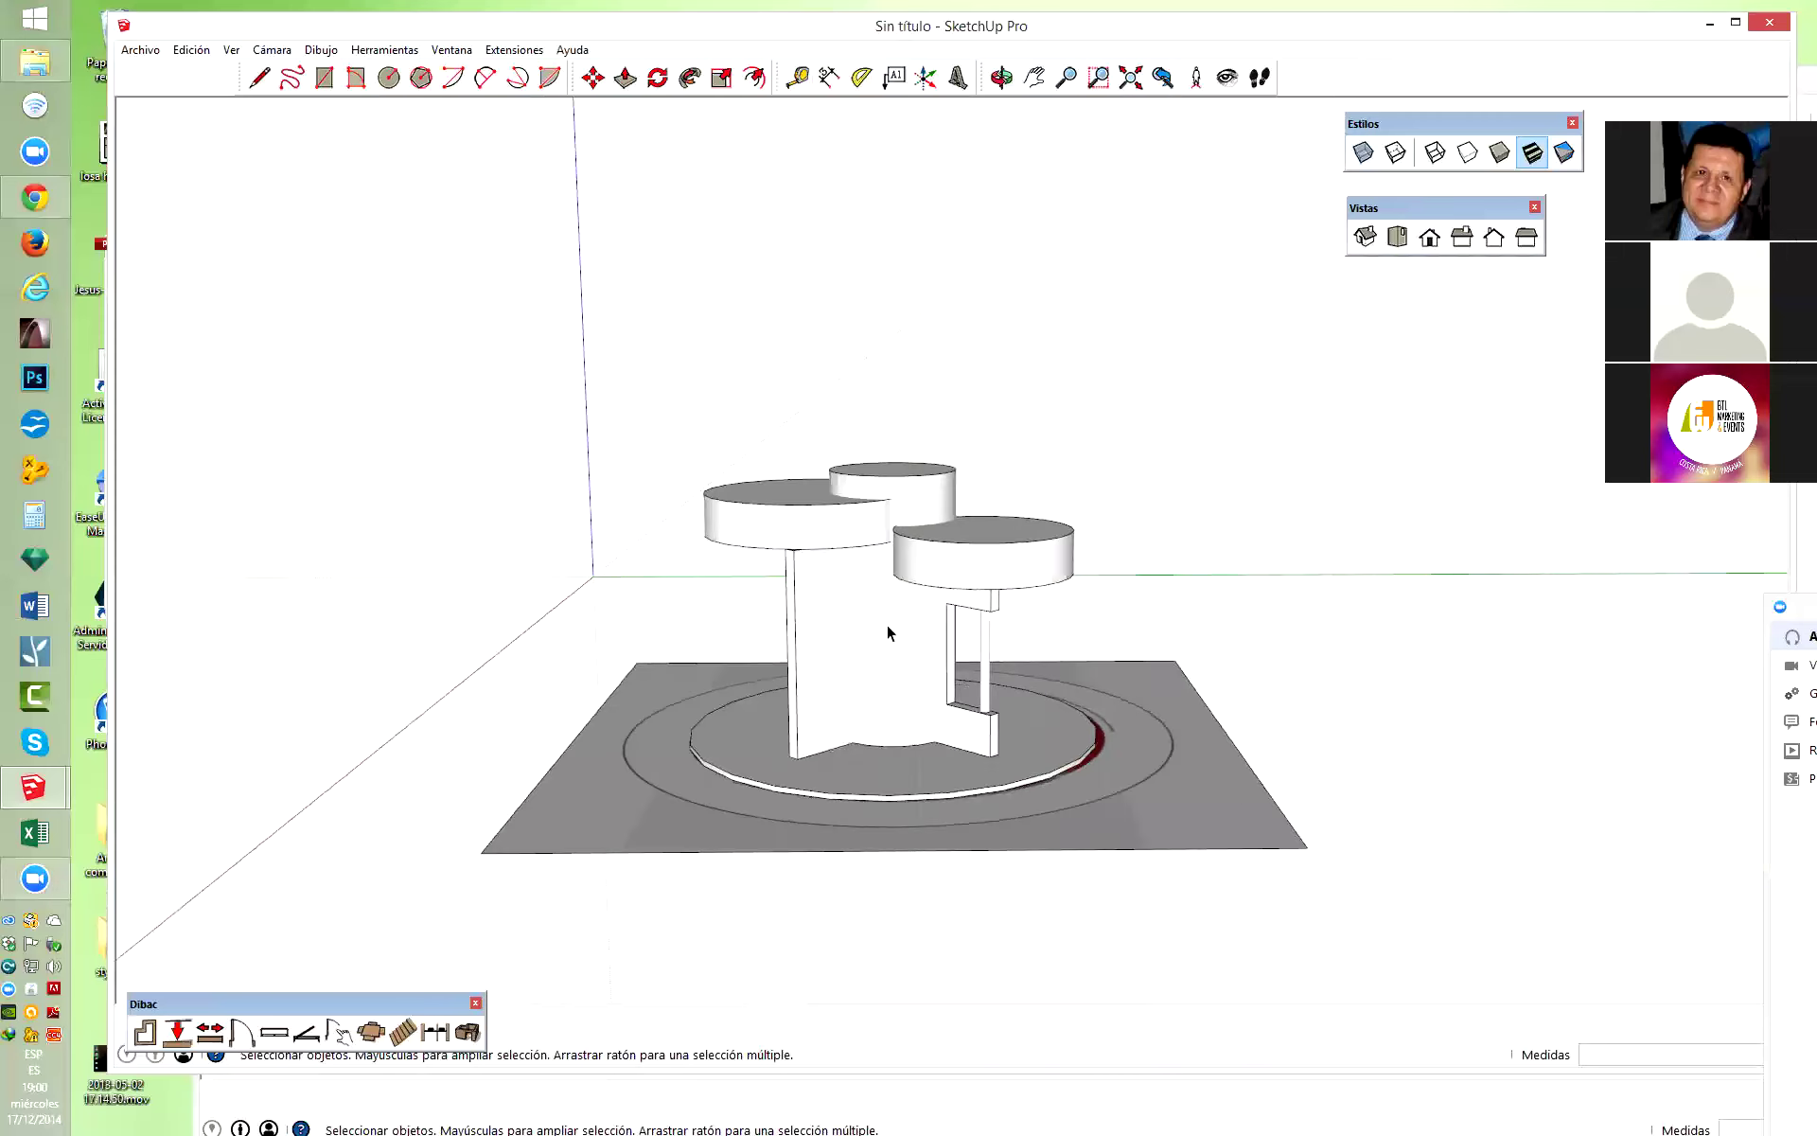
{"action": "mouse_move", "coordinate": [1253, 715]}
{"action": "middle_mouse_down"}
{"action": "mouse_move", "coordinate": [1025, 584]}
{"action": "mouse_move", "coordinate": [1237, 637]}
{"action": "mouse_move", "coordinate": [865, 637]}
{"action": "mouse_move", "coordinate": [945, 609]}
{"action": "mouse_move", "coordinate": [1062, 630]}
{"action": "middle_mouse_up"}
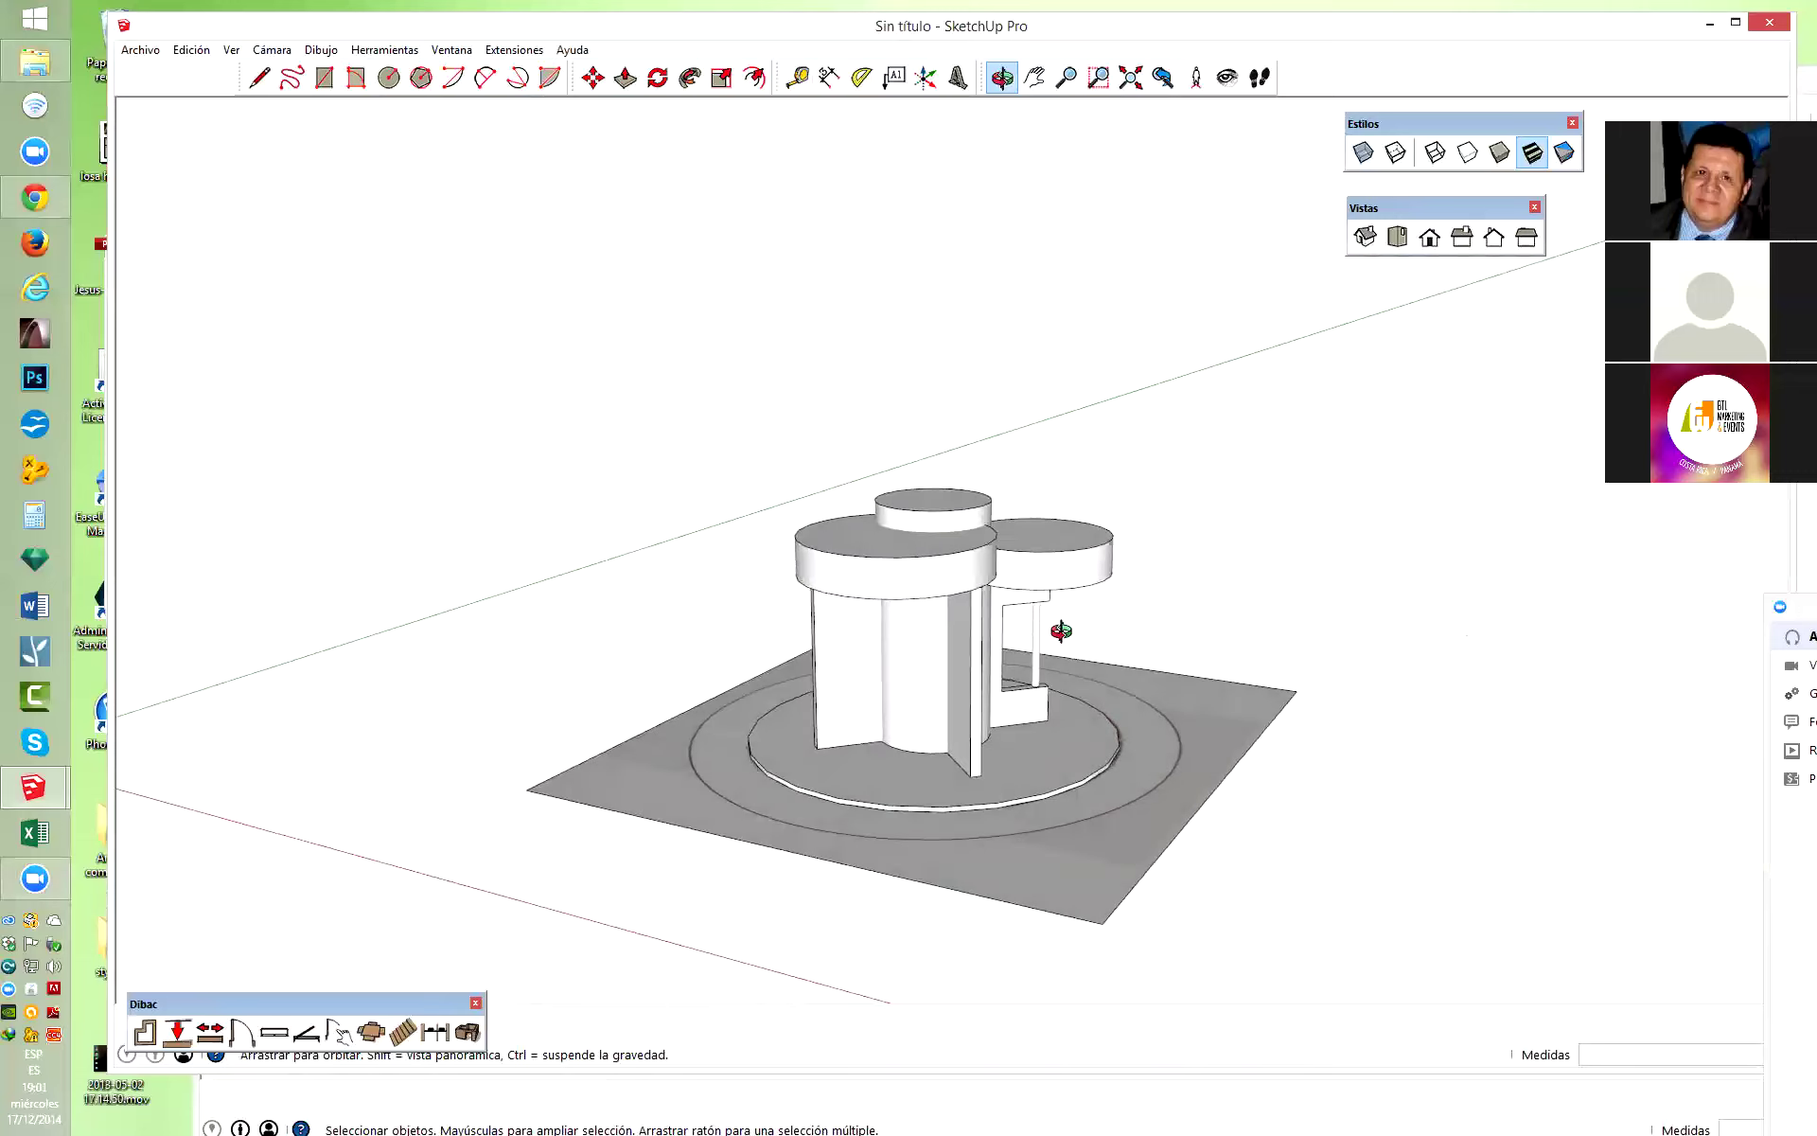
Orbit the draft stand from several angles, then show SketchUp's open-window thumbnails.
{"action": "scroll", "coordinate": [1065, 632], "scroll_direction": "up", "scroll_amount": 2}
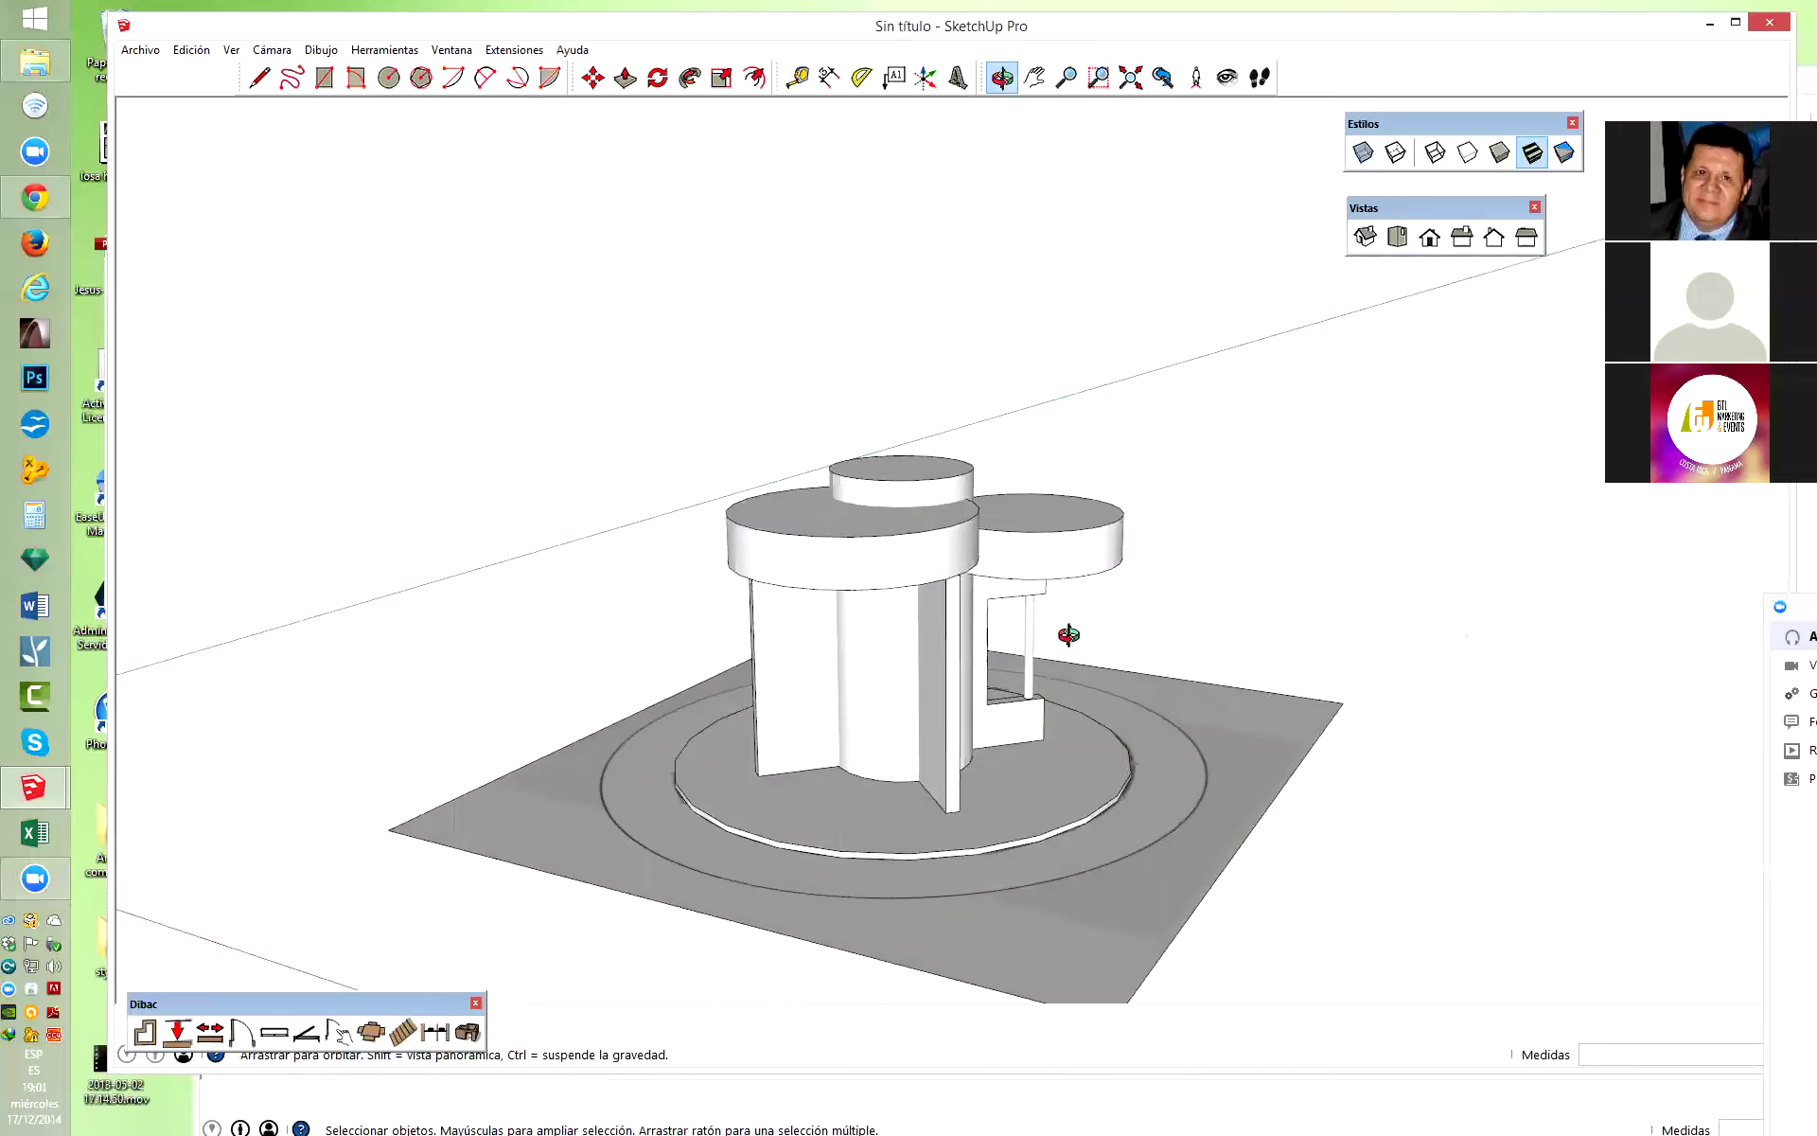
{"action": "middle_click_drag", "start_coordinate": [1034, 681], "coordinate": [811, 649]}
{"action": "scroll", "coordinate": [874, 568], "scroll_direction": "up", "scroll_amount": 2}
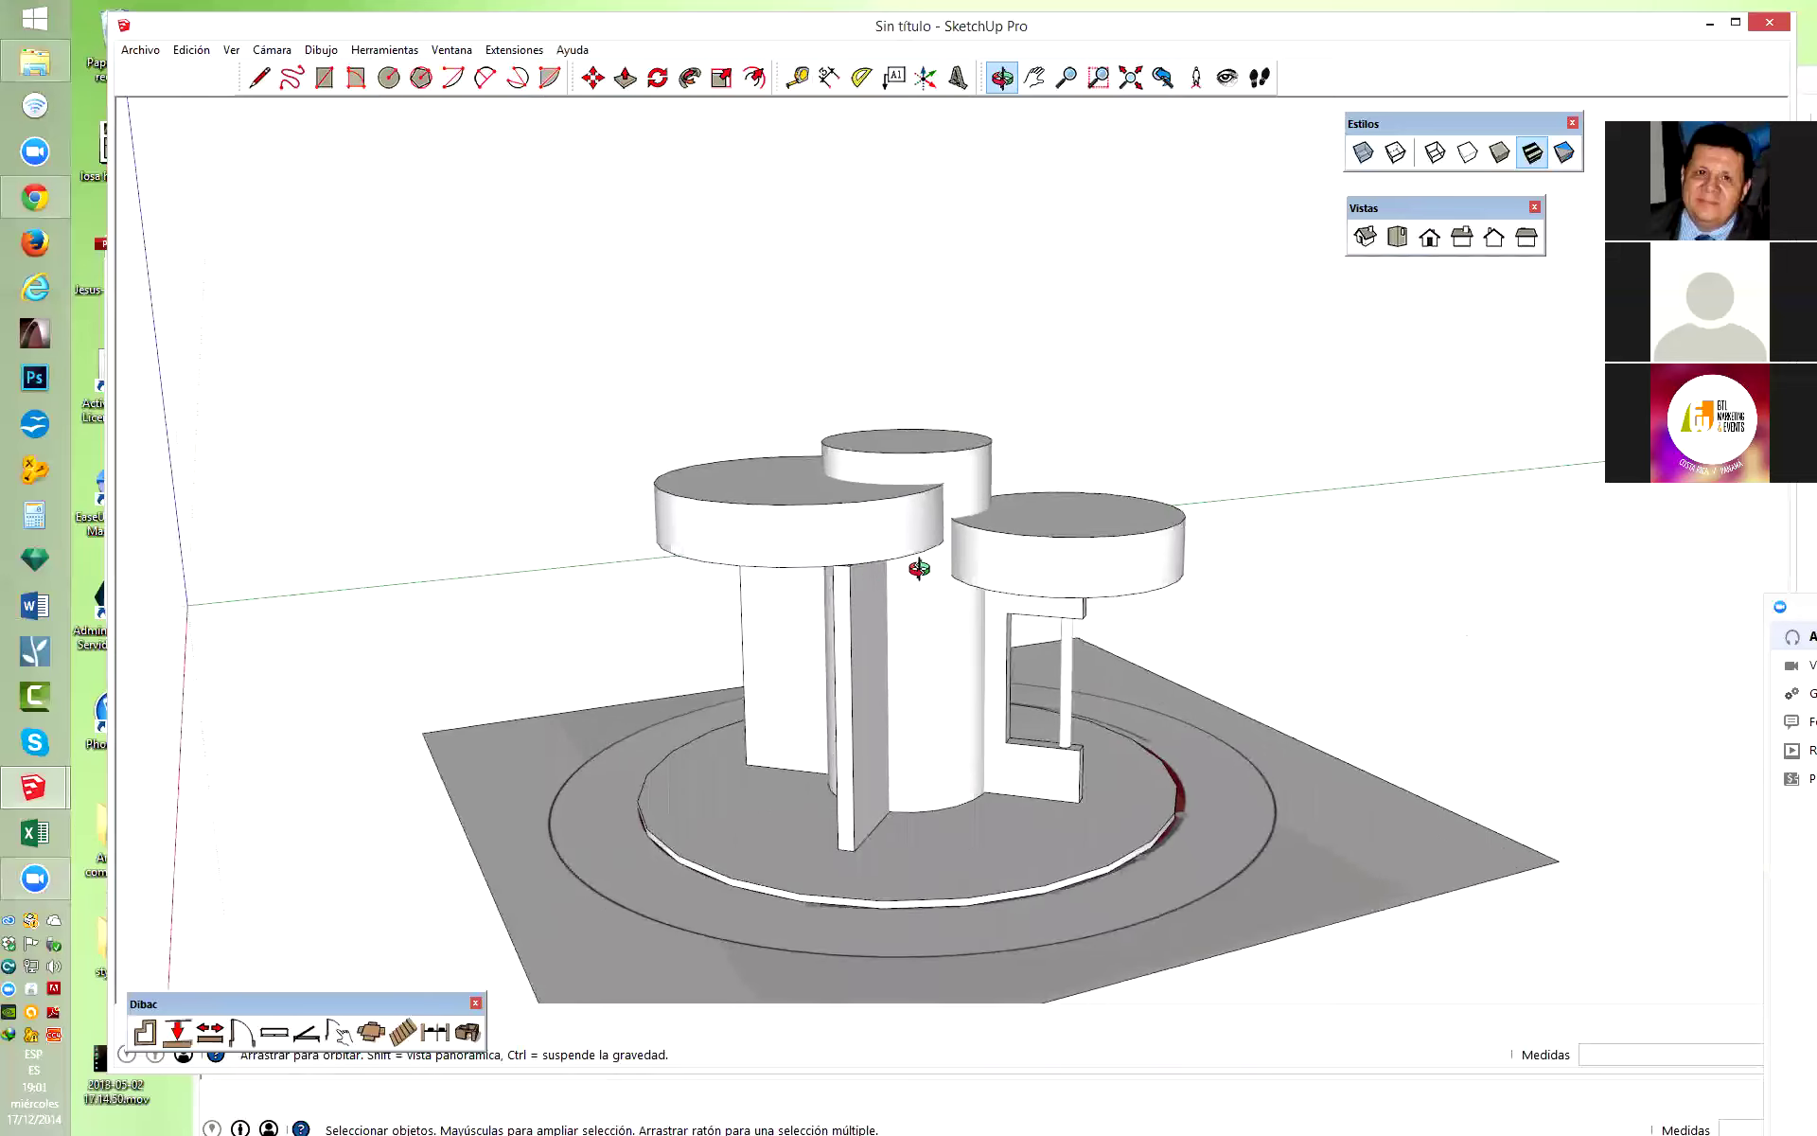
{"action": "middle_click_drag", "start_coordinate": [874, 568], "coordinate": [1006, 572]}
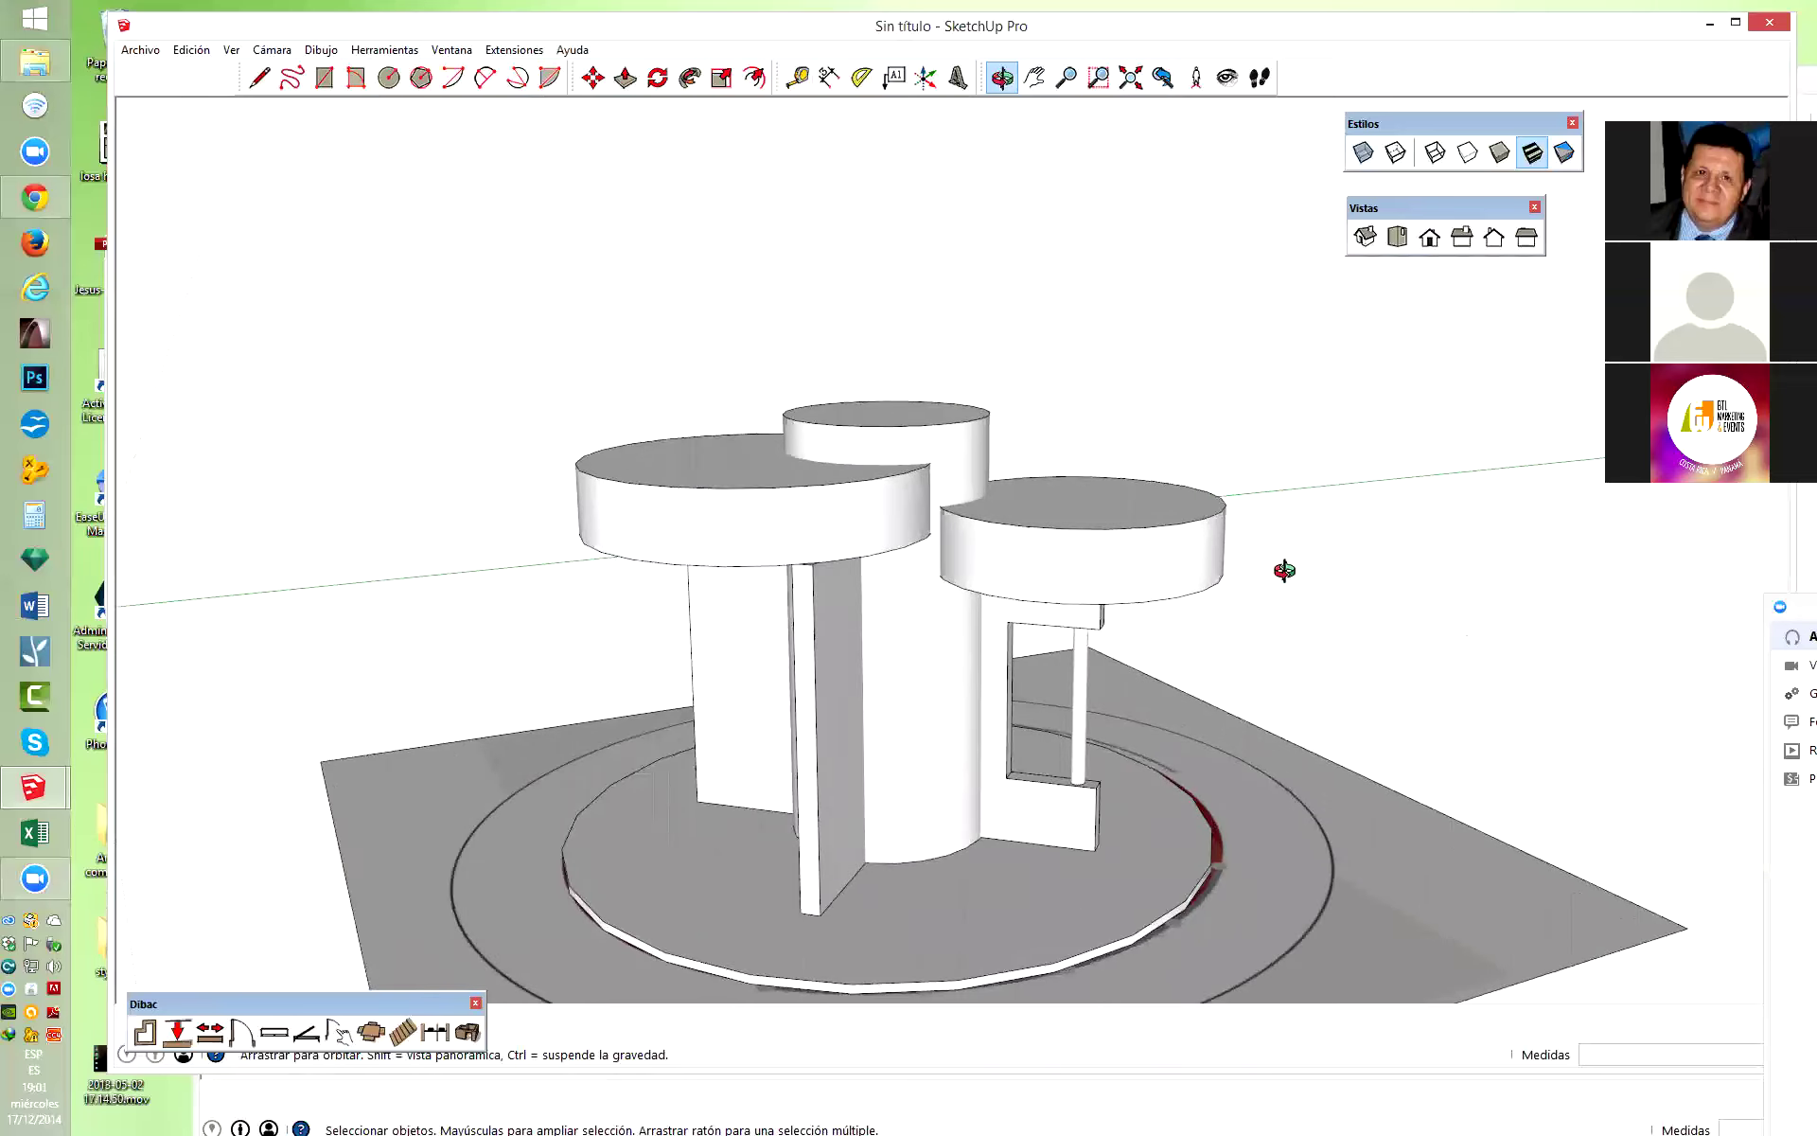
{"action": "mouse_move", "coordinate": [1336, 577]}
{"action": "left_mouse_down"}
{"action": "mouse_move", "coordinate": [725, 510]}
{"action": "mouse_move", "coordinate": [900, 600]}
{"action": "mouse_move", "coordinate": [970, 682]}
{"action": "mouse_move", "coordinate": [1298, 690]}
{"action": "mouse_move", "coordinate": [1065, 682]}
{"action": "mouse_move", "coordinate": [986, 649]}
{"action": "mouse_move", "coordinate": [1088, 742]}
{"action": "mouse_move", "coordinate": [1253, 738]}
{"action": "mouse_move", "coordinate": [726, 657]}
{"action": "mouse_move", "coordinate": [642, 668]}
{"action": "left_mouse_up"}
{"action": "left_click_drag", "start_coordinate": [1074, 677], "coordinate": [947, 719]}
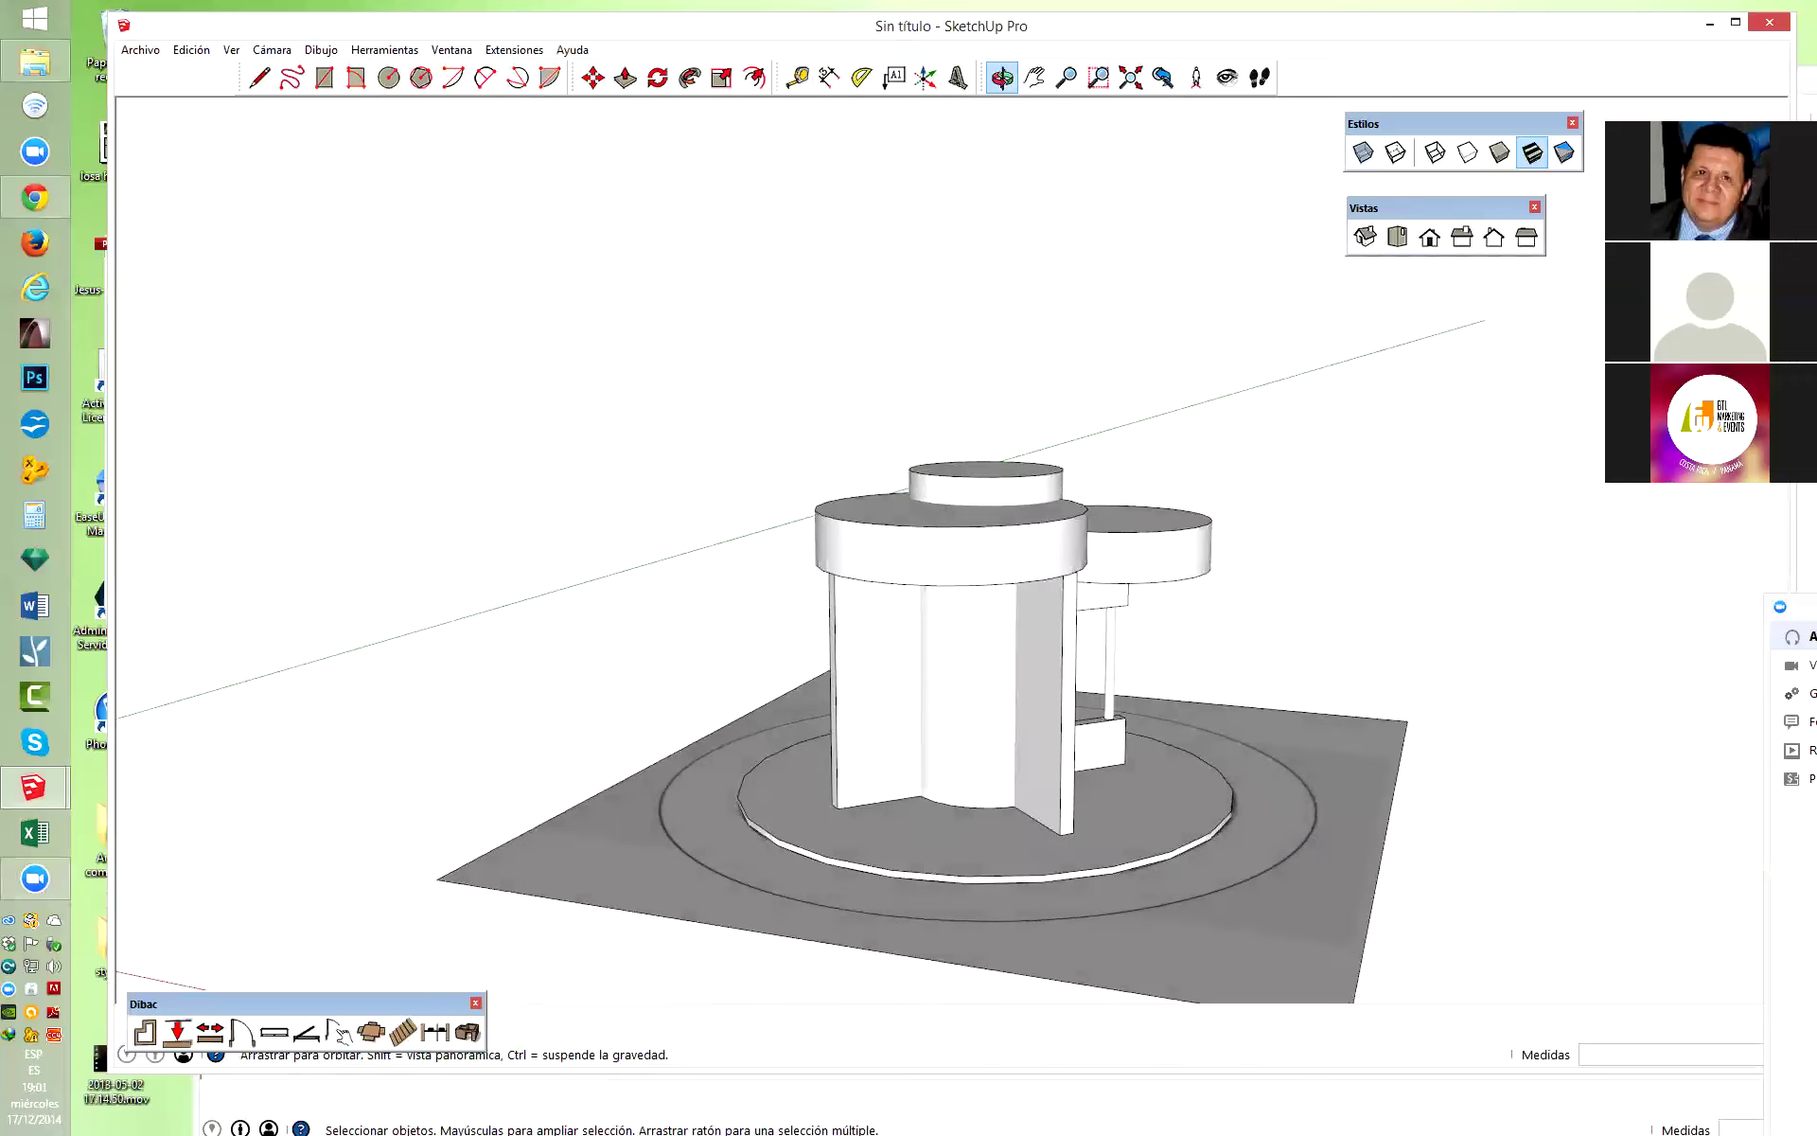
{"action": "mouse_move", "coordinate": [1380, 455]}
{"action": "left_mouse_down"}
{"action": "mouse_move", "coordinate": [1334, 491]}
{"action": "mouse_move", "coordinate": [1018, 474]}
{"action": "mouse_move", "coordinate": [1074, 513]}
{"action": "left_mouse_up"}
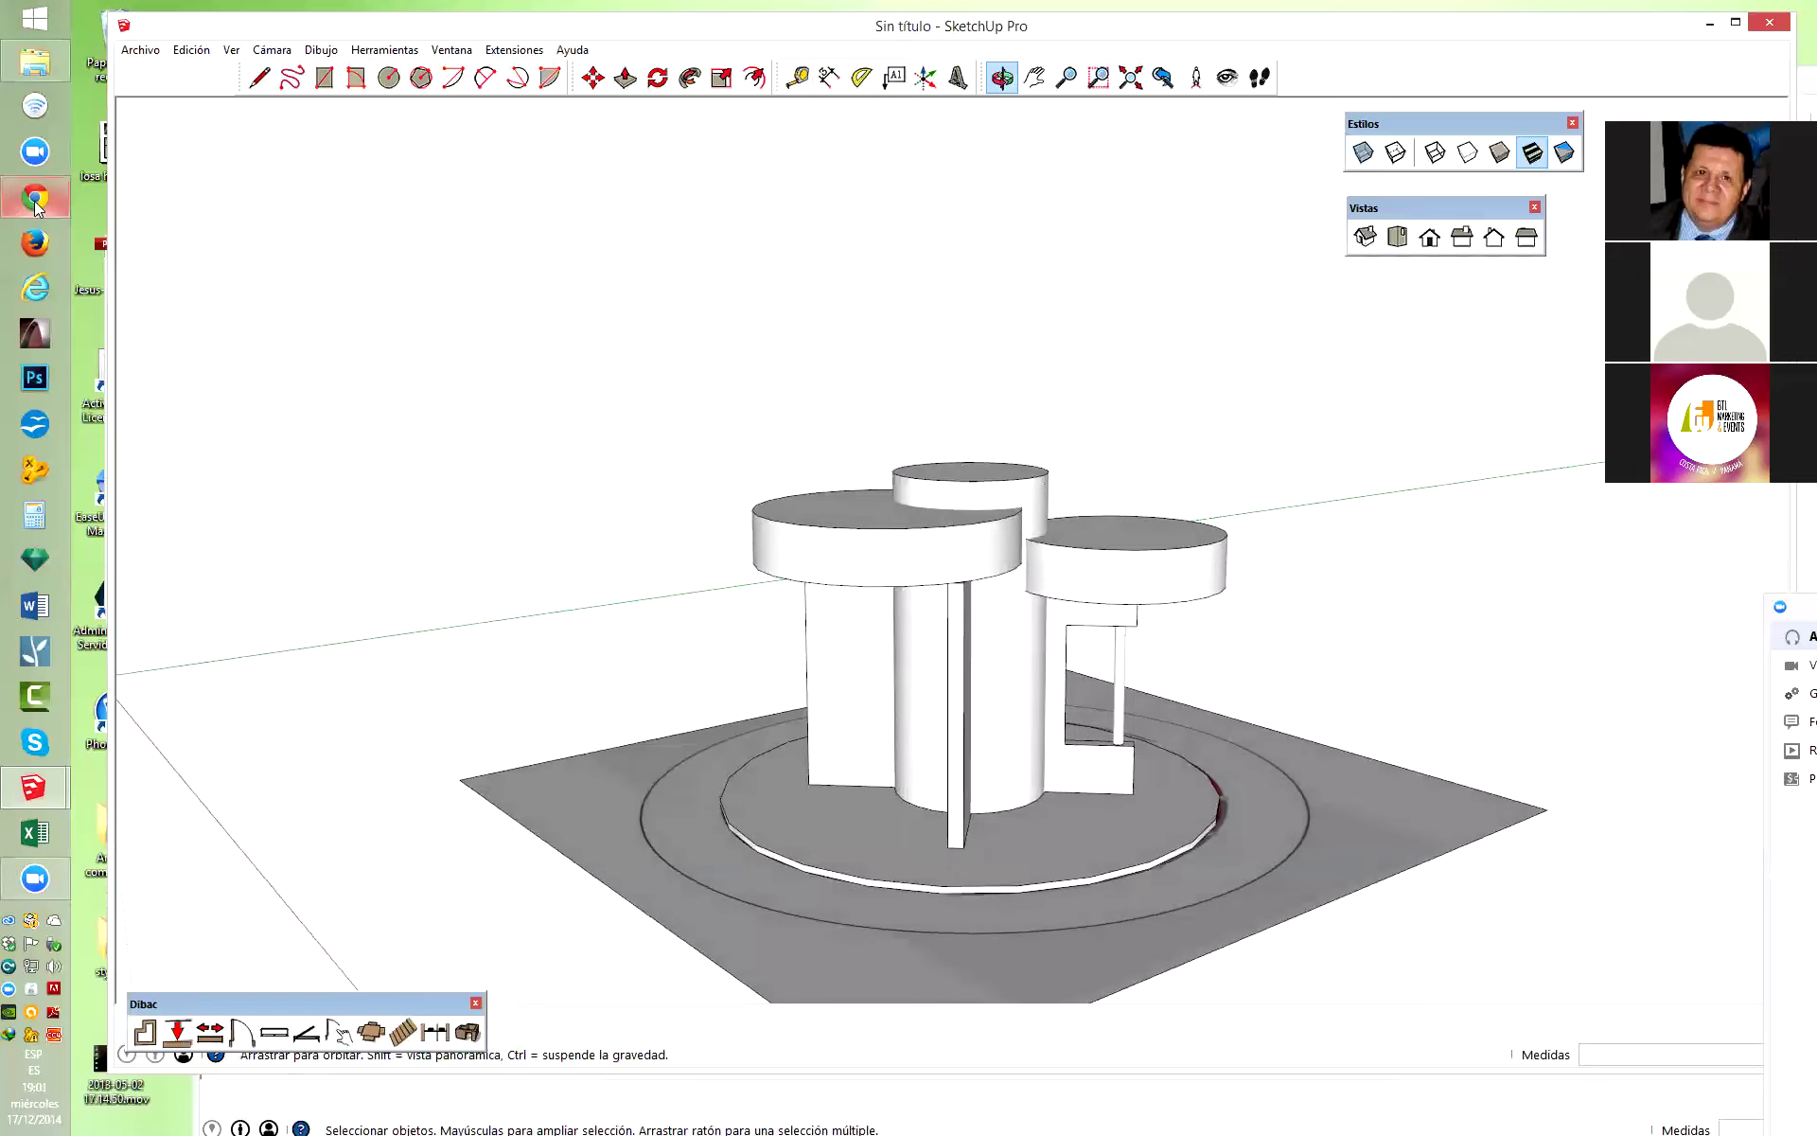
{"action": "left_click", "coordinate": [65, 787]}
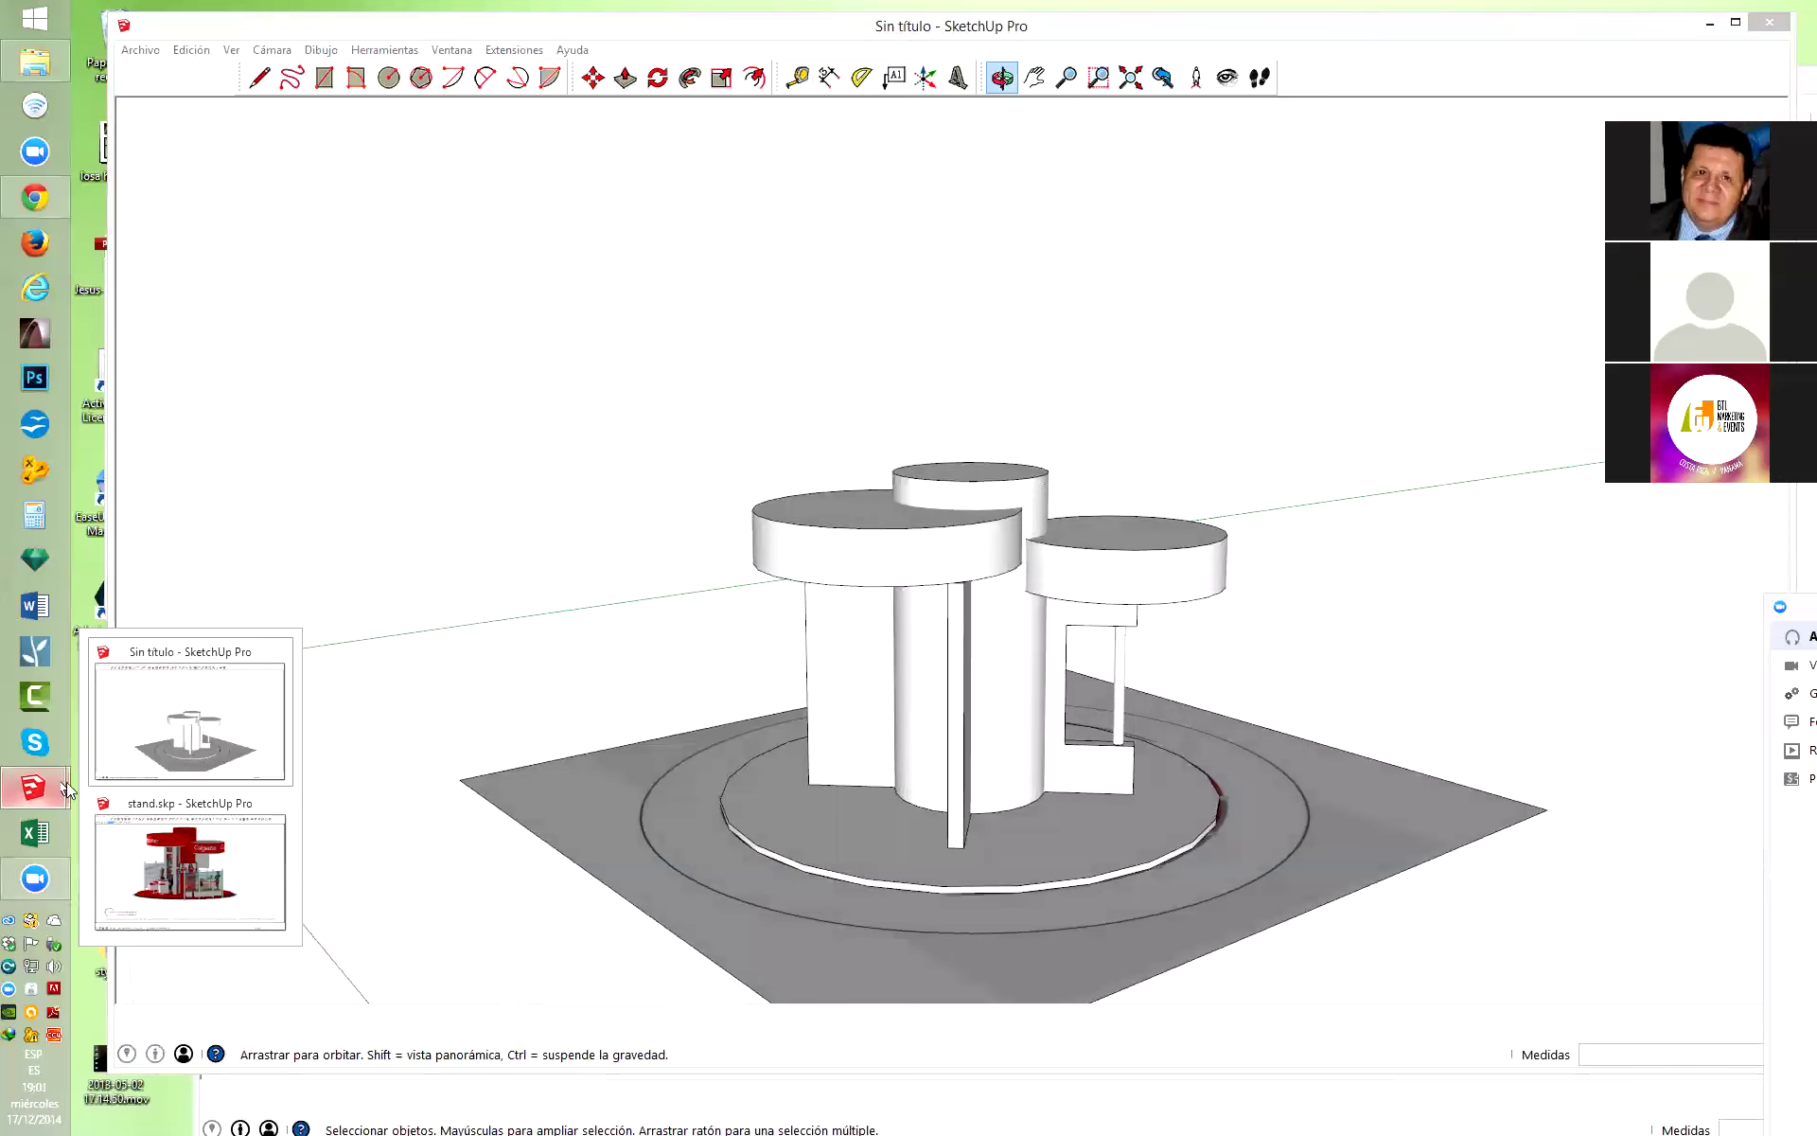
Bring the finished stand.skp model to the front.
{"action": "left_click", "coordinate": [186, 874]}
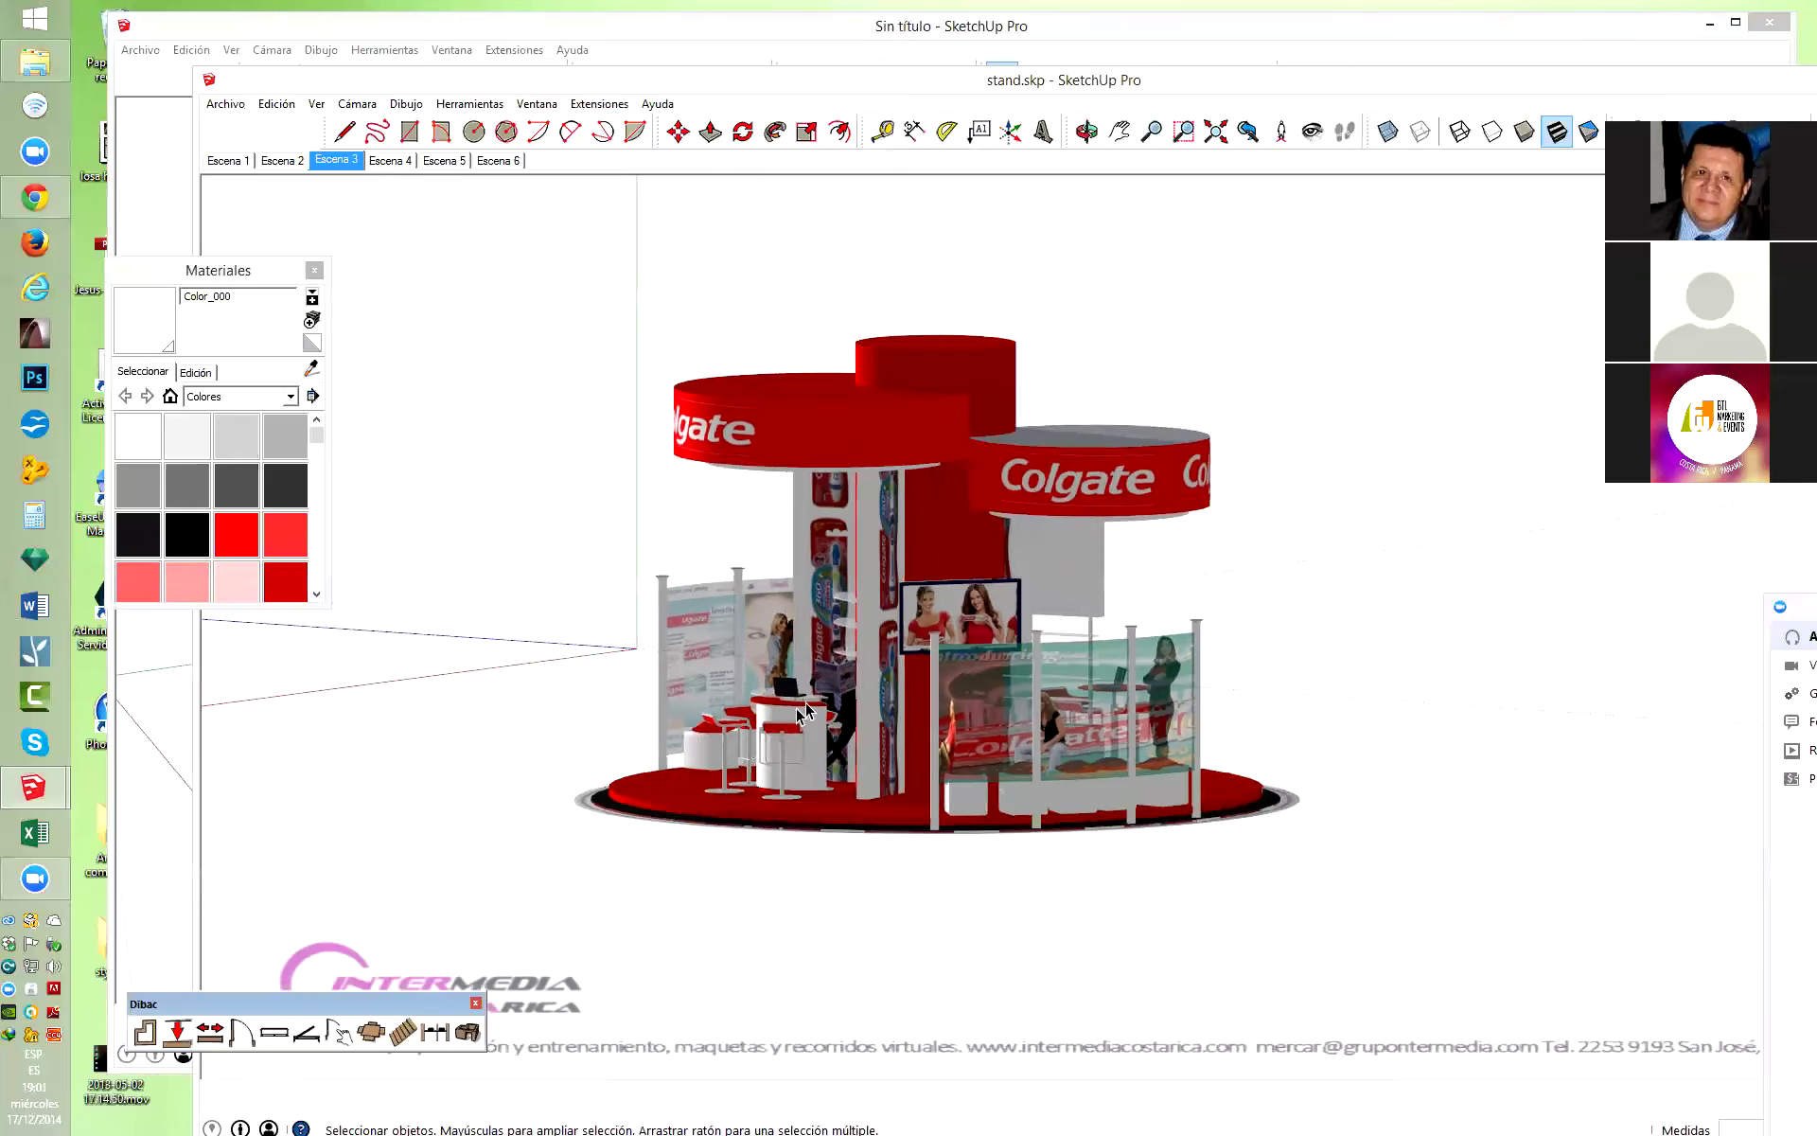
{"action": "scroll", "coordinate": [941, 540], "scroll_direction": "up", "scroll_amount": 2}
{"action": "scroll", "coordinate": [610, 776], "scroll_direction": "up", "scroll_amount": 2}
{"action": "scroll", "coordinate": [610, 776], "scroll_direction": "up", "scroll_amount": 2}
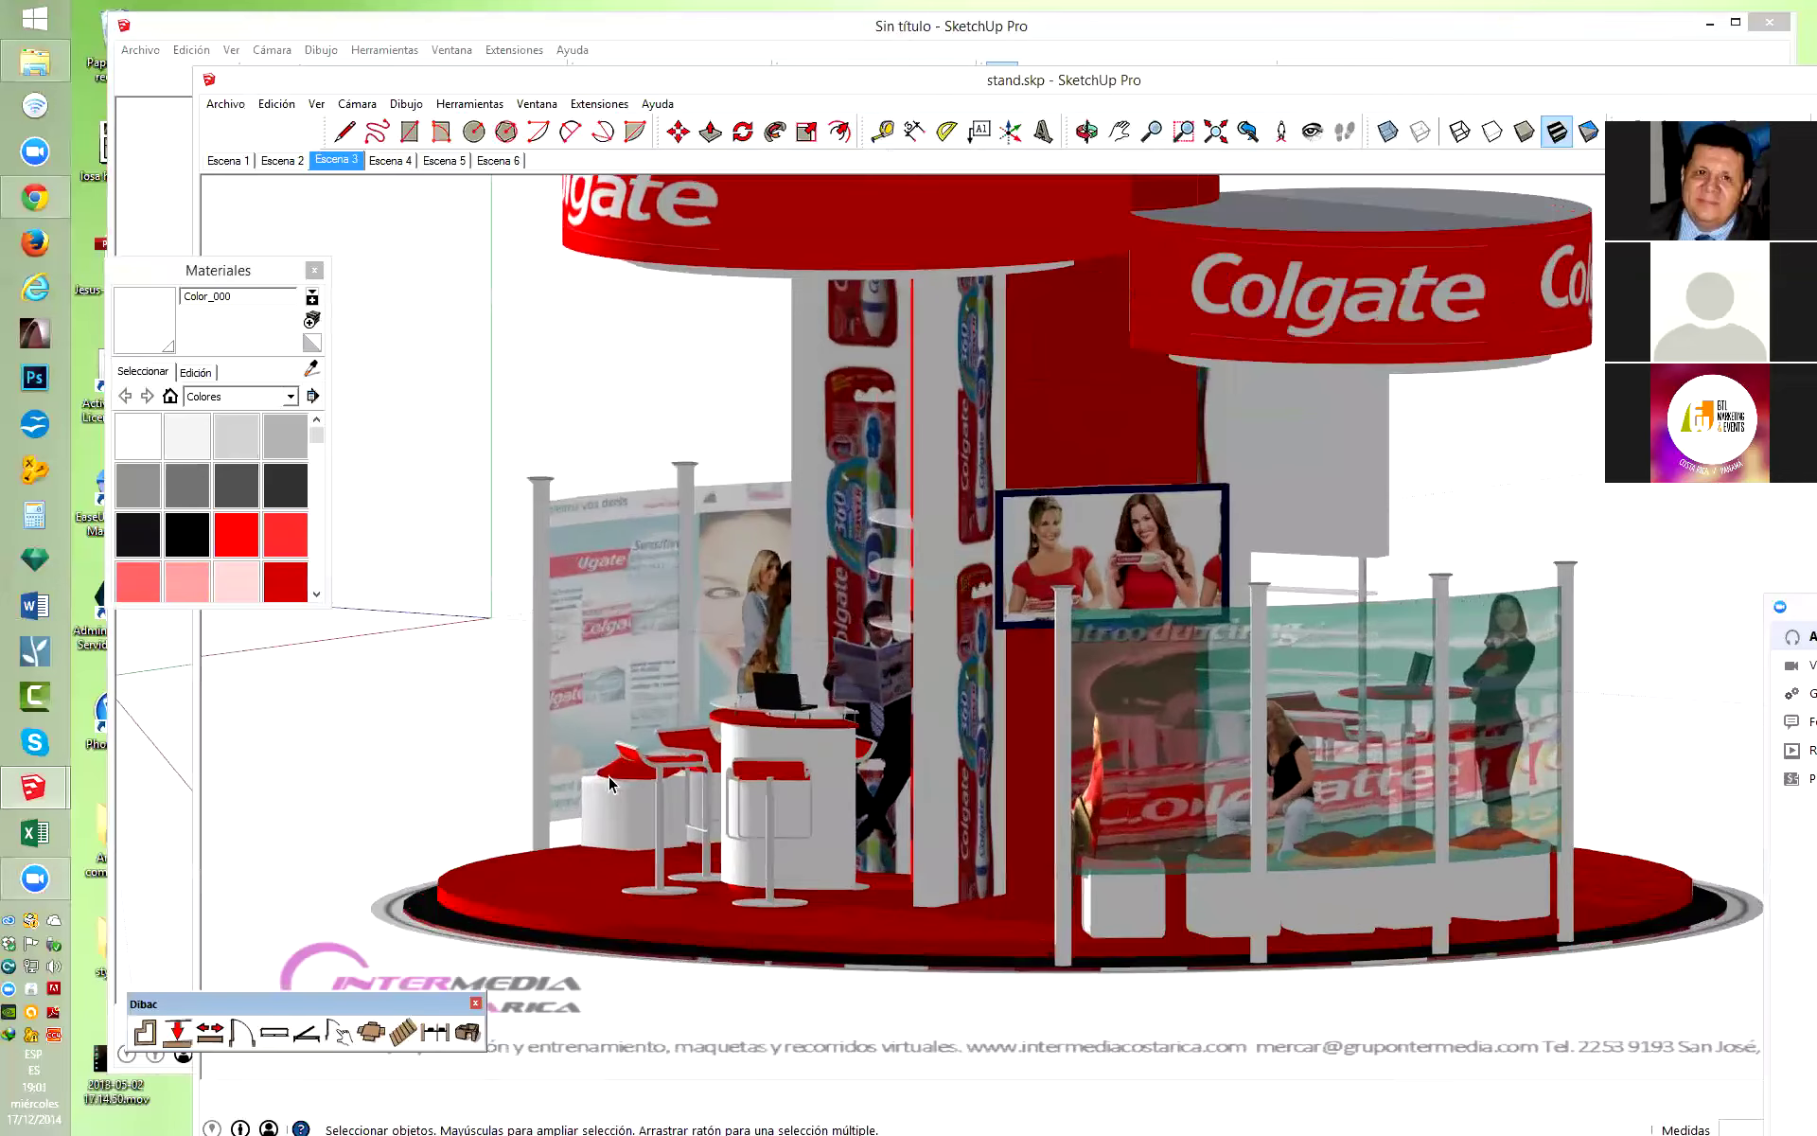
Orbit around the Colgate column and reception desk, then set the straight Front view.
{"action": "key", "text": "p"}
{"action": "key", "text": "o"}
{"action": "mouse_move", "coordinate": [698, 587]}
{"action": "left_mouse_down"}
{"action": "mouse_move", "coordinate": [1316, 722]}
{"action": "mouse_move", "coordinate": [1018, 852]}
{"action": "mouse_move", "coordinate": [1127, 907]}
{"action": "left_mouse_up"}
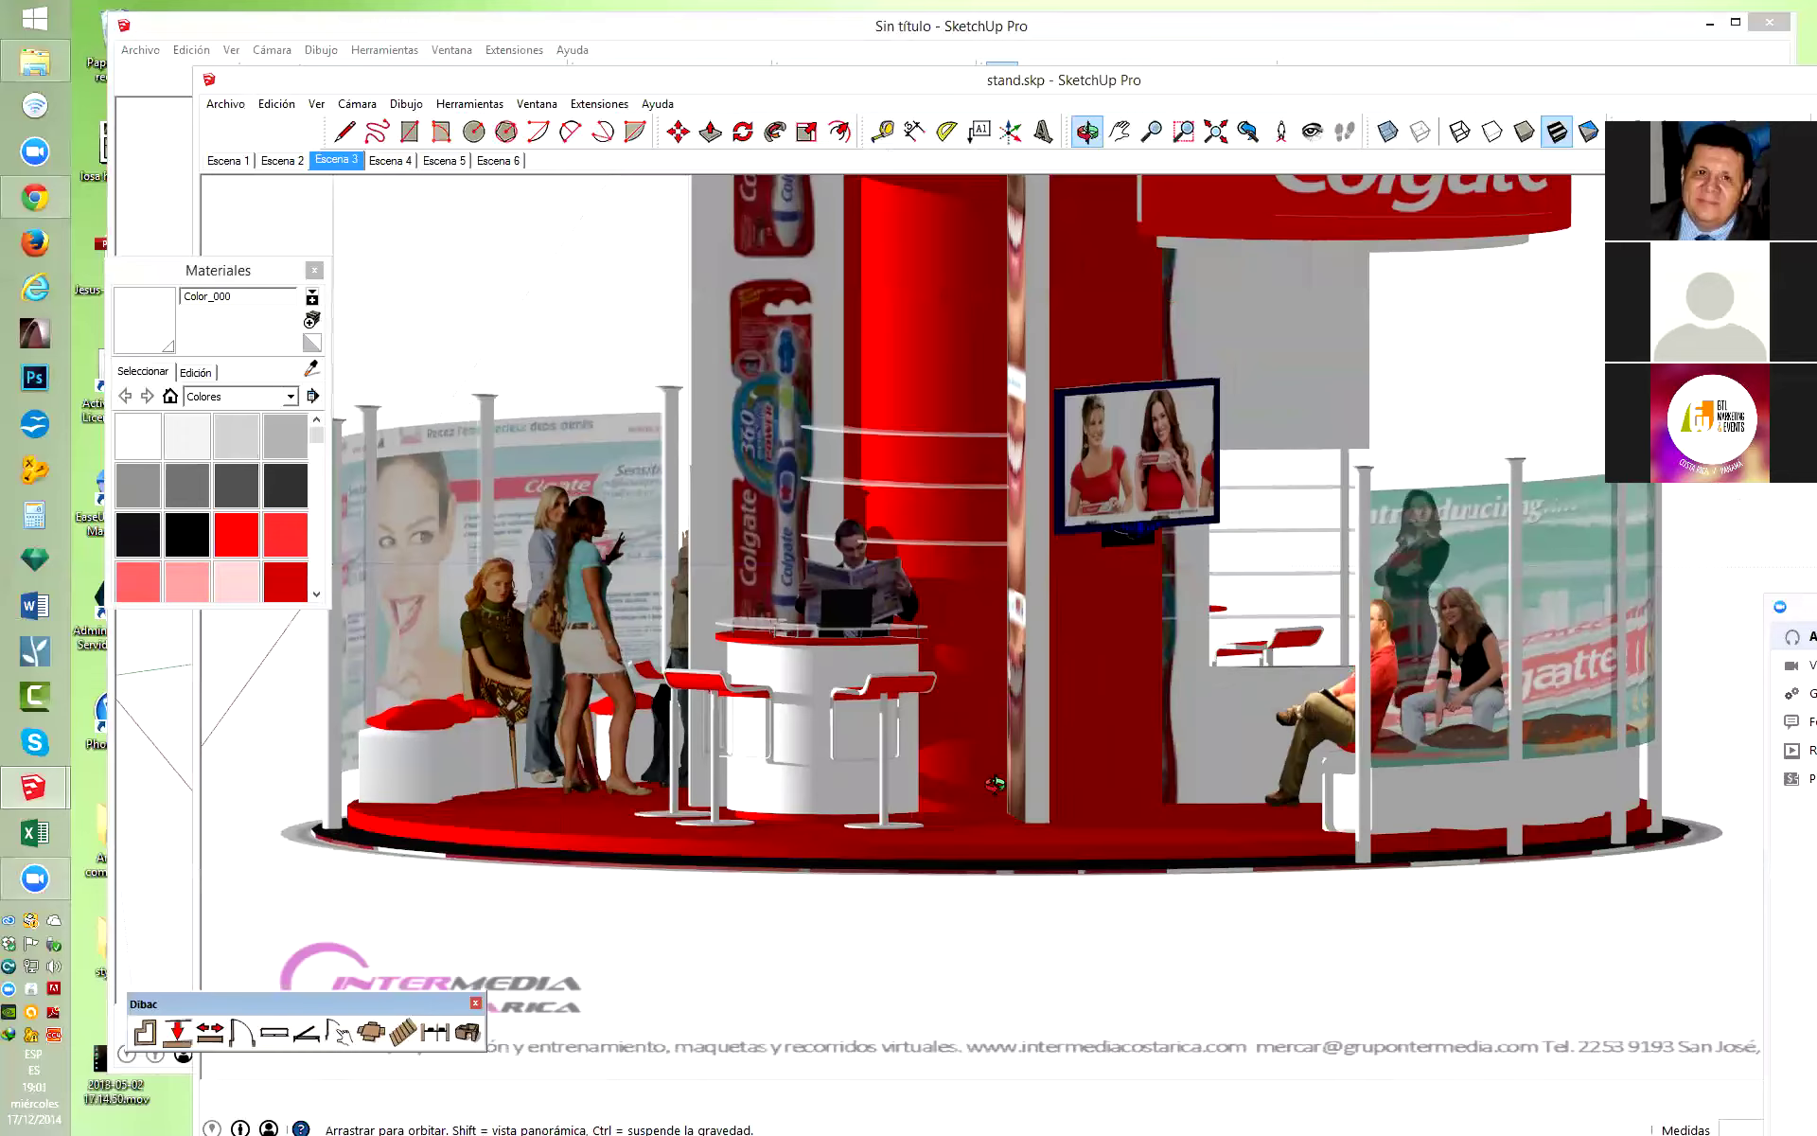
{"action": "mouse_move", "coordinate": [995, 784]}
{"action": "left_mouse_down"}
{"action": "mouse_move", "coordinate": [1198, 575]}
{"action": "mouse_move", "coordinate": [967, 821]}
{"action": "left_mouse_up"}
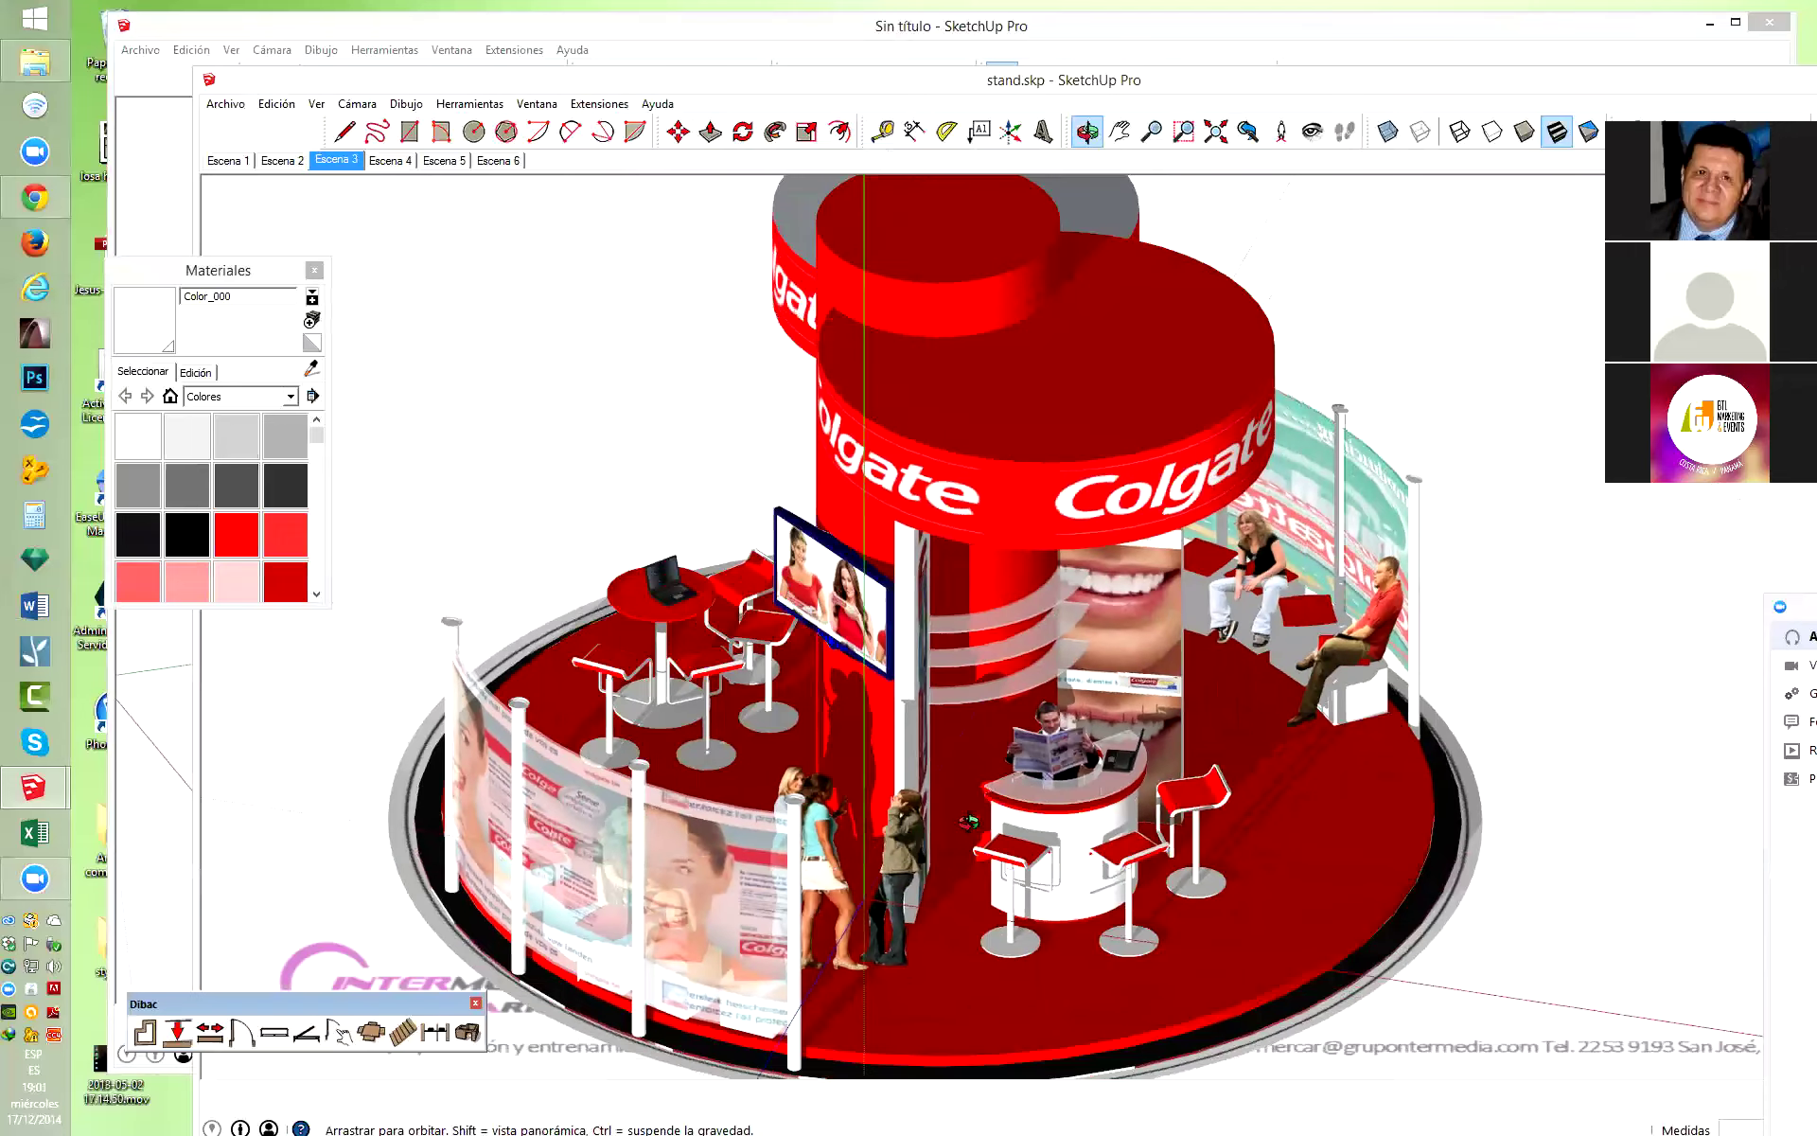
{"action": "scroll", "coordinate": [1149, 847], "scroll_direction": "up", "scroll_amount": 4}
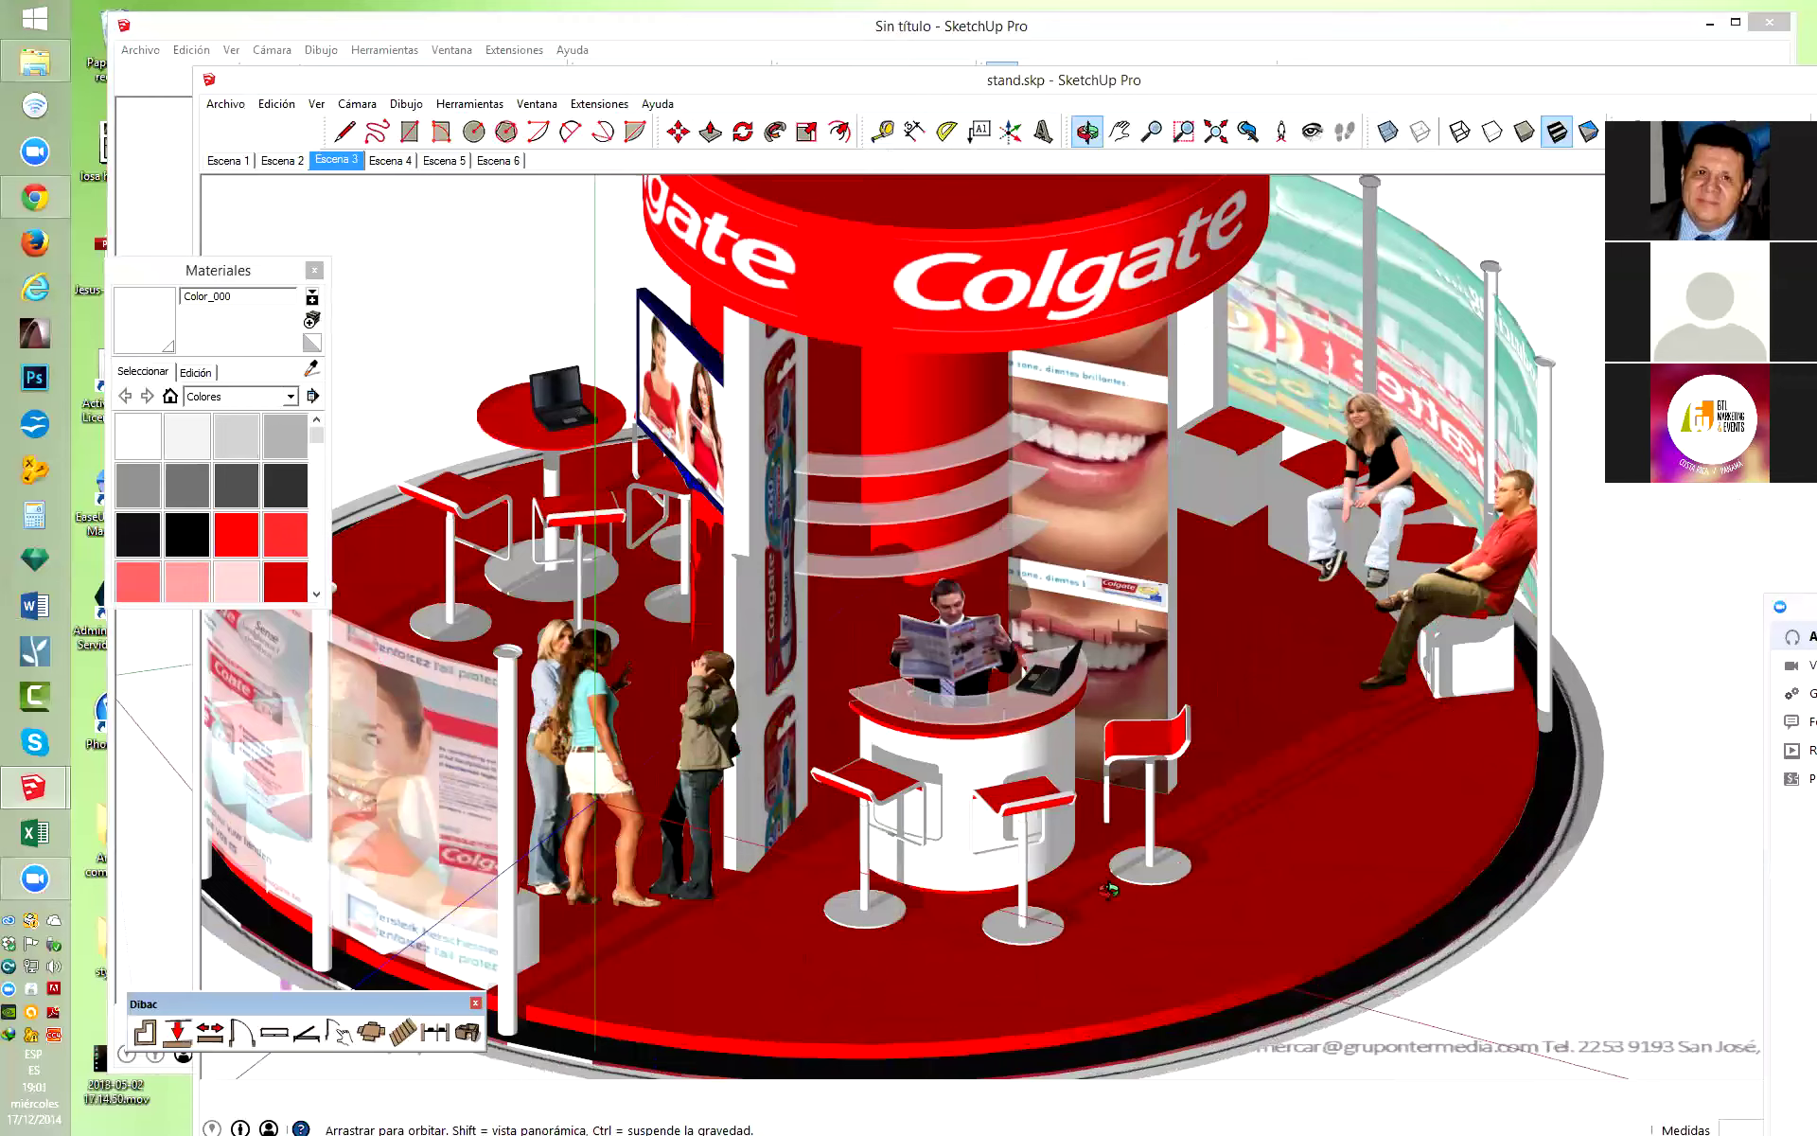
{"action": "mouse_move", "coordinate": [933, 850]}
{"action": "left_mouse_down"}
{"action": "mouse_move", "coordinate": [1179, 883]}
{"action": "mouse_move", "coordinate": [1236, 852]}
{"action": "mouse_move", "coordinate": [1060, 820]}
{"action": "mouse_move", "coordinate": [1150, 788]}
{"action": "left_mouse_up"}
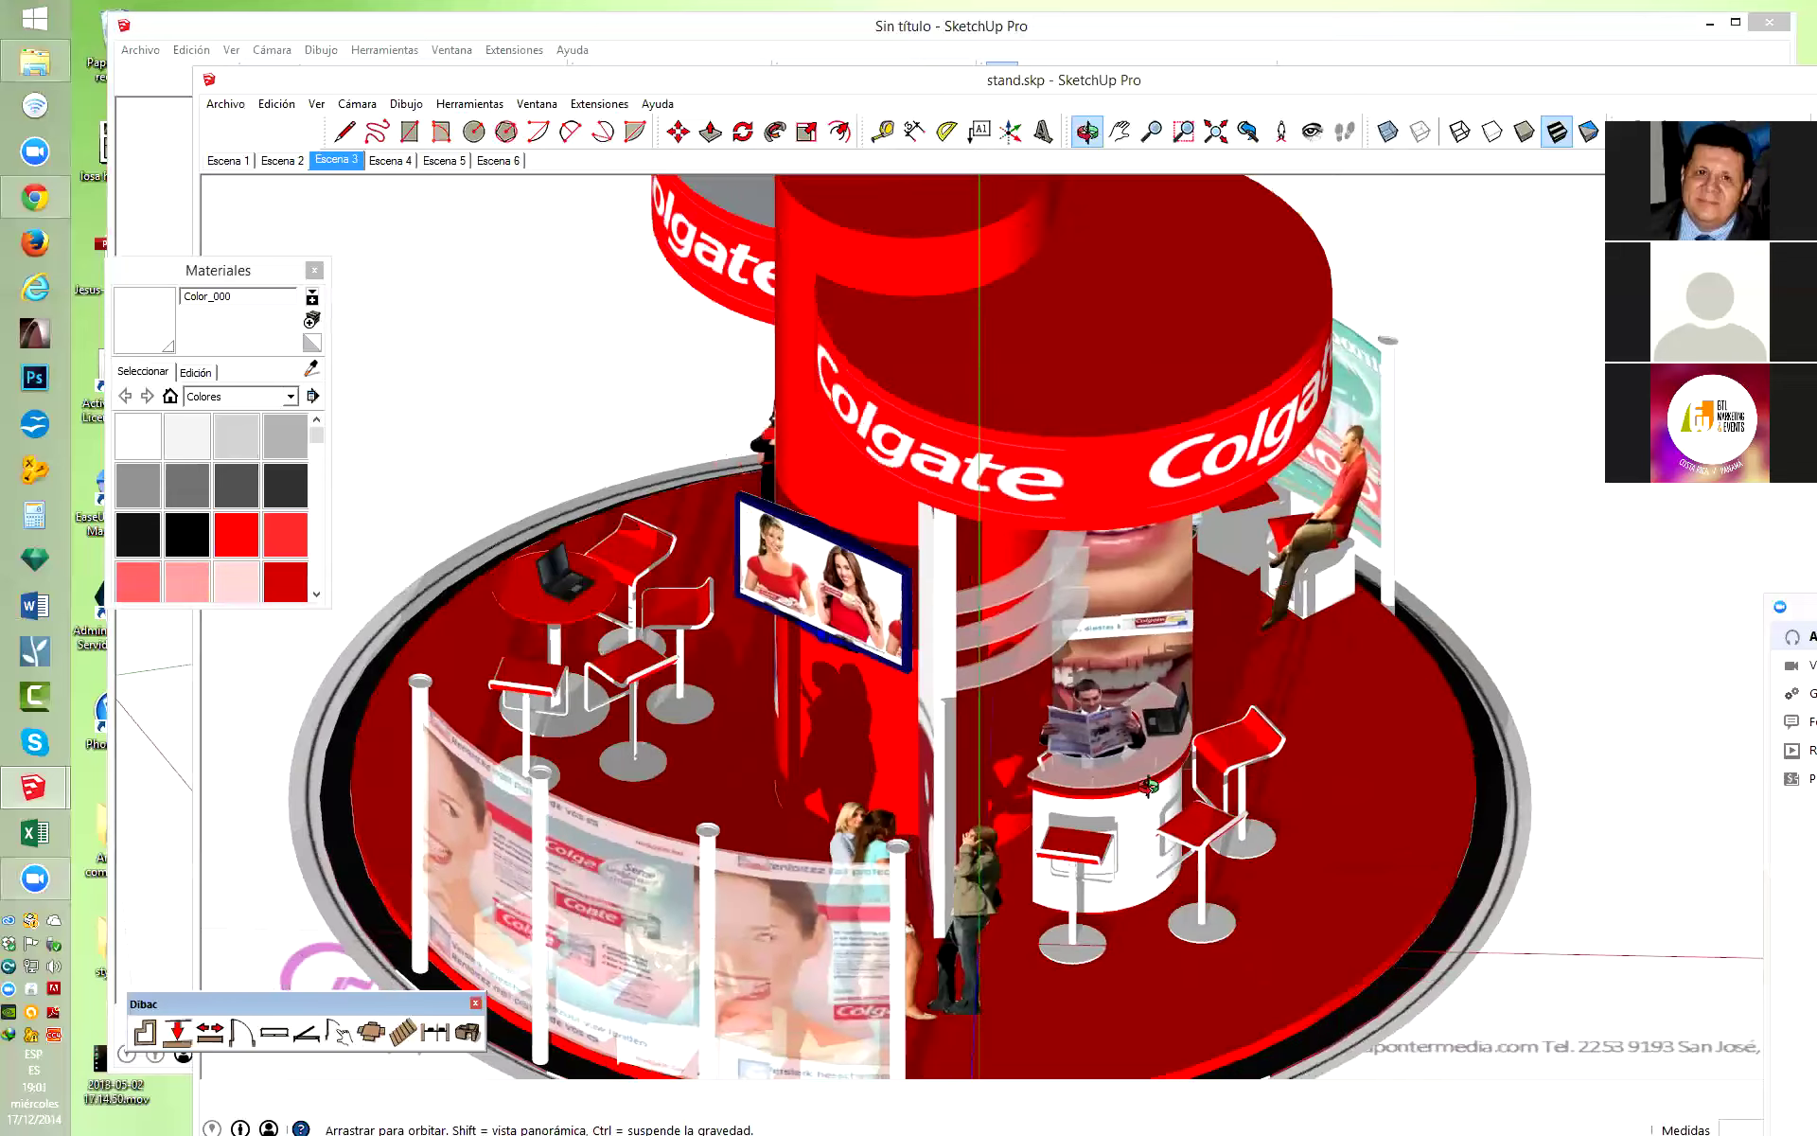
{"action": "left_click_drag", "start_coordinate": [1265, 867], "coordinate": [1031, 819]}
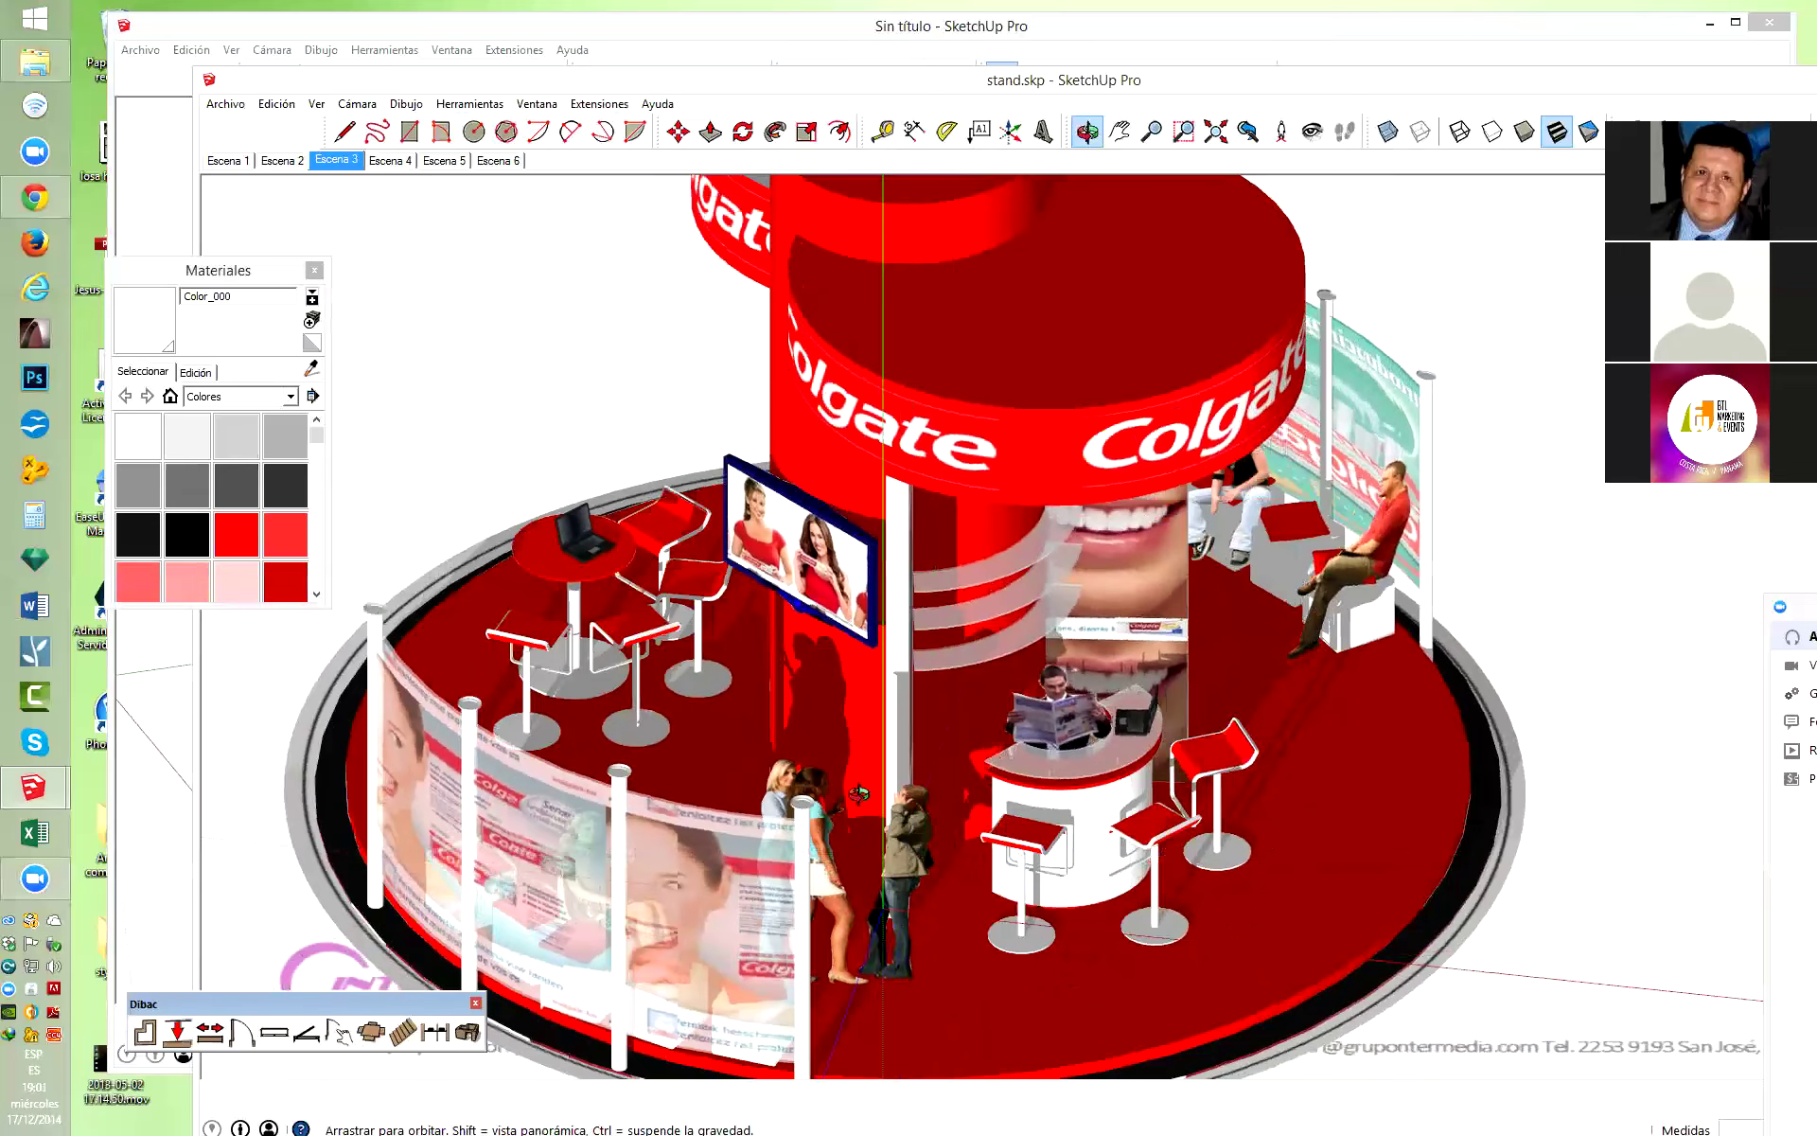
{"action": "scroll", "coordinate": [823, 526], "scroll_direction": "up", "scroll_amount": 3}
{"action": "scroll", "coordinate": [917, 537], "scroll_direction": "up", "scroll_amount": 2}
{"action": "left_click_drag", "start_coordinate": [917, 537], "coordinate": [1034, 679]}
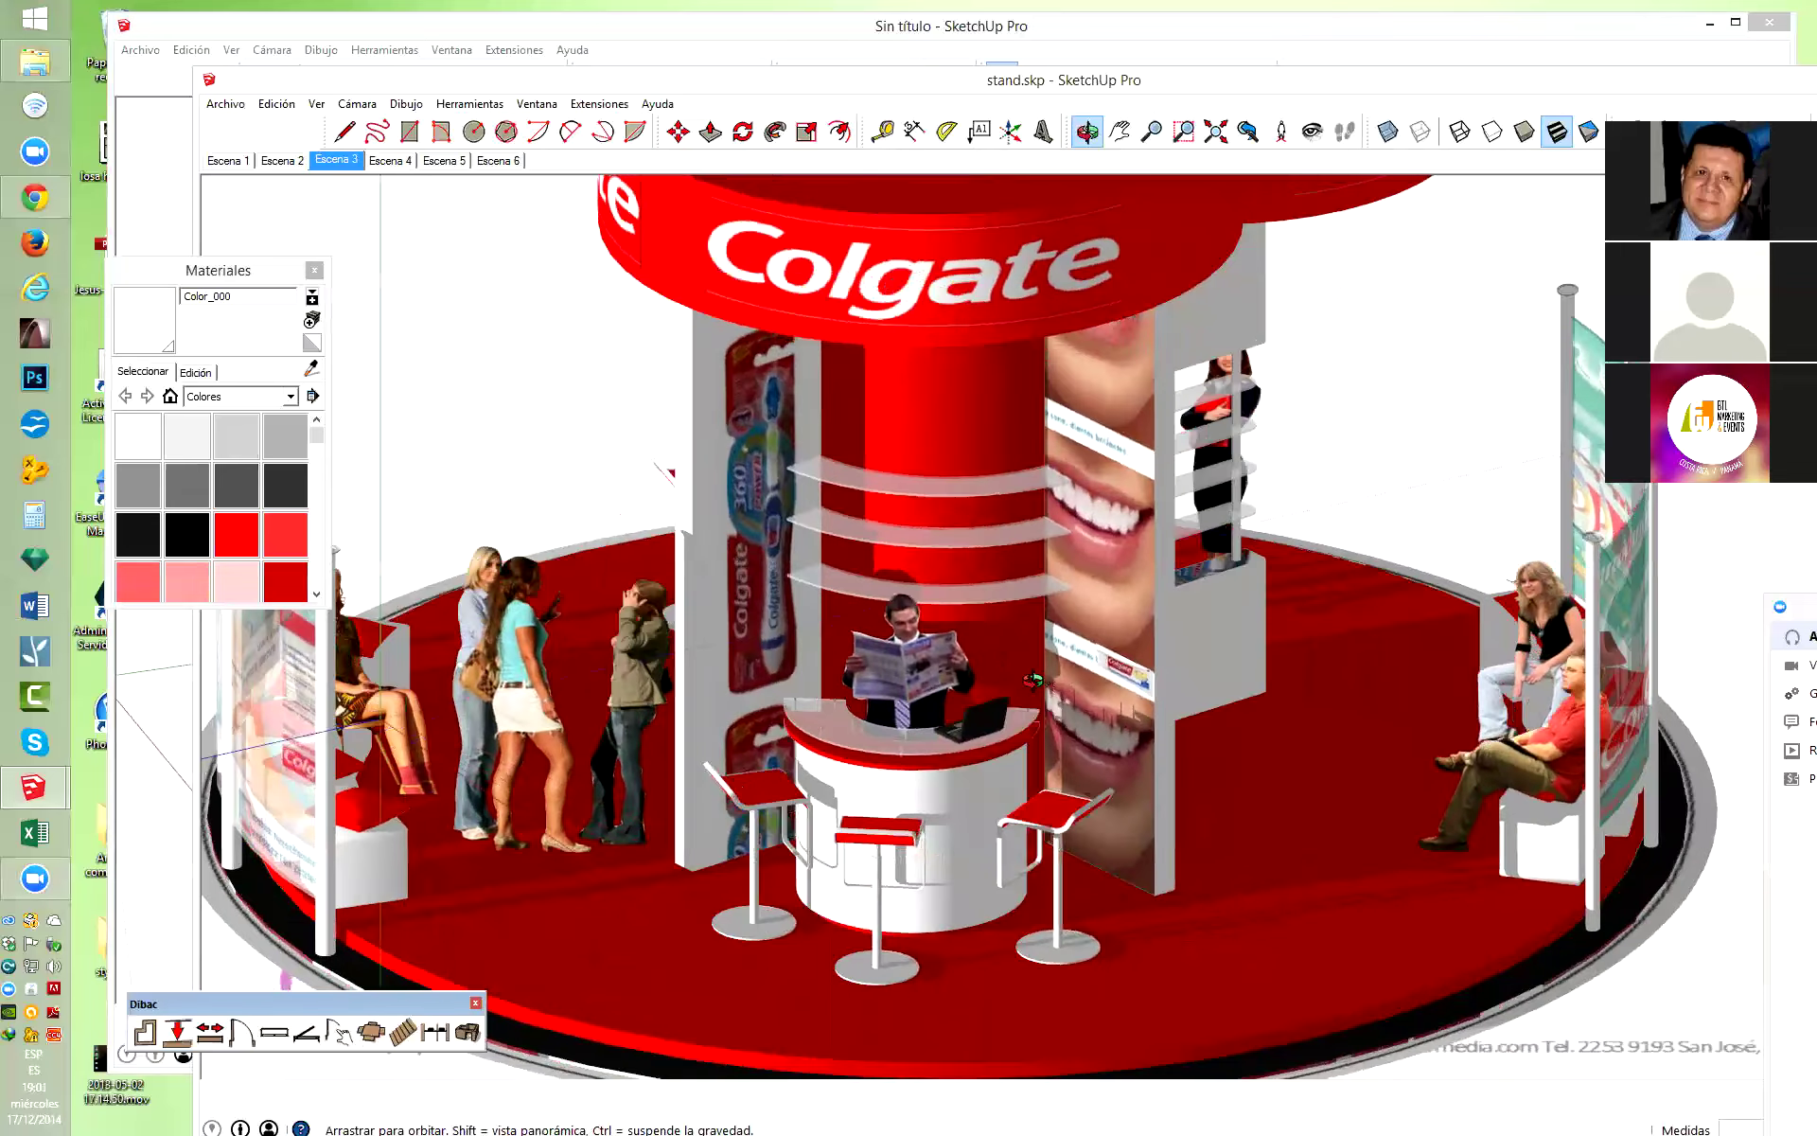
{"action": "scroll", "coordinate": [1160, 253], "scroll_direction": "down", "scroll_amount": 5}
{"action": "key", "text": "f"}
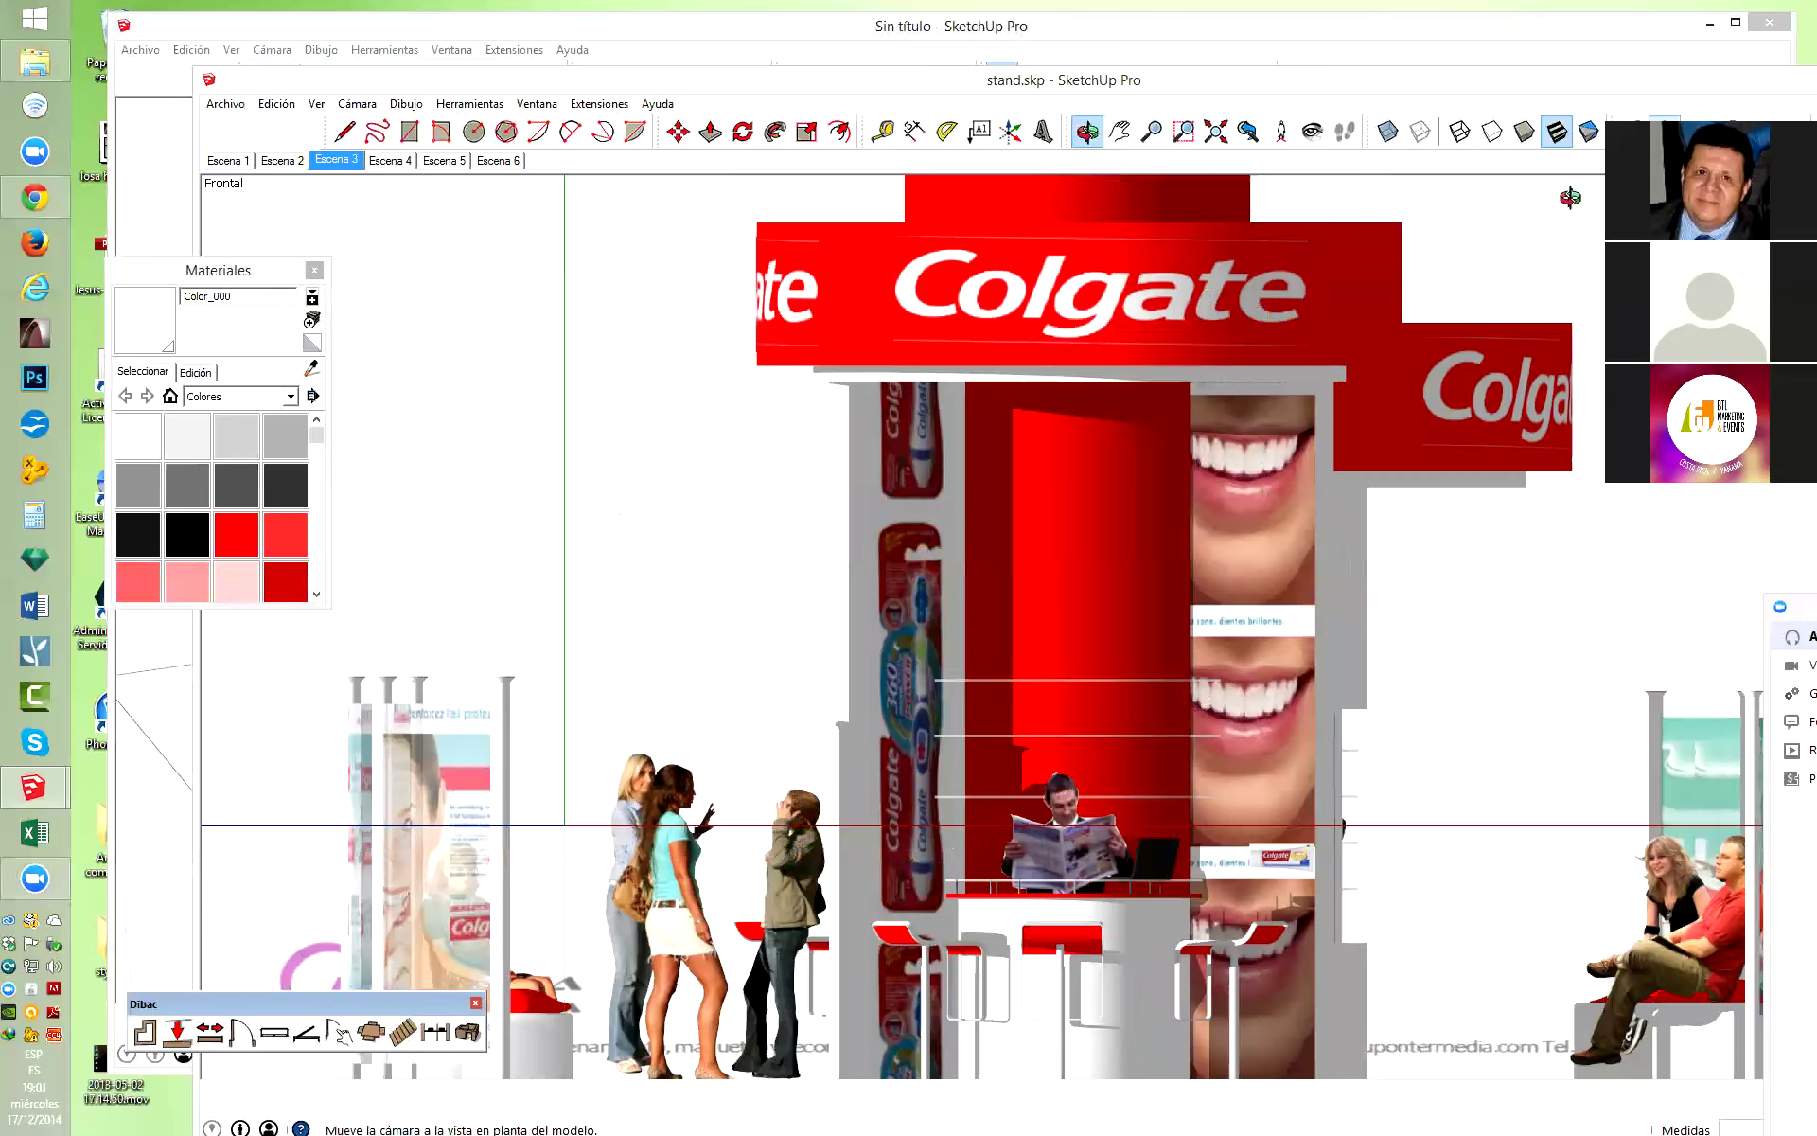
{"action": "scroll", "coordinate": [1063, 662], "scroll_direction": "down", "scroll_amount": 2}
{"action": "scroll", "coordinate": [1136, 805], "scroll_direction": "up", "scroll_amount": 2}
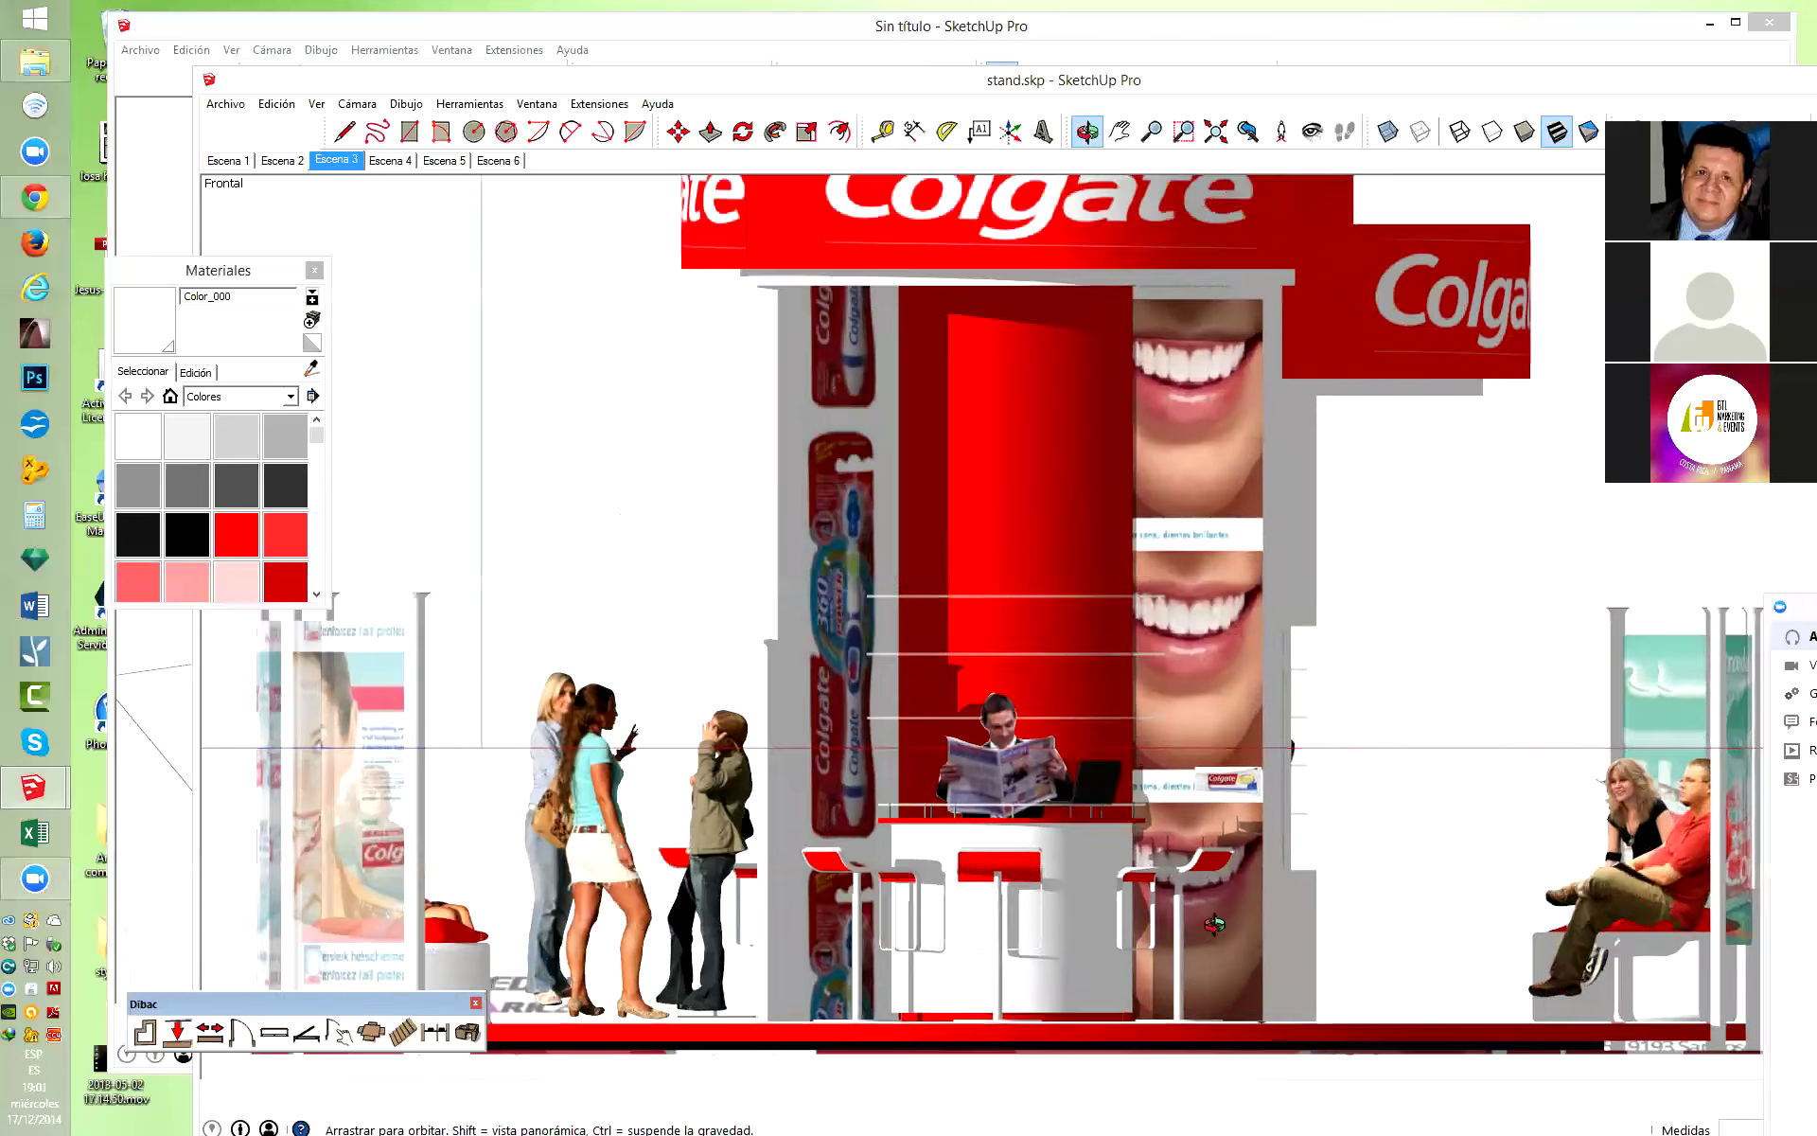
{"action": "scroll", "coordinate": [1215, 922], "scroll_direction": "up", "scroll_amount": 2}
{"action": "scroll", "coordinate": [1214, 922], "scroll_direction": "up", "scroll_amount": 1}
{"action": "middle_click_drag", "start_coordinate": [1214, 923], "coordinate": [950, 926], "text": "shift"}
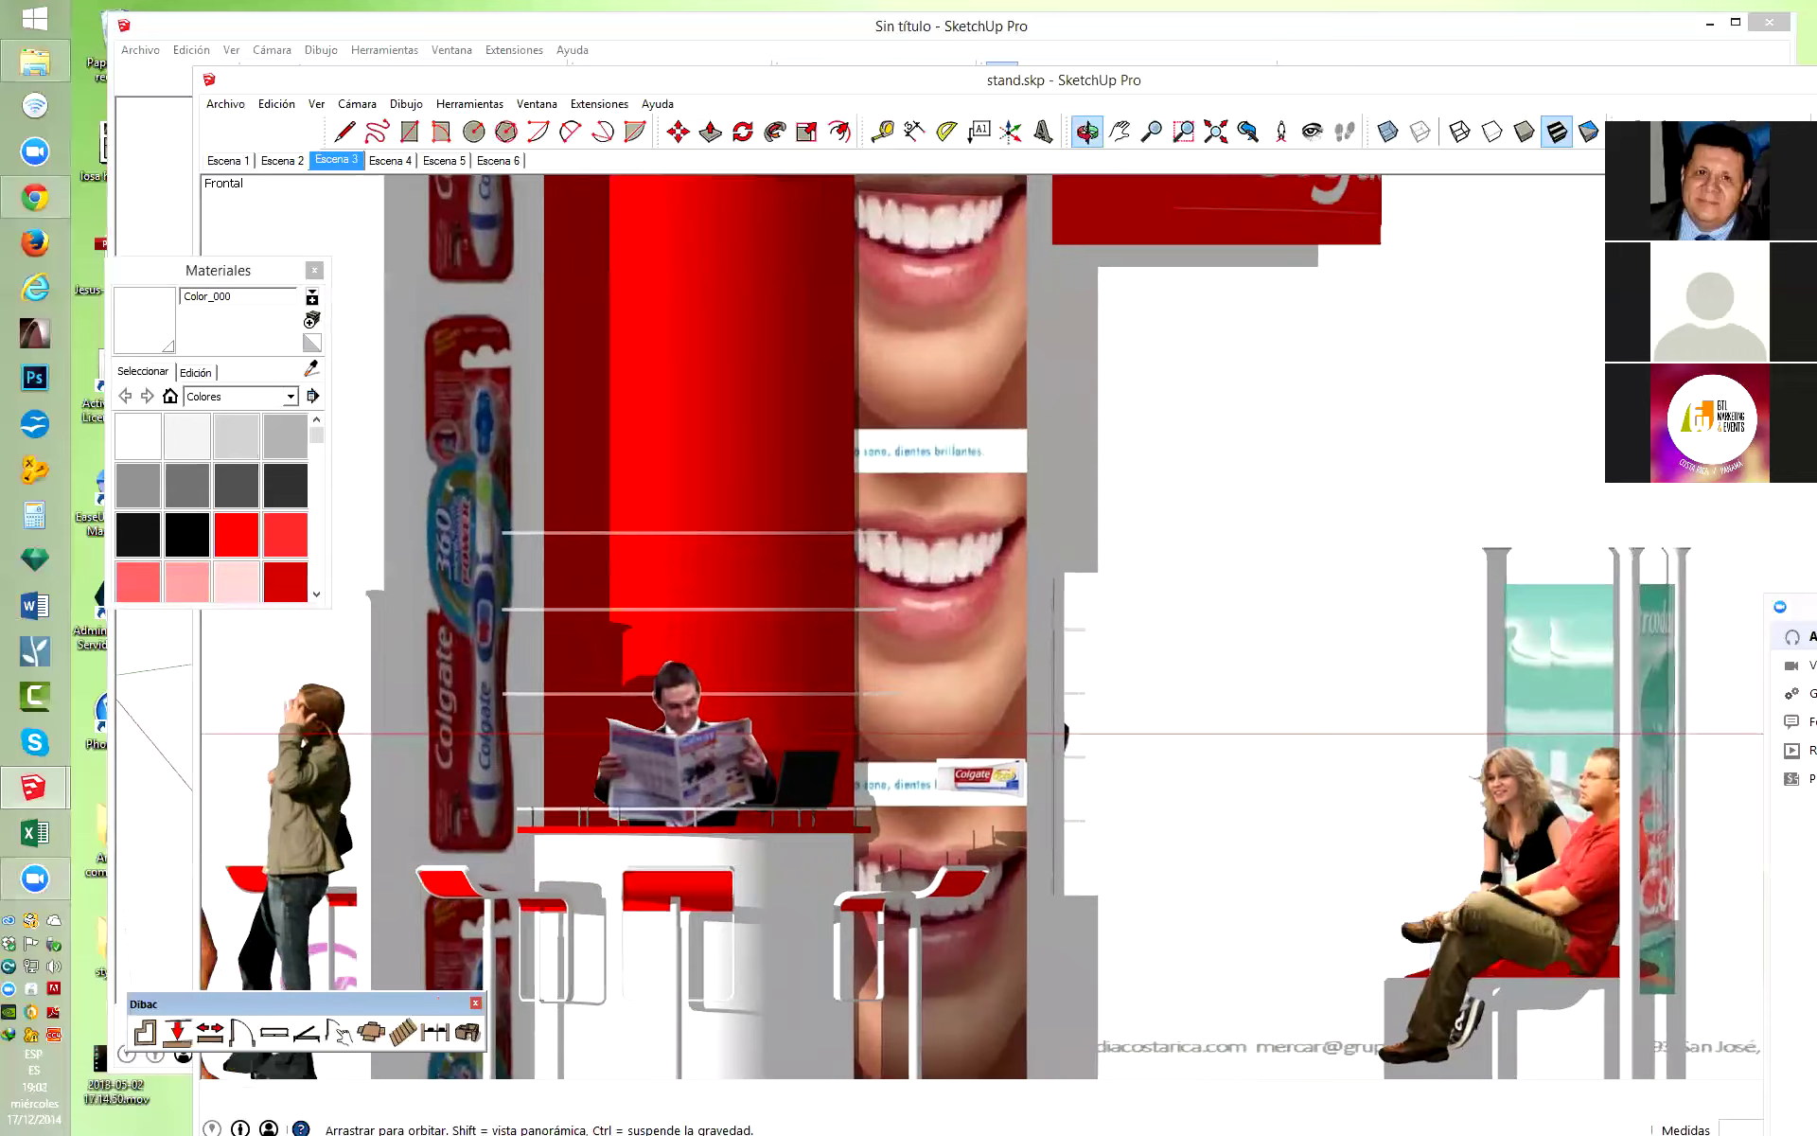
{"action": "scroll", "coordinate": [823, 394], "scroll_direction": "down", "scroll_amount": 2}
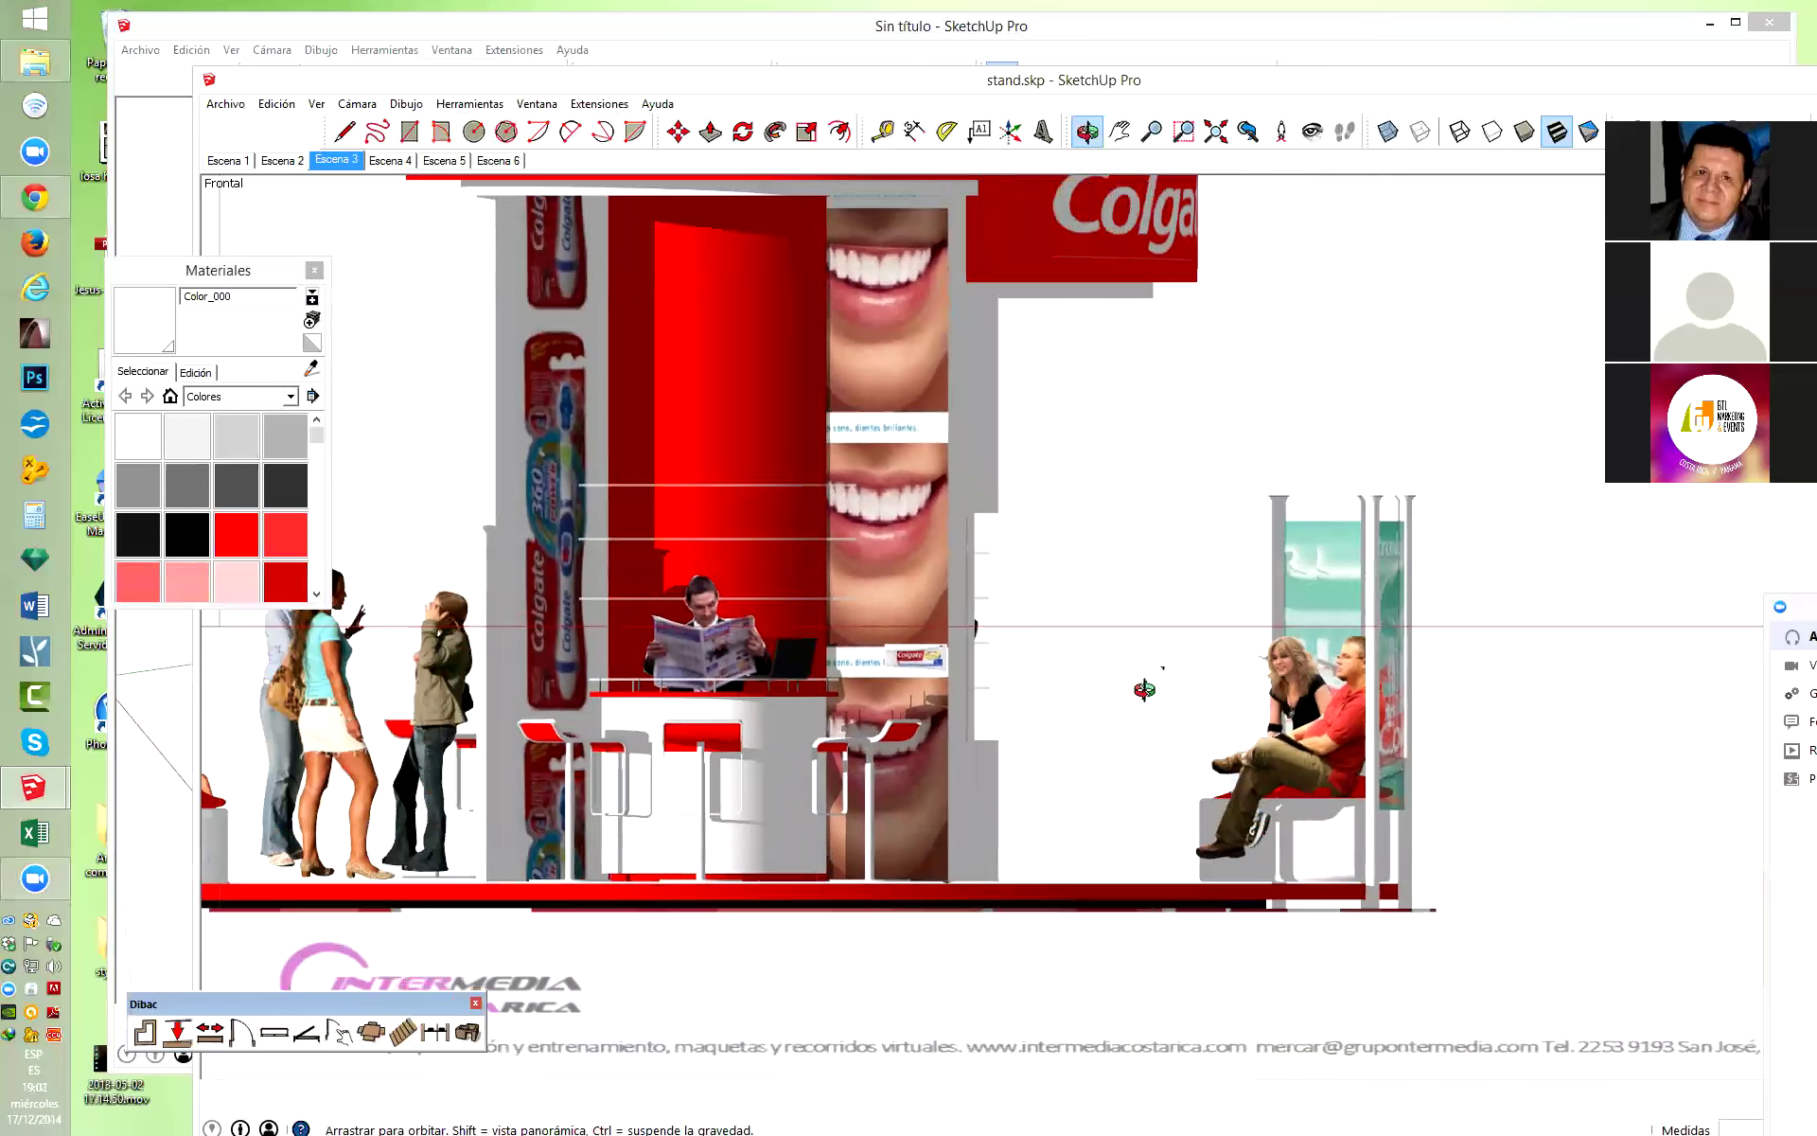
{"action": "scroll", "coordinate": [937, 822], "scroll_direction": "down", "scroll_amount": 2}
{"action": "scroll", "coordinate": [994, 814], "scroll_direction": "down", "scroll_amount": 1}
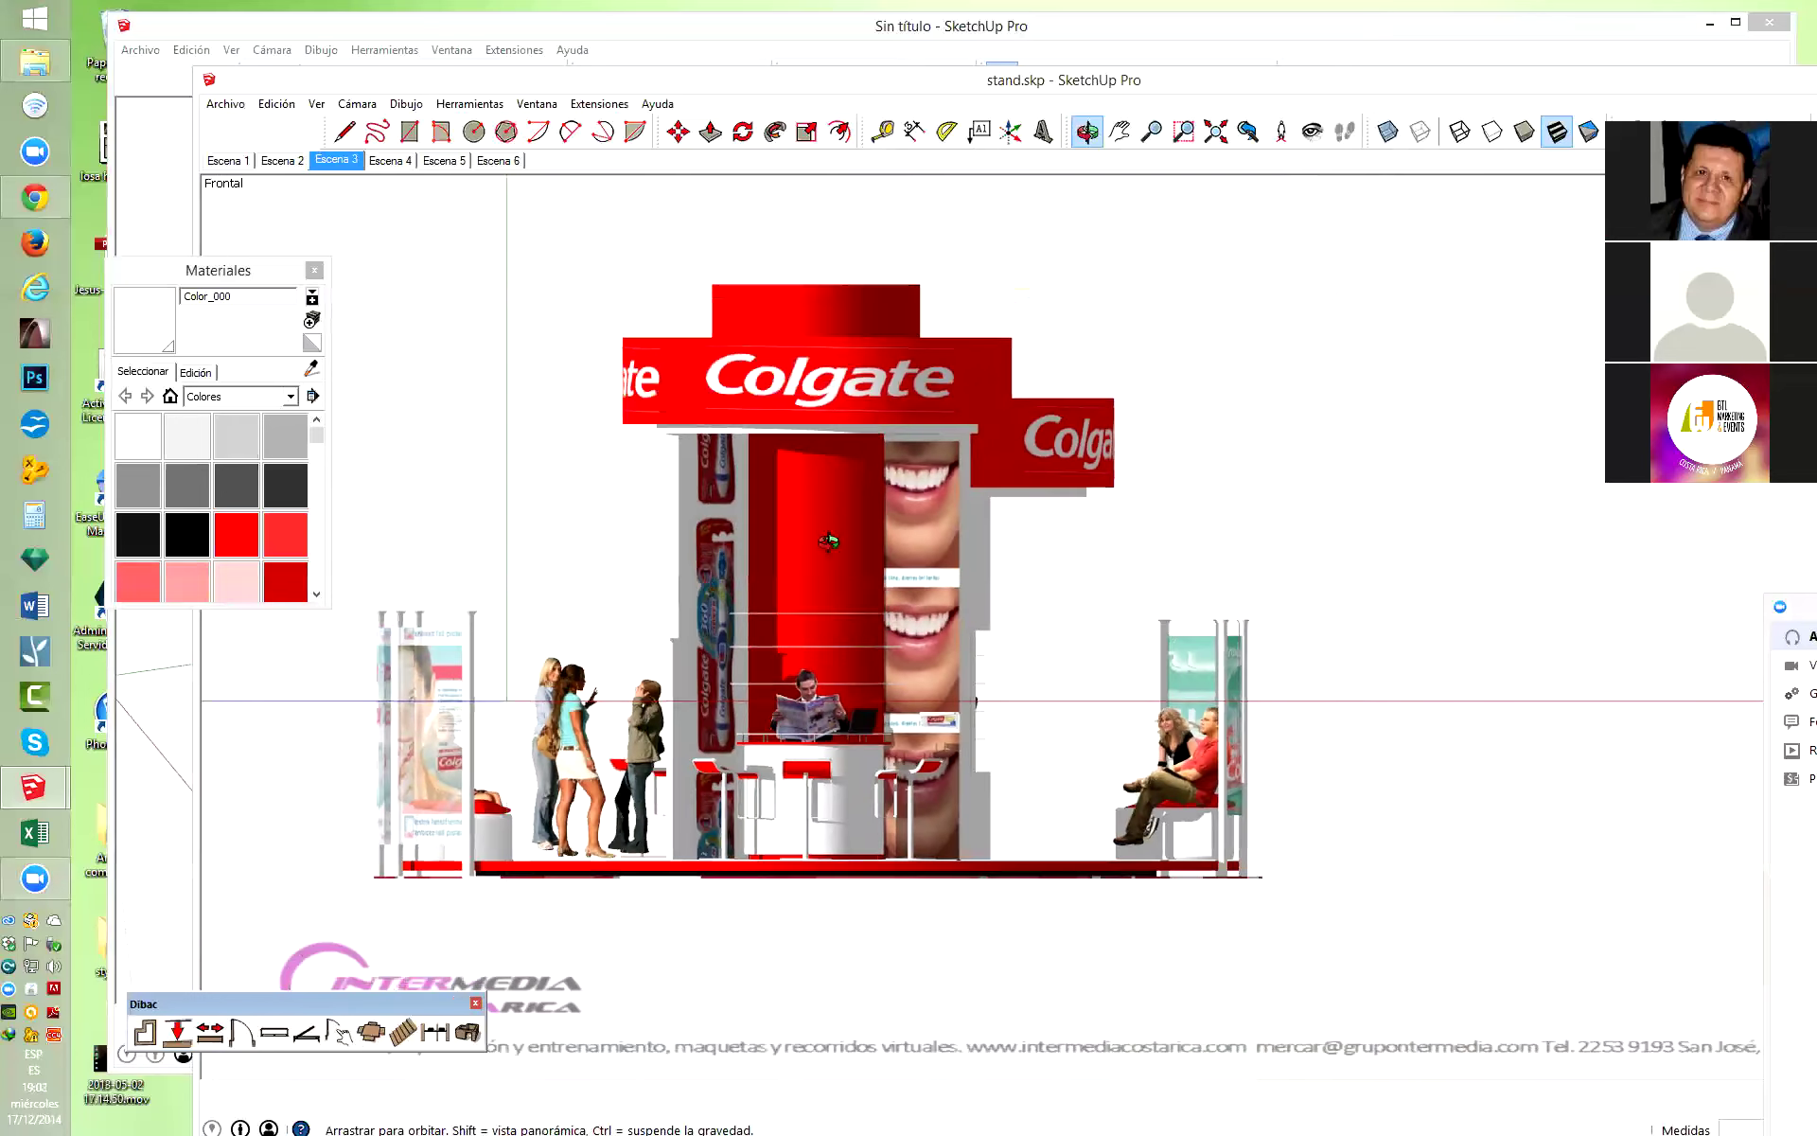
{"action": "scroll", "coordinate": [710, 823], "scroll_direction": "up", "scroll_amount": 1}
{"action": "left_click_drag", "start_coordinate": [710, 823], "coordinate": [911, 787]}
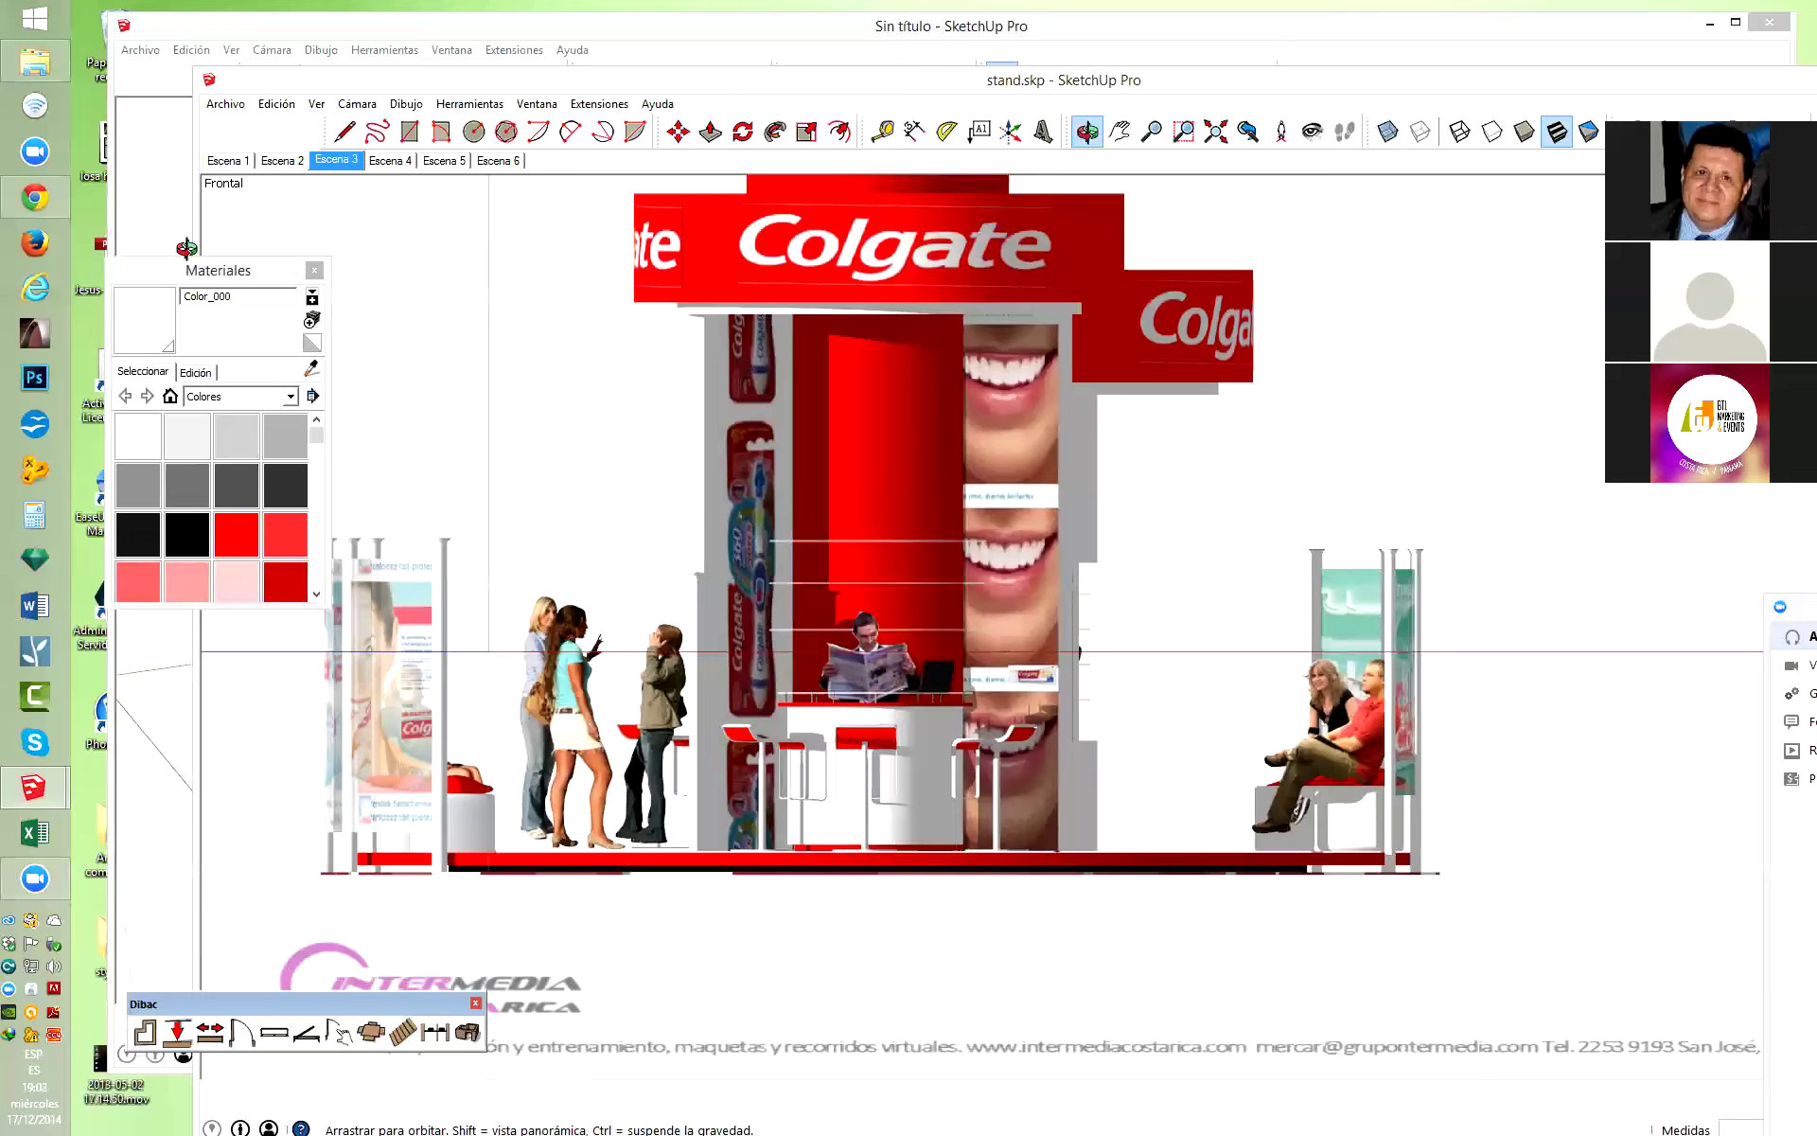
Start a Tape Measure reading near the Colgate label, then cancel it.
{"action": "left_click", "coordinate": [884, 133]}
{"action": "scroll", "coordinate": [1018, 677], "scroll_direction": "up", "scroll_amount": 1}
{"action": "scroll", "coordinate": [1013, 674], "scroll_direction": "up", "scroll_amount": 2}
{"action": "scroll", "coordinate": [1009, 672], "scroll_direction": "up", "scroll_amount": 2}
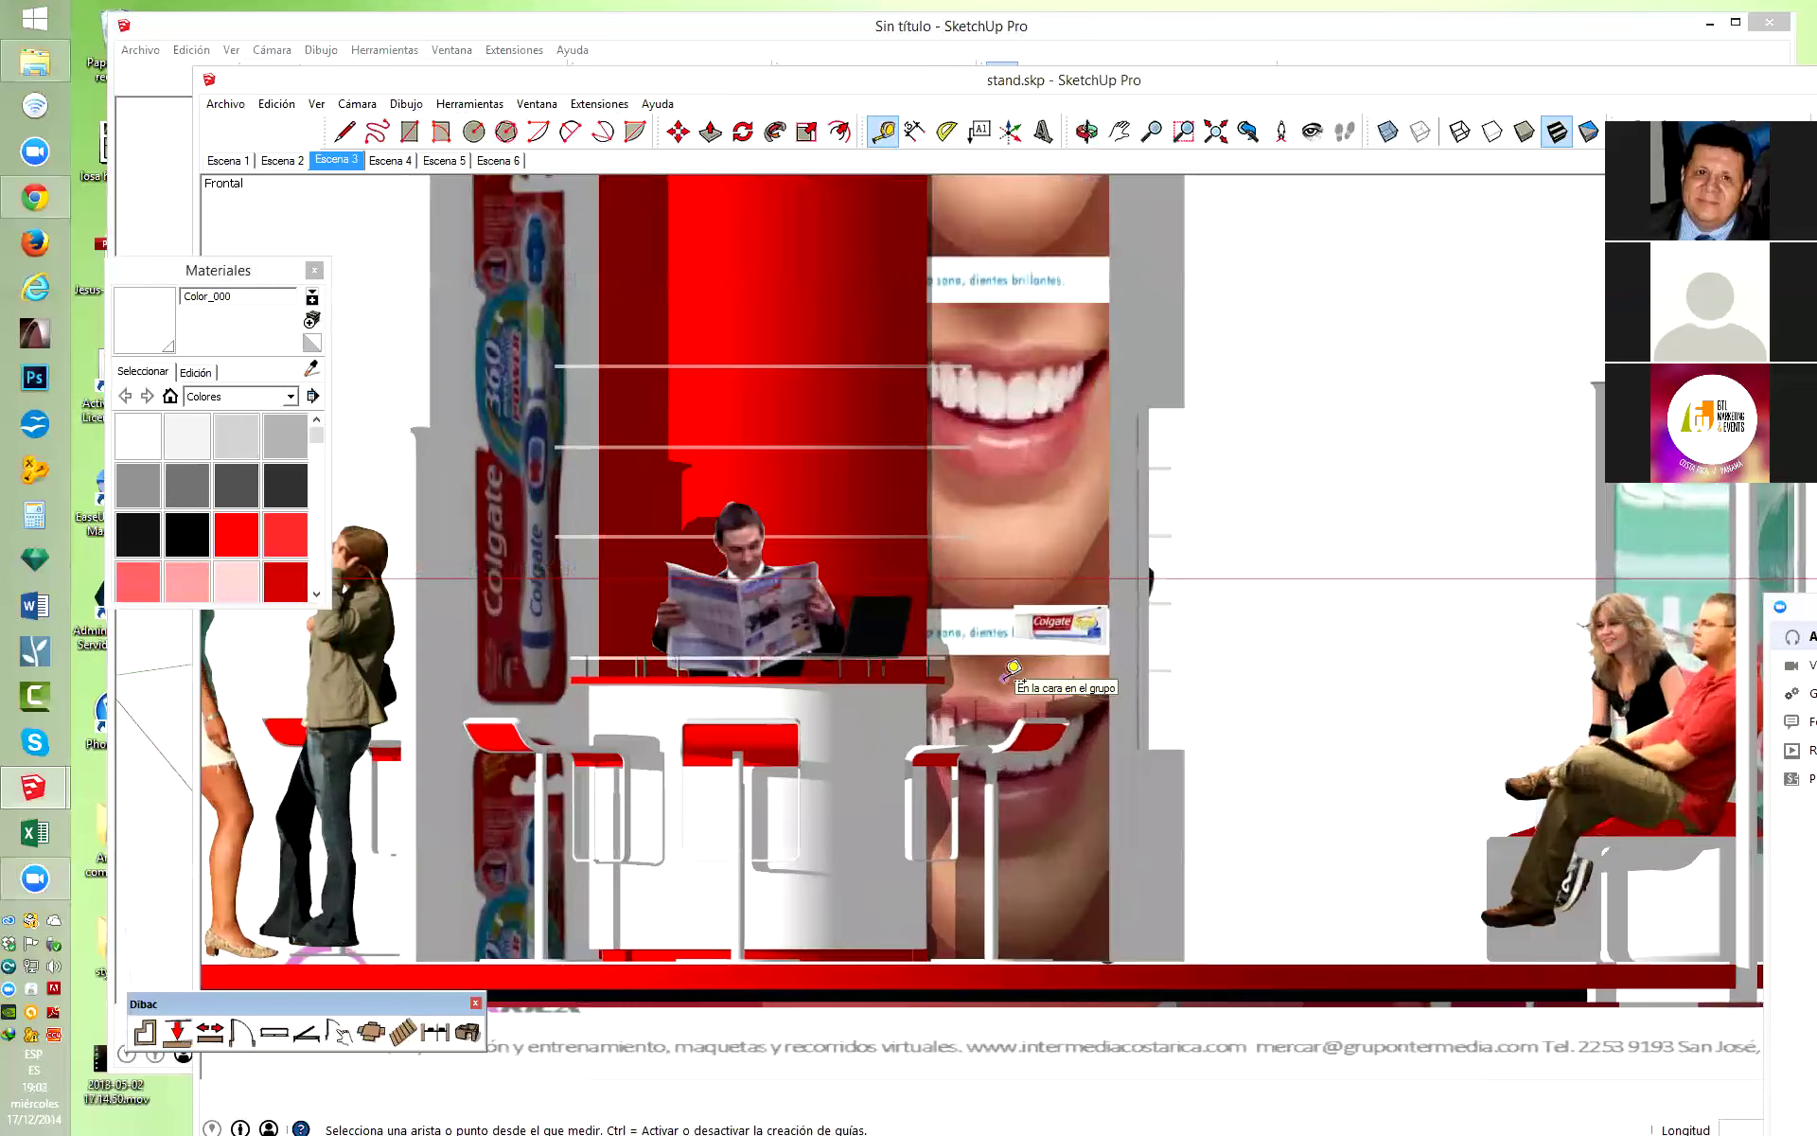
{"action": "scroll", "coordinate": [1004, 670], "scroll_direction": "up", "scroll_amount": 1}
{"action": "scroll", "coordinate": [956, 663], "scroll_direction": "up", "scroll_amount": 1}
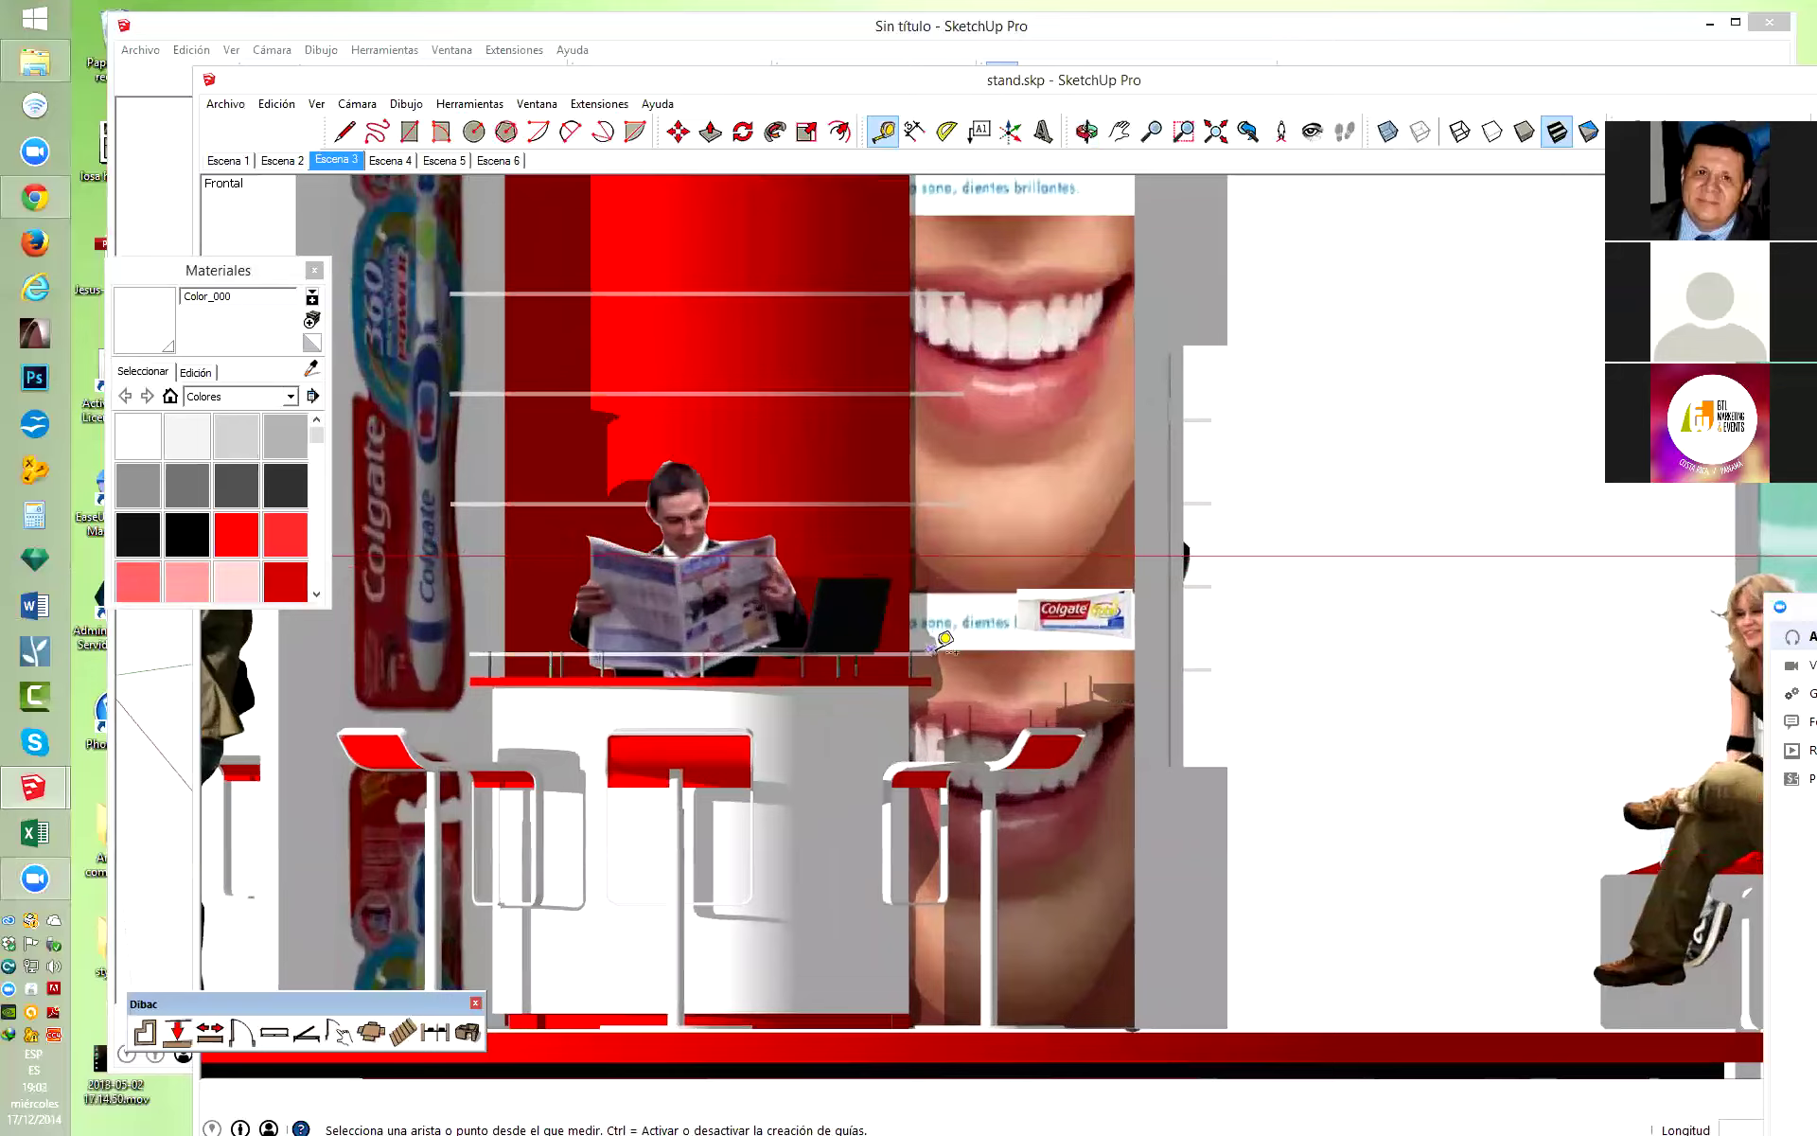
{"action": "scroll", "coordinate": [931, 646], "scroll_direction": "up", "scroll_amount": 1}
{"action": "scroll", "coordinate": [929, 639], "scroll_direction": "up", "scroll_amount": 1}
{"action": "scroll", "coordinate": [928, 632], "scroll_direction": "up", "scroll_amount": 1}
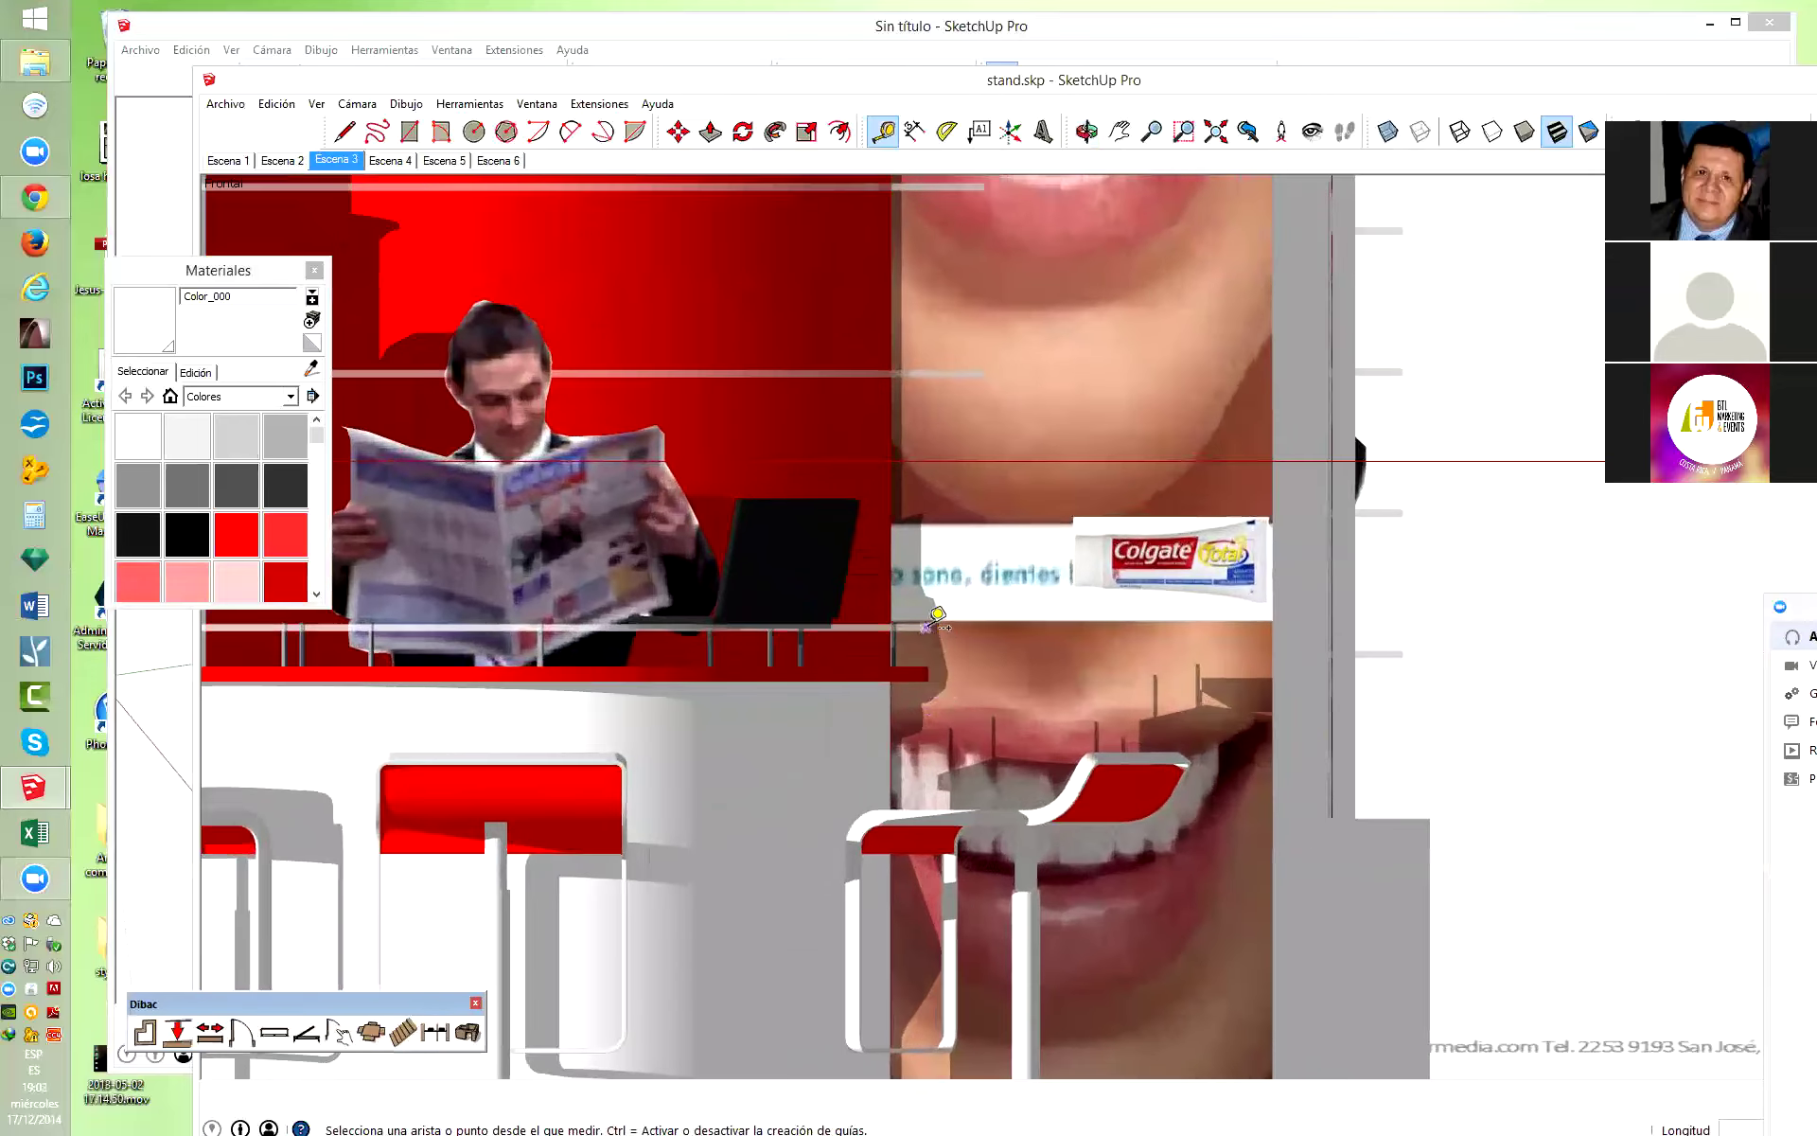
{"action": "scroll", "coordinate": [937, 611], "scroll_direction": "down", "scroll_amount": 1}
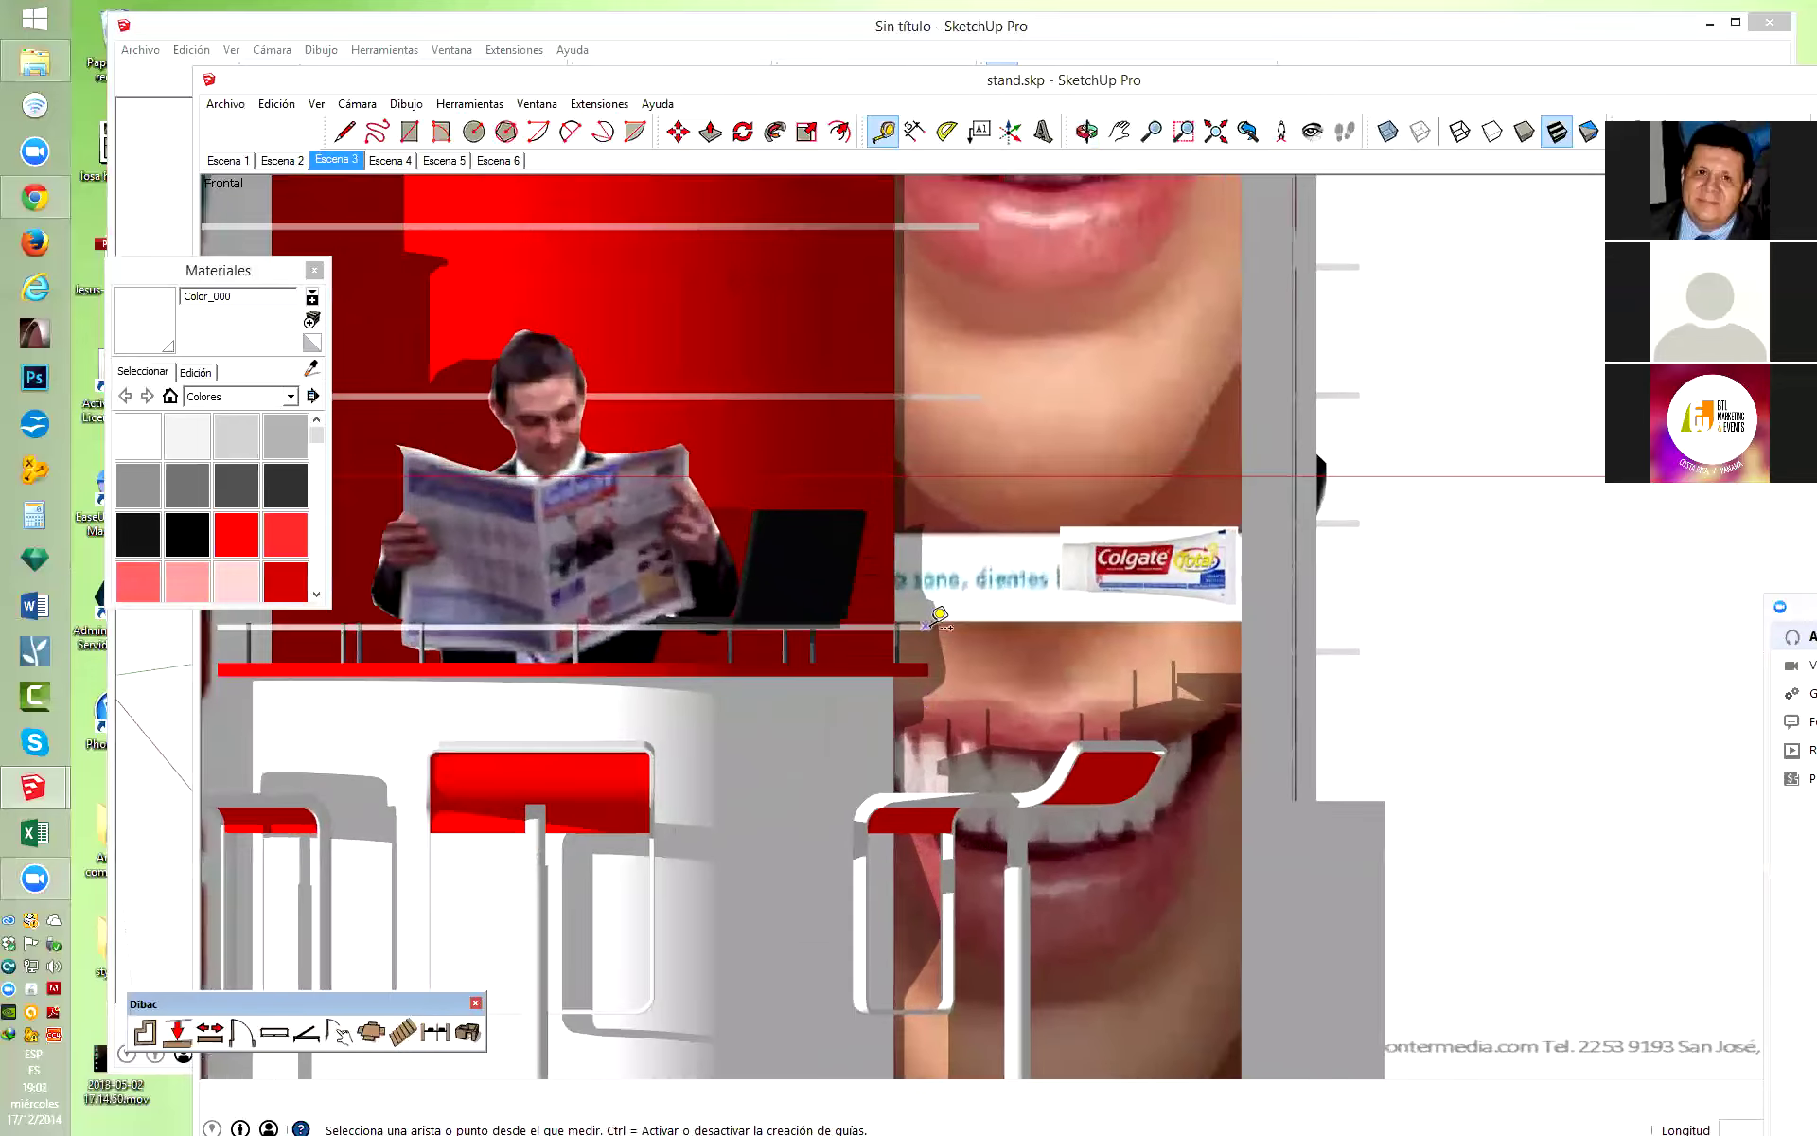
{"action": "left_click", "coordinate": [933, 618]}
{"action": "scroll", "coordinate": [935, 617], "scroll_direction": "down", "scroll_amount": 1}
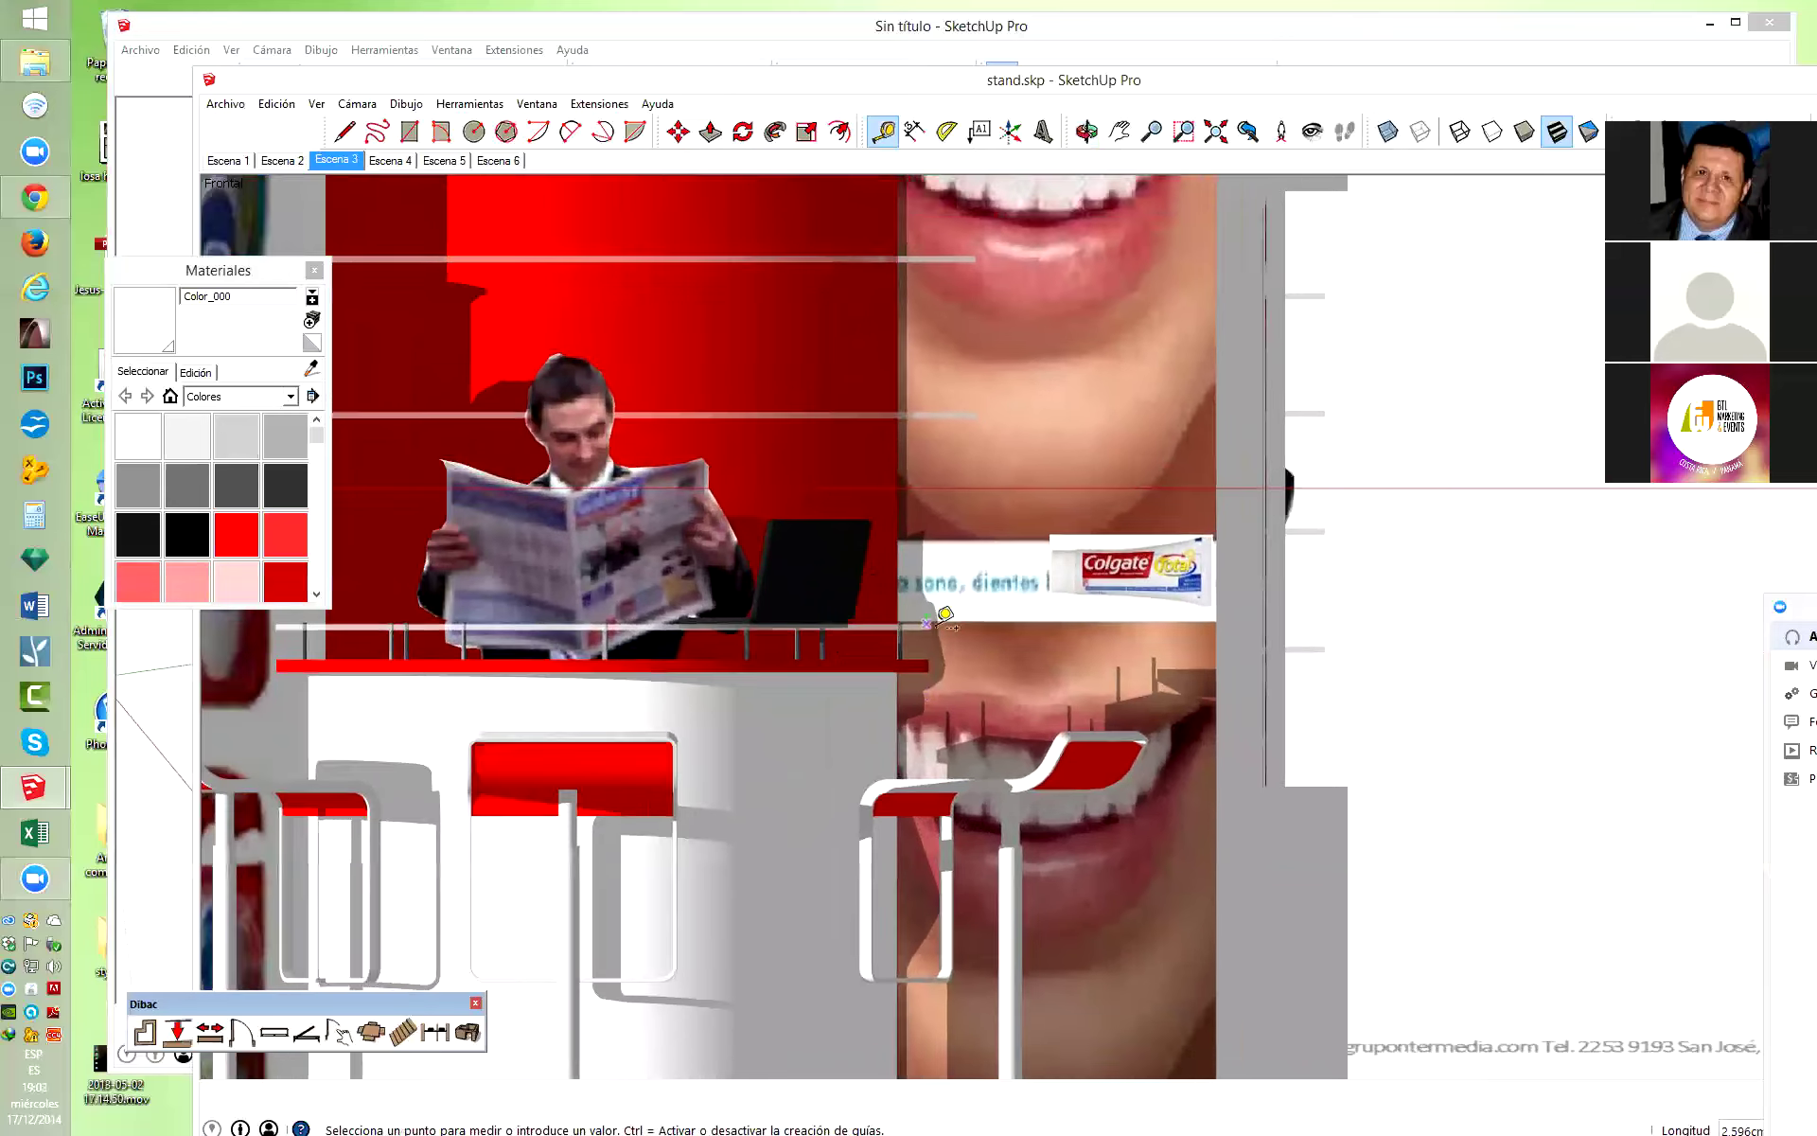
{"action": "scroll", "coordinate": [946, 634], "scroll_direction": "down", "scroll_amount": 2}
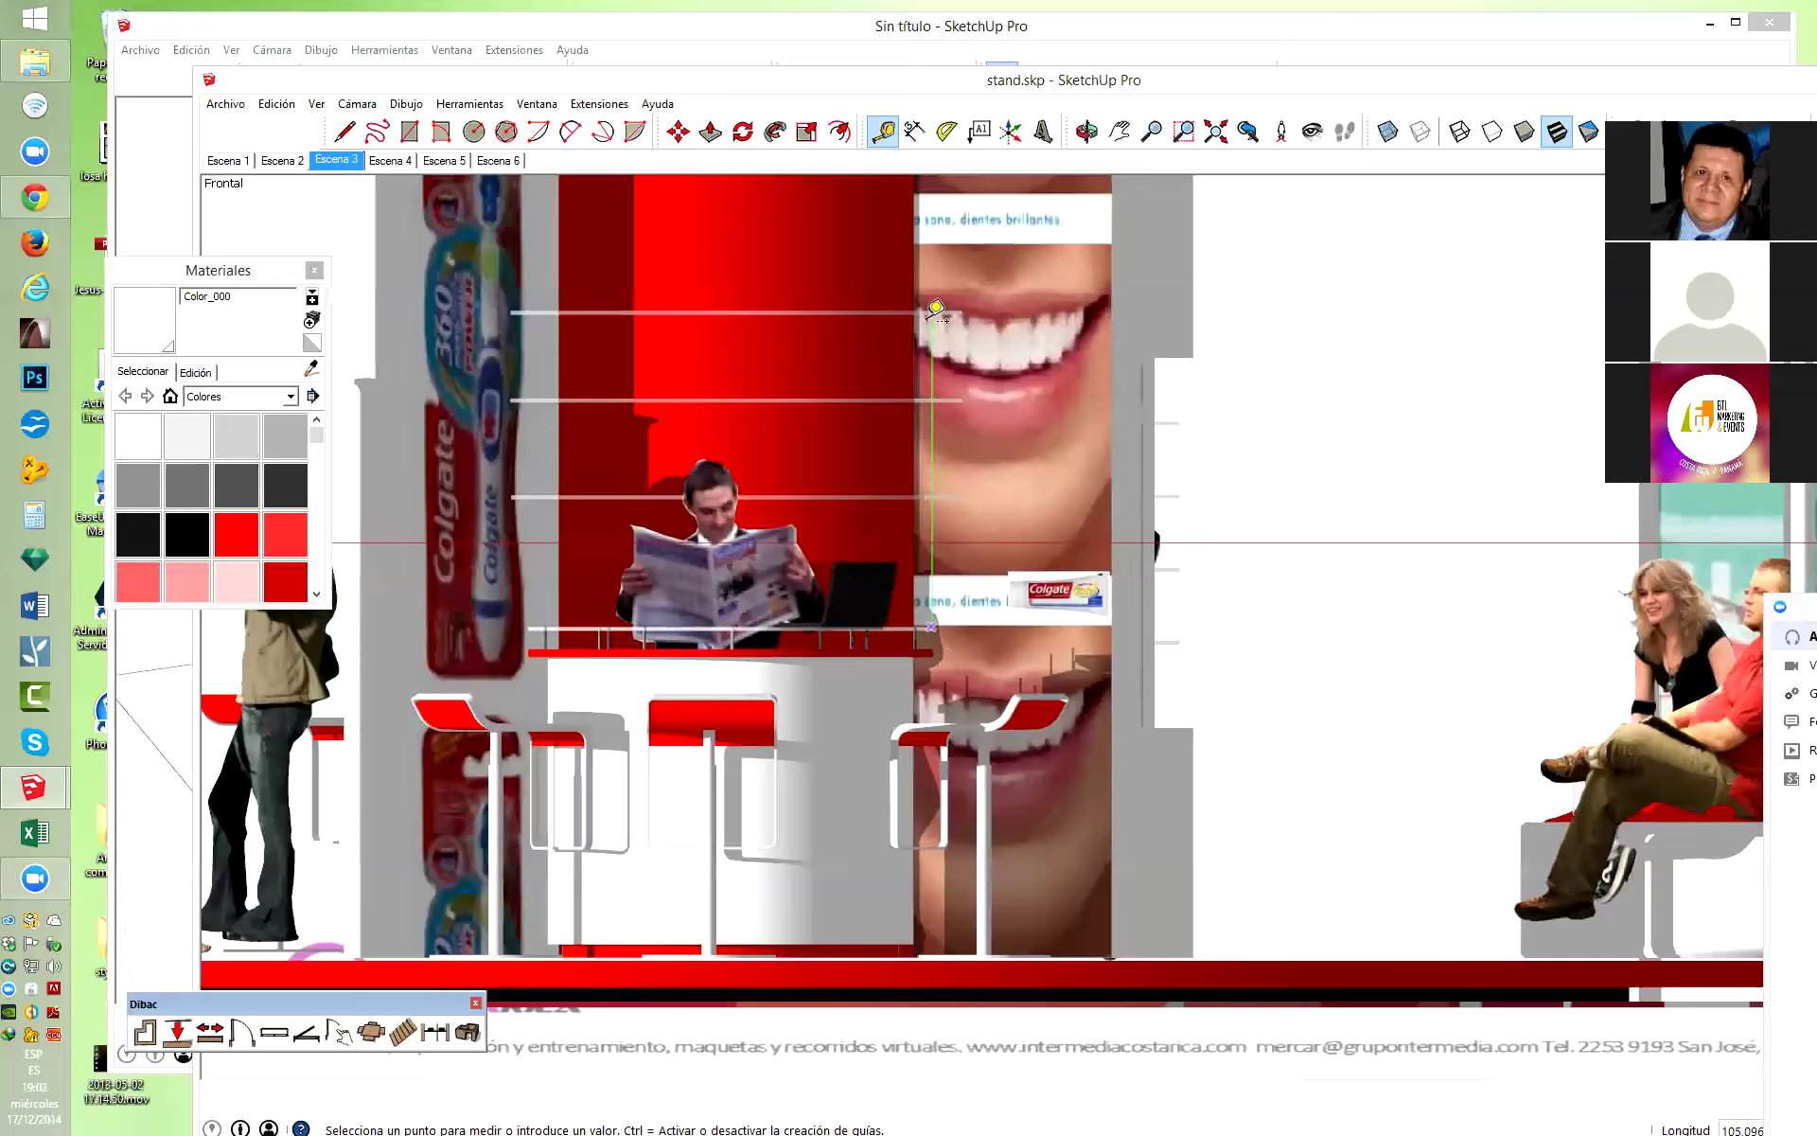
{"action": "scroll", "coordinate": [906, 508], "scroll_direction": "down", "scroll_amount": 3}
{"action": "key", "text": "Escape"}
{"action": "scroll", "coordinate": [940, 617], "scroll_direction": "down", "scroll_amount": 1}
{"action": "key", "text": "space"}
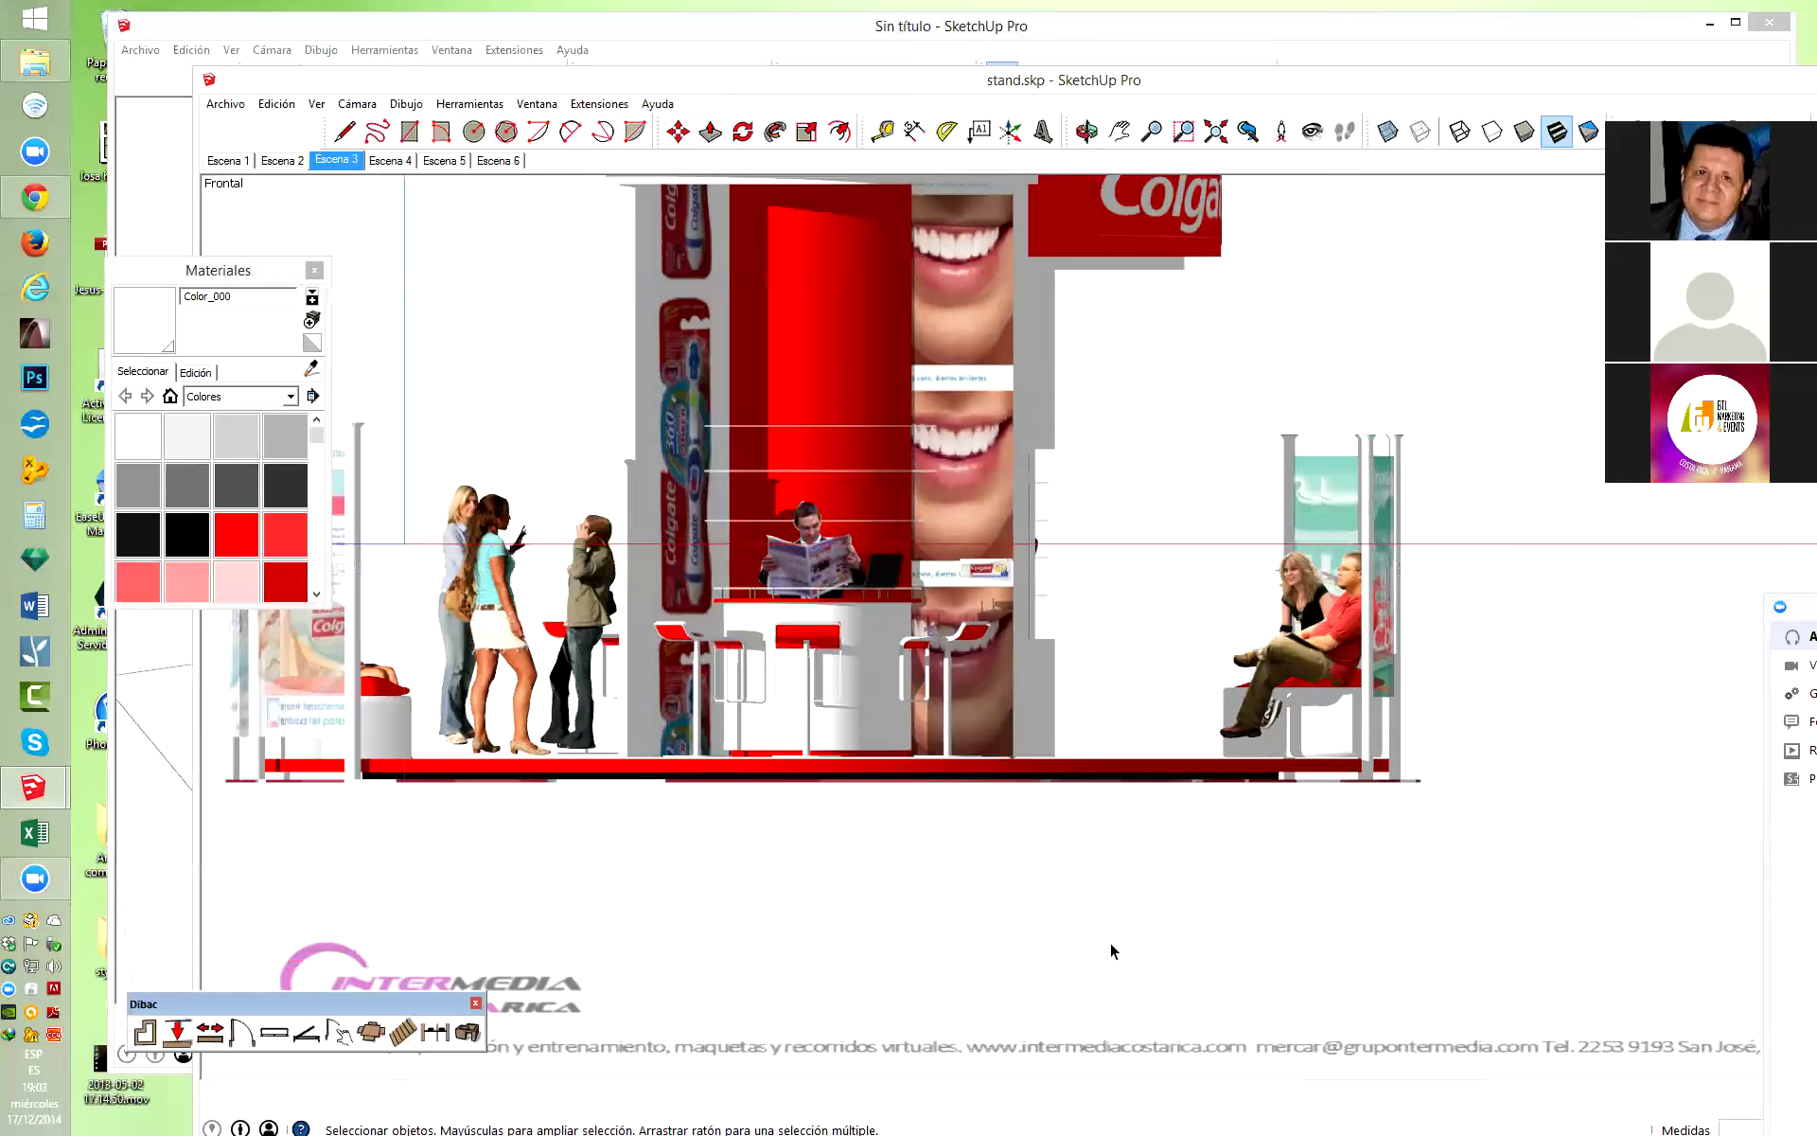
{"action": "scroll", "coordinate": [947, 492], "scroll_direction": "up", "scroll_amount": 2}
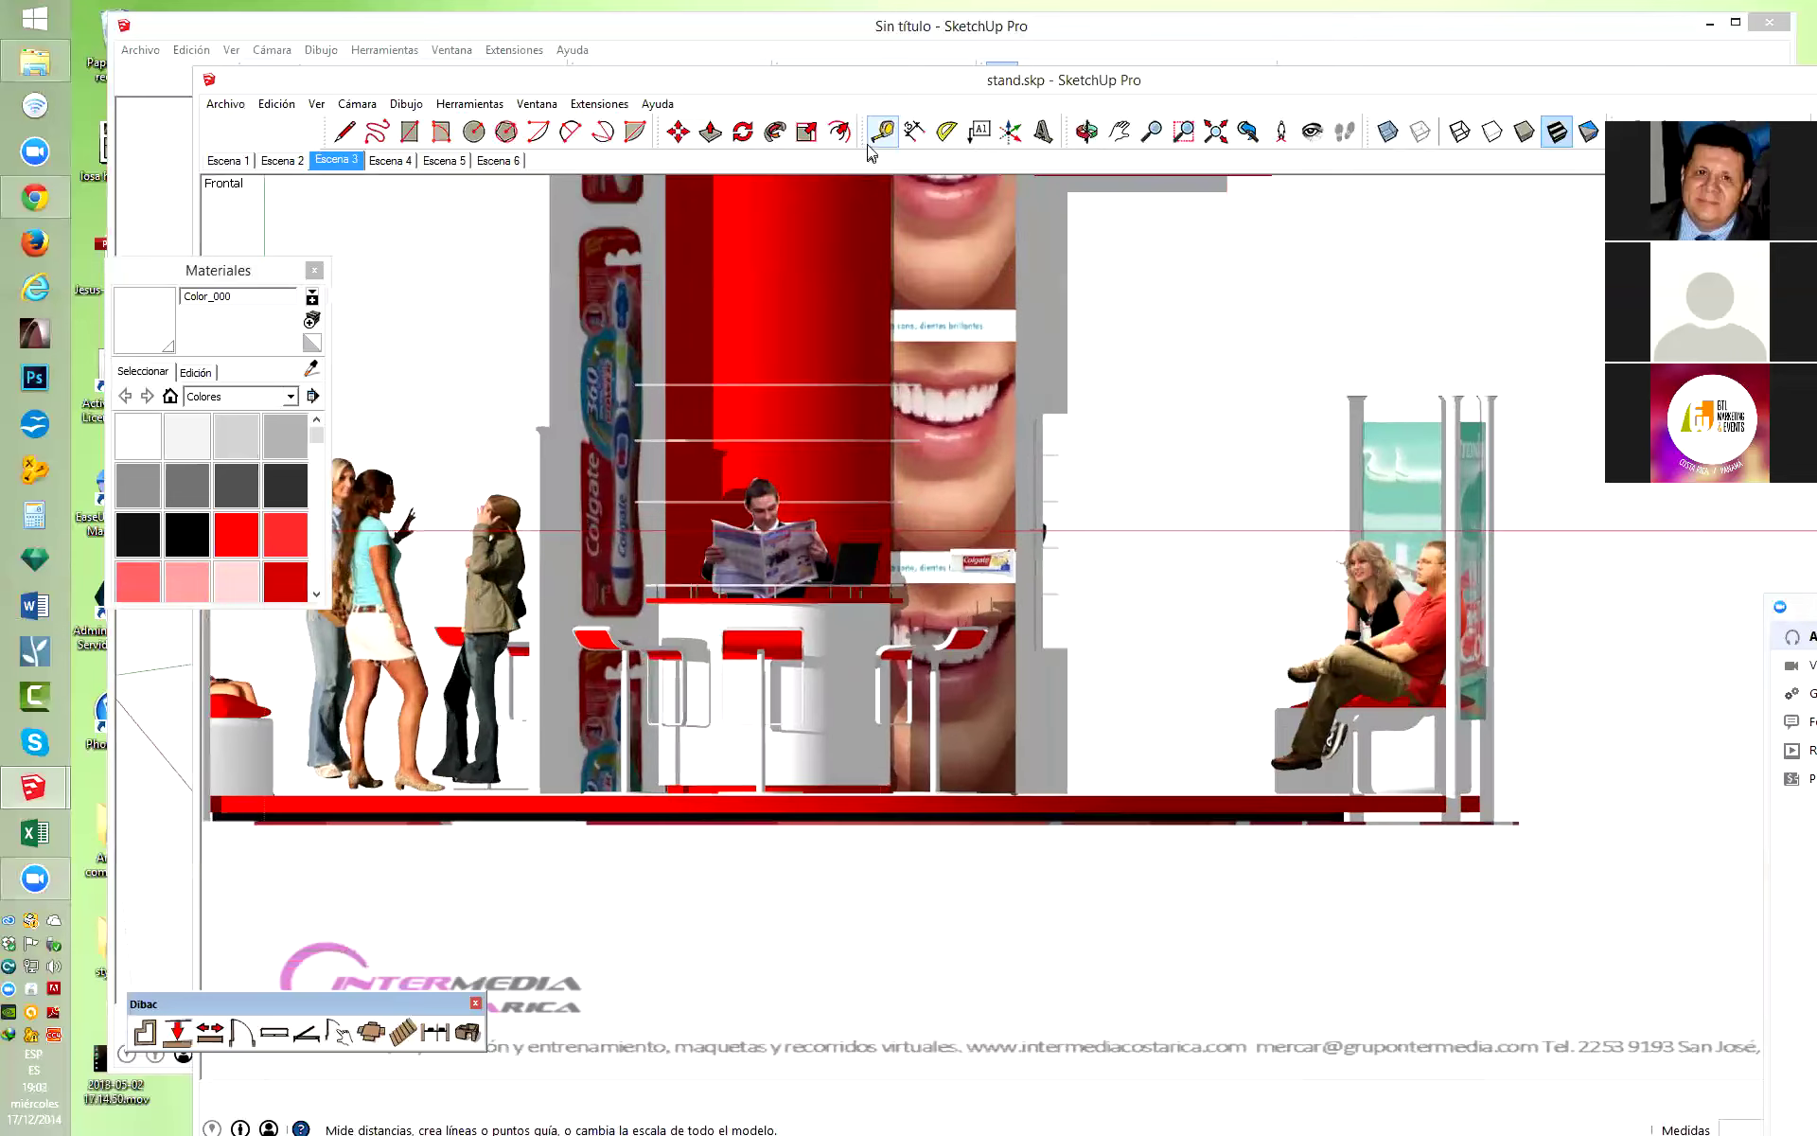
Measure the spacing between two glass shelves by the smile panel, then orbit back to perspective.
{"action": "left_click", "coordinate": [875, 142]}
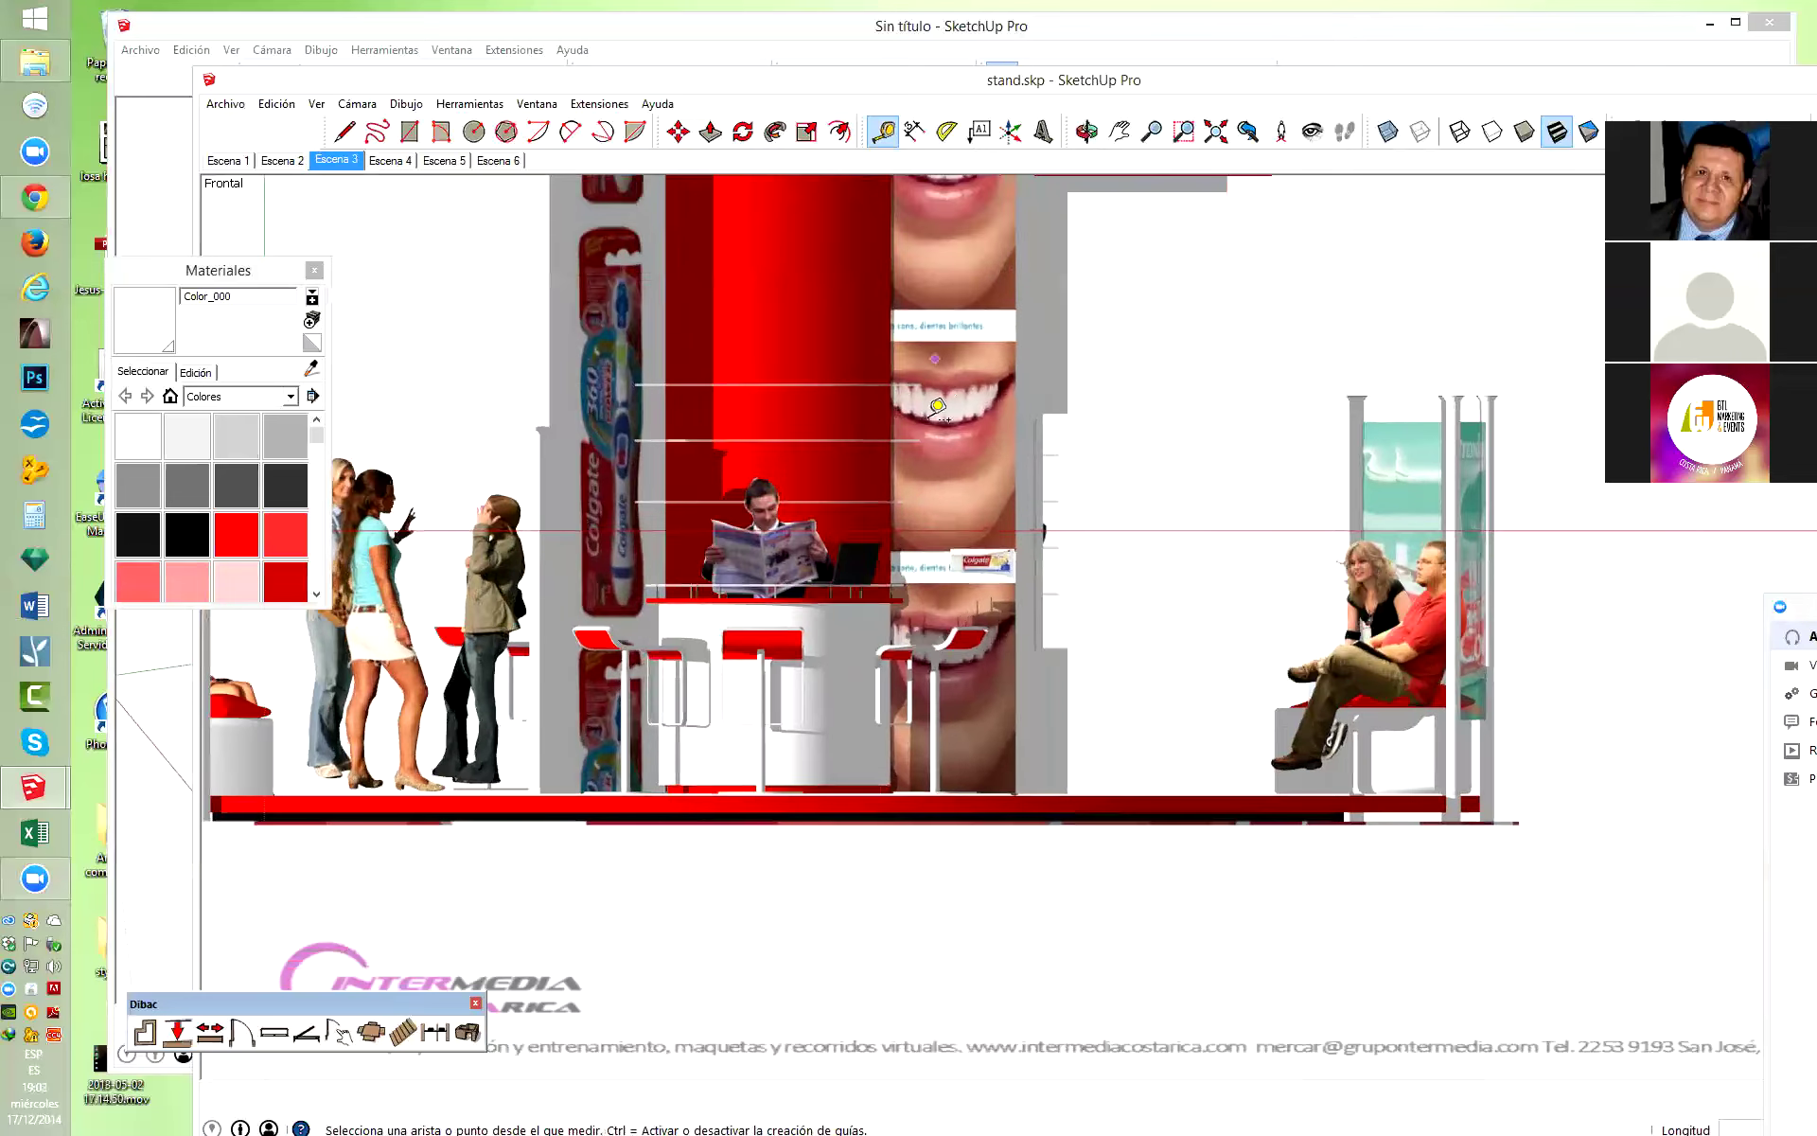
{"action": "left_click", "coordinate": [923, 499]}
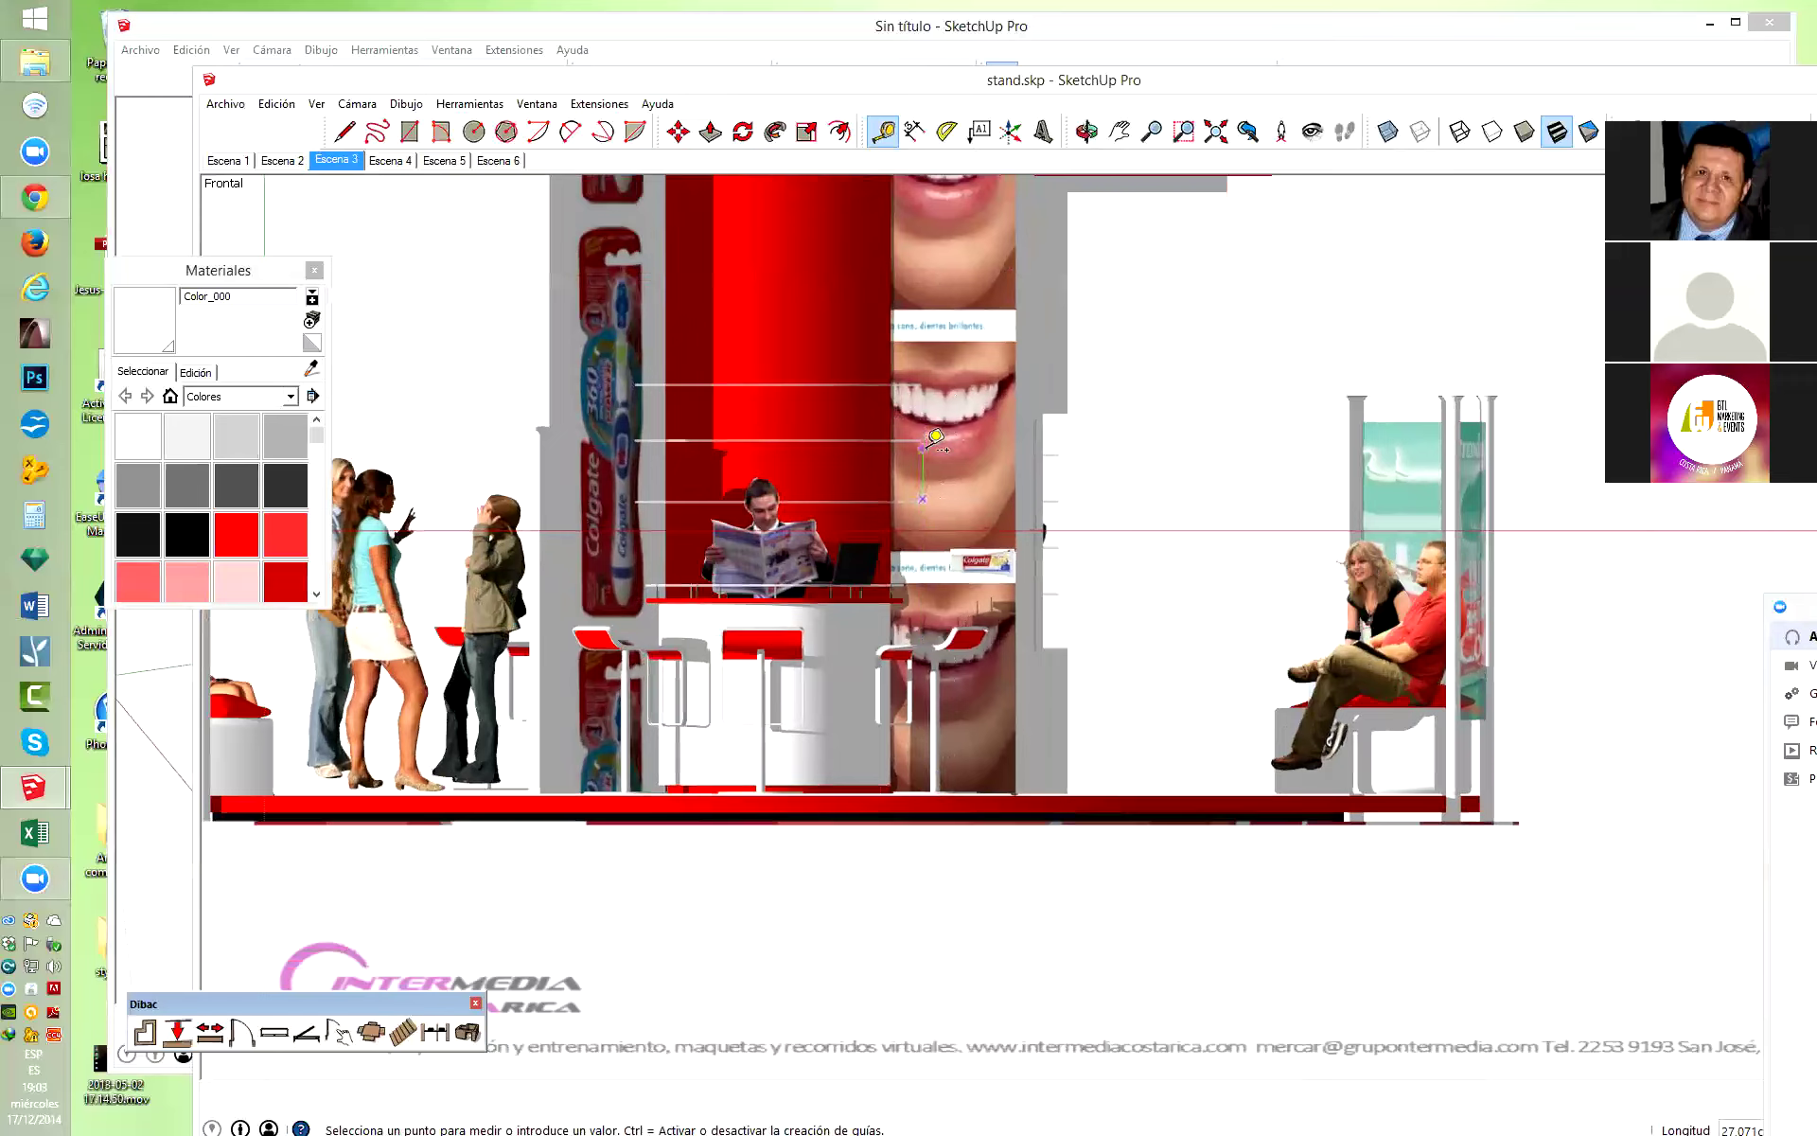
{"action": "scroll", "coordinate": [933, 478], "scroll_direction": "up", "scroll_amount": 1}
{"action": "scroll", "coordinate": [942, 469], "scroll_direction": "up", "scroll_amount": 1}
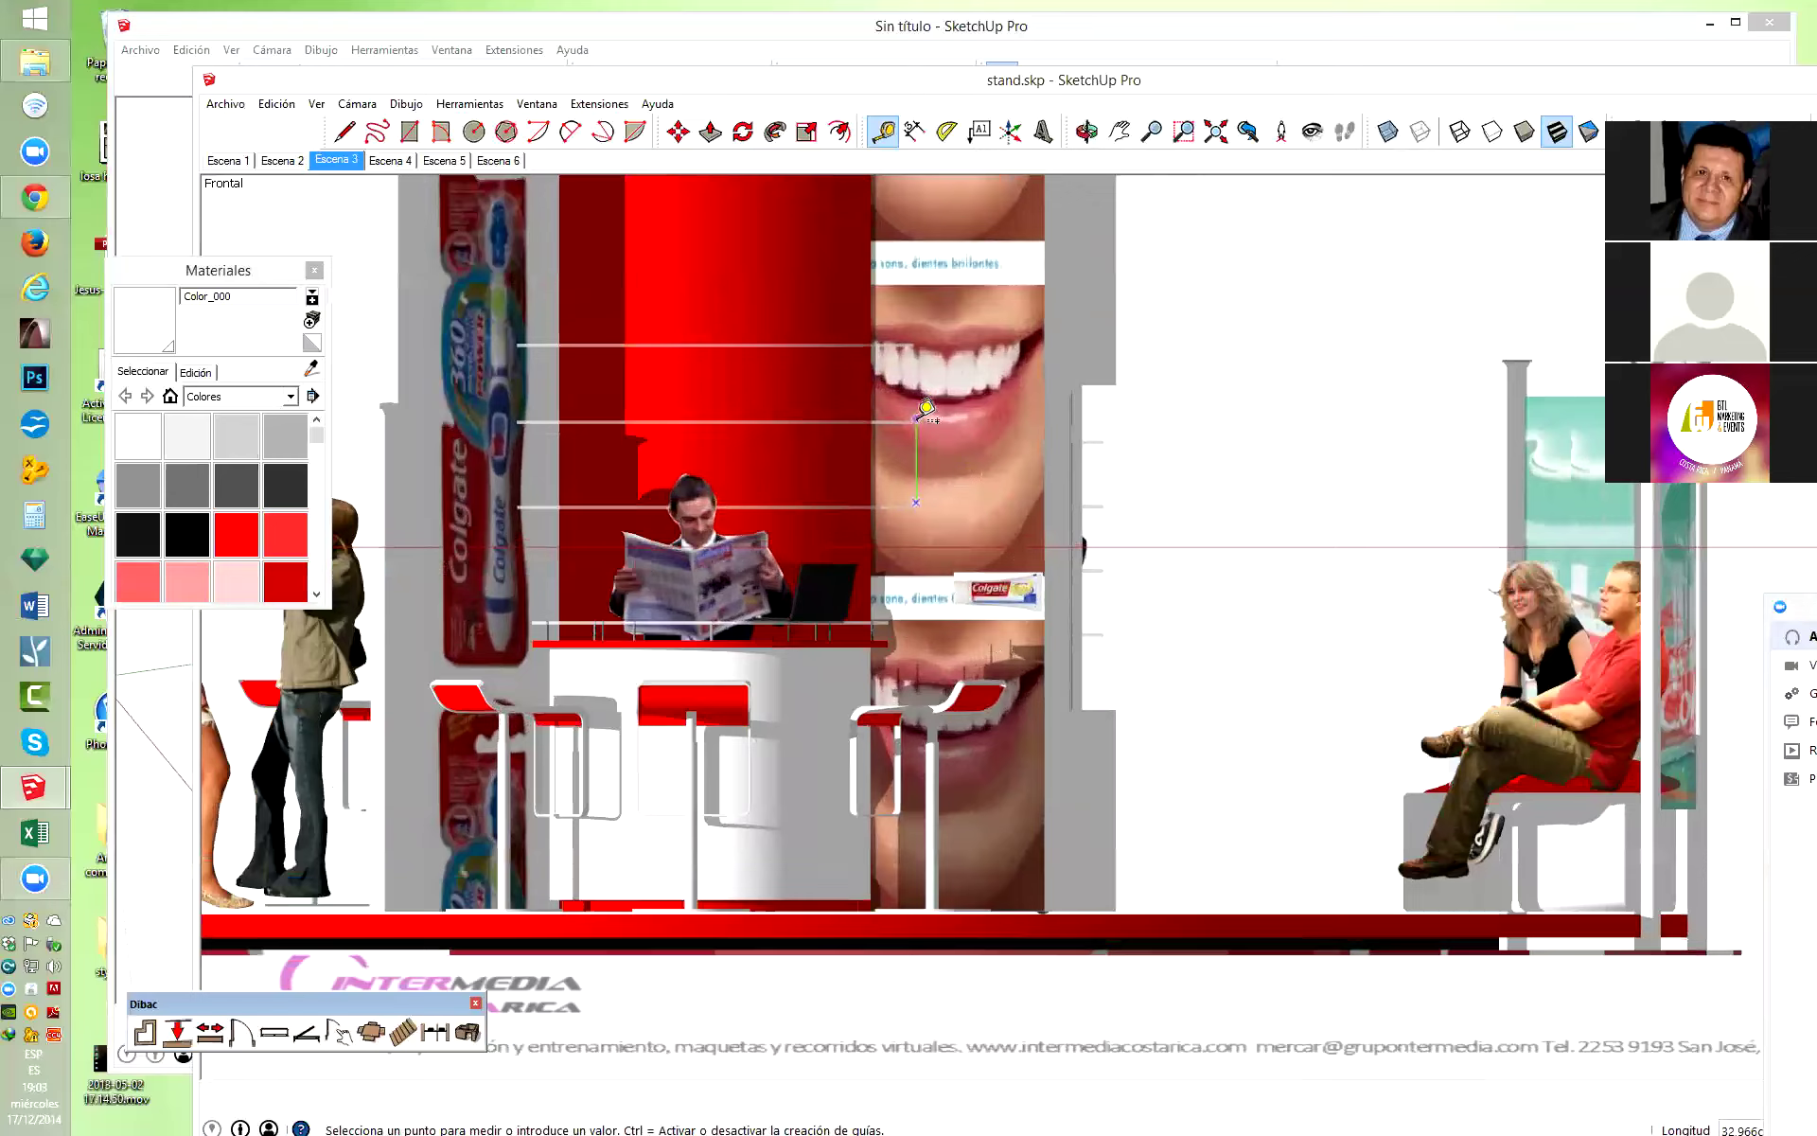
{"action": "left_click", "coordinate": [926, 333]}
{"action": "scroll", "coordinate": [874, 473], "scroll_direction": "down", "scroll_amount": 3}
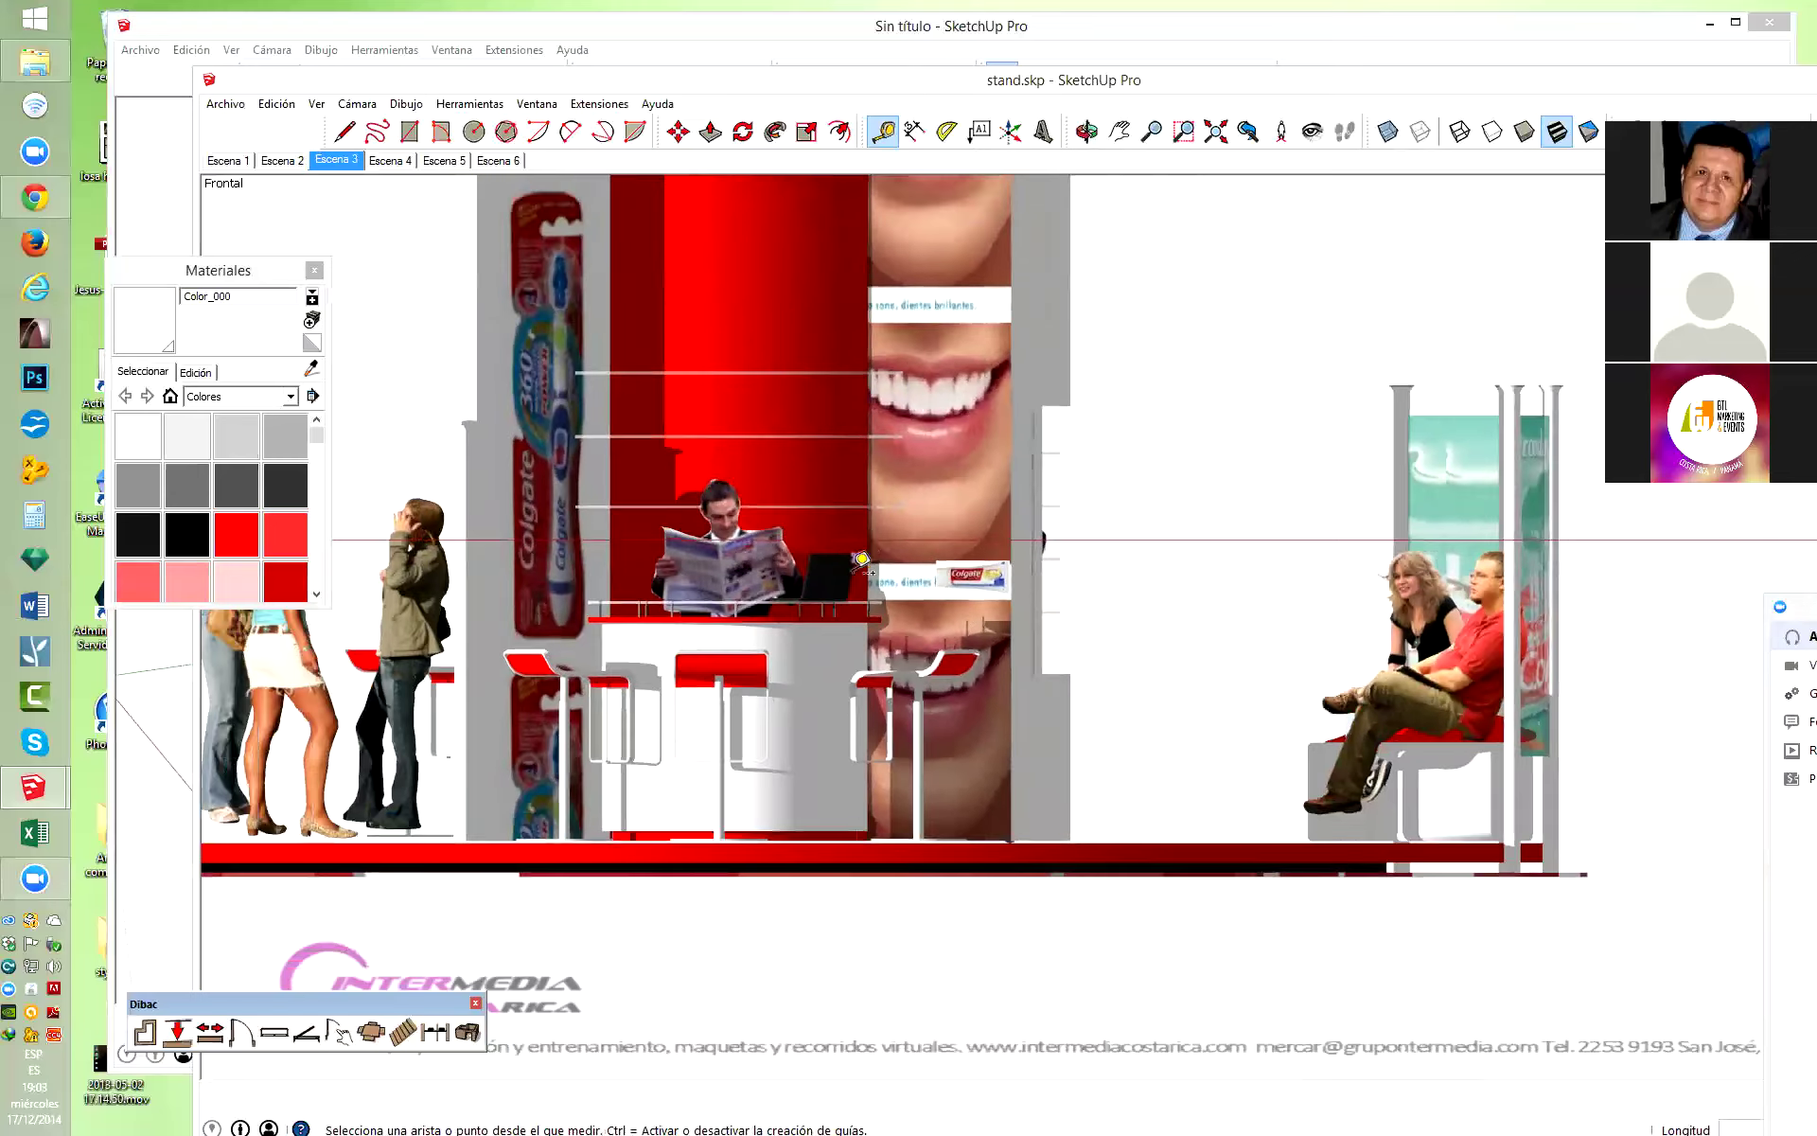
{"action": "middle_click_drag", "start_coordinate": [883, 485], "coordinate": [1194, 814]}
{"action": "left_click_drag", "start_coordinate": [1194, 814], "coordinate": [988, 849]}
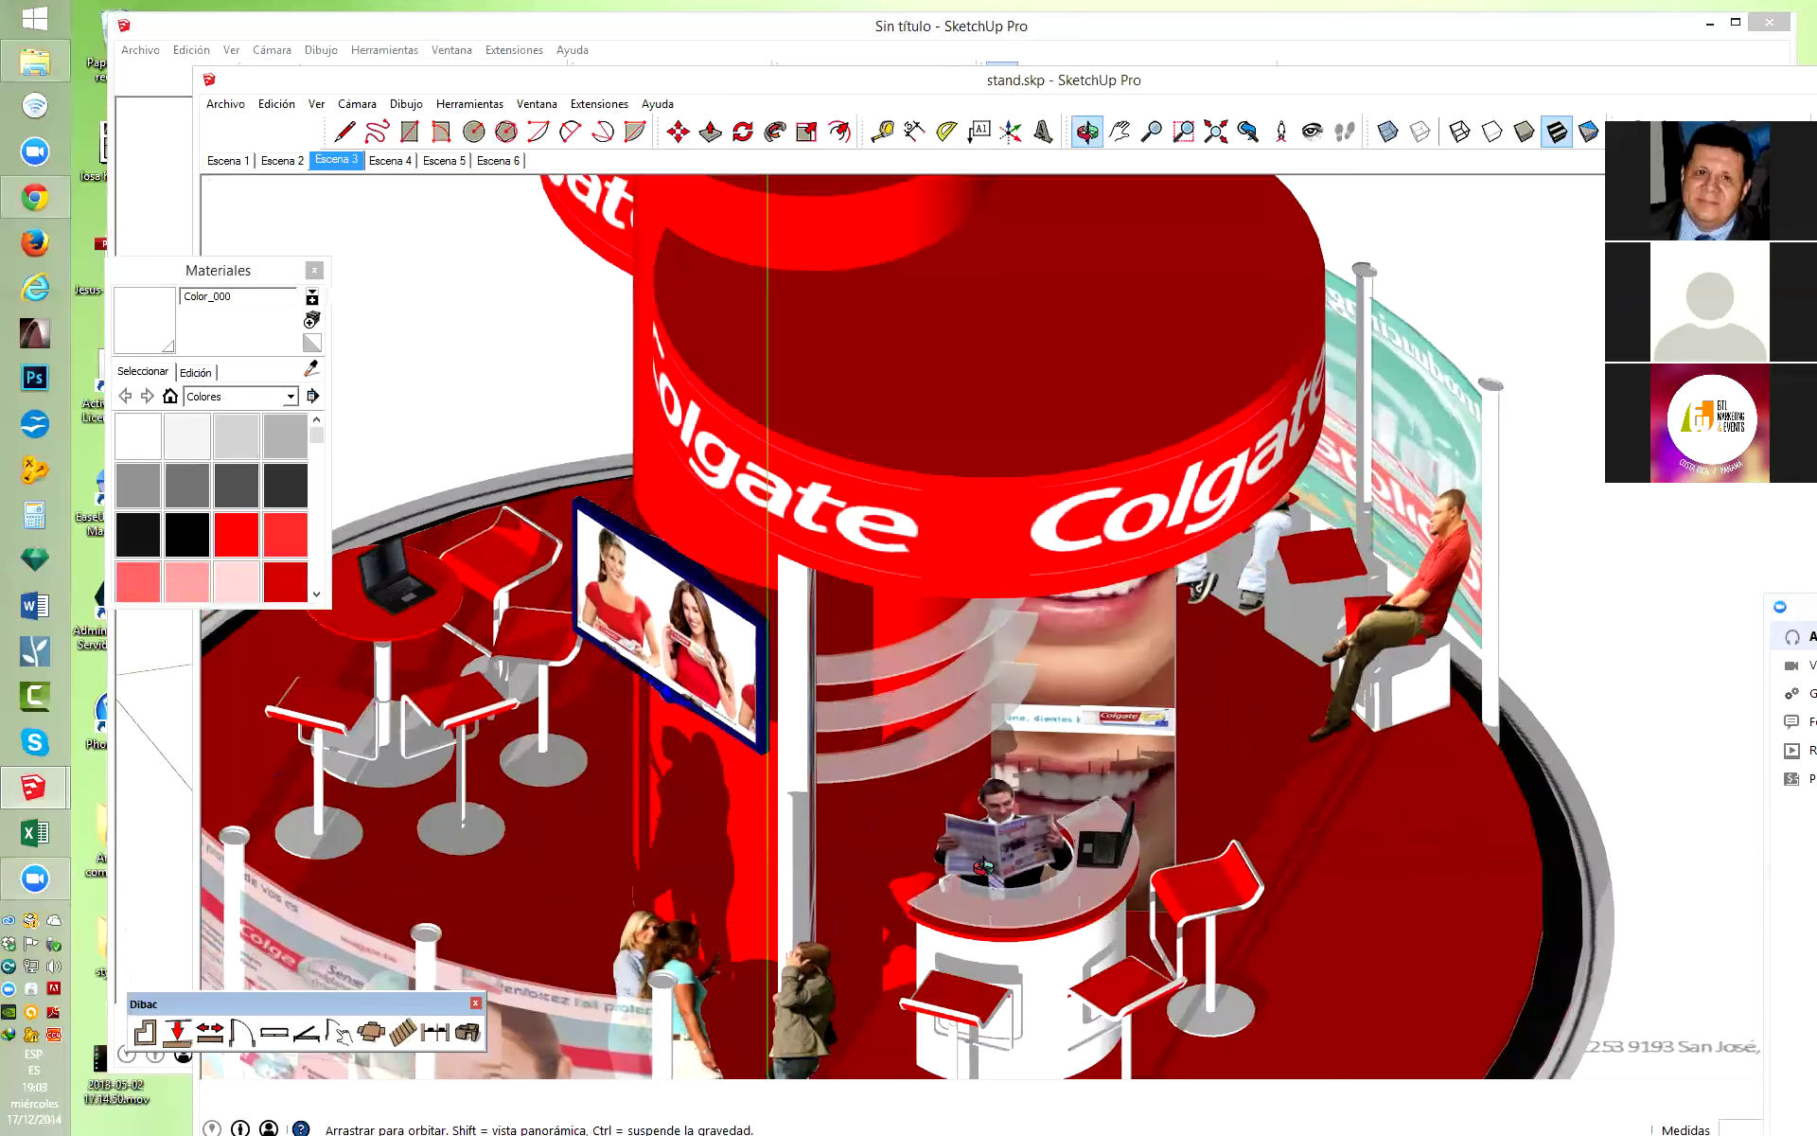
Switch to the untitled column model and get a closer, higher view of the column.
{"action": "scroll", "coordinate": [681, 642], "scroll_direction": "up", "scroll_amount": 3}
{"action": "scroll", "coordinate": [1307, 483], "scroll_direction": "down", "scroll_amount": 2}
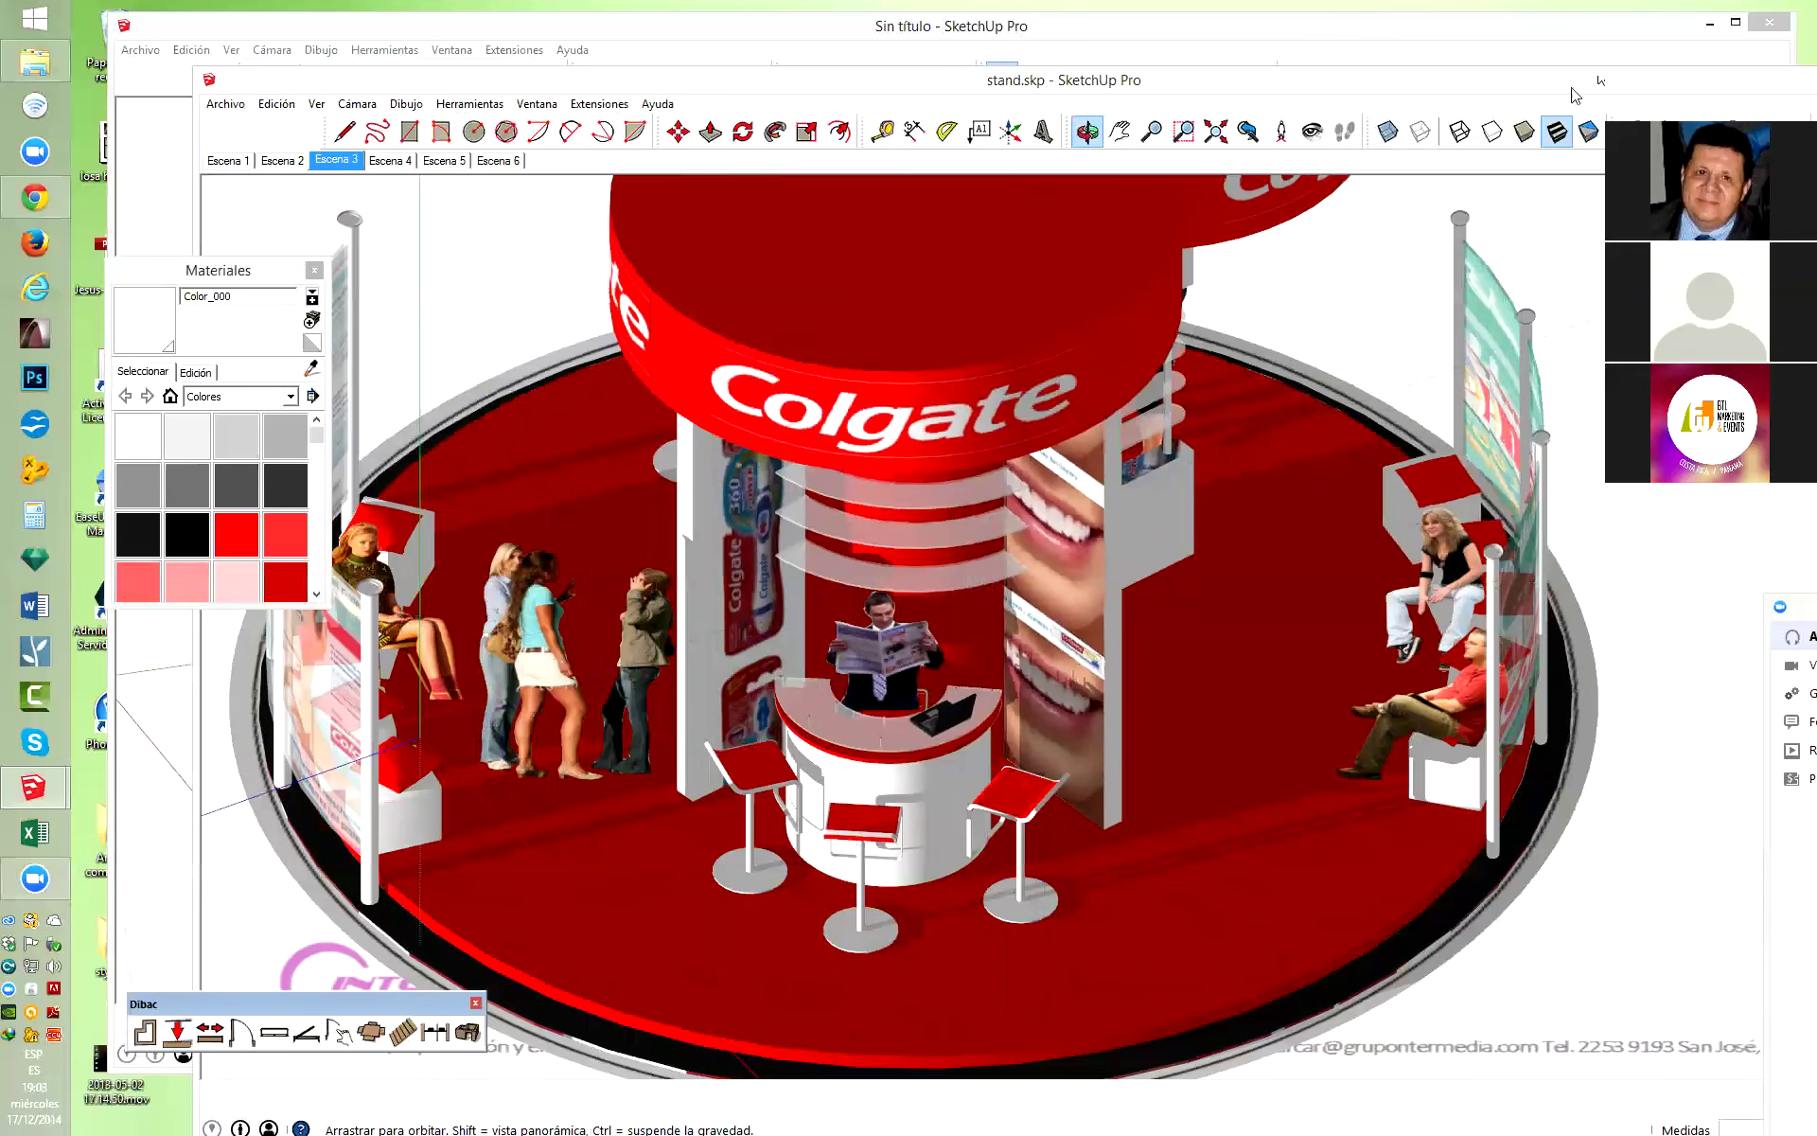
{"action": "key", "text": "alt+Tab"}
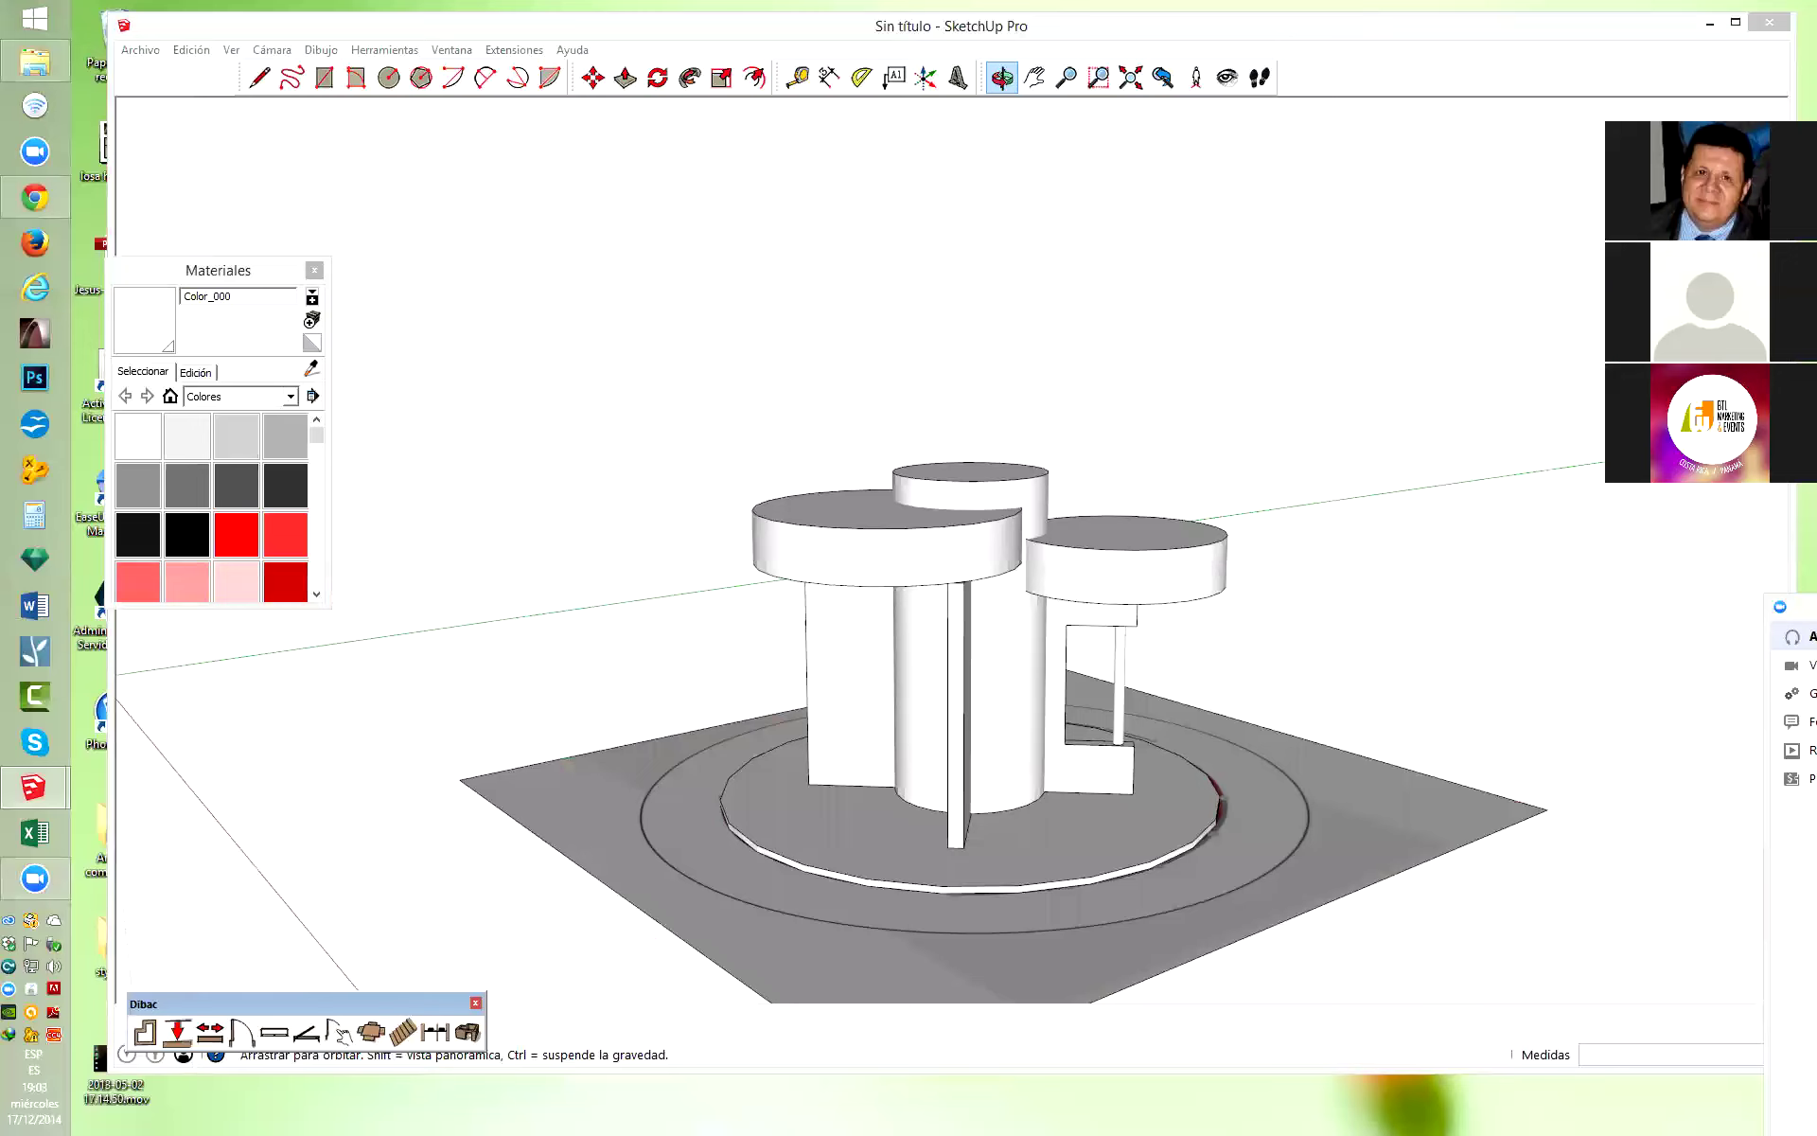
{"action": "key", "text": "space"}
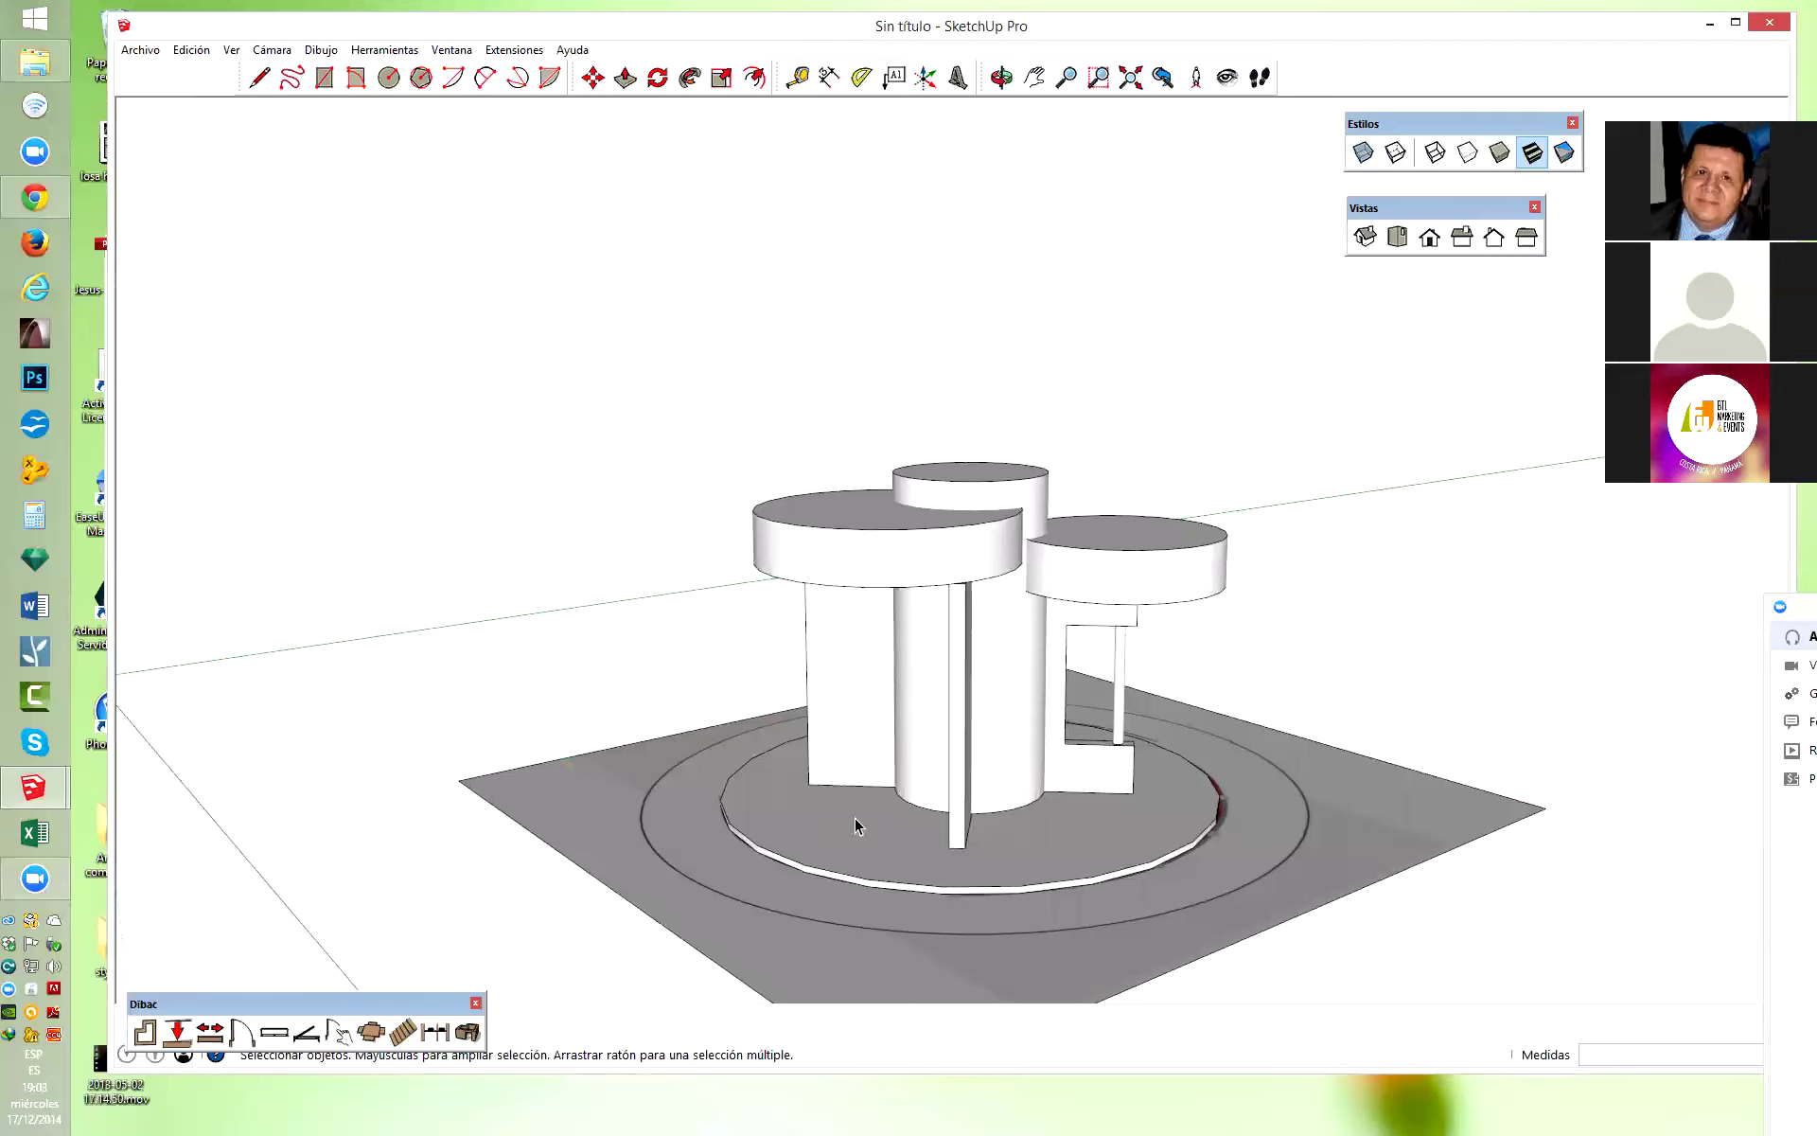
{"action": "scroll", "coordinate": [856, 818], "scroll_direction": "up", "scroll_amount": 3}
{"action": "mouse_move", "coordinate": [878, 803]}
{"action": "middle_mouse_down"}
{"action": "mouse_move", "coordinate": [966, 765]}
{"action": "mouse_move", "coordinate": [973, 729]}
{"action": "middle_mouse_up"}
Enter and exit the cylinder group, then check how the rest of the model displays.
{"action": "double_click", "coordinate": [973, 715]}
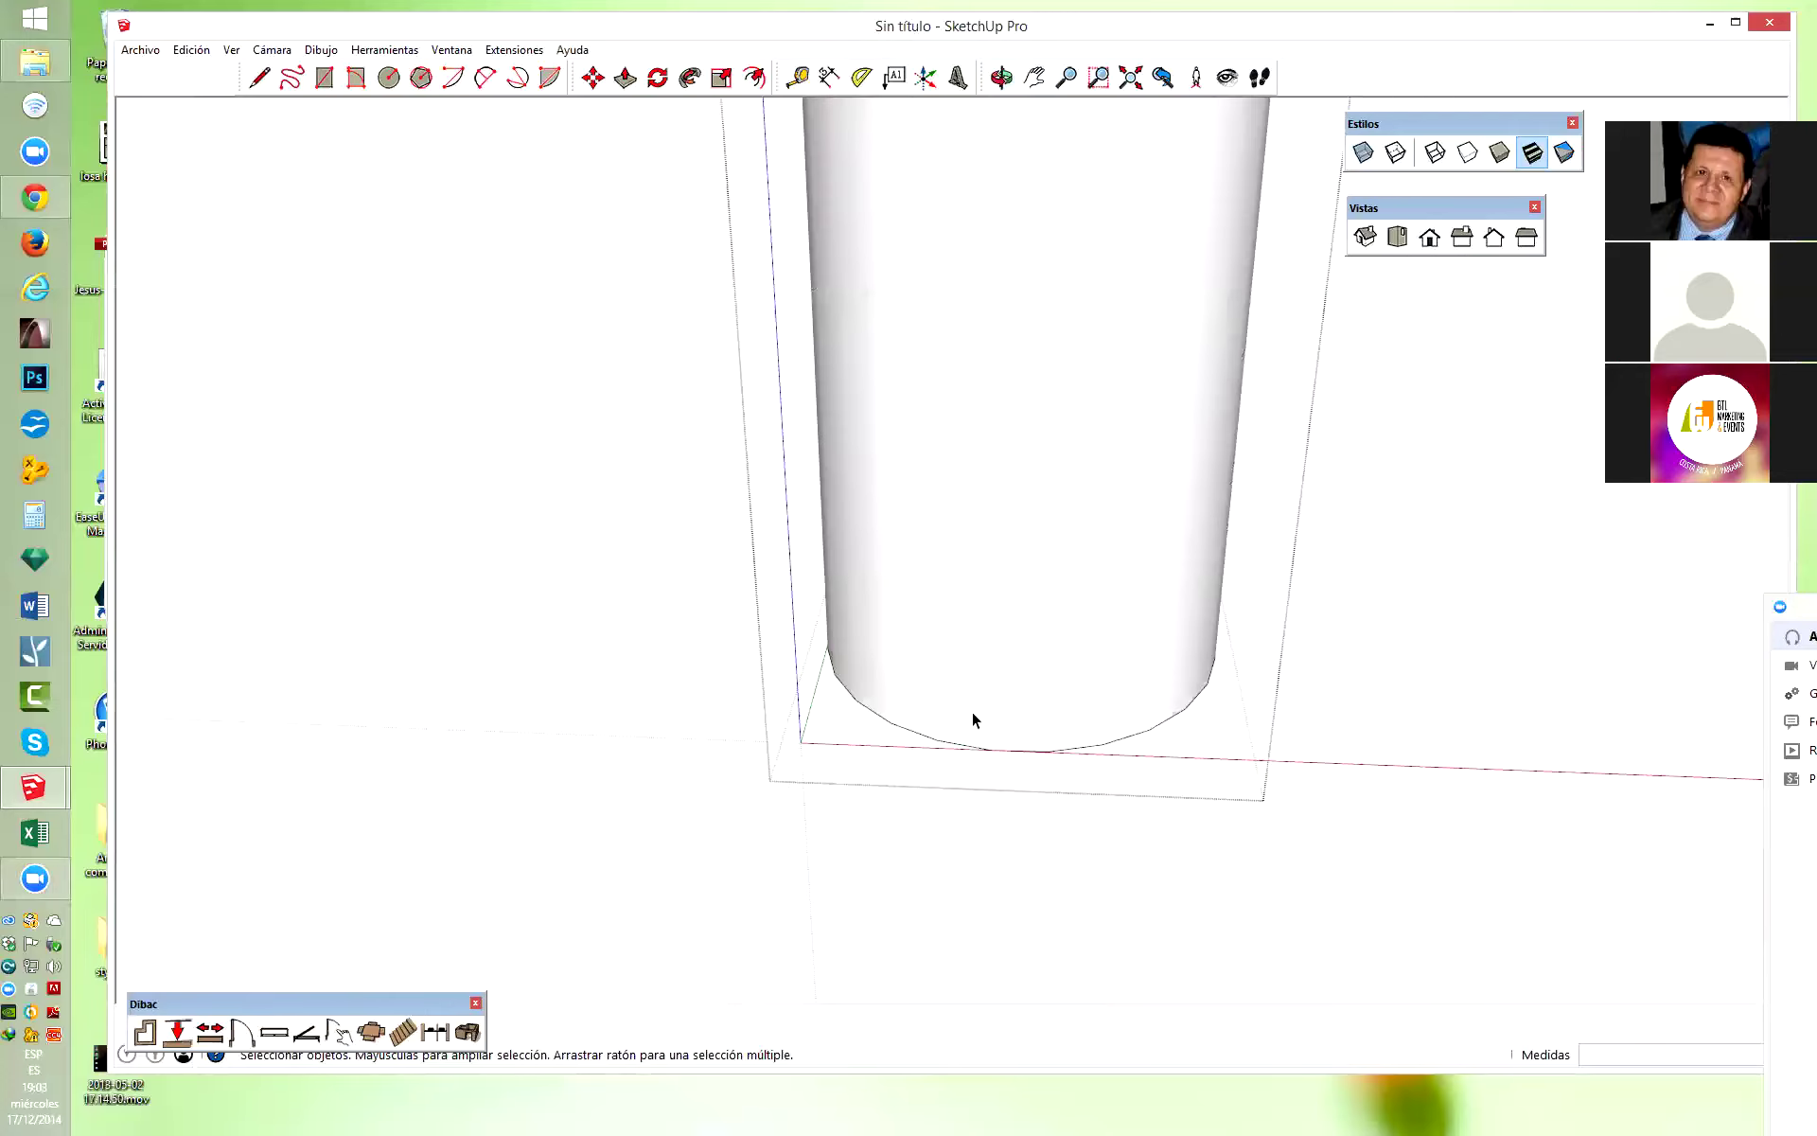
{"action": "left_click", "coordinate": [1269, 830]}
{"action": "scroll", "coordinate": [937, 800], "scroll_direction": "up", "scroll_amount": 2}
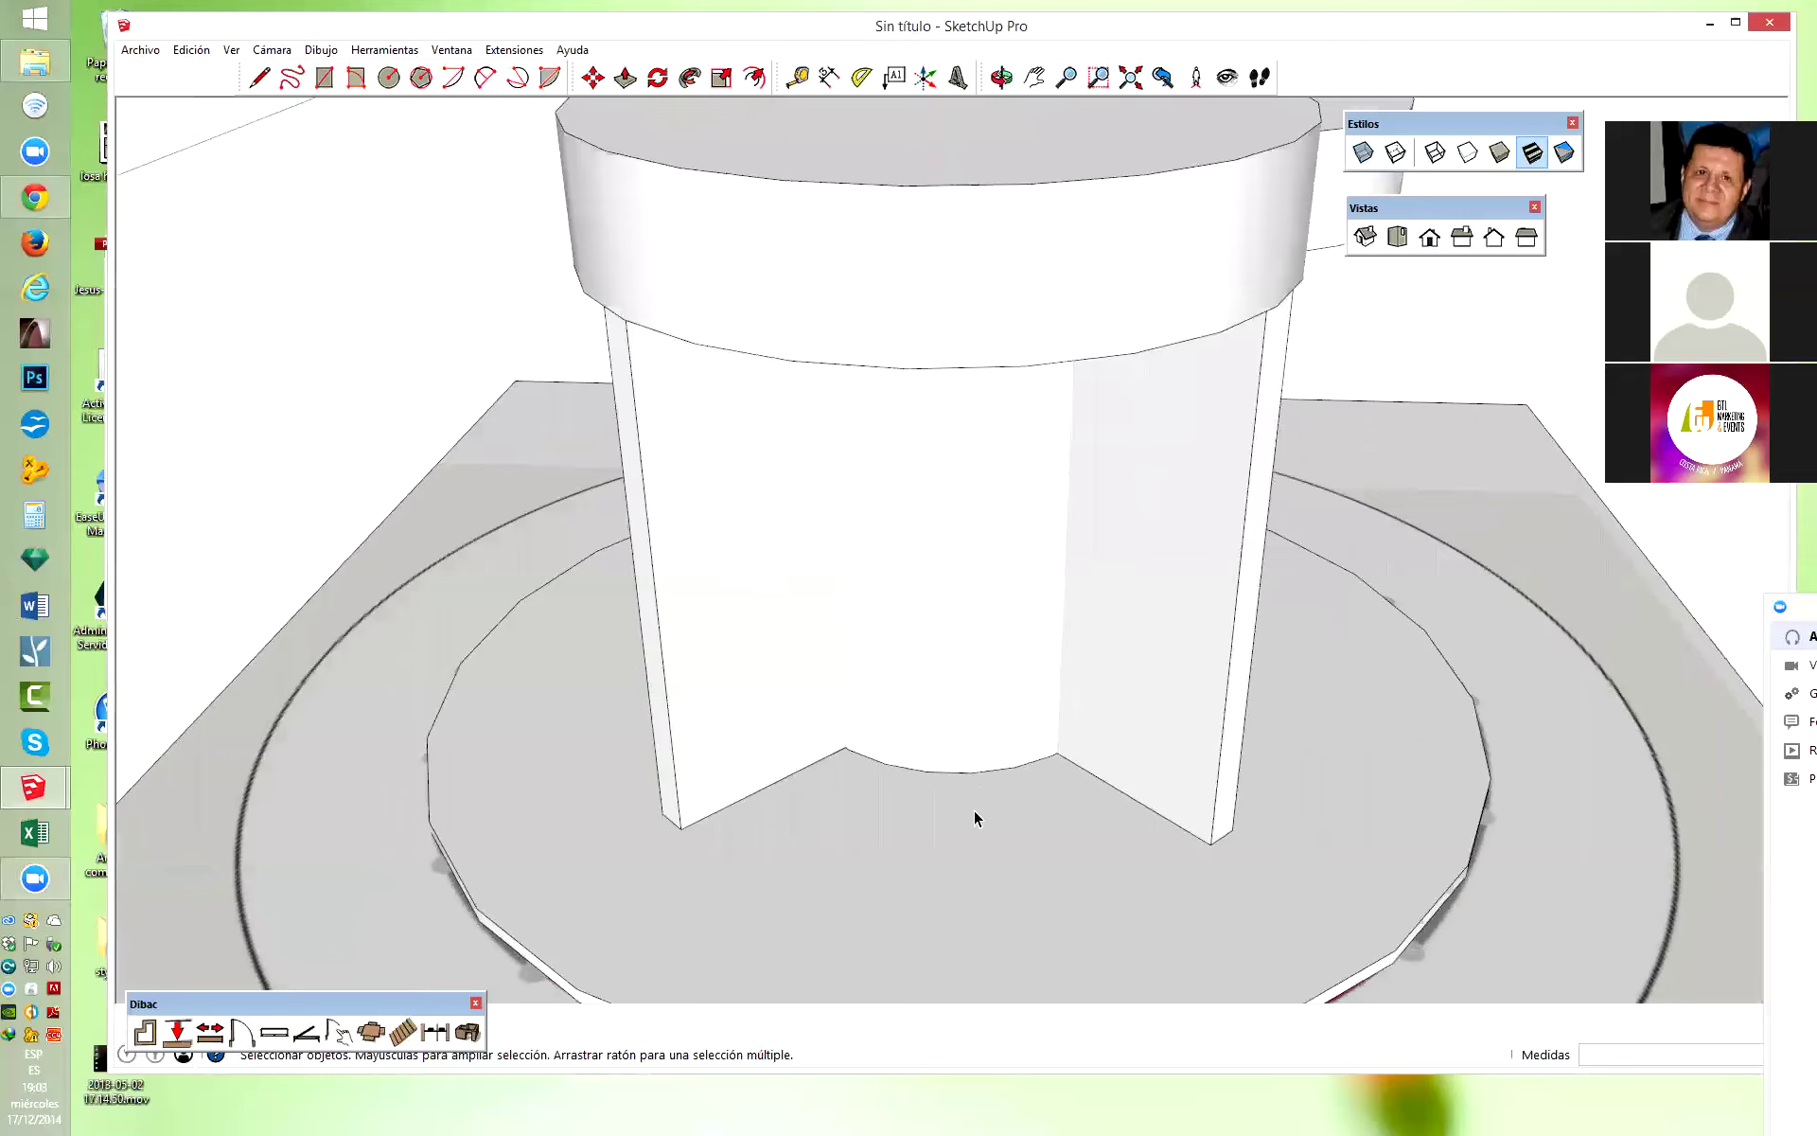
{"action": "scroll", "coordinate": [974, 816], "scroll_direction": "up", "scroll_amount": 1}
{"action": "scroll", "coordinate": [856, 750], "scroll_direction": "up", "scroll_amount": 1}
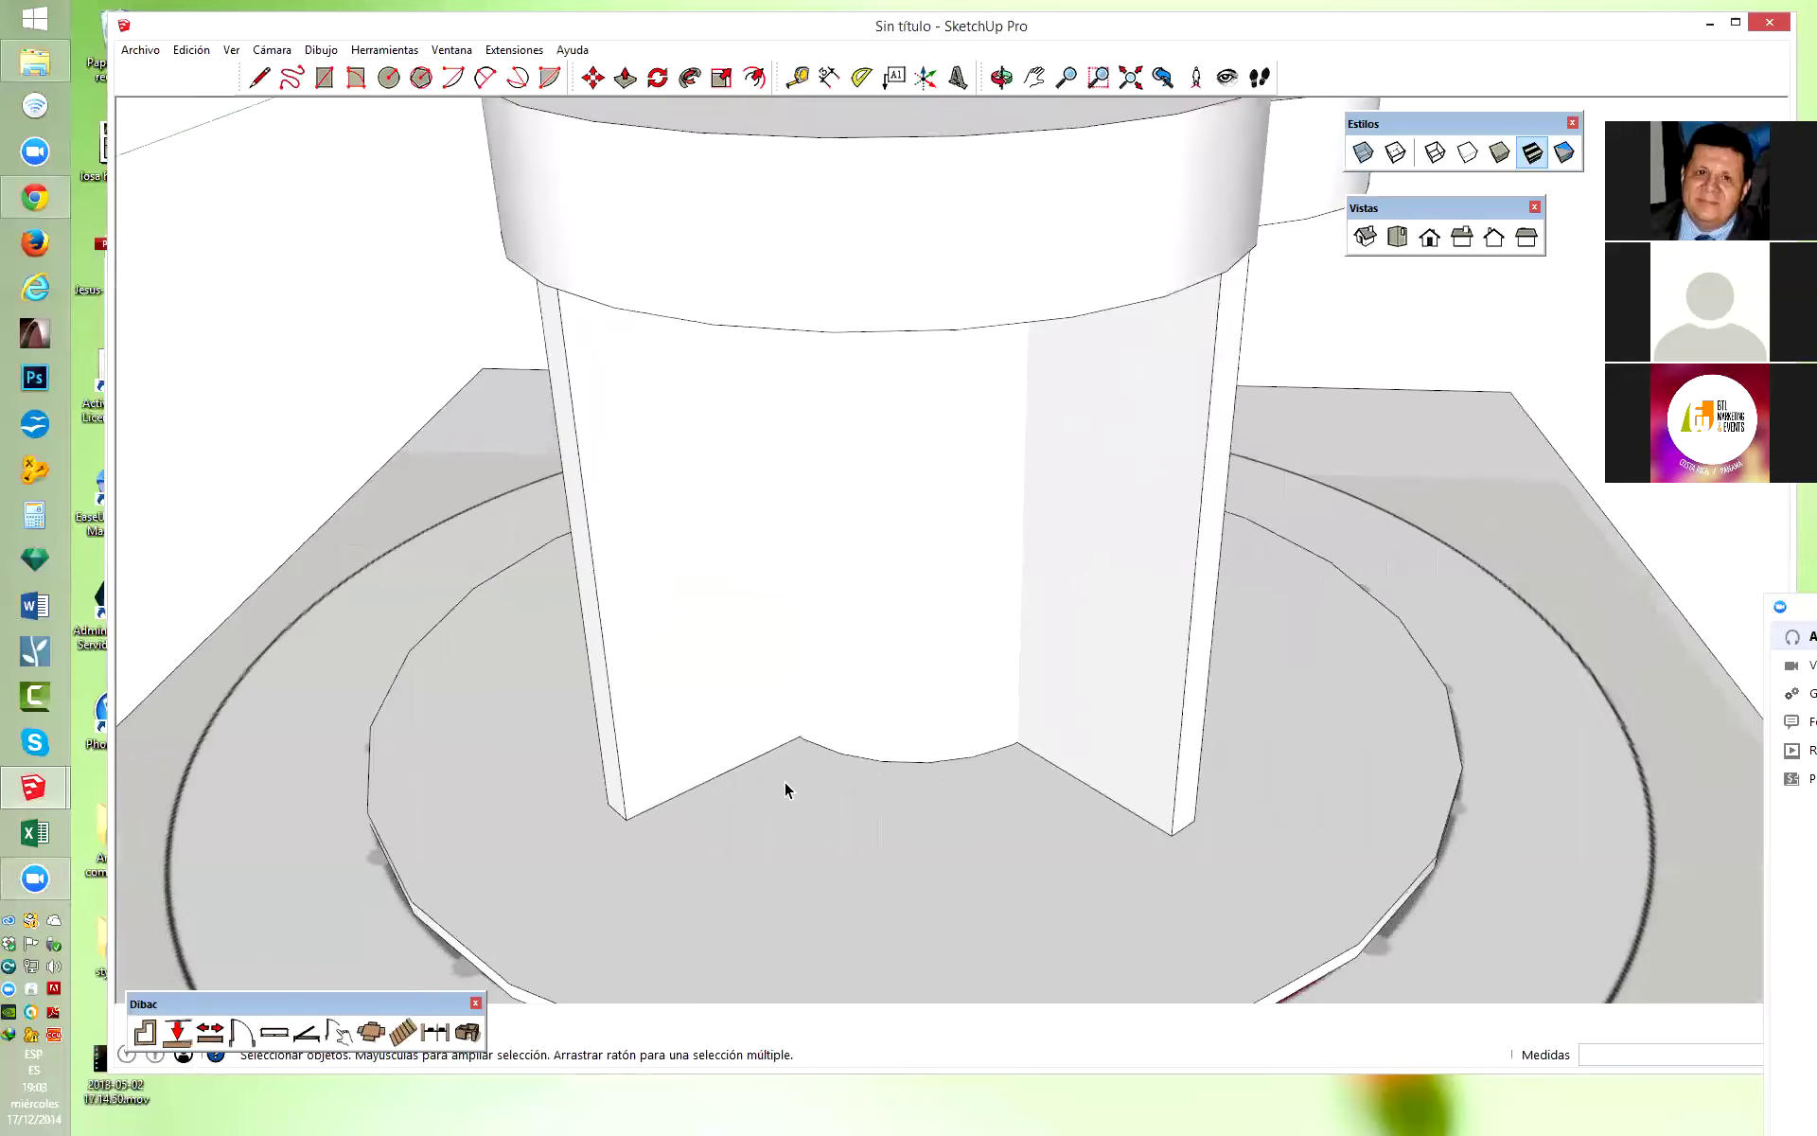
{"action": "left_click", "coordinate": [231, 51]}
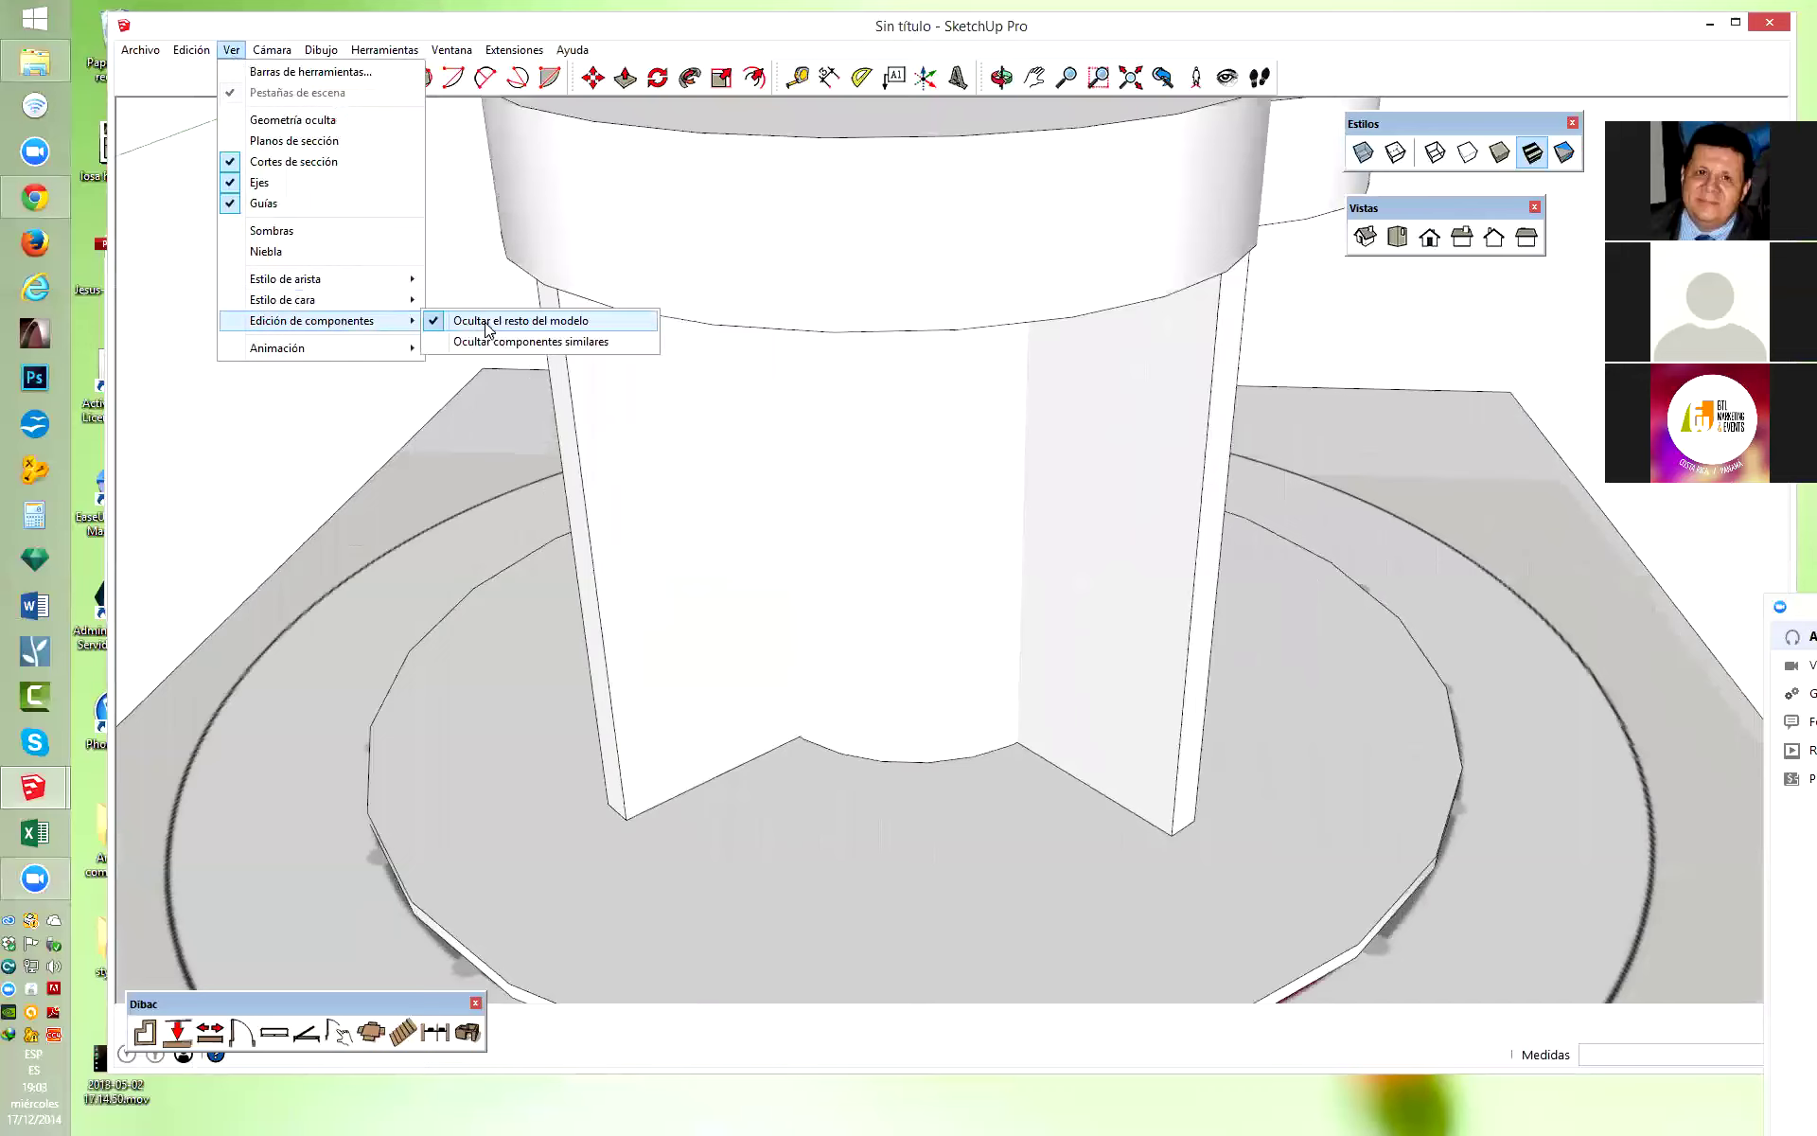
Stop hiding the rest of the model and select the bottom arc edge inside the cylinder group.
{"action": "left_click", "coordinate": [487, 324]}
{"action": "scroll", "coordinate": [837, 765], "scroll_direction": "up", "scroll_amount": 1}
{"action": "scroll", "coordinate": [837, 765], "scroll_direction": "up", "scroll_amount": 1}
{"action": "left_click", "coordinate": [825, 737]}
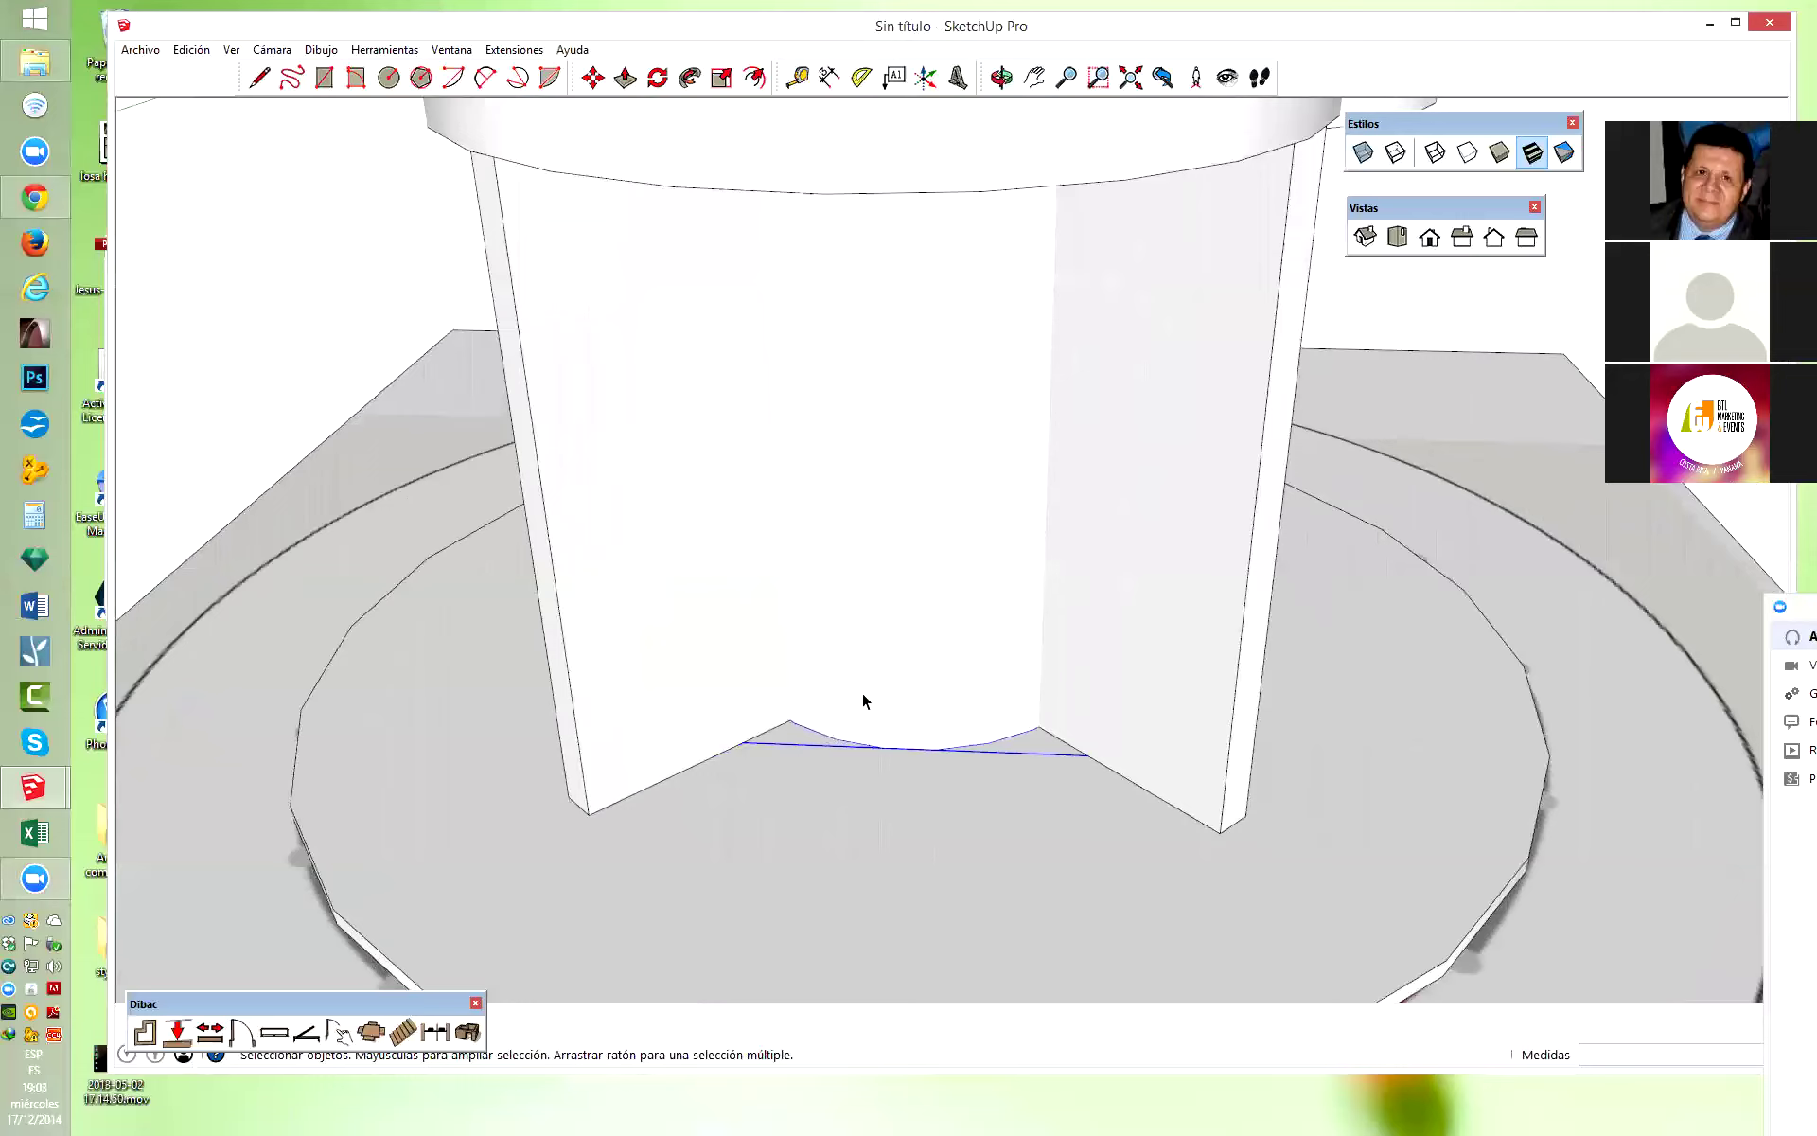
{"action": "double_click", "coordinate": [882, 708]}
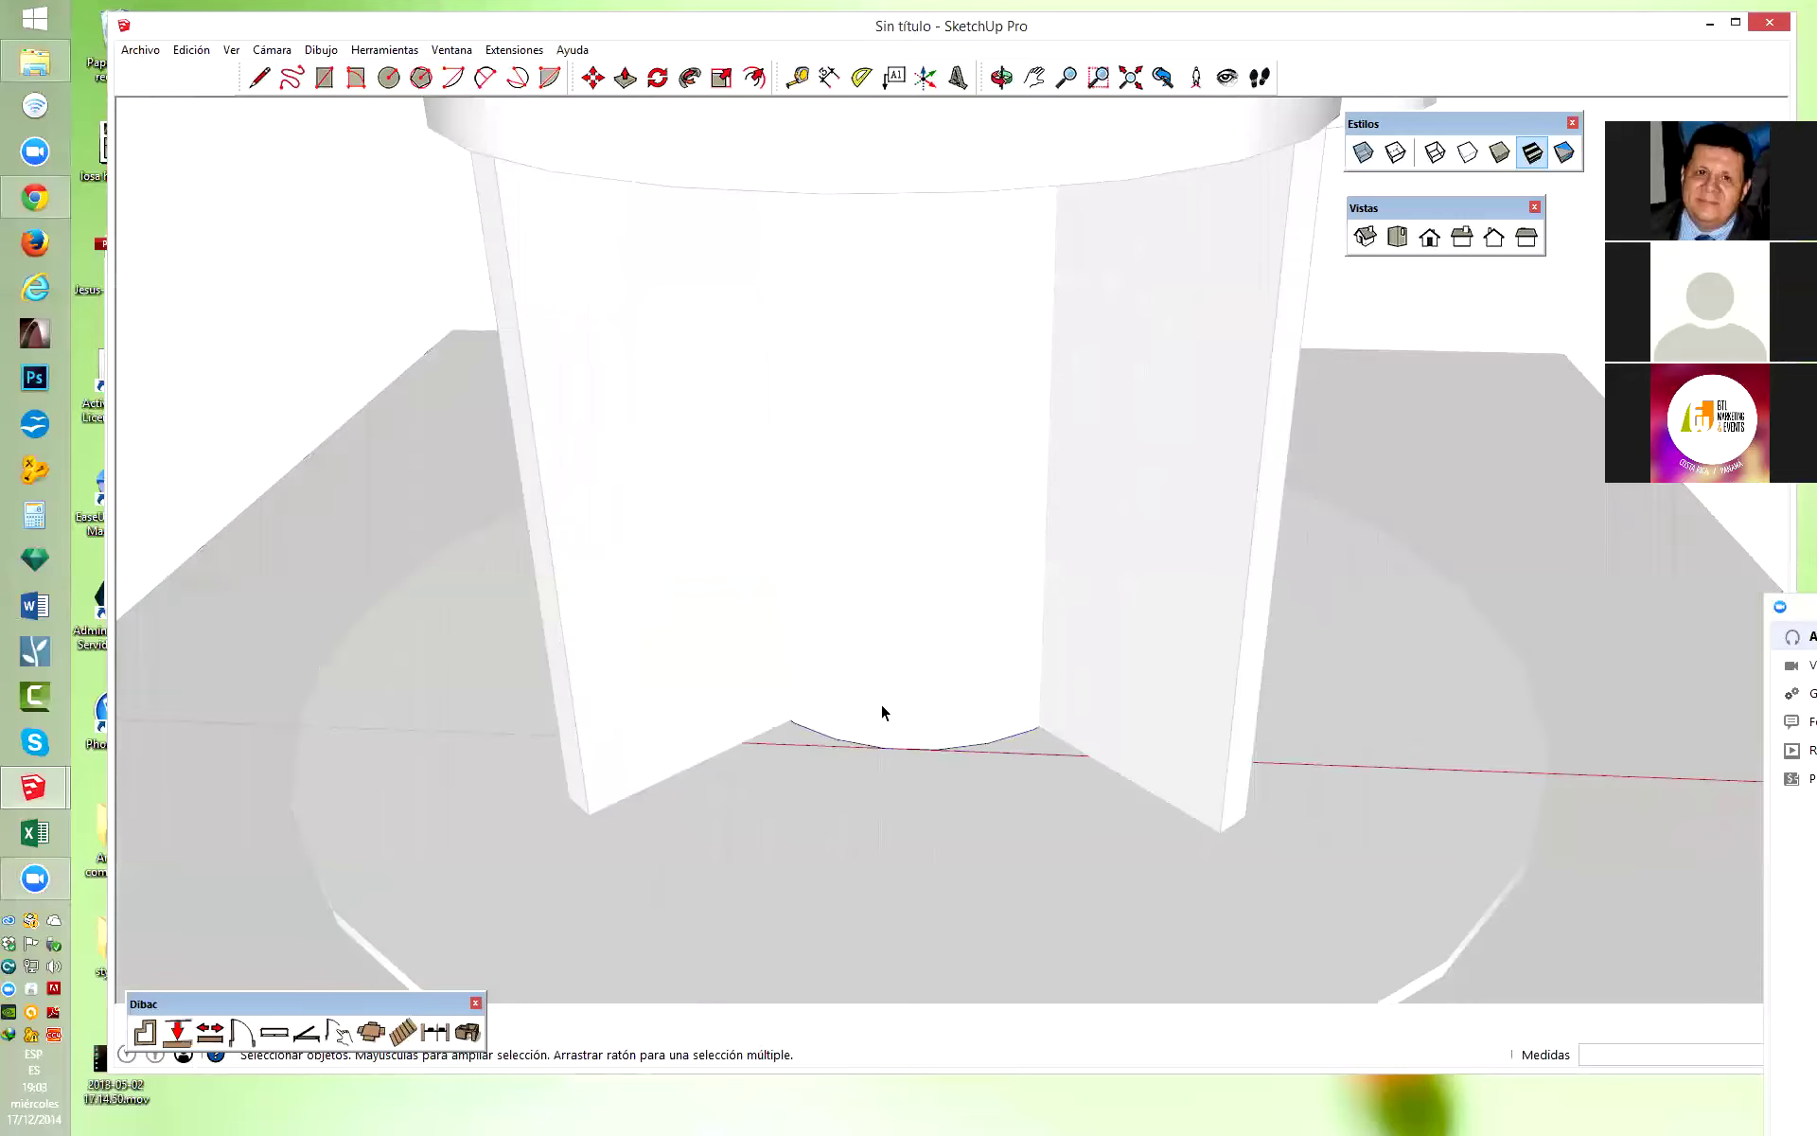
{"action": "left_click", "coordinate": [936, 804]}
{"action": "double_click", "coordinate": [882, 475]}
{"action": "left_click", "coordinate": [835, 742]}
{"action": "left_click", "coordinate": [842, 742]}
{"action": "left_click", "coordinate": [314, 334]}
Delete the chord and arc edges at the base, then copy the curved base edge.
{"action": "left_click", "coordinate": [883, 772]}
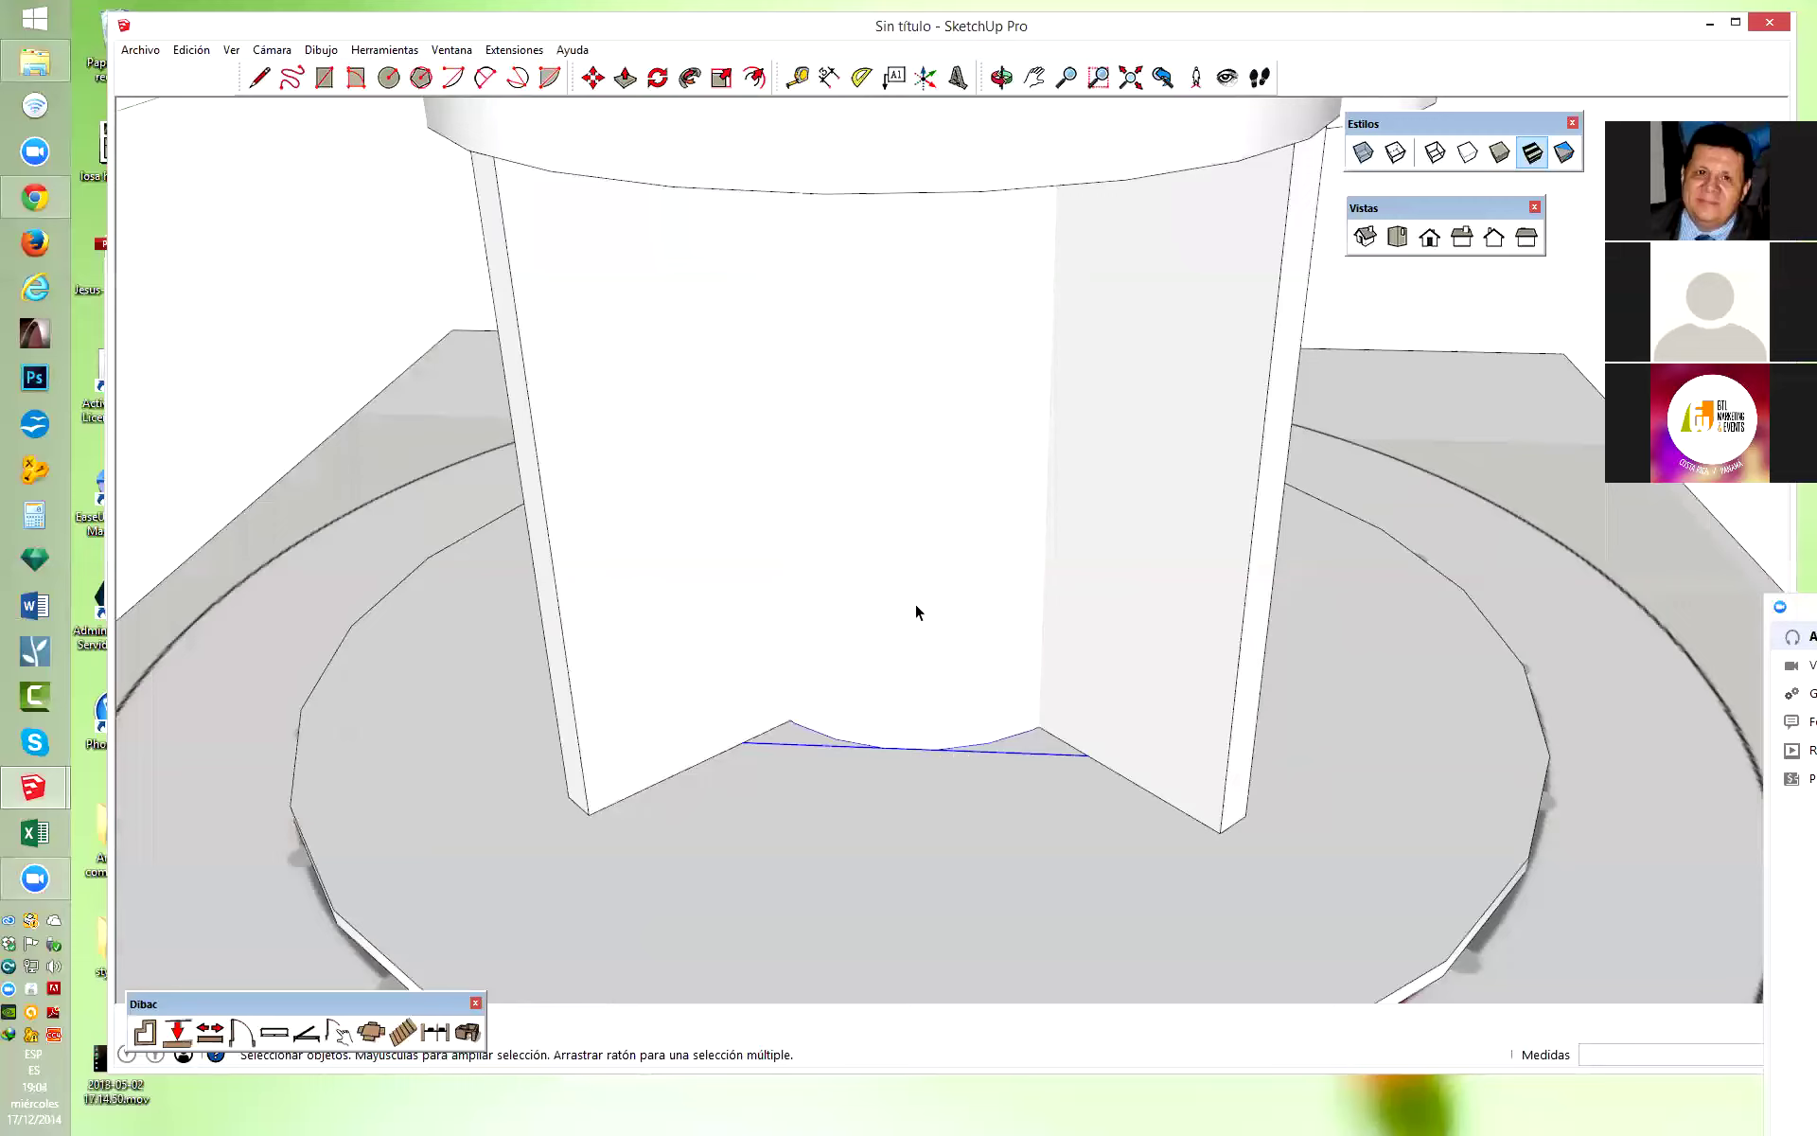
{"action": "key", "text": "Delete"}
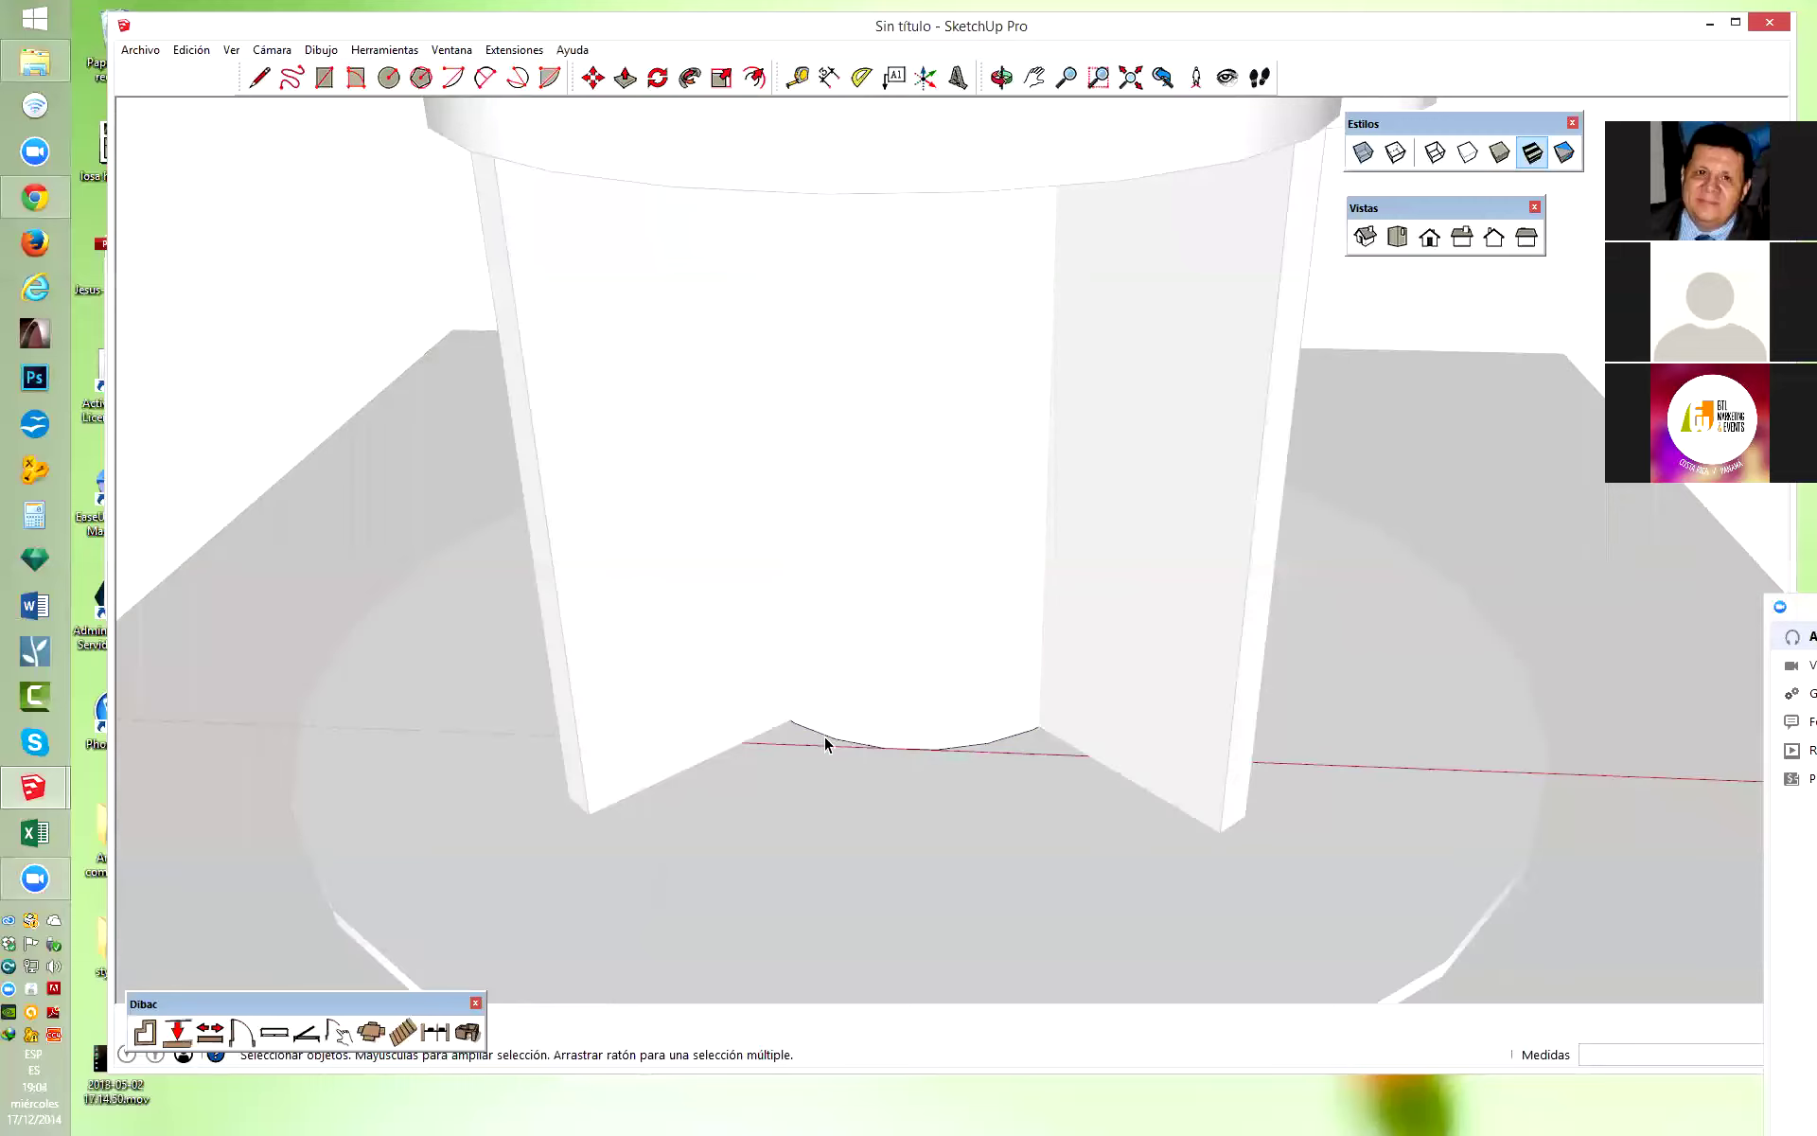
{"action": "double_click", "coordinate": [863, 678]}
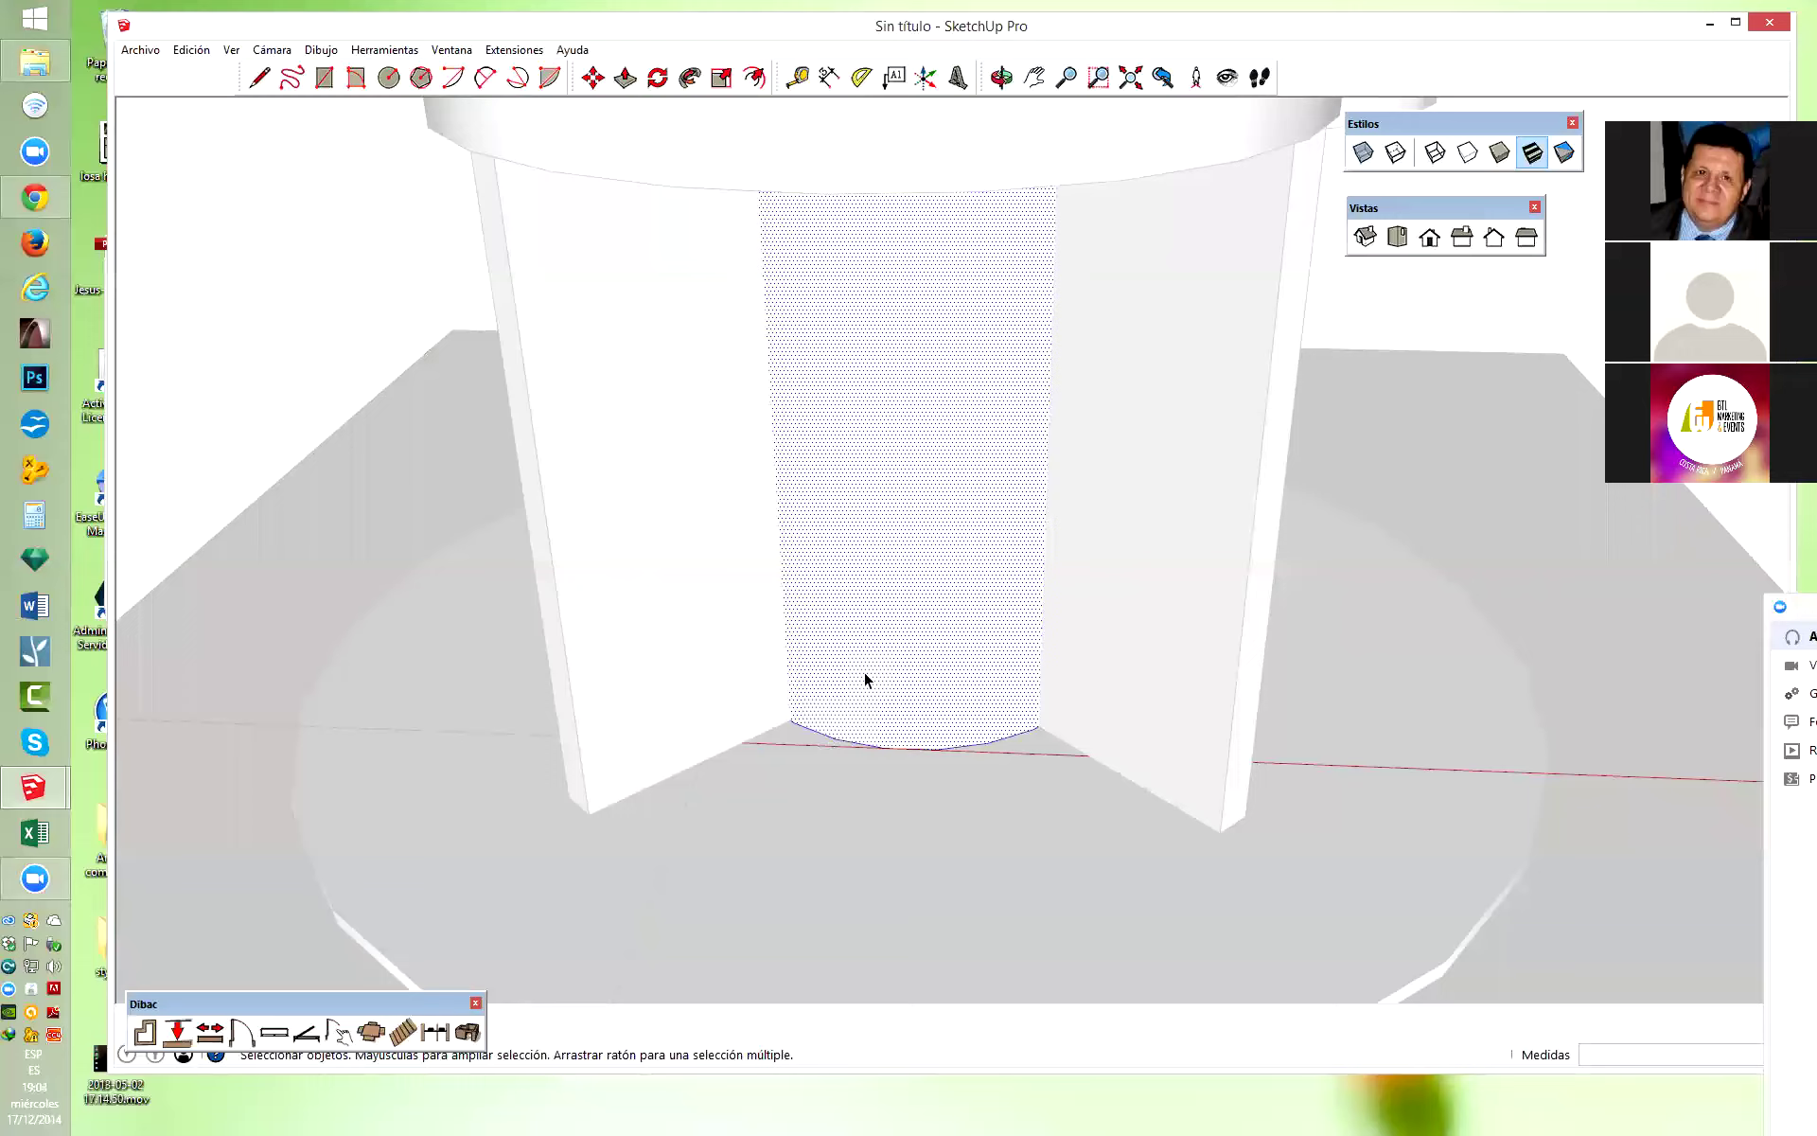
{"action": "left_click", "coordinate": [822, 740], "text": "shift"}
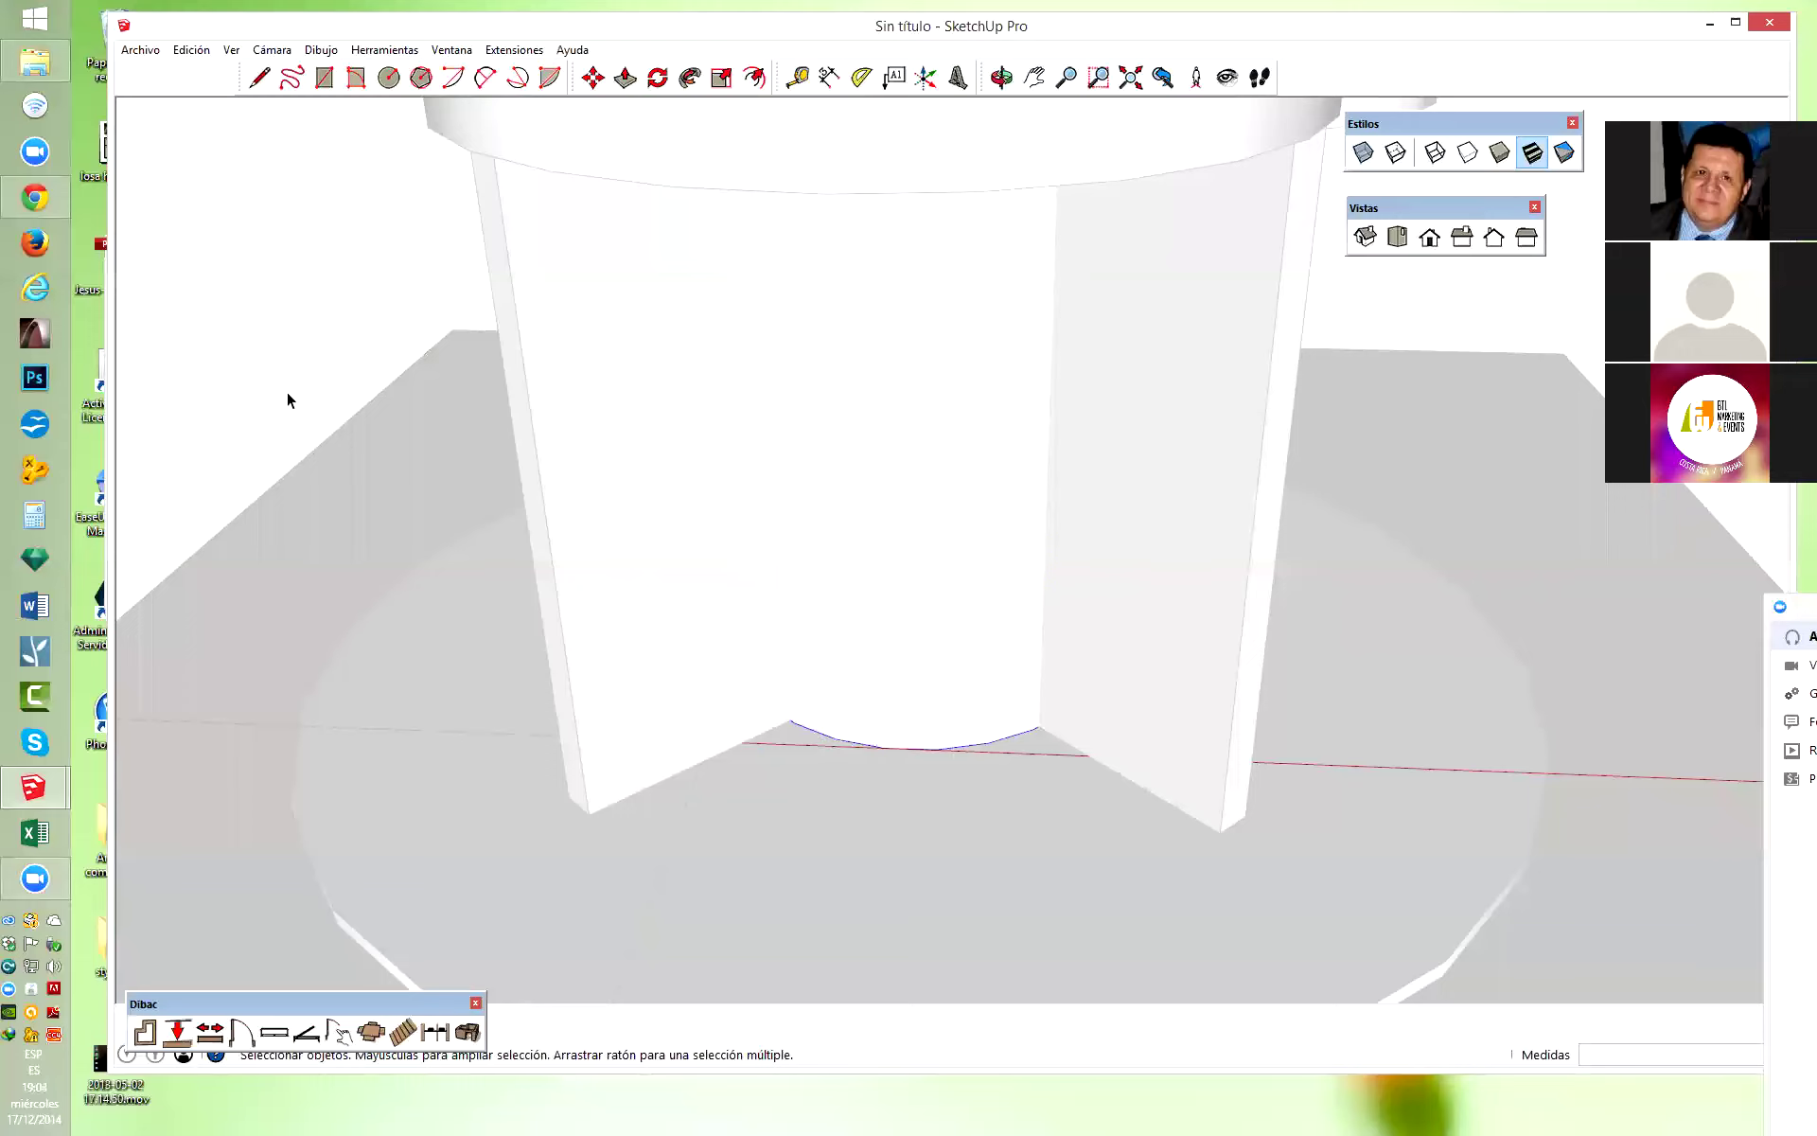
{"action": "left_click", "coordinate": [191, 49]}
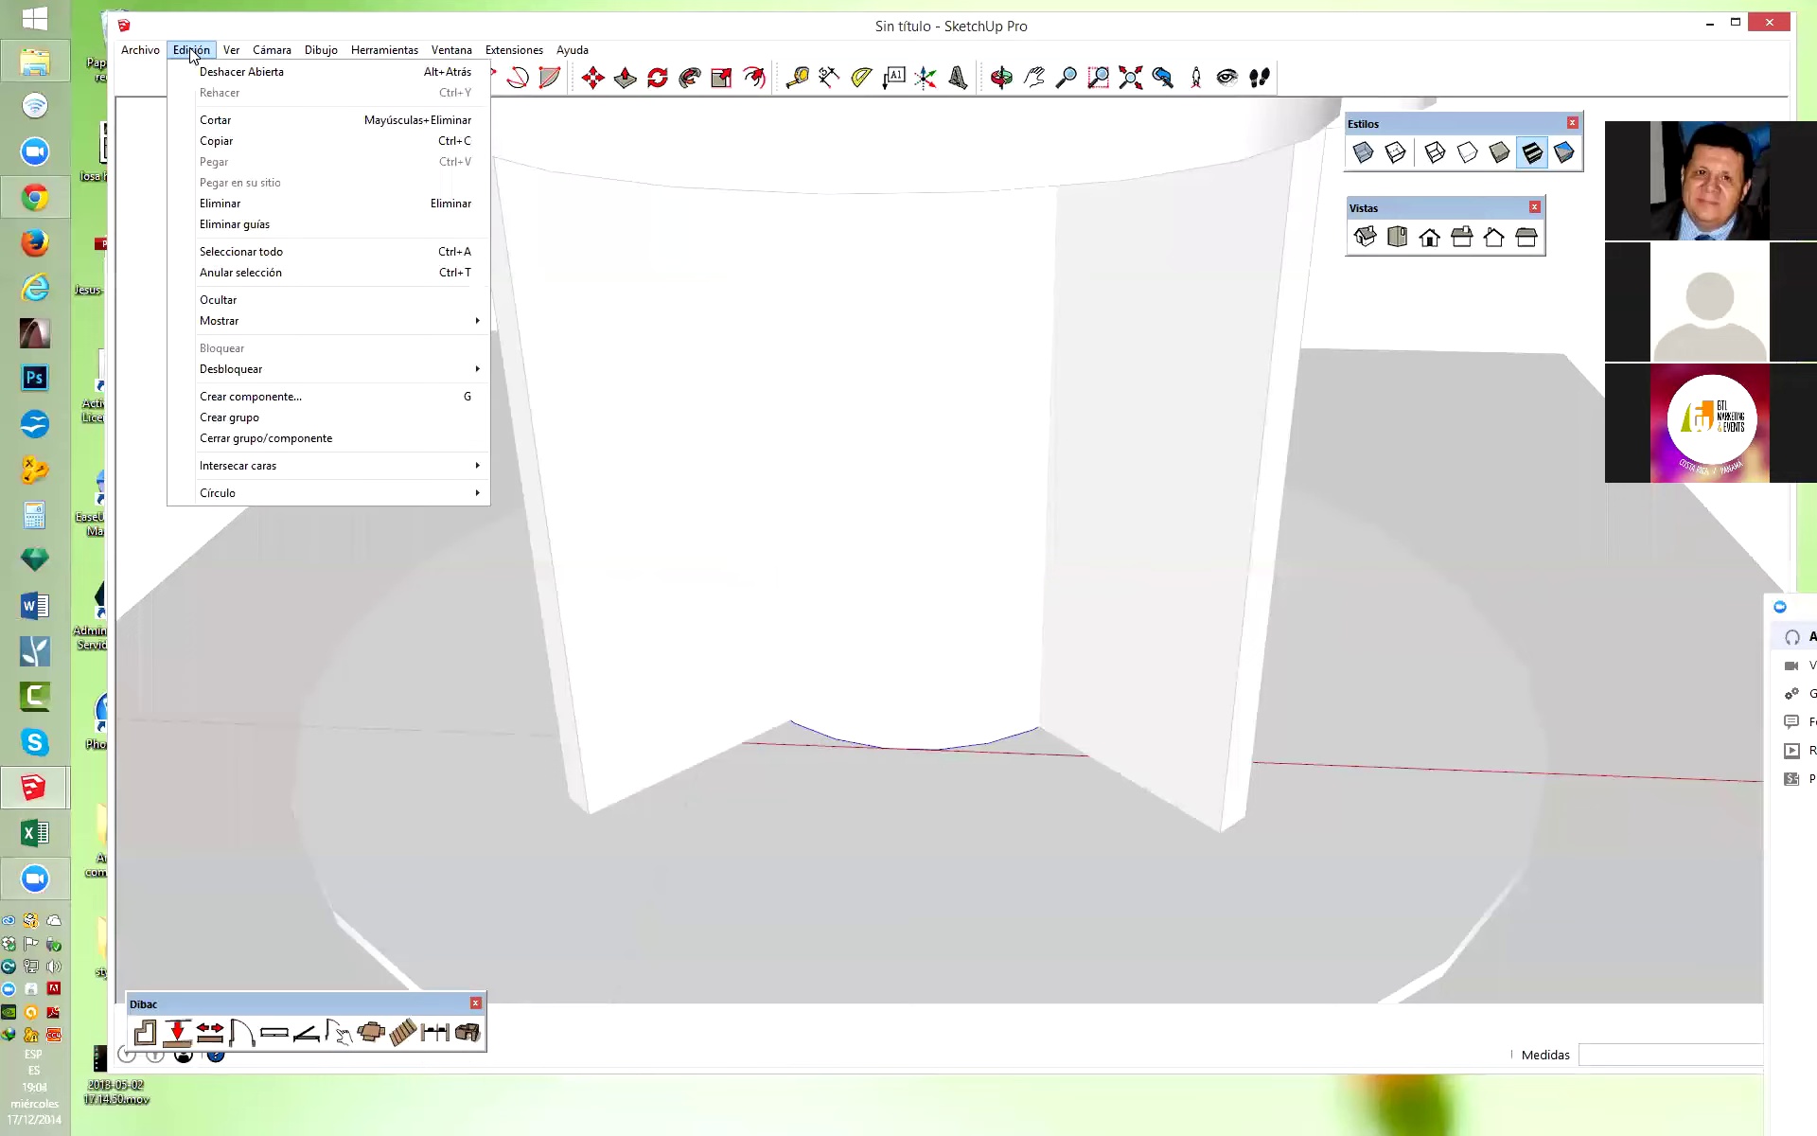
{"action": "left_click", "coordinate": [232, 144]}
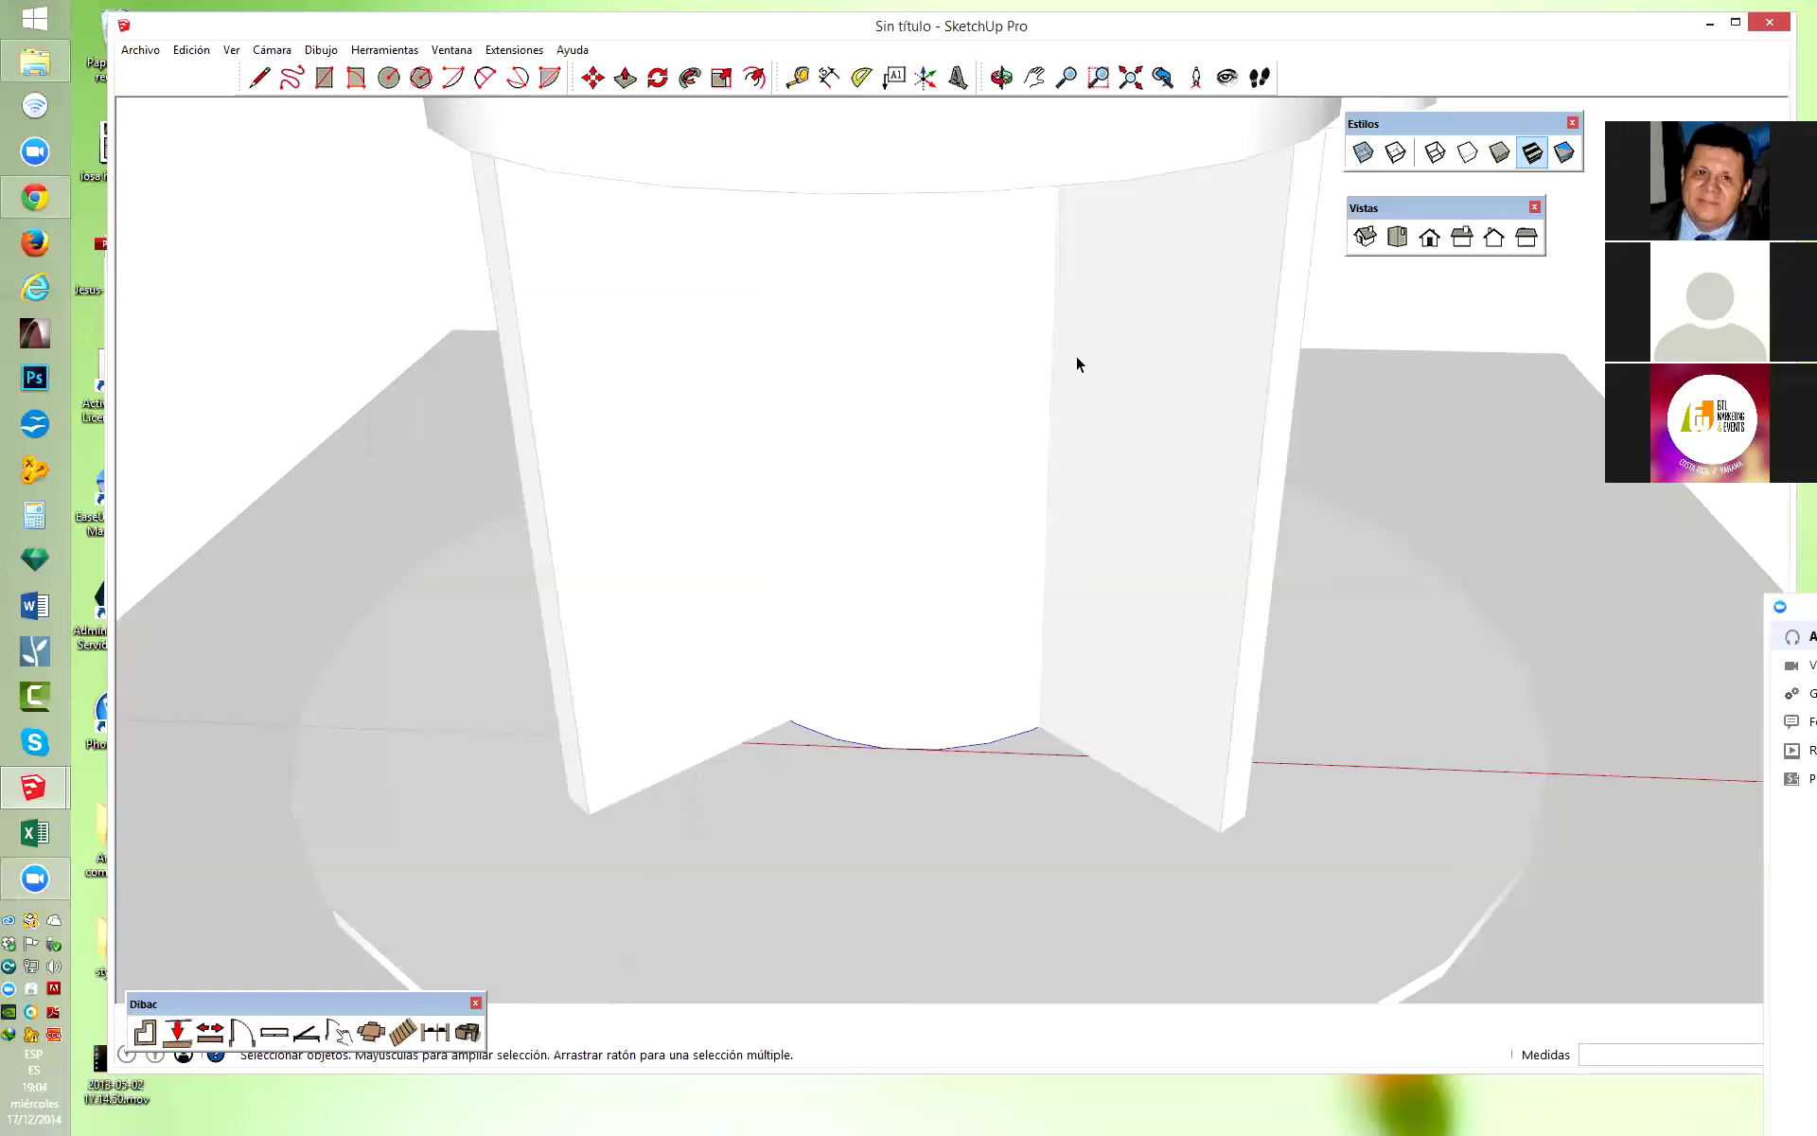
Paste the curved edge in place outside the column group and inspect the base from below.
{"action": "left_click", "coordinate": [978, 828]}
{"action": "left_click", "coordinate": [1337, 528]}
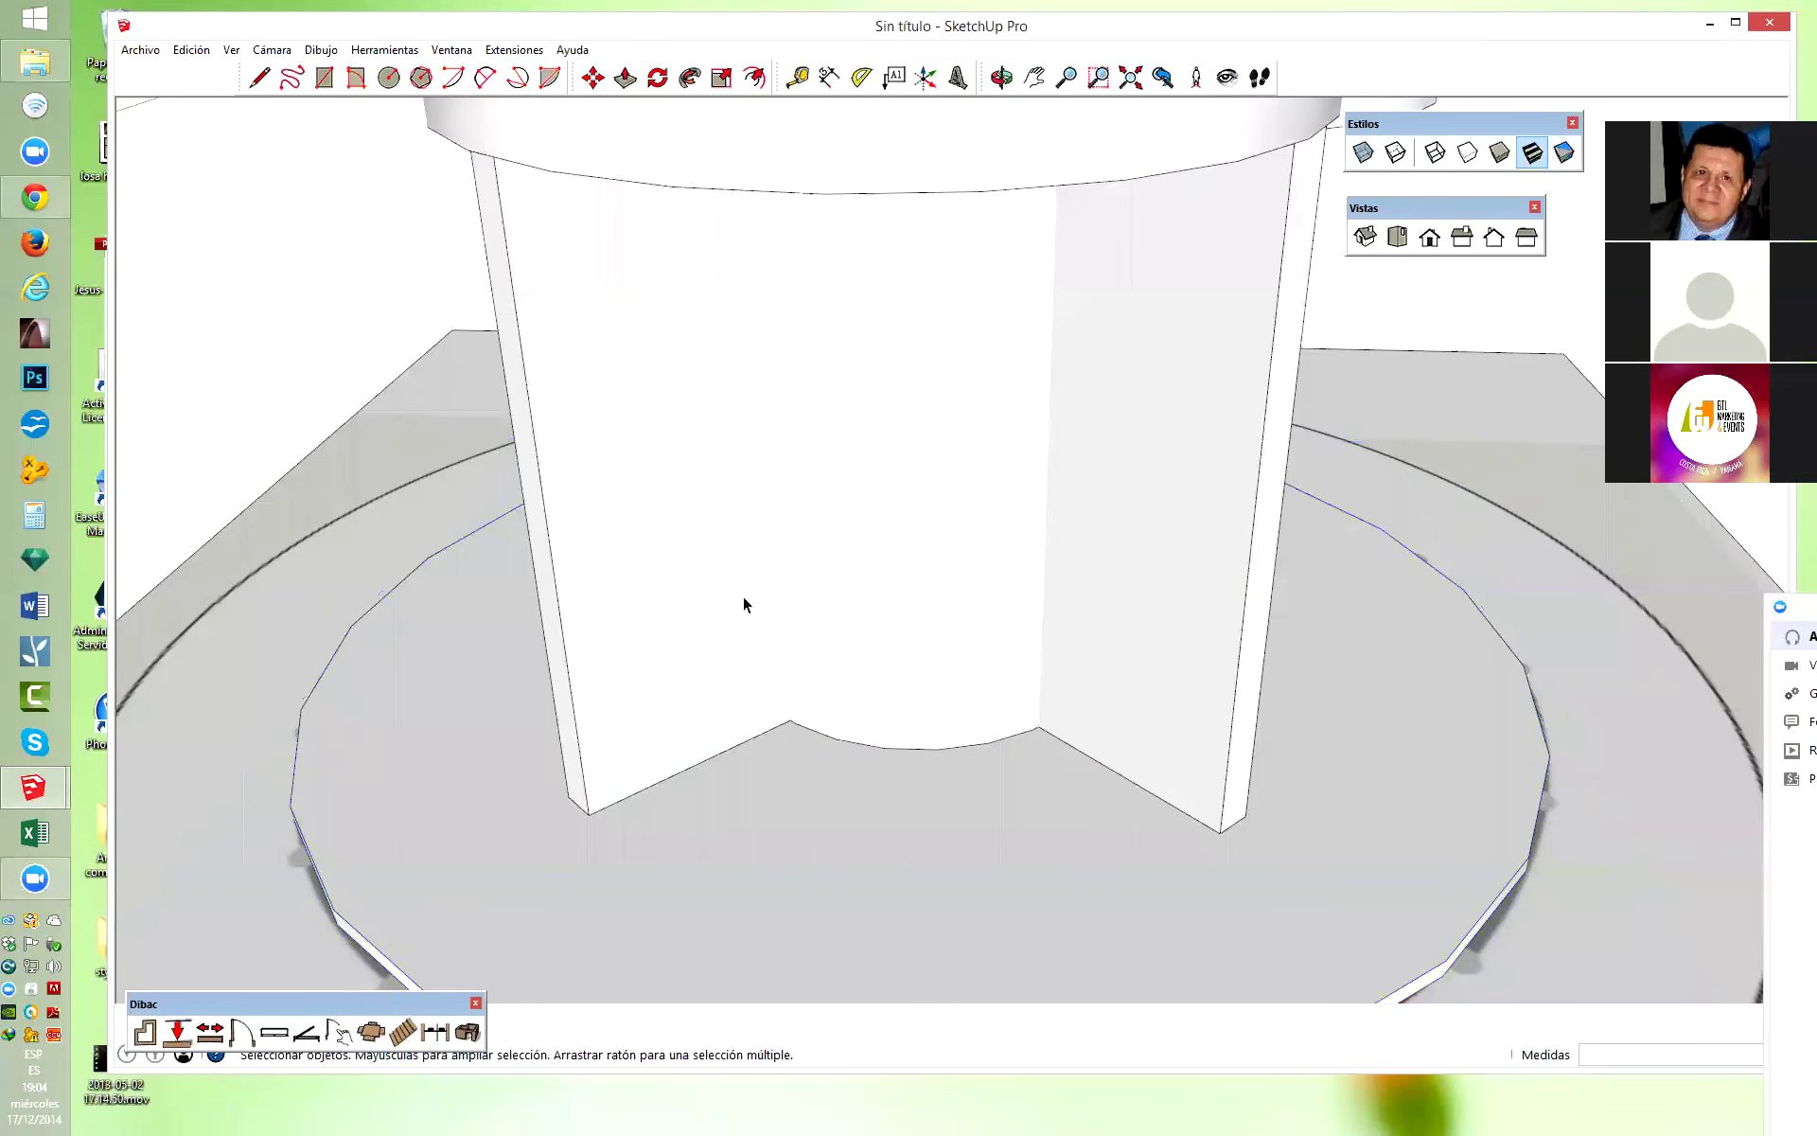
{"action": "left_click", "coordinate": [192, 52]}
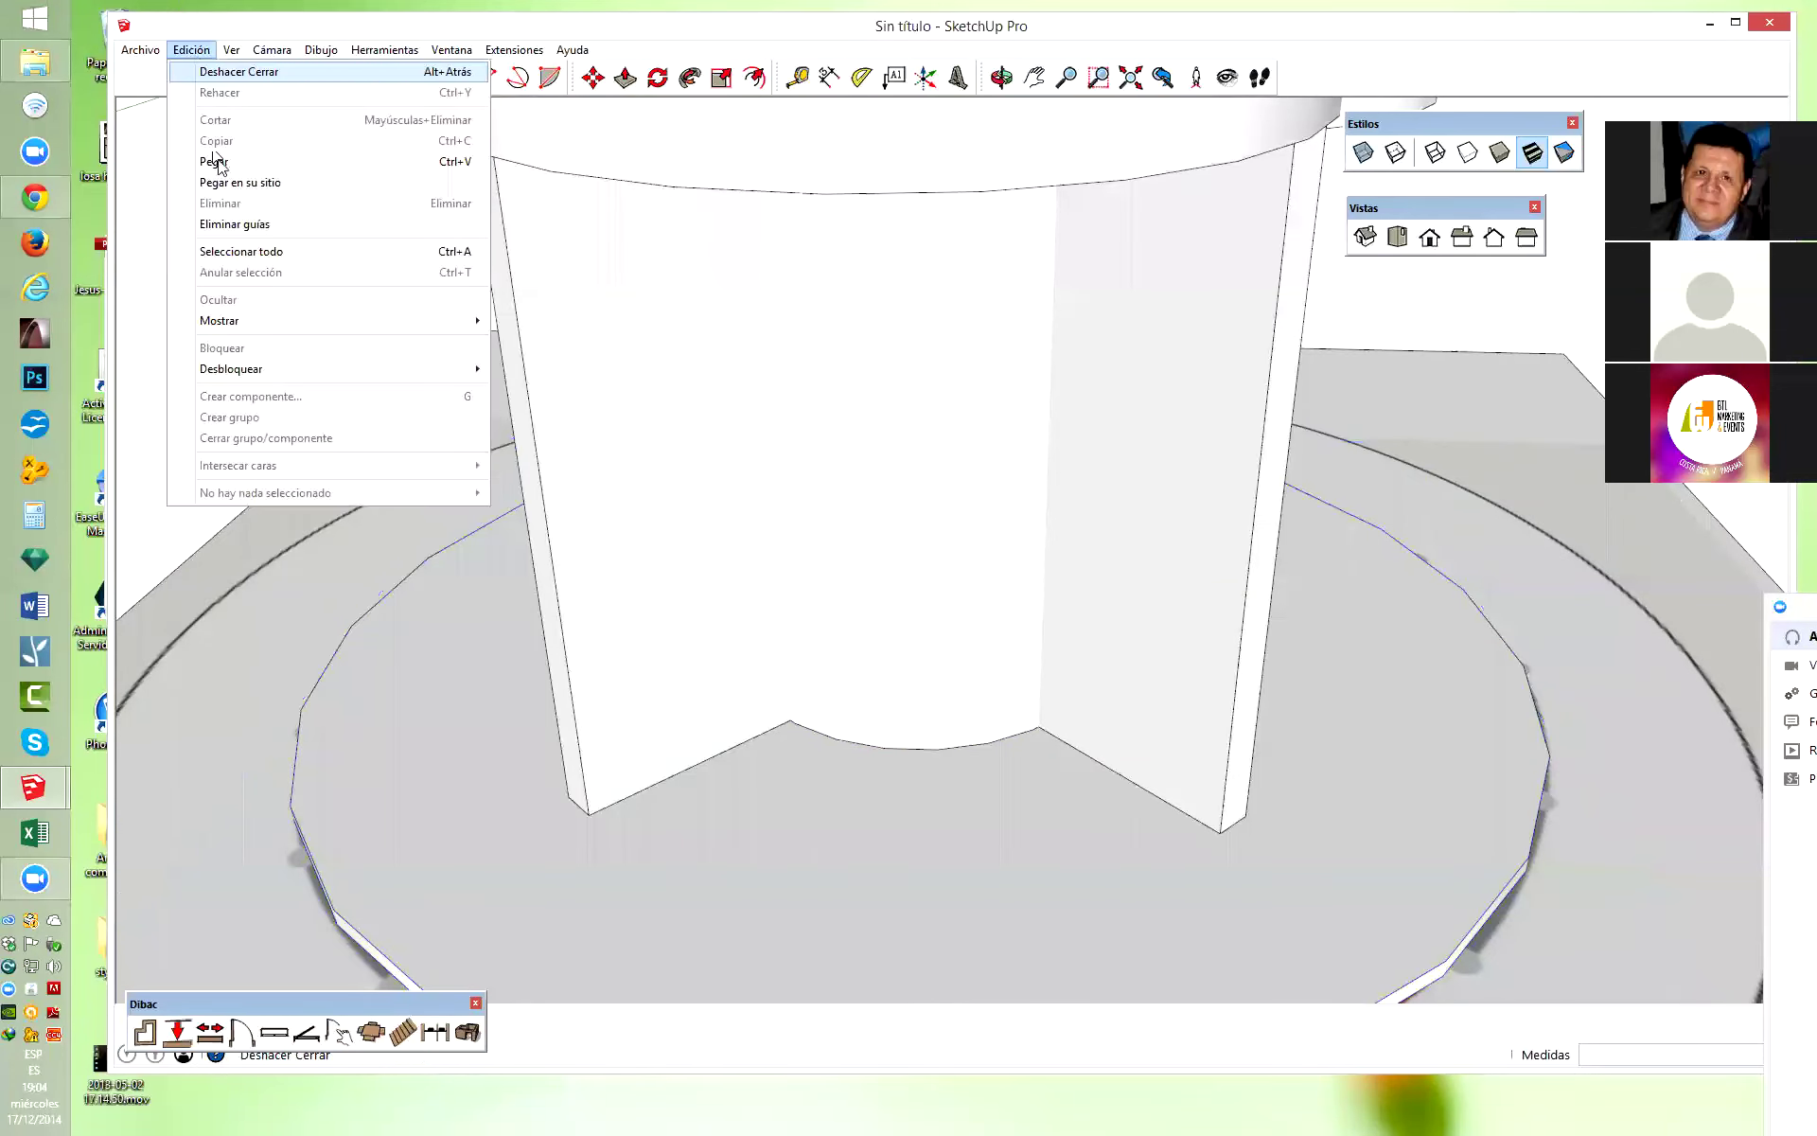
{"action": "left_click", "coordinate": [263, 196]}
{"action": "scroll", "coordinate": [932, 757], "scroll_direction": "up", "scroll_amount": 2}
{"action": "scroll", "coordinate": [946, 775], "scroll_direction": "up", "scroll_amount": 1}
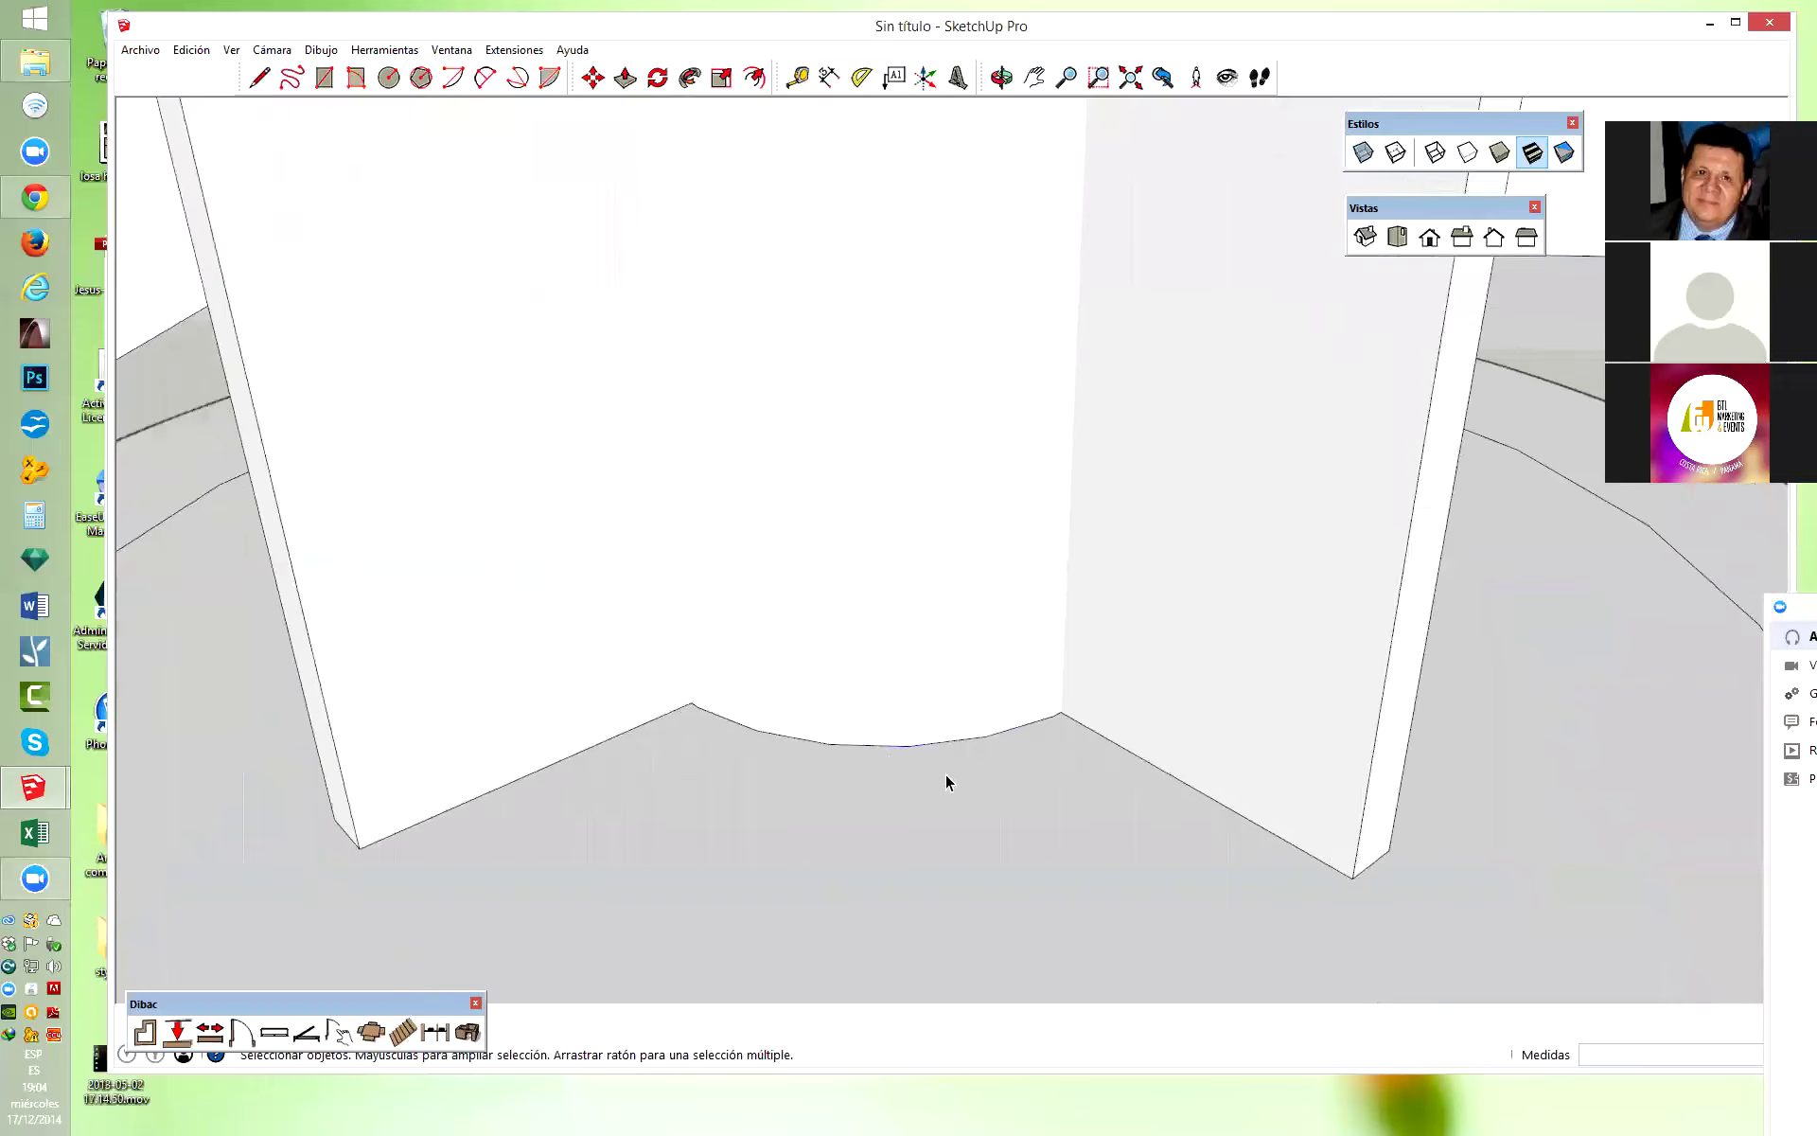
{"action": "scroll", "coordinate": [958, 736], "scroll_direction": "down", "scroll_amount": 2}
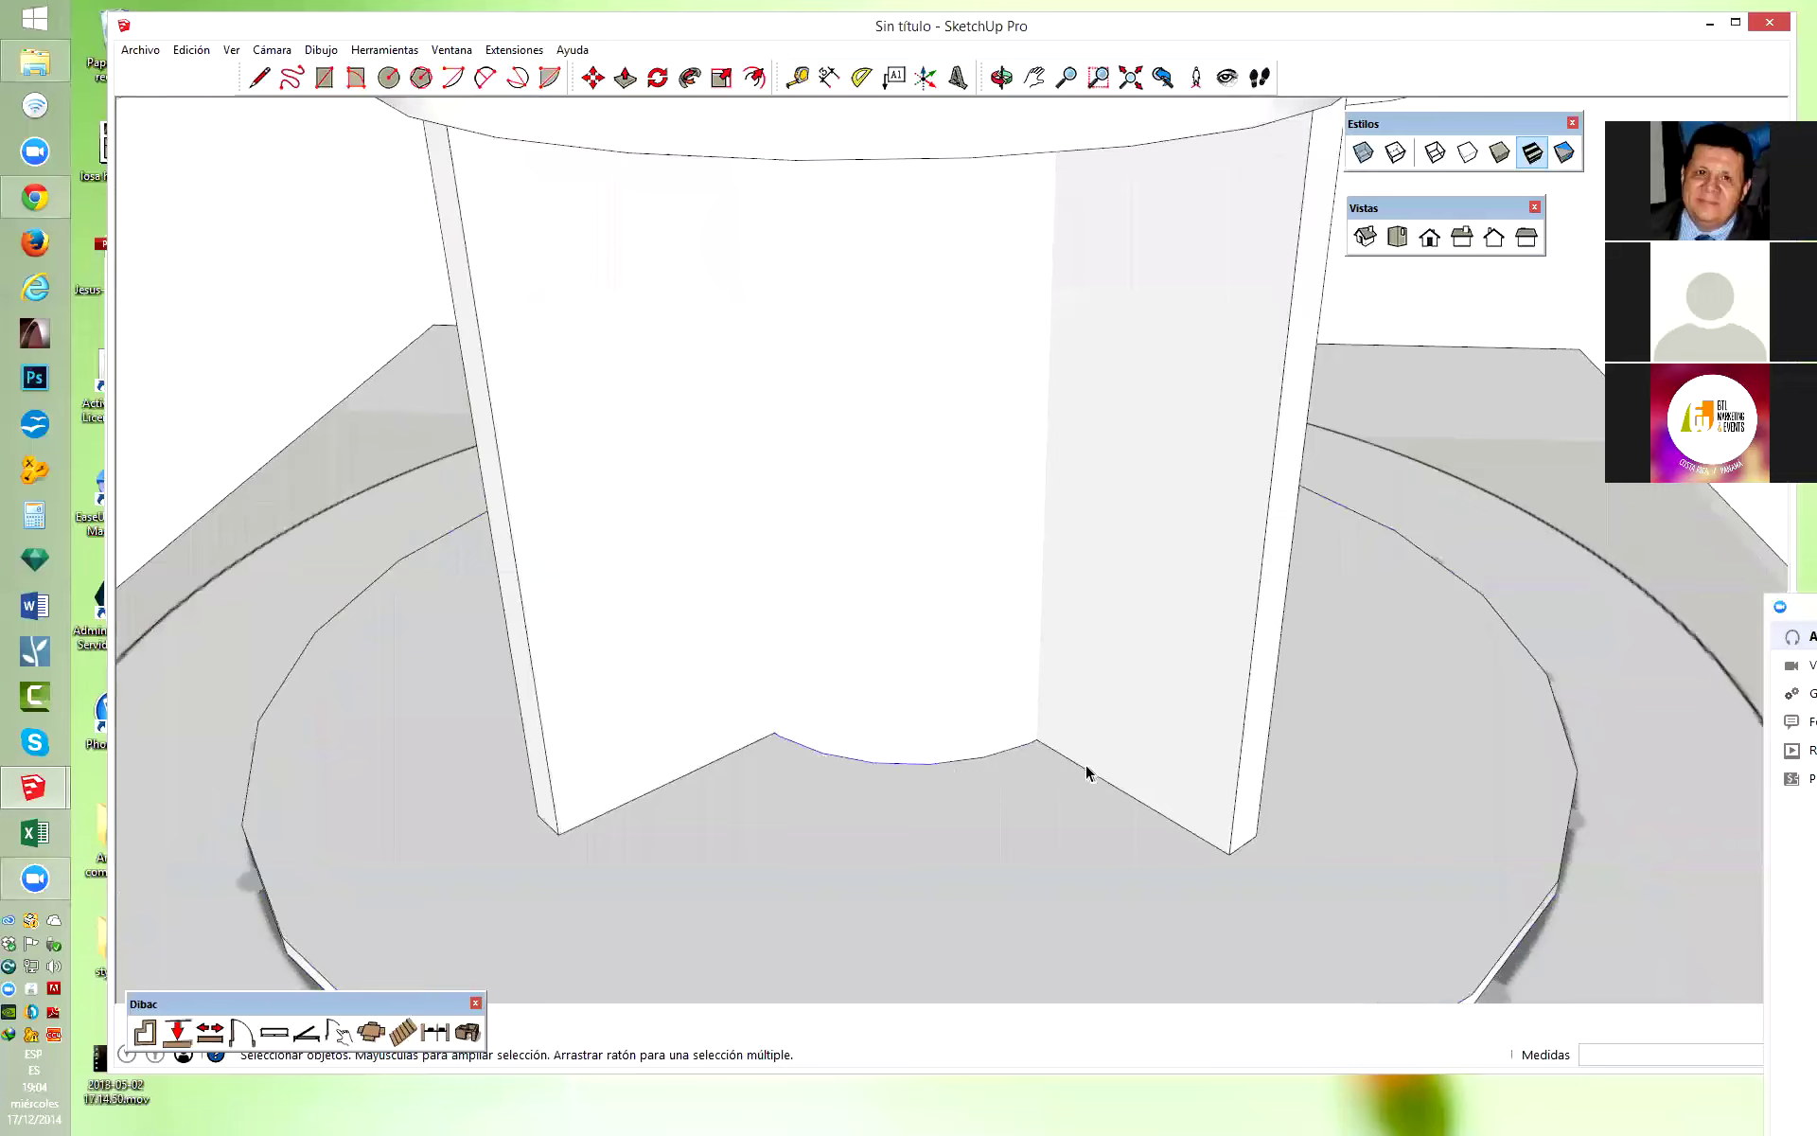
{"action": "scroll", "coordinate": [791, 799], "scroll_direction": "up", "scroll_amount": 1}
{"action": "scroll", "coordinate": [772, 737], "scroll_direction": "up", "scroll_amount": 1}
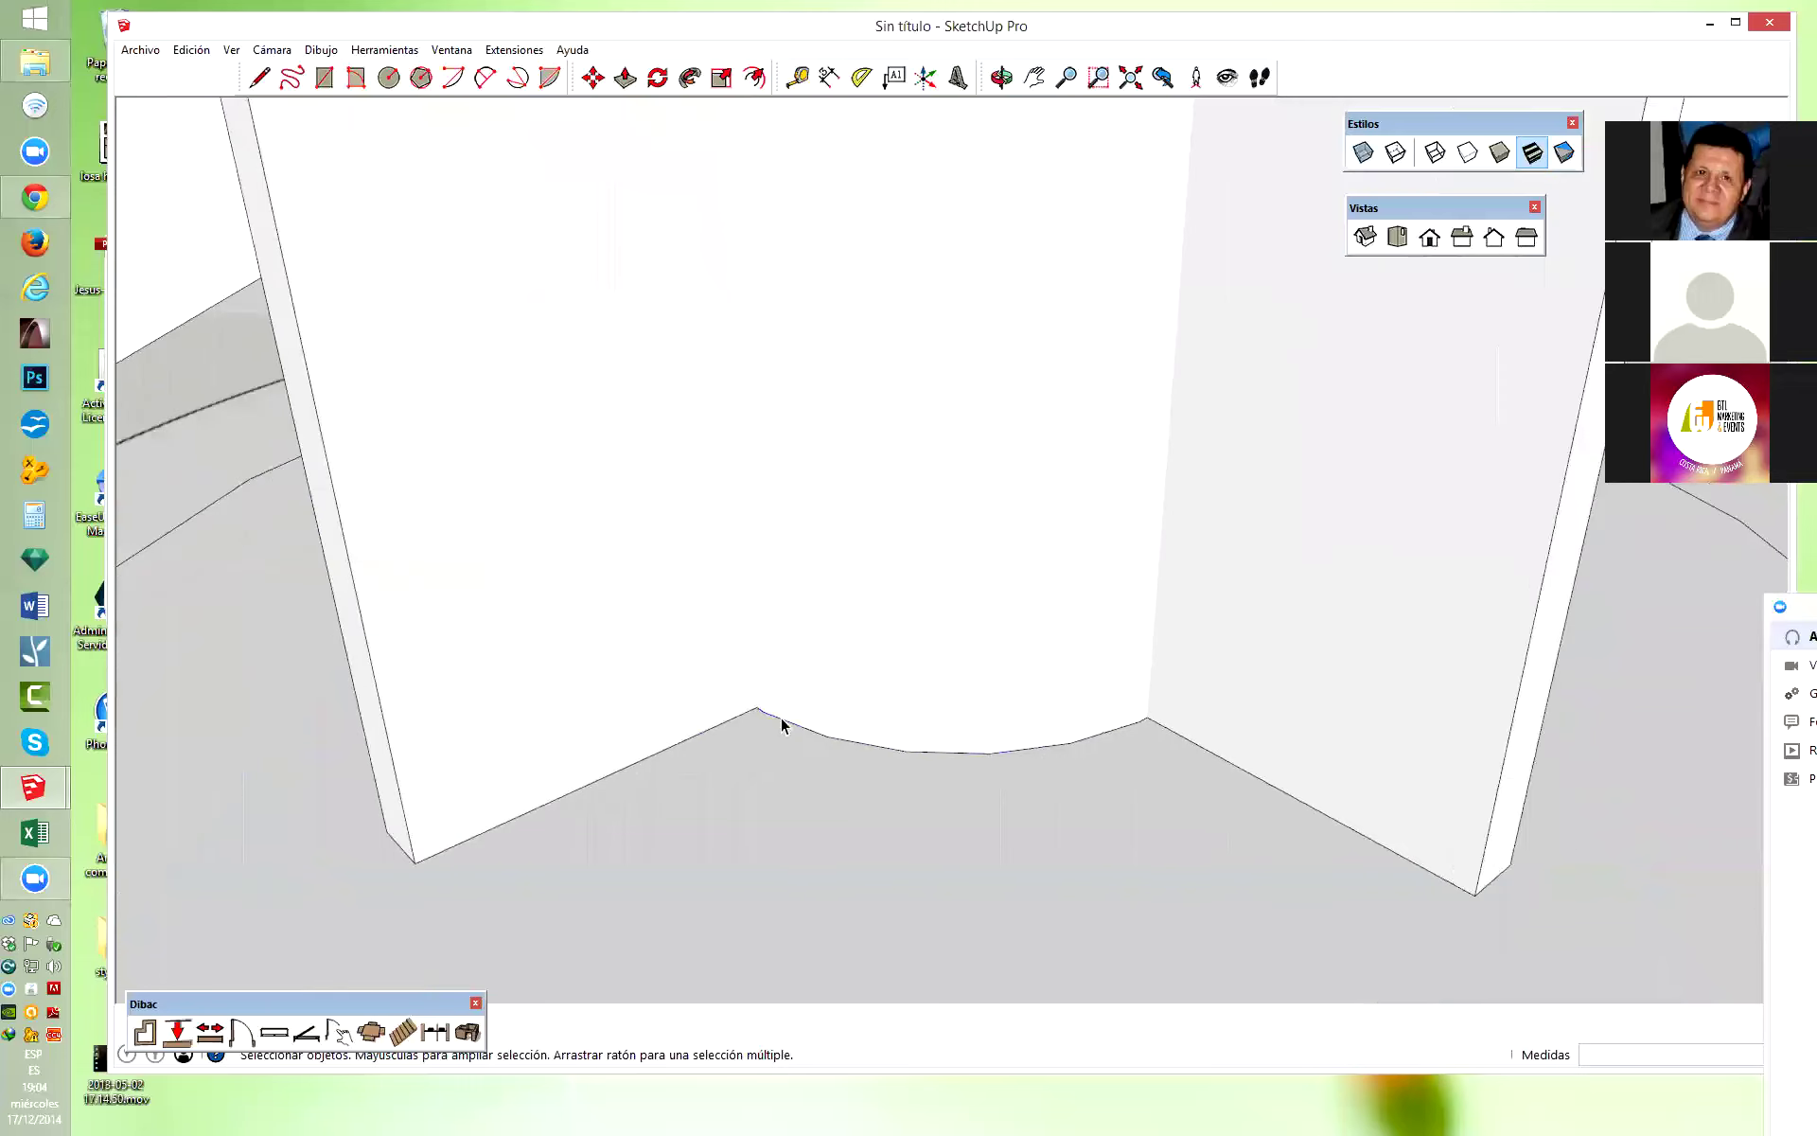
{"action": "scroll", "coordinate": [795, 732], "scroll_direction": "up", "scroll_amount": 2}
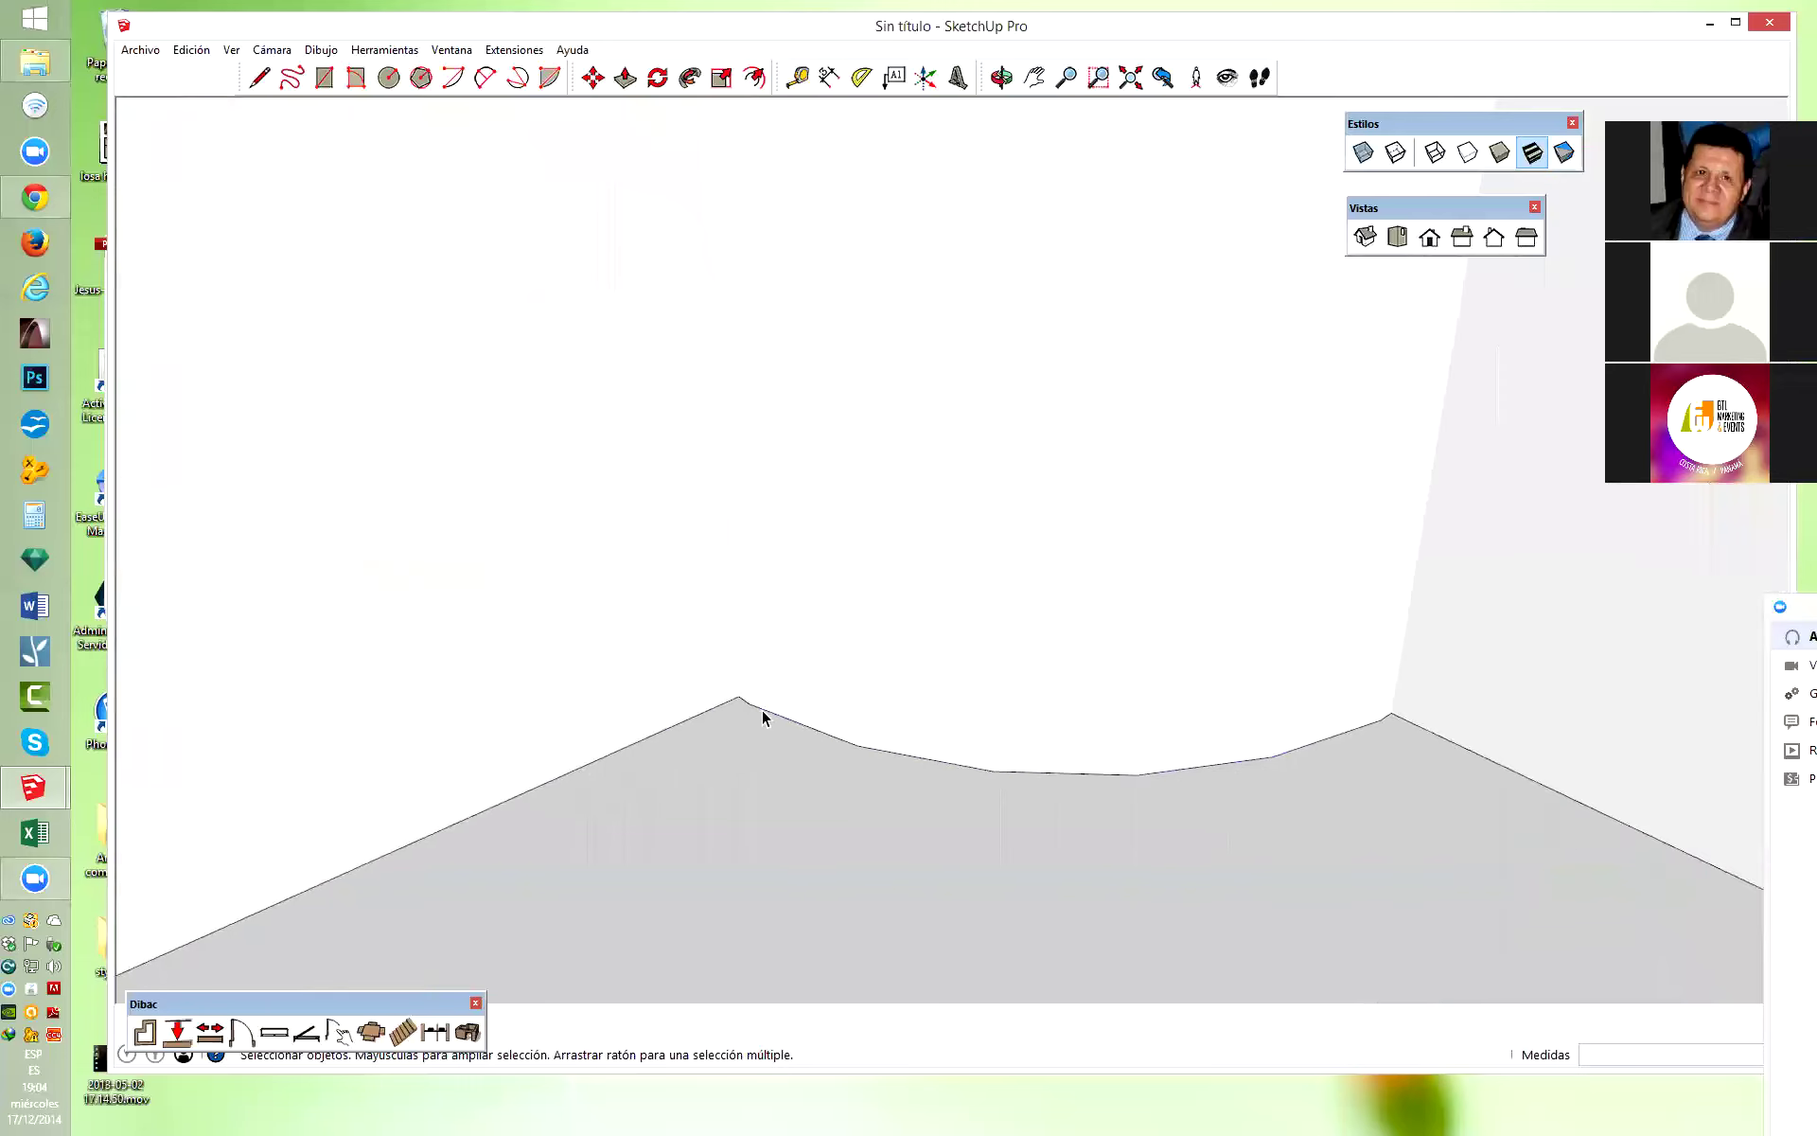
{"action": "left_click_drag", "start_coordinate": [680, 564], "coordinate": [1509, 879]}
{"action": "scroll", "coordinate": [757, 626], "scroll_direction": "down", "scroll_amount": 3}
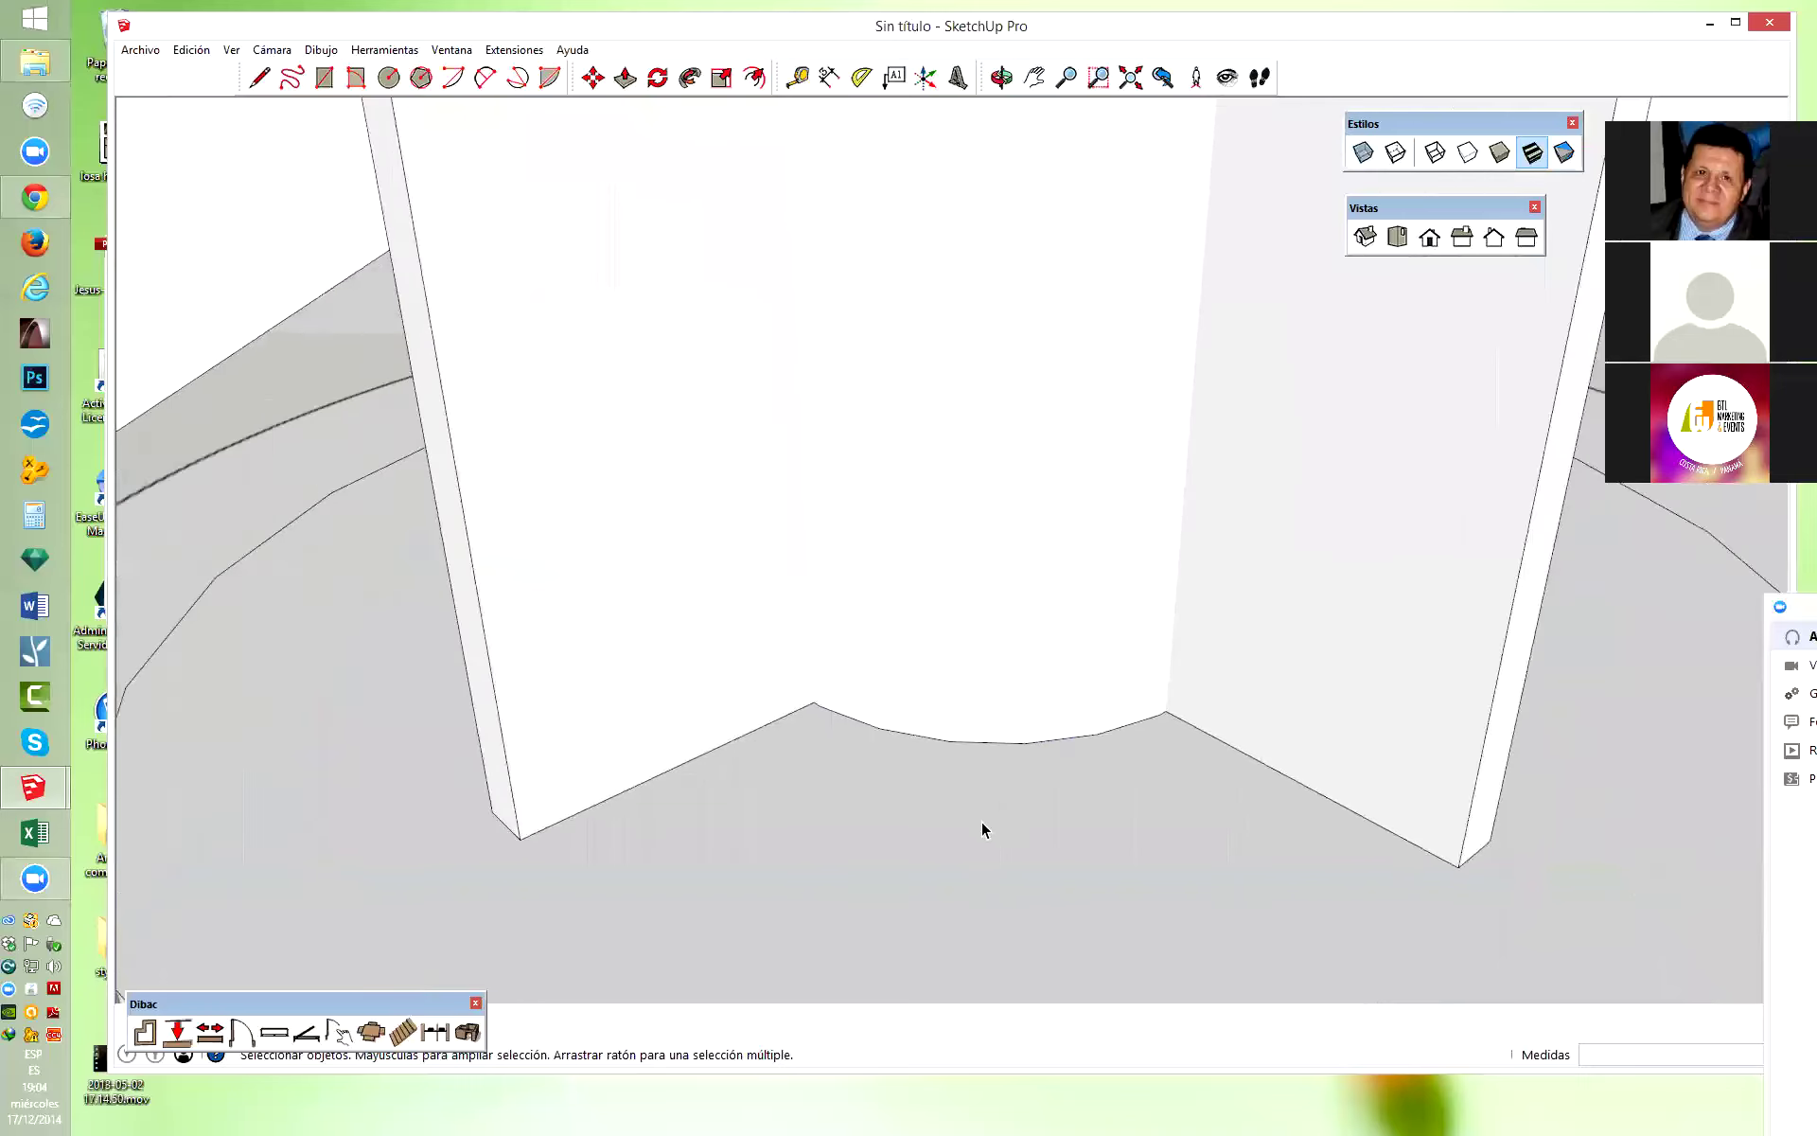
{"action": "scroll", "coordinate": [965, 801], "scroll_direction": "down", "scroll_amount": 2}
{"action": "middle_click_drag", "start_coordinate": [1007, 797], "coordinate": [949, 688]}
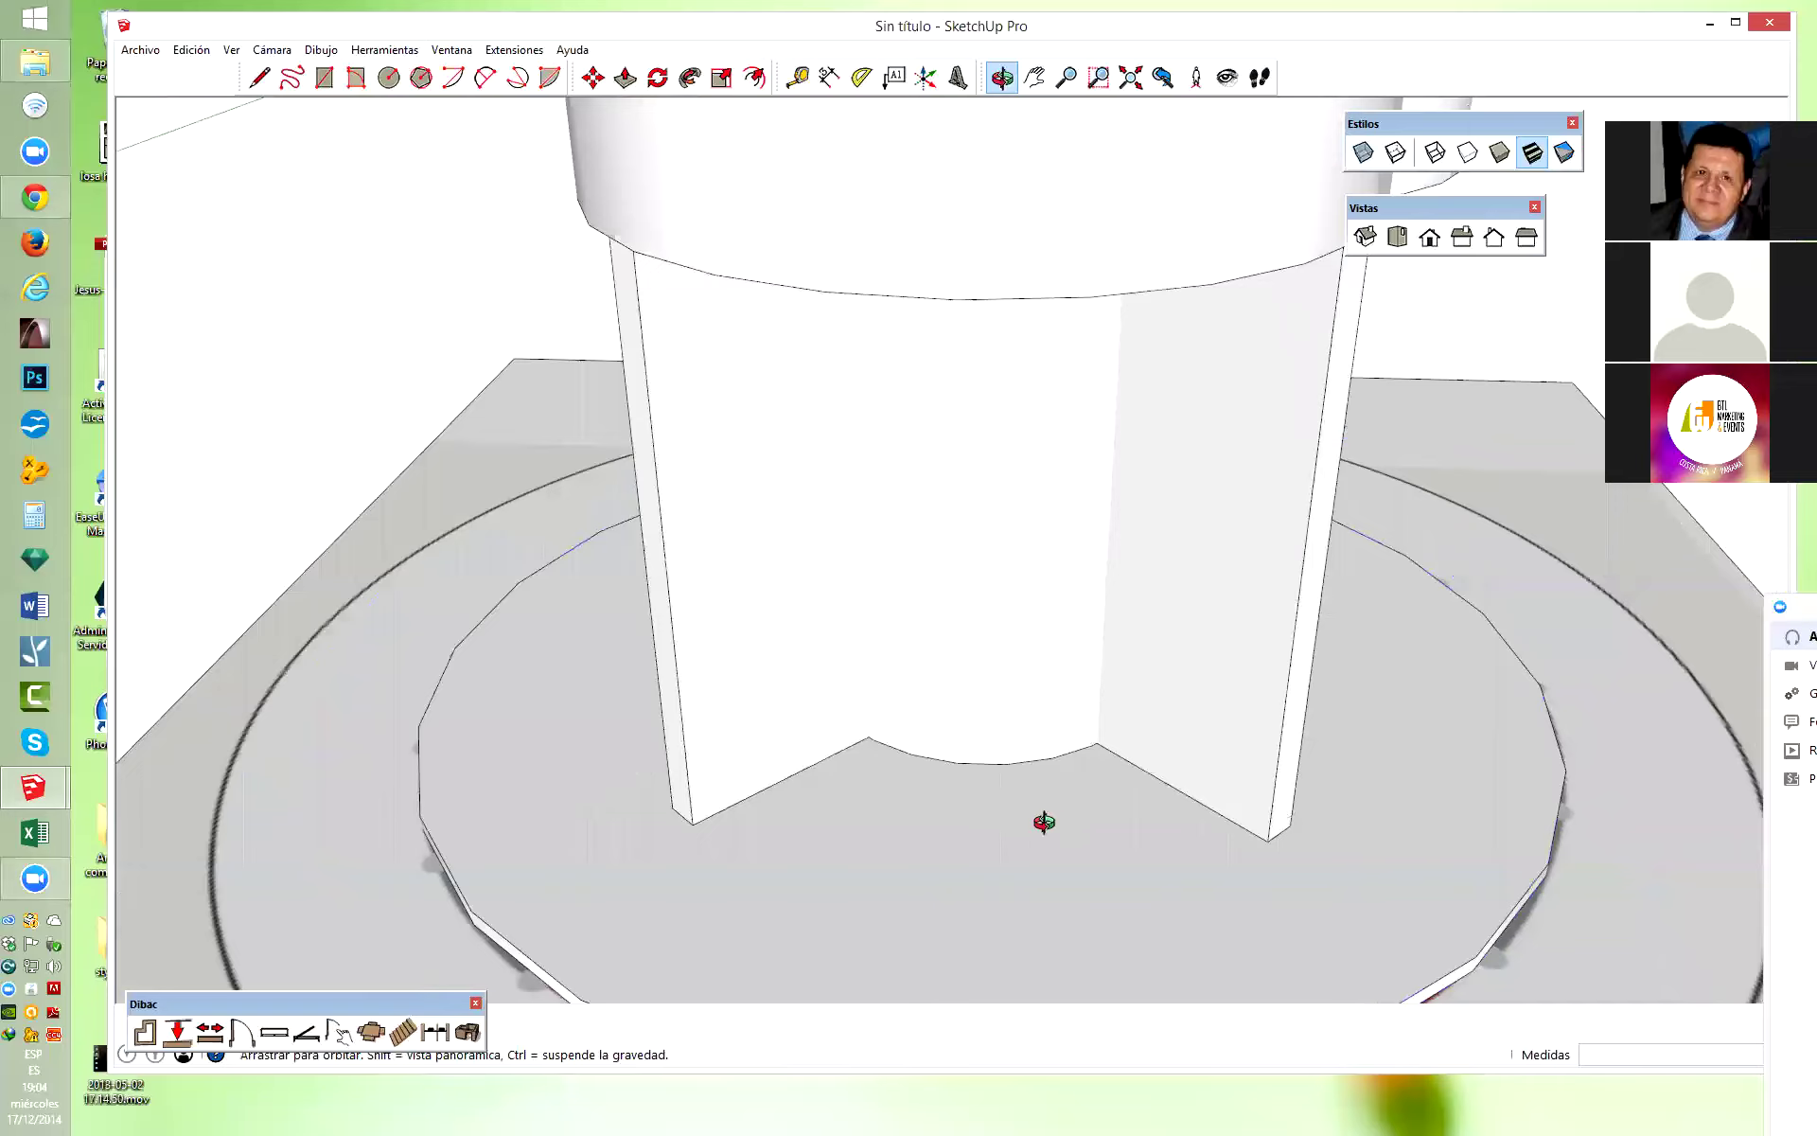
Offset the curved base edge by a small distance to create a parallel arc.
{"action": "scroll", "coordinate": [949, 688], "scroll_direction": "up", "scroll_amount": 2}
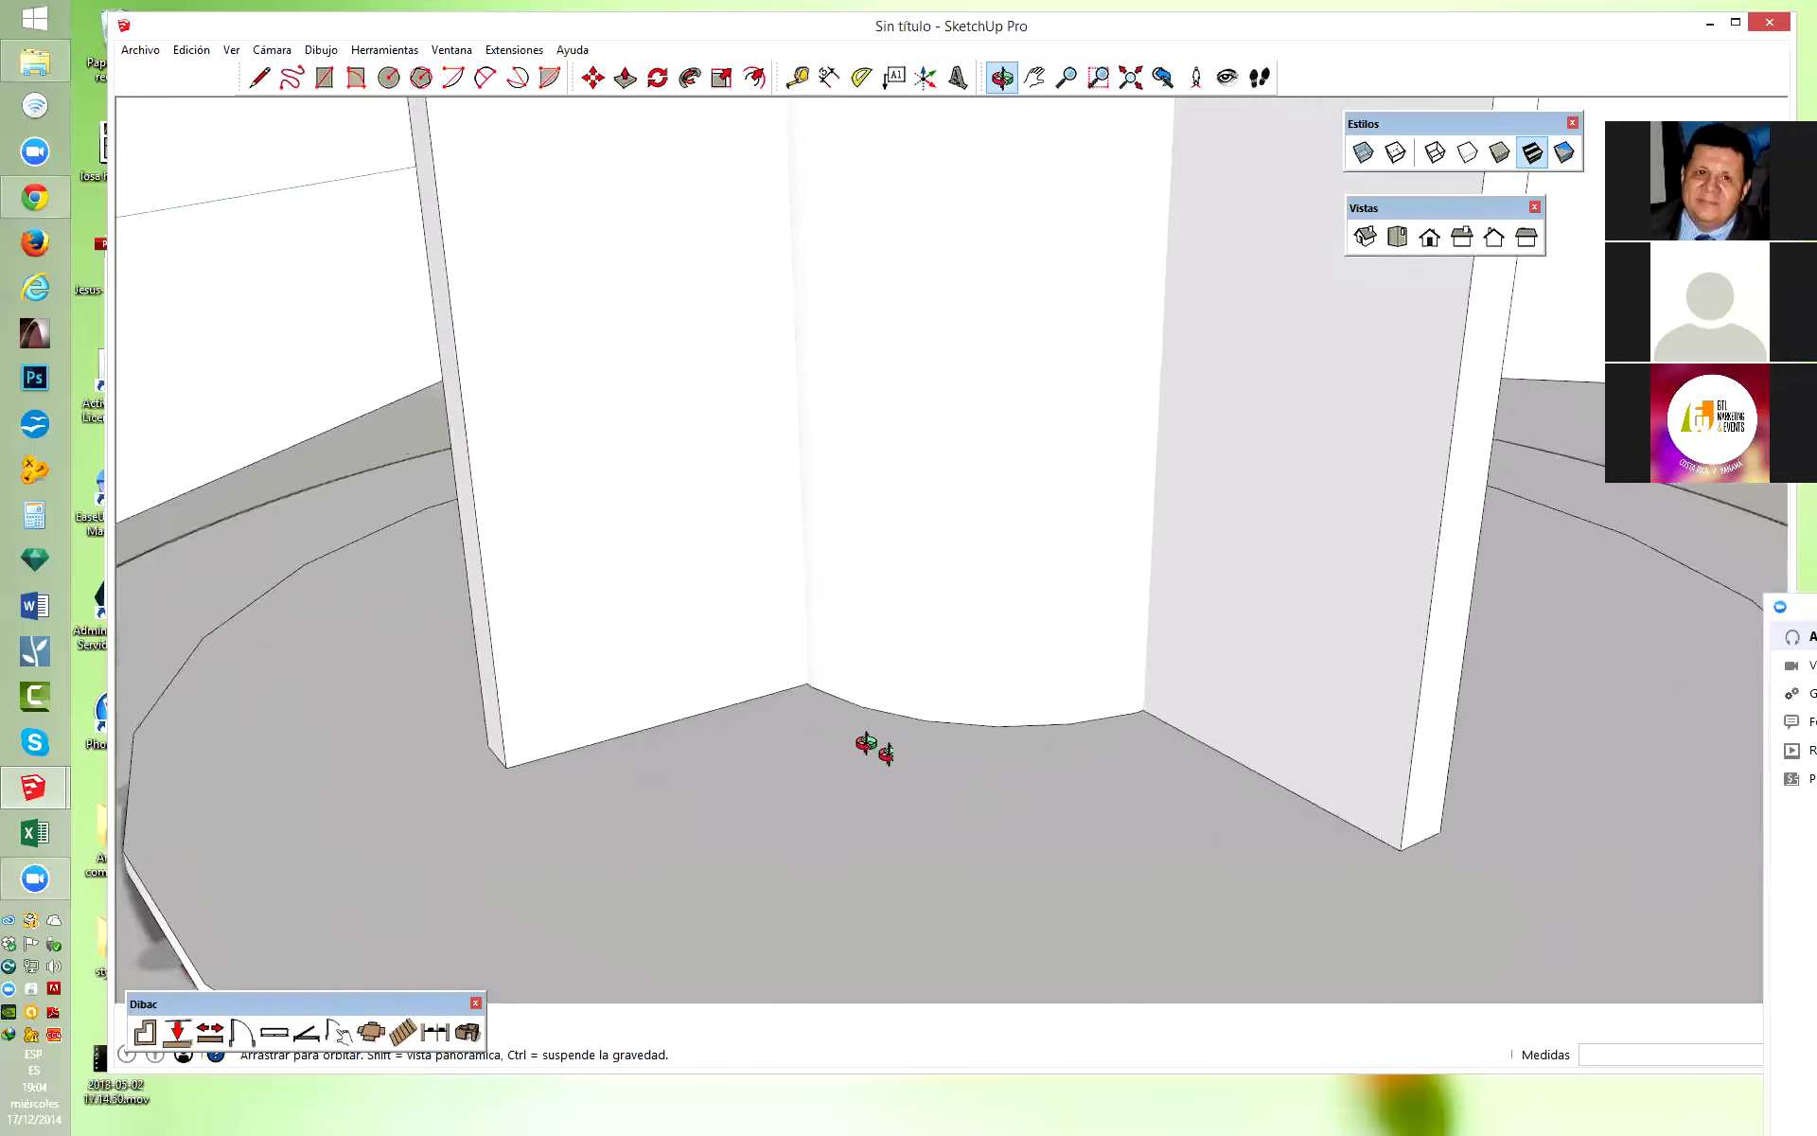
{"action": "scroll", "coordinate": [871, 733], "scroll_direction": "up", "scroll_amount": 3}
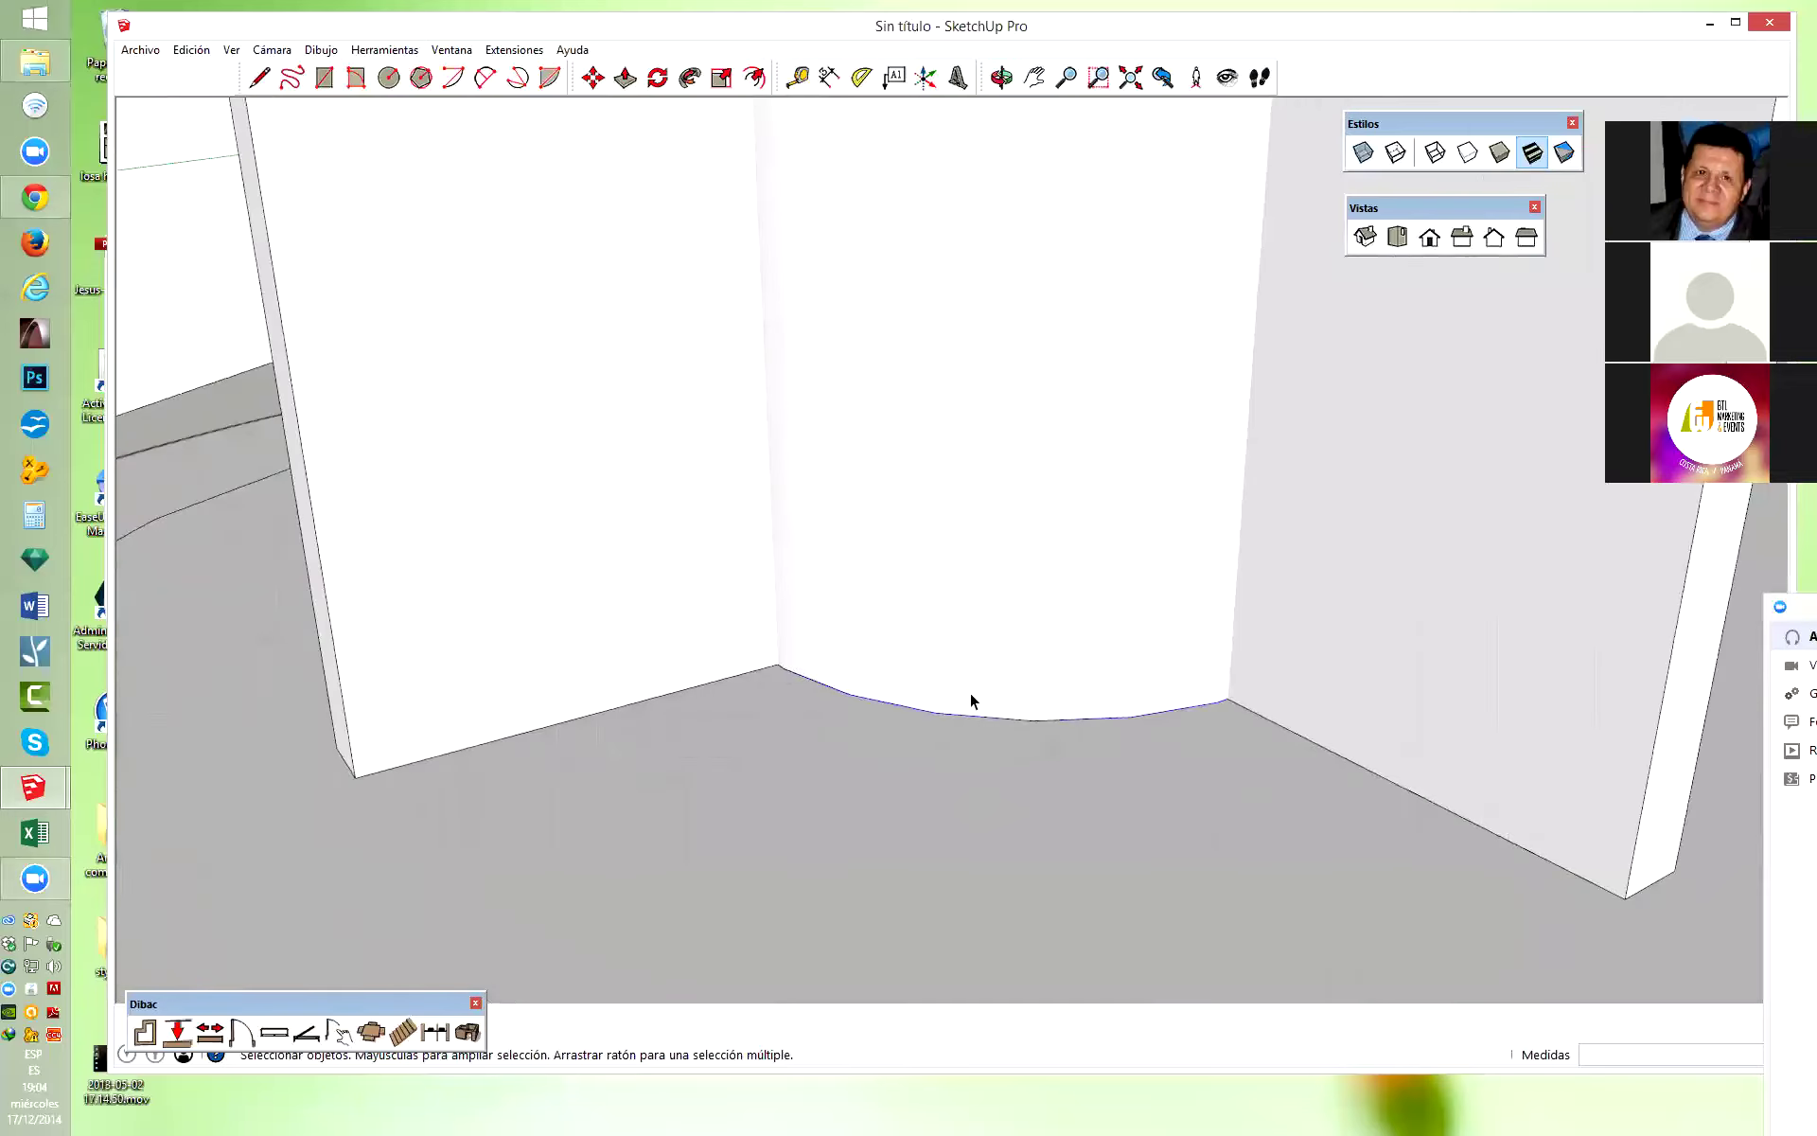
{"action": "scroll", "coordinate": [918, 716], "scroll_direction": "up", "scroll_amount": 2}
{"action": "scroll", "coordinate": [769, 709], "scroll_direction": "down", "scroll_amount": 3}
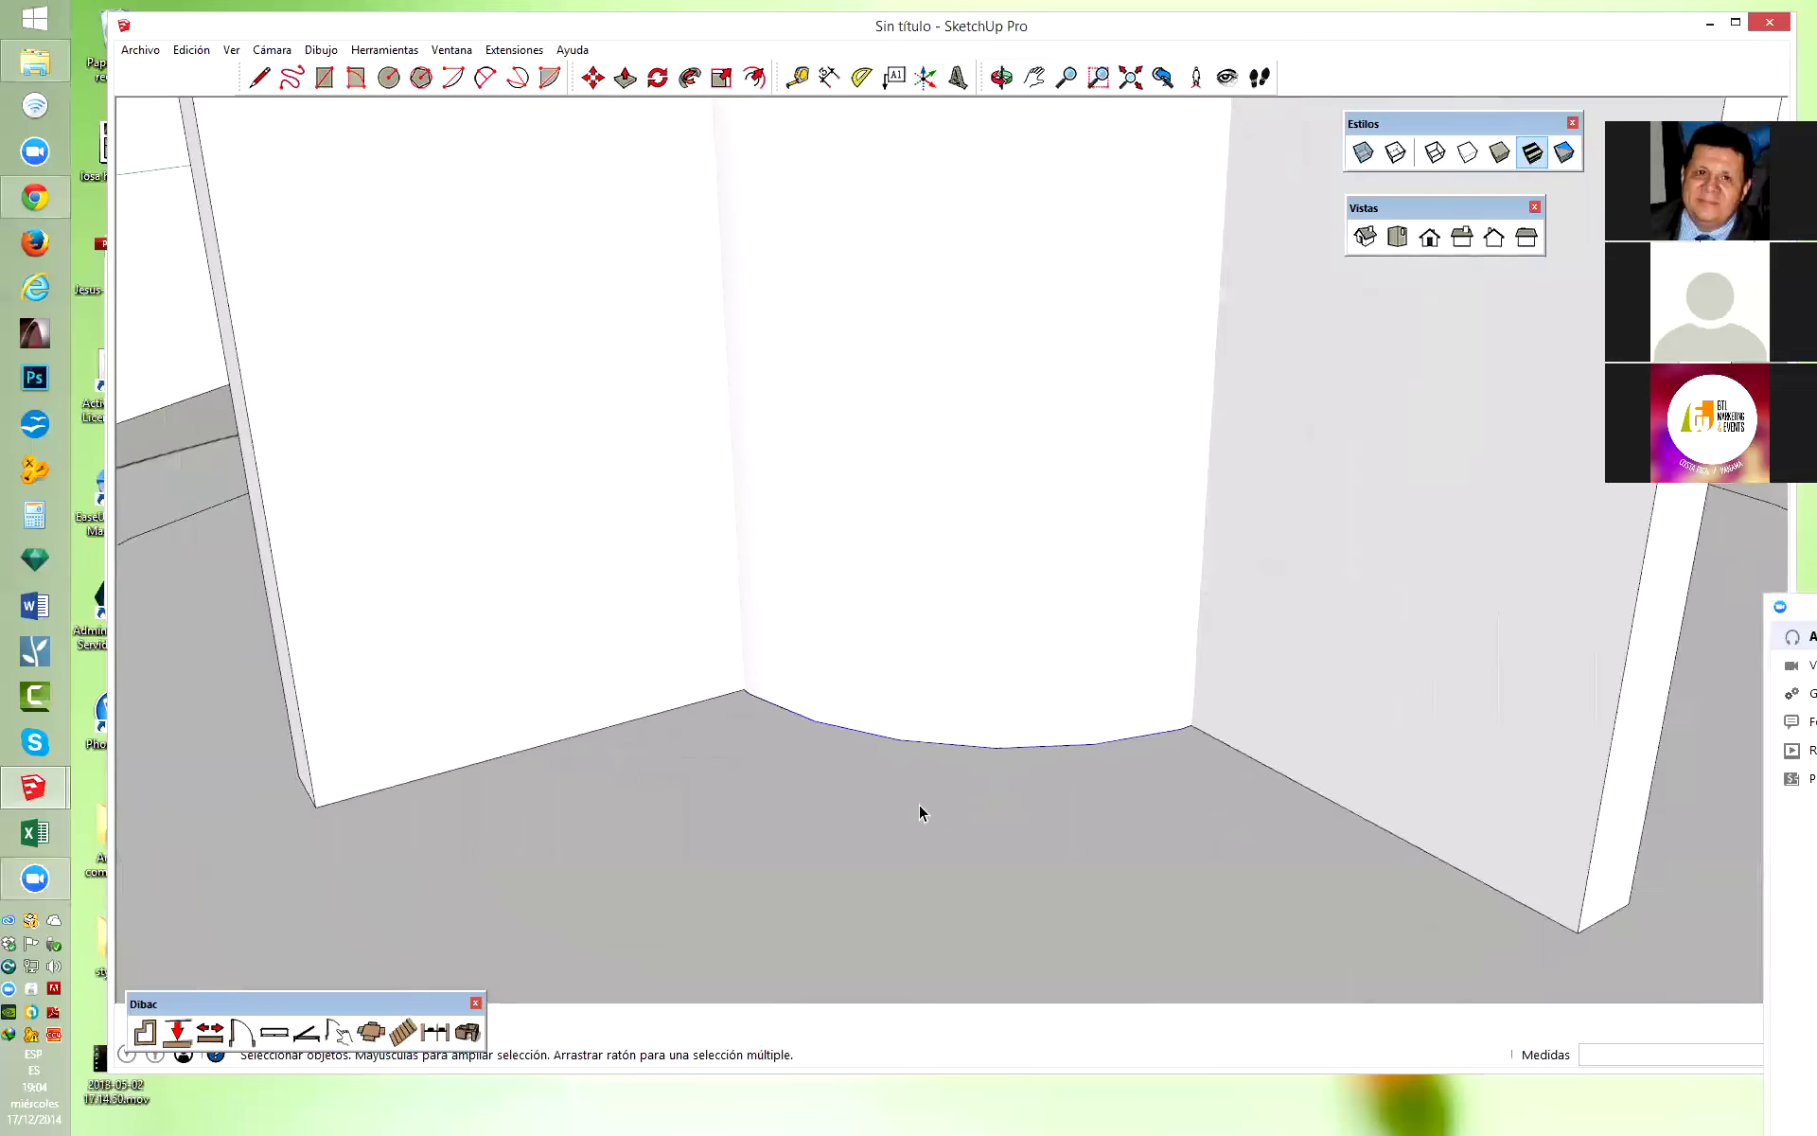
{"action": "scroll", "coordinate": [918, 804], "scroll_direction": "up", "scroll_amount": 1}
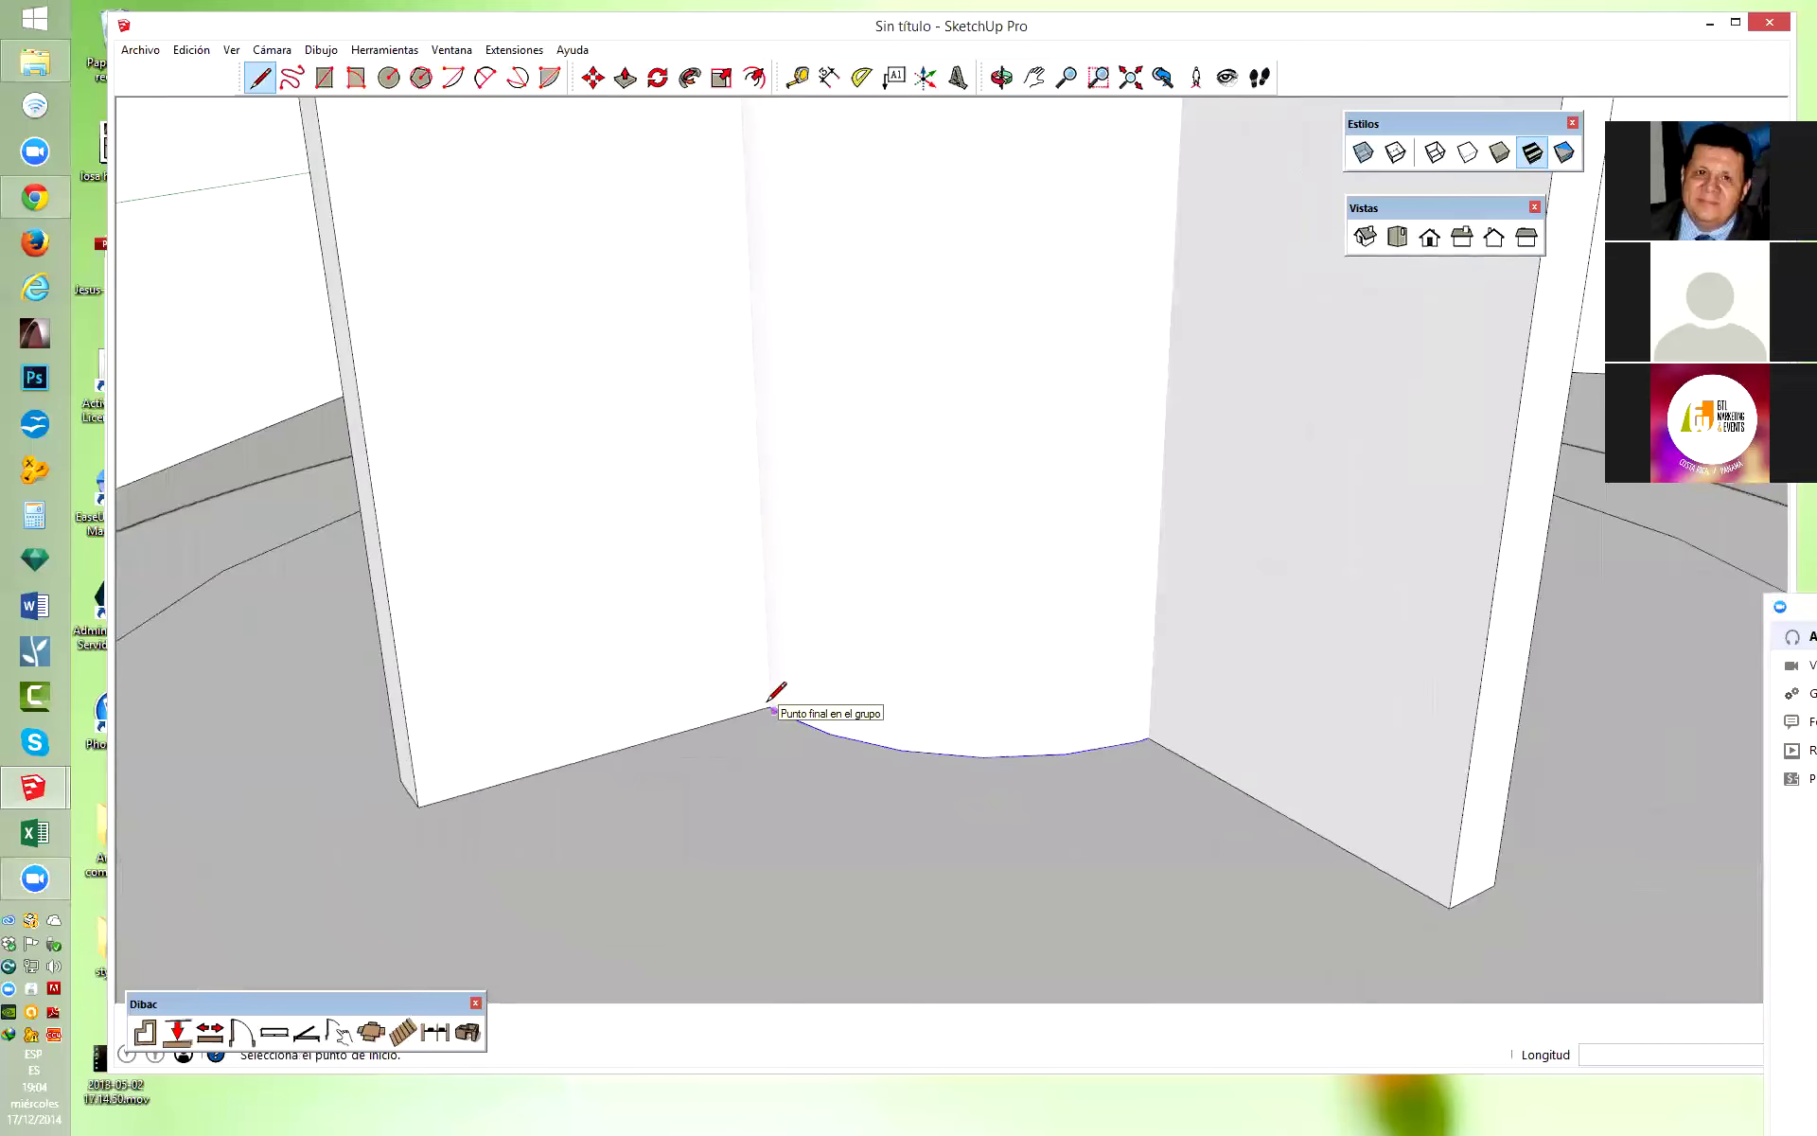
{"action": "scroll", "coordinate": [769, 710], "scroll_direction": "up", "scroll_amount": 2}
{"action": "scroll", "coordinate": [785, 705], "scroll_direction": "up", "scroll_amount": 1}
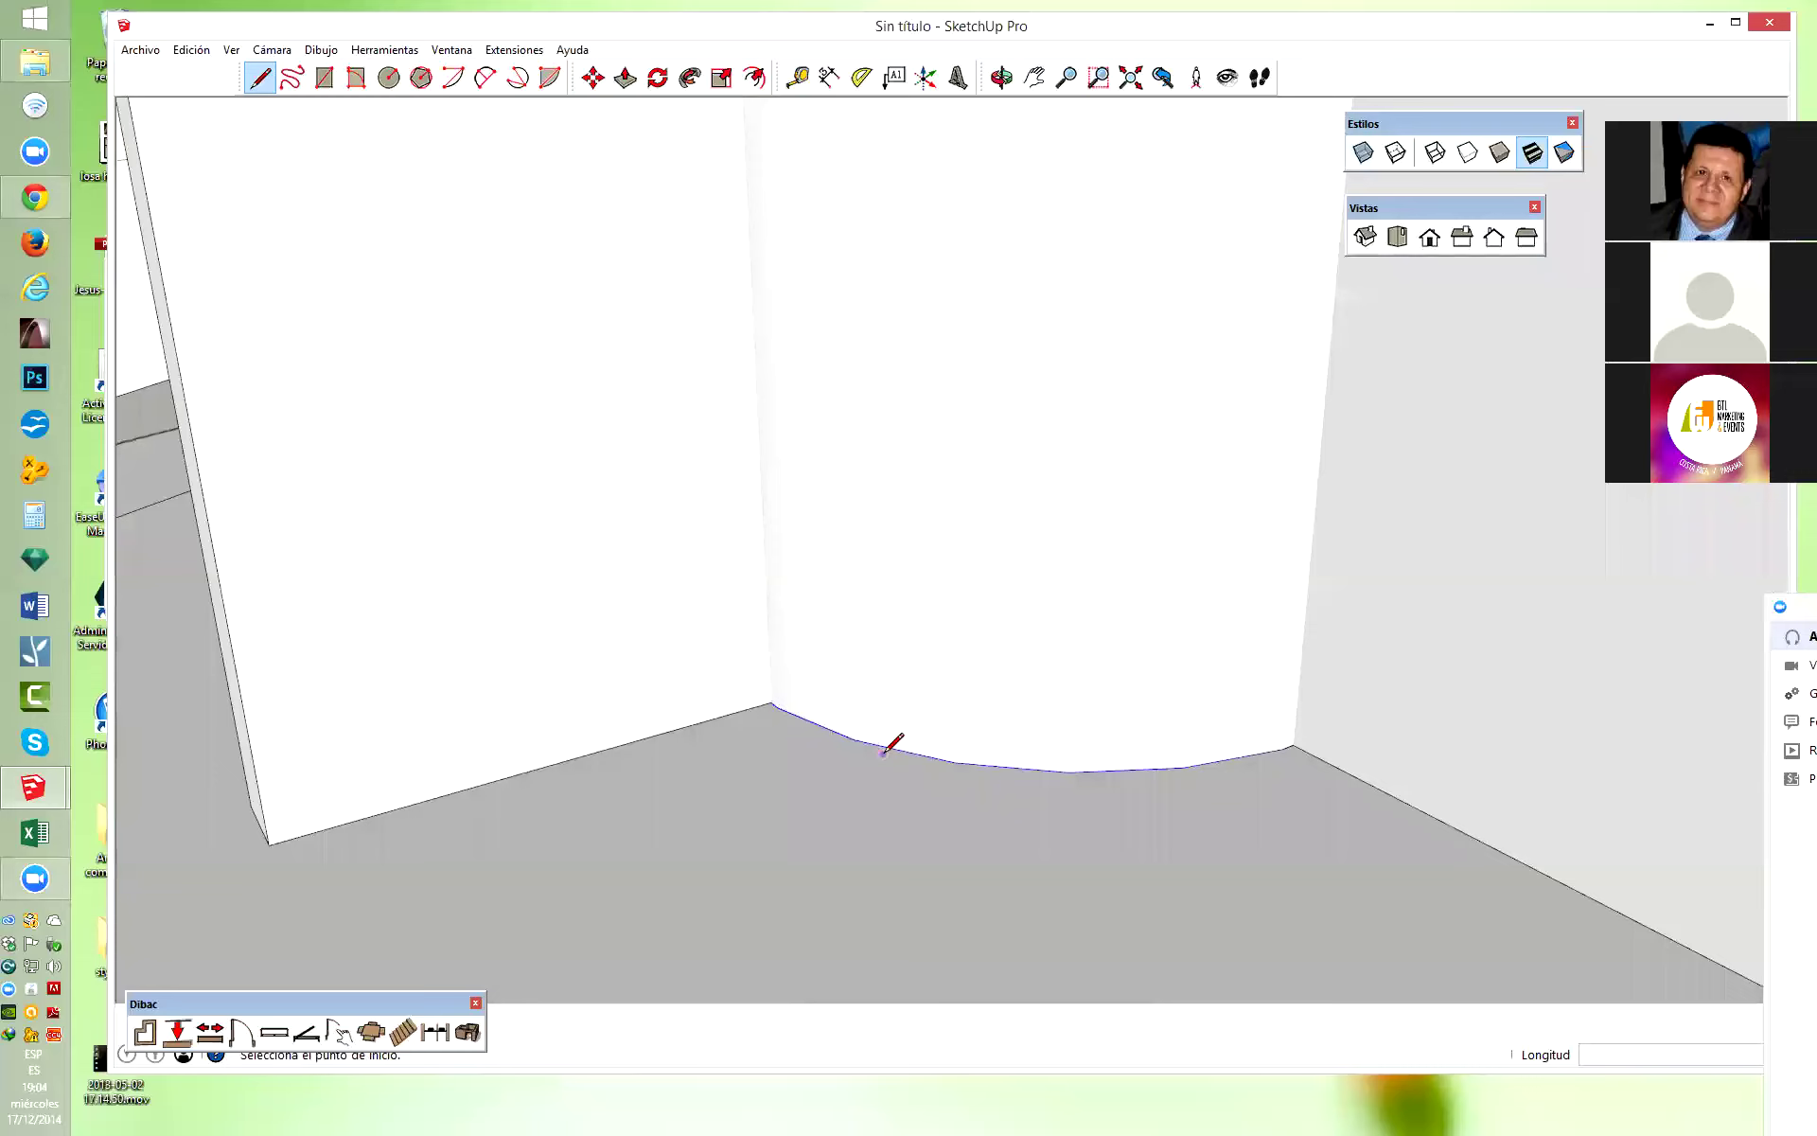
{"action": "key", "text": "space"}
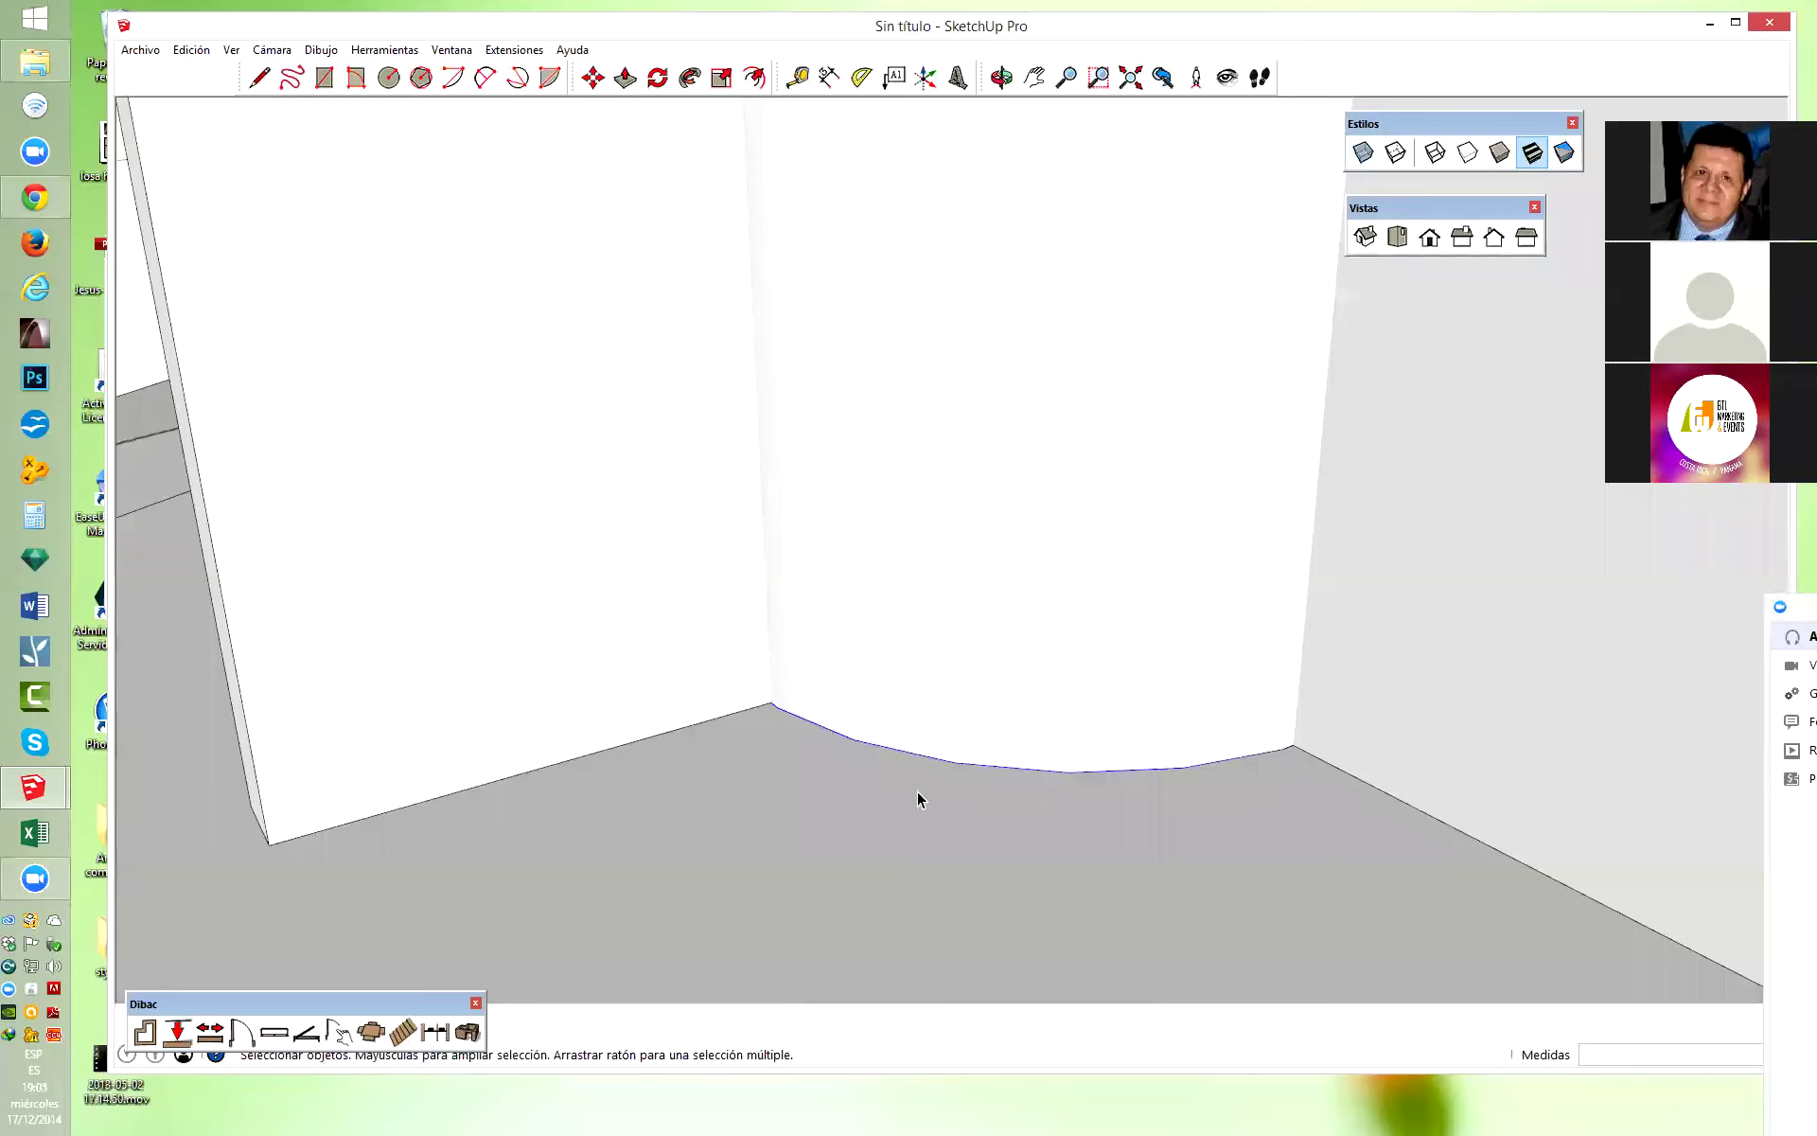
{"action": "scroll", "coordinate": [916, 758], "scroll_direction": "down", "scroll_amount": 2}
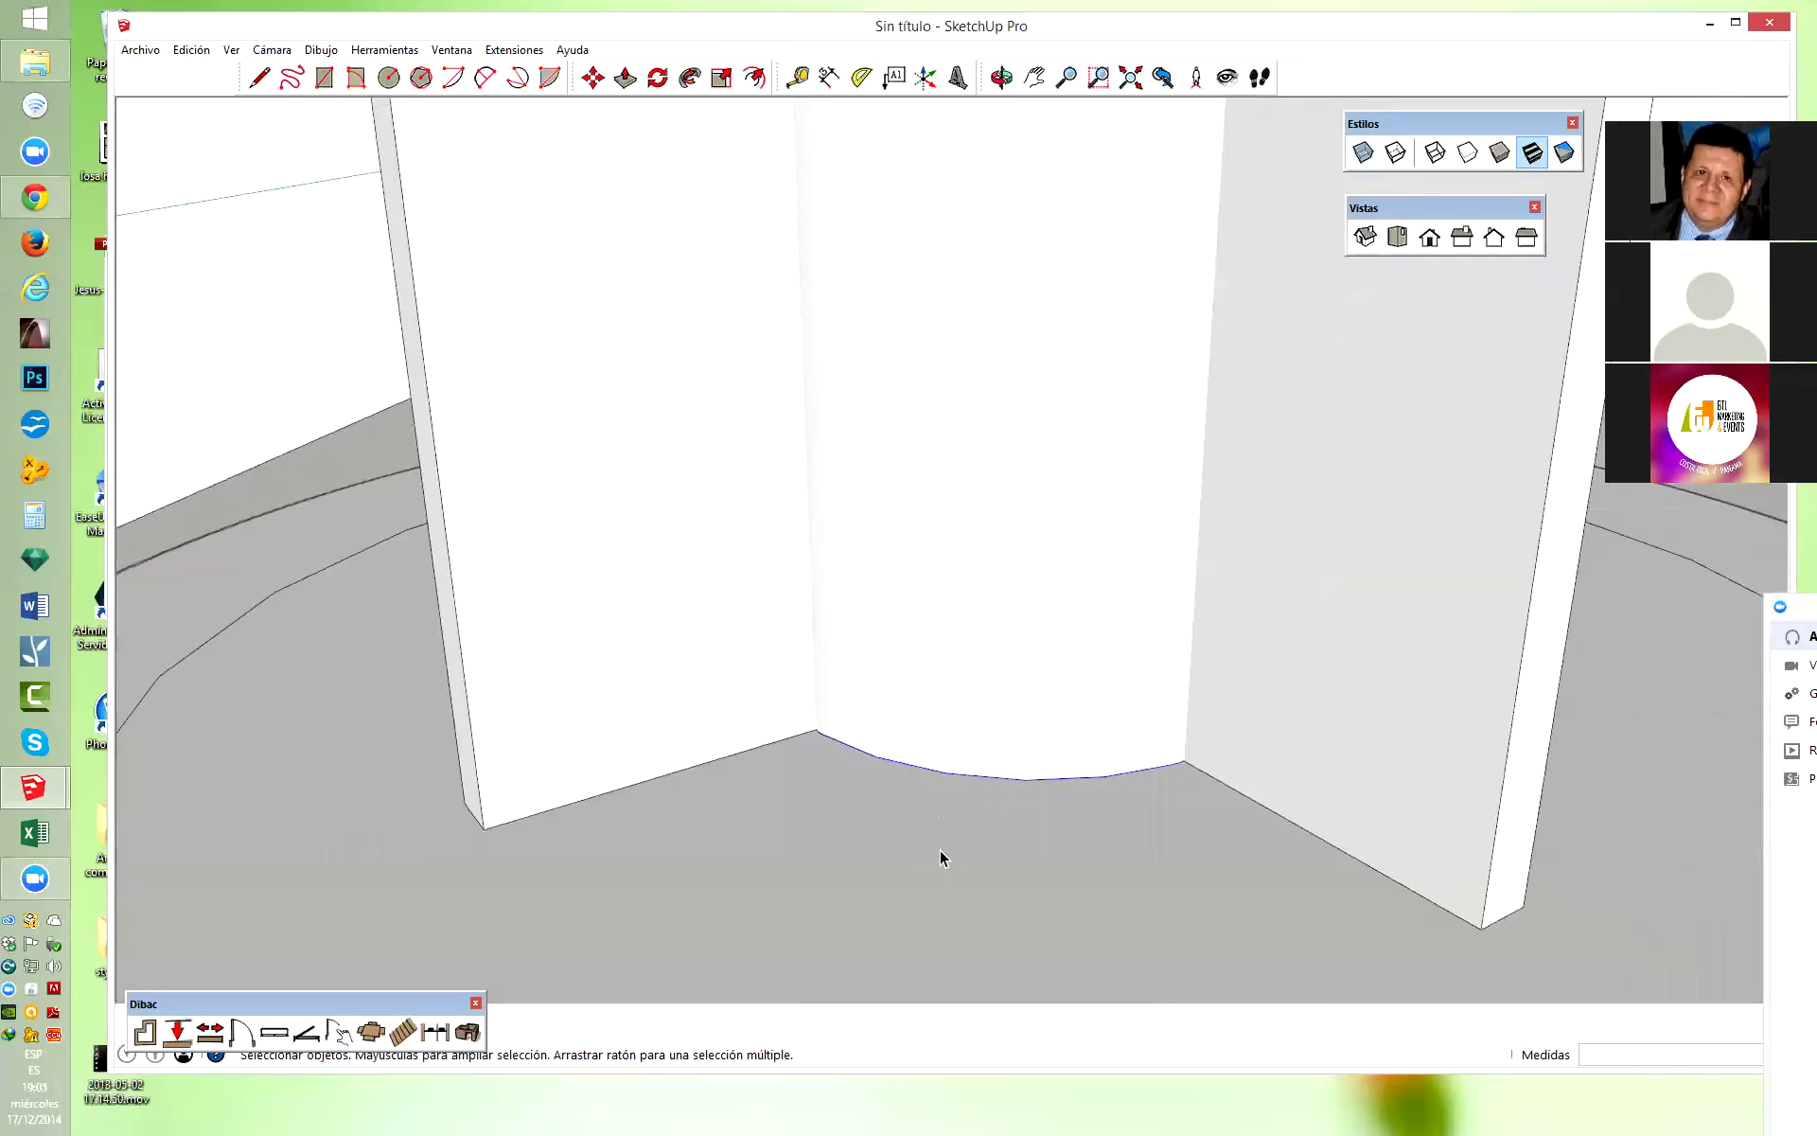
{"action": "left_click", "coordinate": [754, 77]}
{"action": "left_click", "coordinate": [925, 767]}
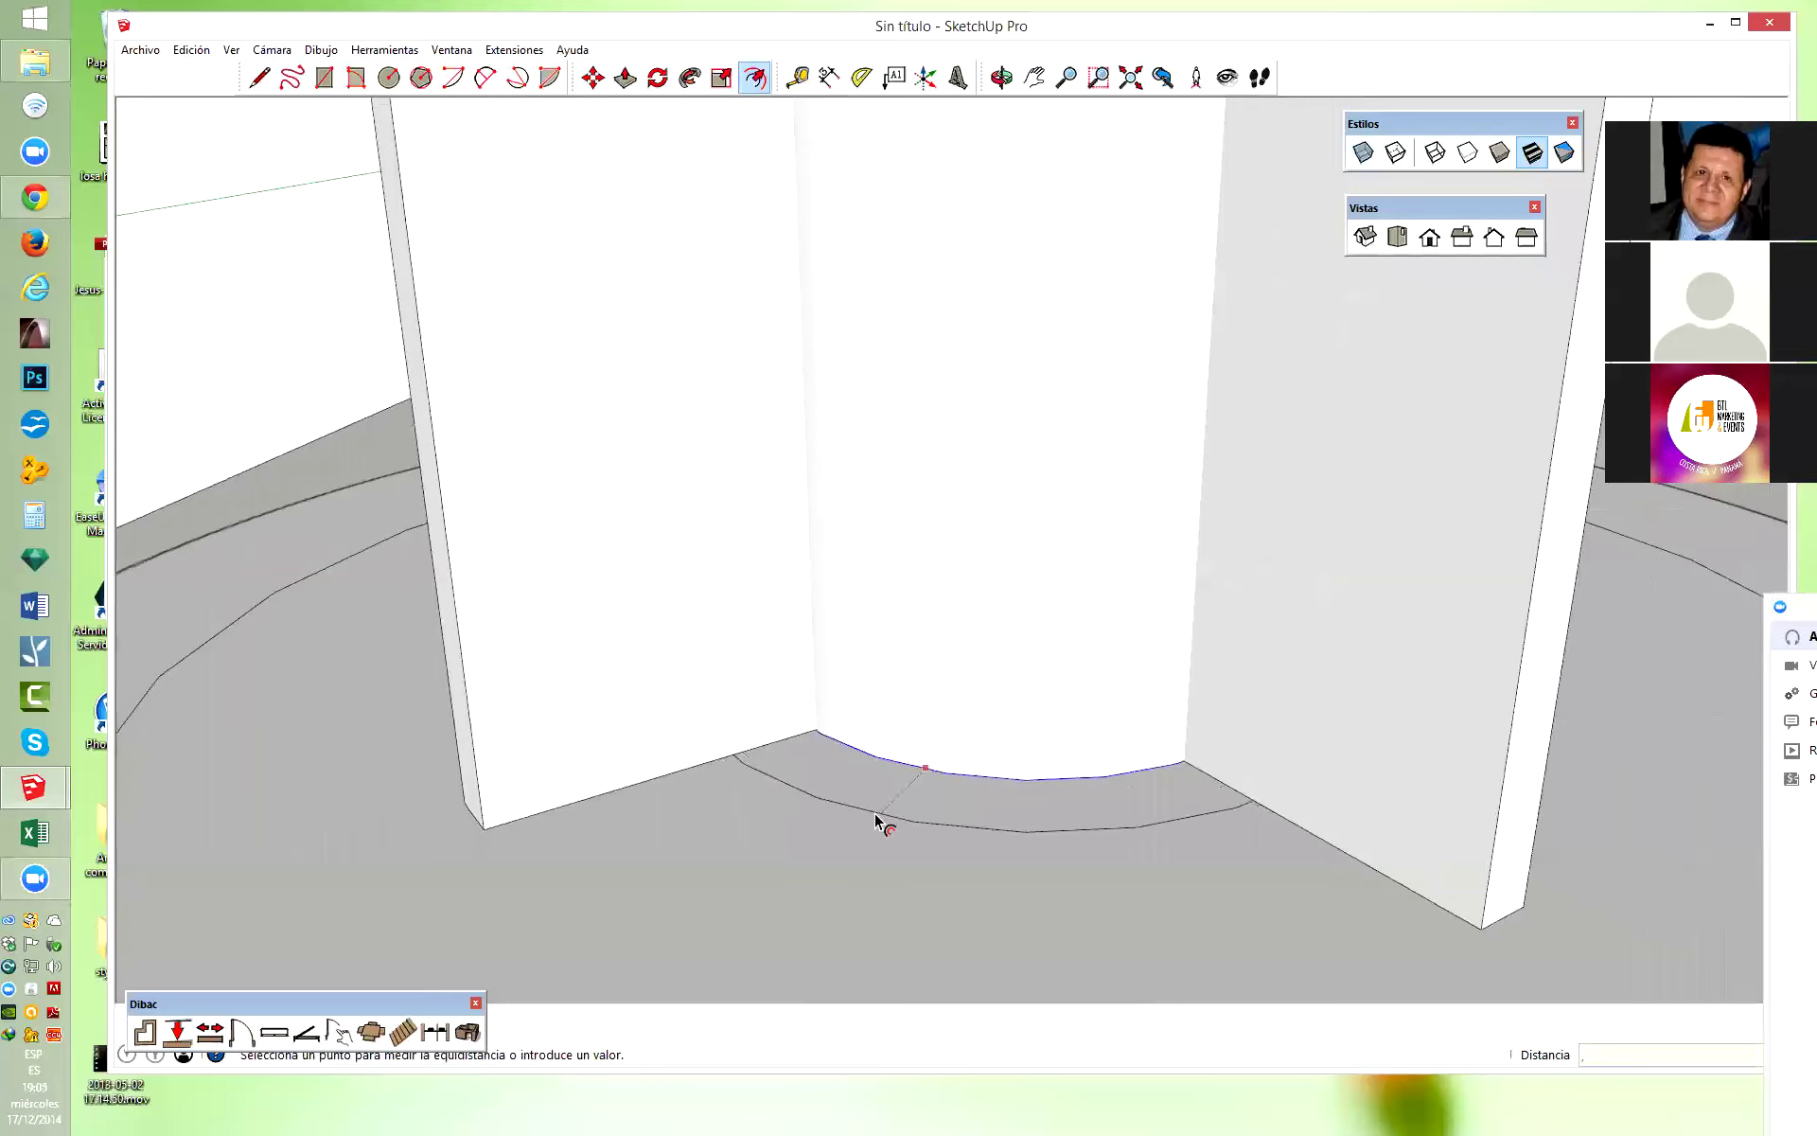
{"action": "type", "text": "3"}
{"action": "key", "text": "Return"}
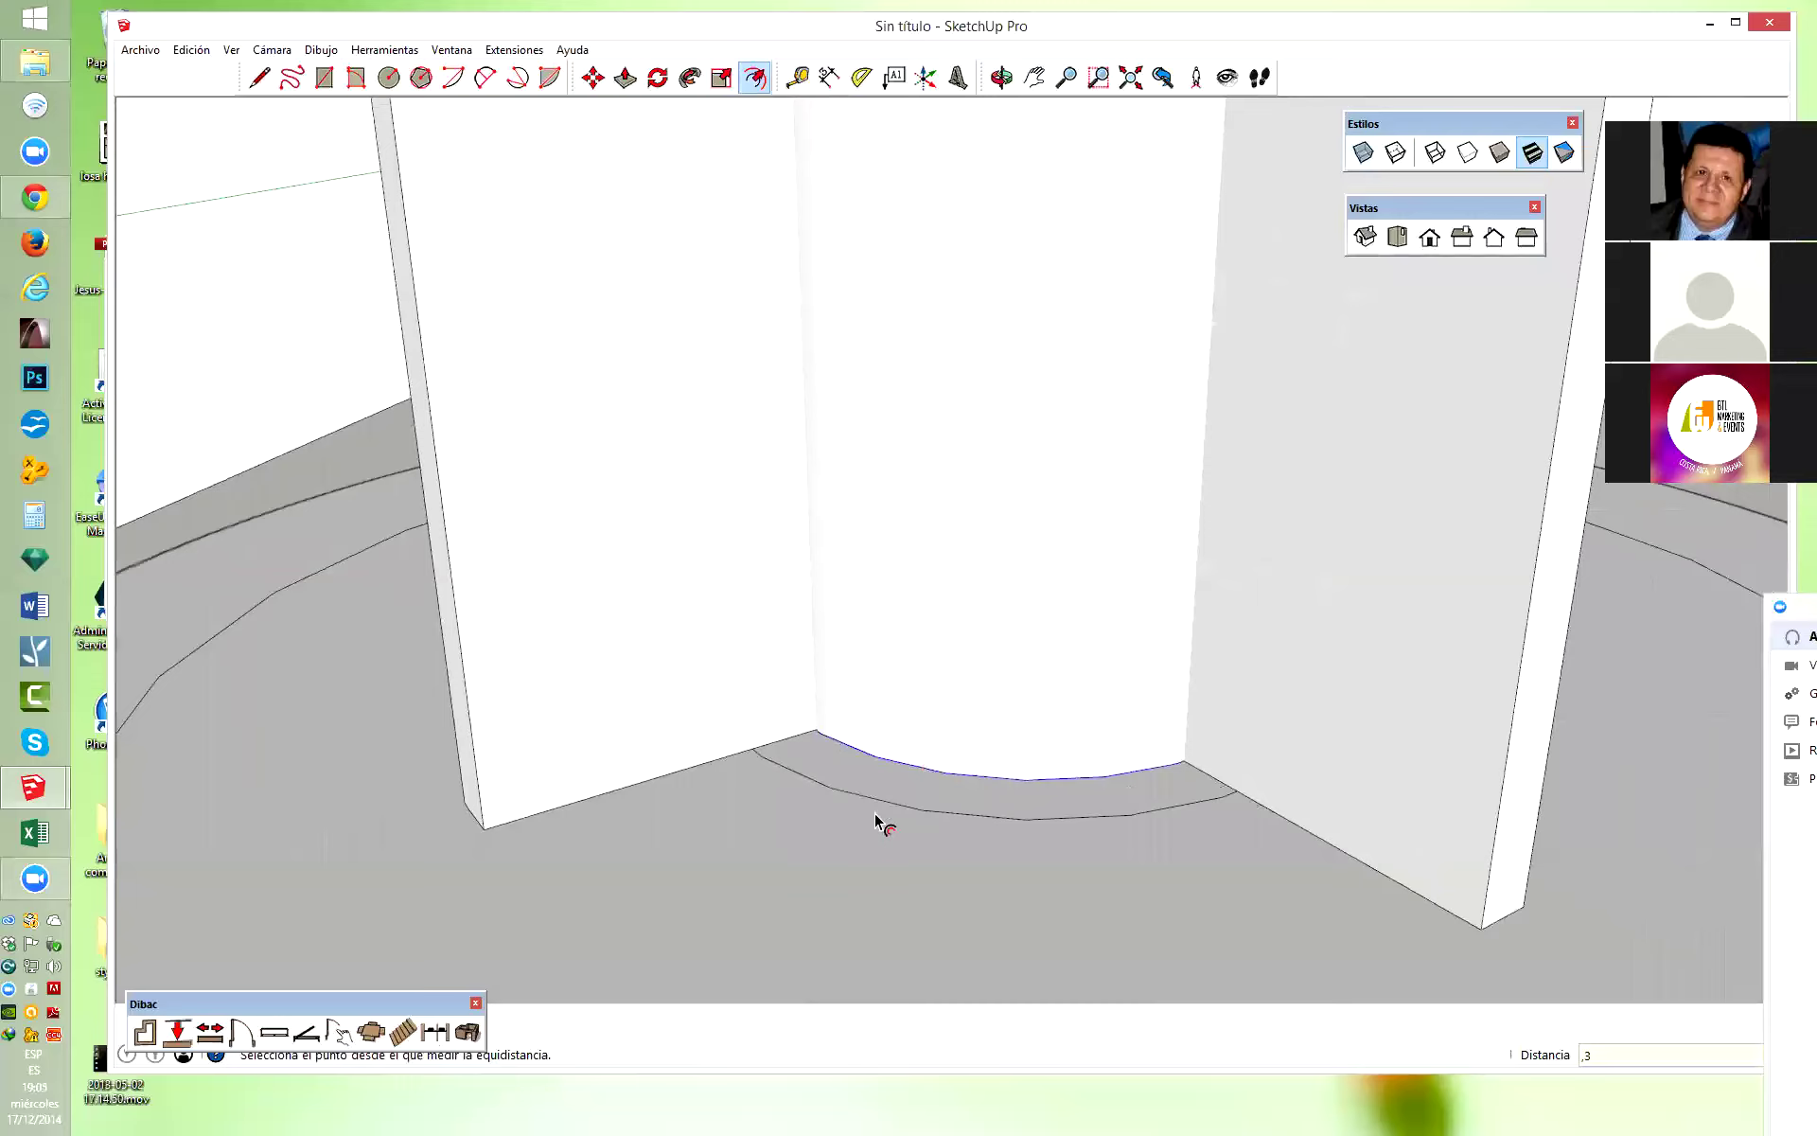
Close both ends of the two arcs with lines to form the curved strip face.
{"action": "key", "text": "l"}
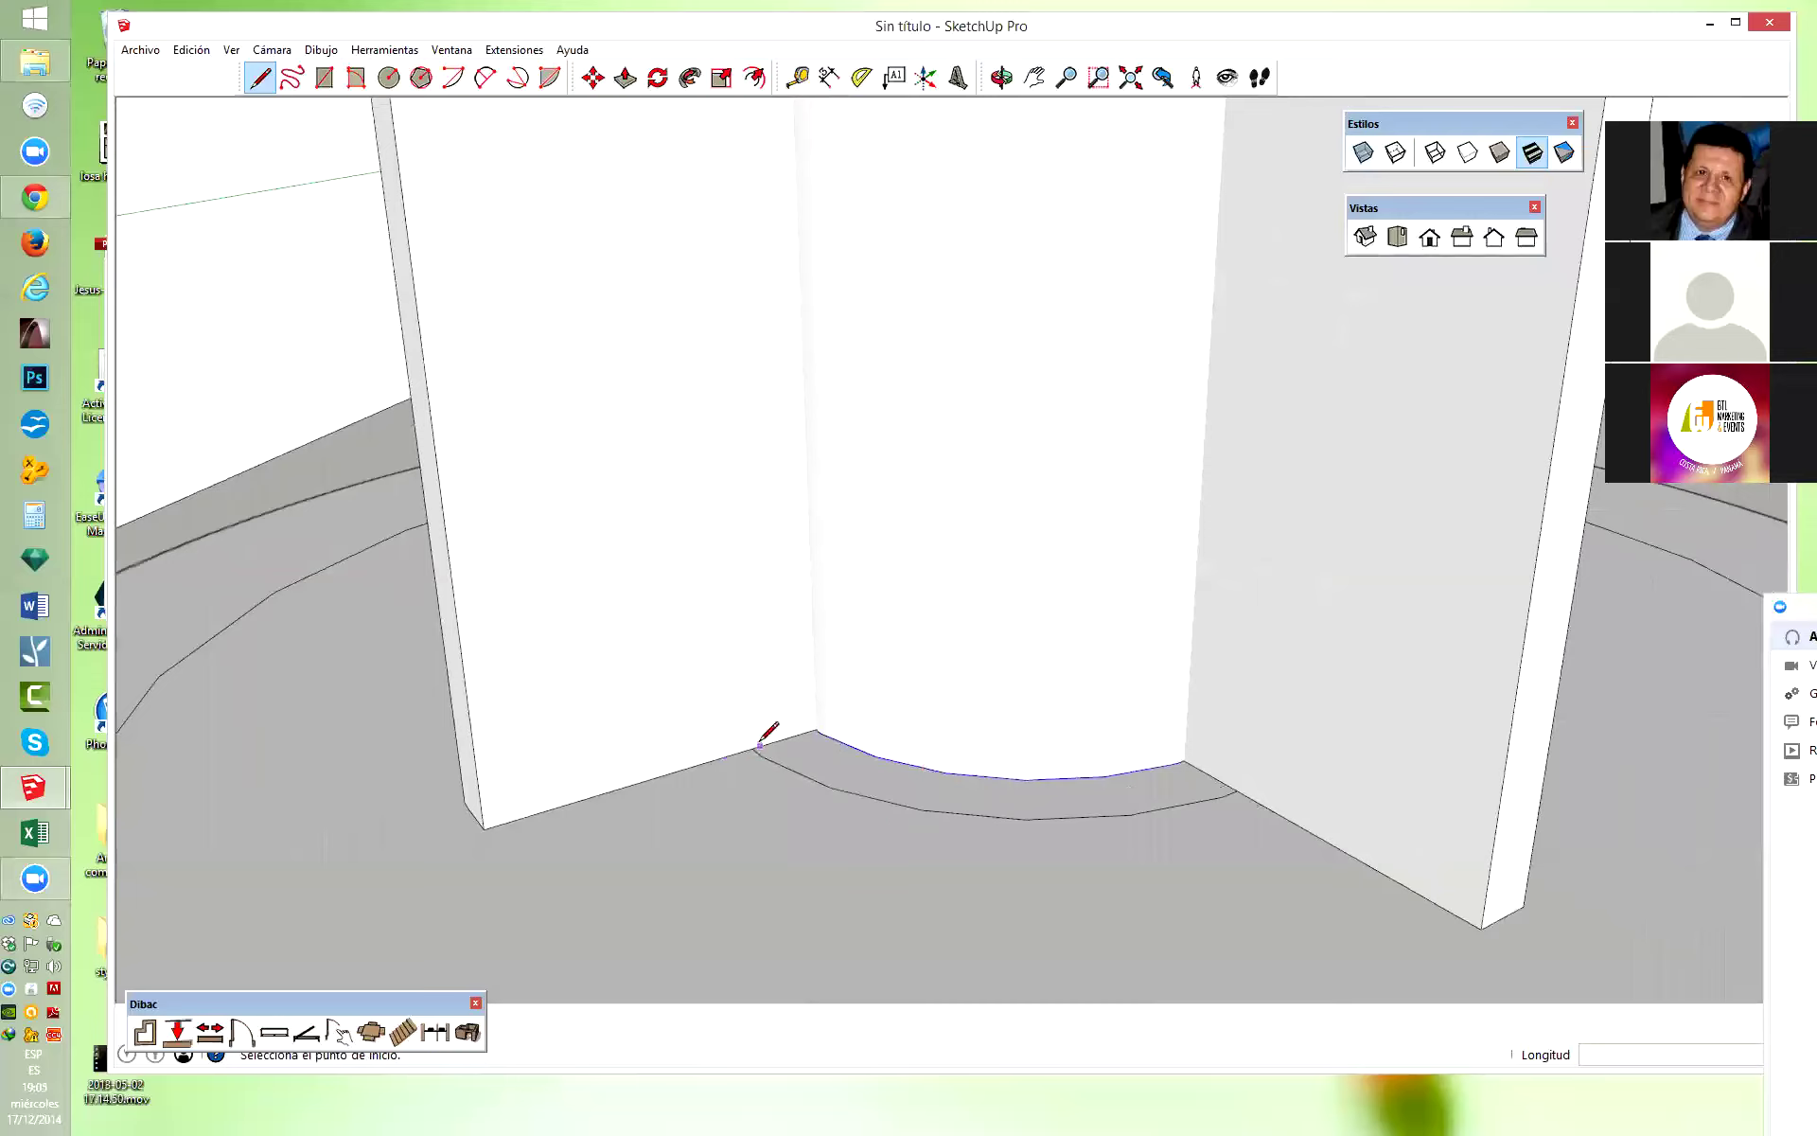
{"action": "left_click", "coordinate": [752, 747]}
{"action": "scroll", "coordinate": [757, 750], "scroll_direction": "up", "scroll_amount": 2}
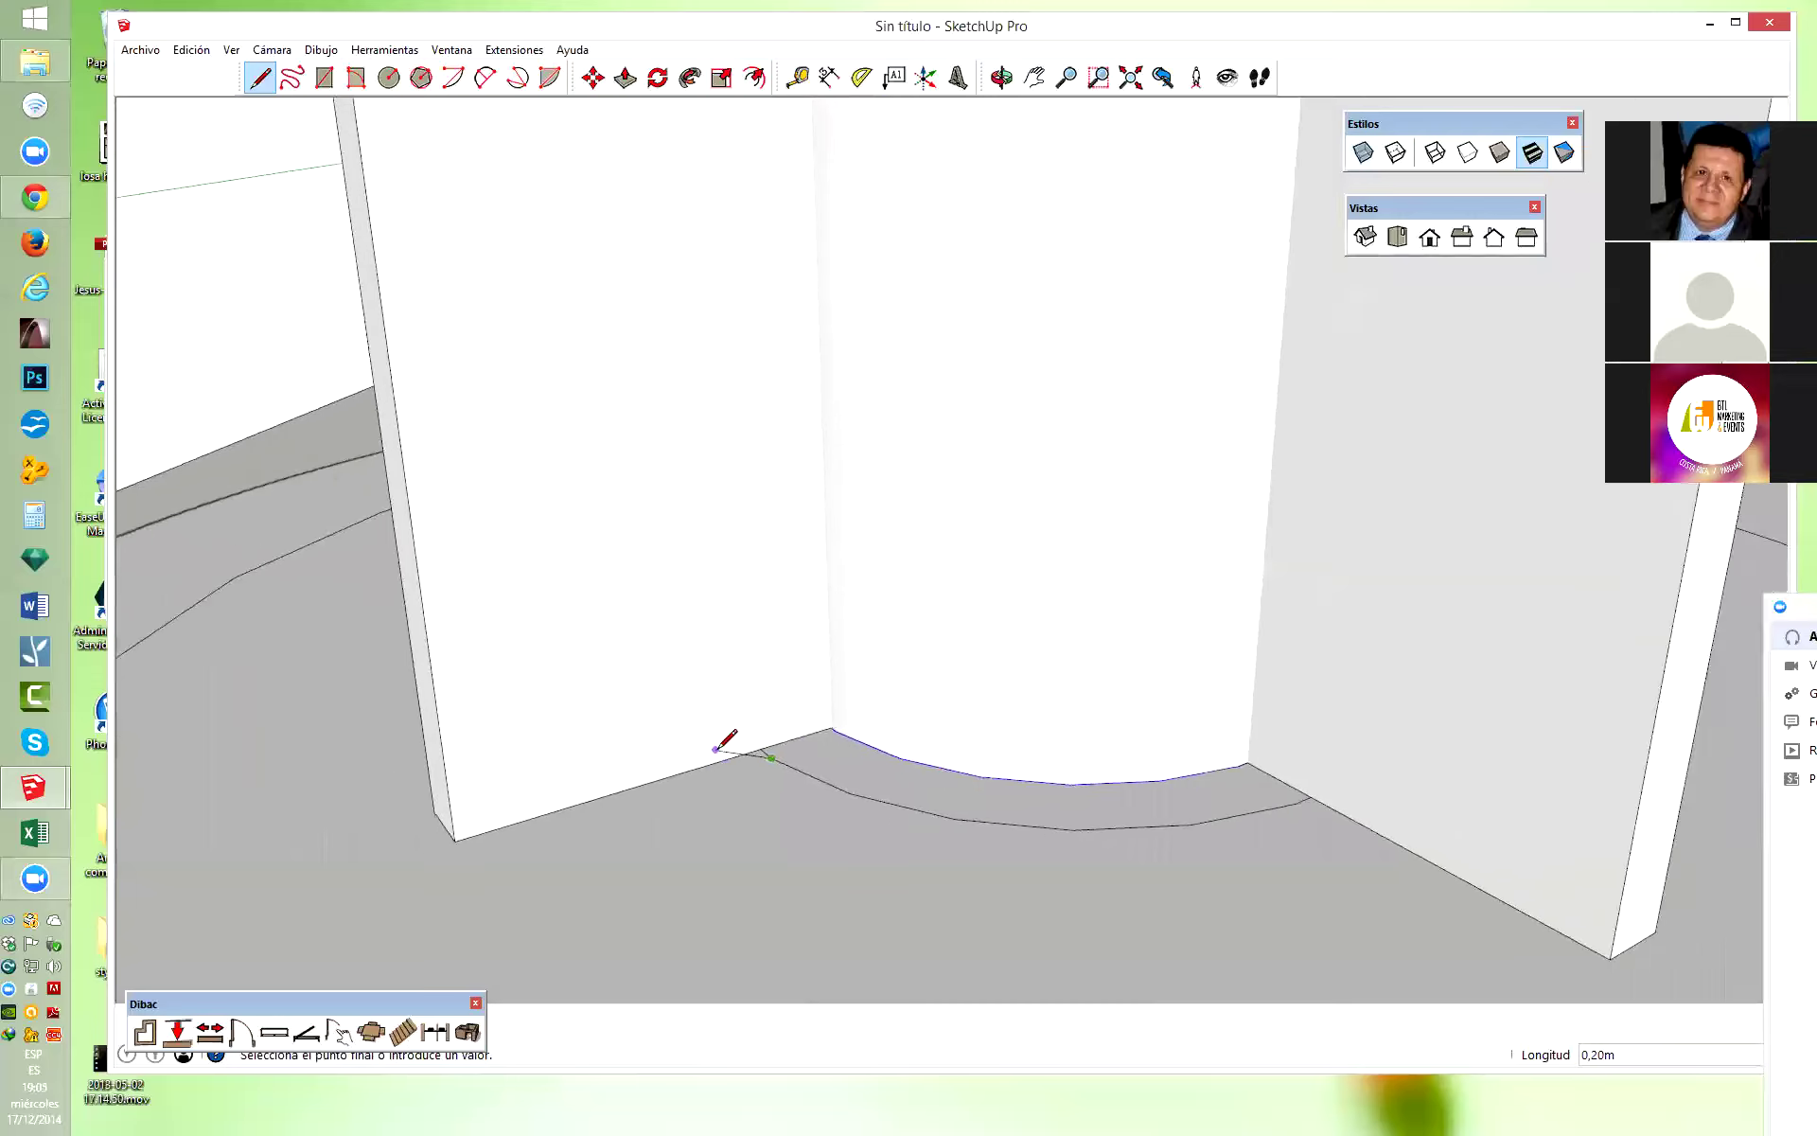
{"action": "scroll", "coordinate": [766, 755], "scroll_direction": "up", "scroll_amount": 2}
{"action": "left_click", "coordinate": [763, 744]}
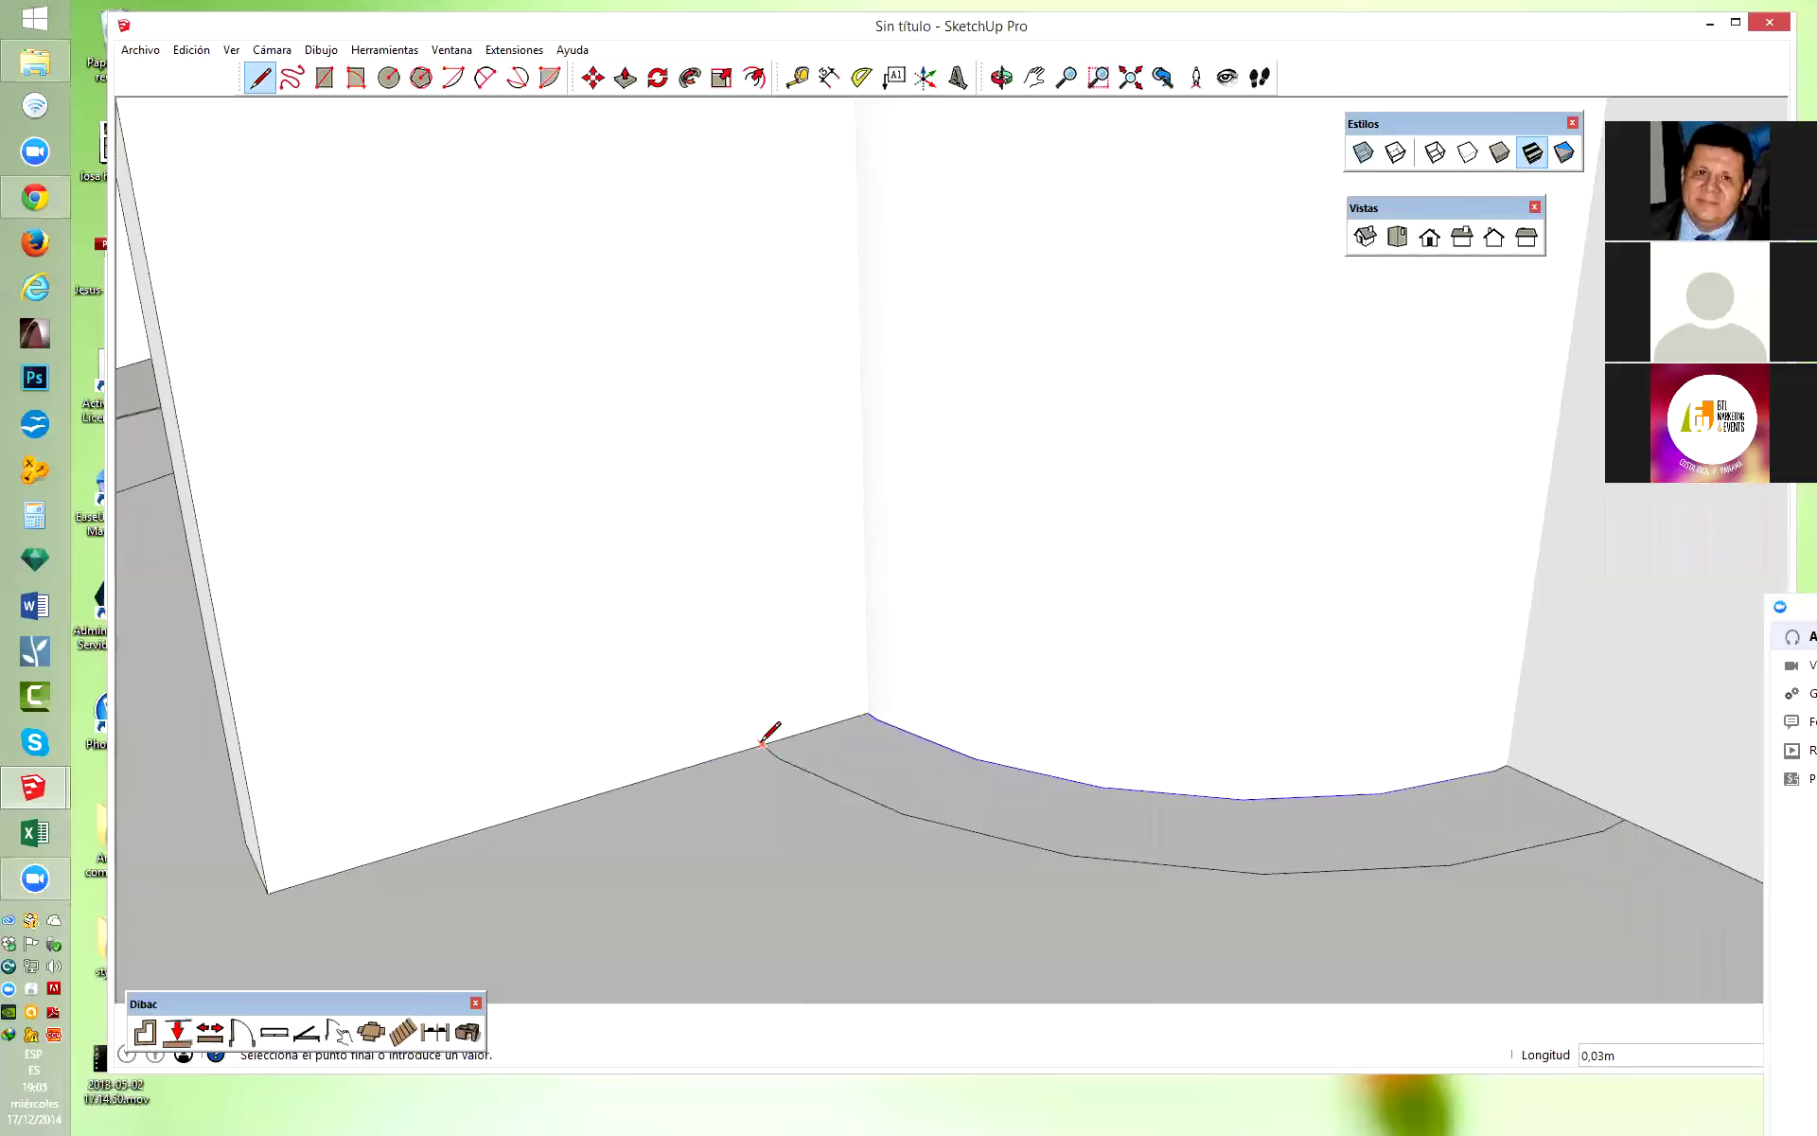
{"action": "left_click", "coordinate": [864, 711]}
{"action": "left_click", "coordinate": [1507, 765]}
{"action": "left_click", "coordinate": [1625, 818]}
{"action": "key", "text": "space"}
{"action": "left_click", "coordinate": [1487, 839]}
{"action": "scroll", "coordinate": [880, 820], "scroll_direction": "down", "scroll_amount": 2}
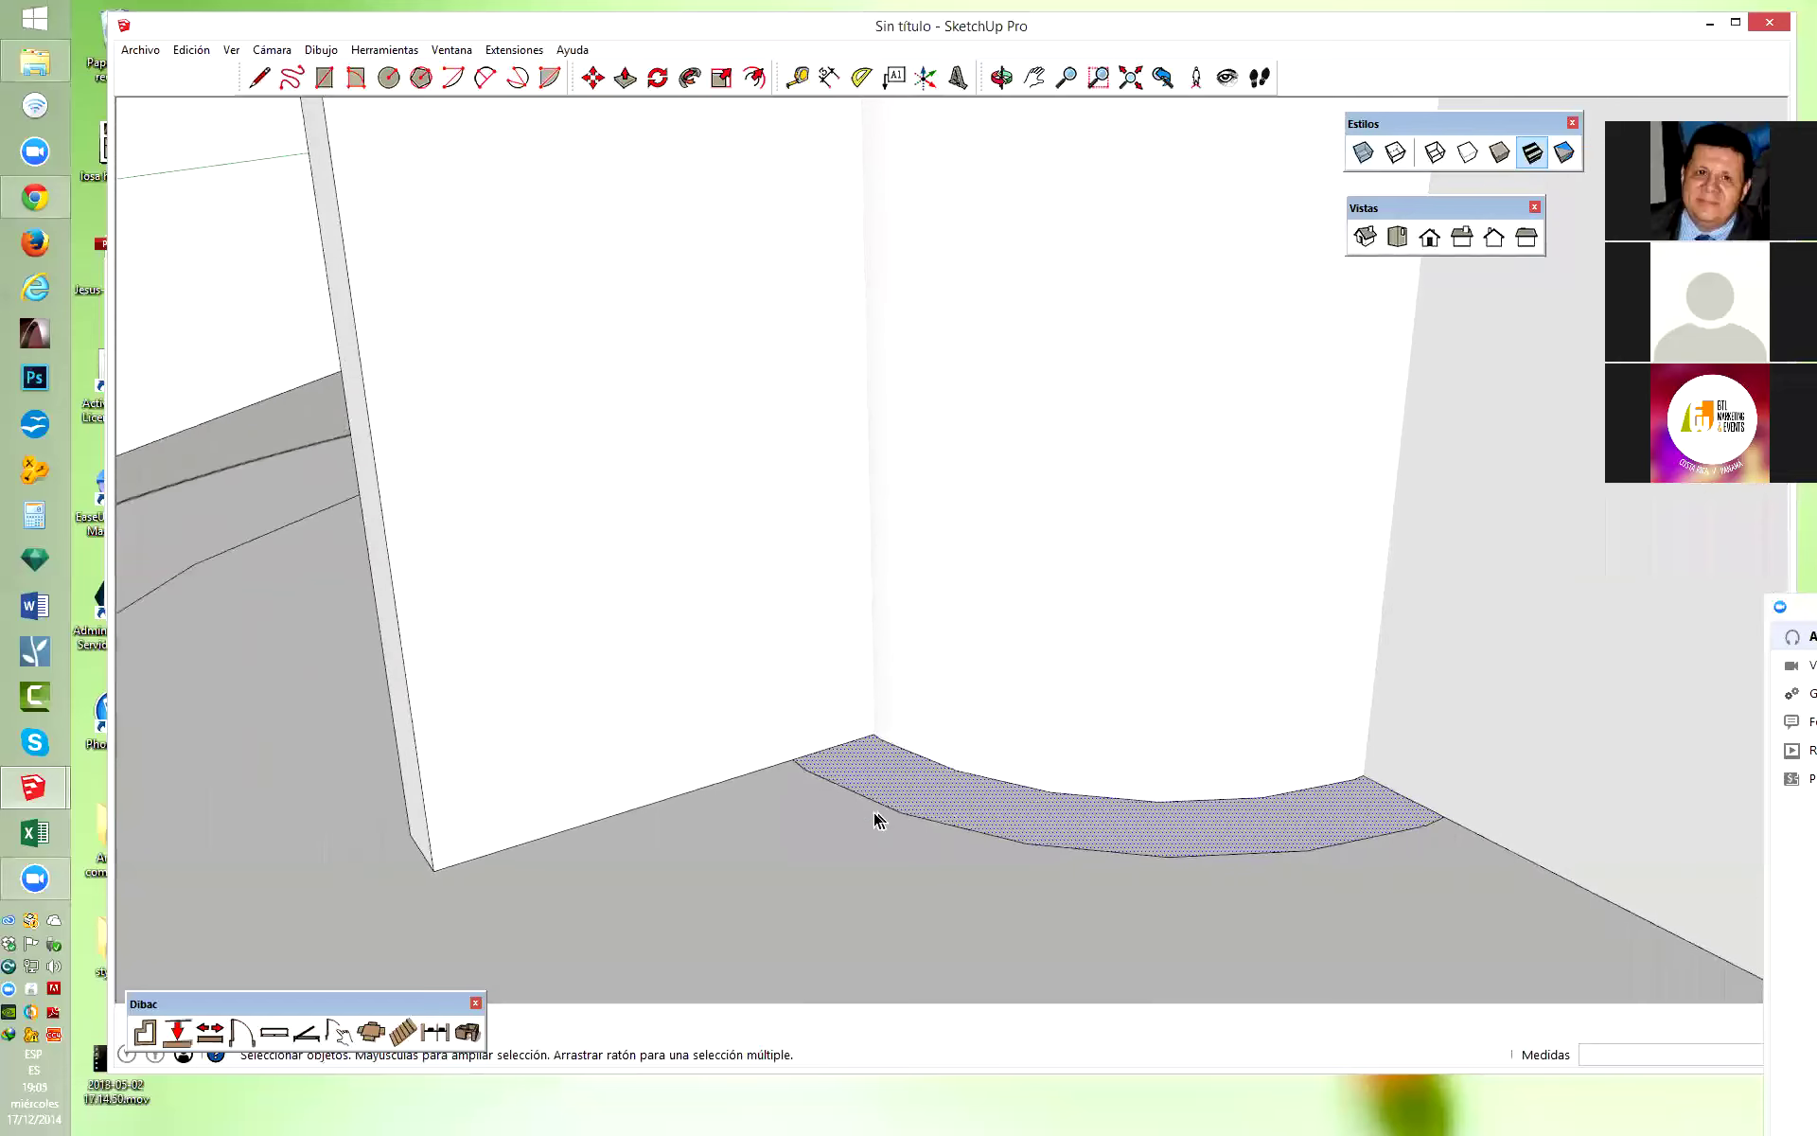
{"action": "scroll", "coordinate": [881, 820], "scroll_direction": "down", "scroll_amount": 1}
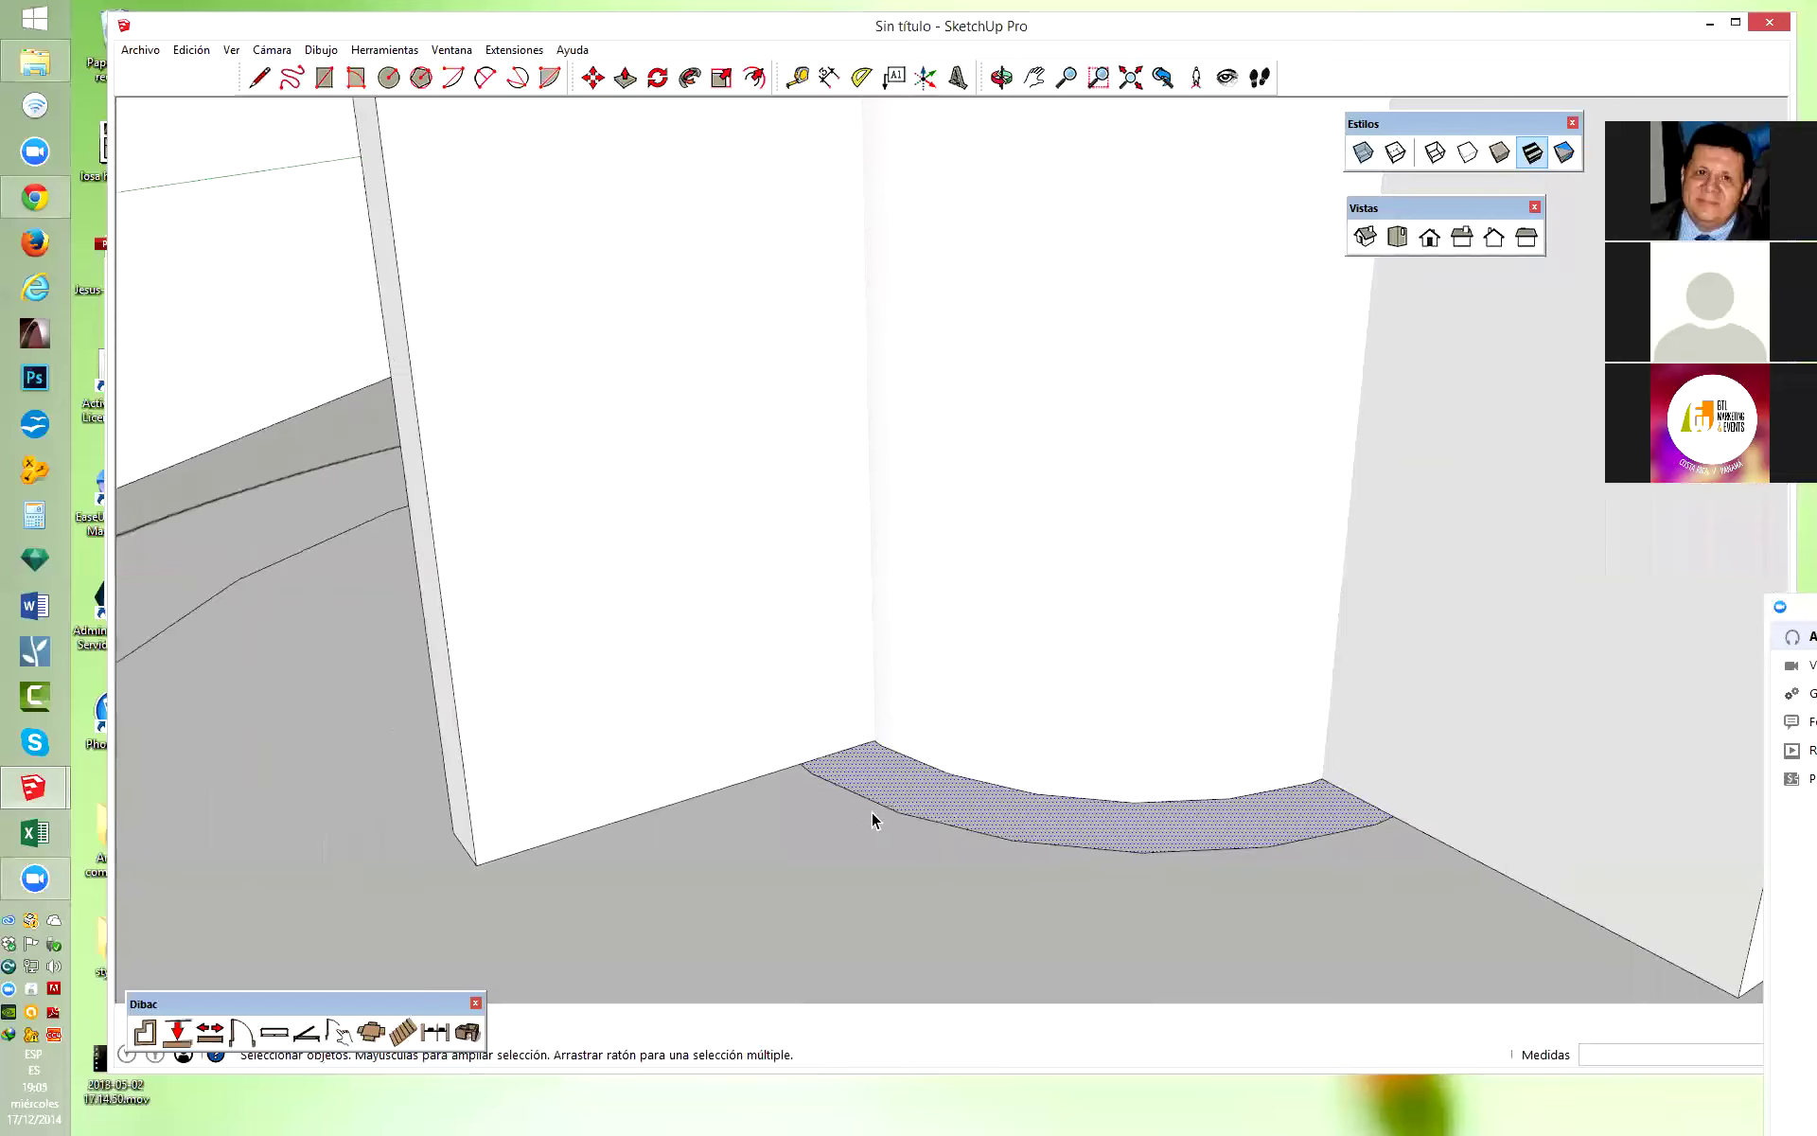
Make the curved floor strip and its edges a component named 'estante', then open it for editing.
{"action": "scroll", "coordinate": [872, 819], "scroll_direction": "up", "scroll_amount": 2}
{"action": "double_click", "coordinate": [901, 772]}
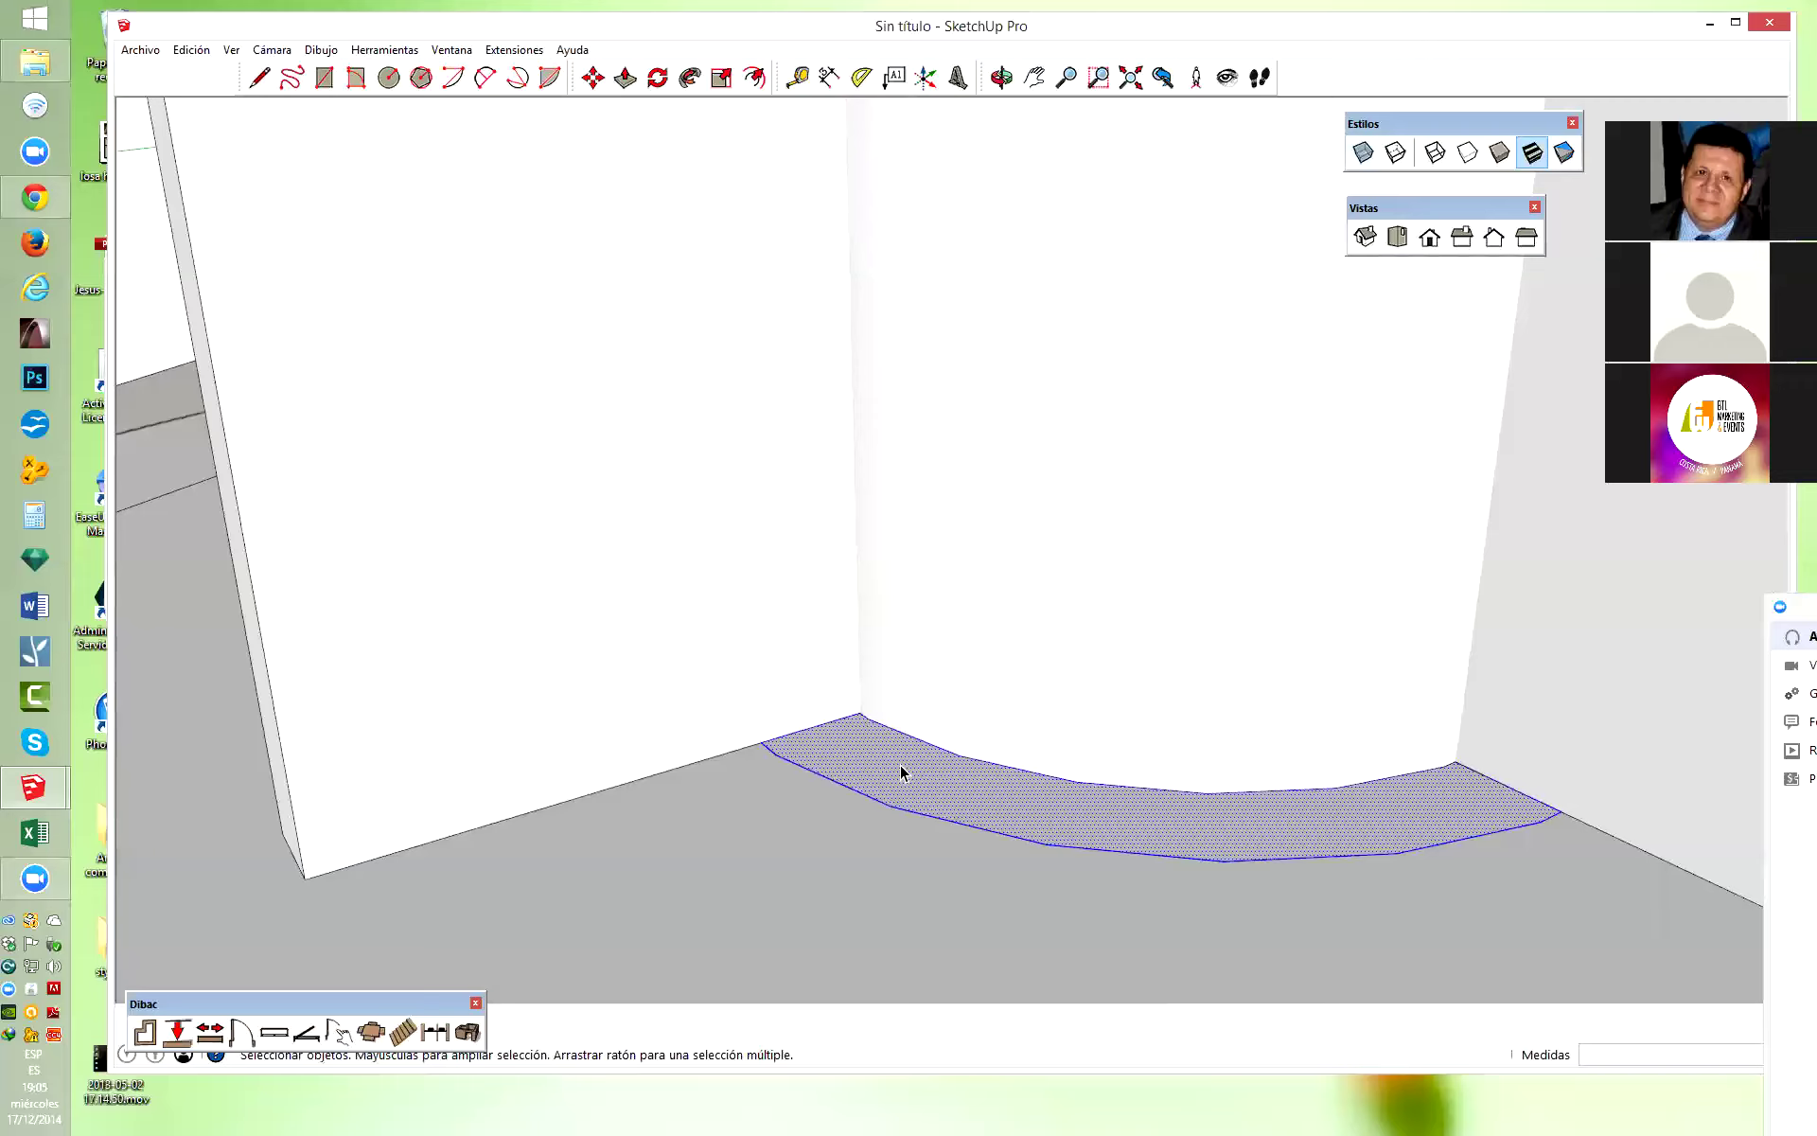
{"action": "double_click", "coordinate": [866, 771]}
{"action": "right_click", "coordinate": [869, 767]}
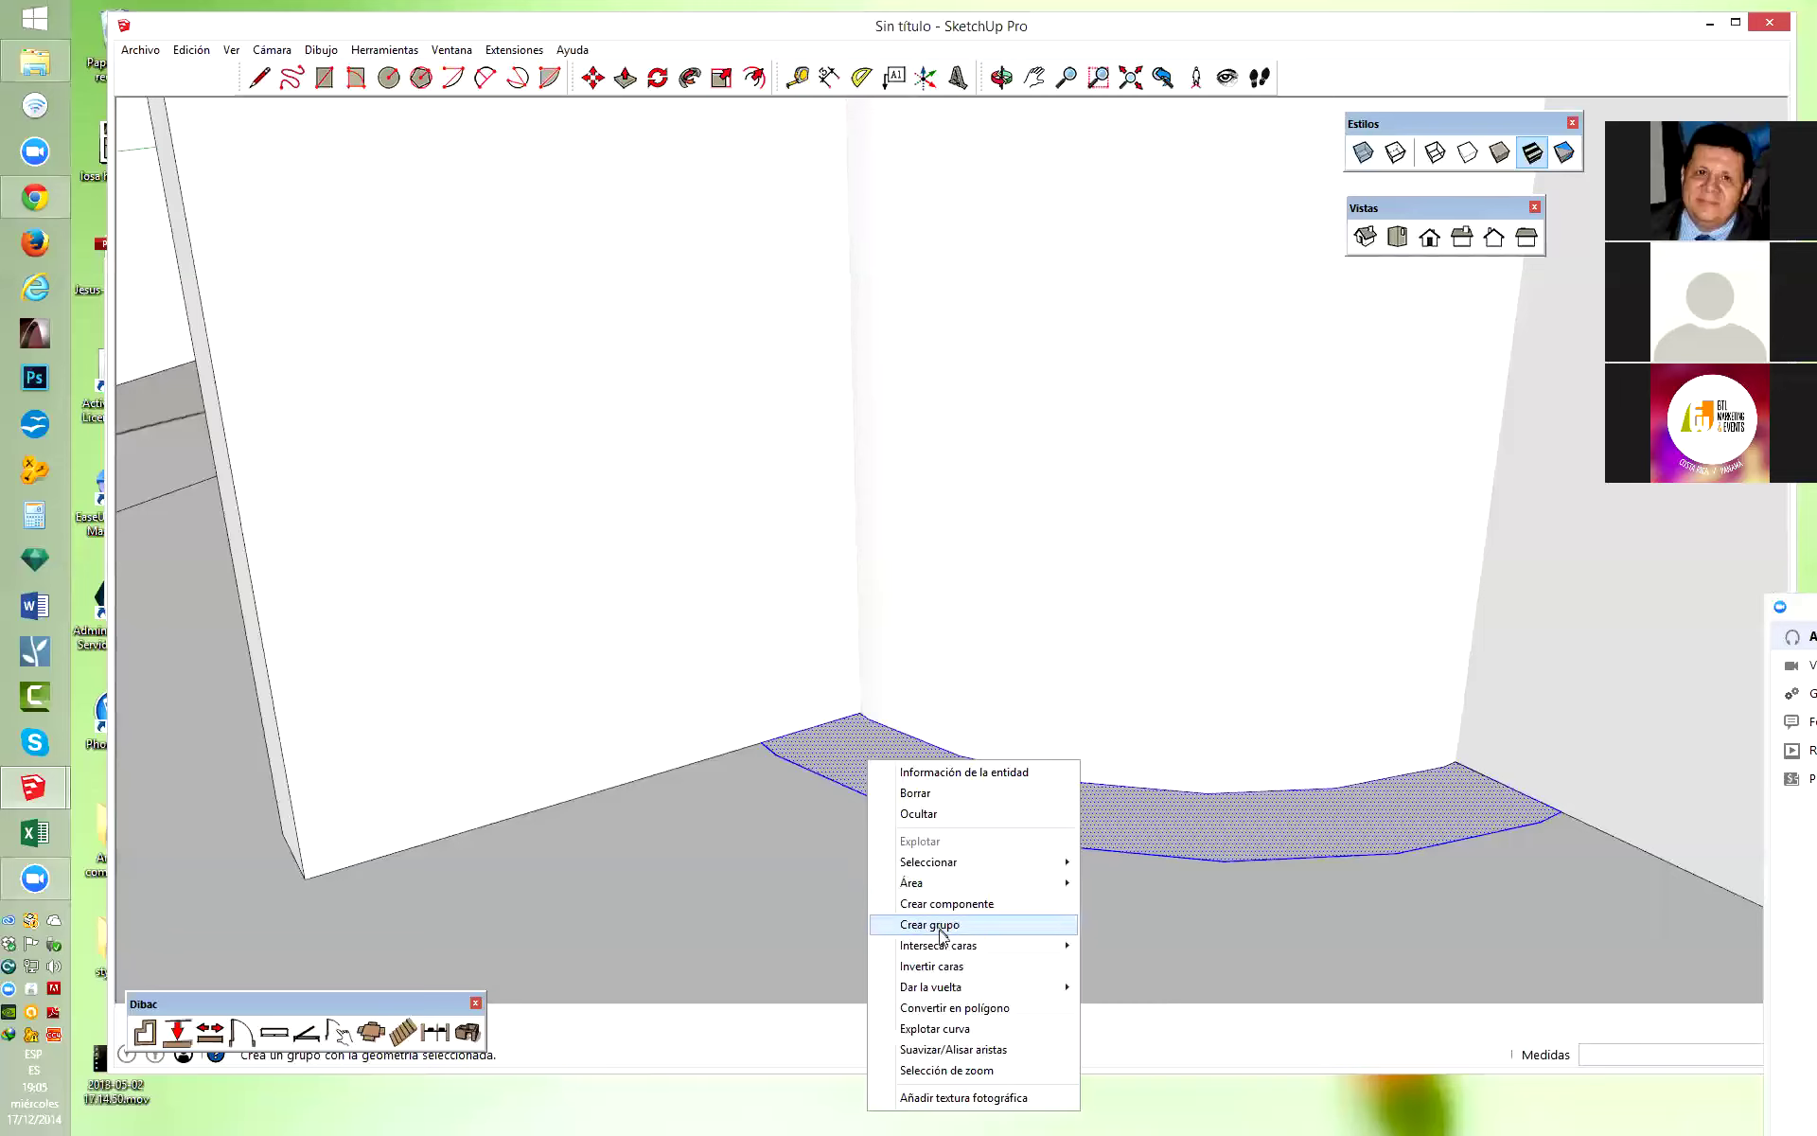
{"action": "left_click", "coordinate": [958, 905]}
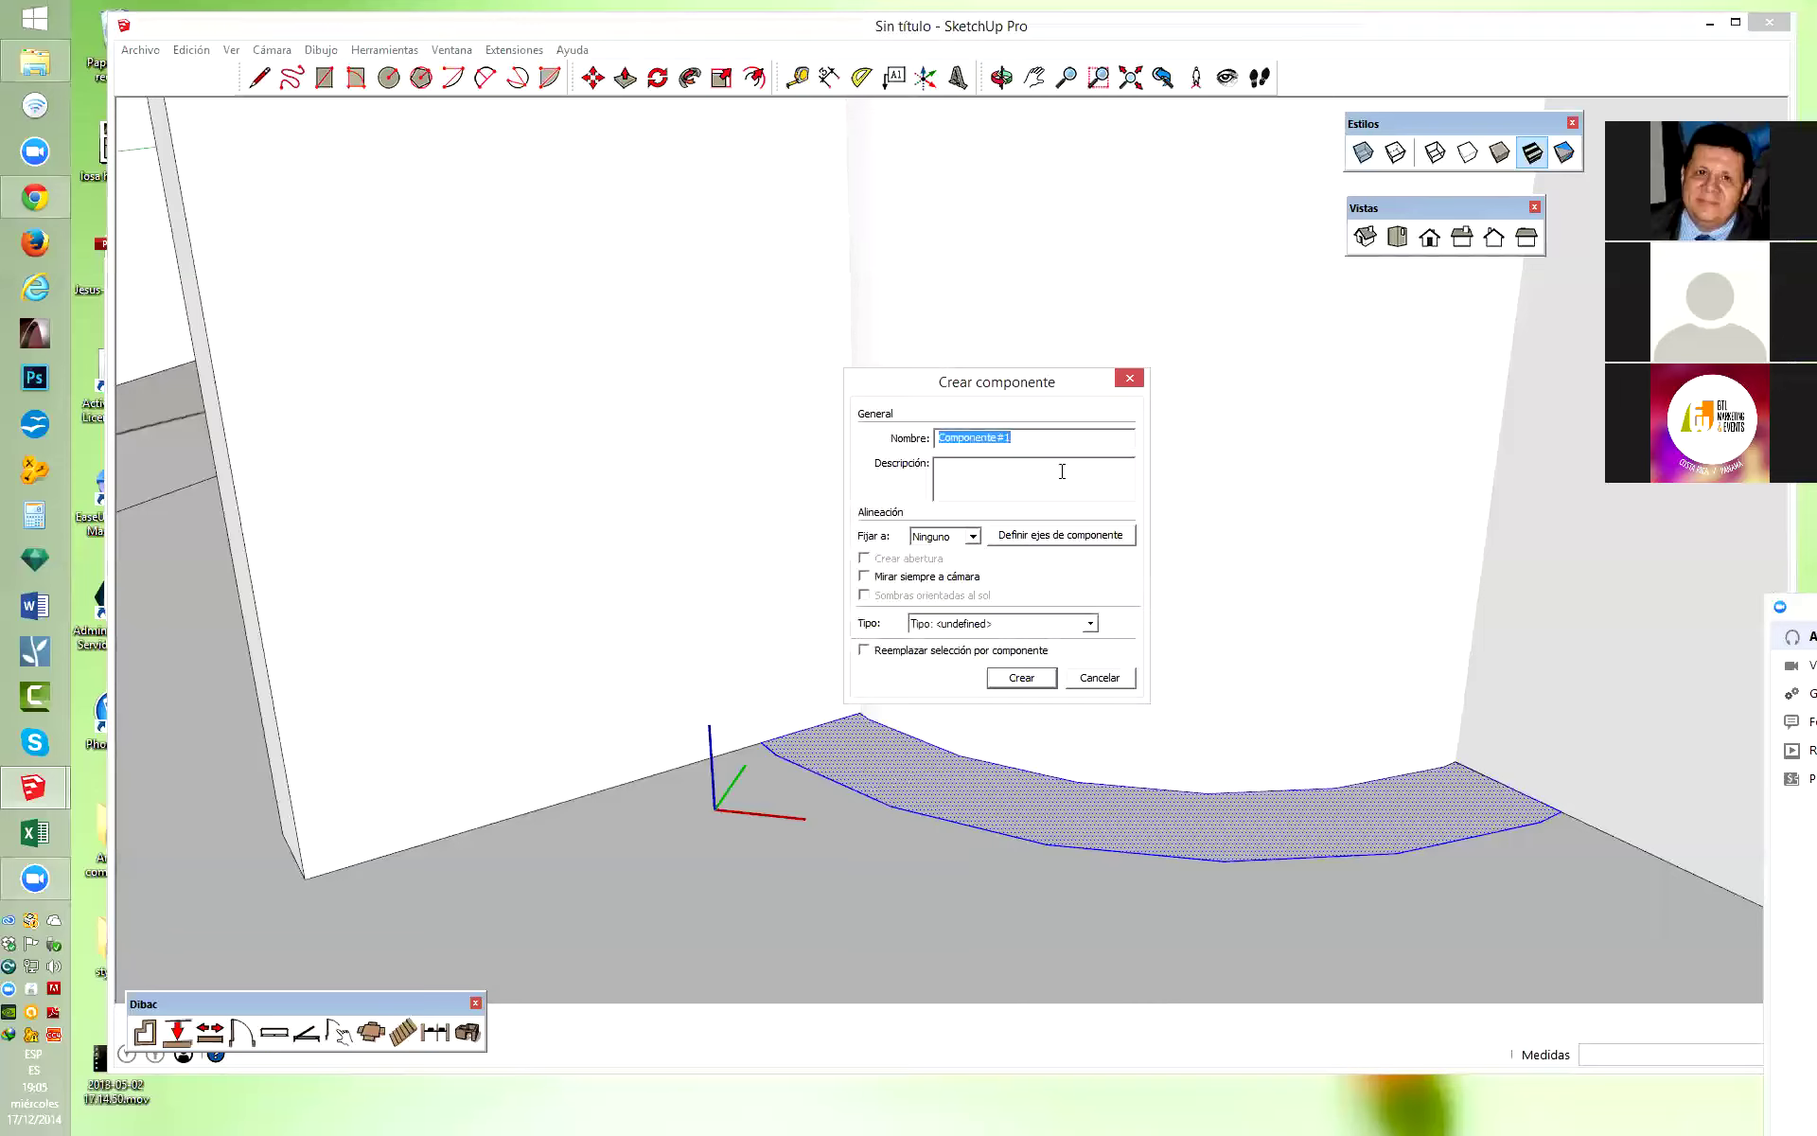
{"action": "type", "text": "estante"}
{"action": "left_click", "coordinate": [1032, 678]}
{"action": "mouse_move", "coordinate": [1036, 687]}
{"action": "middle_mouse_down"}
{"action": "mouse_move", "coordinate": [962, 747]}
{"action": "mouse_move", "coordinate": [967, 771]}
{"action": "middle_mouse_up"}
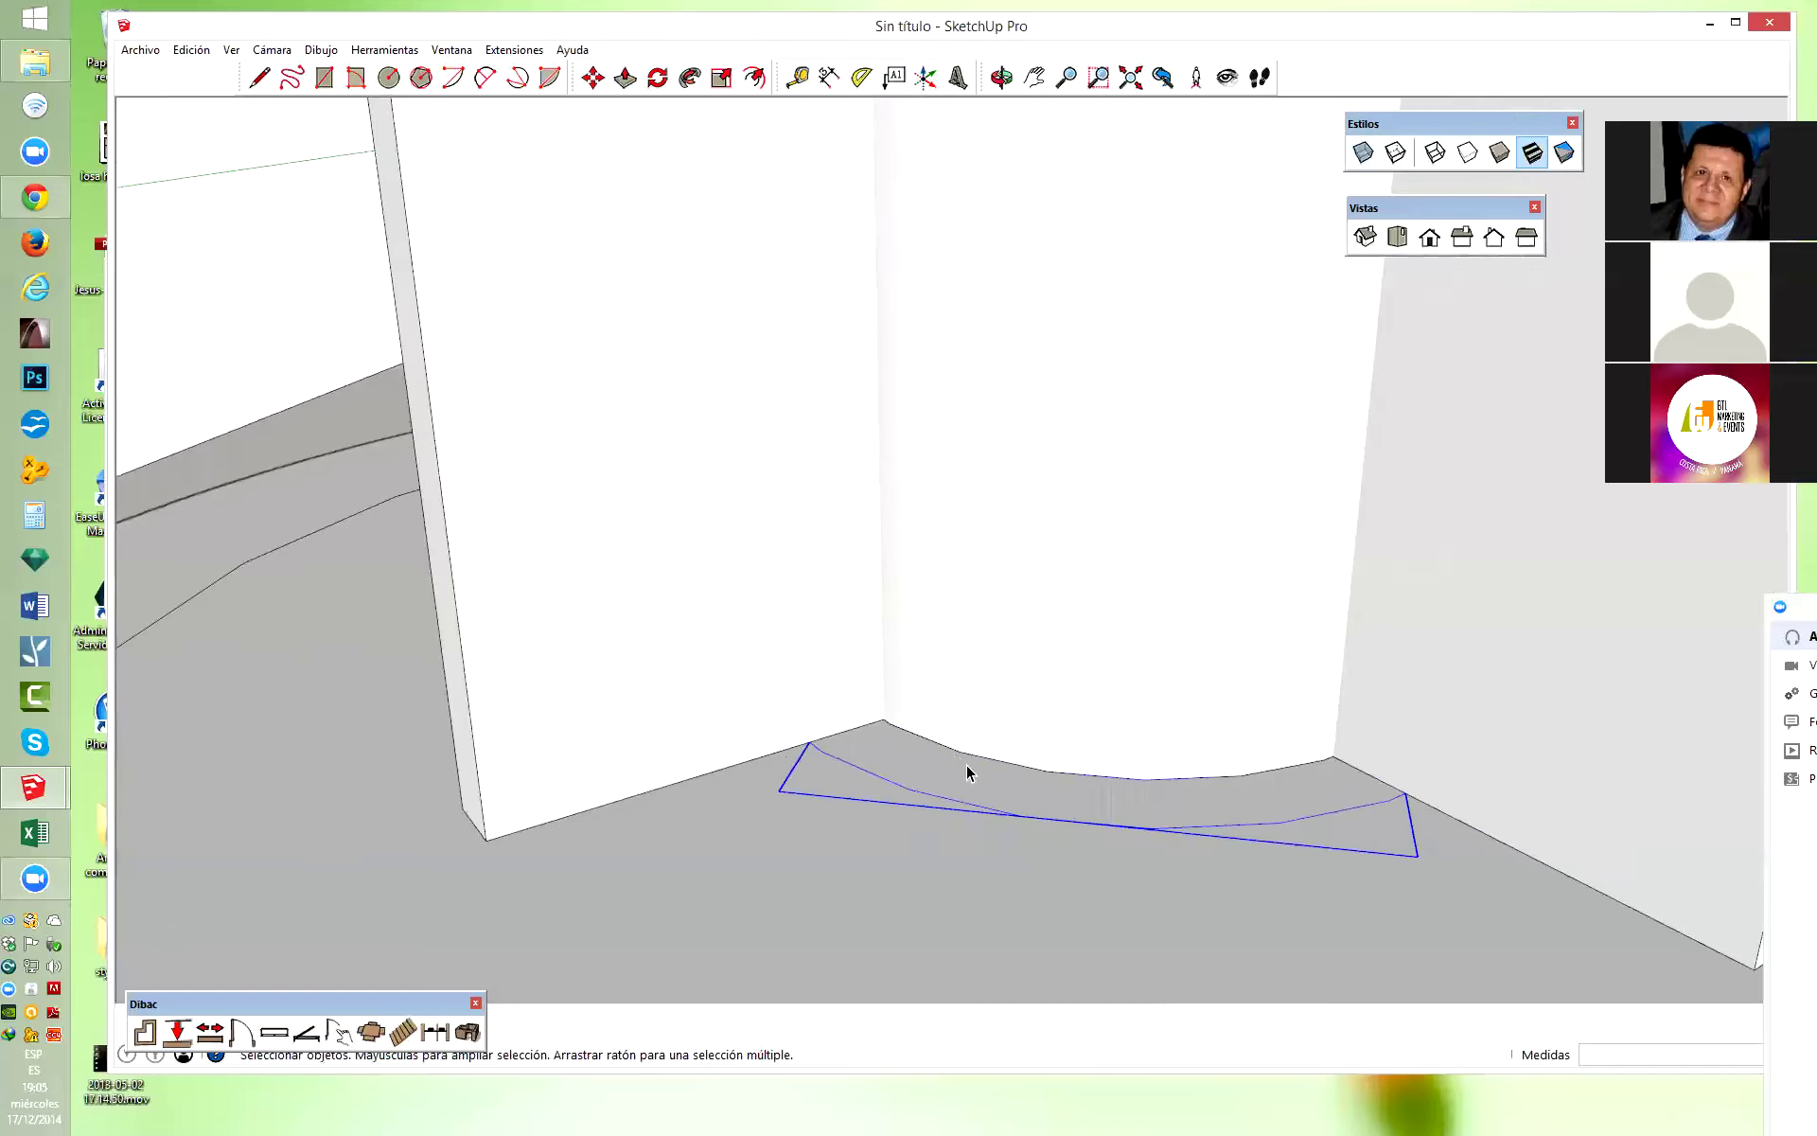
{"action": "double_click", "coordinate": [894, 759]}
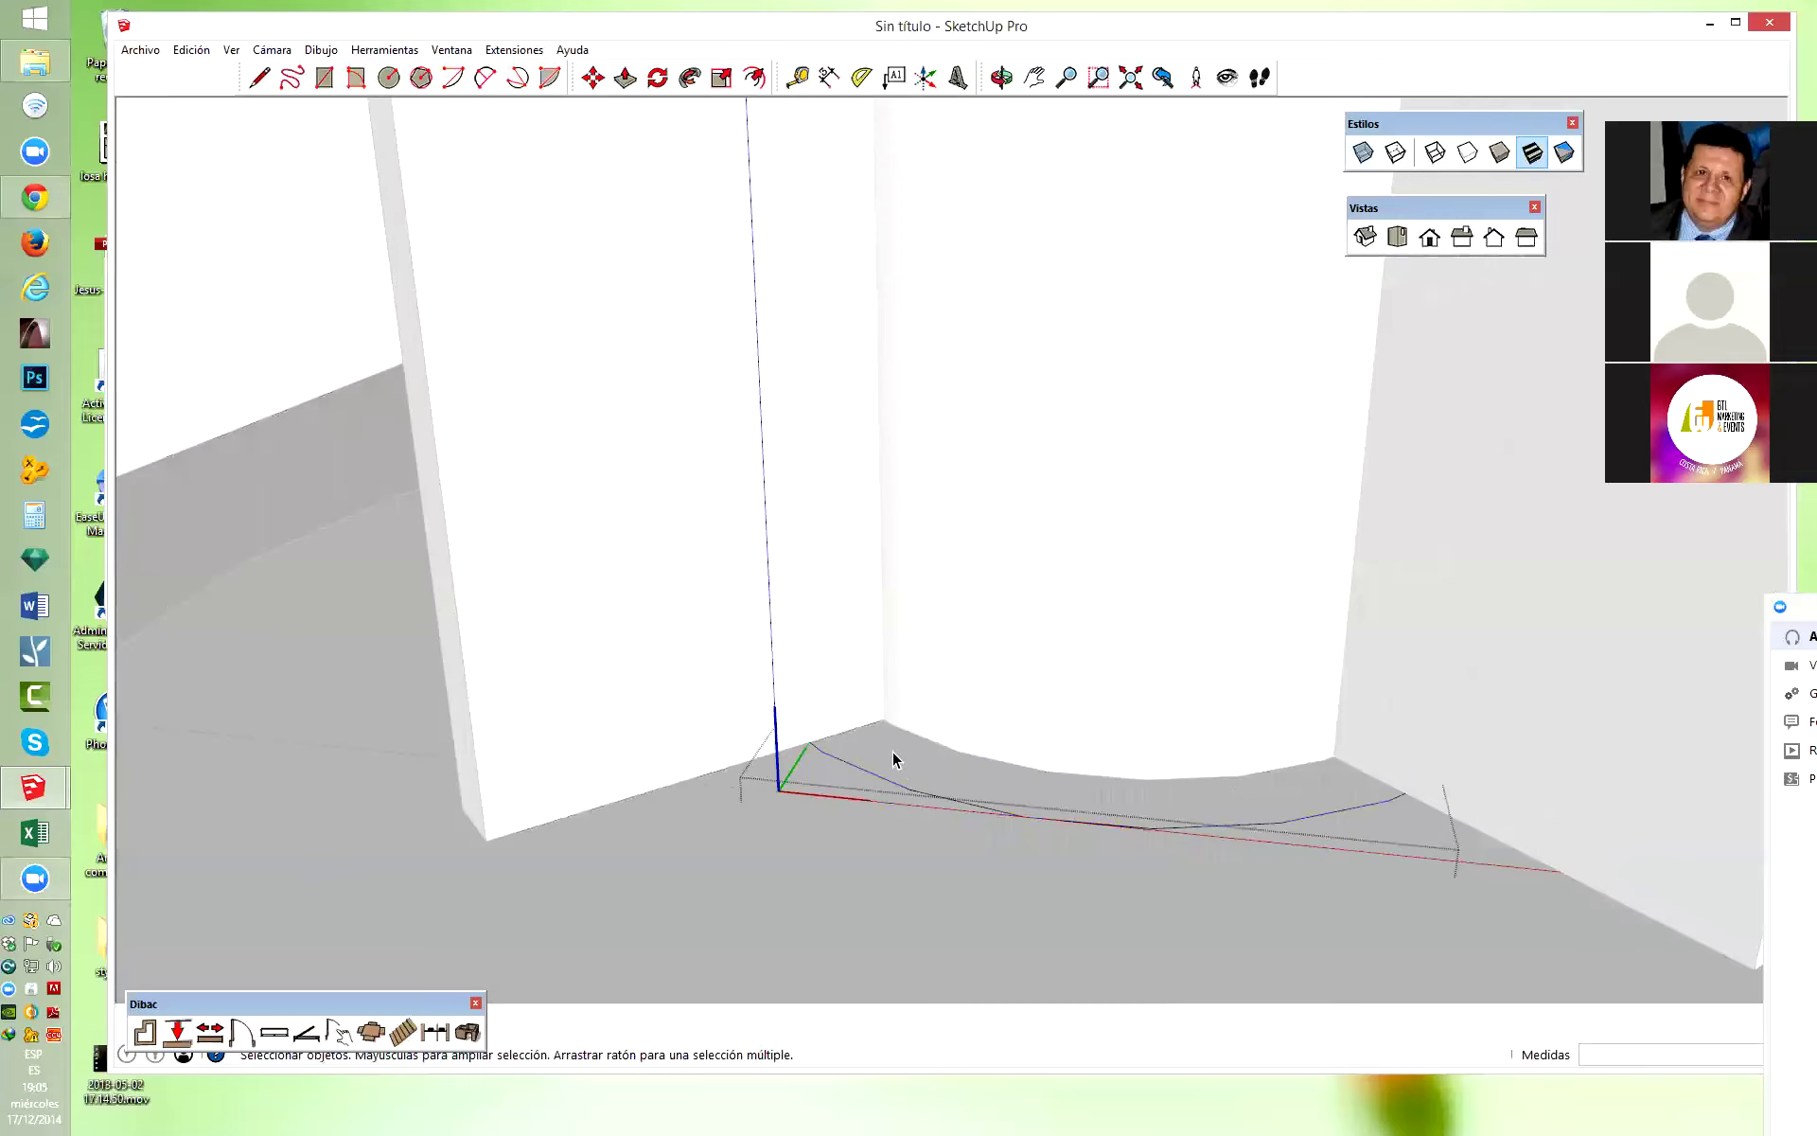
Hide the rest of the model and push/pull the strip face 0.02 m into a slab.
{"action": "left_click", "coordinate": [232, 51]}
{"action": "mouse_move", "coordinate": [312, 321]}
{"action": "left_click", "coordinate": [515, 322]}
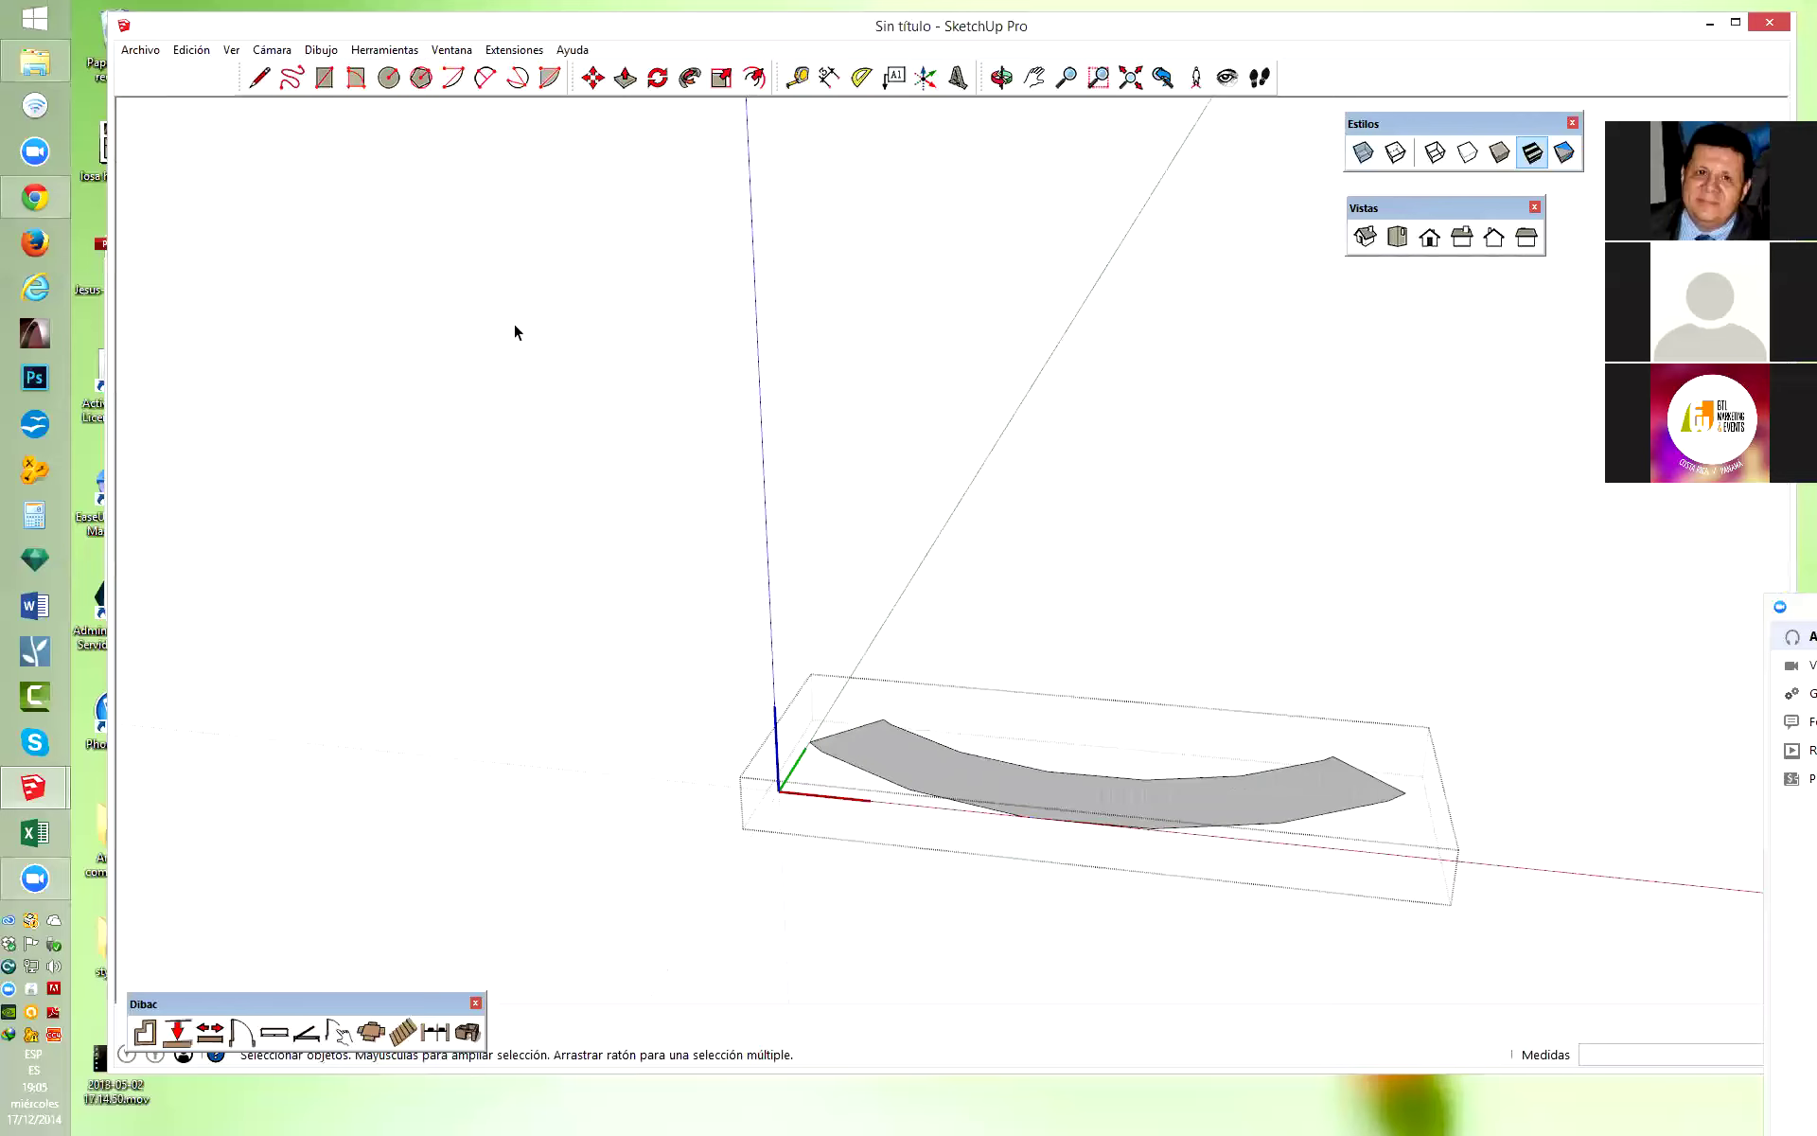
{"action": "scroll", "coordinate": [1068, 828], "scroll_direction": "up", "scroll_amount": 2}
{"action": "left_click", "coordinate": [859, 738]}
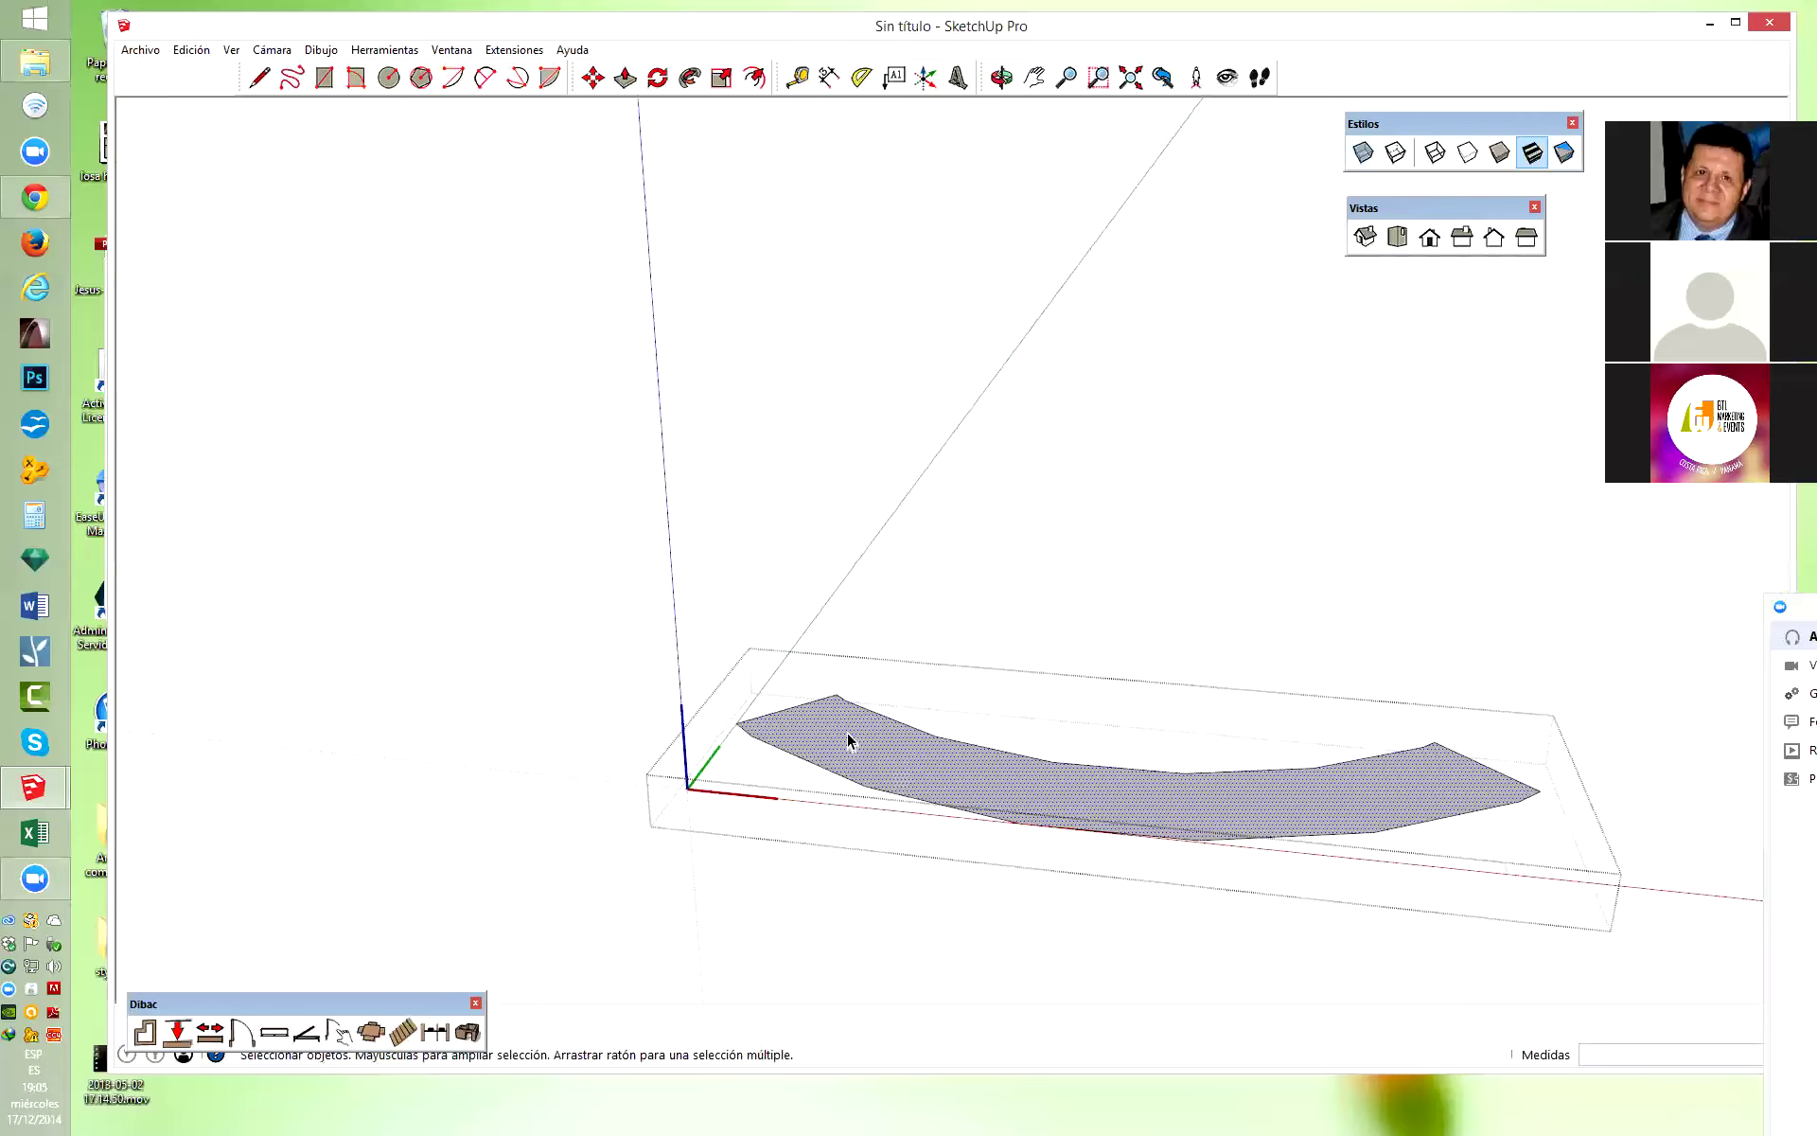
{"action": "scroll", "coordinate": [848, 735], "scroll_direction": "up", "scroll_amount": 1}
{"action": "key", "text": "p"}
{"action": "left_click", "coordinate": [832, 743]}
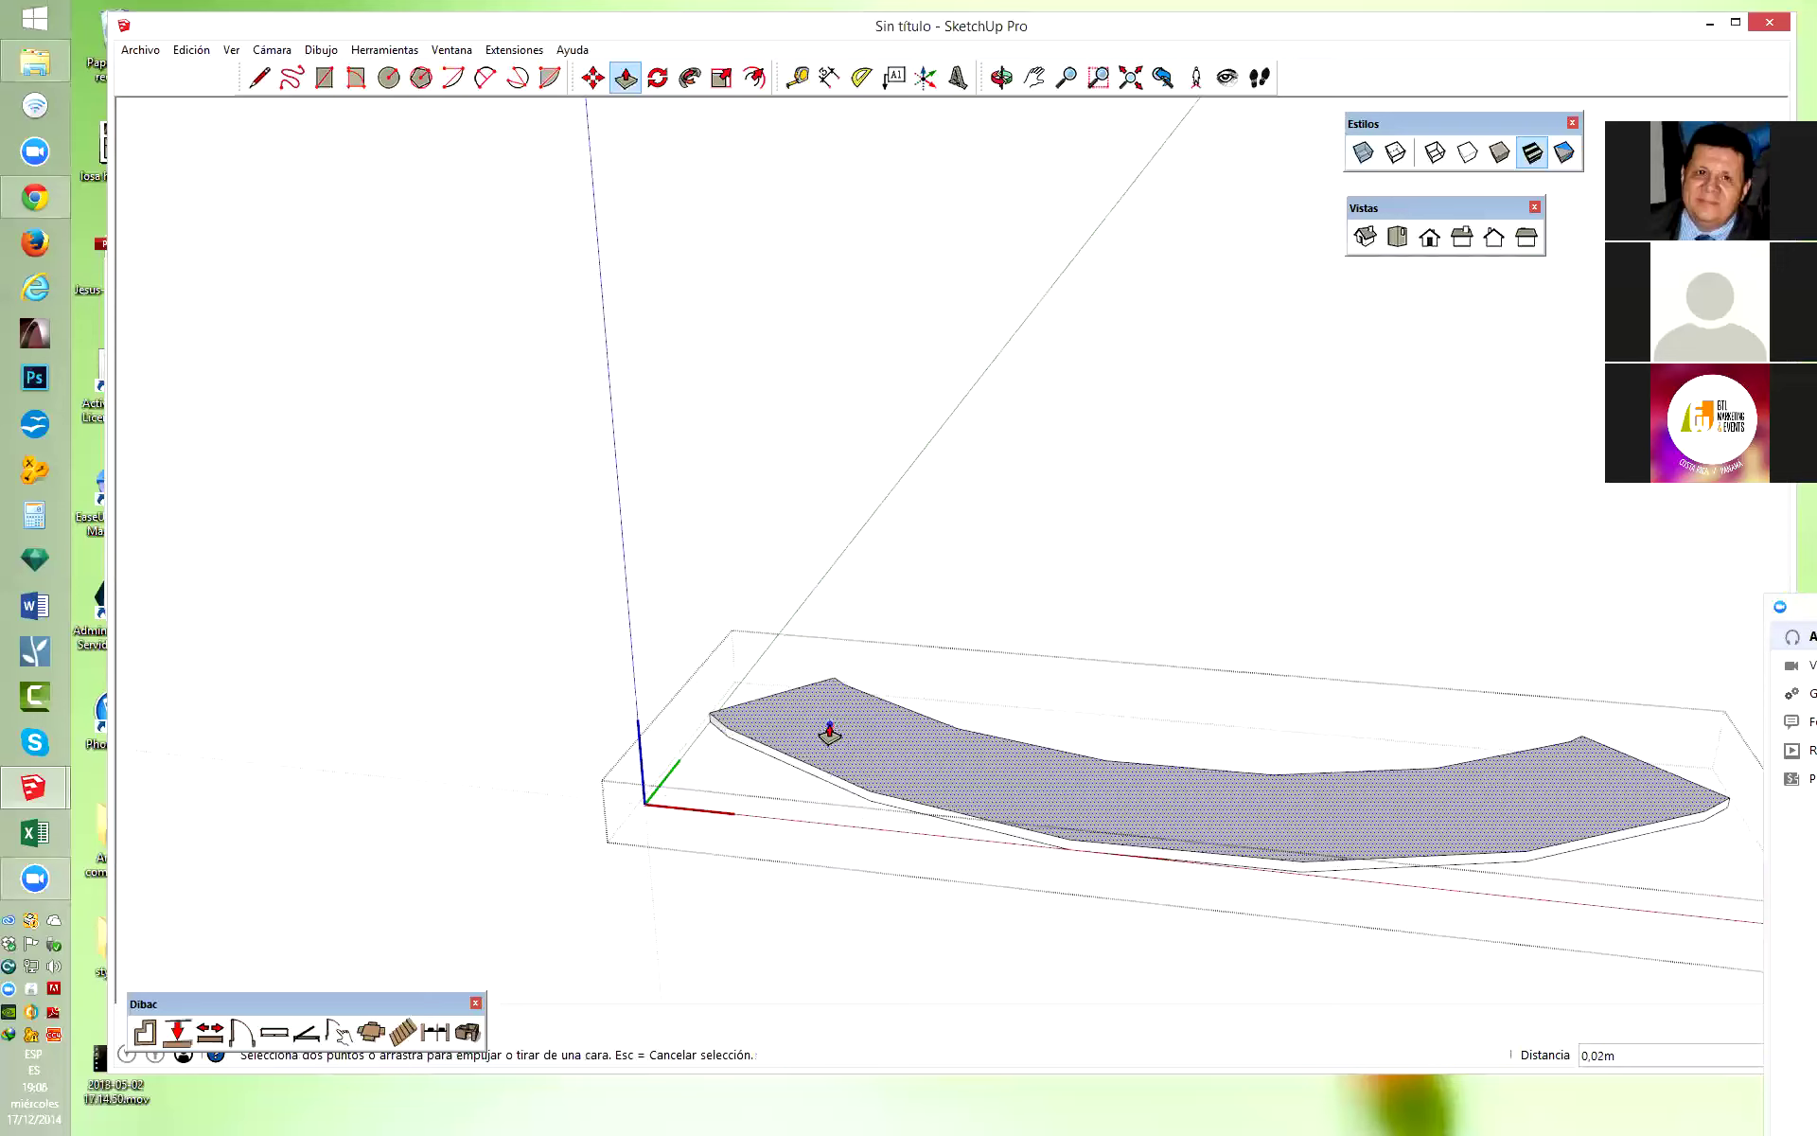
{"action": "left_click", "coordinate": [829, 732]}
{"action": "key", "text": "space"}
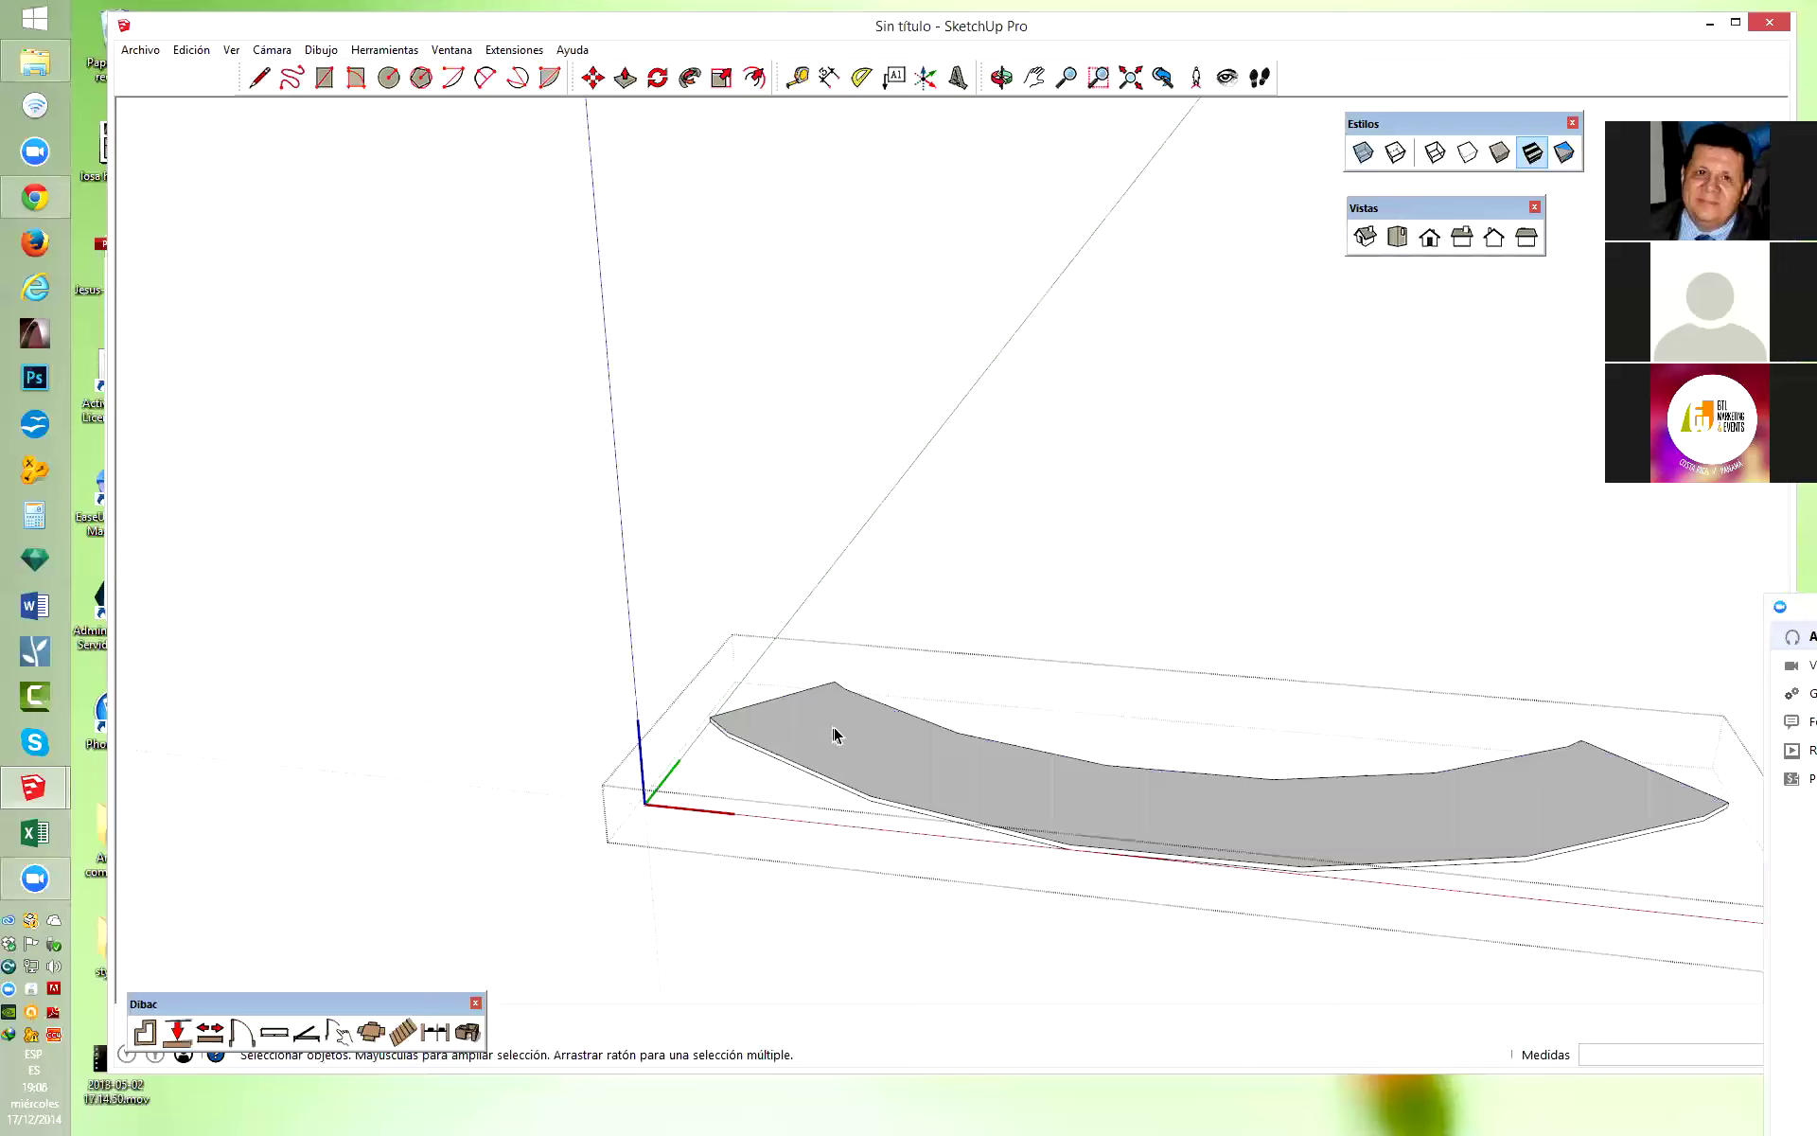
Flip the slab's top face with Invertir caras, then flip it back and reselect the slab.
{"action": "left_click", "coordinate": [819, 745]}
{"action": "middle_click_drag", "start_coordinate": [820, 748], "coordinate": [882, 733]}
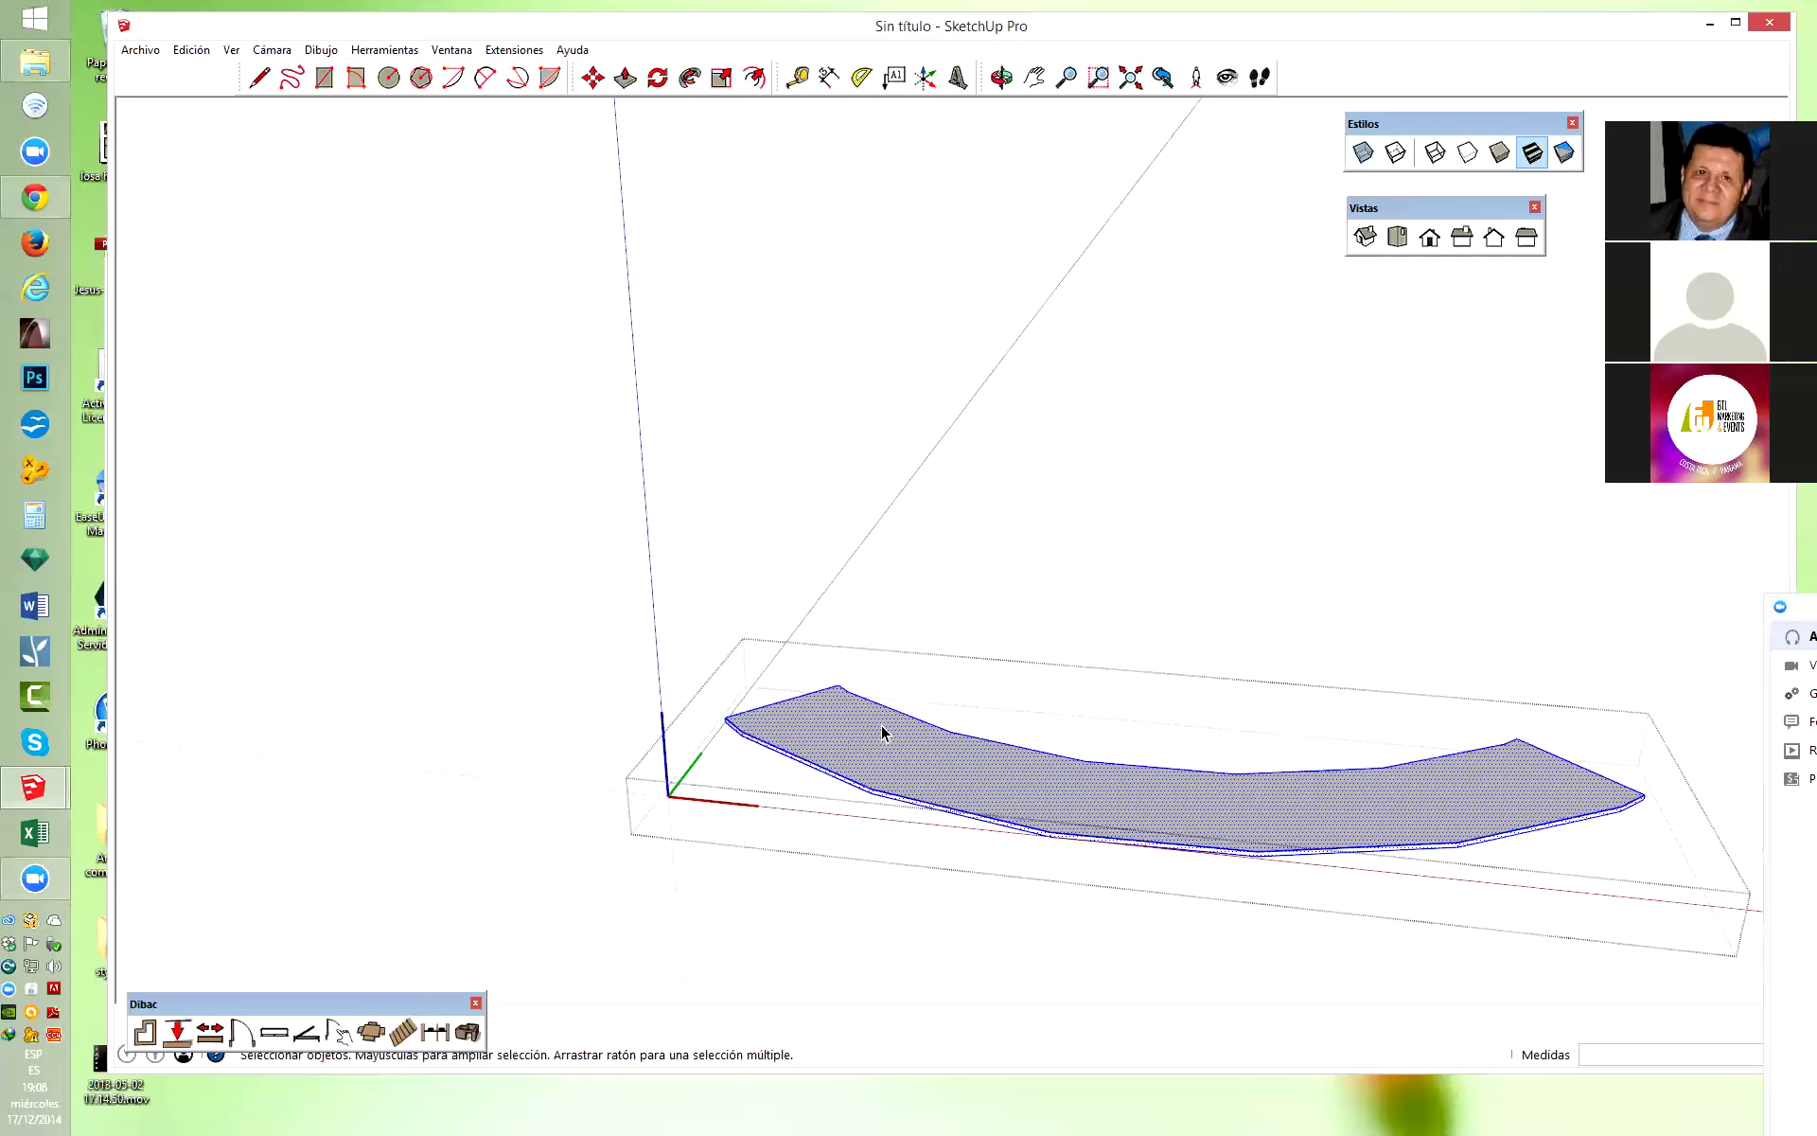
{"action": "left_click", "coordinate": [818, 792]}
{"action": "left_click", "coordinate": [838, 739]}
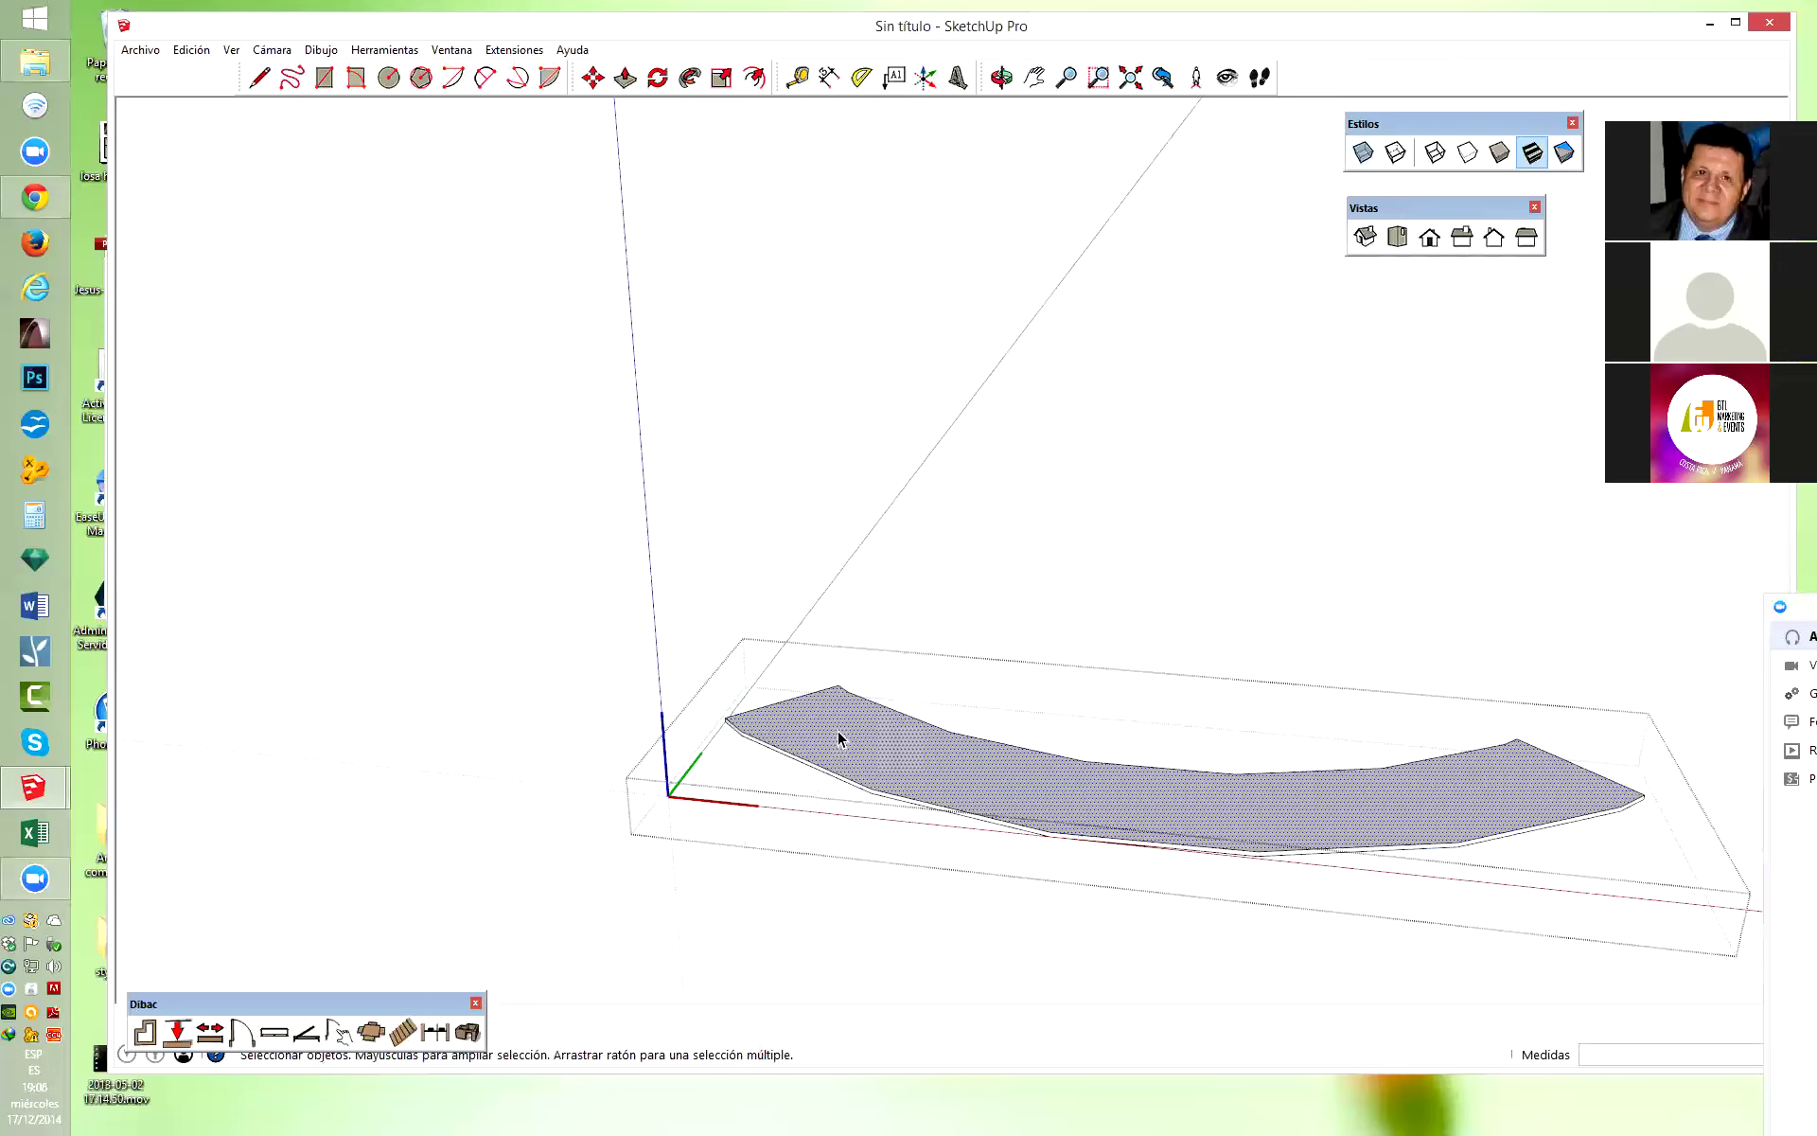
{"action": "right_click", "coordinate": [839, 739]}
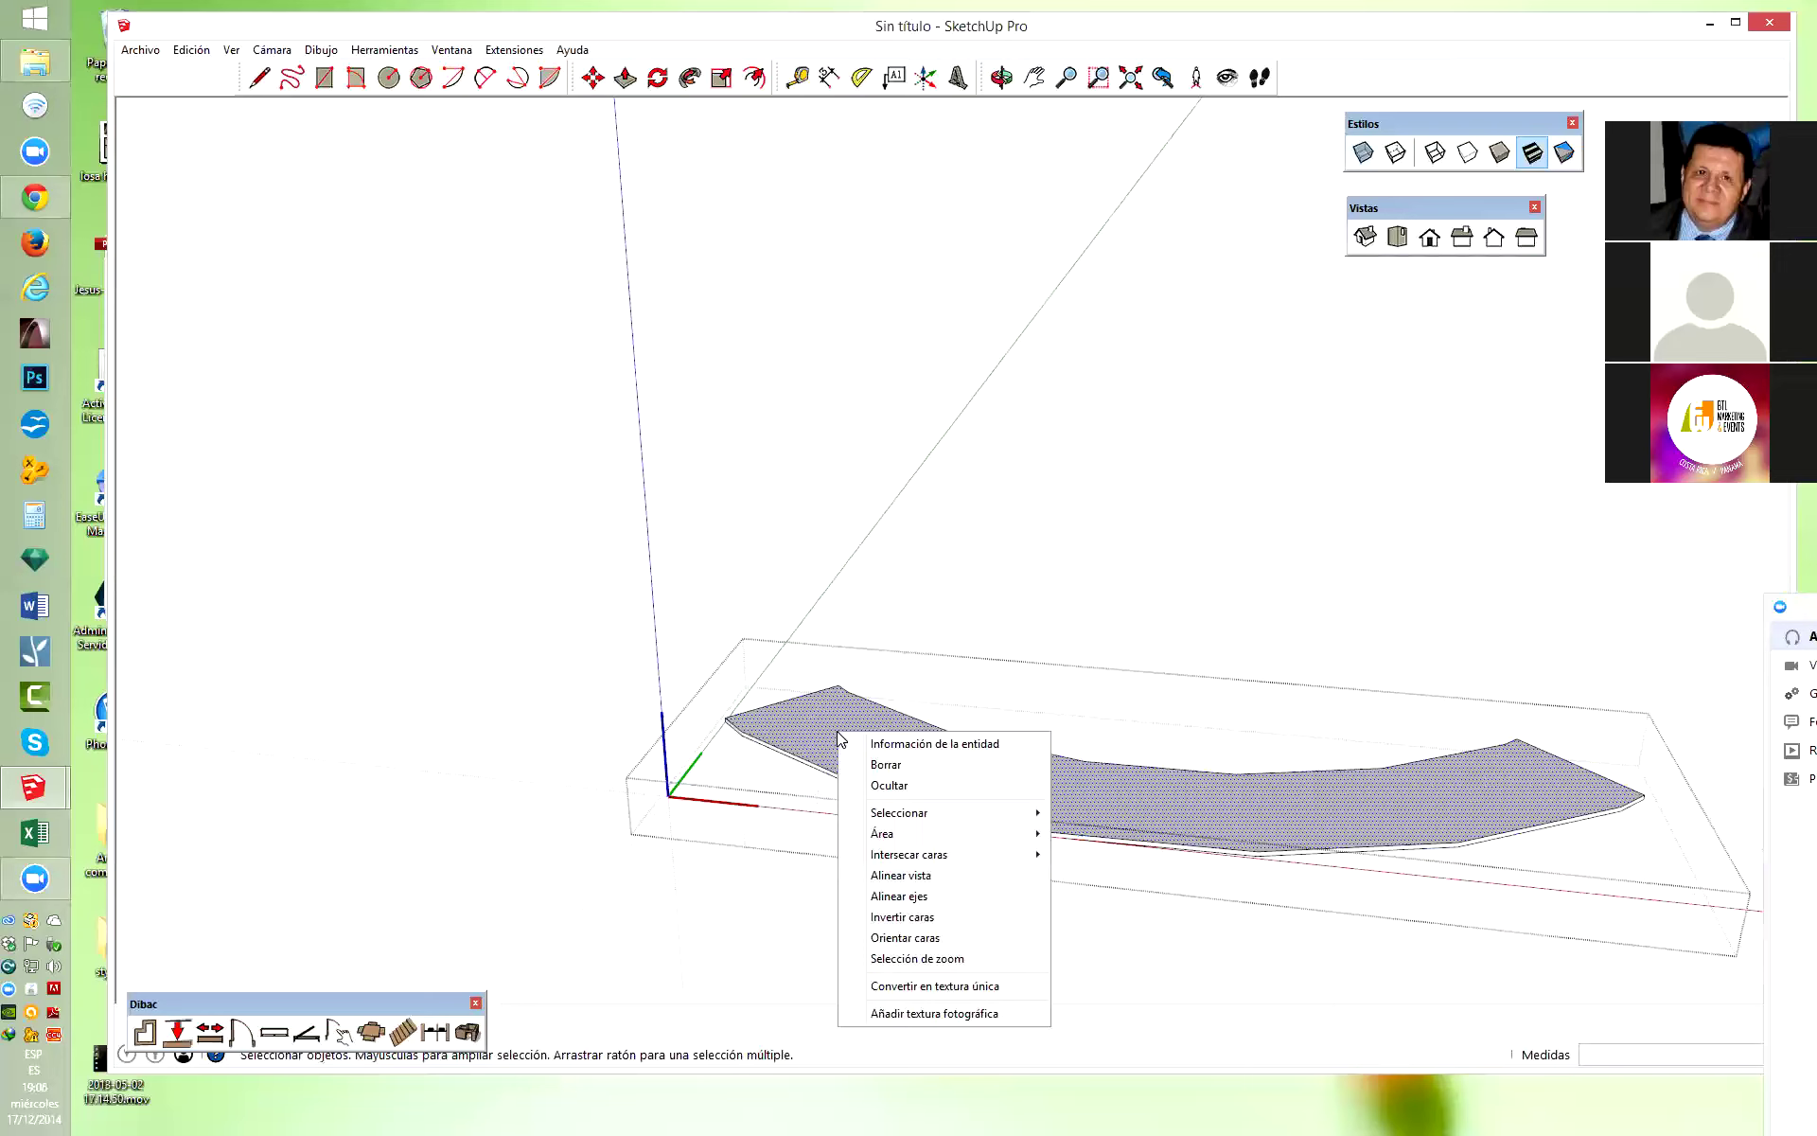
{"action": "left_click", "coordinate": [928, 916]}
{"action": "right_click", "coordinate": [937, 771]}
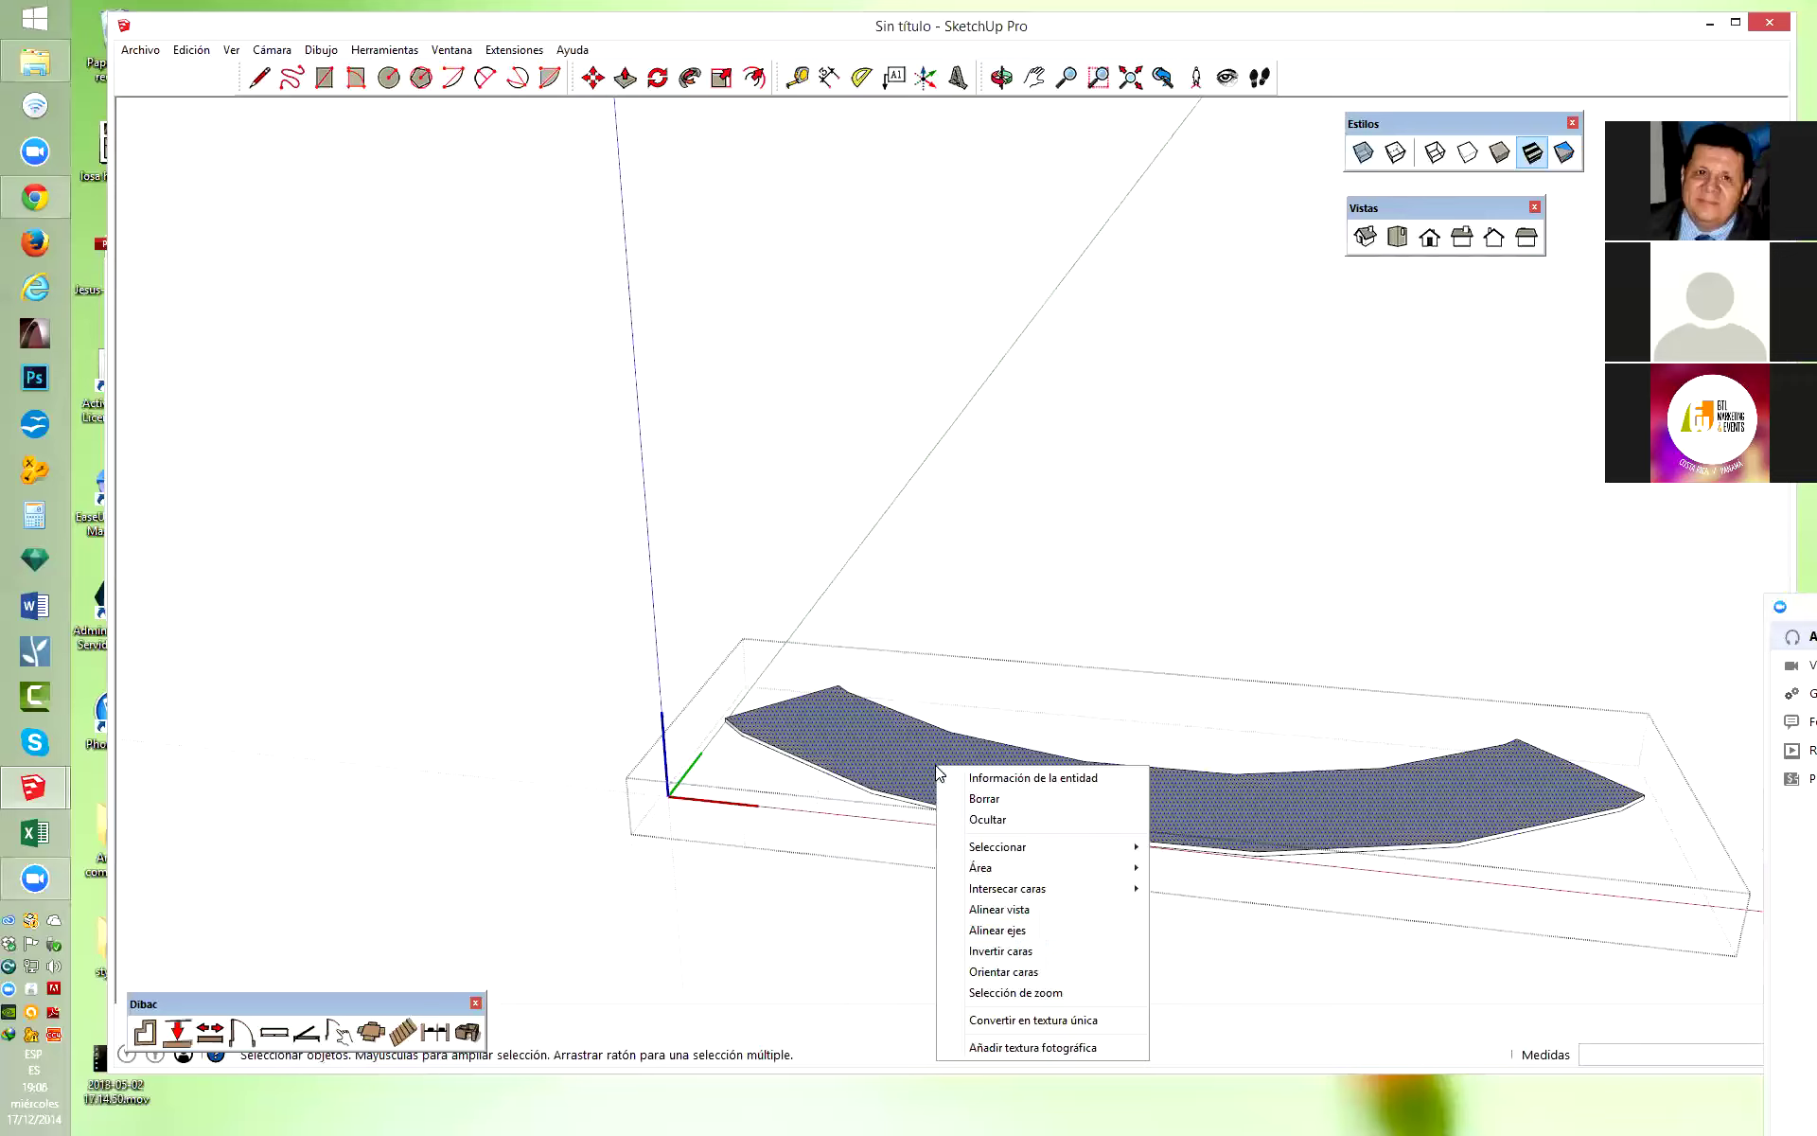
{"action": "left_click", "coordinate": [1030, 949]}
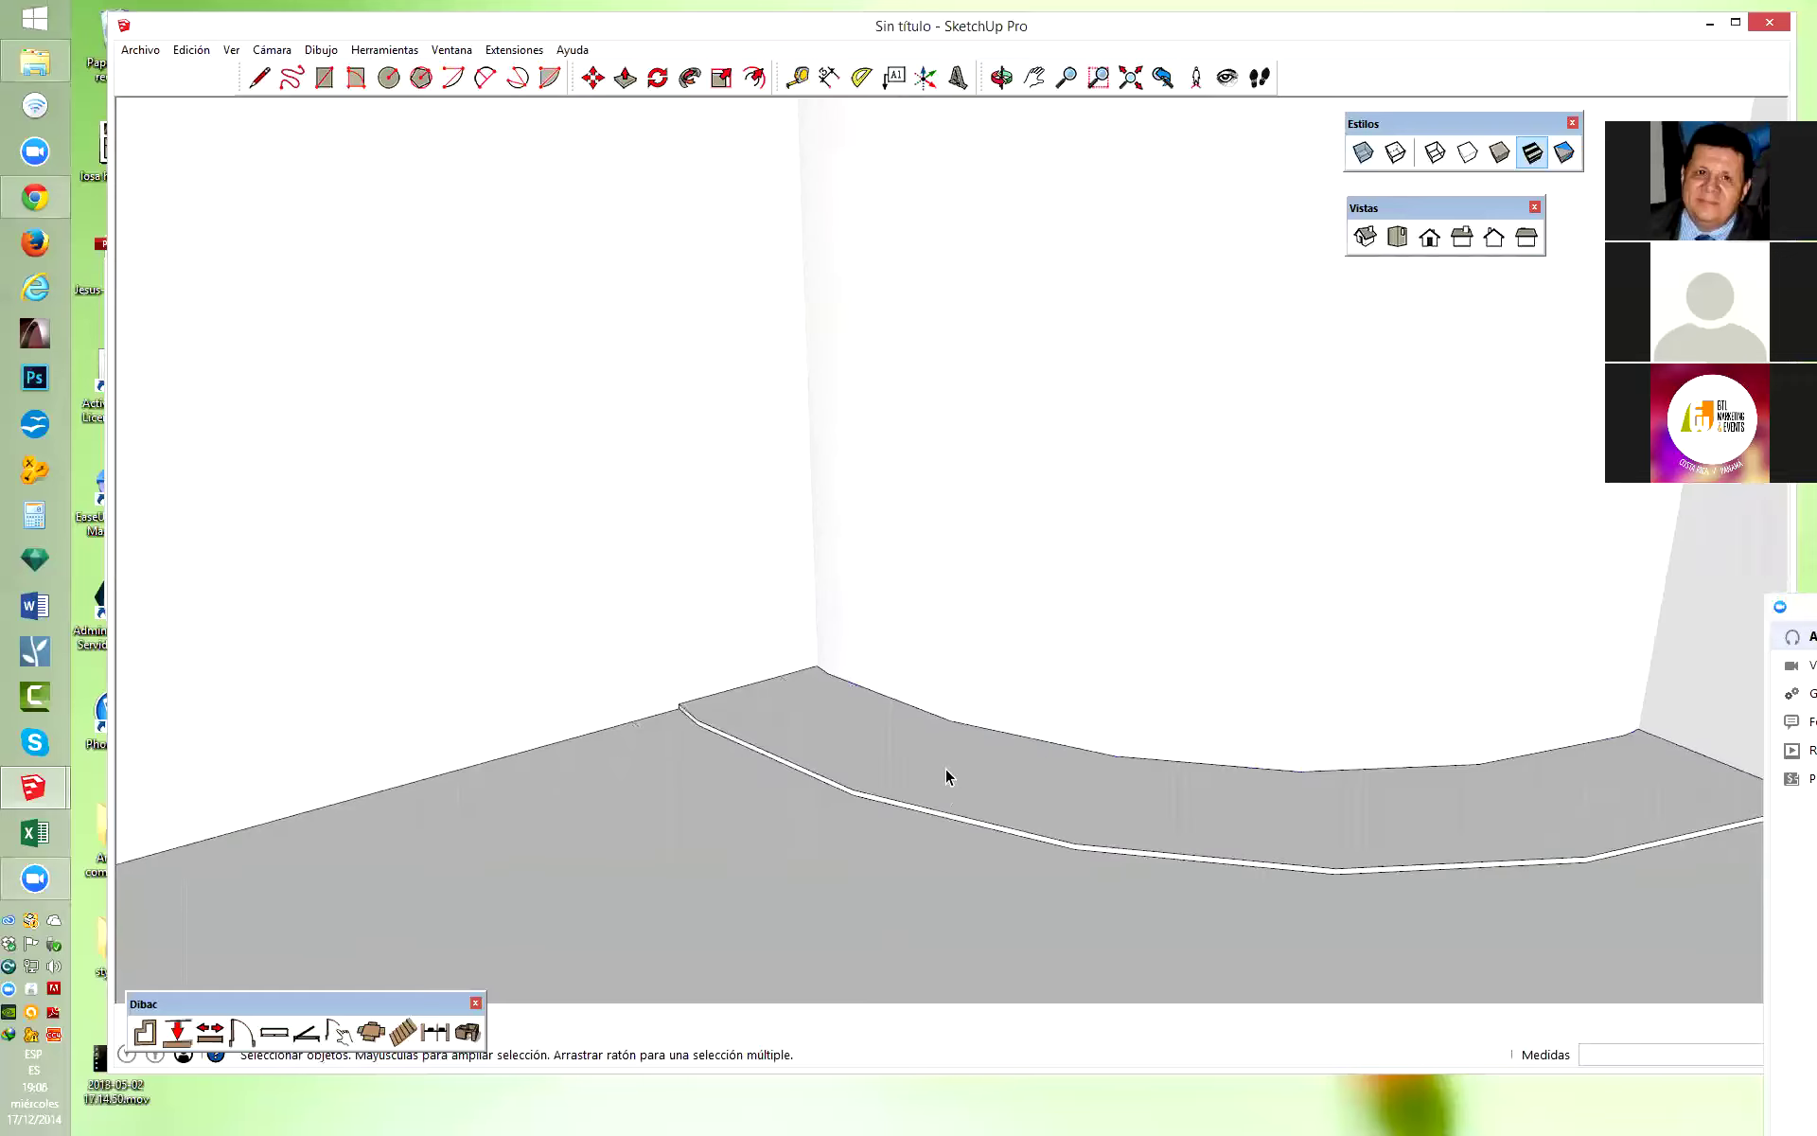
{"action": "left_click", "coordinate": [947, 771]}
{"action": "scroll", "coordinate": [947, 772], "scroll_direction": "down", "scroll_amount": 2}
{"action": "left_click", "coordinate": [798, 767]}
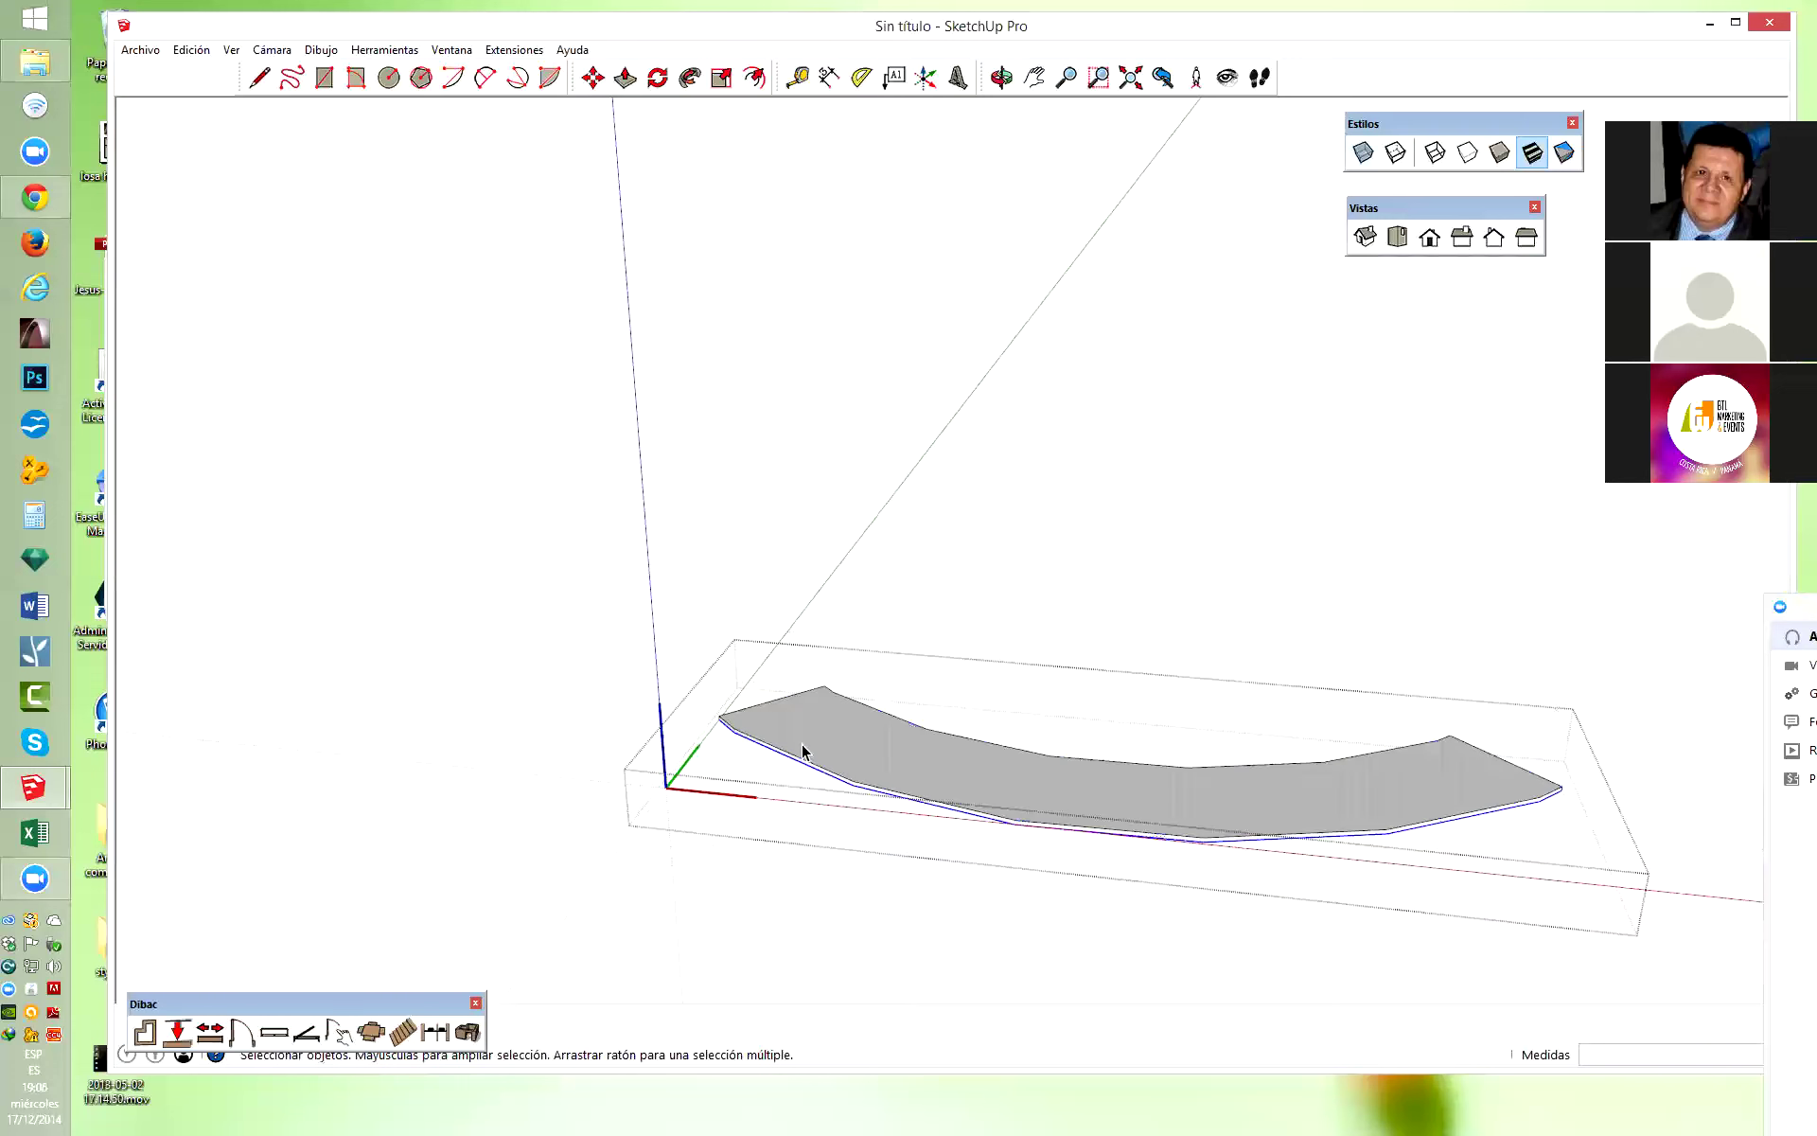
Paint the slab with Cristal_de_seguridad_translúcido from the Translúcidos category.
{"action": "key", "text": "b"}
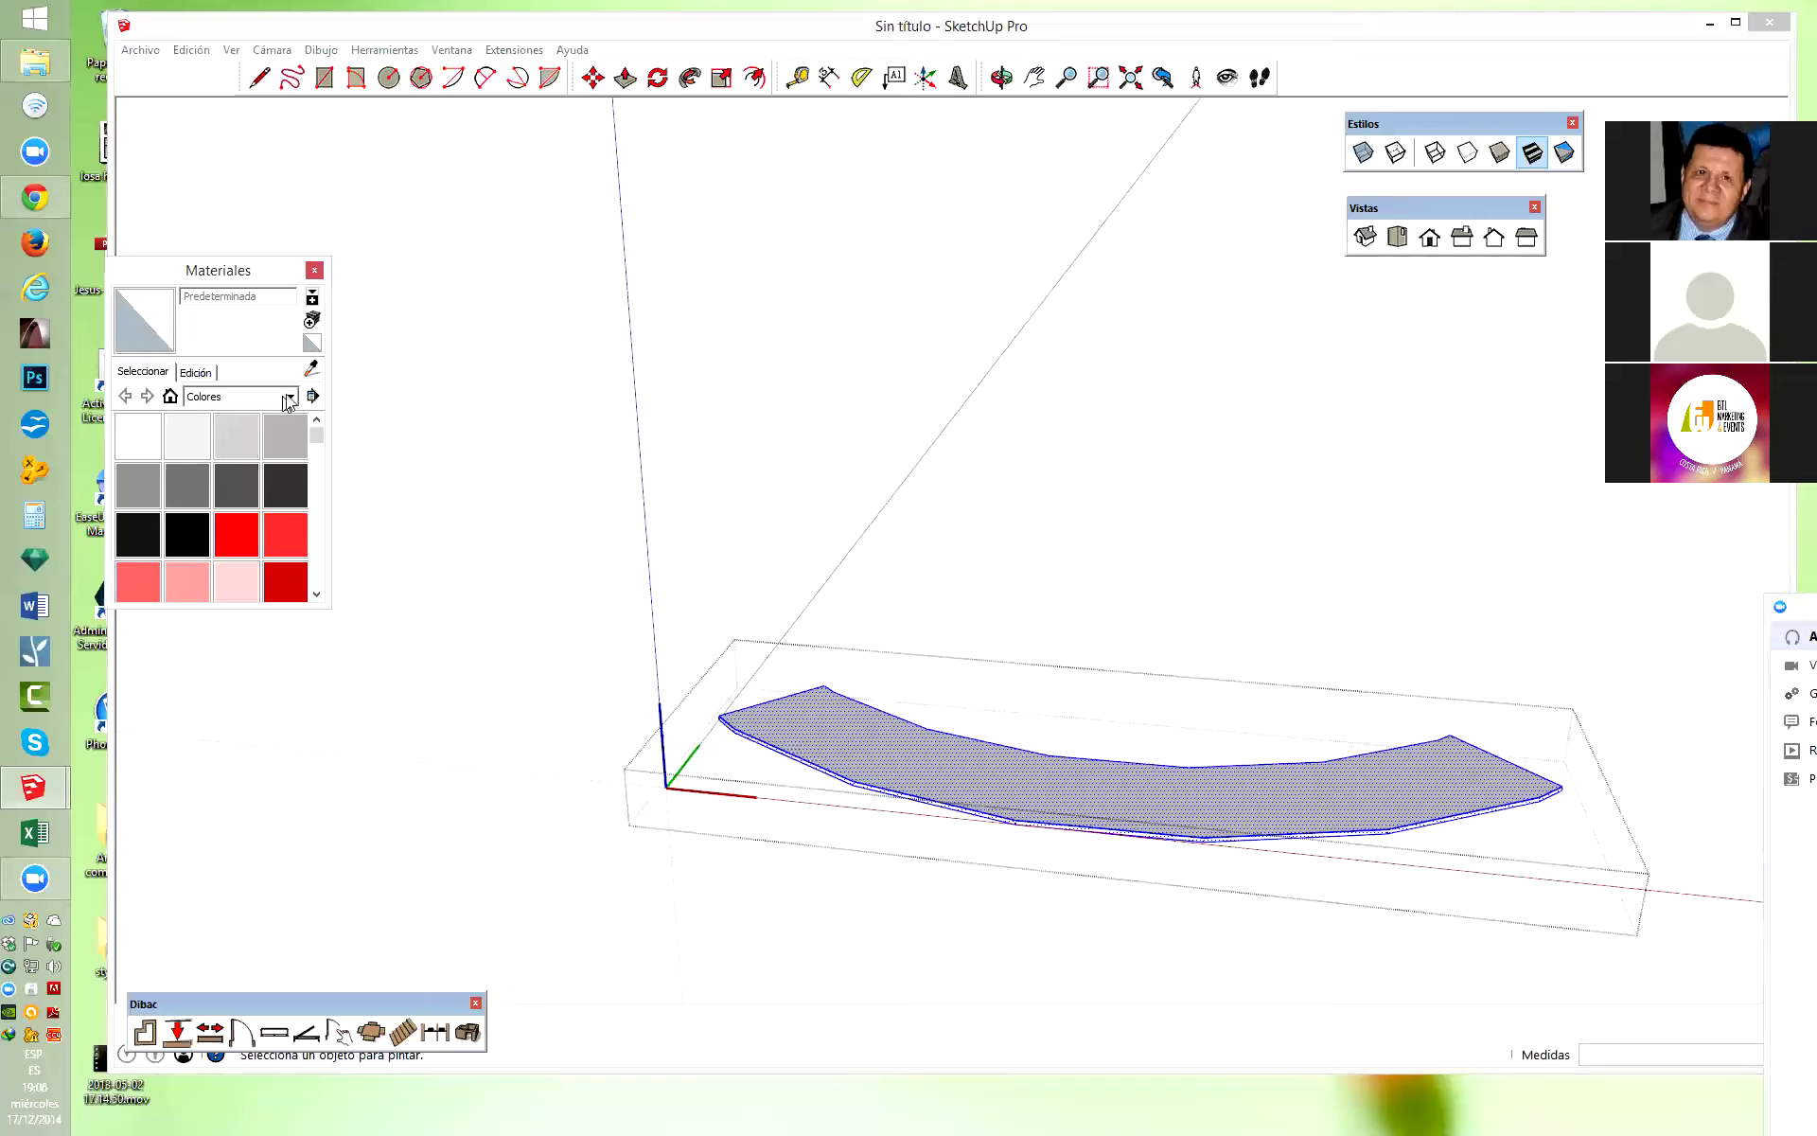
{"action": "left_click", "coordinate": [289, 397]}
{"action": "left_click", "coordinate": [236, 626]}
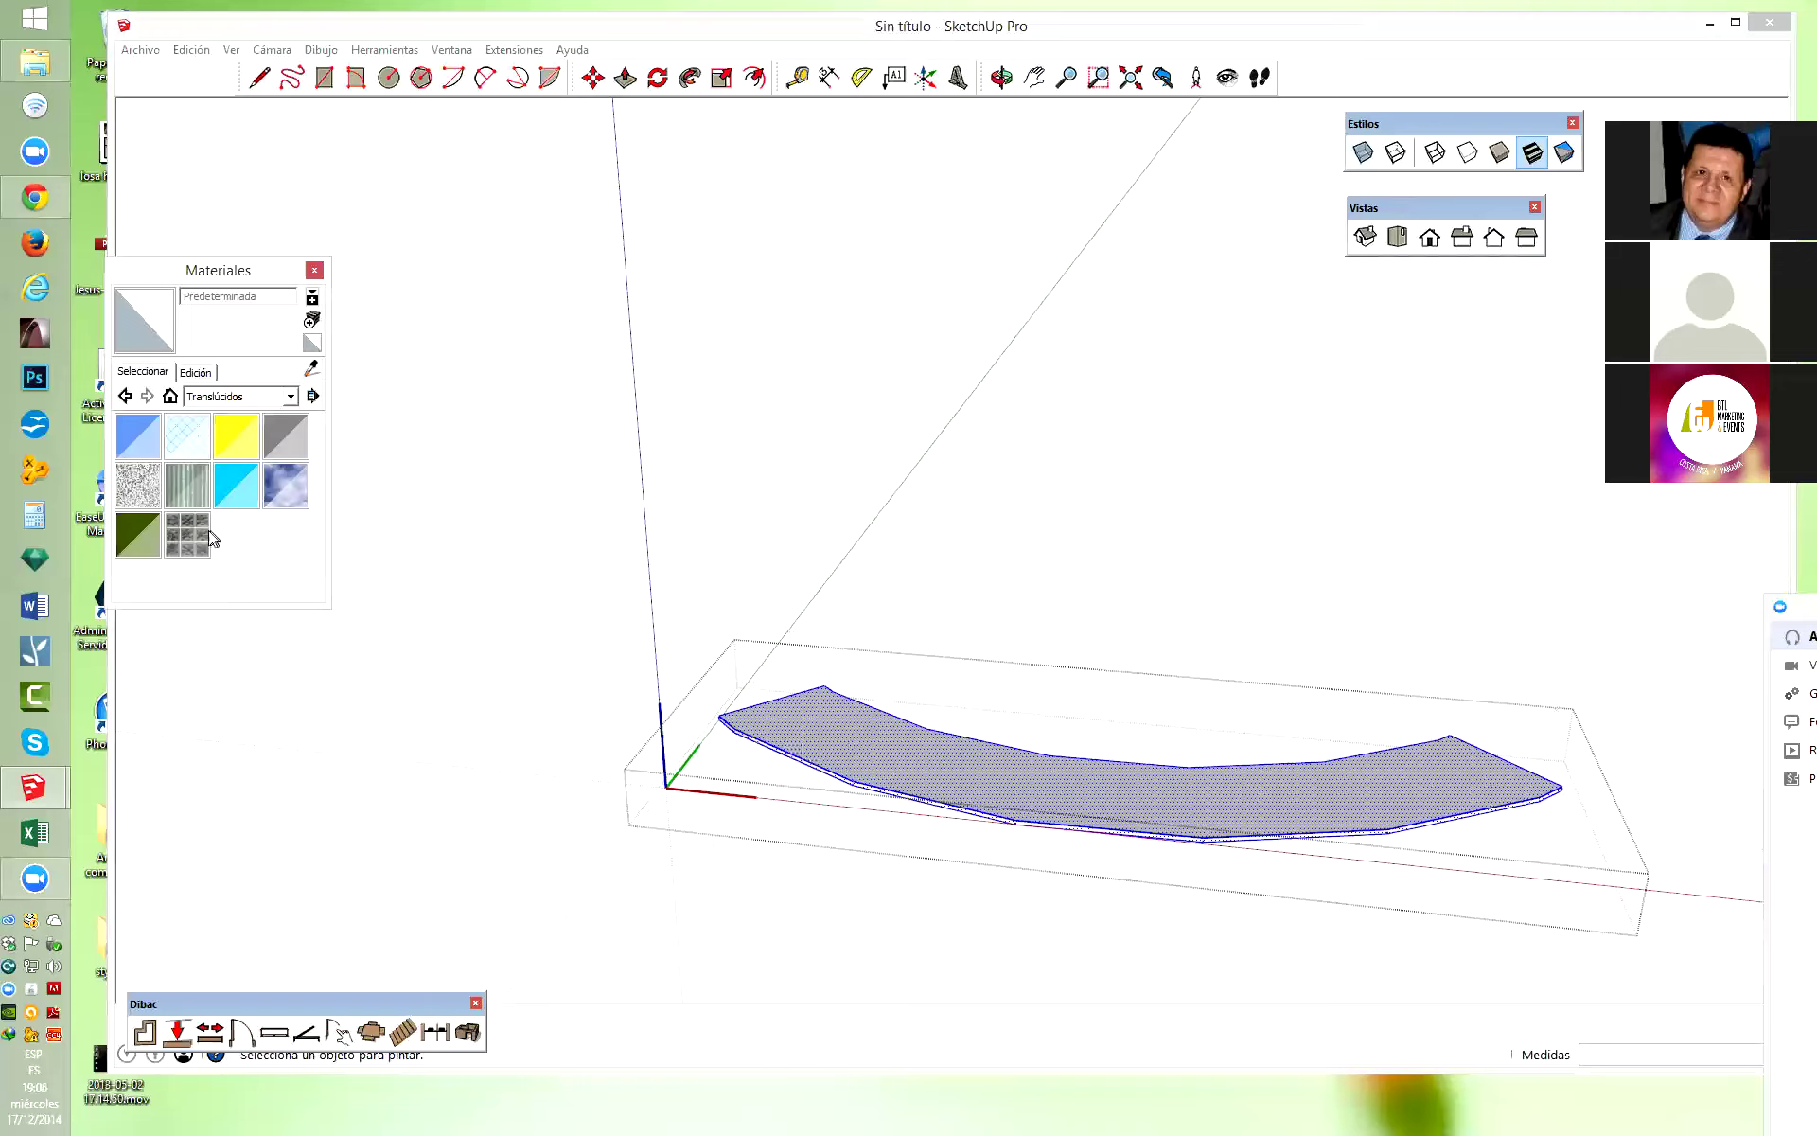
{"action": "left_click", "coordinate": [192, 446]}
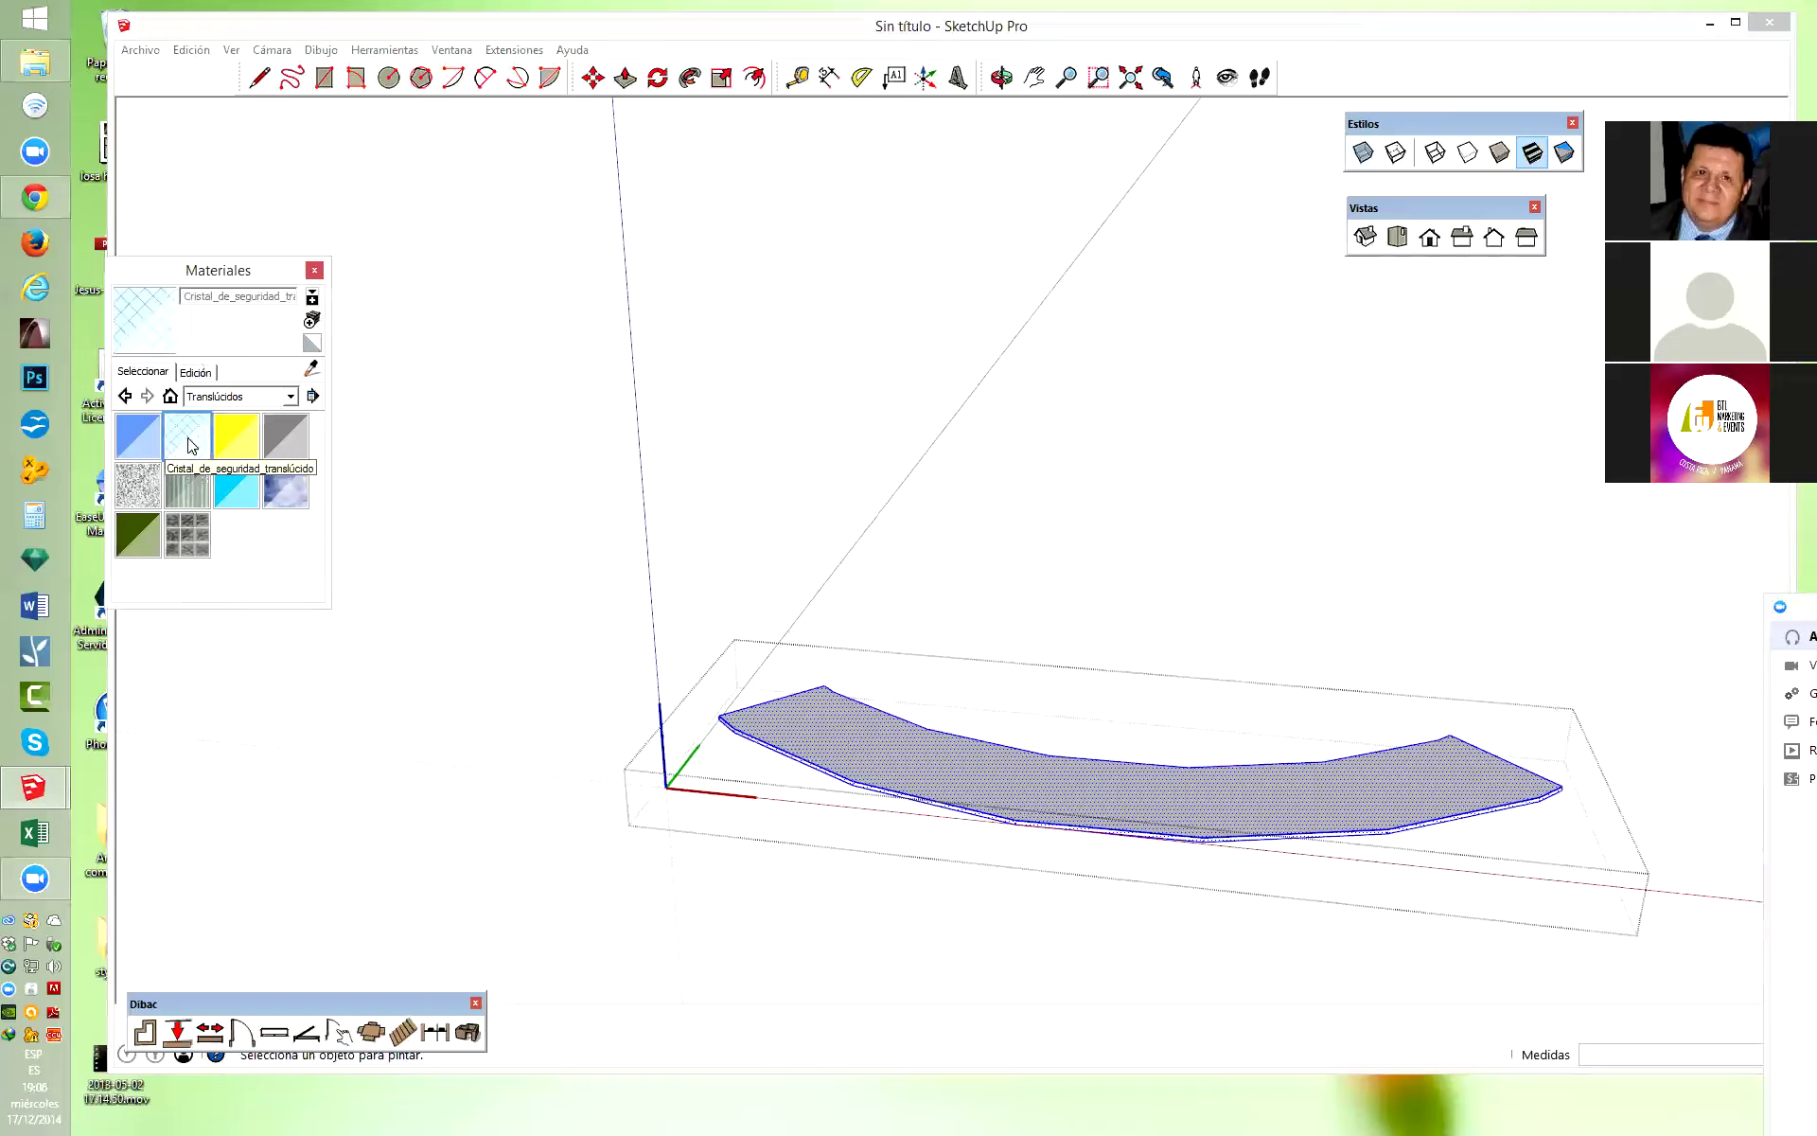
{"action": "left_click", "coordinate": [1004, 768]}
{"action": "key", "text": "space"}
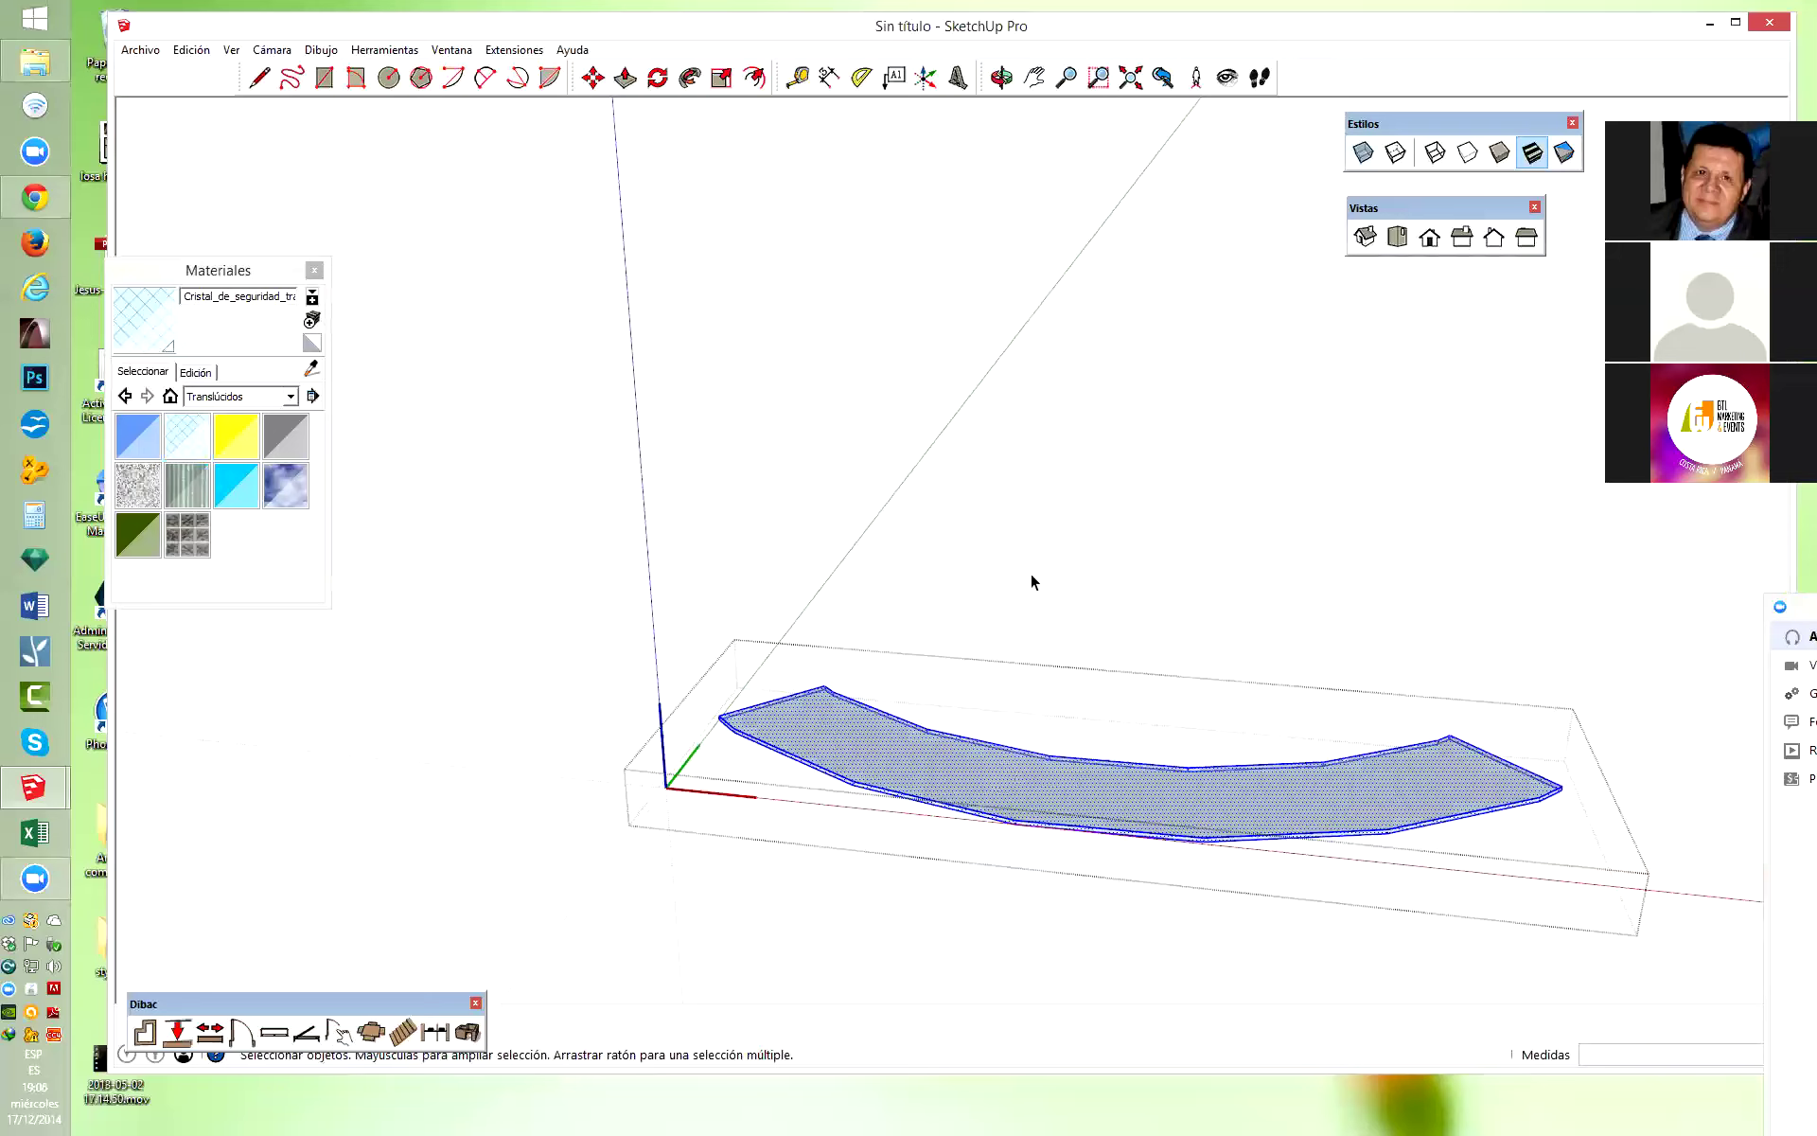
{"action": "left_click", "coordinate": [1194, 795]}
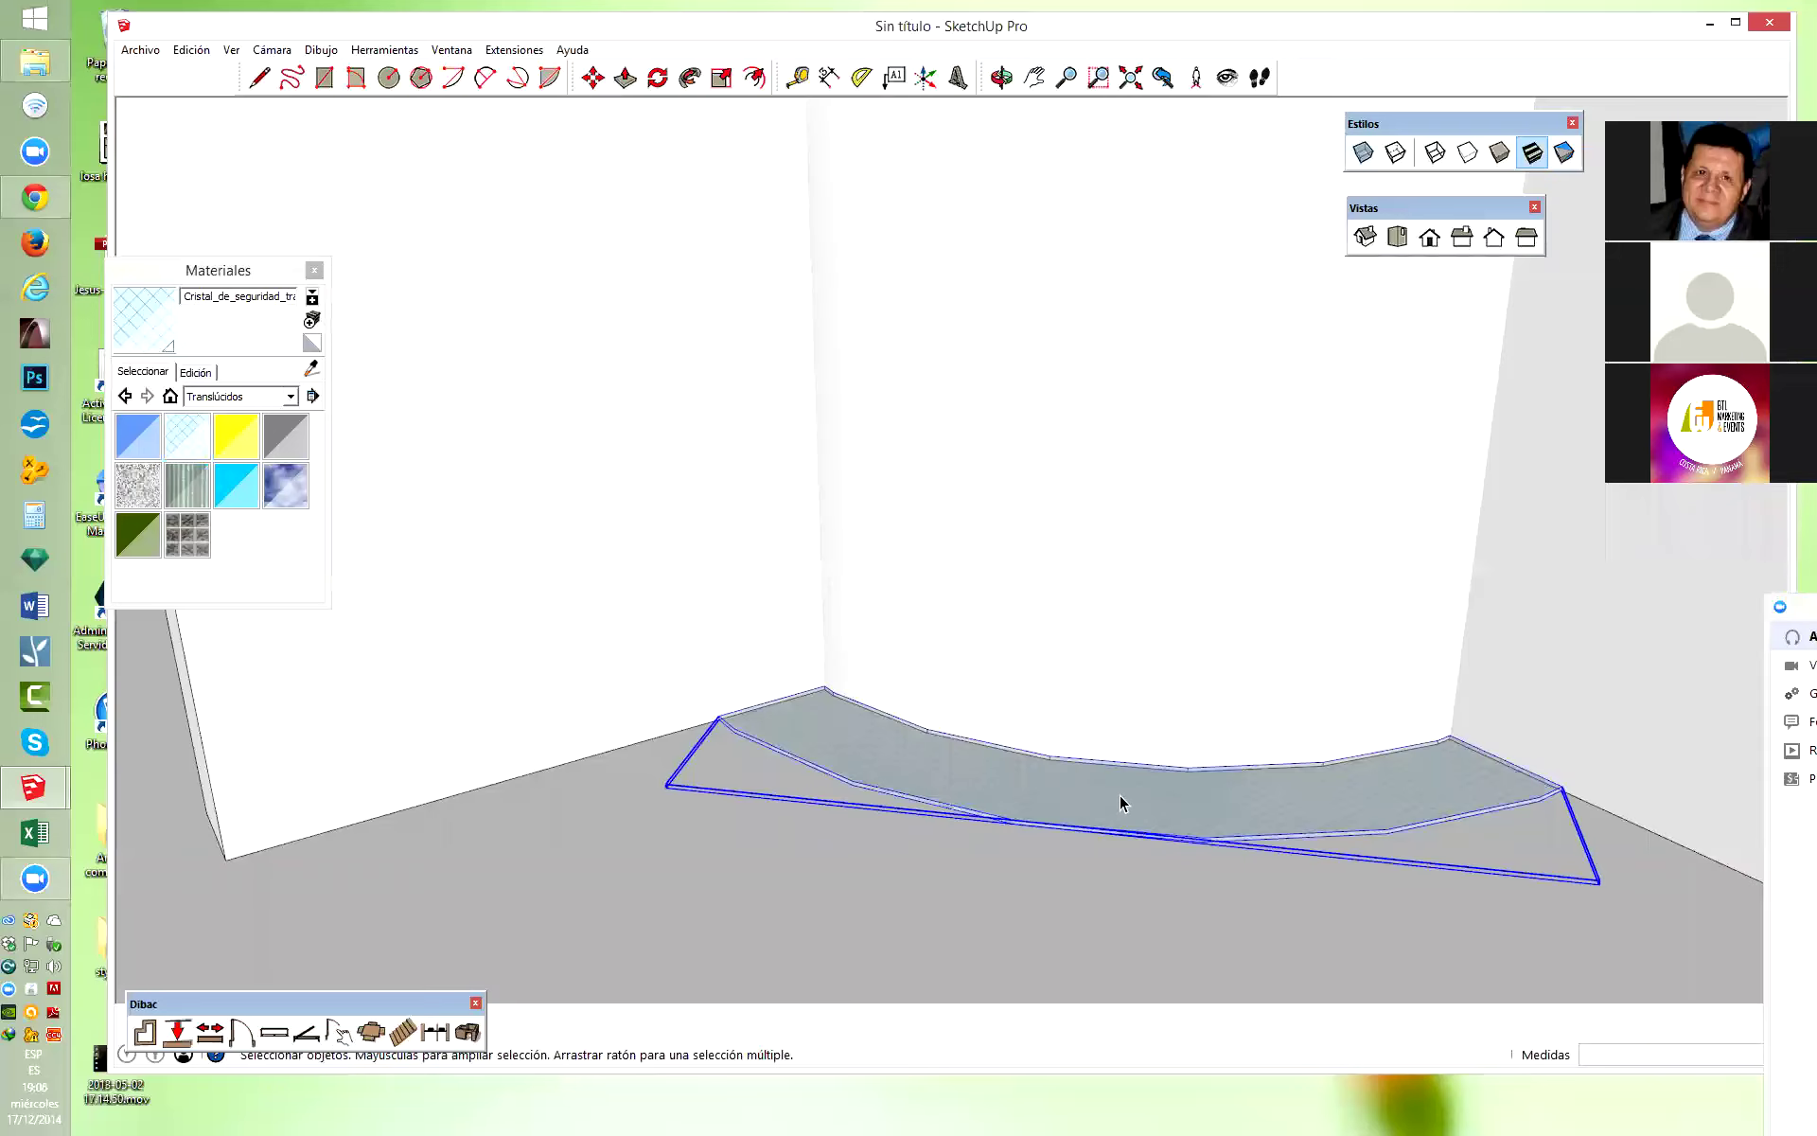
Move the glass slab straight up 1.6 m.
{"action": "middle_click_drag", "start_coordinate": [1020, 797], "coordinate": [986, 810]}
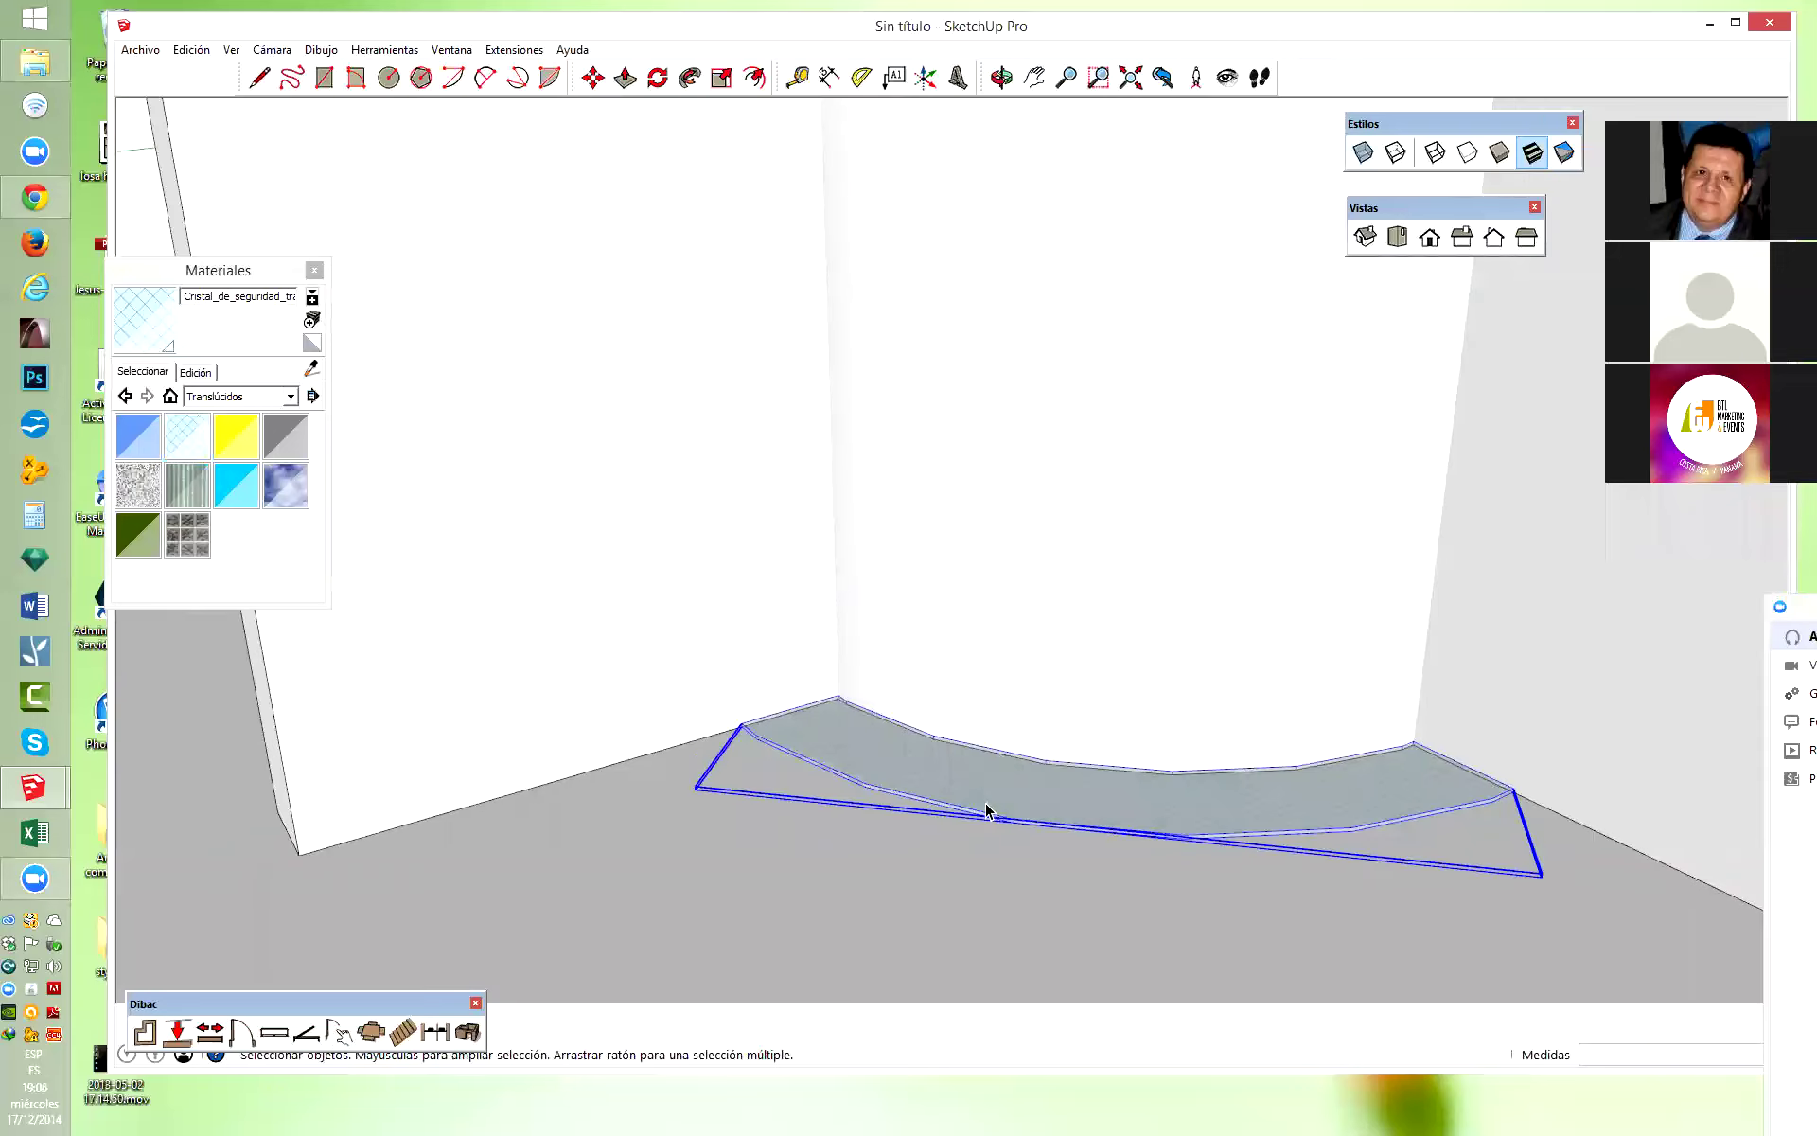
{"action": "key", "text": "m"}
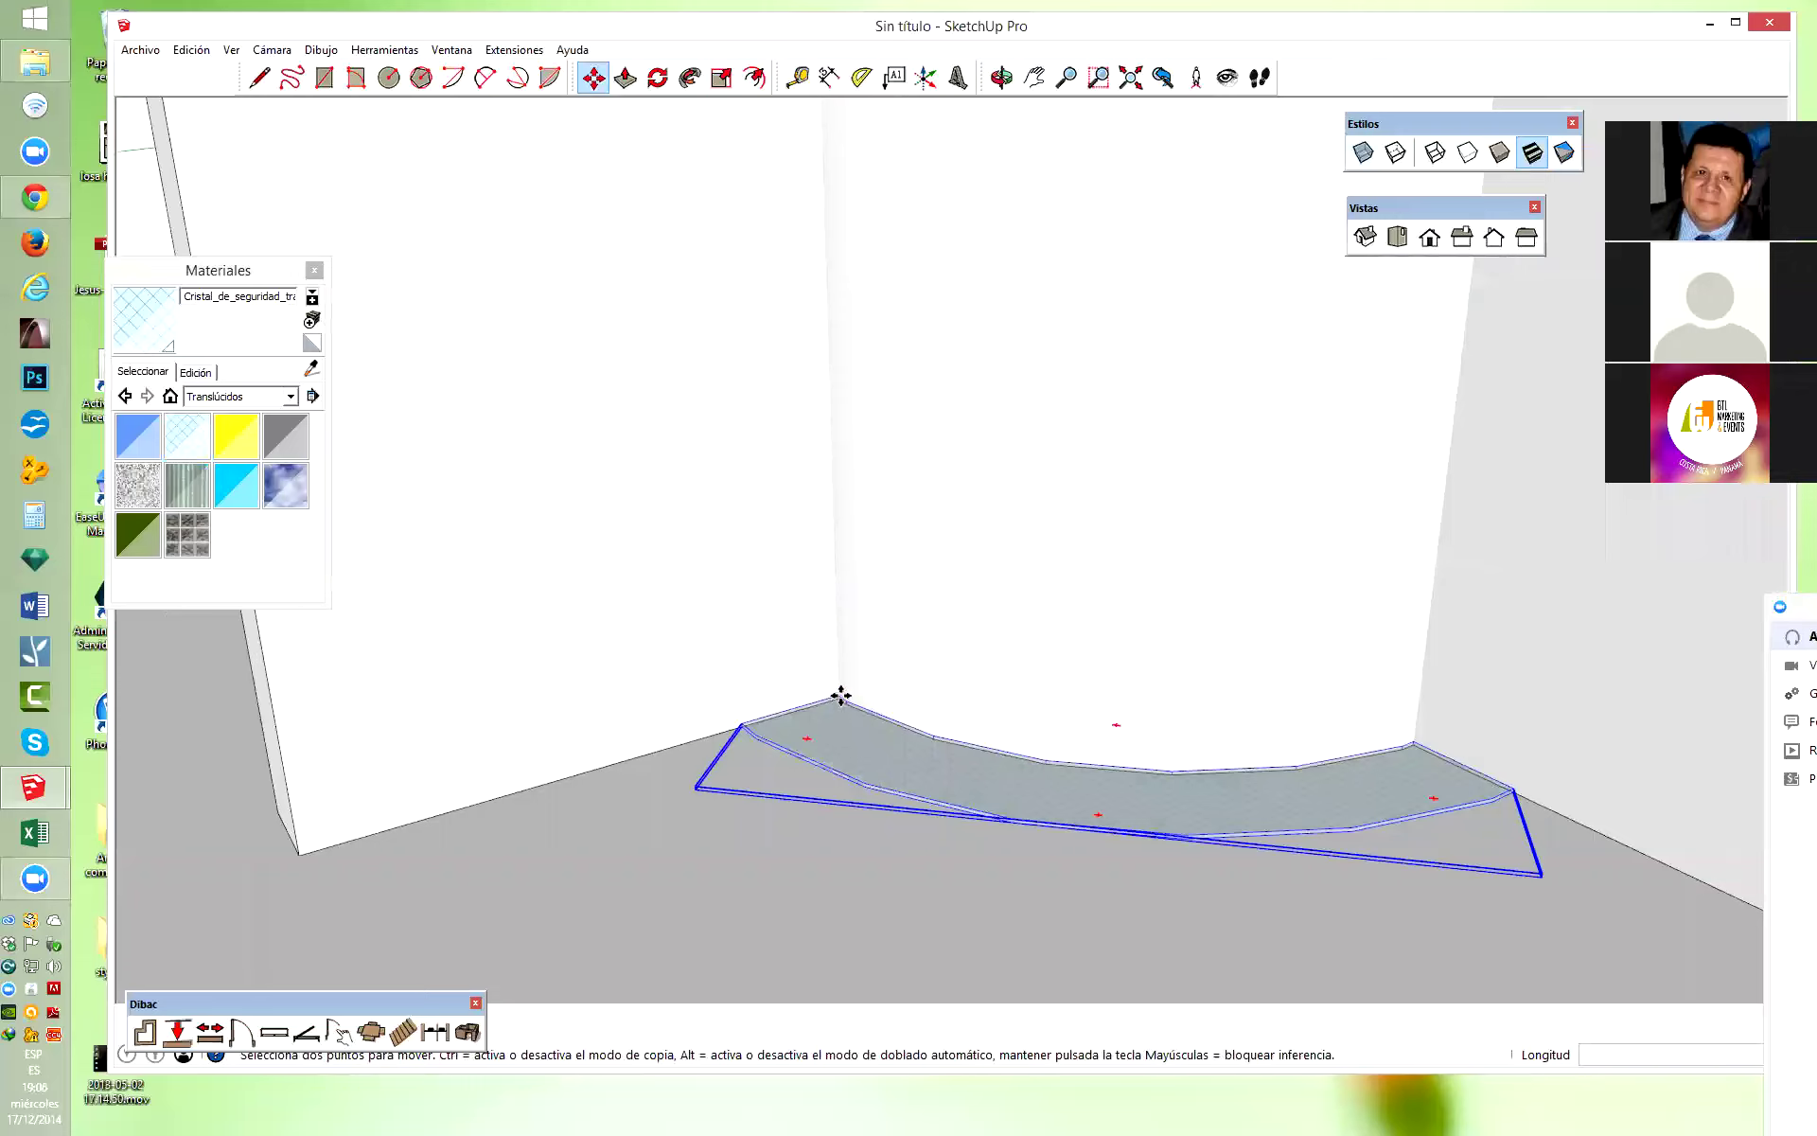
{"action": "left_click_drag", "start_coordinate": [841, 697], "coordinate": [825, 386]}
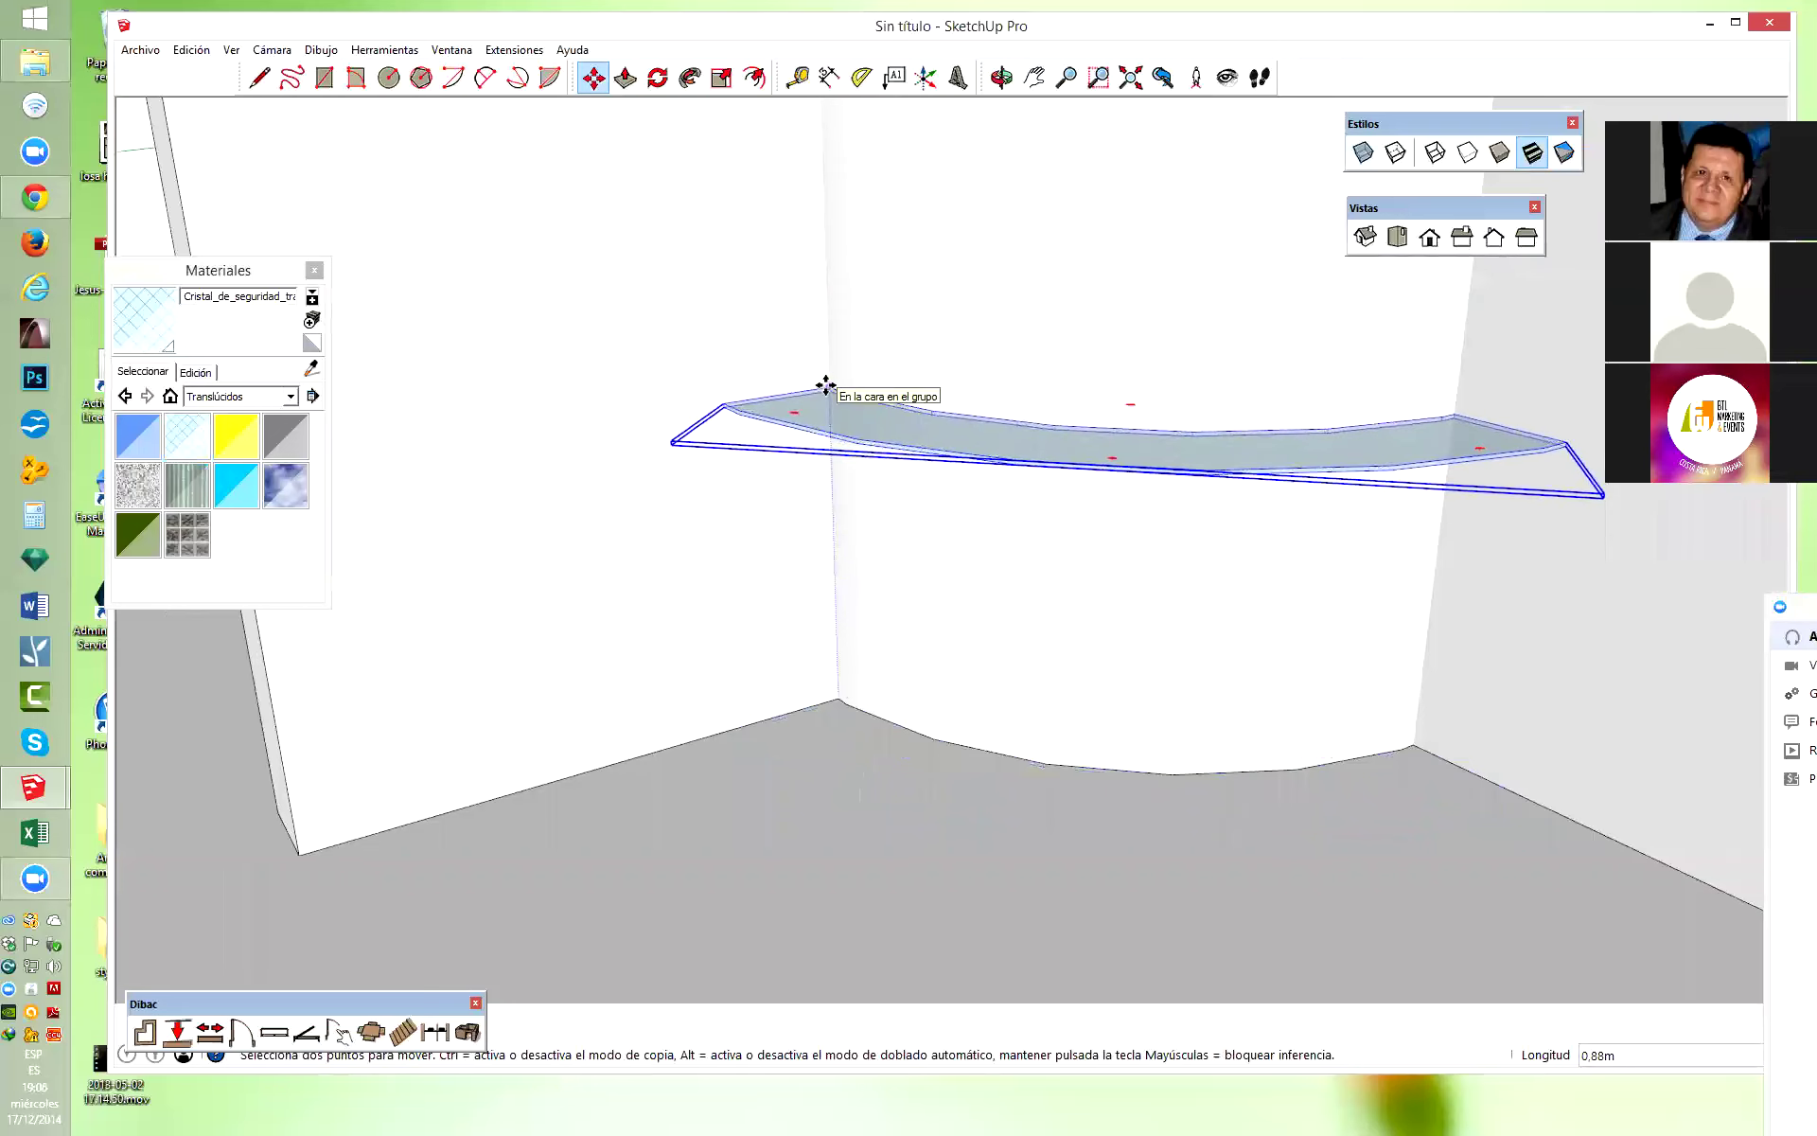
{"action": "type", "text": ",1.6"}
{"action": "key", "text": "Return"}
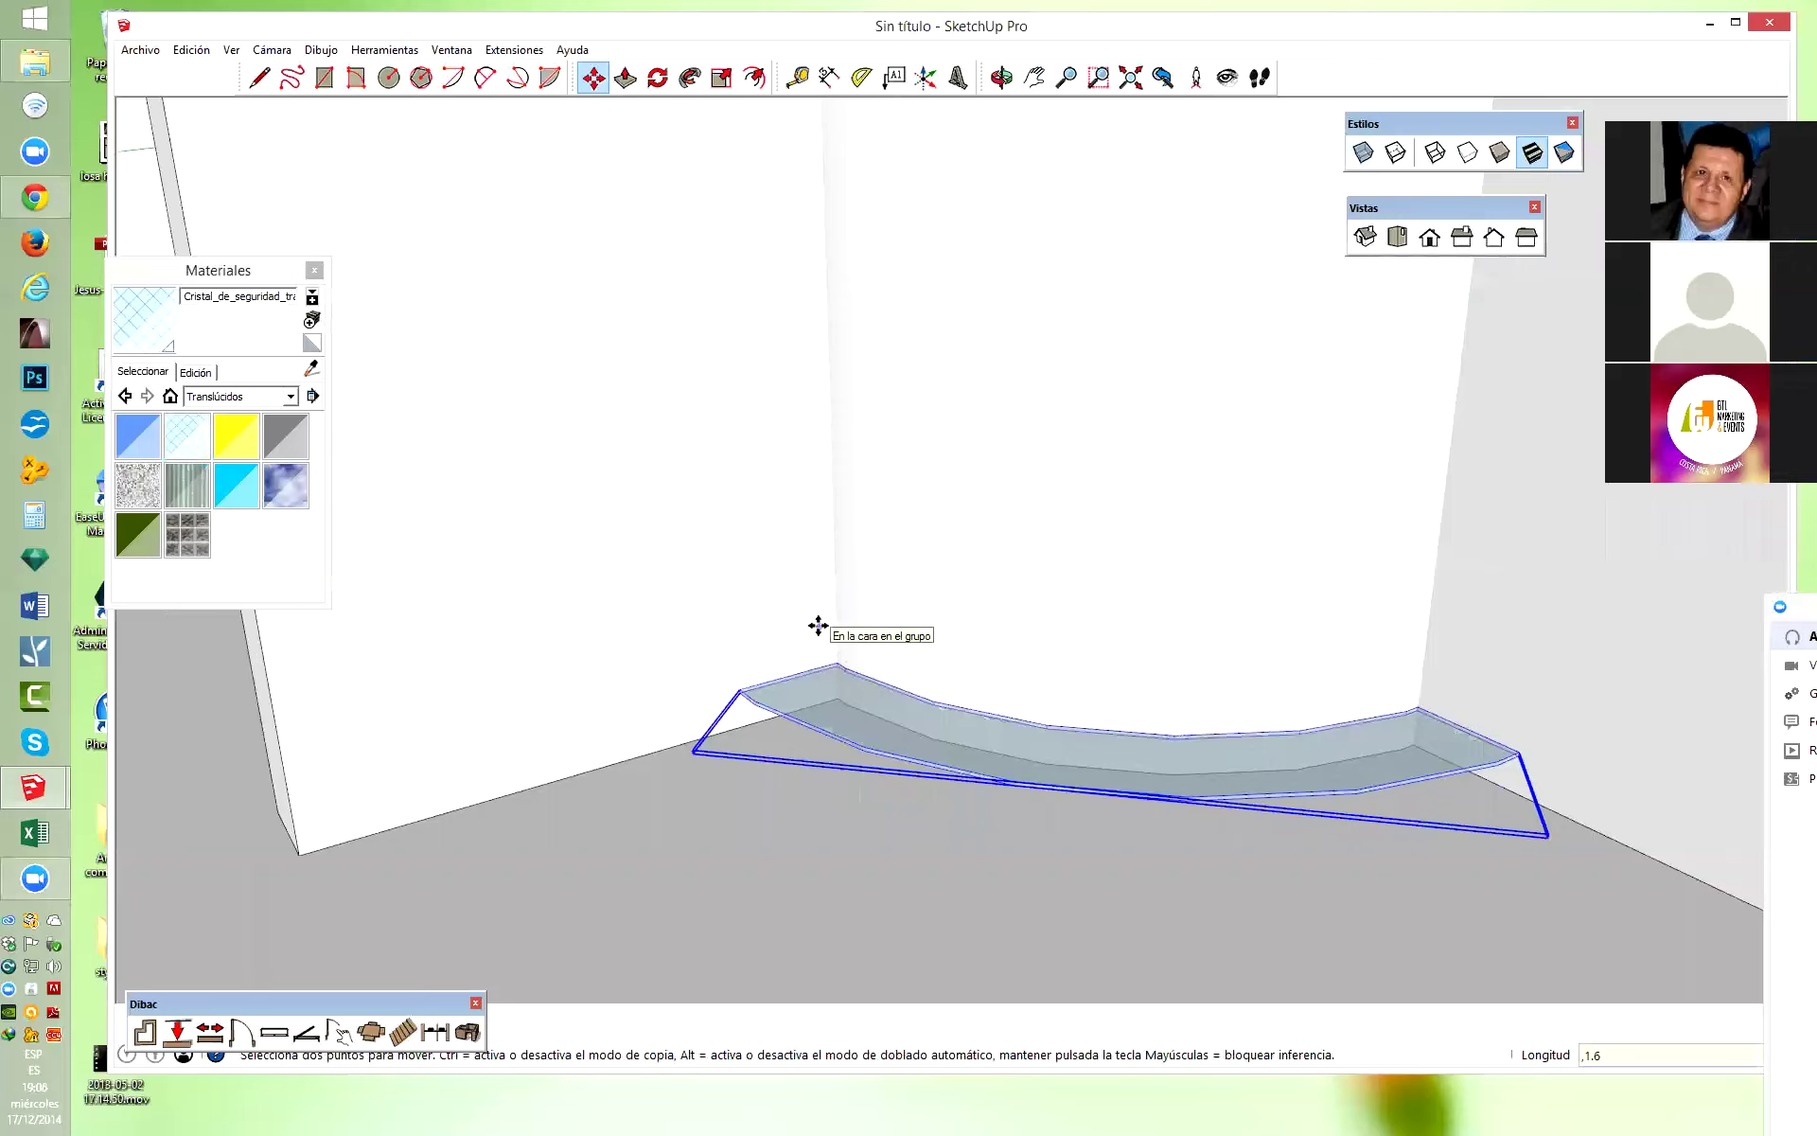
{"action": "key", "text": "ctrl+z"}
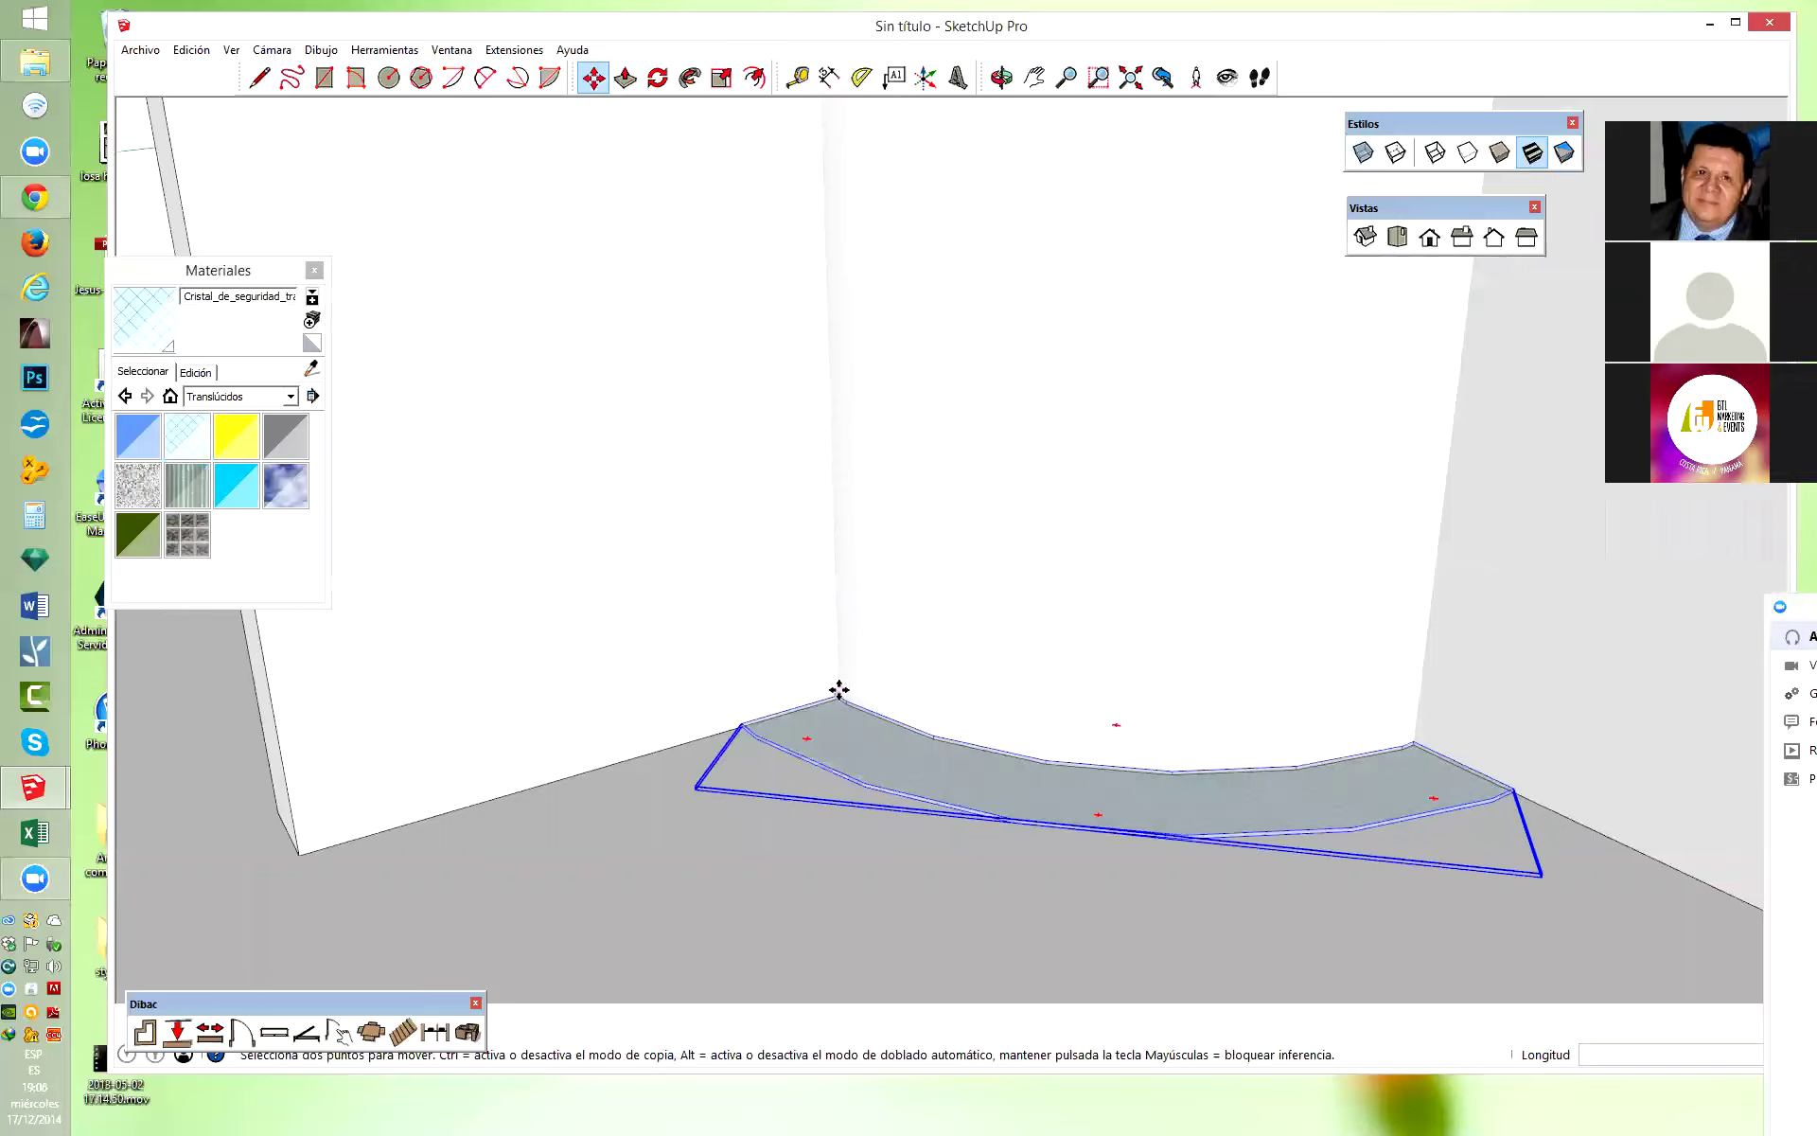
{"action": "left_click", "coordinate": [835, 694]}
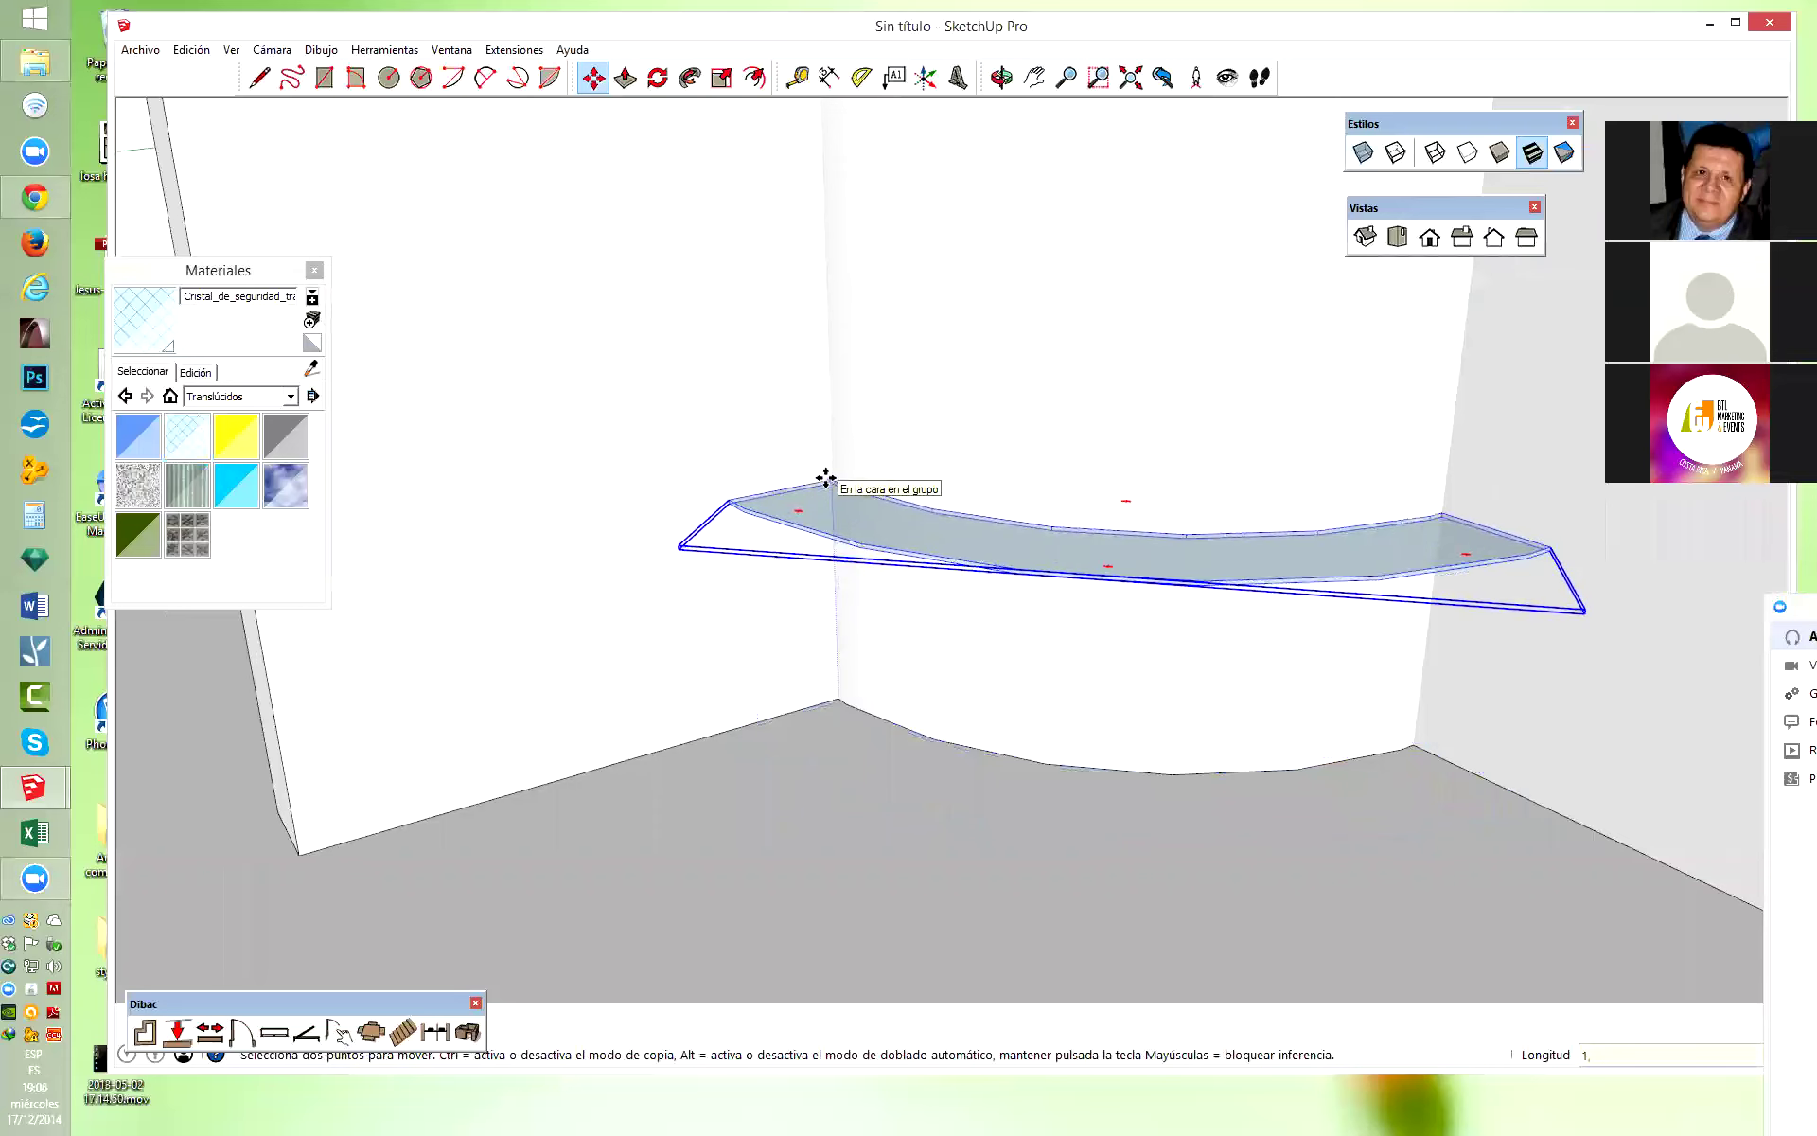
{"action": "type", "text": "6"}
{"action": "key", "text": "Return"}
Copy the shelf 0.3 m upward, then cancel and delete the extra copy.
{"action": "middle_click_drag", "start_coordinate": [826, 478], "coordinate": [1326, 410]}
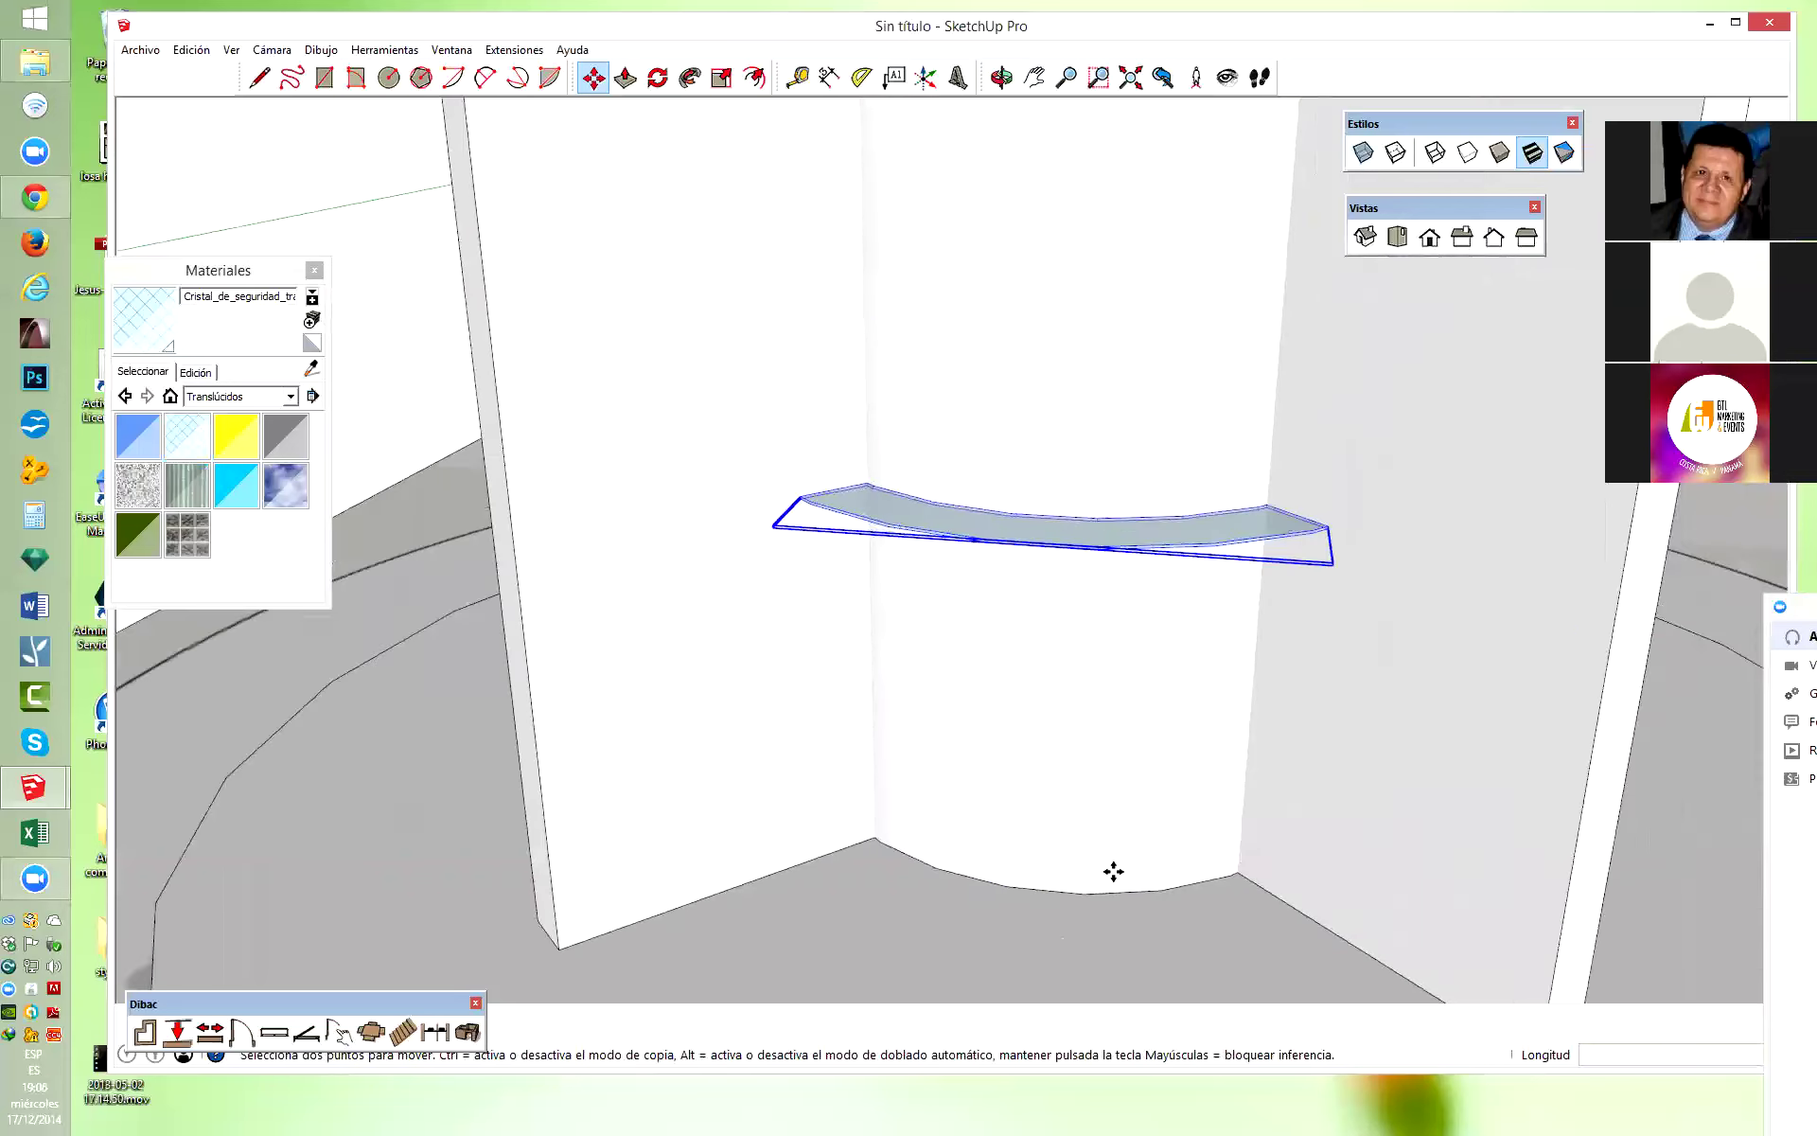
{"action": "scroll", "coordinate": [1326, 410], "scroll_direction": "up", "scroll_amount": 2}
{"action": "scroll", "coordinate": [1333, 414], "scroll_direction": "up", "scroll_amount": 2}
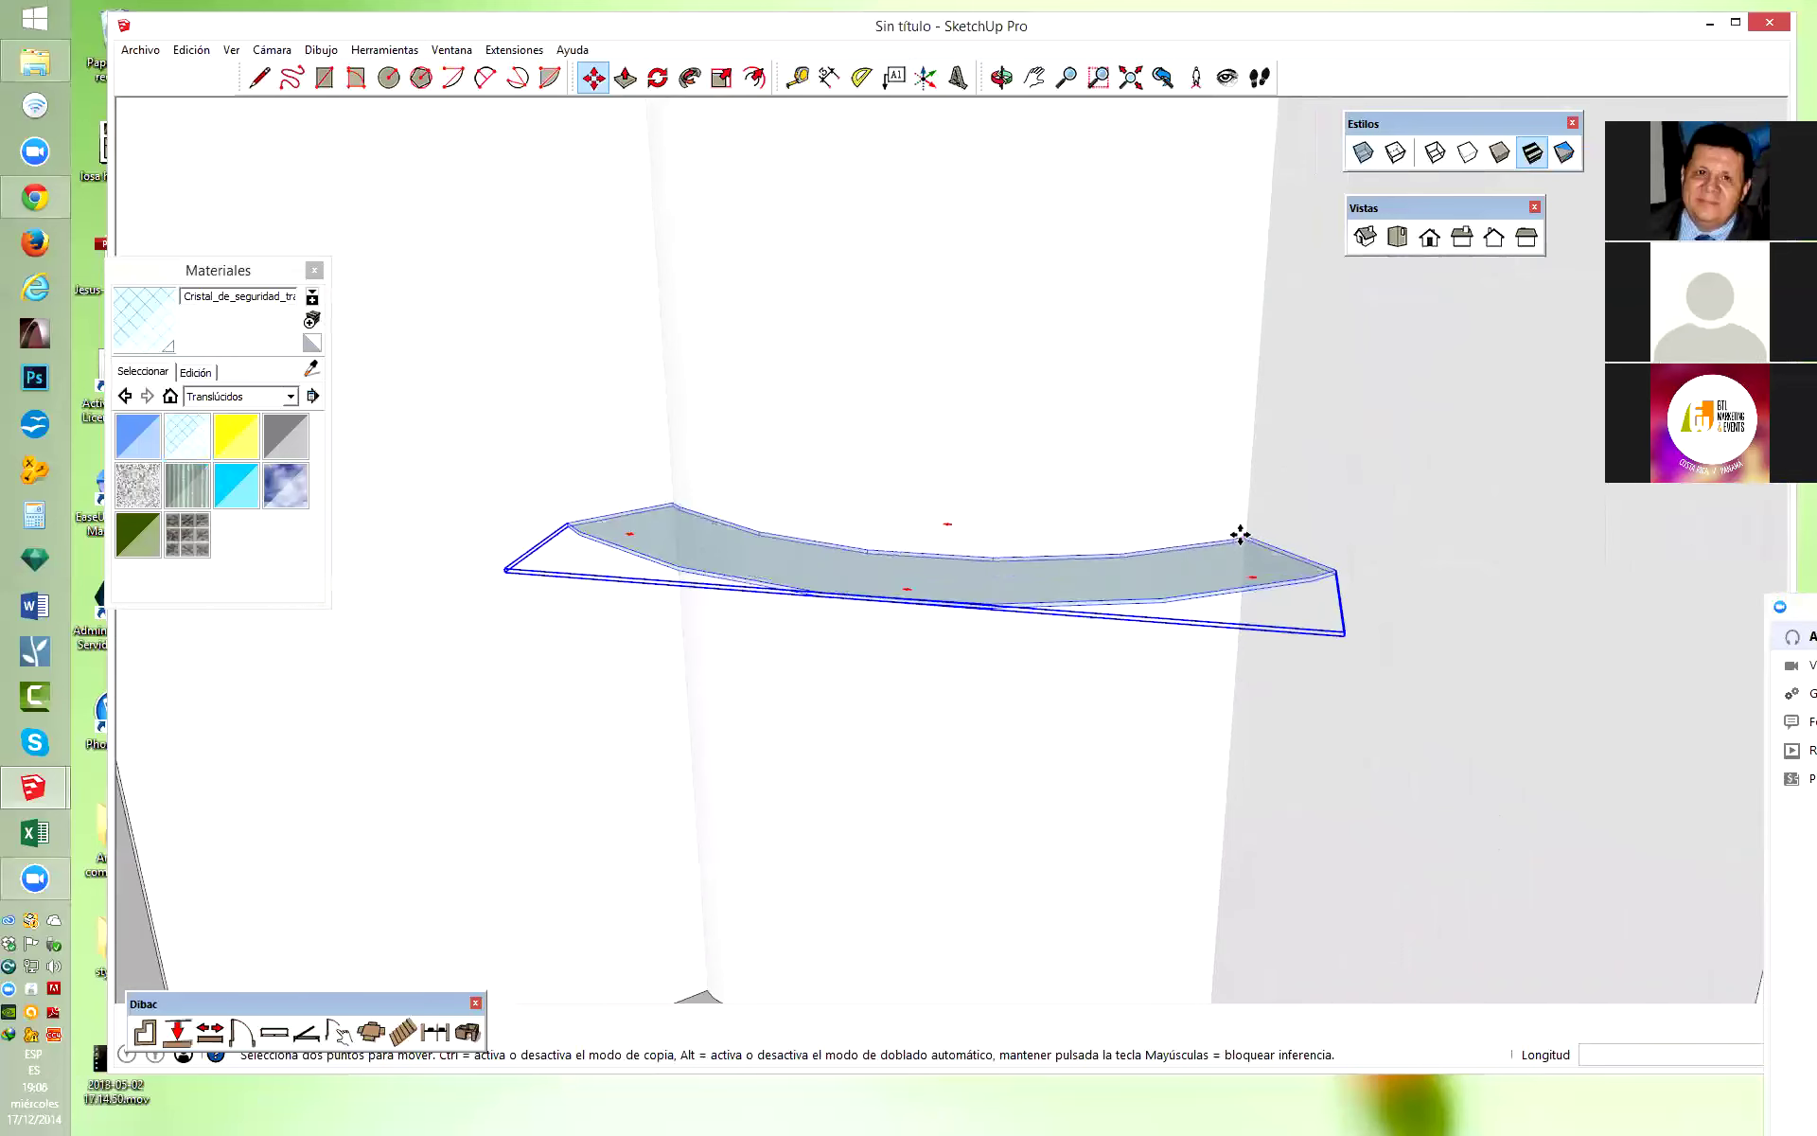
{"action": "key", "text": "ctrl"}
{"action": "left_click", "coordinate": [1240, 536]}
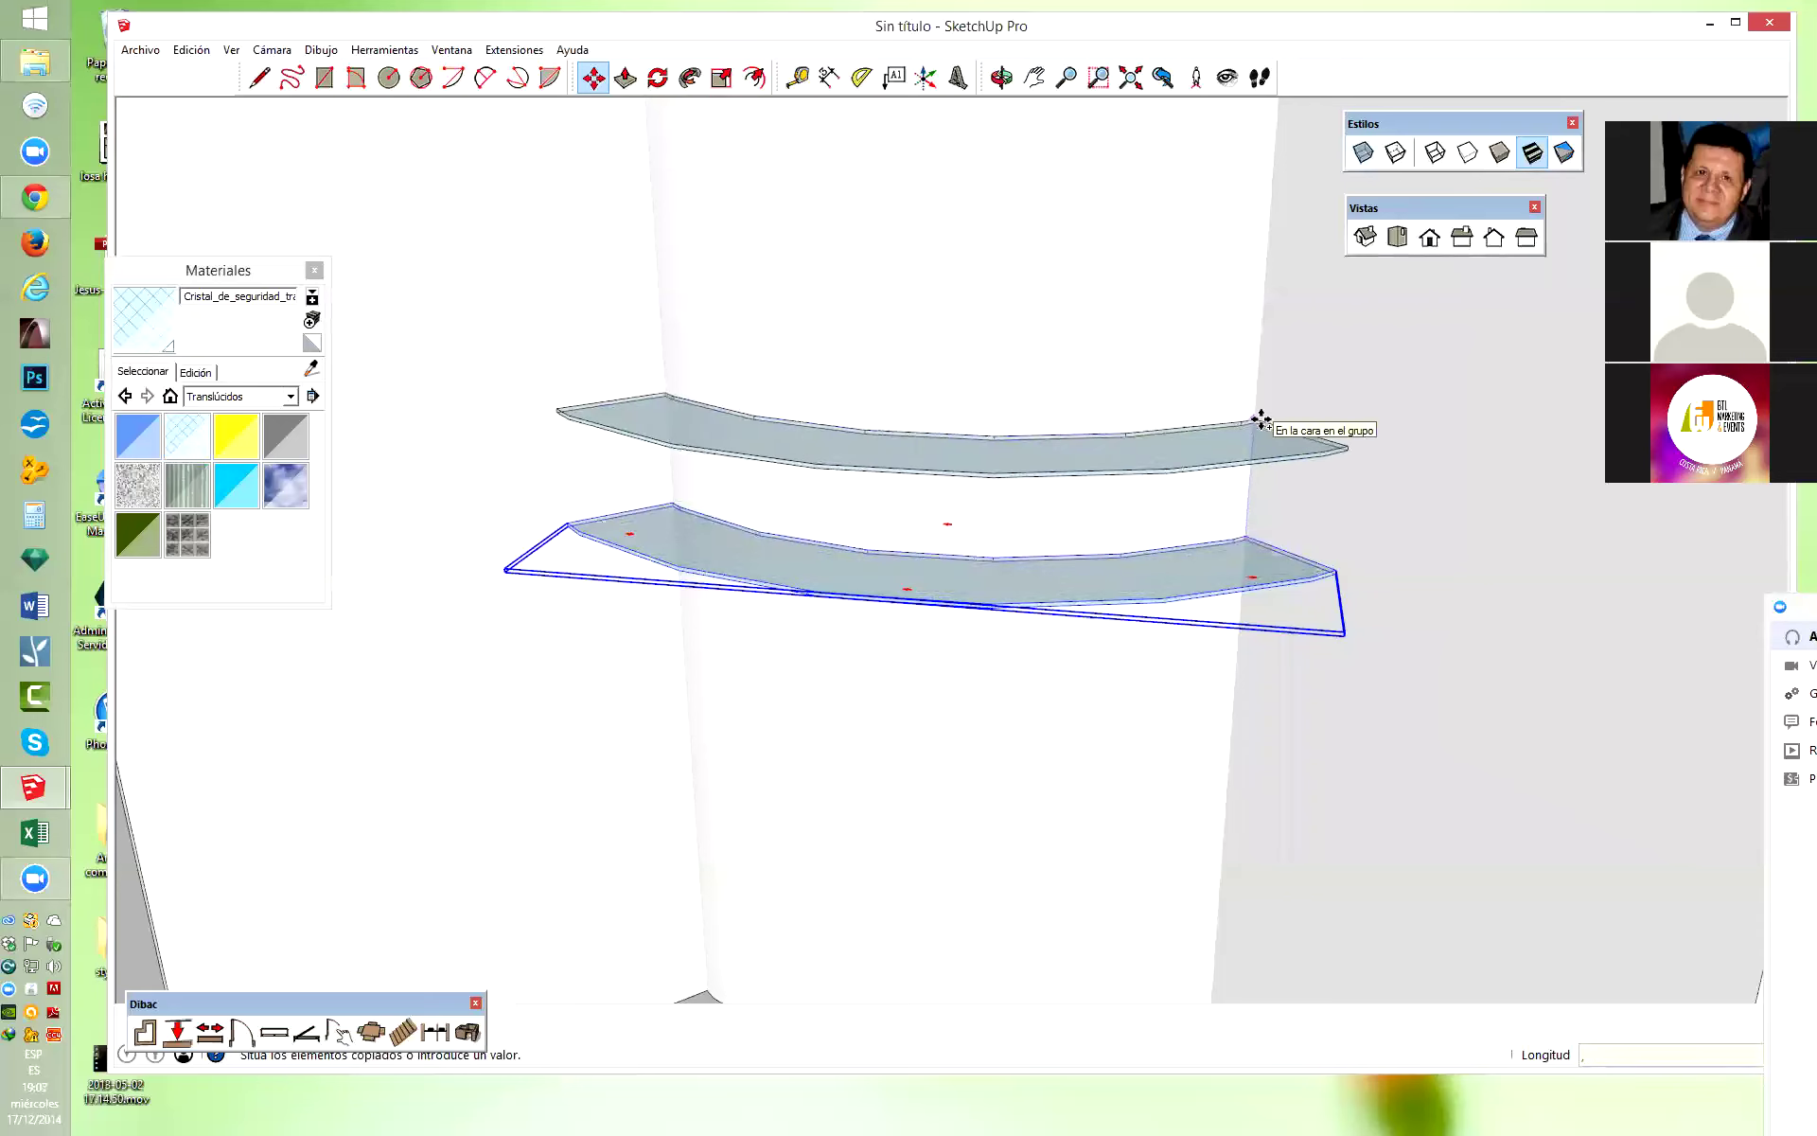
{"action": "type", "text": "3"}
{"action": "key", "text": "Return"}
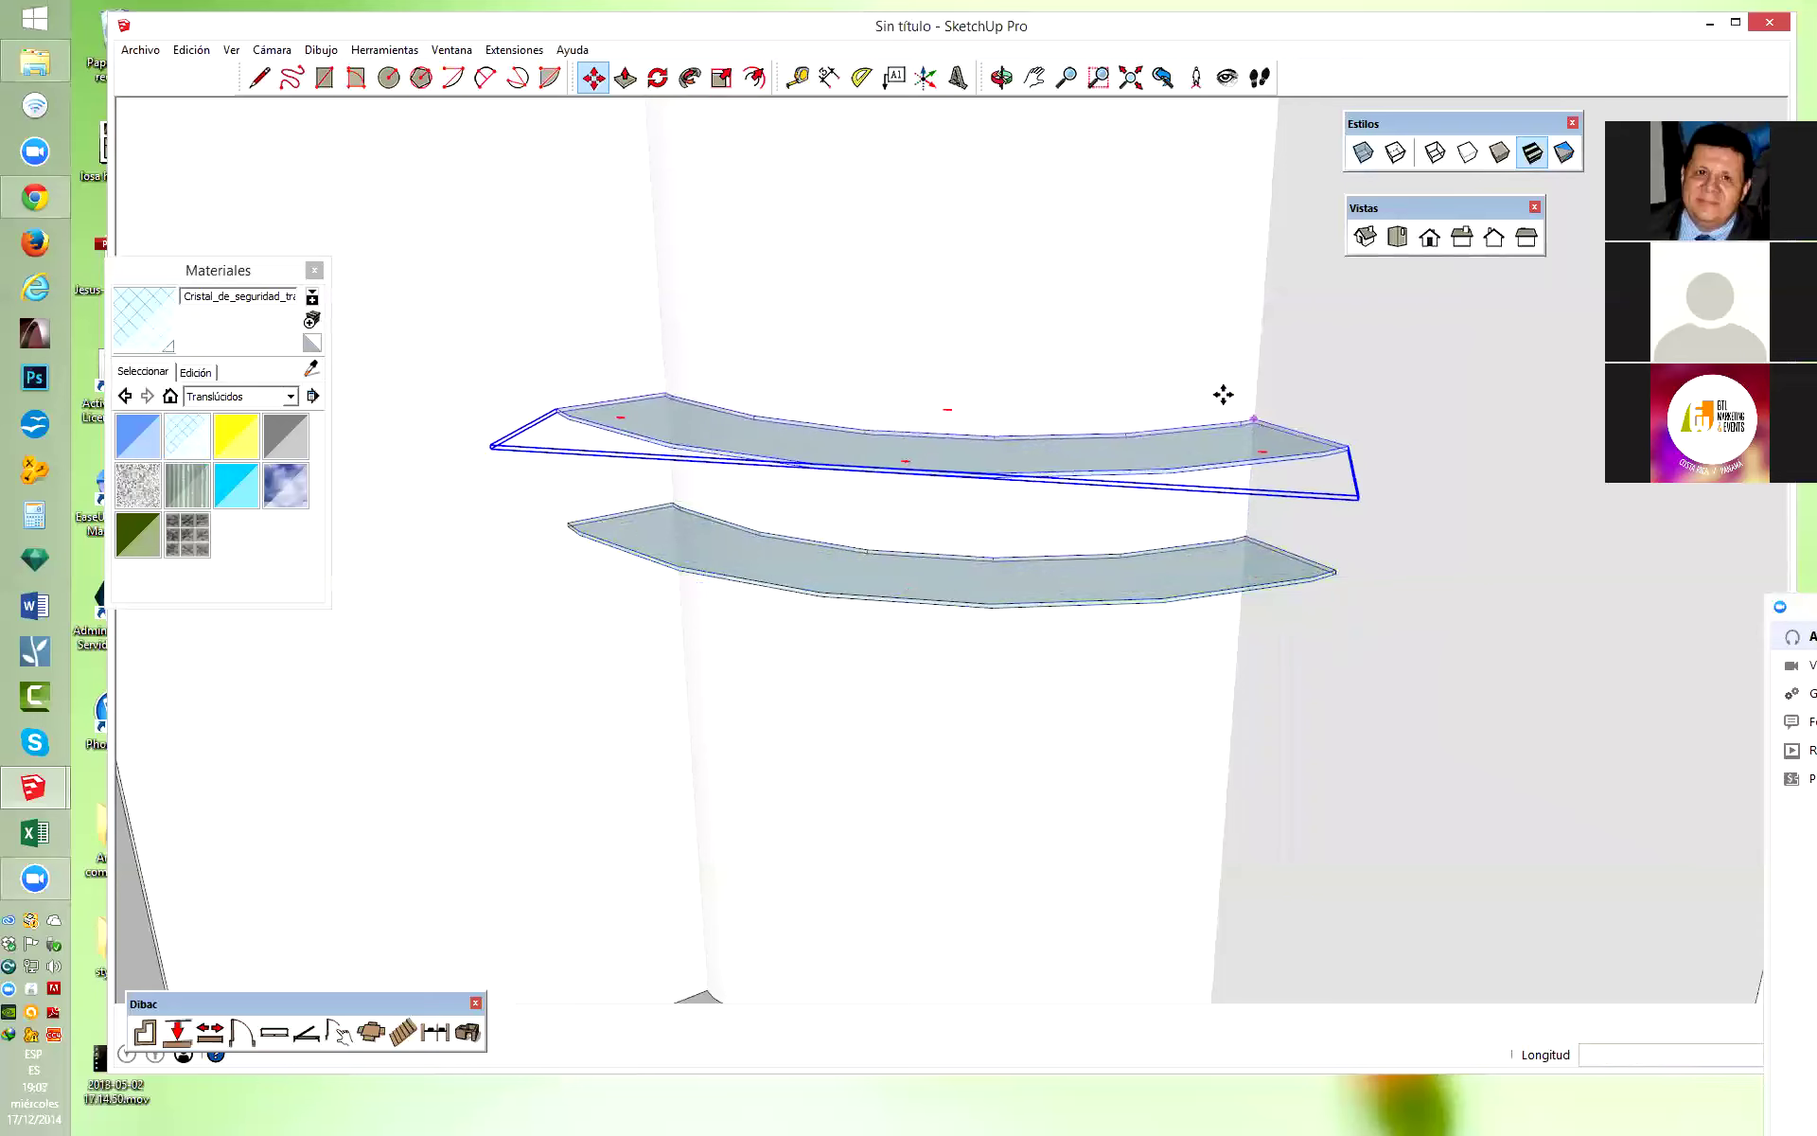
{"action": "left_click", "coordinate": [1259, 421]}
{"action": "key", "text": "ctrl"}
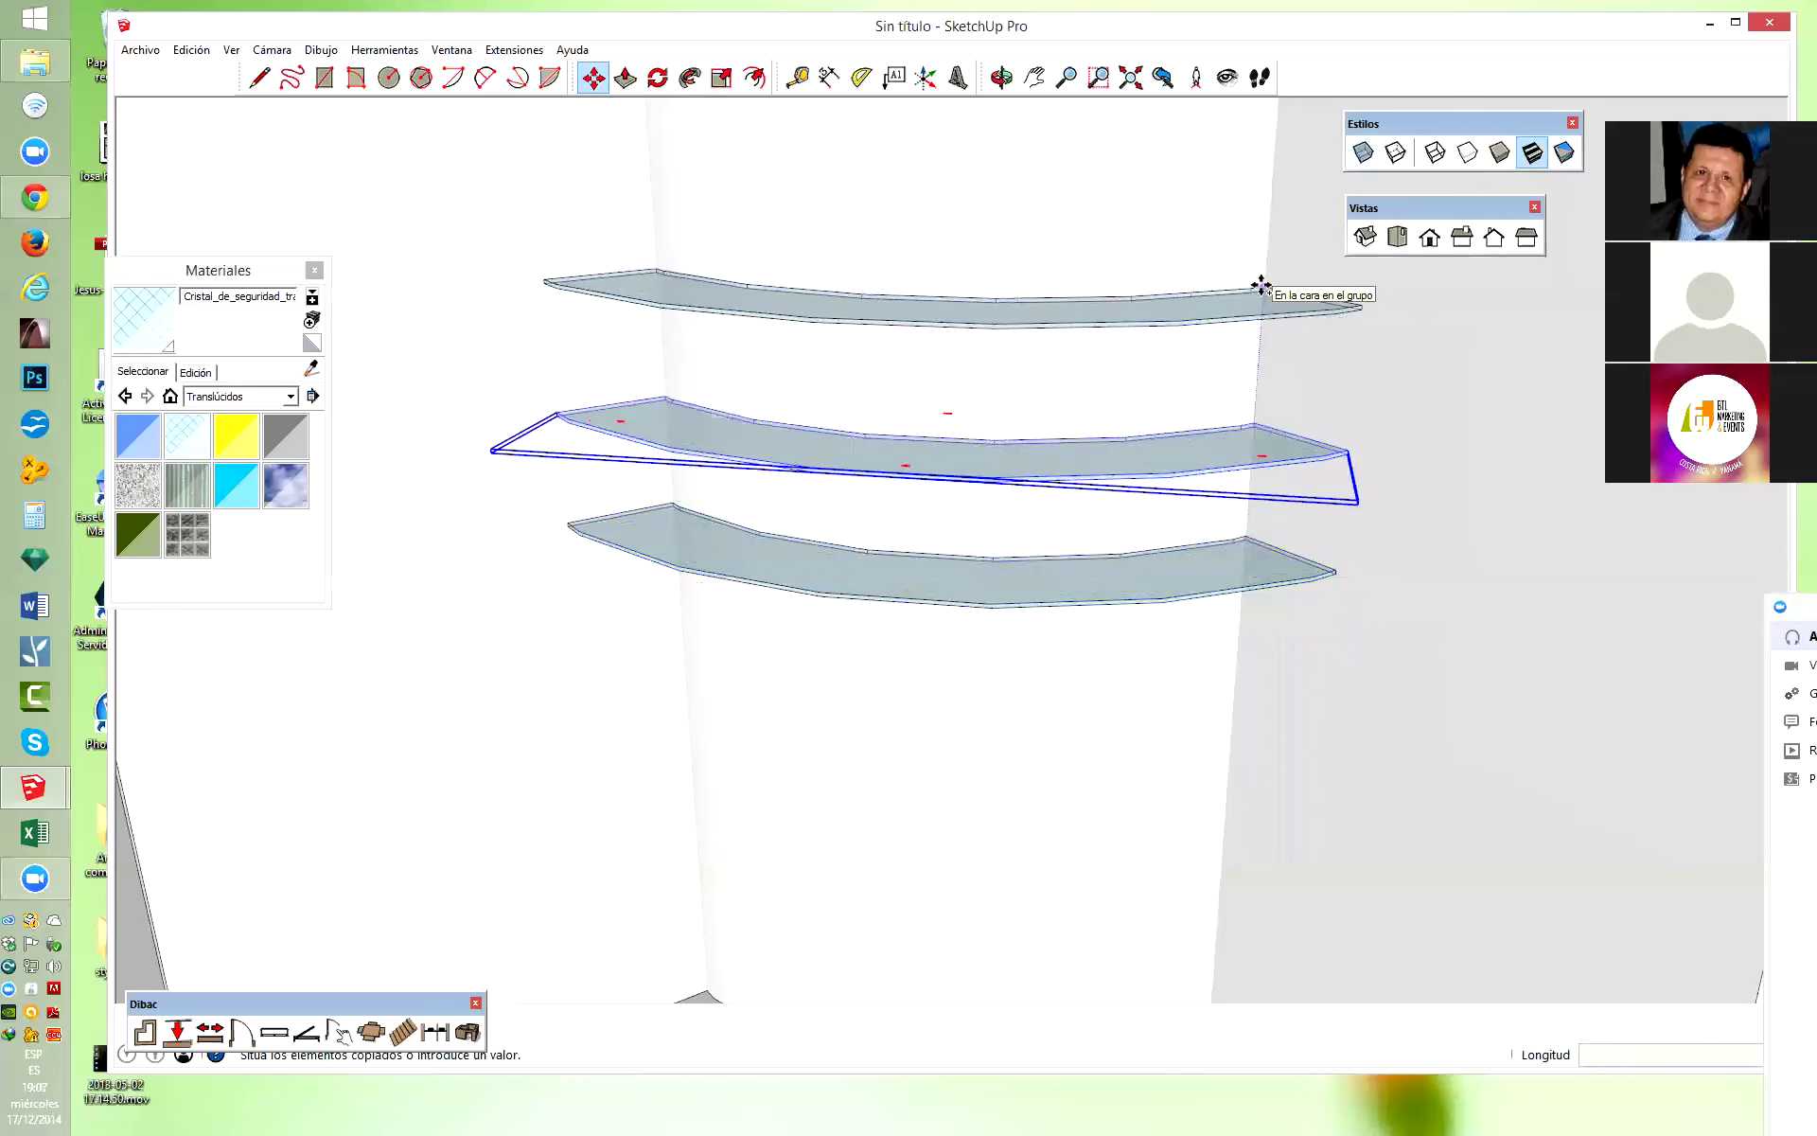
{"action": "key", "text": "Escape"}
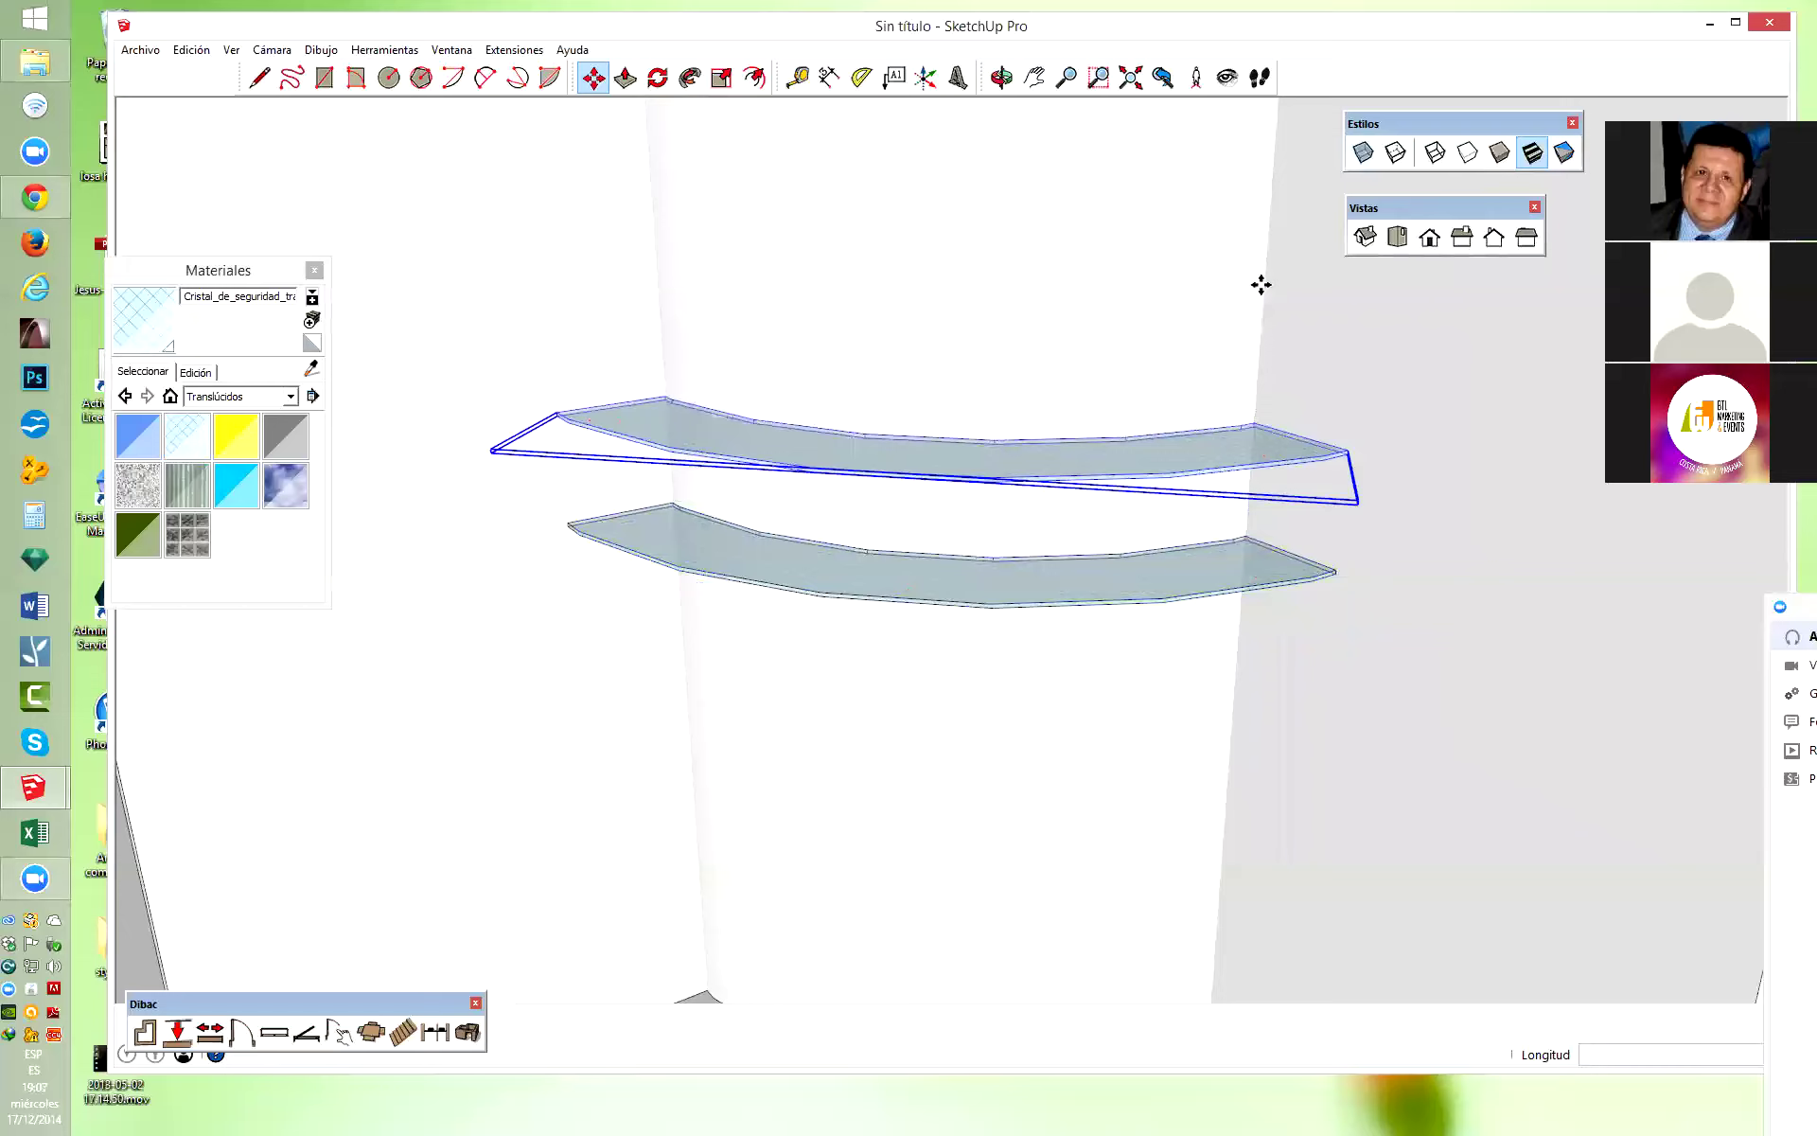
{"action": "key", "text": "Delete"}
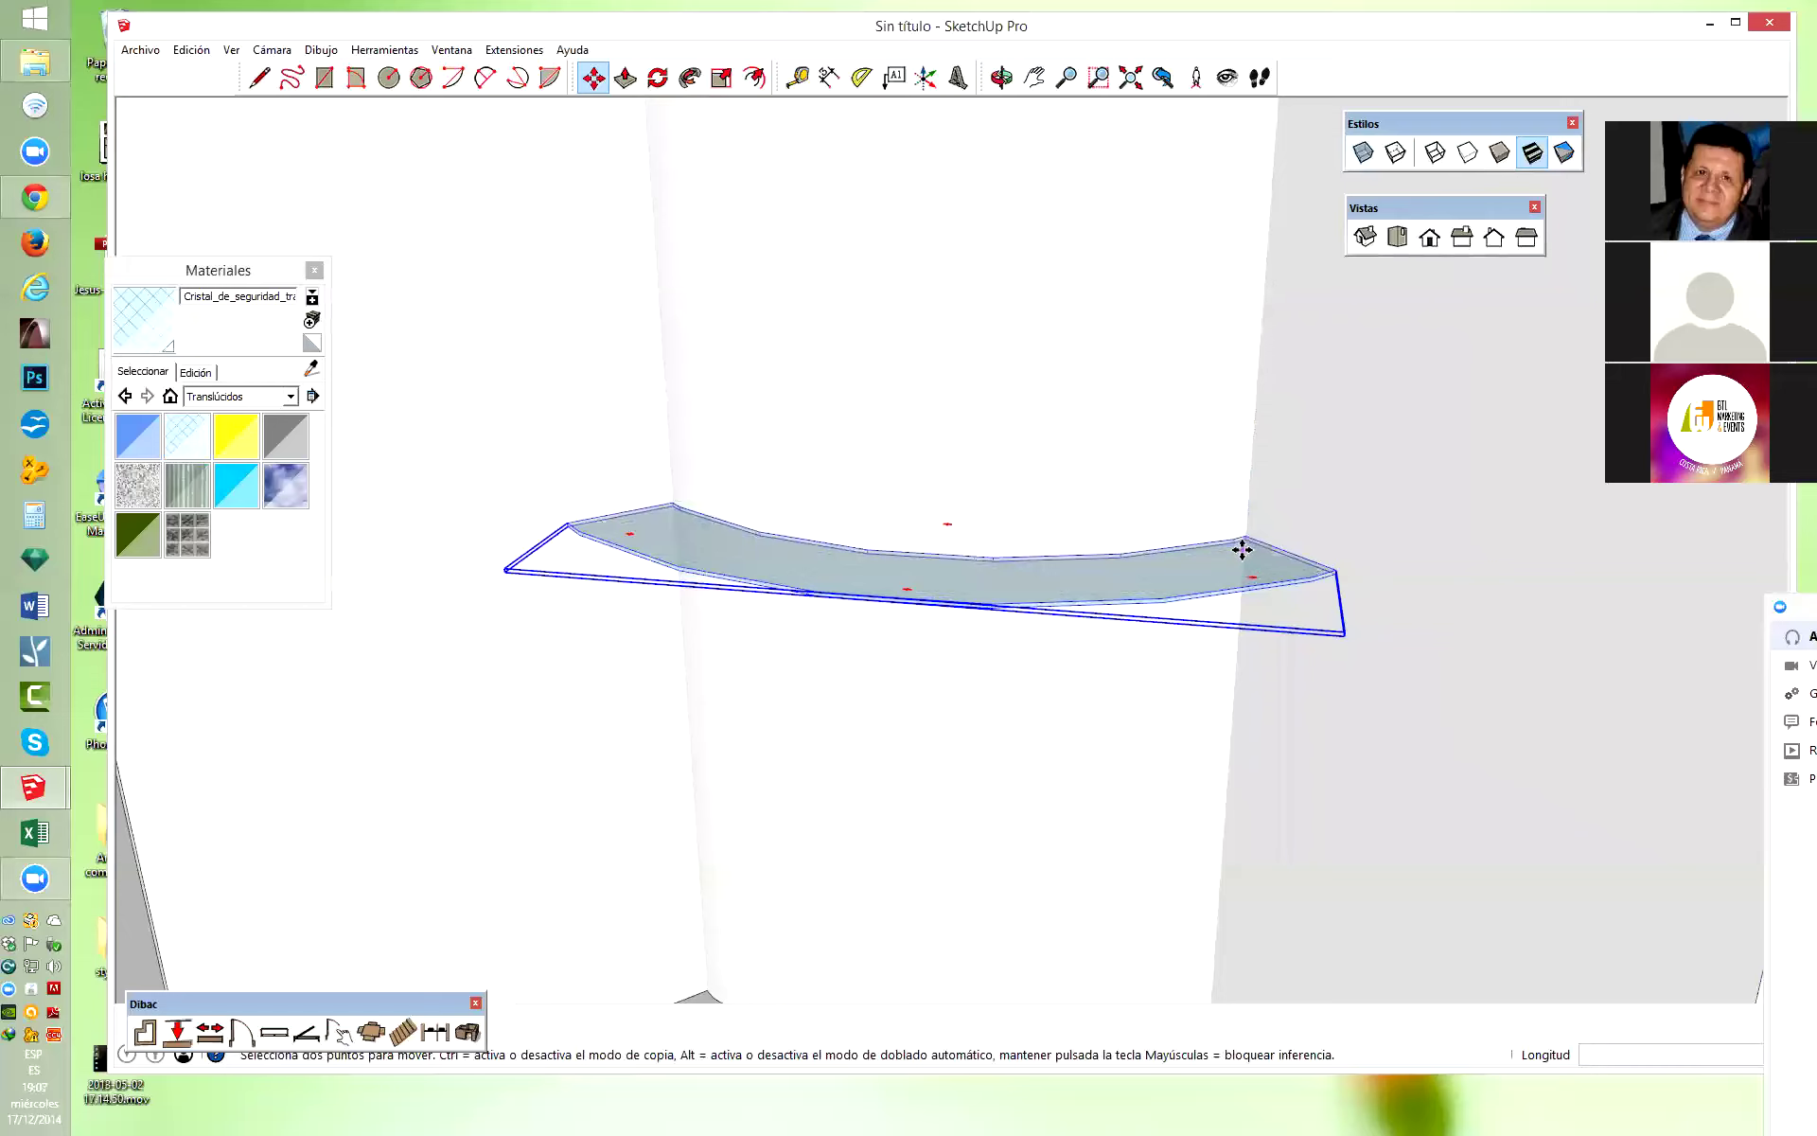
Copy the shelf 0.3 m up with a ×2 array, giving three stacked shelves.
{"action": "left_click", "coordinate": [1247, 530]}
{"action": "key", "text": "ctrl"}
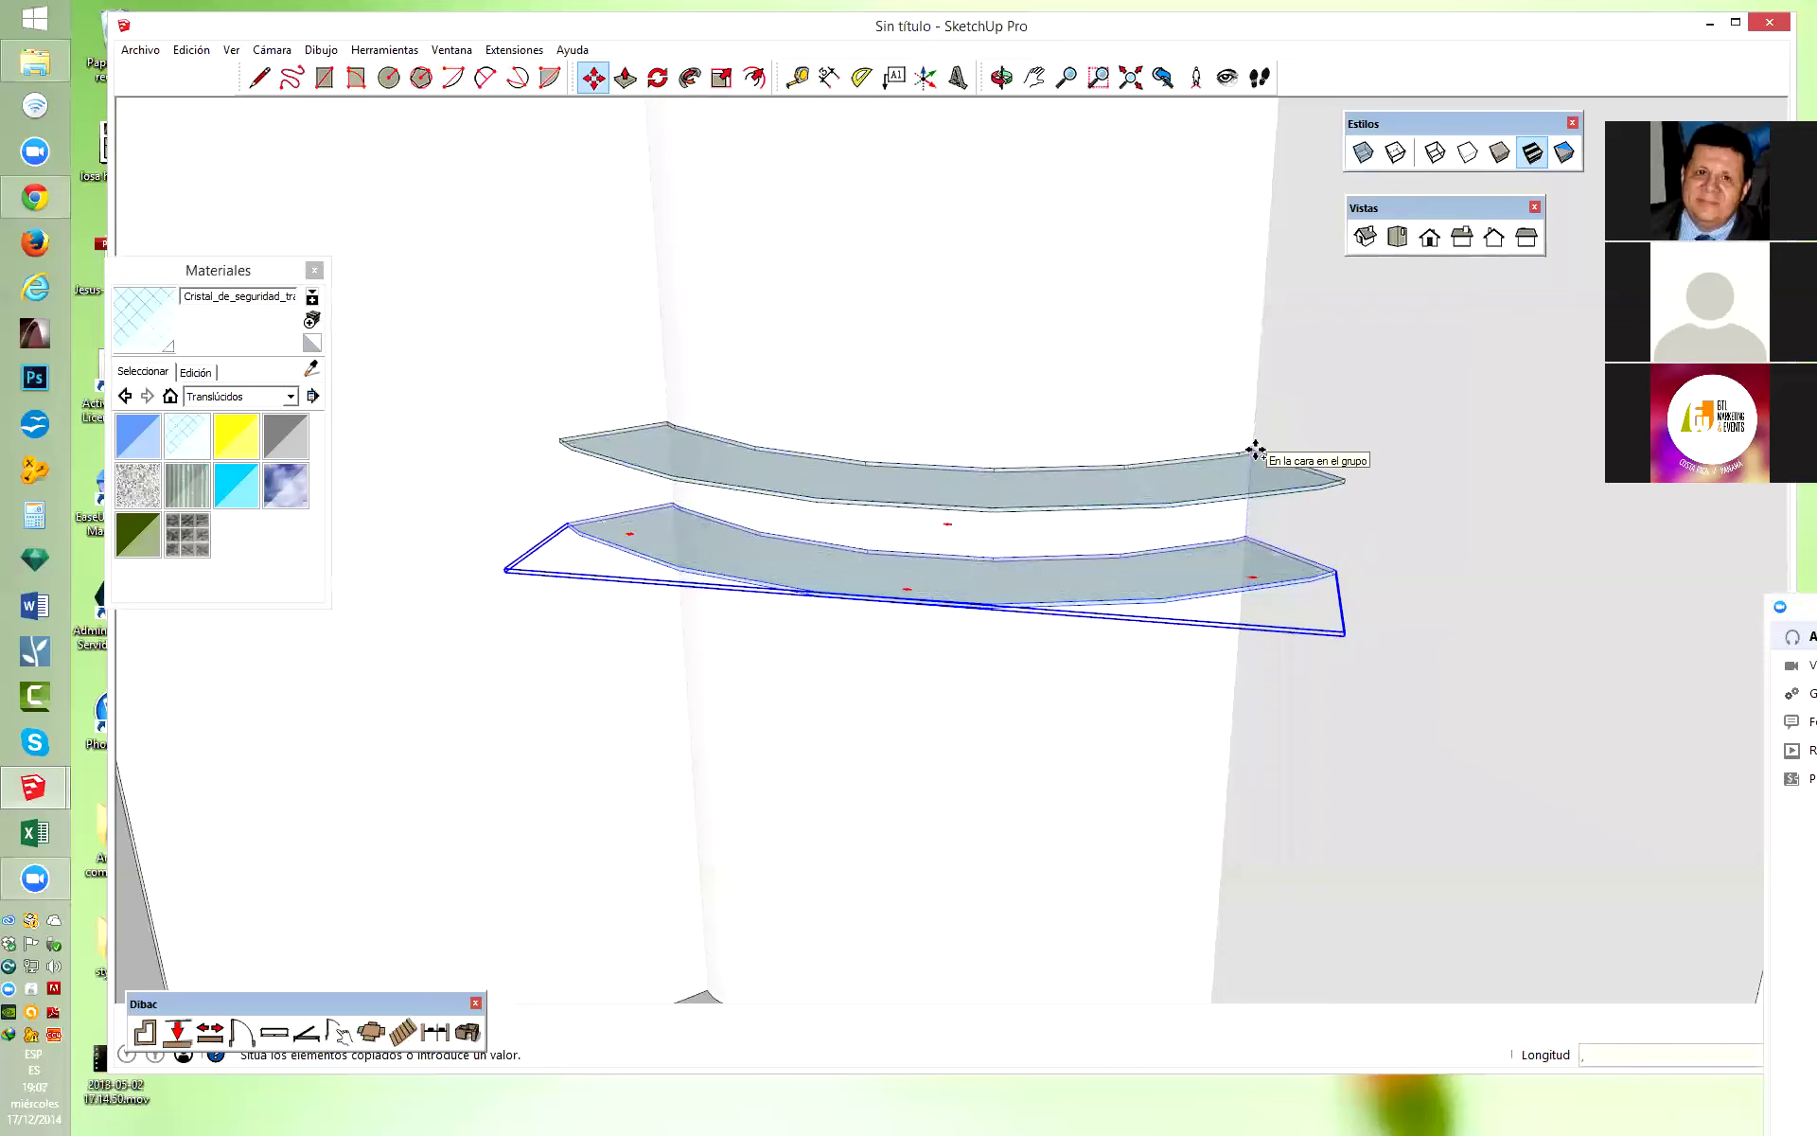
{"action": "type", "text": "3"}
{"action": "key", "text": "Return"}
{"action": "type", "text": "2"}
{"action": "key", "text": "Return"}
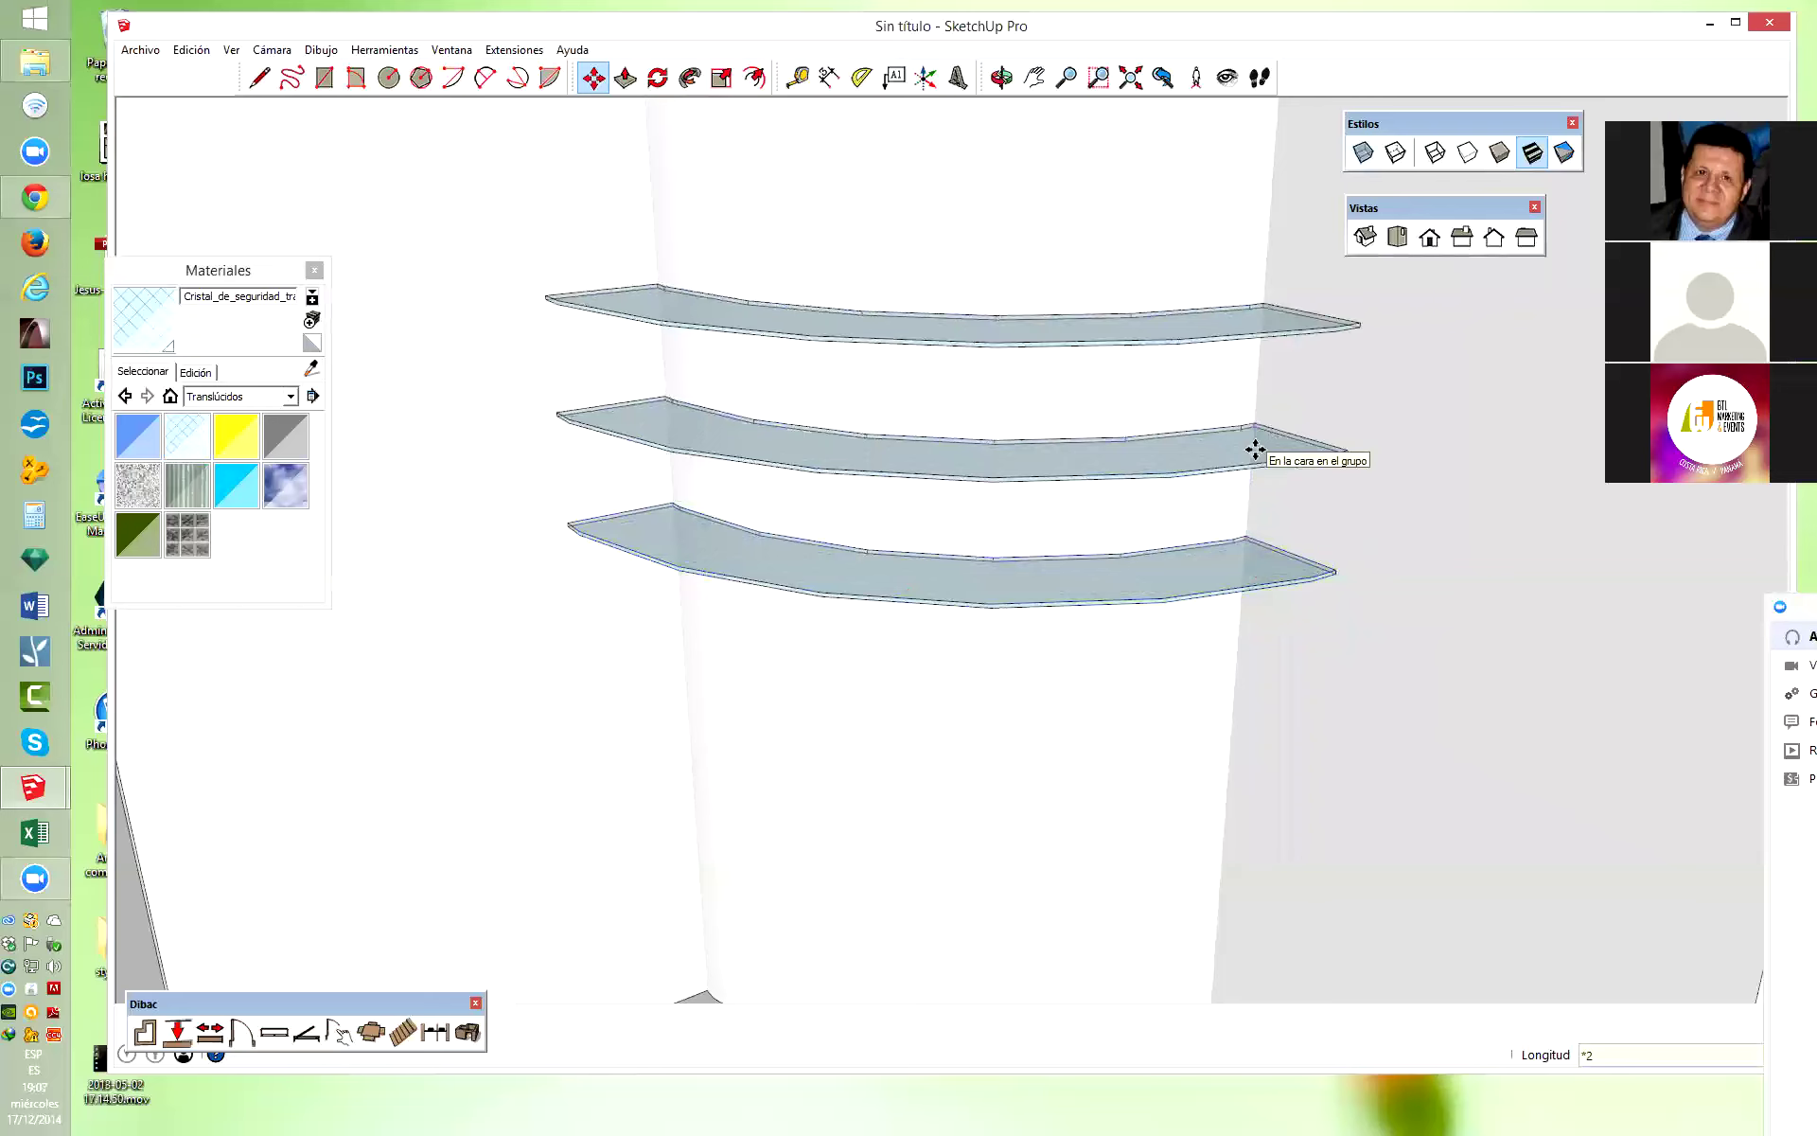
{"action": "key", "text": "space"}
{"action": "scroll", "coordinate": [1053, 781], "scroll_direction": "down", "scroll_amount": 3}
{"action": "scroll", "coordinate": [1052, 782], "scroll_direction": "down", "scroll_amount": 2}
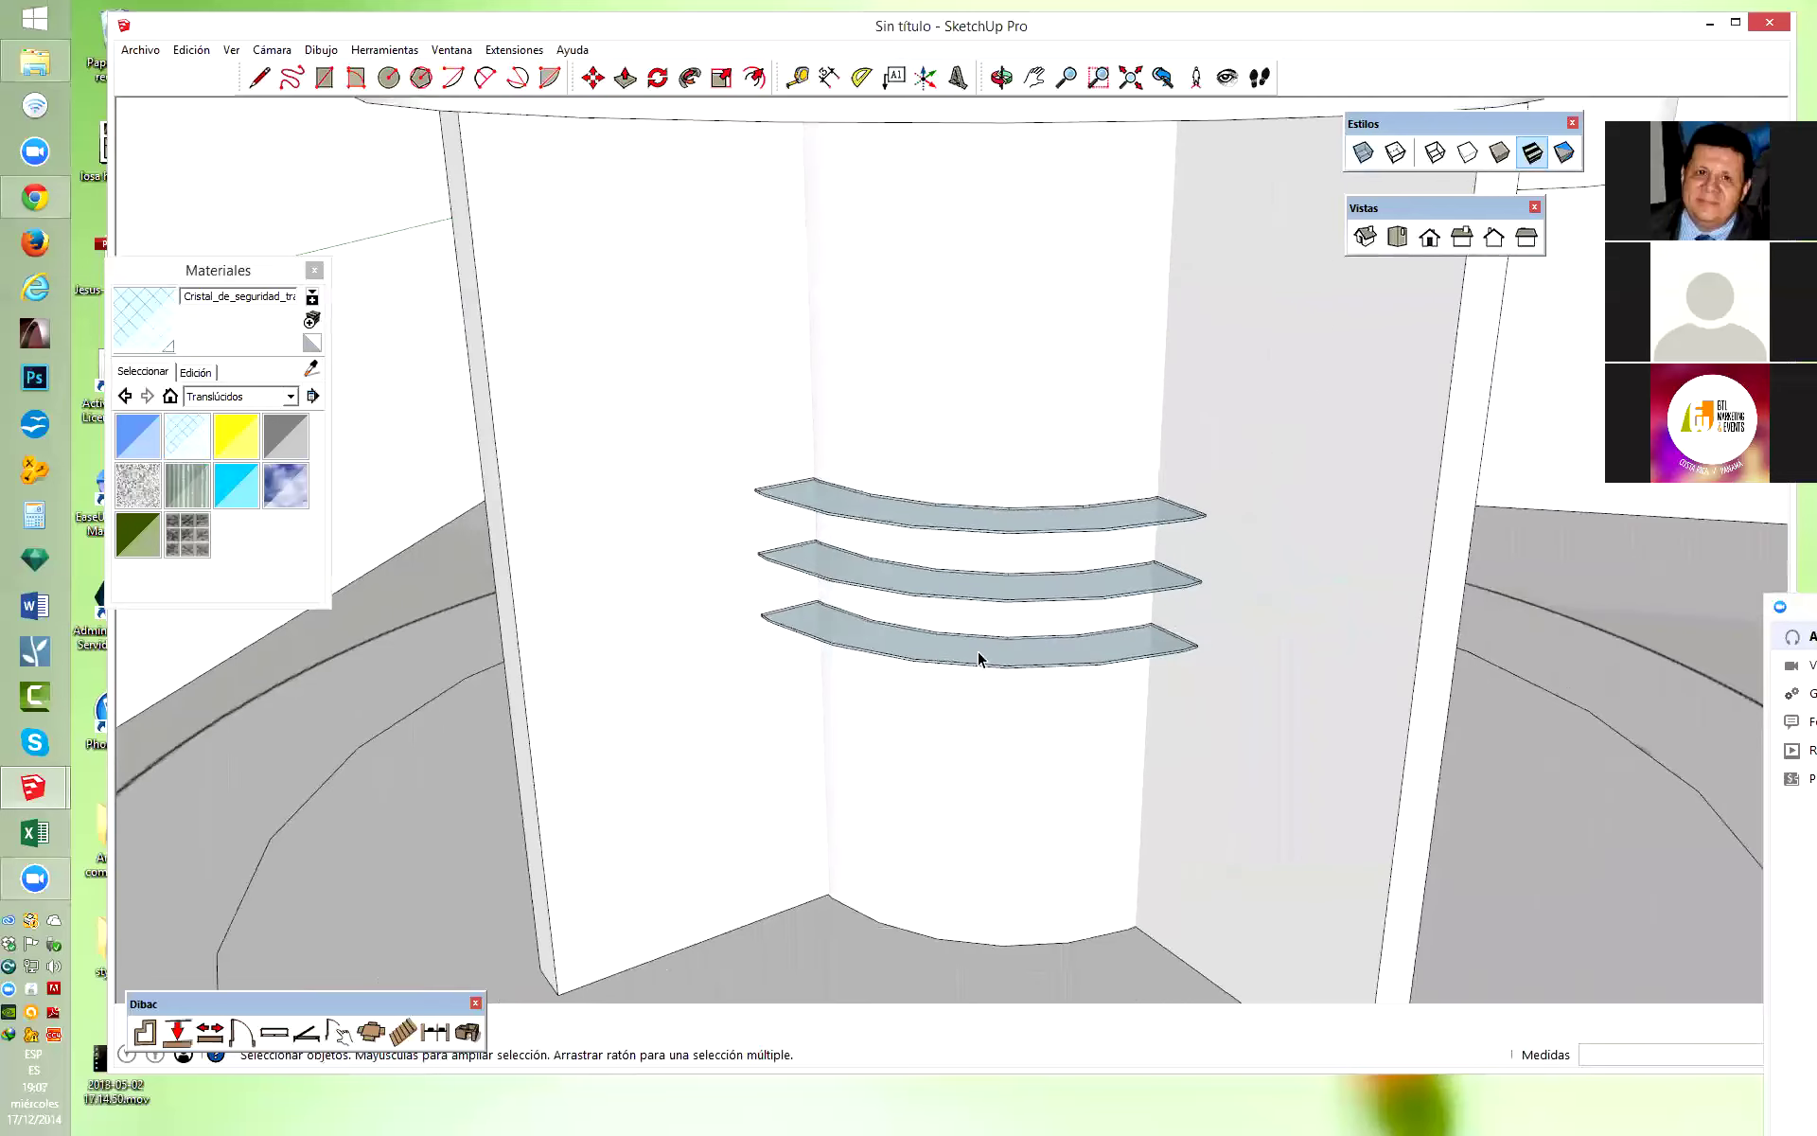
{"action": "scroll", "coordinate": [1020, 670], "scroll_direction": "down", "scroll_amount": 2}
{"action": "scroll", "coordinate": [863, 737], "scroll_direction": "down", "scroll_amount": 2}
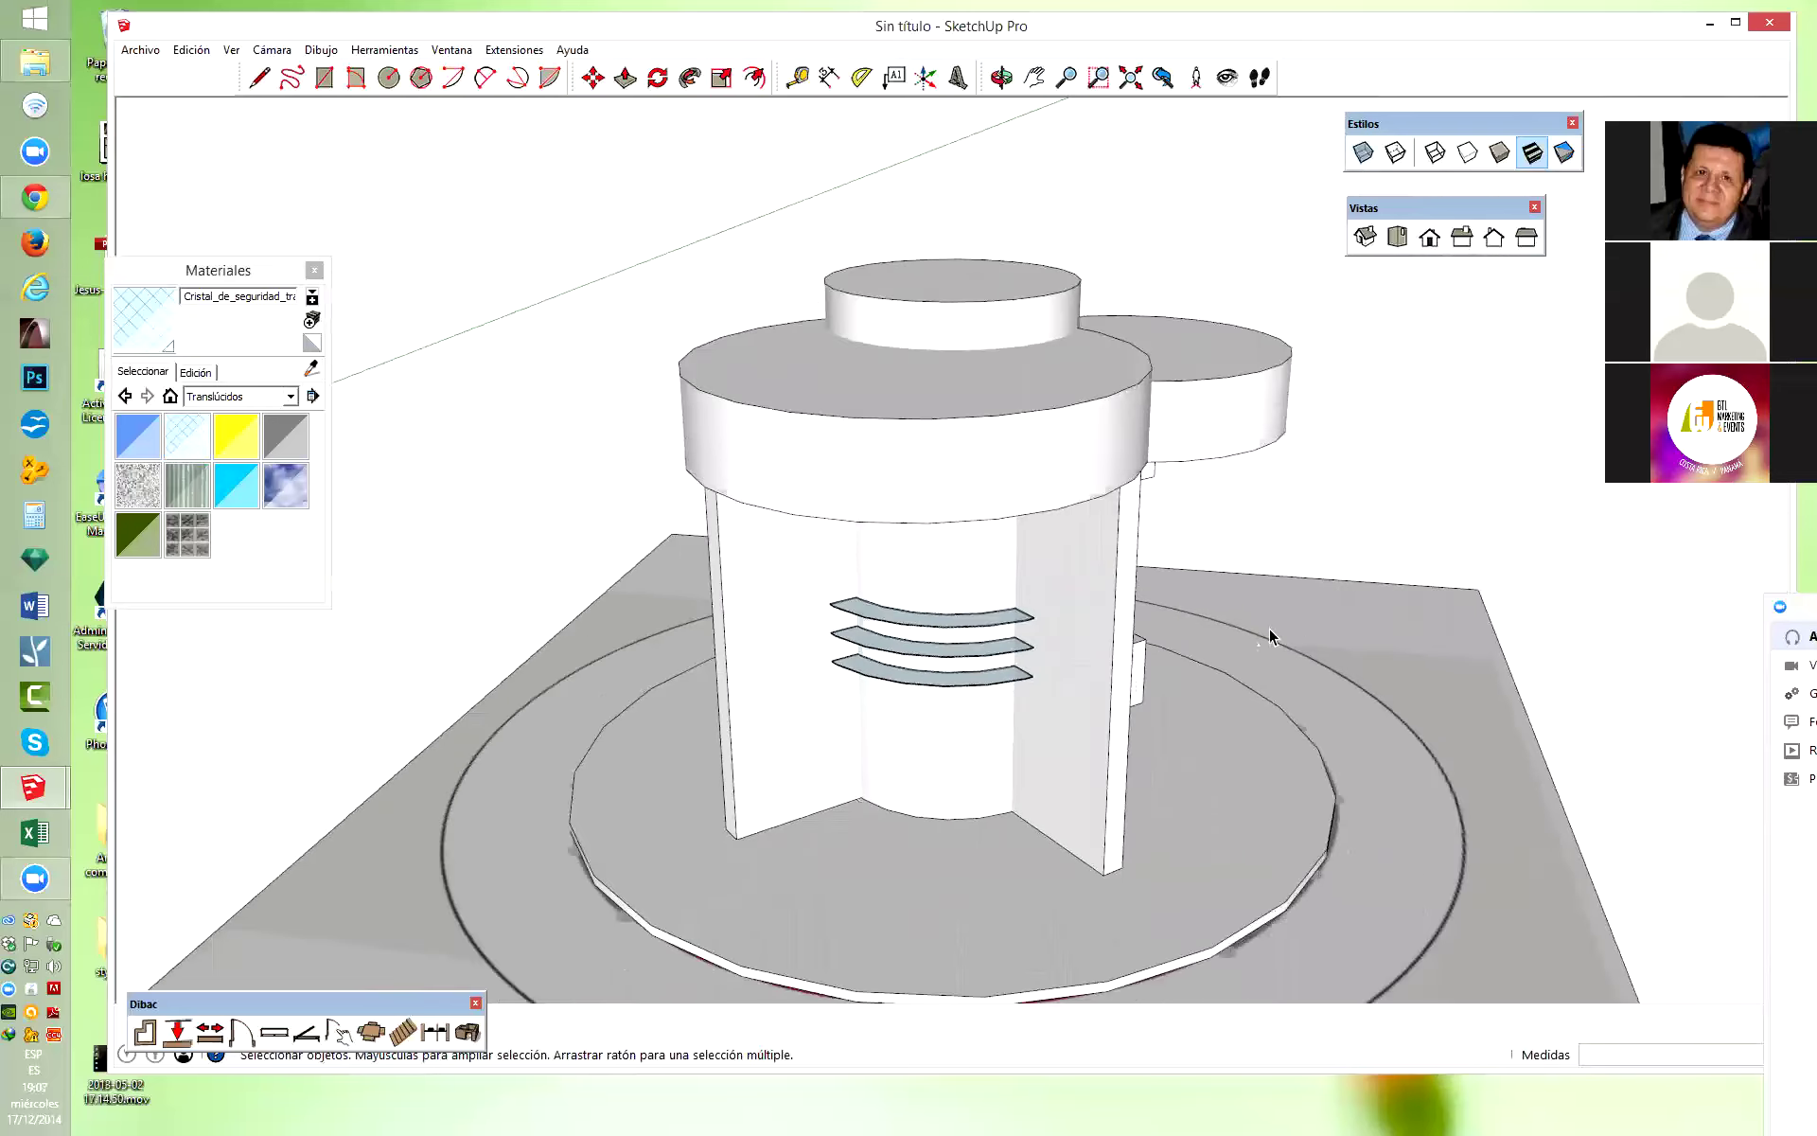
{"action": "mouse_move", "coordinate": [1304, 632]}
{"action": "middle_mouse_down"}
{"action": "mouse_move", "coordinate": [1164, 495]}
{"action": "mouse_move", "coordinate": [815, 378]}
{"action": "mouse_move", "coordinate": [1331, 435]}
{"action": "mouse_move", "coordinate": [1546, 603]}
{"action": "mouse_move", "coordinate": [1565, 653]}
{"action": "mouse_move", "coordinate": [697, 552]}
{"action": "mouse_move", "coordinate": [495, 742]}
{"action": "mouse_move", "coordinate": [1039, 723]}
{"action": "mouse_move", "coordinate": [949, 735]}
{"action": "middle_mouse_up"}
{"action": "mouse_move", "coordinate": [1217, 807]}
{"action": "middle_mouse_down"}
{"action": "mouse_move", "coordinate": [1026, 812]}
{"action": "mouse_move", "coordinate": [826, 872]}
{"action": "mouse_move", "coordinate": [714, 860]}
{"action": "mouse_move", "coordinate": [1538, 815]}
{"action": "mouse_move", "coordinate": [1525, 641]}
{"action": "mouse_move", "coordinate": [1176, 790]}
{"action": "mouse_move", "coordinate": [743, 802]}
{"action": "mouse_move", "coordinate": [1205, 730]}
{"action": "mouse_move", "coordinate": [1167, 620]}
{"action": "mouse_move", "coordinate": [925, 487]}
{"action": "mouse_move", "coordinate": [682, 621]}
{"action": "mouse_move", "coordinate": [861, 673]}
{"action": "mouse_move", "coordinate": [1147, 798]}
{"action": "mouse_move", "coordinate": [1199, 791]}
{"action": "middle_mouse_up"}
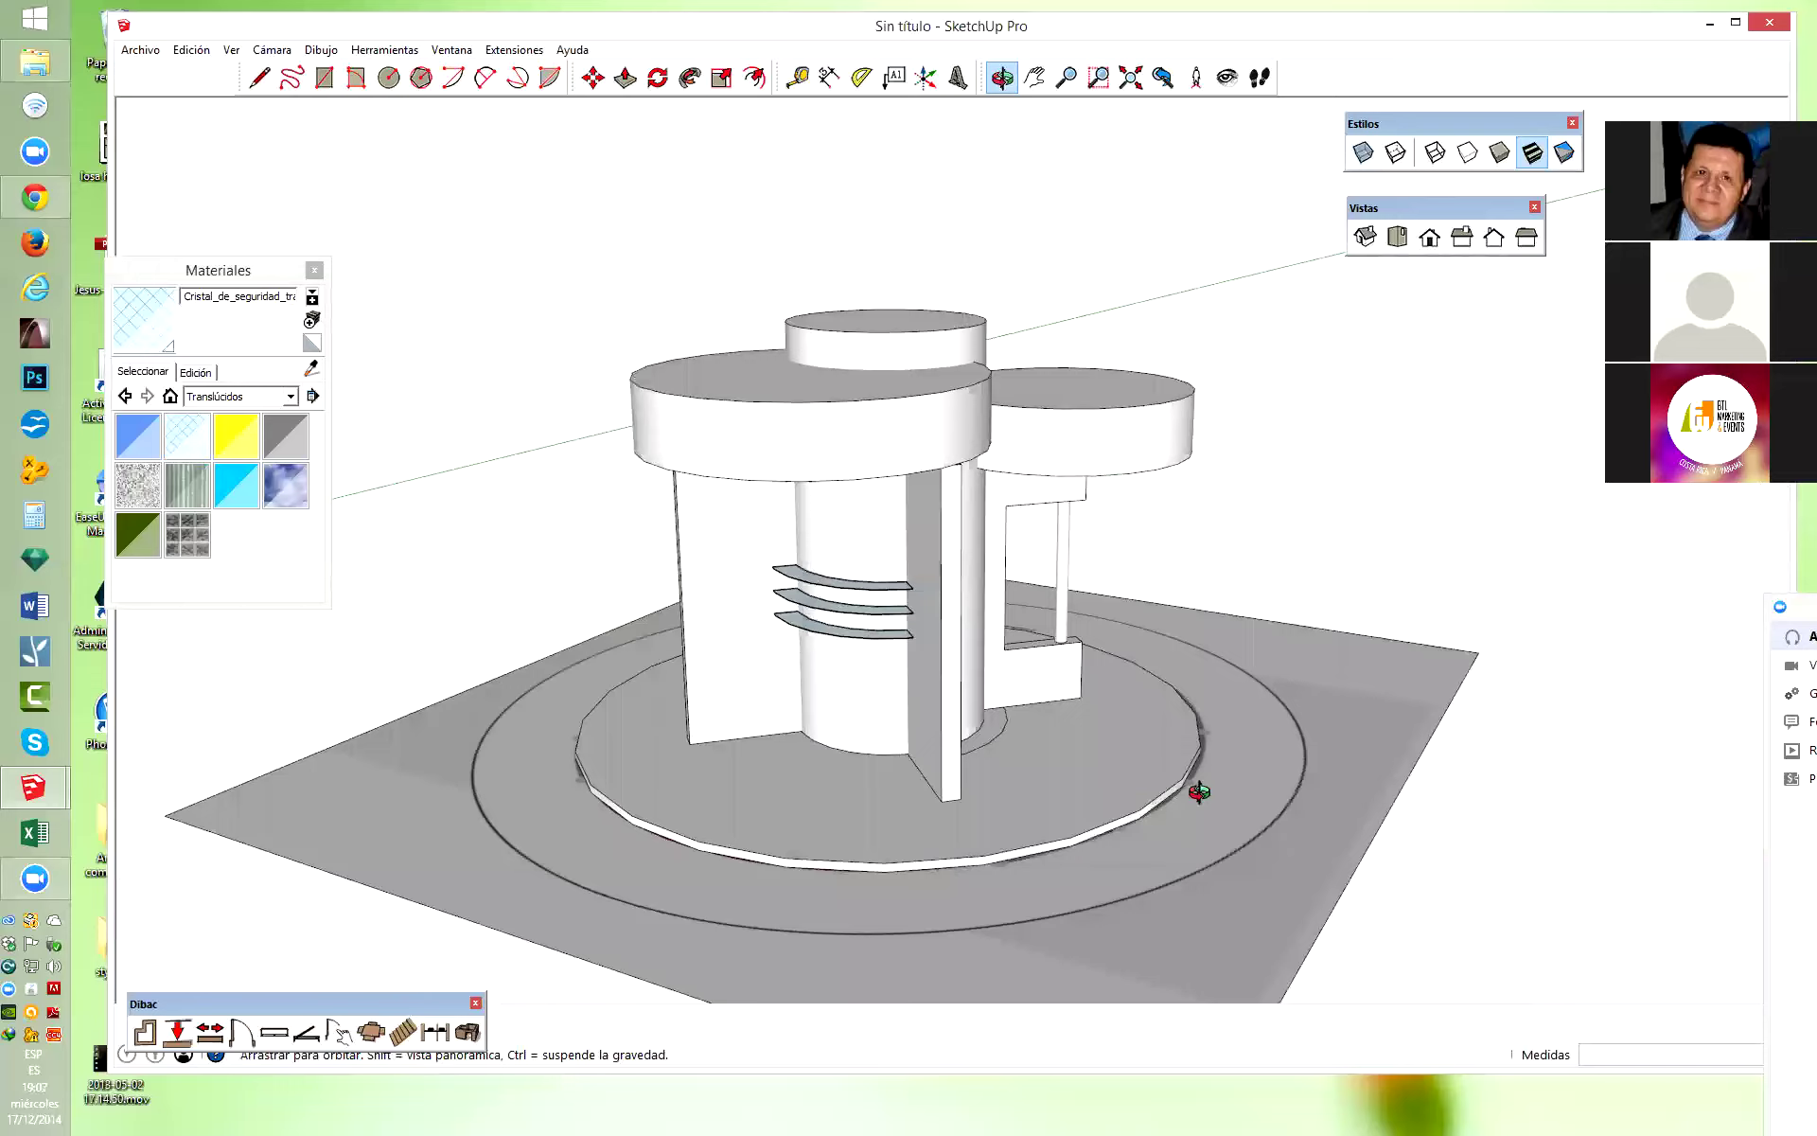
Open the central cylinder group and show the Colores con nombre materials.
{"action": "key", "text": "space"}
{"action": "double_click", "coordinate": [865, 519]}
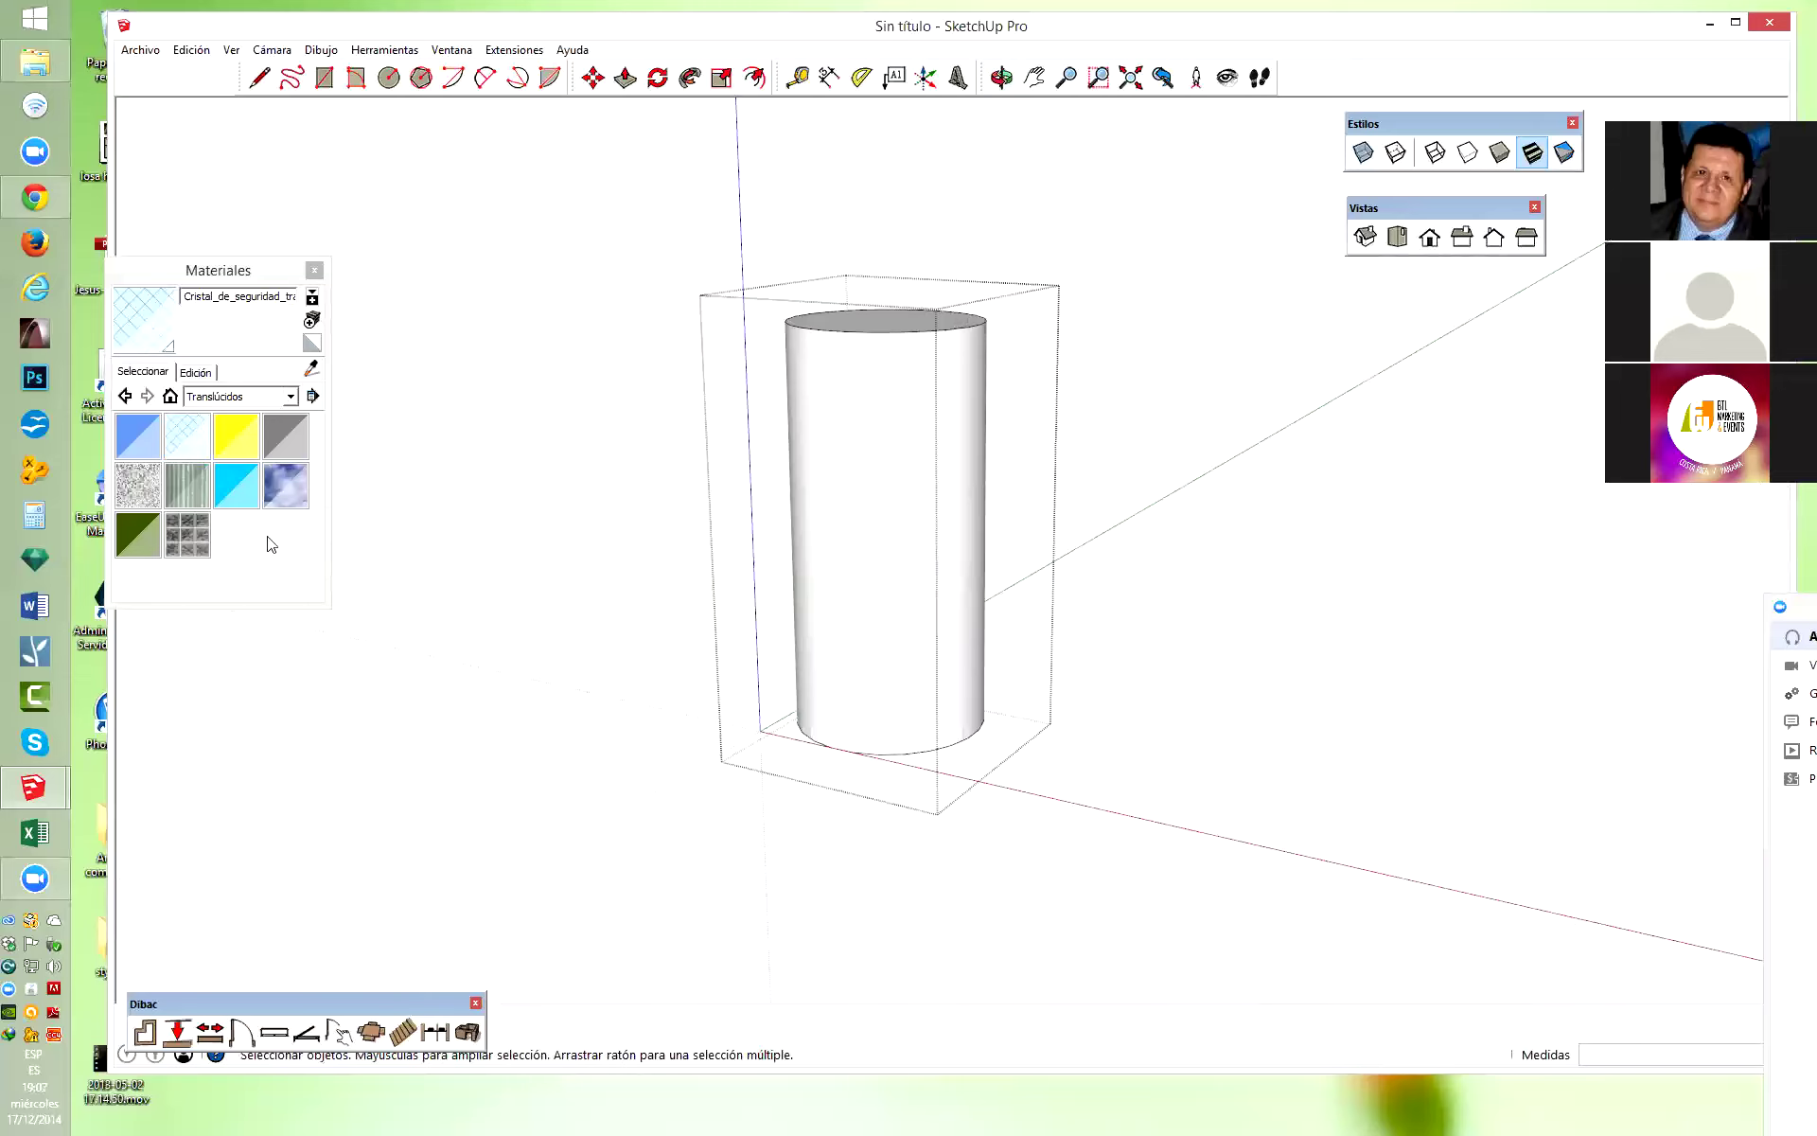
{"action": "left_click", "coordinate": [291, 396]}
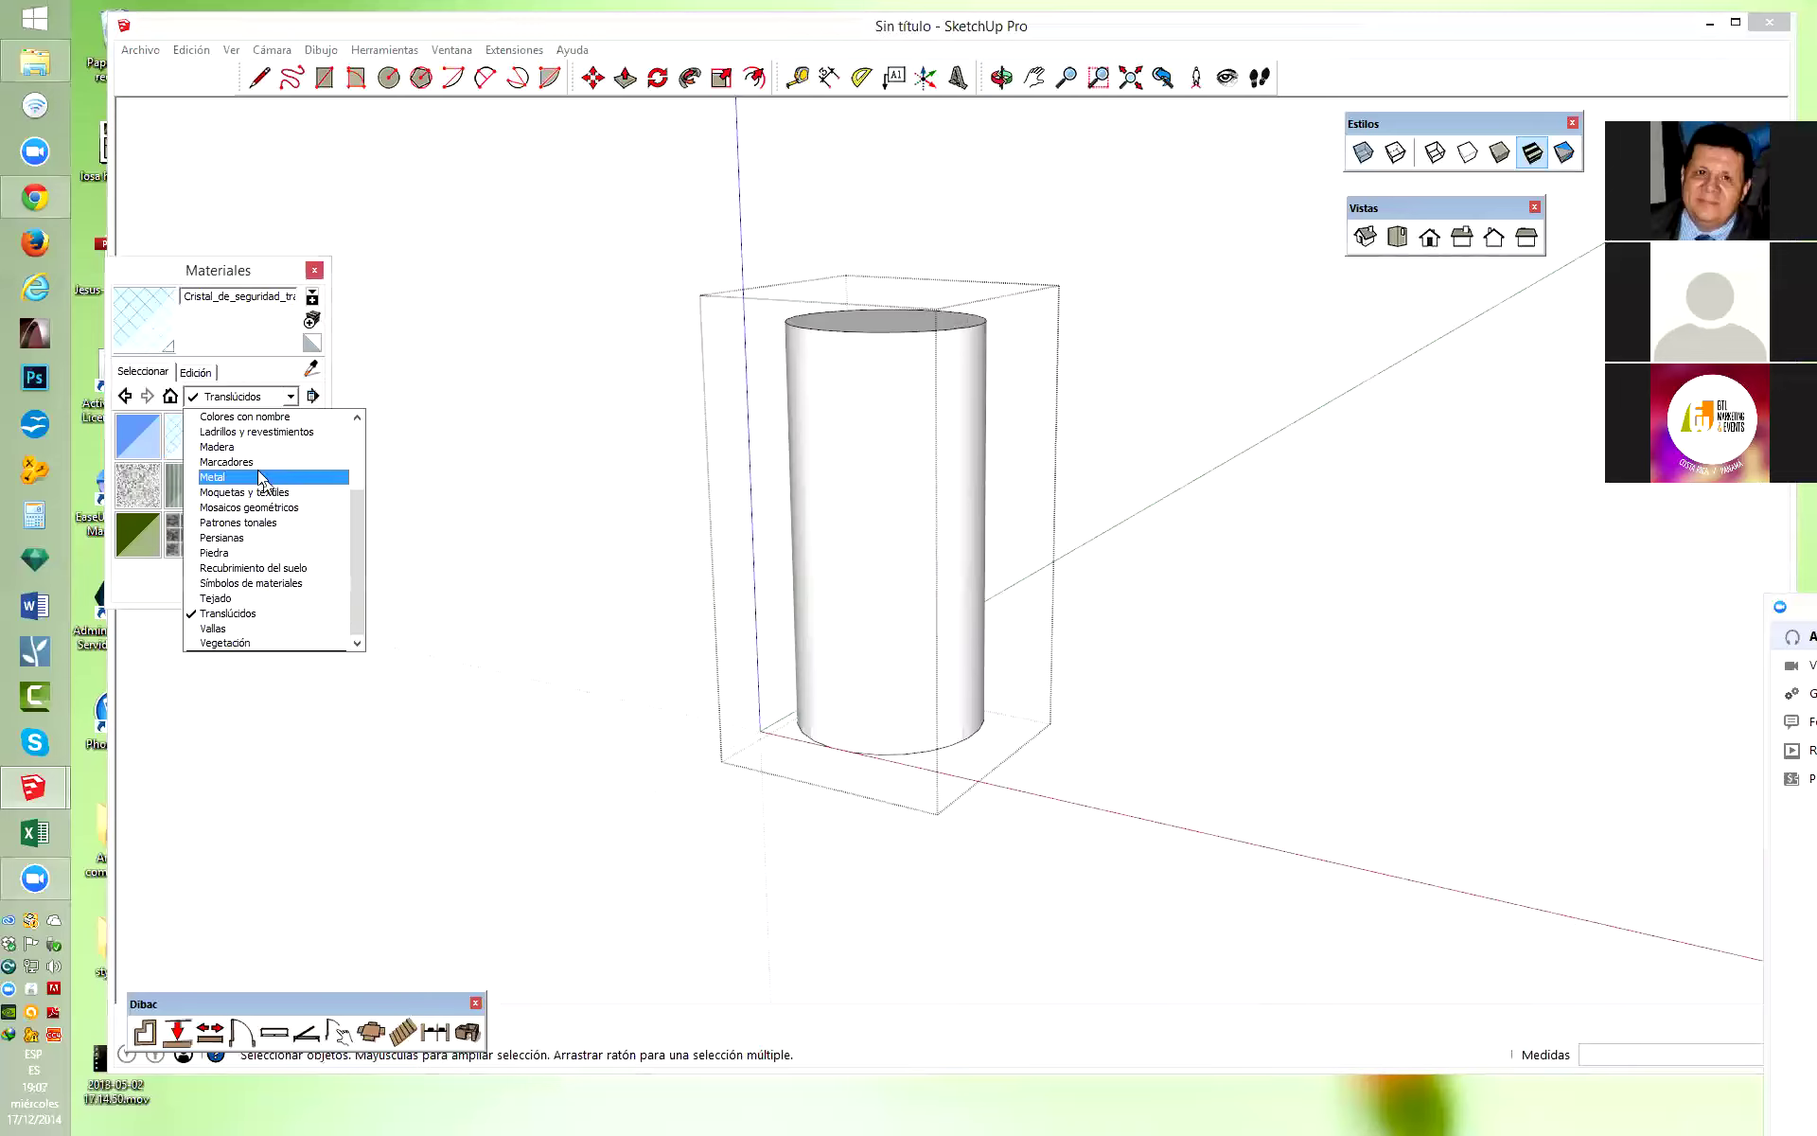
{"action": "left_click", "coordinate": [244, 416]}
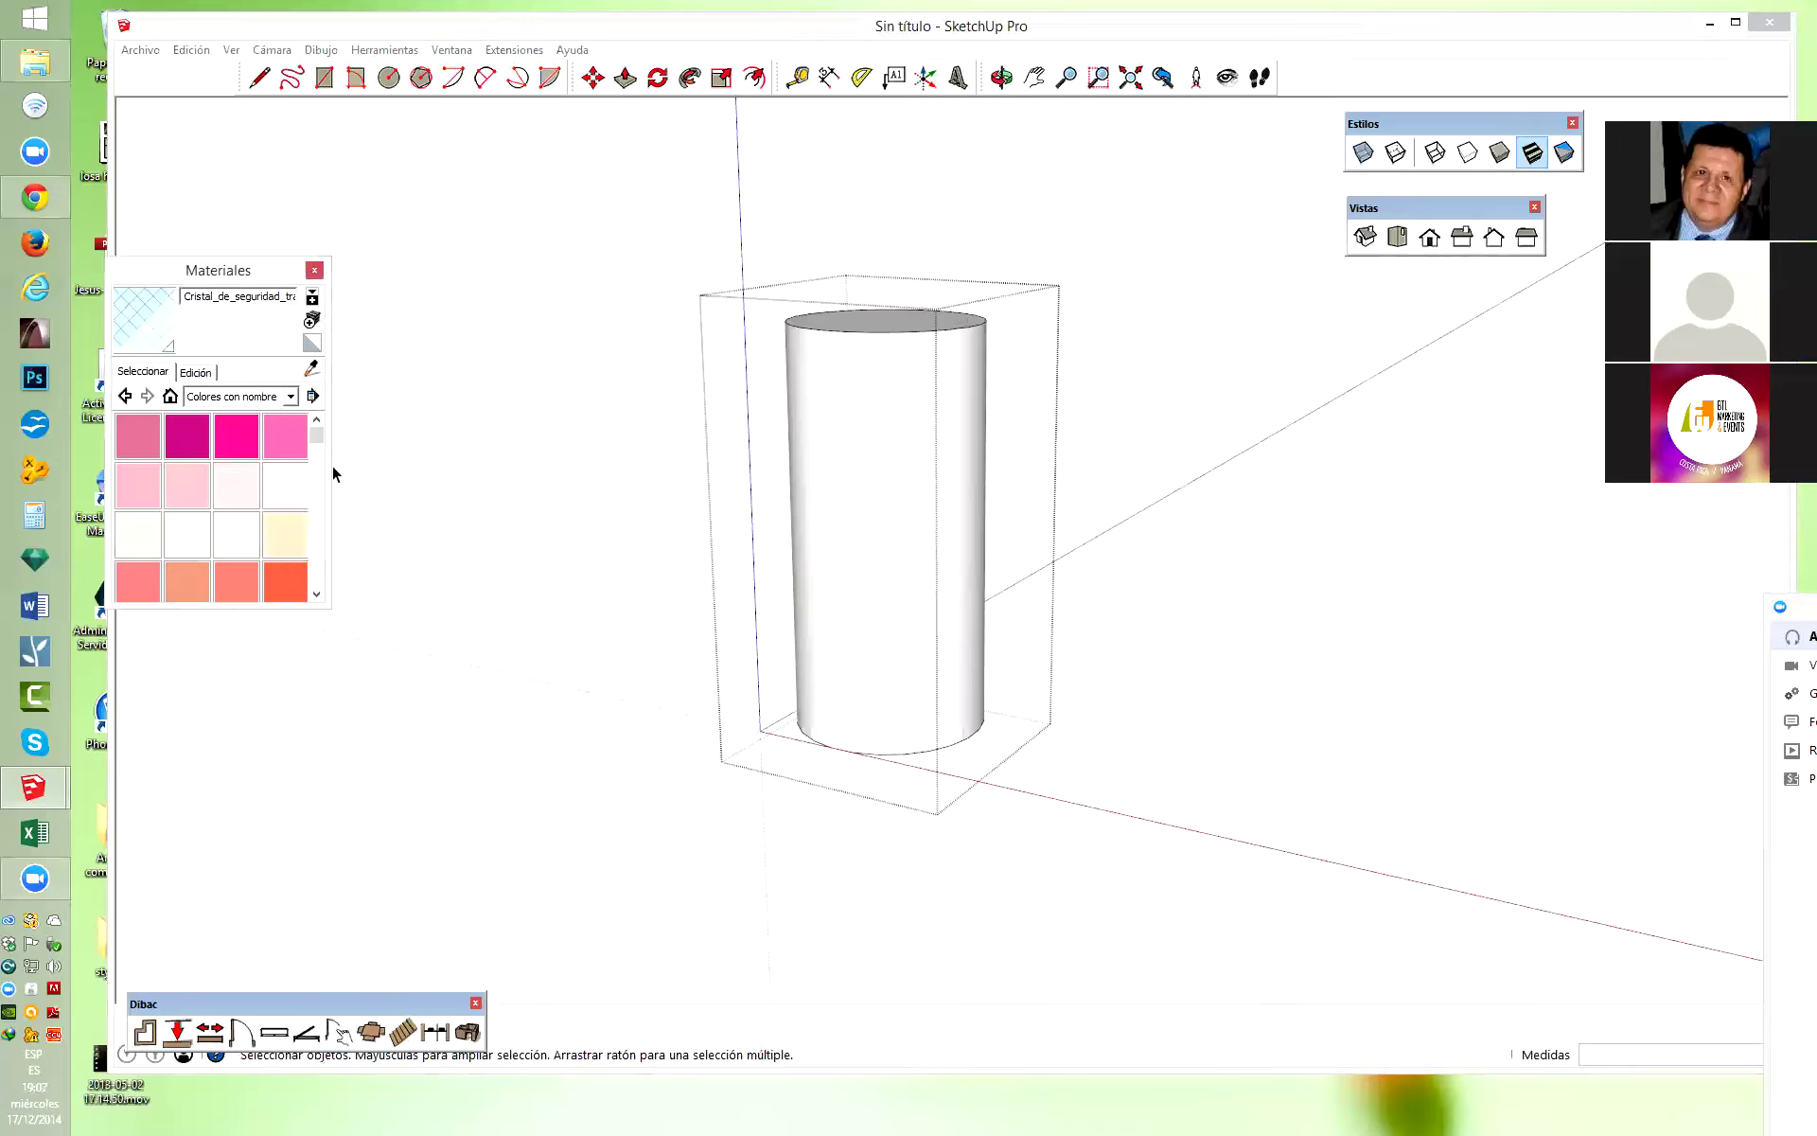
{"action": "mouse_move", "coordinate": [316, 436]}
{"action": "left_mouse_down"}
{"action": "mouse_move", "coordinate": [312, 582]}
{"action": "mouse_move", "coordinate": [253, 455]}
{"action": "left_mouse_up"}
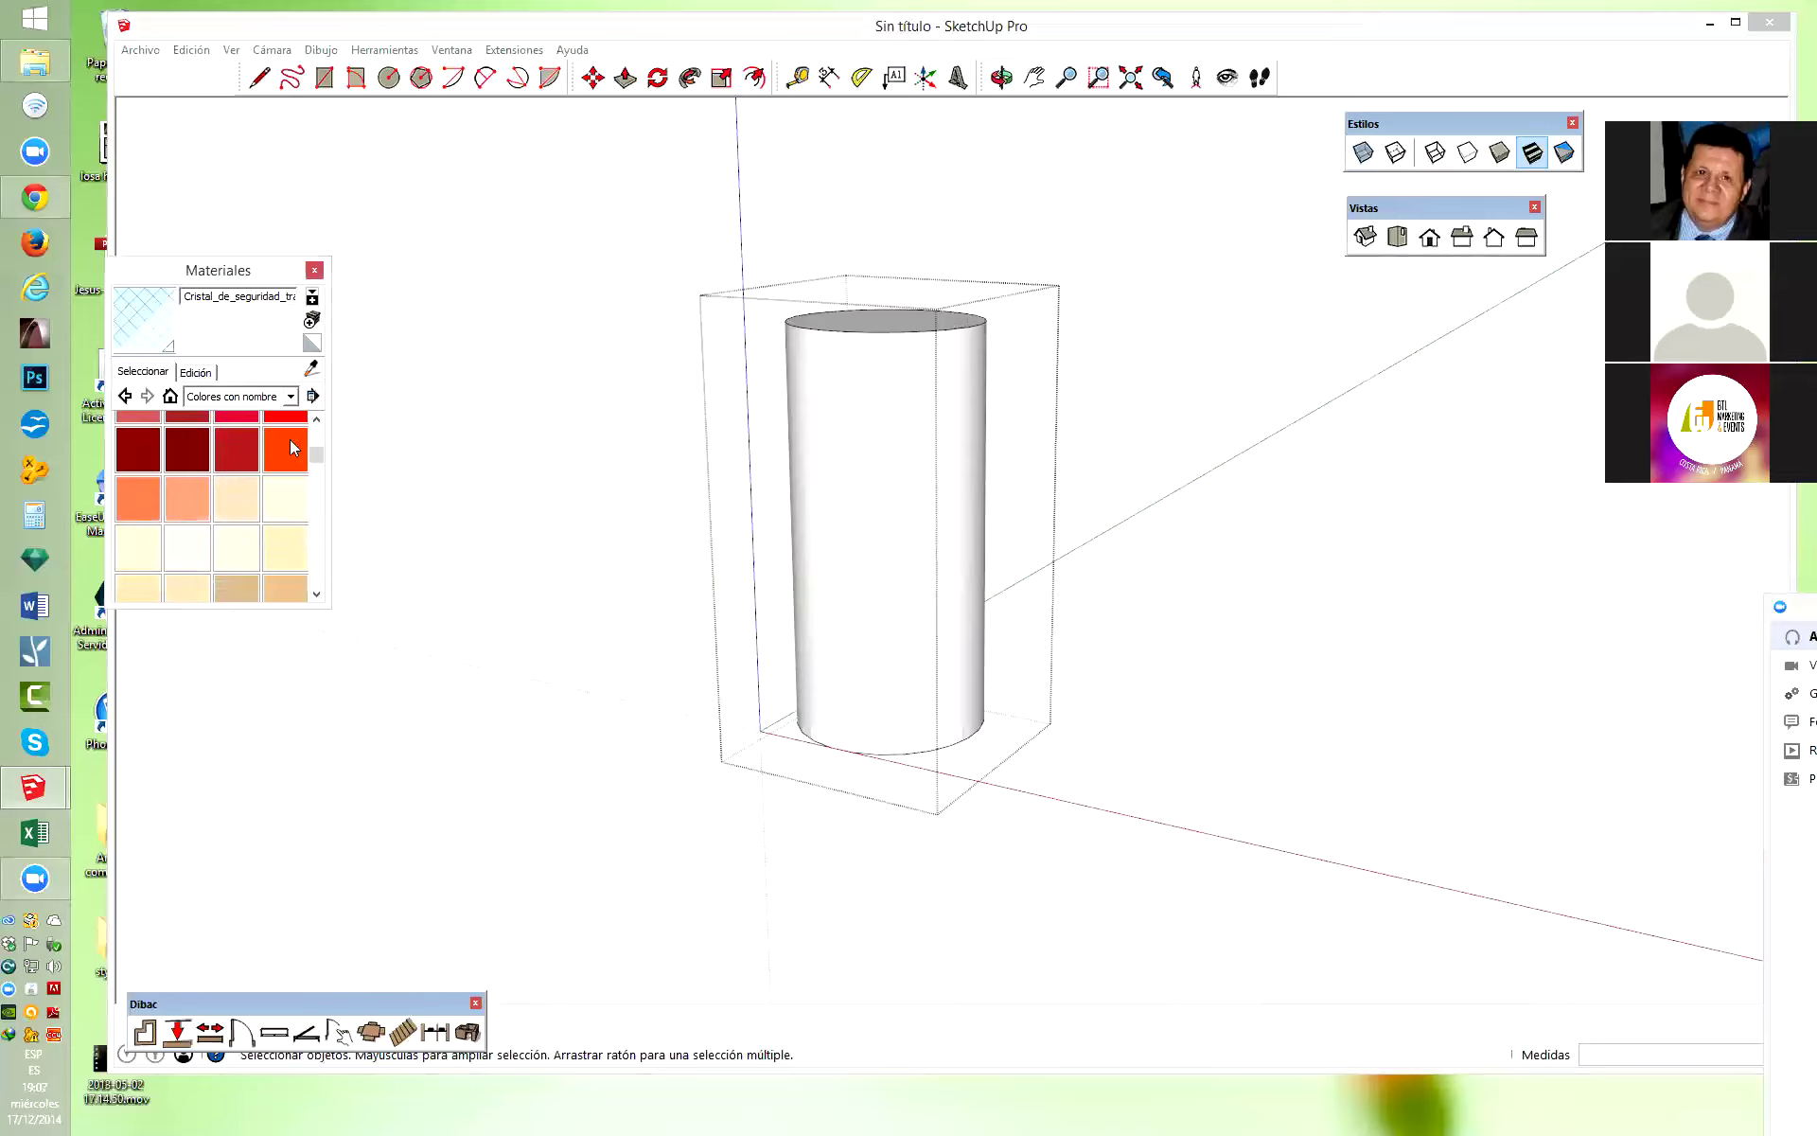
{"action": "left_click_drag", "start_coordinate": [322, 458], "coordinate": [321, 447]}
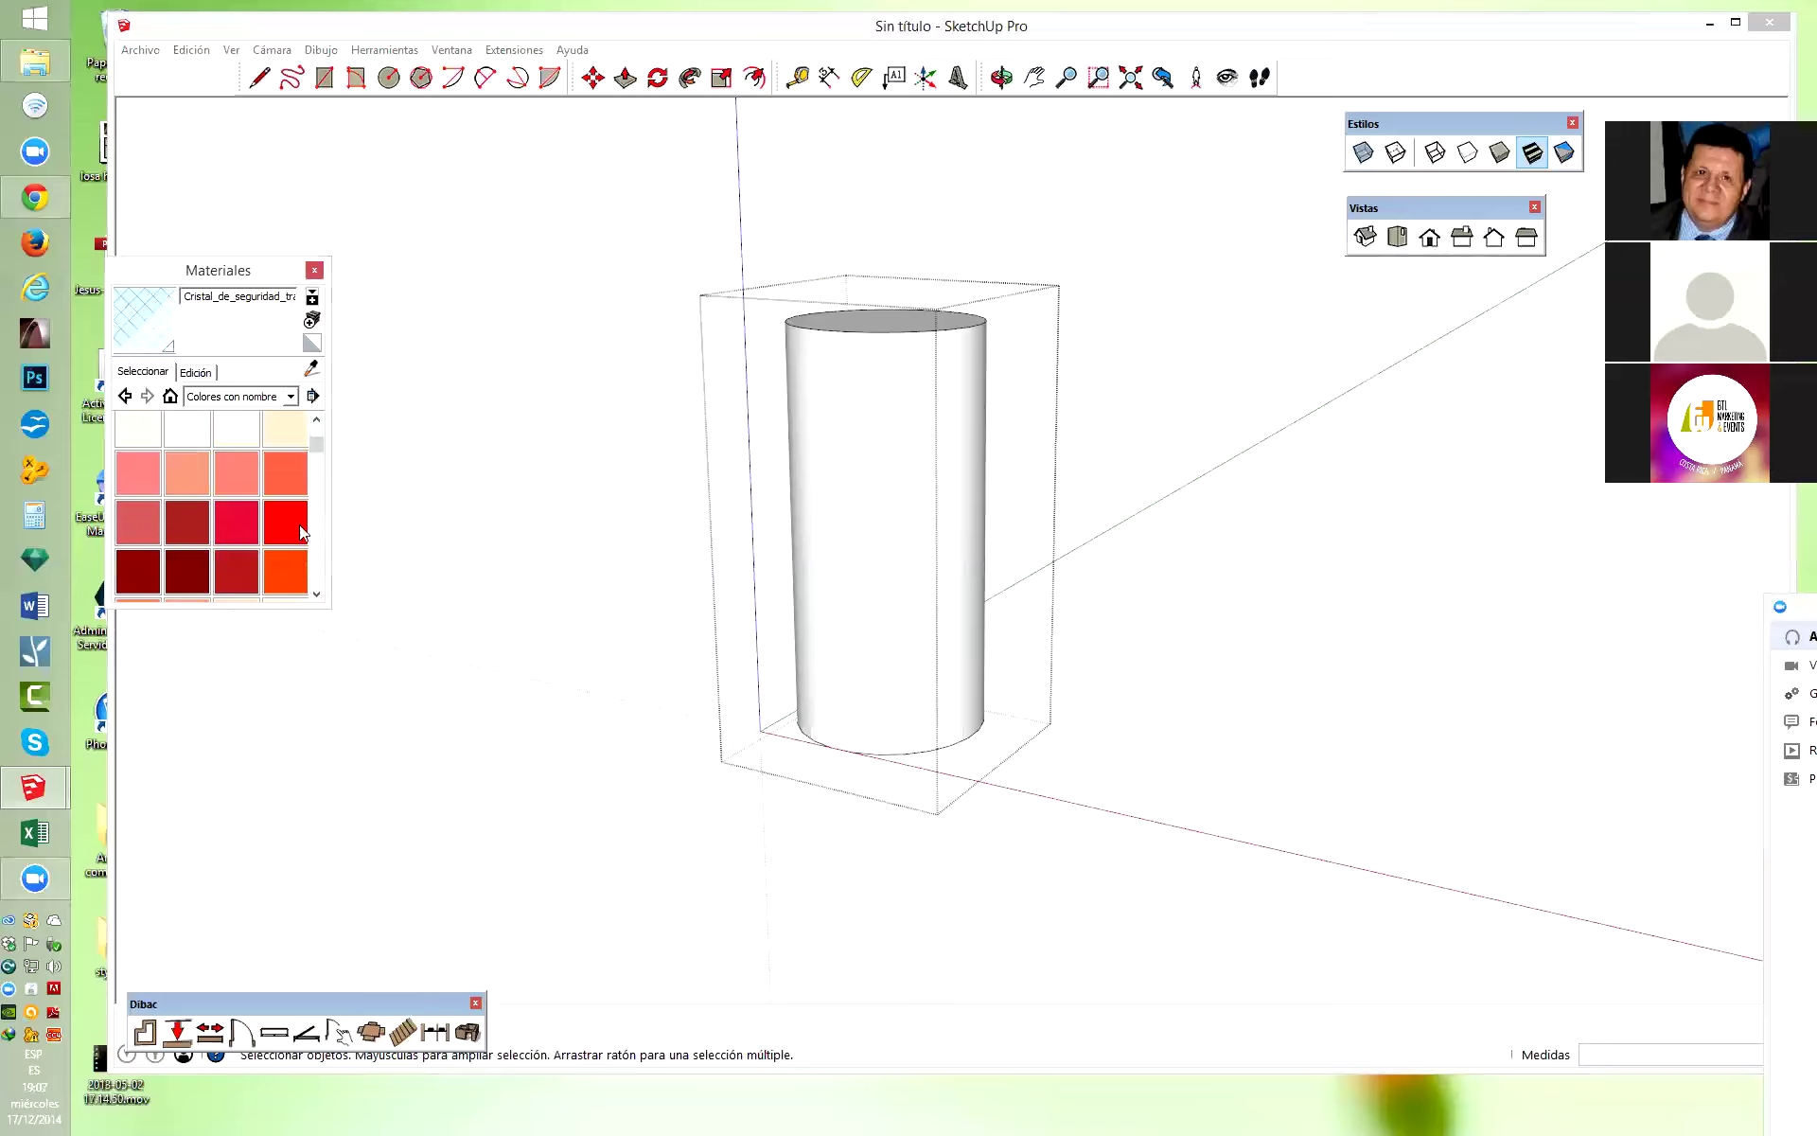
Paint the cylinder's sides and top bright red 0020_Rojo, then exit the group.
{"action": "left_click", "coordinate": [242, 535]}
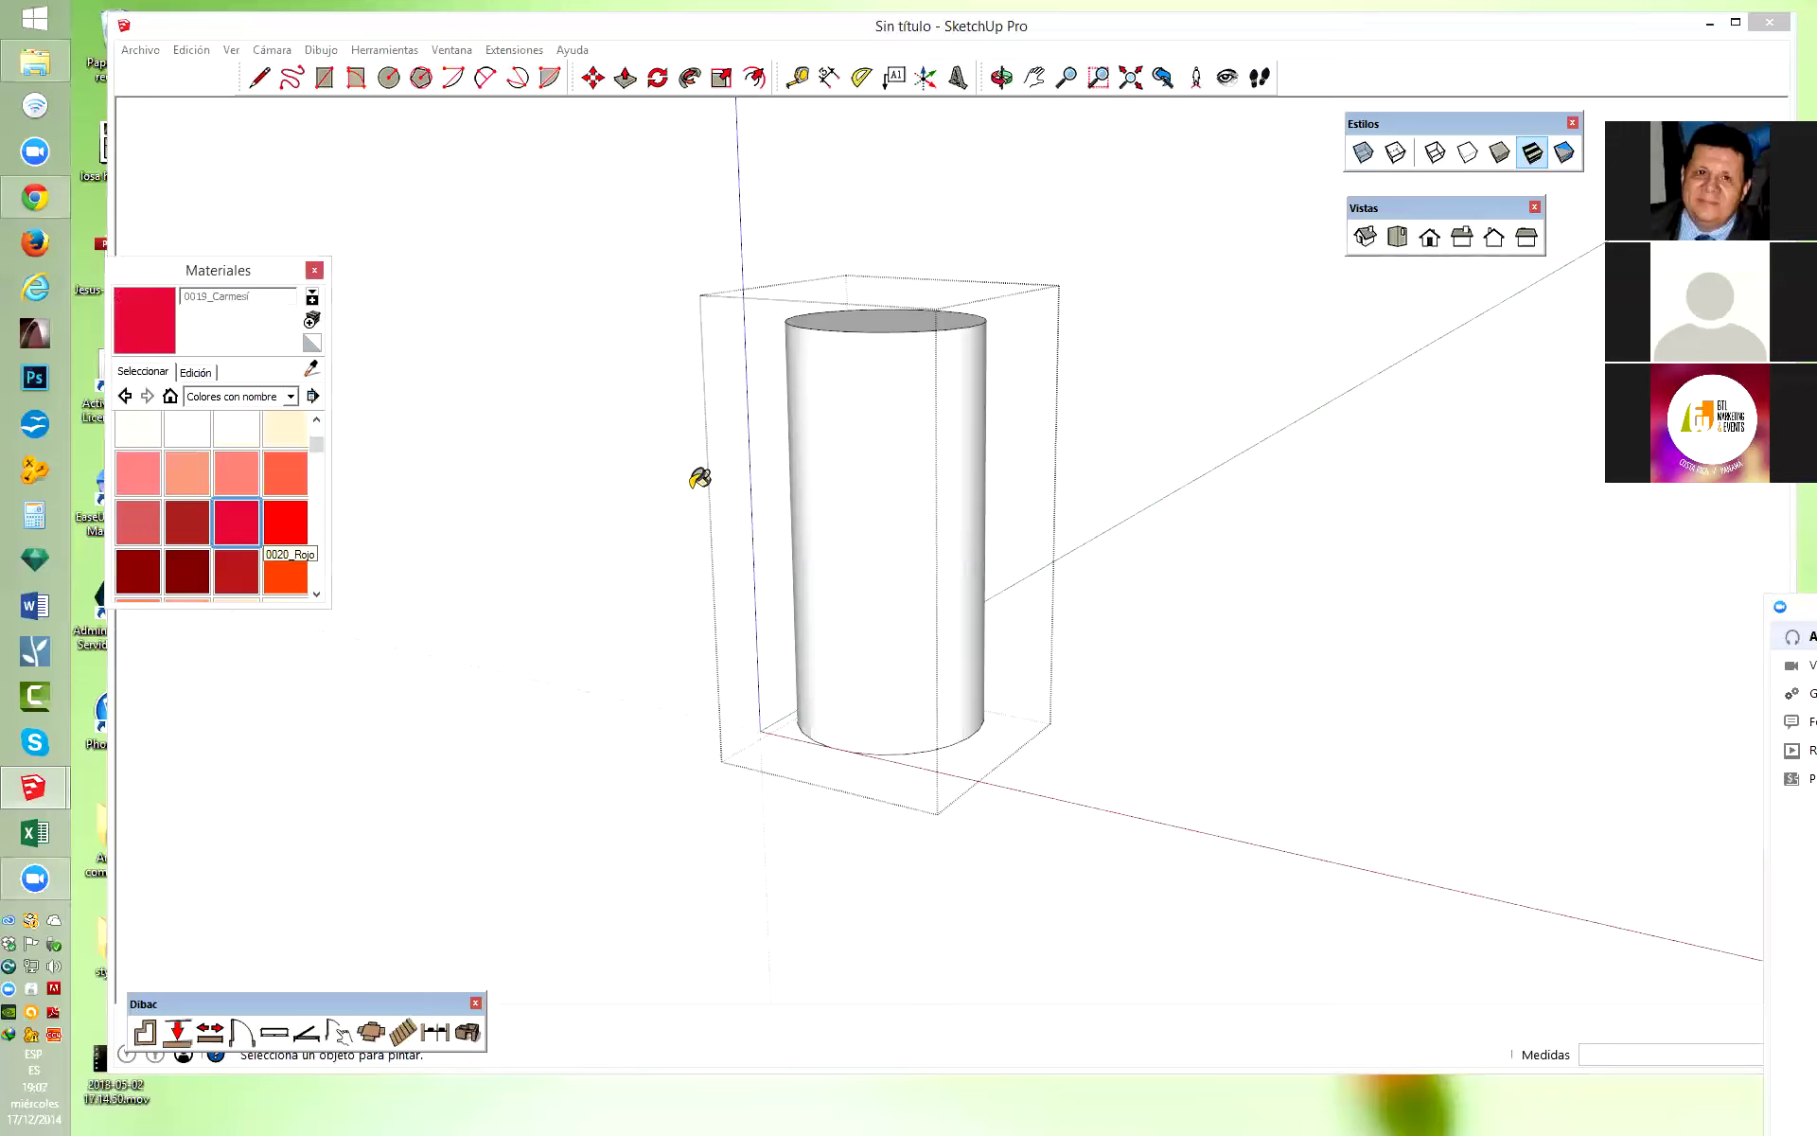
{"action": "left_click", "coordinate": [863, 456]}
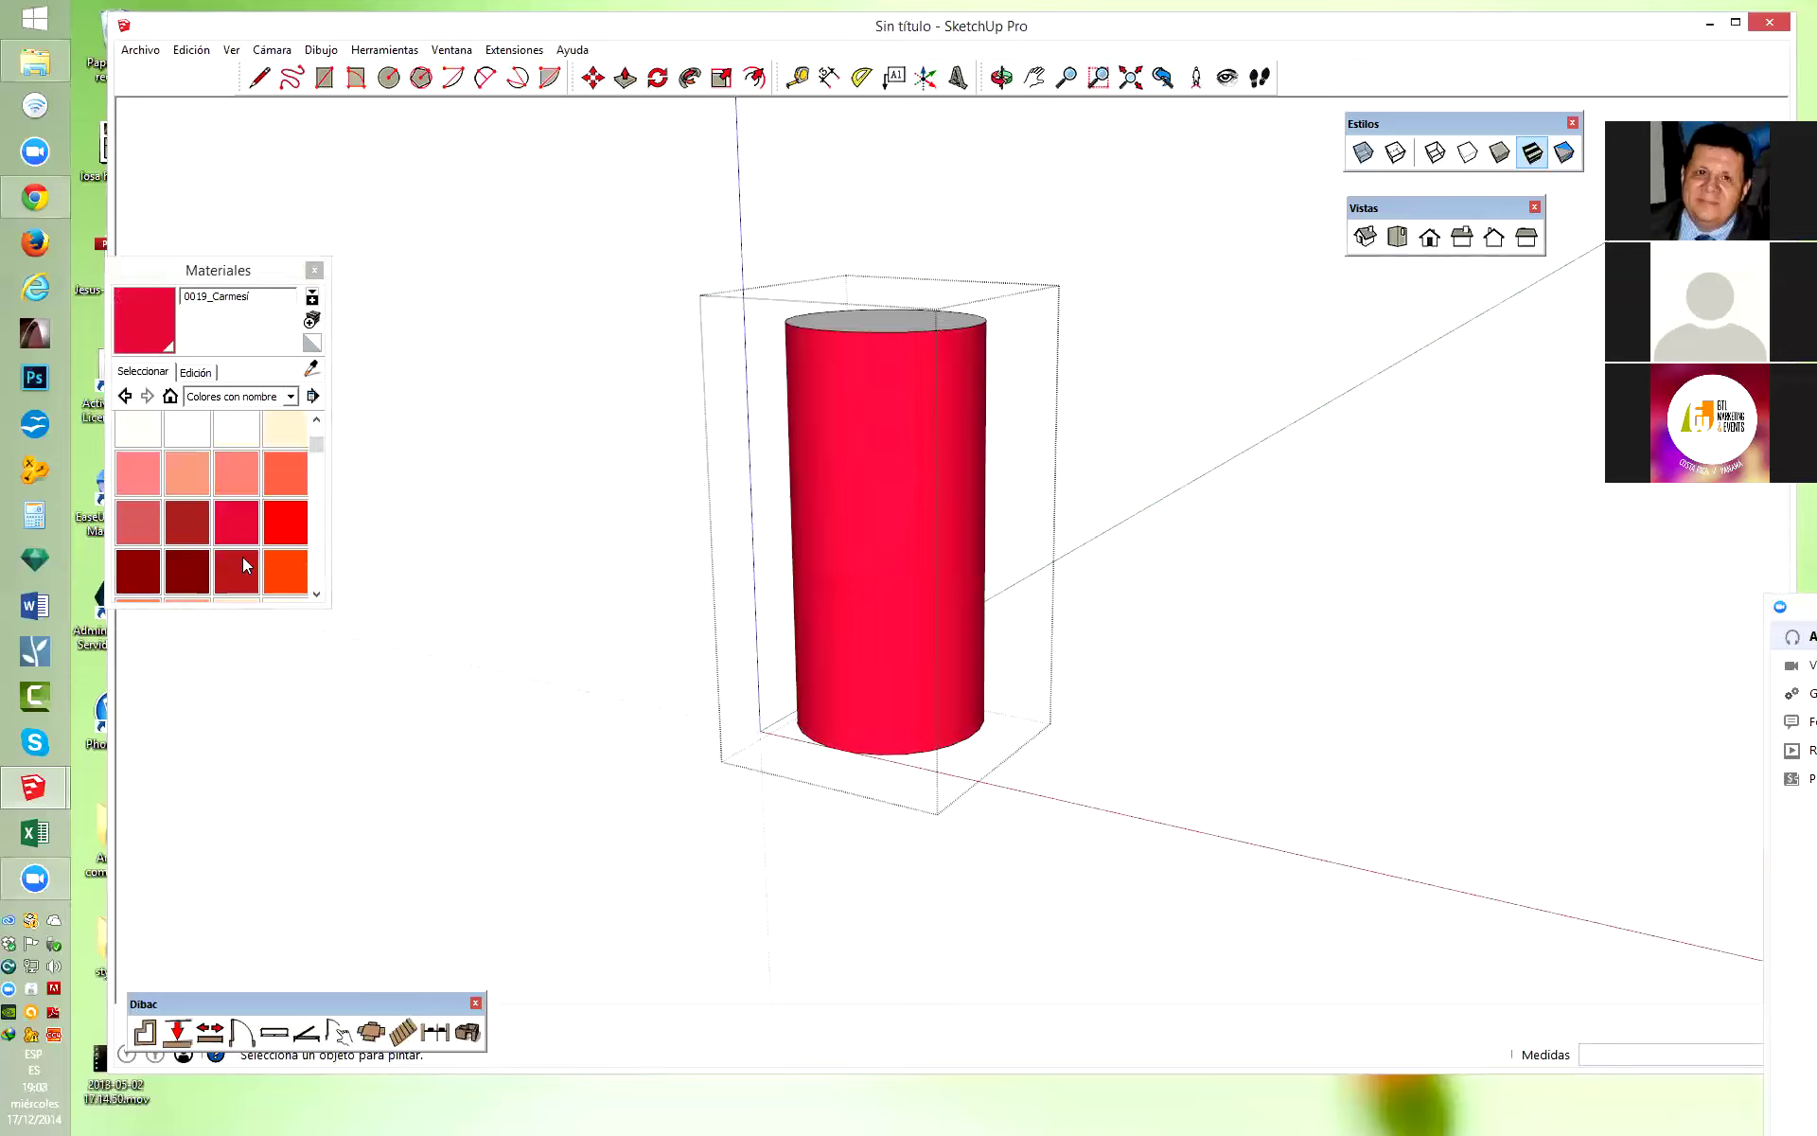
{"action": "left_click", "coordinate": [284, 522]}
{"action": "left_click", "coordinate": [900, 502]}
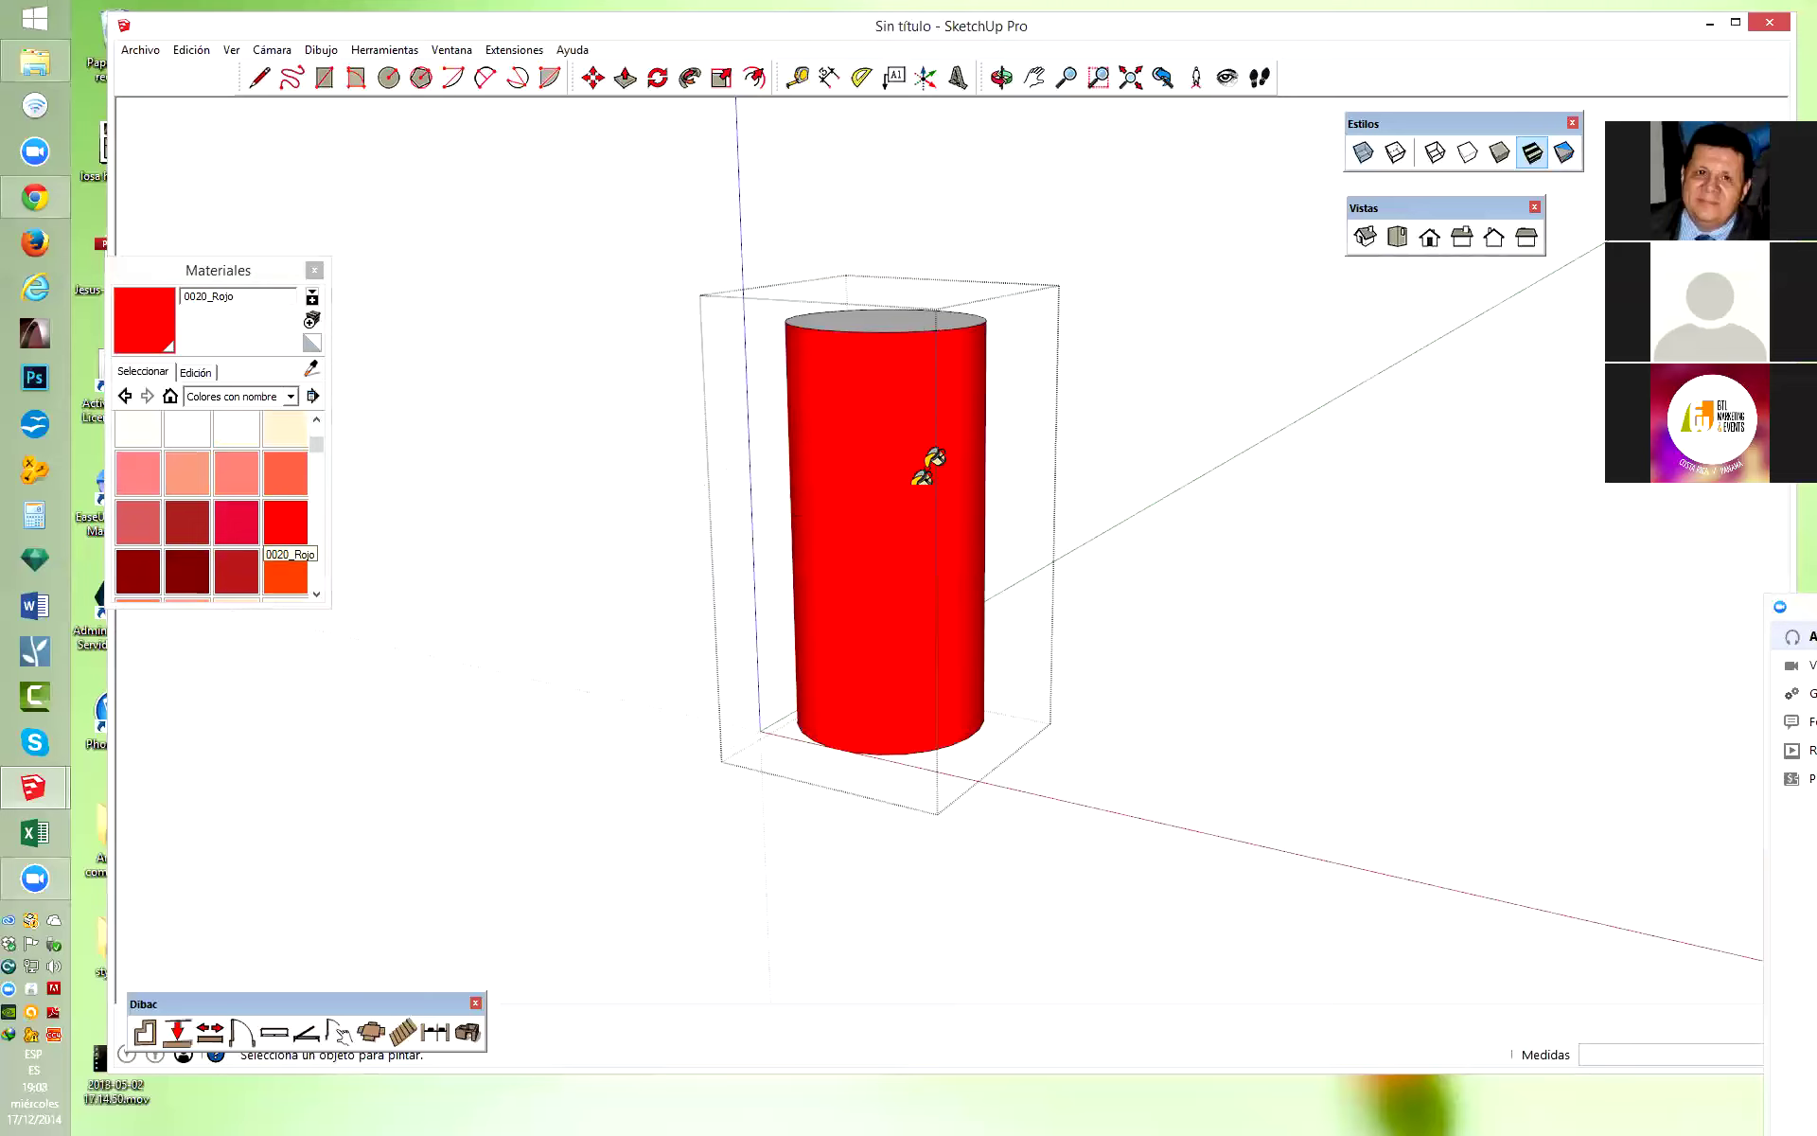
{"action": "left_click", "coordinate": [899, 308]}
{"action": "scroll", "coordinate": [952, 516], "scroll_direction": "down", "scroll_amount": 2}
{"action": "key", "text": "space"}
{"action": "left_click", "coordinate": [1076, 481]}
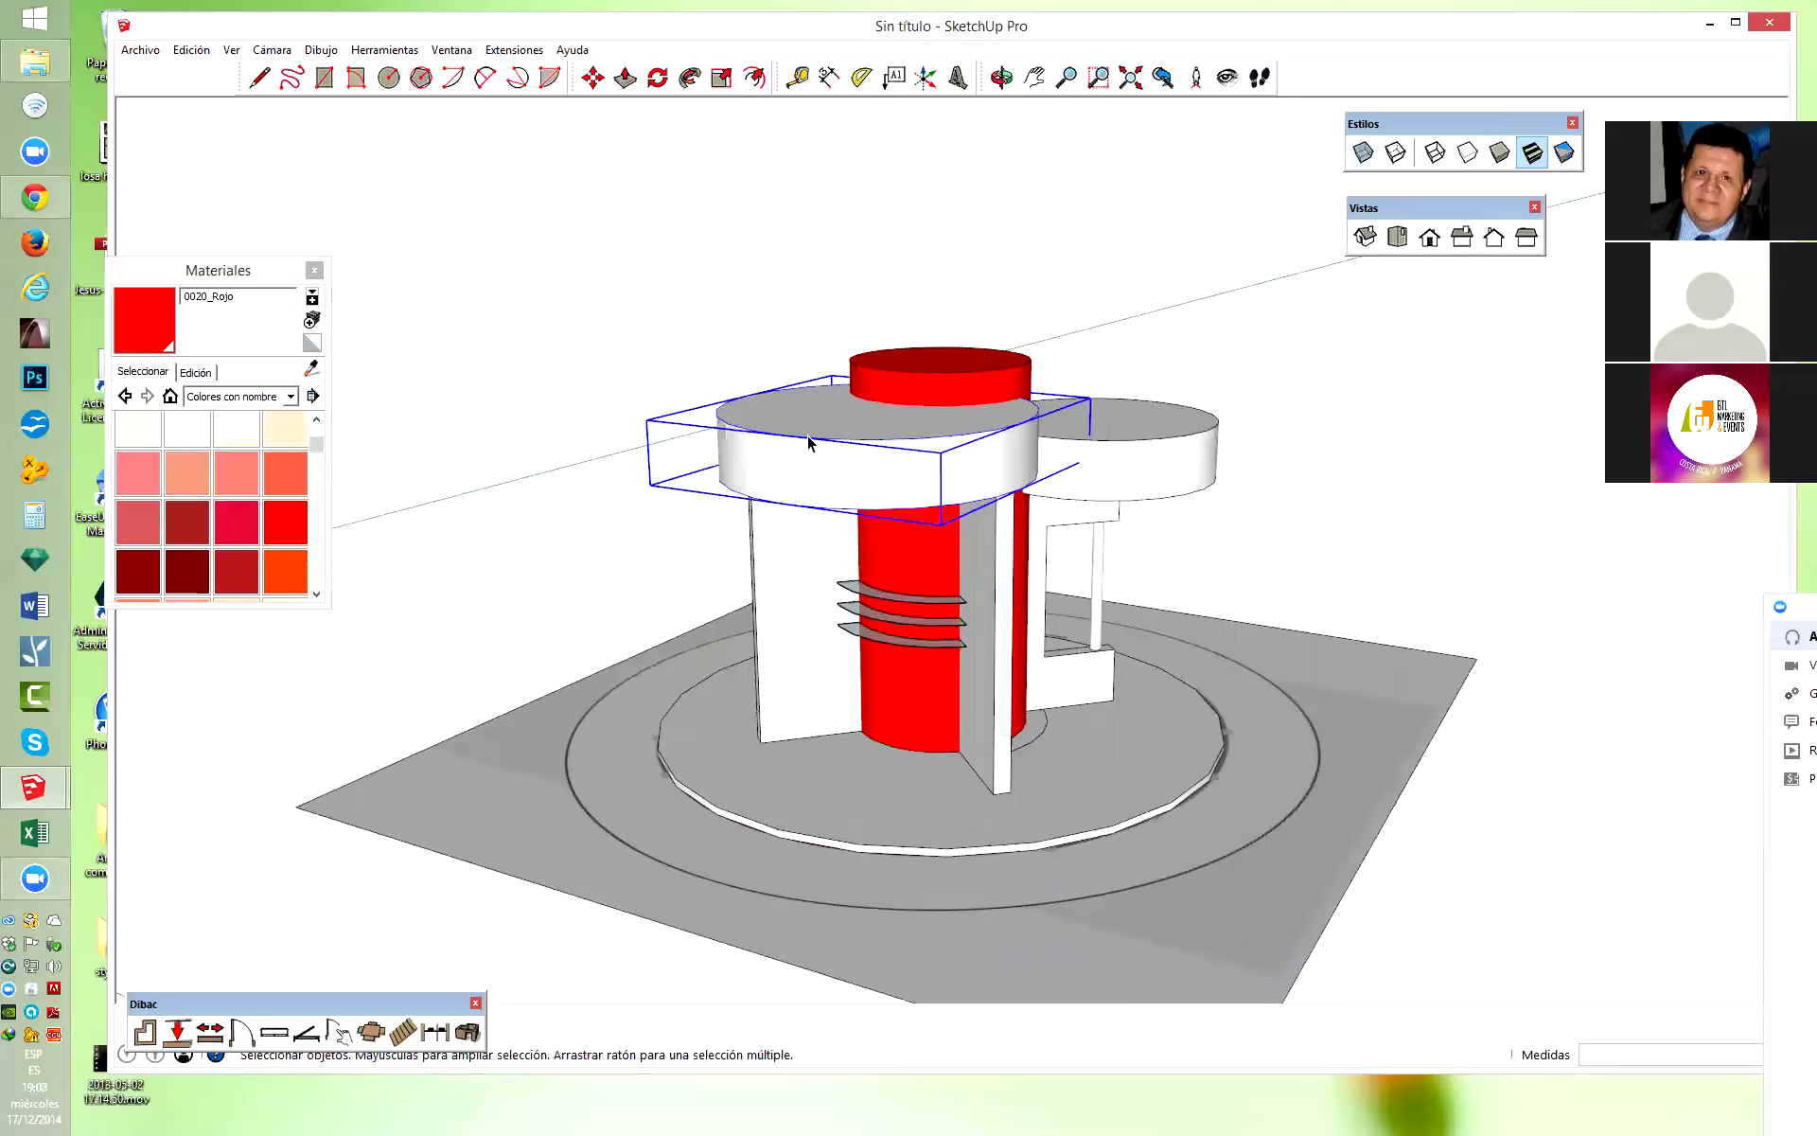
Open the top canopy group and paint its side and top red.
{"action": "double_click", "coordinate": [812, 445]}
{"action": "key", "text": "b"}
{"action": "left_click", "coordinate": [823, 464]}
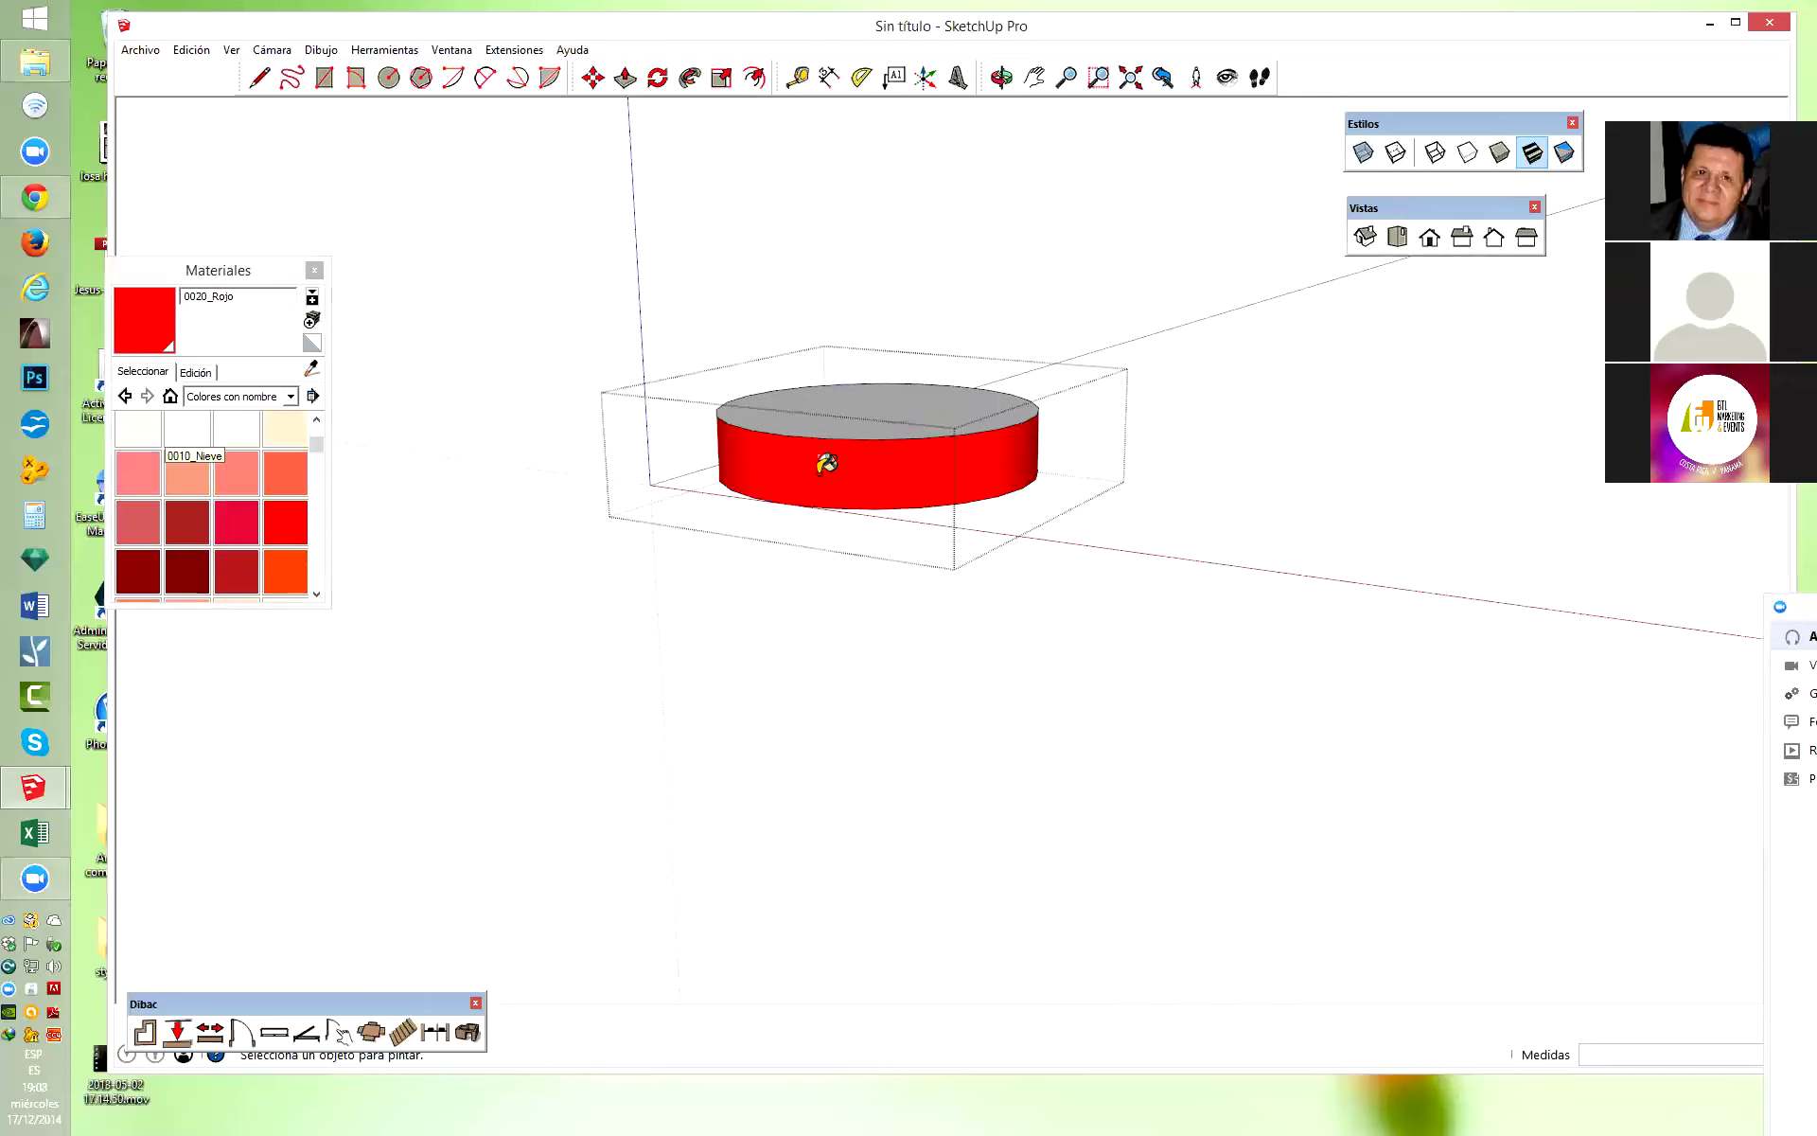
{"action": "left_click", "coordinate": [890, 421]}
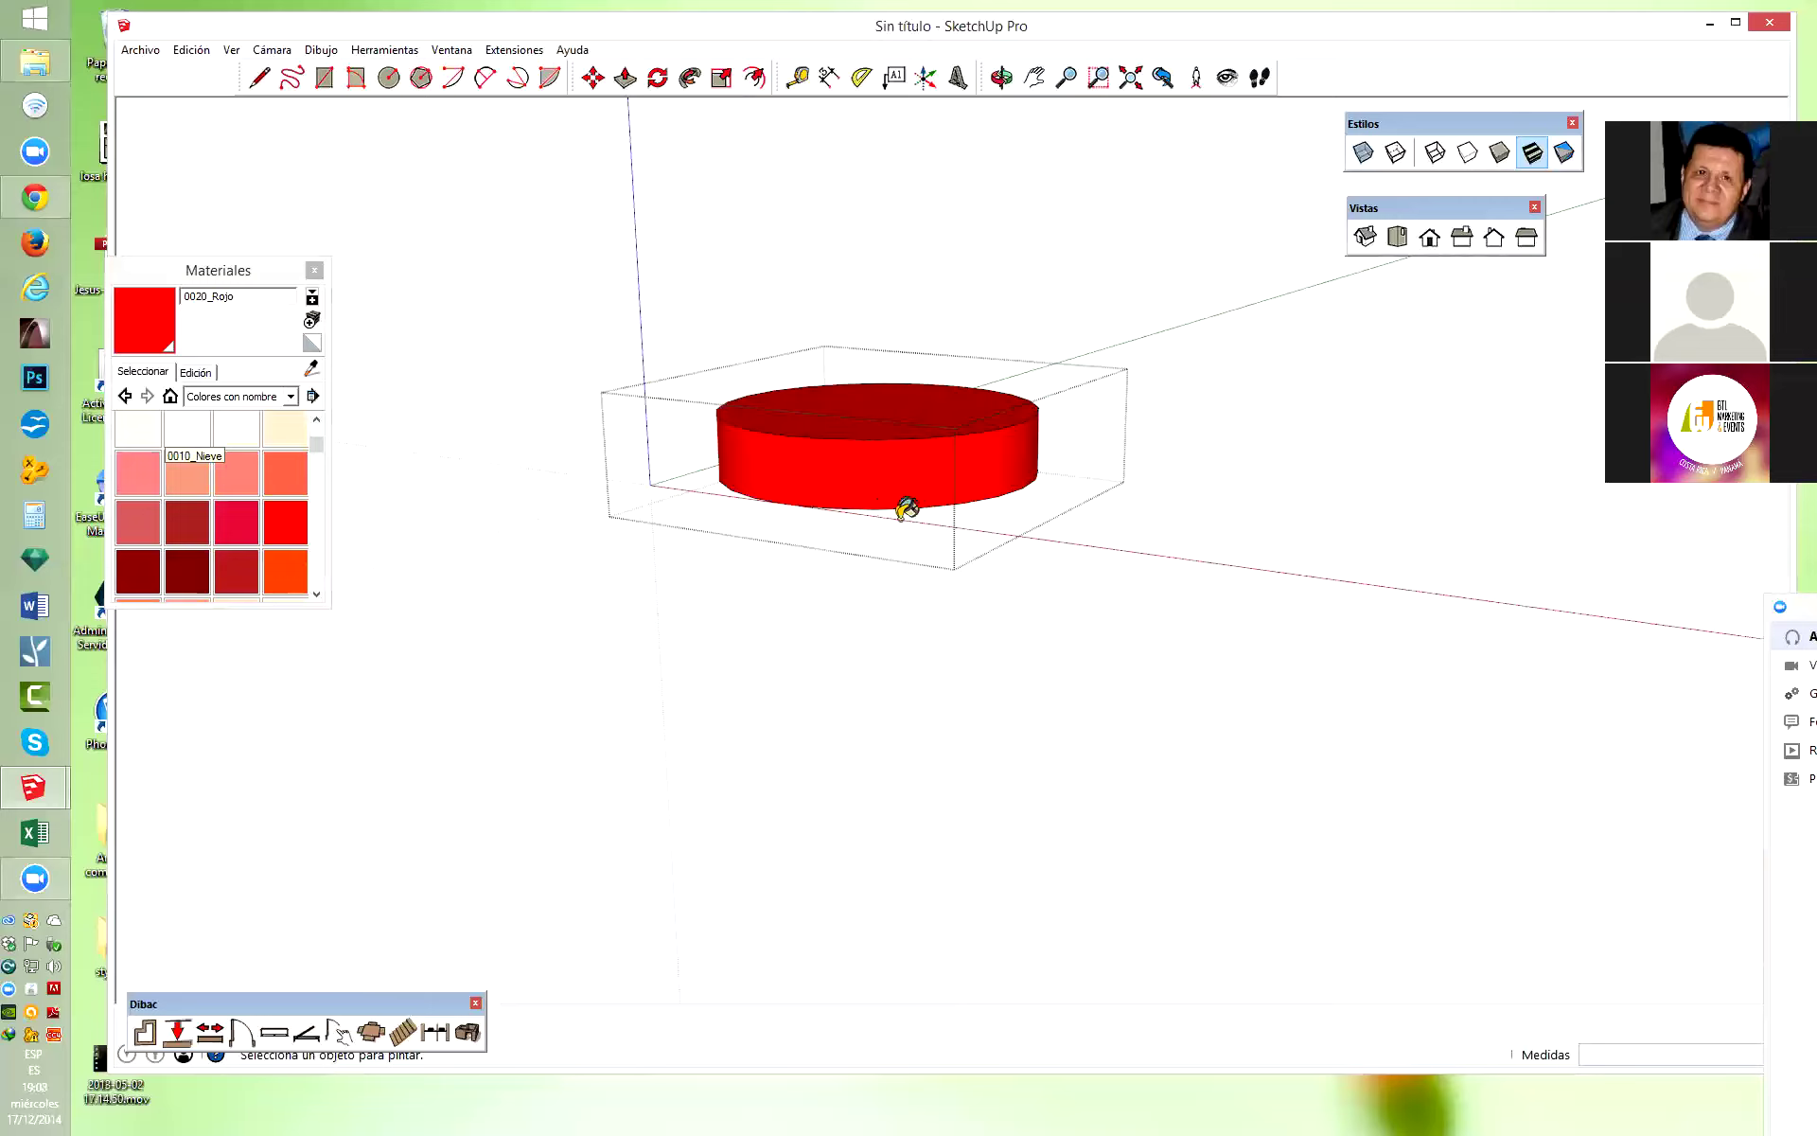
Offset the canopy's bottom face inward about 0.17 m, viewed from below.
{"action": "mouse_move", "coordinate": [955, 534]}
{"action": "left_mouse_down"}
{"action": "mouse_move", "coordinate": [884, 252]}
{"action": "mouse_move", "coordinate": [866, 408]}
{"action": "left_mouse_up"}
{"action": "scroll", "coordinate": [871, 474], "scroll_direction": "up", "scroll_amount": 1}
{"action": "scroll", "coordinate": [844, 374], "scroll_direction": "up", "scroll_amount": 2}
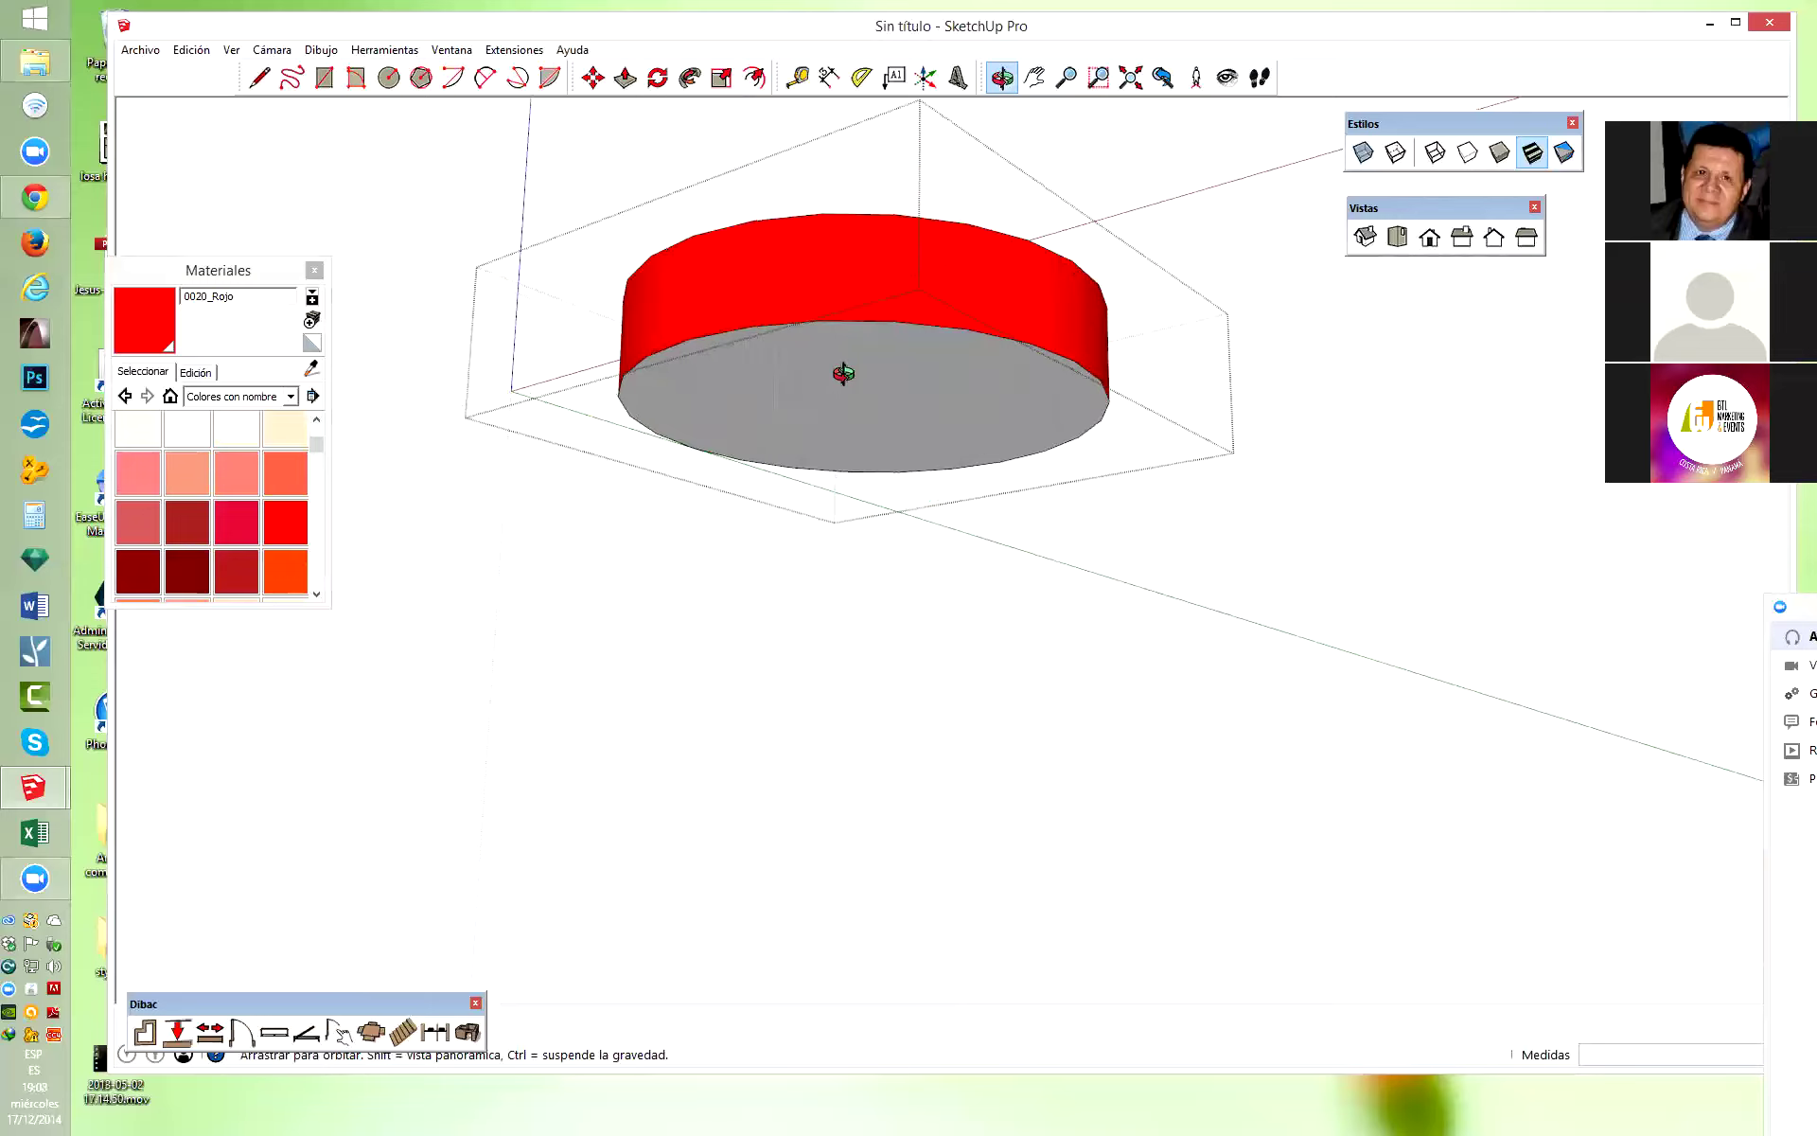
{"action": "scroll", "coordinate": [844, 377], "scroll_direction": "up", "scroll_amount": 3}
{"action": "key", "text": "space"}
{"action": "left_click", "coordinate": [805, 369]}
{"action": "scroll", "coordinate": [734, 417], "scroll_direction": "up", "scroll_amount": 2}
{"action": "scroll", "coordinate": [727, 418], "scroll_direction": "up", "scroll_amount": 1}
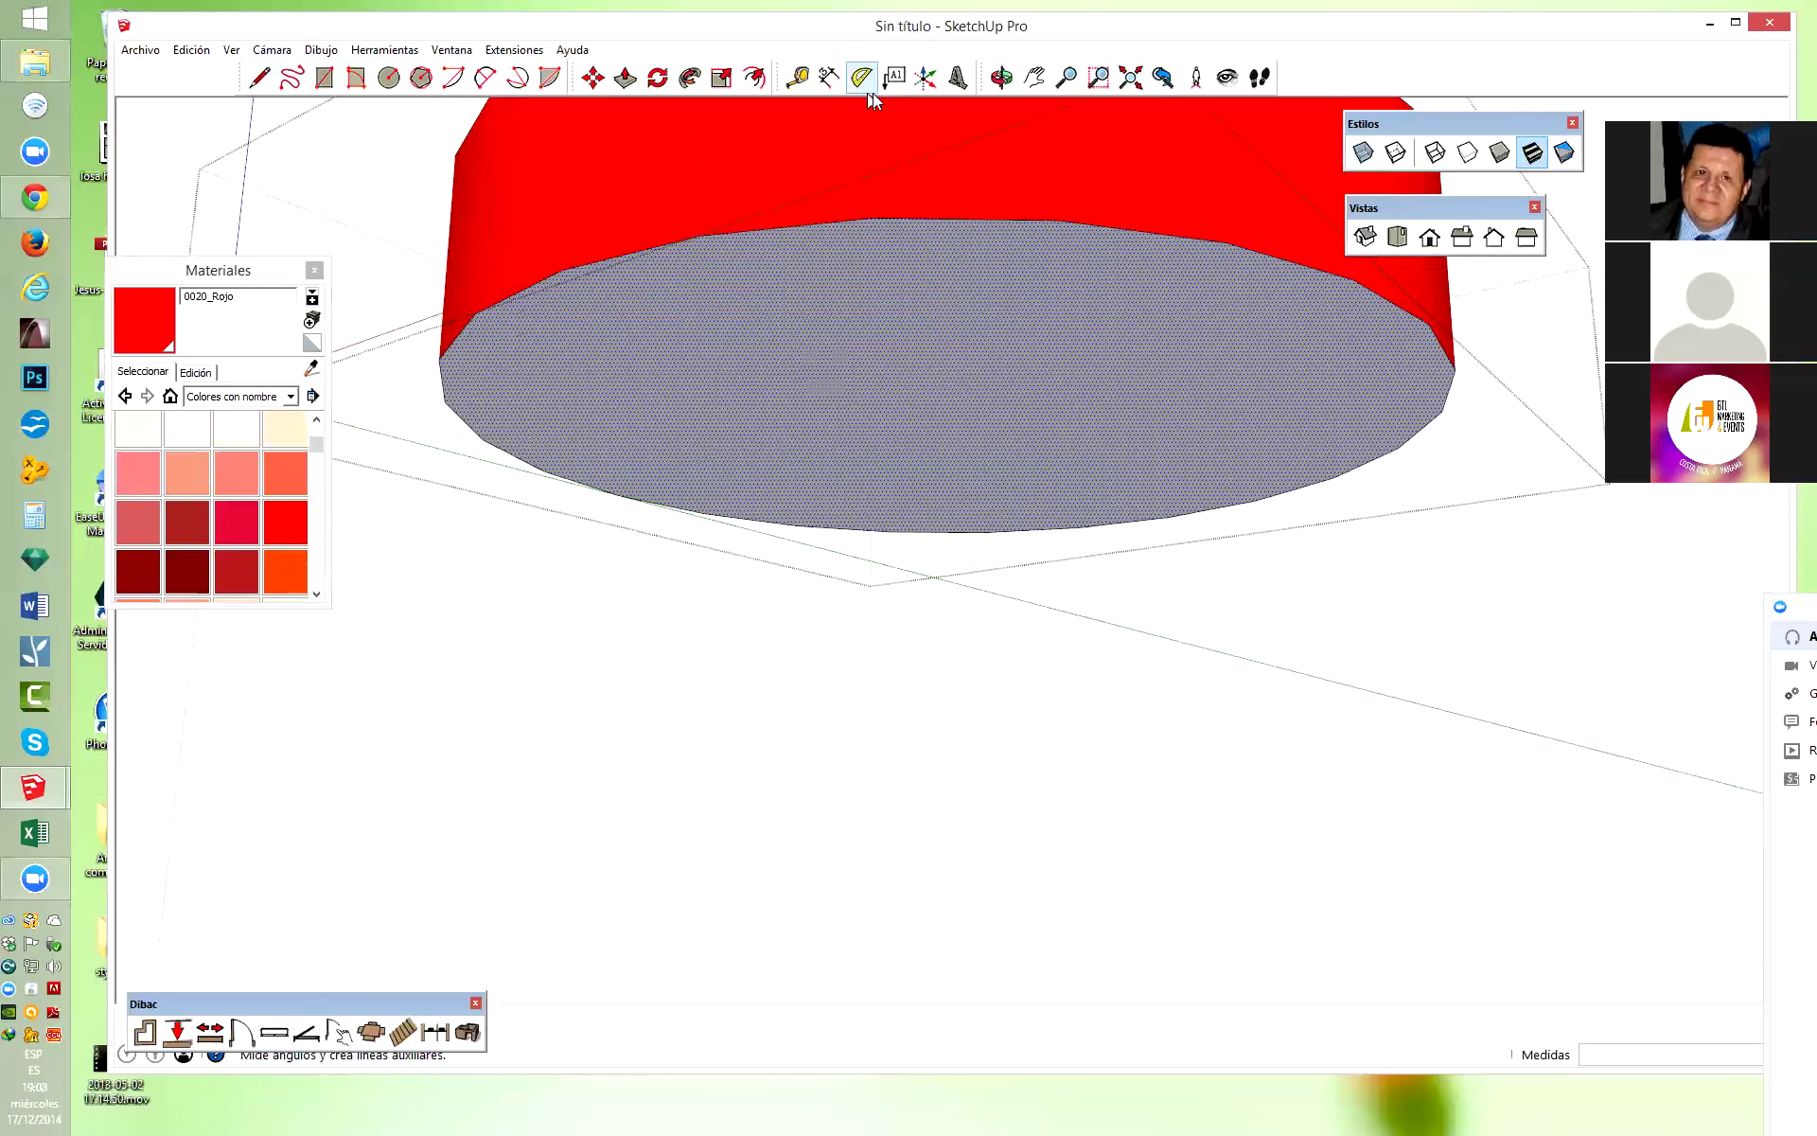
{"action": "left_click", "coordinate": [755, 77]}
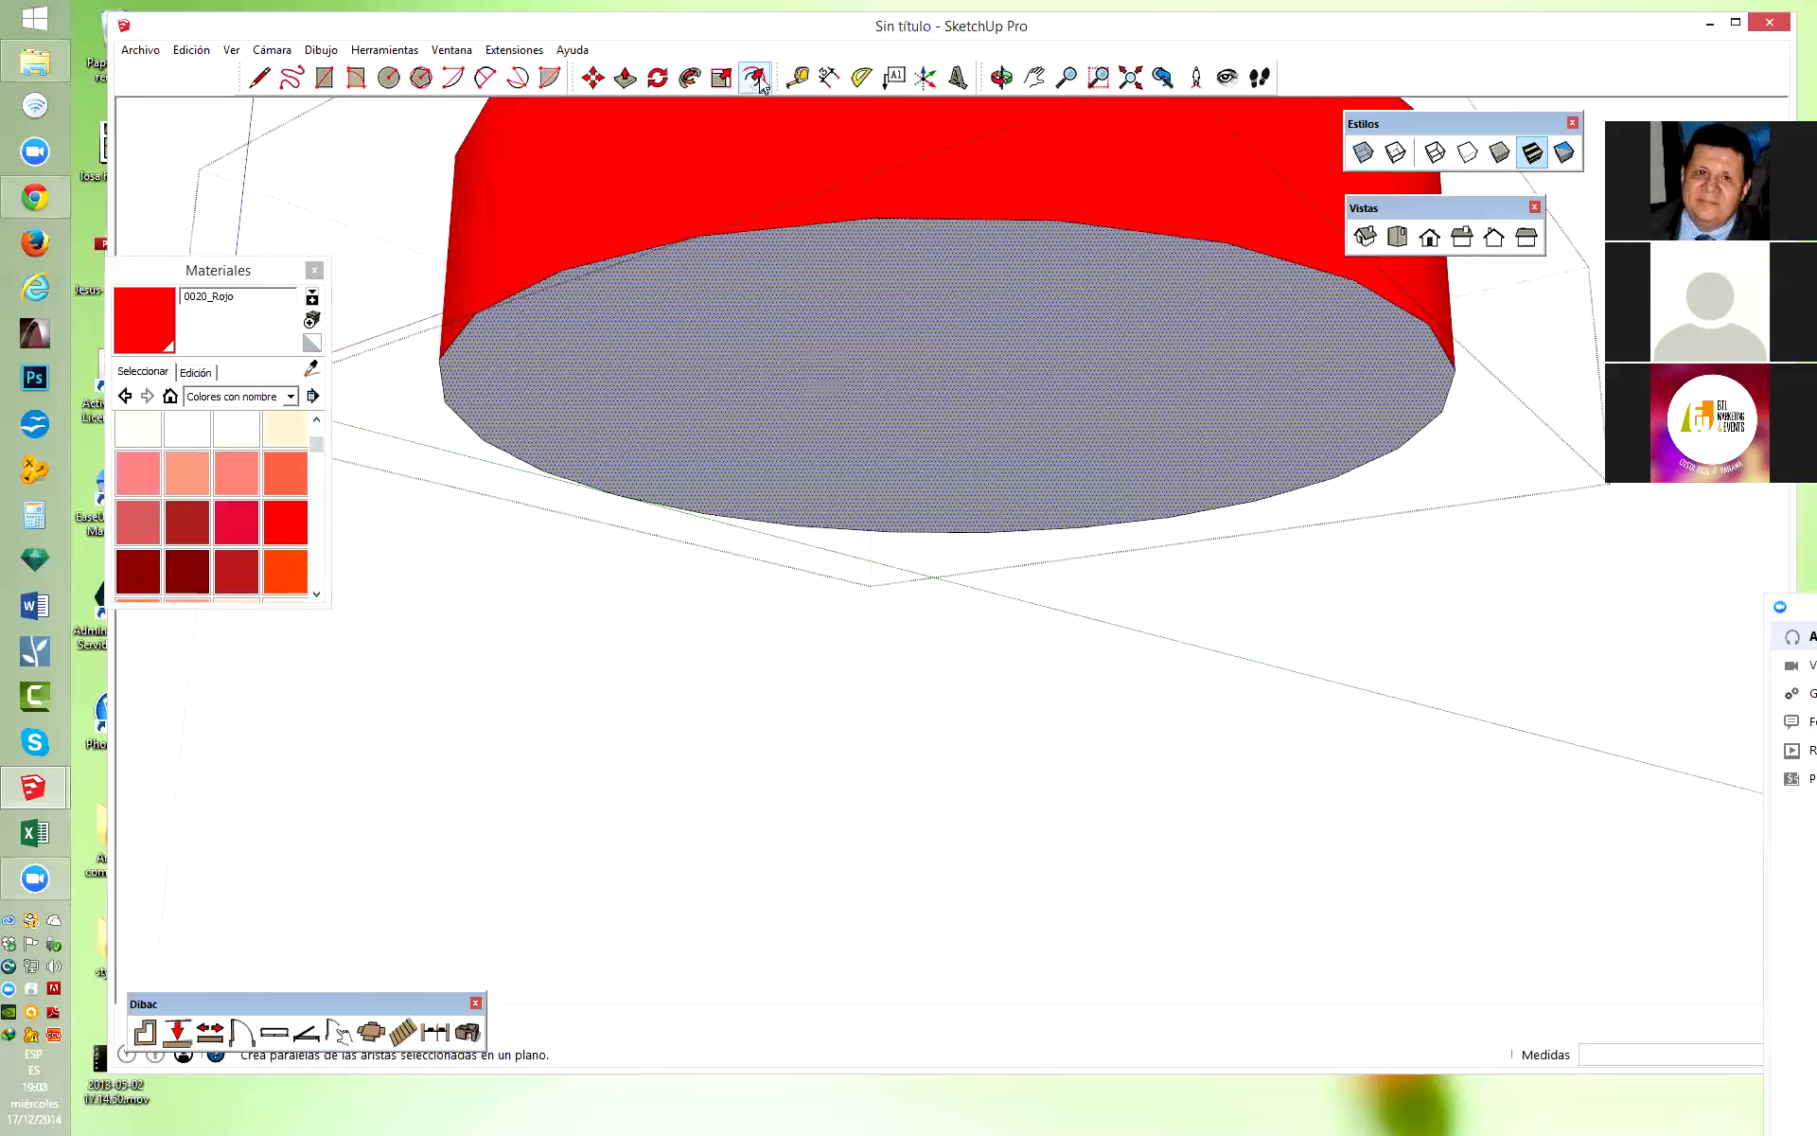
{"action": "left_click", "coordinate": [620, 256]}
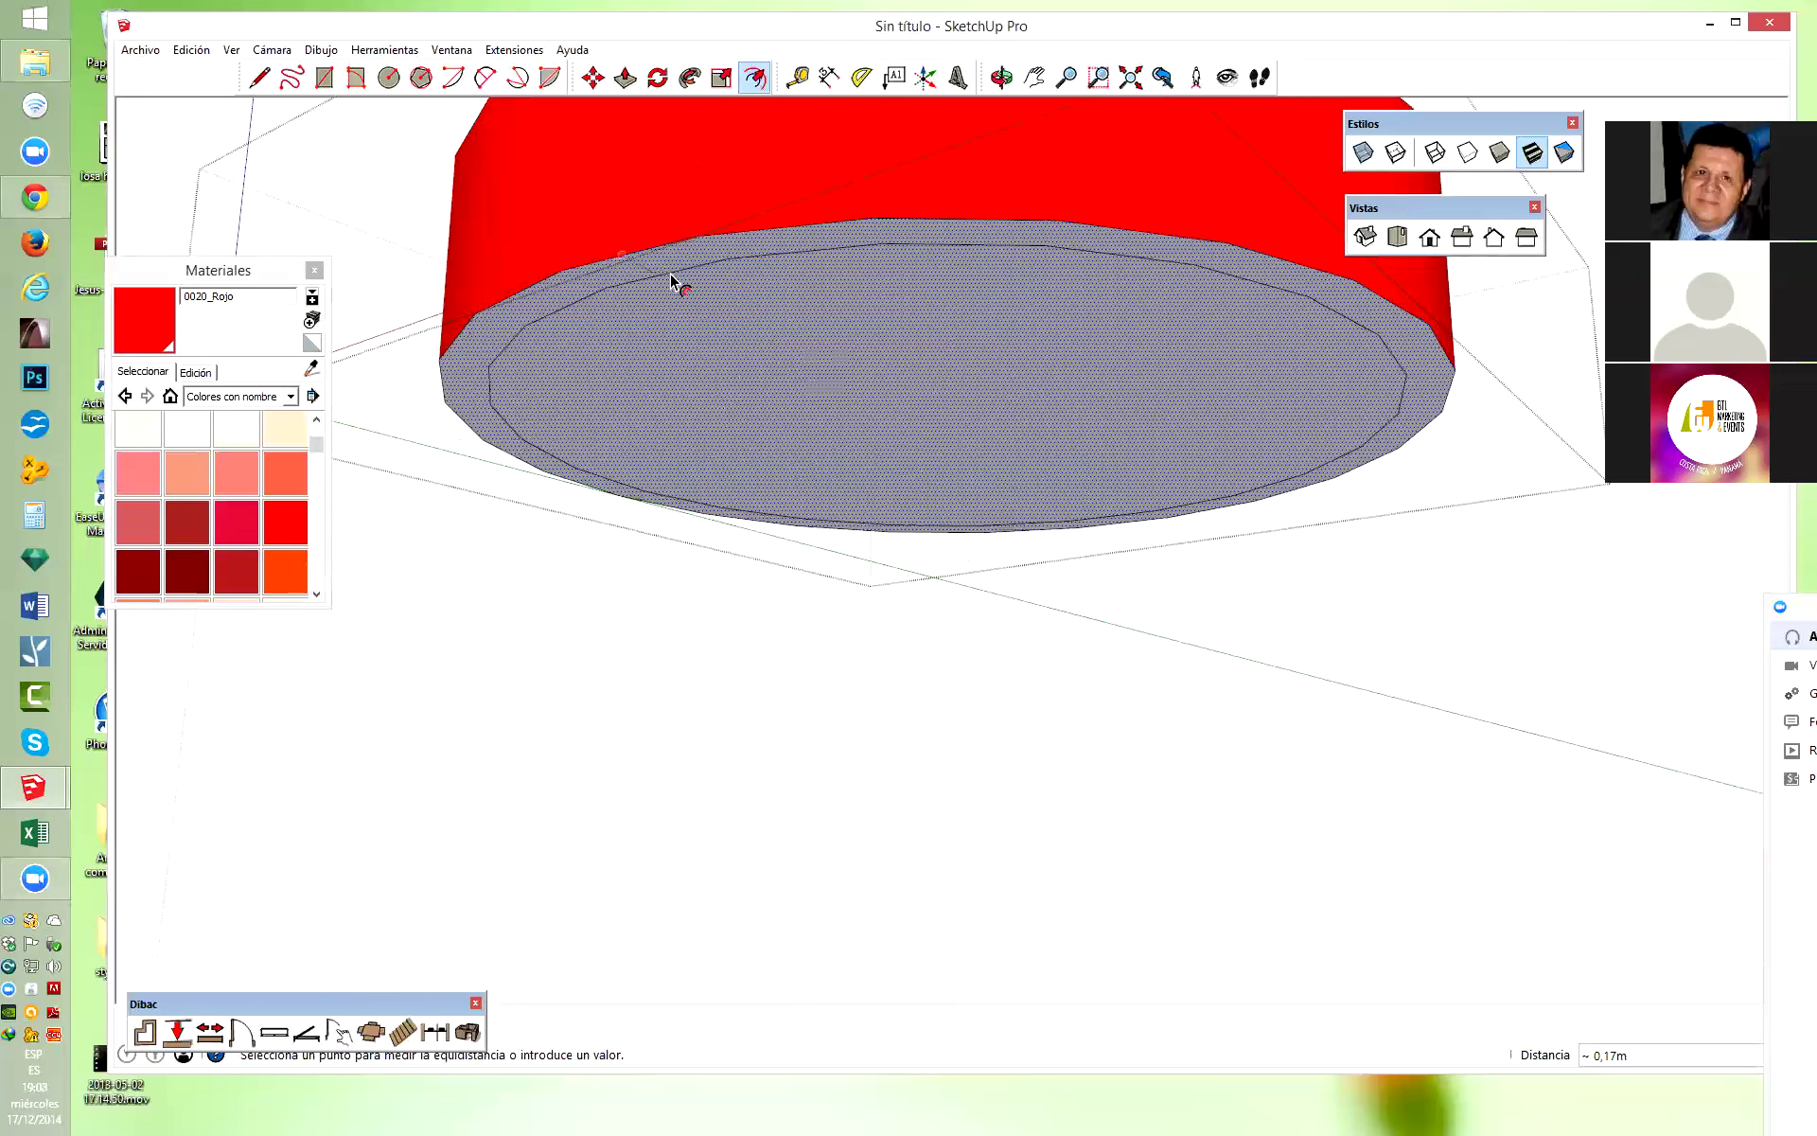
{"action": "left_click", "coordinate": [673, 283]}
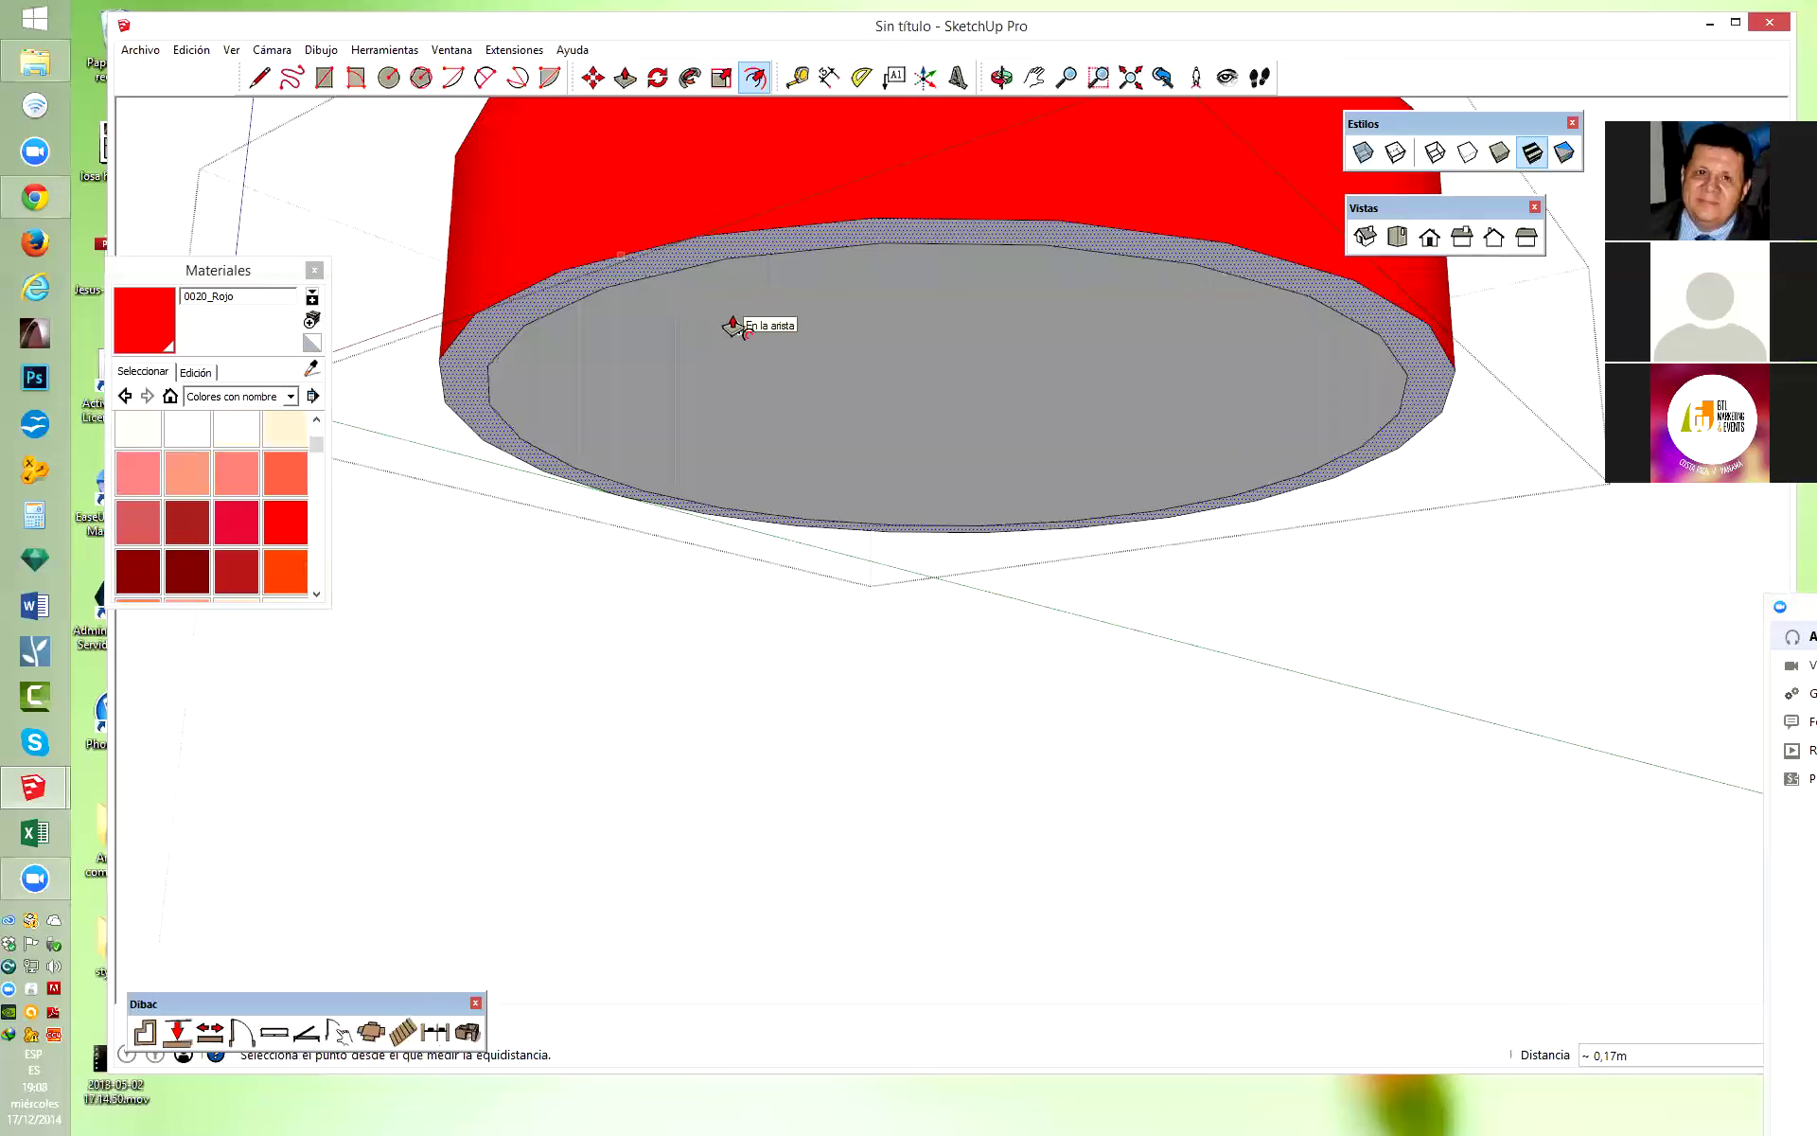
Push/Pull the inner circular face up to recess it into the canopy.
{"action": "key", "text": "space"}
{"action": "left_click", "coordinate": [743, 344]}
{"action": "key", "text": "p"}
{"action": "left_click_drag", "start_coordinate": [743, 344], "coordinate": [739, 365]}
{"action": "key", "text": "space"}
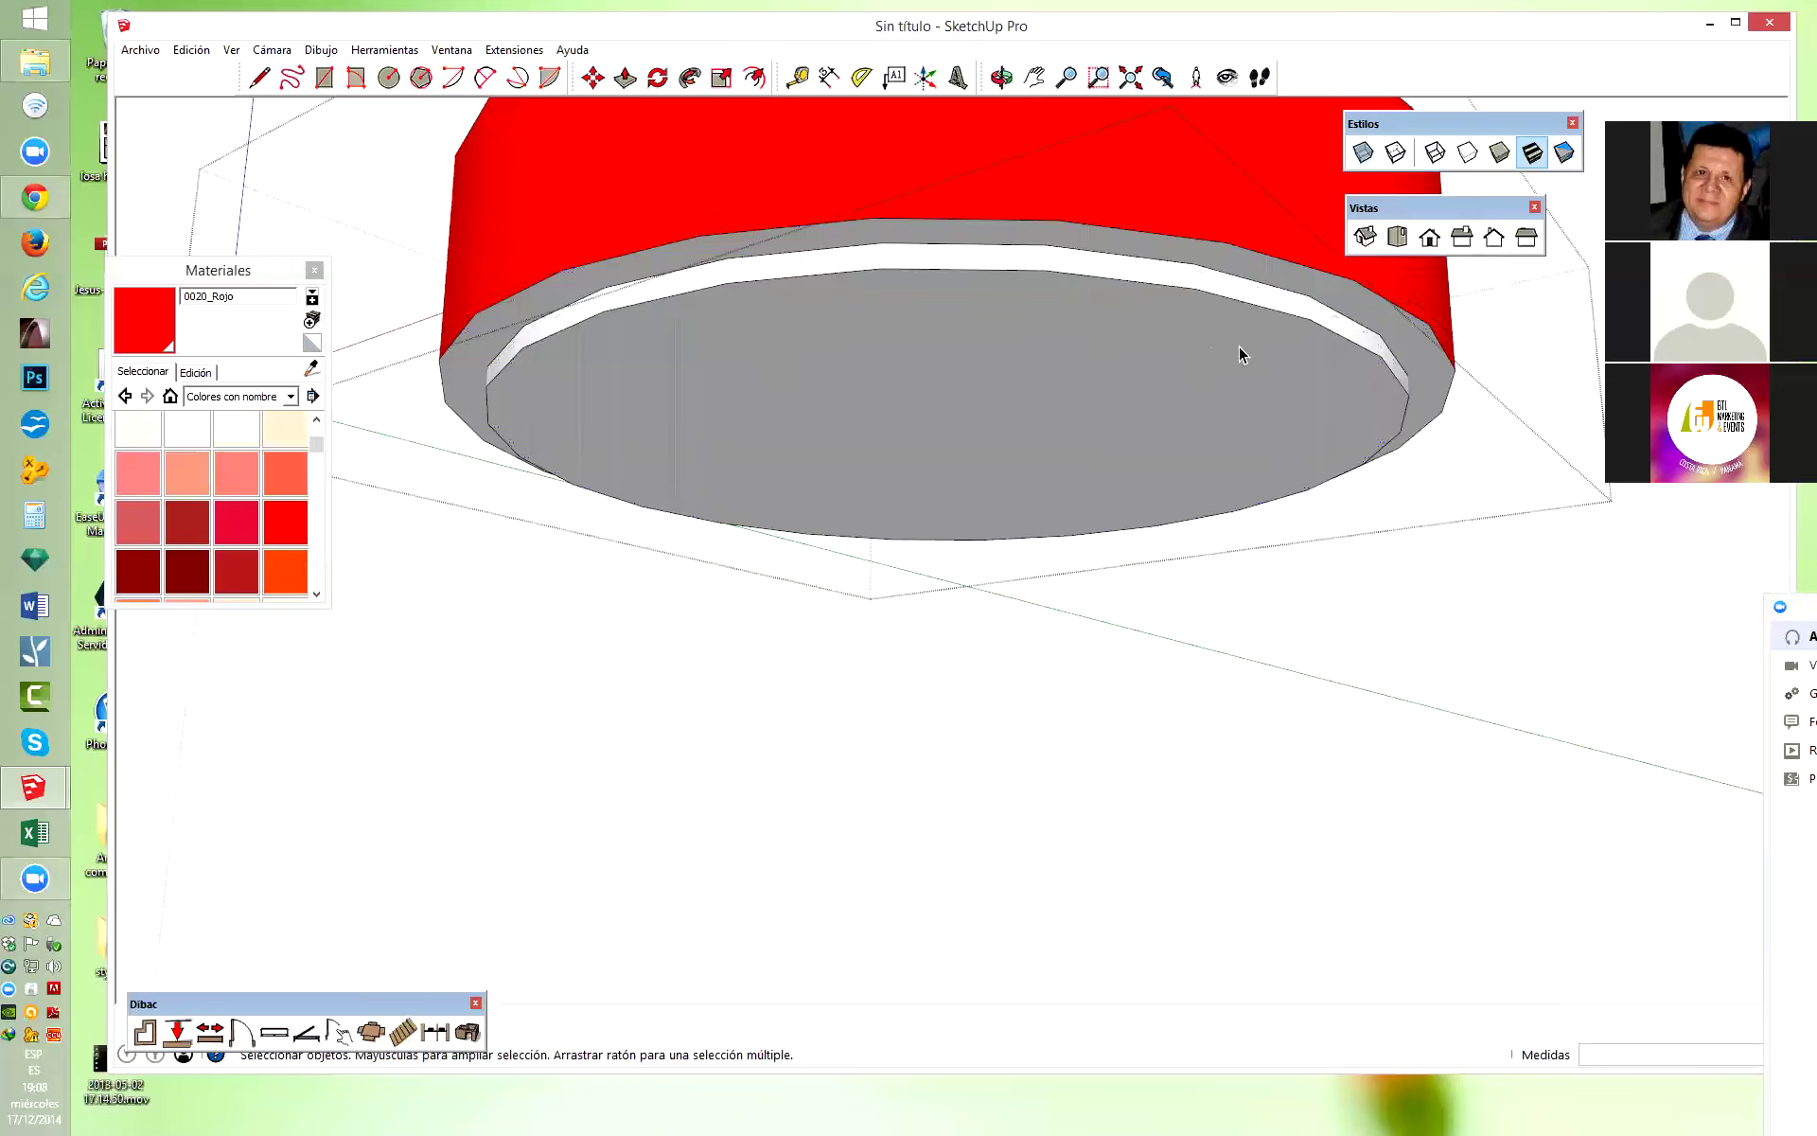
{"action": "scroll", "coordinate": [753, 483], "scroll_direction": "down", "scroll_amount": 2}
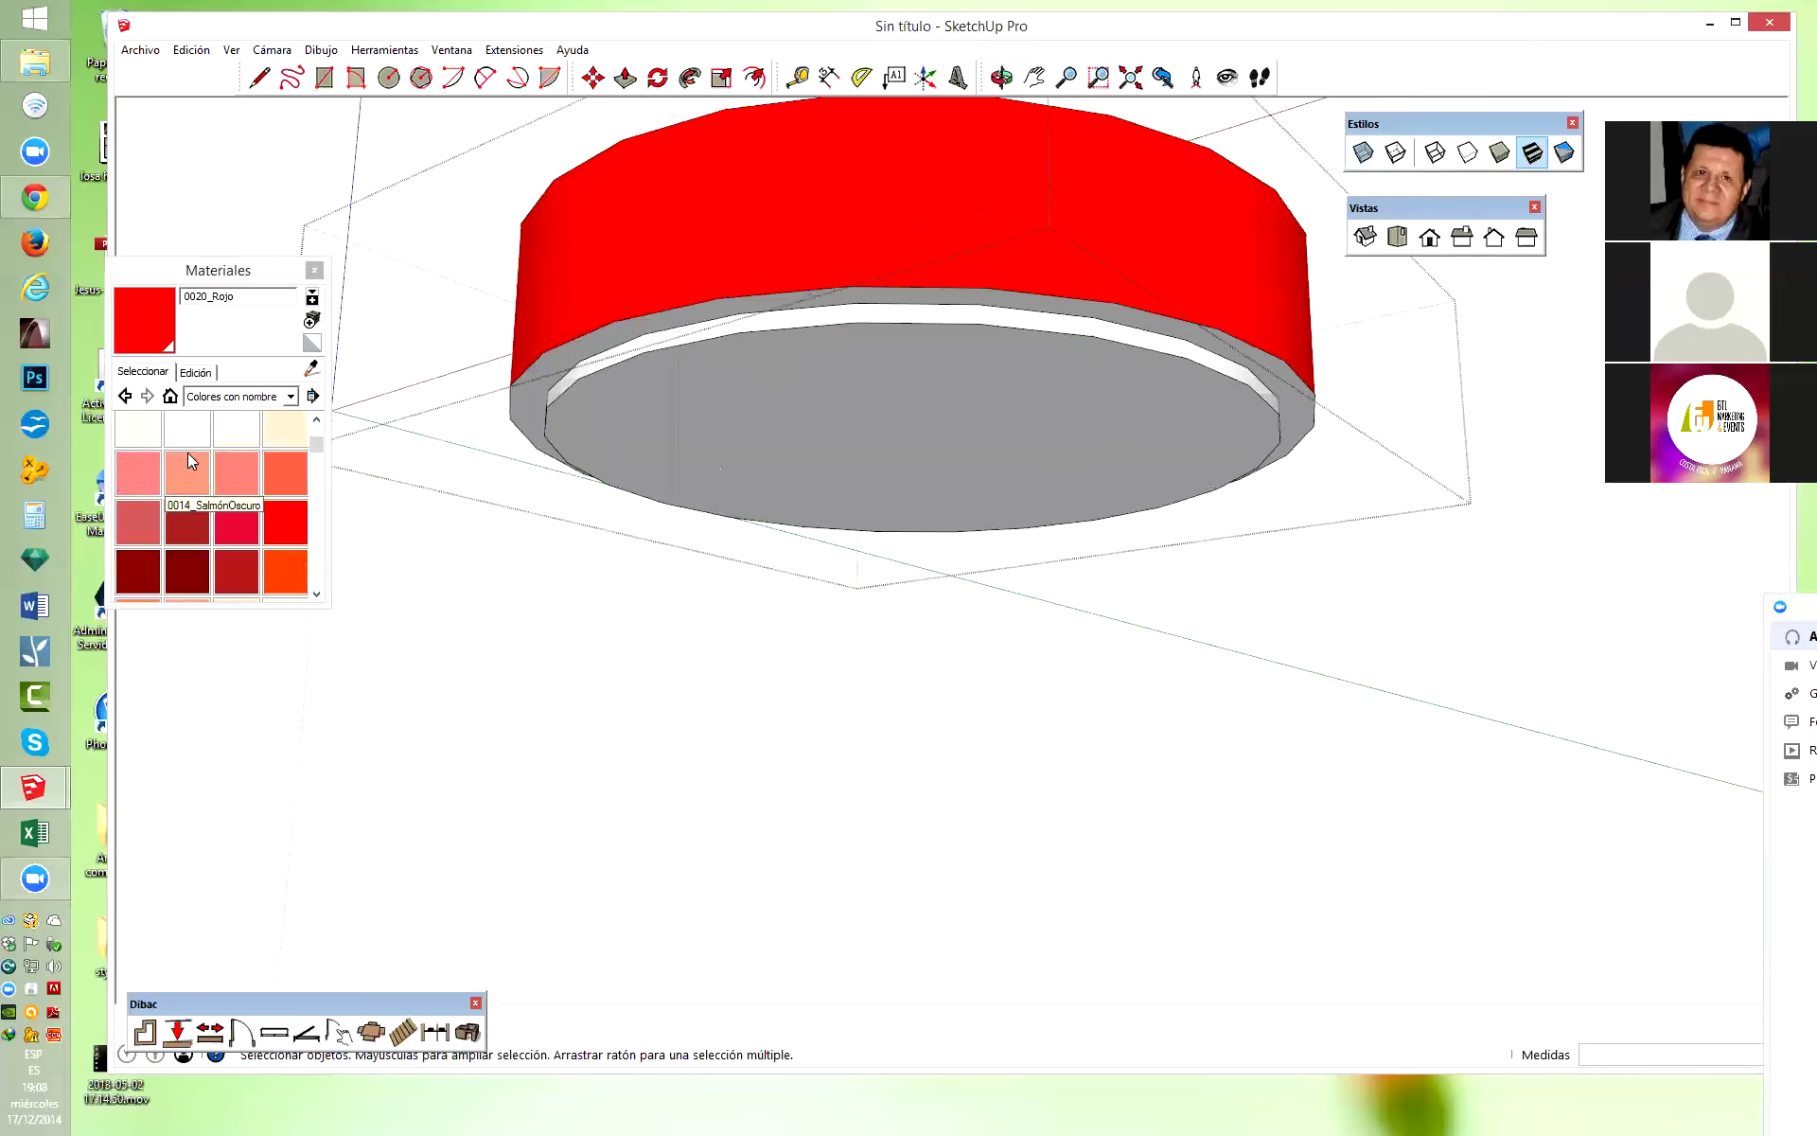
Sample the red from the canopy's side and paint its grey lower band with it.
{"action": "scroll", "coordinate": [316, 456], "scroll_direction": "up", "scroll_amount": 2}
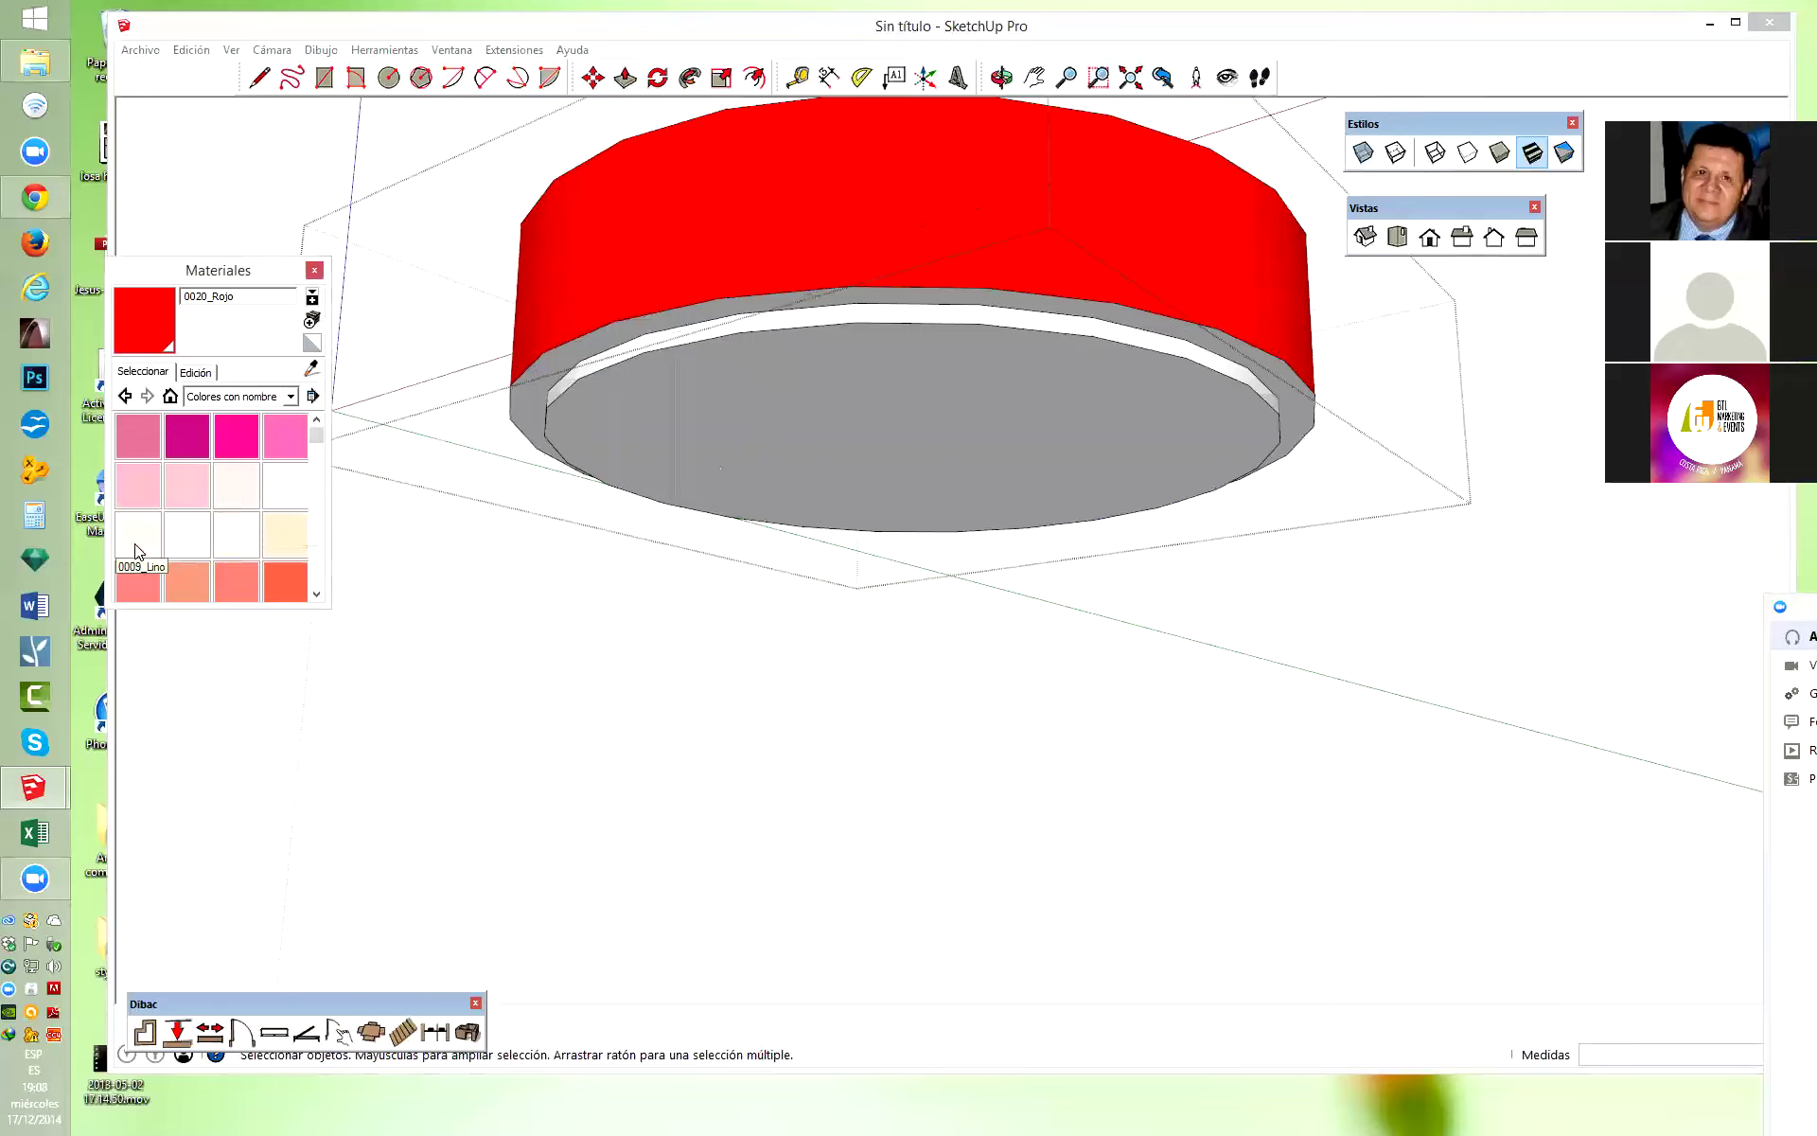
{"action": "left_click", "coordinate": [291, 396]}
{"action": "scroll", "coordinate": [369, 509], "scroll_direction": "up", "scroll_amount": 1}
{"action": "left_click", "coordinate": [227, 458]}
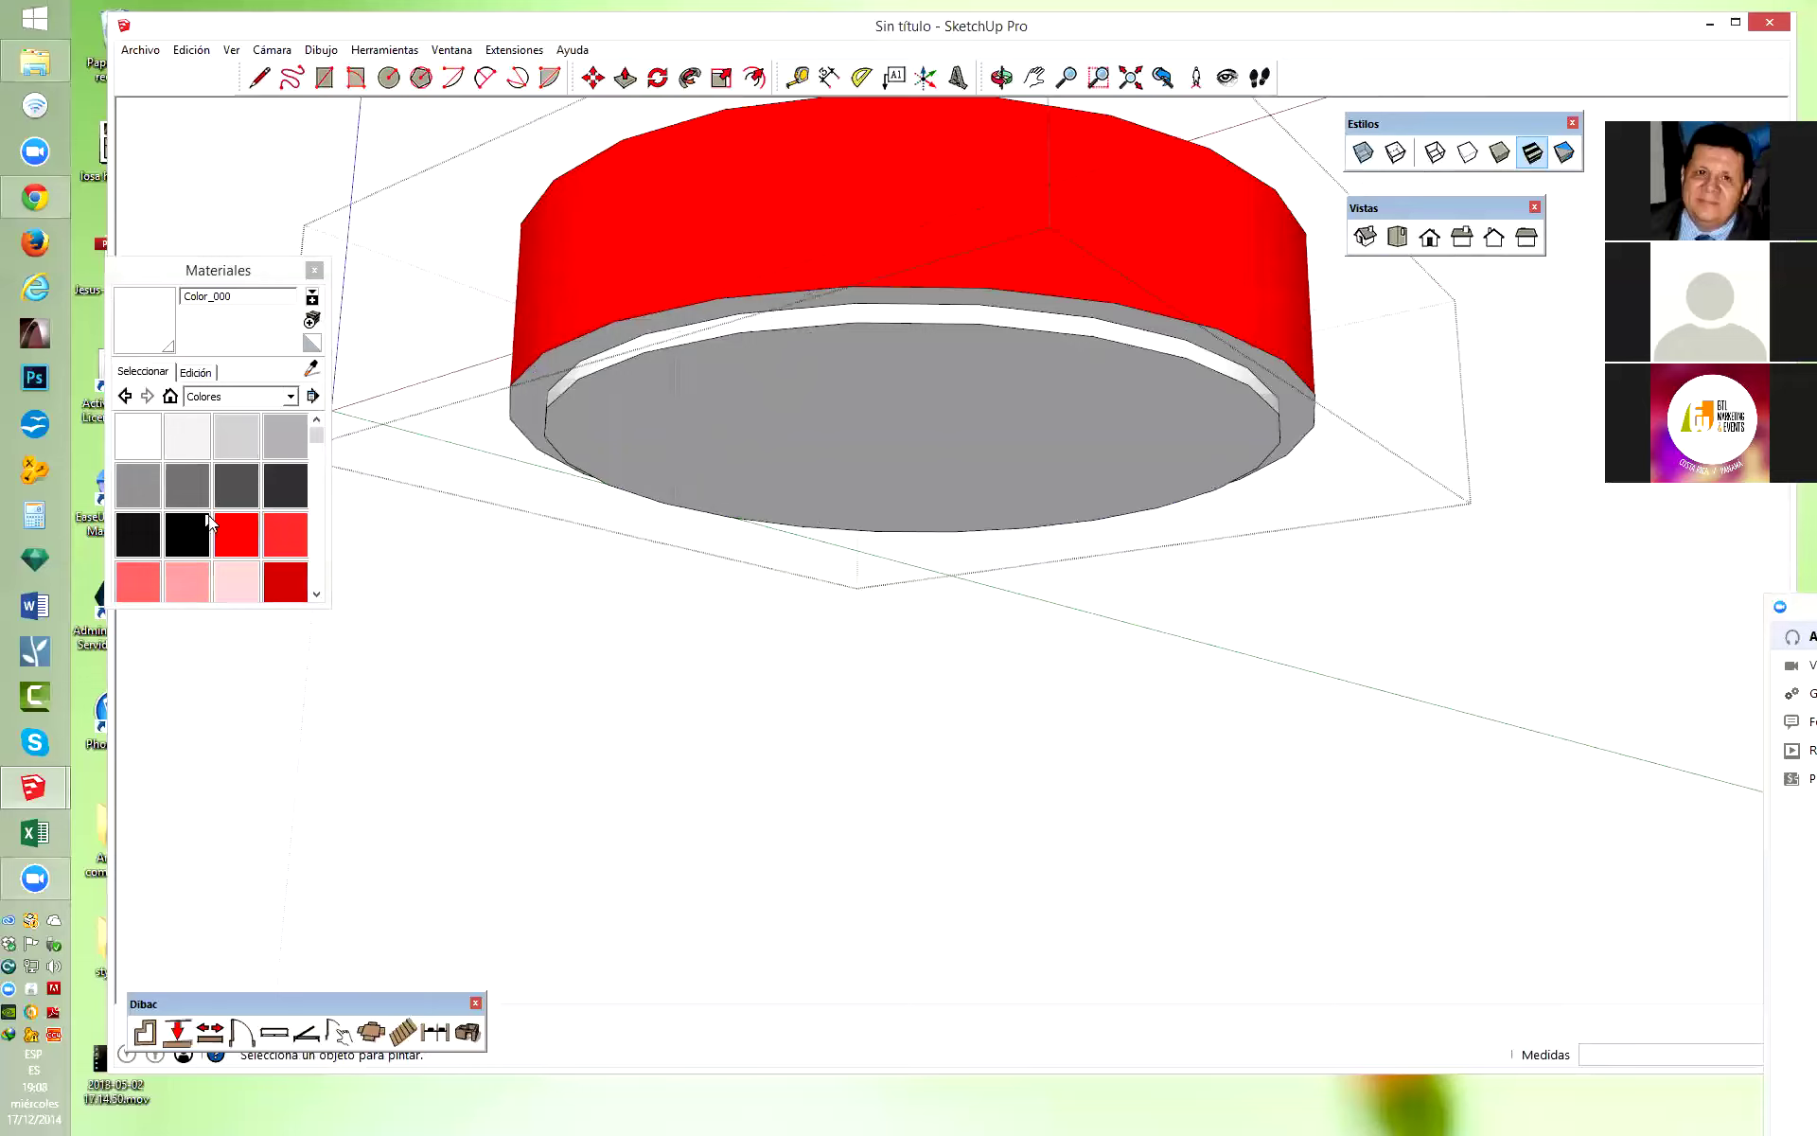
{"action": "left_click", "coordinate": [312, 367]}
{"action": "left_click", "coordinate": [714, 207]}
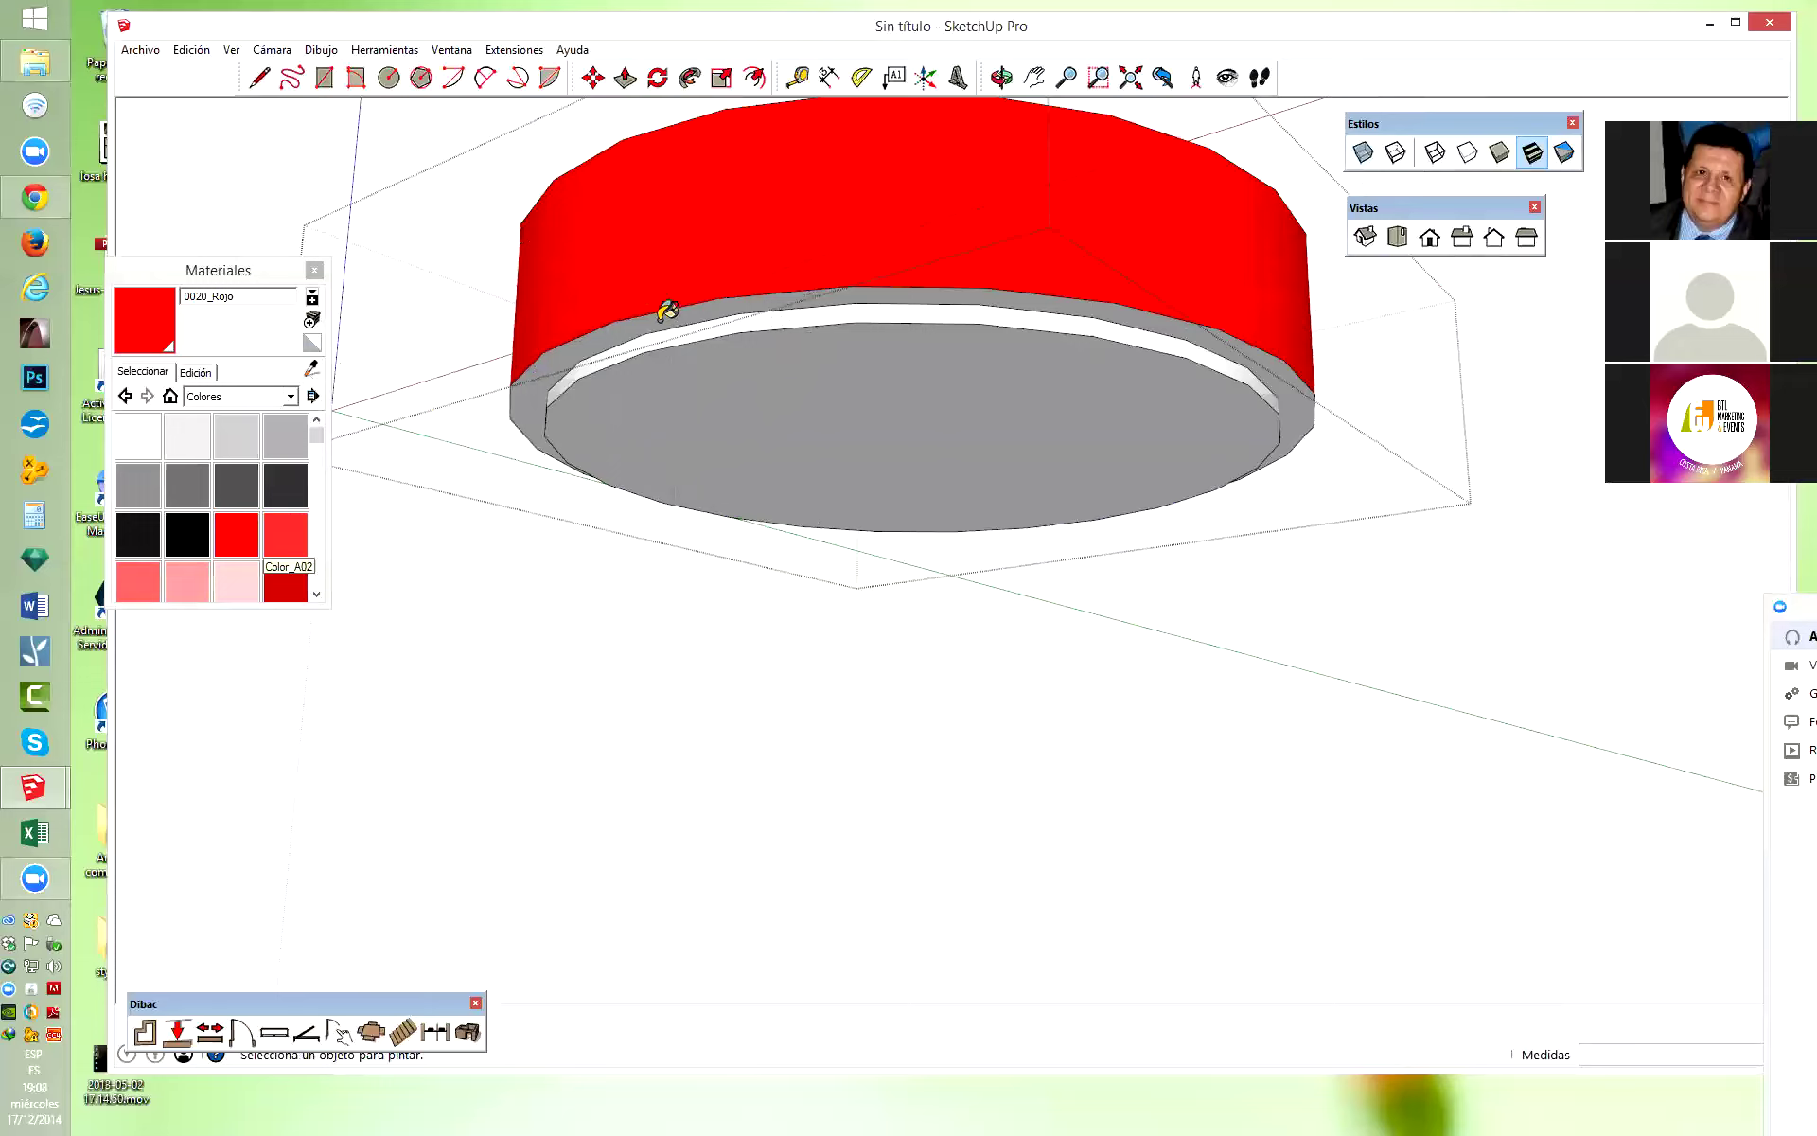
{"action": "left_click", "coordinate": [667, 305]}
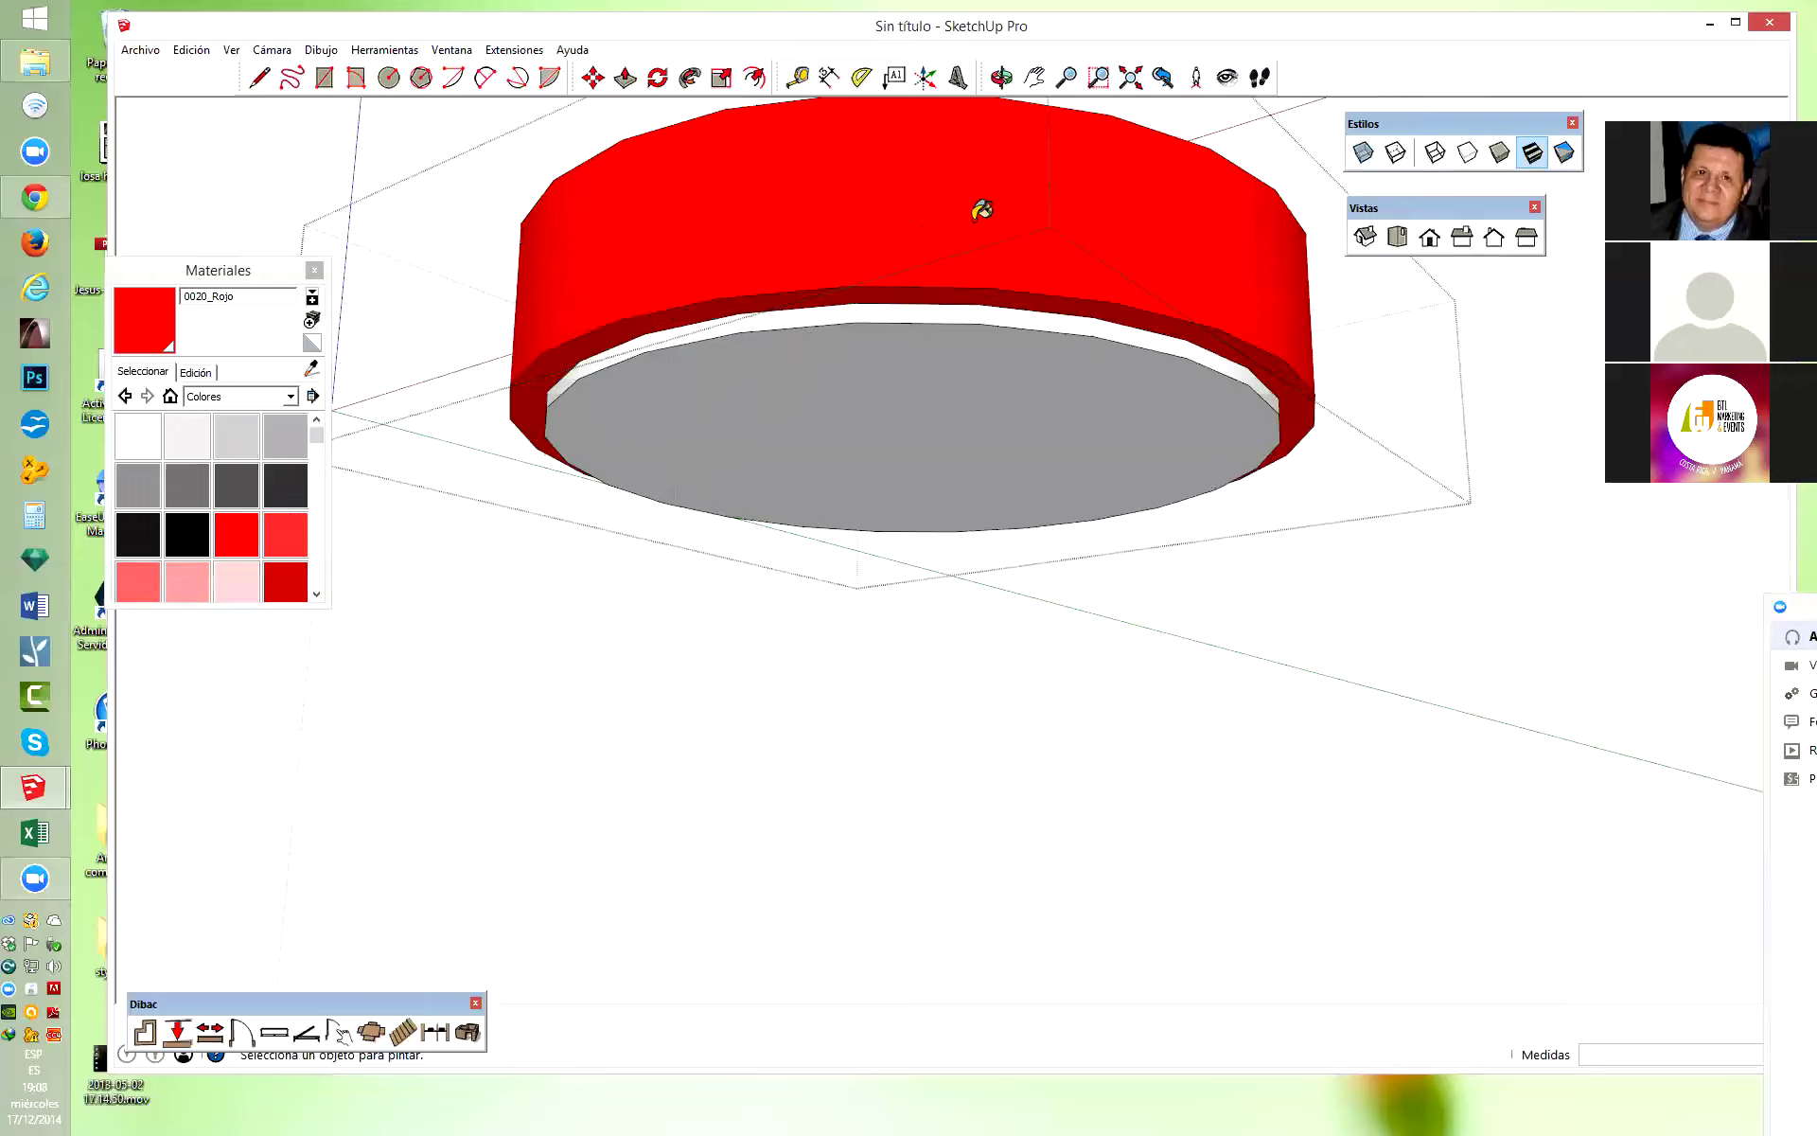
{"action": "scroll", "coordinate": [814, 426], "scroll_direction": "down", "scroll_amount": 3}
{"action": "key", "text": "space"}
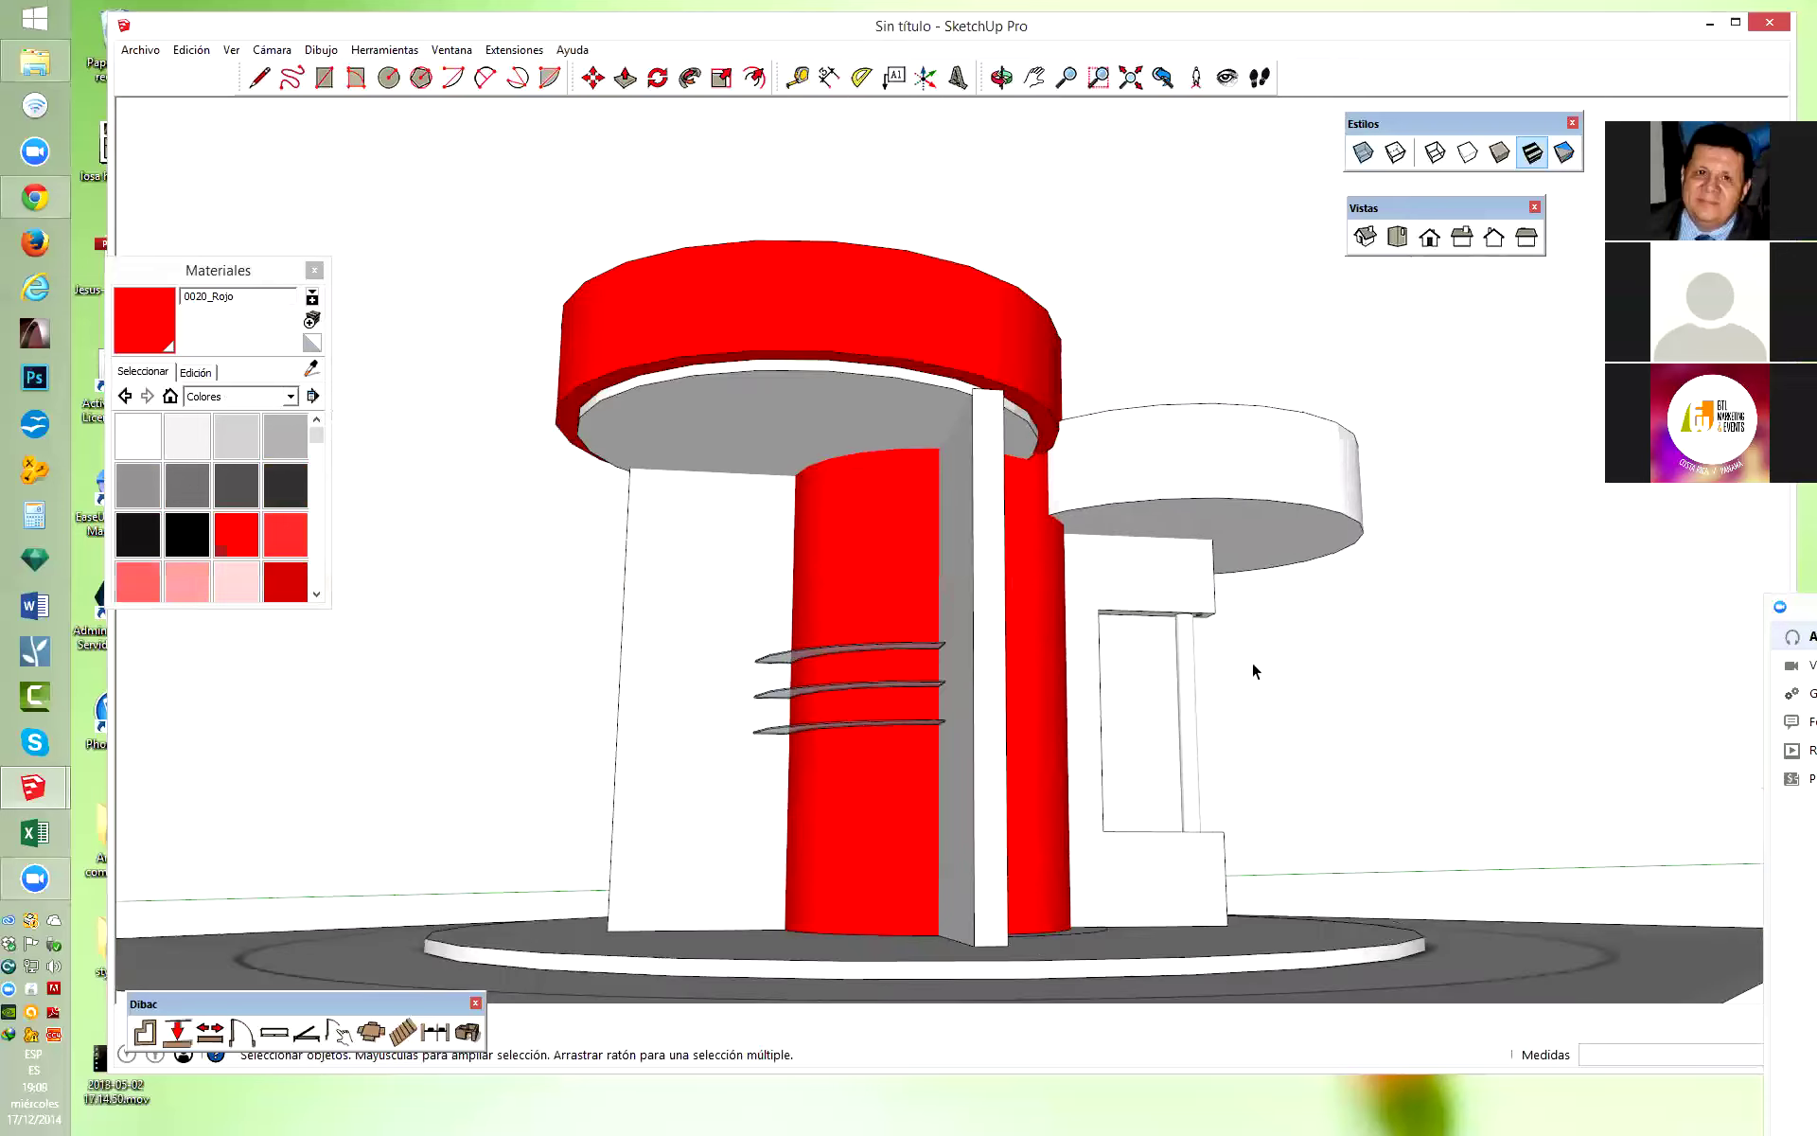
Open the side canopy group and paint its disk red.
{"action": "mouse_move", "coordinate": [1252, 670]}
{"action": "middle_mouse_down"}
{"action": "mouse_move", "coordinate": [879, 456]}
{"action": "mouse_move", "coordinate": [1159, 251]}
{"action": "middle_mouse_up"}
{"action": "double_click", "coordinate": [1157, 289]}
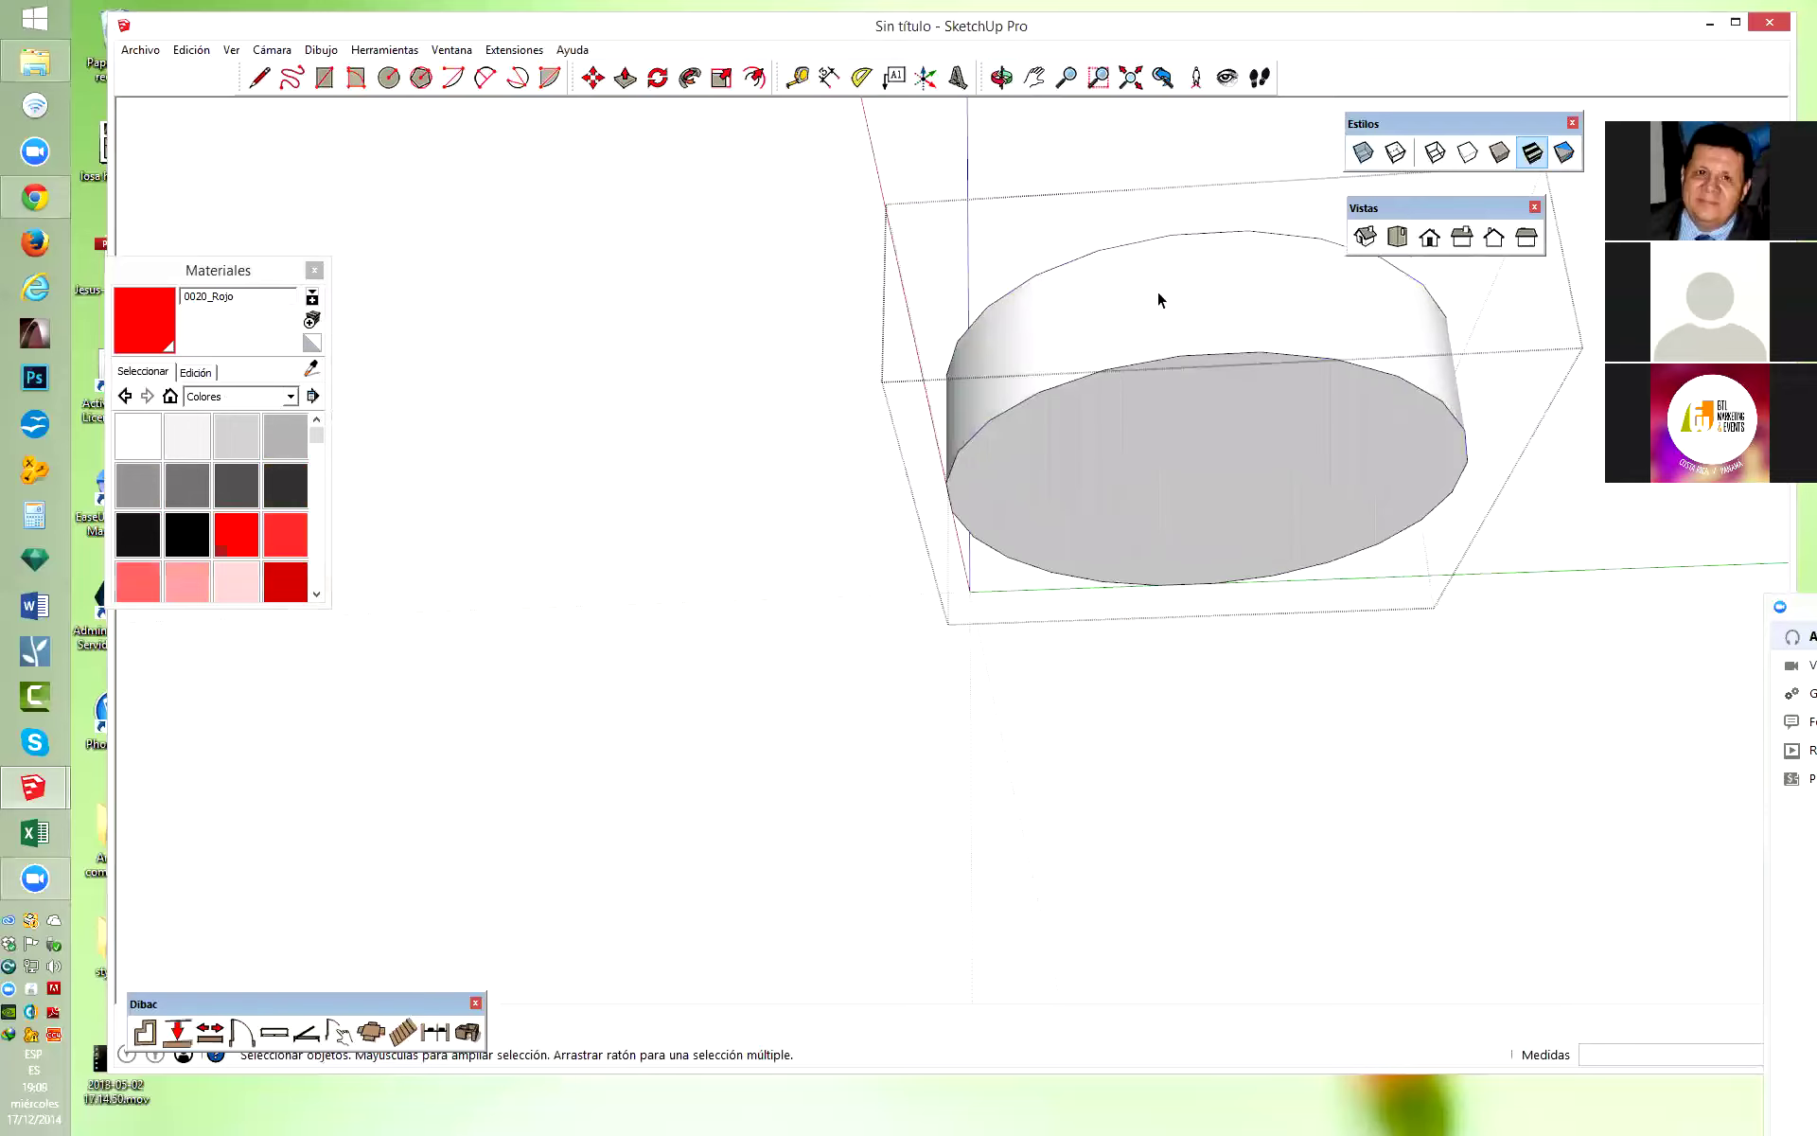
{"action": "left_click", "coordinate": [156, 325]}
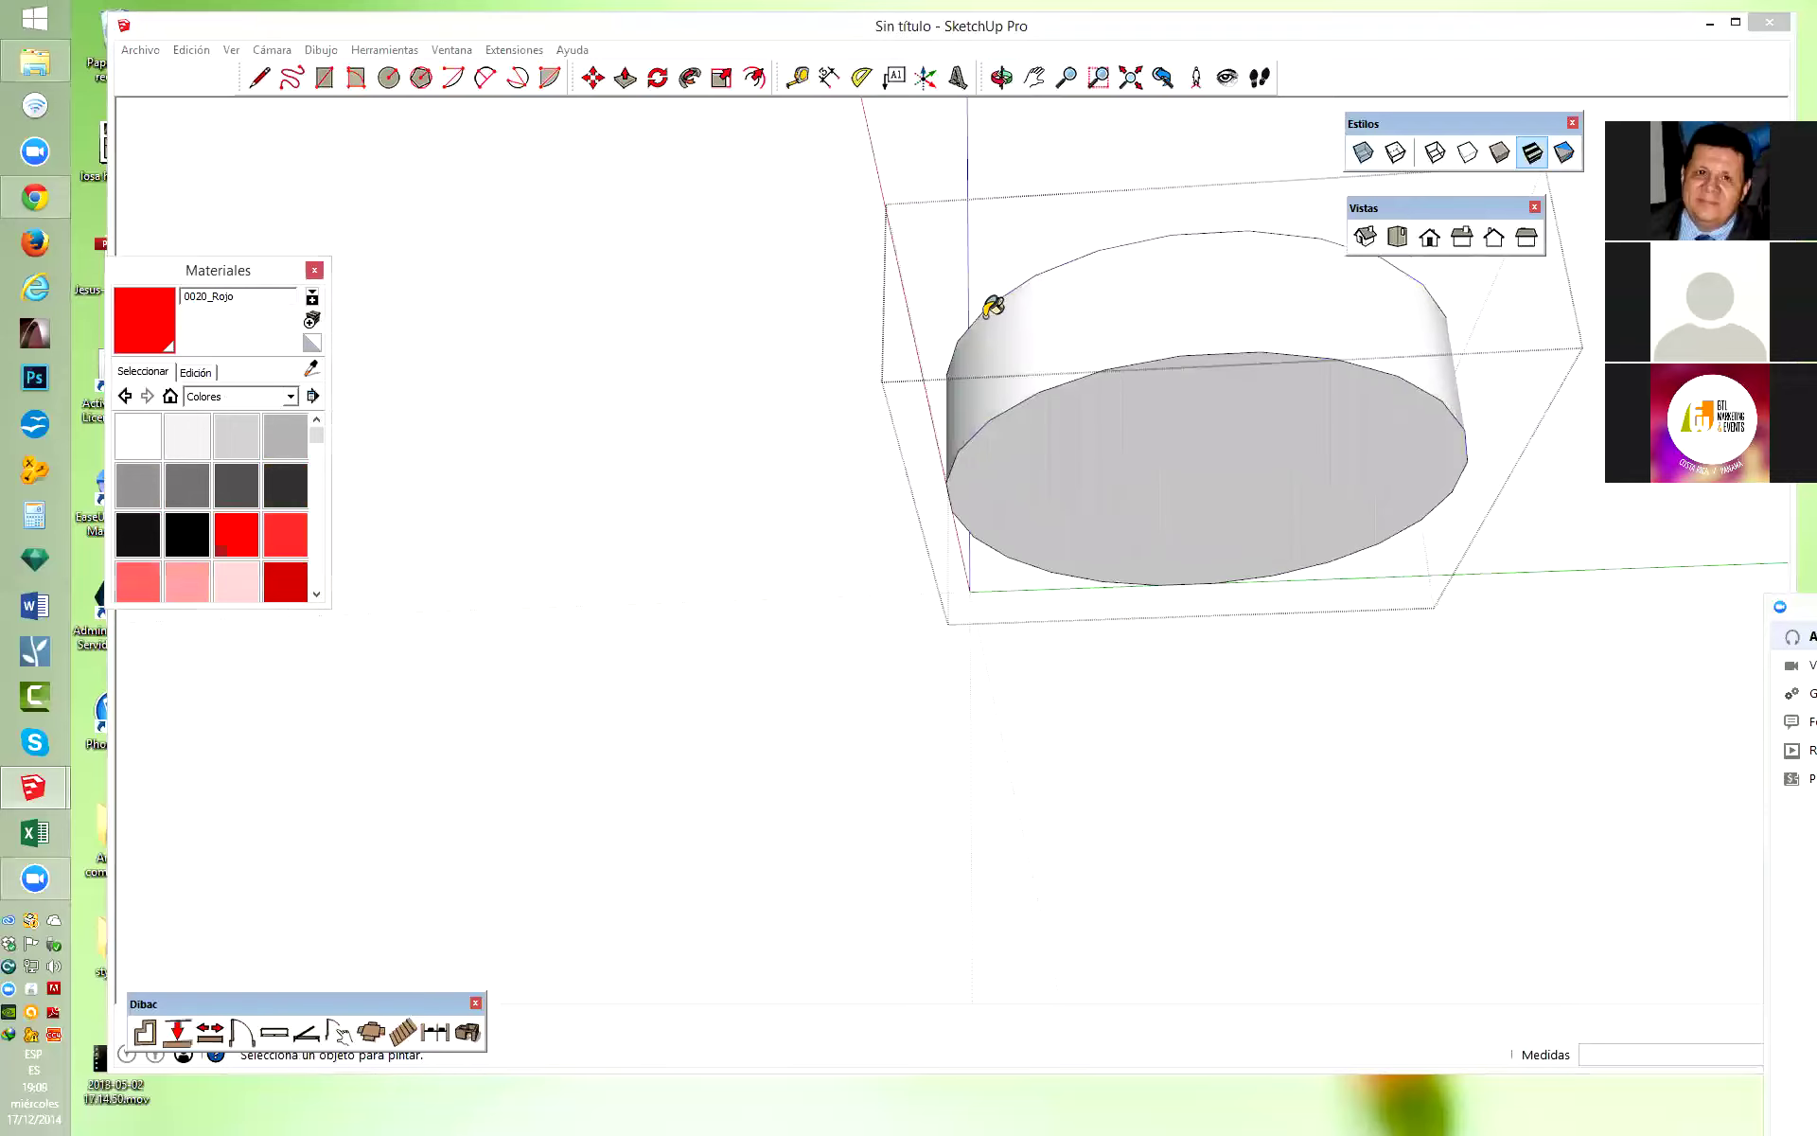
{"action": "left_click", "coordinate": [1139, 286]}
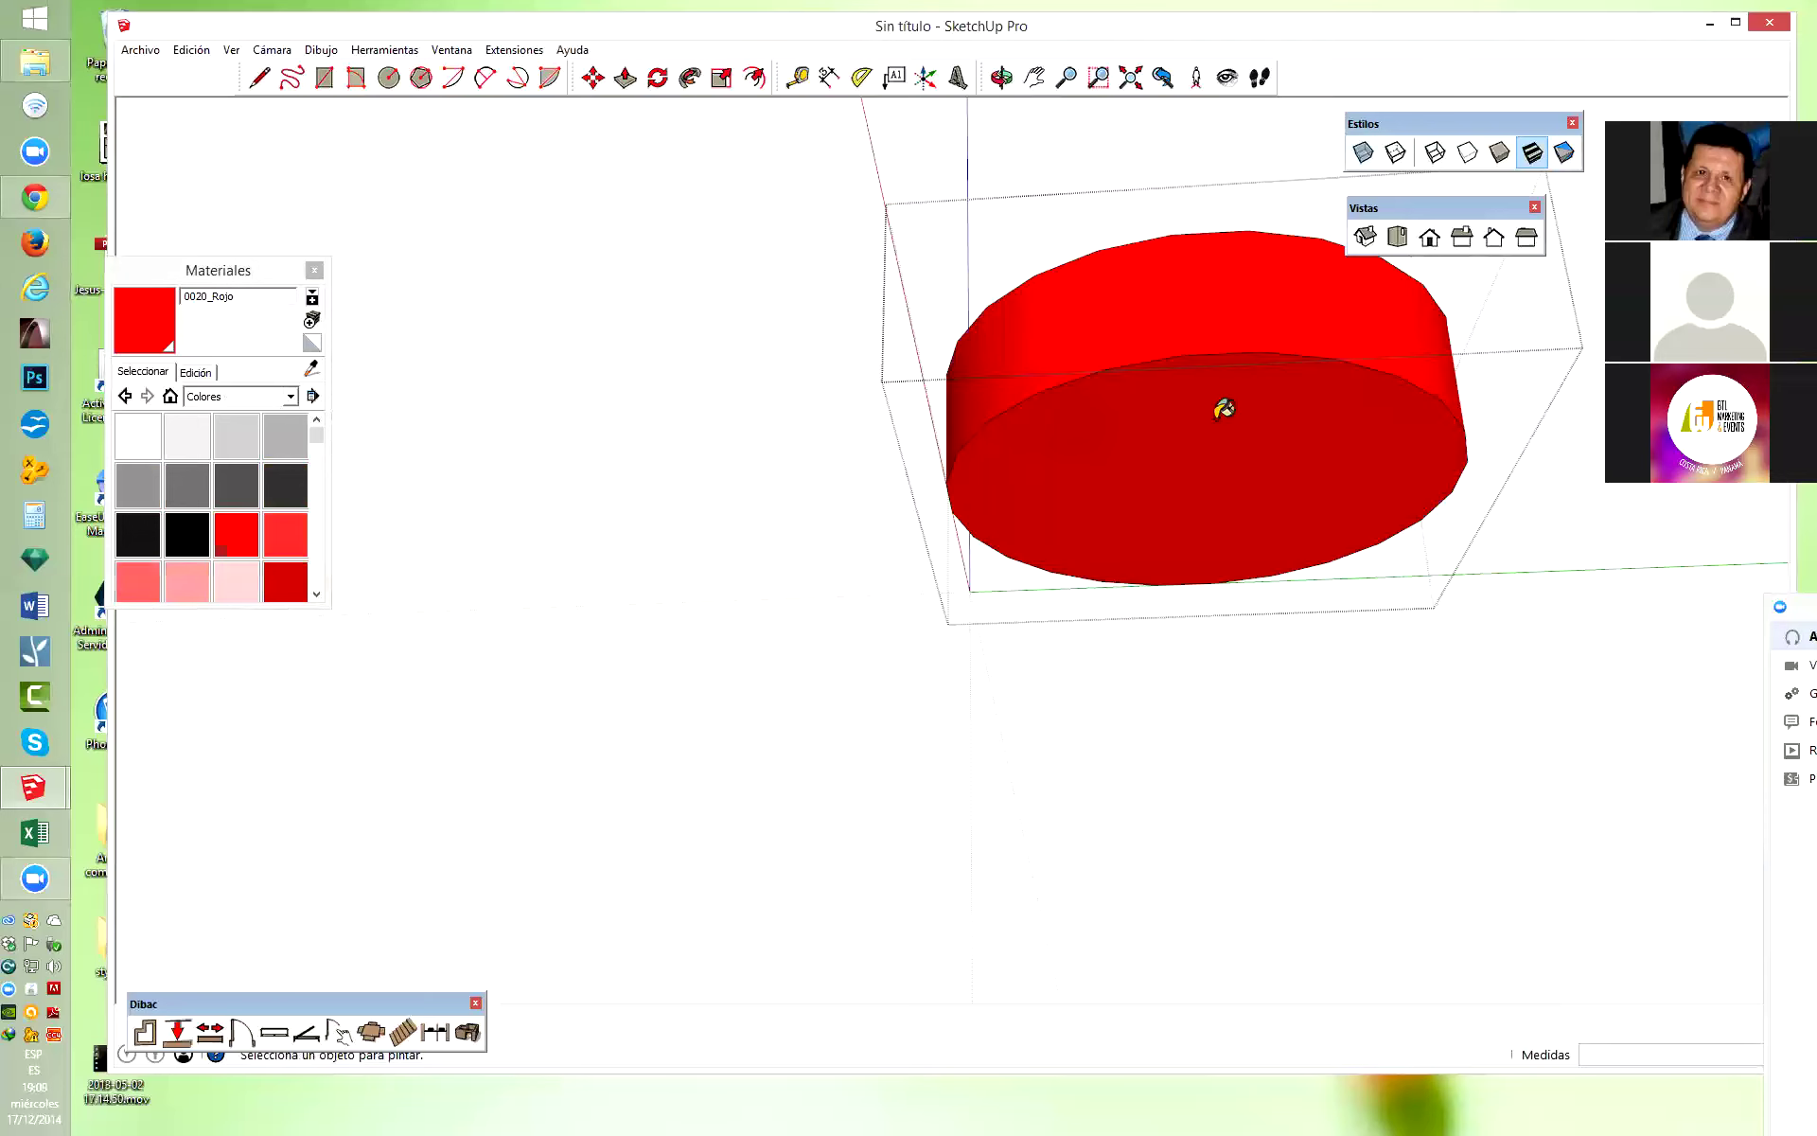
{"action": "scroll", "coordinate": [1220, 406], "scroll_direction": "up", "scroll_amount": 1}
{"action": "key", "text": "space"}
Offset the disk's underside face inward to create an inner circle.
{"action": "scroll", "coordinate": [1050, 397], "scroll_direction": "up", "scroll_amount": 1}
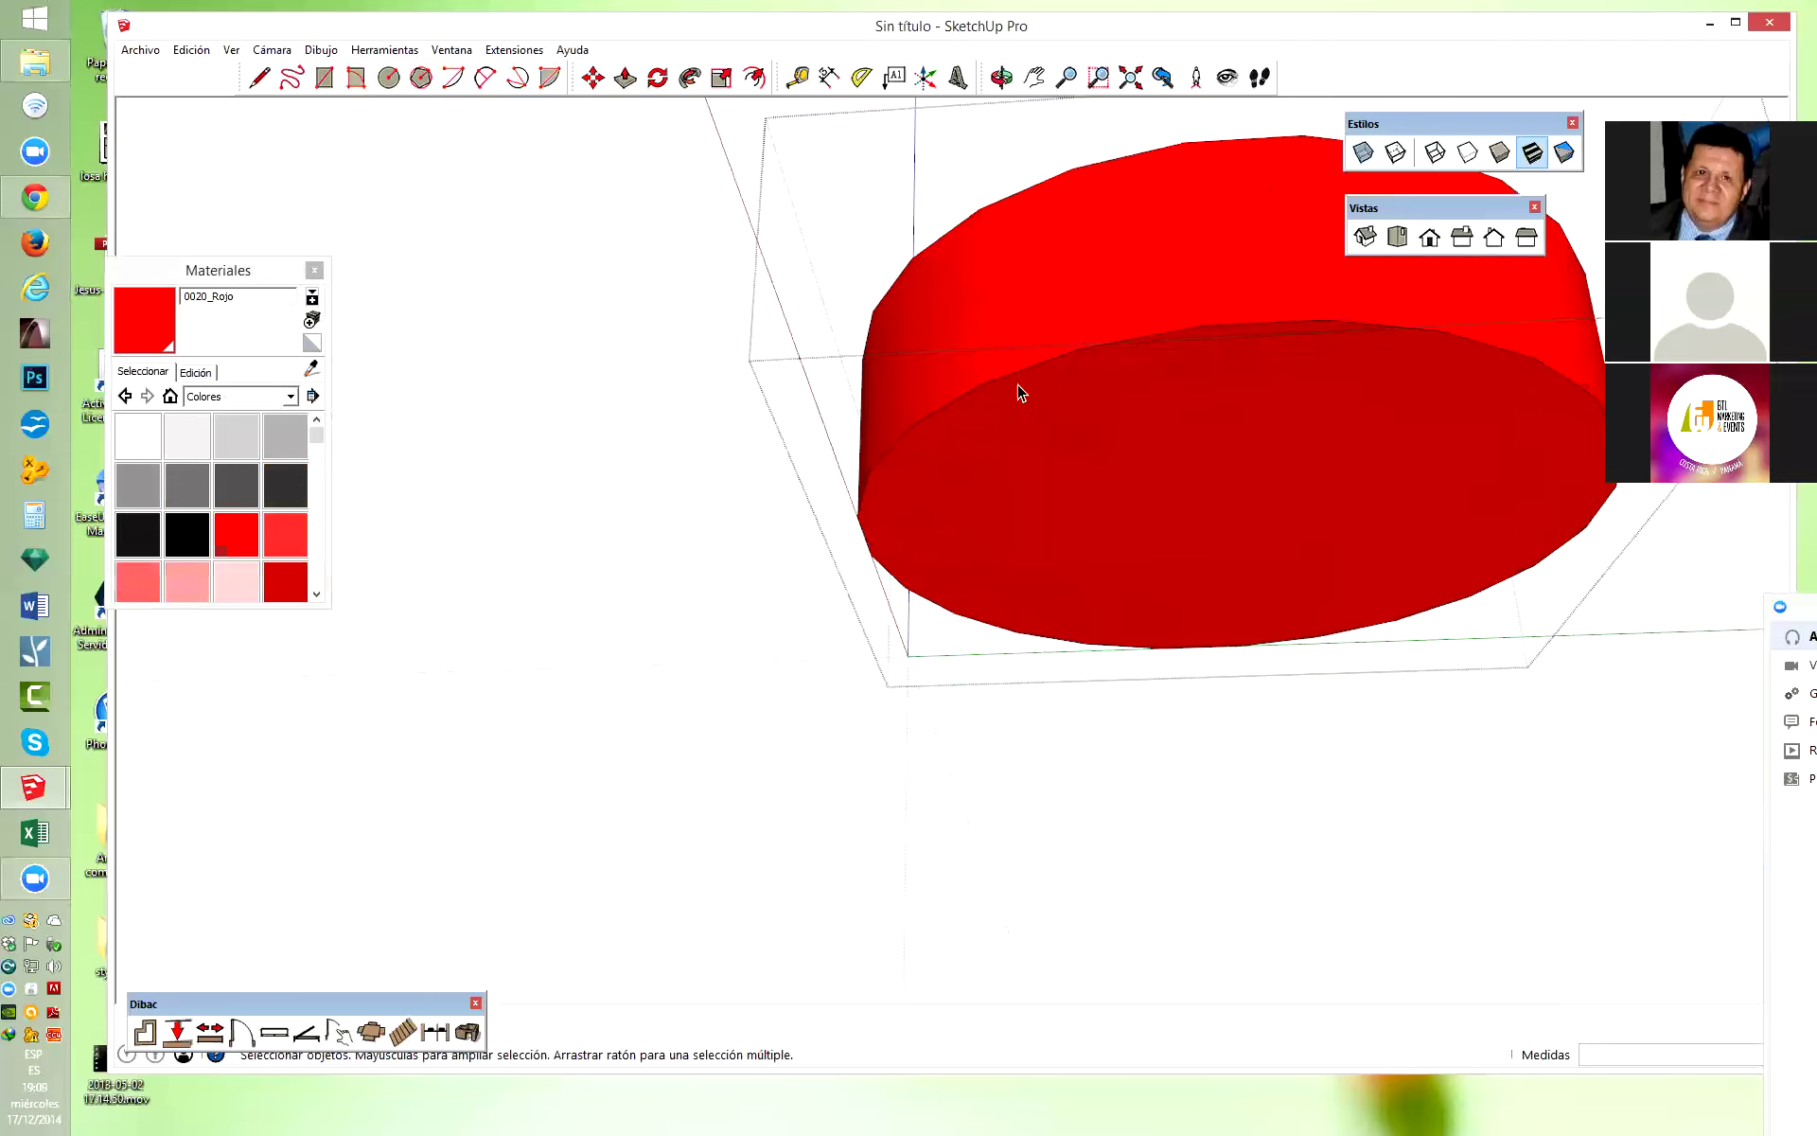
{"action": "left_click", "coordinate": [754, 77]}
{"action": "left_click", "coordinate": [973, 388]}
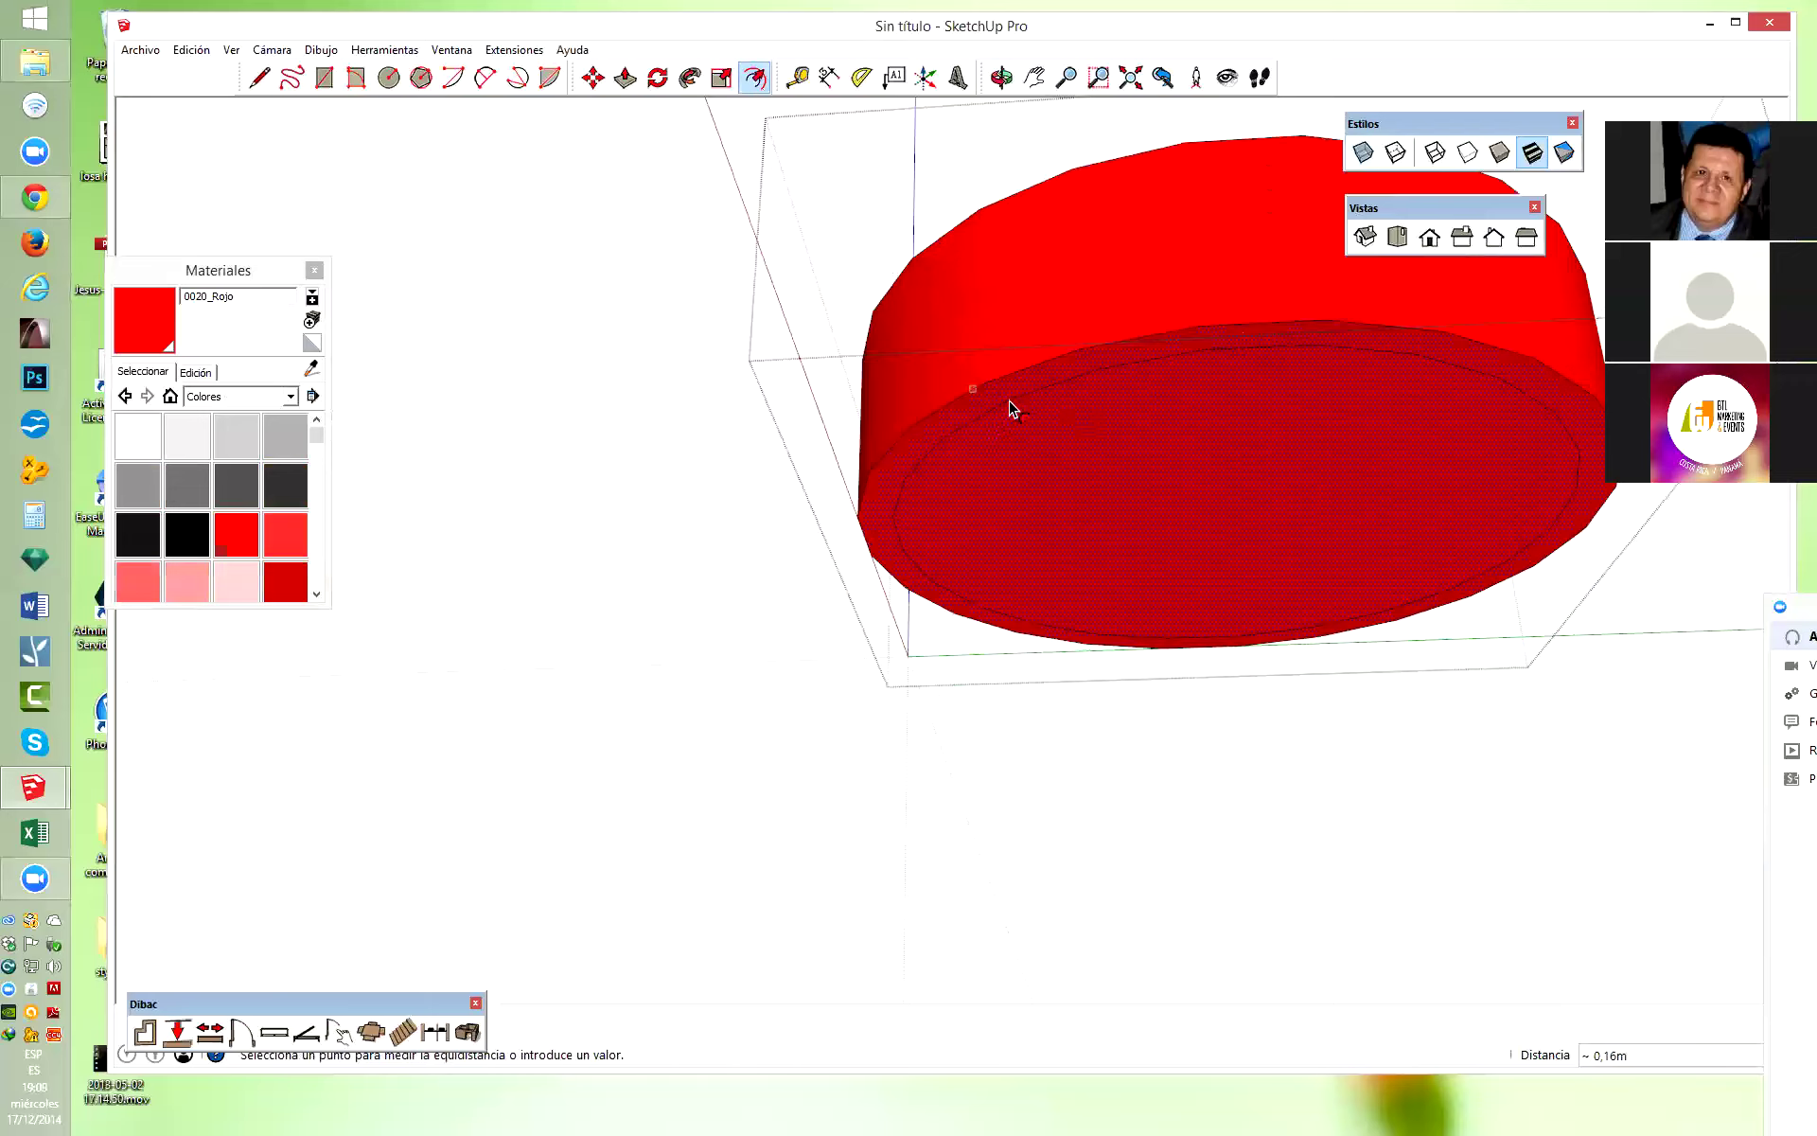
{"action": "left_click", "coordinate": [1009, 409]}
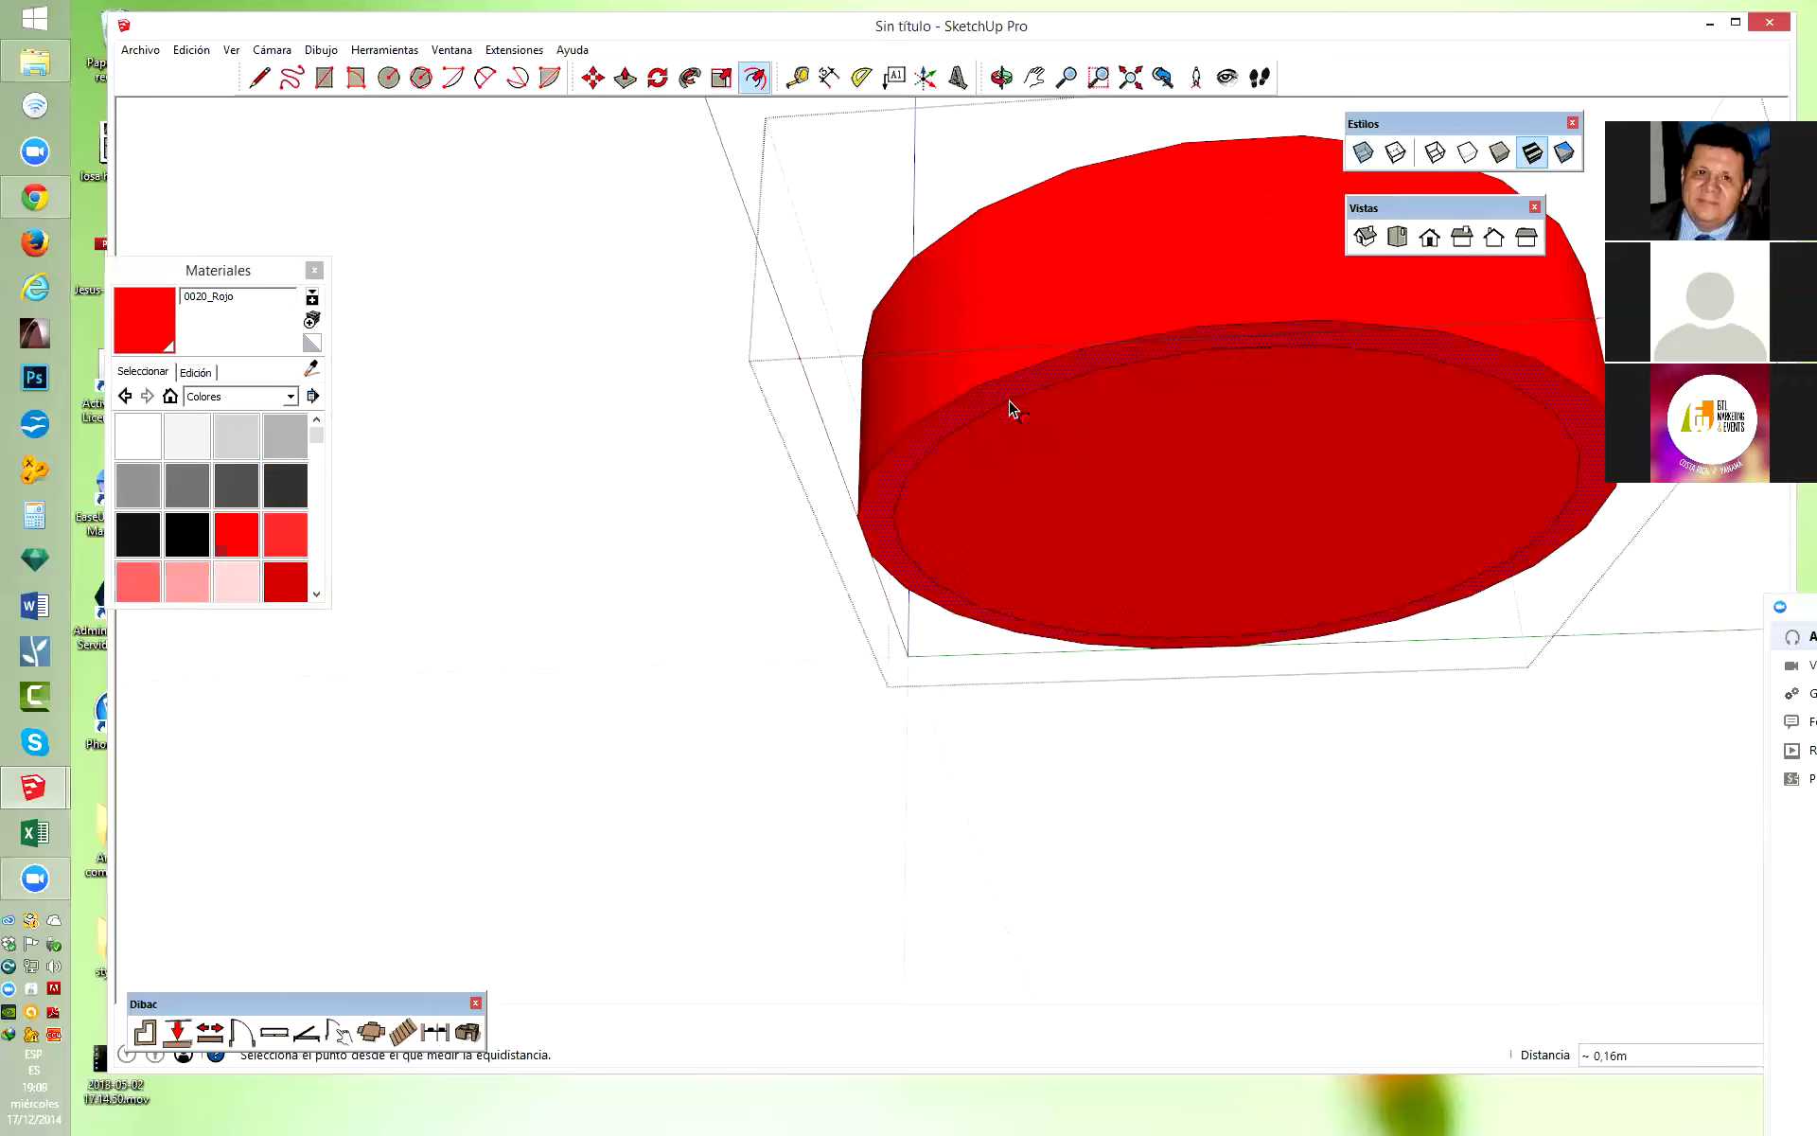
{"action": "key", "text": "space"}
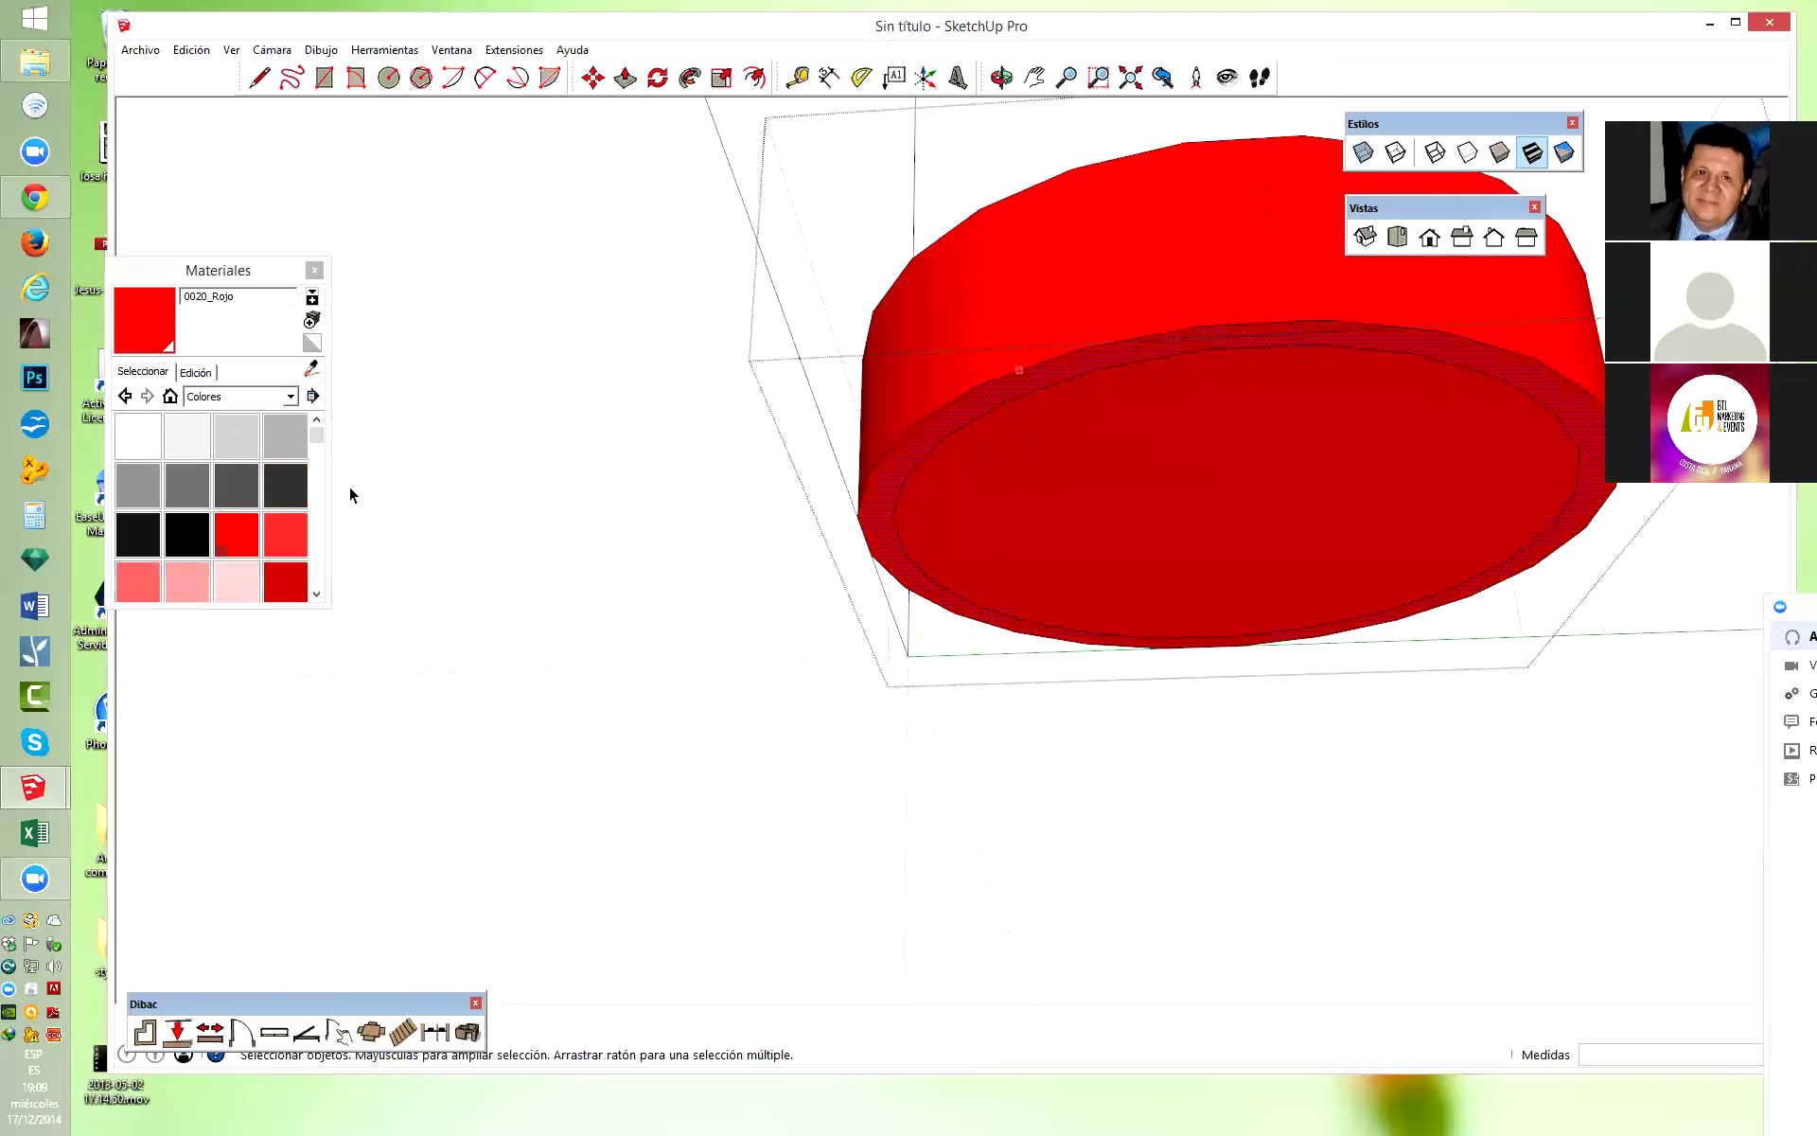
Paint the inner circle white and push it 0.10 m into the disk.
{"action": "left_click", "coordinate": [154, 446]}
{"action": "left_click", "coordinate": [1264, 470]}
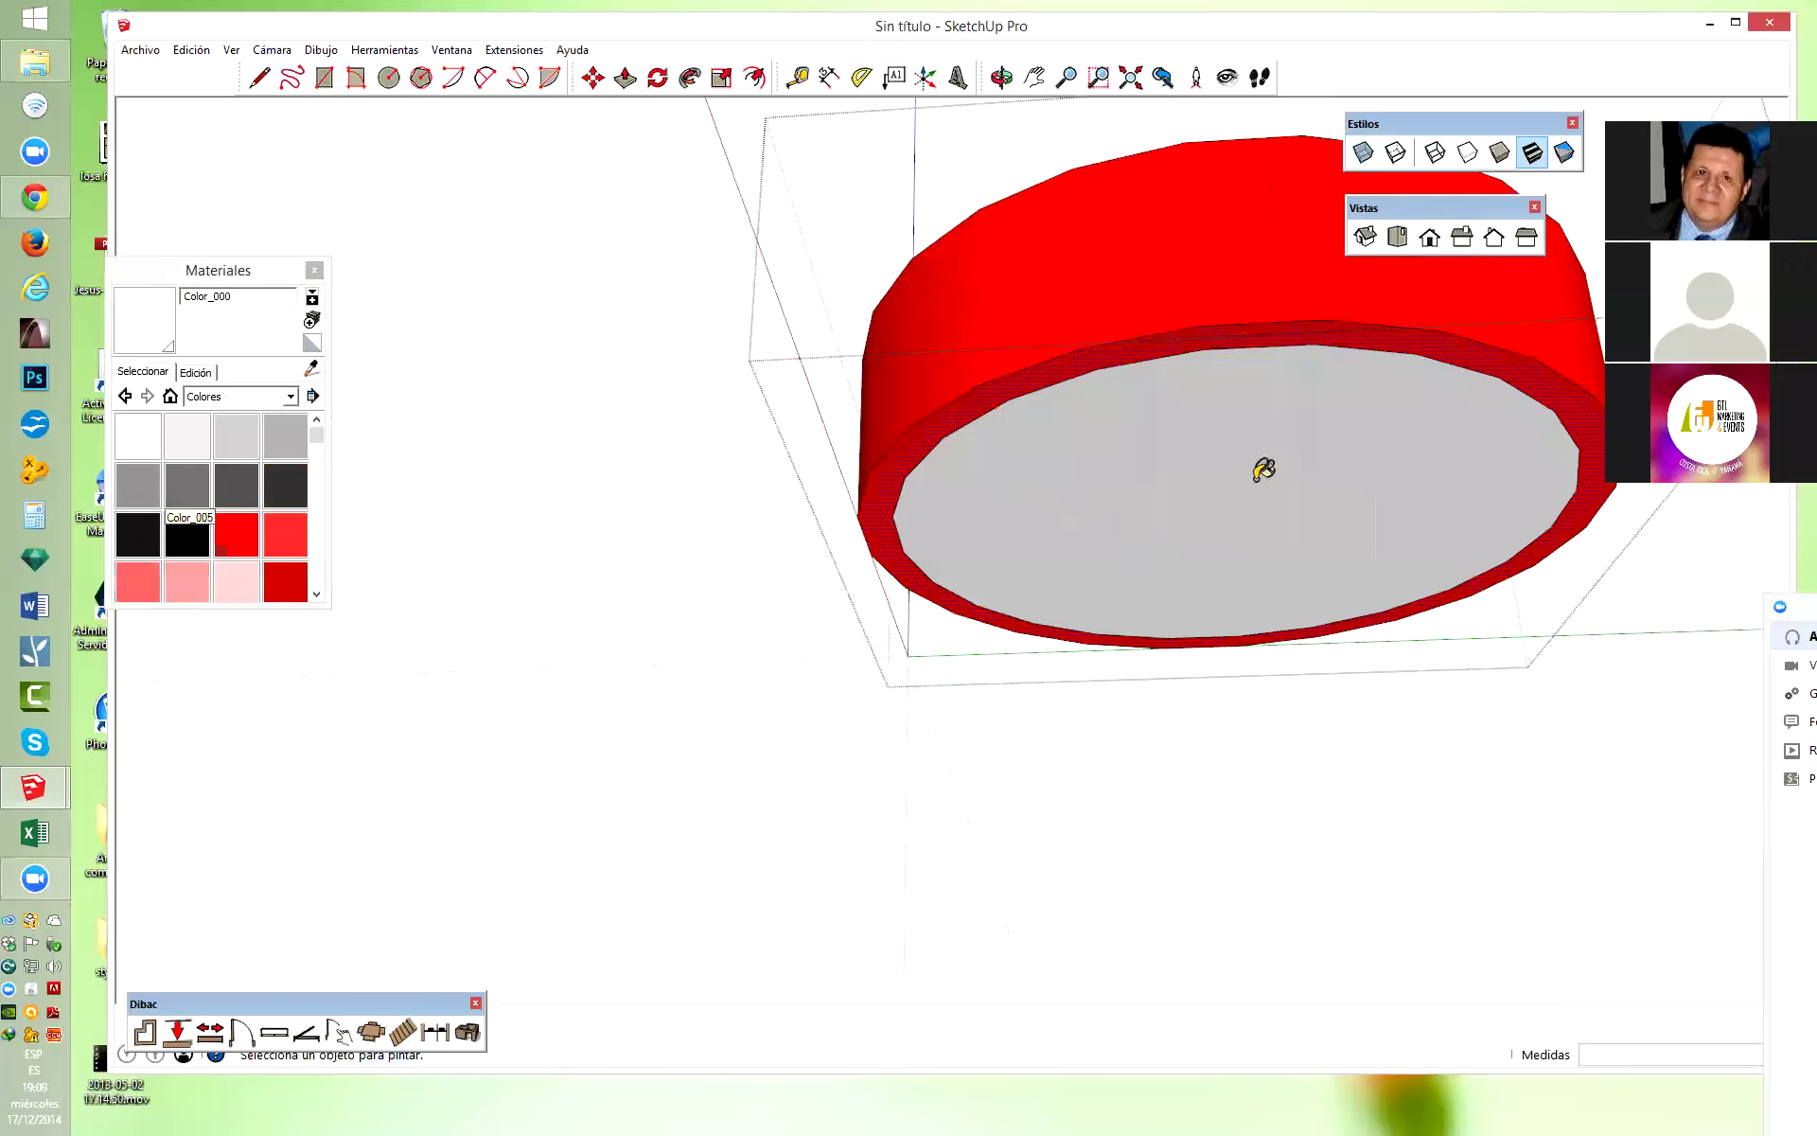
{"action": "middle_click_drag", "start_coordinate": [1264, 470], "coordinate": [1260, 501]}
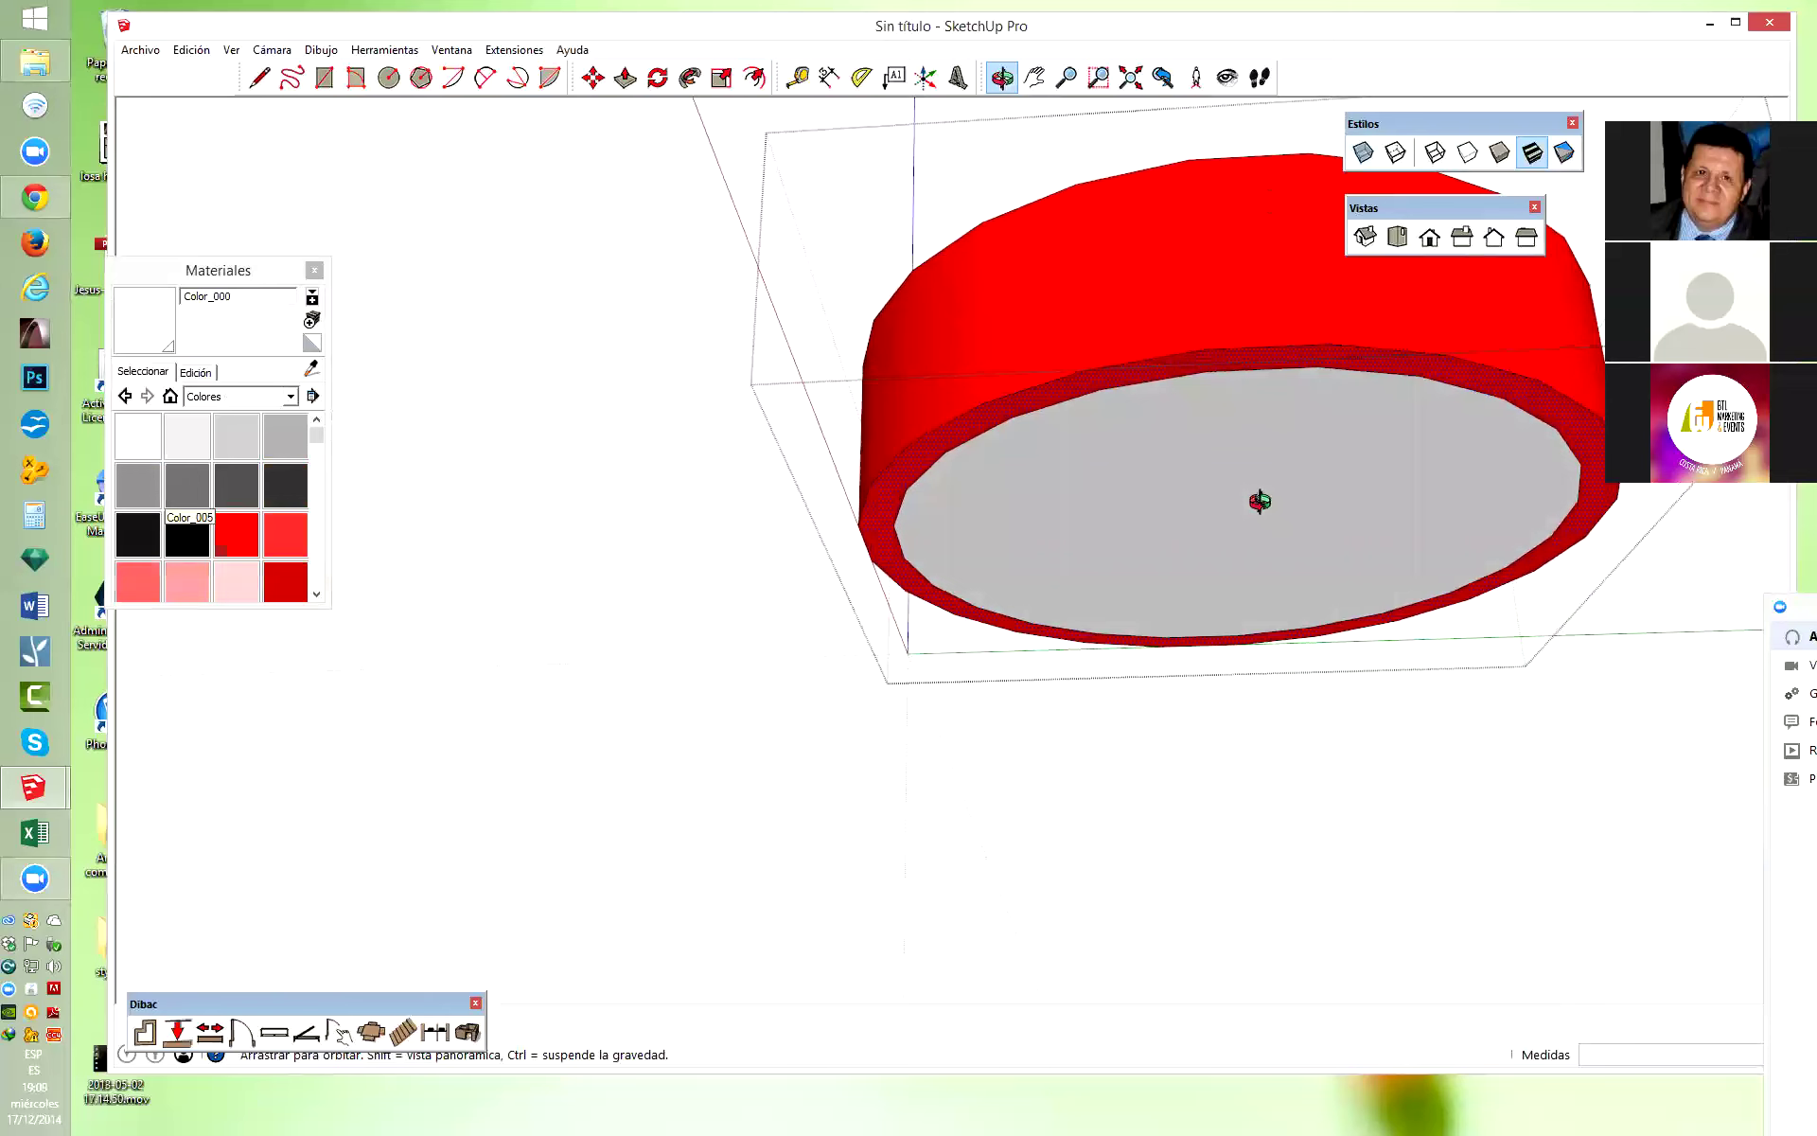
{"action": "key", "text": "p"}
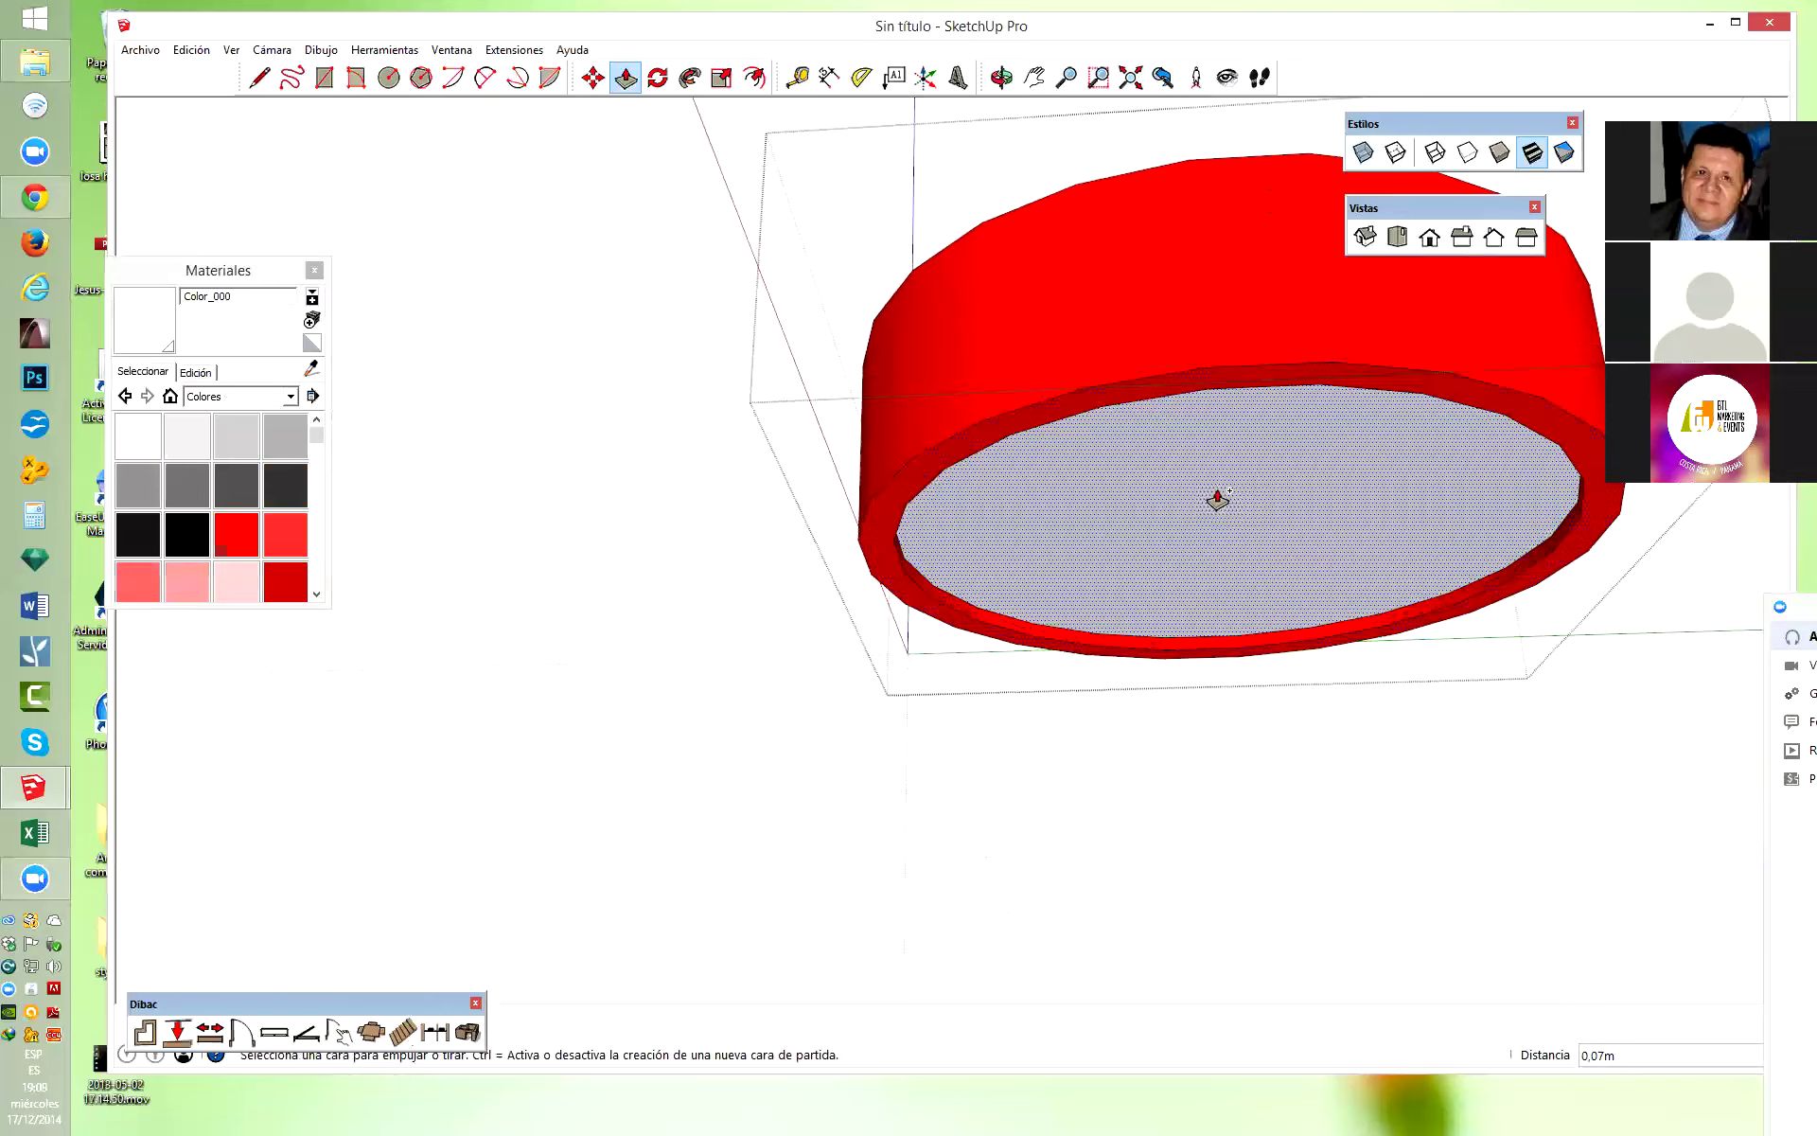
{"action": "left_click", "coordinate": [1170, 450]}
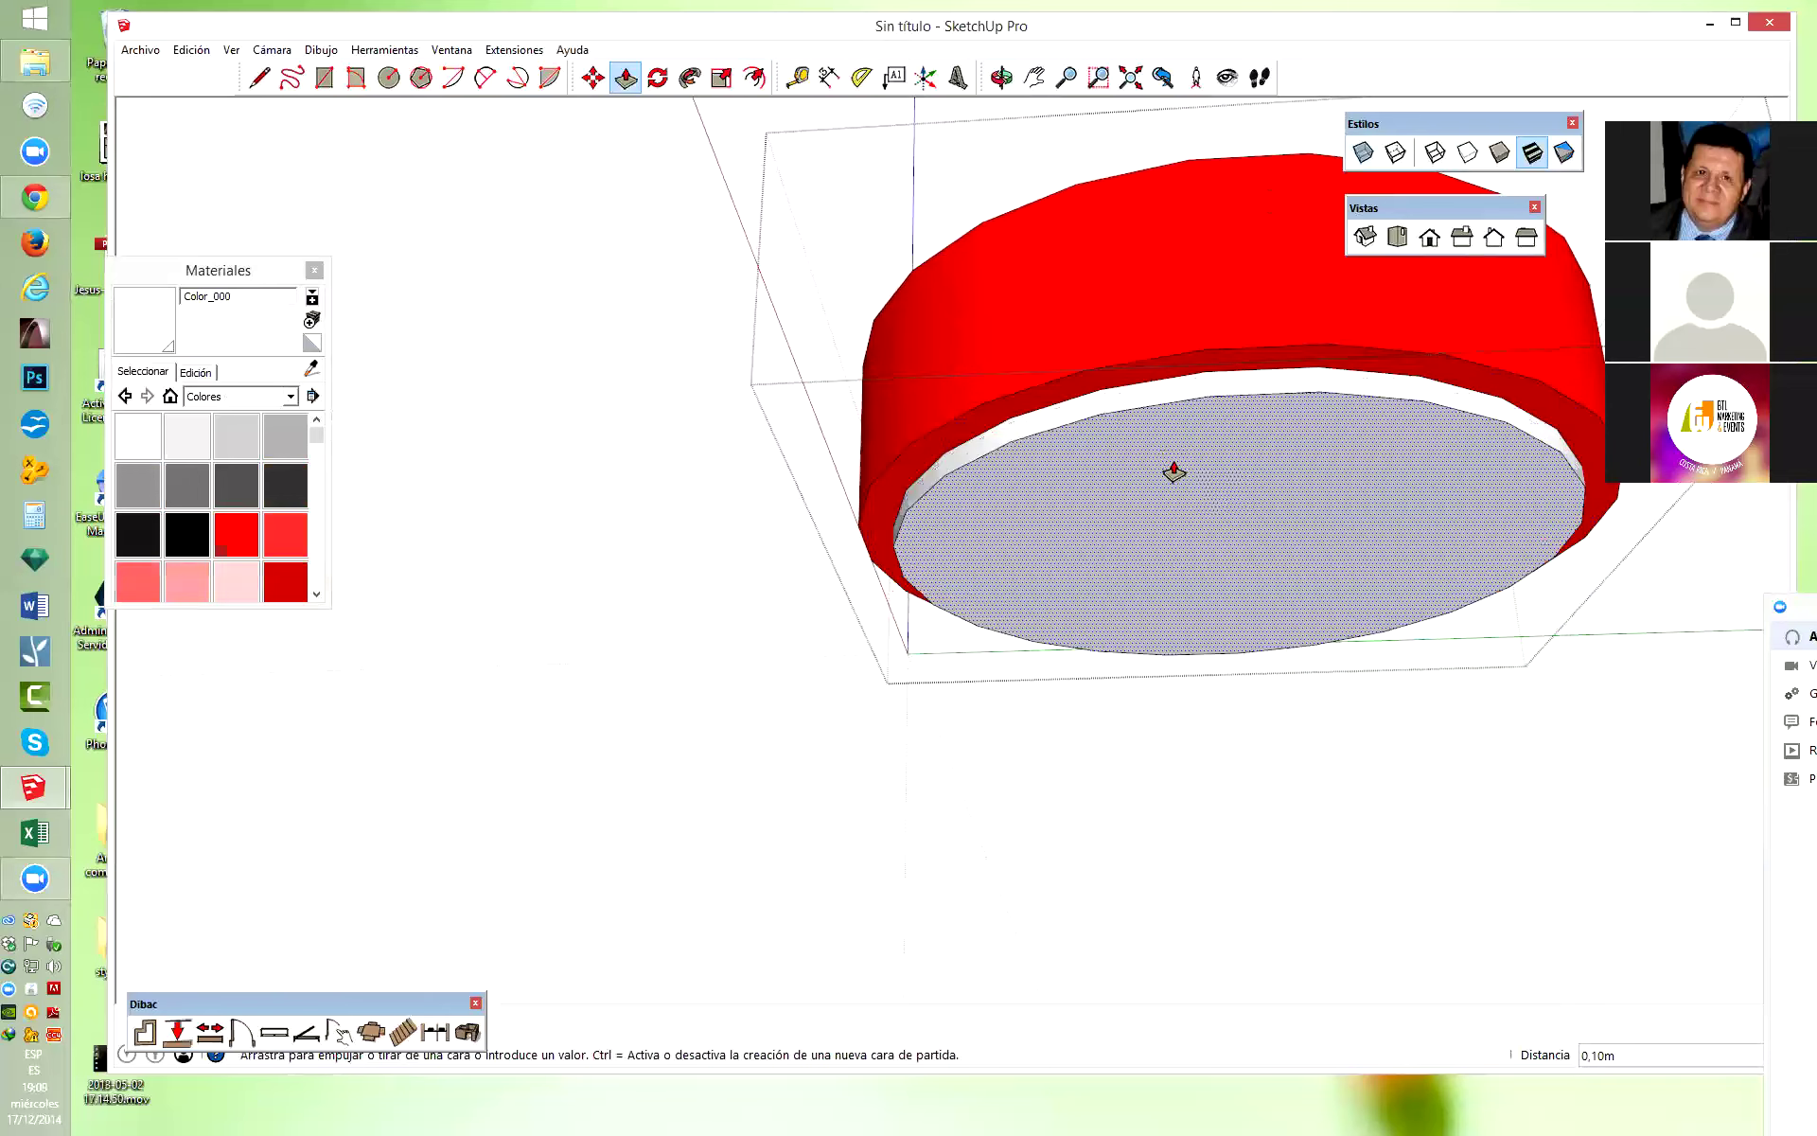
{"action": "left_click", "coordinate": [1174, 472]}
{"action": "key", "text": "space"}
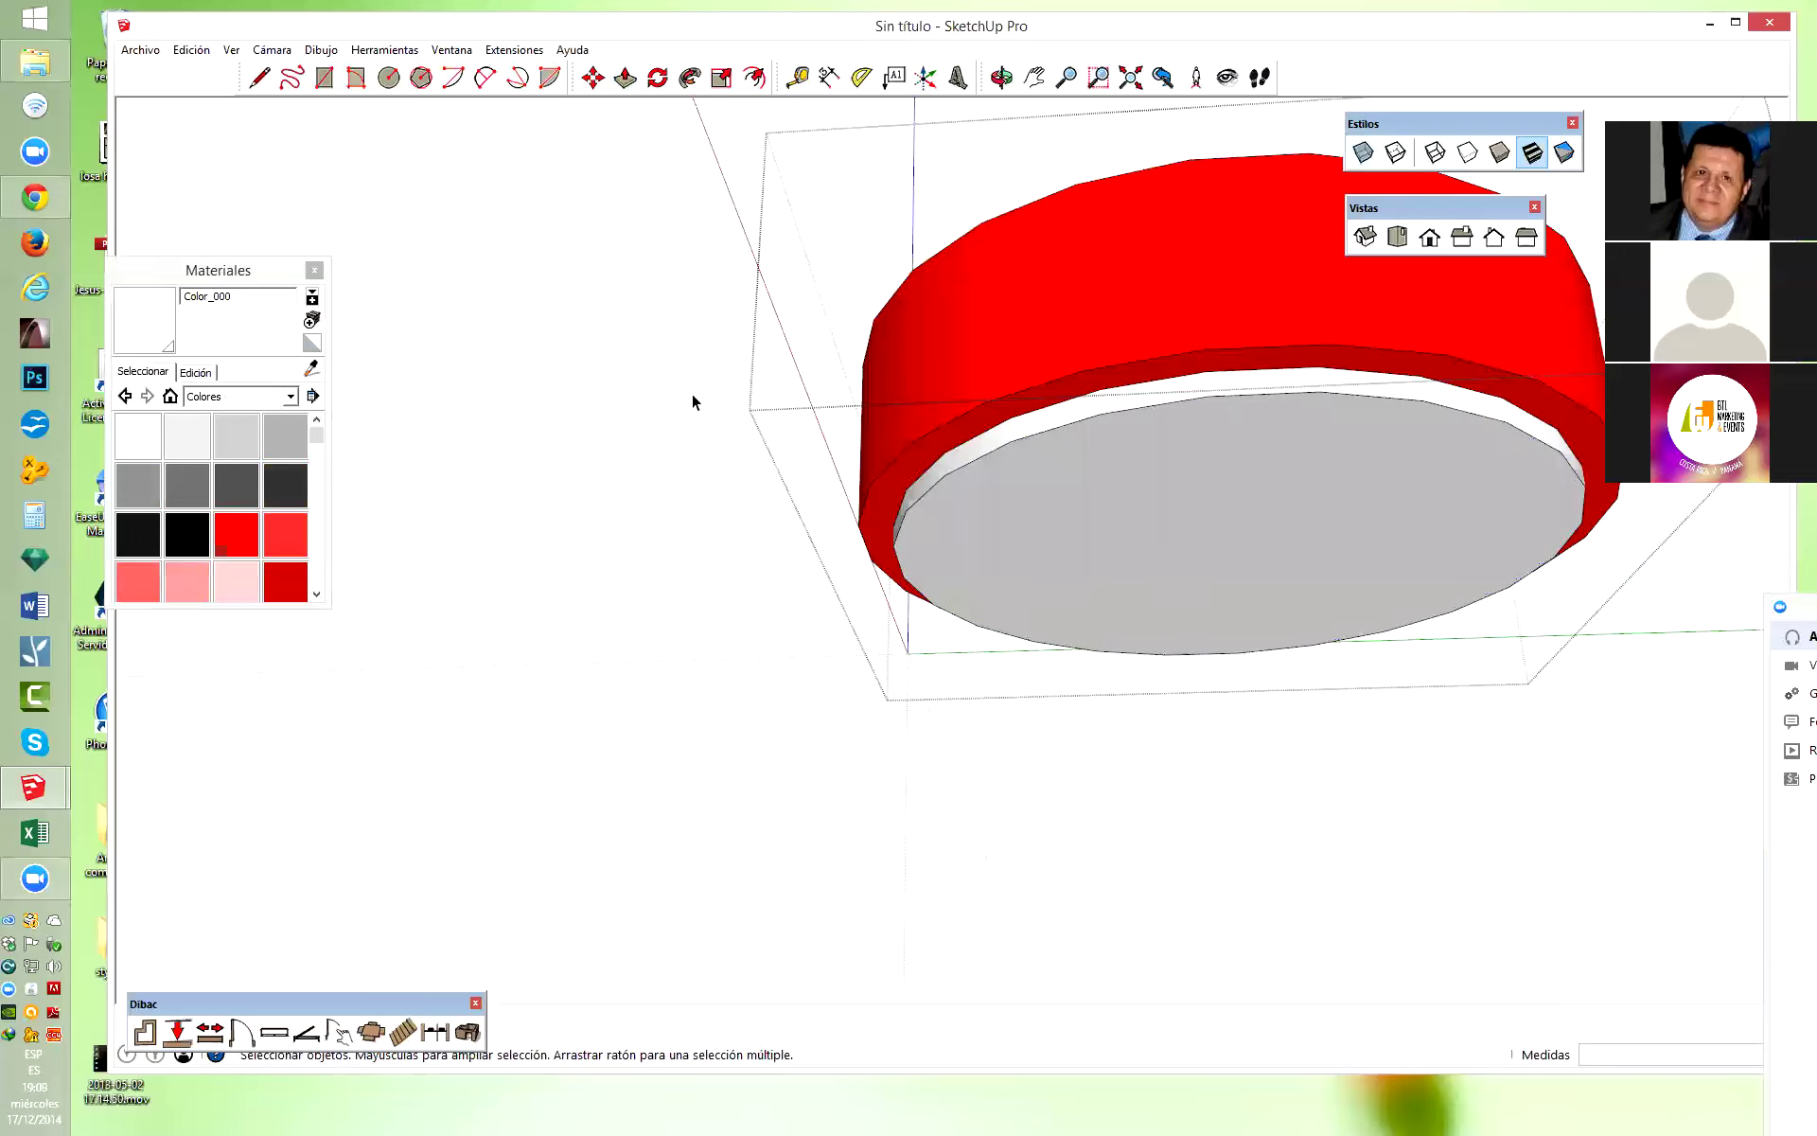
{"action": "scroll", "coordinate": [729, 416], "scroll_direction": "down", "scroll_amount": 3}
{"action": "scroll", "coordinate": [1035, 734], "scroll_direction": "down", "scroll_amount": 2}
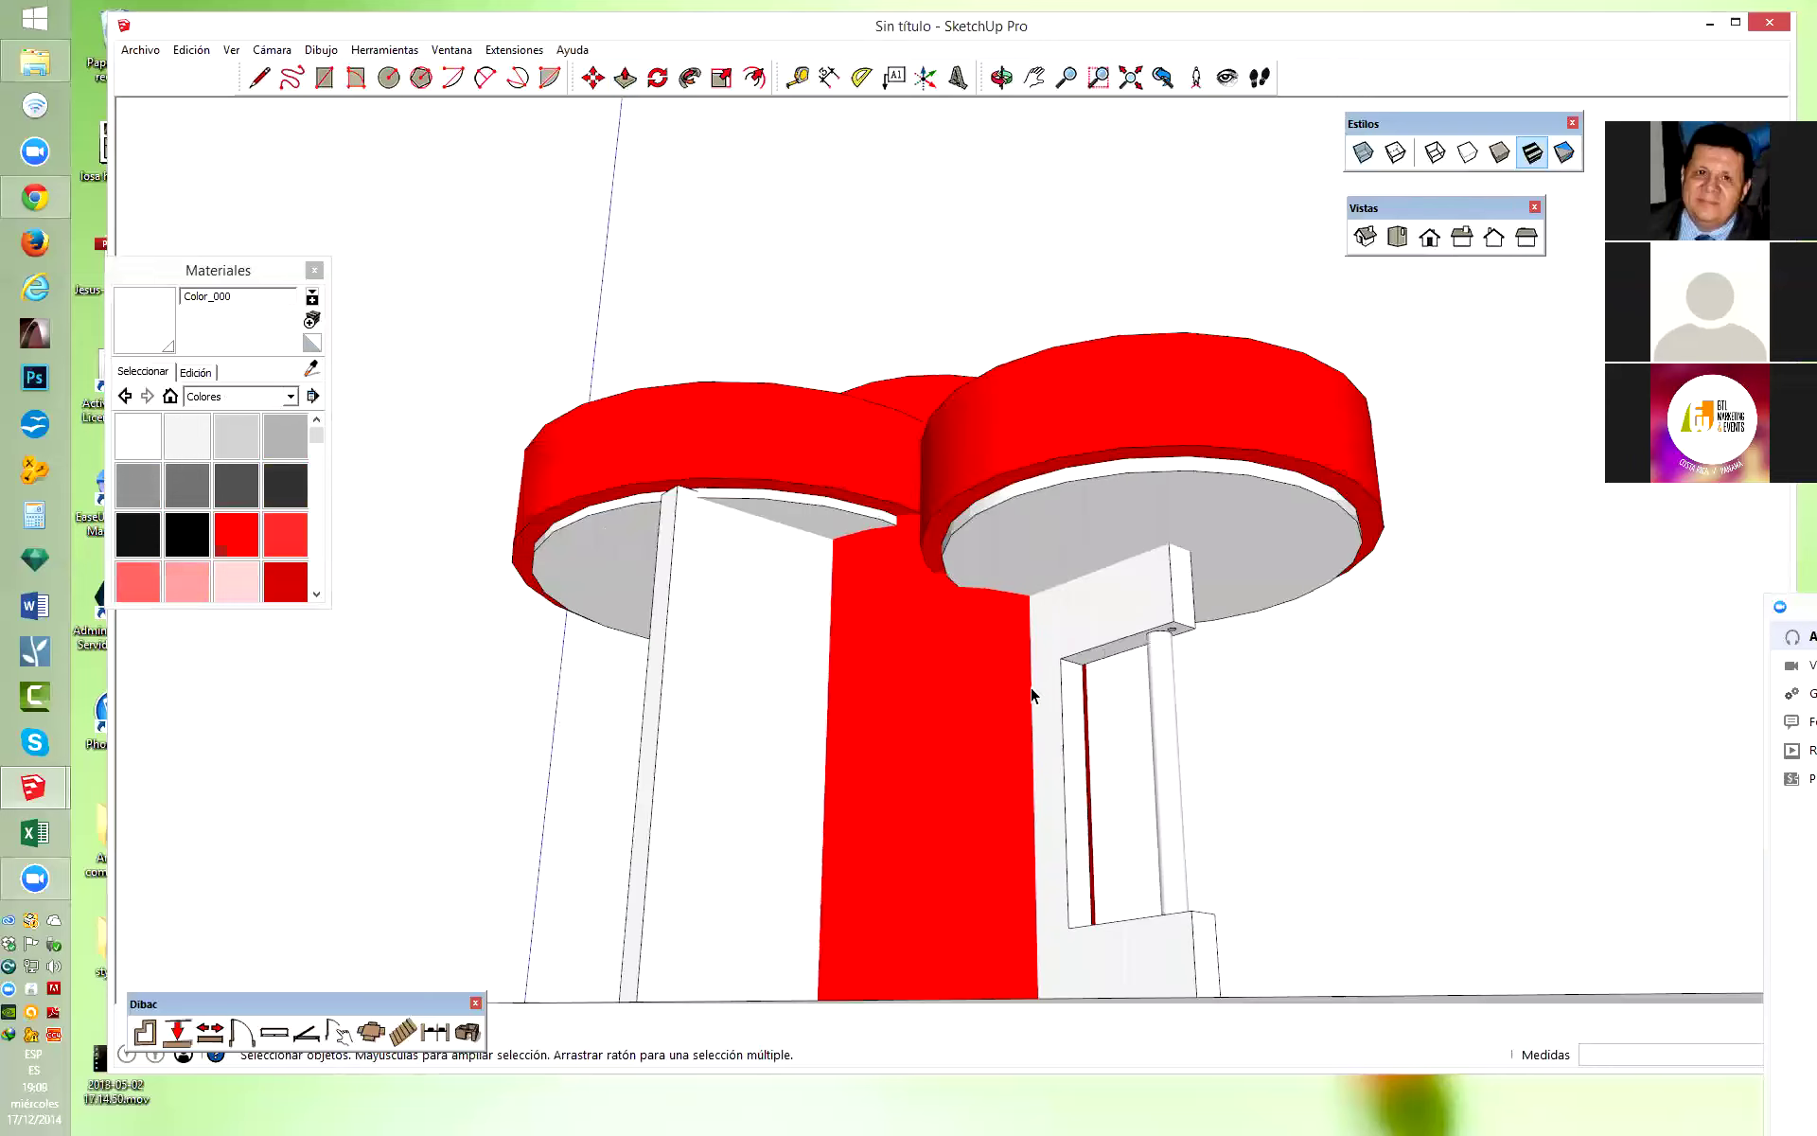
{"action": "key", "text": "o"}
{"action": "mouse_move", "coordinate": [900, 592]}
{"action": "left_mouse_down"}
{"action": "mouse_move", "coordinate": [1018, 649]}
{"action": "mouse_move", "coordinate": [1189, 690]}
{"action": "mouse_move", "coordinate": [1457, 657]}
{"action": "mouse_move", "coordinate": [1326, 621]}
{"action": "mouse_move", "coordinate": [1253, 621]}
{"action": "mouse_move", "coordinate": [1011, 549]}
{"action": "mouse_move", "coordinate": [1306, 677]}
{"action": "mouse_move", "coordinate": [1590, 757]}
{"action": "mouse_move", "coordinate": [1399, 763]}
{"action": "mouse_move", "coordinate": [713, 673]}
{"action": "mouse_move", "coordinate": [966, 736]}
{"action": "mouse_move", "coordinate": [1048, 702]}
{"action": "mouse_move", "coordinate": [398, 644]}
{"action": "mouse_move", "coordinate": [1635, 742]}
{"action": "mouse_move", "coordinate": [1642, 965]}
{"action": "left_mouse_up"}
Open the base group and reverse the circular face, then reverse it back.
{"action": "key", "text": "space"}
{"action": "scroll", "coordinate": [872, 831], "scroll_direction": "up", "scroll_amount": 3}
{"action": "left_click", "coordinate": [869, 829]}
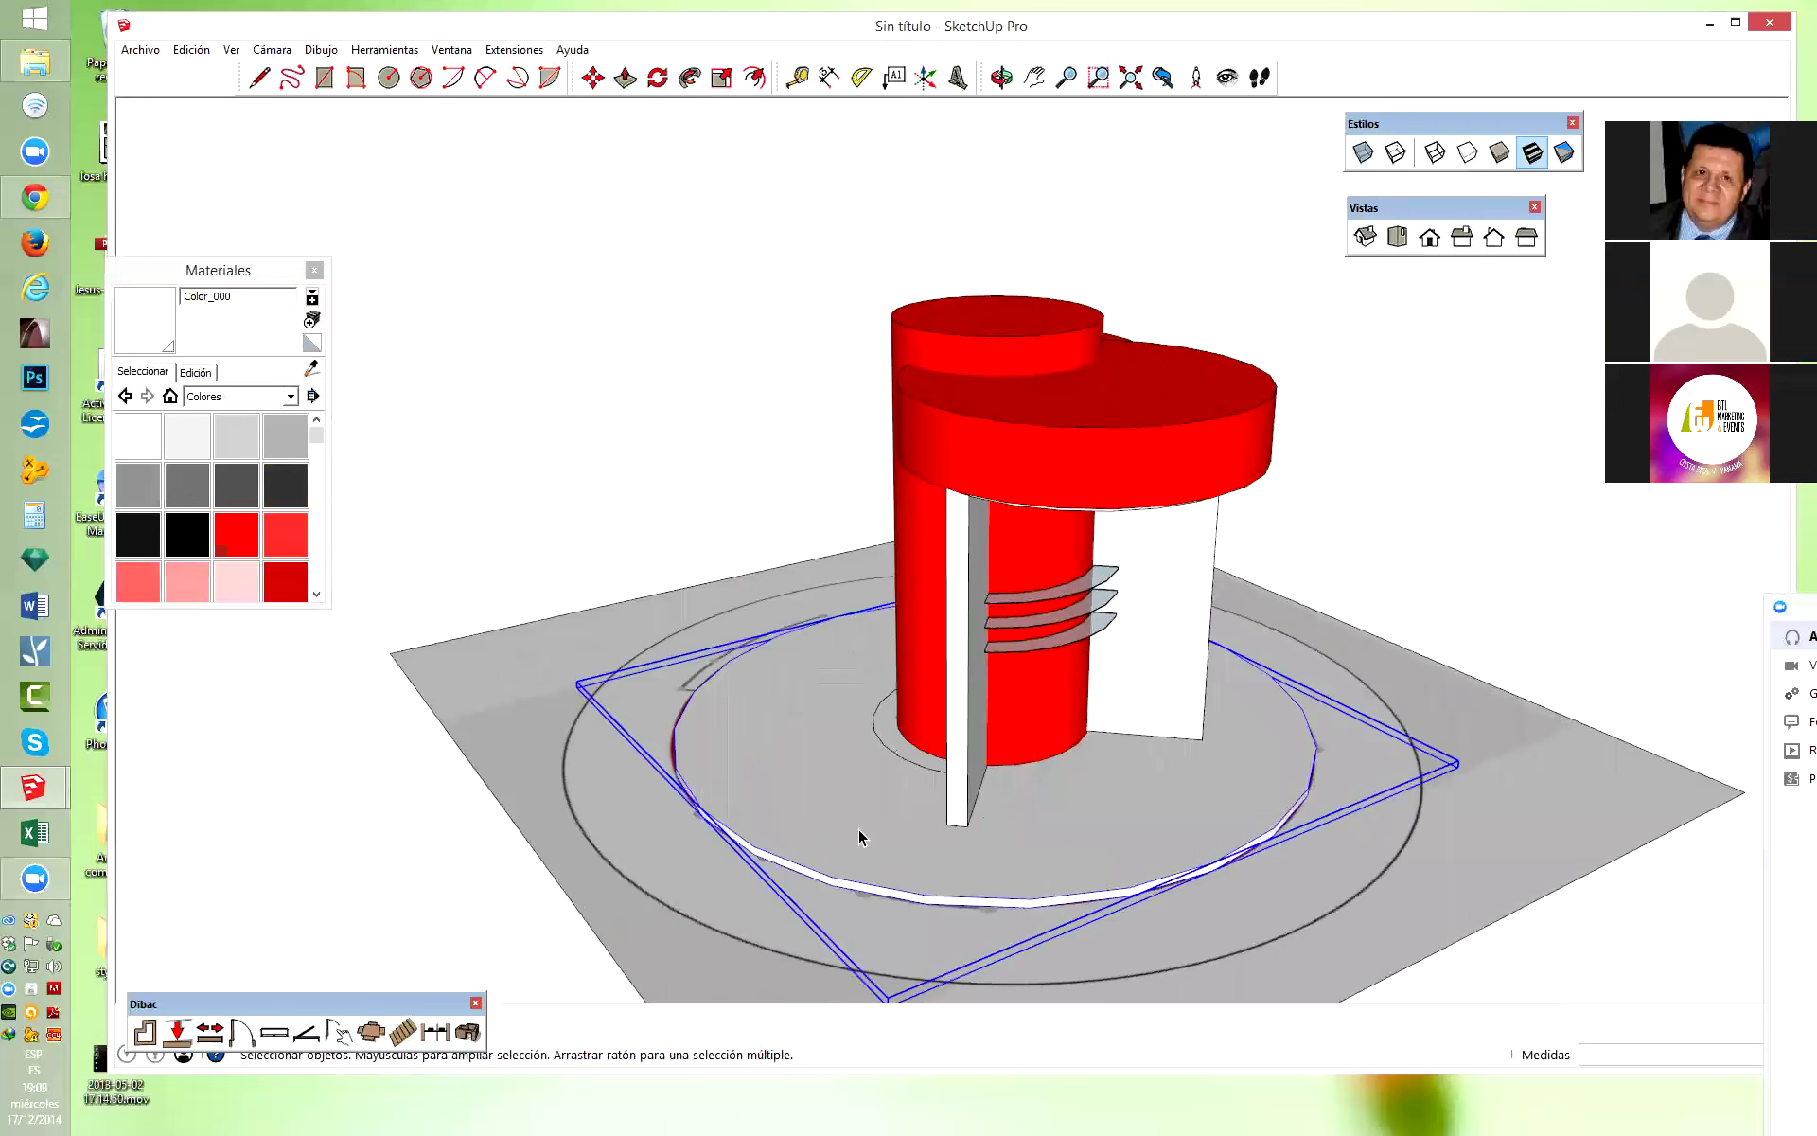
{"action": "double_click", "coordinate": [888, 841]}
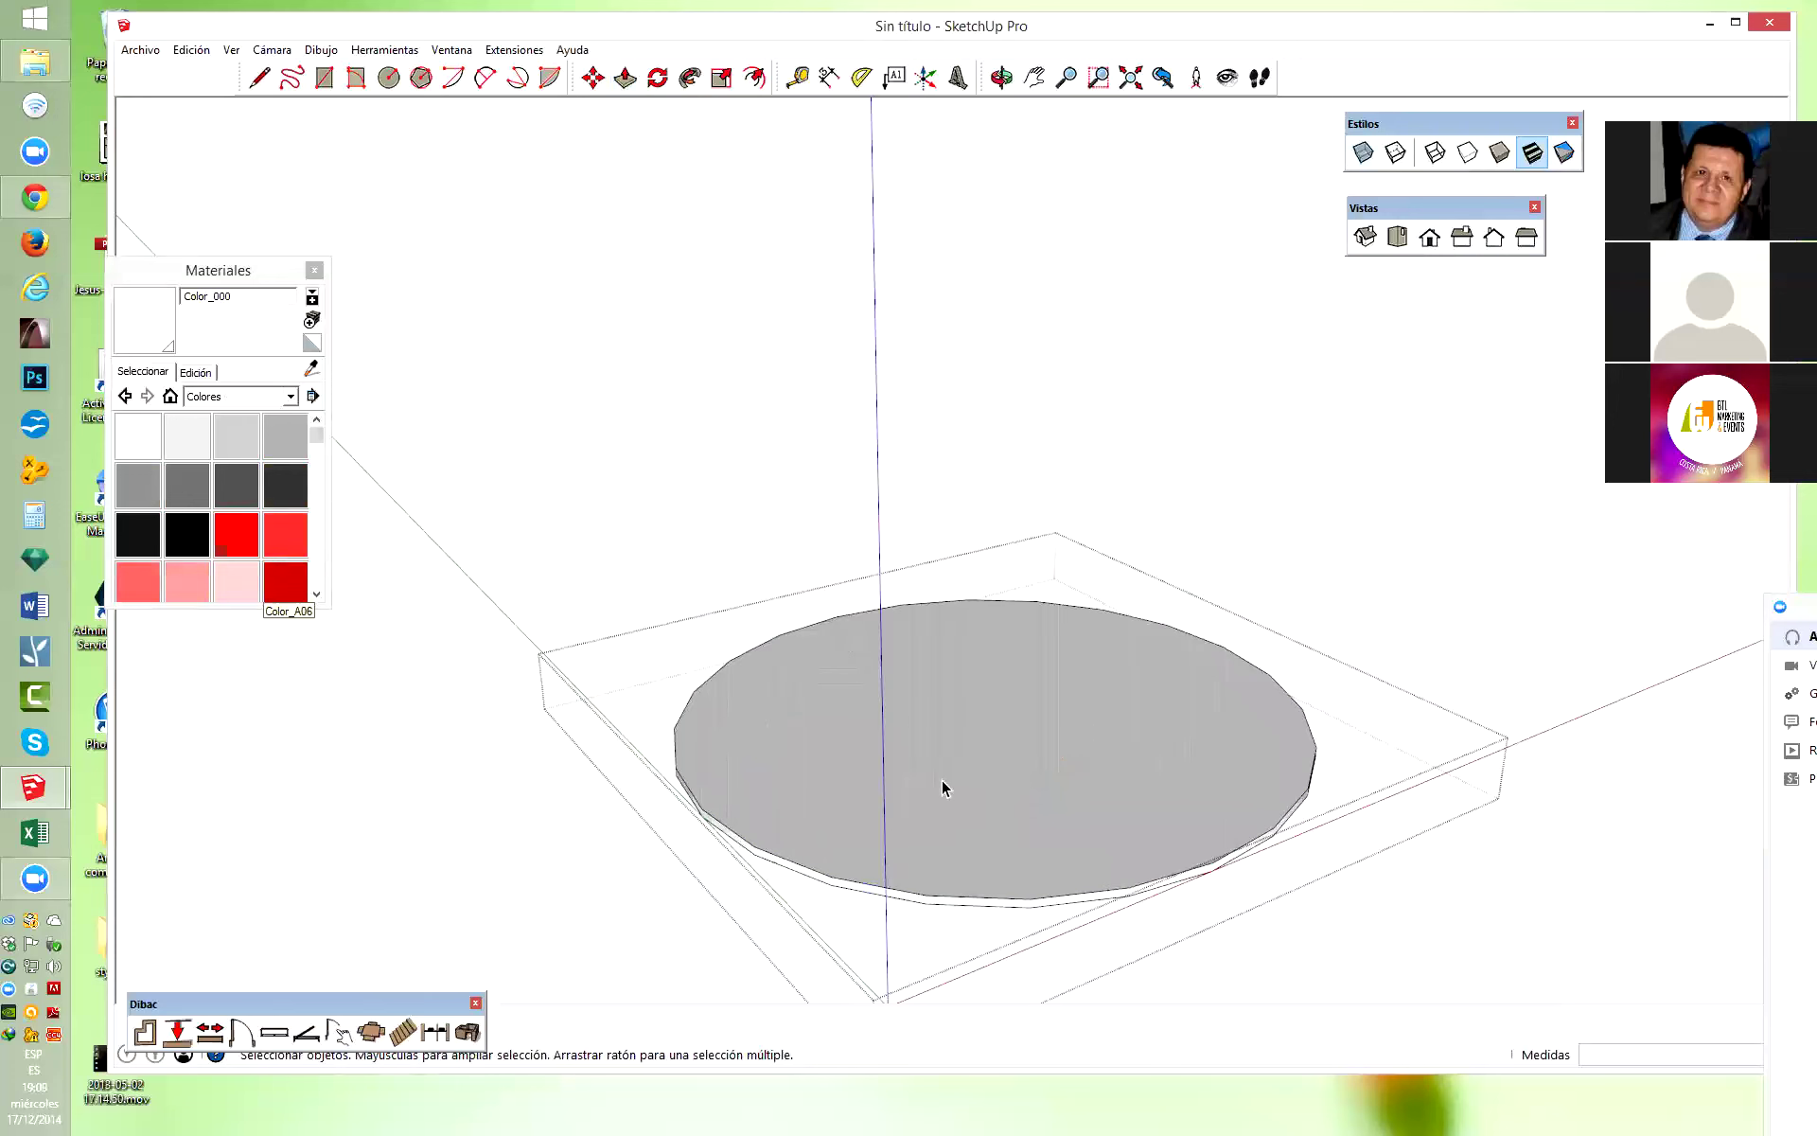
{"action": "right_click", "coordinate": [812, 740]}
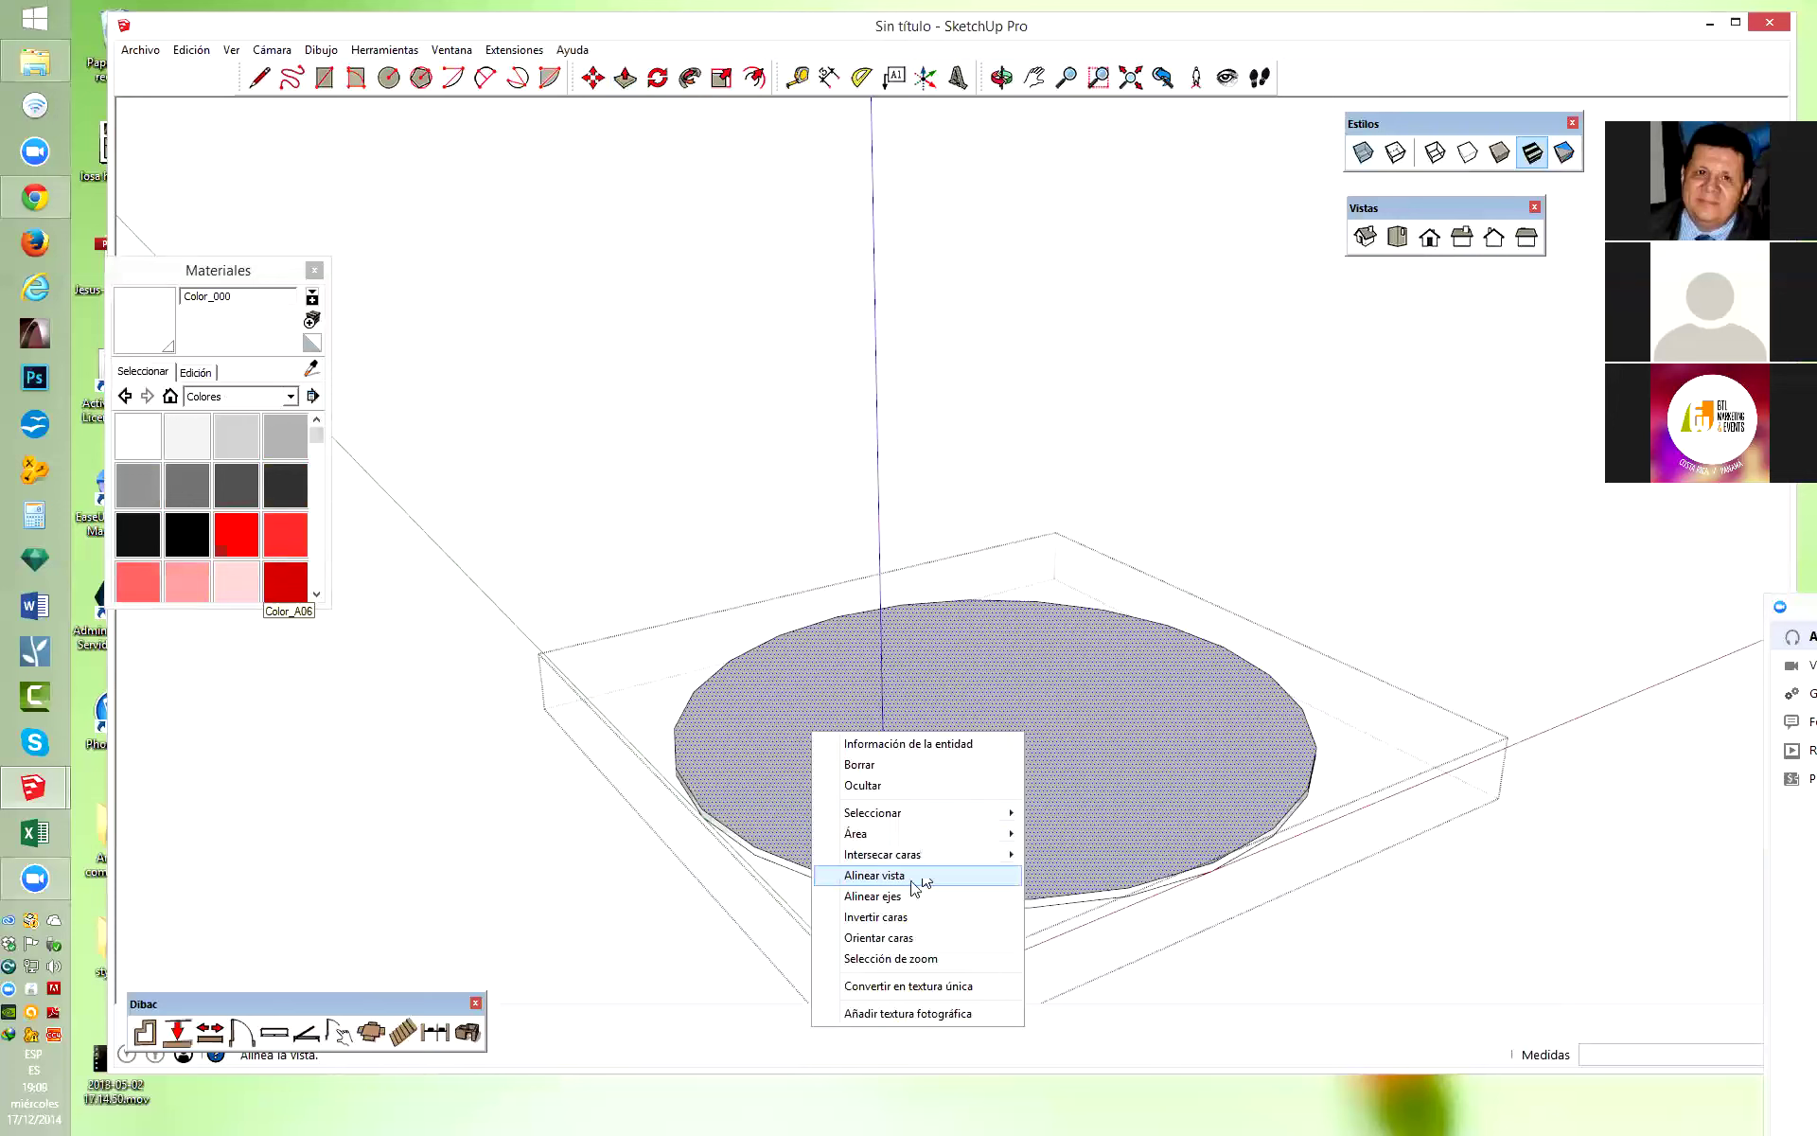
{"action": "left_click", "coordinate": [896, 915]}
{"action": "right_click", "coordinate": [795, 759]}
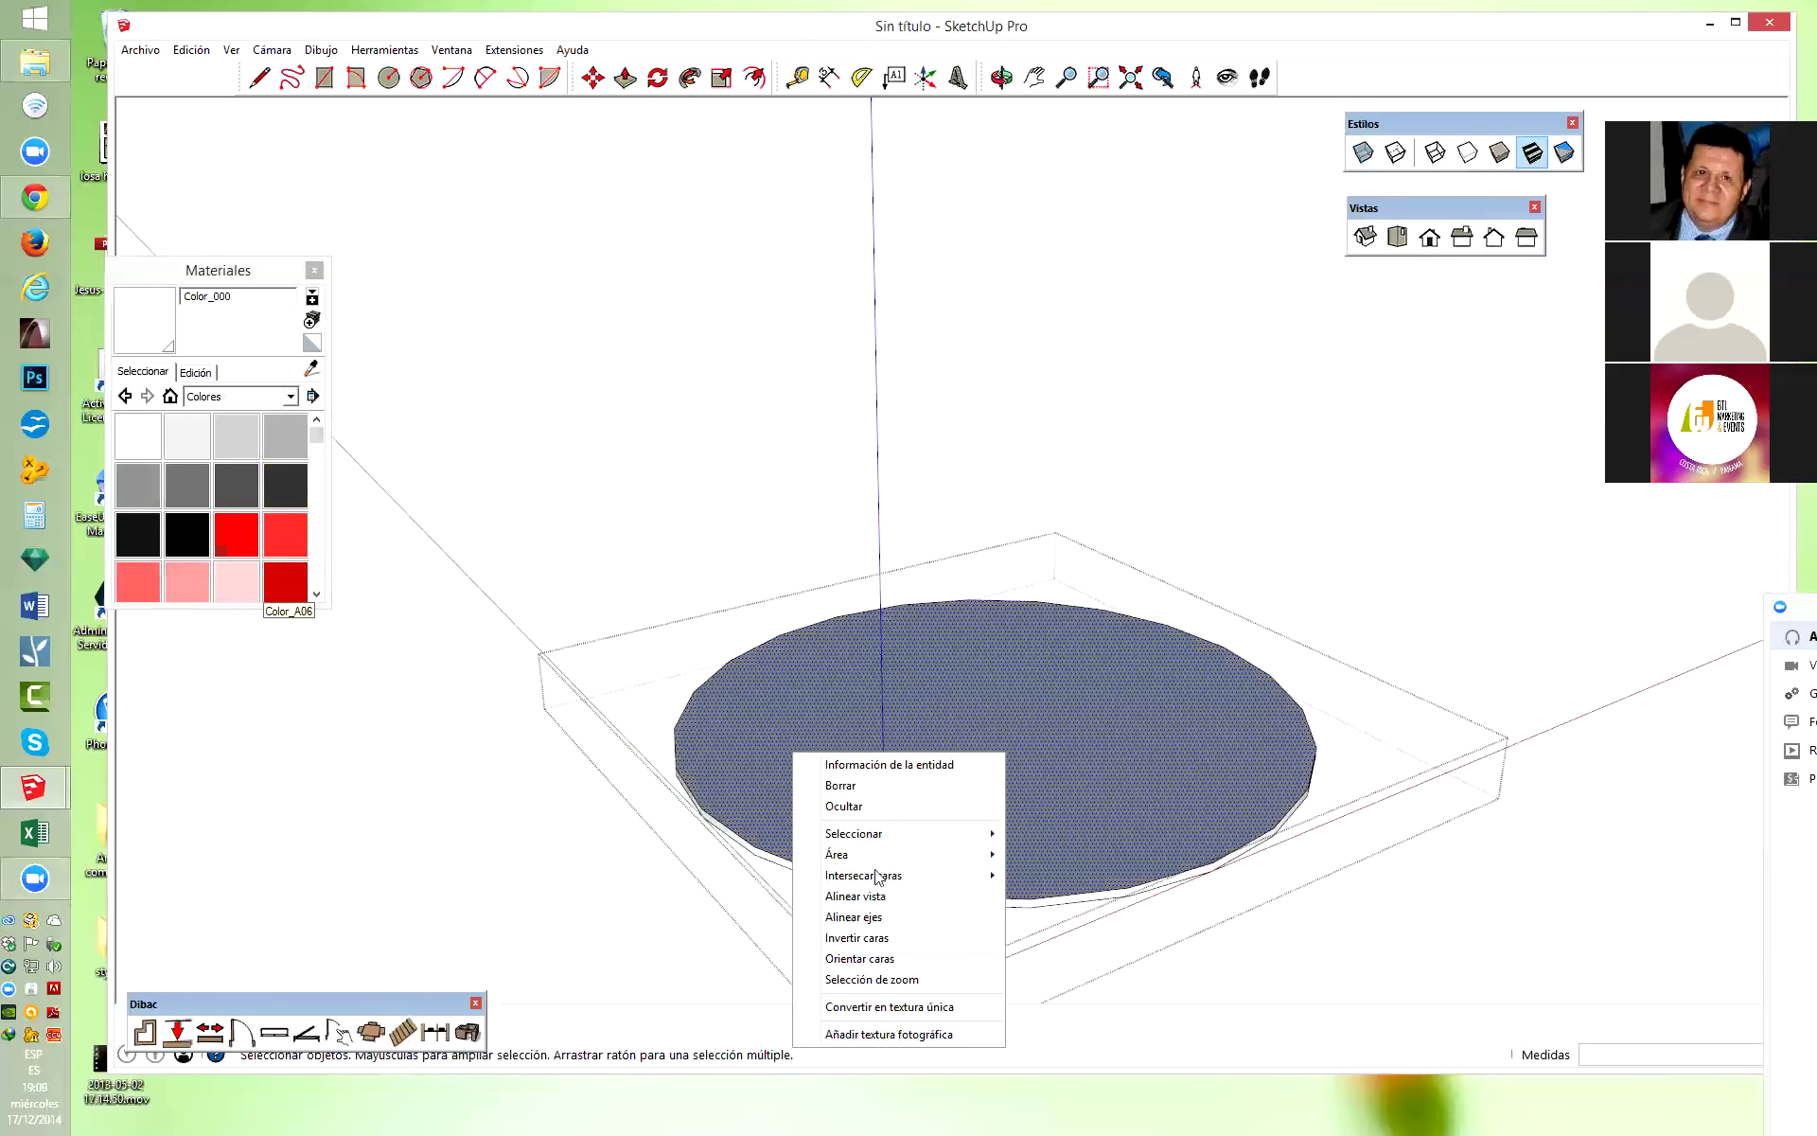
{"action": "left_click", "coordinate": [890, 942]}
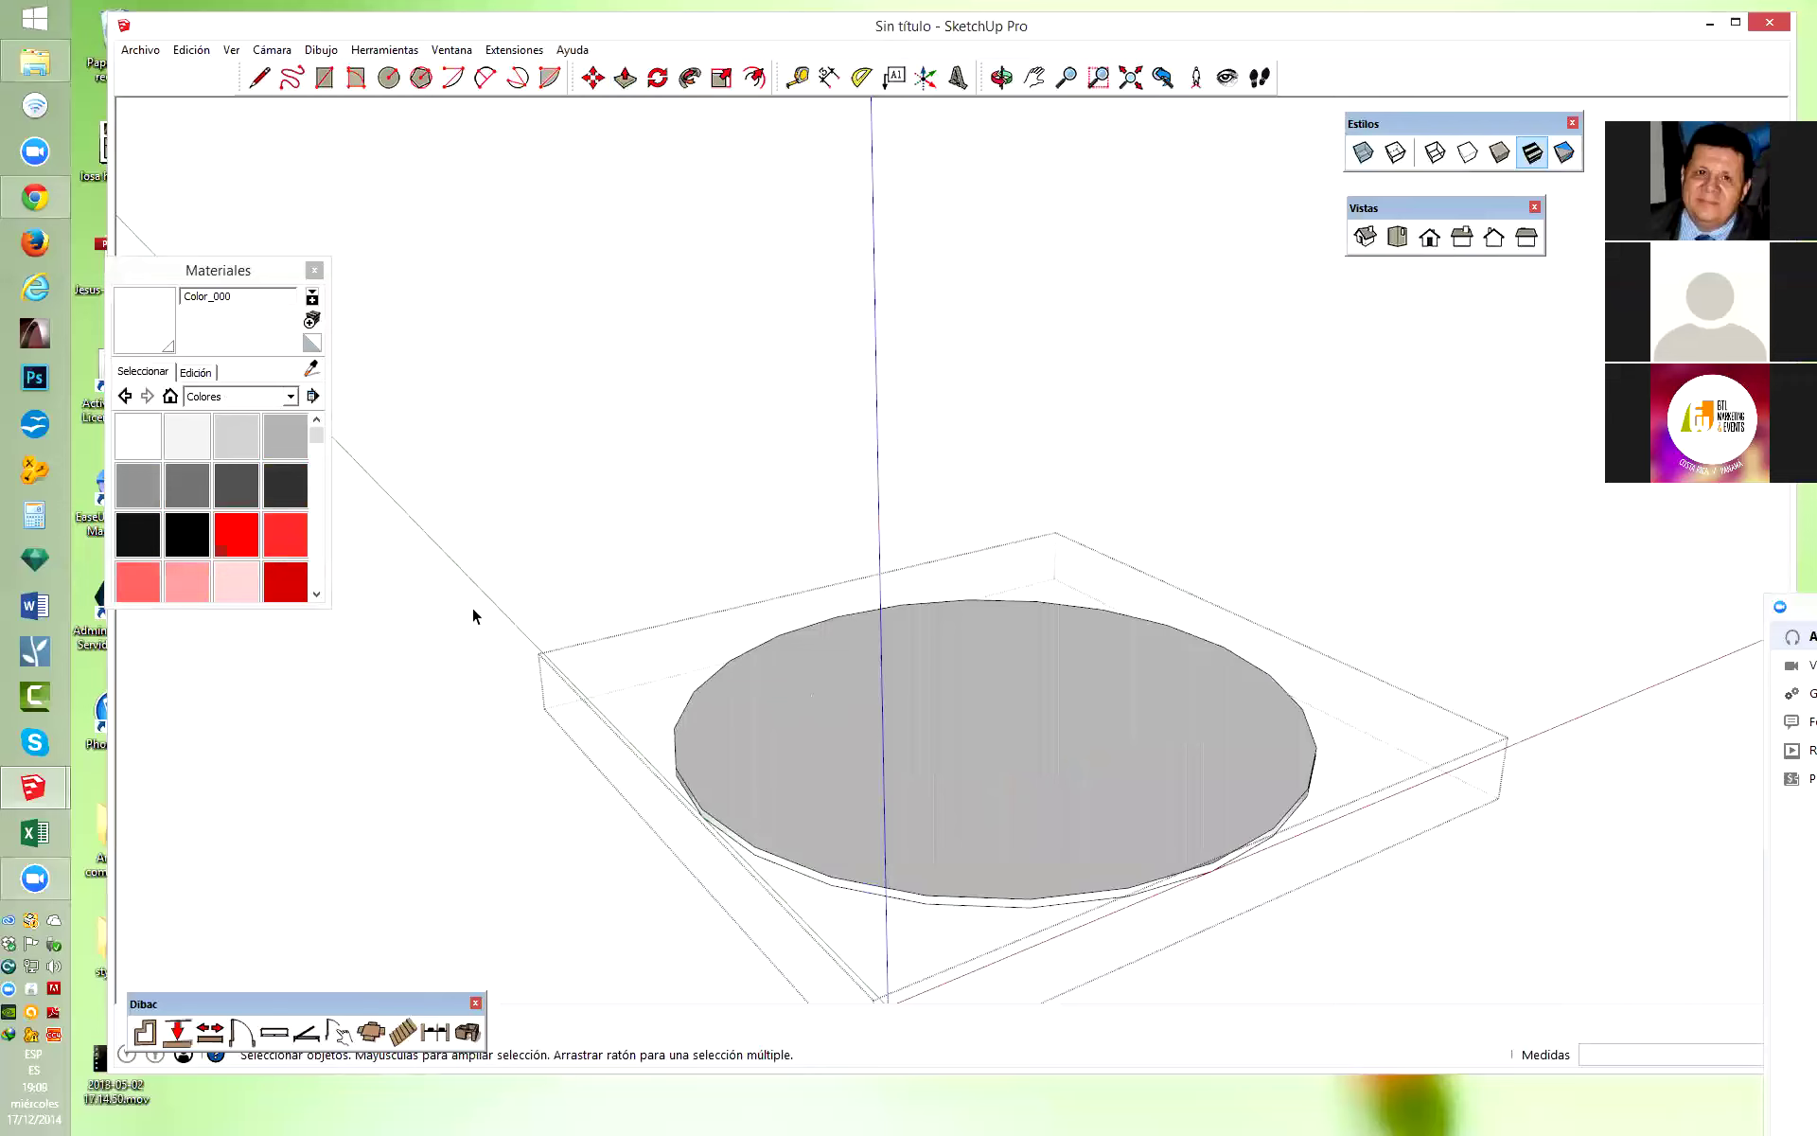
Paint the whole circular slab red on top and edge using a Ctrl fill.
{"action": "left_click", "coordinate": [285, 533]}
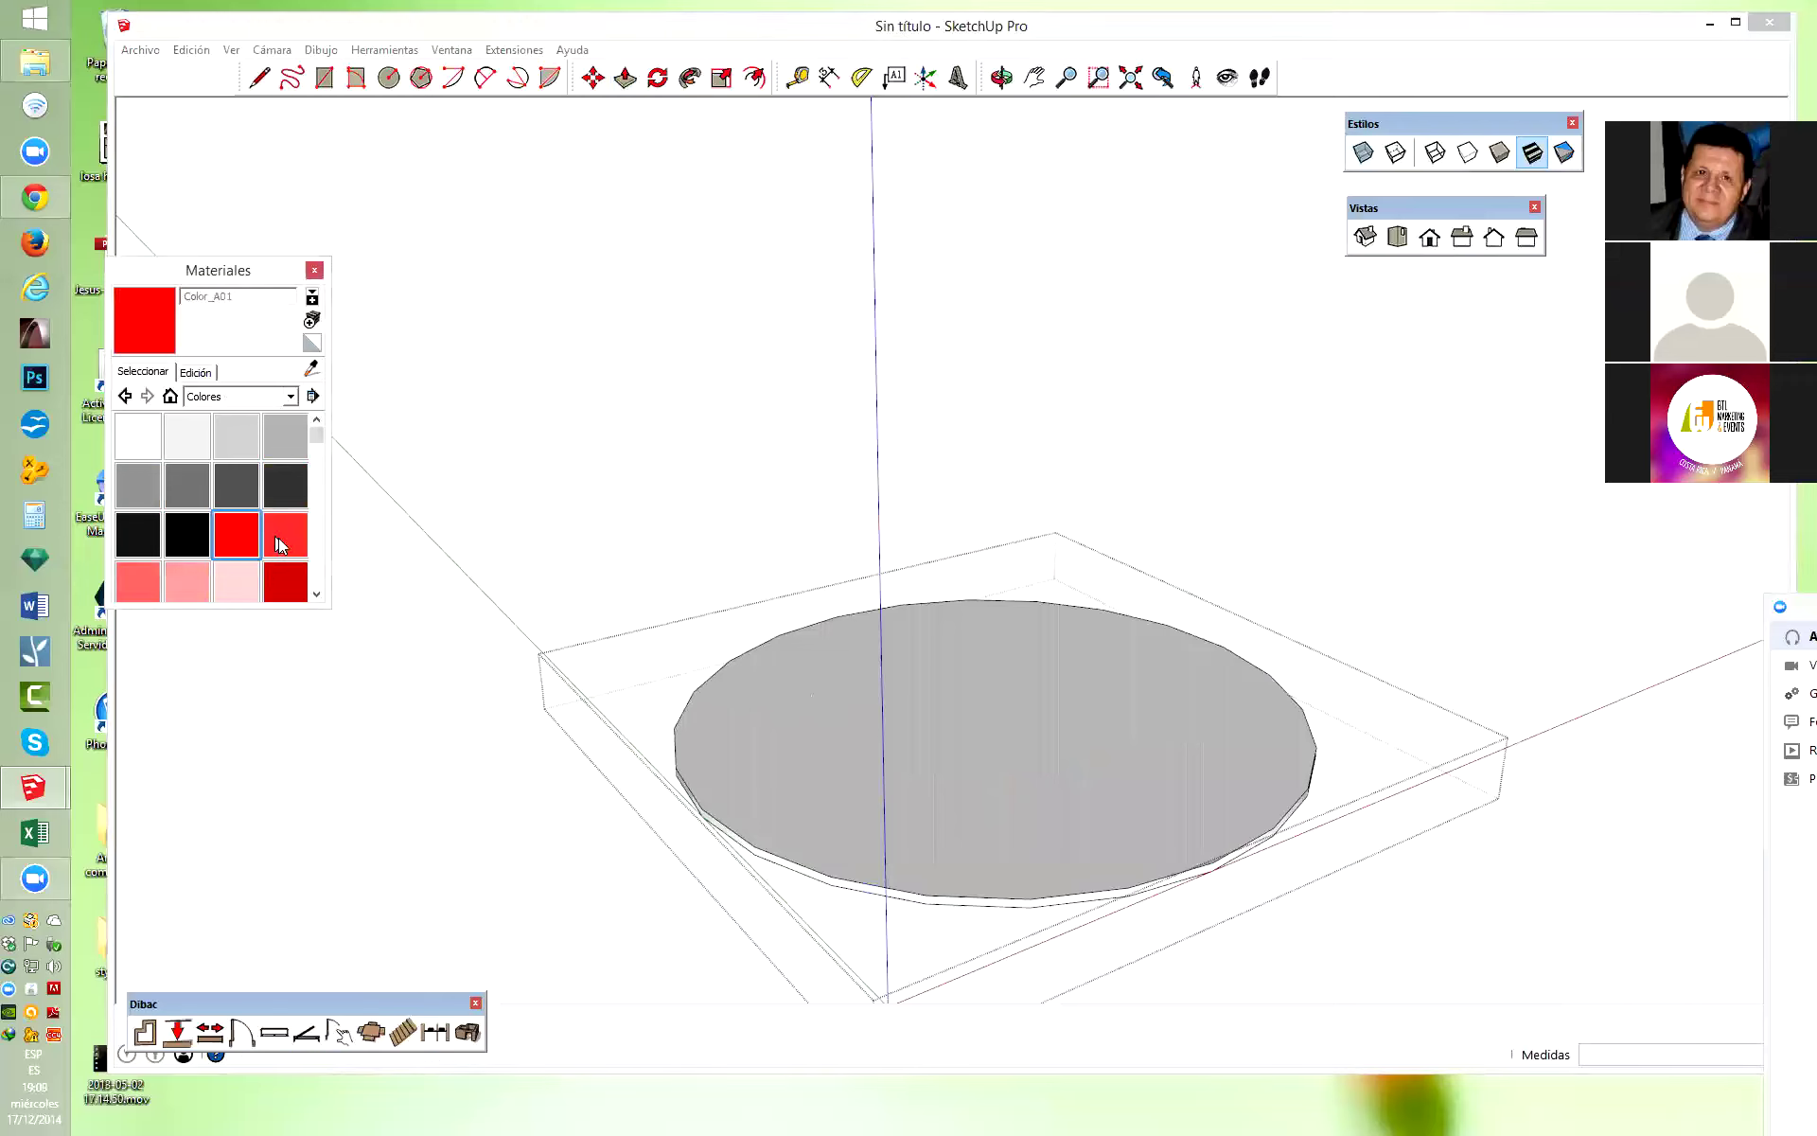
{"action": "left_click", "coordinate": [773, 682]}
{"action": "scroll", "coordinate": [842, 842], "scroll_direction": "up", "scroll_amount": 2}
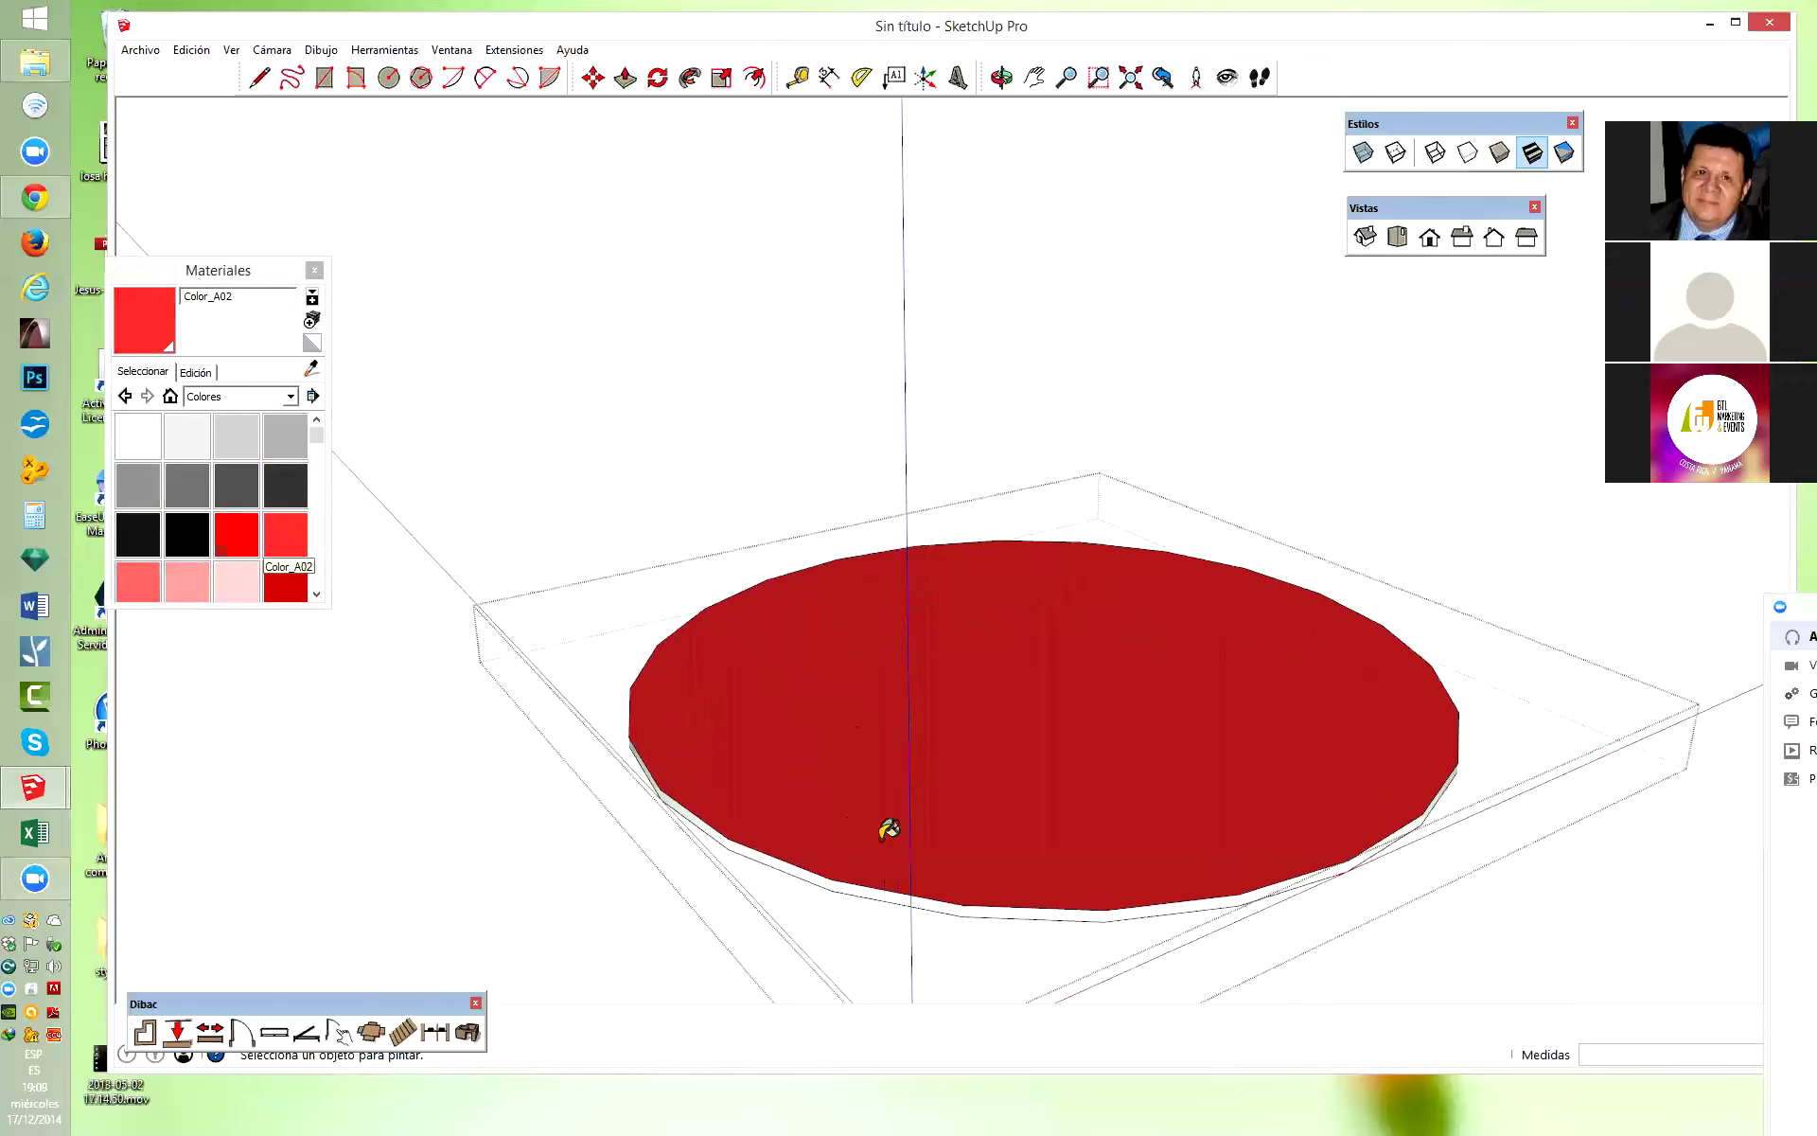
{"action": "scroll", "coordinate": [890, 830], "scroll_direction": "down", "scroll_amount": 2}
{"action": "key", "text": "ctrl+z"}
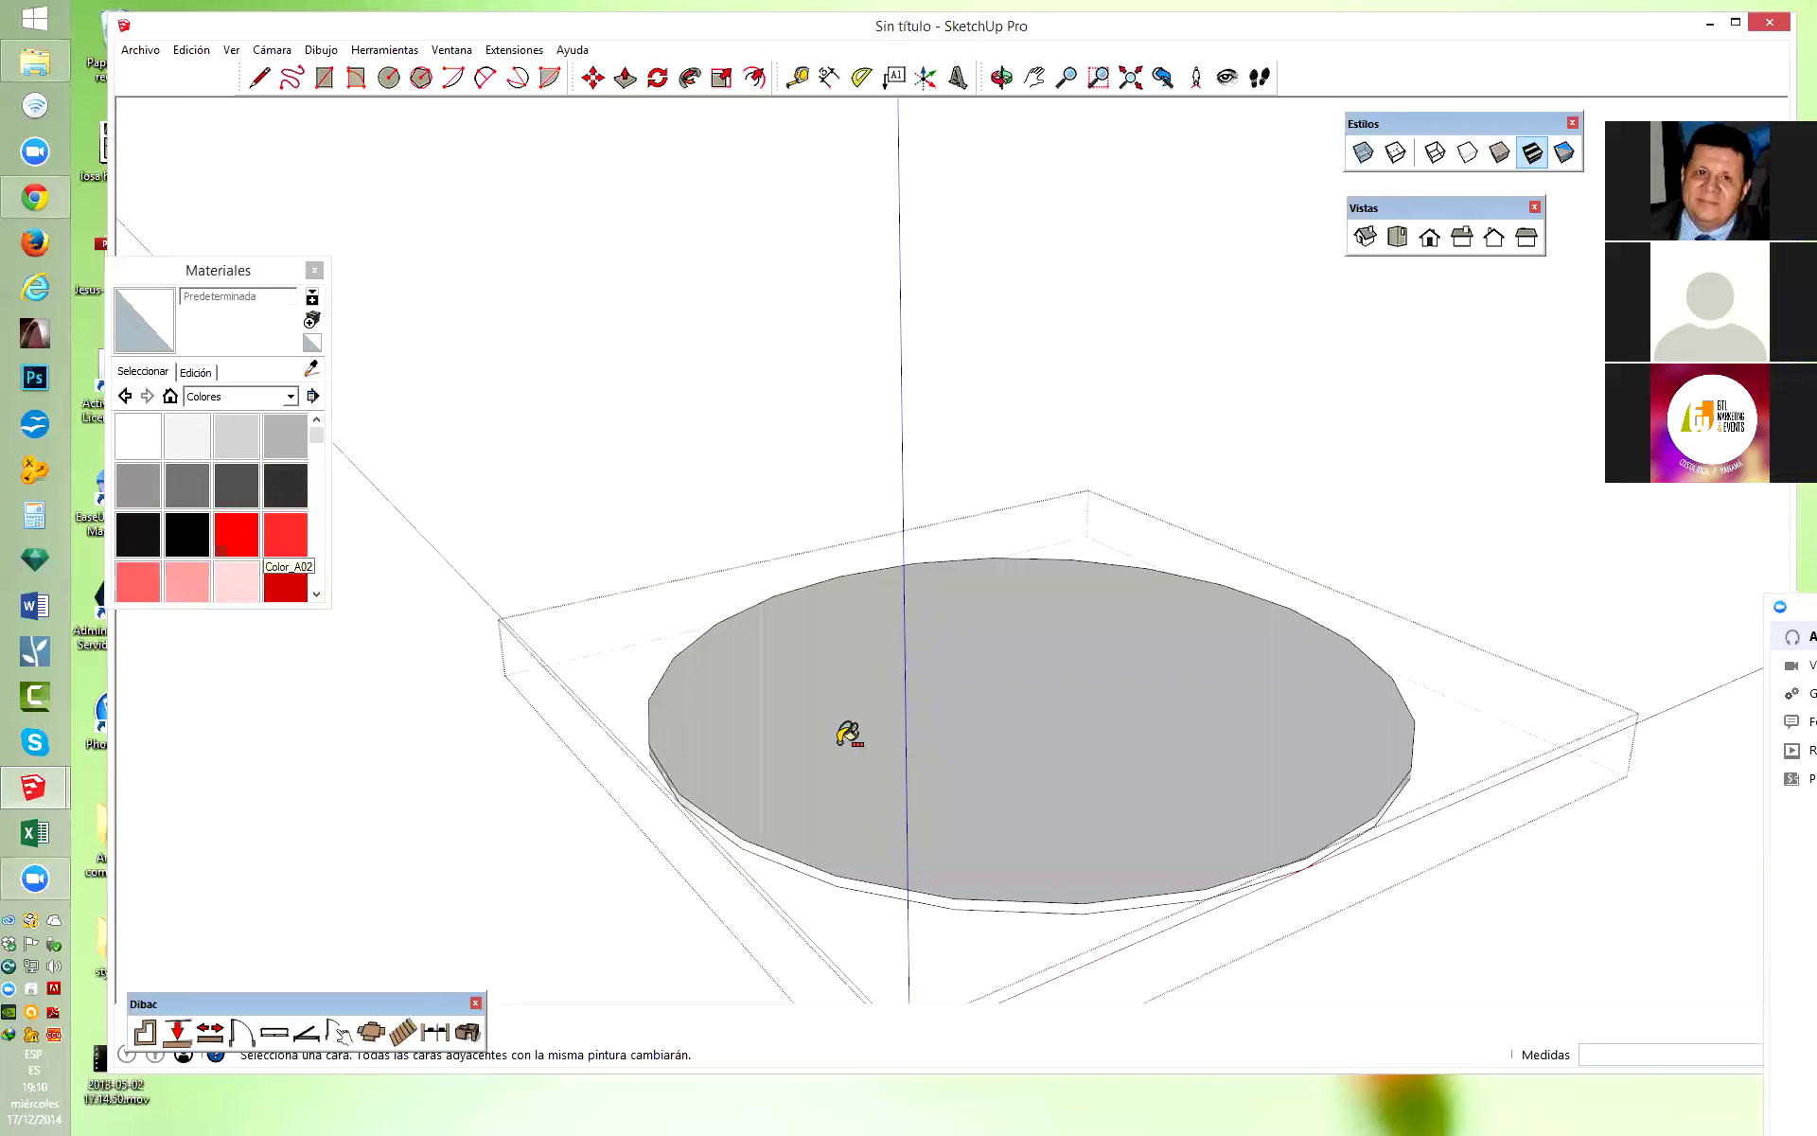
{"action": "key", "text": "ctrl"}
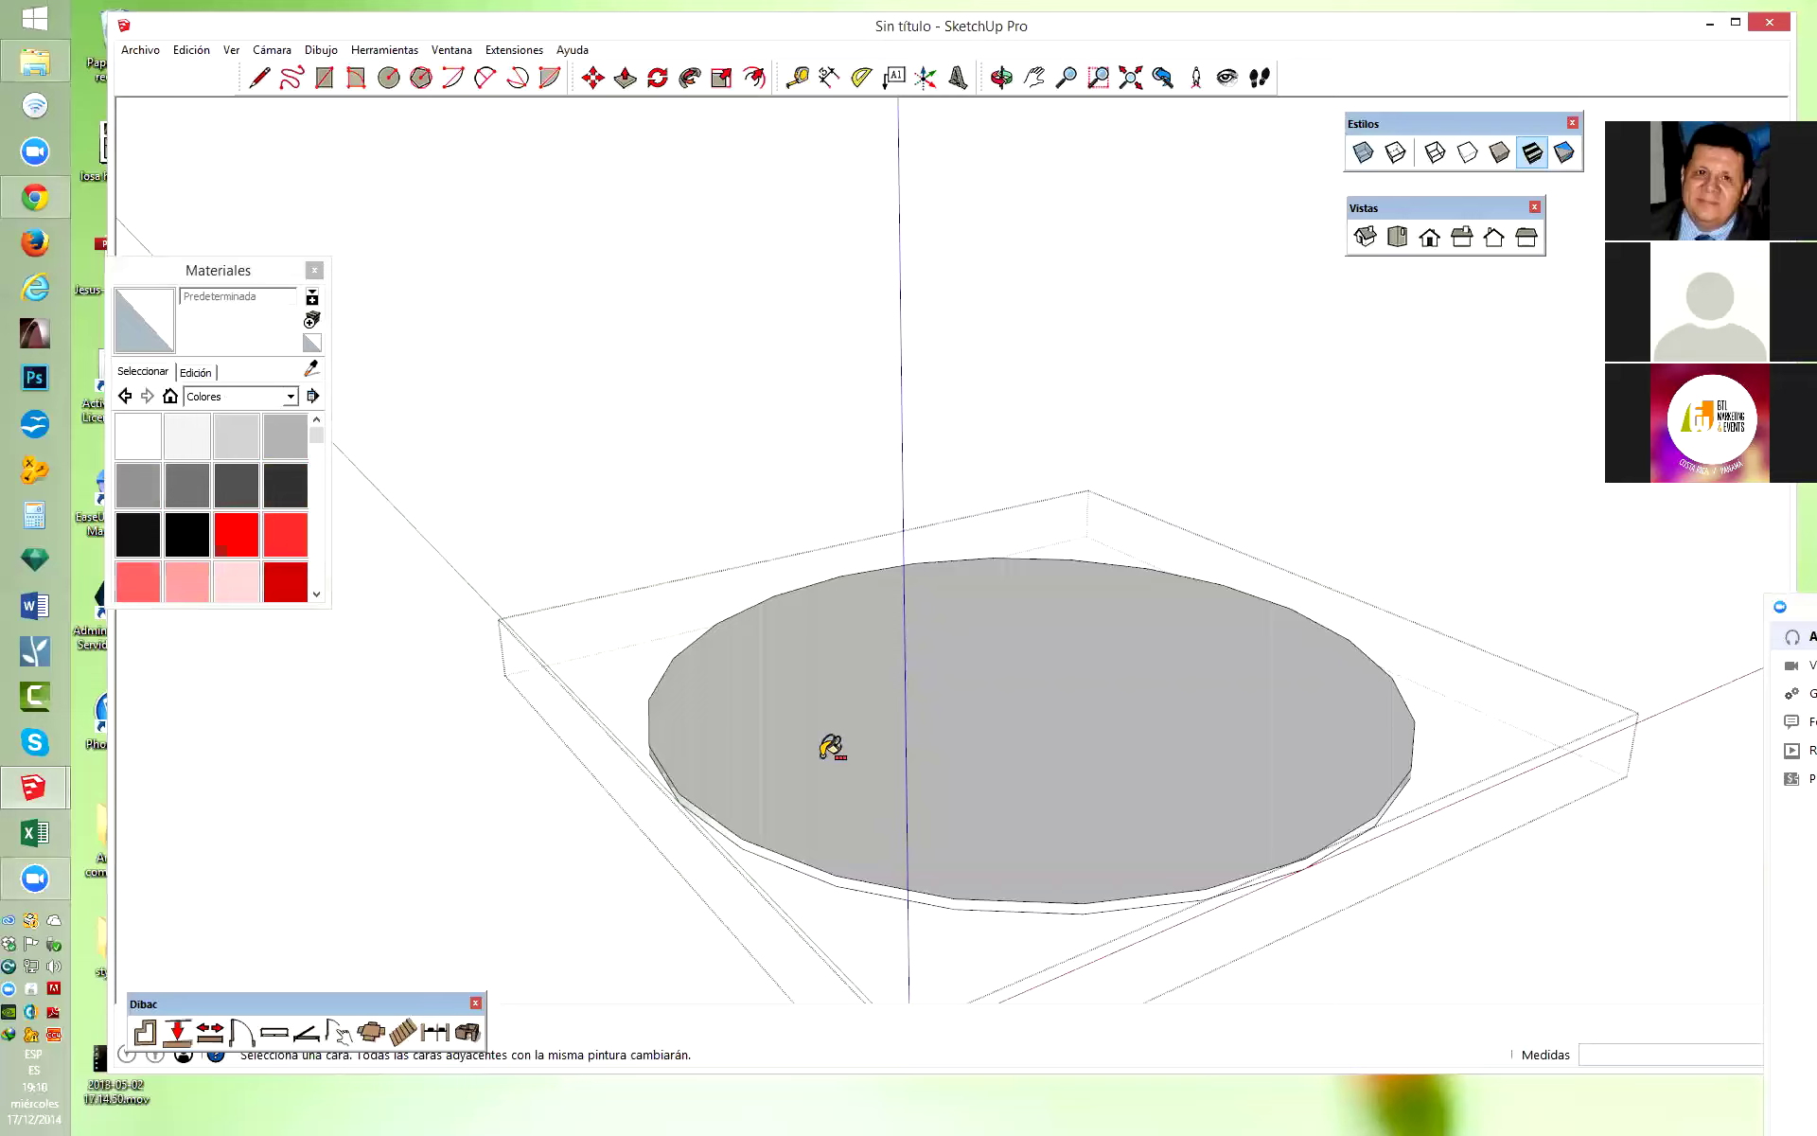
{"action": "left_click", "coordinate": [280, 526]}
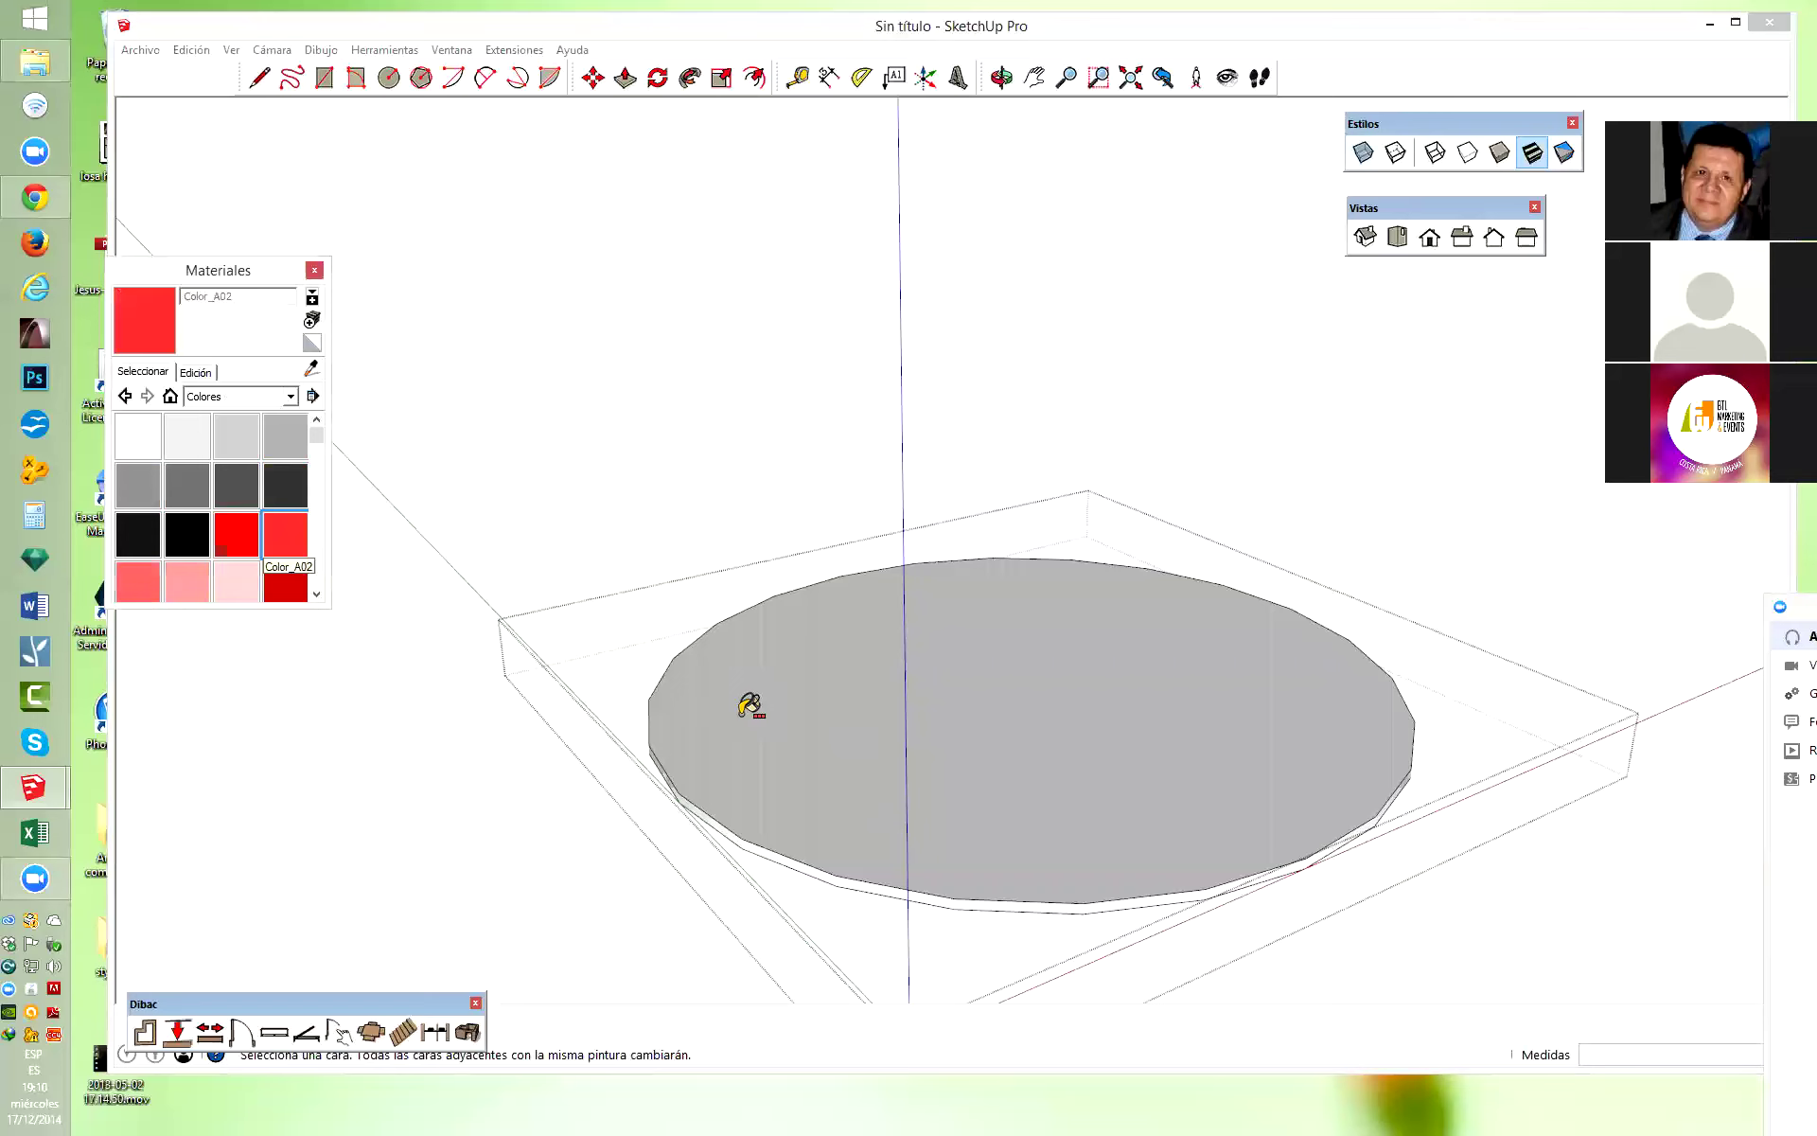
{"action": "left_click", "coordinate": [746, 700], "text": "ctrl"}
{"action": "key", "text": "space"}
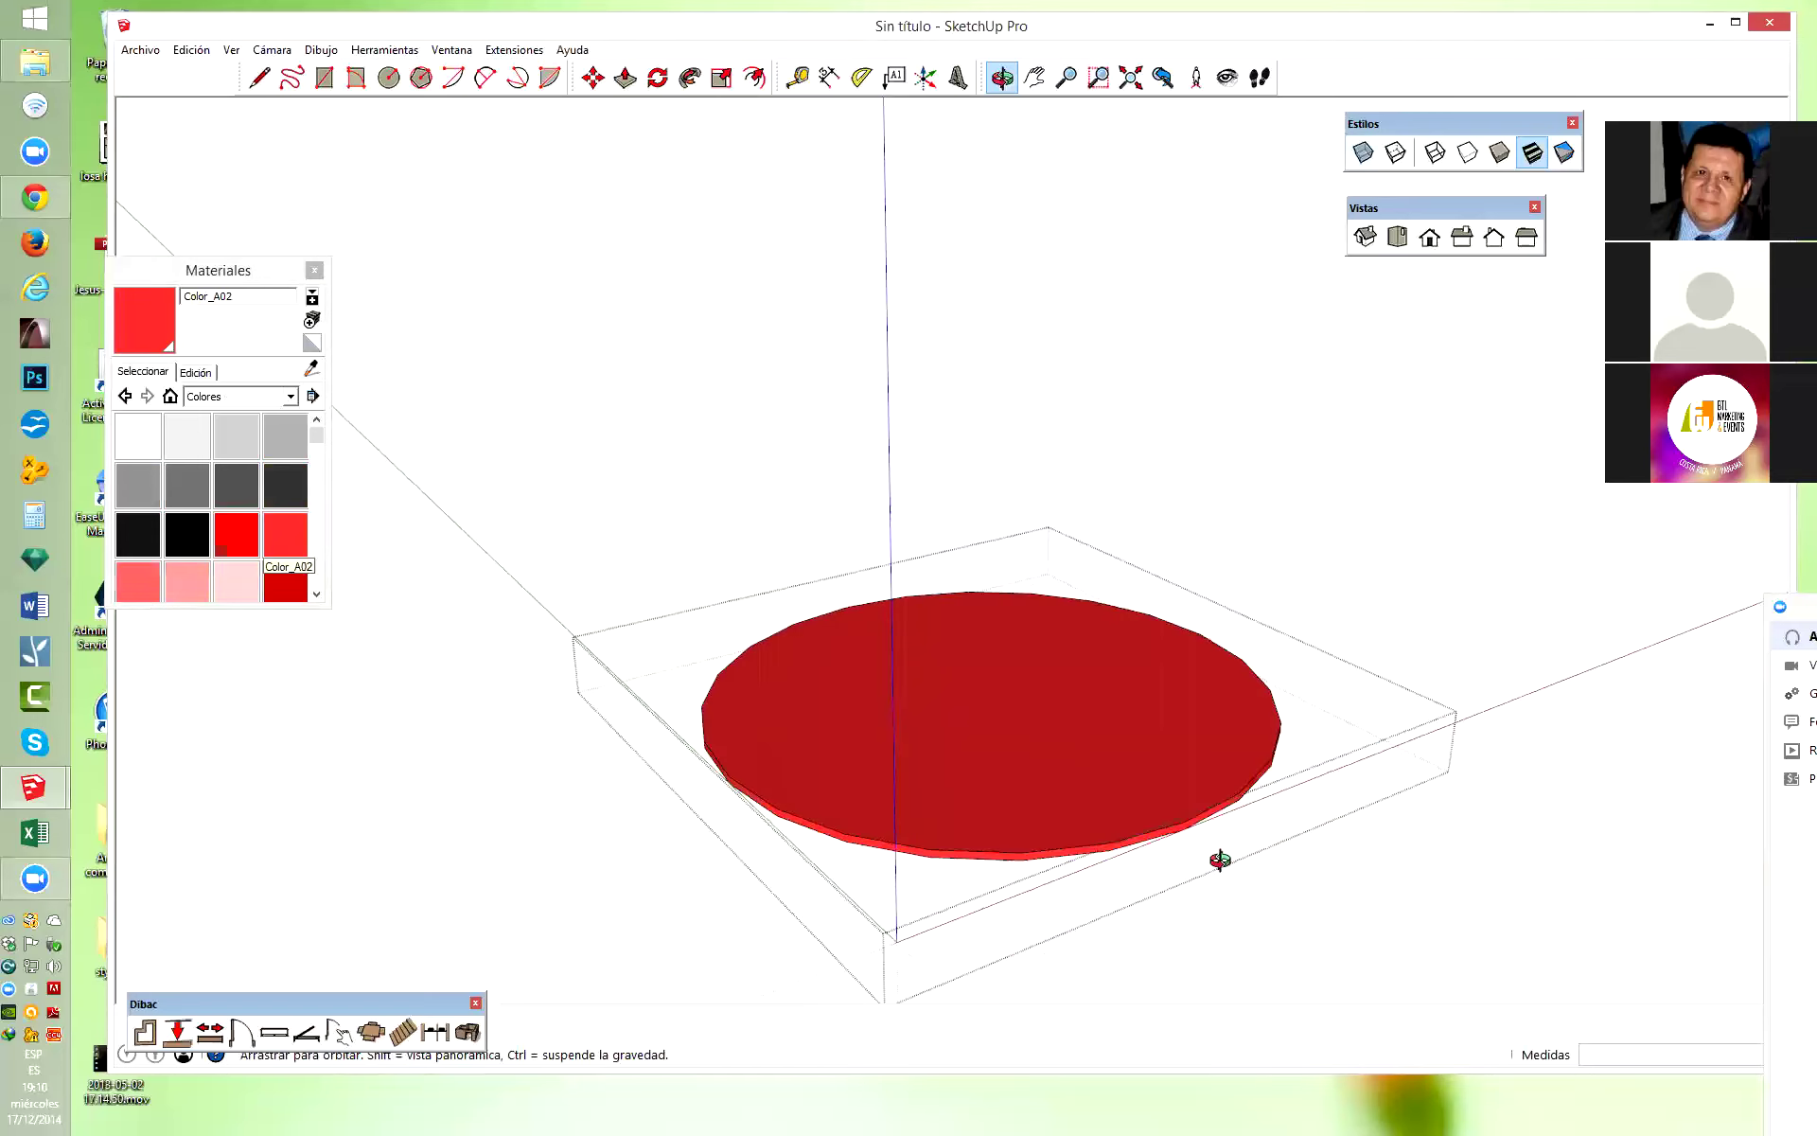
{"action": "mouse_move", "coordinate": [1218, 861]}
{"action": "middle_mouse_down"}
{"action": "mouse_move", "coordinate": [994, 653]}
{"action": "mouse_move", "coordinate": [836, 935]}
{"action": "mouse_move", "coordinate": [895, 831]}
{"action": "middle_mouse_up"}
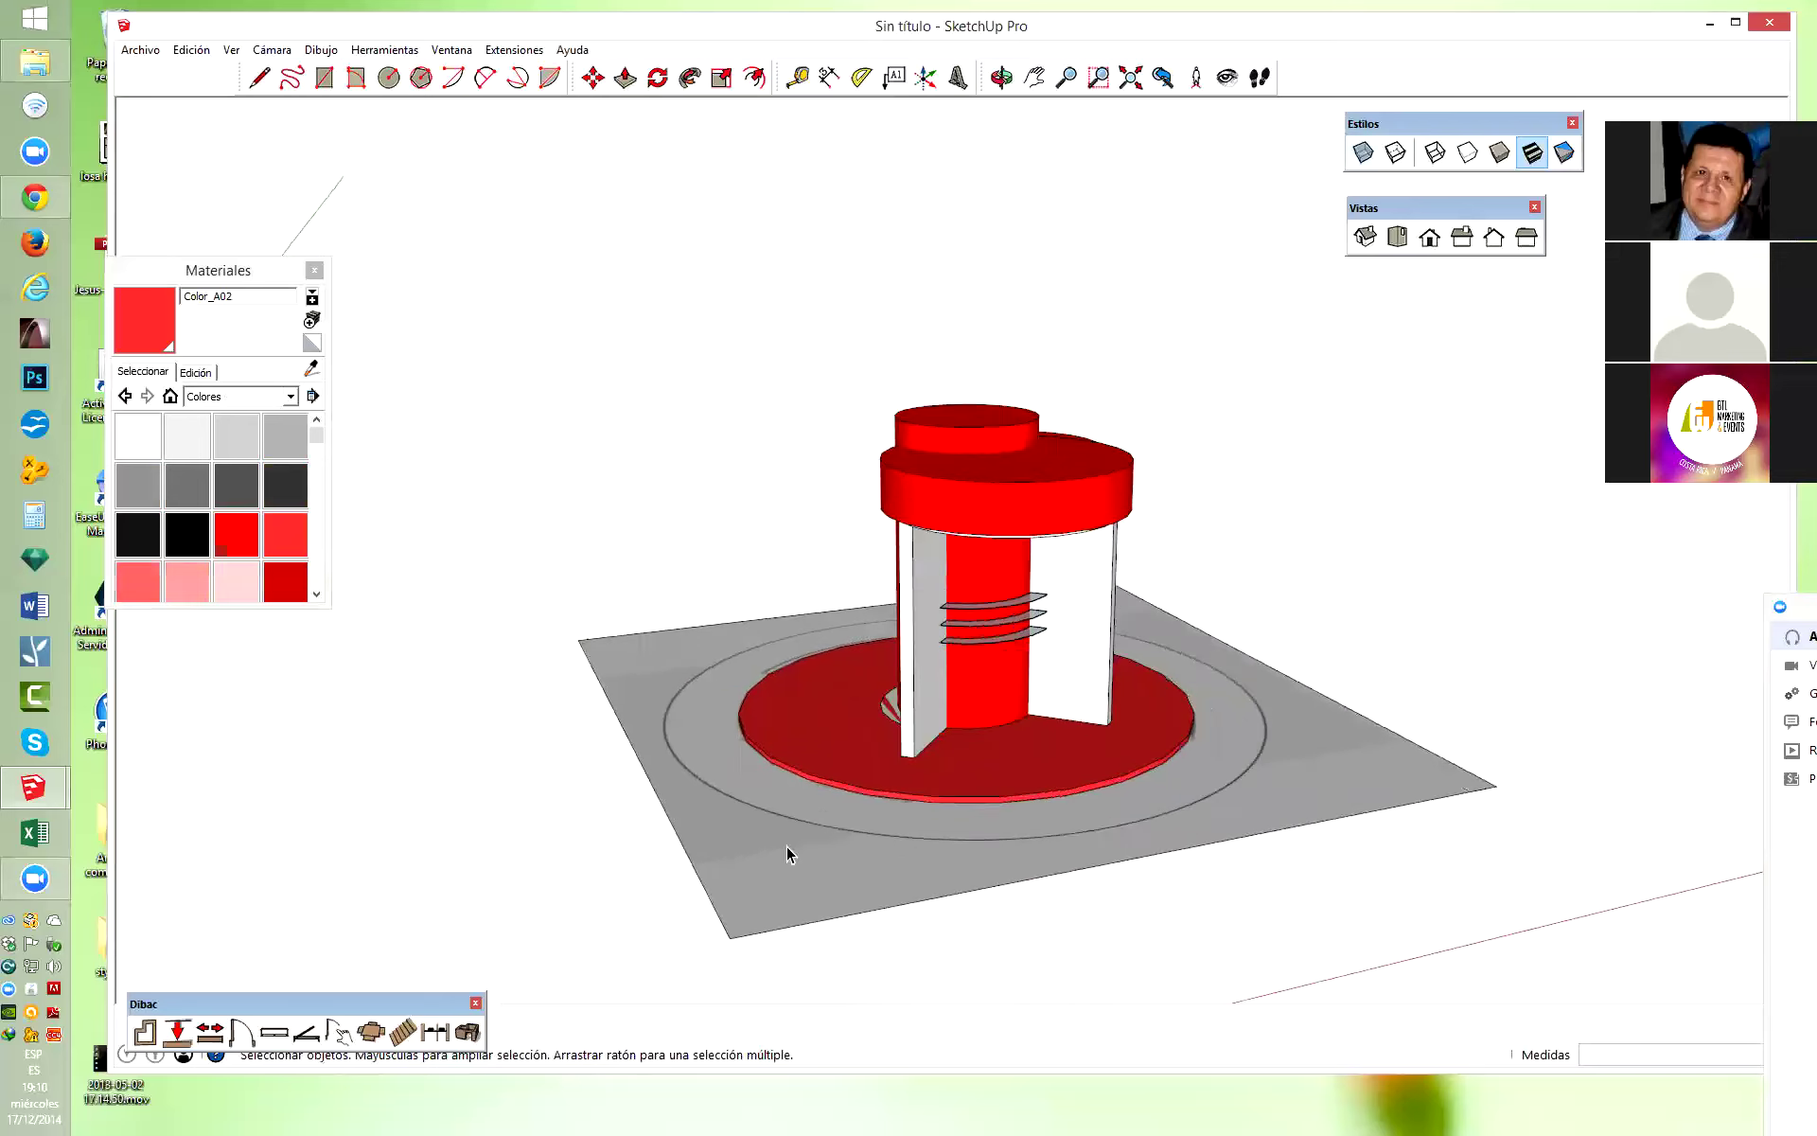
{"action": "mouse_move", "coordinate": [786, 846]}
{"action": "middle_mouse_down"}
{"action": "mouse_move", "coordinate": [1480, 815]}
{"action": "mouse_move", "coordinate": [745, 691]}
{"action": "mouse_move", "coordinate": [754, 476]}
{"action": "middle_mouse_up"}
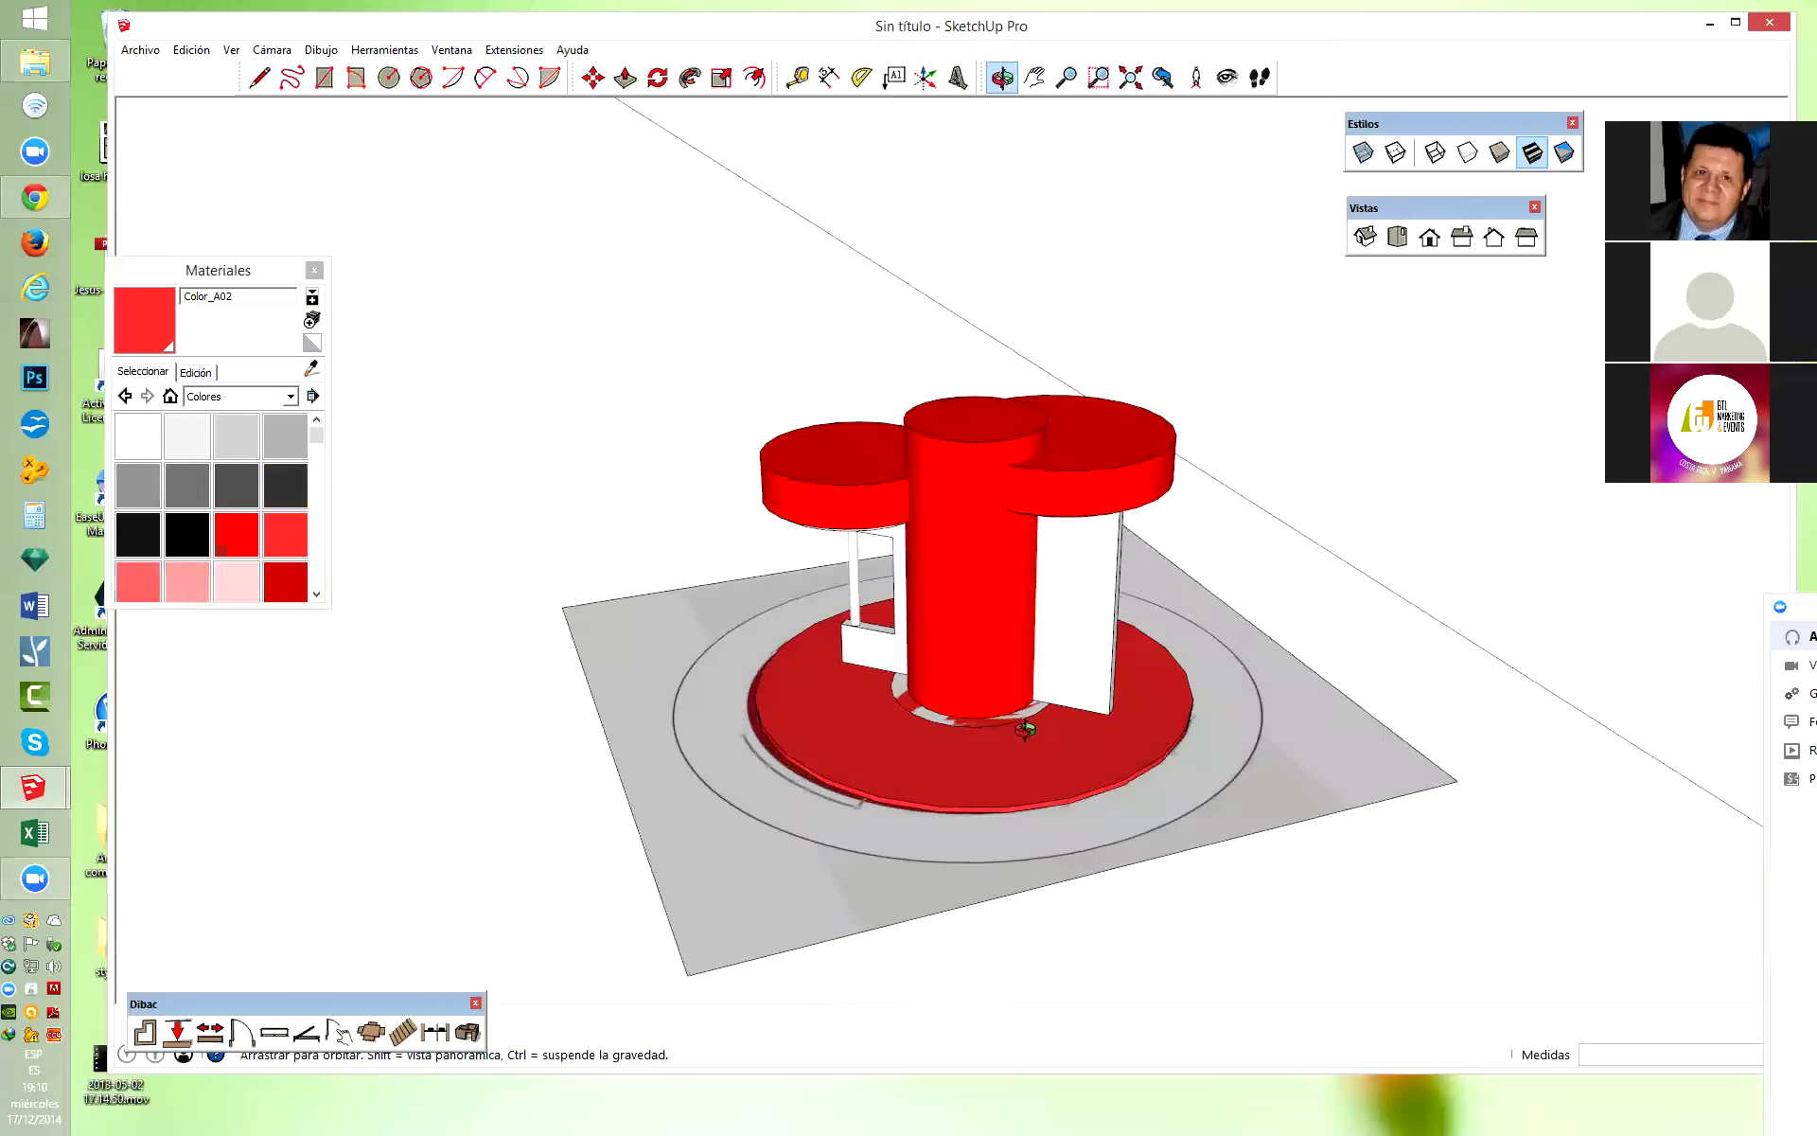
{"action": "scroll", "coordinate": [755, 476], "scroll_direction": "up", "scroll_amount": 3}
{"action": "left_click_drag", "start_coordinate": [754, 476], "coordinate": [1290, 523]}
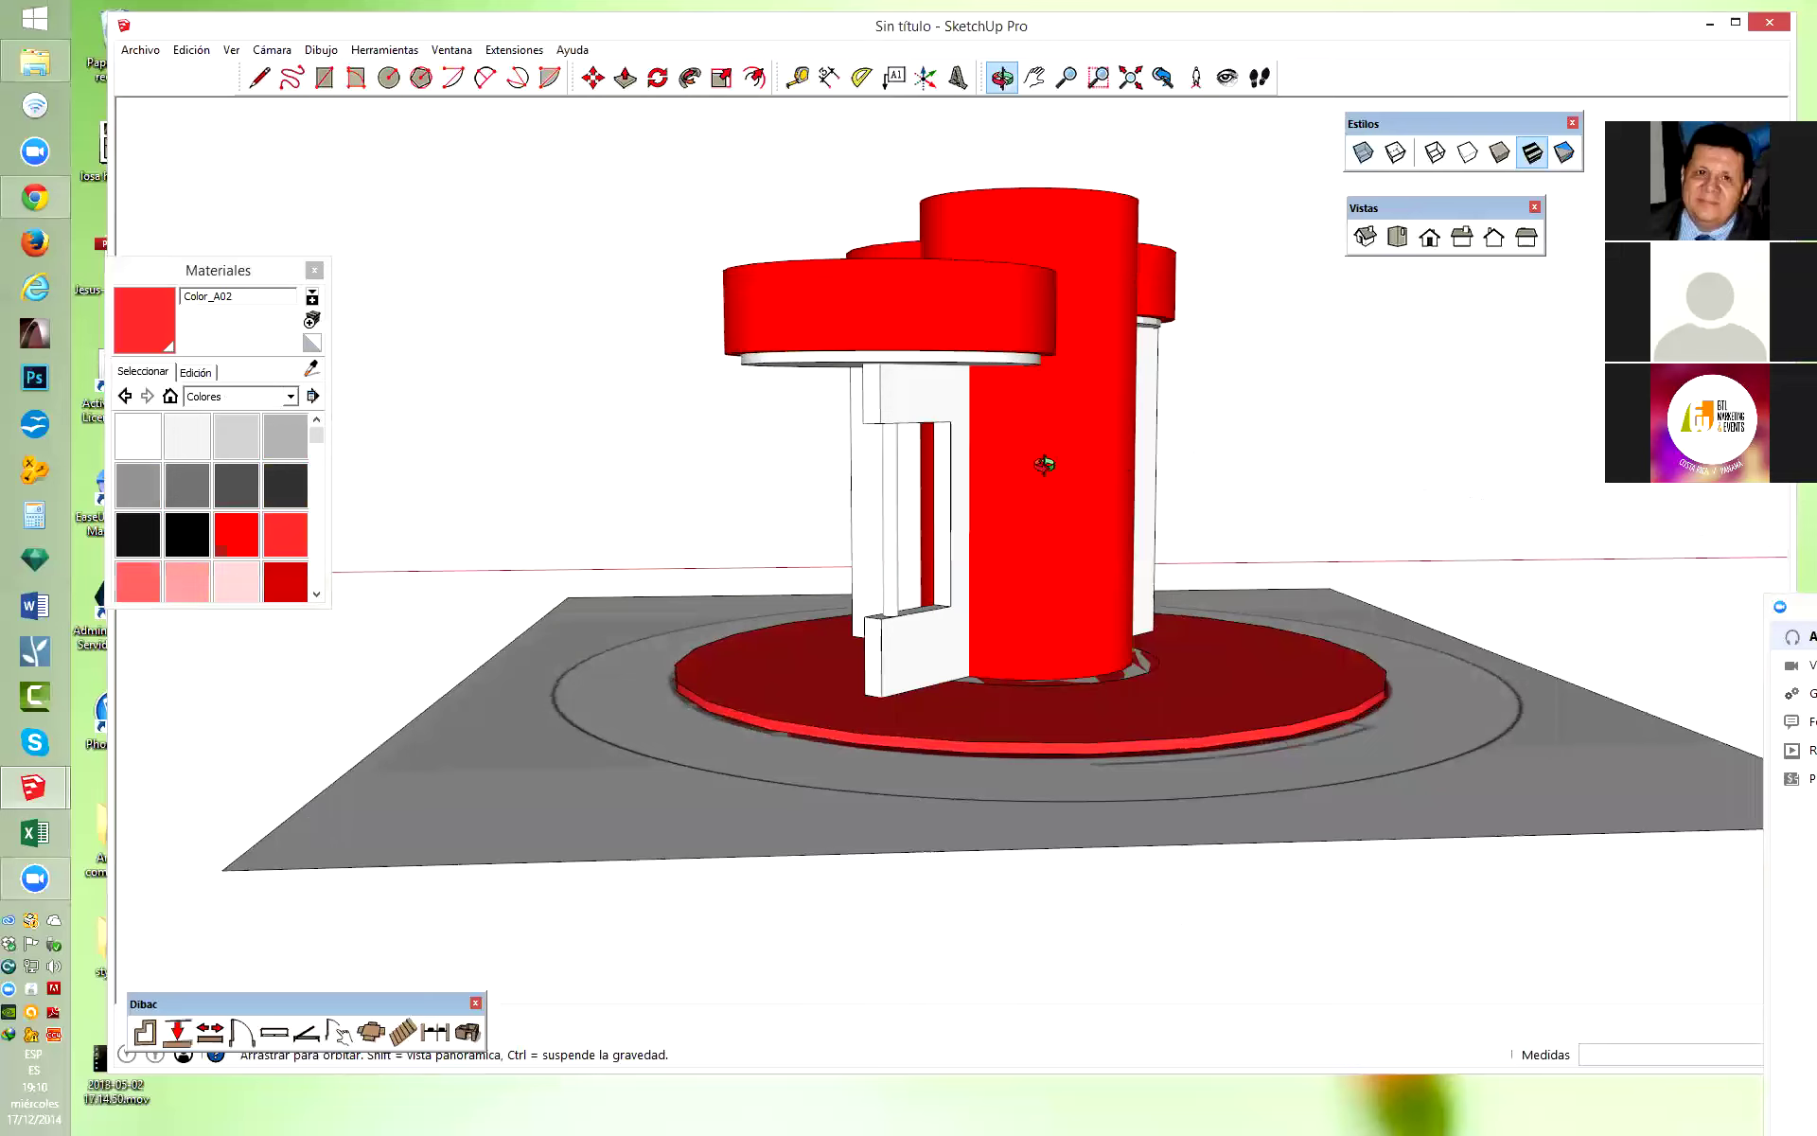
{"action": "mouse_move", "coordinate": [1612, 548]}
{"action": "left_mouse_down"}
{"action": "mouse_move", "coordinate": [752, 507]}
{"action": "mouse_move", "coordinate": [1304, 473]}
{"action": "mouse_move", "coordinate": [754, 471]}
{"action": "mouse_move", "coordinate": [1078, 581]}
{"action": "left_mouse_up"}
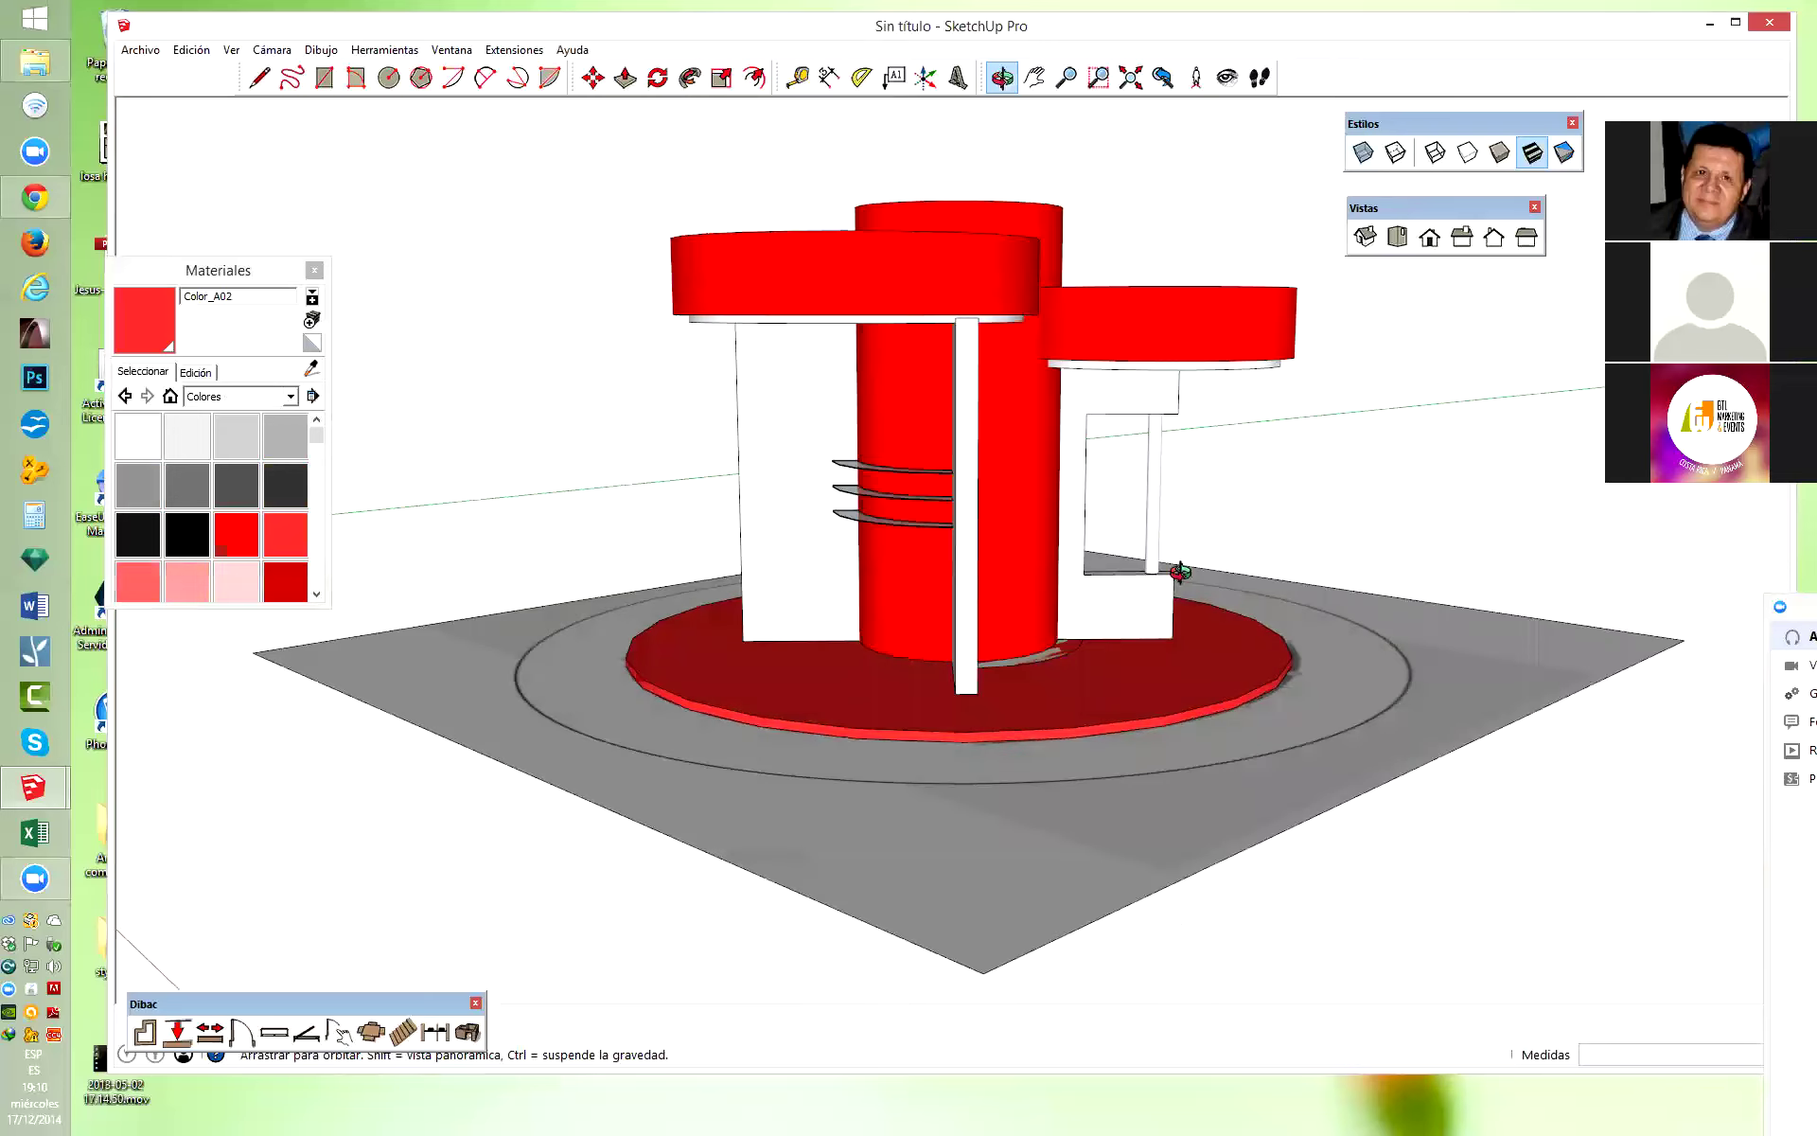
{"action": "left_click_drag", "start_coordinate": [904, 917], "coordinate": [870, 988]}
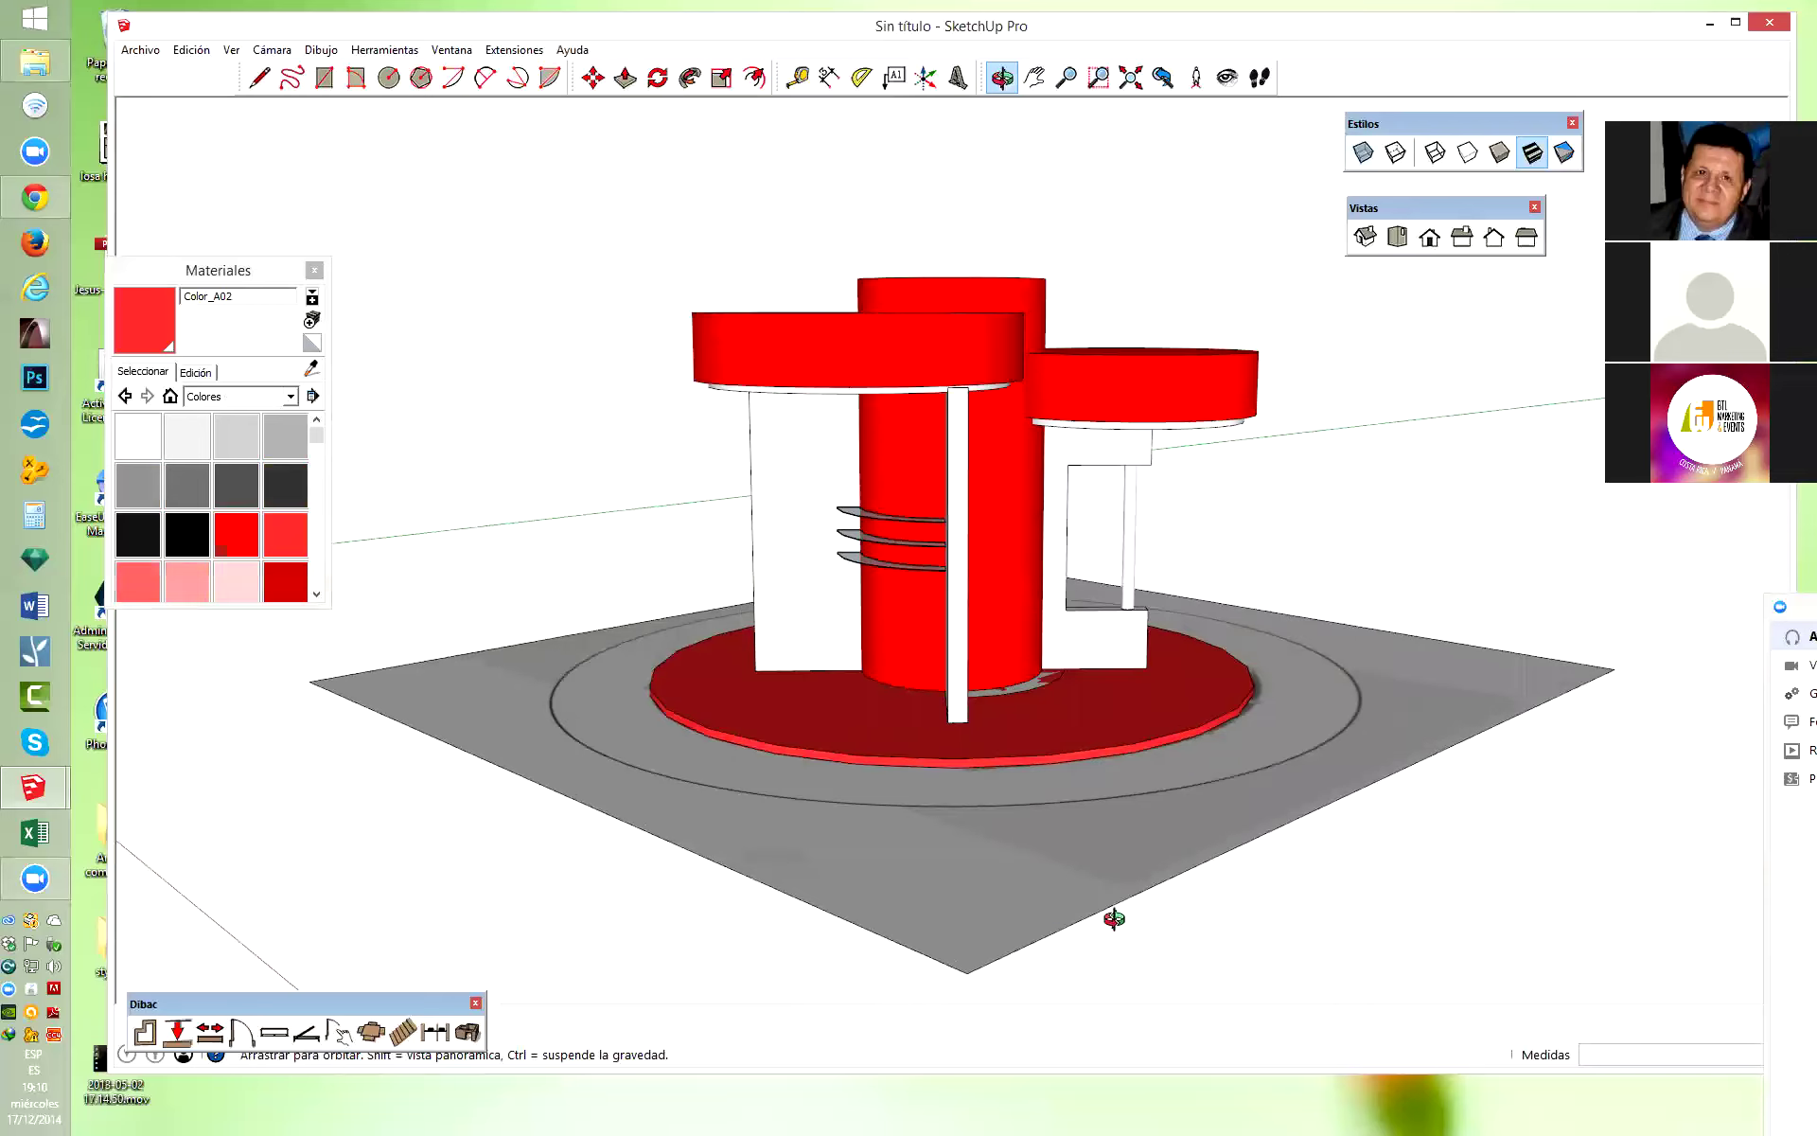
{"action": "mouse_move", "coordinate": [1329, 592]}
{"action": "left_mouse_down"}
{"action": "mouse_move", "coordinate": [1254, 579]}
{"action": "mouse_move", "coordinate": [957, 638]}
{"action": "mouse_move", "coordinate": [868, 707]}
{"action": "mouse_move", "coordinate": [1327, 621]}
{"action": "mouse_move", "coordinate": [1281, 683]}
{"action": "mouse_move", "coordinate": [1440, 621]}
{"action": "mouse_move", "coordinate": [1107, 540]}
{"action": "mouse_move", "coordinate": [808, 640]}
{"action": "left_mouse_up"}
{"action": "mouse_move", "coordinate": [1092, 481]}
{"action": "left_mouse_down"}
{"action": "mouse_move", "coordinate": [1192, 494]}
{"action": "mouse_move", "coordinate": [1172, 524]}
{"action": "mouse_move", "coordinate": [965, 543]}
{"action": "mouse_move", "coordinate": [1143, 534]}
{"action": "left_mouse_up"}
{"action": "left_click_drag", "start_coordinate": [1394, 554], "coordinate": [1002, 600]}
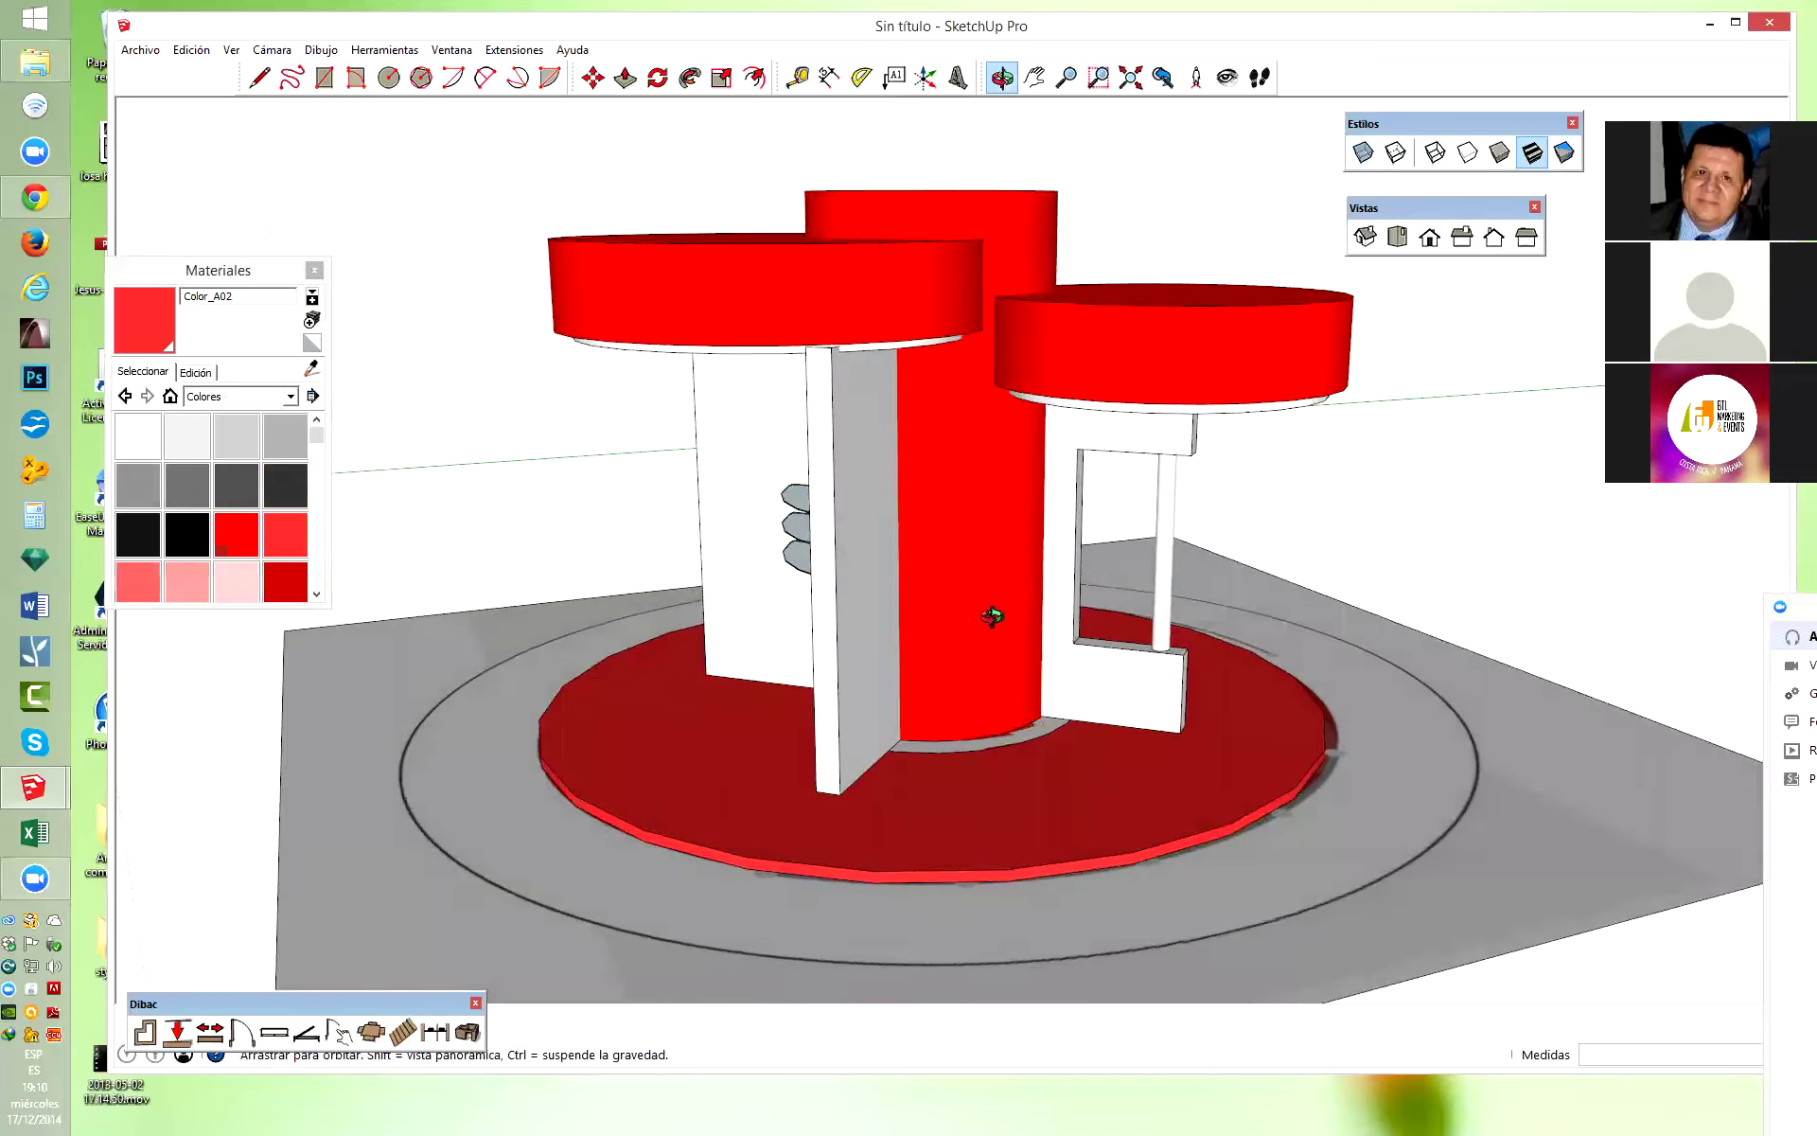
{"action": "key", "text": "space"}
{"action": "left_click", "coordinate": [1255, 401]}
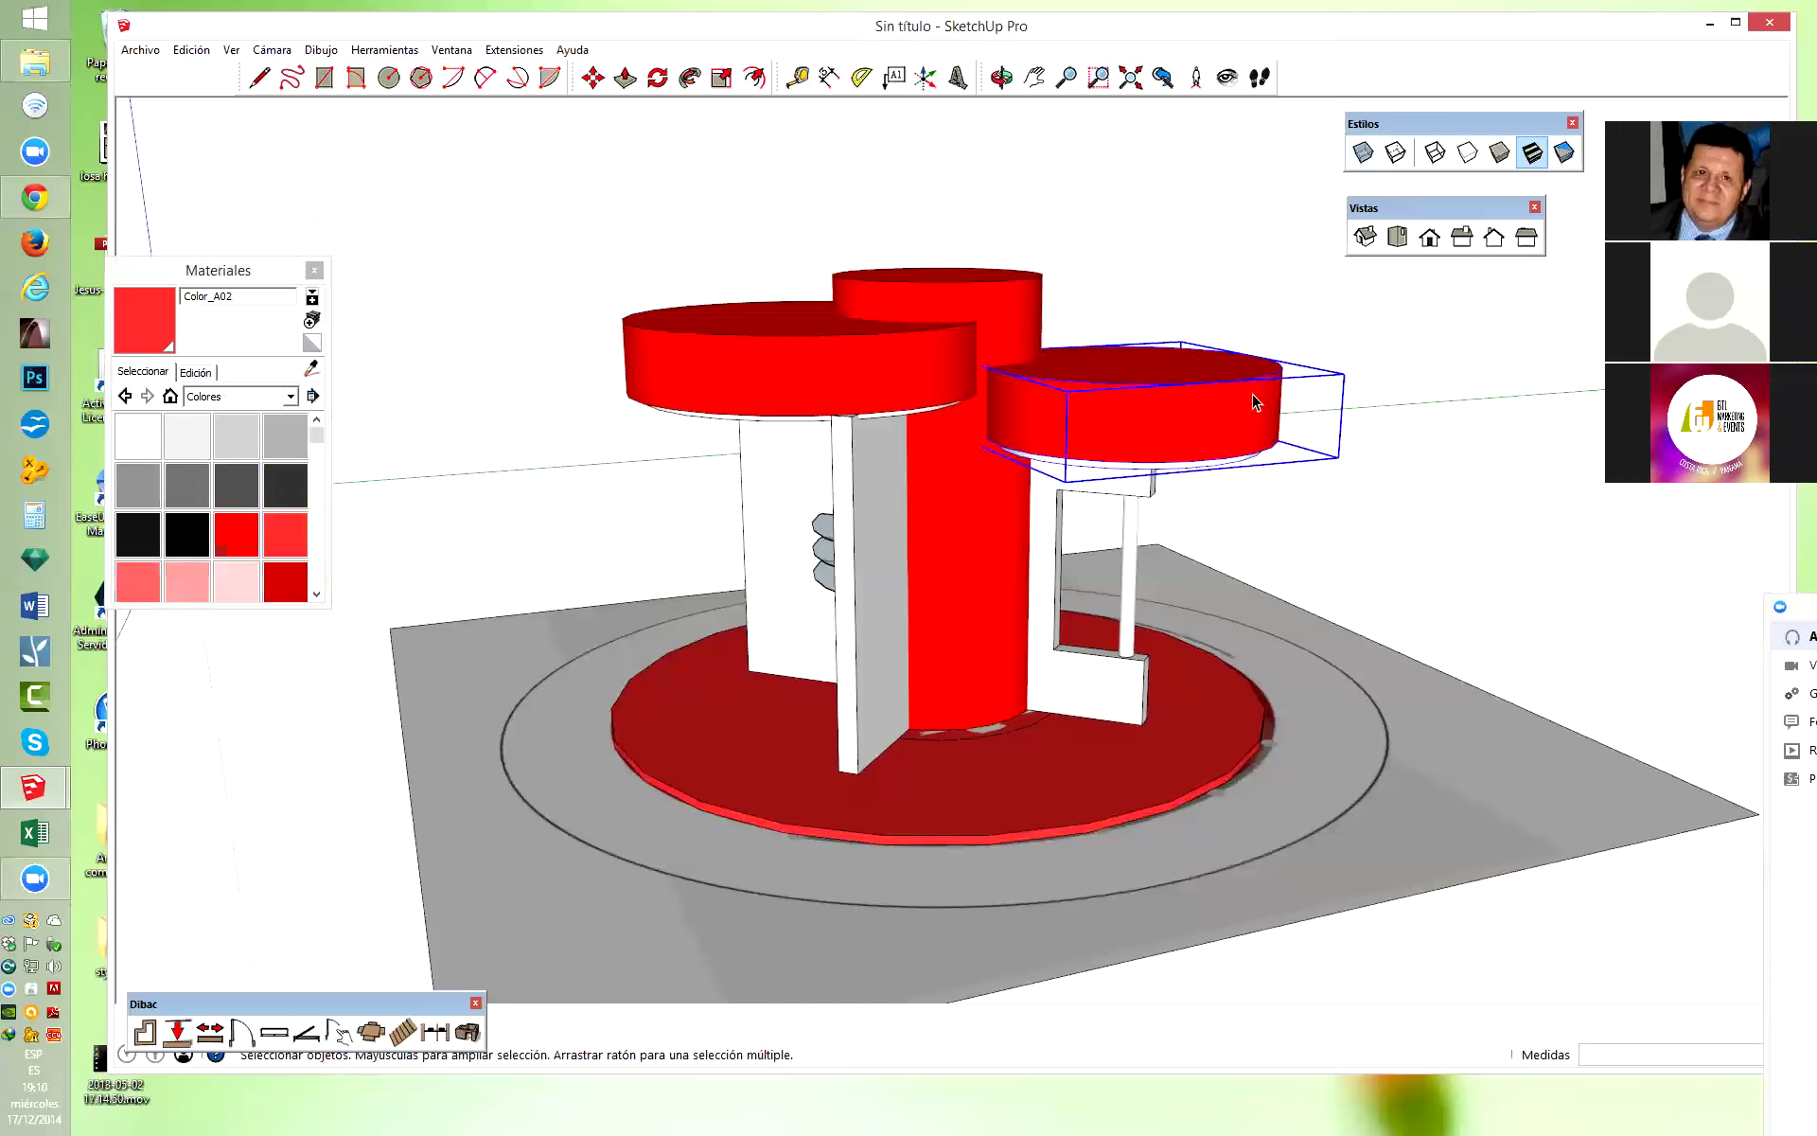
{"action": "left_click", "coordinate": [893, 367]}
{"action": "left_click", "coordinate": [1156, 449]}
{"action": "scroll", "coordinate": [1028, 751], "scroll_direction": "down", "scroll_amount": 2}
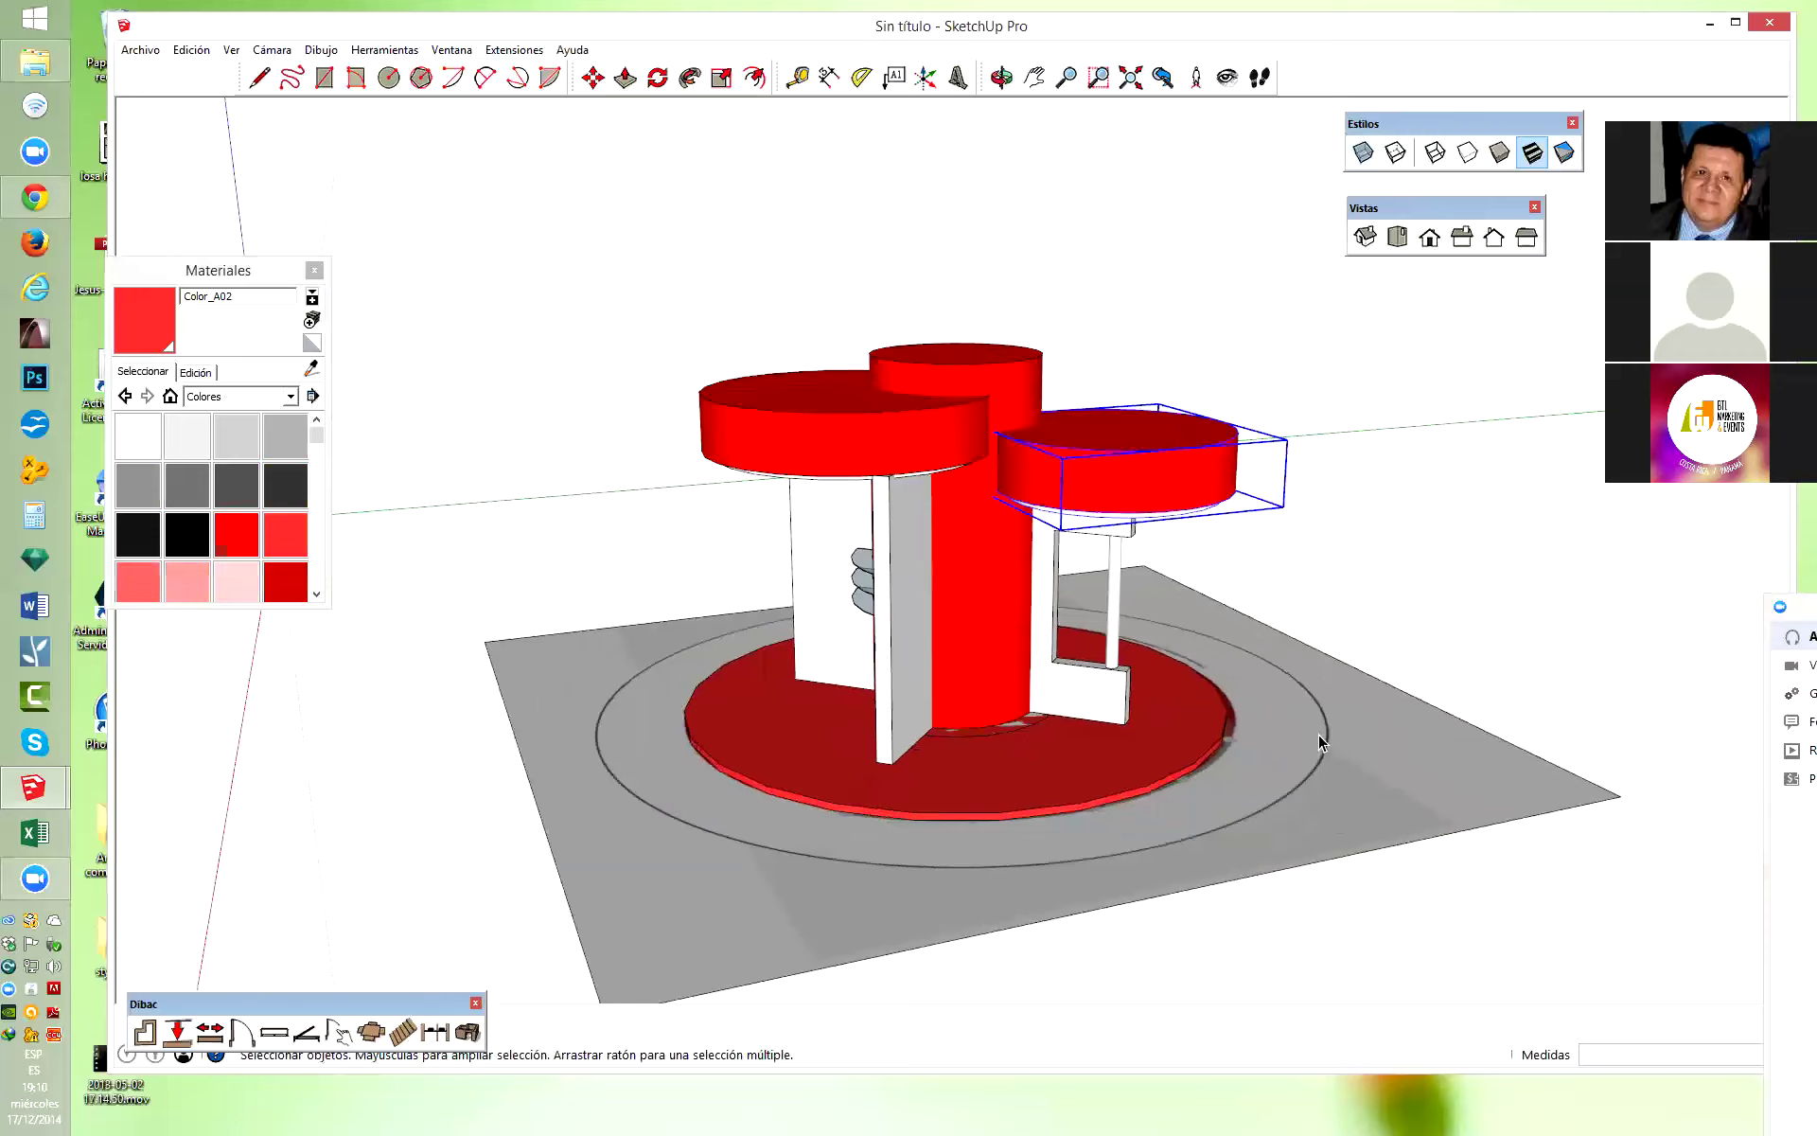
{"action": "left_click", "coordinate": [1280, 594]}
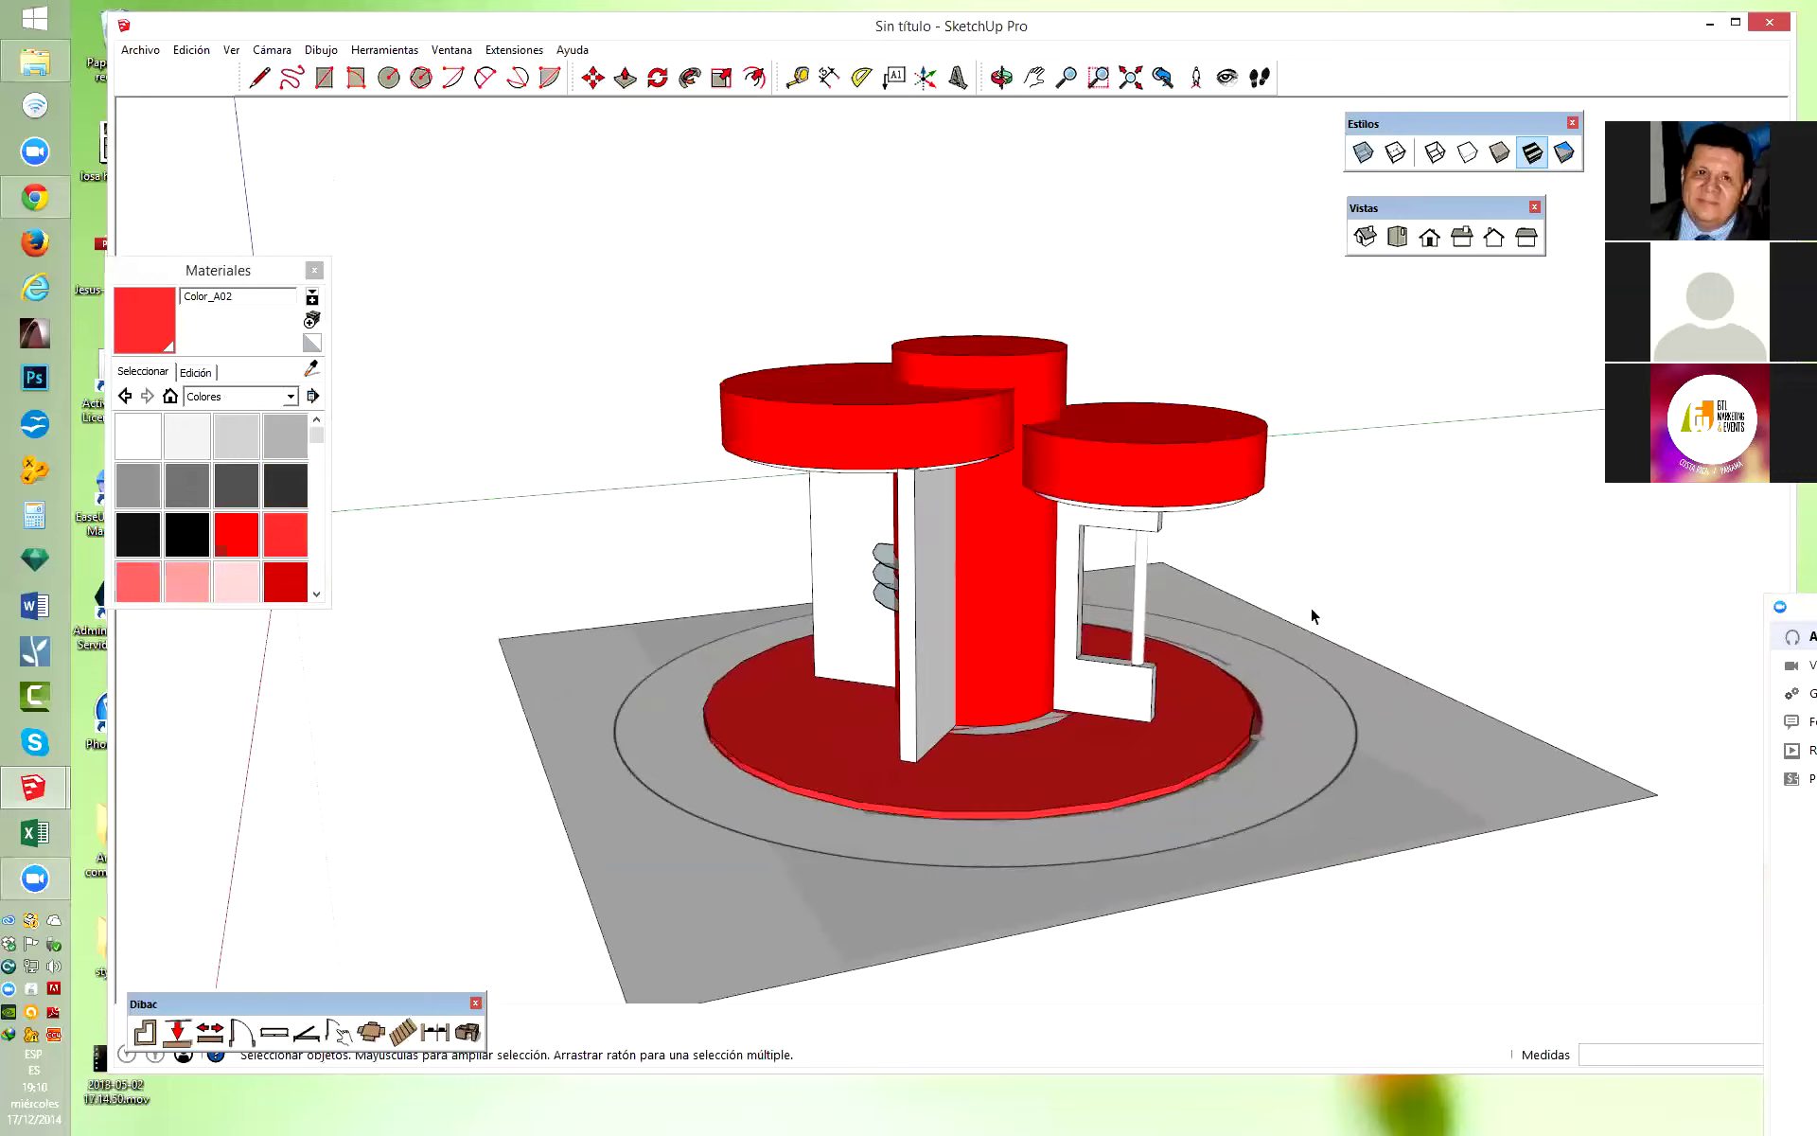
{"action": "middle_click_drag", "start_coordinate": [1241, 613], "coordinate": [1371, 589]}
{"action": "mouse_move", "coordinate": [1371, 589]}
{"action": "left_mouse_down"}
{"action": "mouse_move", "coordinate": [1298, 429]}
{"action": "mouse_move", "coordinate": [1088, 403]}
{"action": "mouse_move", "coordinate": [1018, 431]}
{"action": "left_mouse_up"}
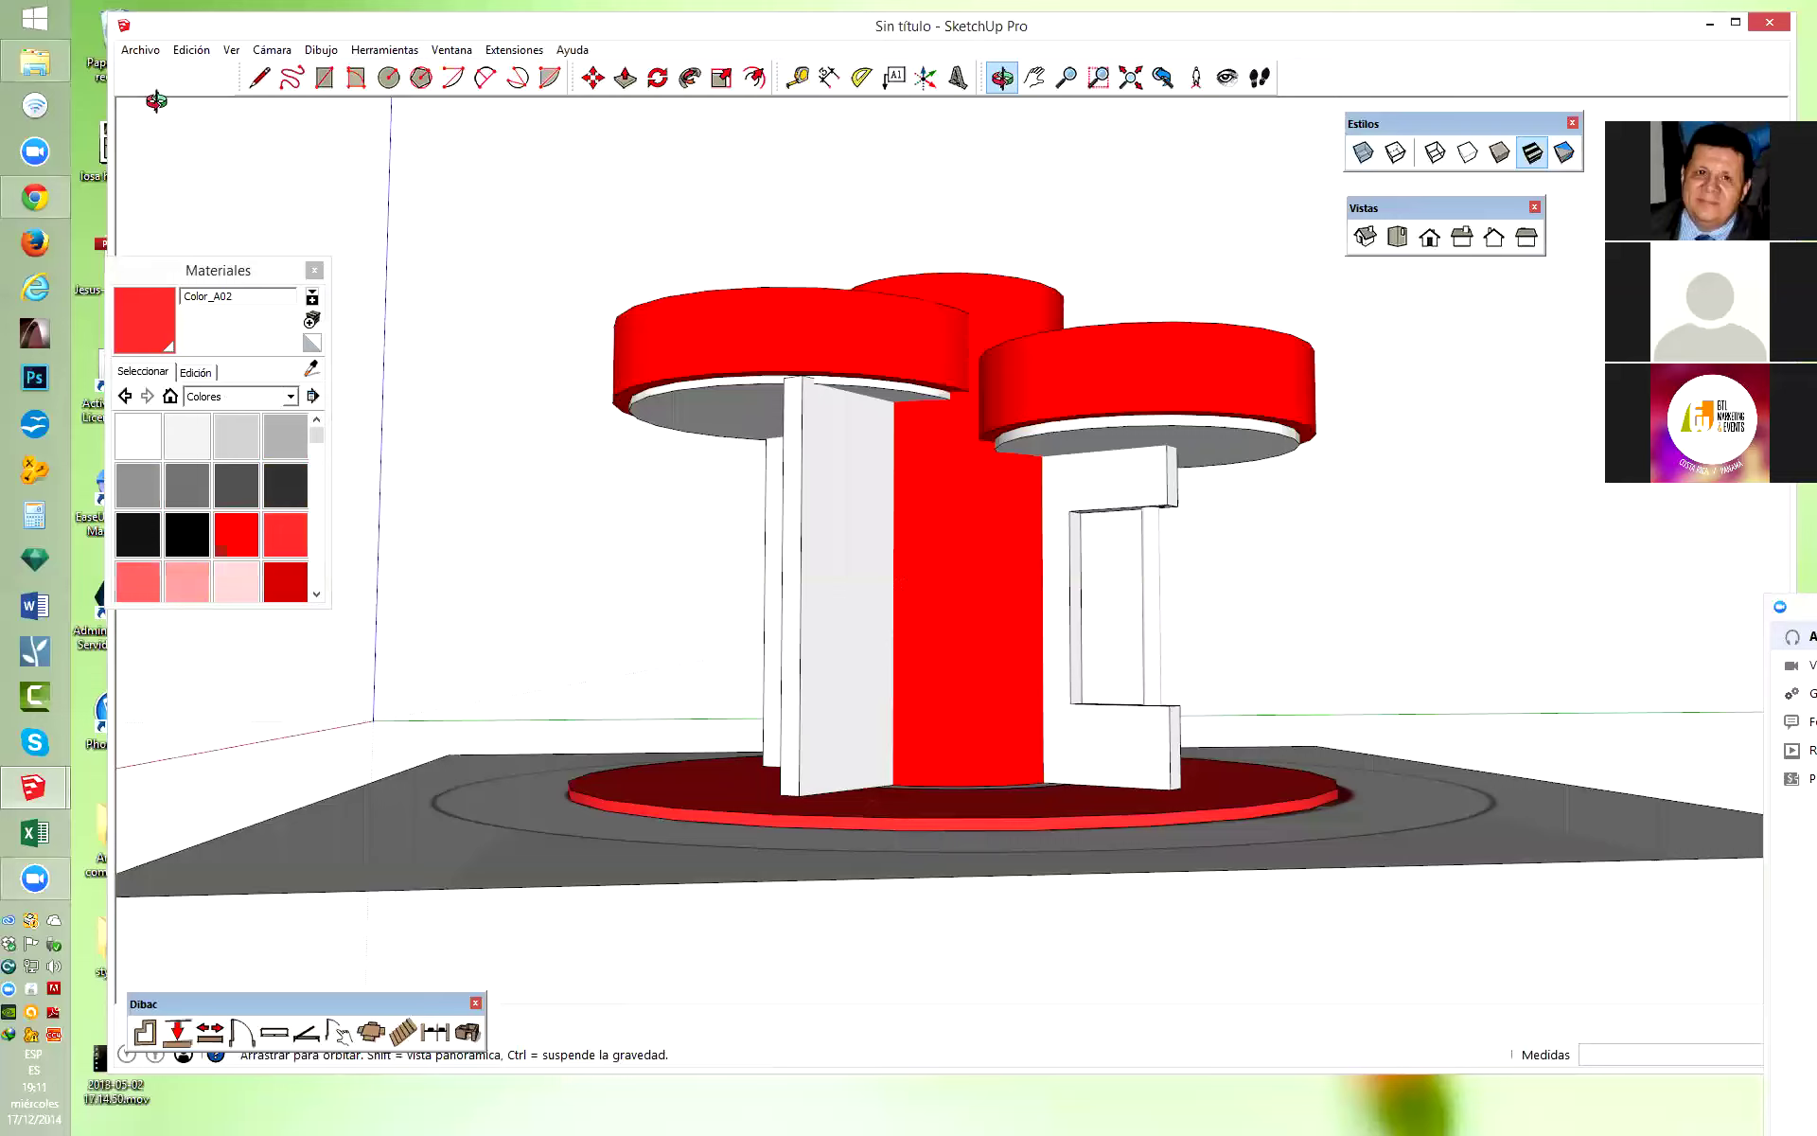
Start Save As and browse the ARCHIVOS (D:) drive for the target folder.
{"action": "left_click", "coordinate": [140, 50]}
{"action": "left_click", "coordinate": [184, 140]}
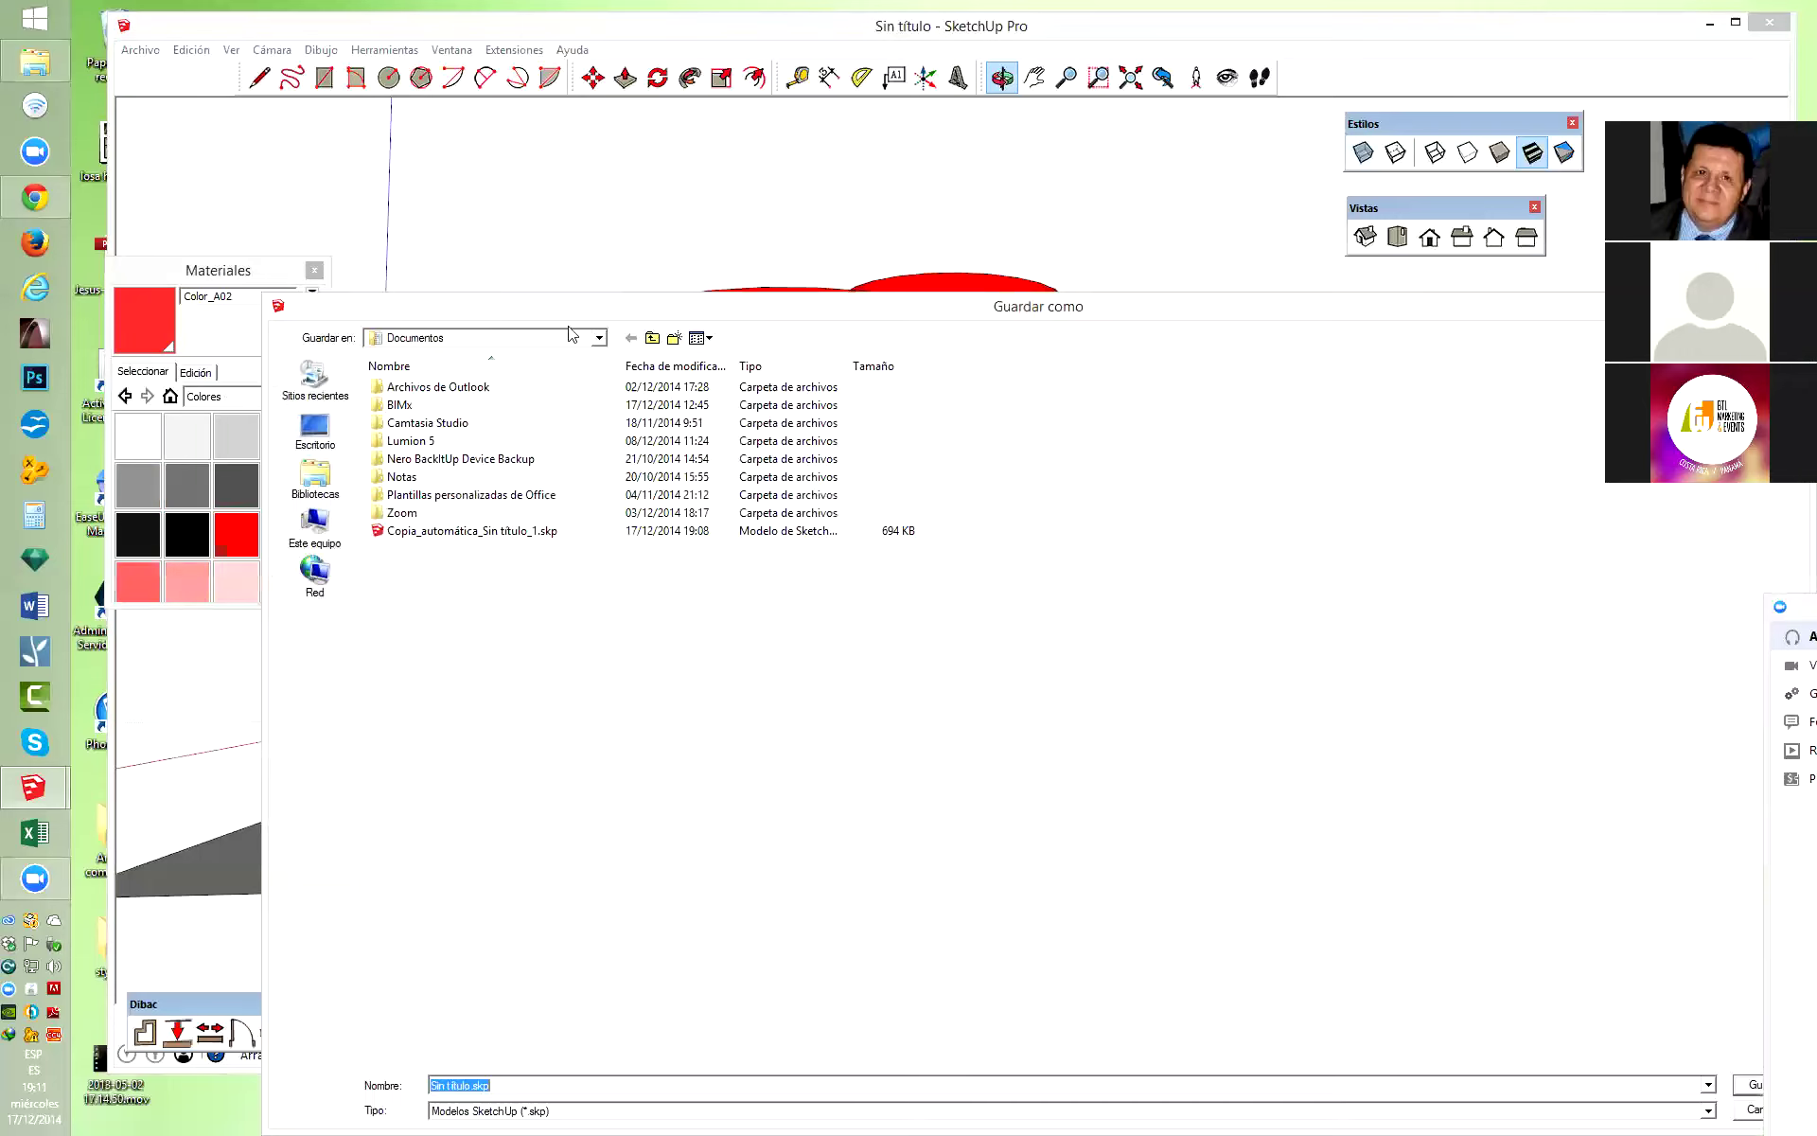
{"action": "left_click", "coordinate": [600, 338]}
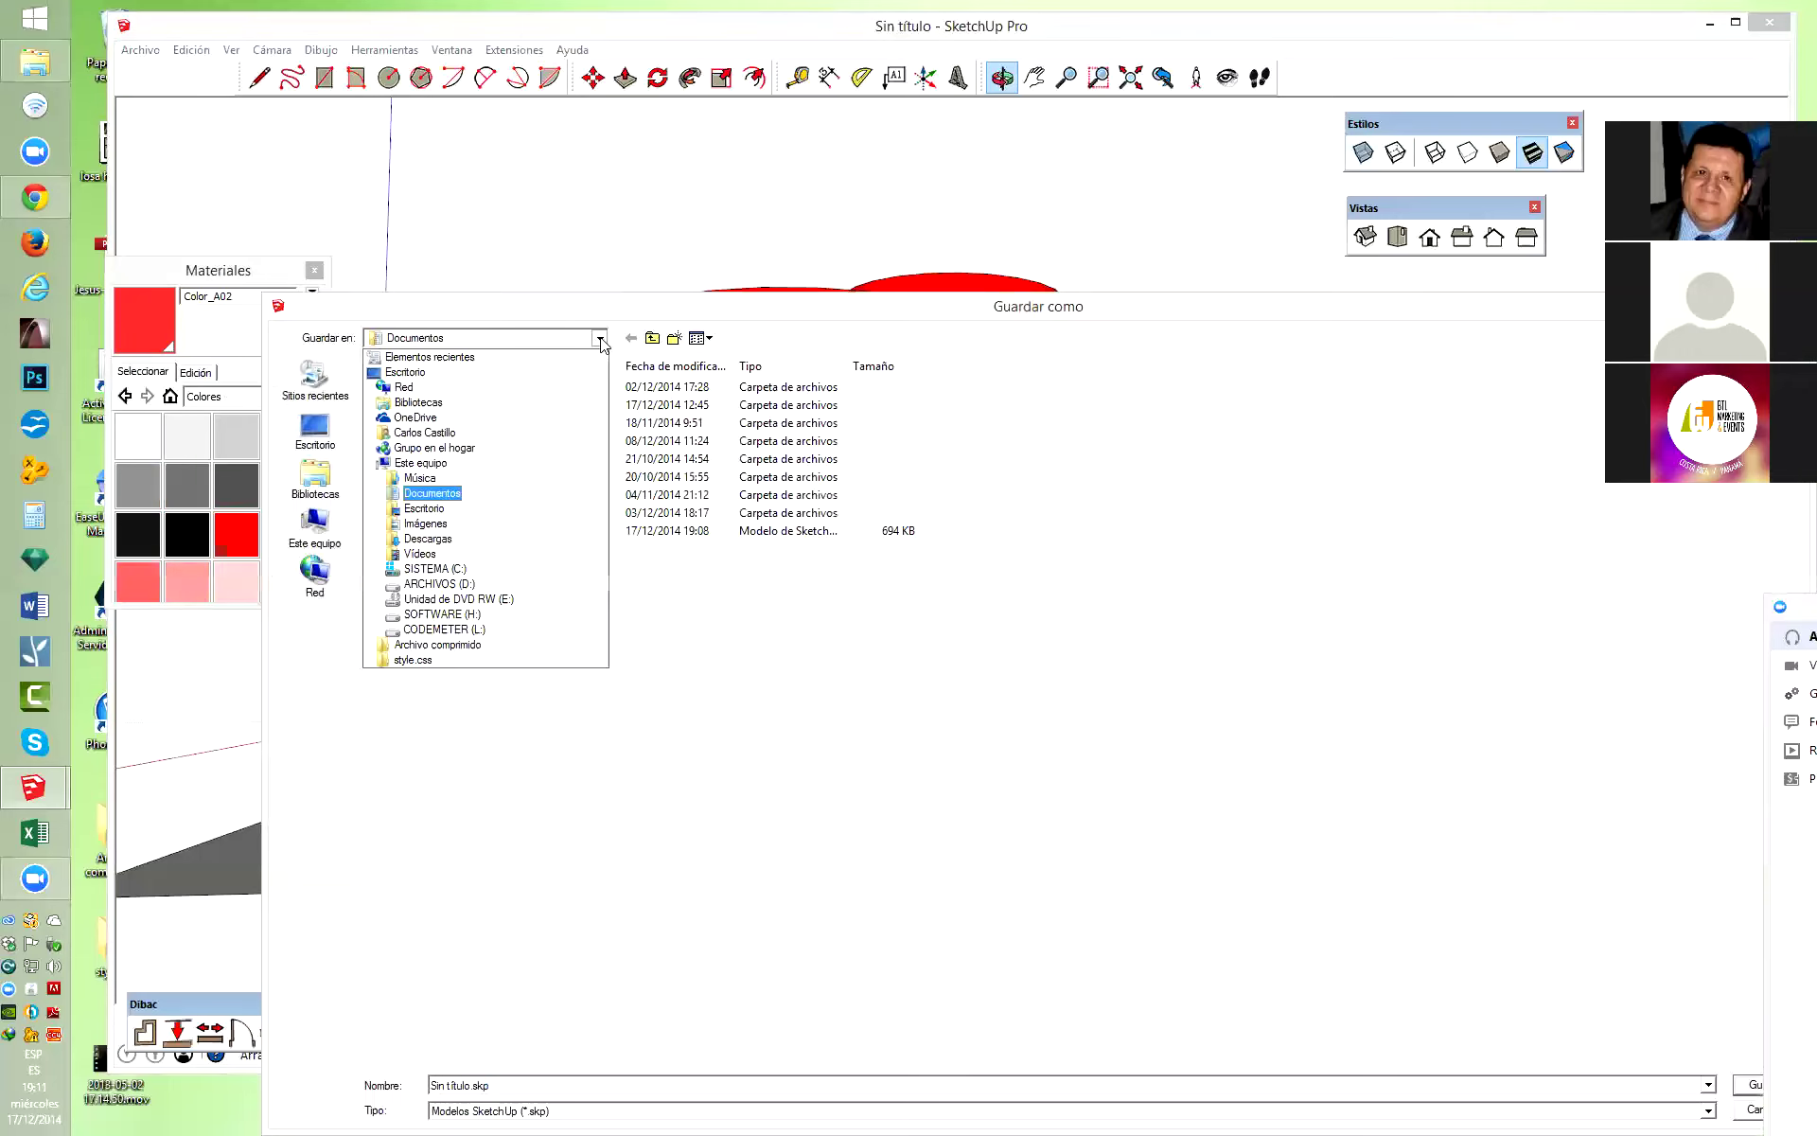
{"action": "left_click", "coordinate": [447, 583]}
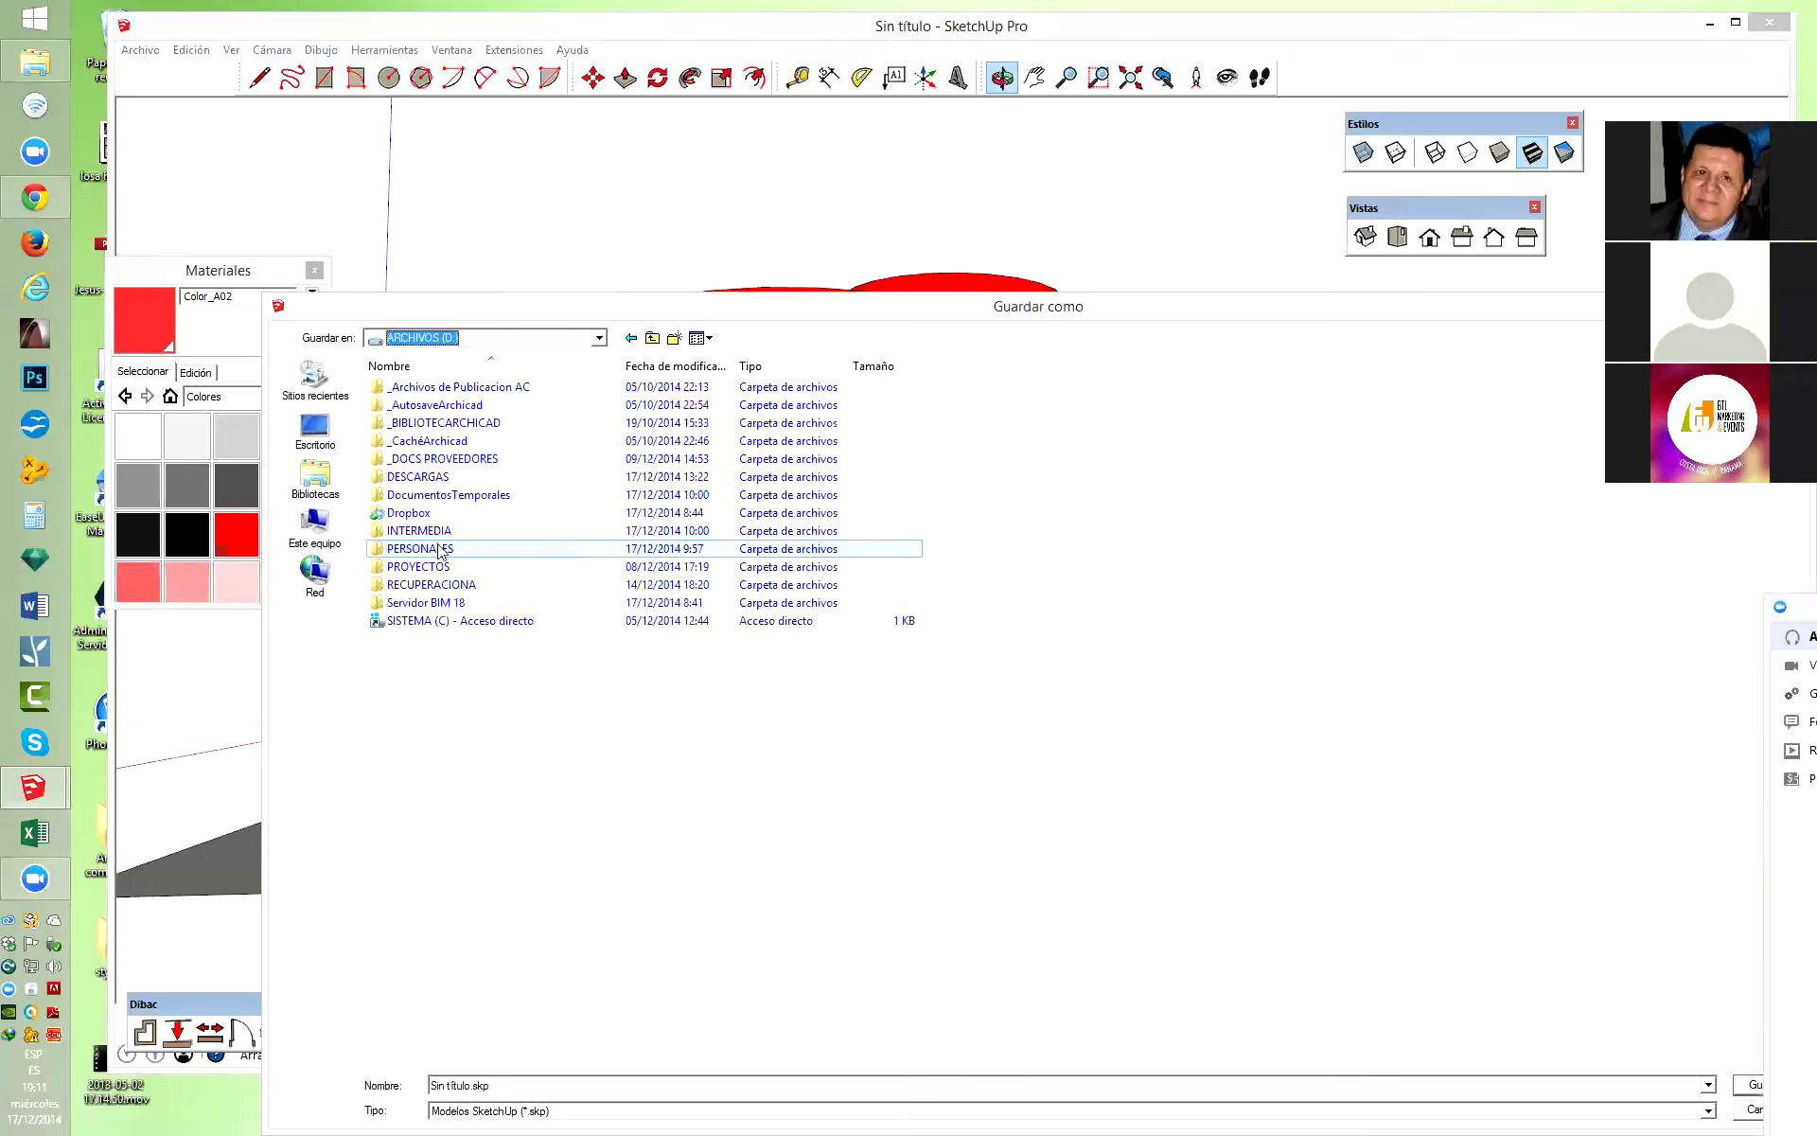
{"action": "mouse_move", "coordinate": [421, 531]}
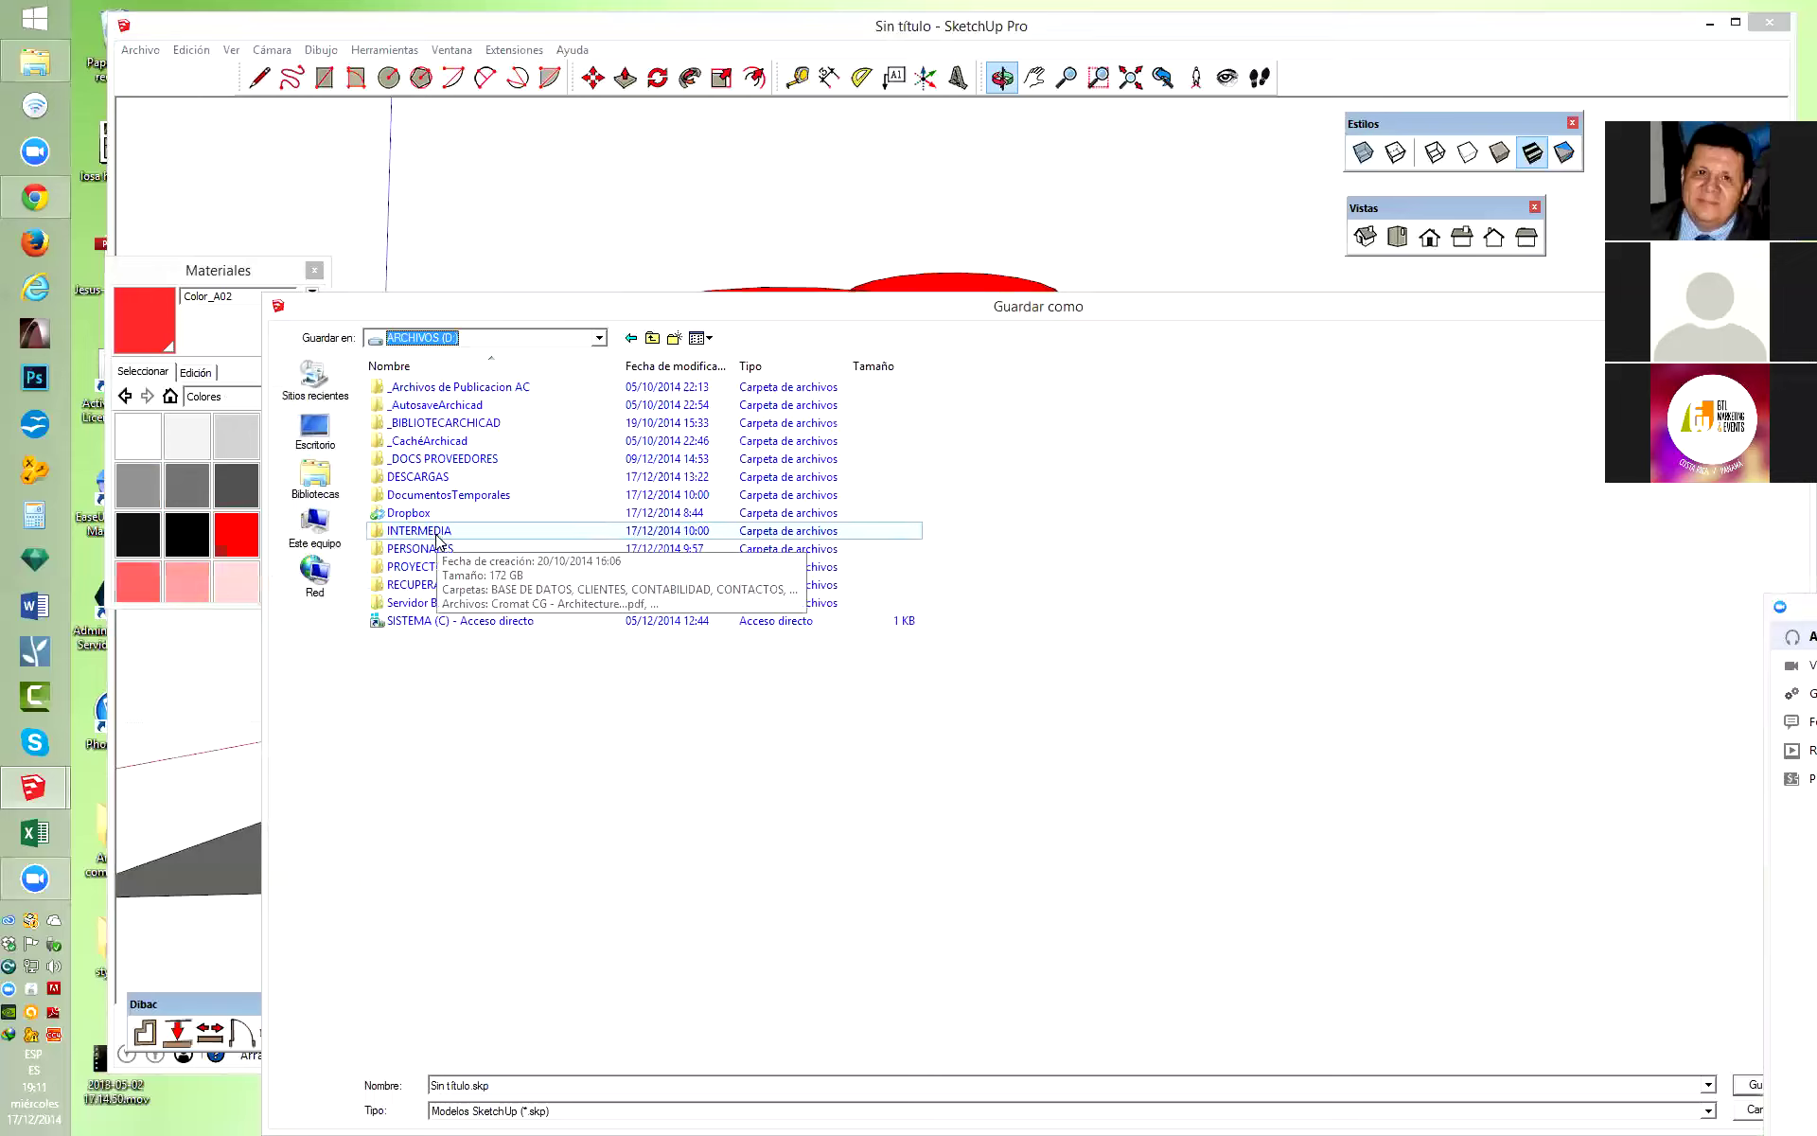
{"action": "left_click", "coordinate": [440, 536]}
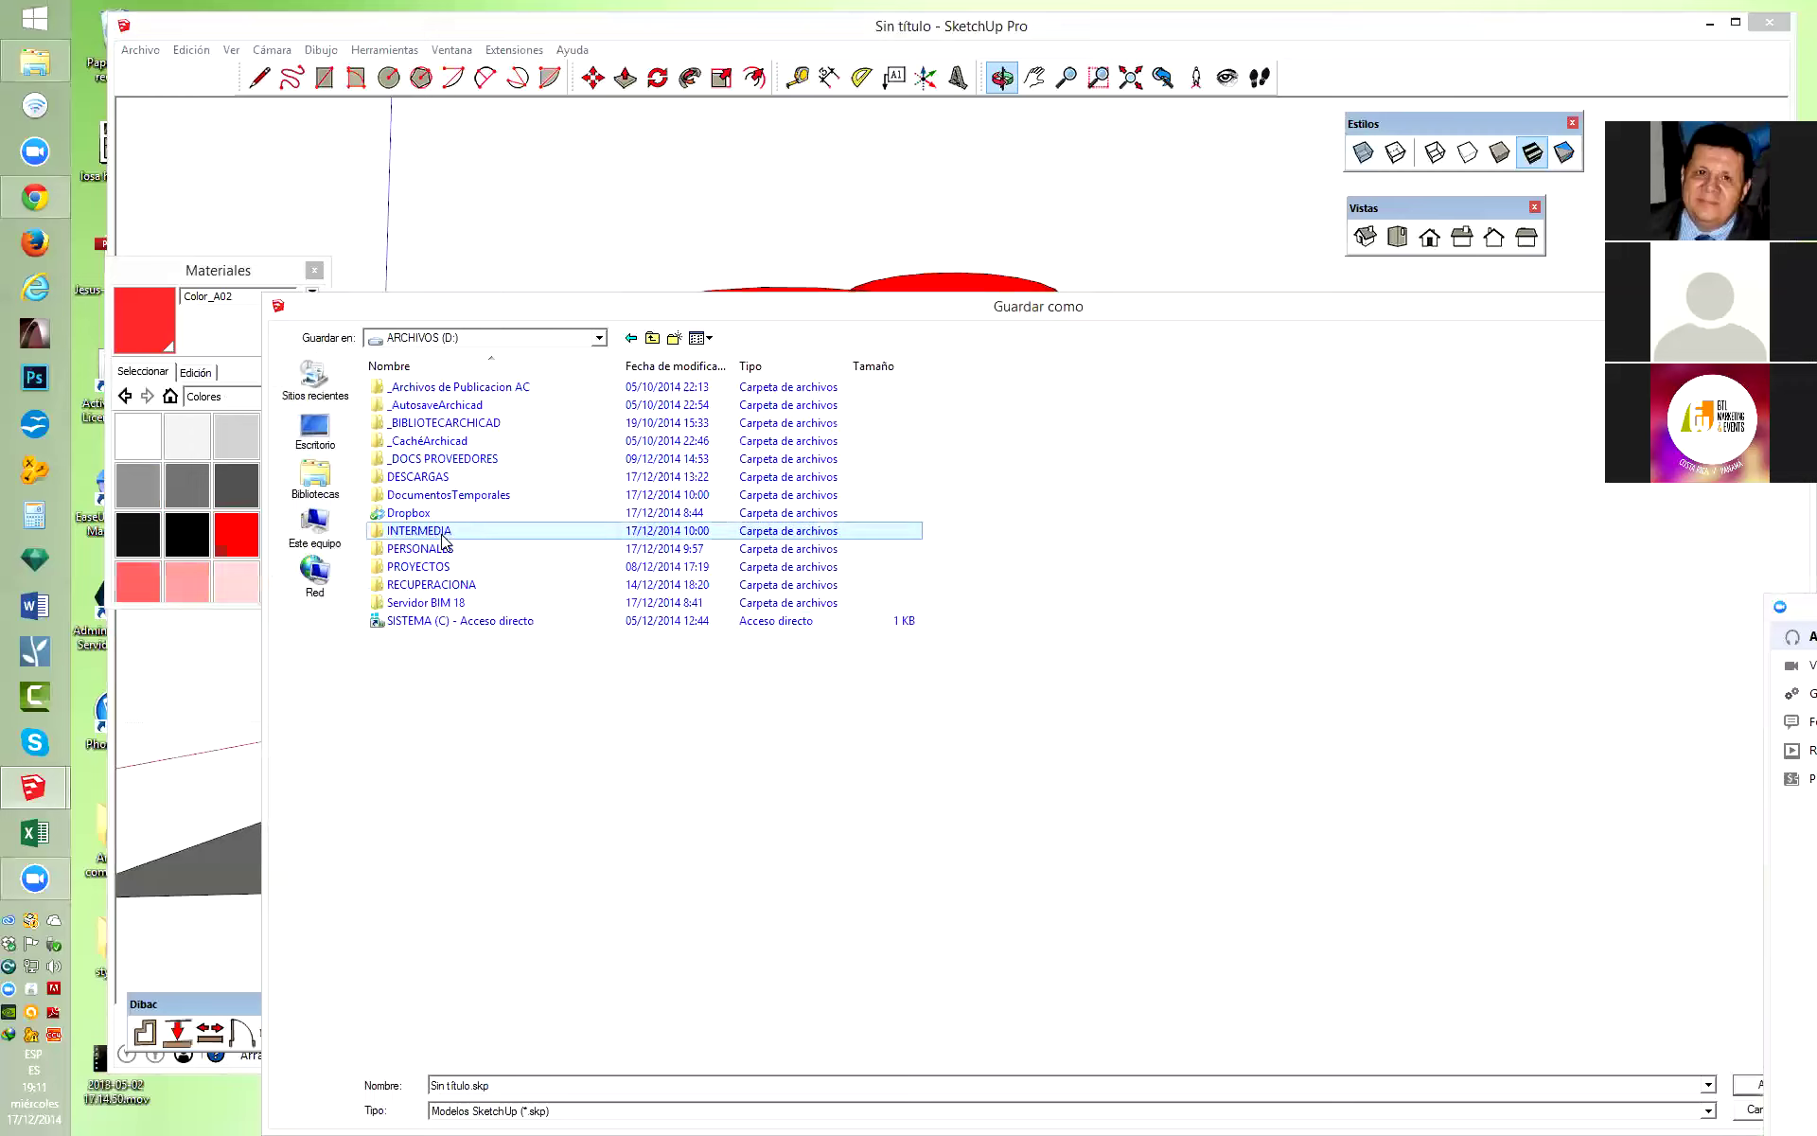
{"action": "double_click", "coordinate": [443, 536]}
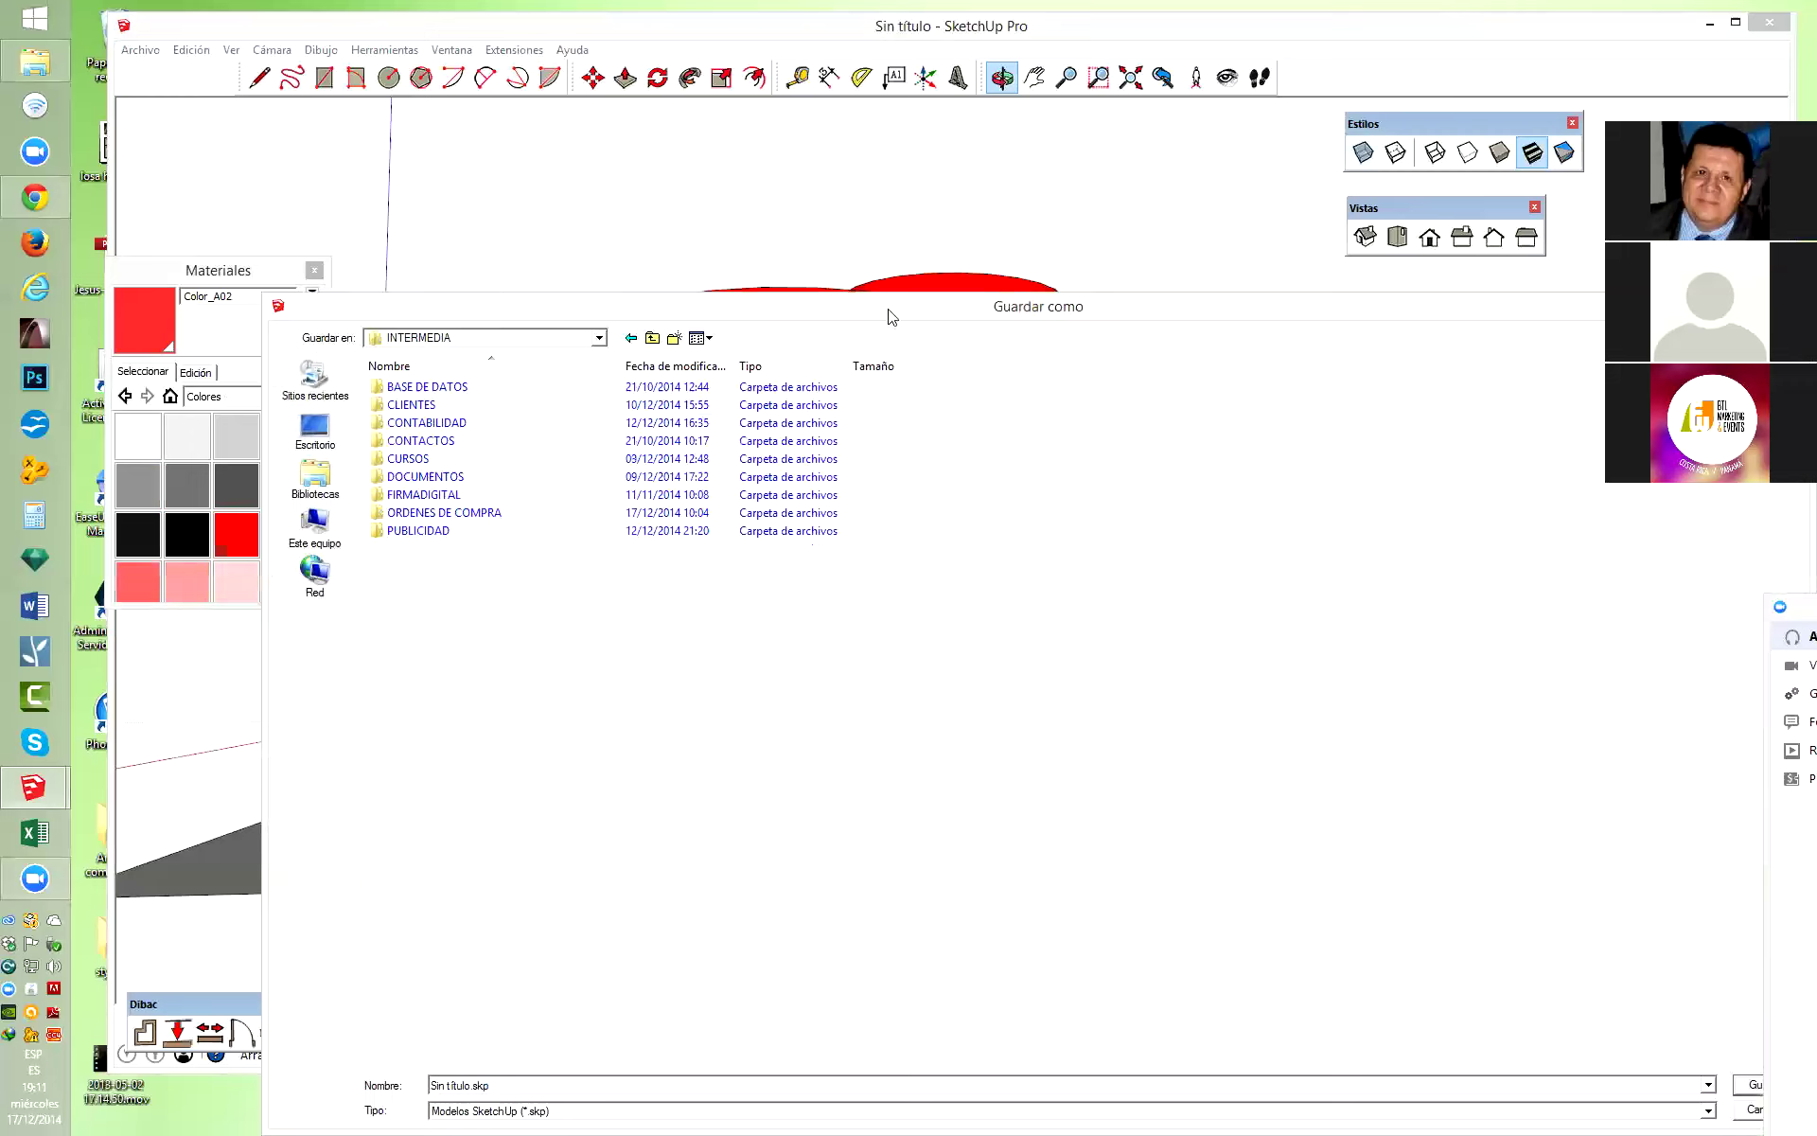
{"action": "left_click_drag", "start_coordinate": [890, 315], "coordinate": [799, 184]}
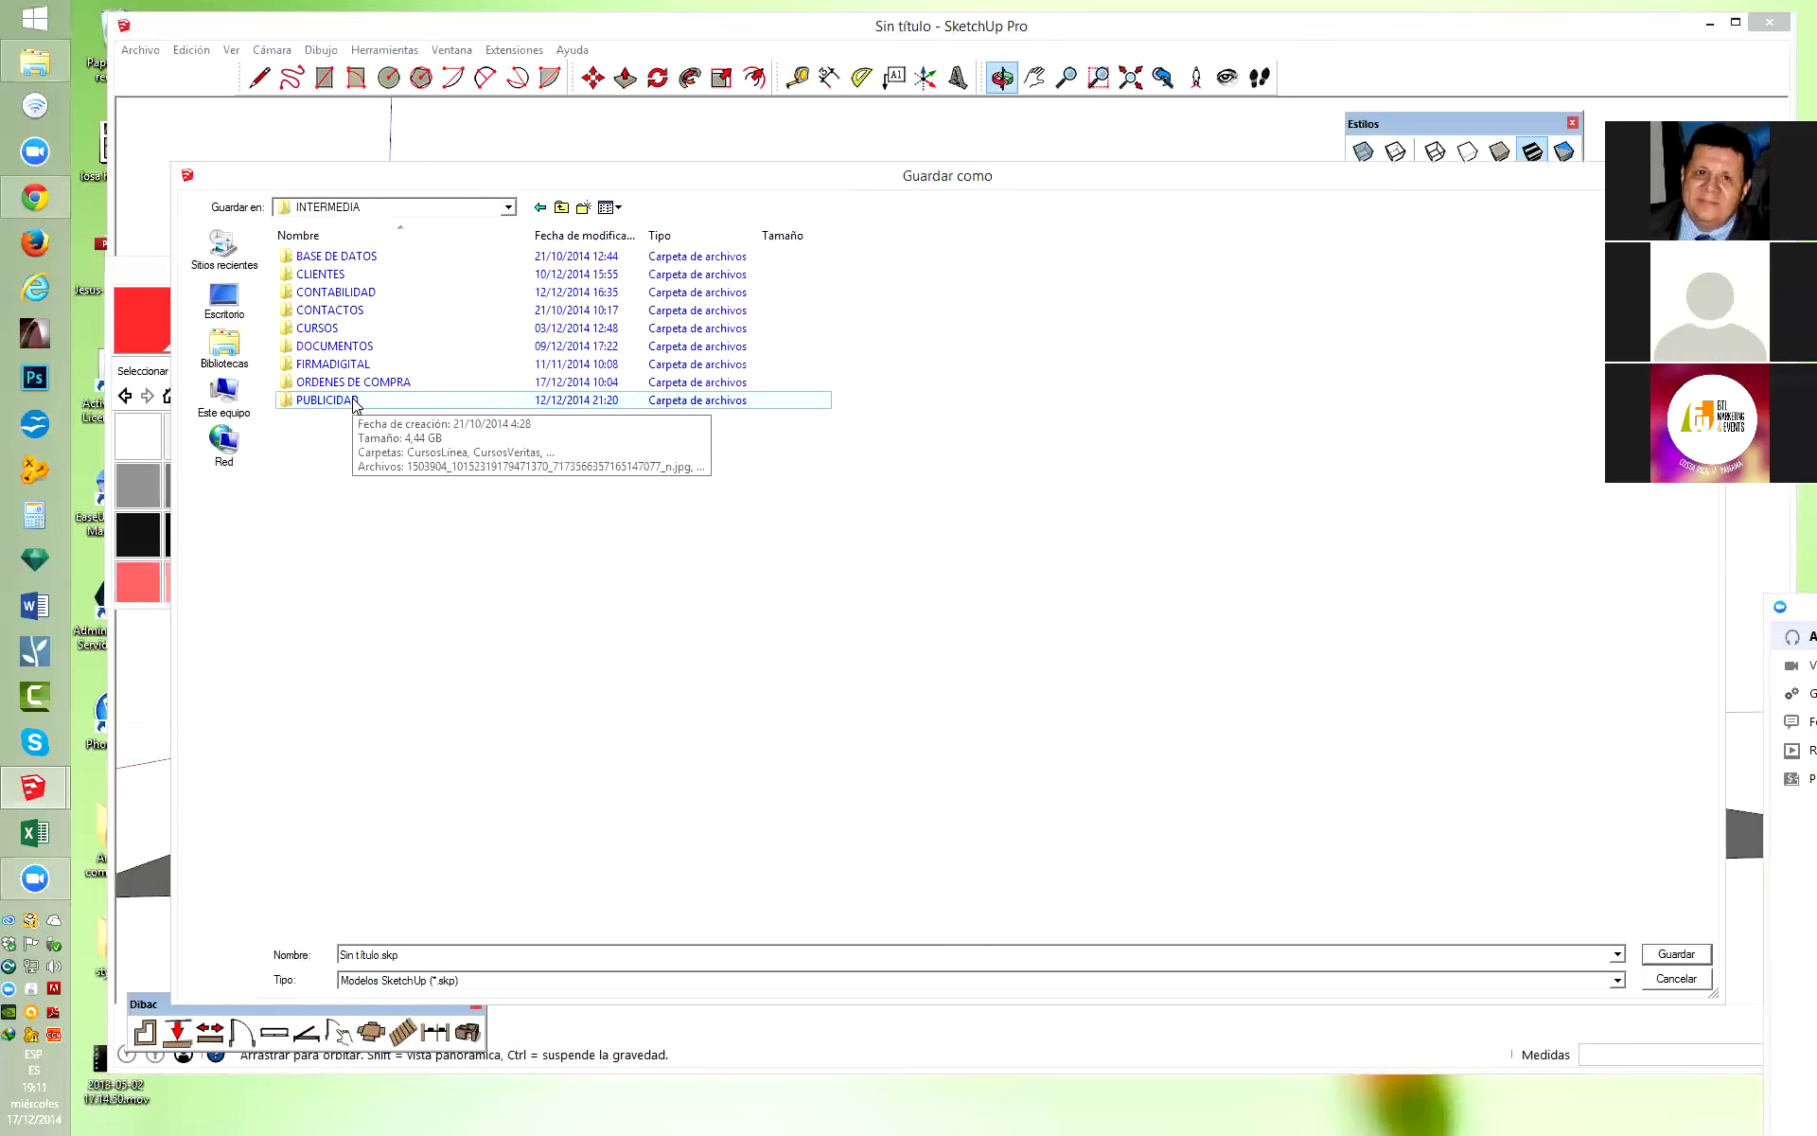
{"action": "double_click", "coordinate": [352, 348]}
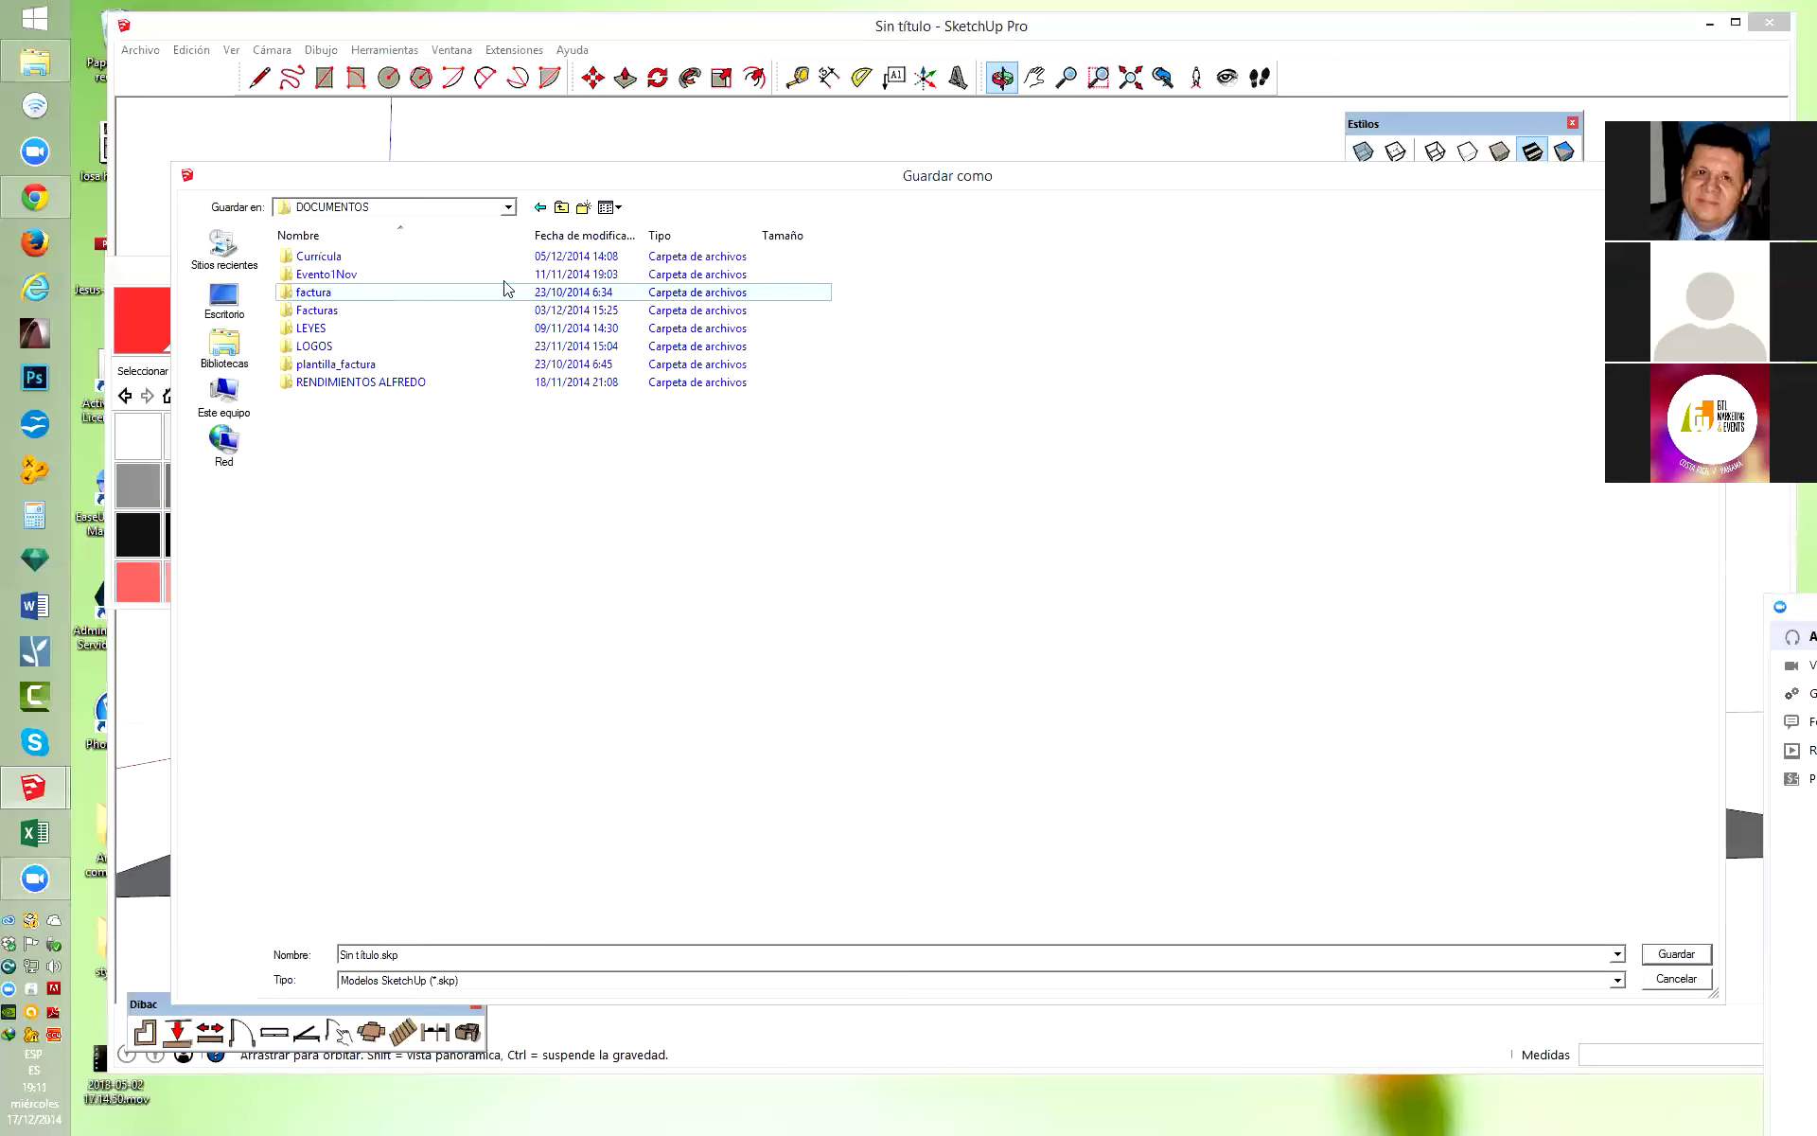
{"action": "left_click", "coordinate": [540, 207]}
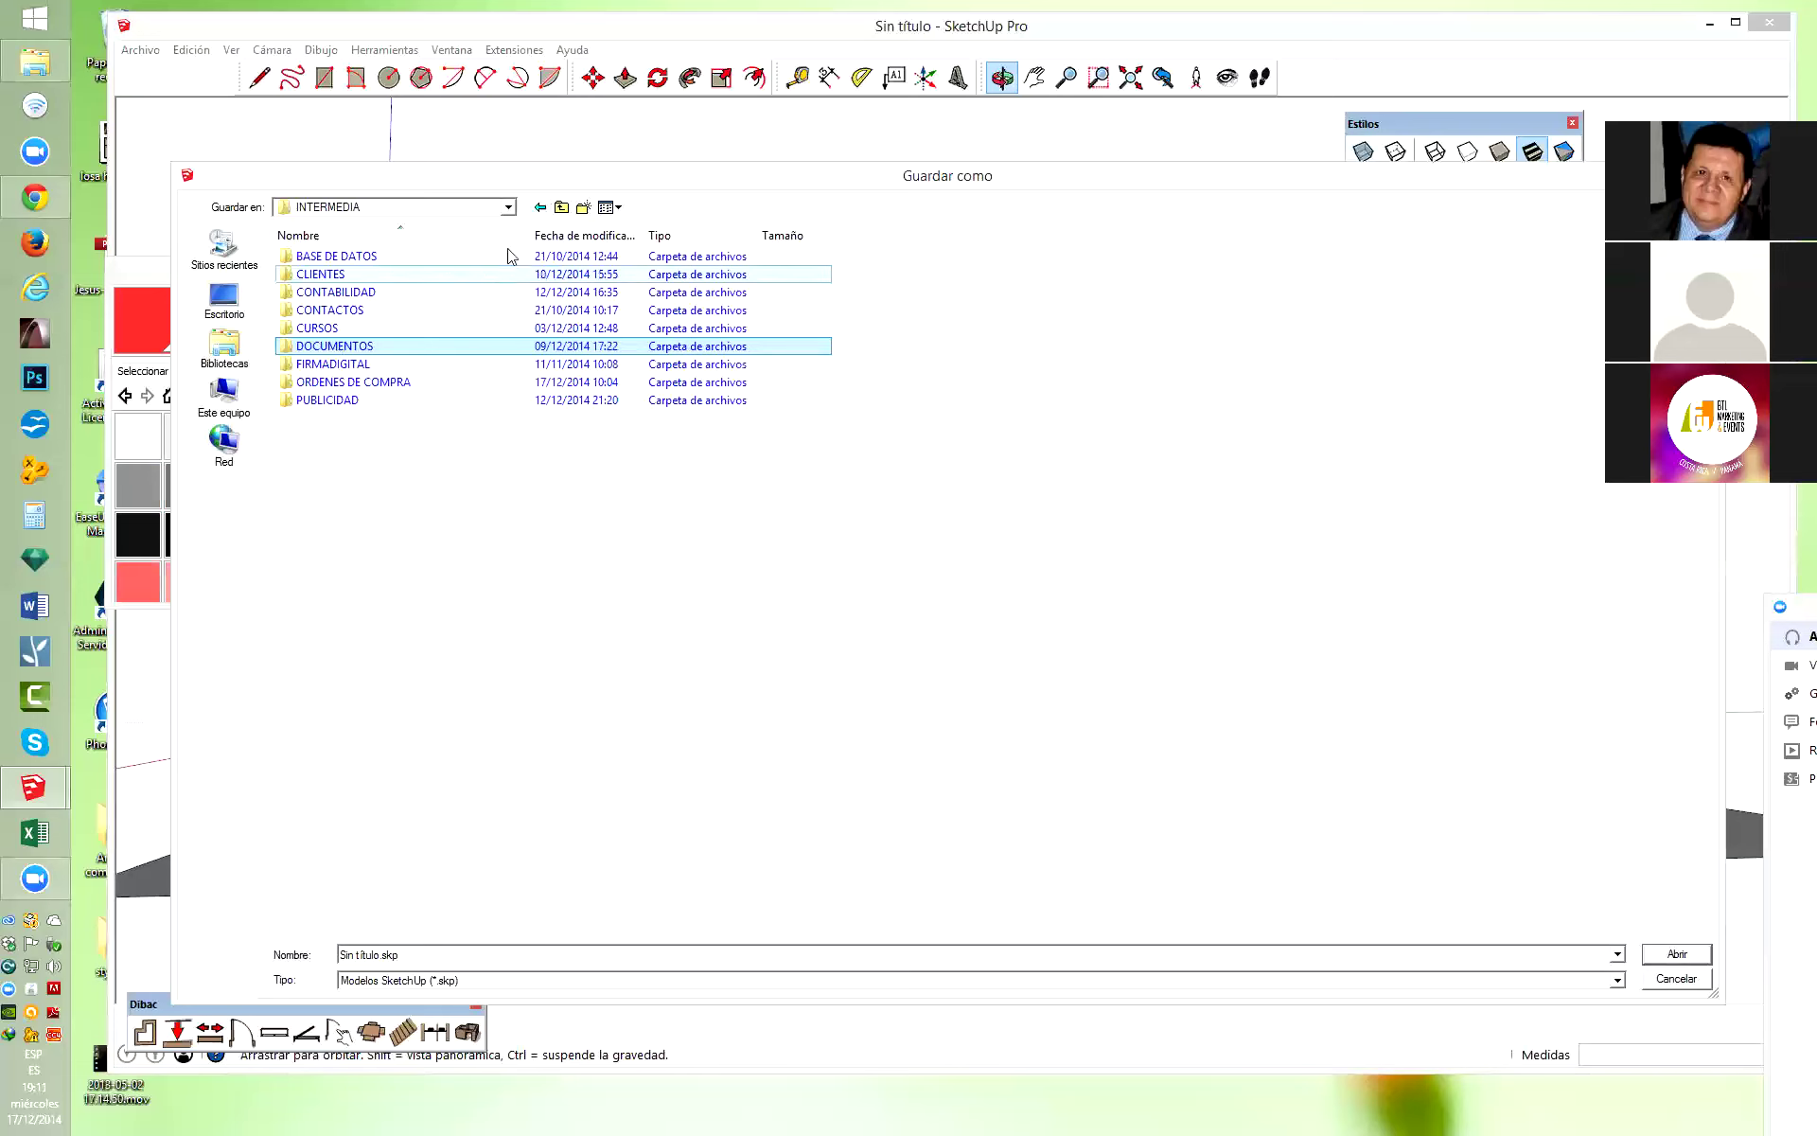
{"action": "left_click", "coordinate": [540, 207]}
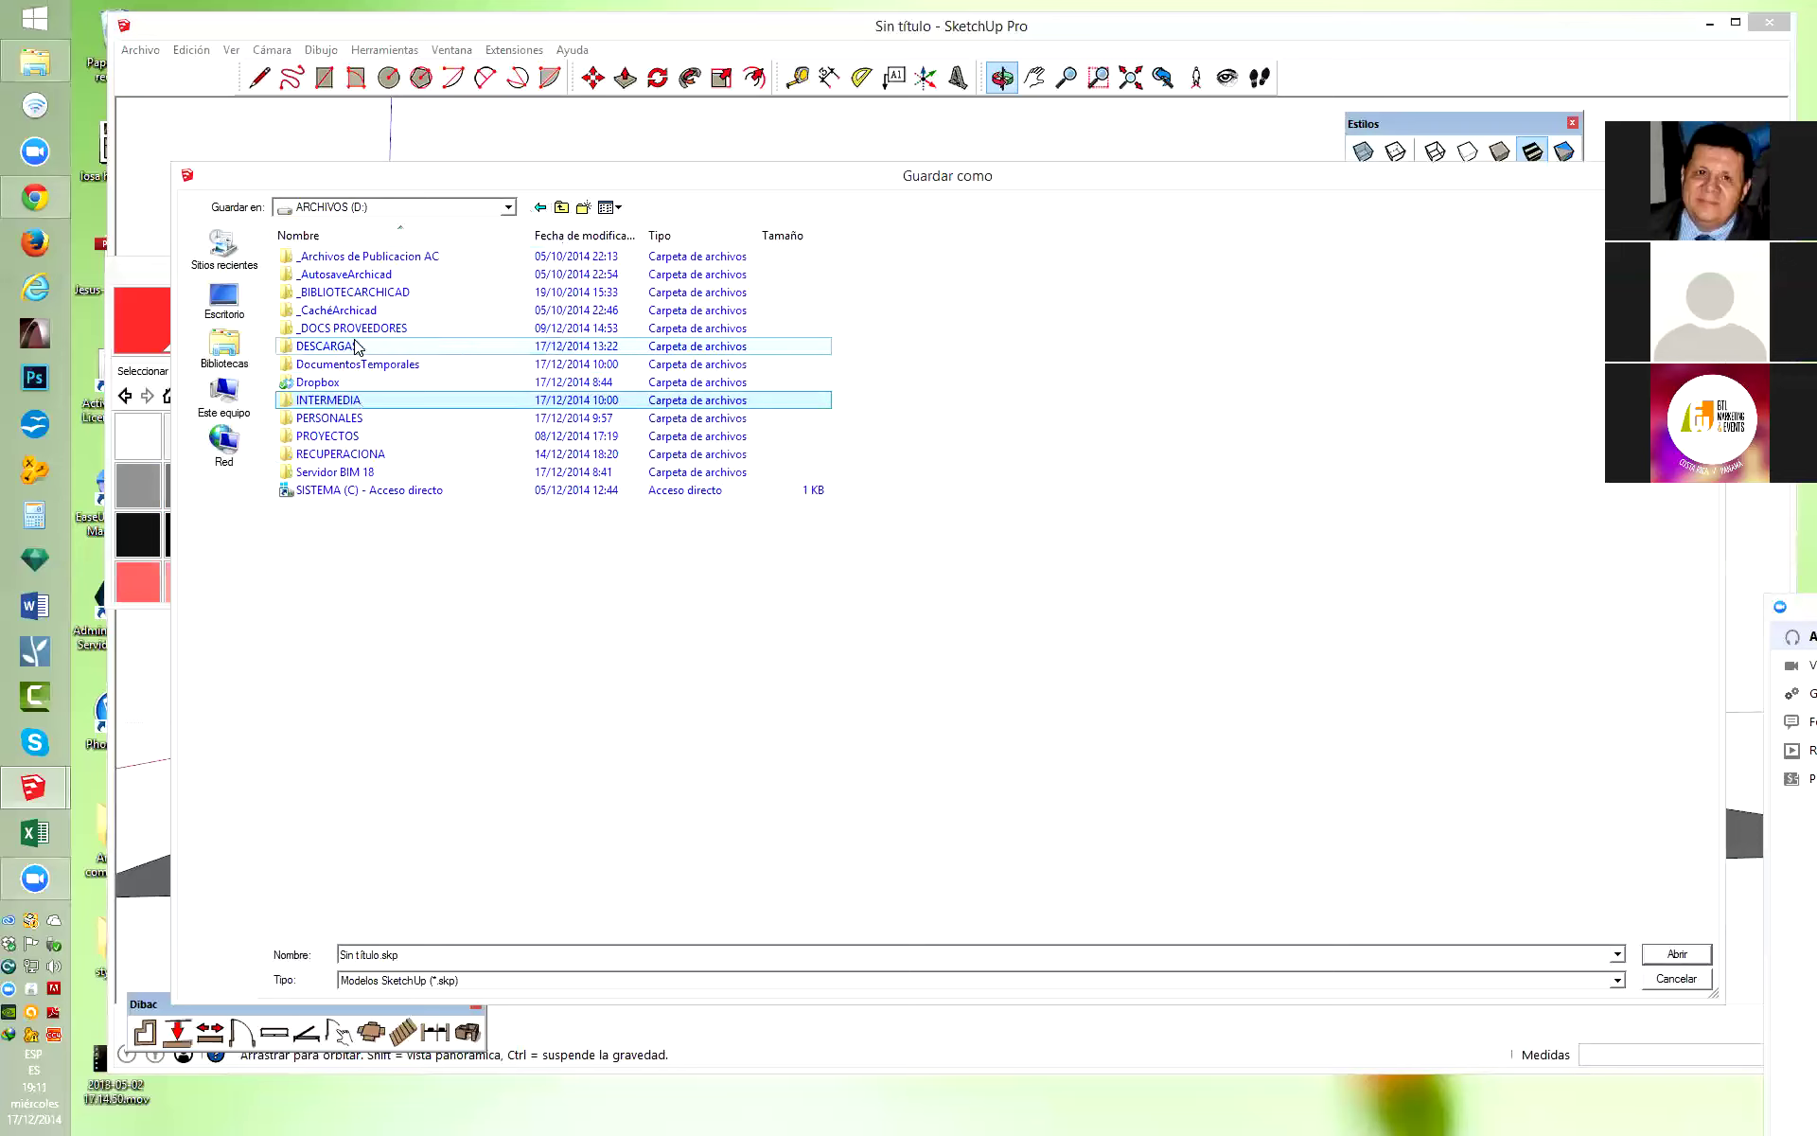
Navigate through INTERMEDIA, CURSOS and SKETCHUP into the BASICO folder.
{"action": "double_click", "coordinate": [345, 400]}
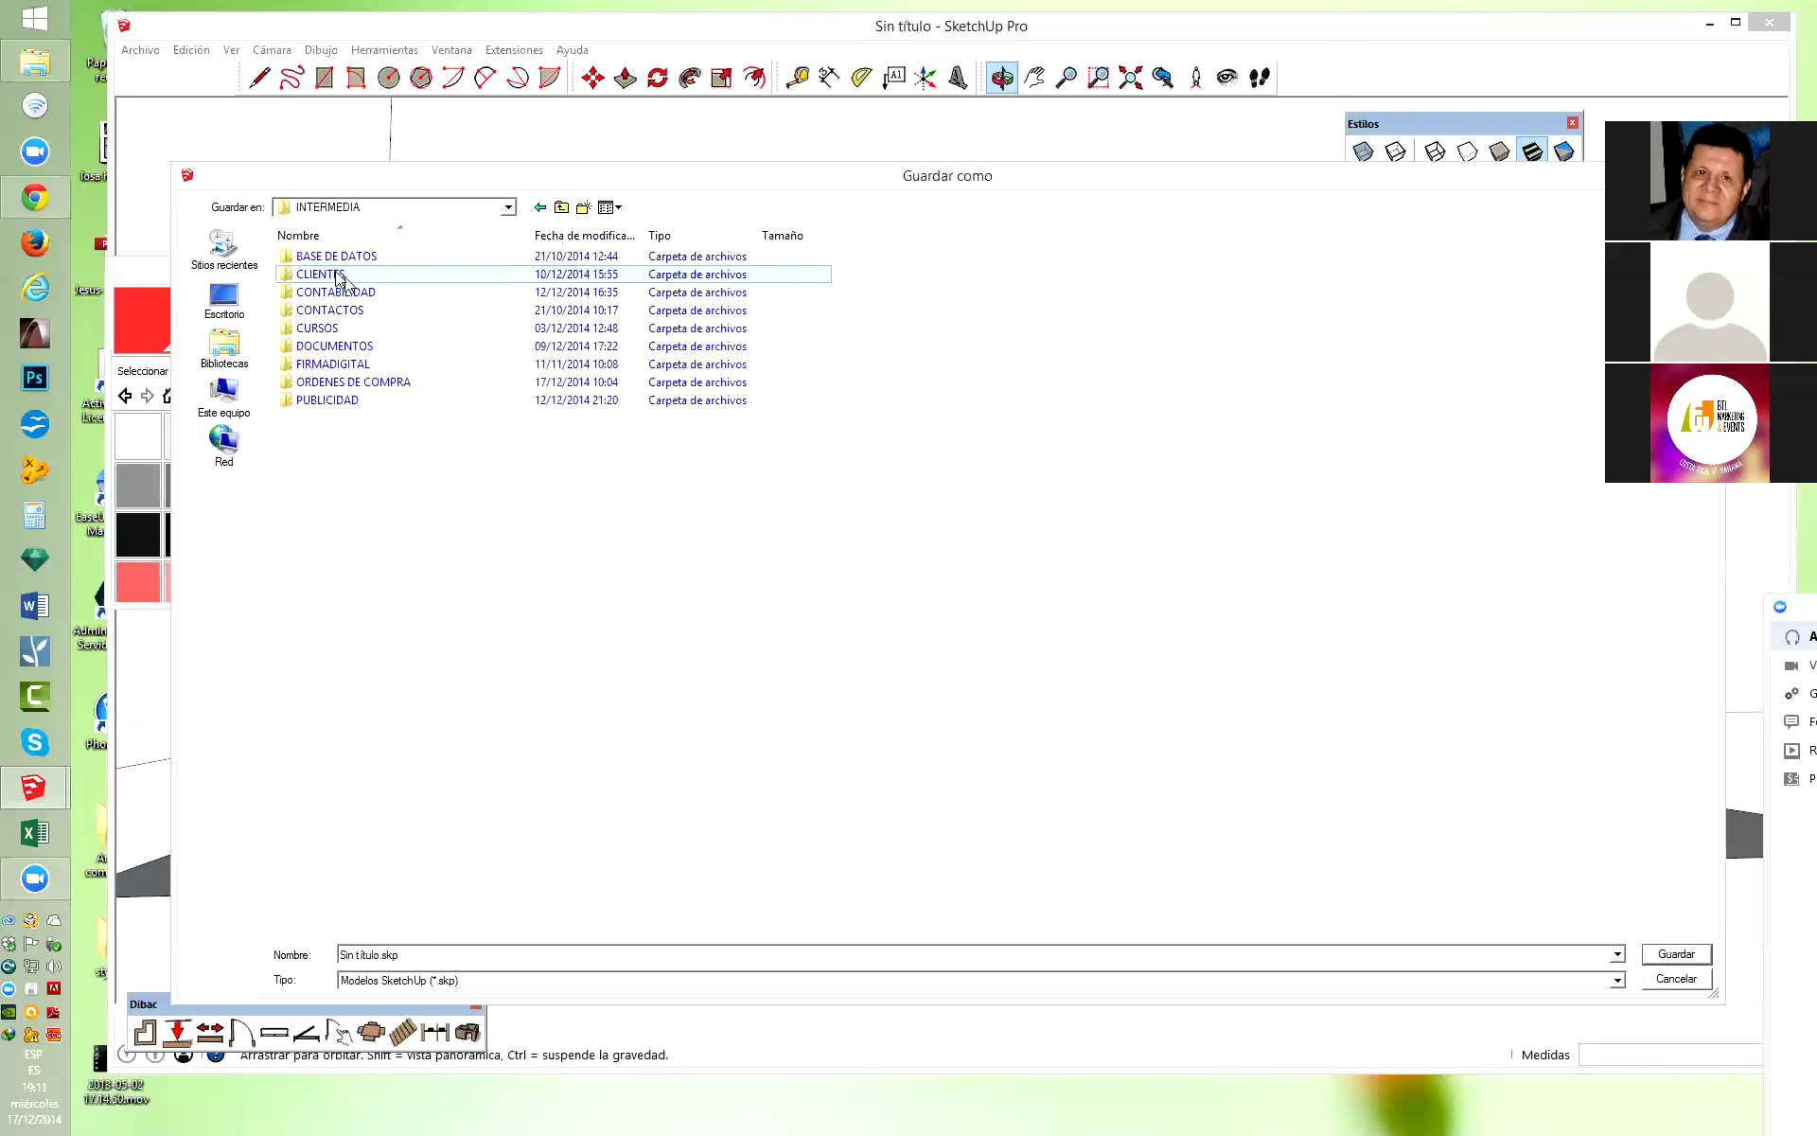
{"action": "double_click", "coordinate": [326, 329]}
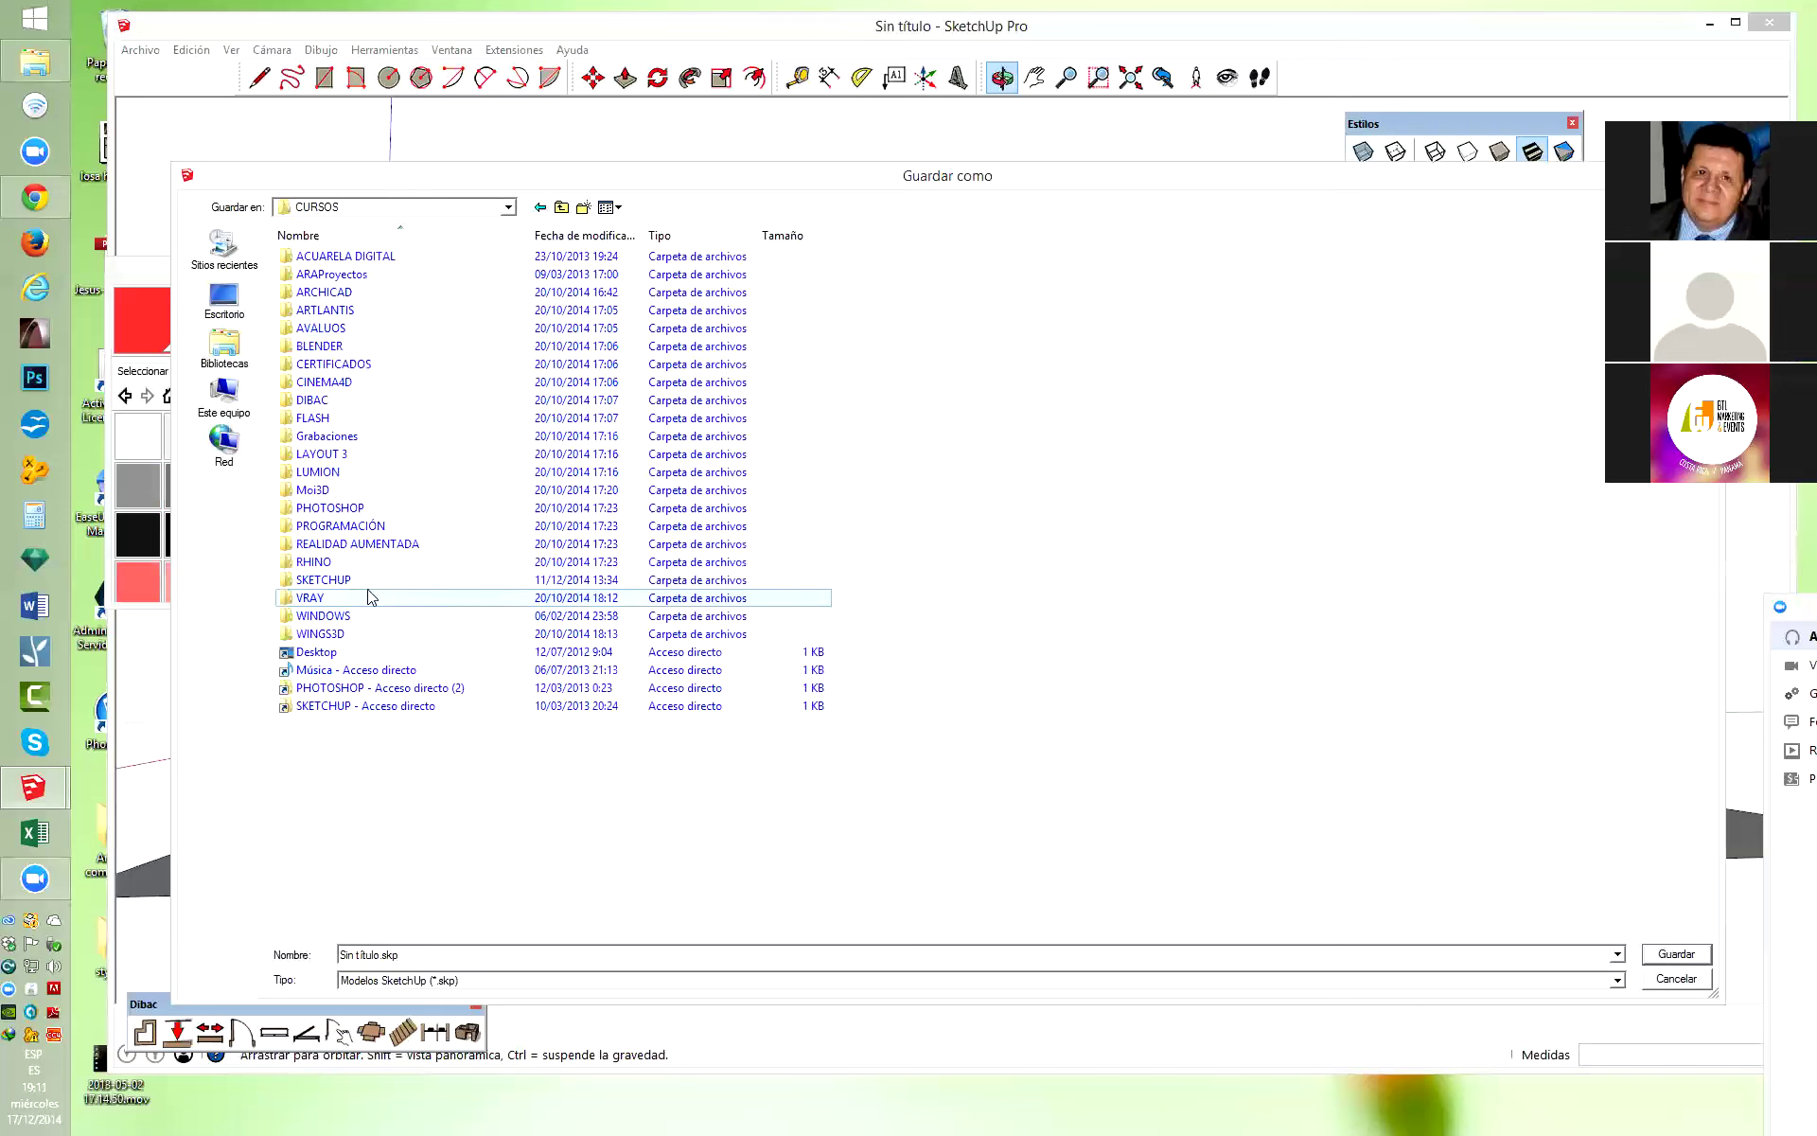
{"action": "double_click", "coordinate": [340, 581]}
{"action": "double_click", "coordinate": [328, 257]}
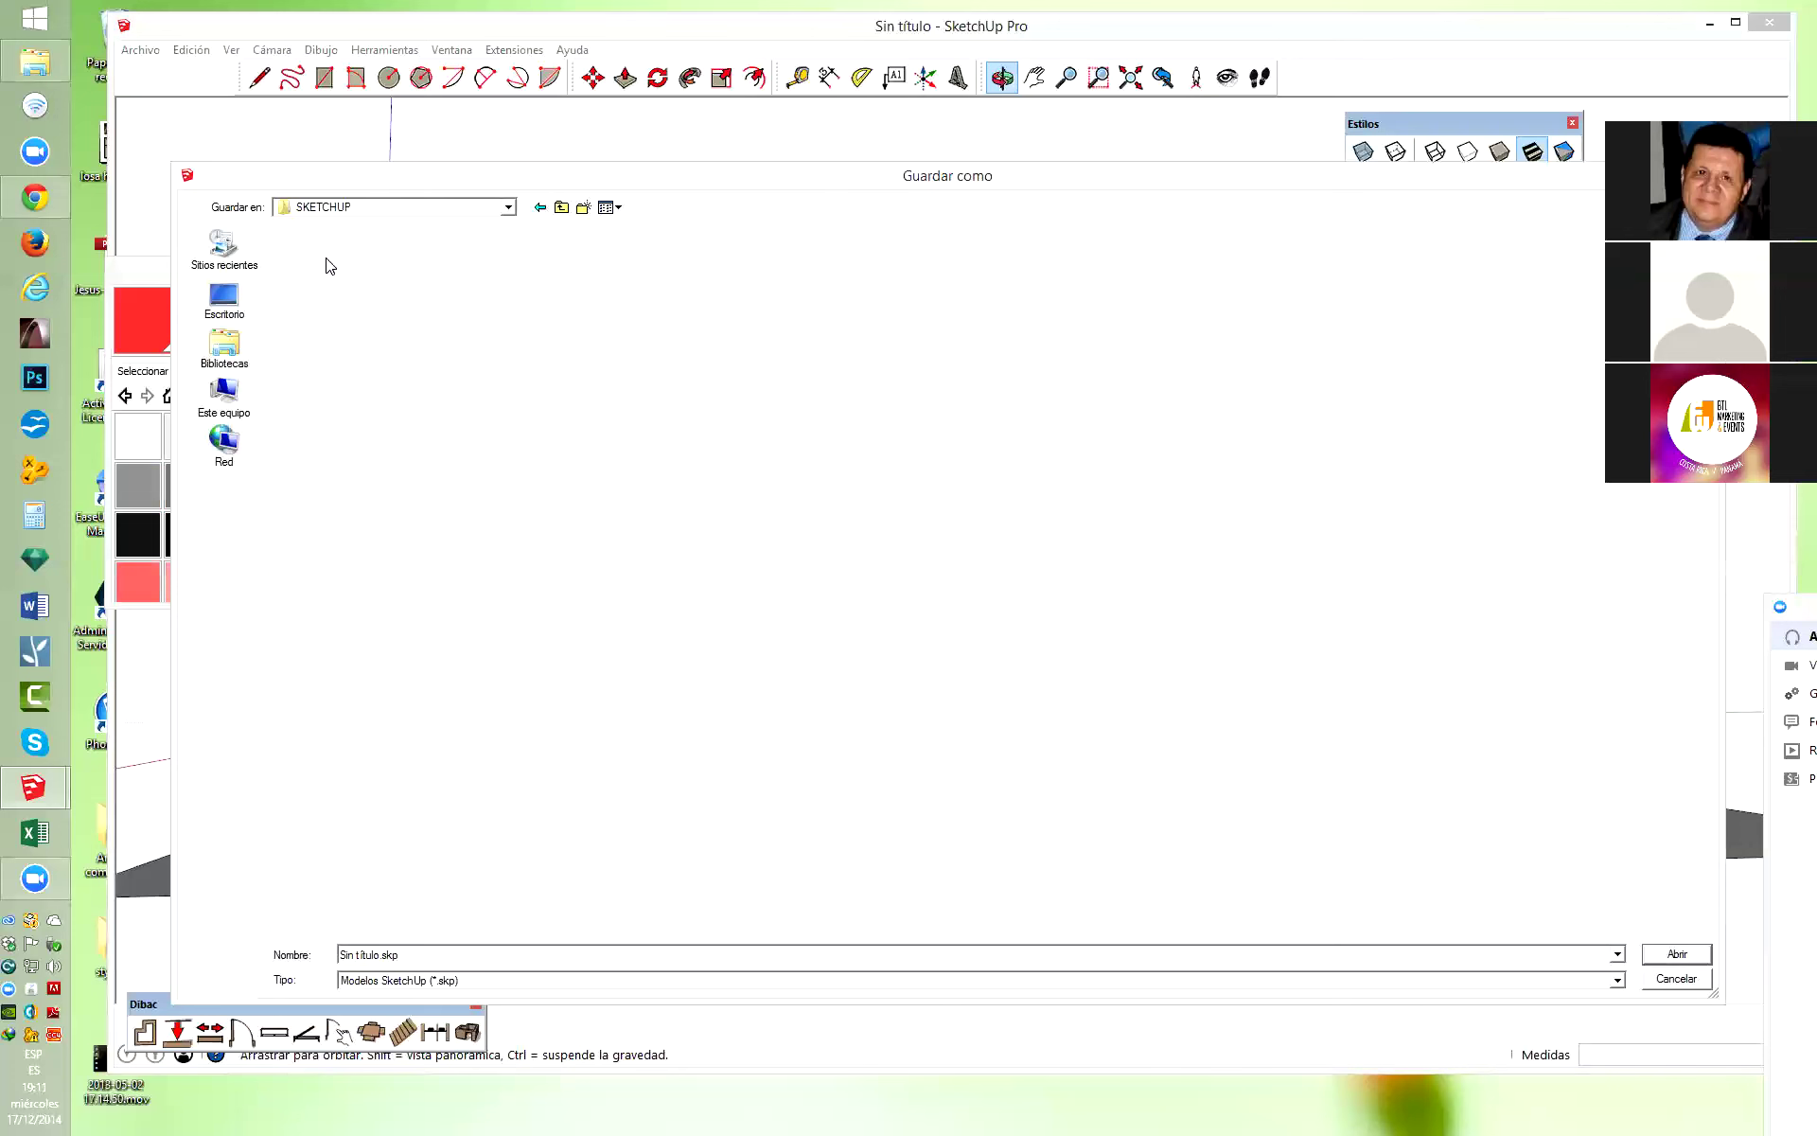
{"action": "left_click", "coordinate": [327, 277]}
{"action": "double_click", "coordinate": [327, 278]}
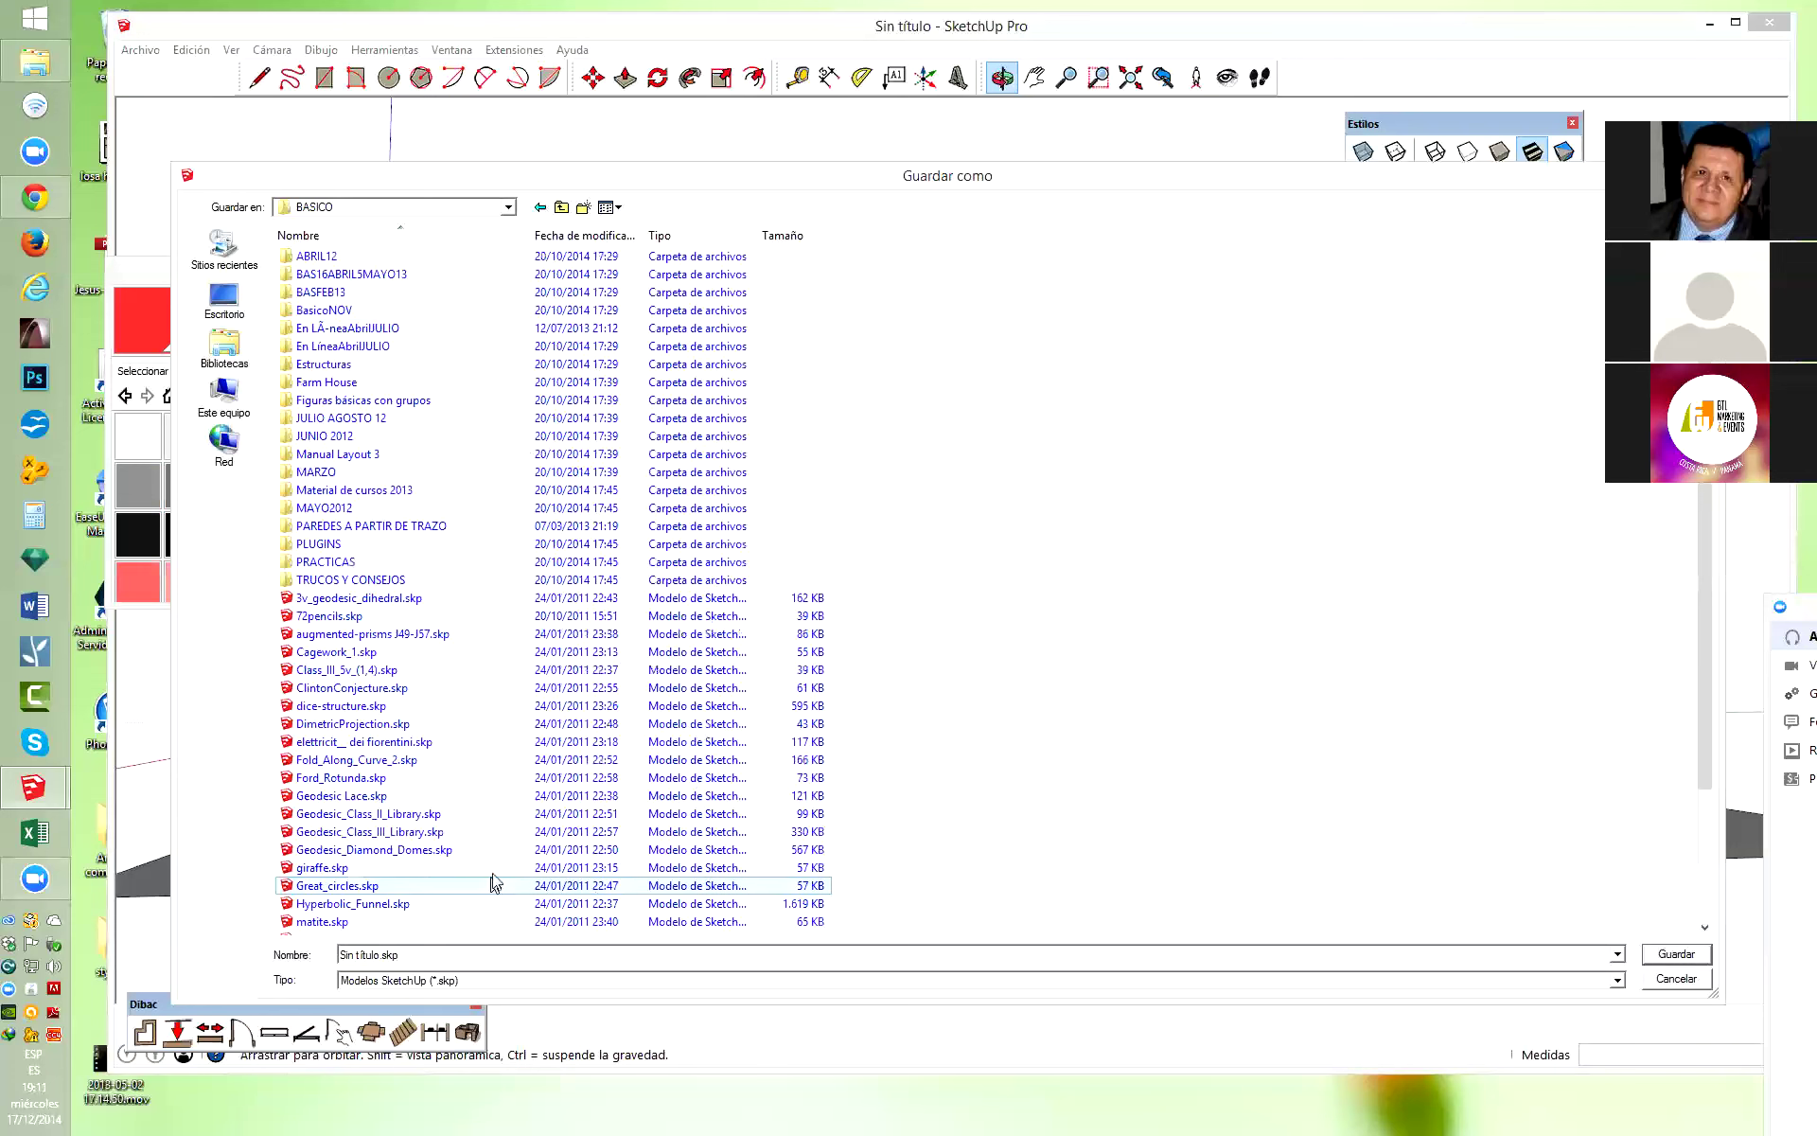
Replace the file name with FWProd.
{"action": "left_click", "coordinate": [421, 964]}
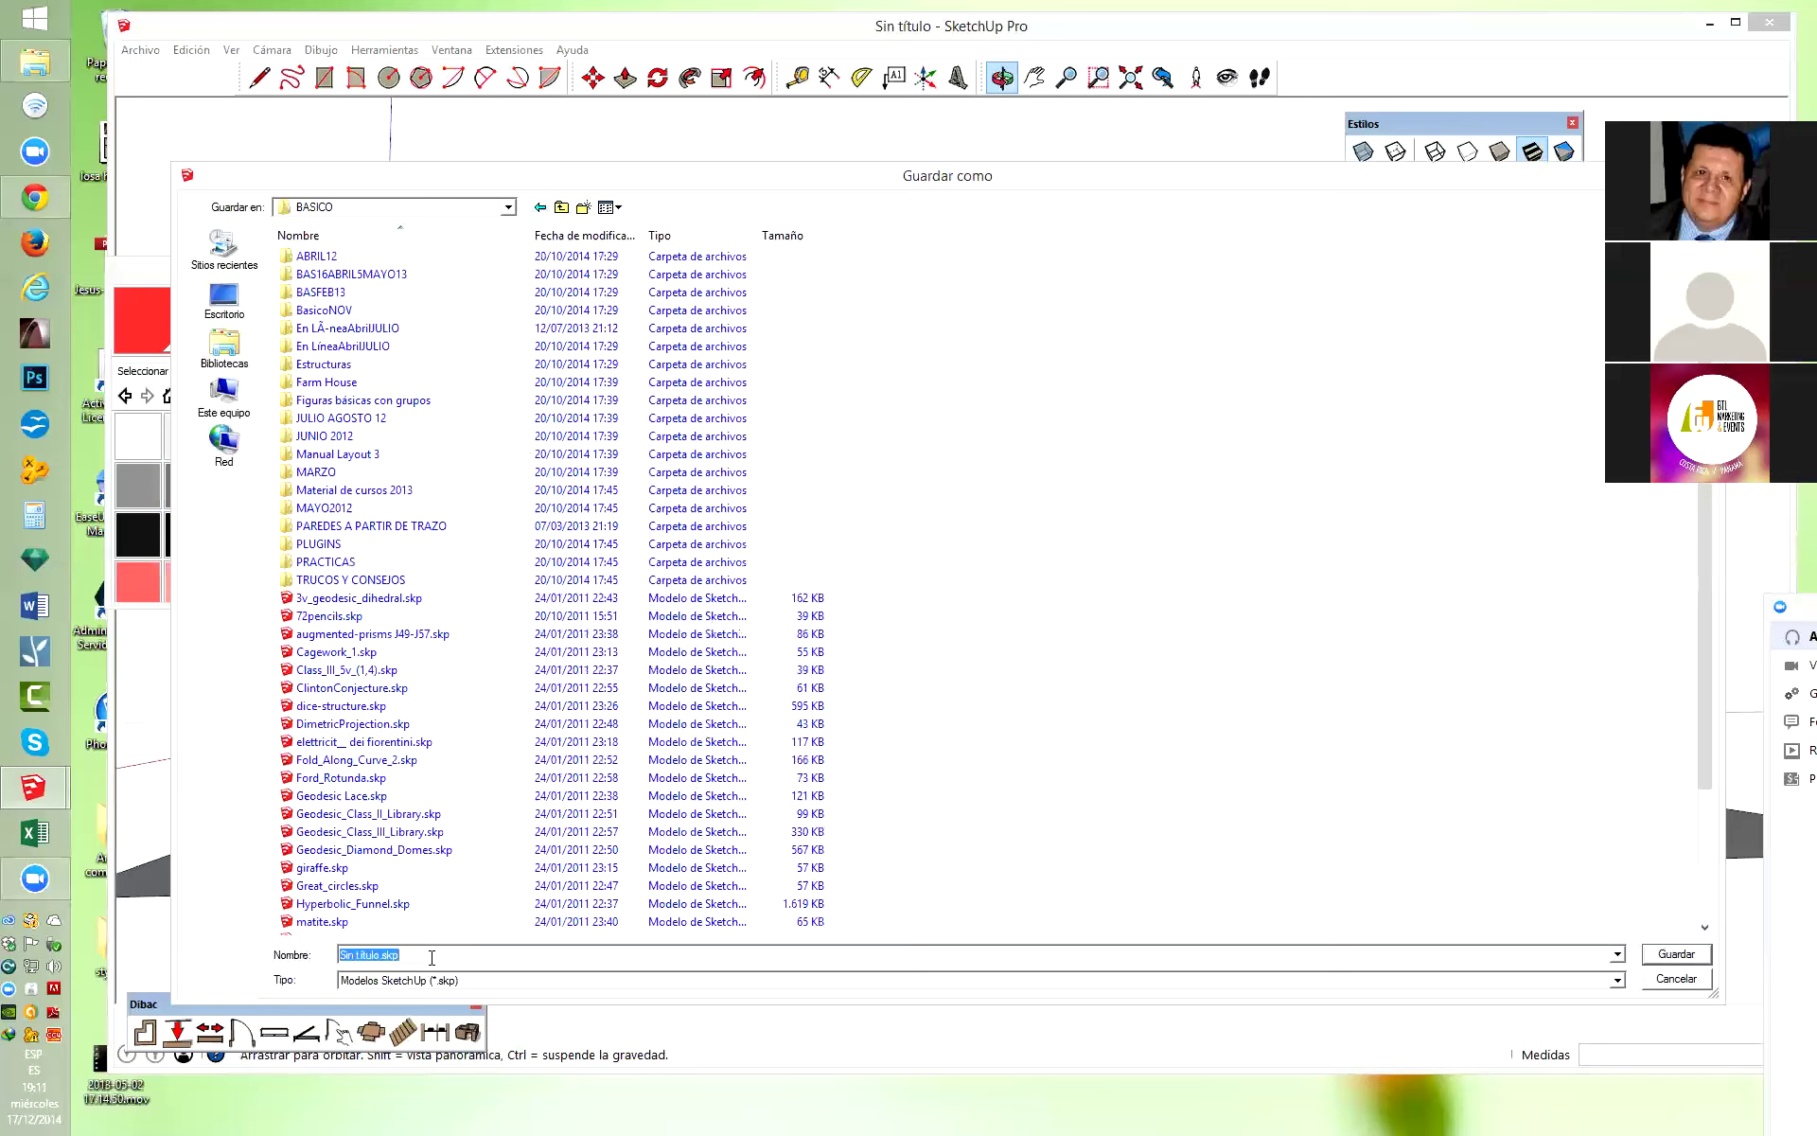
{"action": "type", "text": "FW"}
{"action": "key", "text": "BackSpace"}
{"action": "type", "text": "<p"}
{"action": "key", "text": "BackSpace"}
{"action": "type", "text": "rod"}
Confirm saving as FWProd.skp and orbit to inspect the saved model.
{"action": "left_click", "coordinate": [1676, 954]}
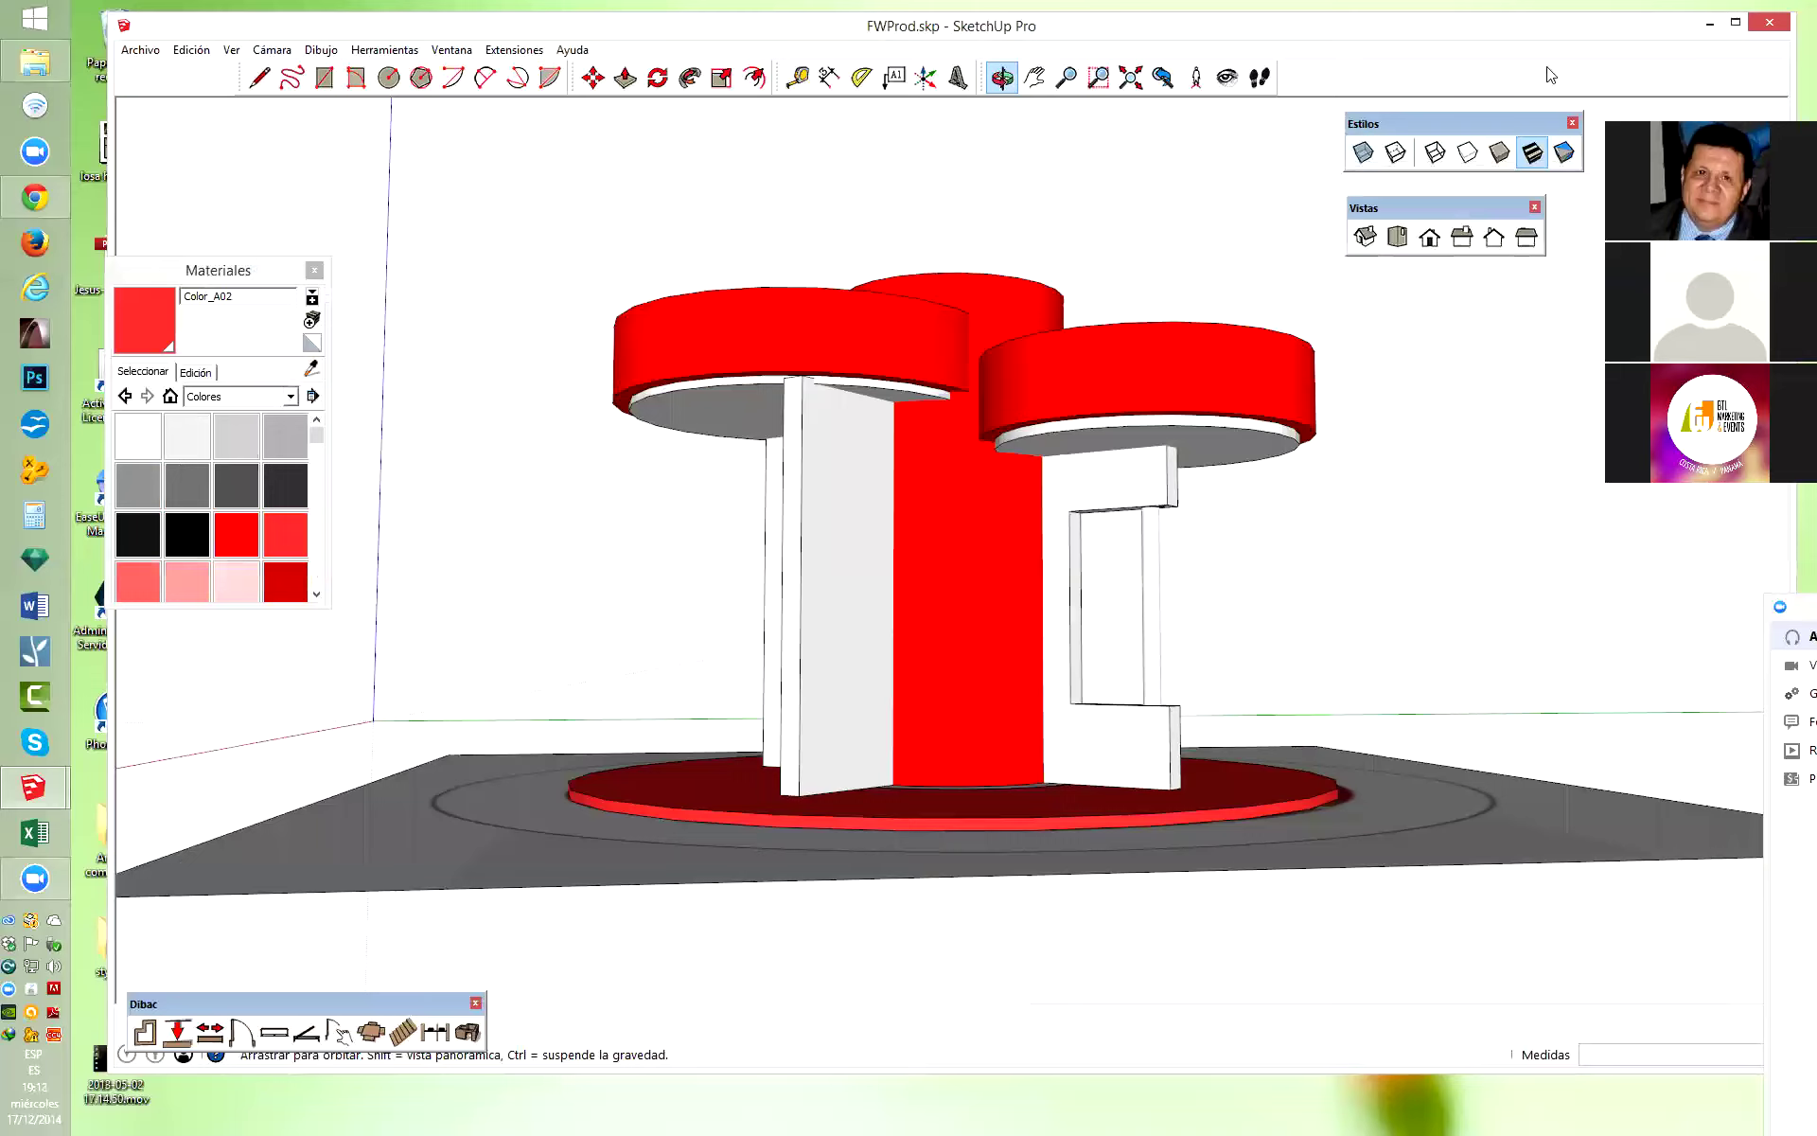
{"action": "left_click_drag", "start_coordinate": [1434, 454], "coordinate": [1369, 536]}
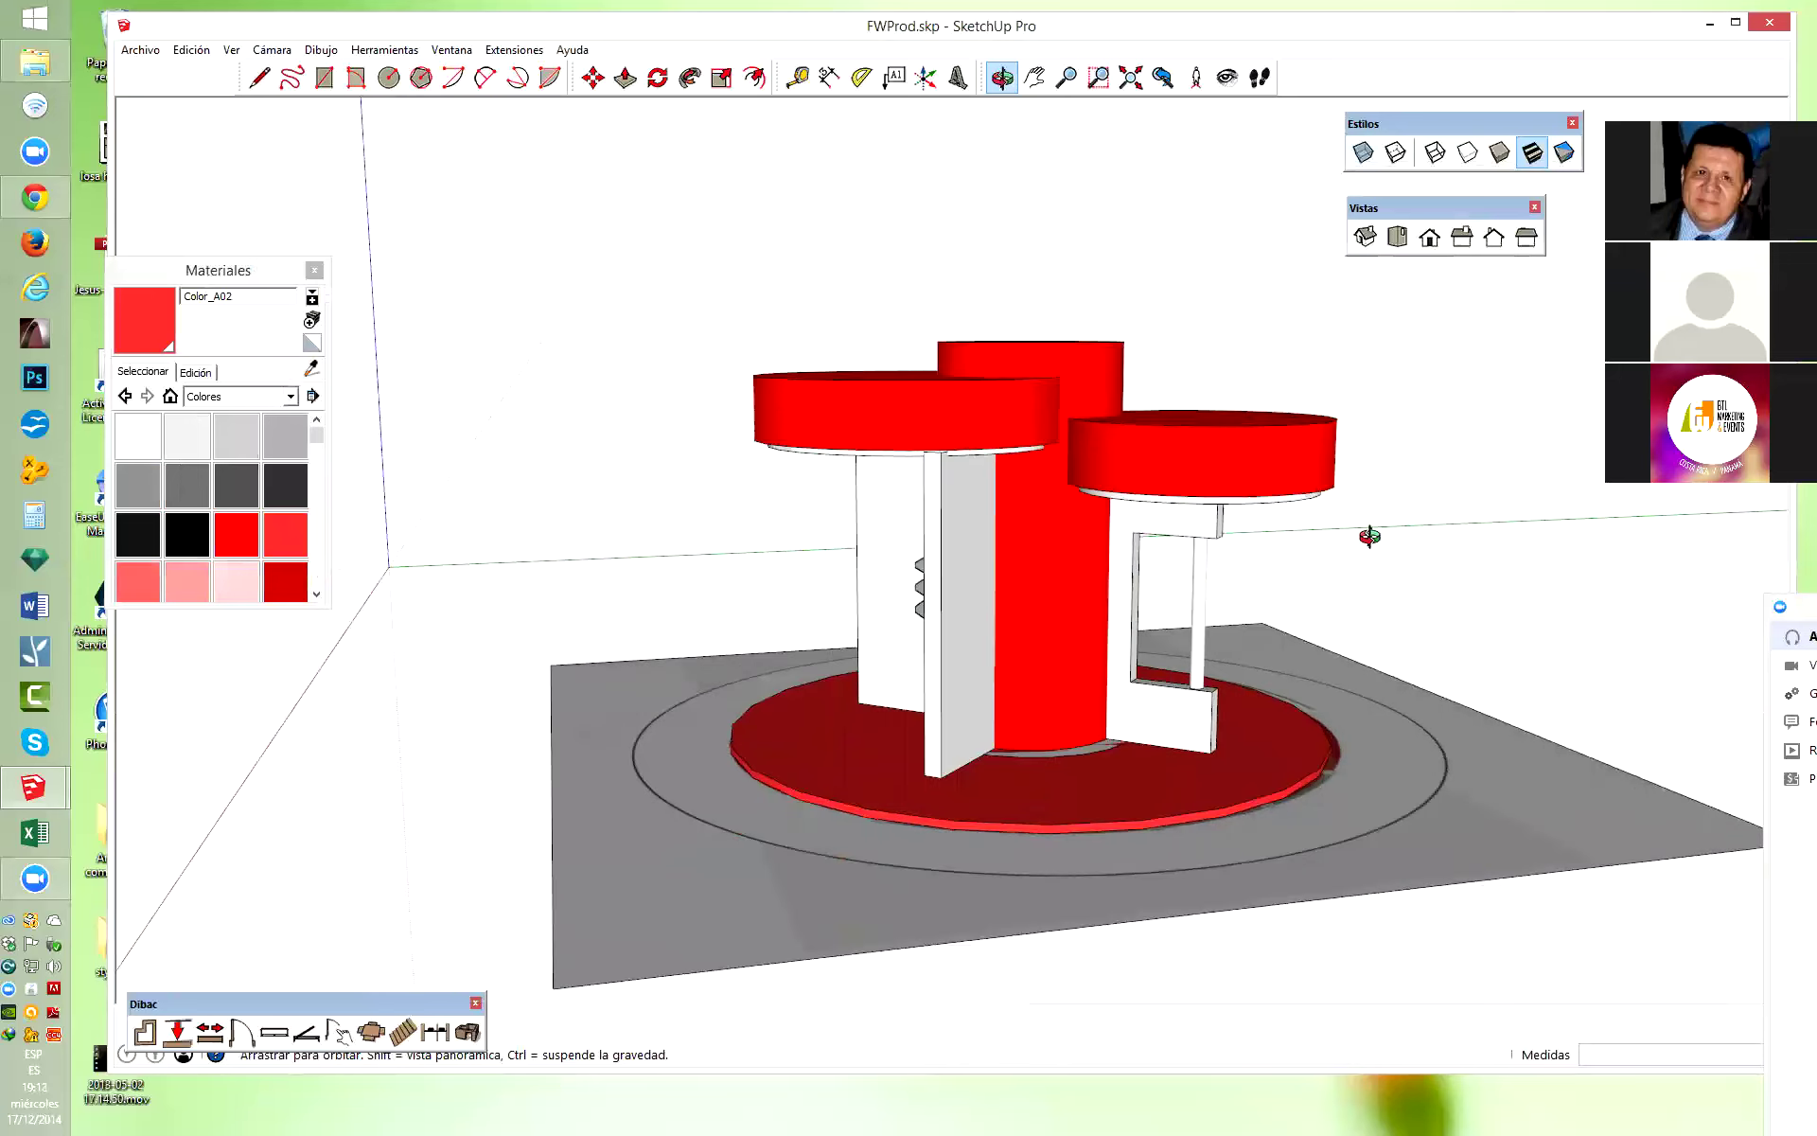